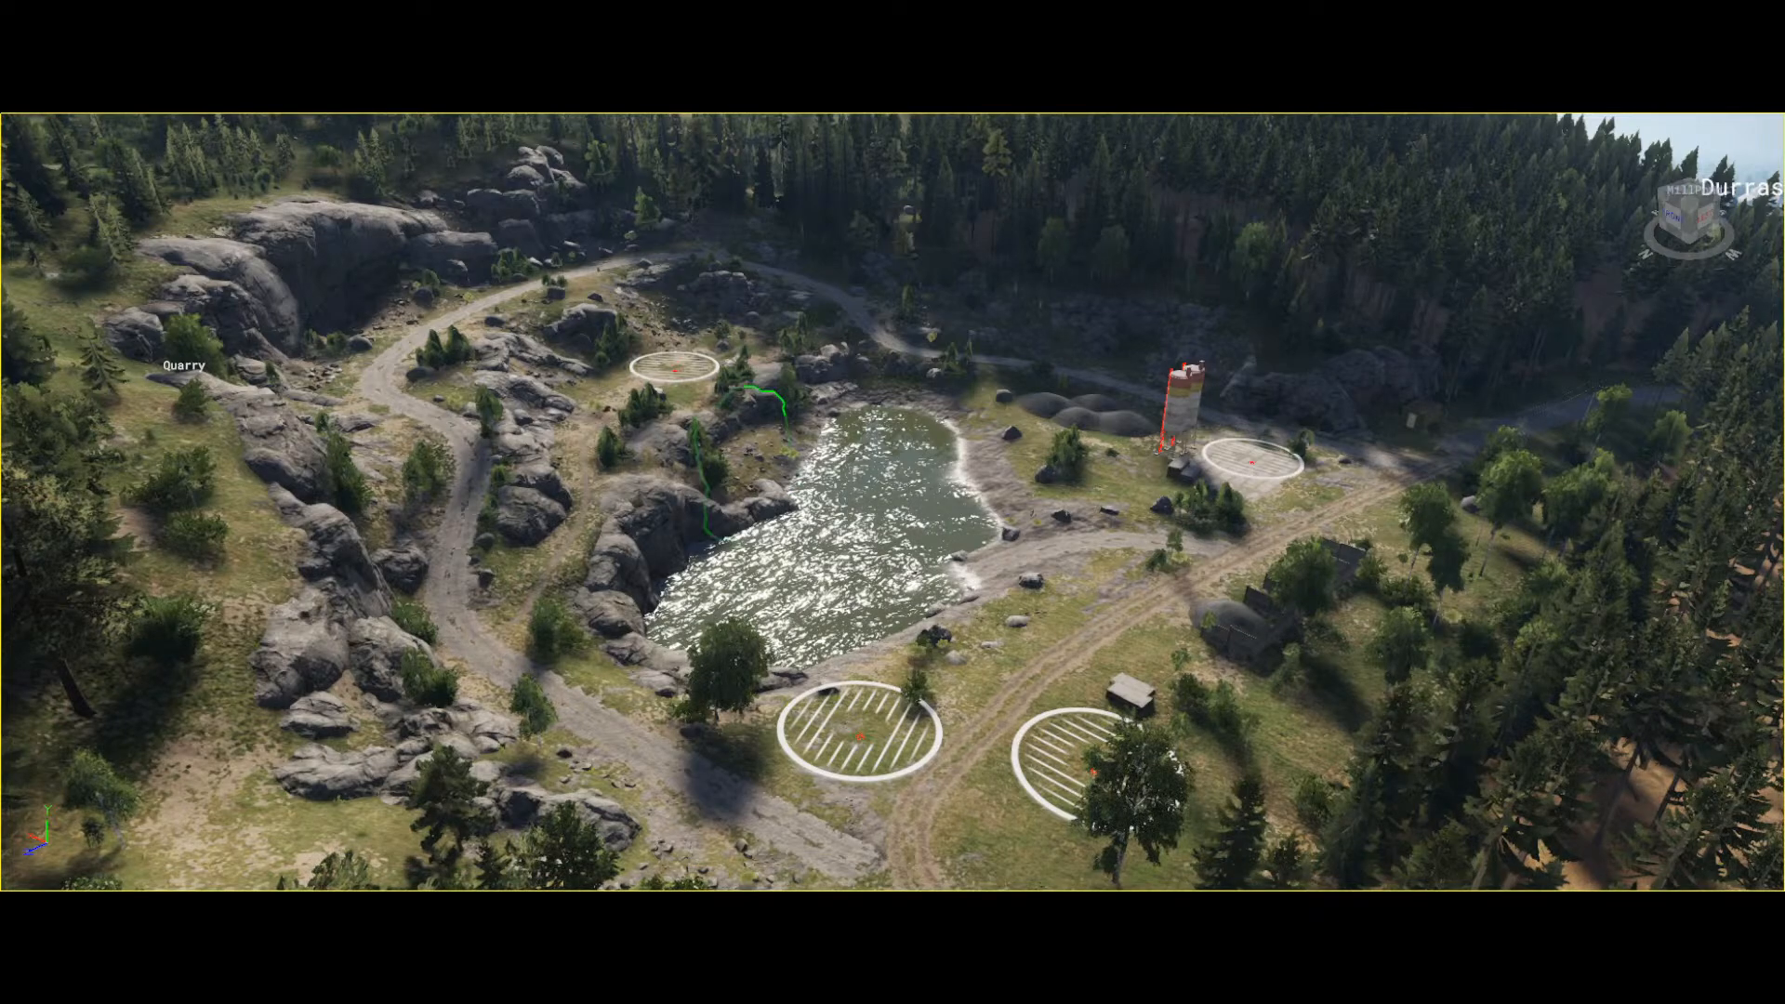
Step: Rotate the soldier actor on the dirt road so that he faces along the track, keeping him selected
mouse_move(893, 502)
right_mouse_down()
mouse_move(1088, 567)
mouse_move(809, 554)
mouse_move(883, 521)
mouse_move(865, 558)
right_mouse_up()
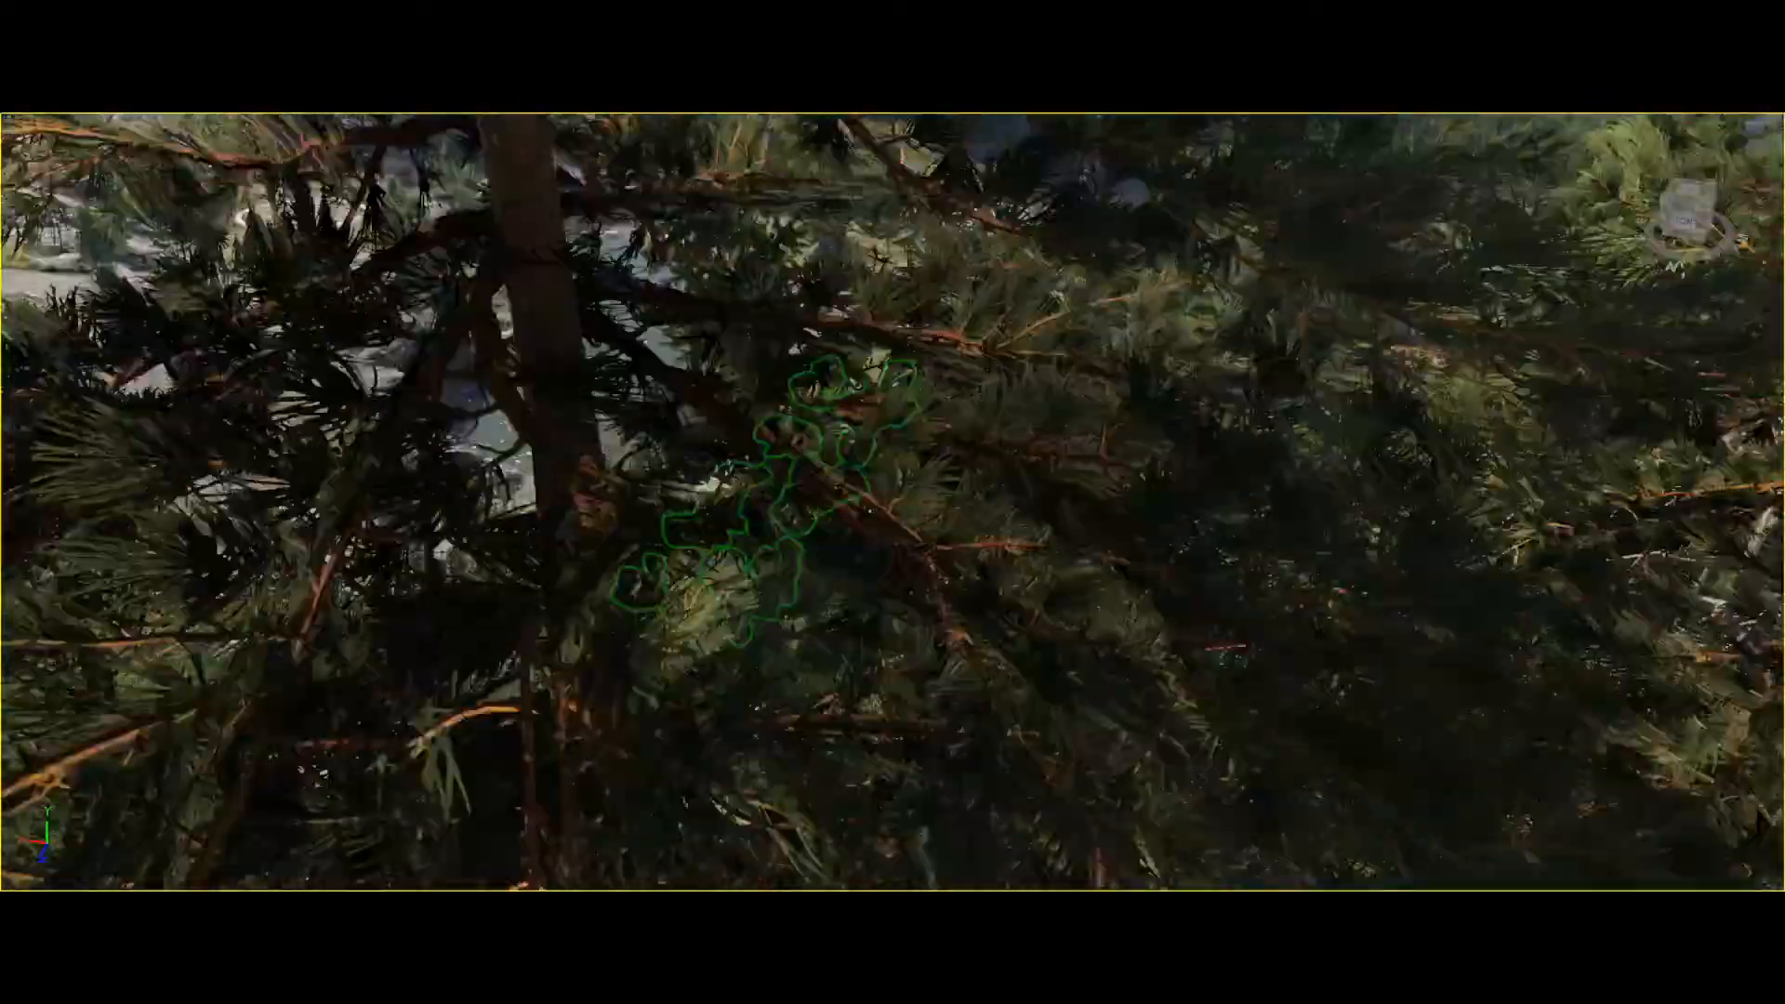
mouse_move(865, 558)
right_mouse_down()
mouse_move(907, 548)
mouse_move(901, 511)
right_mouse_up()
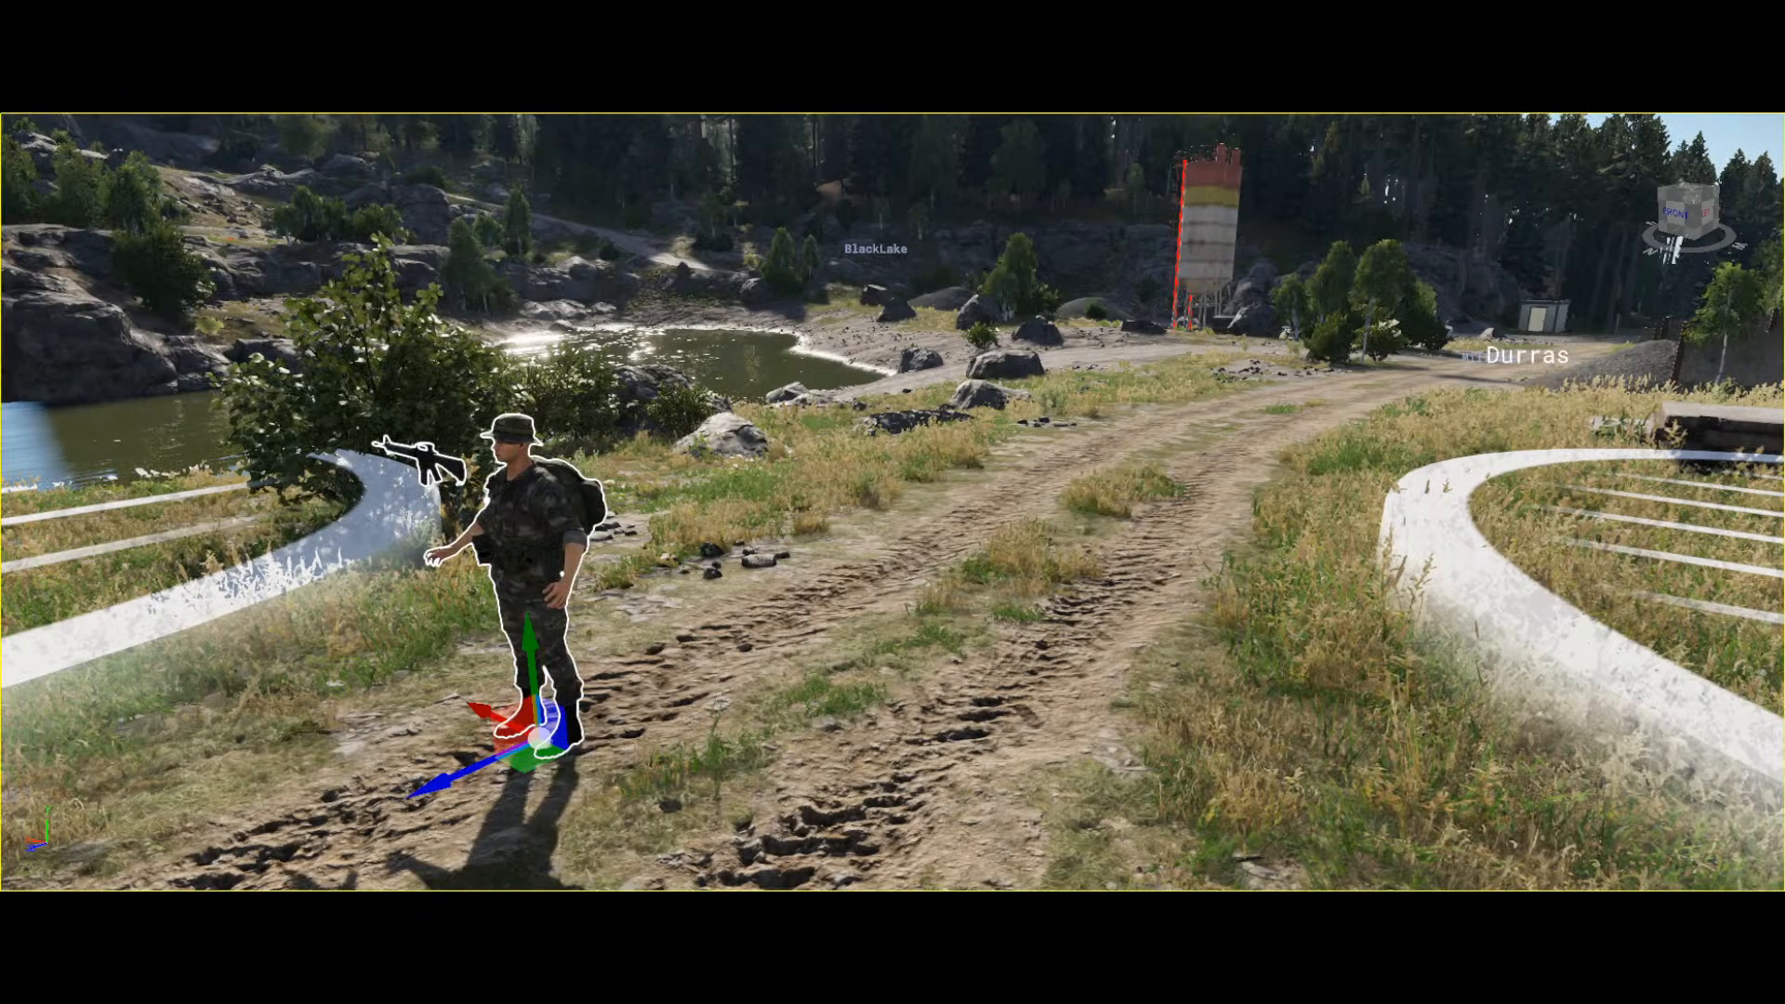
key("e")
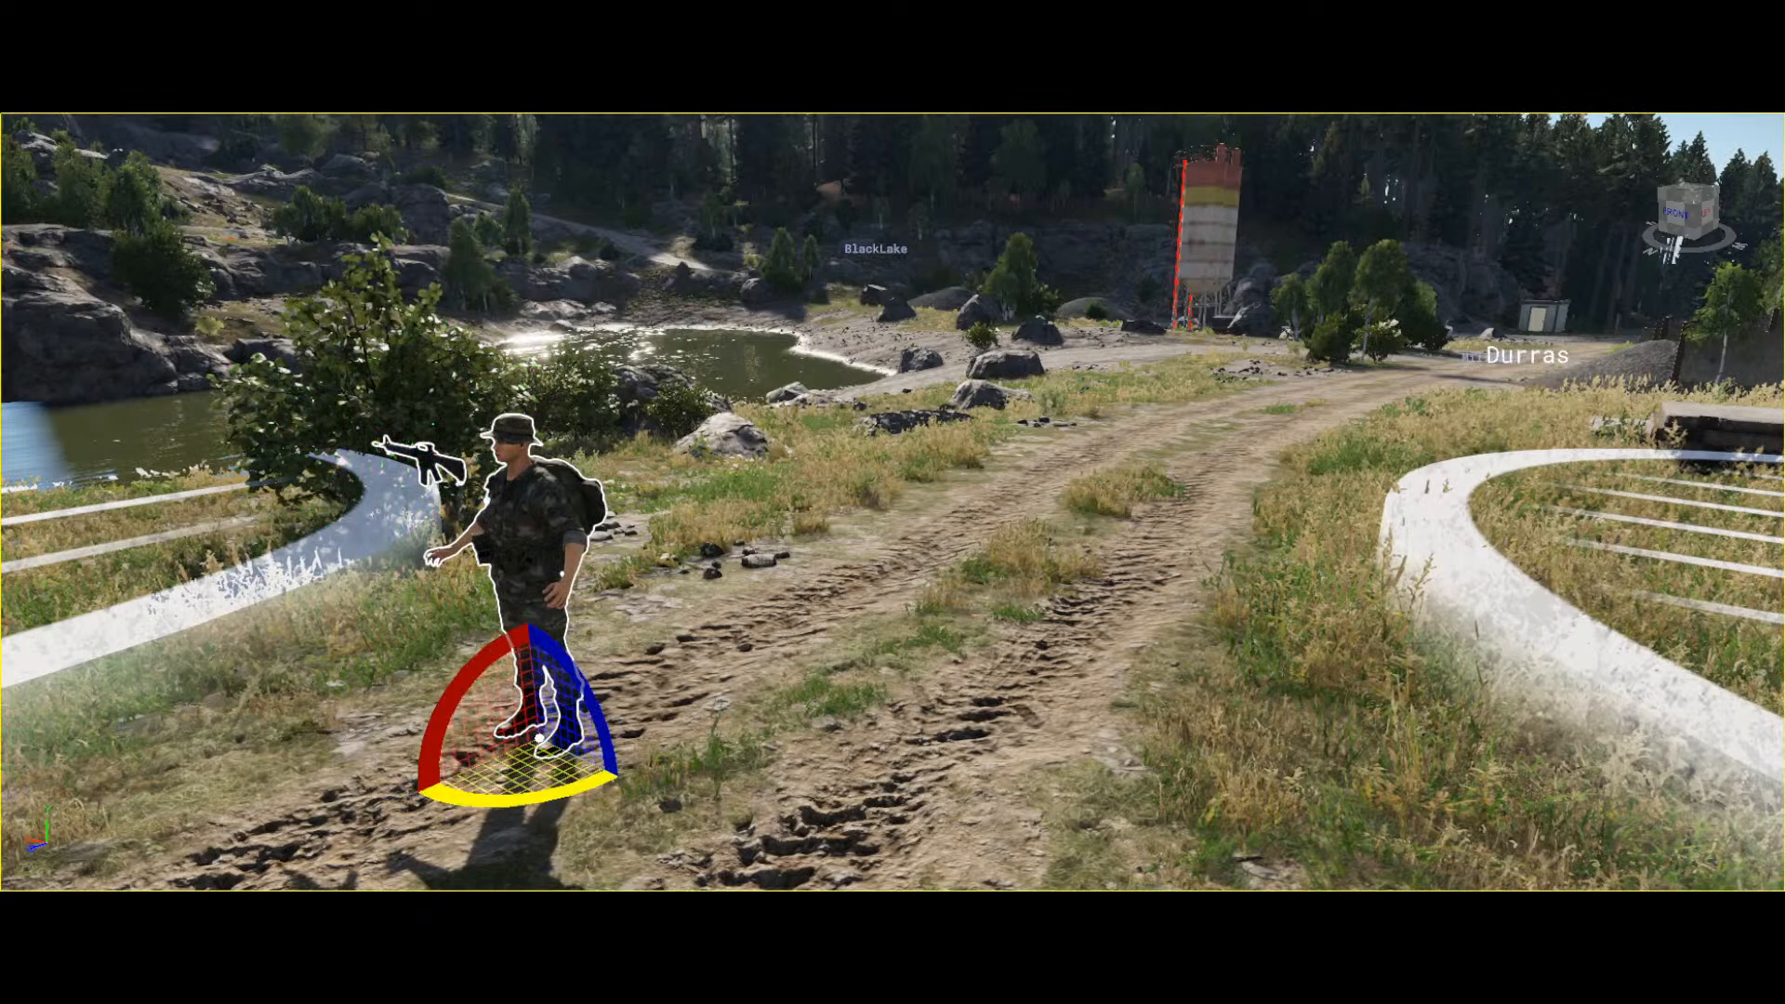
left_click_drag(520, 788, 610, 765)
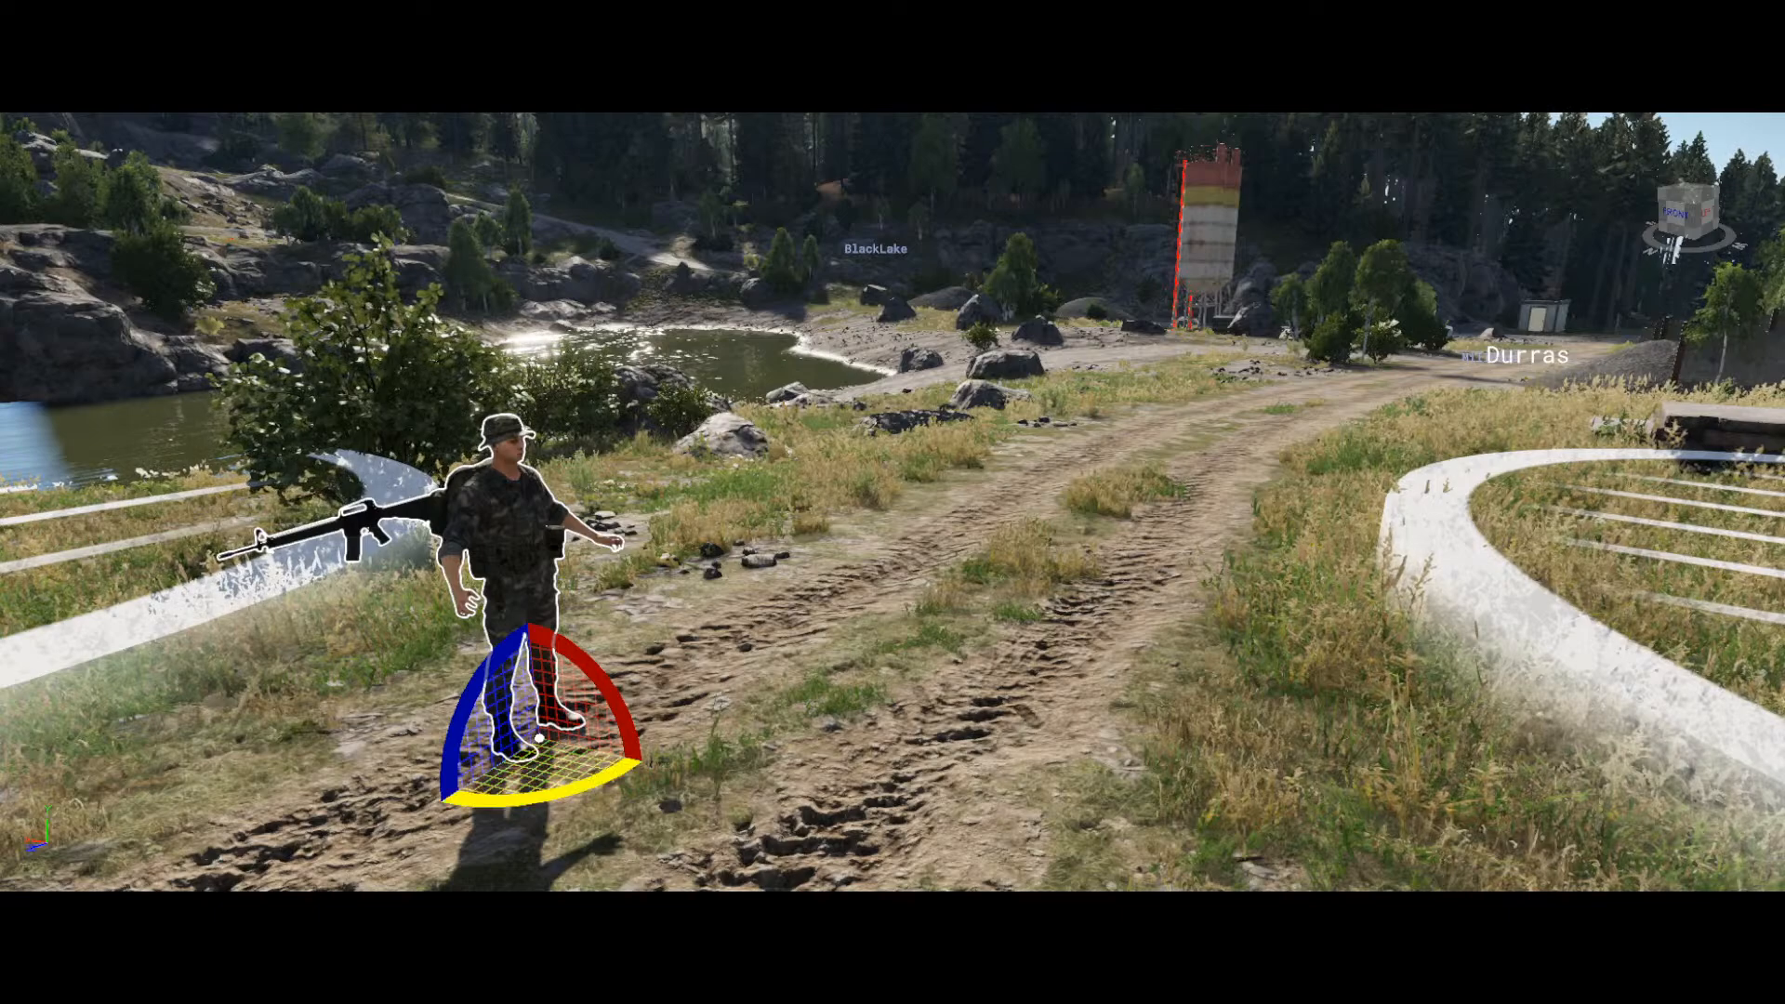
mouse_move(540, 798)
left_mouse_down()
mouse_move(448, 807)
mouse_move(595, 799)
mouse_move(558, 781)
left_mouse_up()
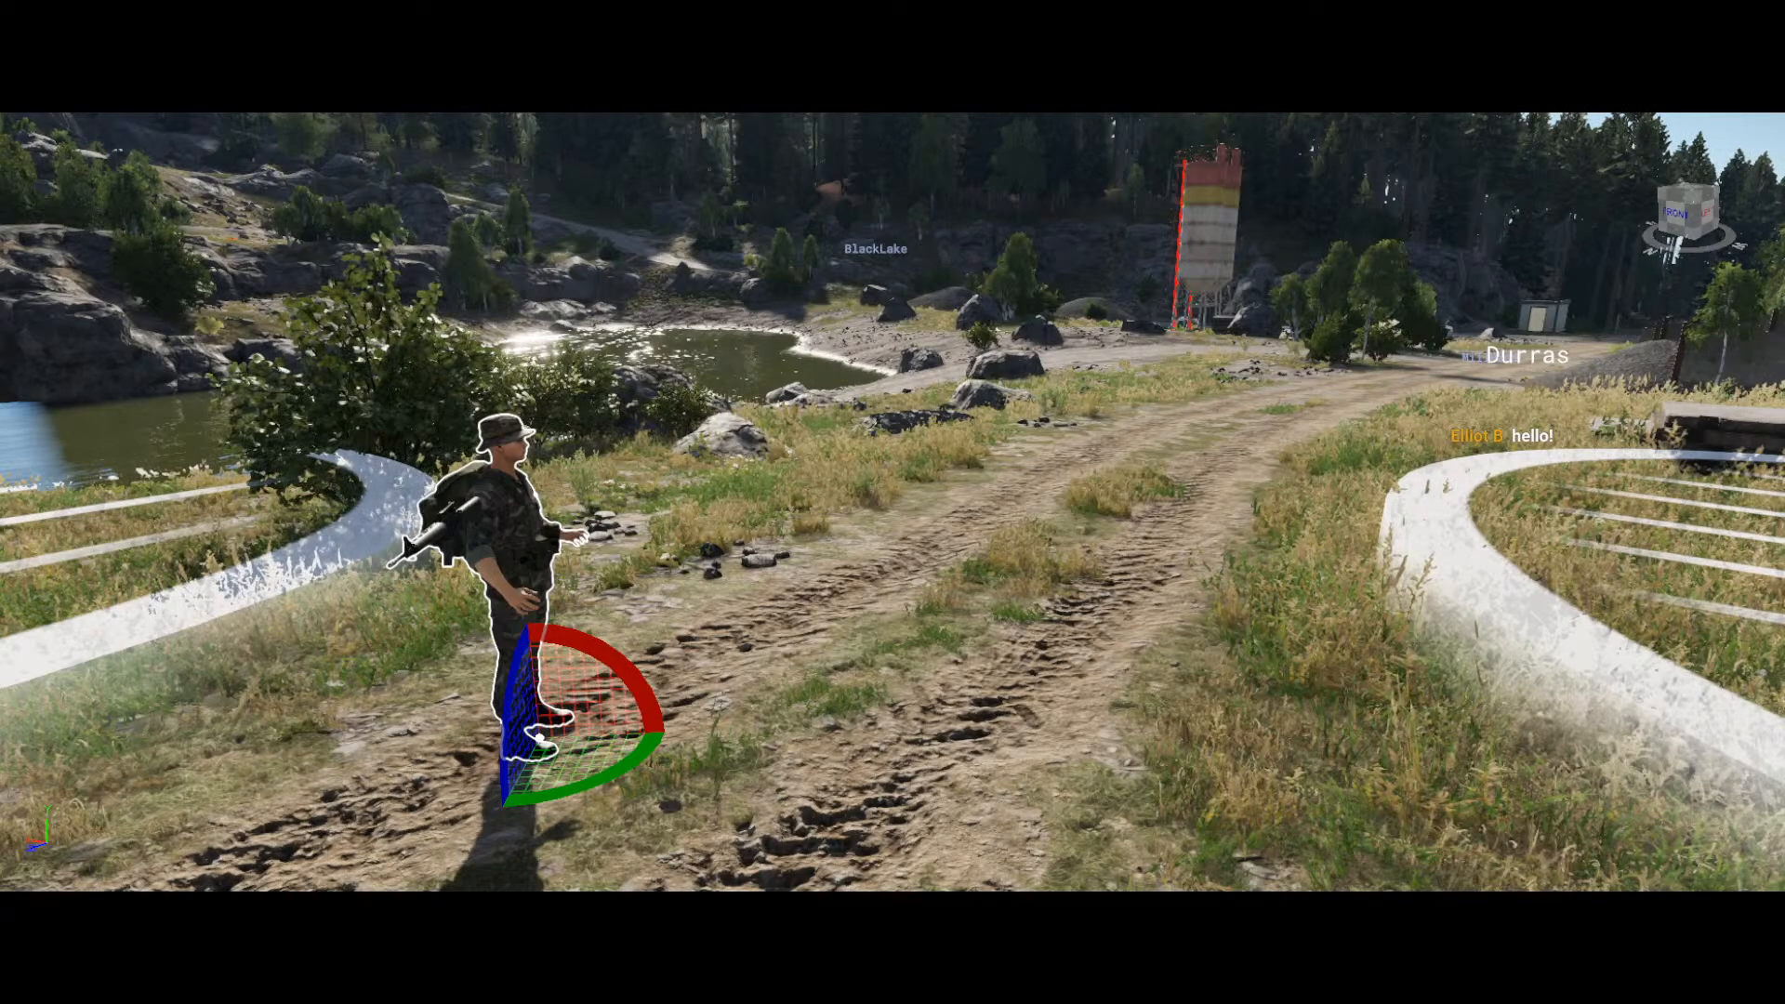
key("Escape")
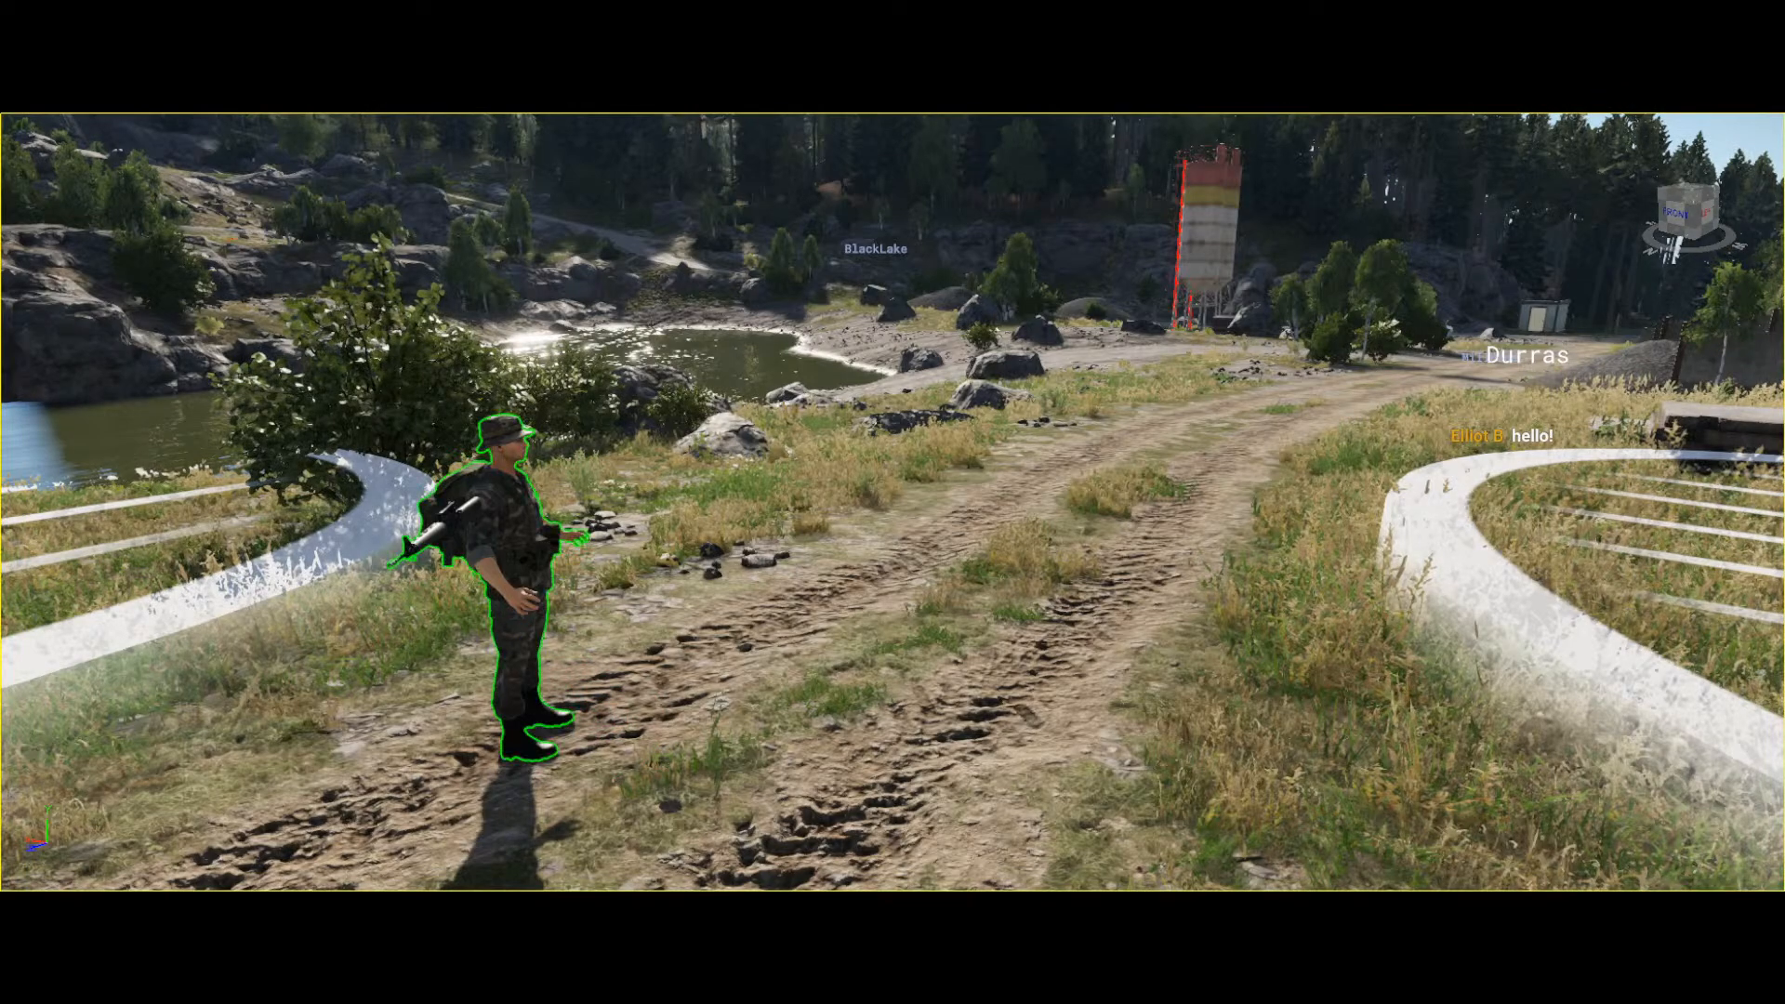
left_click(539, 739)
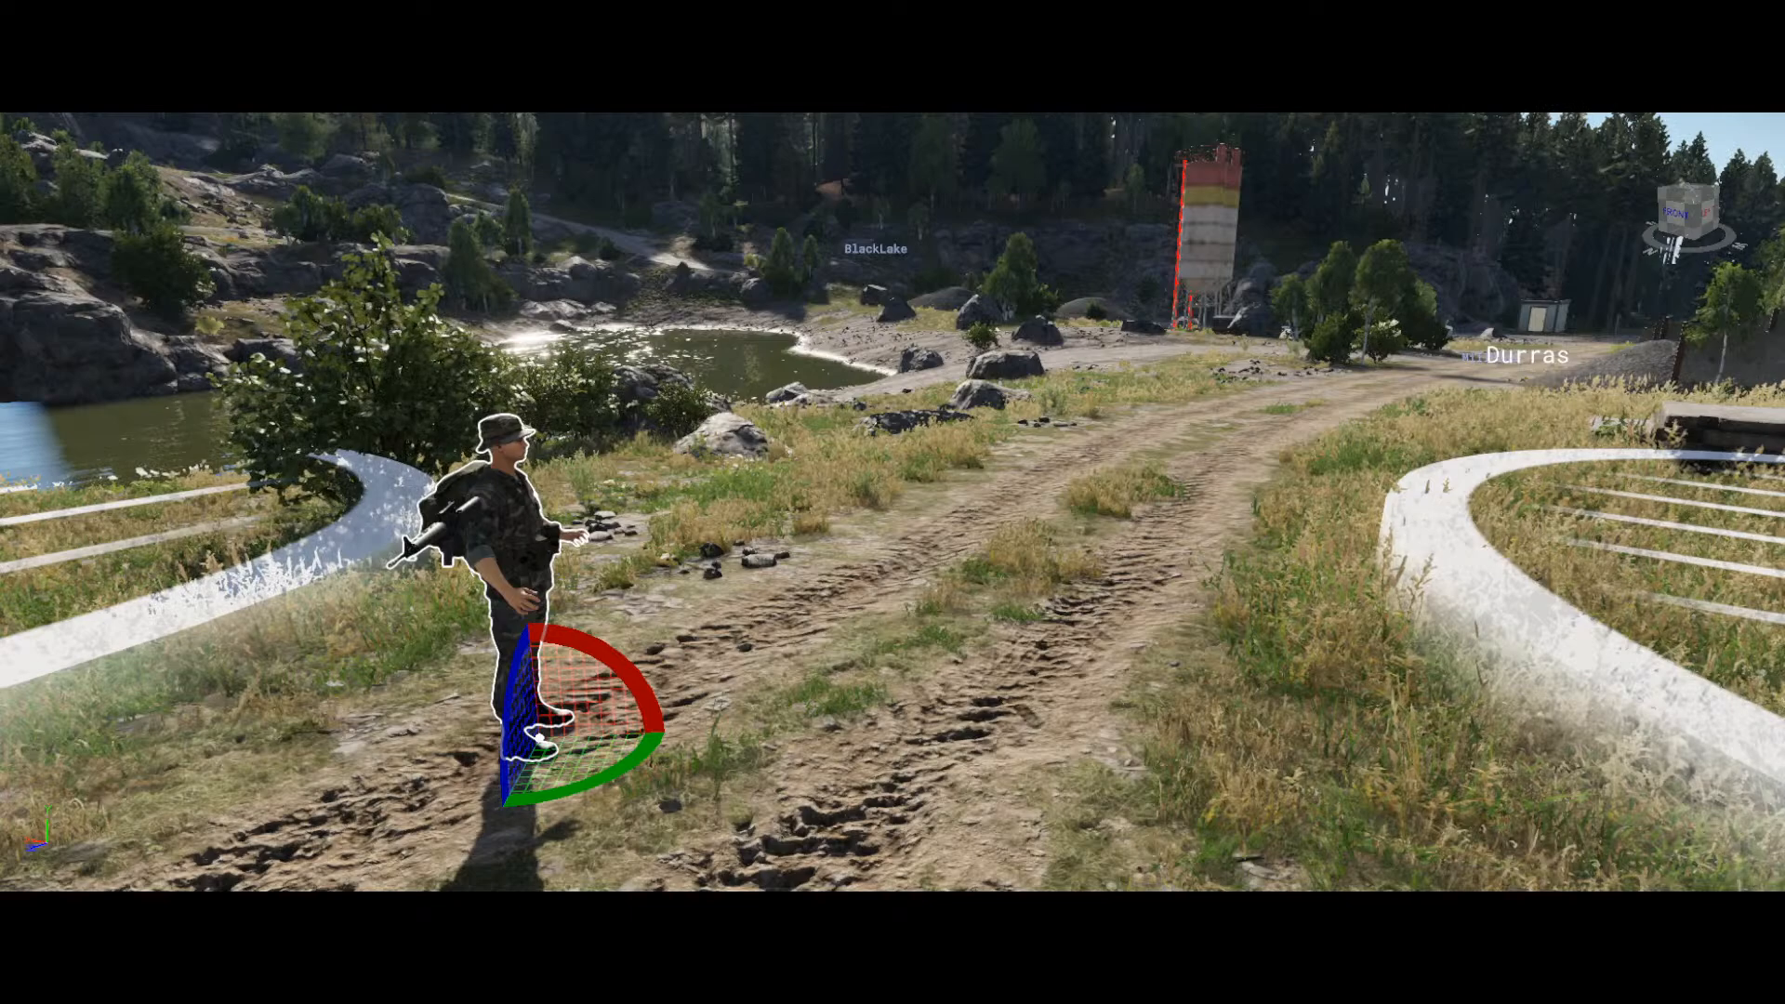
Step: Examine the rotated soldier and the lakeside surroundings from different camera positions with the actor deselected
right_click_drag(892, 502, 365, 467)
key("d")
key("a")
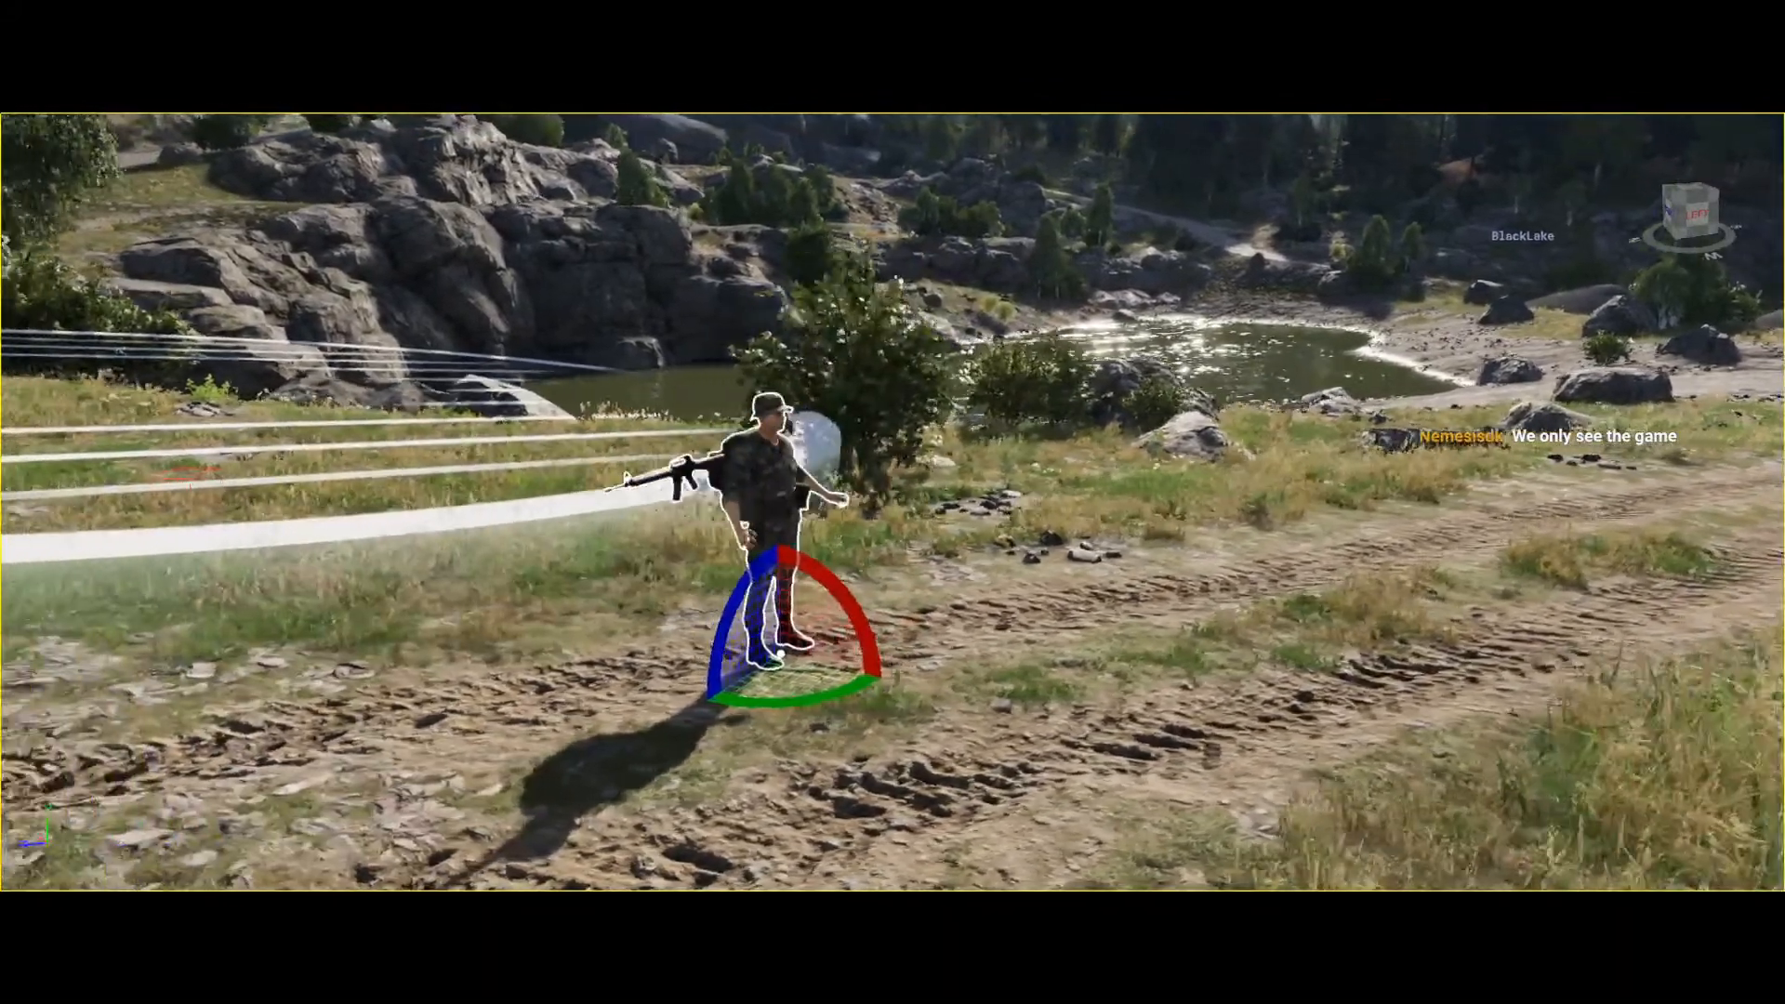
key("a")
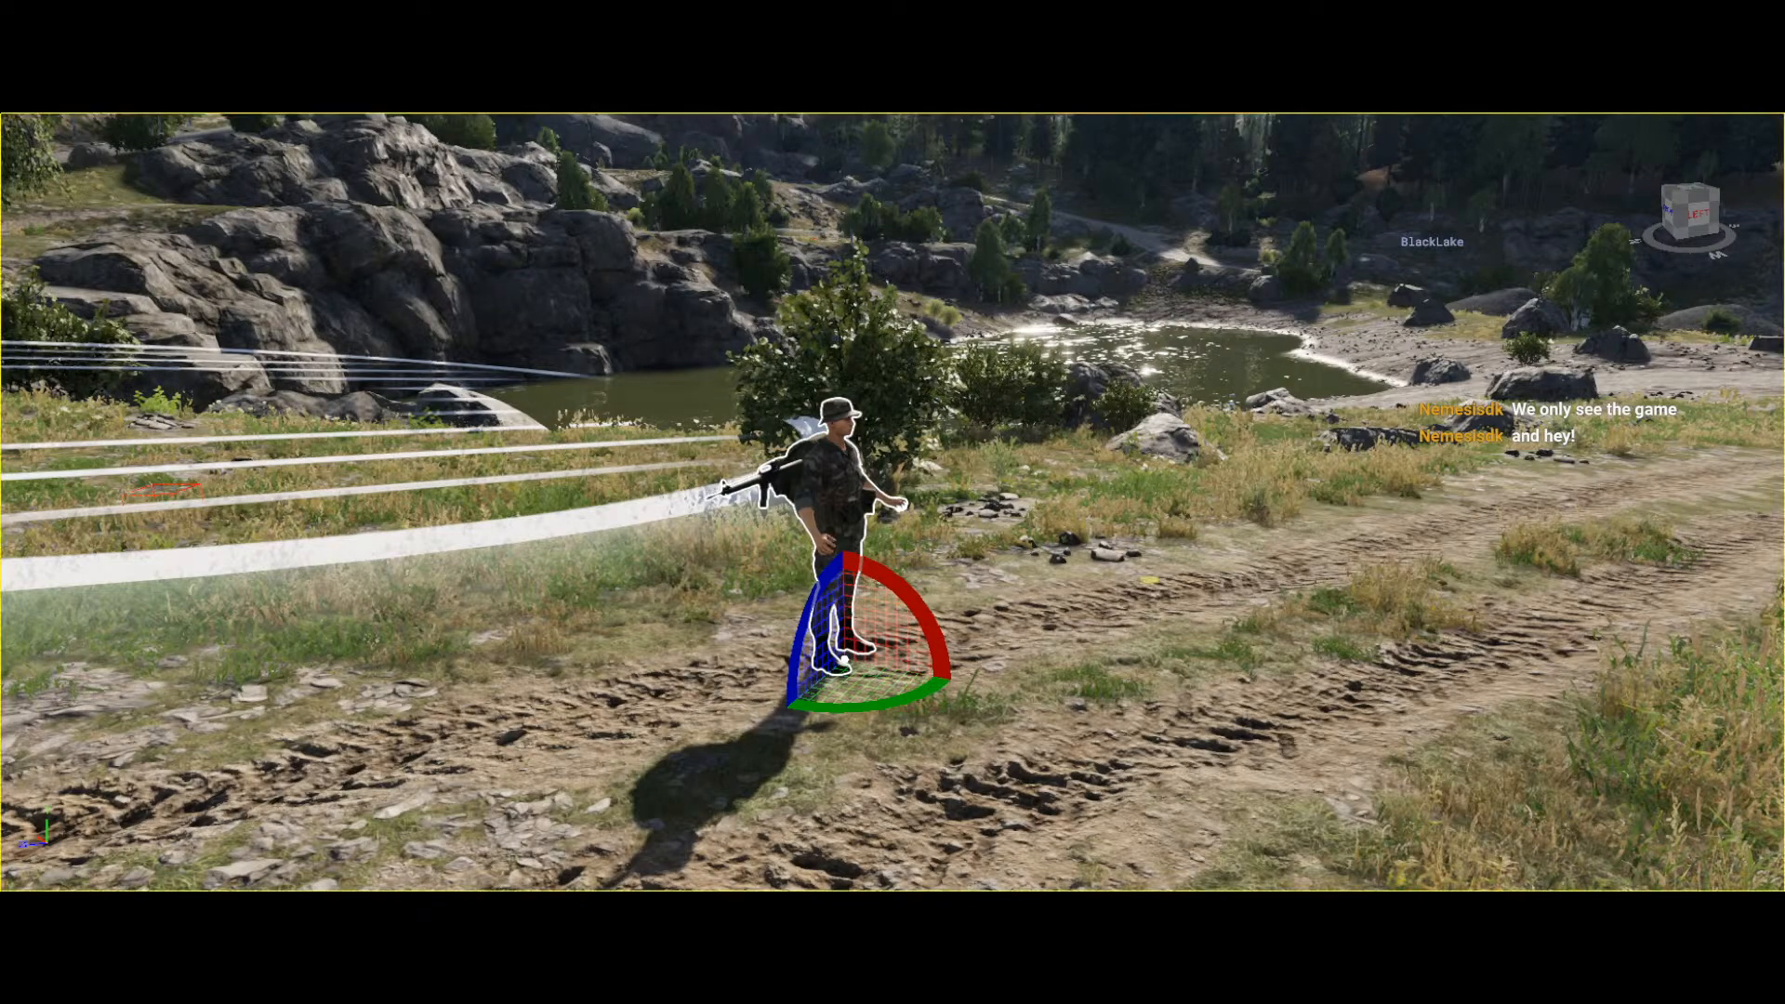
left_click(1150, 580)
mouse_move(1150, 580)
right_mouse_down()
mouse_move(1420, 689)
mouse_move(1097, 692)
mouse_move(1116, 587)
right_mouse_up()
key("w")
key("s")
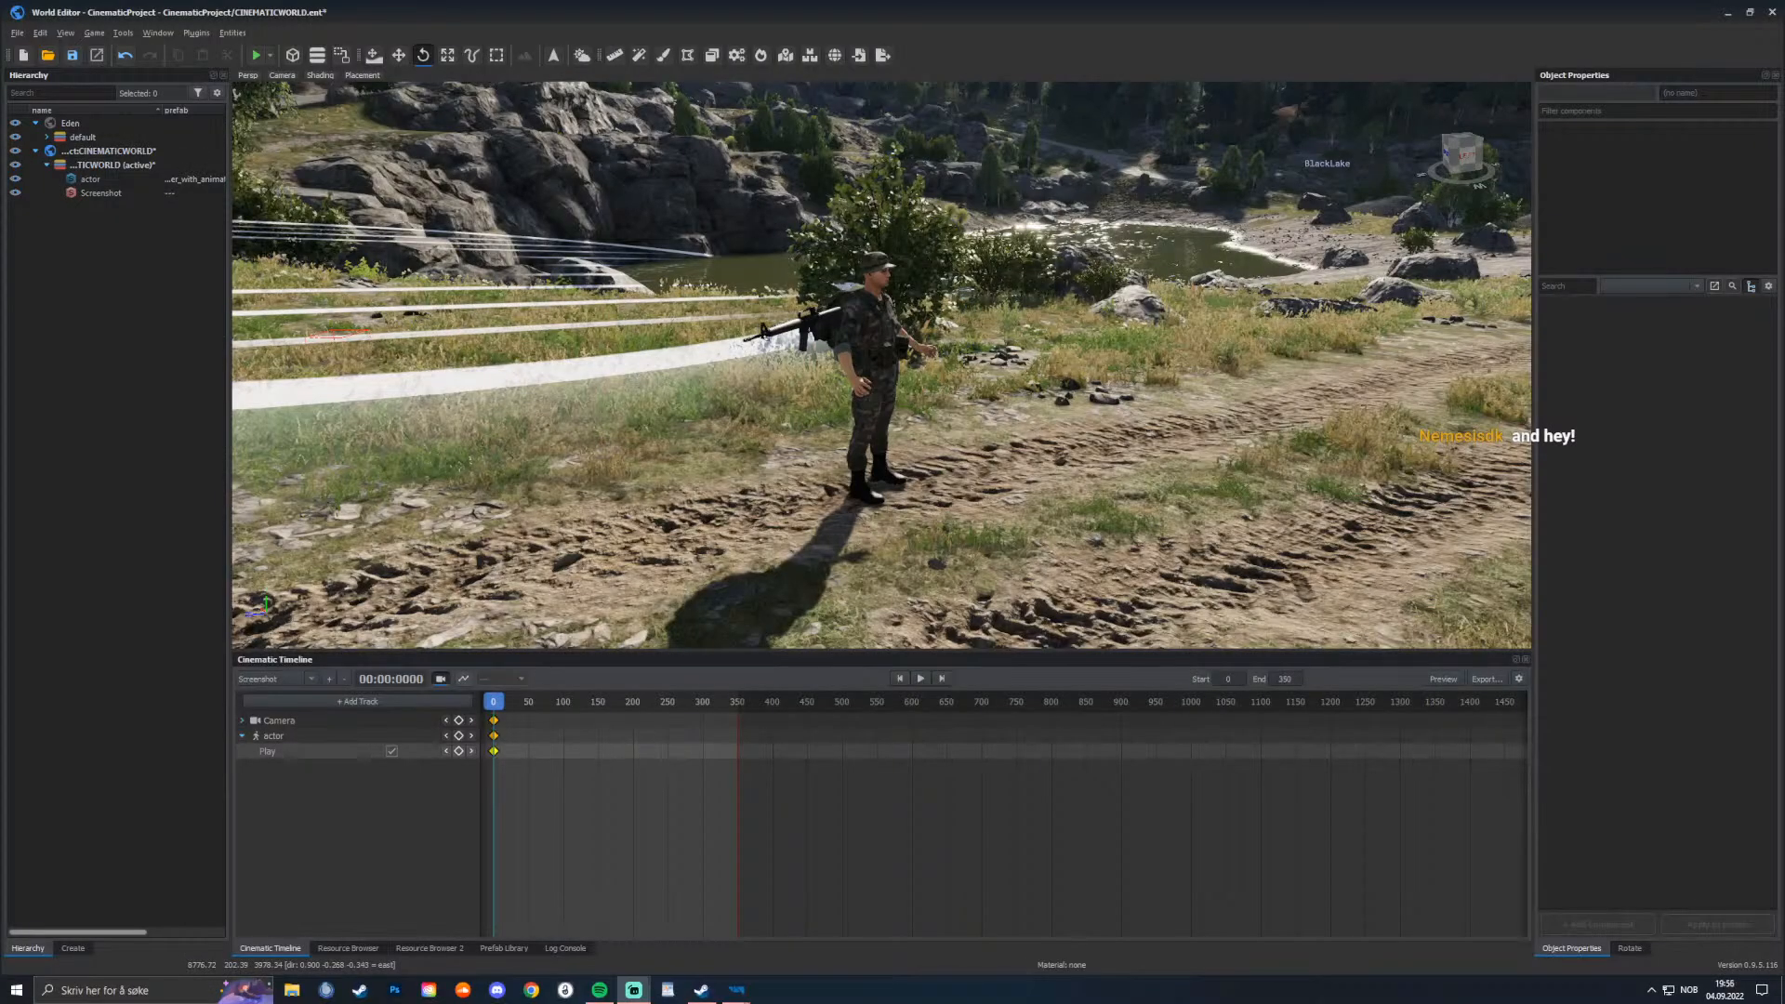
left_click_drag(1063, 463, 1226, 481)
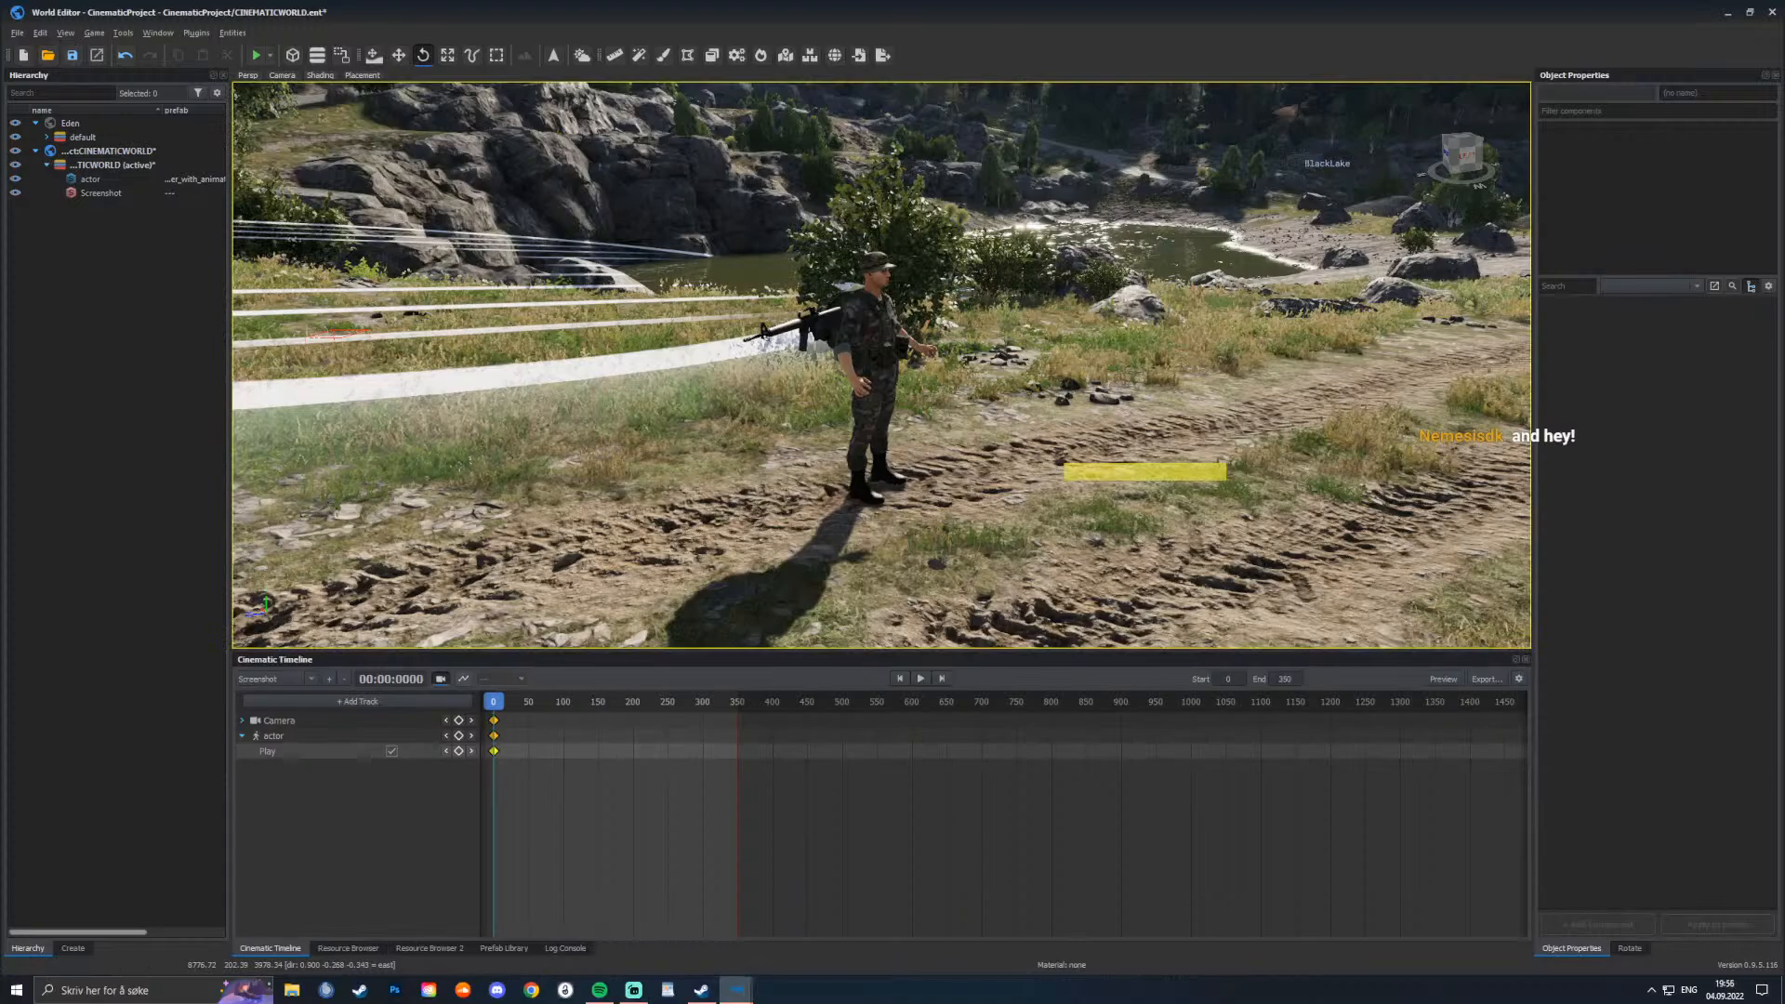
right_click_drag(1226, 480, 1146, 439)
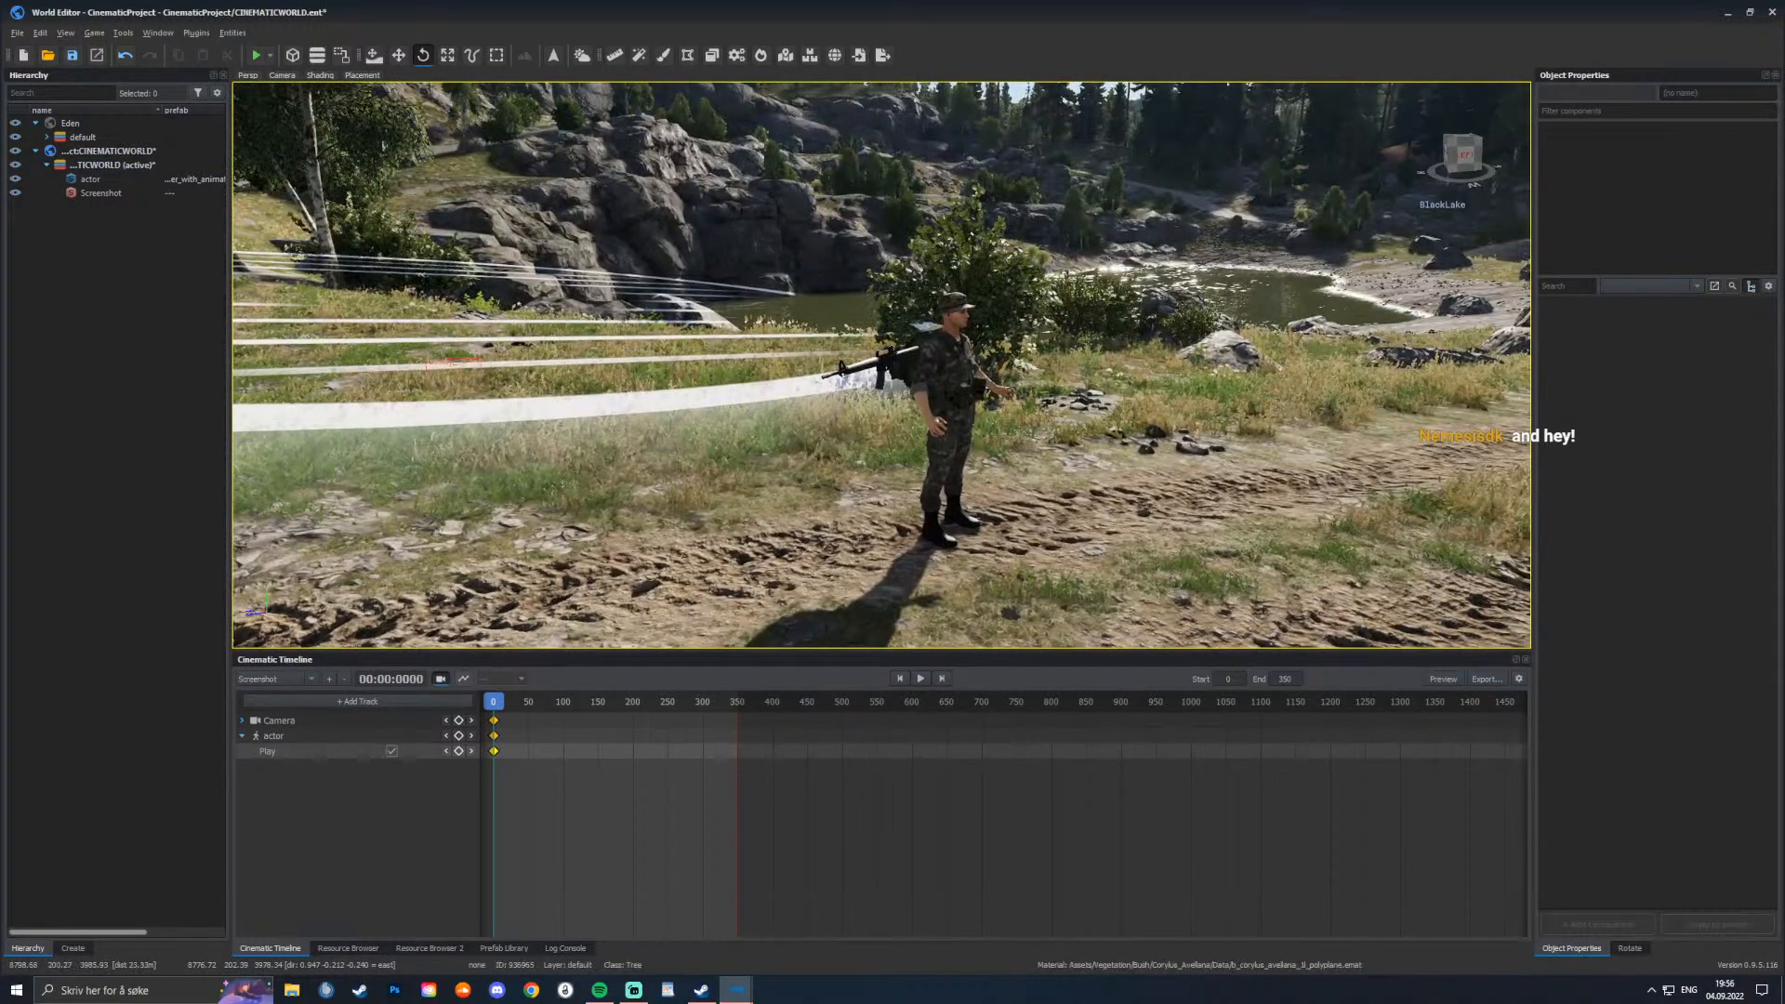
Step: Set the camera's view aspect ratio to 16:9 and frame the soldier against the lake
left_click(281, 76)
left_click(442, 316)
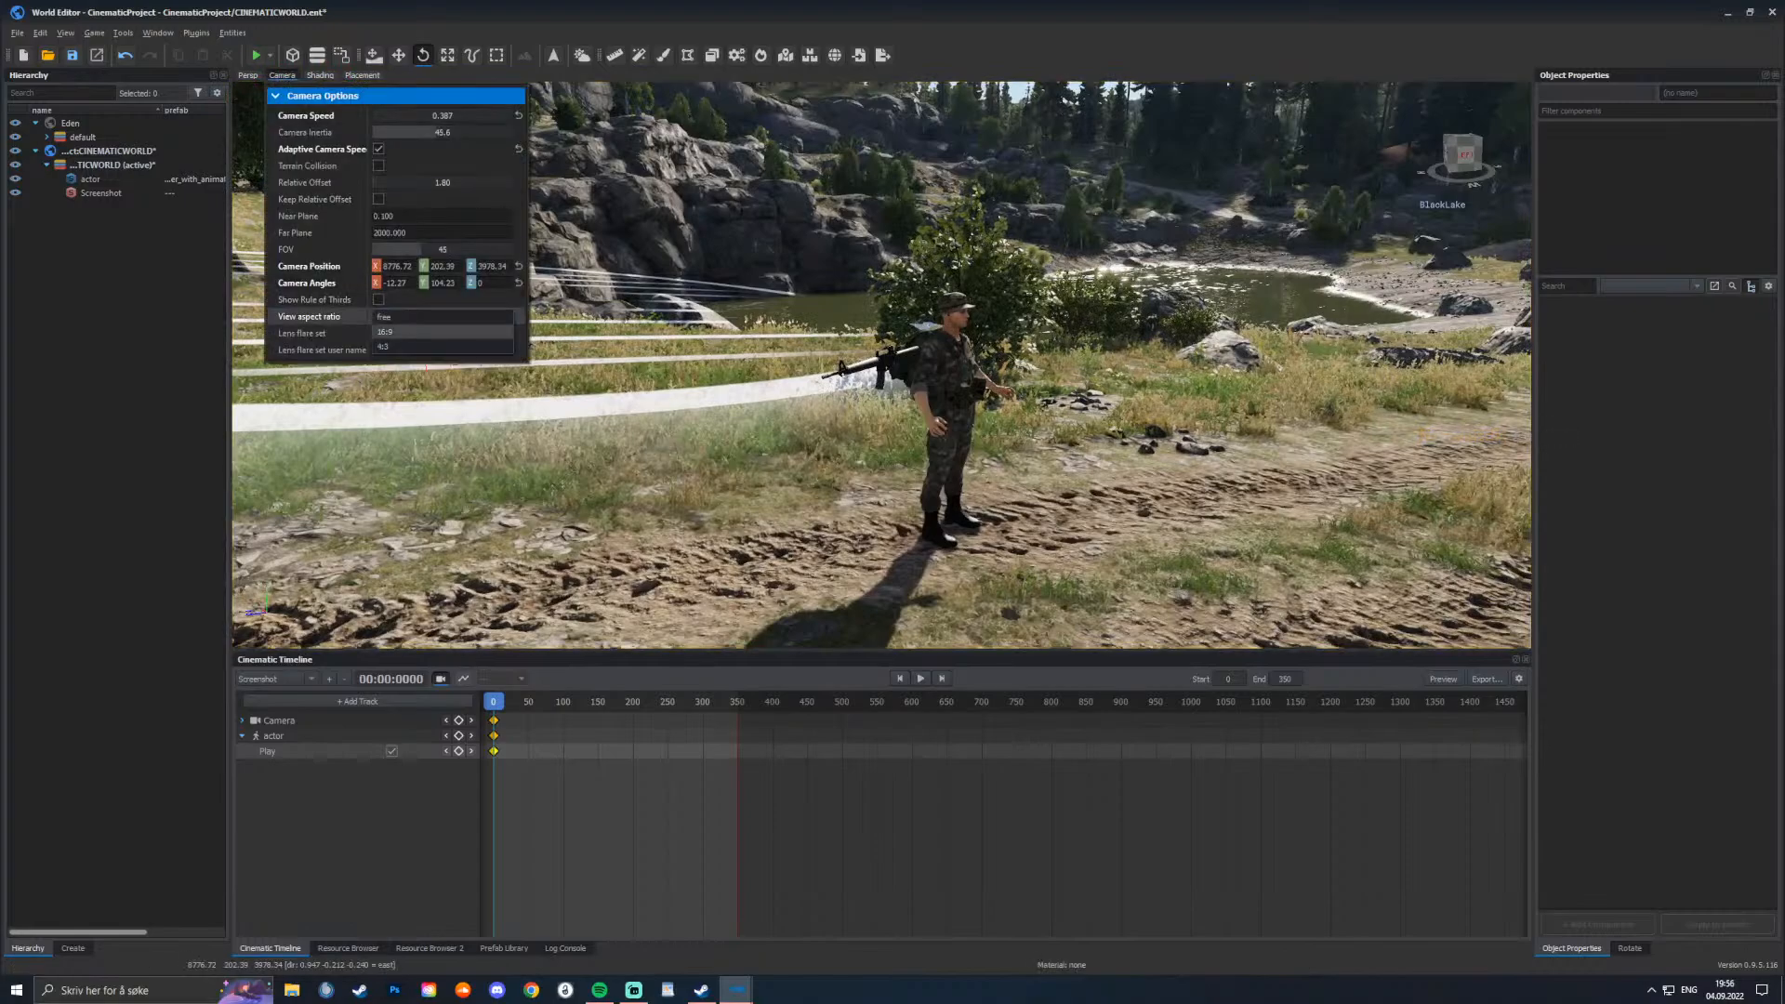
left_click(441, 350)
key("s")
right_click_drag(881, 365, 948, 367)
key("w")
key("s")
key("w")
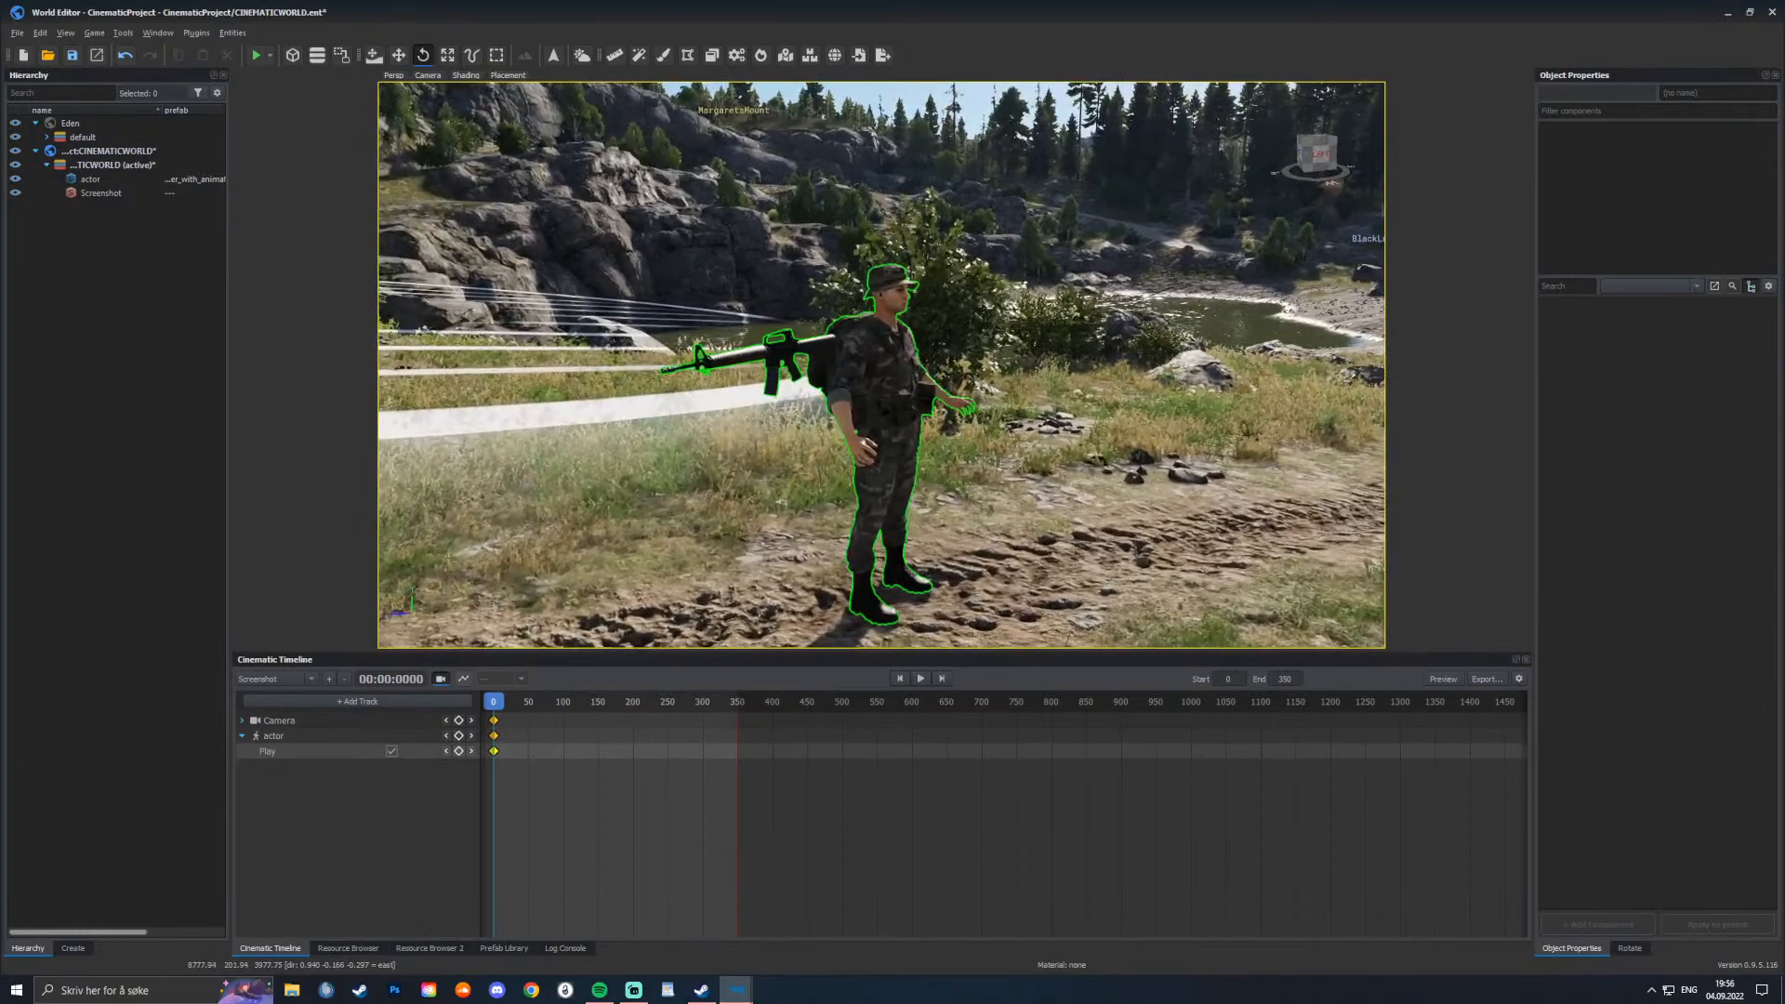
Step: Select the soldier in the scene and highlight the actor track in the cinematic timeline
left_click(700, 357)
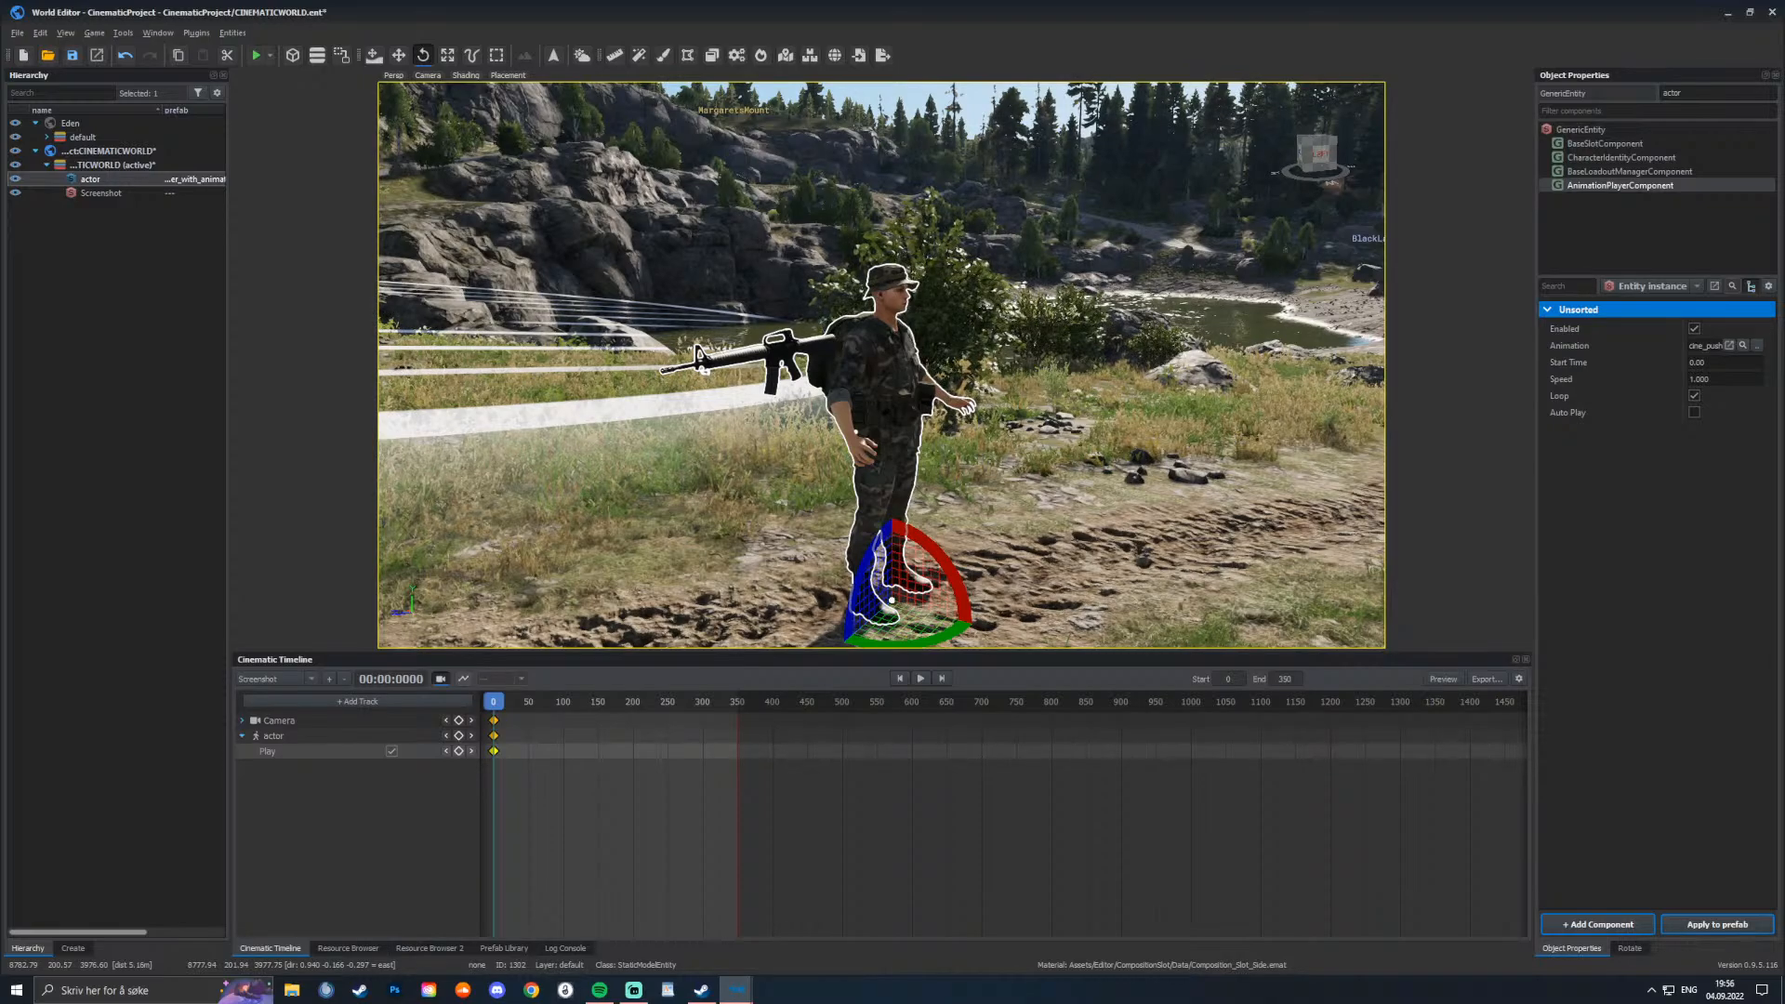
key("s")
mouse_move(855, 430)
right_mouse_down()
mouse_move(857, 521)
mouse_move(836, 437)
mouse_move(860, 395)
right_mouse_up()
key("e")
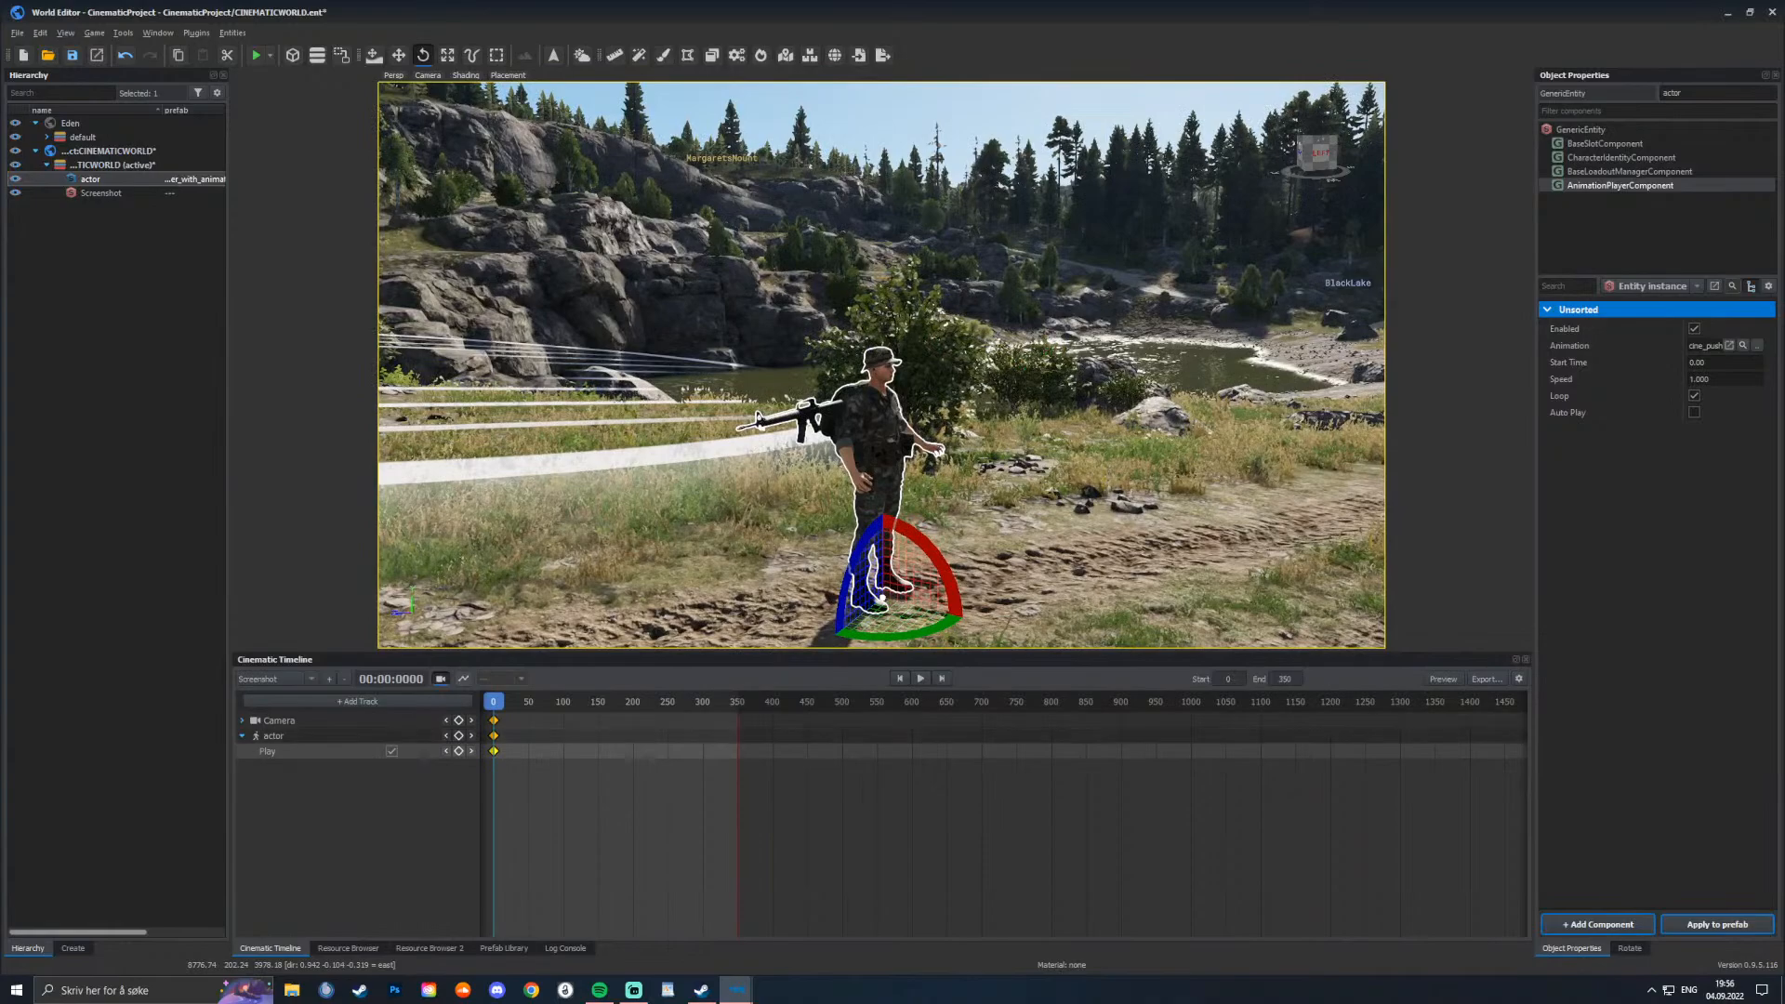
left_click(274, 736)
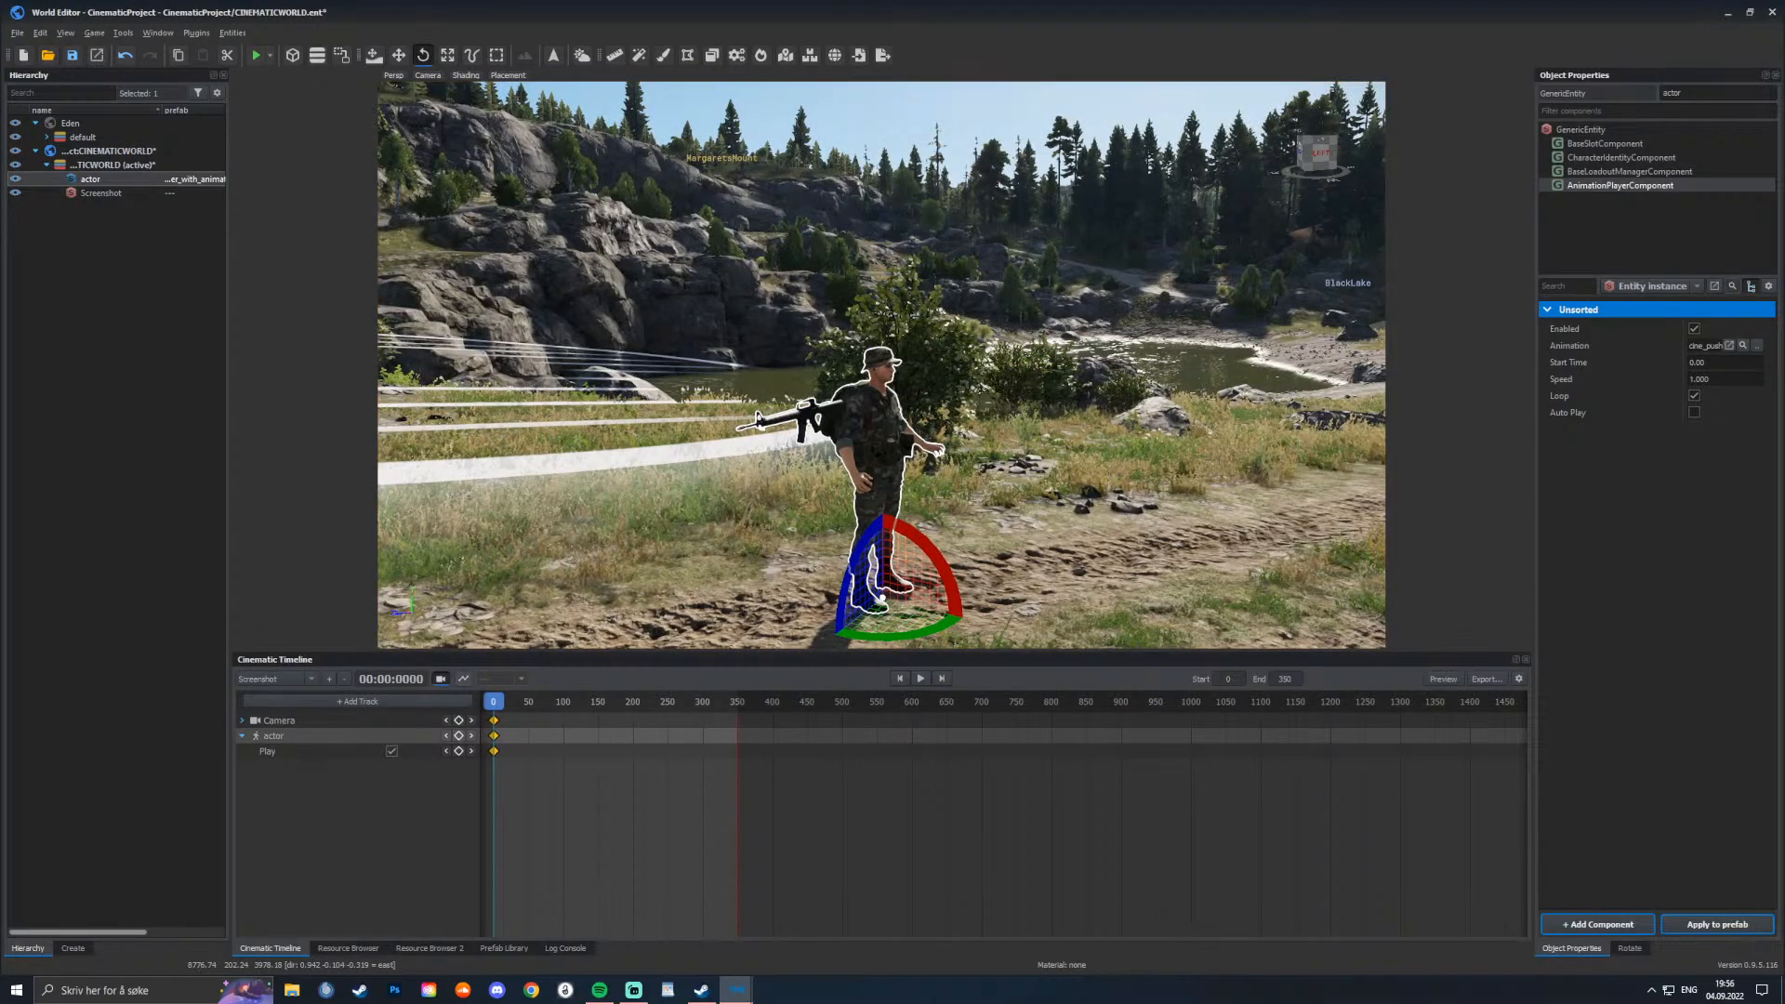
left_click(355, 701)
left_click(399, 801)
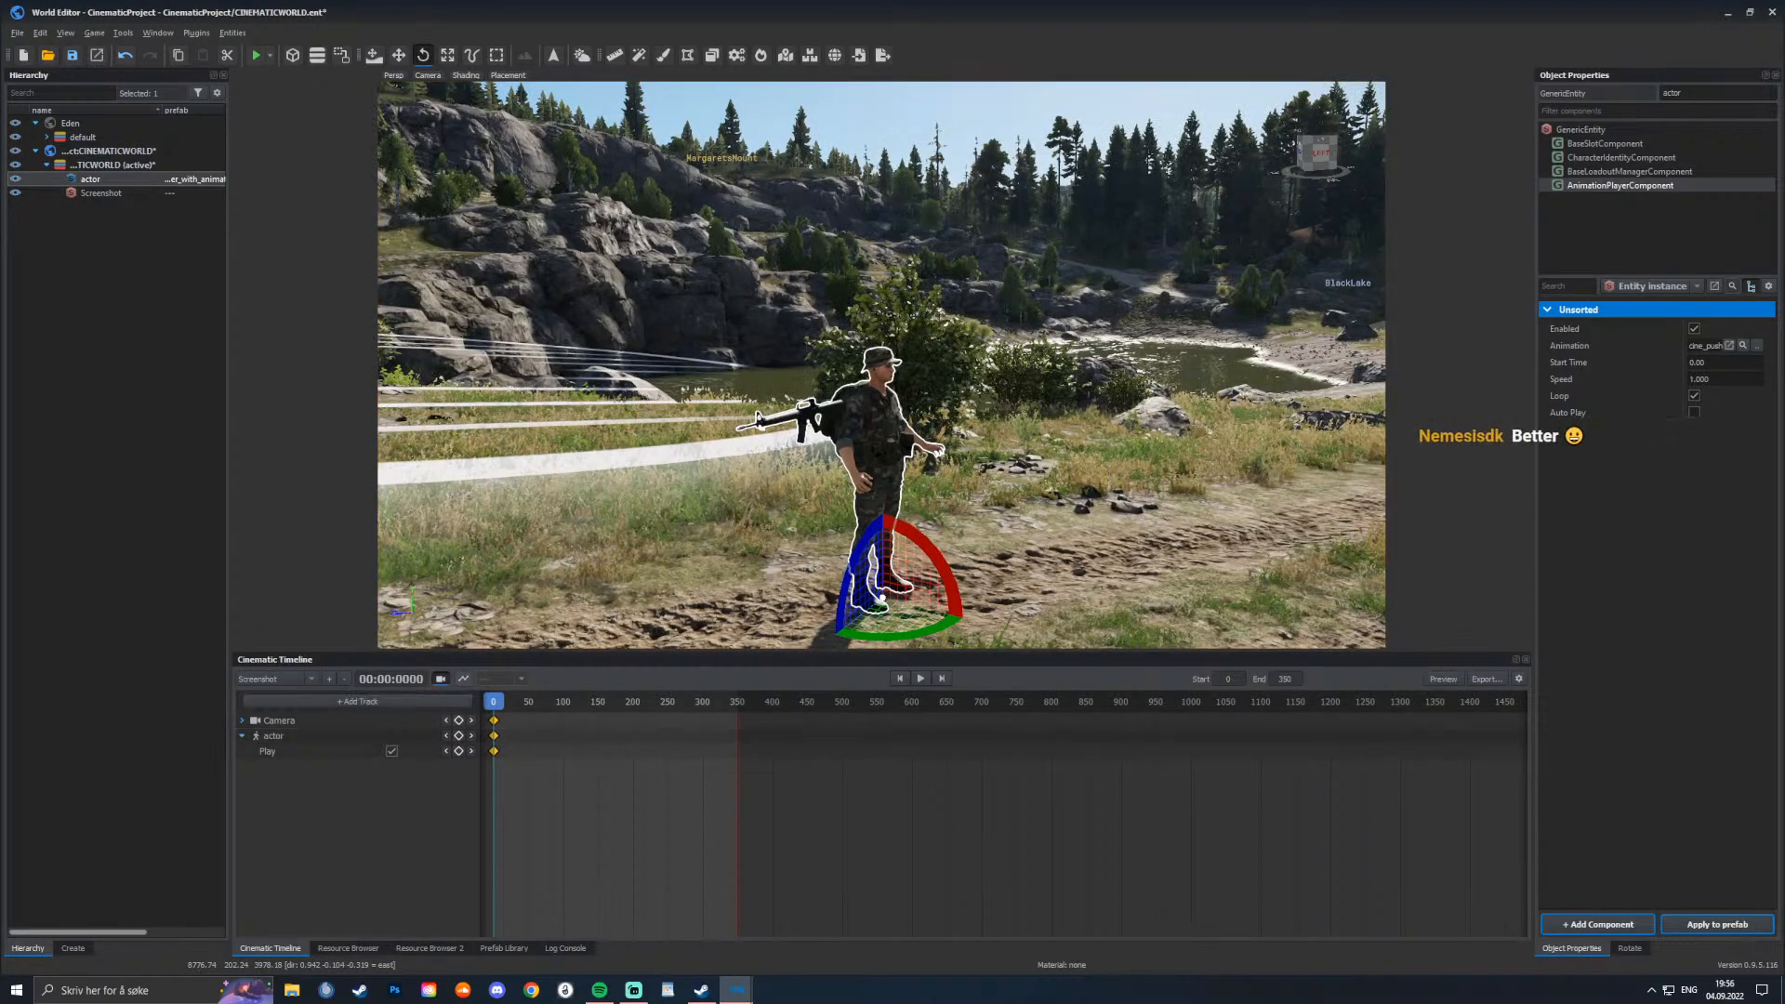
Step: Set the camera track's FOV to about 20.9 and keyframe the camera at frame 0 with a low-angle view of the soldier
left_click(241, 721)
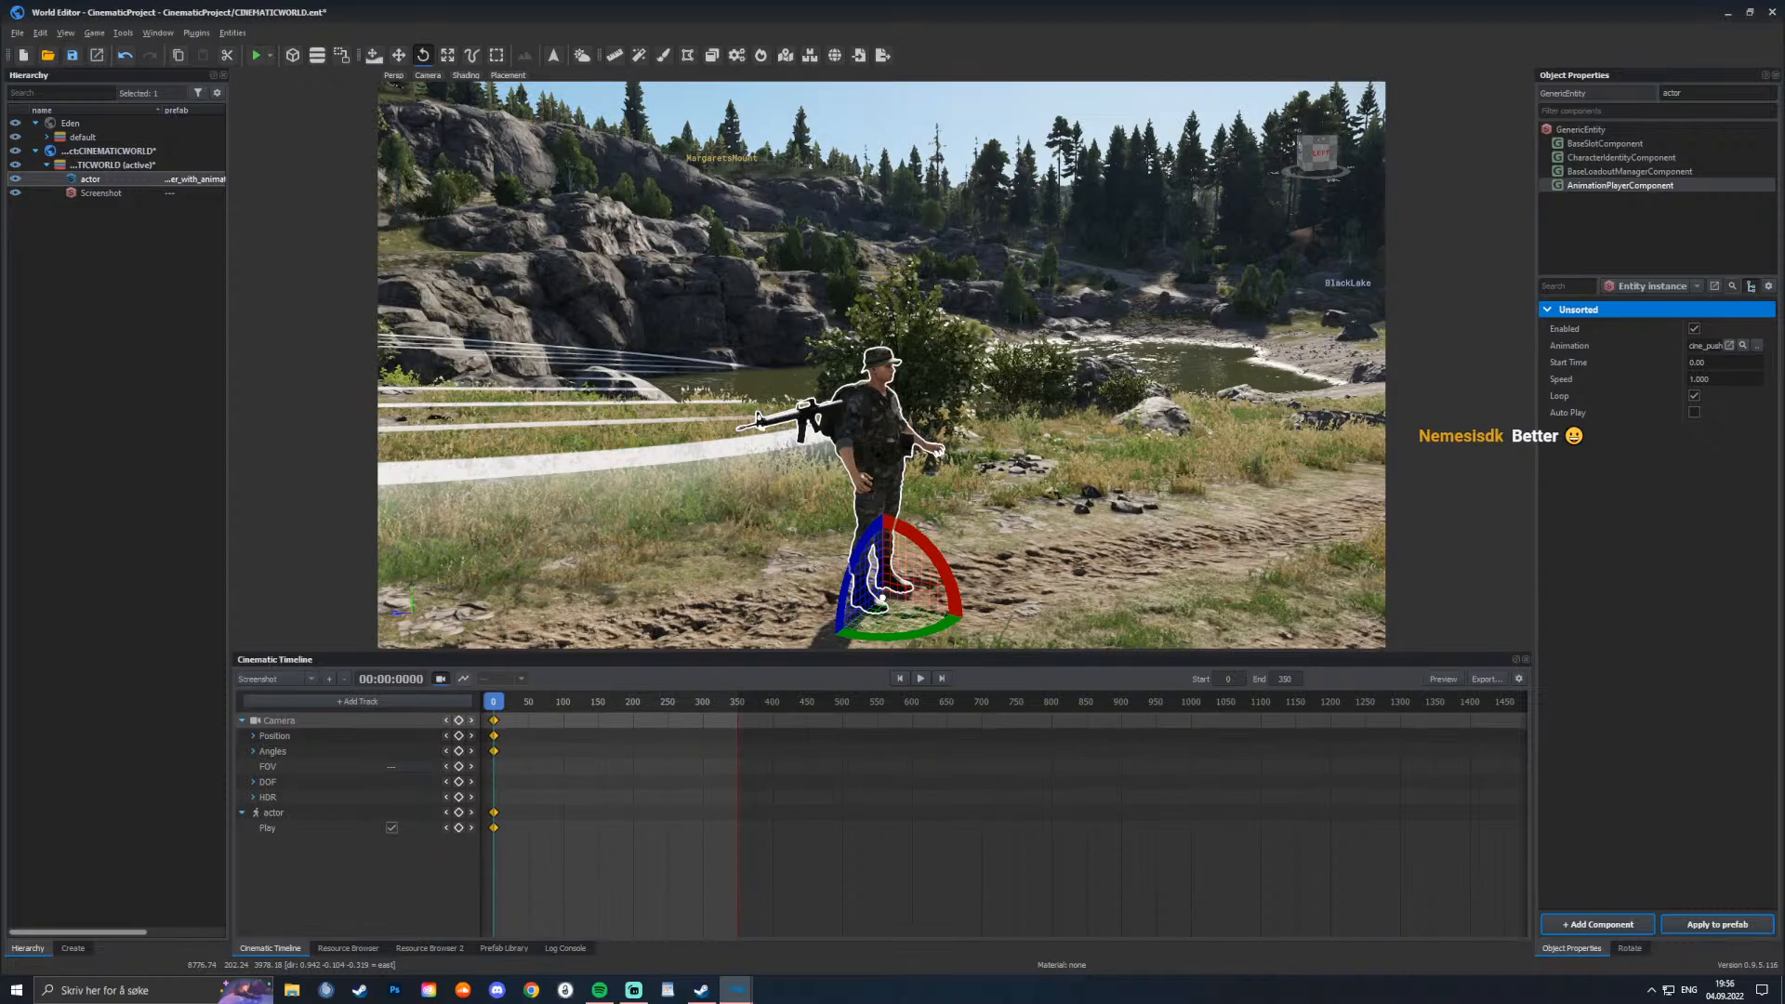
left_click(252, 736)
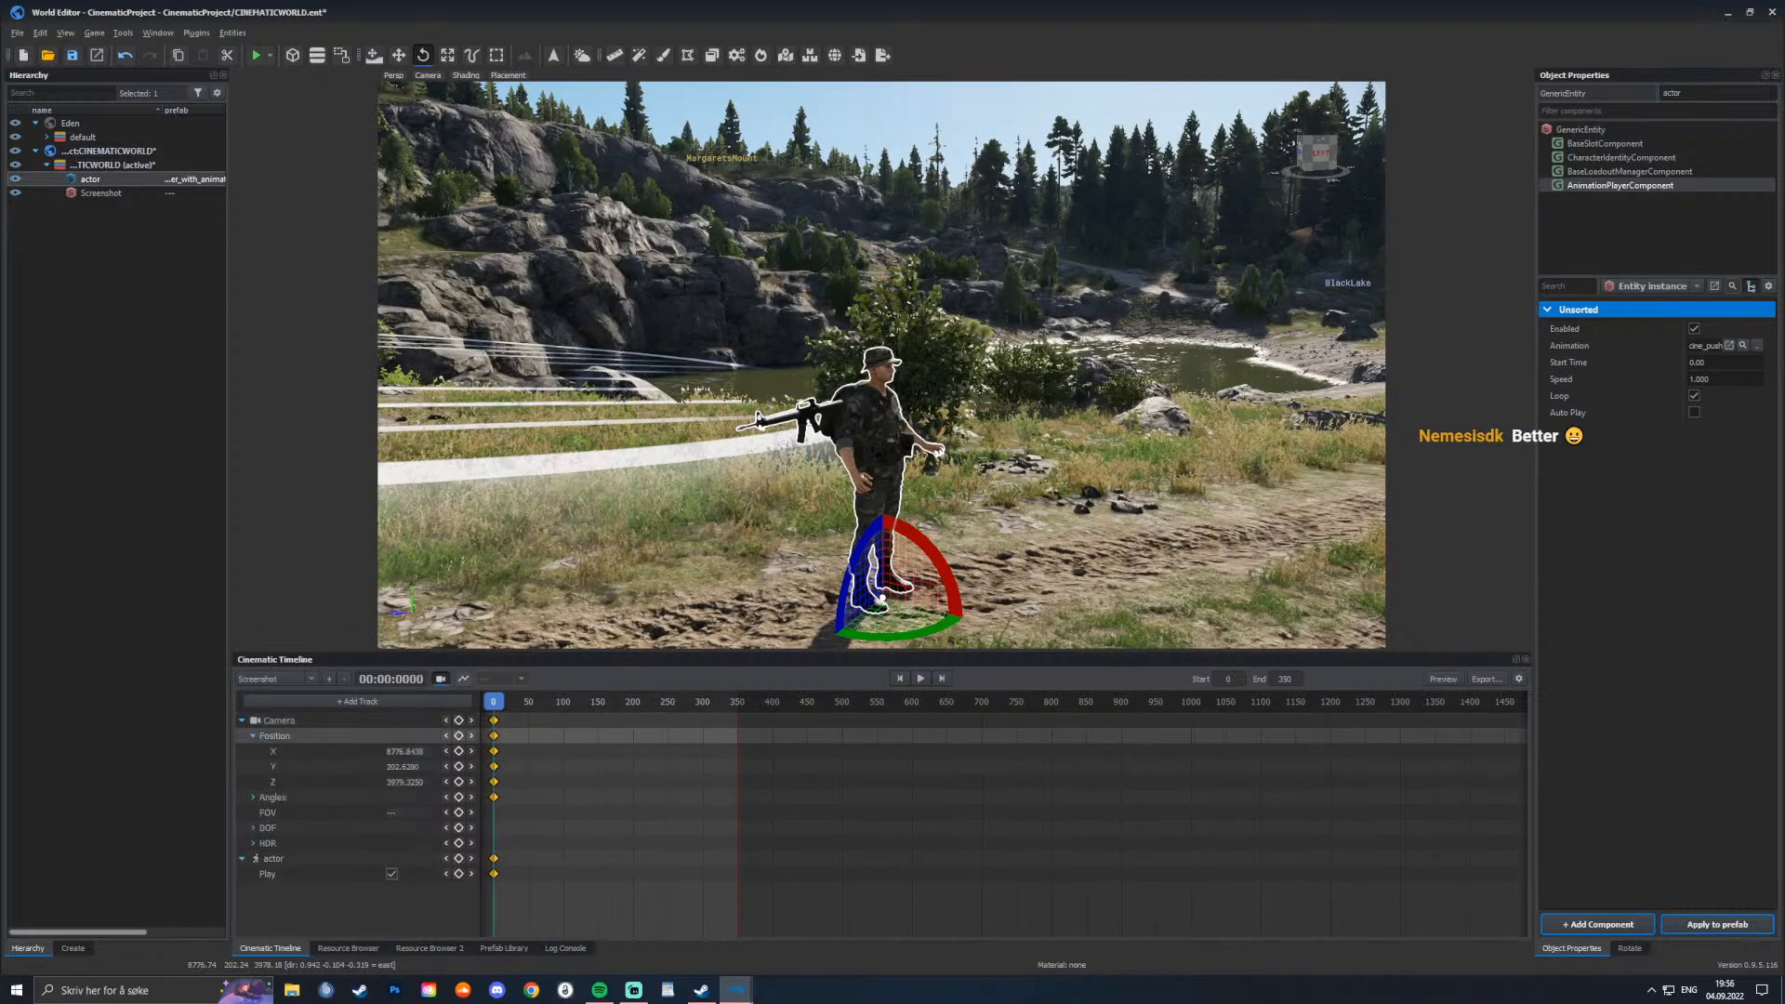
left_click(252, 736)
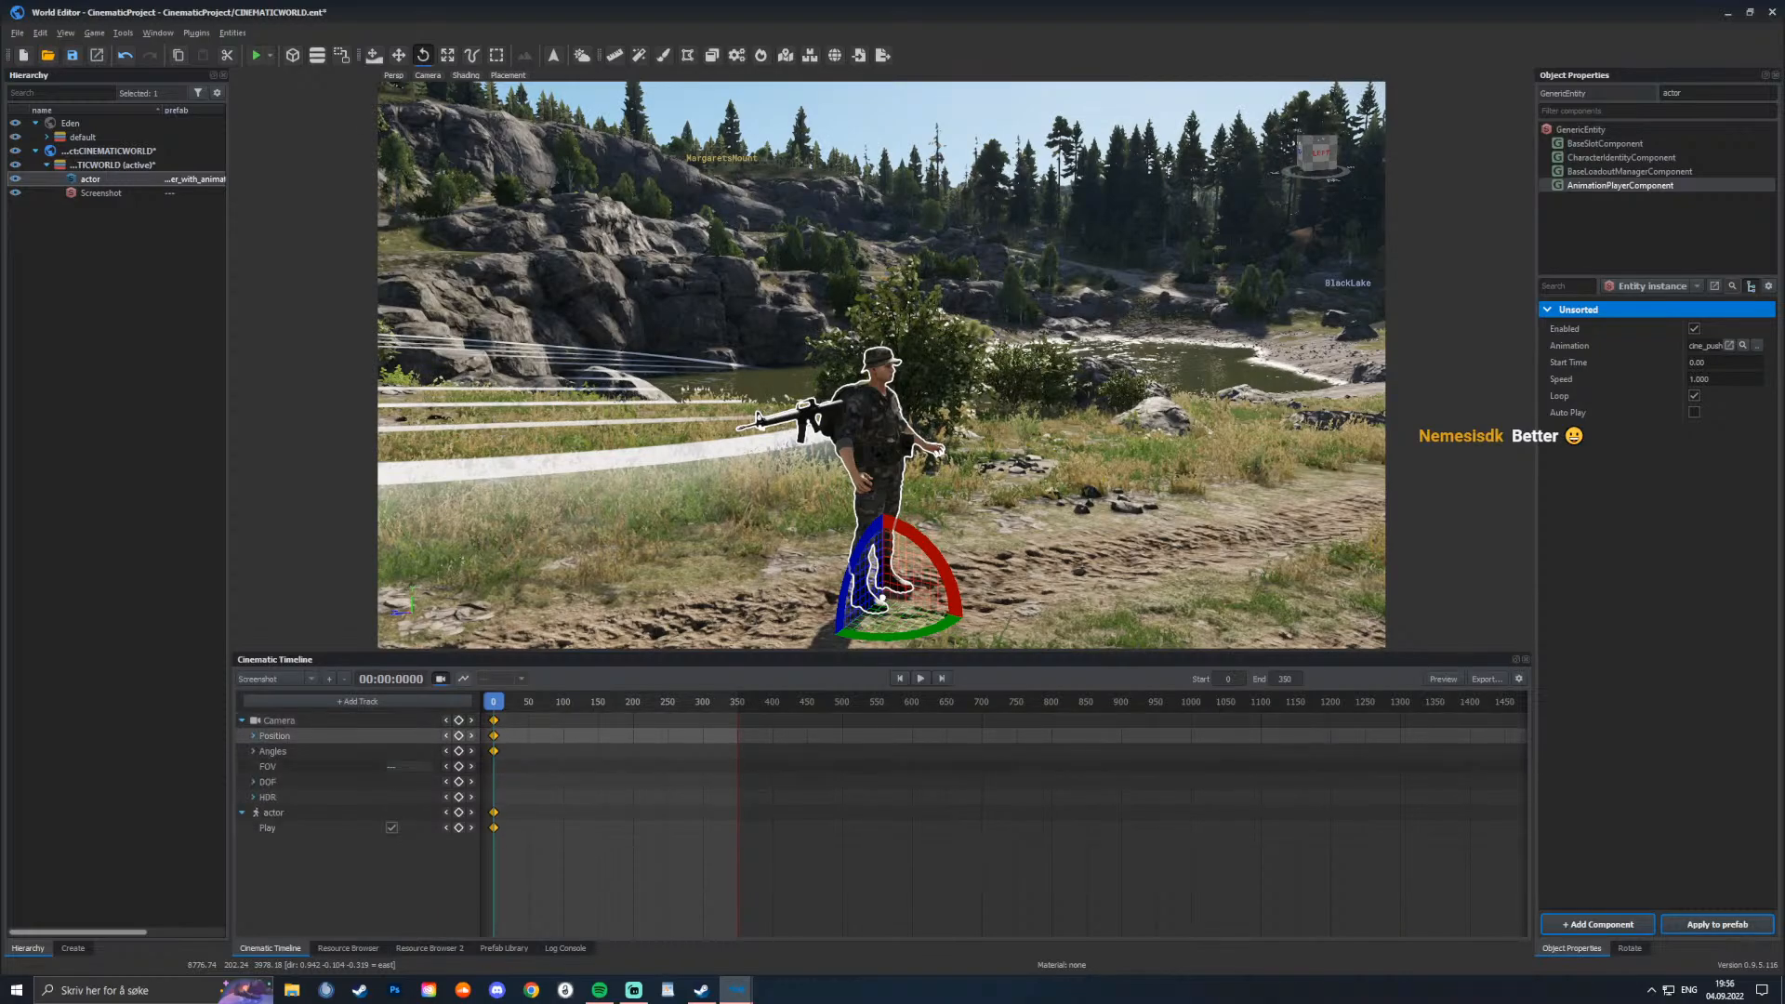
mouse_move(407, 767)
left_mouse_down()
mouse_move(389, 767)
mouse_move(415, 767)
left_mouse_up()
right_click_drag(881, 372, 799, 251)
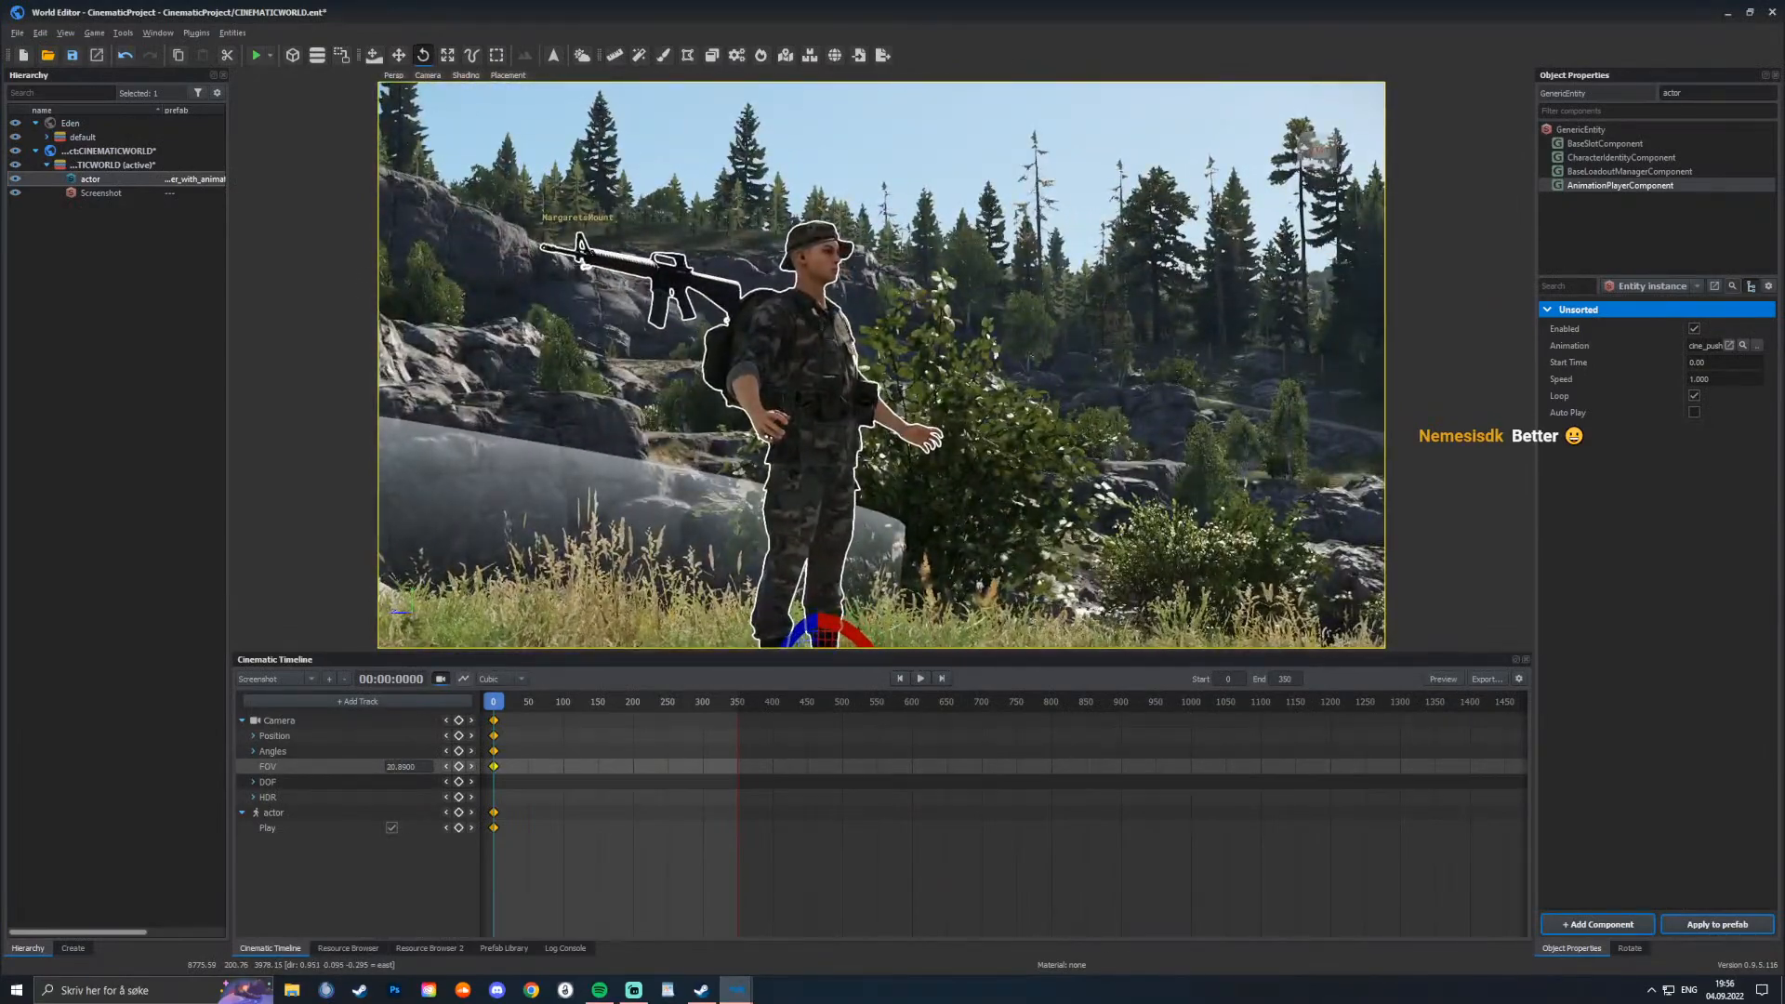
left_click(458, 720)
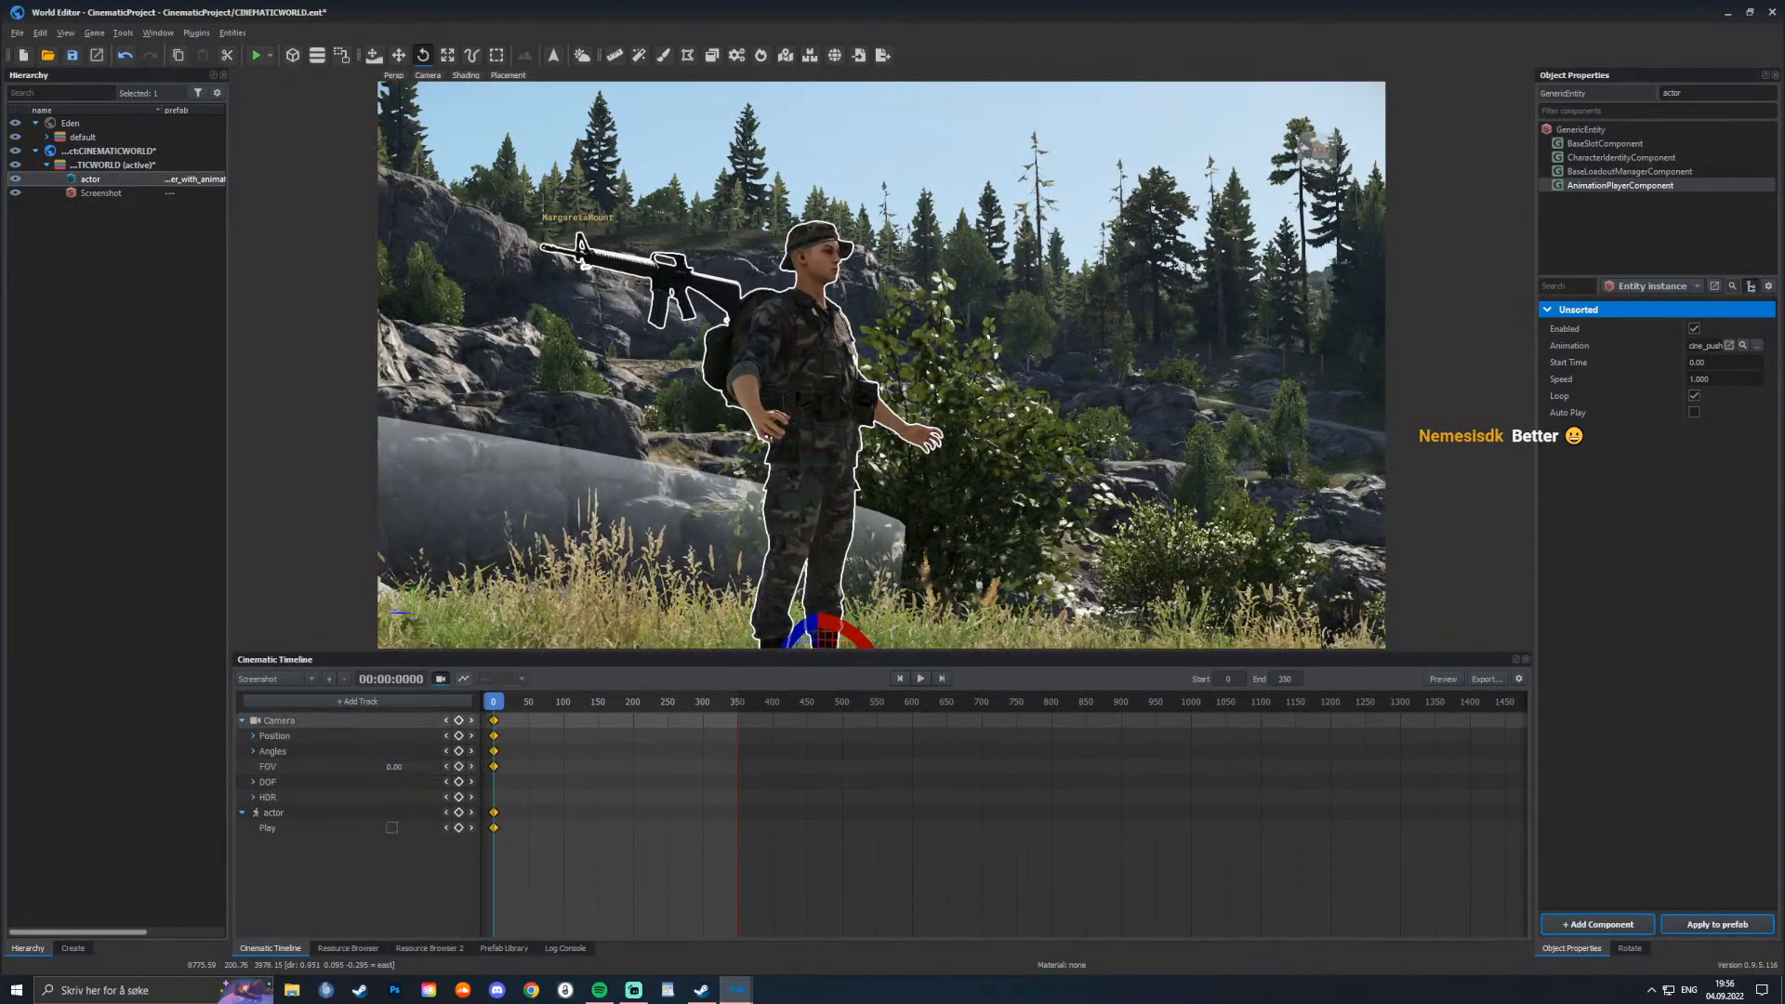
Step: Enable the camera track's depth of field with length near 500, length far 1000 and a focus distance of about 10.33
left_click(253, 782)
left_click(392, 797)
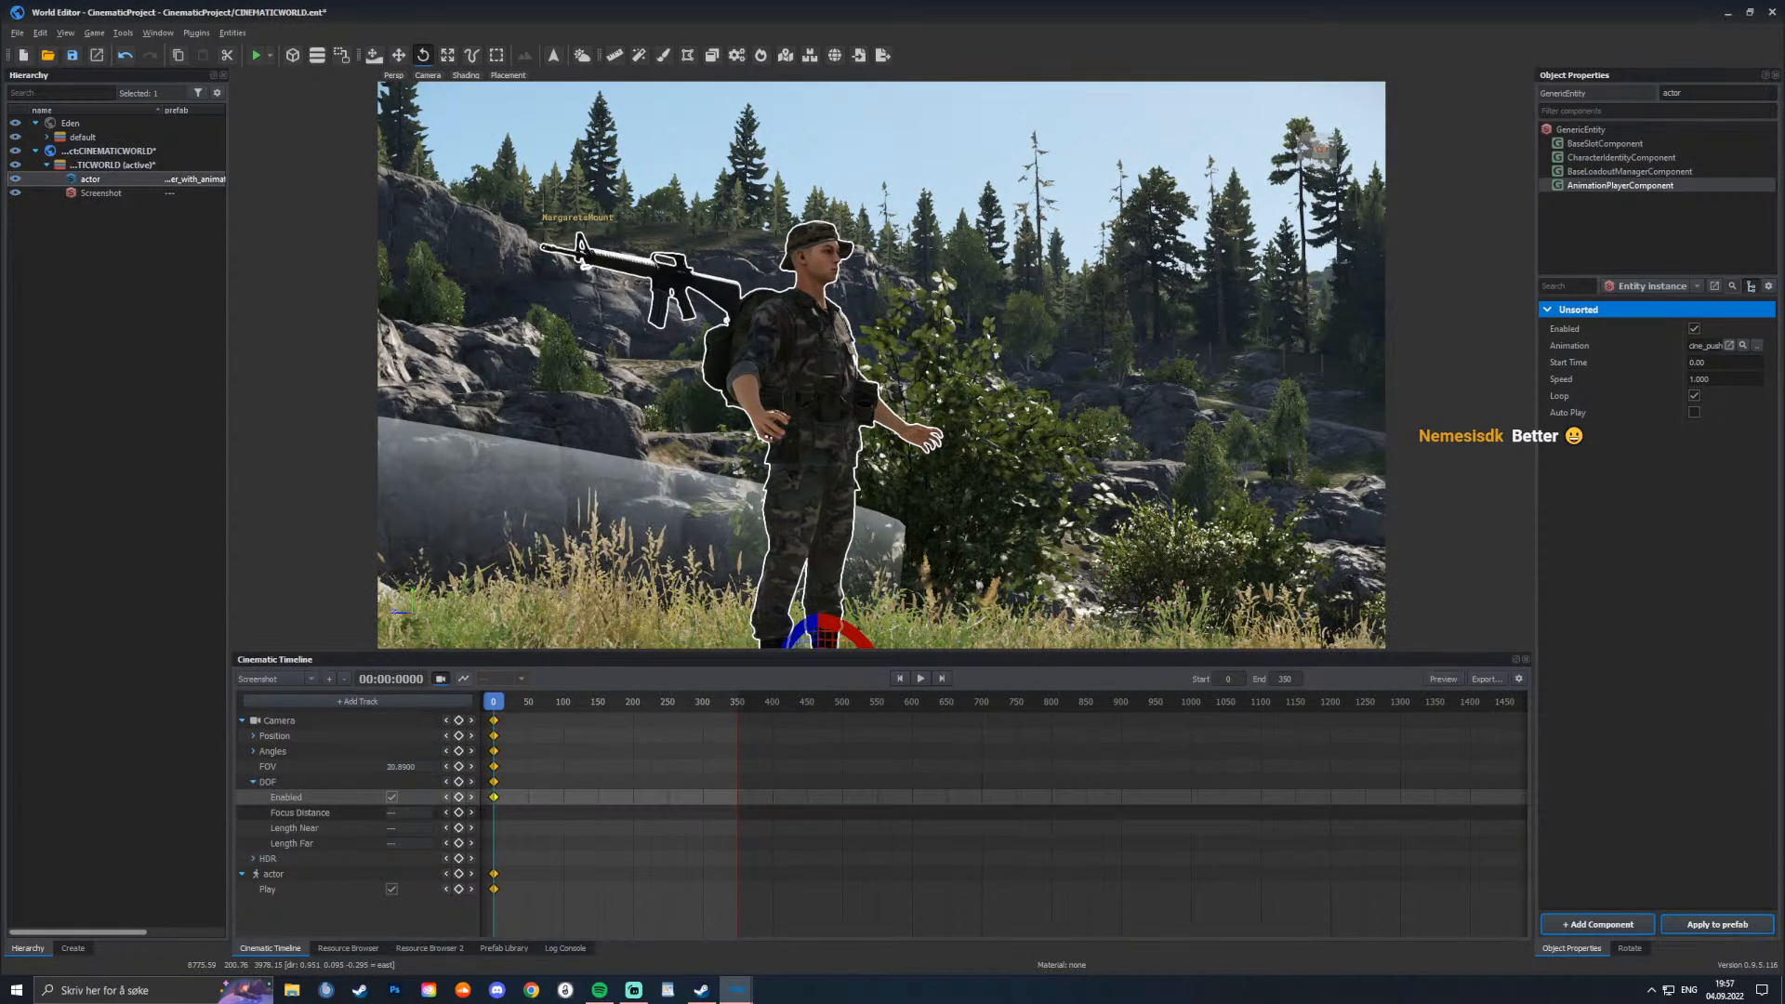
left_click(403, 827)
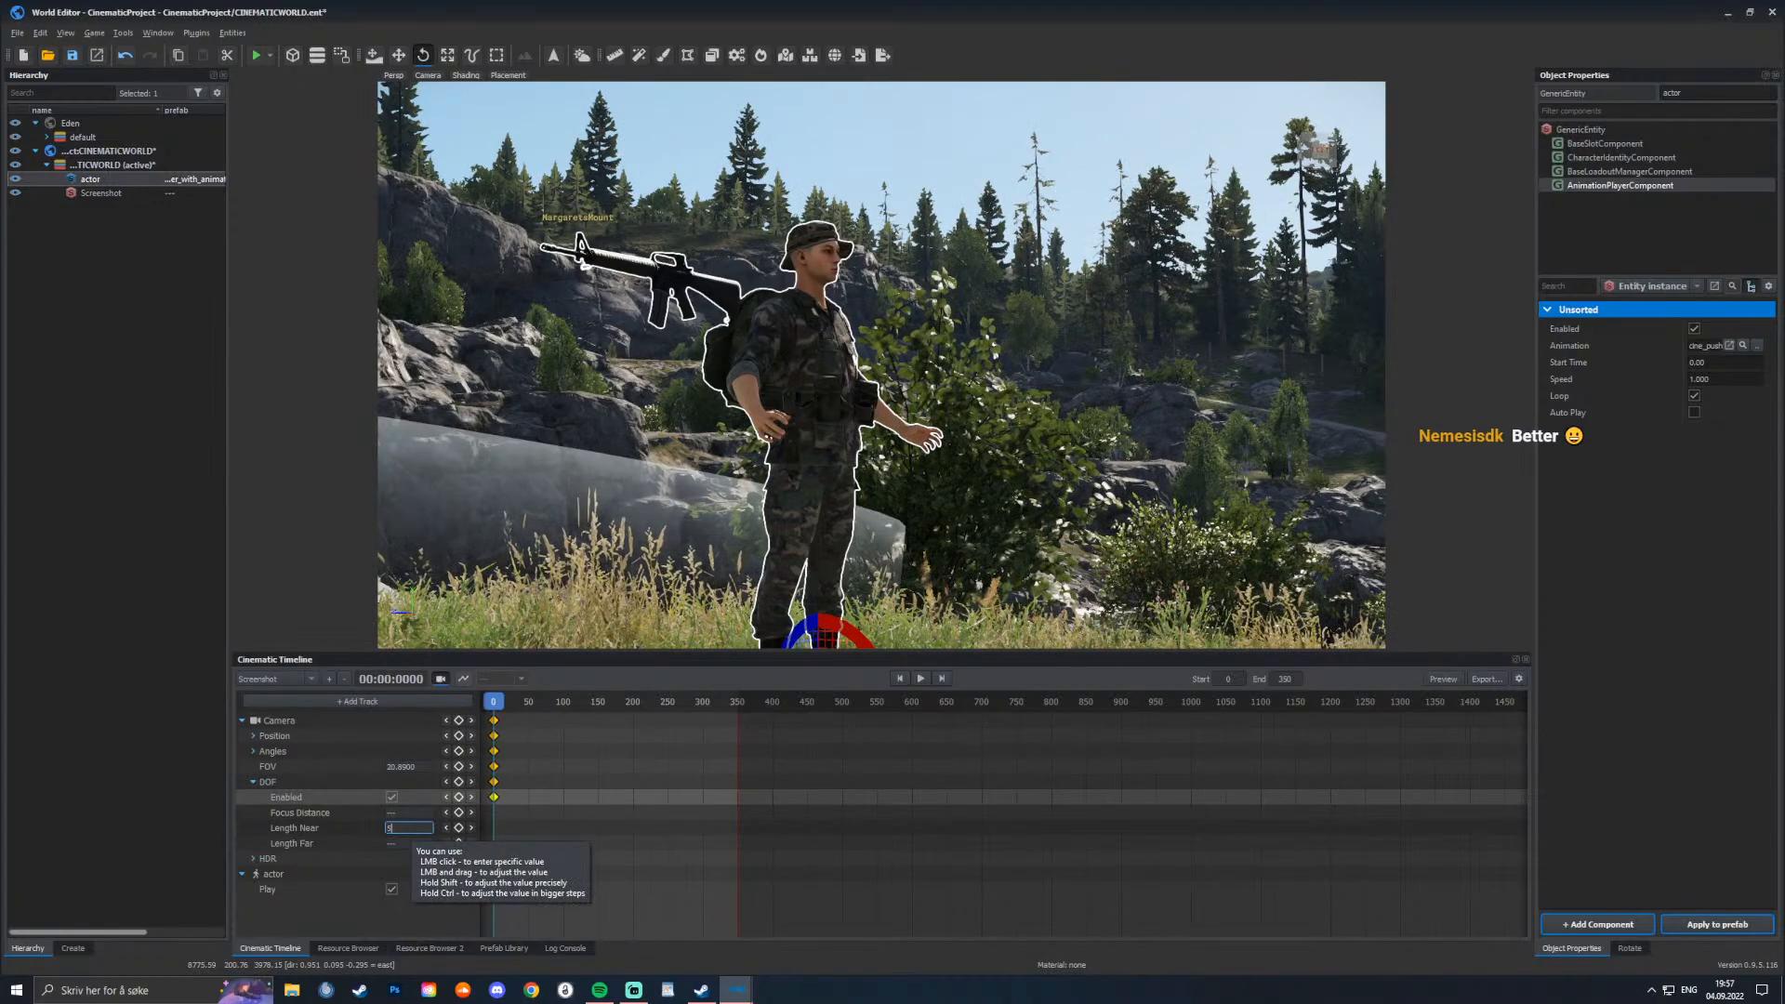
type("500")
key("Return")
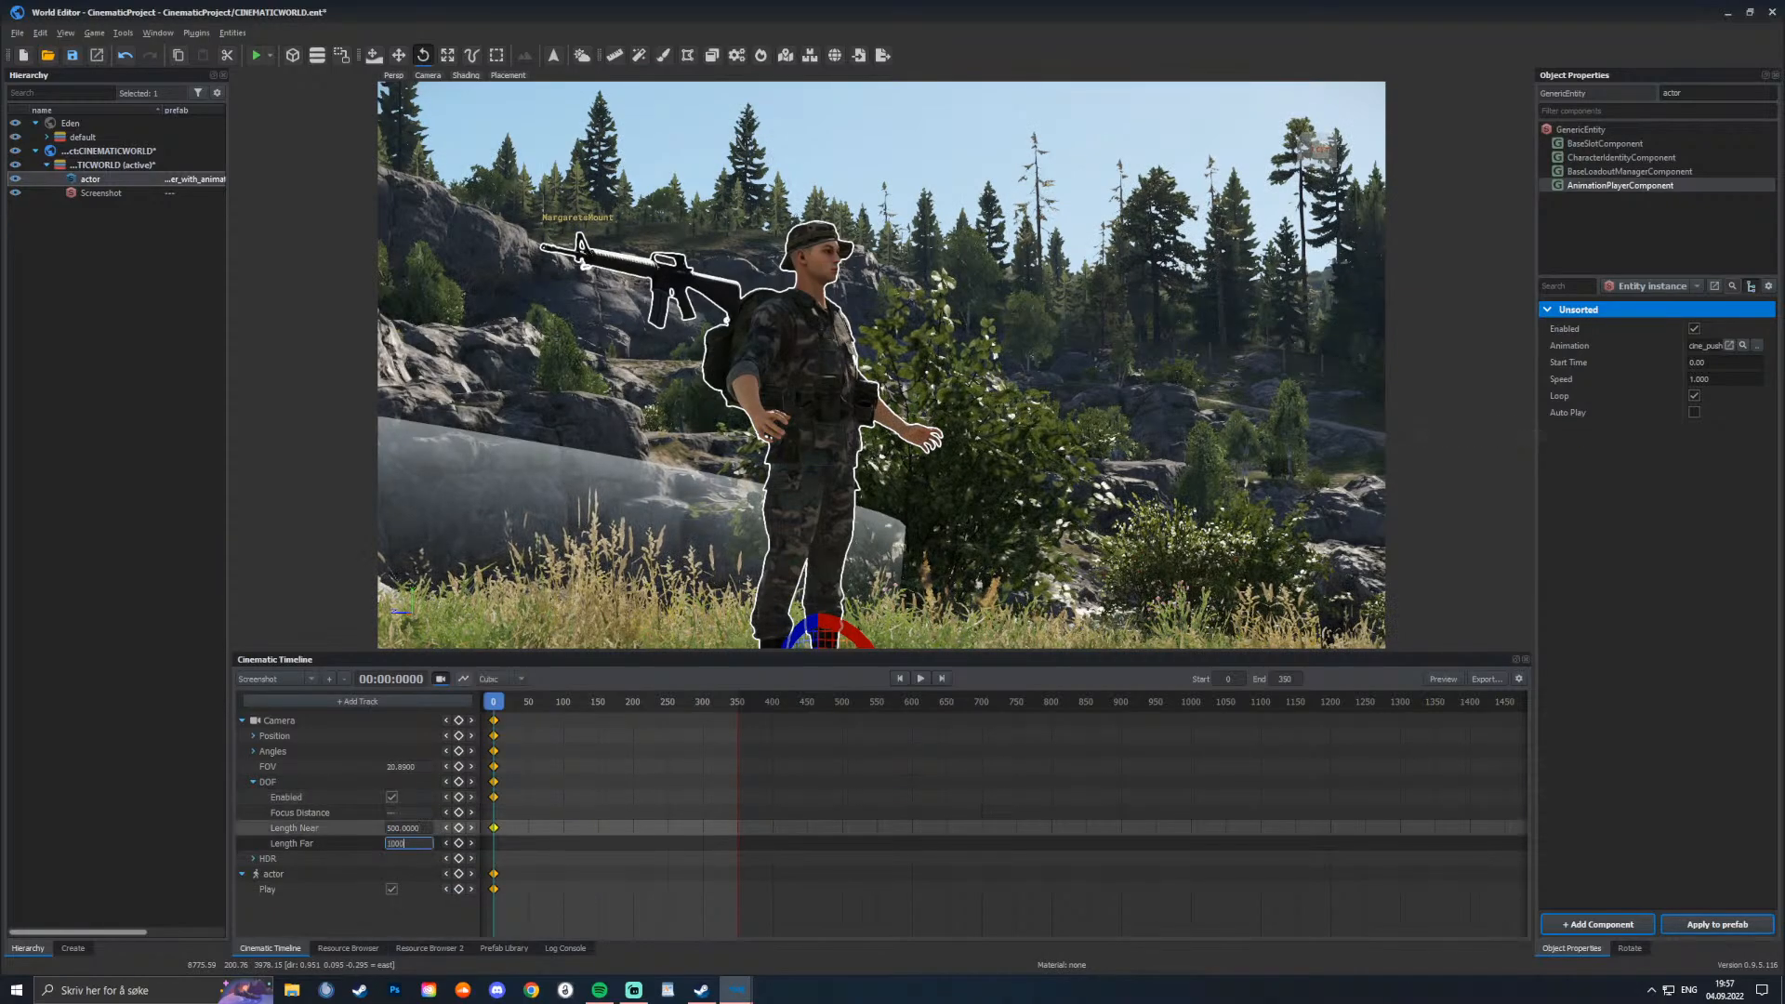
type("1000")
key("Return")
left_click_drag(407, 813, 504, 813)
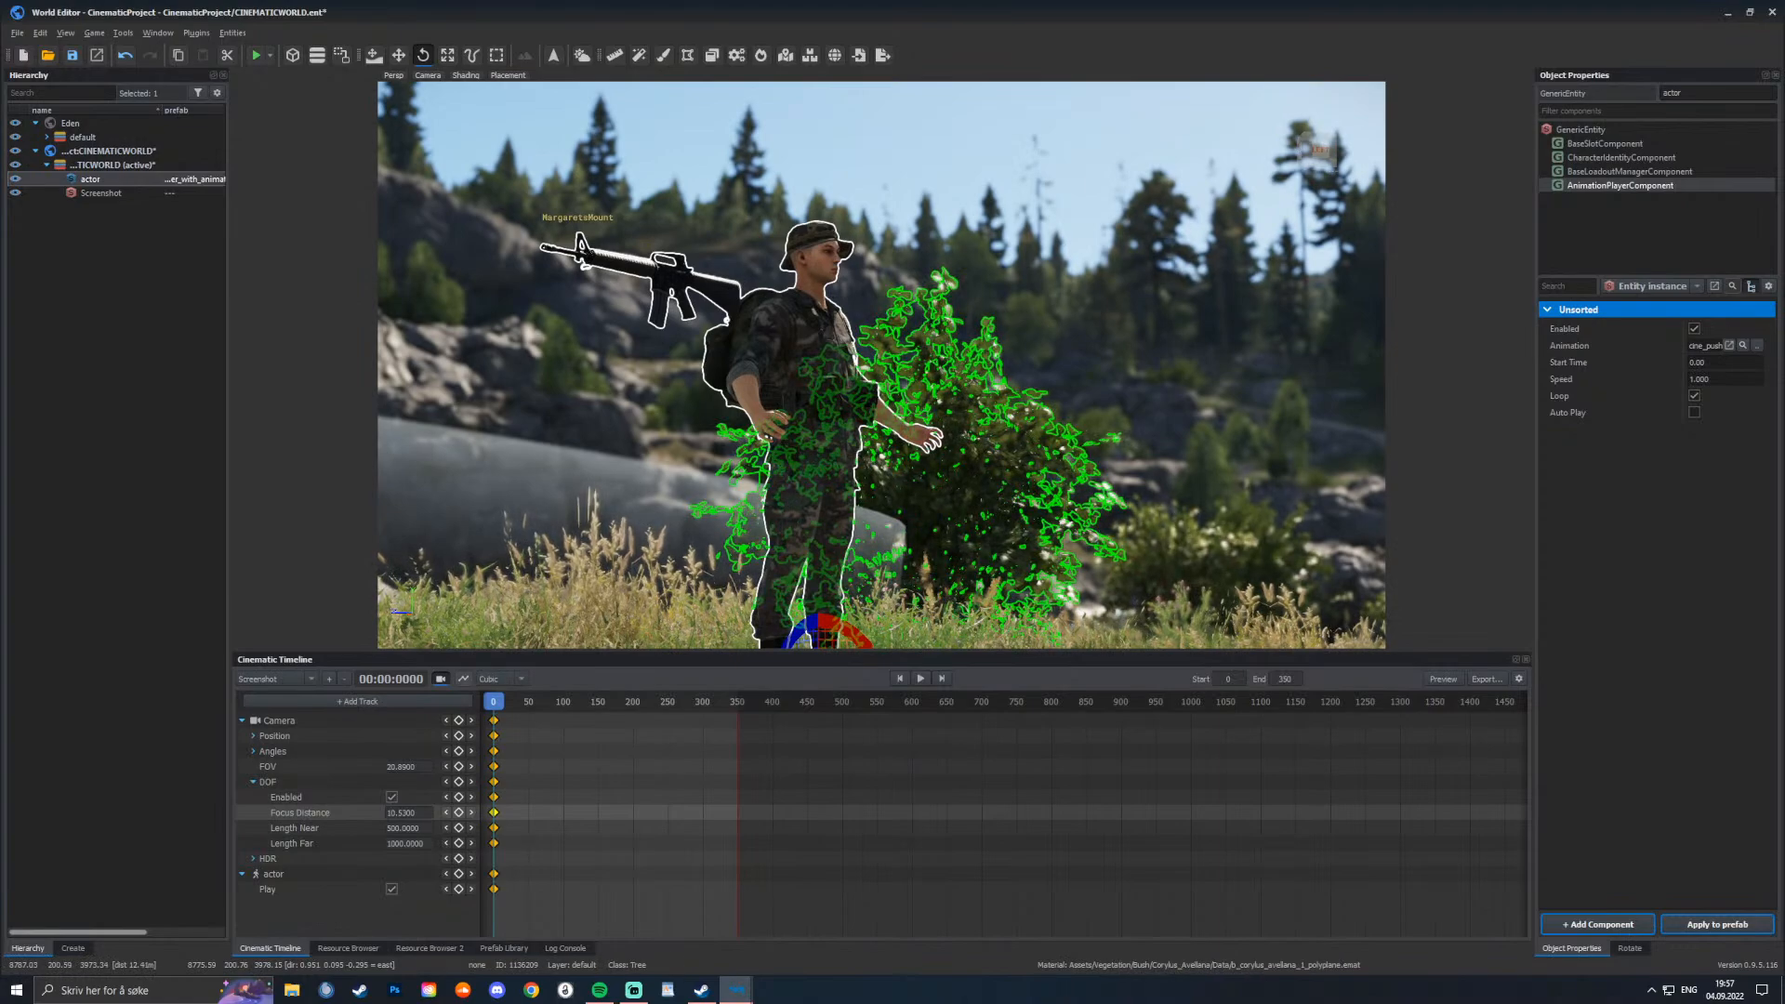
Step: Check the camera track's HDR settings, collapse the track, and review the keyframed shot of the soldier
mouse_move(1173, 520)
right_mouse_down()
mouse_move(1302, 613)
mouse_move(1162, 544)
mouse_move(1195, 526)
right_mouse_up()
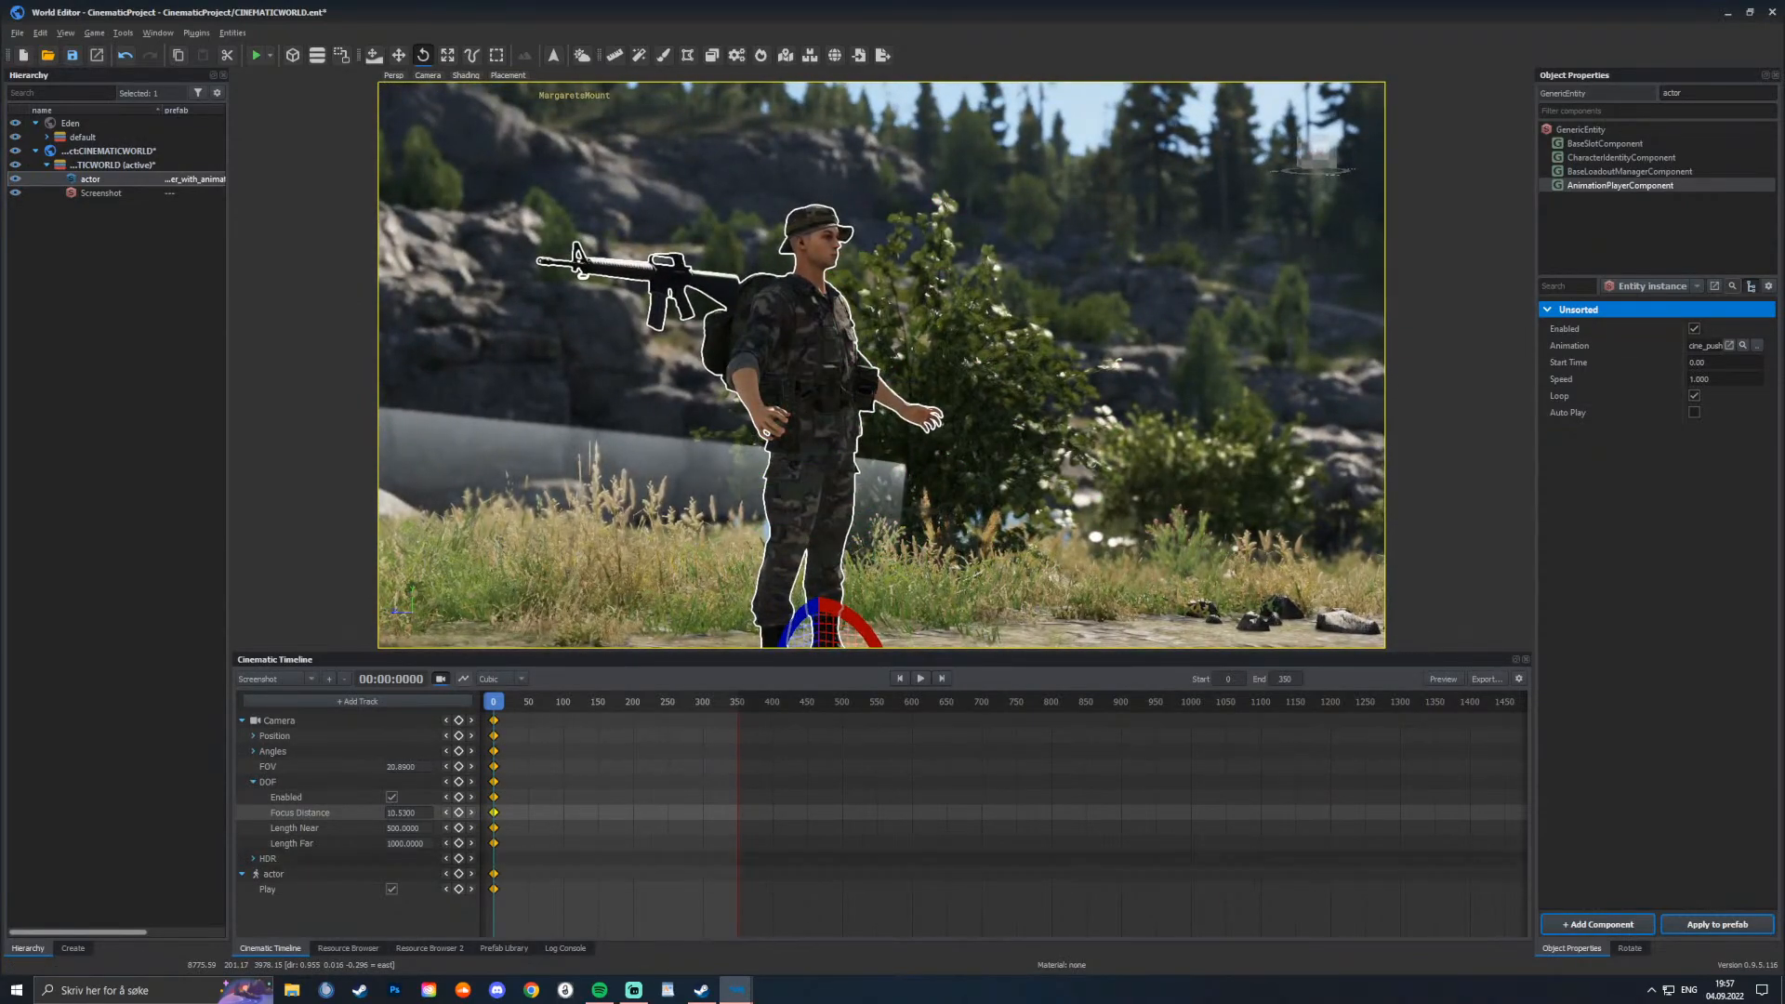
left_click(253, 858)
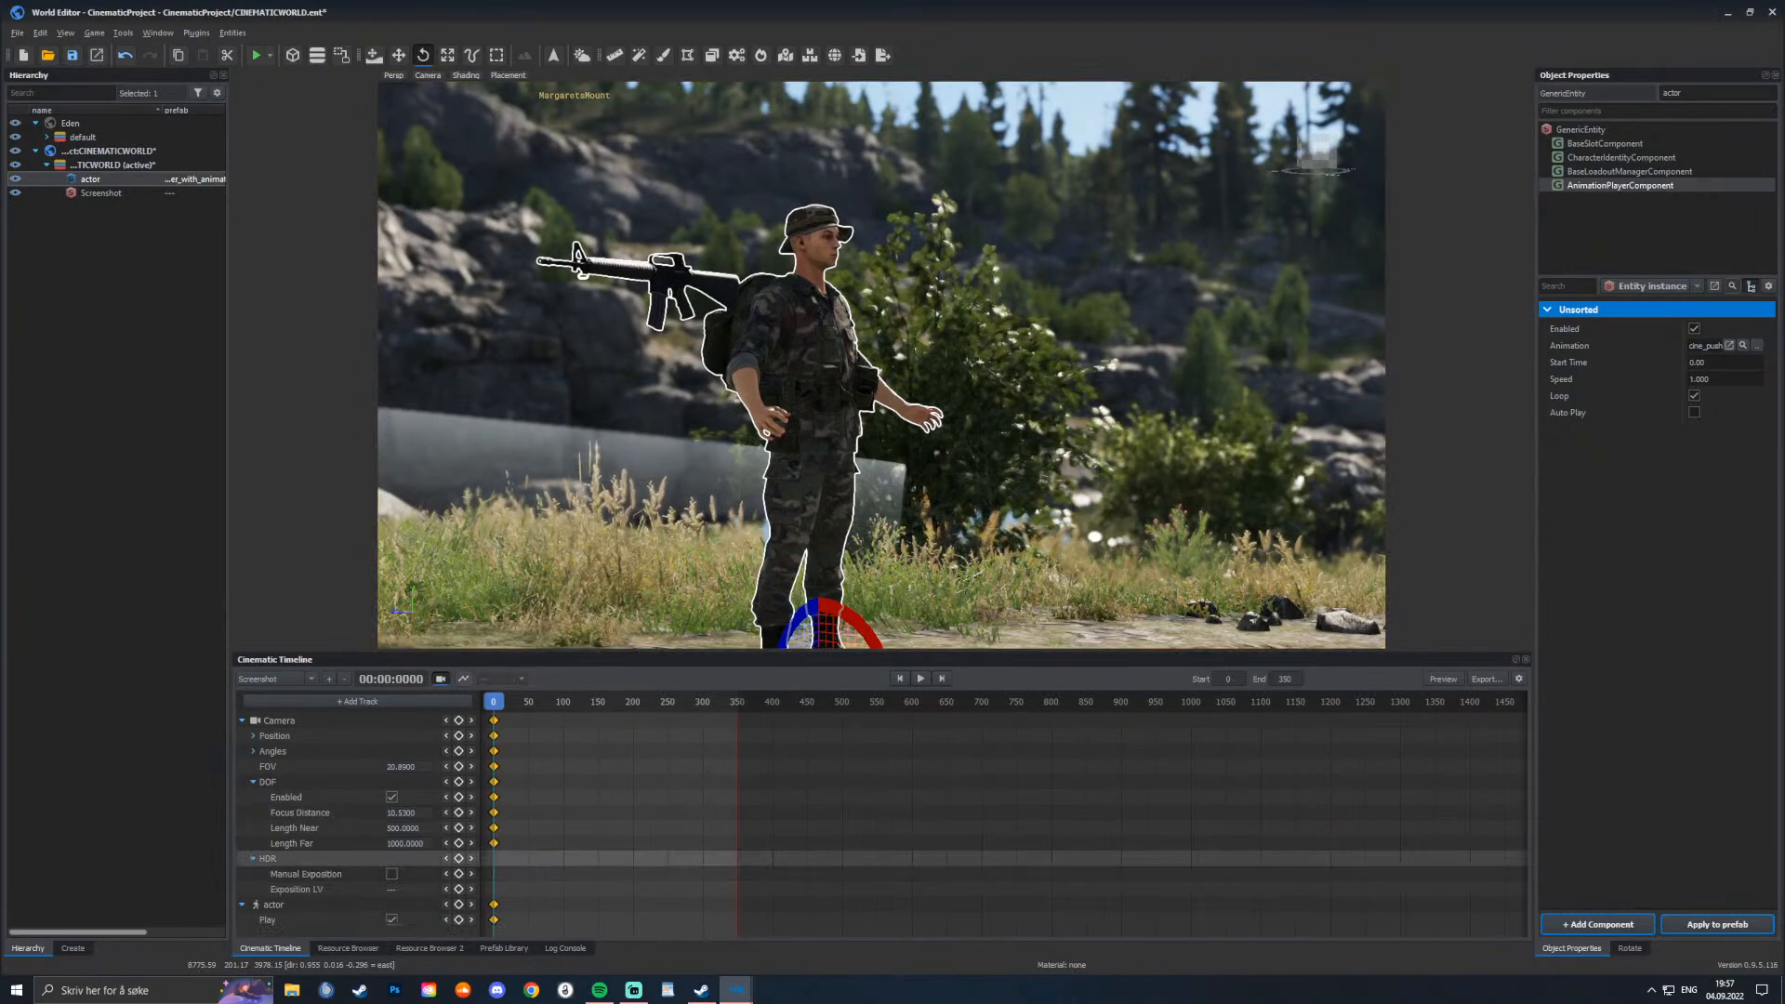
left_click(242, 721)
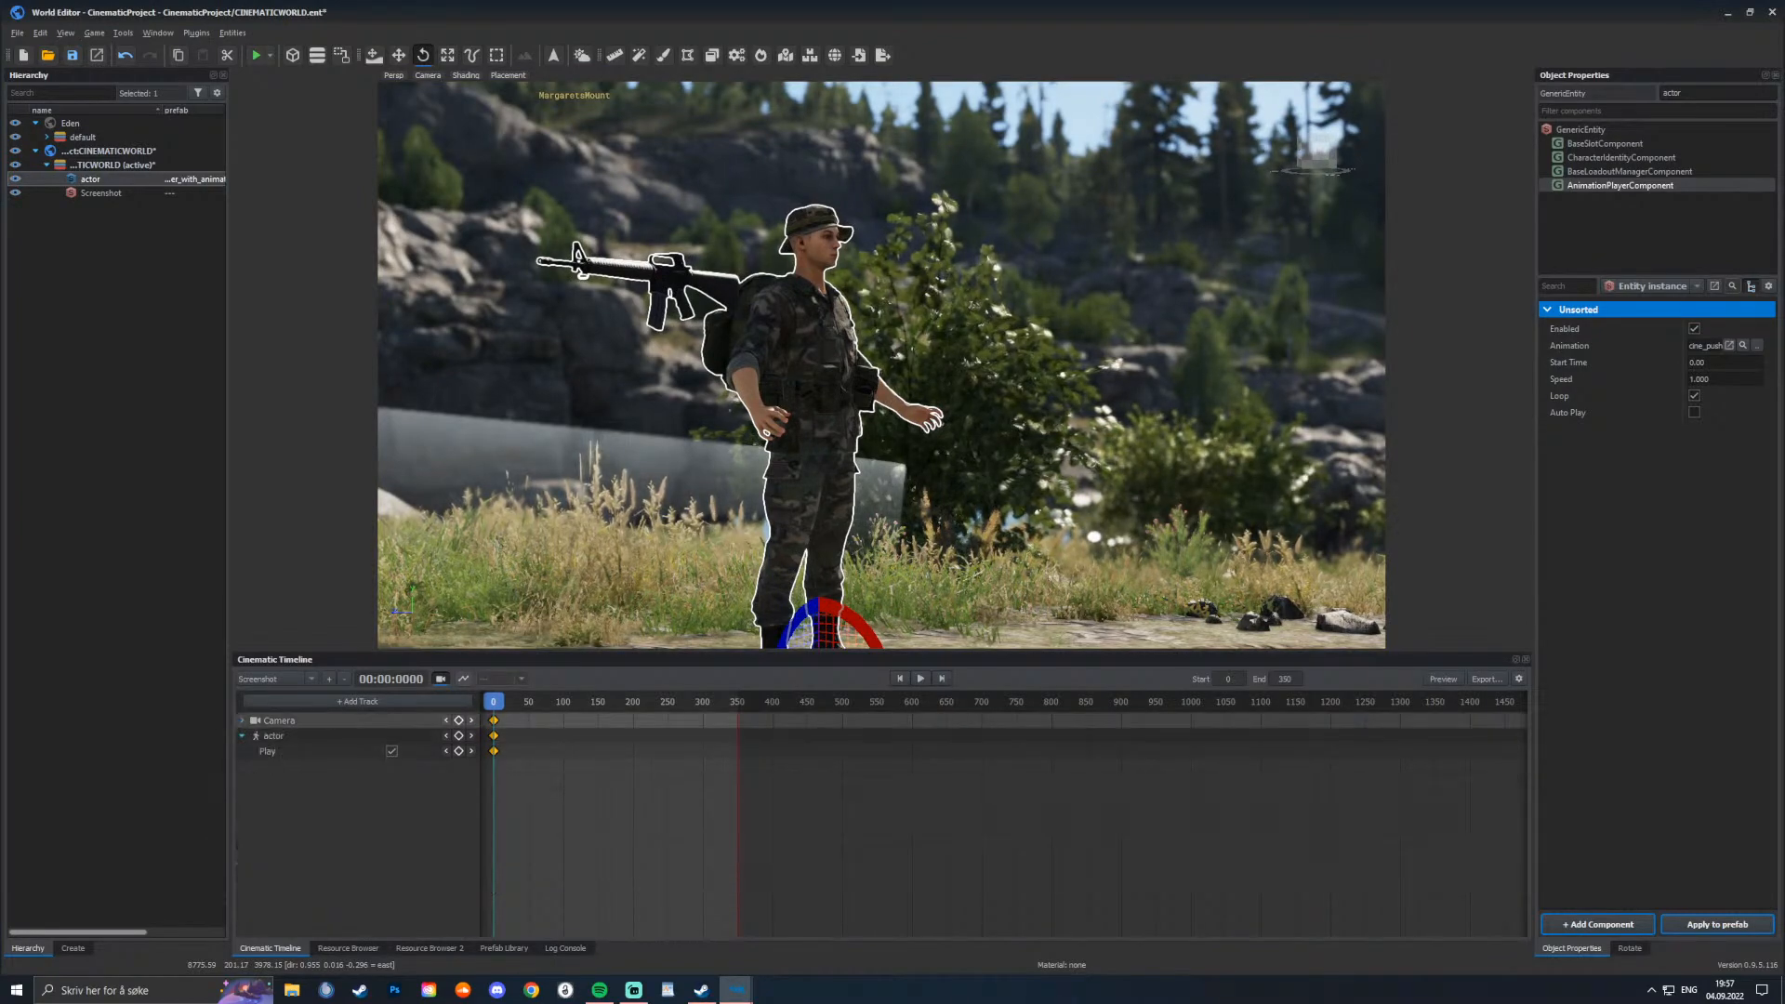
left_click(494, 751)
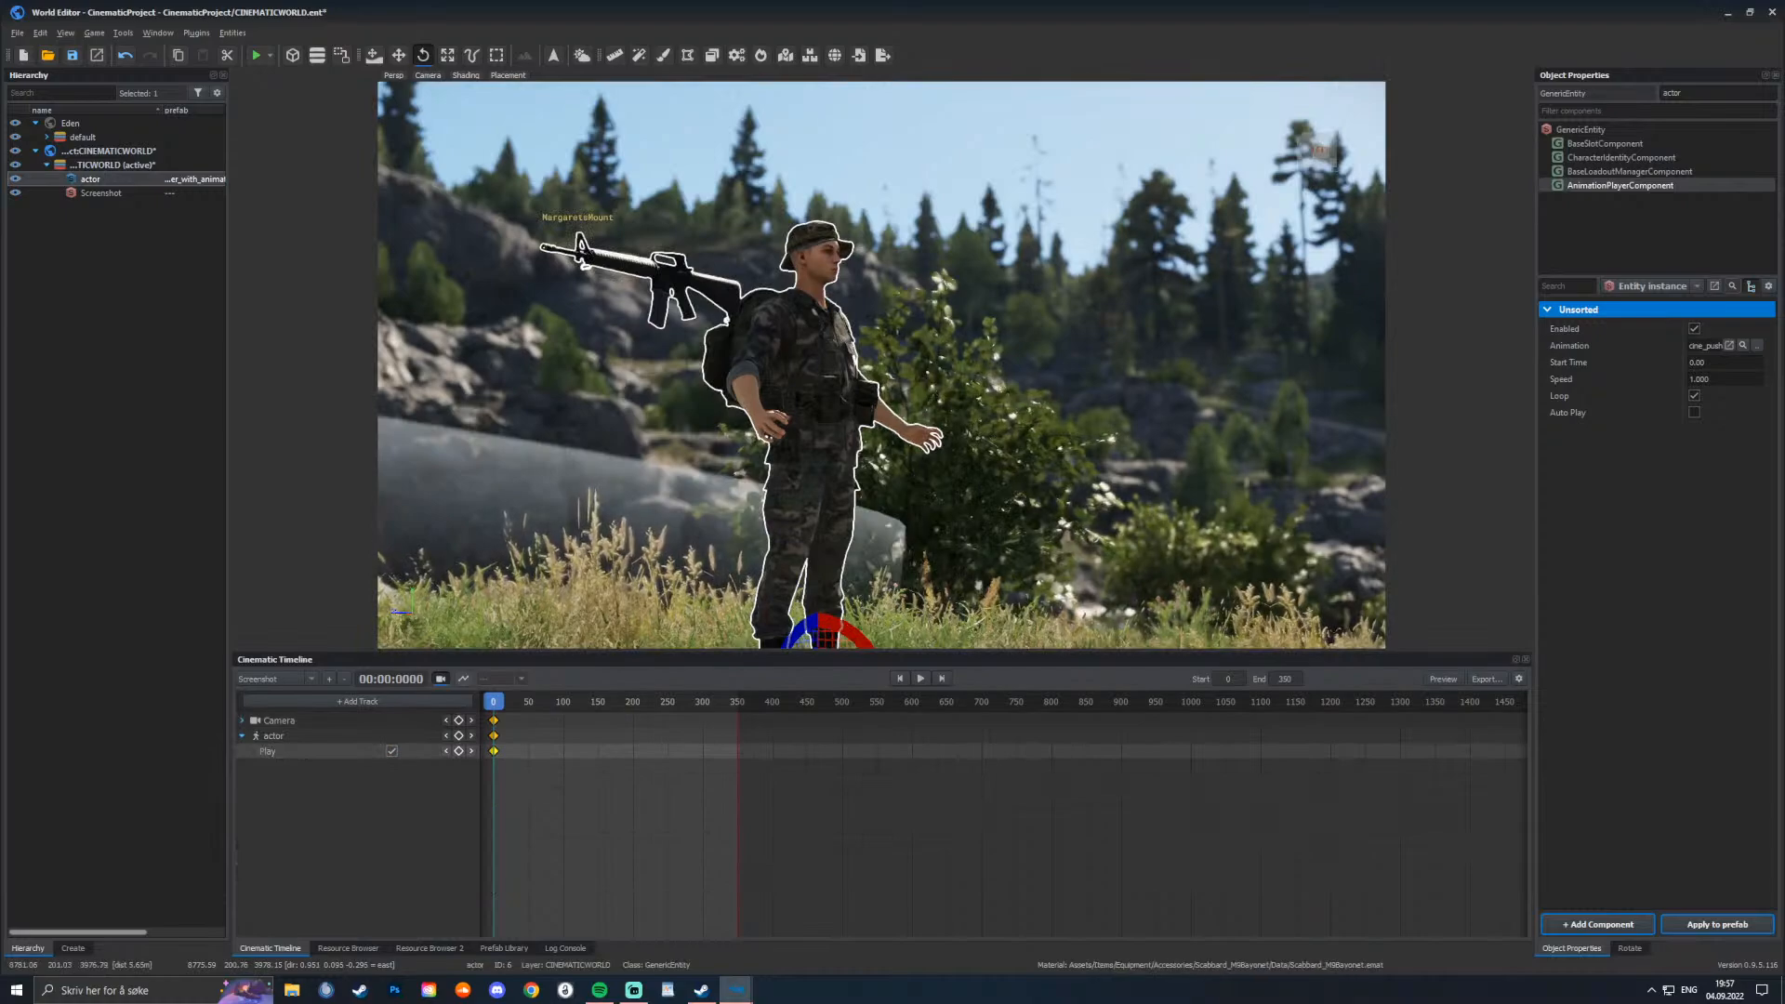
left_click(818, 469)
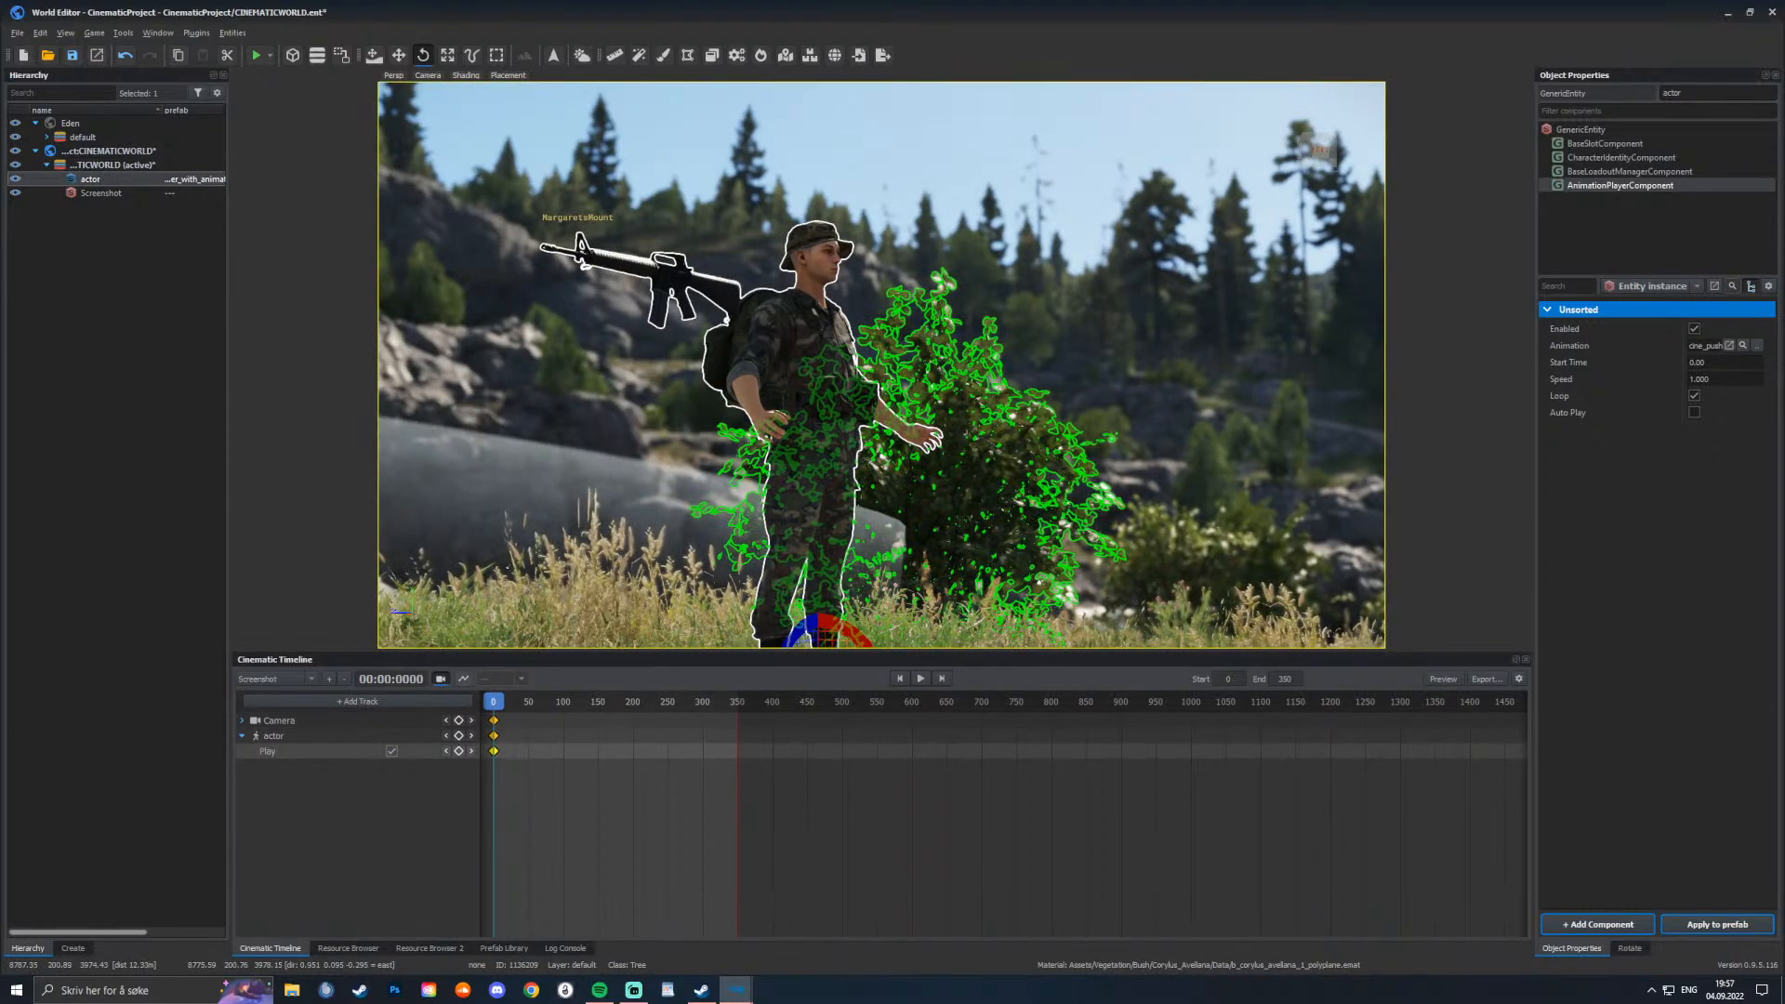
mouse_move(882, 400)
right_mouse_down()
mouse_move(558, 400)
mouse_move(860, 353)
mouse_move(832, 419)
mouse_move(874, 421)
right_mouse_up()
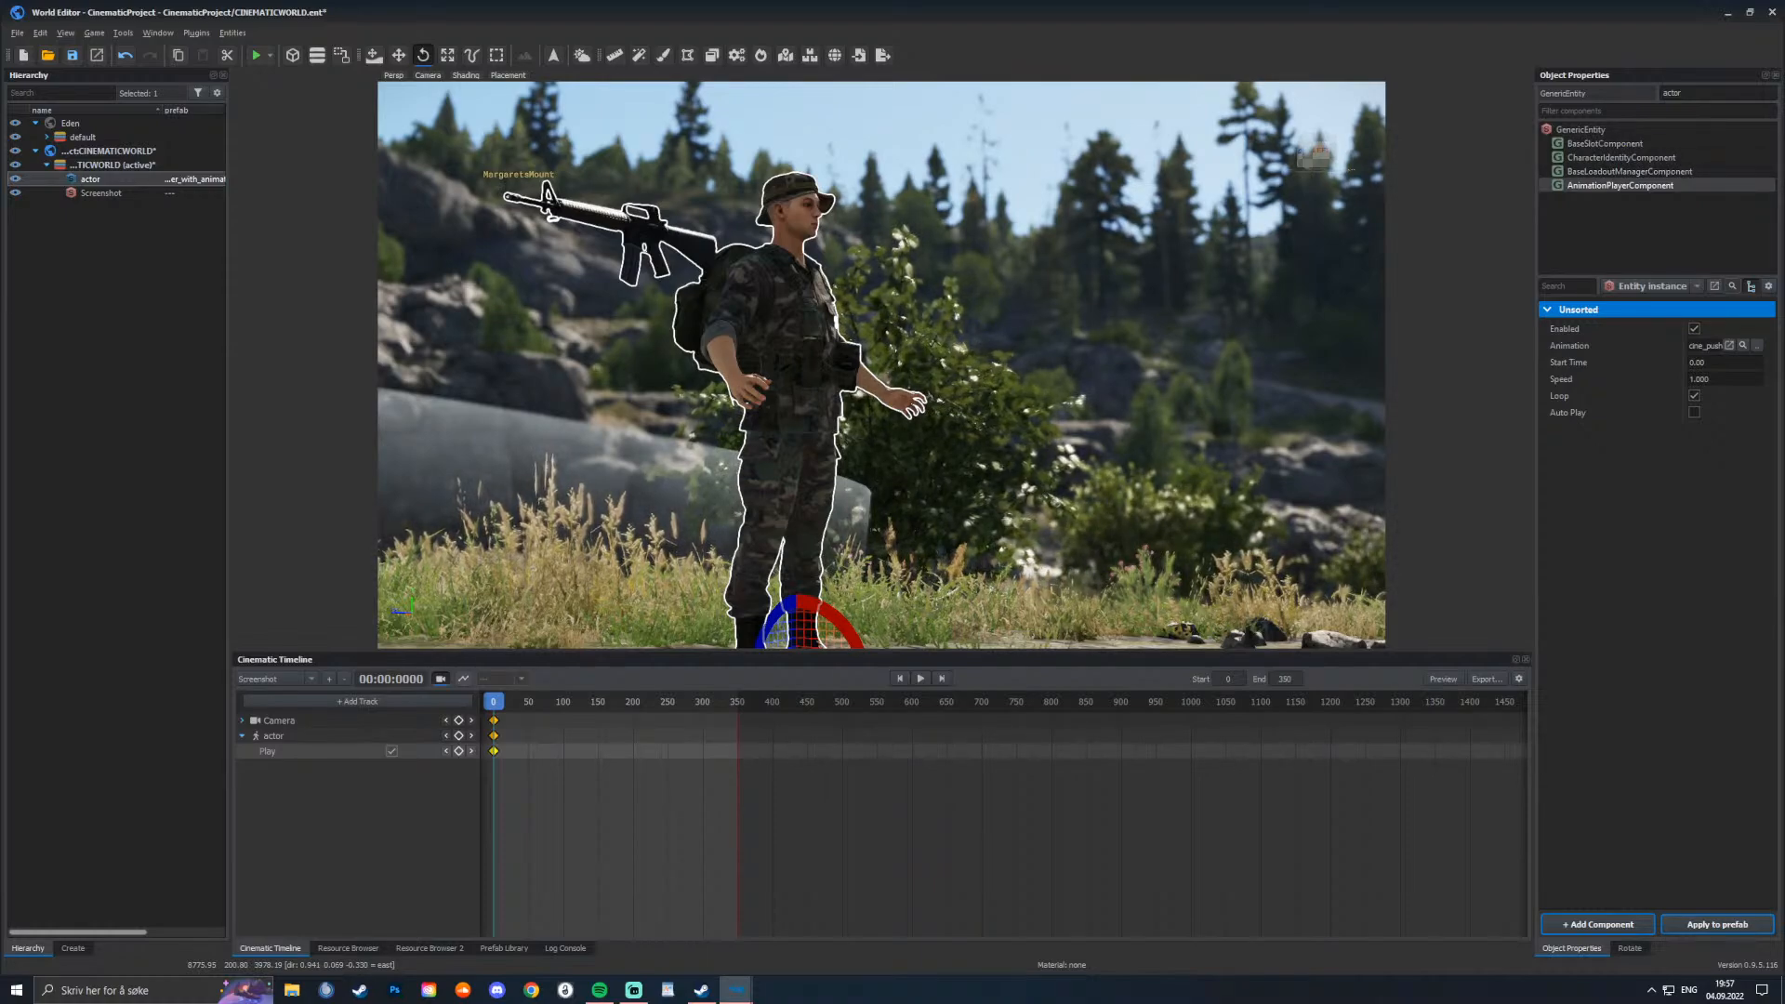
Step: Browse the M16 rifle prefabs for the actor's BaseSlotComponent and keep Rifle_M16A2.et as the entity prefab
left_click(1604, 143)
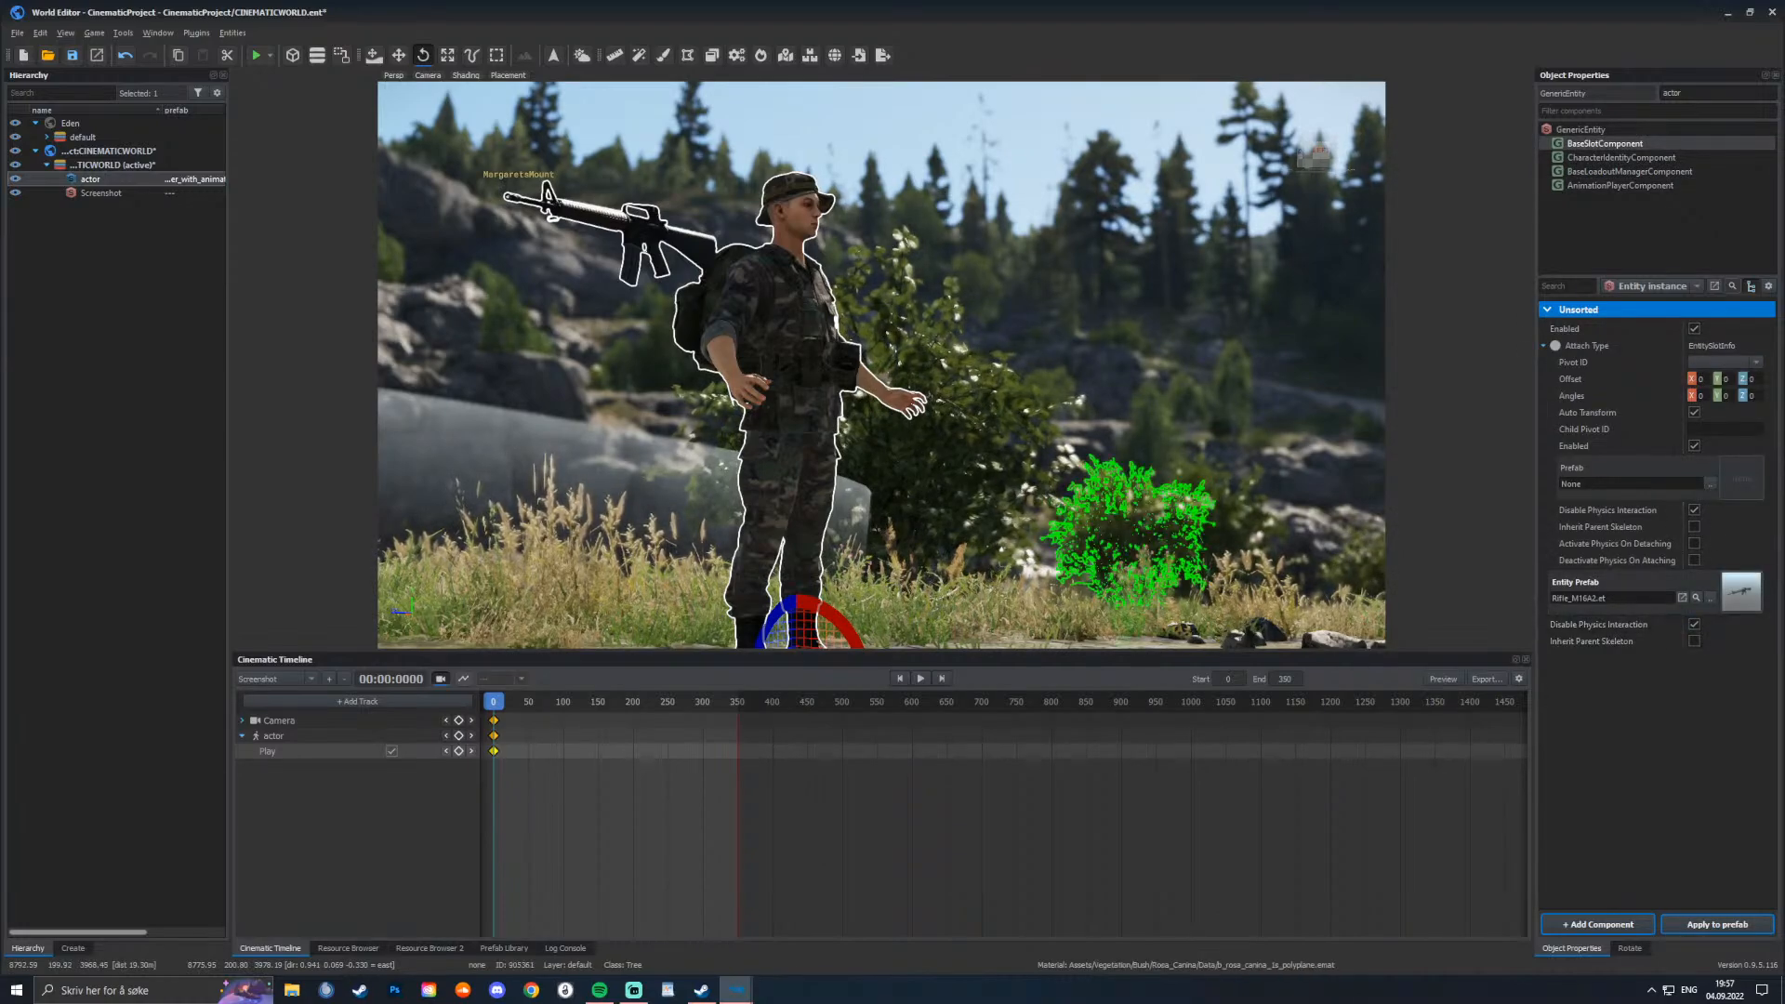
right_click_drag(1131, 521, 1009, 441)
key("w")
key("w")
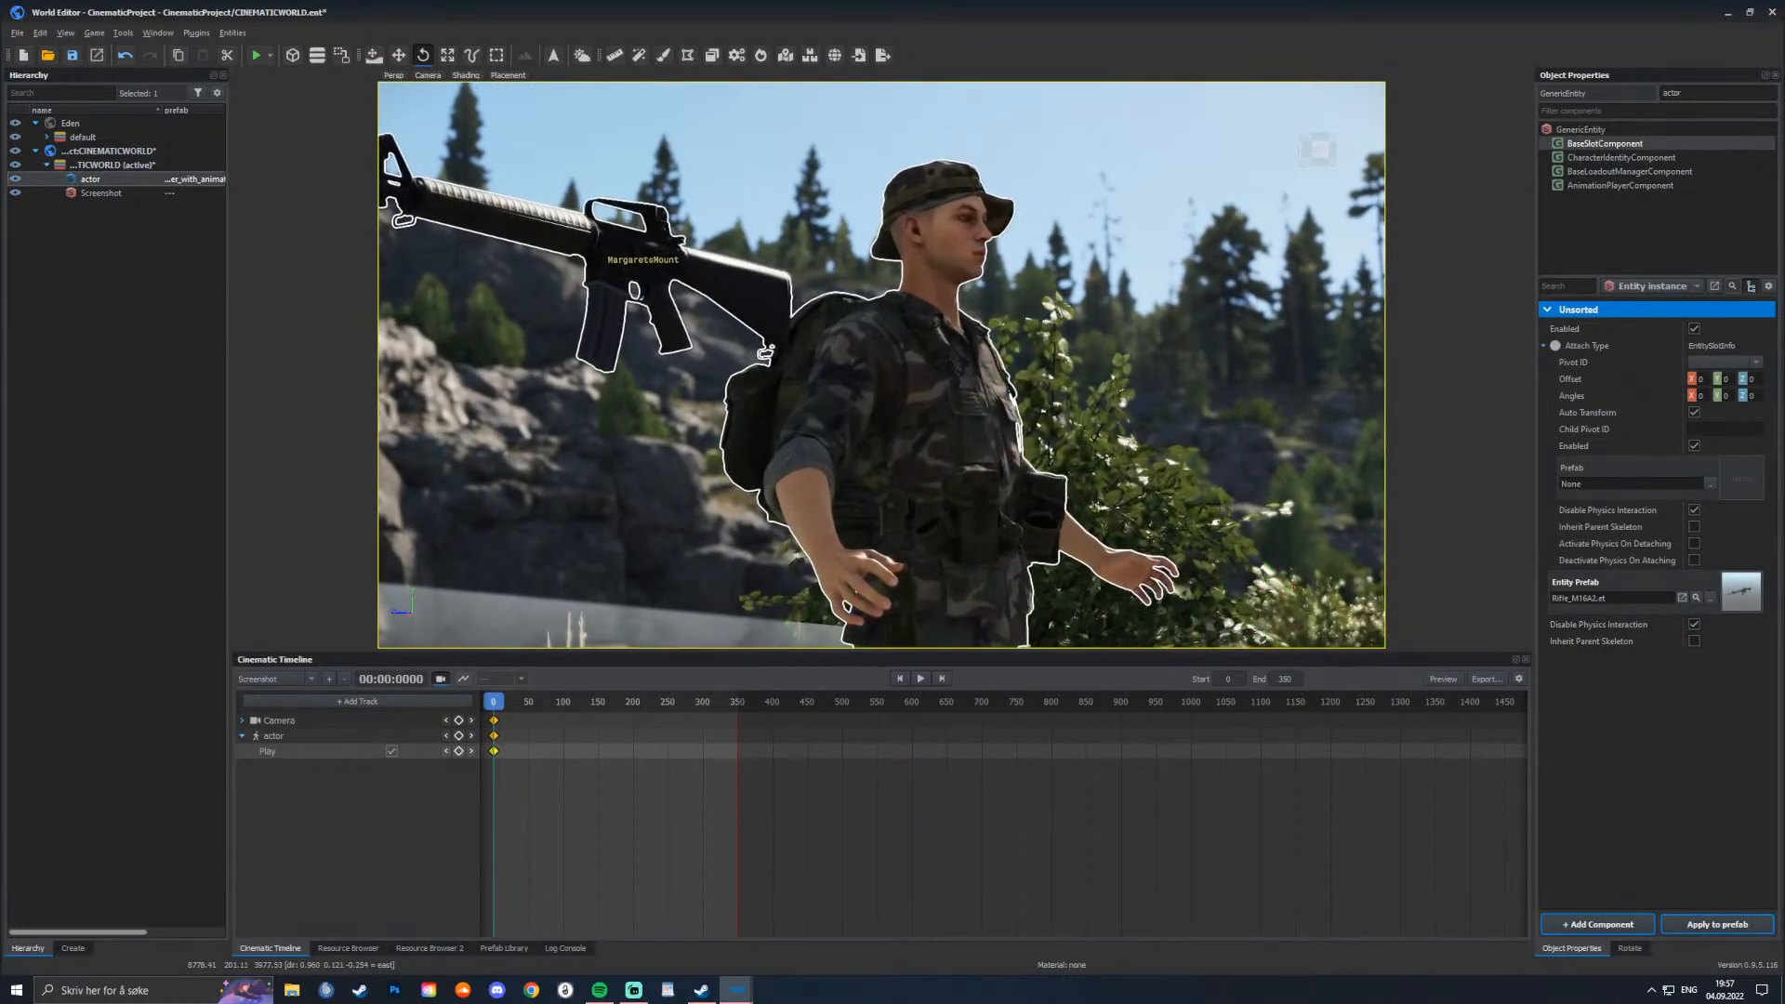
left_click(1709, 599)
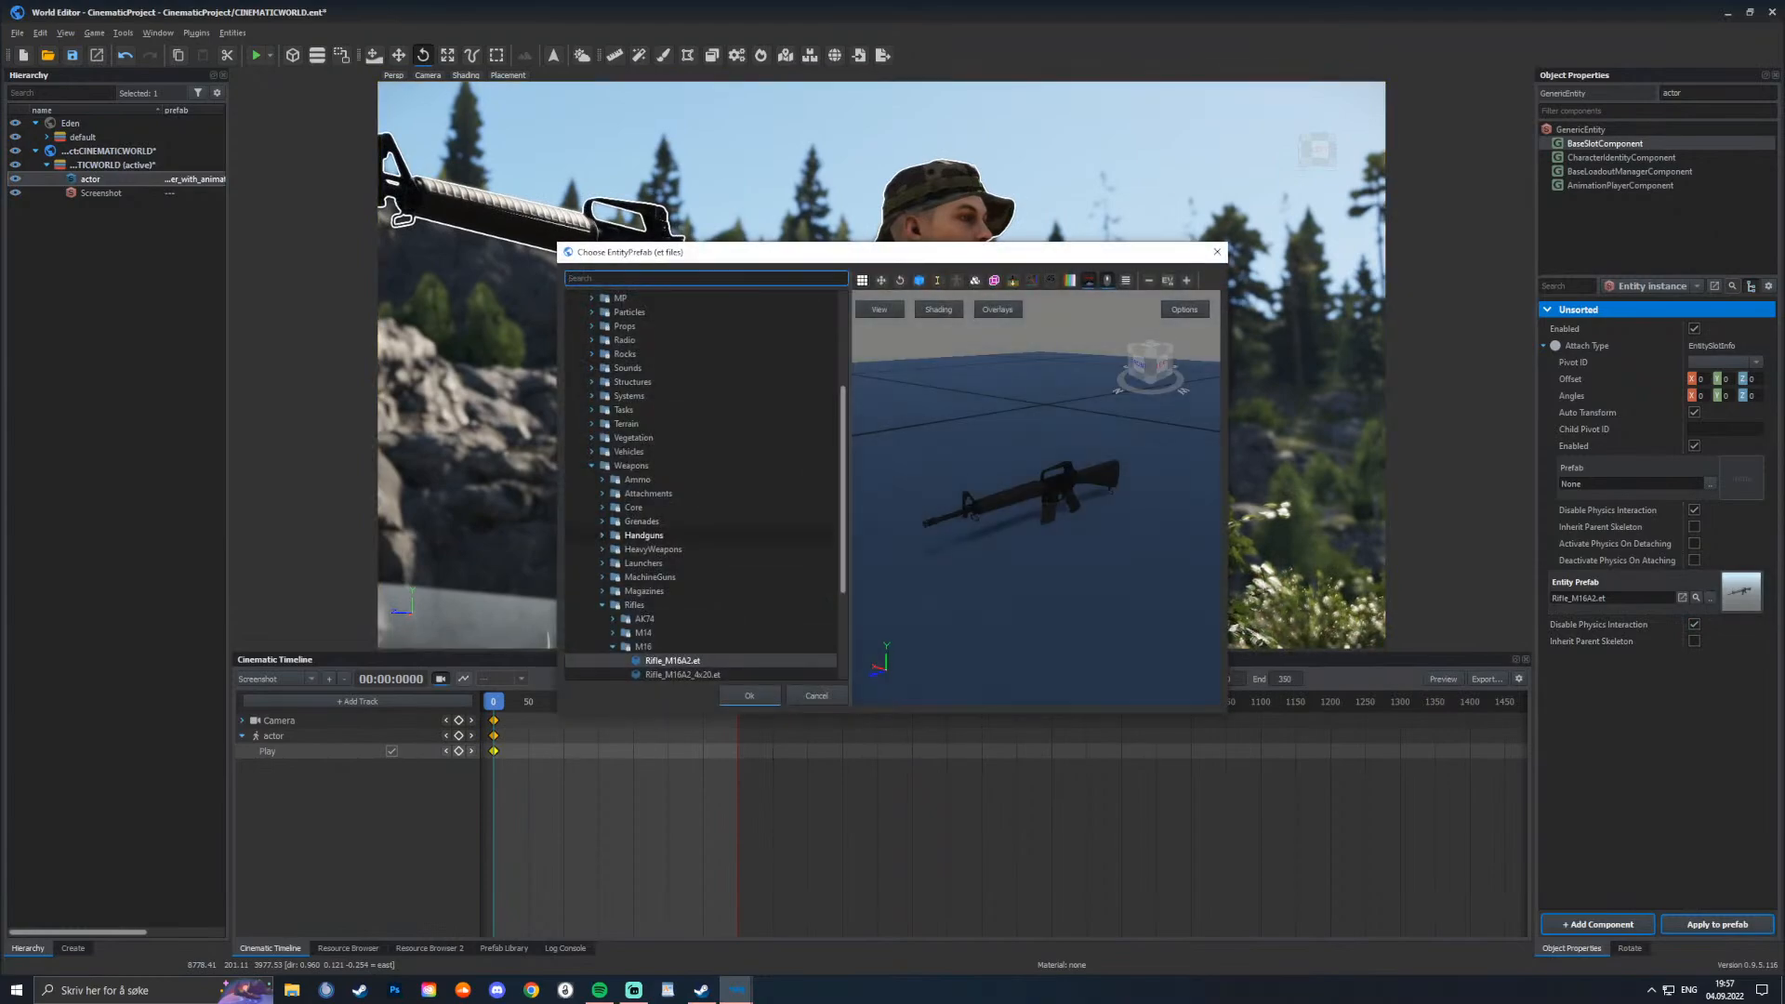
key("Down")
key("Down")
key("Down")
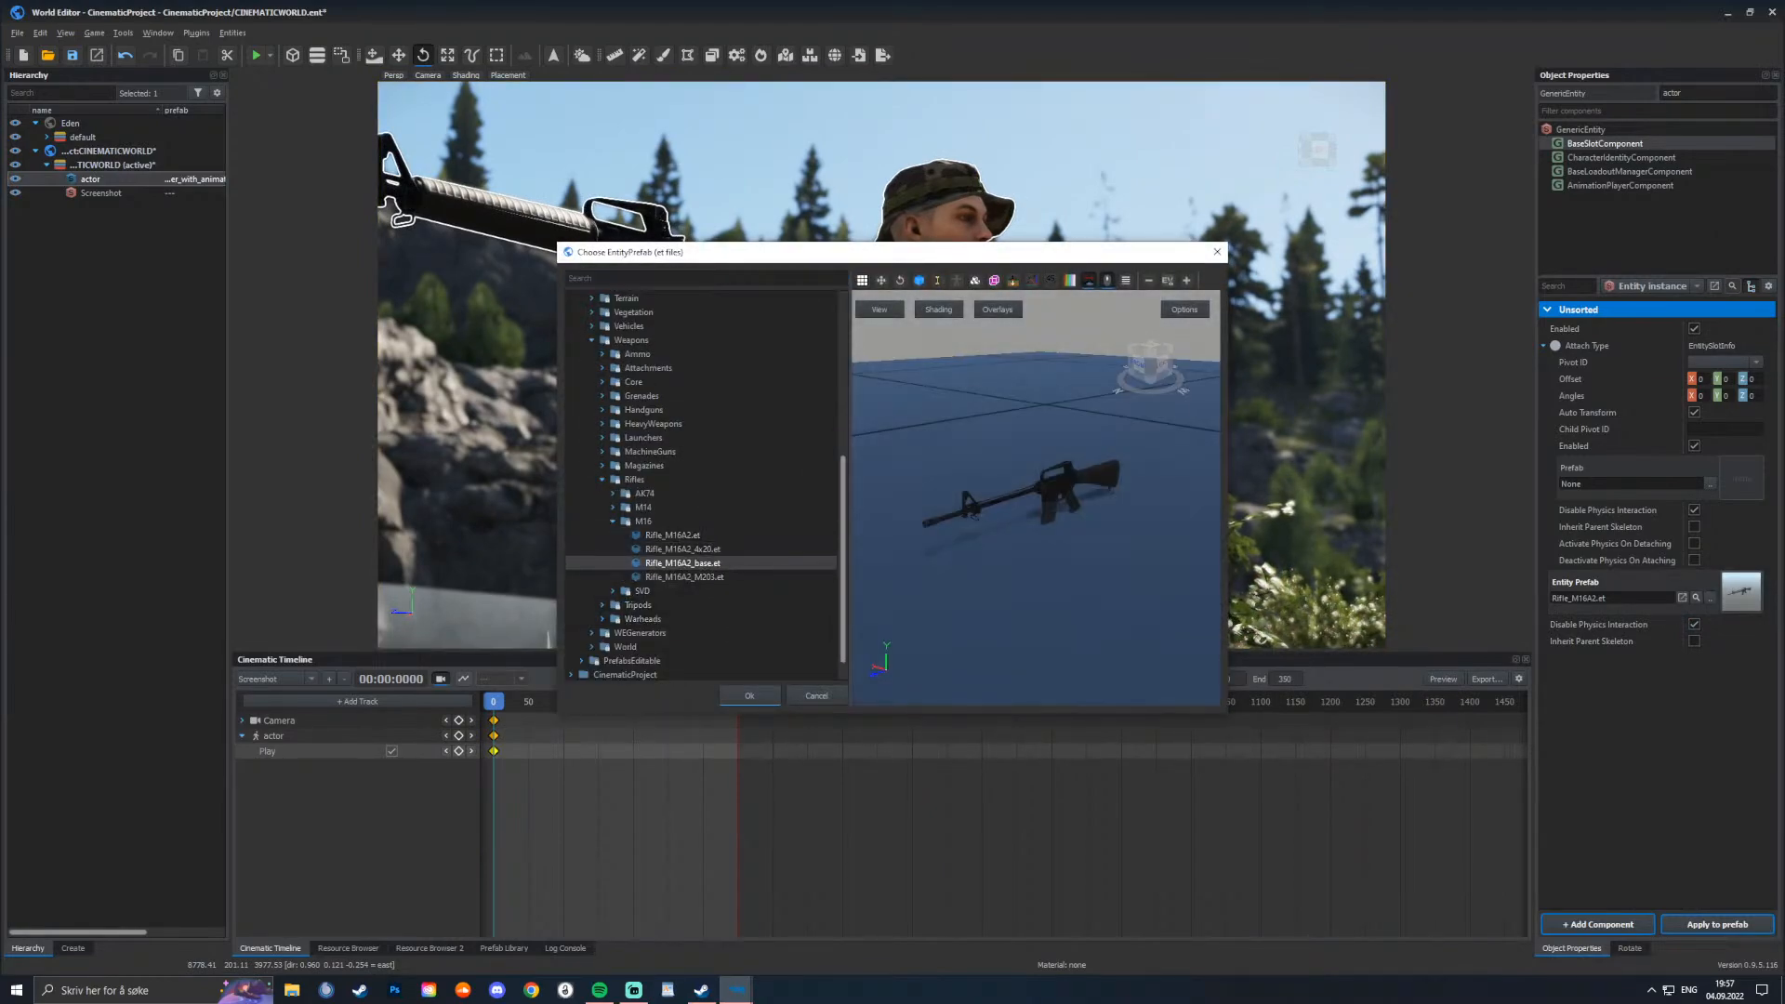
key("Up")
key("Up")
key("Up")
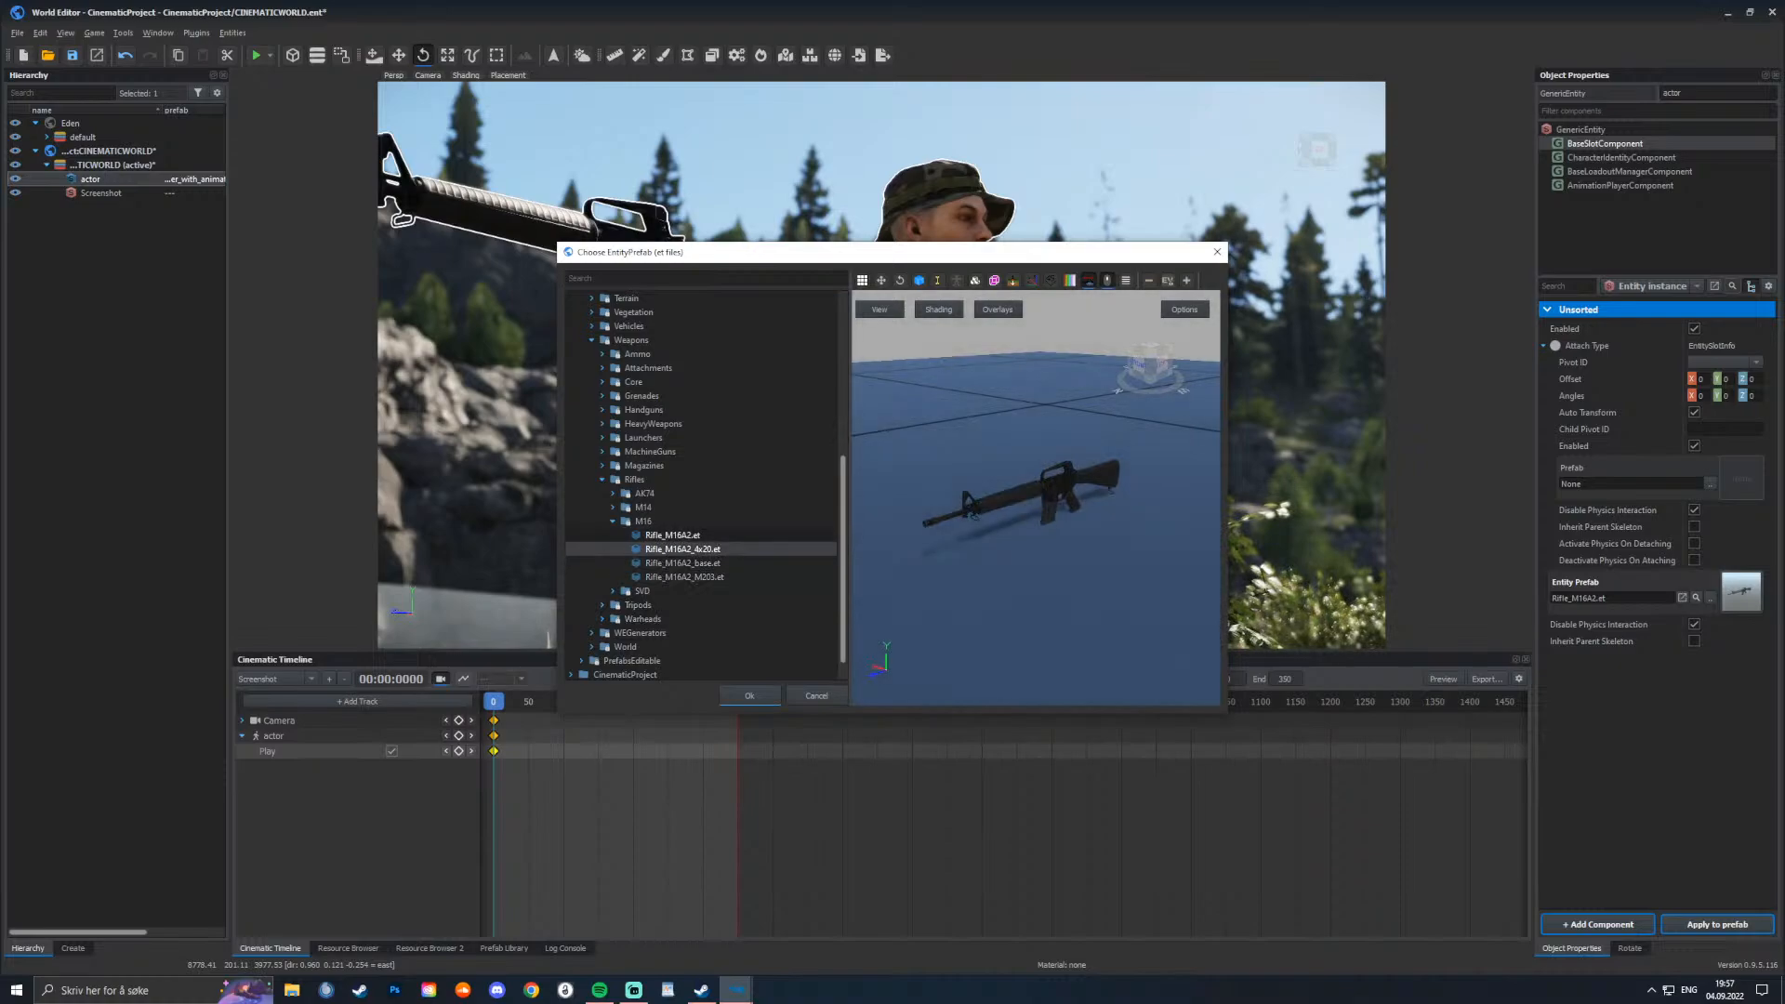
key("Return")
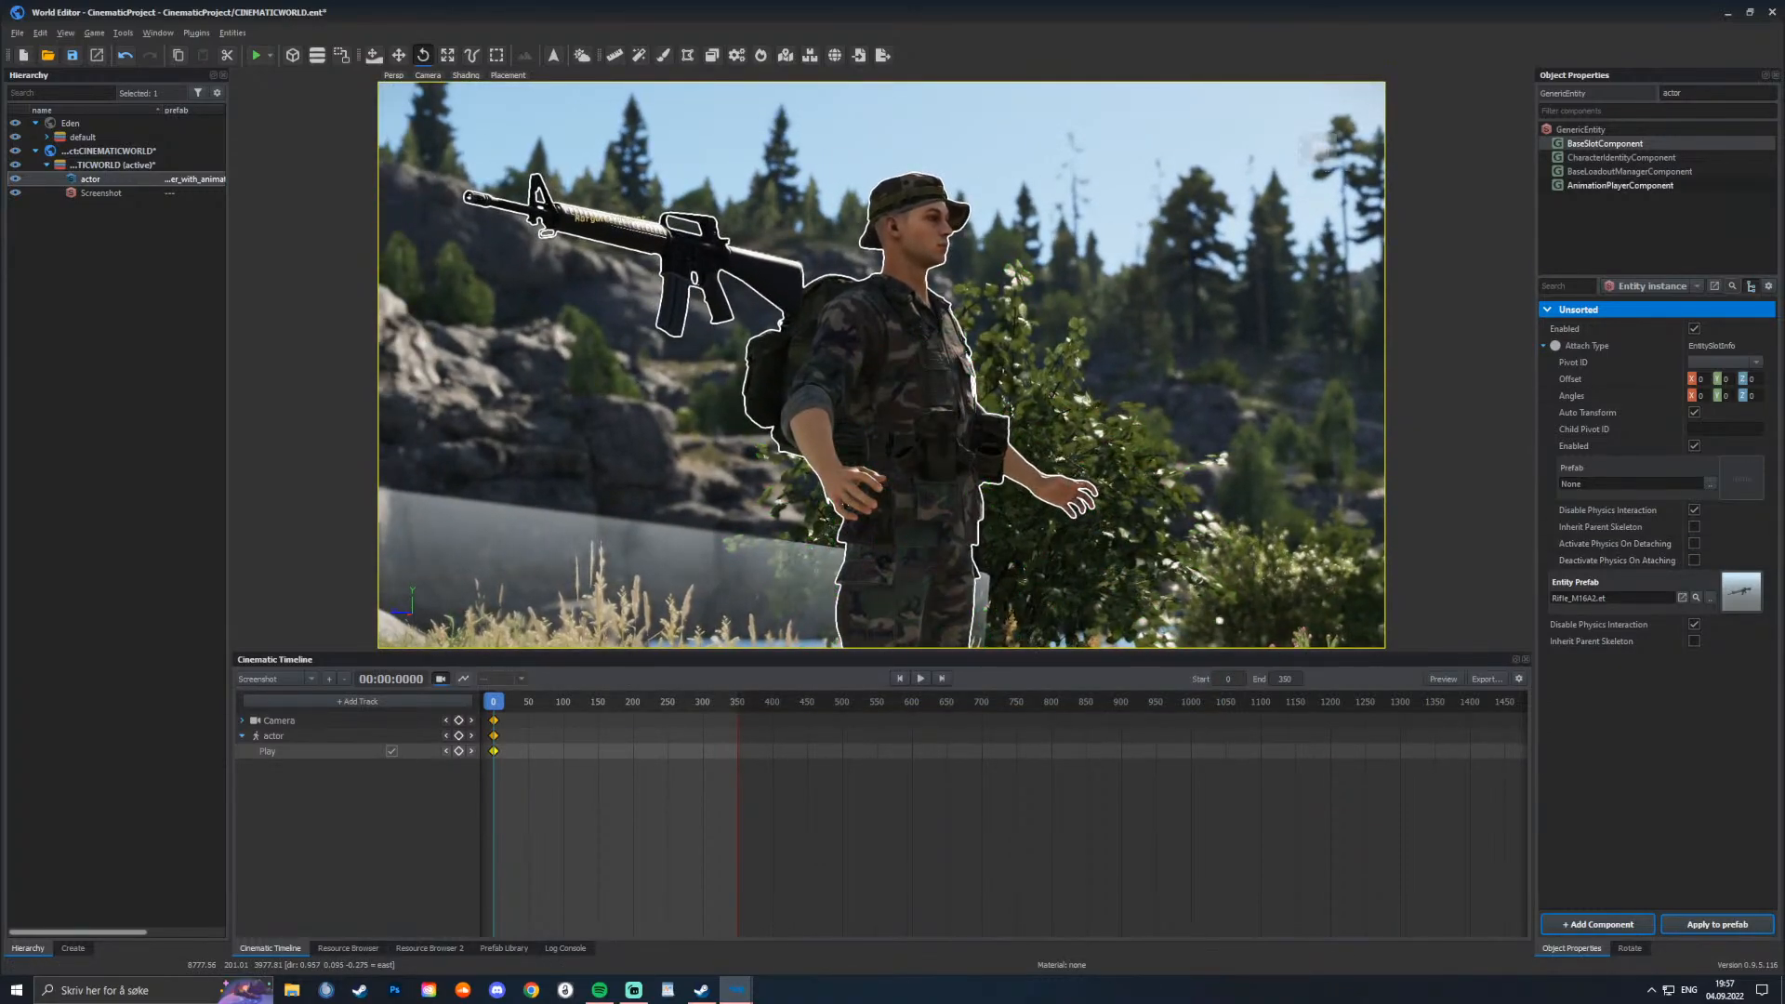
Step: Try Head_White_05.et in the actor's CharacterIdentityComponent, and set the head to Head_White_09.et
left_click(1621, 157)
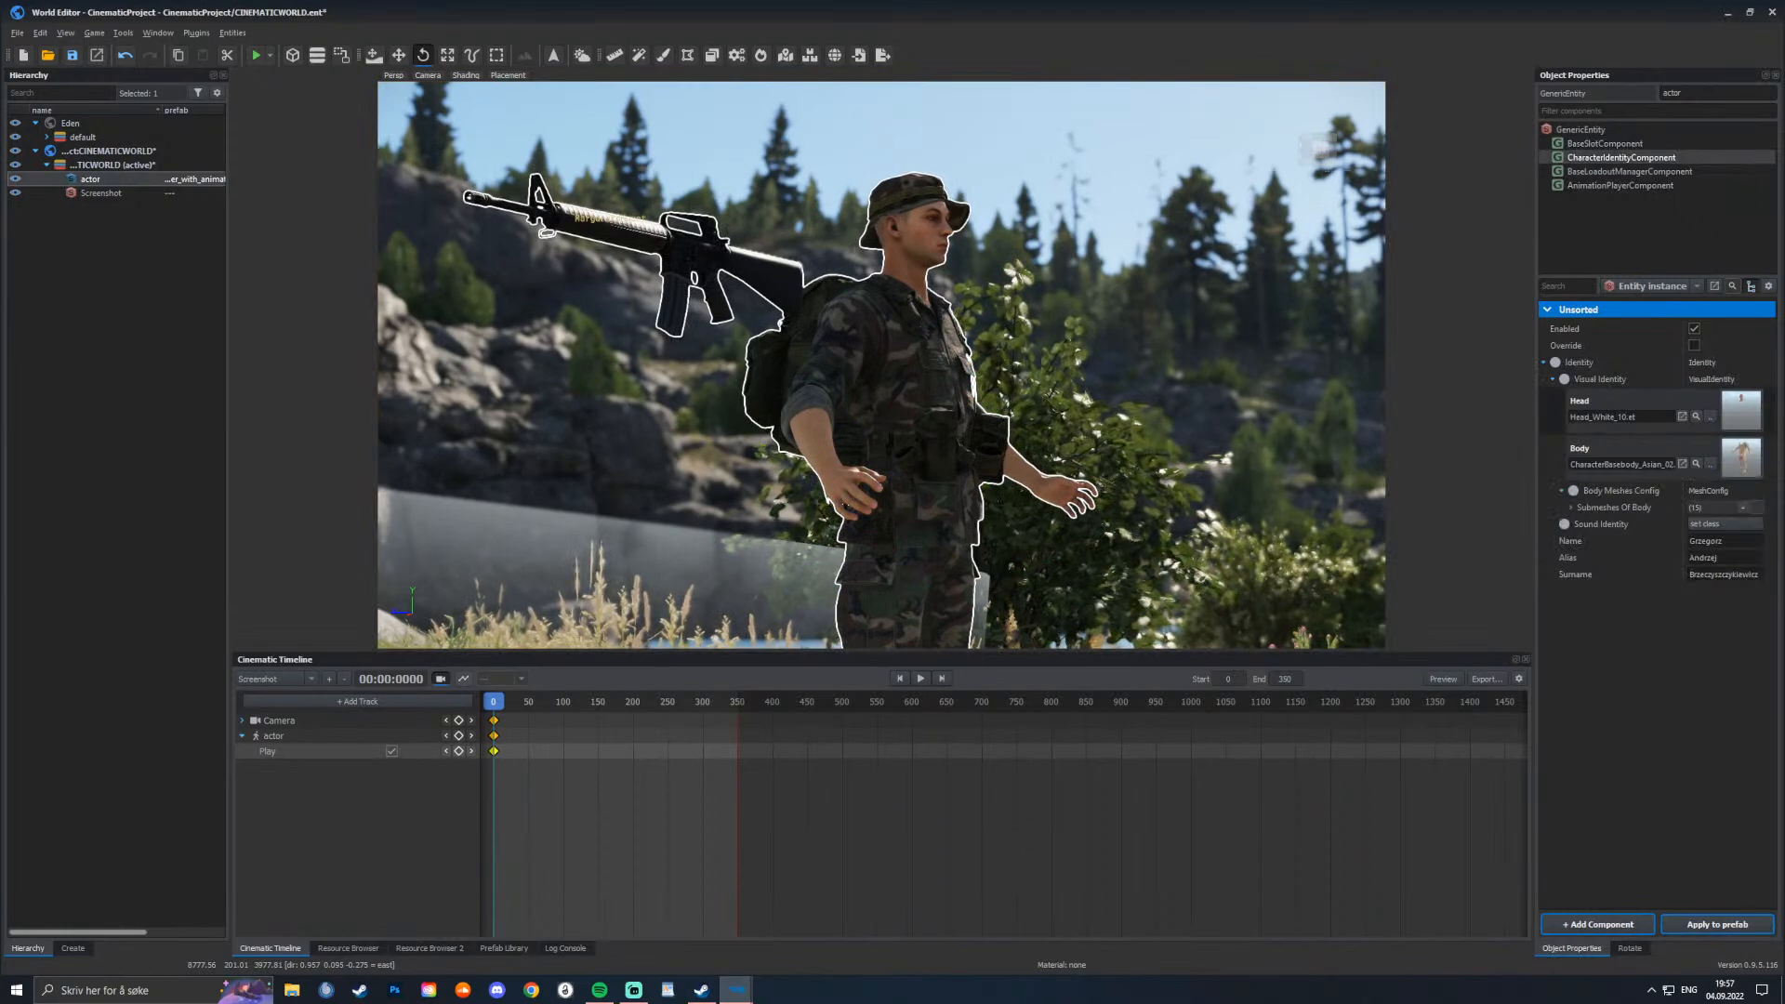
left_click(1711, 418)
double_click(668, 576)
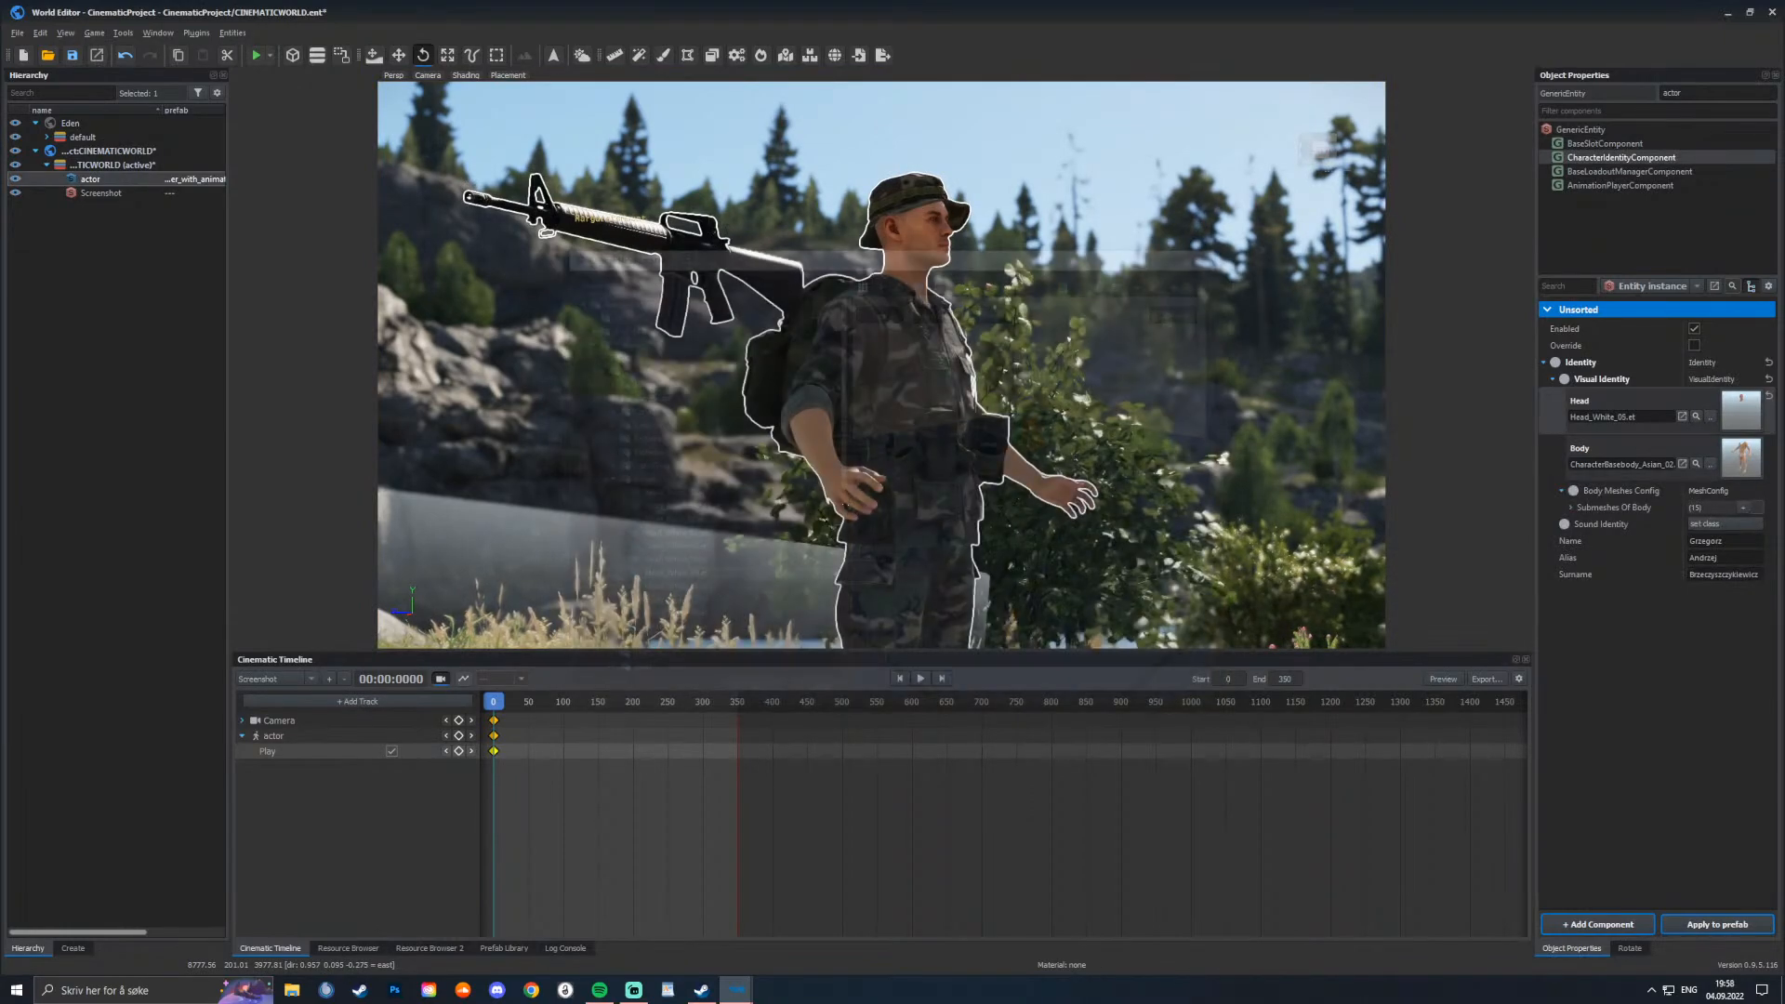
left_click(1710, 417)
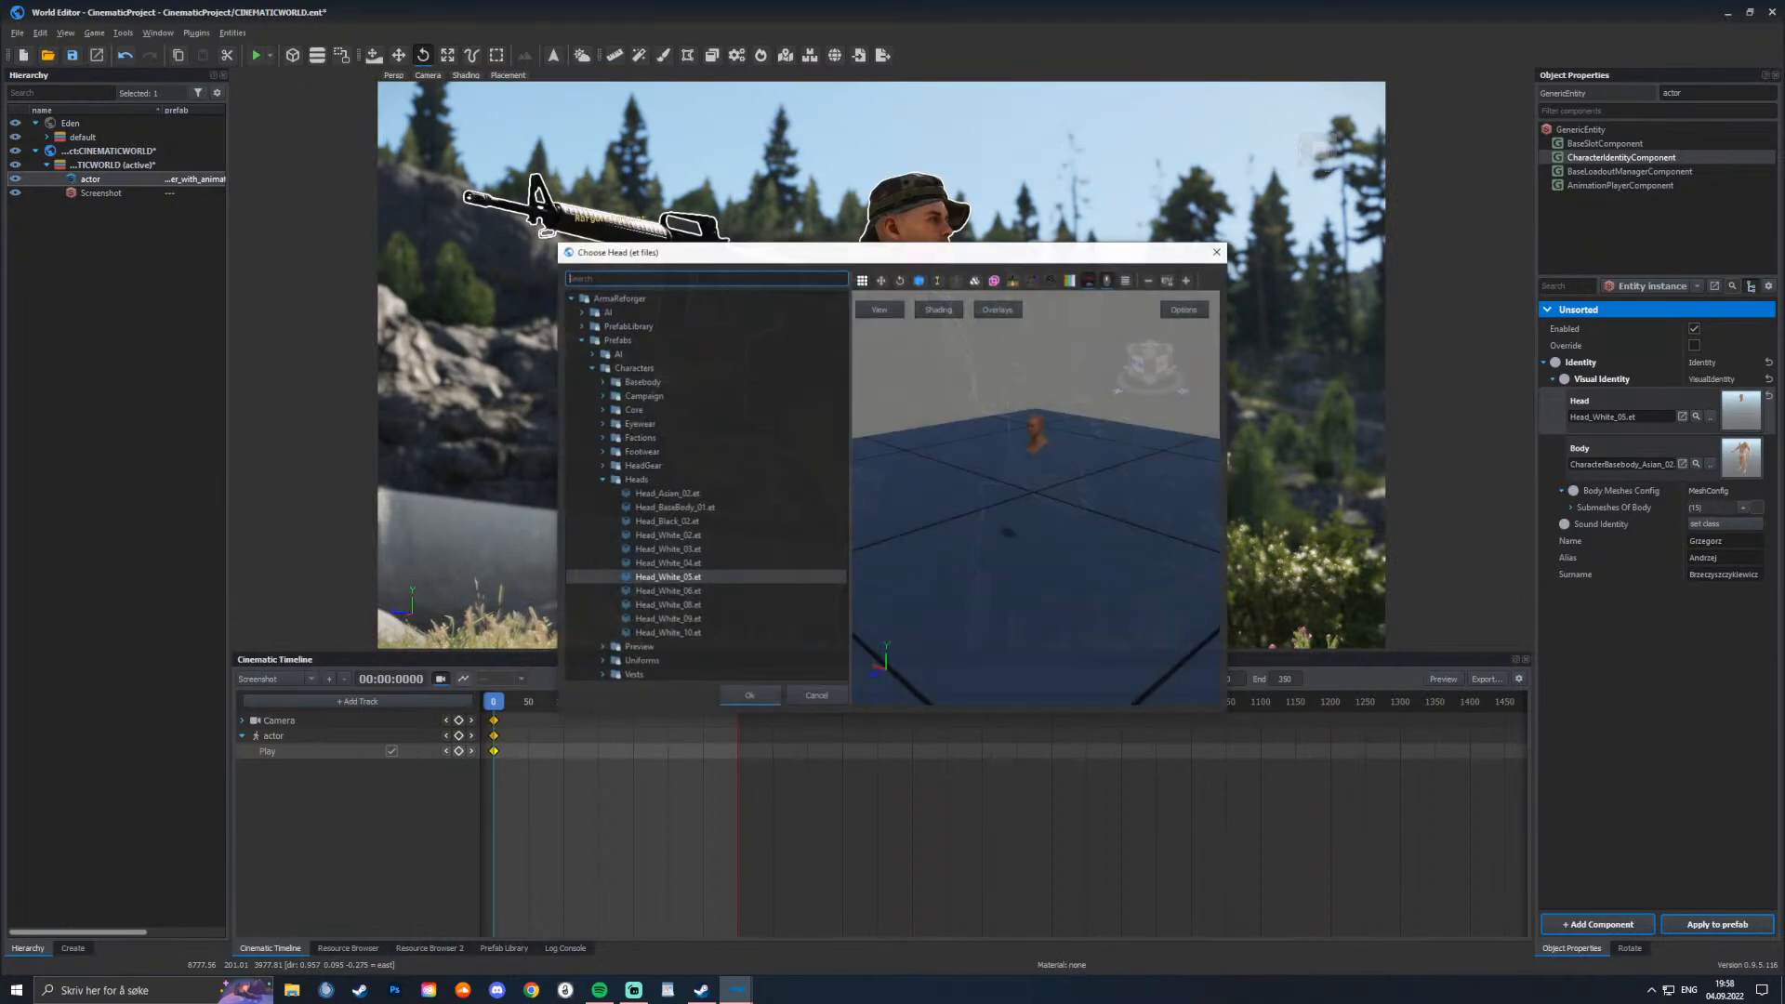
left_click(674, 507)
left_click(668, 536)
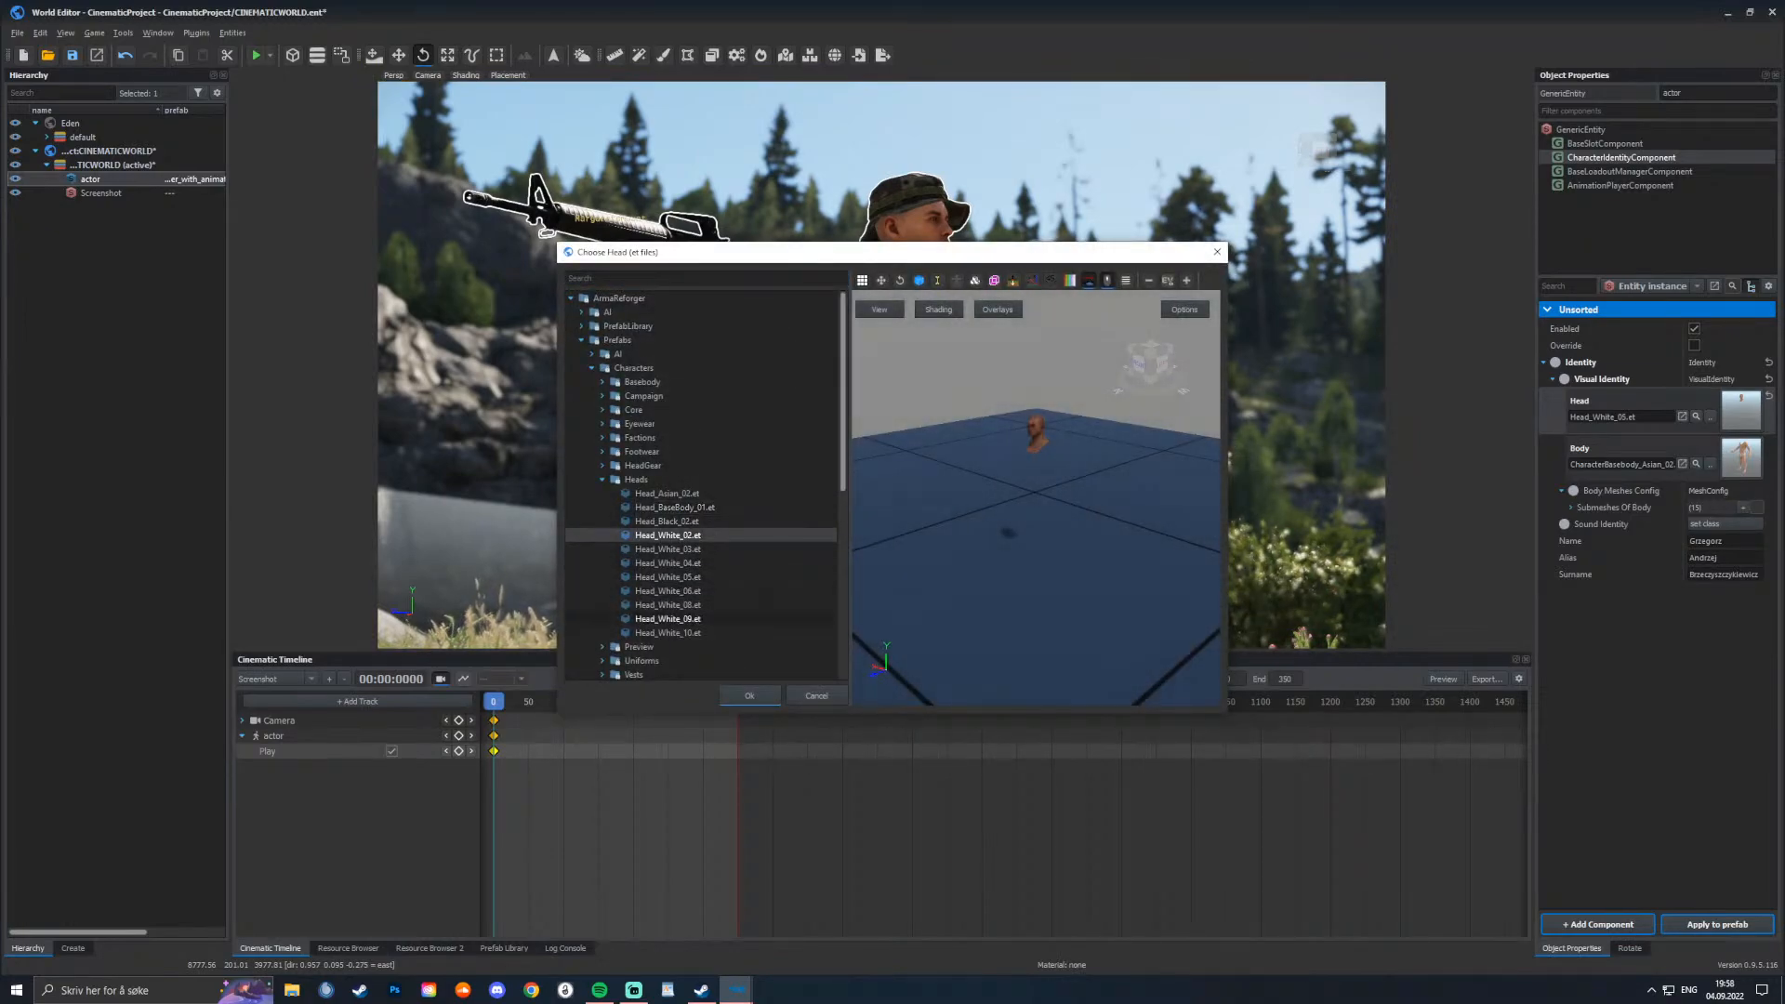
double_click(668, 619)
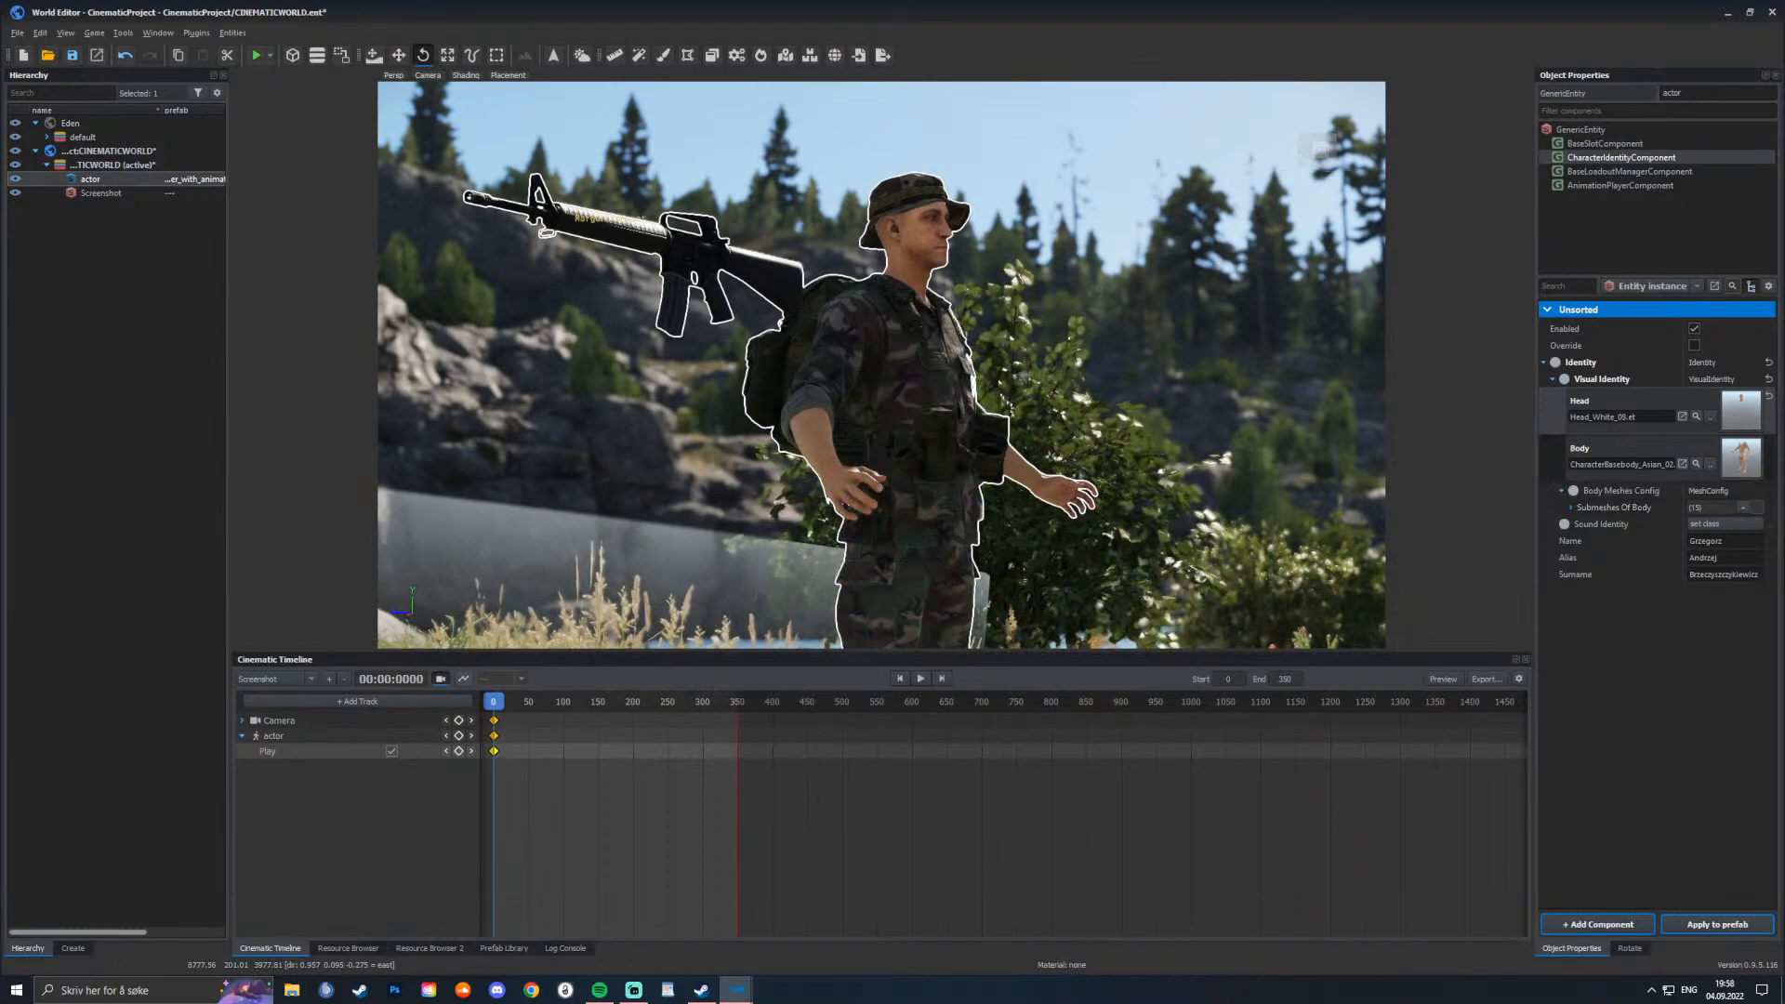
Step: Preview the default, Asian_02 and Black_02 CharacterBasebody prefabs for the actor's body
left_click(1710, 465)
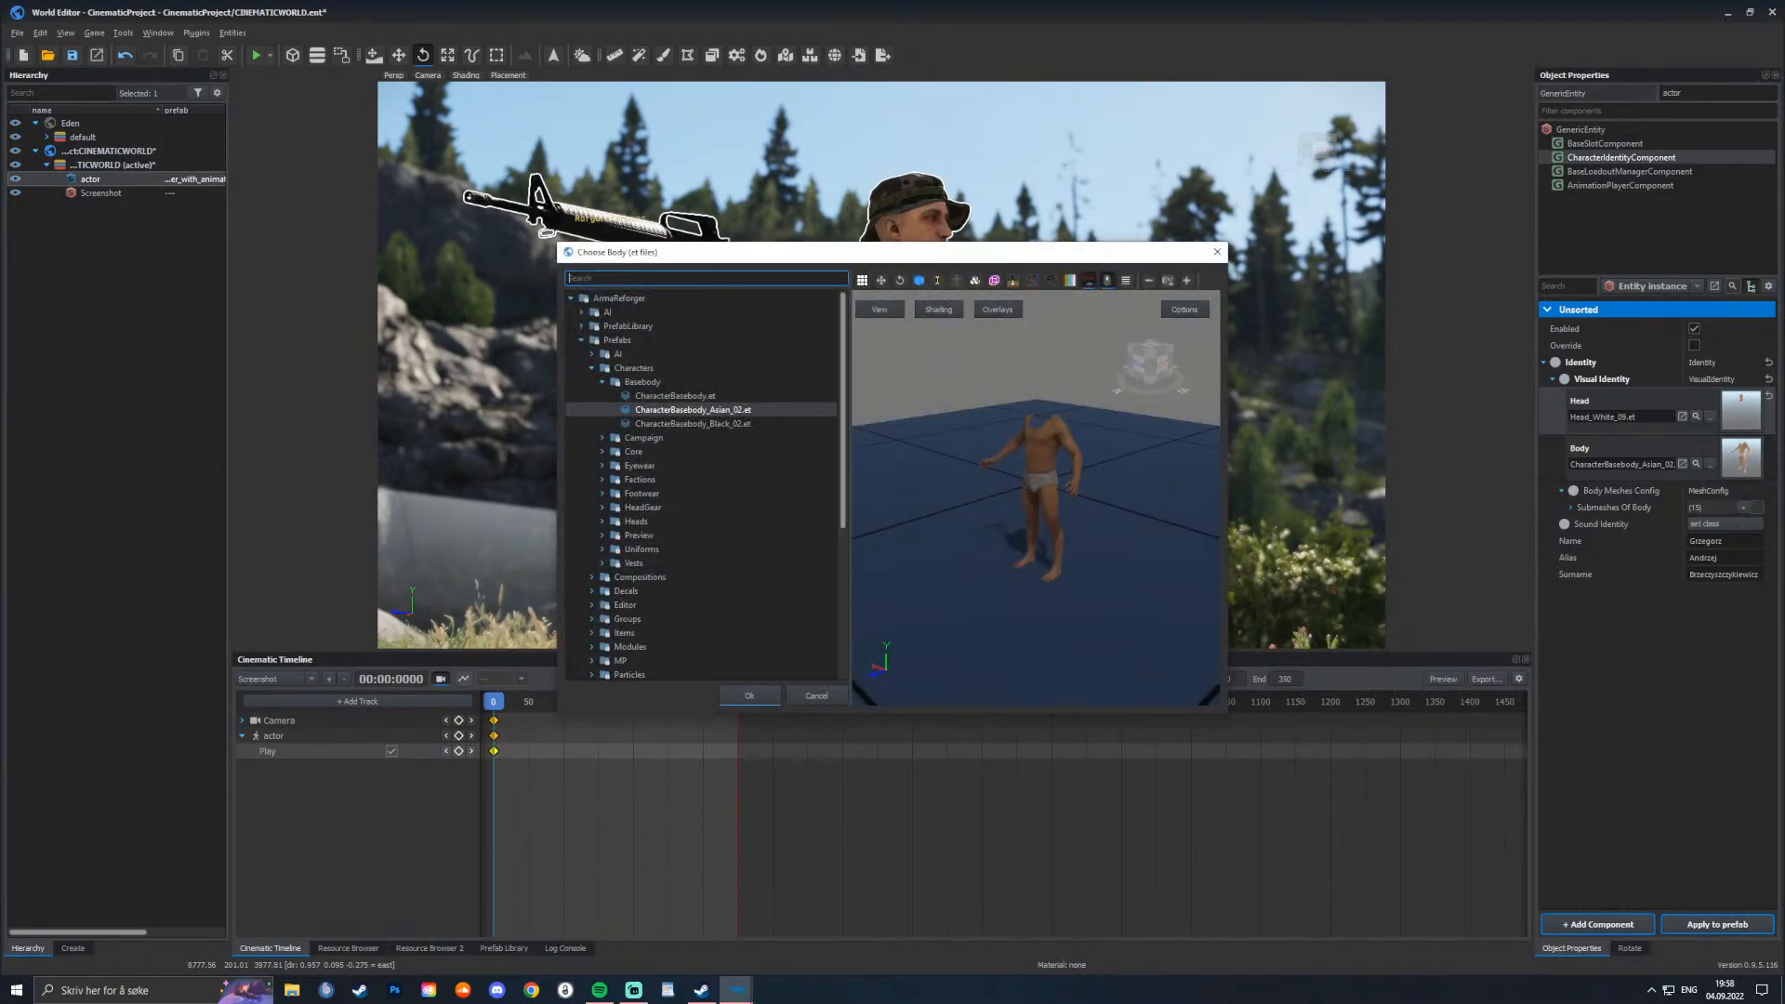
left_click(693, 424)
left_click(693, 410)
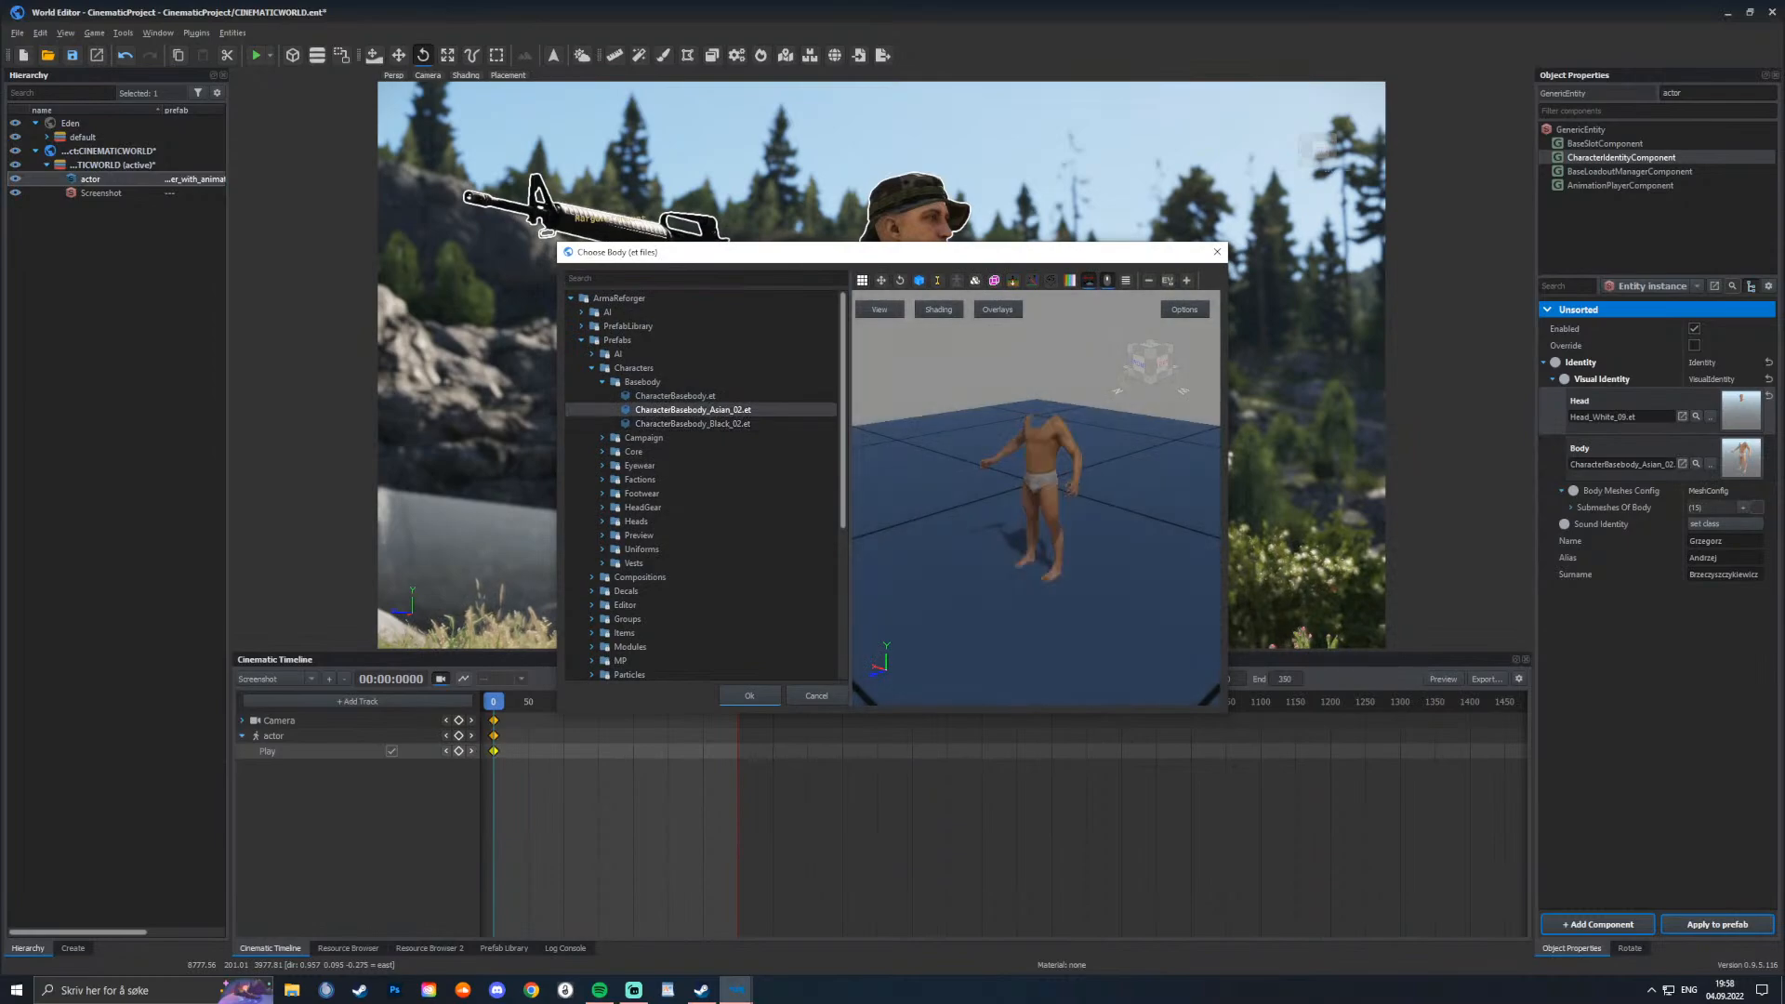
left_click(683, 396)
left_click(693, 410)
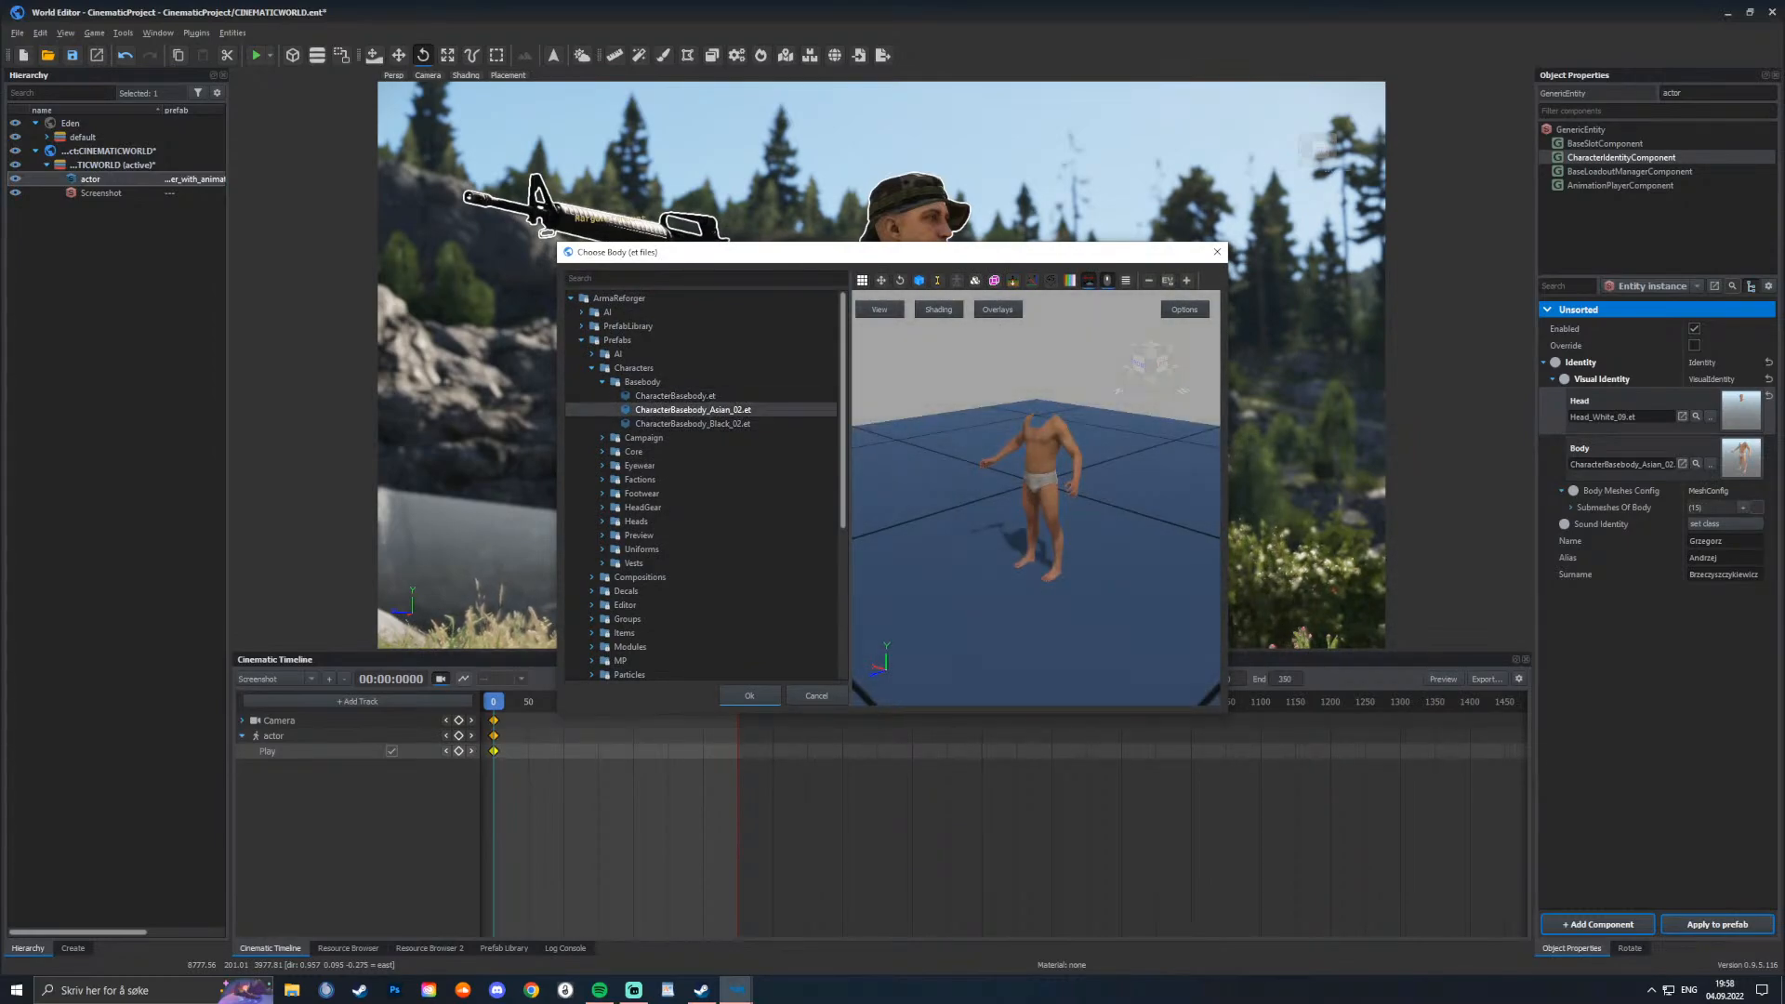
left_click(693, 424)
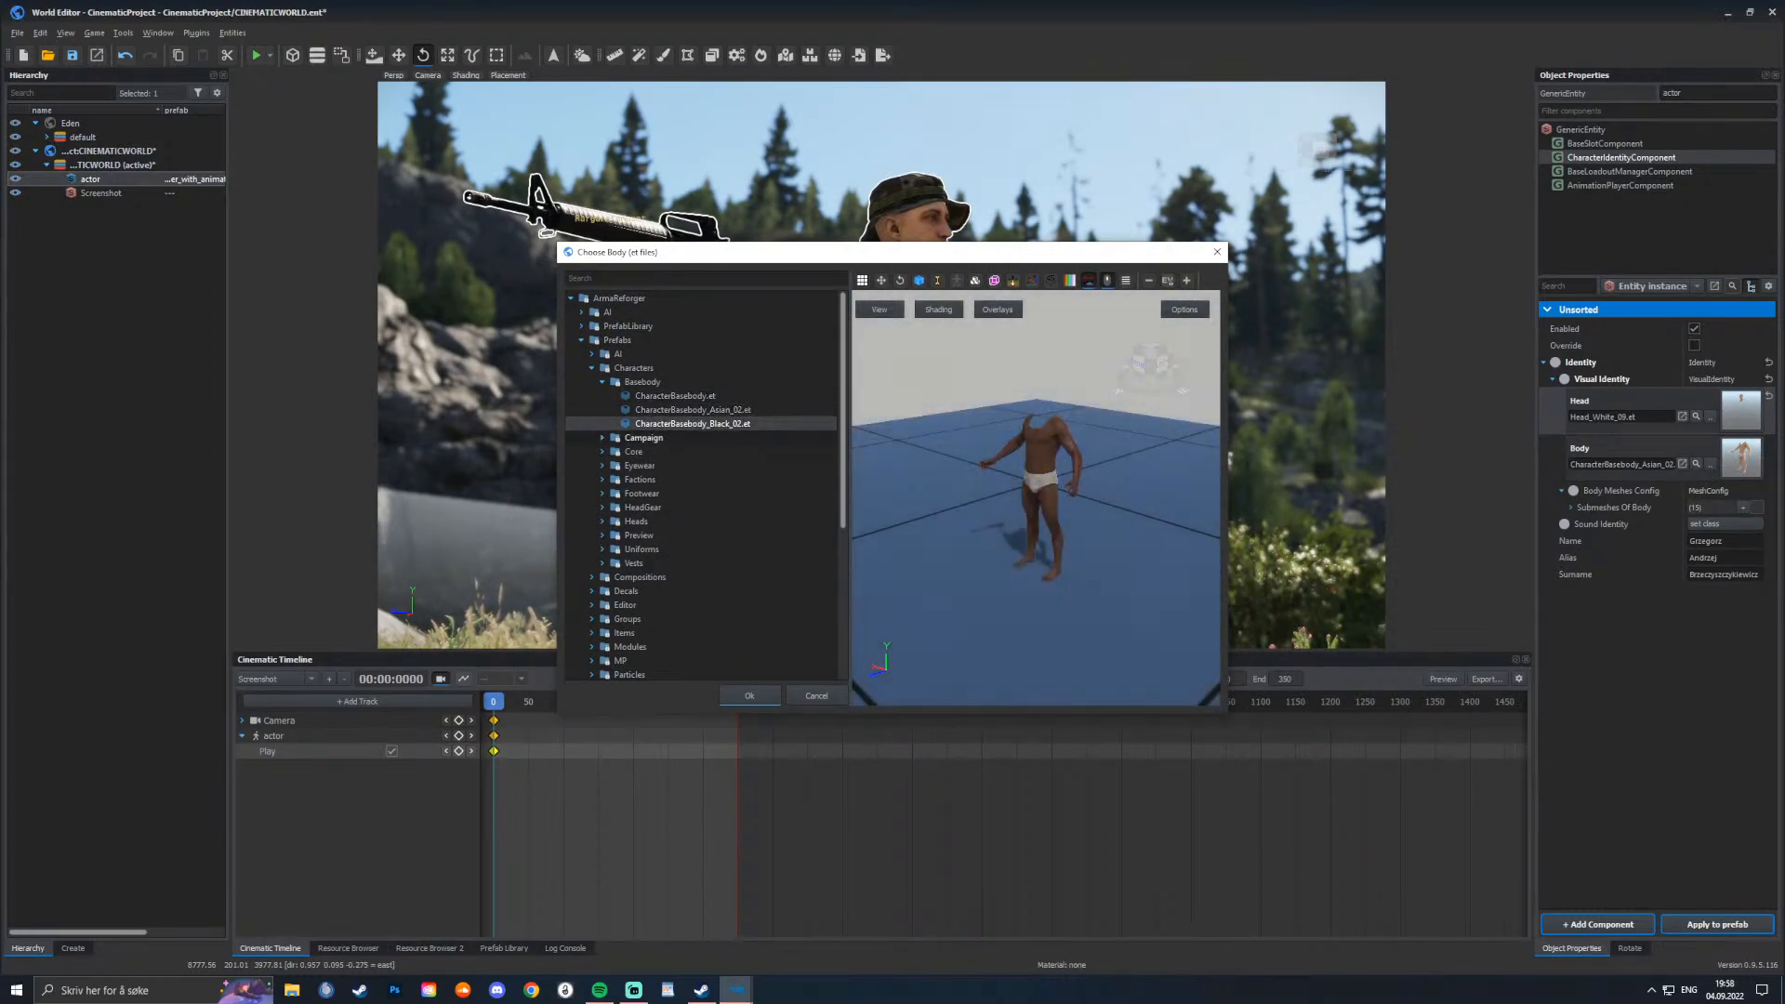
left_click(750, 696)
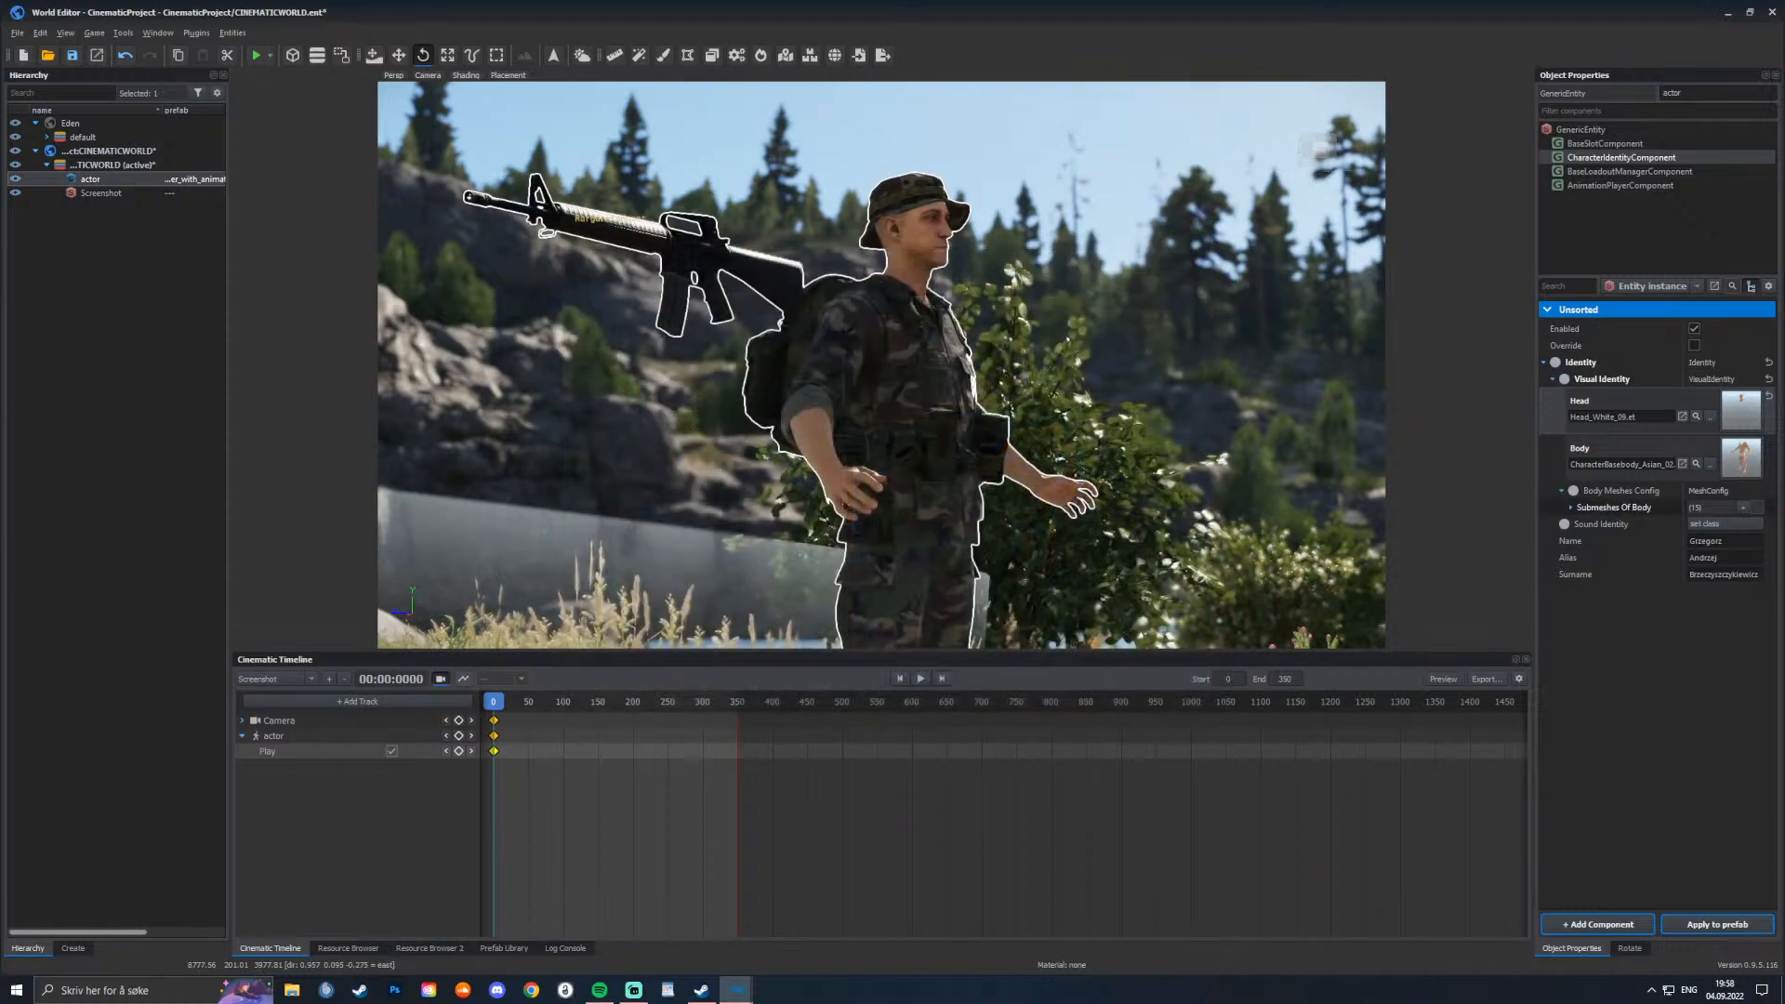
Step: Set the Helmet slot's prefab in the actor's BaseLoadoutManagerComponent to Hat_Knitted_01_base.et
left_click(1628, 172)
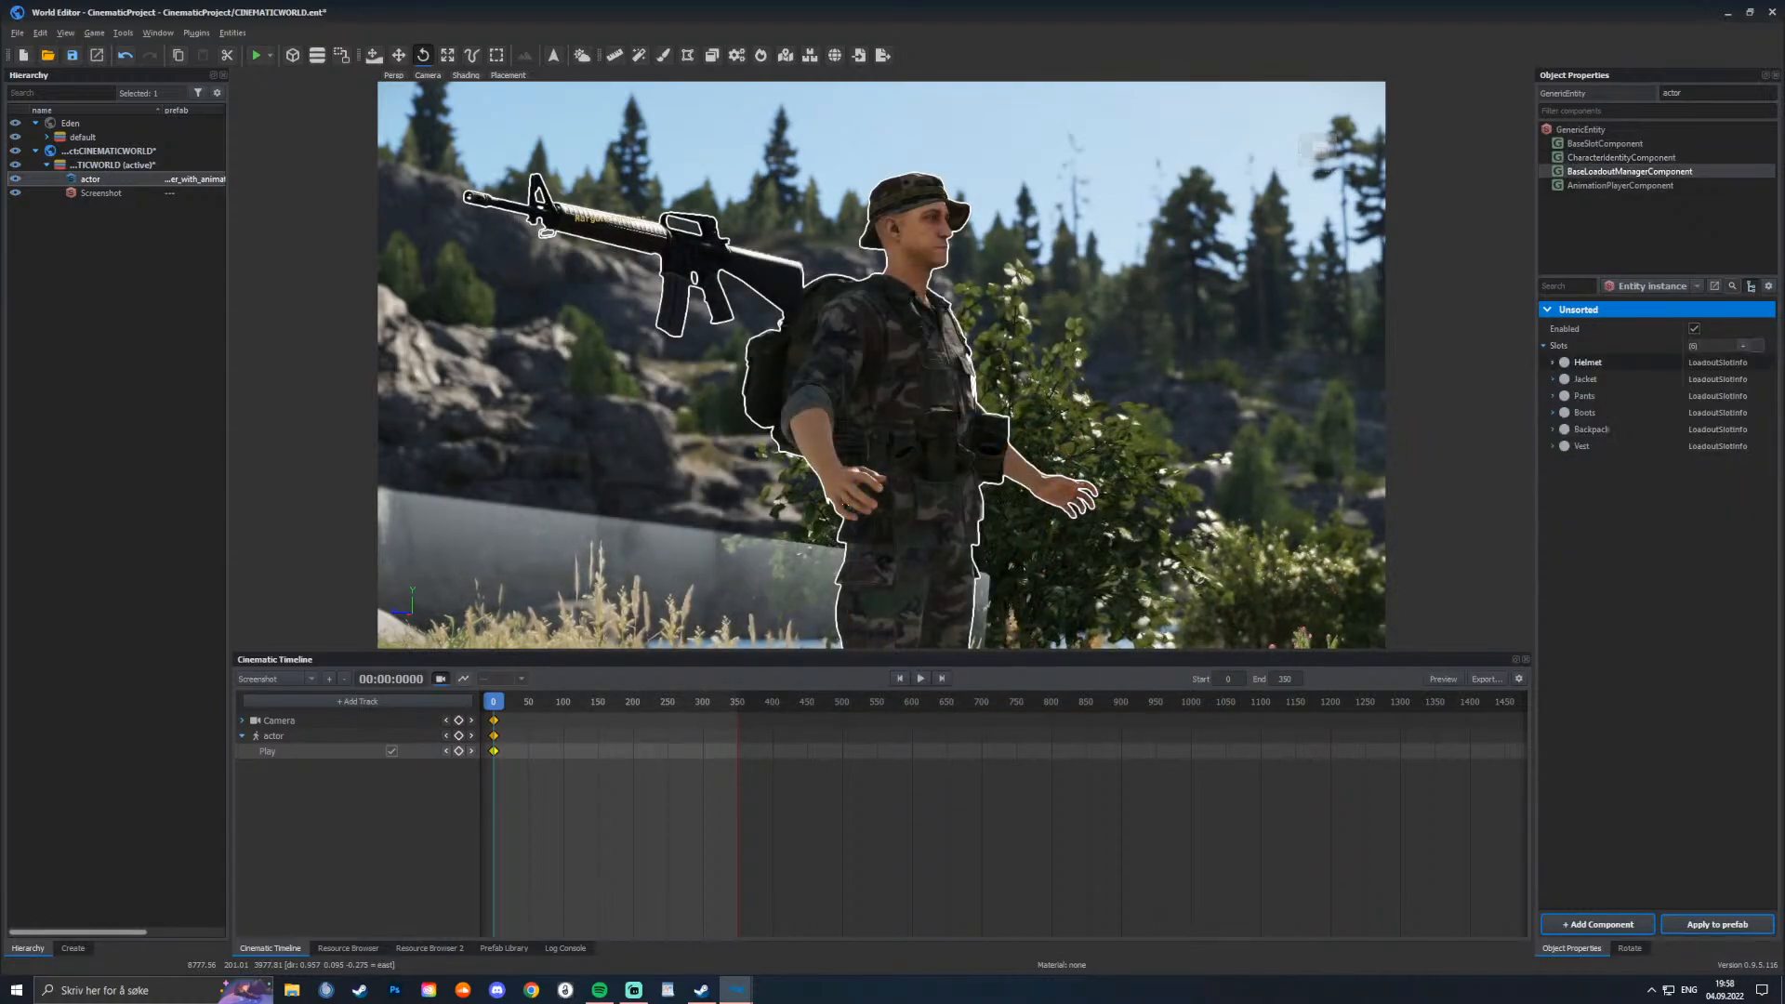
left_click(1552, 363)
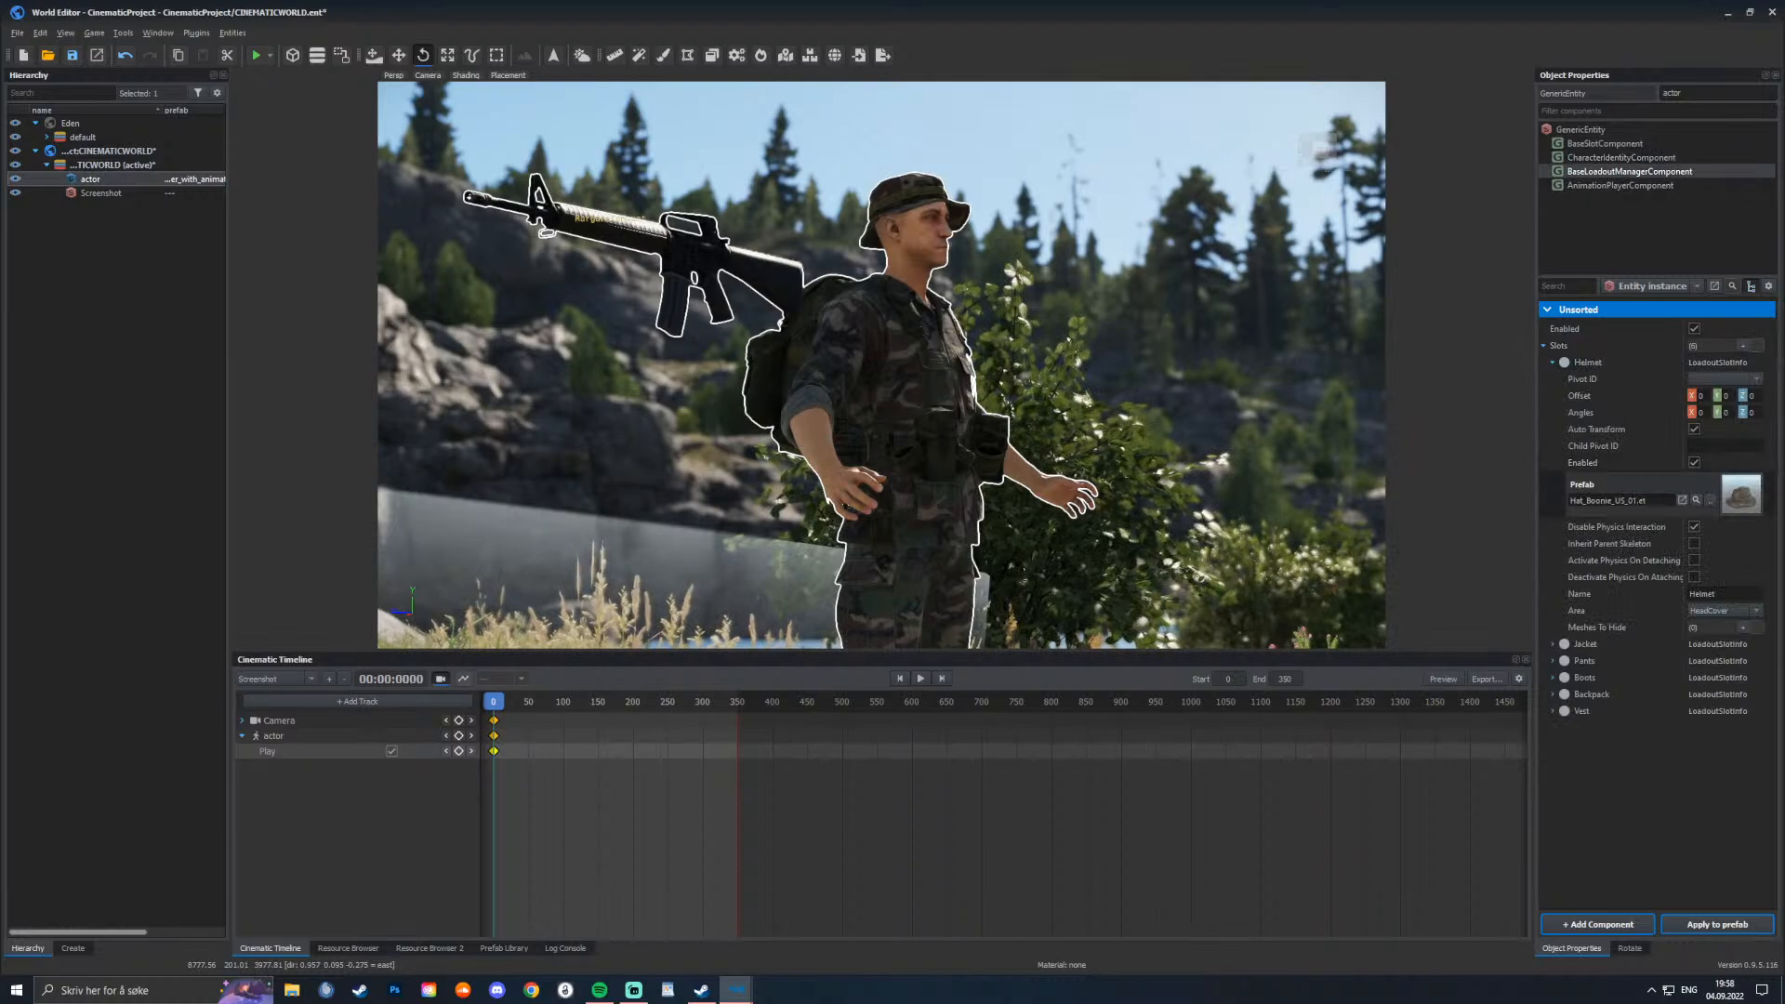
left_click(1696, 500)
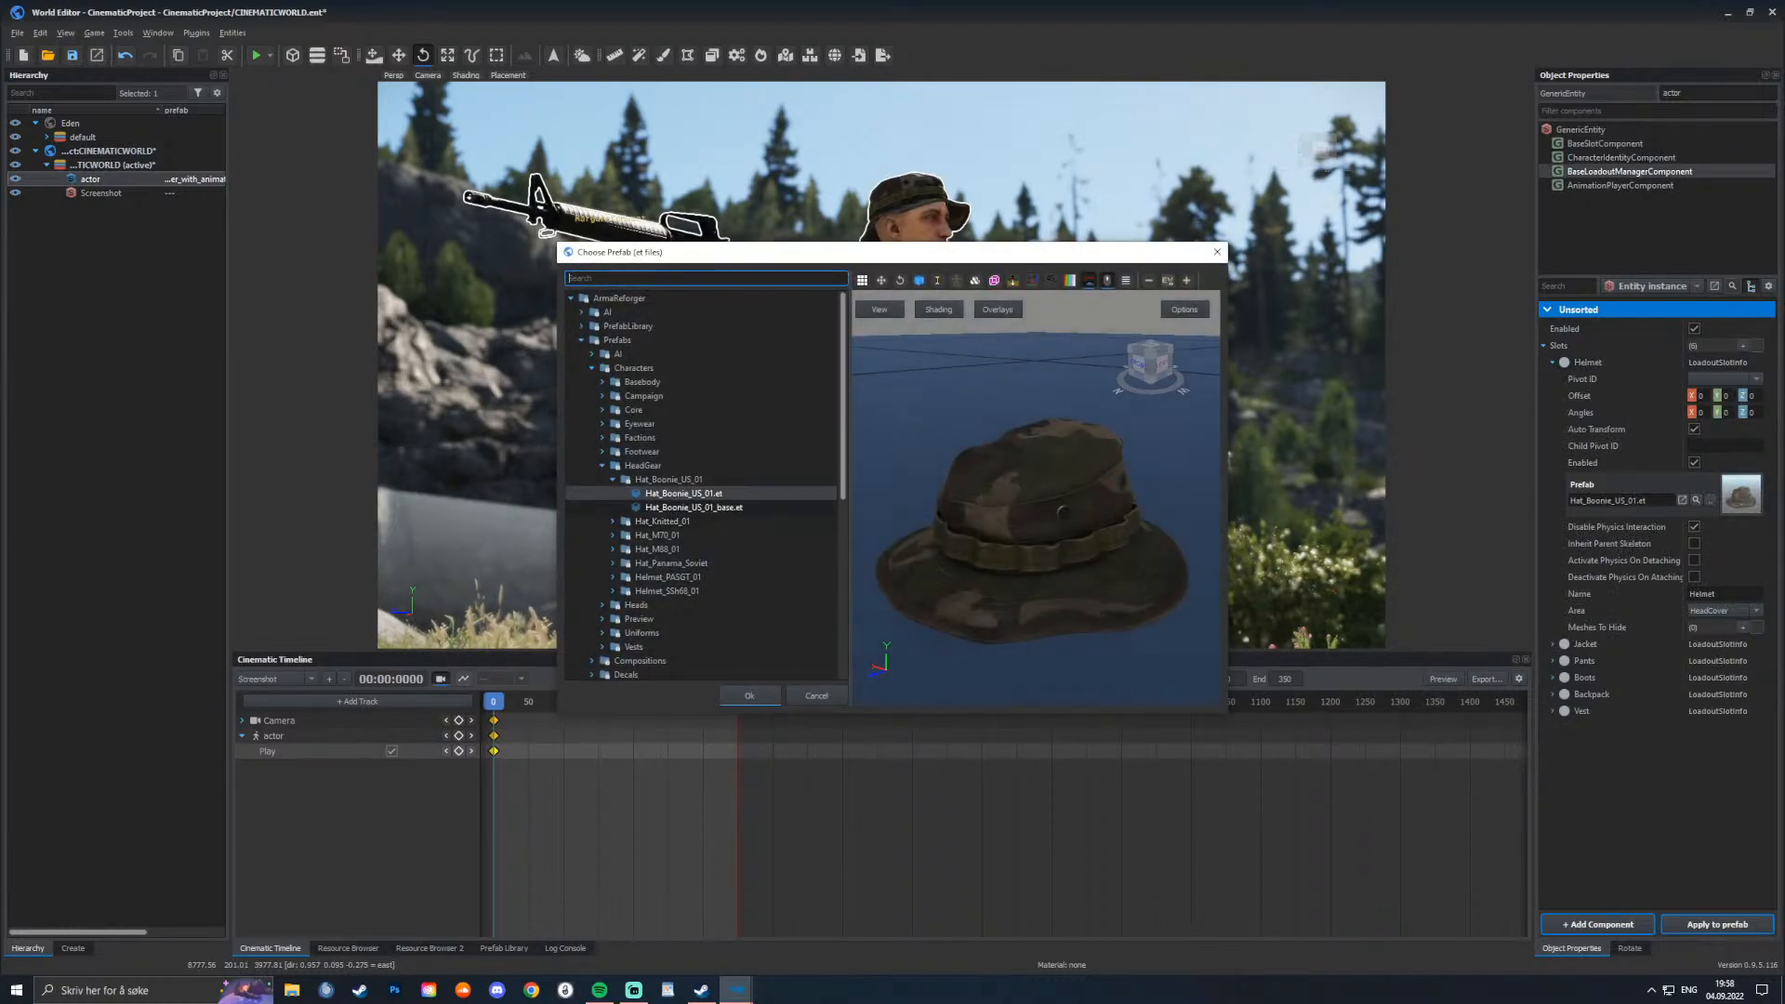
key("Down")
key("Down")
key("Right")
key("Down")
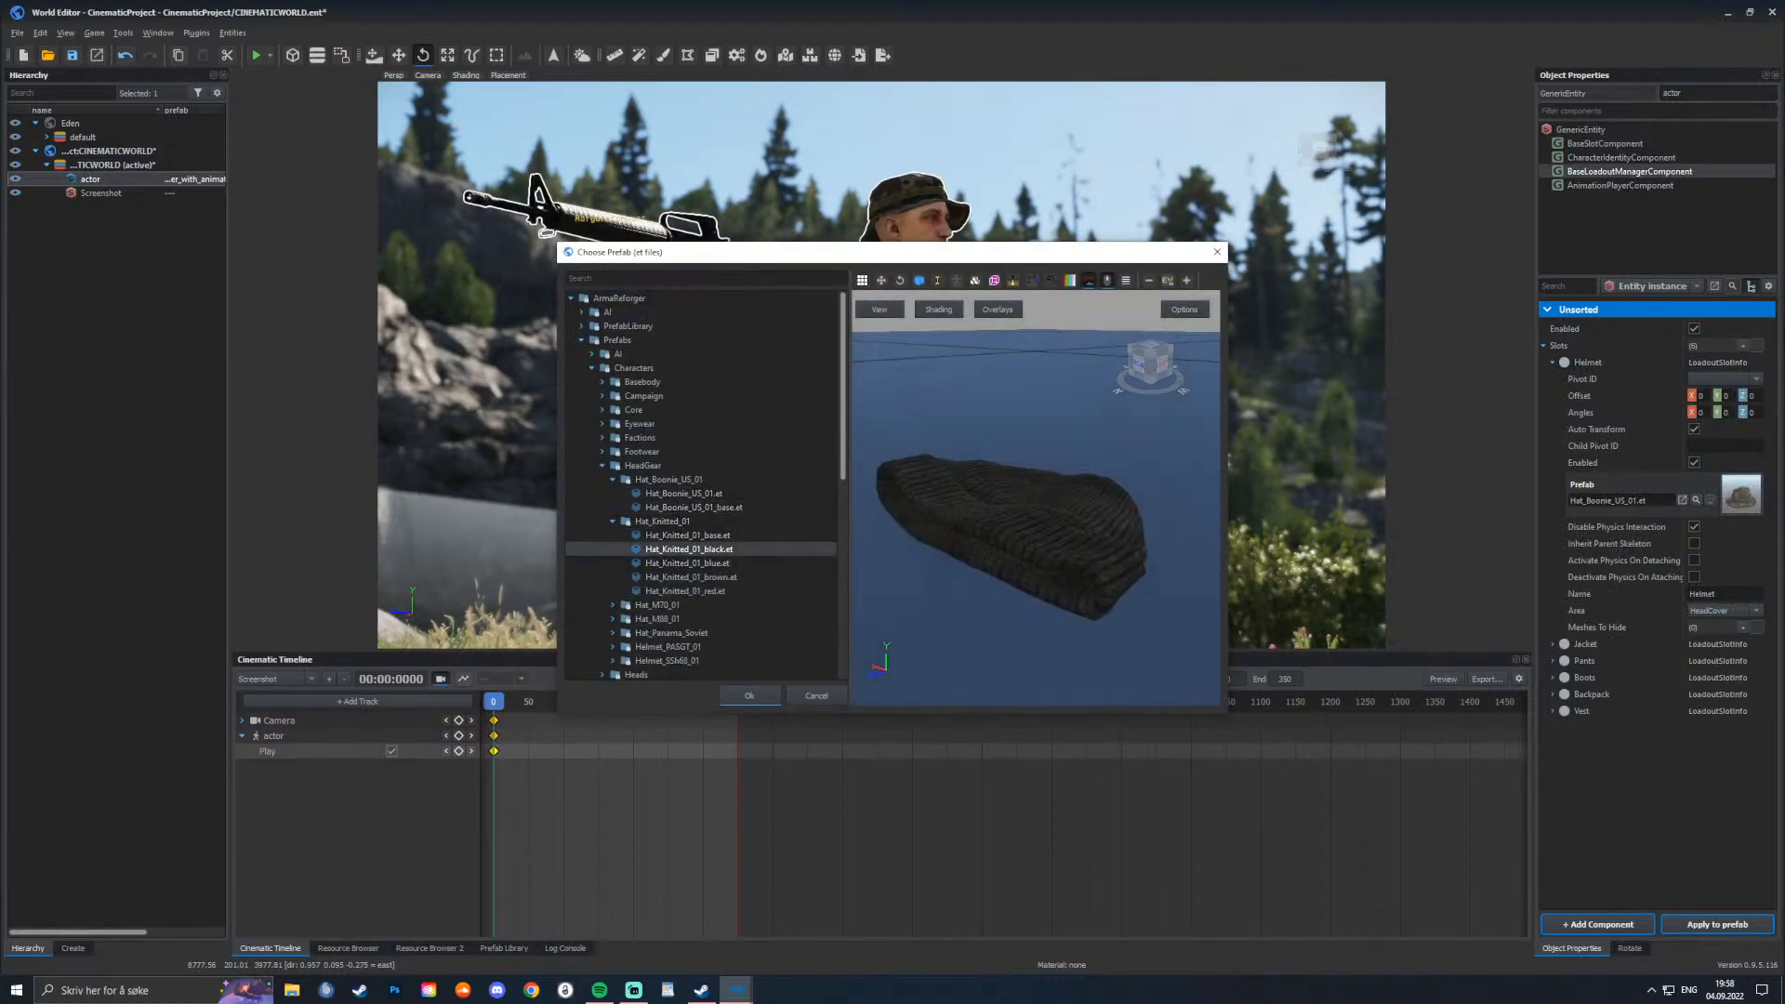
key("Return")
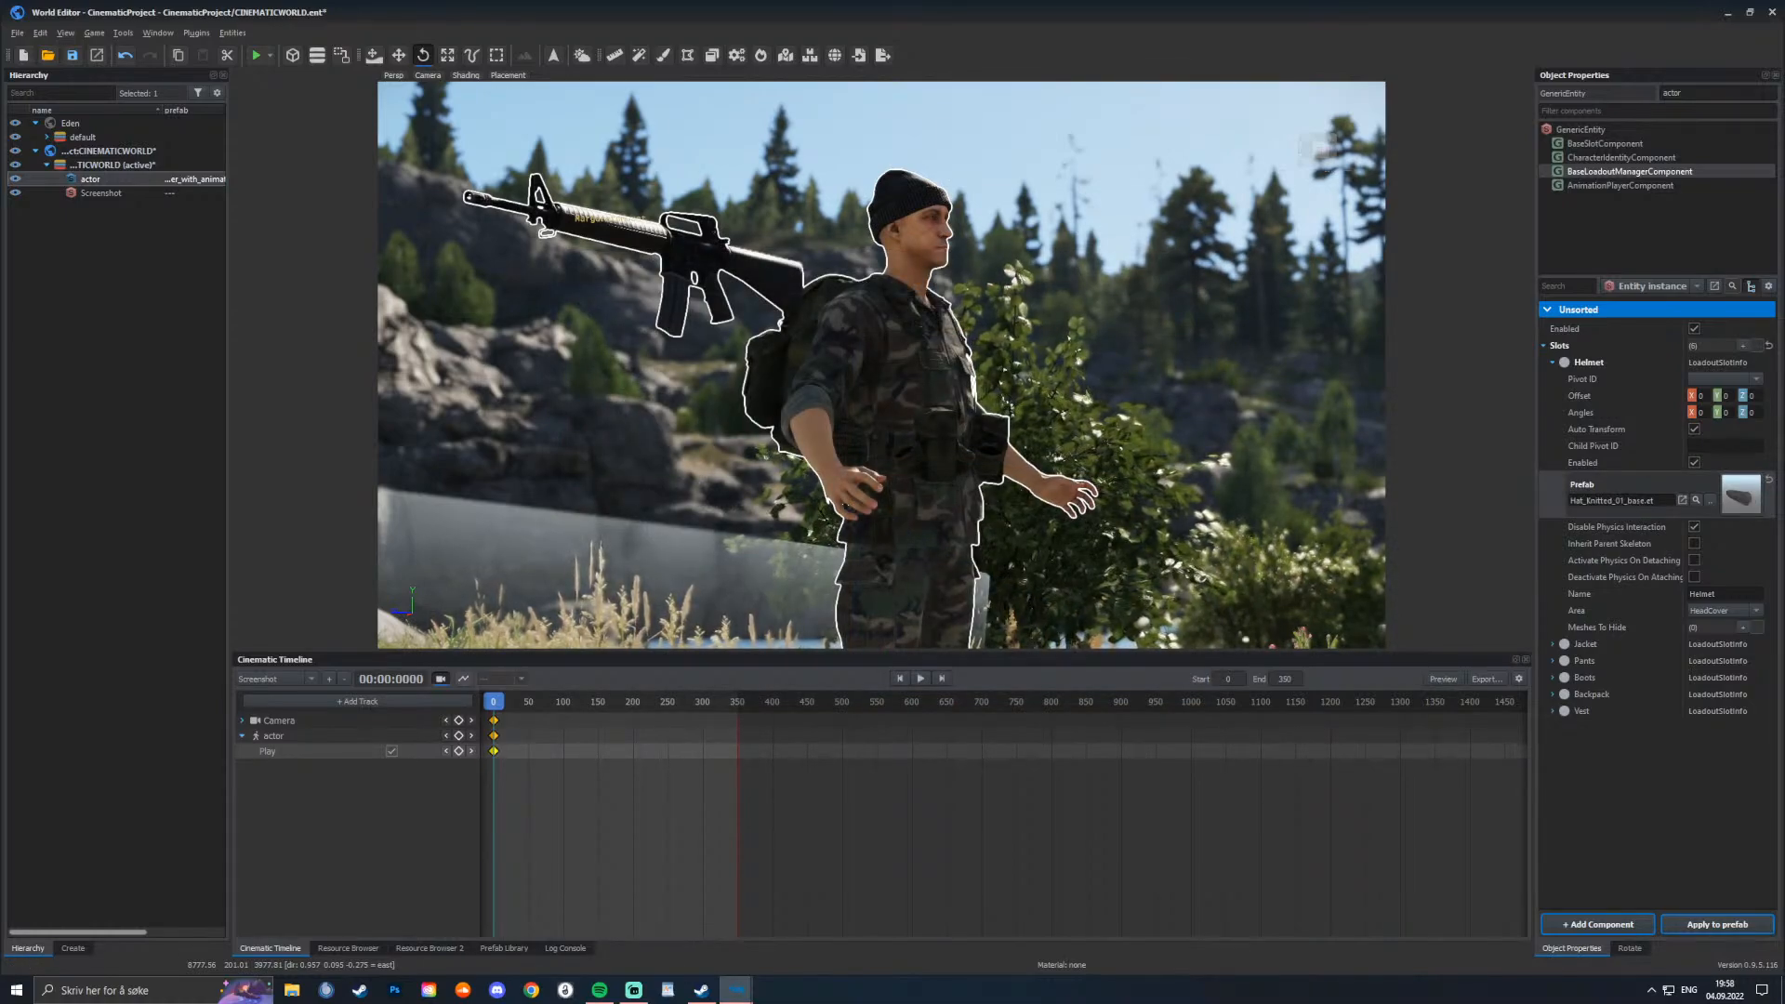
Step: Replace the Helmet slot's prefab with Helmet_PASGT_01_cover_w_scrim.et and collapse the slot
left_click(1710, 501)
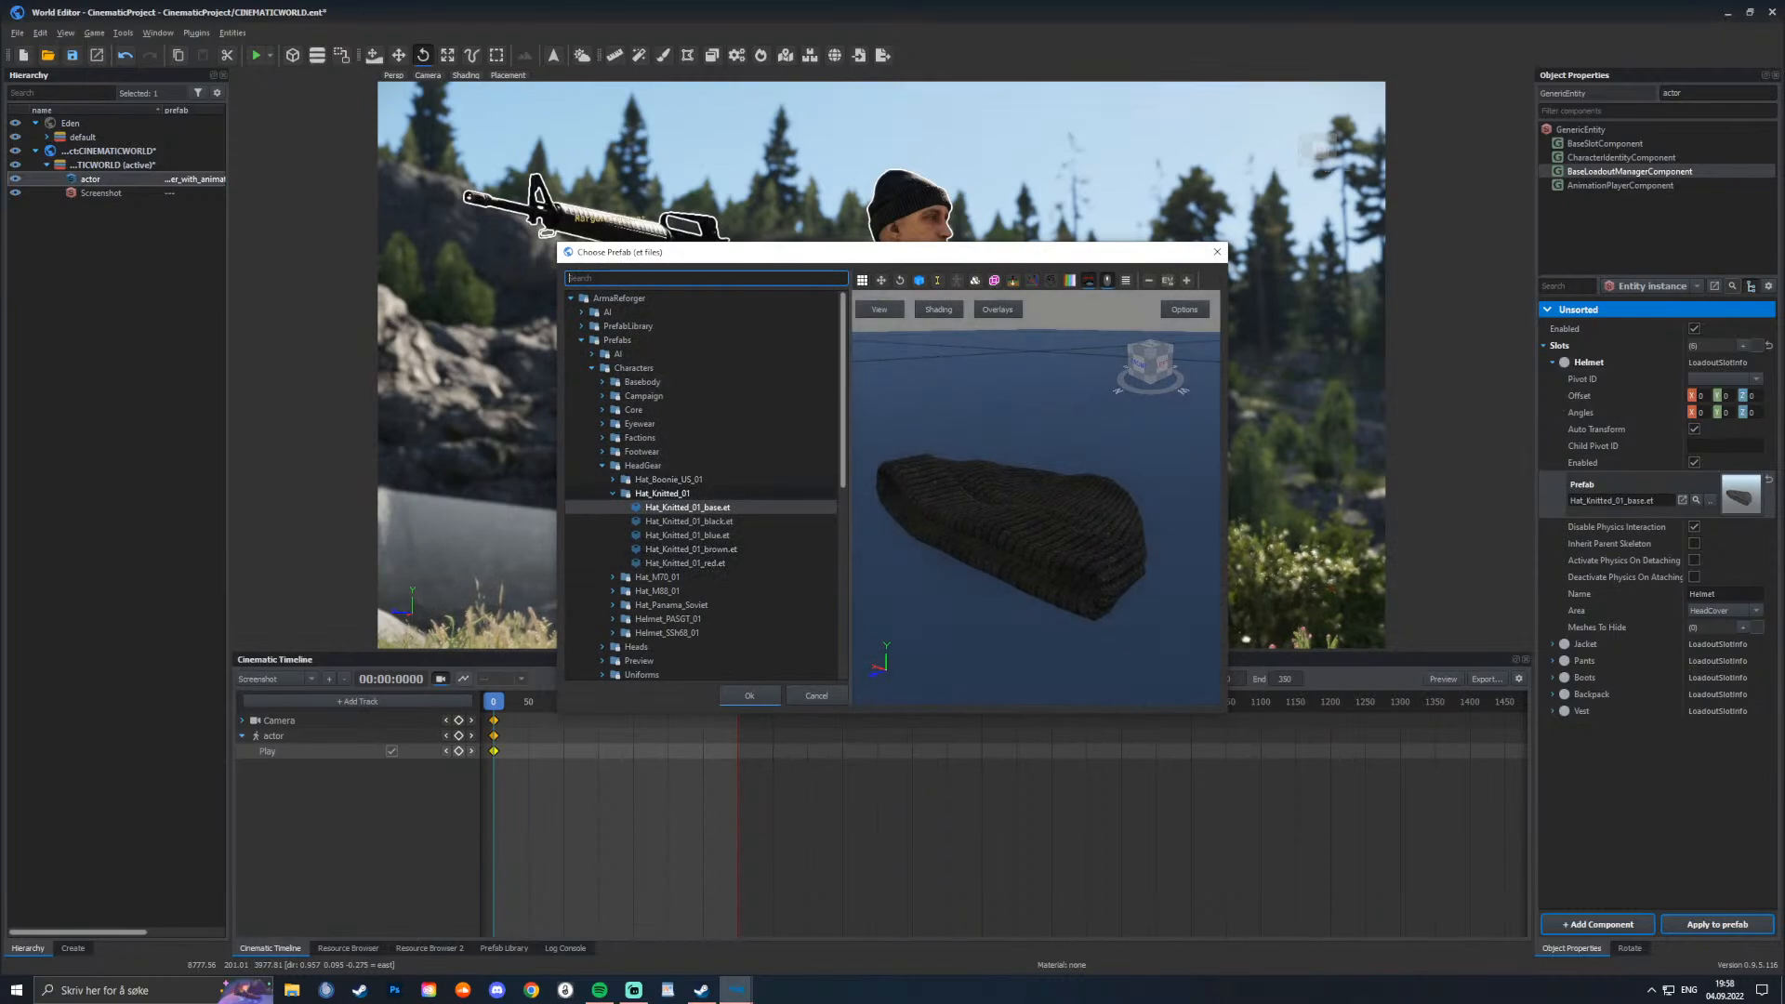
left_click(613, 494)
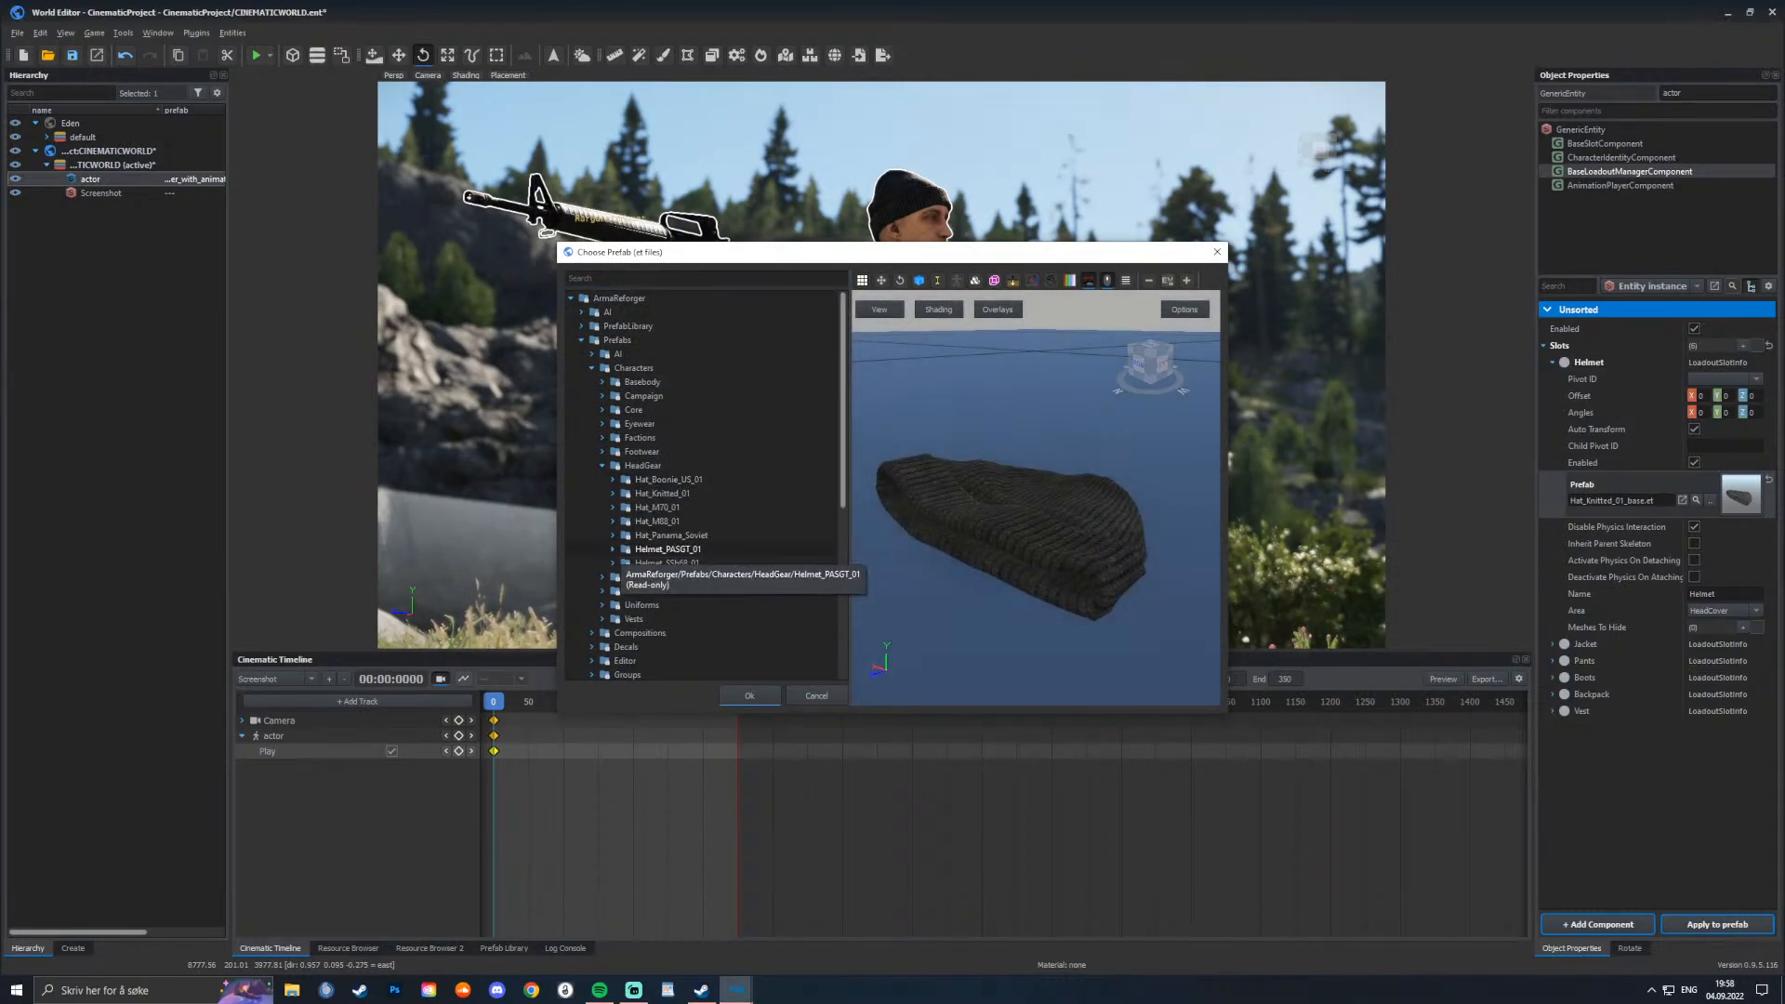
left_click(668, 550)
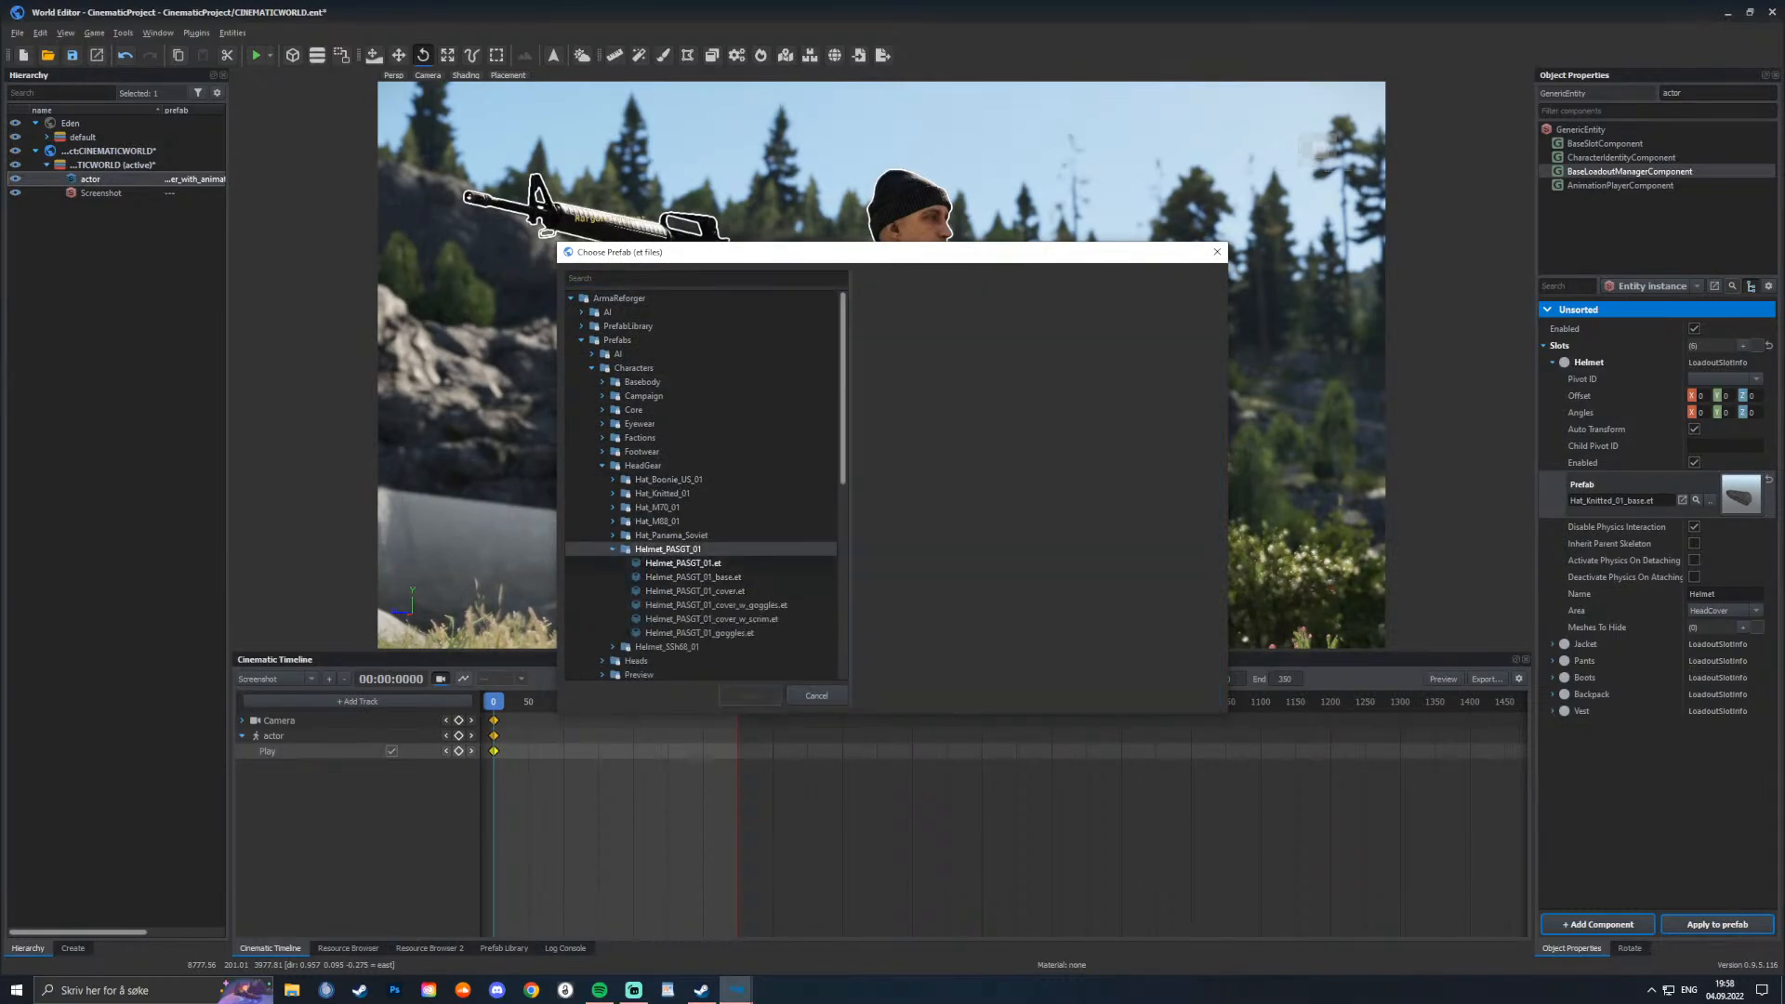
left_click(683, 564)
left_click(711, 619)
left_click(715, 606)
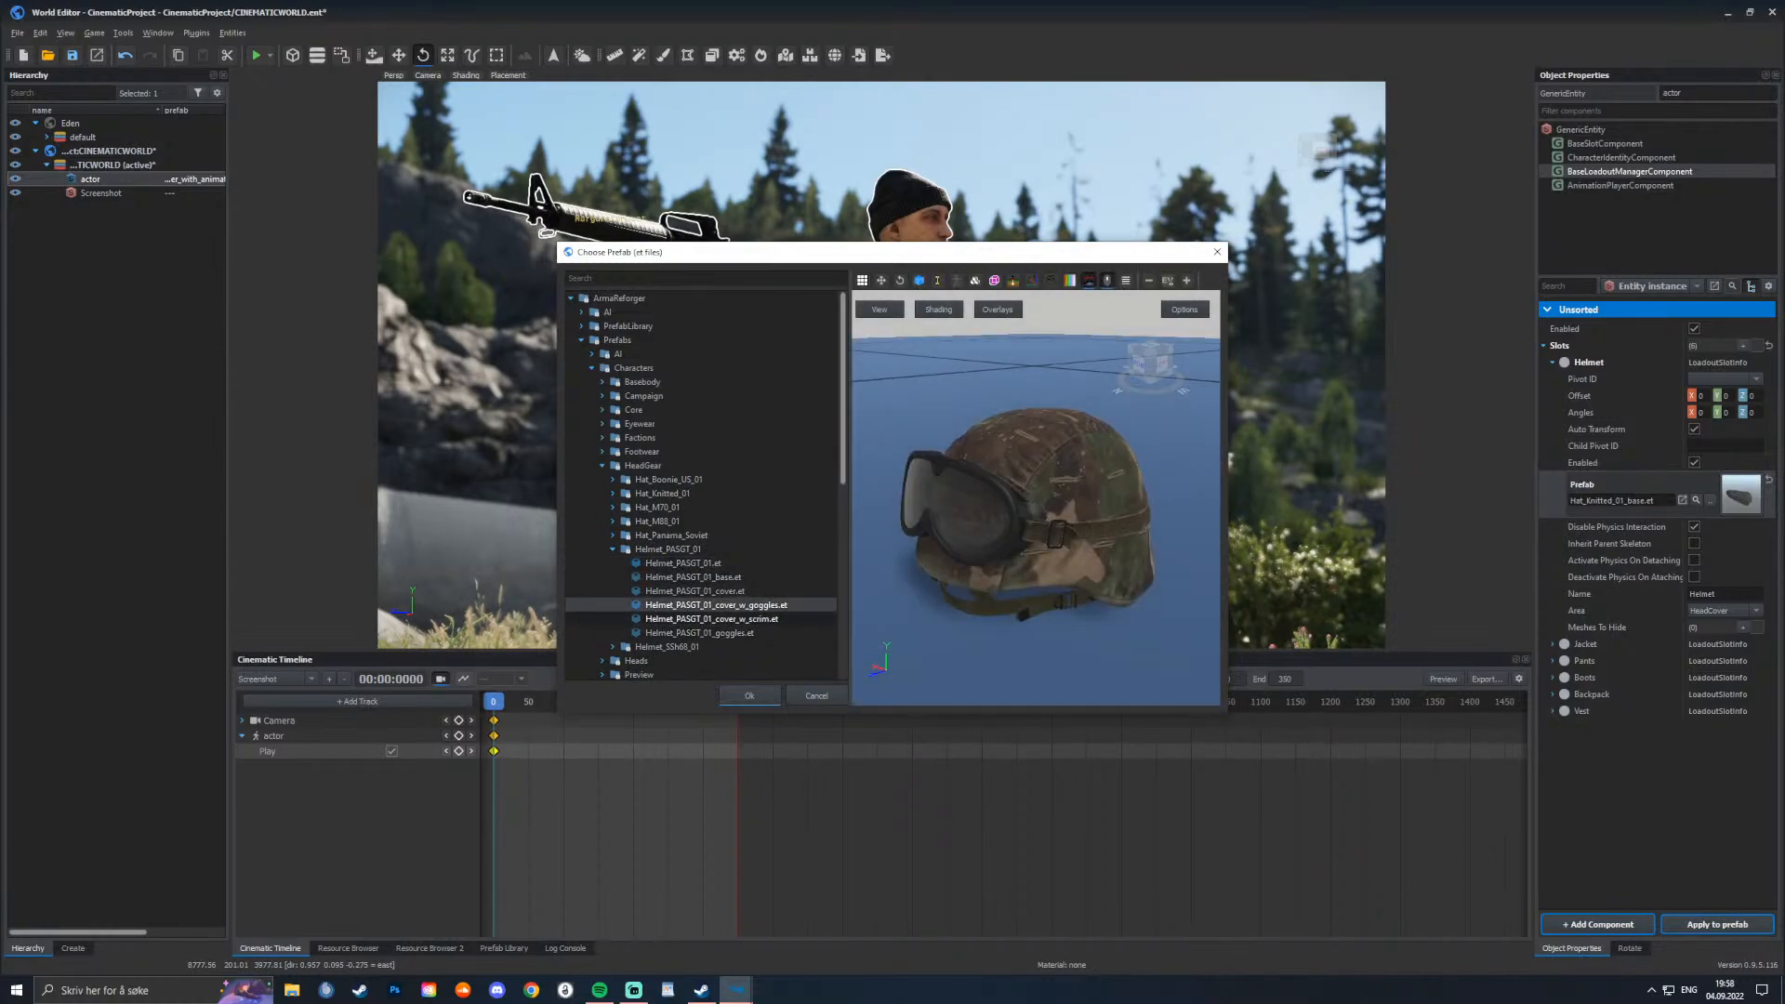
left_click(711, 619)
key("Return")
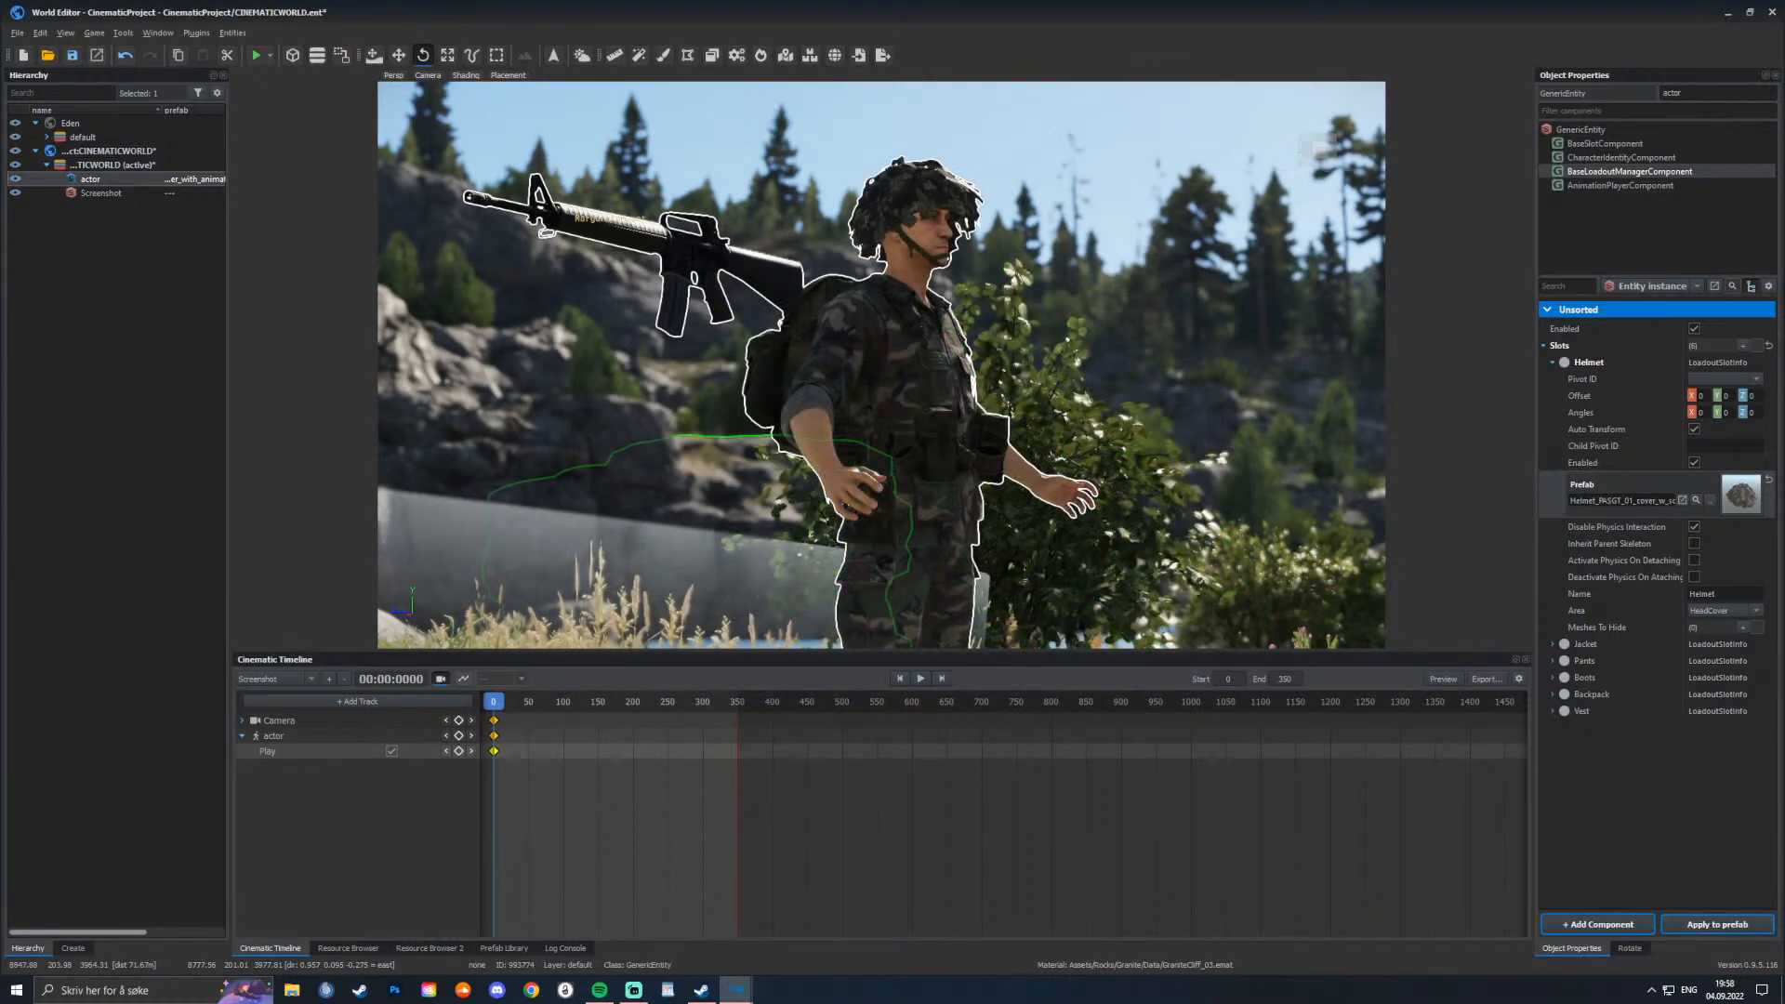
left_click(1552, 362)
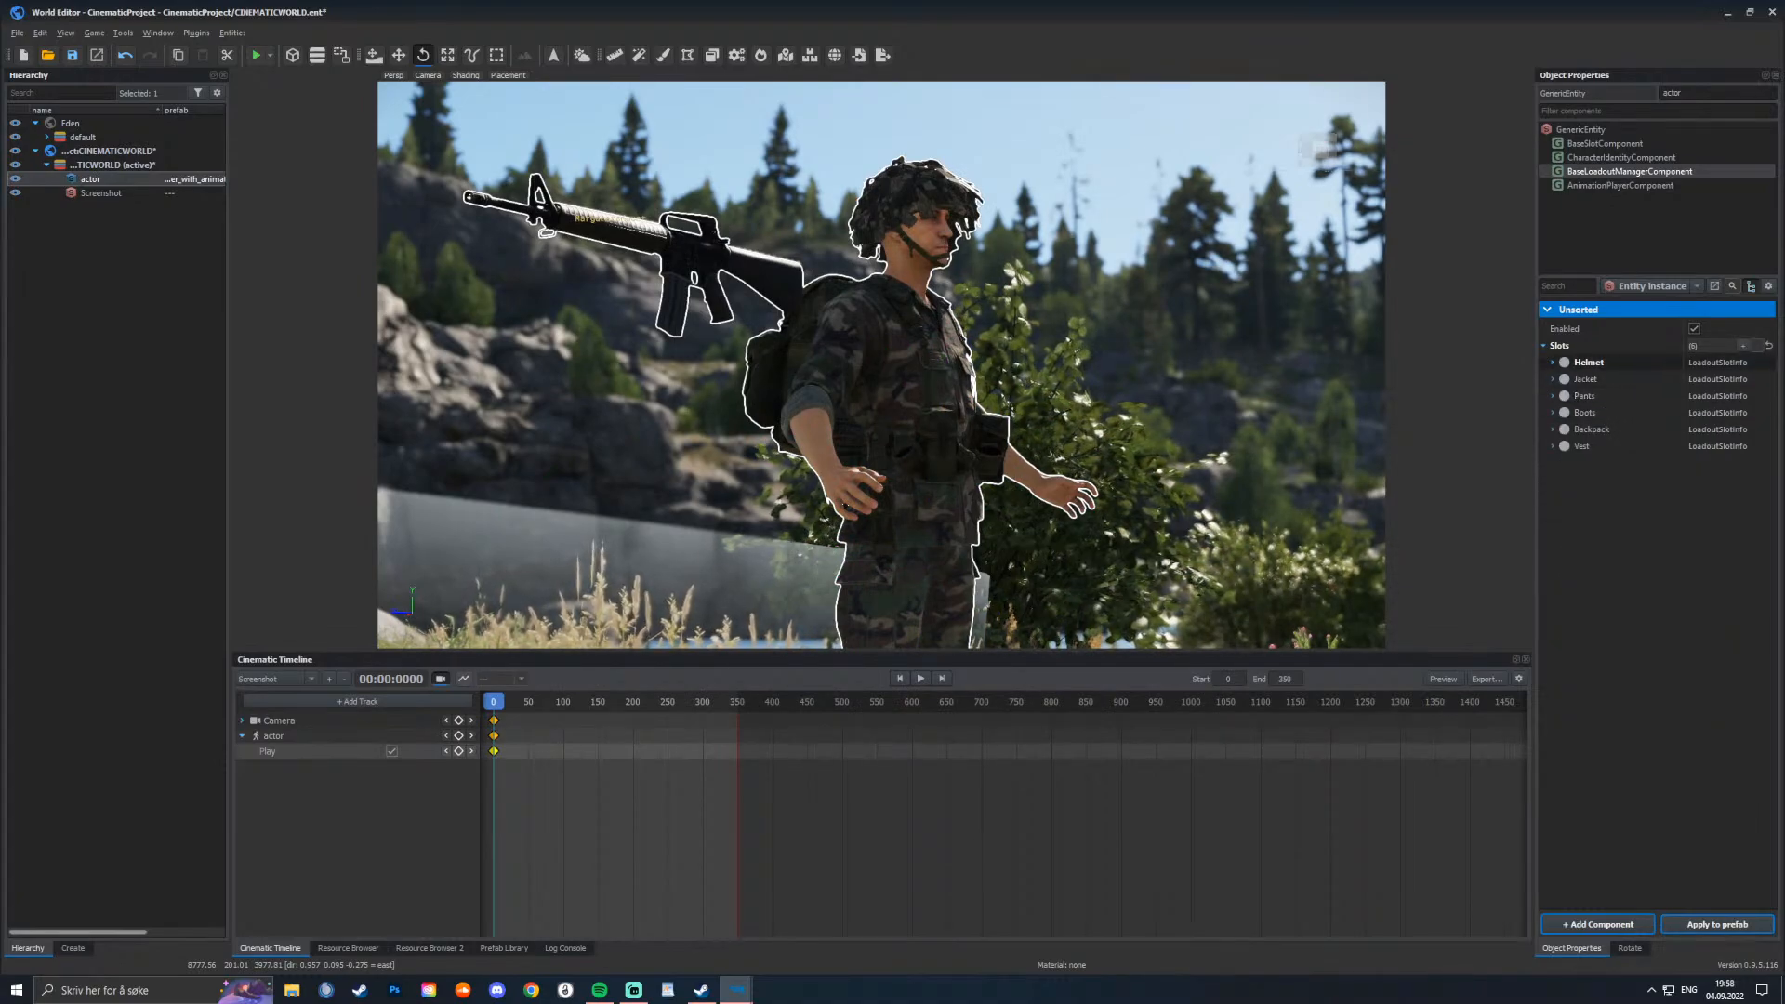
Step: Browse the CinematicProject ANIMATIONS folder as a source for the actor's AnimationPlayerComponent animation, leaving without choosing one
key("d")
right_click_drag(1227, 418, 1190, 423)
key("d")
key("w")
key("a")
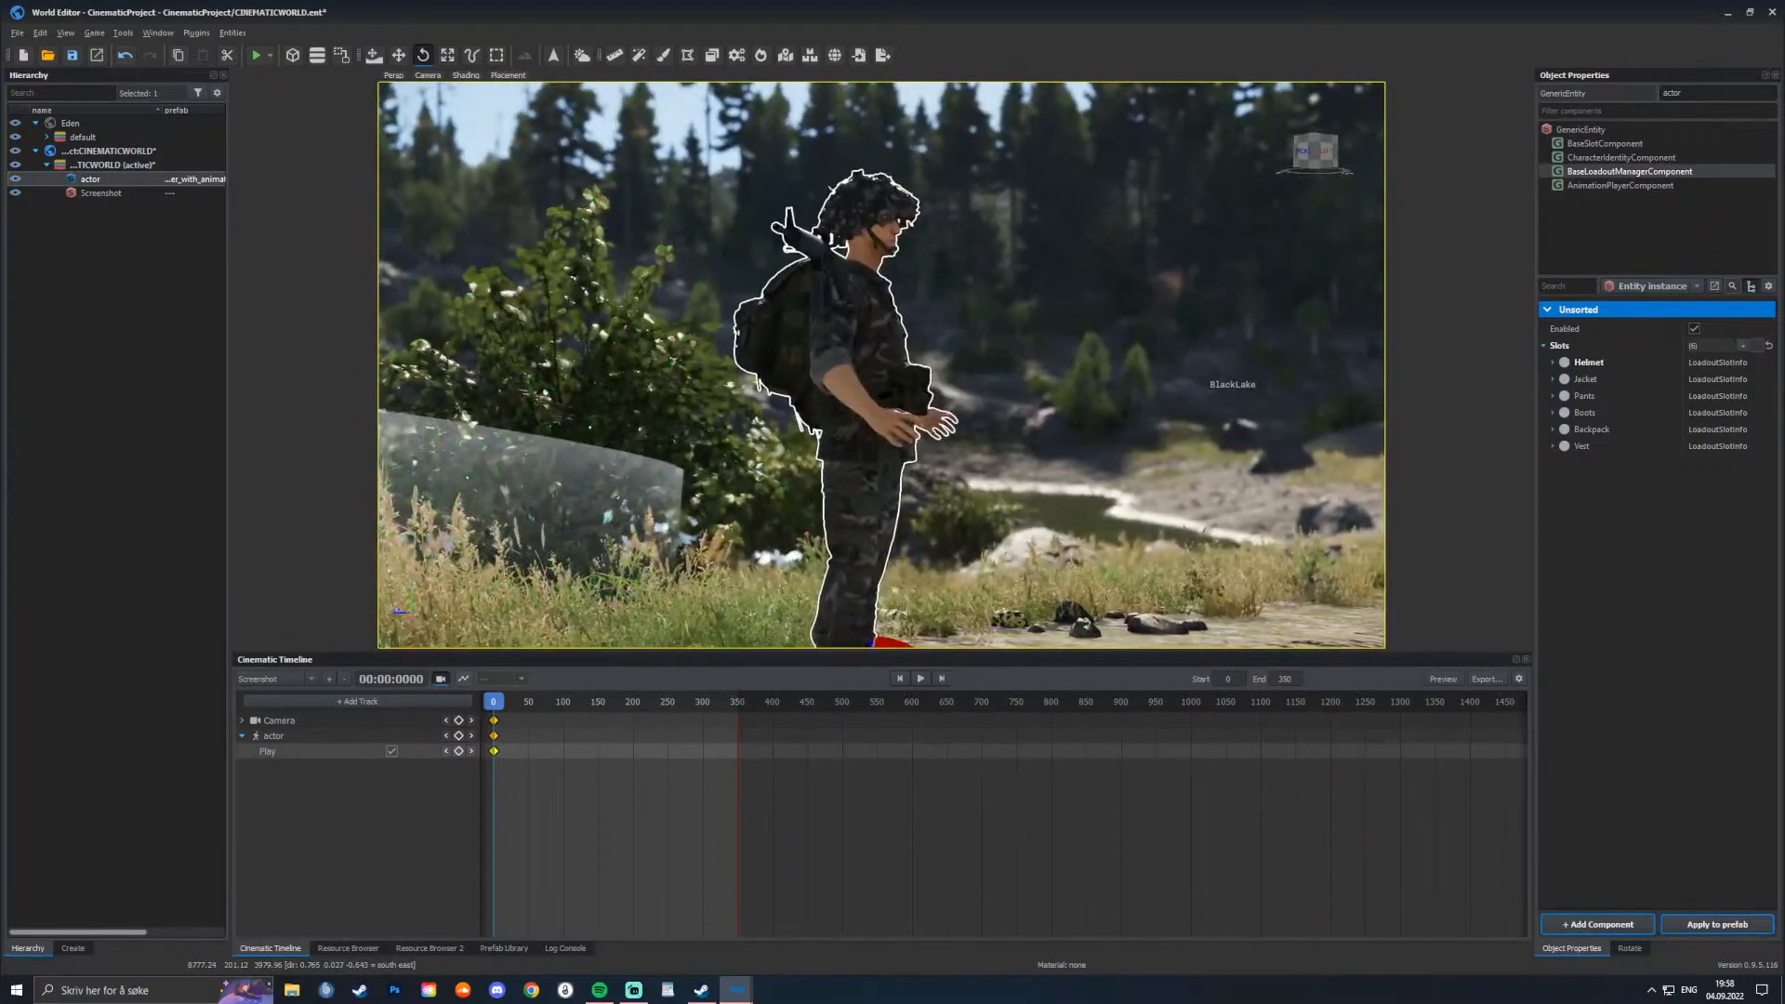
left_click(1619, 185)
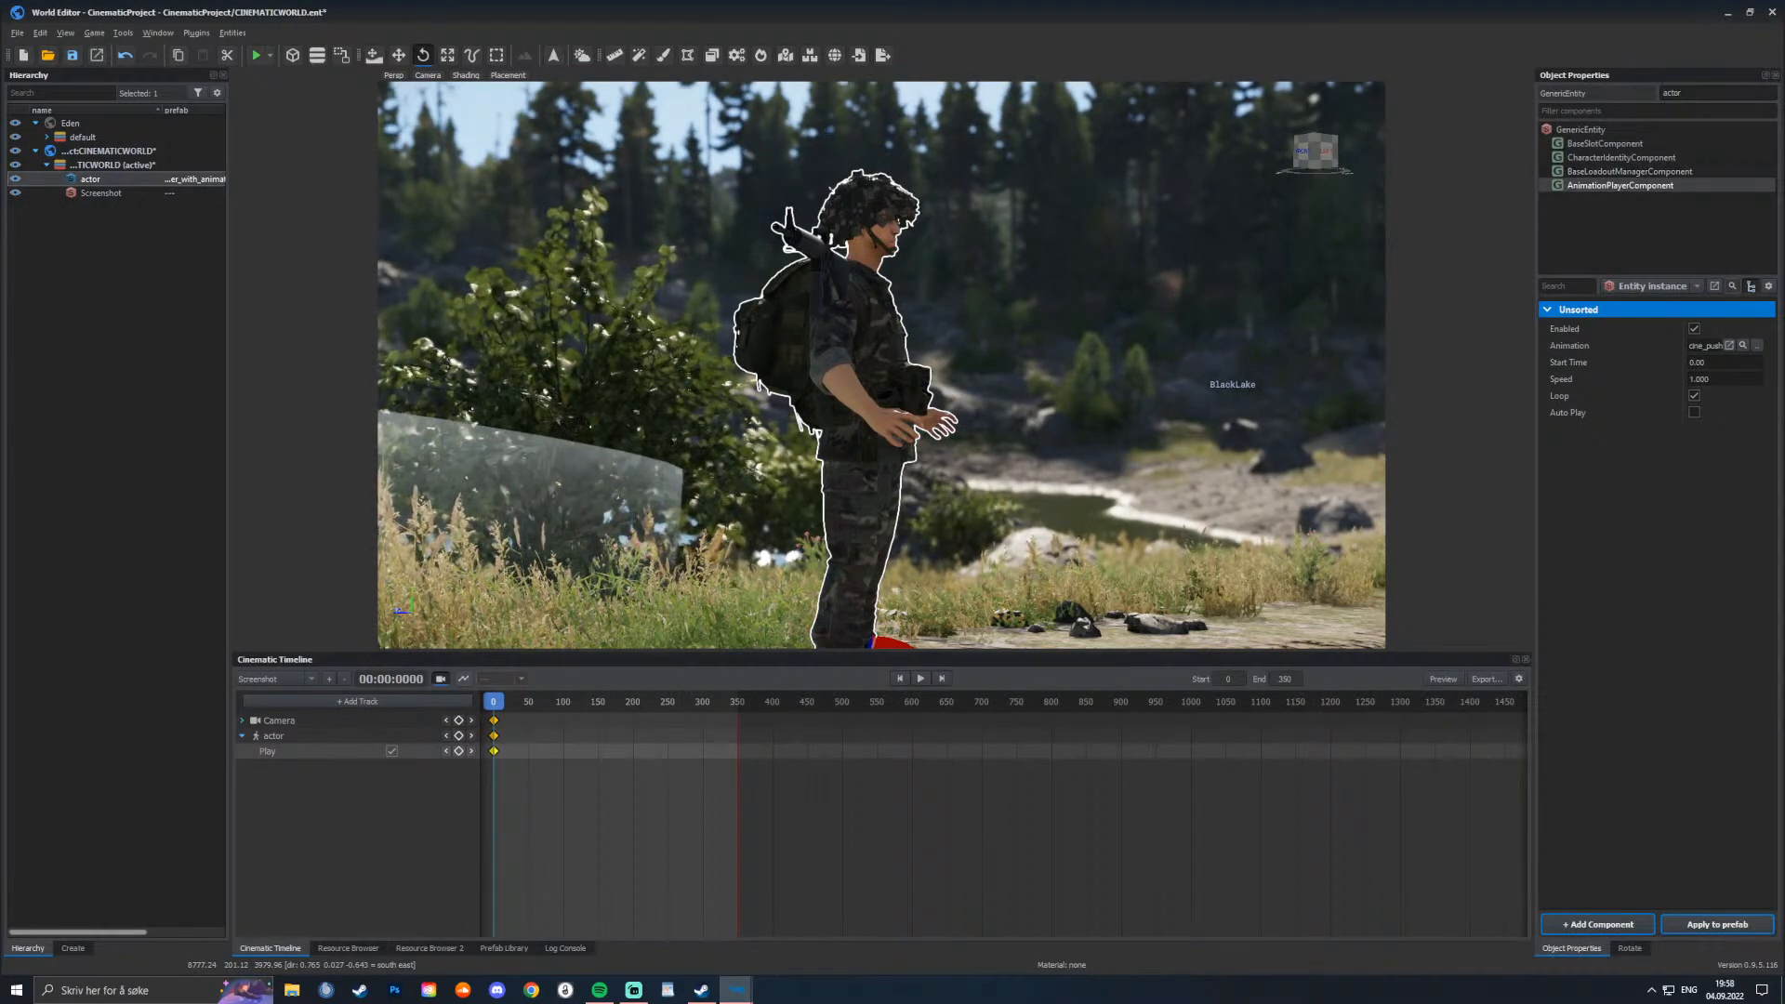
left_click(1743, 345)
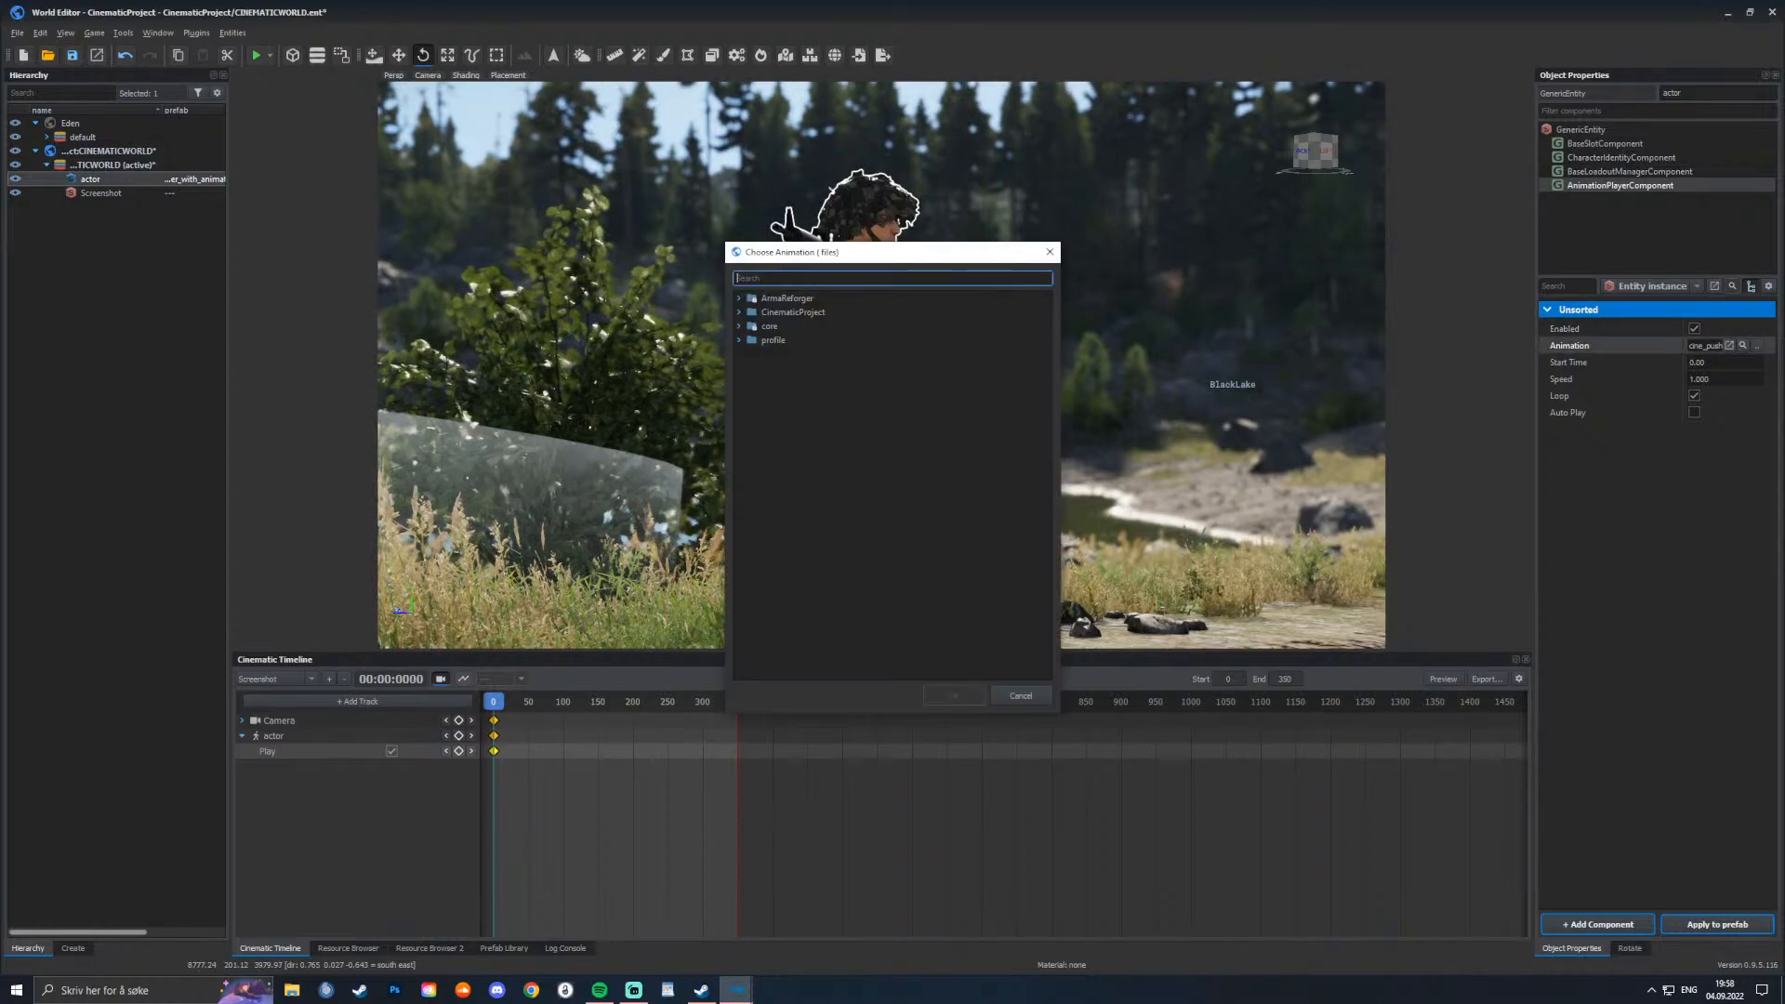
left_click(739, 312)
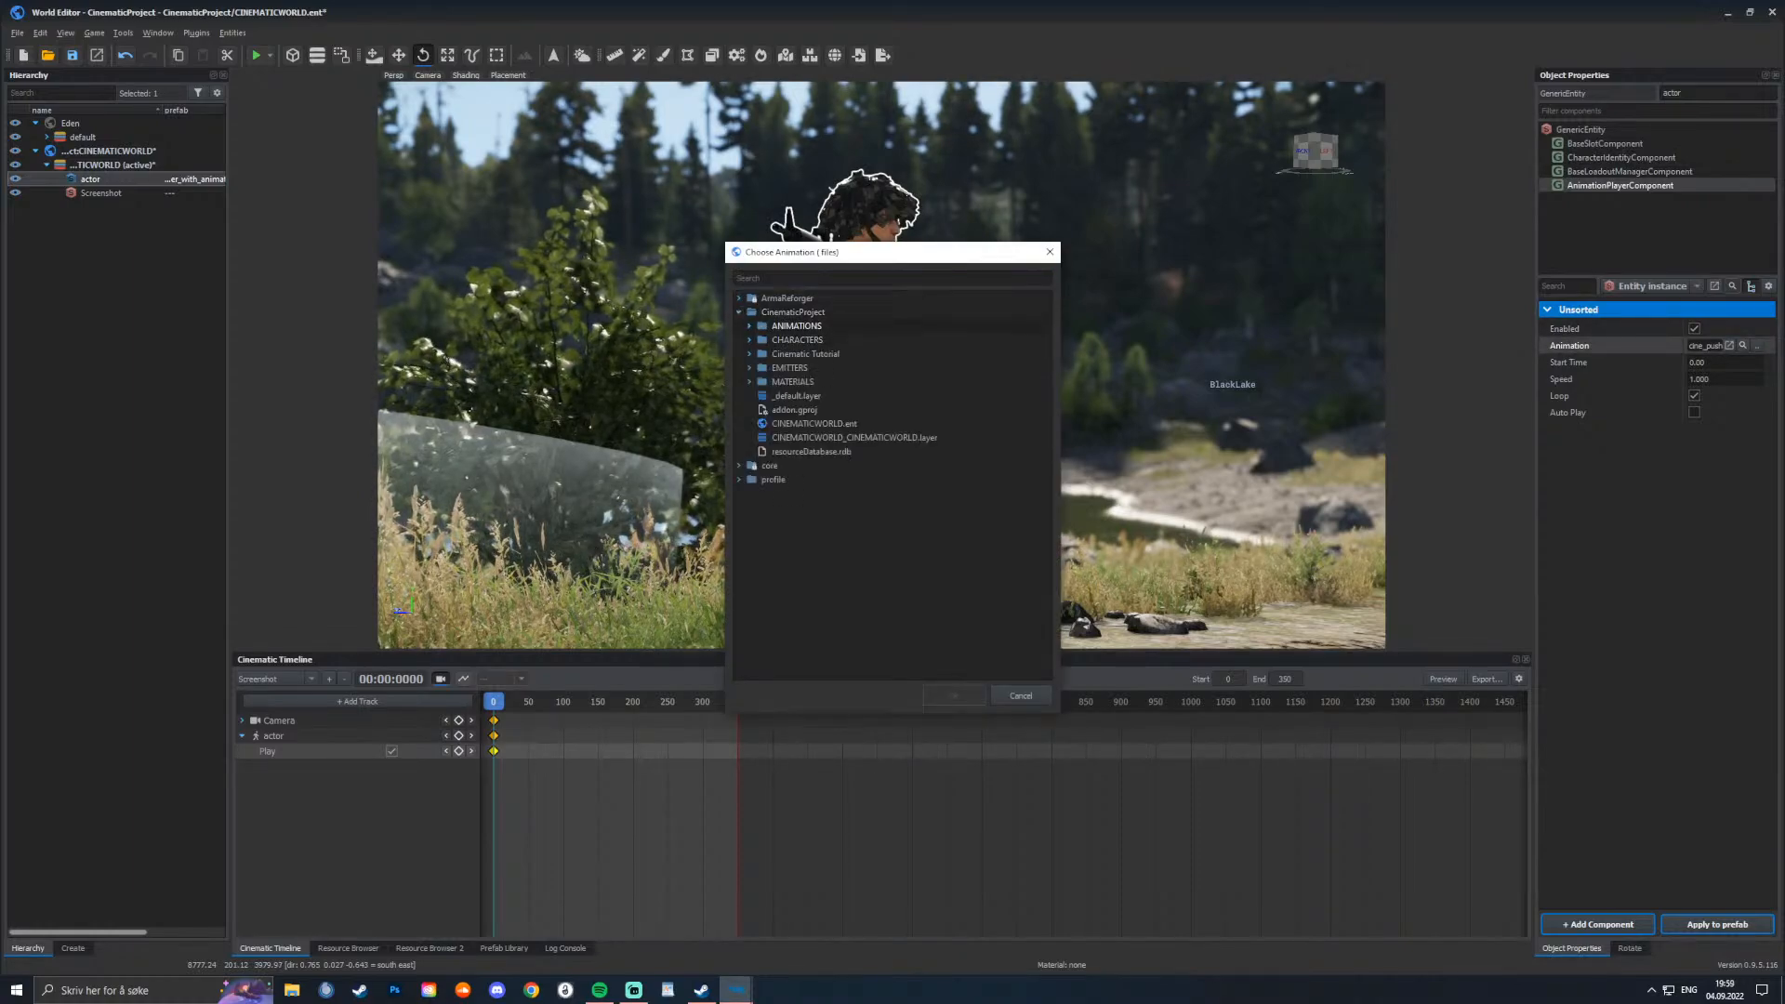
left_click(749, 327)
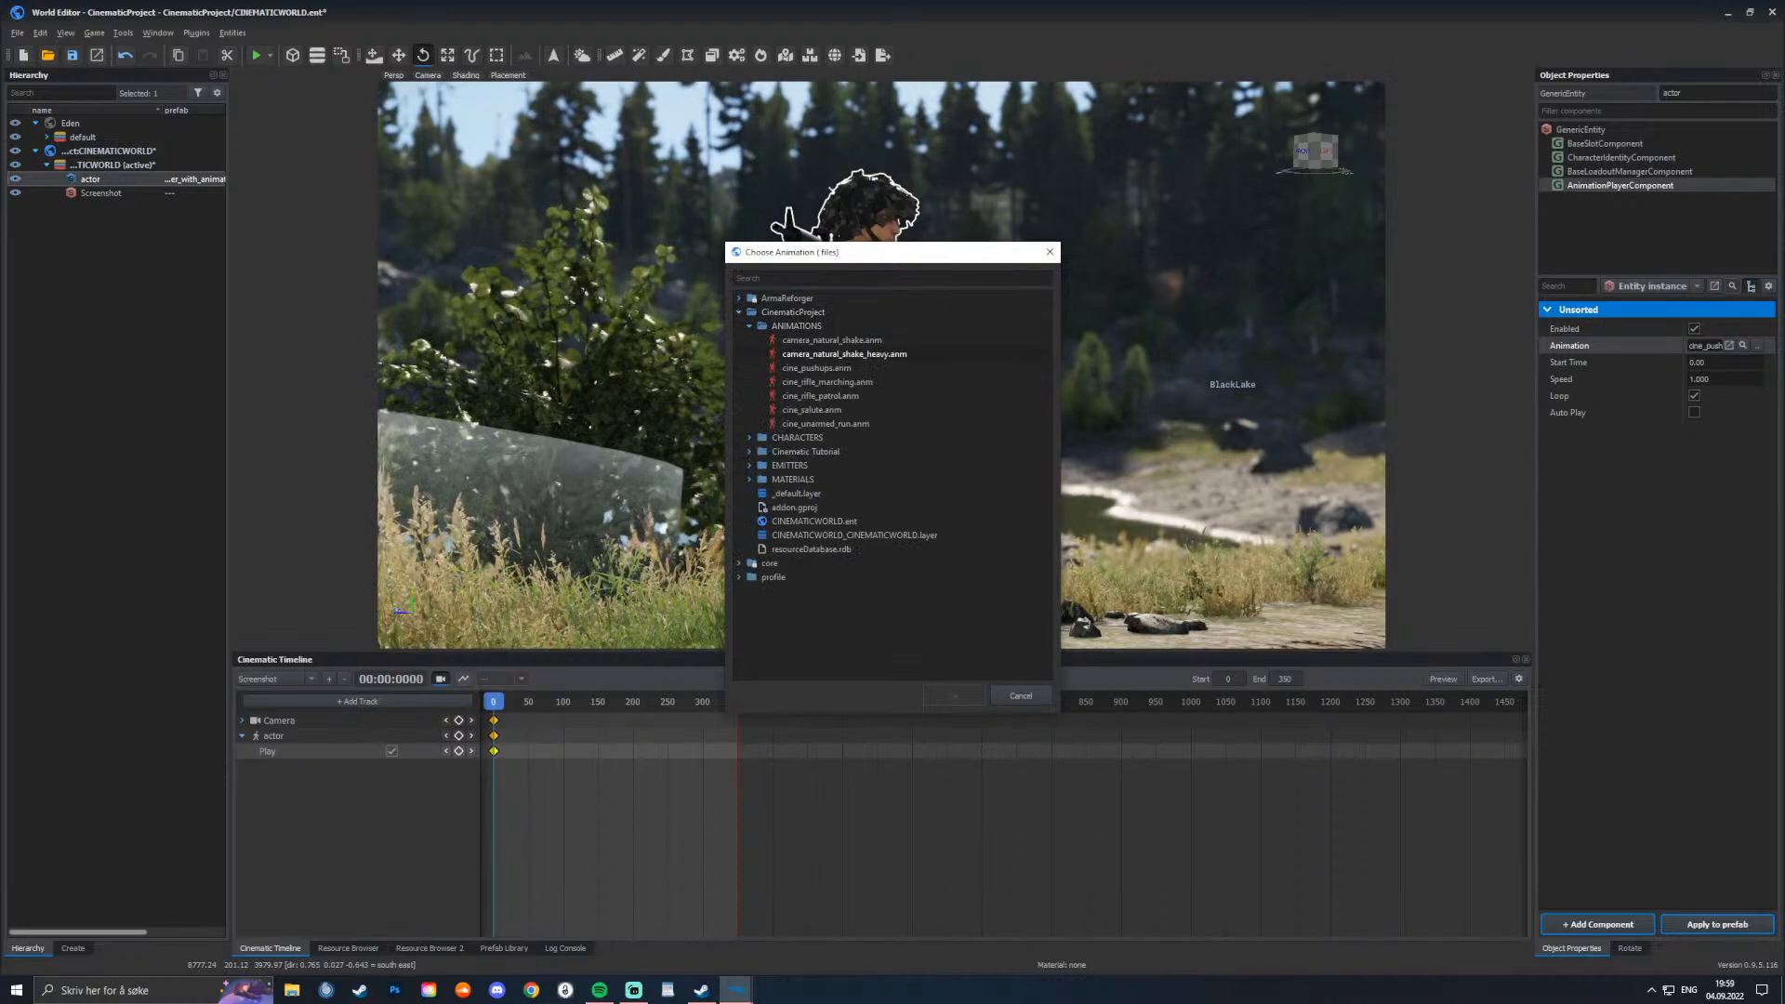
left_click(749, 326)
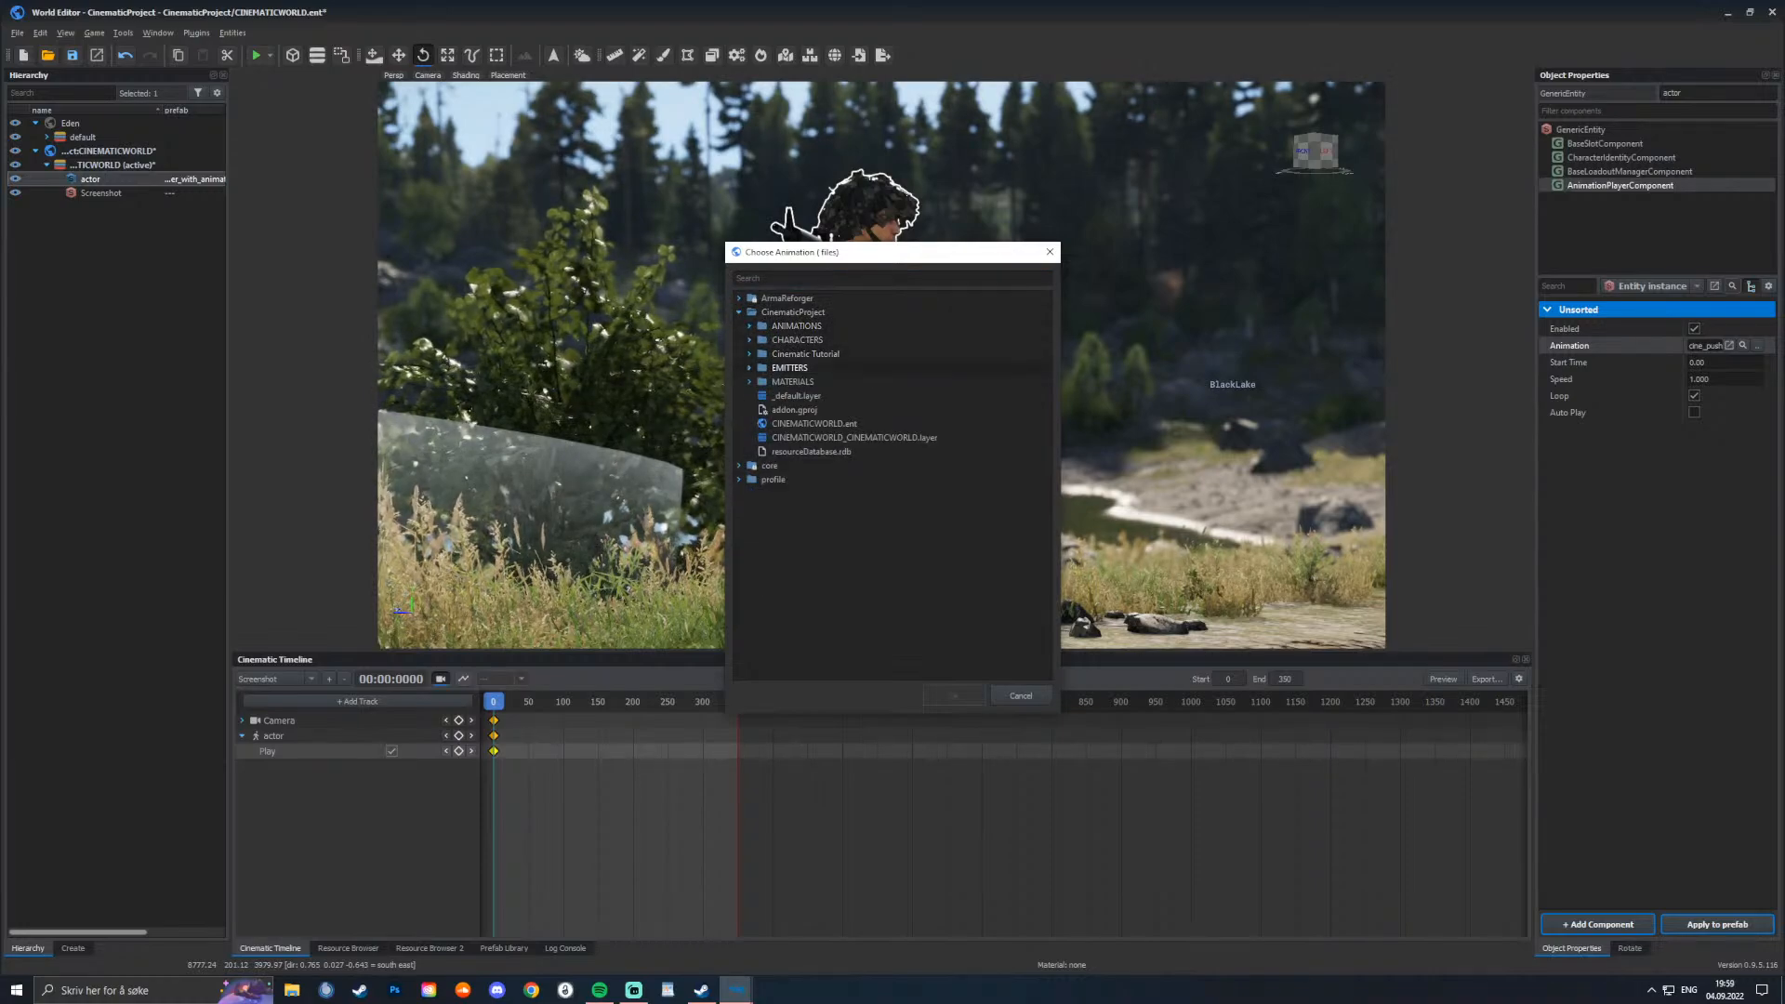
left_click(739, 313)
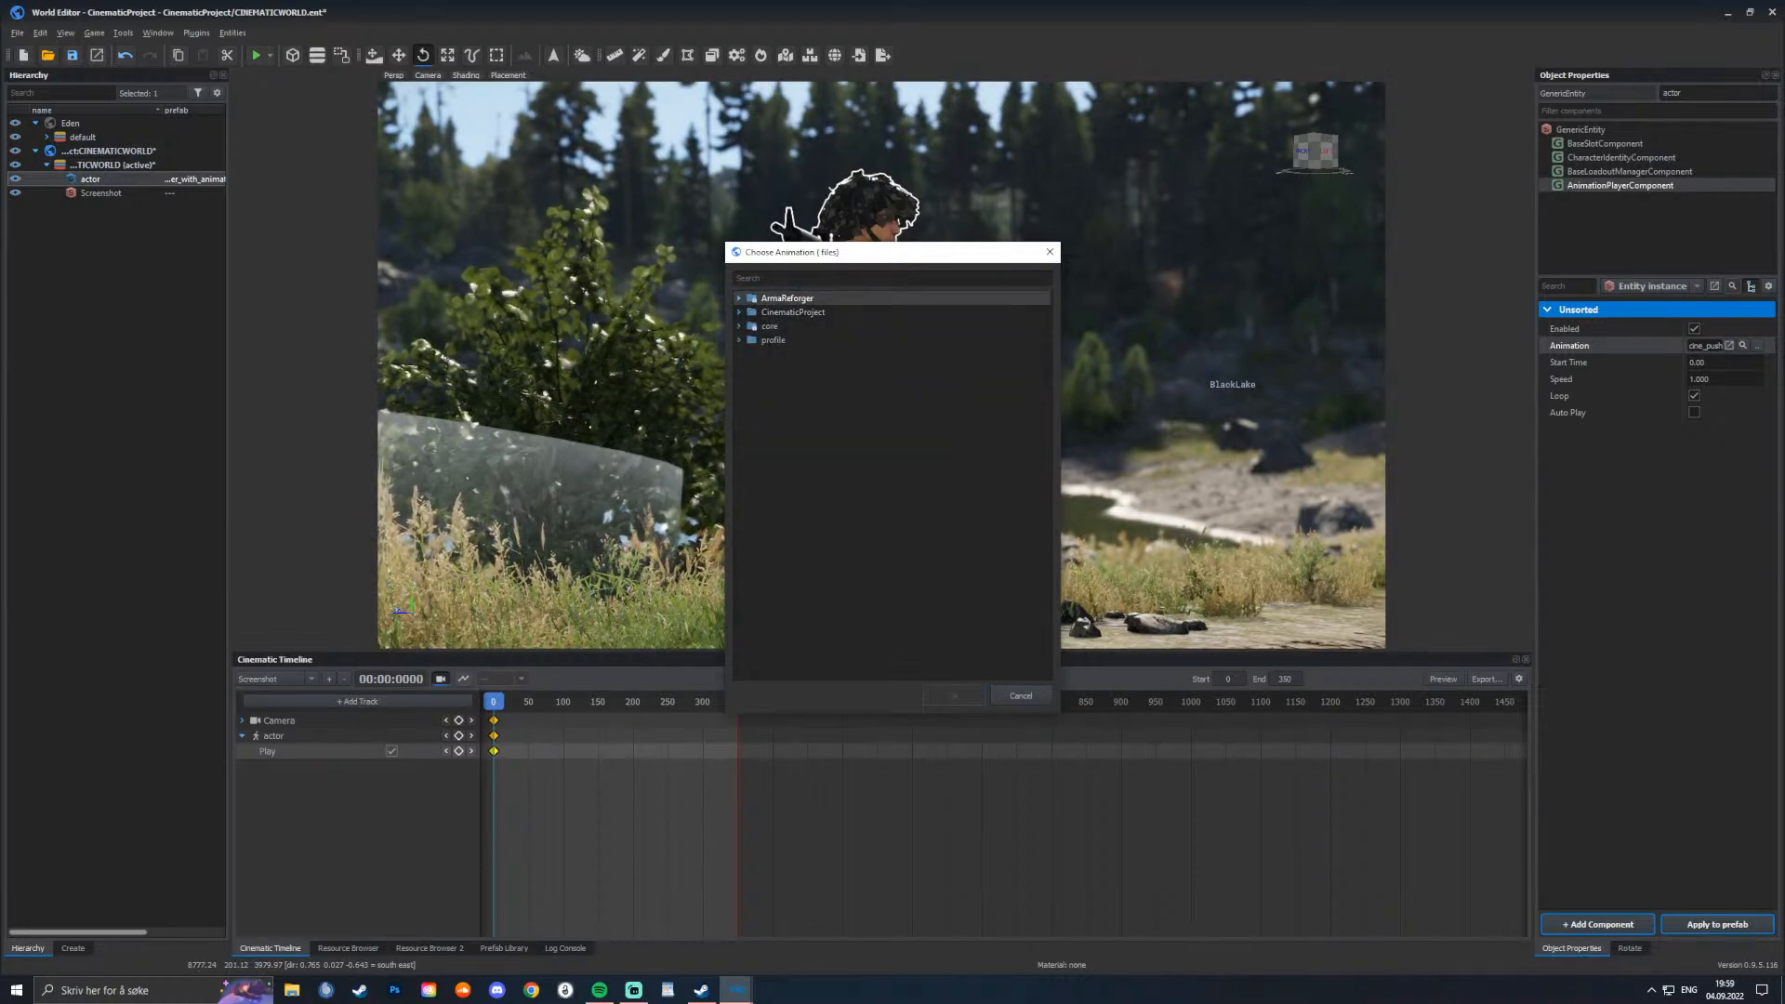
left_click(789, 278)
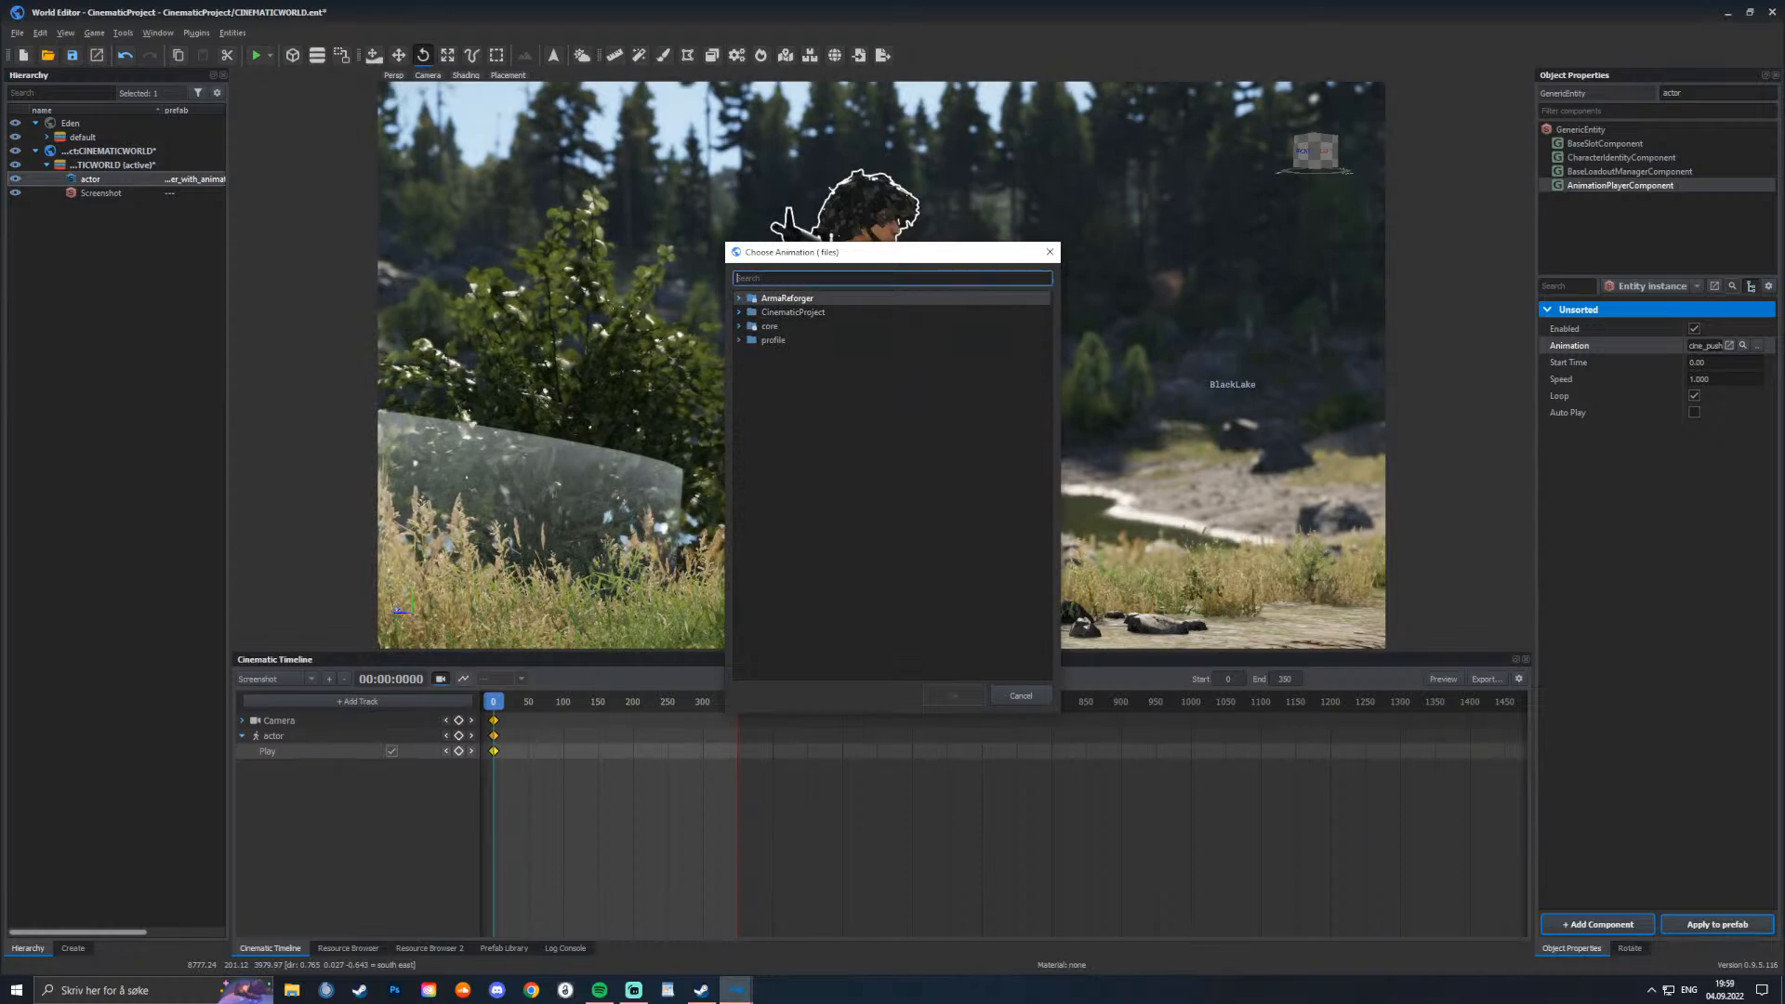
left_click(1021, 695)
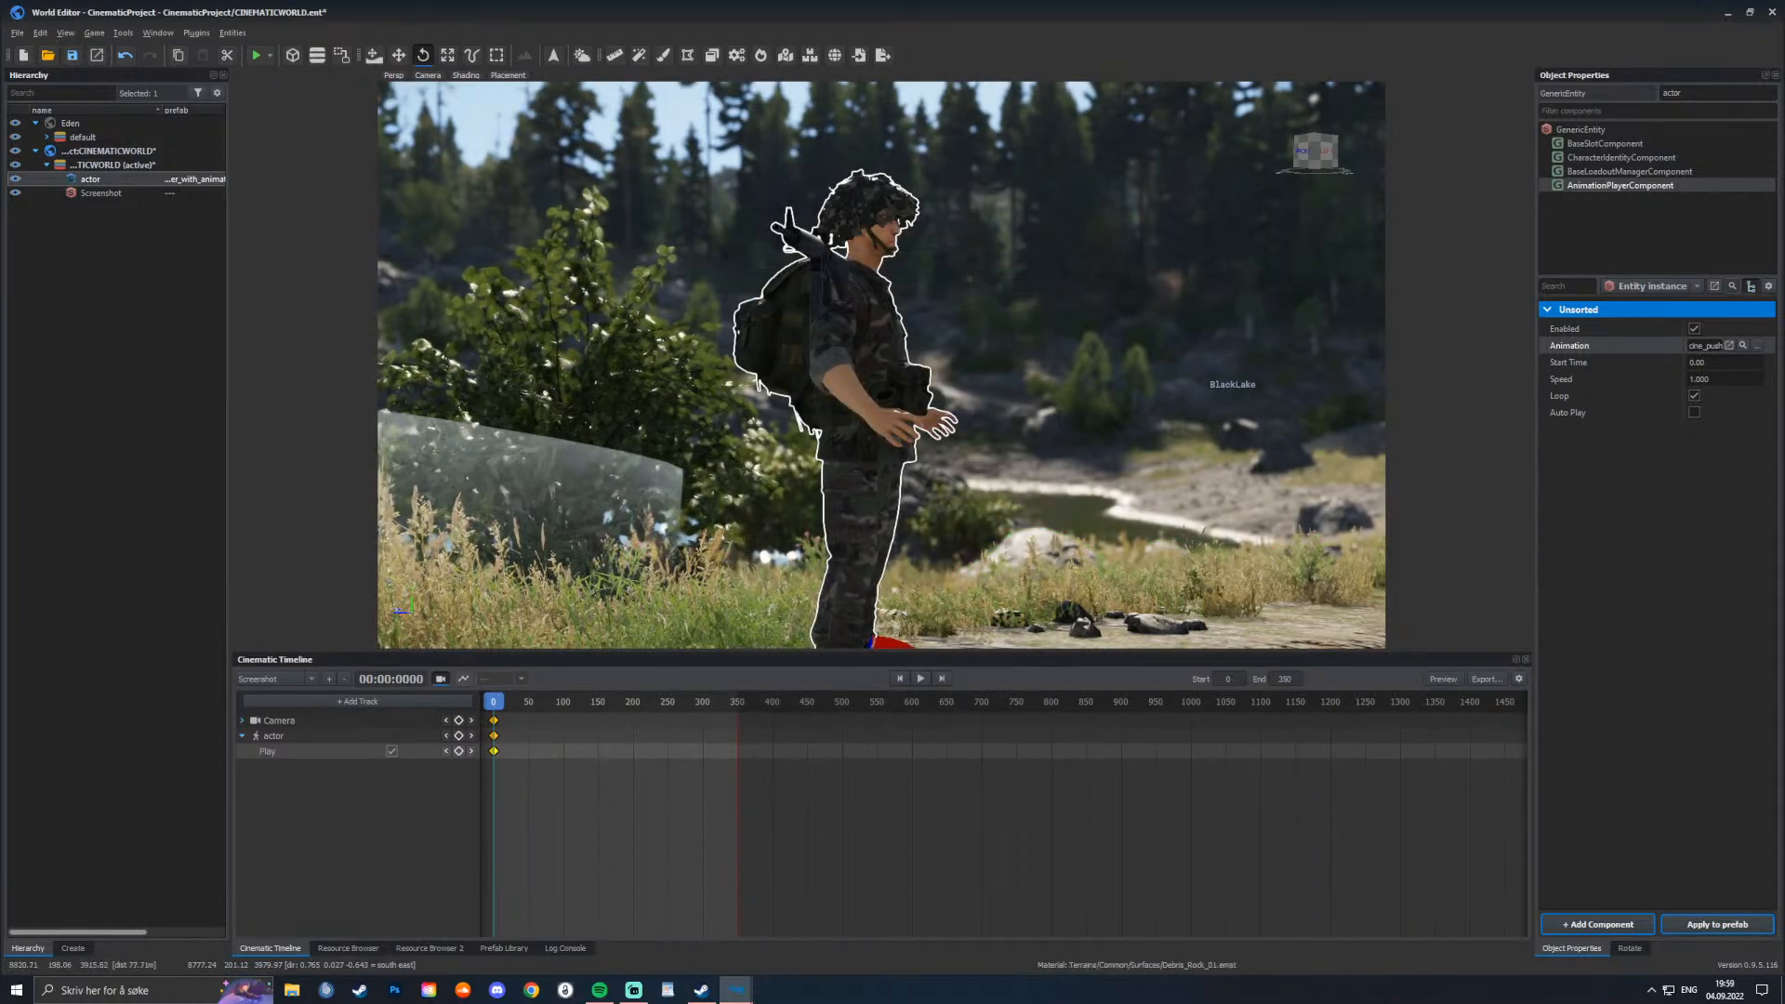
Step: Search the ArmaReforger resources for "anm" and open the anims/anm/editor_poses/poses folder
left_click(348, 948)
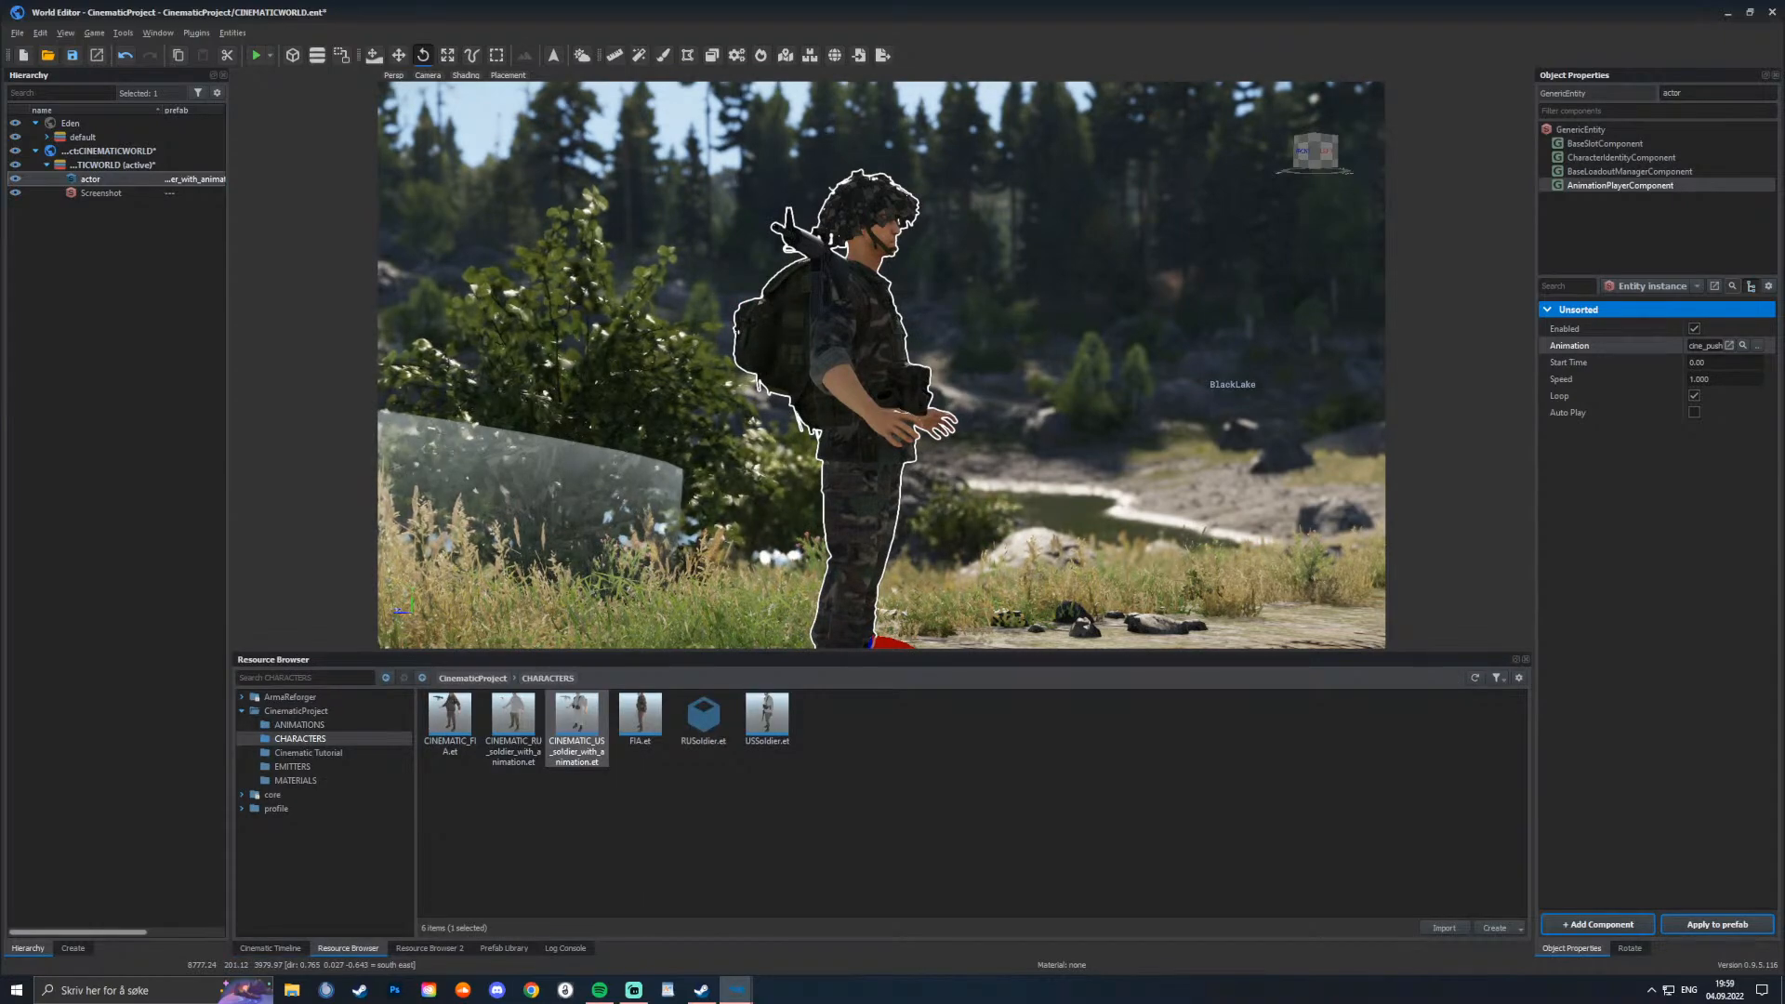
left_click(242, 710)
left_click(289, 696)
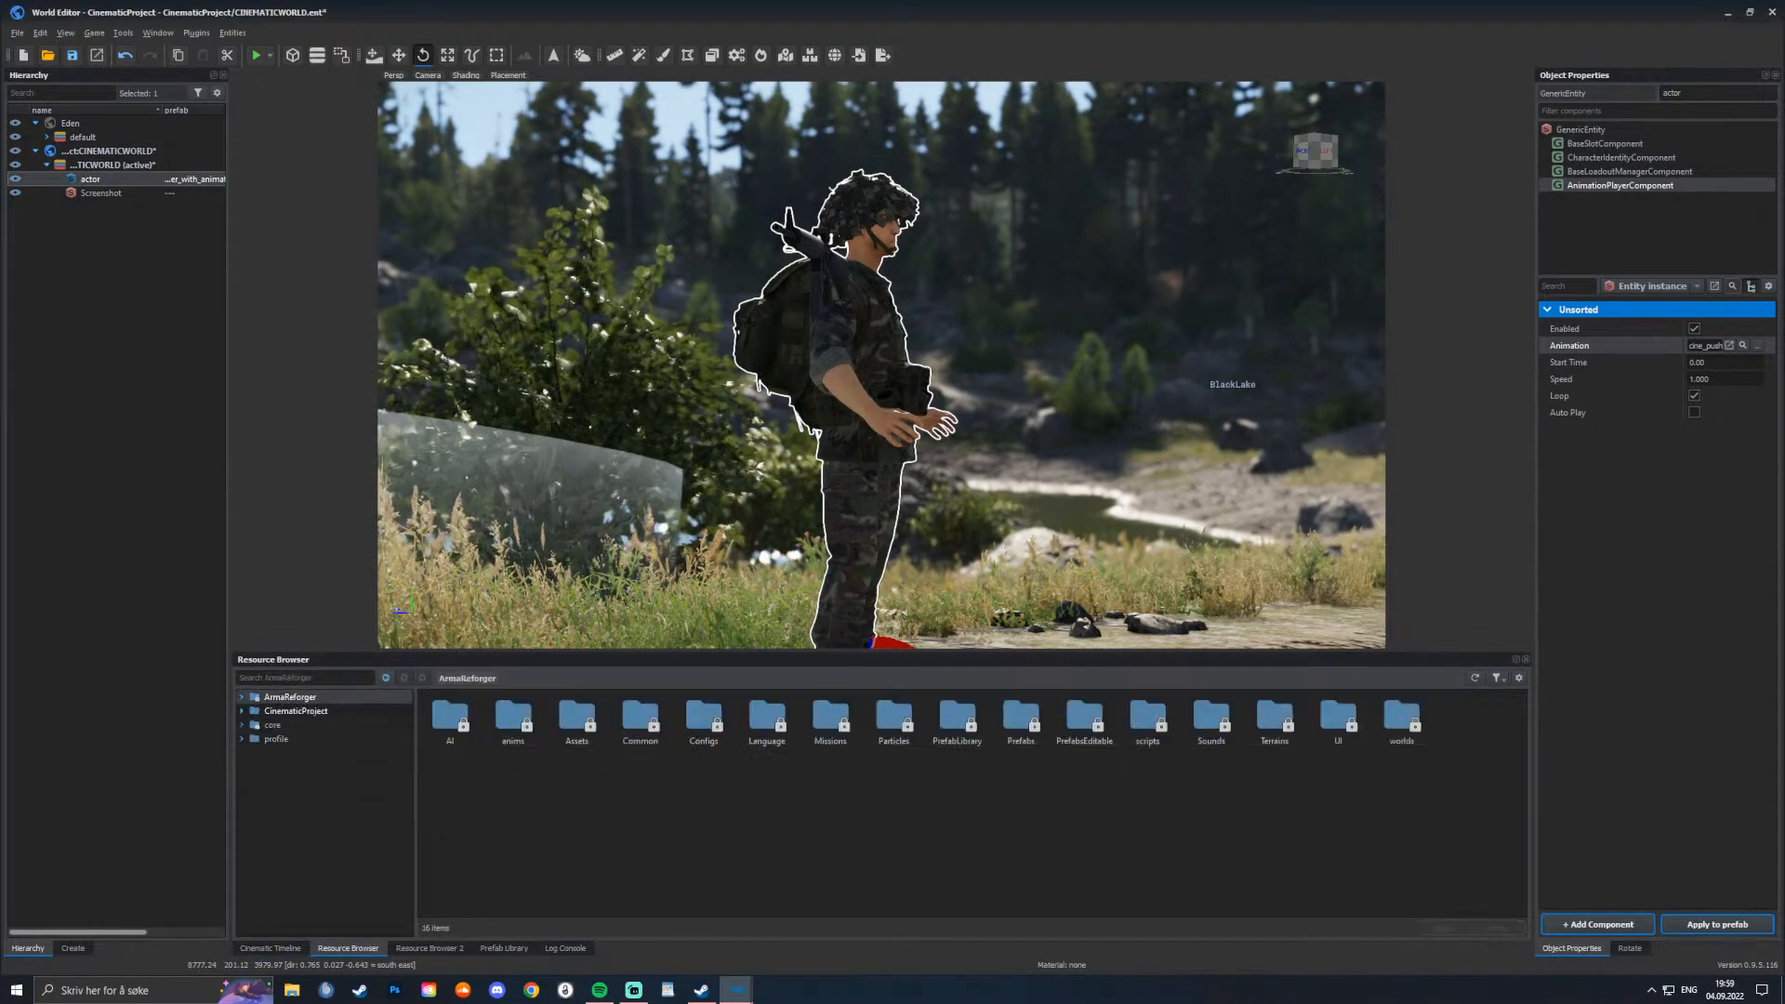
left_click(304, 678)
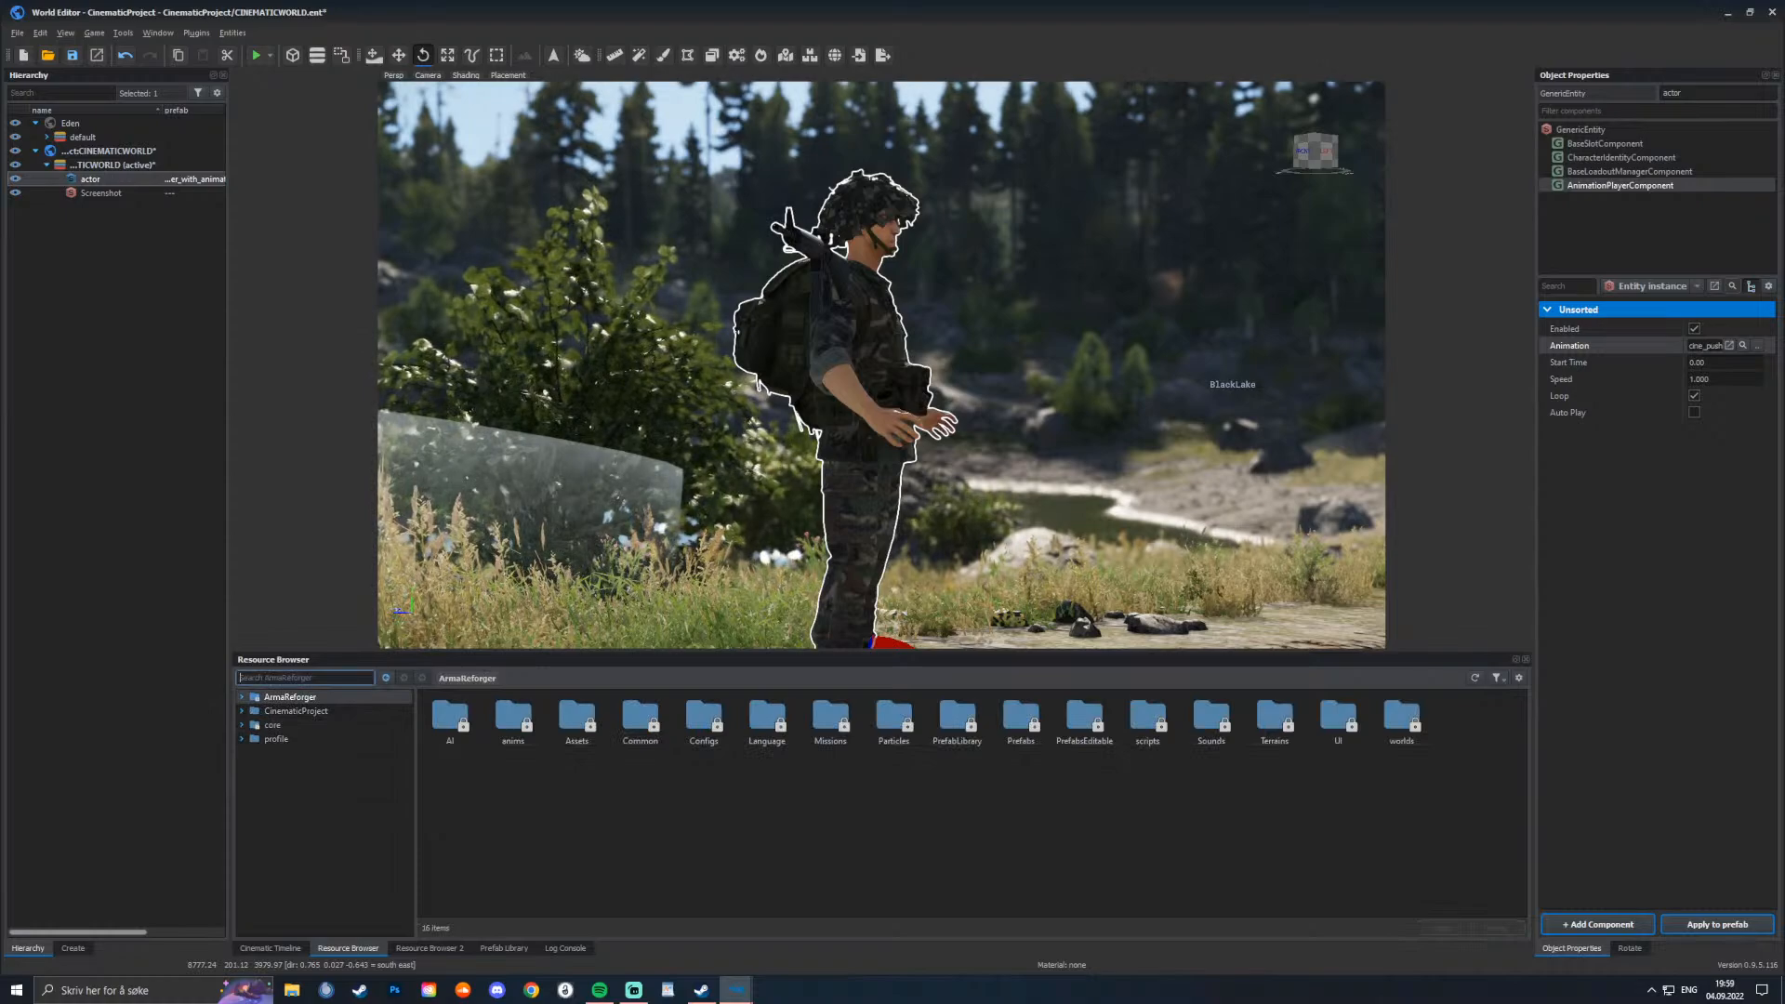
type("anm")
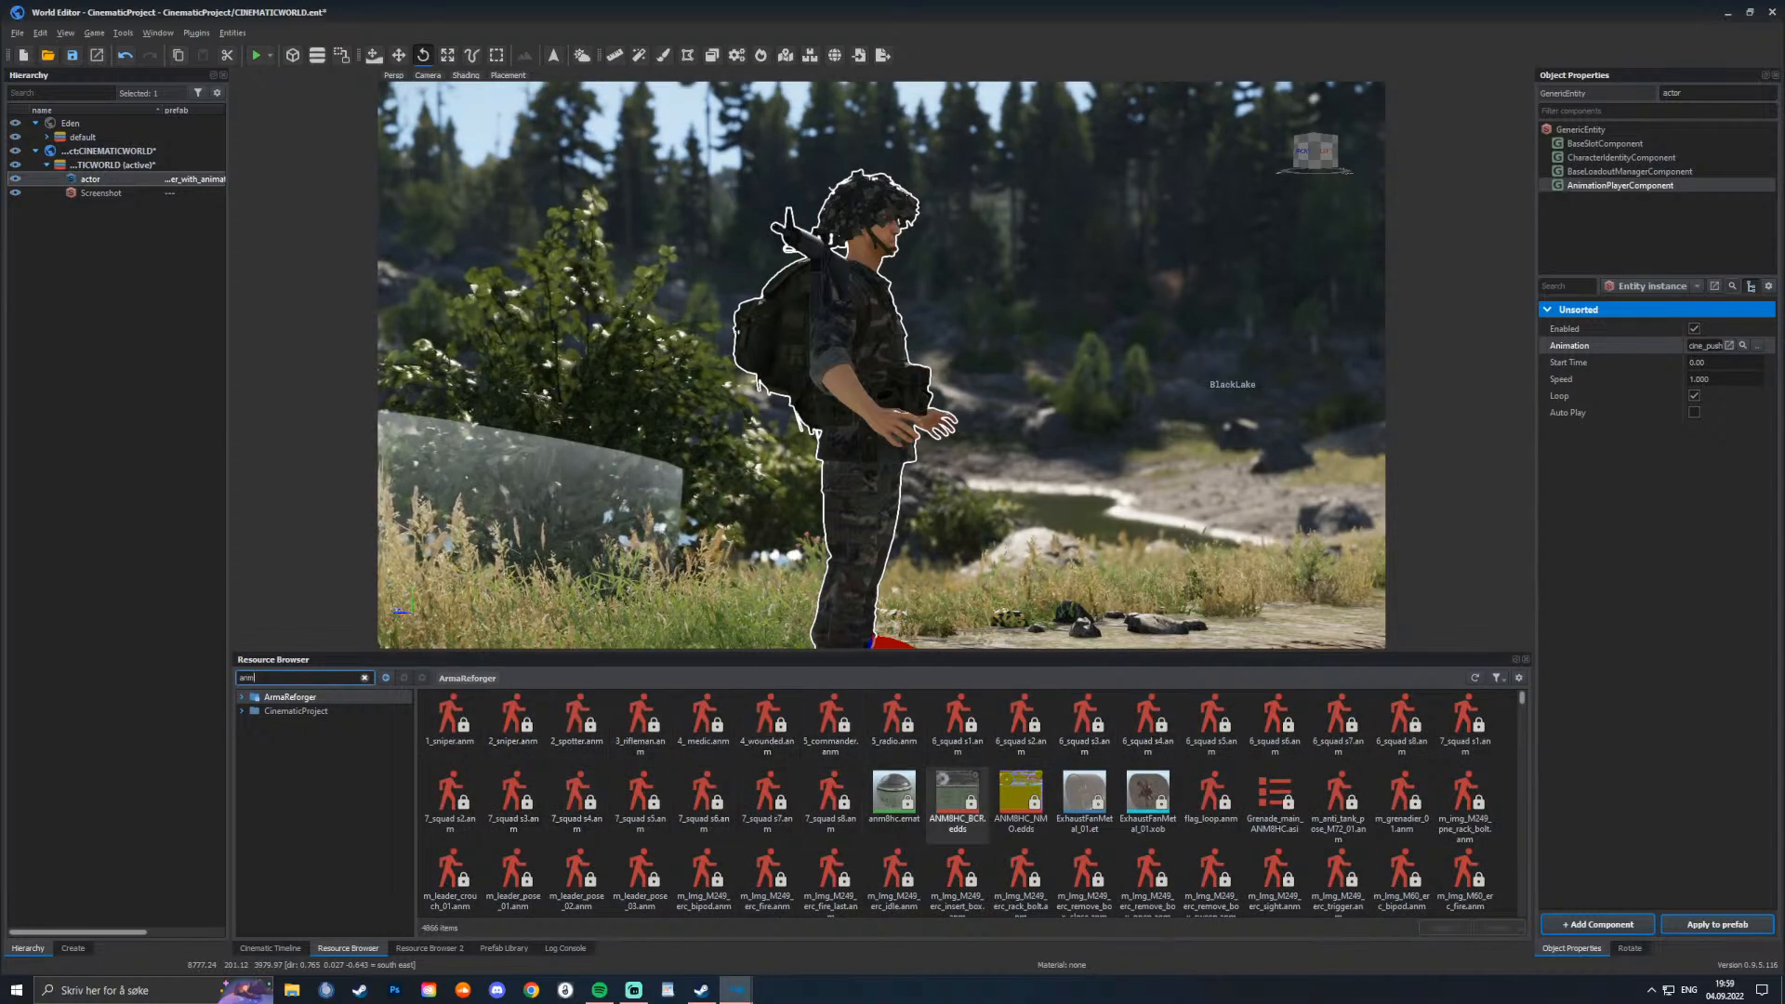
left_click(242, 696)
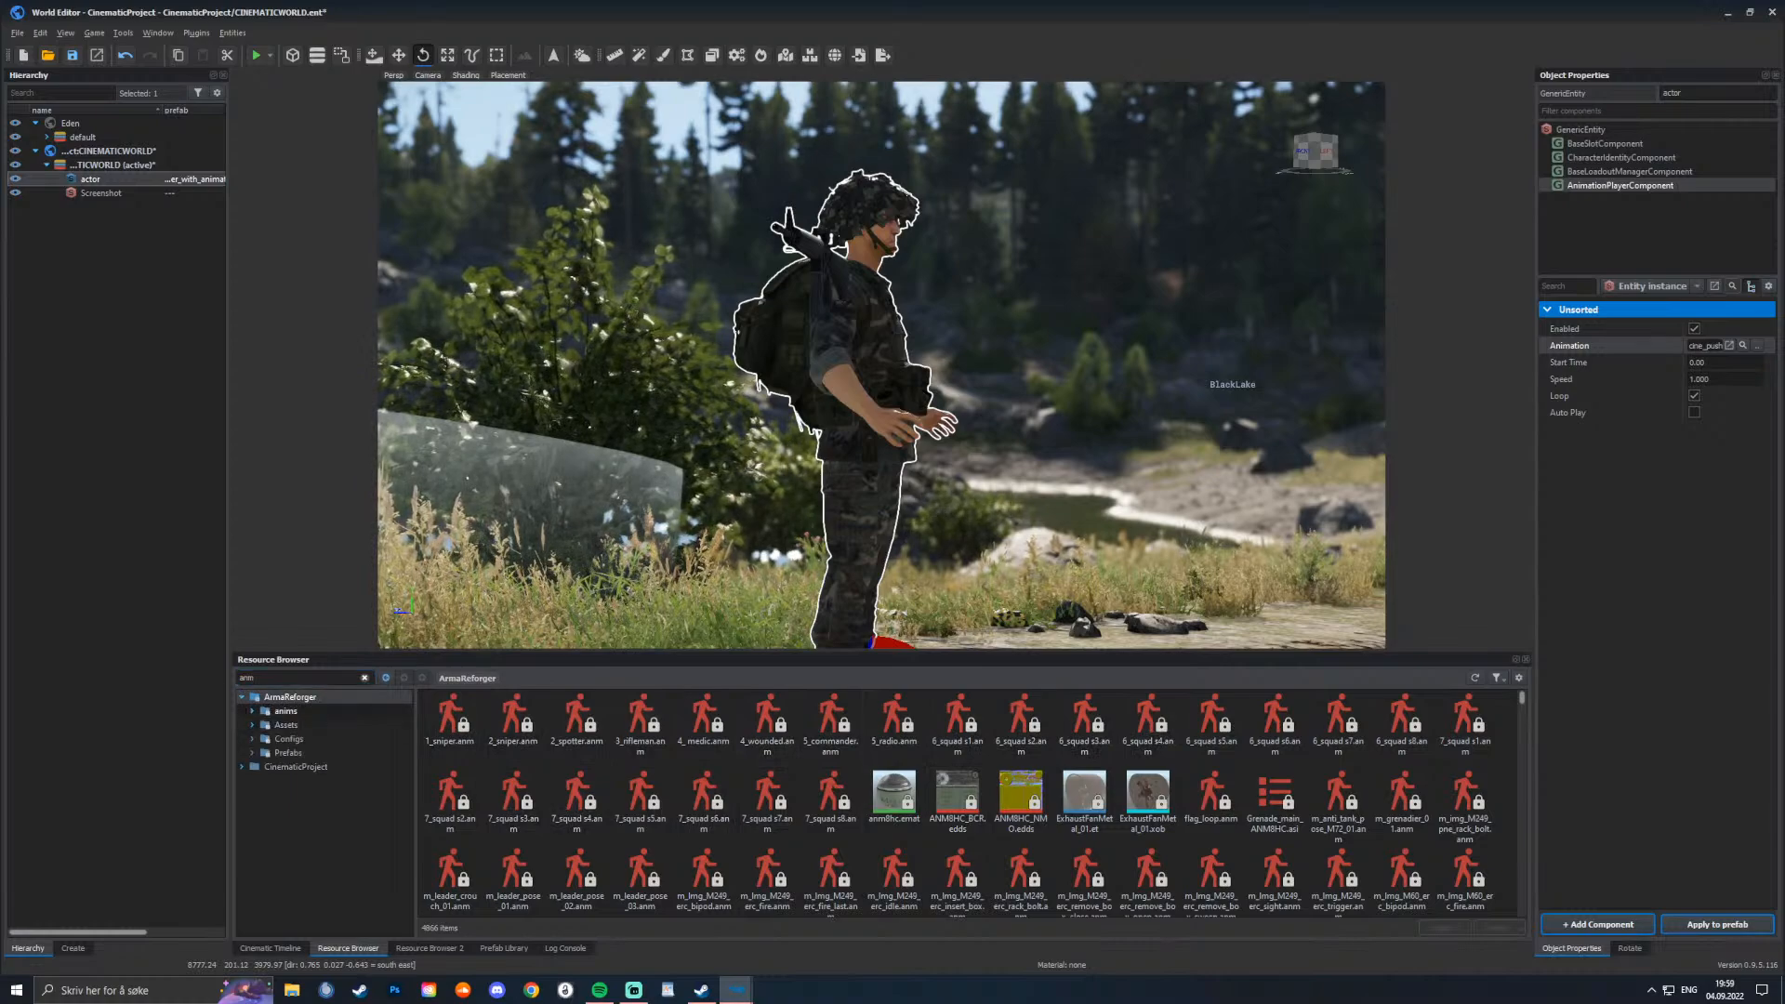
left_click(252, 710)
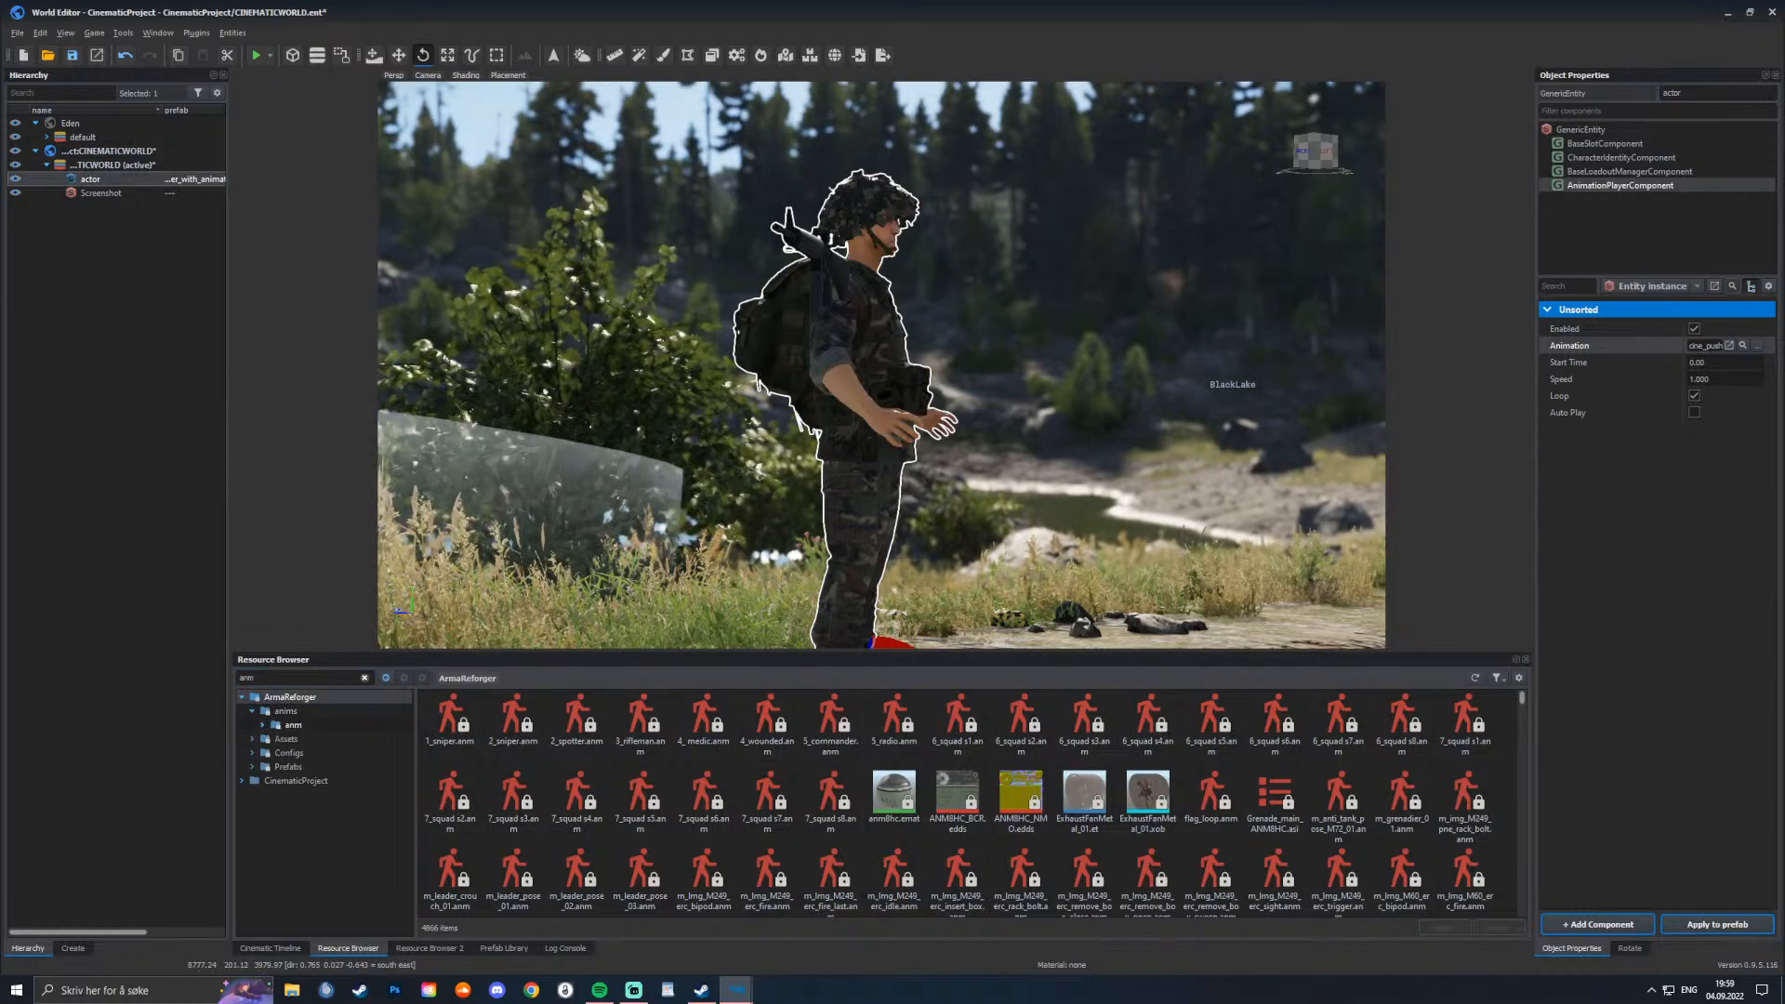
left_click(262, 724)
left_click(273, 739)
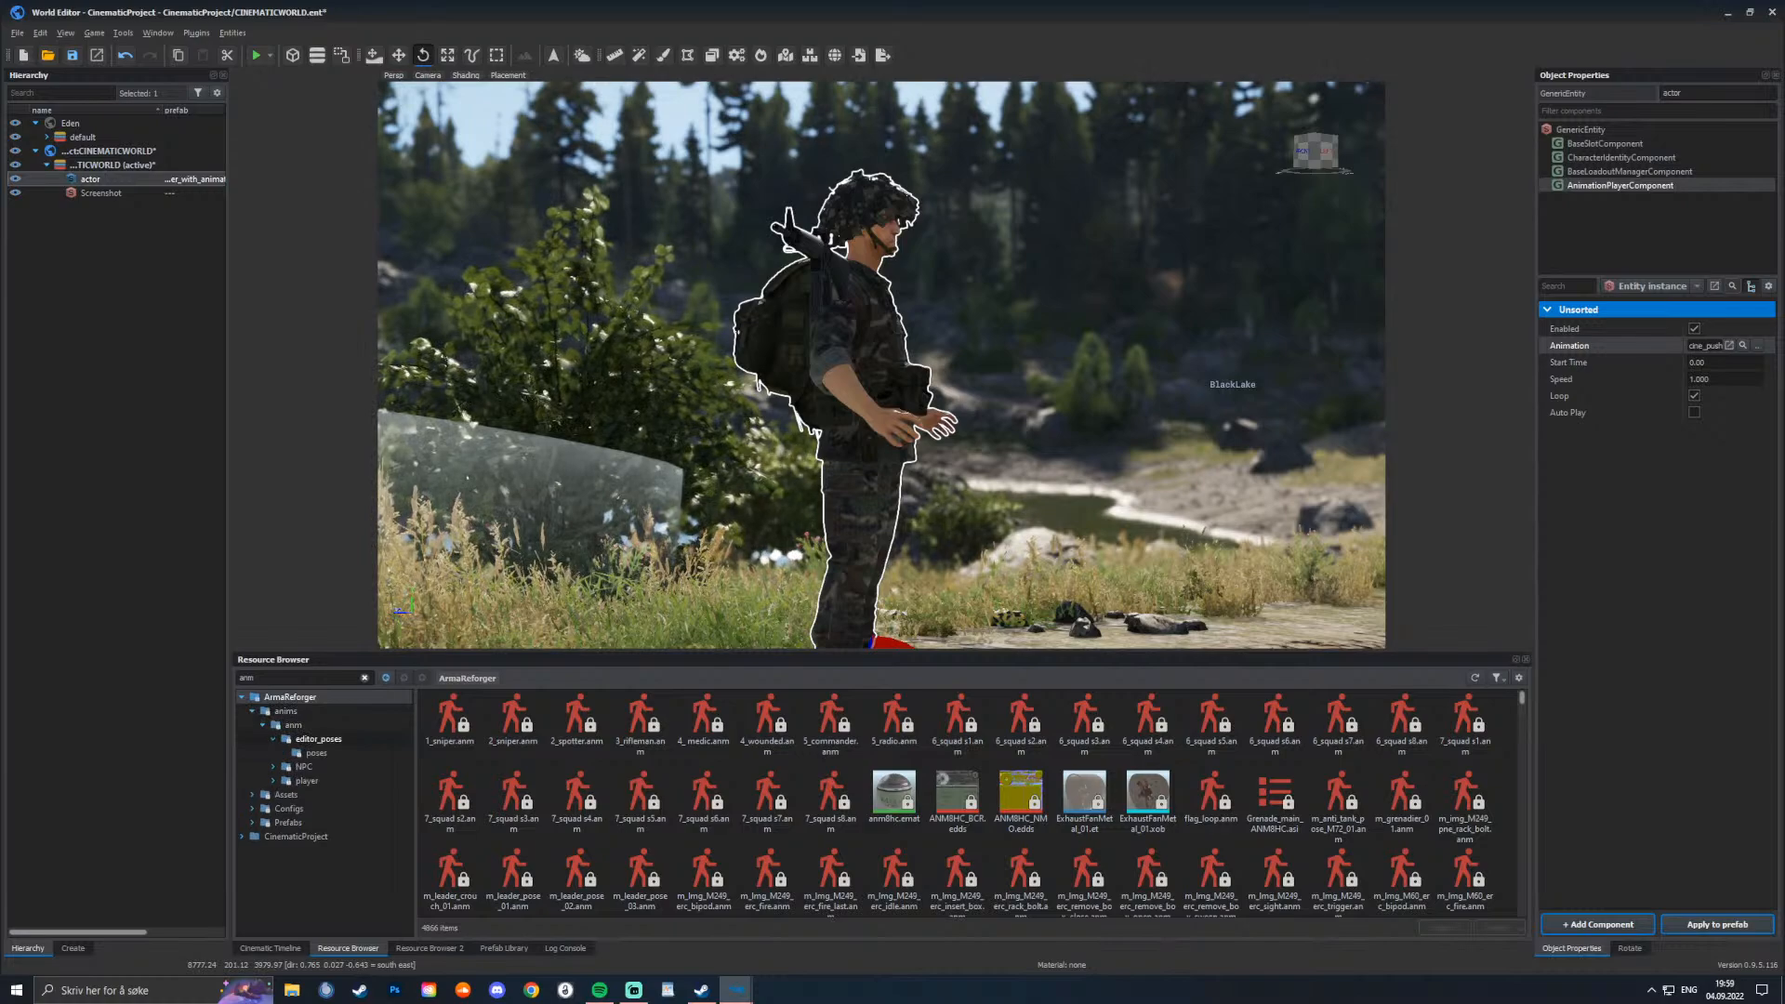
left_click(316, 752)
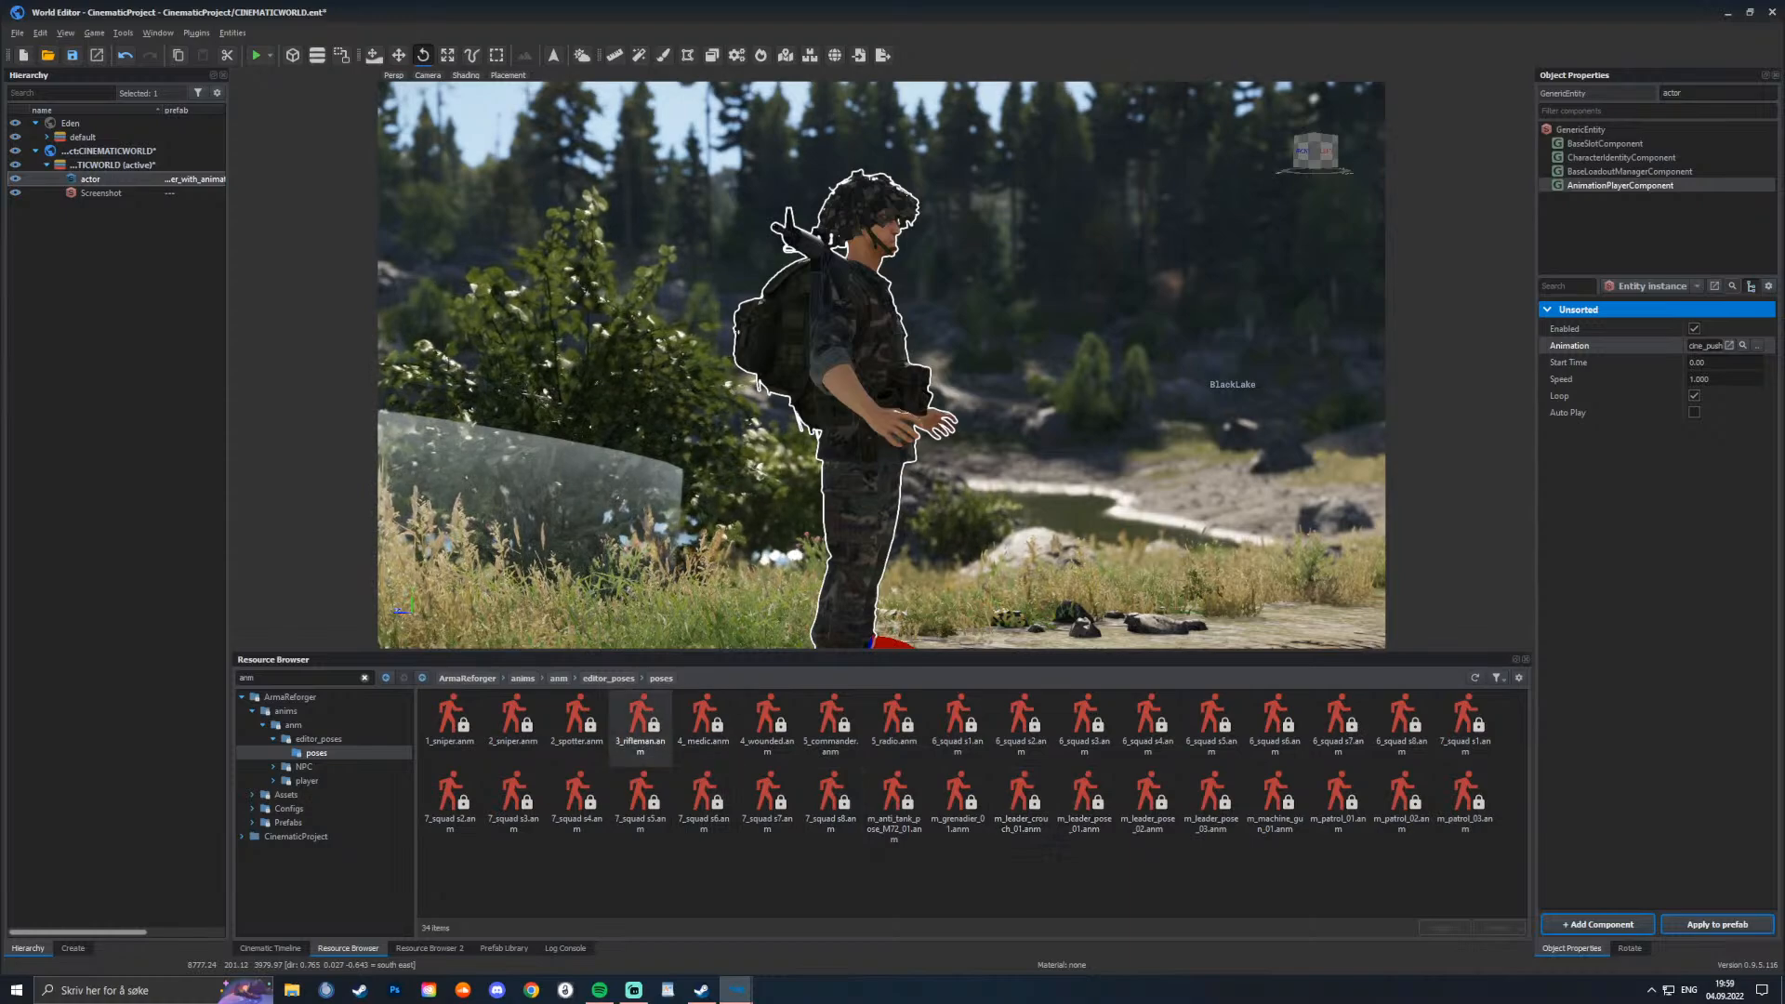
Step: Assign 3_rifleman.anm as the actor's animation, with Loop disabled and Auto Play enabled
left_click_drag(641, 721, 1705, 345)
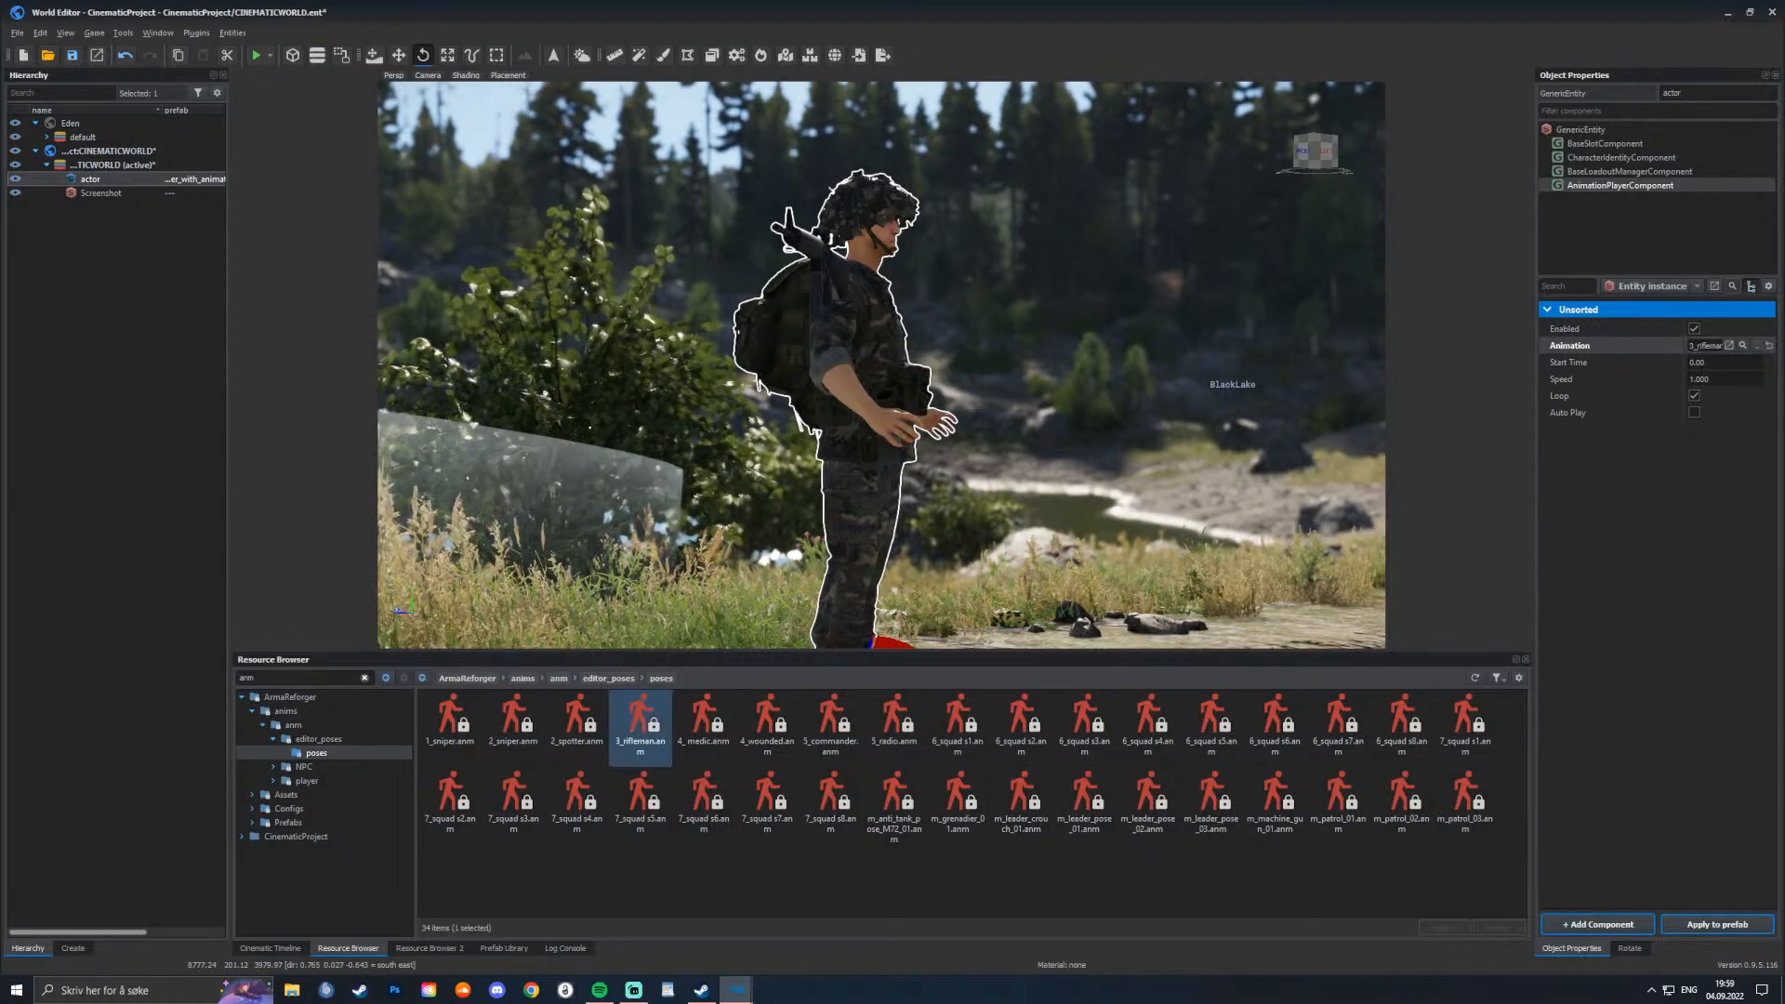
left_click(270, 948)
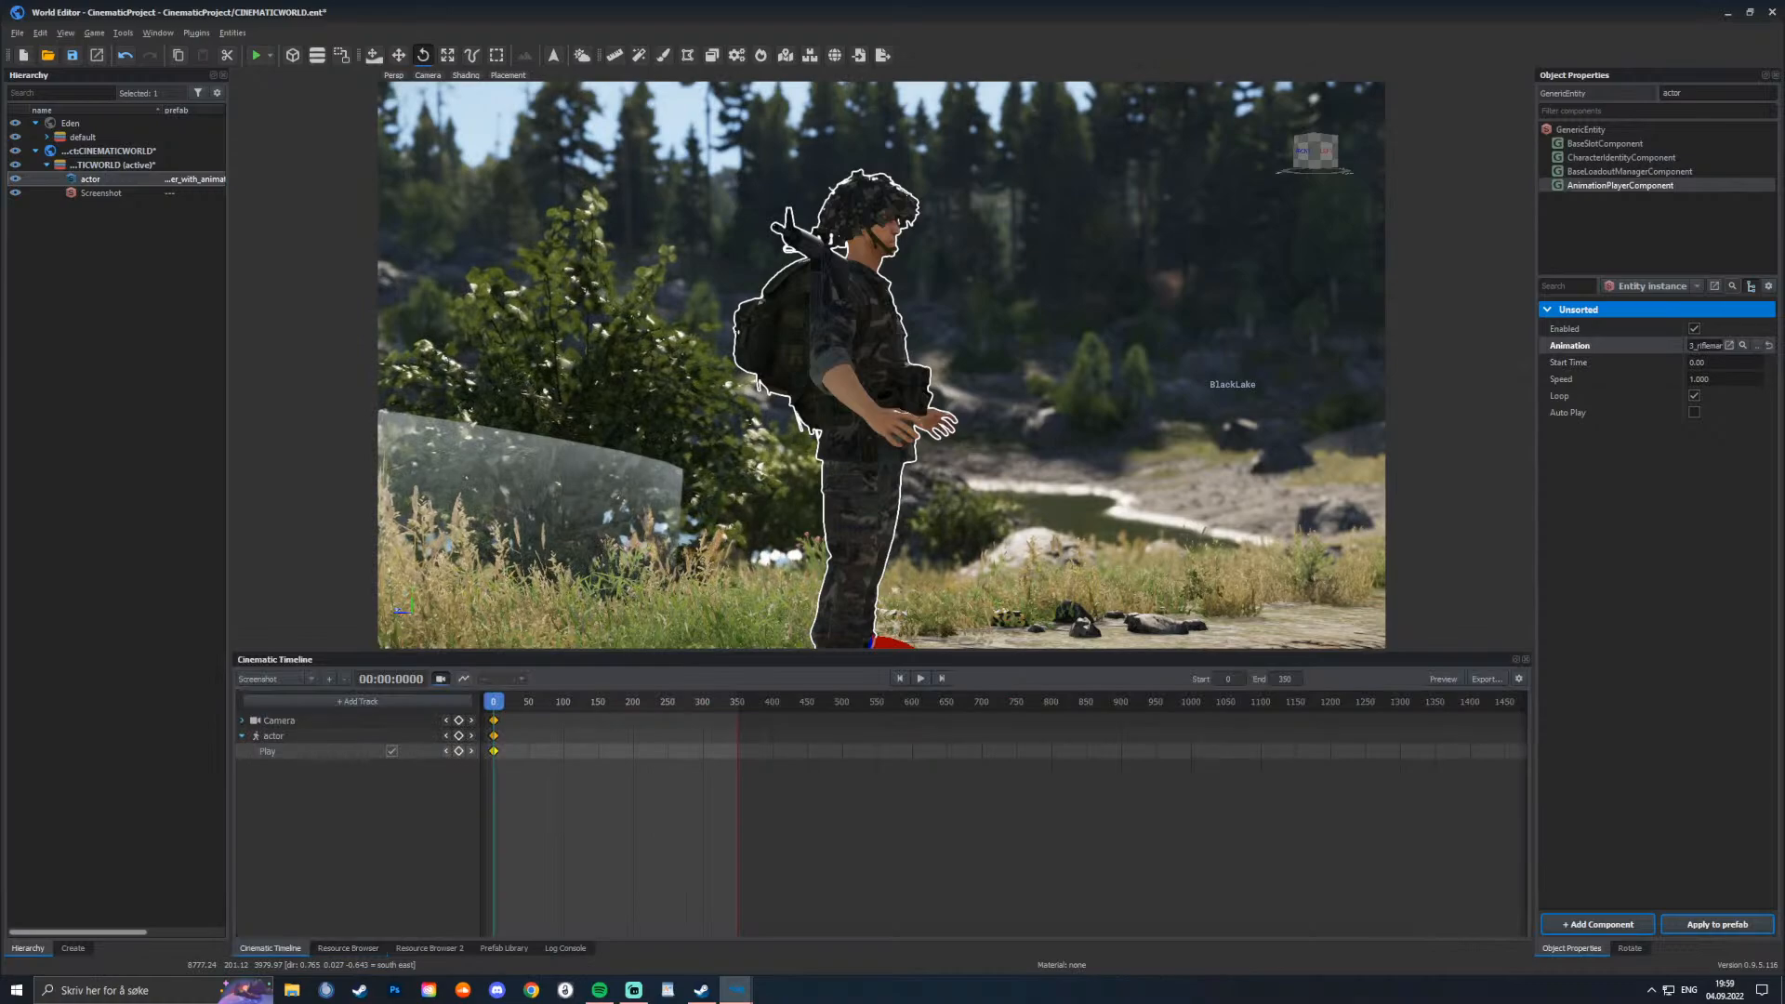
left_click(1694, 396)
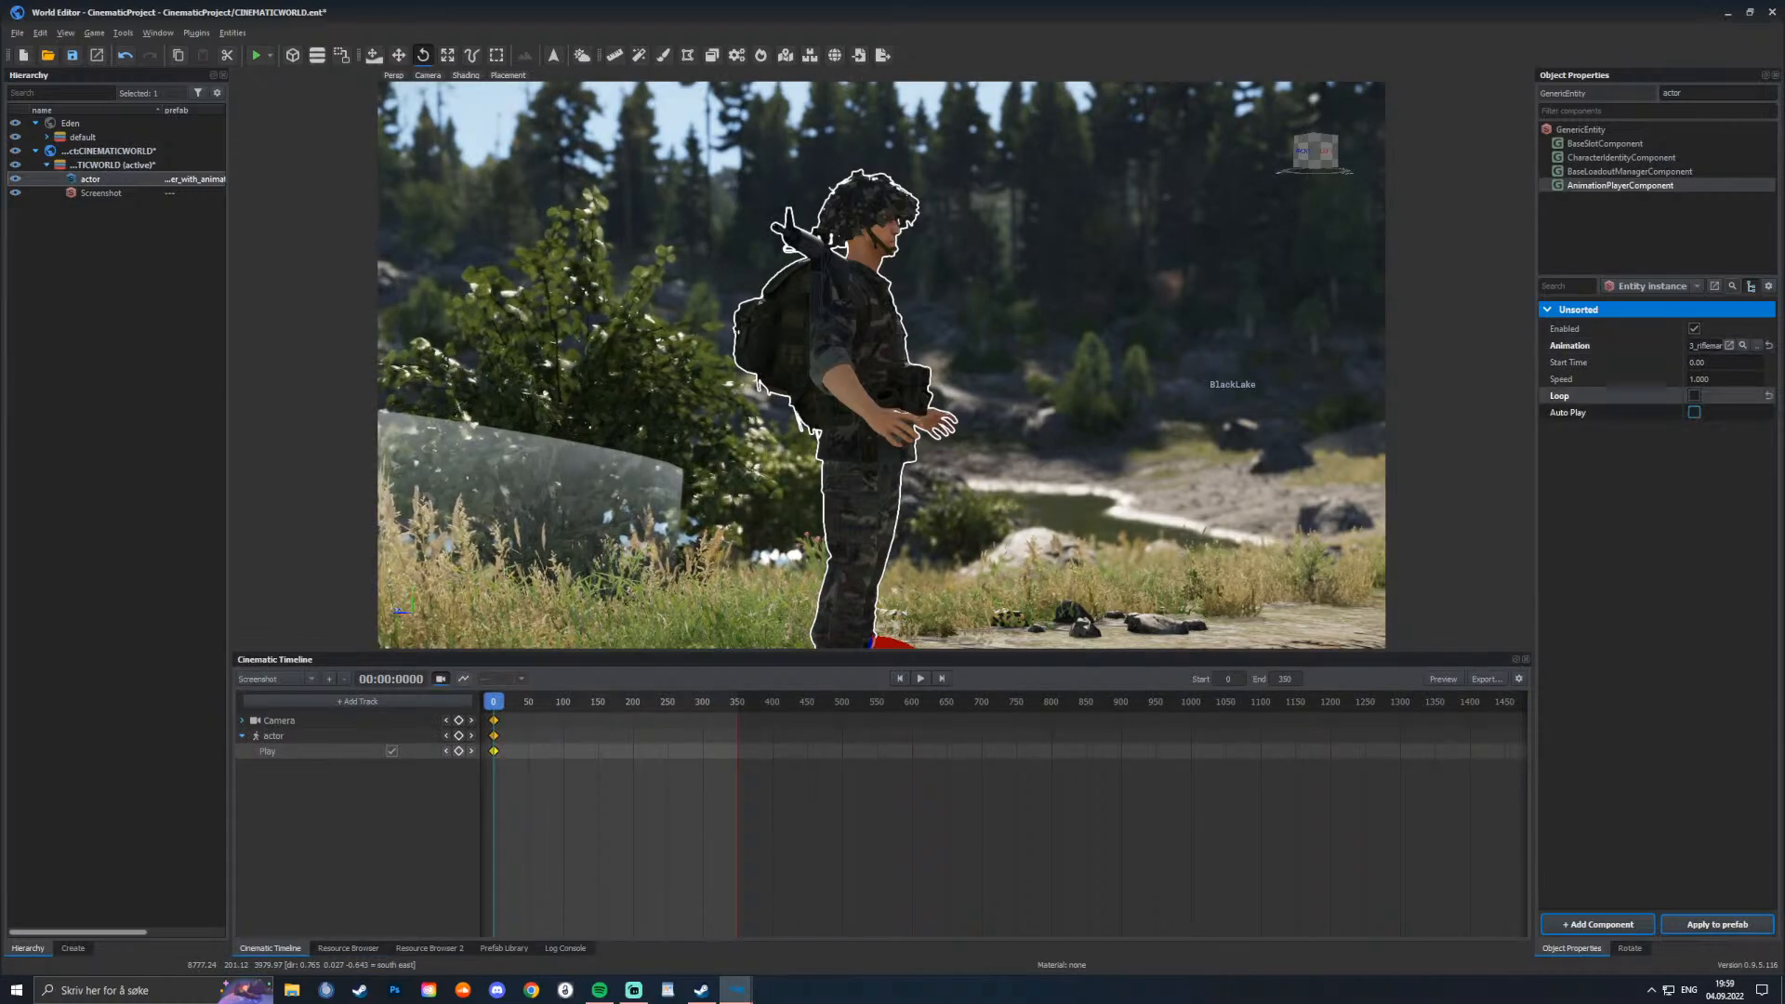
left_click(1694, 412)
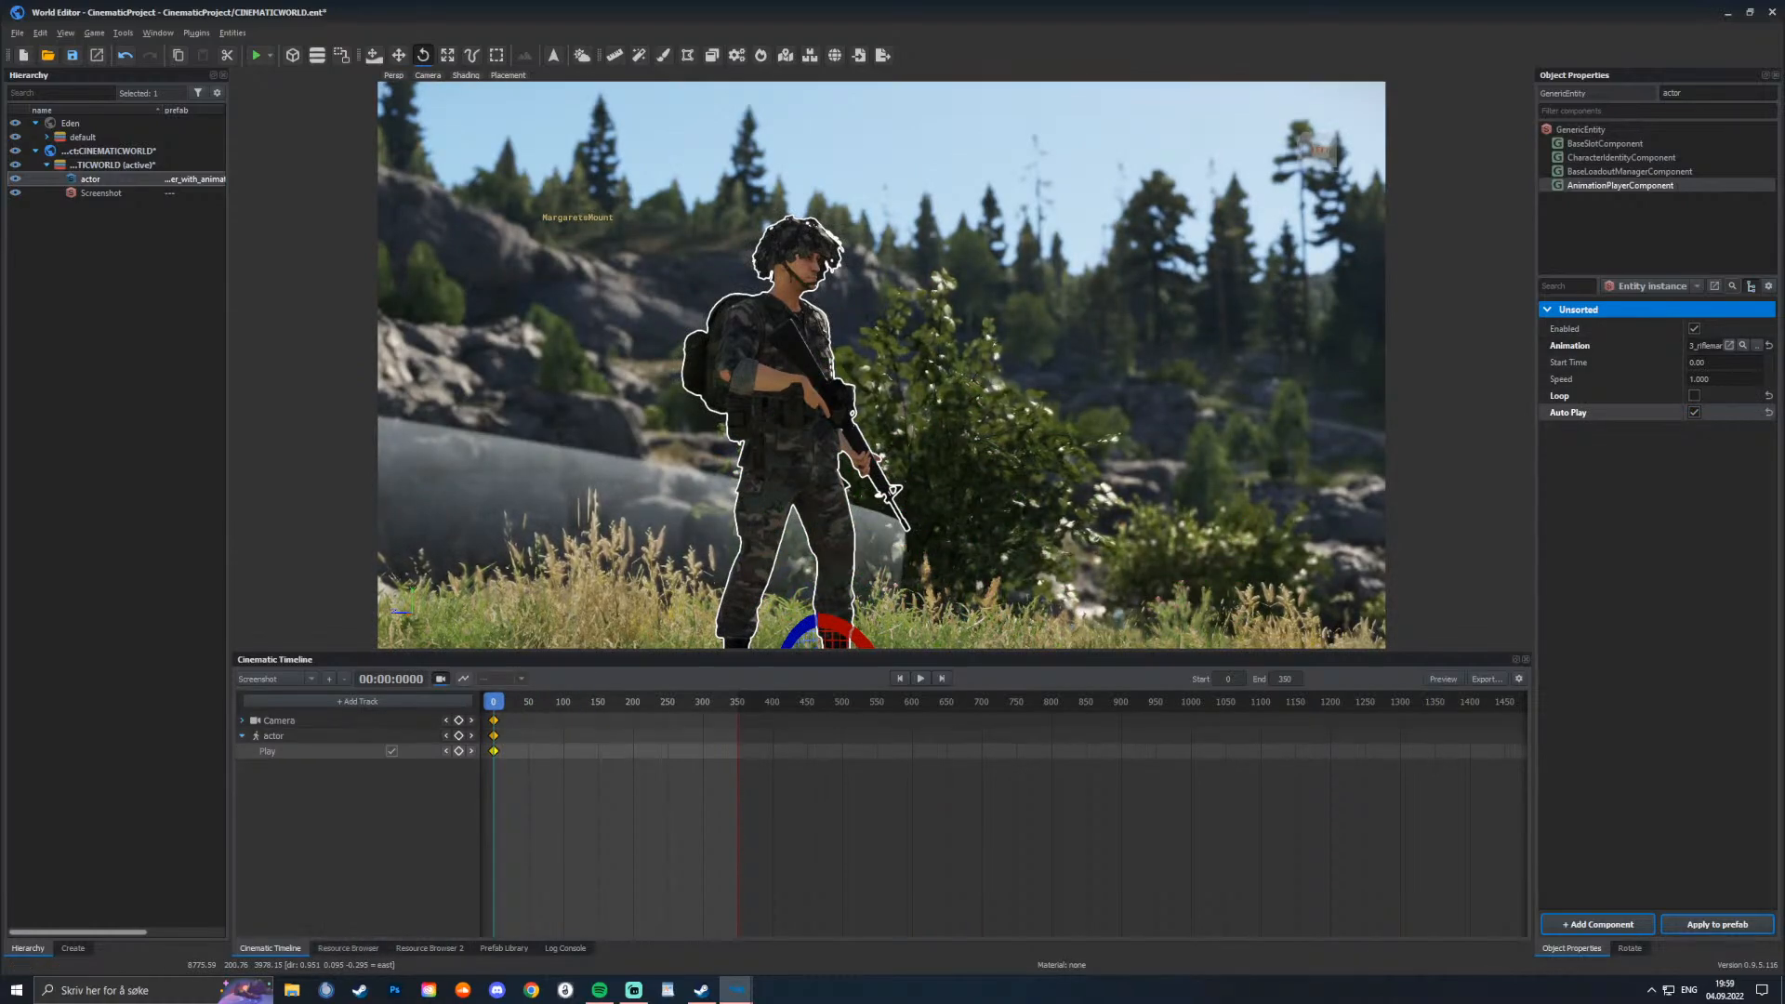
Step: Replace the actor's animation with the 1_sniper.anm pose and return to the Cinematic Timeline
left_click(347, 948)
left_click_drag(450, 723, 1705, 345)
left_click(269, 949)
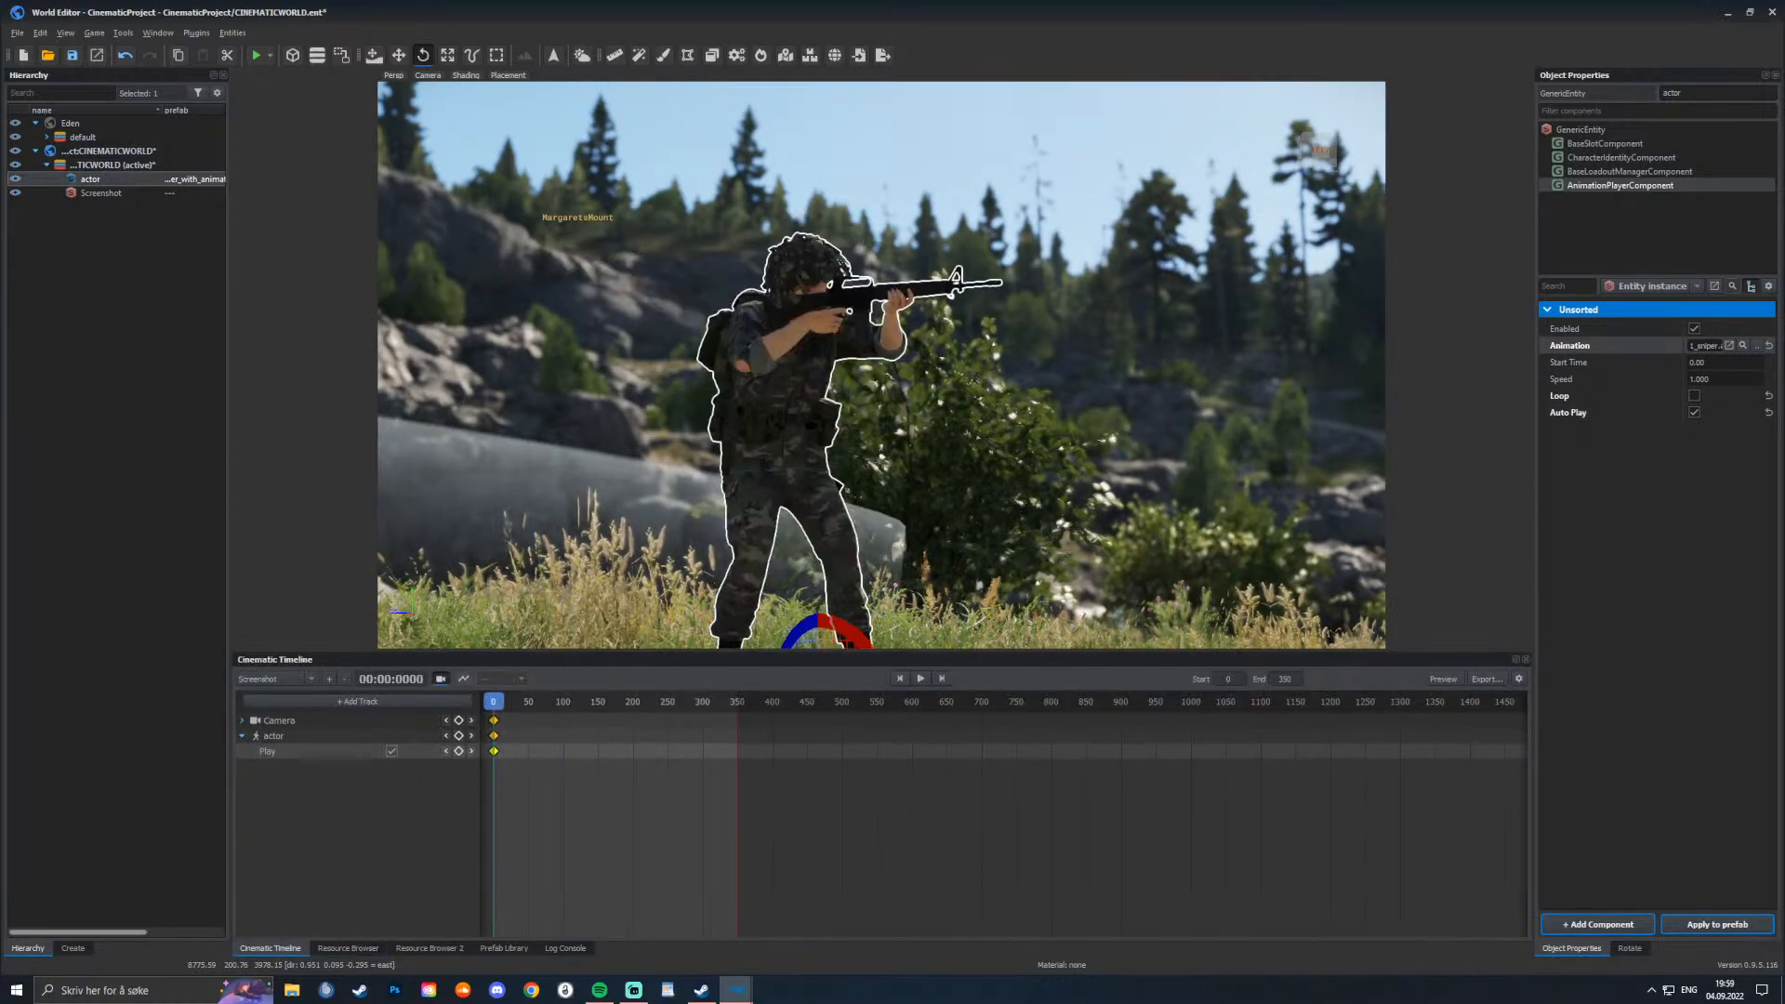
Step: Rotate the actor around its vertical axis by about -24° and again by about -12°
key("w")
right_click_drag(967, 446, 995, 409)
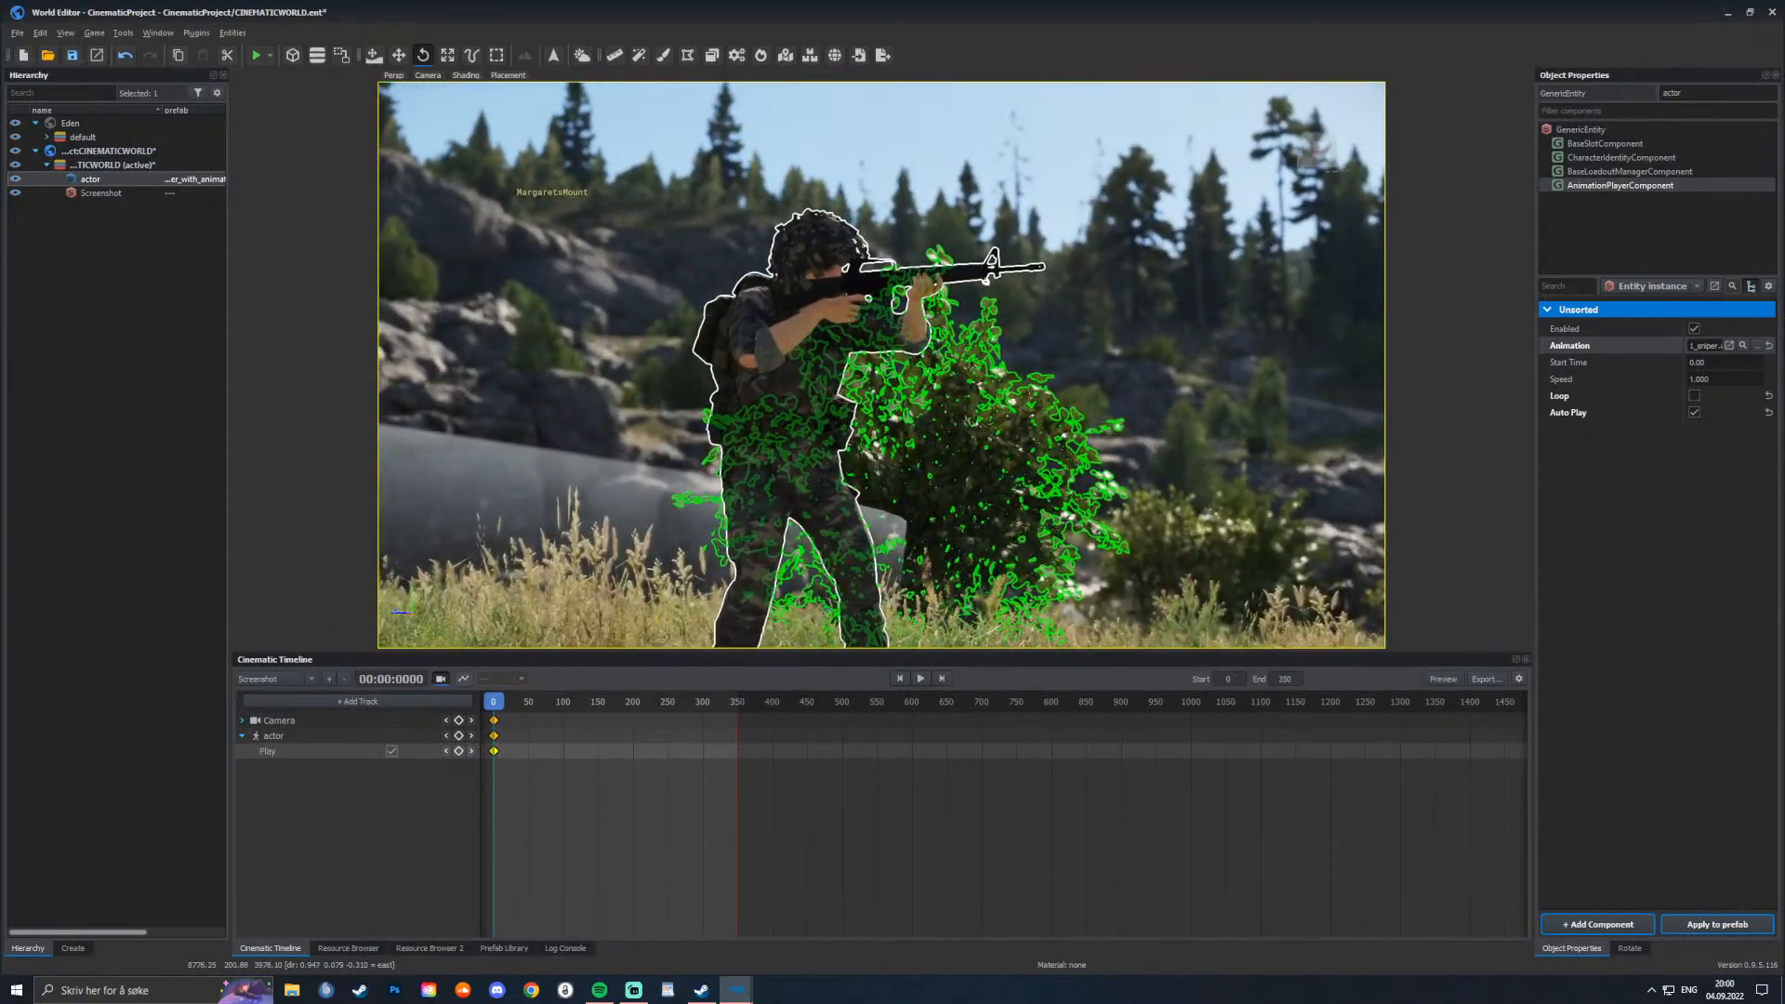
right_click_drag(967, 423, 1065, 488)
key("s")
key("a")
key("a")
key("s")
mouse_move(920, 452)
left_mouse_down()
mouse_move(958, 453)
mouse_move(934, 453)
left_mouse_up()
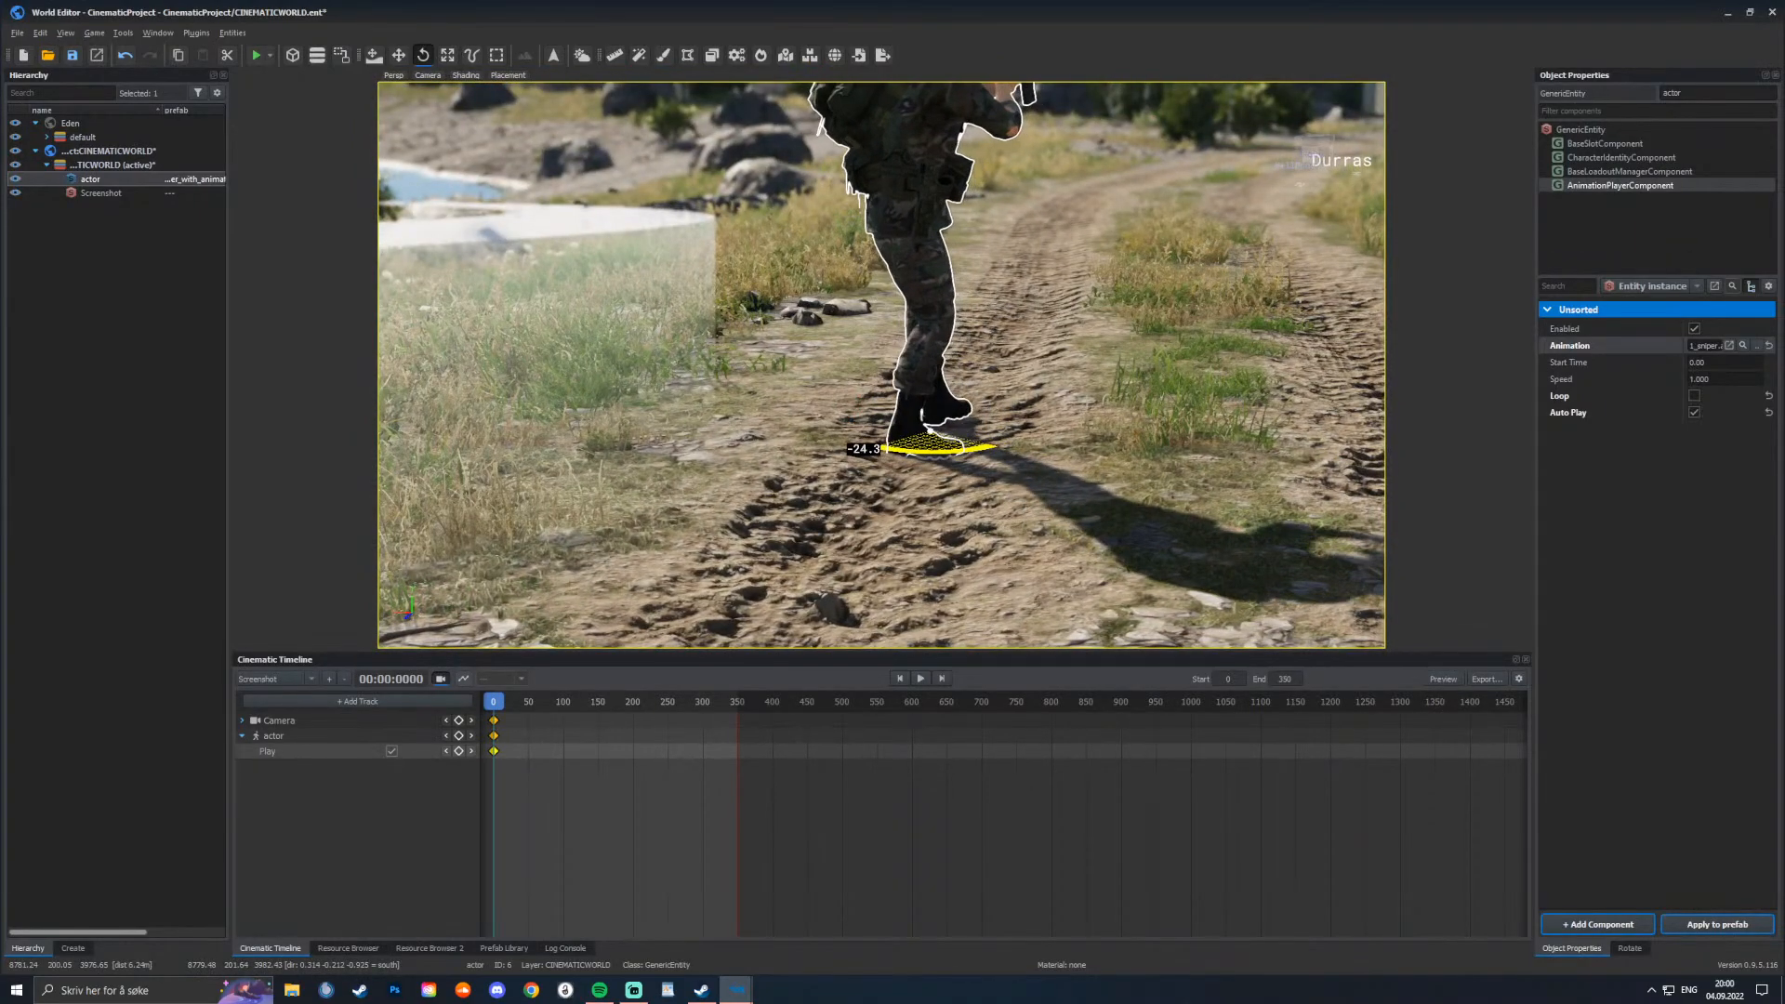
key("w")
right_click_drag(934, 452, 1032, 502)
key("a")
left_click_drag(790, 639, 774, 640)
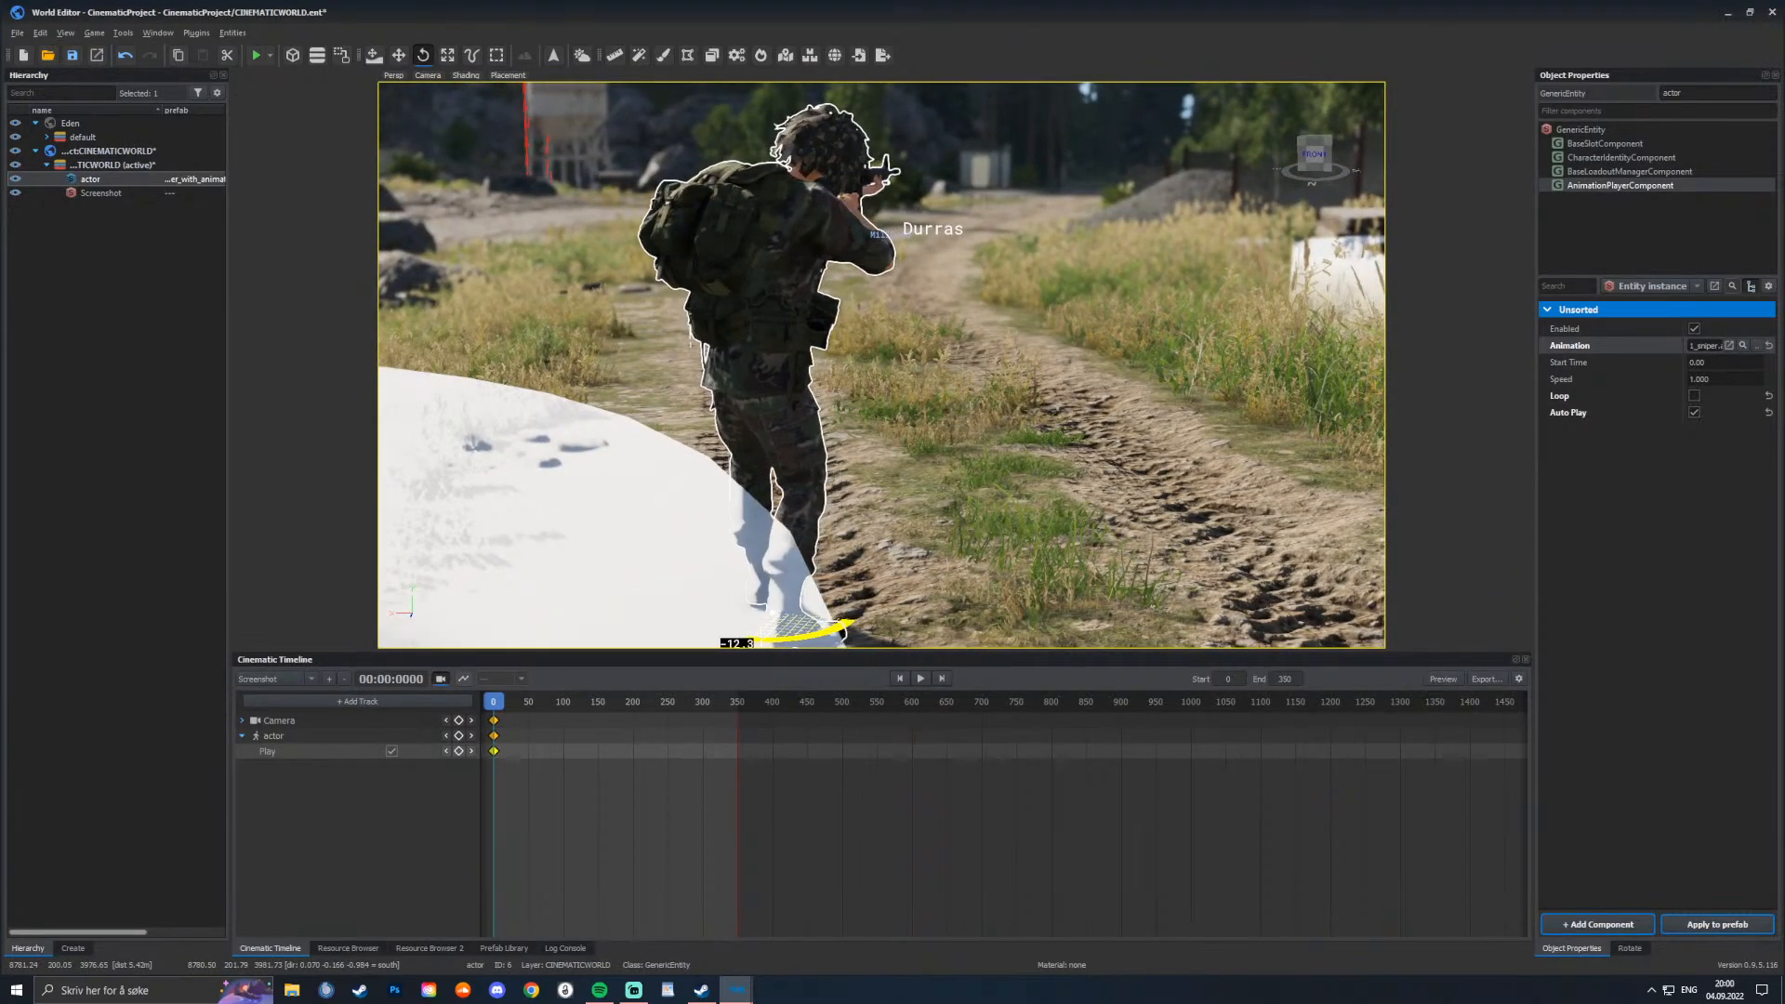
Step: Try a weather time of day of about 13:34 in the Weather Editor and close it without confirming
key("d")
right_click_drag(773, 640, 618, 502)
key("a")
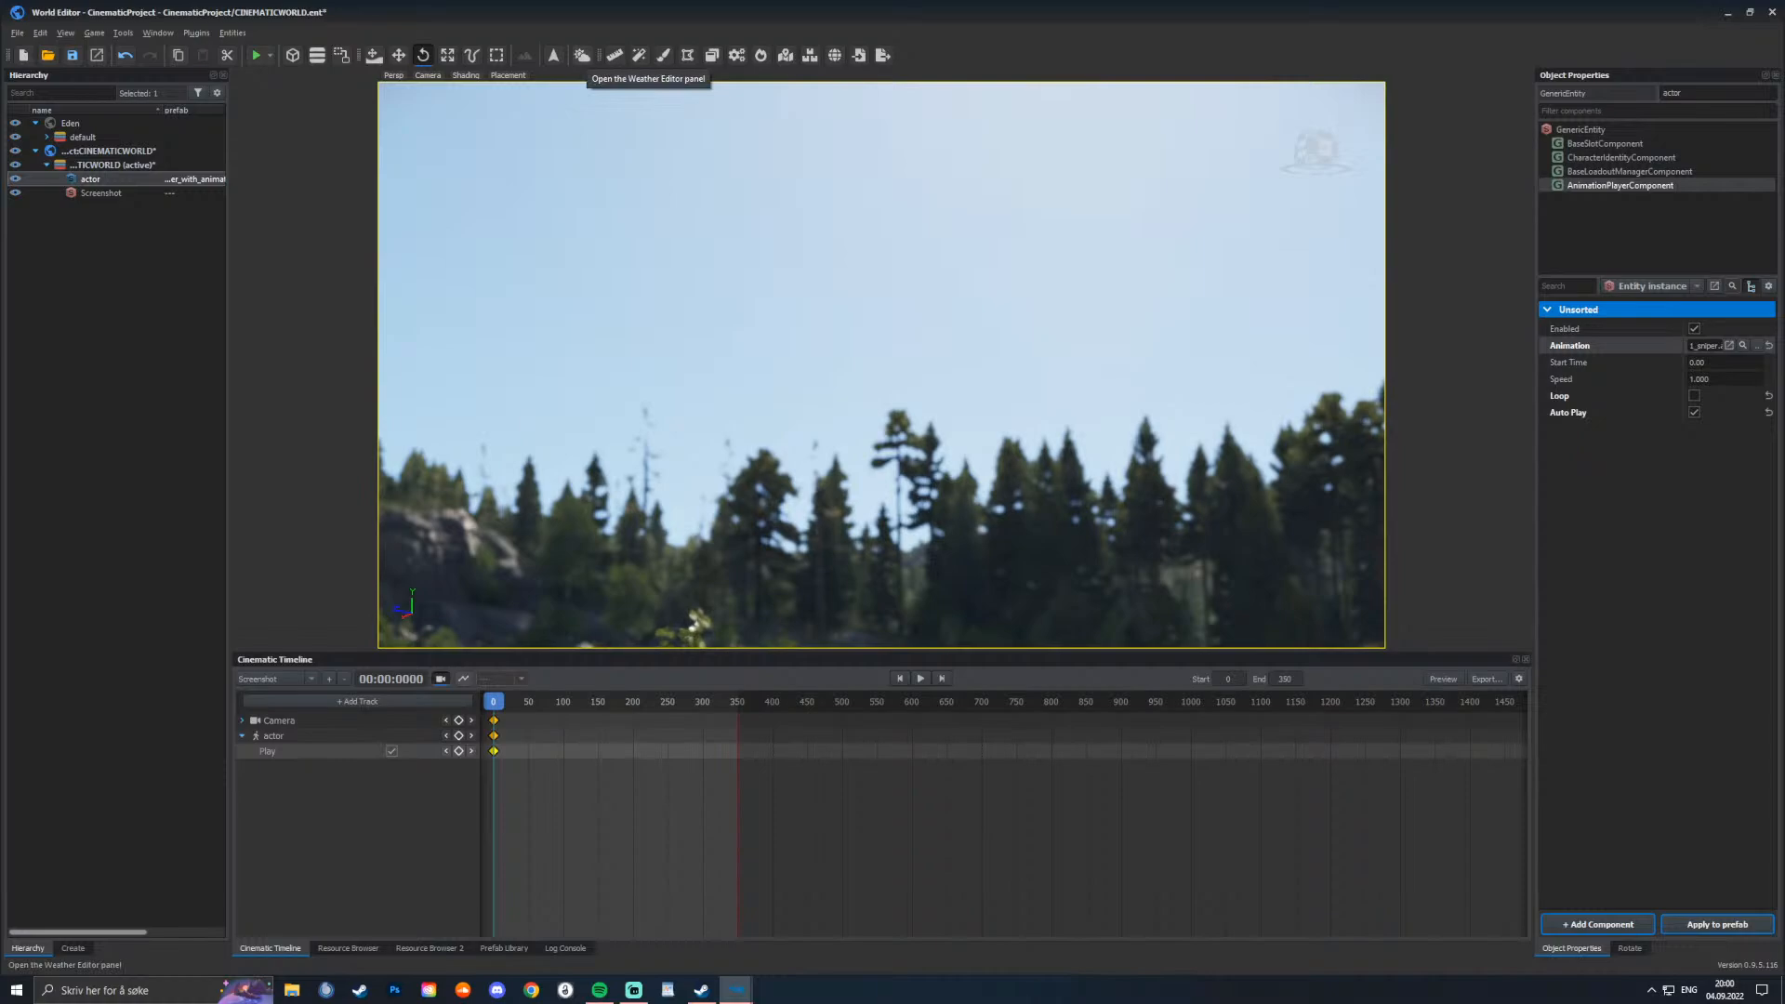
left_click(582, 55)
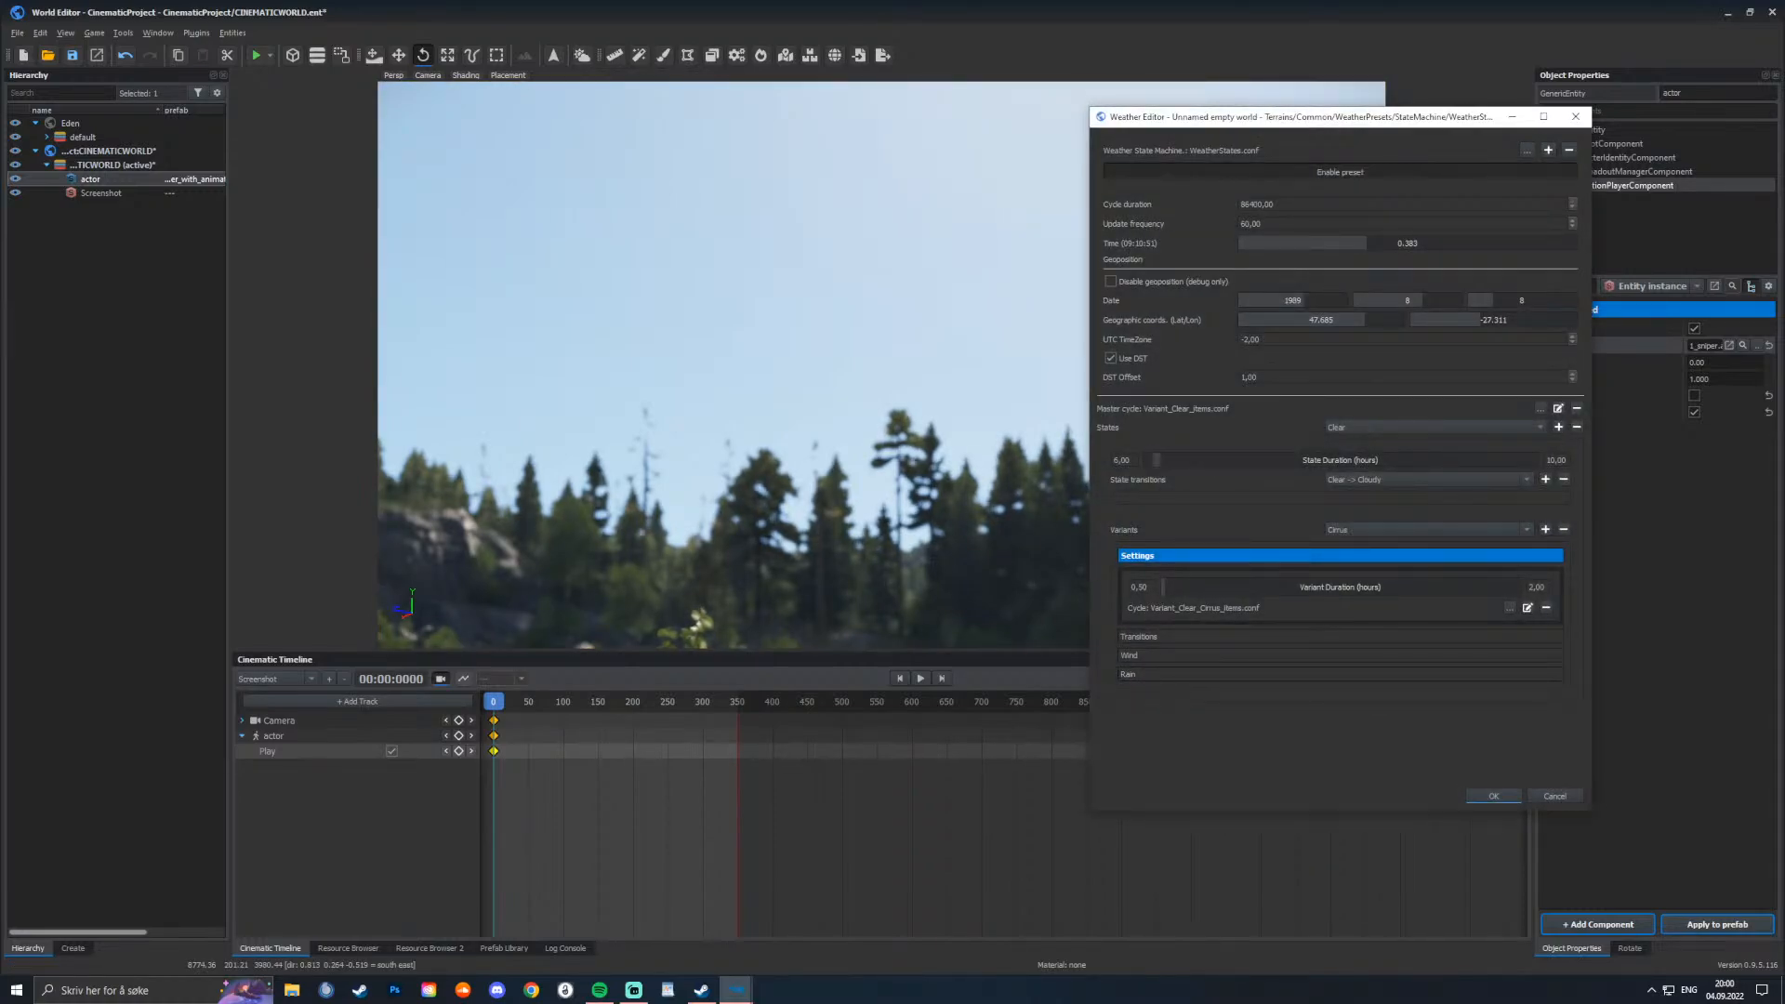
left_click_drag(1367, 243, 1414, 243)
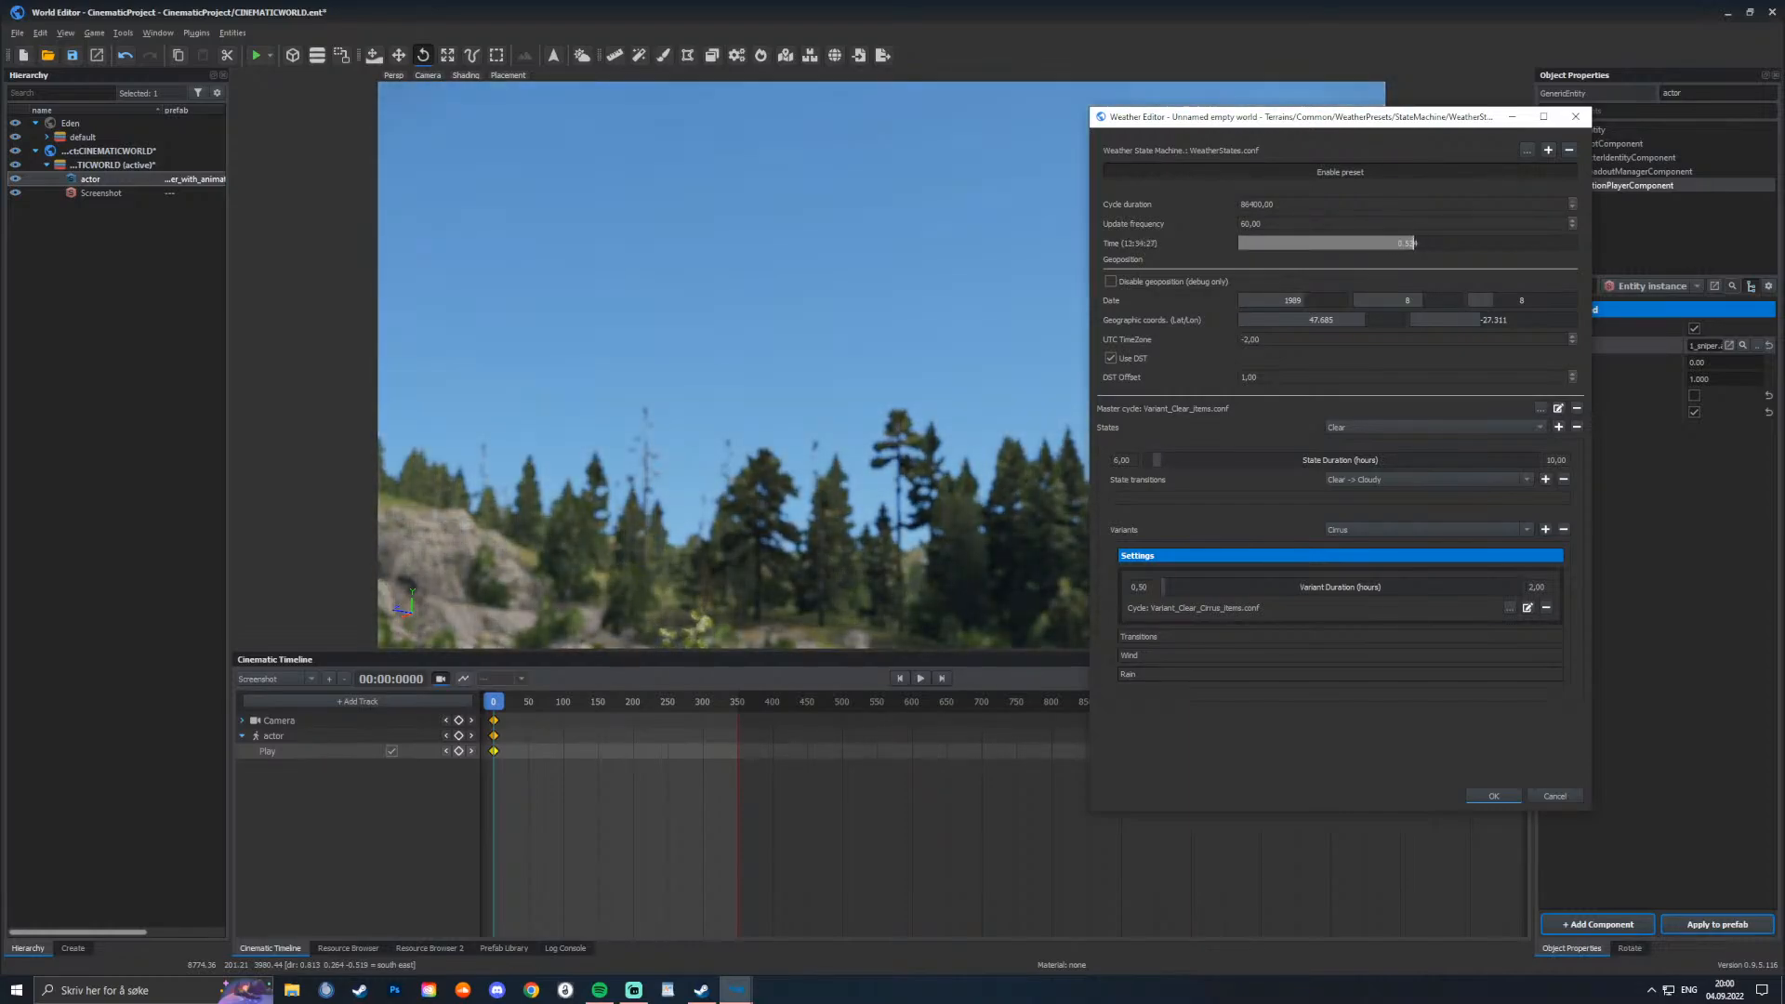
left_click(1576, 117)
Step: Frame the aiming soldier against the lake and switch off the timeline's camera view
right_click_drag(881, 365, 809, 428)
key("a")
key("w")
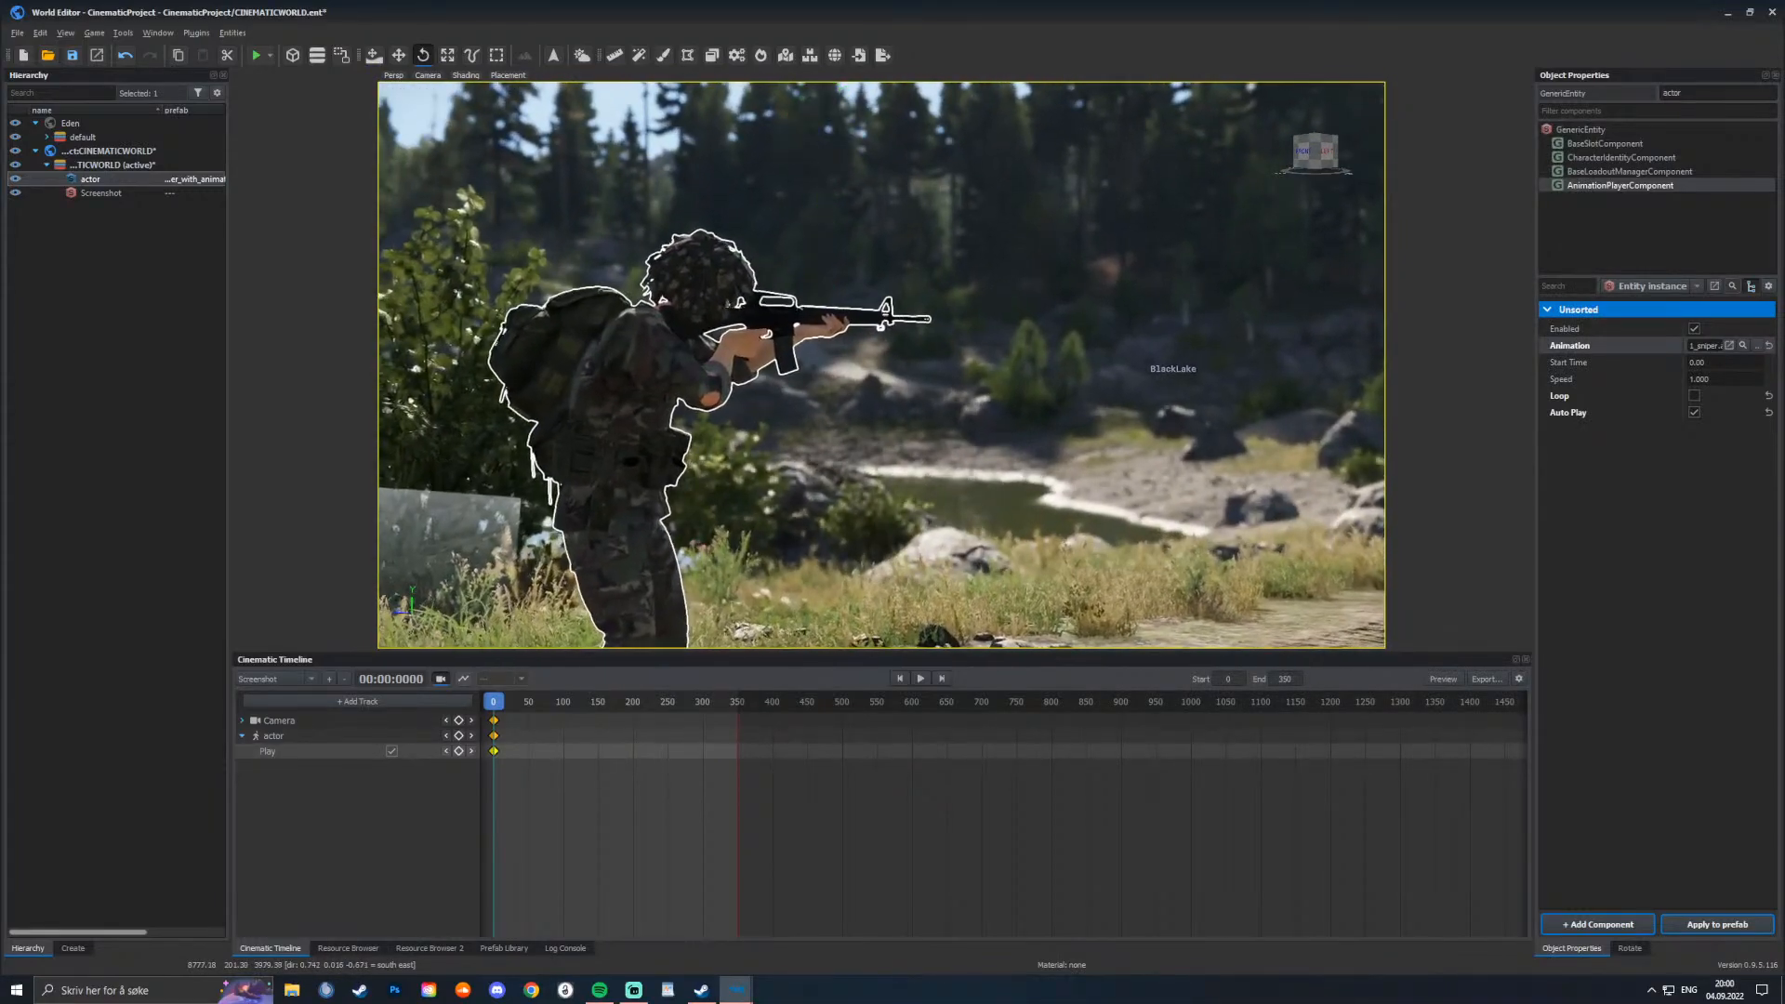
left_click(441, 679)
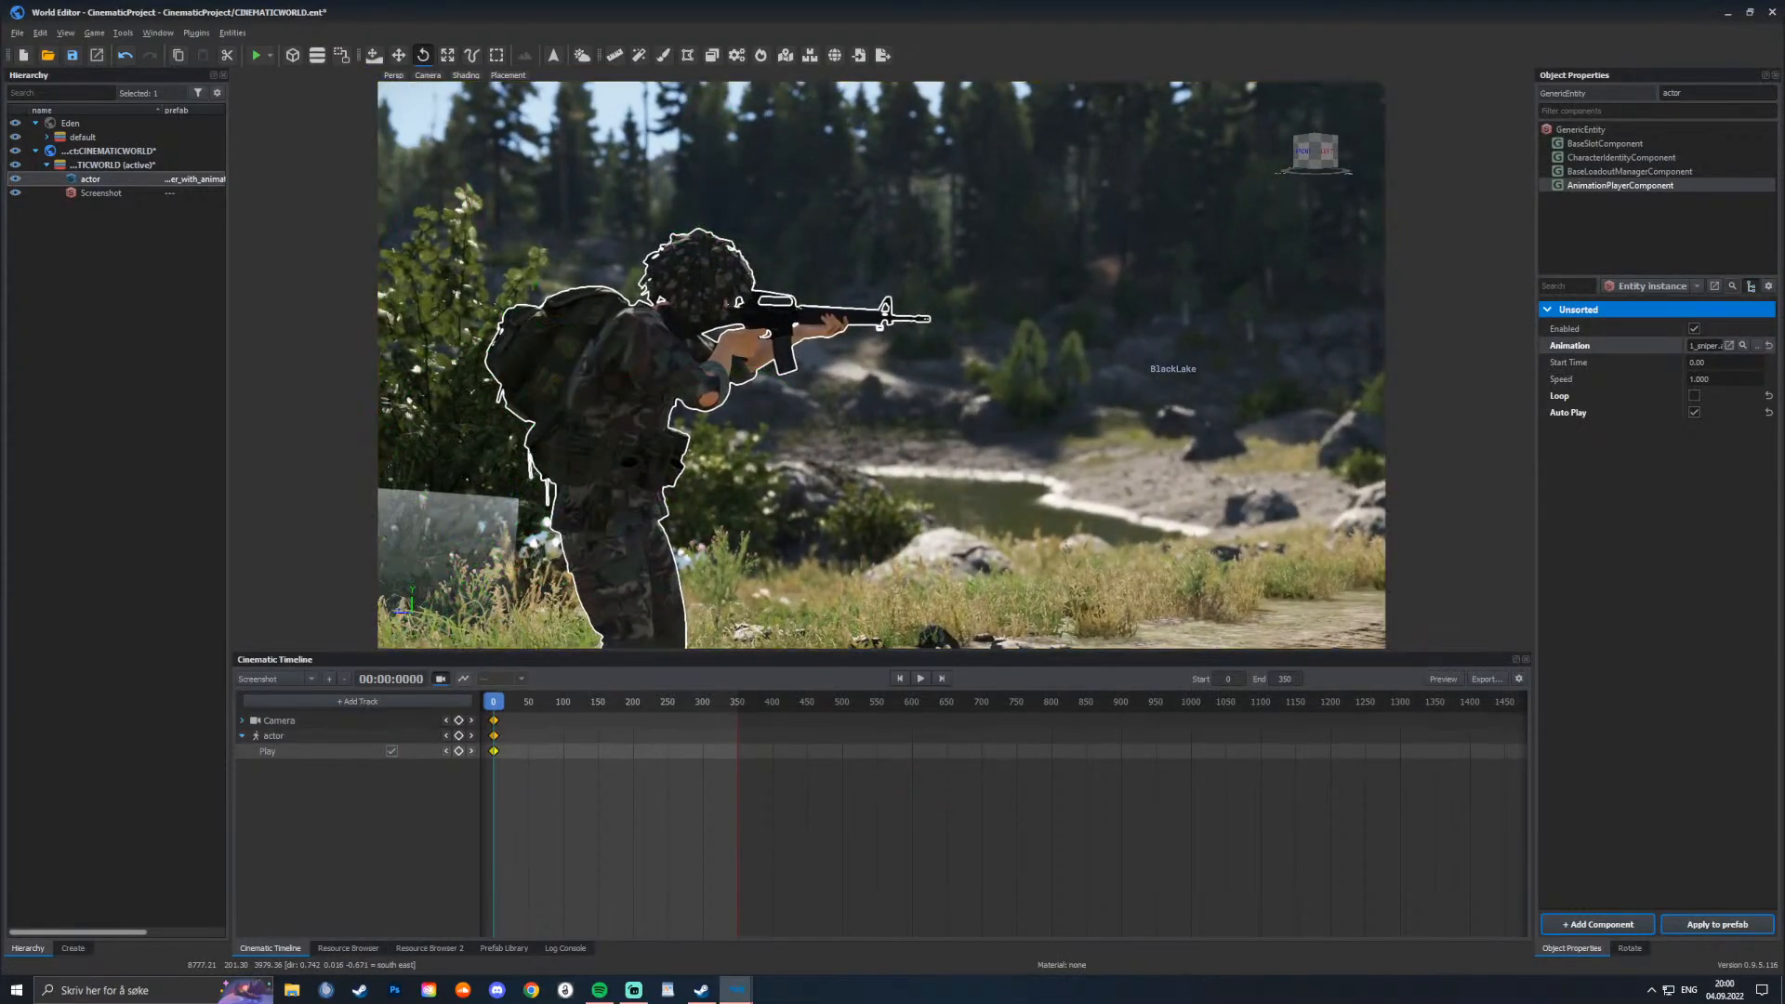
Step: Set the weather's time of day to 0.268 (06:25:36) in the Weather Editor
right_click_drag(799, 419, 837, 270)
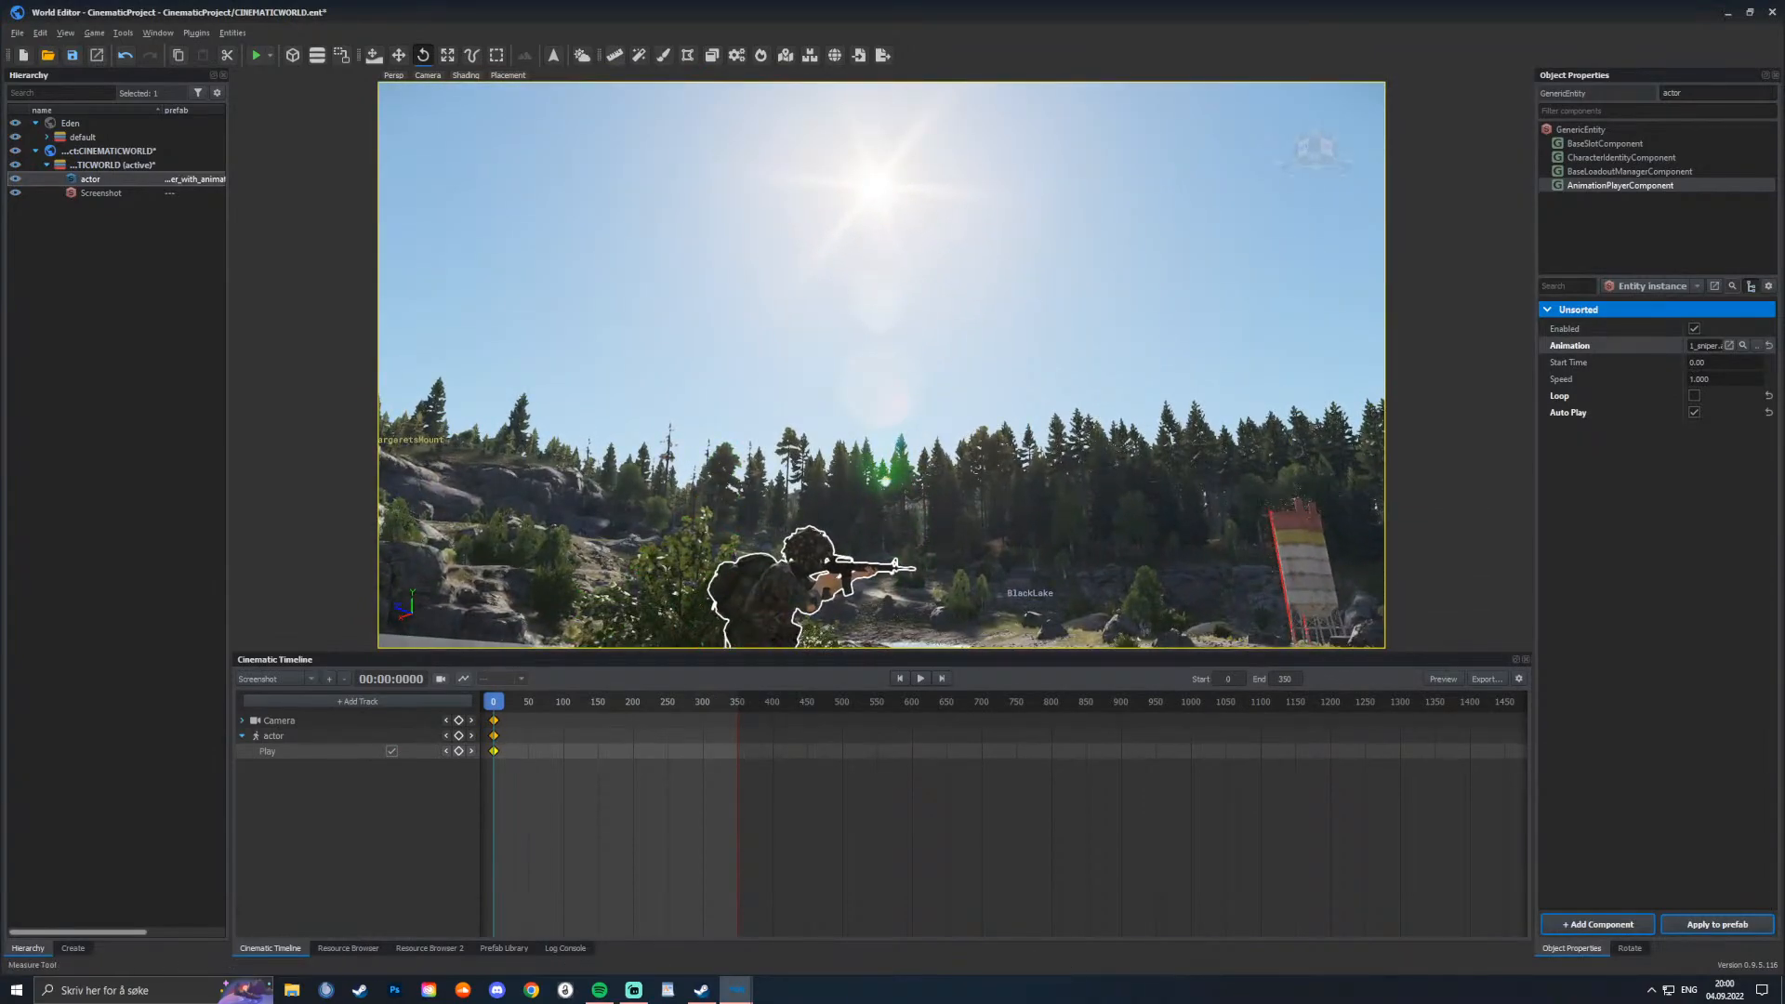
left_click(581, 55)
left_click_drag(1368, 265, 1328, 265)
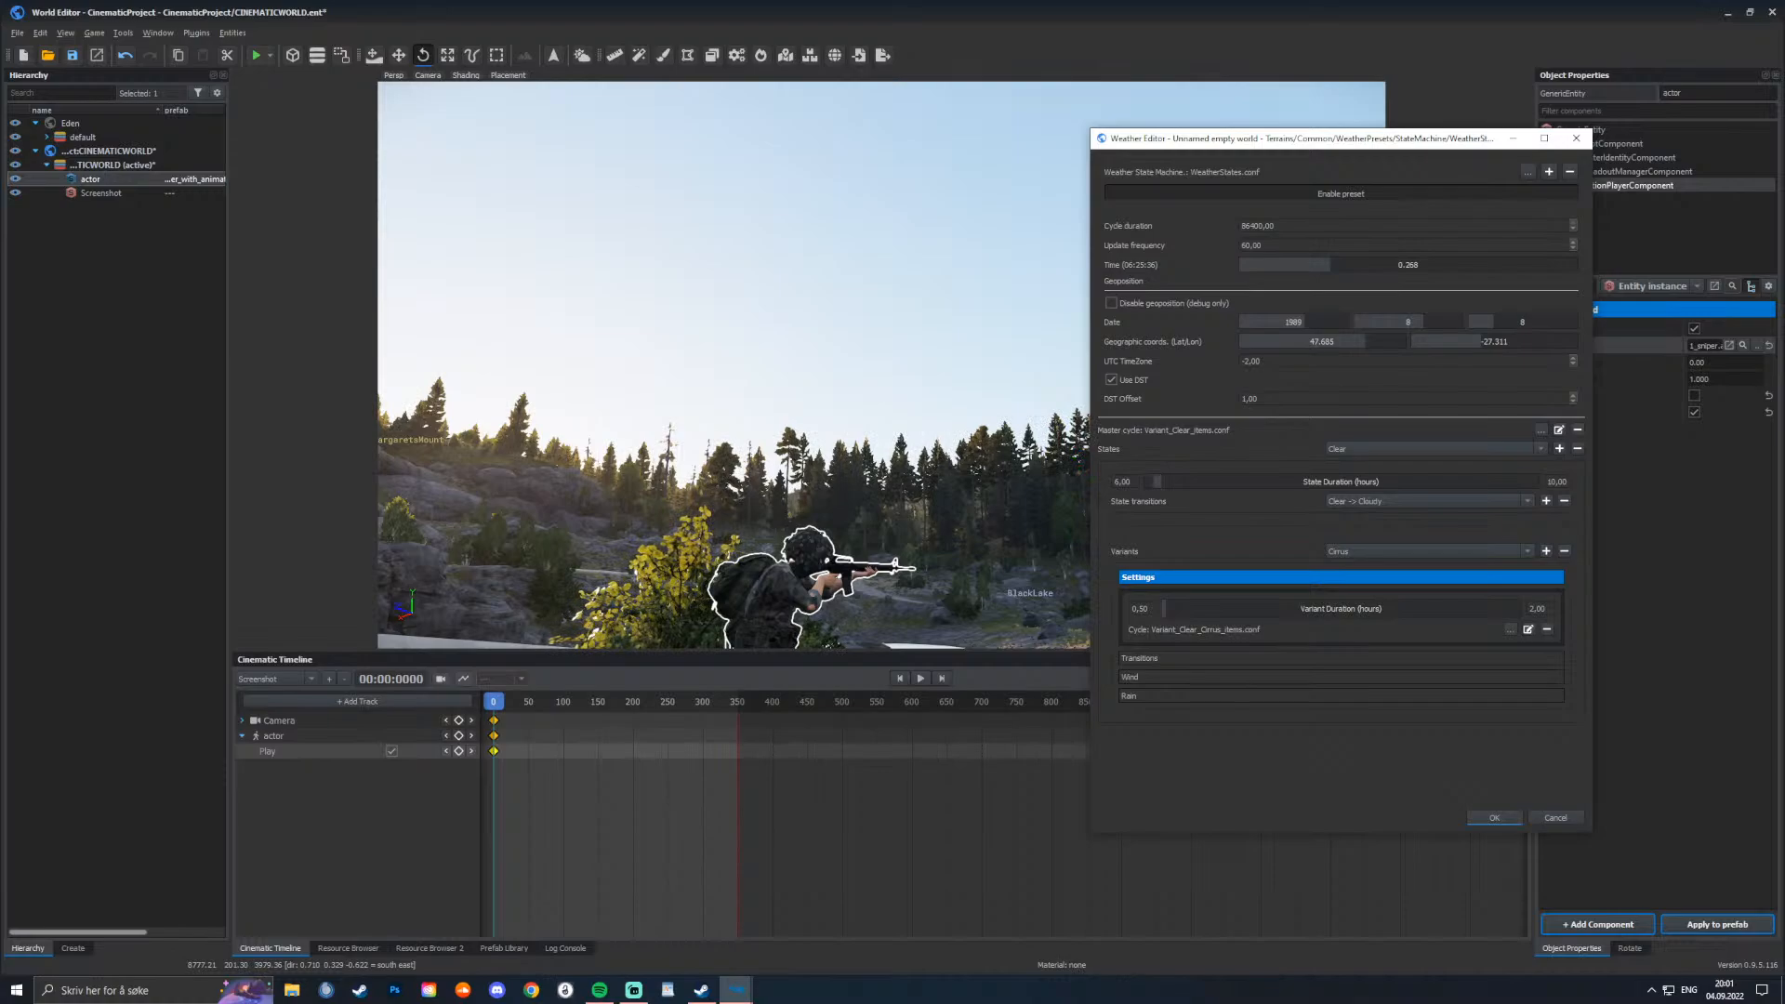
Step: In the master cycle's FogEntityParams graph, raise the AtmoHorizonFogScale curve to about 9.08
left_click(1559, 429)
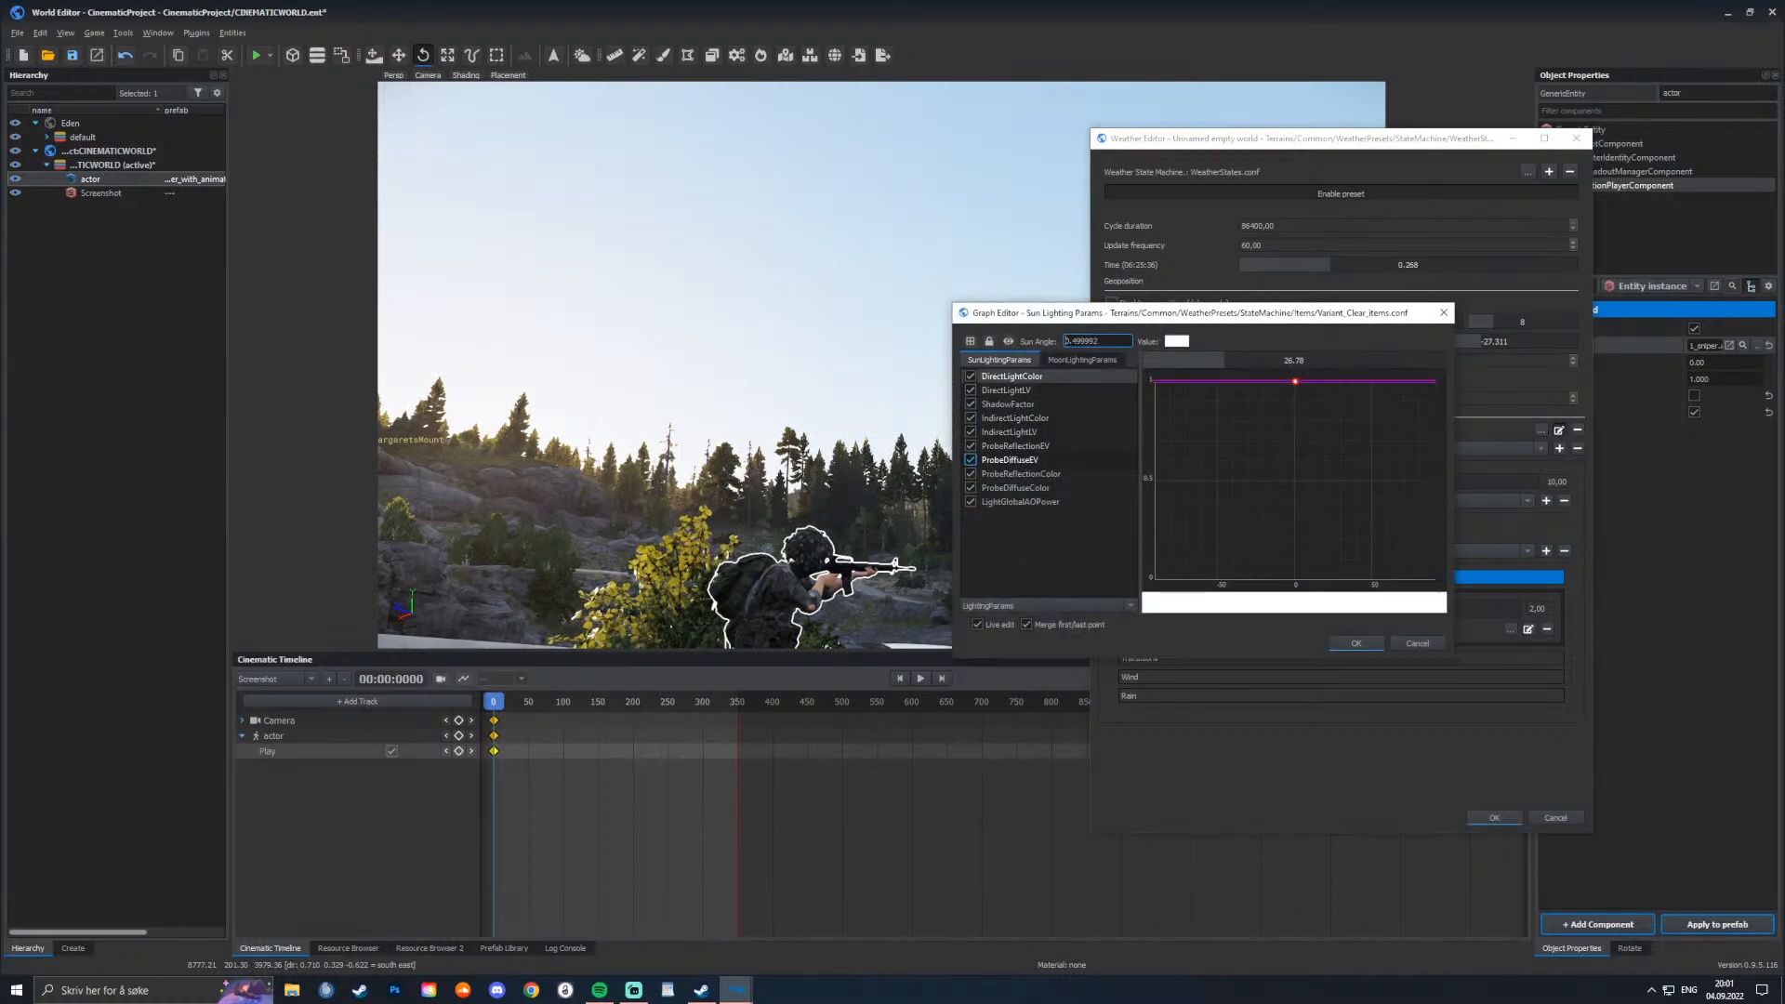
left_click(1048, 605)
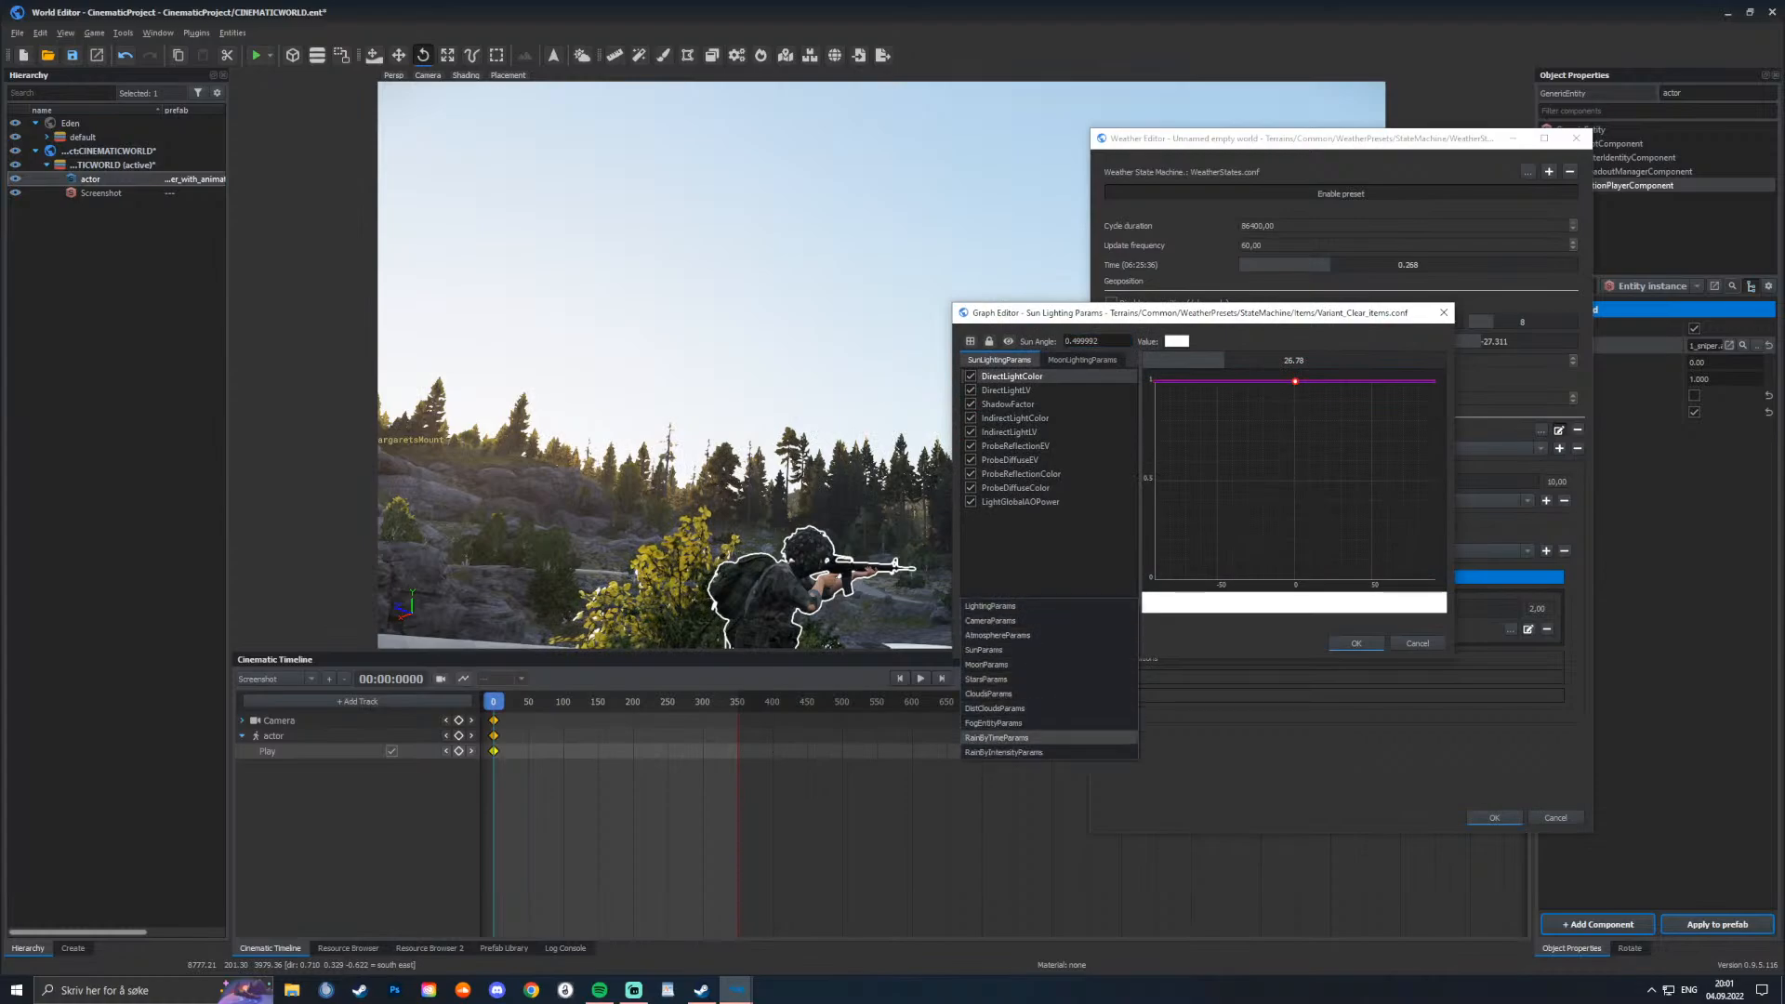
left_click(1047, 736)
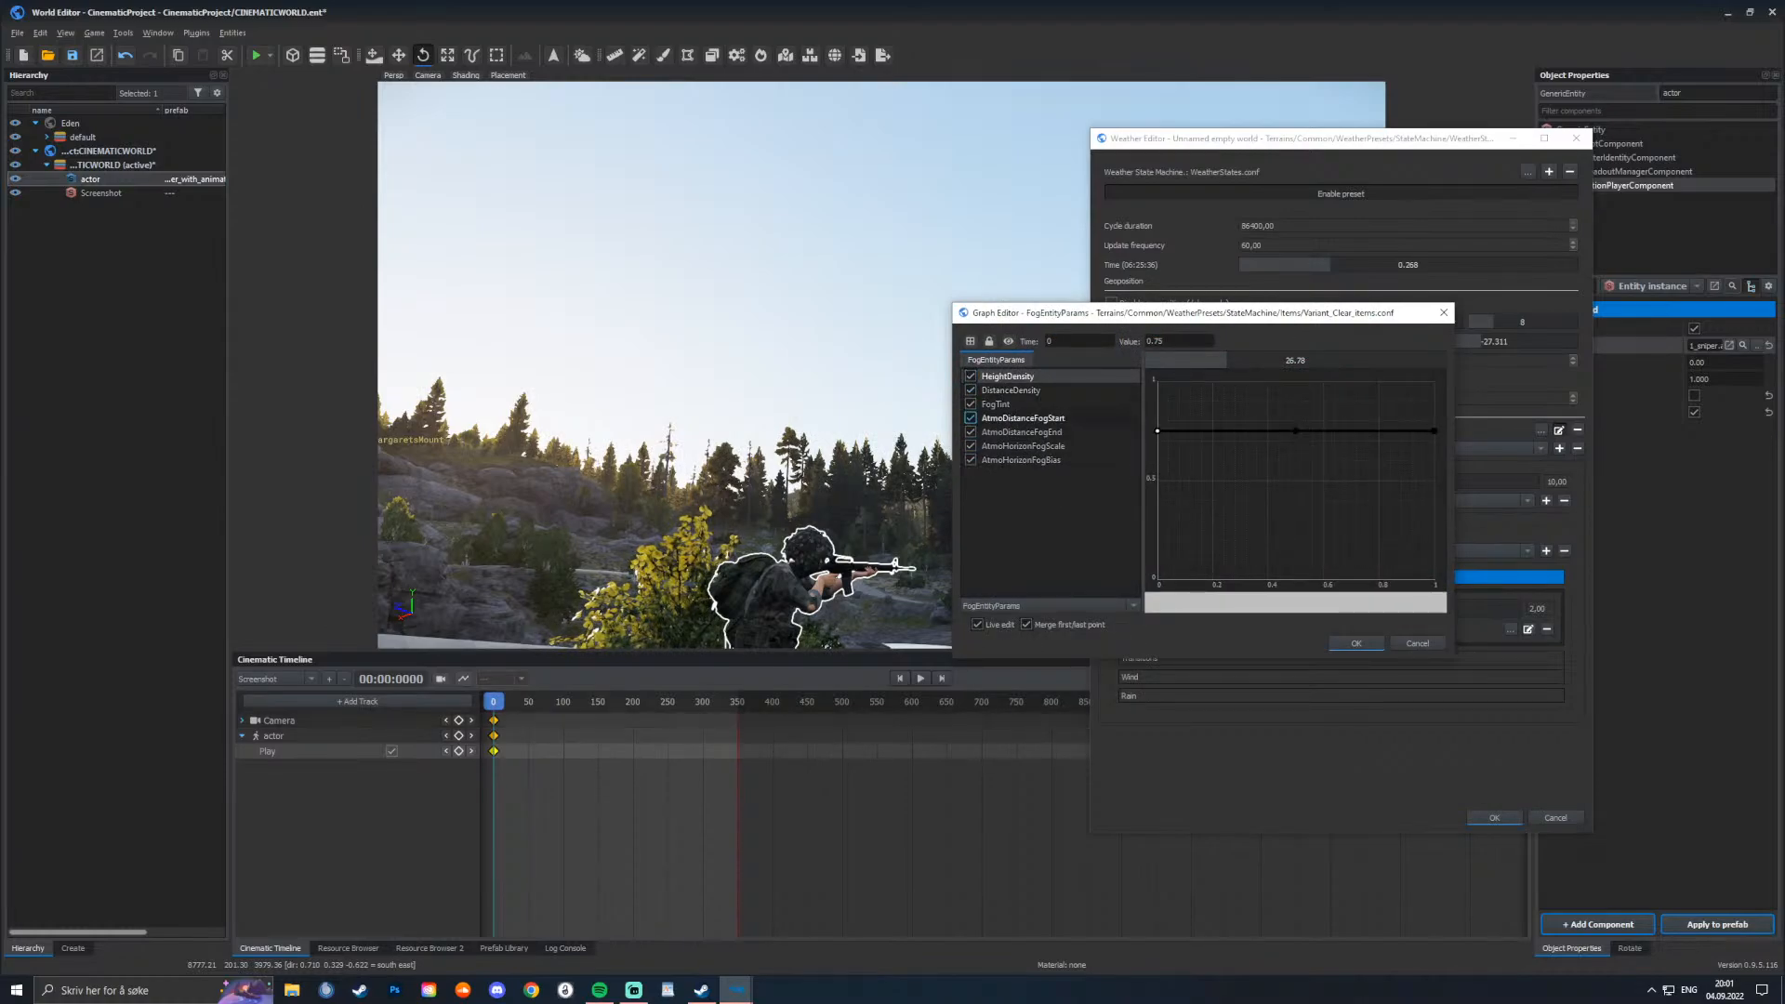
left_click(1023, 419)
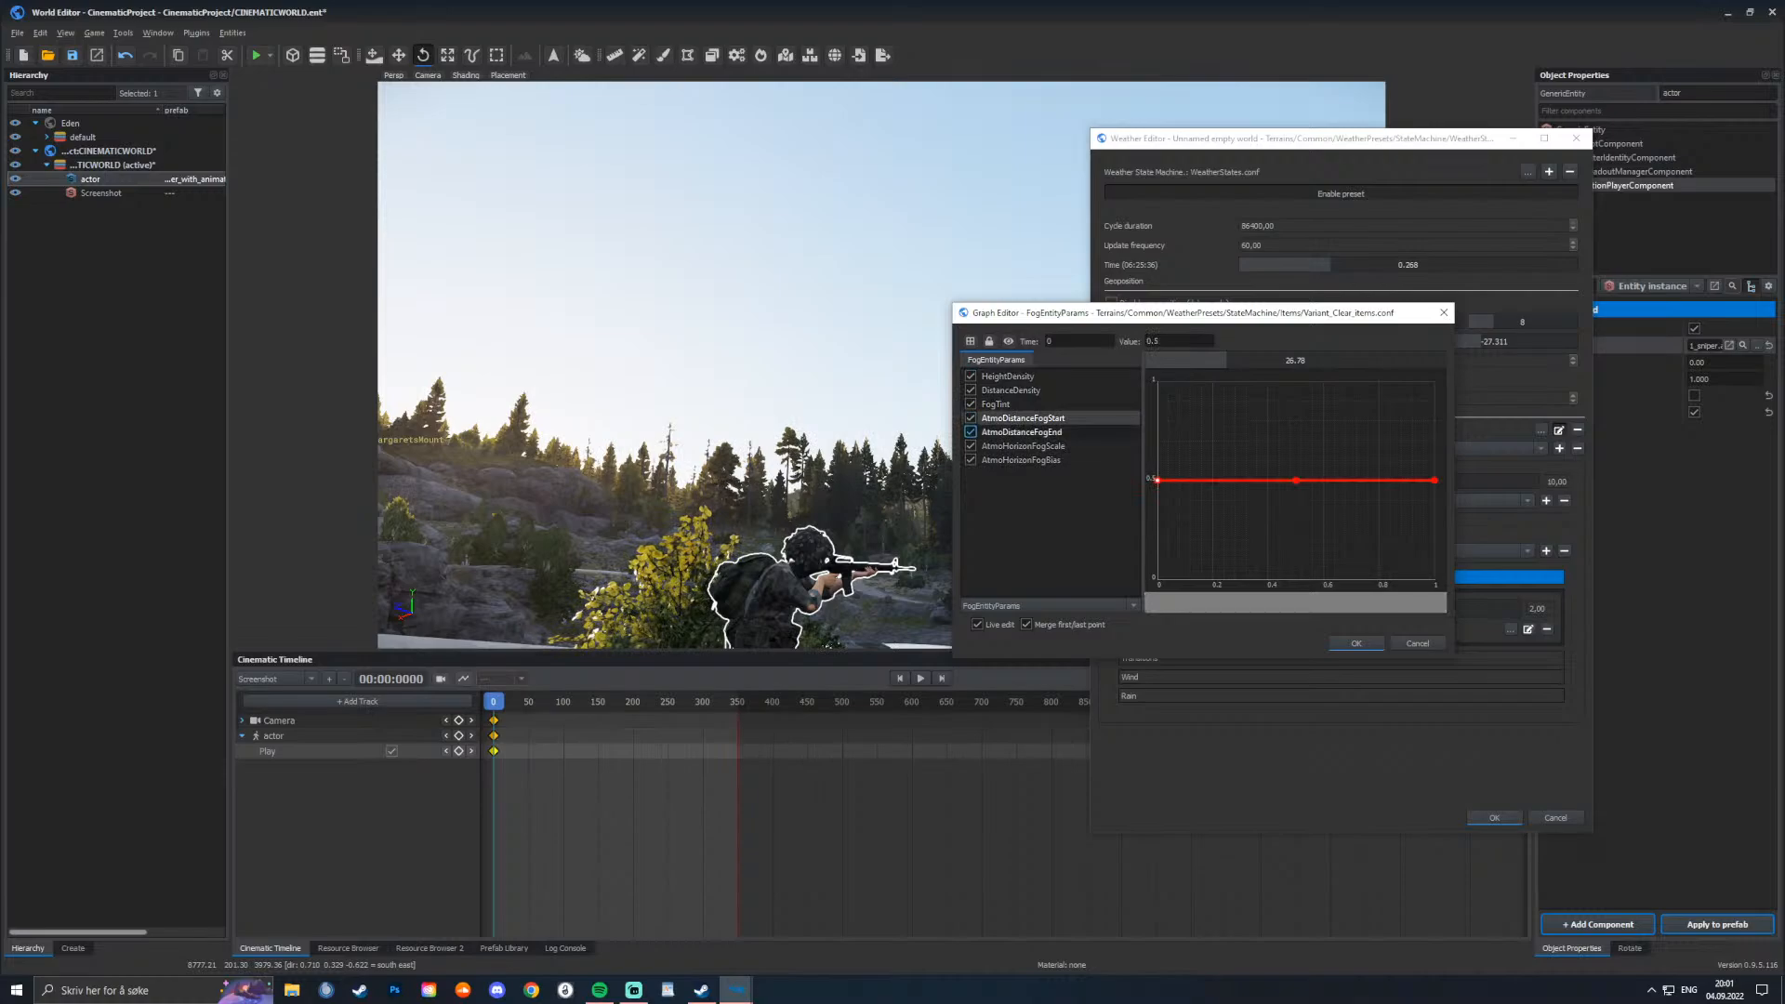
left_click(1021, 432)
left_click(1023, 447)
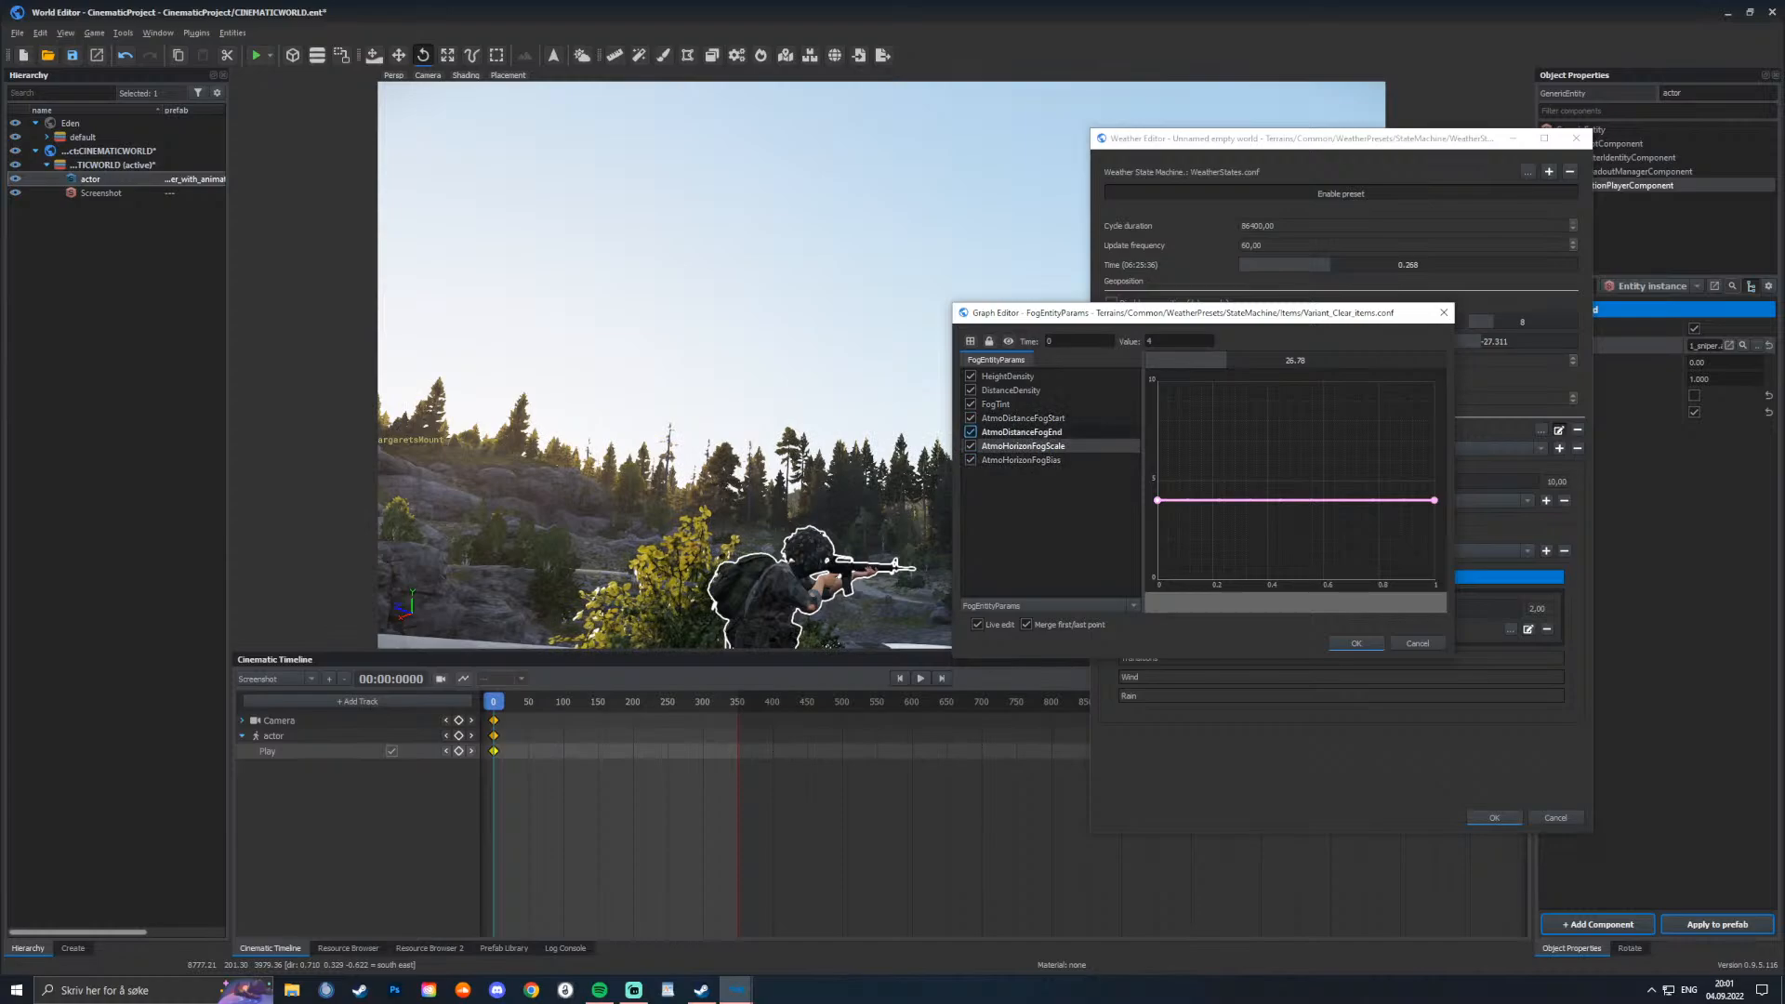
left_click_drag(1158, 500, 1163, 410)
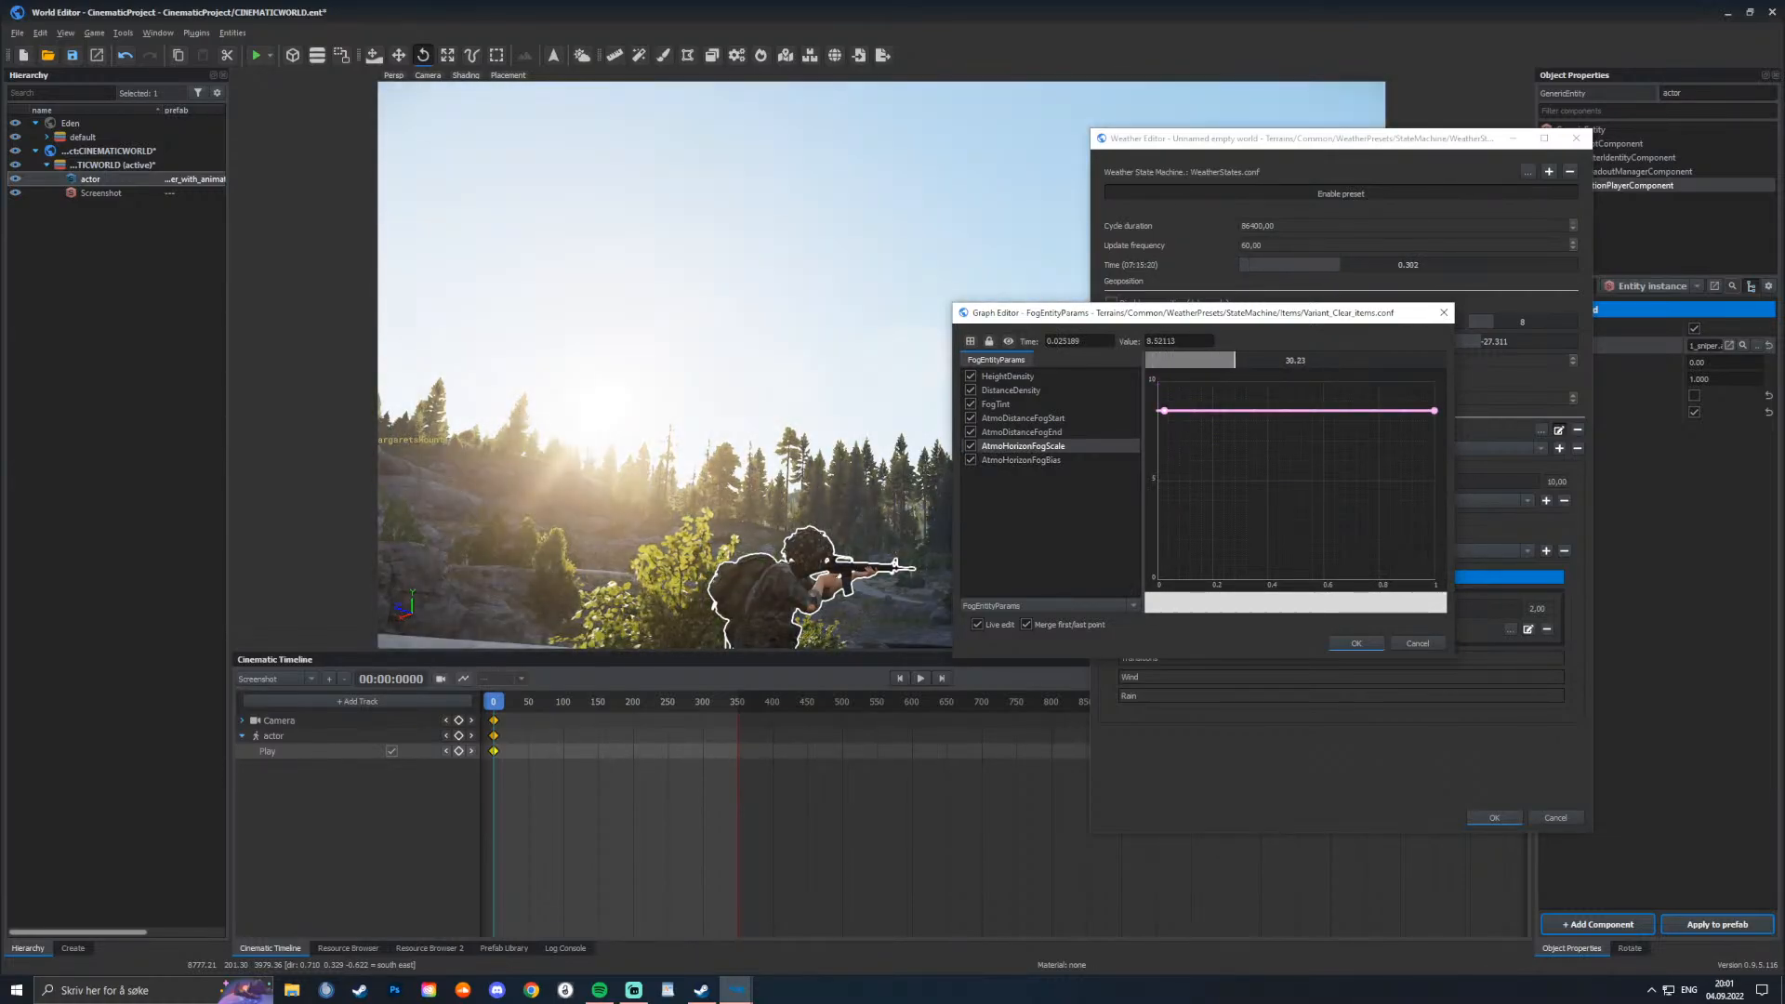
left_click_drag(1163, 410, 1251, 400)
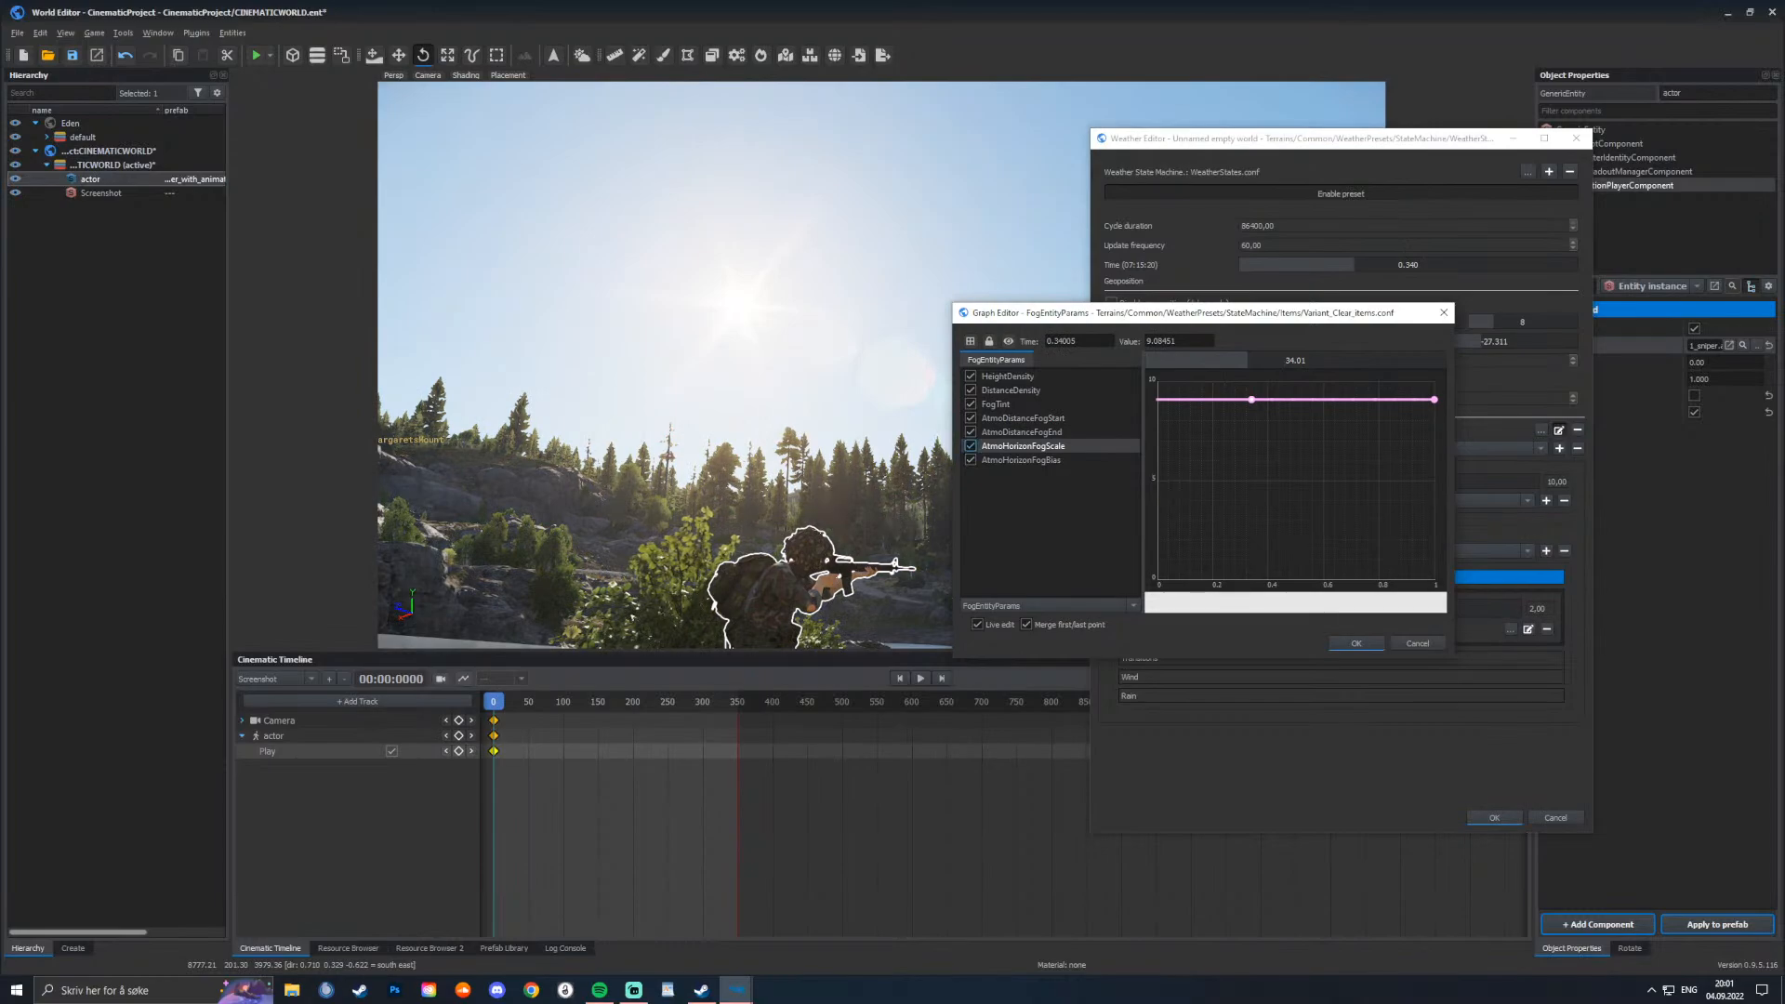
Step: Raise the AtmoDistanceFogStart curve to about 0.79 at its start and almost 1 at its midpoint
left_click(1021, 459)
left_click(1023, 417)
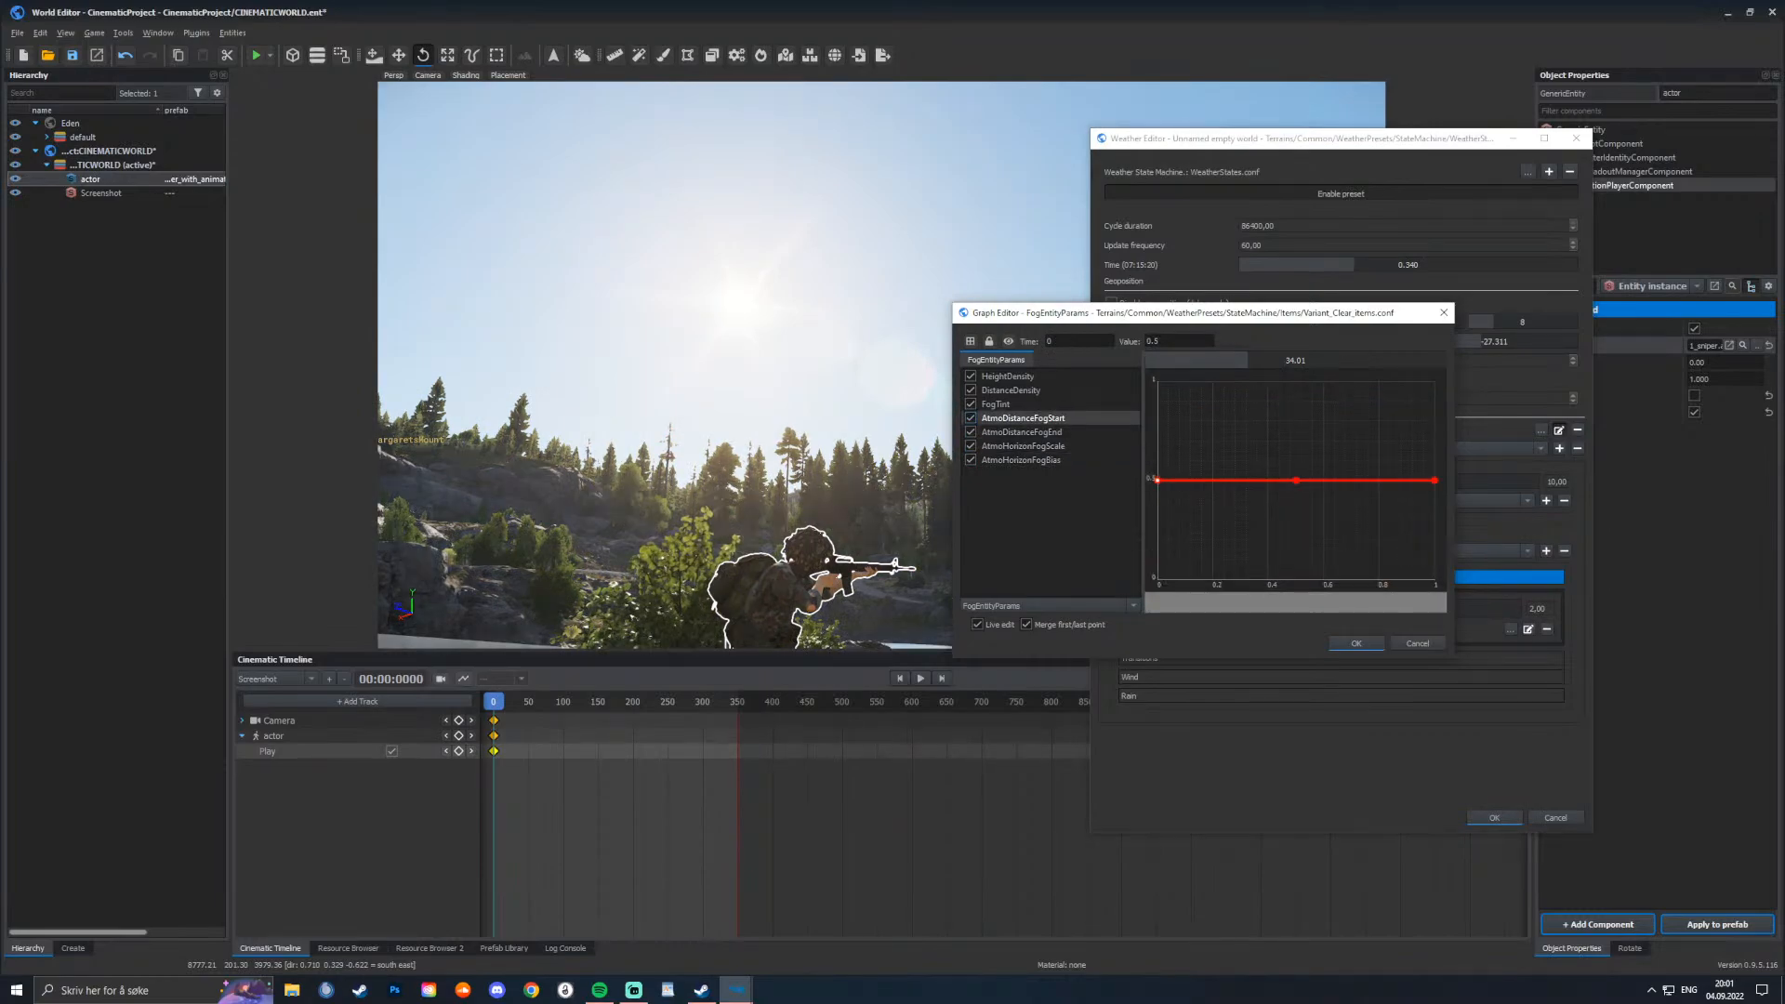
left_click_drag(1156, 479, 1167, 424)
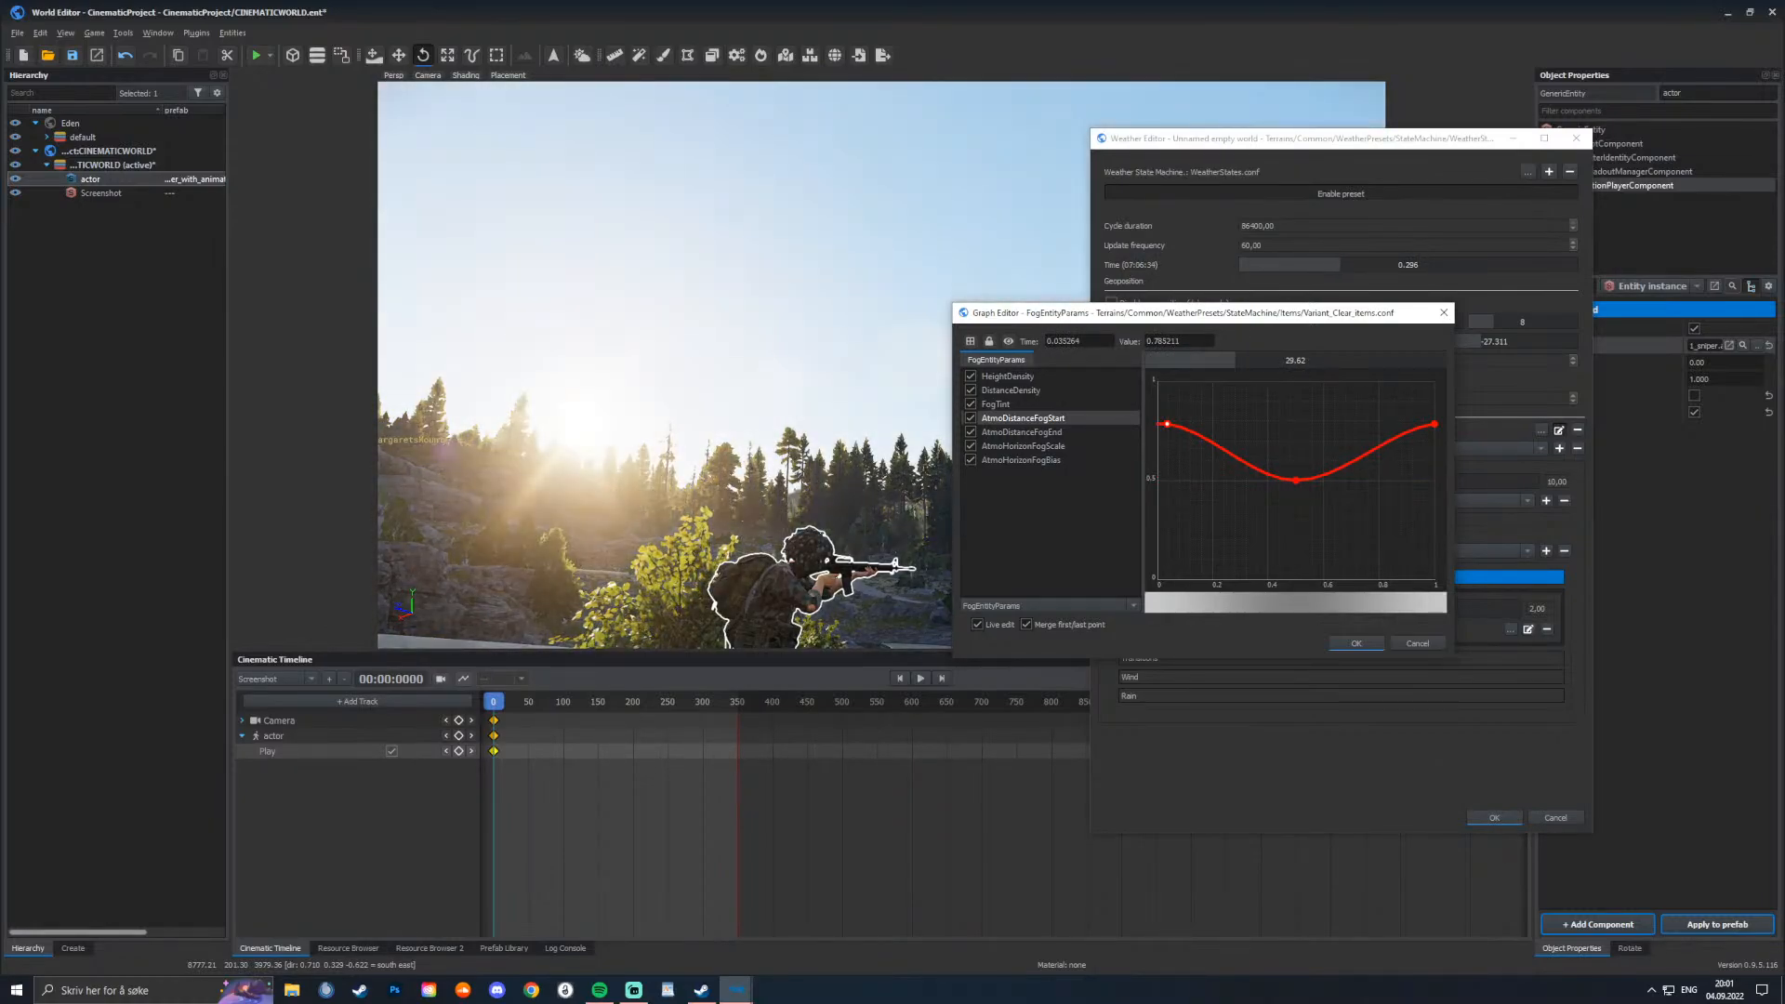
left_click_drag(1294, 451, 1293, 383)
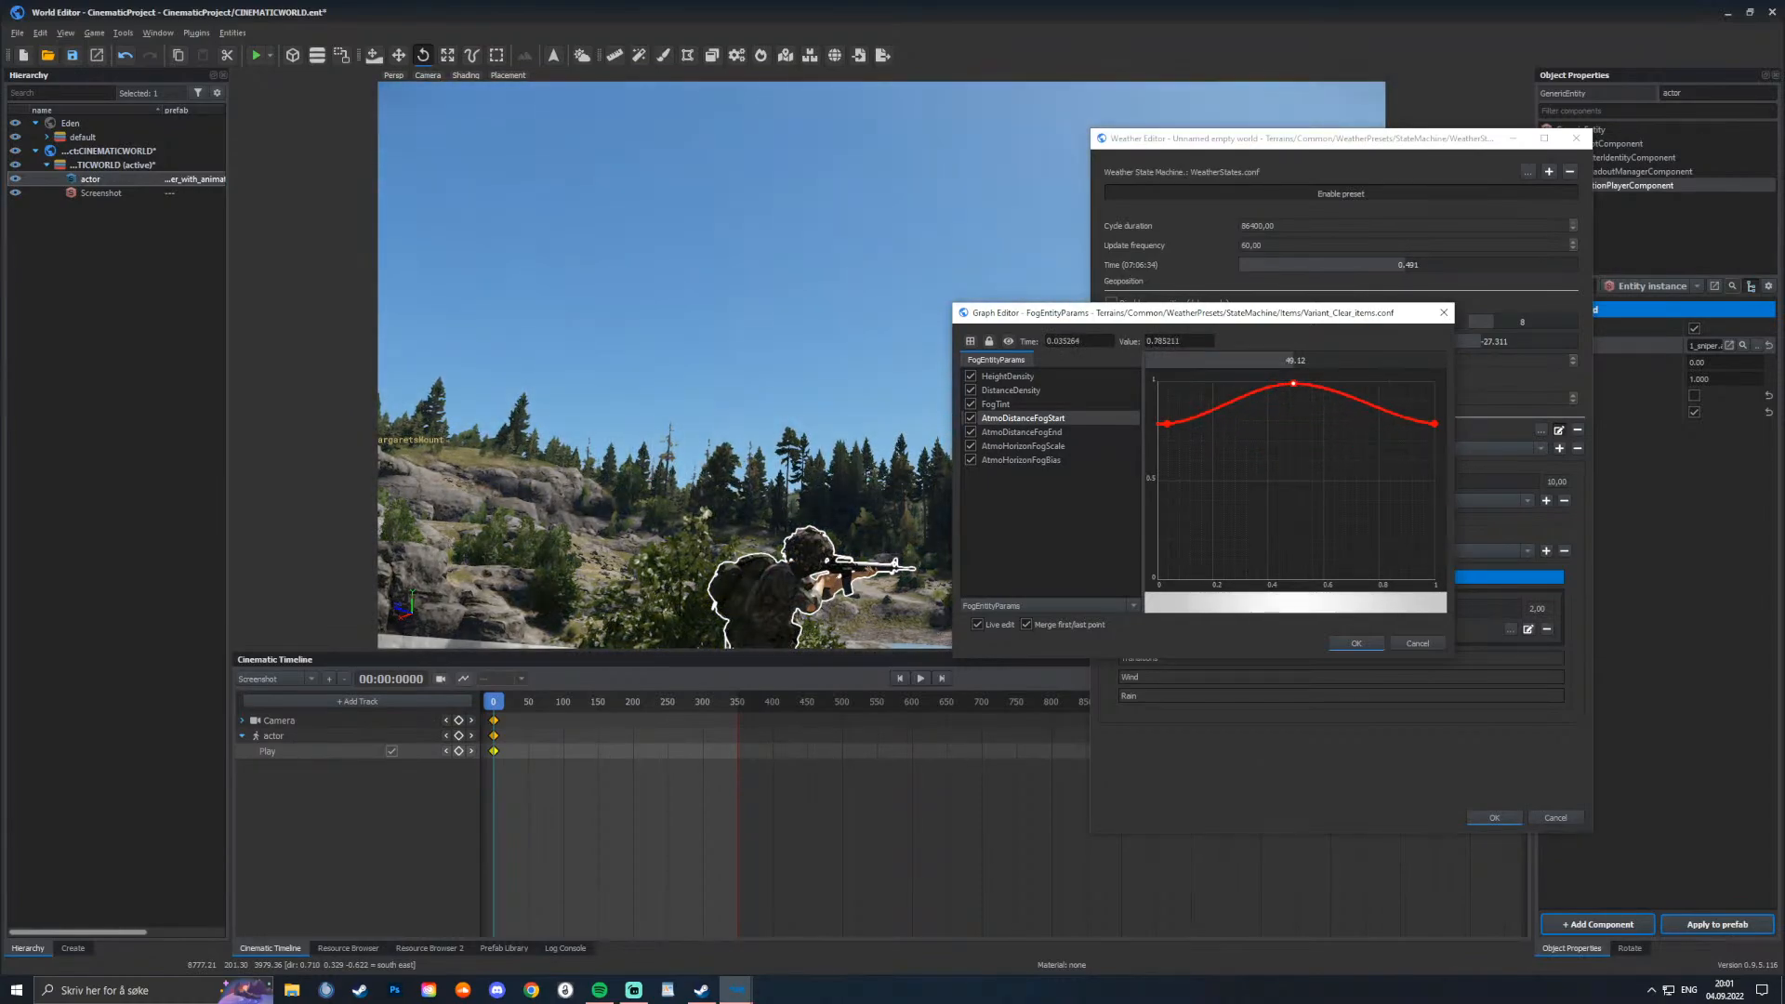
Step: Raise the HeightDensity fog curve to about 1 at both its midpoint and its start
left_click(1020, 432)
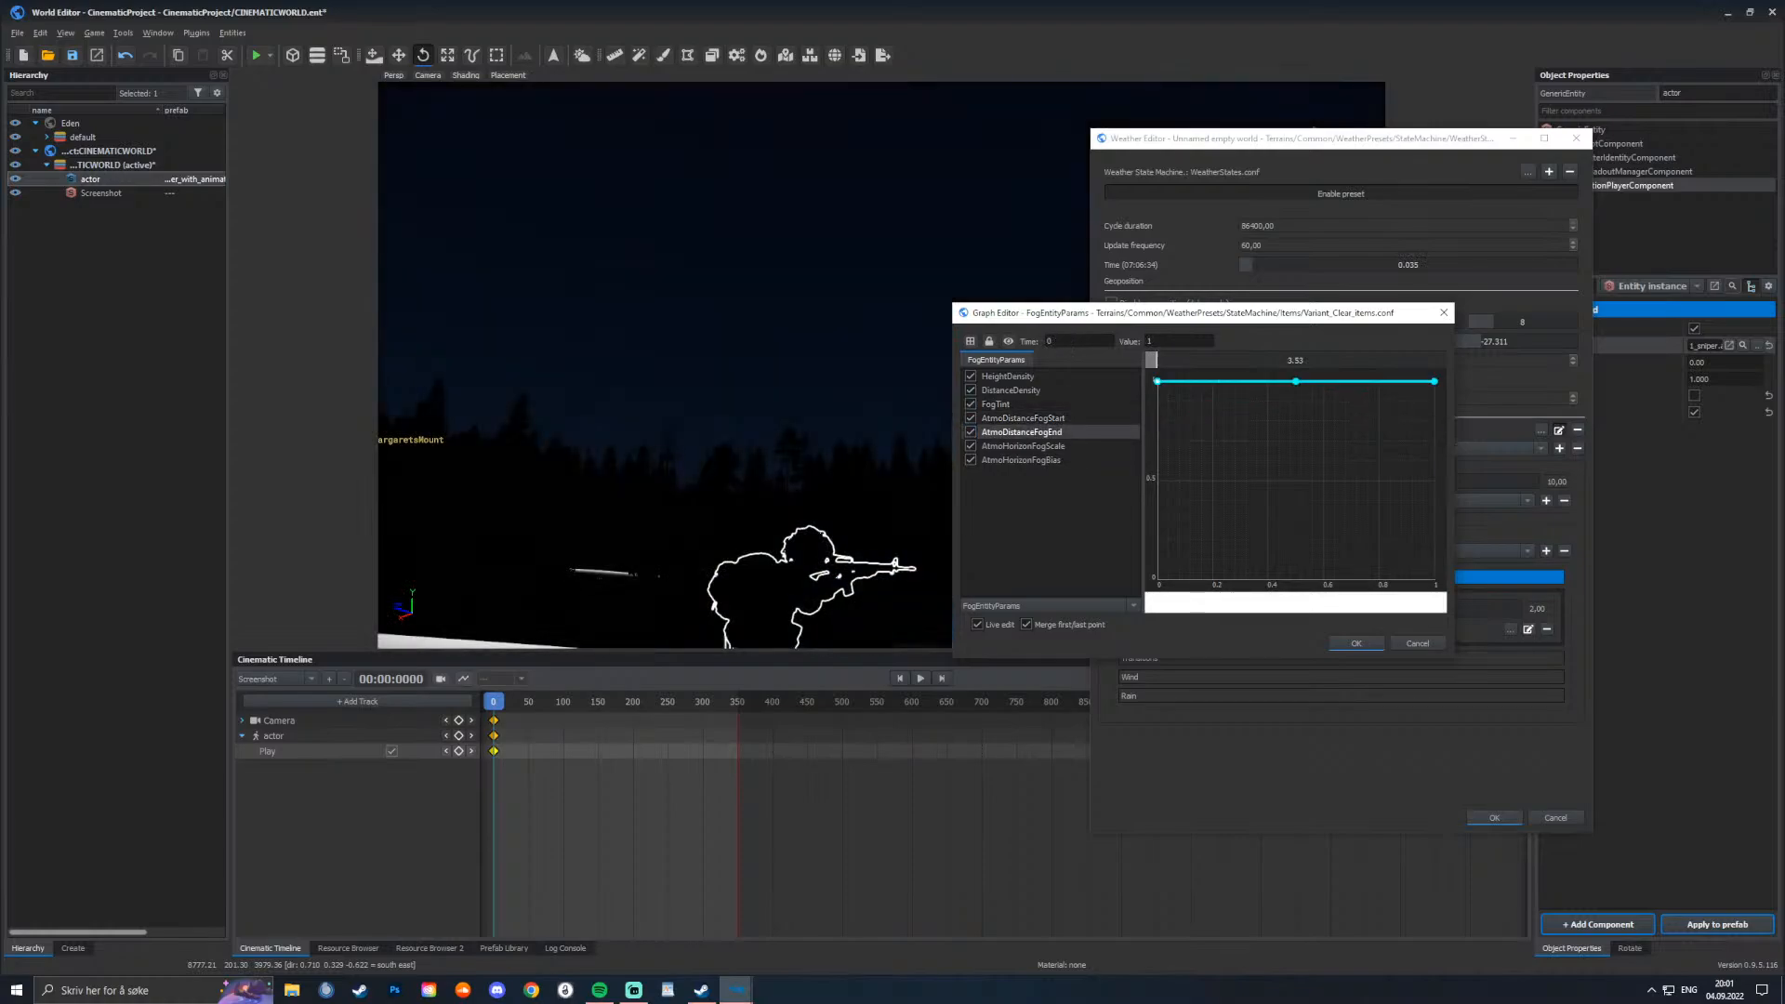
left_click(1023, 446)
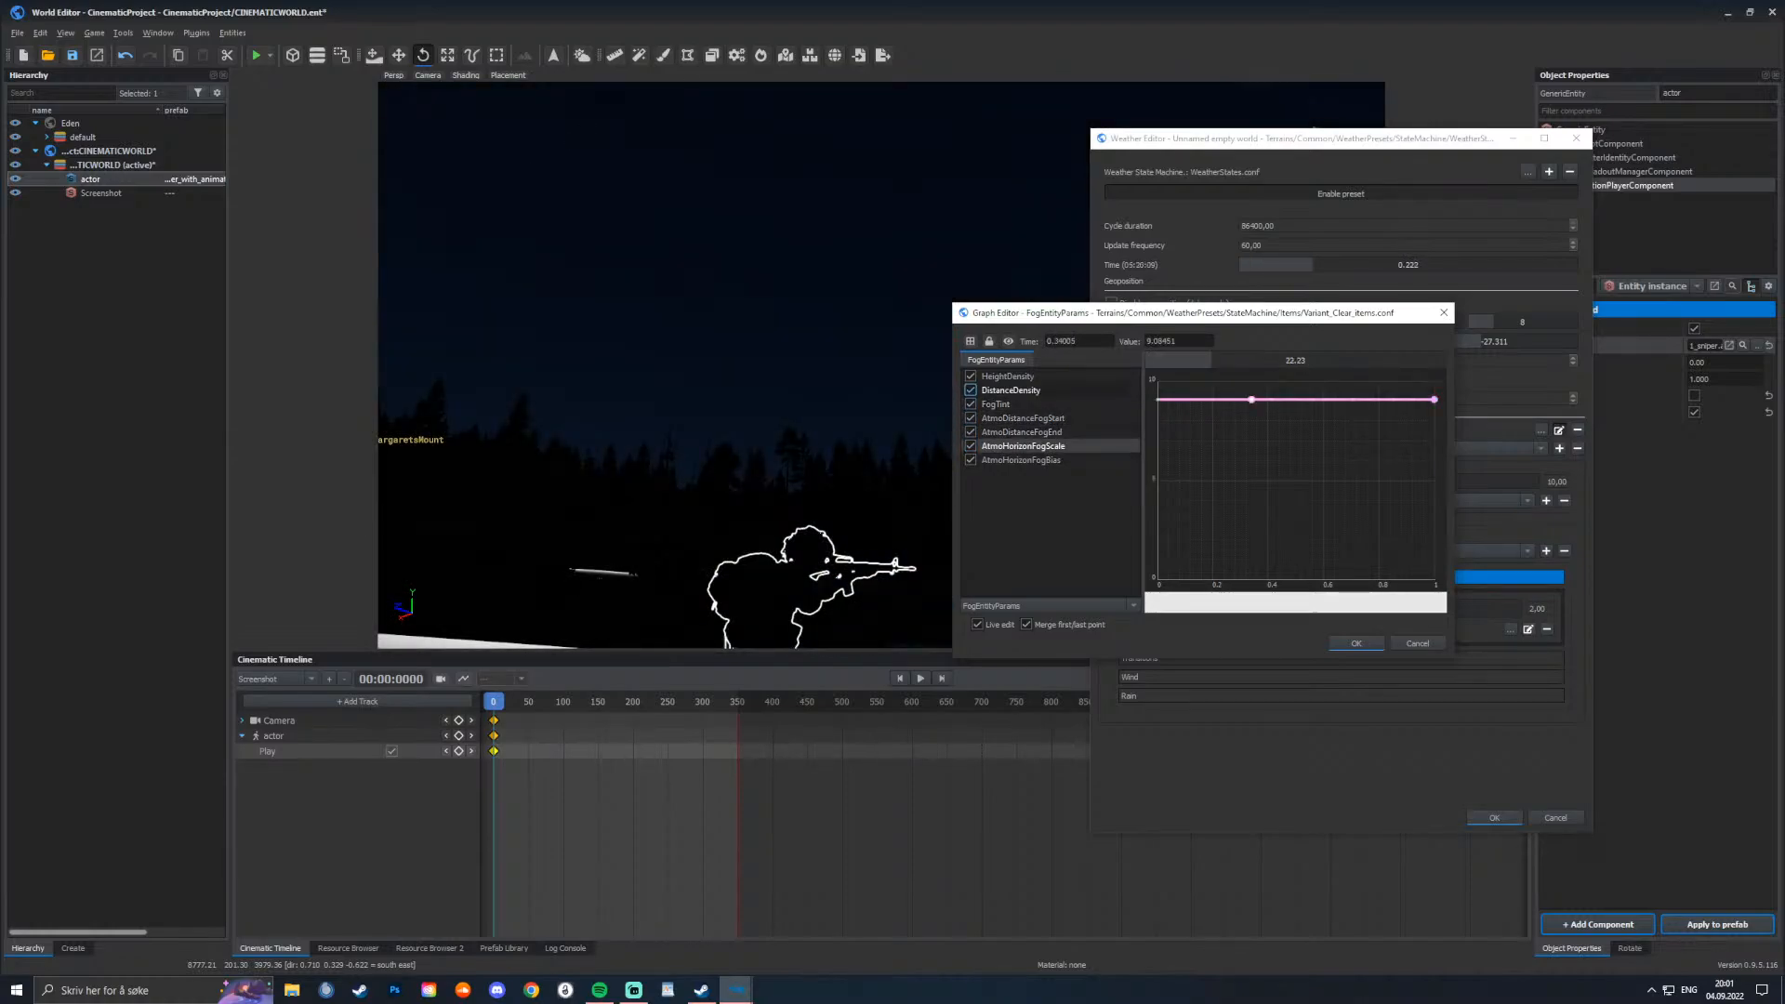
left_click(1007, 377)
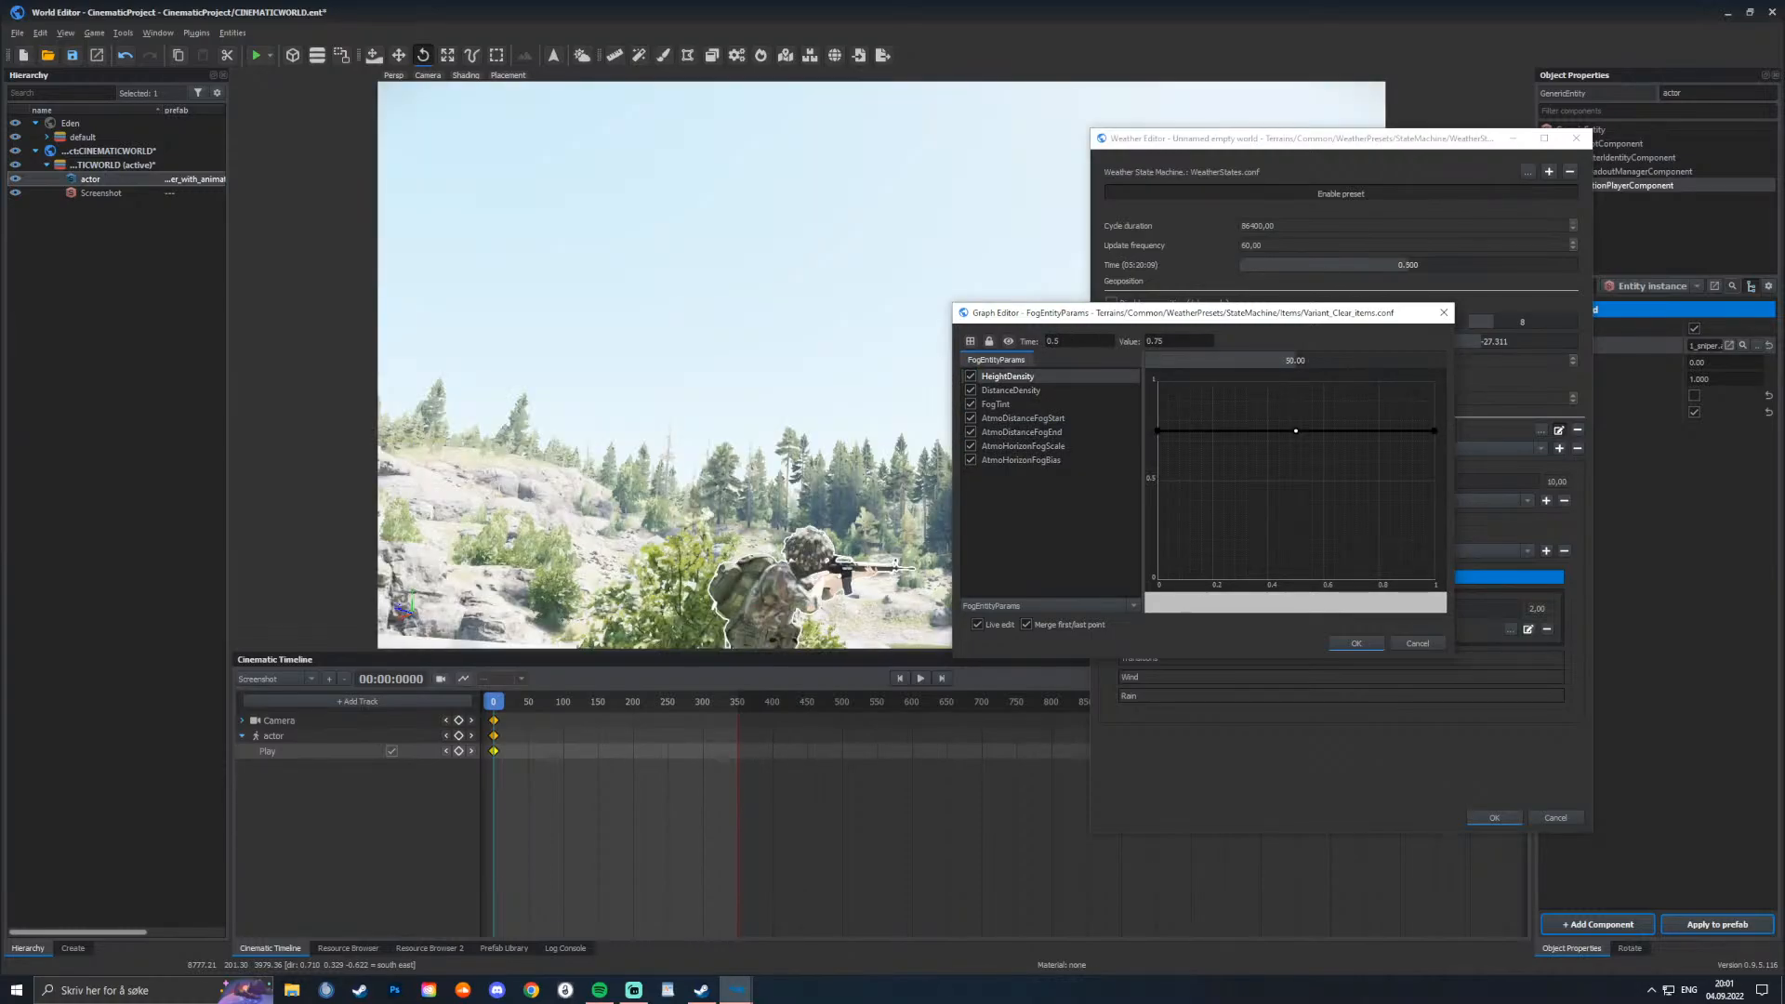
left_click_drag(1295, 431, 1295, 381)
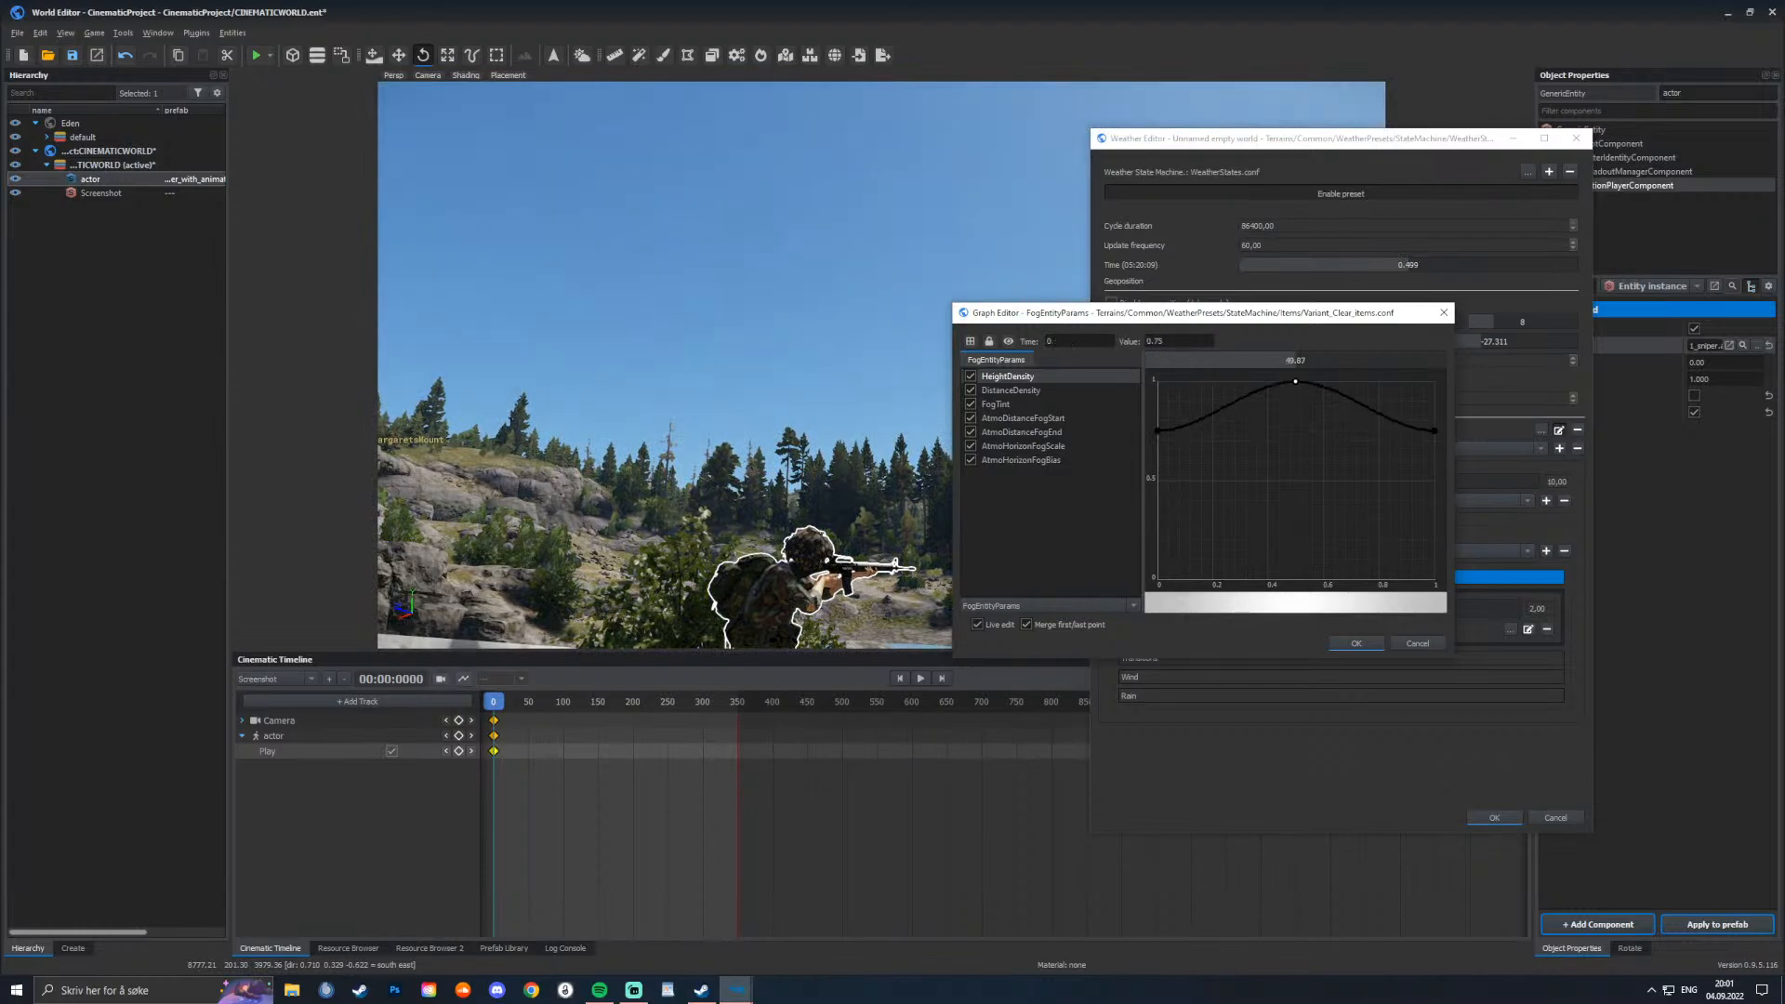
left_click_drag(1157, 430, 1165, 382)
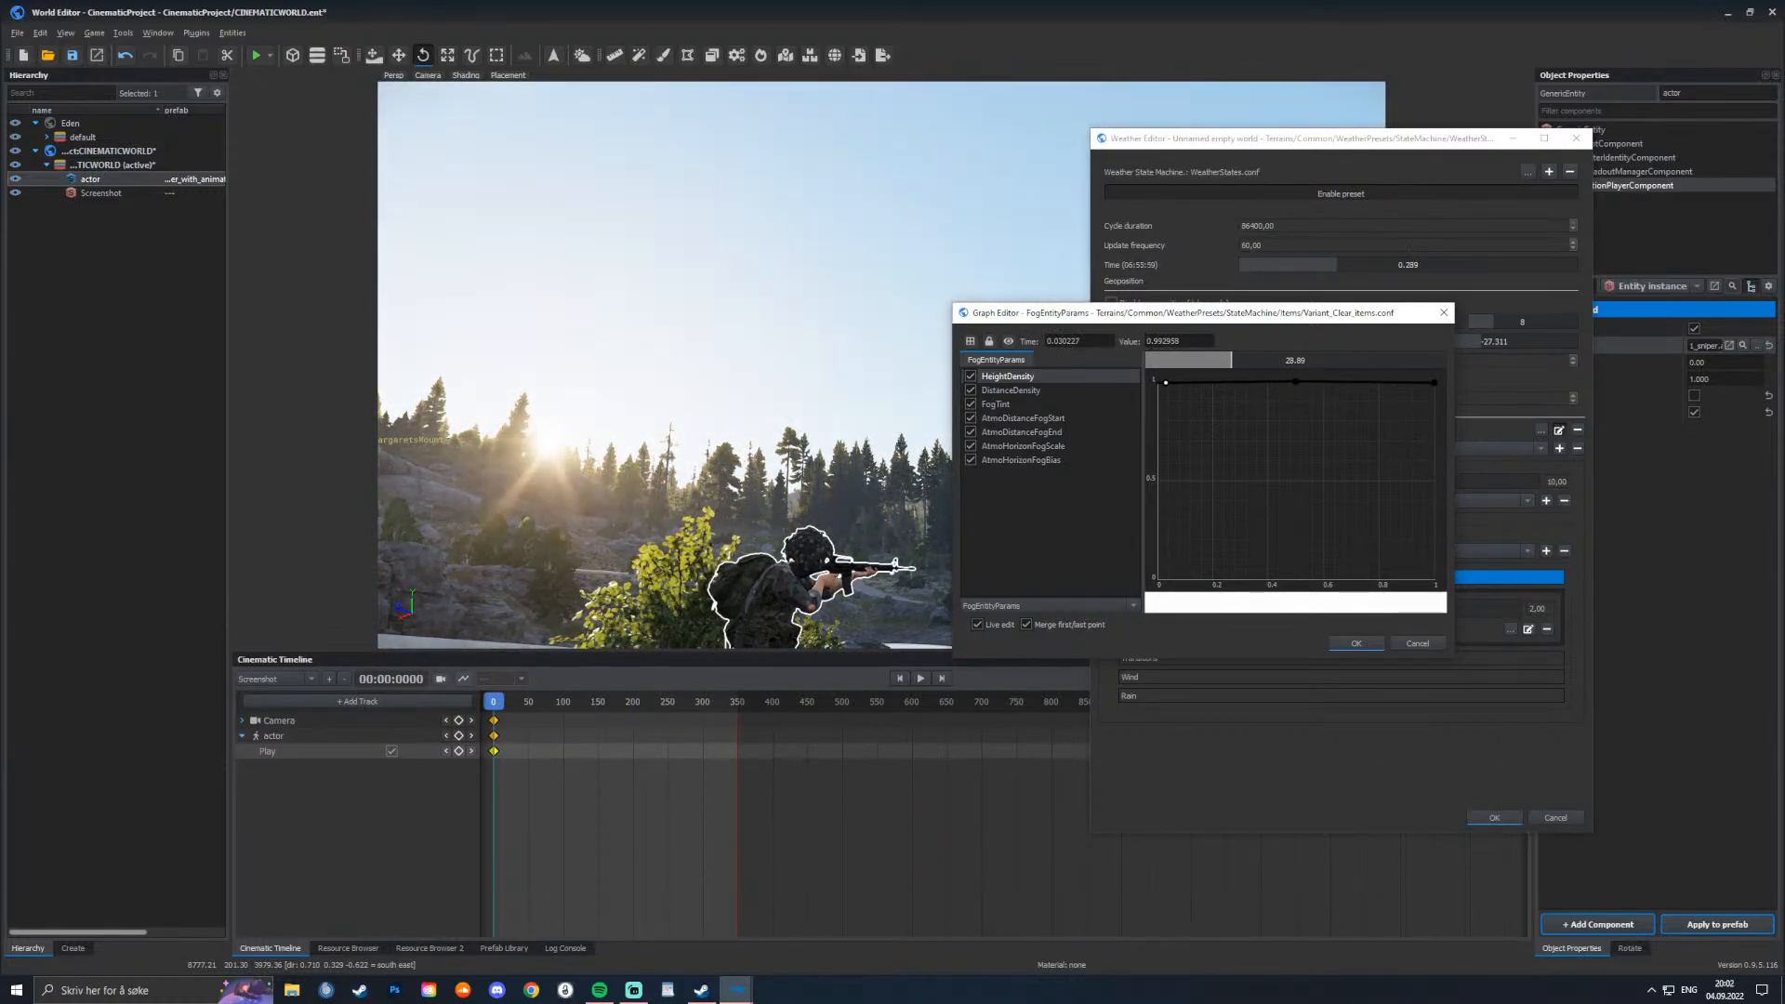
Step: Raise the DistanceDensity fog curve's first point to about 0.88 and its middle point to about 0.63
left_click(1010, 390)
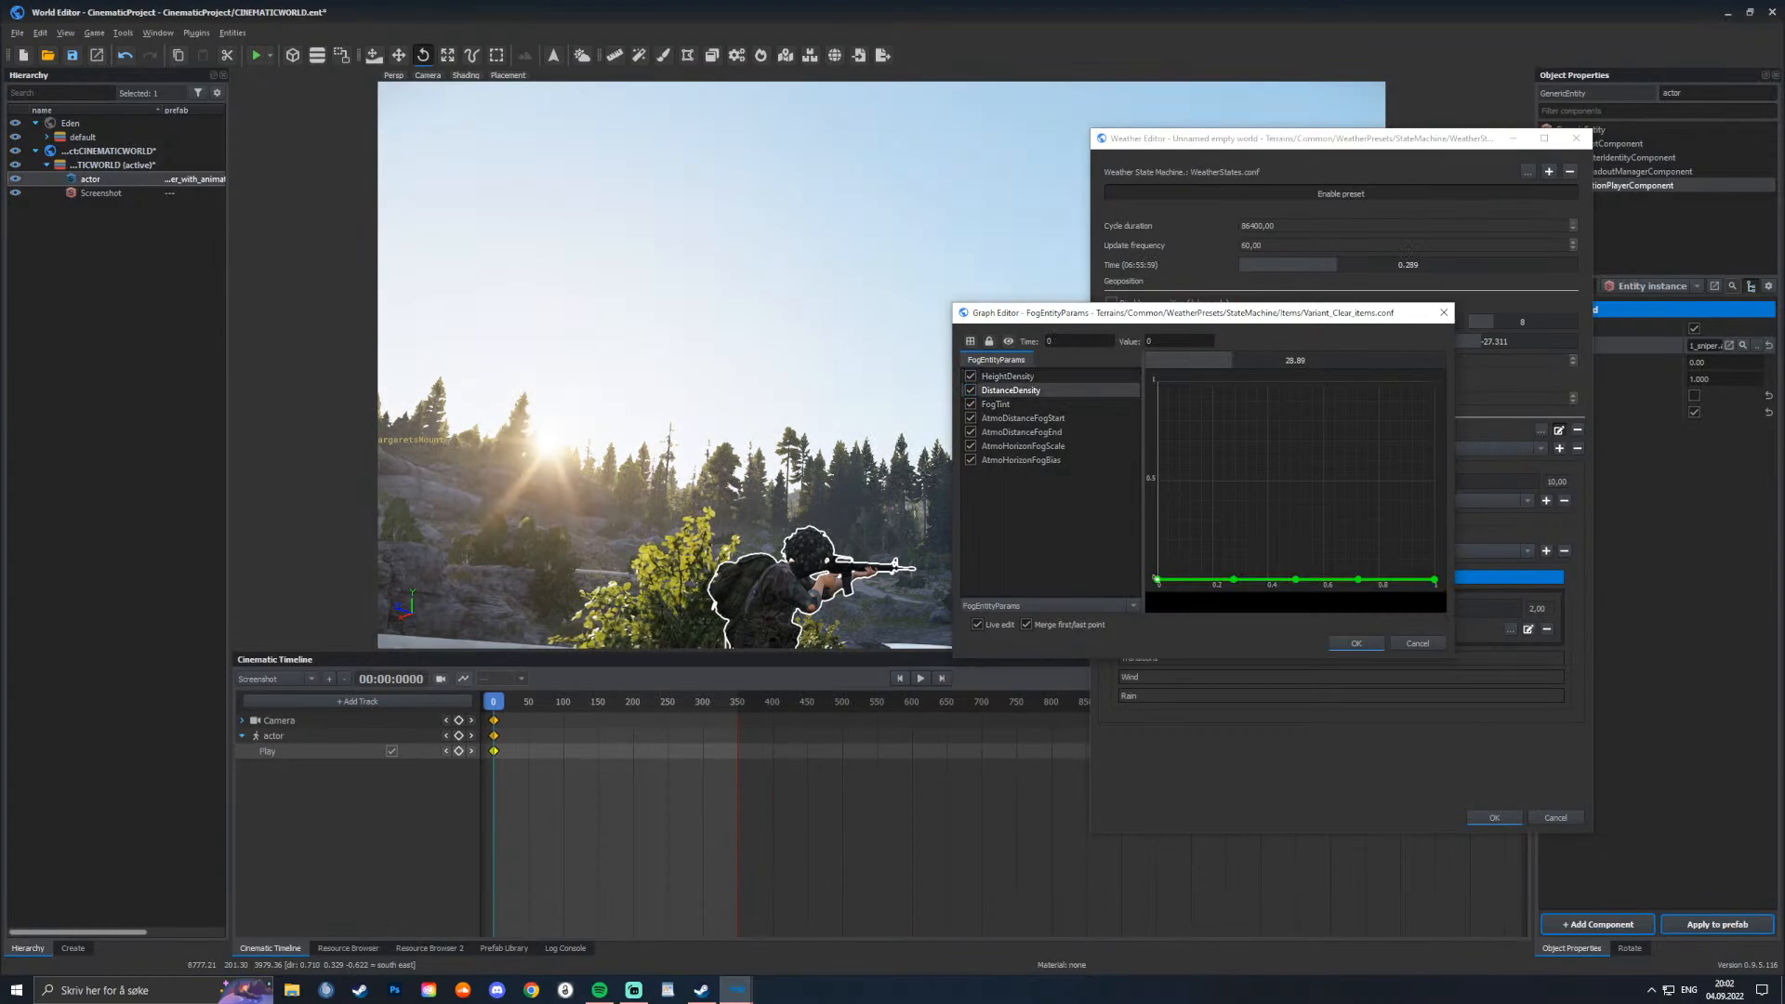
left_click_drag(1157, 579, 1181, 405)
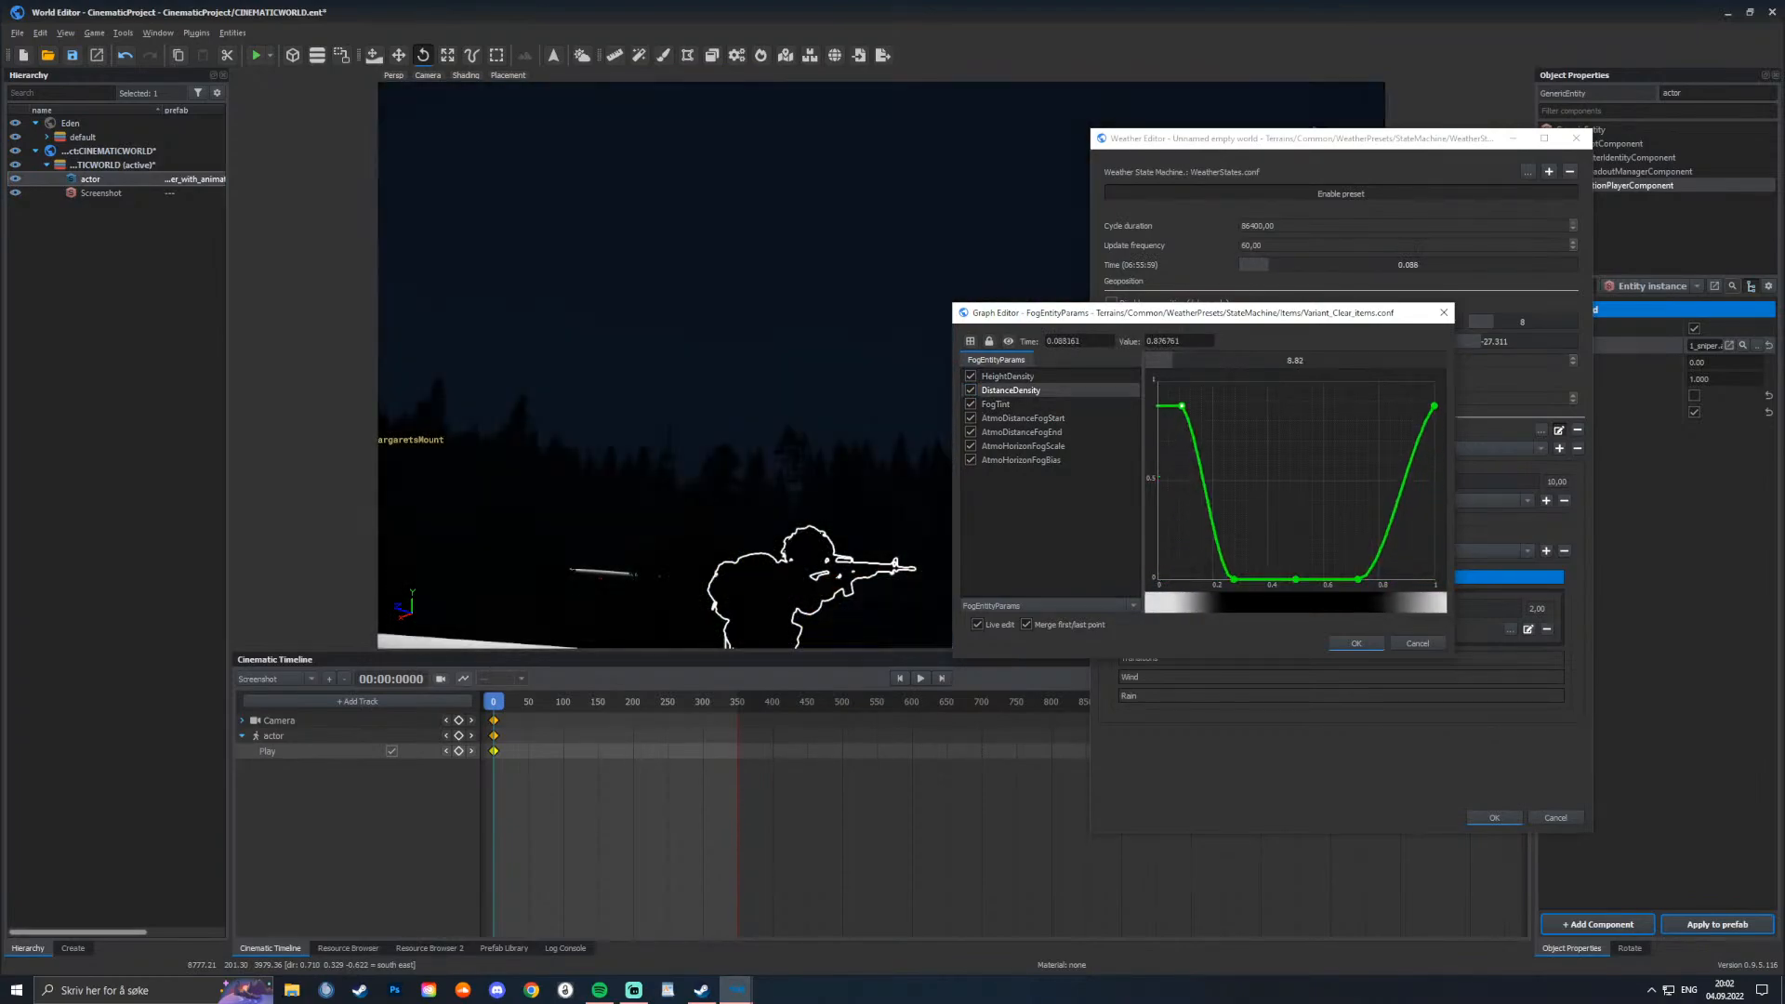
left_click_drag(1295, 579, 1298, 455)
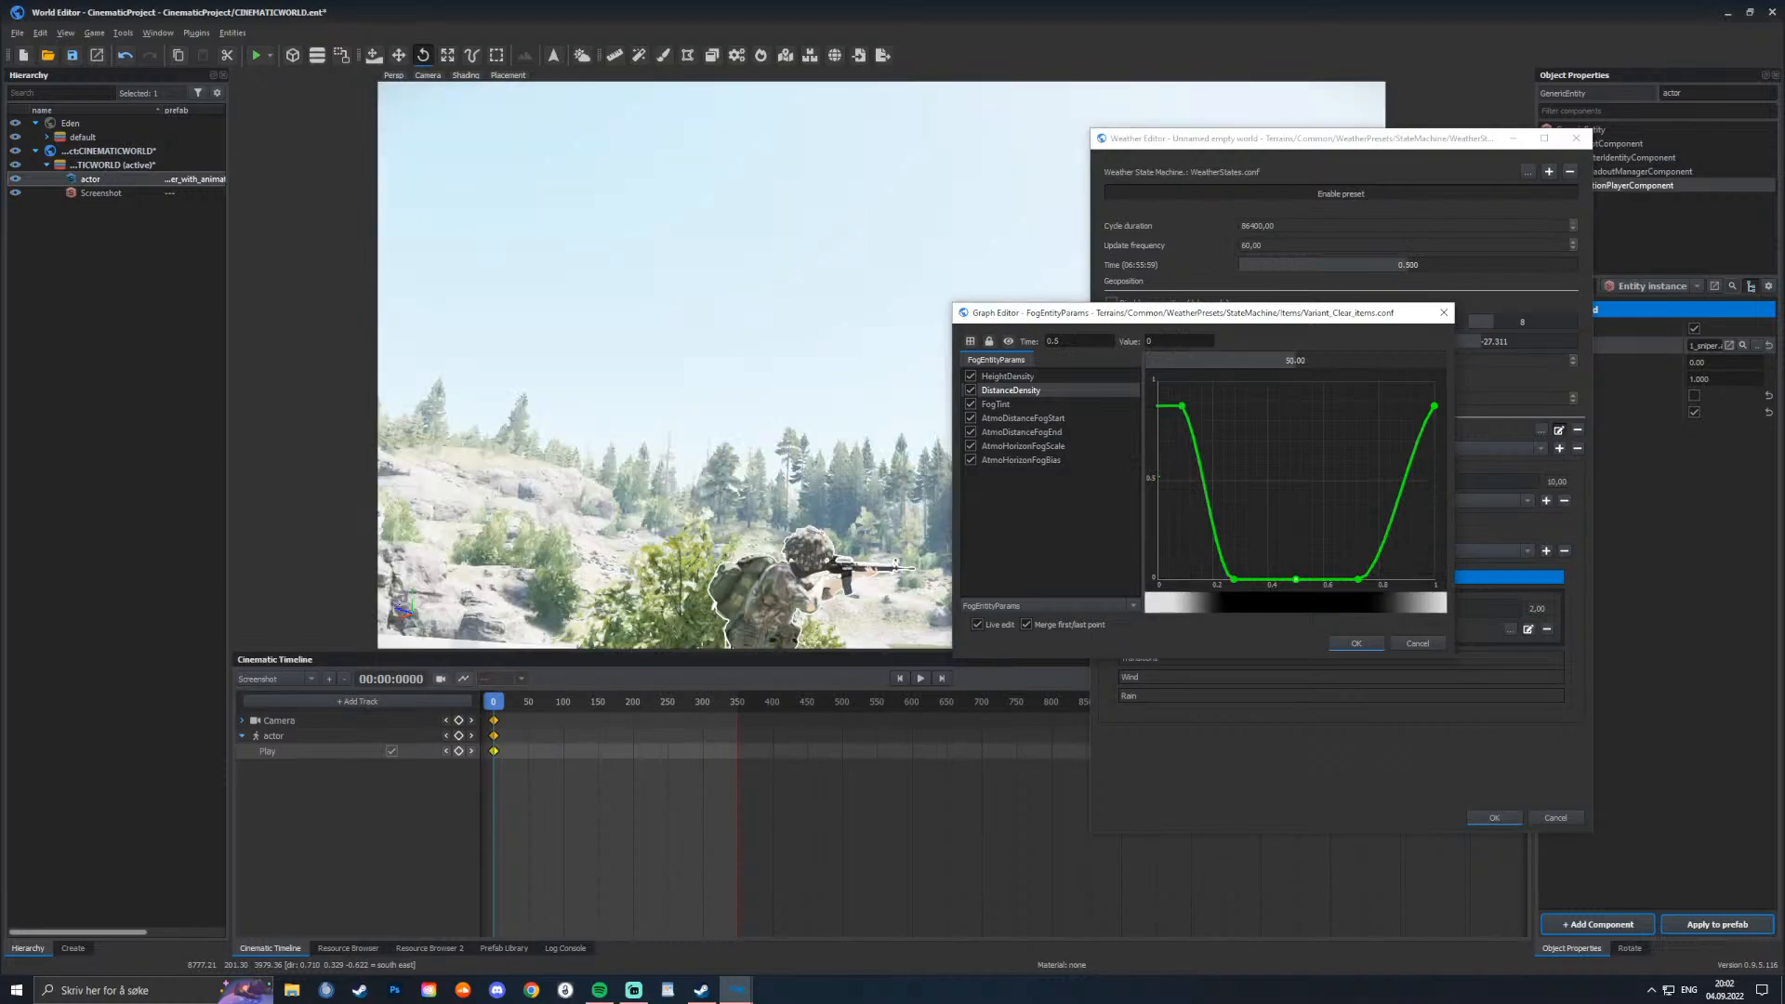
Step: Set the weather's time of day to 0.298 (07:09:45) and confirm the fog graph and weather changes
left_click_drag(1298, 360, 1235, 360)
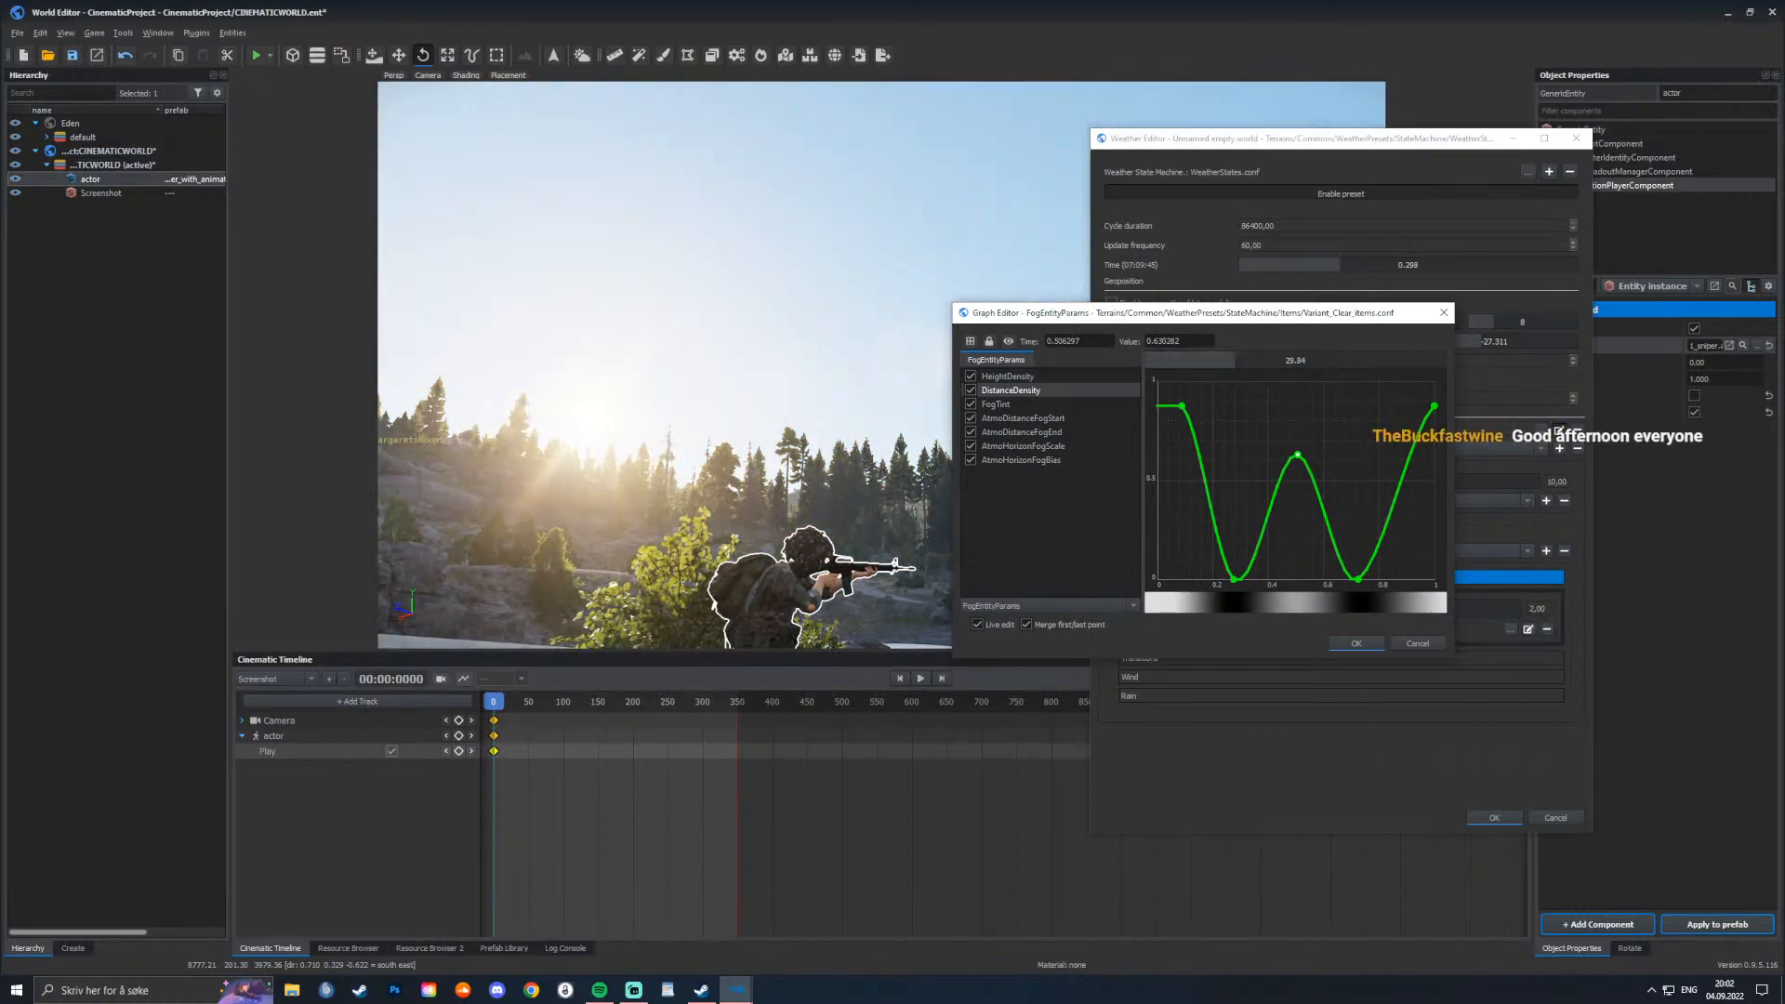
left_click(1356, 643)
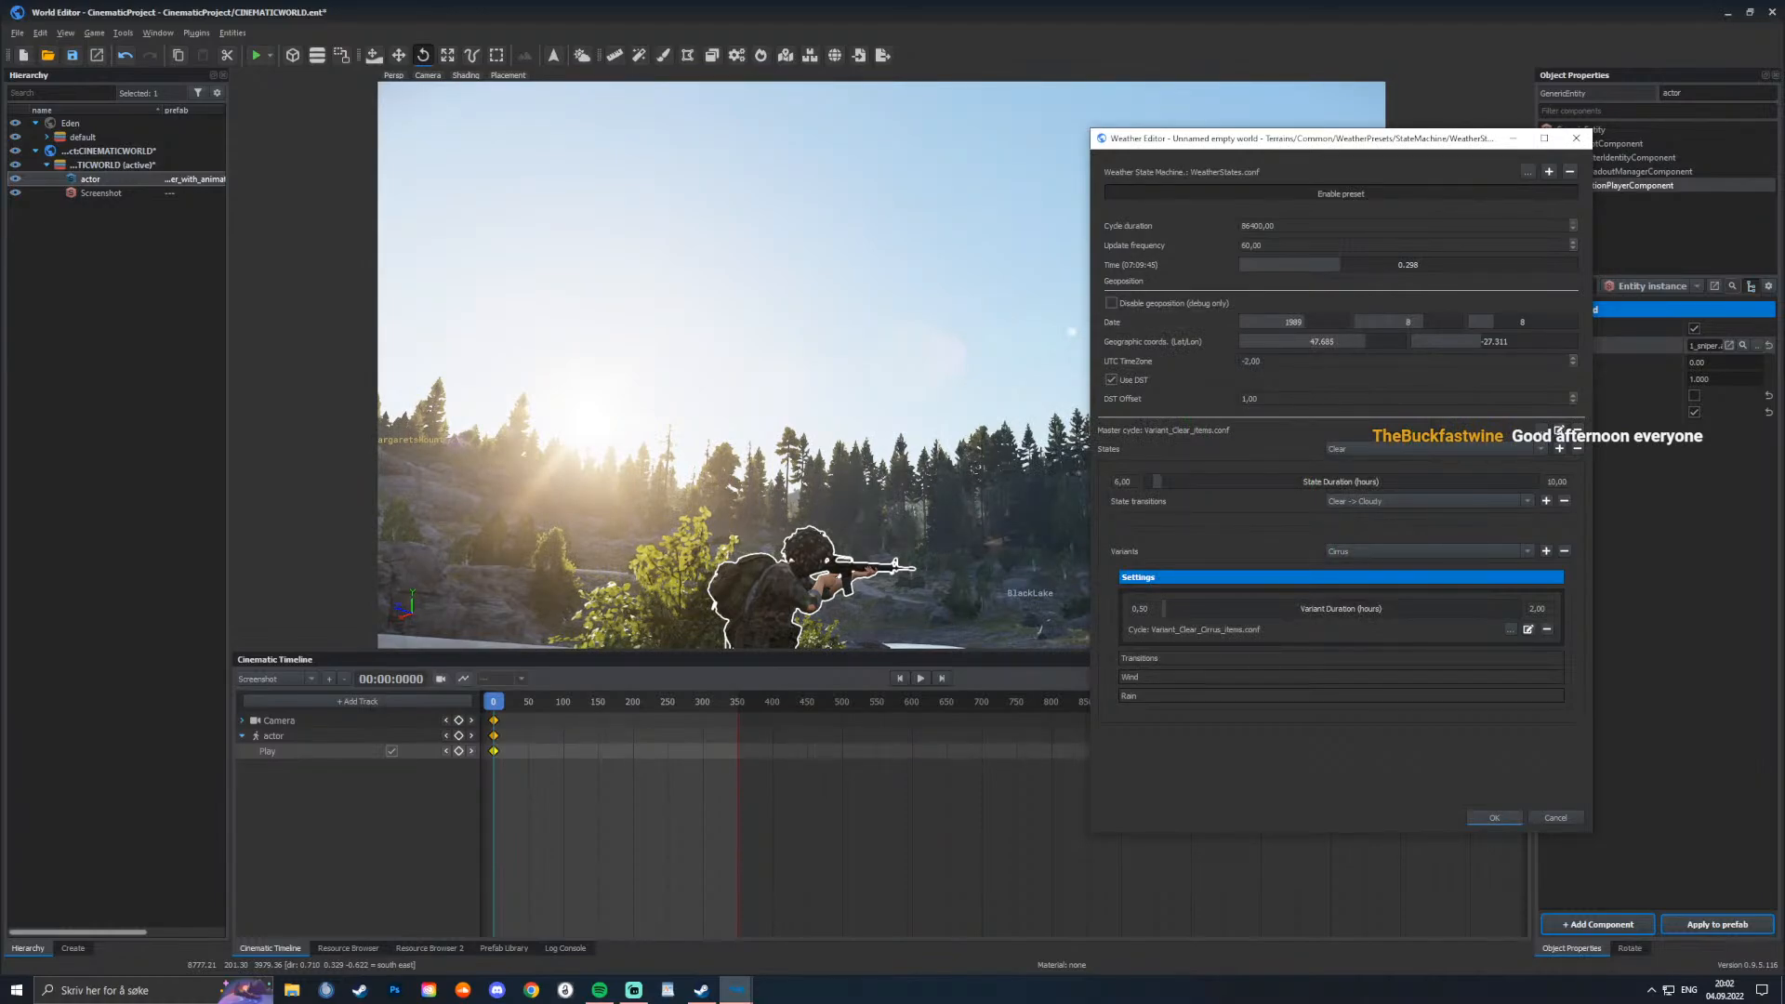
left_click(1494, 817)
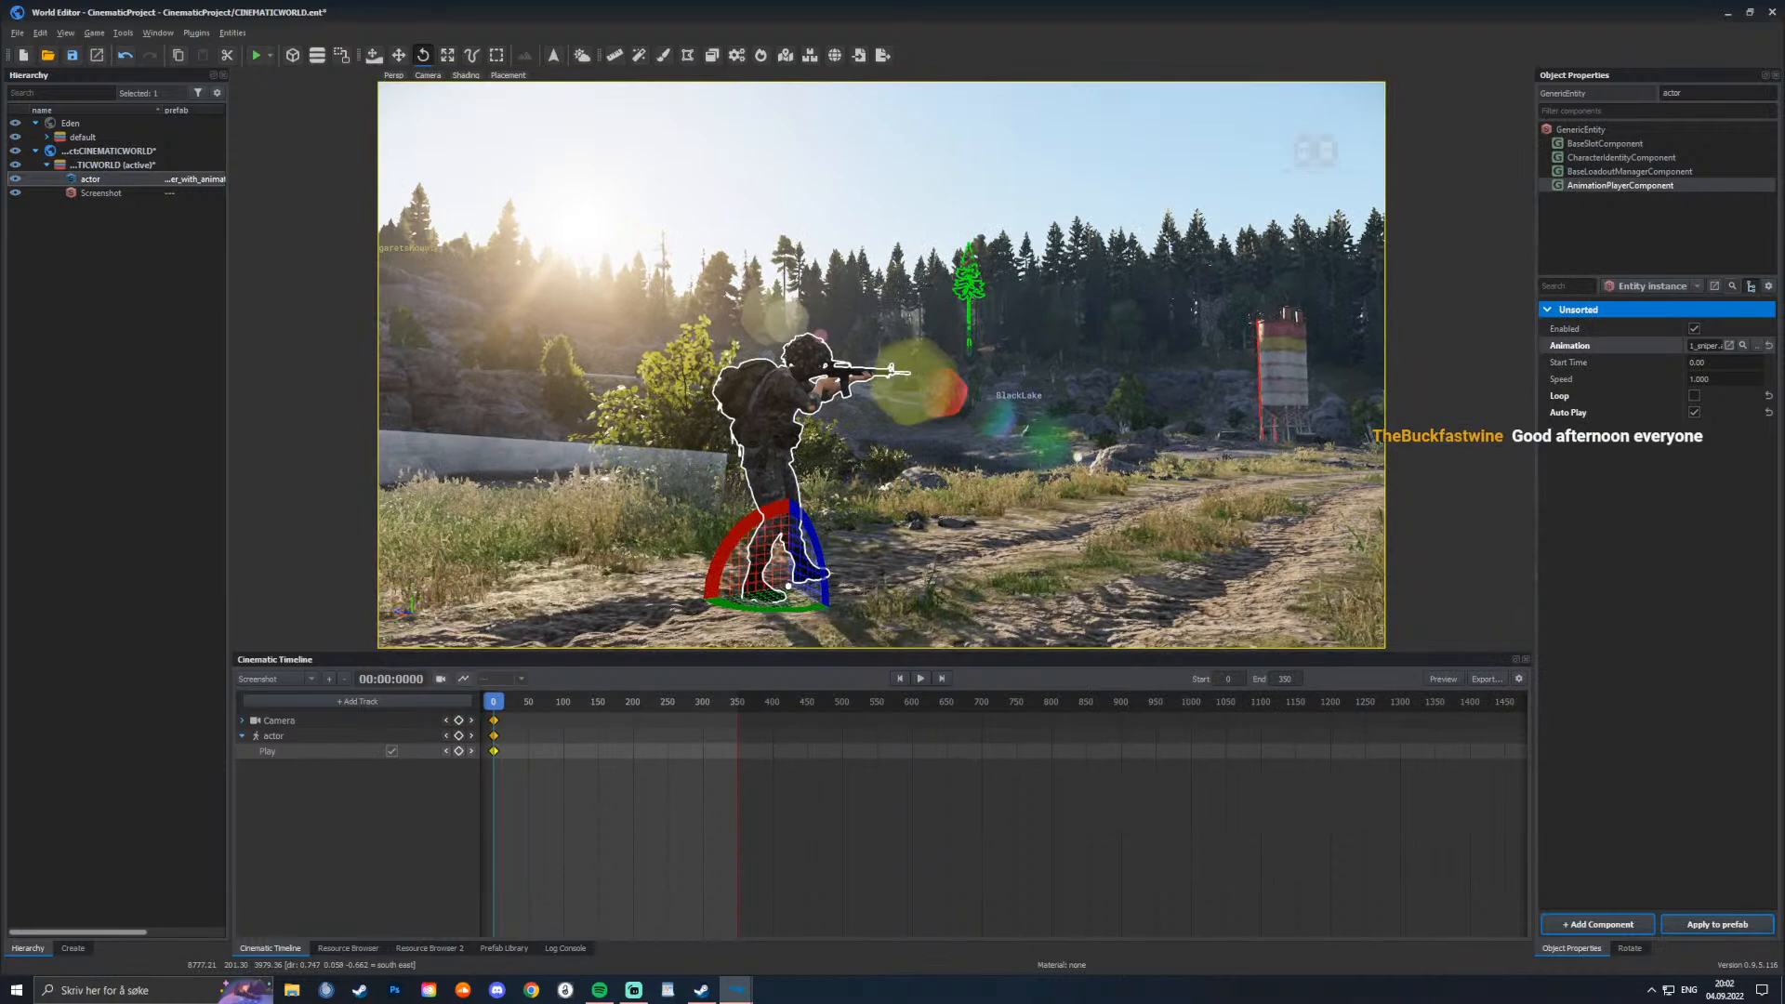
Step: Open the Rain settings of the Render category in the viewport's debug menu
right_click_drag(882, 364, 873, 389)
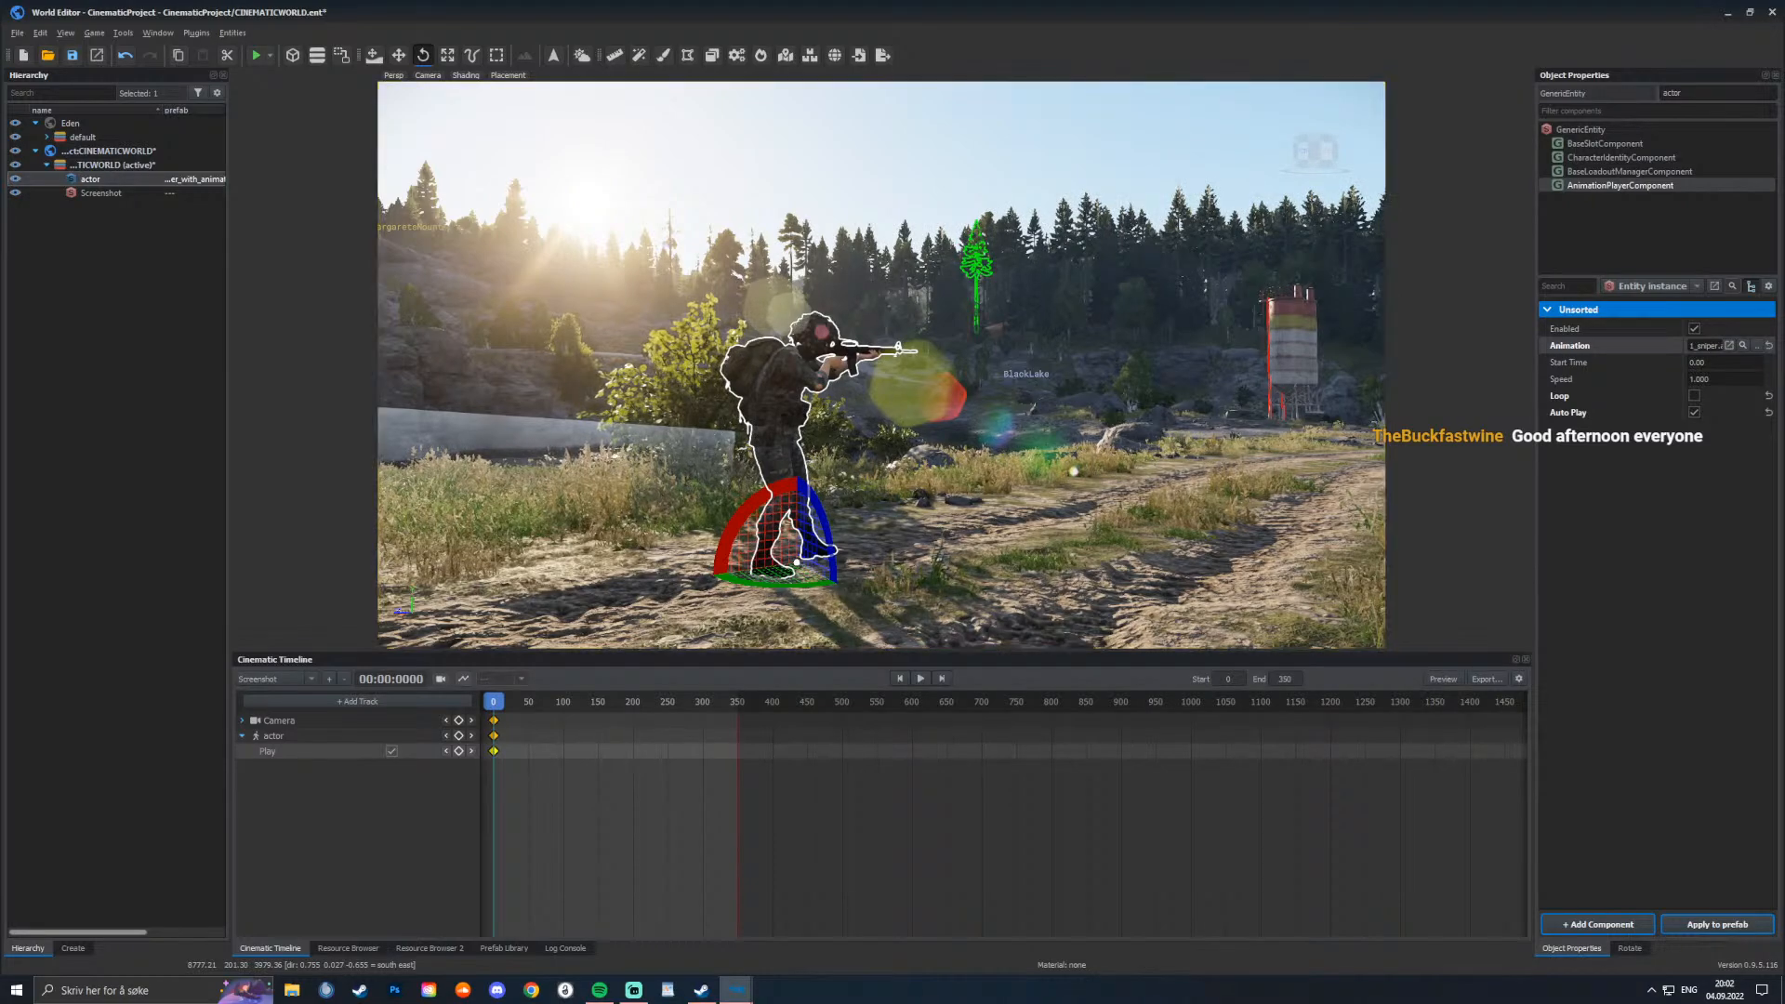
key("ctrl+super")
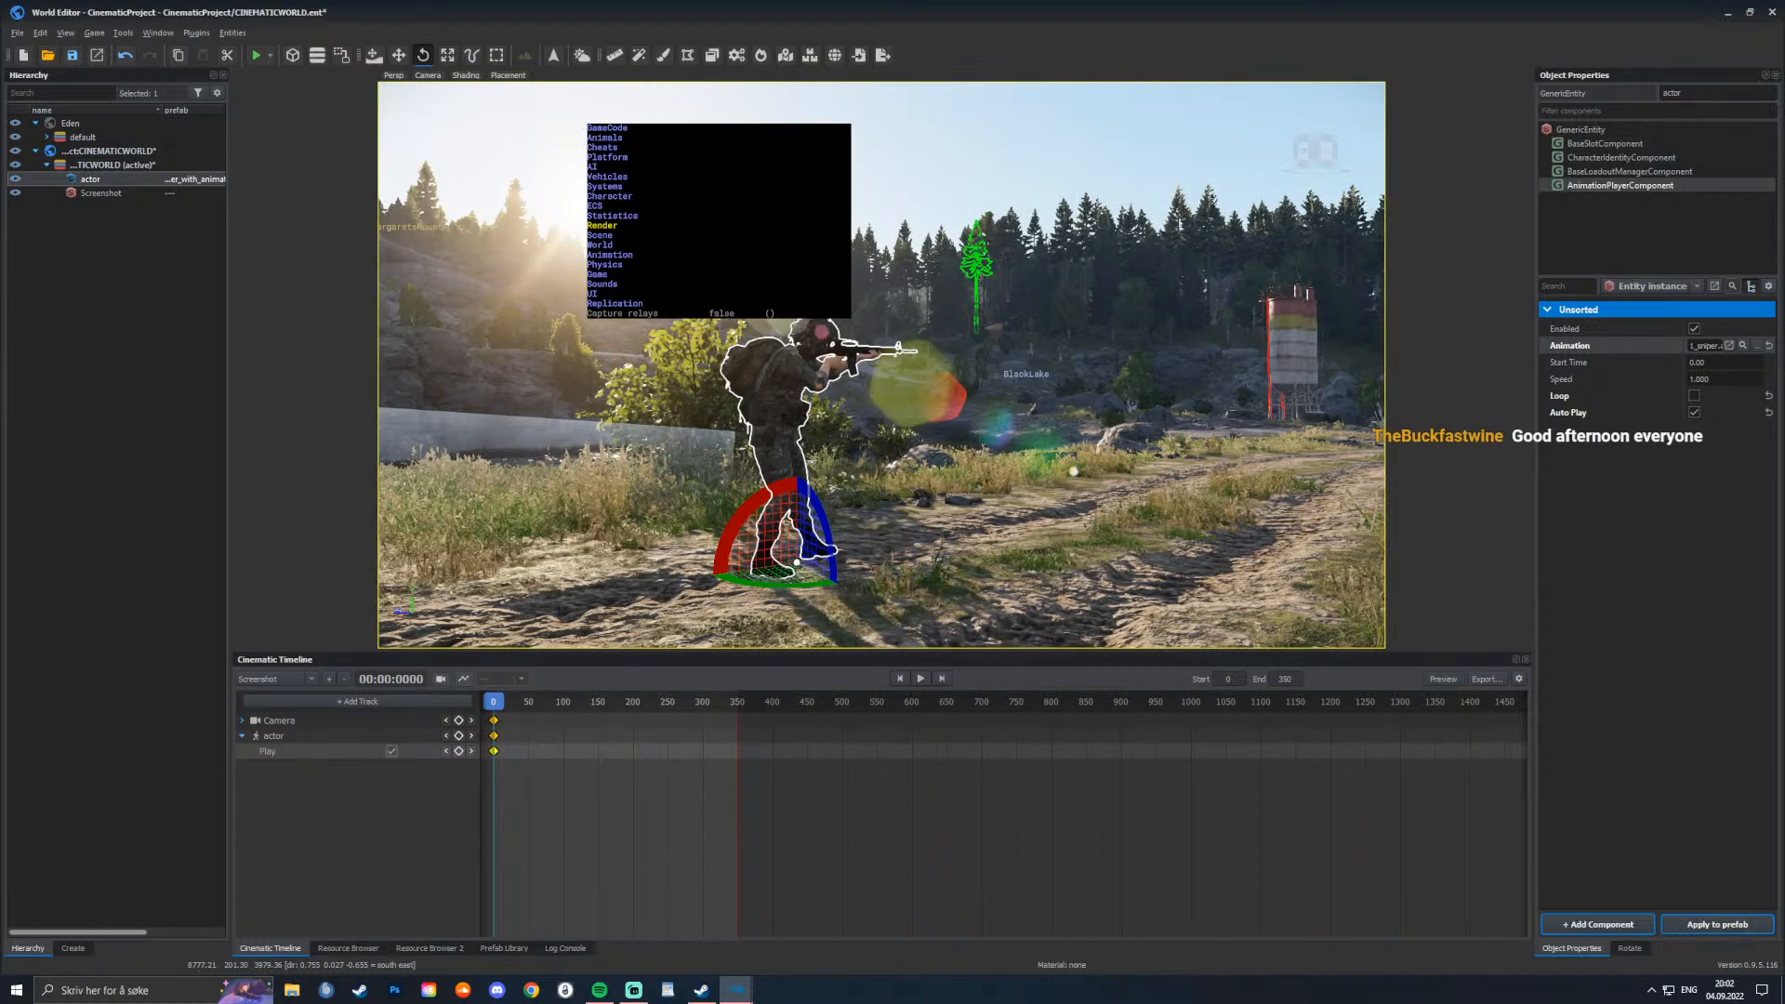
key("Right")
key("Down")
key("Down")
key("Down")
key("Down")
key("Down")
key("Down")
key("Down")
key("Down")
key("Down")
key("Down")
key("Down")
key("Down")
key("Down")
key("Down")
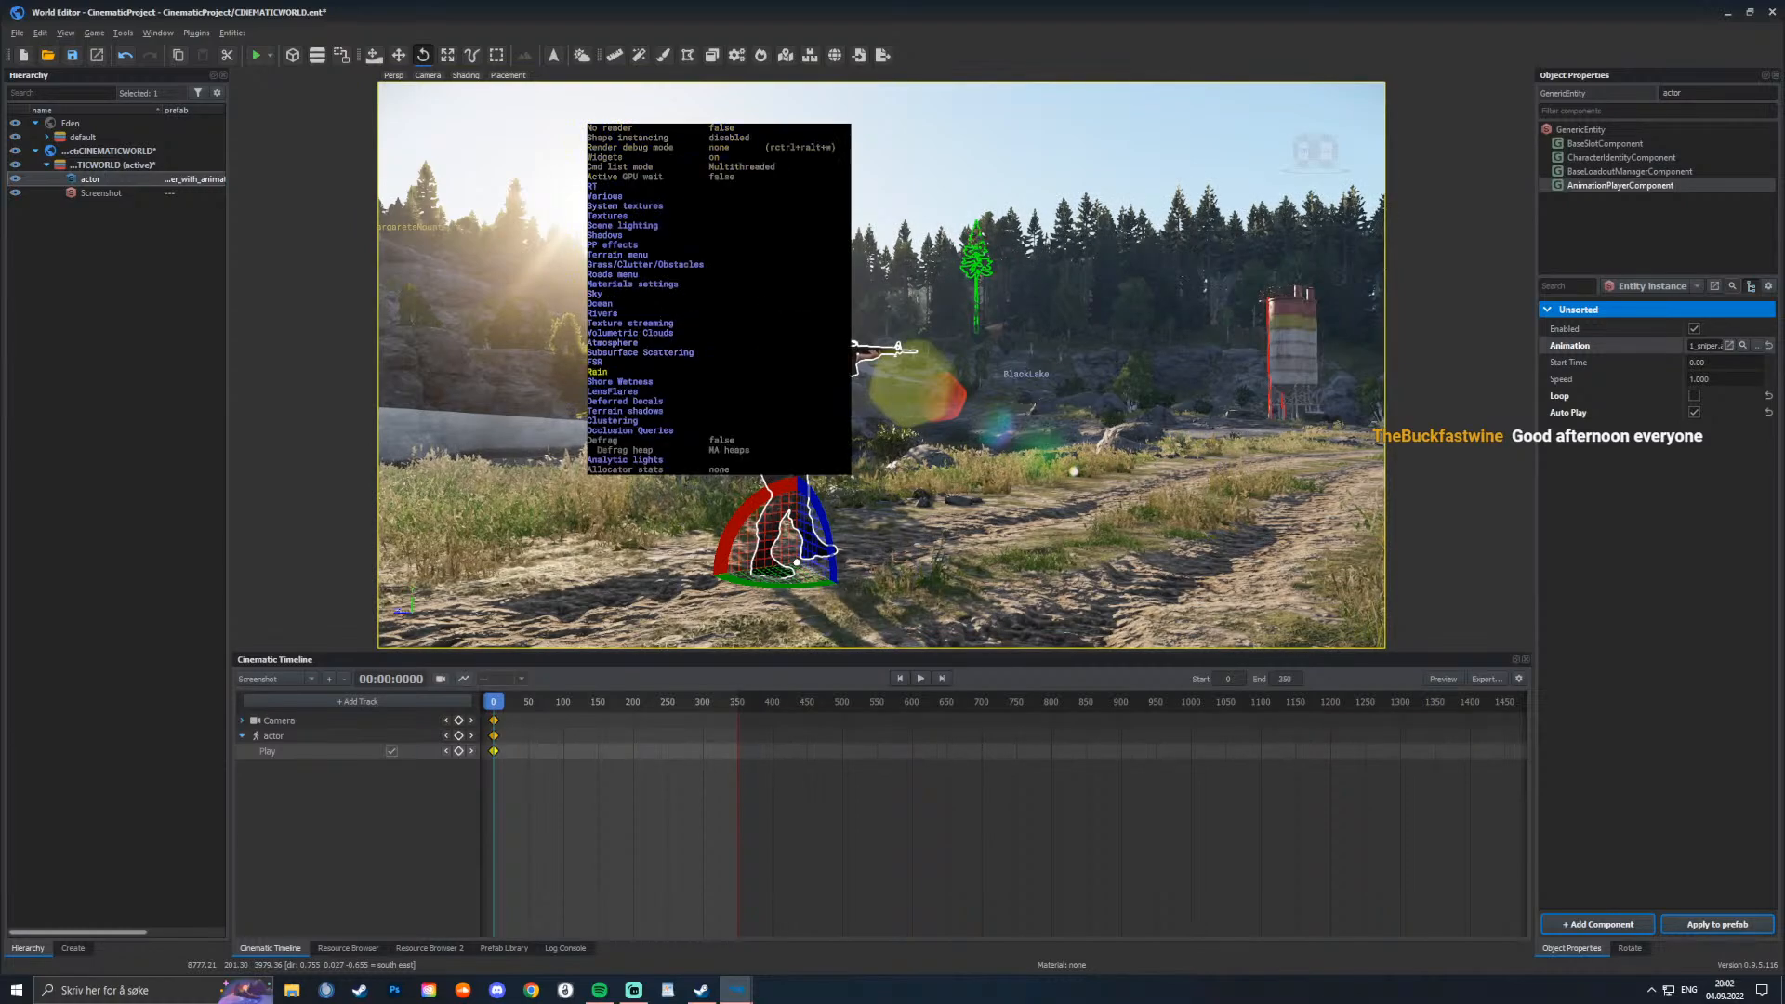
key("Right")
Step: Set Wetness, Flood cracks, Flood puddles and Tree scale to 1 under the wetness override
key("Down")
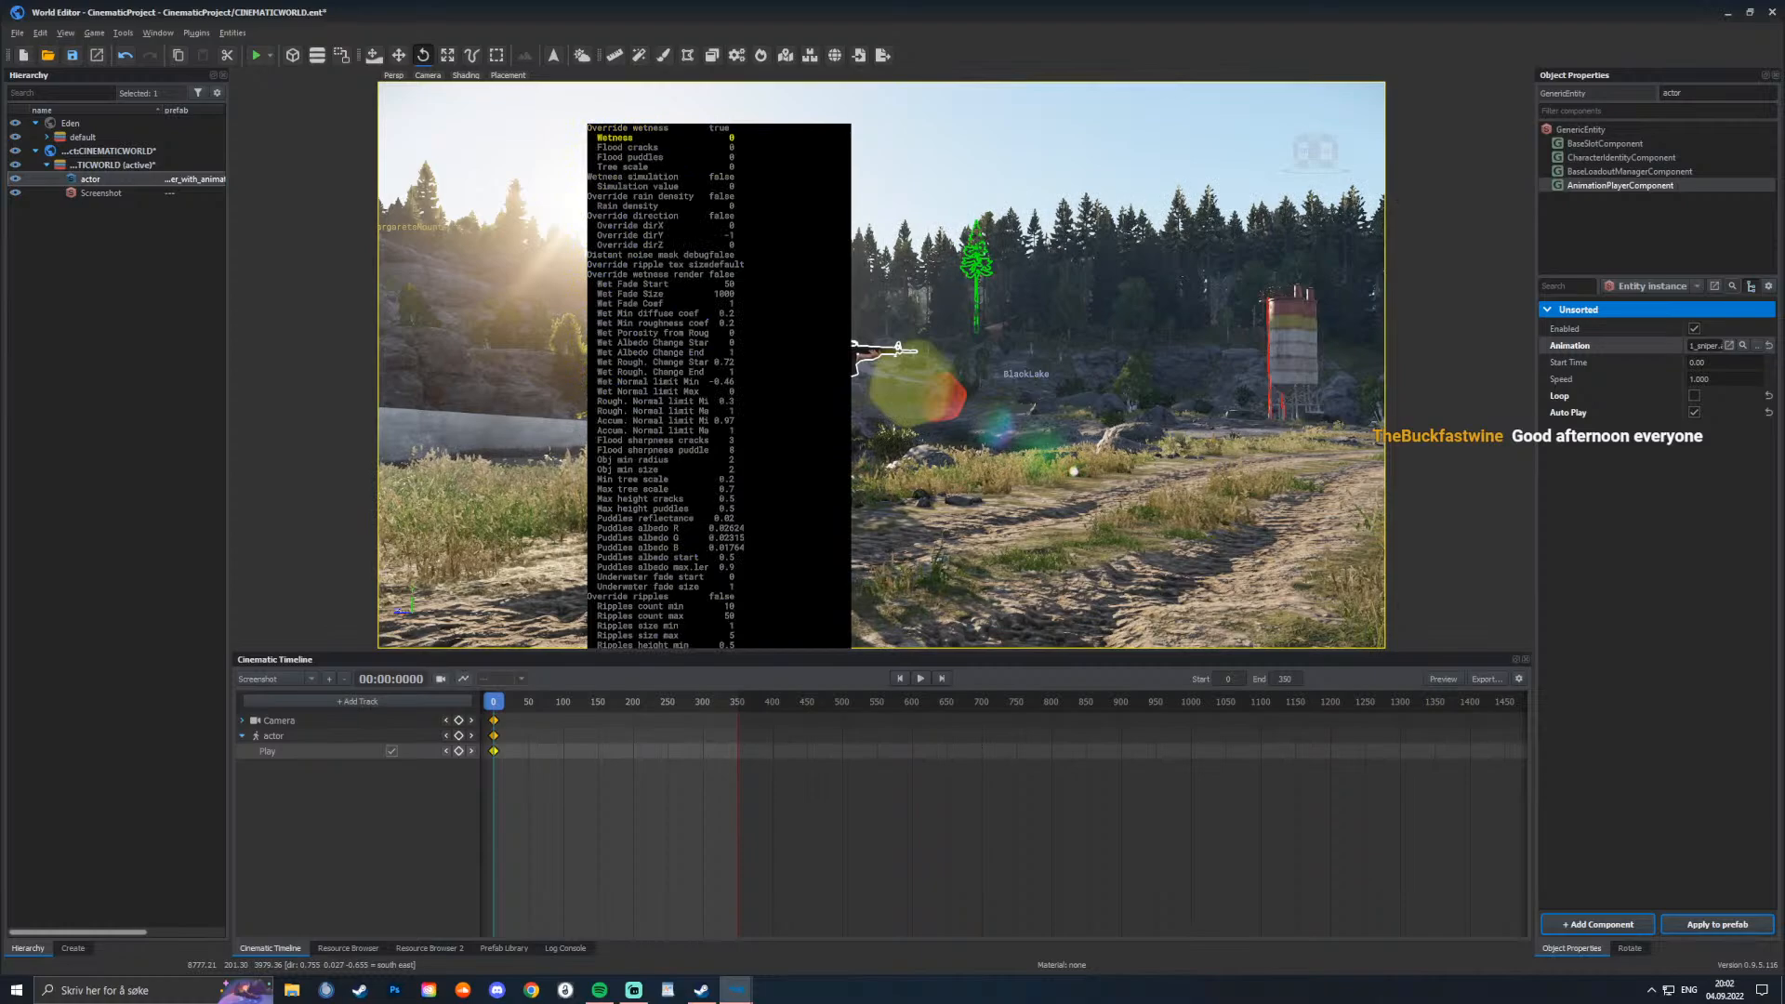
key("Right")
key("Down")
key("Right")
key("Down")
key("Right")
key("Down")
key("Right")
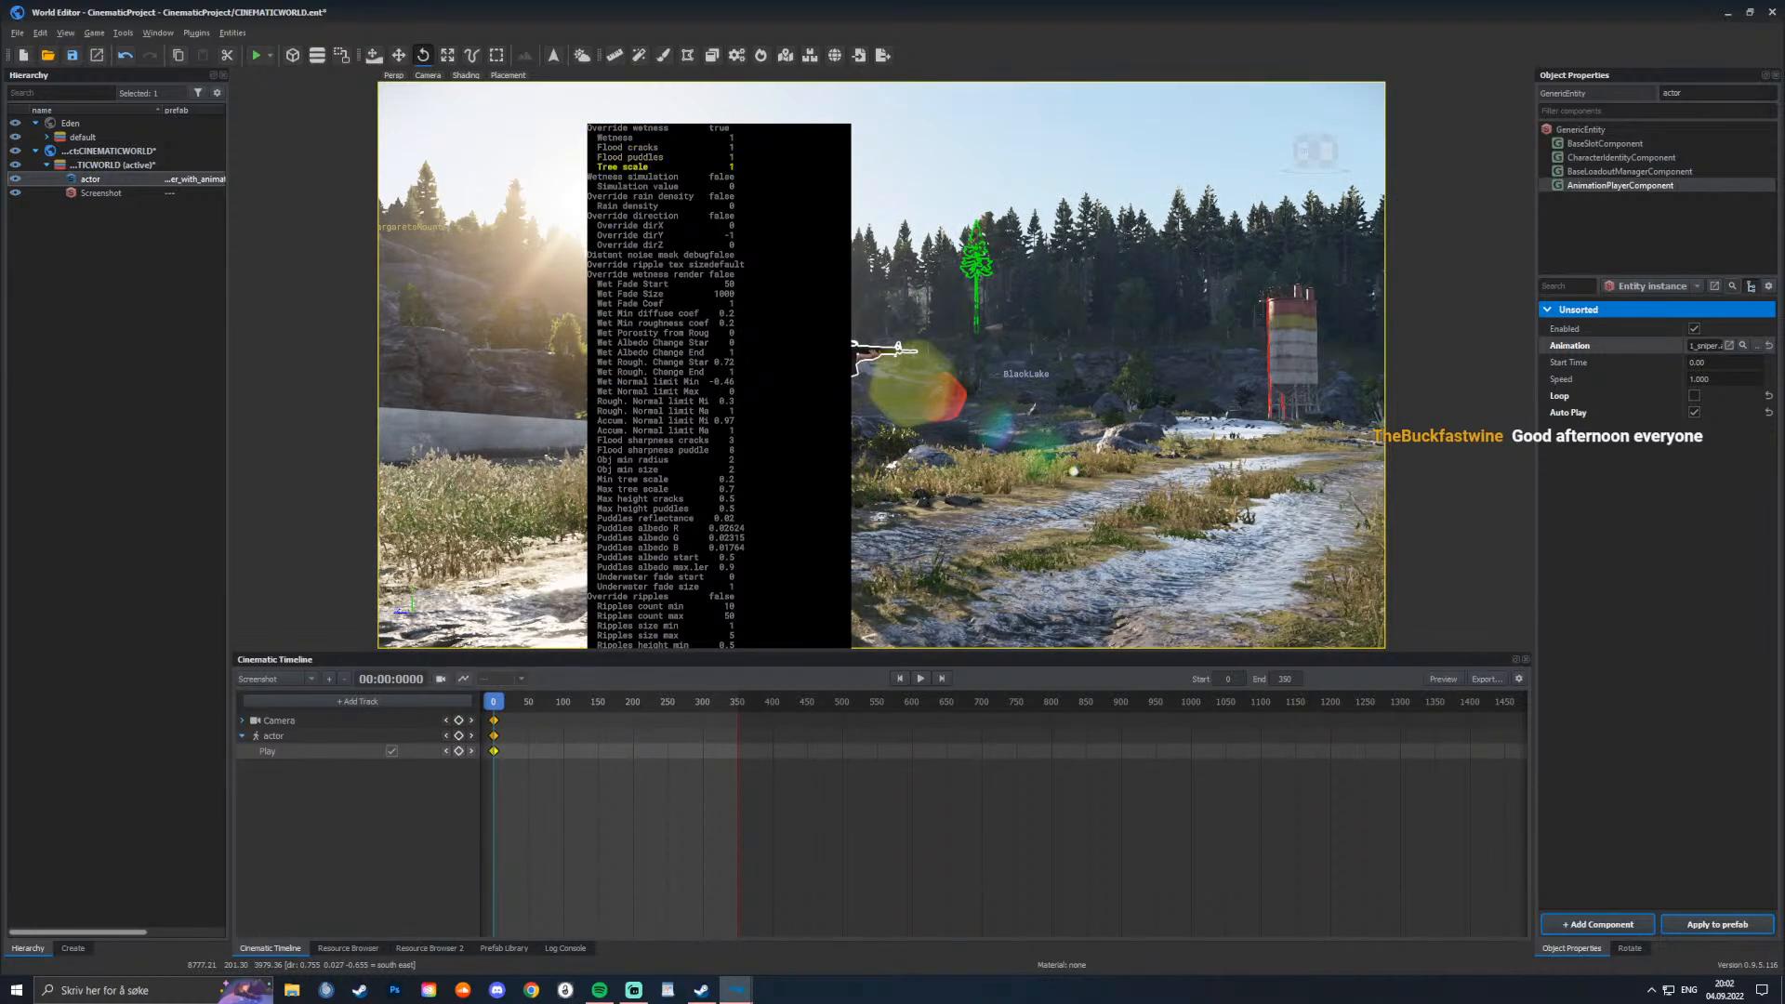
Step: Reduce Flood puddles to 0.49 and Flood cracks to 0, and close the debug menu
key("Up")
key("Up")
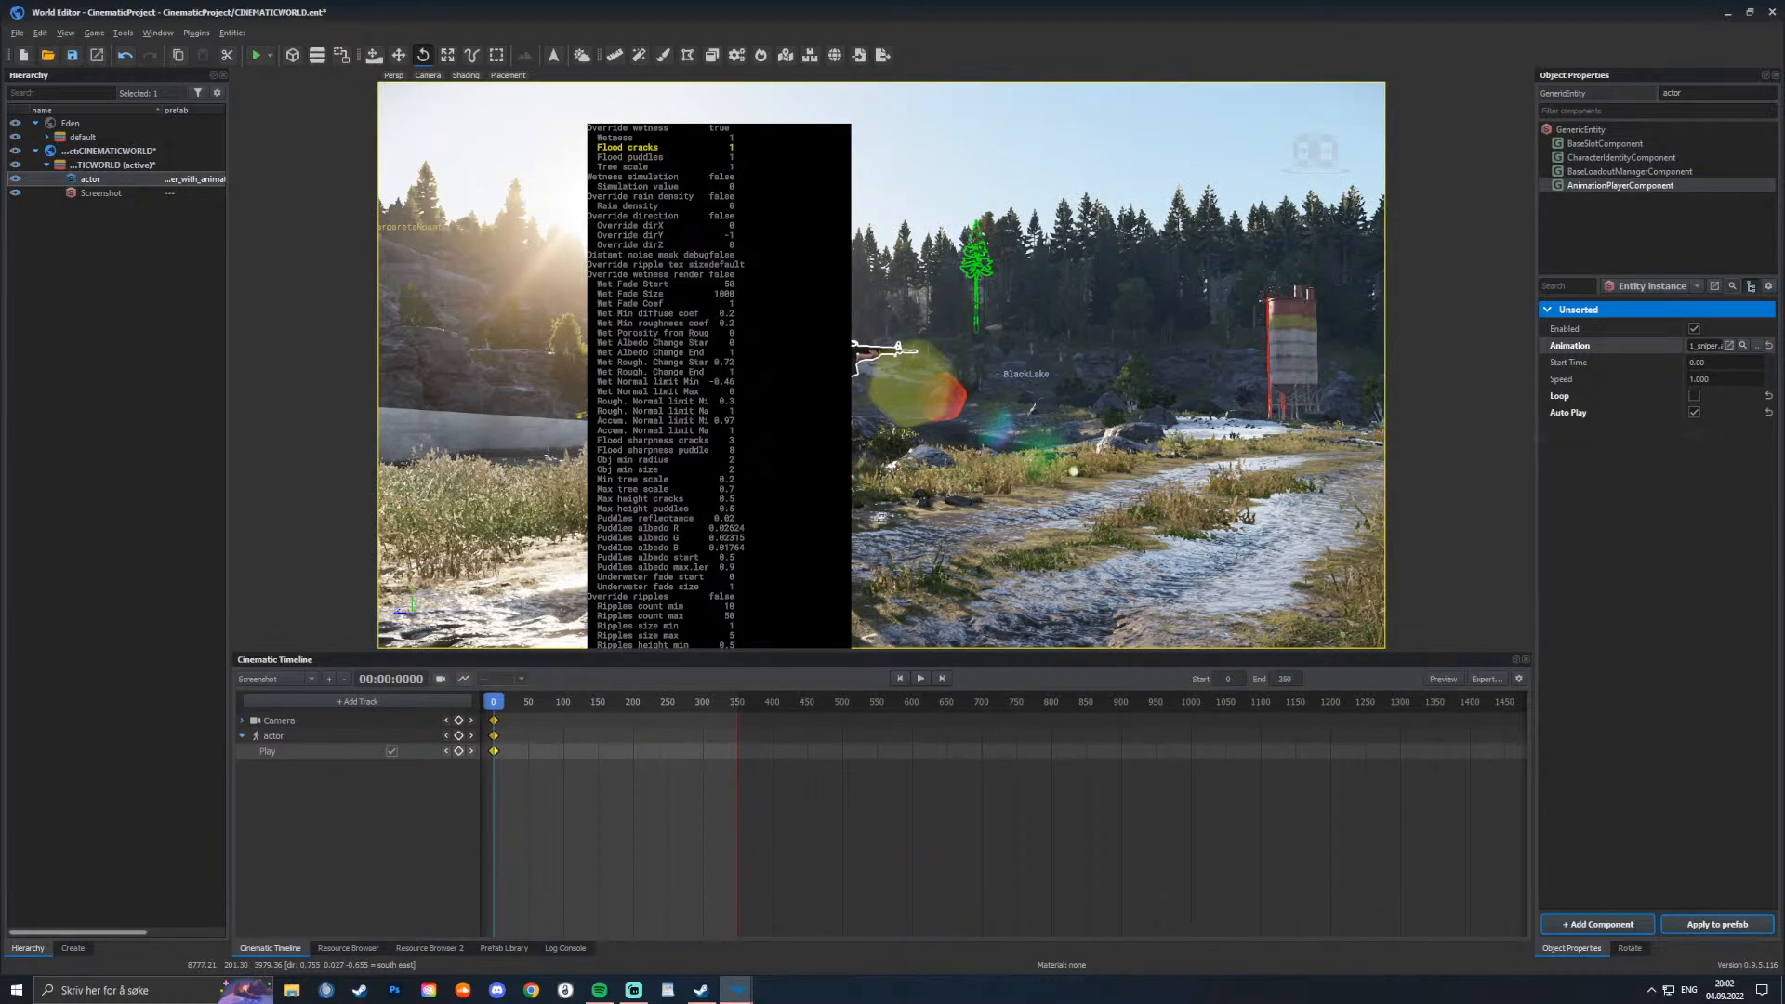
key("Down")
key("Left")
key("Left")
key("Left")
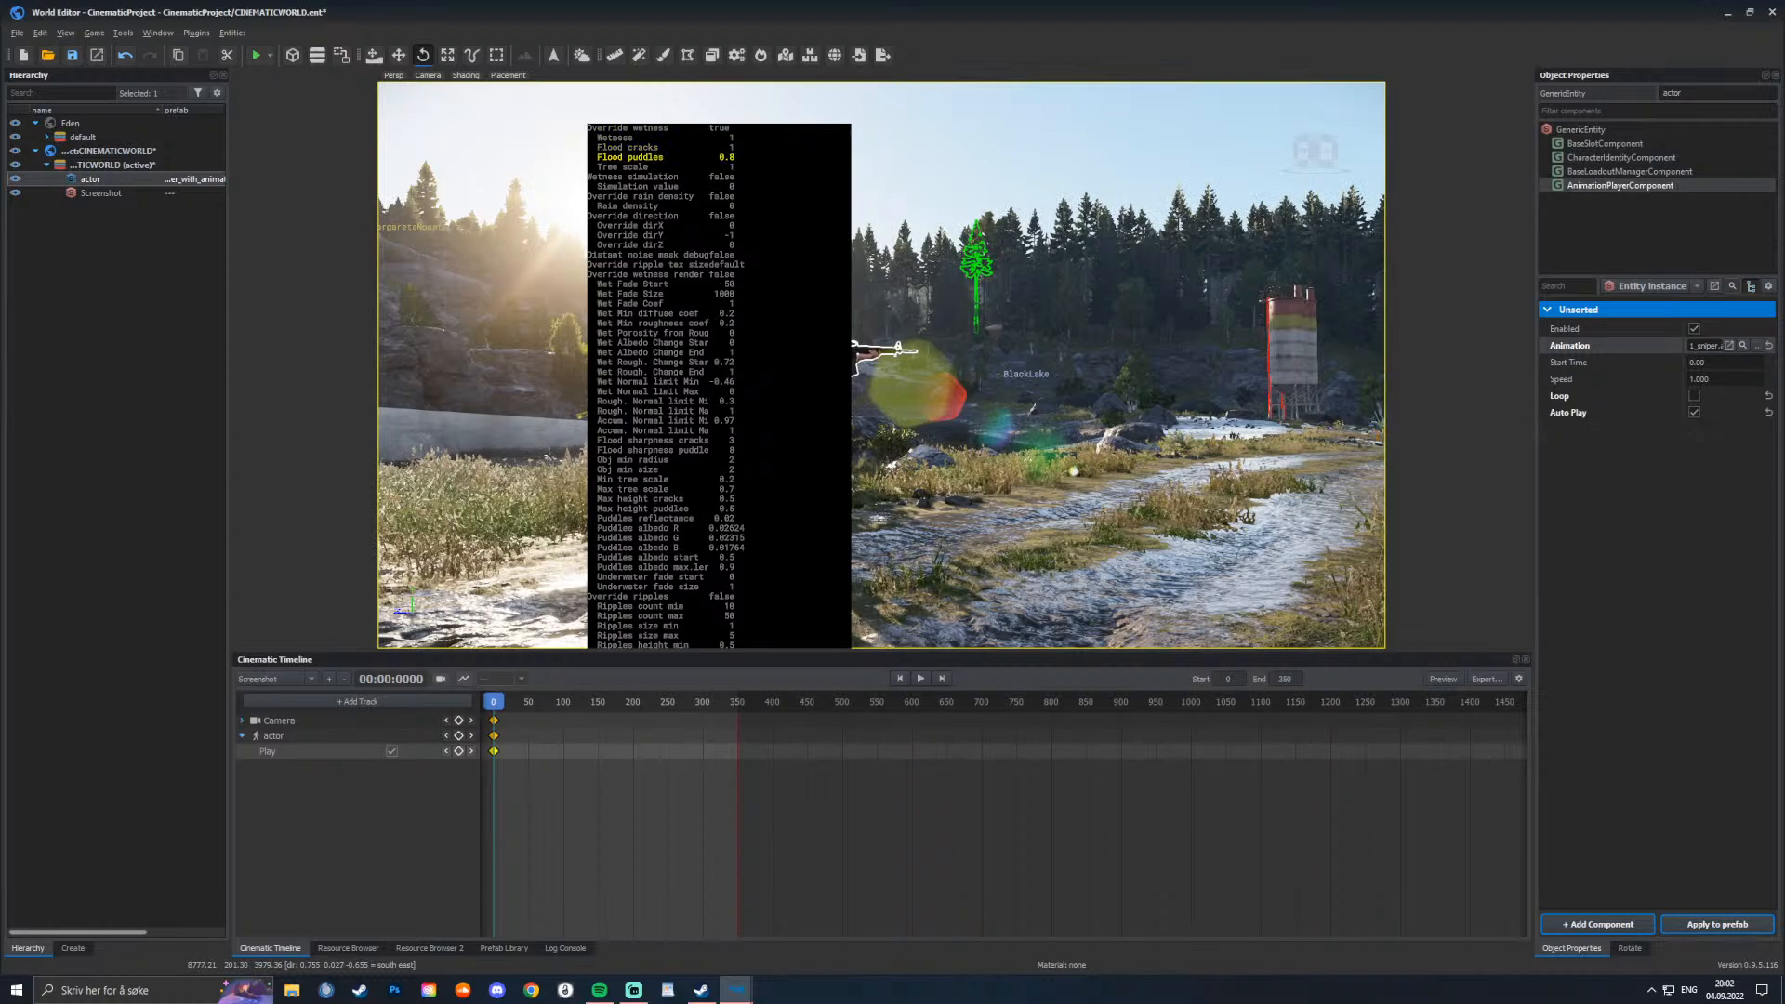
key("Right")
key("Left")
key("Right")
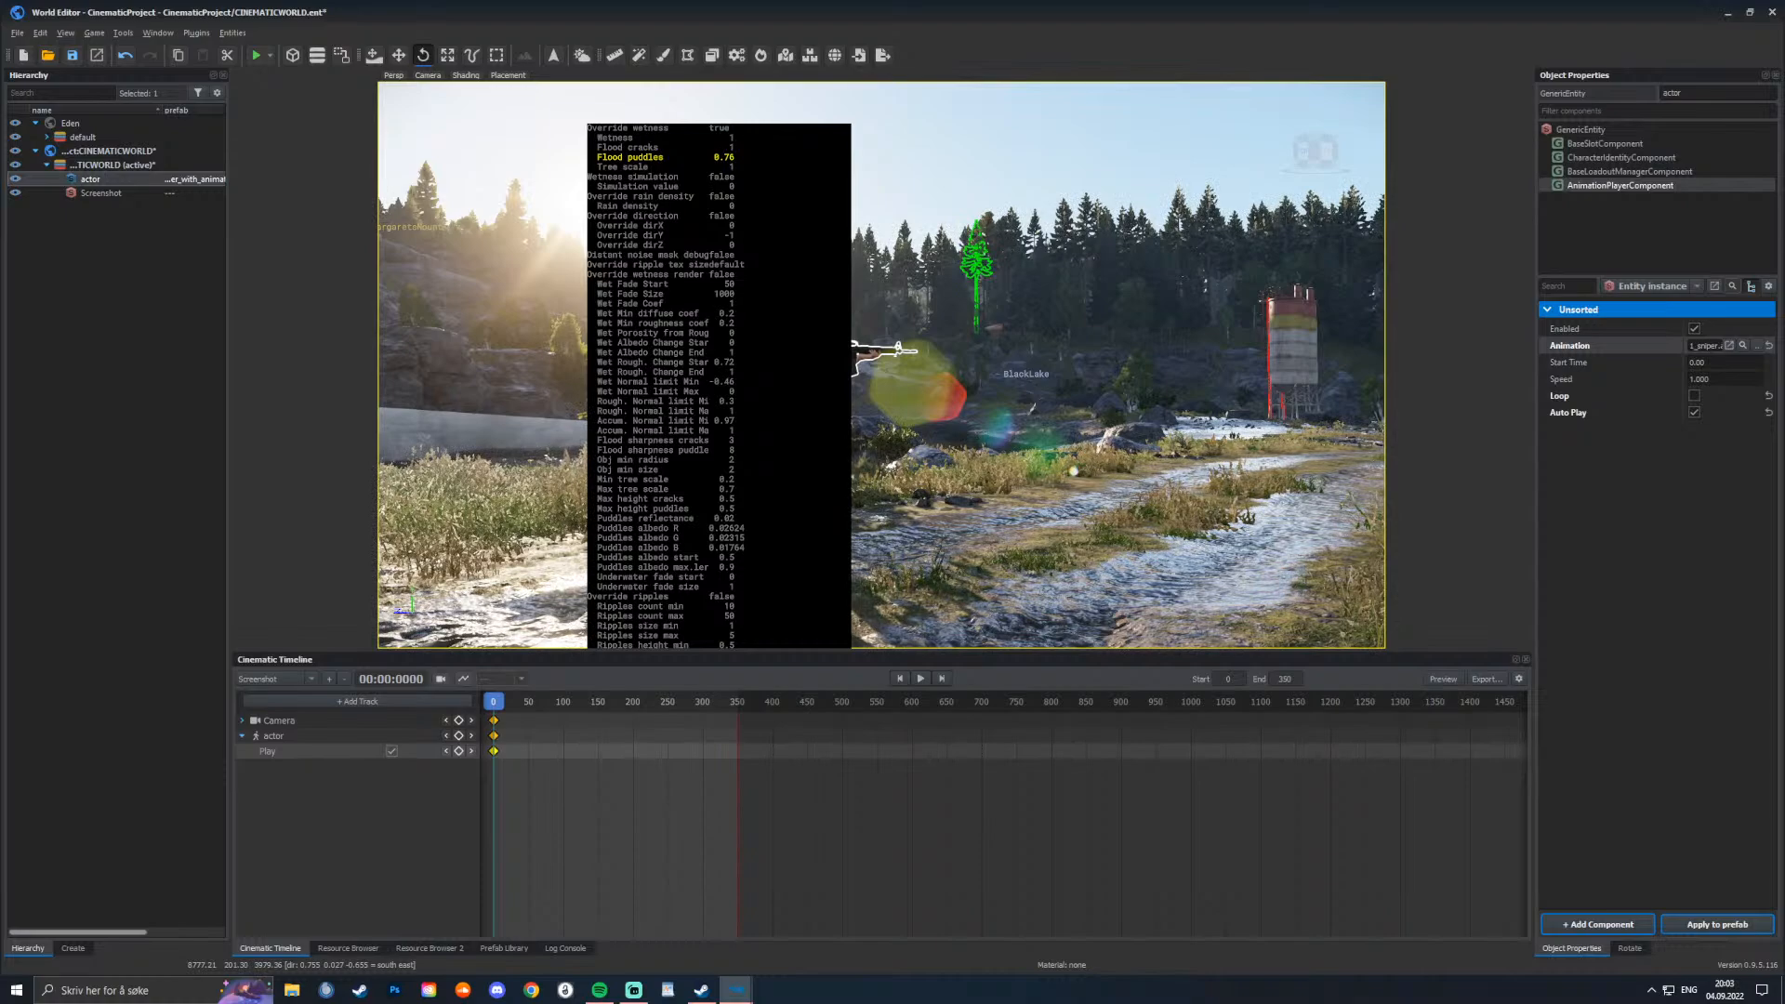
key("Left")
key("Left")
key("Left")
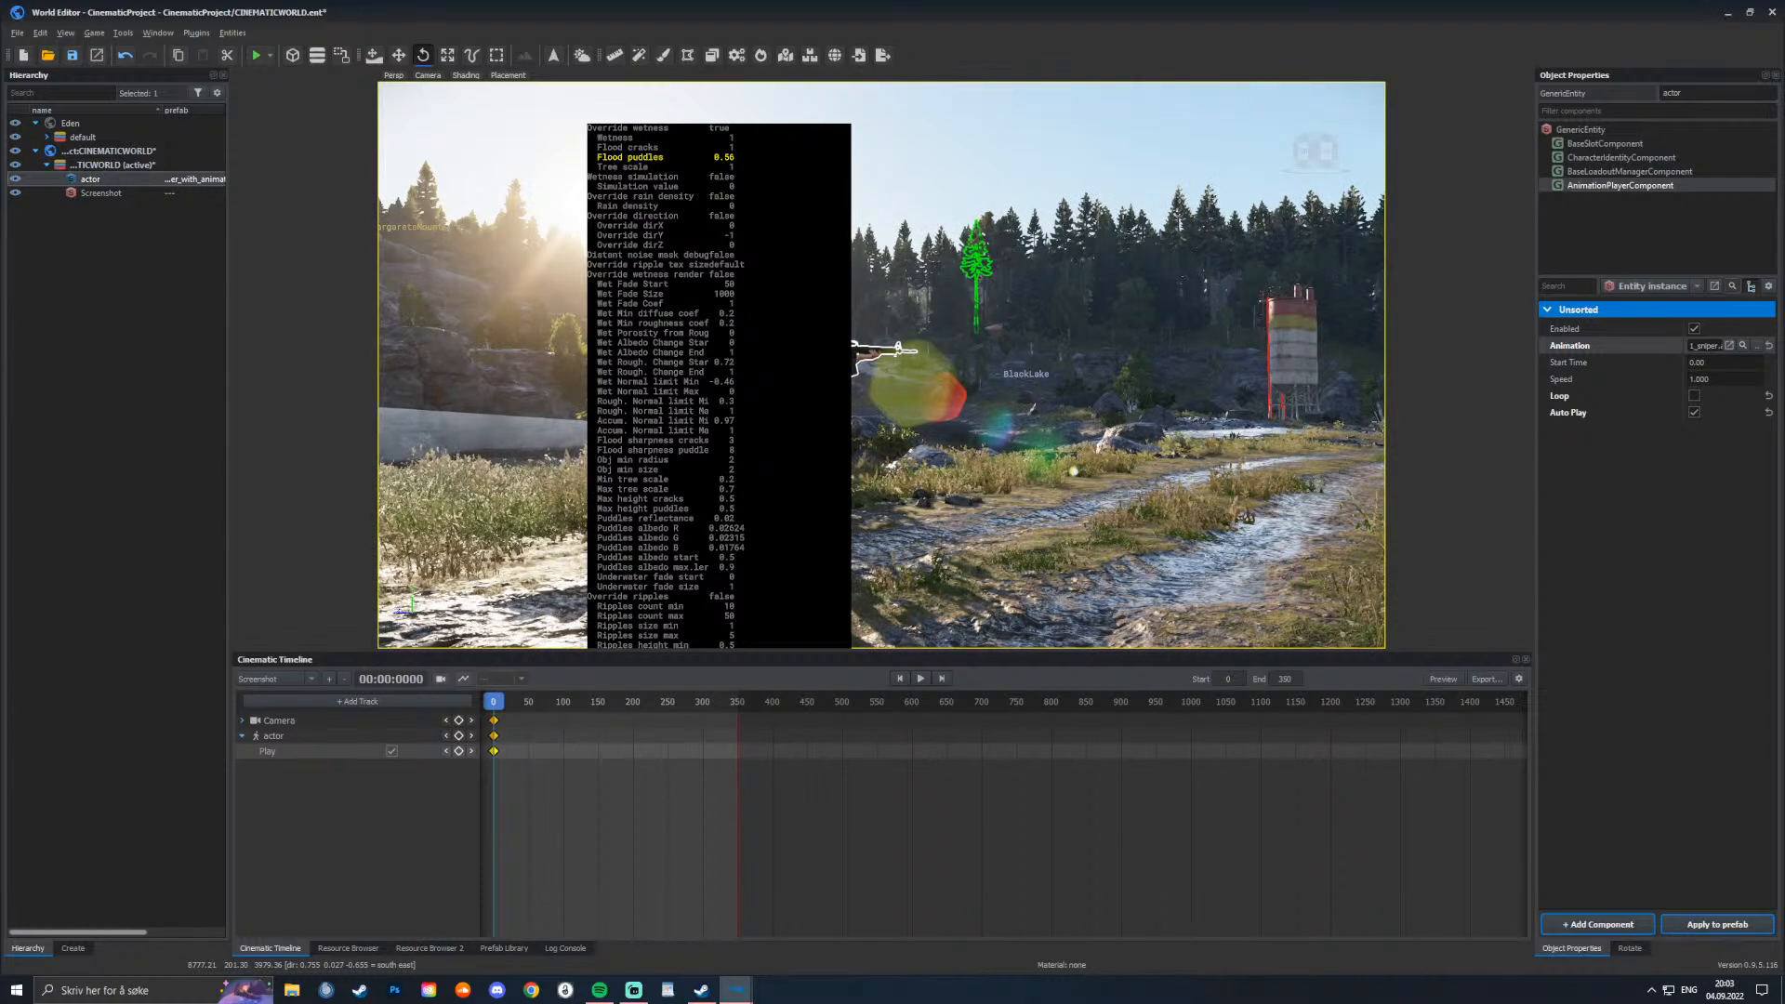
key("Right")
key("Up")
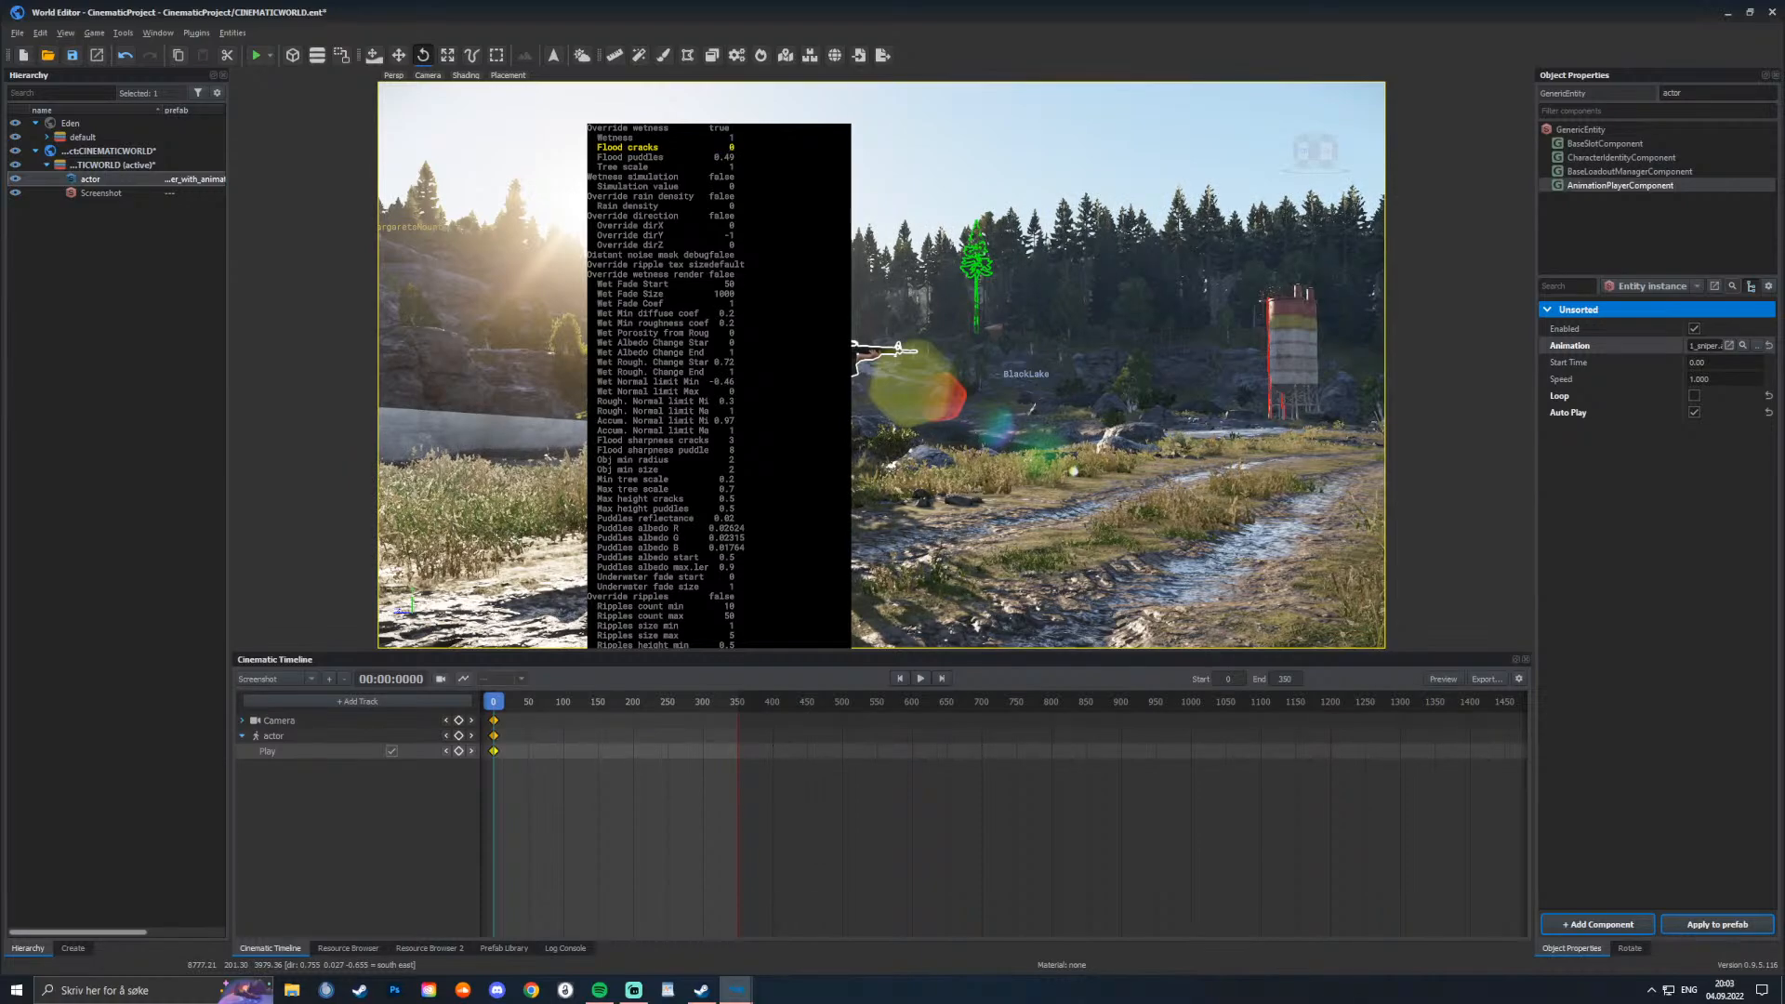
key("super+alt")
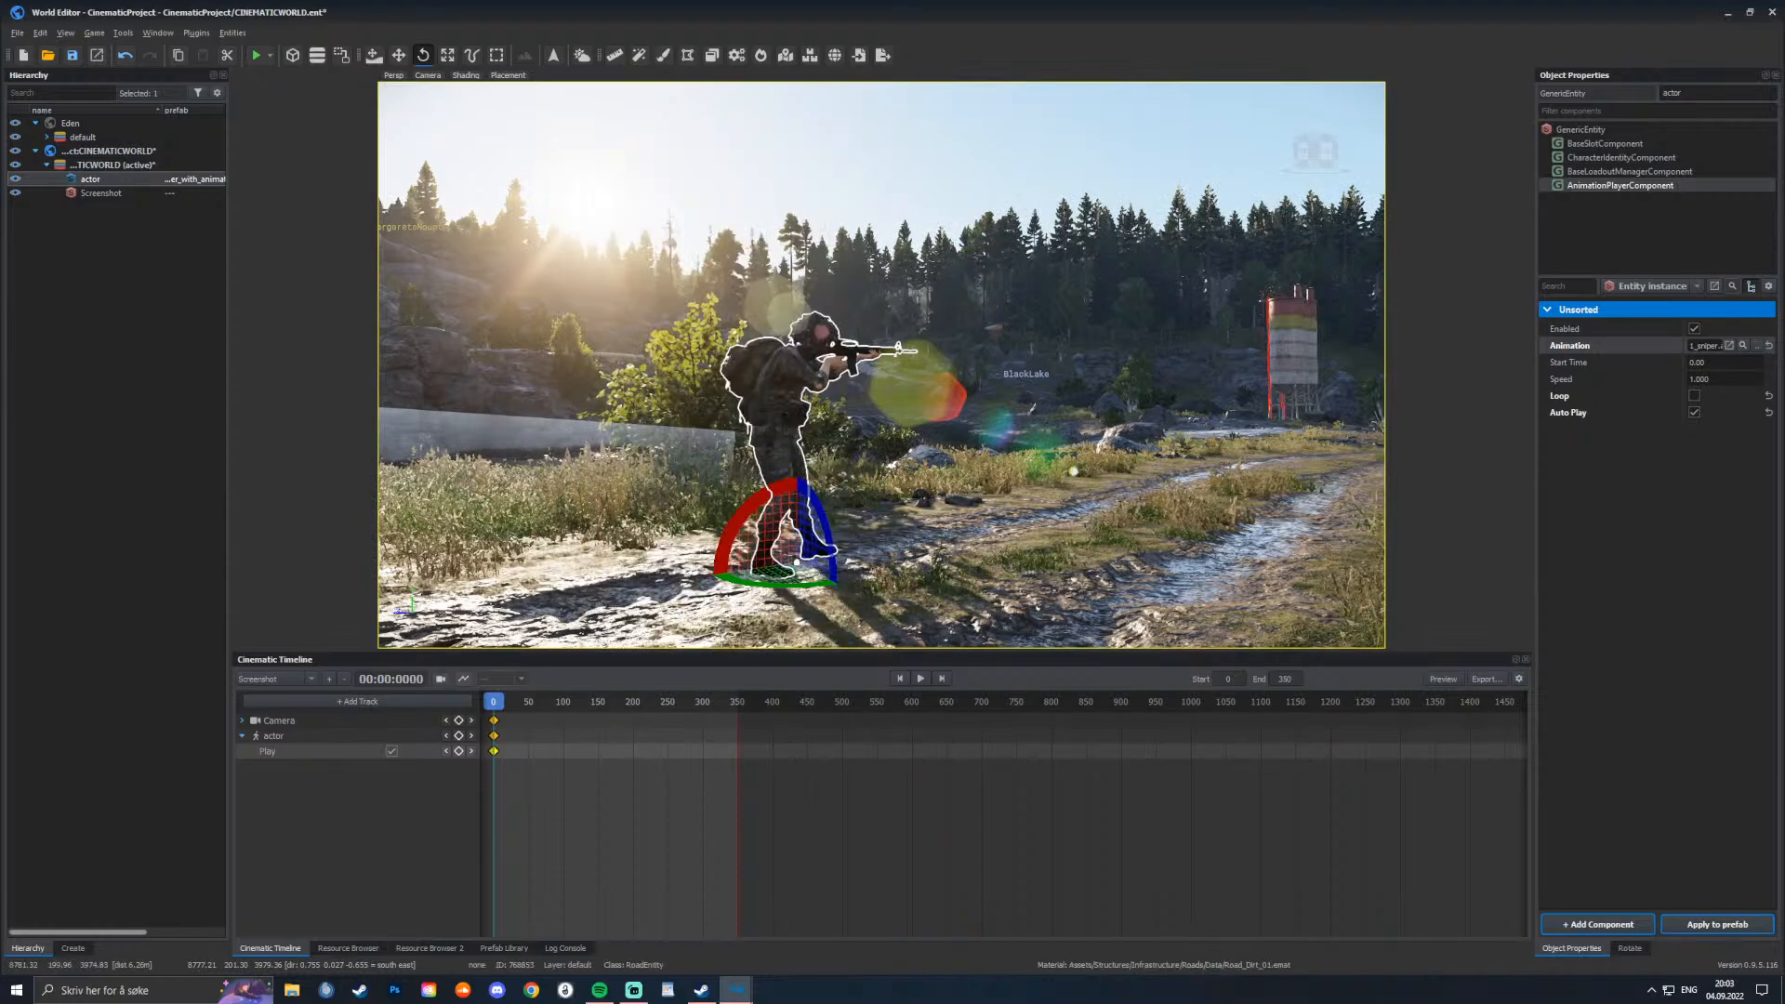
Step: Frame the aiming soldier closely from the side in the timeline's camera view, with the low sun behind and the lake ahead
right_click_drag(881, 364, 604, 233)
key("a")
key("w")
key("d")
key("a")
key("w")
key("d")
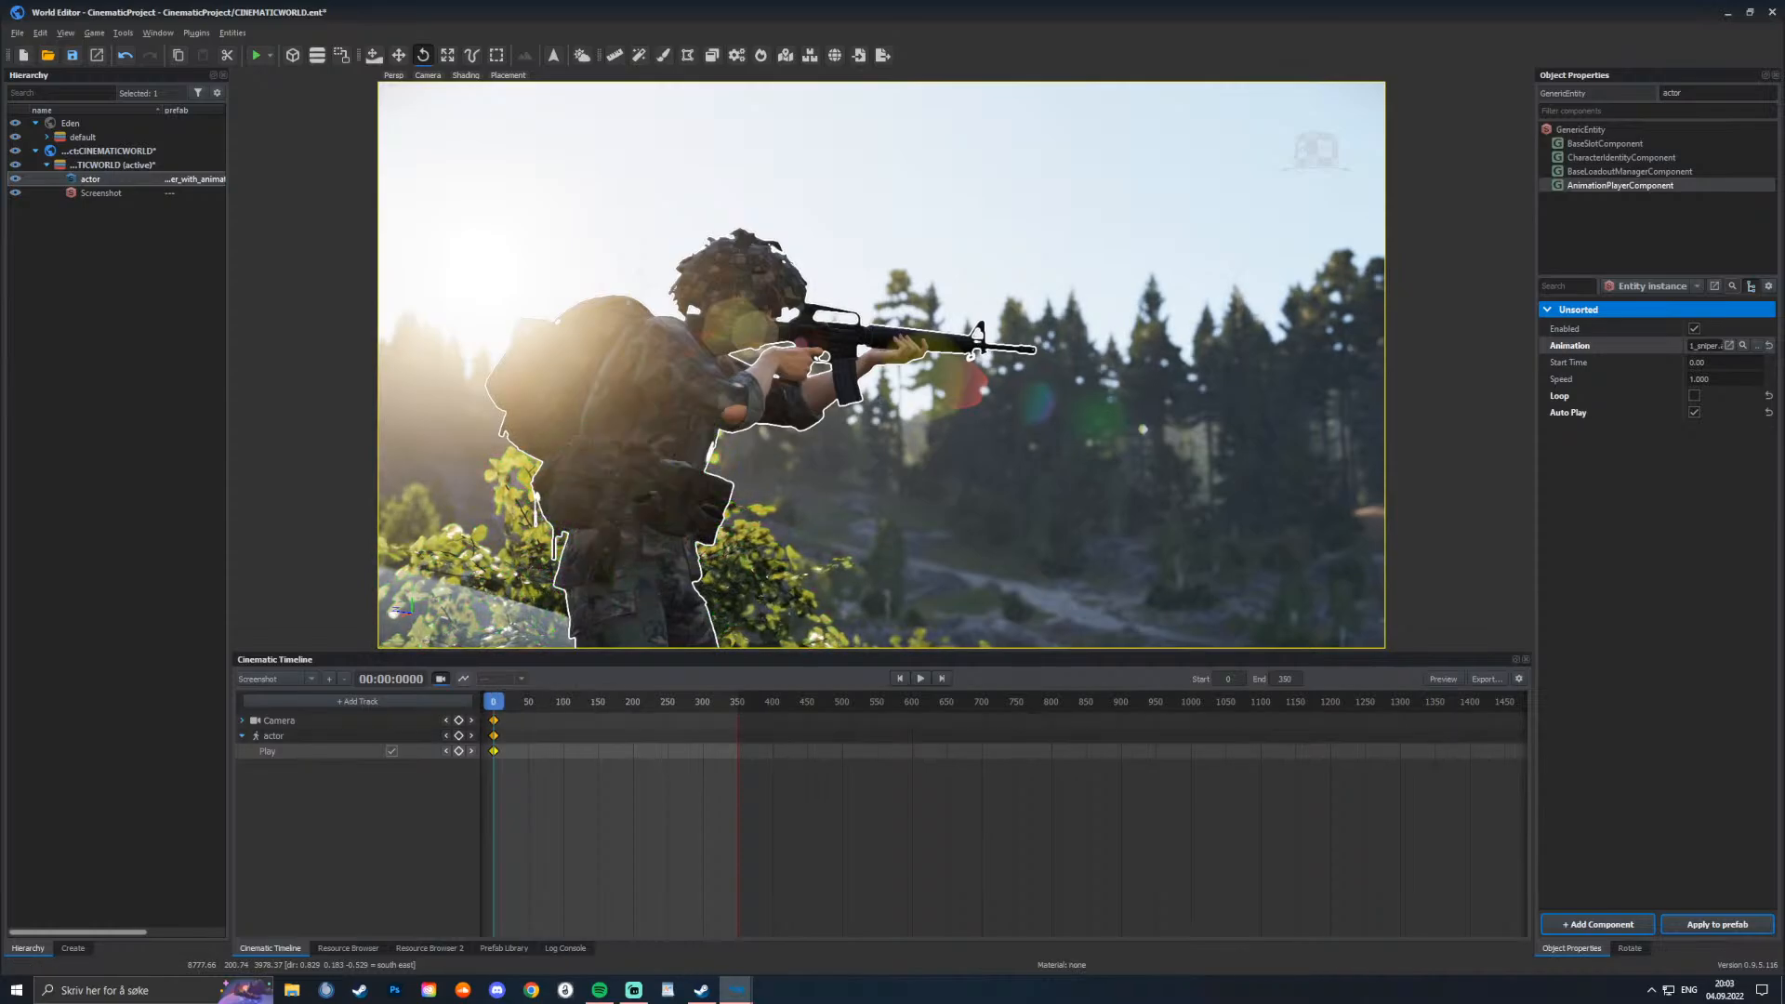
key("s")
right_click_drag(881, 364, 888, 414)
key("w")
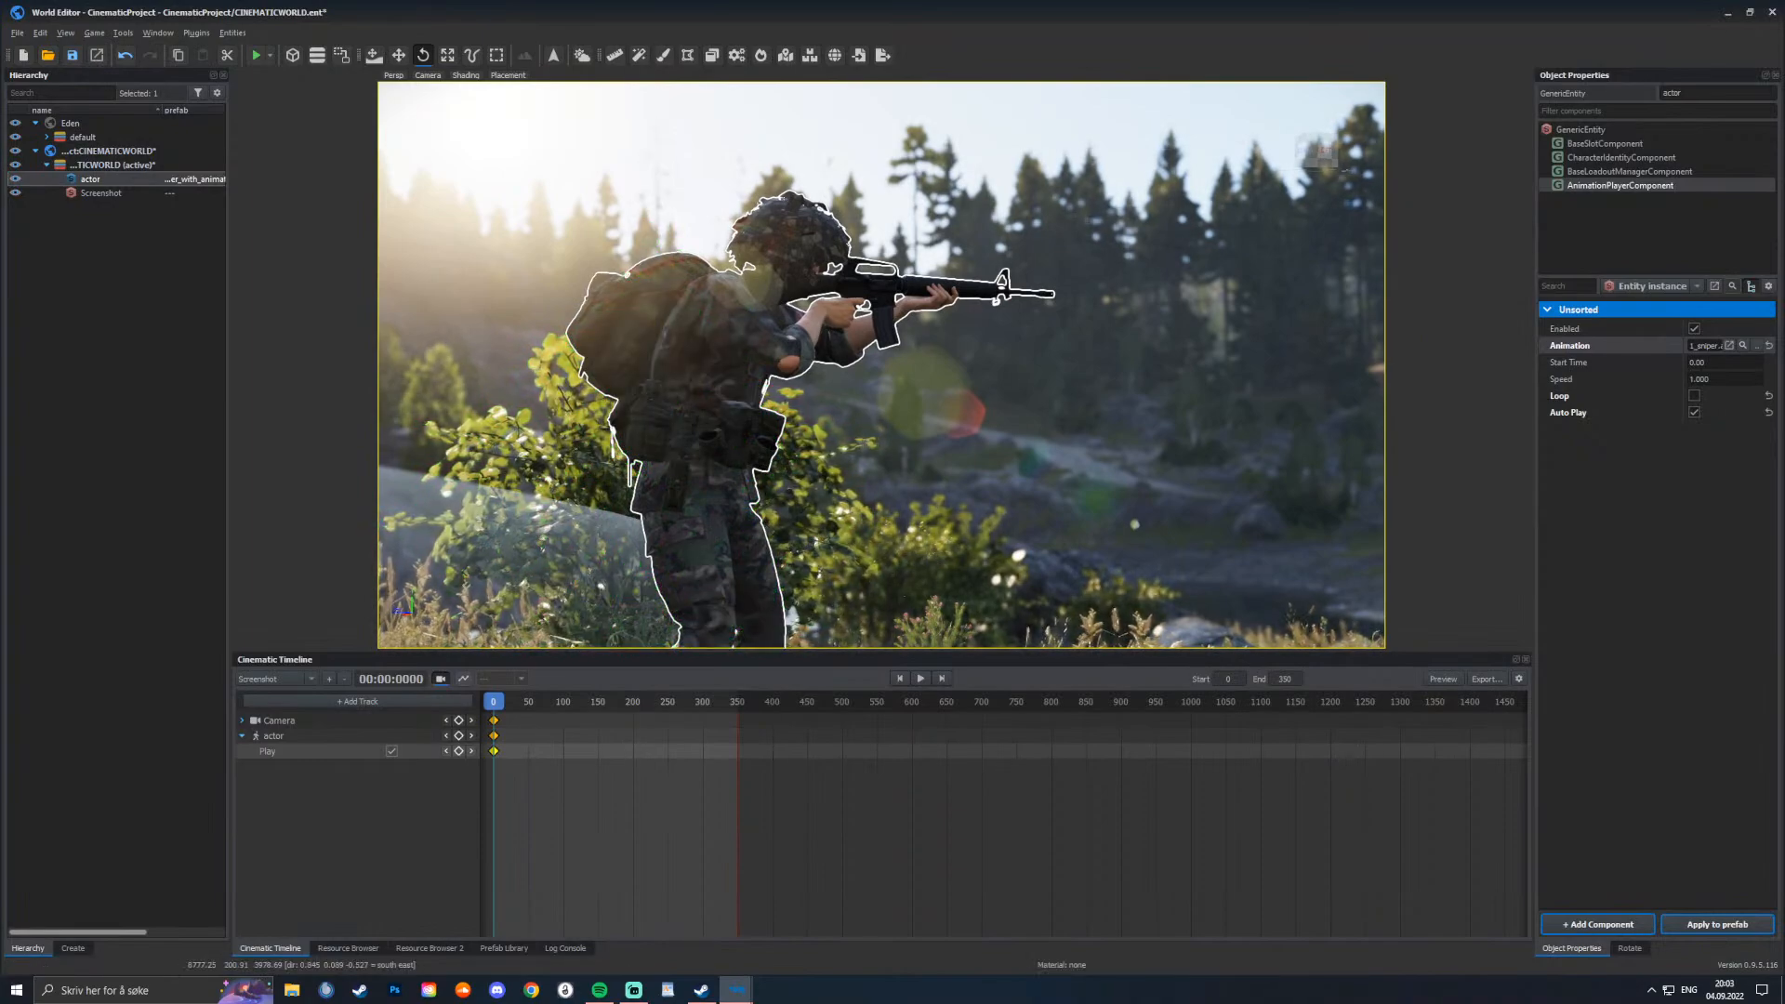
left_click(582, 55)
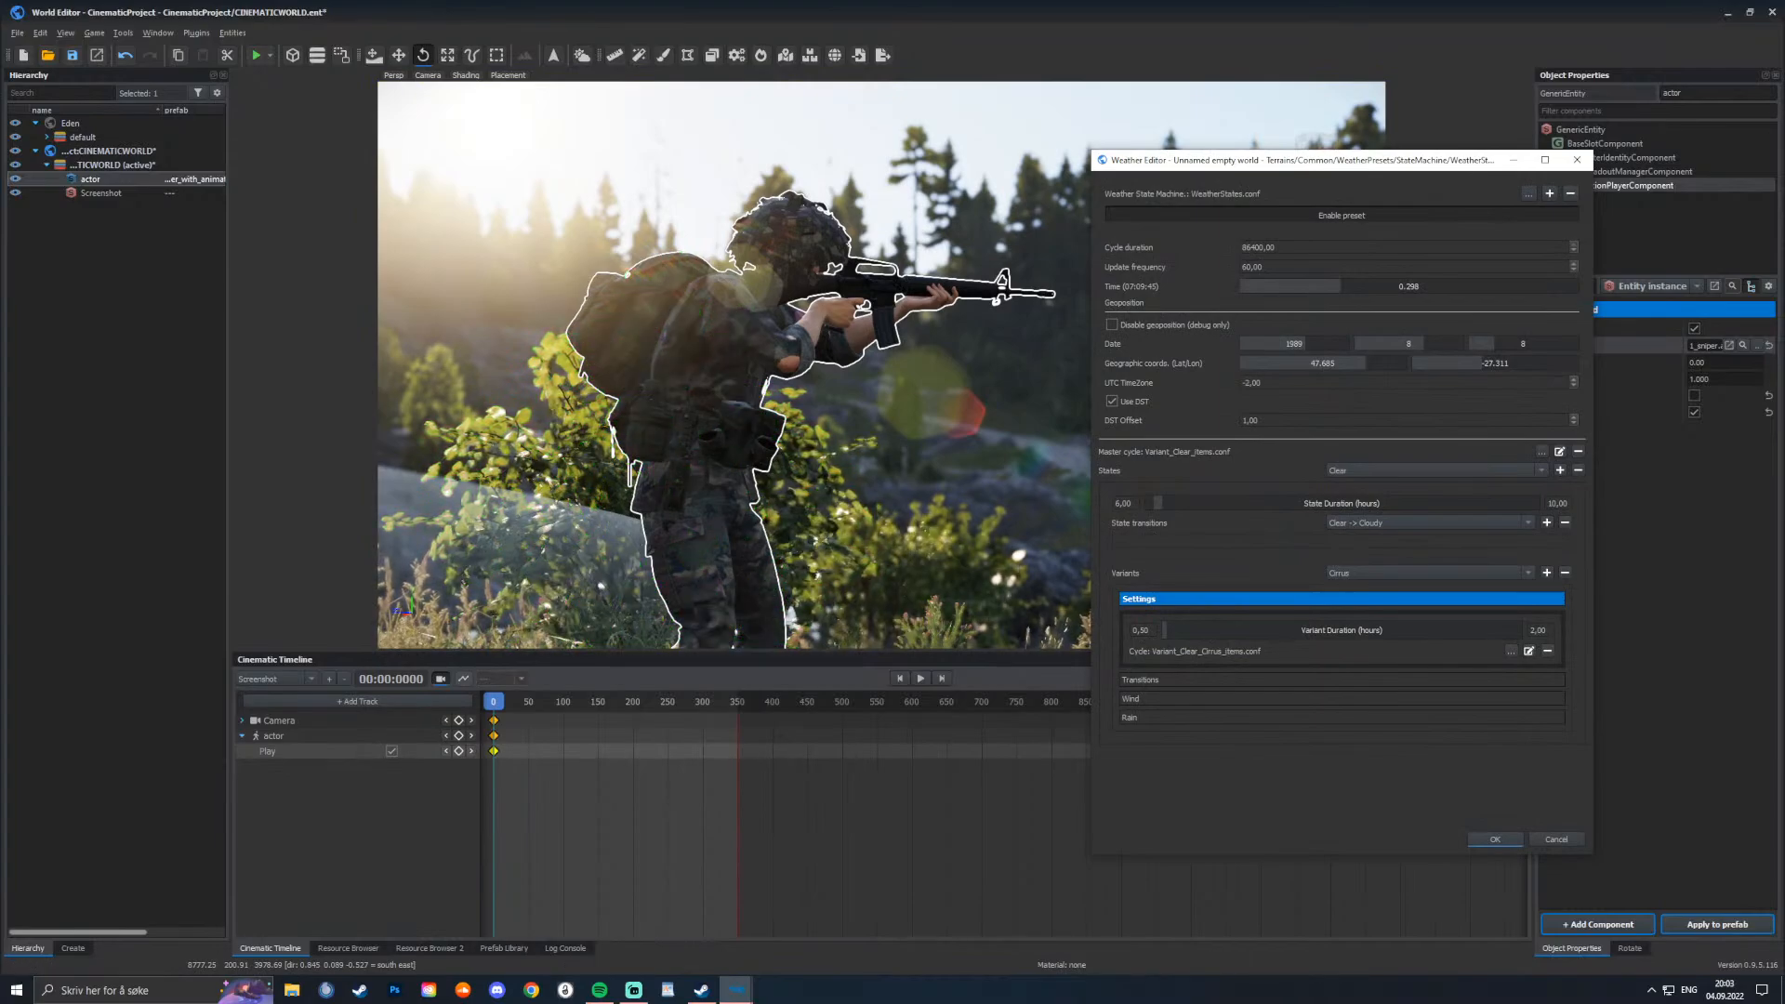
left_click(347, 949)
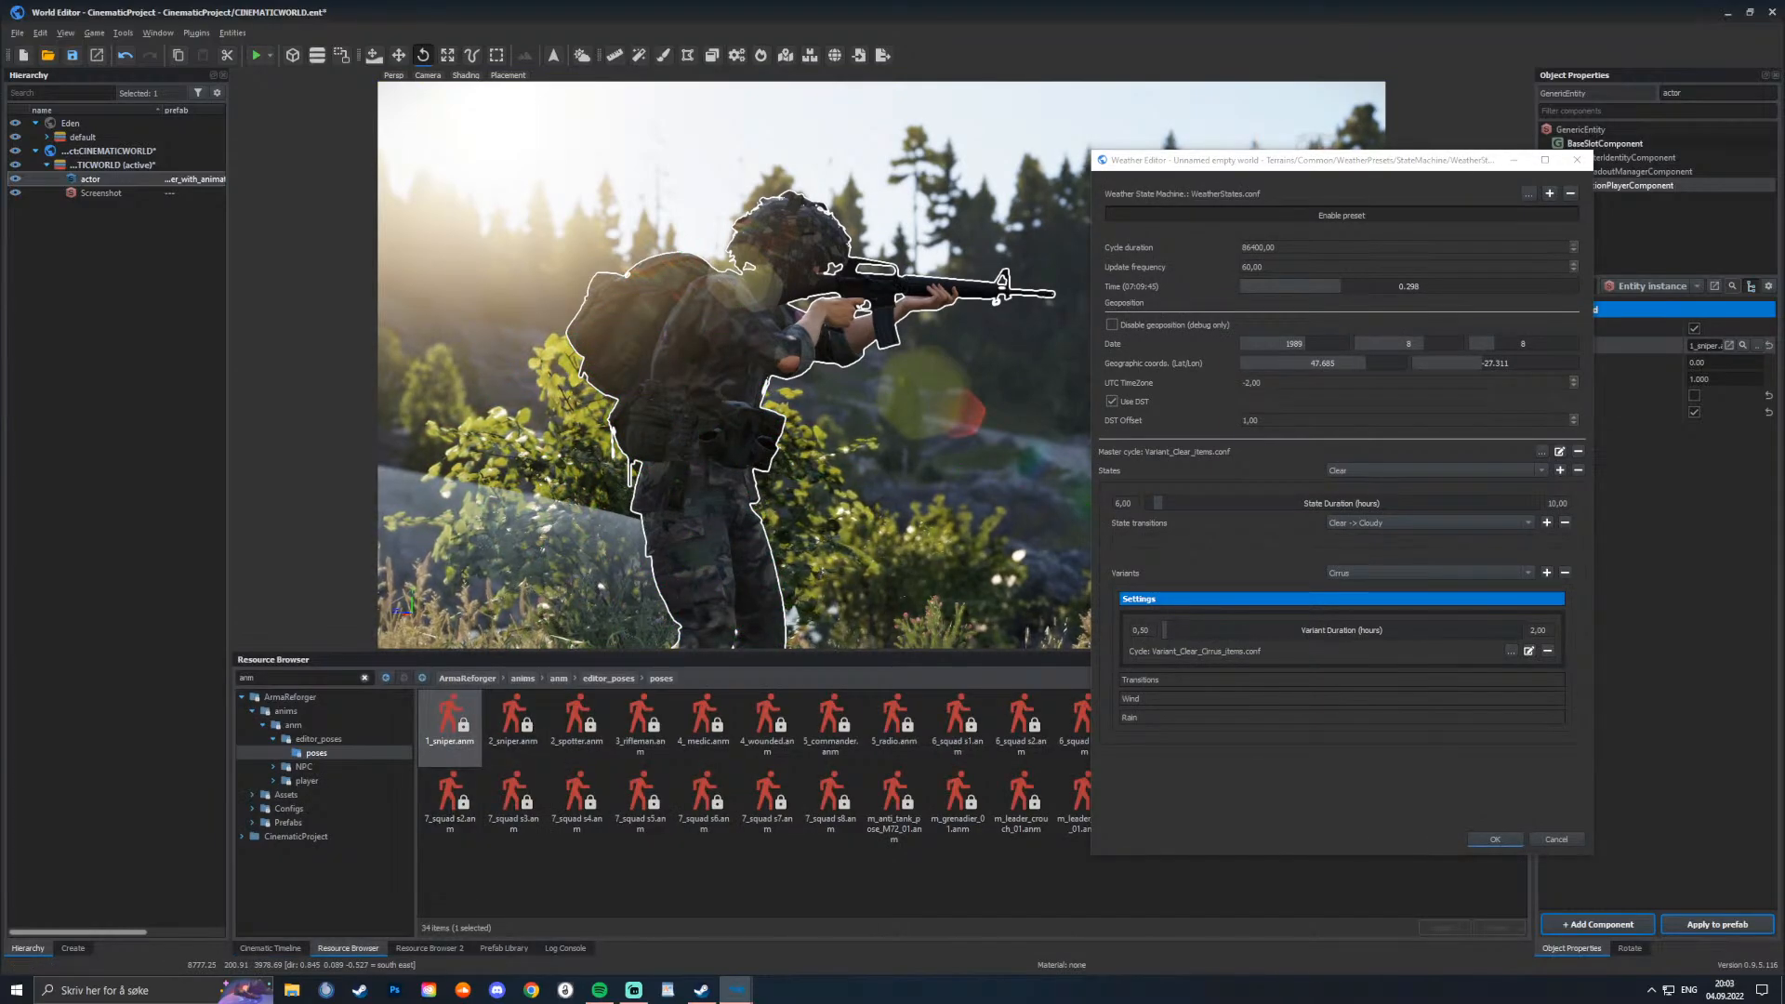
left_click(1577, 160)
right_click_drag(695, 391, 827, 274)
left_click(290, 697)
key("s")
key("w")
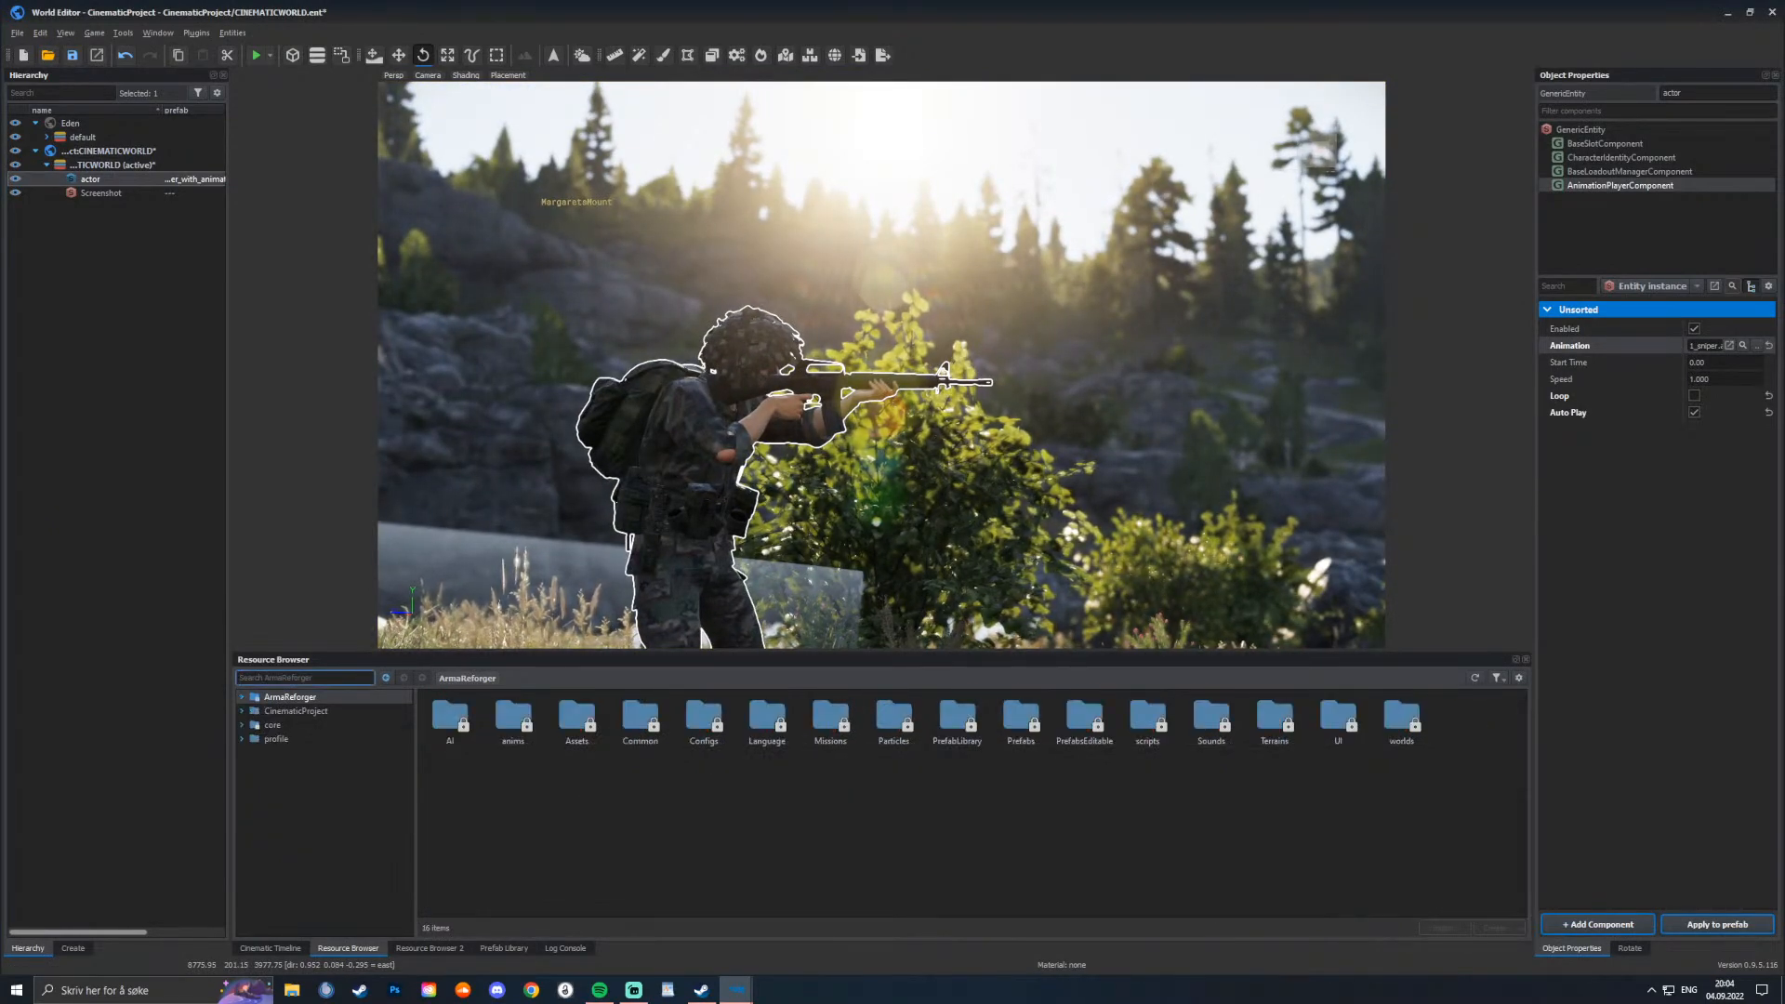
Step: Create a LightEntity and place it on the ground just in front of the soldier
left_click(73, 948)
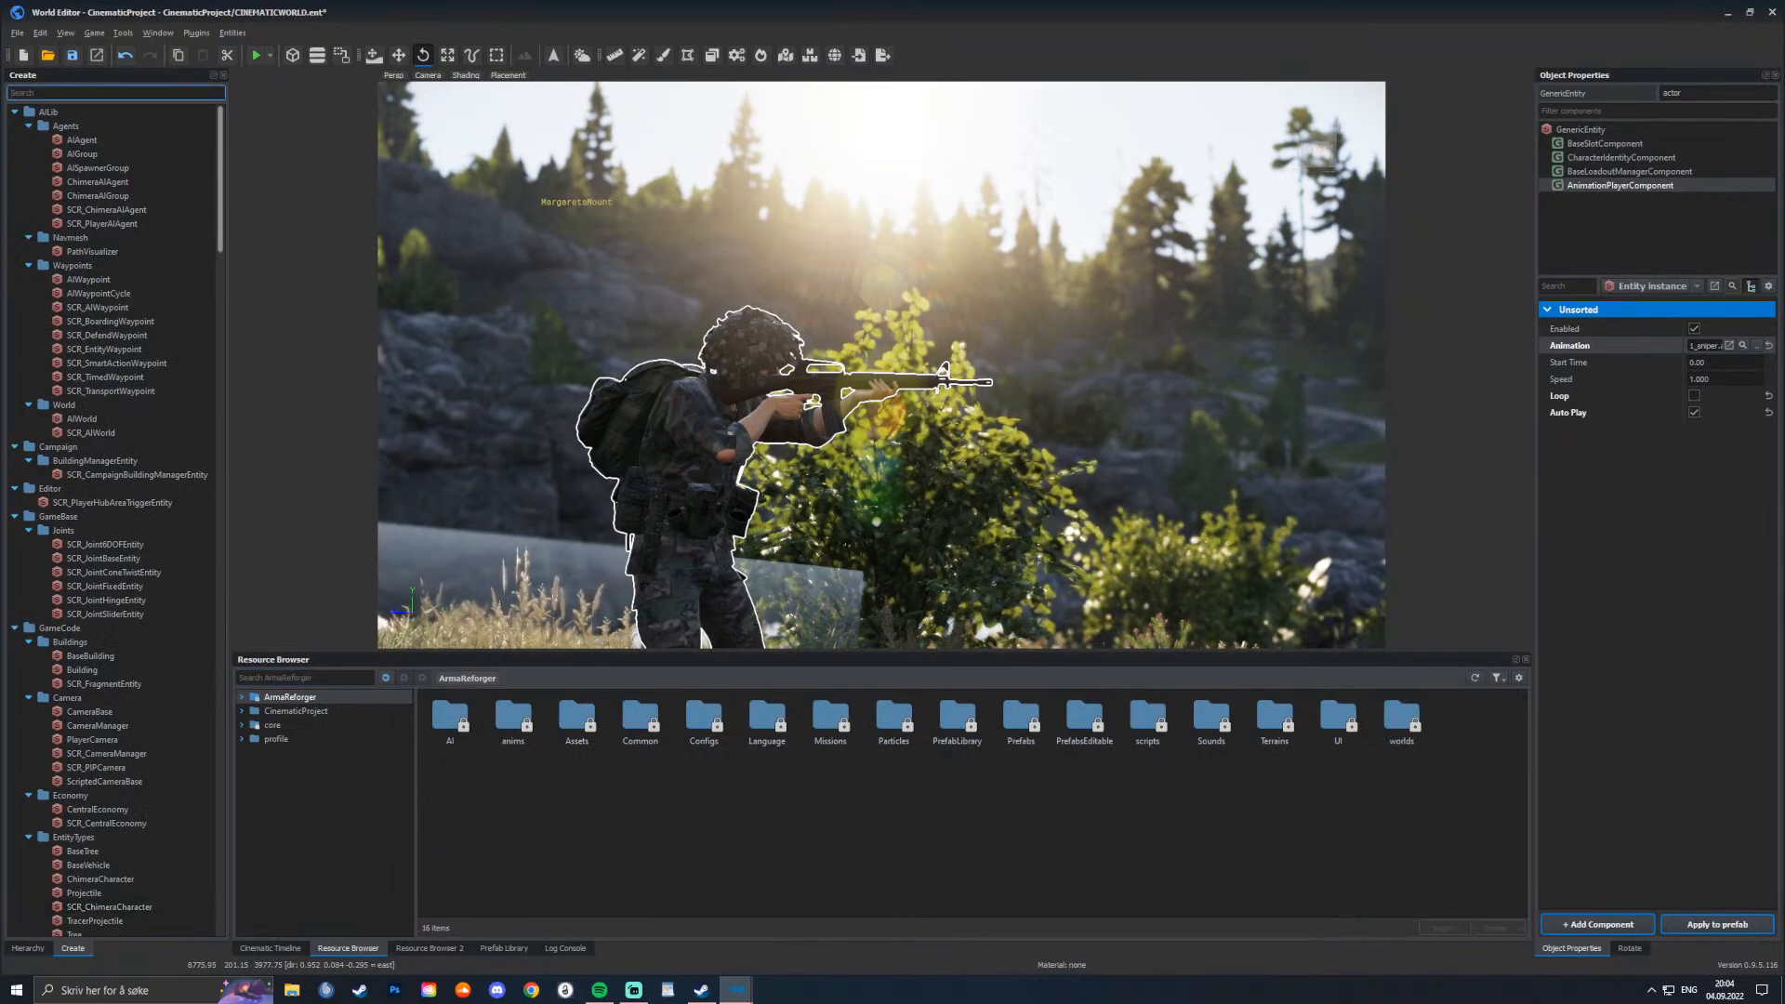
type("light")
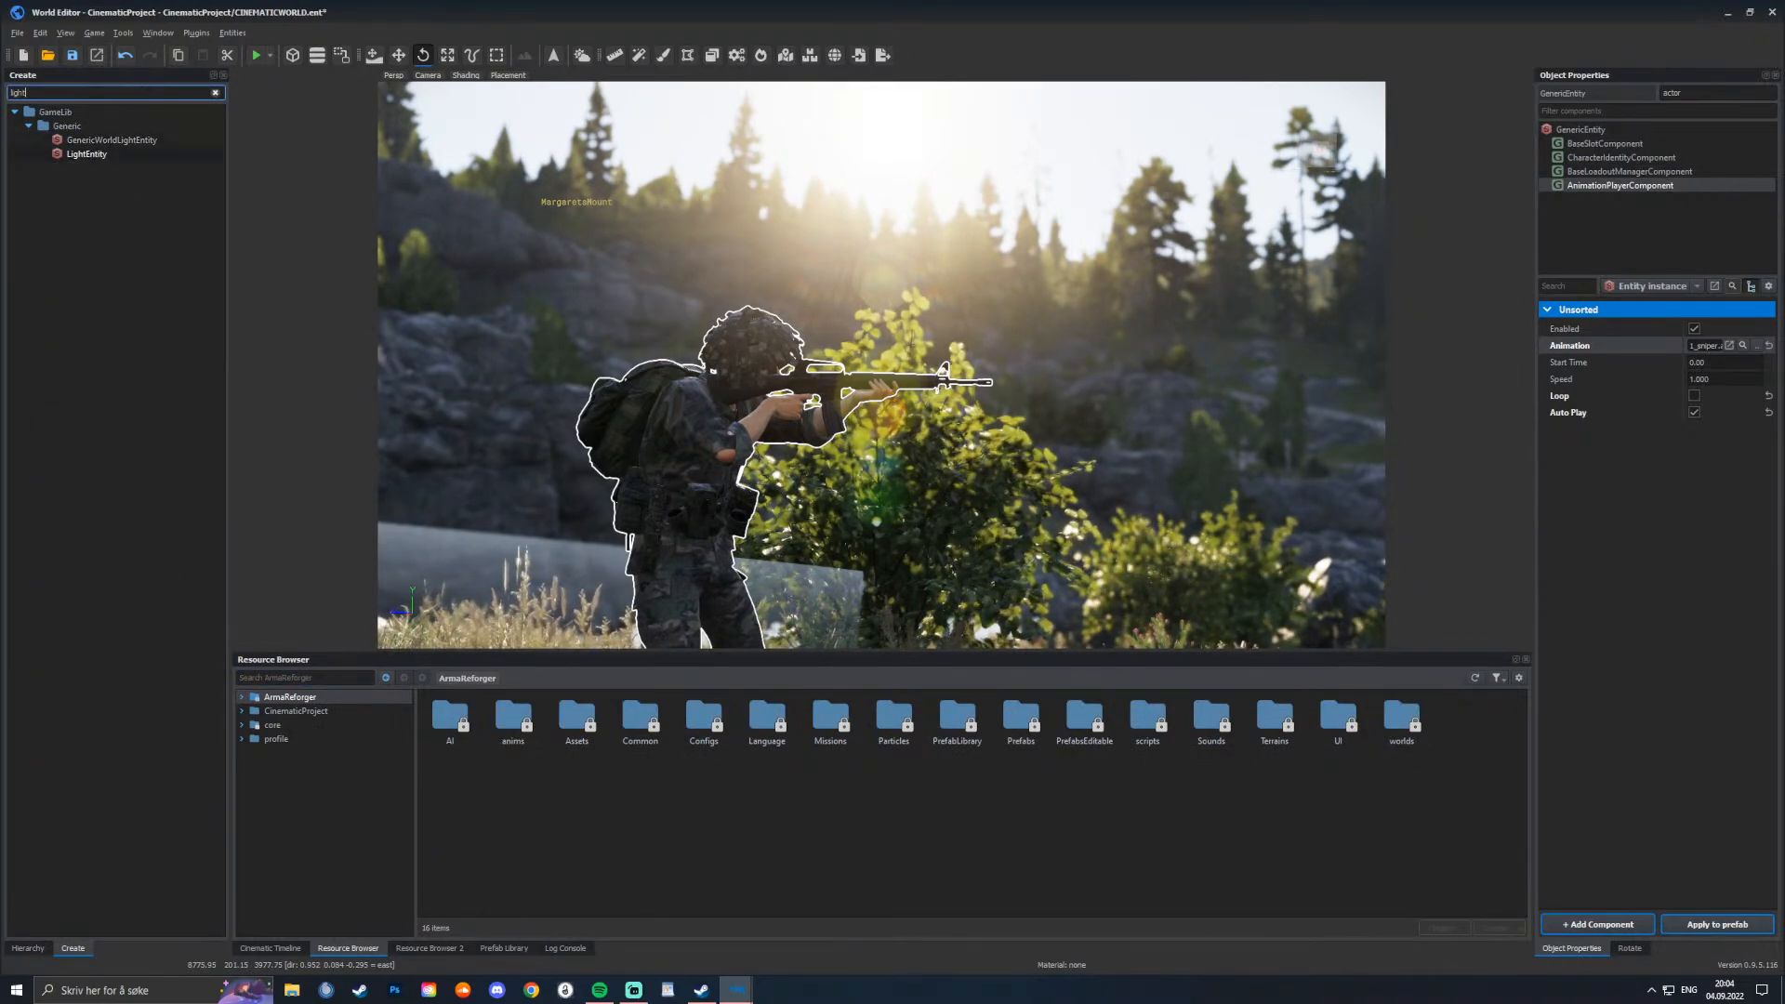
left_click(87, 154)
right_click_drag(881, 365, 820, 401)
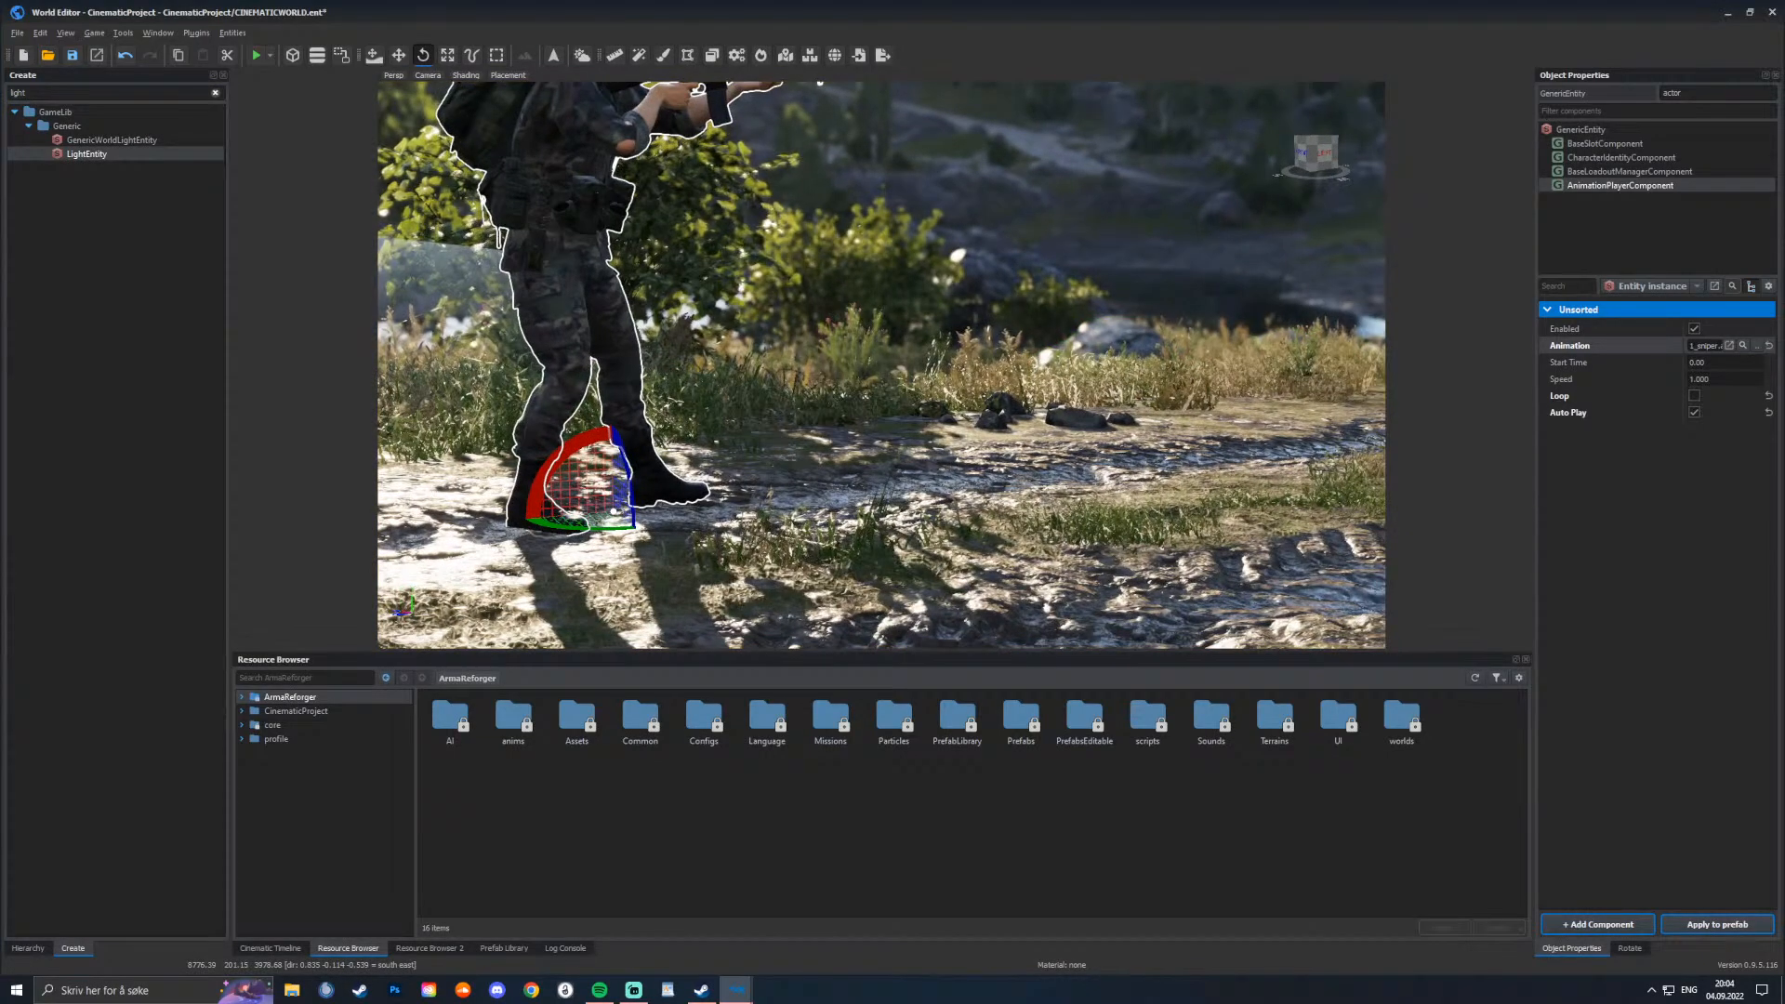
left_click(788, 465)
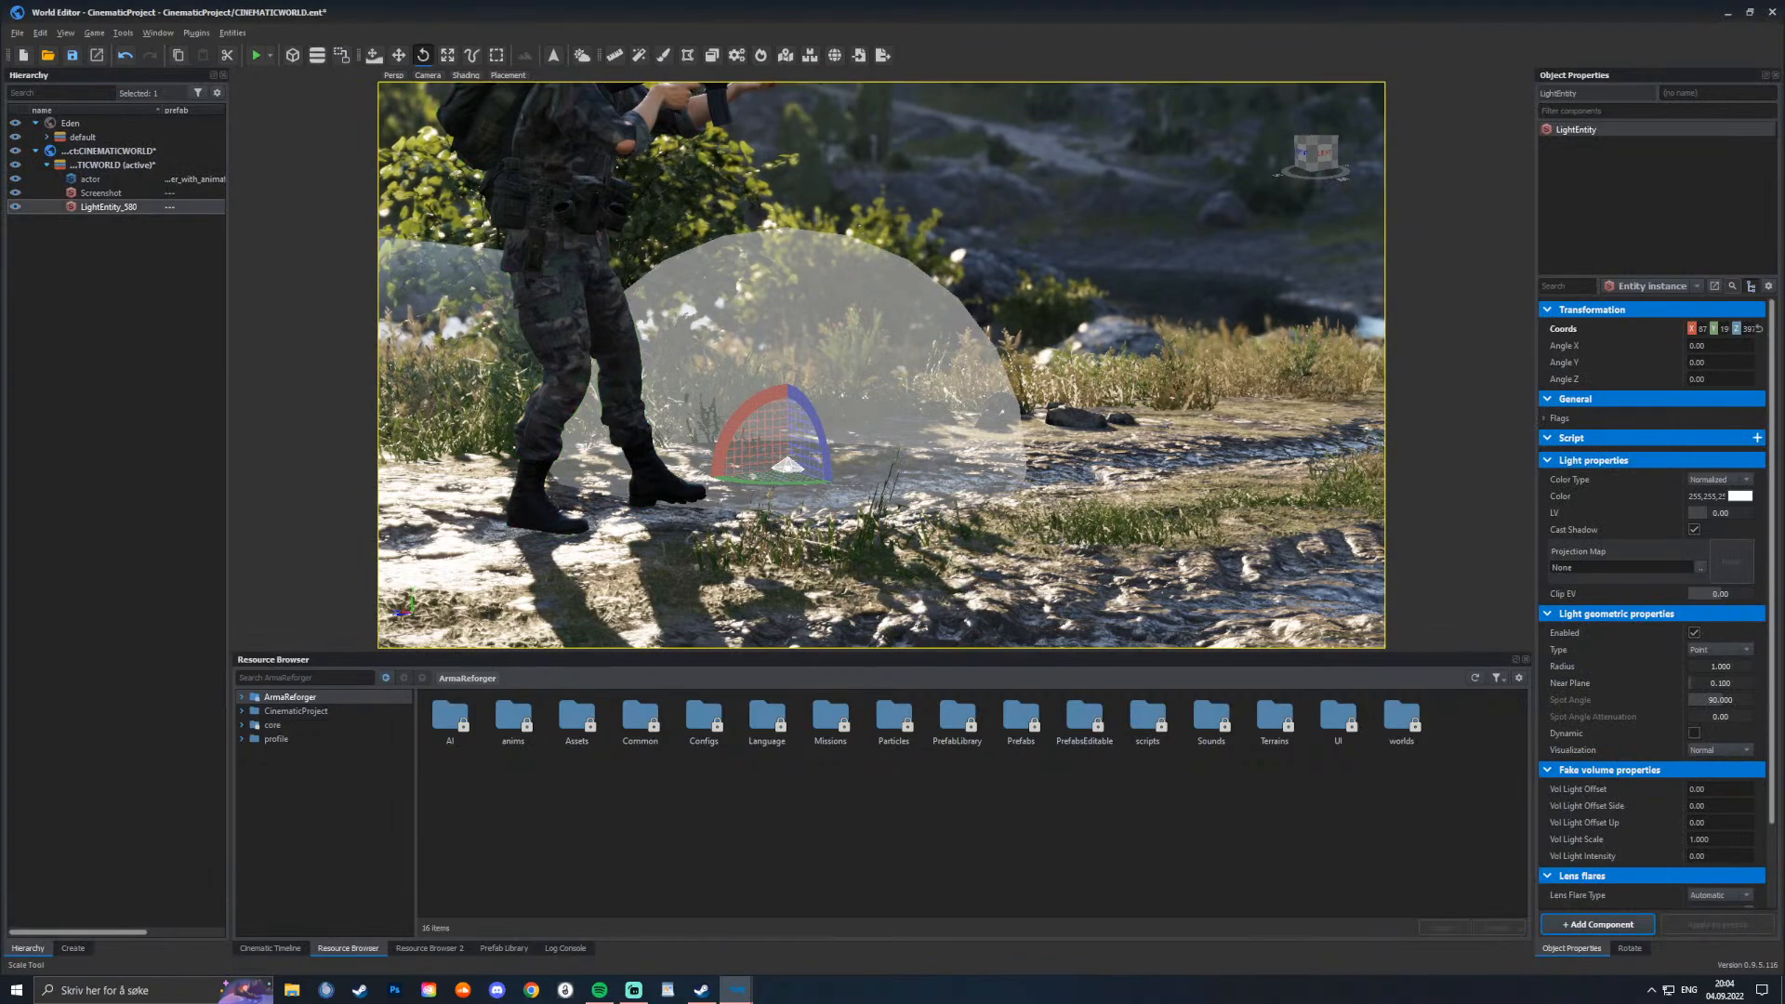
Step: Raise the light above the ground to about the soldier's chest height and leave the timeline's camera view
key("w")
left_click_drag(787, 413, 785, 112)
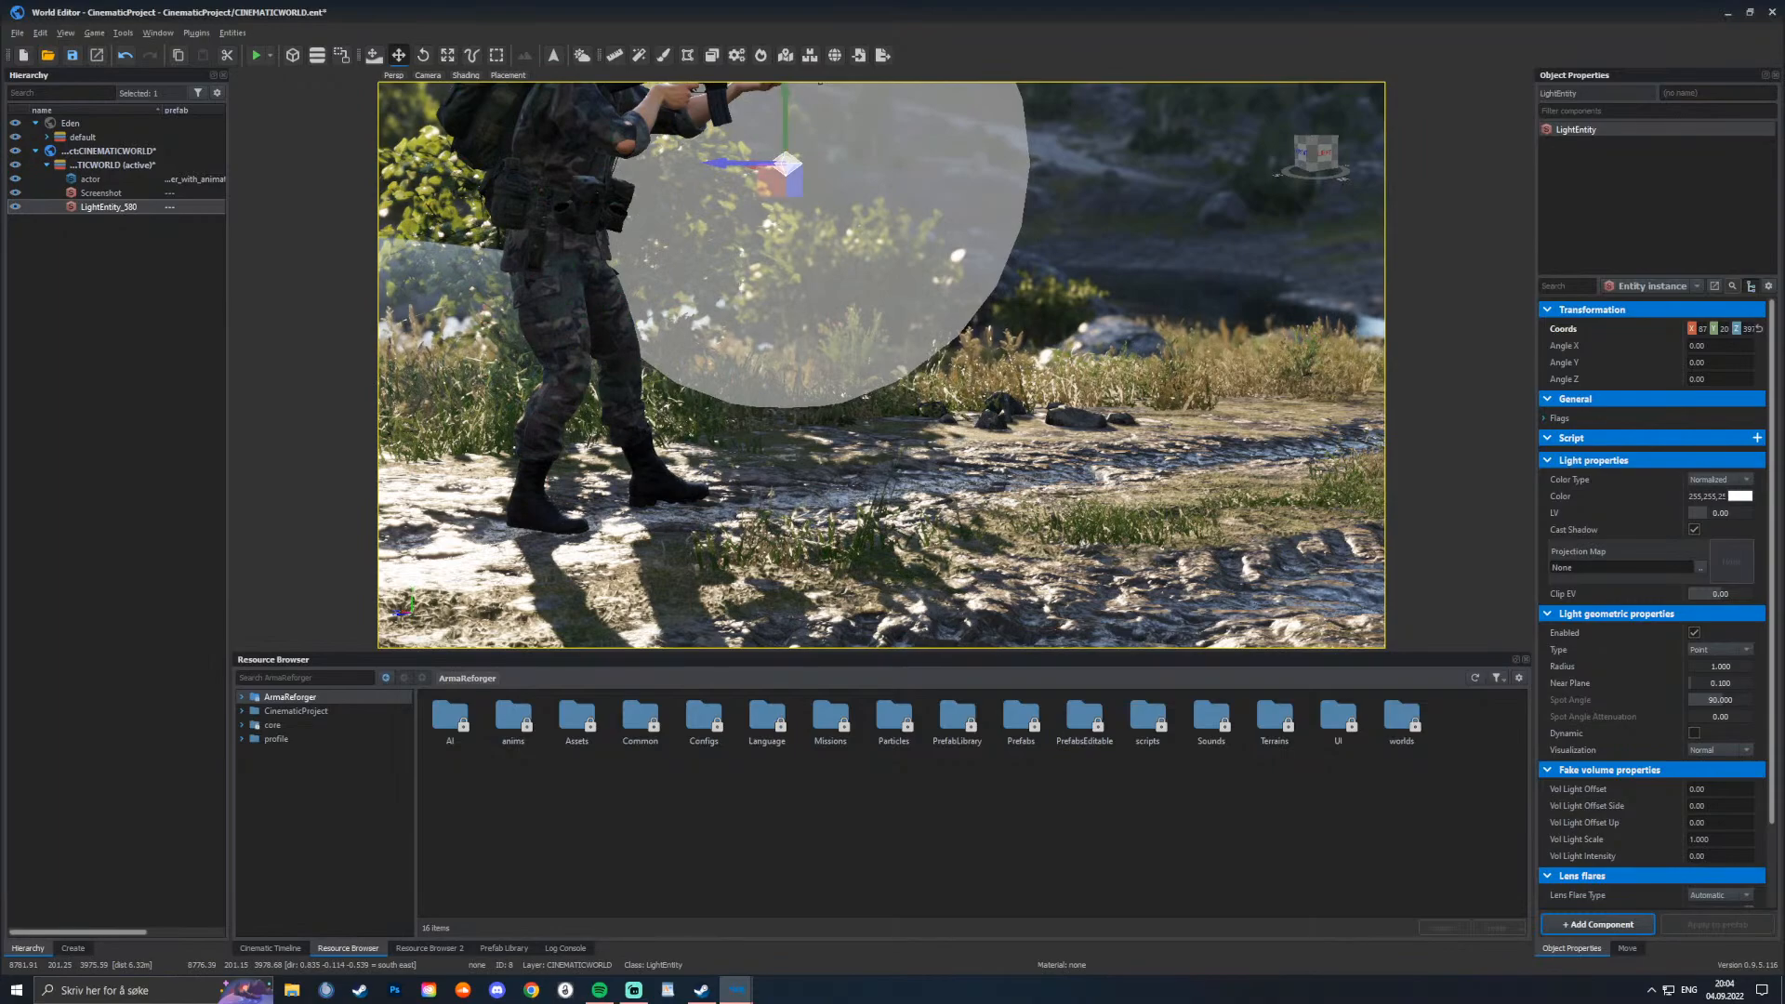
right_click_drag(785, 163, 902, 139)
left_click(270, 949)
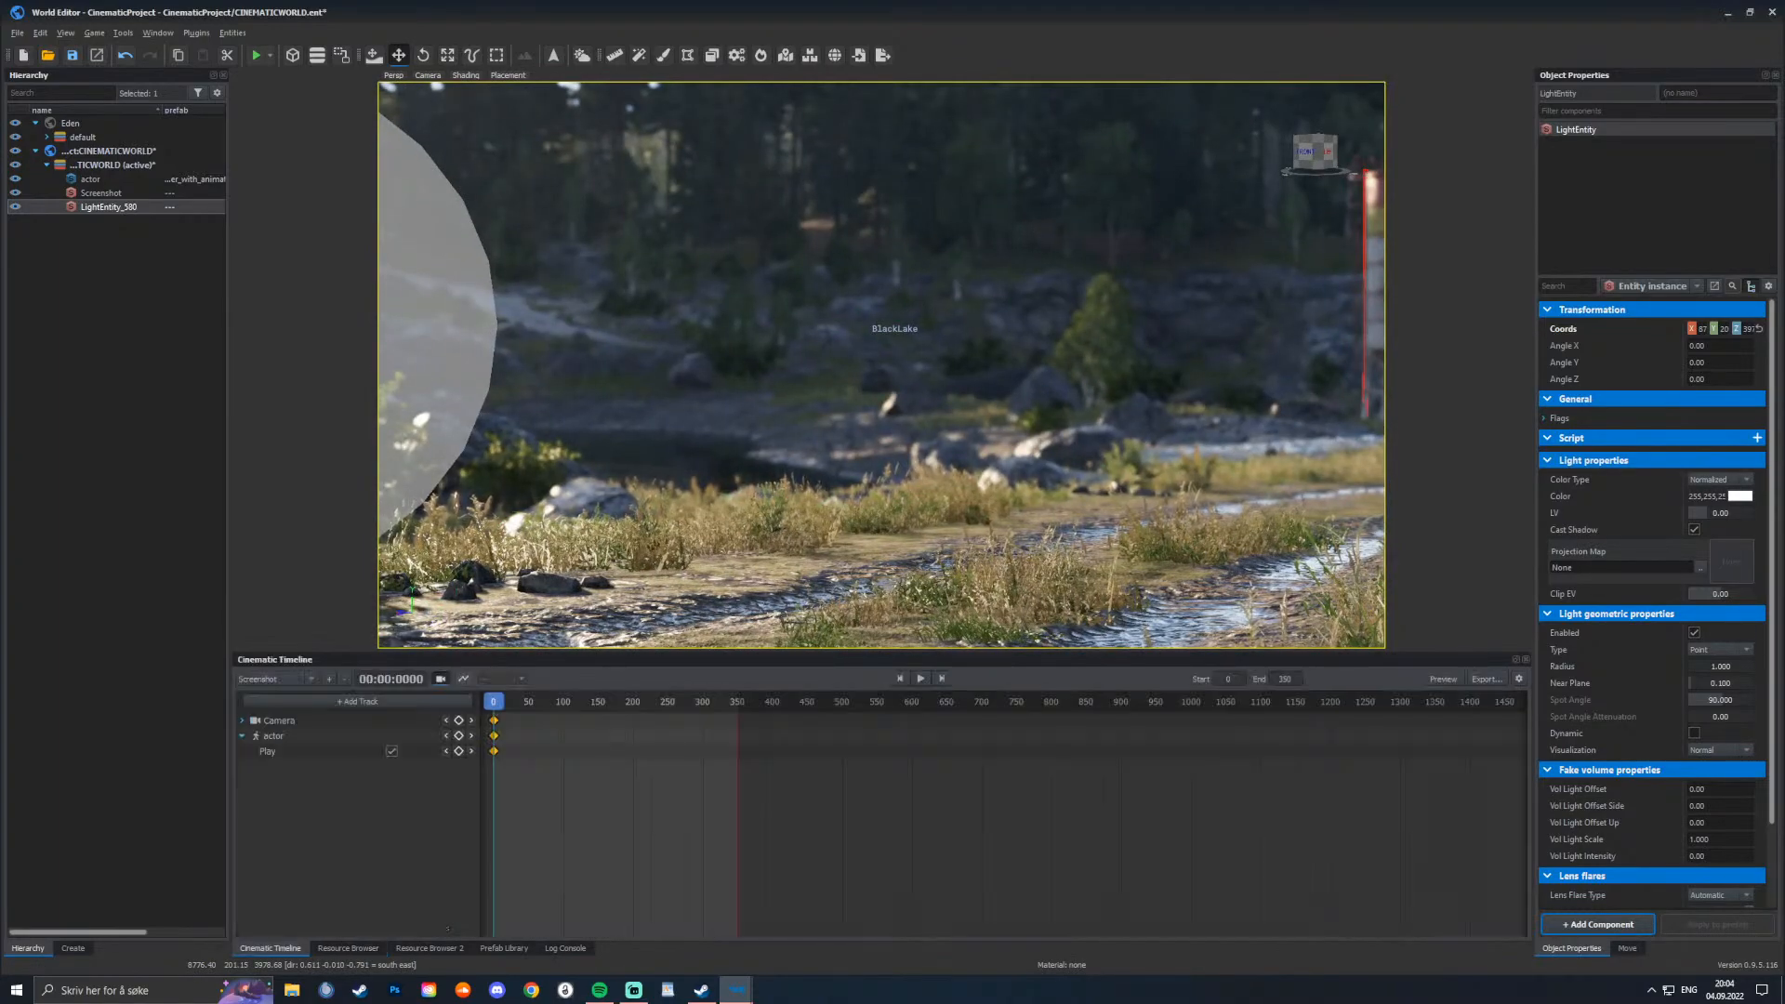
left_click(441, 679)
Step: Raise the light to just above the rifle in front of the soldier and set its Visualization to Disabled
right_click_drag(985, 409, 898, 465)
key("w")
left_click_drag(898, 464, 898, 311)
right_click_drag(786, 462, 833, 454)
key("a")
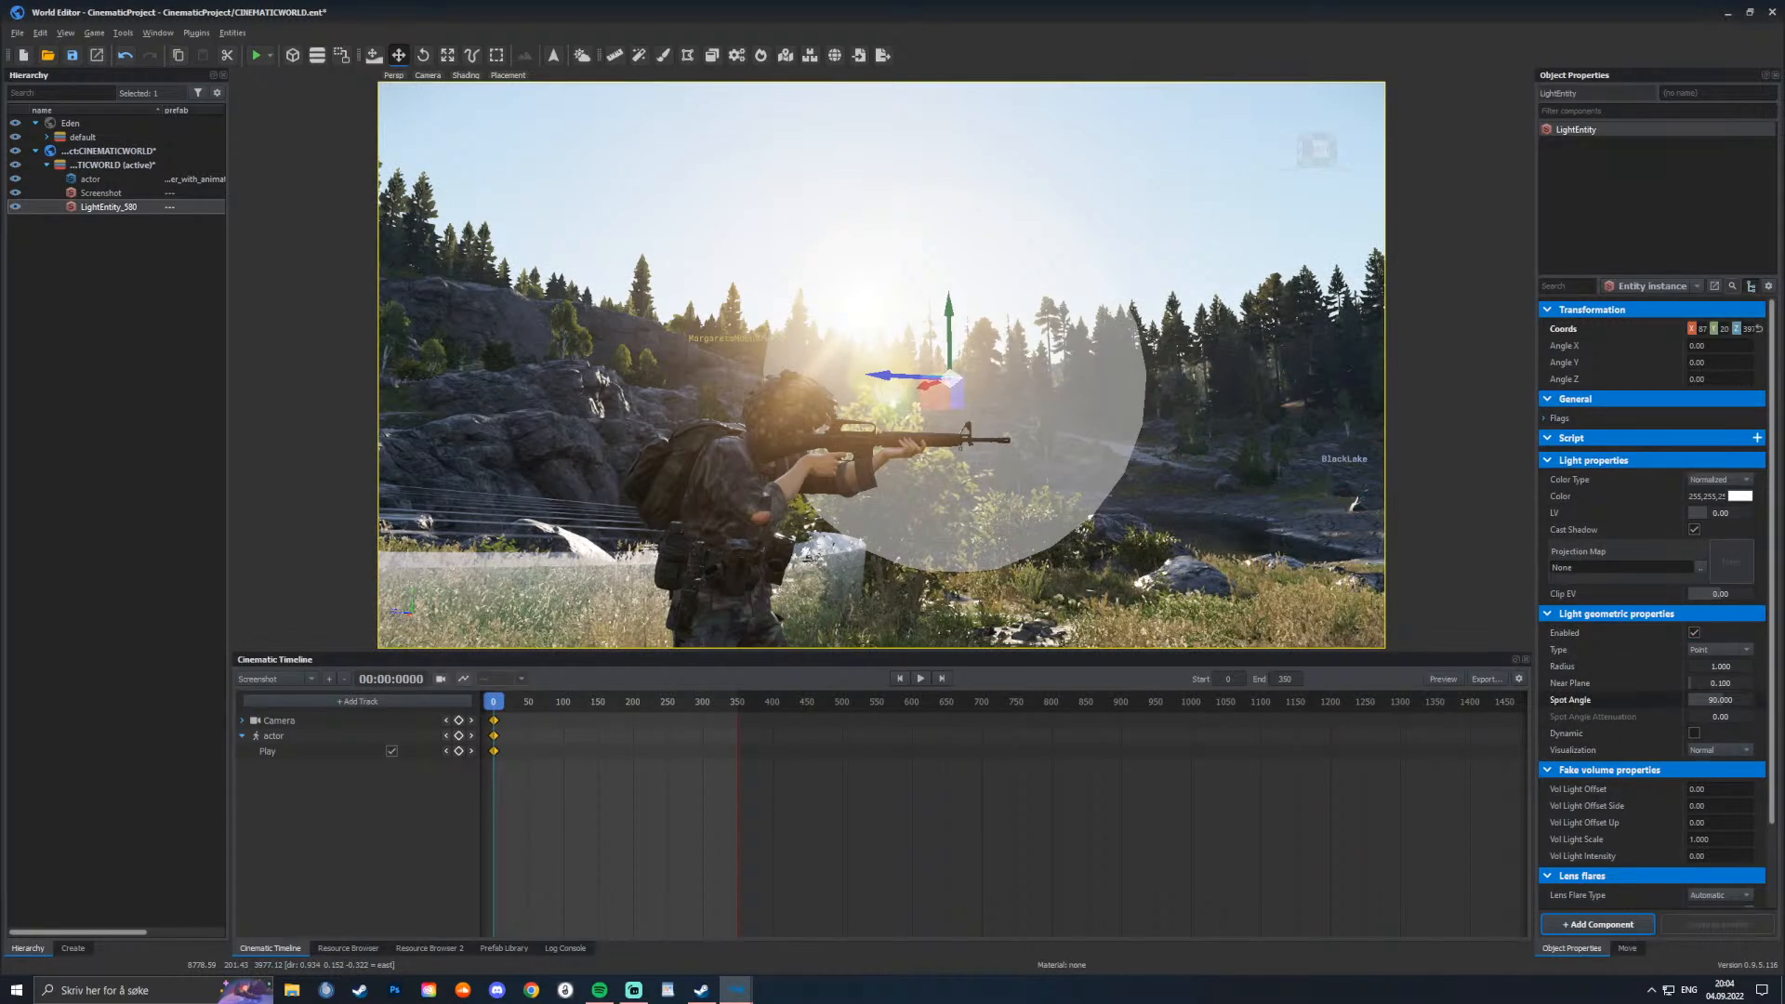
left_click(1720, 749)
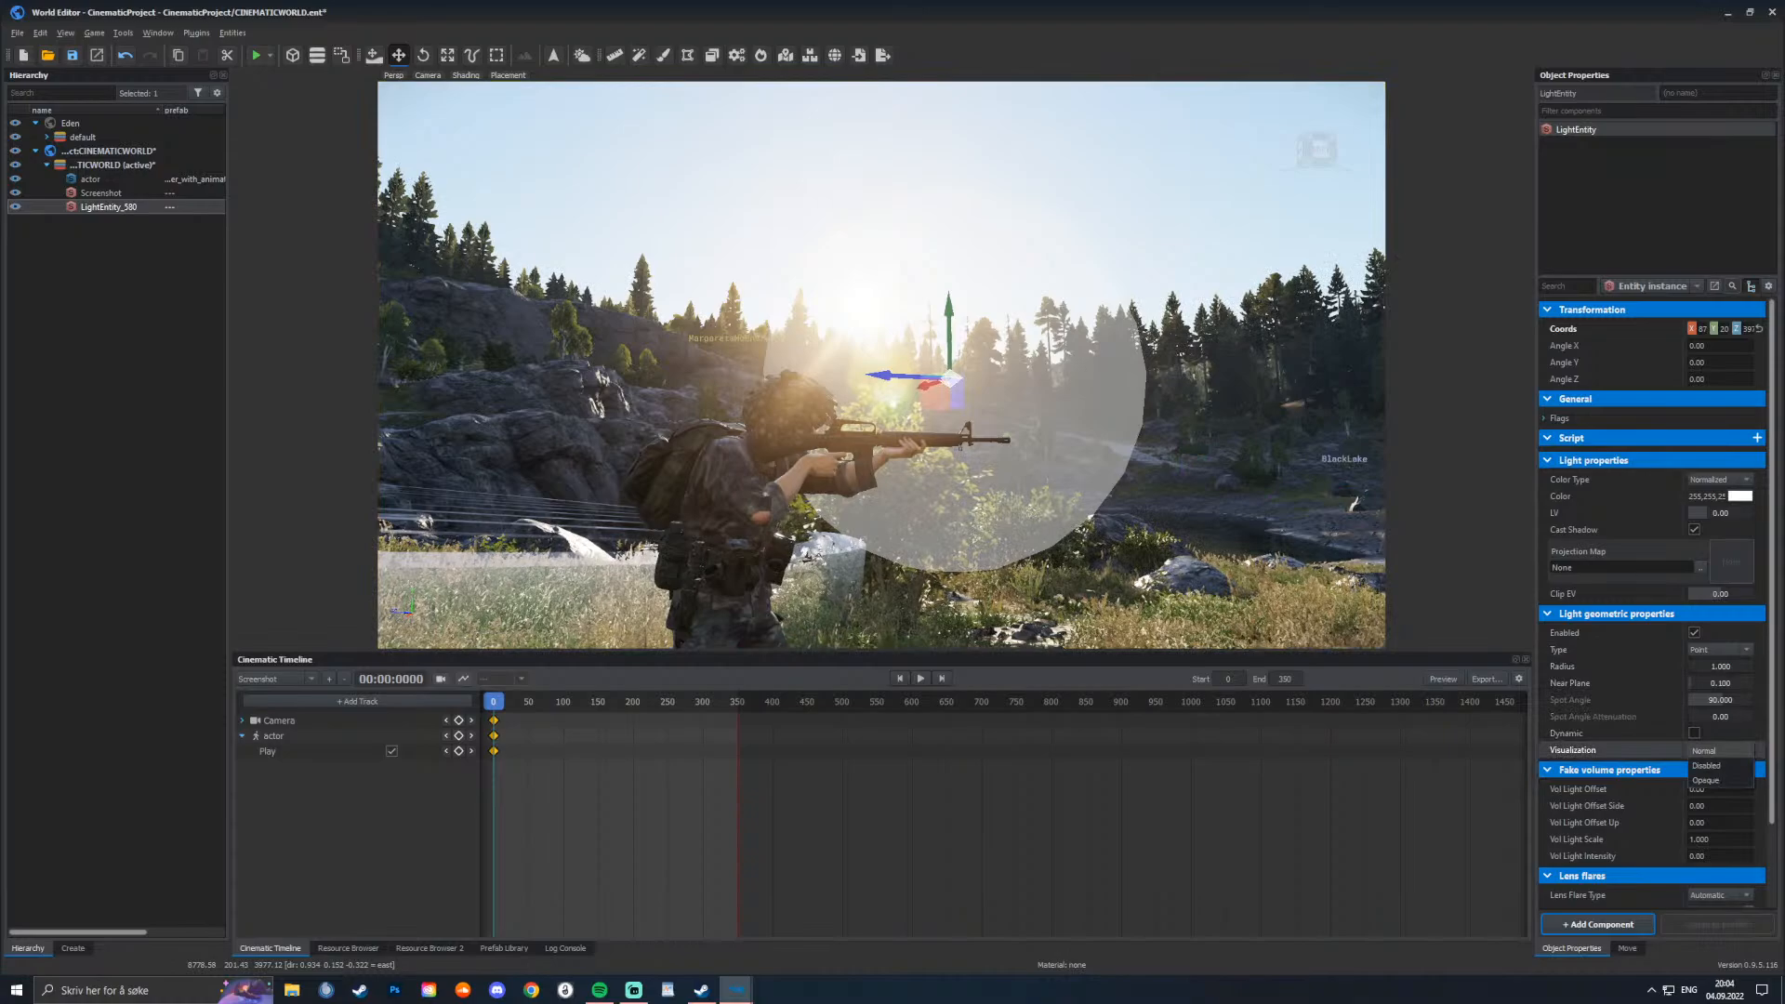
left_click(1707, 766)
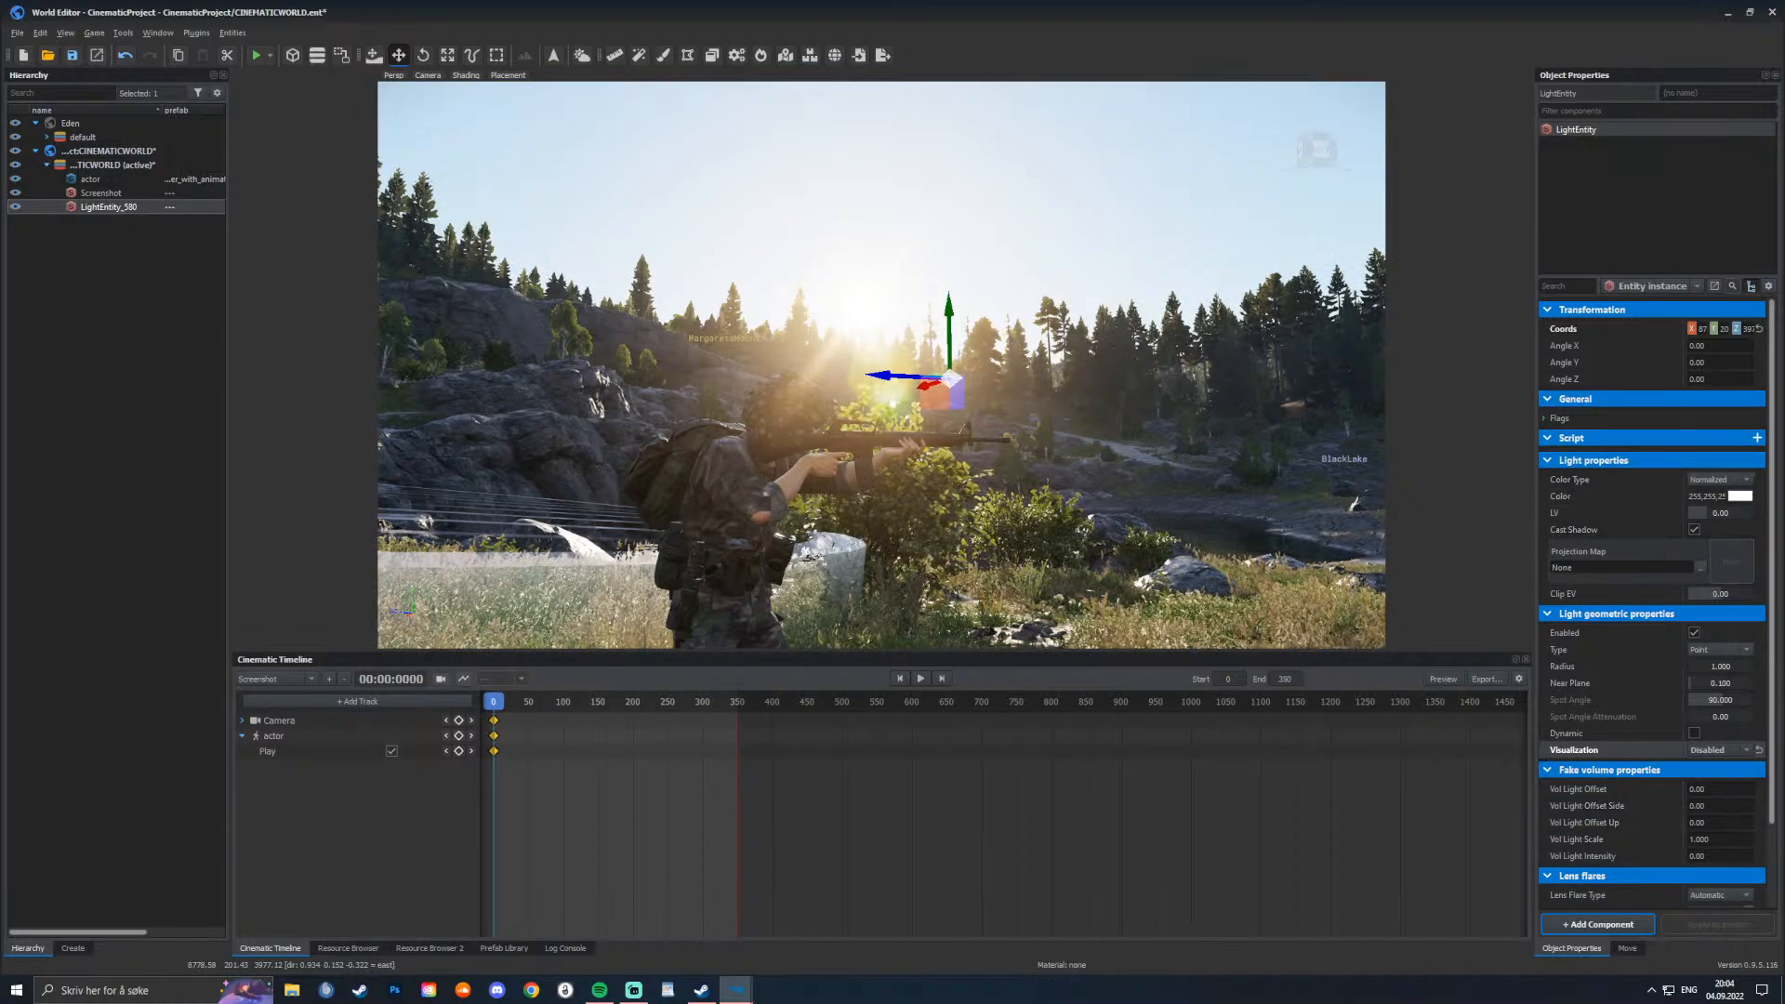
Step: Set the weather editor's time to 0.104 for a night scene and close the editor
left_click(582, 55)
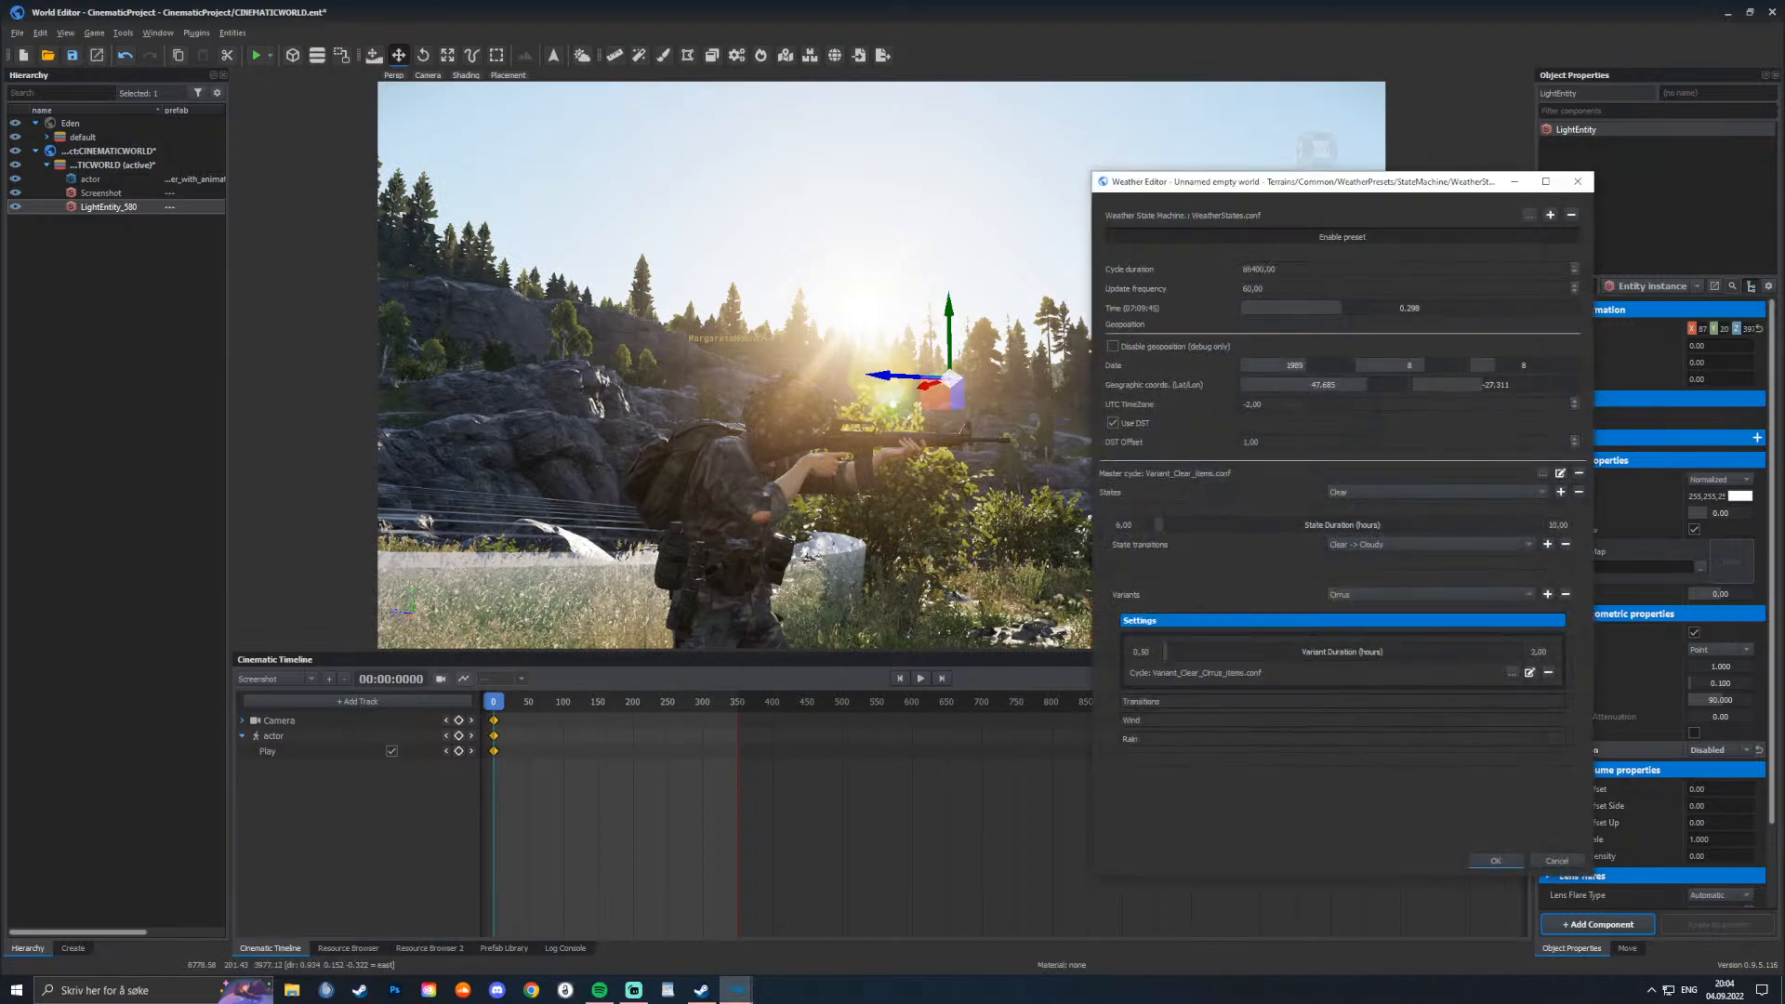
left_click_drag(1337, 308, 1276, 307)
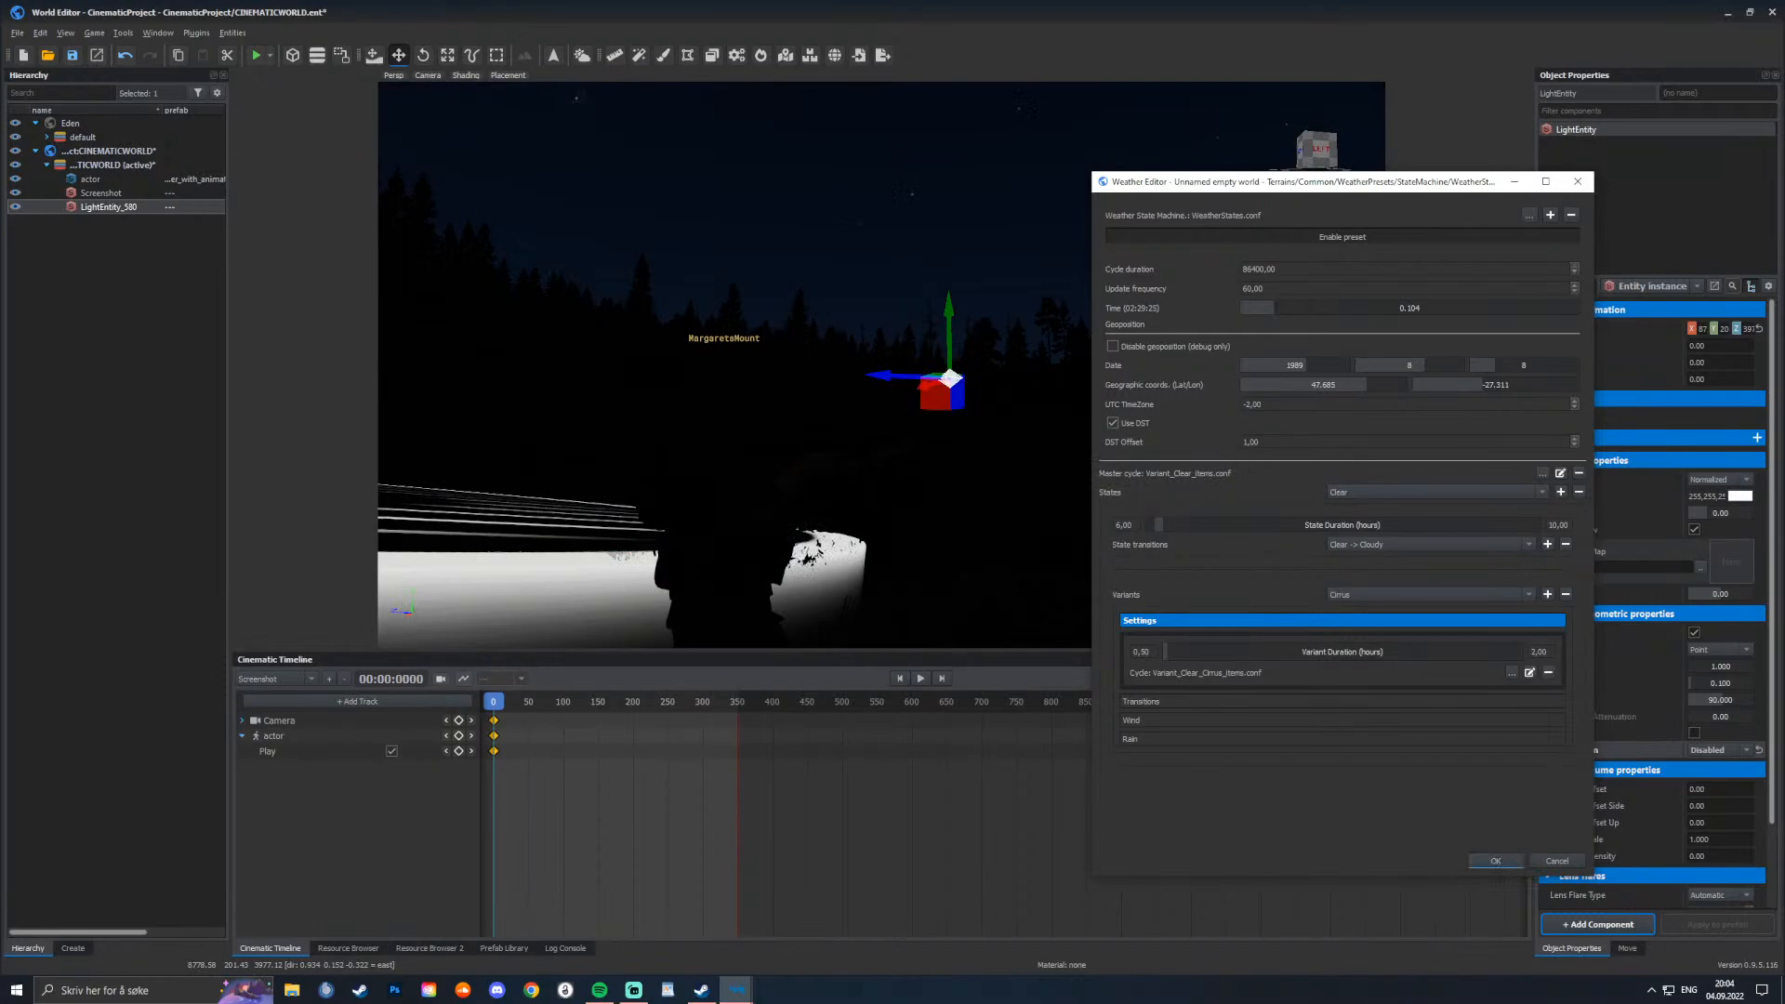
key("Escape")
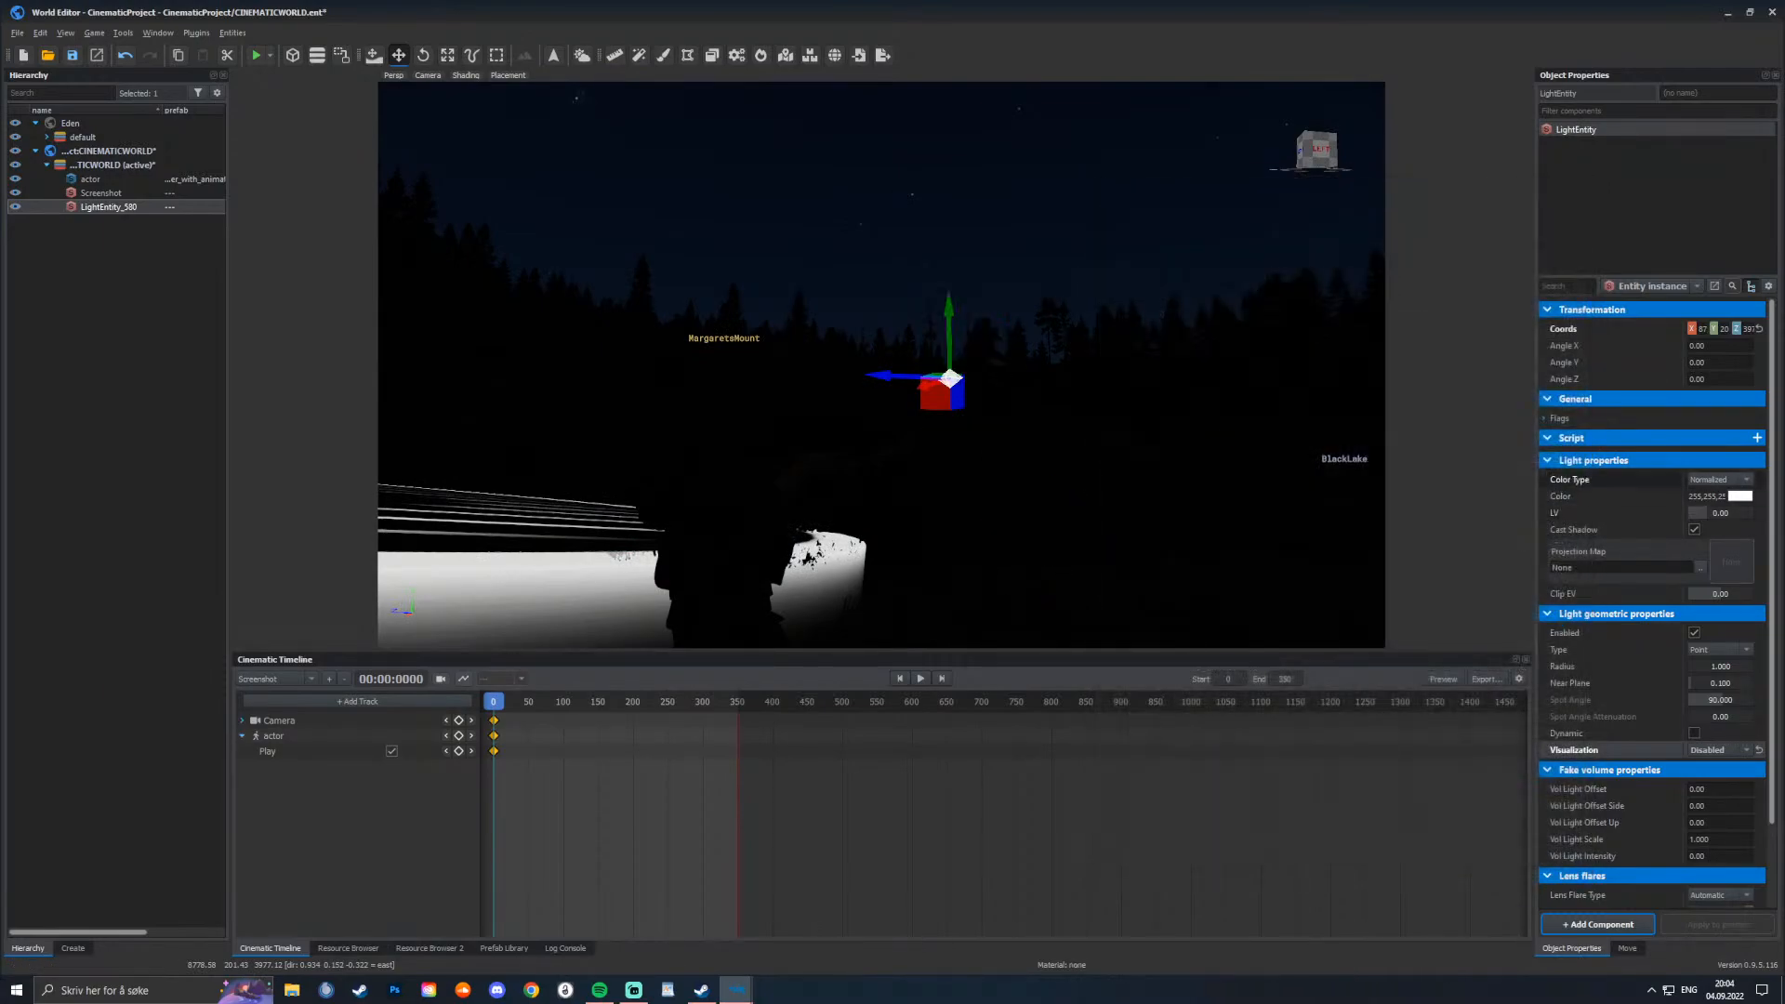
Step: Increase the light's LV to about 12.25
left_click_drag(1697, 512, 1734, 512)
right_click_drag(1069, 372, 1084, 469)
key("s")
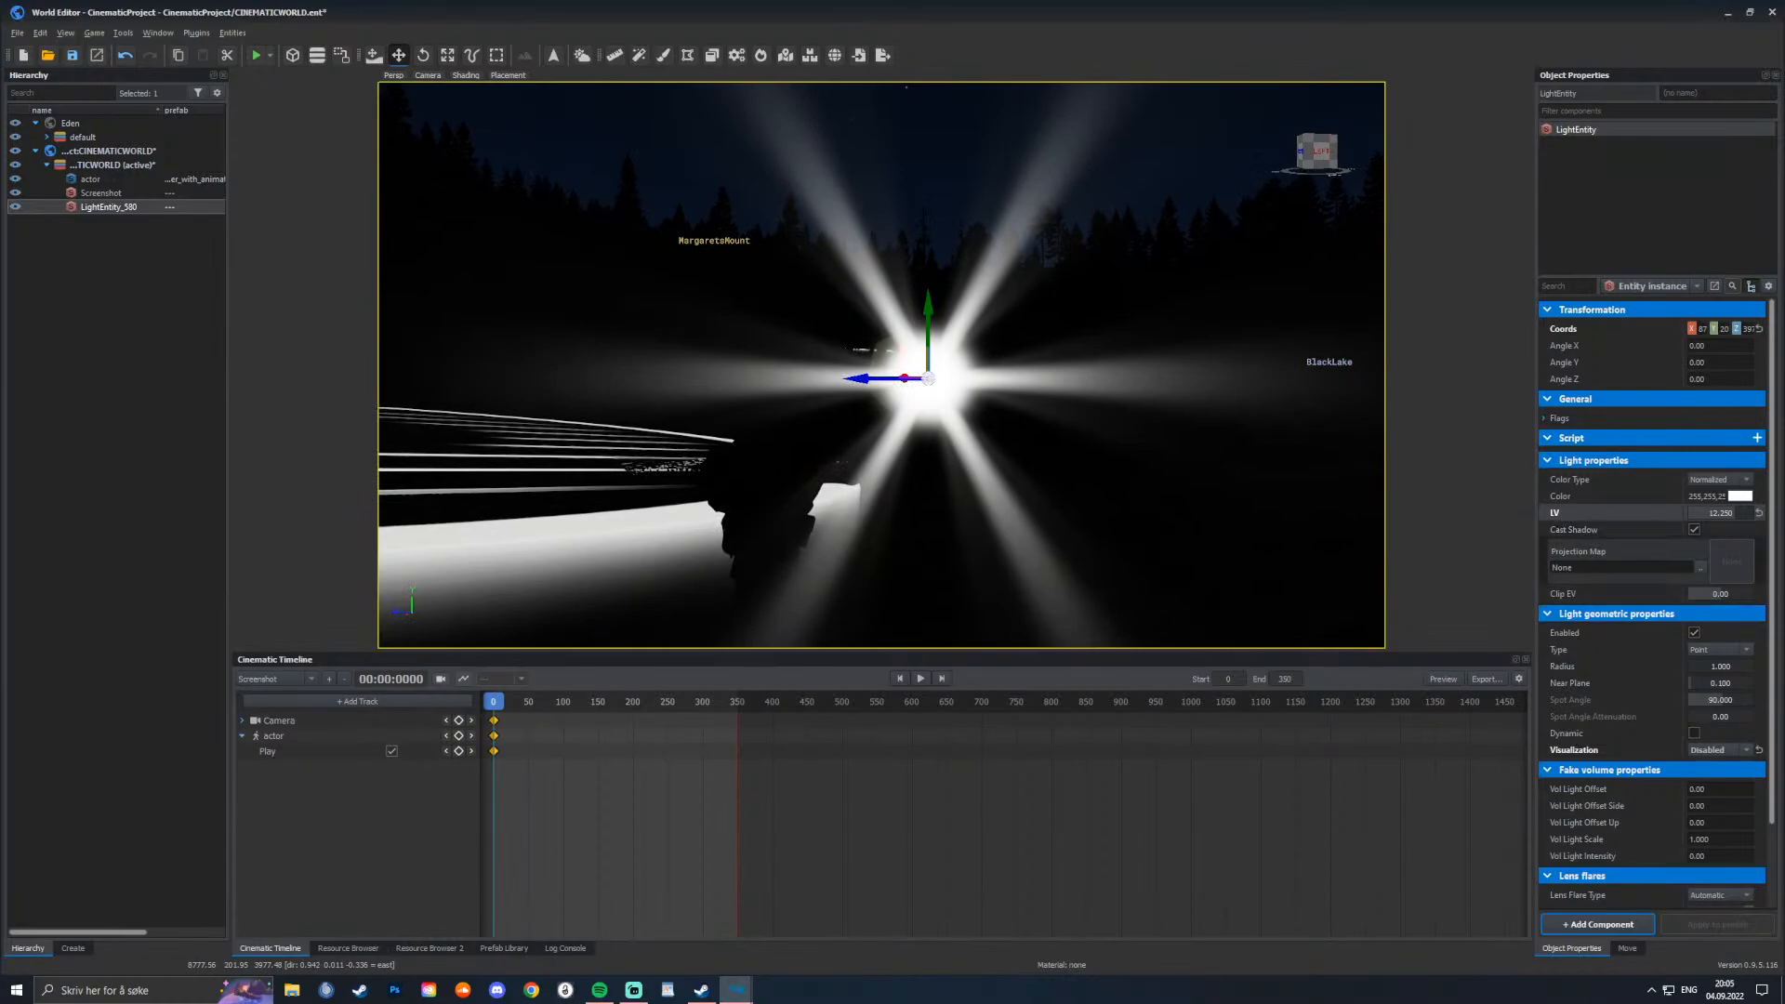
Step: Set the light's Lens Flare Scale to 0 and its Radius to 10.417
left_click_drag(1690, 666, 1694, 667)
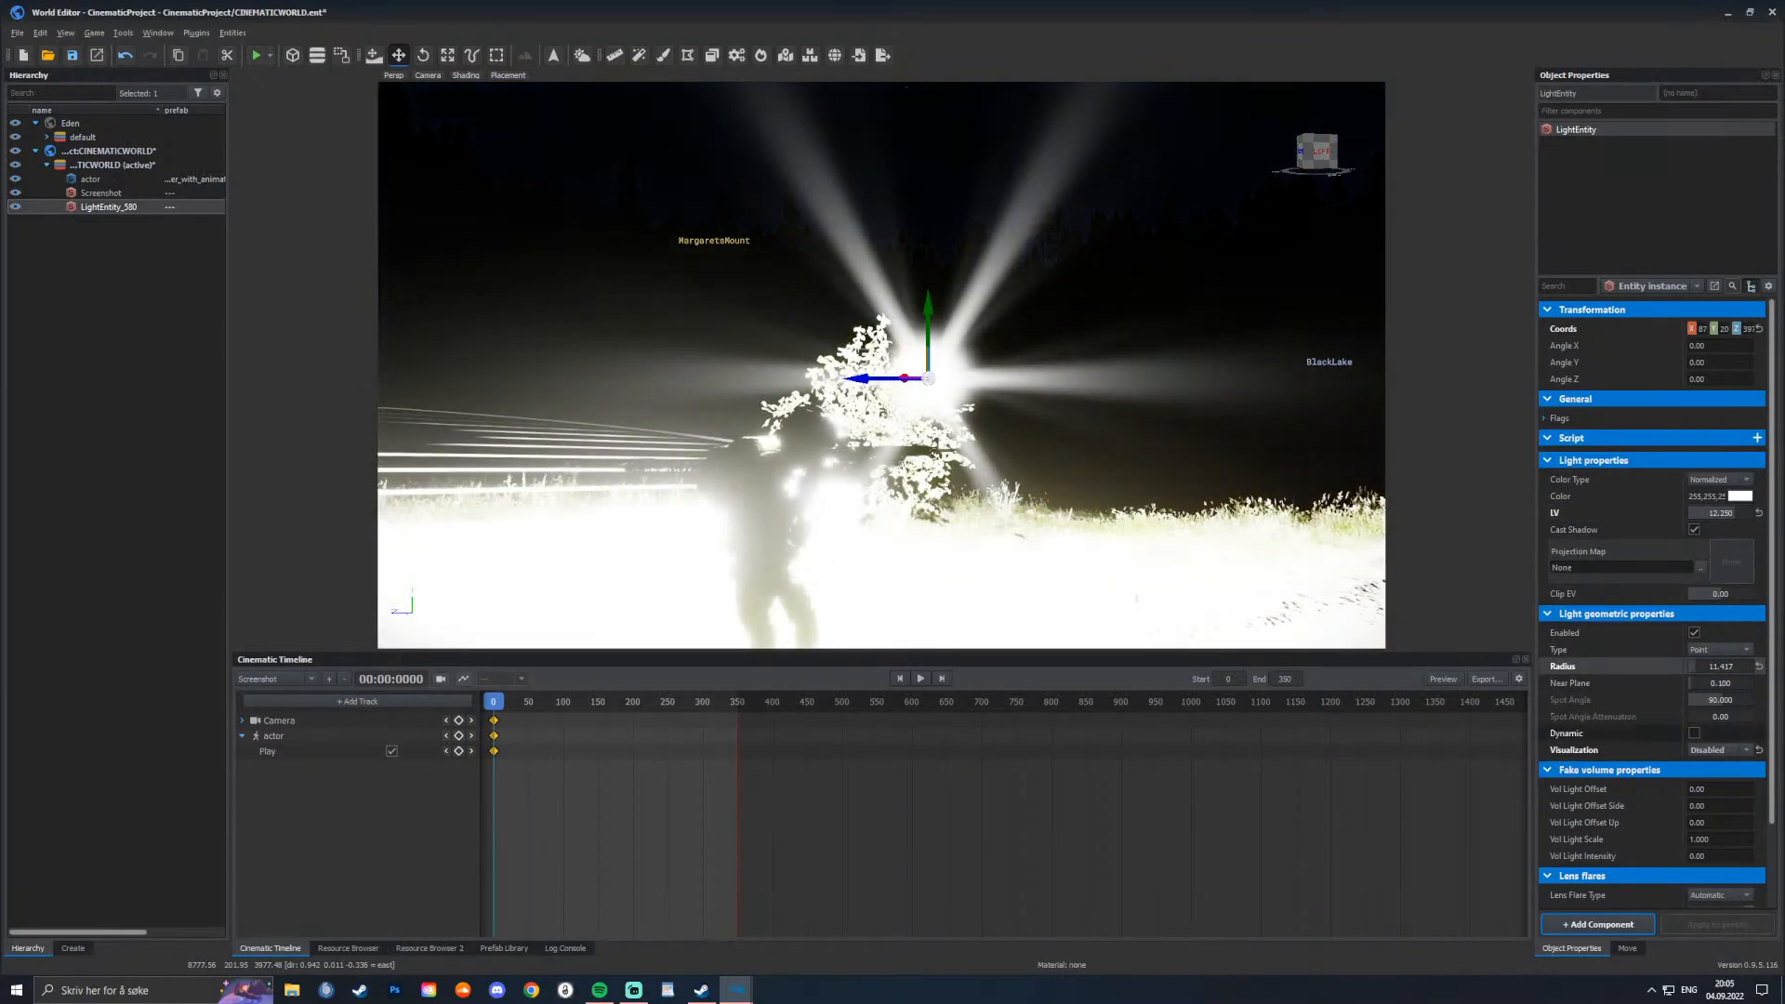
scroll(1651, 605, "down", 2)
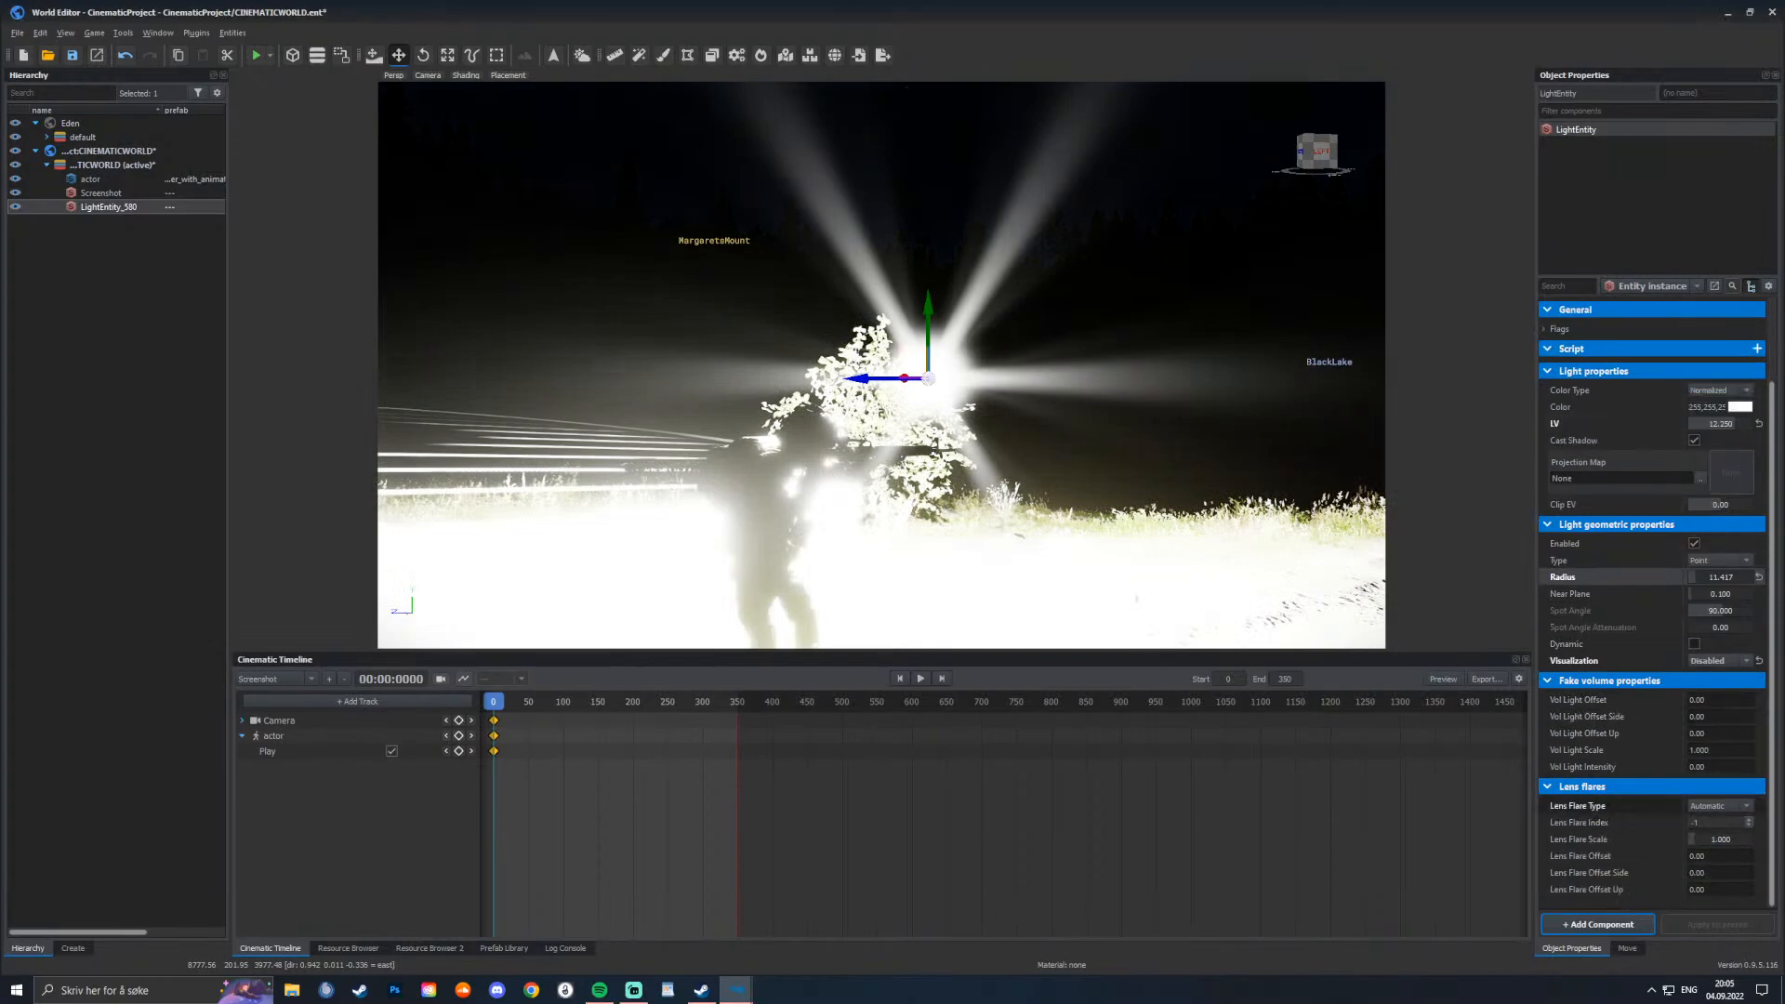
left_click_drag(1691, 838, 1686, 838)
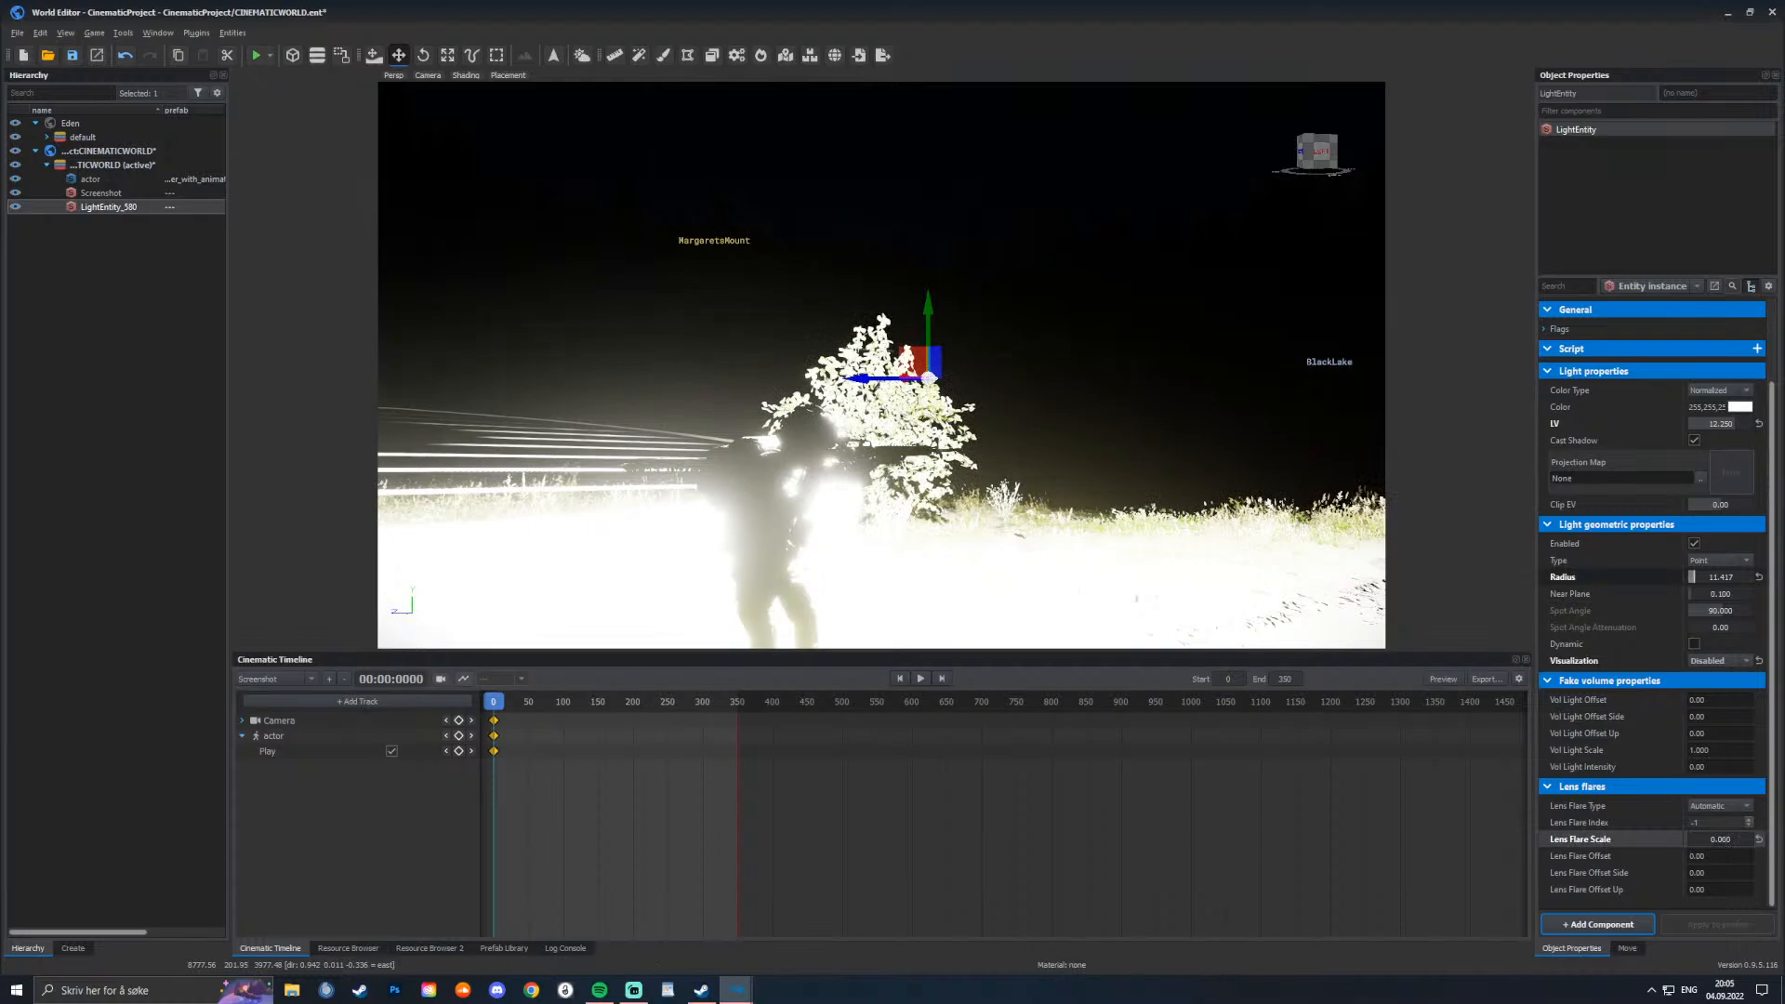
double_click(1719, 577)
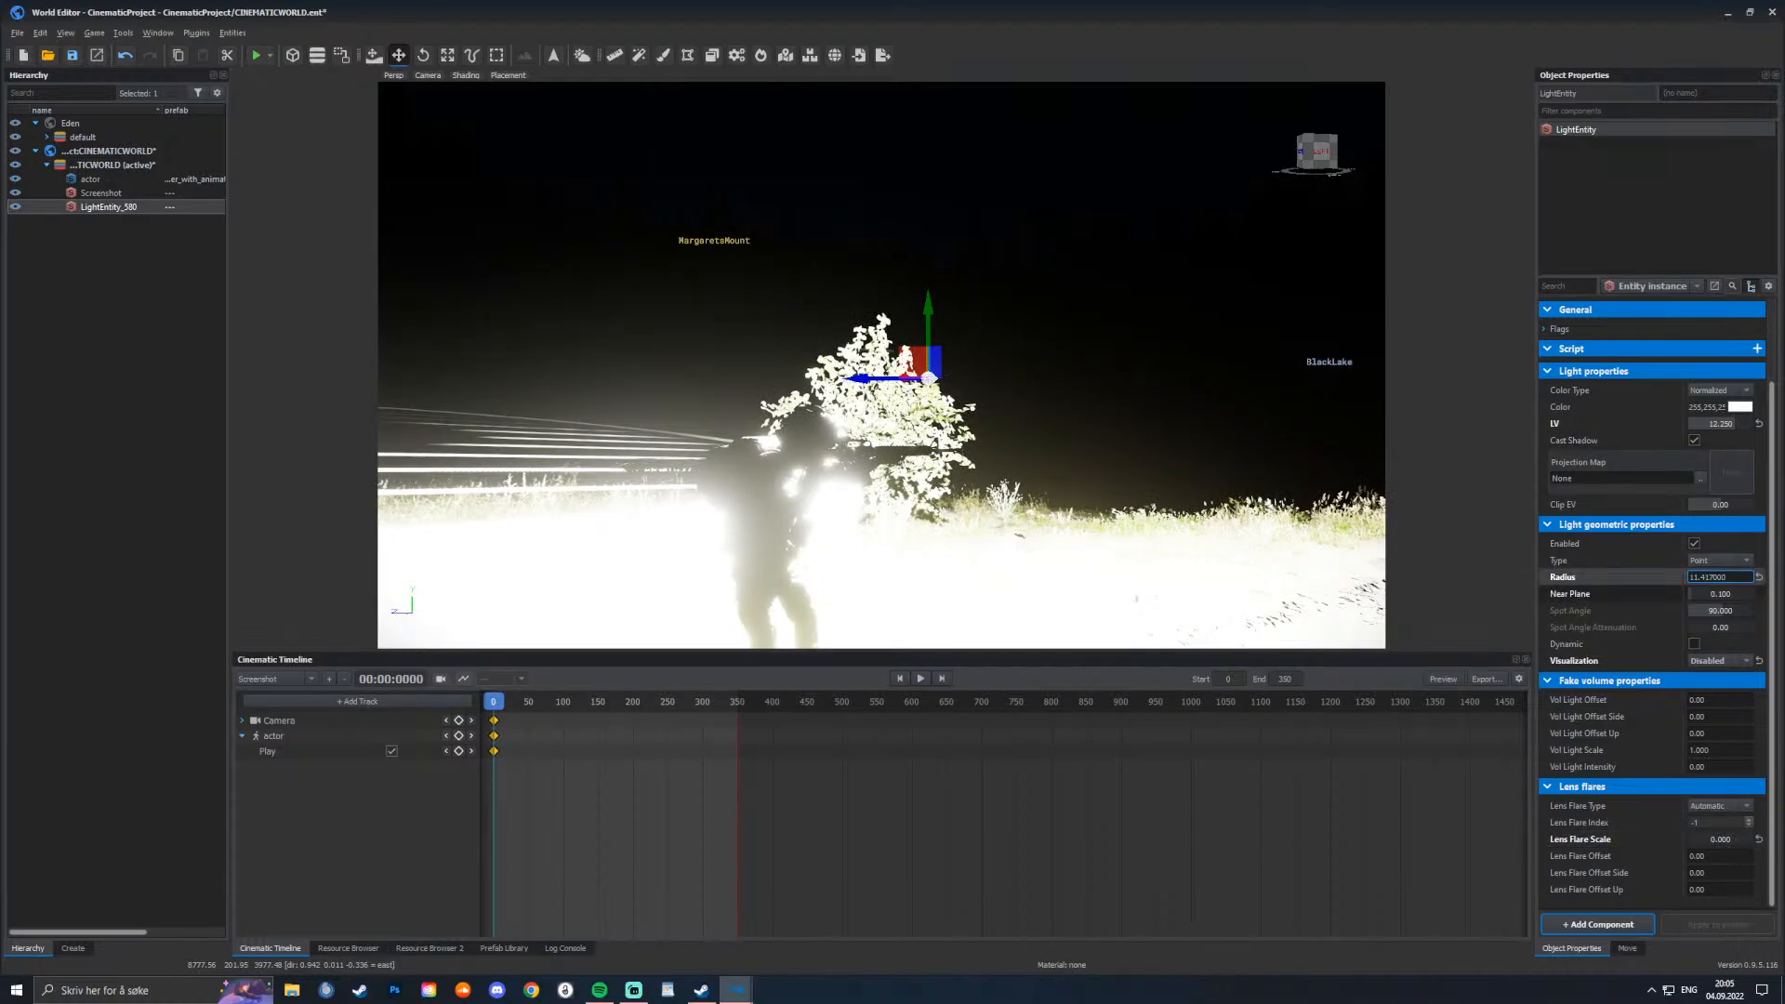
key("Return")
mouse_move(1693, 576)
left_mouse_down()
mouse_move(1709, 576)
mouse_move(1693, 577)
left_mouse_up()
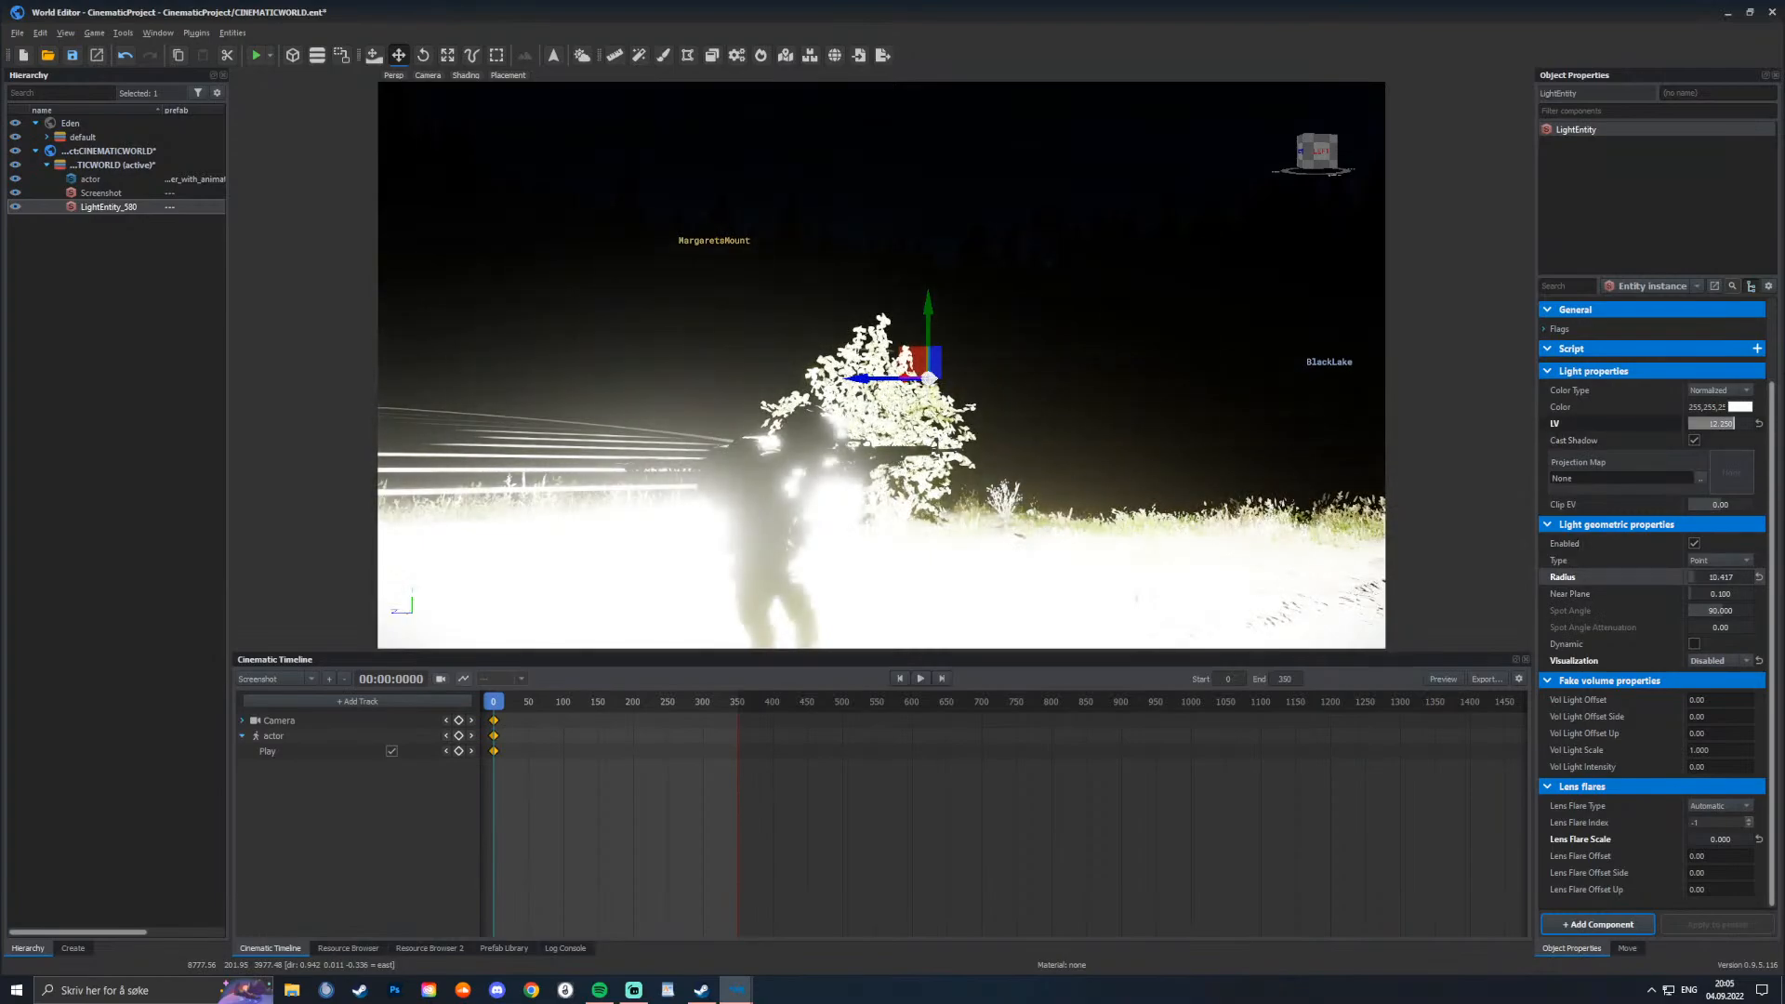
Step: Reduce the light's LV to 3.792 and view the lit soldier from closer by
left_click_drag(1732, 423, 1690, 423)
scroll(795, 557, "up", 3)
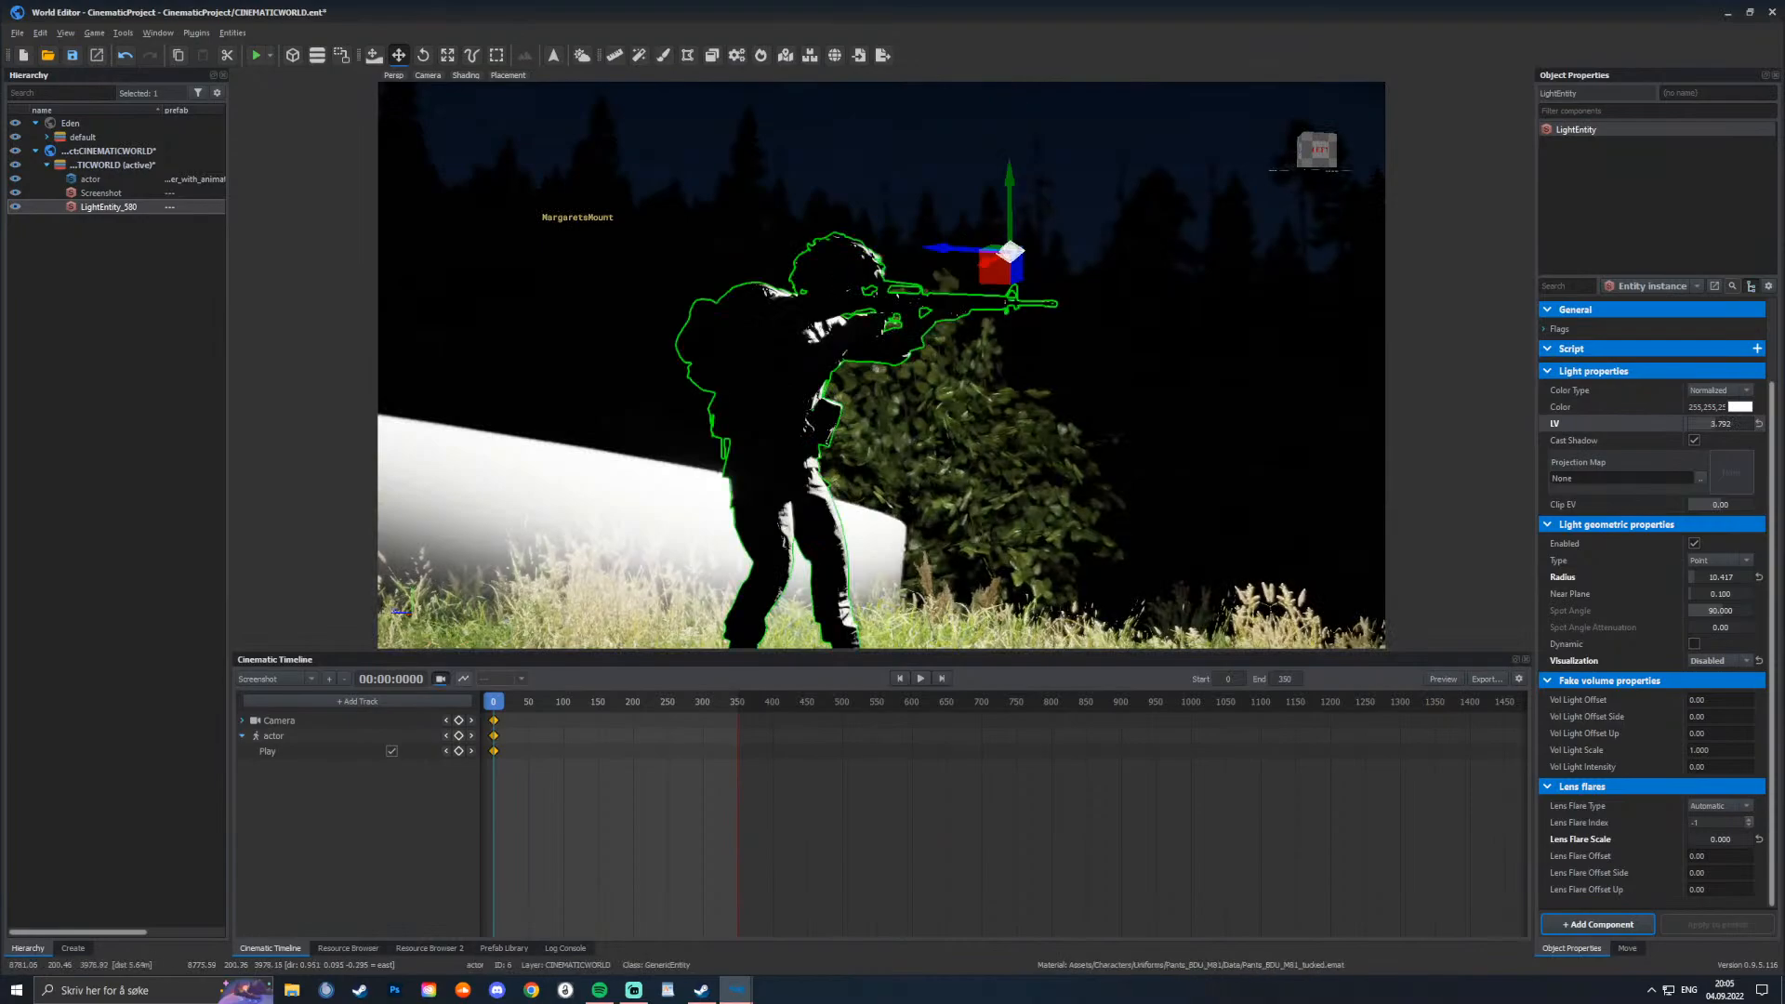
key("d")
right_click_drag(818, 558, 771, 569)
key("q")
key("z")
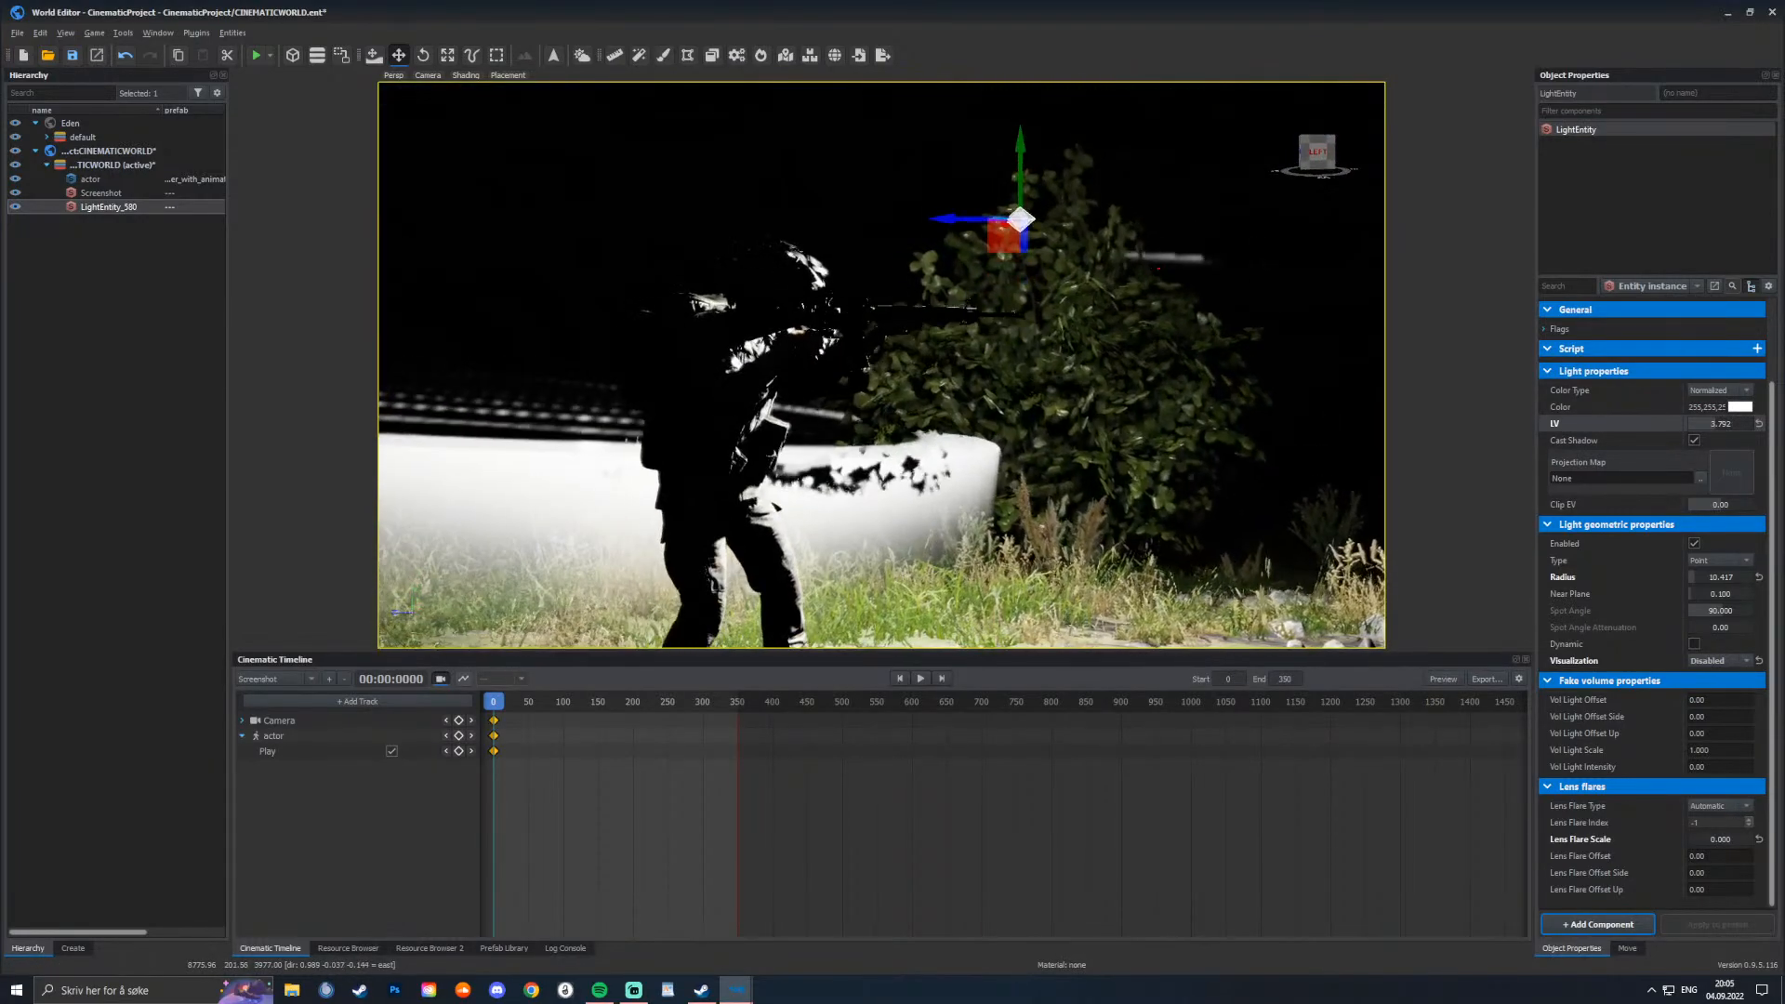
Step: Change the light's colour to a soft blue, #6f73ca
left_click(1739, 407)
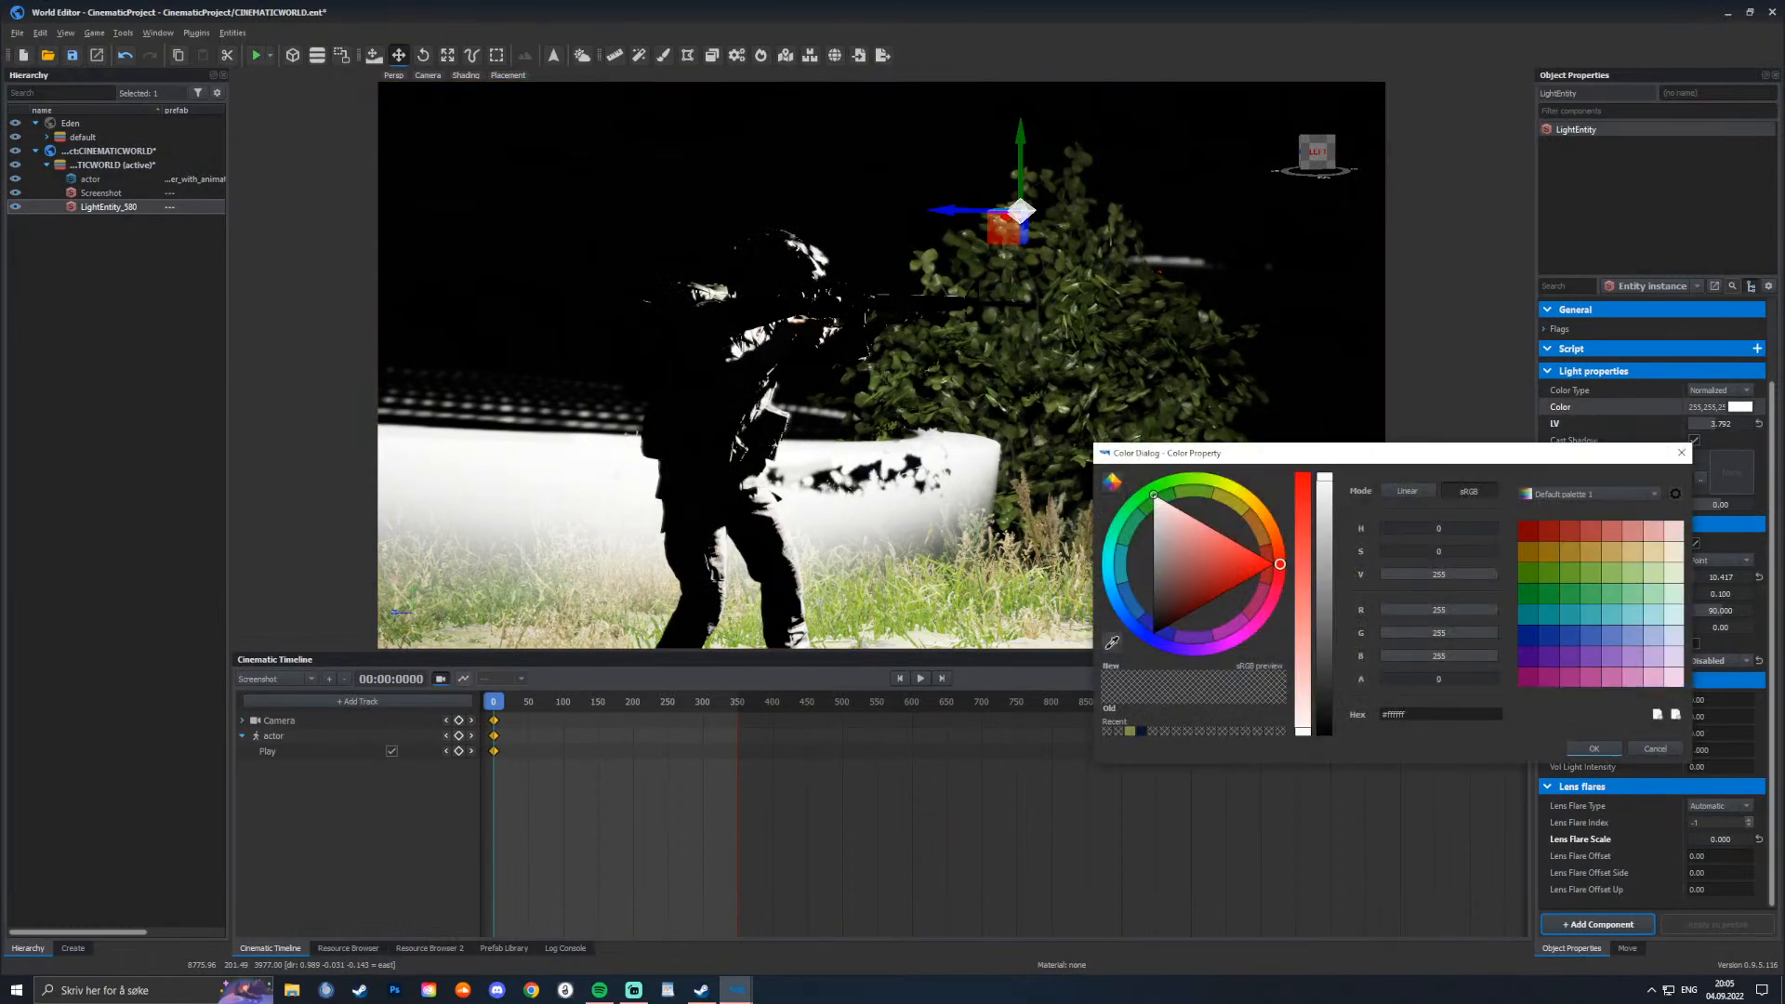
mouse_move(1260, 562)
left_mouse_down()
mouse_move(1228, 549)
mouse_move(1171, 589)
mouse_move(1194, 551)
left_mouse_up()
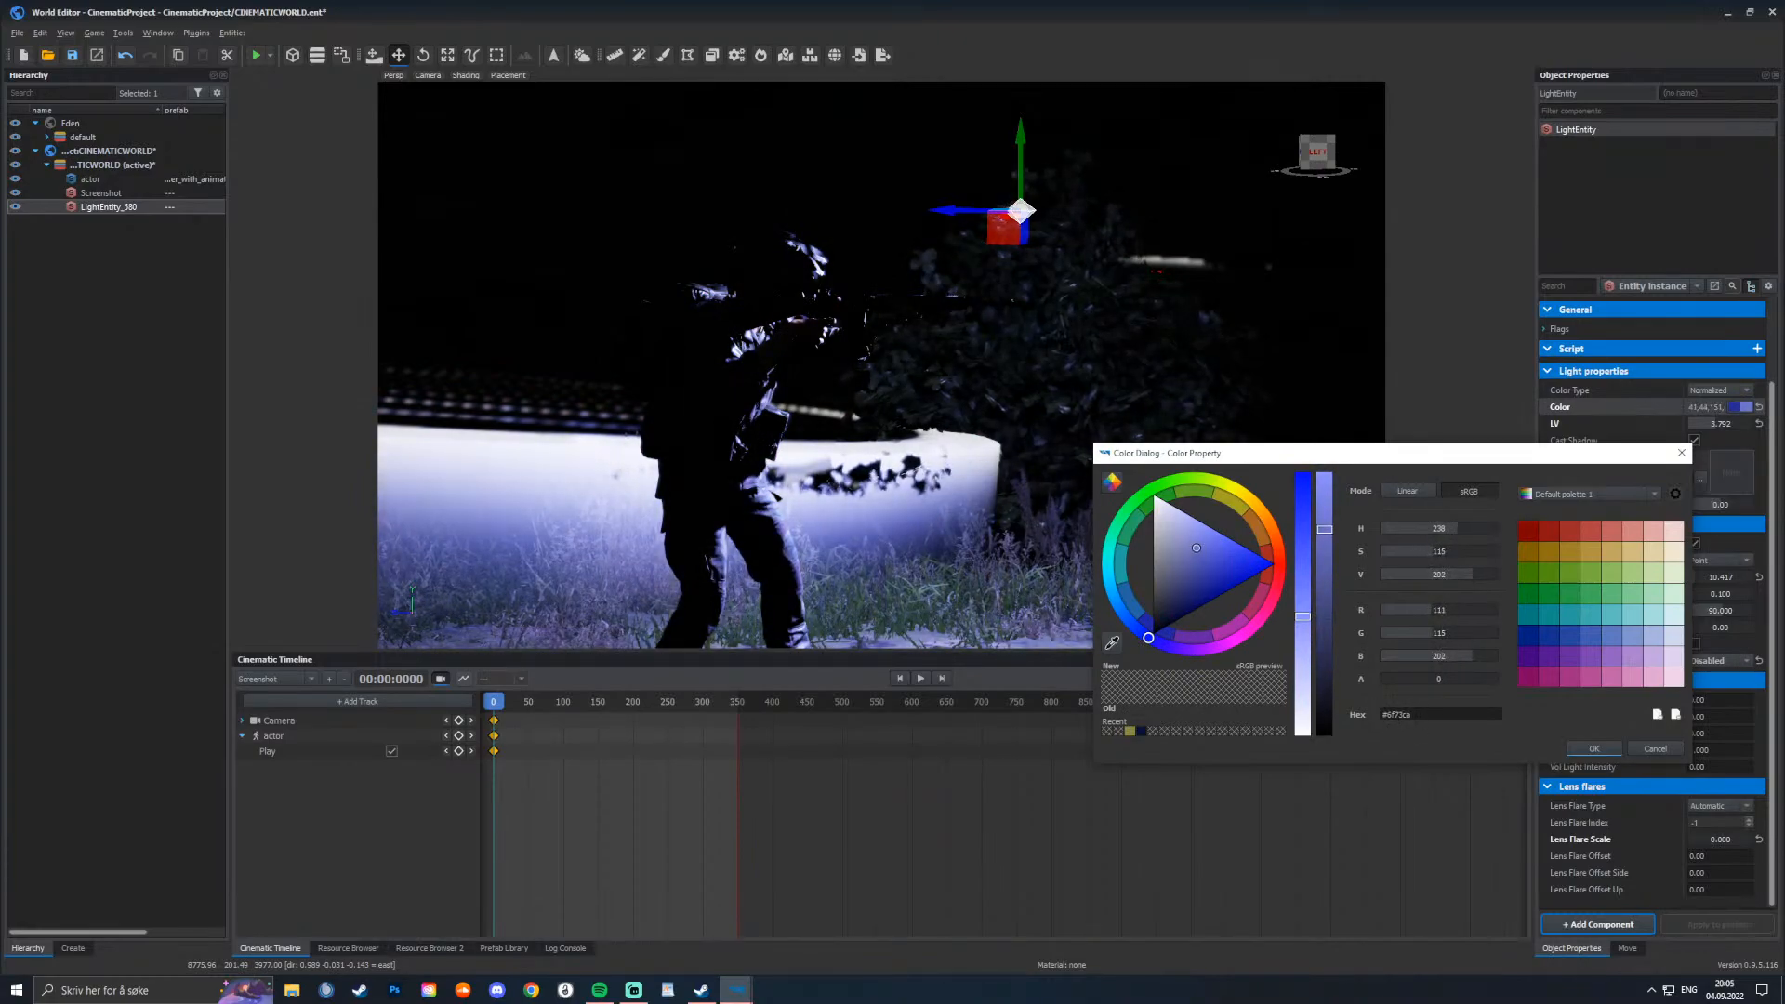
left_click(1594, 749)
Step: Move the blue light farther out in front of the soldier so that it lights his front side
right_click_drag(1124, 553, 1246, 674)
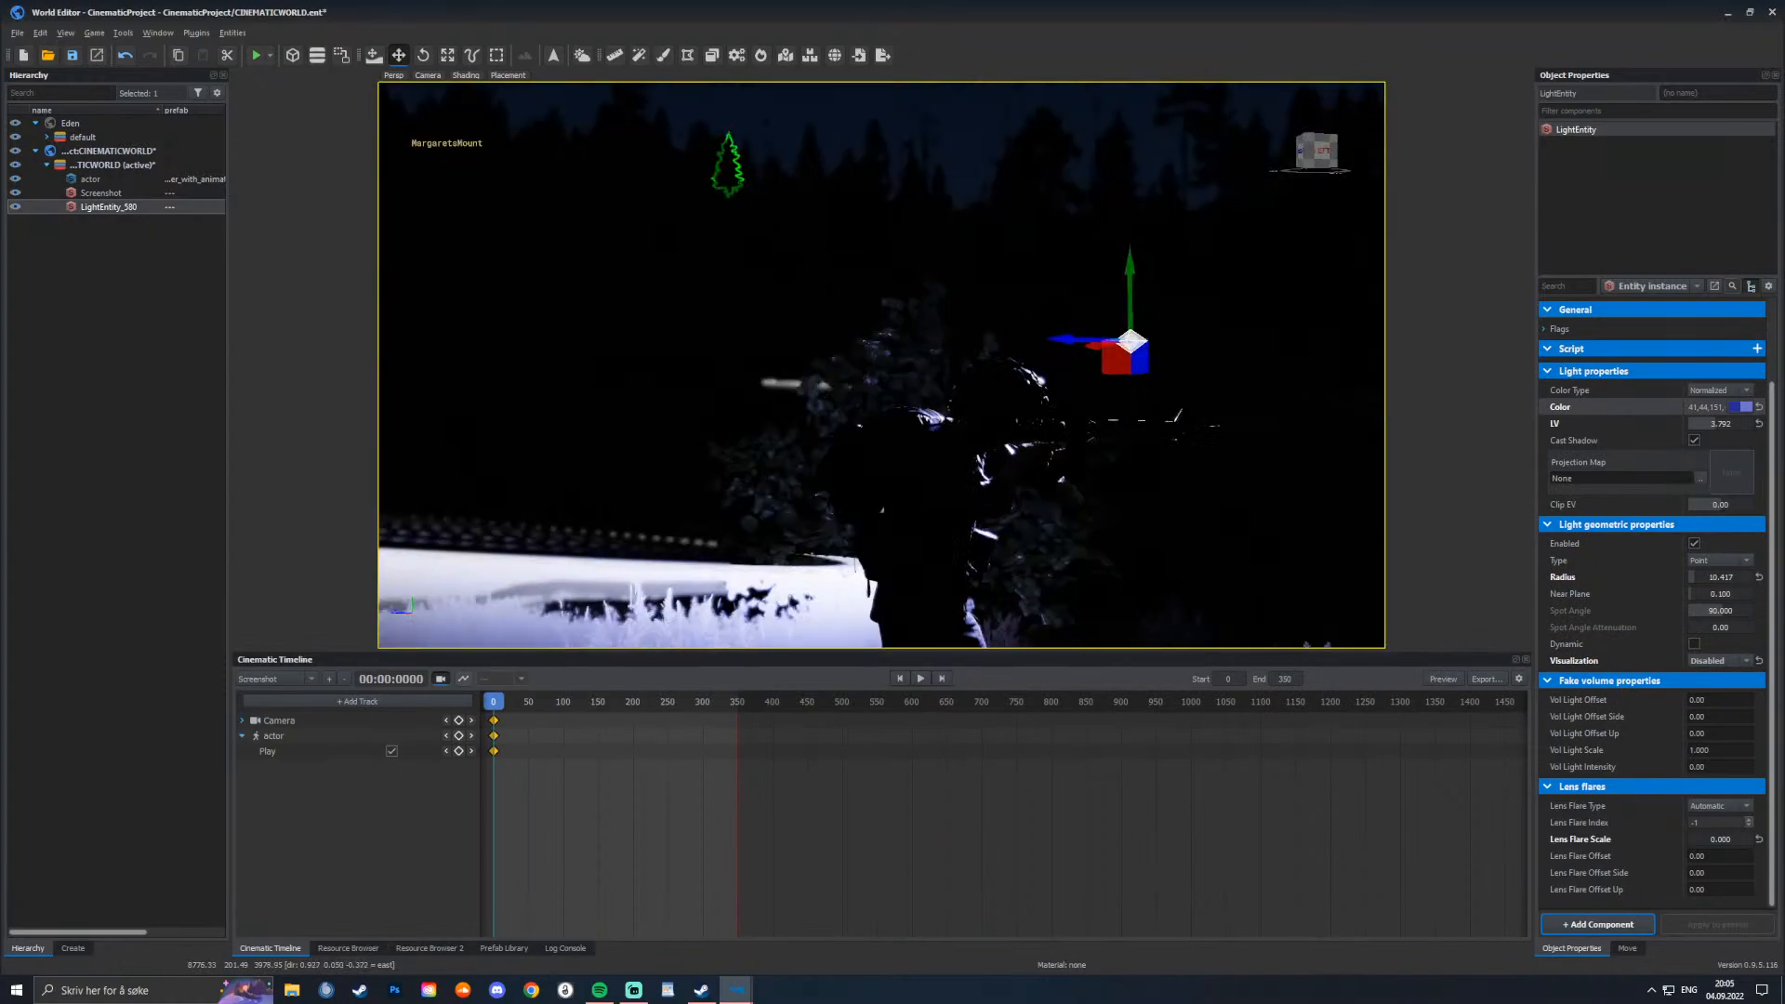
key("w")
right_click_drag(967, 520, 1069, 595)
key("s")
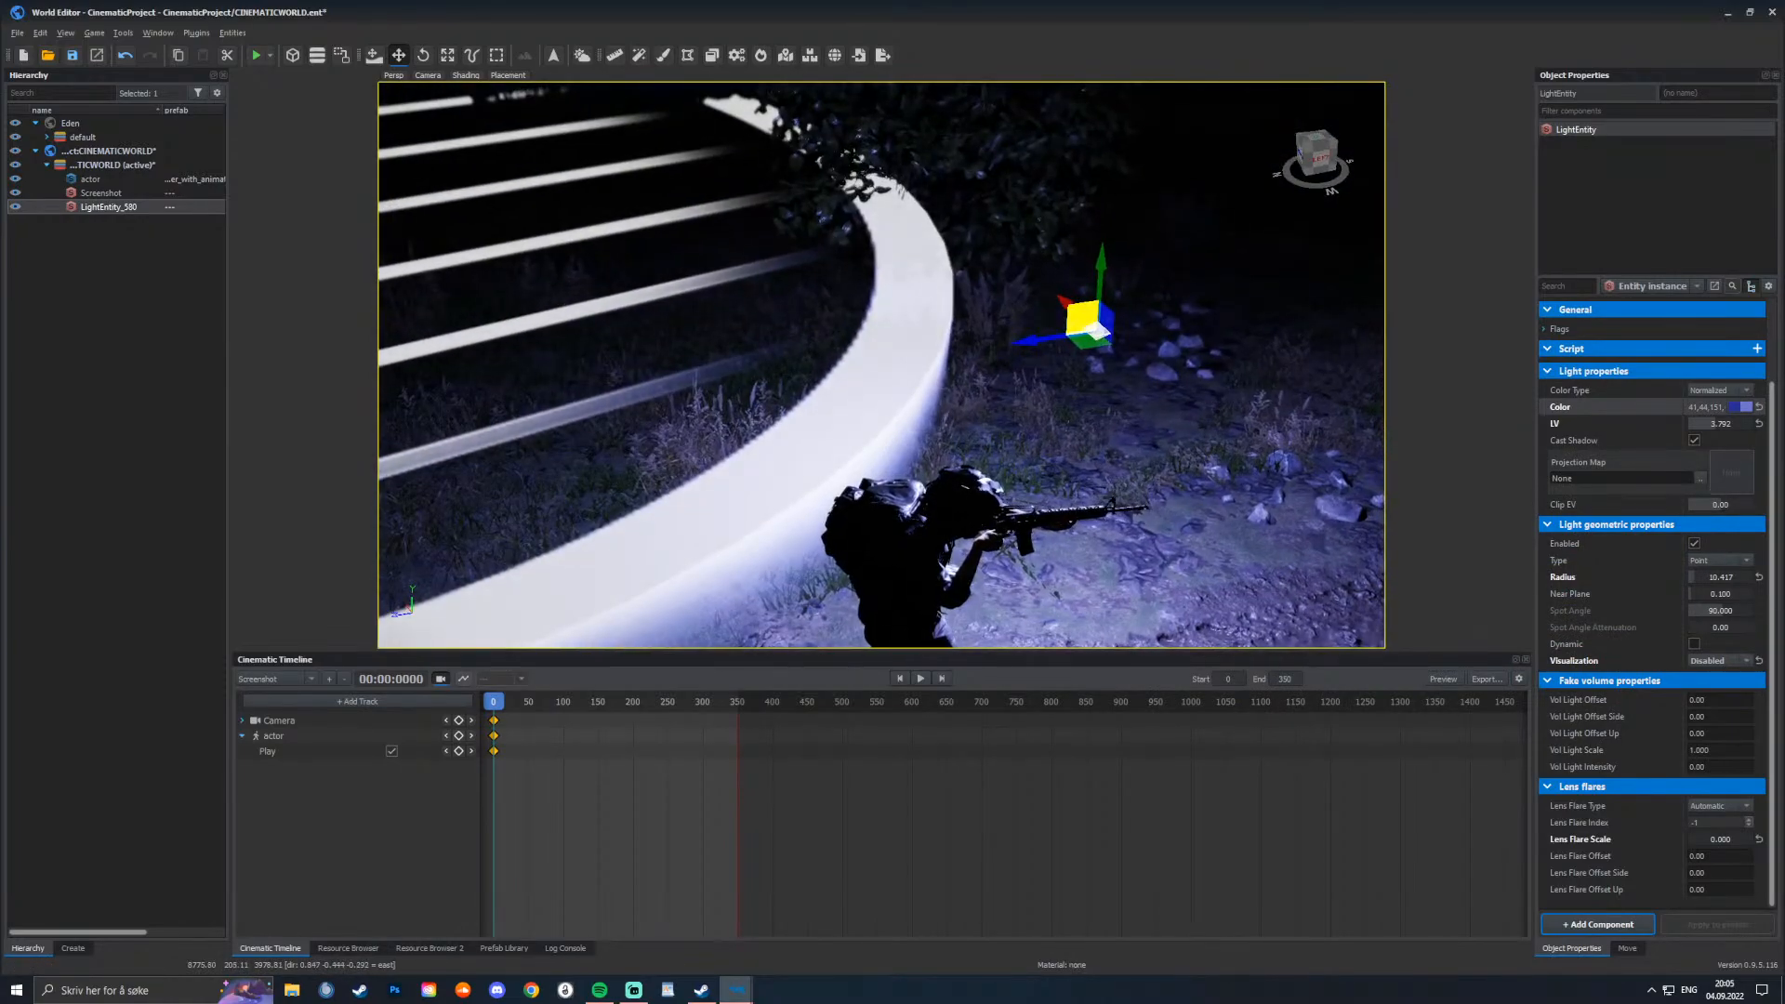
left_click_drag(1096, 330, 1434, 624)
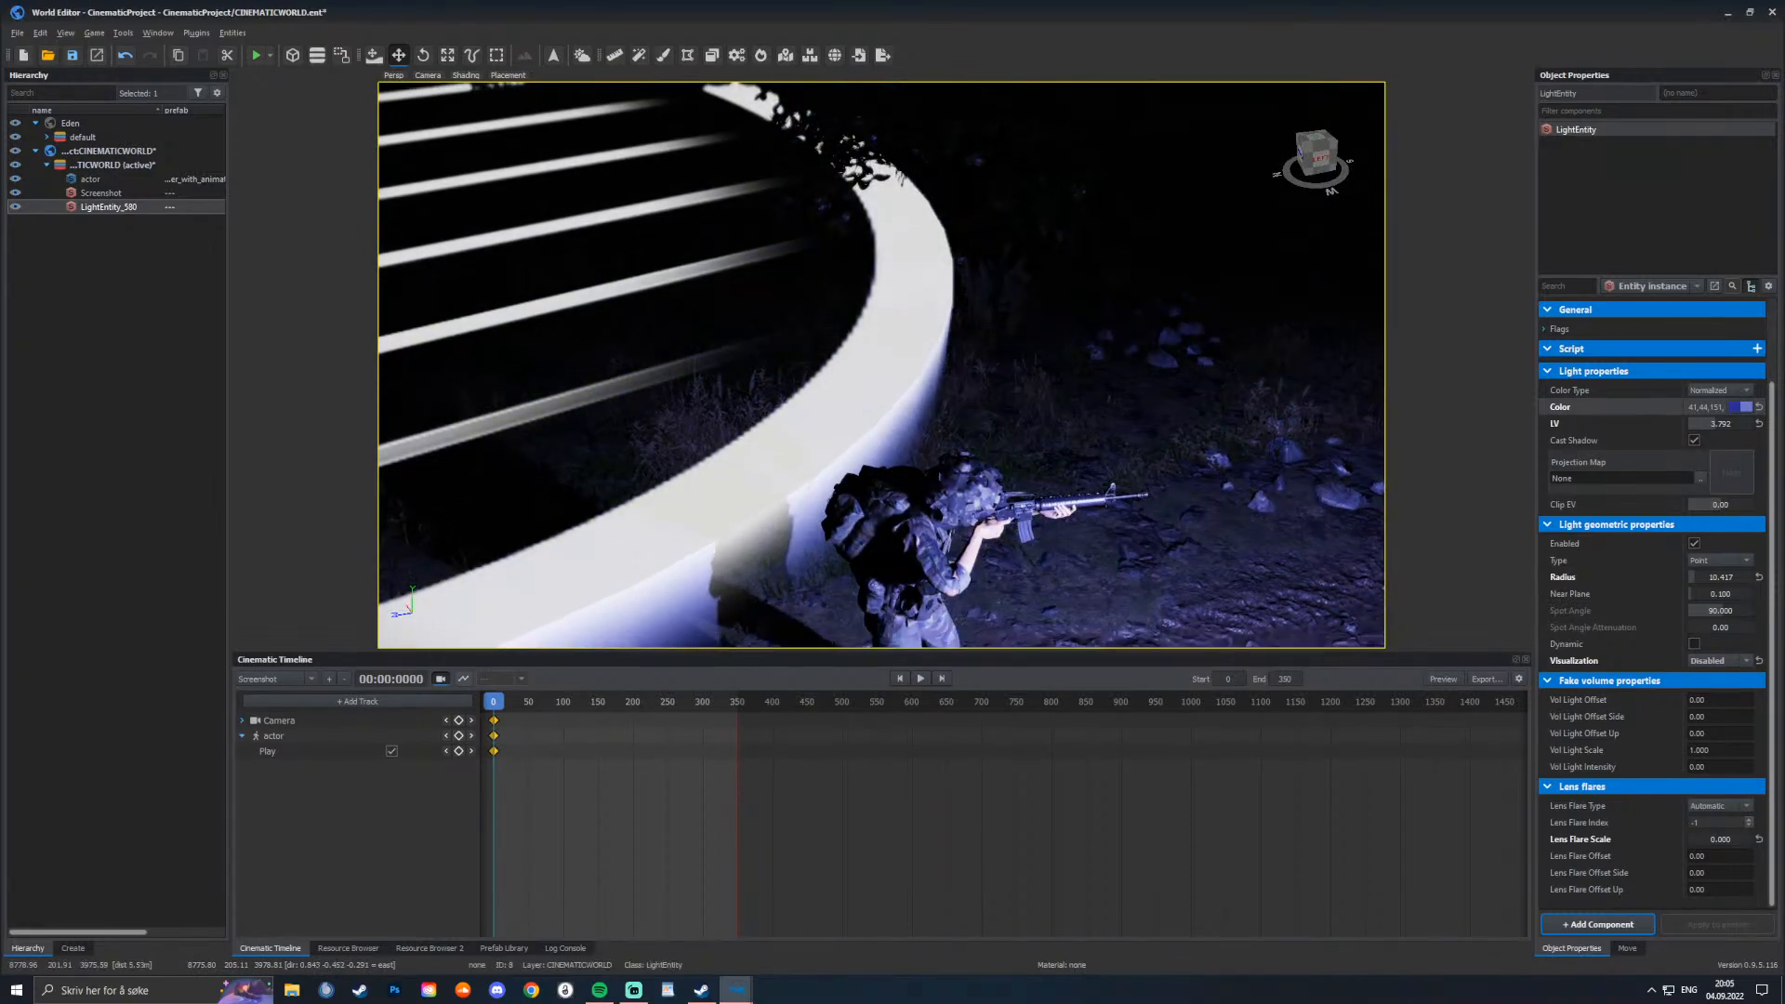
Step: Duplicate the blue light and place the copy behind the soldier, raised high above the ground
right_click_drag(1079, 465, 818, 427)
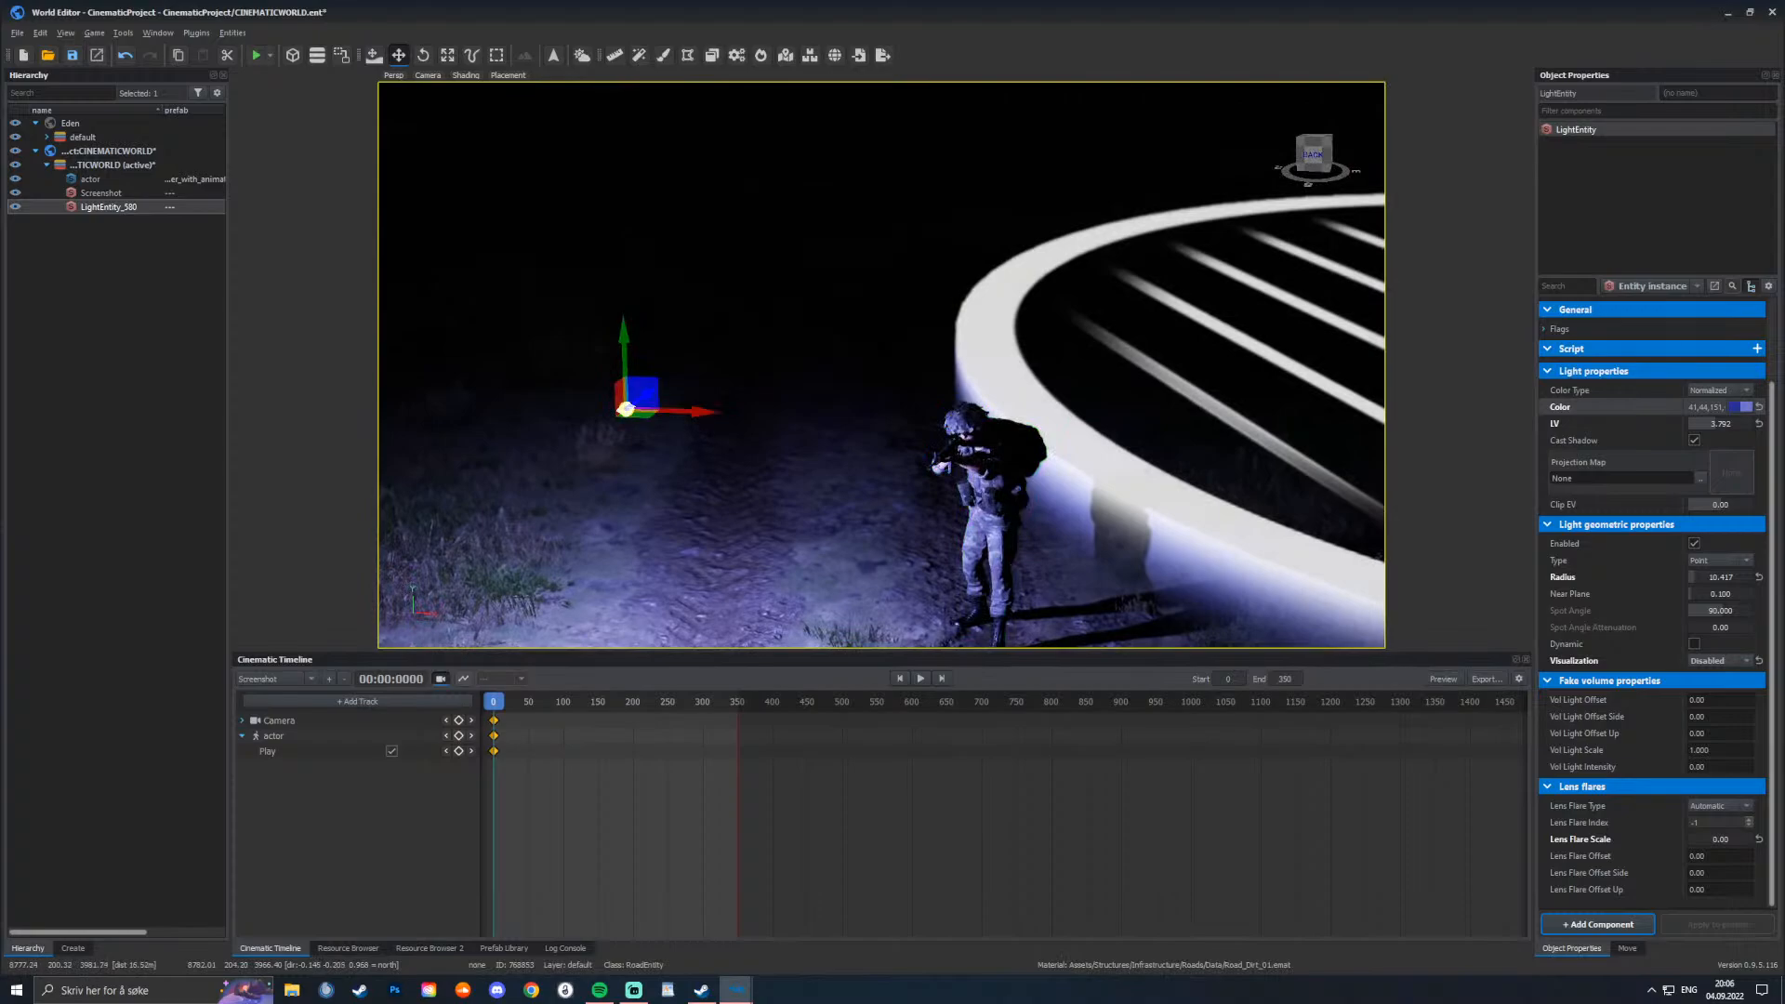
left_click_drag(699, 412, 1451, 431)
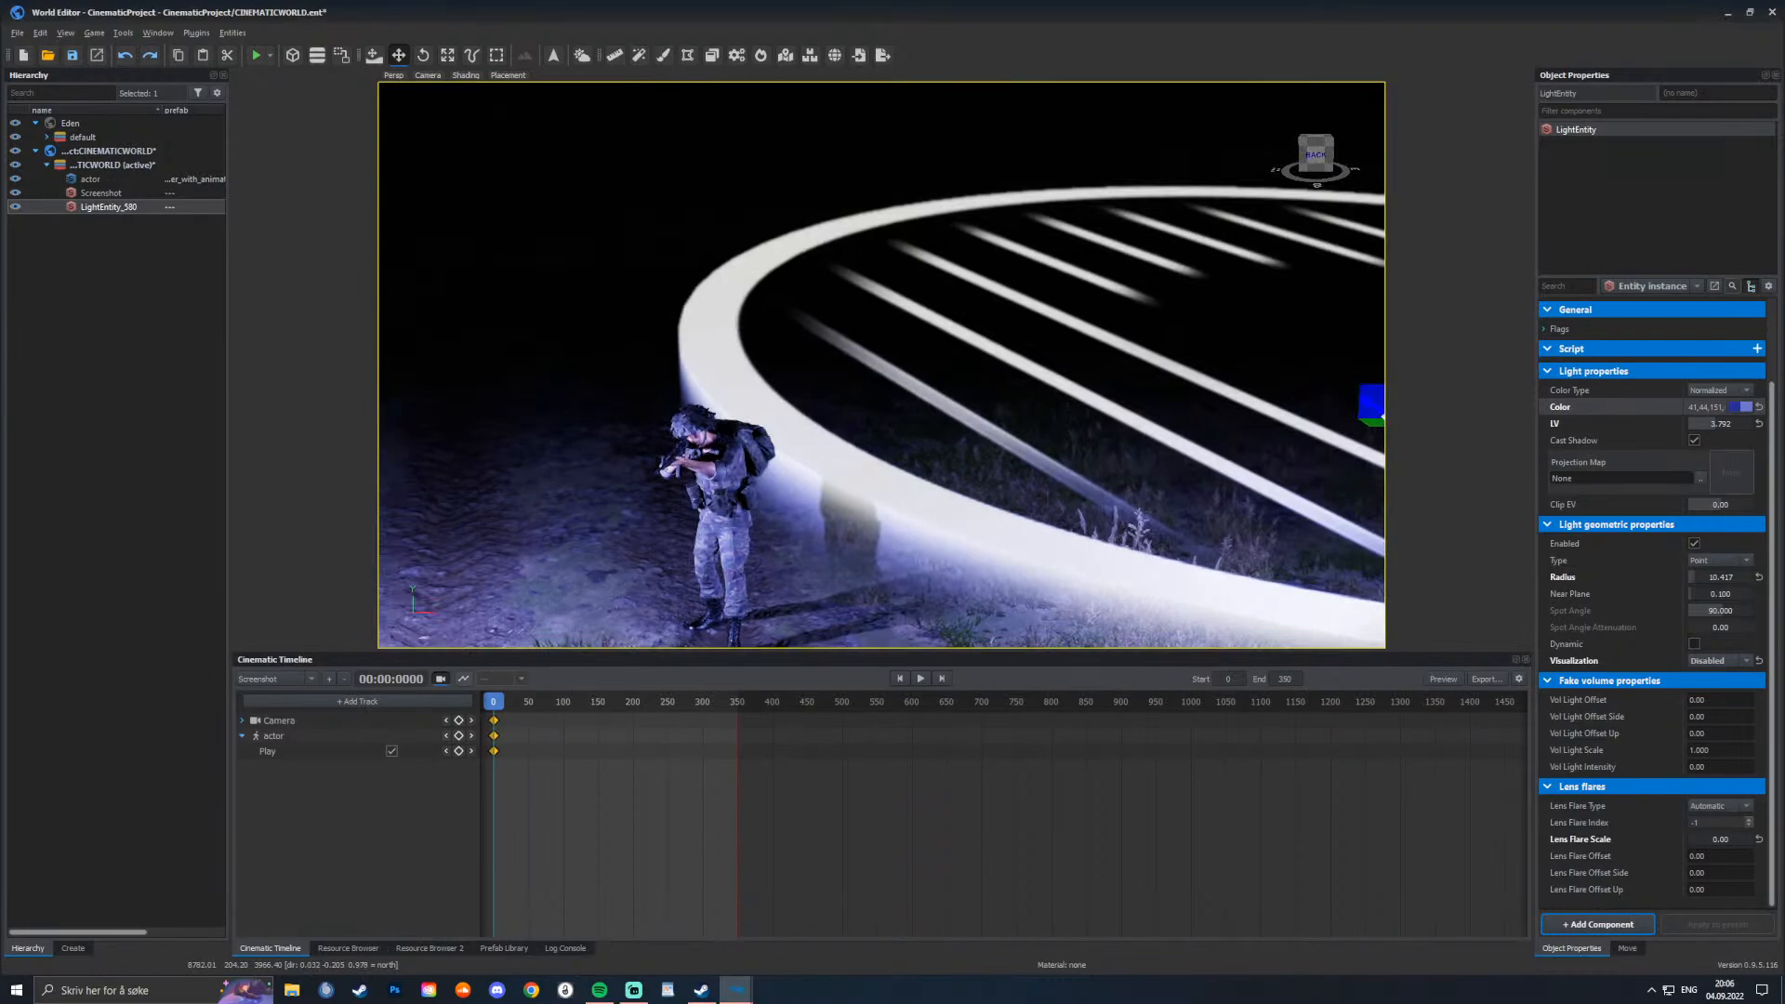
right_click_drag(837, 414, 706, 418)
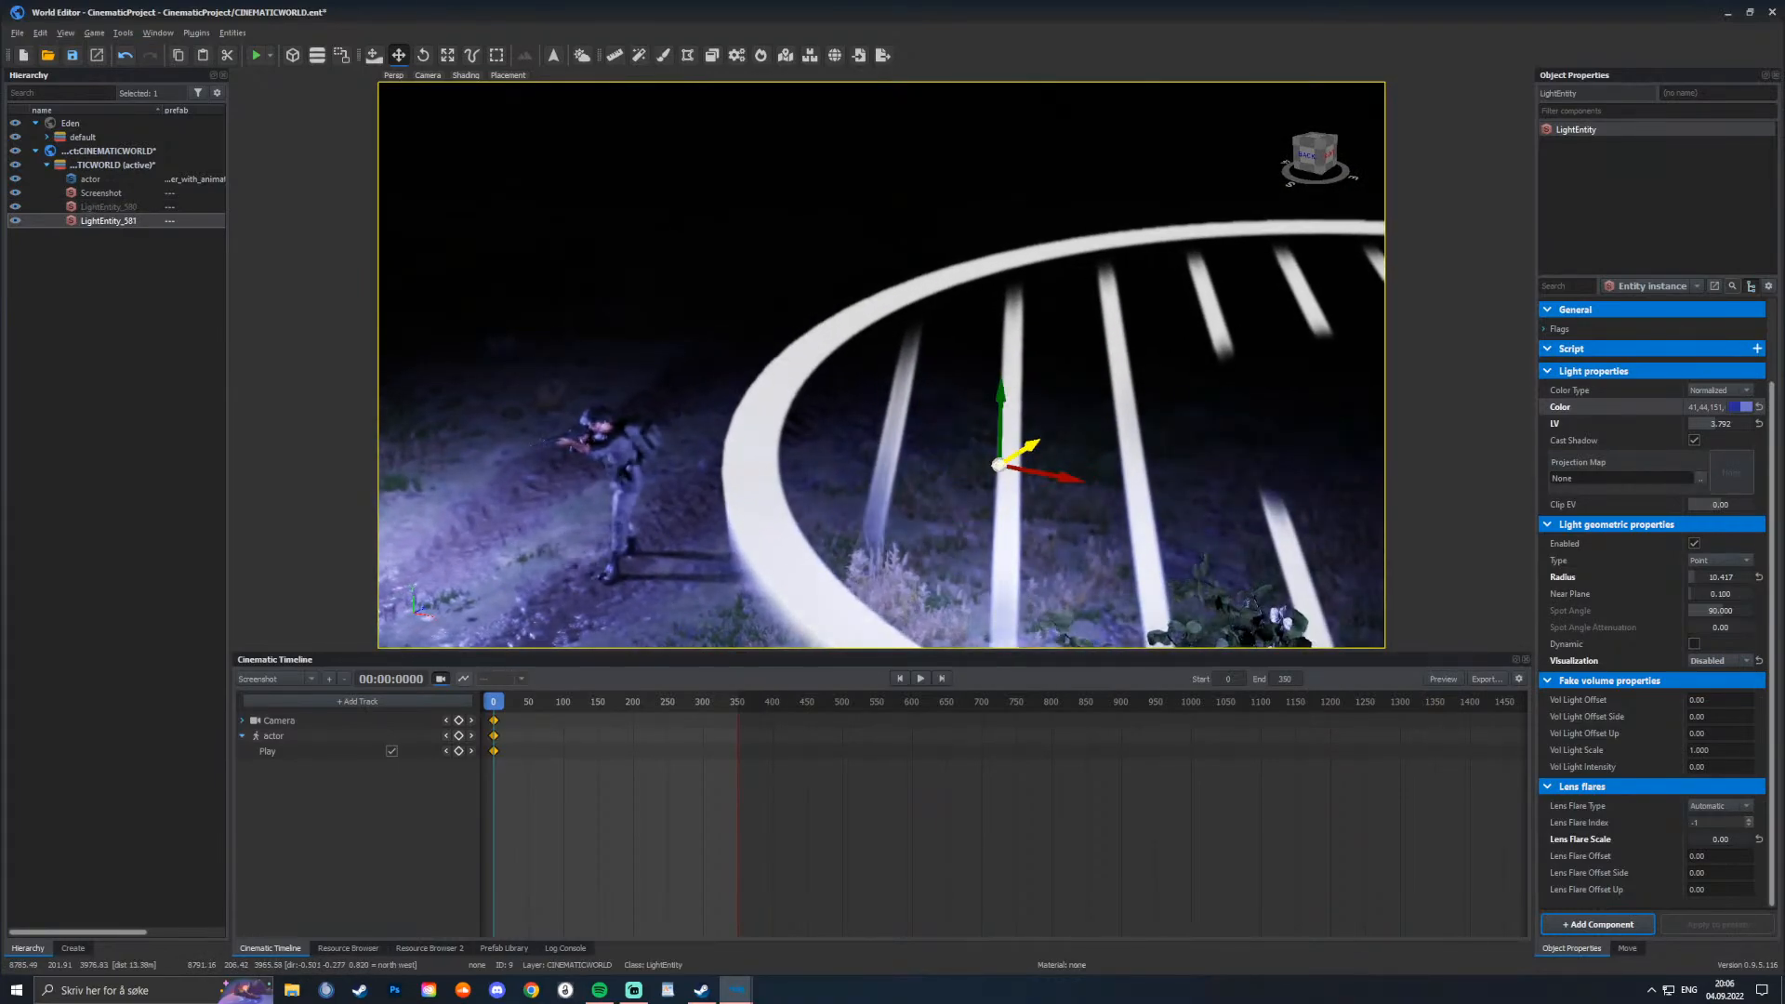
left_click_drag(999, 463, 852, 198)
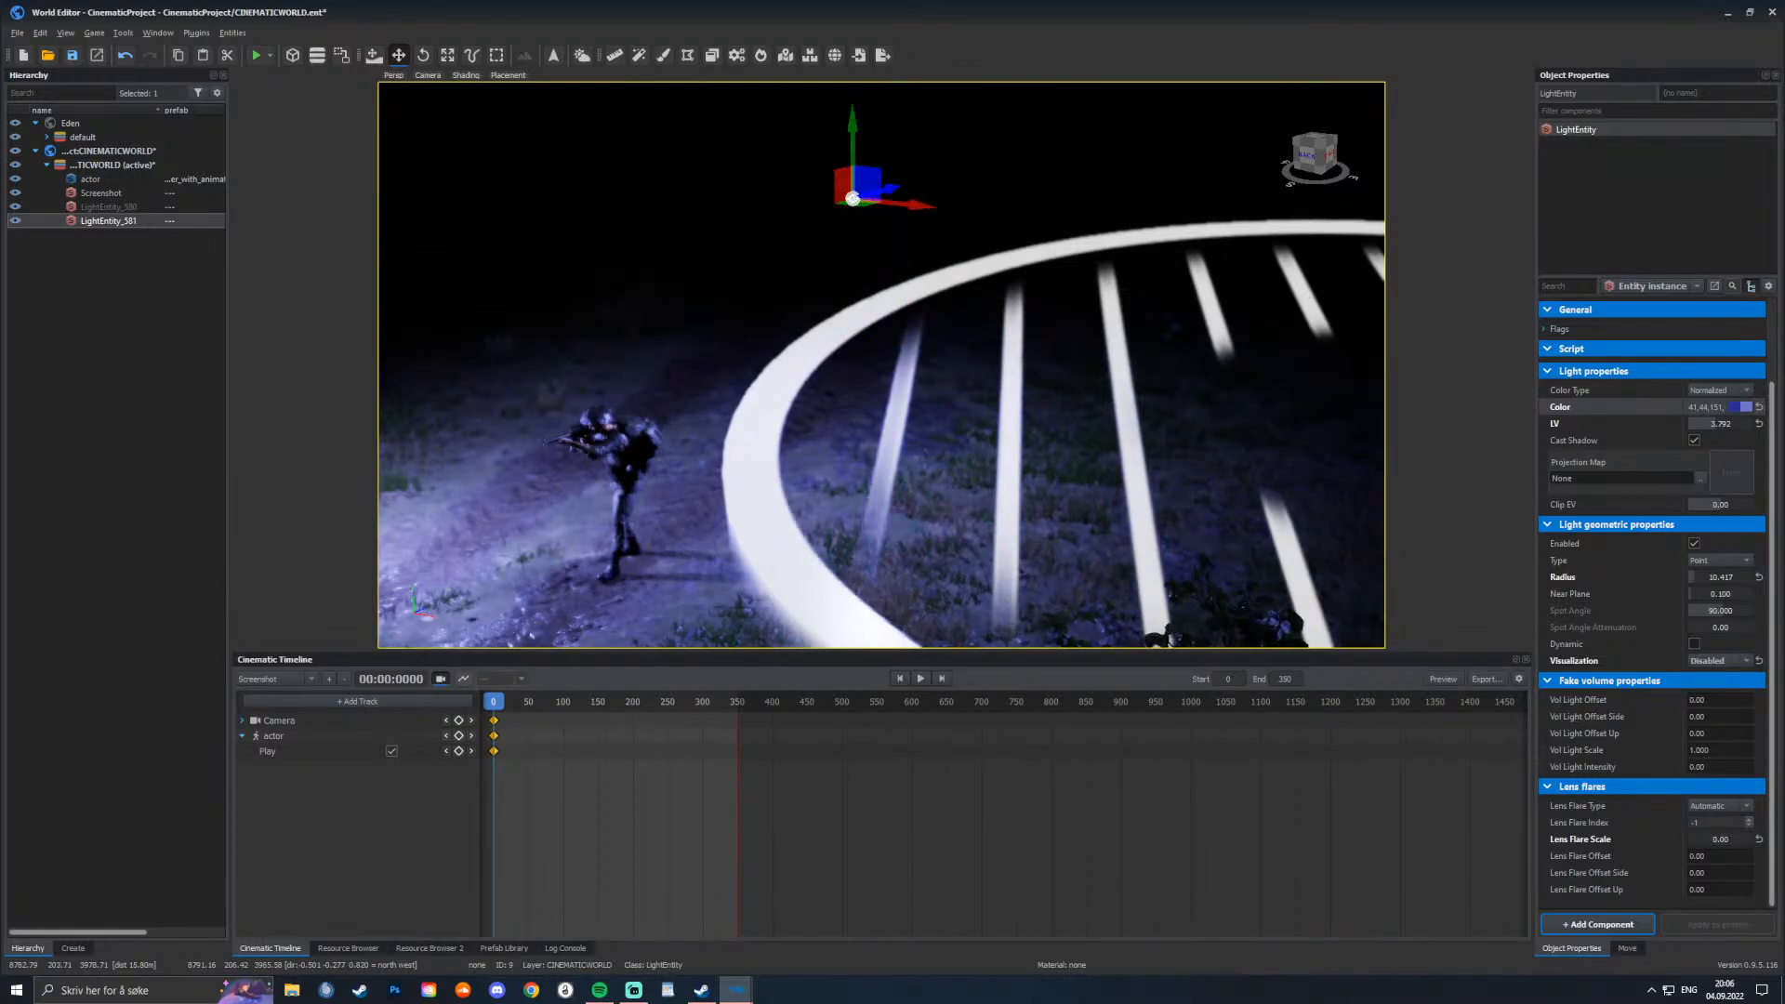
Step: Change the rear light's colour to a light blue with RGB about 102, 162, 197 and set its LV to 2.042
left_click(1745, 406)
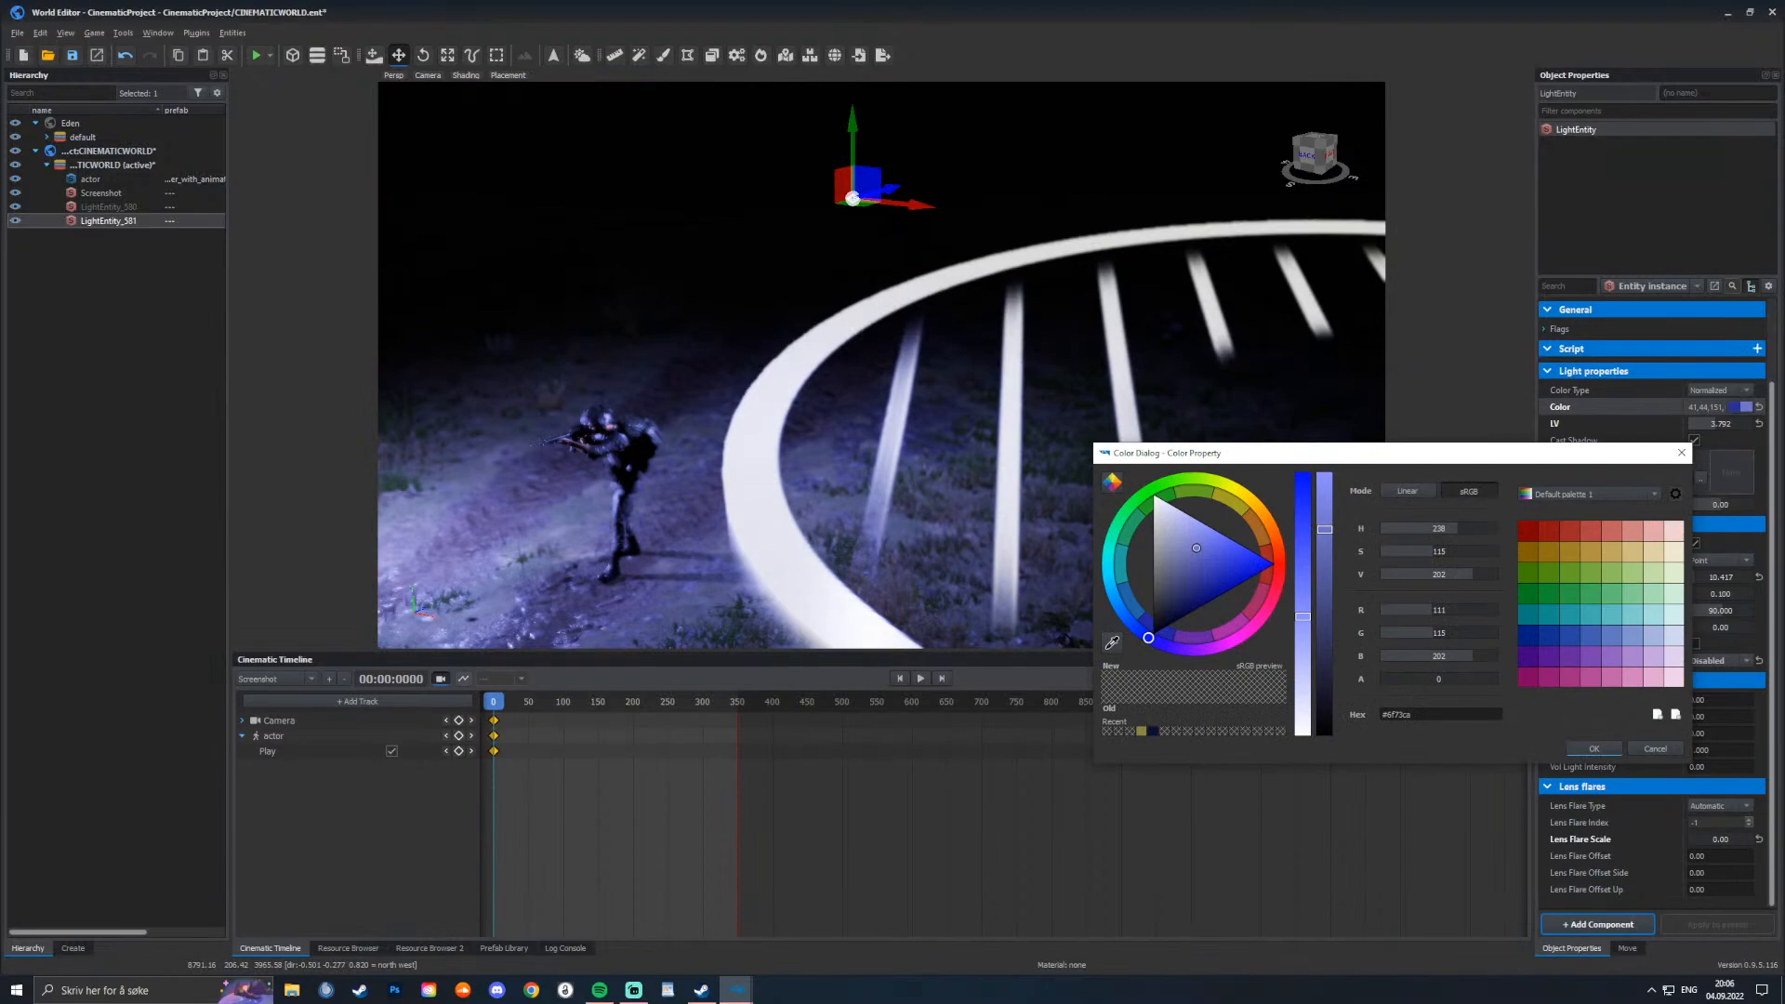
right_click_drag(744, 372, 865, 311)
key("w")
key("a")
right_click_drag(883, 316, 977, 273)
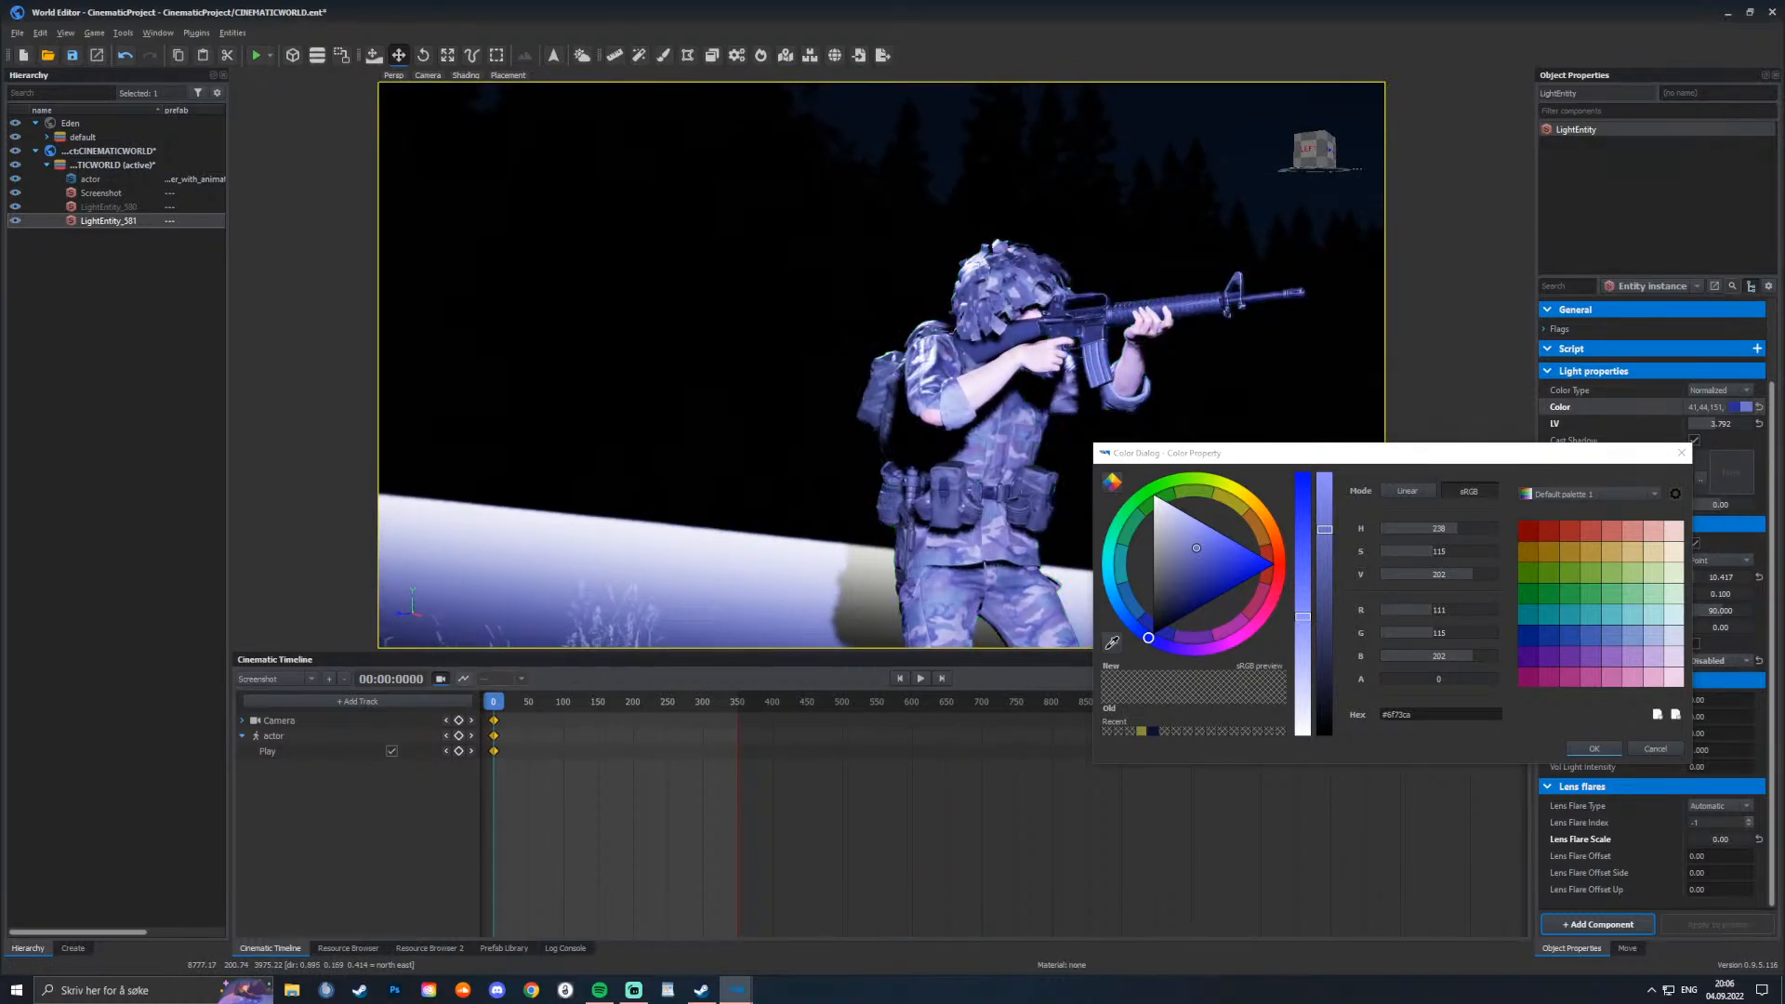
mouse_move(1303, 616)
left_mouse_down()
mouse_move(1302, 636)
mouse_move(1302, 603)
left_mouse_up()
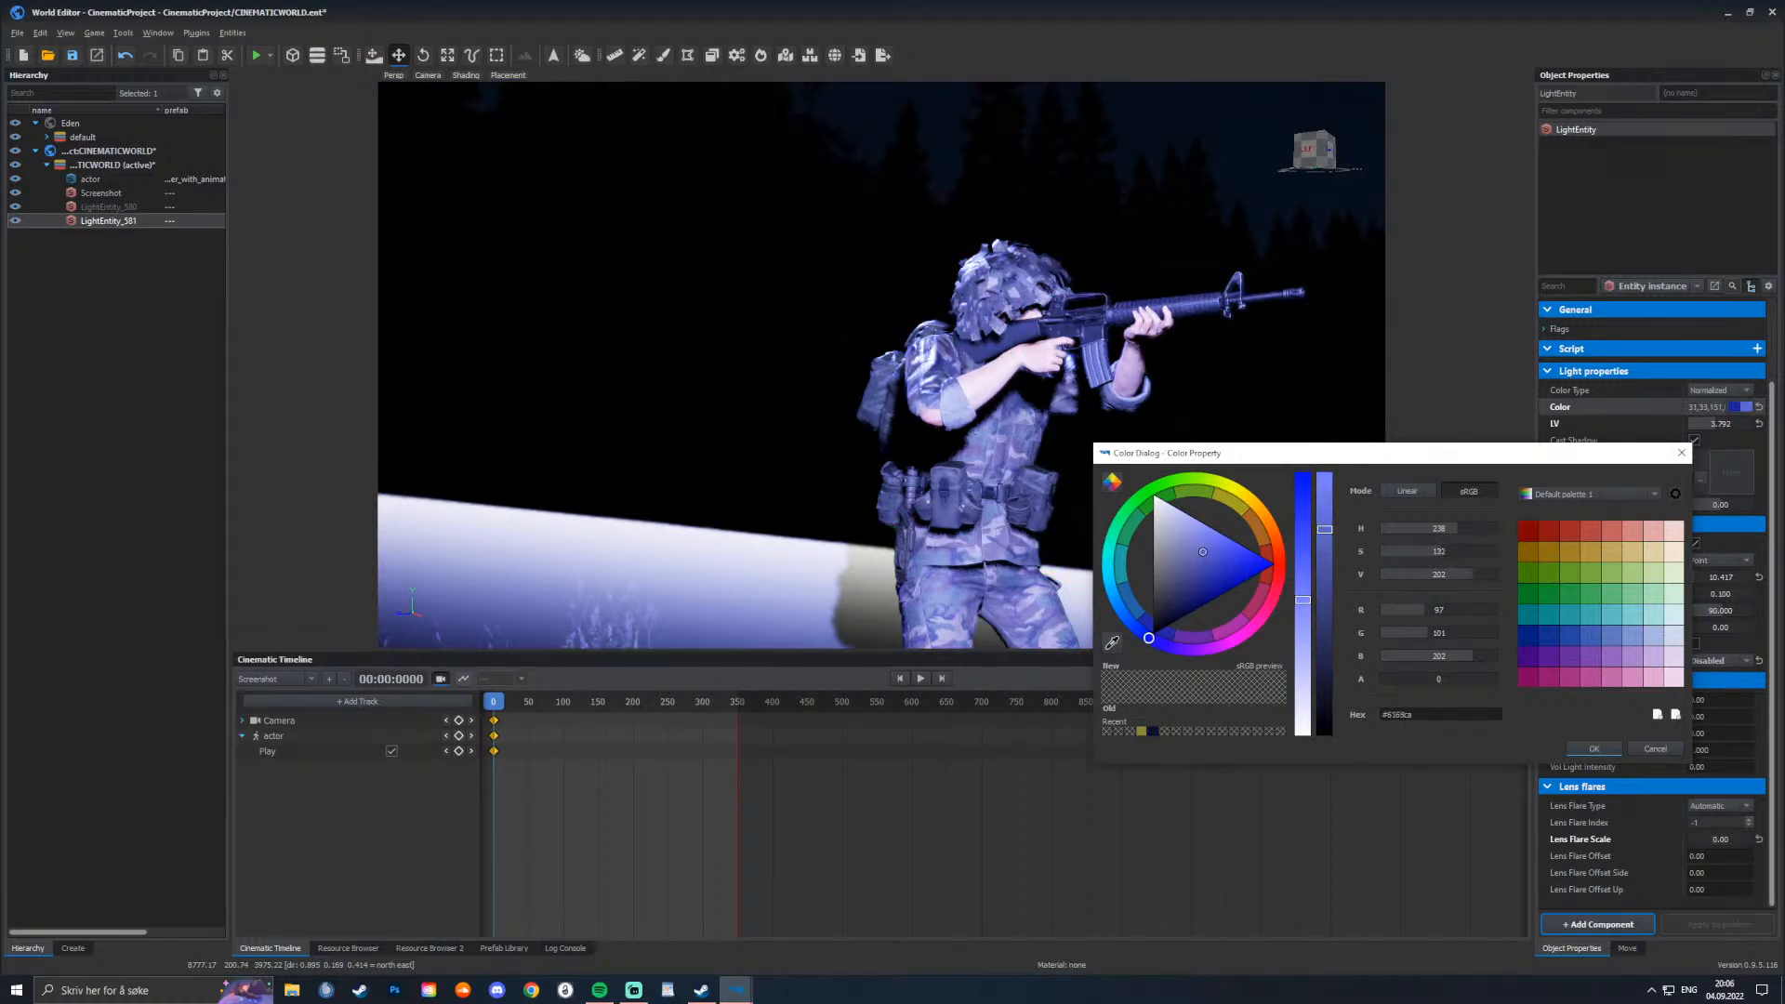
mouse_move(1202, 552)
left_mouse_down()
mouse_move(1218, 596)
mouse_move(1266, 612)
mouse_move(1260, 564)
mouse_move(1114, 530)
mouse_move(1130, 625)
mouse_move(1115, 601)
left_mouse_up()
left_click_drag(1239, 584, 1196, 551)
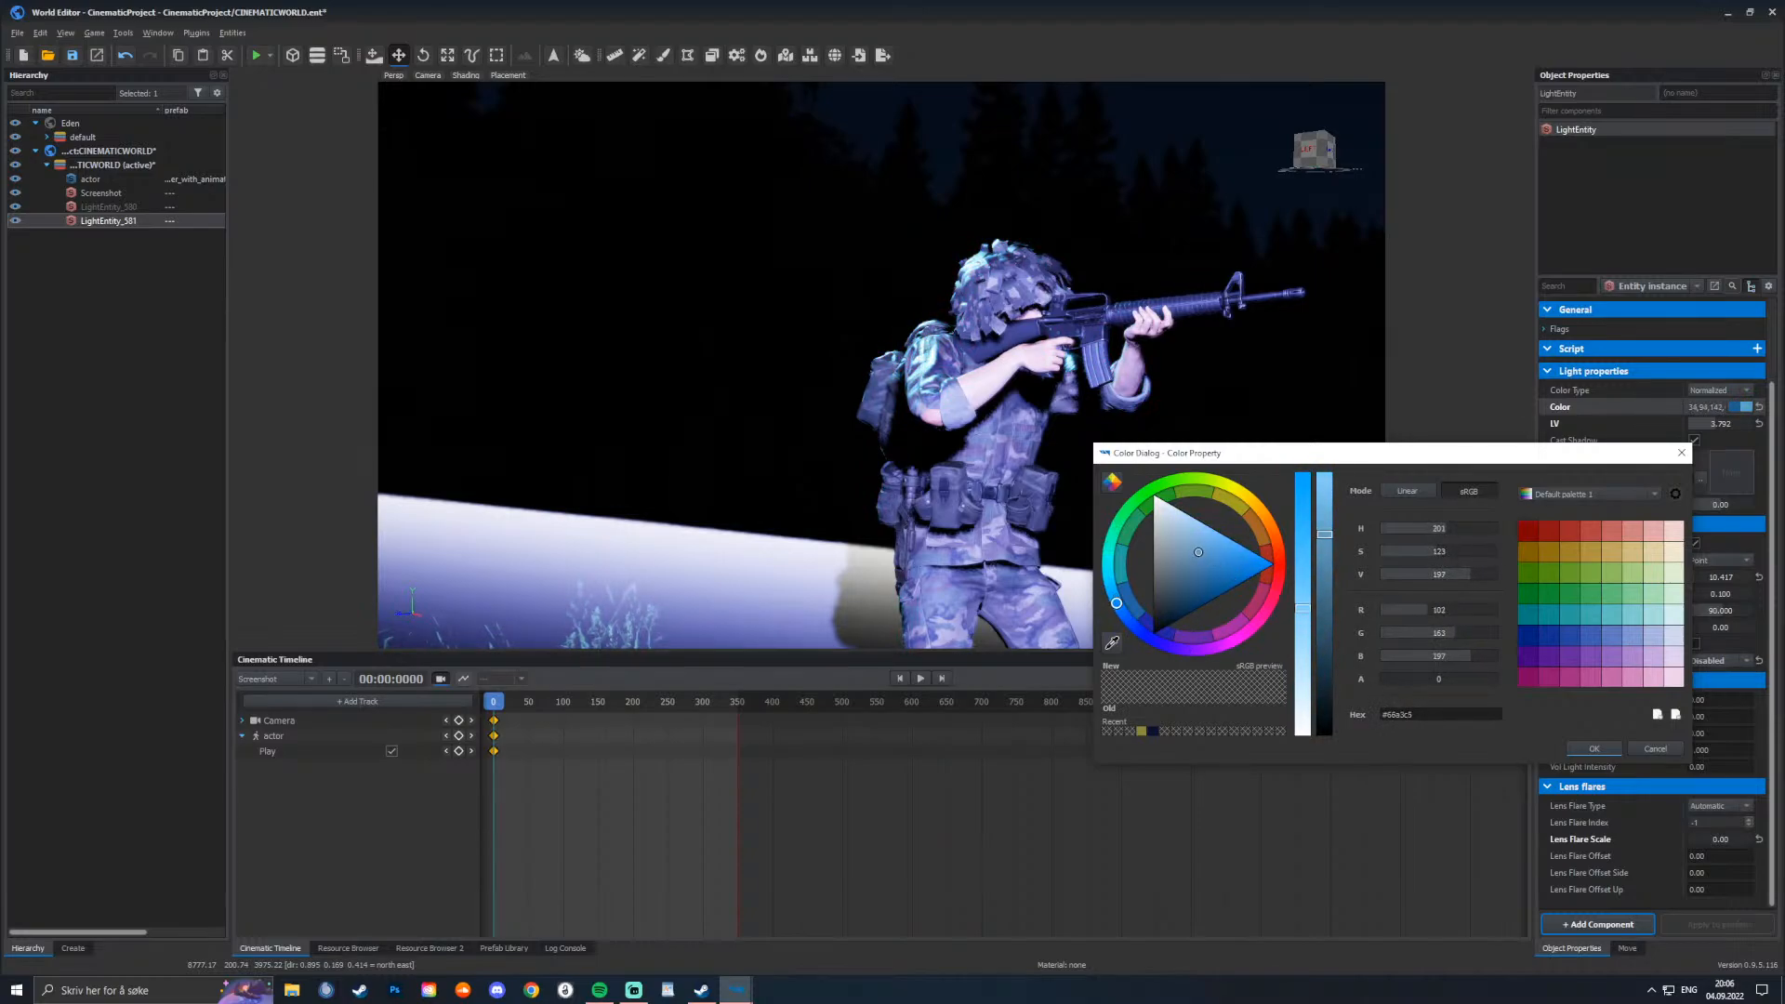
left_click(1594, 749)
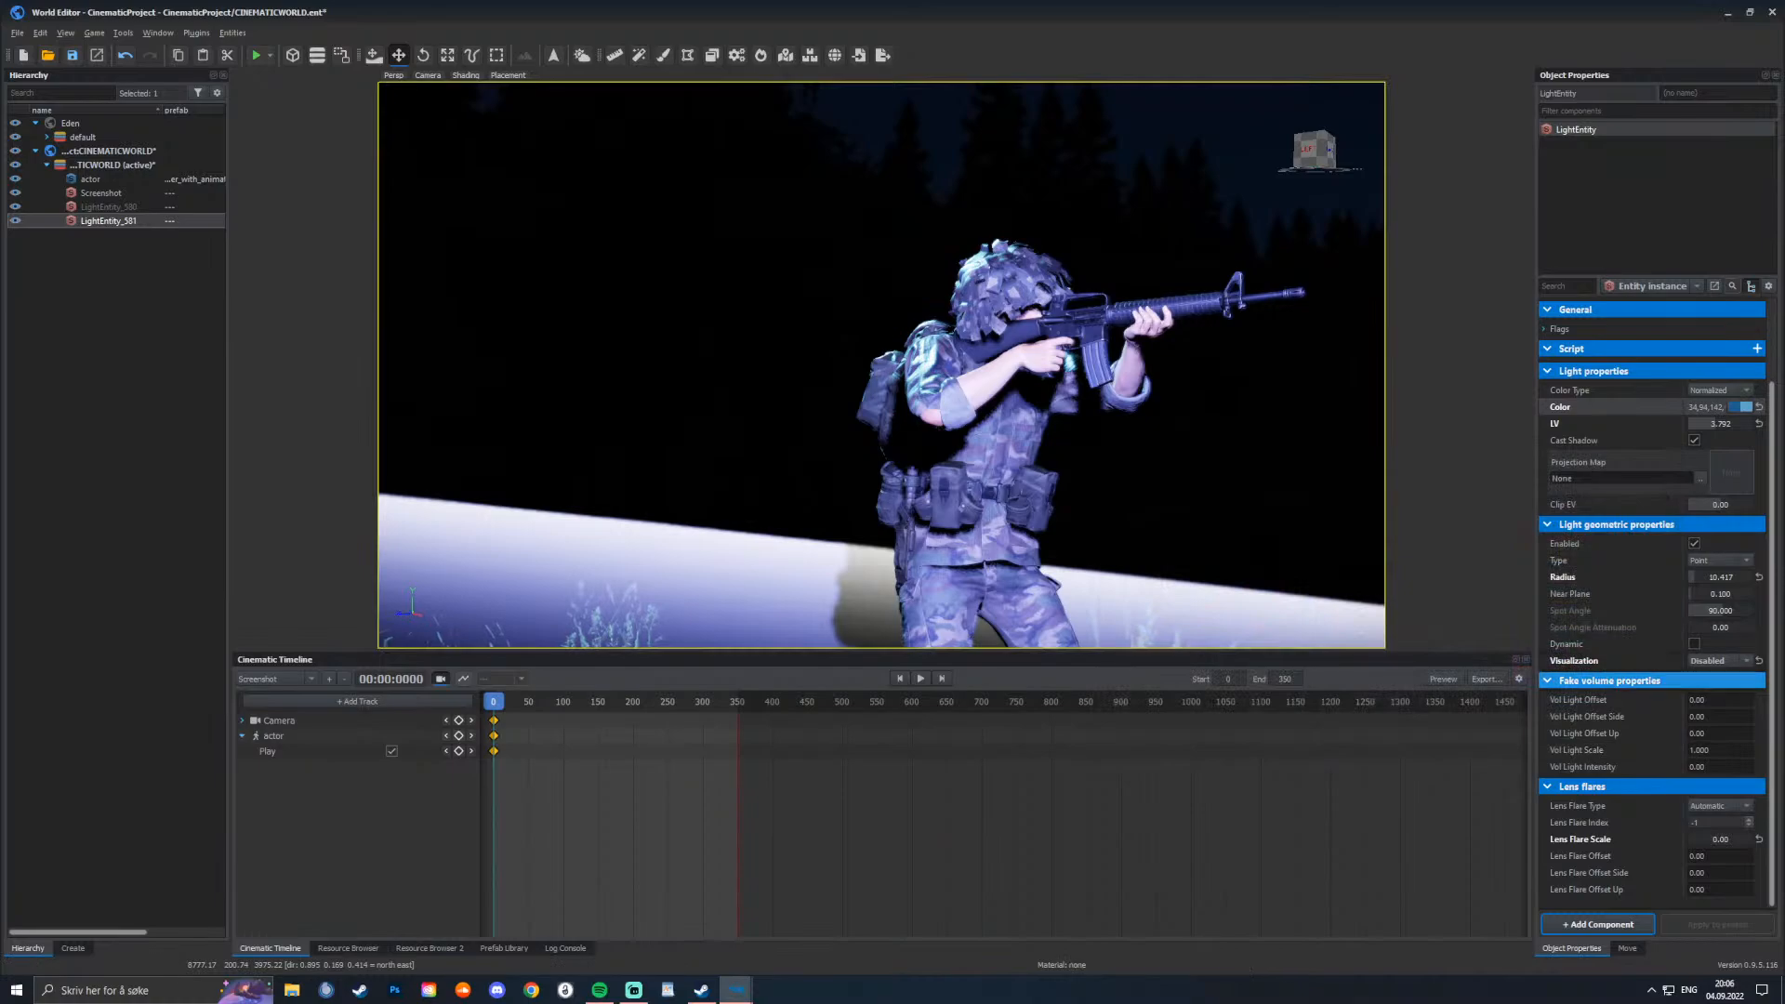
left_click_drag(1713, 423, 1712, 423)
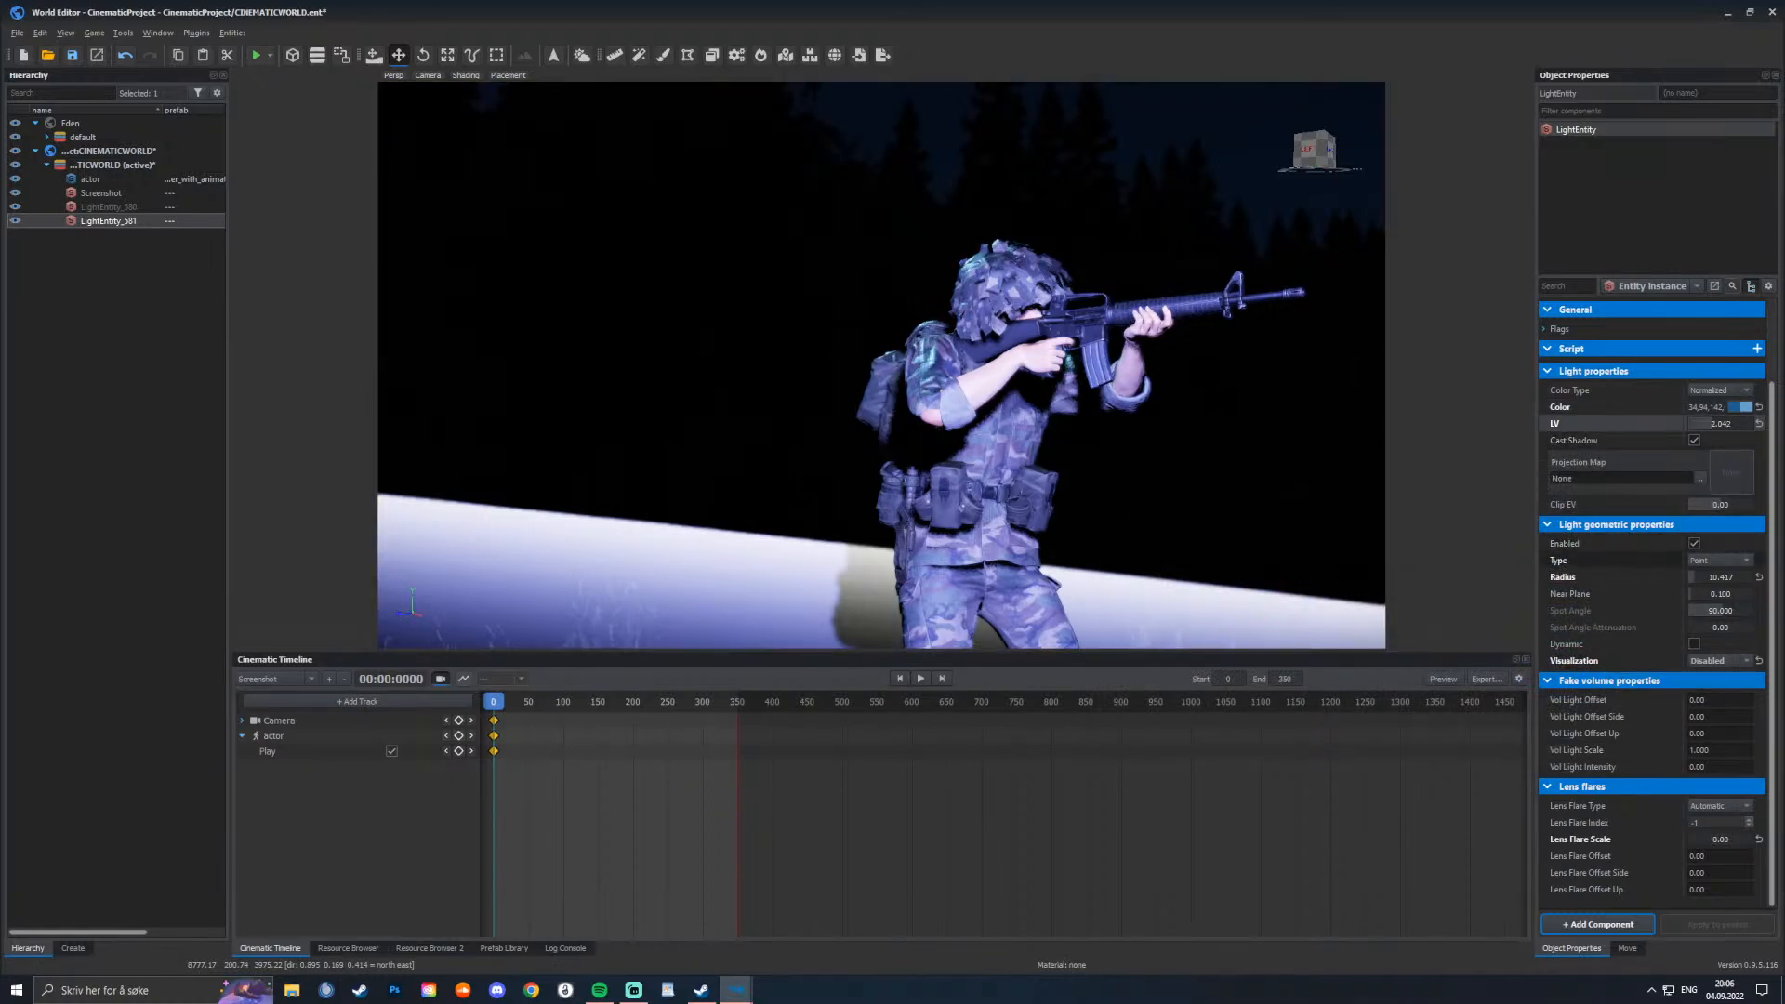
Step: Increase the light radius, setting the front light's radius to 100
left_click_drag(1692, 577, 1720, 576)
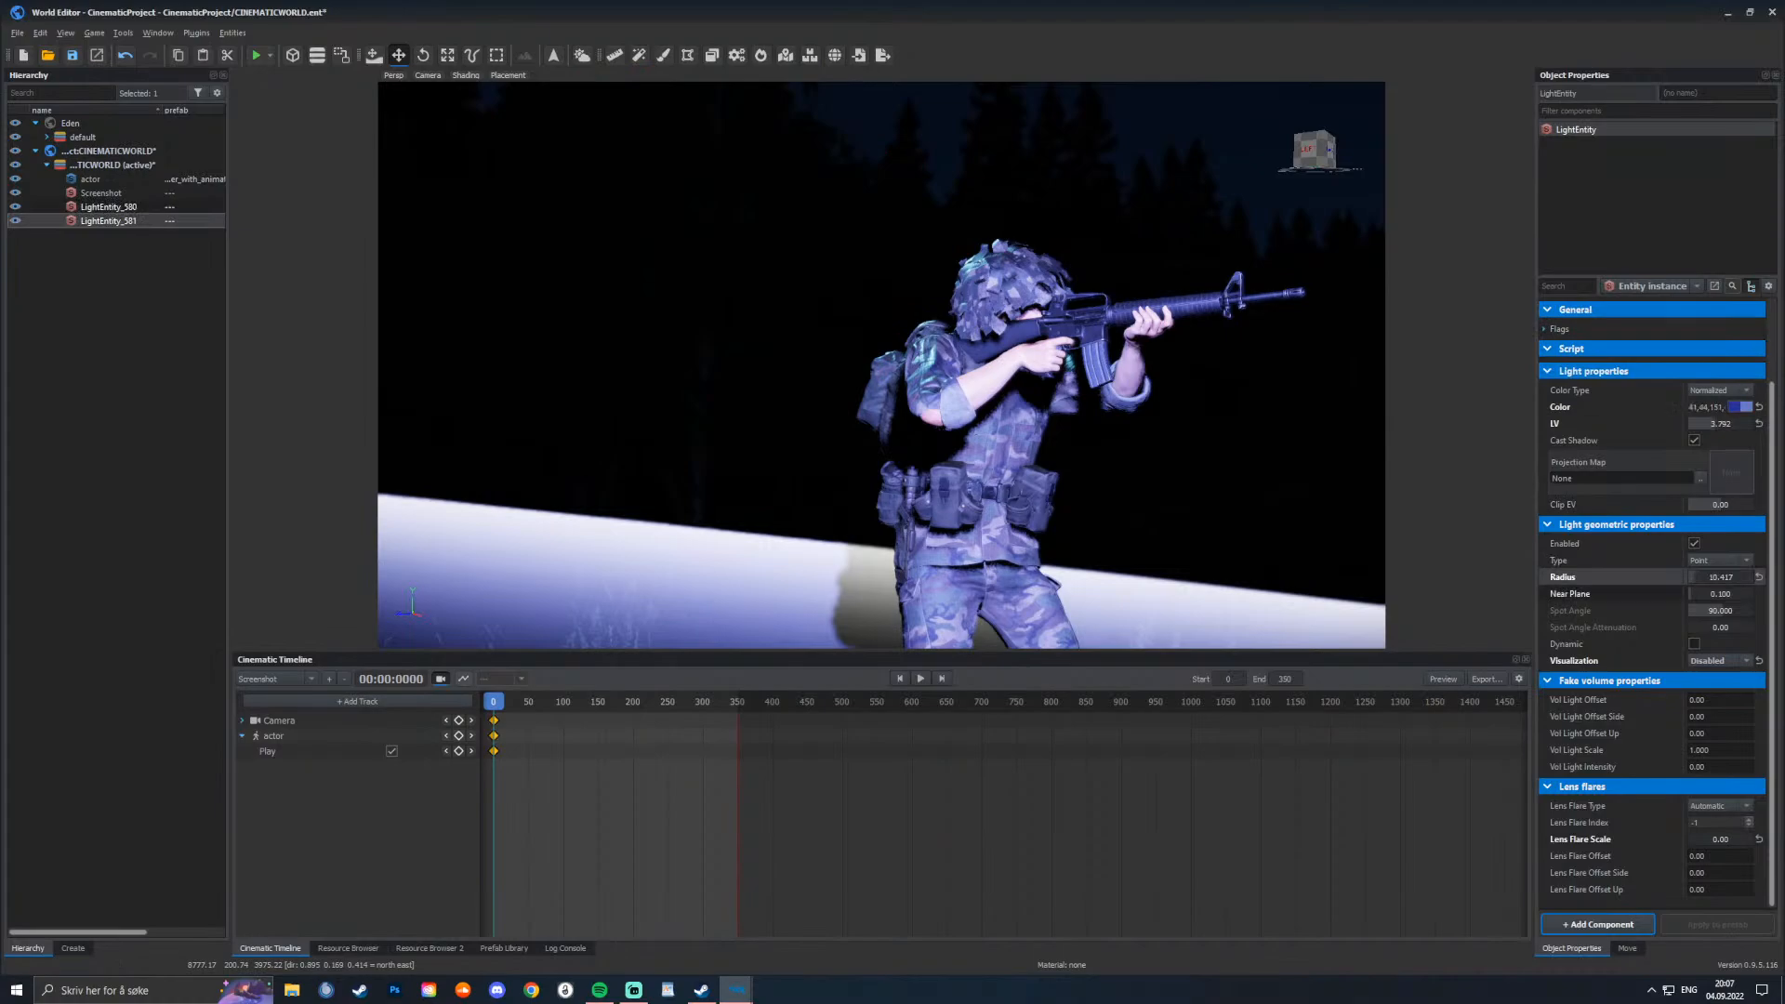
key("Delete")
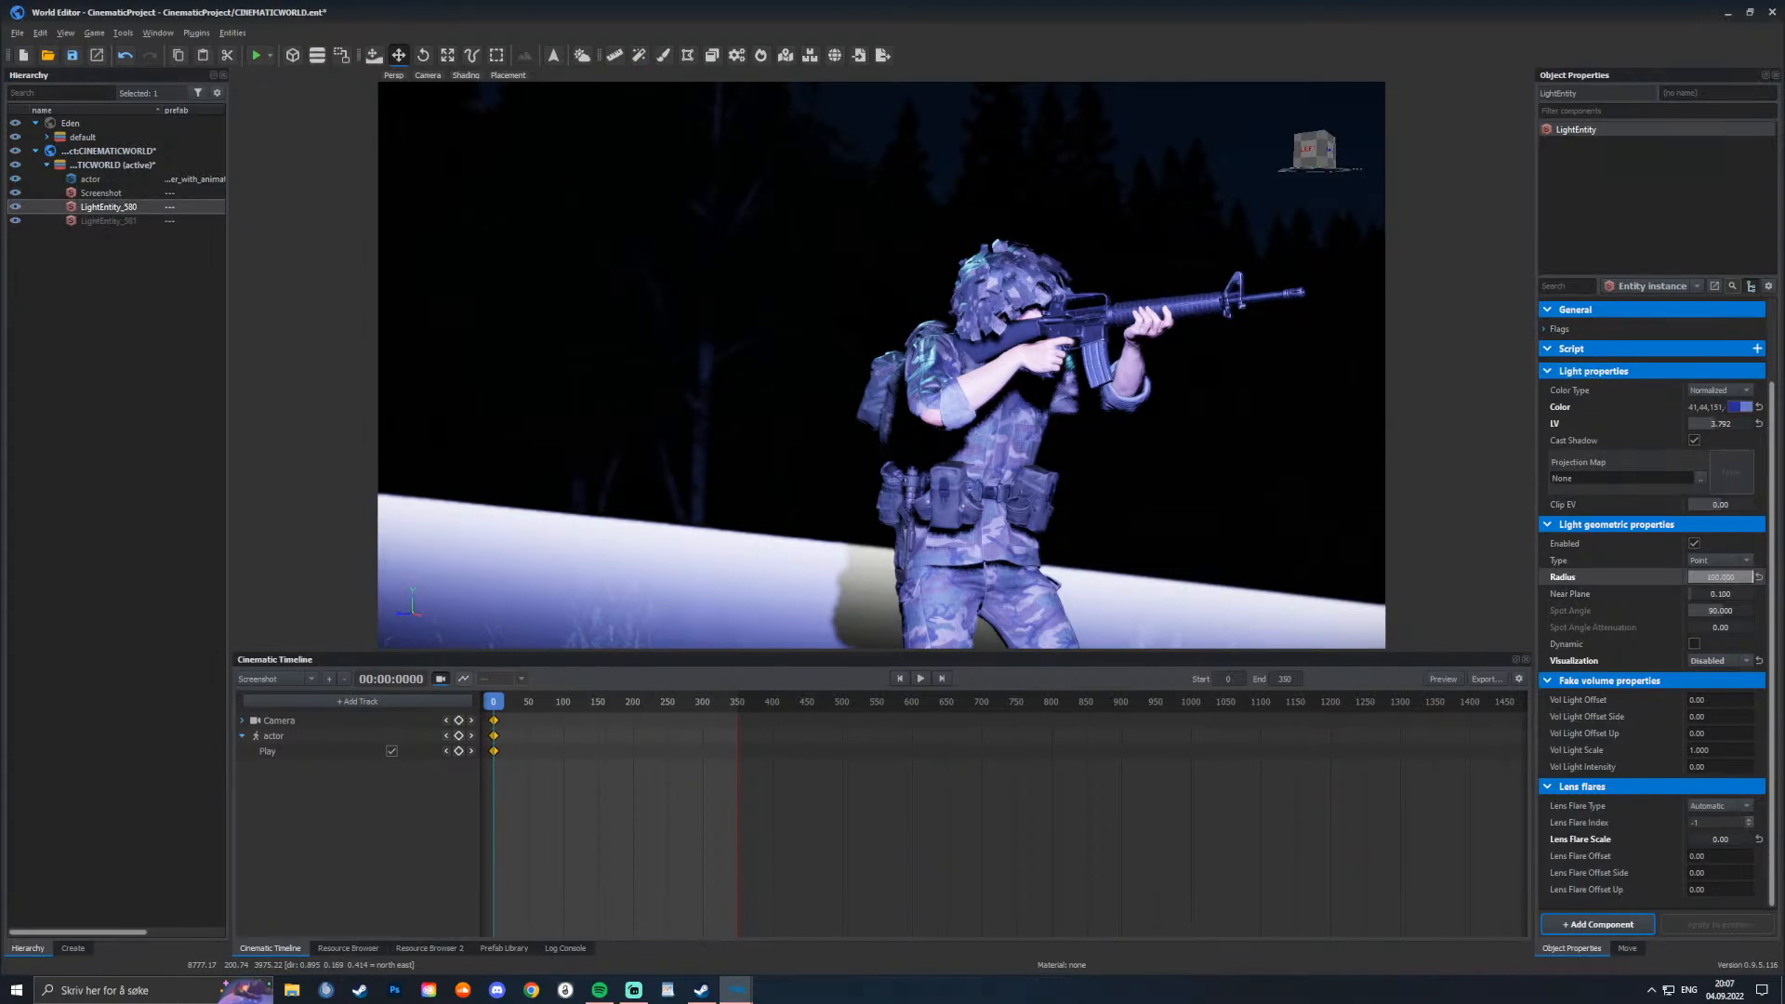
mouse_move(1726, 578)
left_mouse_down()
mouse_move(1689, 577)
mouse_move(1753, 577)
left_mouse_up()
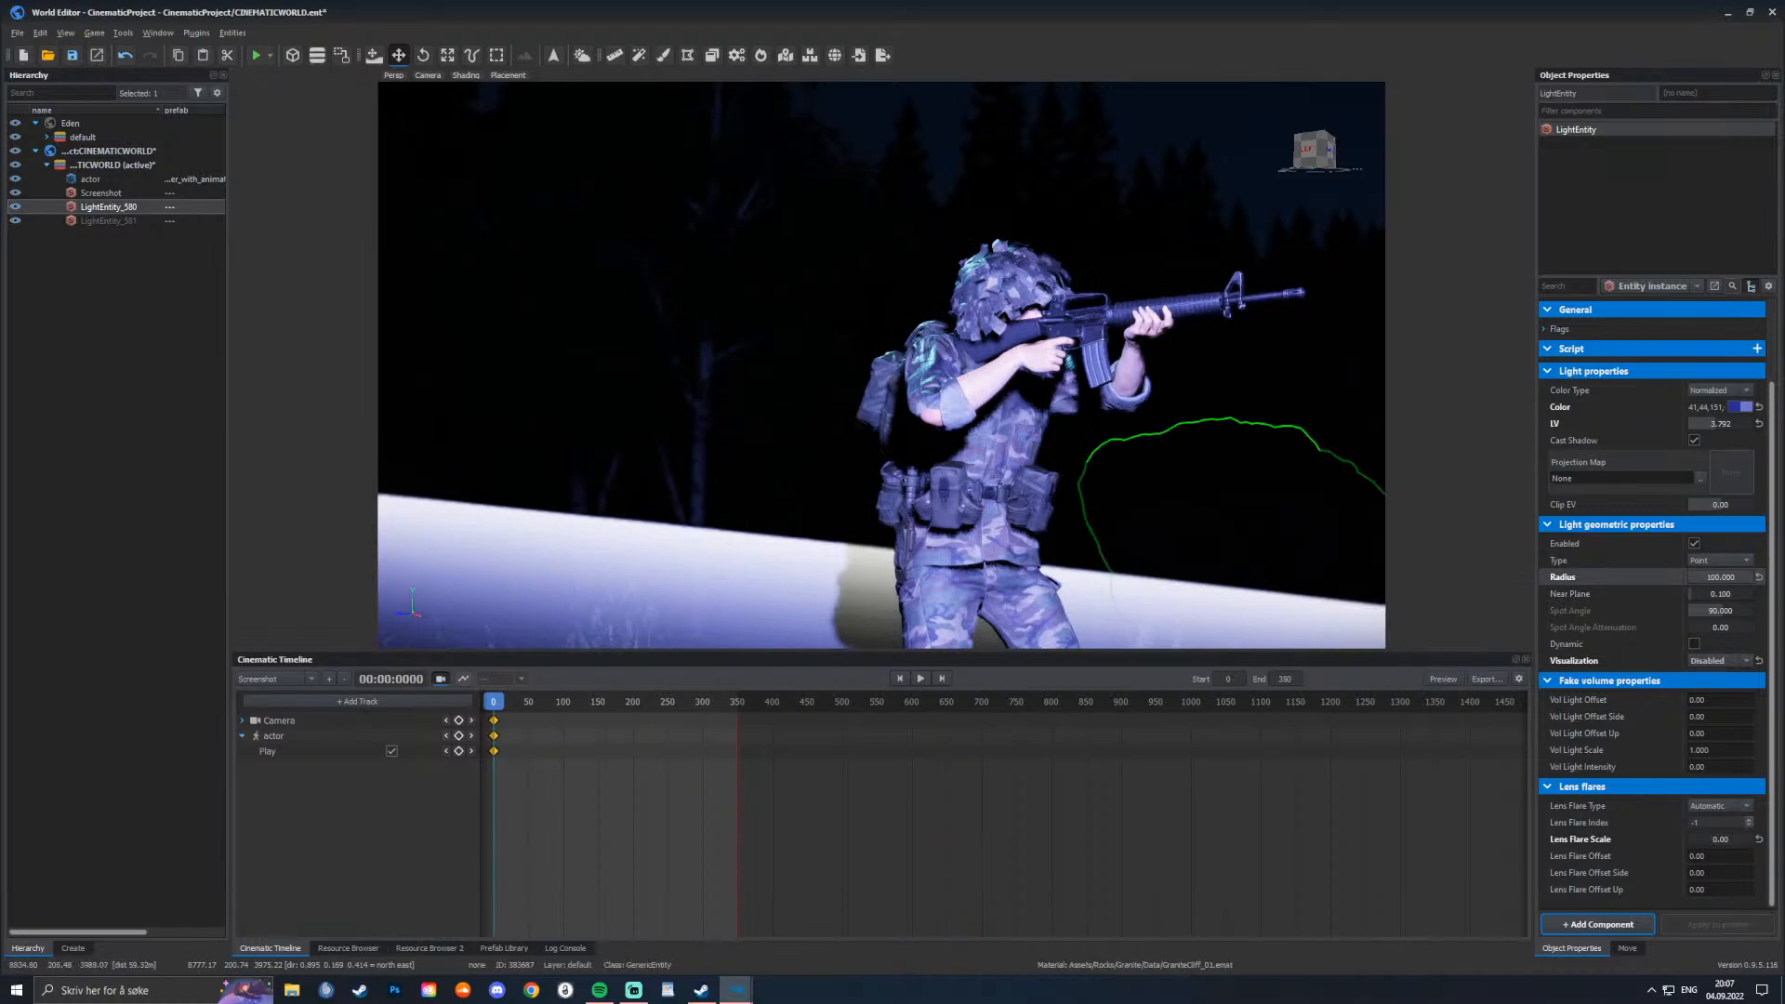
Step: Compare the soldier close up with the front light's Cast Shadow switched off and on, leaving it on
key("a")
key("w")
right_click_drag(1208, 502, 1375, 488)
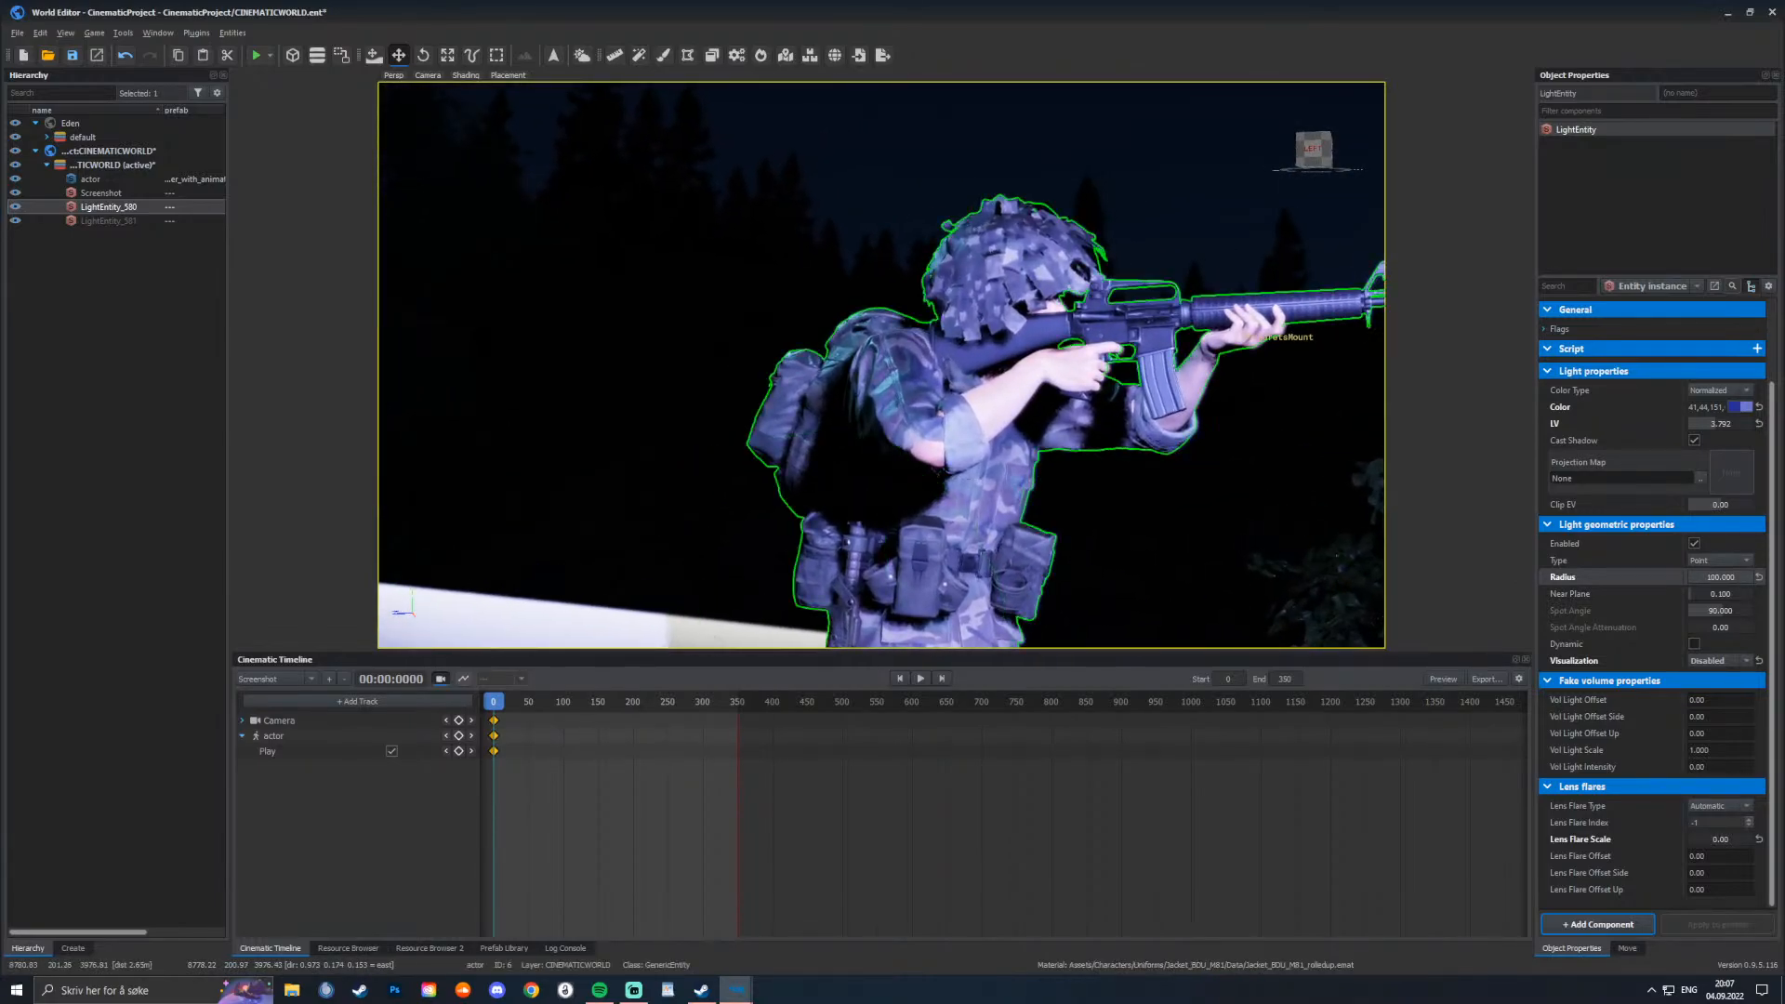
right_click_drag(894, 435, 818, 460)
key("s")
key("w")
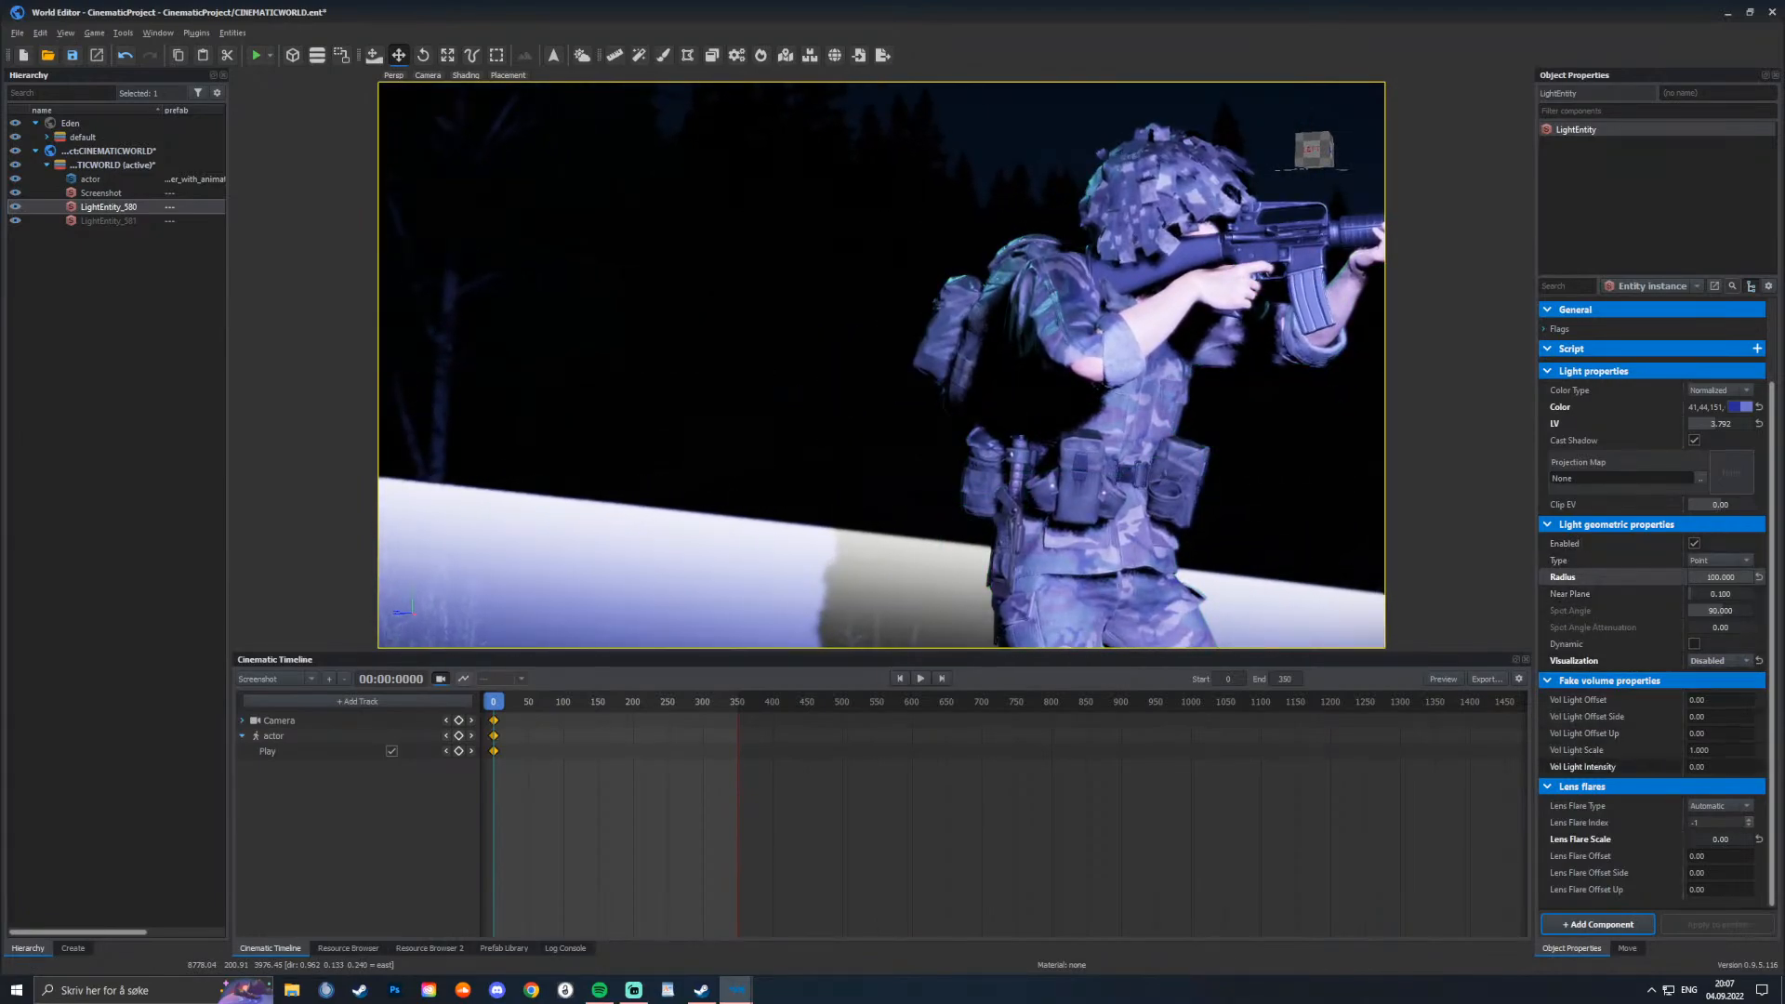
left_click(1693, 439)
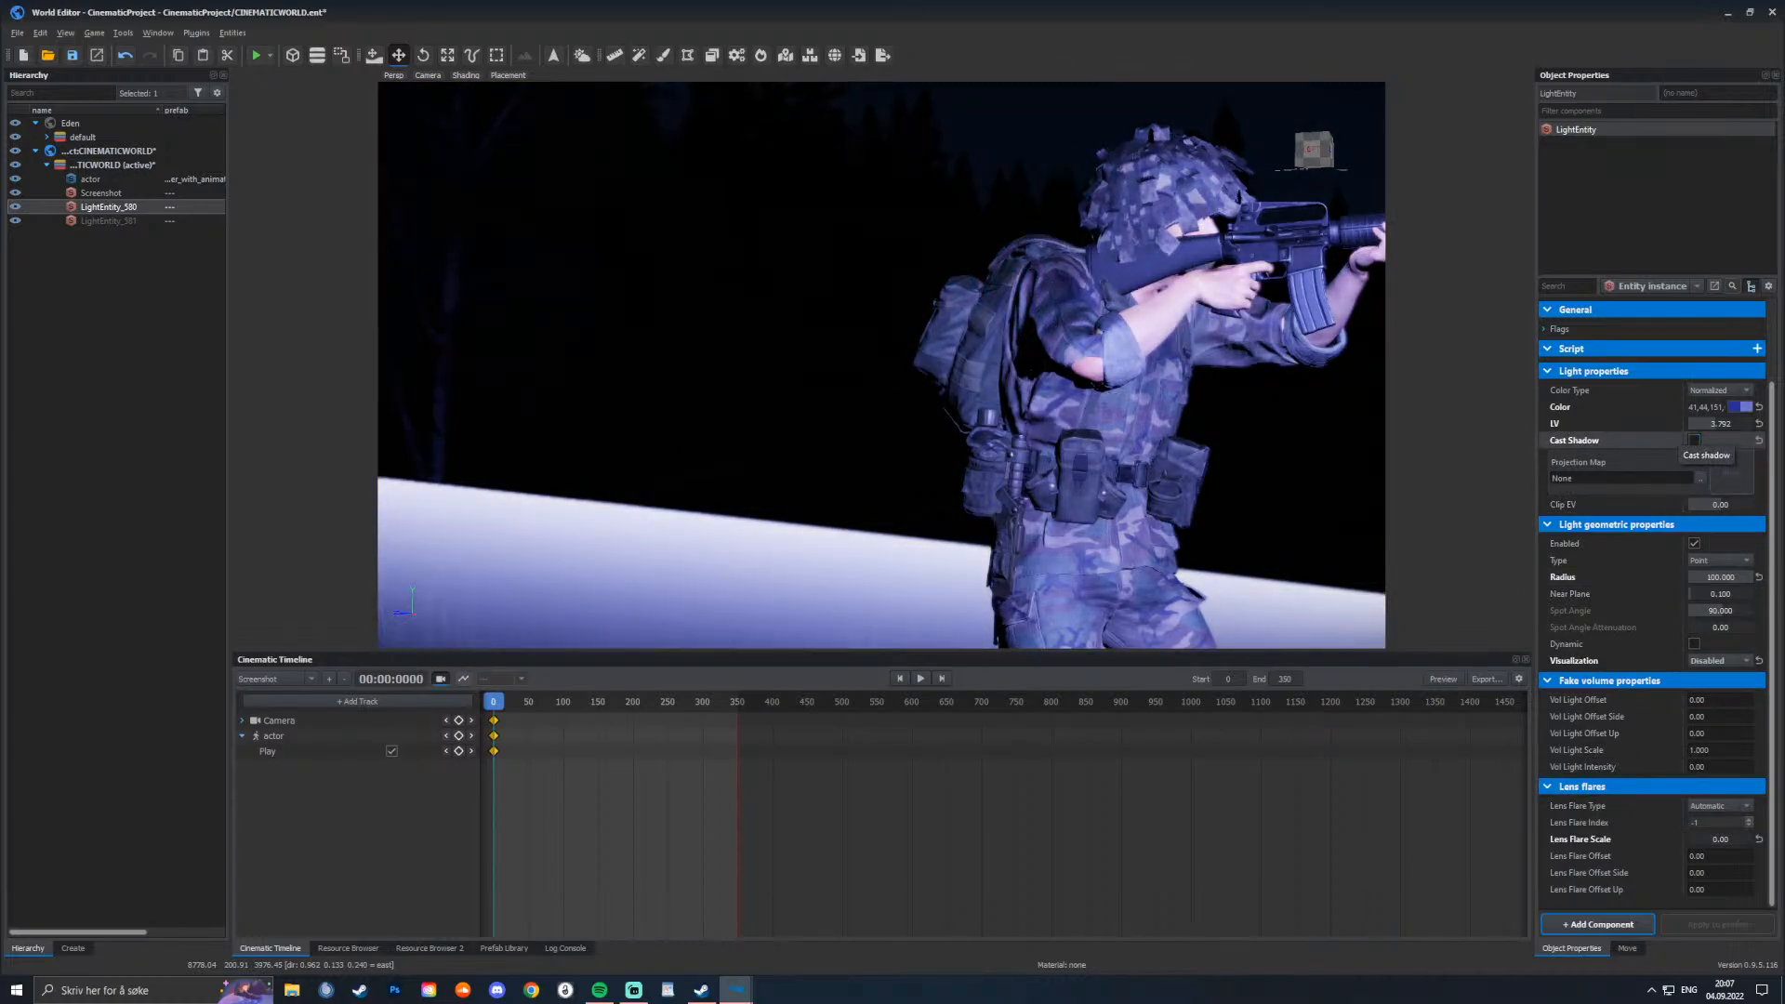
left_click(1694, 440)
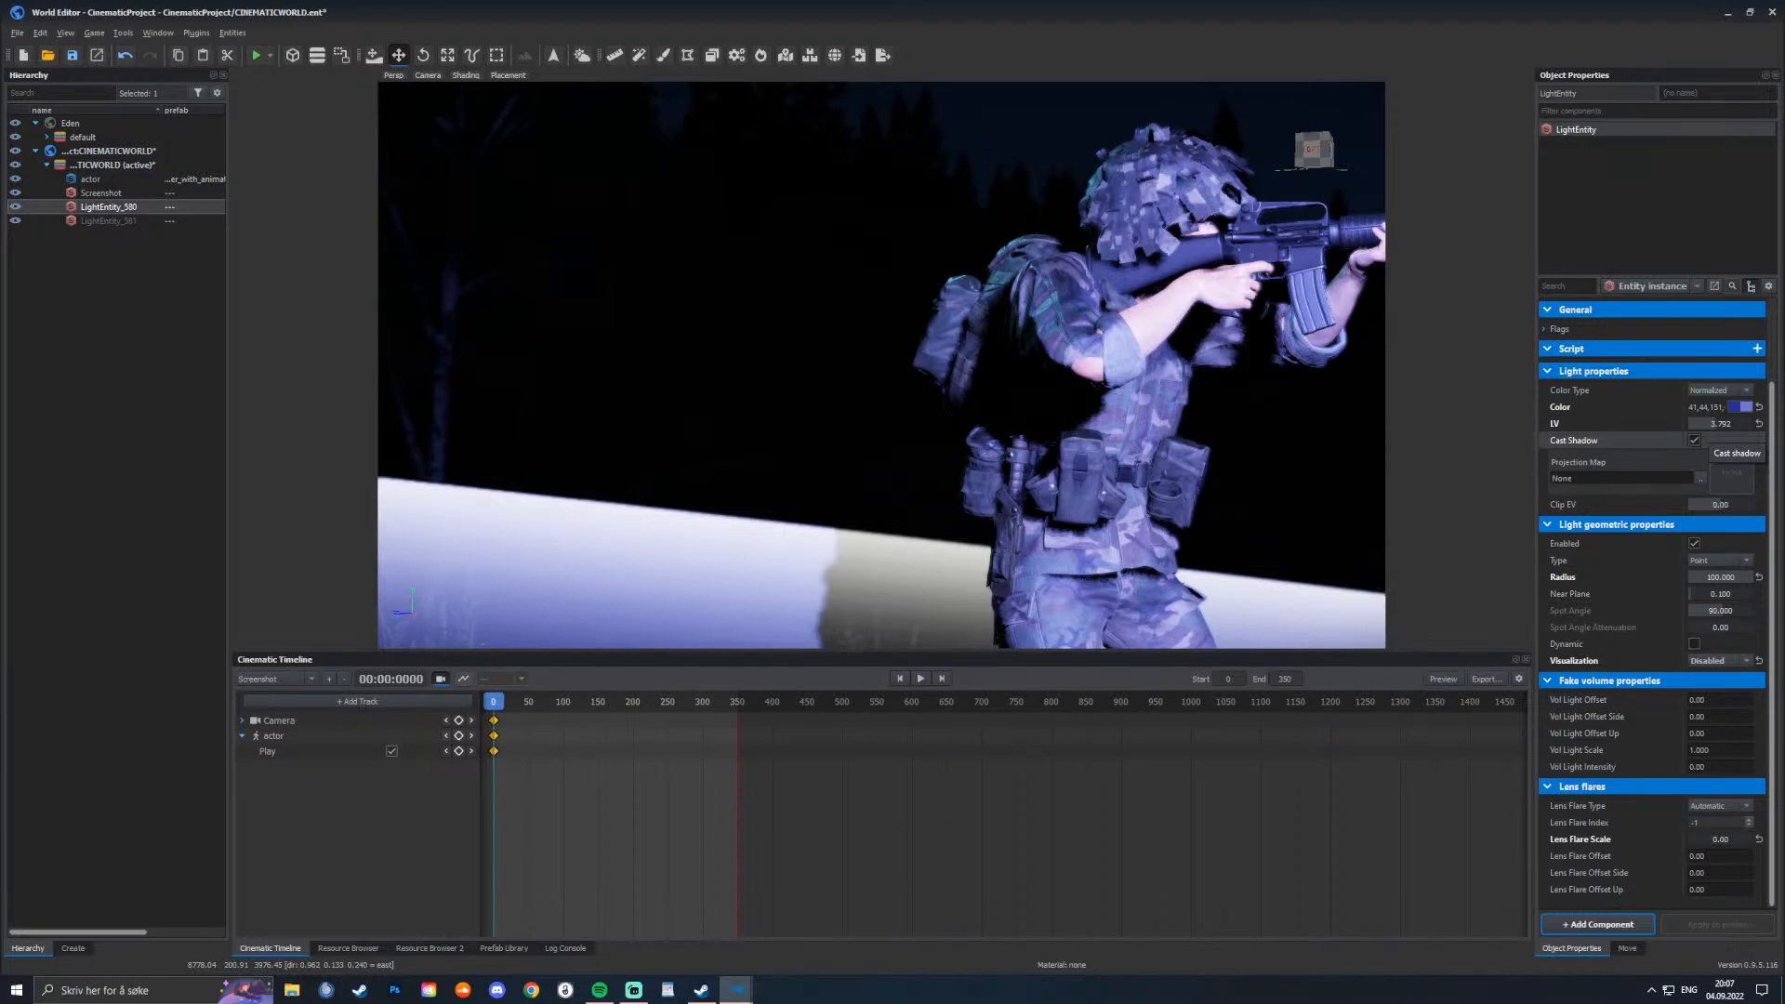
left_click(1694, 440)
left_click(1694, 440)
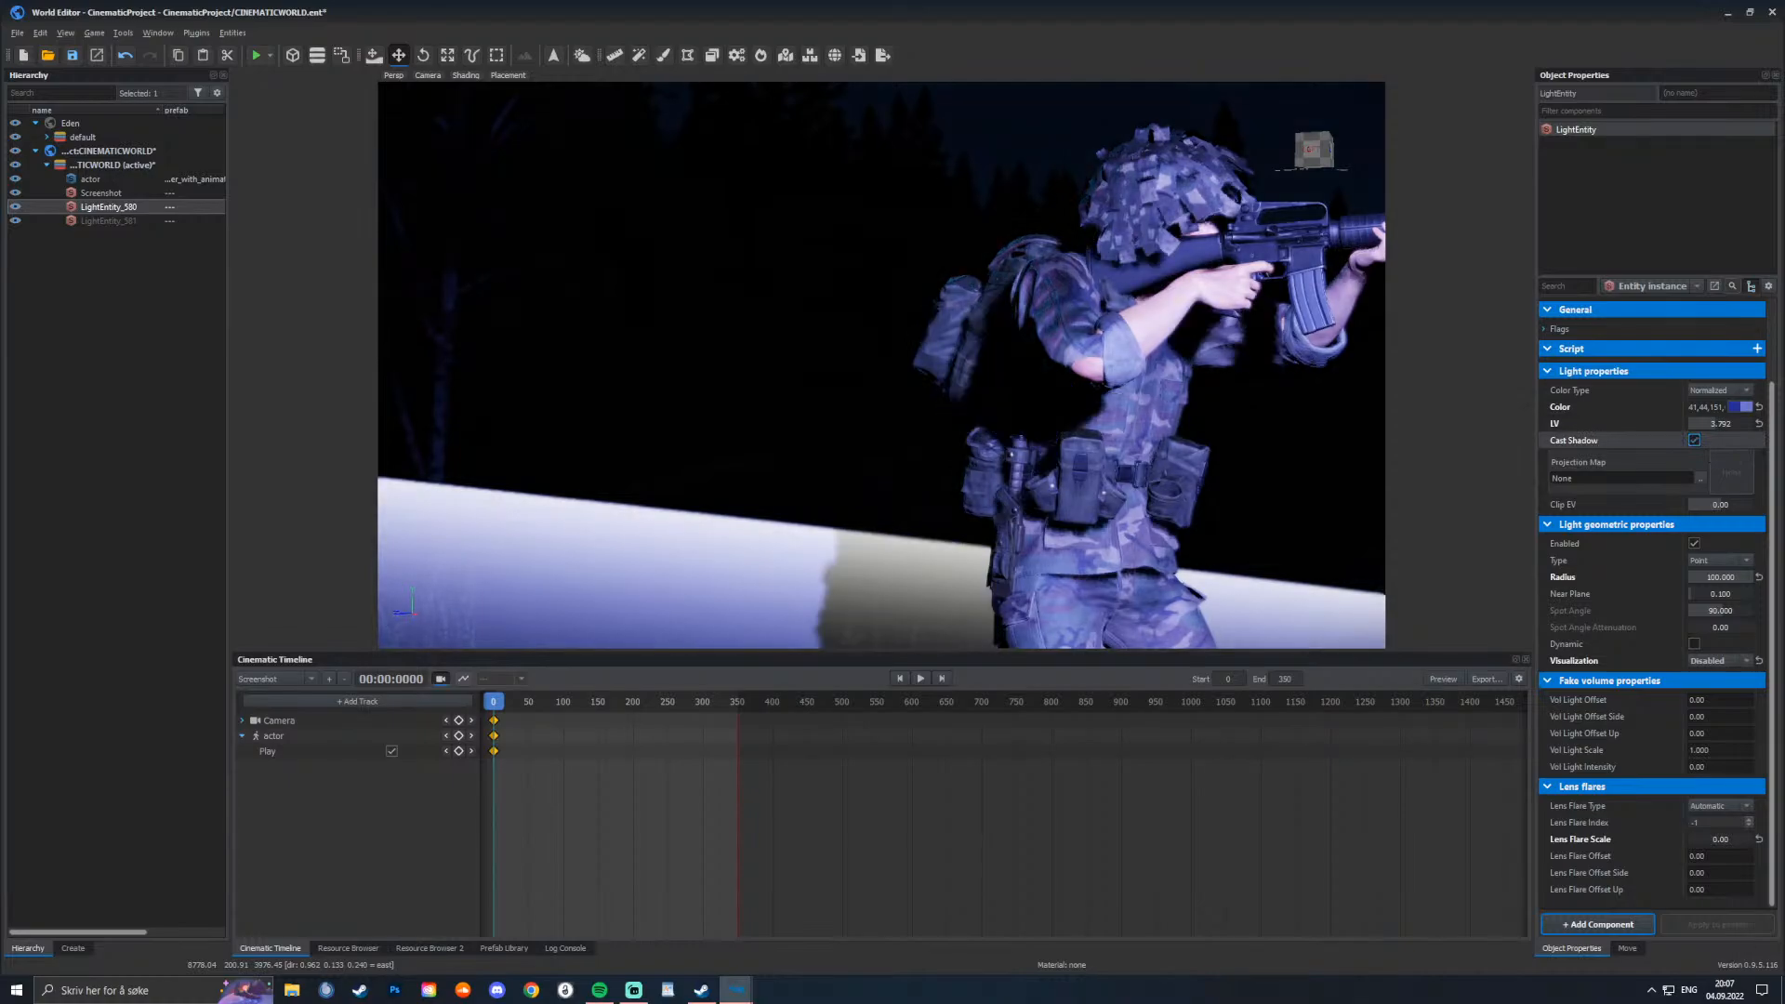
Step: Enable Manual Exposition in the camera track's HDR settings and lower the Exposition LV to about -2.6
mouse_move(1116, 371)
right_mouse_down()
mouse_move(1320, 372)
mouse_move(1051, 381)
mouse_move(865, 436)
mouse_move(902, 455)
mouse_move(916, 400)
mouse_move(1023, 409)
mouse_move(986, 419)
mouse_move(1116, 484)
mouse_move(1106, 390)
mouse_move(1078, 372)
mouse_move(1088, 307)
mouse_move(1097, 390)
mouse_move(1157, 320)
mouse_move(1181, 433)
mouse_move(1130, 353)
right_mouse_up()
key("s")
key("s")
key("w")
key("s")
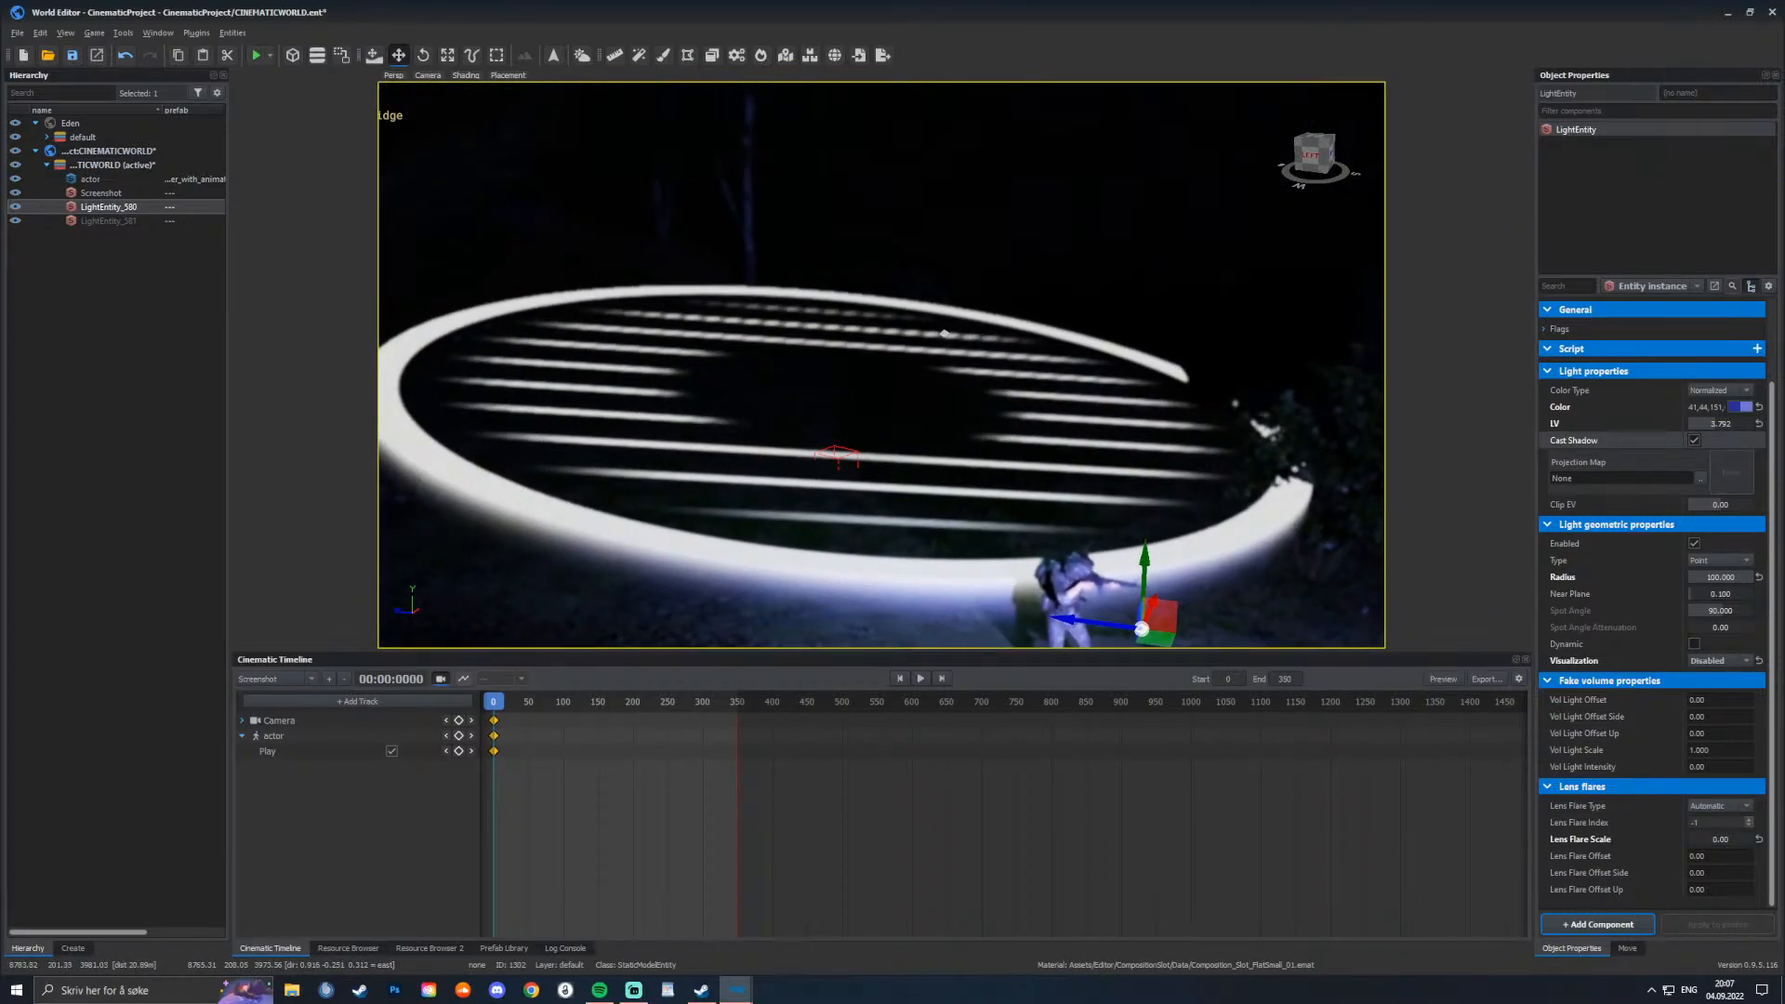
right_click_drag(944, 333, 893, 176)
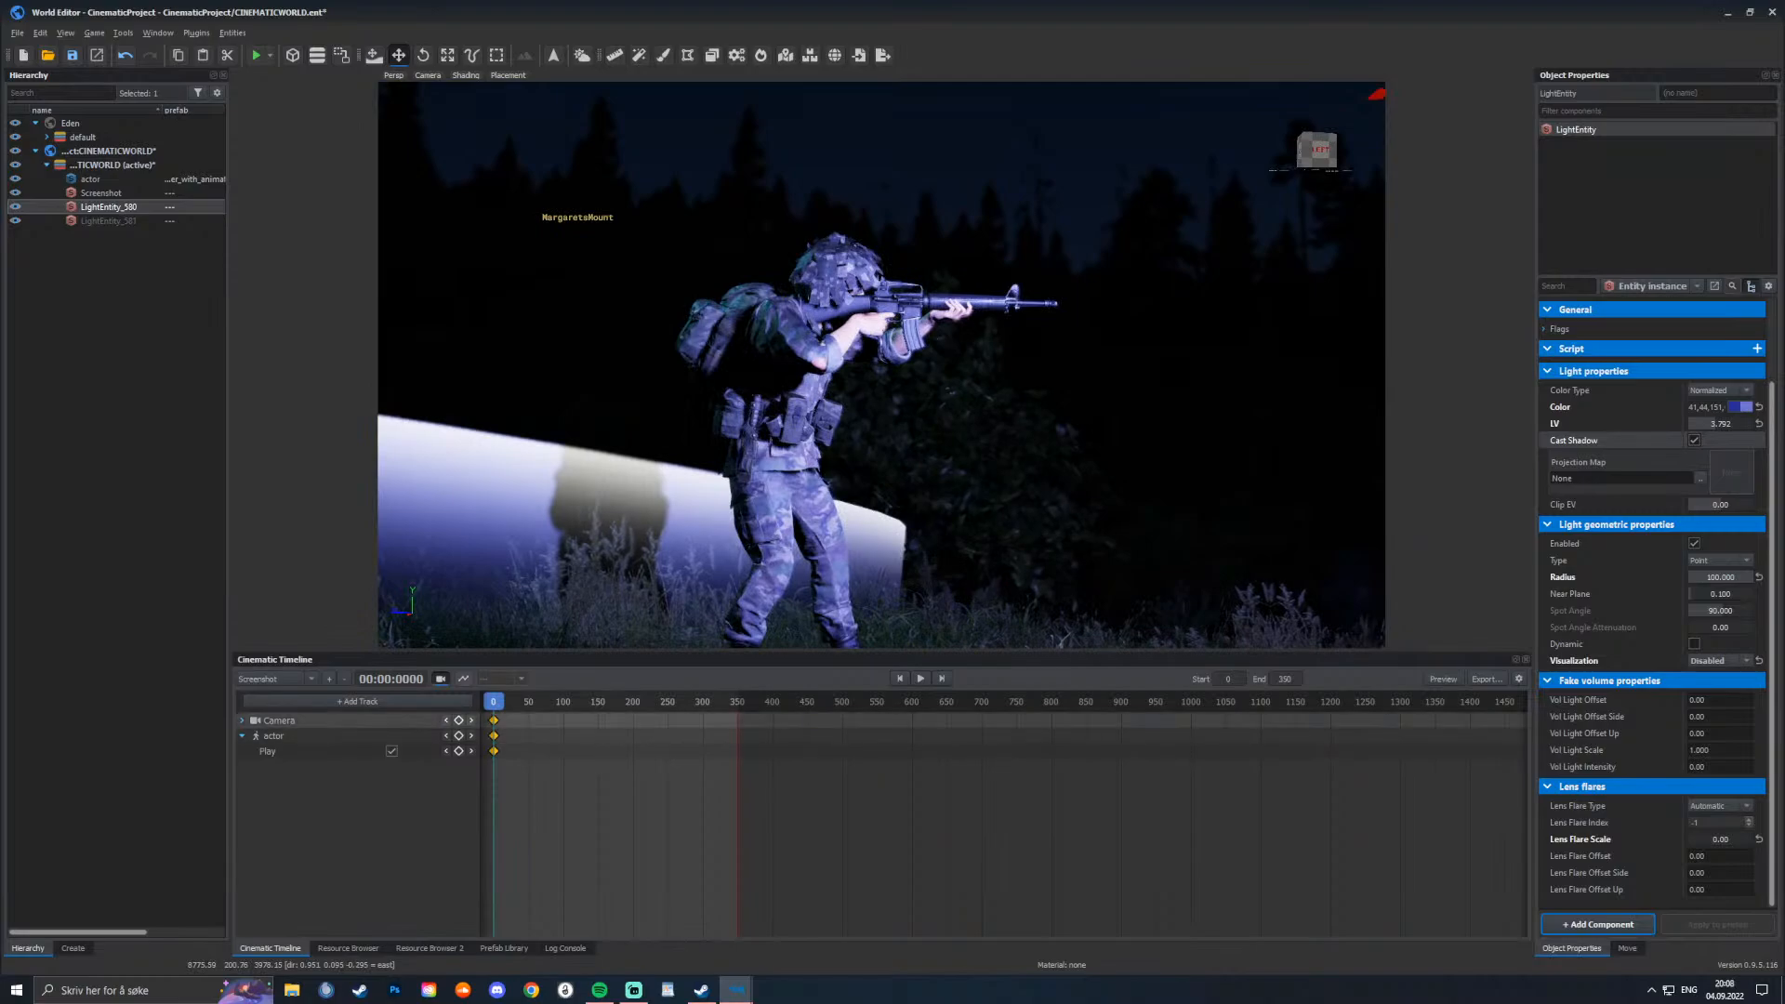
left_click(243, 721)
left_click(253, 859)
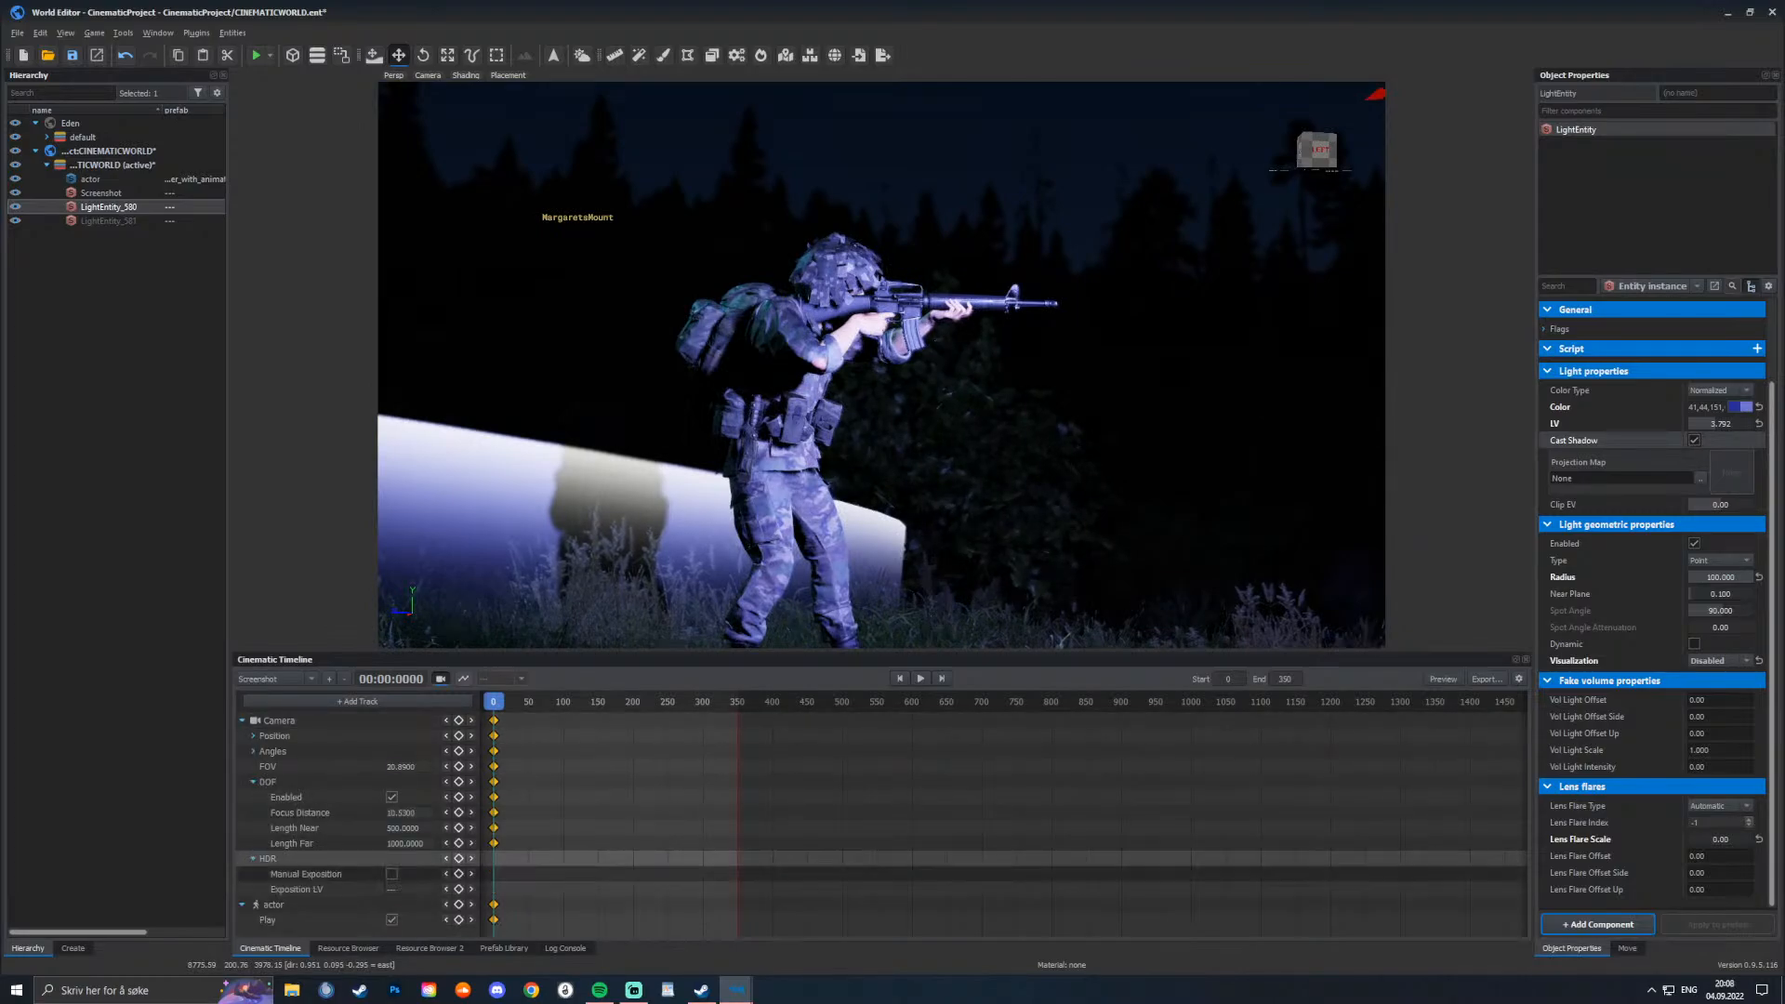
left_click(391, 874)
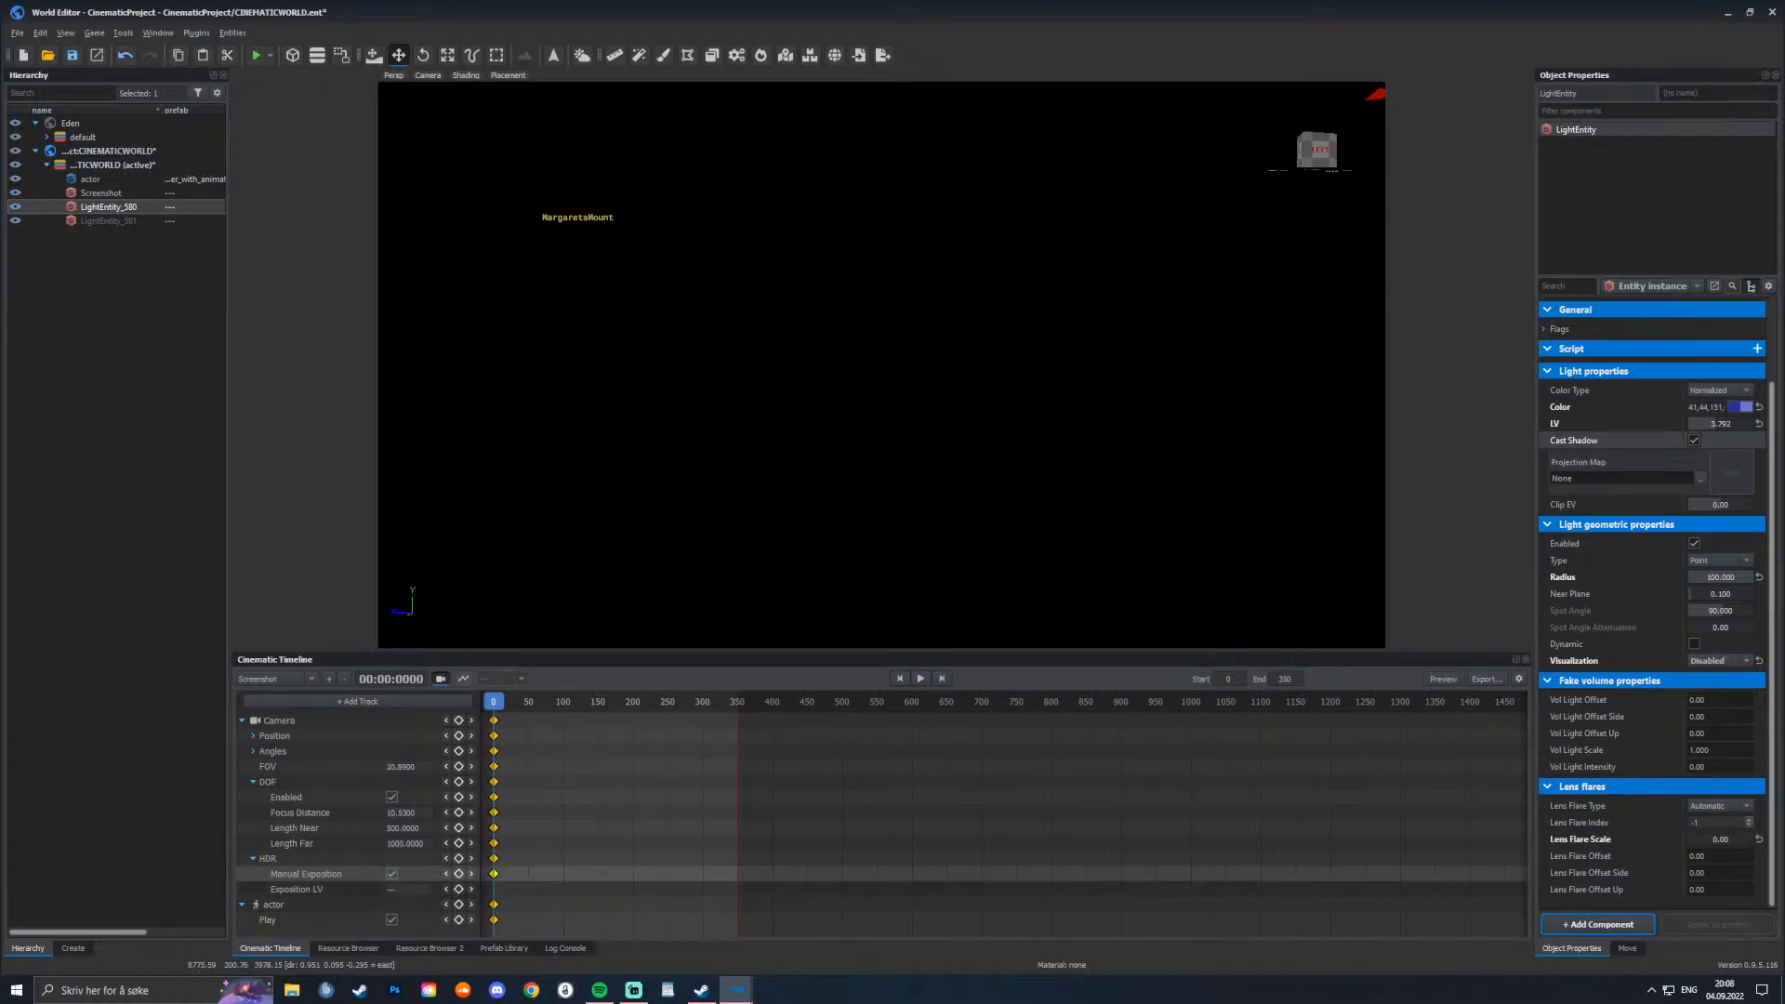
left_click_drag(407, 890, 363, 889)
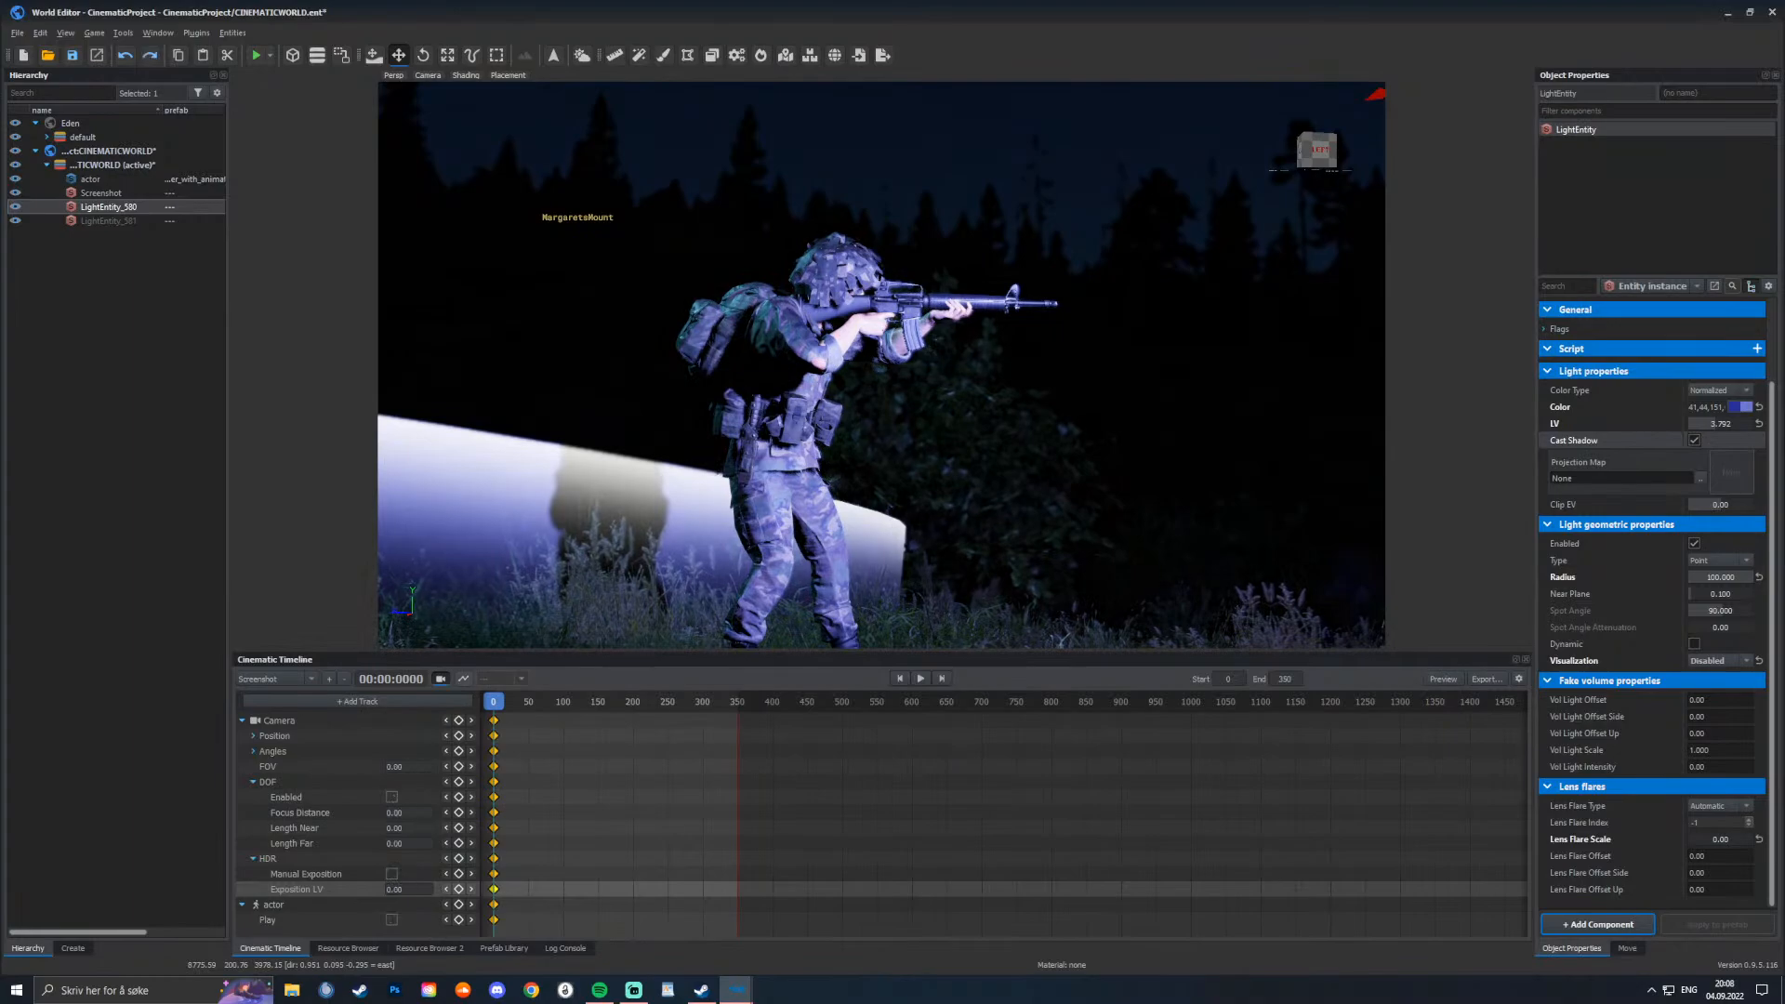
Step: Examine the lit soldier with the manual exposure from several angles and distances
right_click_drag(1115, 279, 1044, 276)
key("w")
key("d")
key("w")
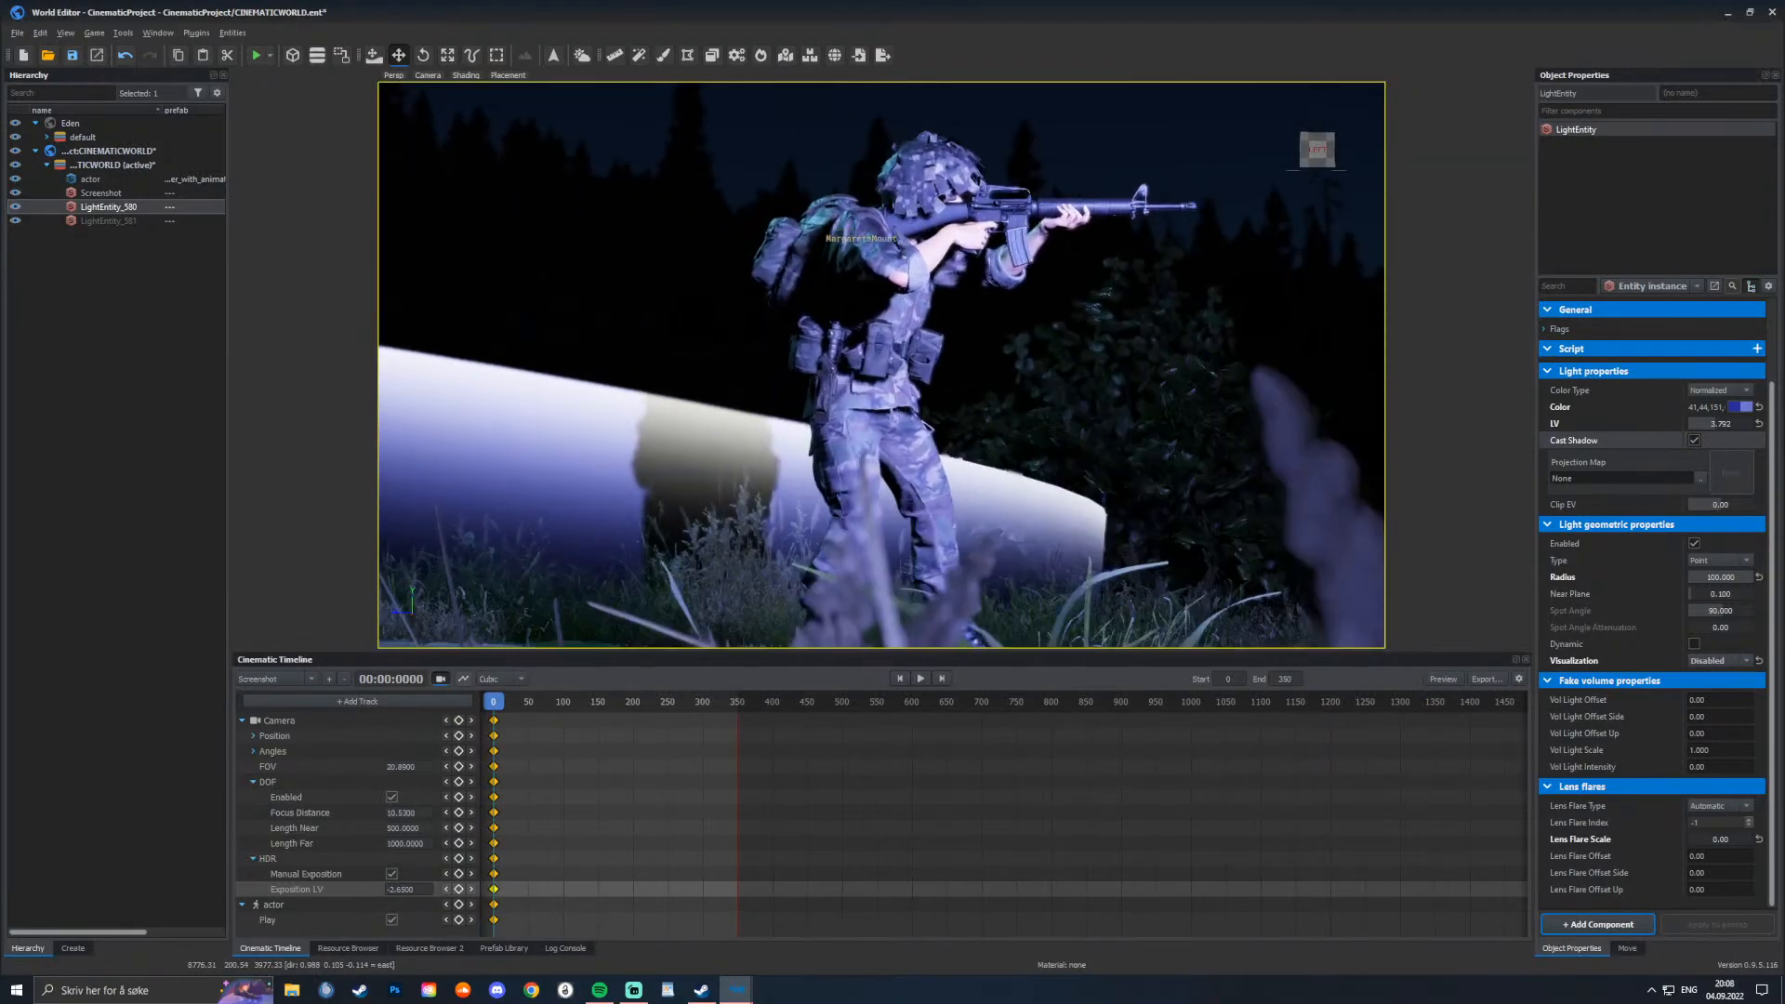
right_click_drag(1044, 276, 1002, 277)
key("s")
key("d")
key("d")
key("w")
key("w")
right_click_drag(986, 521, 973, 532)
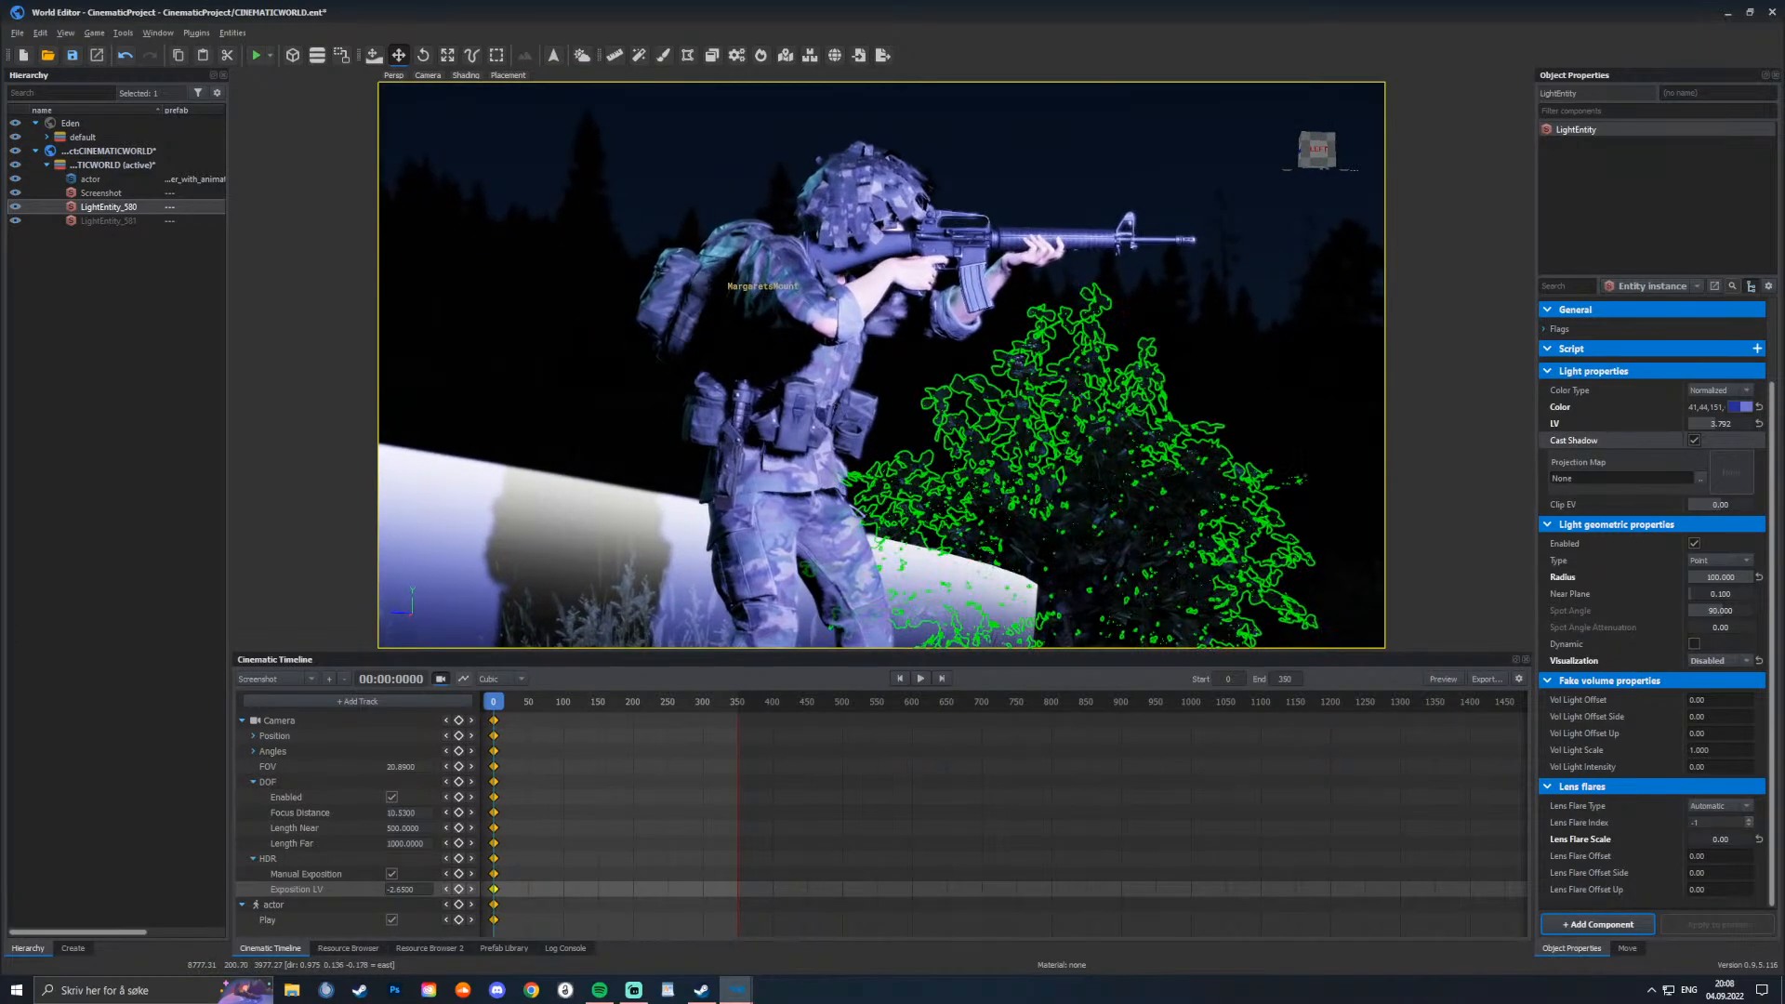
key("w")
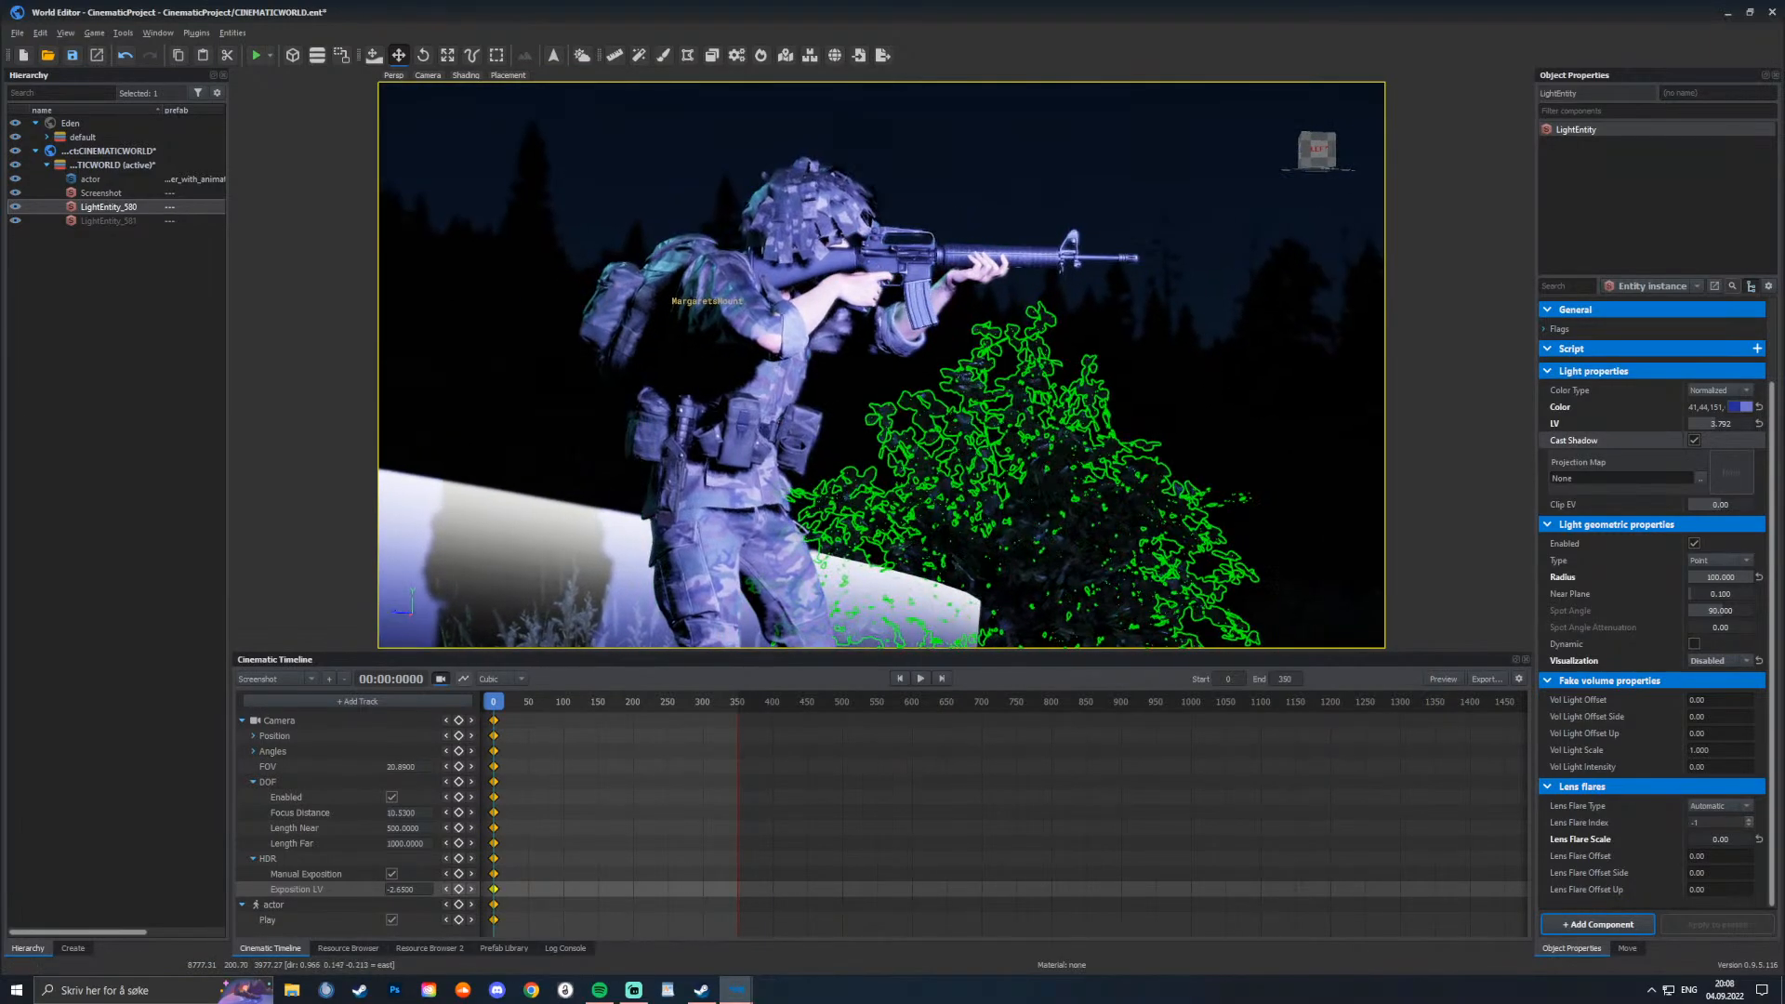
key("s")
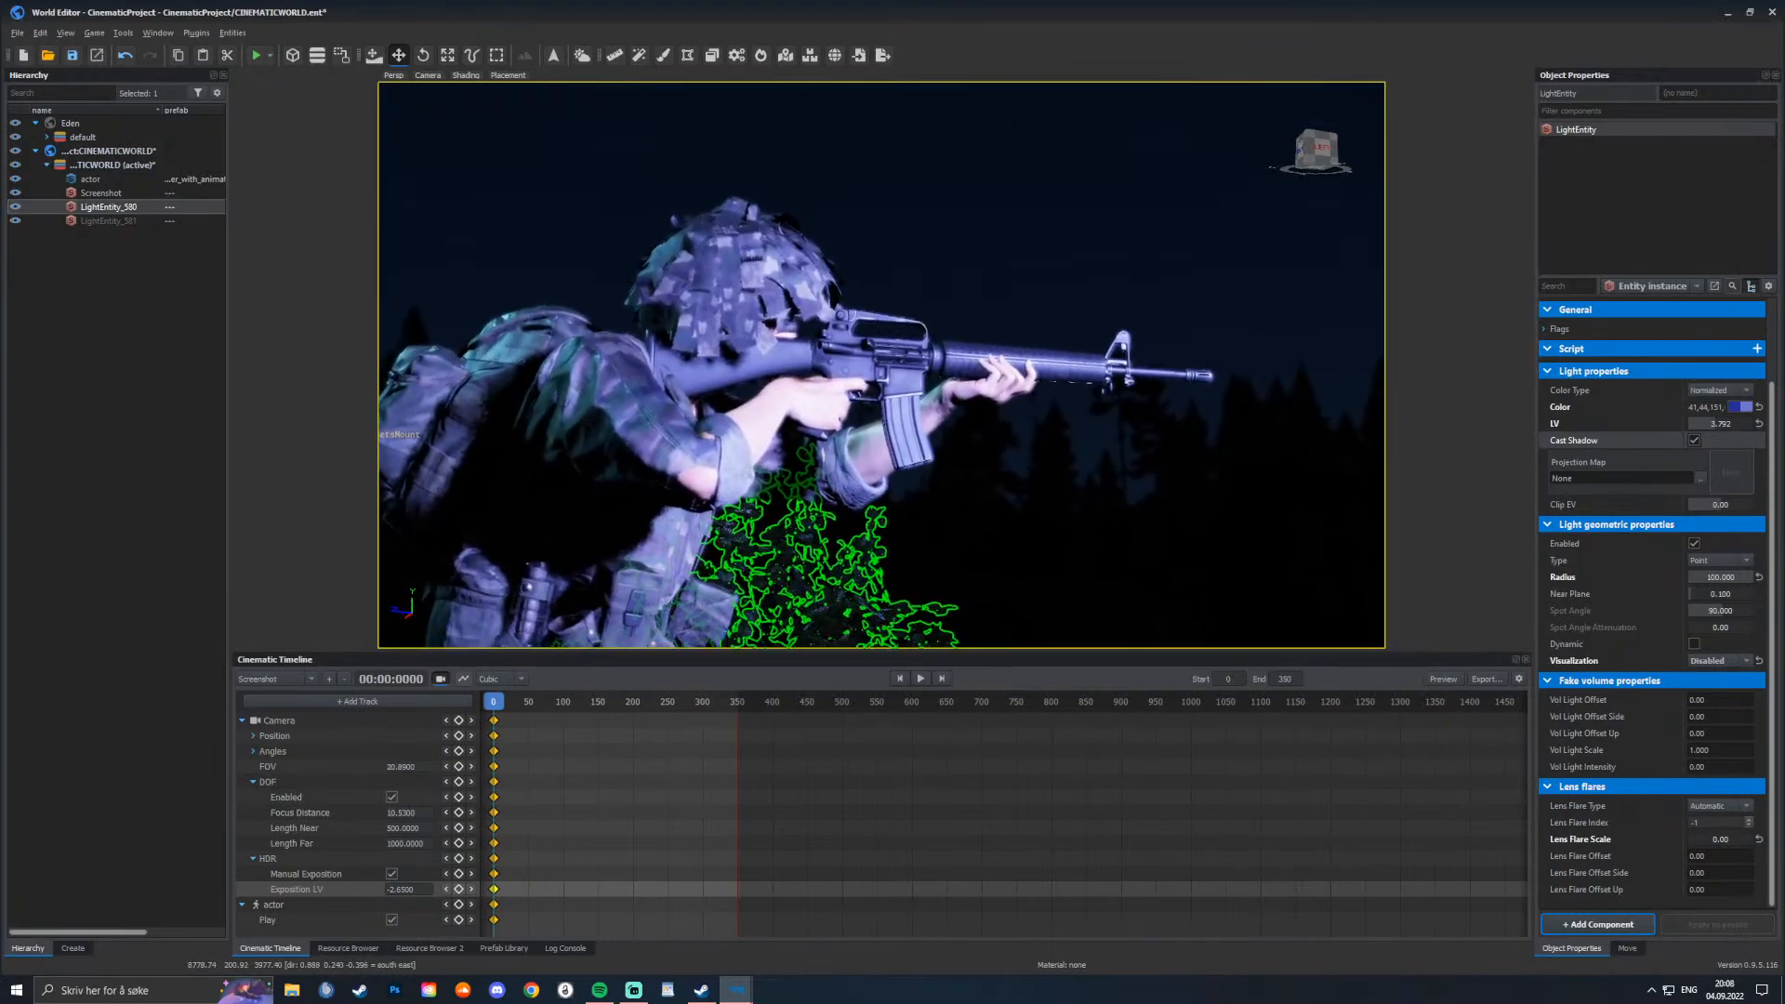
key("w")
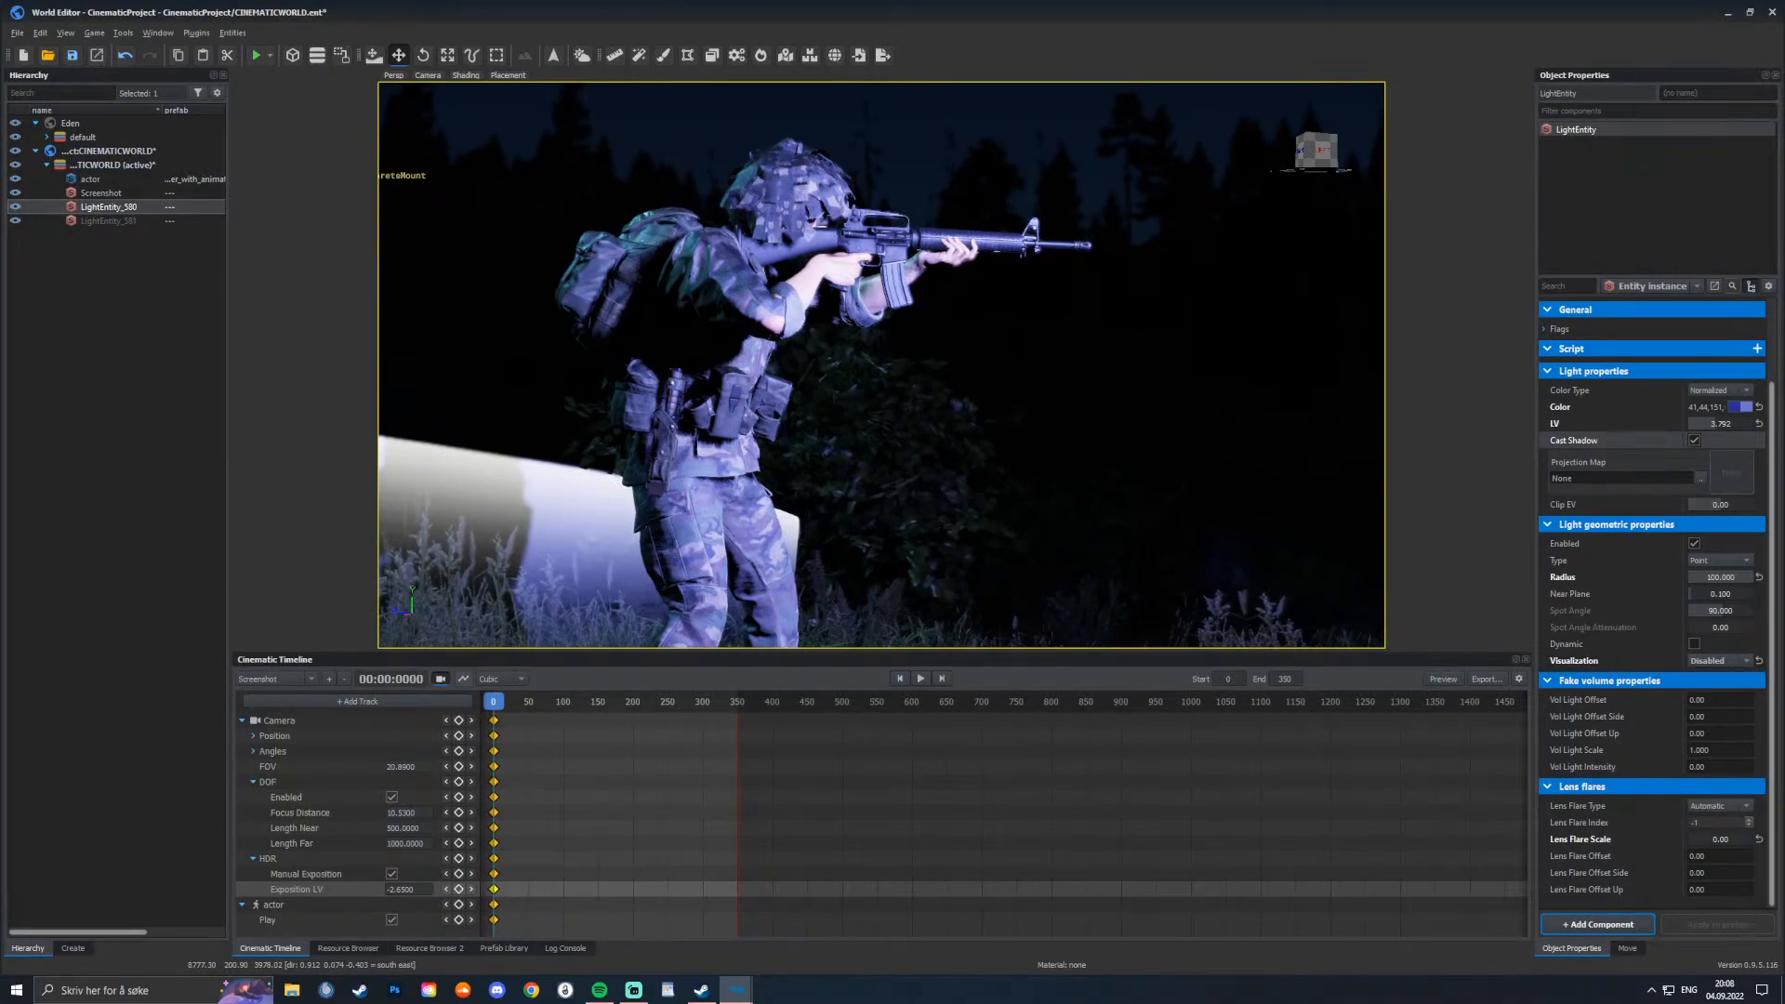
Step: Set the cinematic timeline's end frame to 10 and return to frame 0
left_click(1228, 678)
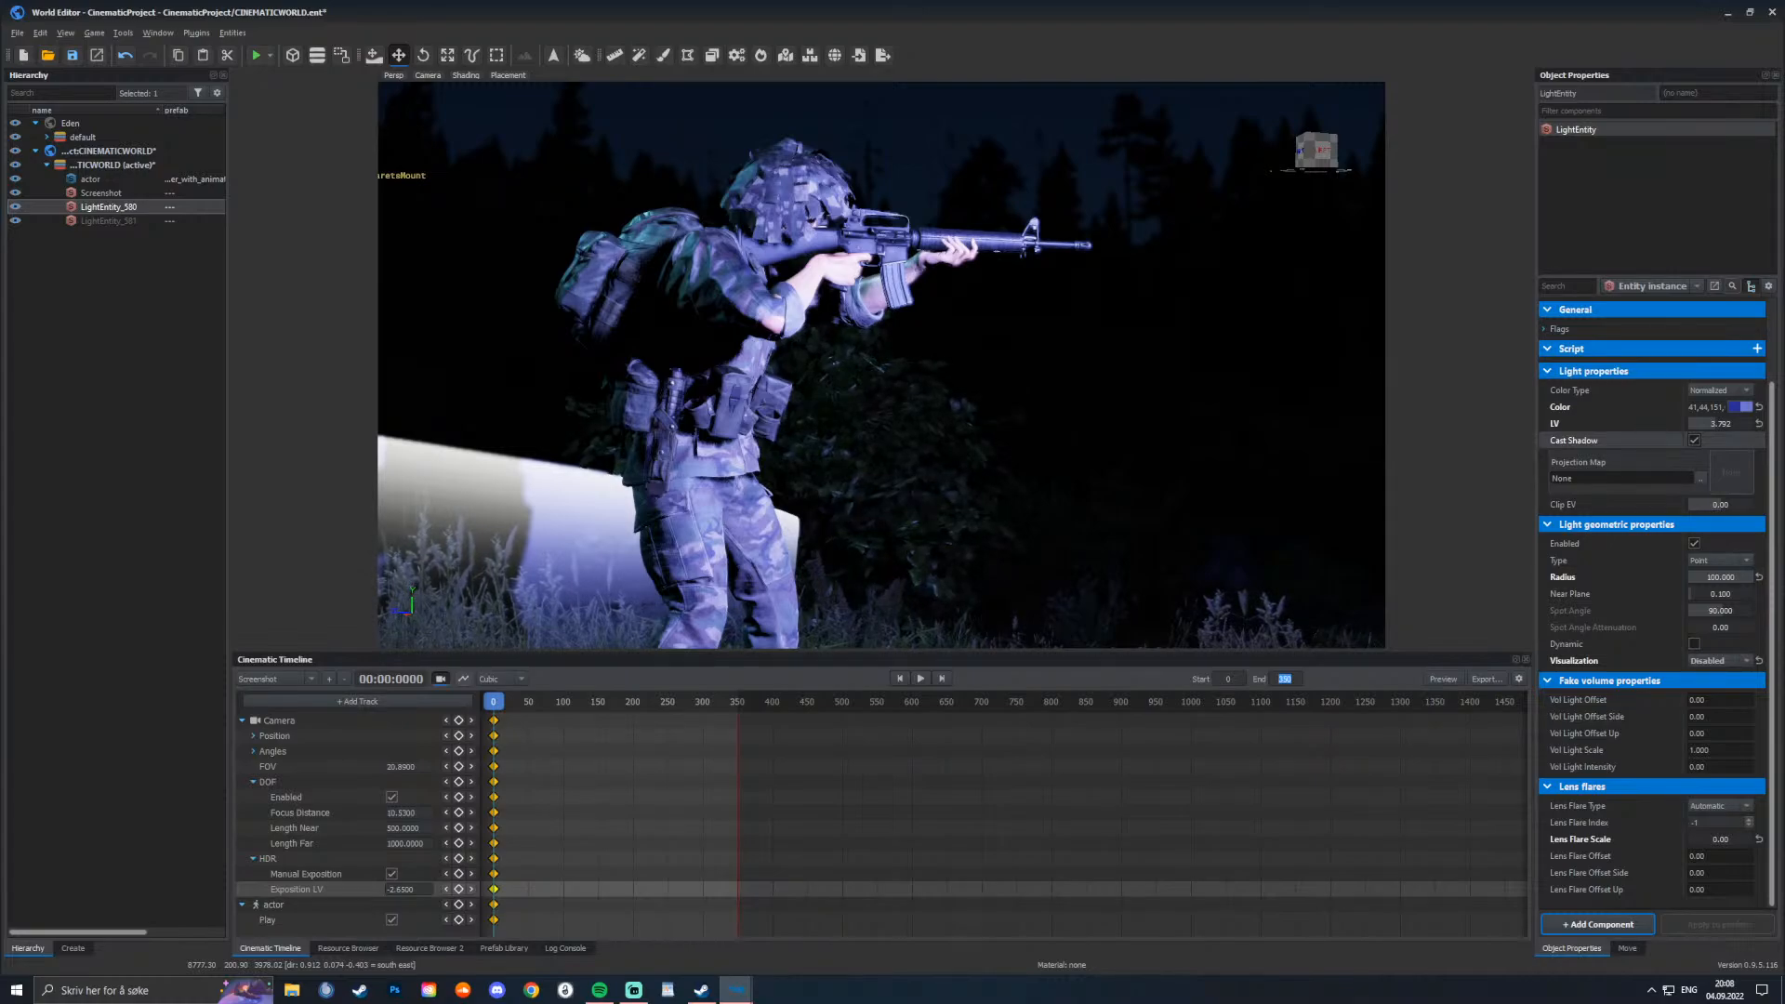
left_click(942, 679)
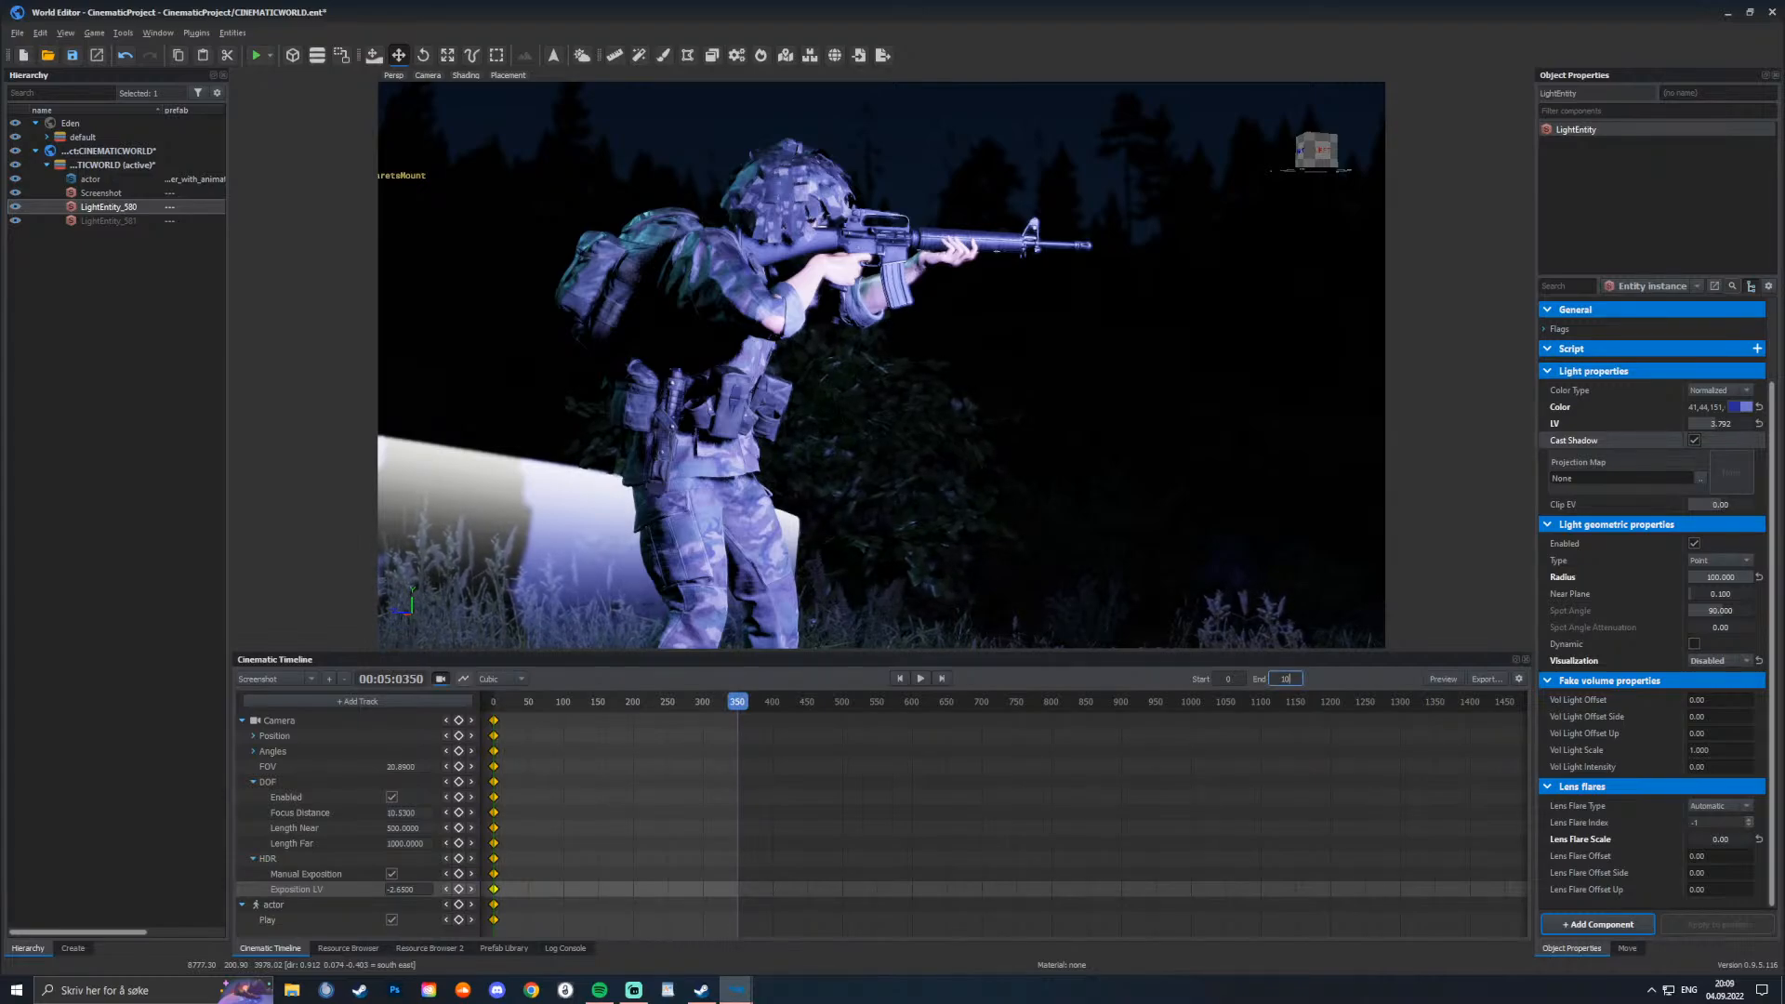
key("ctrl+z")
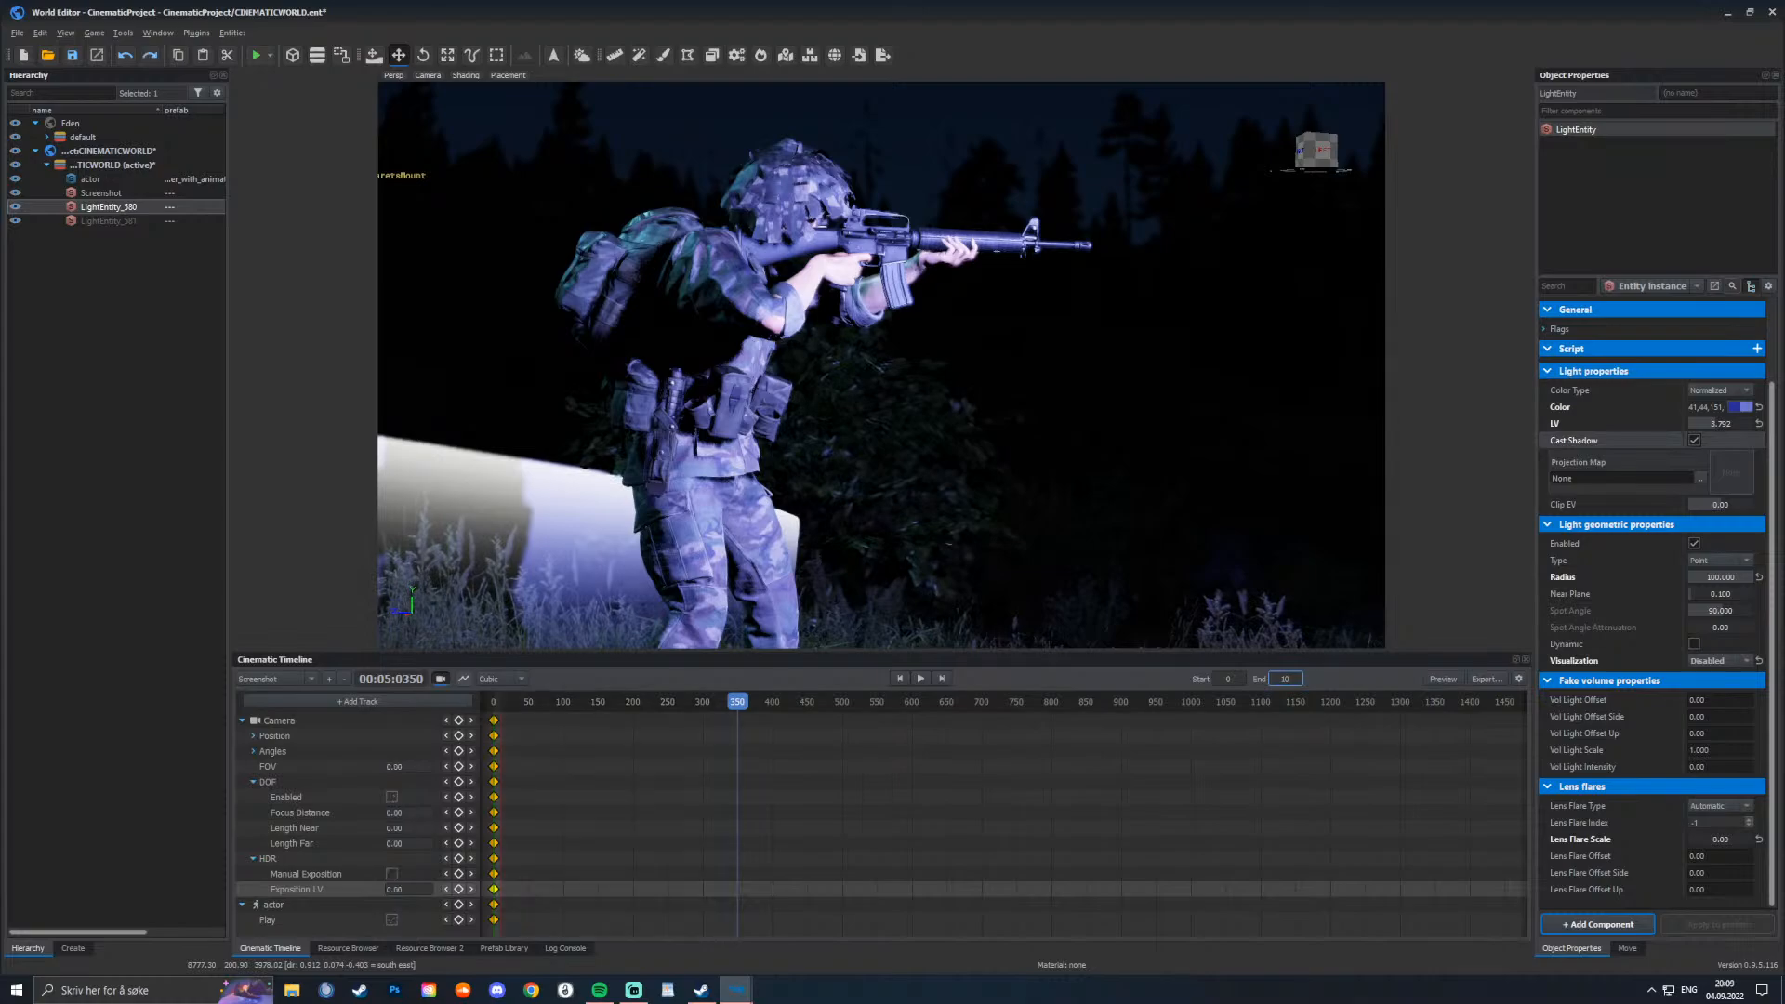
key("ctrl+y")
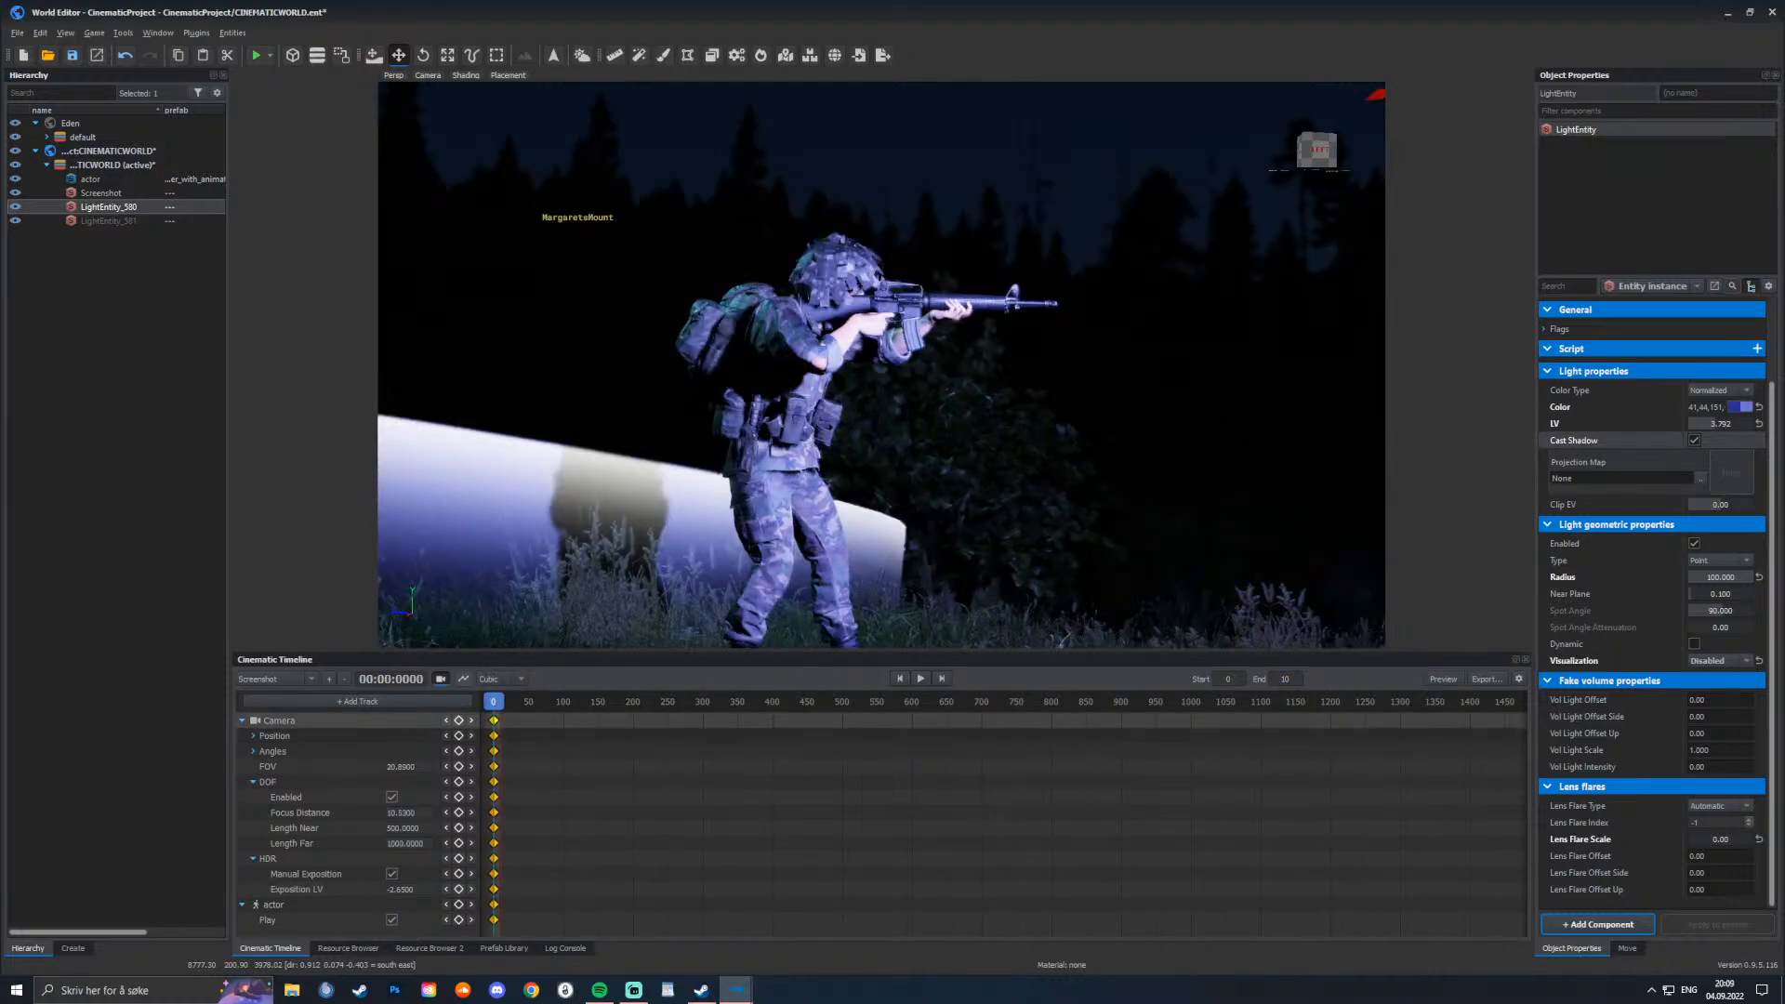
Step: Reframe the camera on the soldier's upper body and narrow its FOV to about 7.4 for a tight shot of the rifle
key("w")
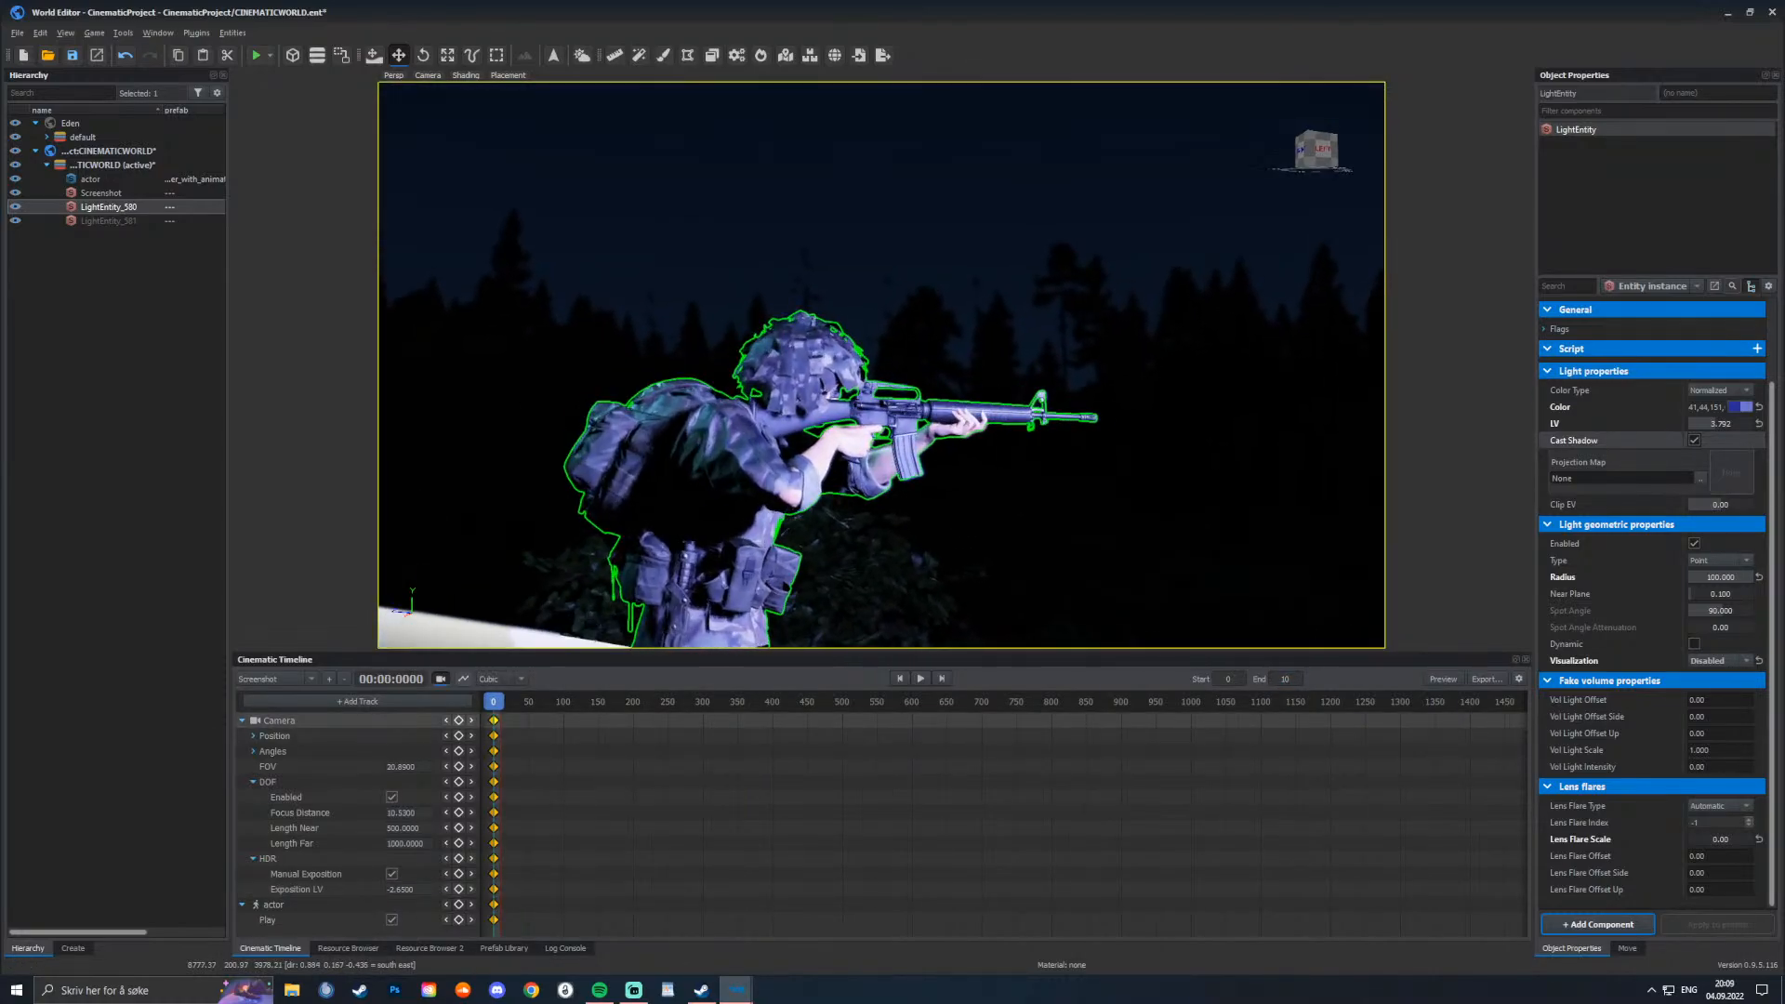
key("s")
key("s")
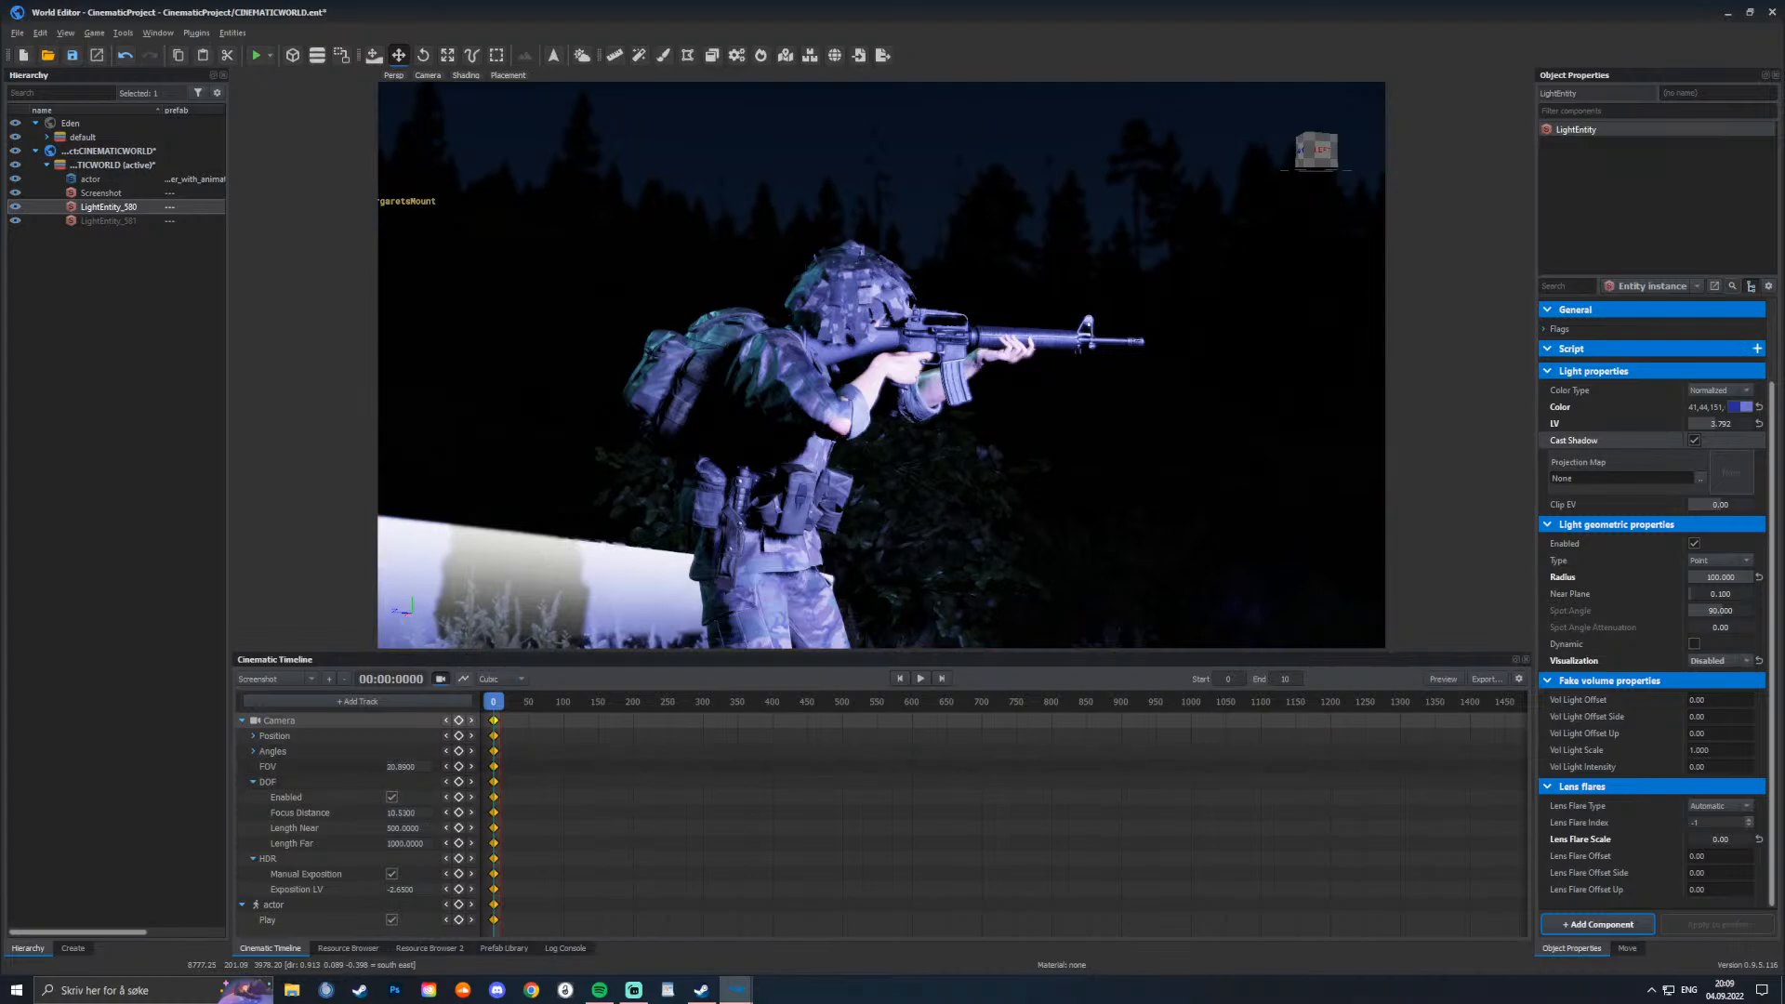
key("ctrl+y")
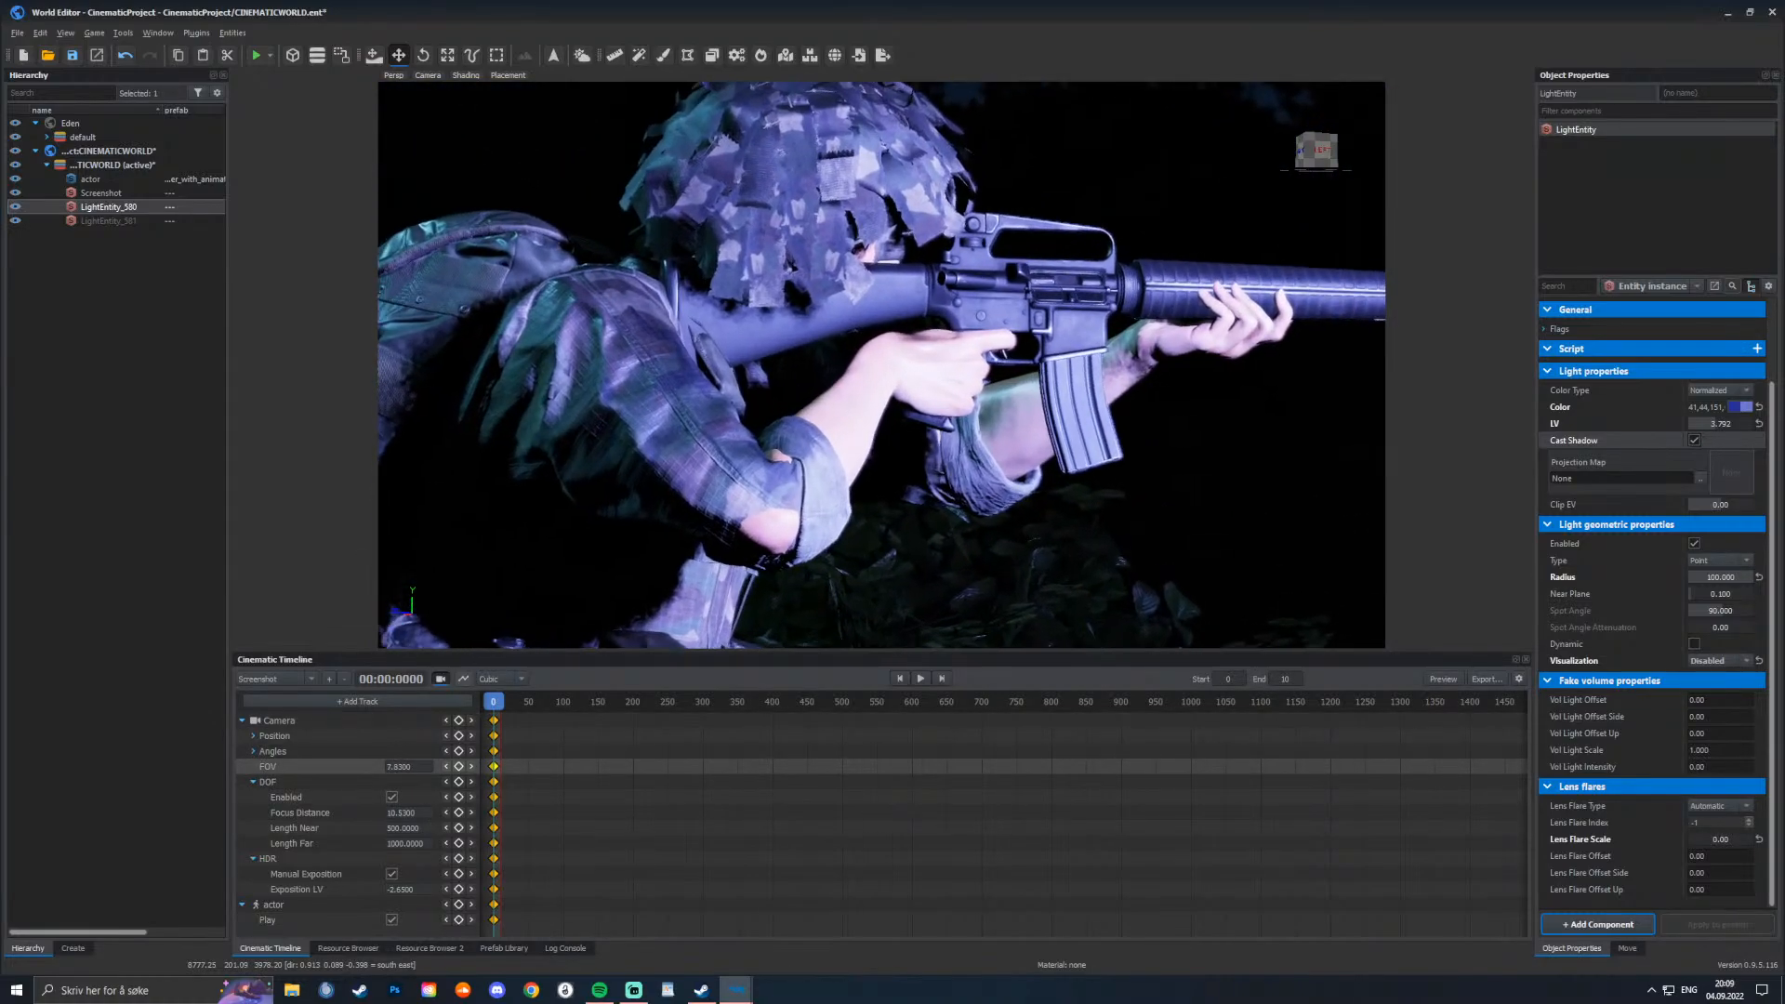
key("ctrl+z")
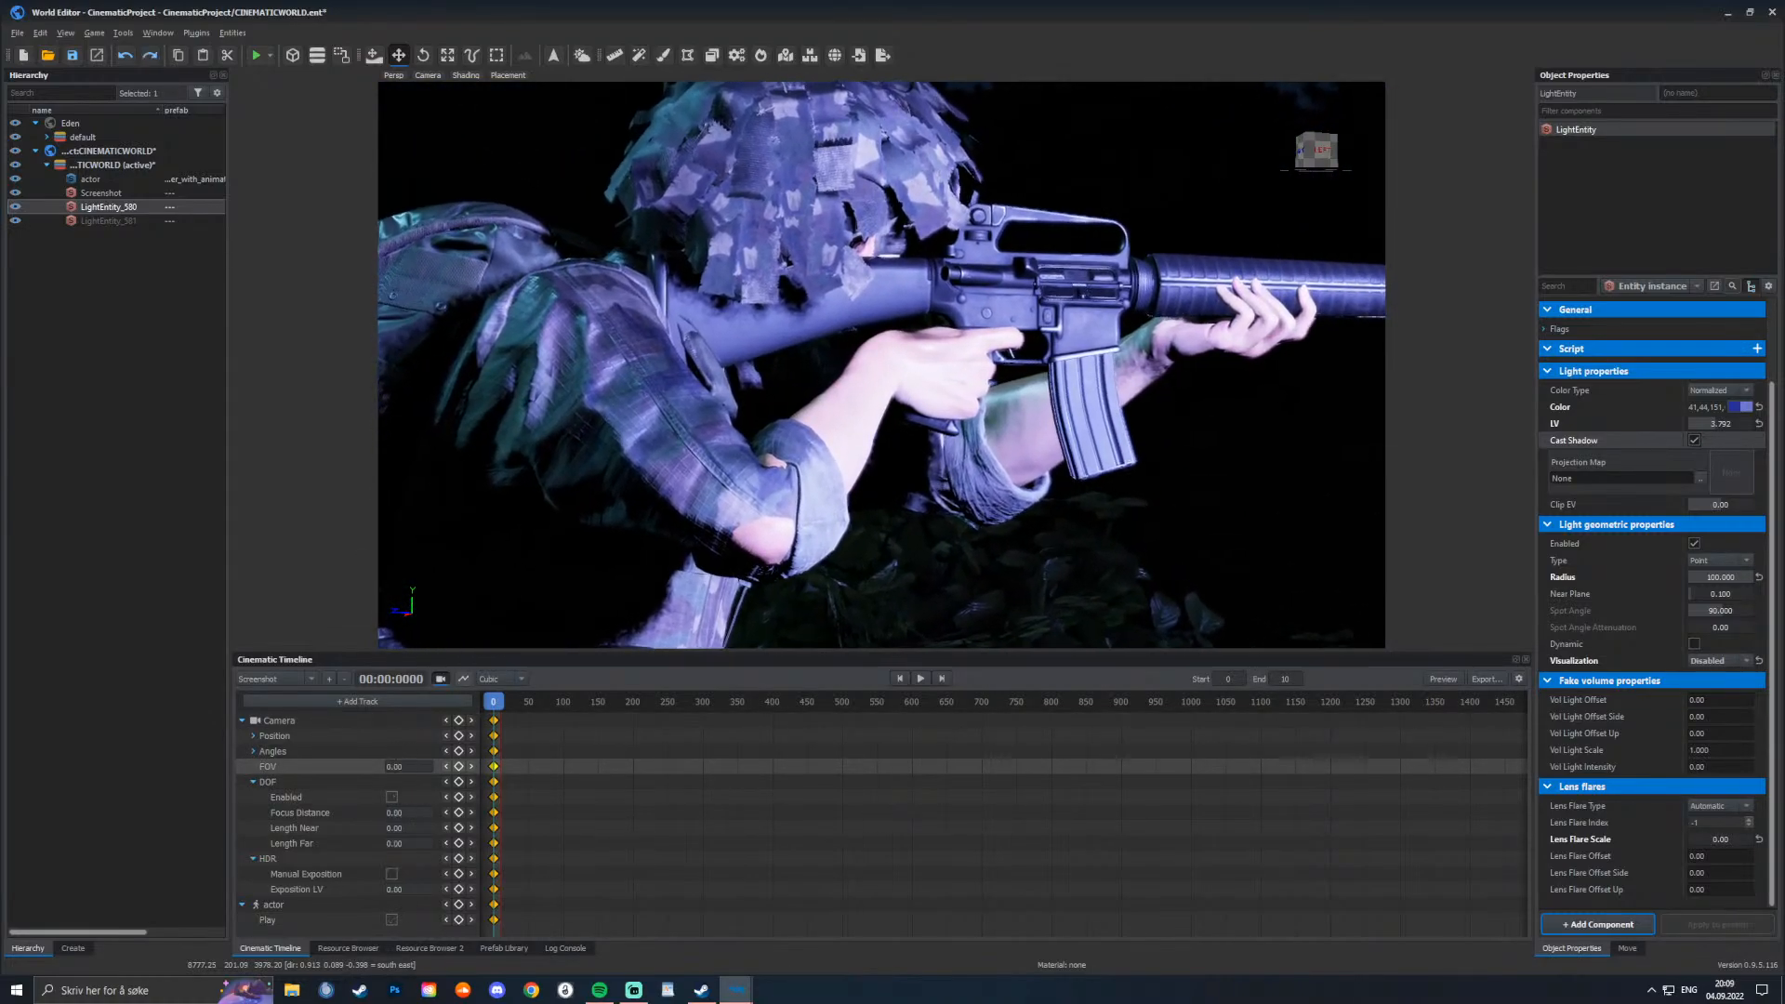
key("ctrl+y")
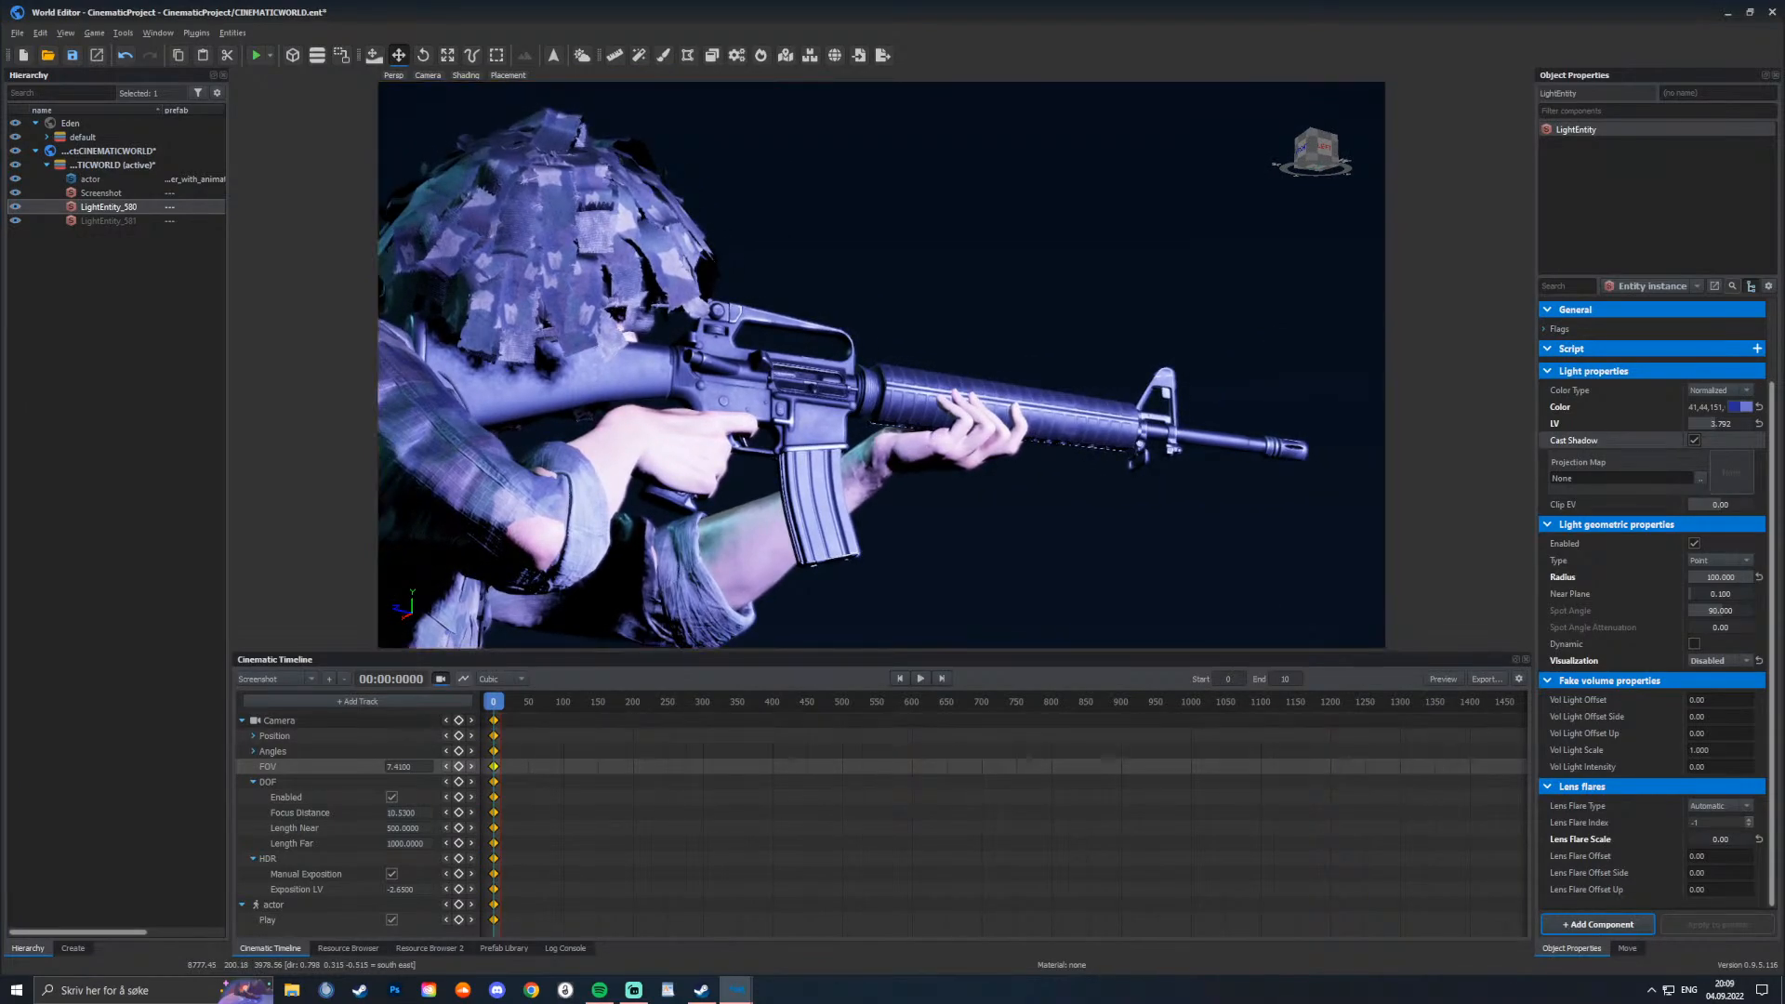
Step: Widen the camera's FOV until the soldier's upper body and the whole rifle fit in the frame
key("ctrl+z")
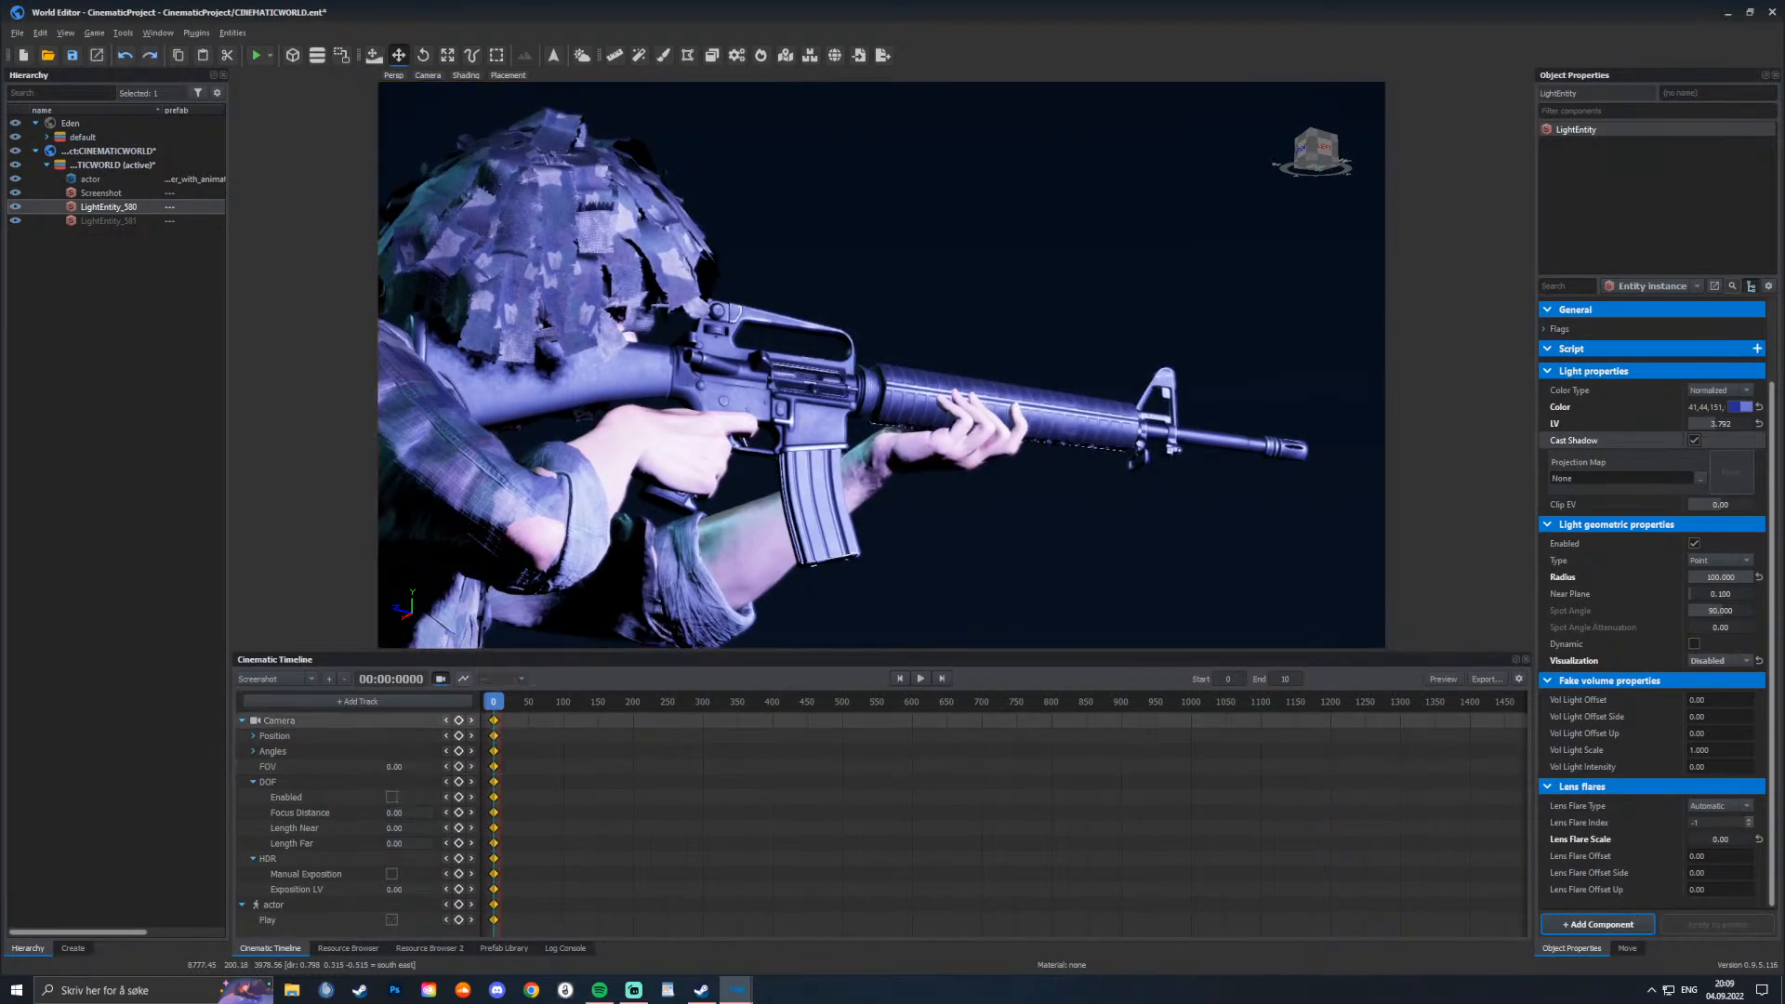
key("ctrl+y")
left_click_drag(407, 767, 804, 767)
key("ctrl+z")
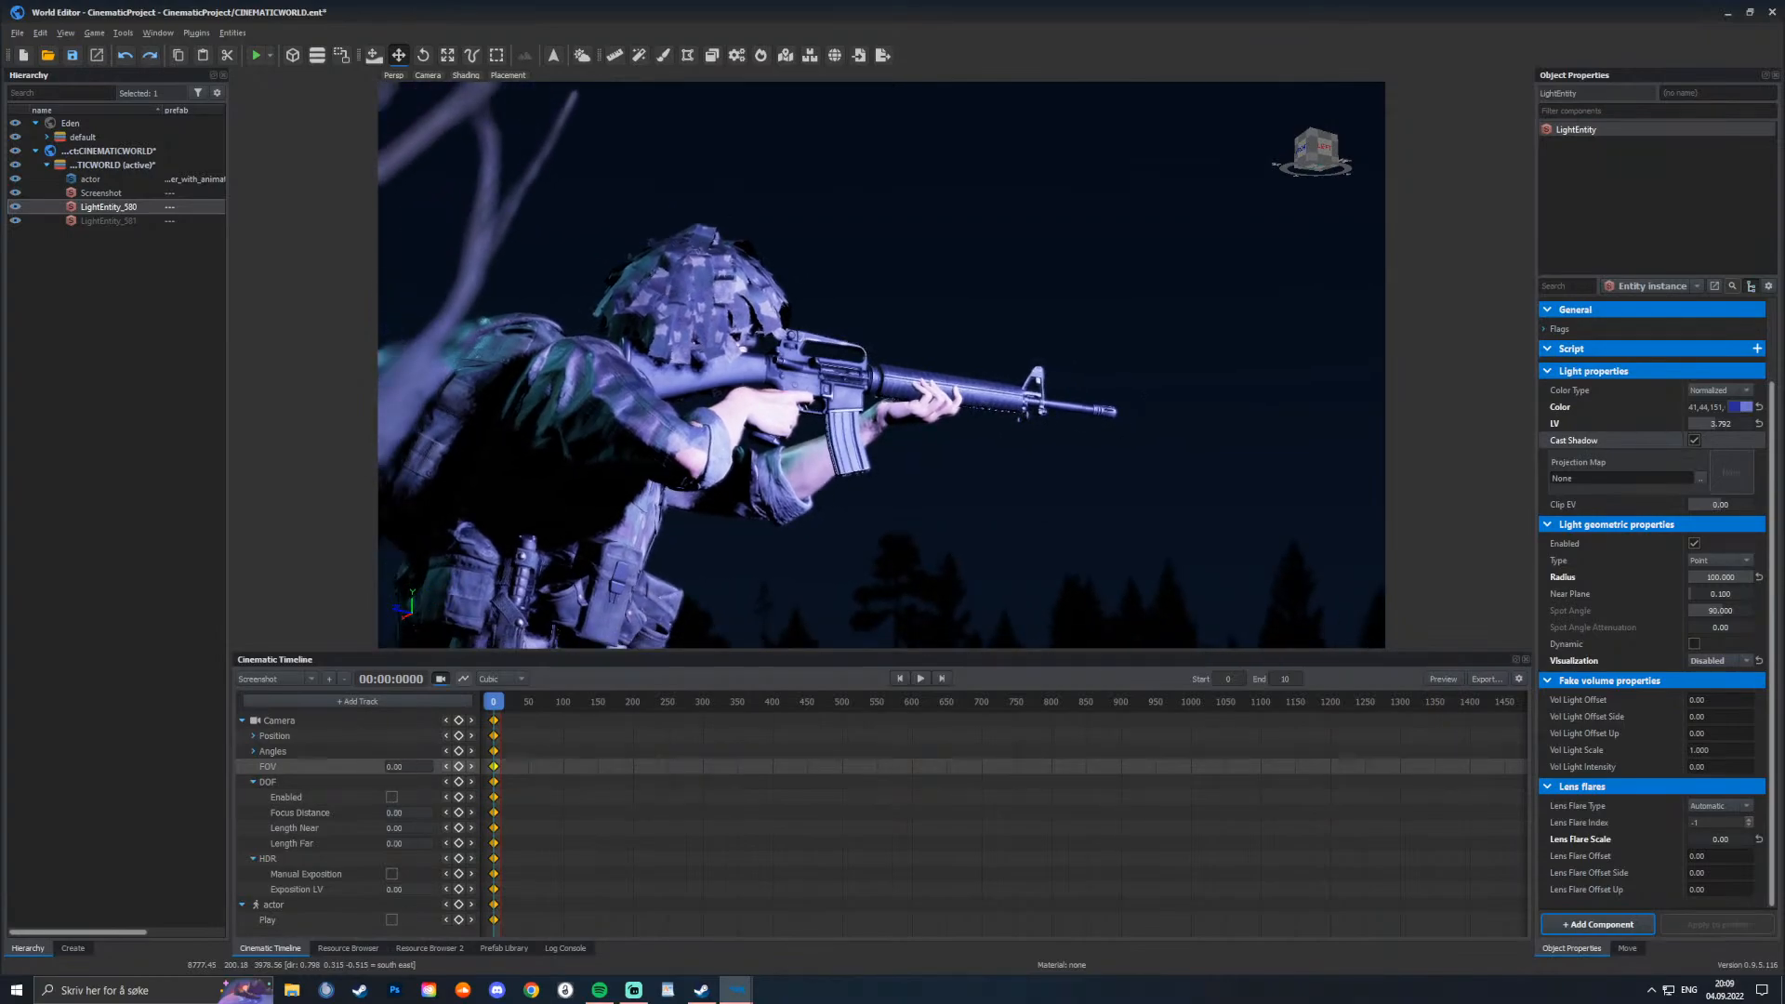
Step: Reframe the camera so the soldier from backpack to rifle muzzle sits in the frame, with the FOV at about 14.8
key("ctrl+y")
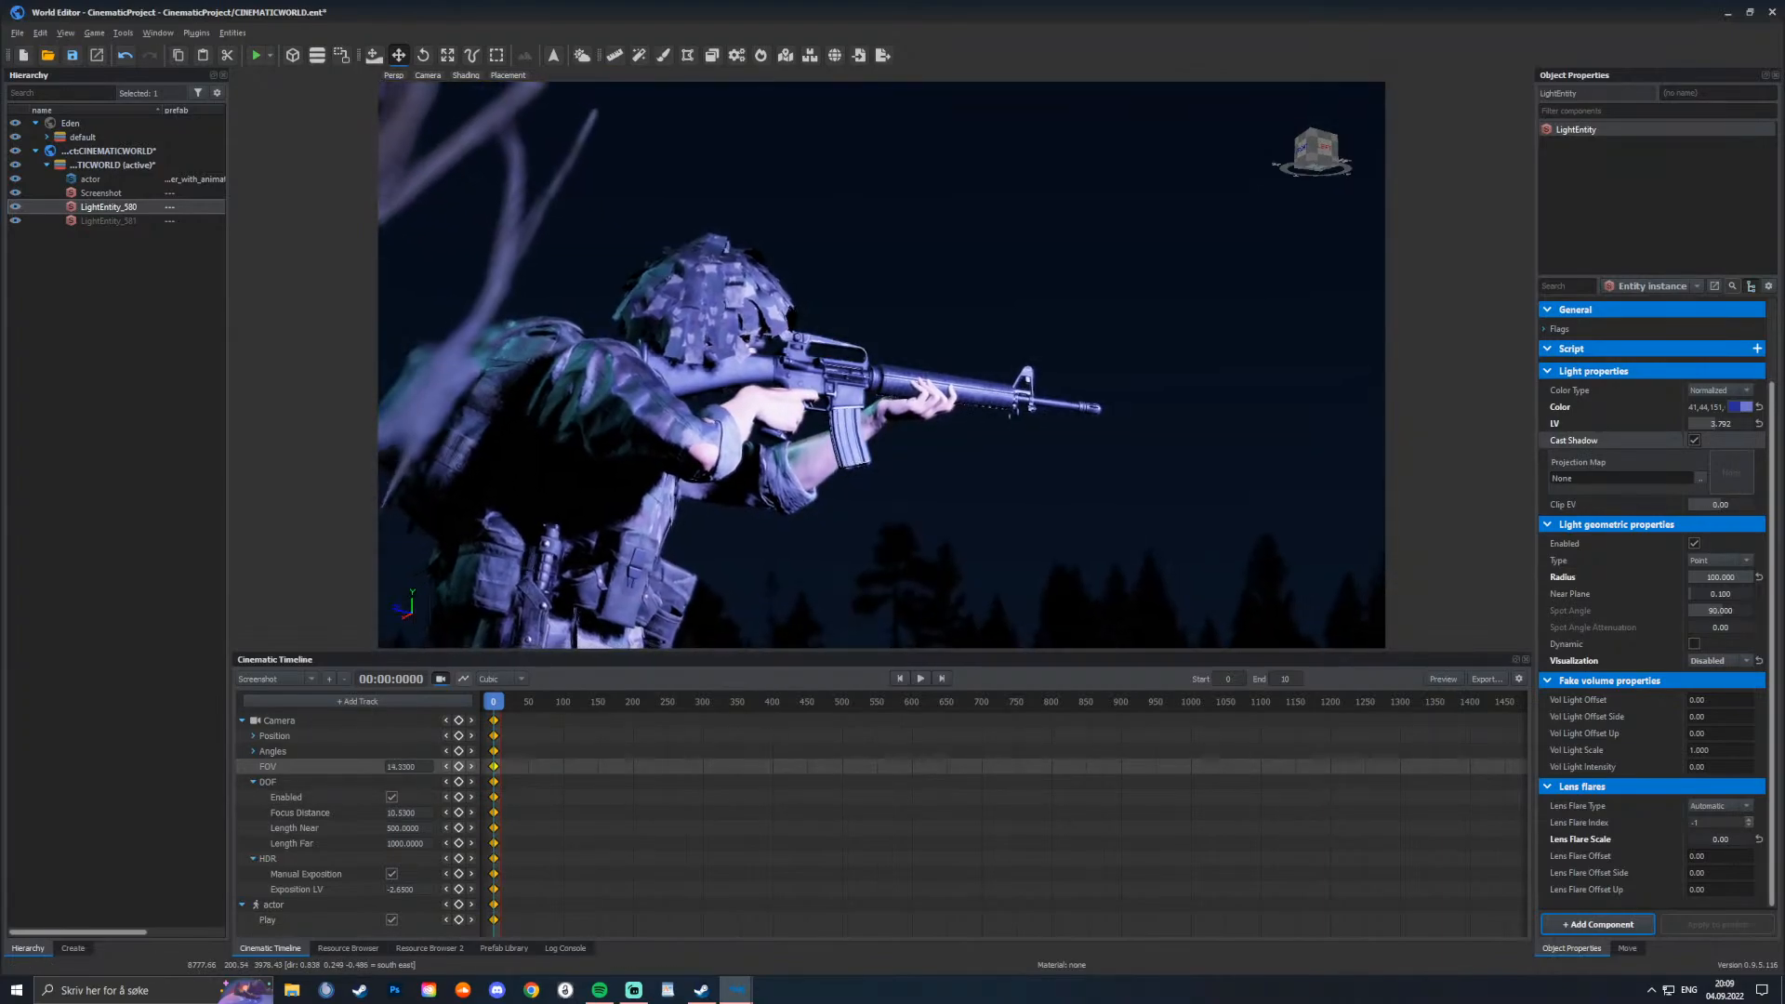
key("ctrl+z")
key("ctrl+y")
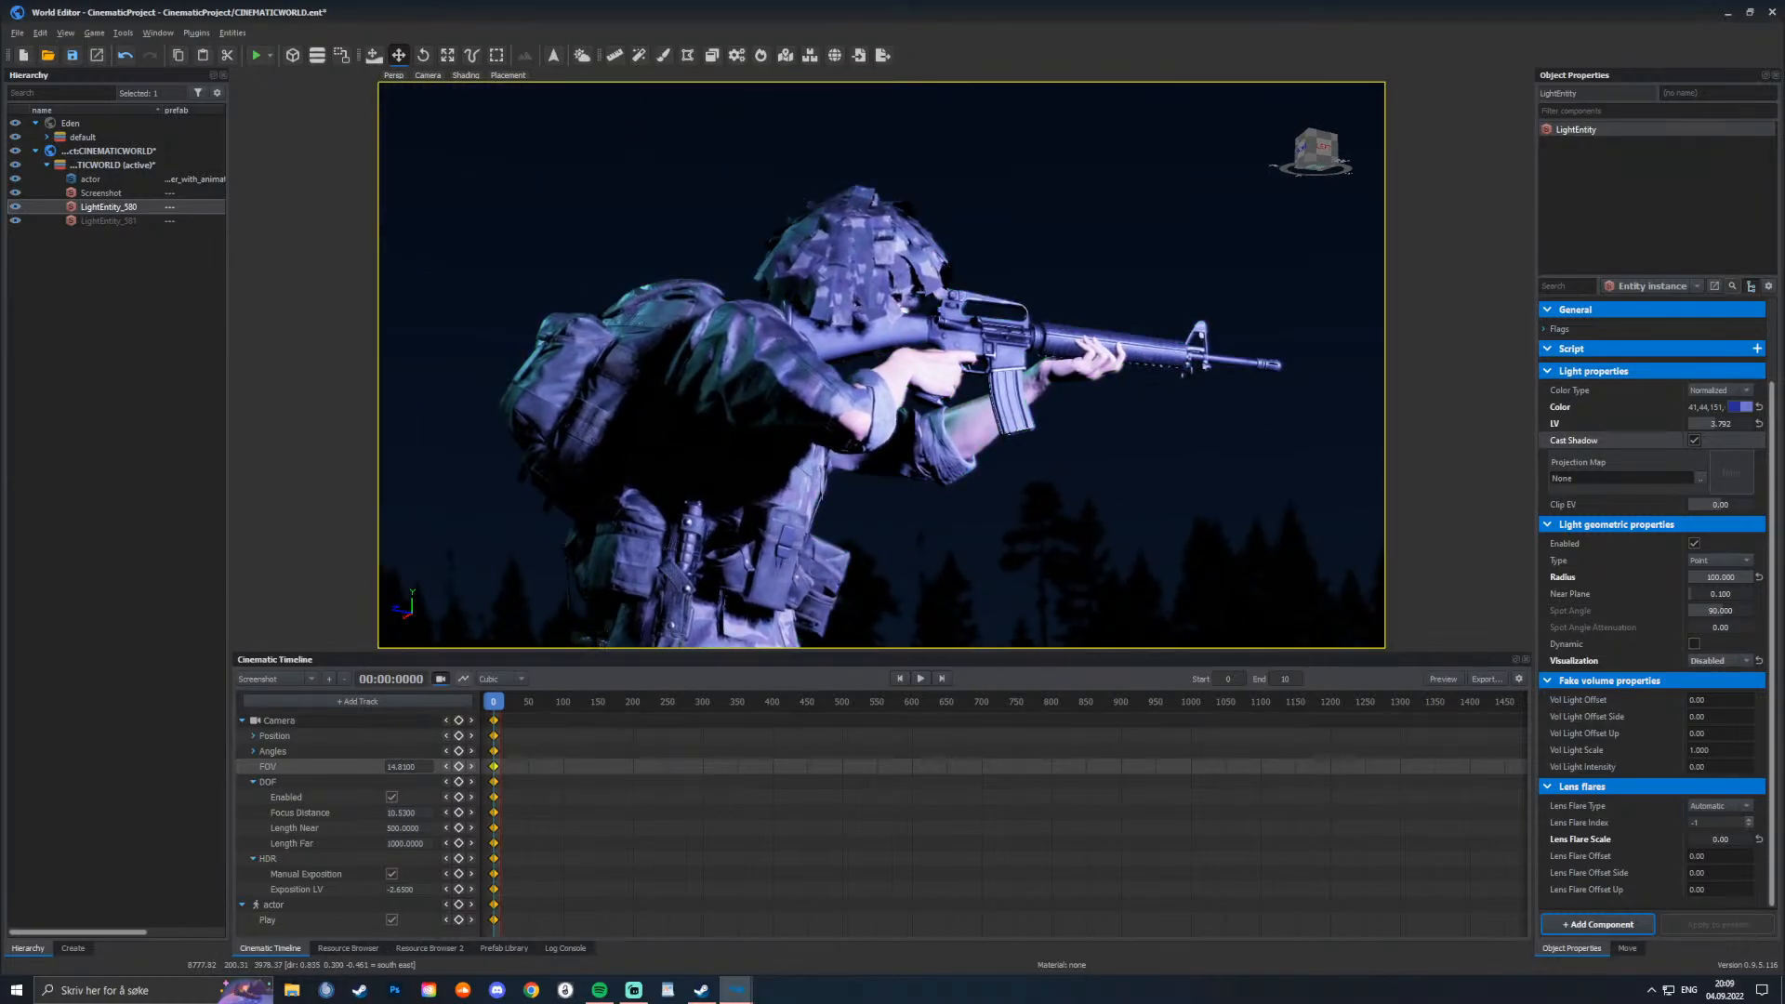
key("ctrl+z")
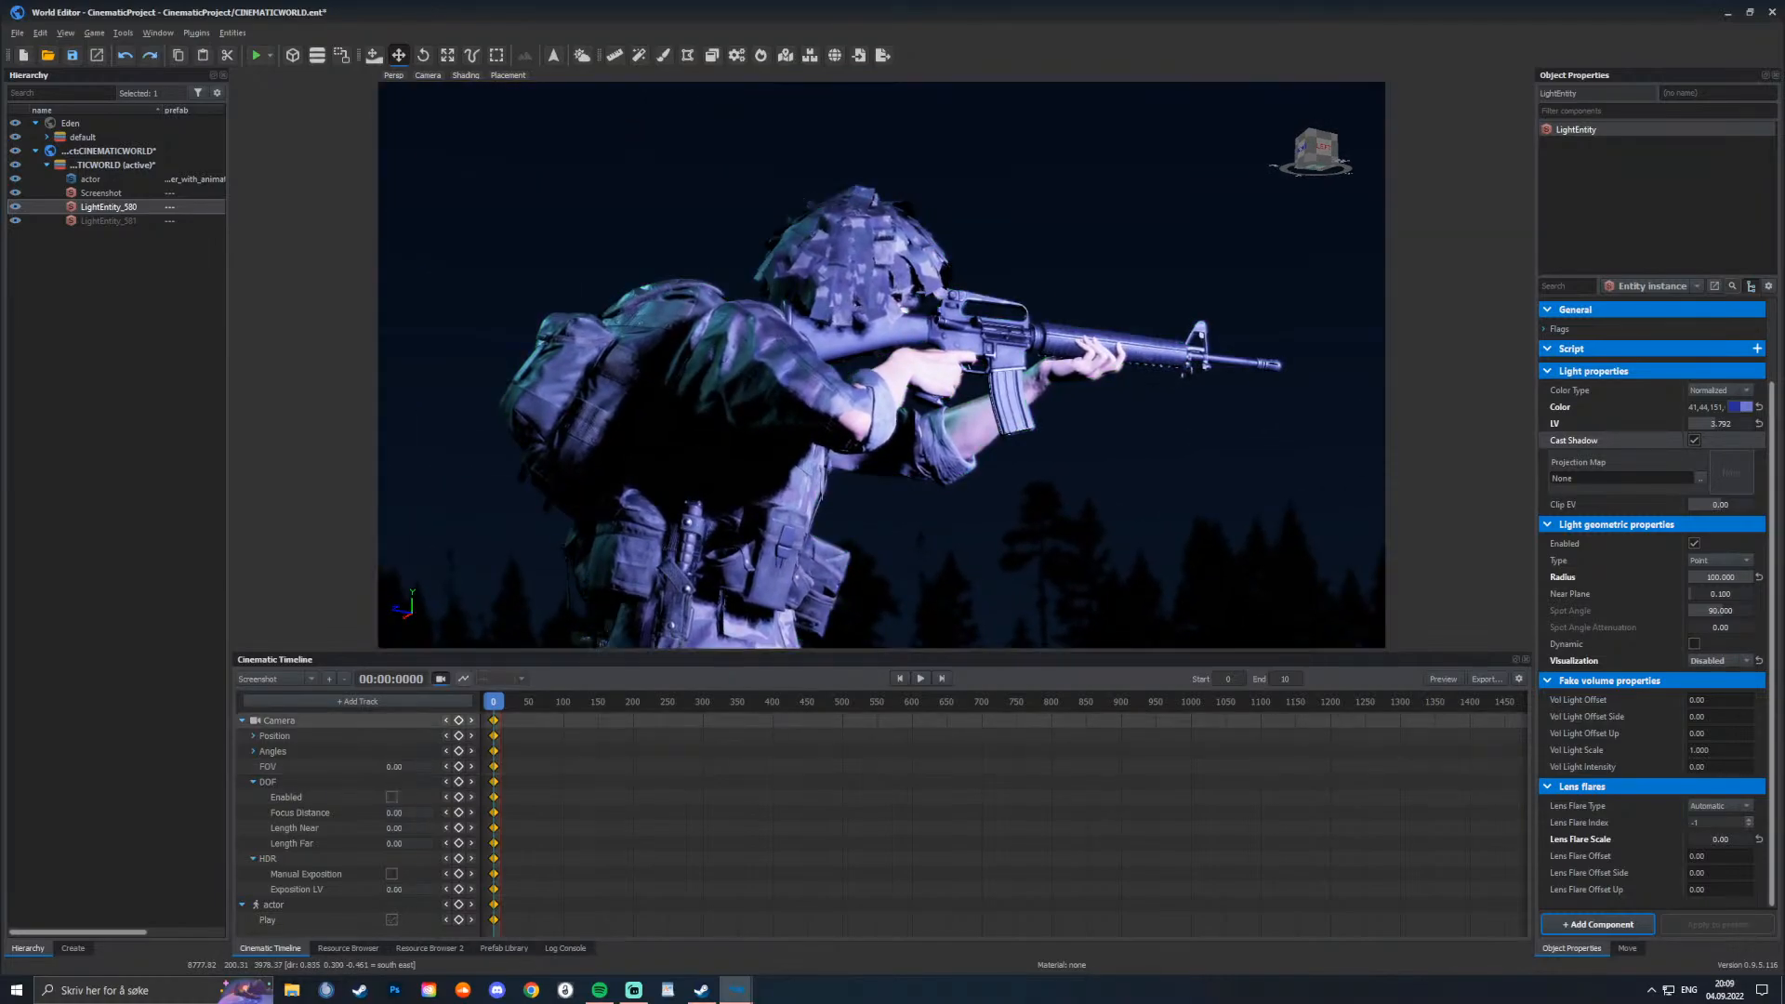
key("ctrl+y")
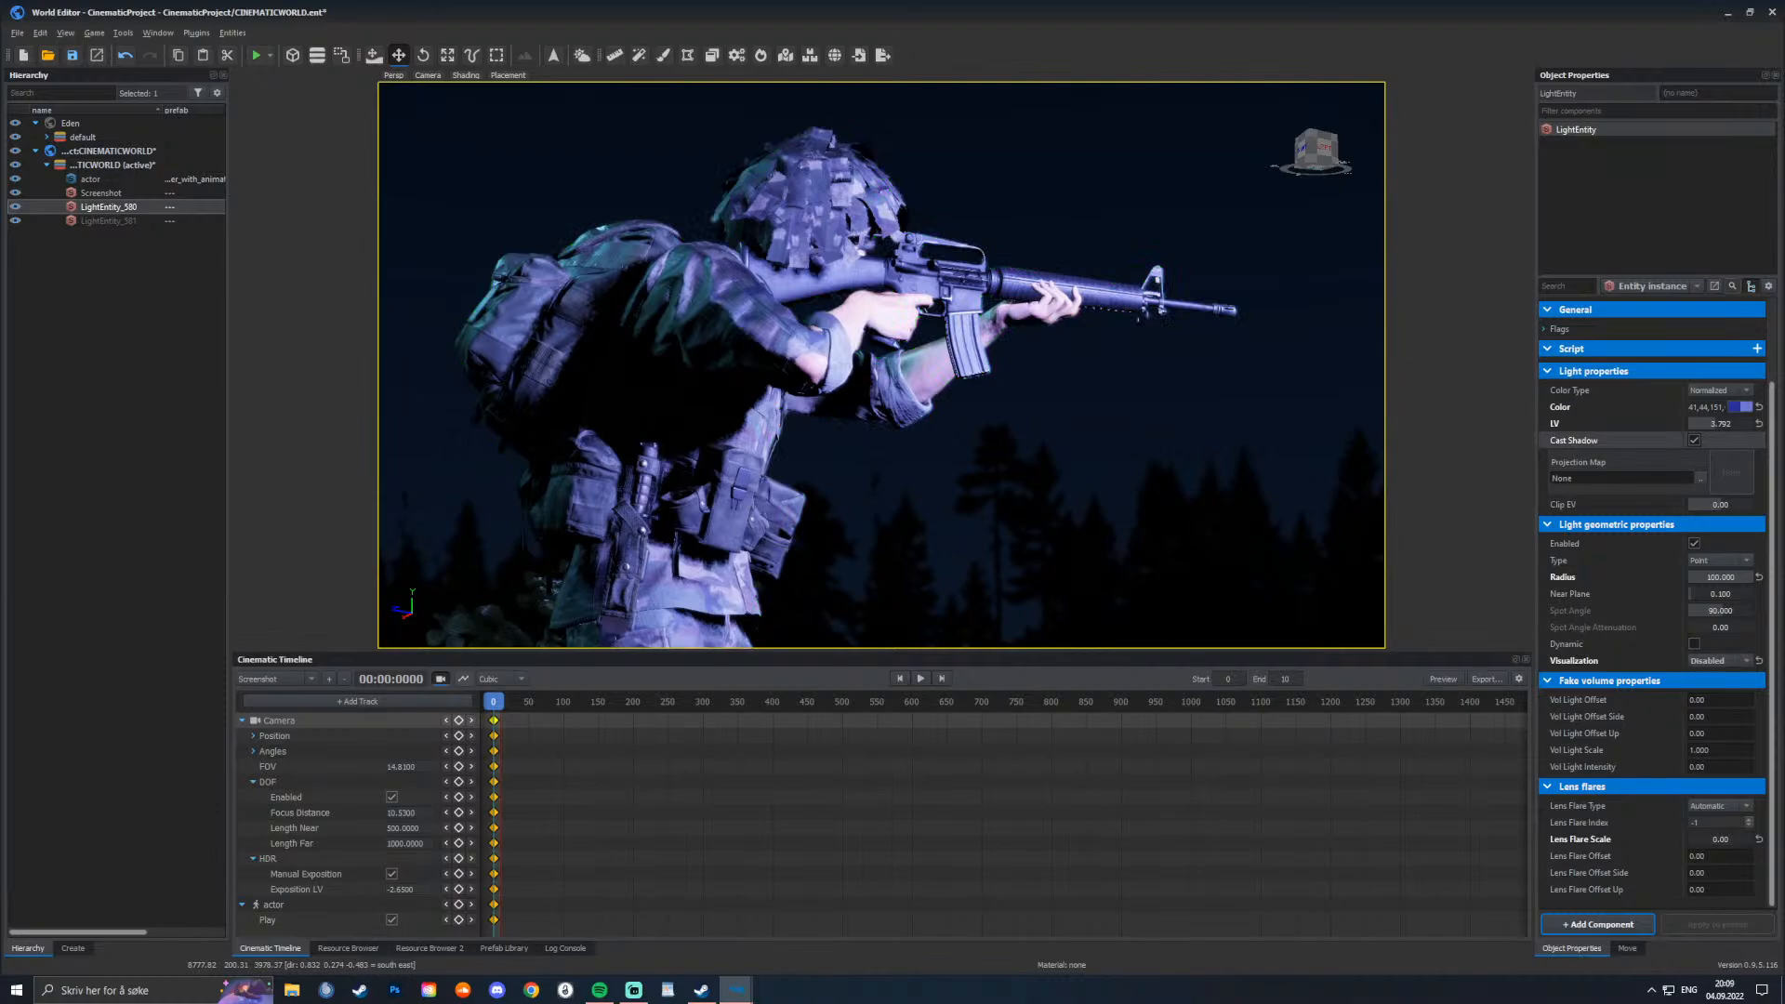
key("ctrl+z")
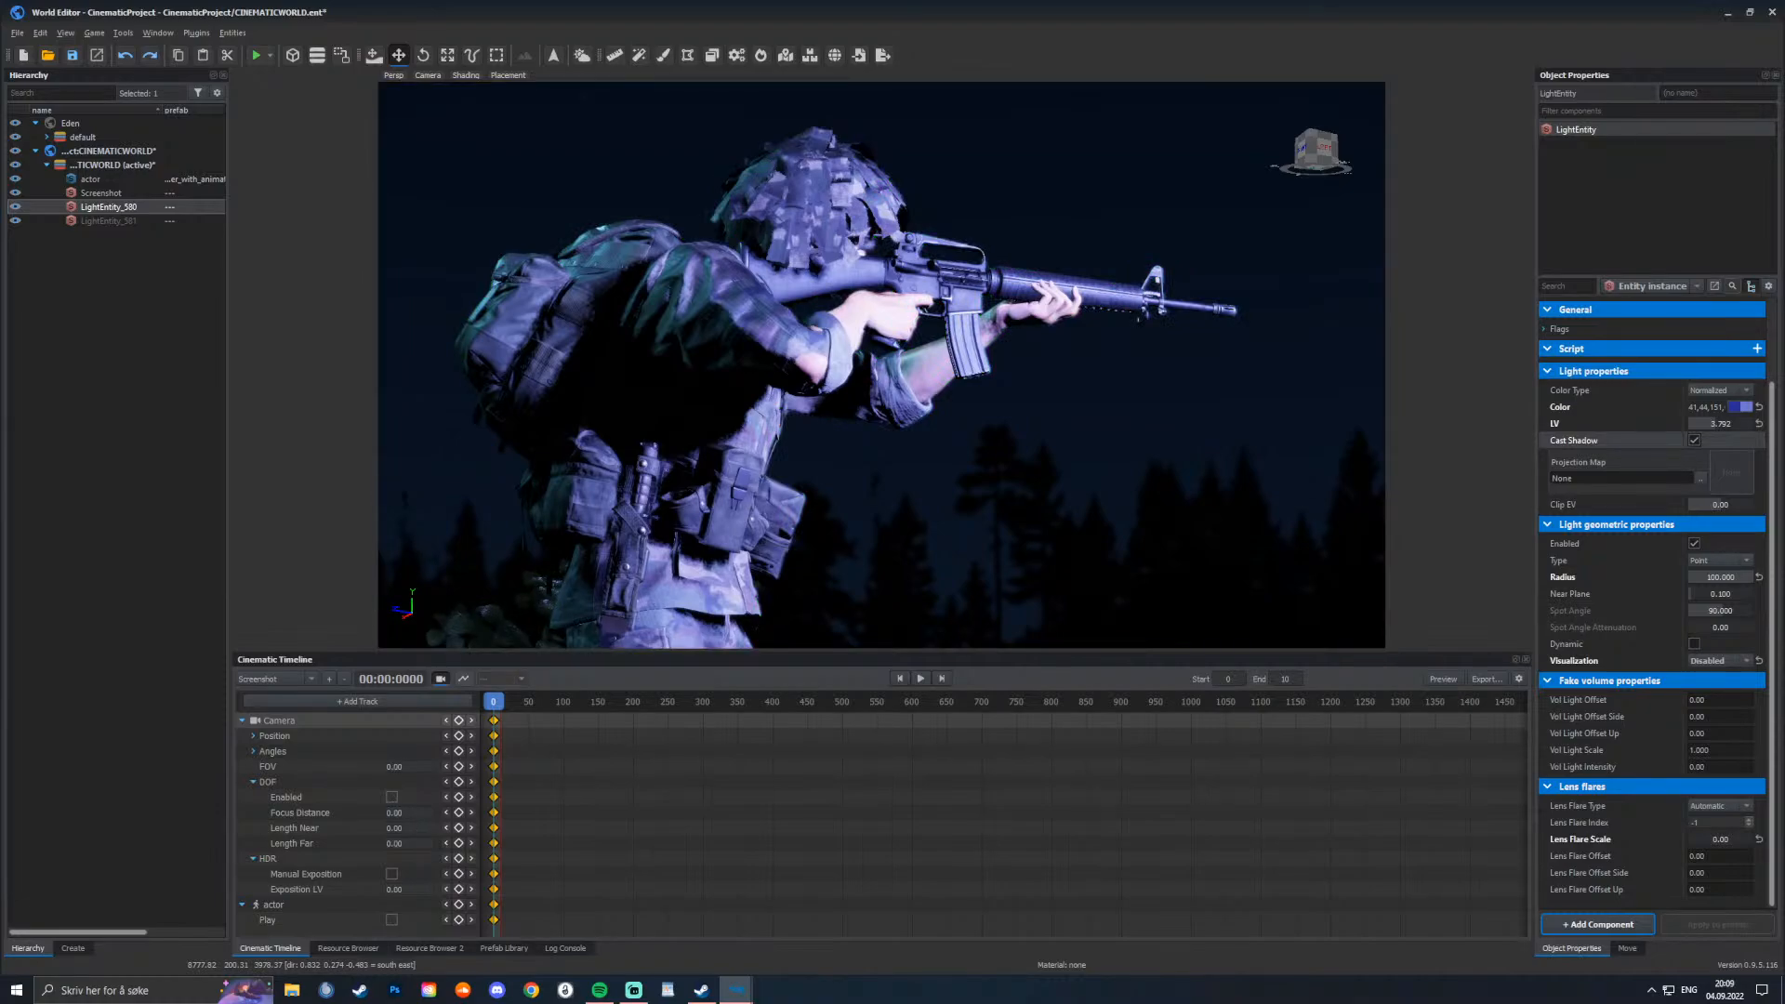
key("ctrl+y")
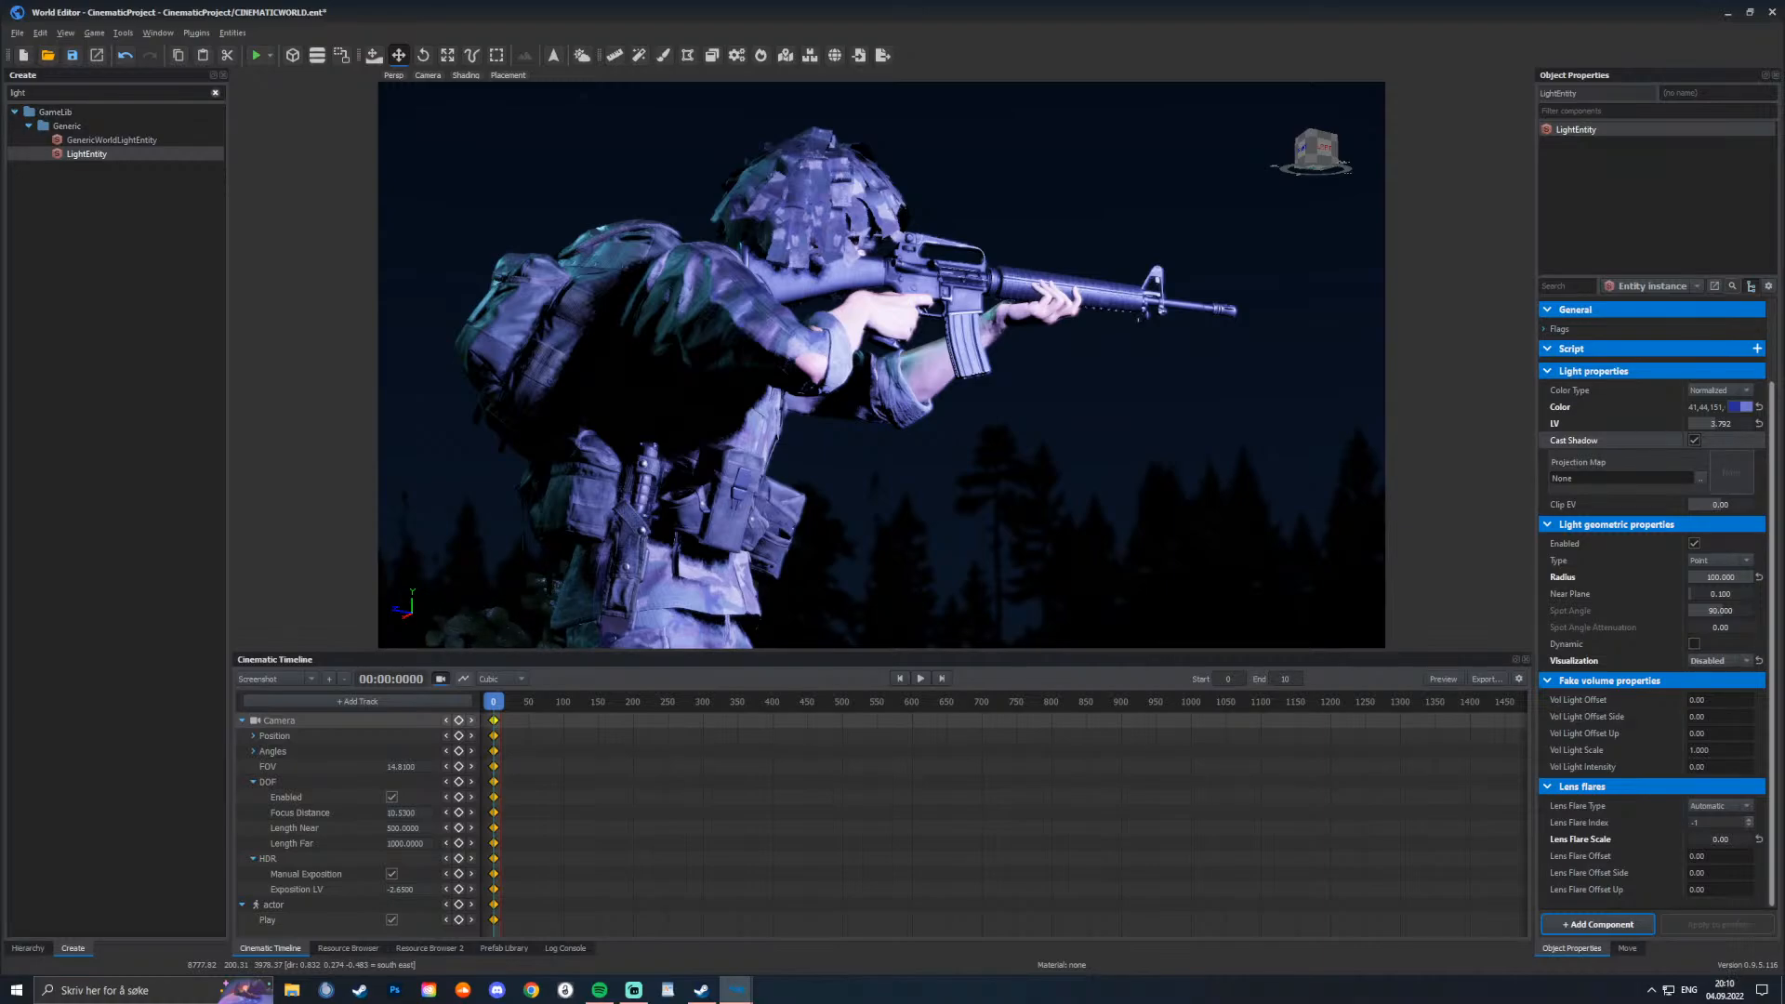
double_click(19, 93)
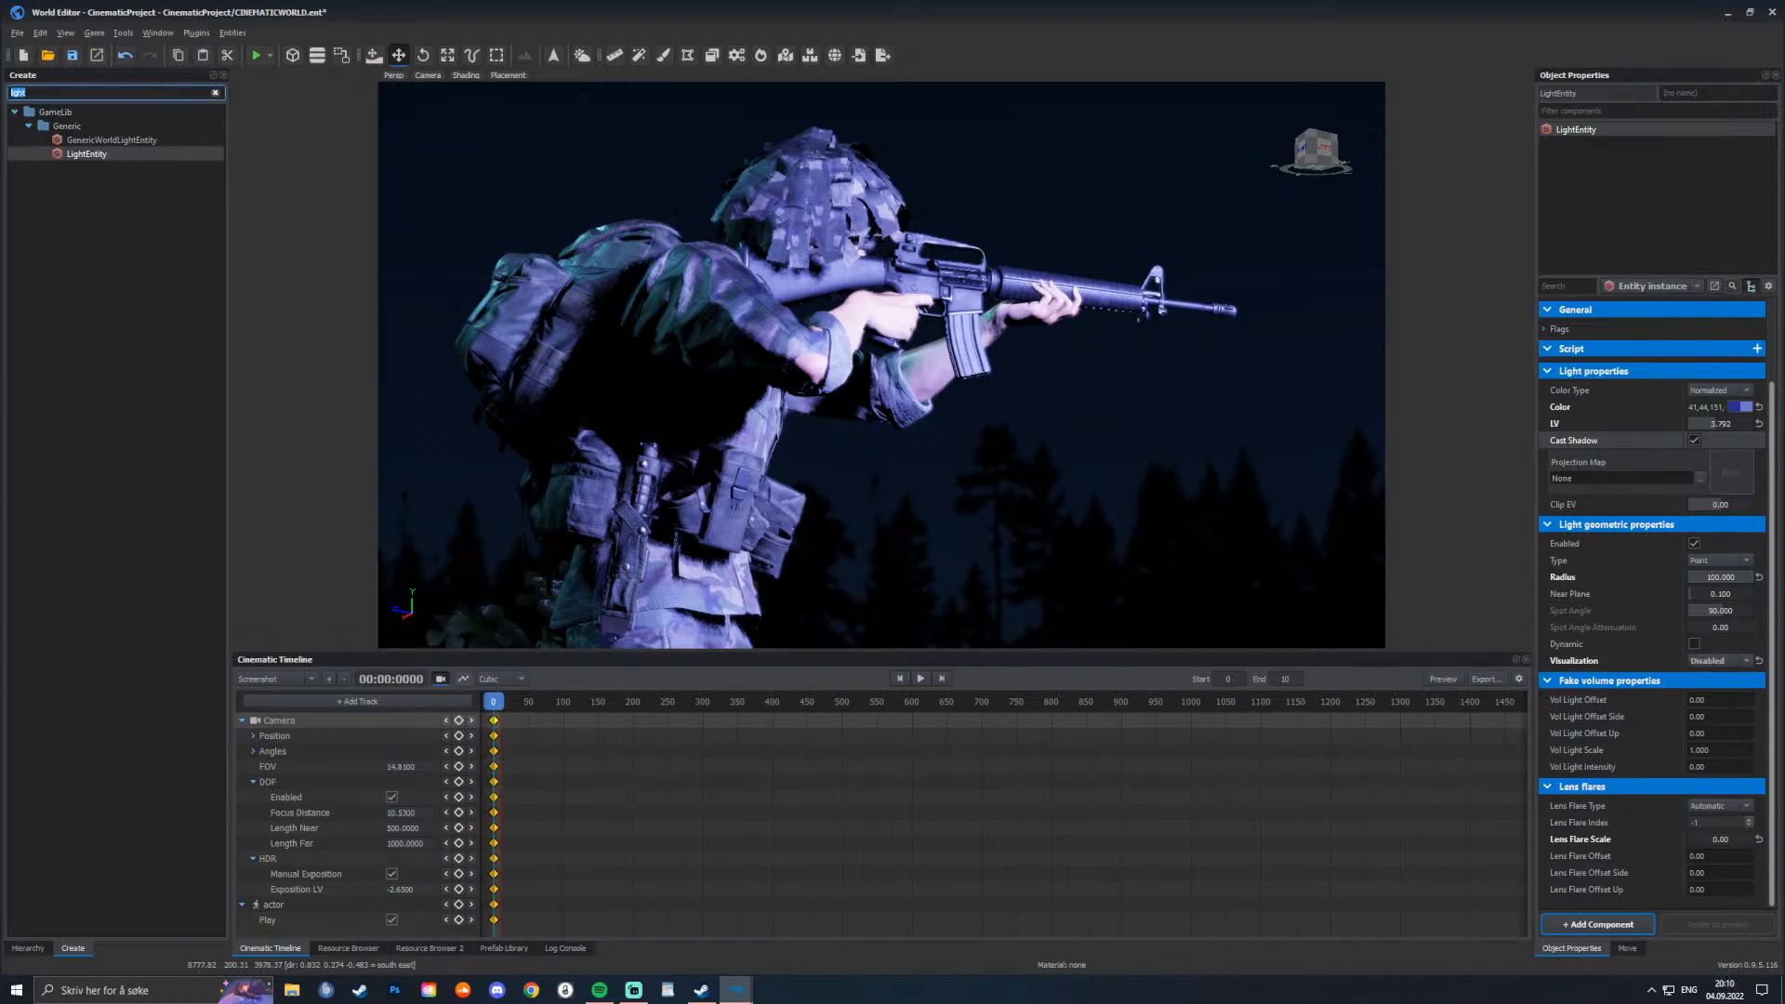
type("eff")
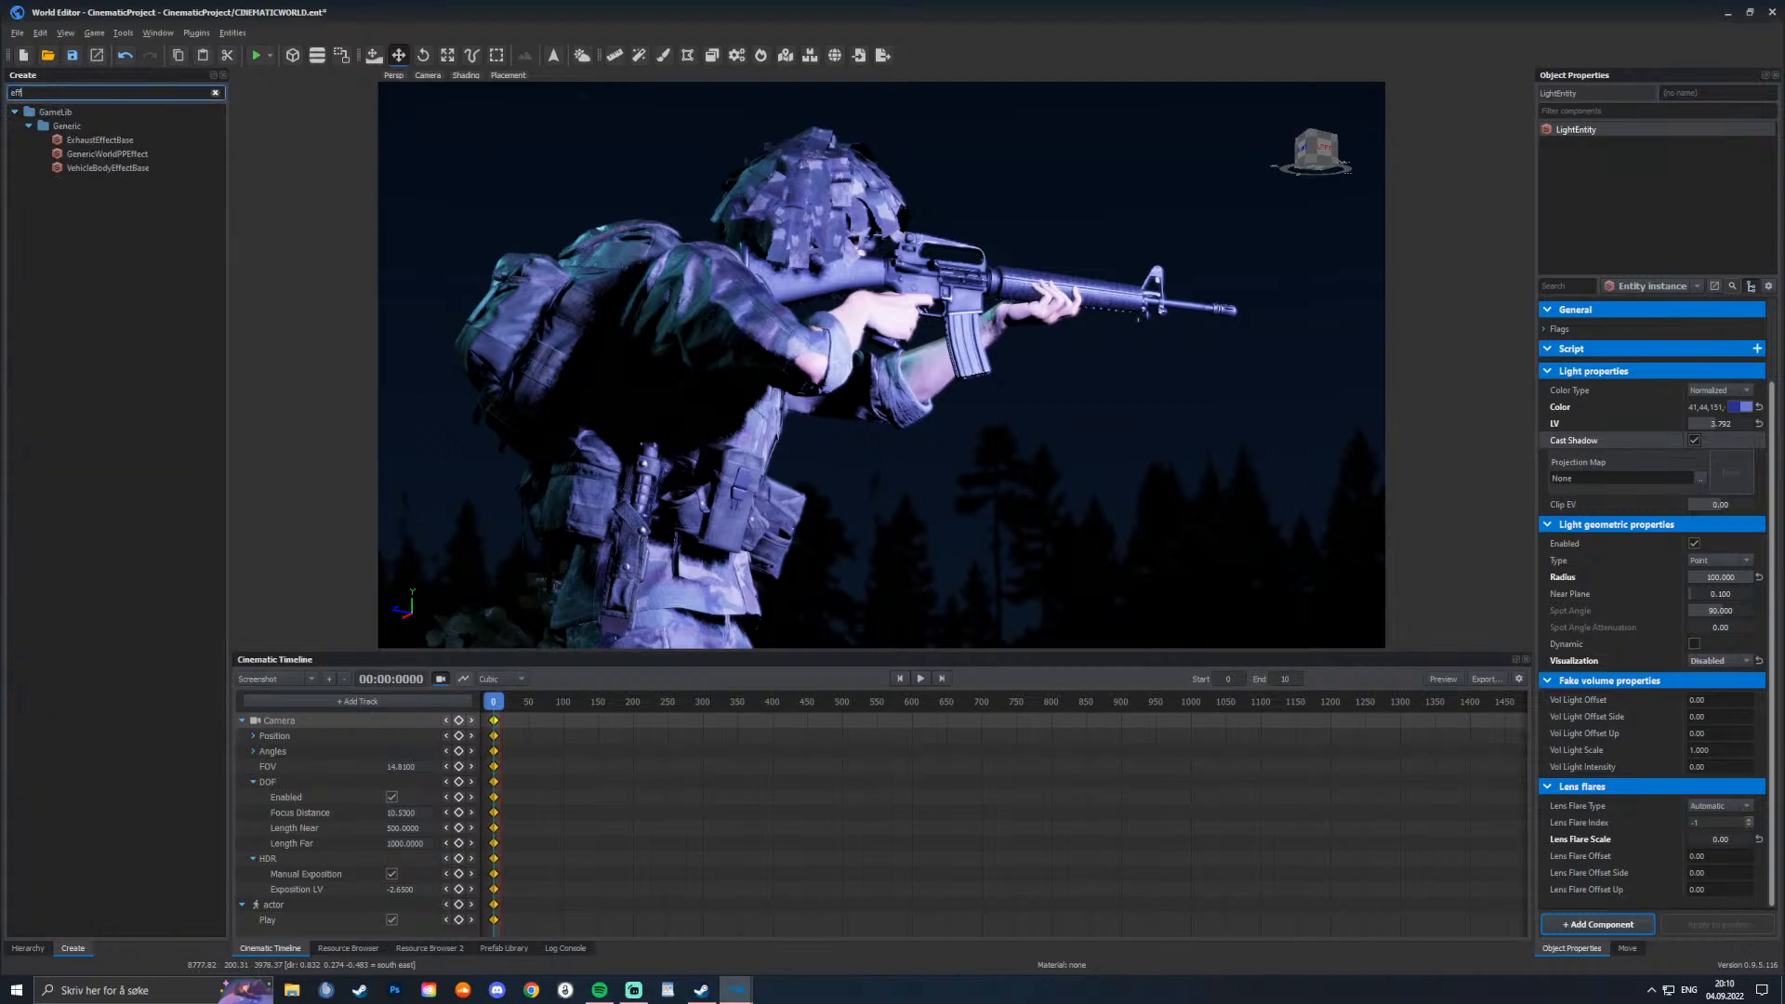
key("BackSpace")
key("BackSpace")
key("BackSpace")
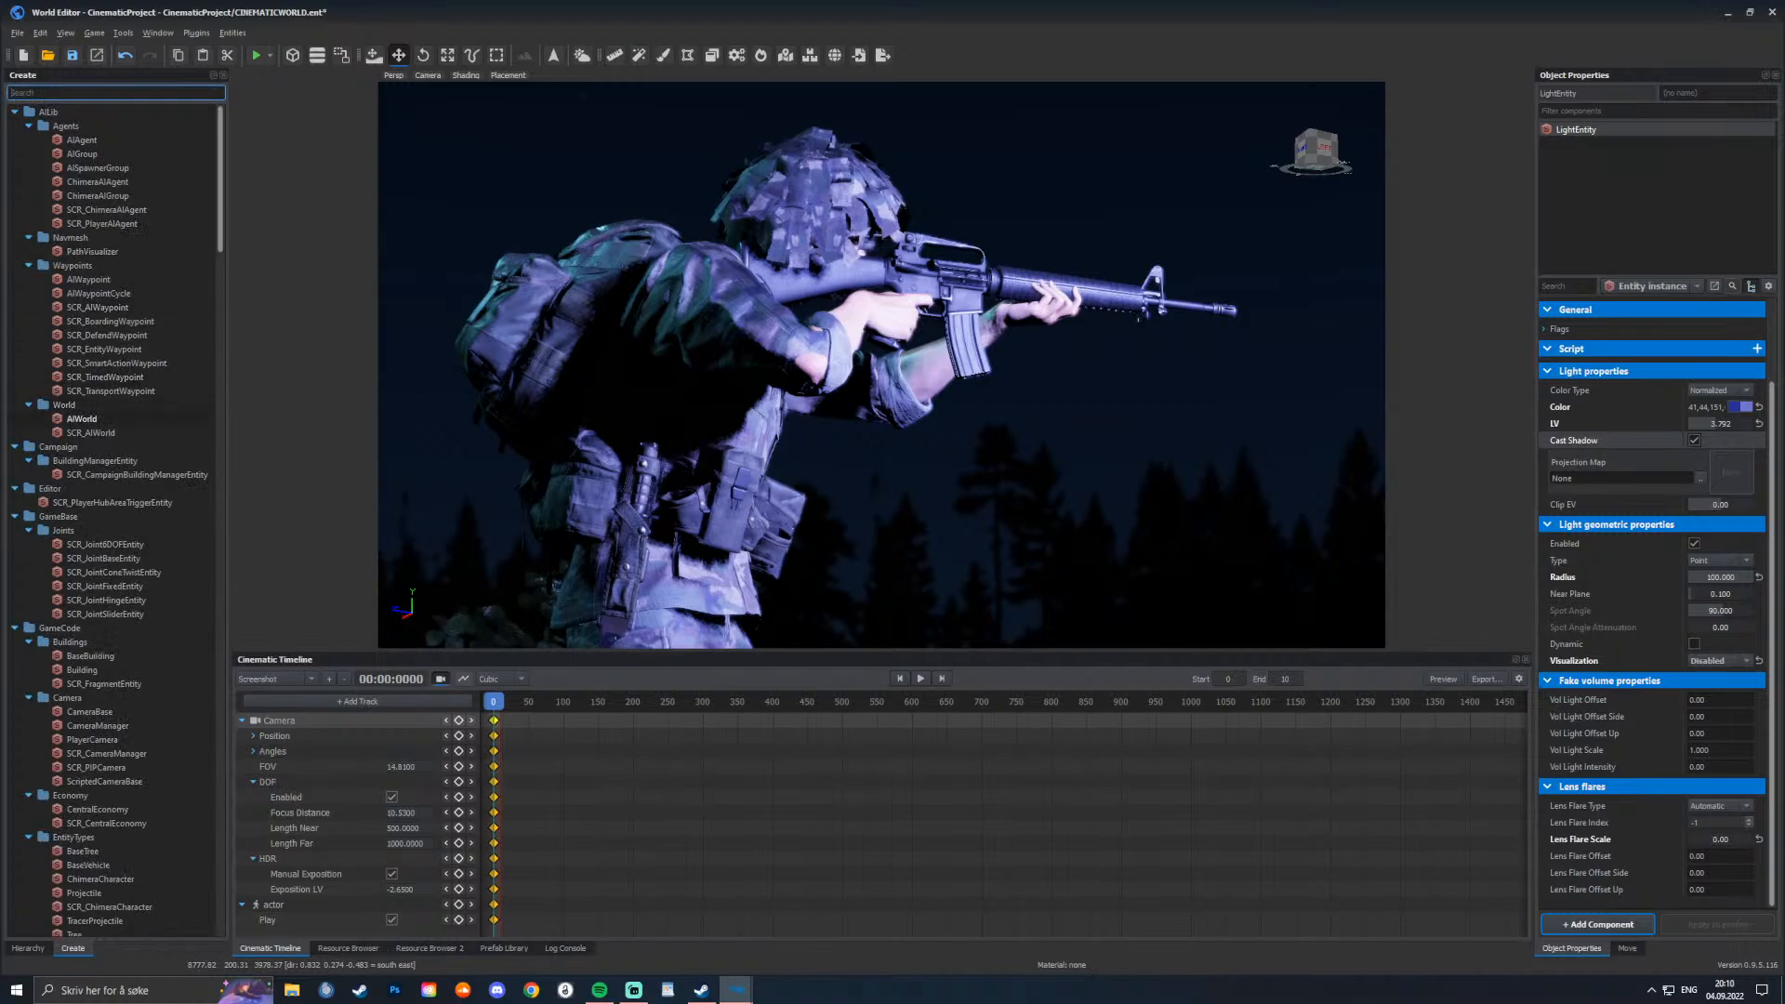
scroll(102, 530, "down", 3)
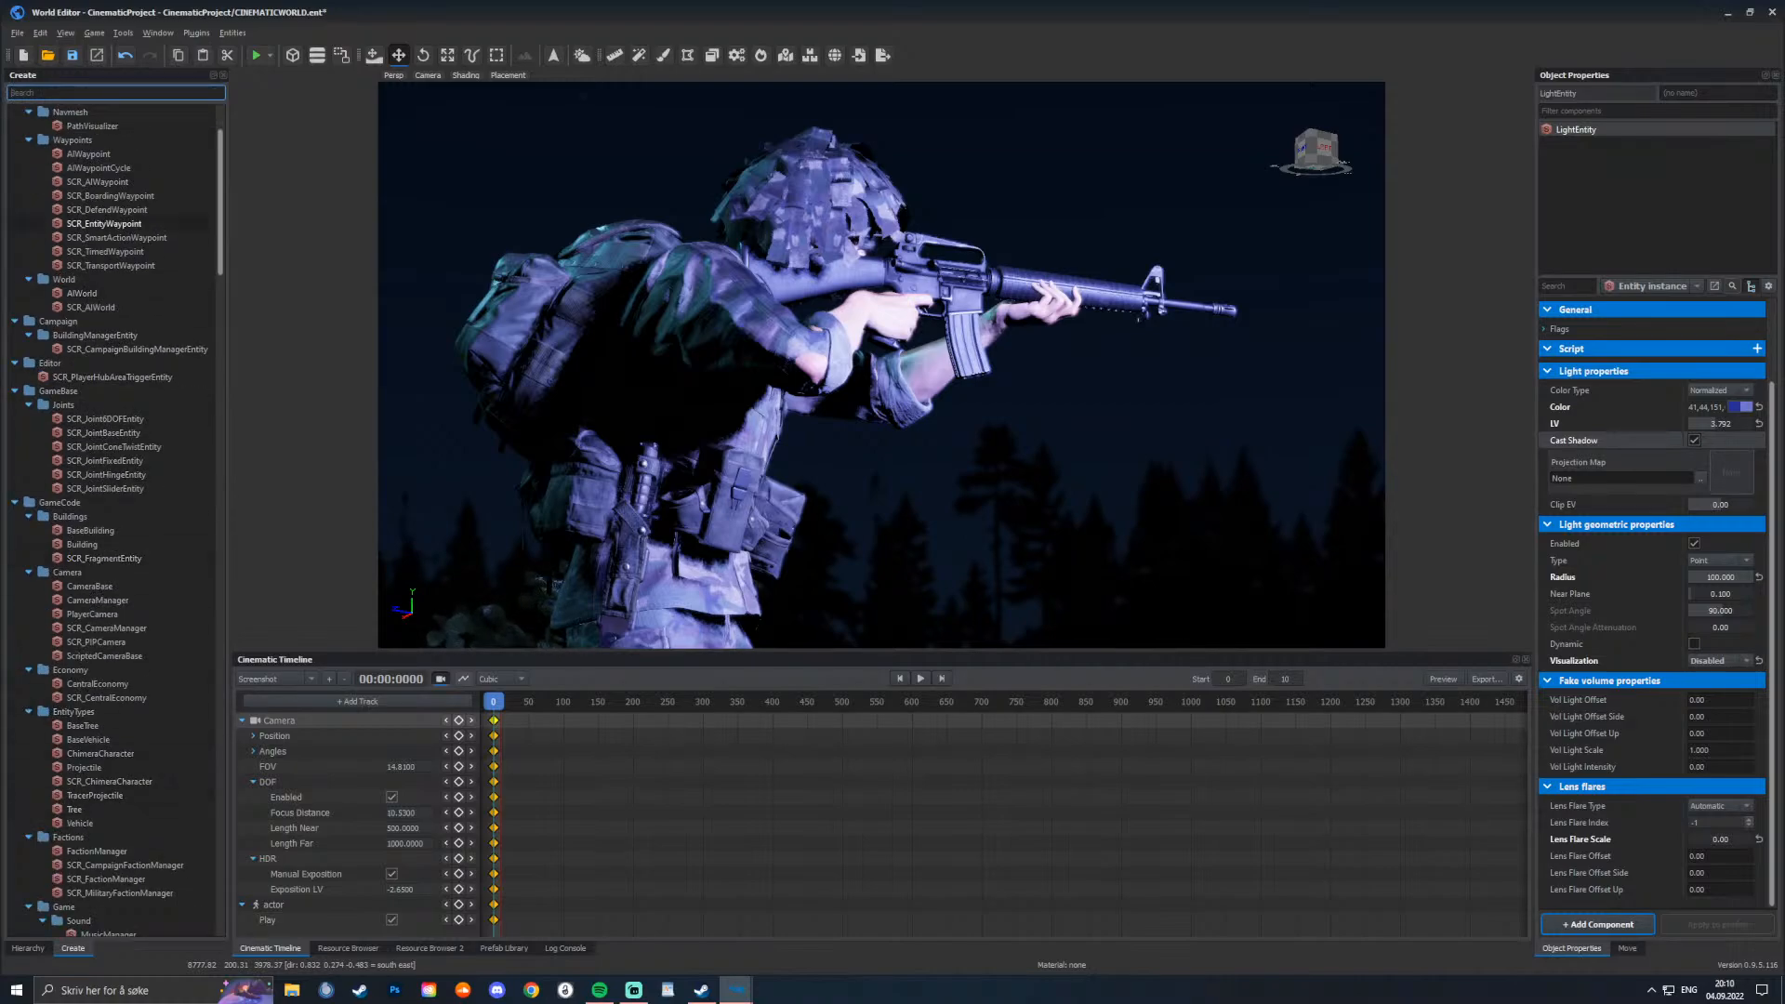
Step: Search the creatable entities for "part" and place an SCR_ParticleEmitter on the ground in front of the soldier's boots
type("aprt")
key("BackSpace")
key("BackSpace")
key("BackSpace")
type("part")
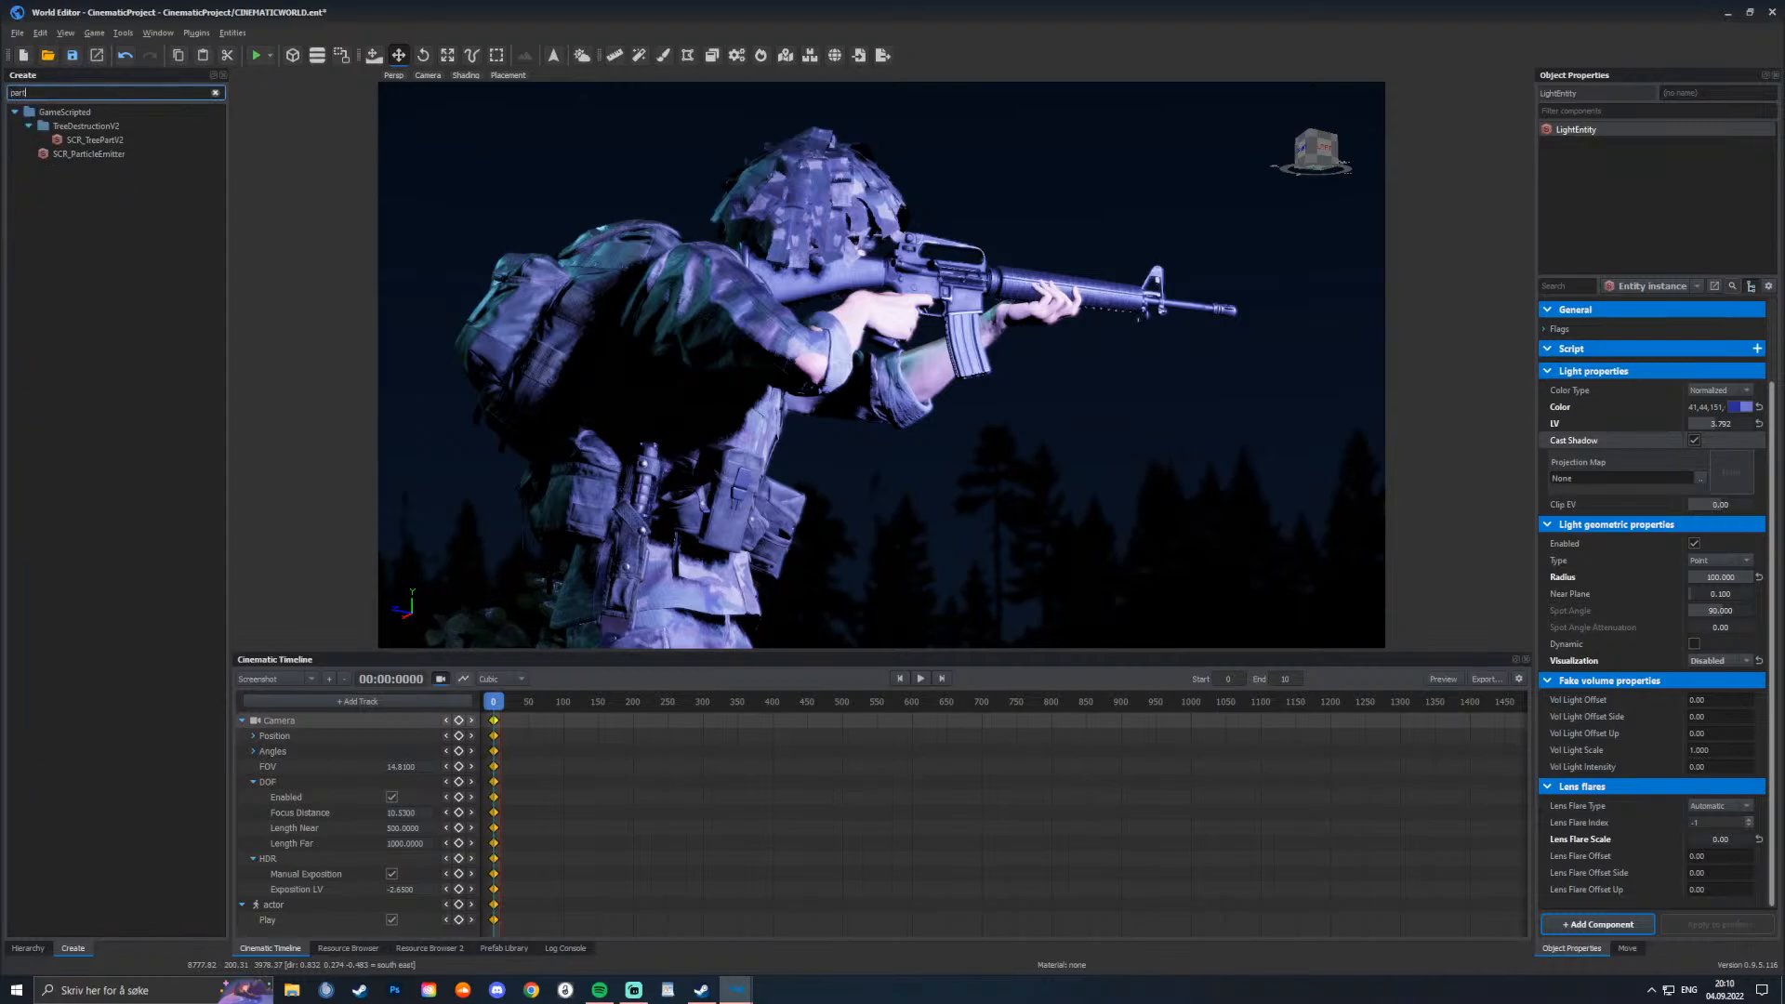
left_click(88, 153)
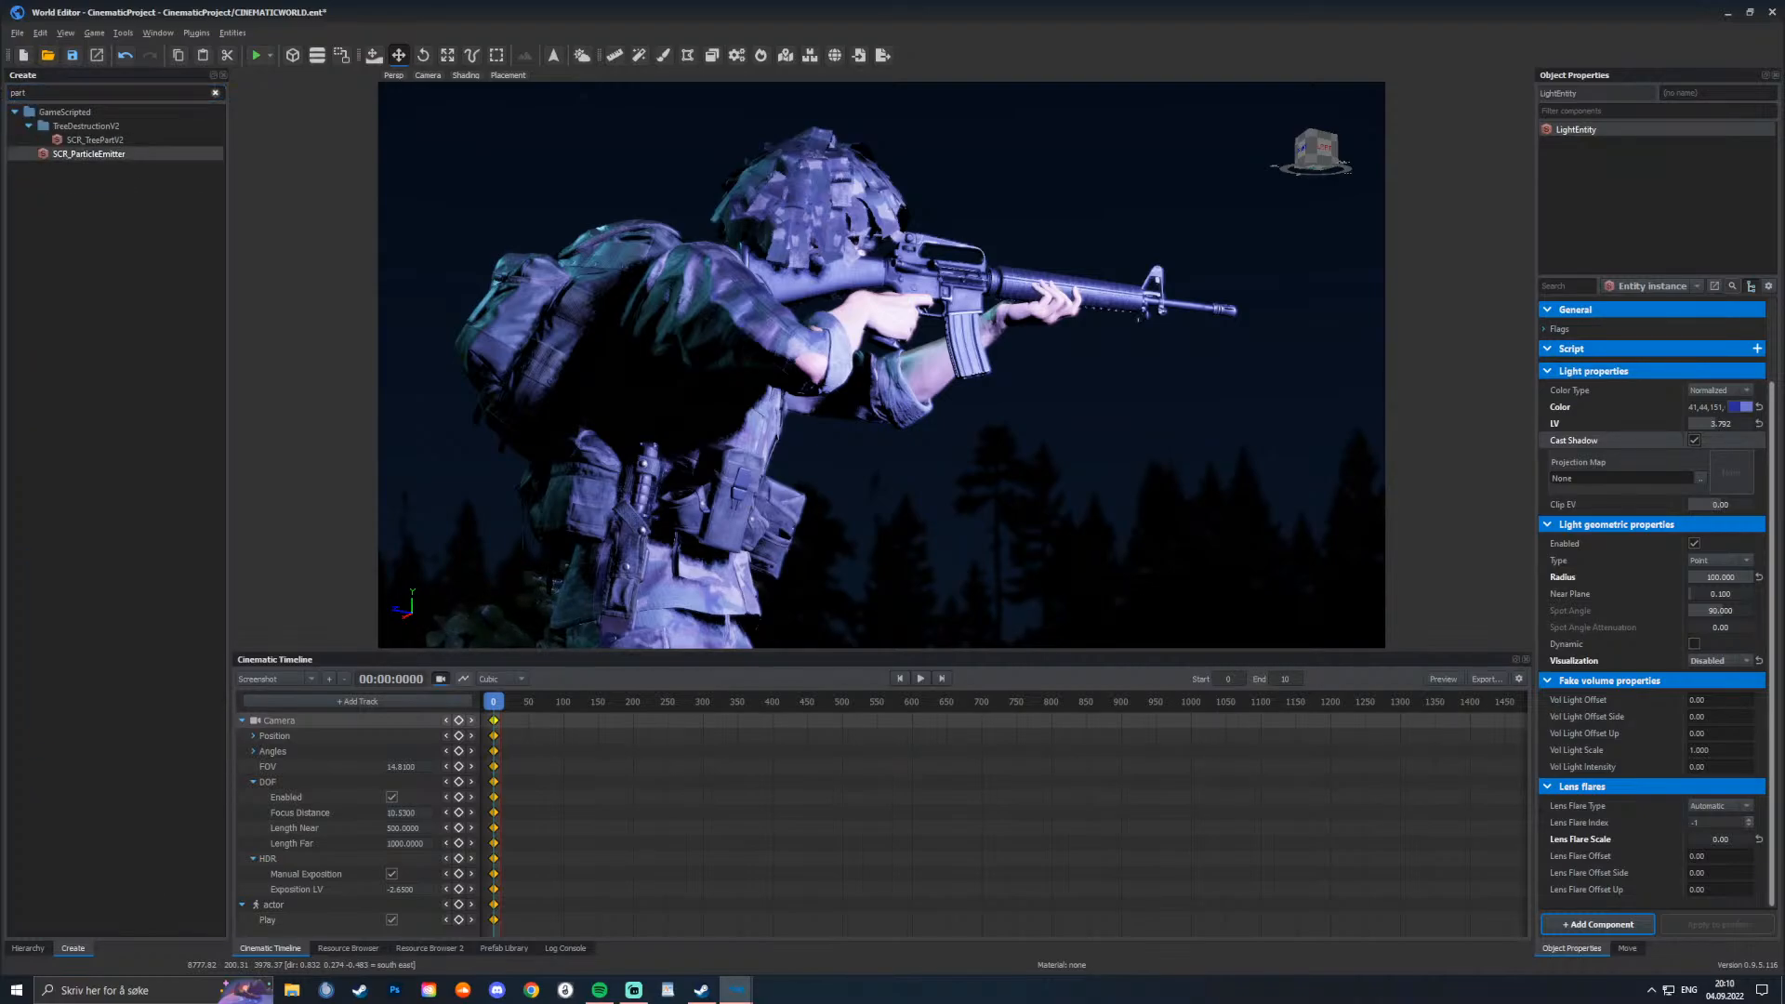
right_click_drag(881, 364, 881, 478)
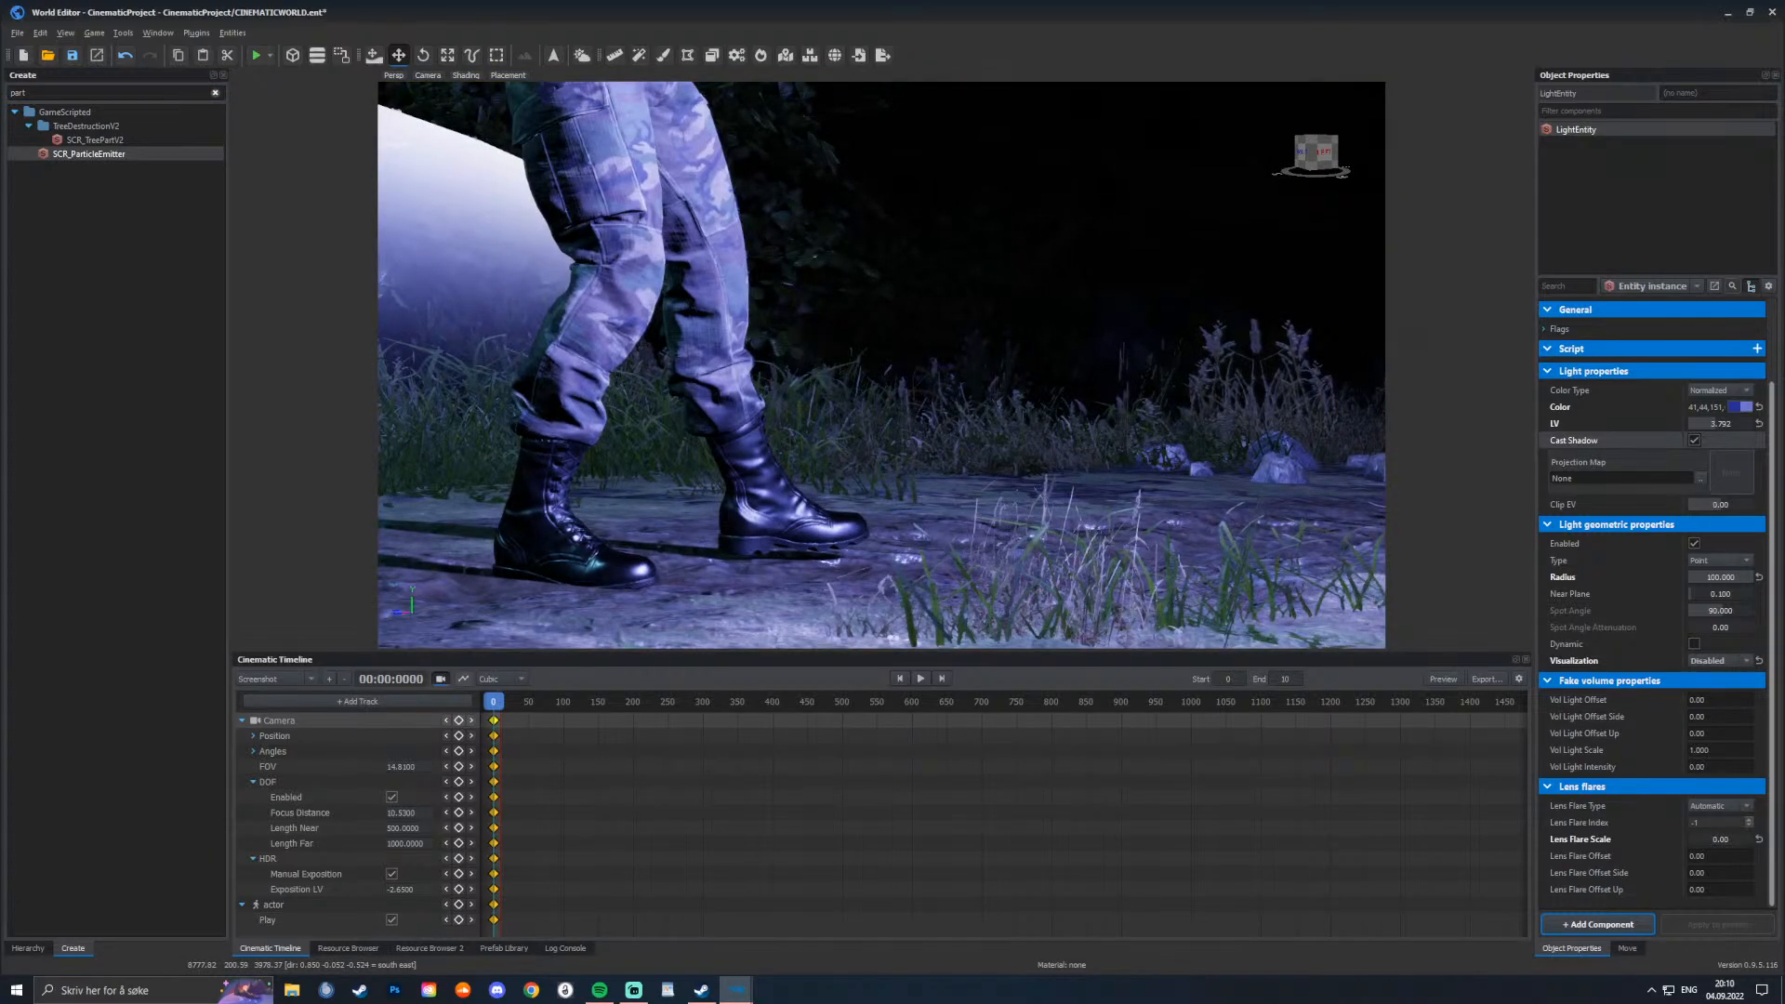
left_click(1089, 516)
left_click_drag(1090, 516, 1090, 492)
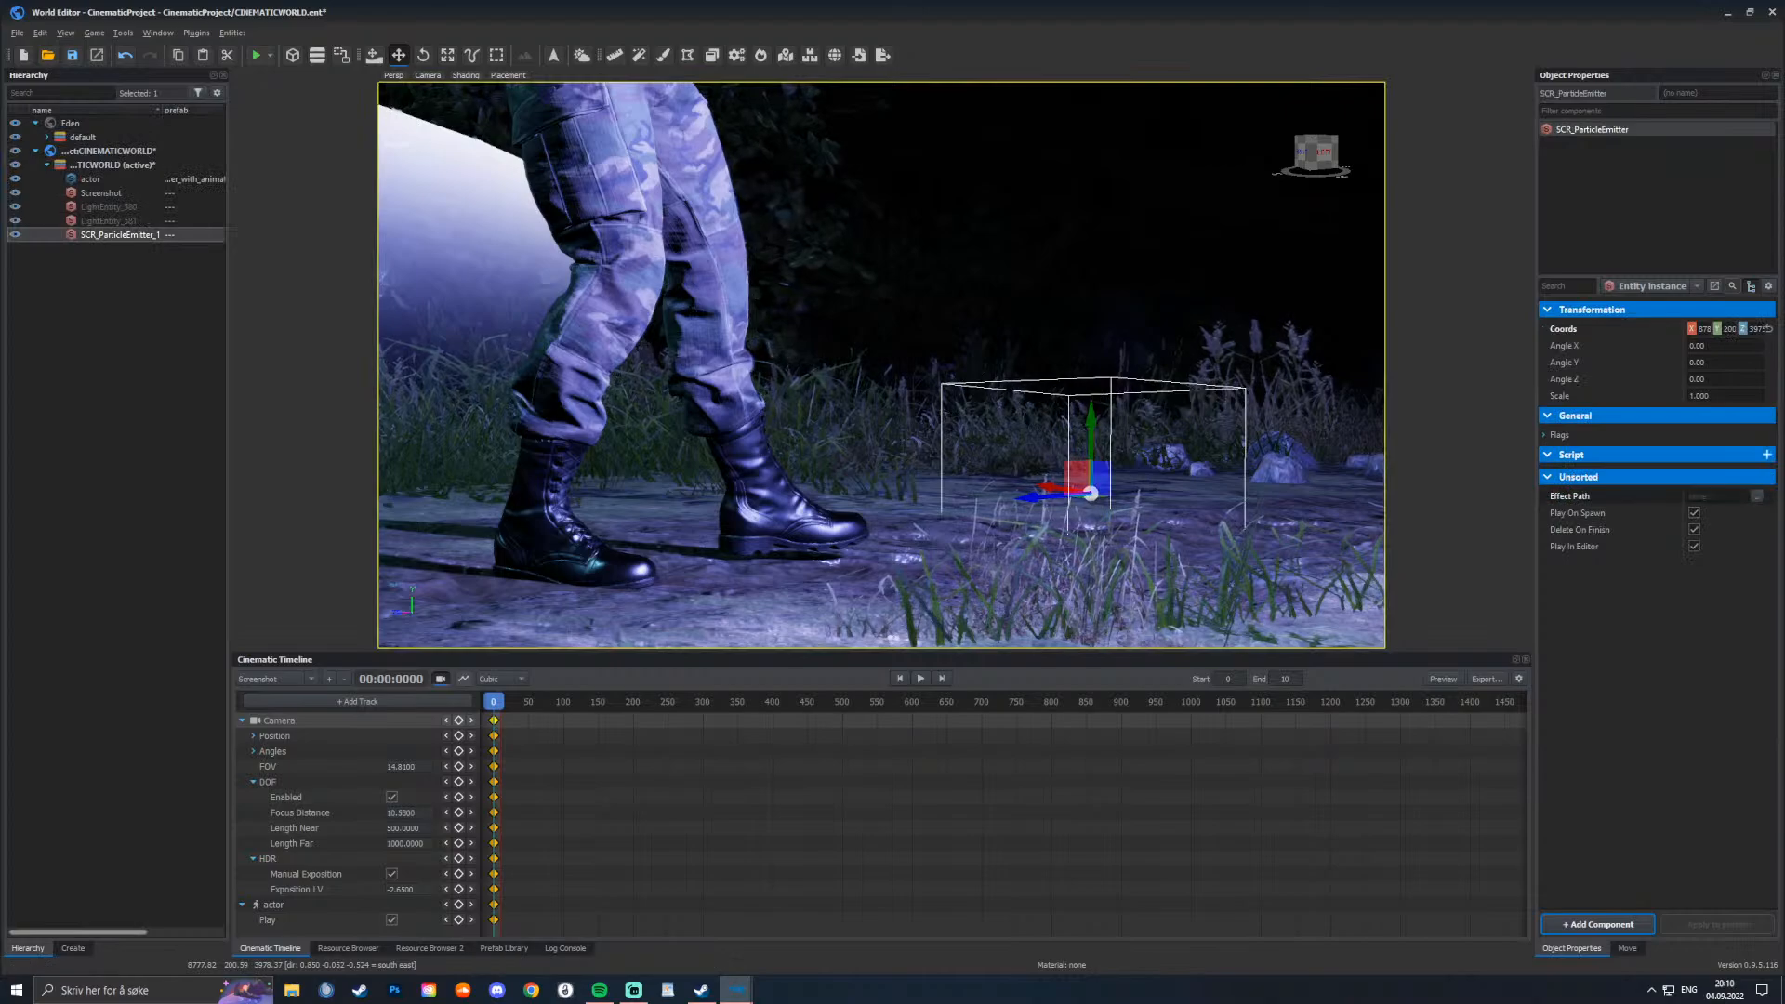
Step: Set the particle emitter's effect path to "ground smoke emitter.ptc" from CinematicProject's EMITTERS folder
left_click(1756, 496)
left_click(740, 313)
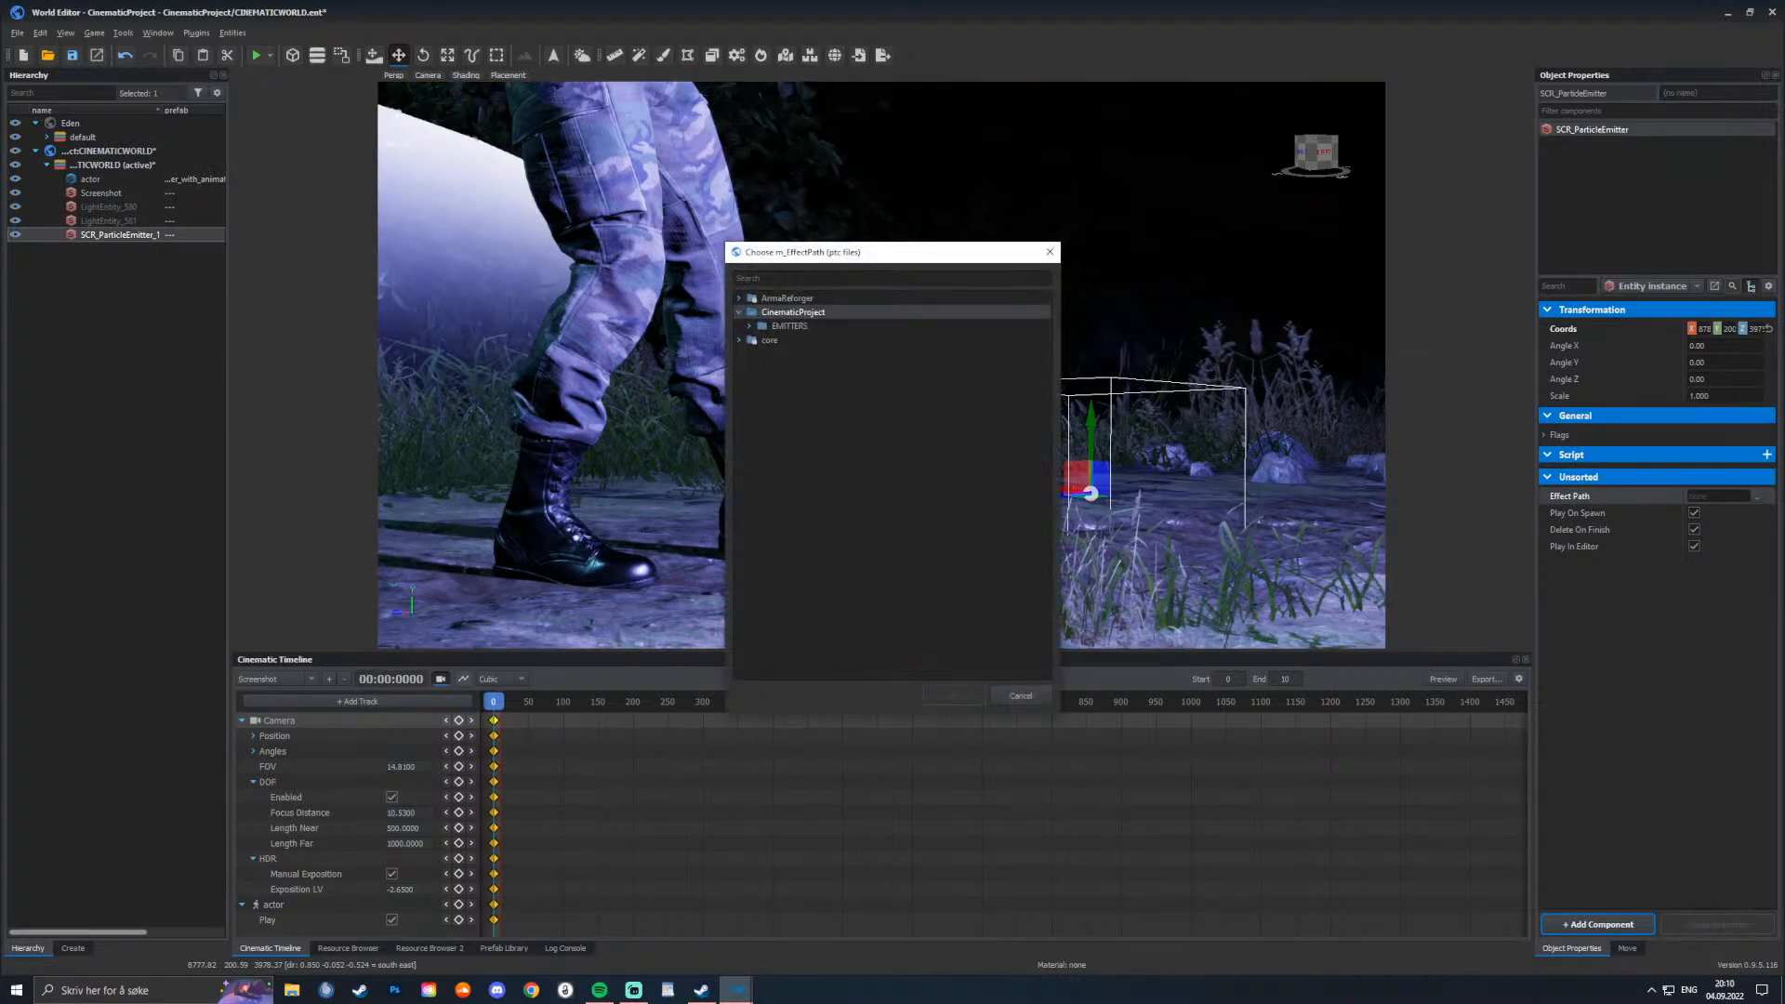
left_click(750, 326)
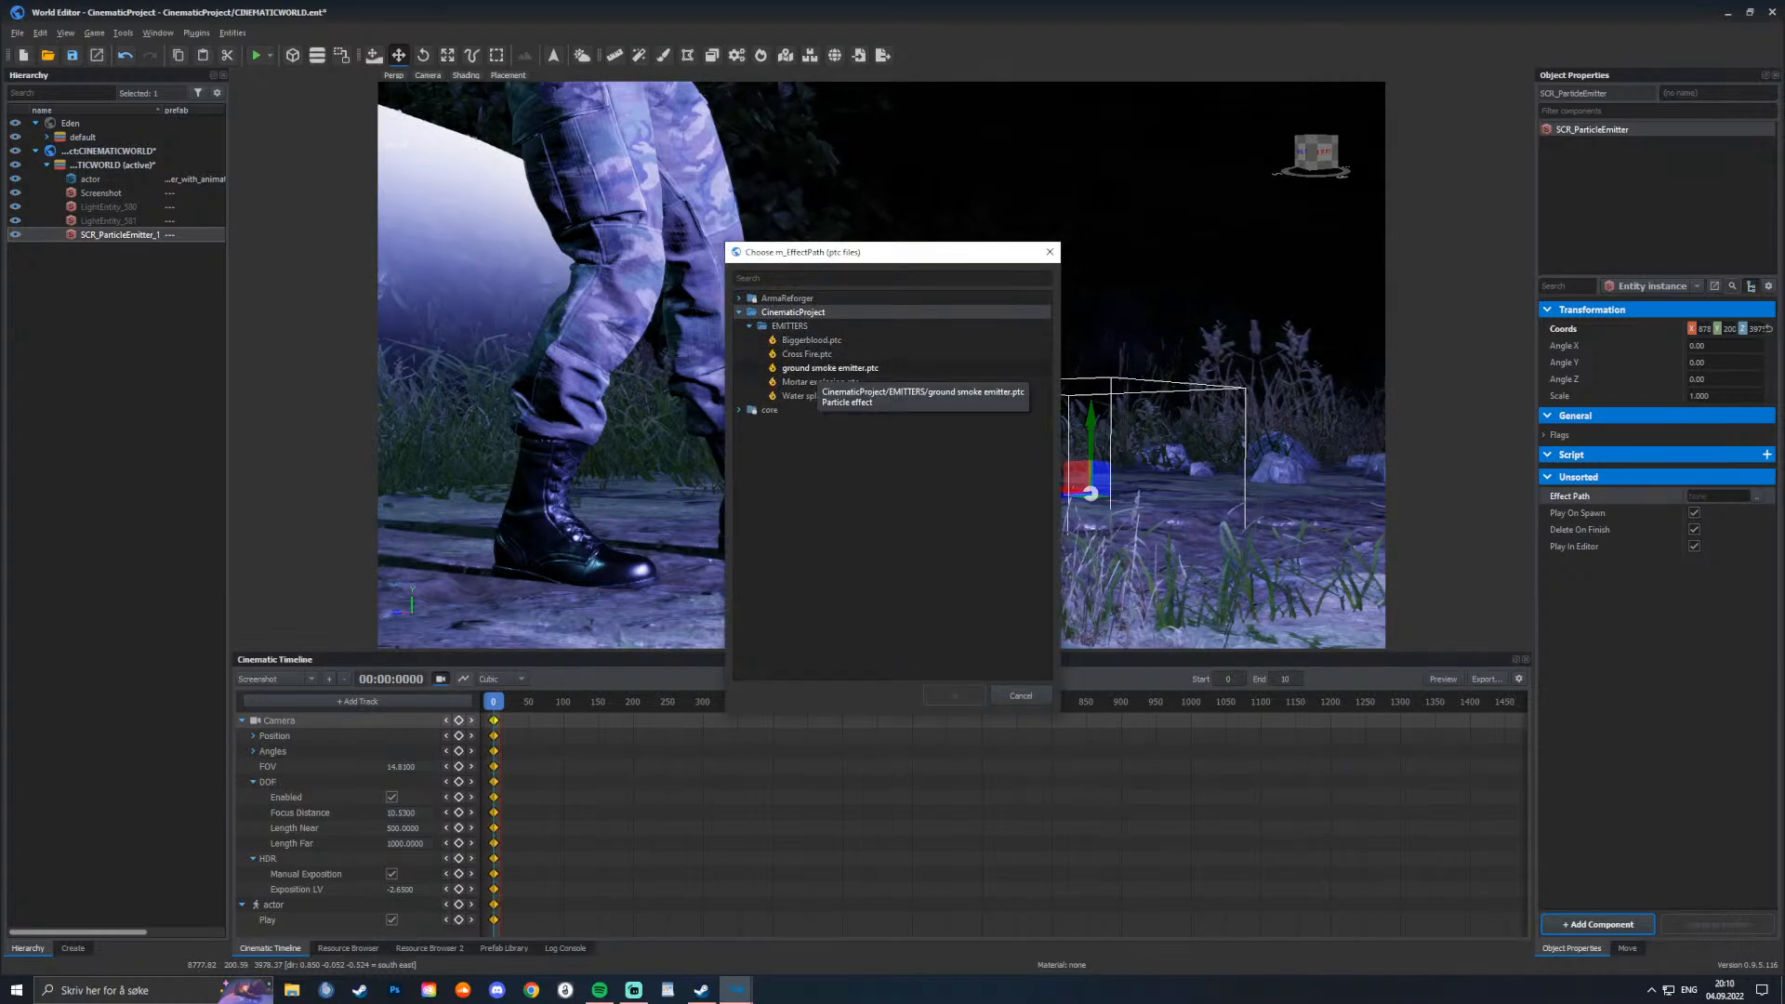
double_click(830, 368)
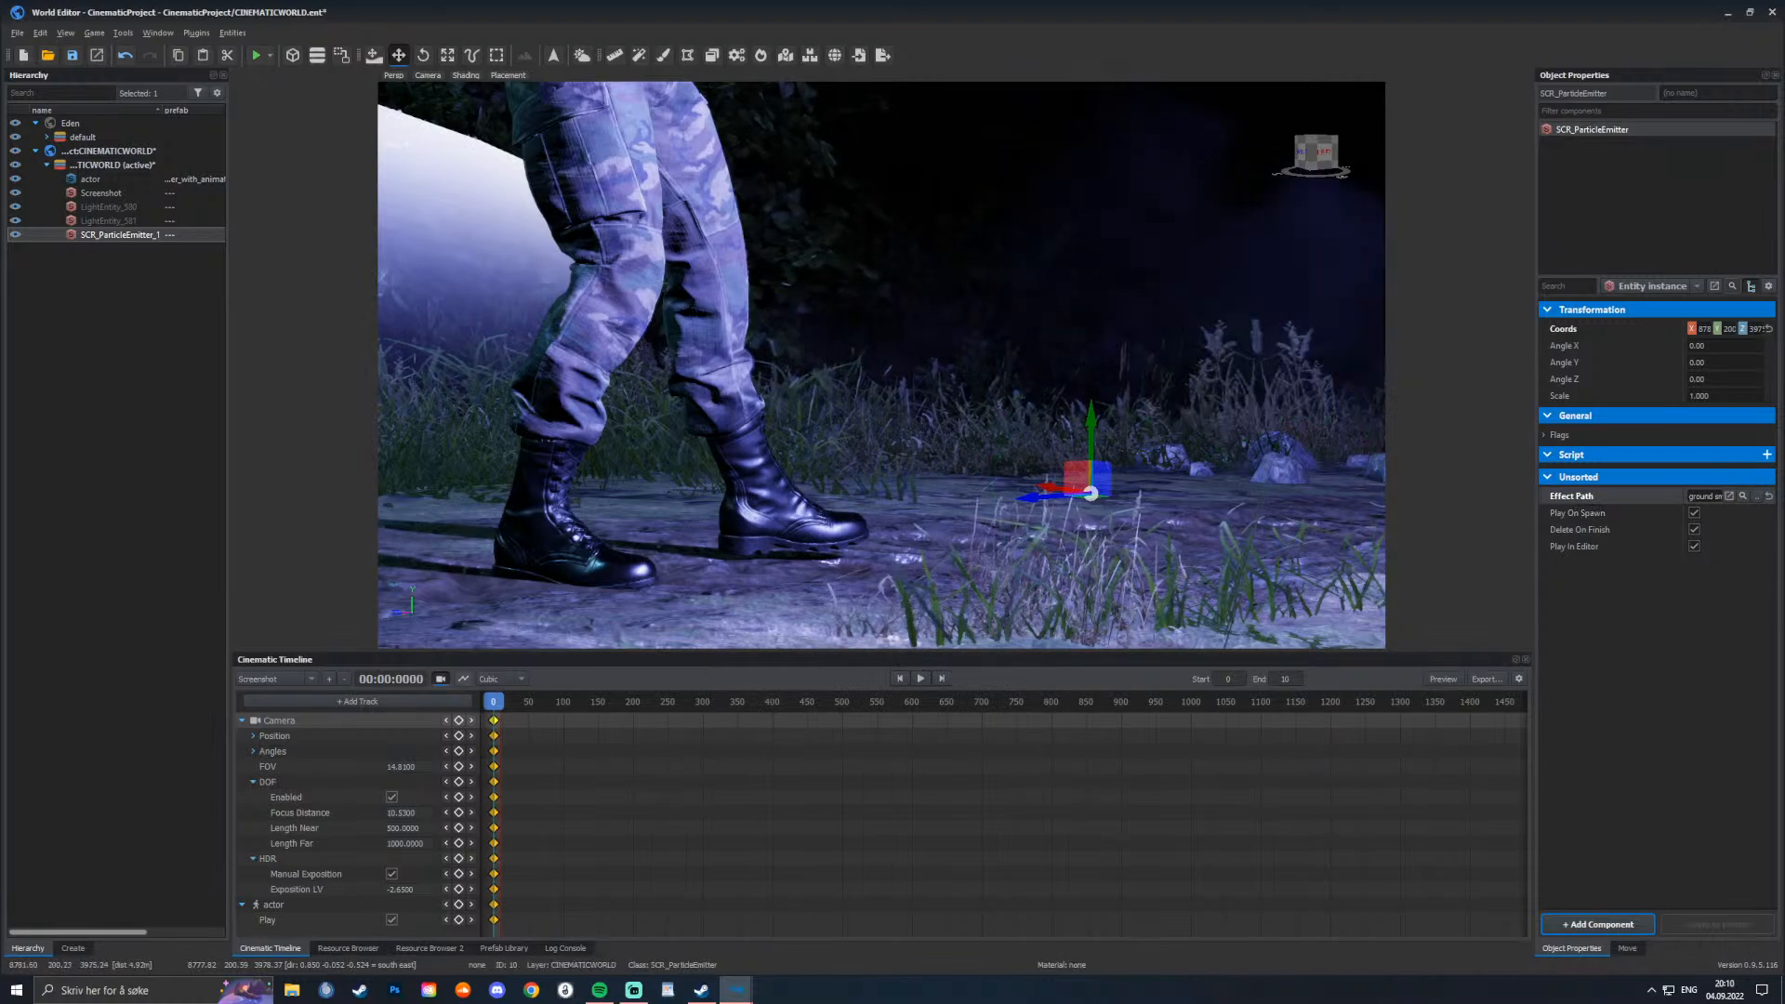
right_click_drag(1187, 411, 1034, 383)
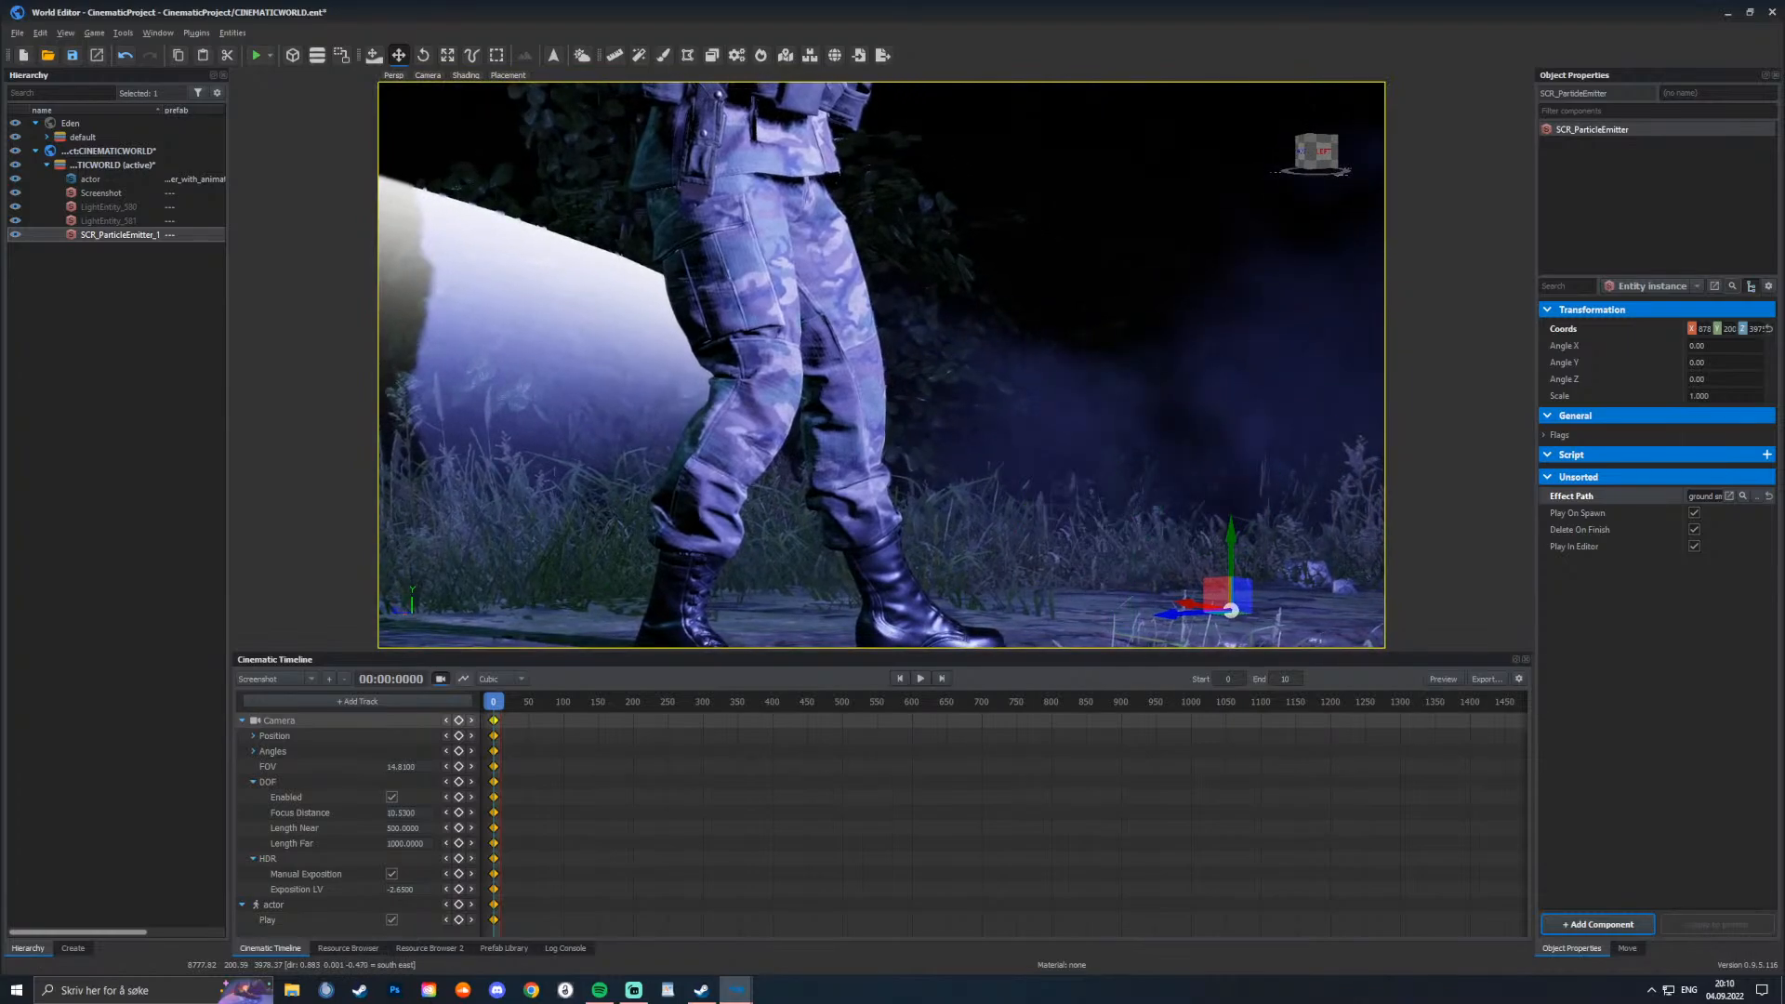
Step: Turn off Delete On Finish for the smoke emitter and return to the camera framing at frame 0
left_click(1694, 529)
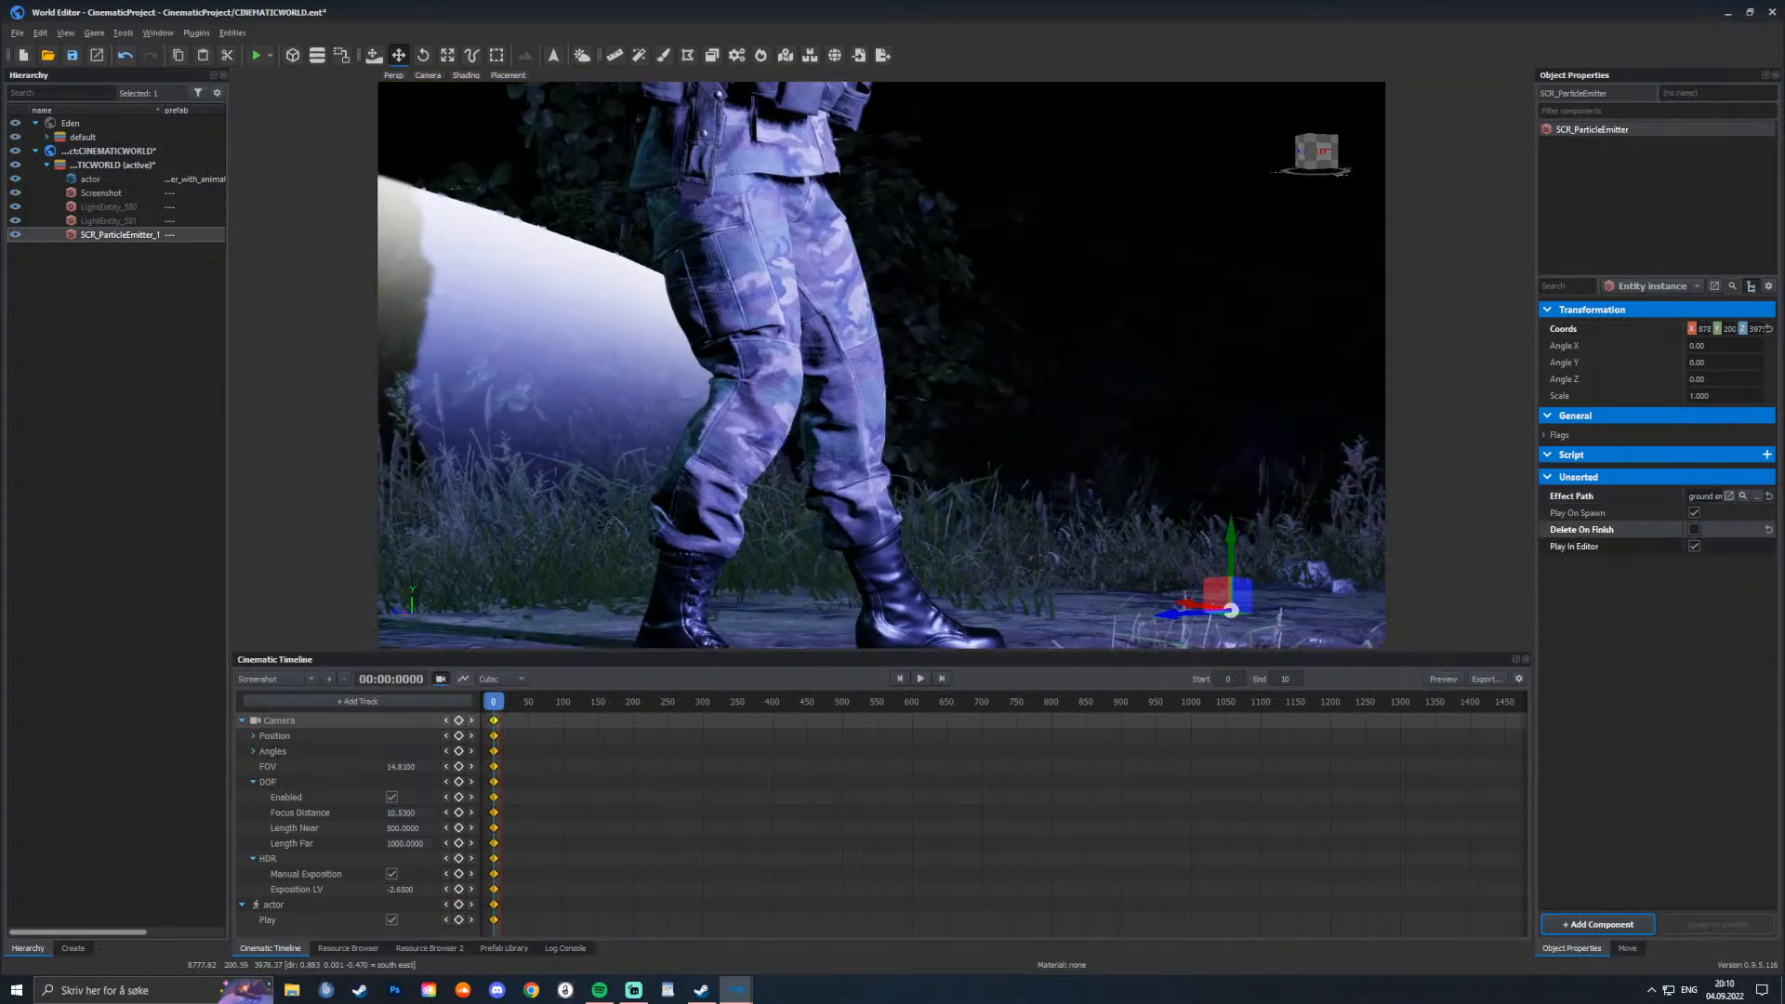
left_click_drag(1231, 610, 1230, 418)
left_click(493, 701)
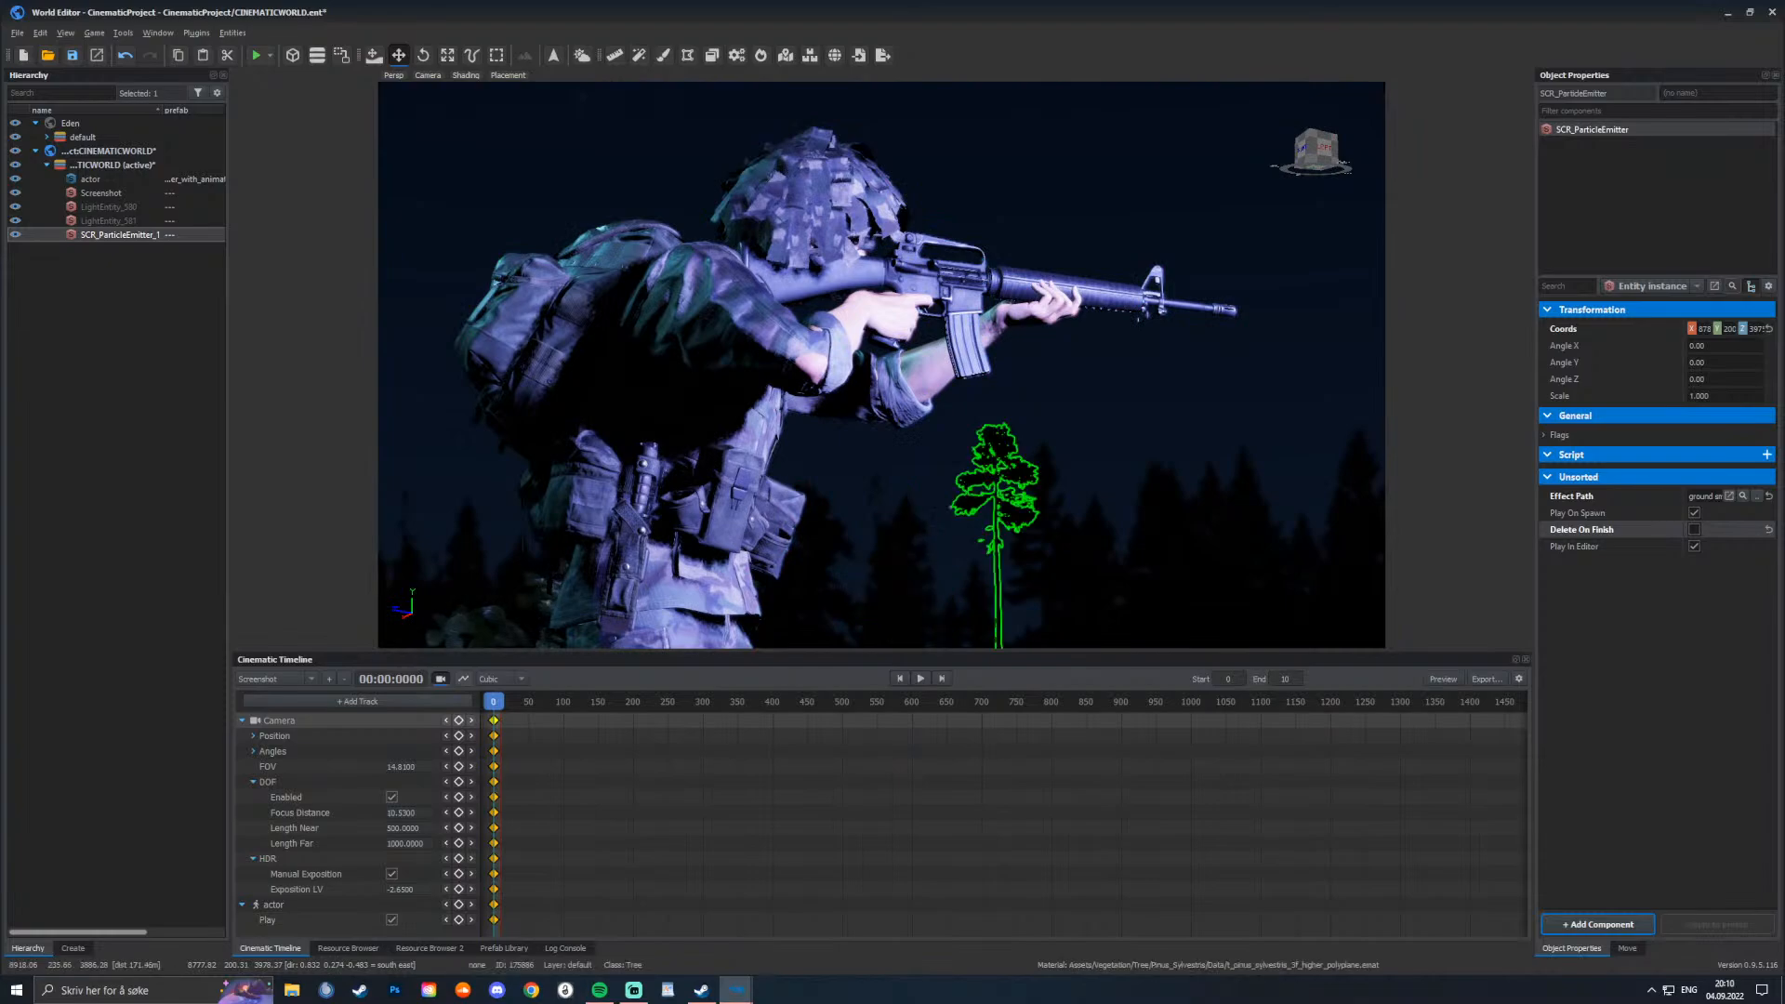
right_click_drag(999, 552, 989, 684)
key("s")
key("w")
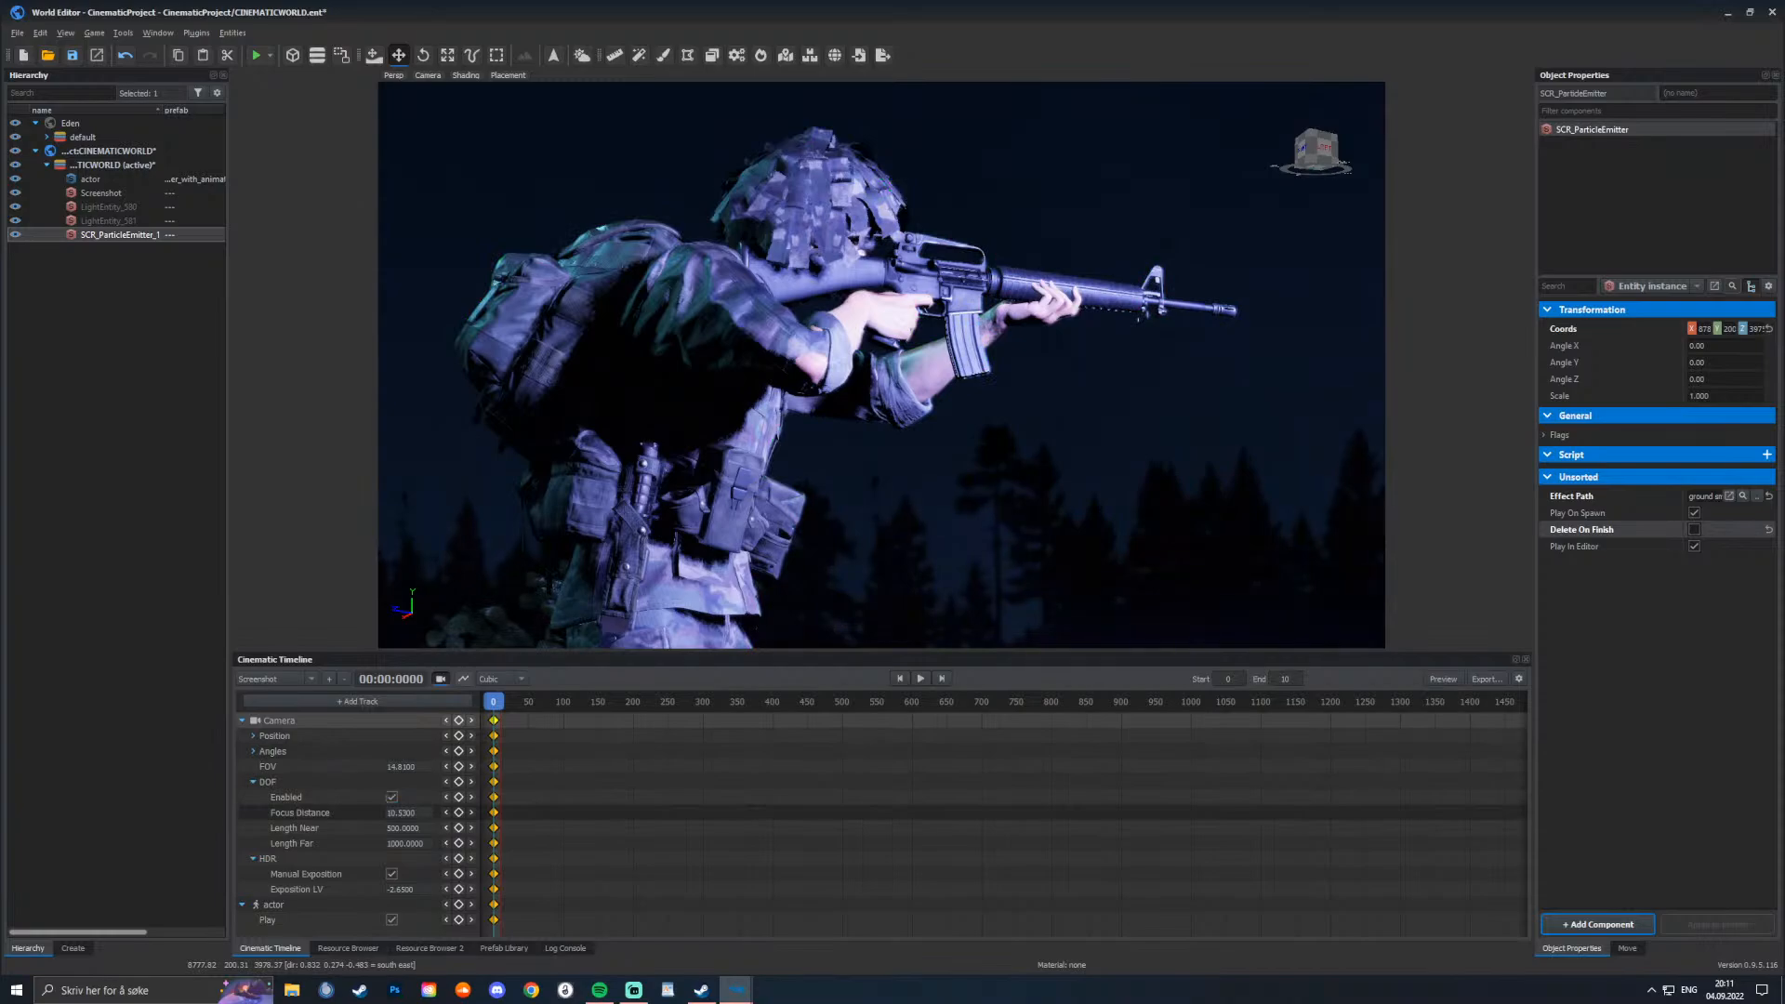
Step: Set the camera's DOF focus distance to about 11.13
left_click_drag(407, 812, 395, 812)
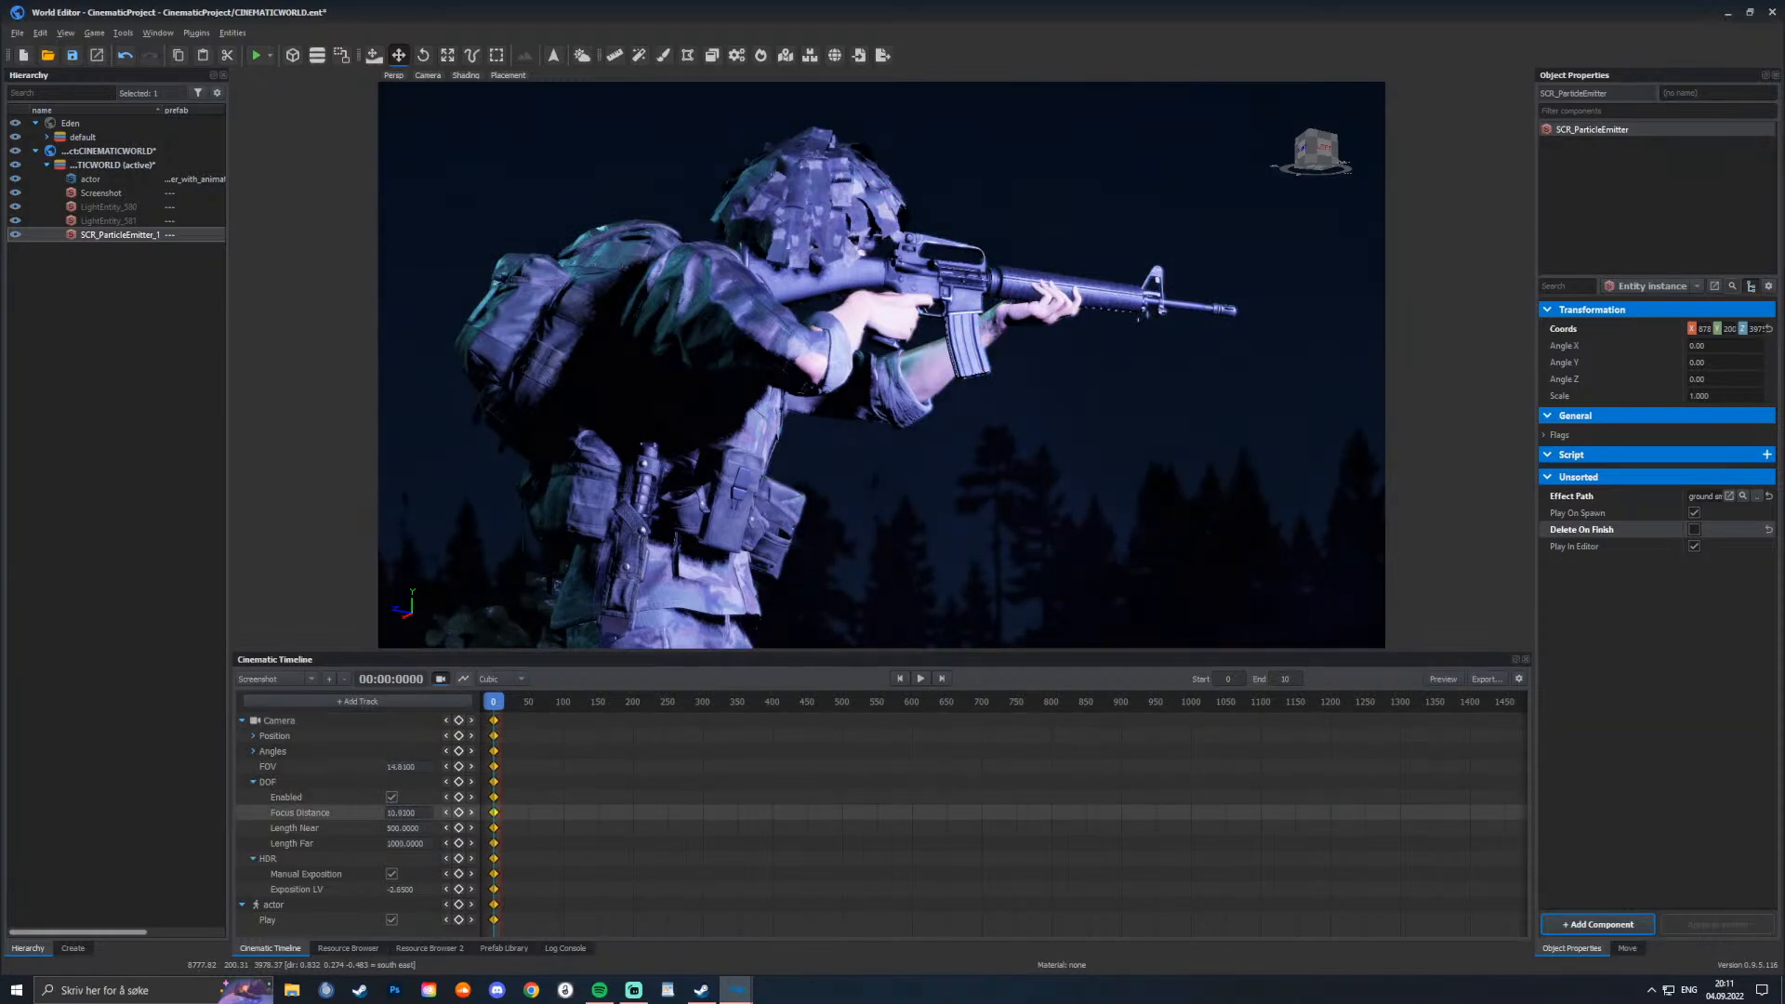
key("ctrl+z")
key("ctrl+y")
key("ctrl+z")
key("ctrl+y")
Step: Lower the LV of LightEntity_580 until the soldier is only dimly lit, checking the other light and the particle emitter
left_click(108, 207)
left_click_drag(1715, 423, 1709, 424)
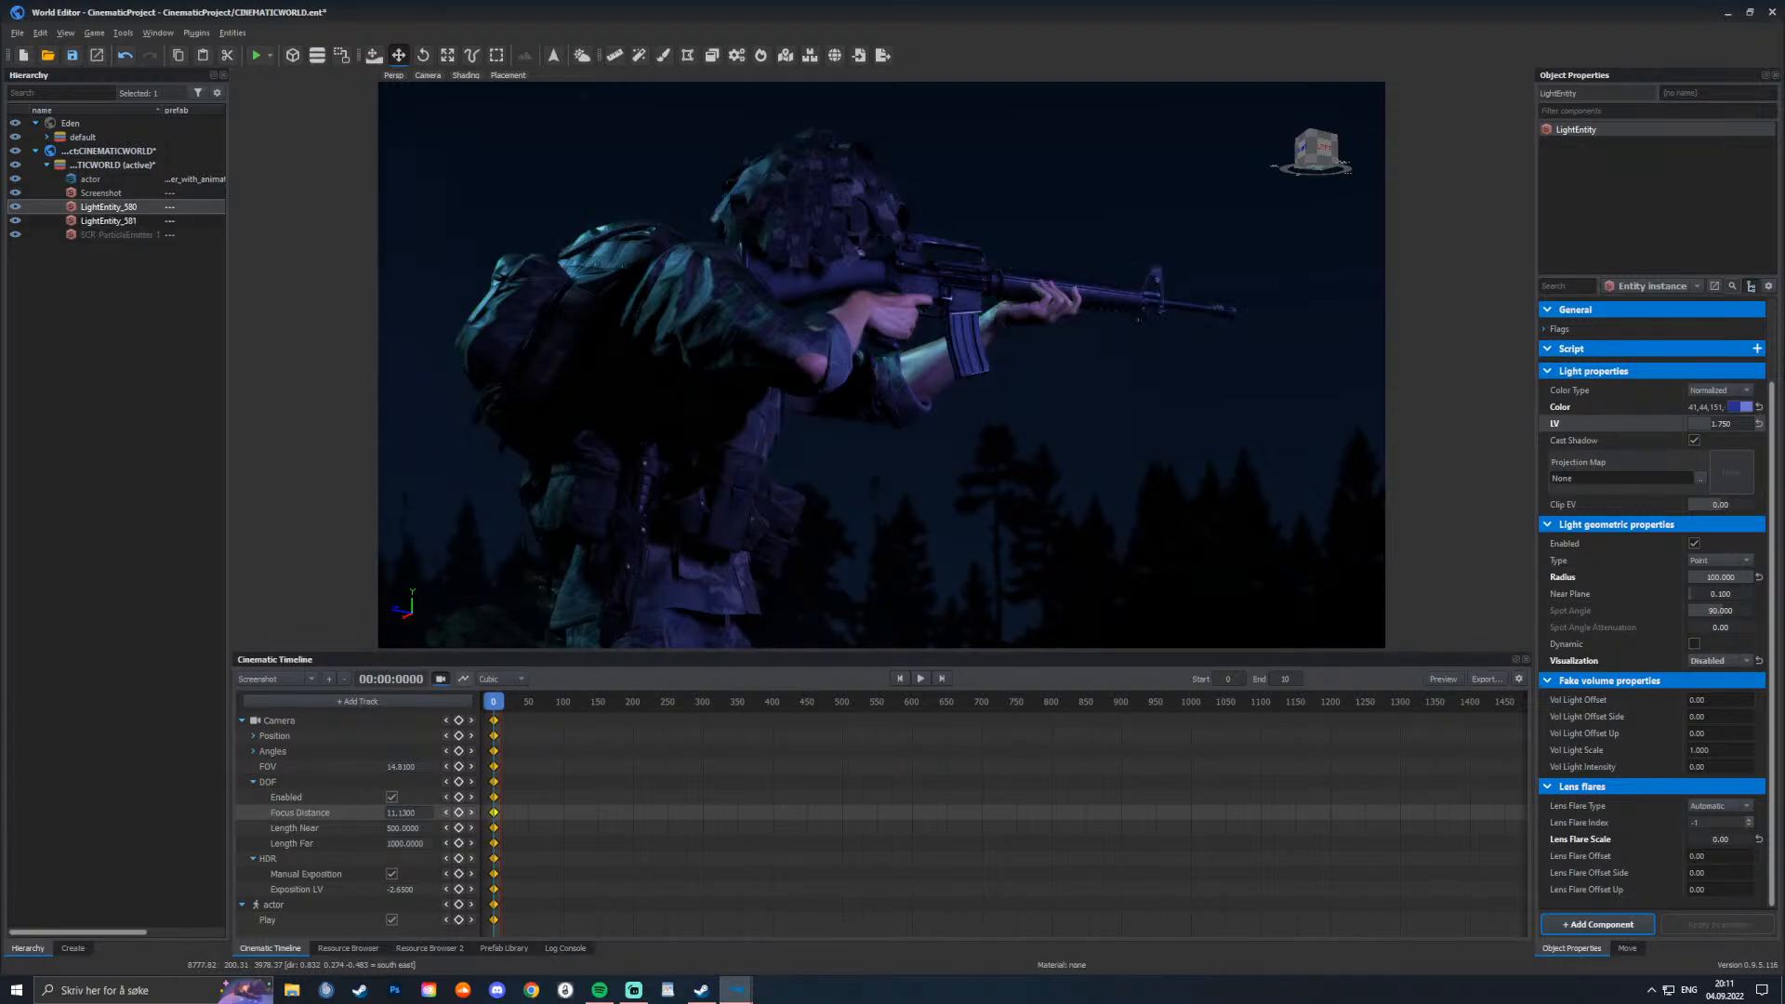
left_click(108, 220)
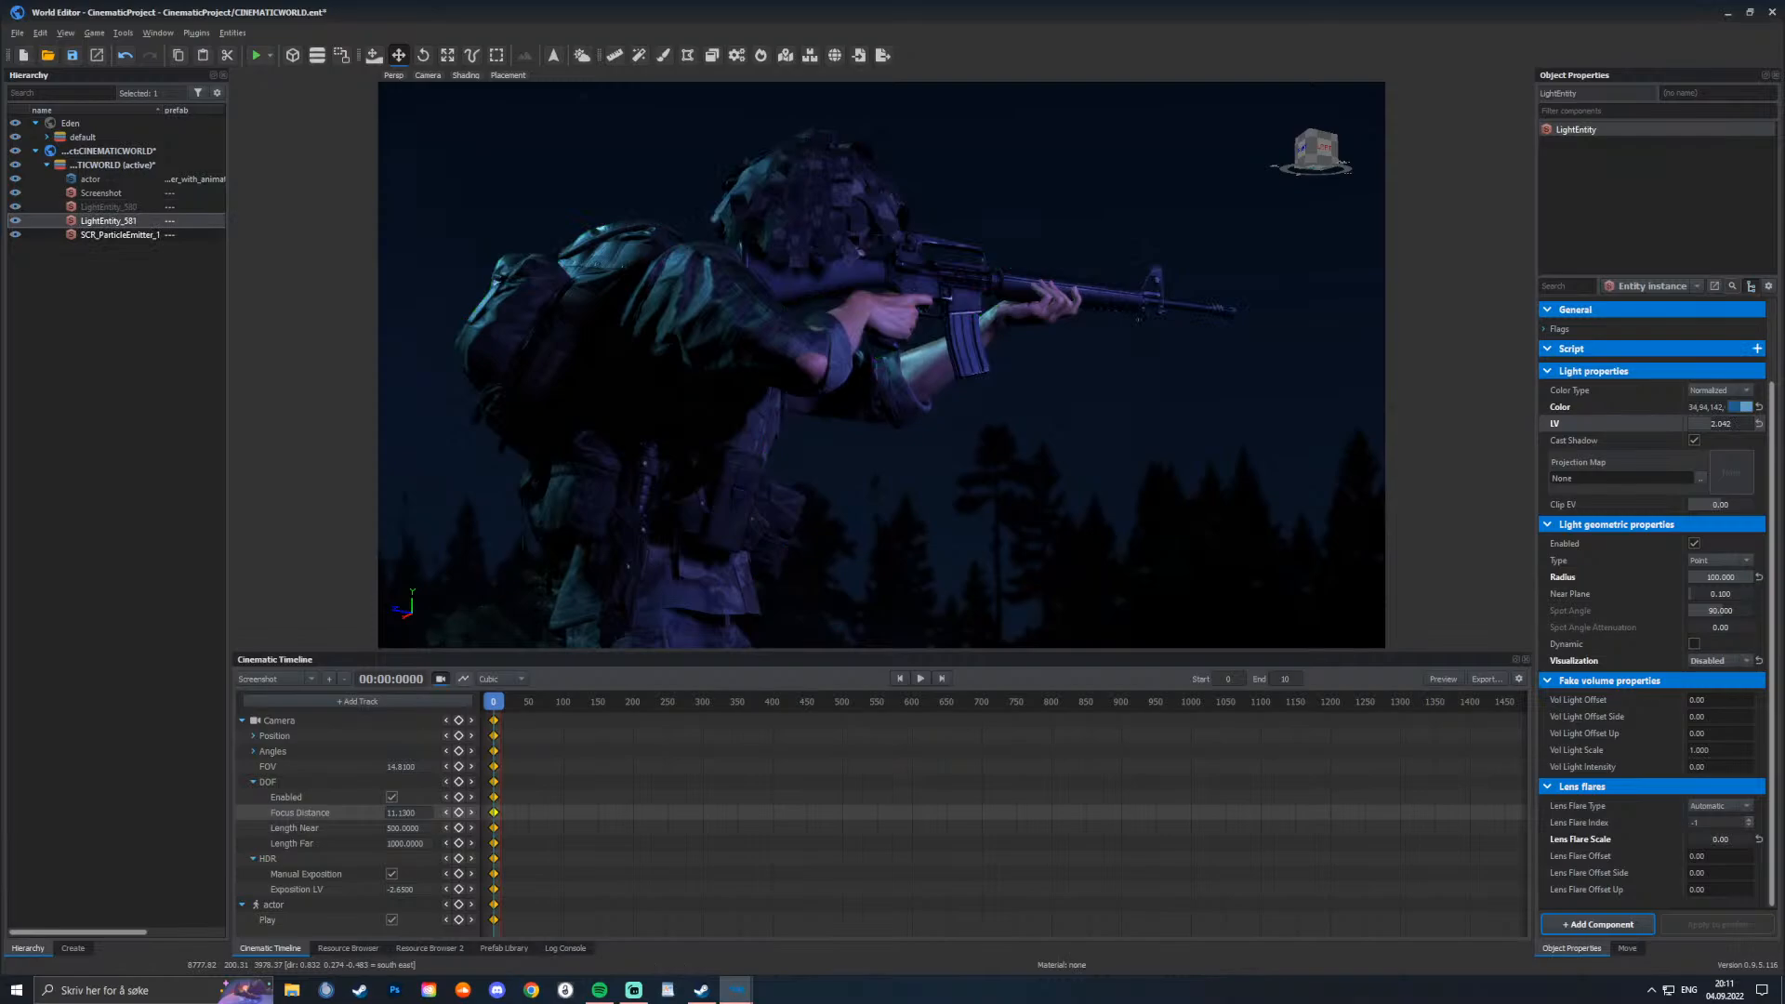
left_click(119, 235)
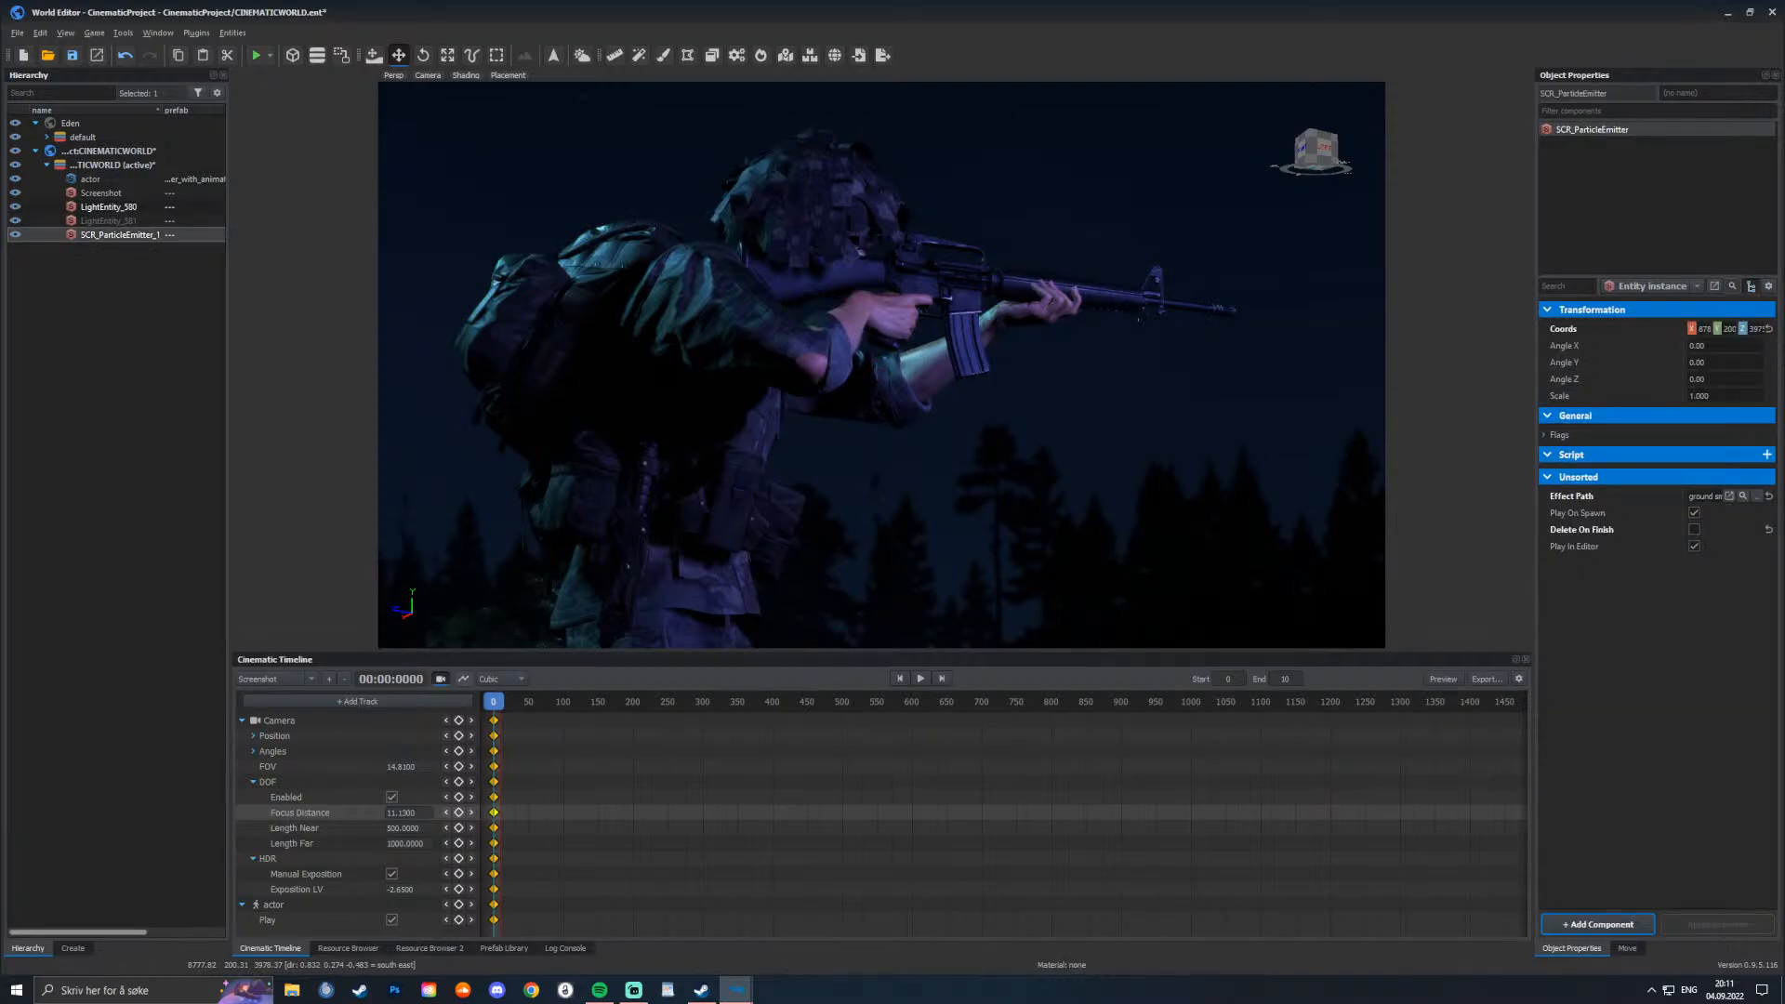
left_click(108, 207)
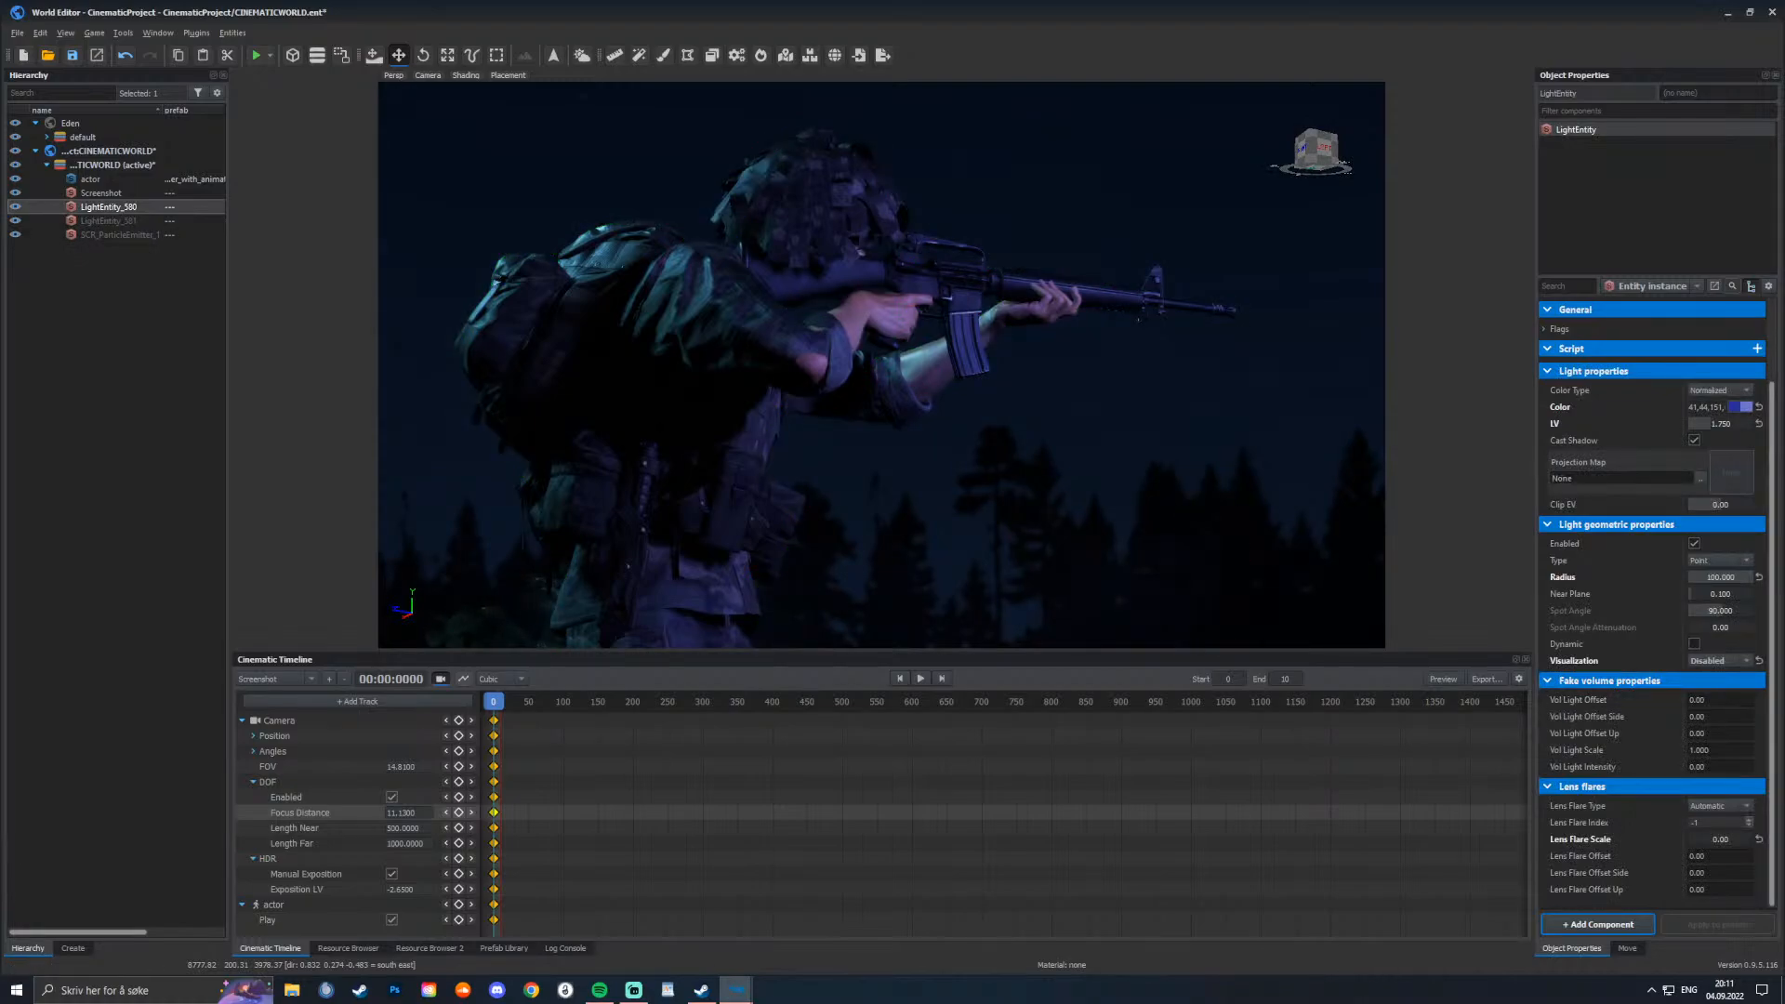
Step: Set the cinematic timeline's export image resolution to Full HD
left_click(1519, 679)
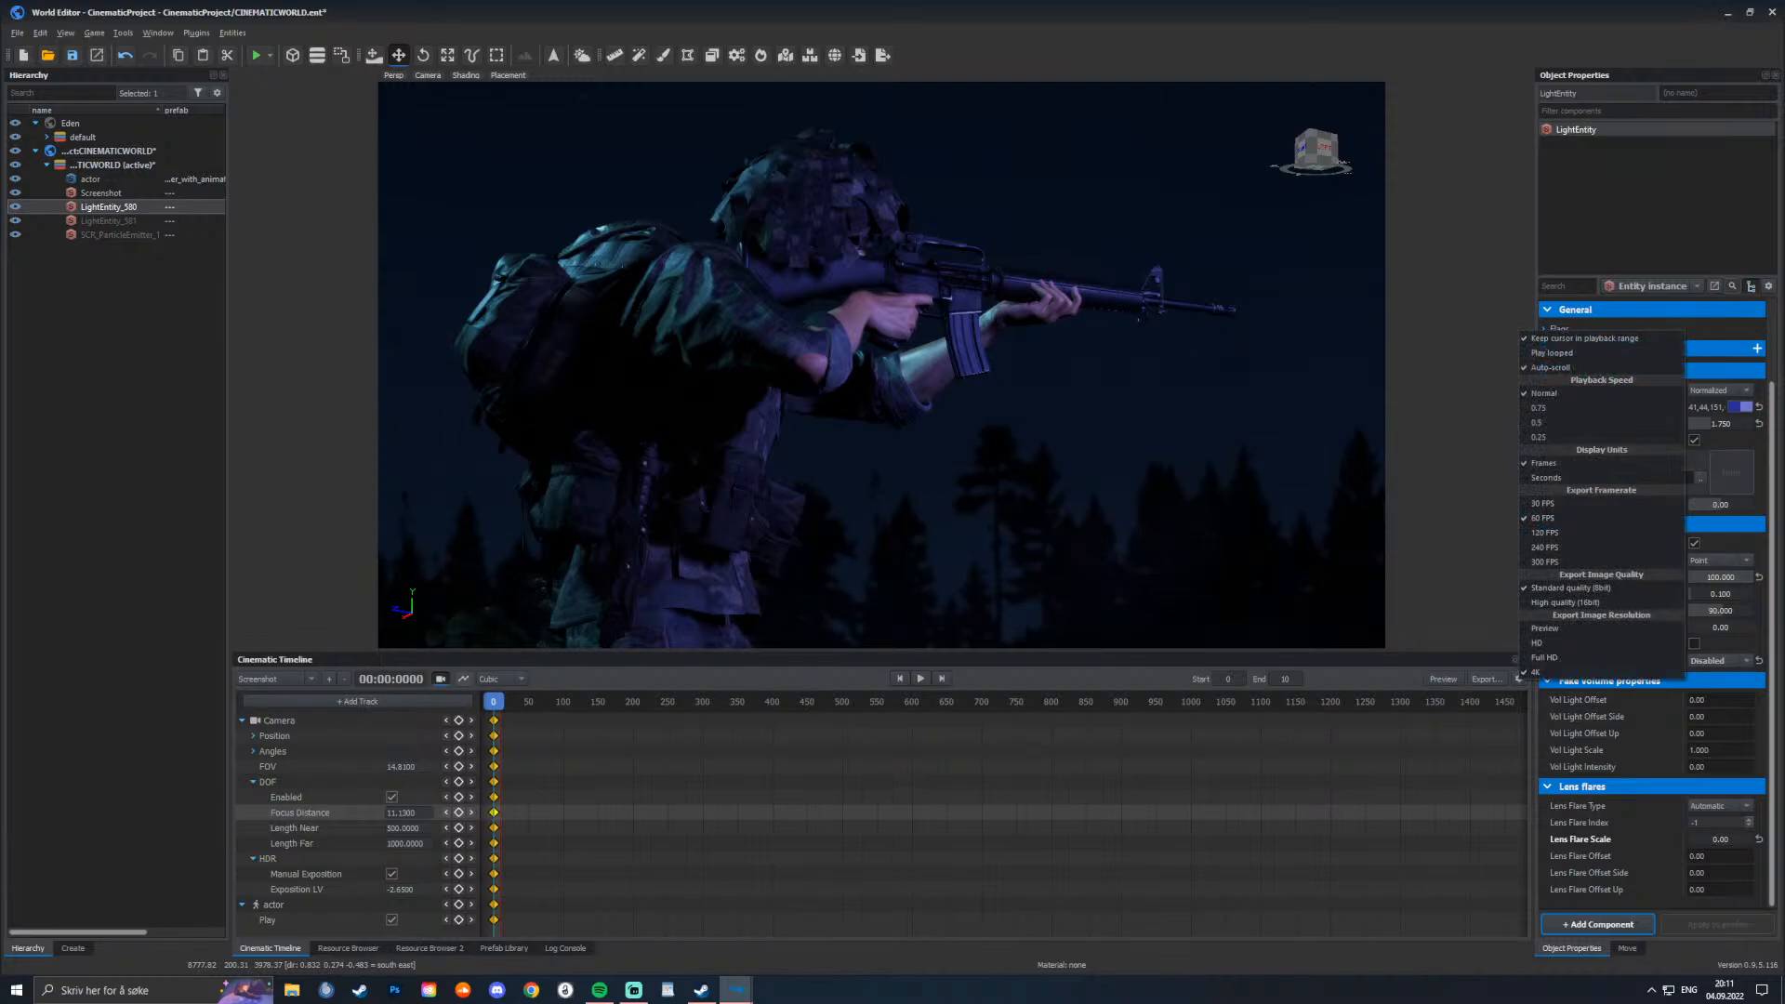
left_click(1524, 683)
left_click(1524, 682)
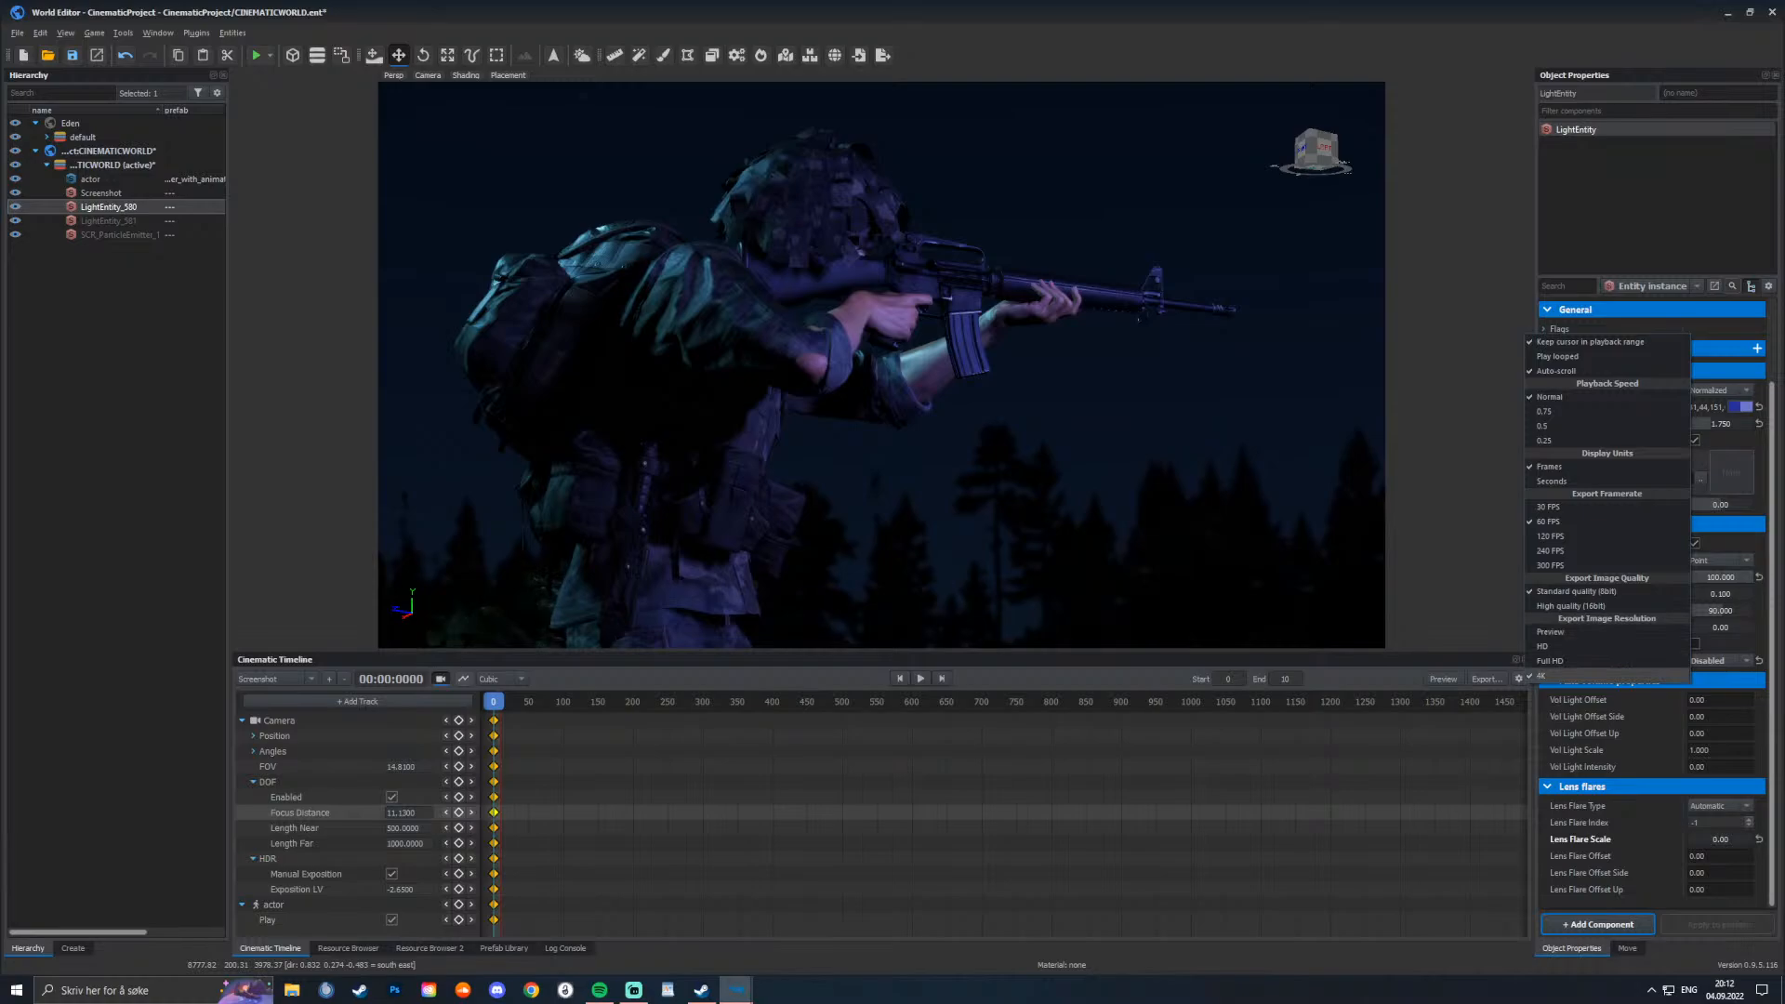
left_click(1540, 676)
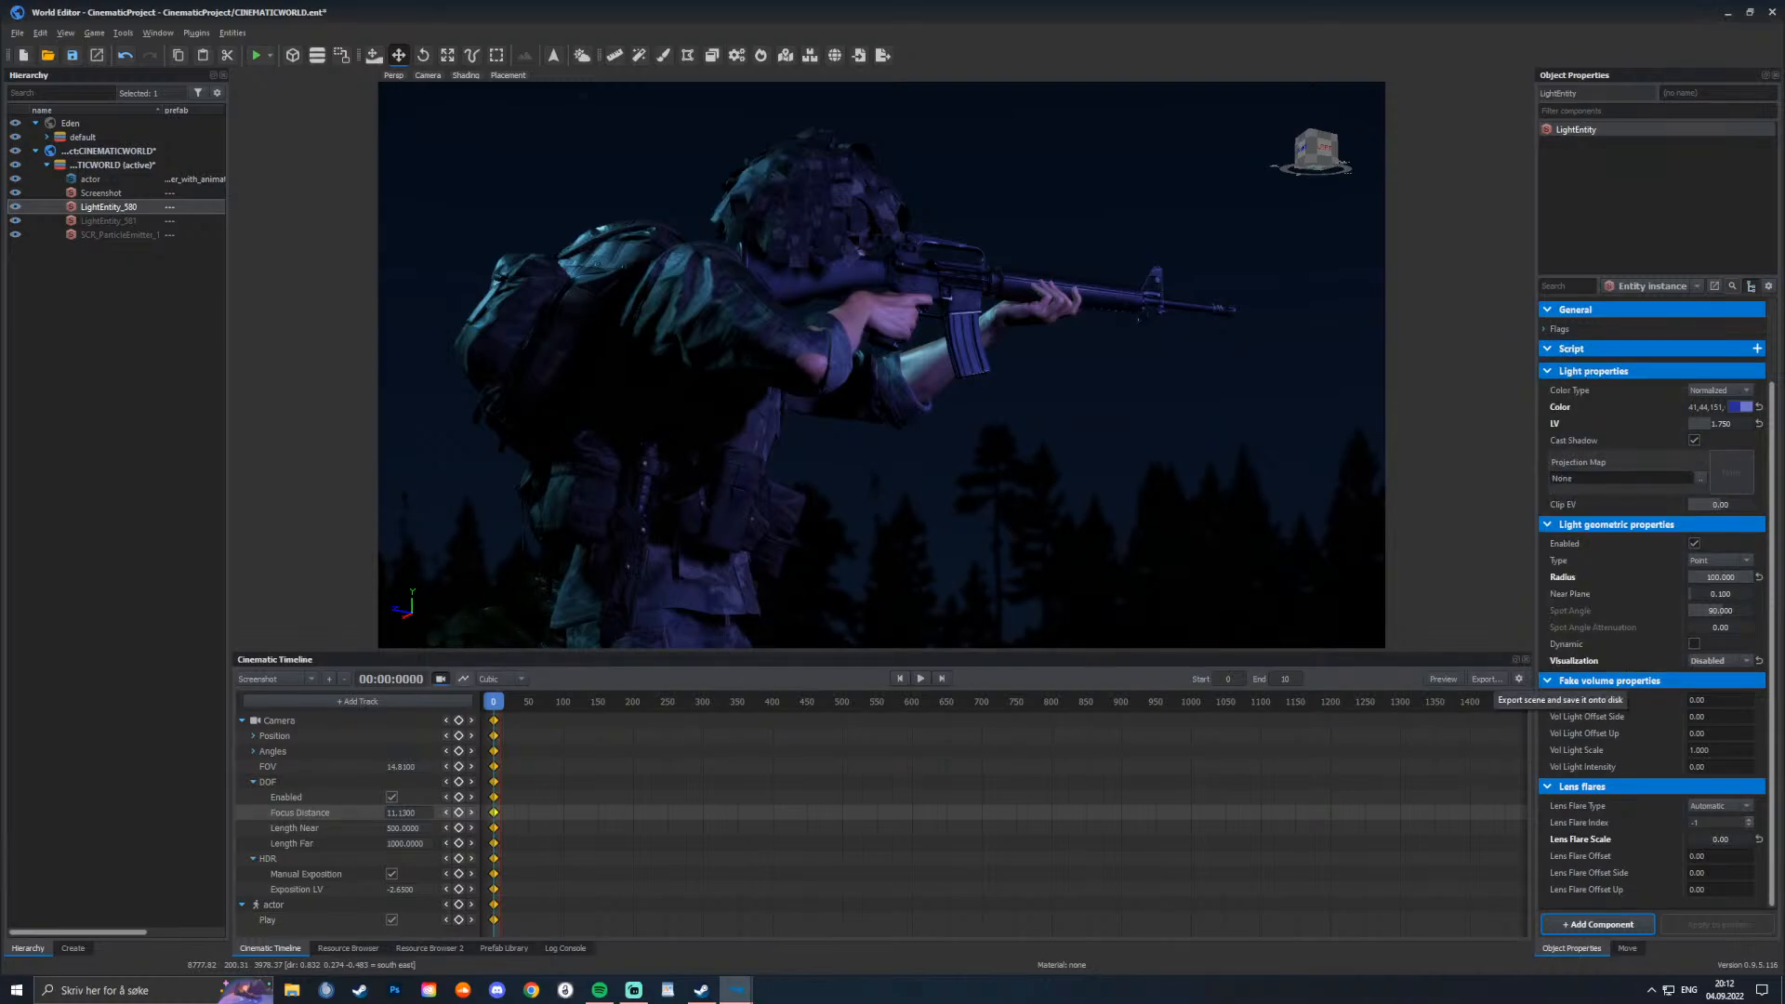
left_click(1518, 678)
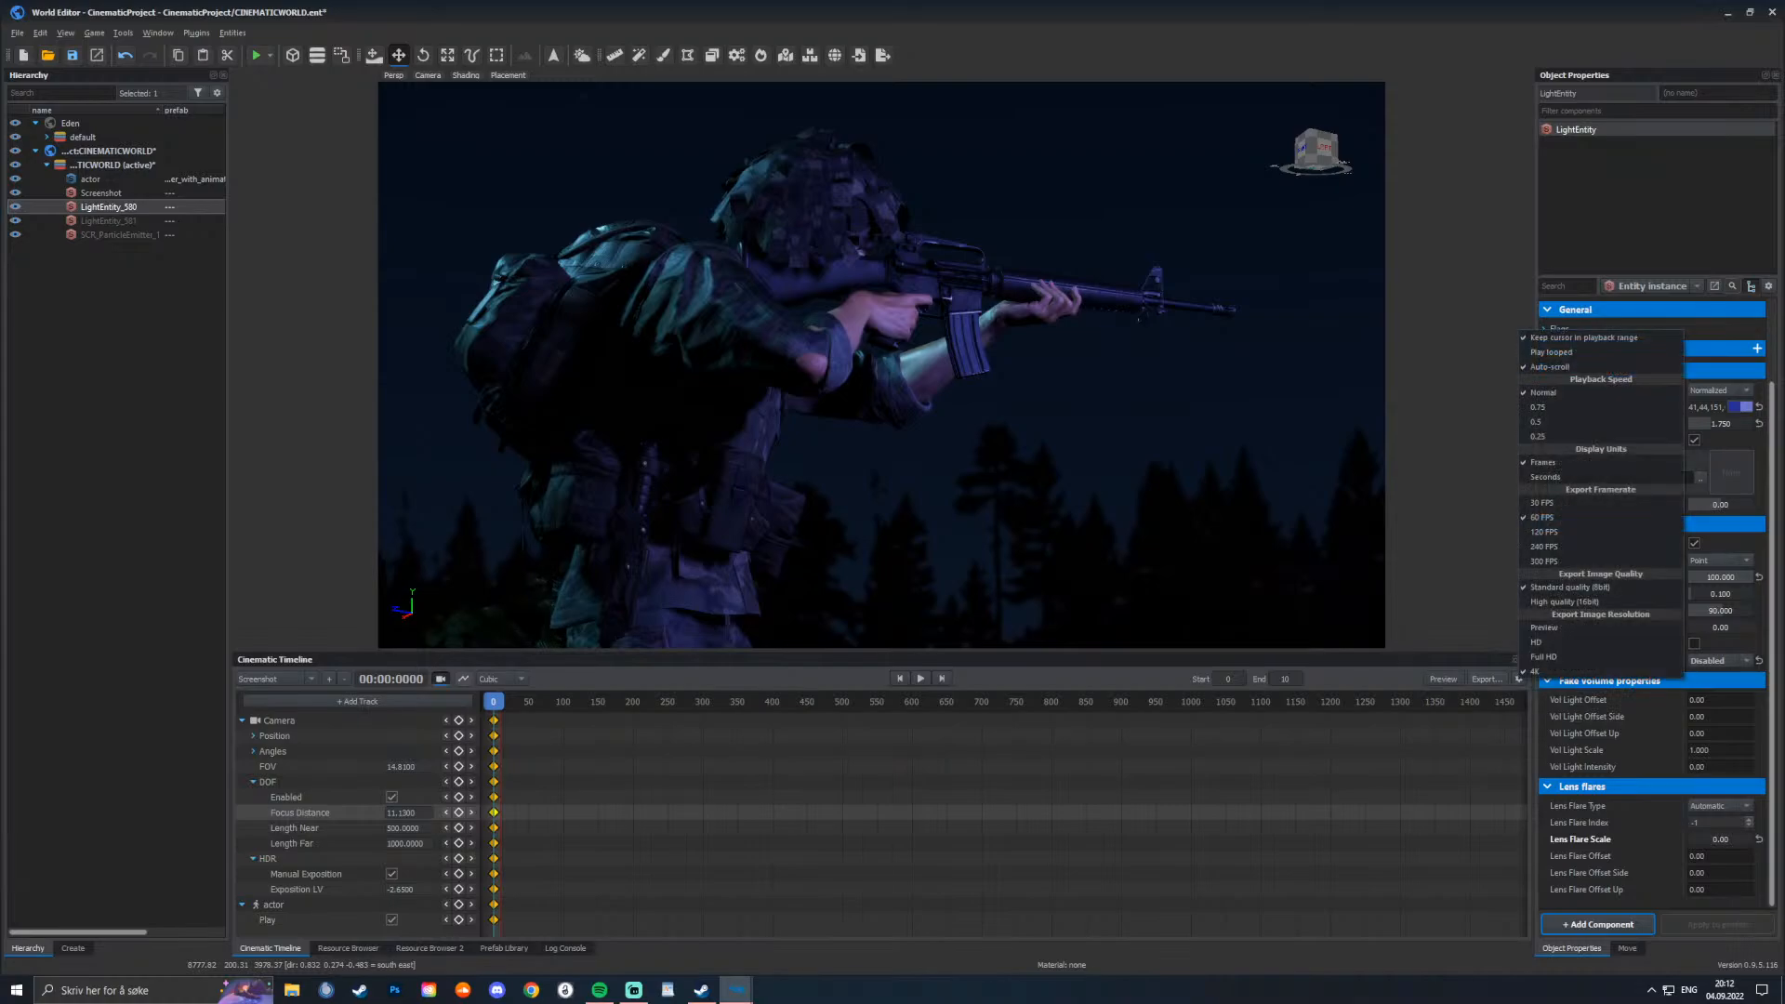
left_click(1545, 656)
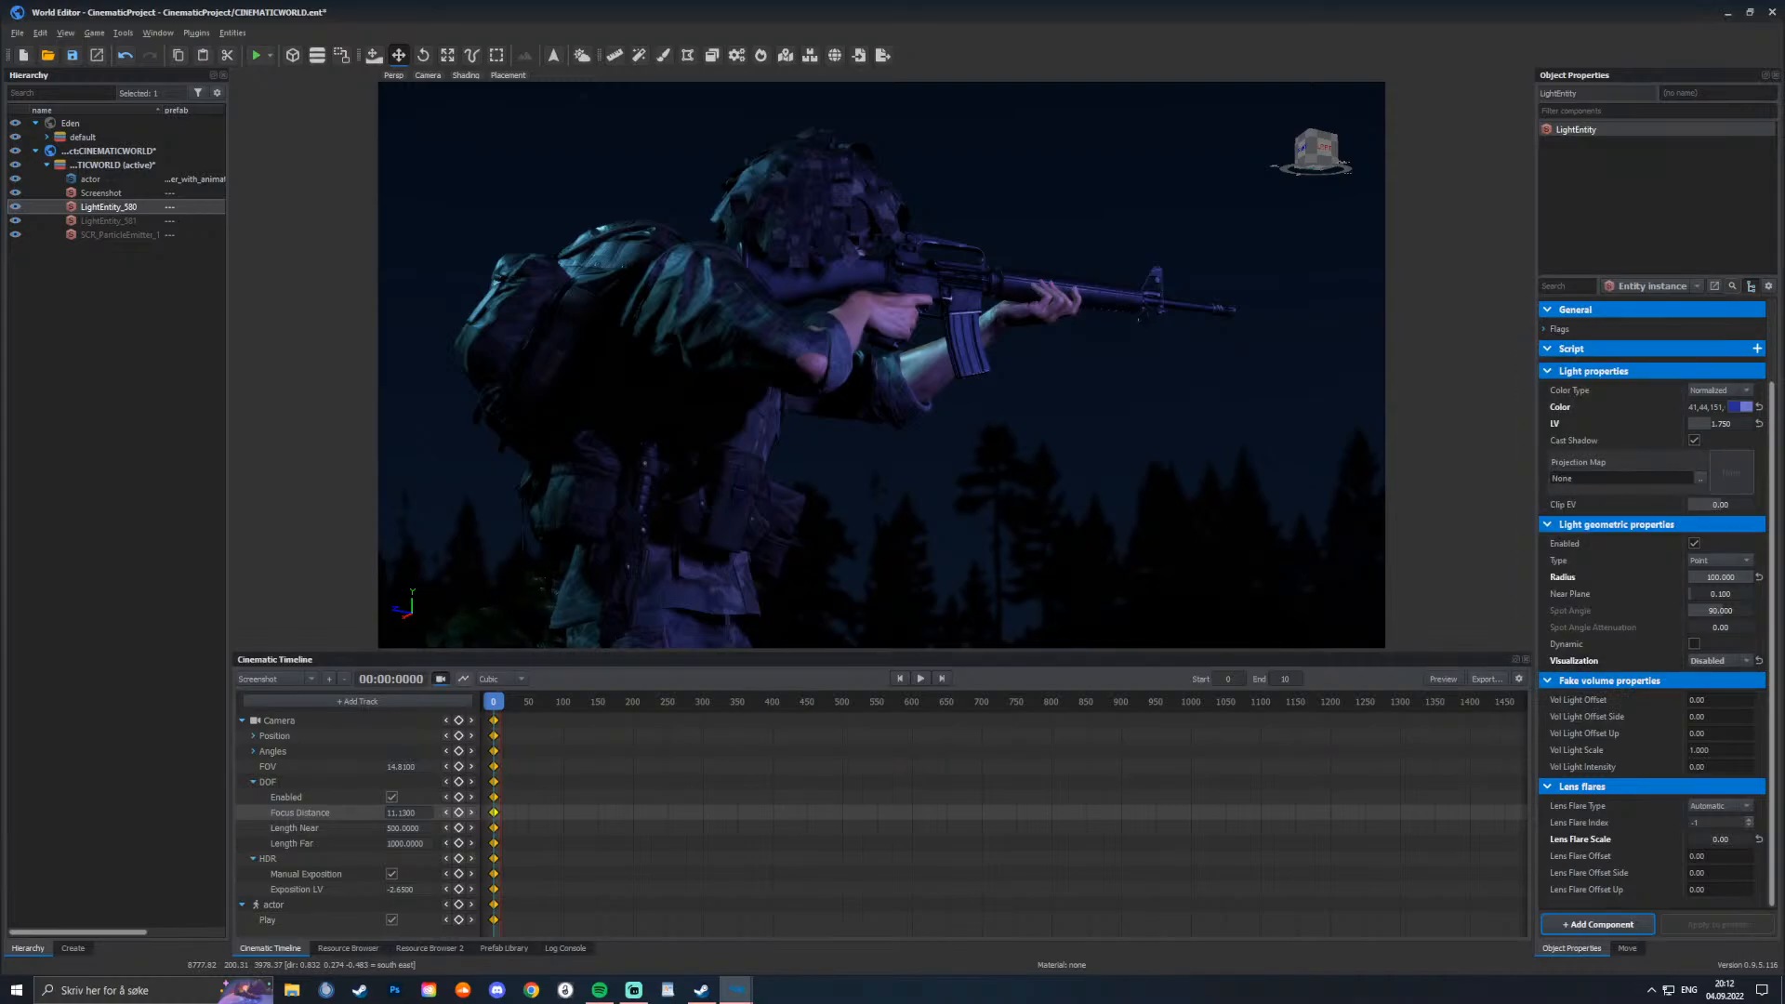
left_click(1518, 679)
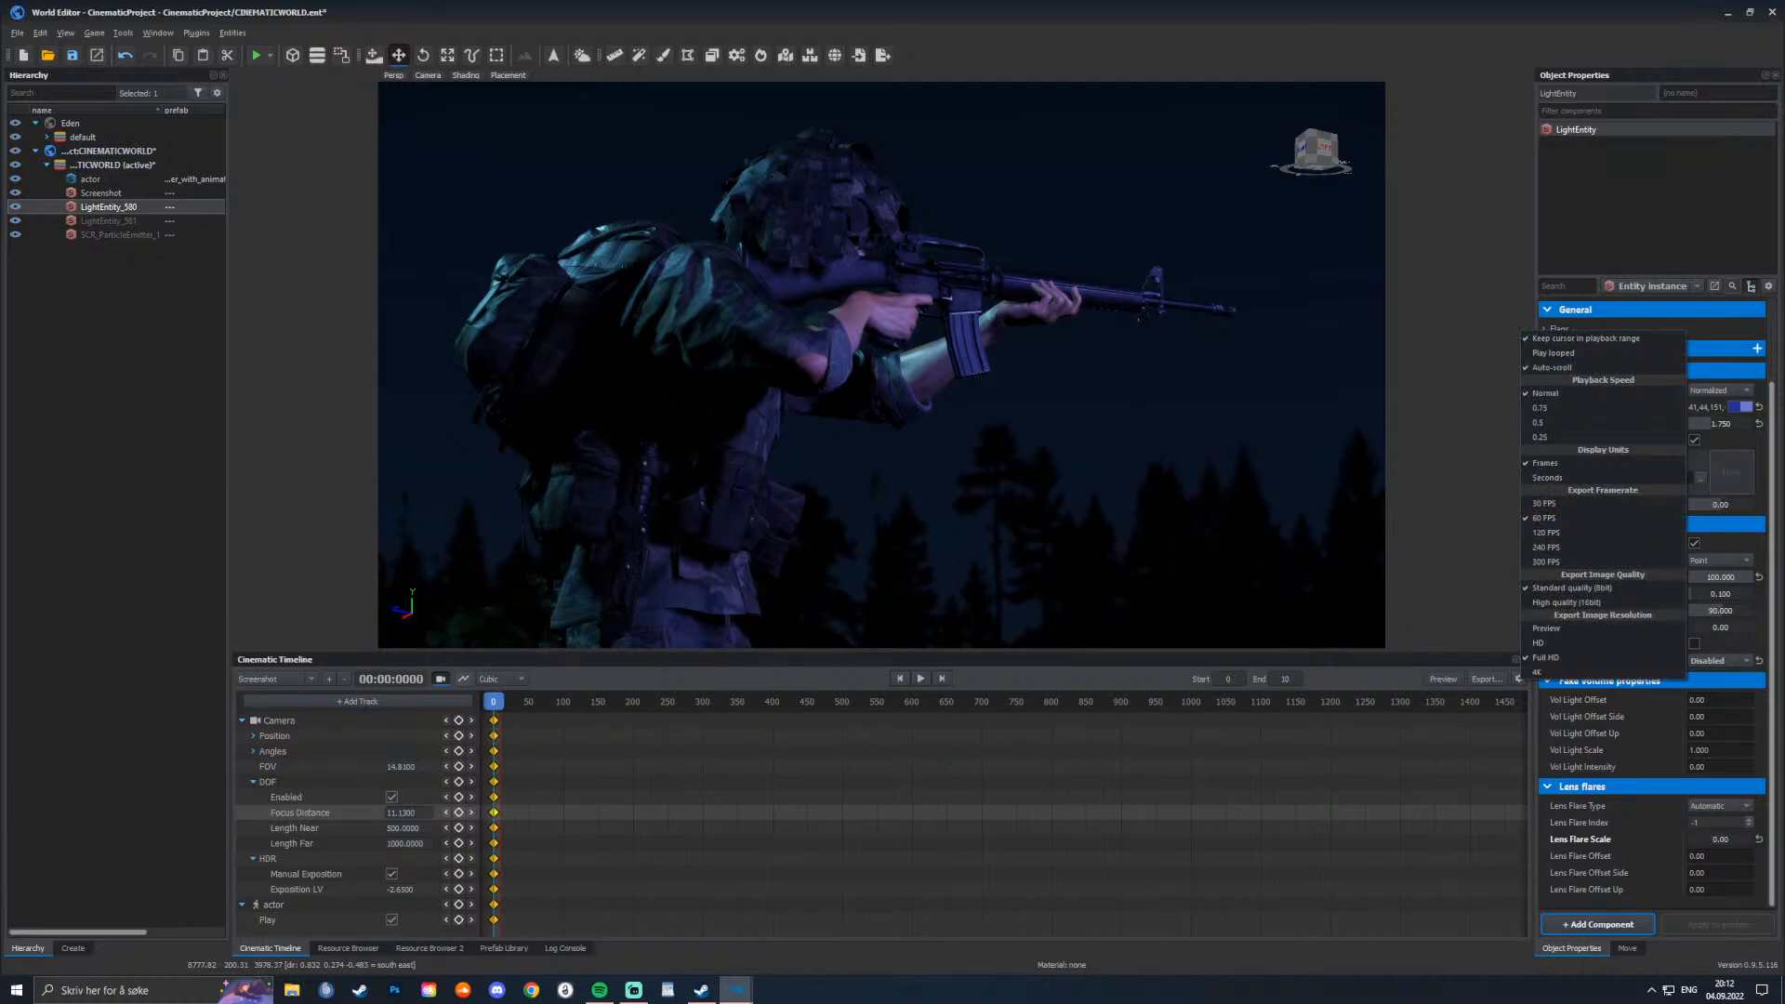
Step: Start the timeline export and choose the ARMA REFORGER folder in Bilder as the output location
left_click(1487, 678)
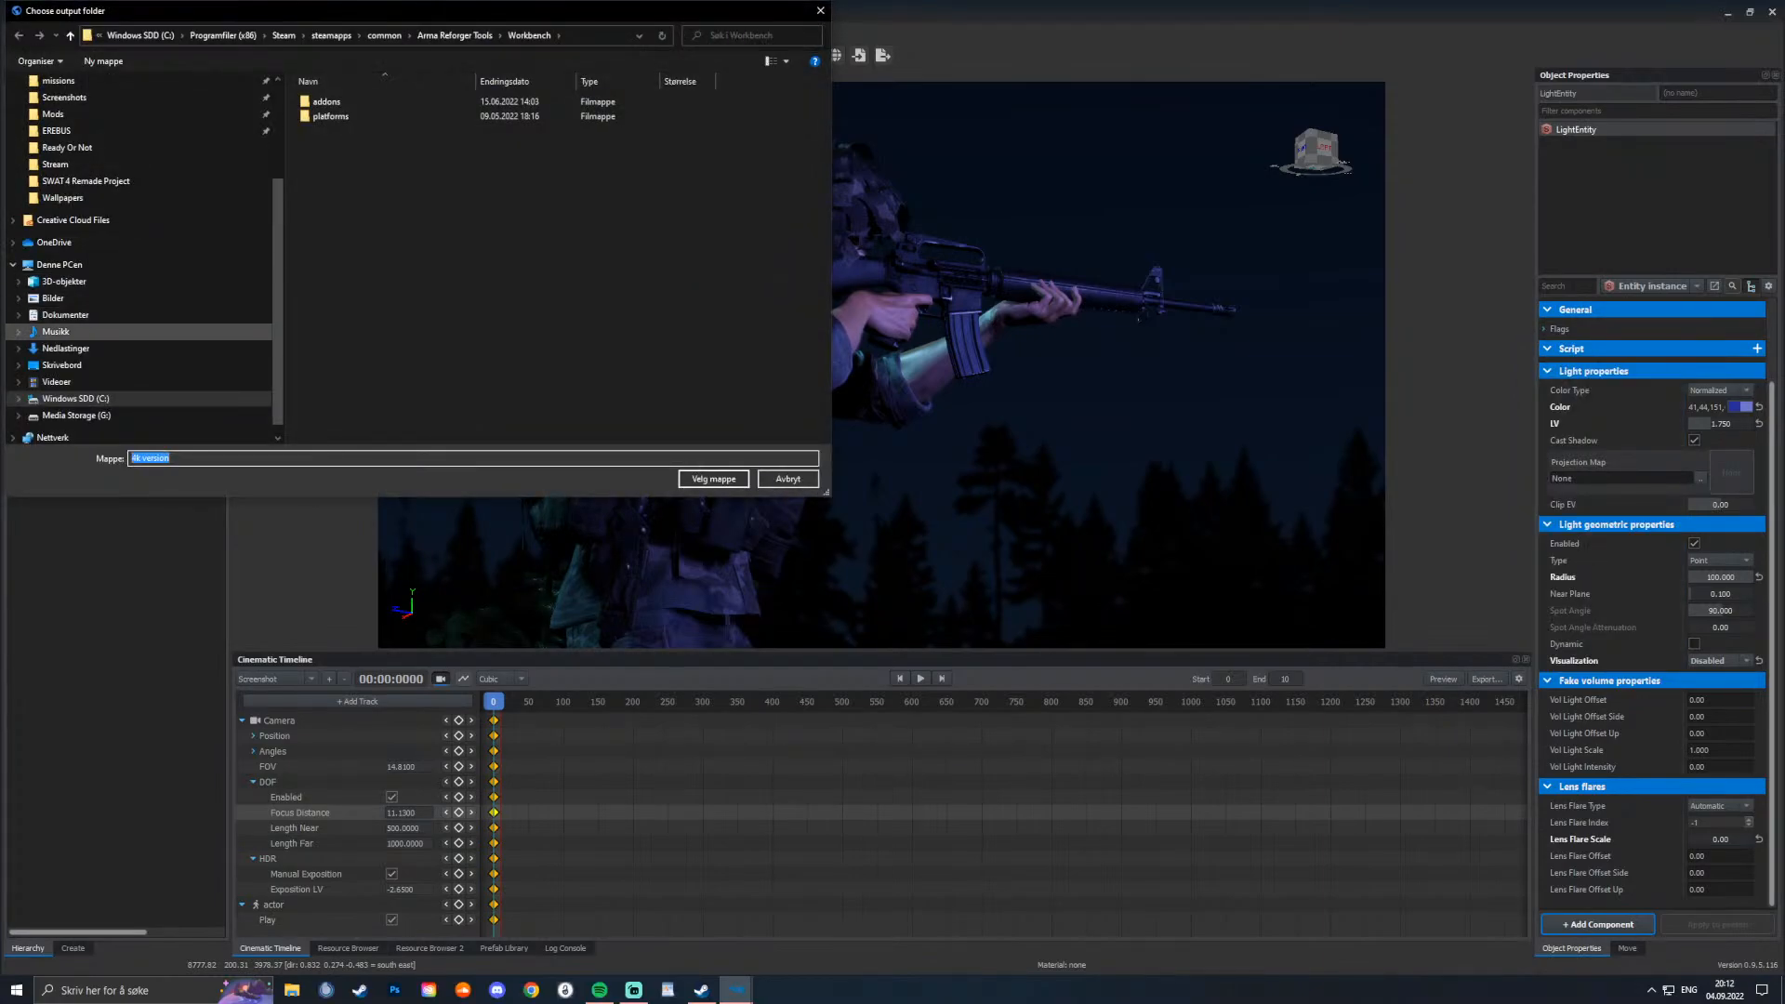
scroll(93, 279, "up", 3)
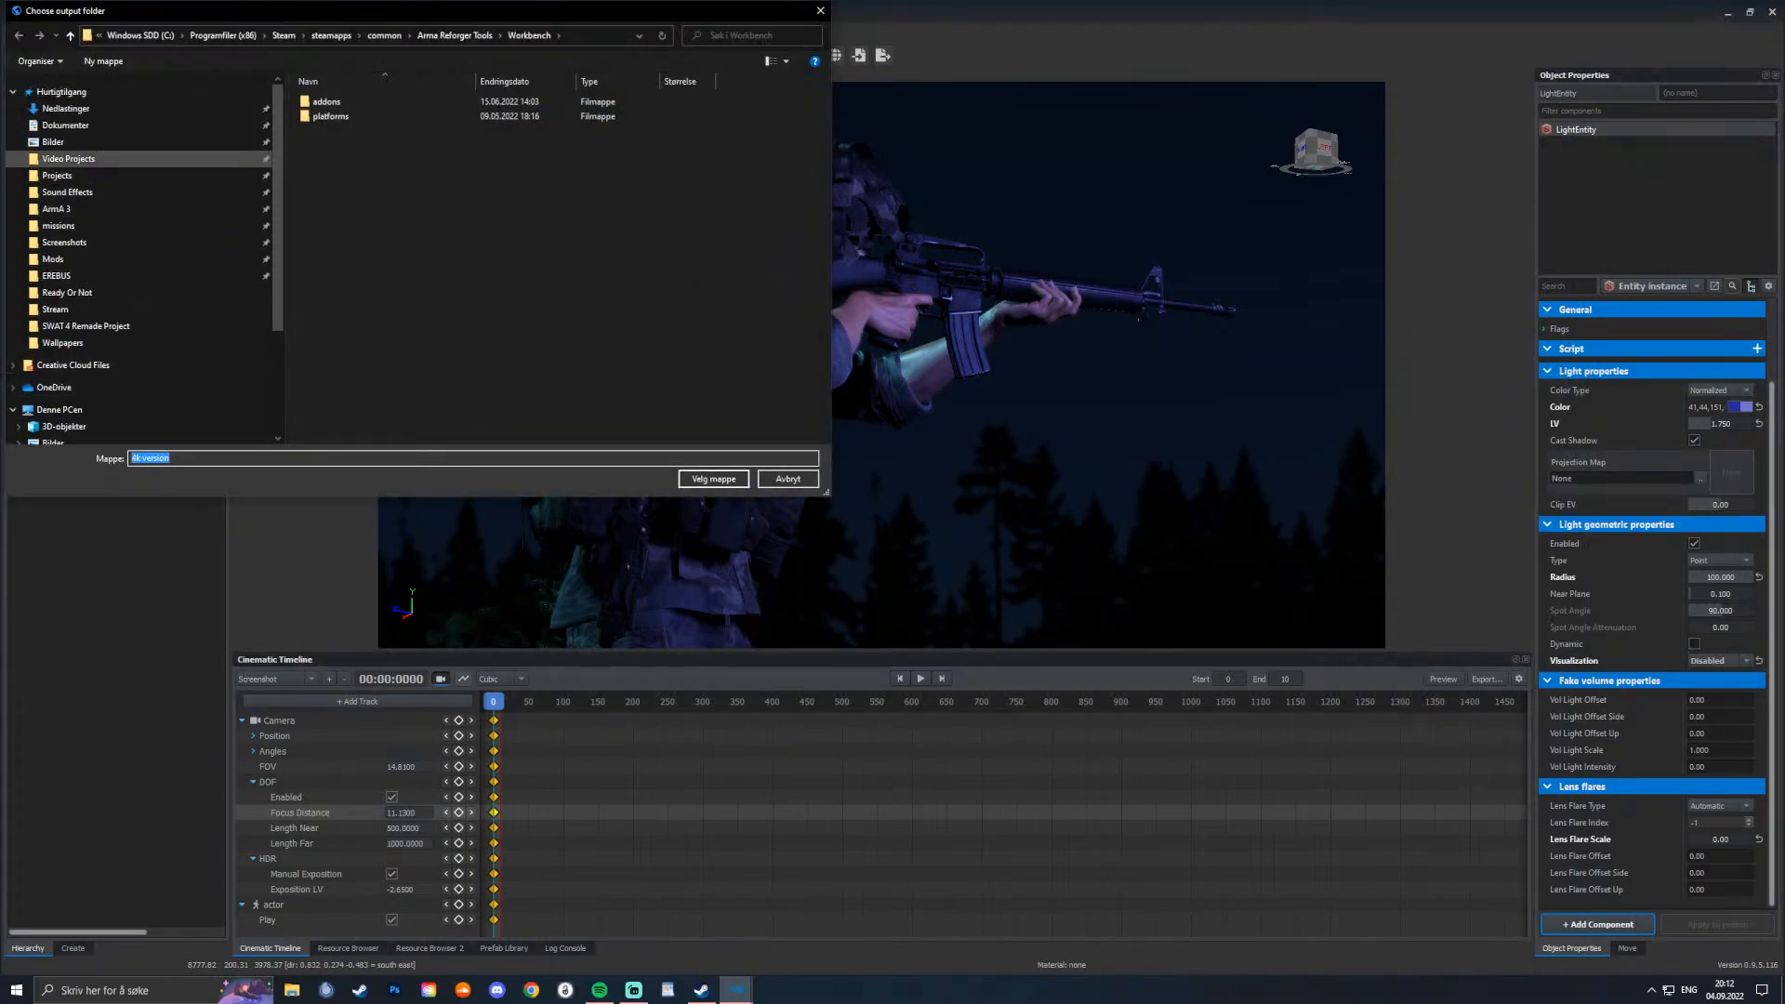
left_click(53, 141)
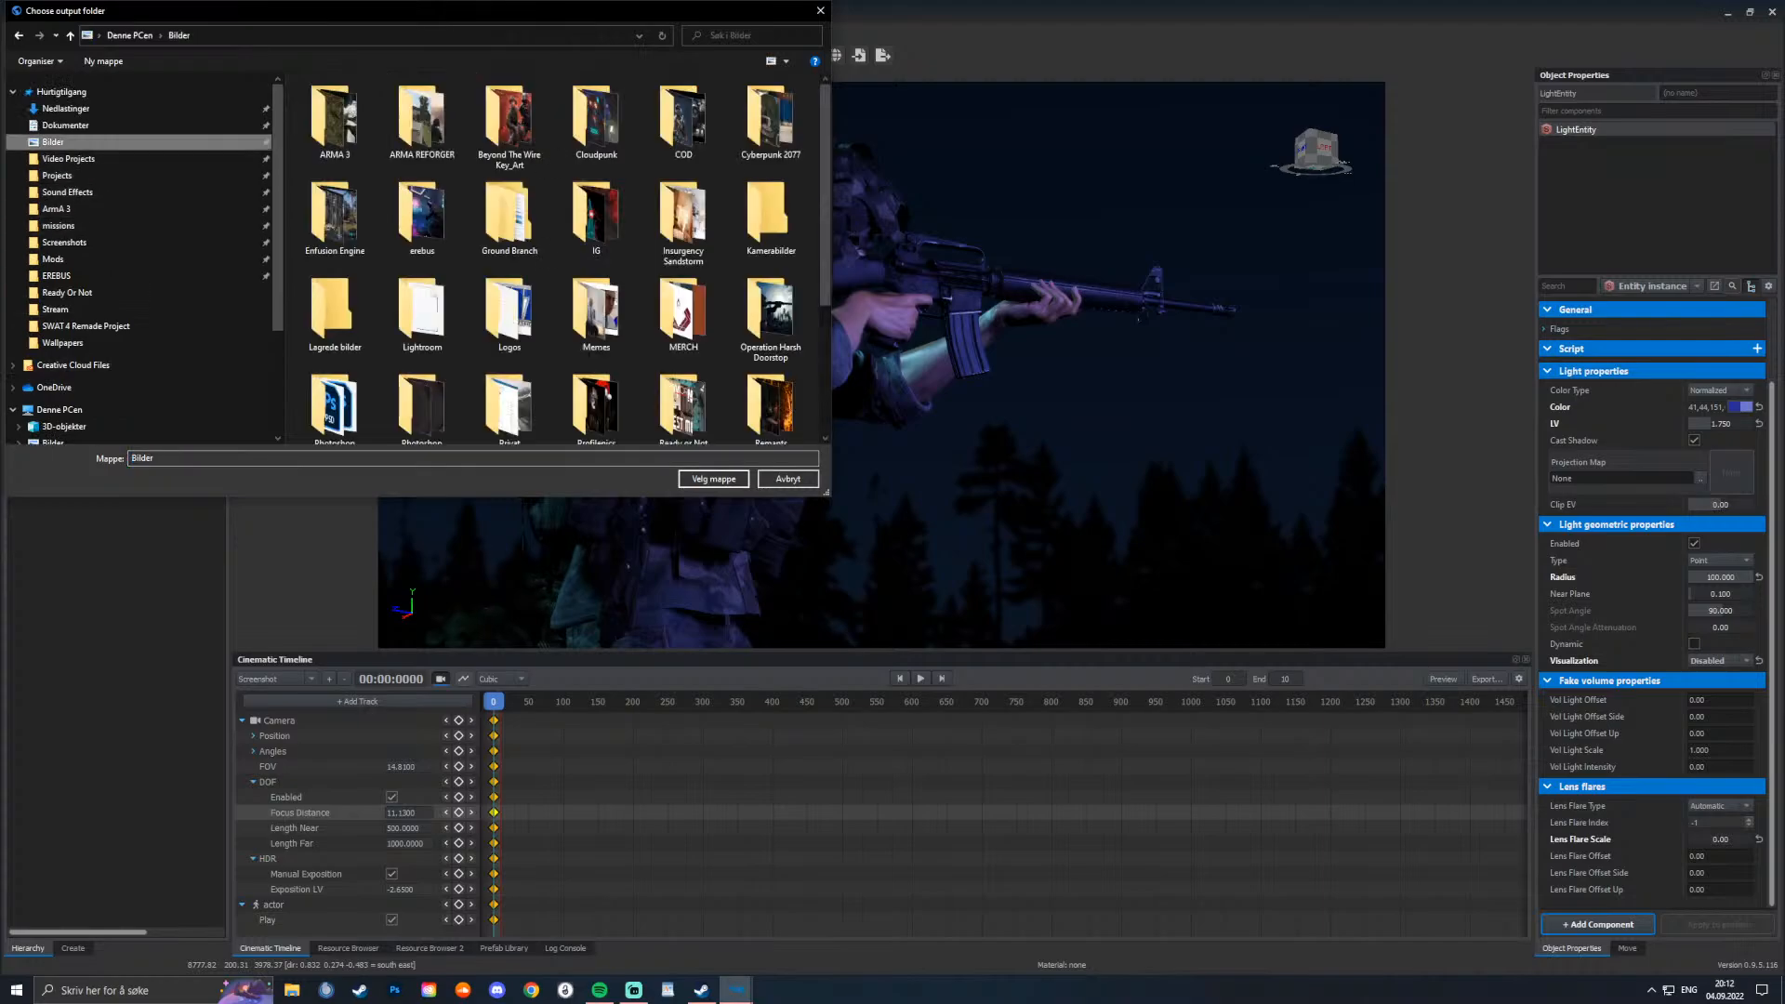
double_click(418, 119)
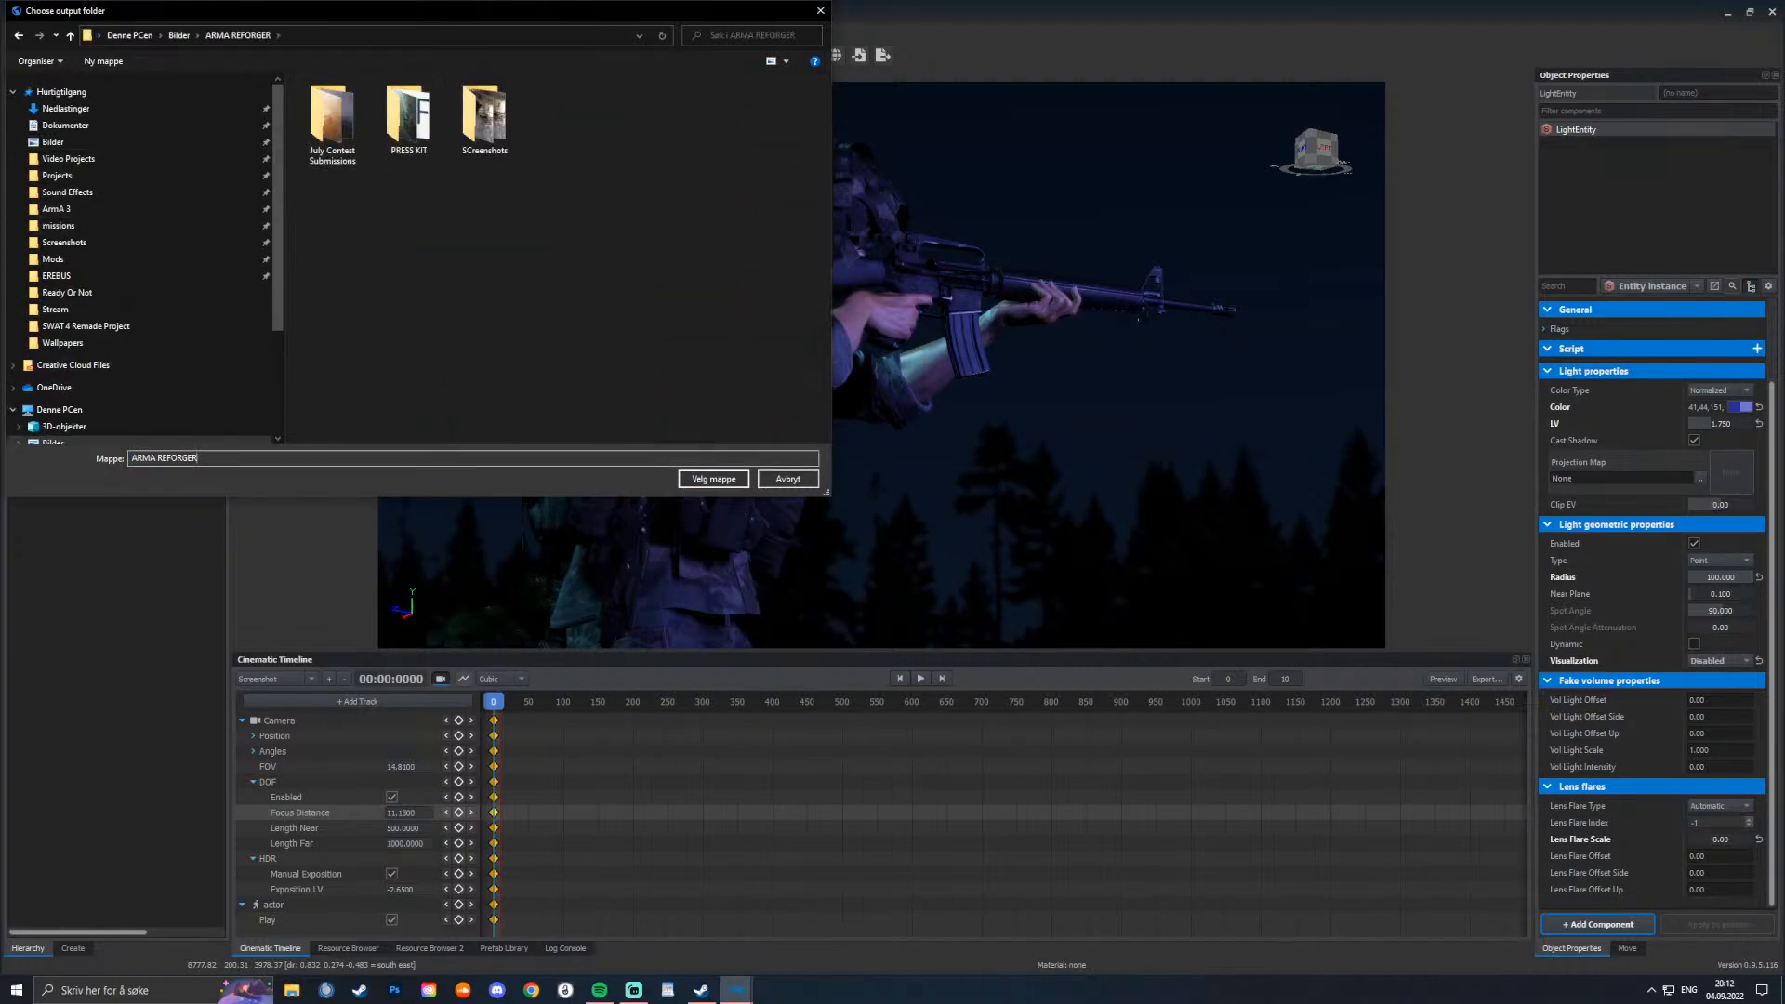
double_click(219, 458)
left_click(219, 459)
type("cine")
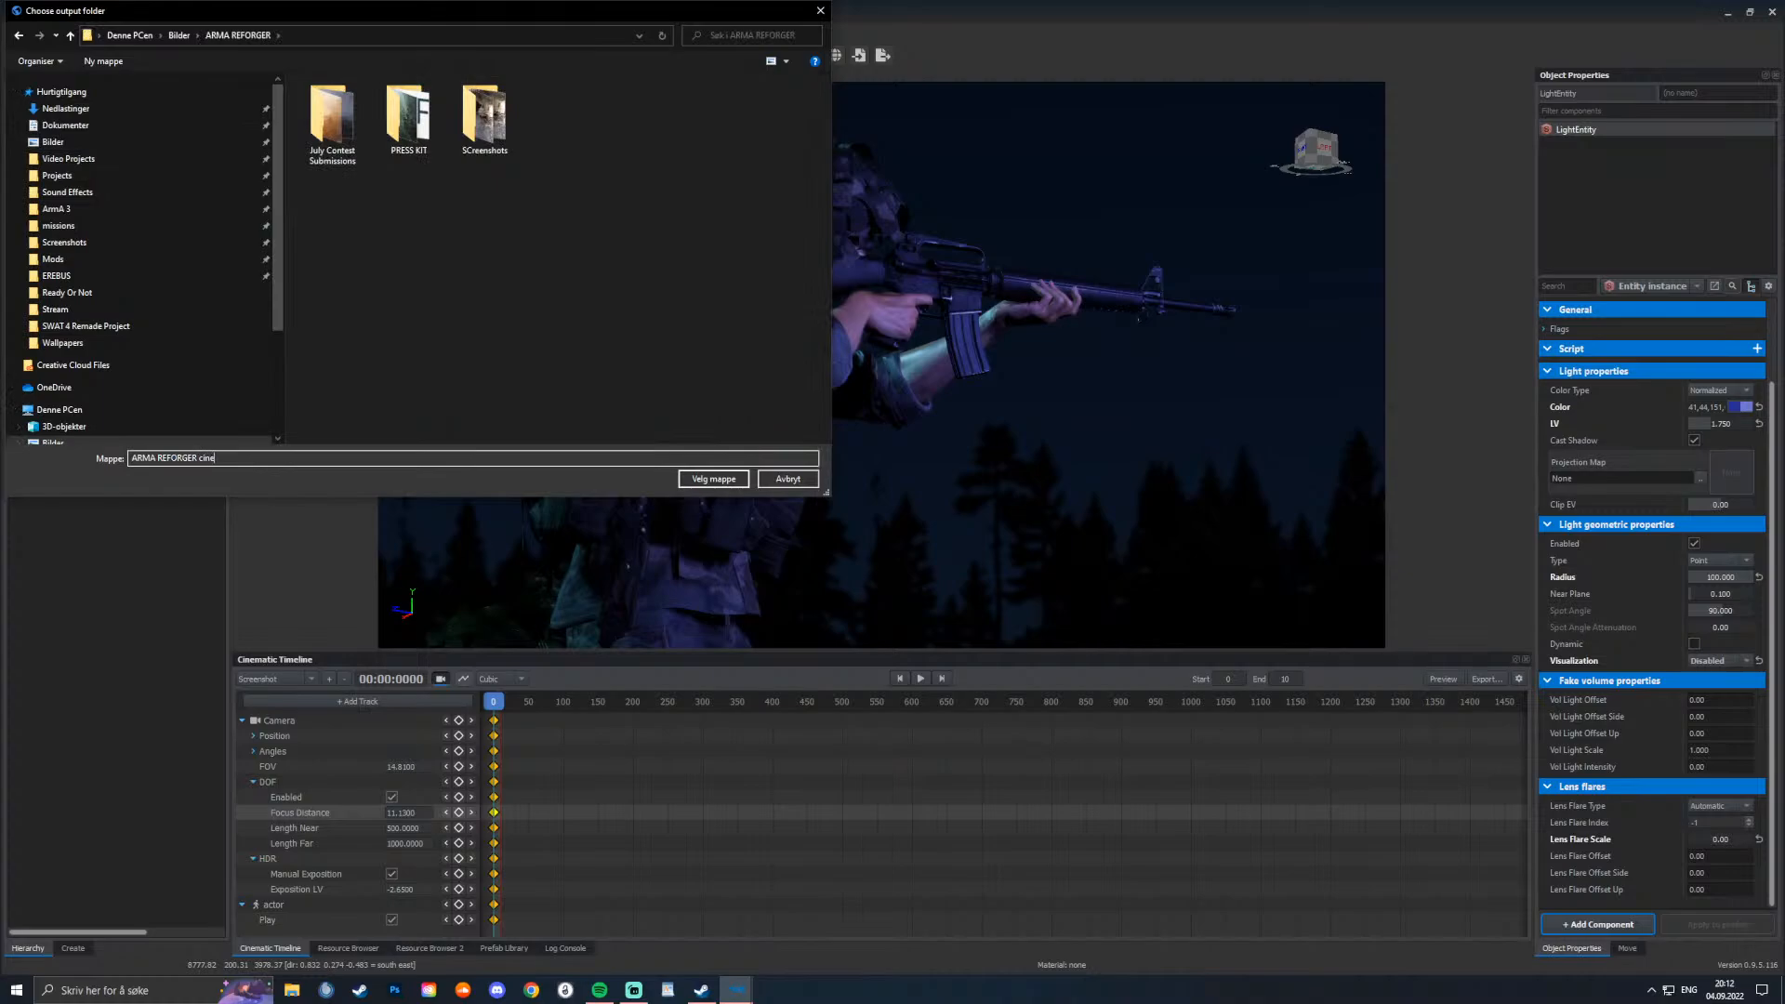
type("matic scenb")
Step: Create a new folder named Testshots inside ARMA REFORGER and export the screenshot frames into it
right_click(437, 244)
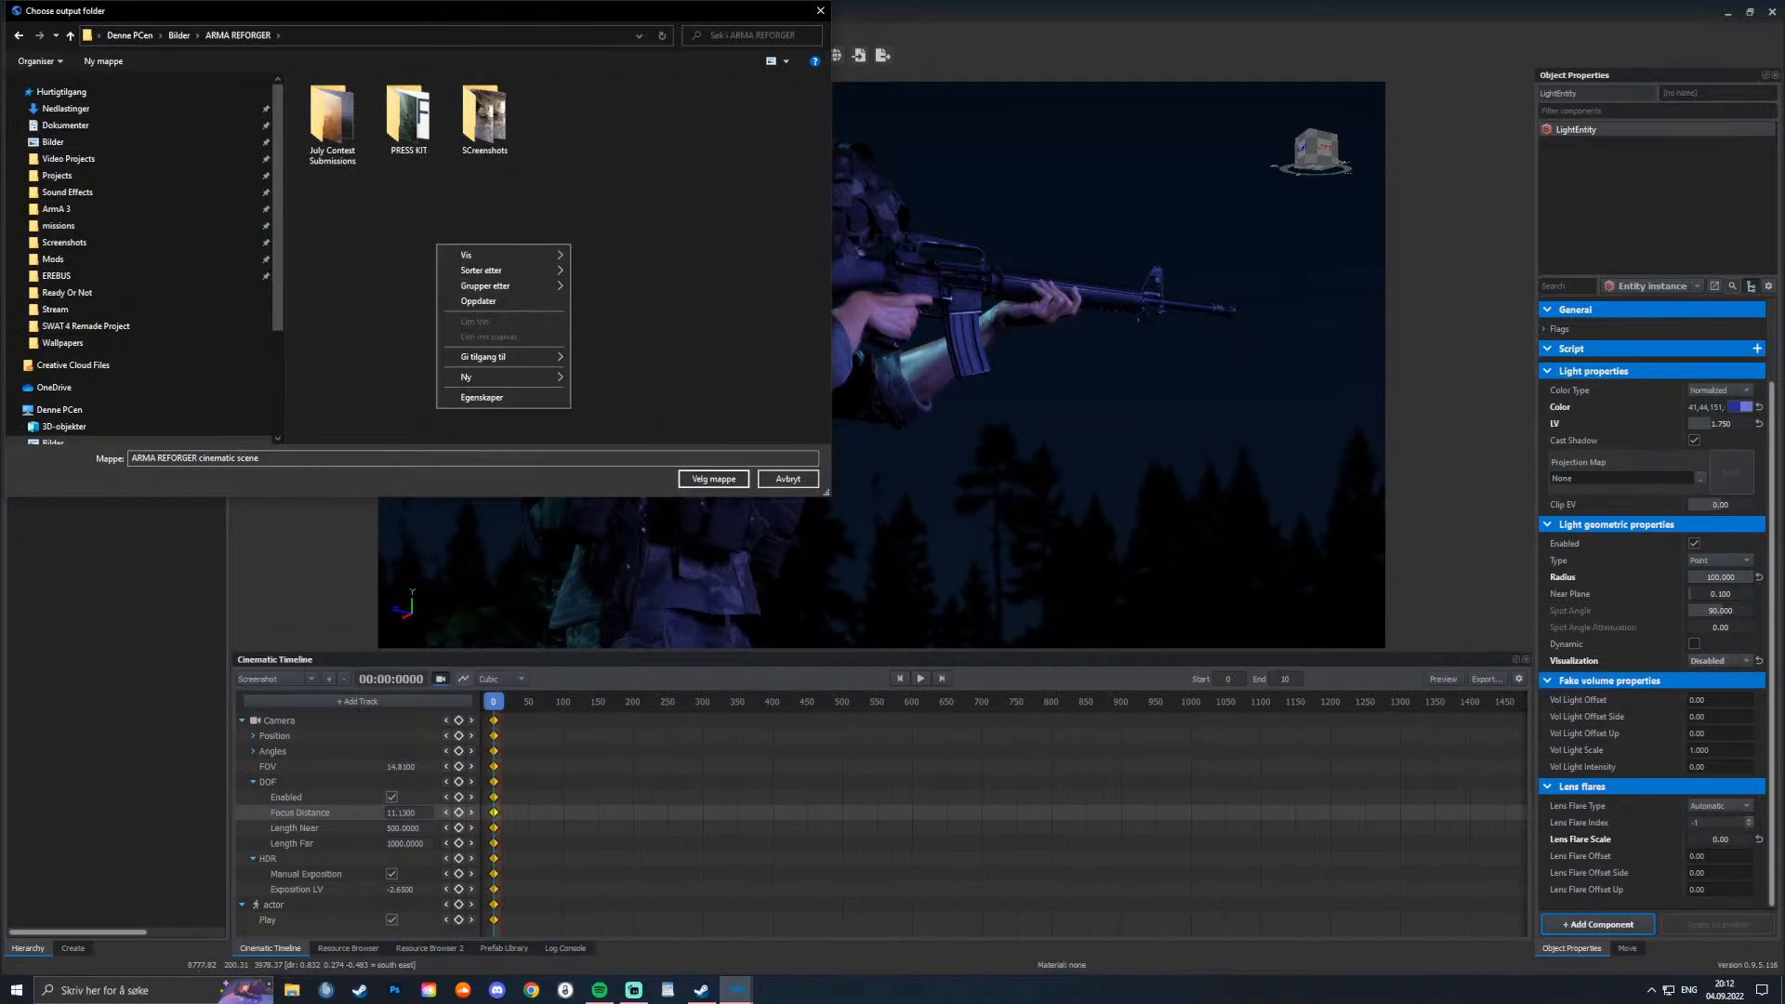
mouse_move(502, 375)
left_click(613, 378)
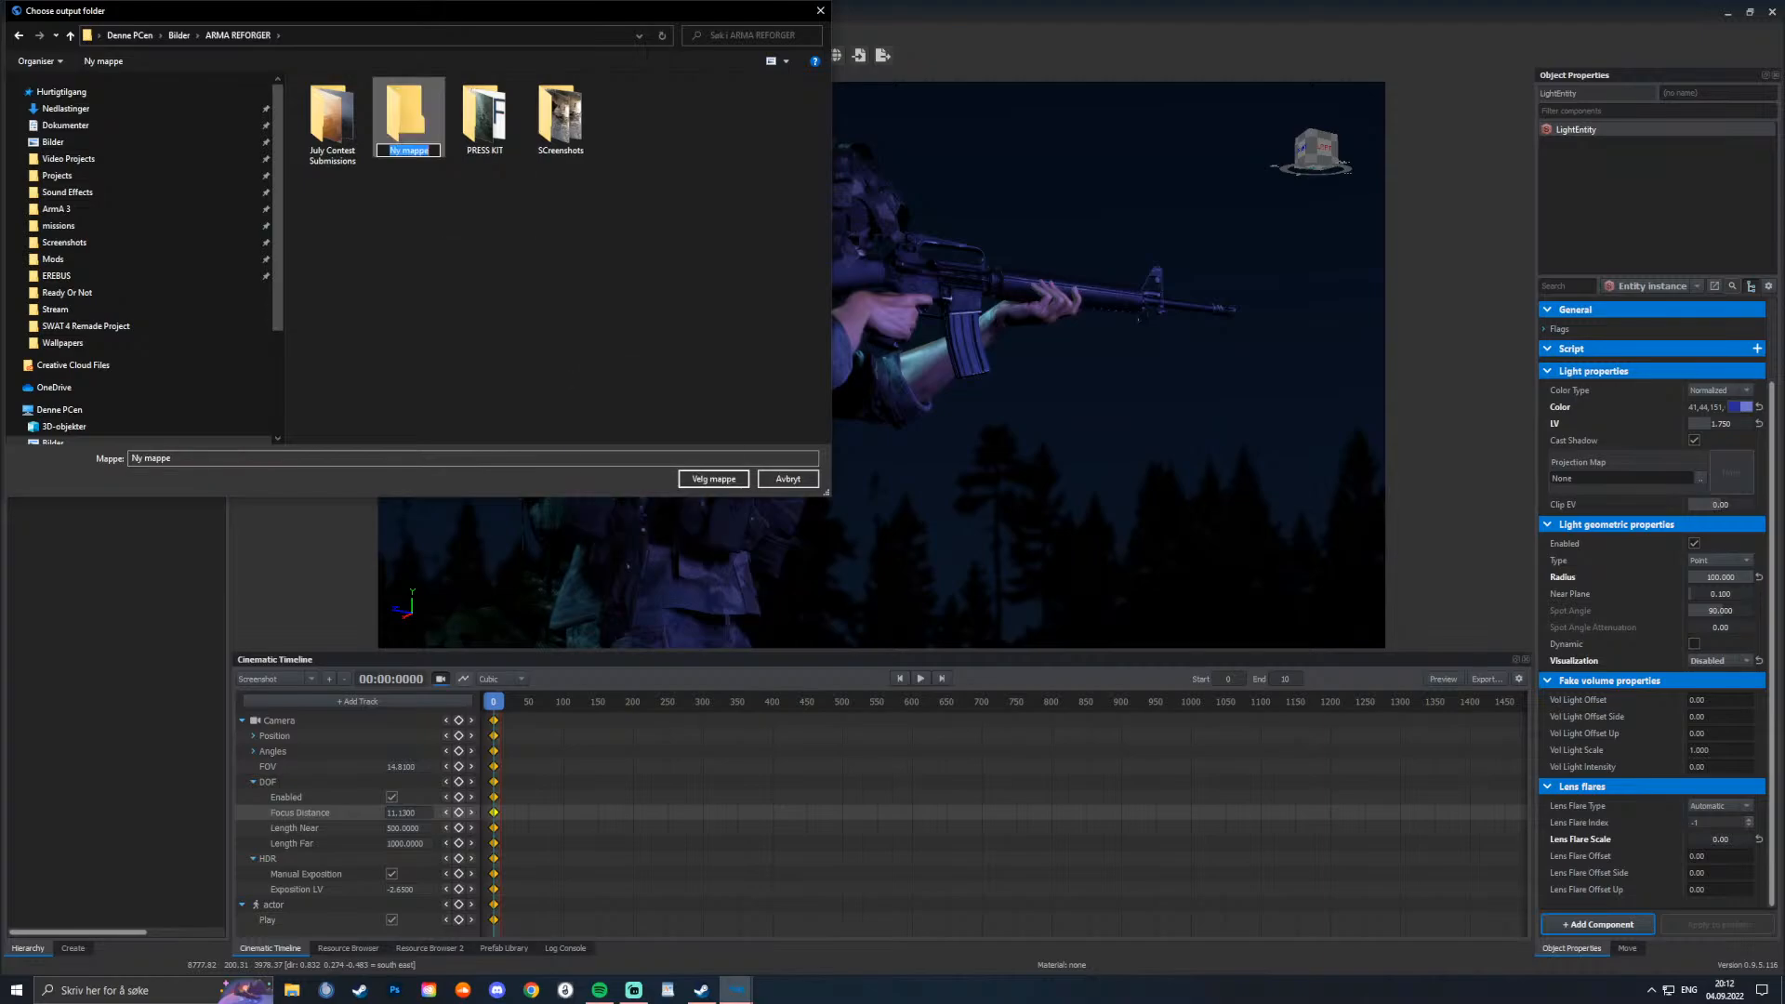
type("Tess")
key("BackSpace")
type("tshots")
key("Return")
key("Return")
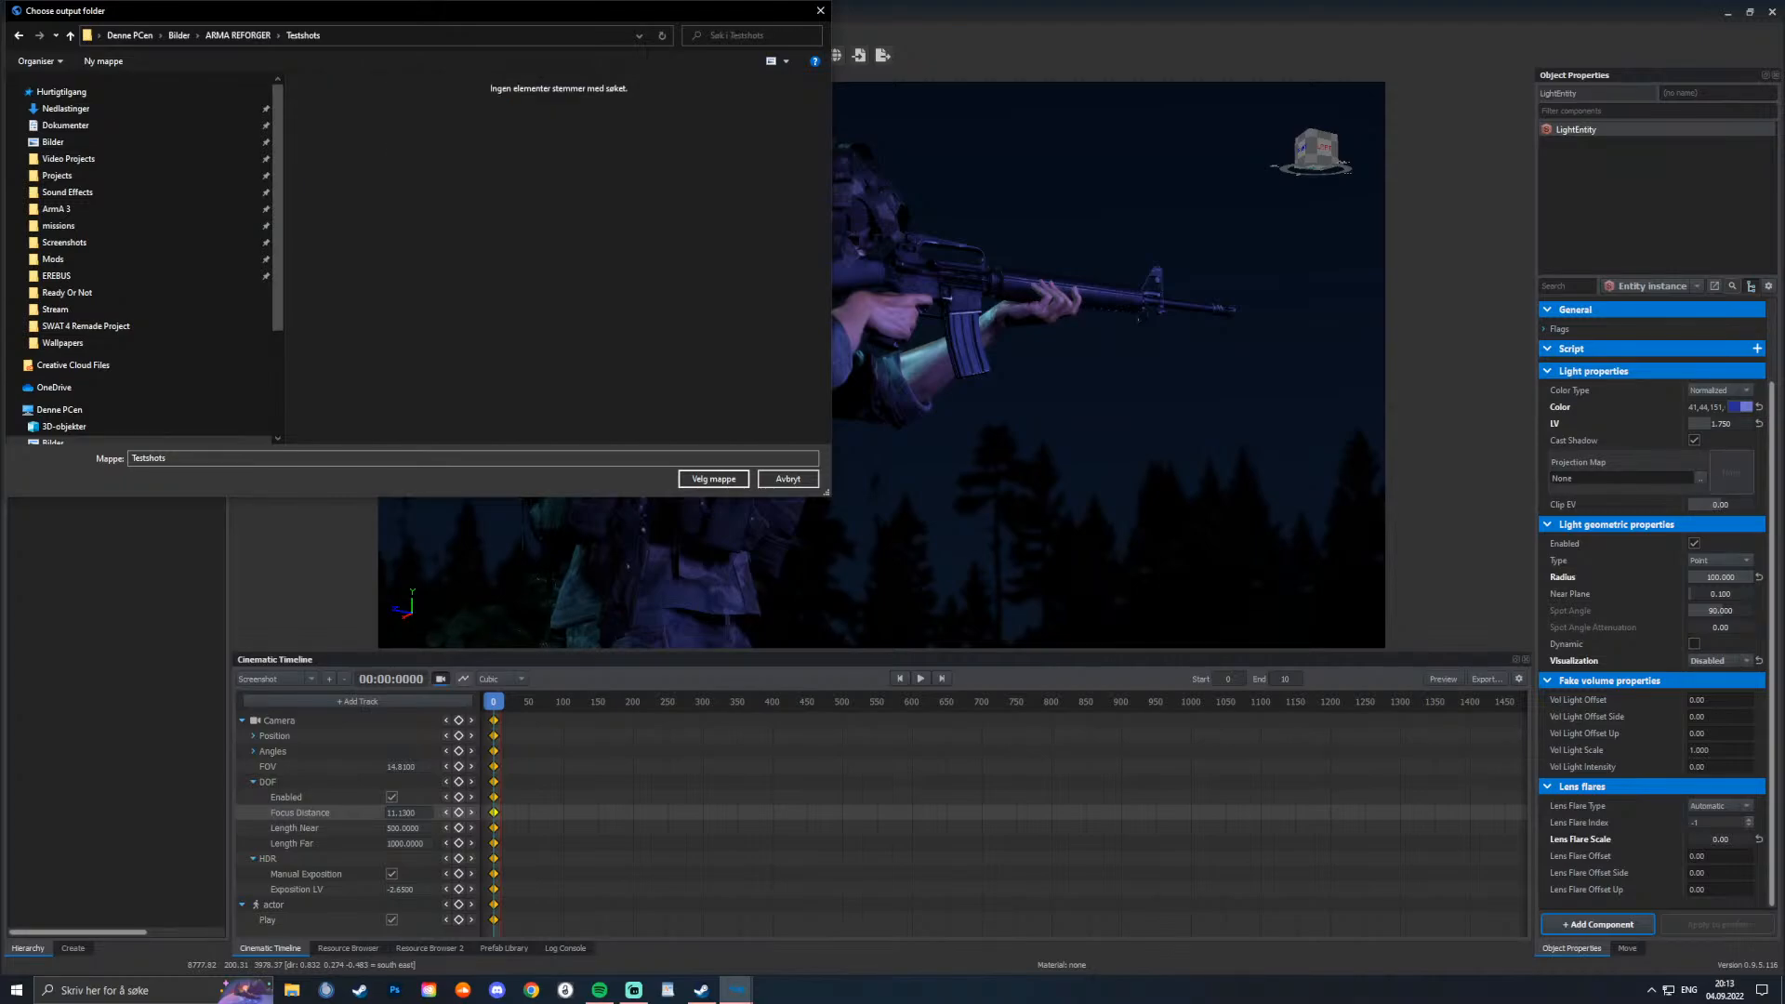
key("Return")
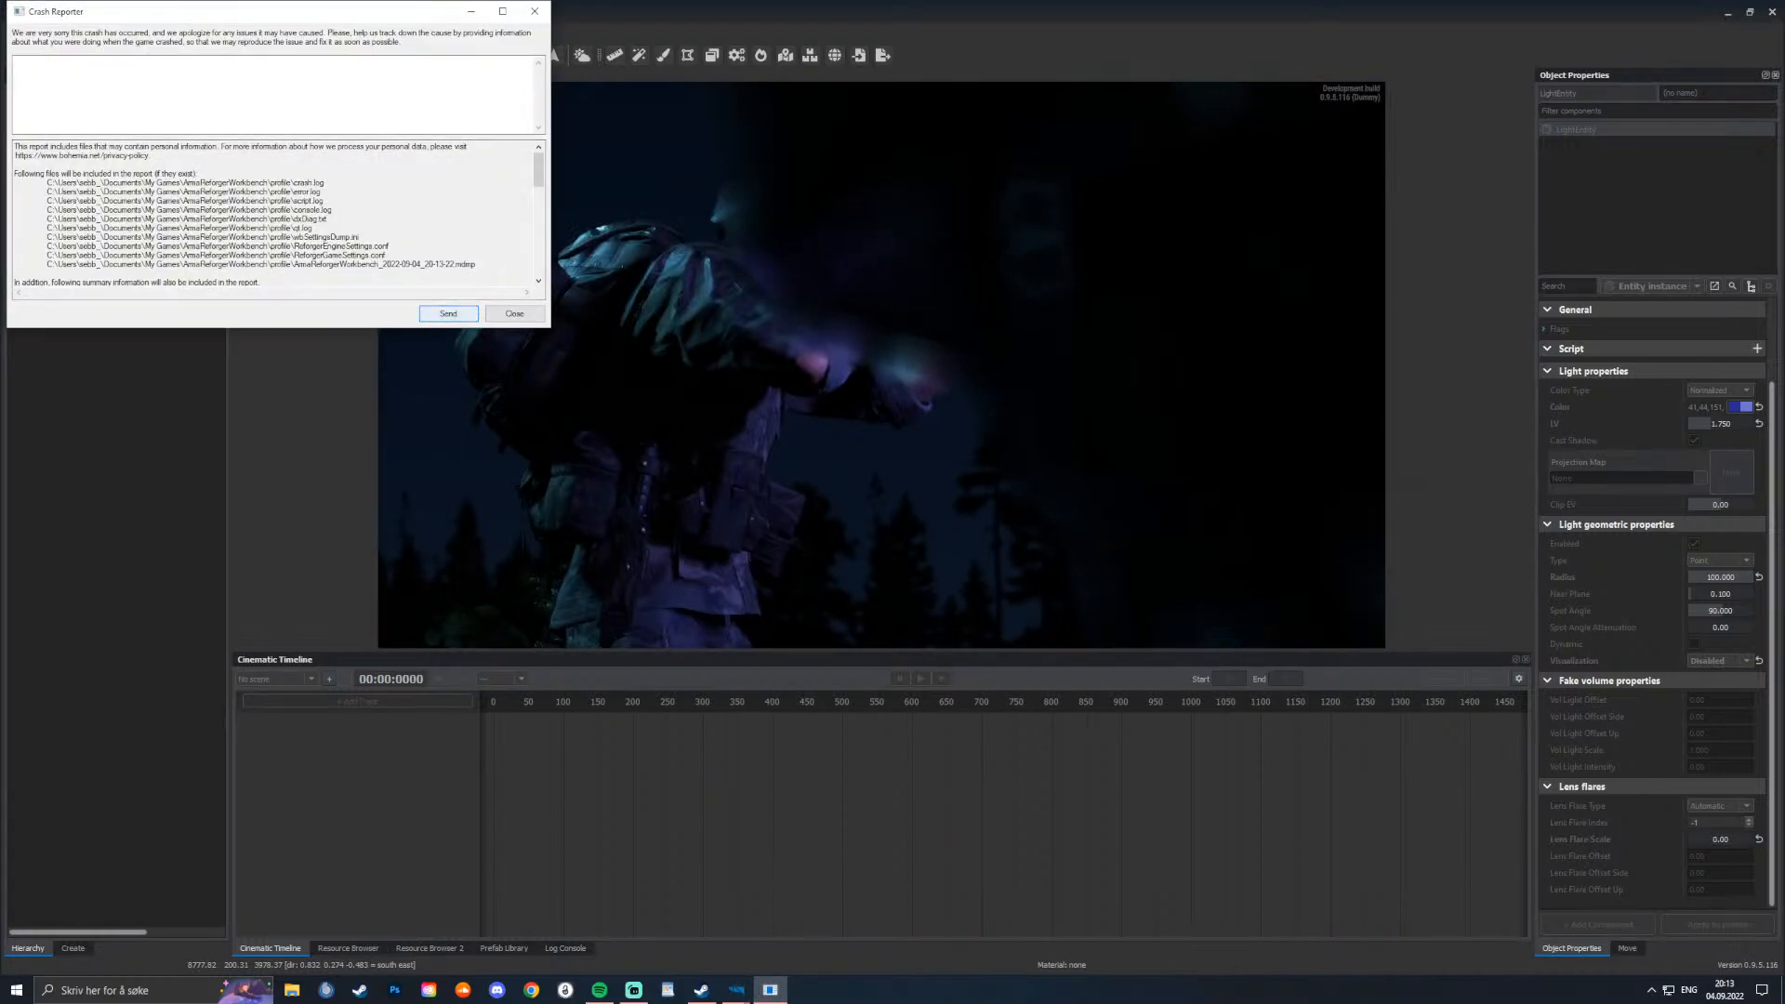
Step: Close the crash report, reopen Cinematic Project and load the world CINEMATICWORLD.ent
key("Return")
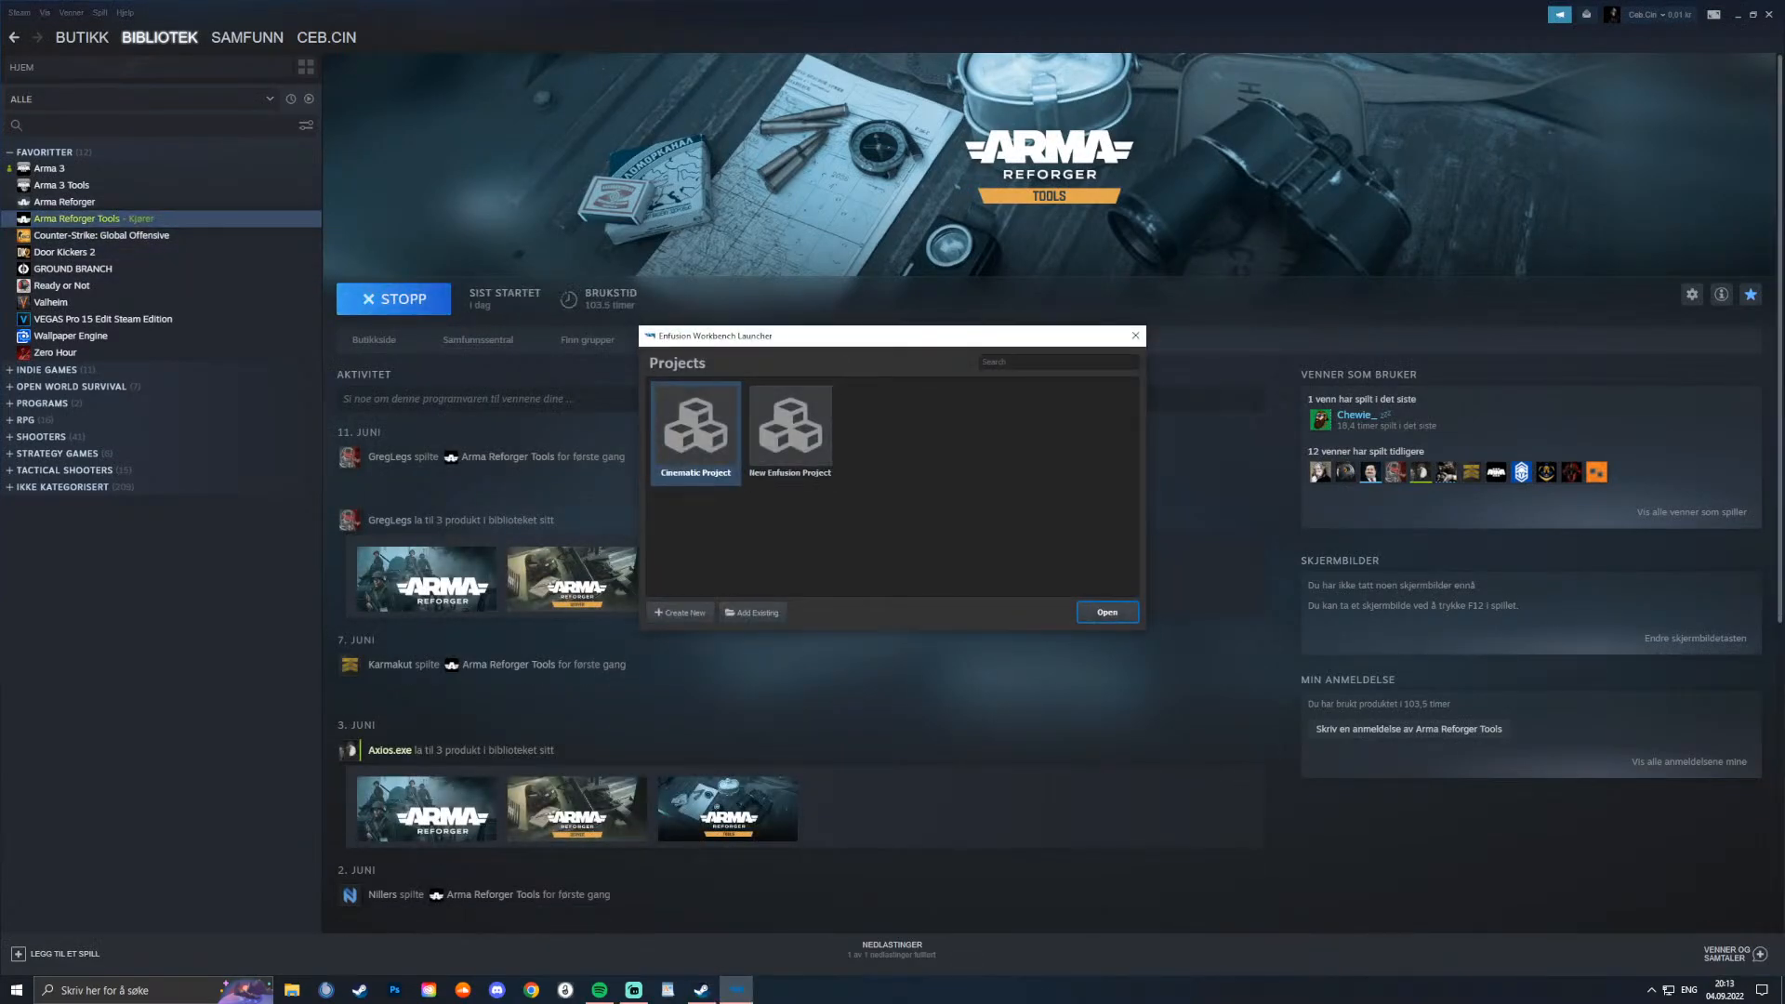
key("Return")
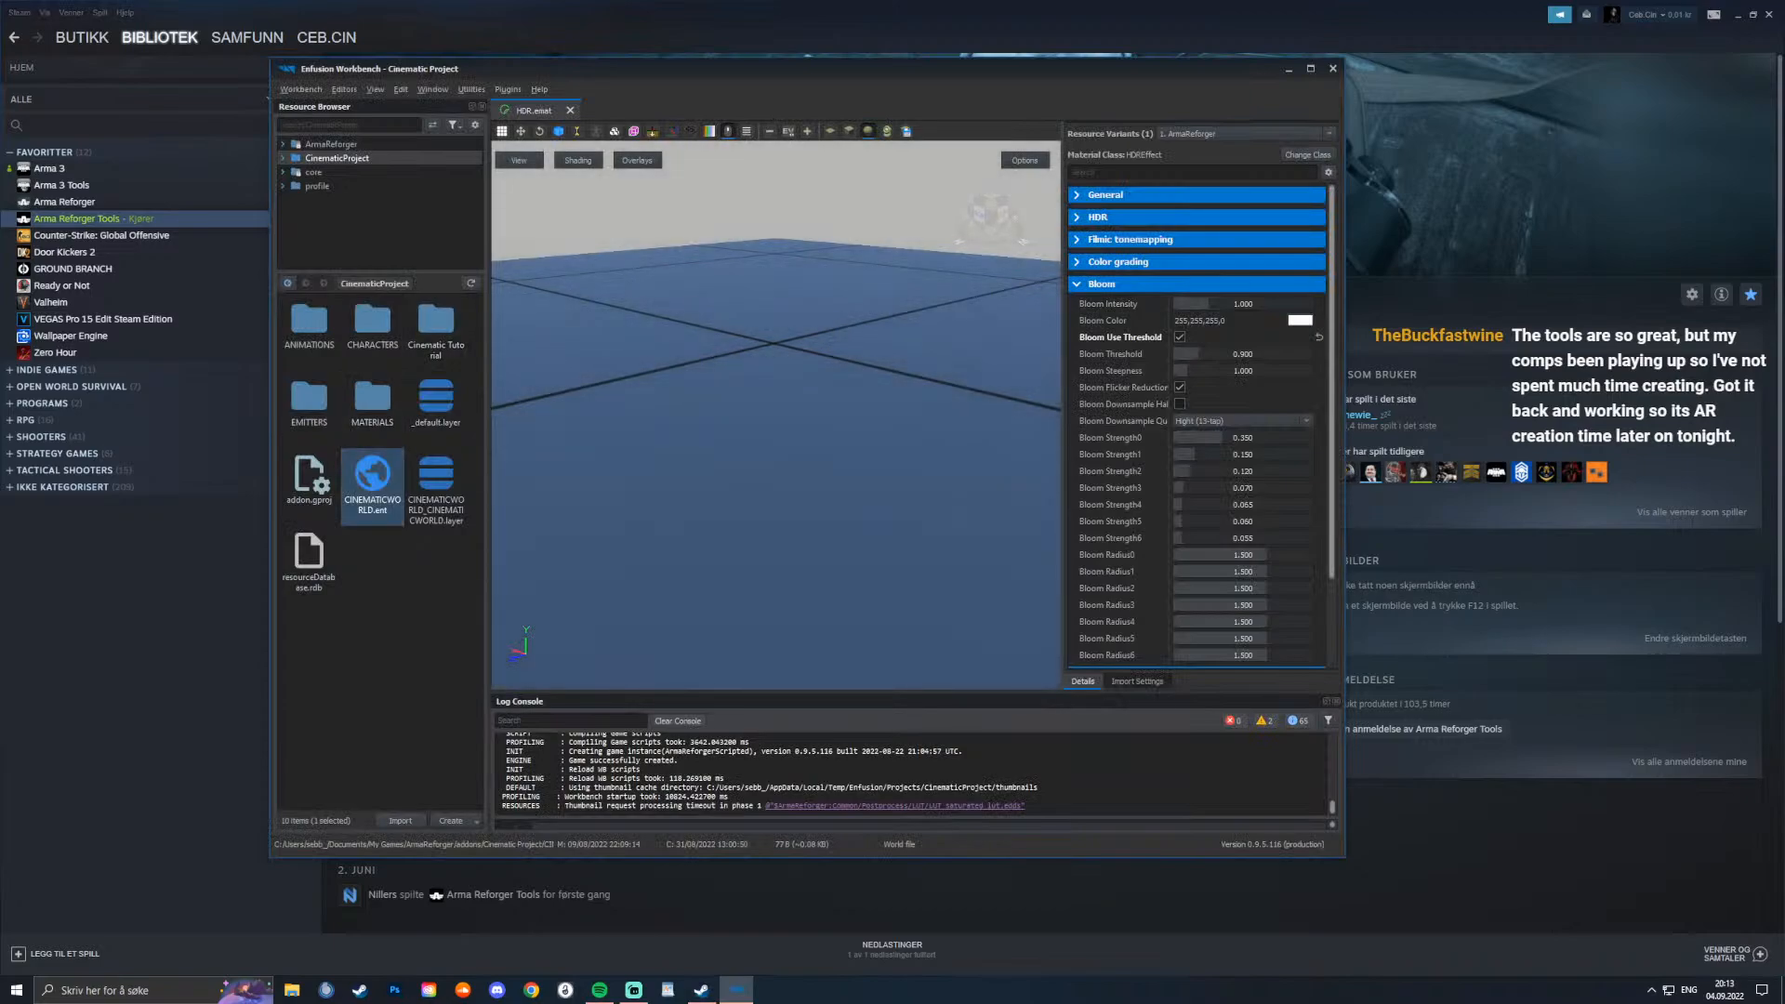
double_click(372, 485)
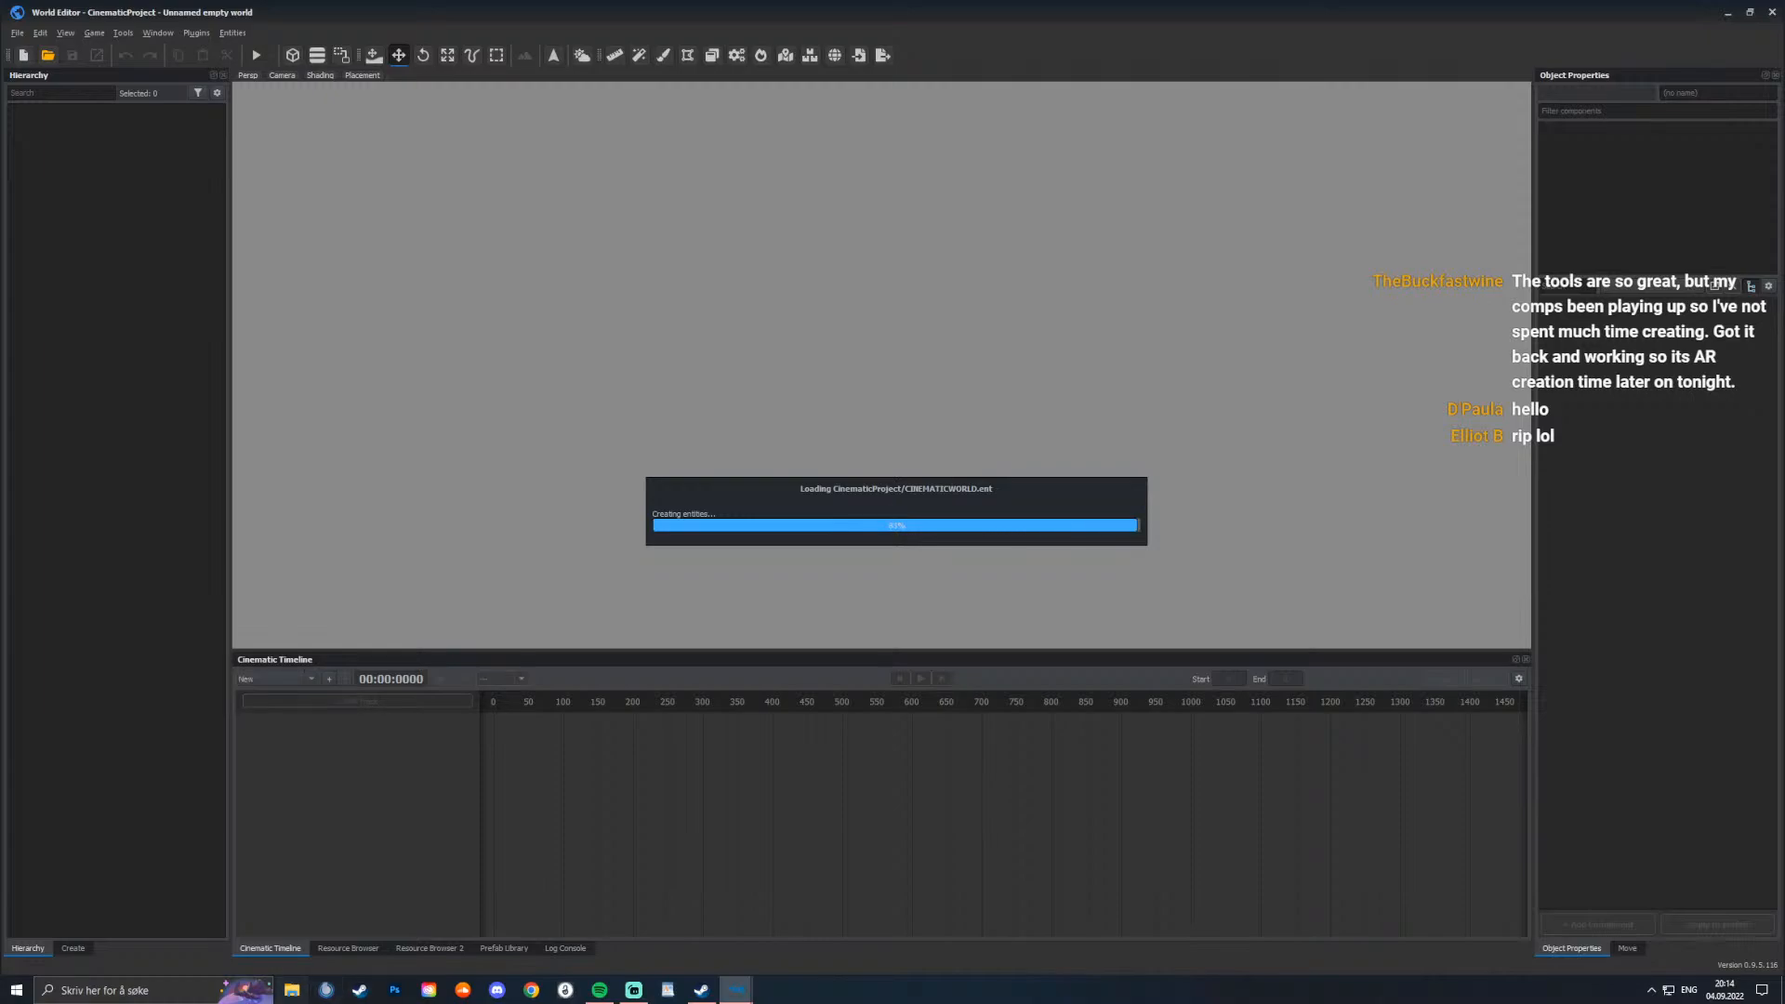
Step: In File Explorer, open the Testshots folder under Bilder > ARMA REFORGER and view the exported image Screenshot_00007.bmp
key("super+e")
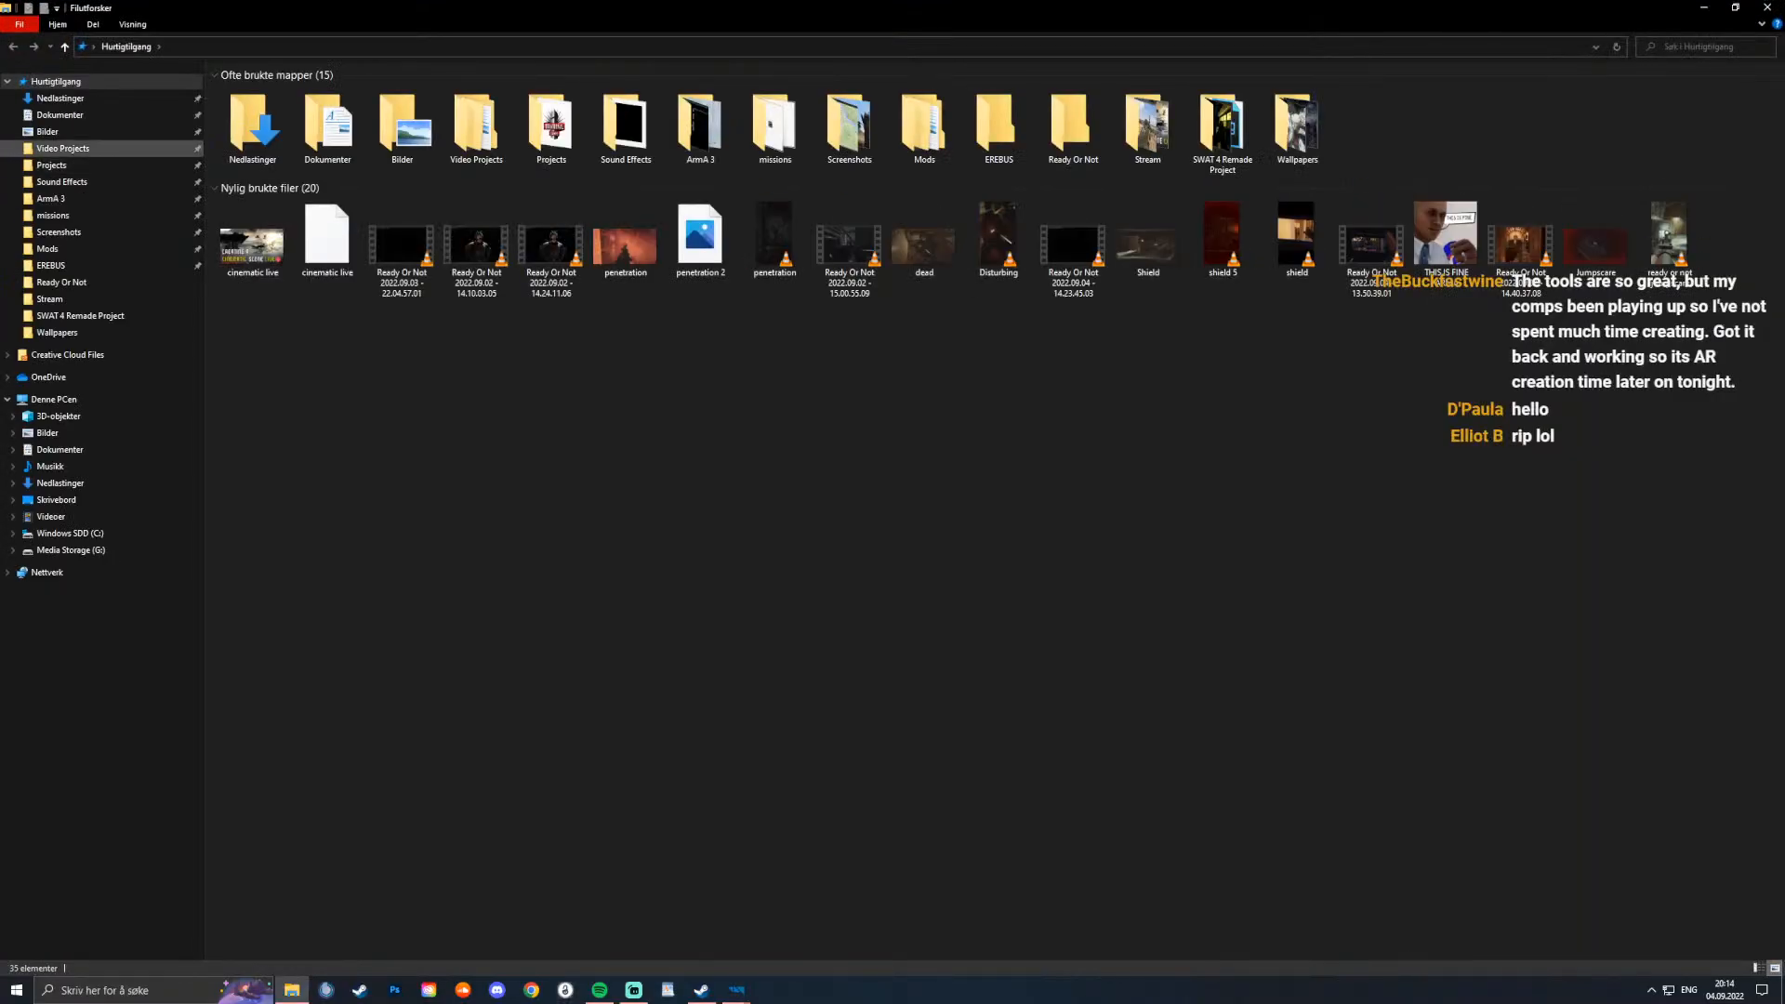
left_click(47, 131)
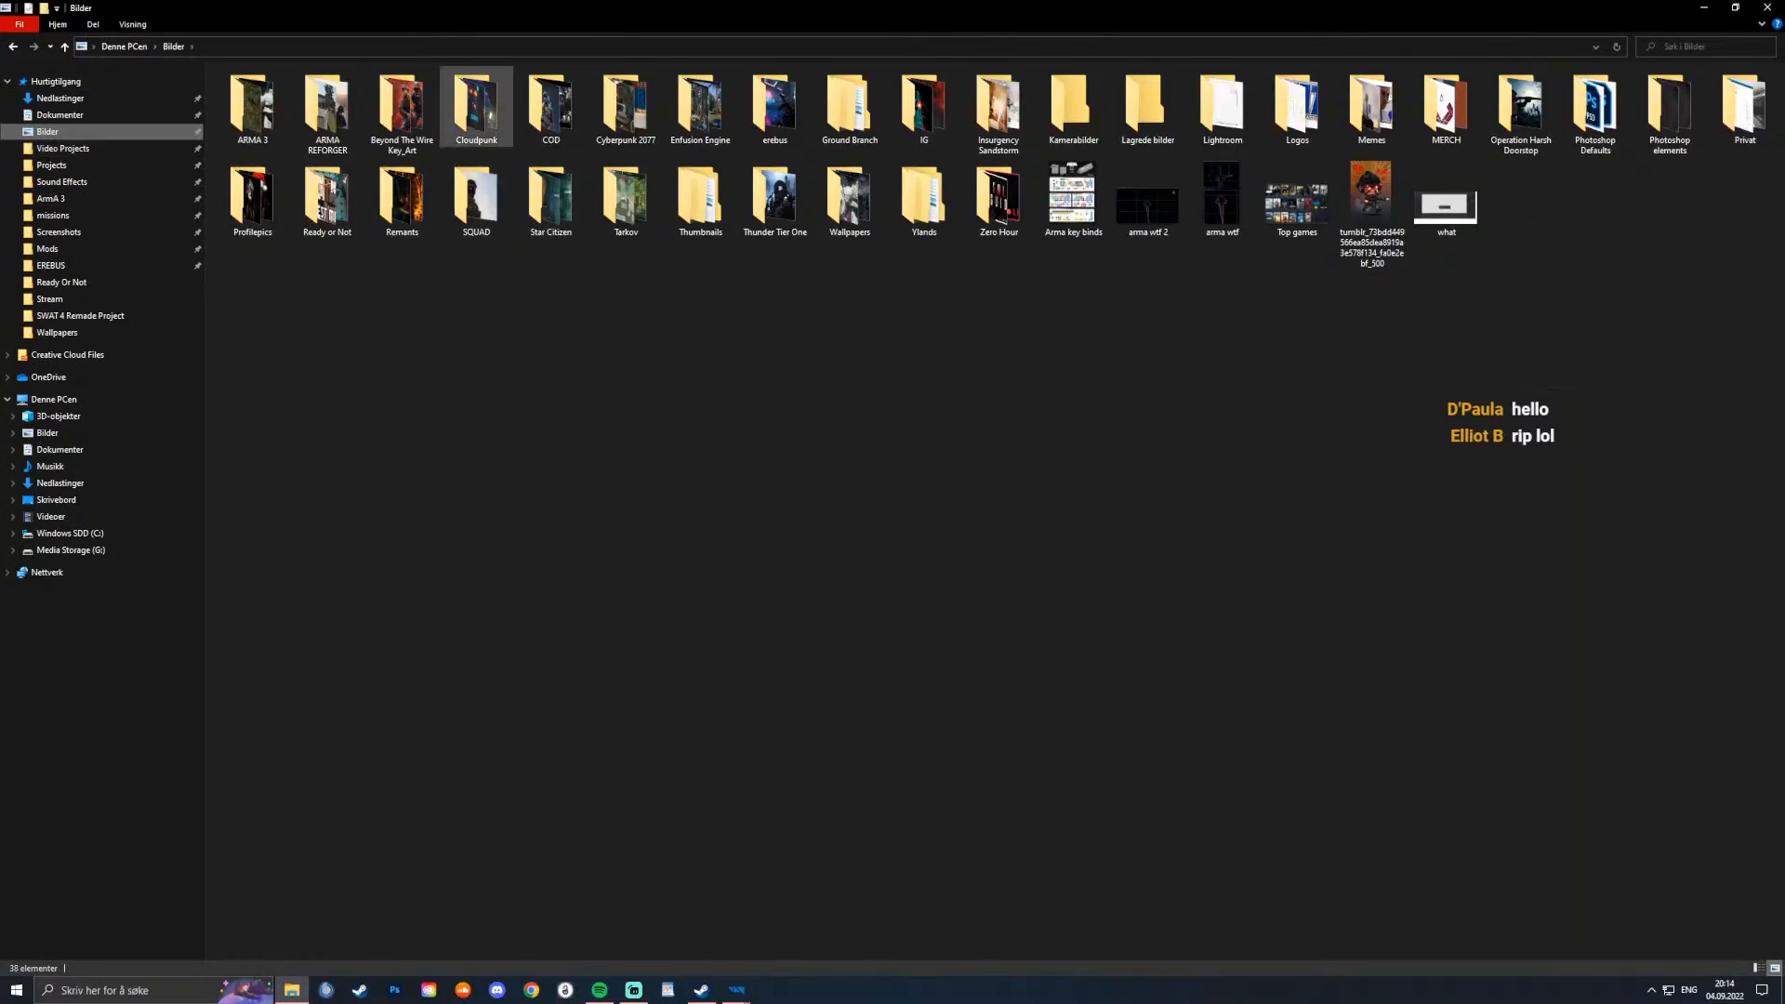
double_click(327, 107)
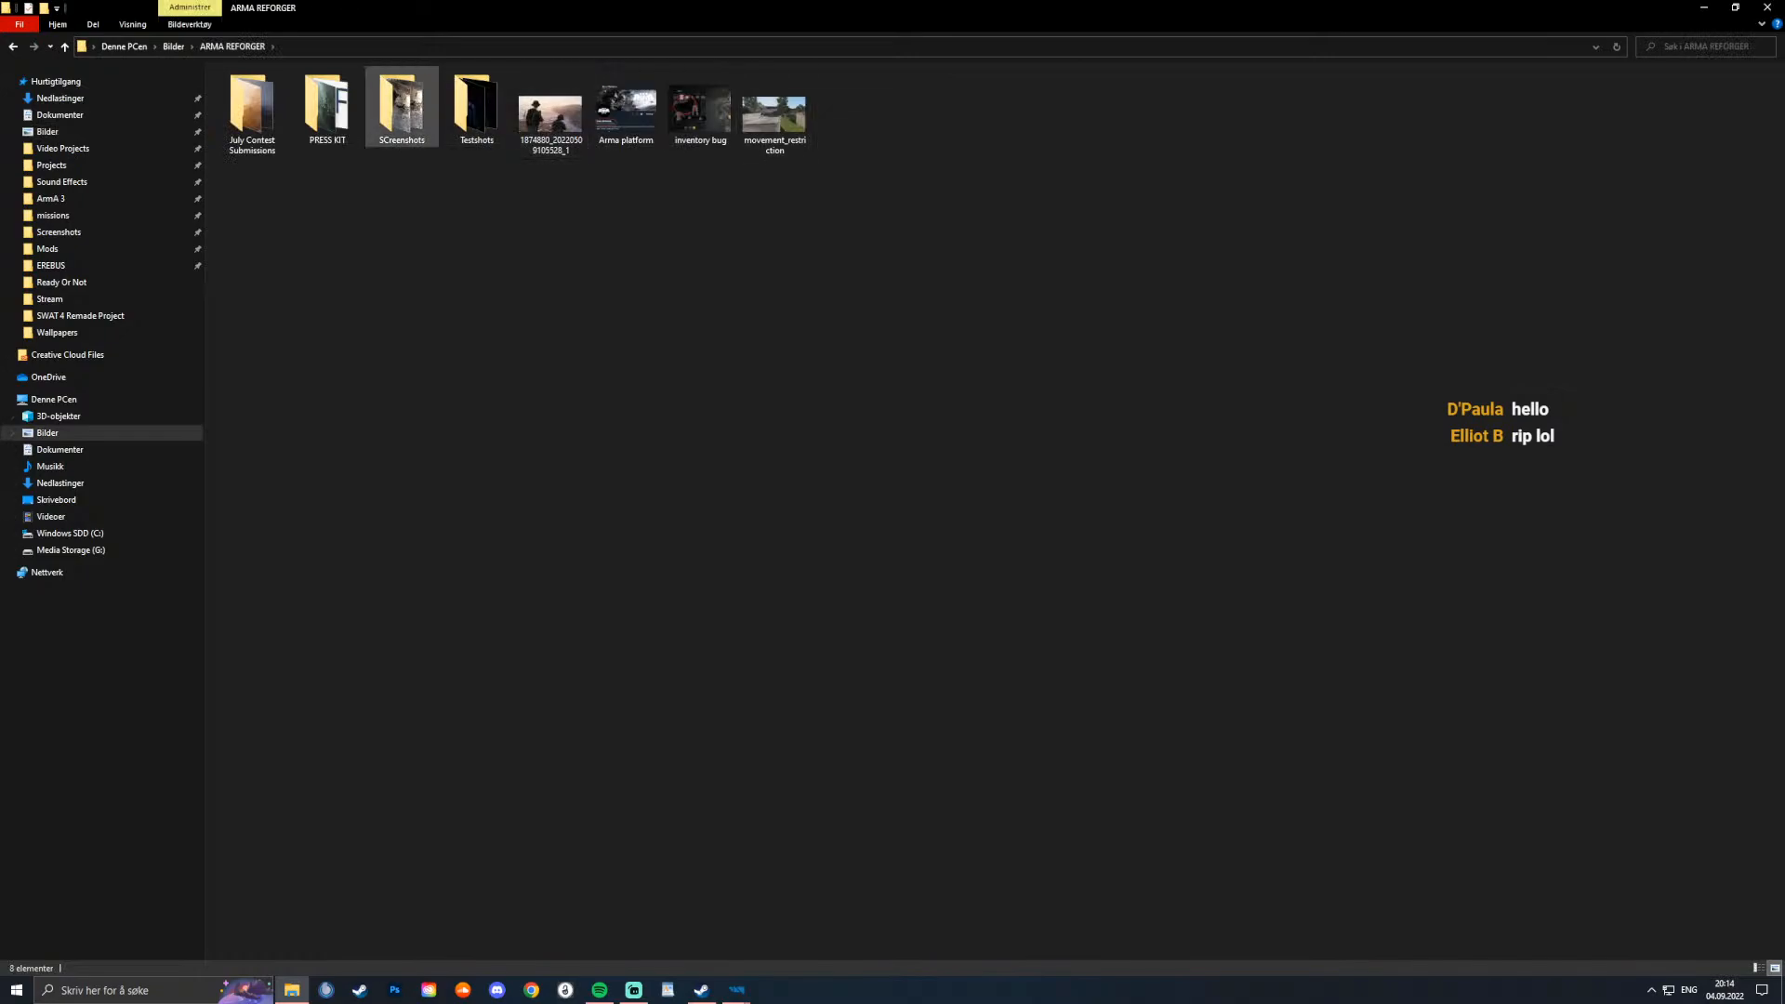
double_click(401, 107)
key("alt+Left")
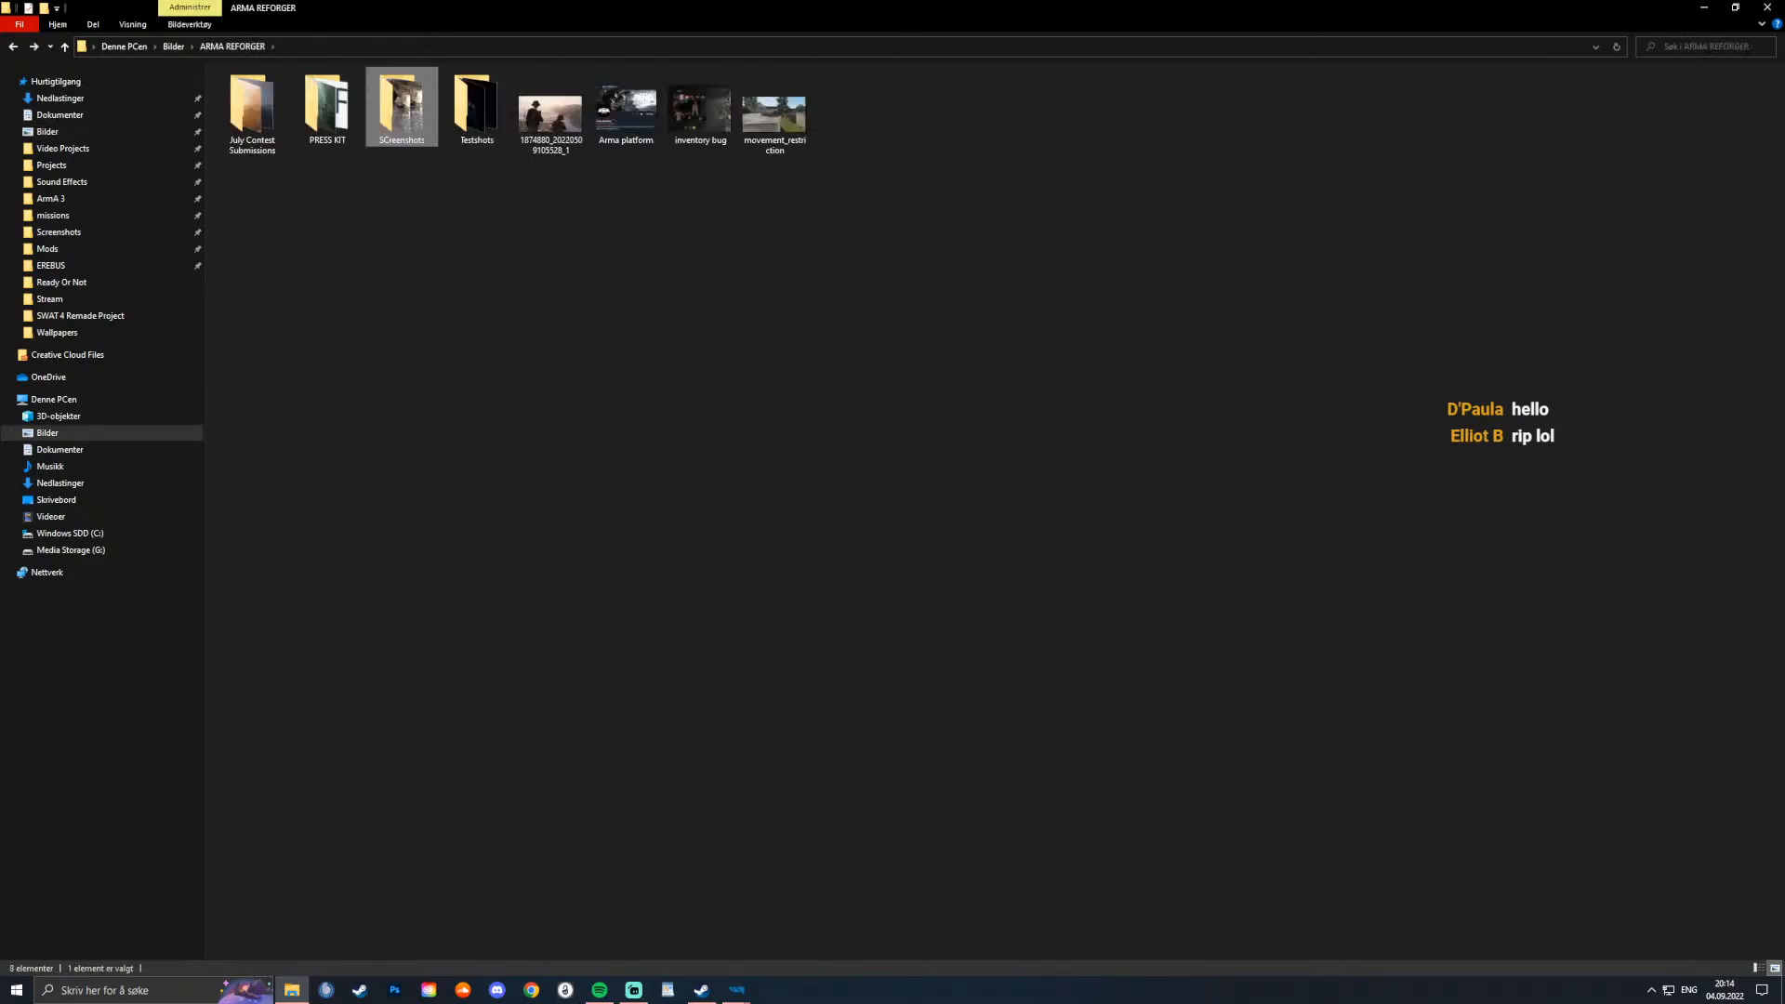
double_click(476, 107)
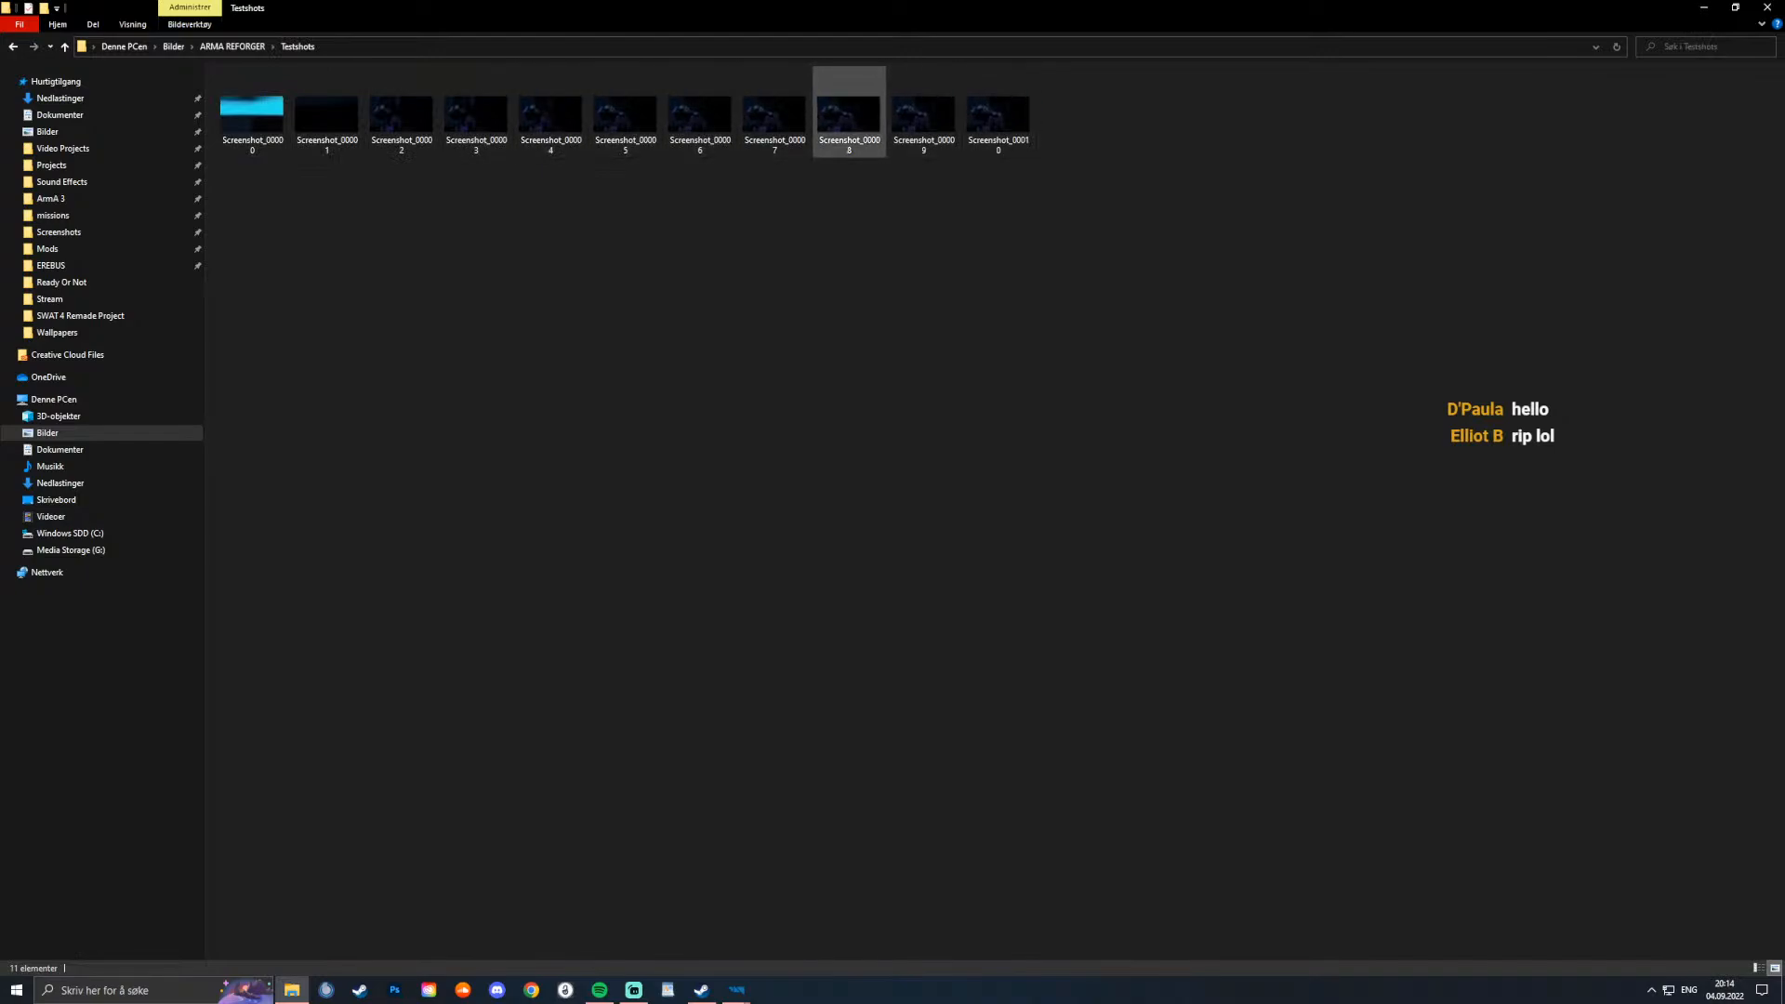
left_click(774, 112)
double_click(774, 112)
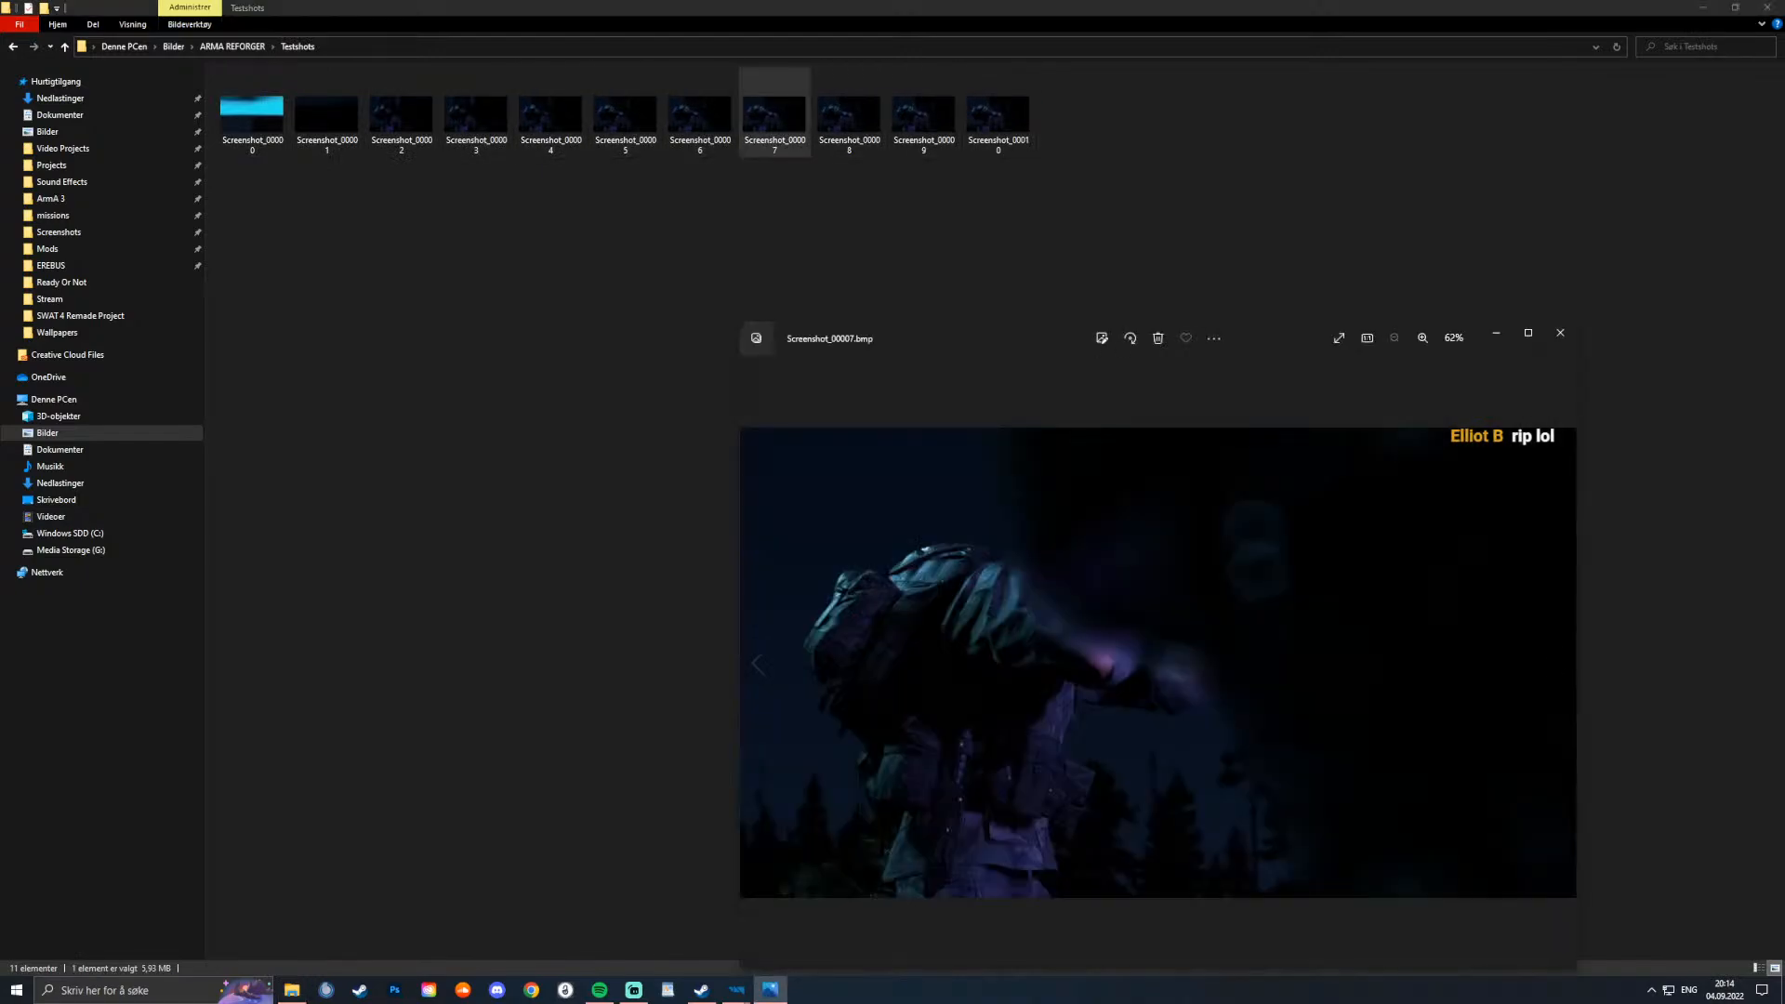
left_click_drag(1125, 254, 1067, 234)
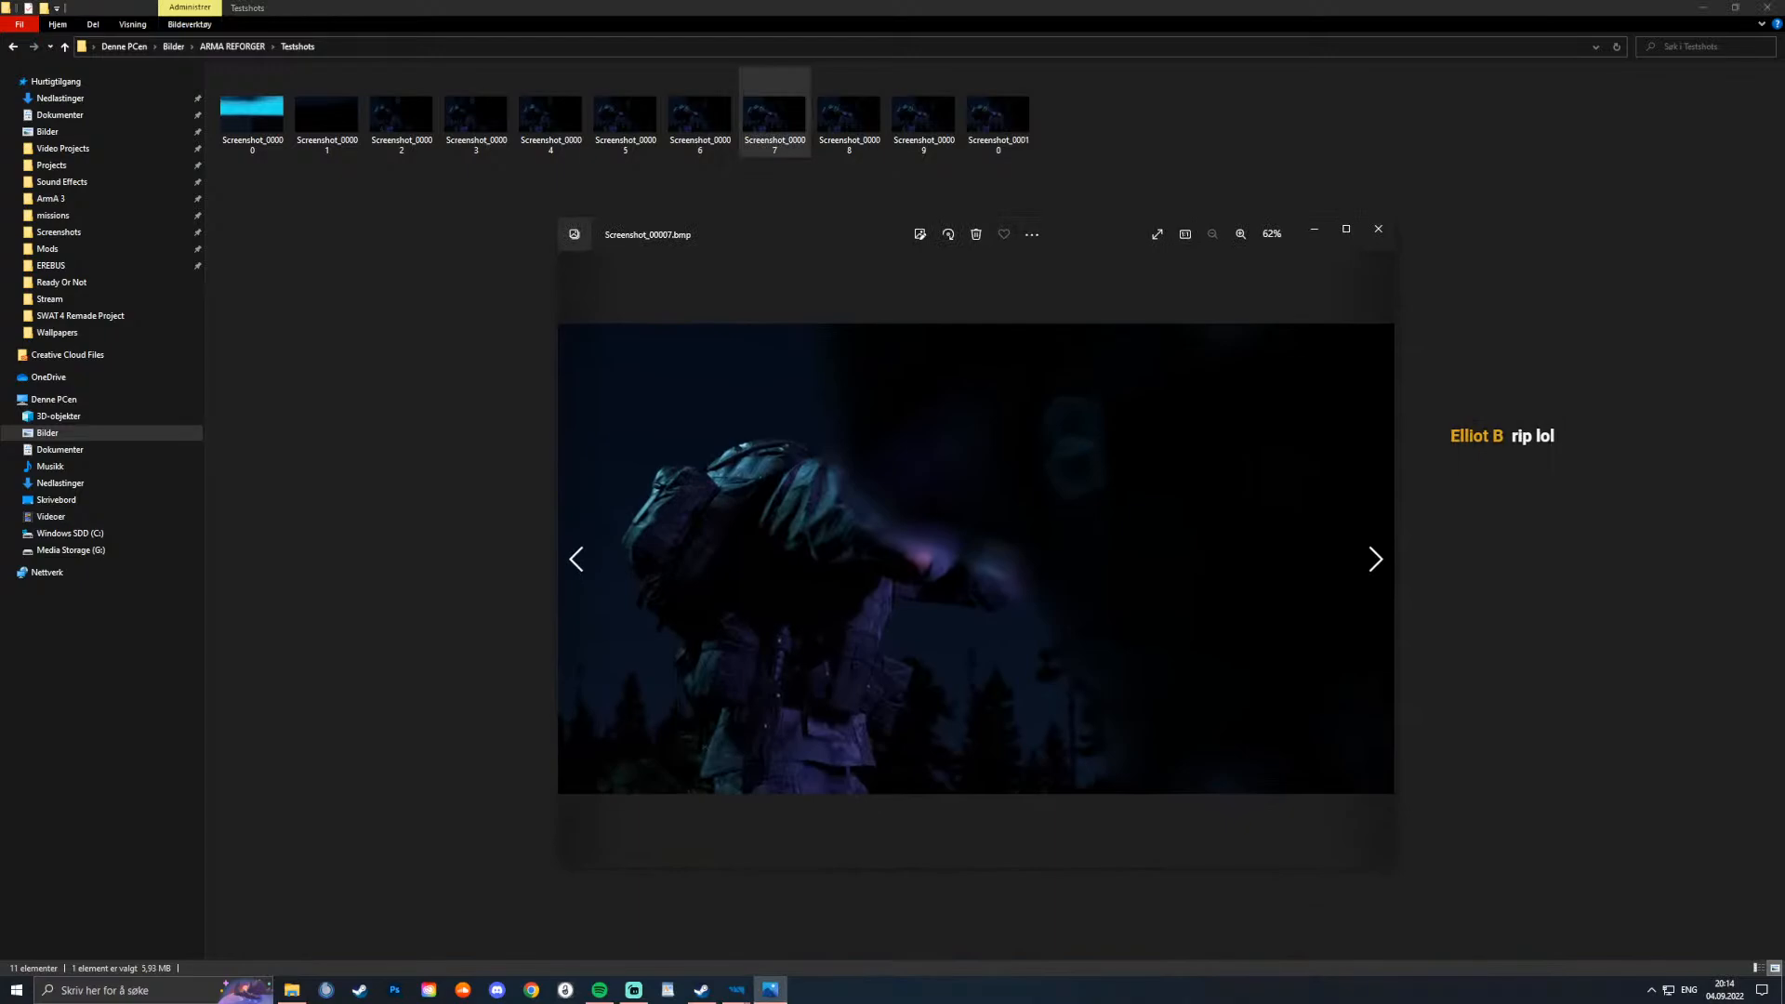
left_click(1313, 229)
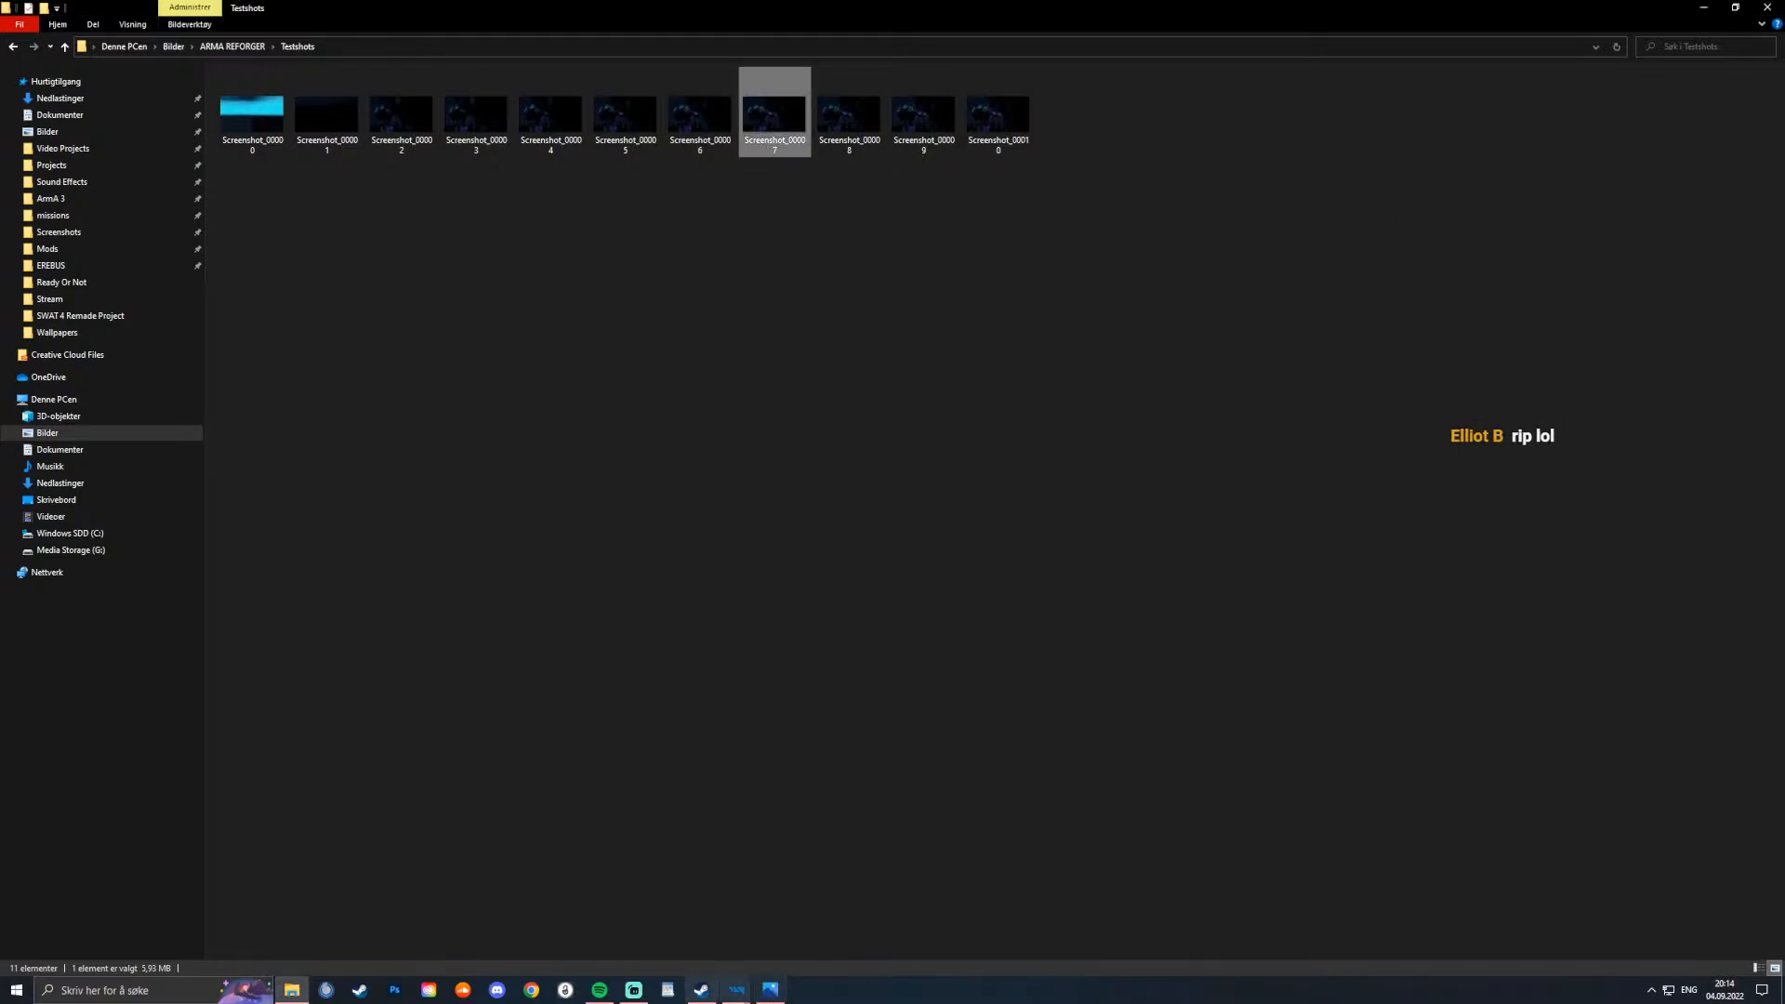
Step: Switch back to World Editor, select the actor and examine its body and rifle from several sides
left_click(737, 989)
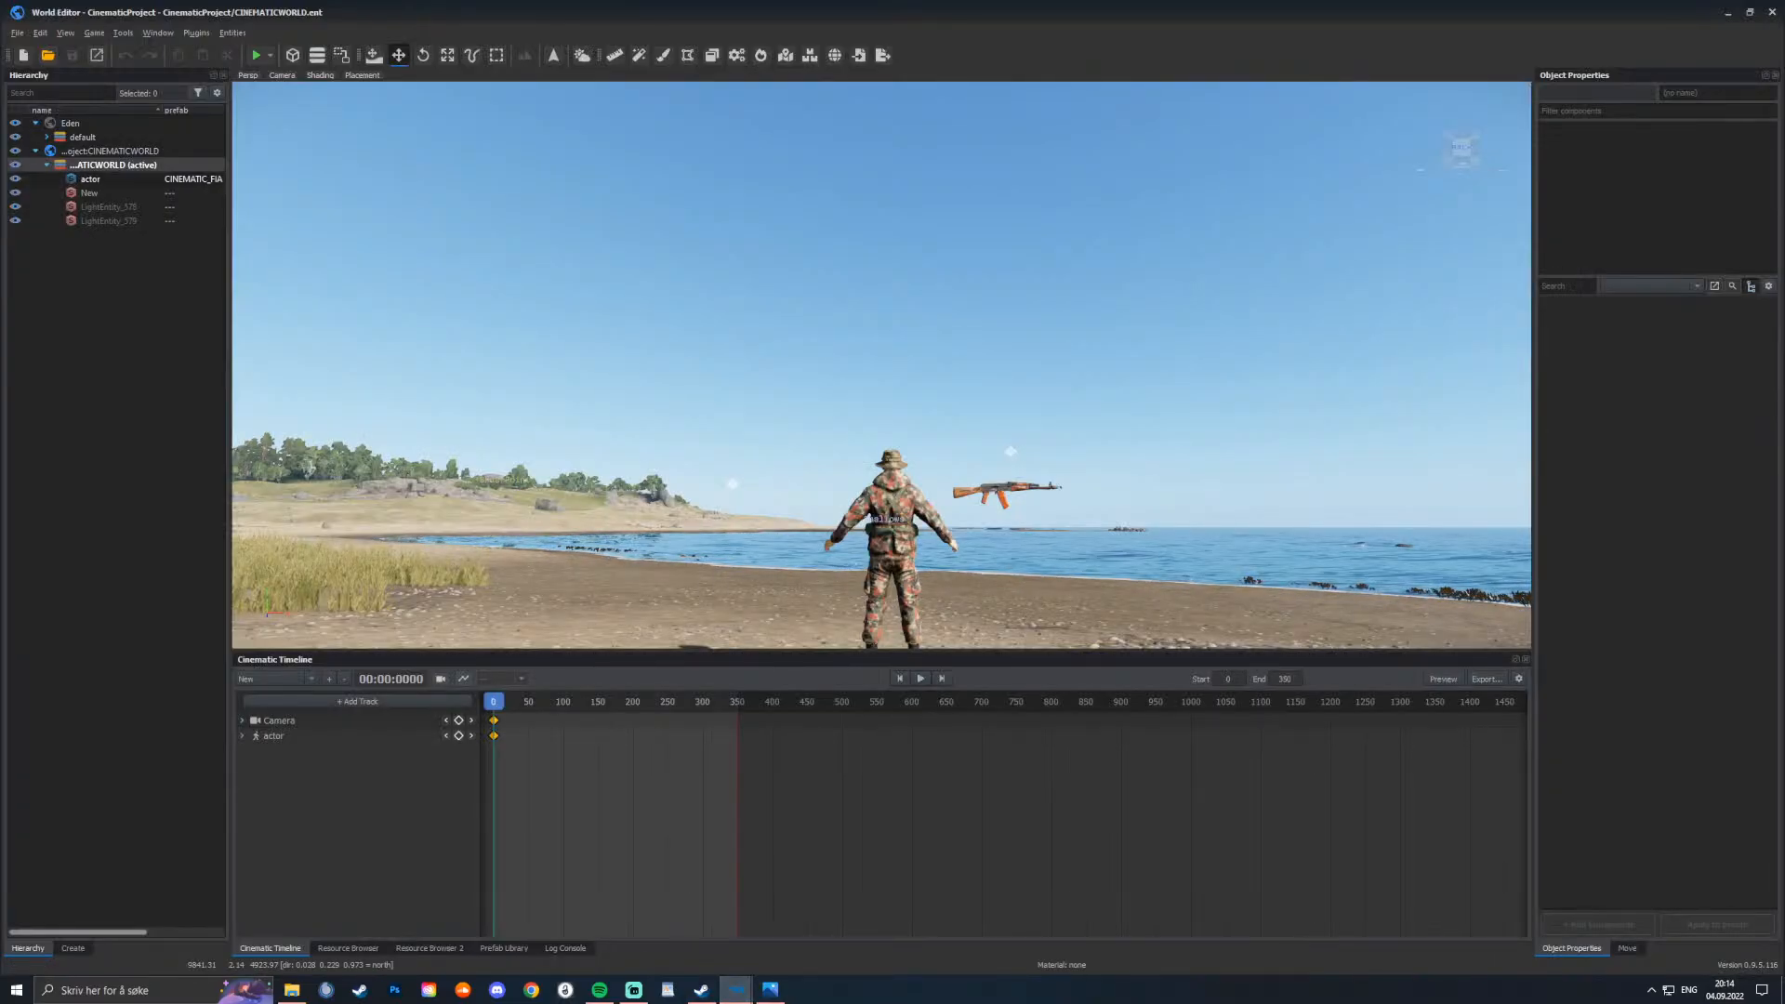
left_click(91, 178)
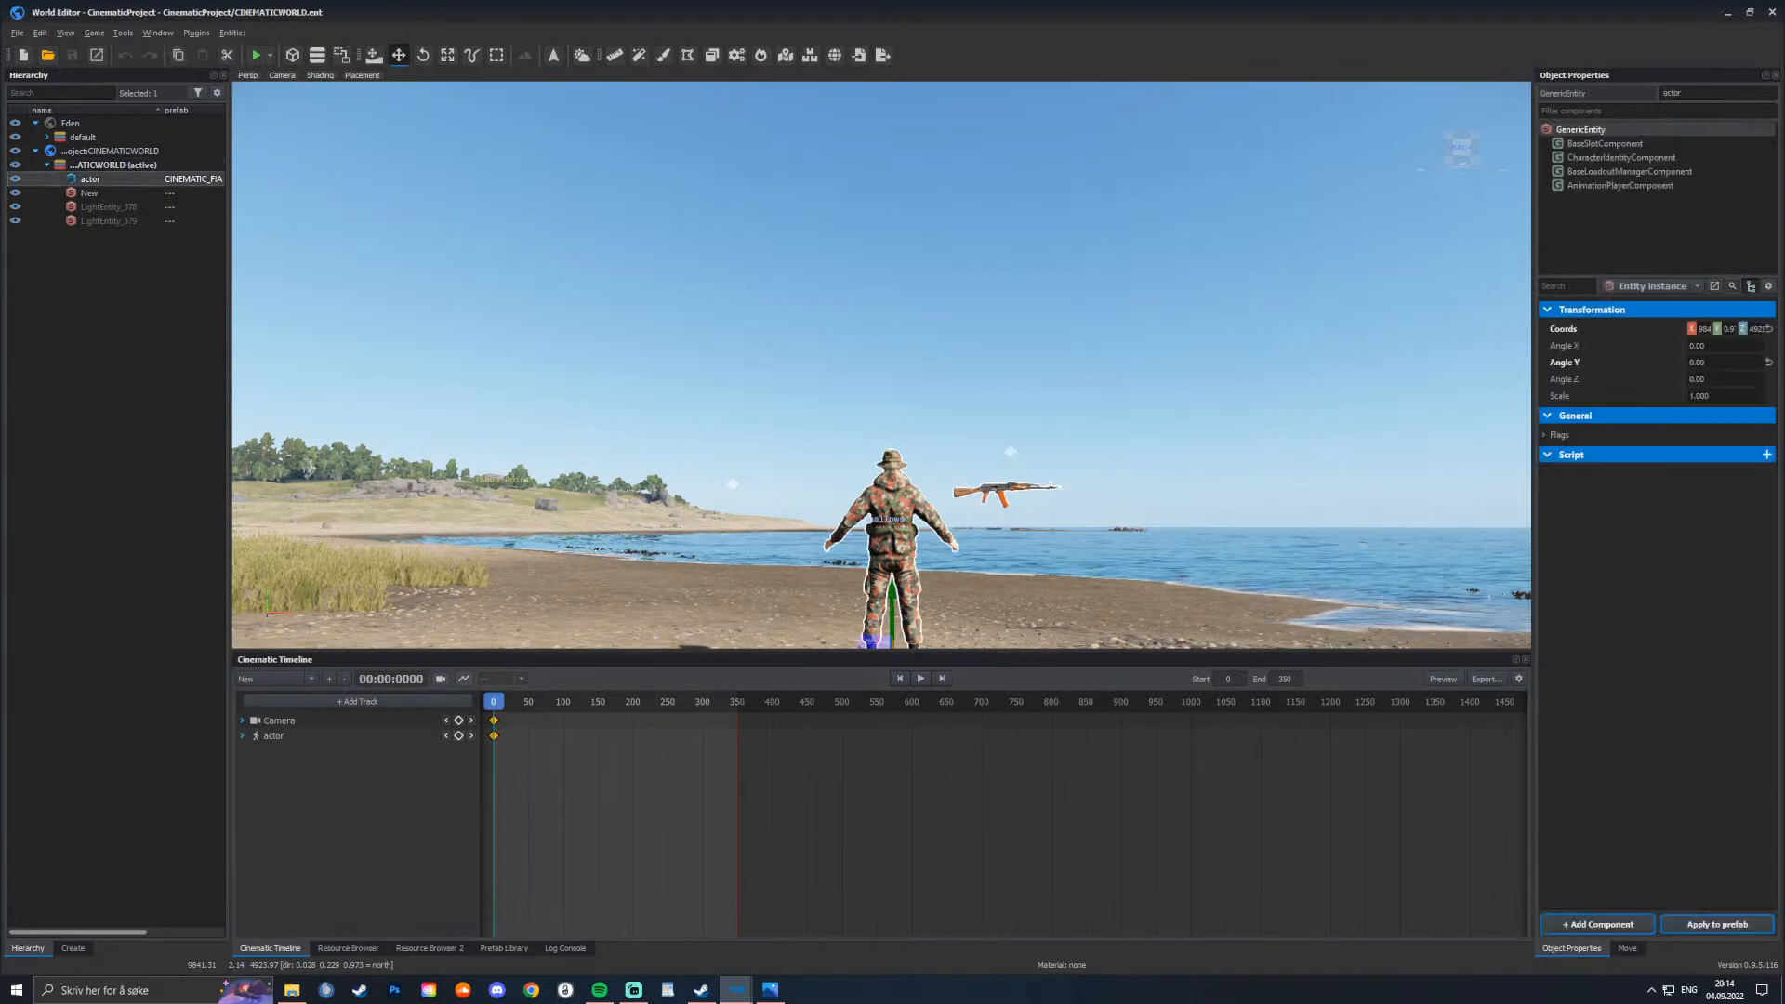
right_click_drag(882, 372, 528, 470)
key("w")
key("s")
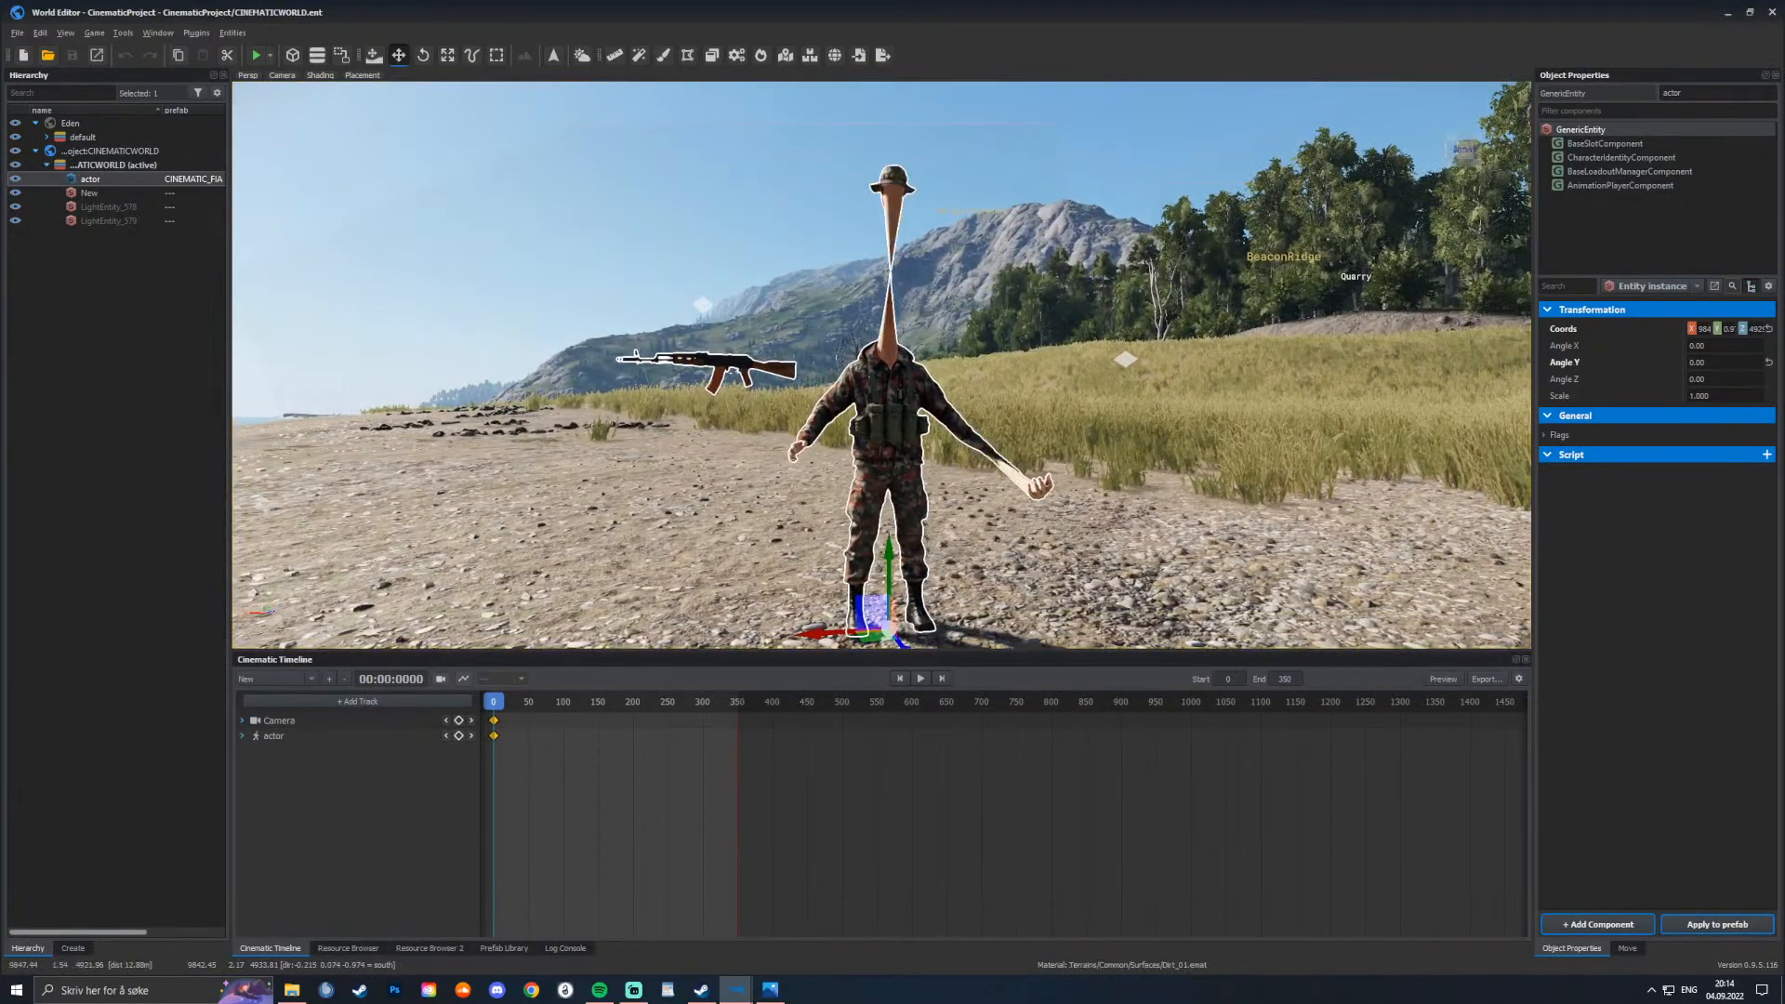
right_click_drag(474, 502, 742, 528)
key("w")
key("a")
key("s")
key("w")
key("s")
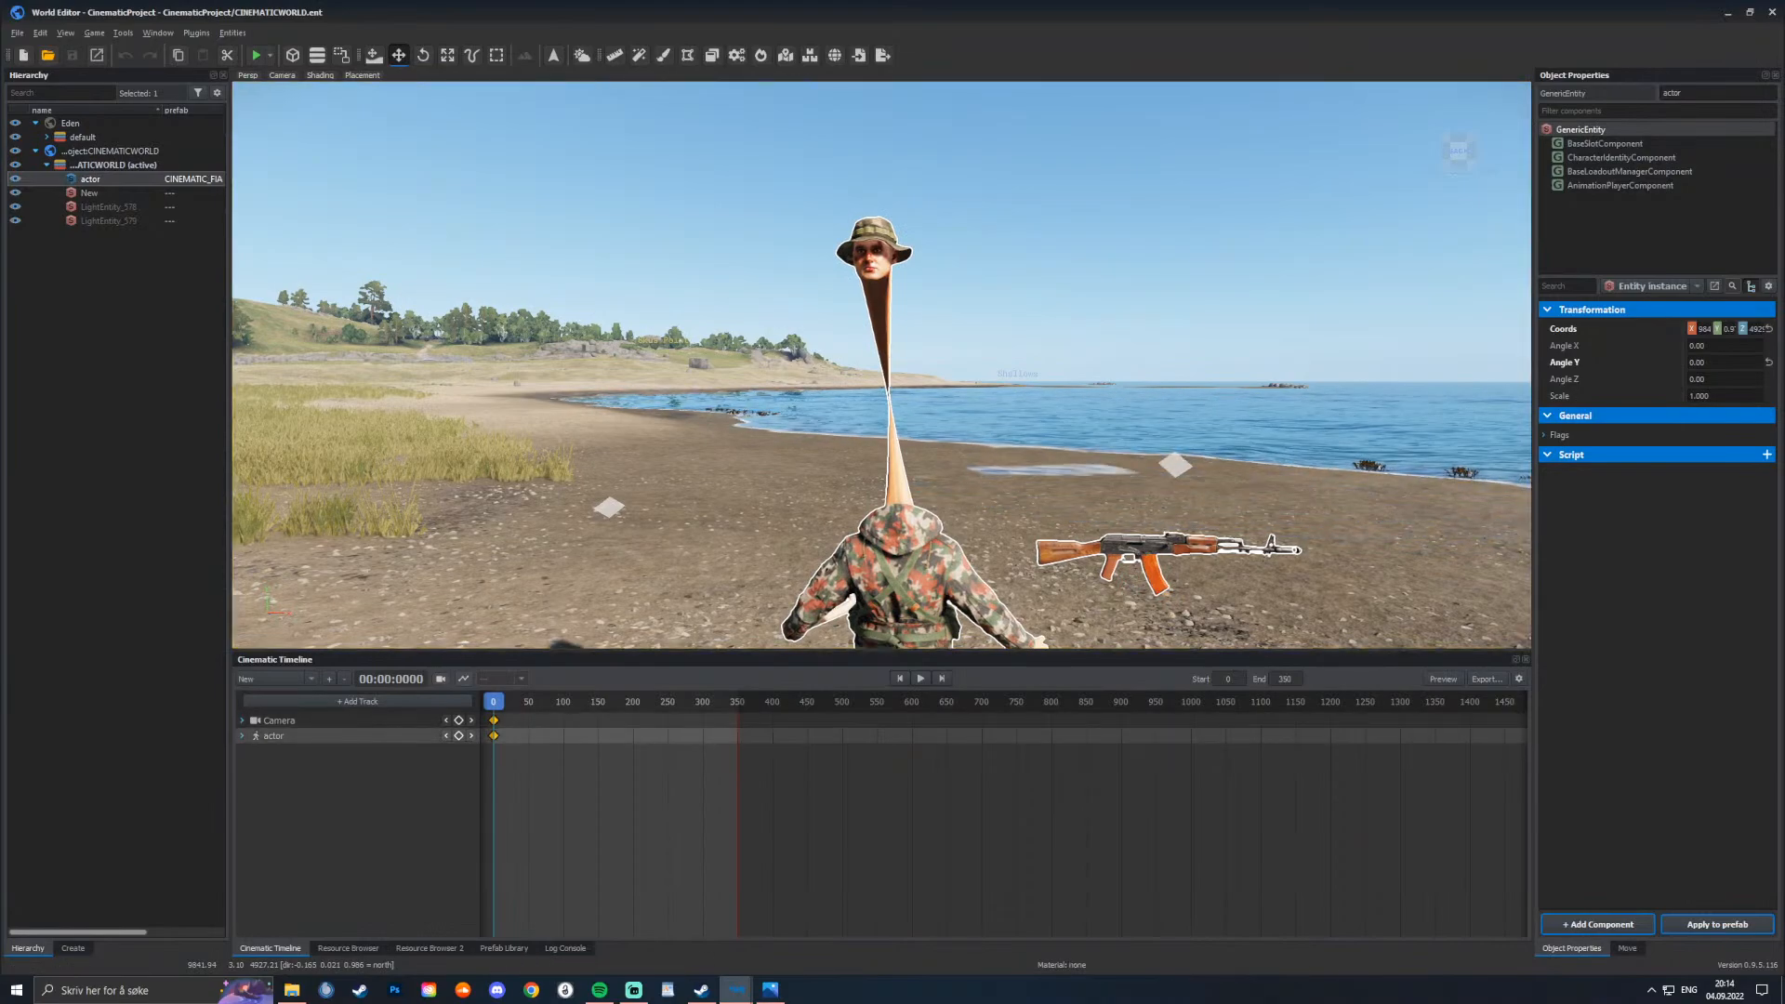
Step: Set the animation of the actor's AnimationPlayerComponent to 1_sniper.anm from the editor poses, framing the soldier in view
left_click(1619, 185)
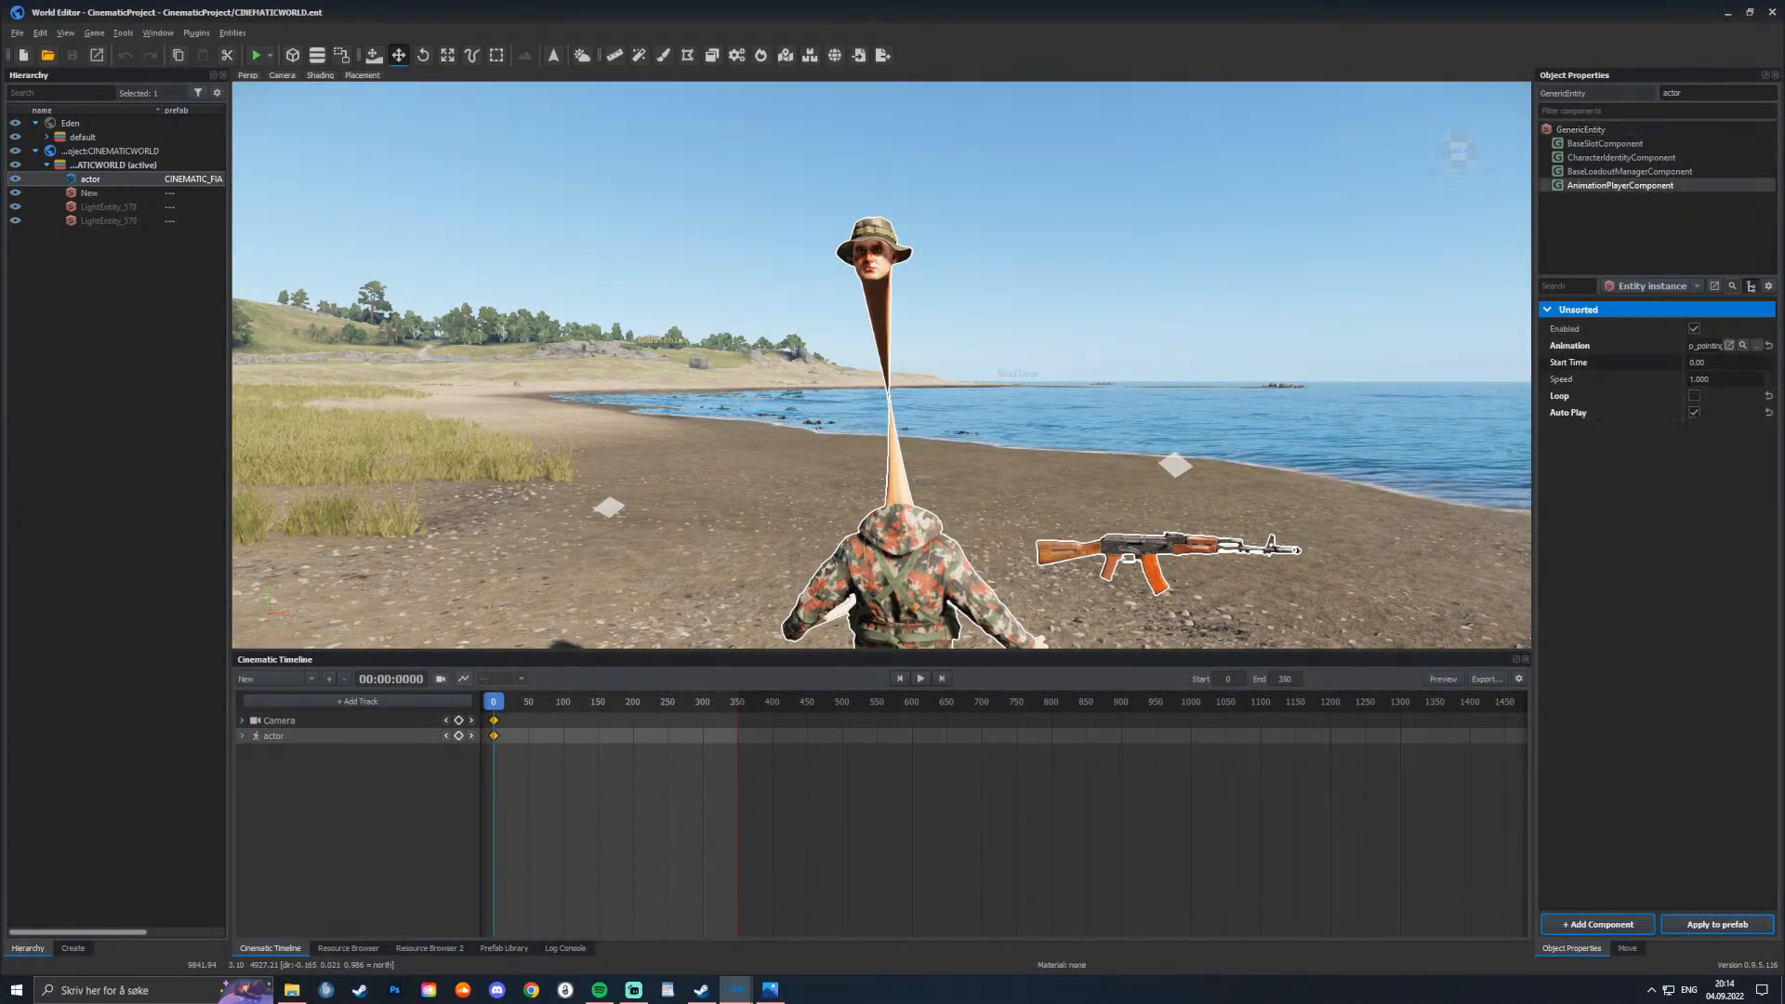
left_click(1756, 345)
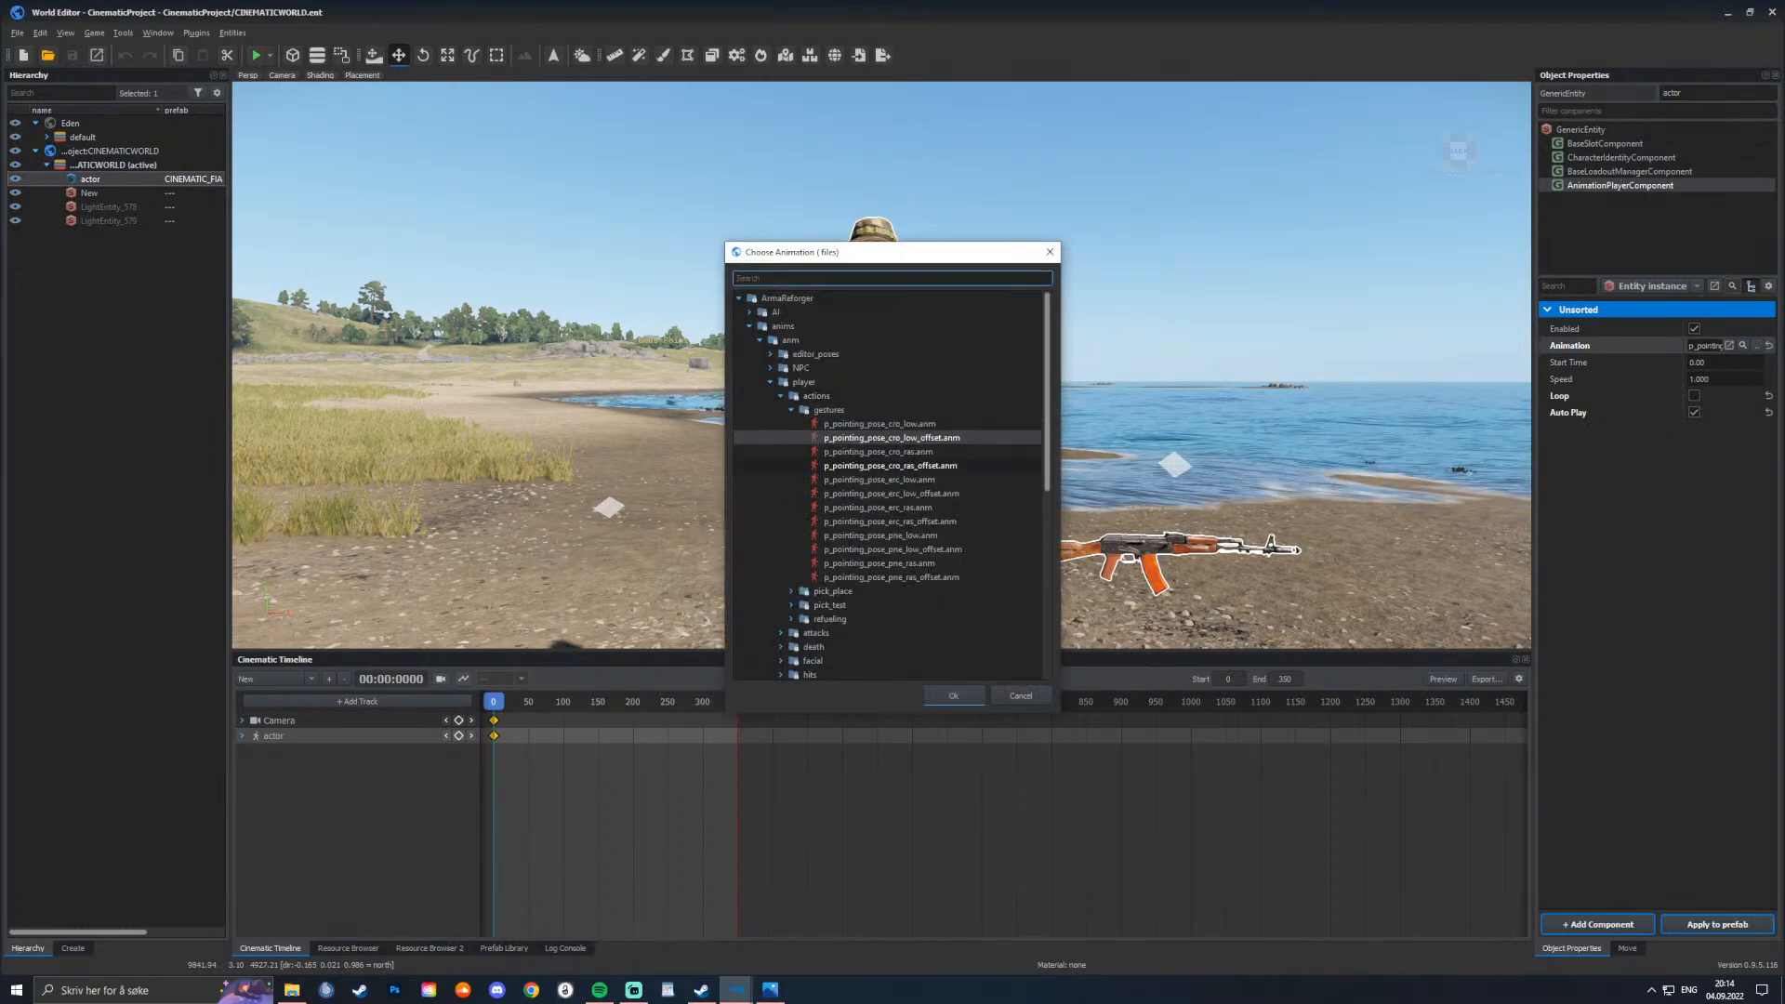
left_click(791, 410)
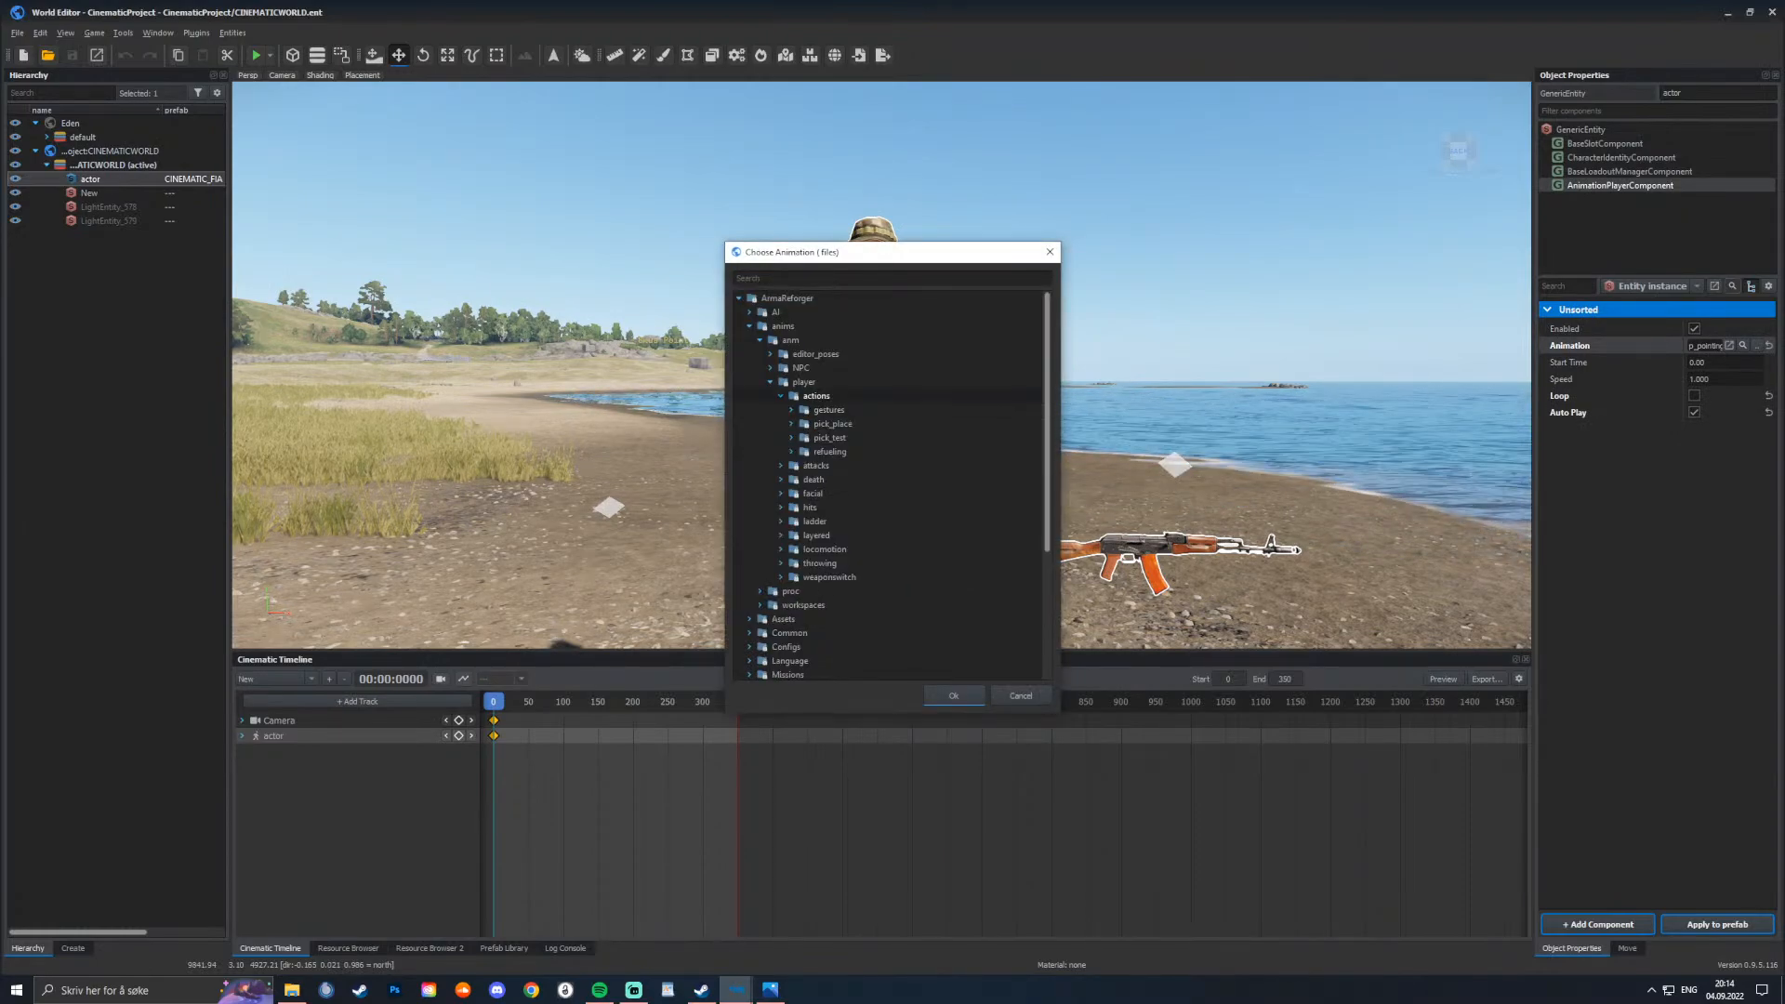
left_click(771, 382)
left_click(771, 355)
left_click(781, 368)
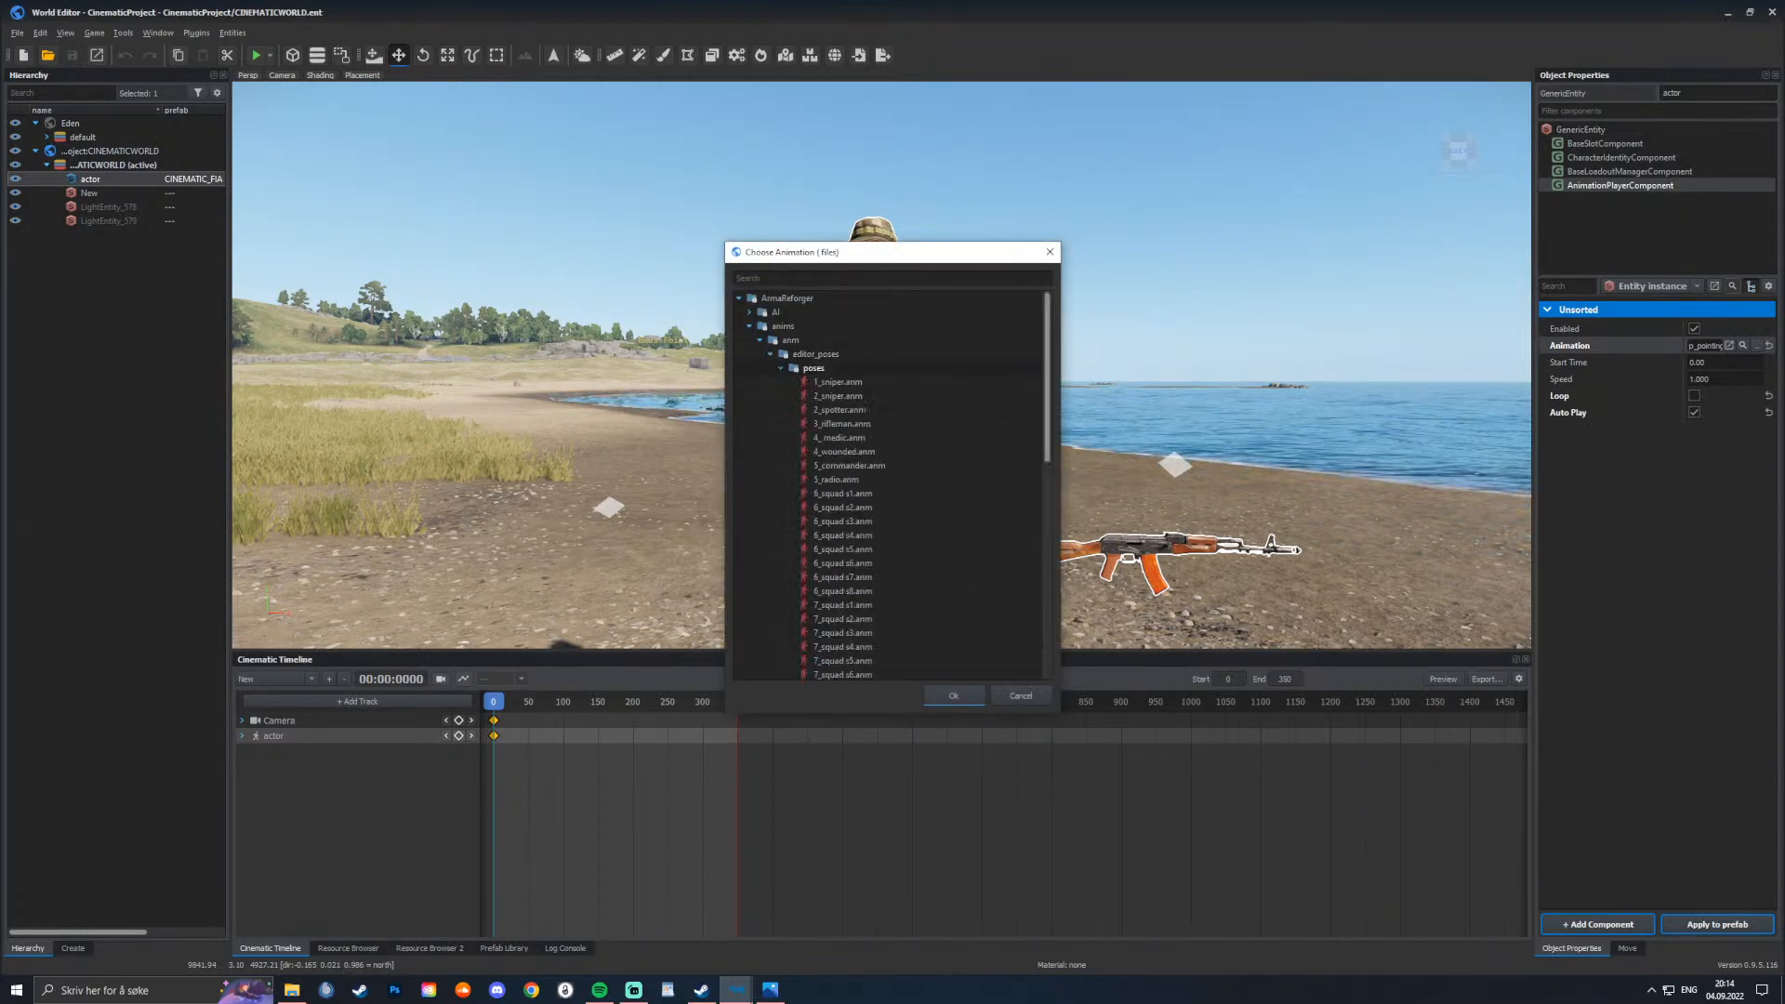
key("Return")
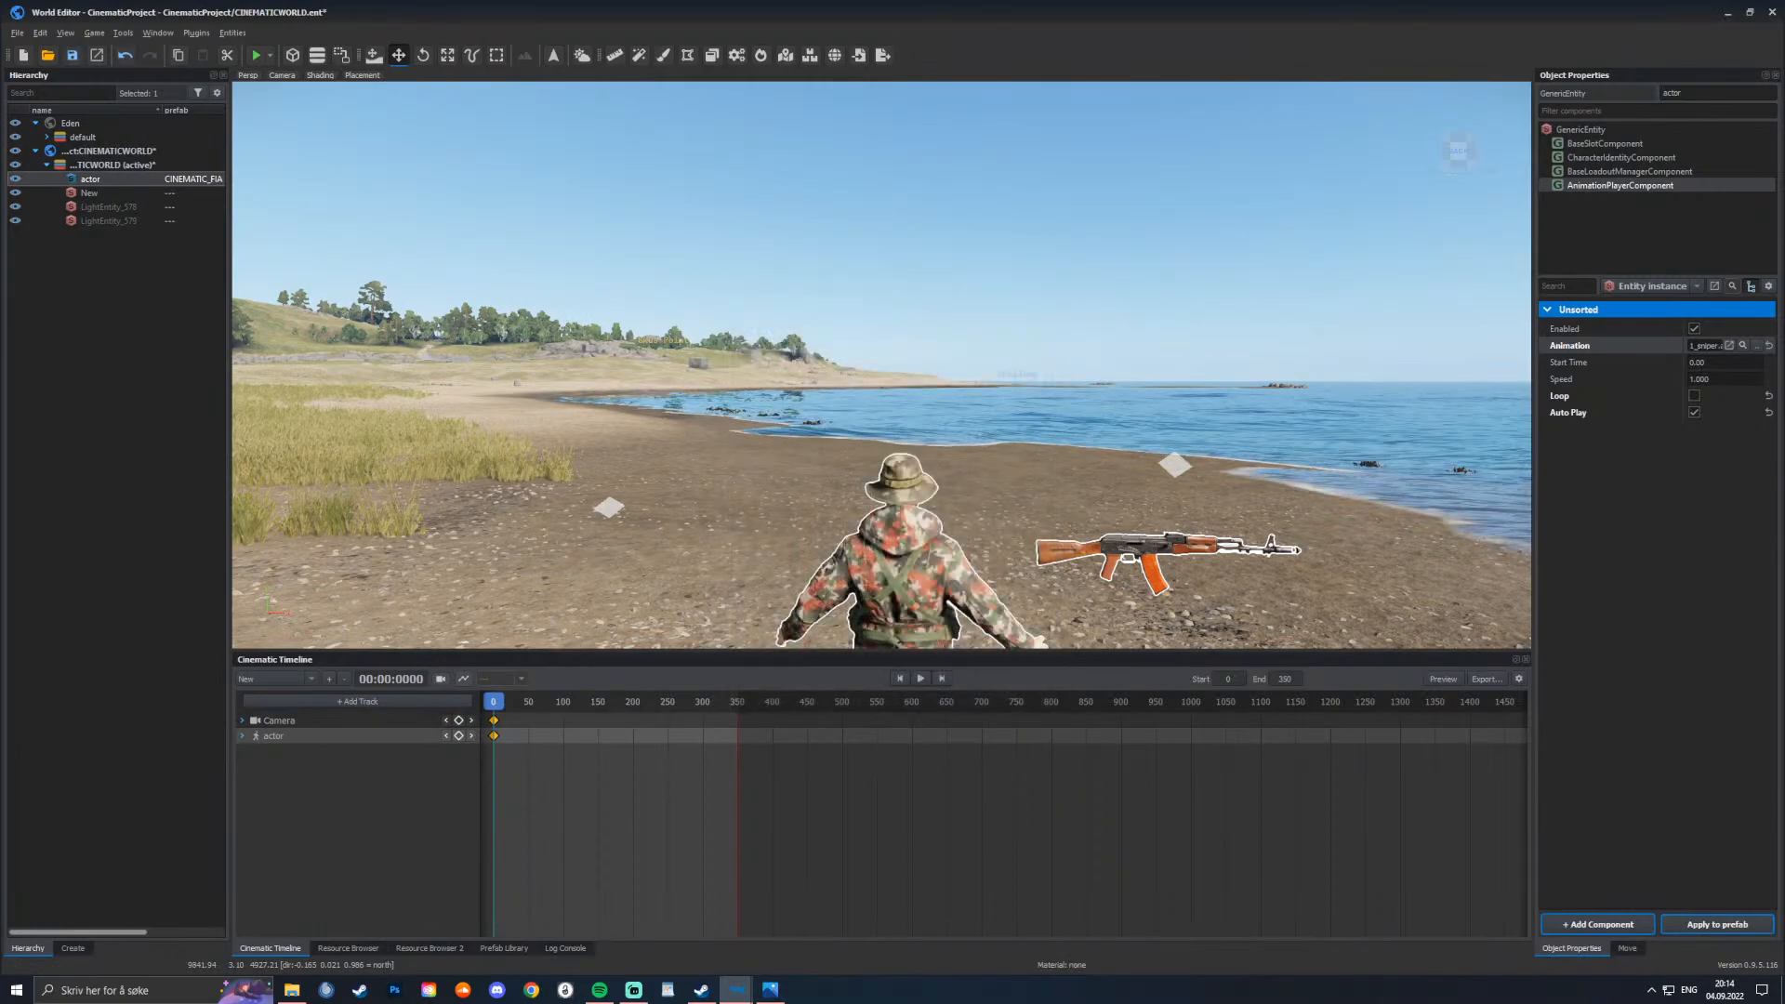
key("f")
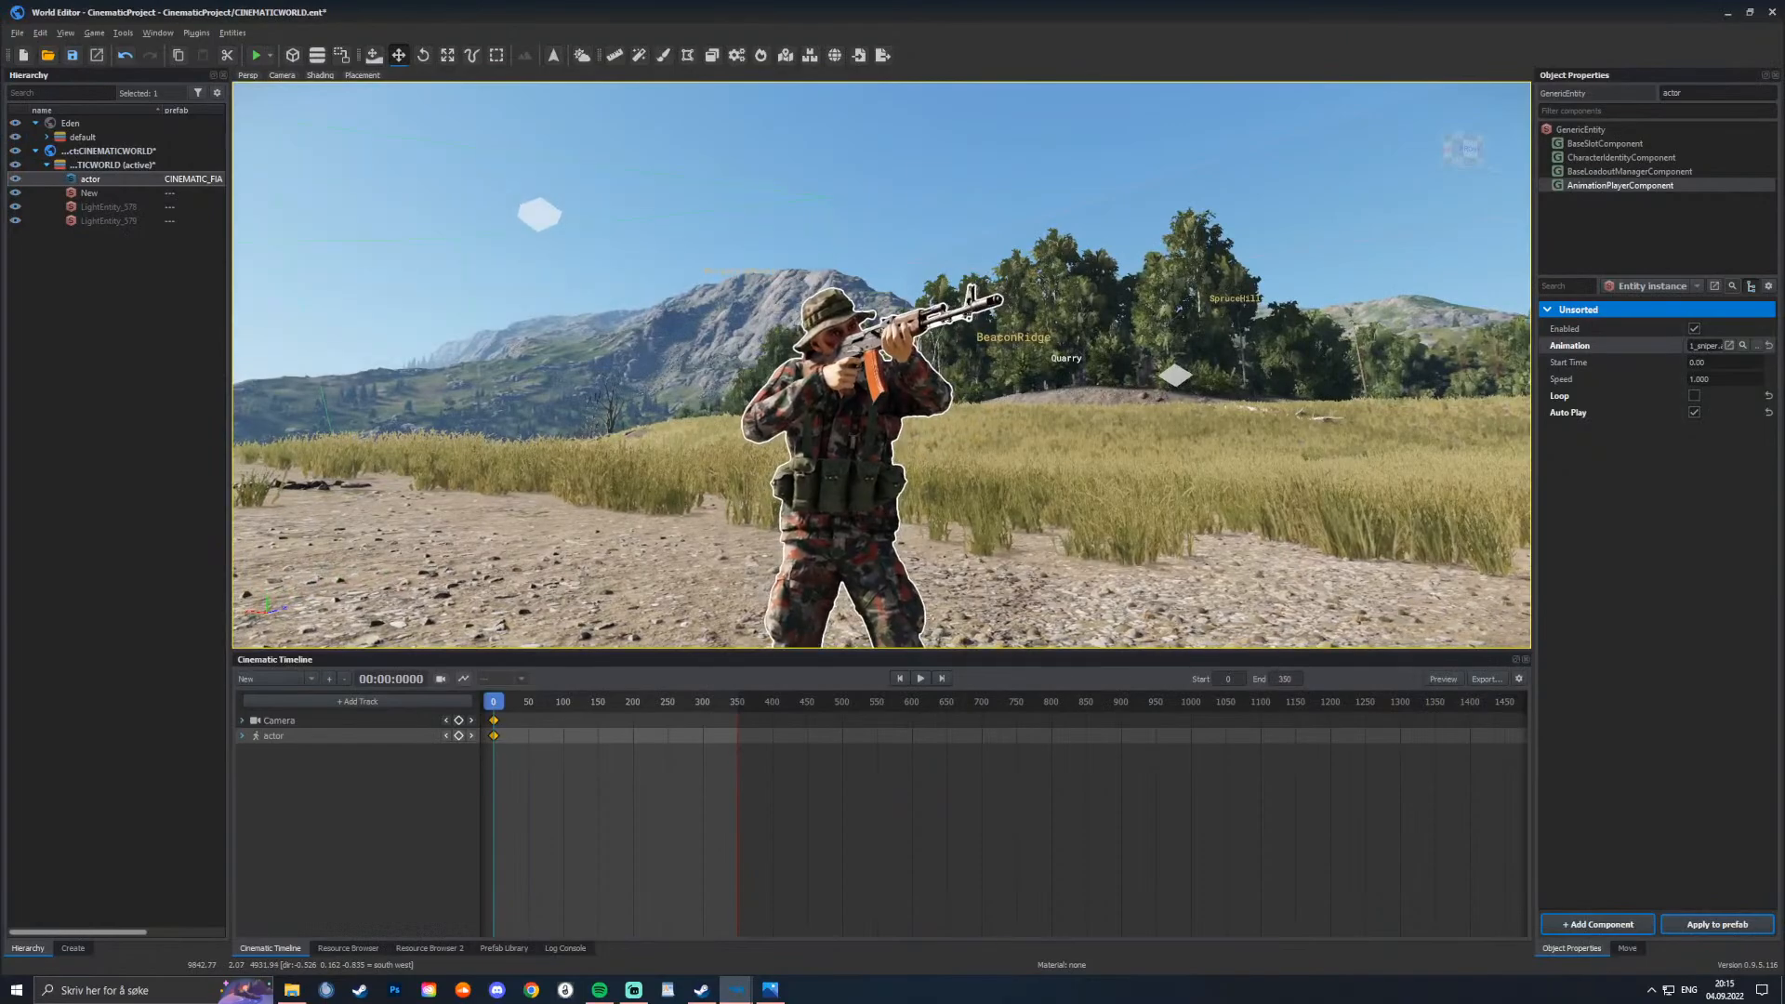
Step: Set the viewport camera's view aspect ratio to 16:9
left_click(282, 75)
left_click(441, 316)
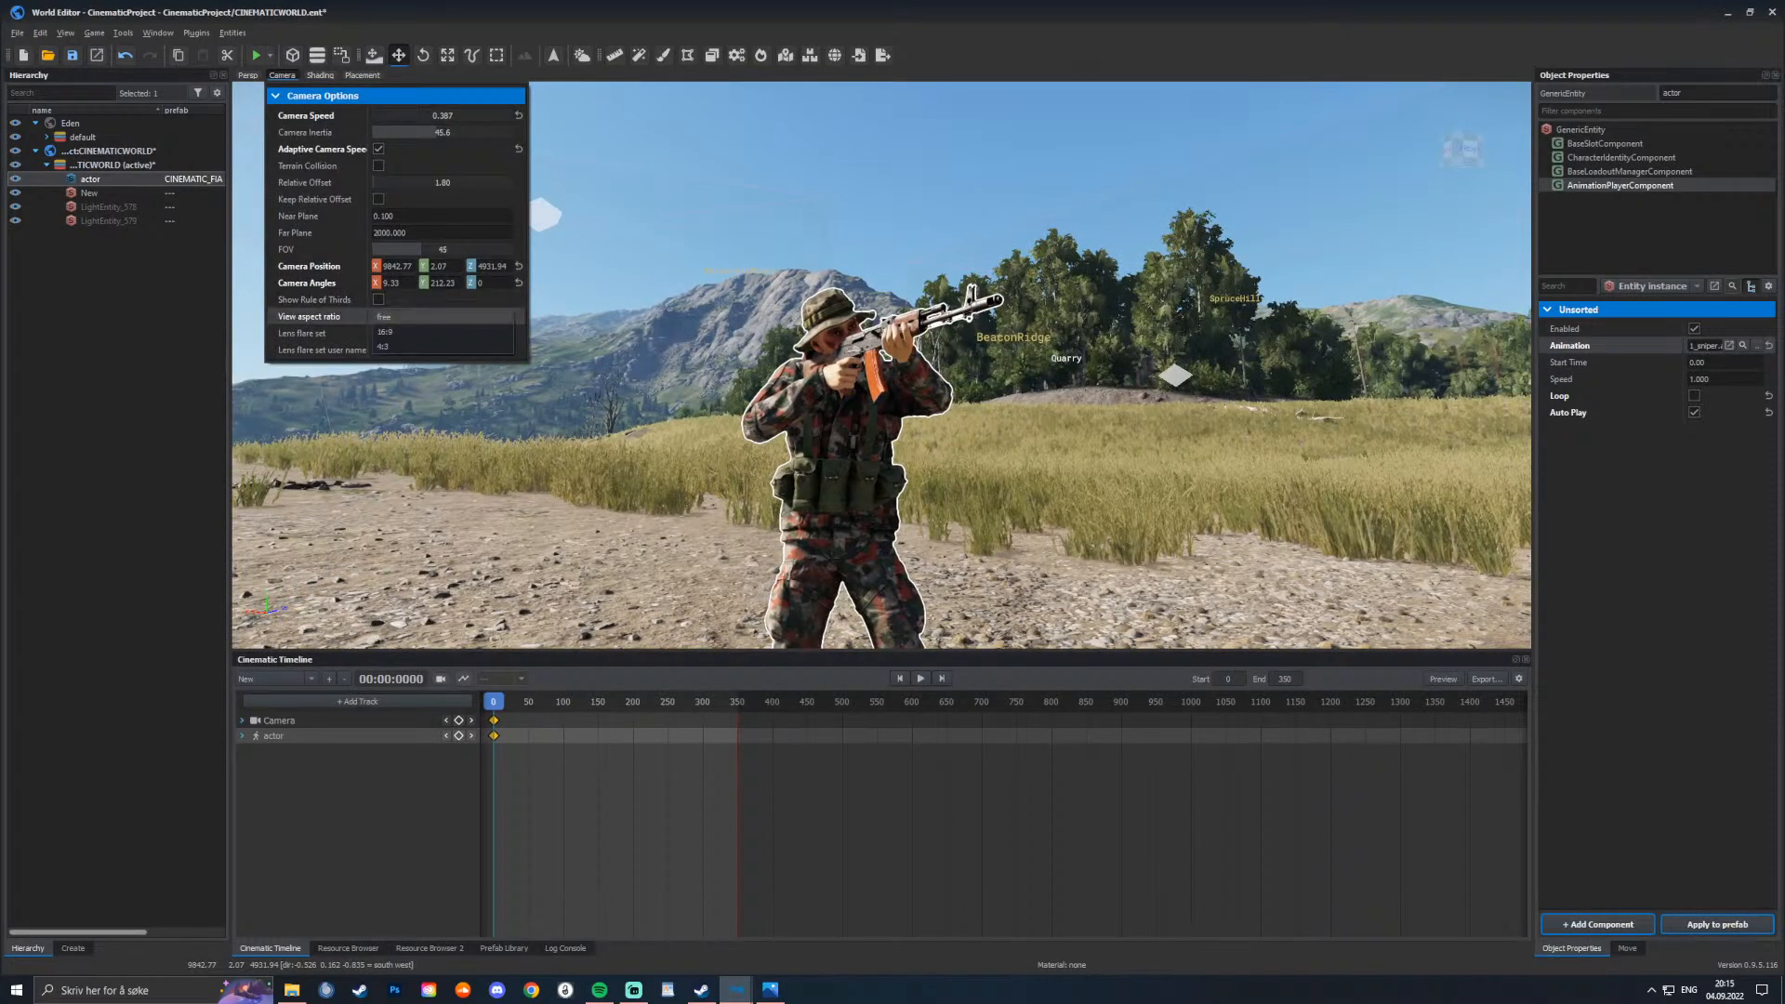
left_click(442, 333)
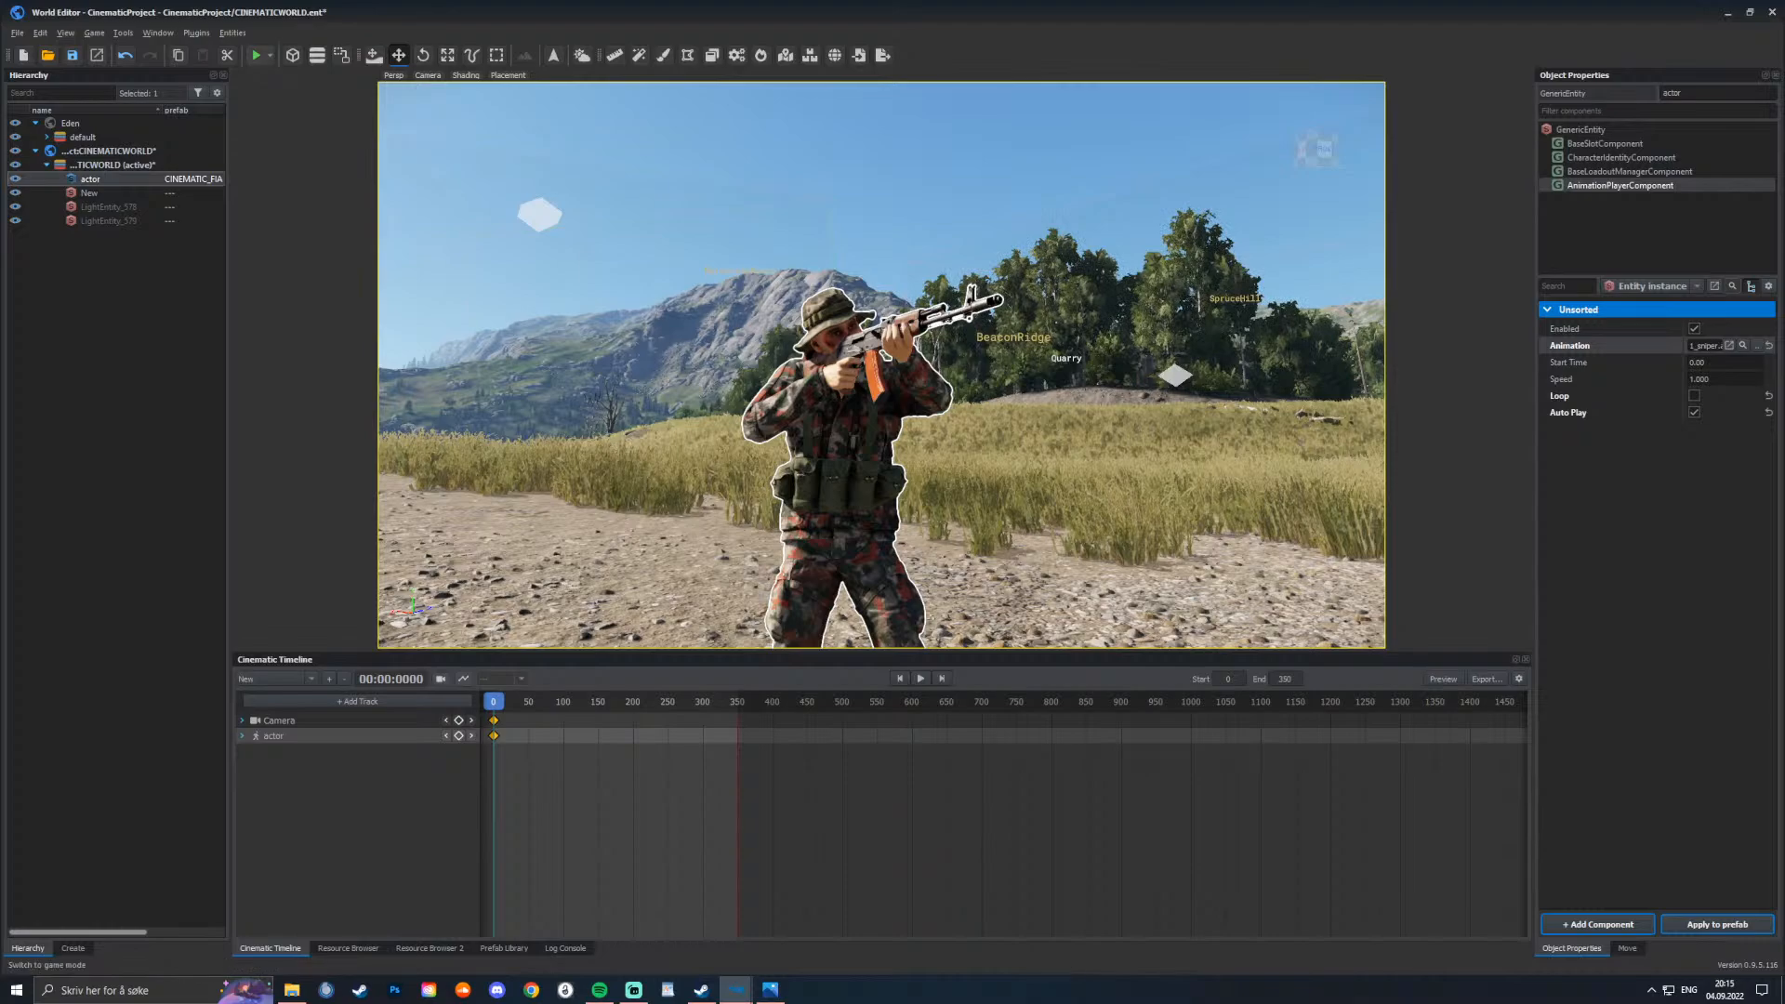
Step: Turn off Play from camera position for game mode and reopen the play options to check it
left_click(269, 55)
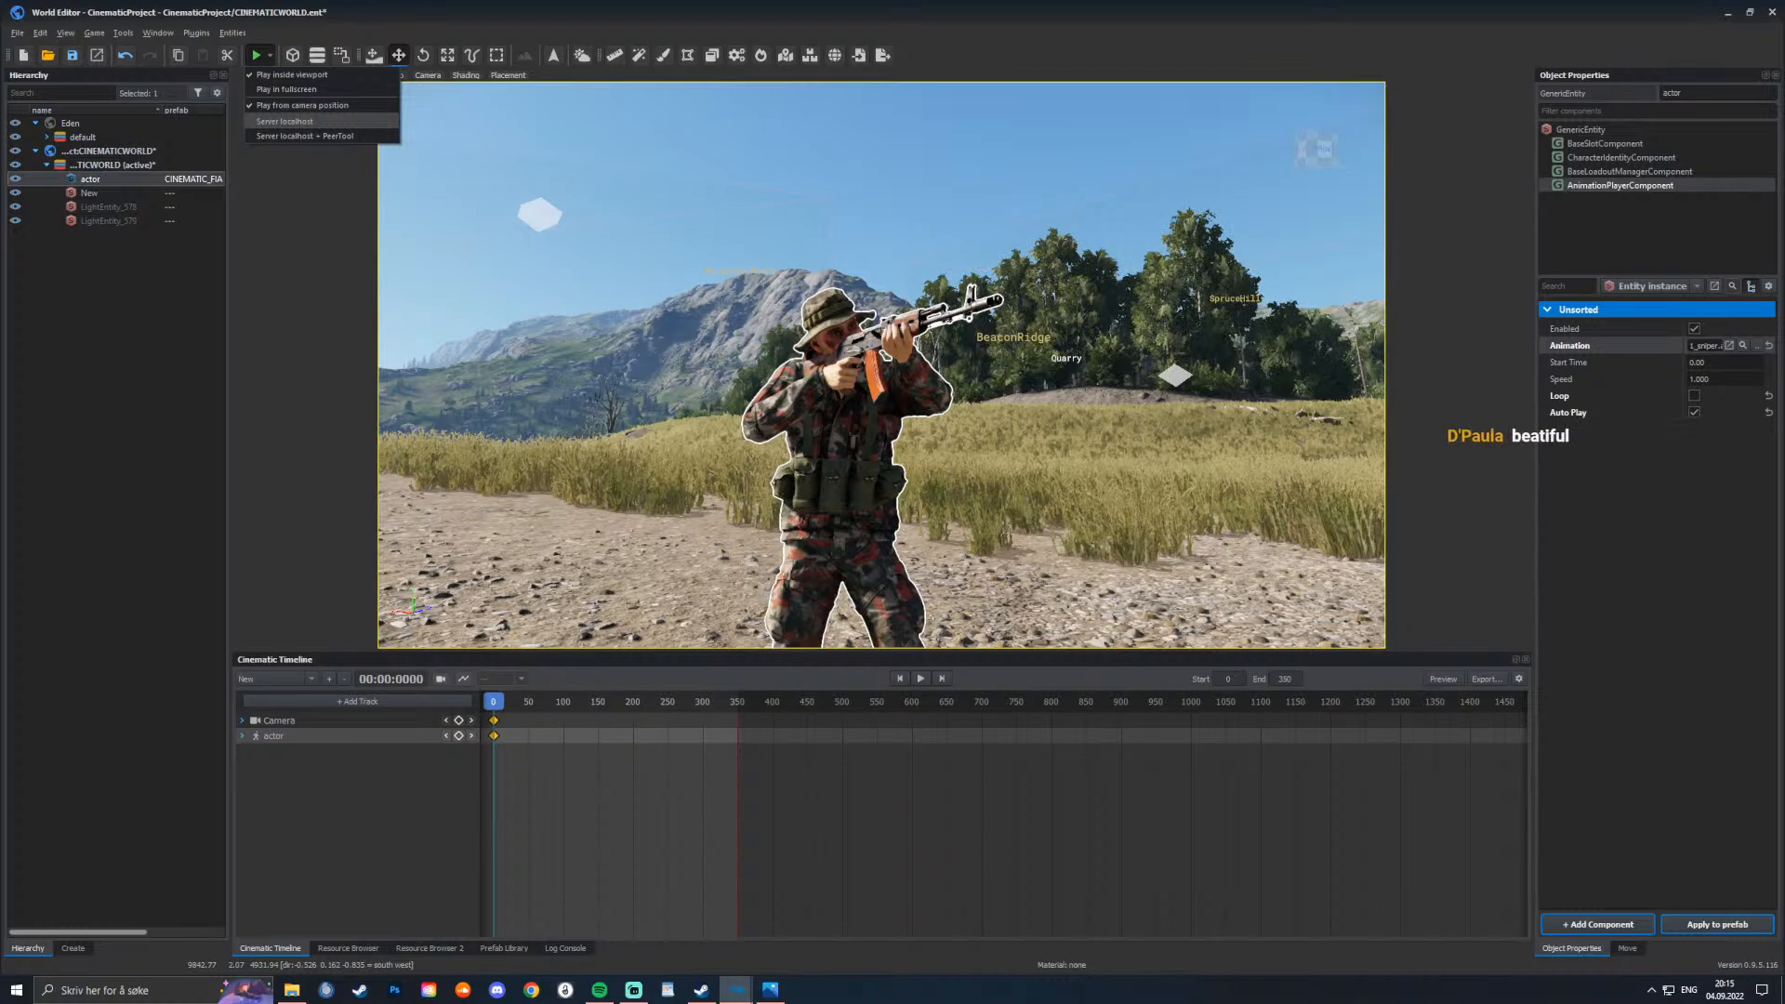
left_click(303, 106)
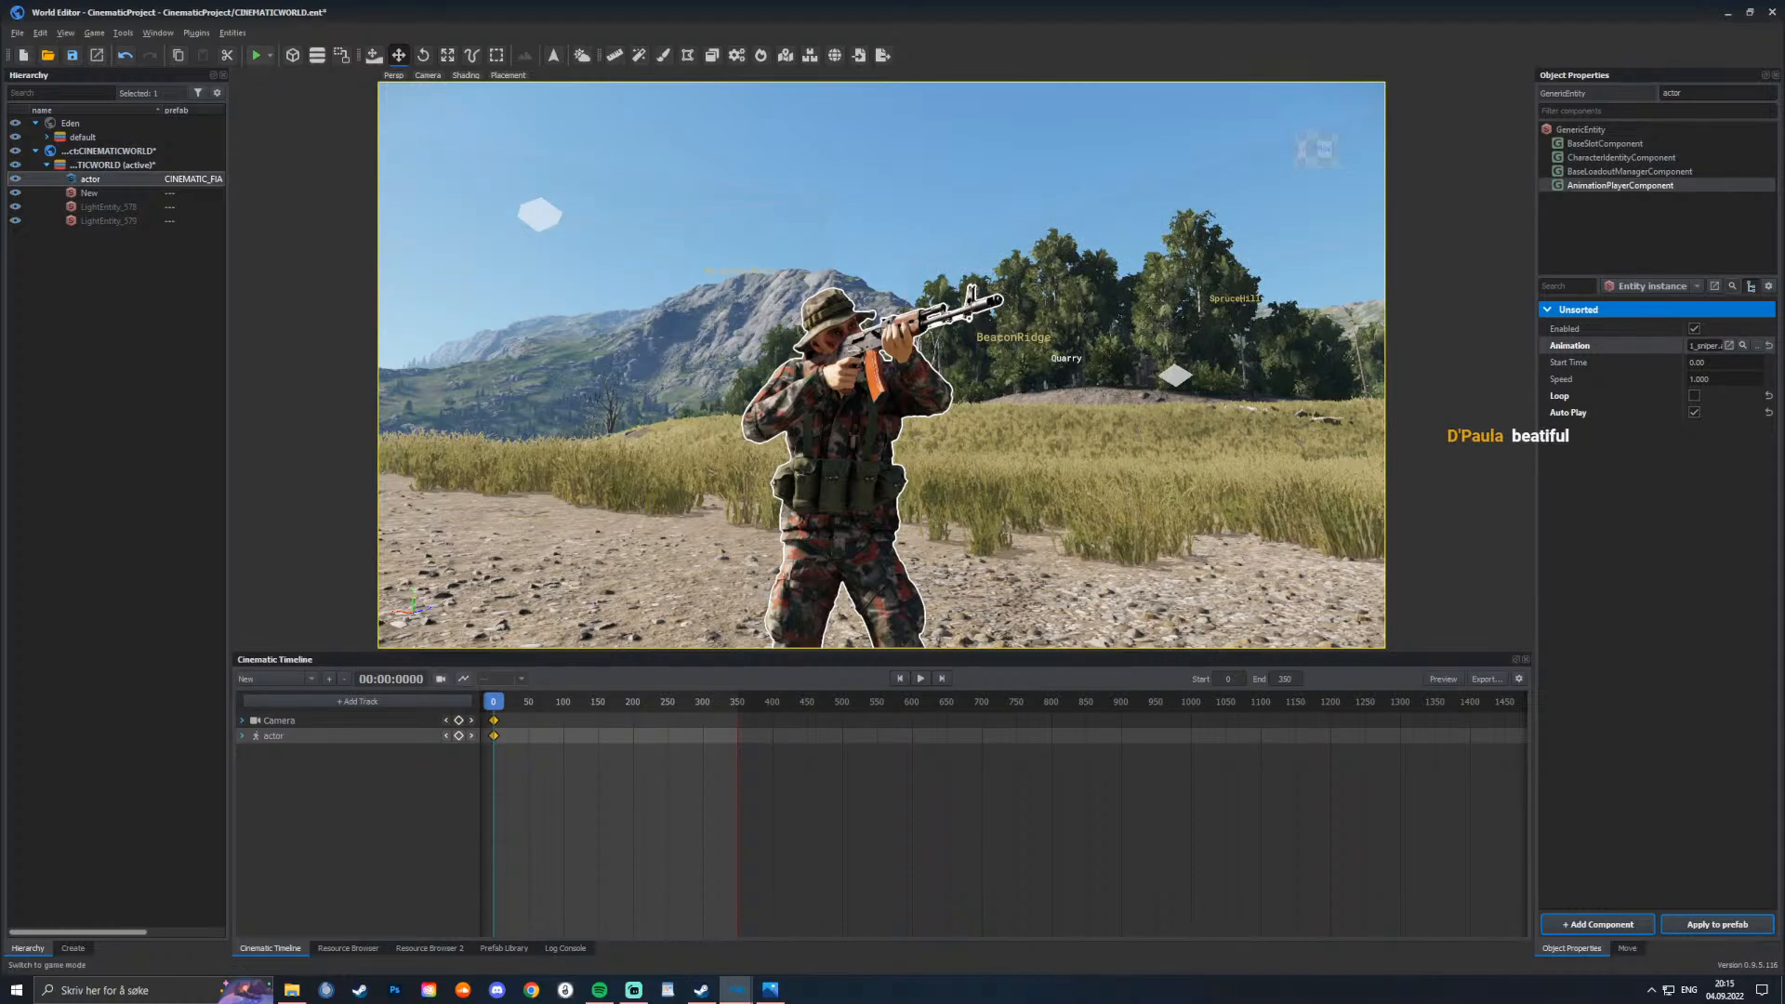
left_click(270, 55)
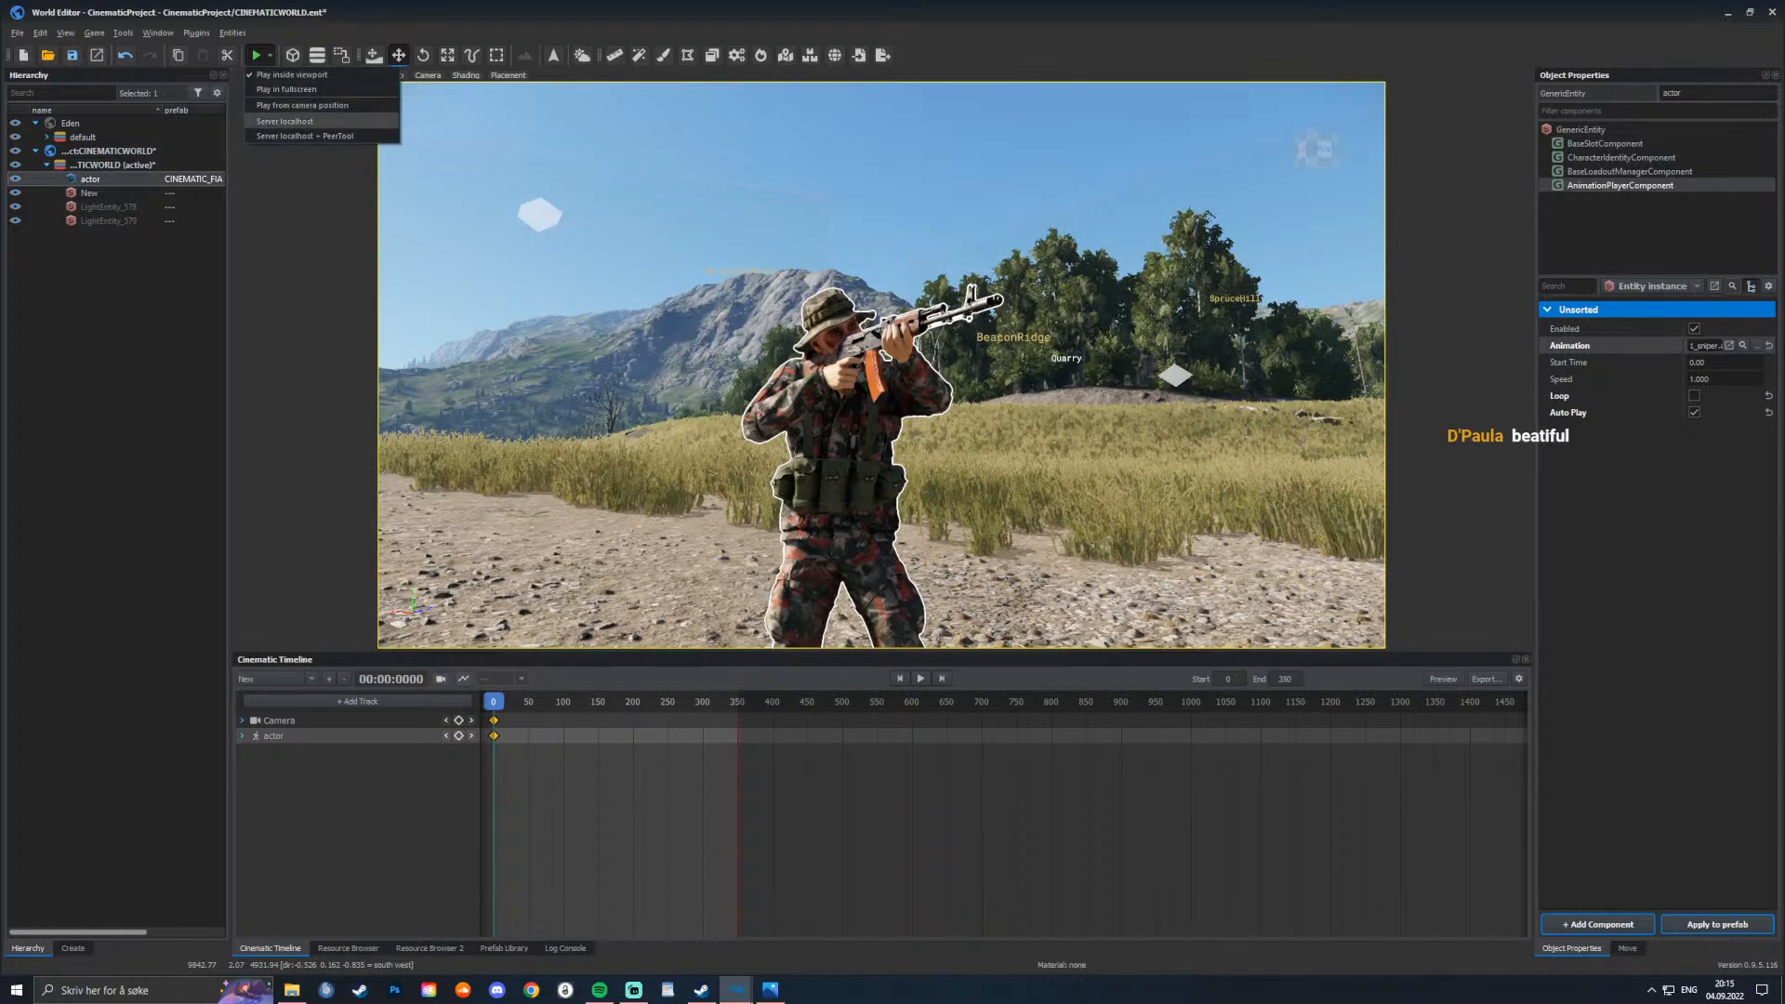
Step: Turn off Manual Exposition in the HDR settings of the timeline's Camera track
left_click(284, 121)
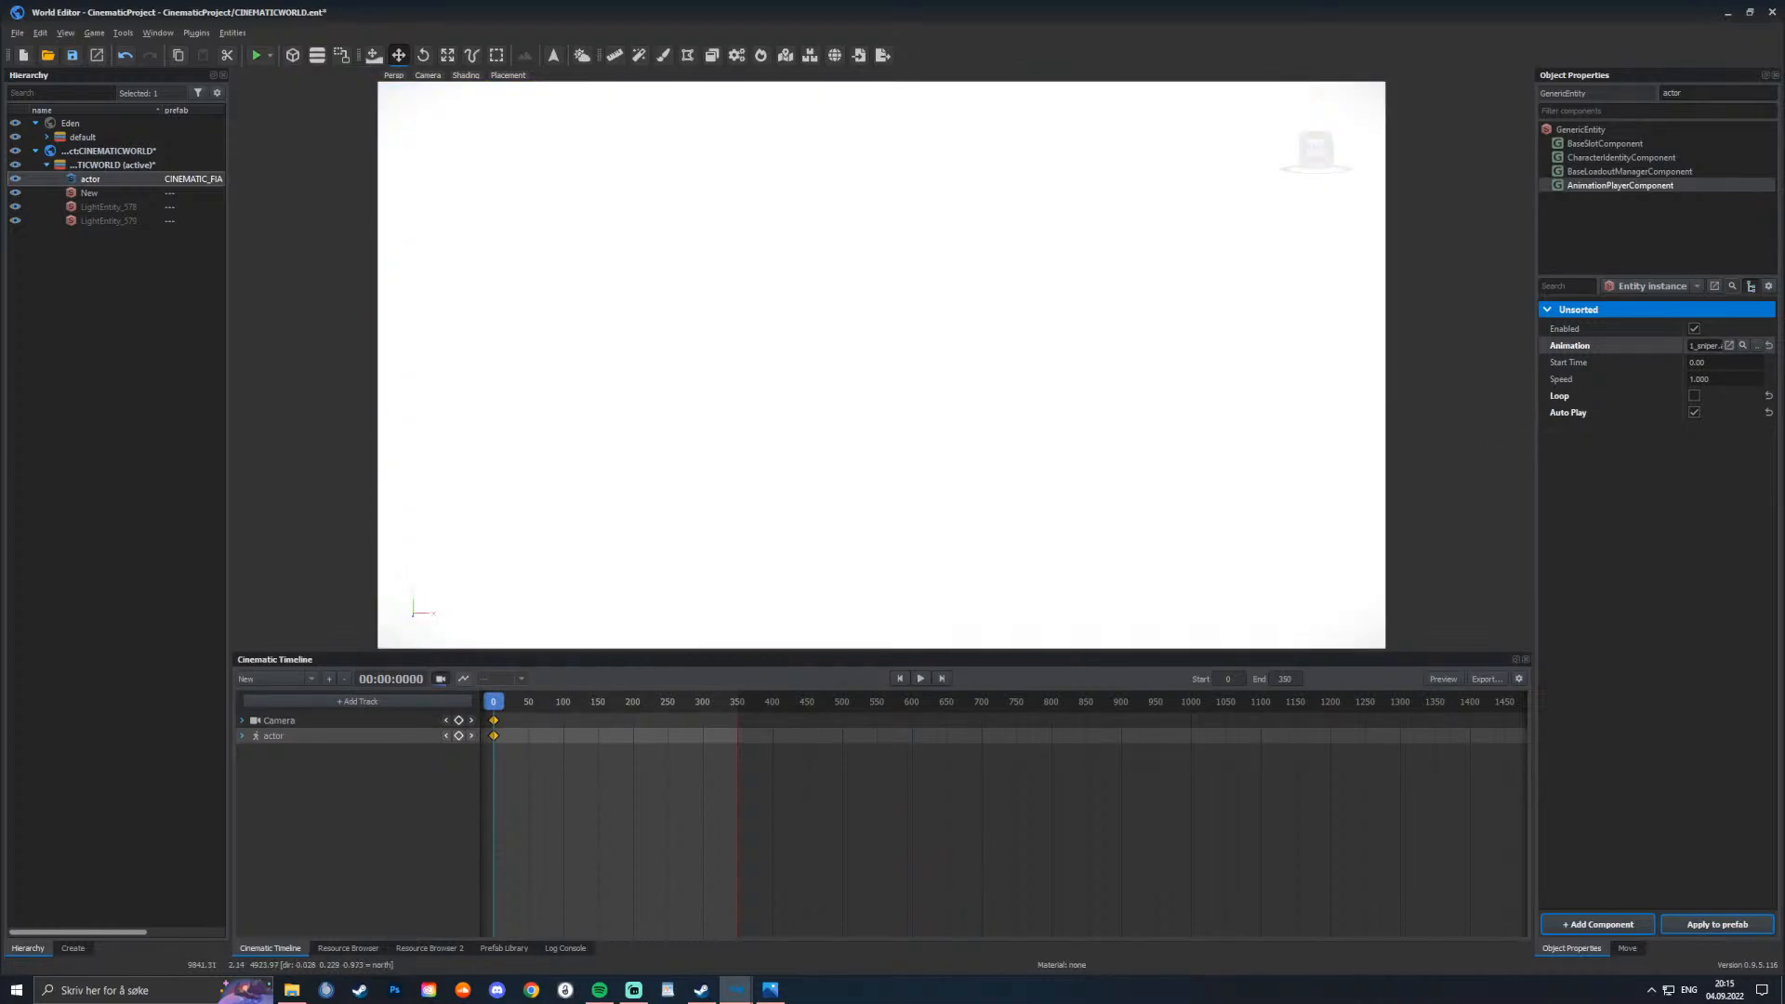
left_click(242, 720)
left_click(253, 796)
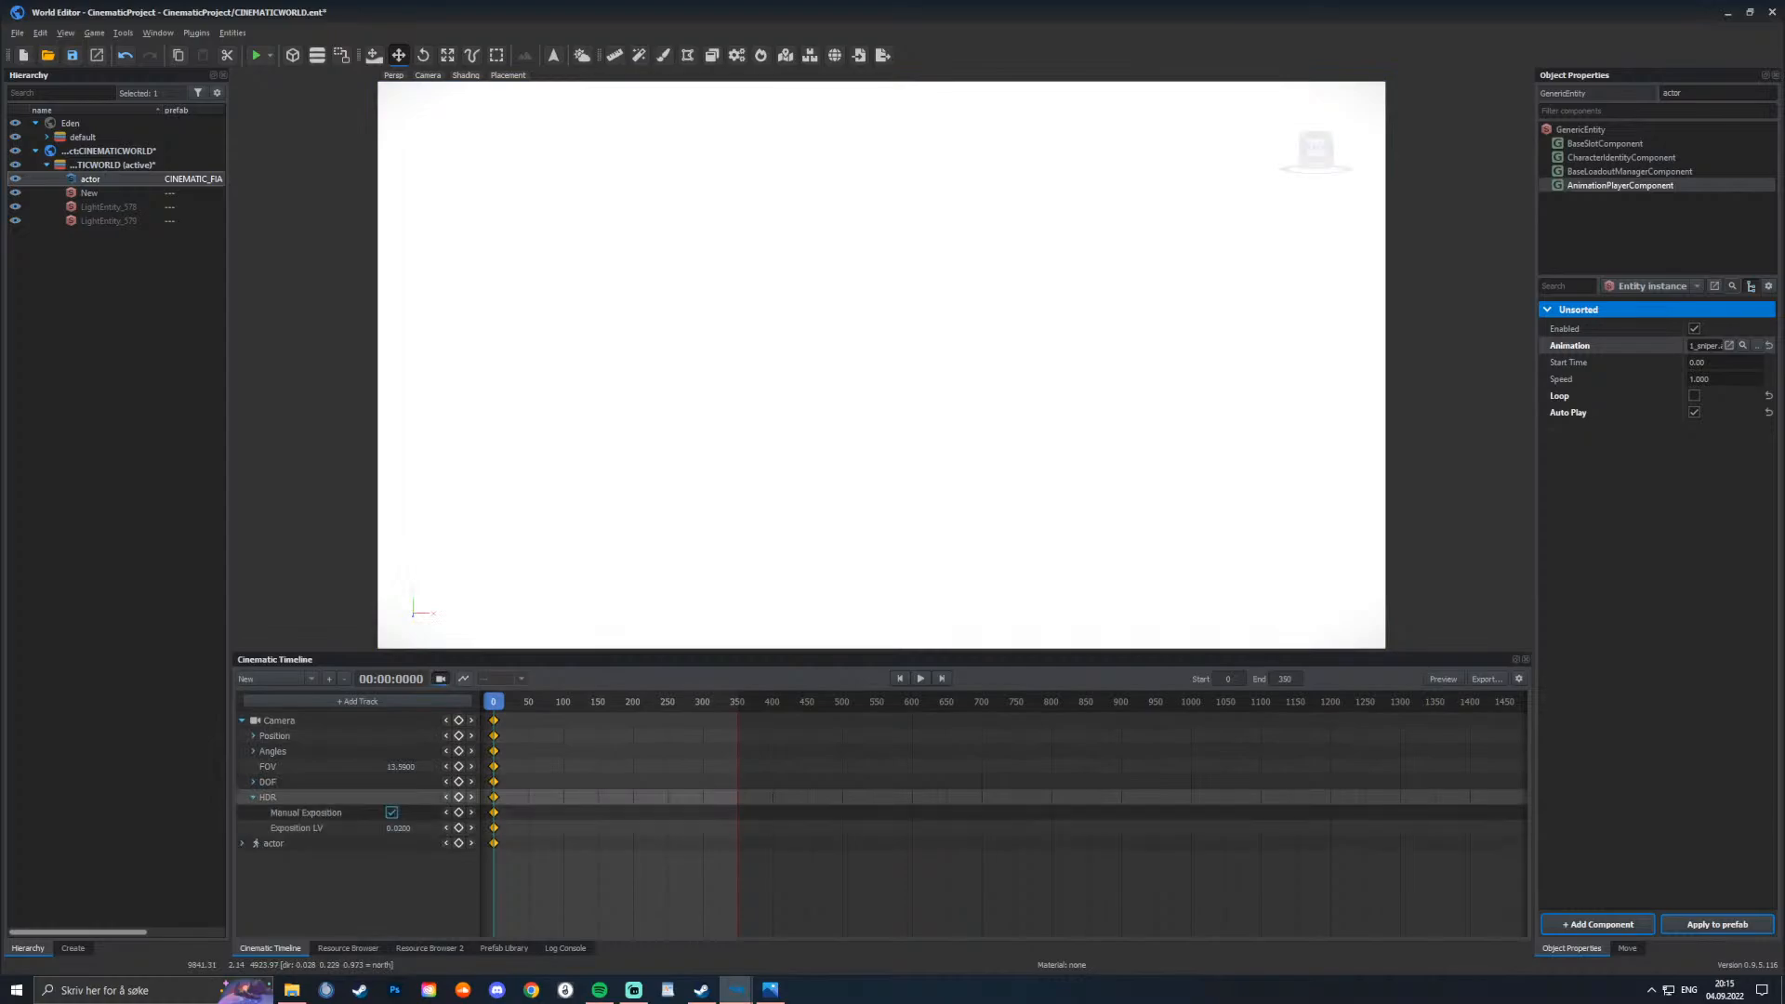
left_click(391, 812)
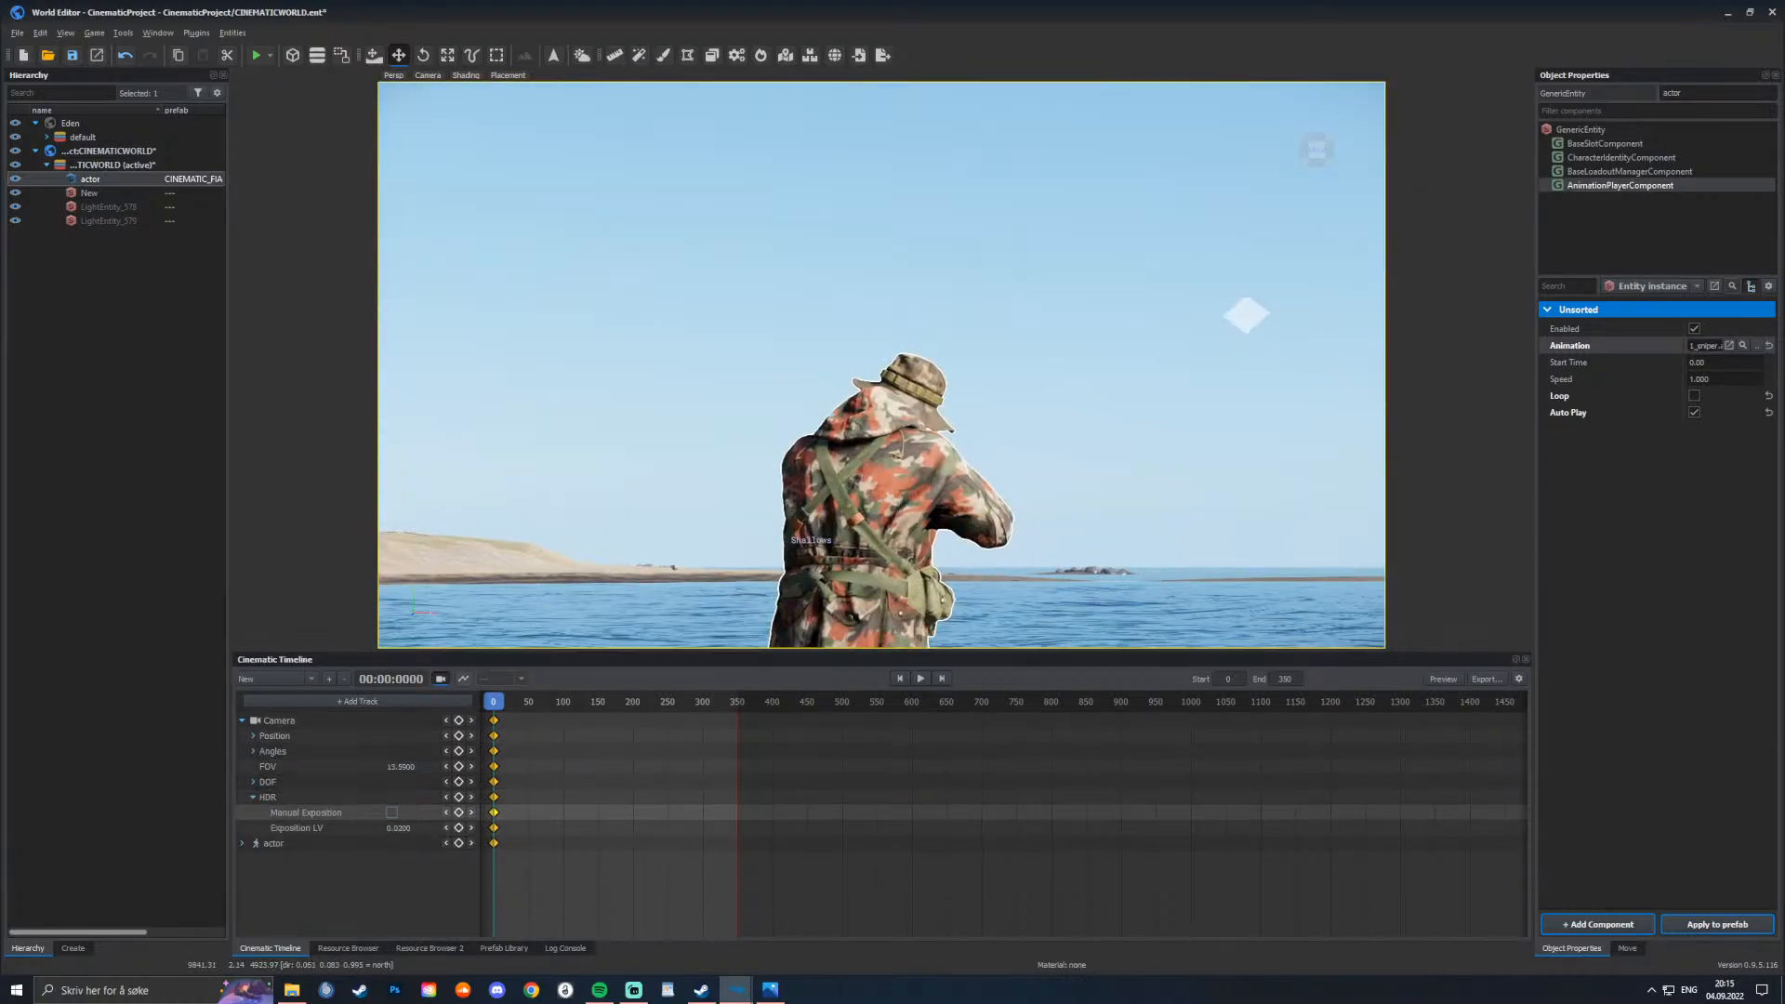
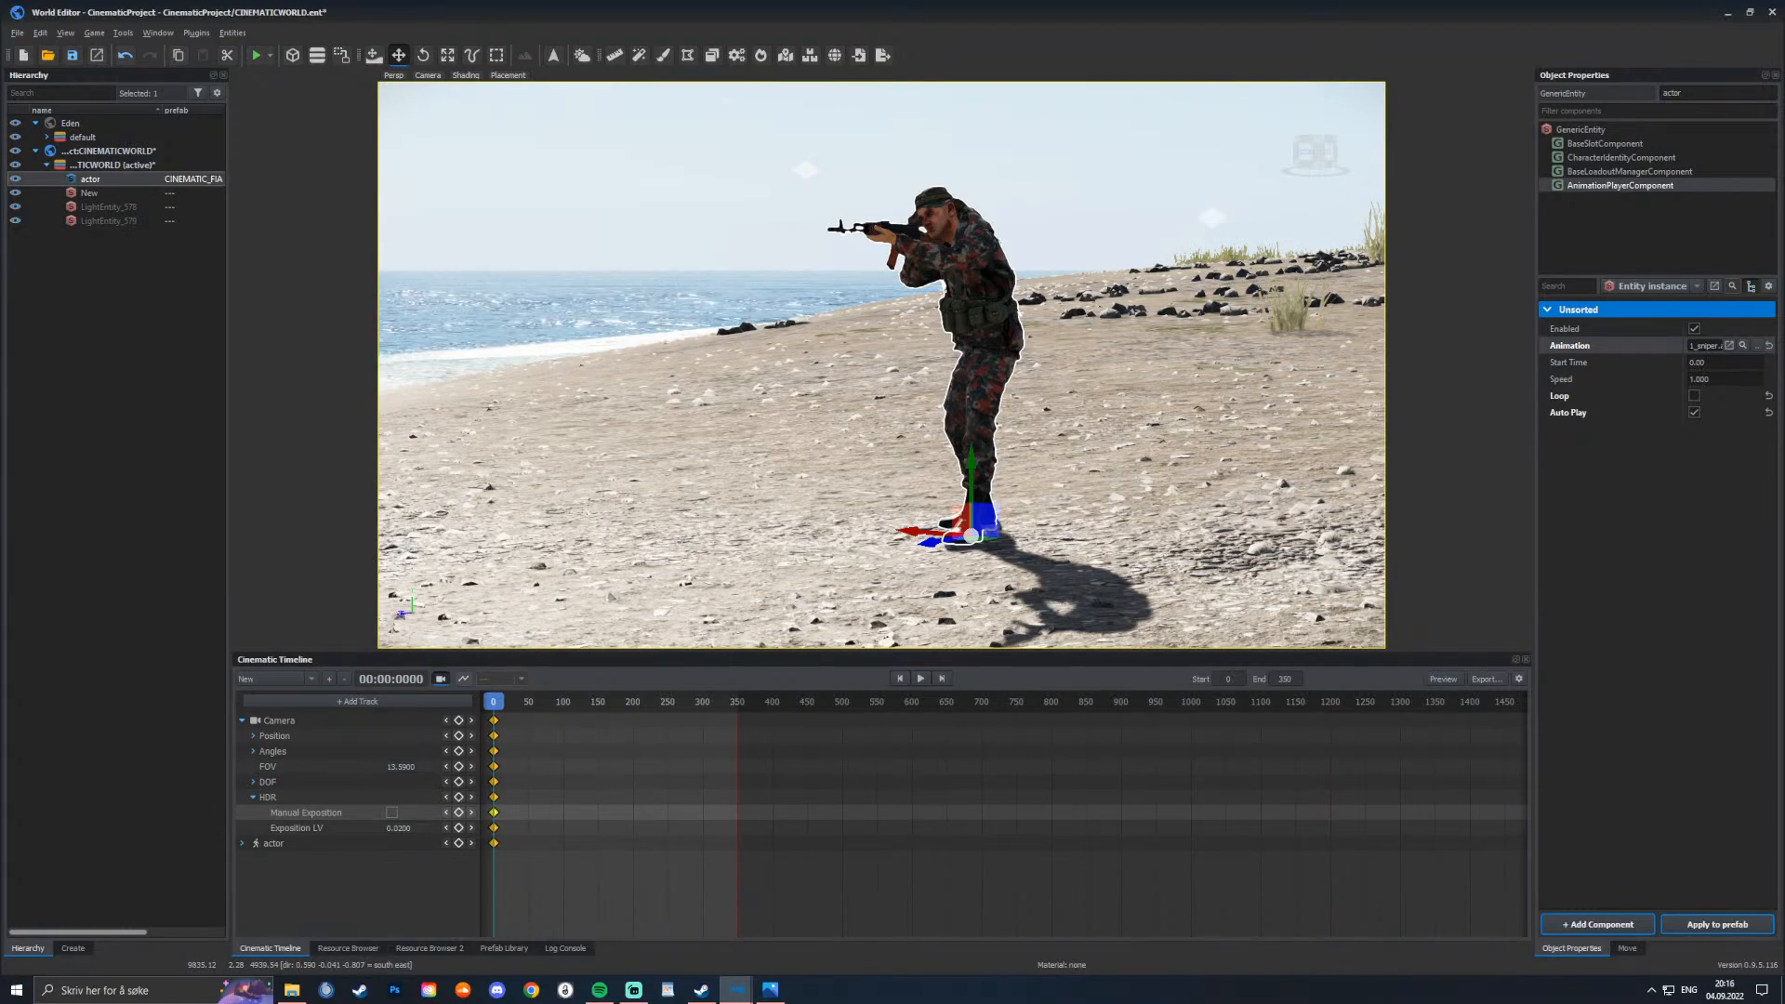
Step: Create a new cinematic scene named Cinematic_Livestream, using an underscore instead of a space
left_click(329, 679)
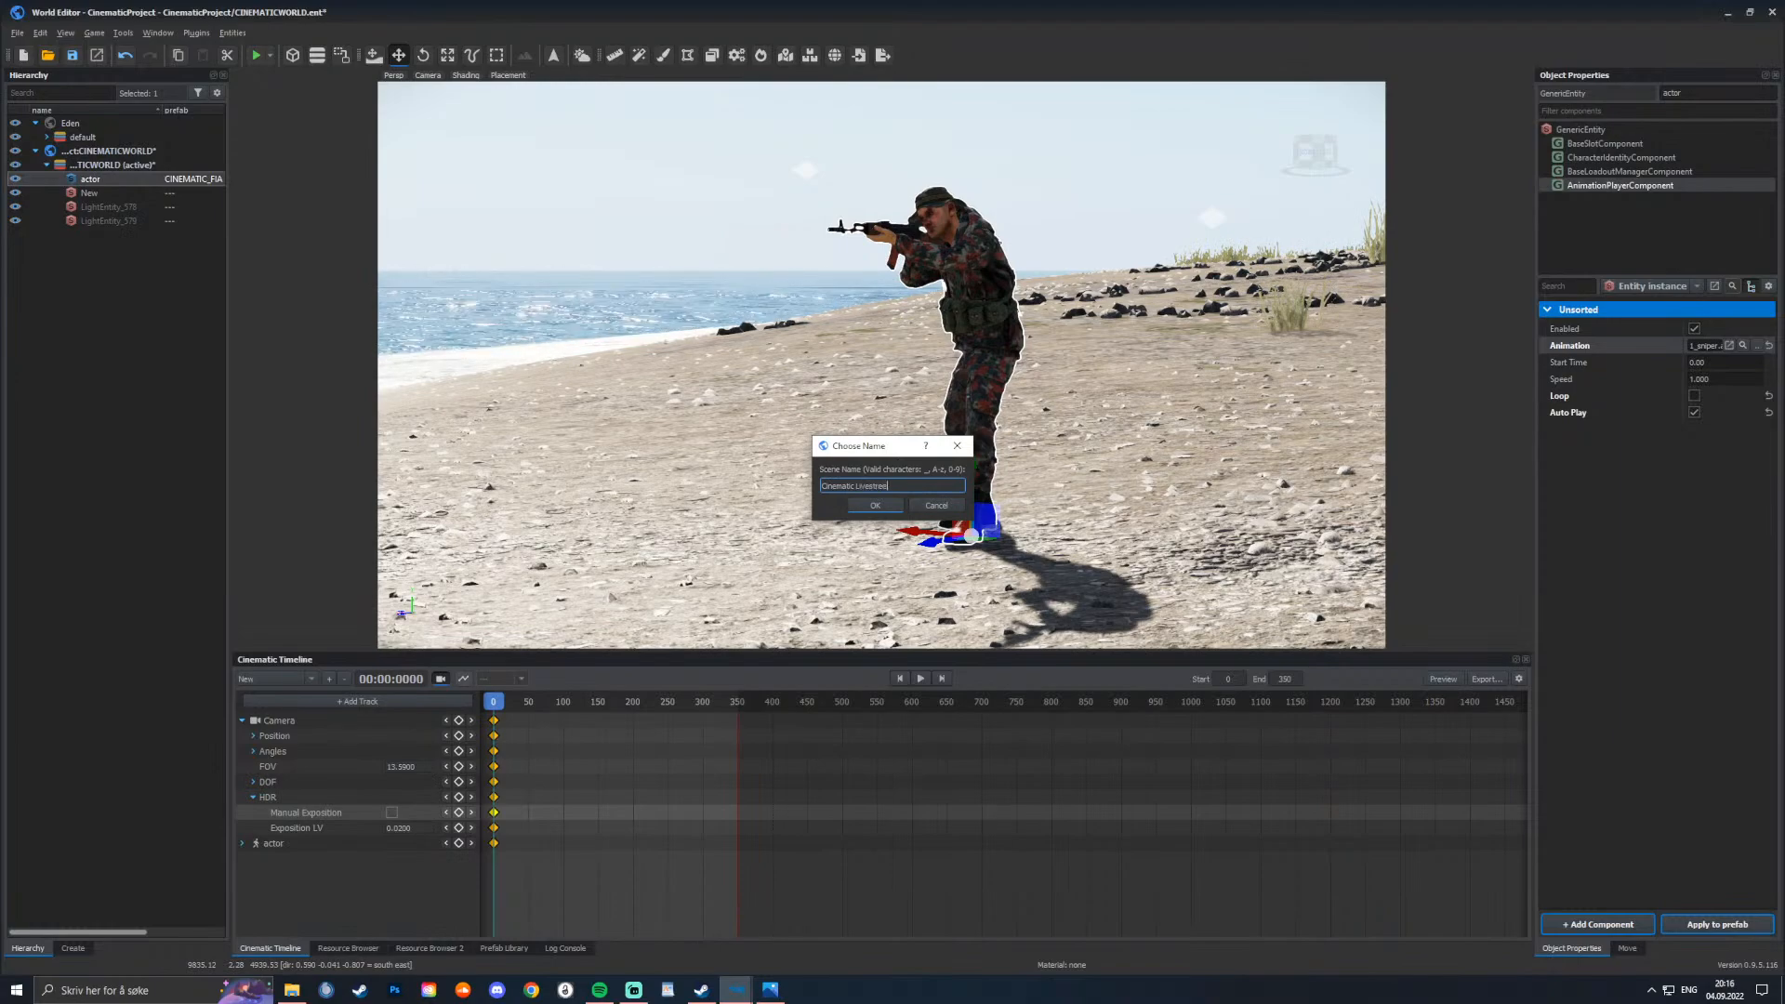
key("Return")
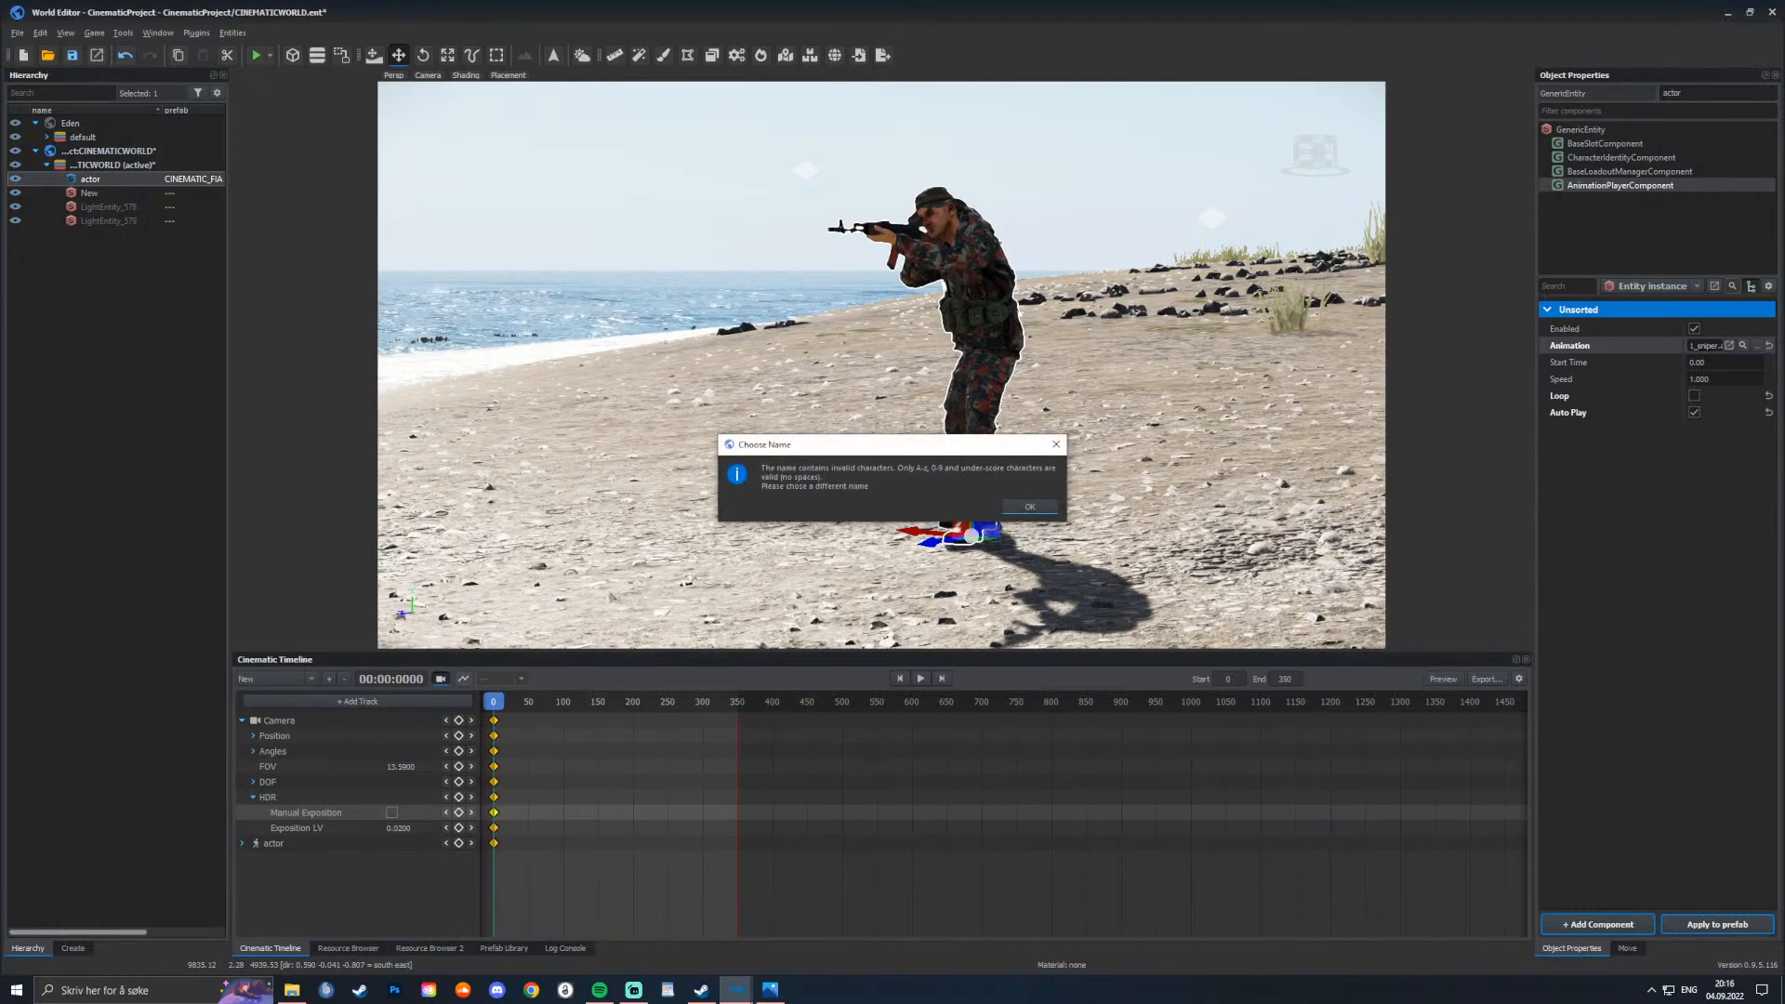
key("Return")
left_click(856, 485)
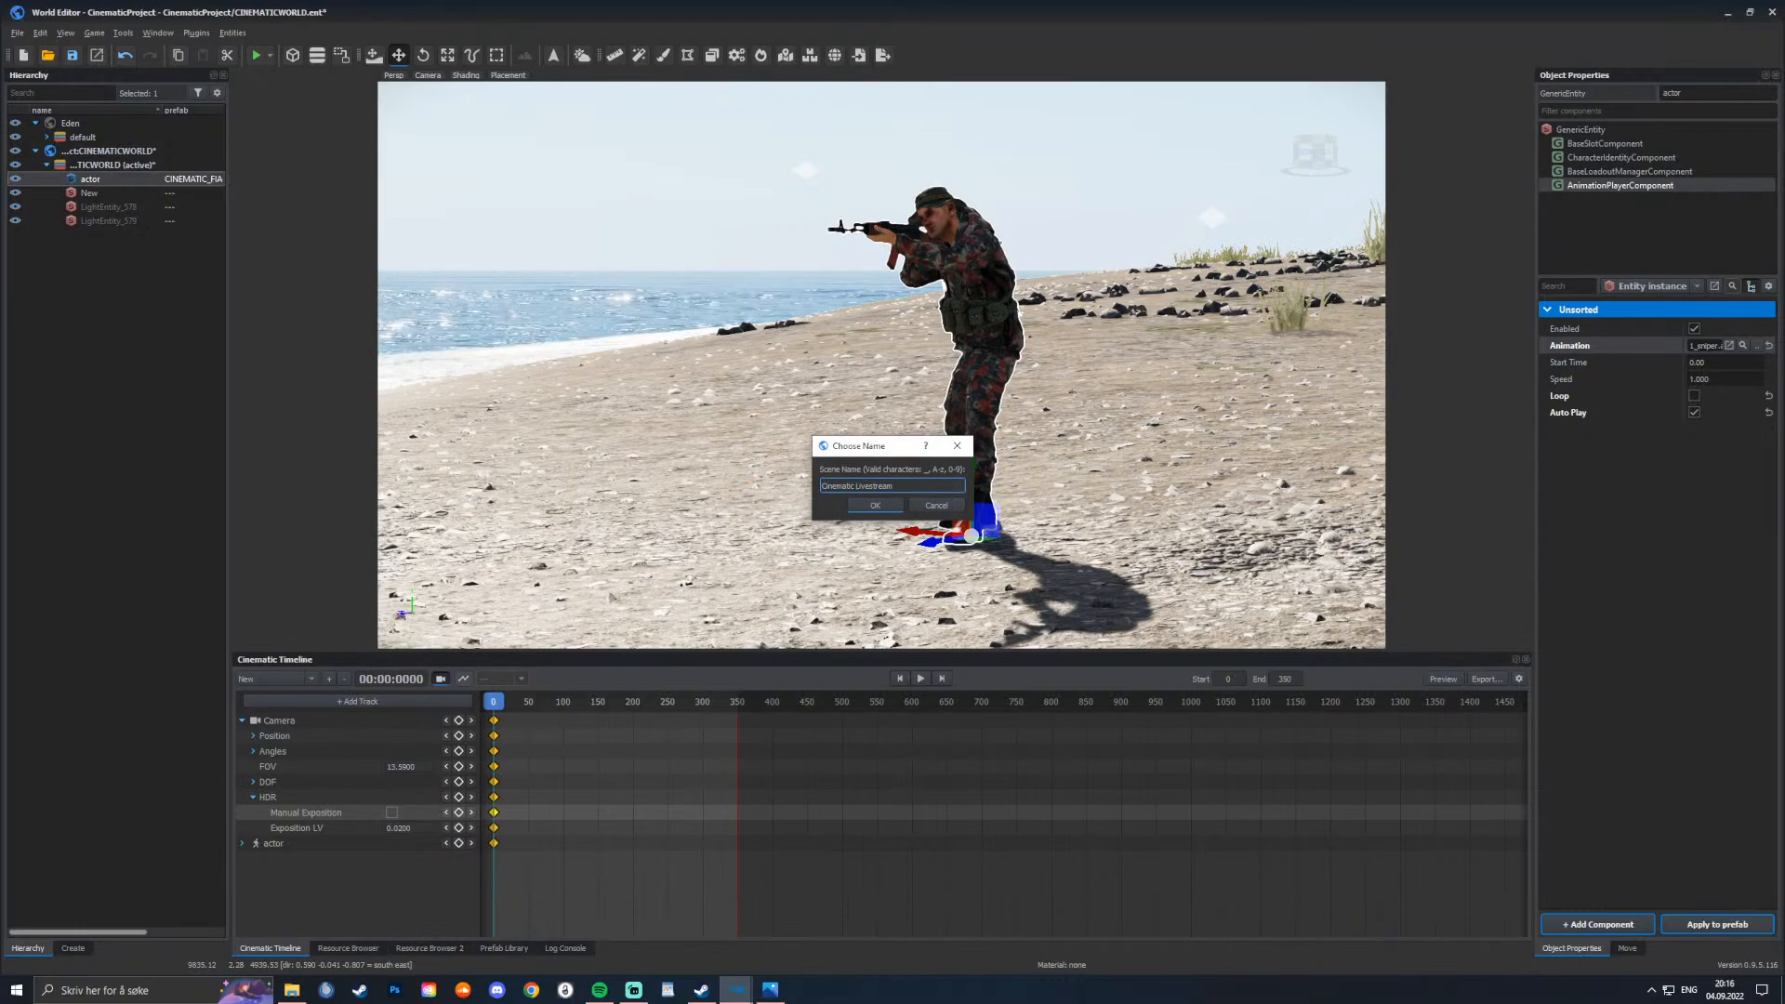
key("BackSpace")
type("_")
key("Return")
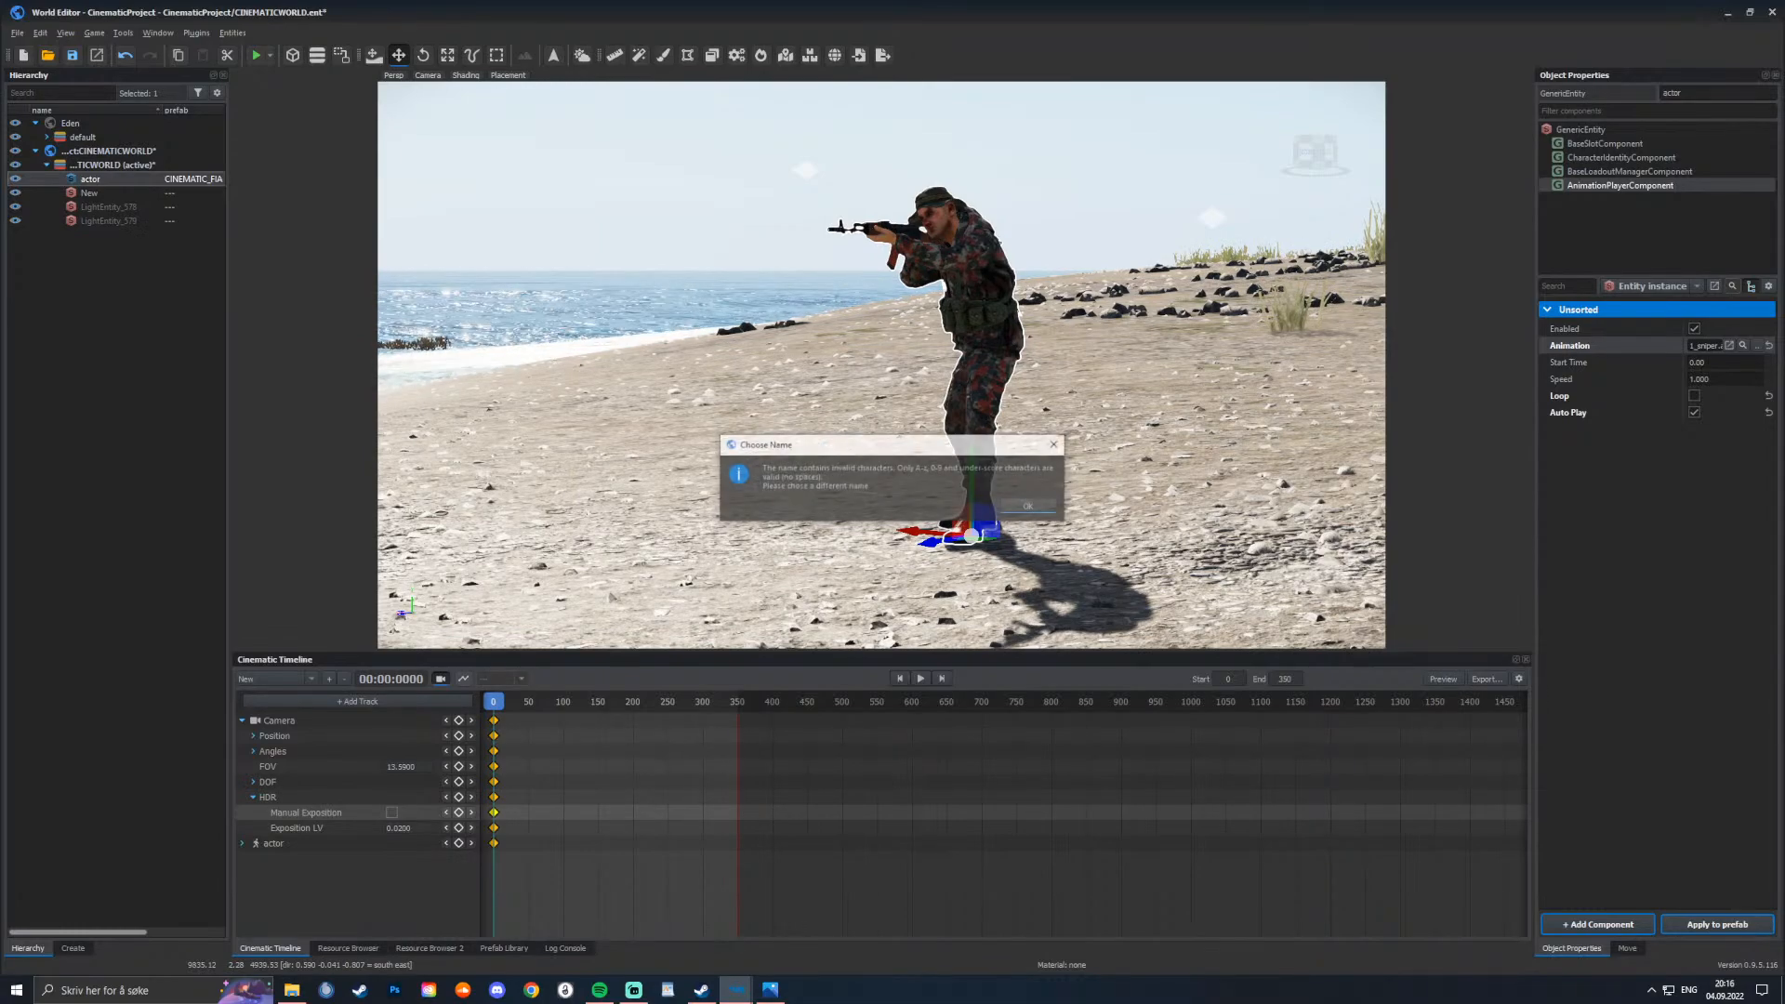
key("Return")
left_click(890, 485)
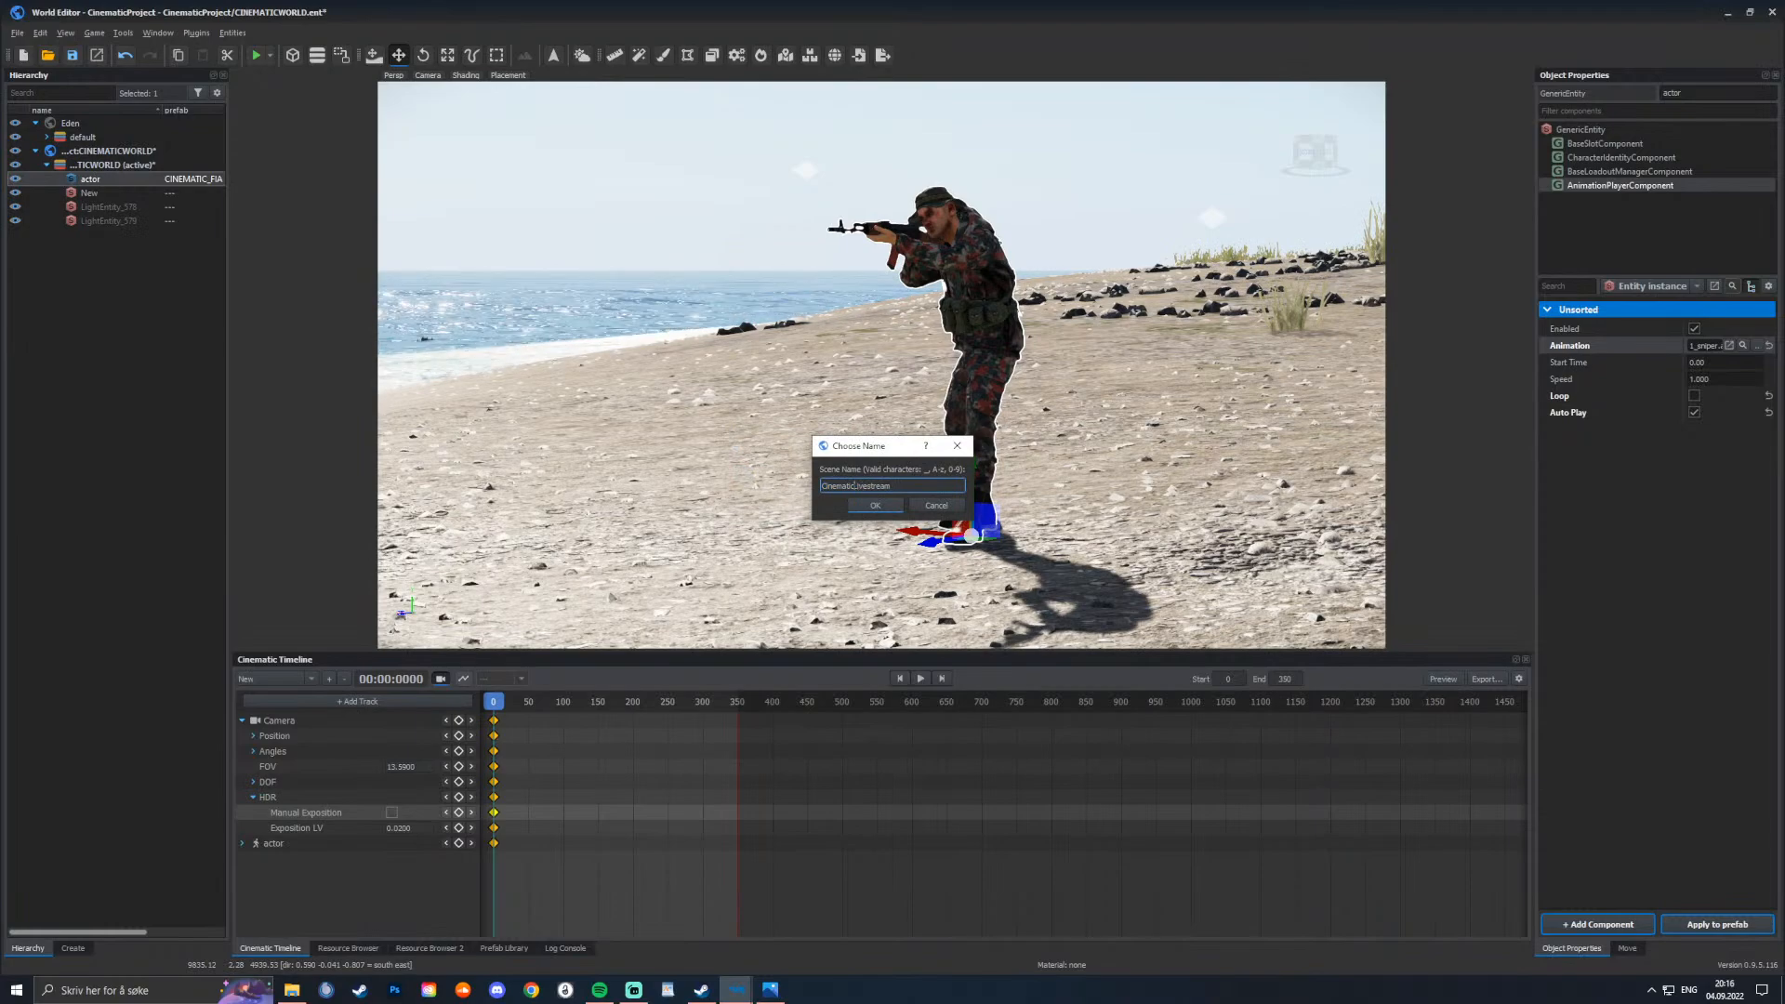
key("alt+shift")
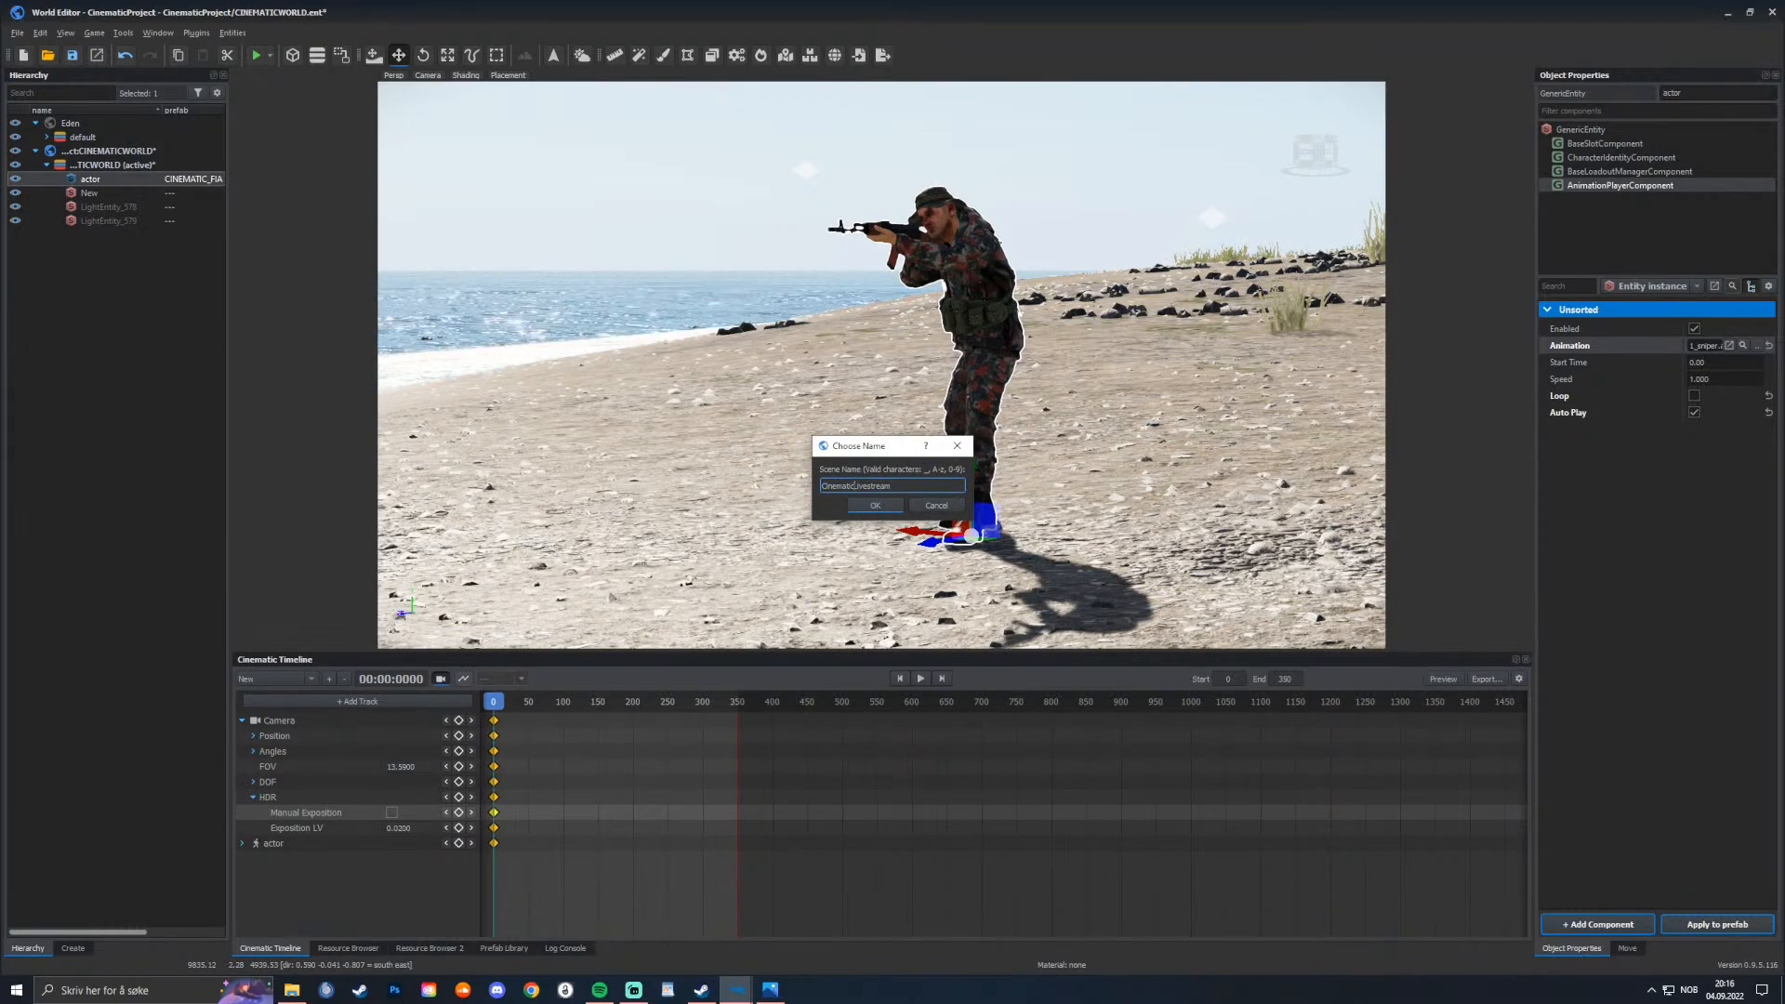
key("Return")
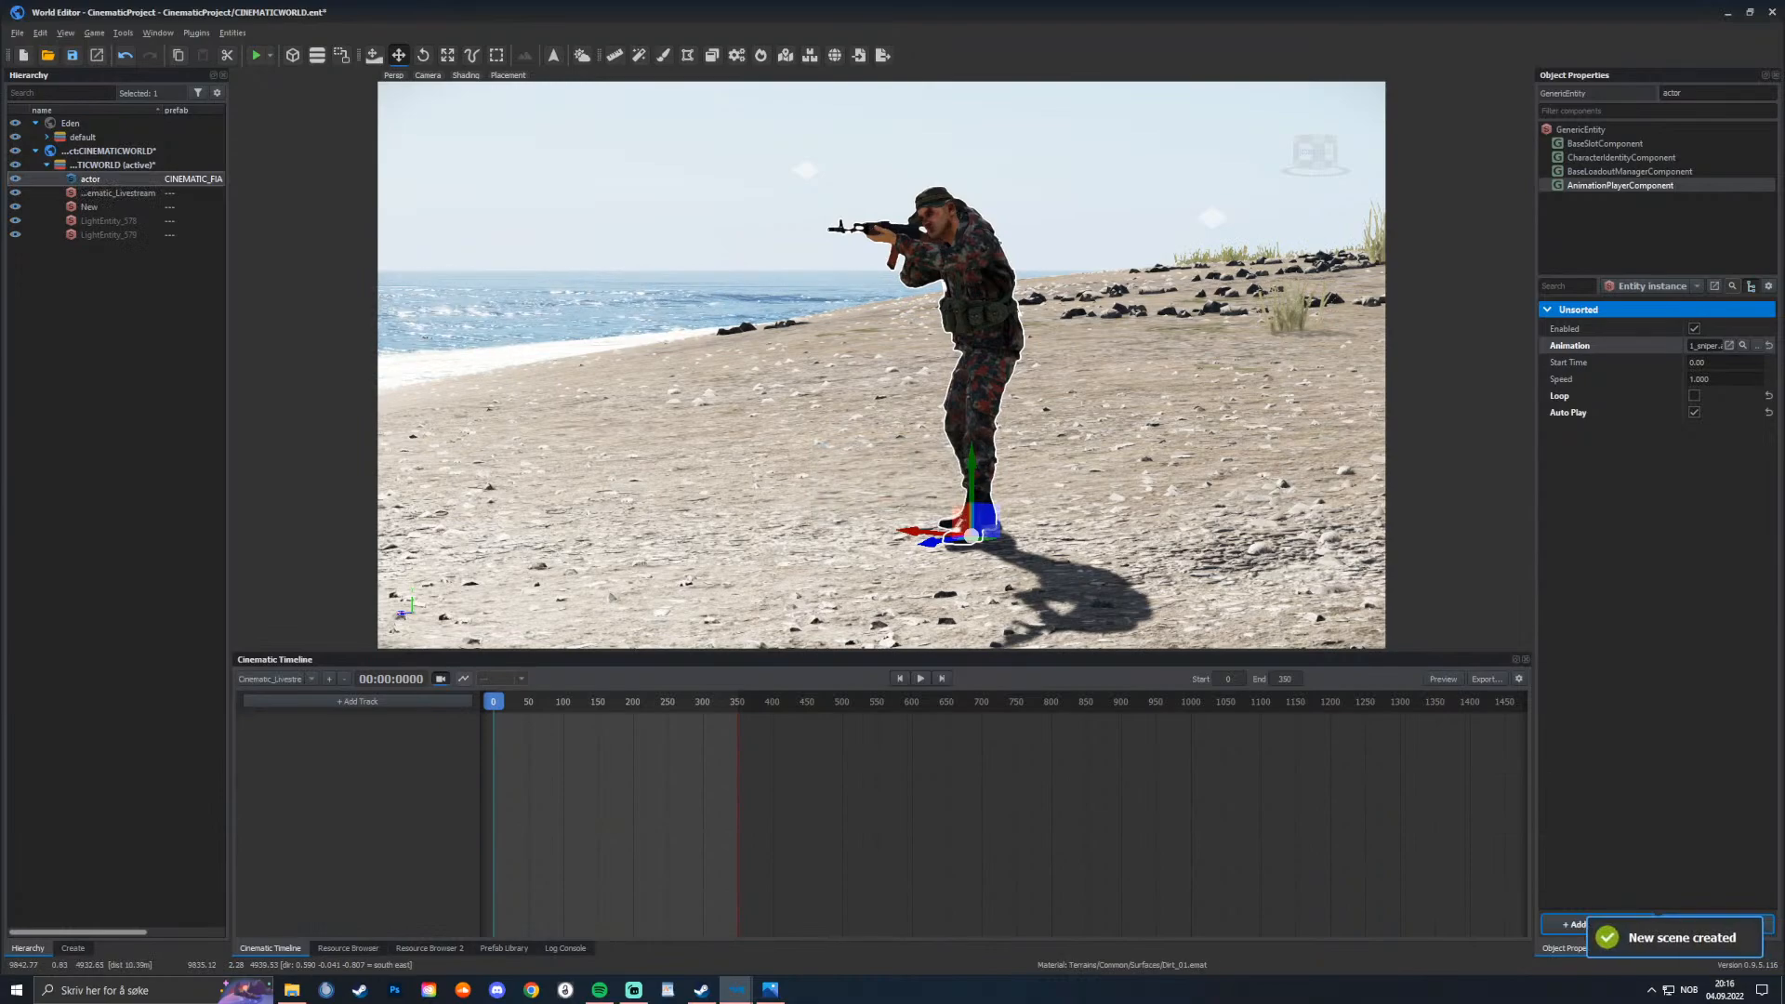
Step: Add a Camera track and a ScriptEvents track to the new scene, keeping the suggested names
left_click(347, 701)
left_click(385, 710)
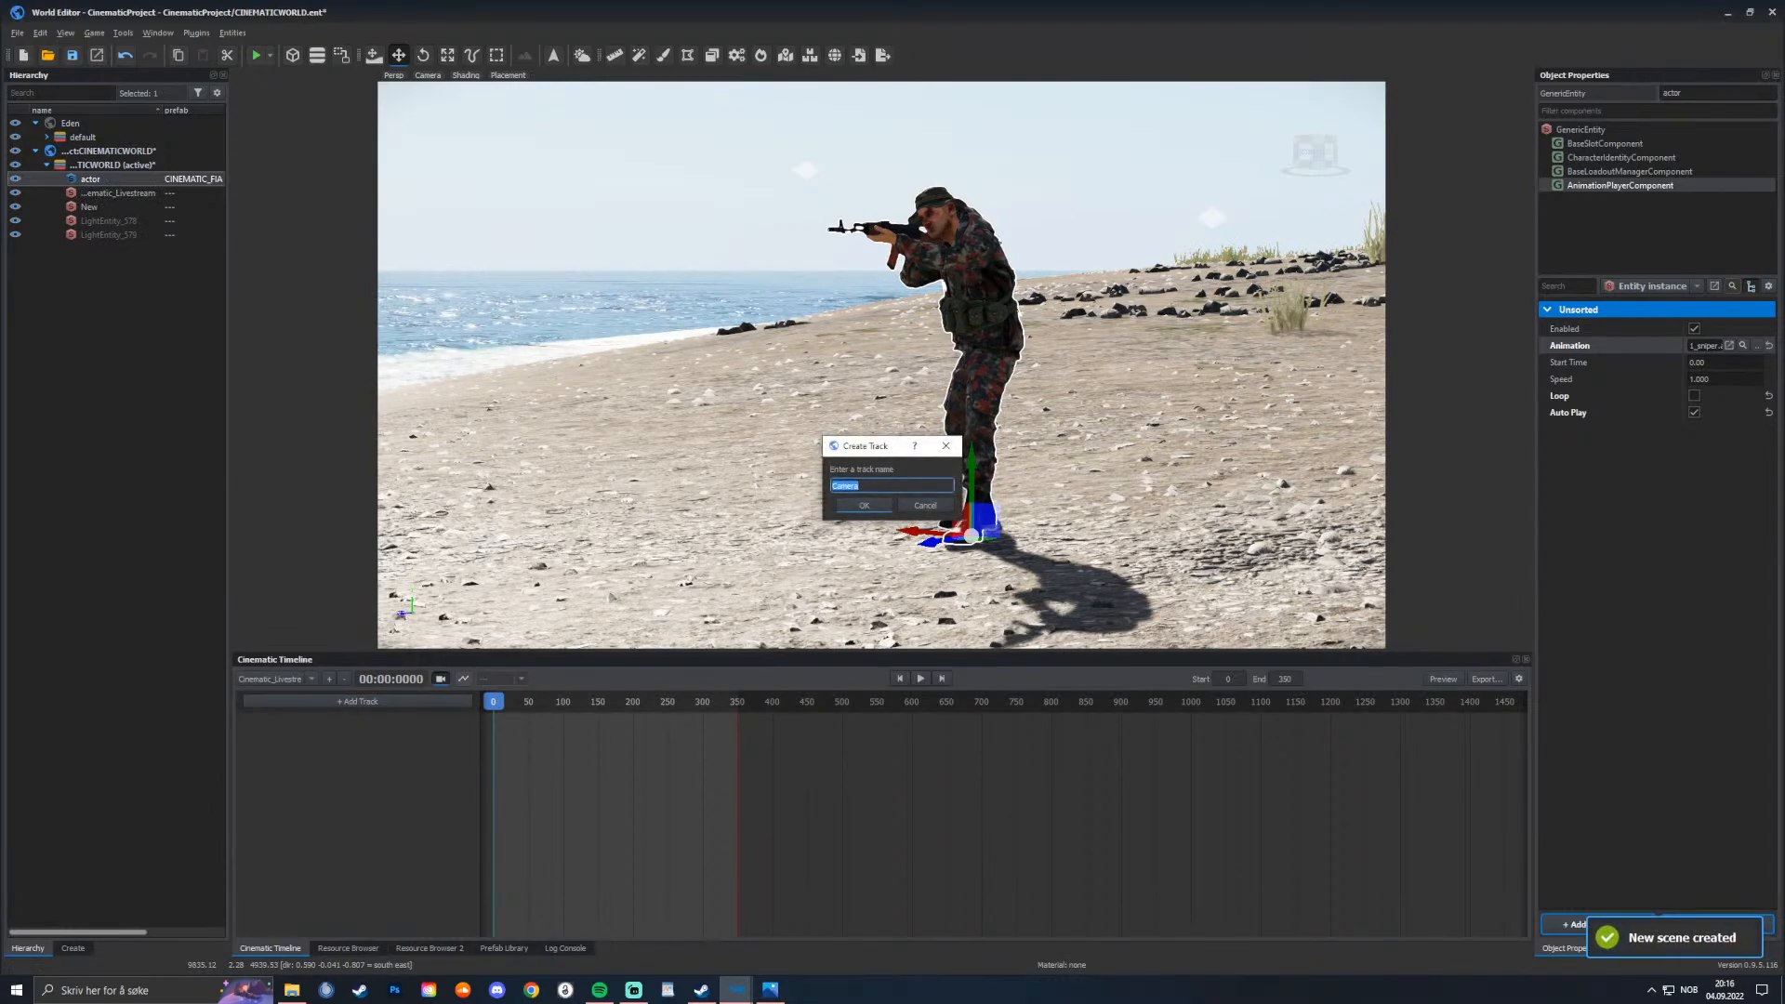
key("Return")
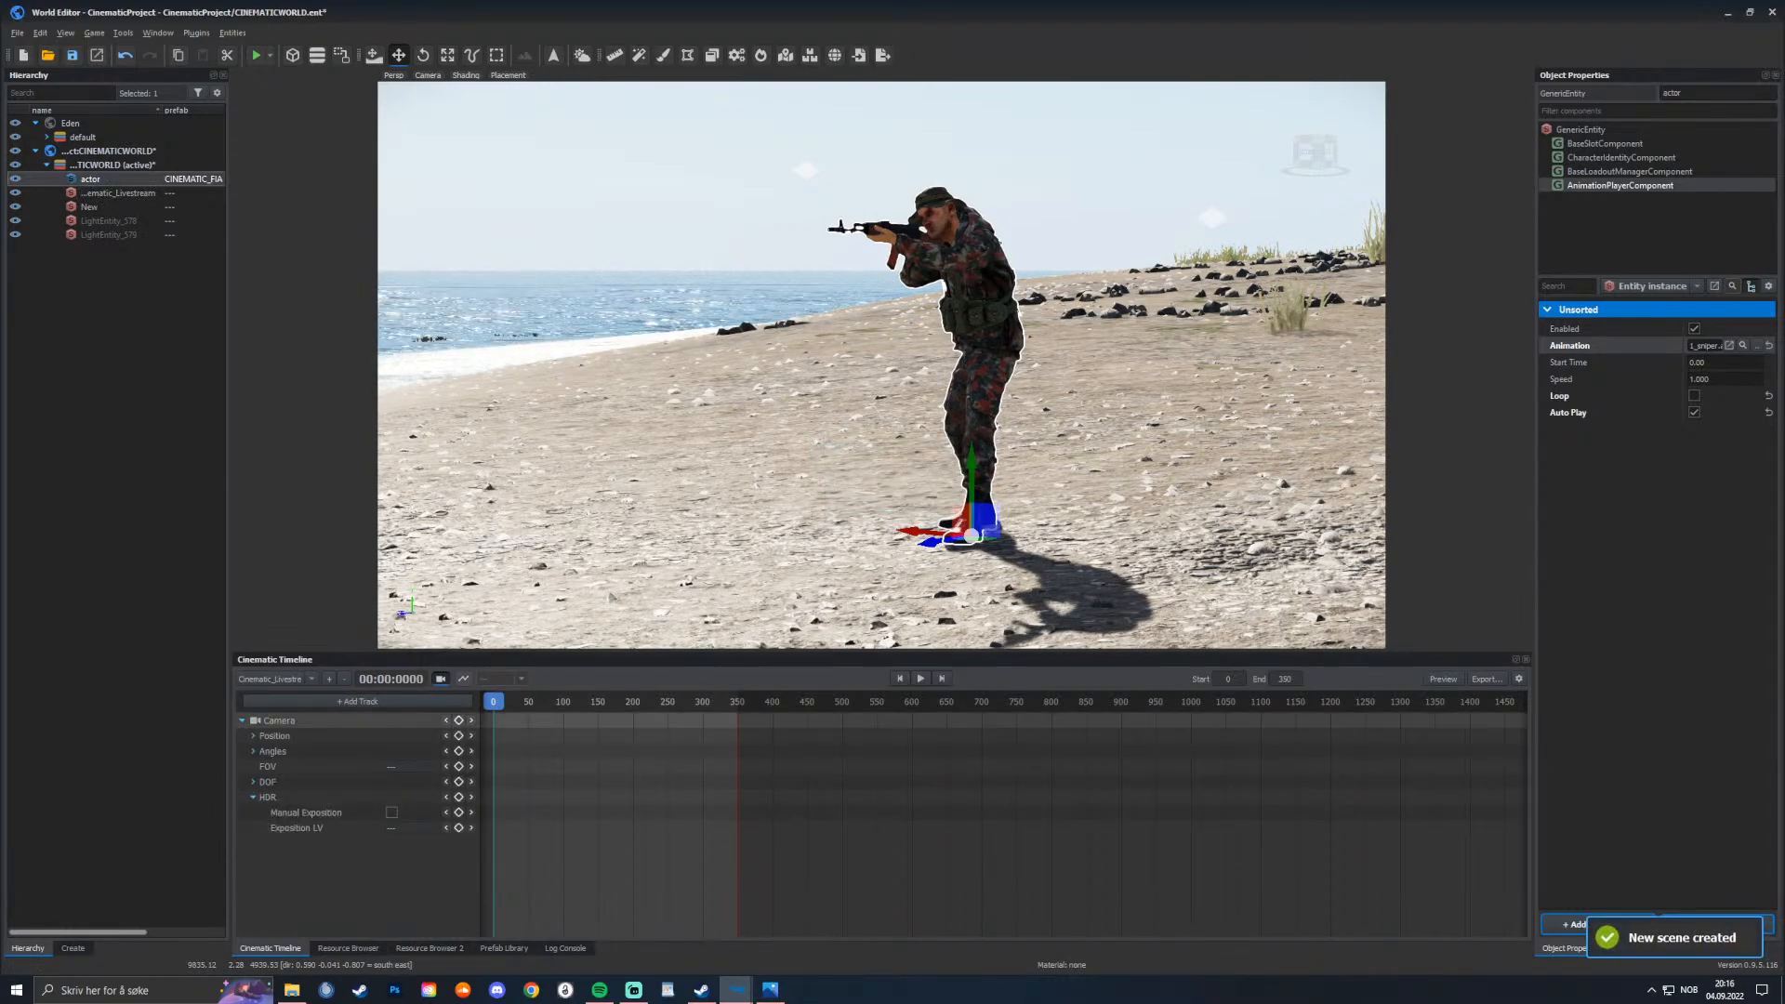
left_click(372, 700)
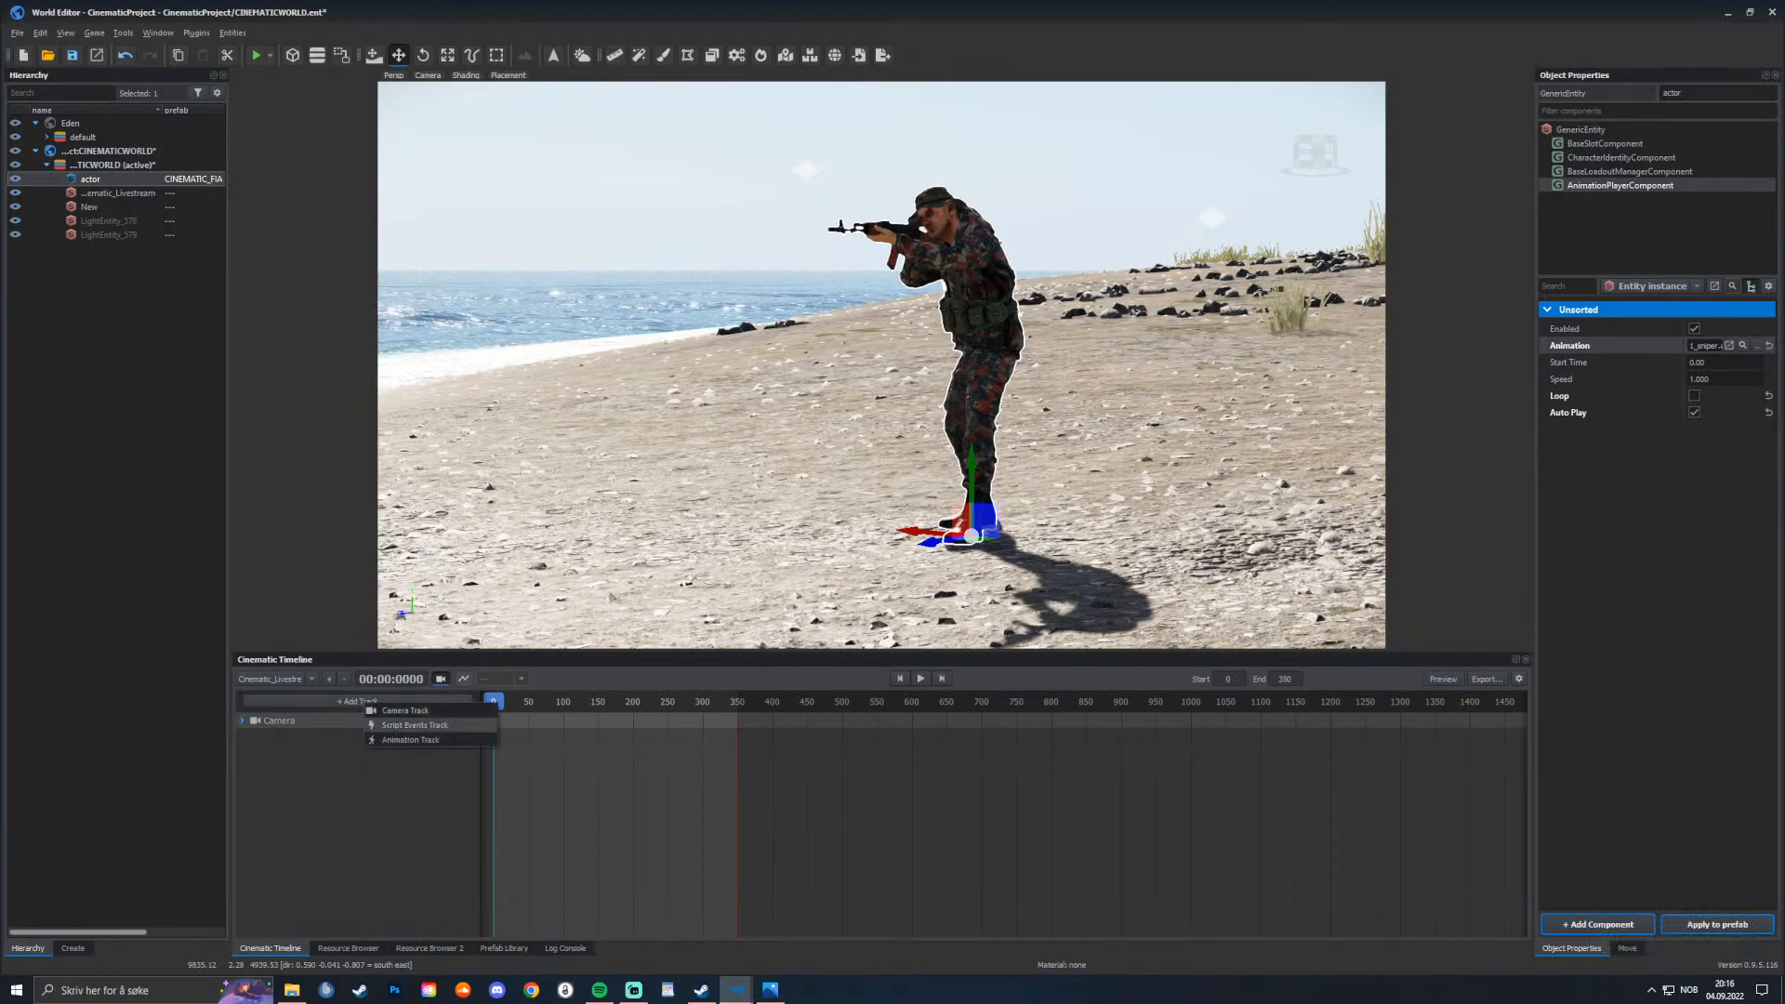
left_click(415, 725)
key("Return")
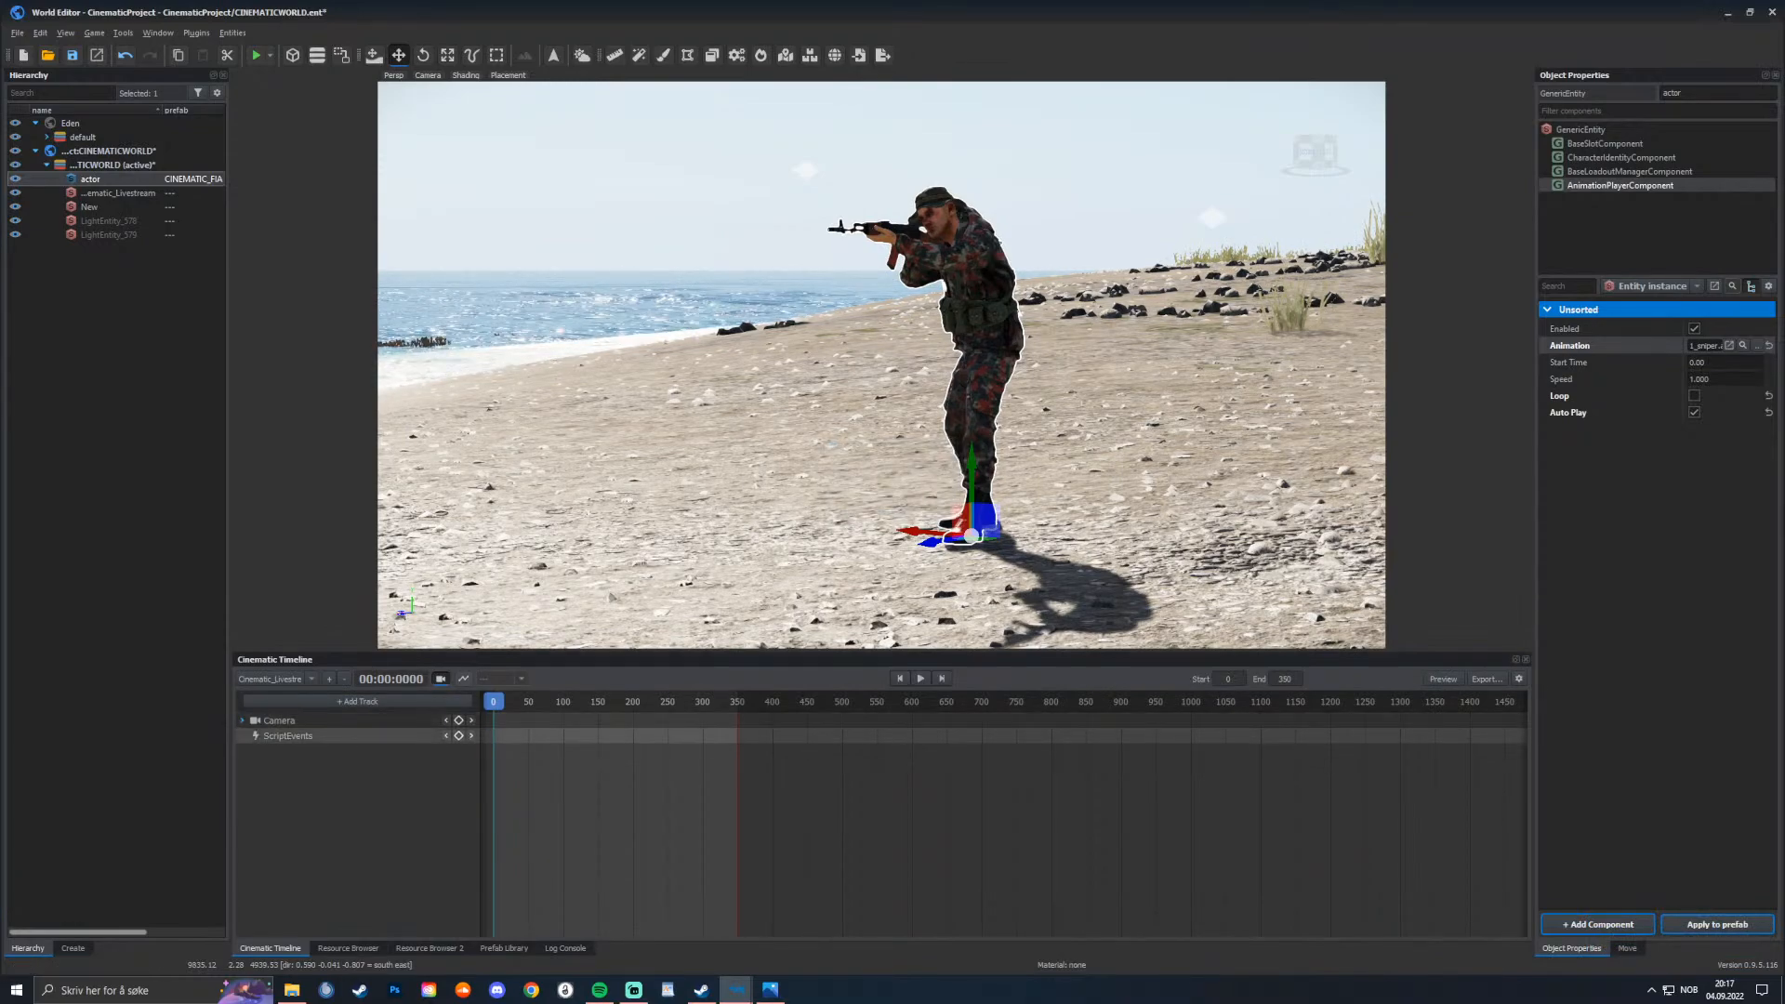
Step: Add an animation track for the entity named actor
left_click(358, 701)
left_click(359, 740)
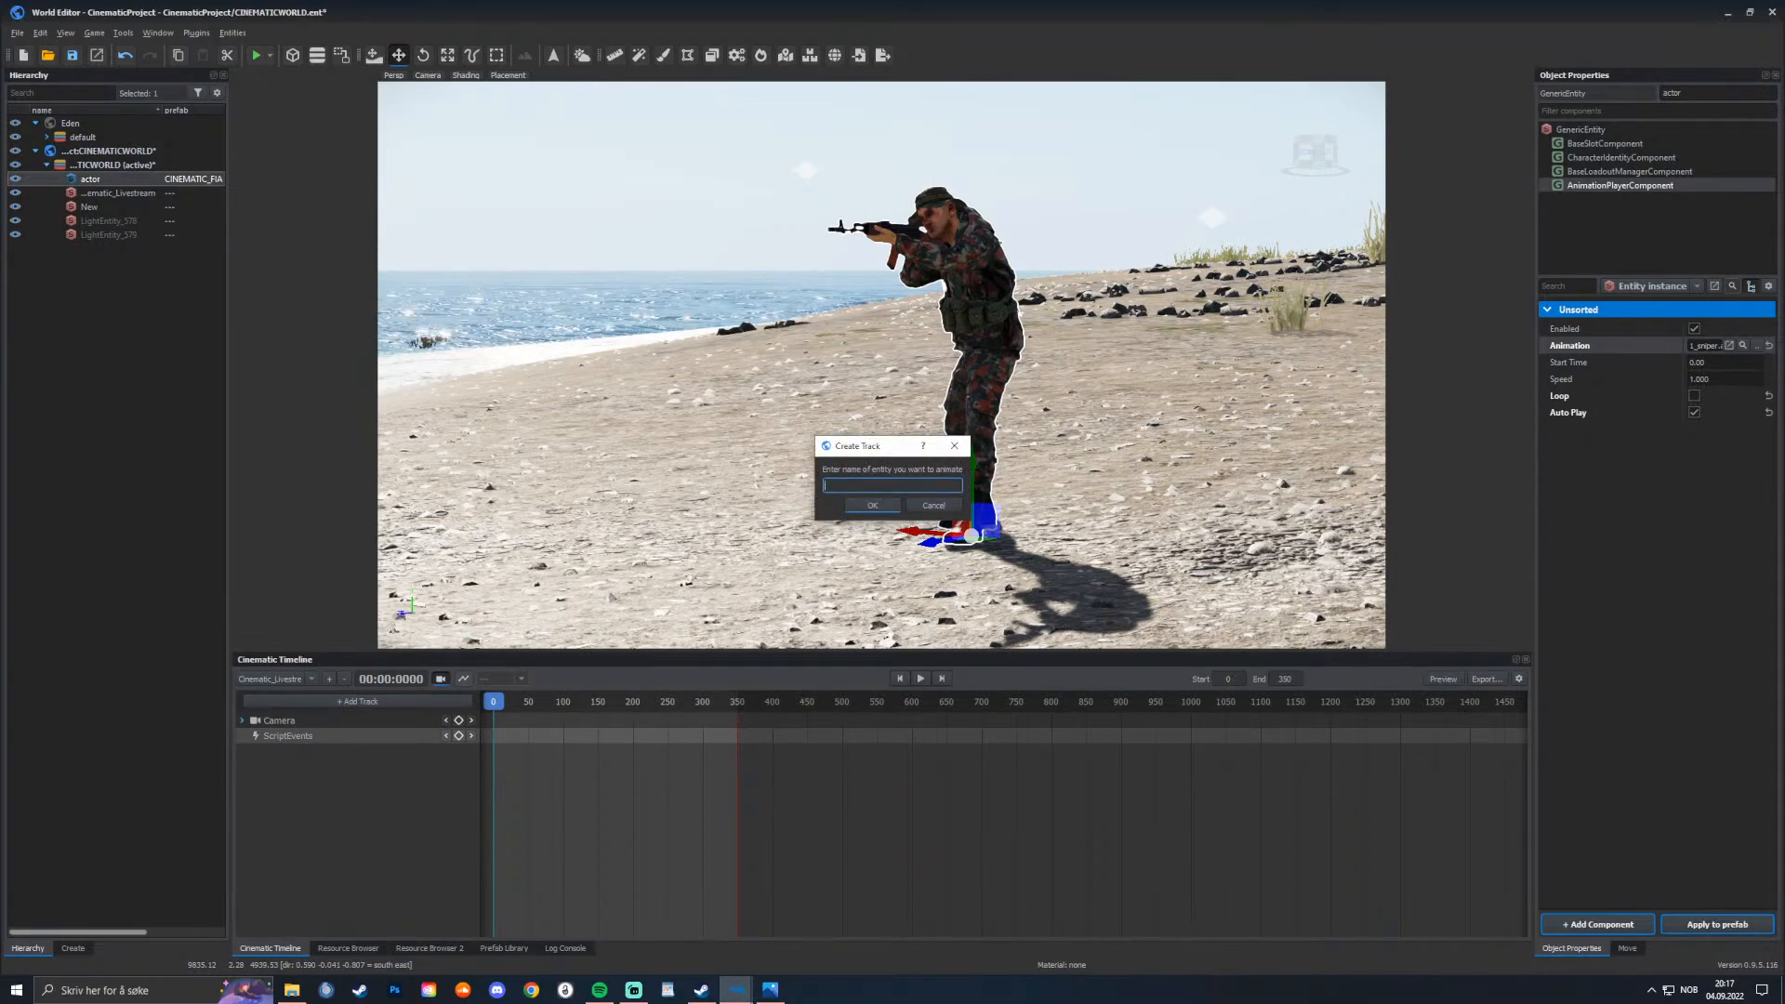
type("actor")
key("Return")
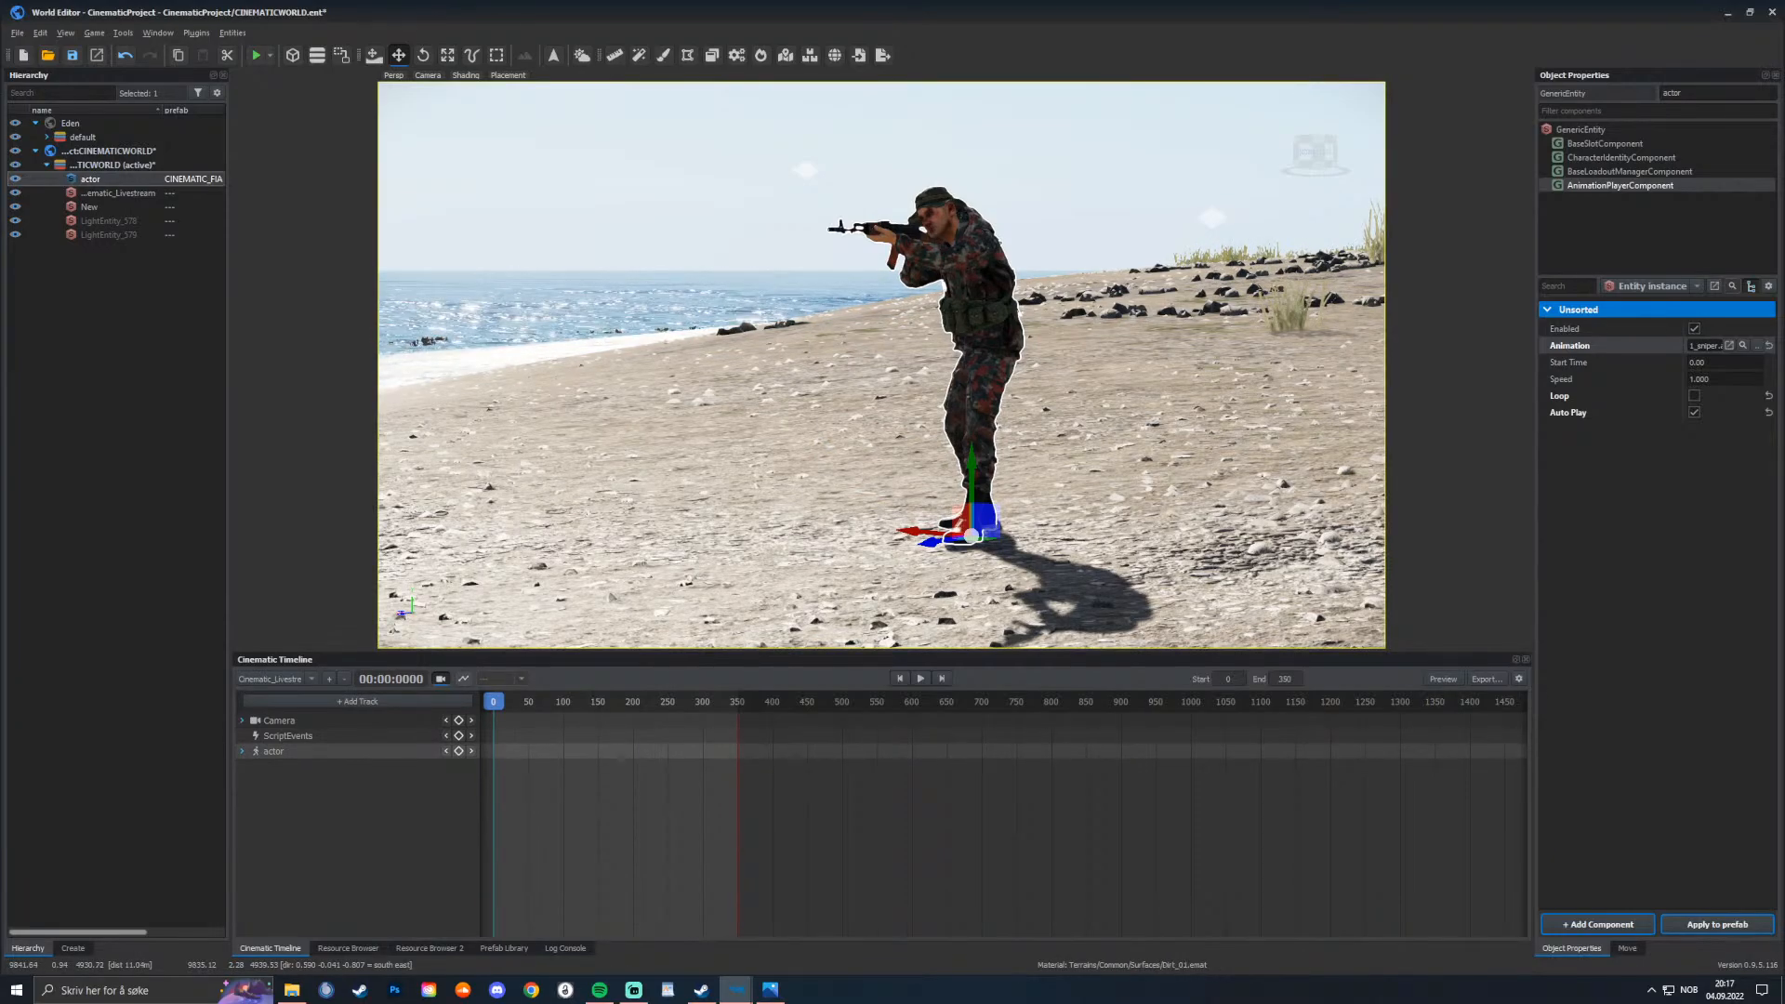
Step: Switch off the cinematic timeline's camera mode to free the viewport
key("a")
right_click_drag(870, 548, 1316, 558)
key("a")
key("s")
left_click_drag(675, 363, 415, 77)
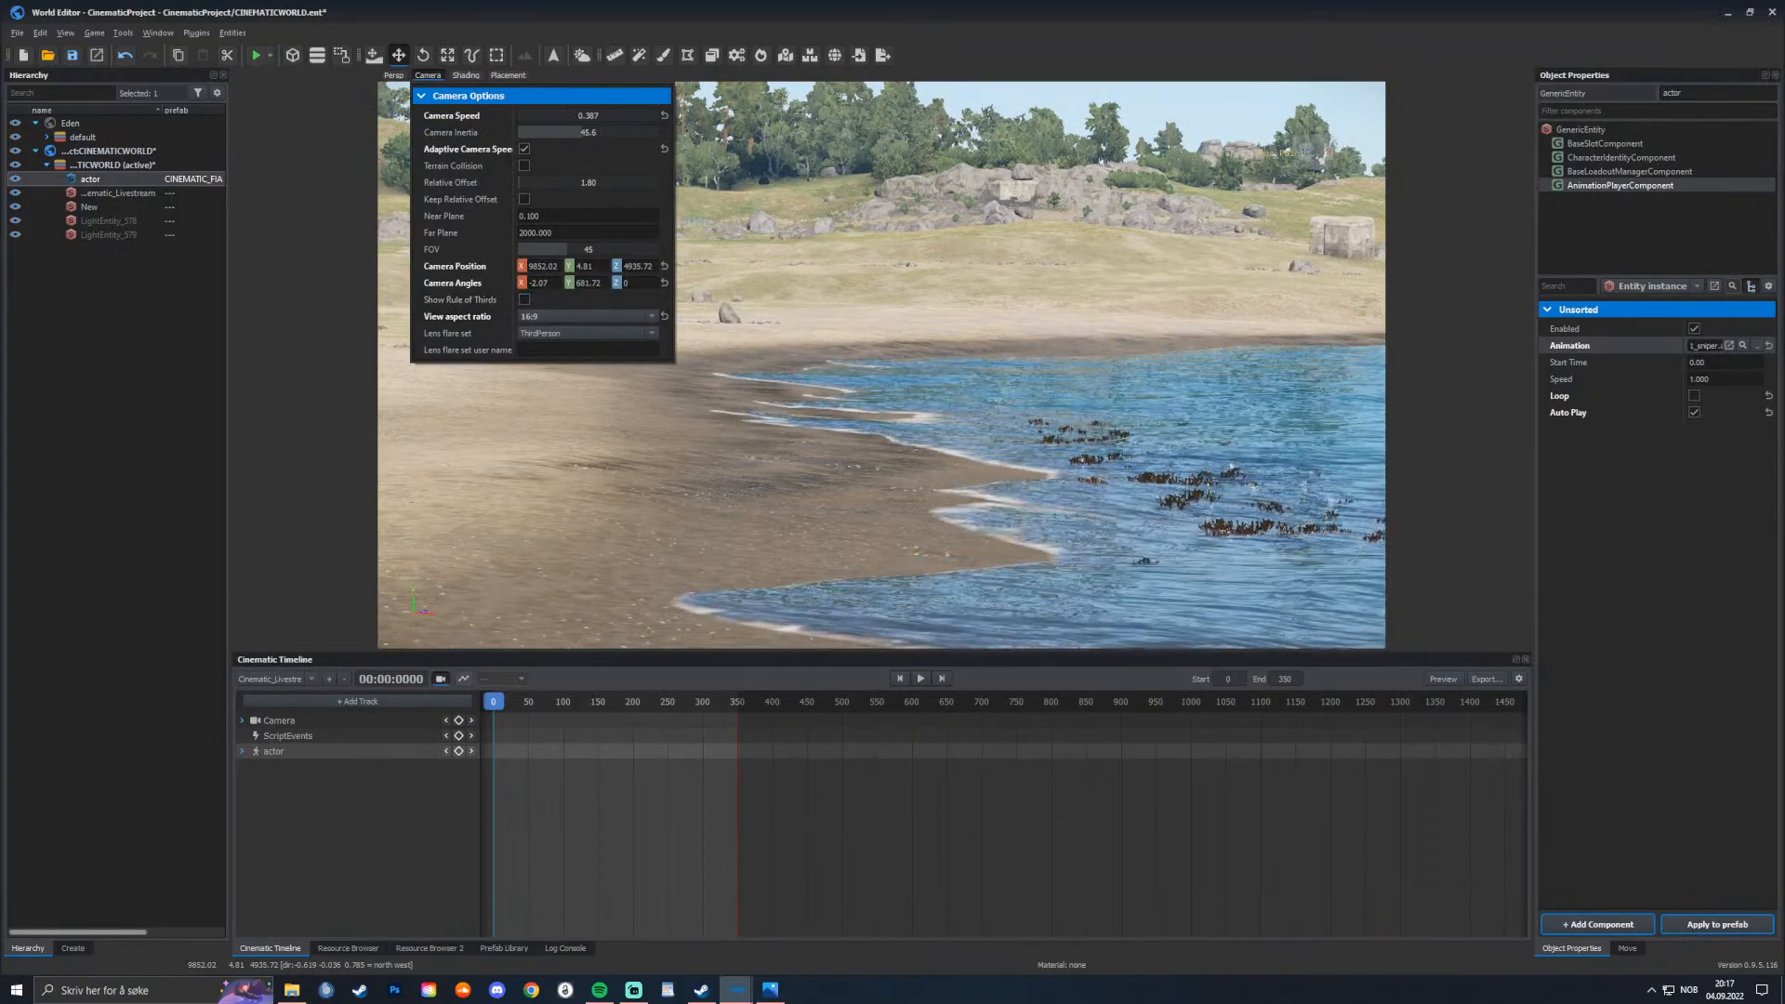
left_click(441, 679)
left_click(441, 679)
Step: Move the actor along the coast to another stretch of open beach by the bay
right_click_drag(966, 390, 558, 441)
key("s")
key("s")
key("d")
key("s")
key("w")
left_click_drag(697, 409, 1129, 506)
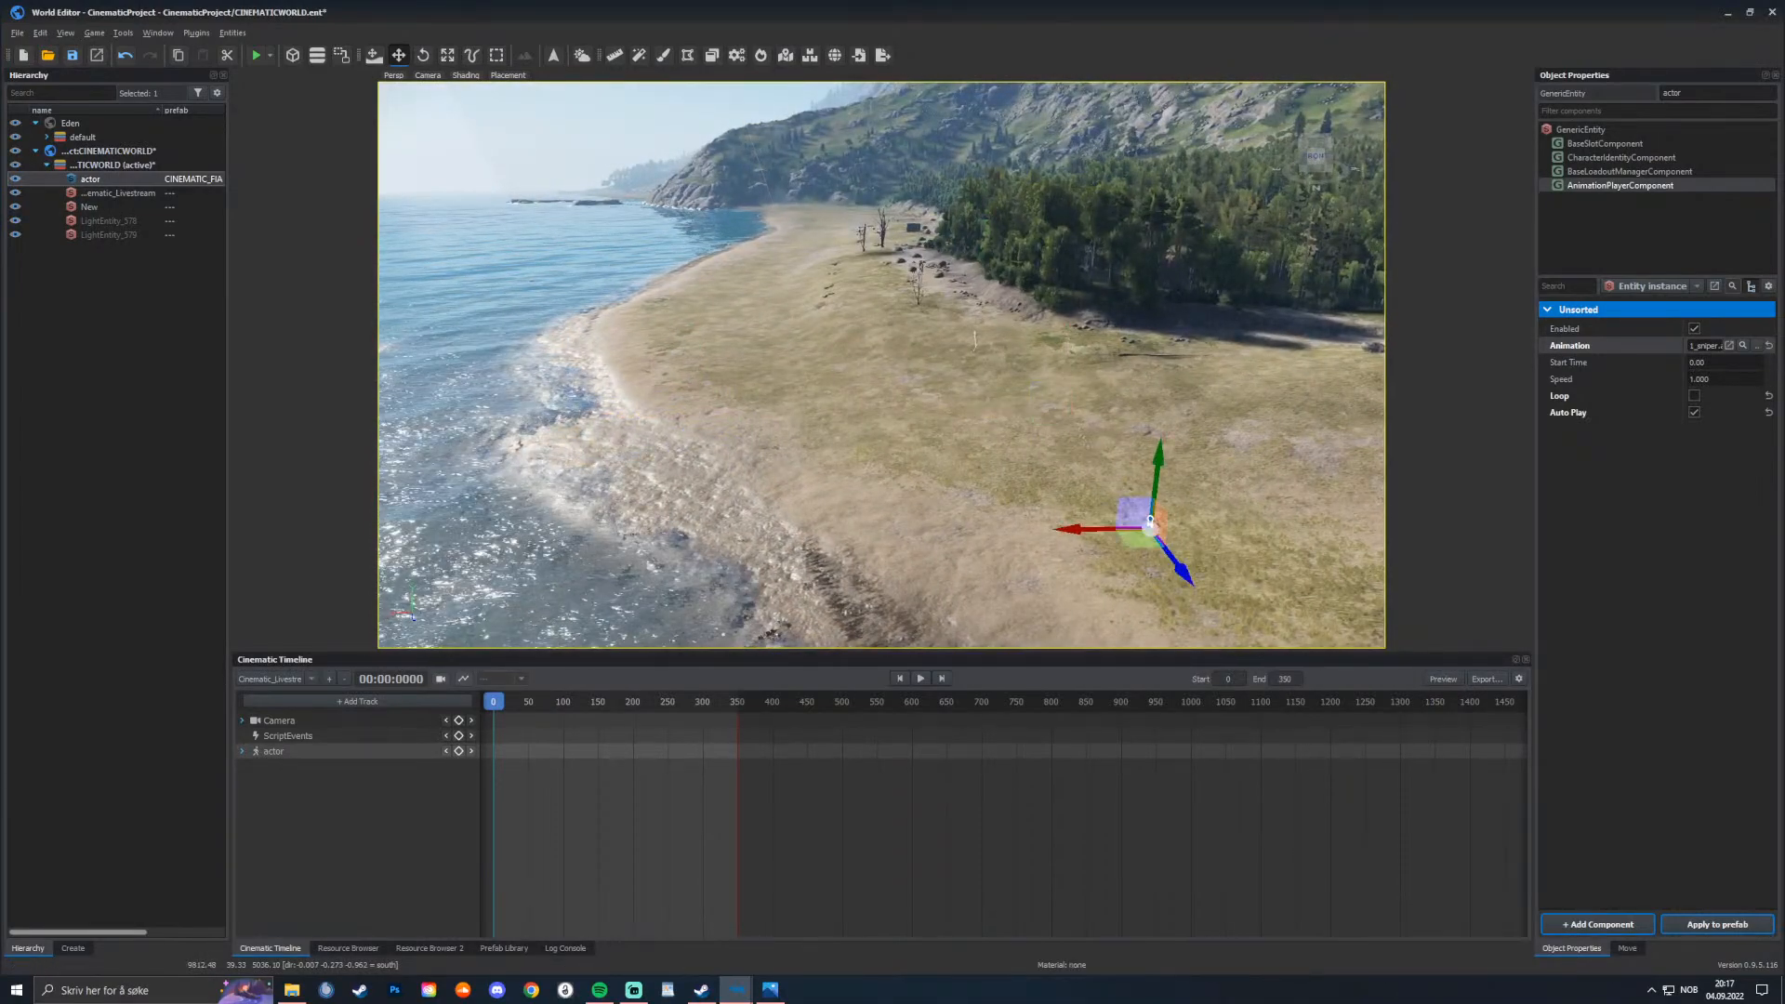
key("f")
left_click_drag(808, 382, 1024, 494)
key("d")
right_click_drag(1024, 493, 884, 460)
key("s")
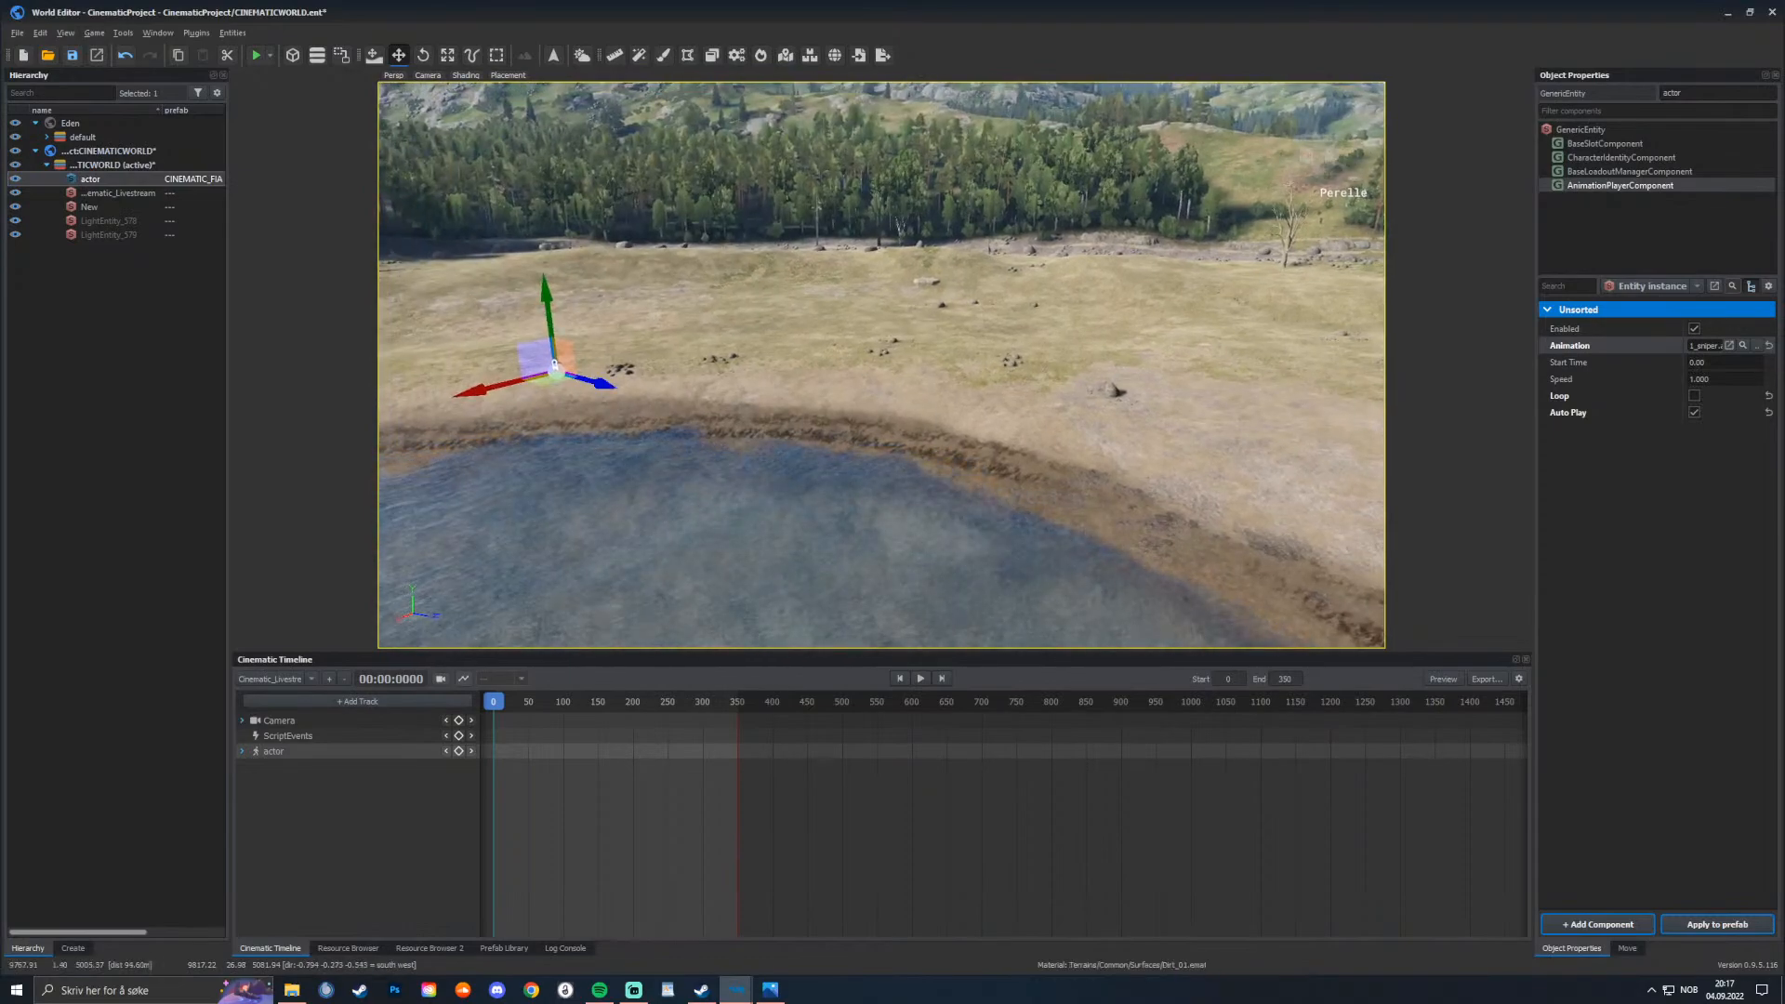
Step: Reselect the actor and move it along the bay to the sandy water's edge
left_click(521, 361)
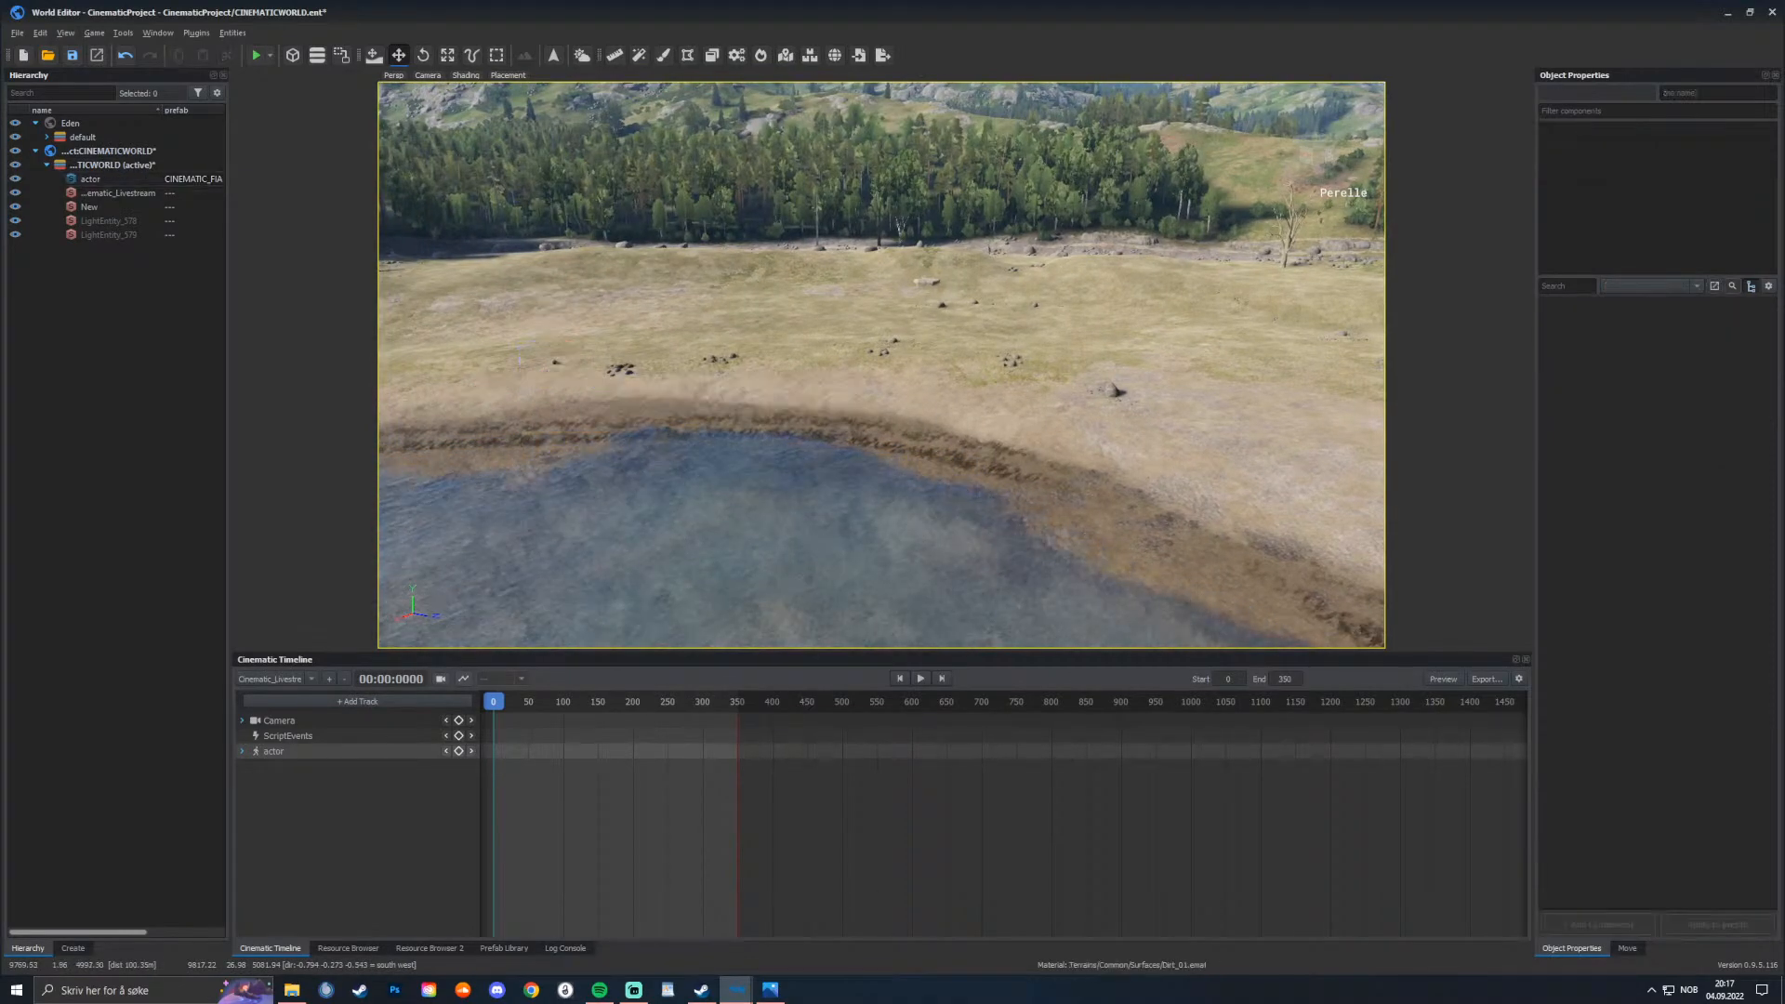
left_click(544, 372)
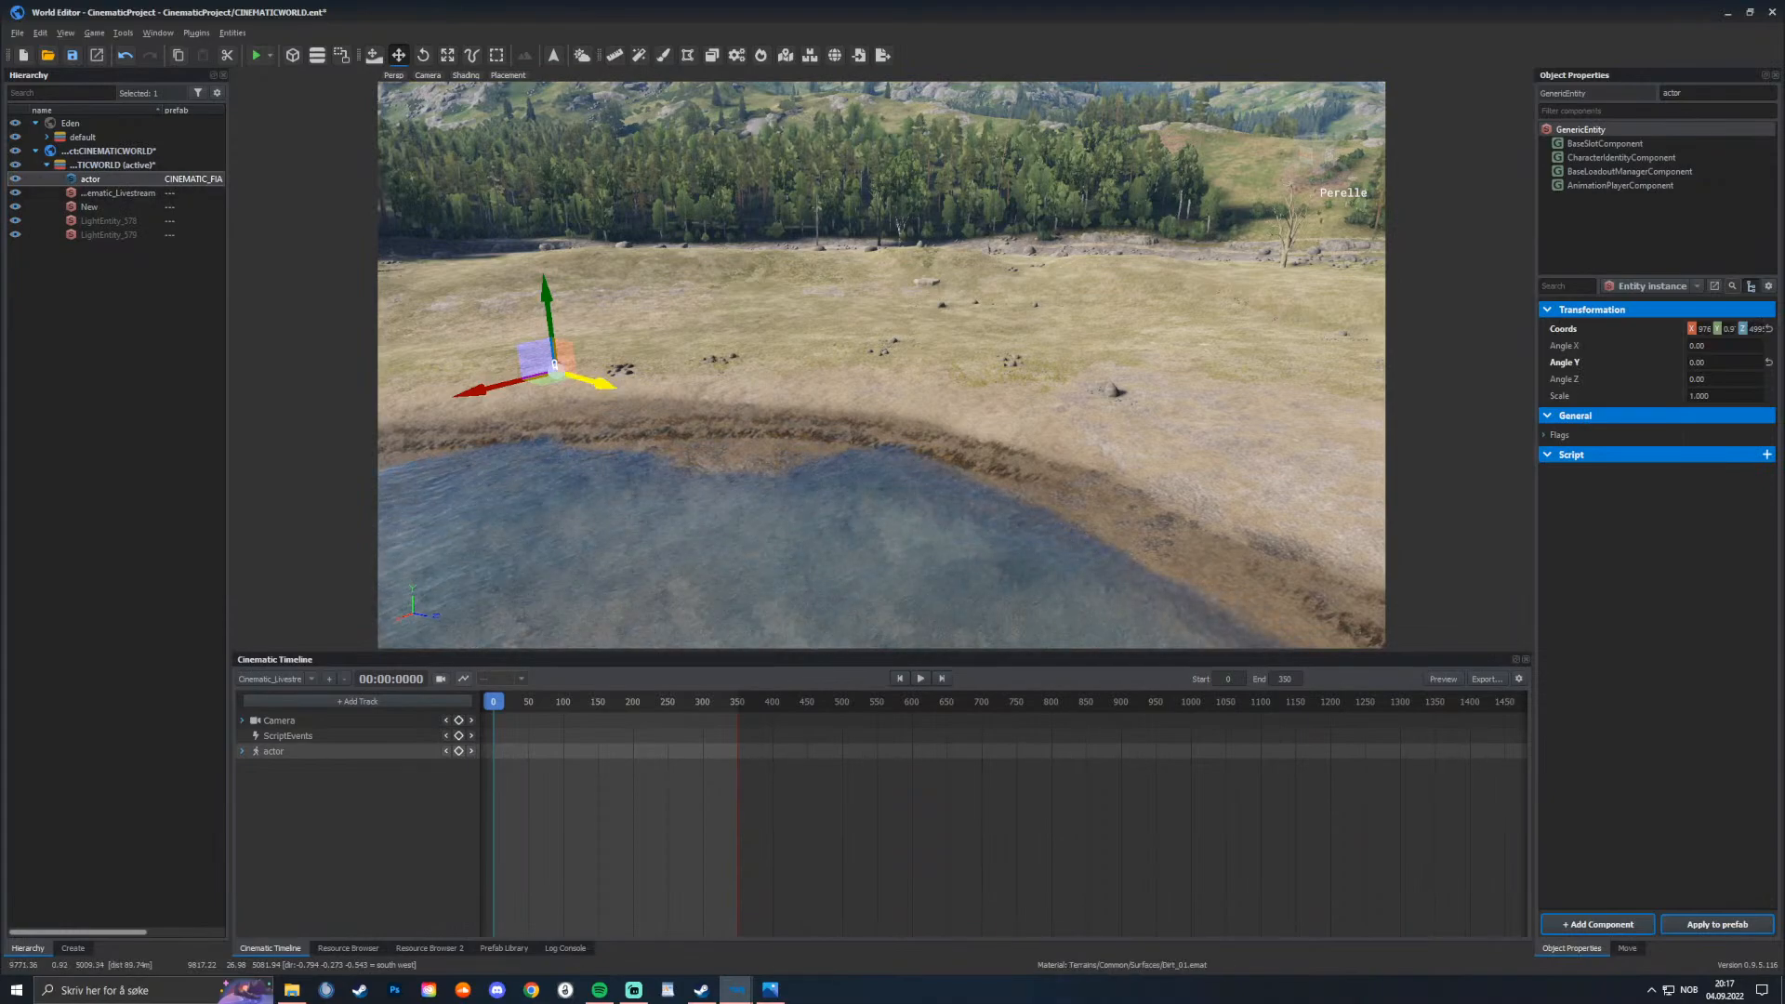
left_click_drag(545, 371, 1229, 550)
Step: Rotate the actor to an Angle Y of about -91 degrees and snap it to the beach terrain
key("e")
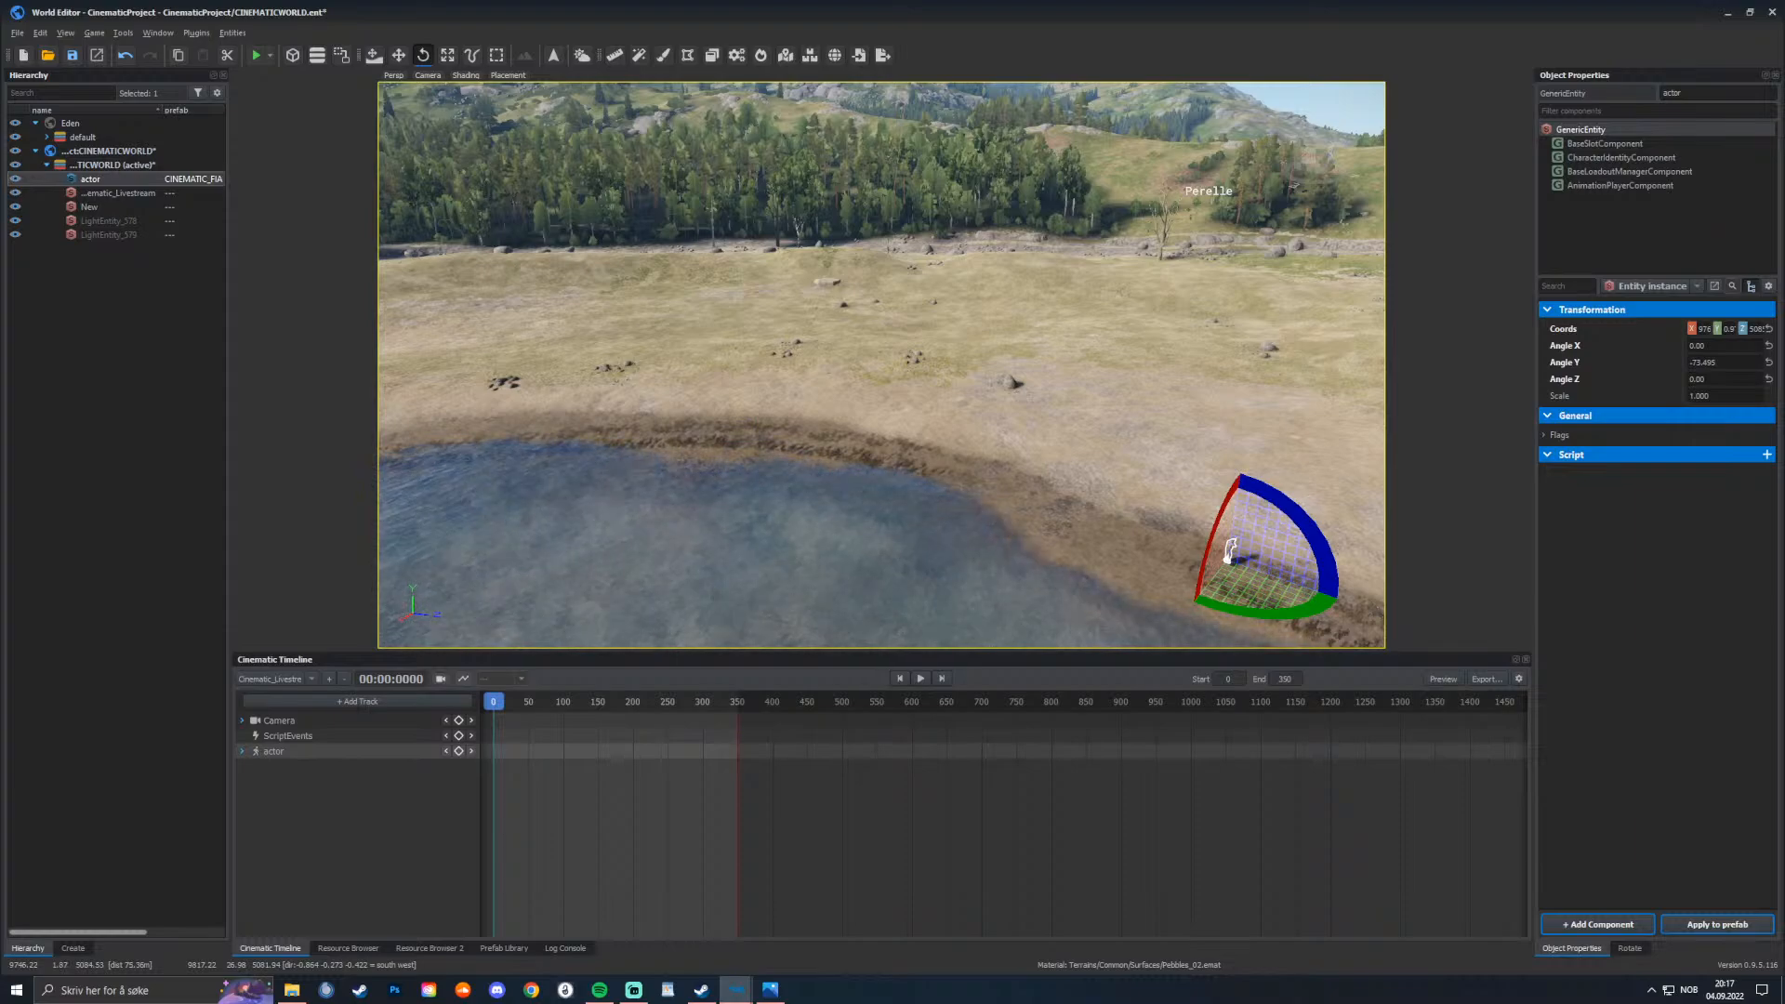
right_click(1171, 446)
left_click(1111, 443)
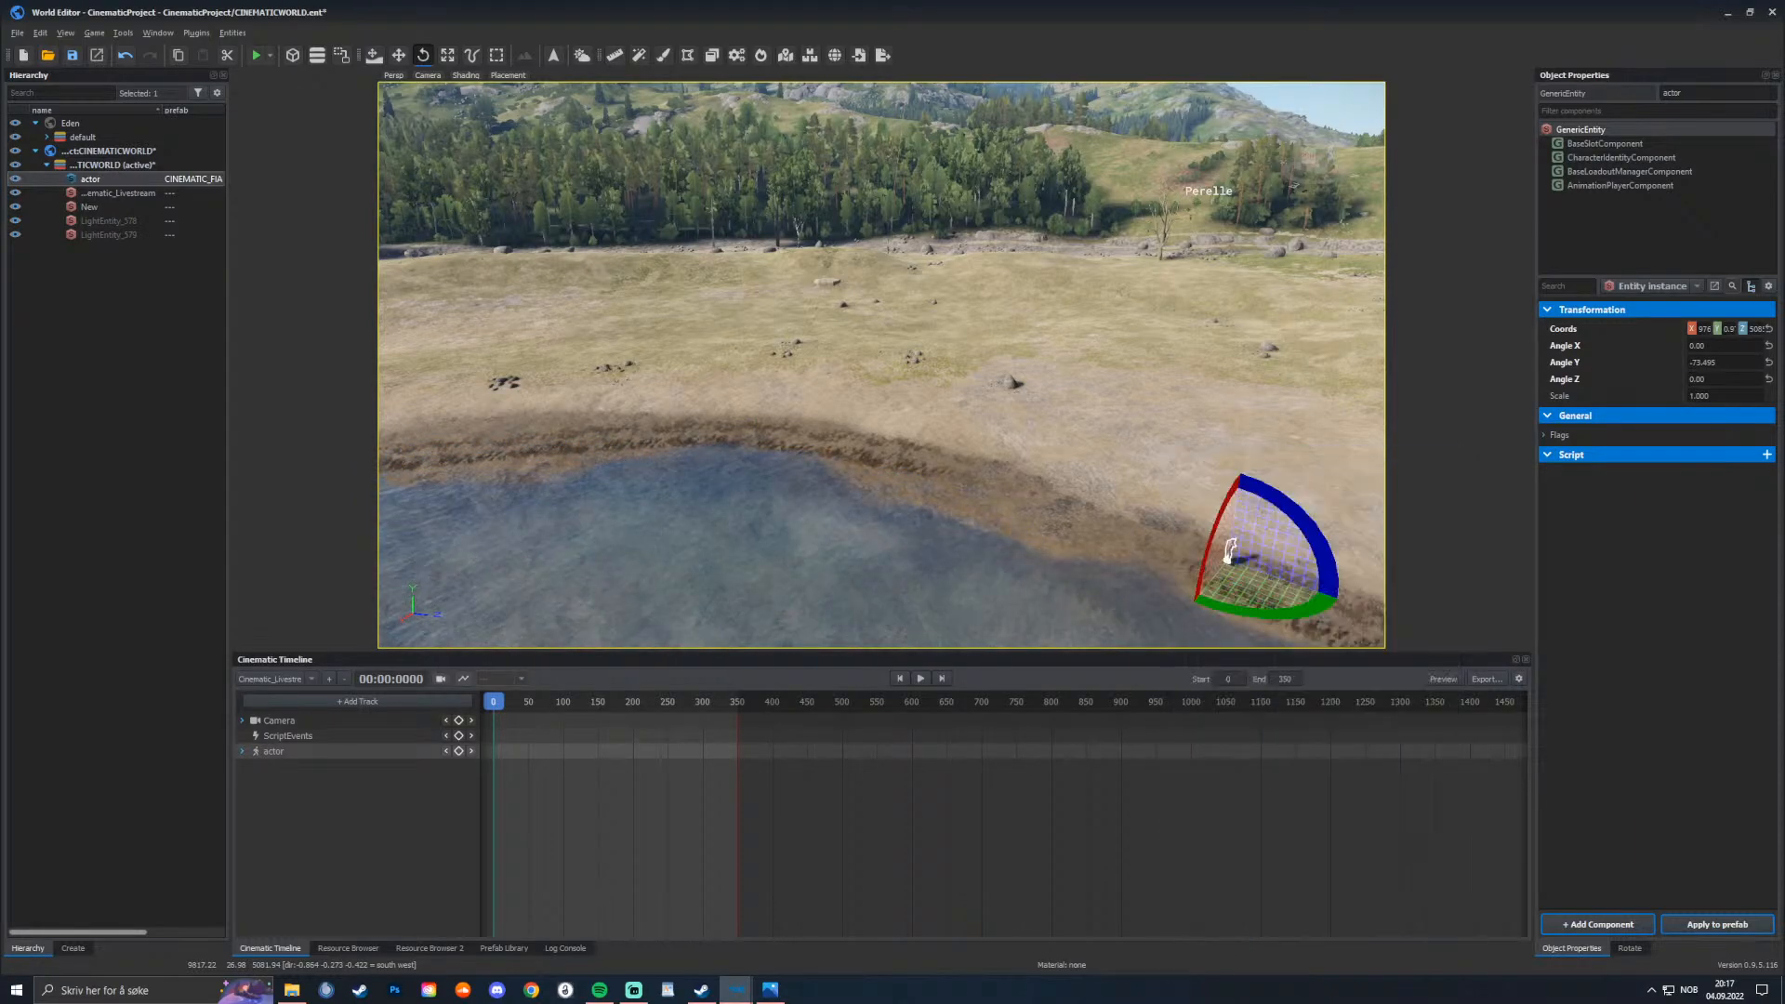
right_click_drag(1229, 551, 1076, 463)
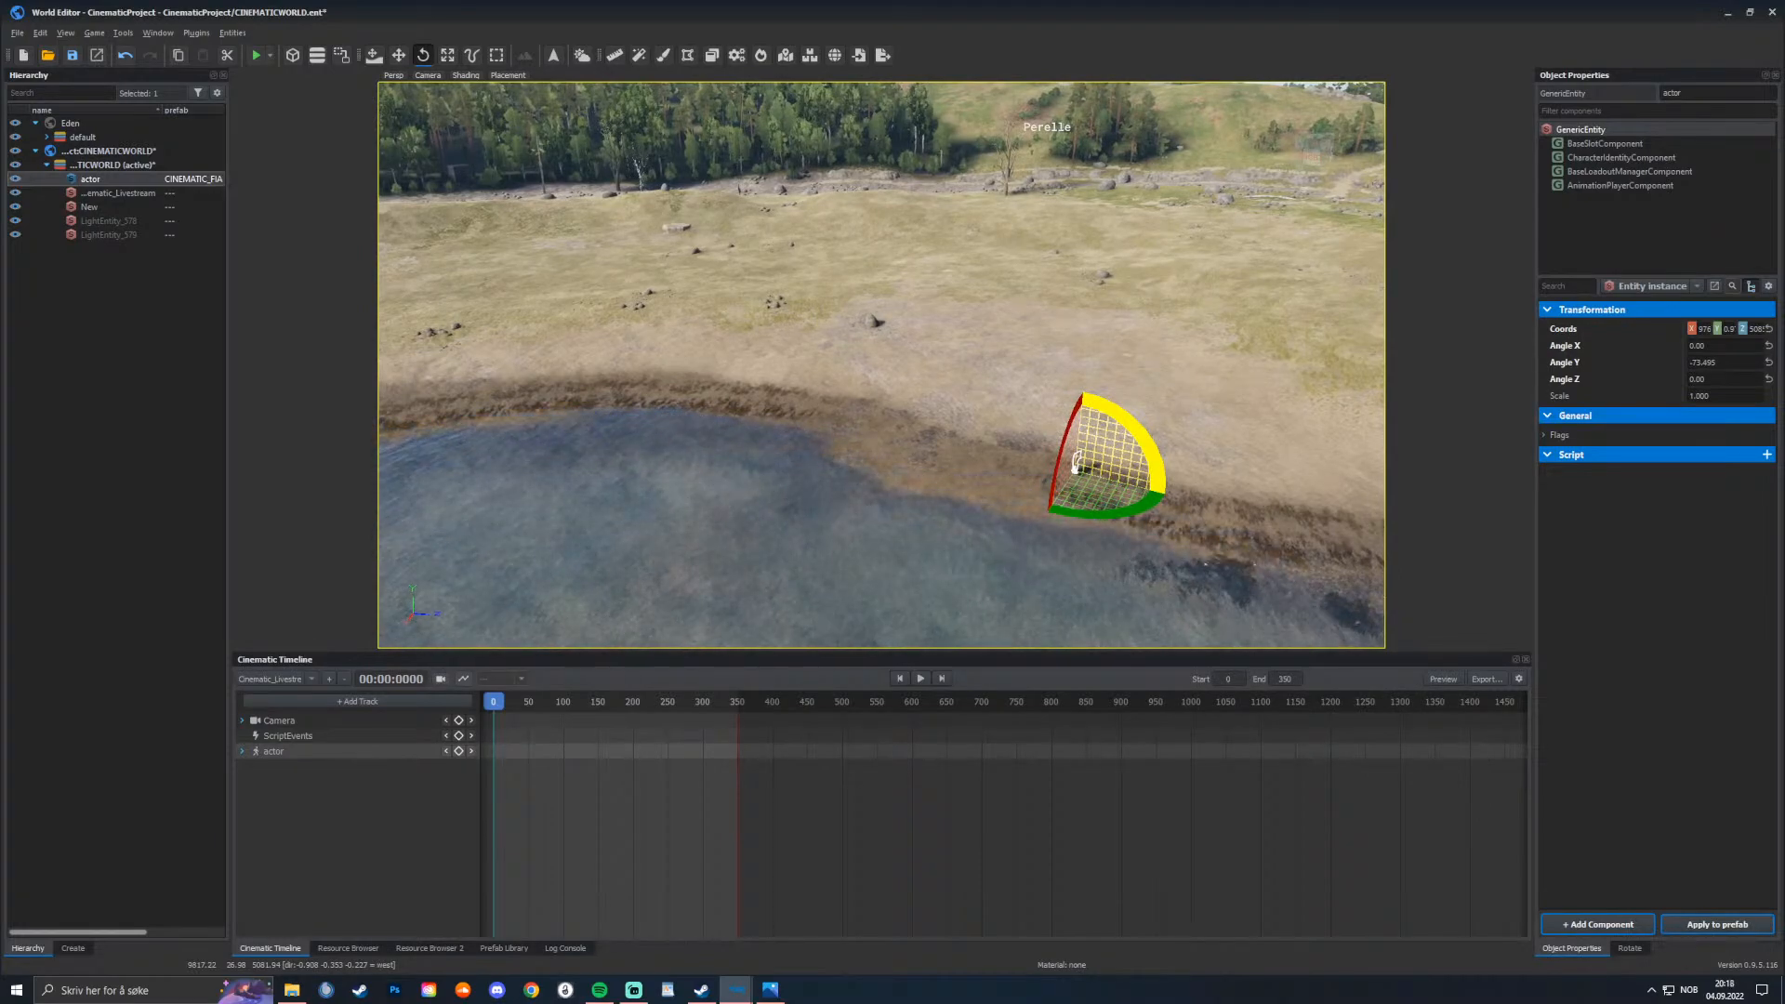
mouse_move(1077, 465)
left_mouse_down()
mouse_move(1056, 511)
mouse_move(1068, 462)
left_mouse_up()
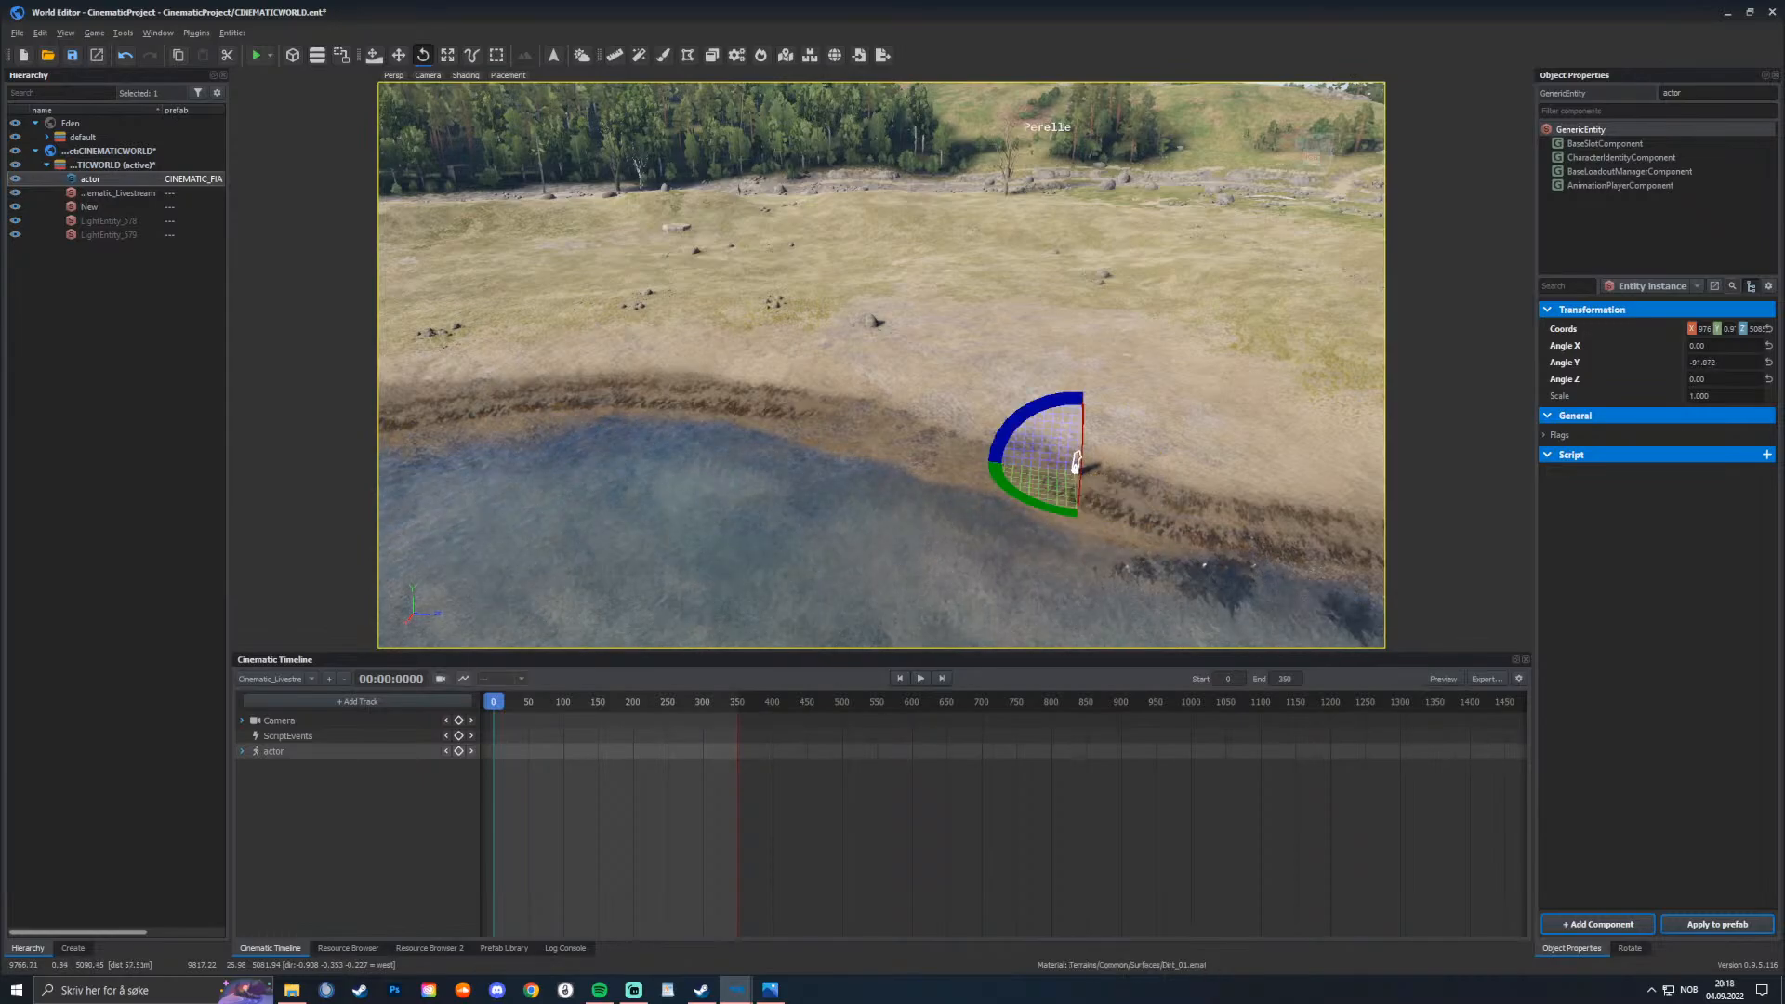
right_click_drag(1068, 462, 1065, 408)
key("Page_Down")
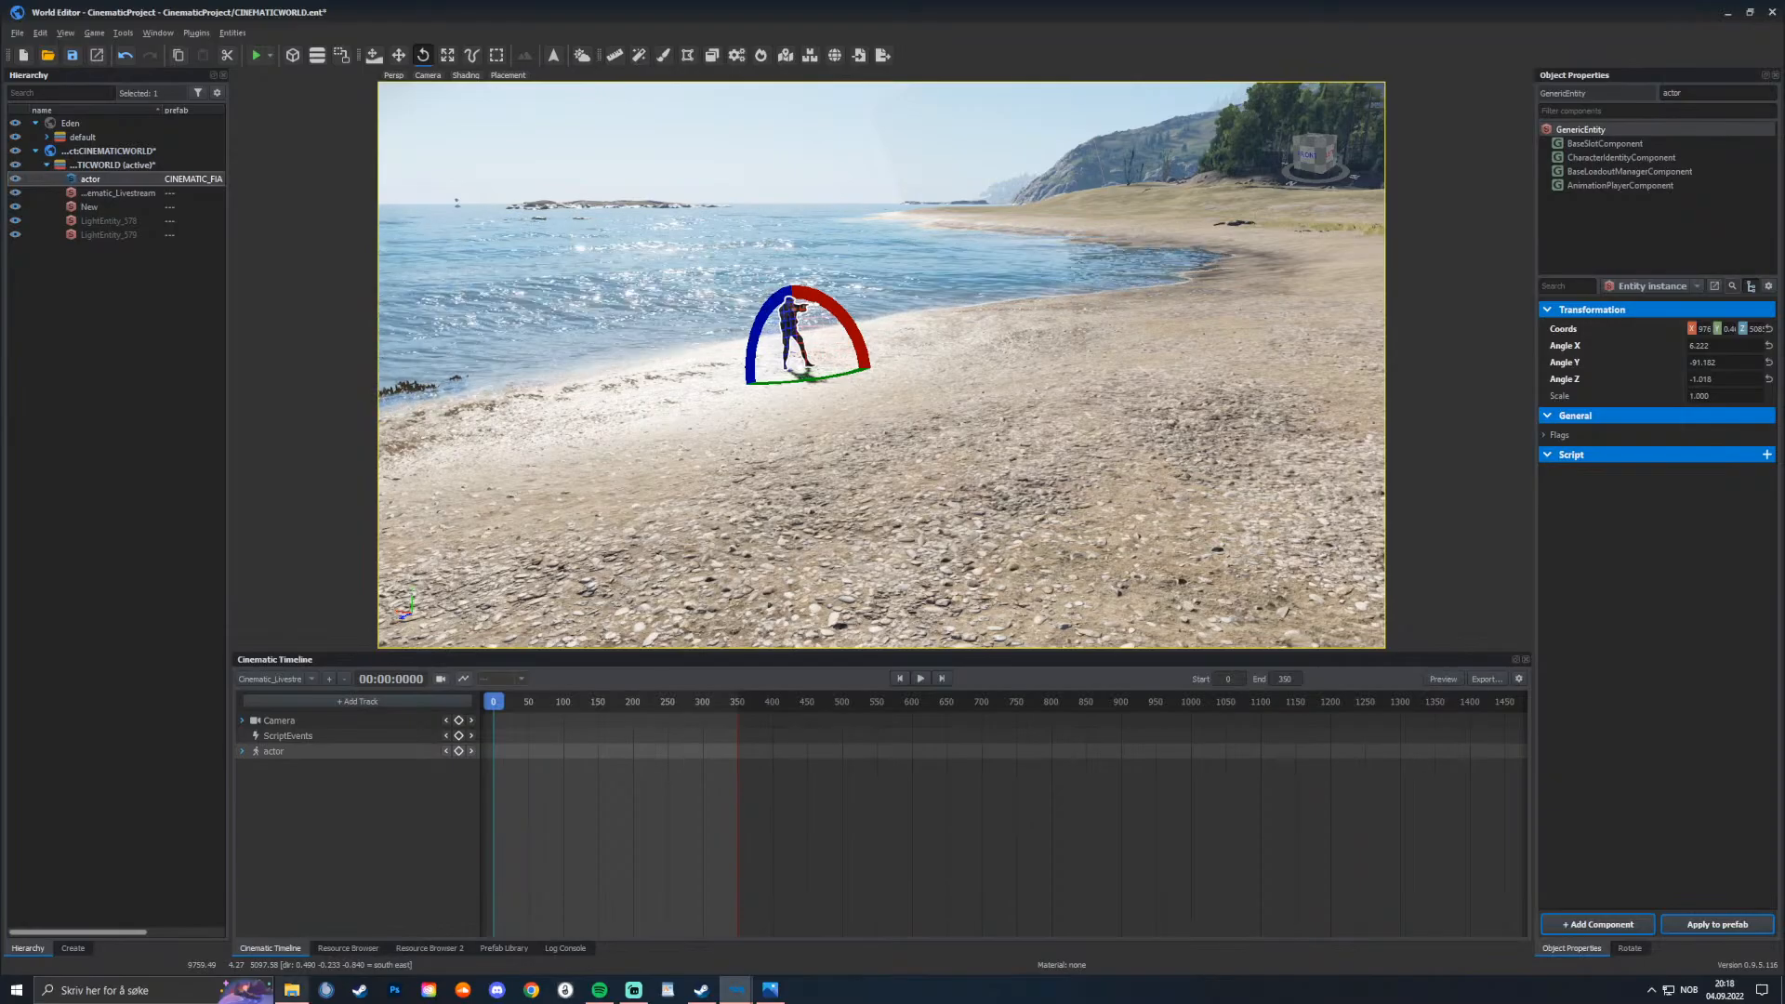
Step: Switch to File Explorer and open the Scripts folder inside Video Projects, Projects, Arma Reforger
key("alt+Tab")
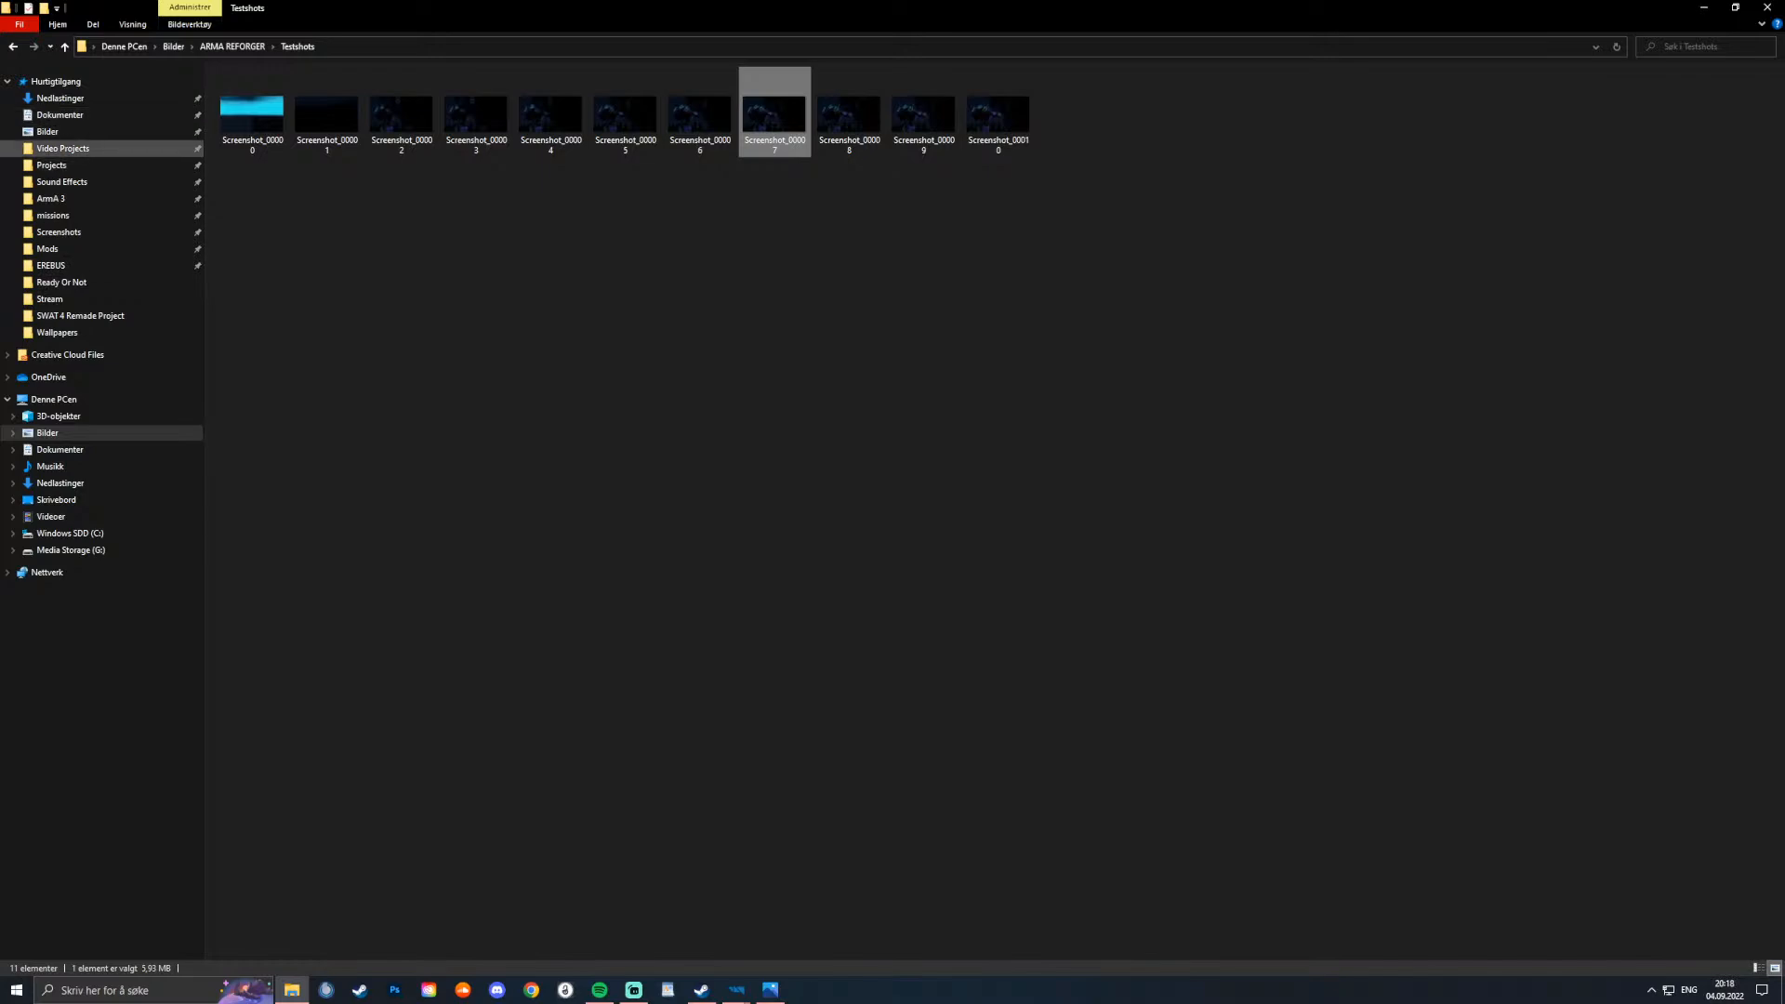
left_click(62, 148)
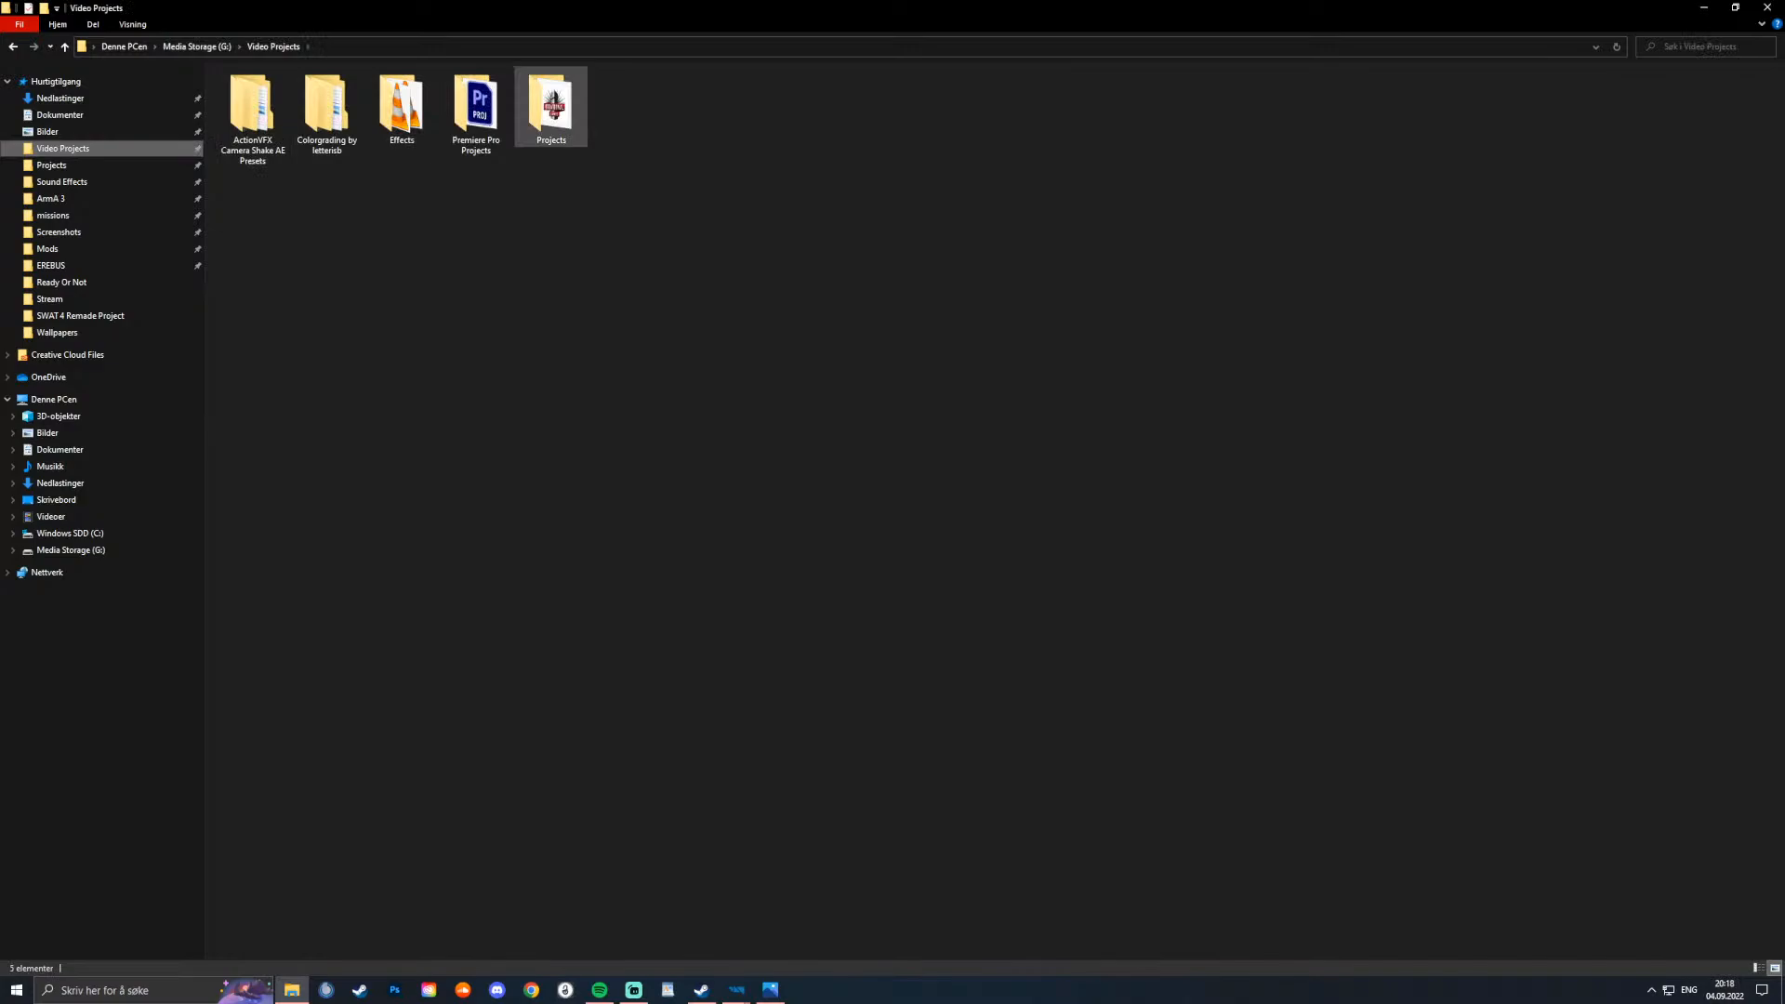
double_click(550, 107)
key("r")
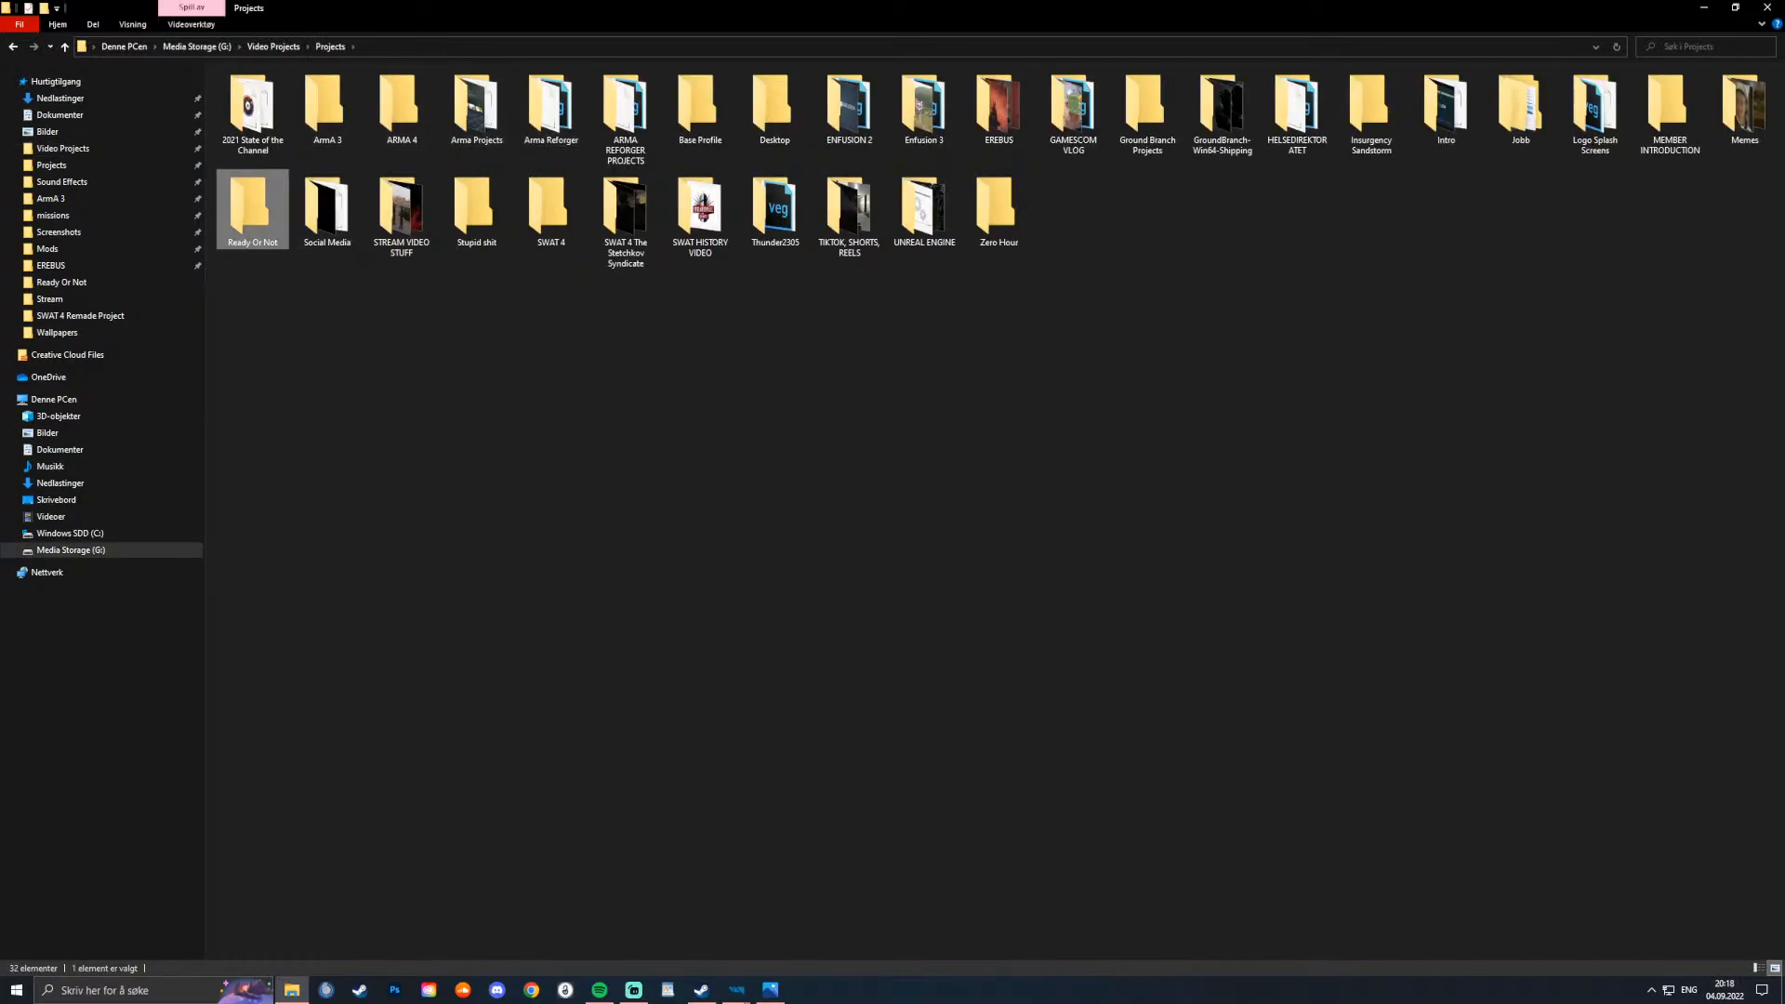
double_click(550, 107)
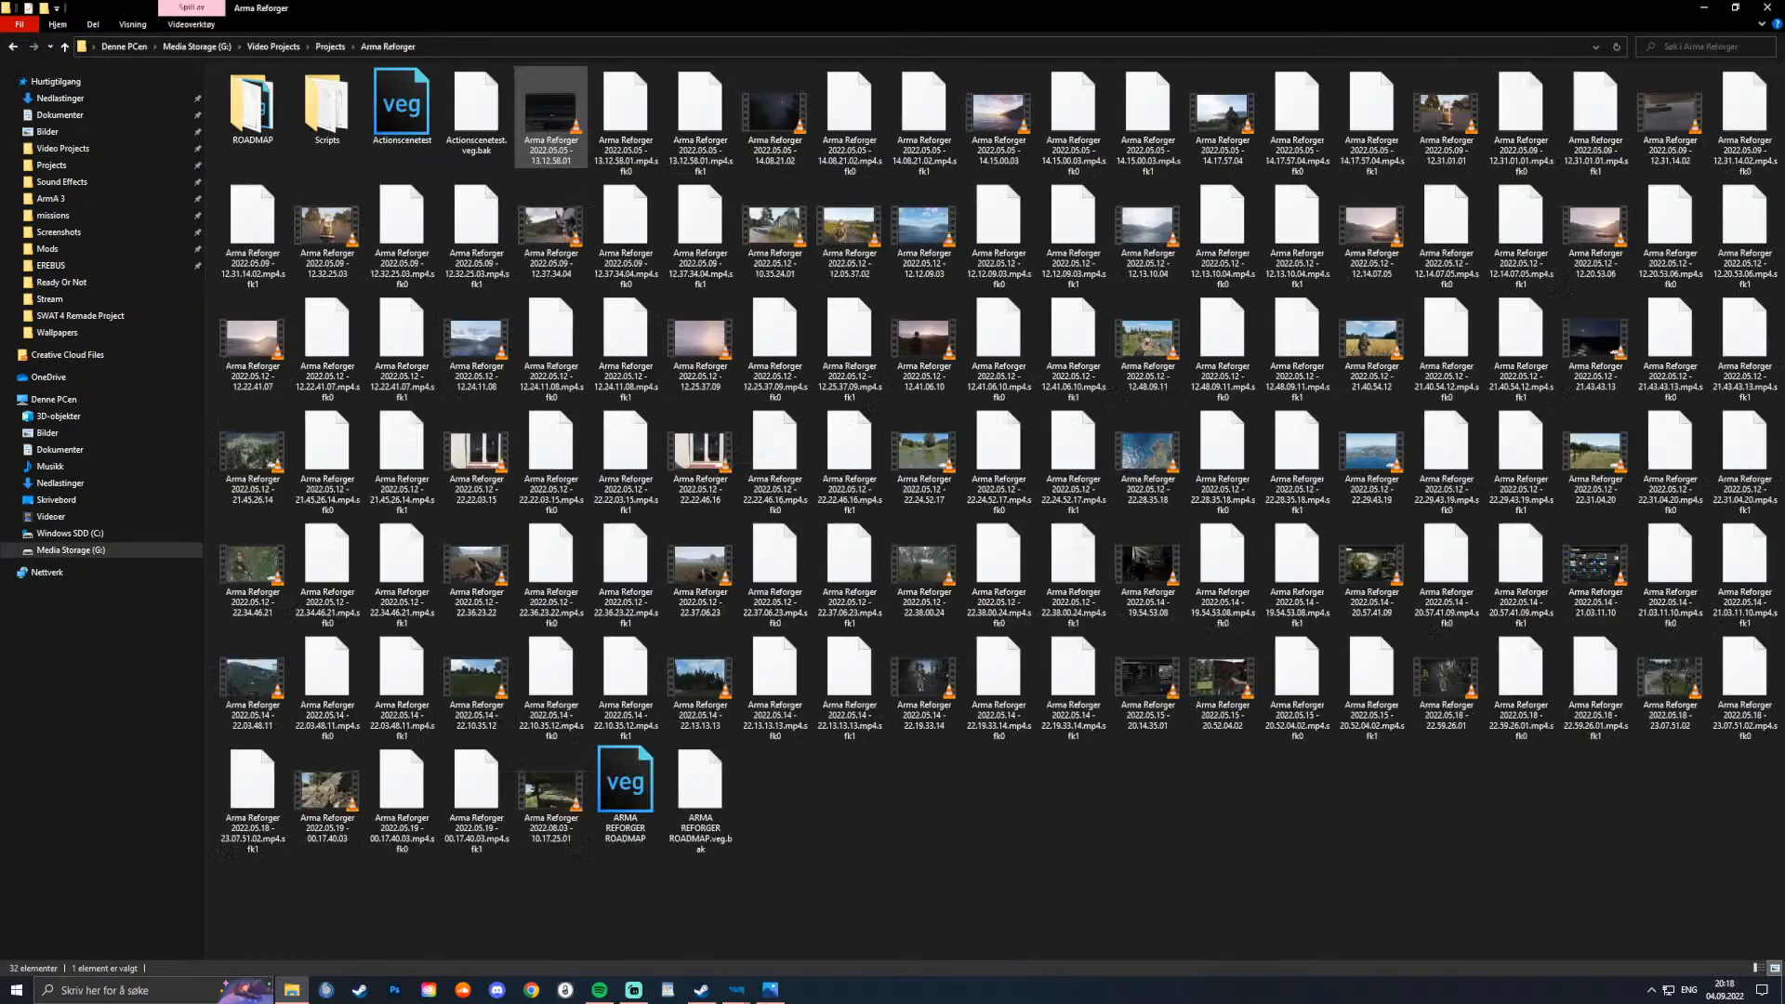
double_click(327, 104)
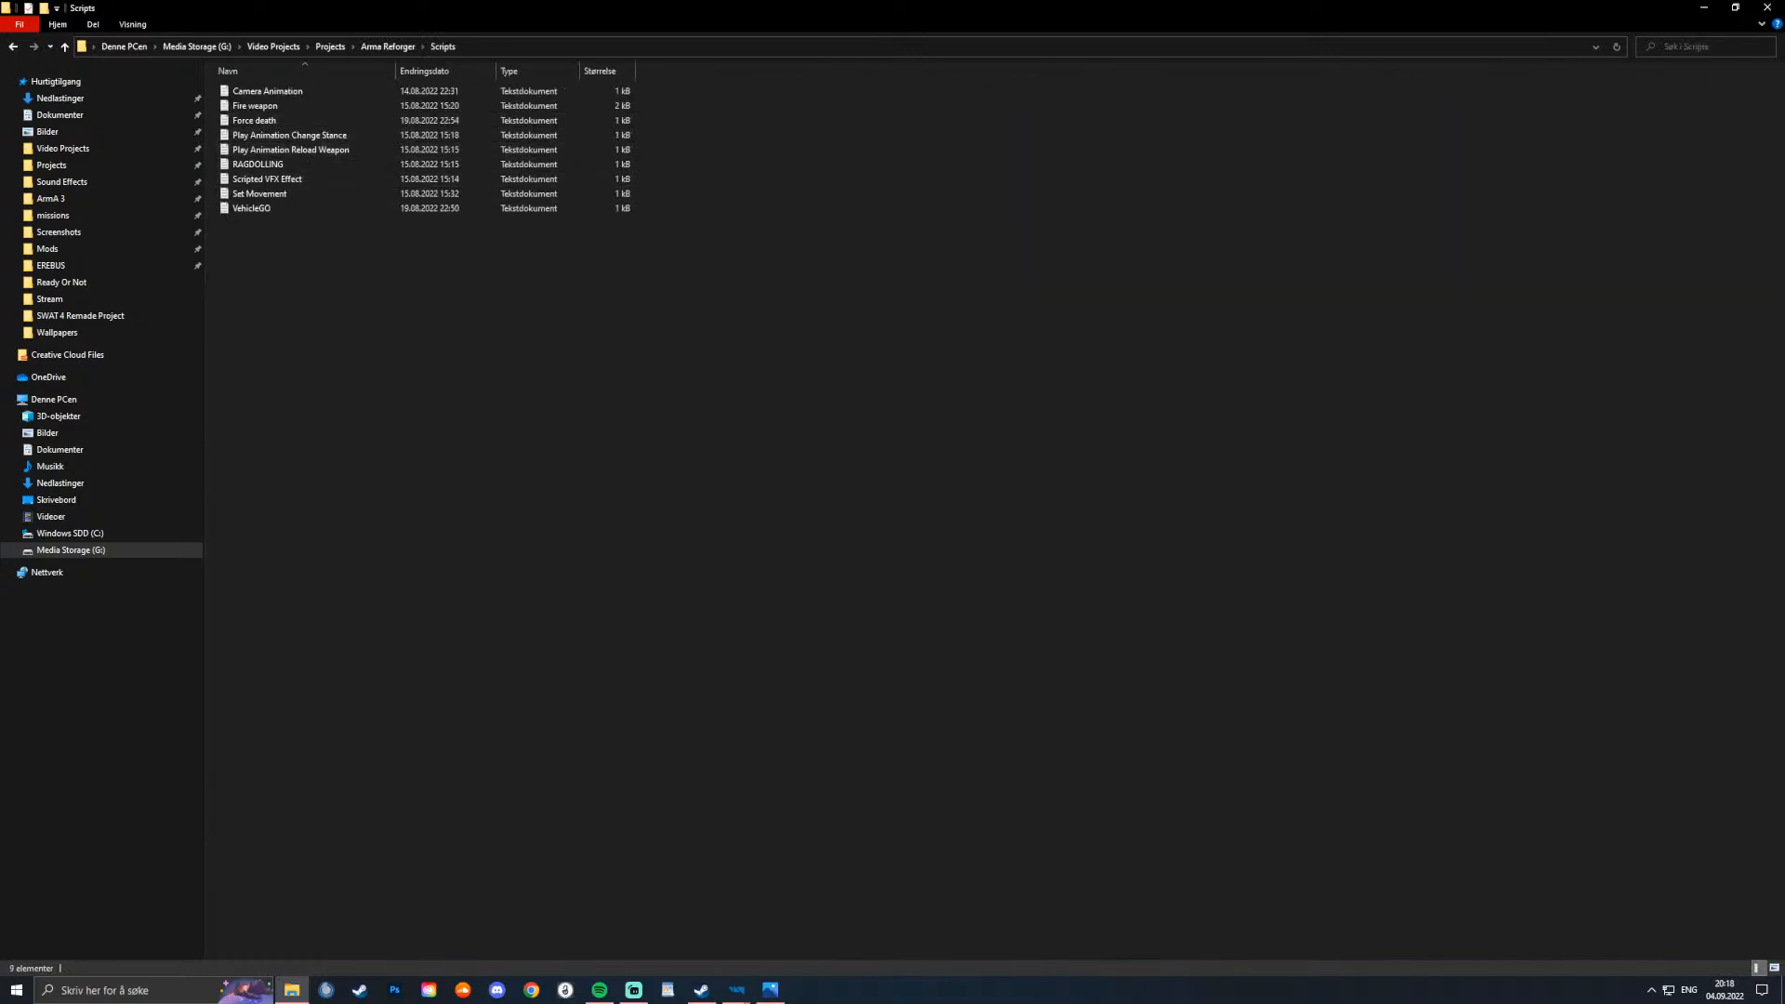
Step: Switch back to World Editor and use the Ground Manipulation Tool to move the actor closer to the camera on the beach
key("alt+Tab")
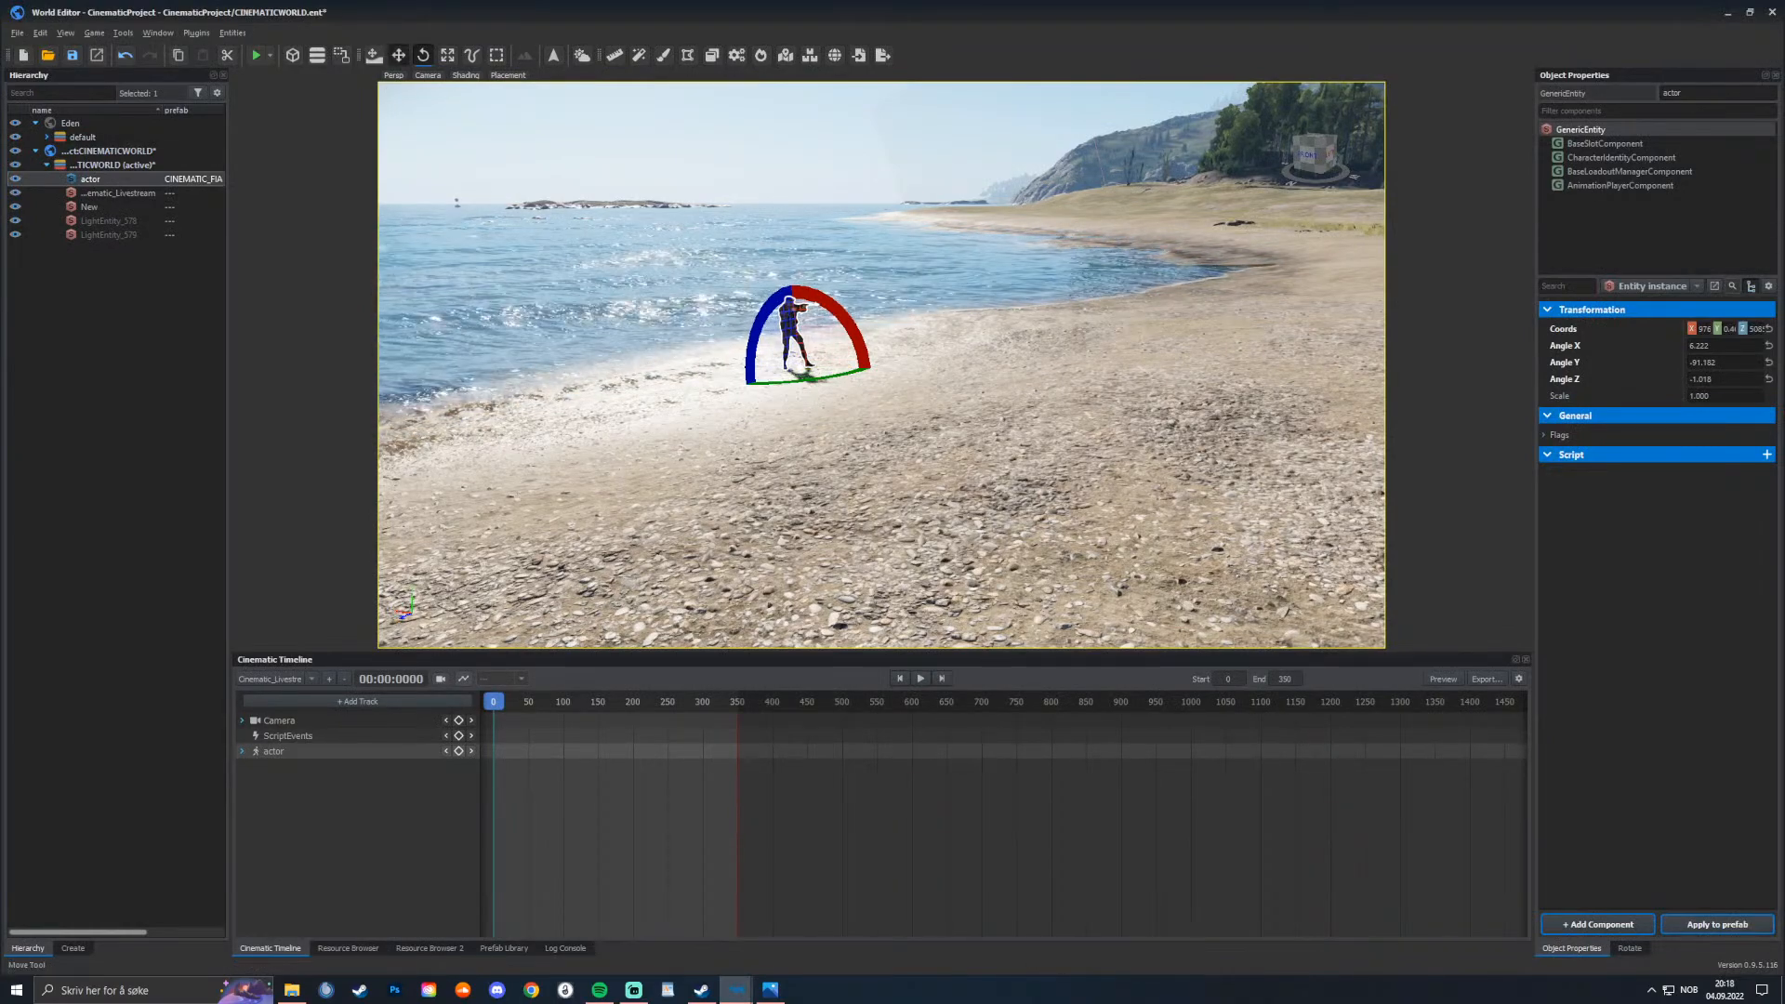
left_click(398, 56)
left_click(372, 55)
left_click_drag(799, 366, 784, 499)
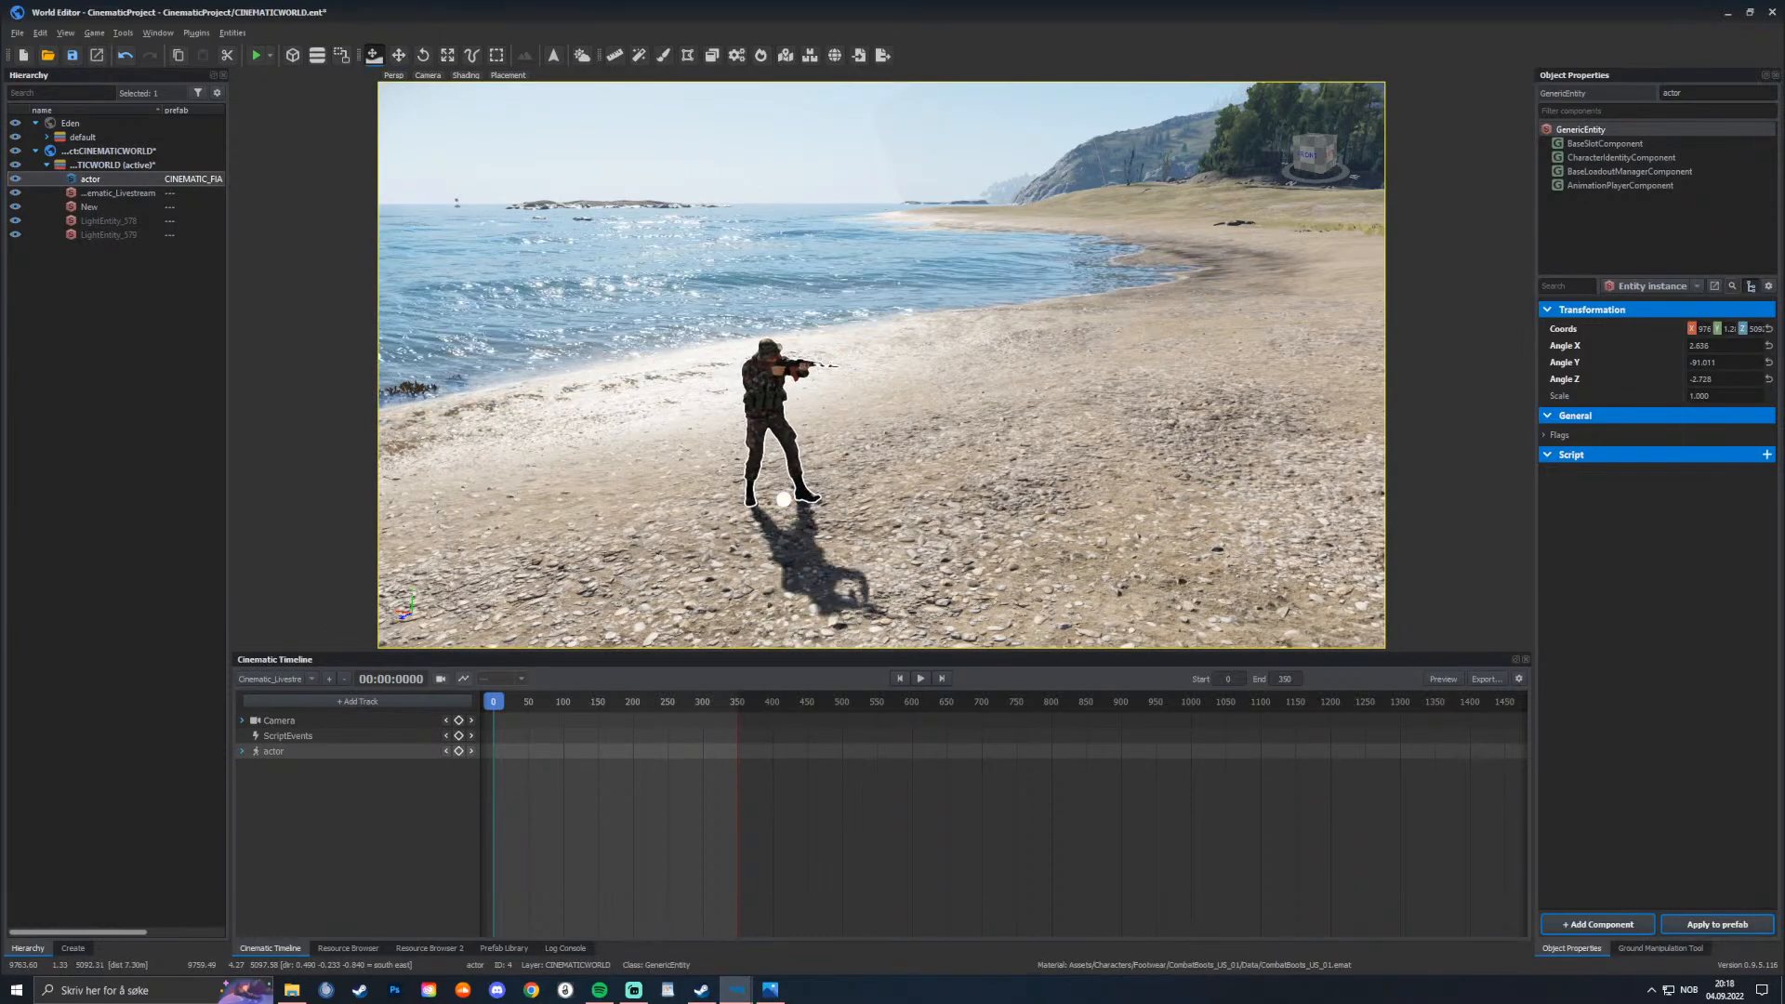
Step: Add frame 0 keyframes to the Camera and ScriptEvents tracks and reframe the view closer to the soldier on the beach
left_click(288, 735)
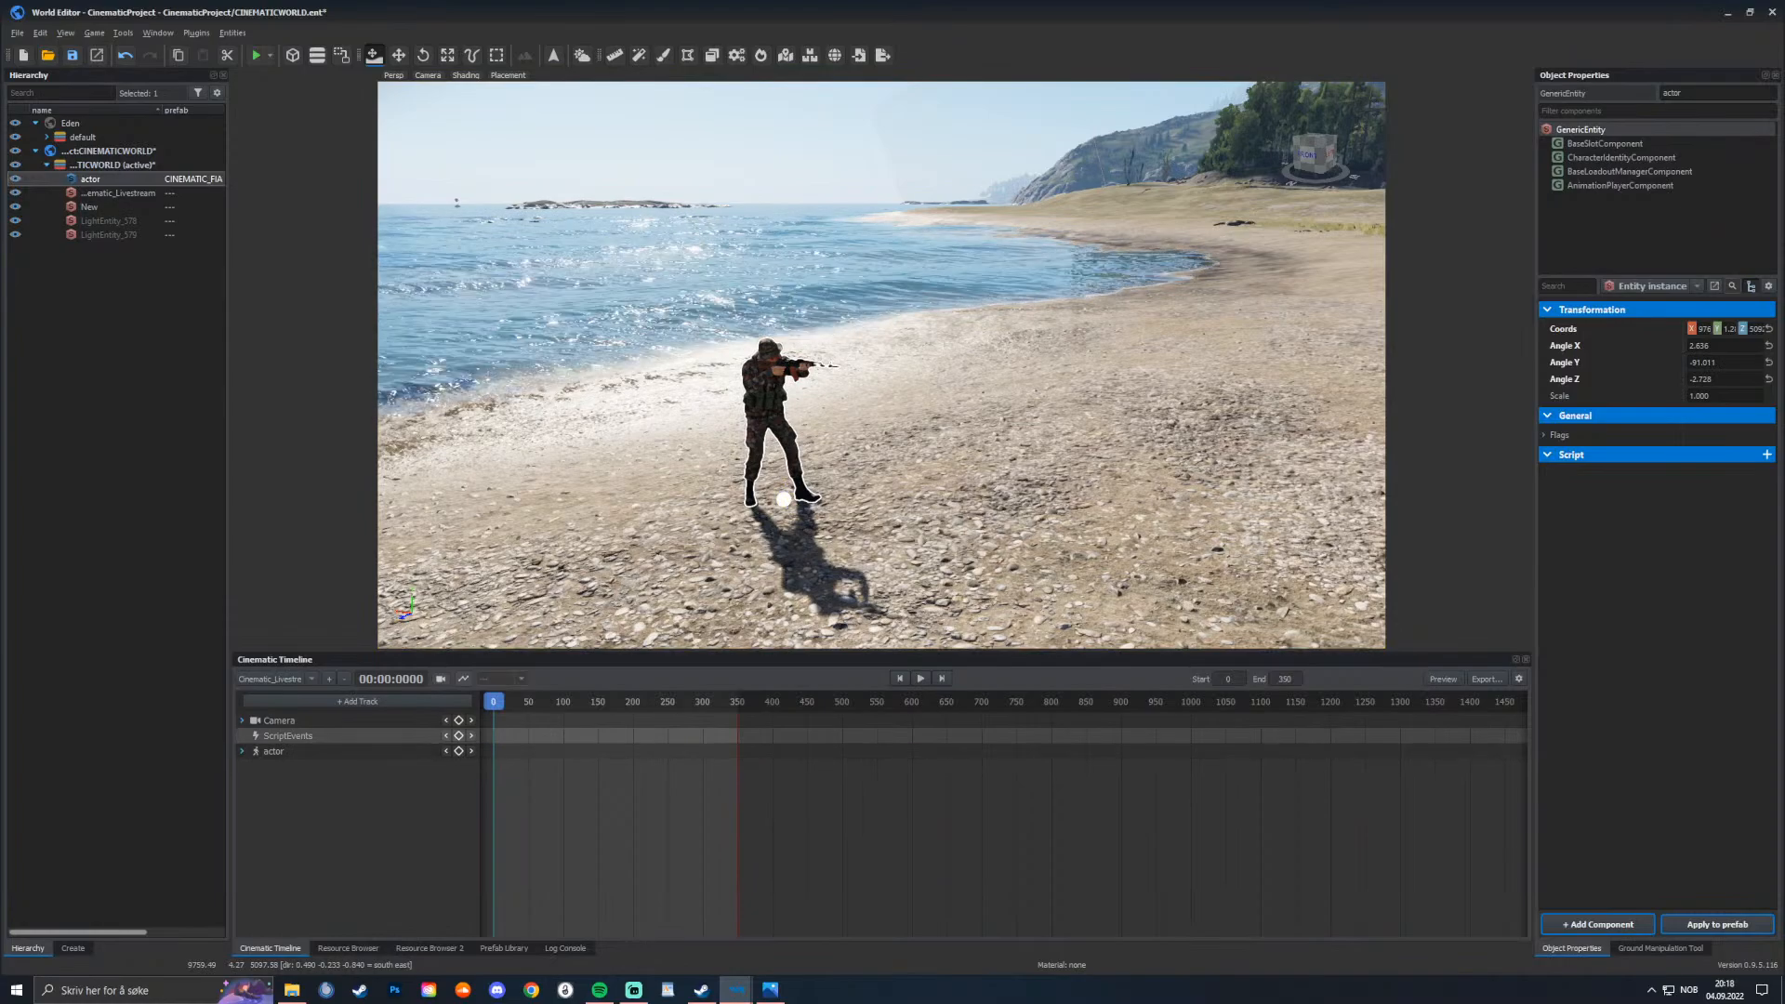
left_click(458, 721)
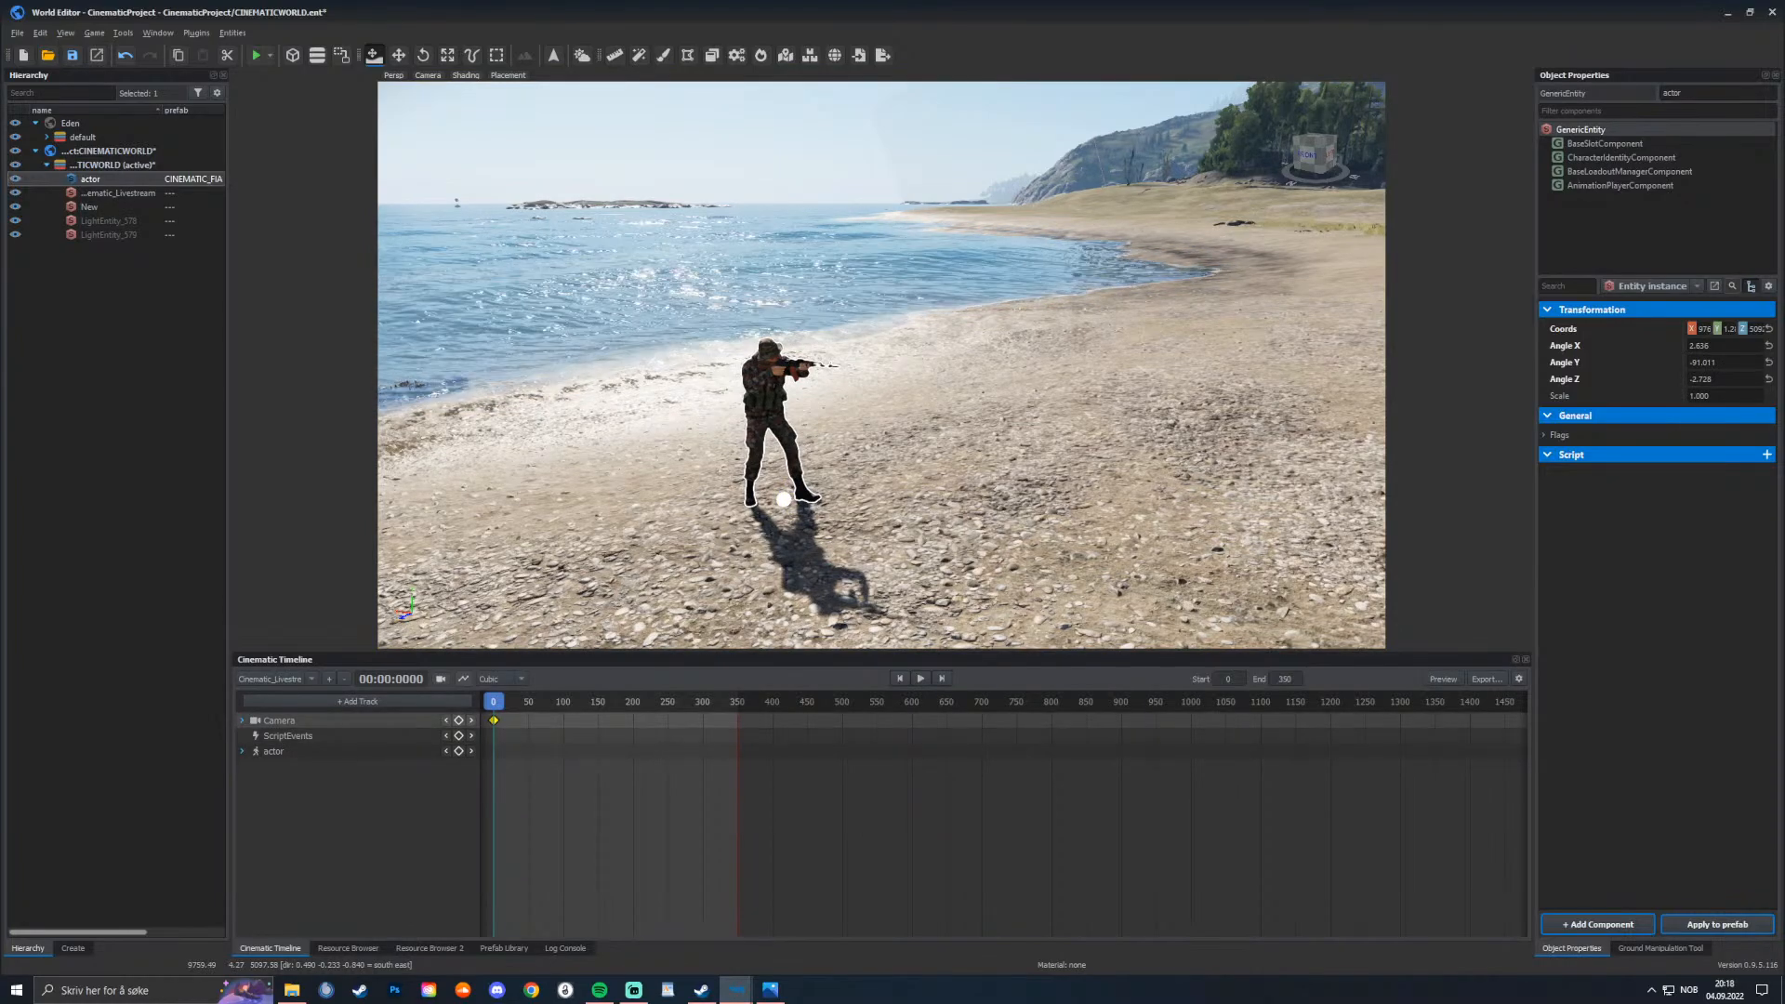
key("w")
mouse_move(881, 371)
right_mouse_down()
mouse_move(897, 376)
mouse_move(930, 325)
mouse_move(883, 379)
right_mouse_up()
key("s")
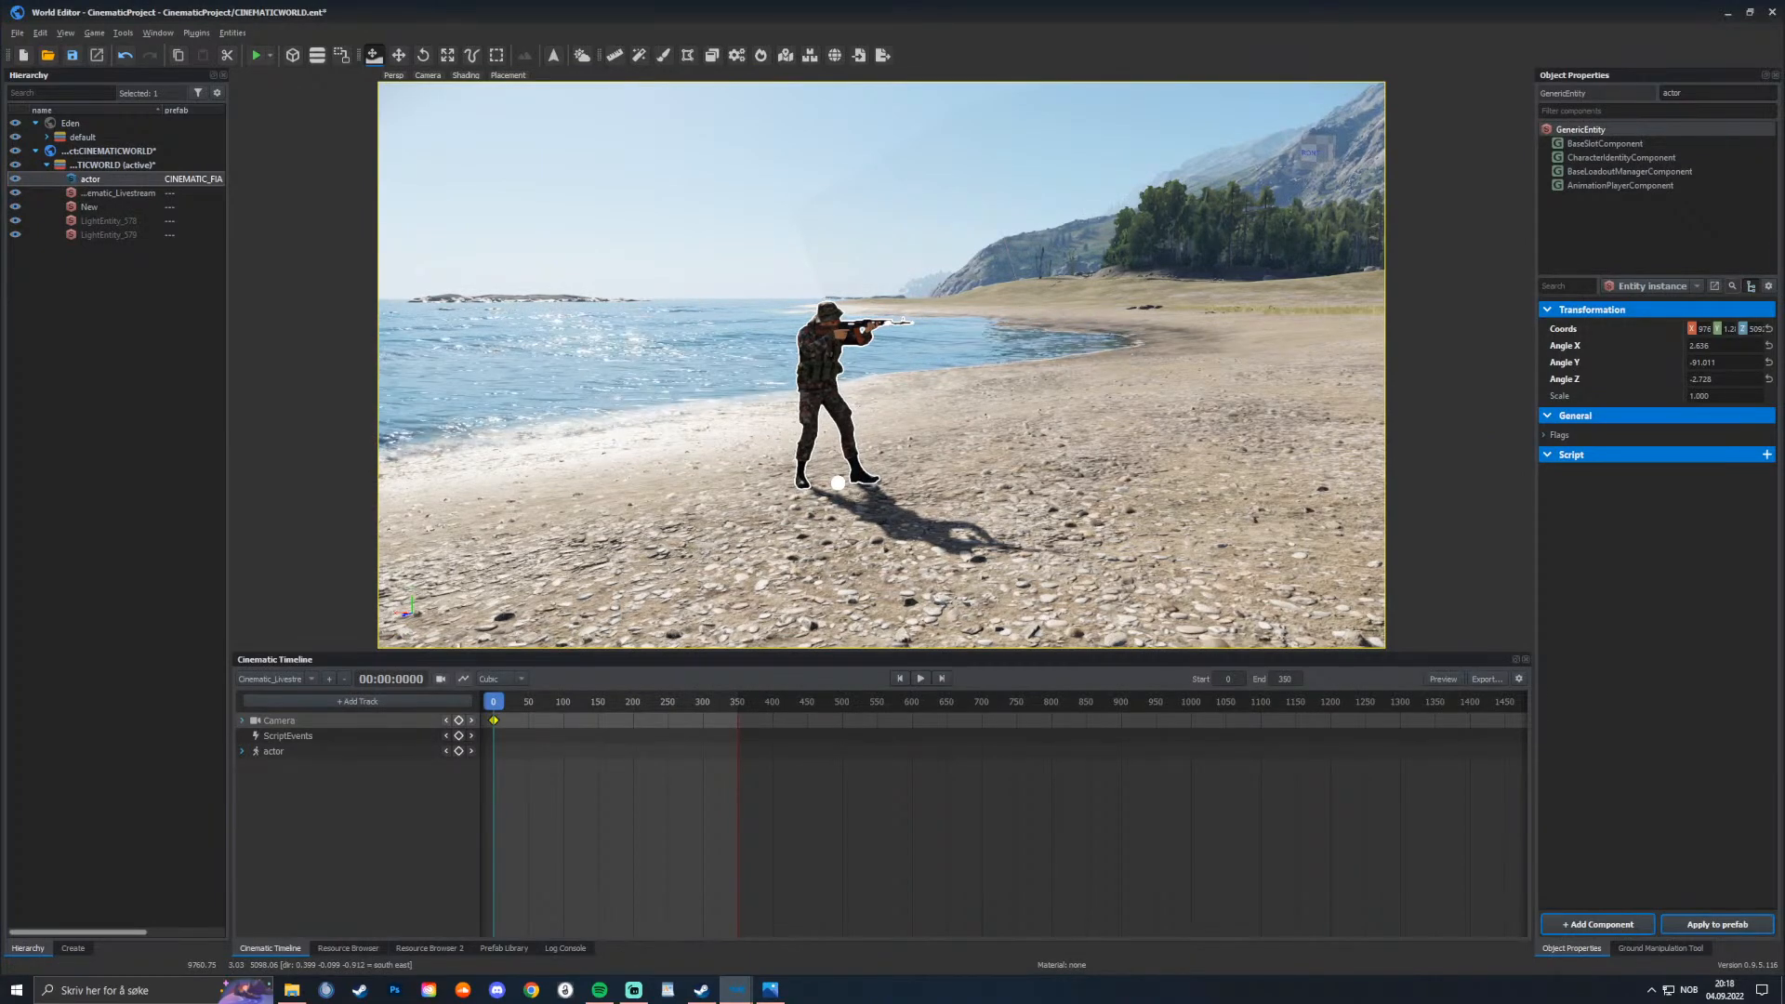
left_click(288, 735)
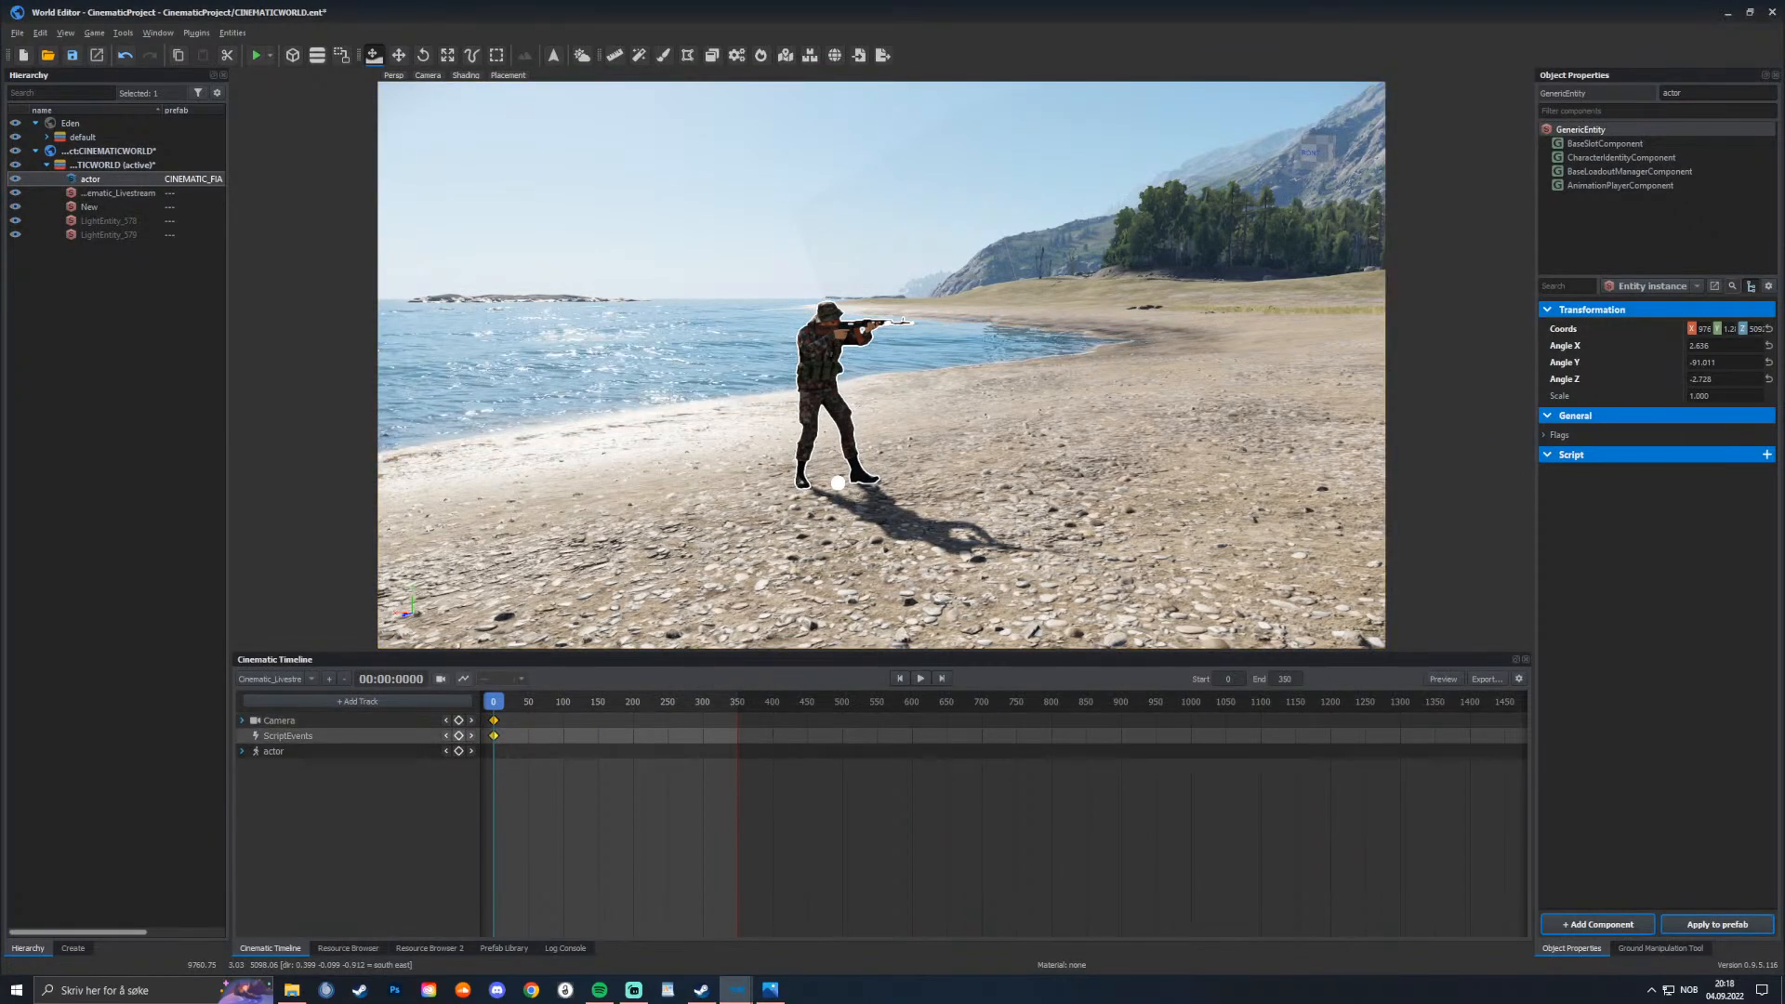
left_click(273, 751)
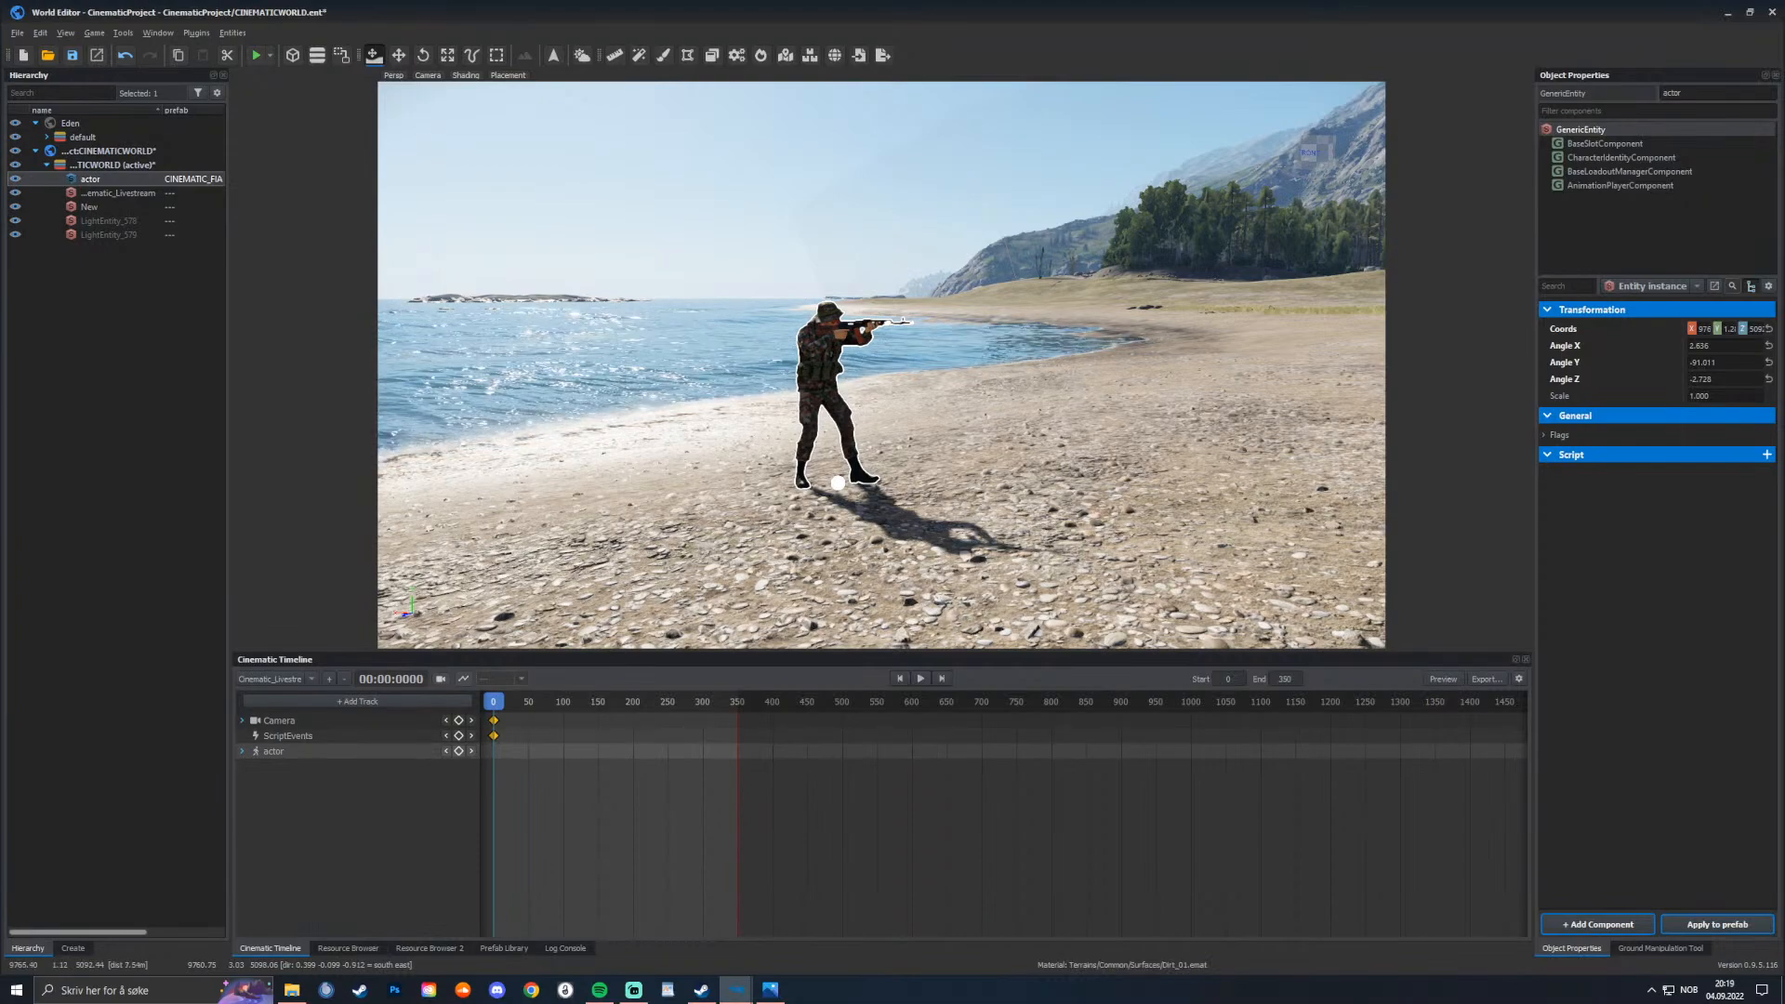
left_click(288, 736)
Step: Rename the soldier entity from actor to man1
left_click(837, 483)
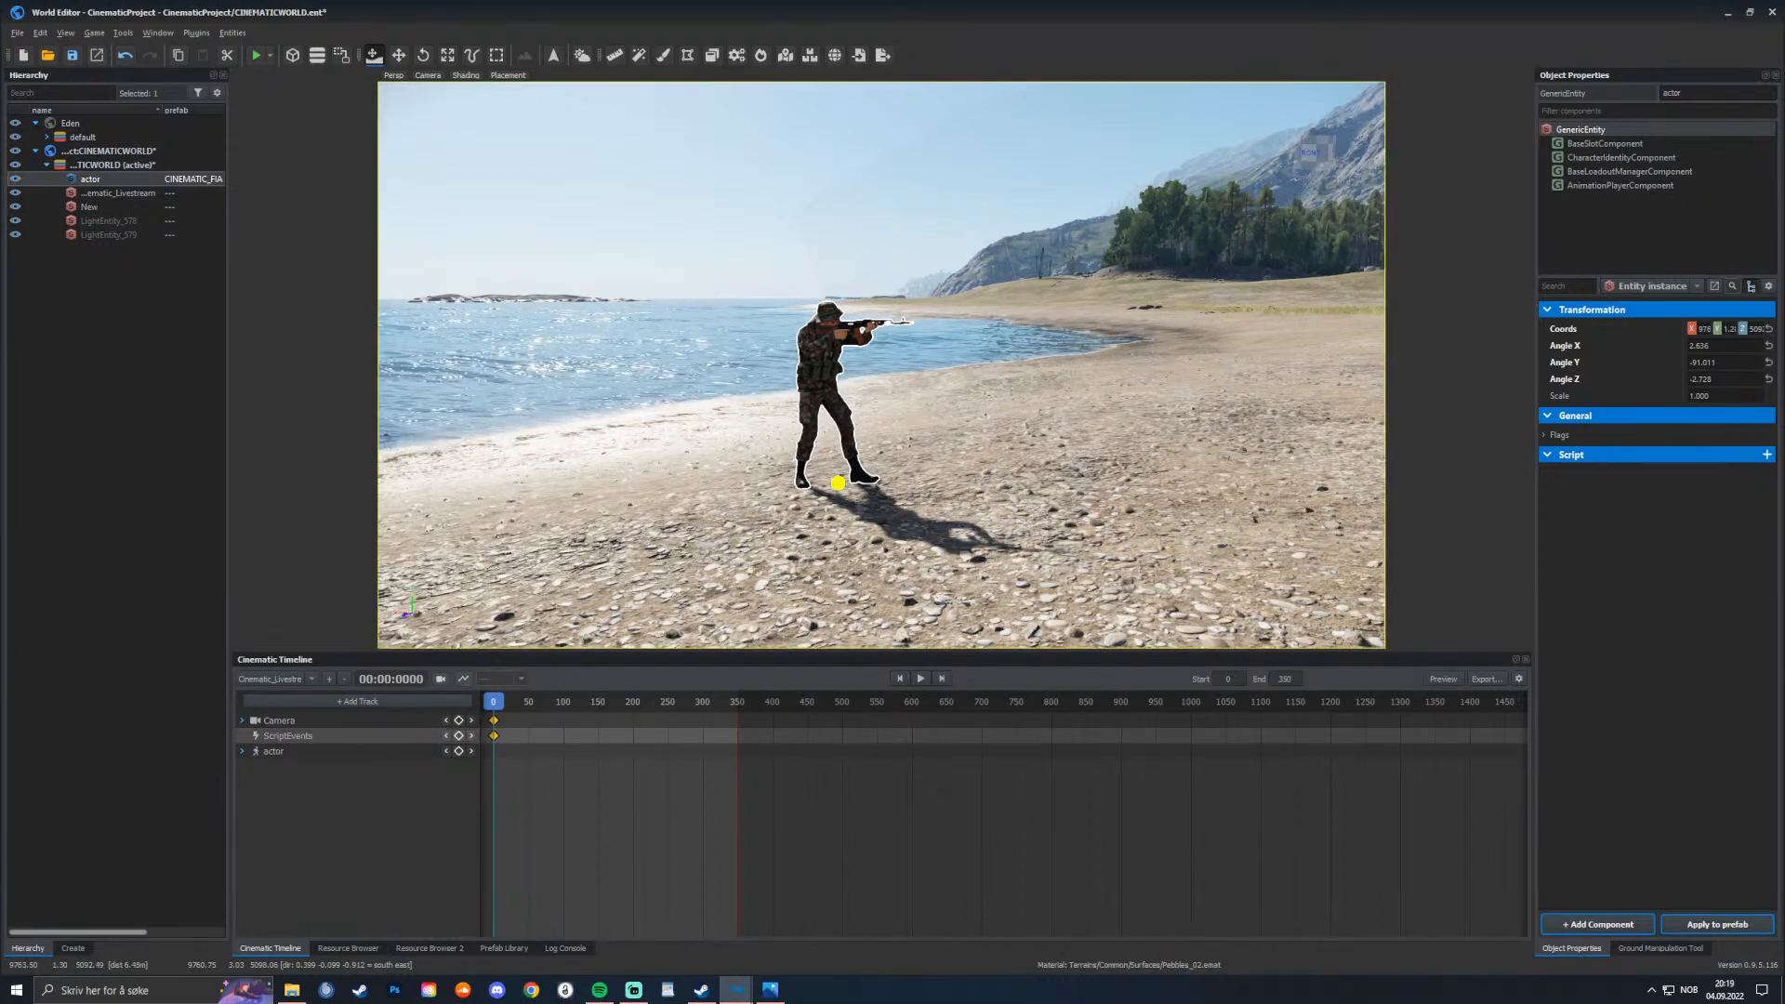
left_click(1688, 93)
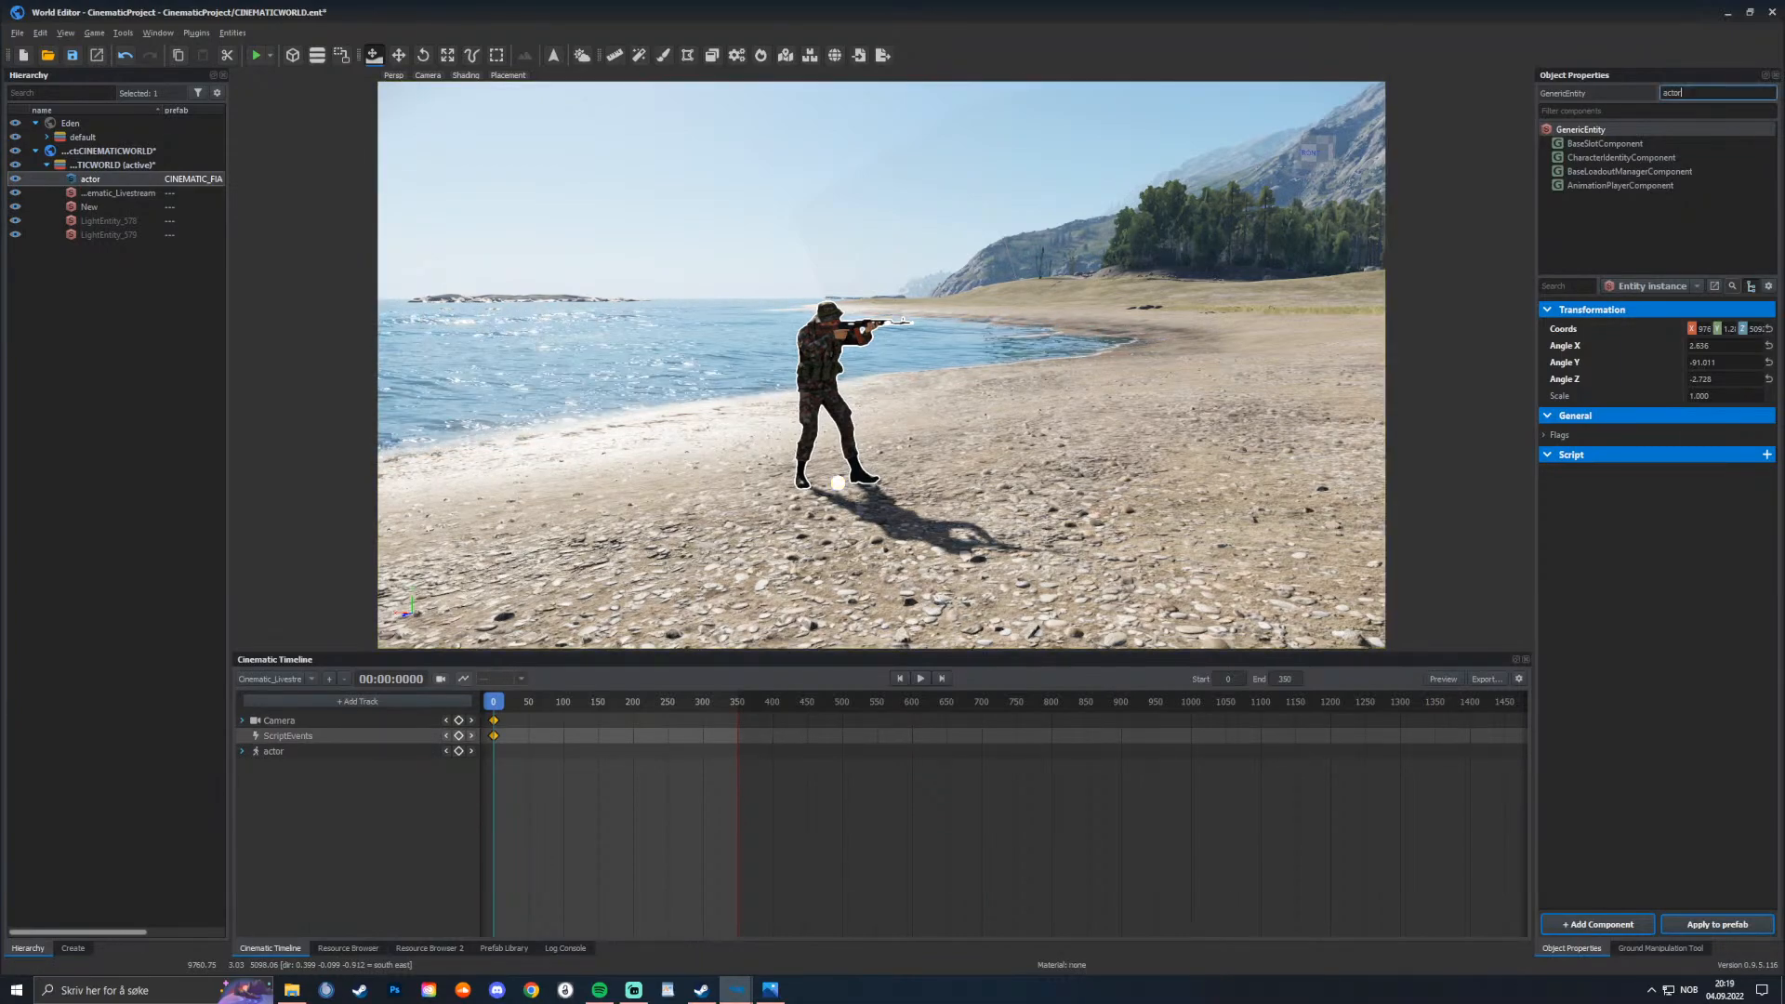
key("BackSpace")
key("BackSpace")
key("BackSpace")
key("BackSpace")
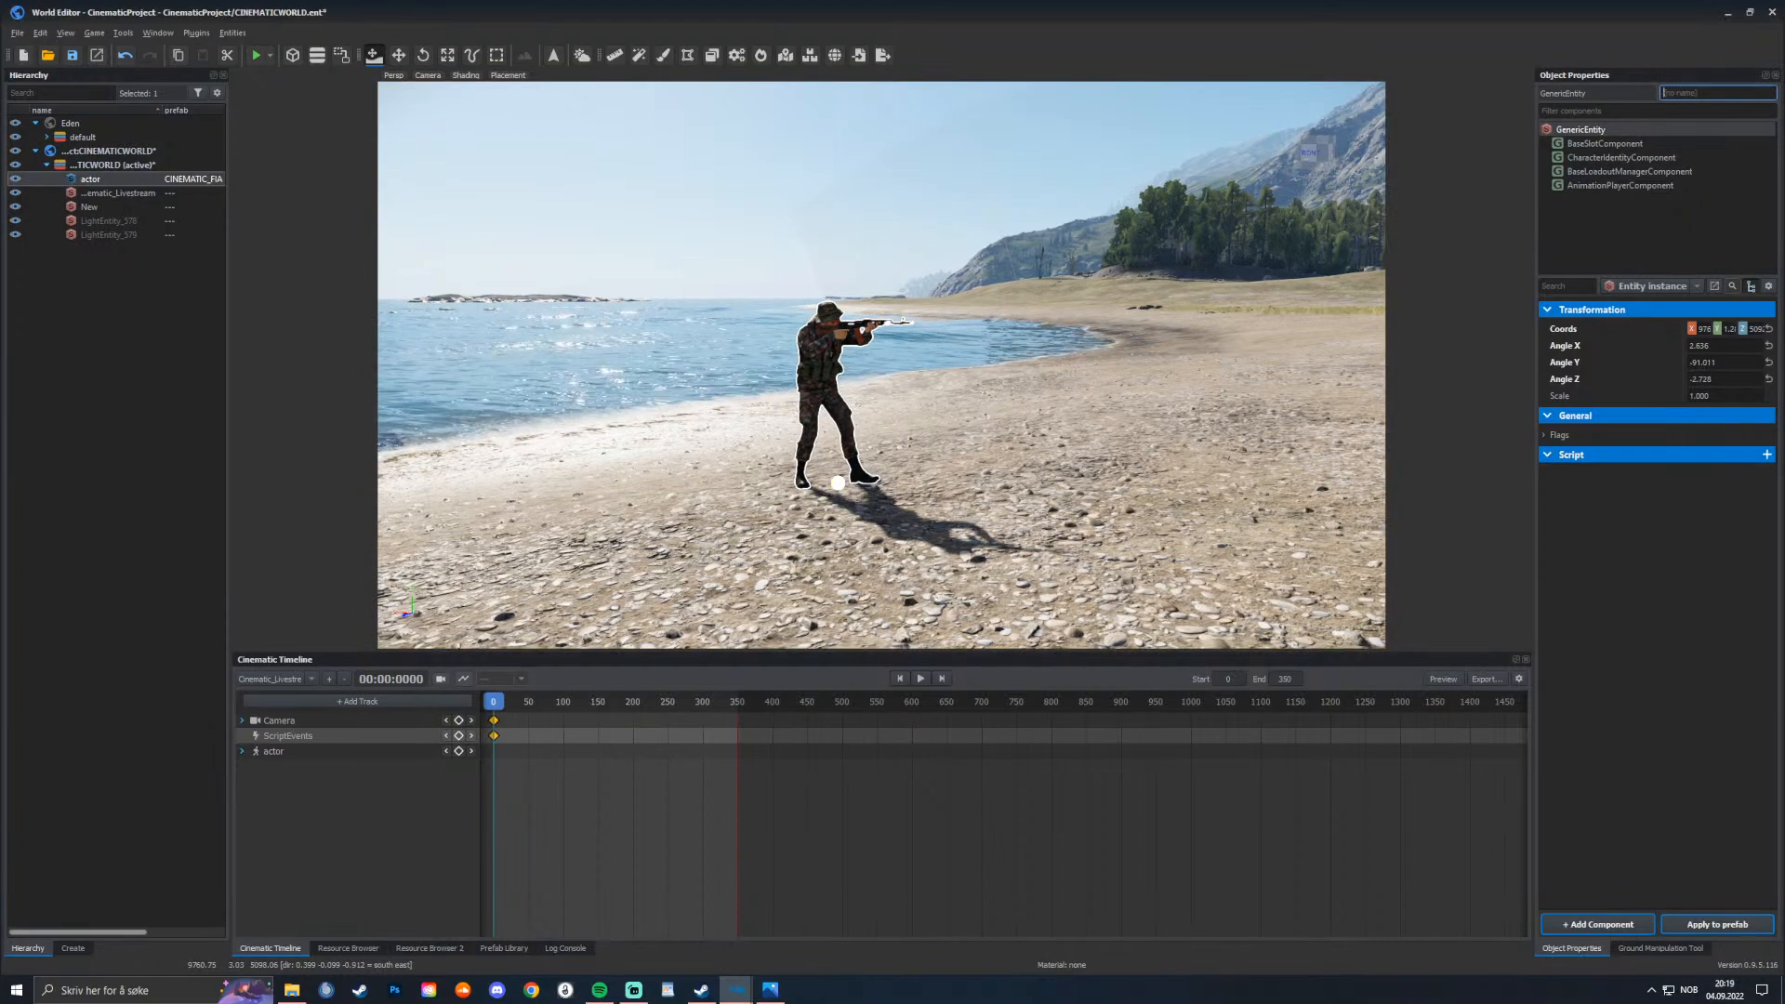
type("man1")
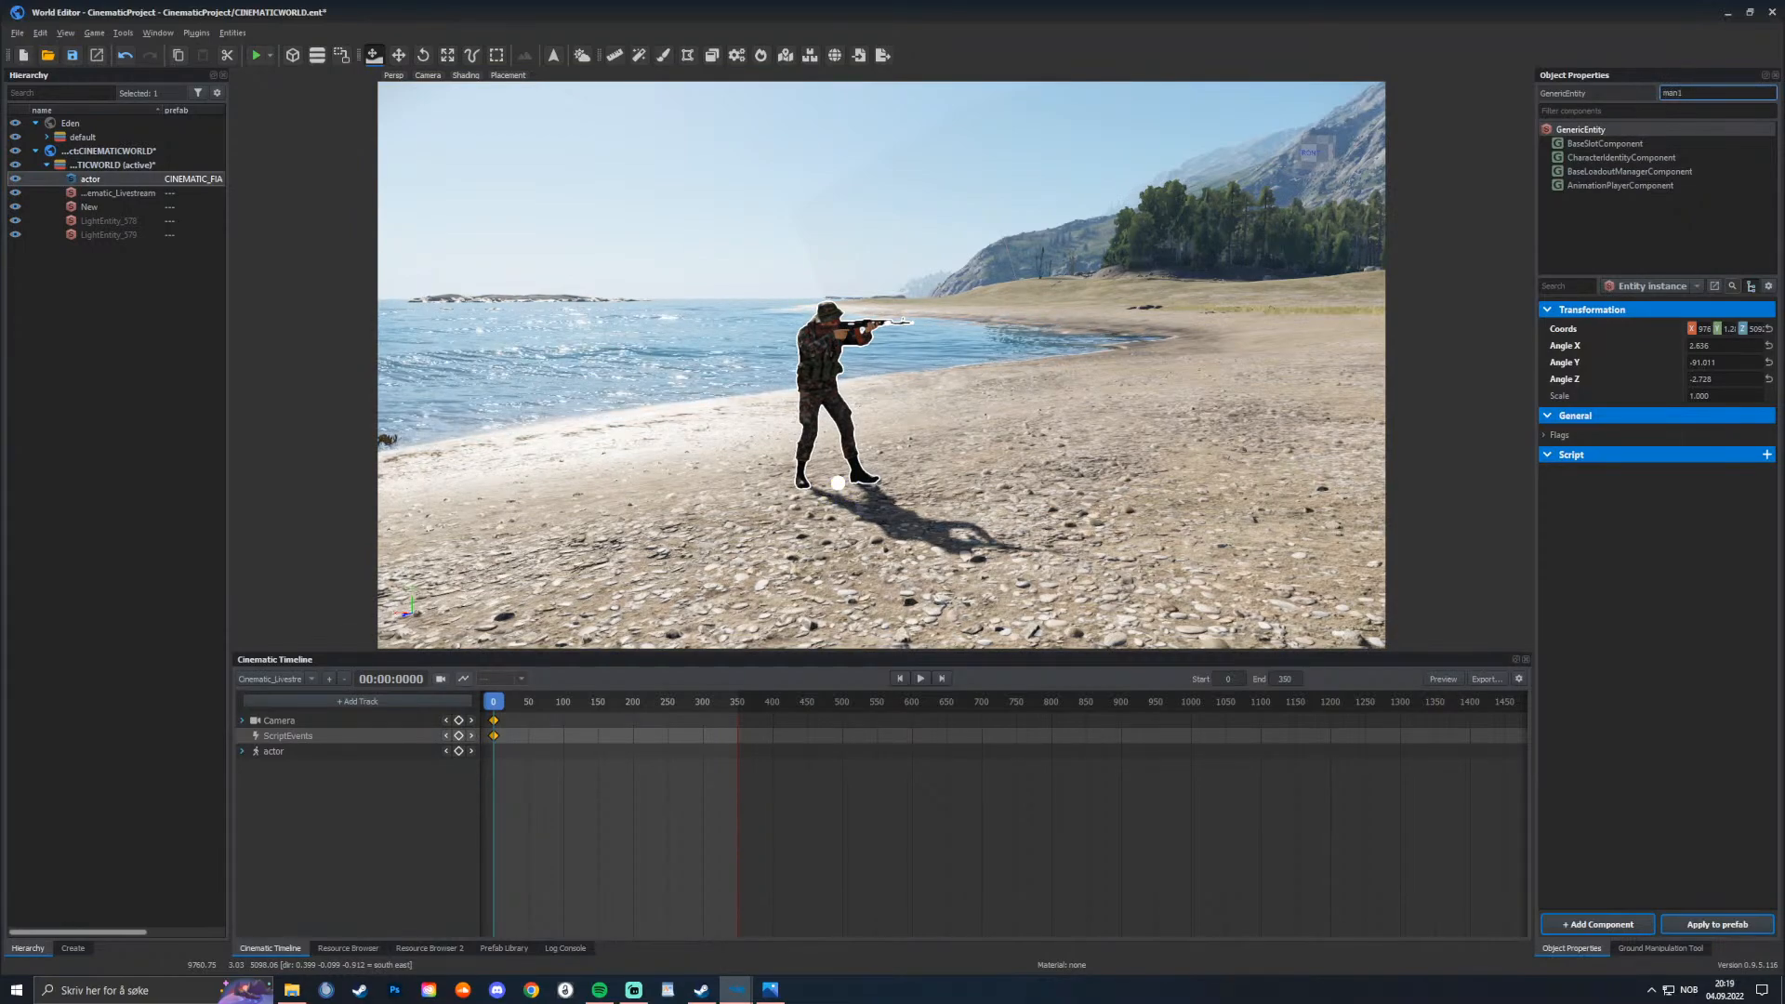
key("Return")
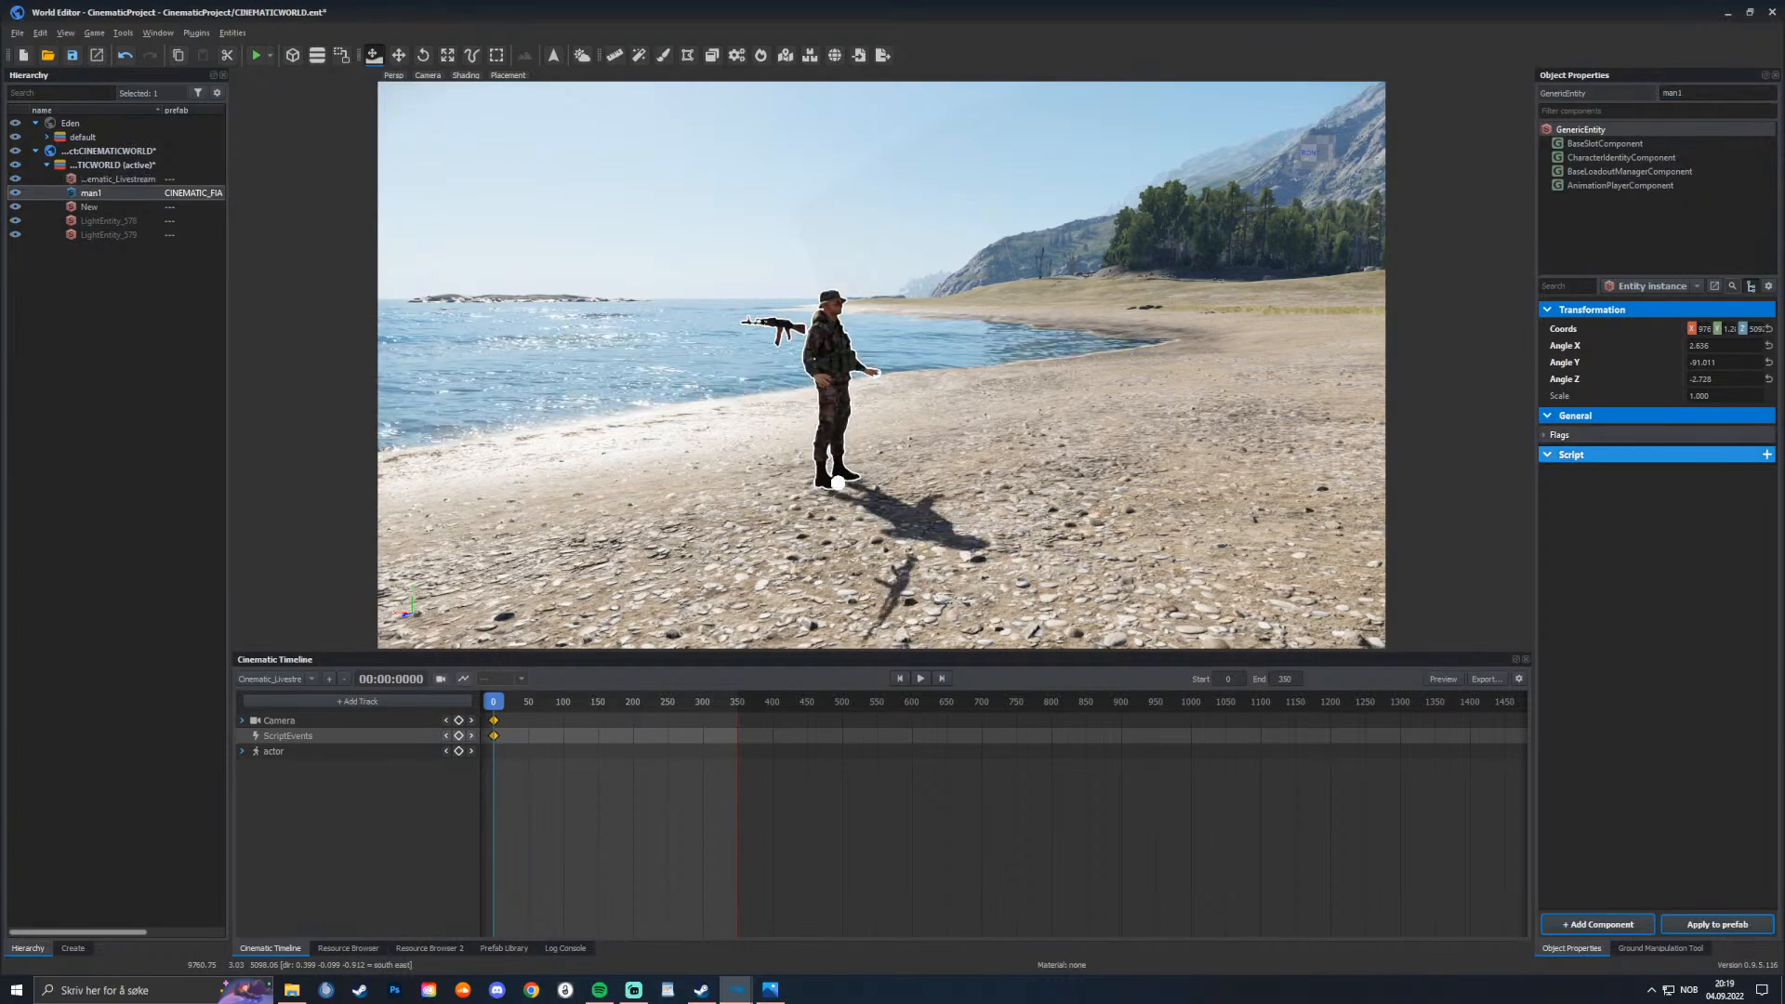
Step: Remove the actor track from the cinematic timeline and move man1 across the beach toward the waterline
left_click(273, 751)
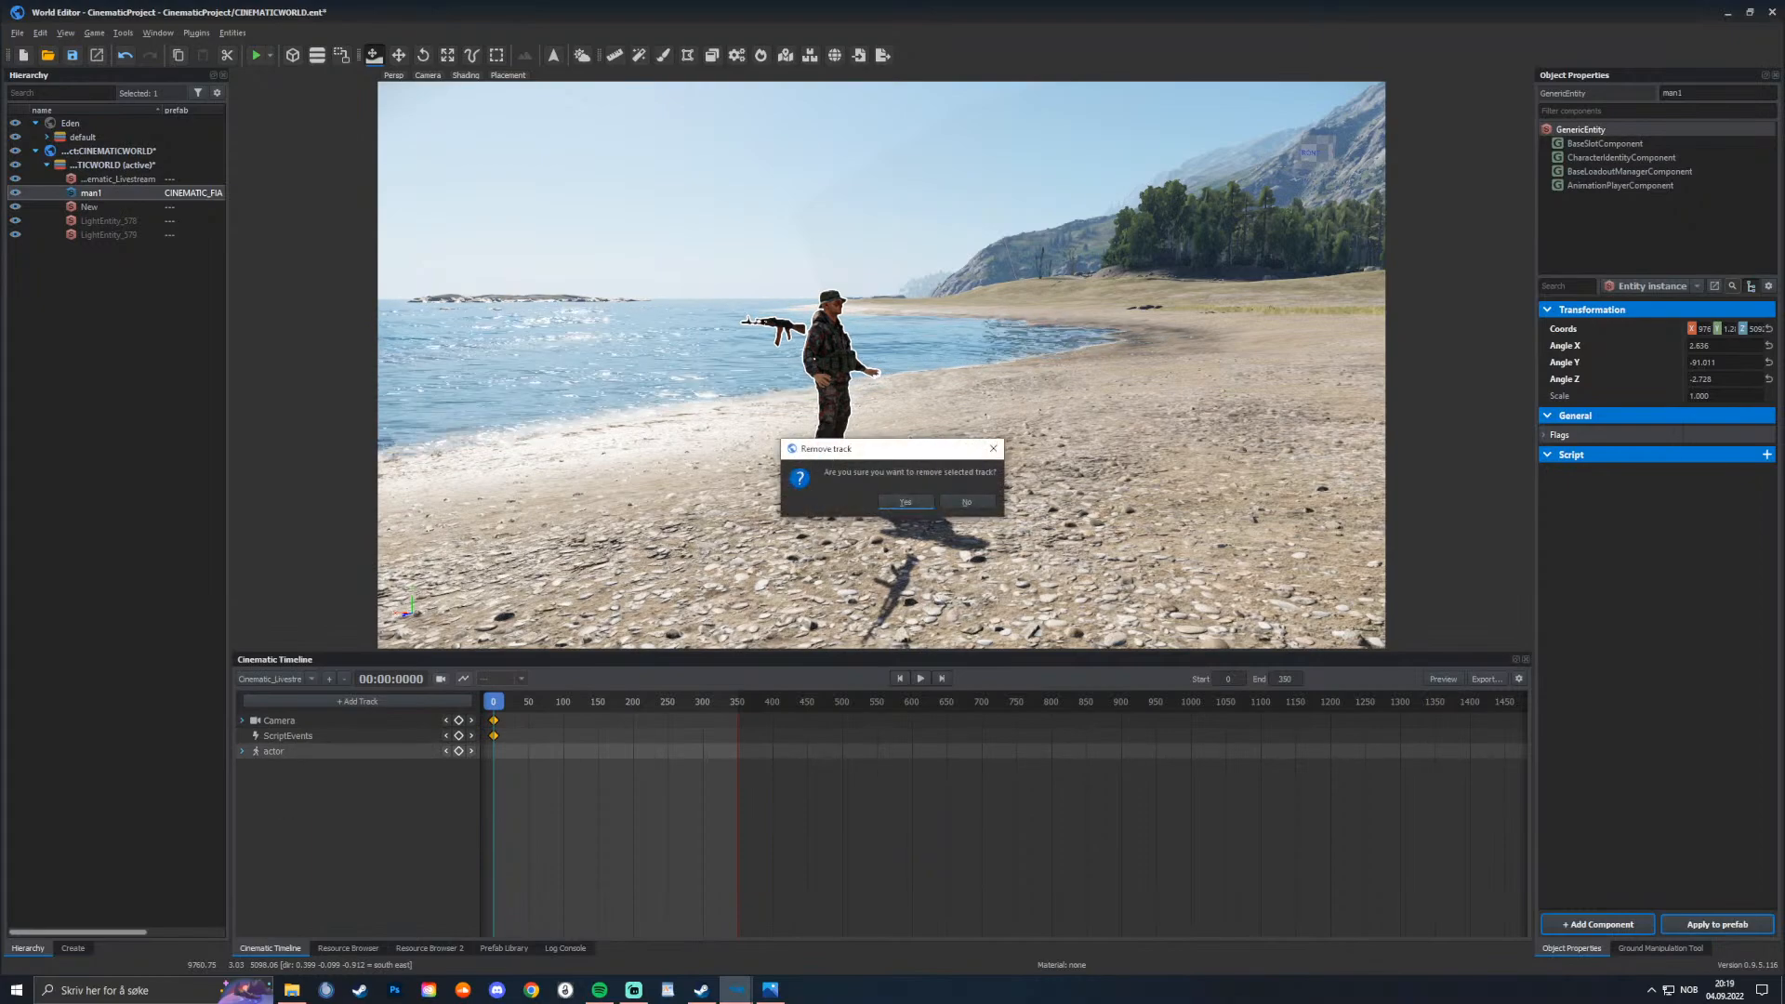
key("Return")
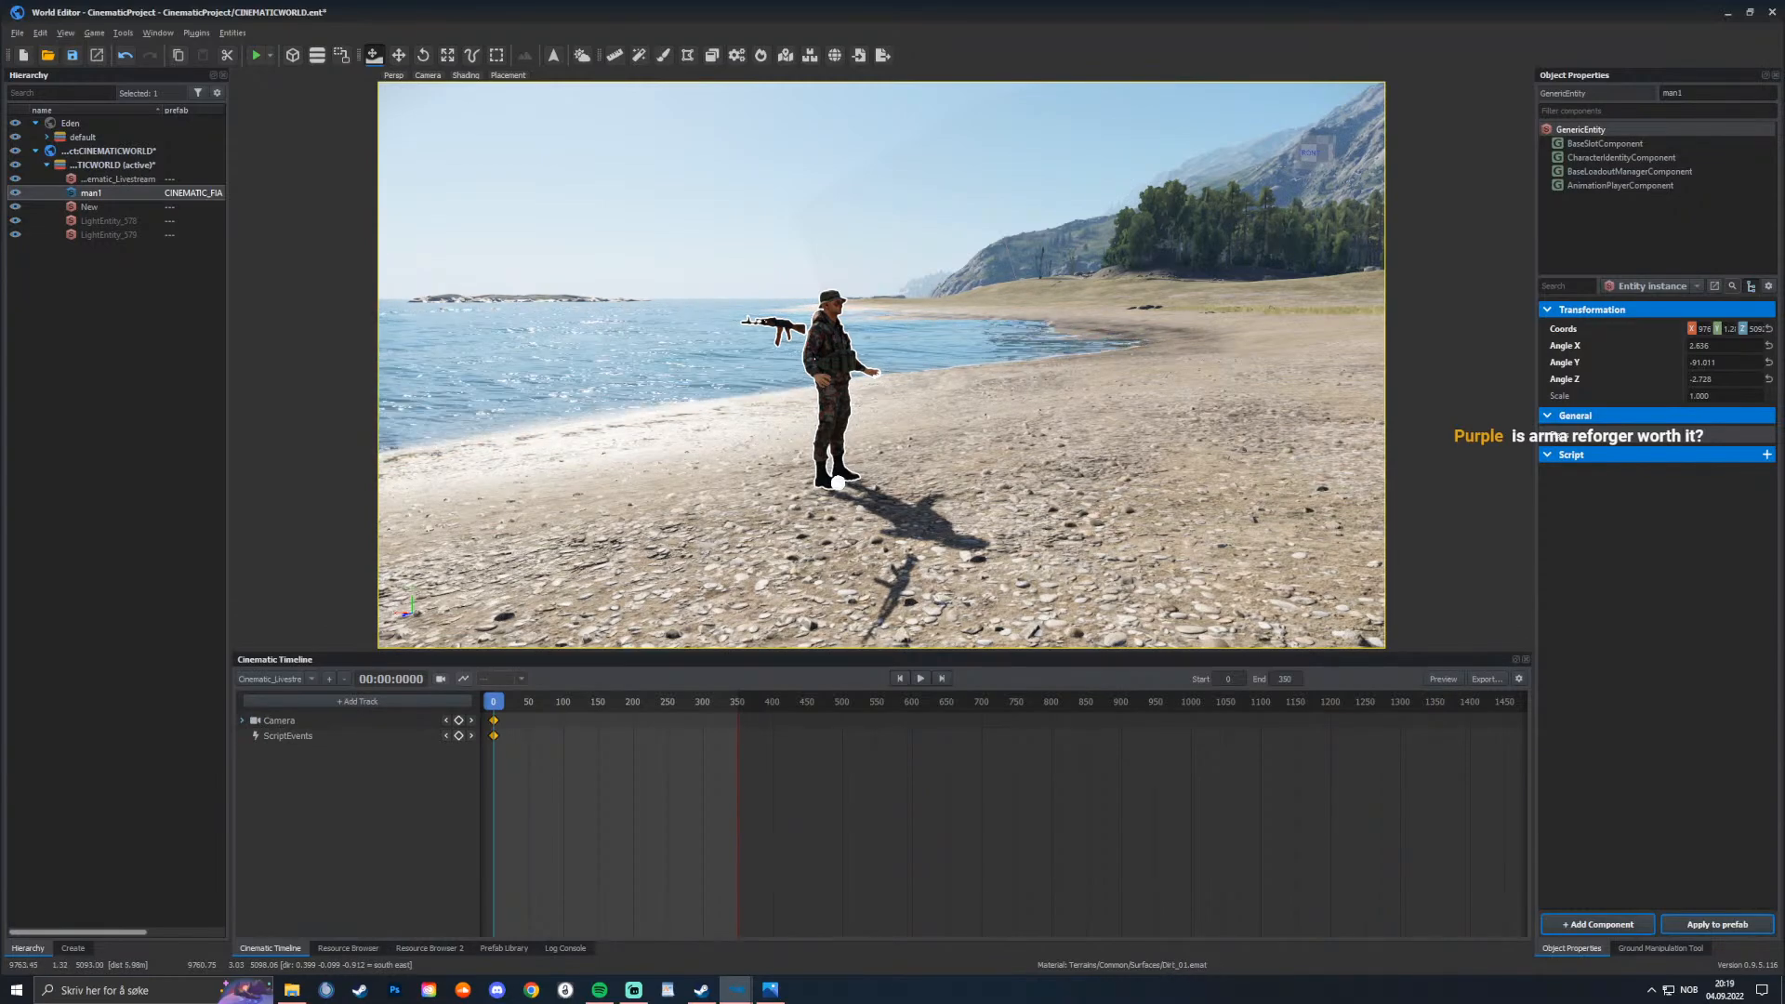
left_click_drag(838, 483, 712, 478)
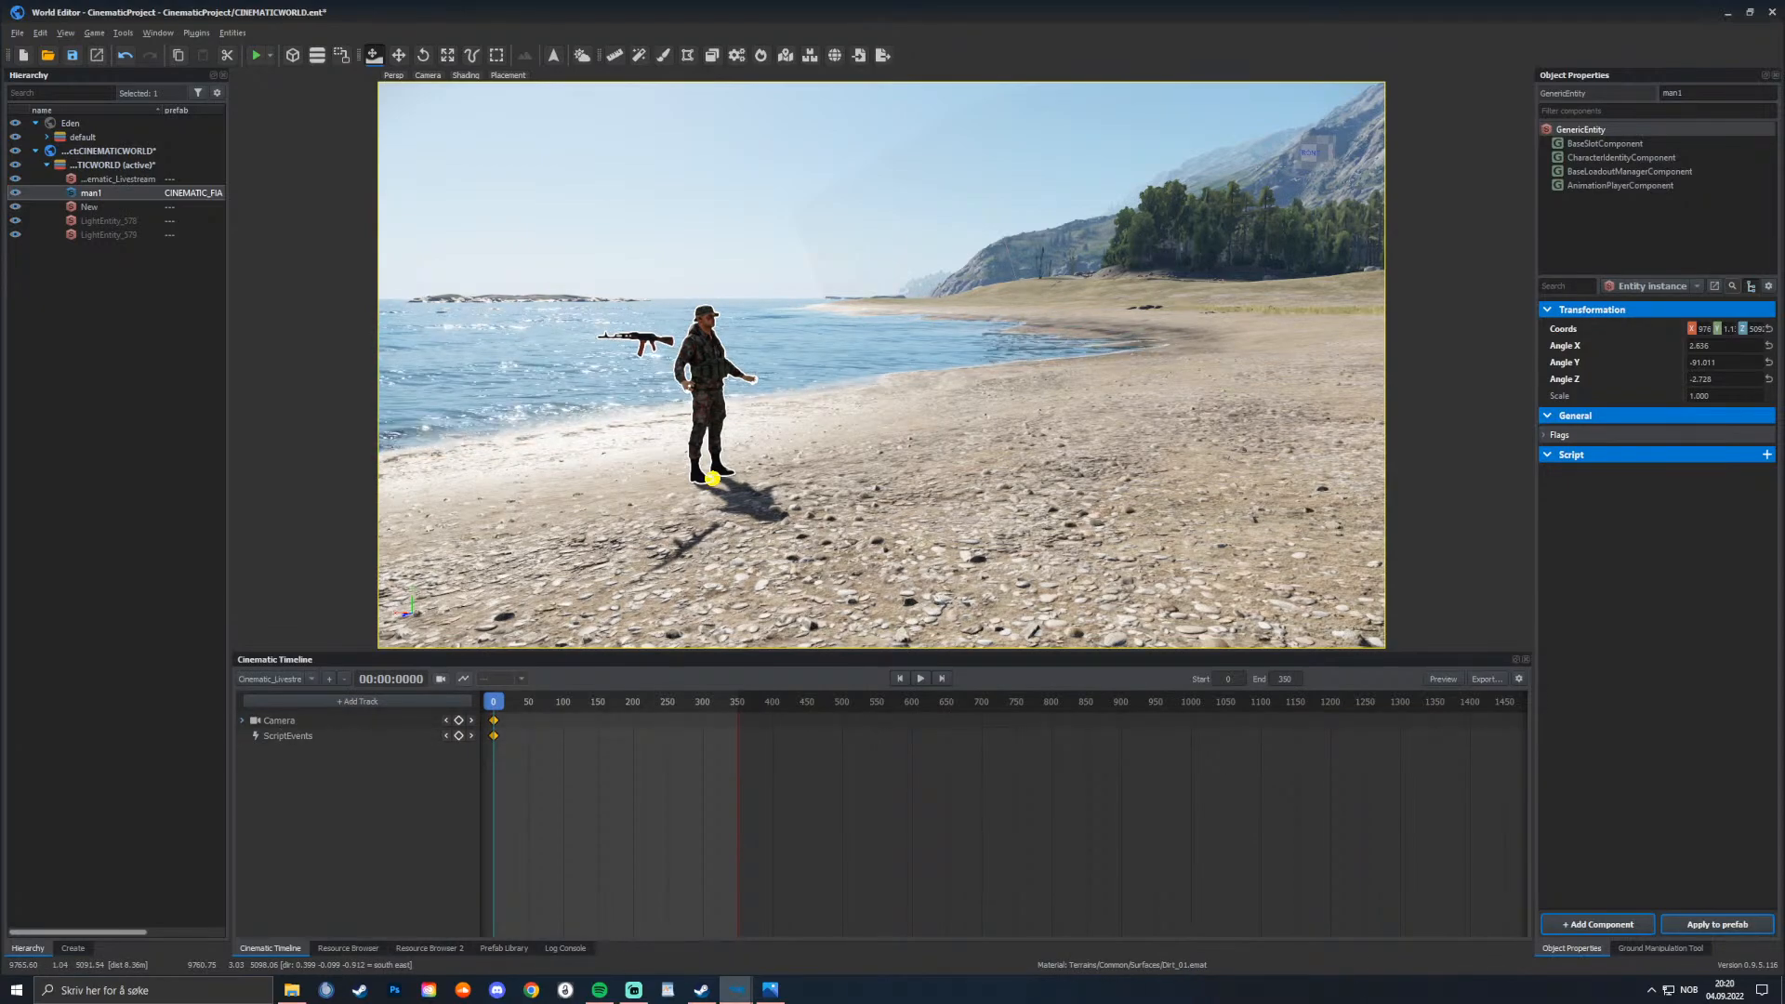
left_click_drag(712, 478, 686, 499)
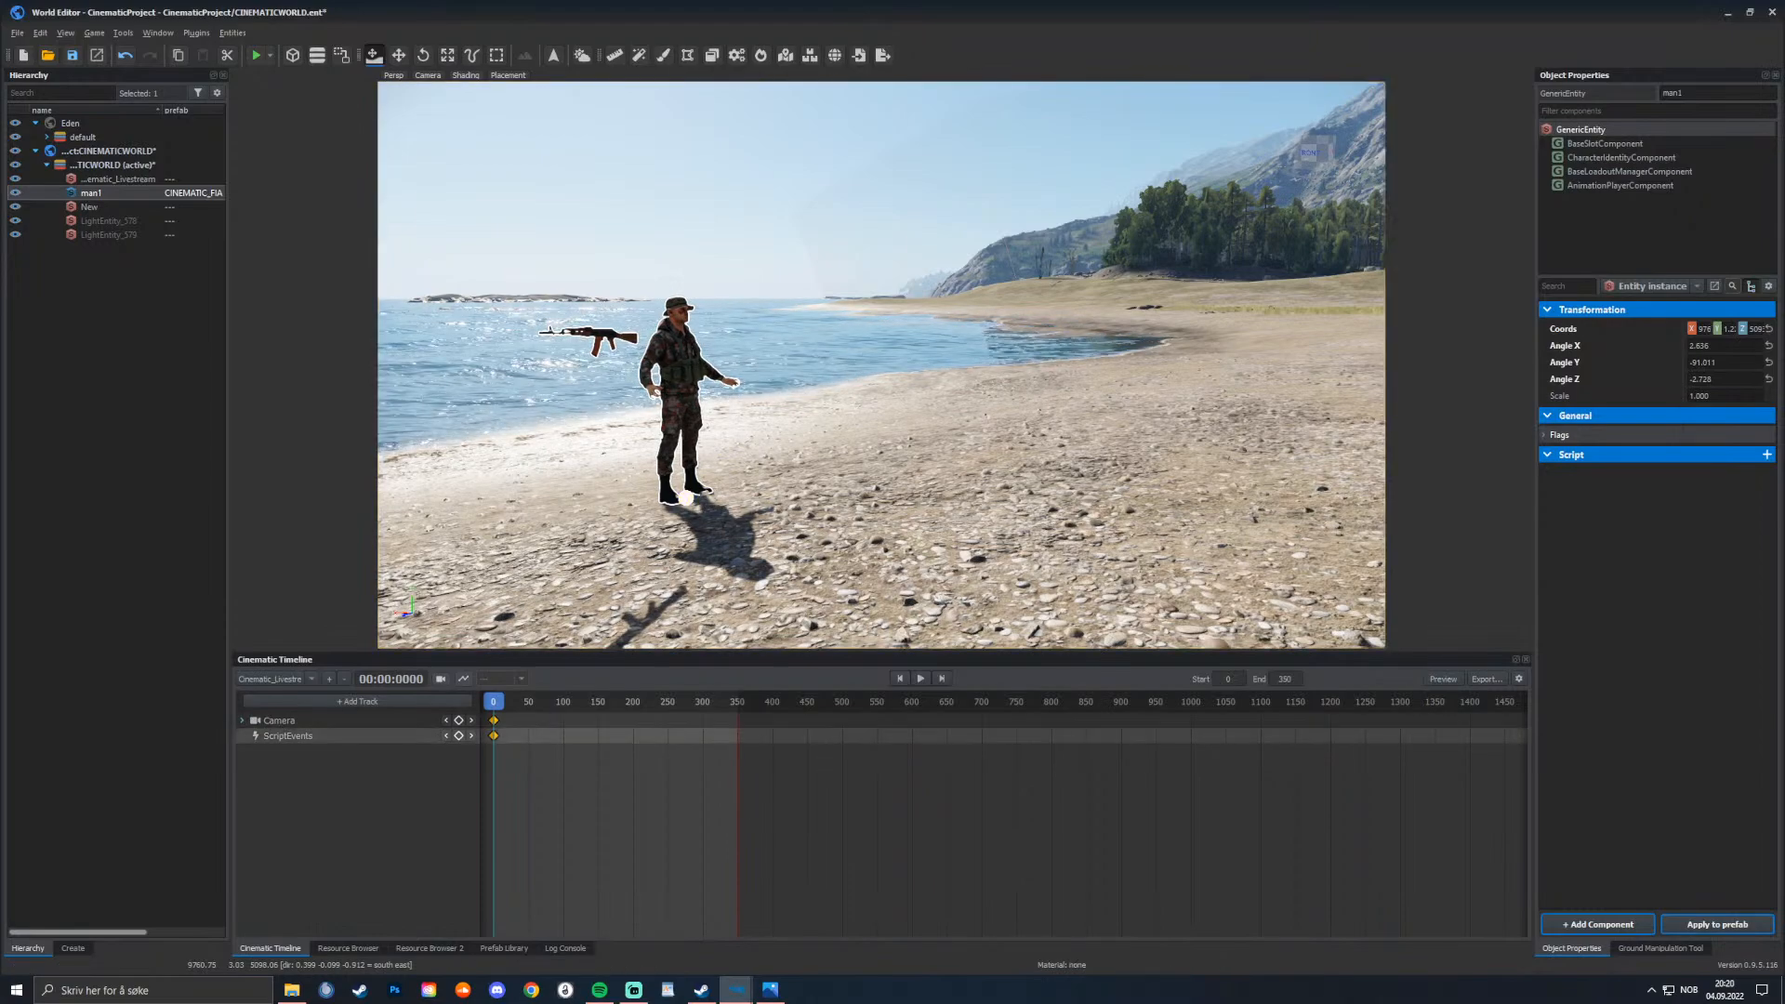
Step: Rename the ScriptEvents track as Sceneevenrt
right_click(307, 736)
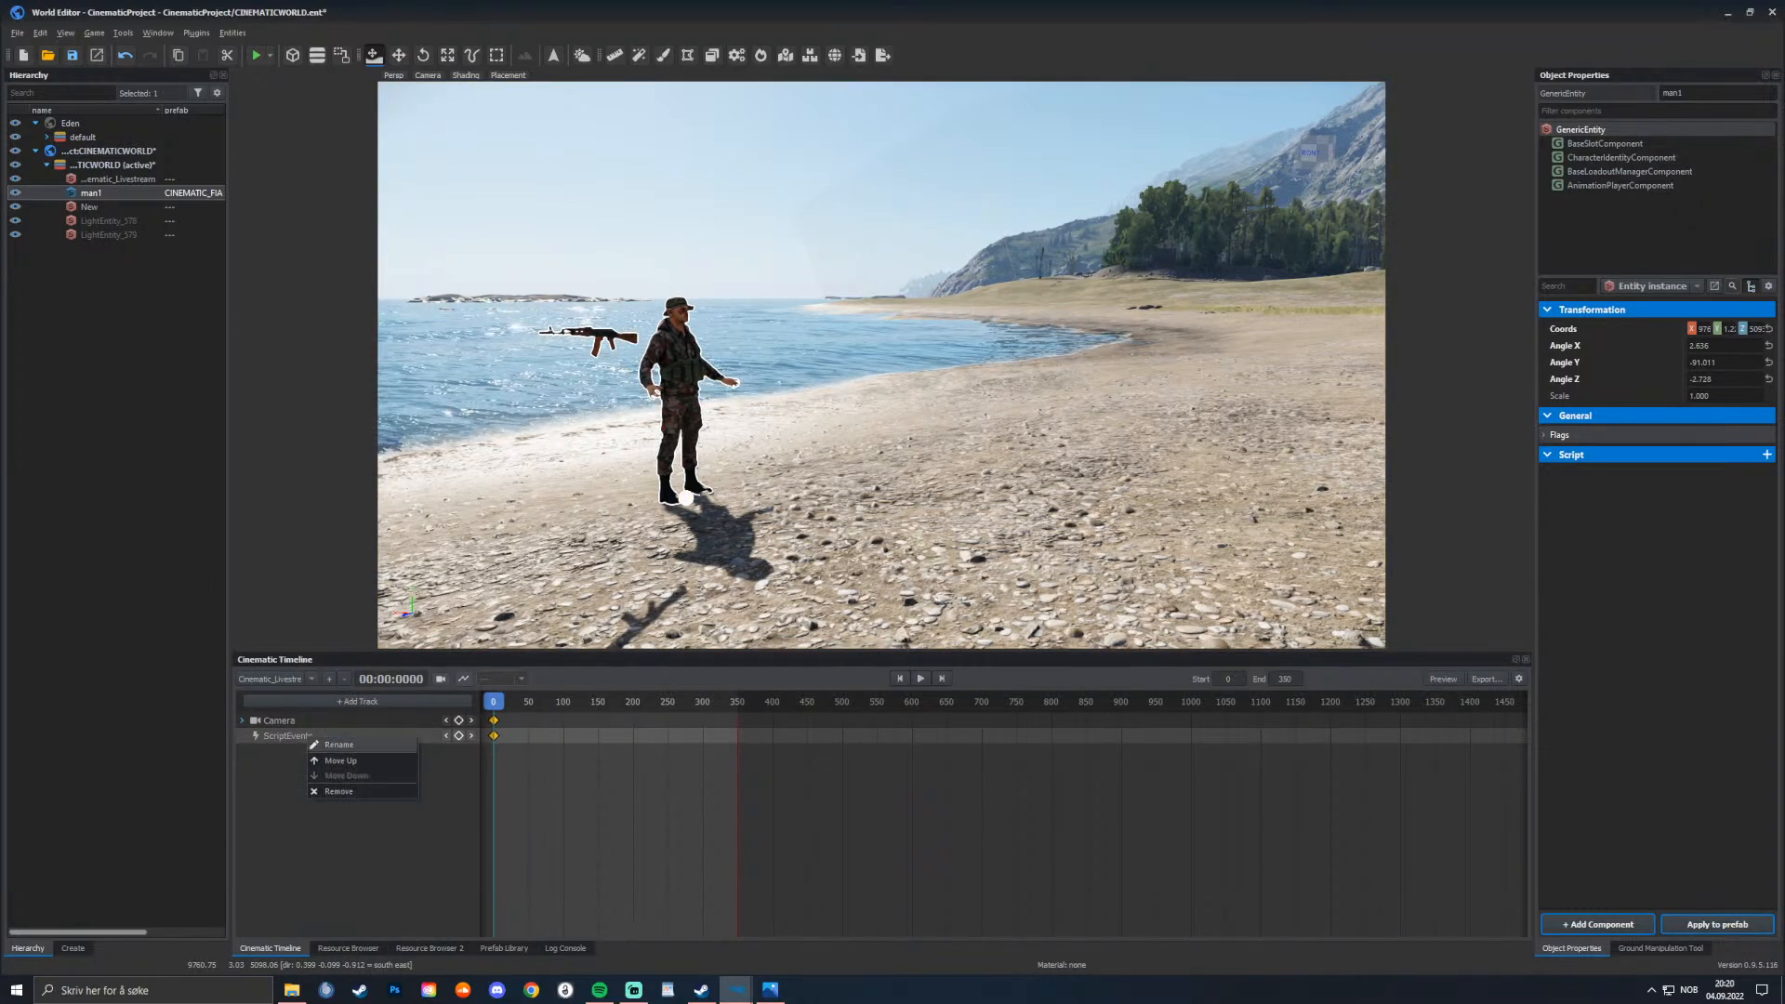
left_click(344, 745)
type("Sceneevent")
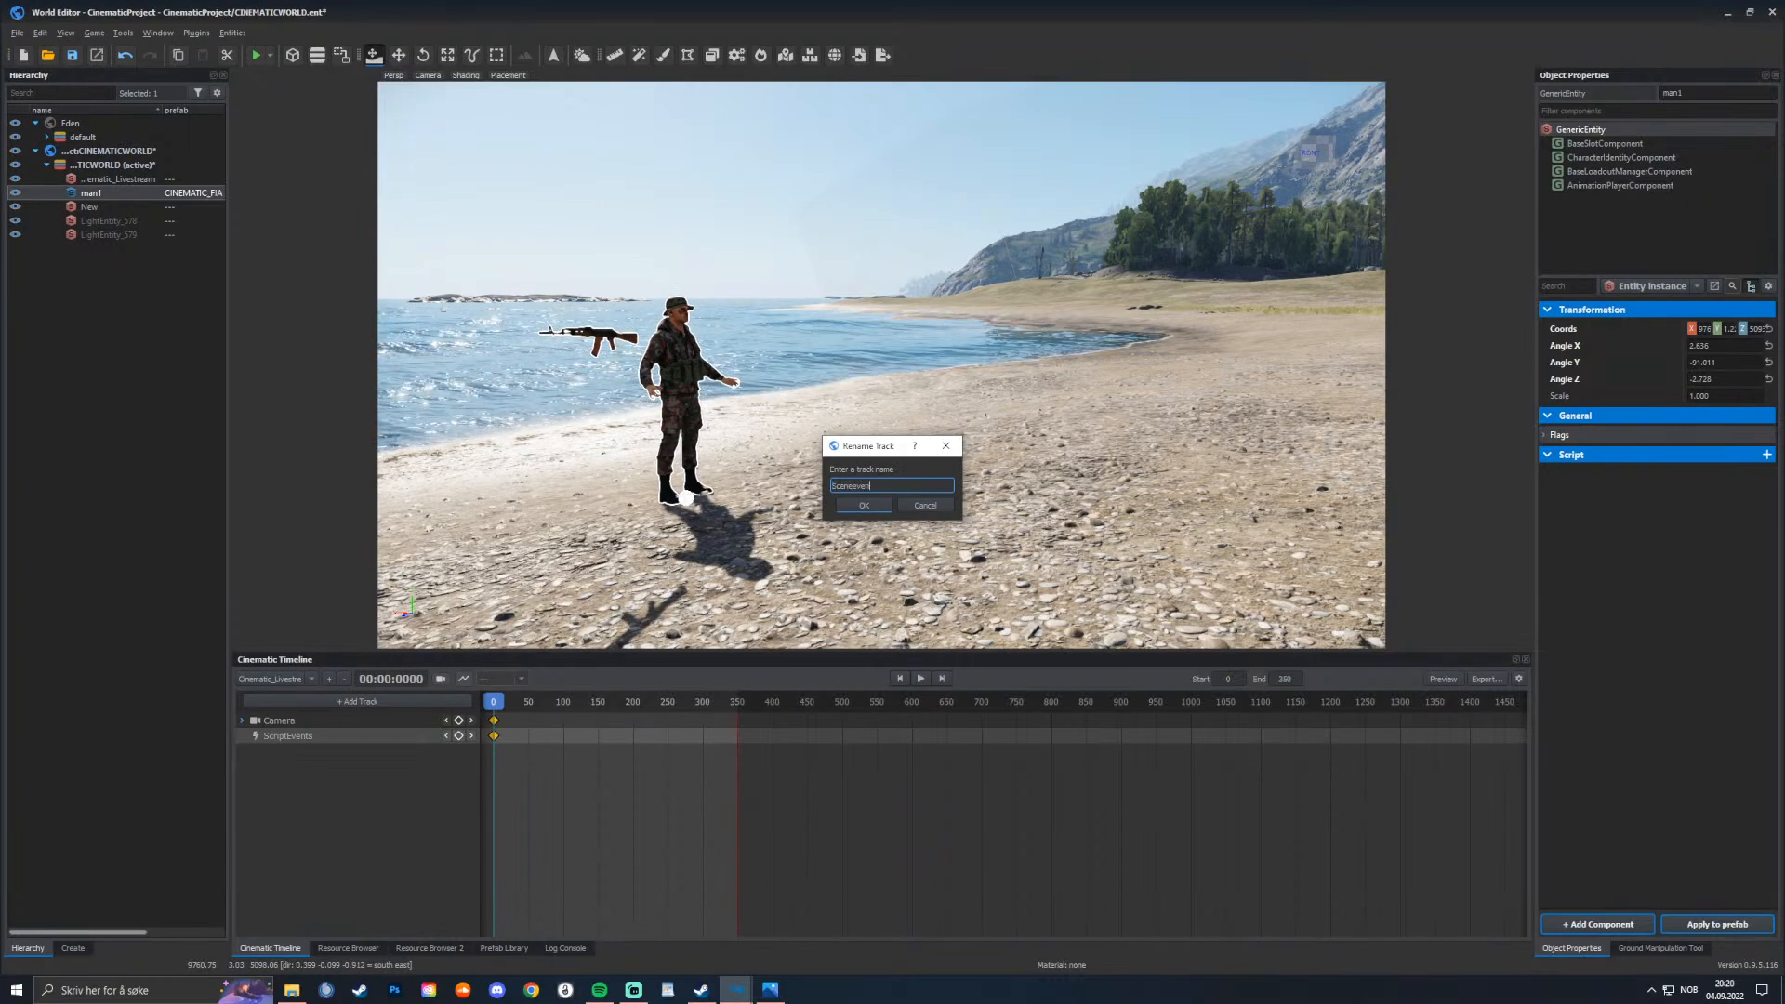
key("Return")
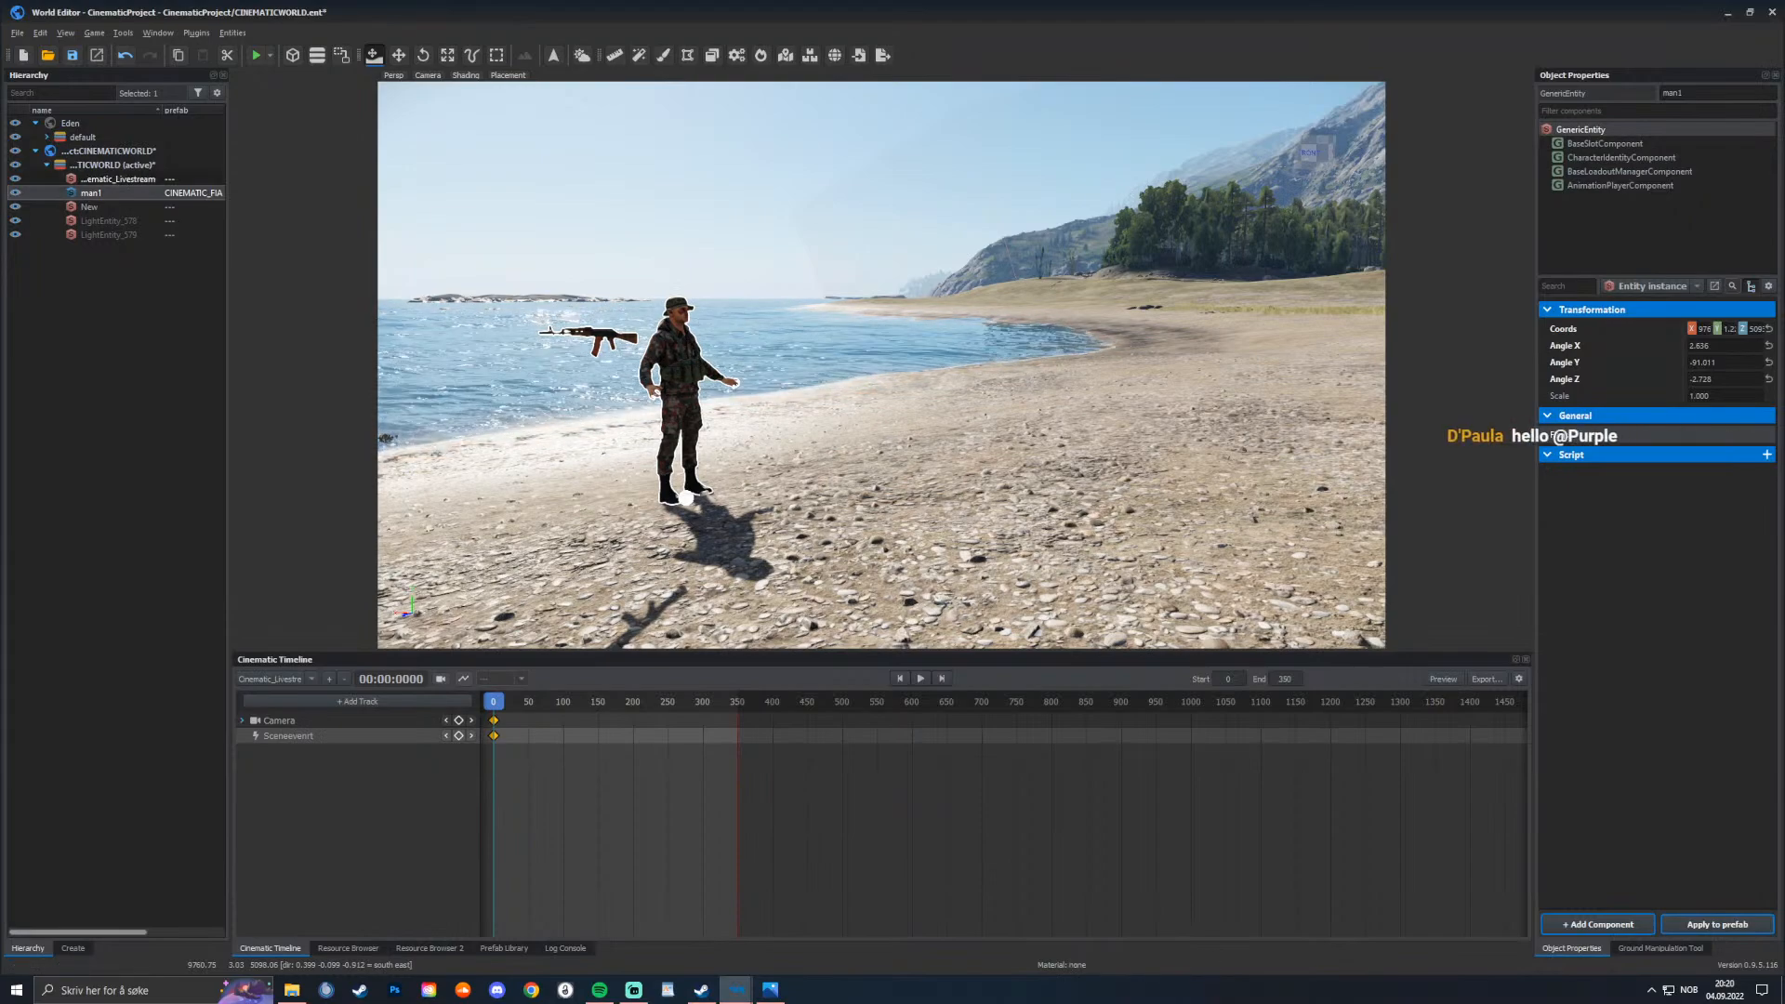
Step: Add a user script to the Cinematic_Livestream entity and inspect its OnKeyframe_Sceneevenrt_0 function in the Script Editor
left_click(118, 178)
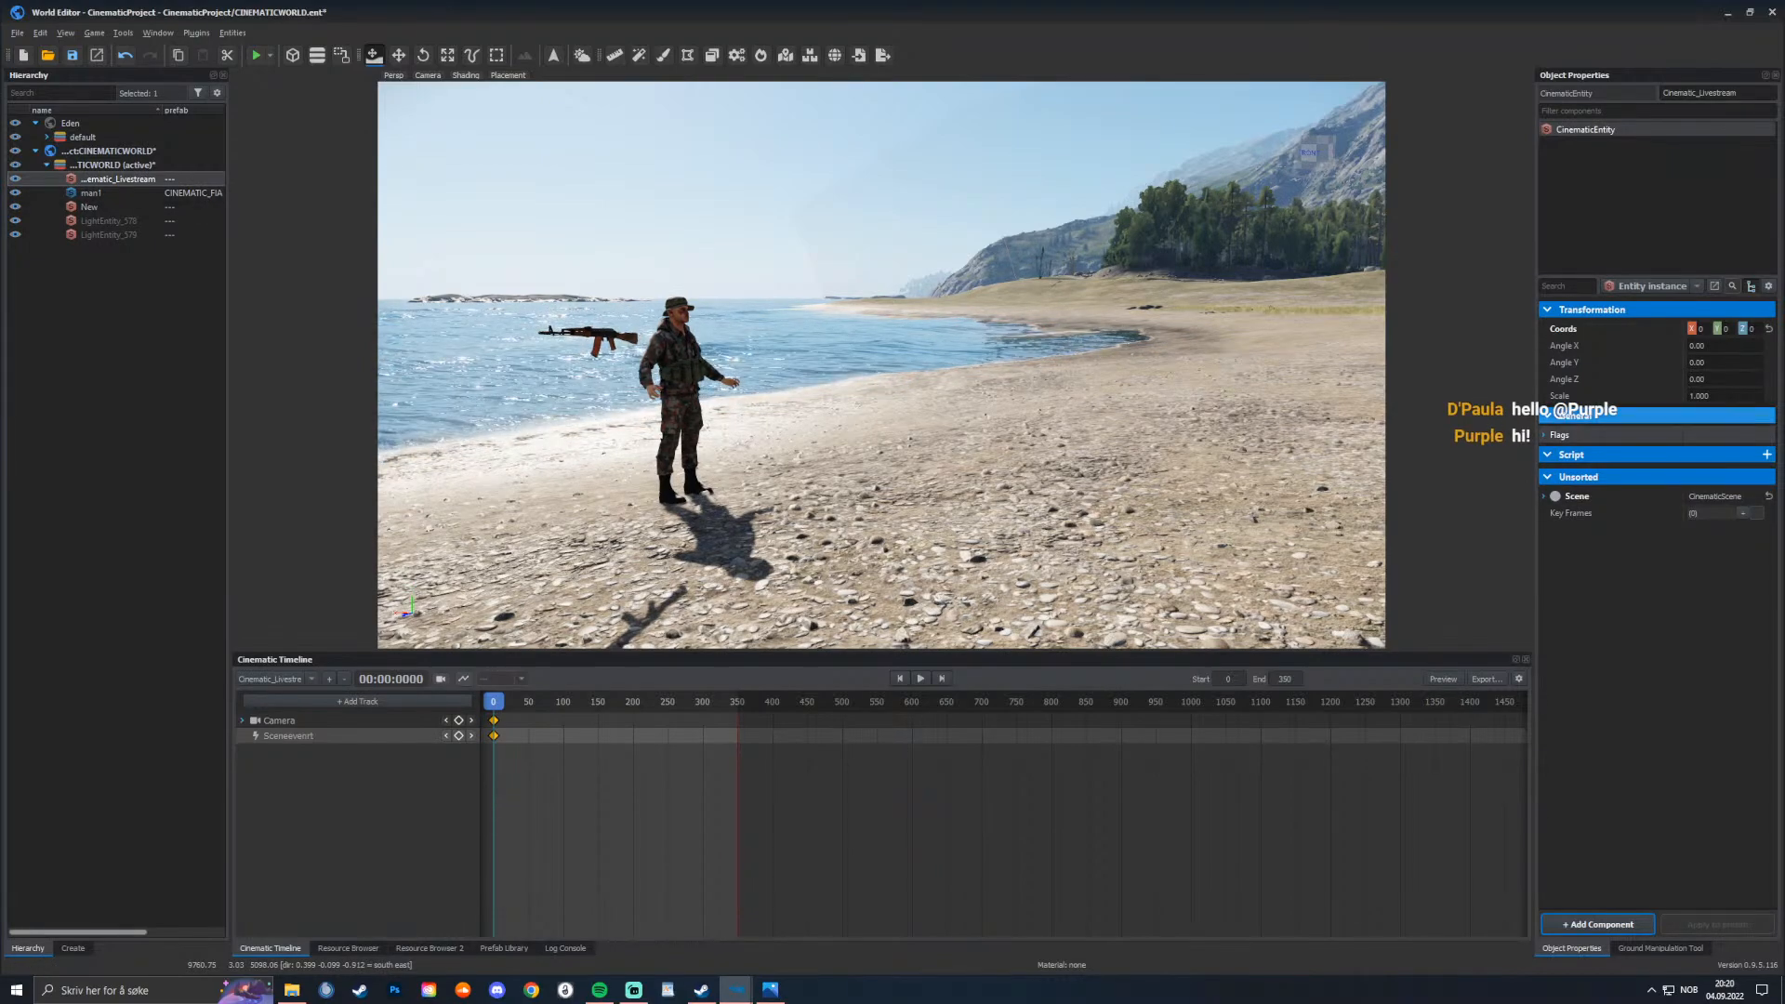
left_click(1766, 454)
left_click(1694, 498)
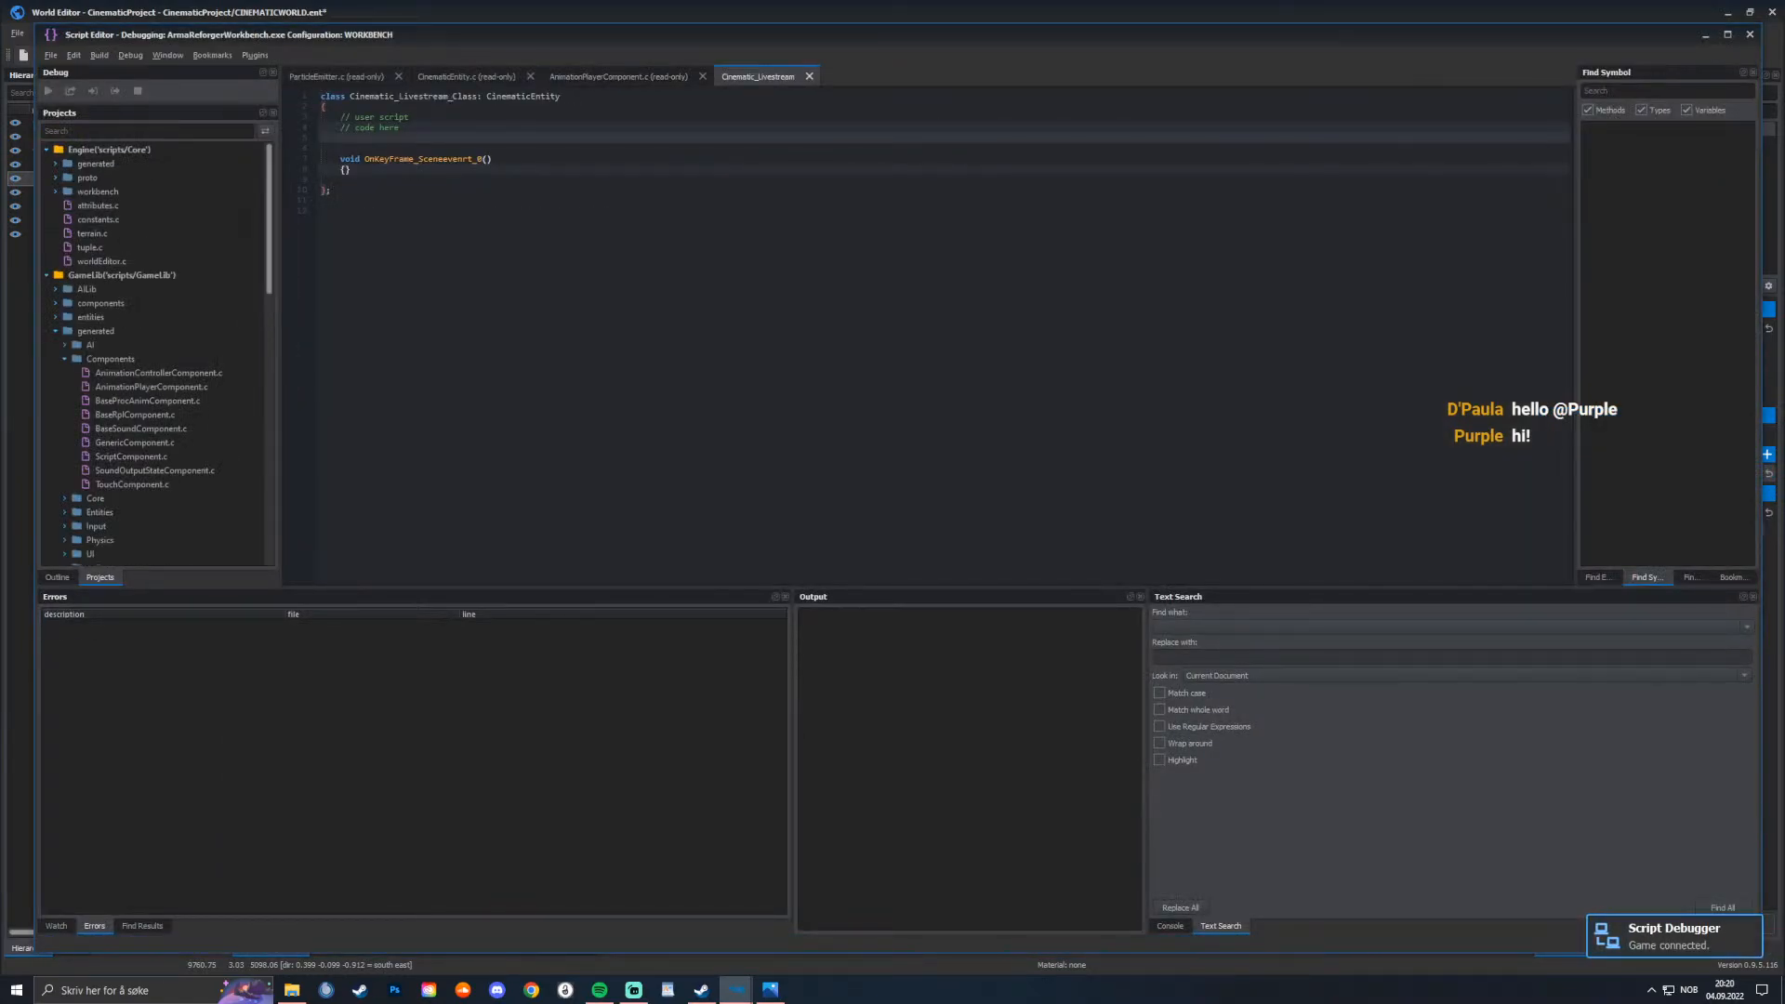
left_click(345, 170)
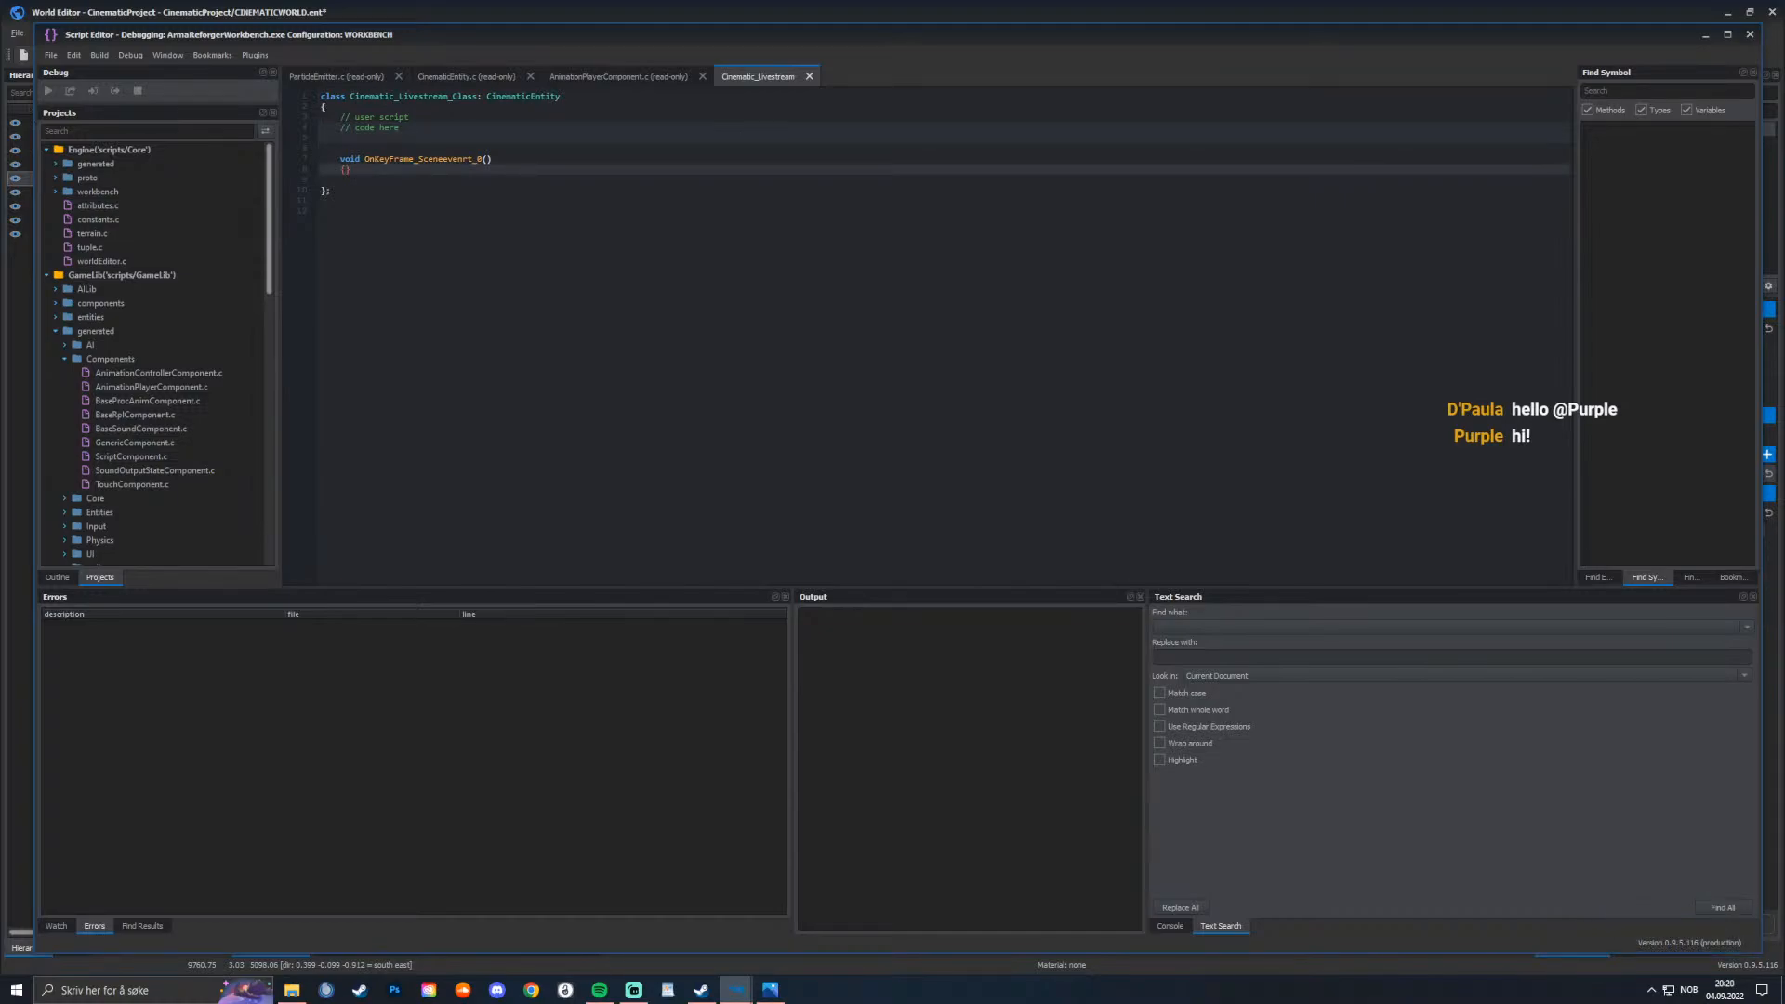
left_click(1706, 34)
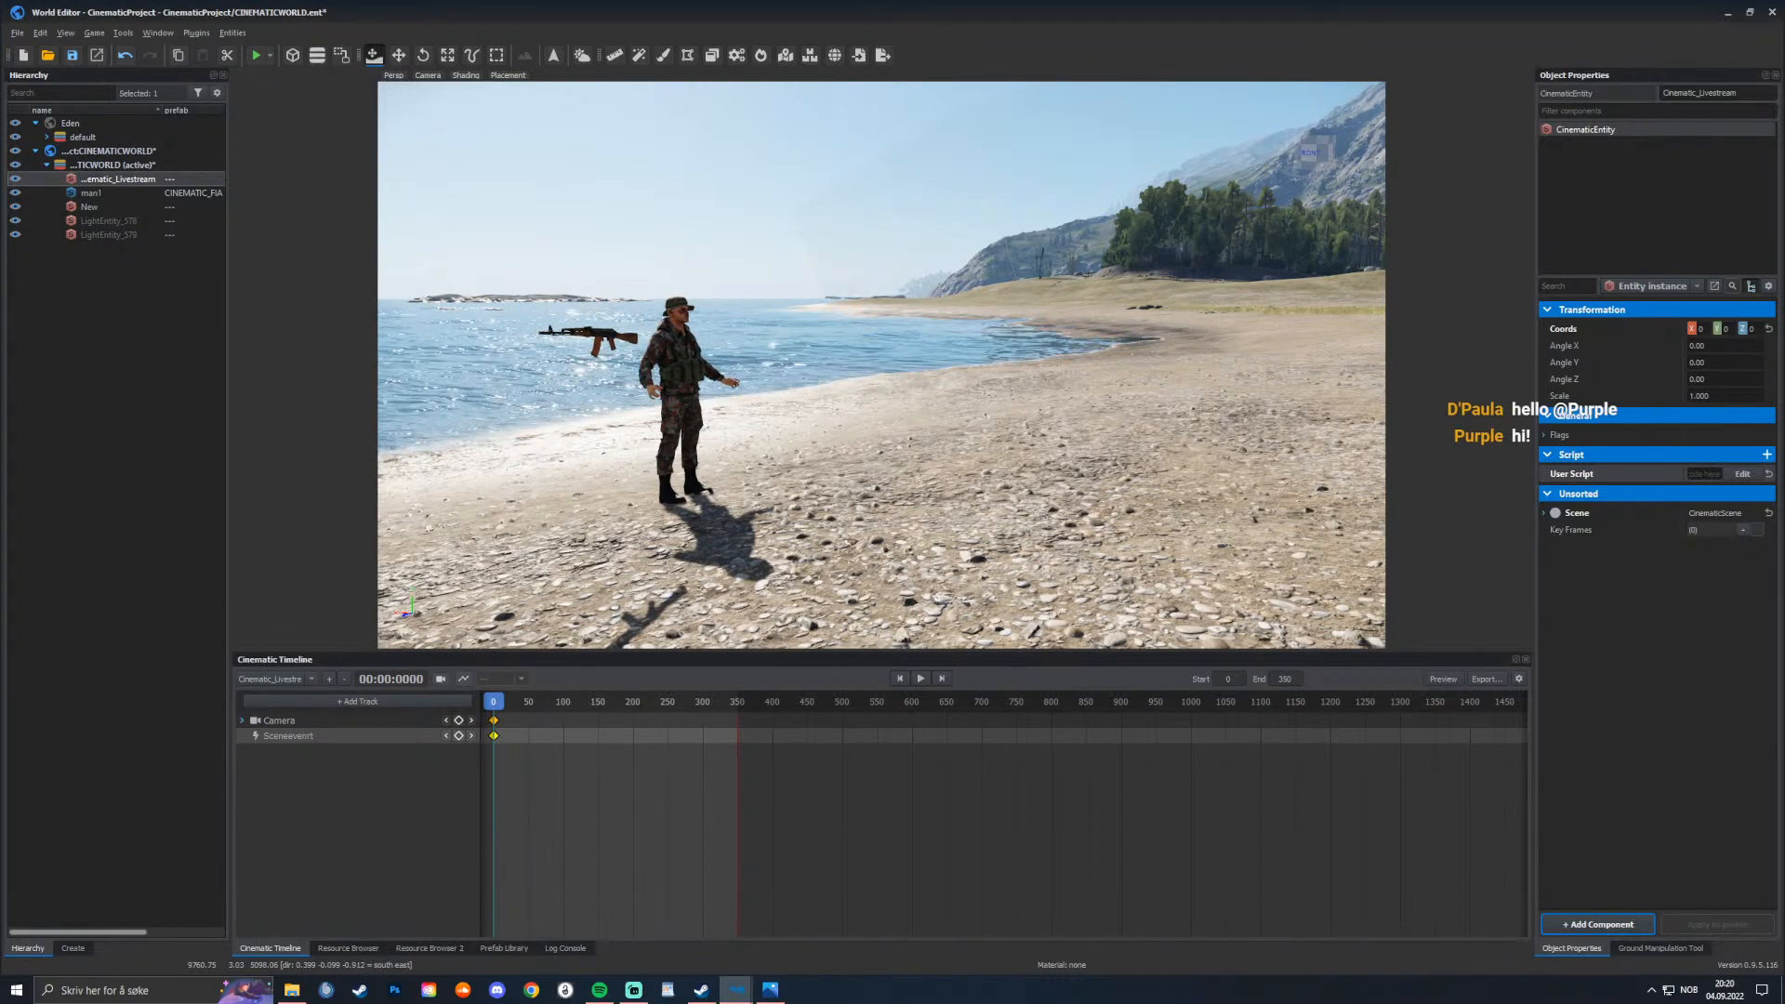
Step: Switch to File Explorer, open the RAGDOLLING text file from the Scripts folder and copy all of its code
key("alt+Tab")
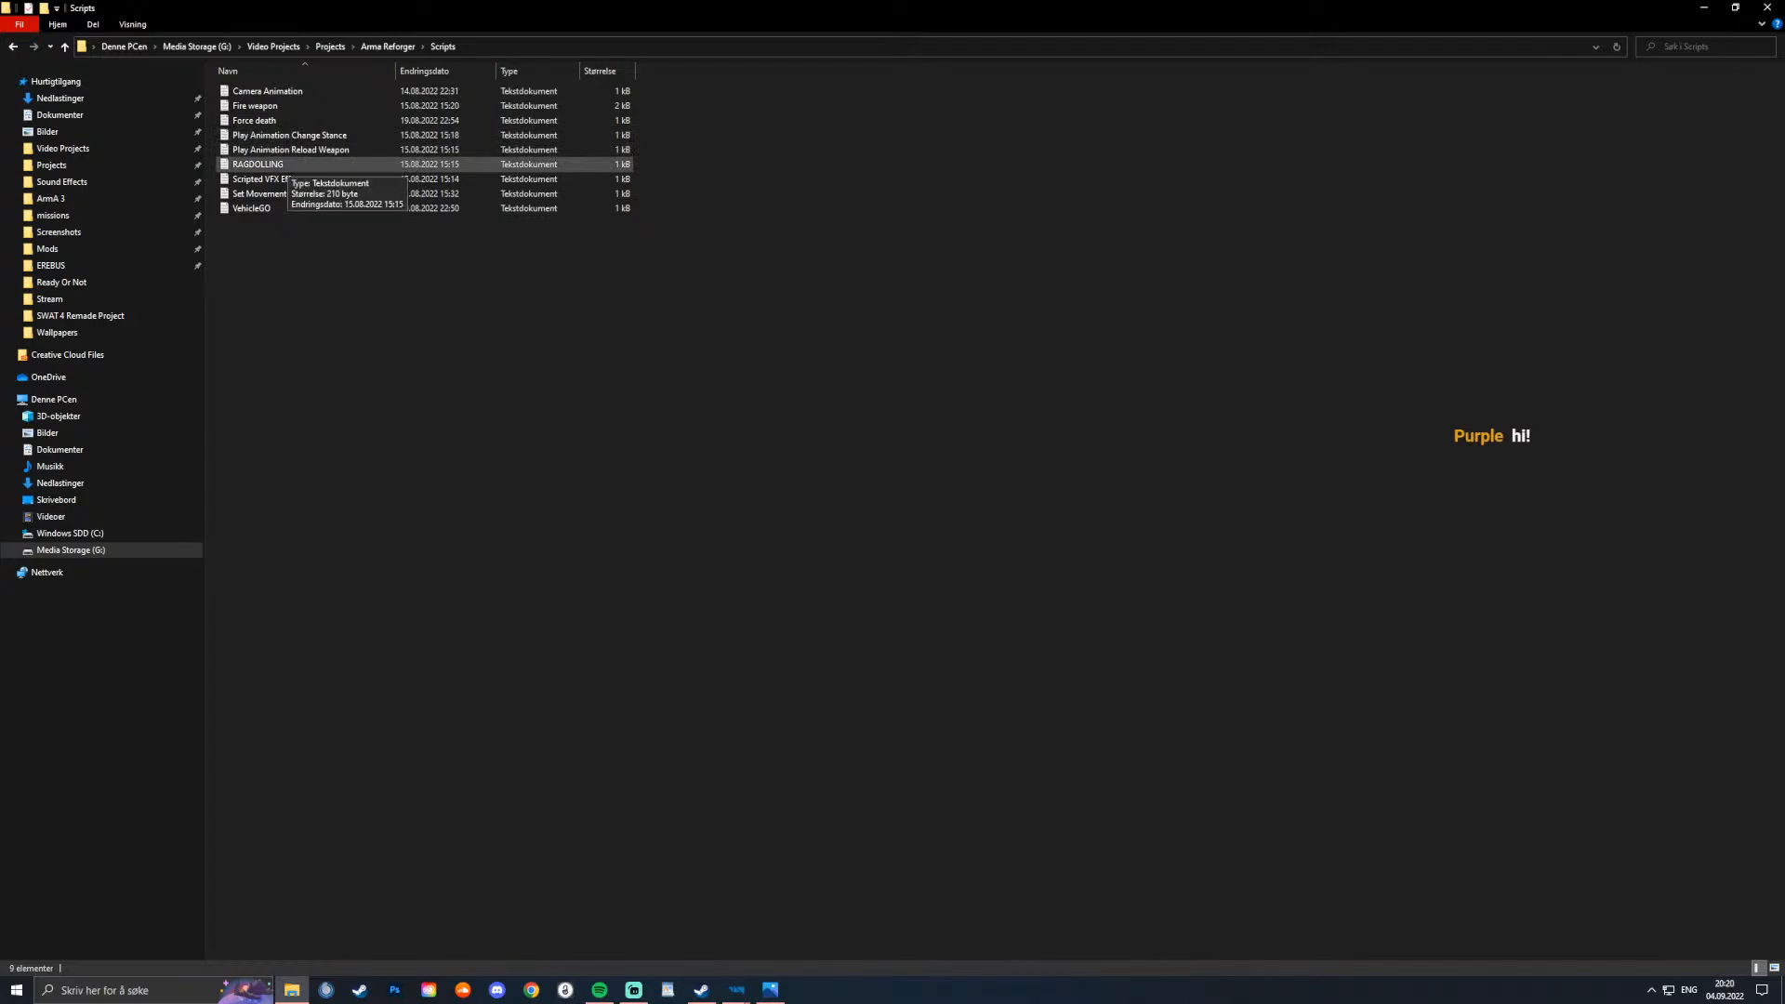
double_click(257, 164)
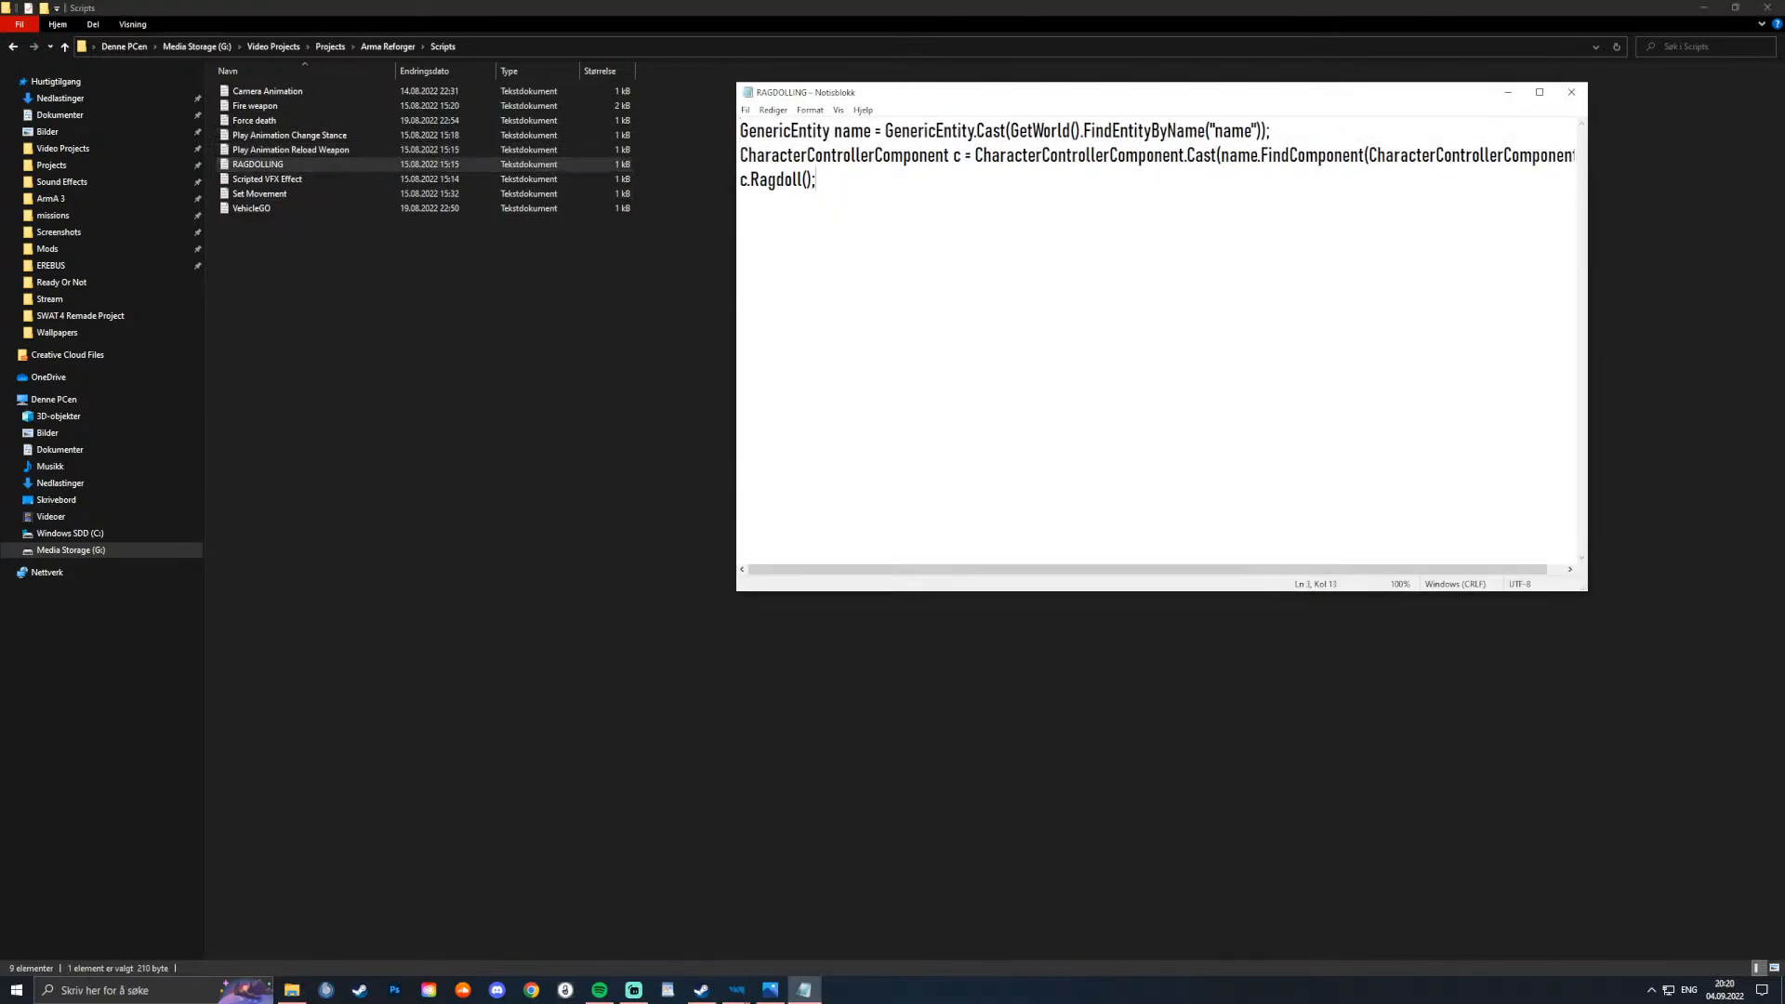
key("ctrl+a")
key("ctrl+c")
Step: Return to the Cinematic_Livestream script, paste the ragdoll code inside the OnKeyframe_Sceneevenrt_0 function and indent its lines
key("alt+Tab")
key("Tab")
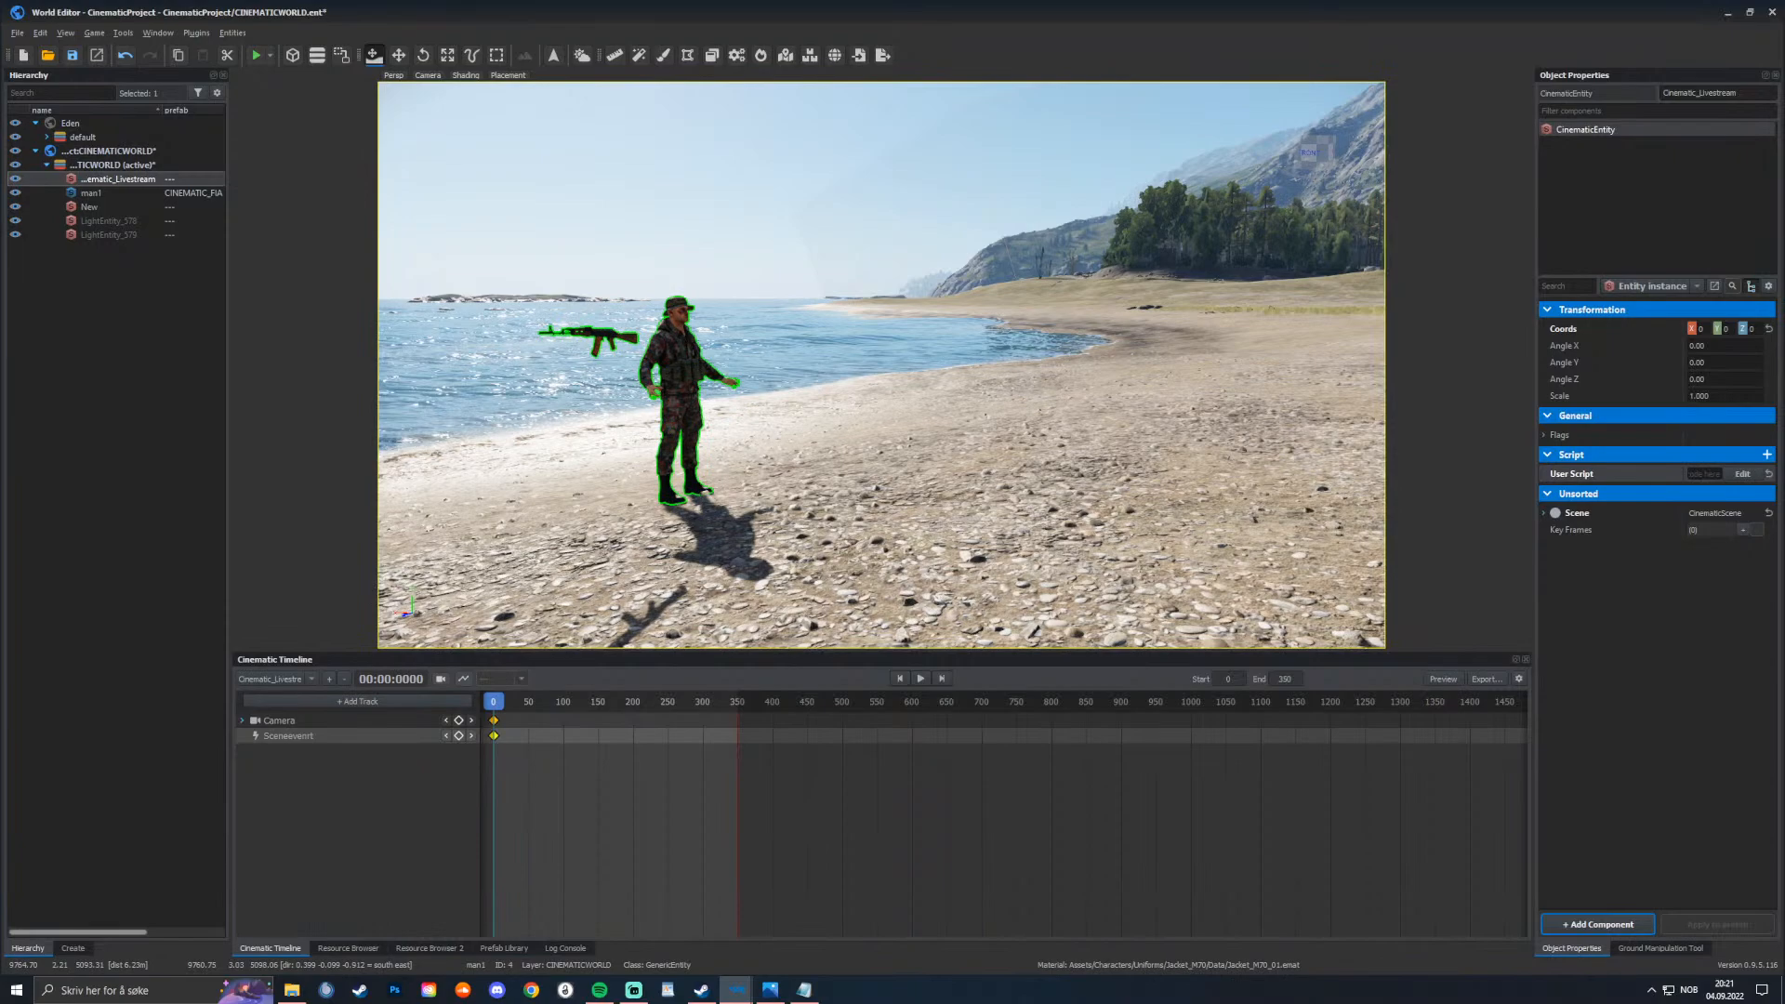
left_click(685, 497)
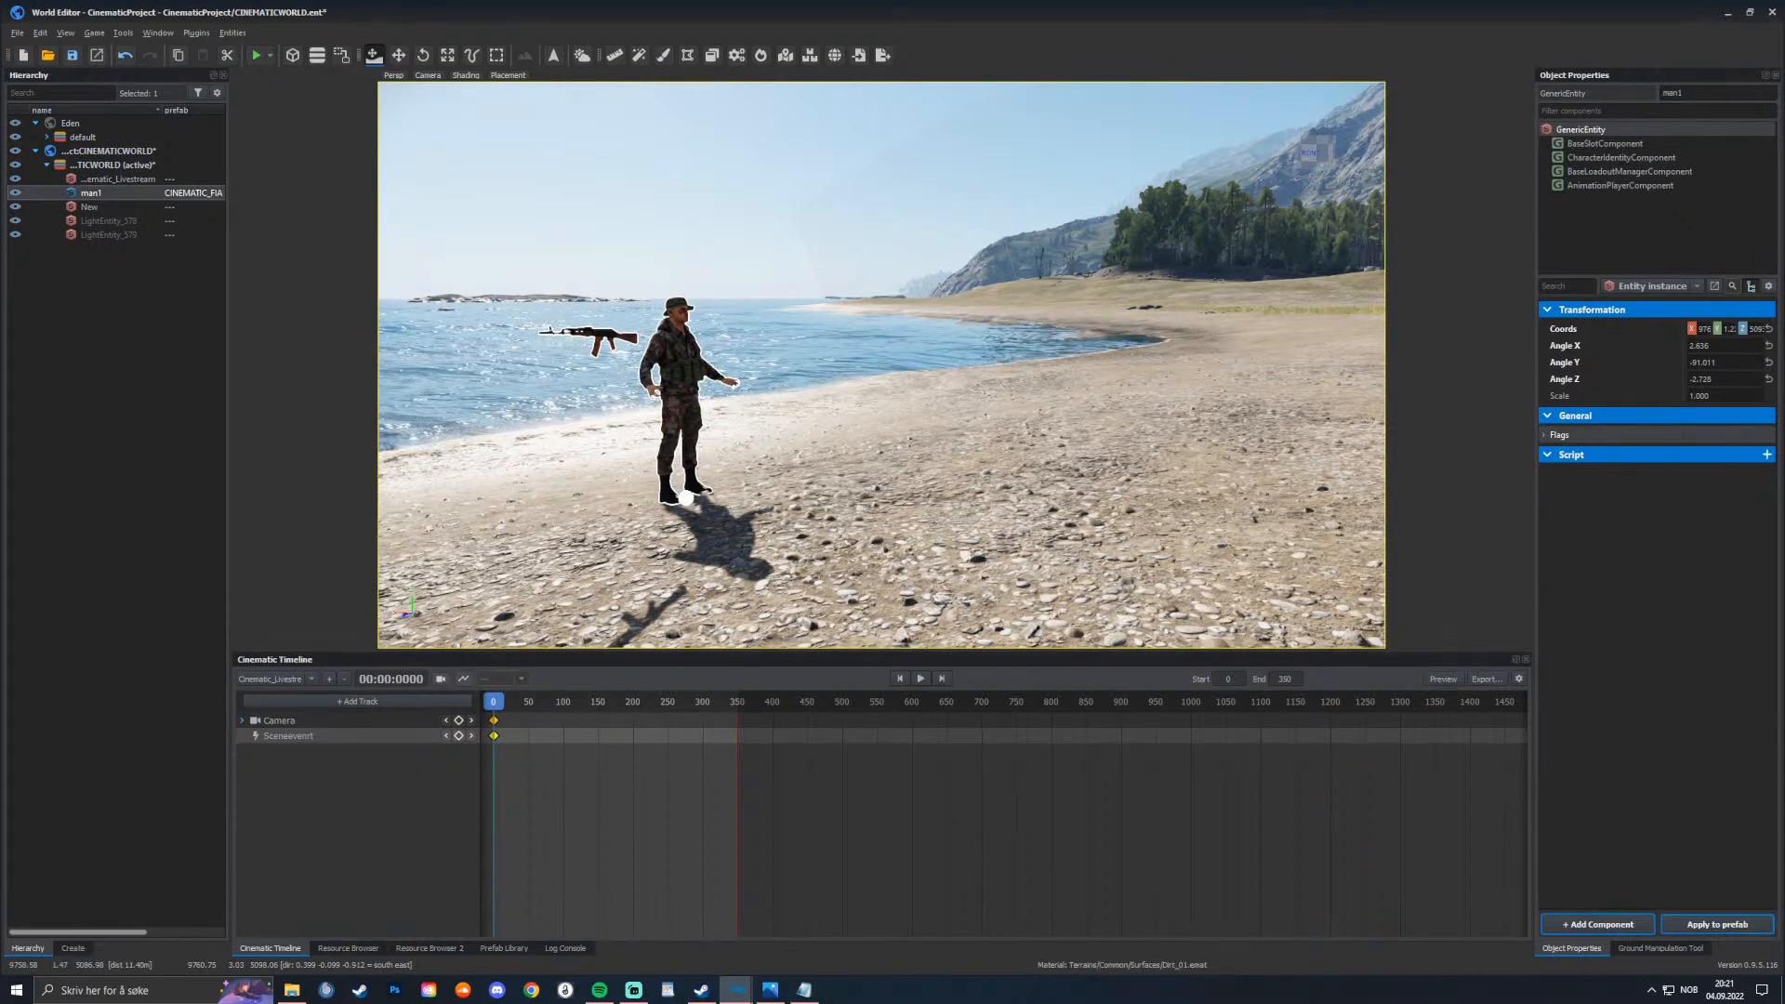
left_click(118, 178)
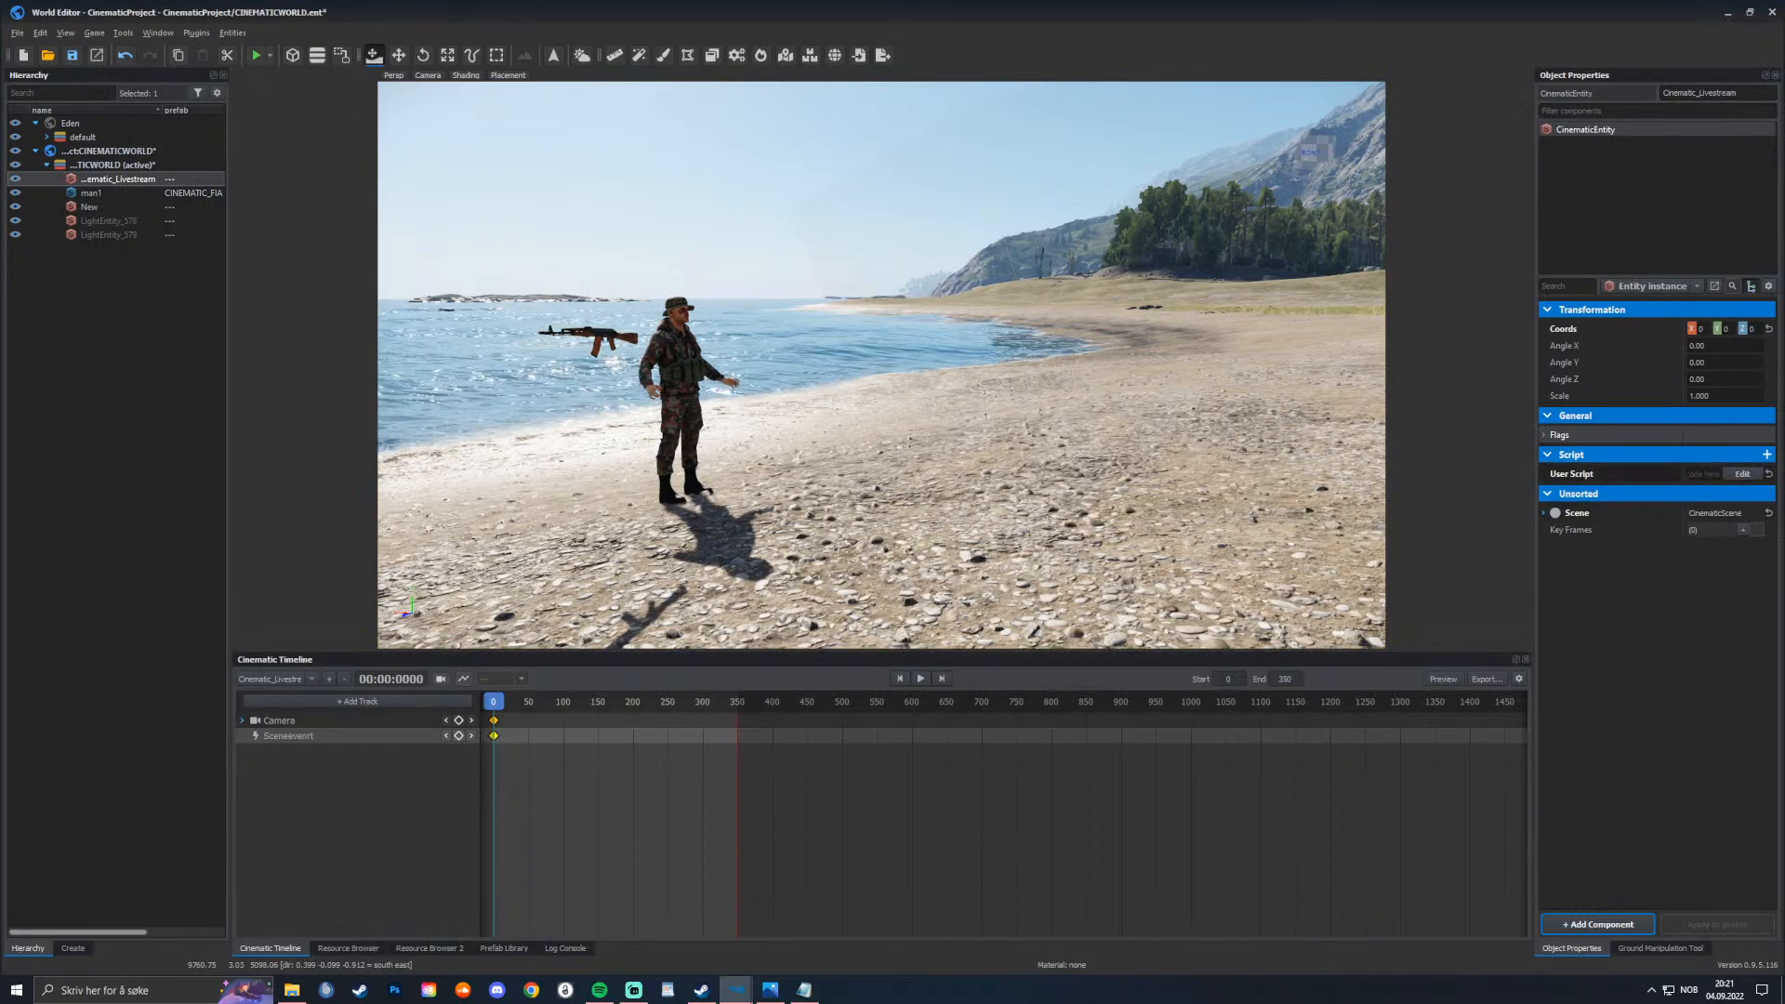
key("alt+Tab")
left_click(345, 159)
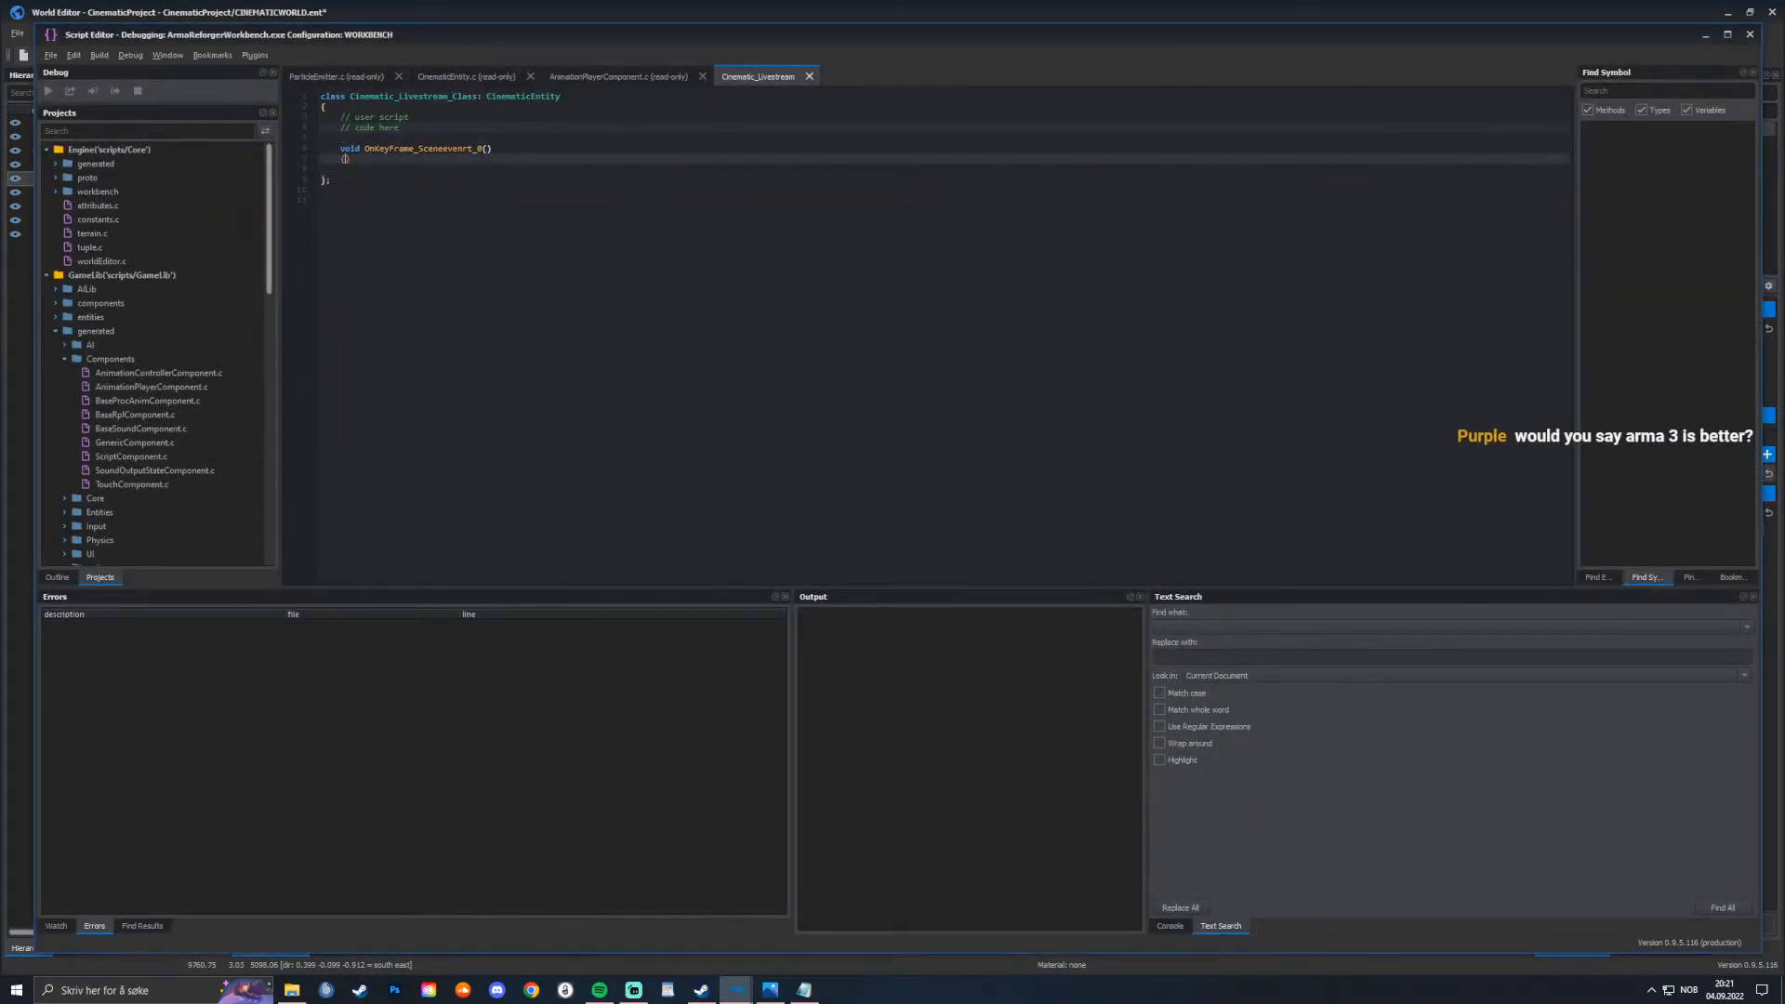
key("Return")
key("ctrl+v")
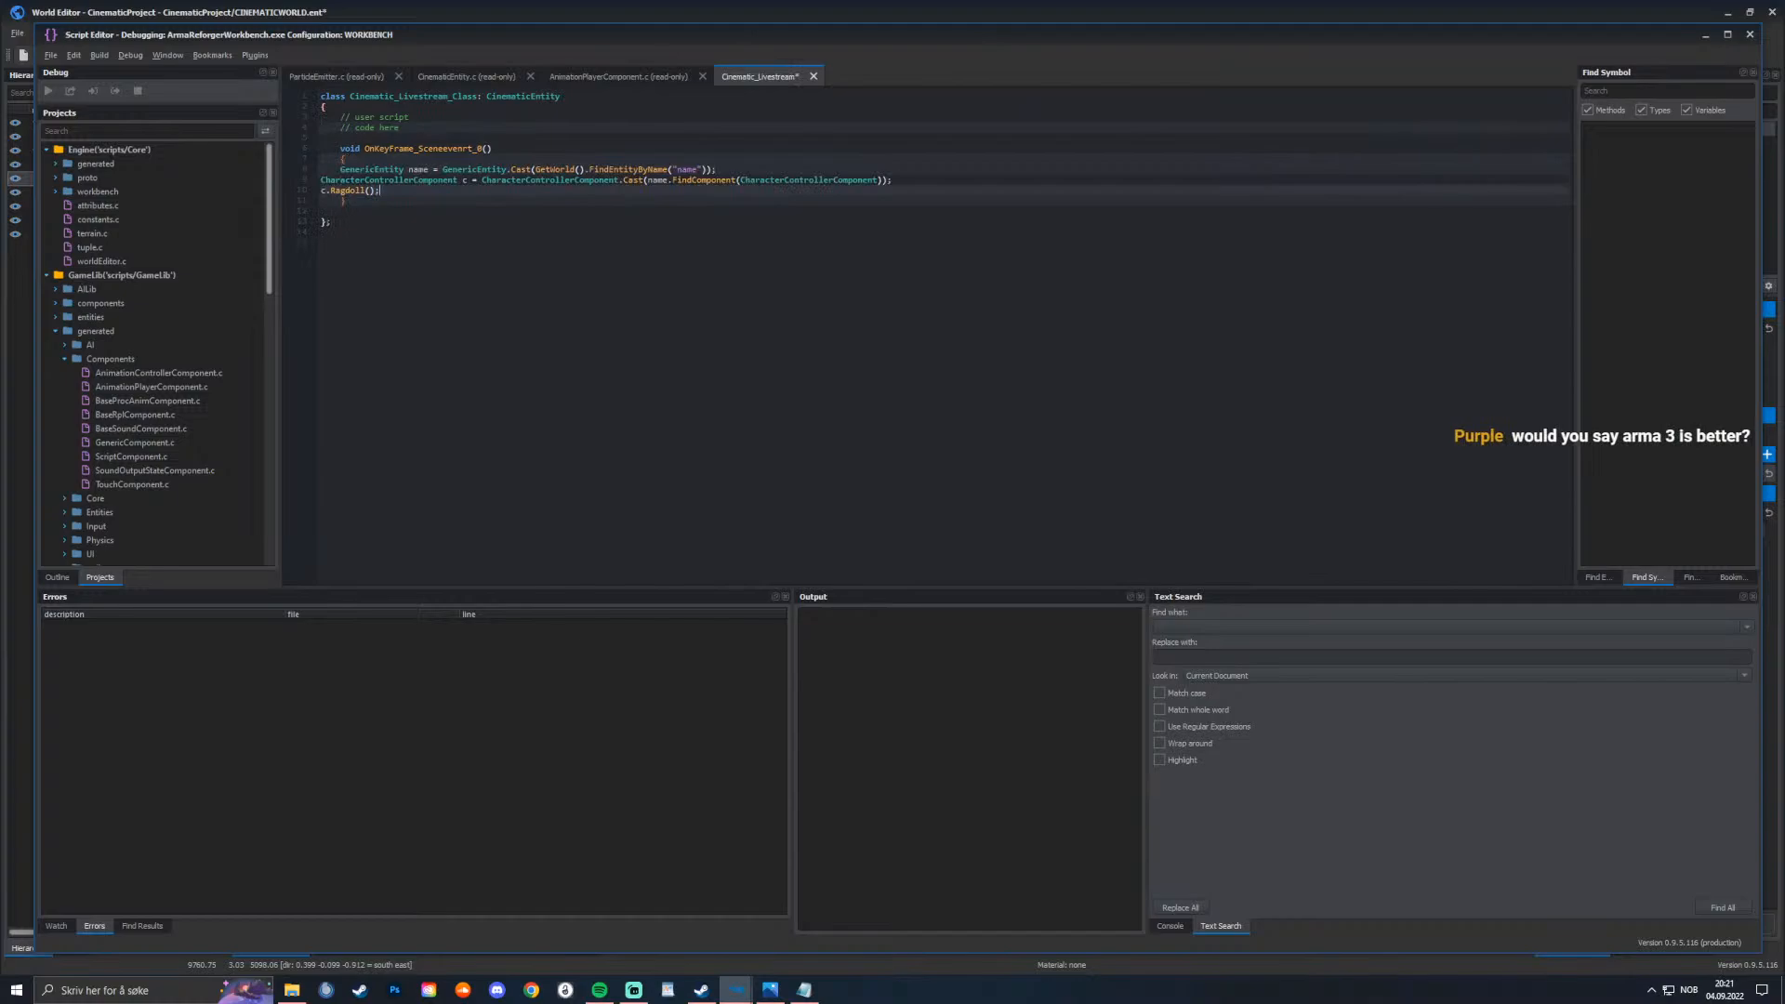
left_click(322, 181)
key("Tab")
left_click(322, 190)
key("Tab")
Step: Replace the variable name, the FindEntityByName string and the FindComponent reference in the ragdoll code with man1, and save the script
left_click(410, 169)
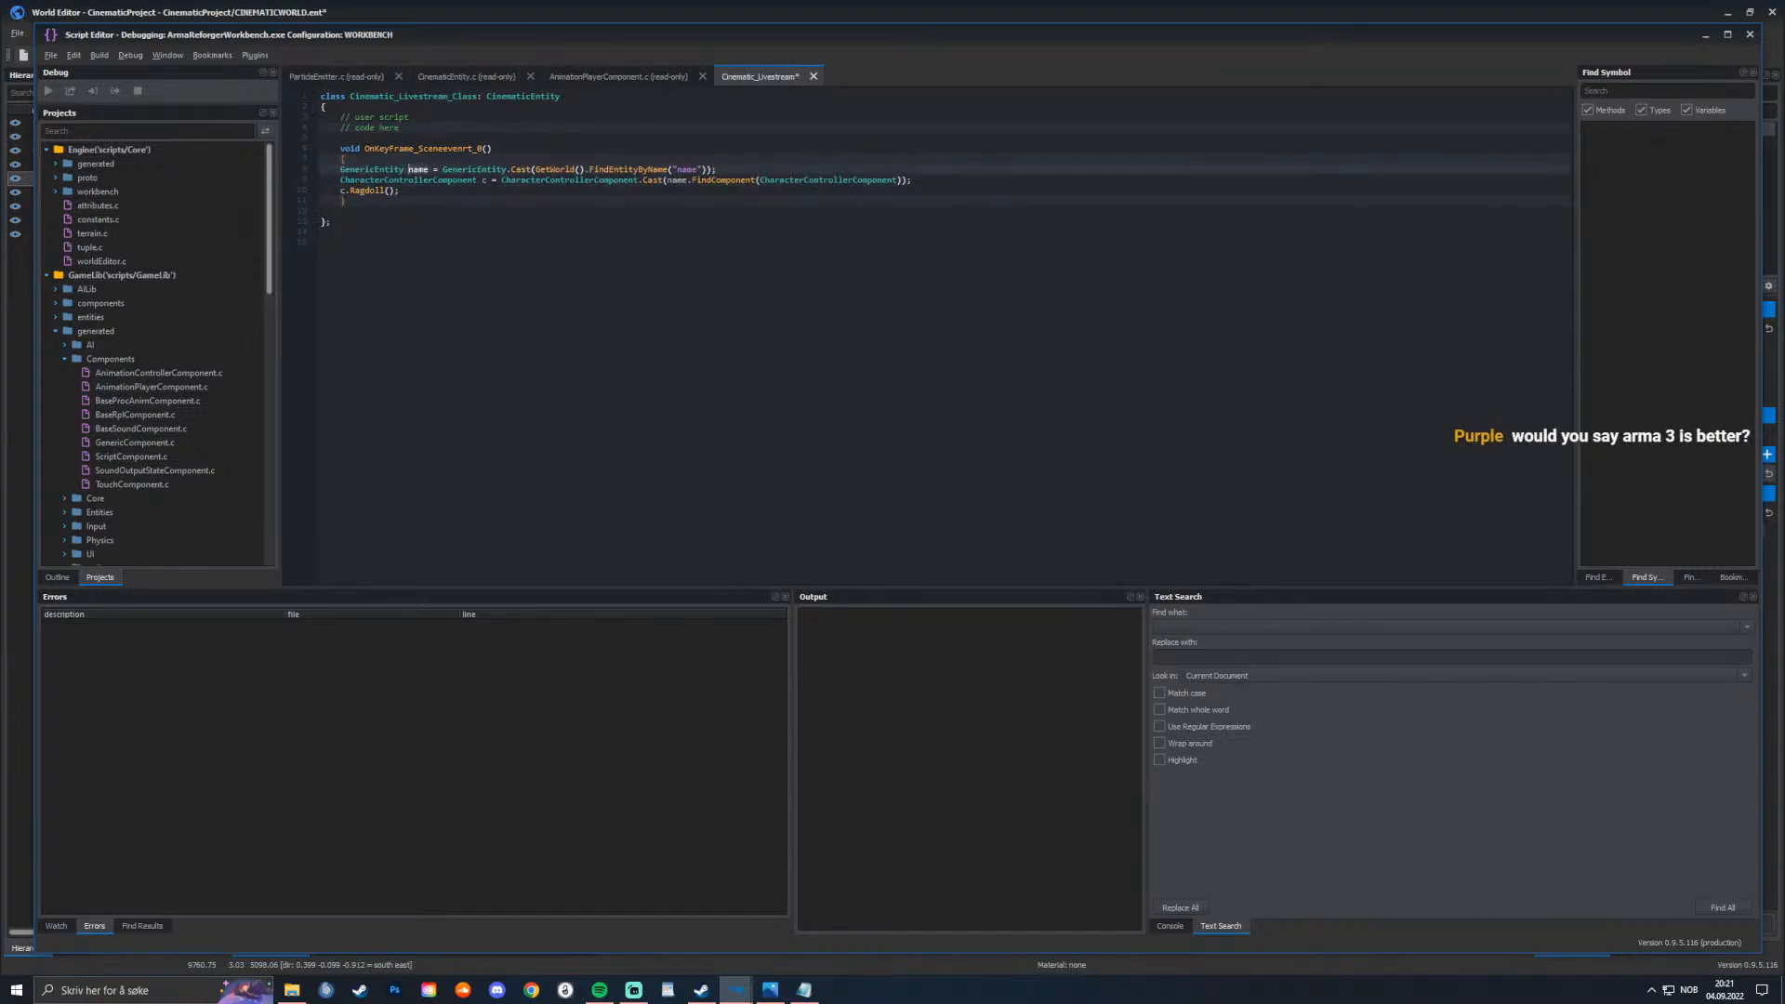
double_click(409, 169)
type("man1")
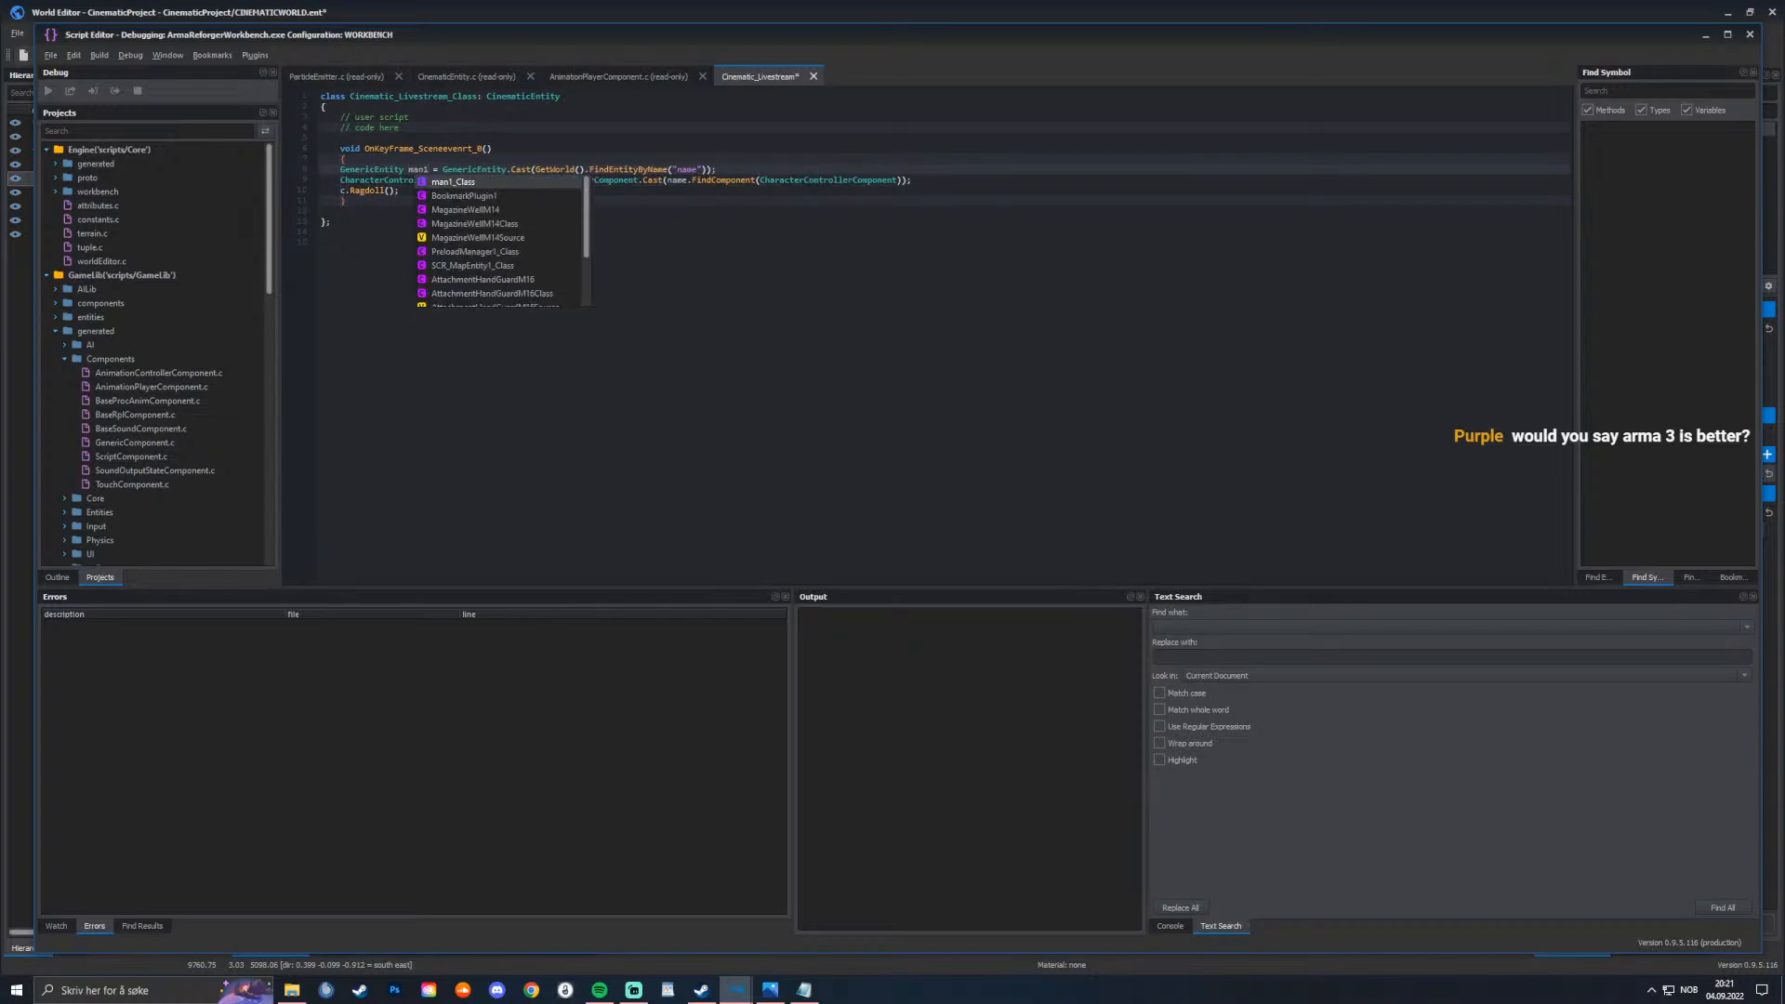
left_click_drag(677, 170, 692, 170)
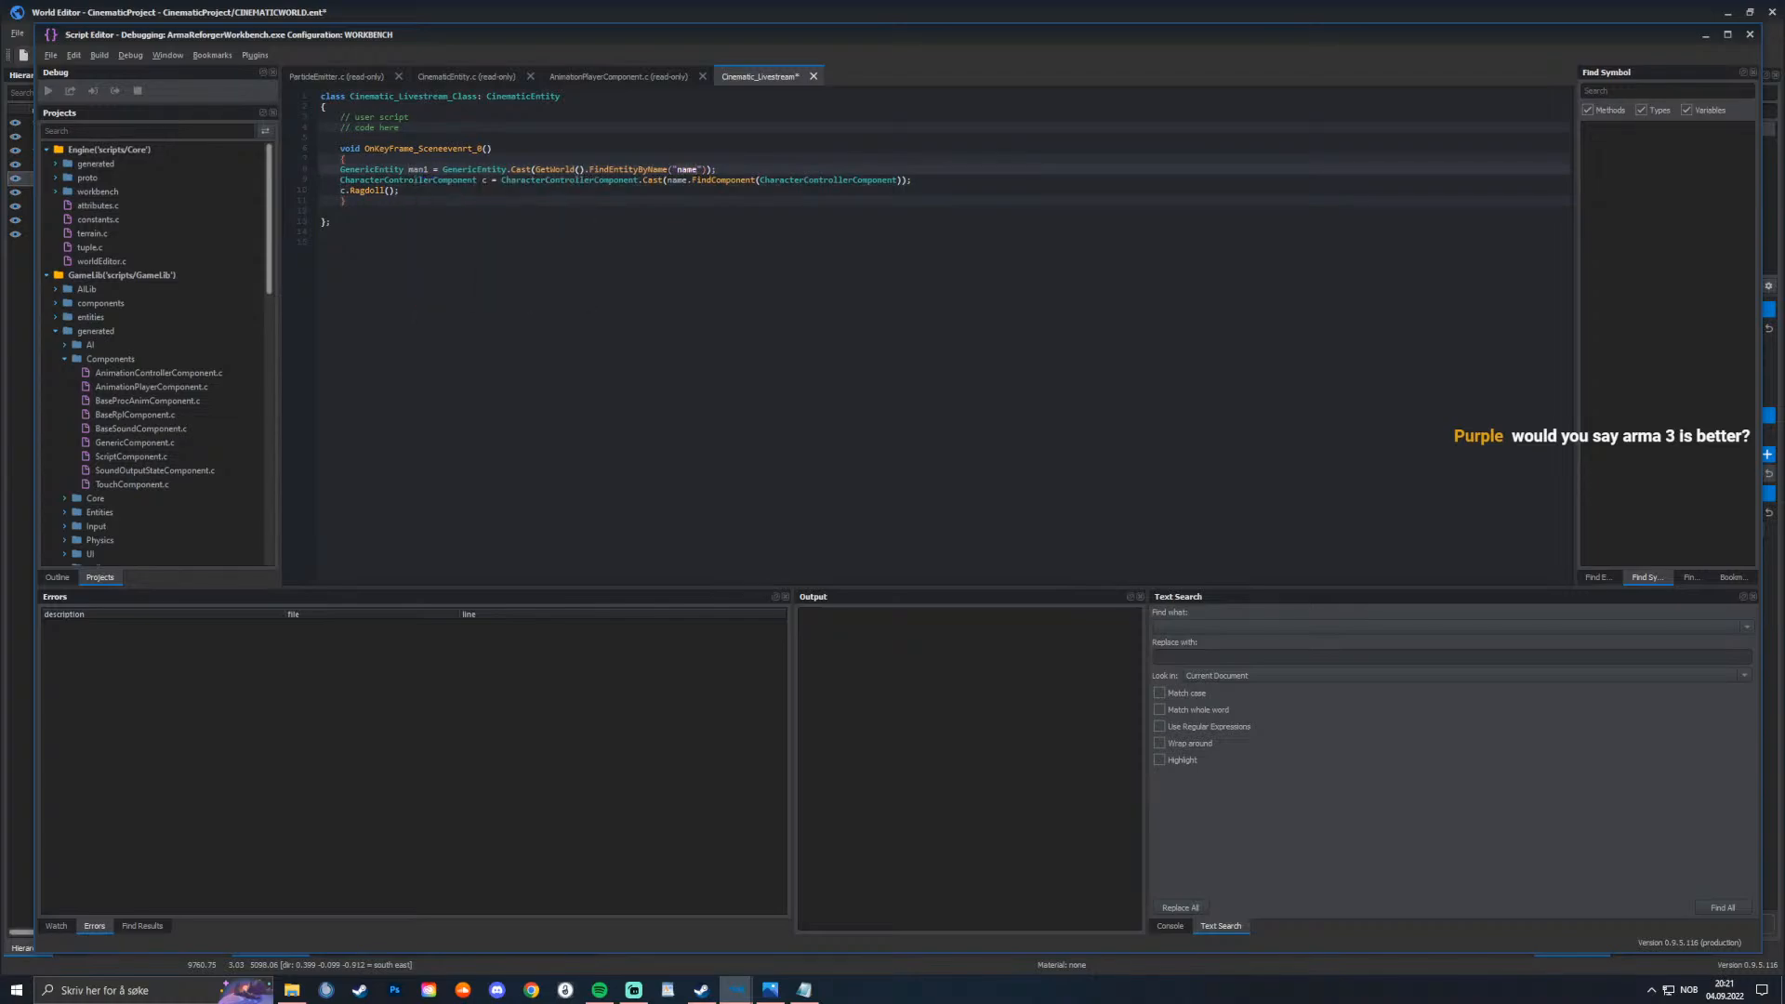
type("man1")
key("Escape")
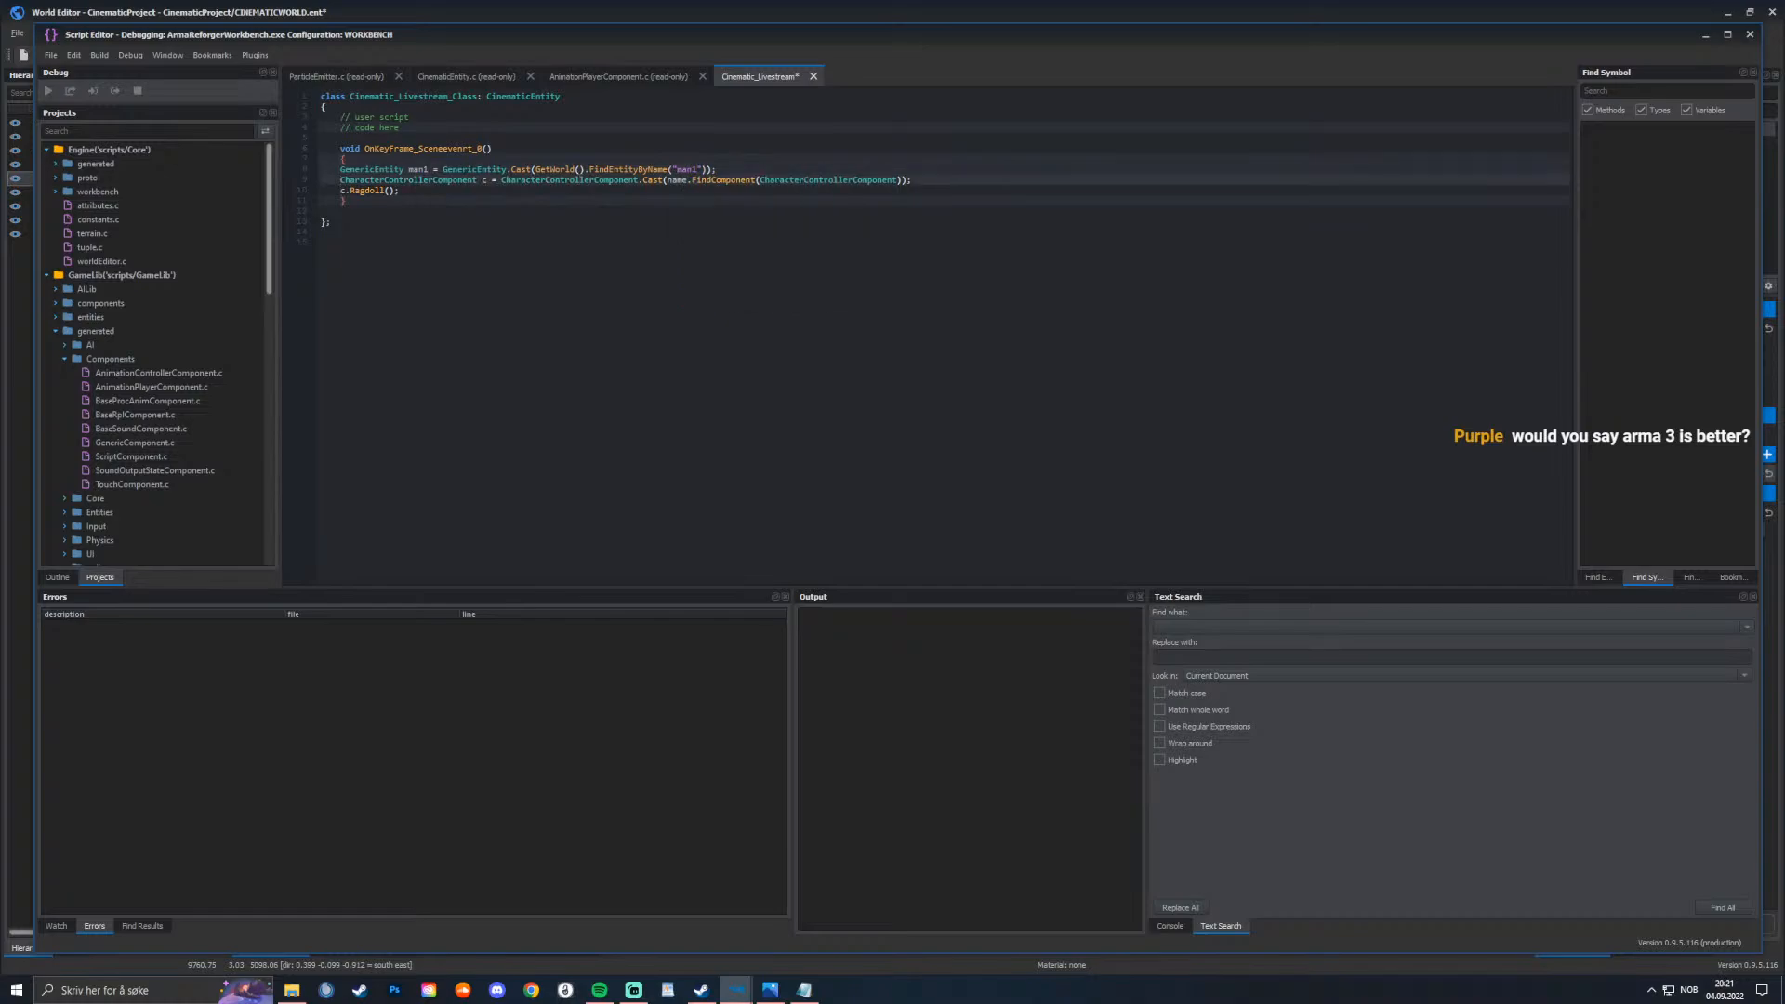
left_click_drag(667, 179, 683, 180)
type("man1")
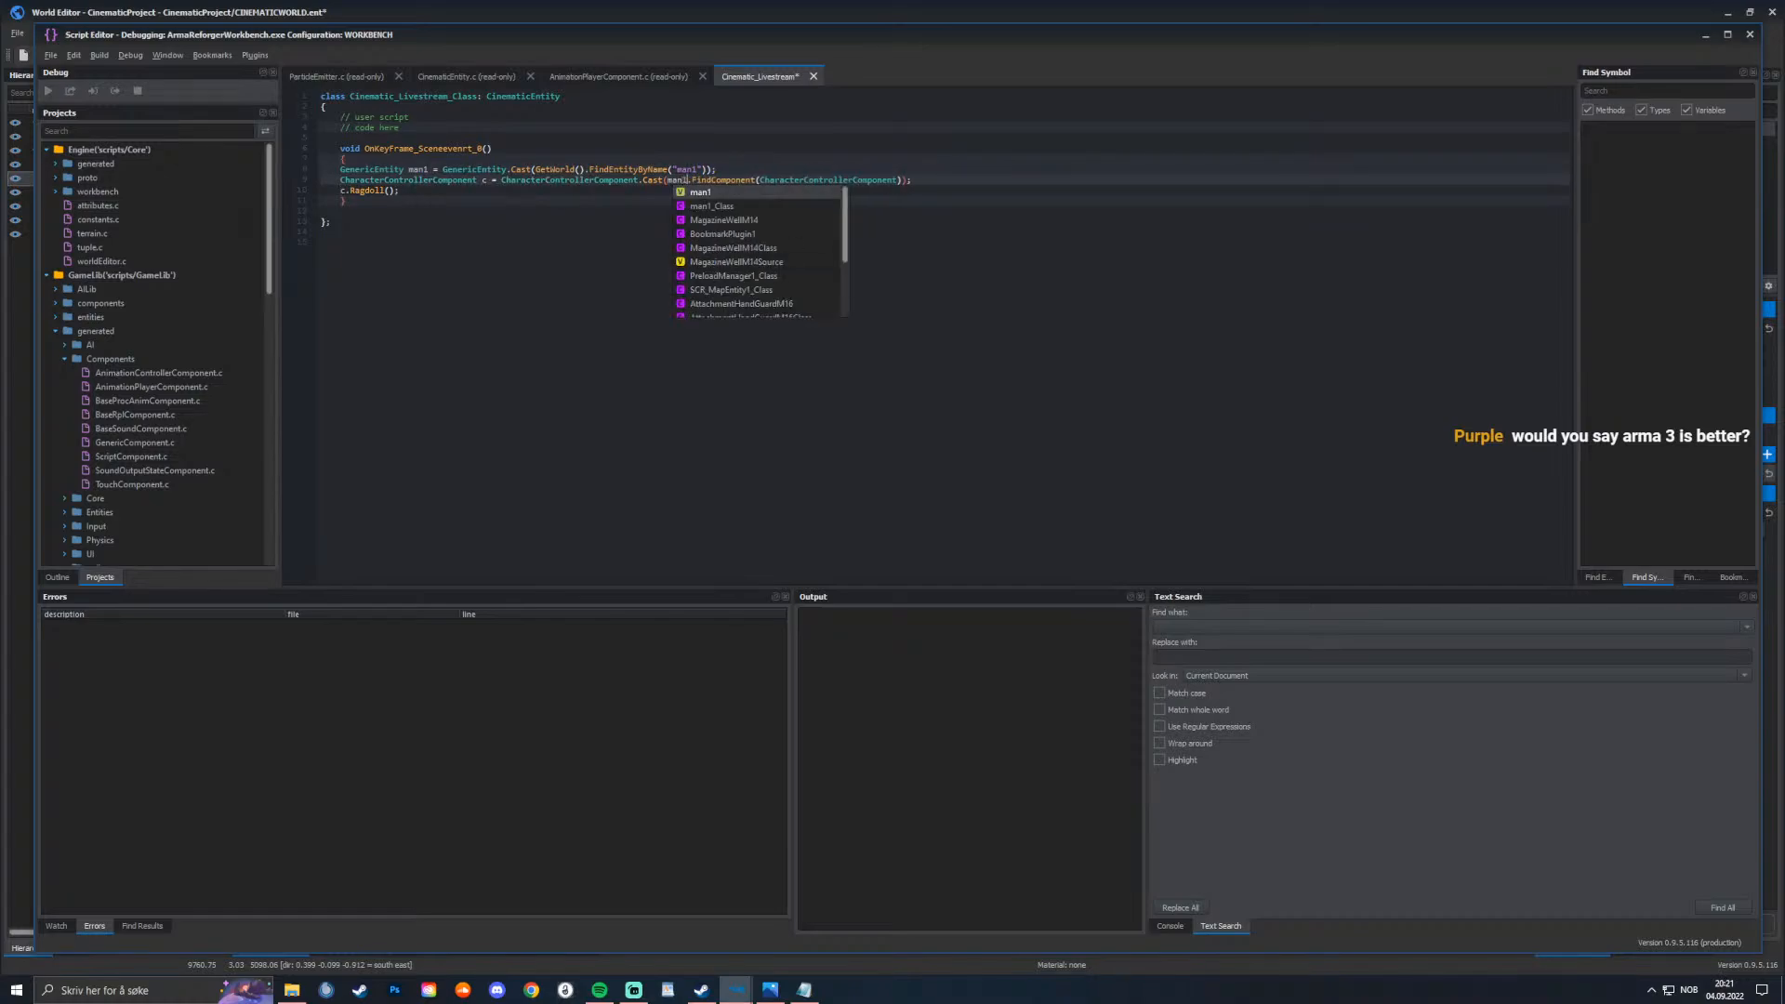
left_click(329, 221)
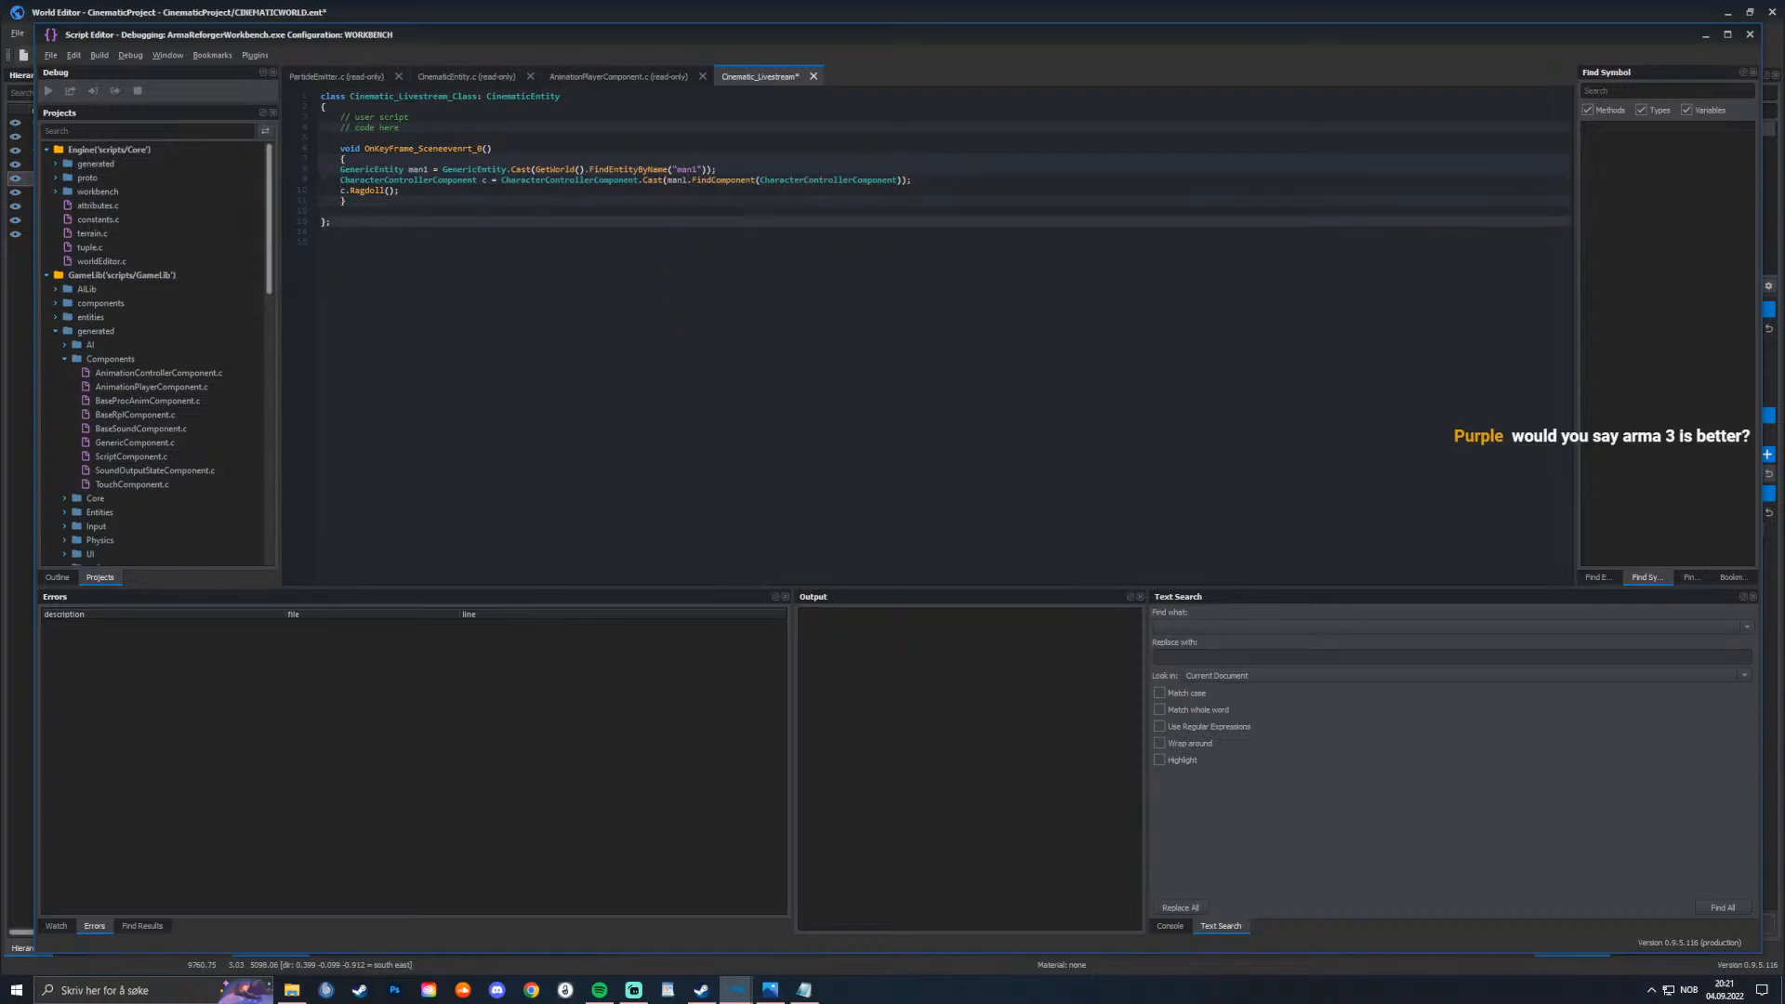
key("ctrl+s")
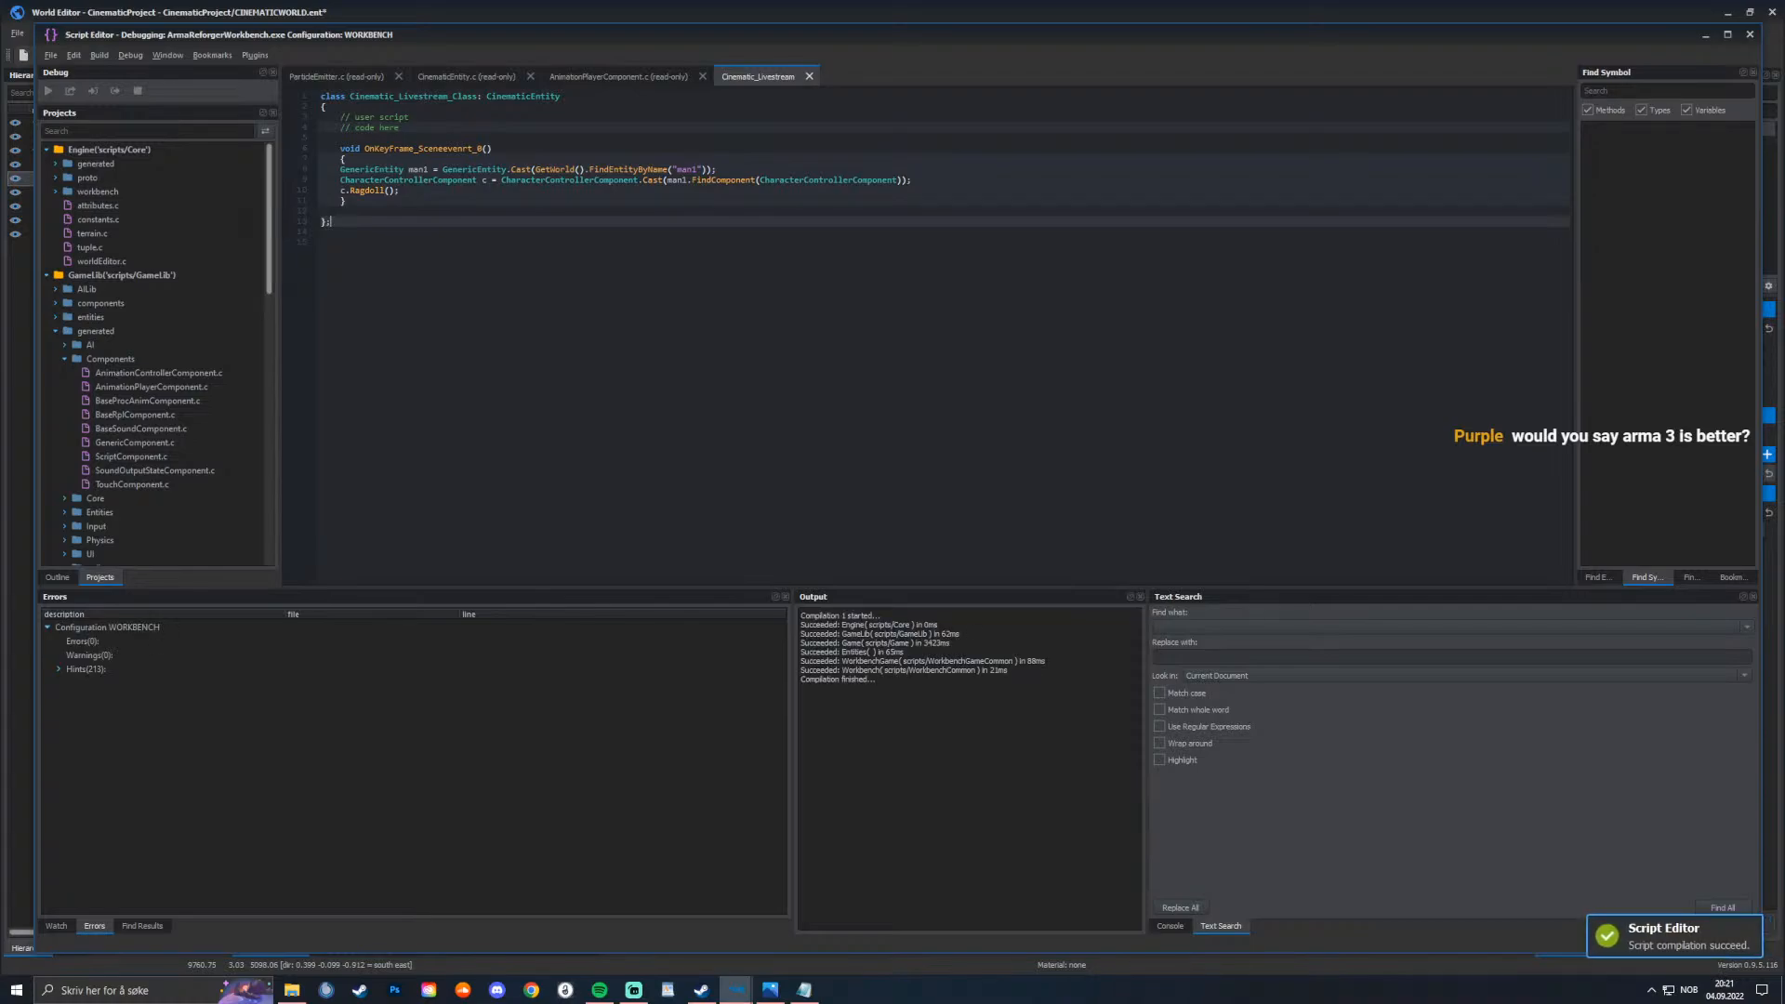
left_click(100, 55)
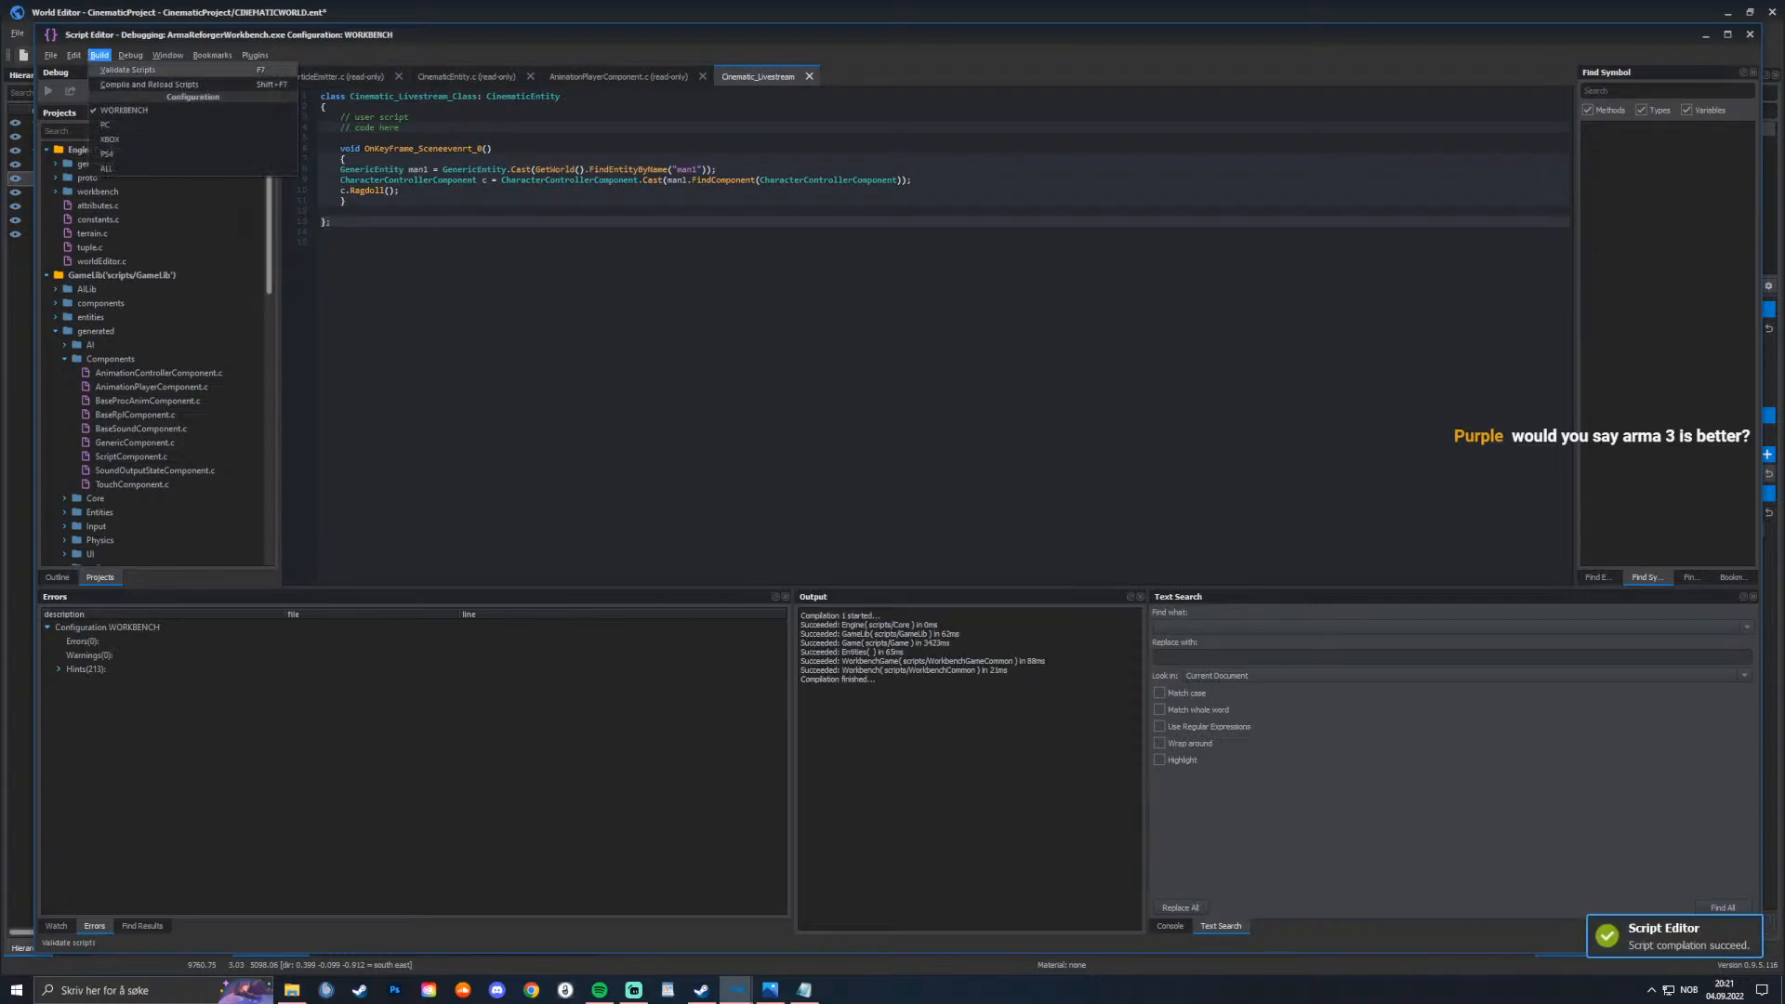
mouse_move(131, 55)
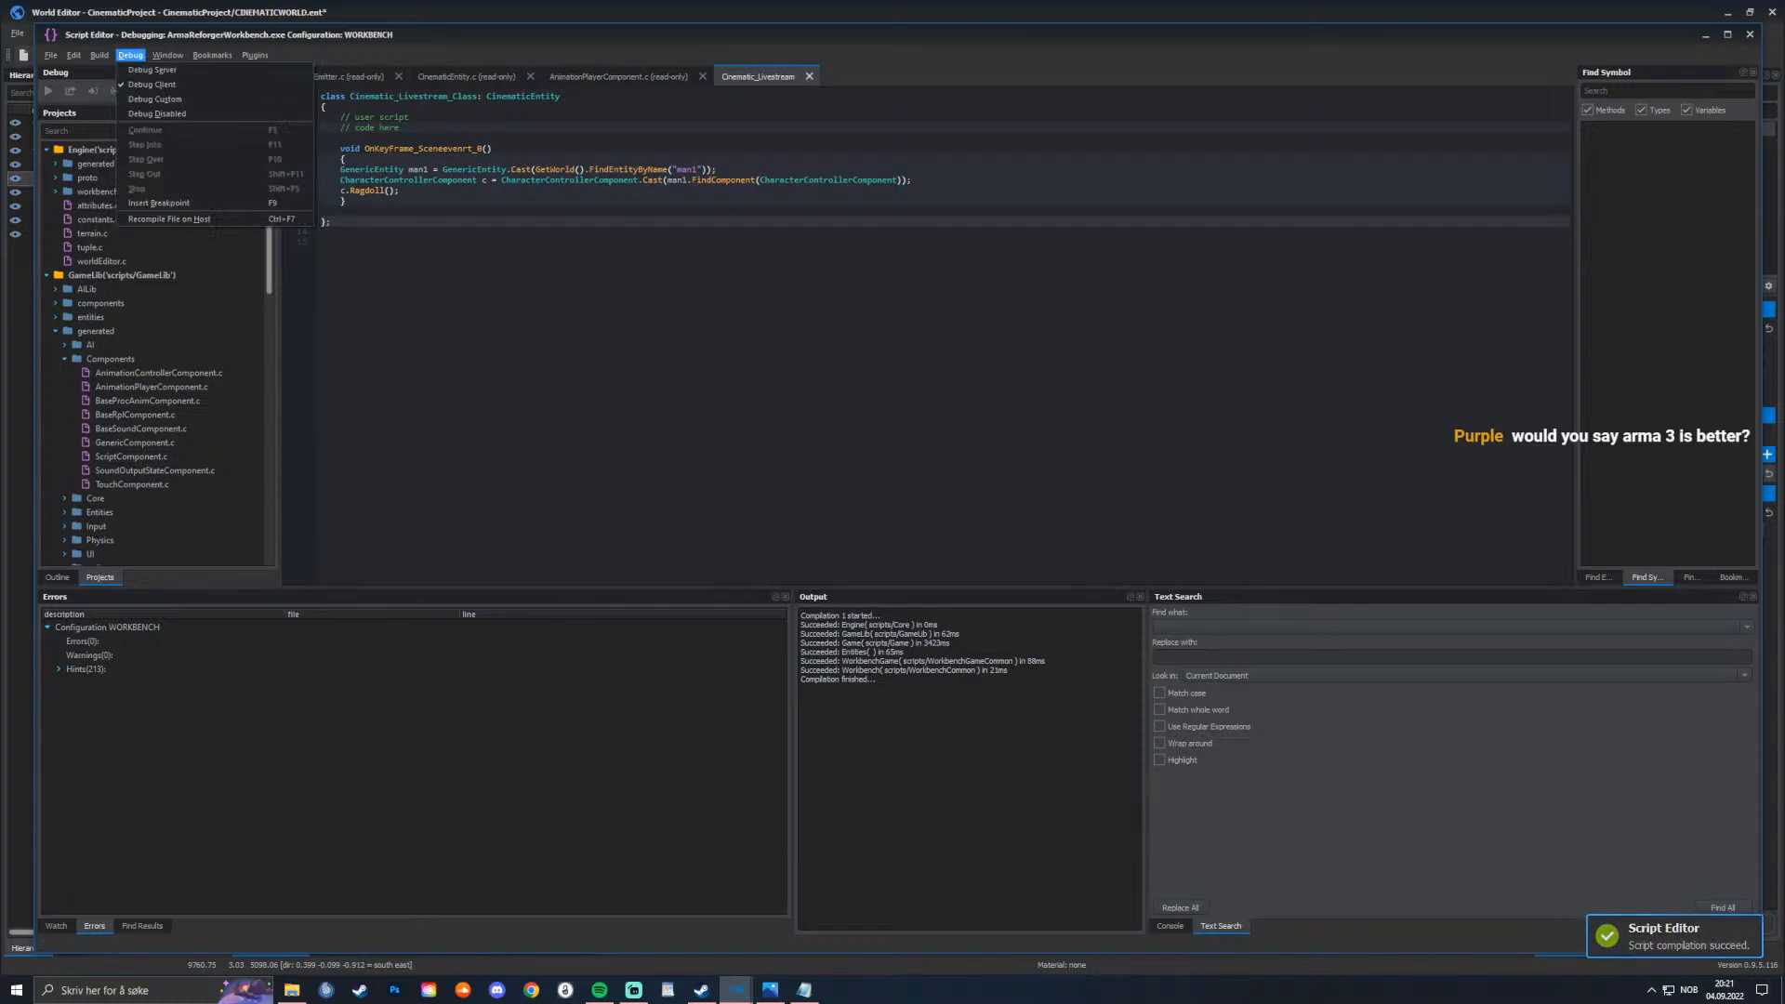
left_click(130, 55)
left_click(73, 55)
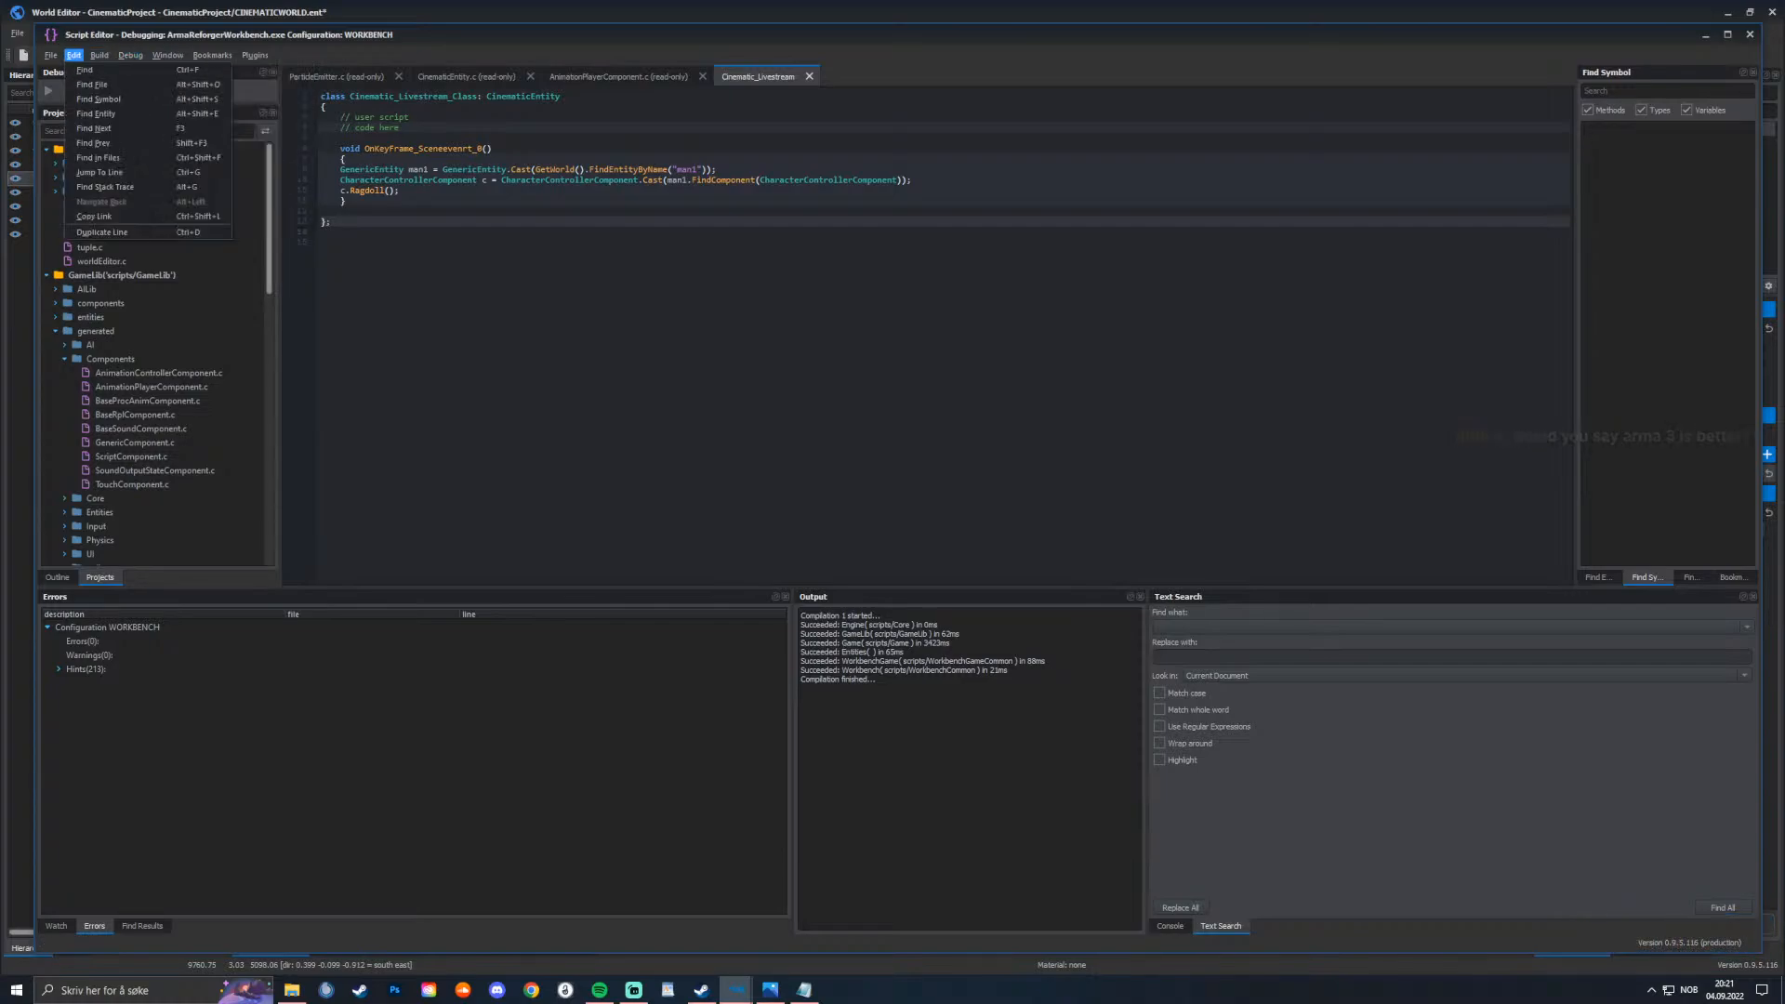
left_click(73, 55)
left_click(73, 55)
key("Left")
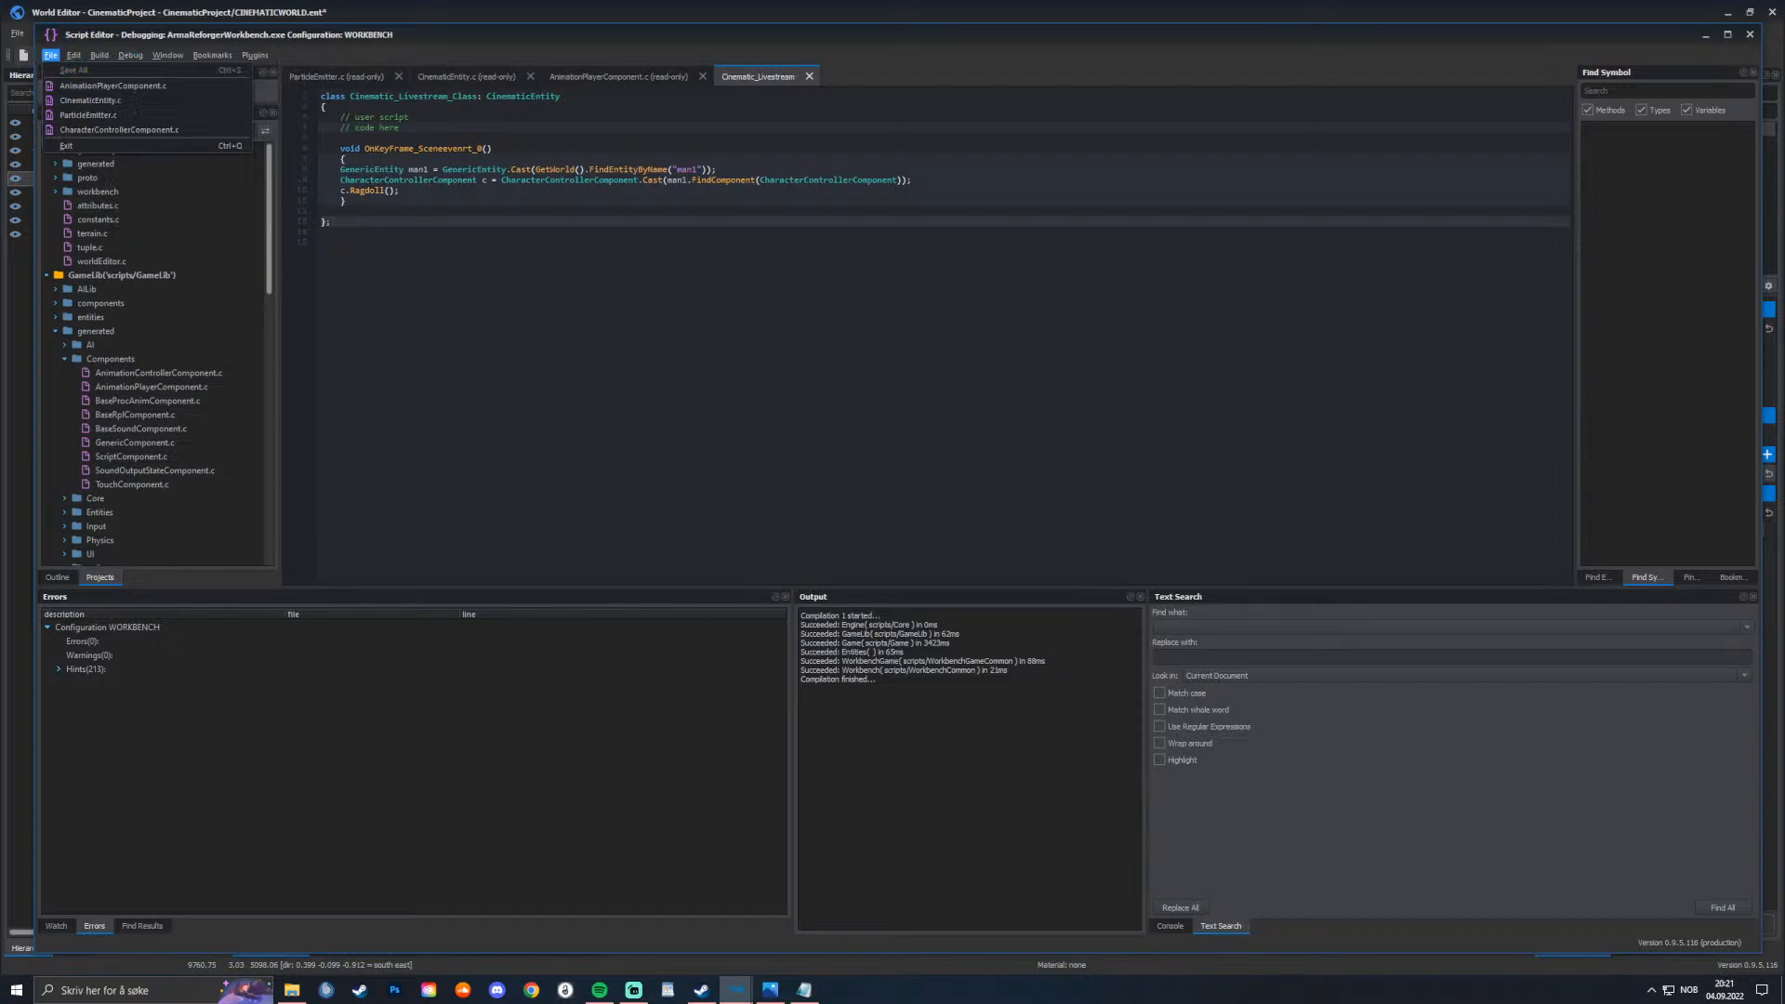
key("Right")
key("Right")
key("Right")
key("Right")
key("Right")
key("Right")
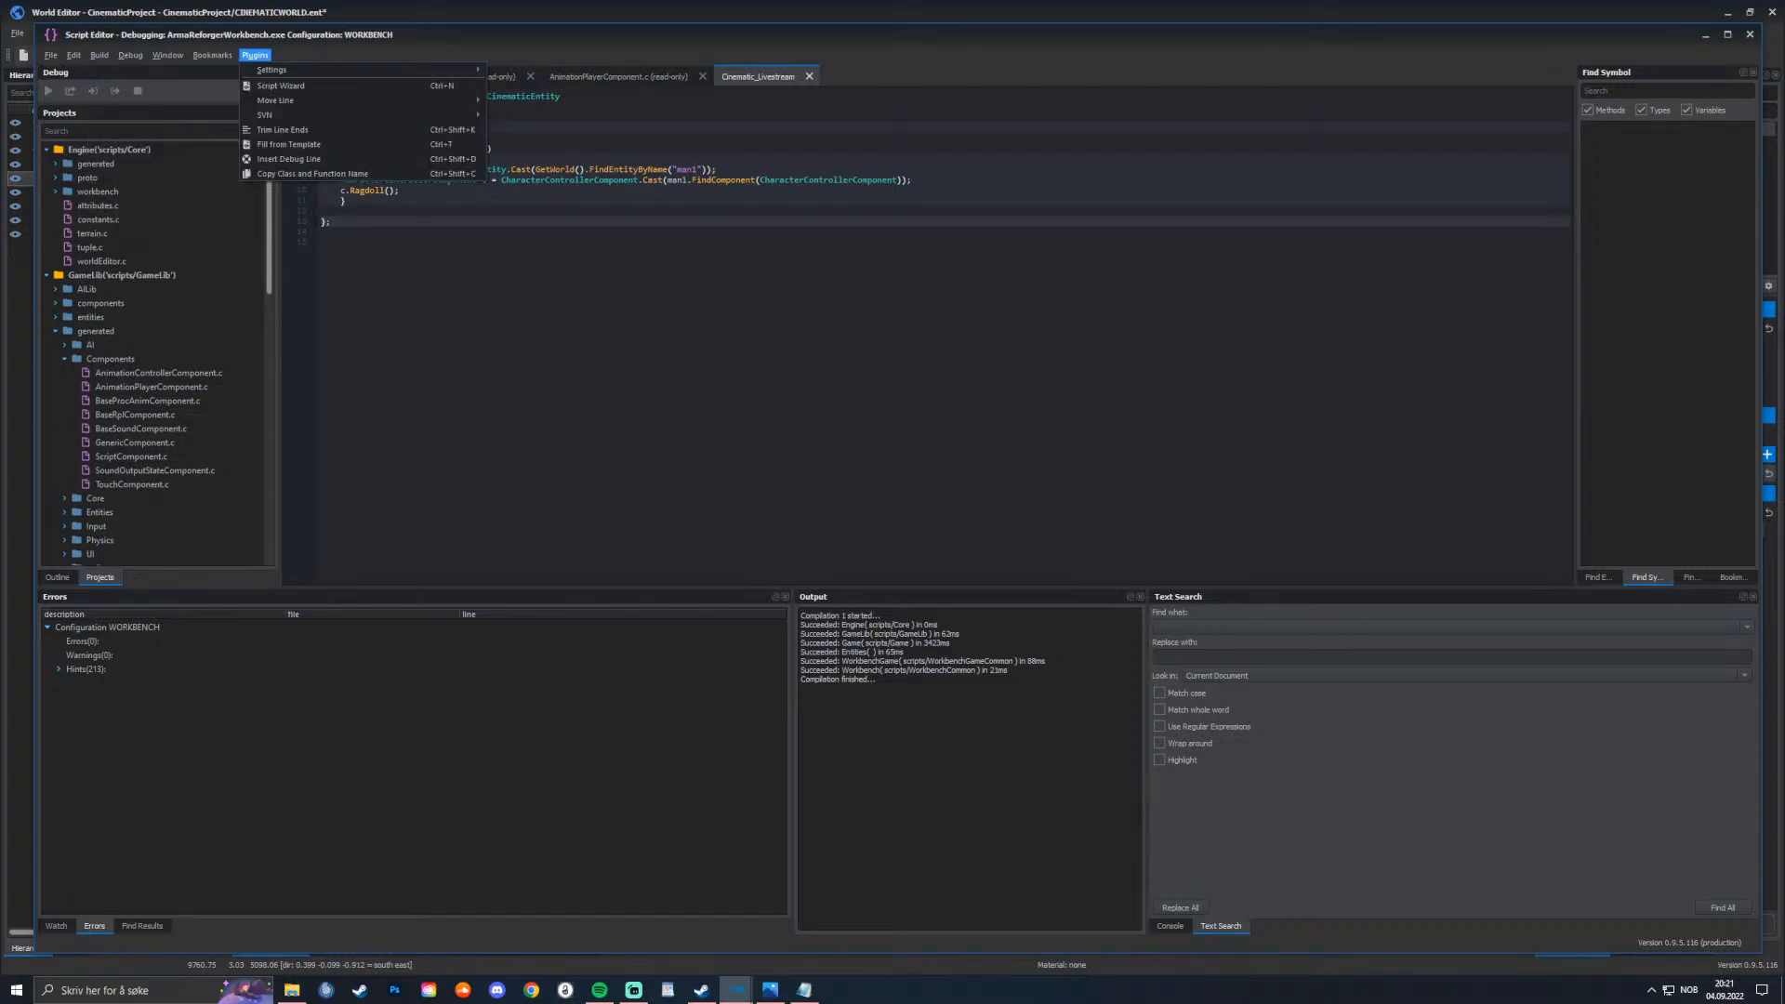
Step: Save the world in the World Editor and reframe the cinematic camera at frame 0 closely on the man1 soldier
key("alt+Tab")
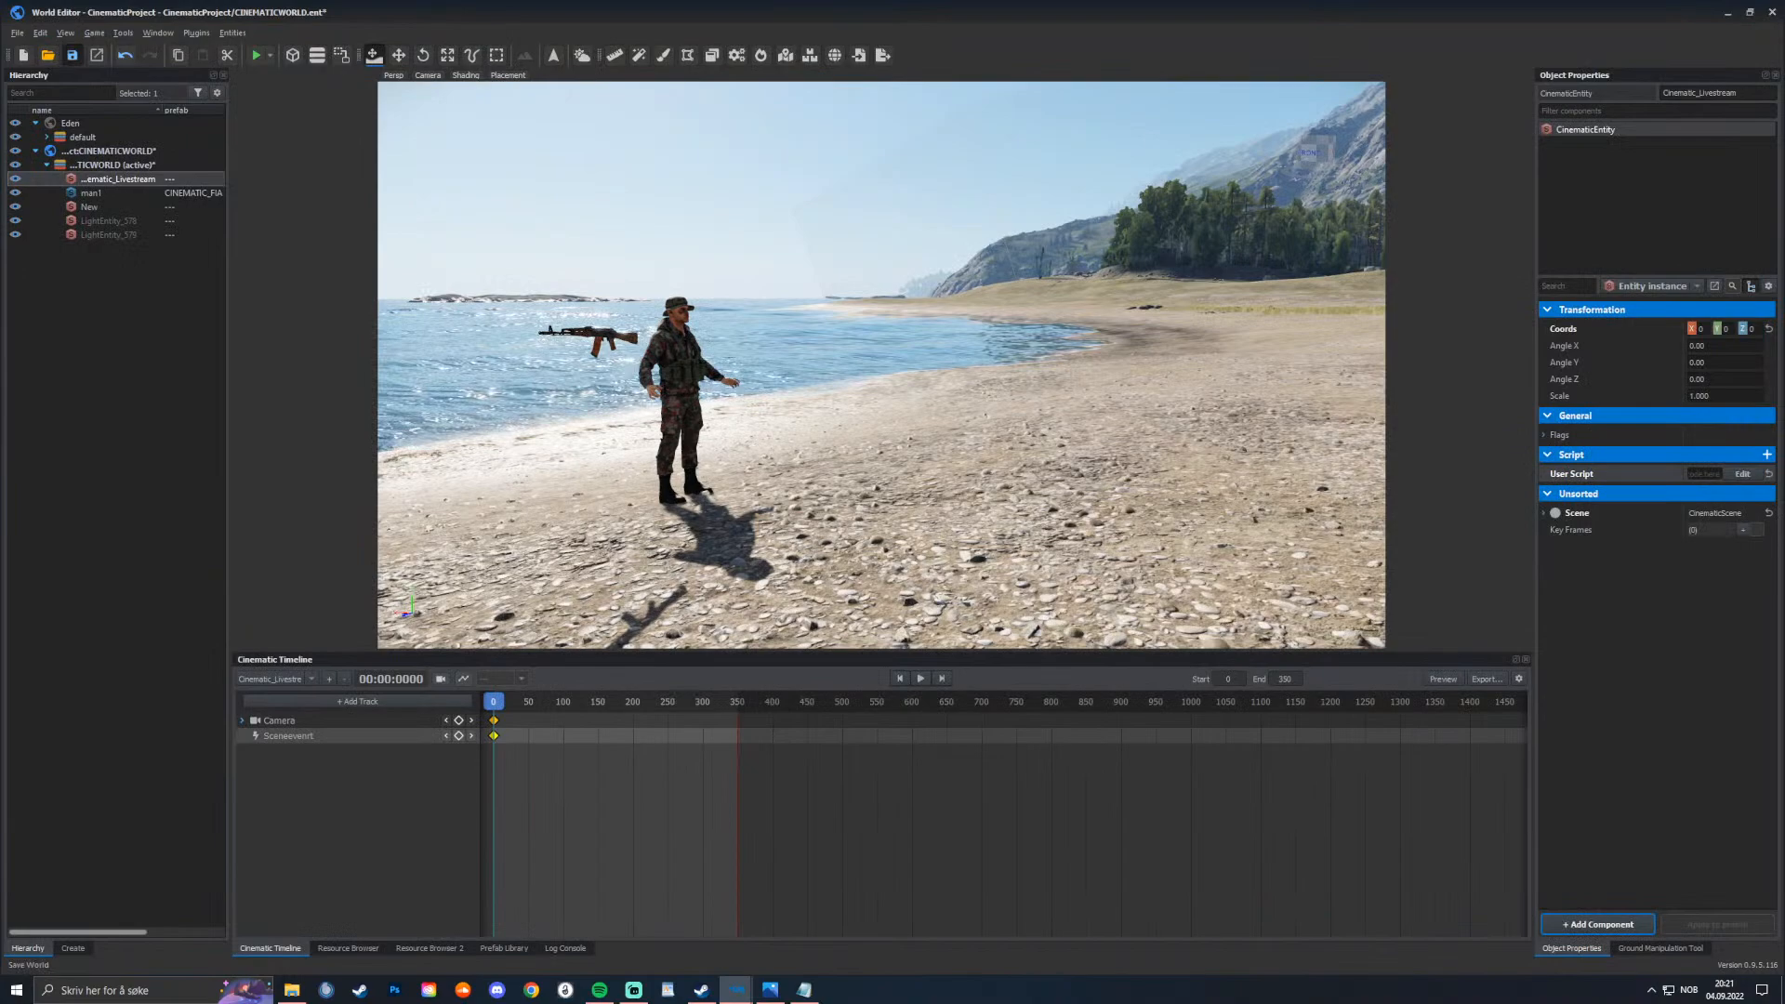
key("ctrl+s")
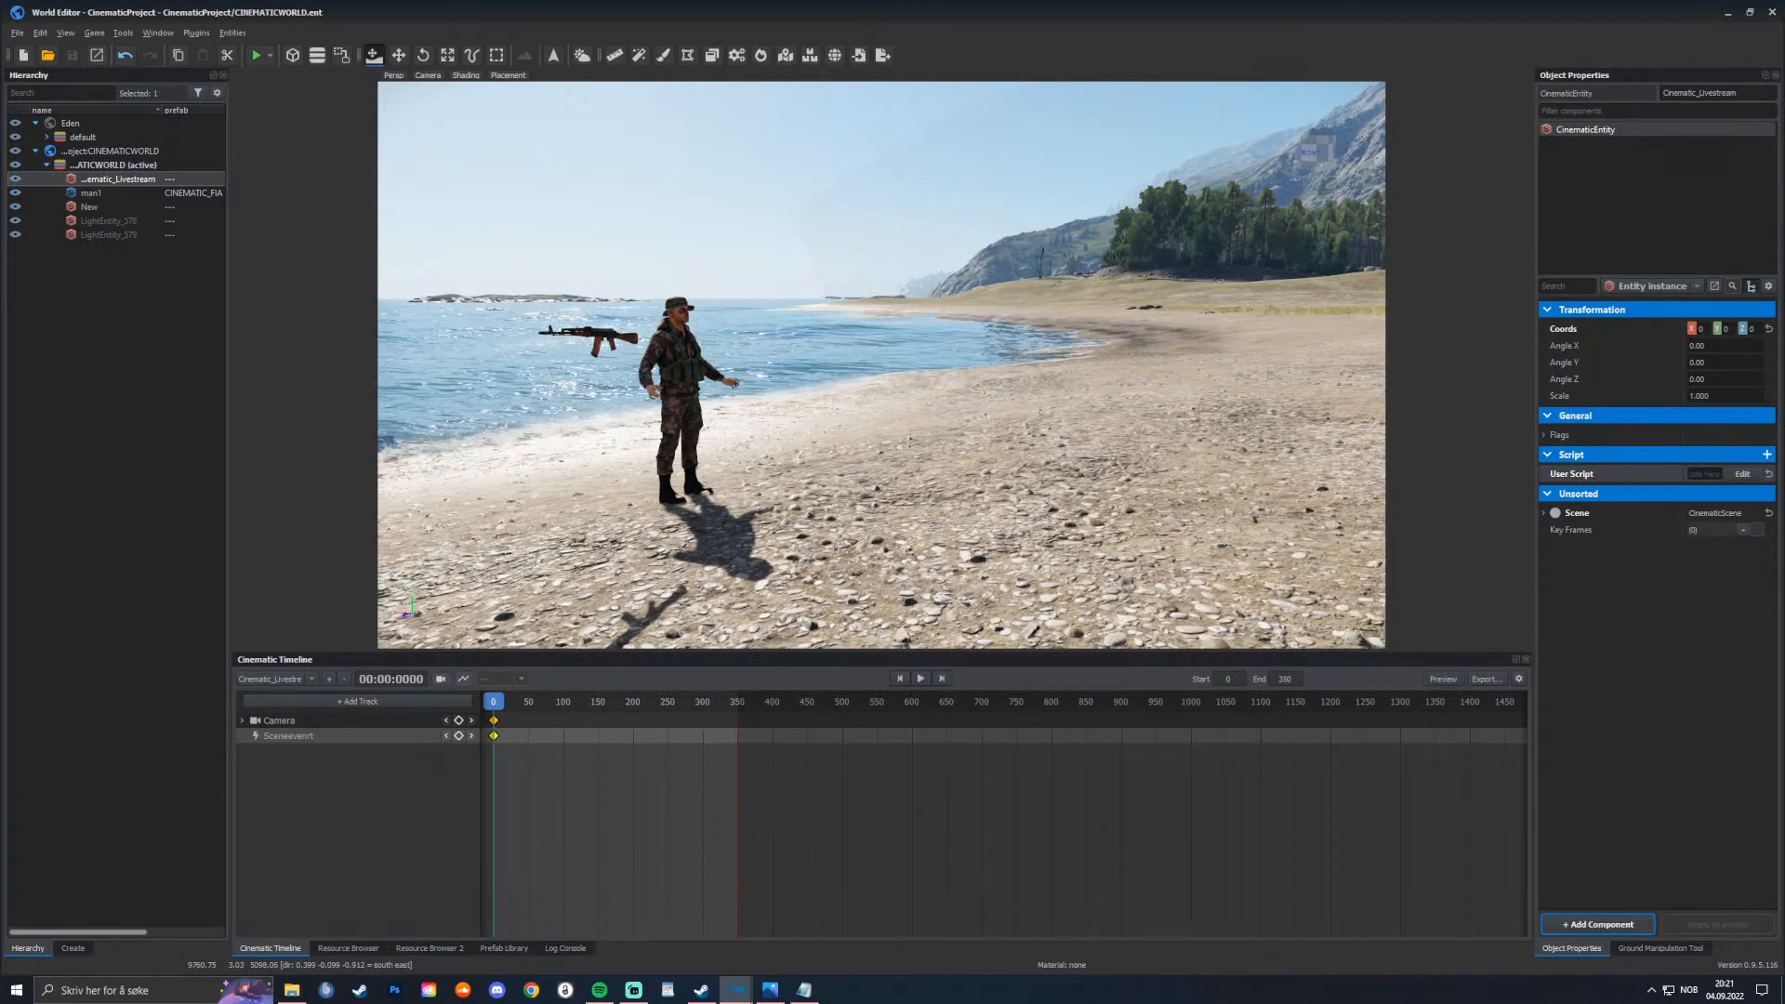
left_click(243, 720)
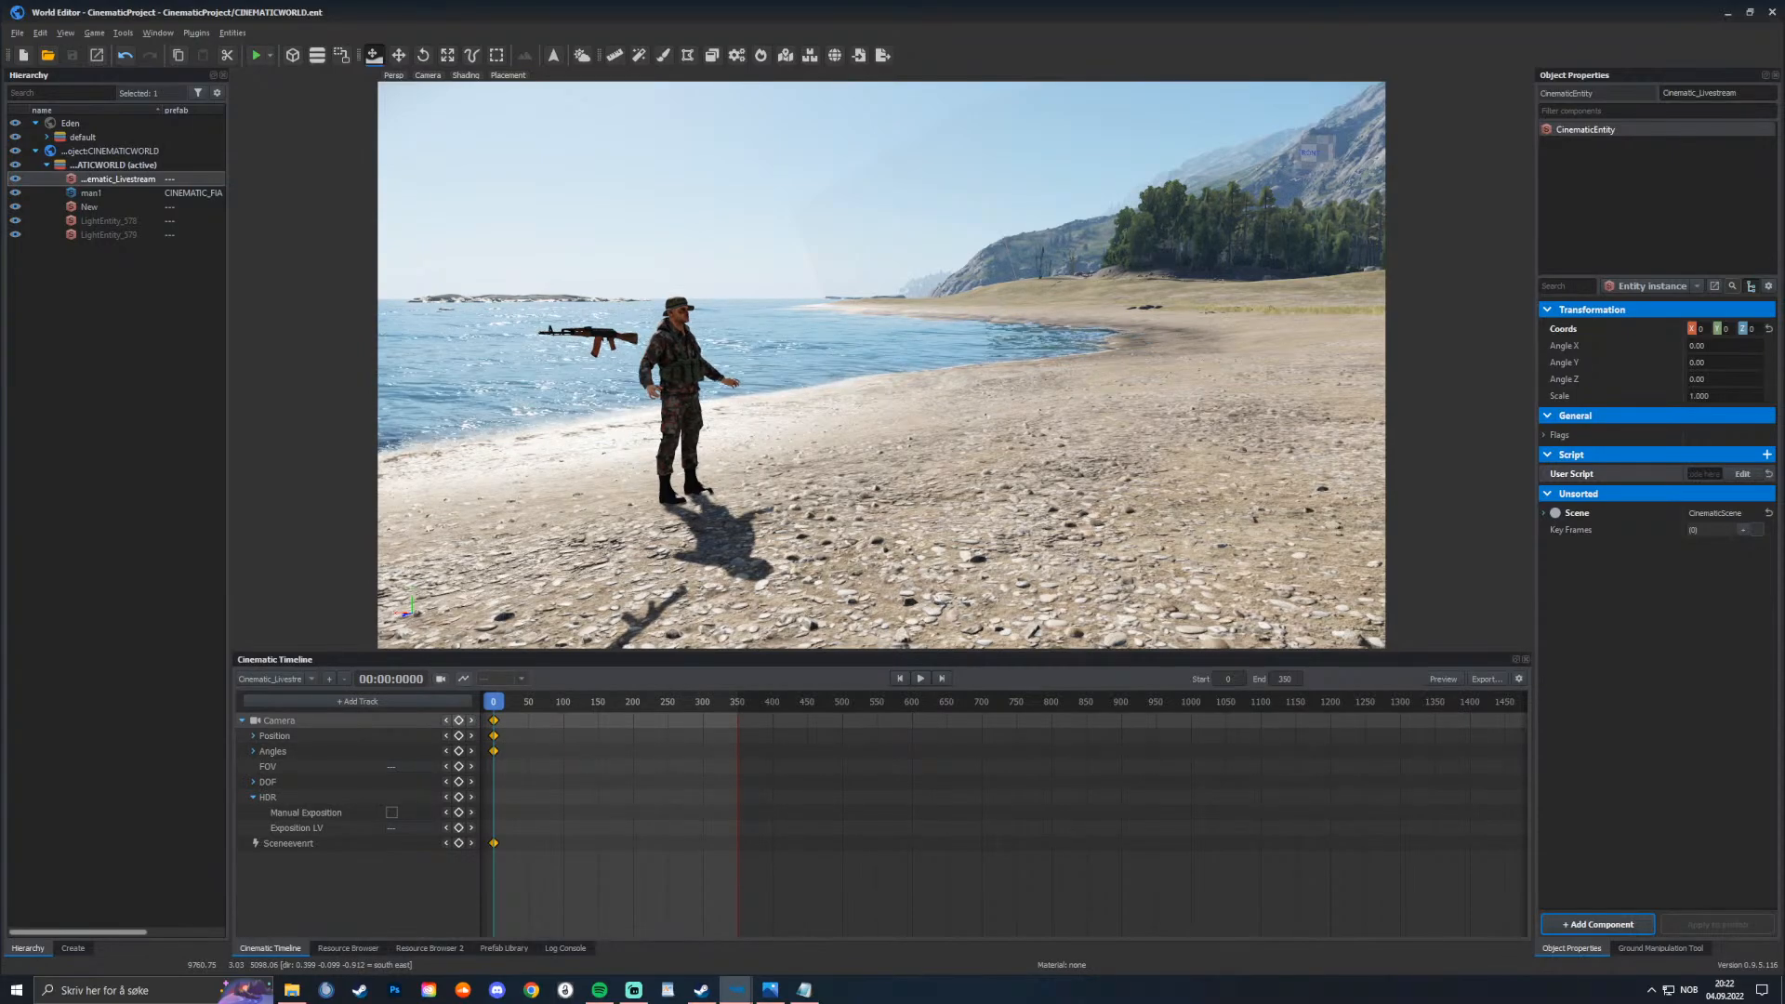
left_click(440, 678)
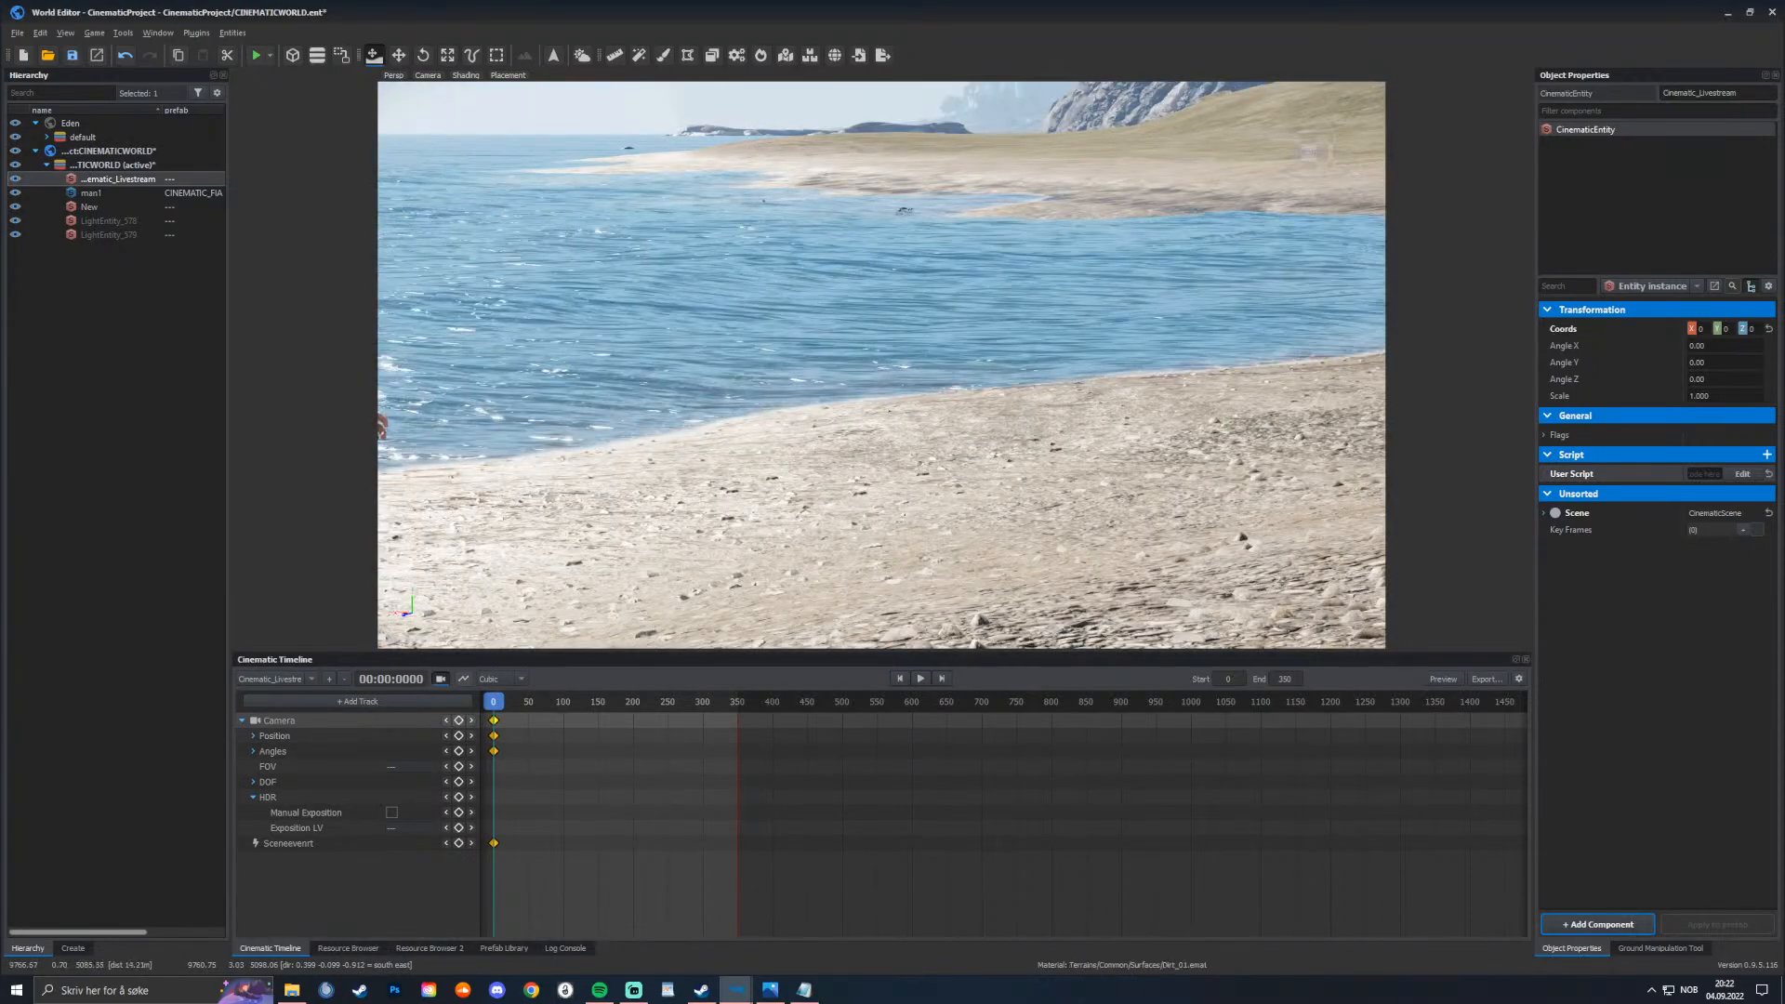
right_click_drag(881, 364, 697, 370)
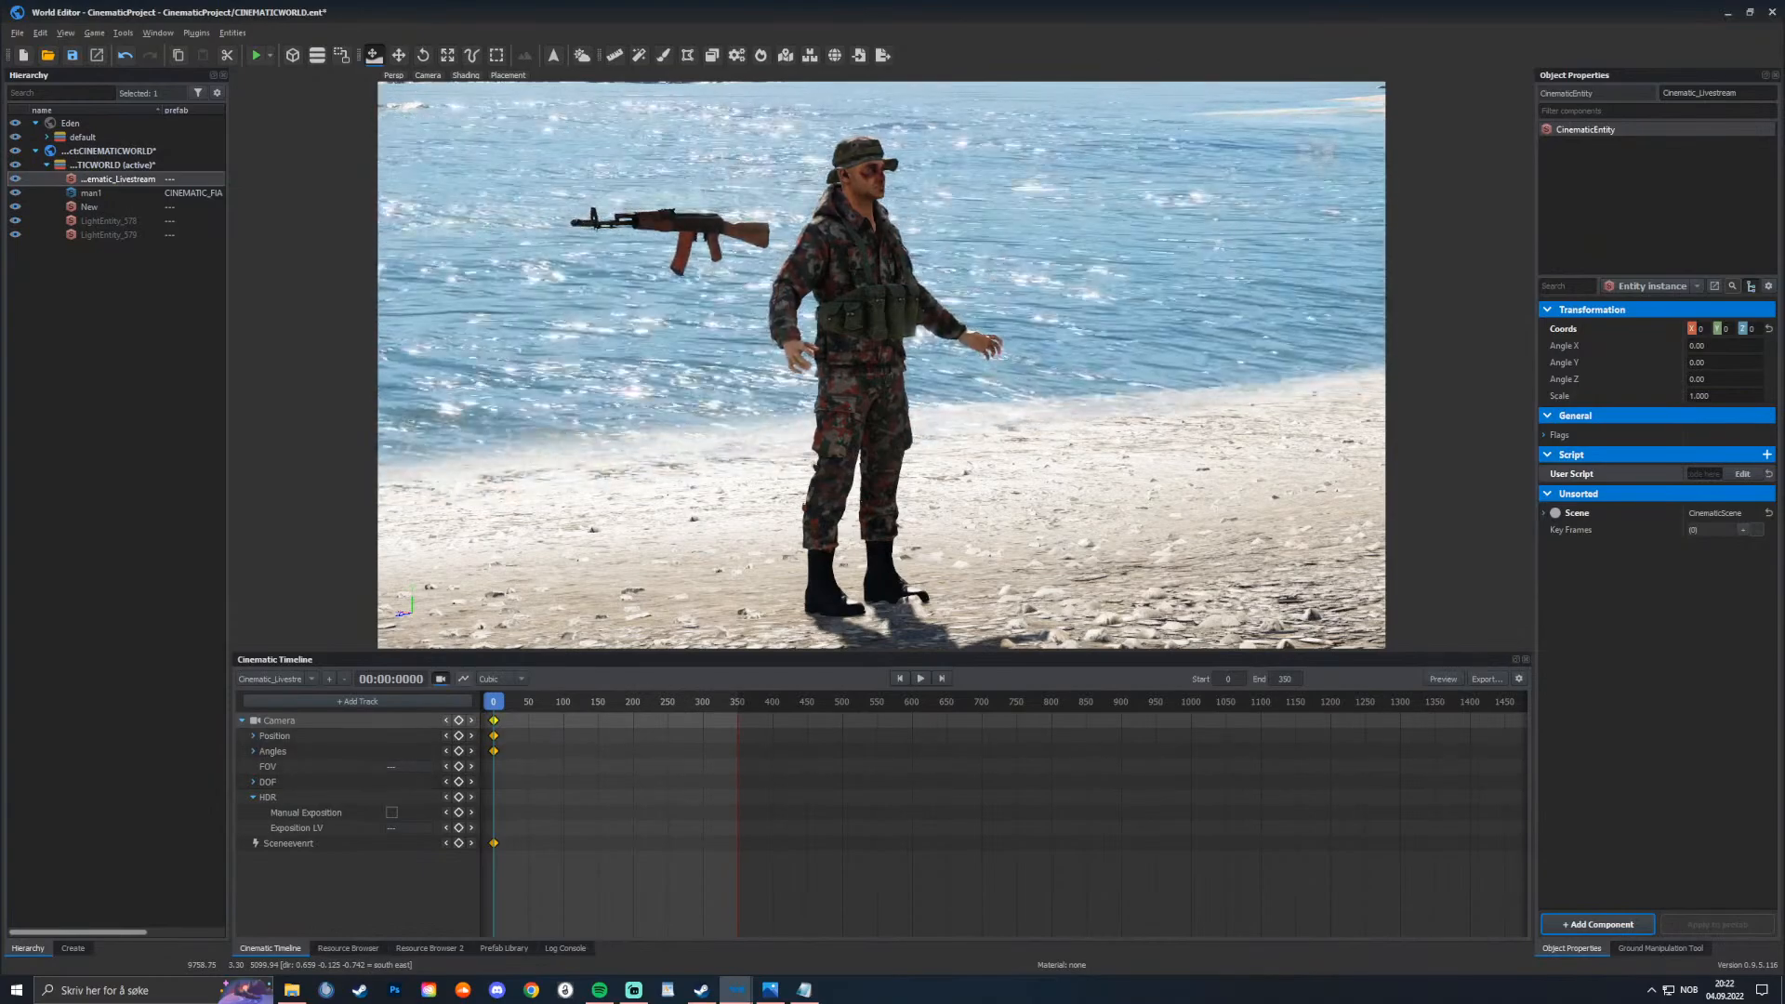
Step: Run the world in play mode to test the ragdoll script, ignoring the script exception, and return to editing
key("F5")
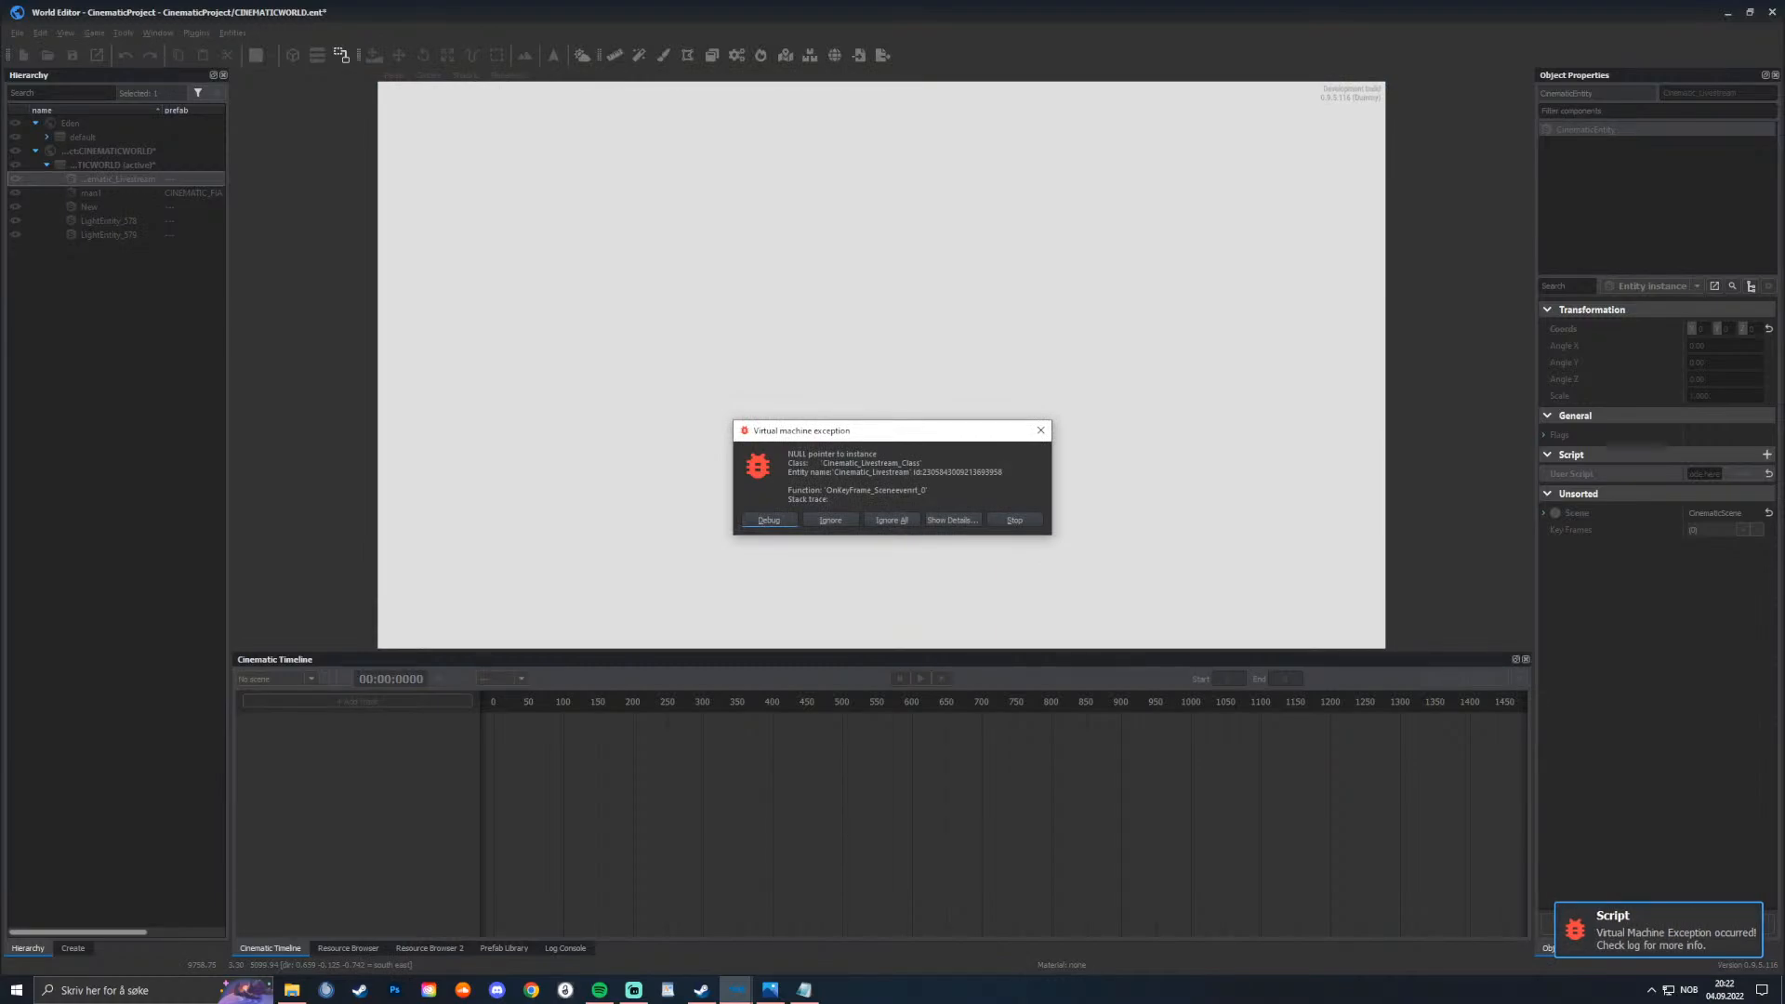
left_click(830, 520)
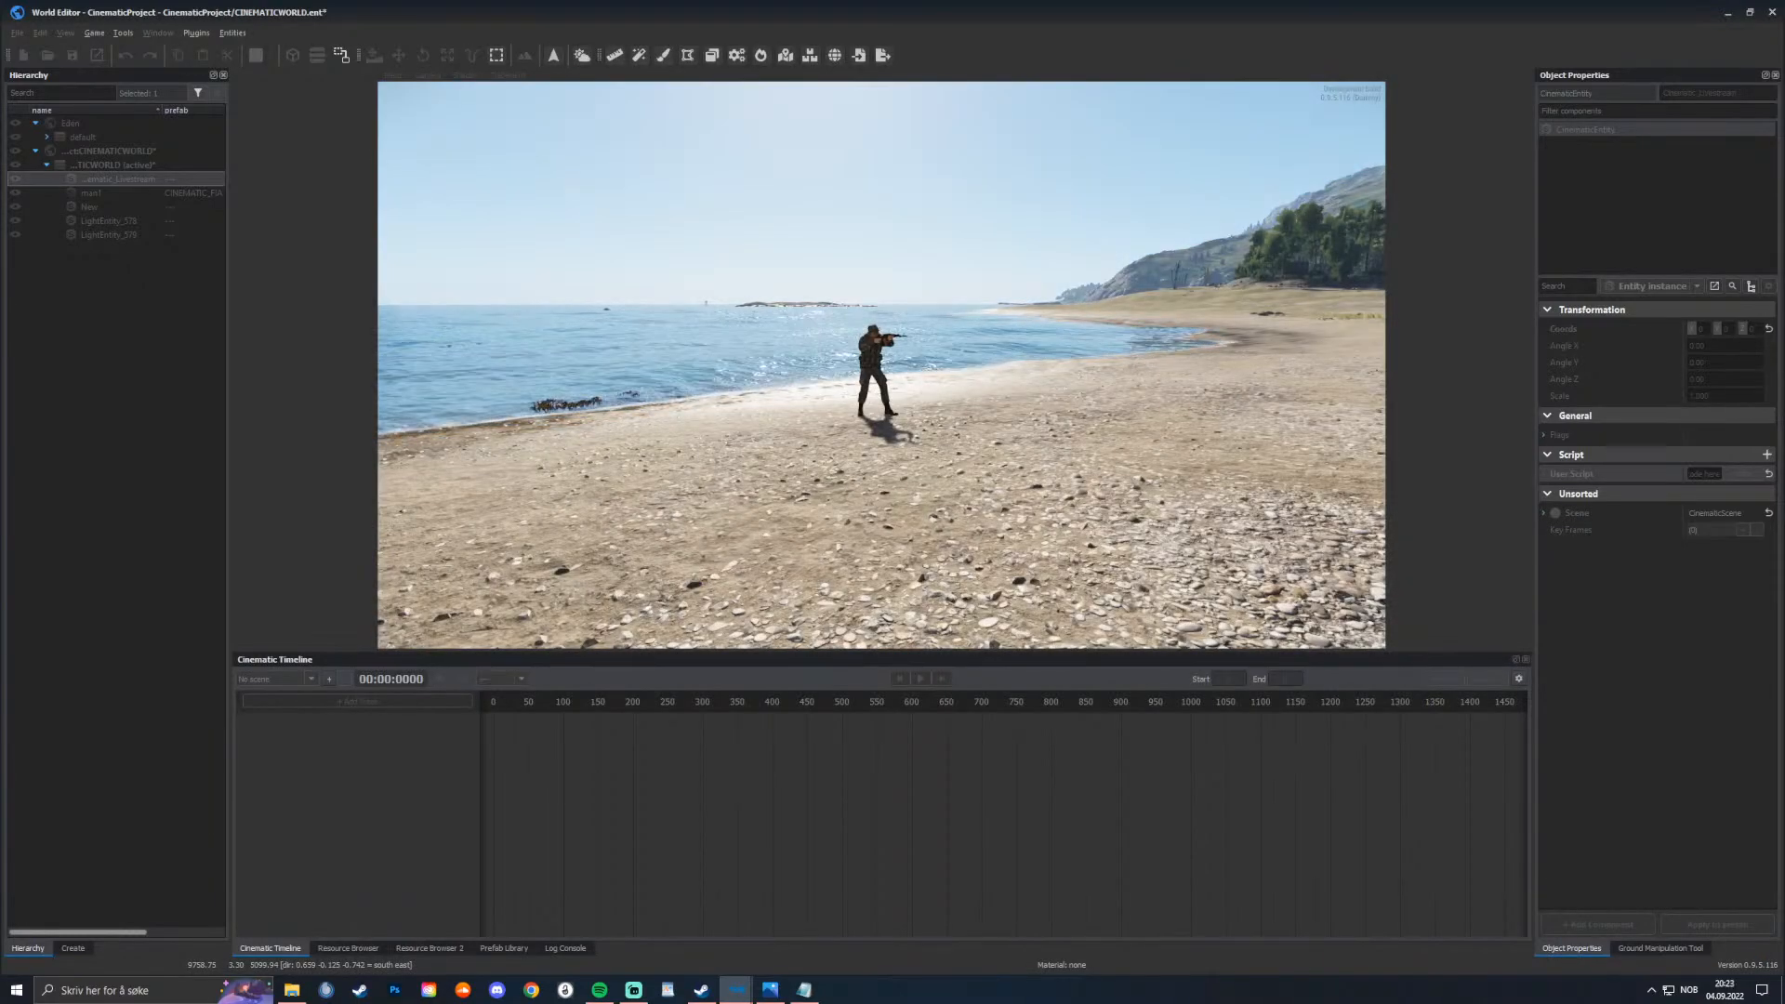
key("Escape")
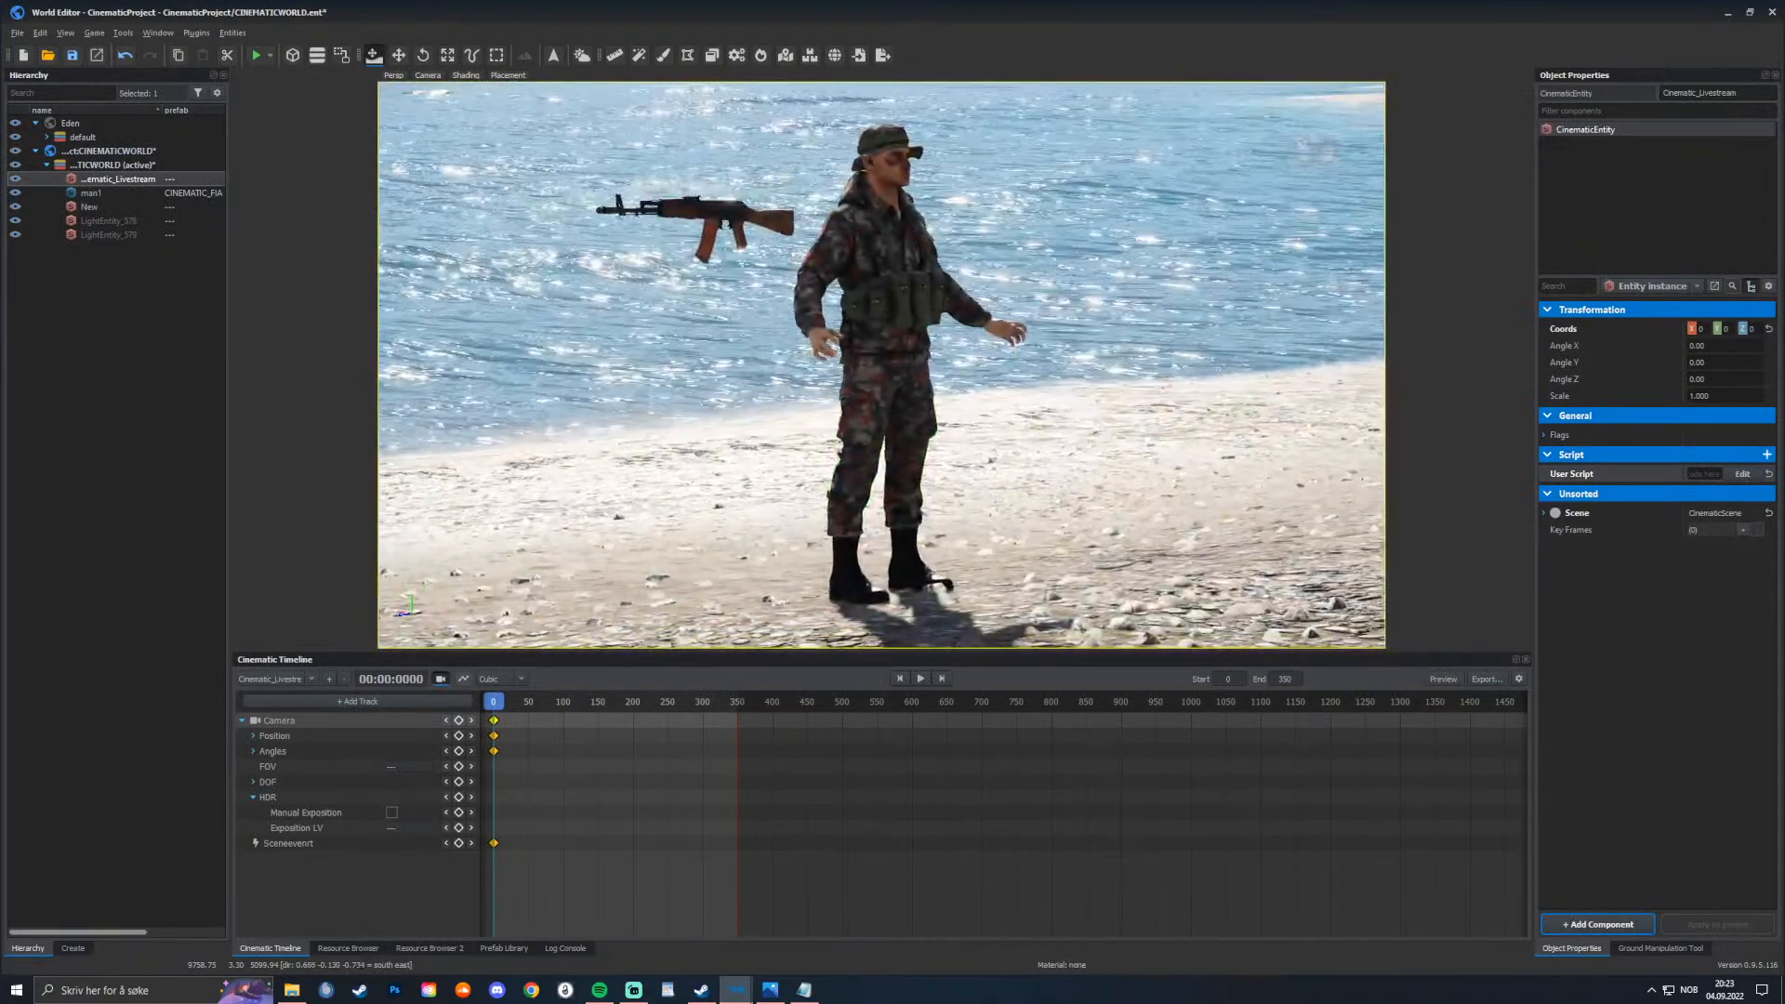
Step: Rename the script event track in the Cinematic Timeline as man1
left_click(288, 843)
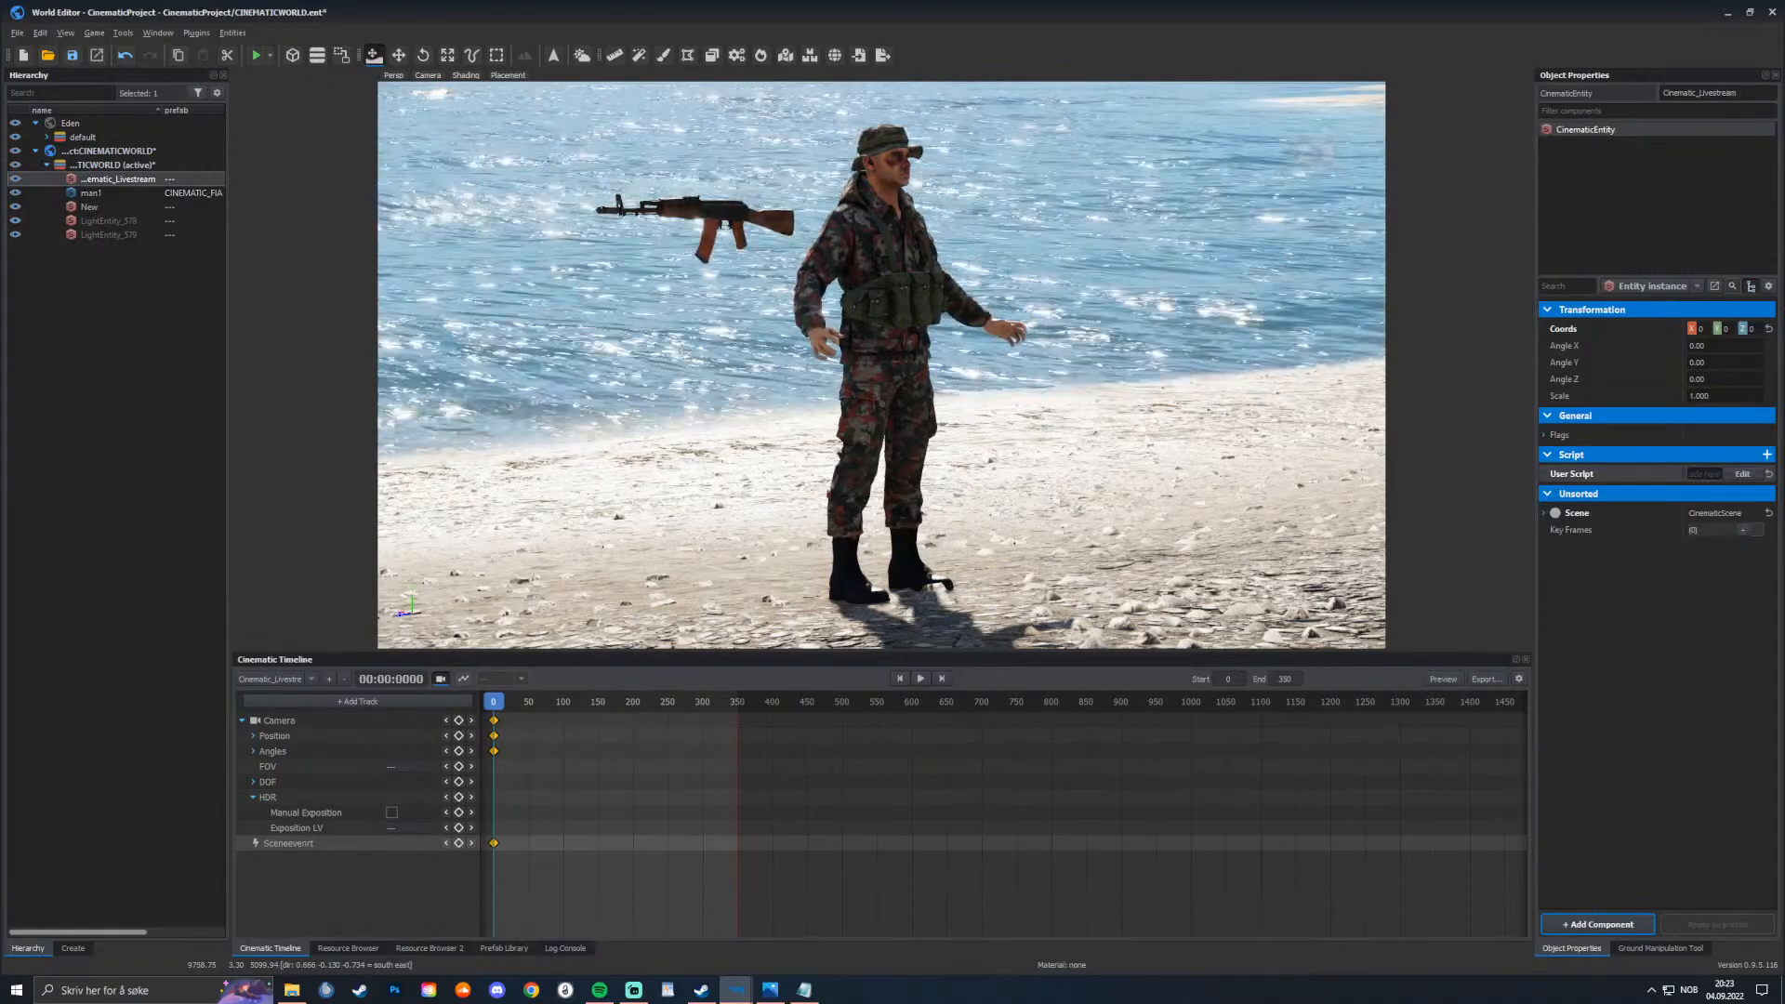
right_click(286, 843)
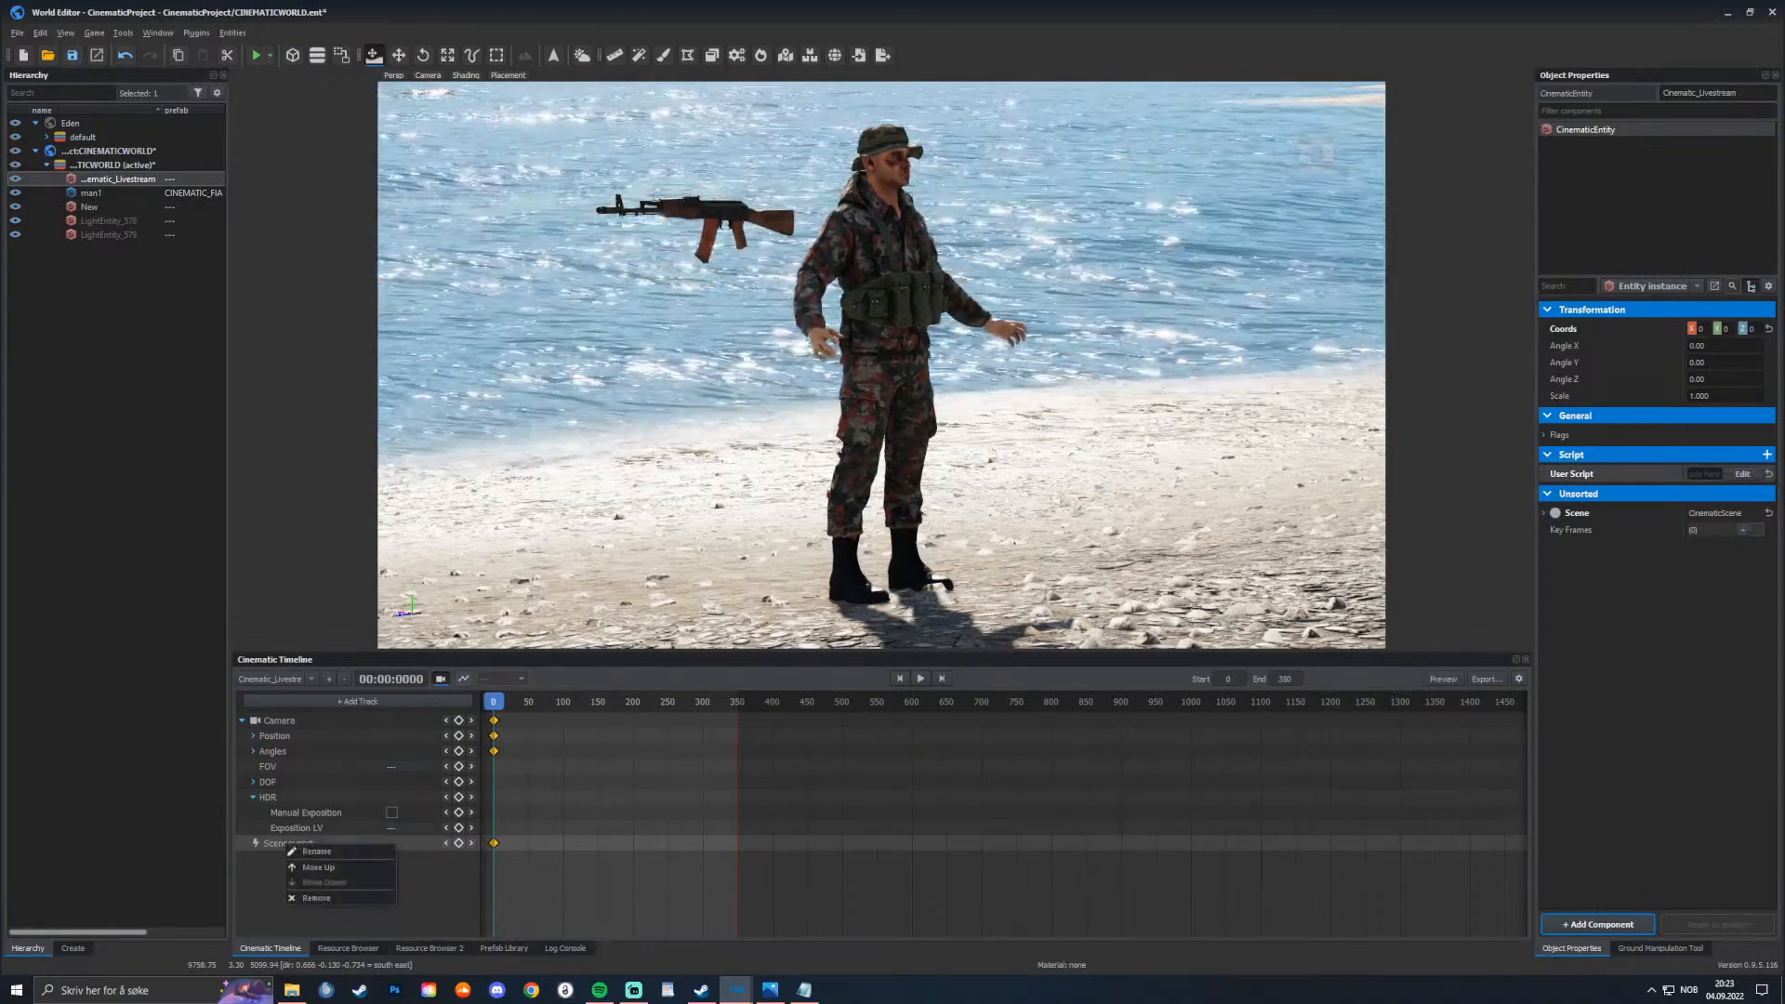
left_click(316, 852)
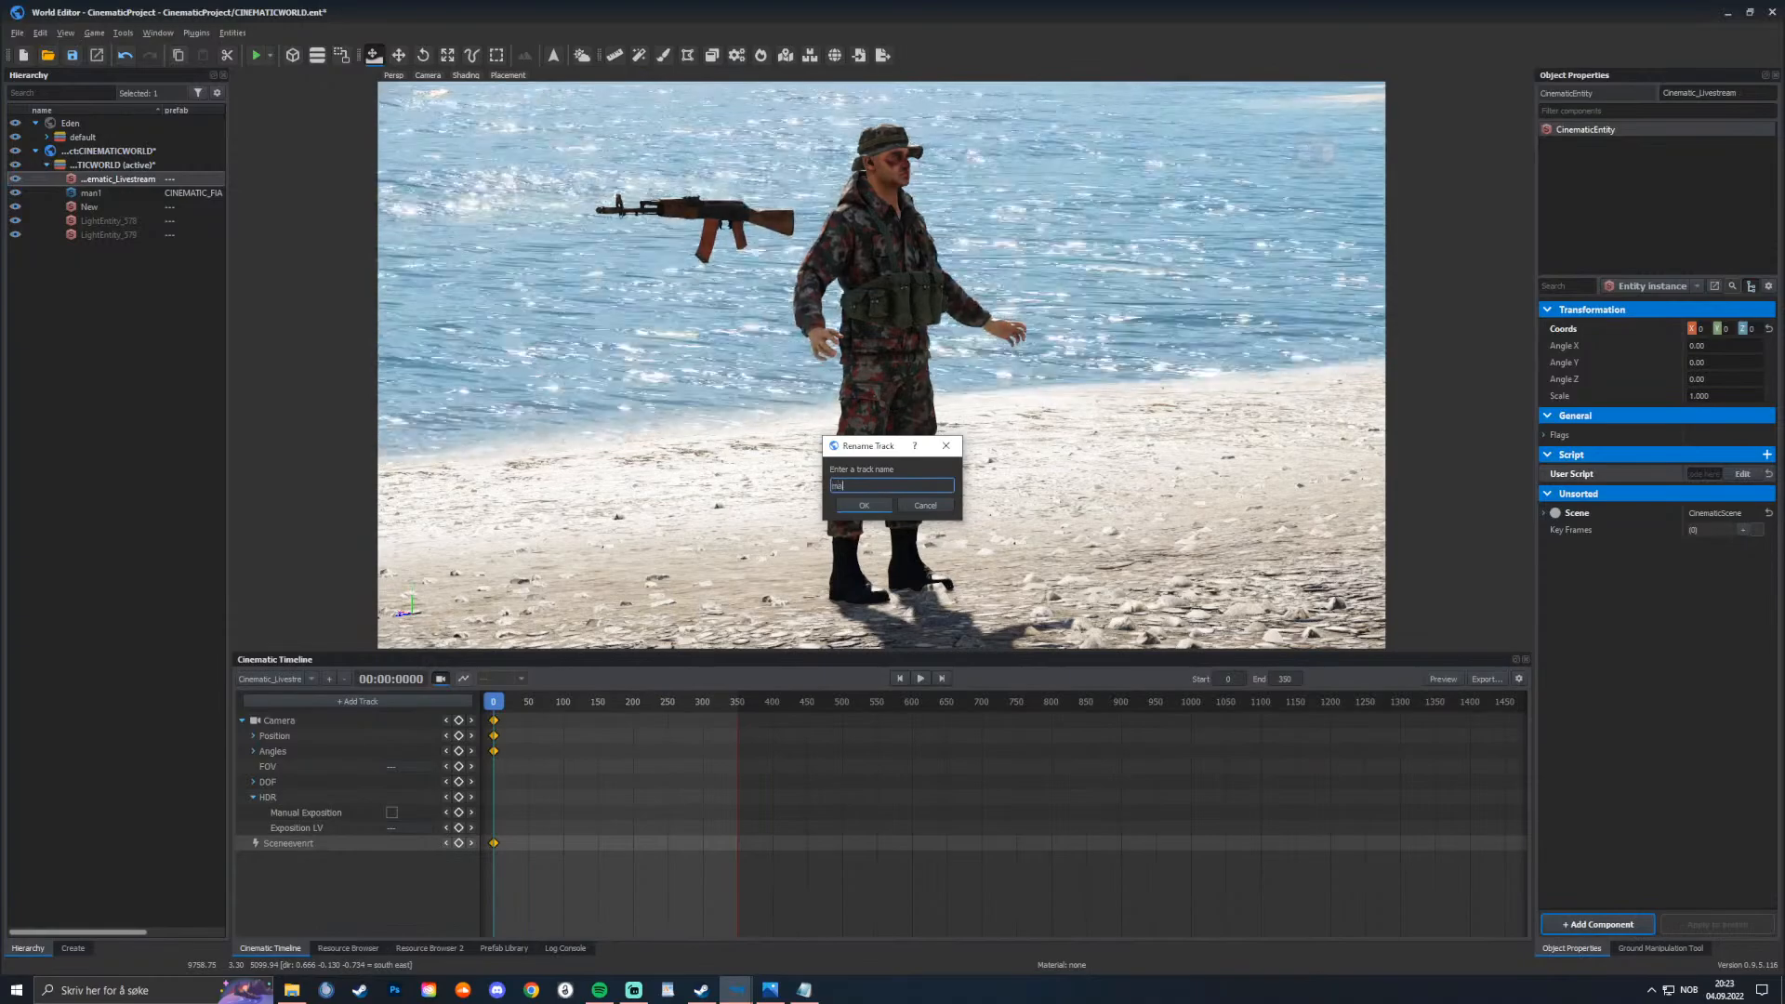
key("Return")
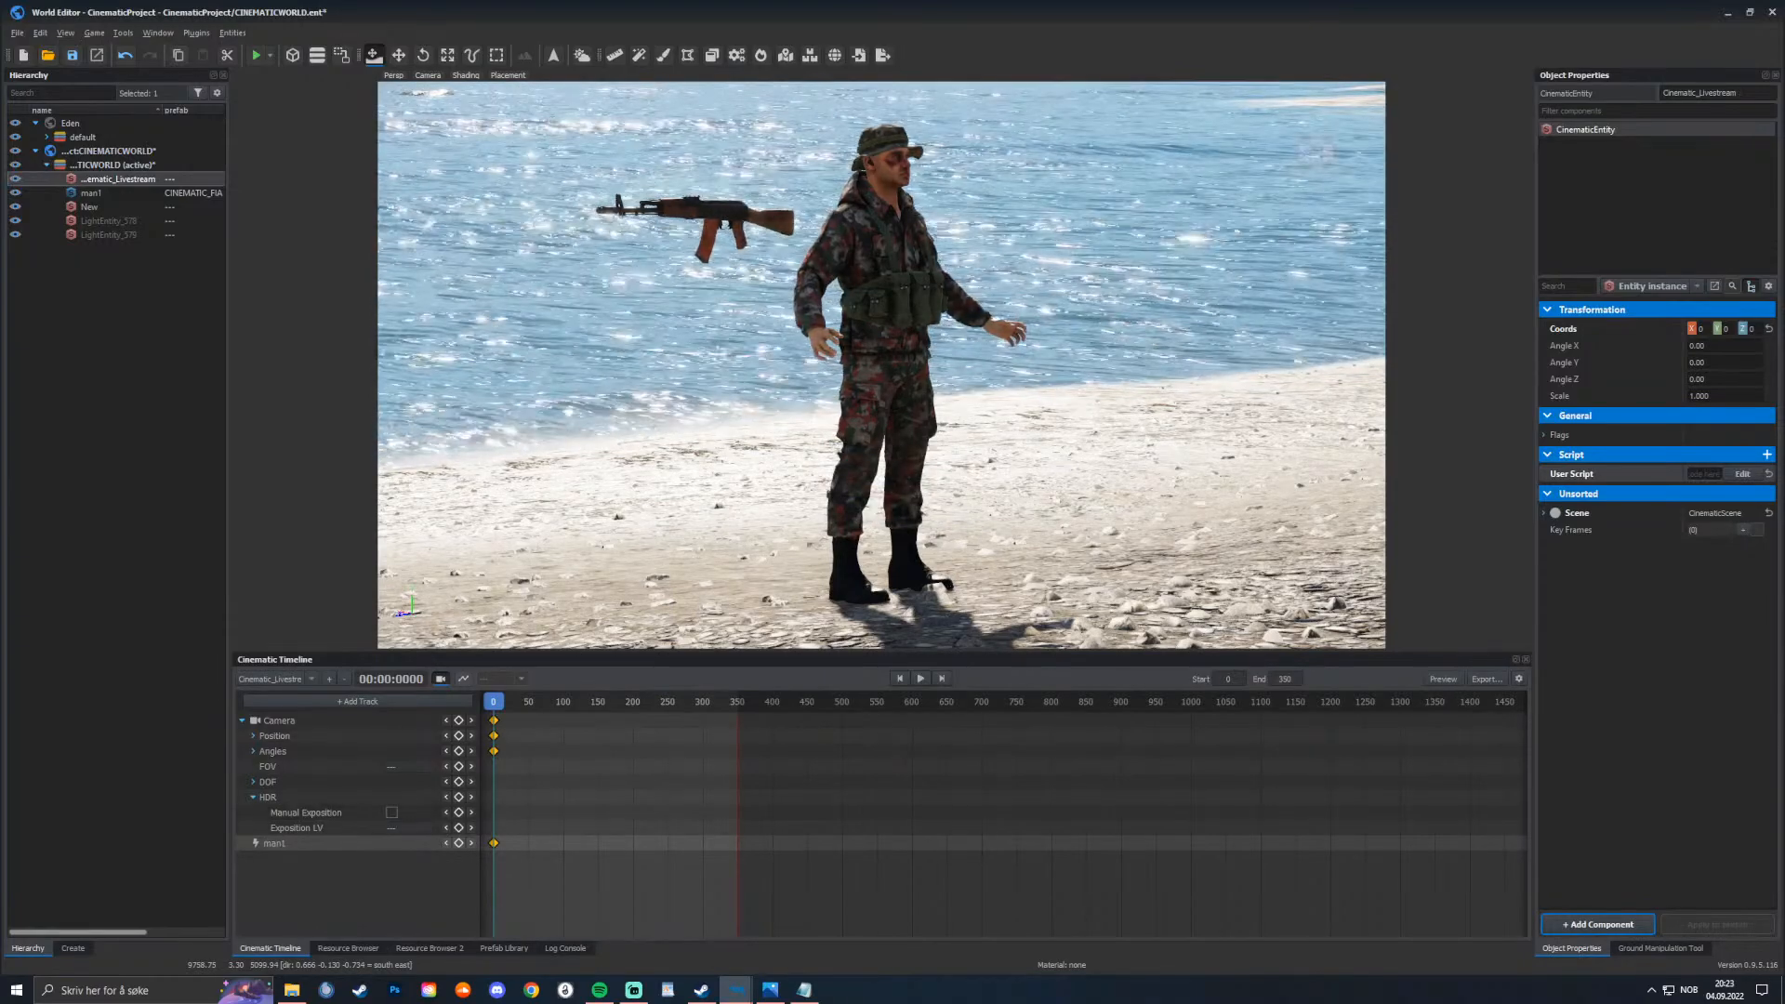
Step: Check the keyframe function name in the Cinematic_Livestream user script and the entity name of the soldier
right_click_drag(881, 364, 906, 353)
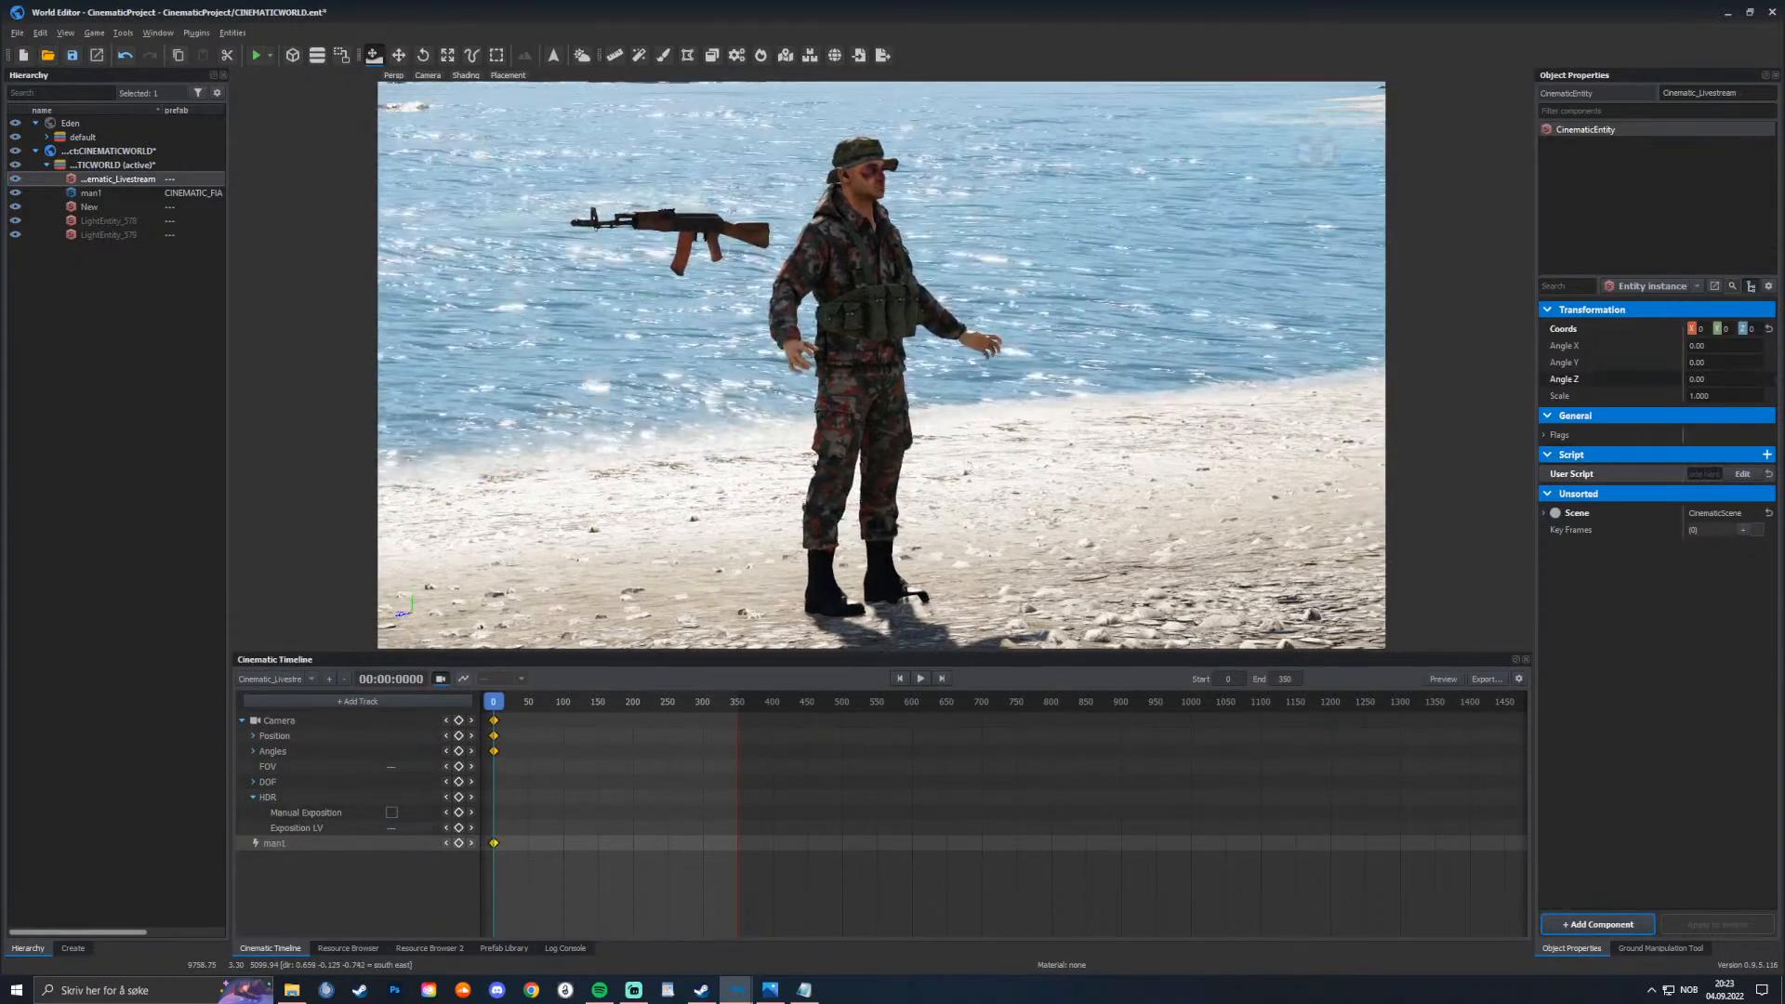
left_click(1743, 473)
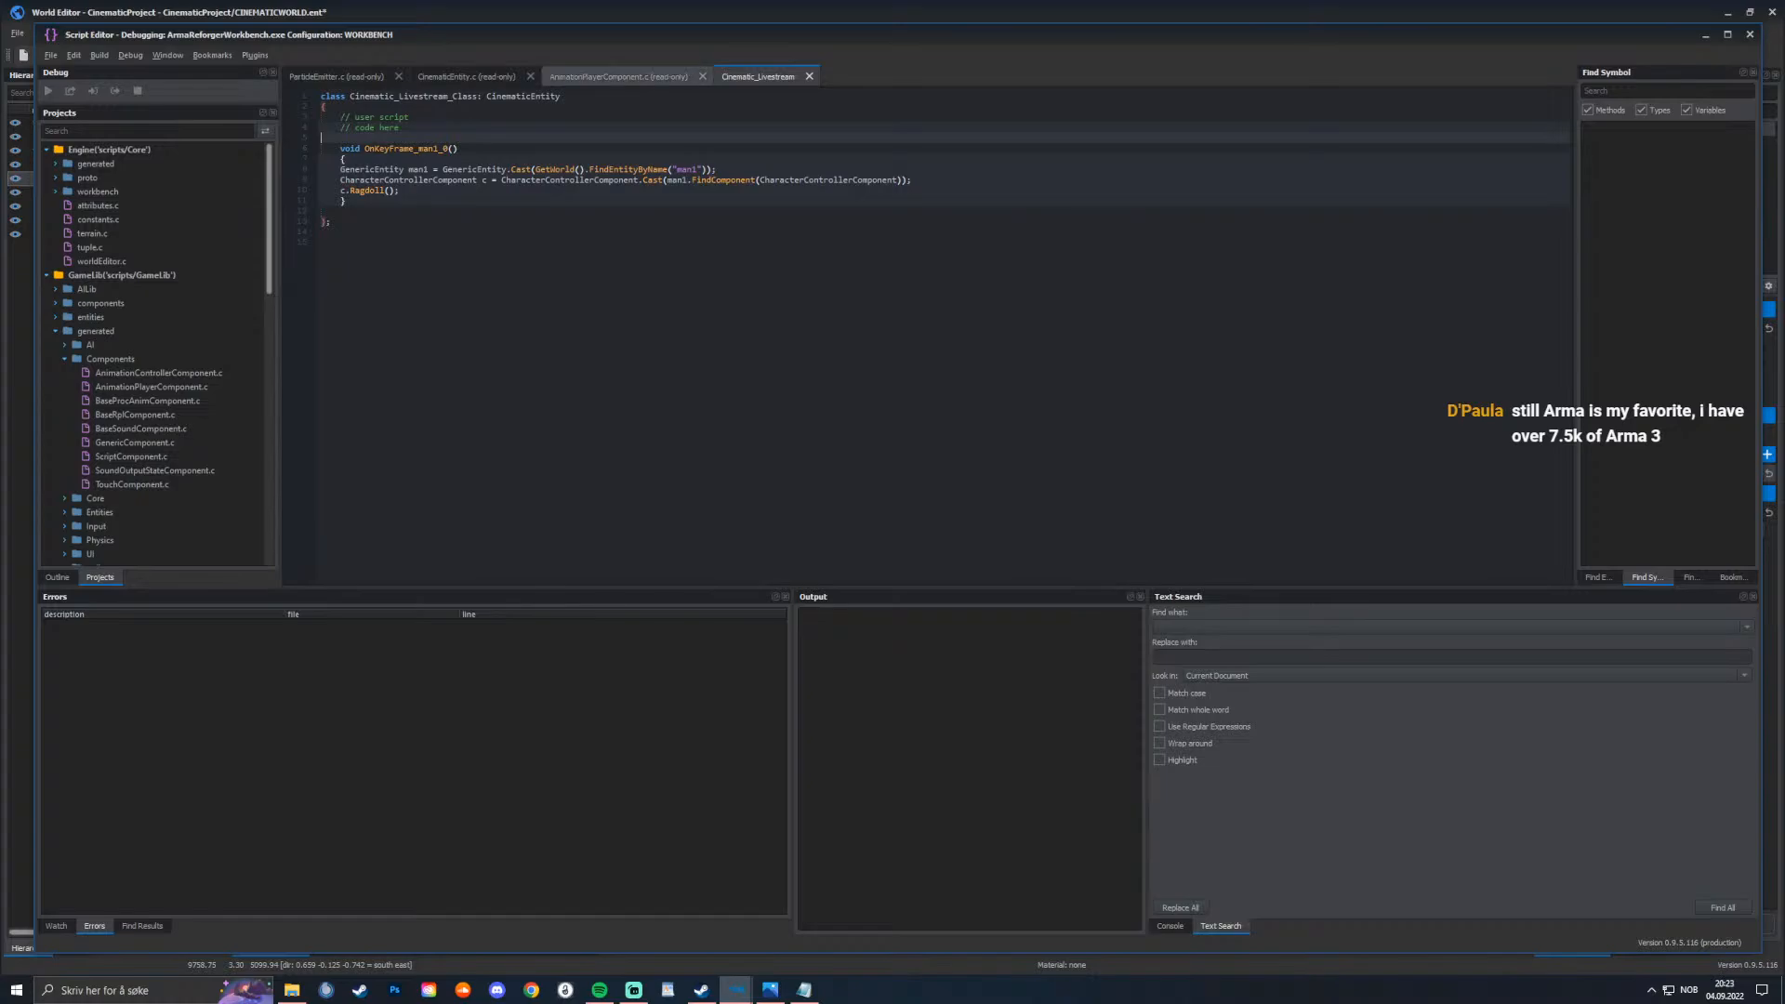
left_click(1706, 35)
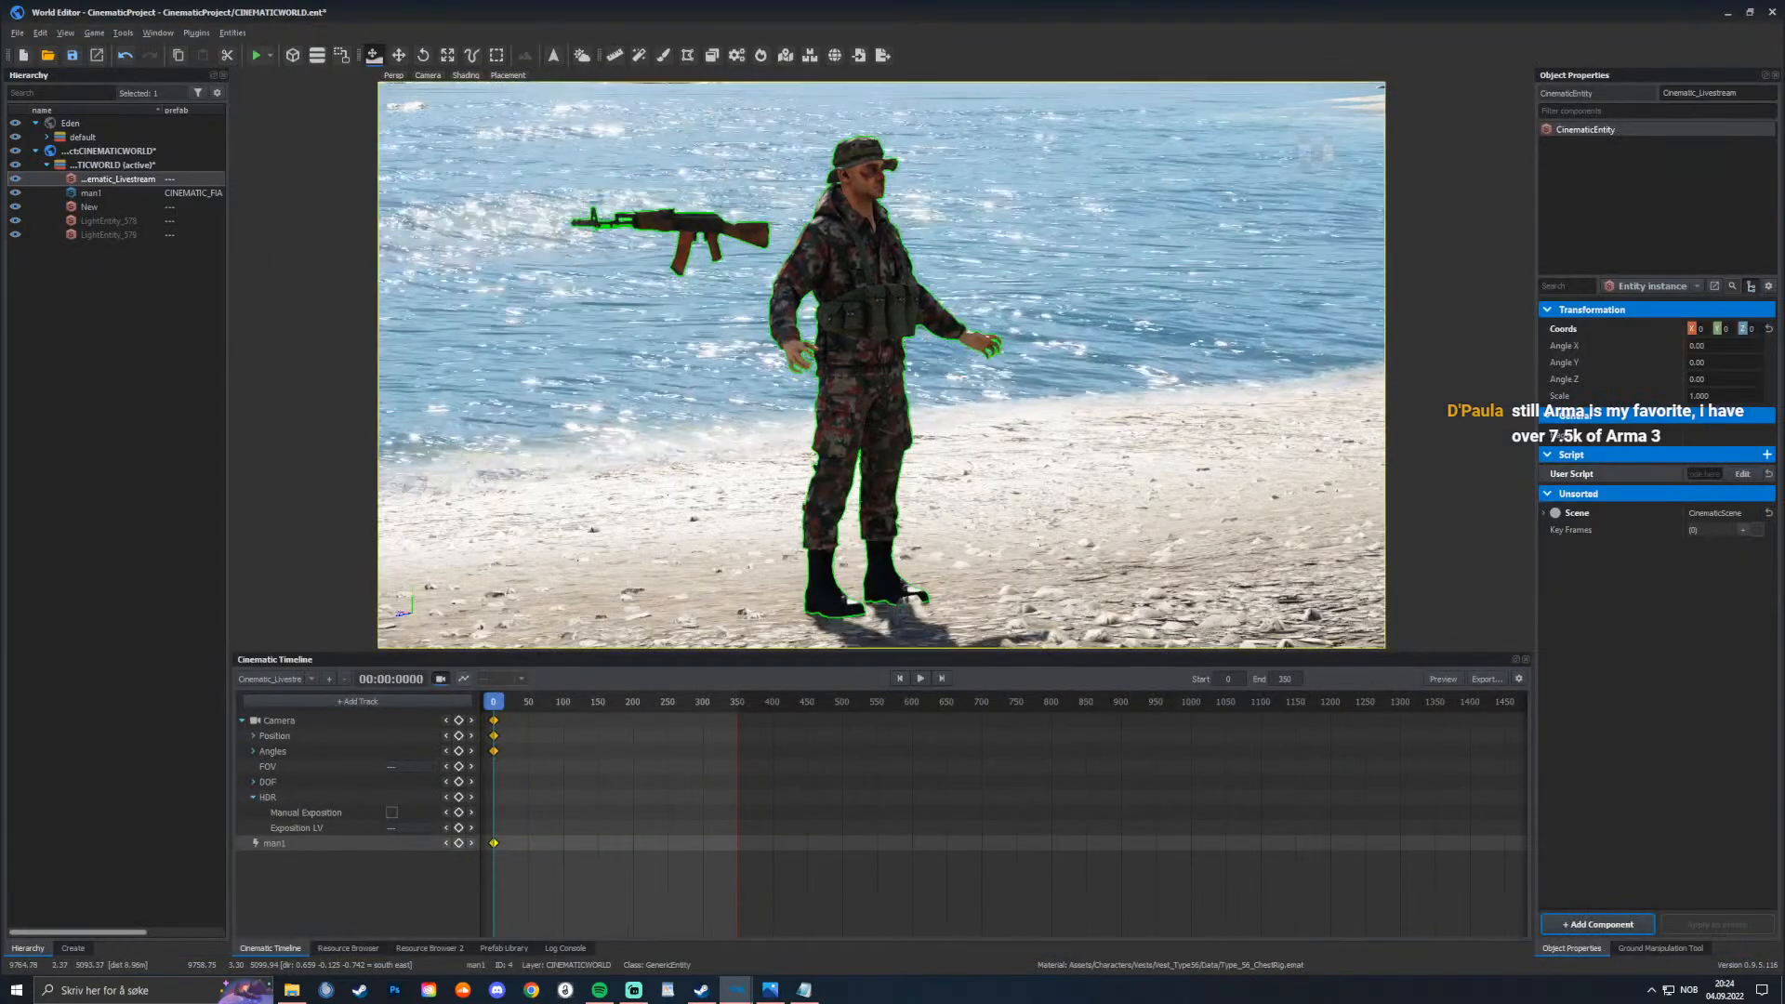
left_click(846, 314)
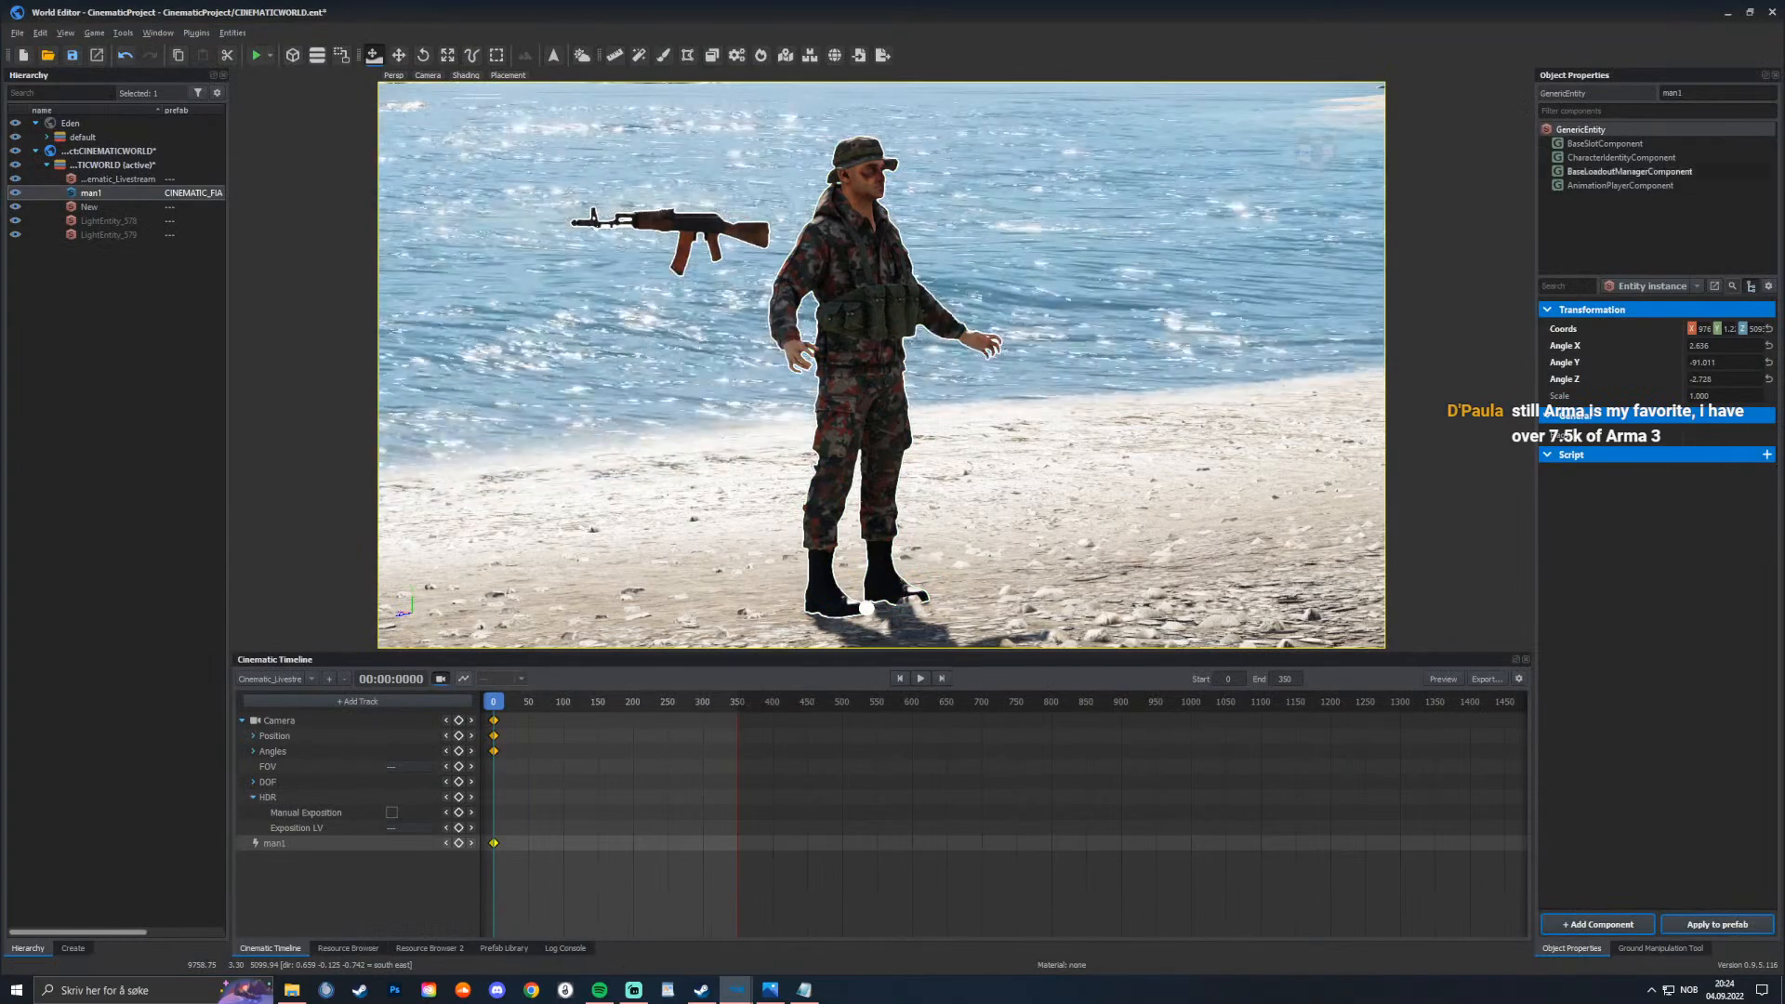
left_click(1692, 93)
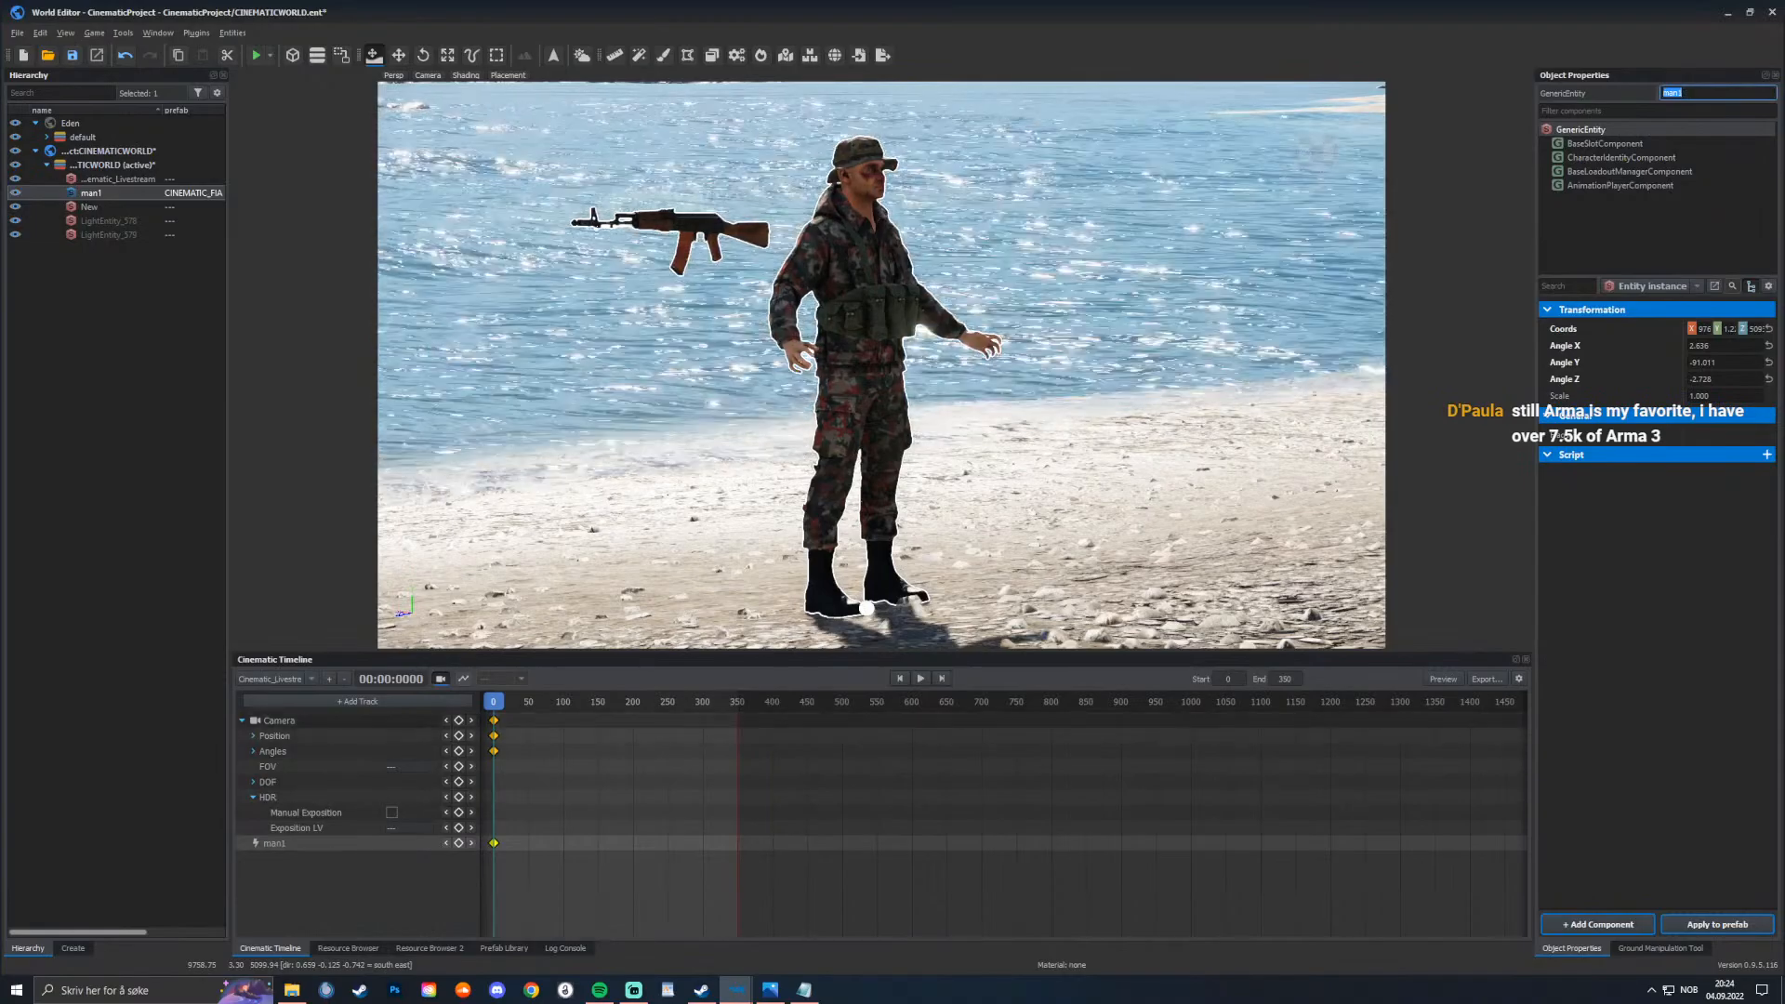
Step: Add a camera keyframe at frame 350 with a close front view of the soldier and play back the camera move
key("space")
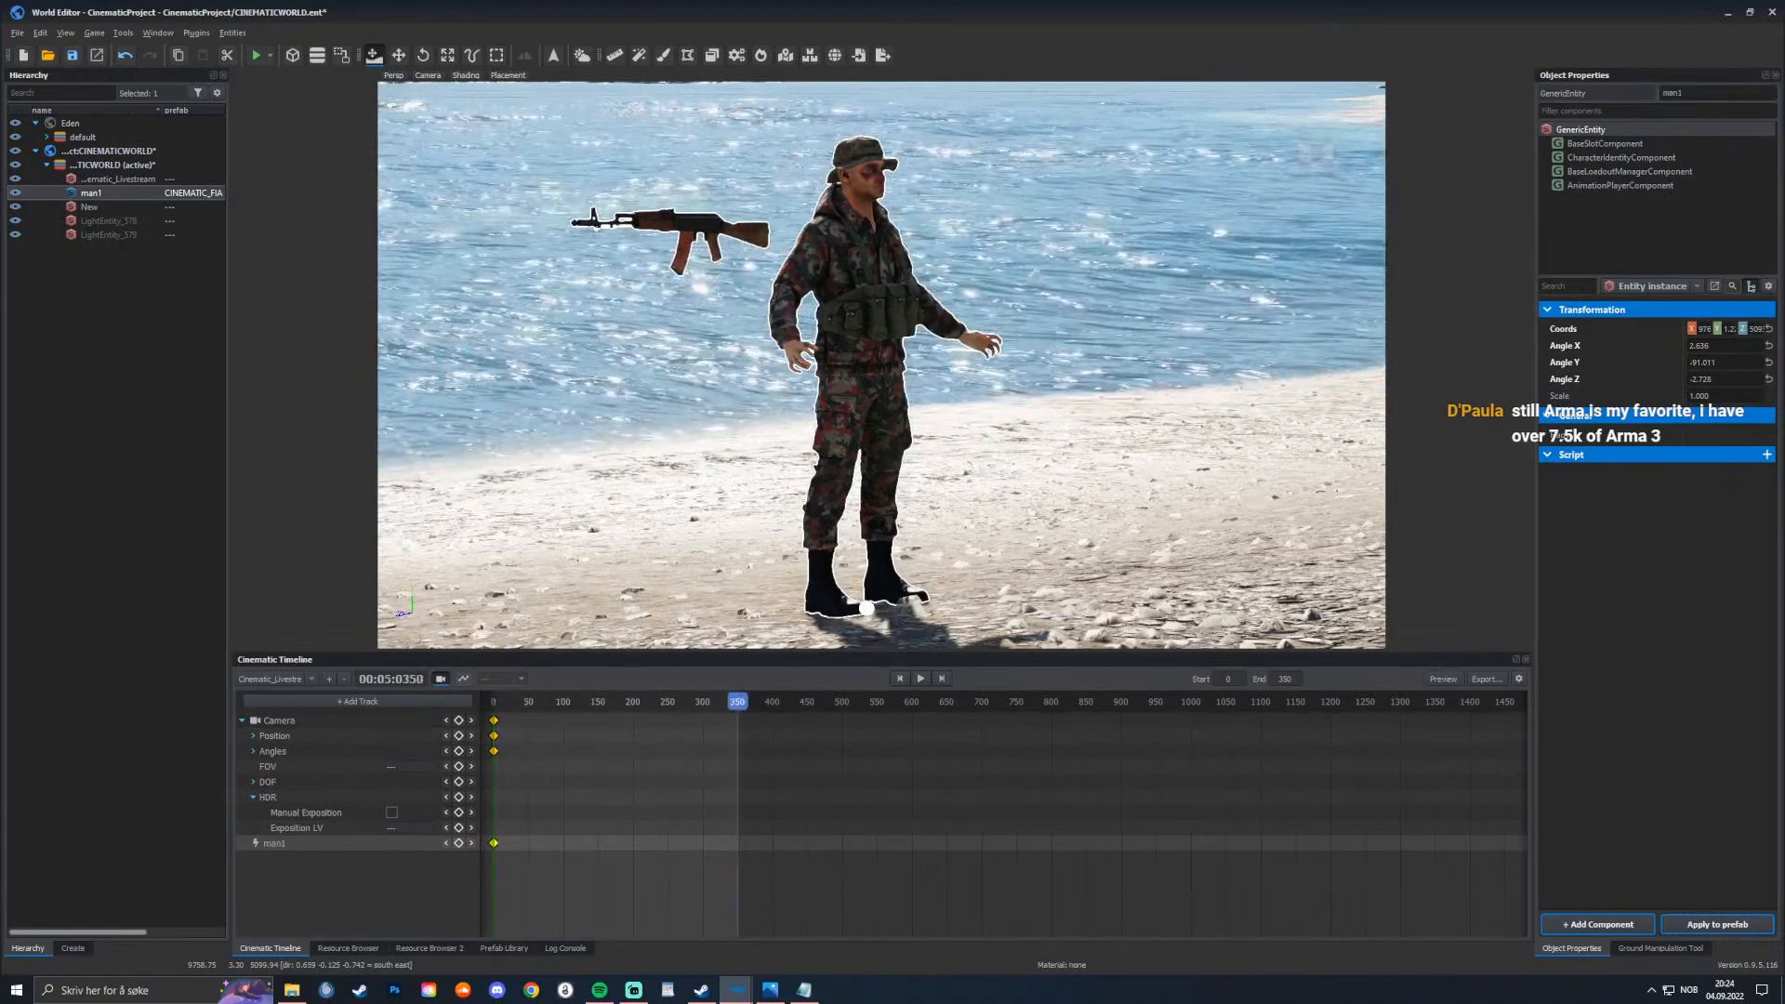
left_click(458, 720)
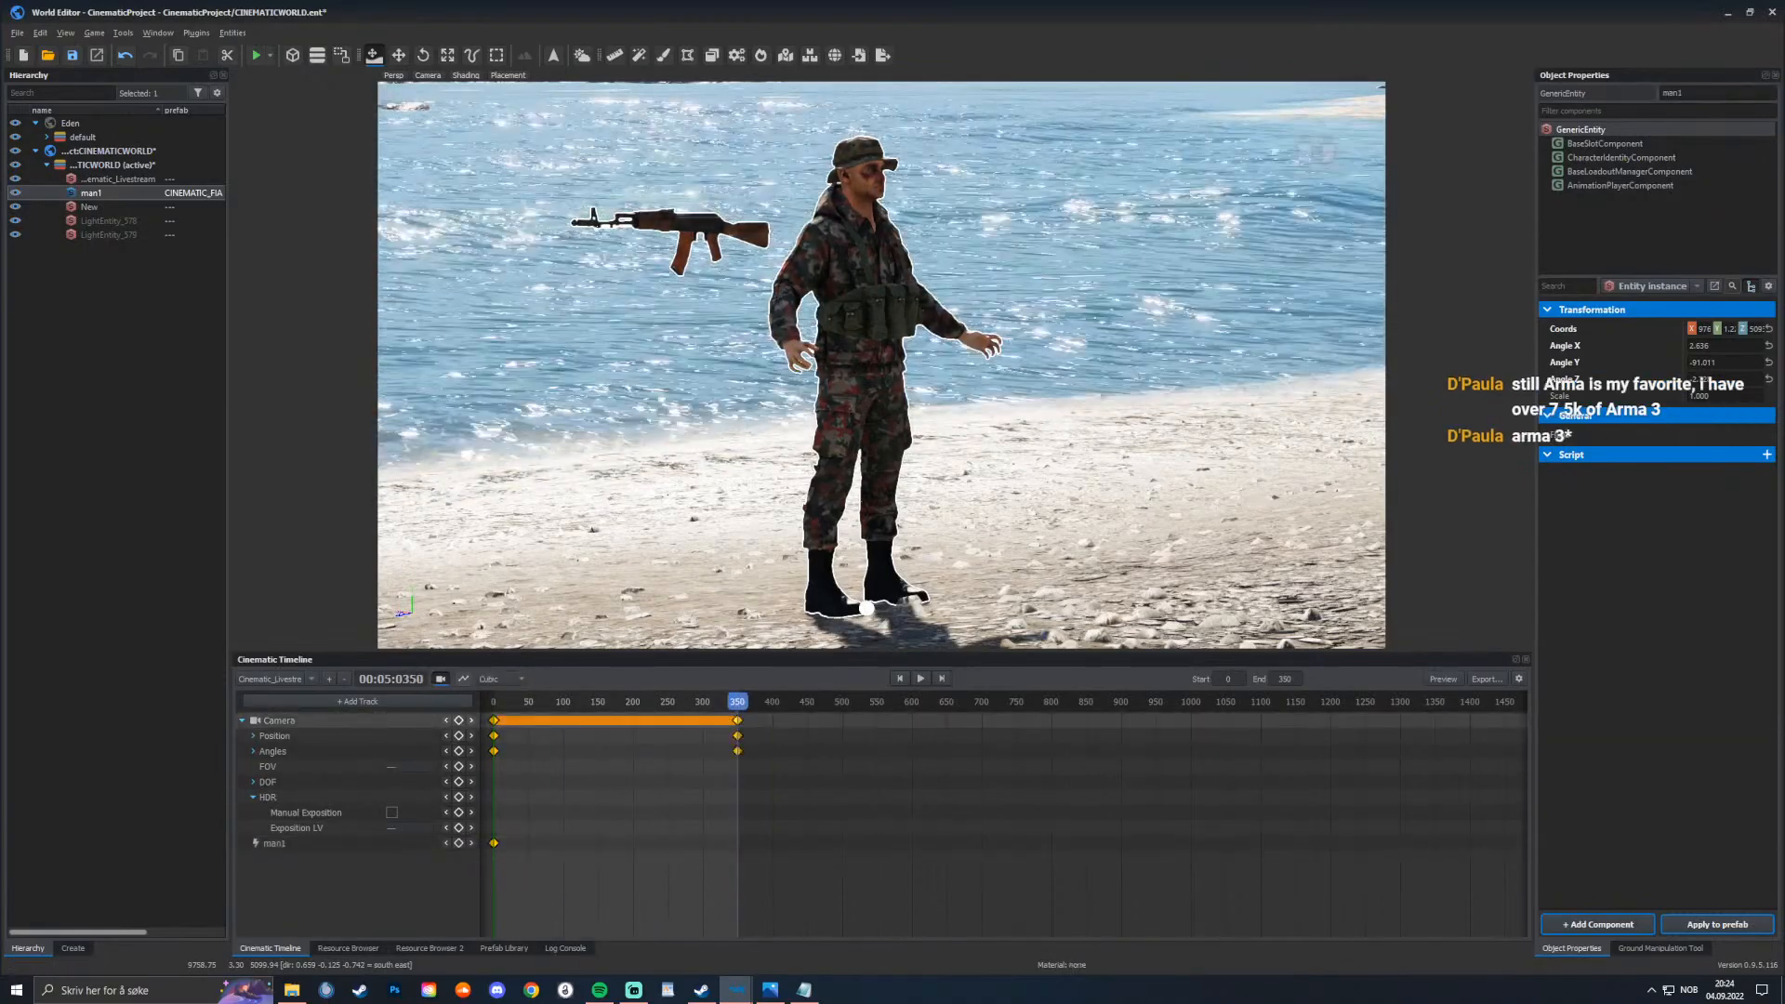
left_click_drag(737, 702, 493, 702)
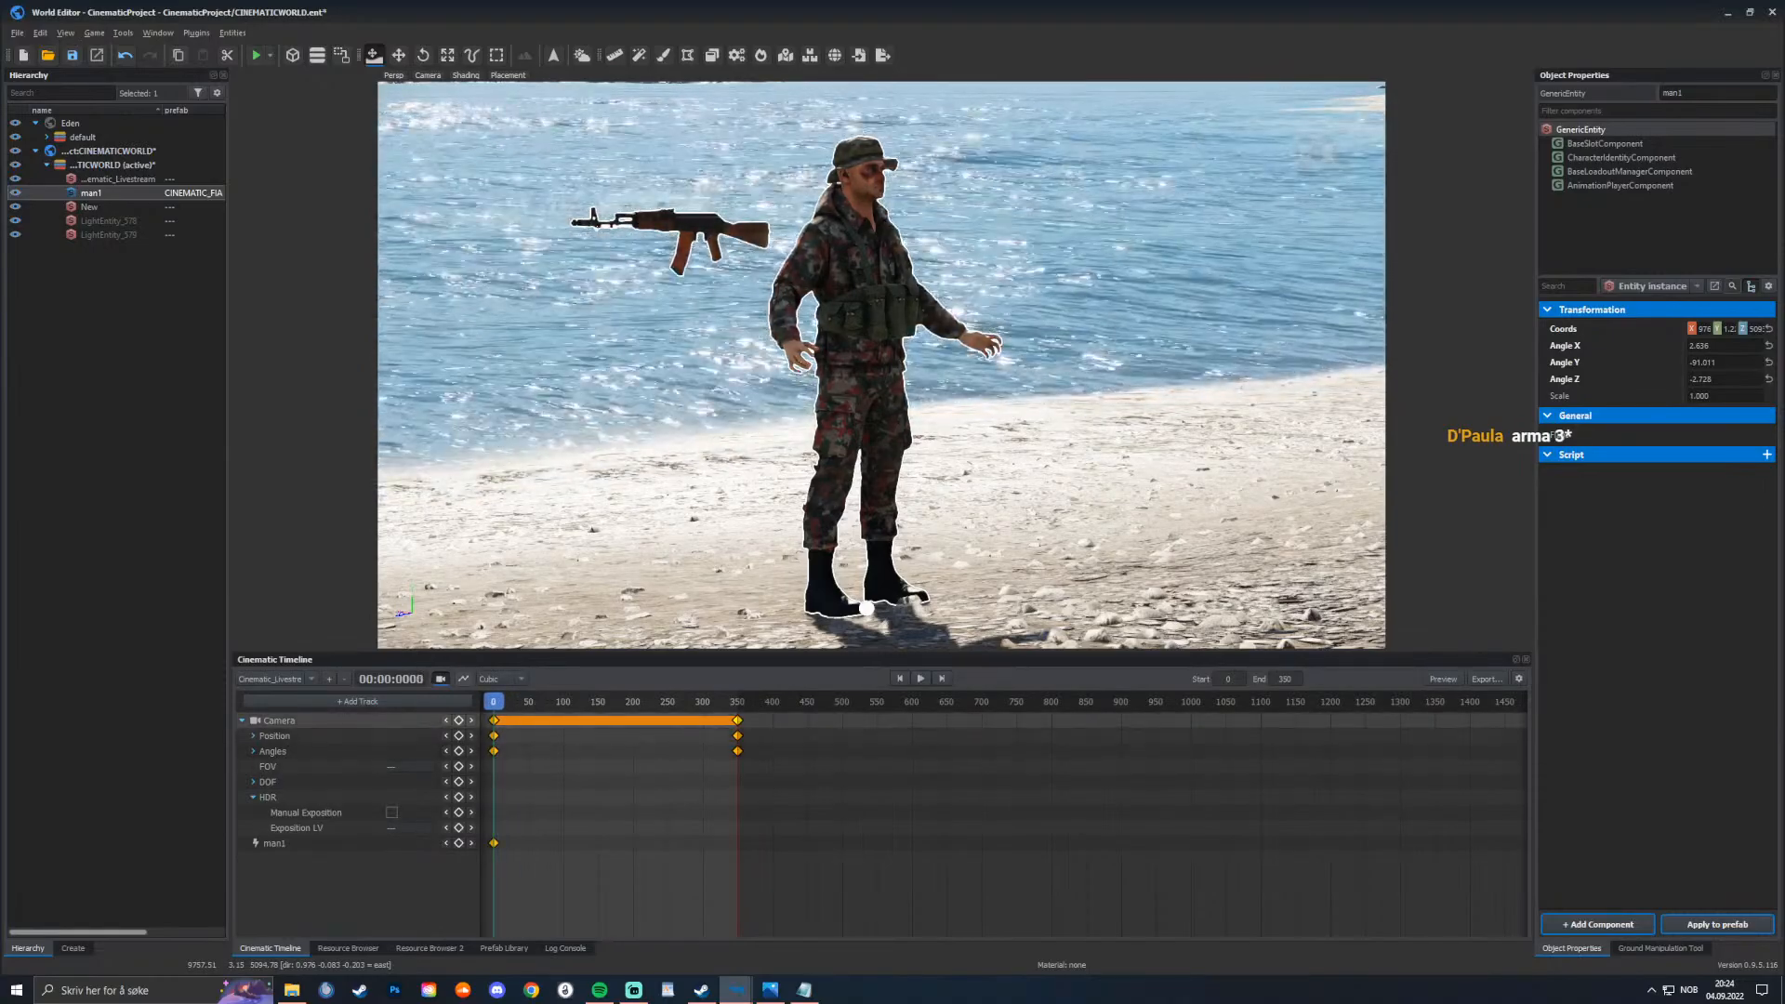
left_click(942, 679)
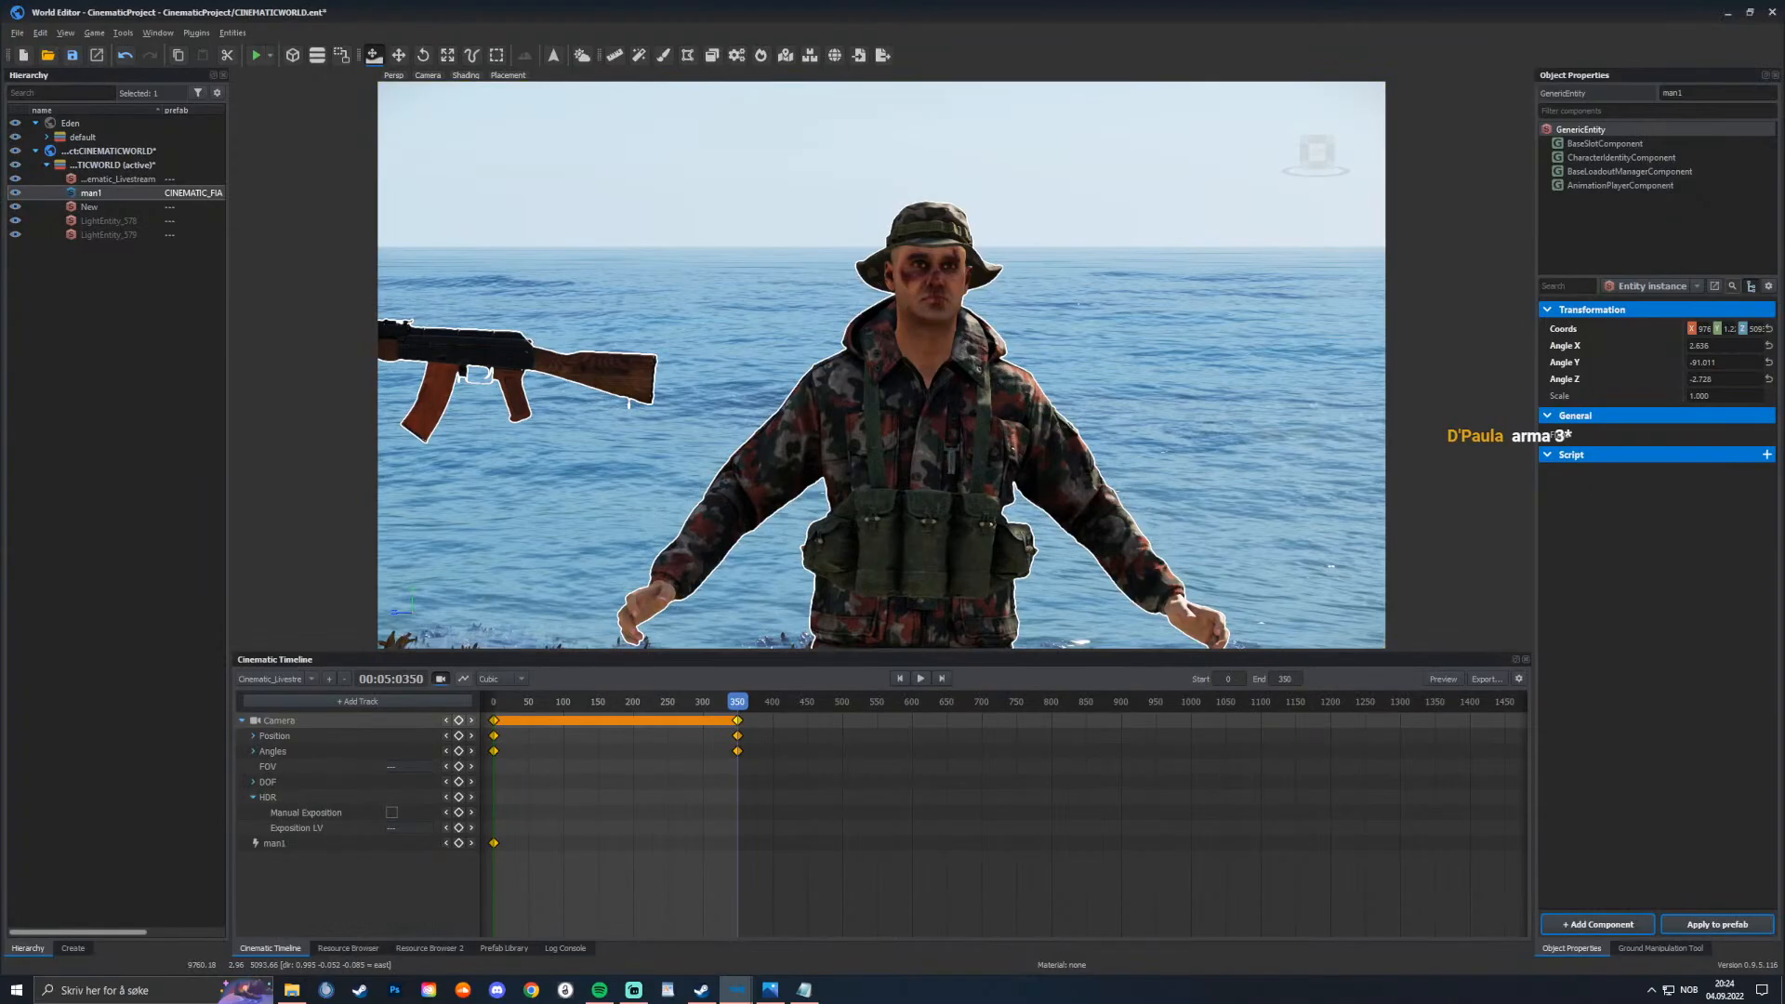
key("space")
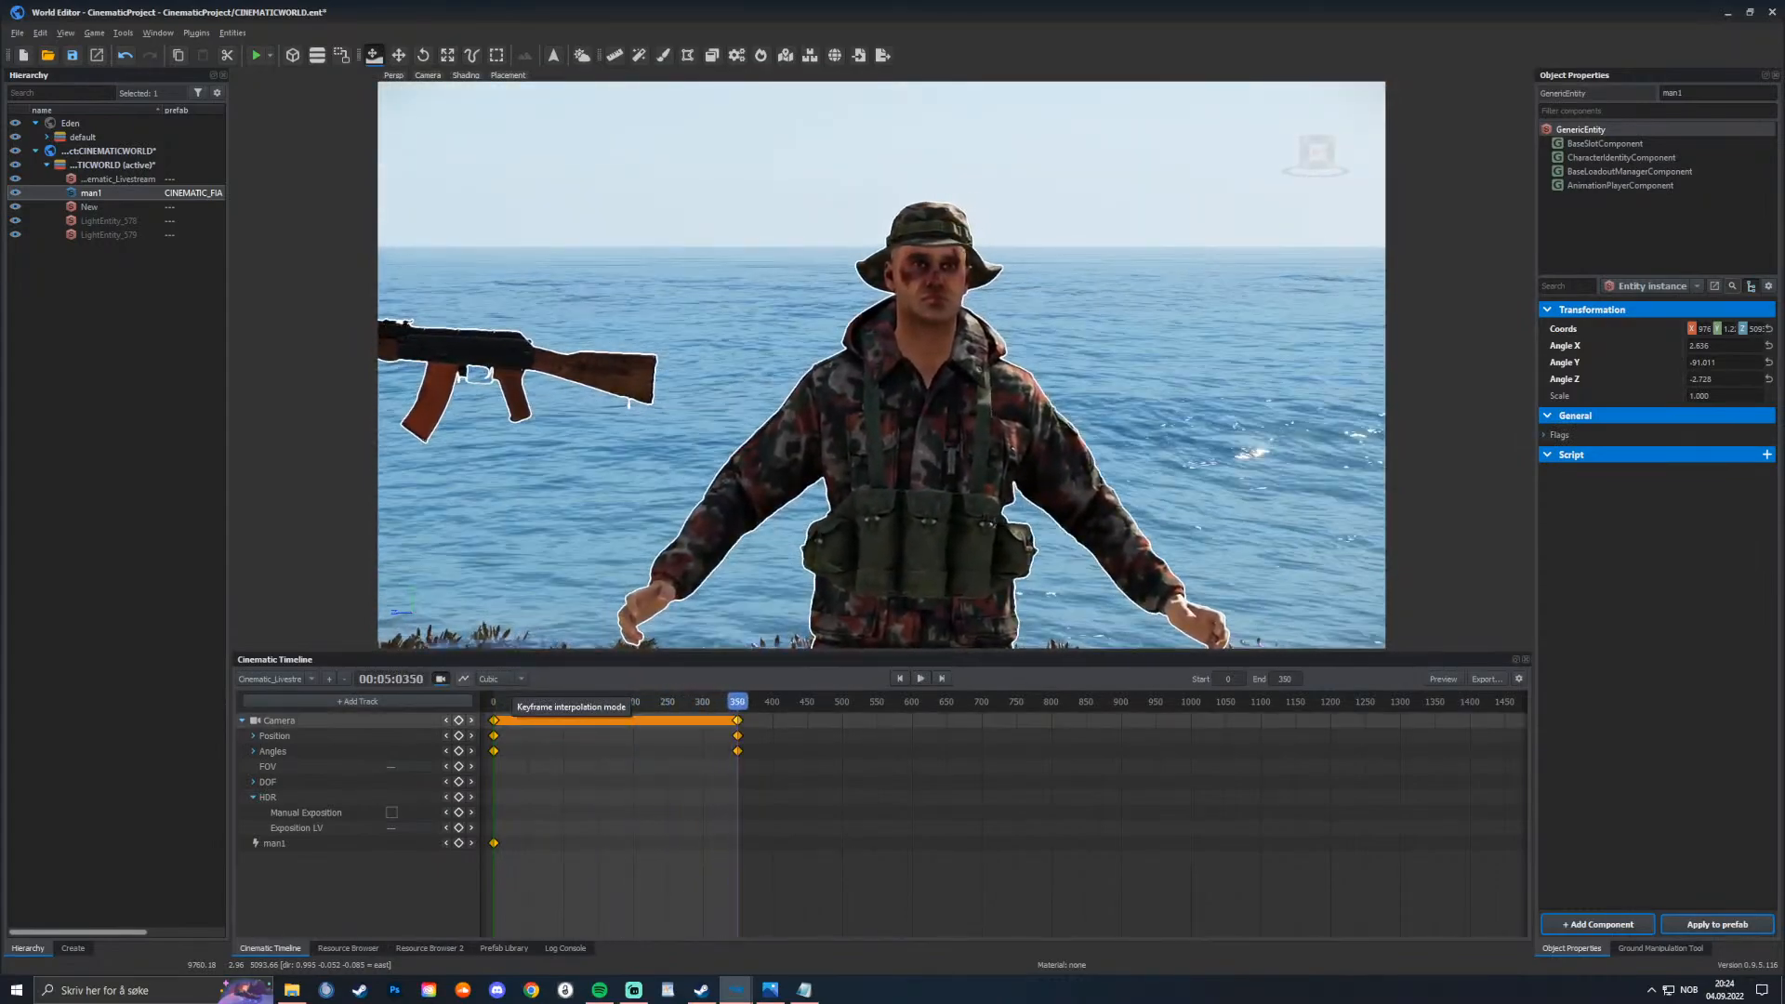
Step: Tilt the camera upward at frame 0 so the horizon comes into the shot, and preview the camera move
left_click(493, 702)
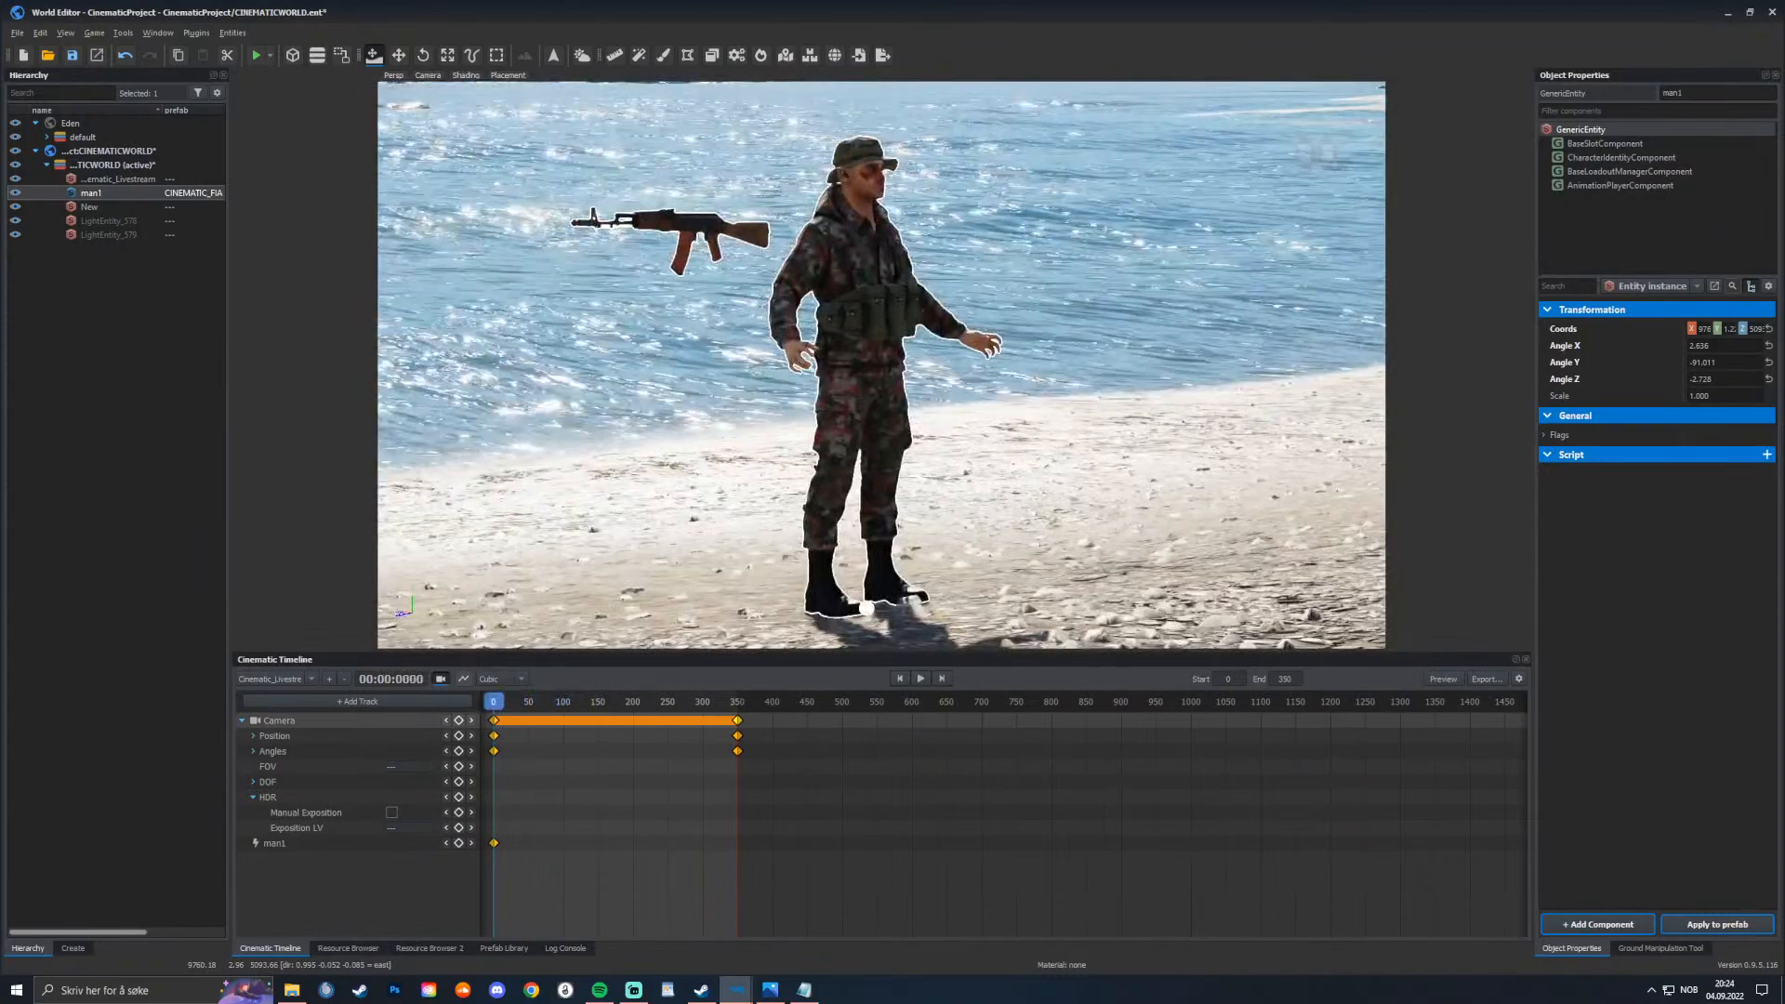
right_click_drag(882, 364, 889, 305)
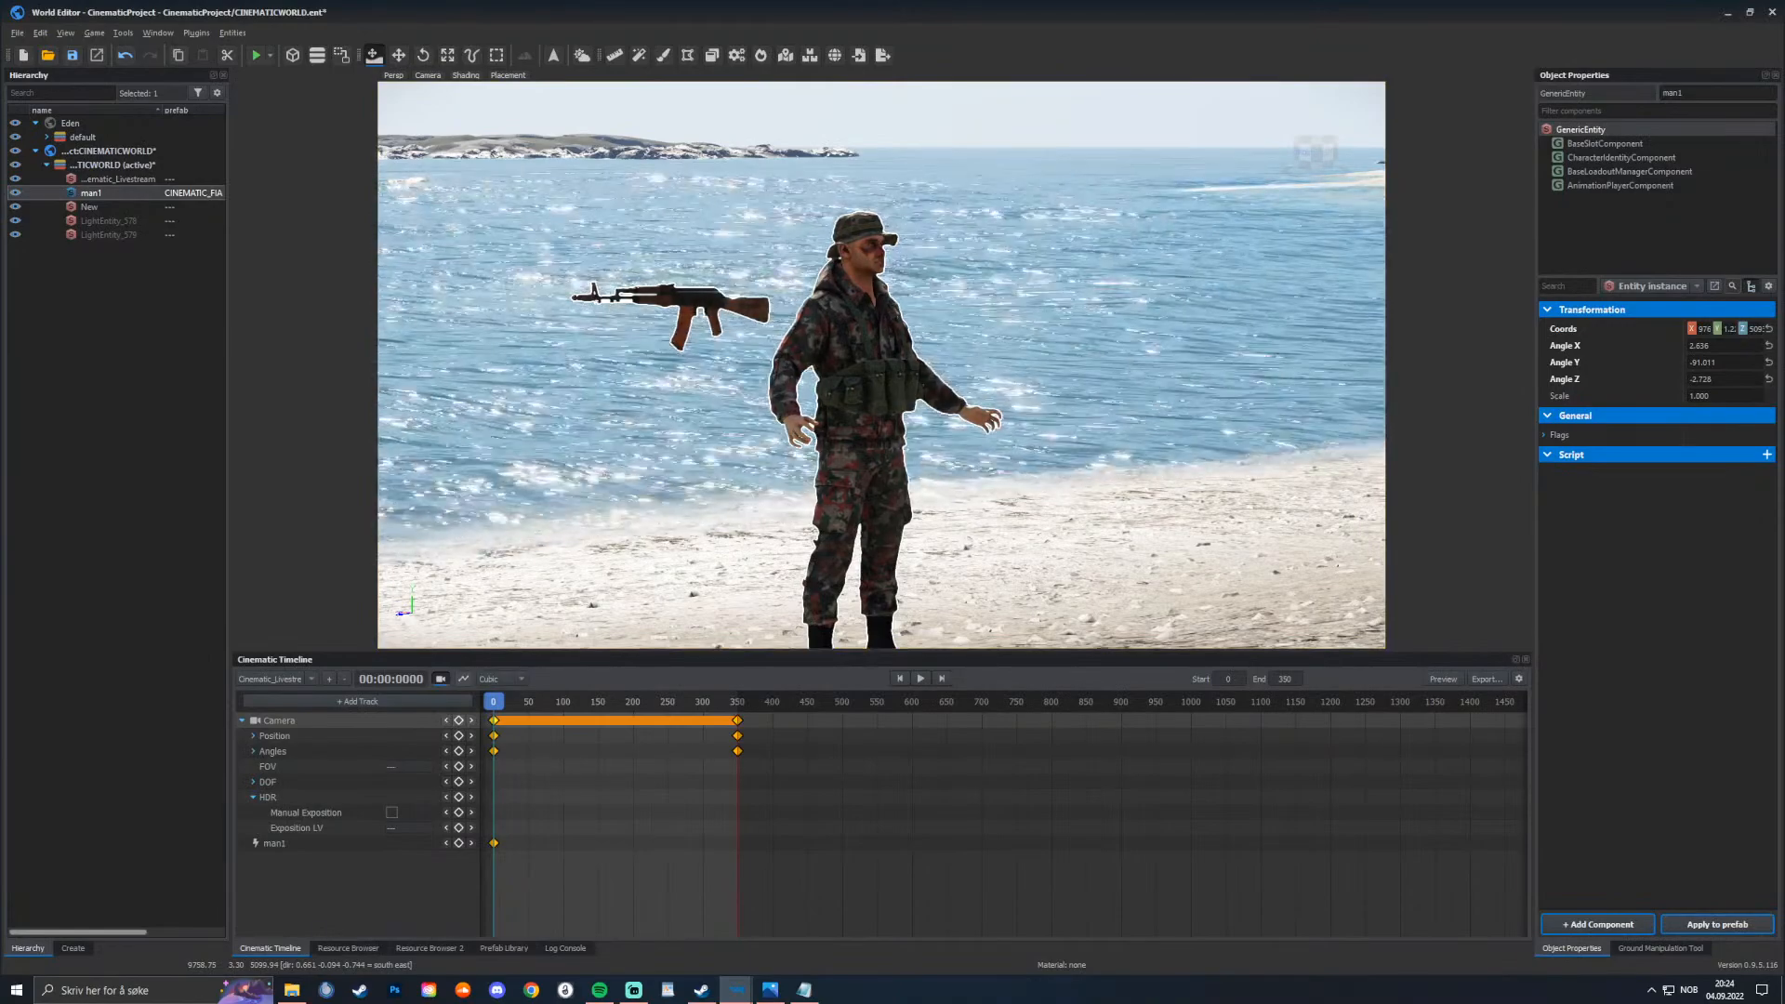
key("space")
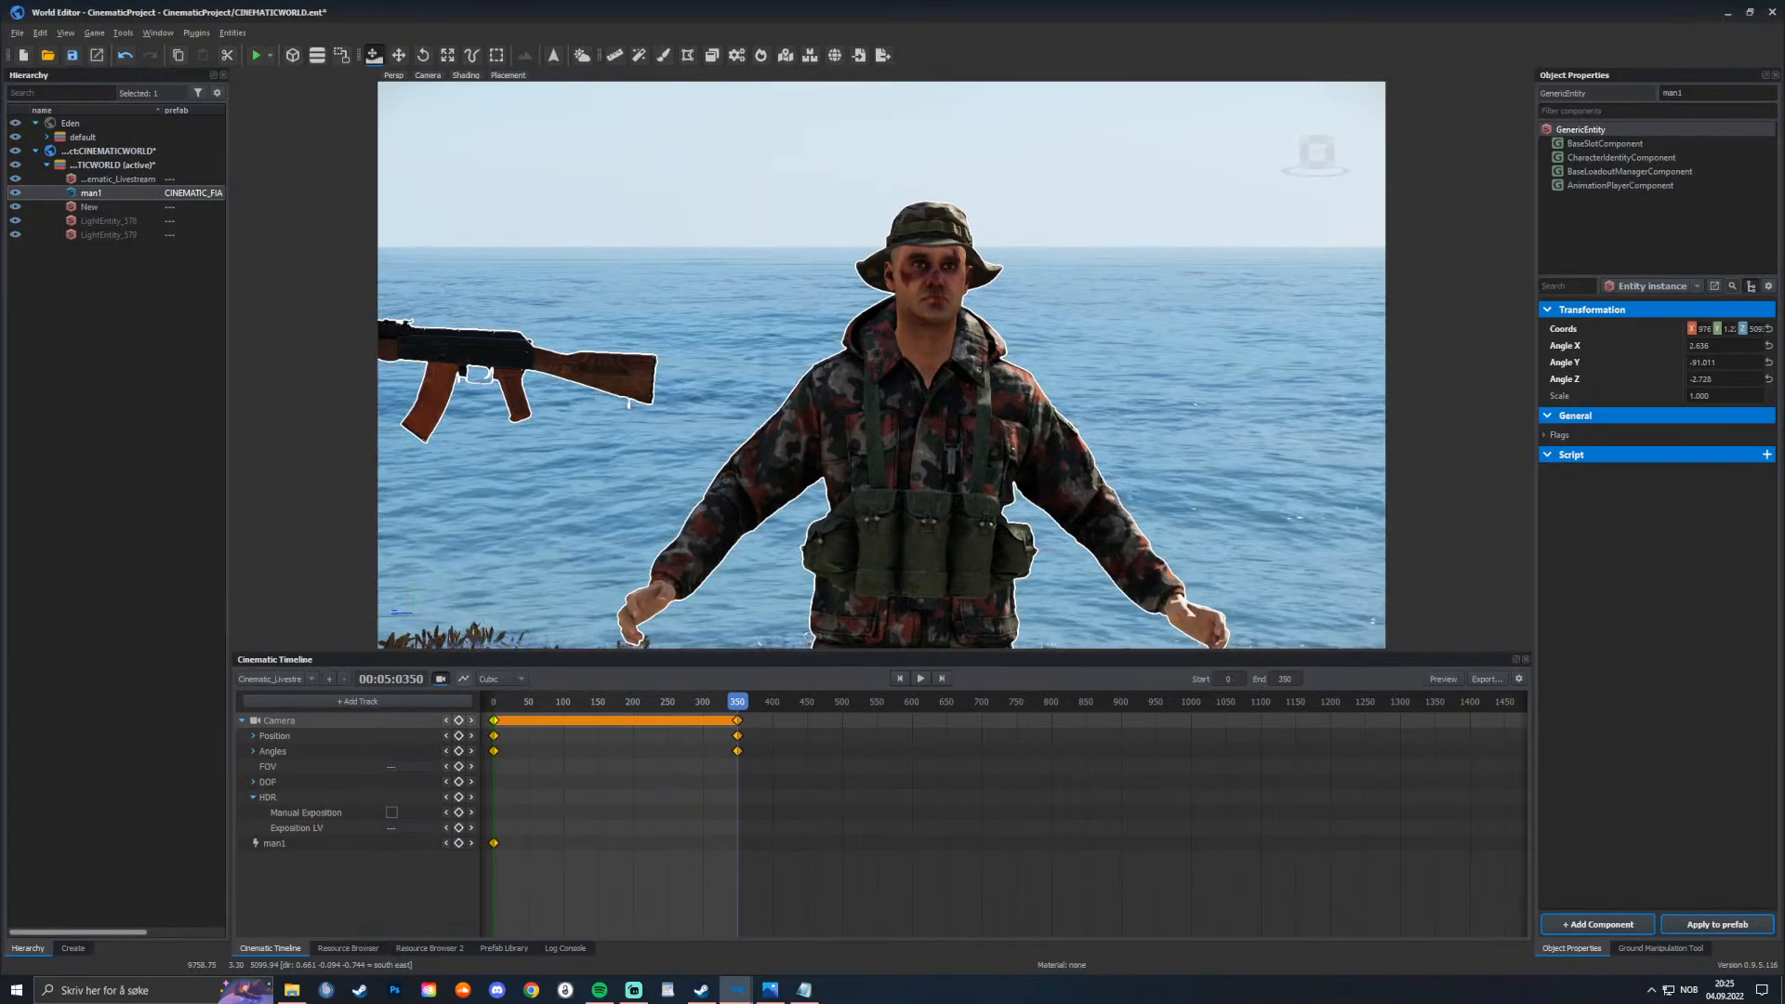
Step: Adjust the camera angle at frame 175, add a camera keyframe there, and replay the timeline from the start
left_click_drag(738, 701, 615, 701)
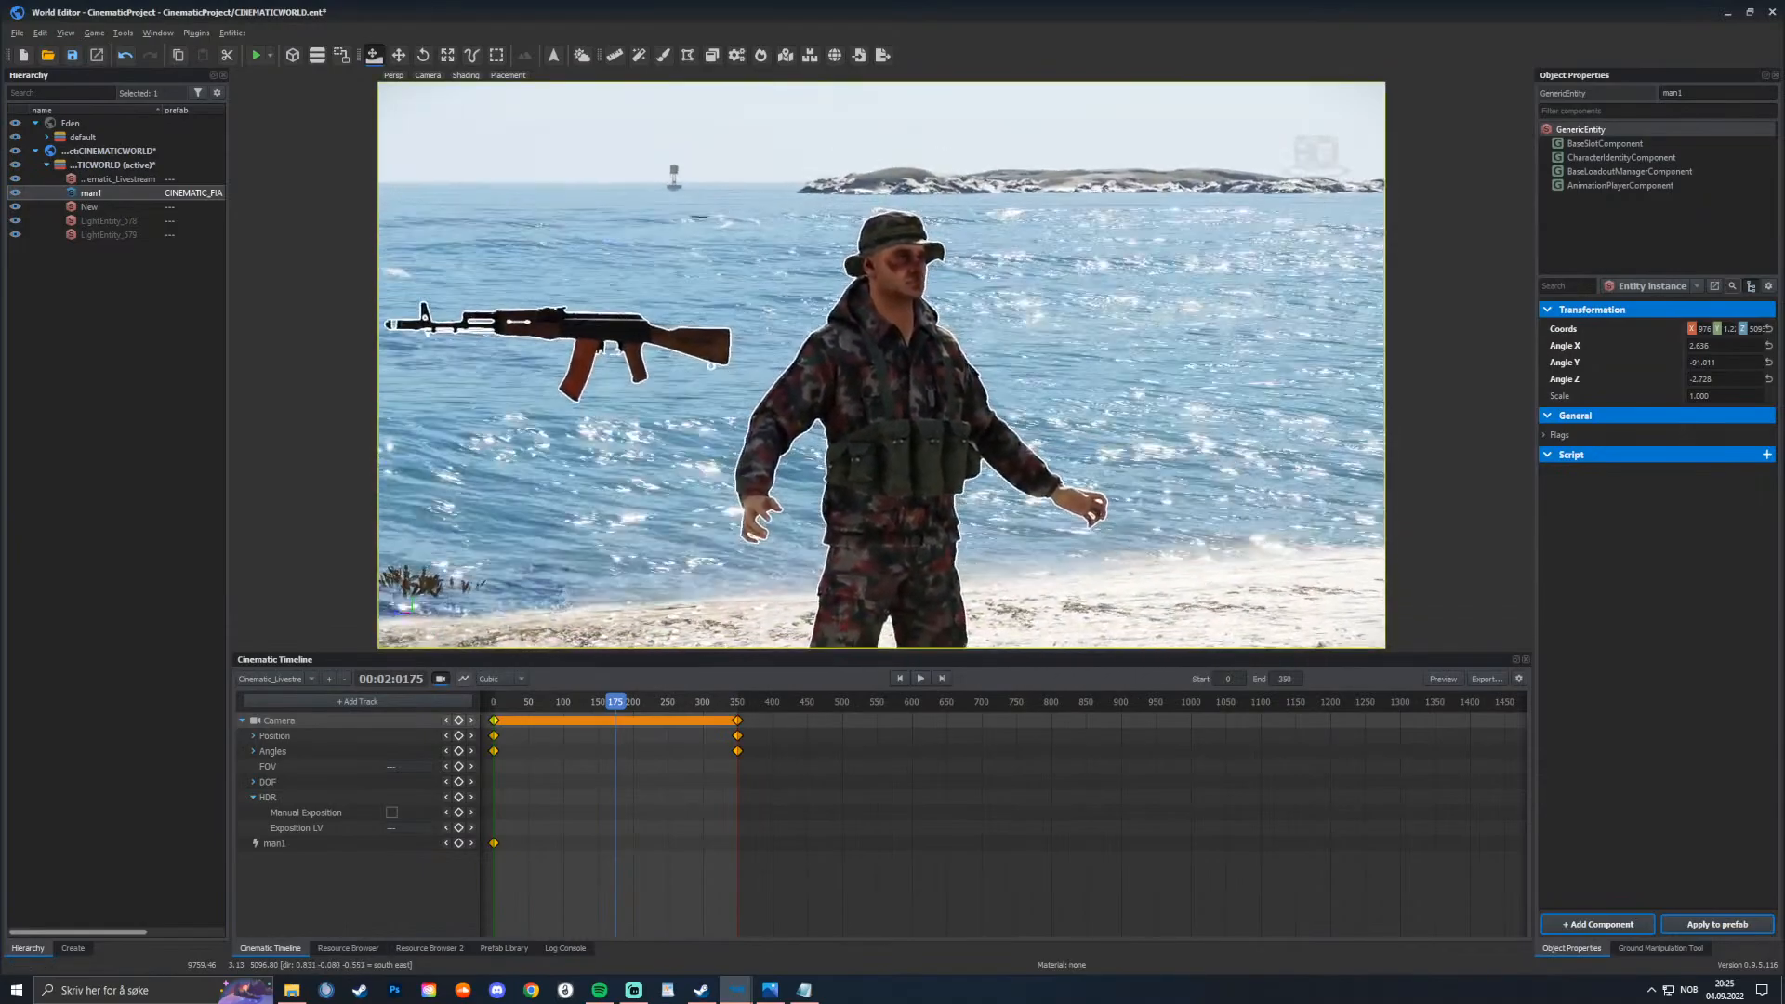
right_click_drag(881, 364, 869, 377)
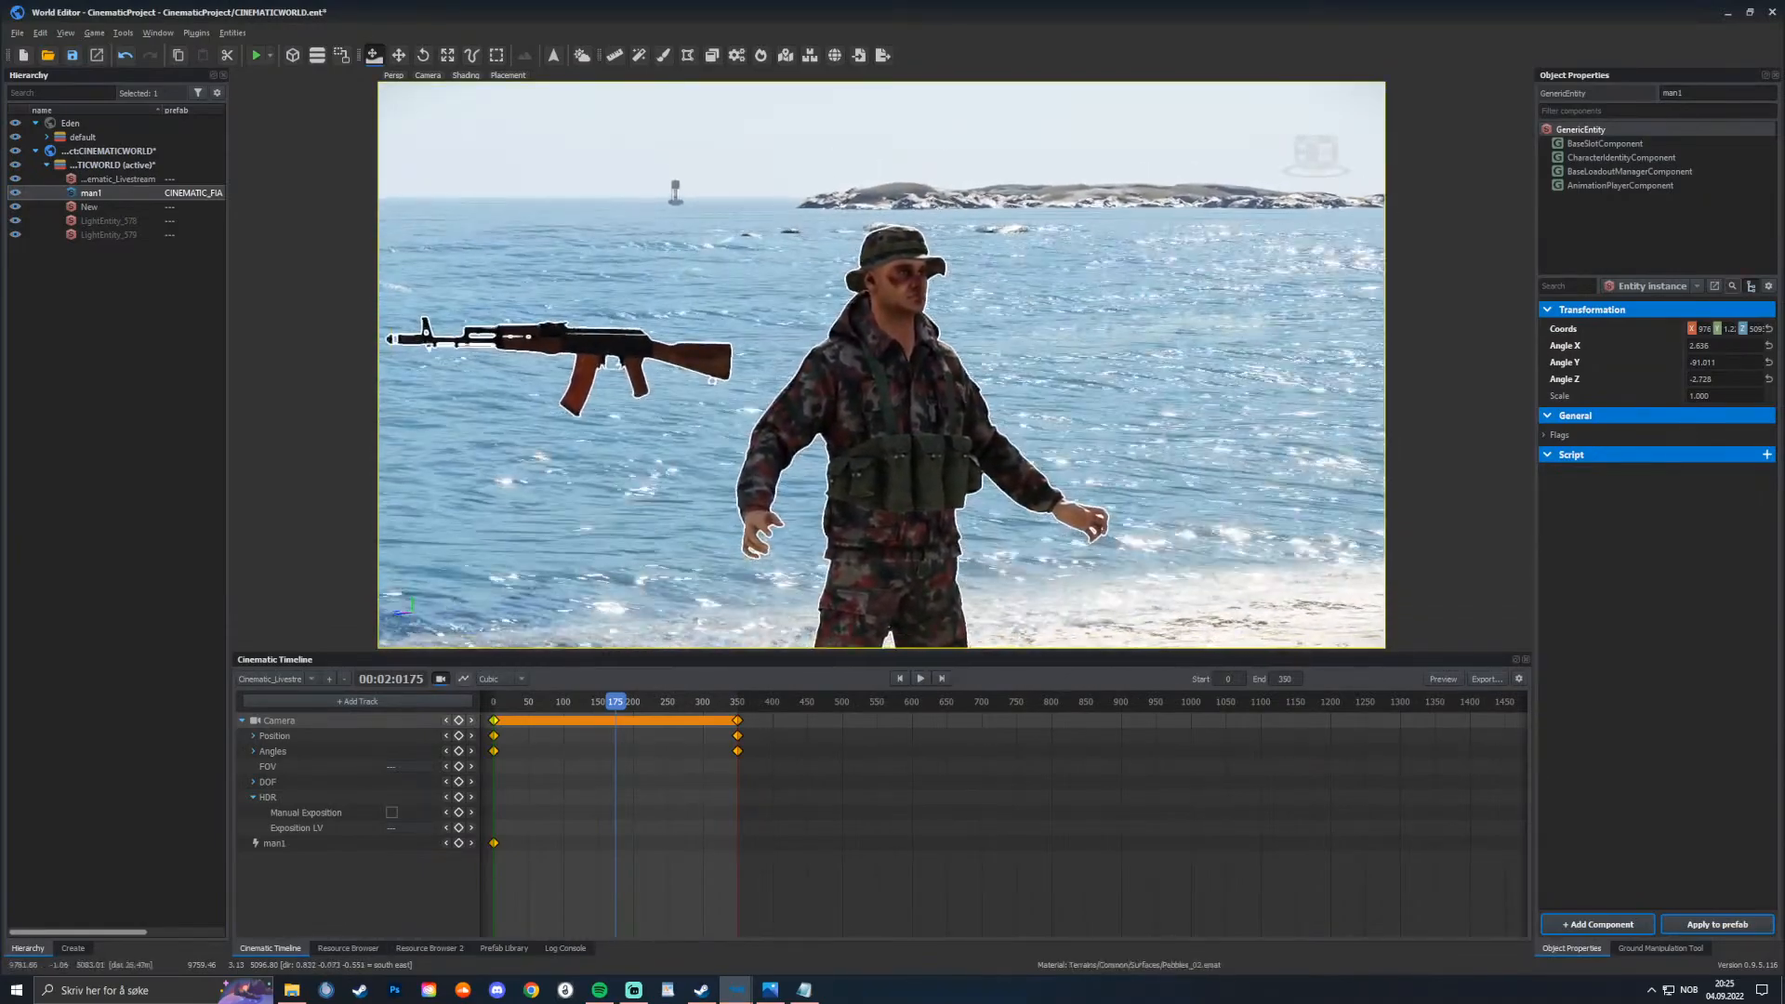
left_click(458, 721)
left_click_drag(615, 702, 514, 702)
key("space")
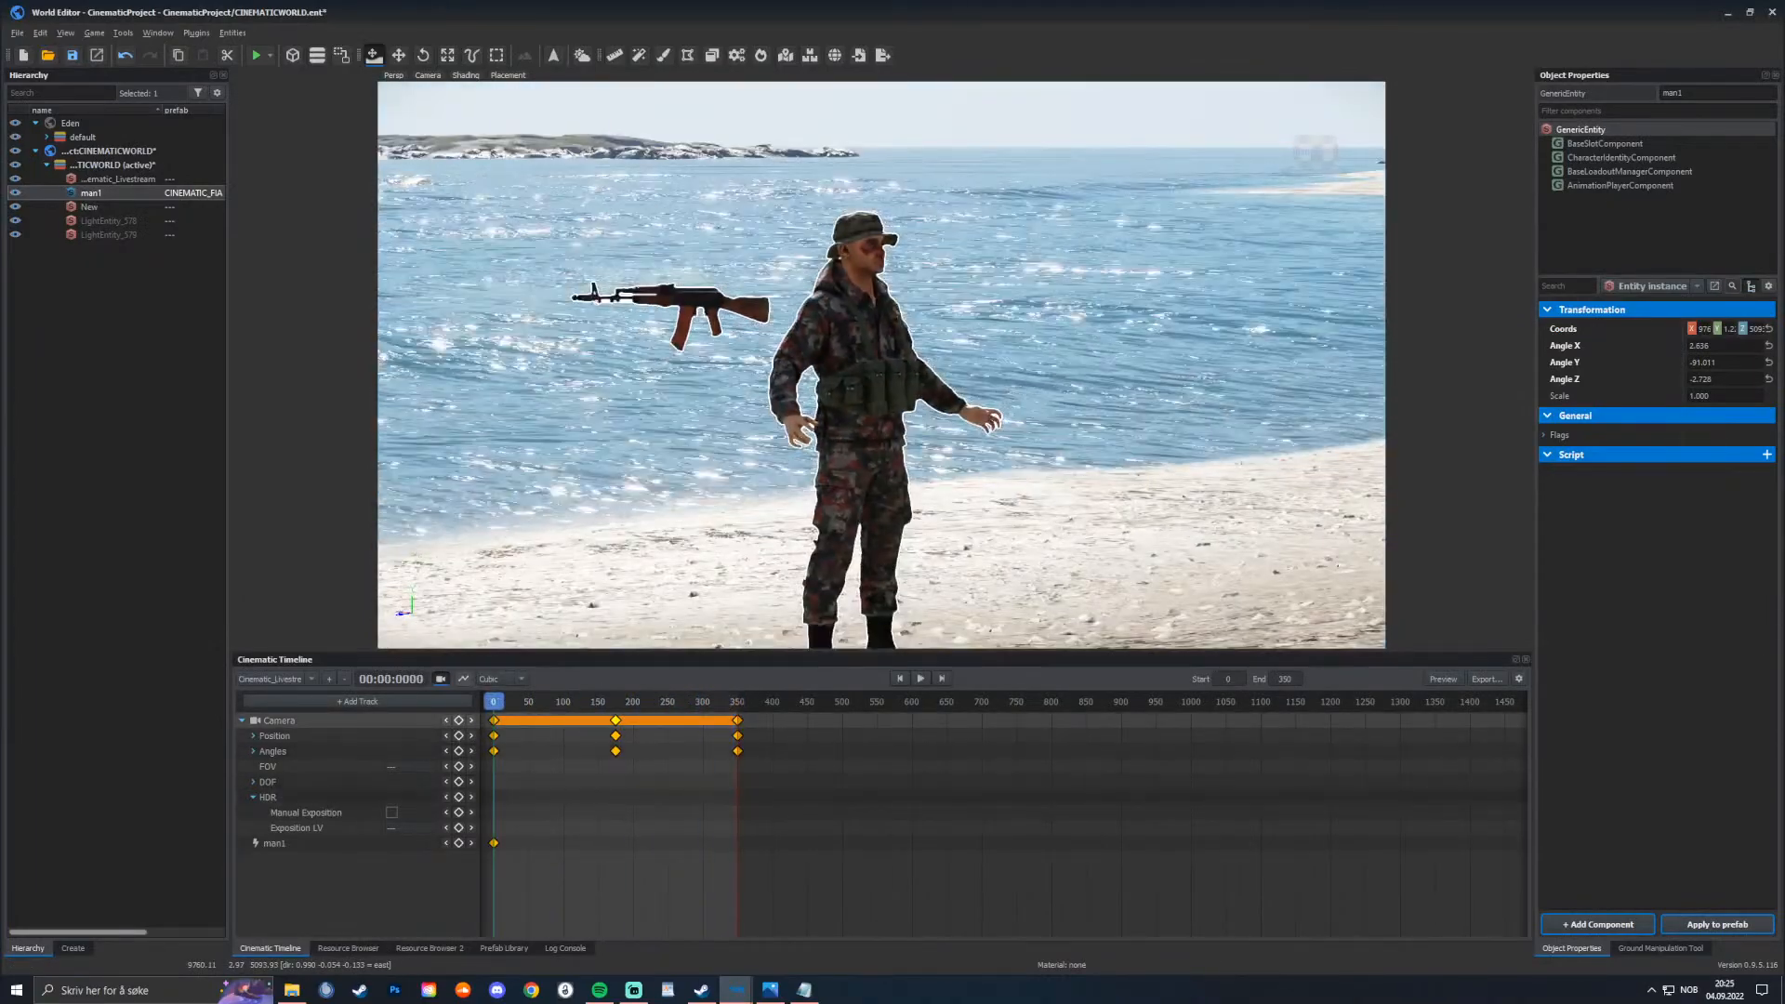
Step: Add a userScript to the man1 soldier entity
left_click(275, 843)
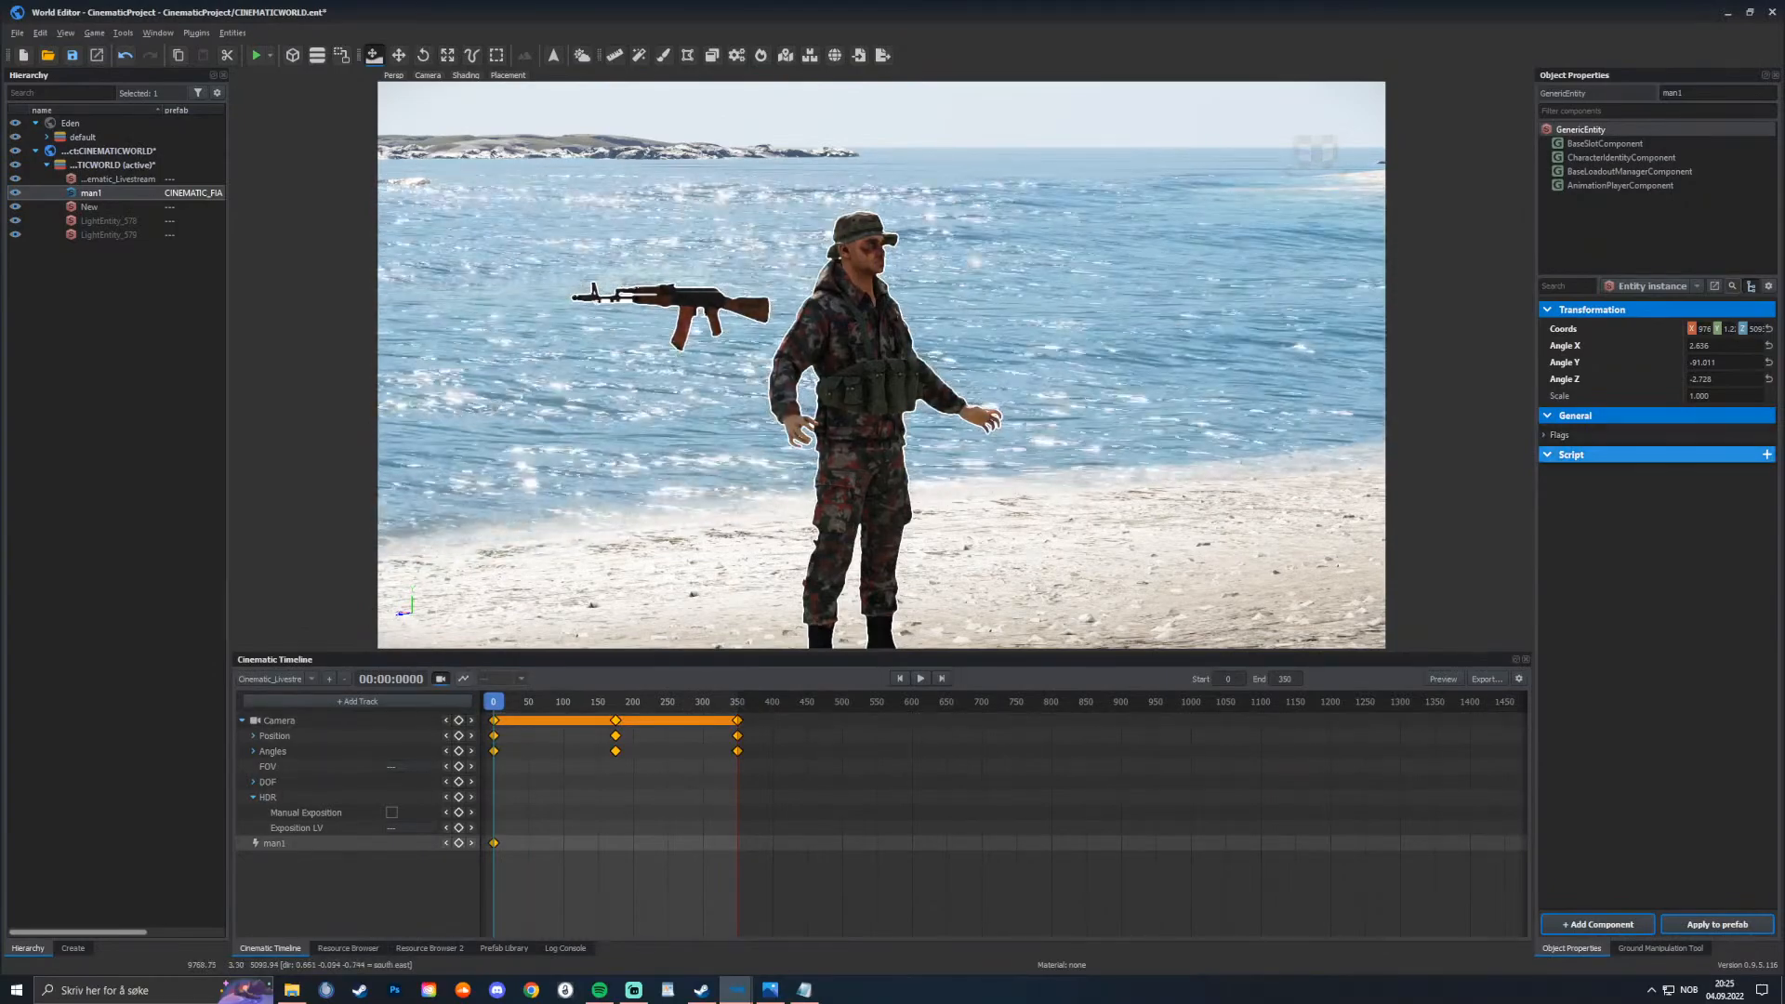
left_click(1766, 455)
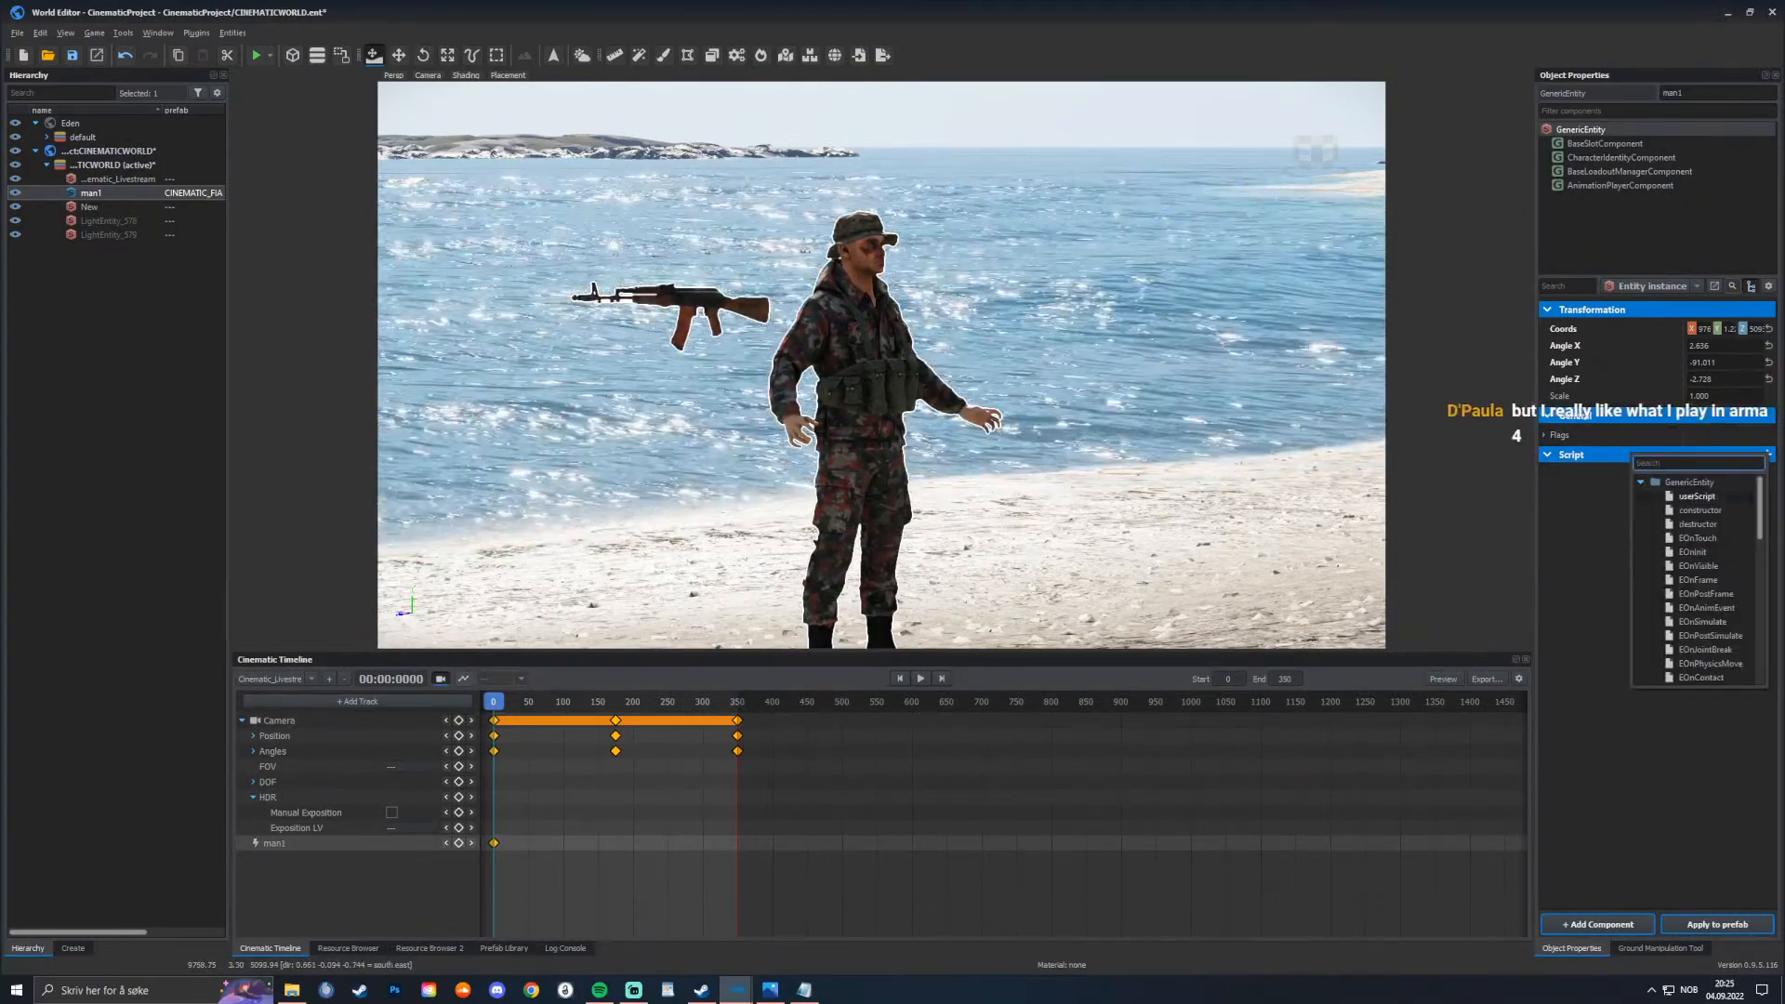
left_click(1701, 496)
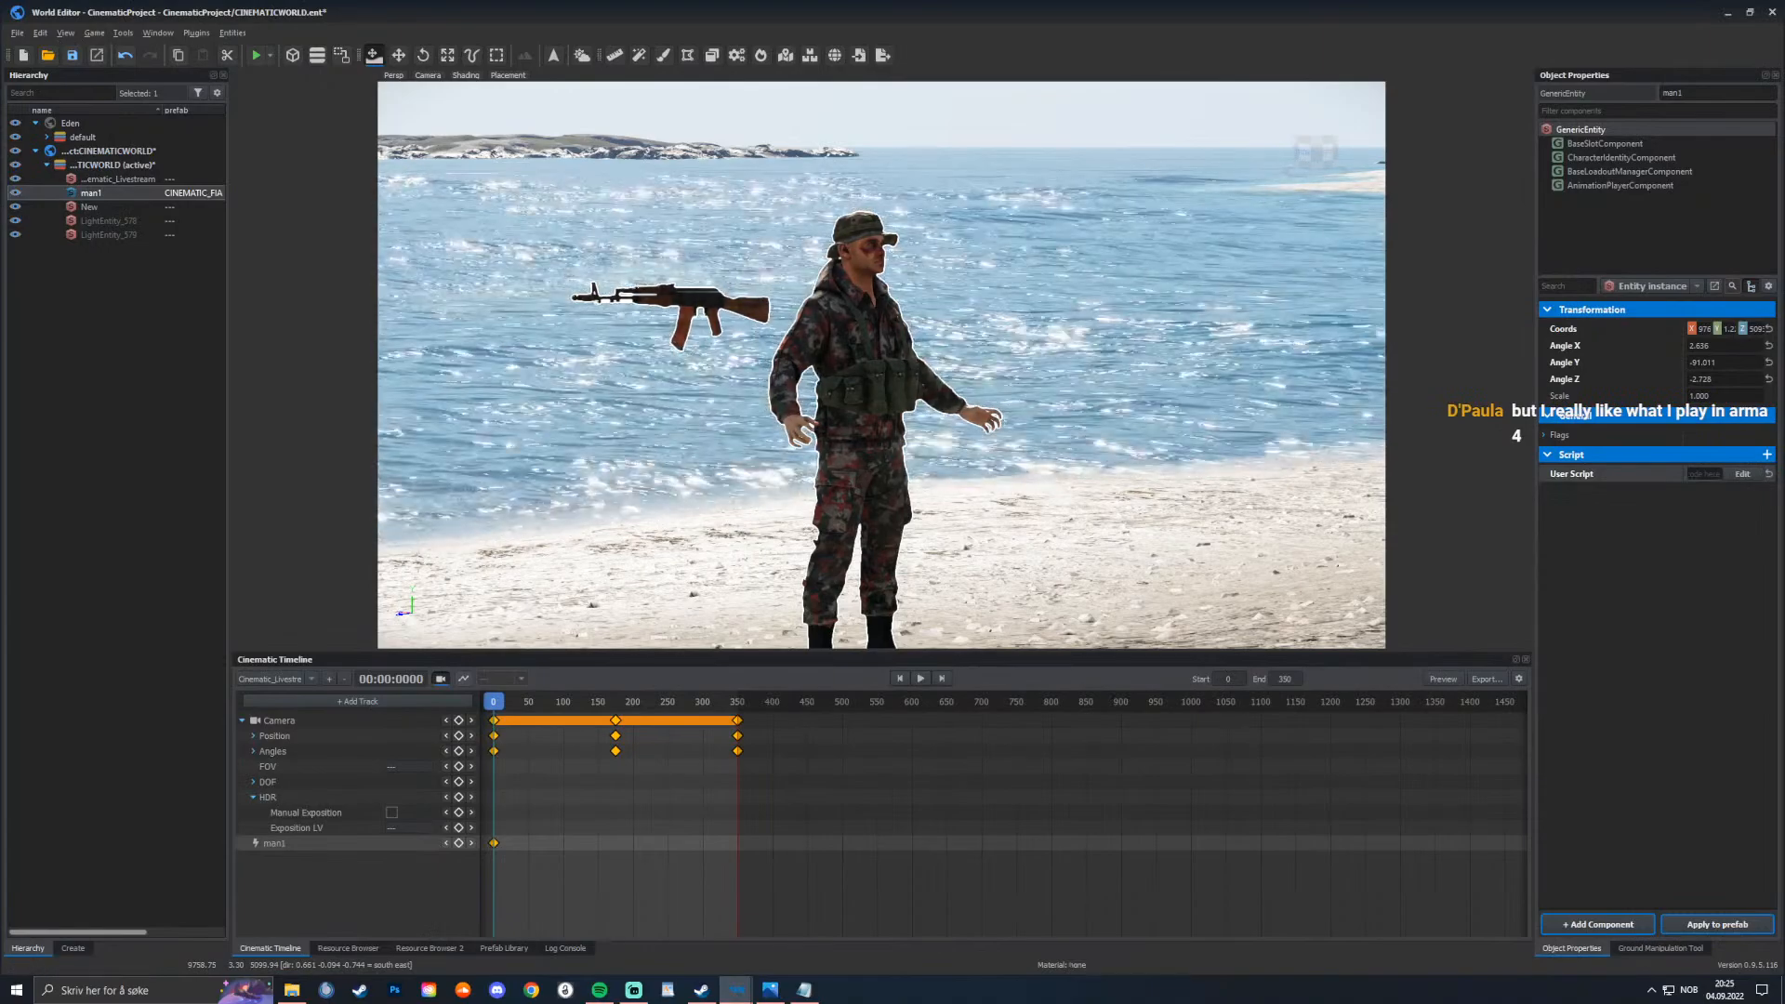
Step: Check man1's user script, close it and return to the world view
left_click(1742, 474)
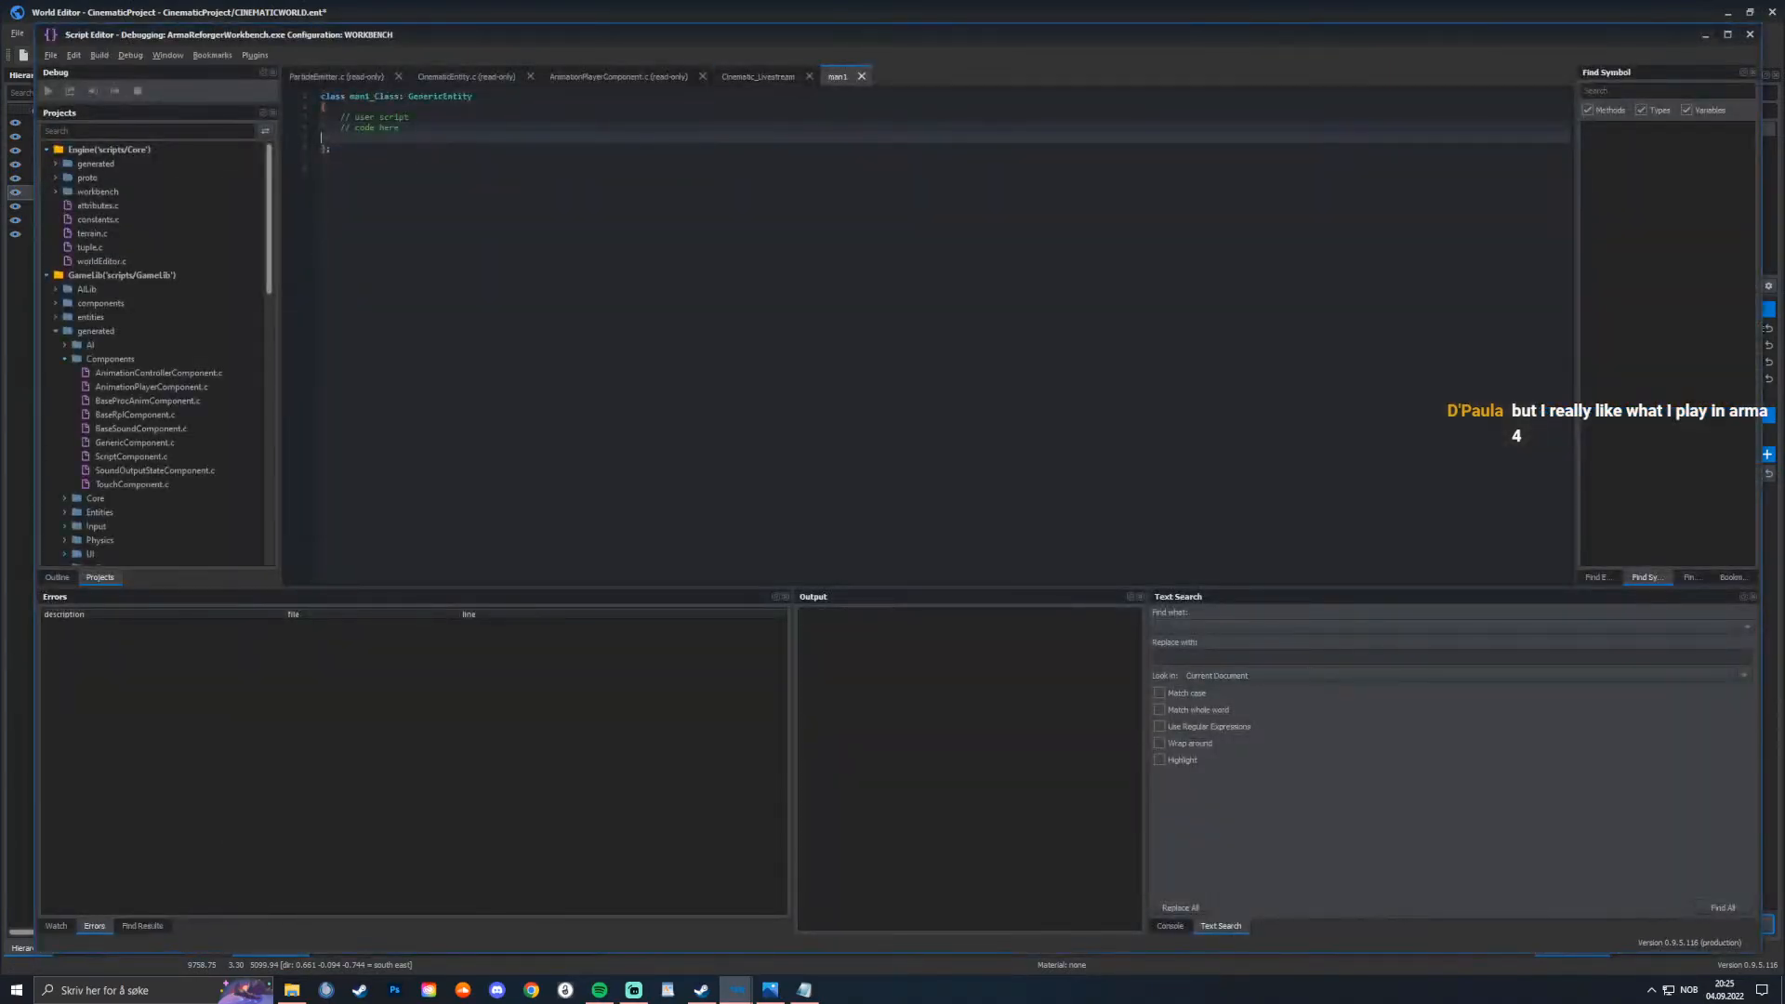
left_click(861, 77)
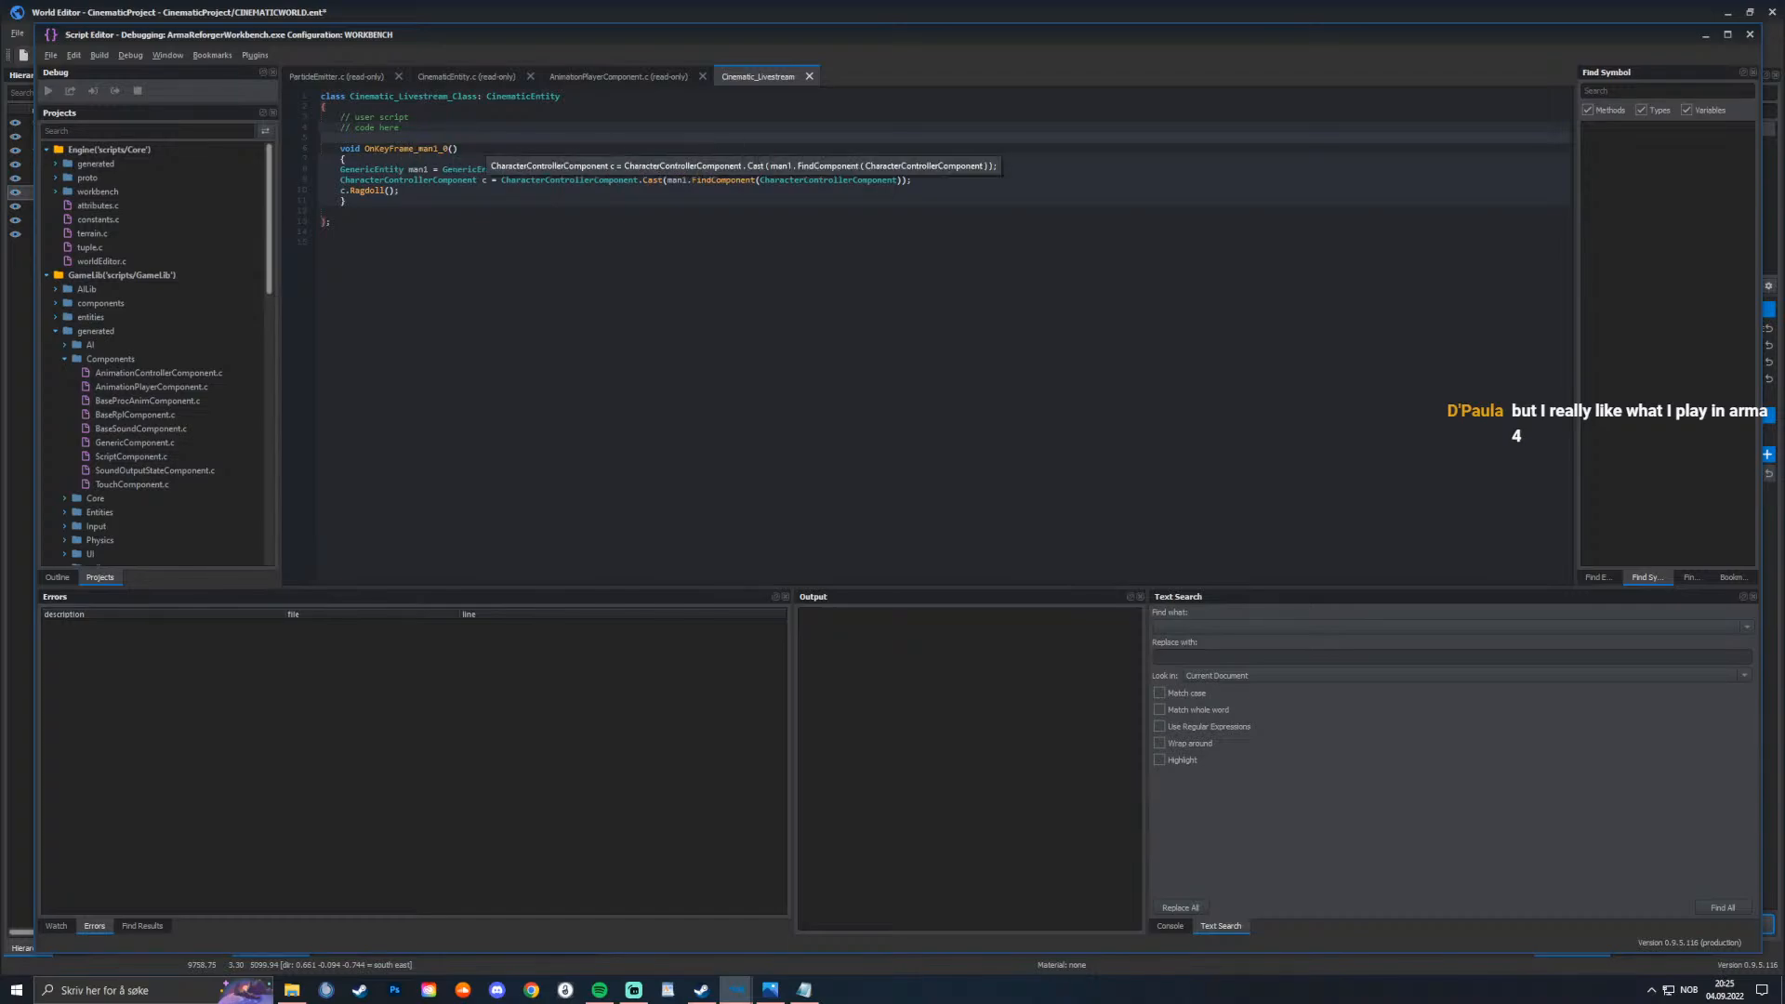
left_click(1705, 35)
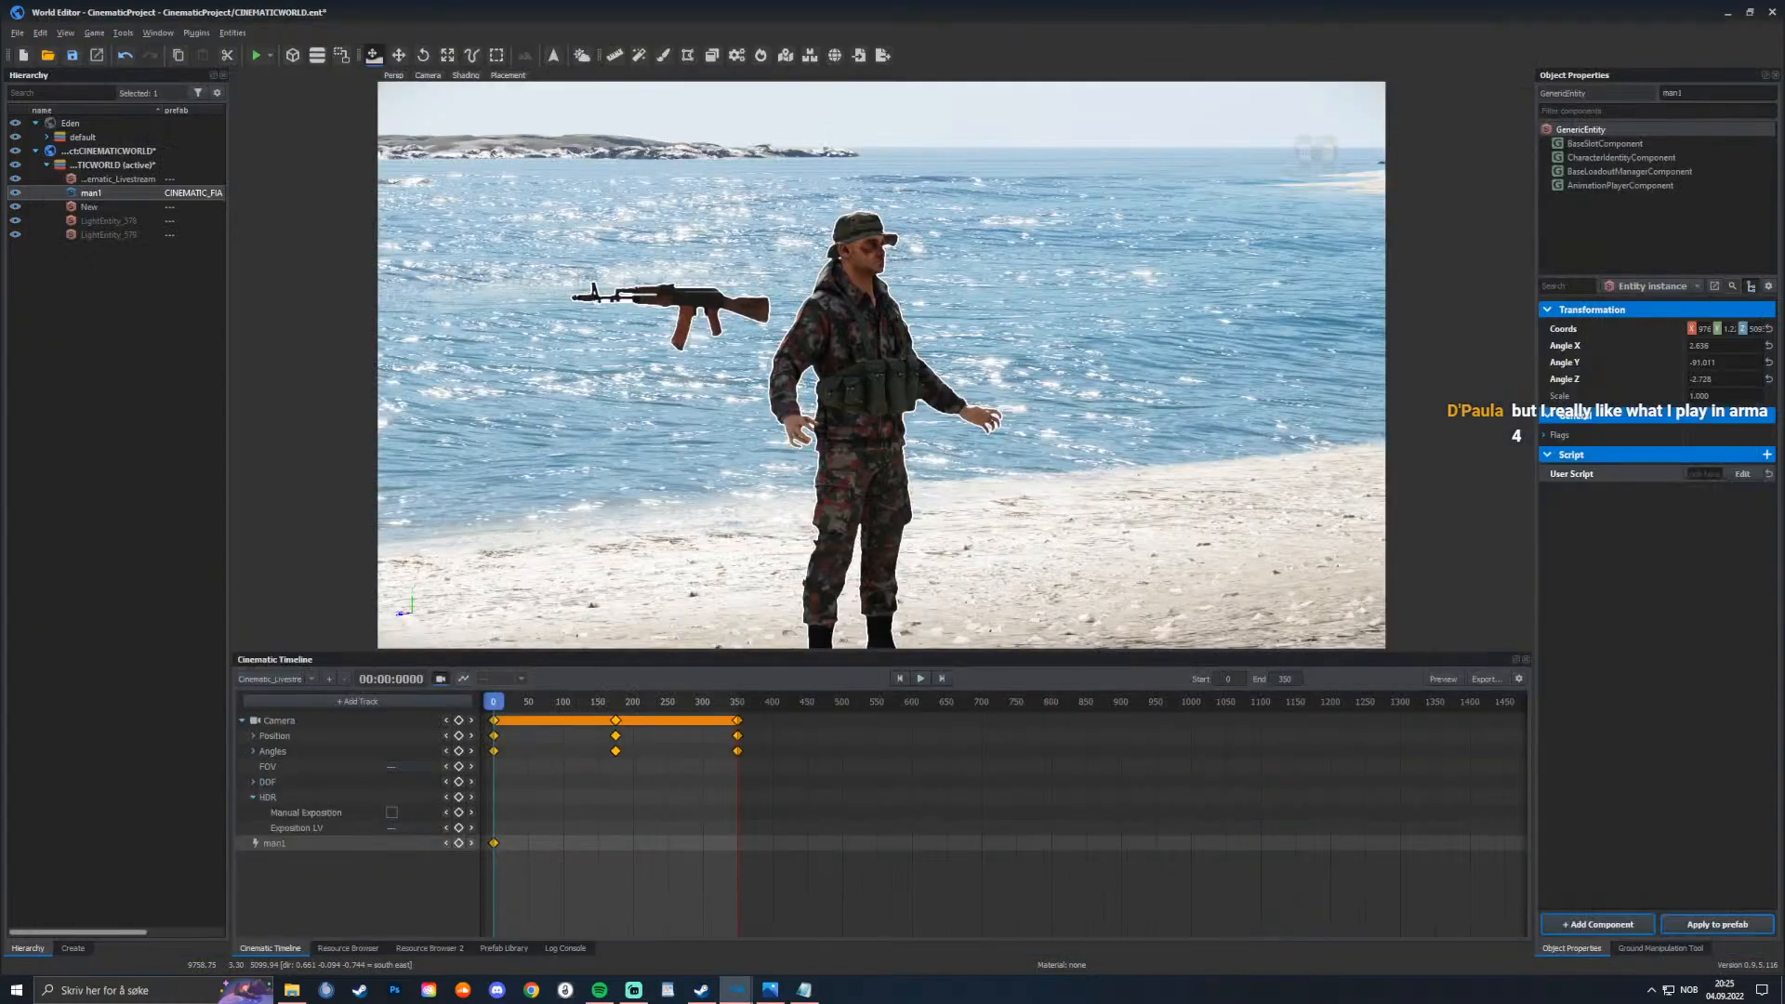
Step: Place the USSoldier prefab from CinematicProject's CHARACTERS folder on the beach beside man1
left_click(347, 948)
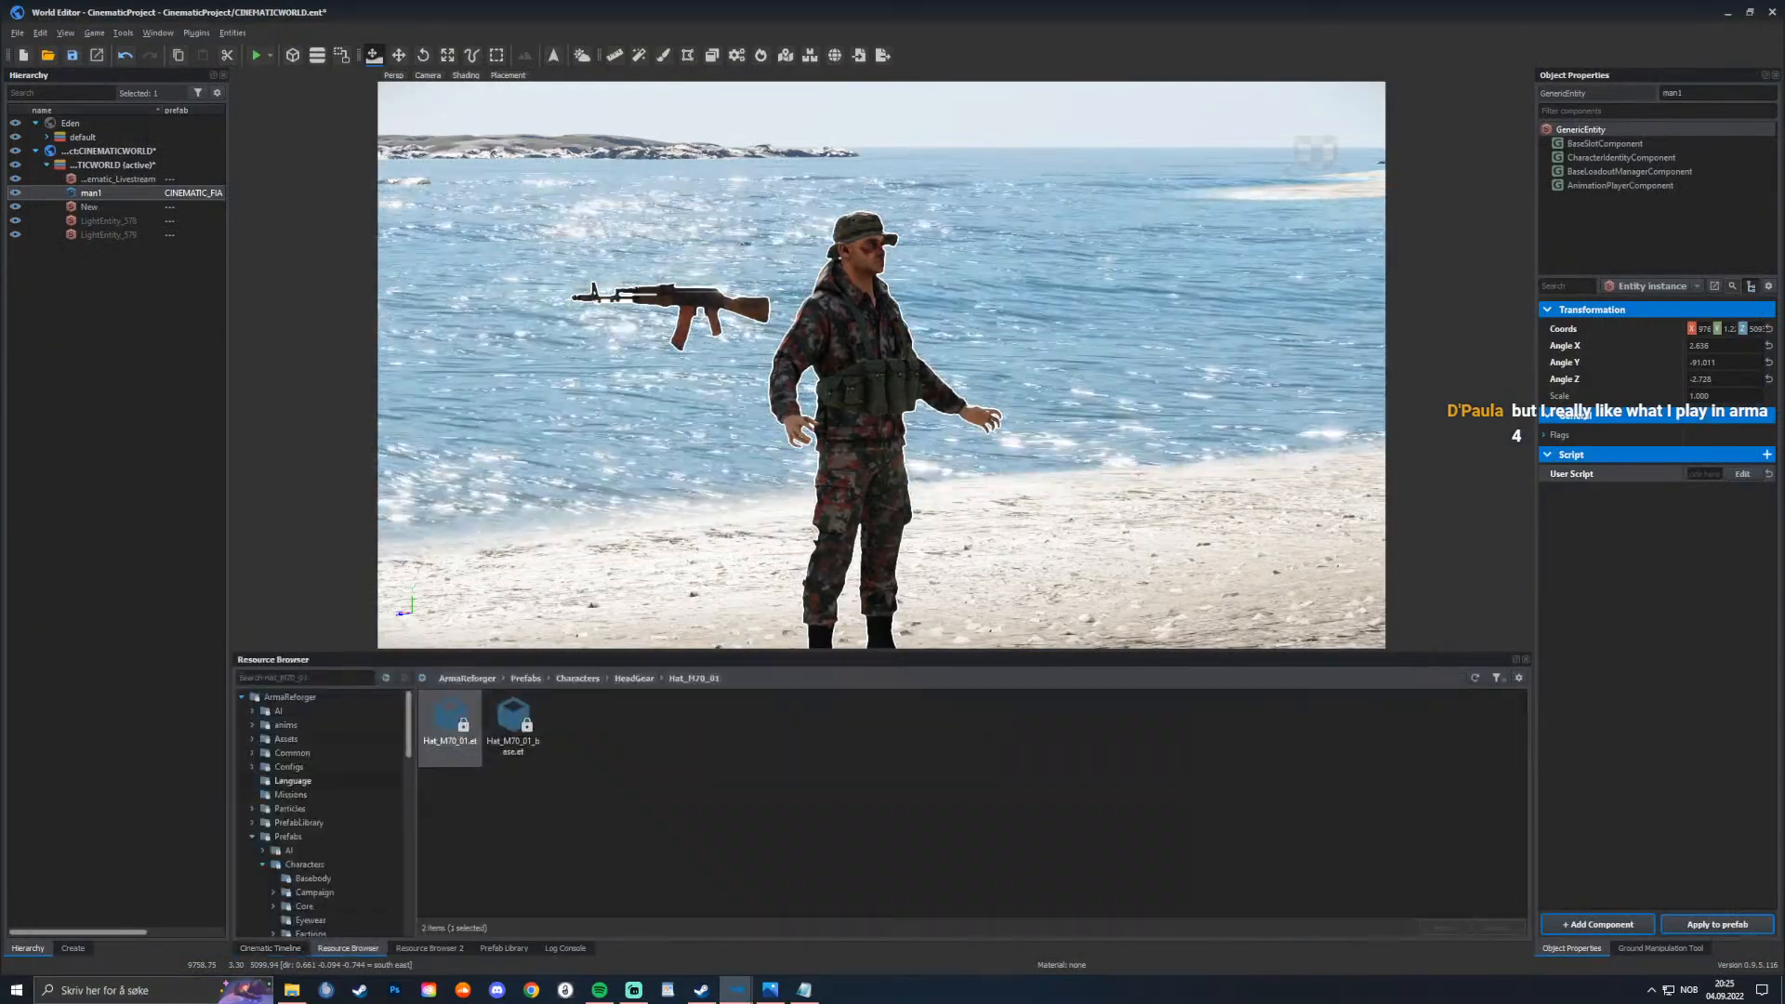
double_click(288, 696)
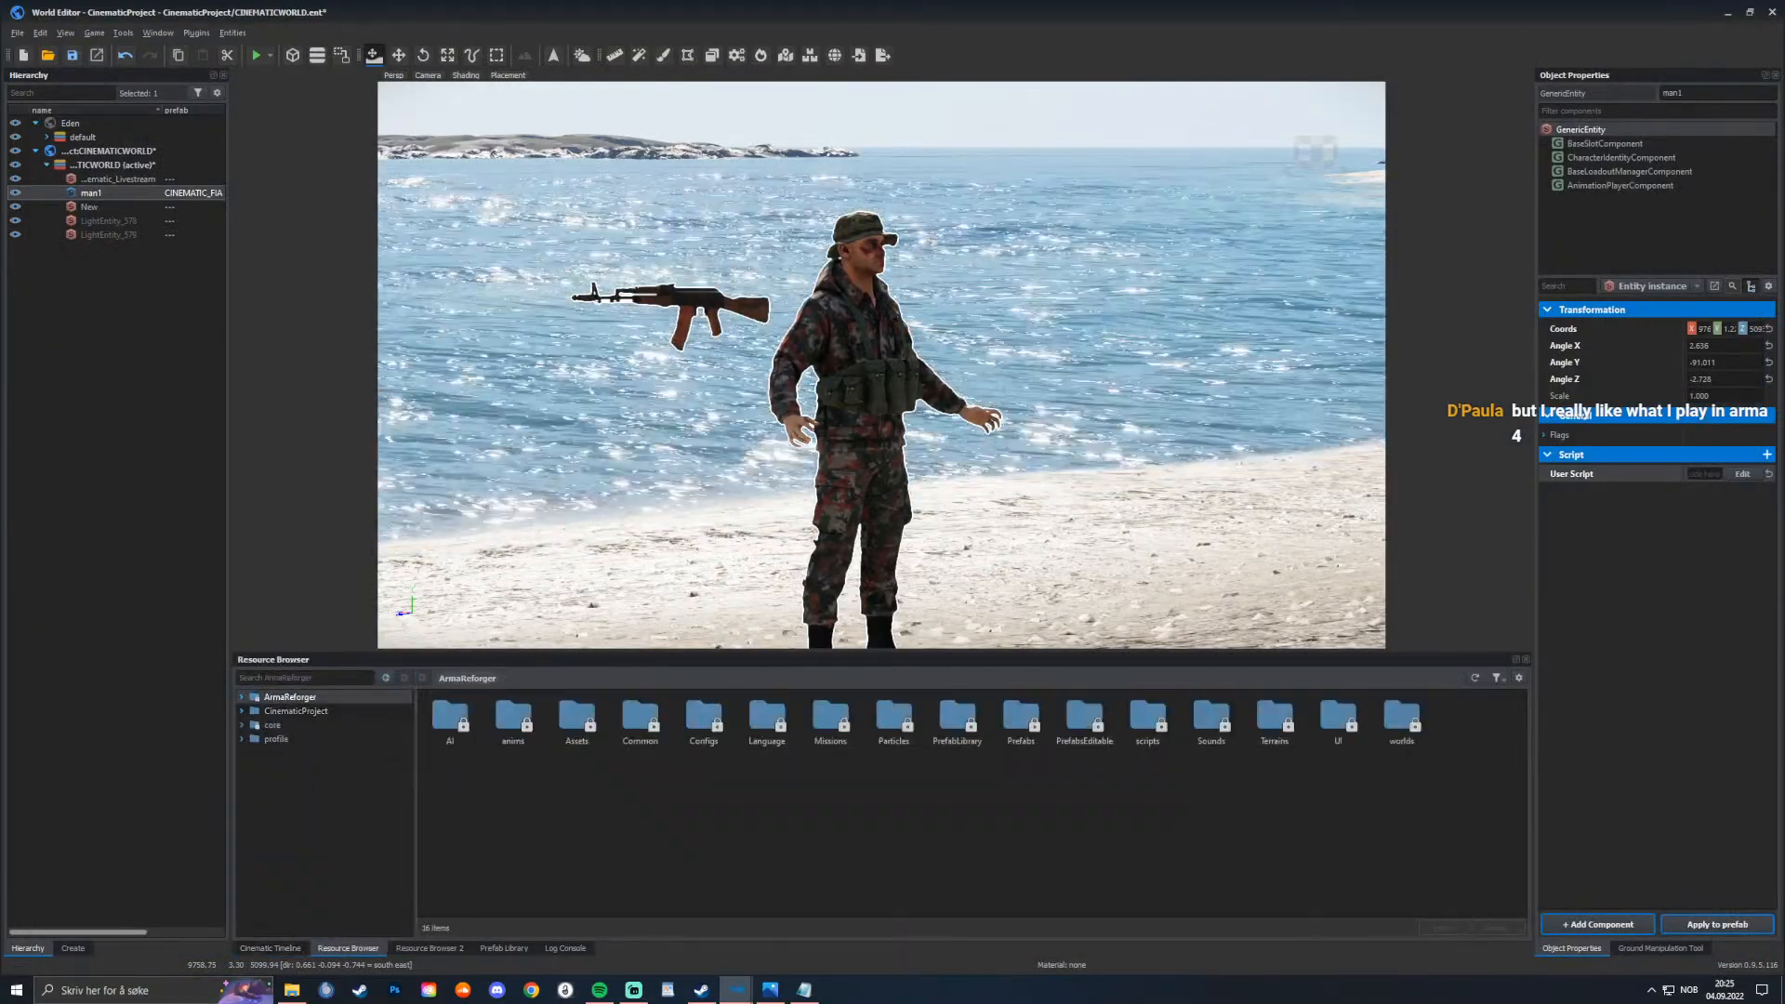
left_click(293, 711)
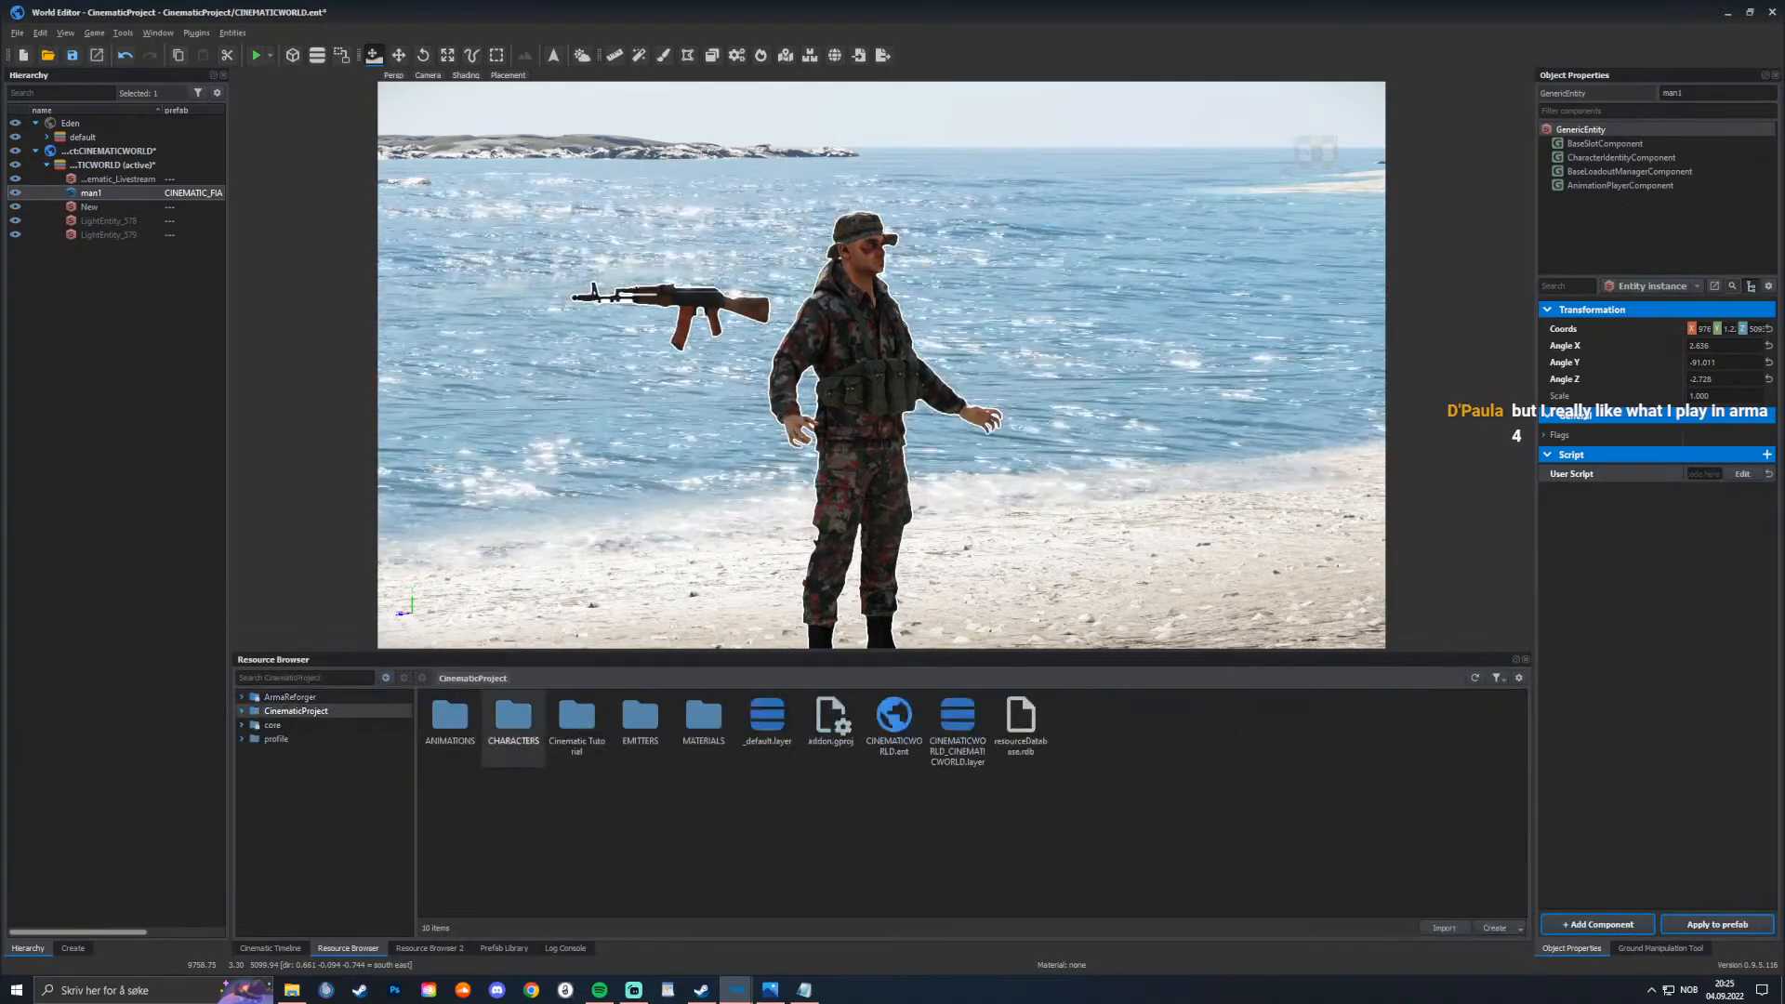
double_click(513, 716)
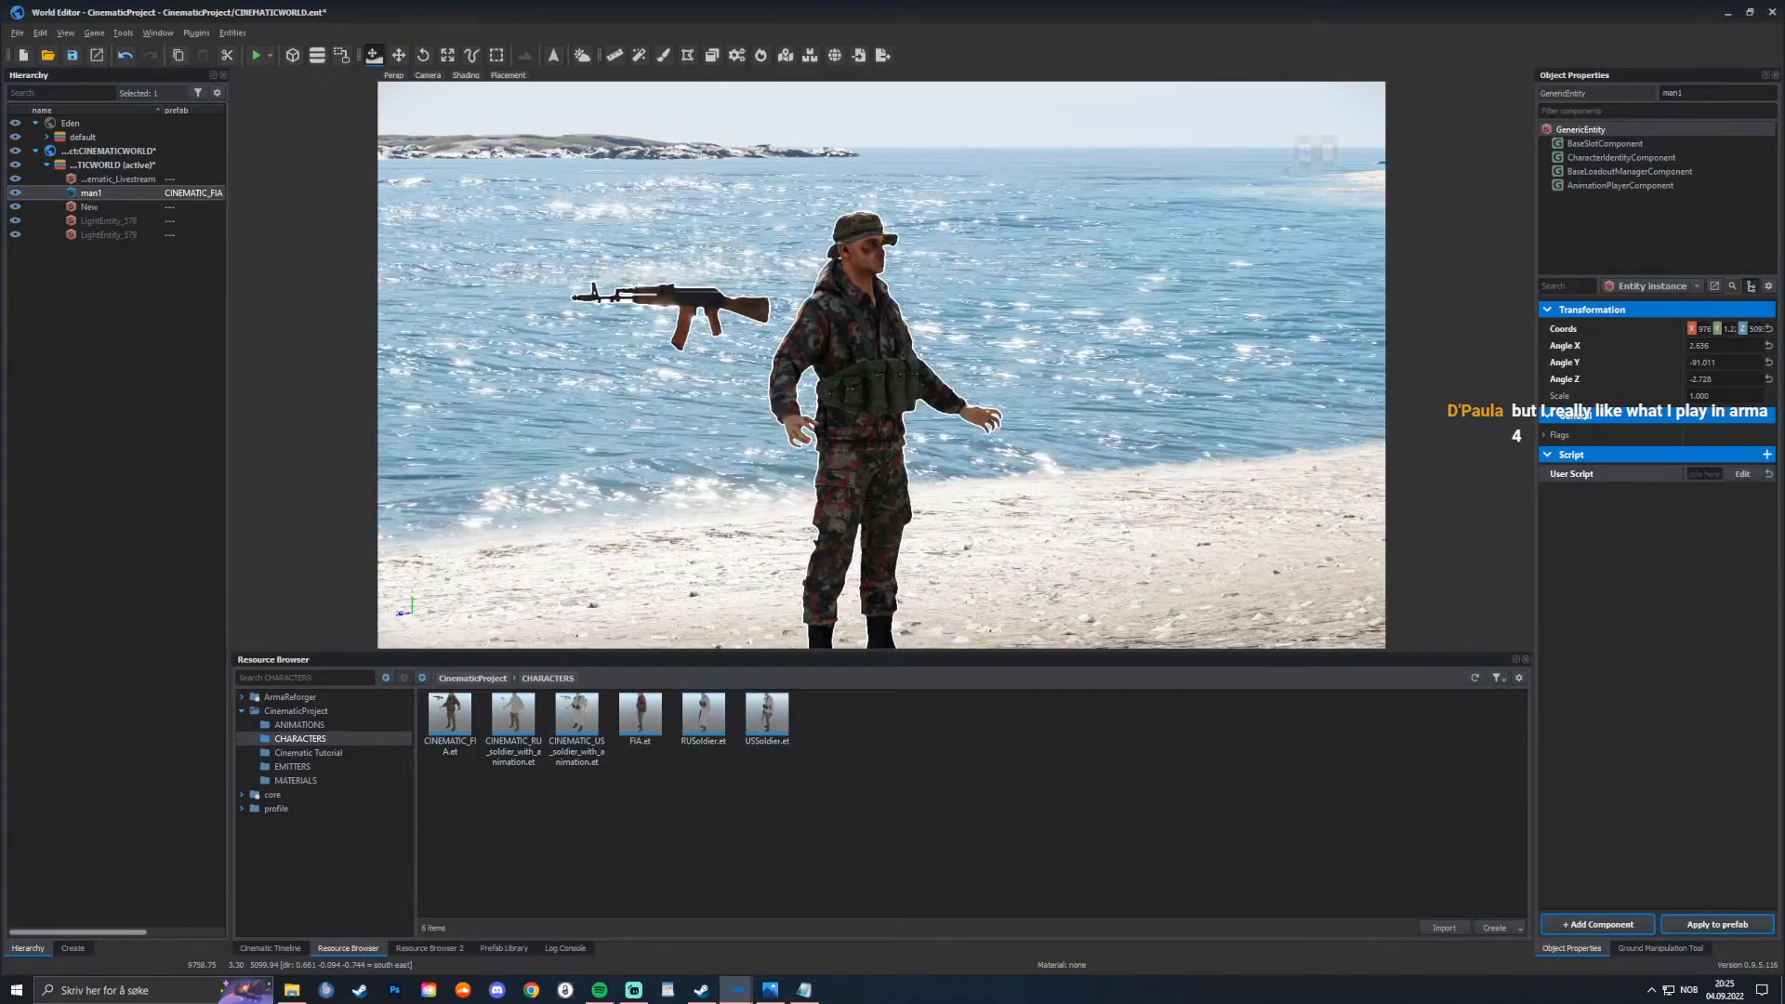
left_click_drag(767, 716, 1126, 599)
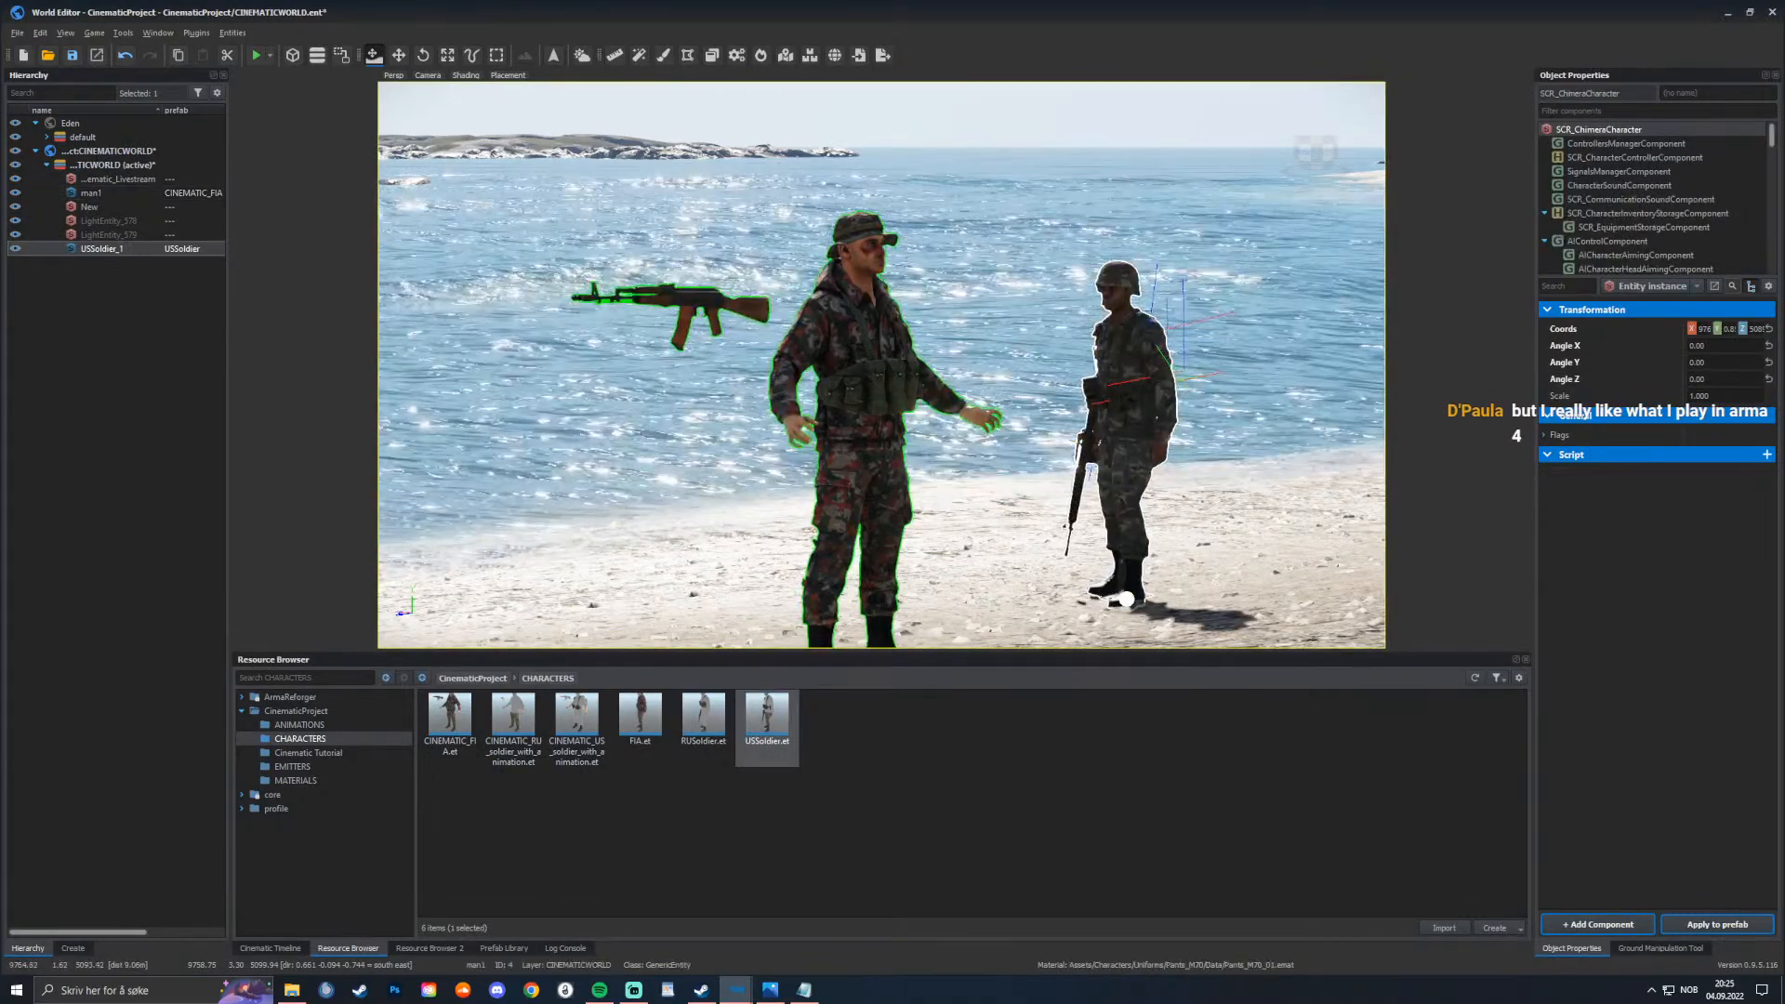
Step: Delete the original man1 character and rename the placed US soldier man1
left_click(1127, 600)
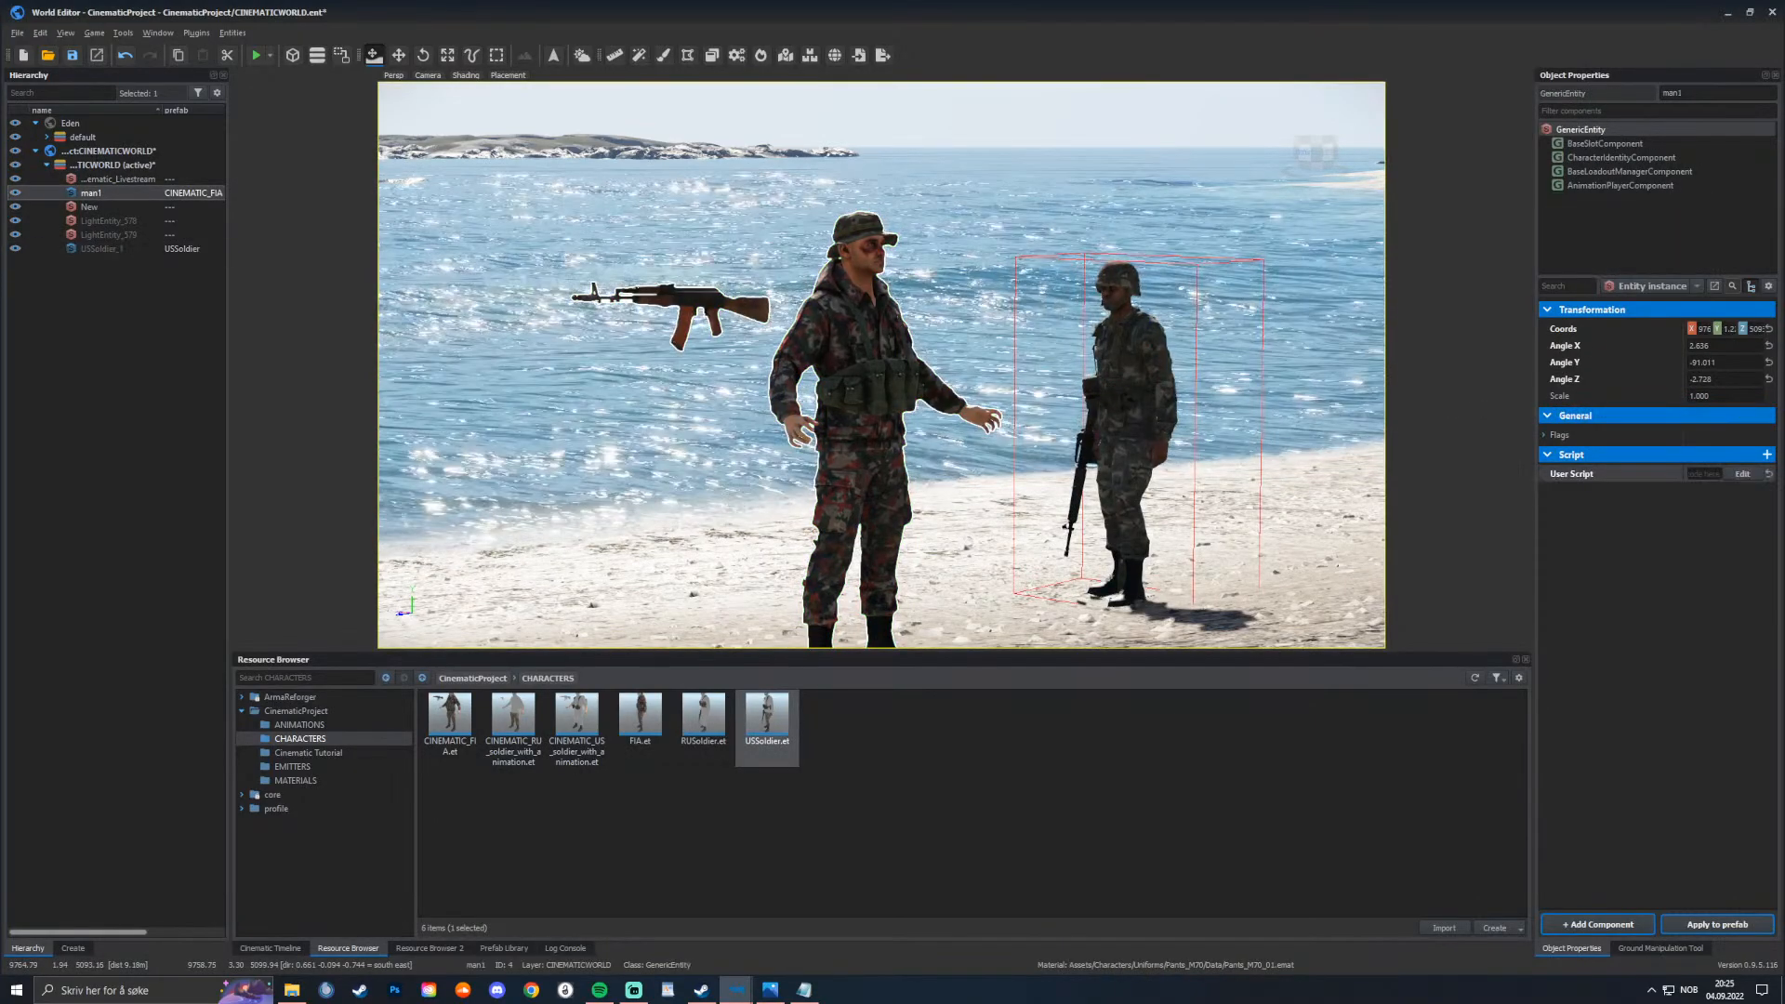
key("Delete")
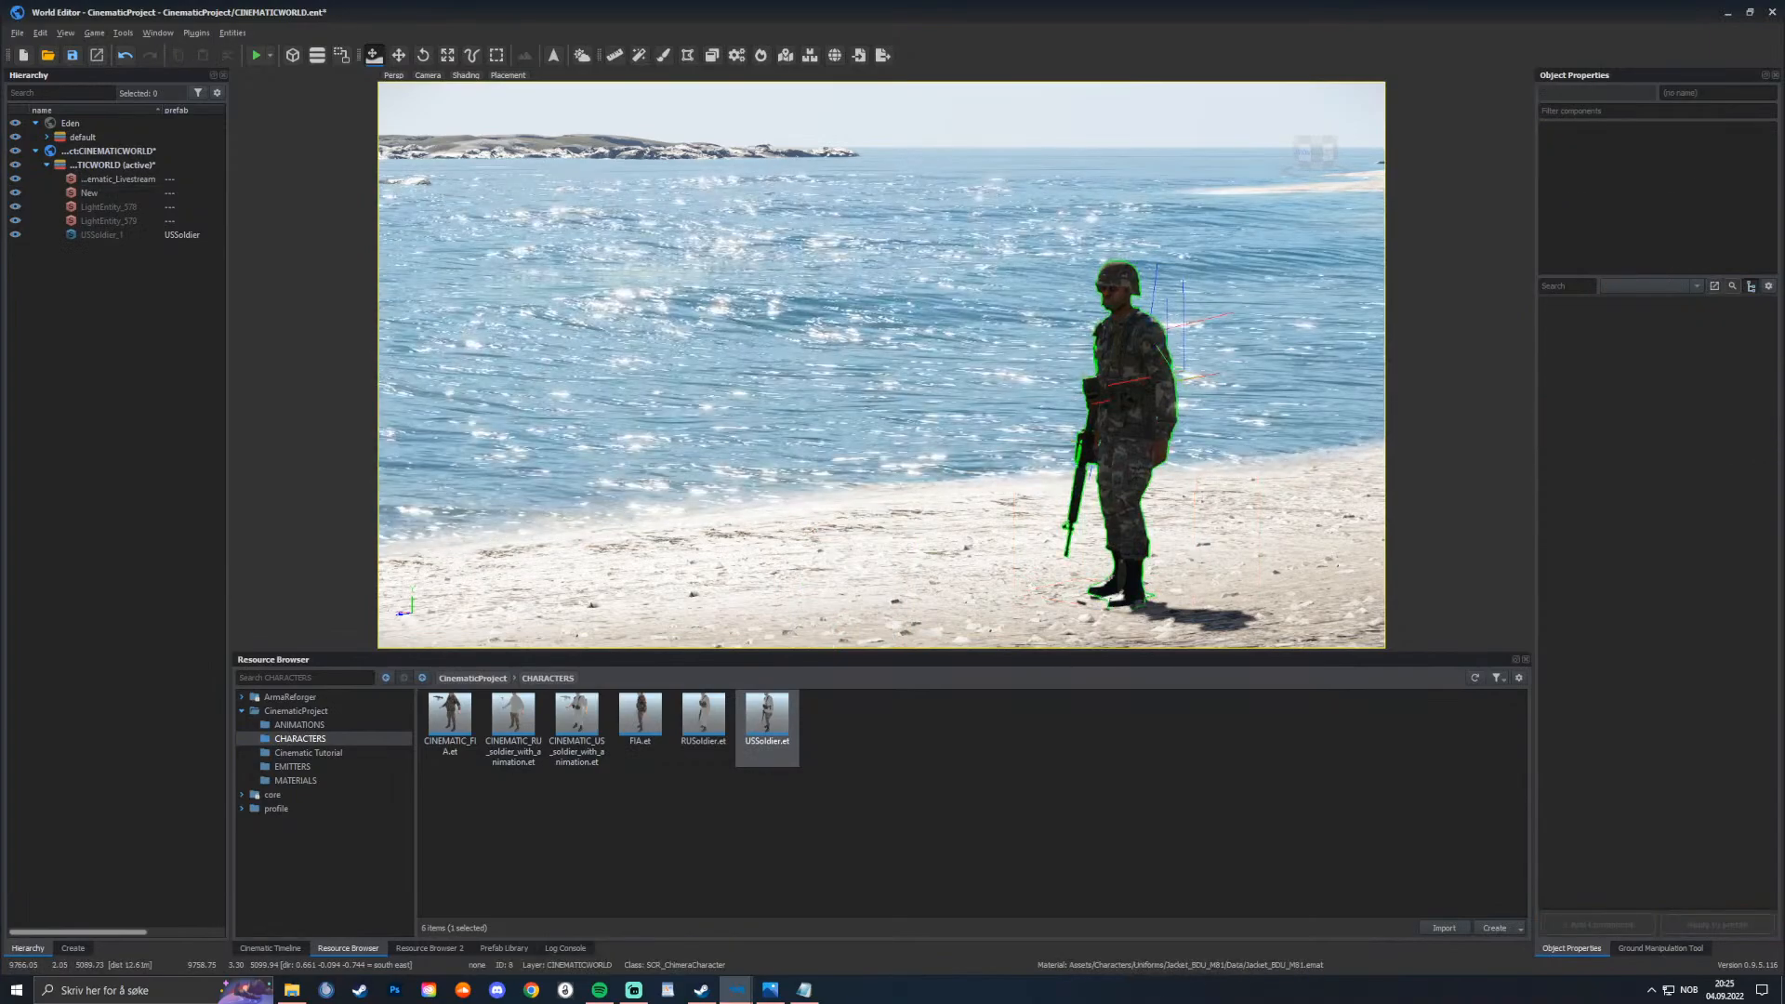
left_click(1127, 599)
type("man1")
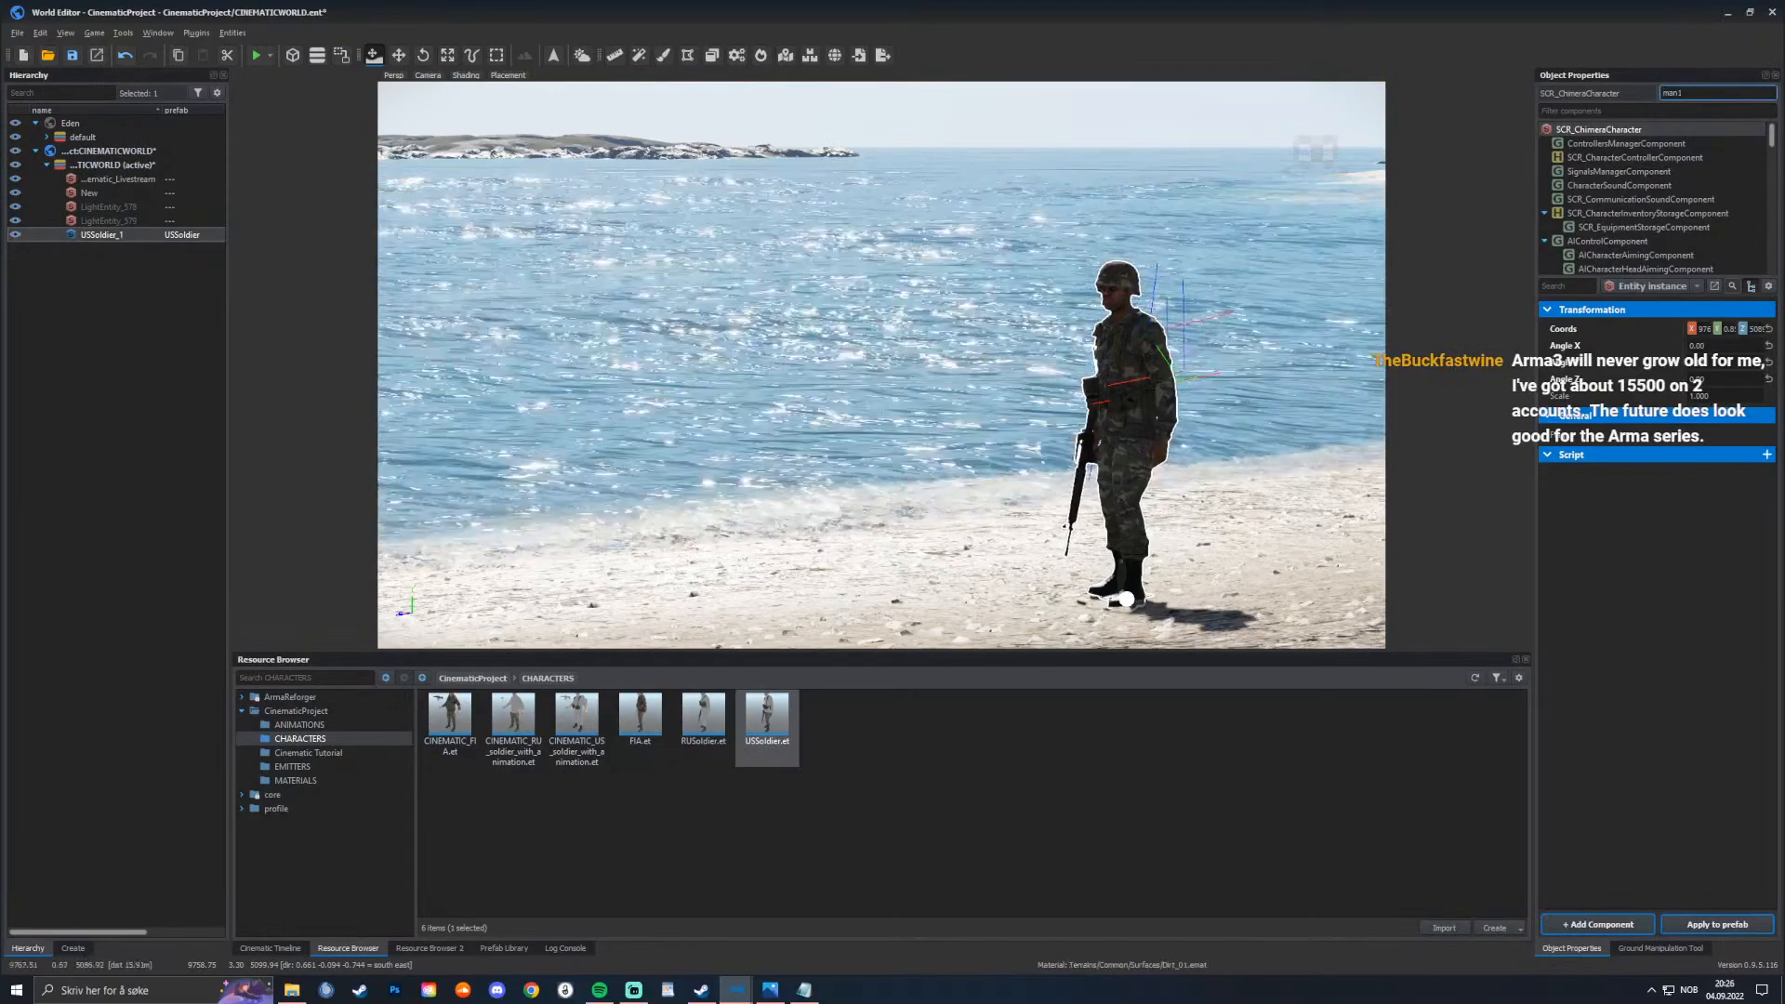
left_click(1127, 600)
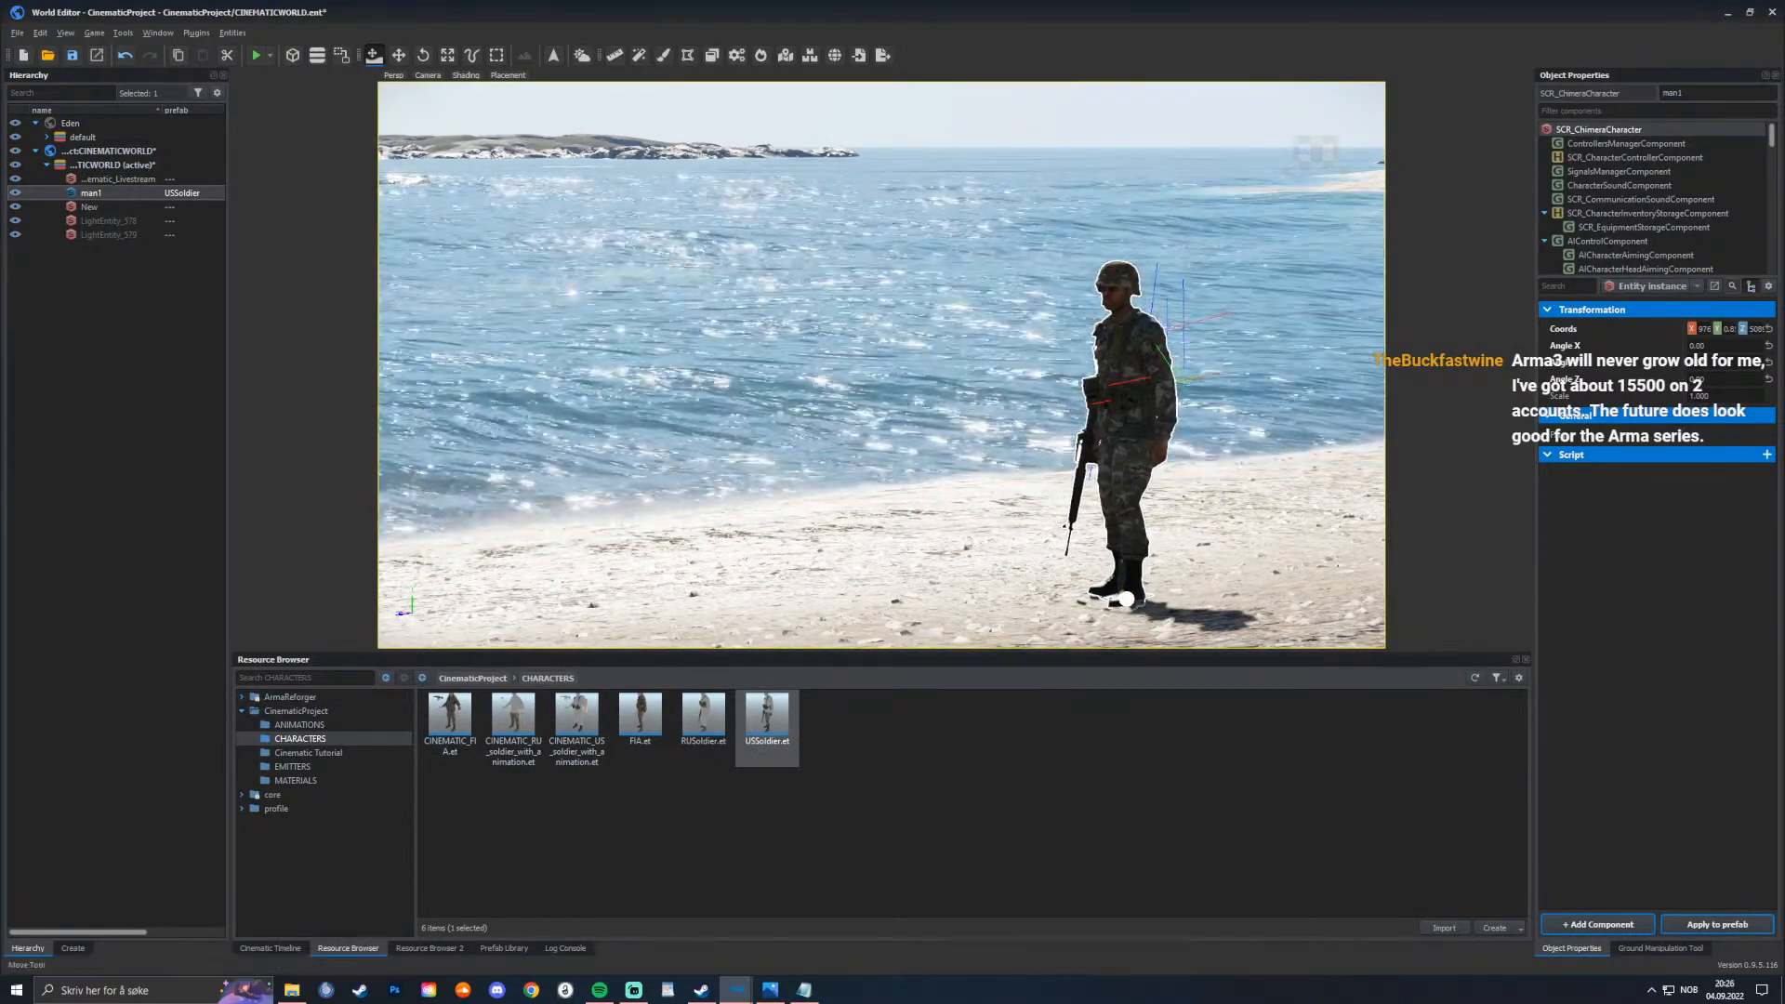
Step: Rotate the US soldier about its vertical axis to an Angle Y of about -83 degrees and check its component list
left_click_drag(1127, 599, 1198, 603)
mouse_move(939, 563)
right_mouse_down()
mouse_move(1051, 558)
mouse_move(929, 567)
right_mouse_up()
key("w")
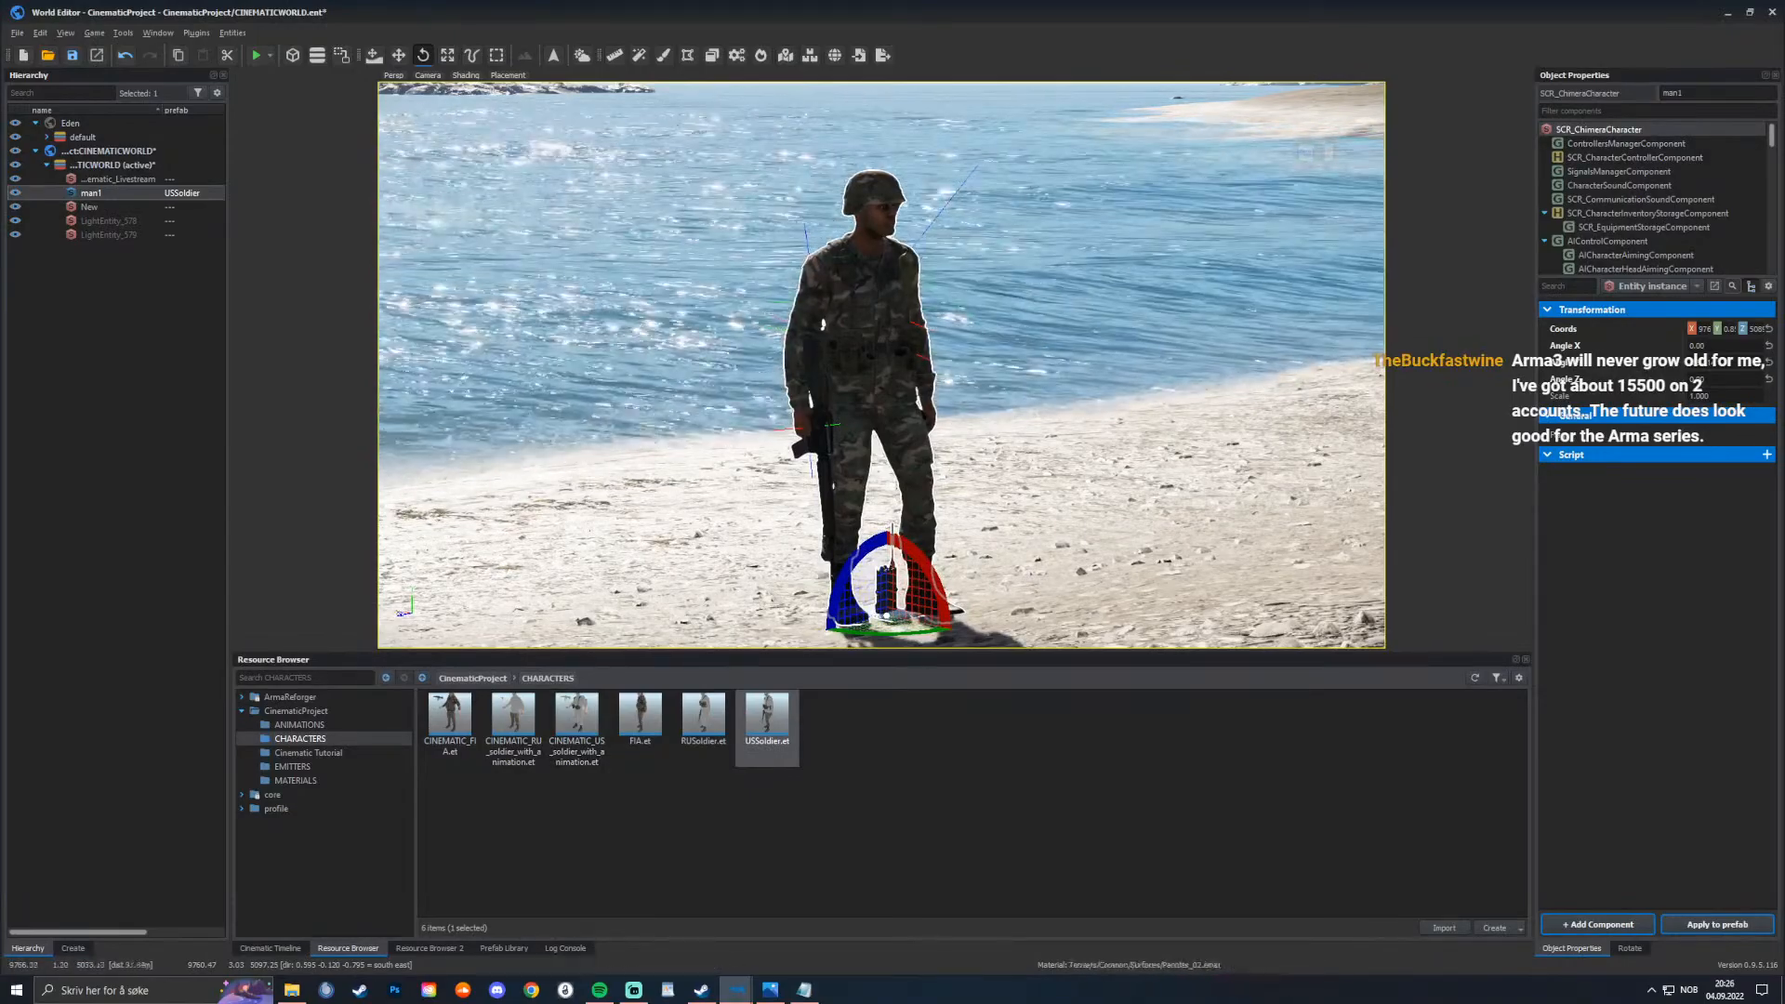
scroll(1636, 227, "down", 5)
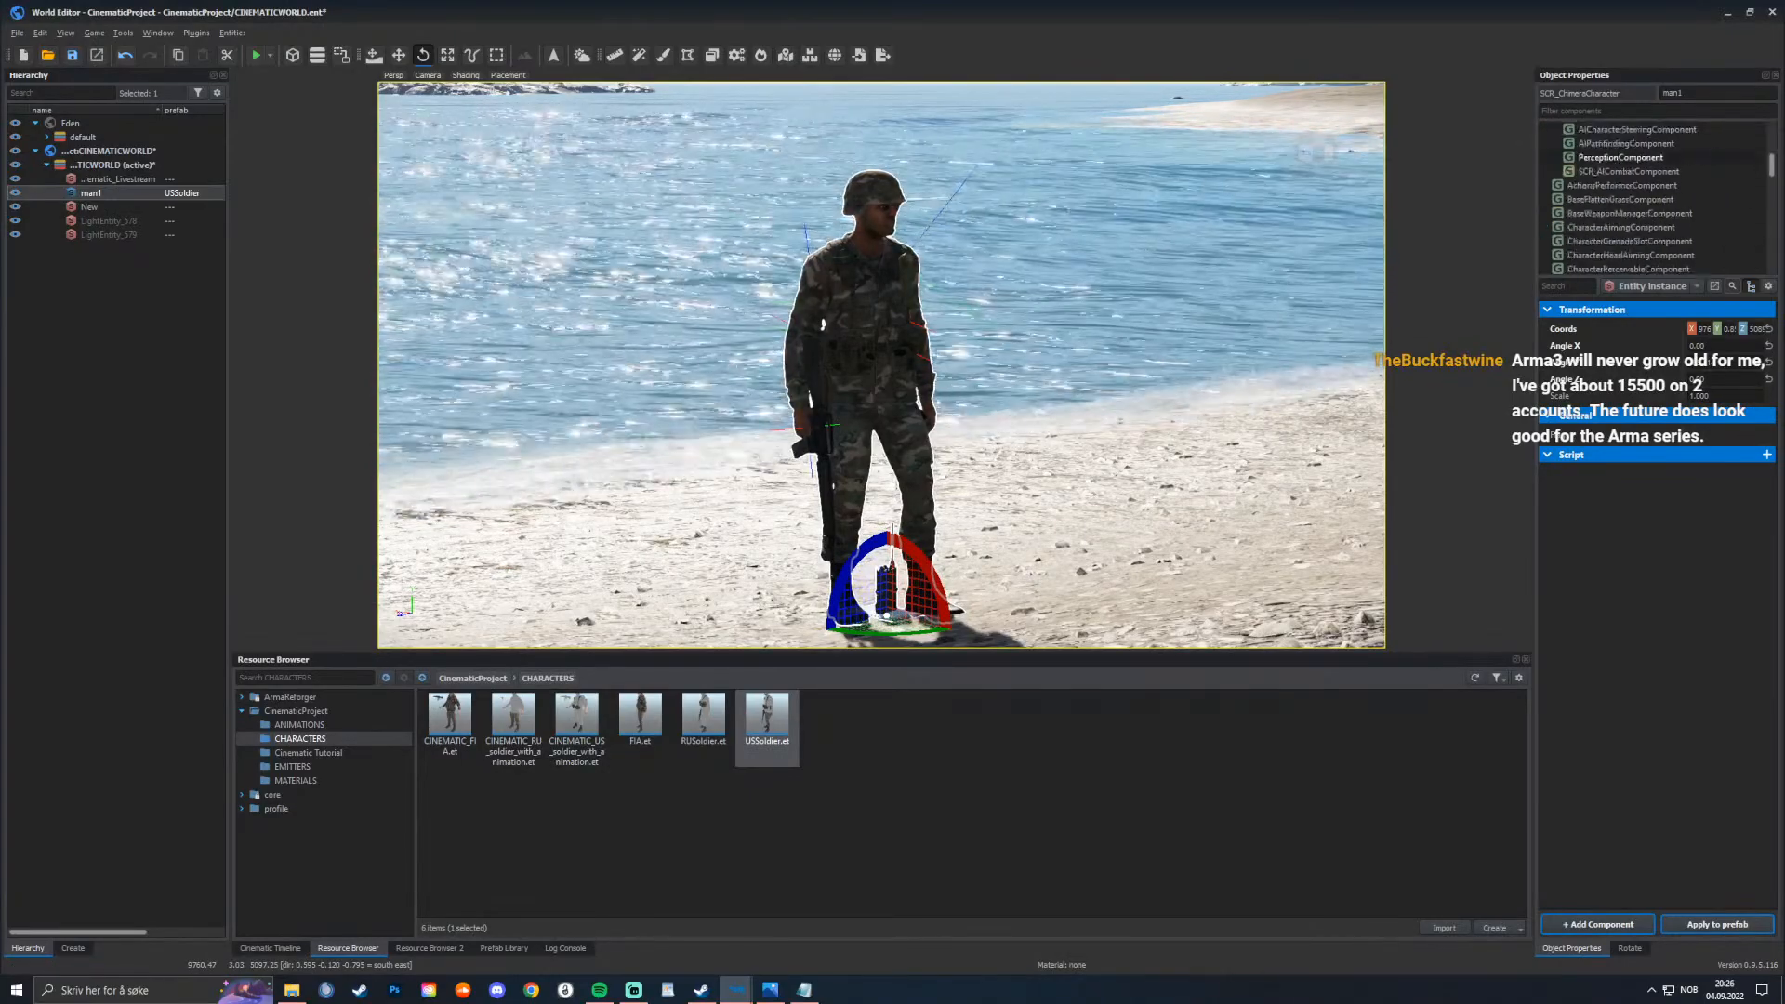
scroll(1637, 226, "down", 5)
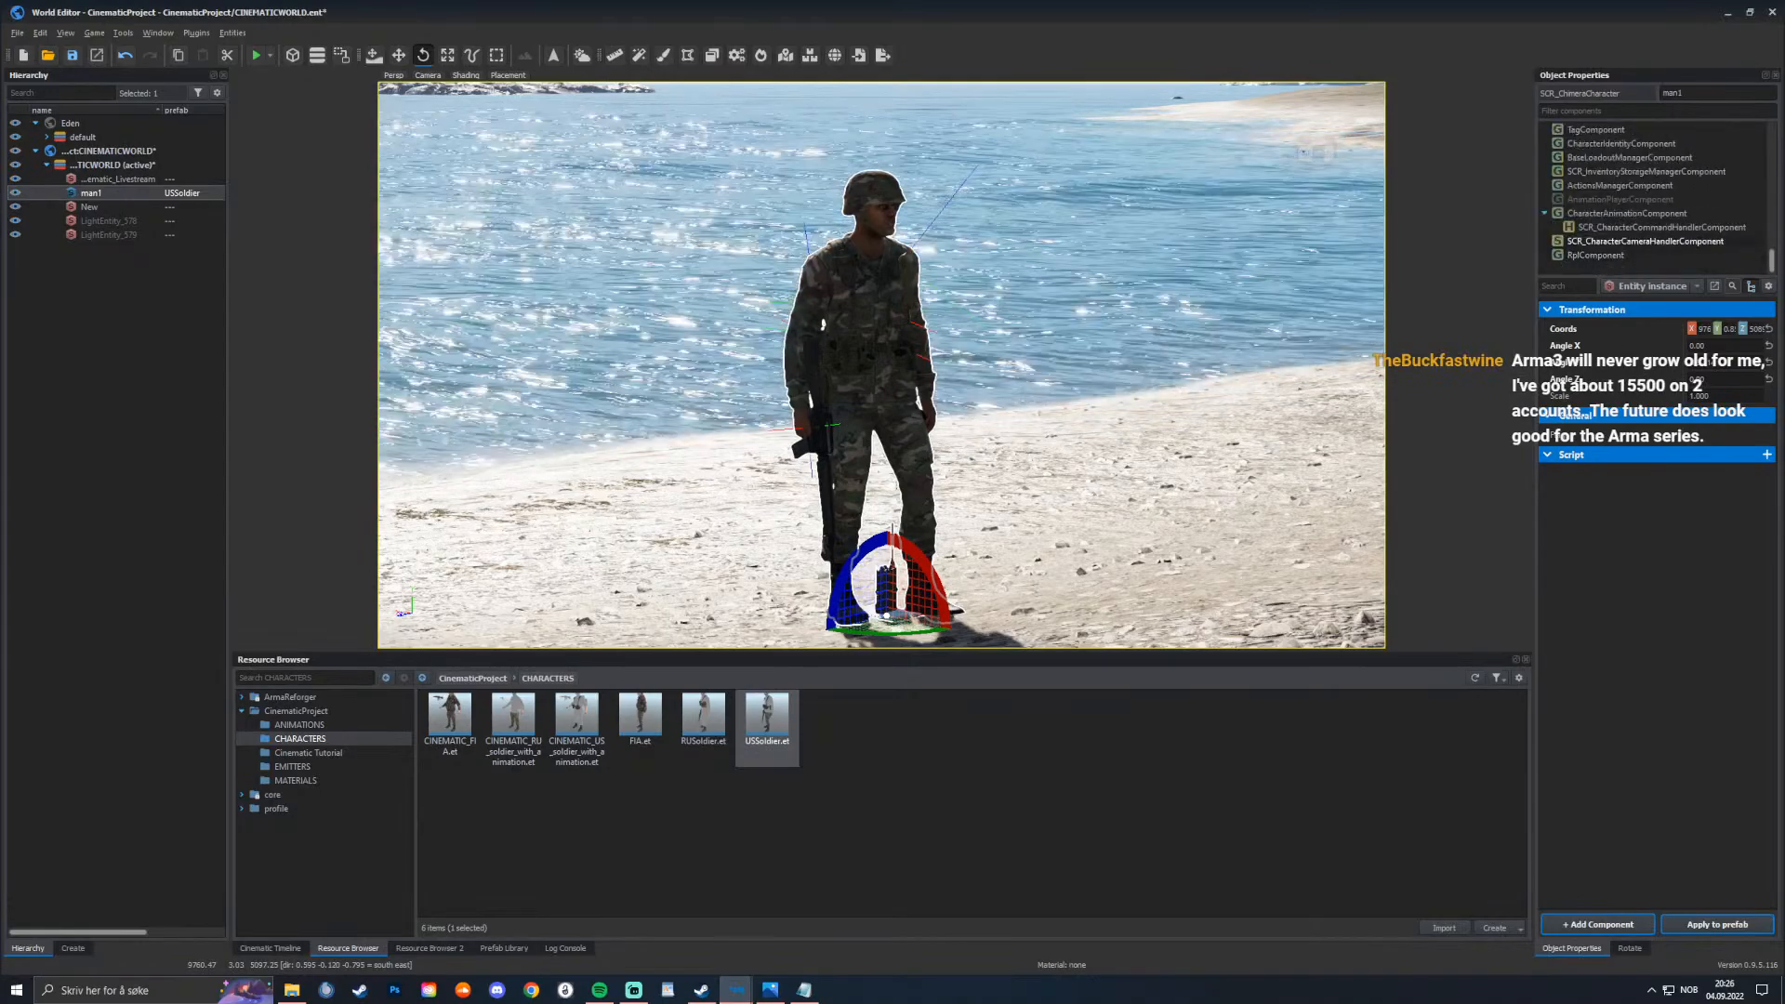
scroll(1636, 227, "up", 10)
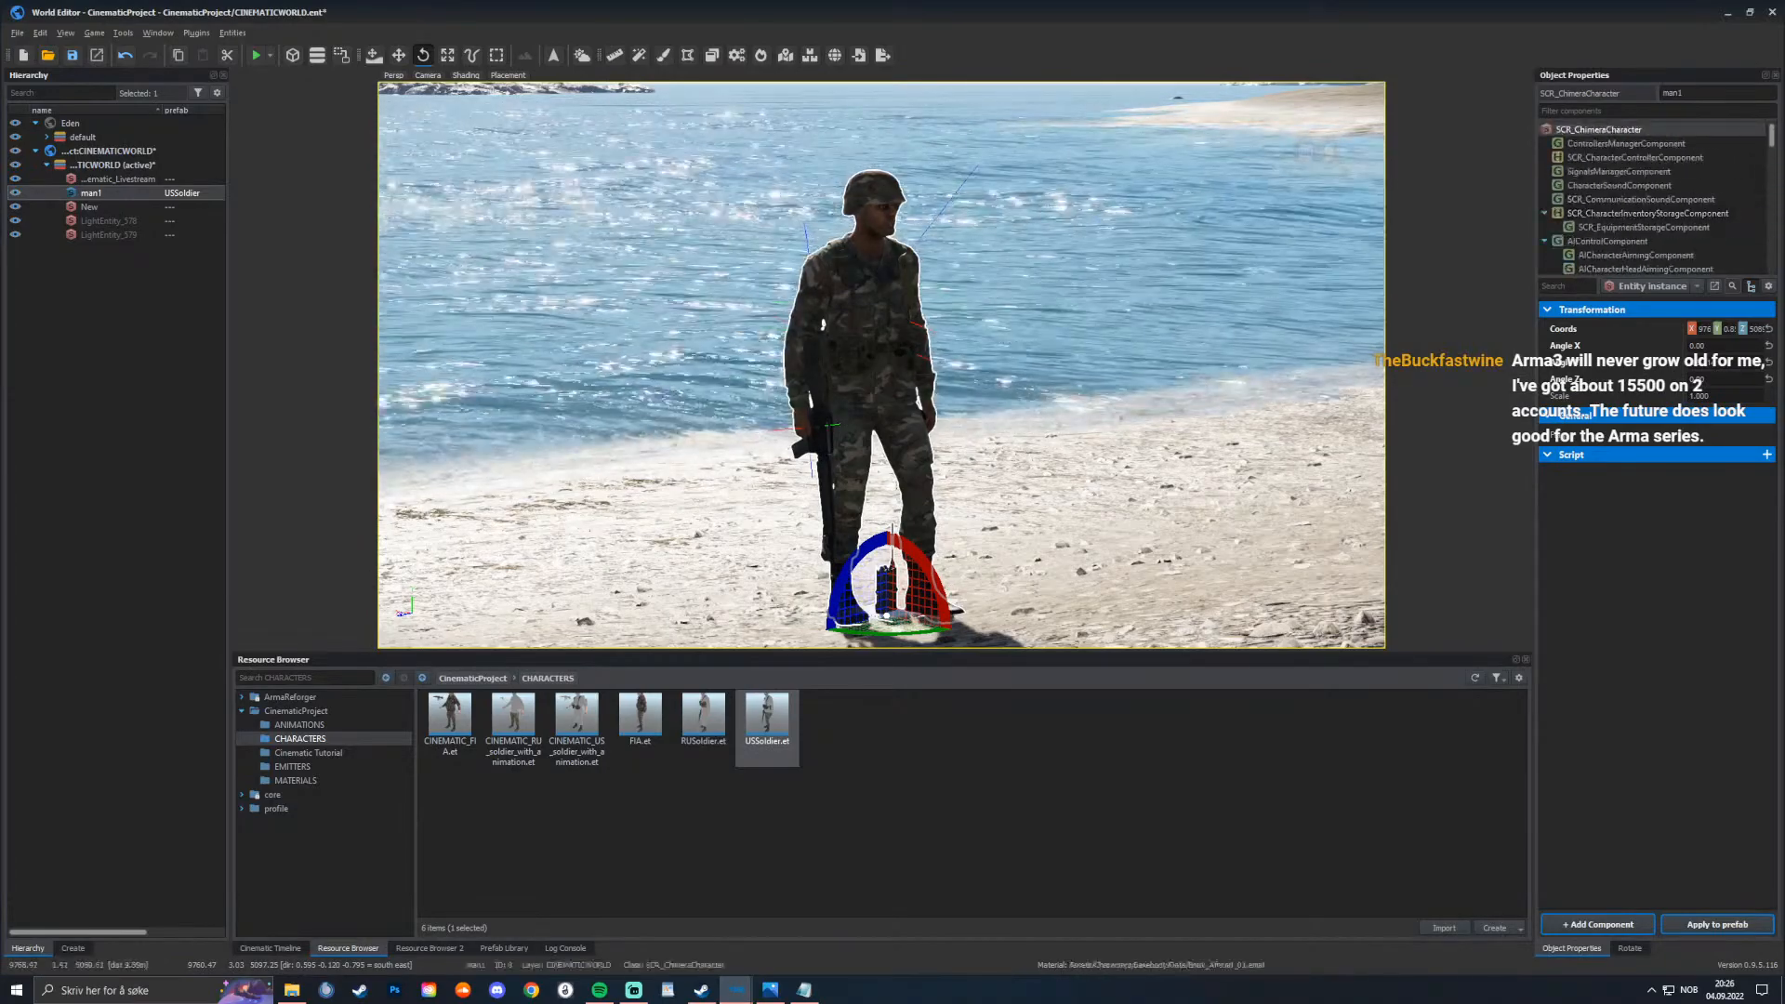
Step: Delete the camera keyframes at frames 175 and 350 in the cinematic timeline and return to frame 0
left_click(269, 948)
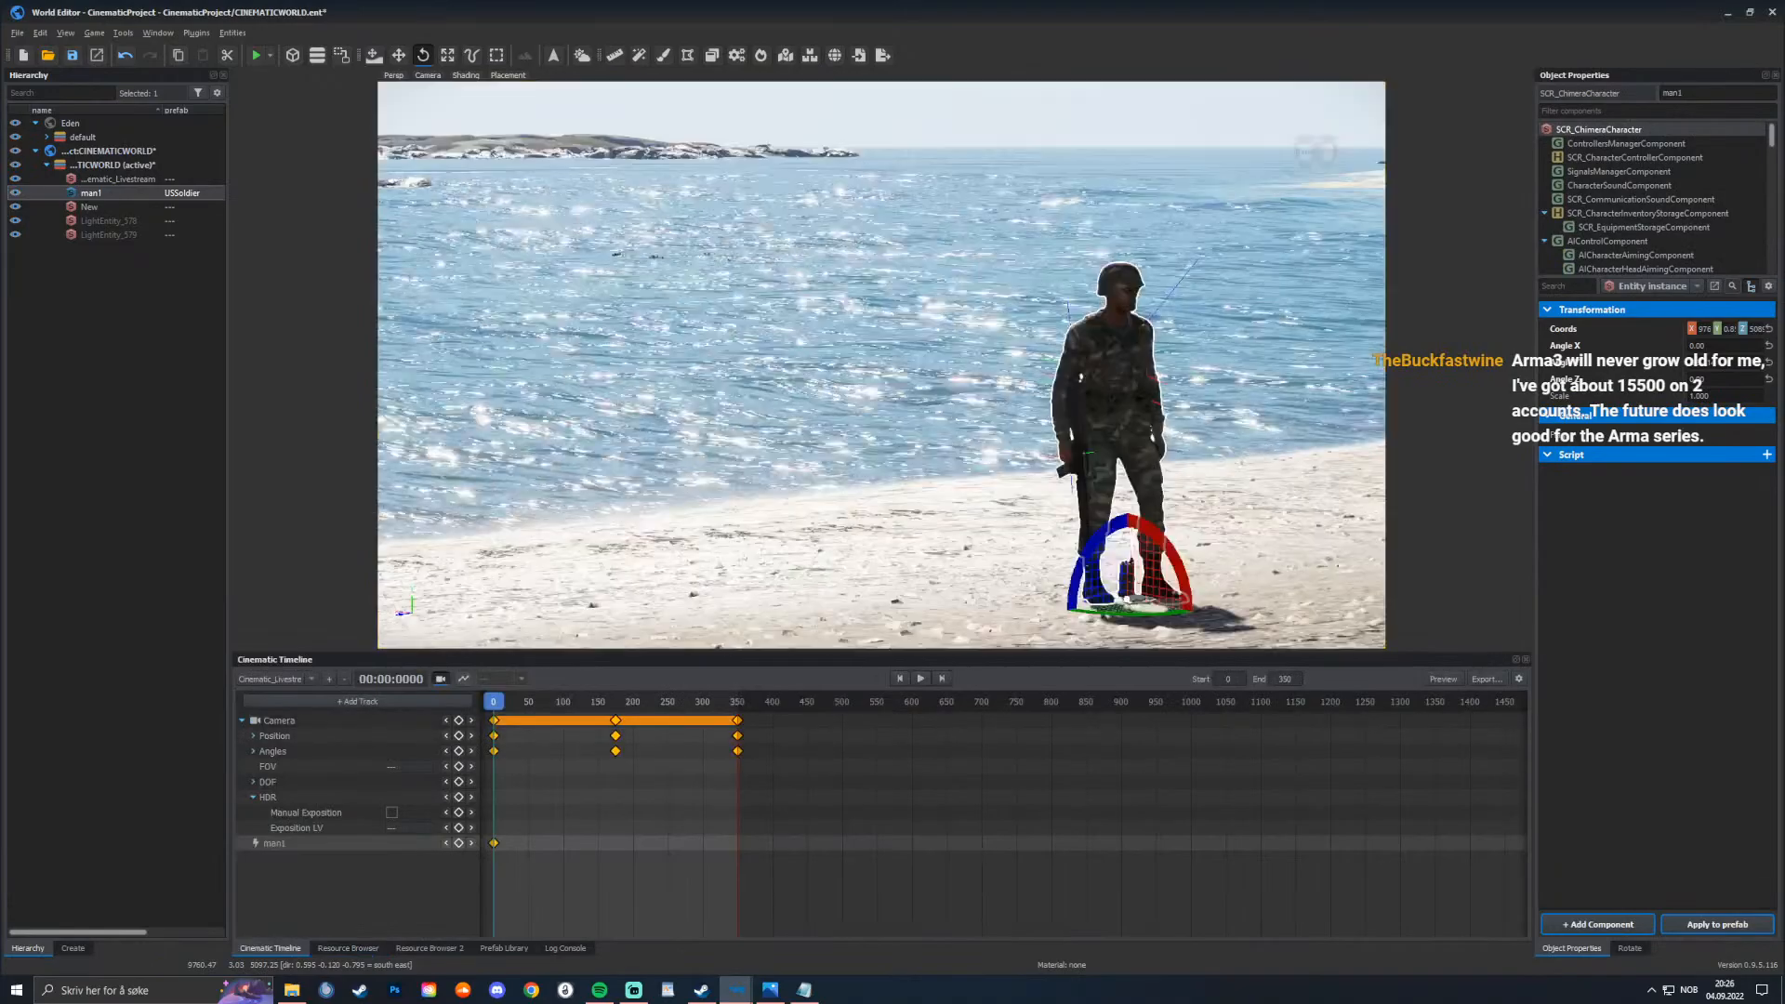
mouse_move(494, 702)
left_mouse_down()
mouse_move(629, 702)
mouse_move(493, 702)
left_mouse_up()
left_click(615, 702)
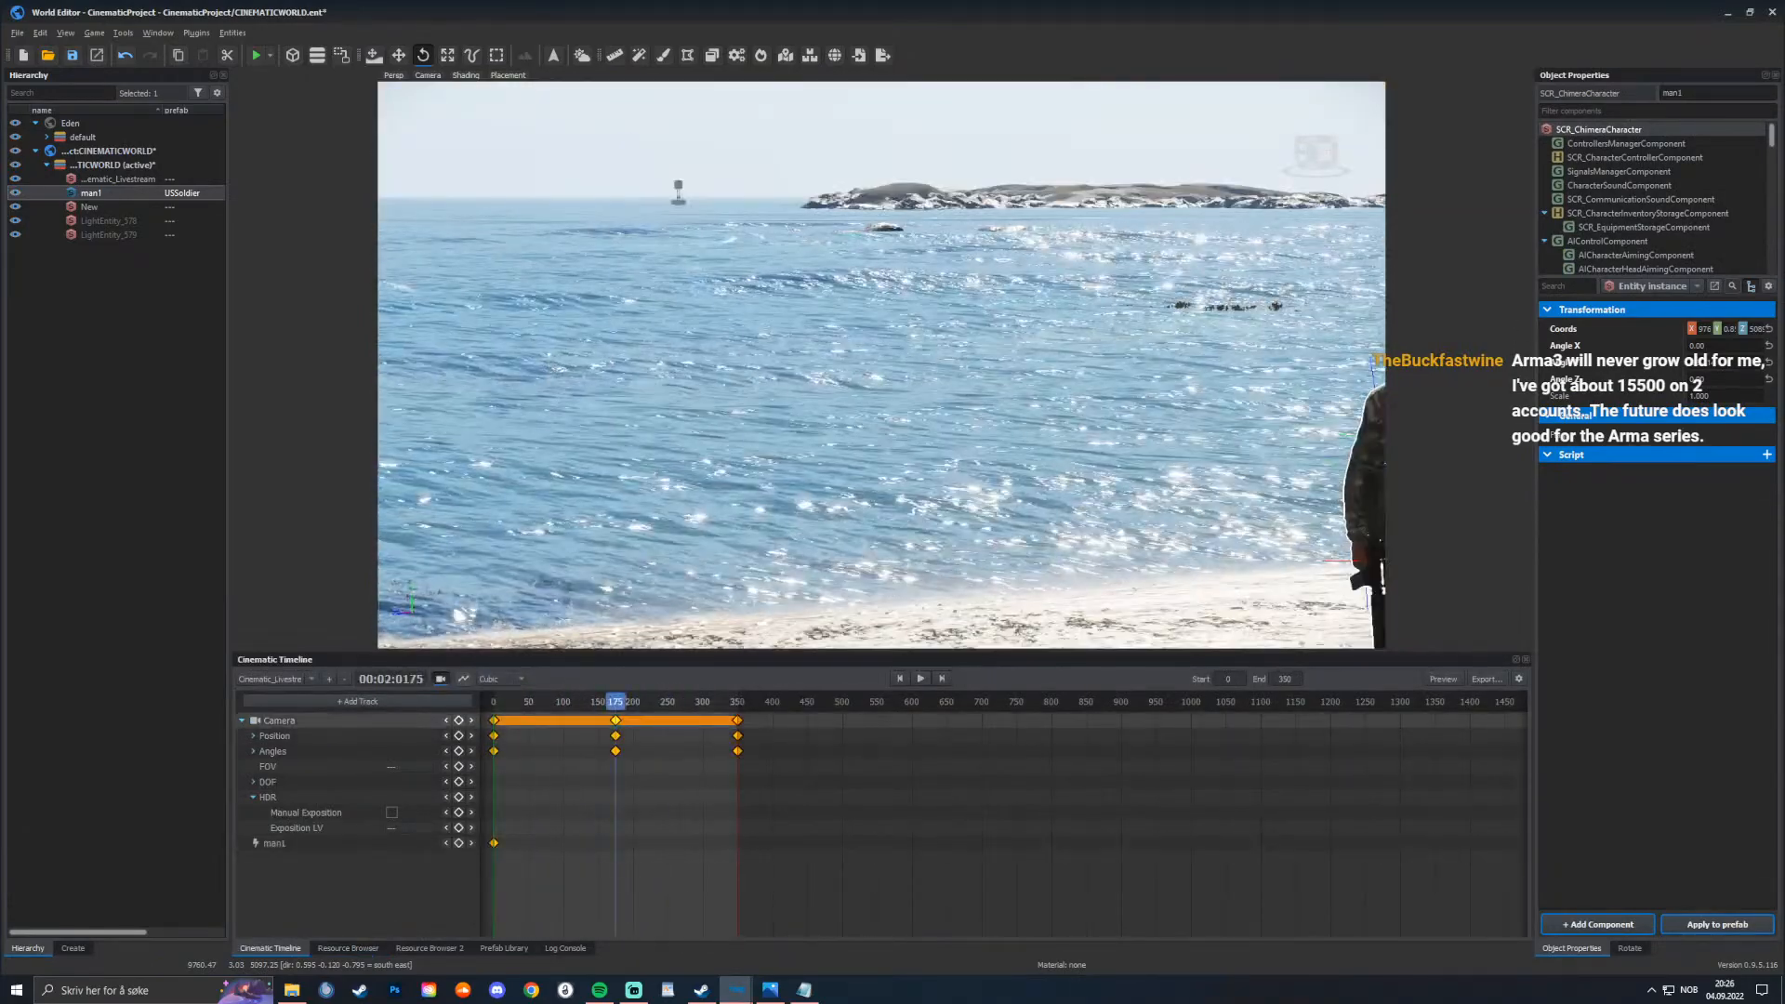
key("Delete")
left_click(738, 721)
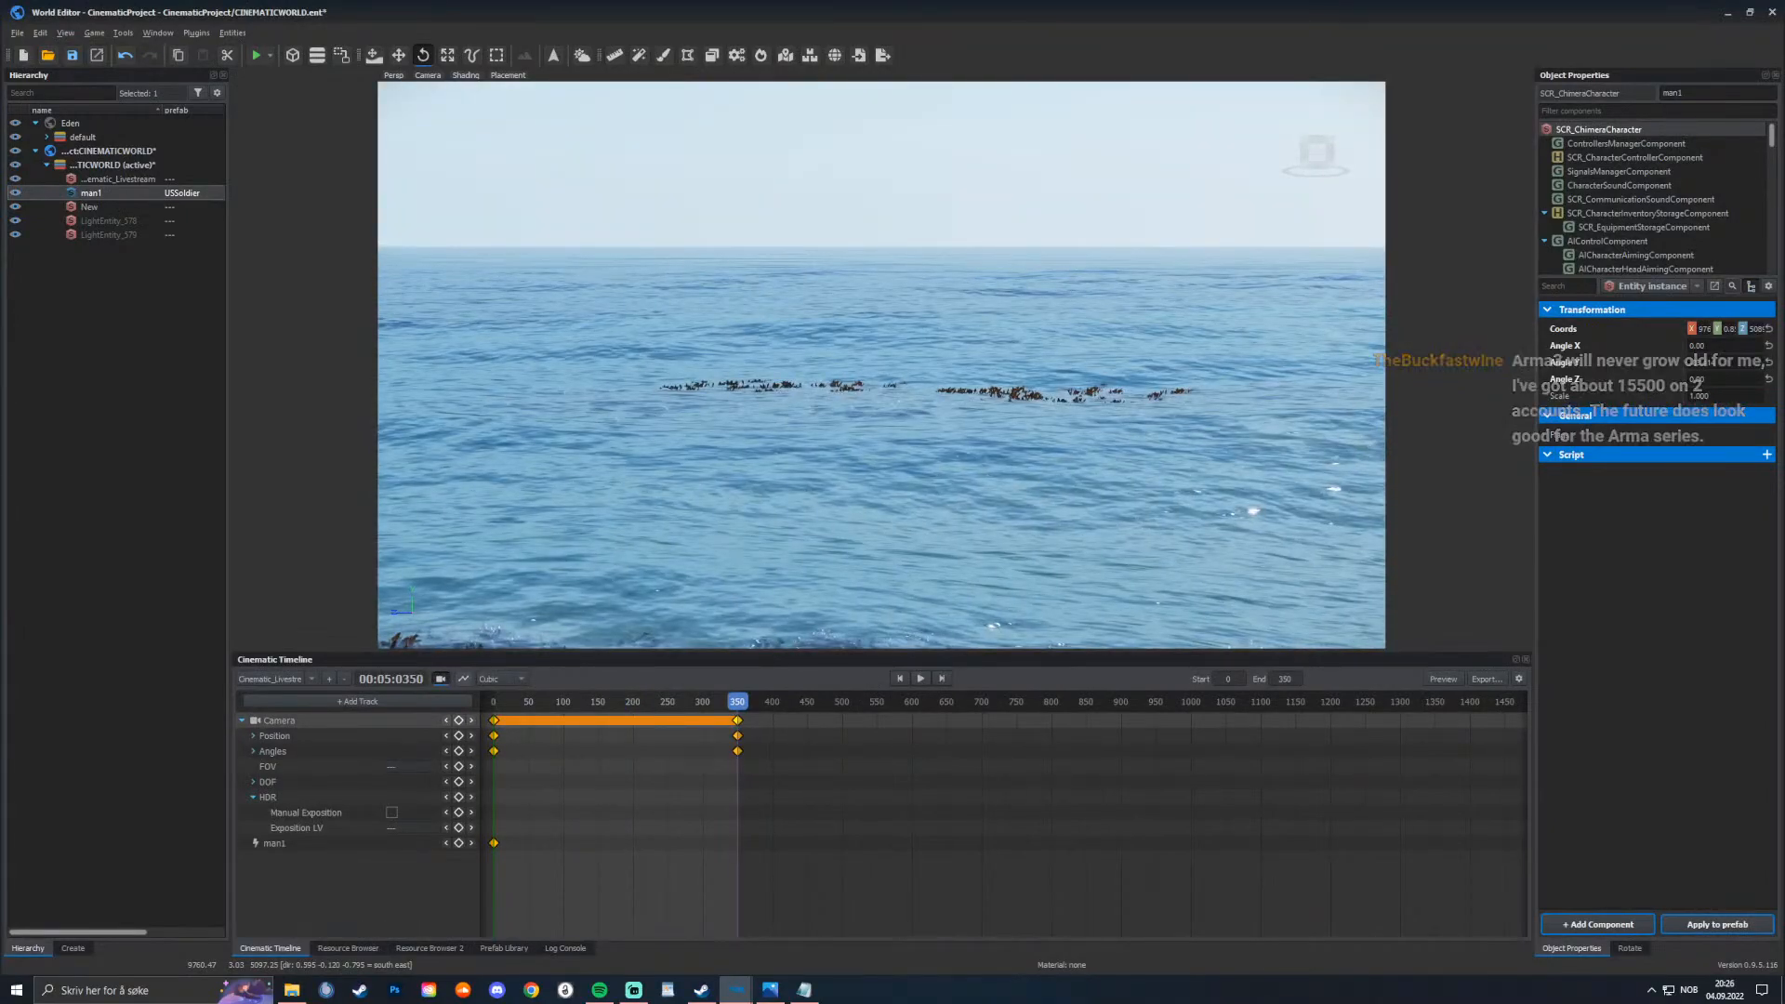
key("Delete")
key("Home")
Step: Save the world, run it in the viewport to test the ragdoll script, and return to editing
key("w")
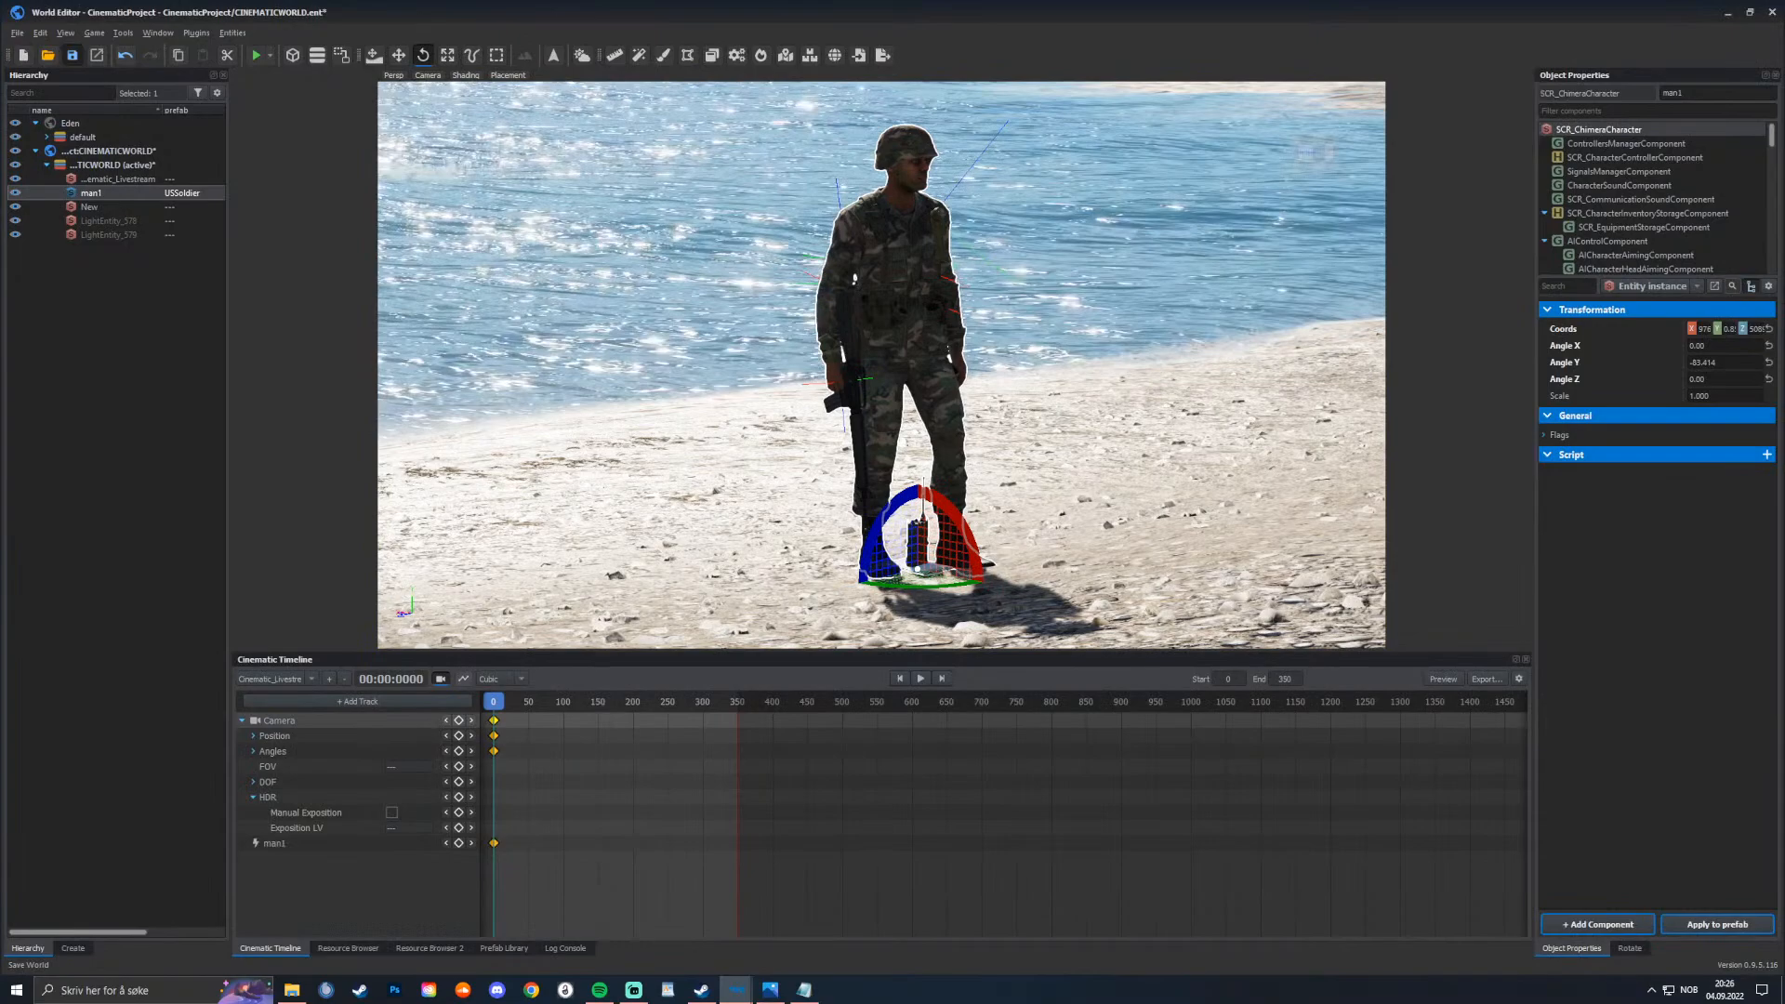
key("ctrl+s")
key("F5")
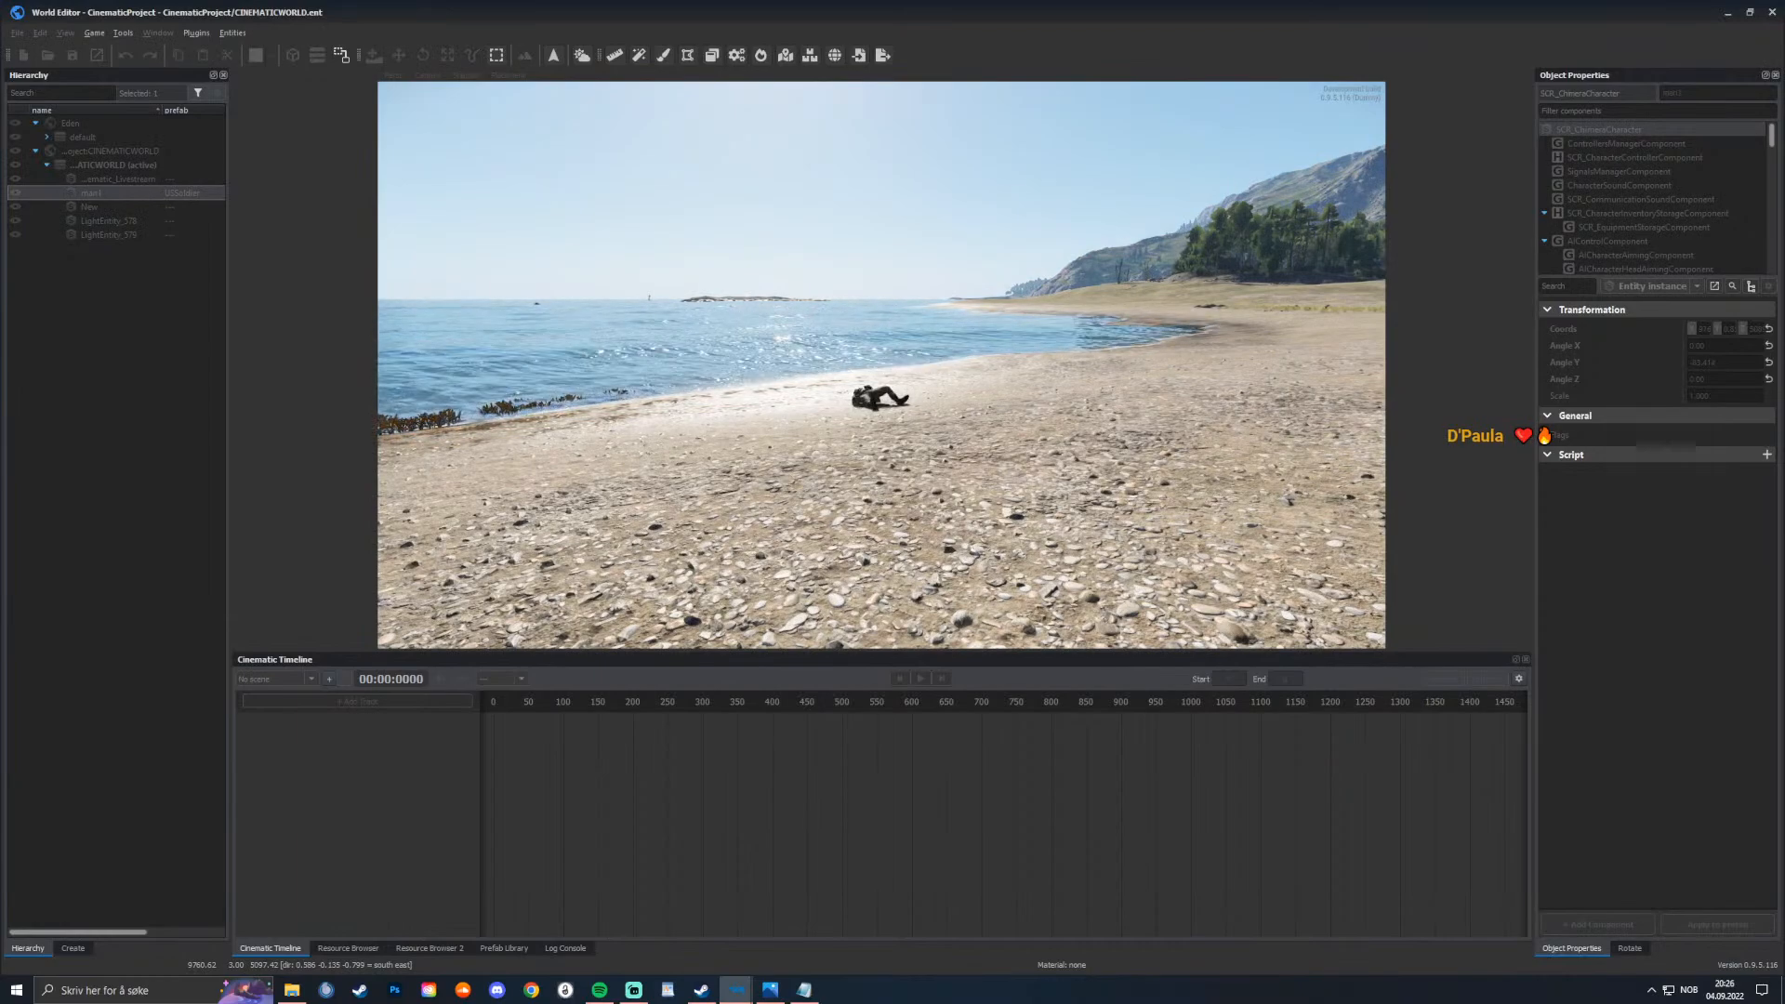
key("Escape")
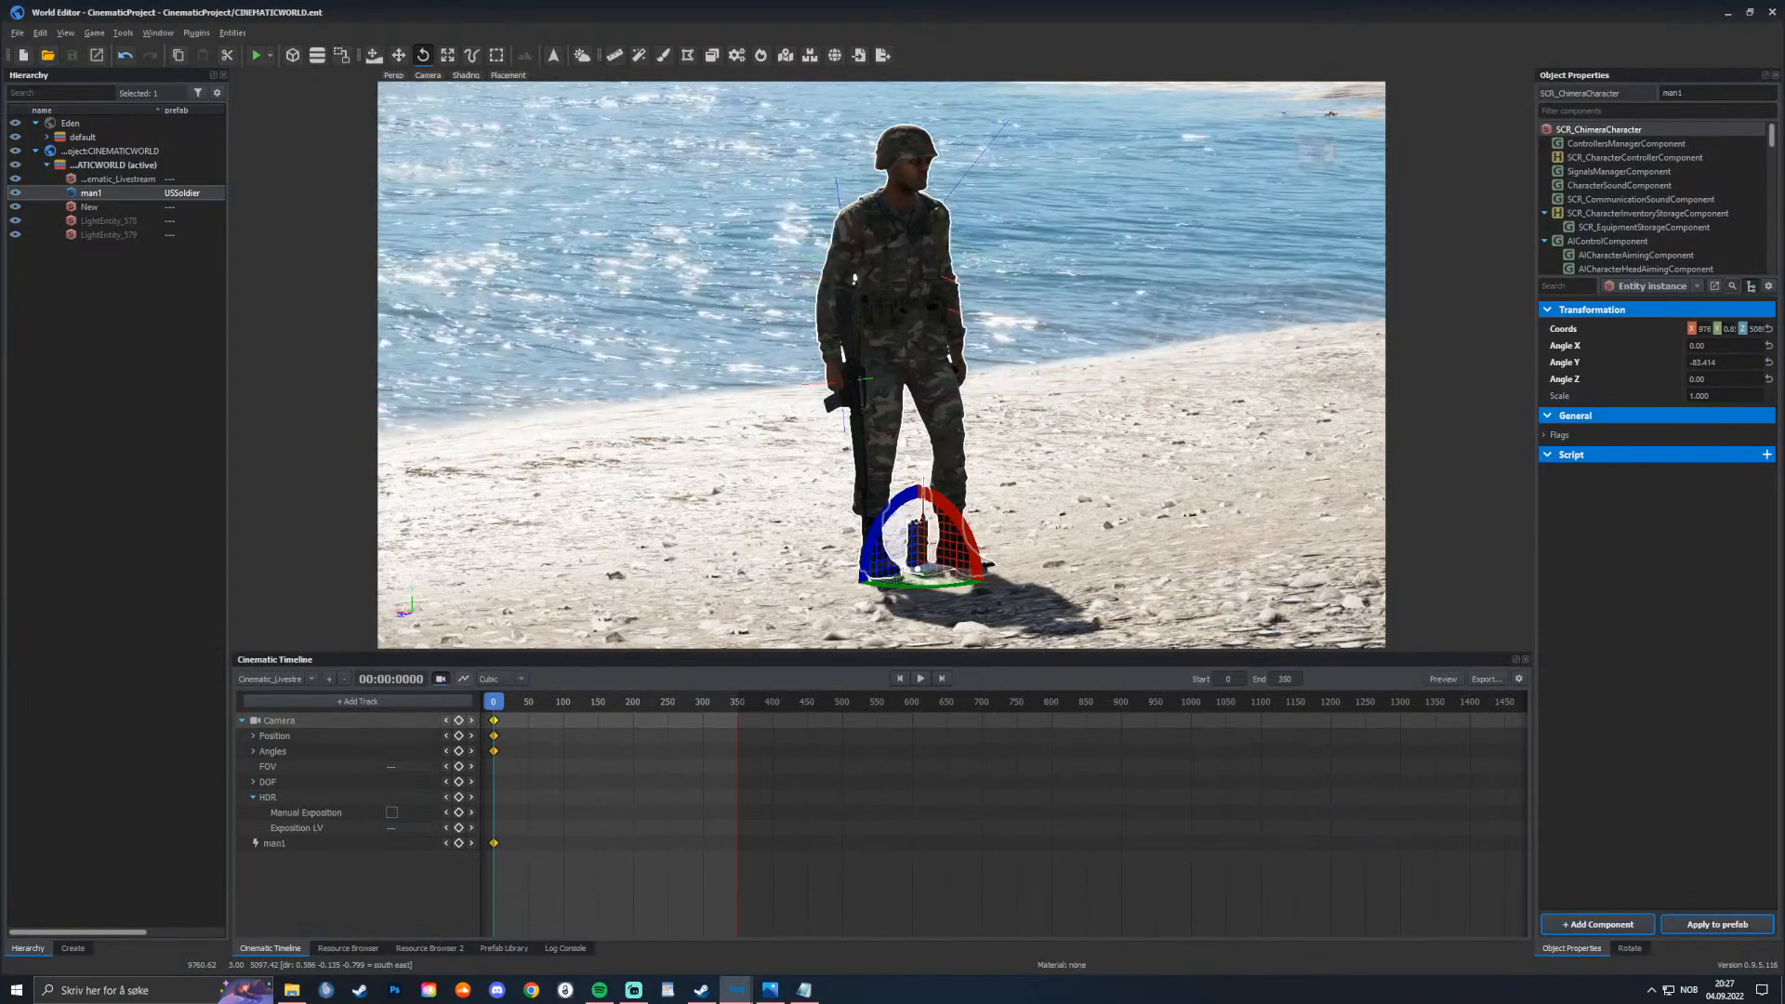
Step: Set the cinematic camera's FOV to about 18 with a keyframe at frame 0
right_click_drag(881, 365, 892, 289)
key("w")
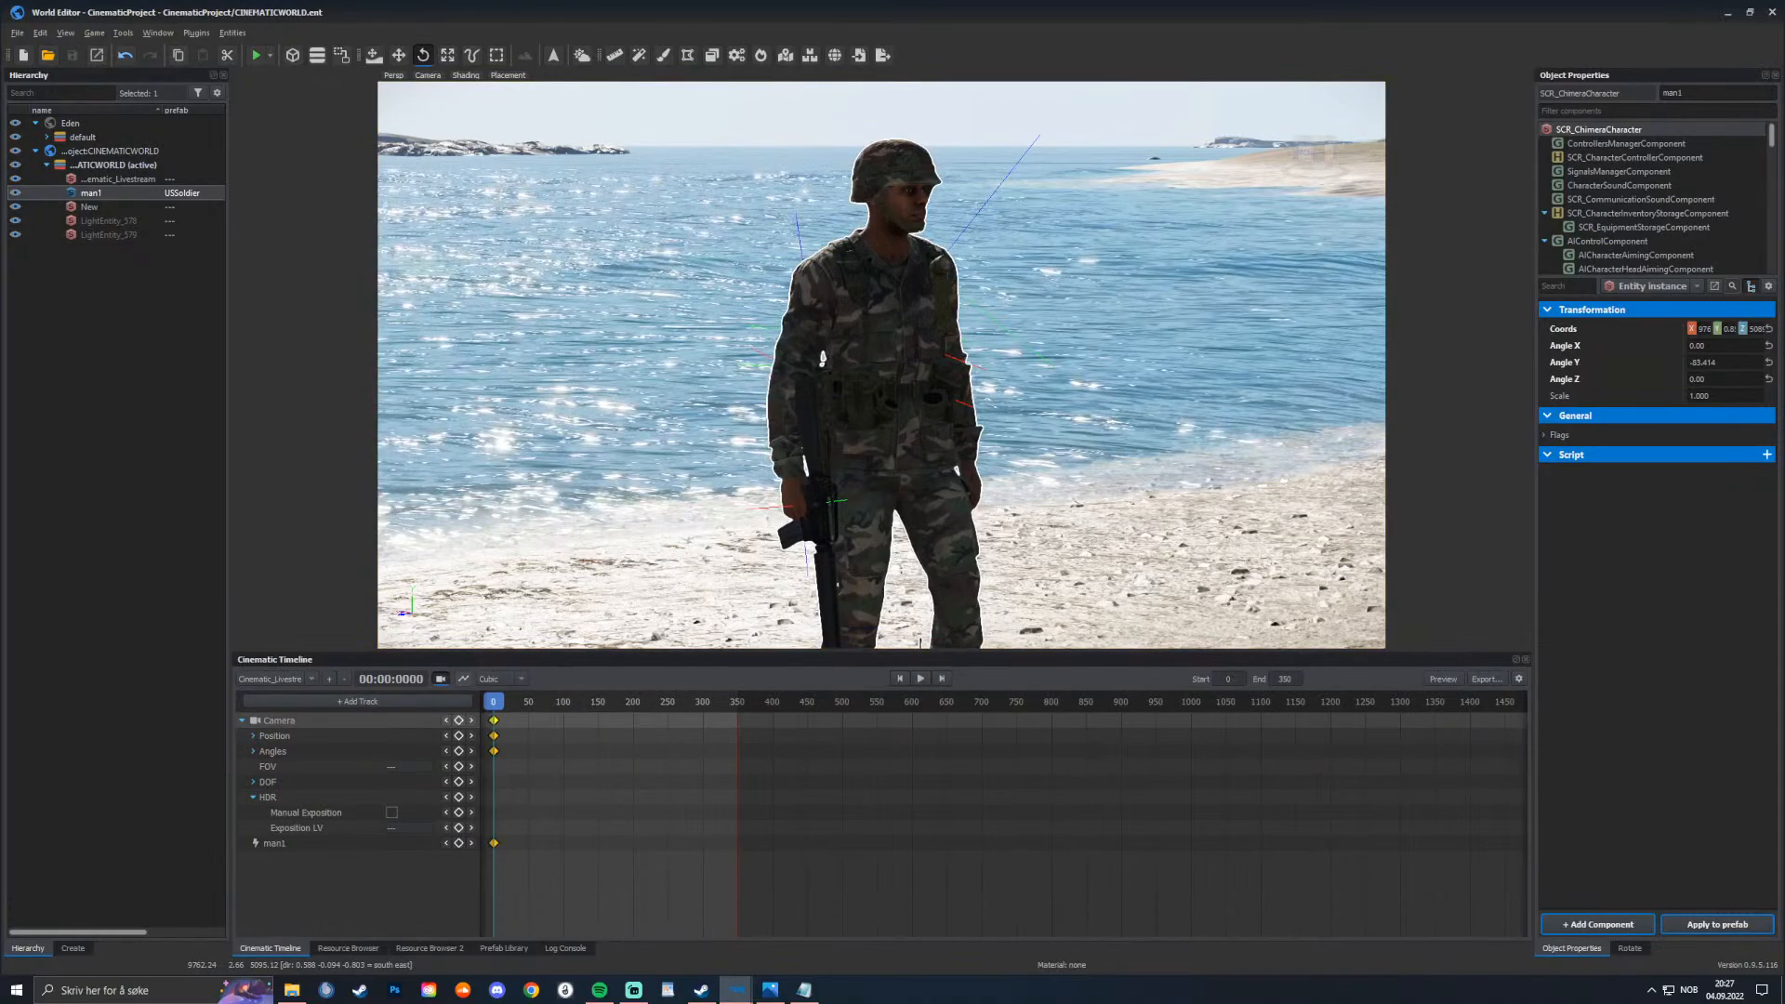
left_click(269, 55)
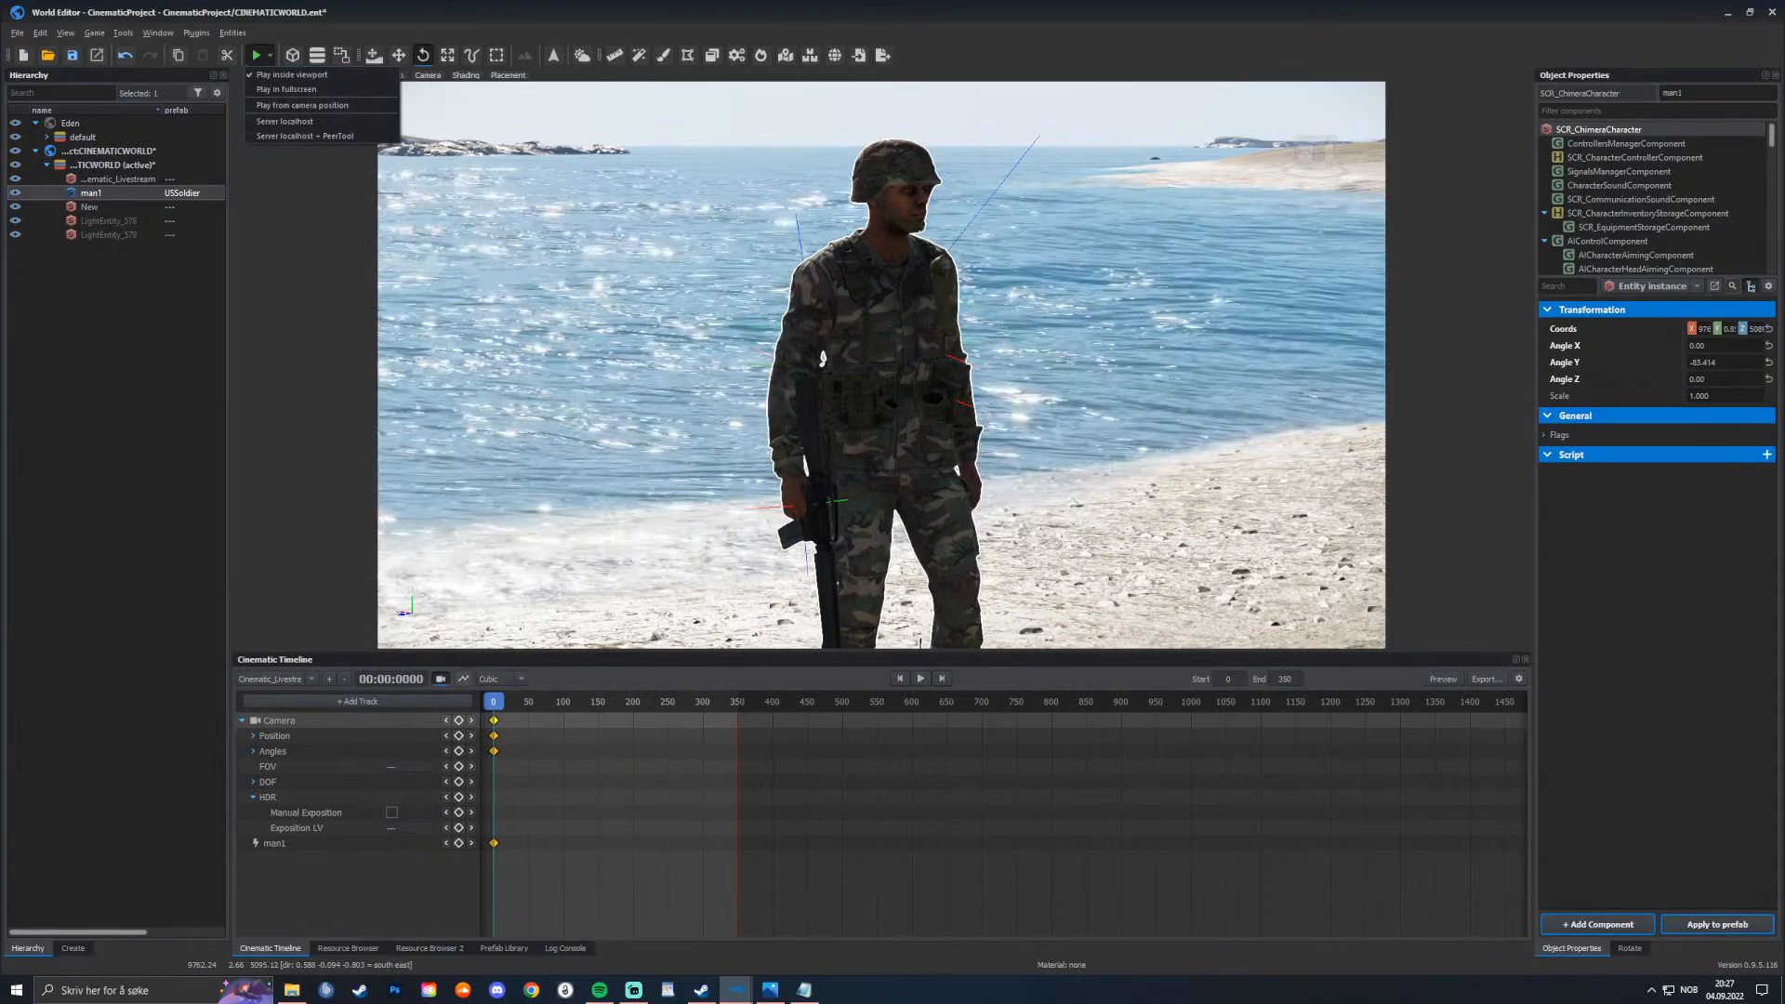
mouse_move(494, 702)
left_mouse_down()
mouse_move(737, 702)
mouse_move(494, 702)
left_mouse_up()
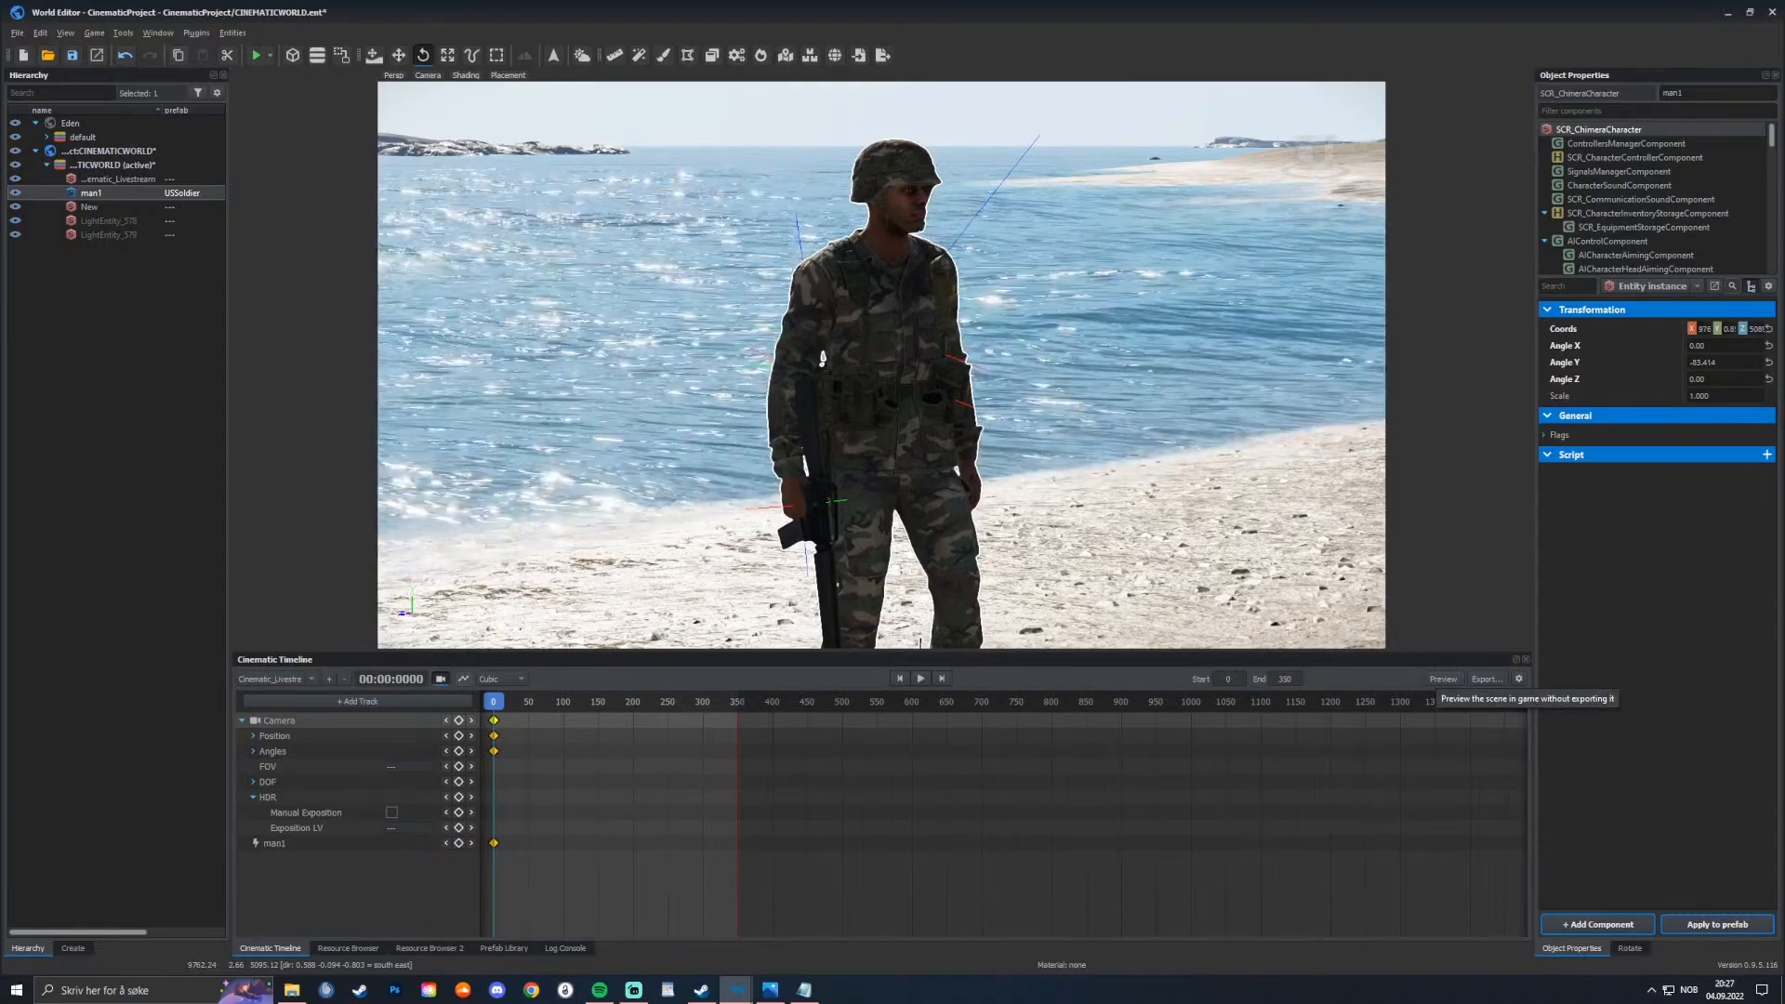
left_click(275, 735)
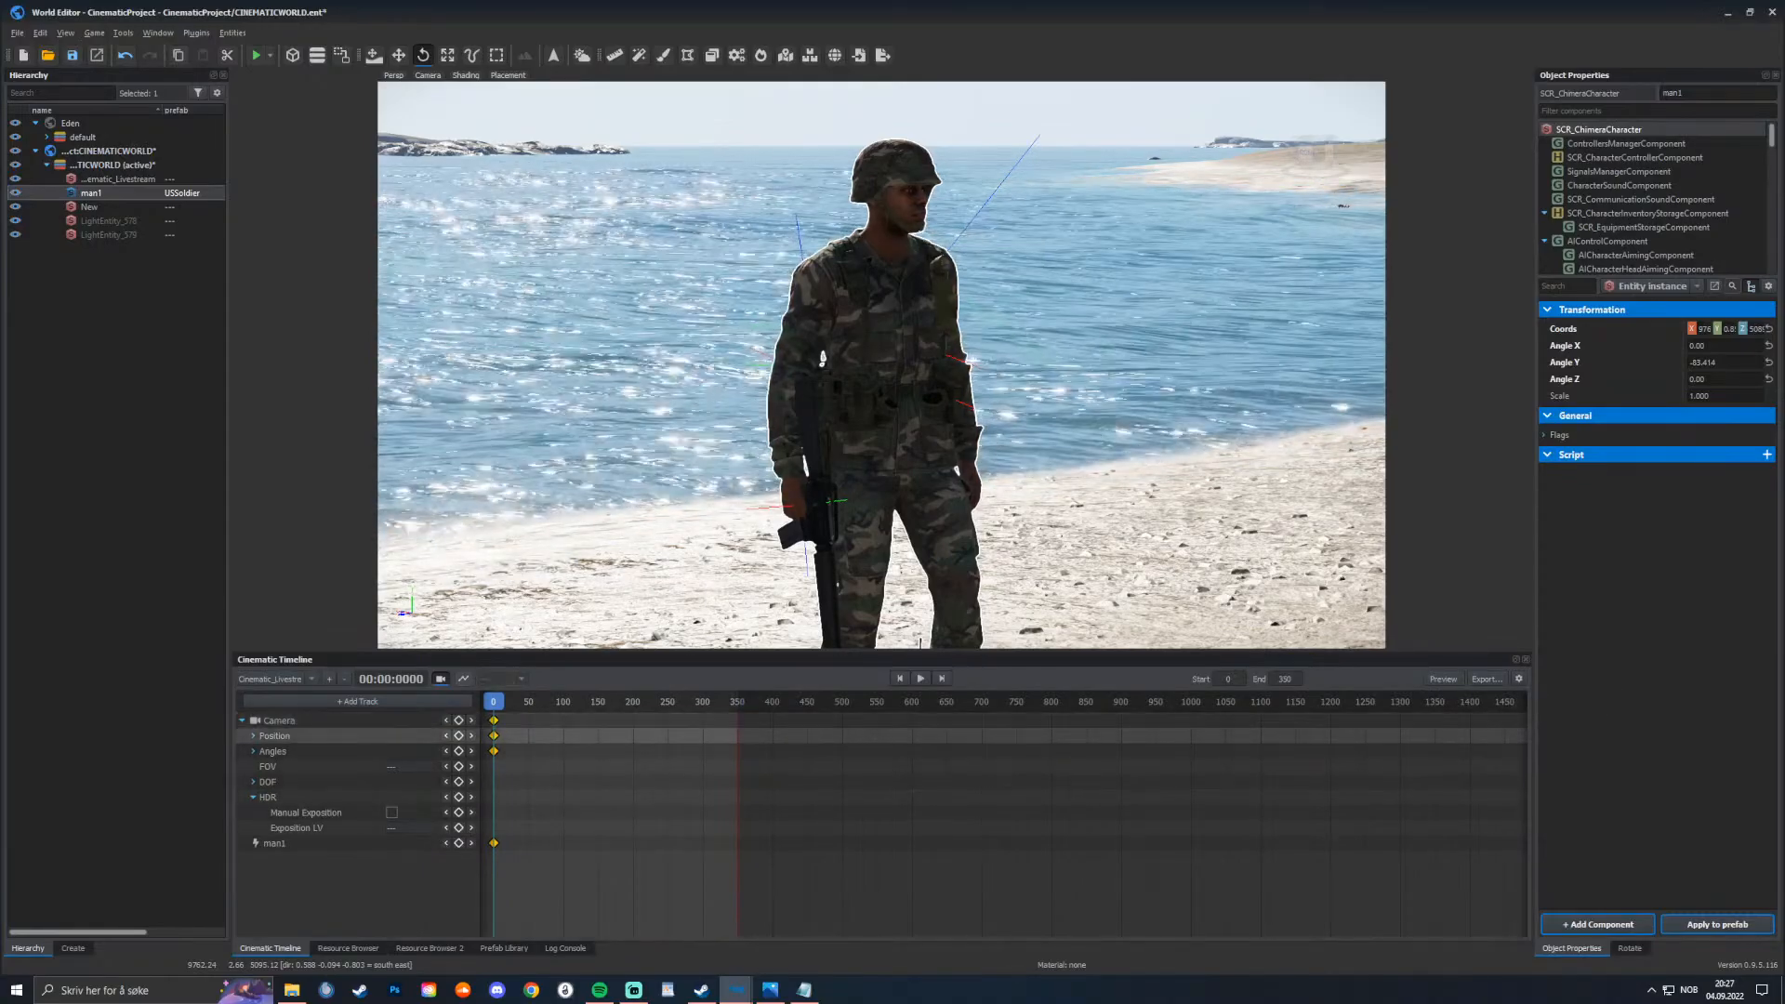
left_click_drag(403, 766, 513, 766)
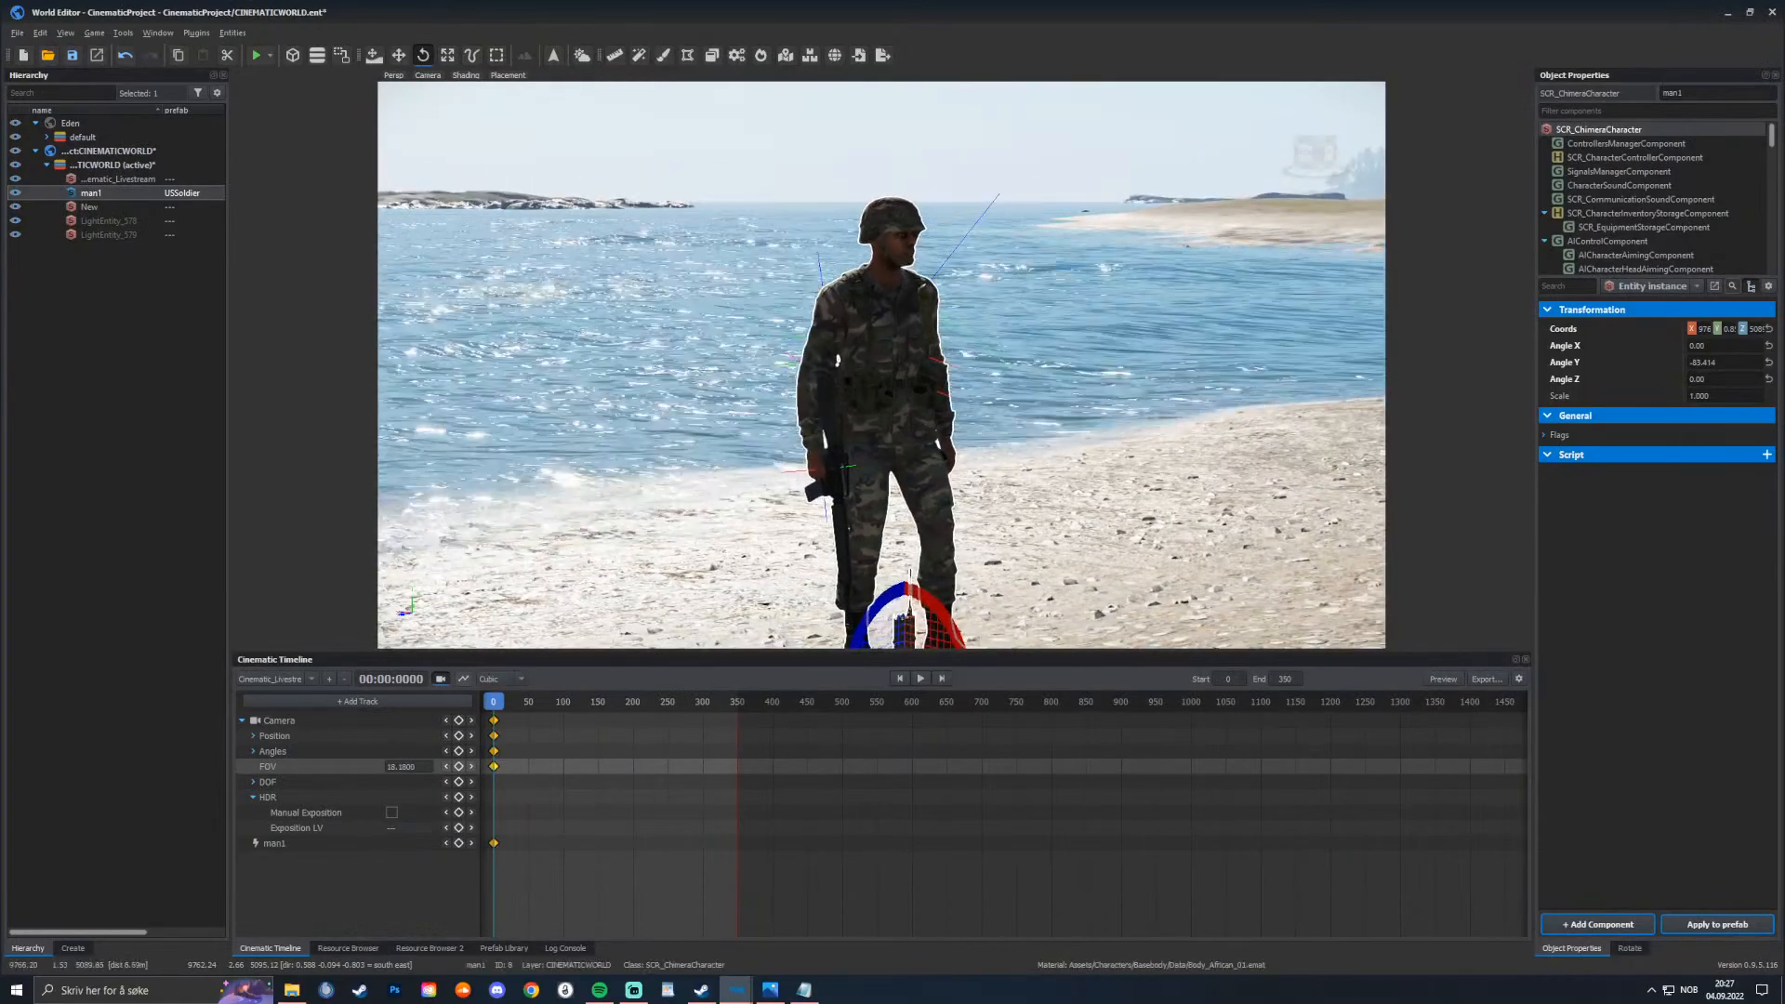
Step: Frame the full soldier in the camera view, preview the cinematic scene in game, and exit the preview
right_click_drag(743, 418, 758, 465)
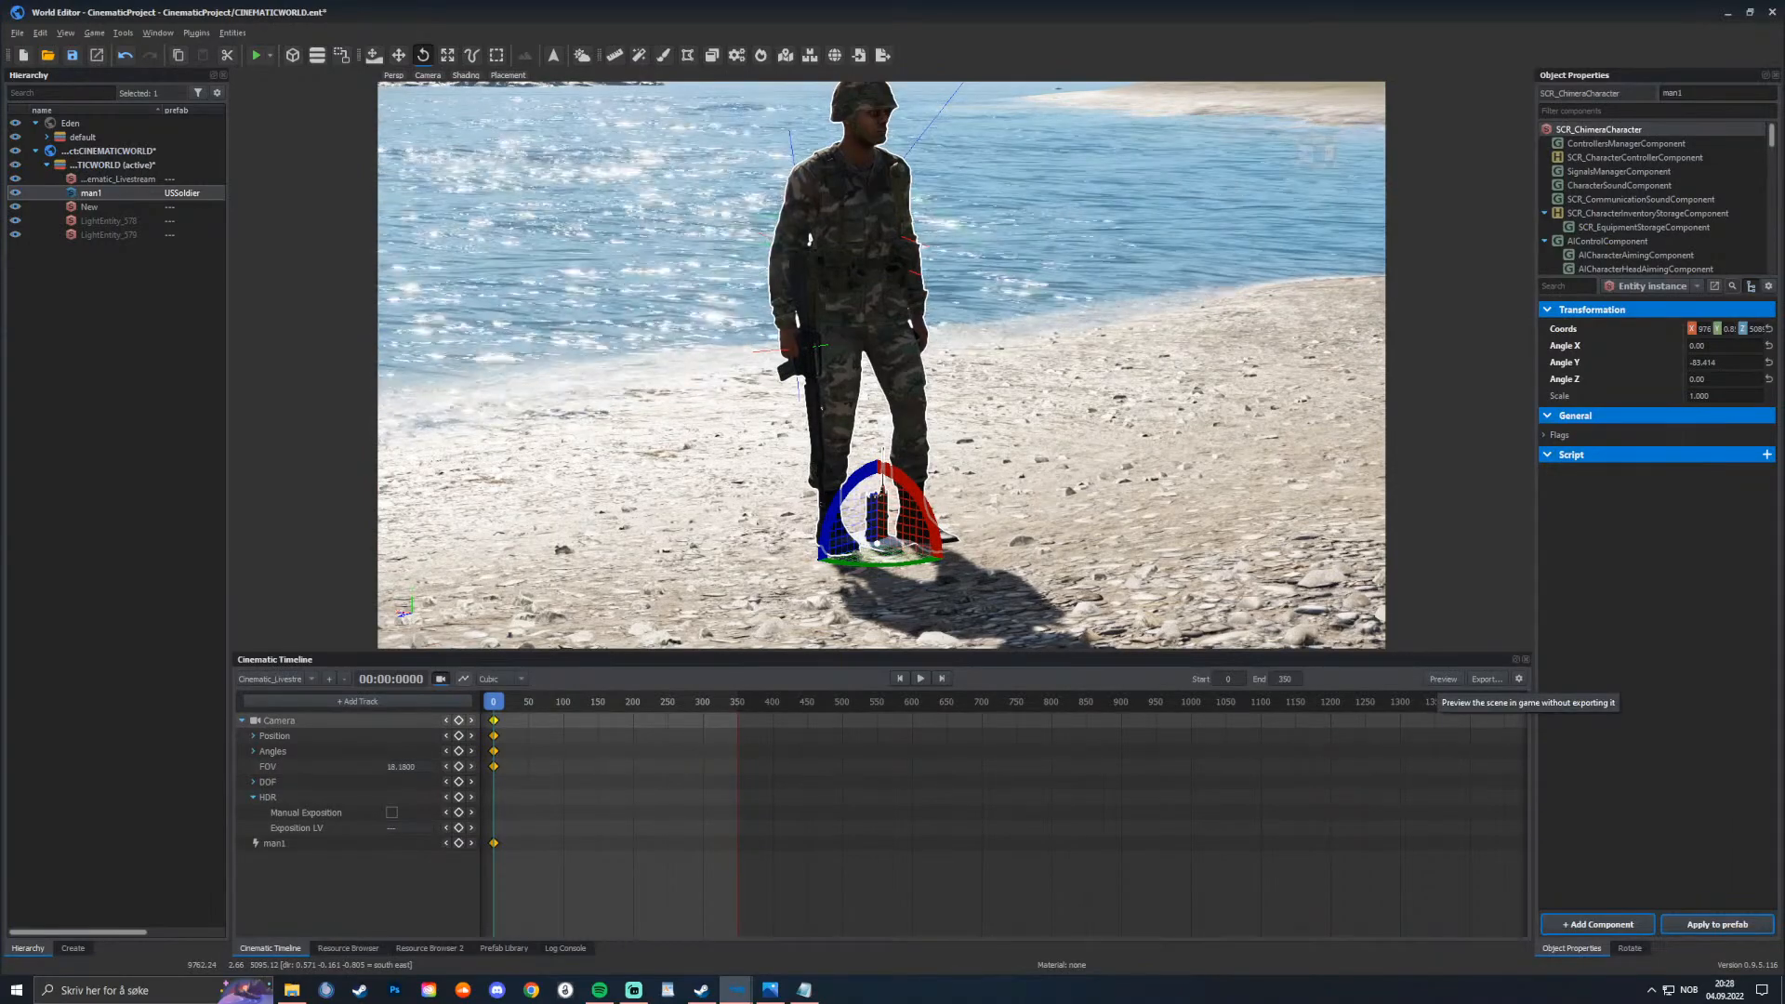
left_click(1442, 679)
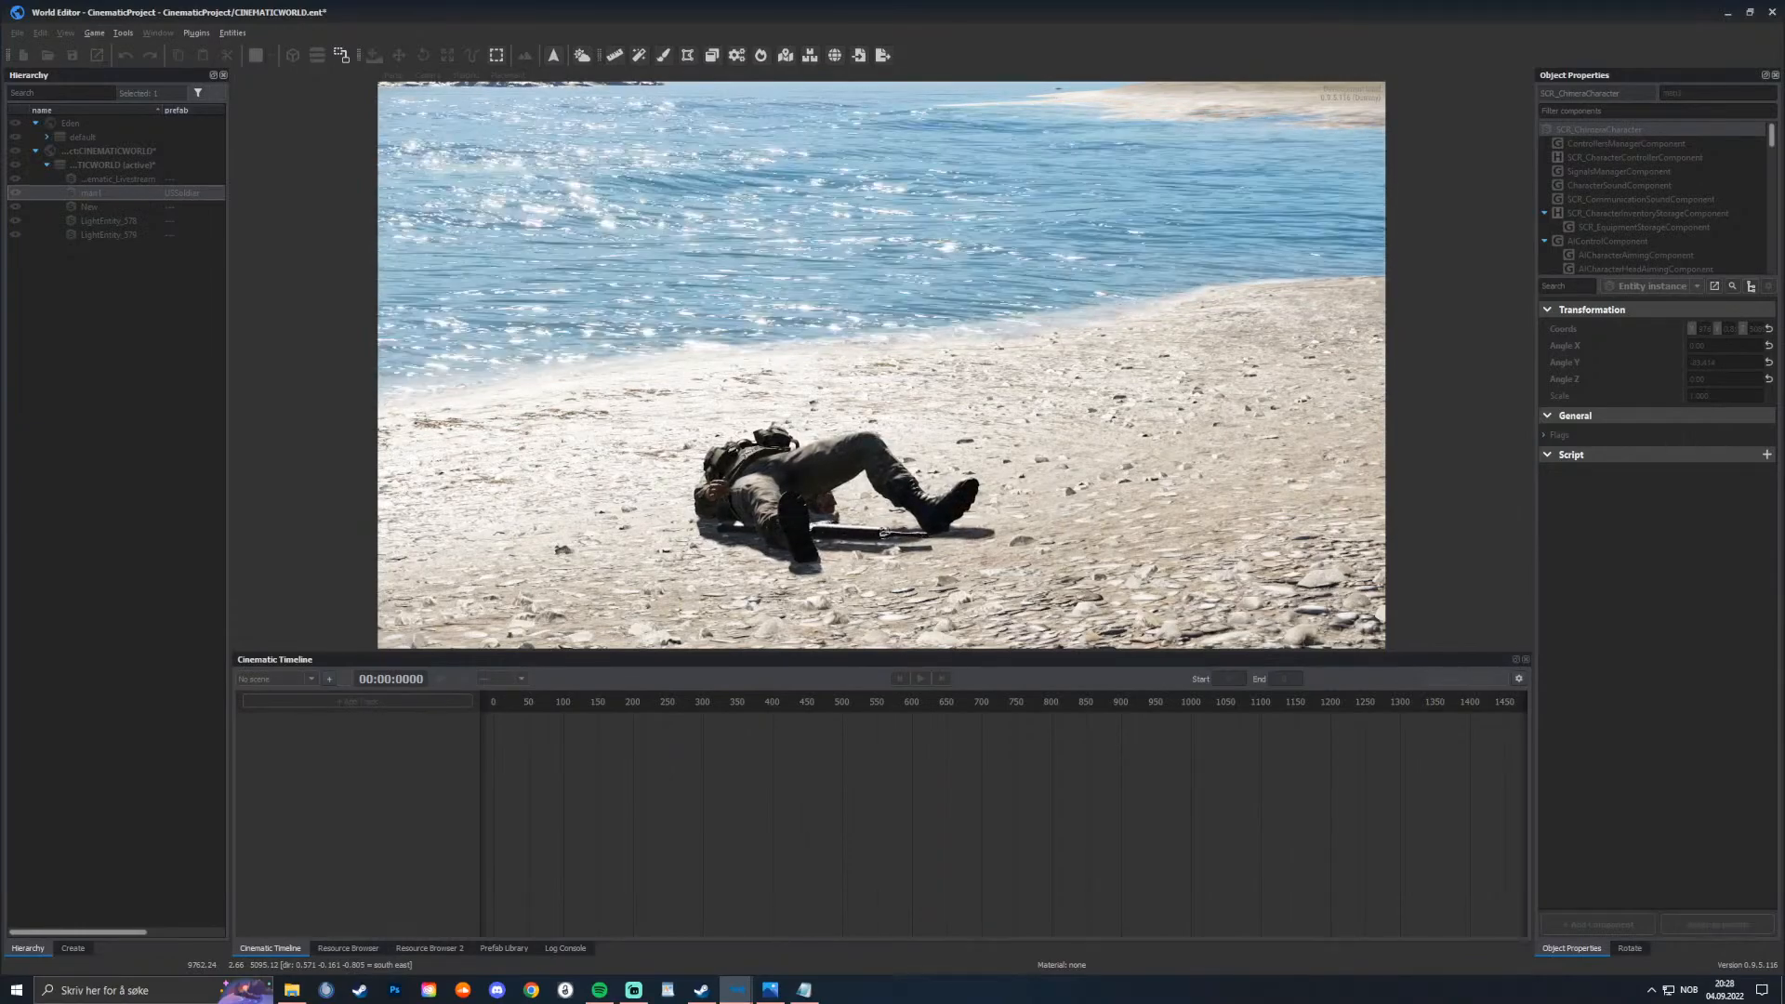
key("Escape")
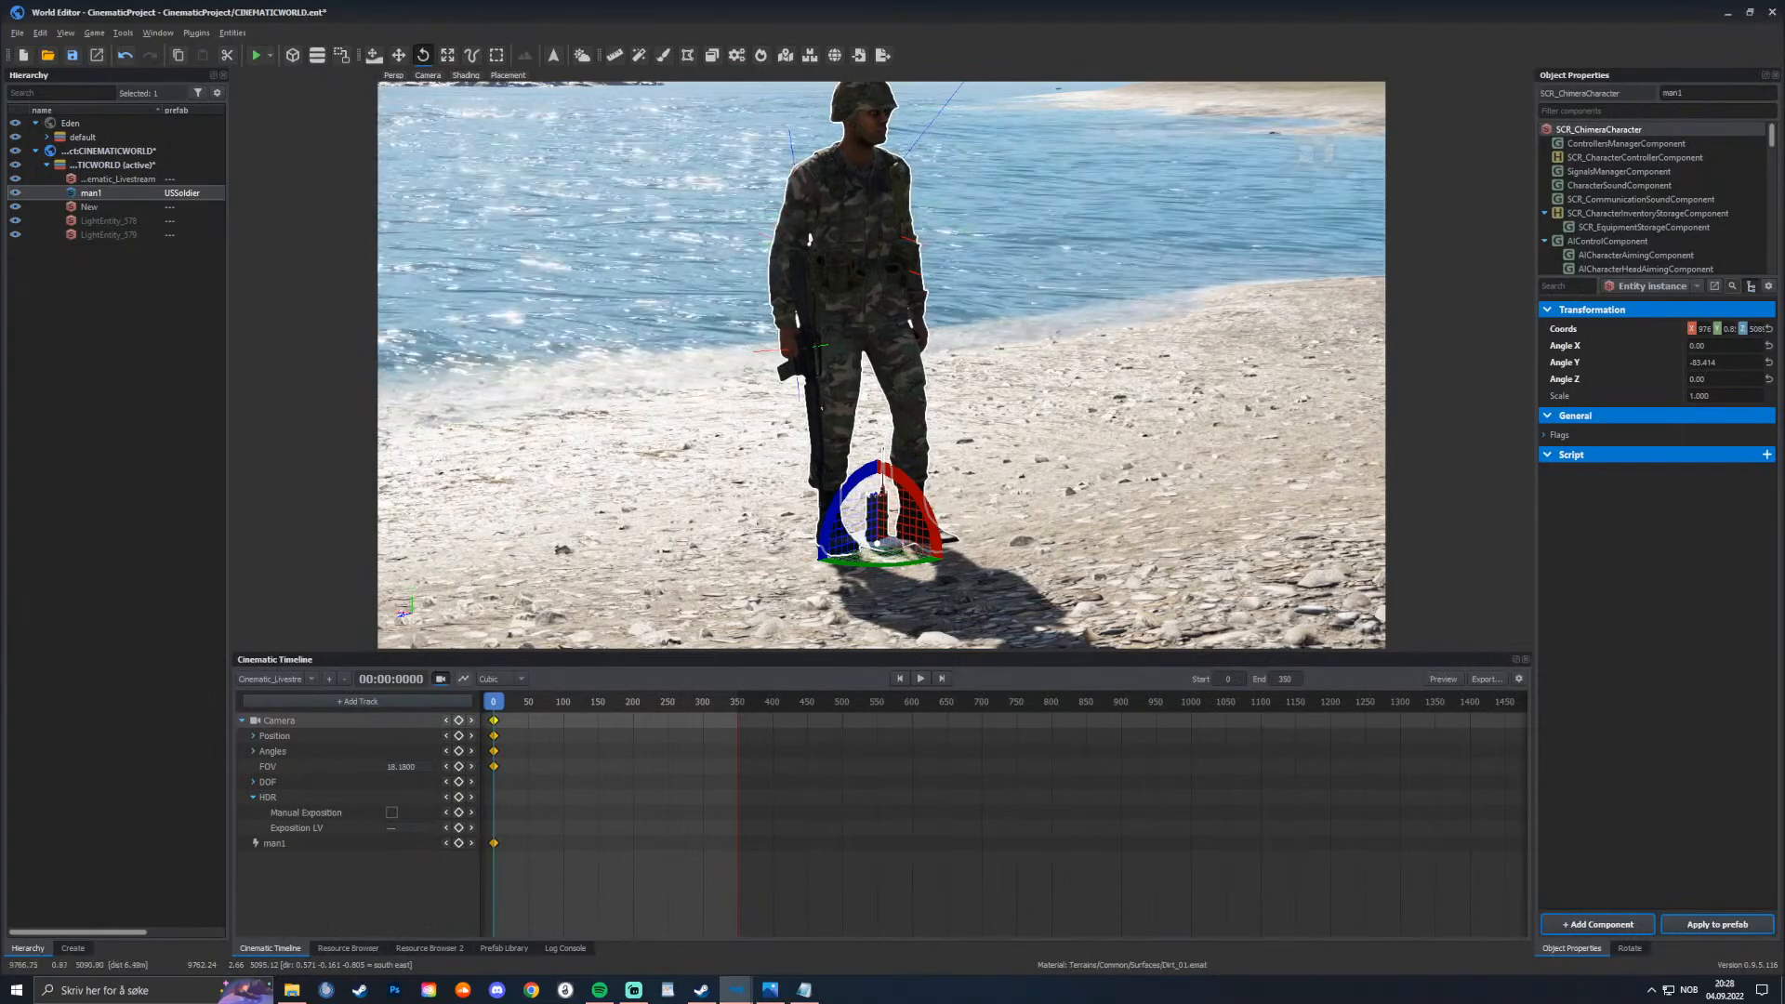
Step: Switch to the Scripts folder in File Explorer, open the Set Movement text file and copy its entire script
key("alt+Tab")
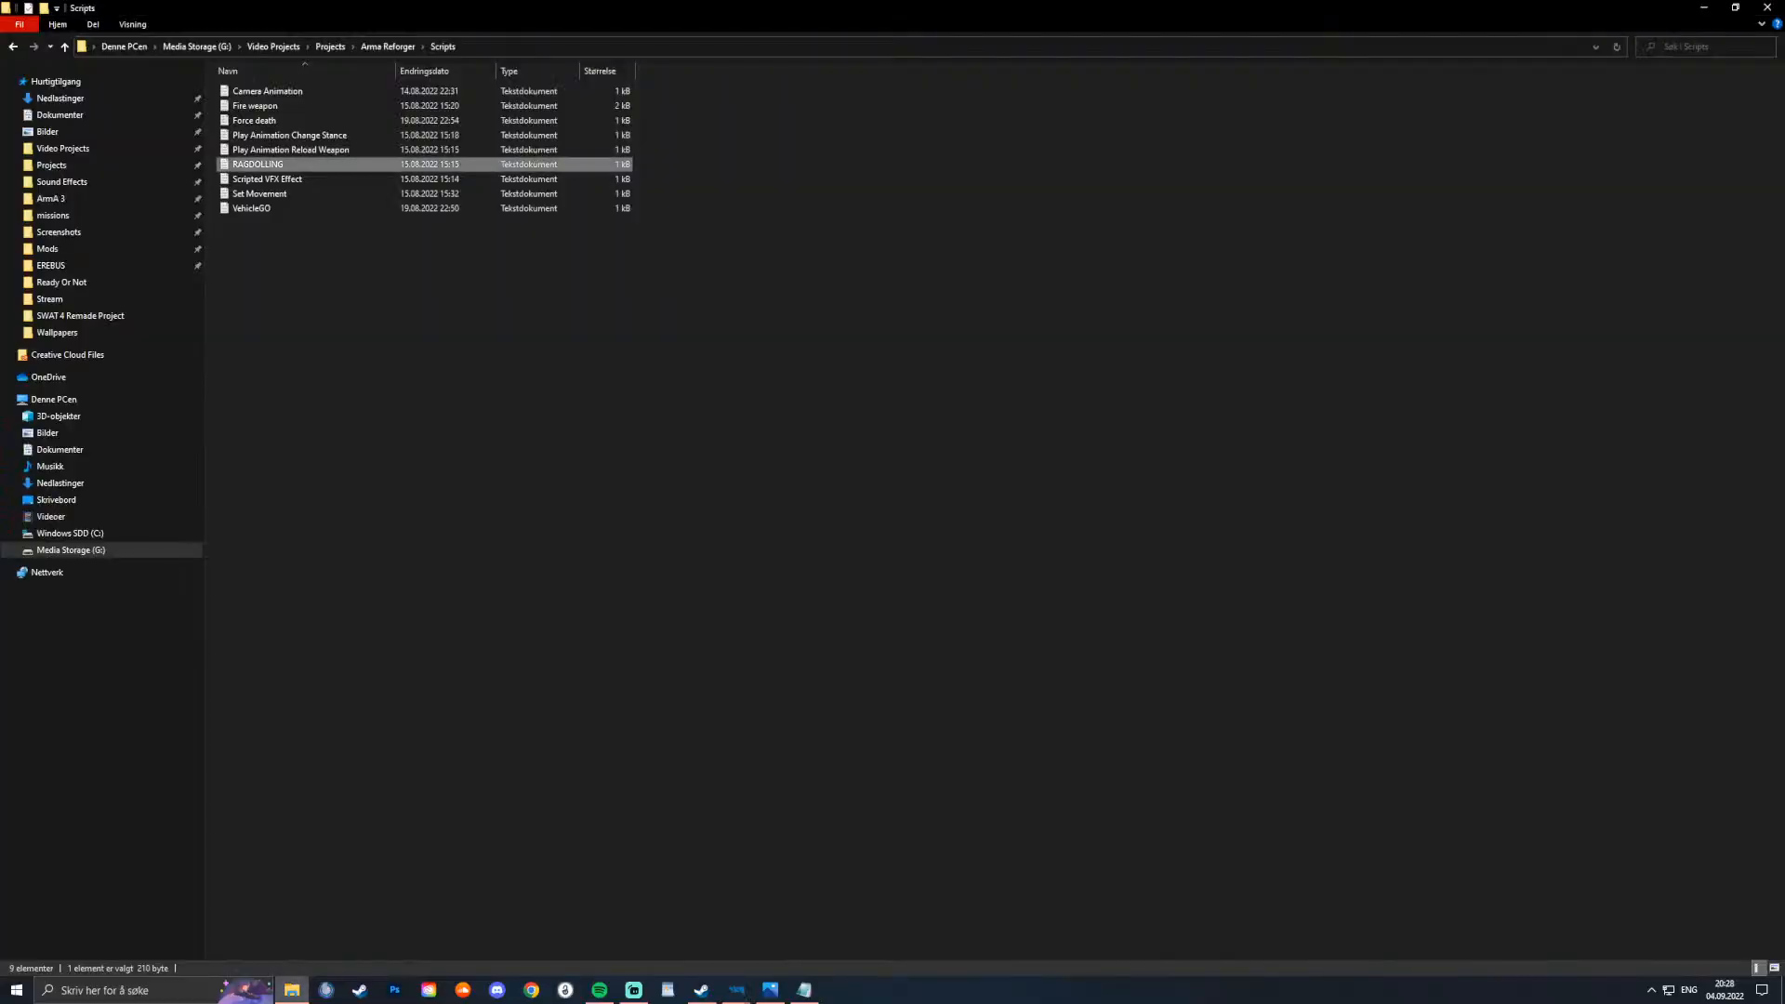
key("Down")
key("Down")
key("Return")
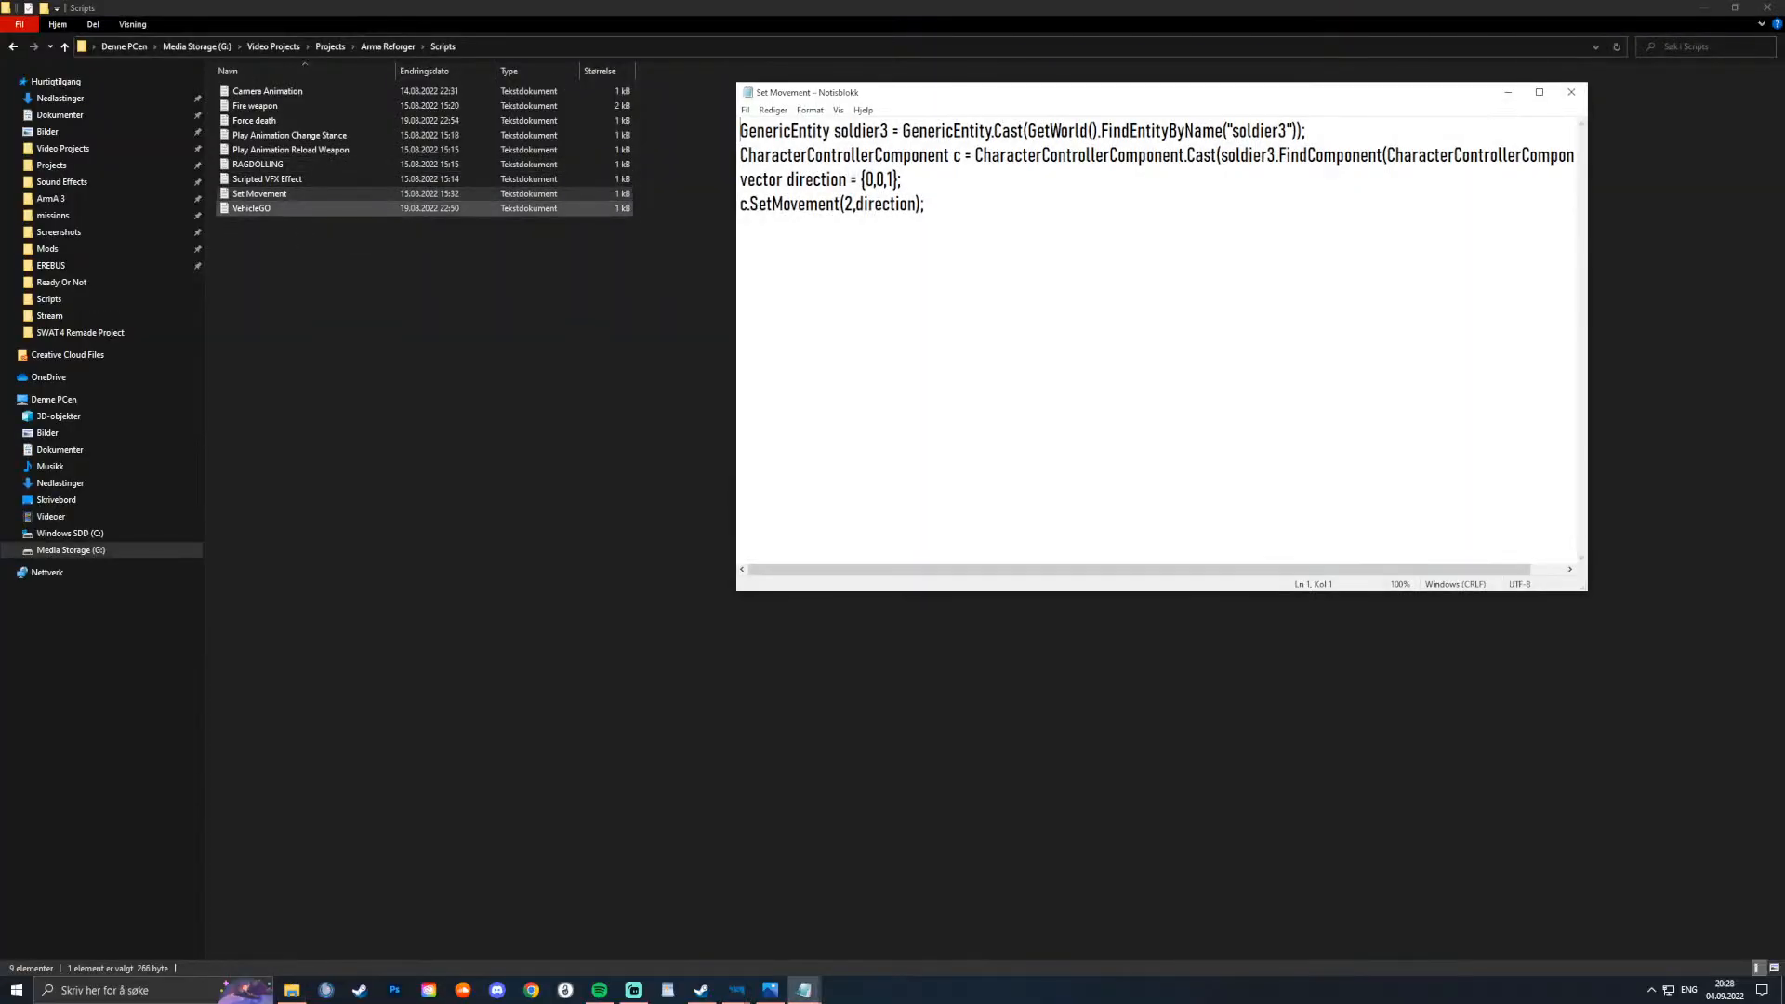
key("ctrl+a")
key("ctrl+c")
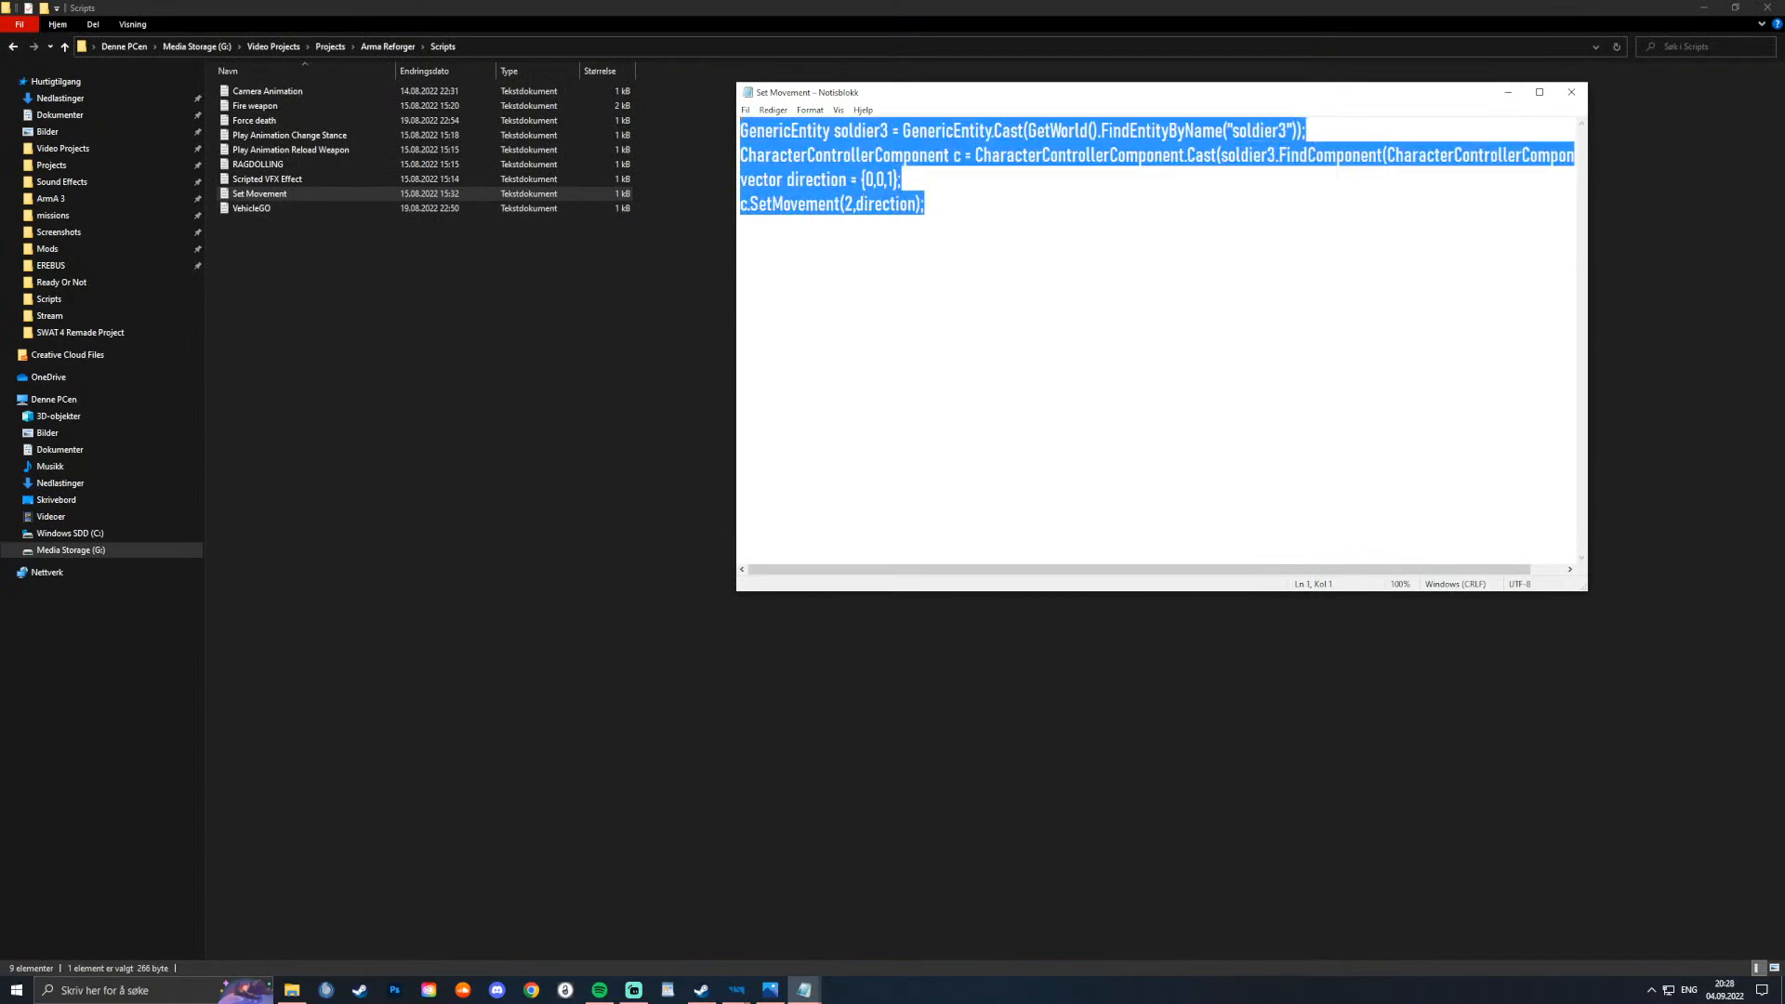
Step: Switch back to World Editor and open the user script of the Cinematic_Livestream entity
key("alt+Tab")
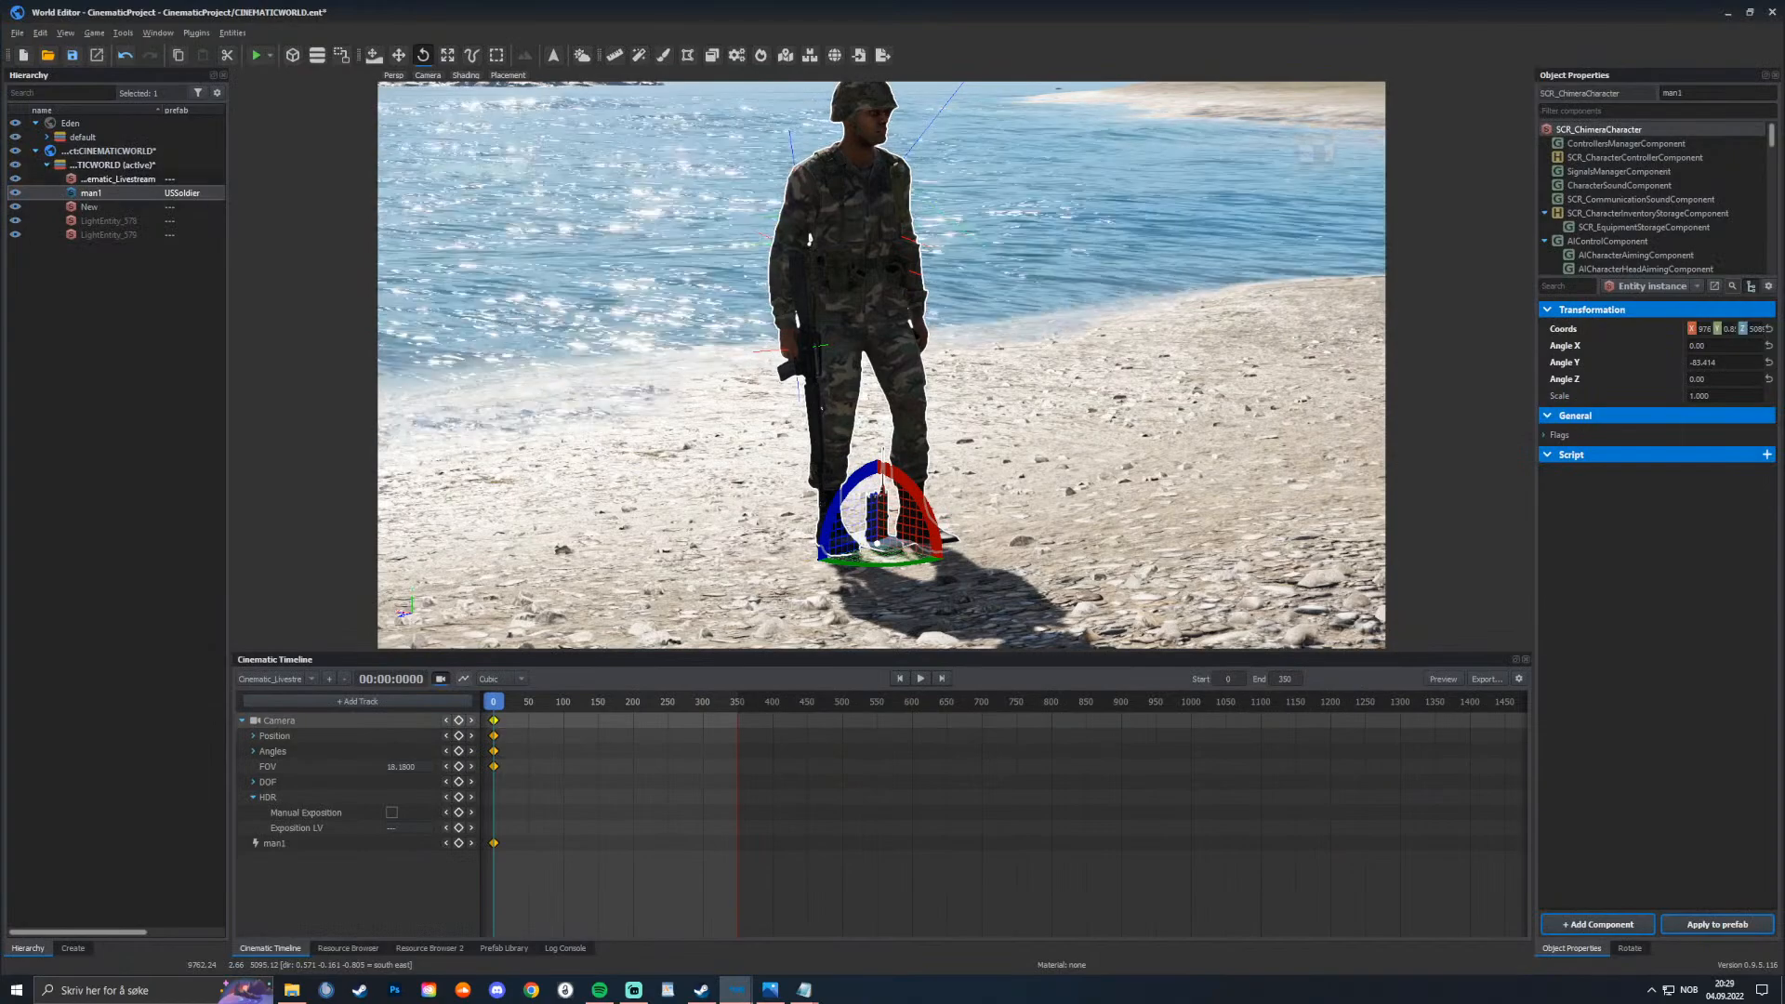
left_click(118, 178)
left_click(1767, 455)
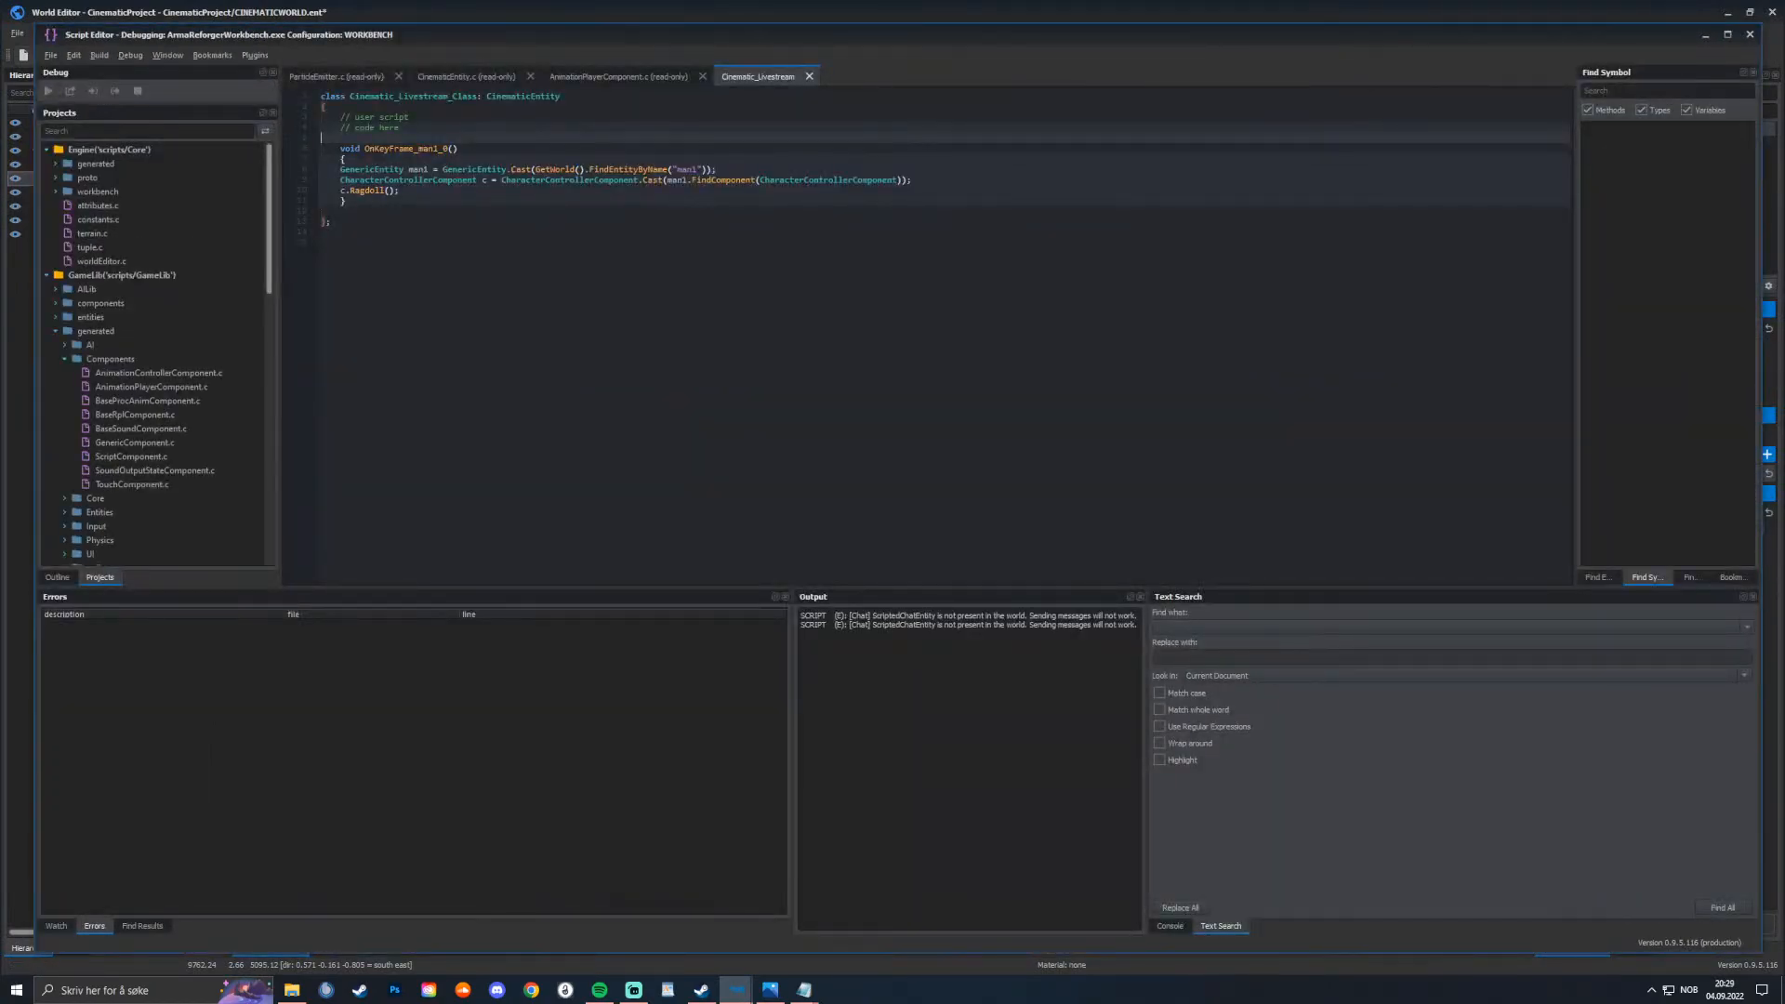
Step: Replace the ragdoll code in the OnKeyFrame_man1_0 function with the copied Set Movement script and indent its four lines
left_click_drag(400, 191, 321, 170)
key("ctrl+v")
left_click(322, 170)
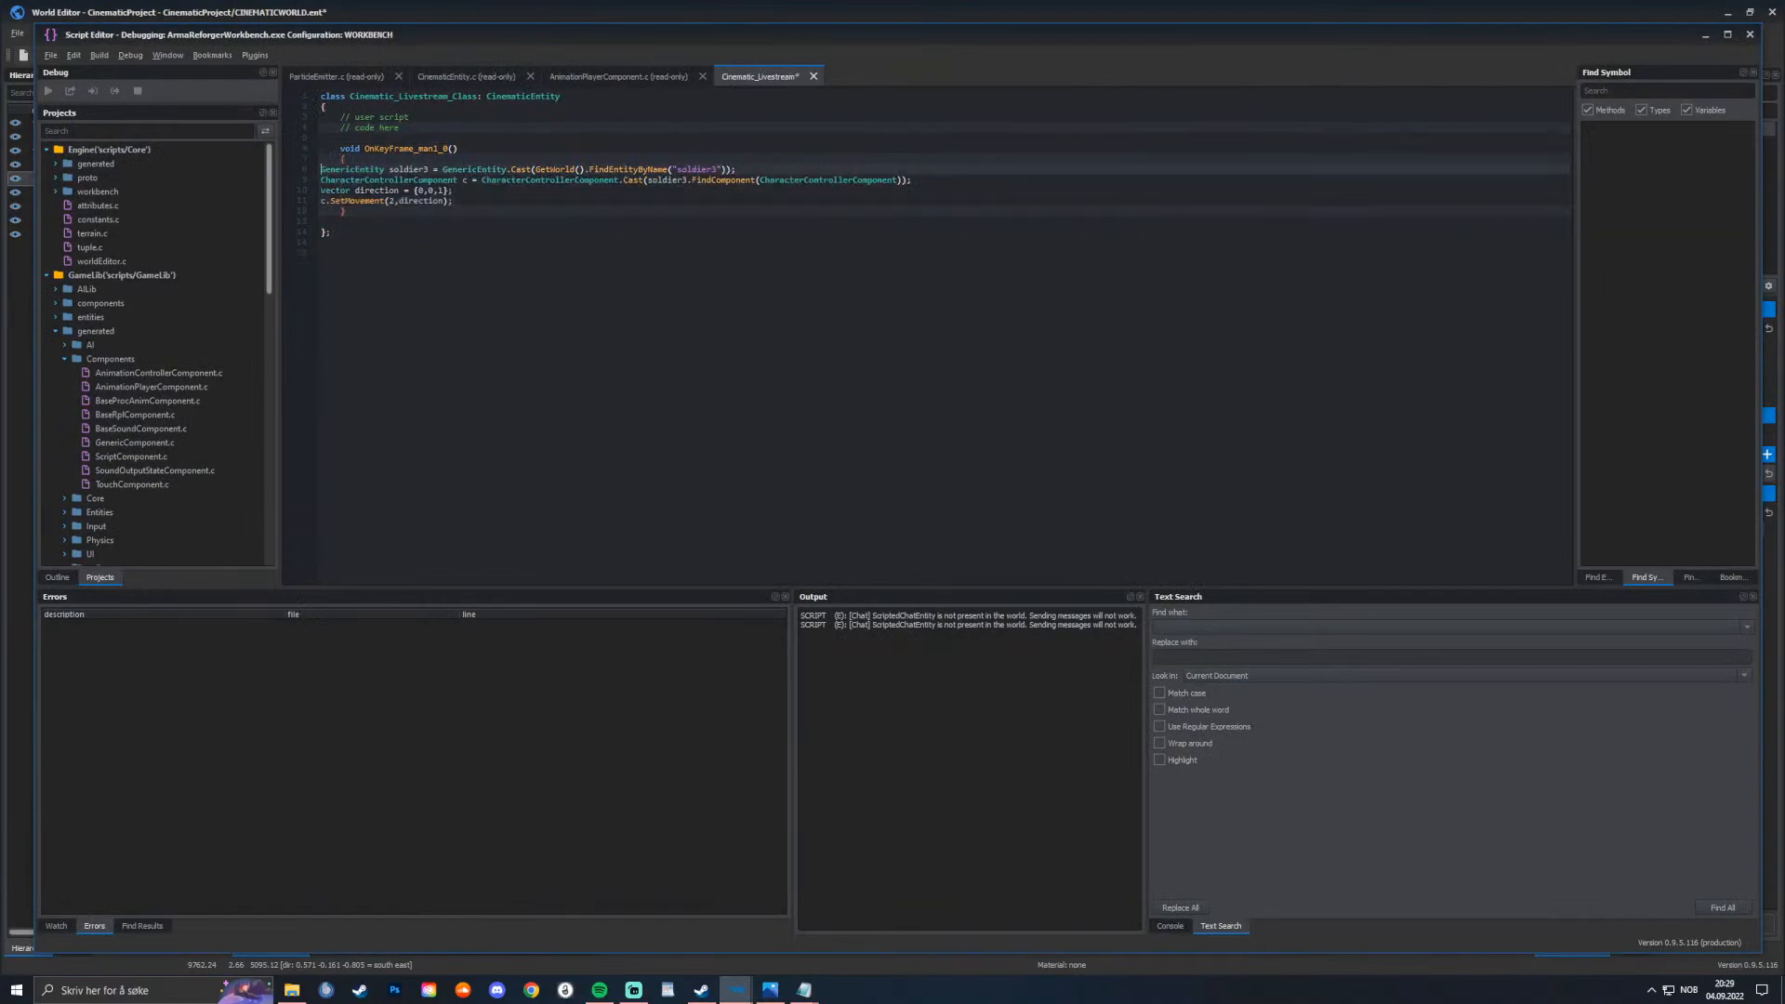
key("Tab")
key("Down")
key("Home")
key("Tab")
key("Down")
key("Home")
key("Tab")
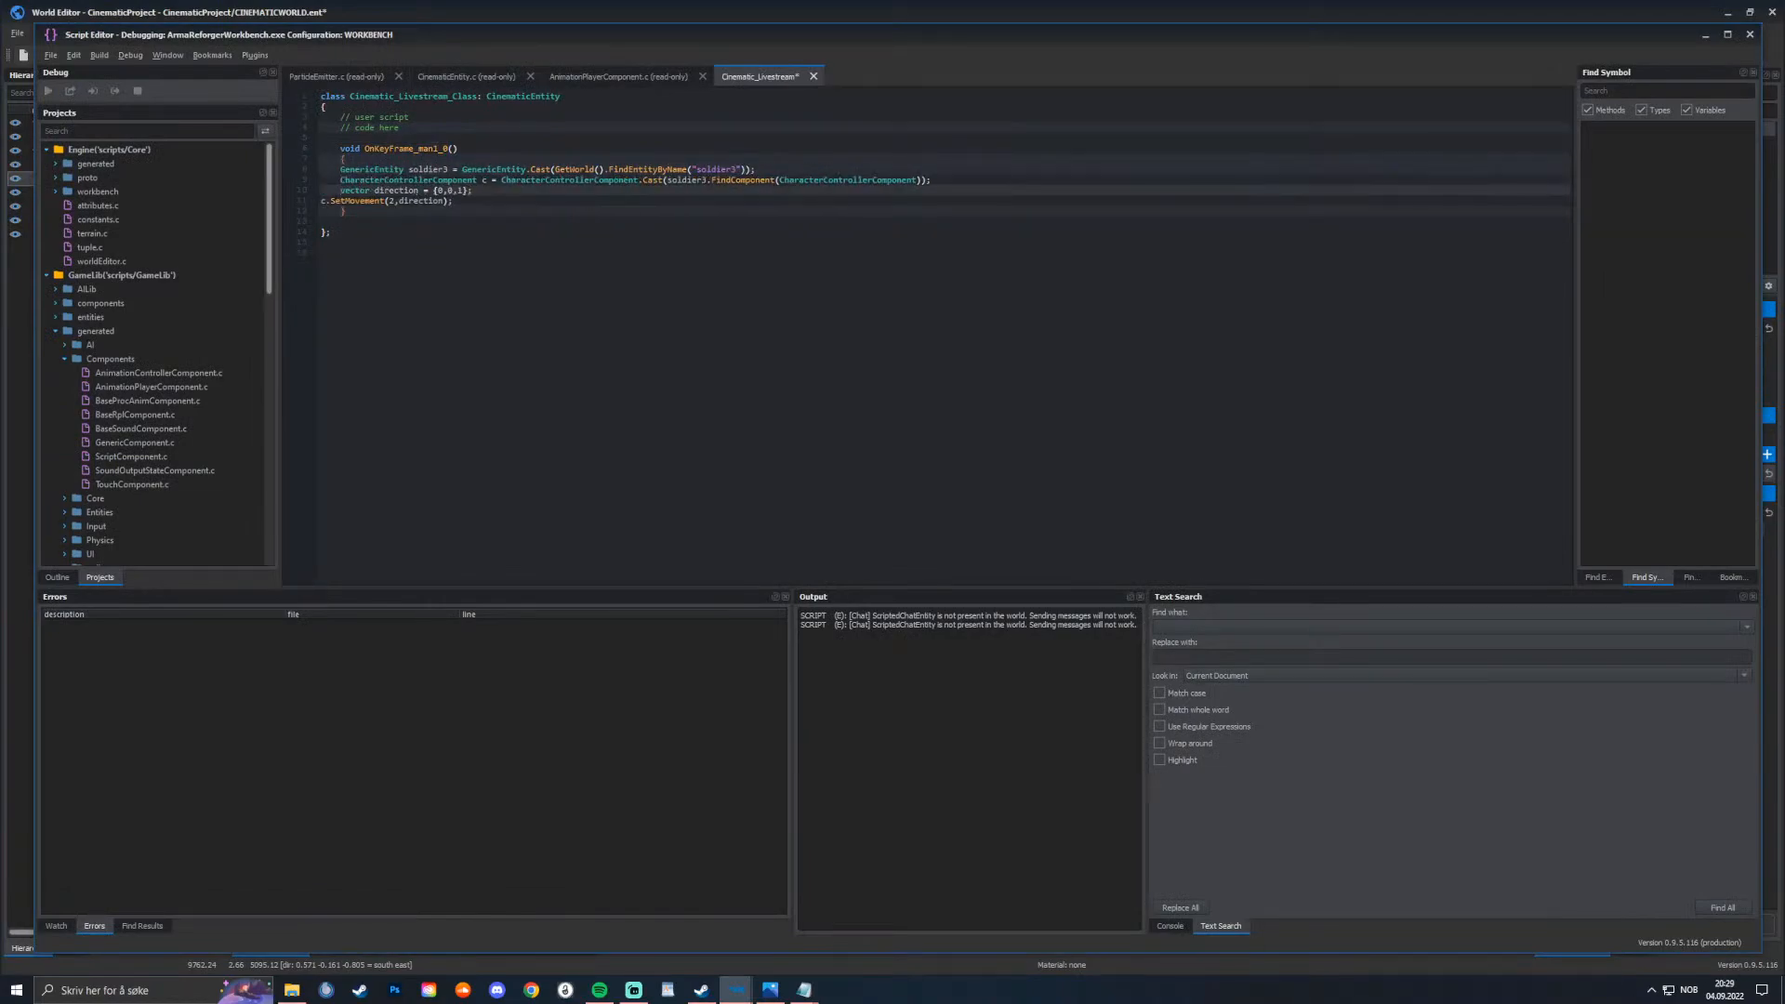
key("Down")
key("Home")
key("Tab")
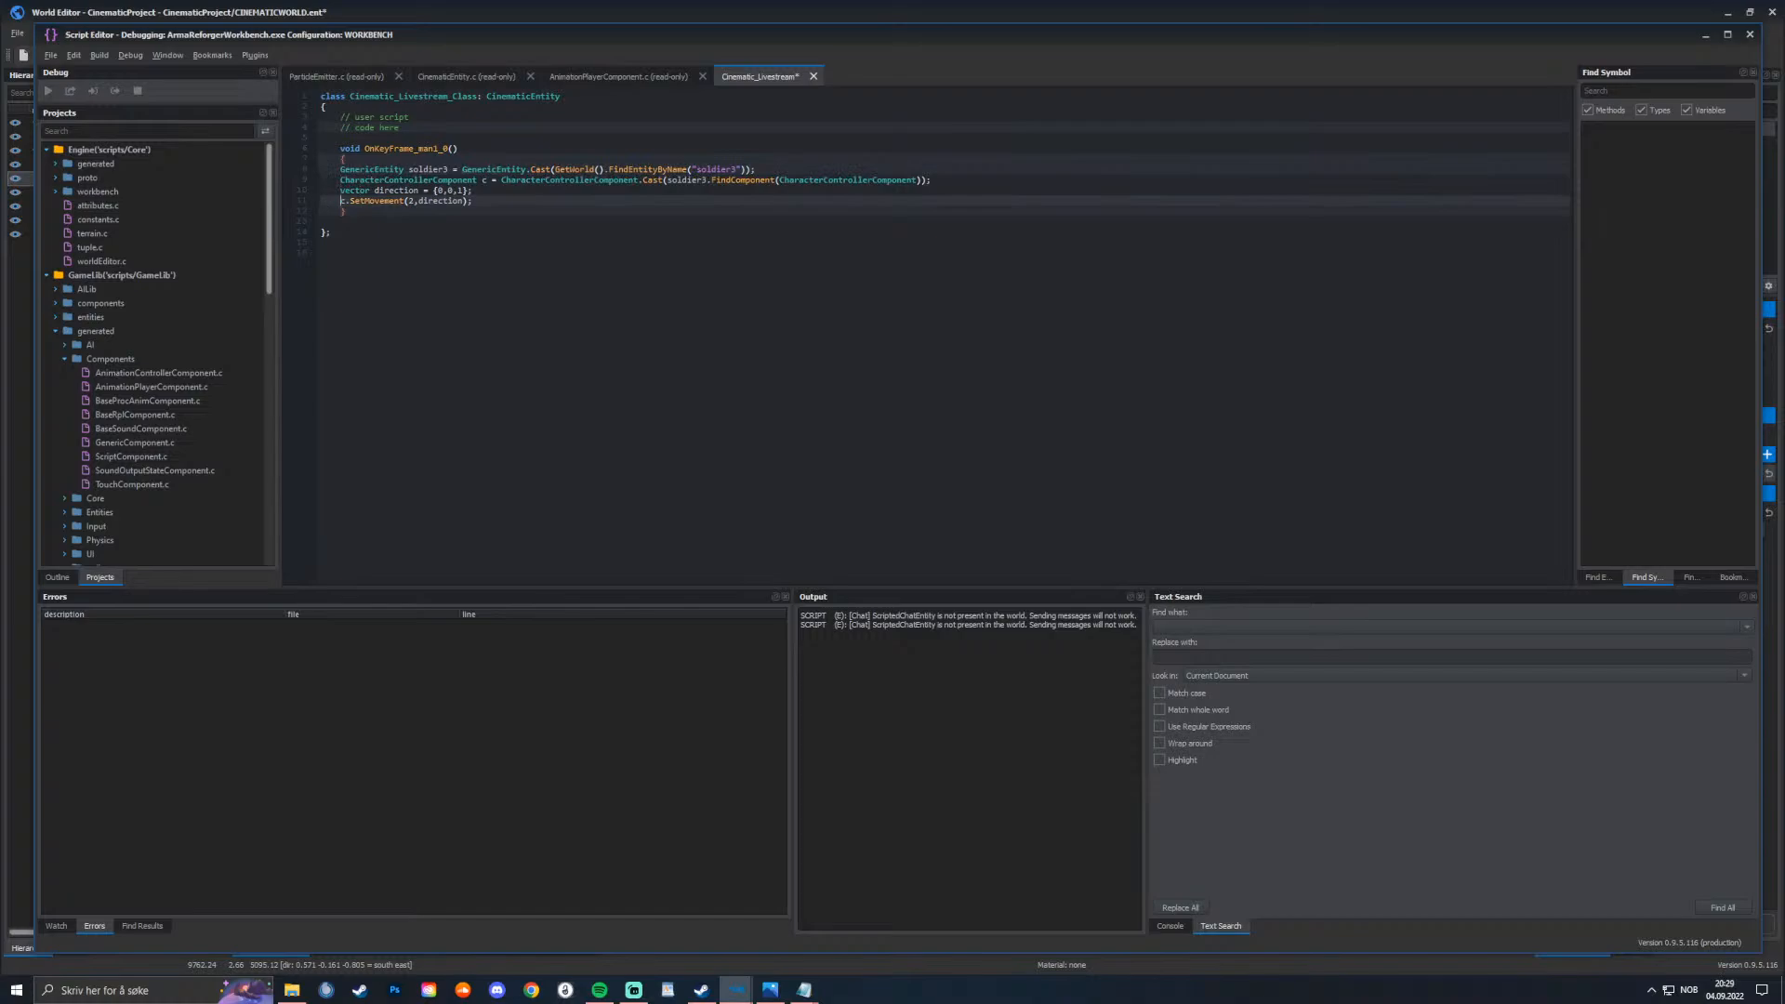
Step: Rename soldier3 to man1 in the entity declaration, the FindEntityByName call and the FindComponent call of the movement script
double_click(428, 170)
type("man1")
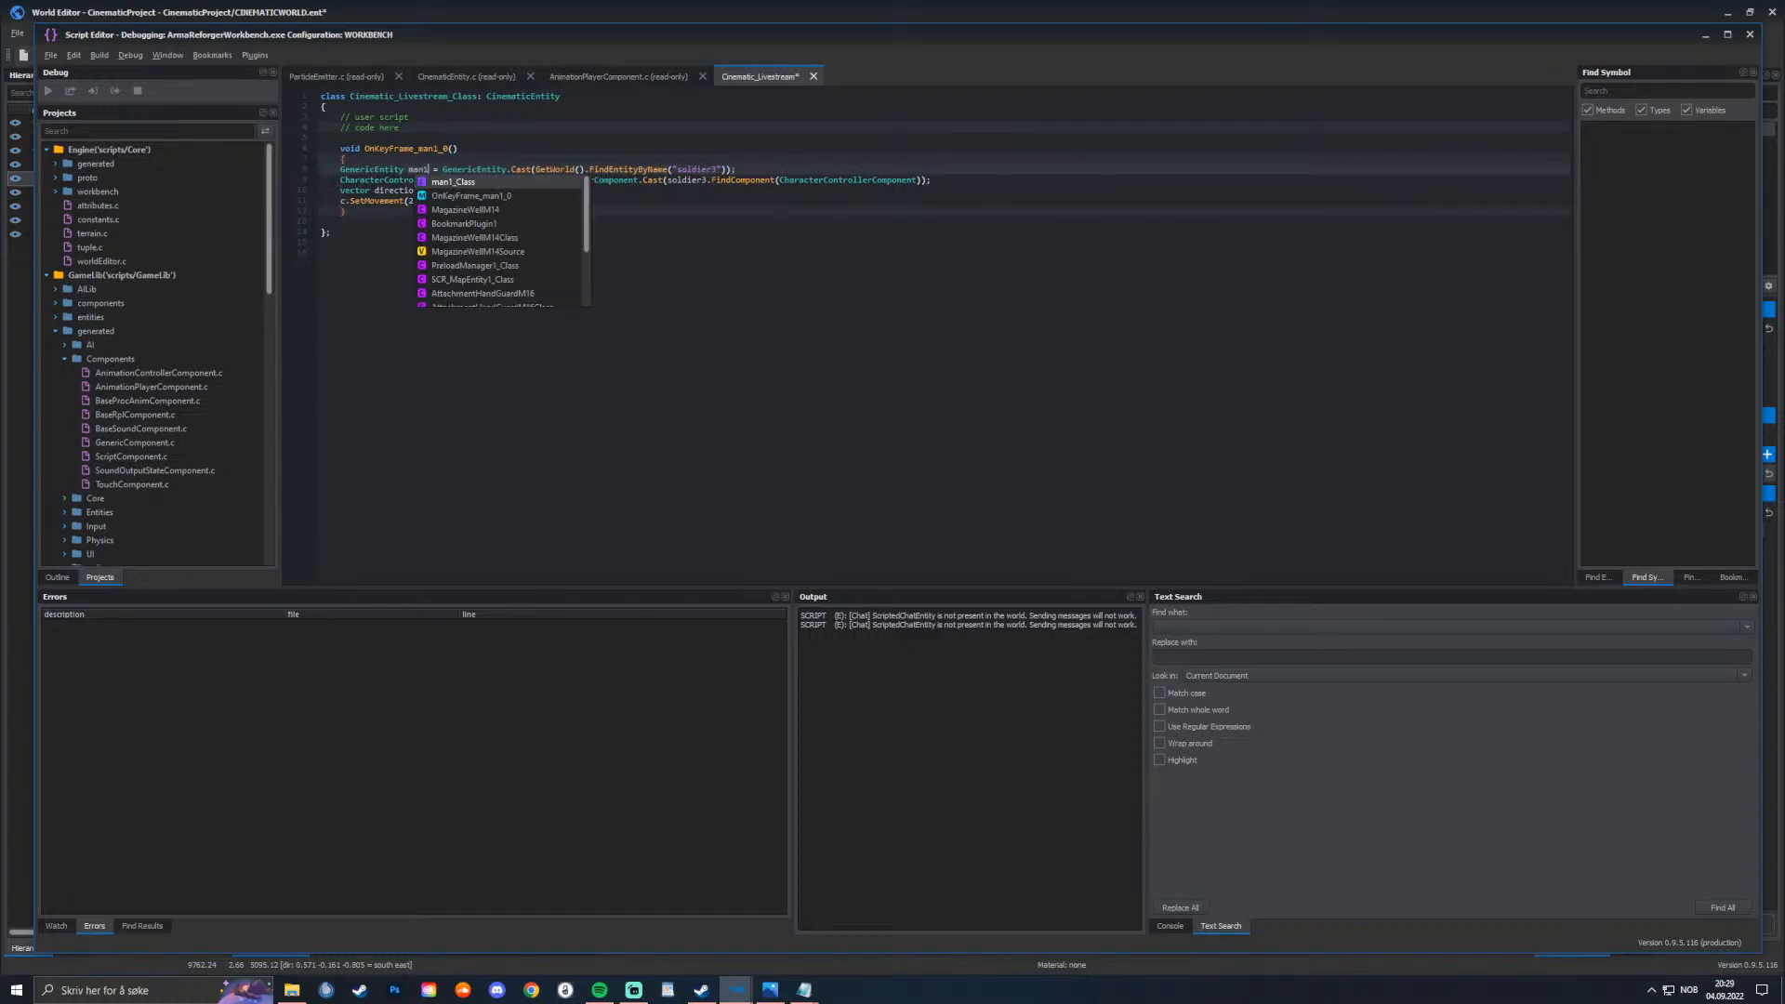
left_click(715, 169)
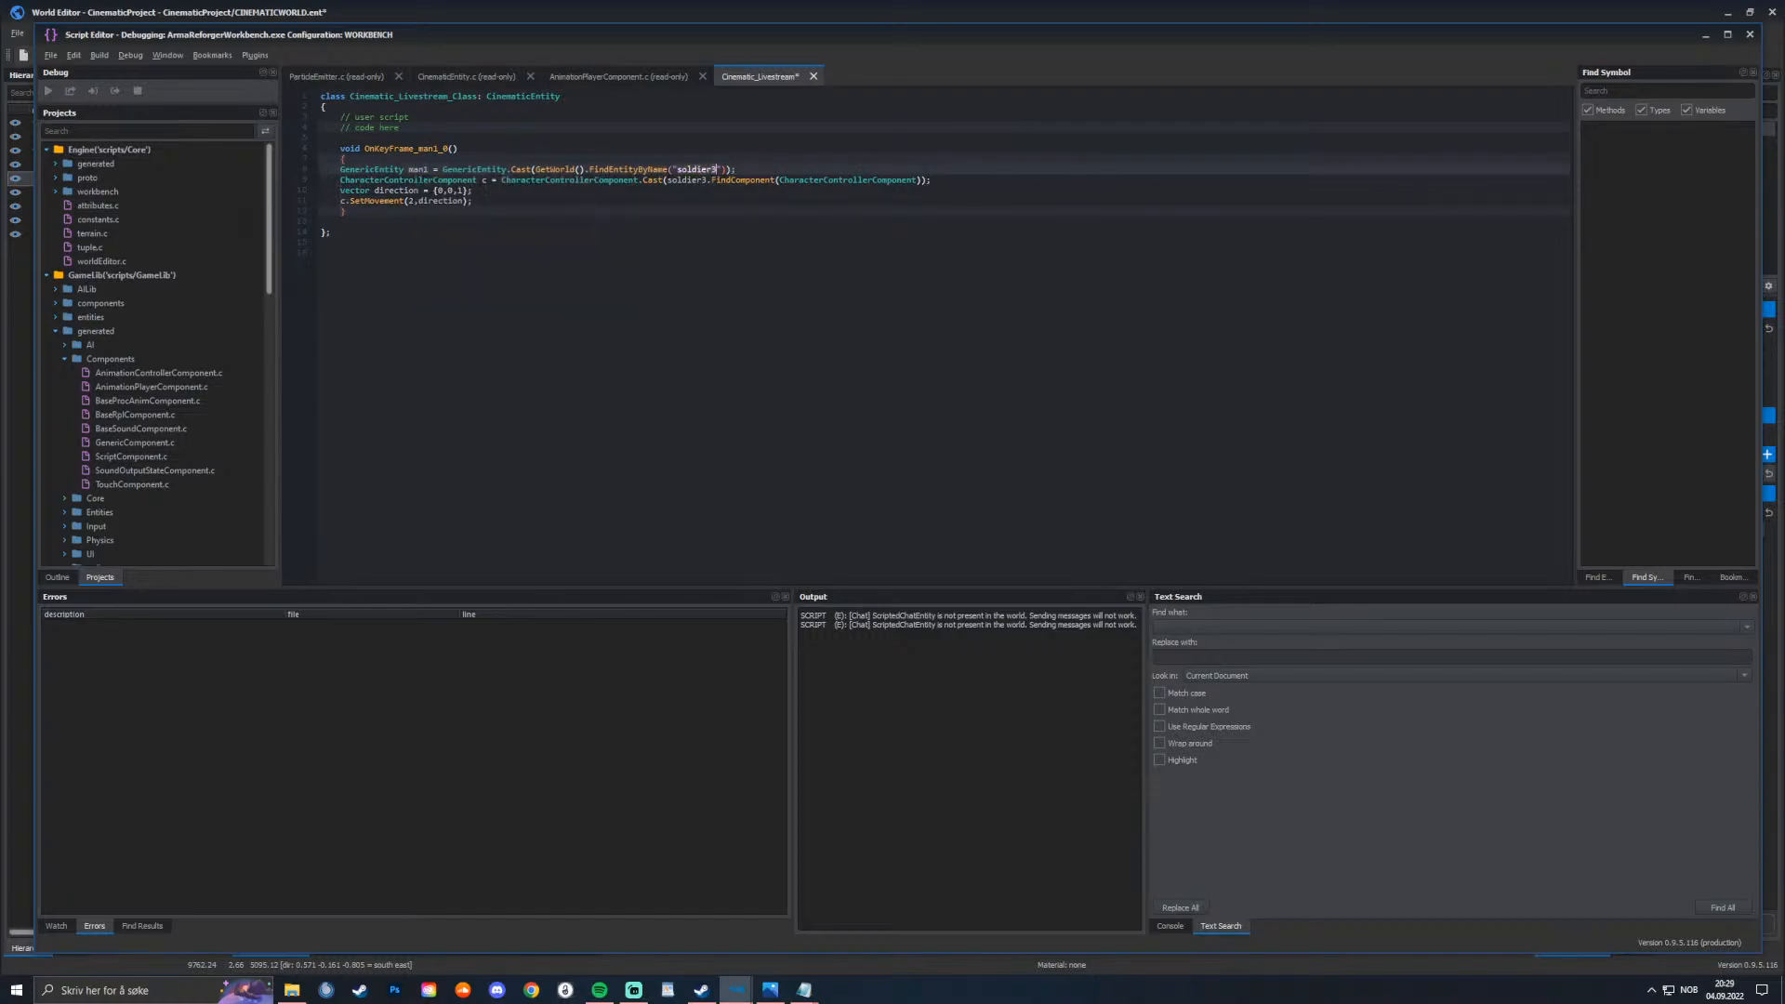
type("man1")
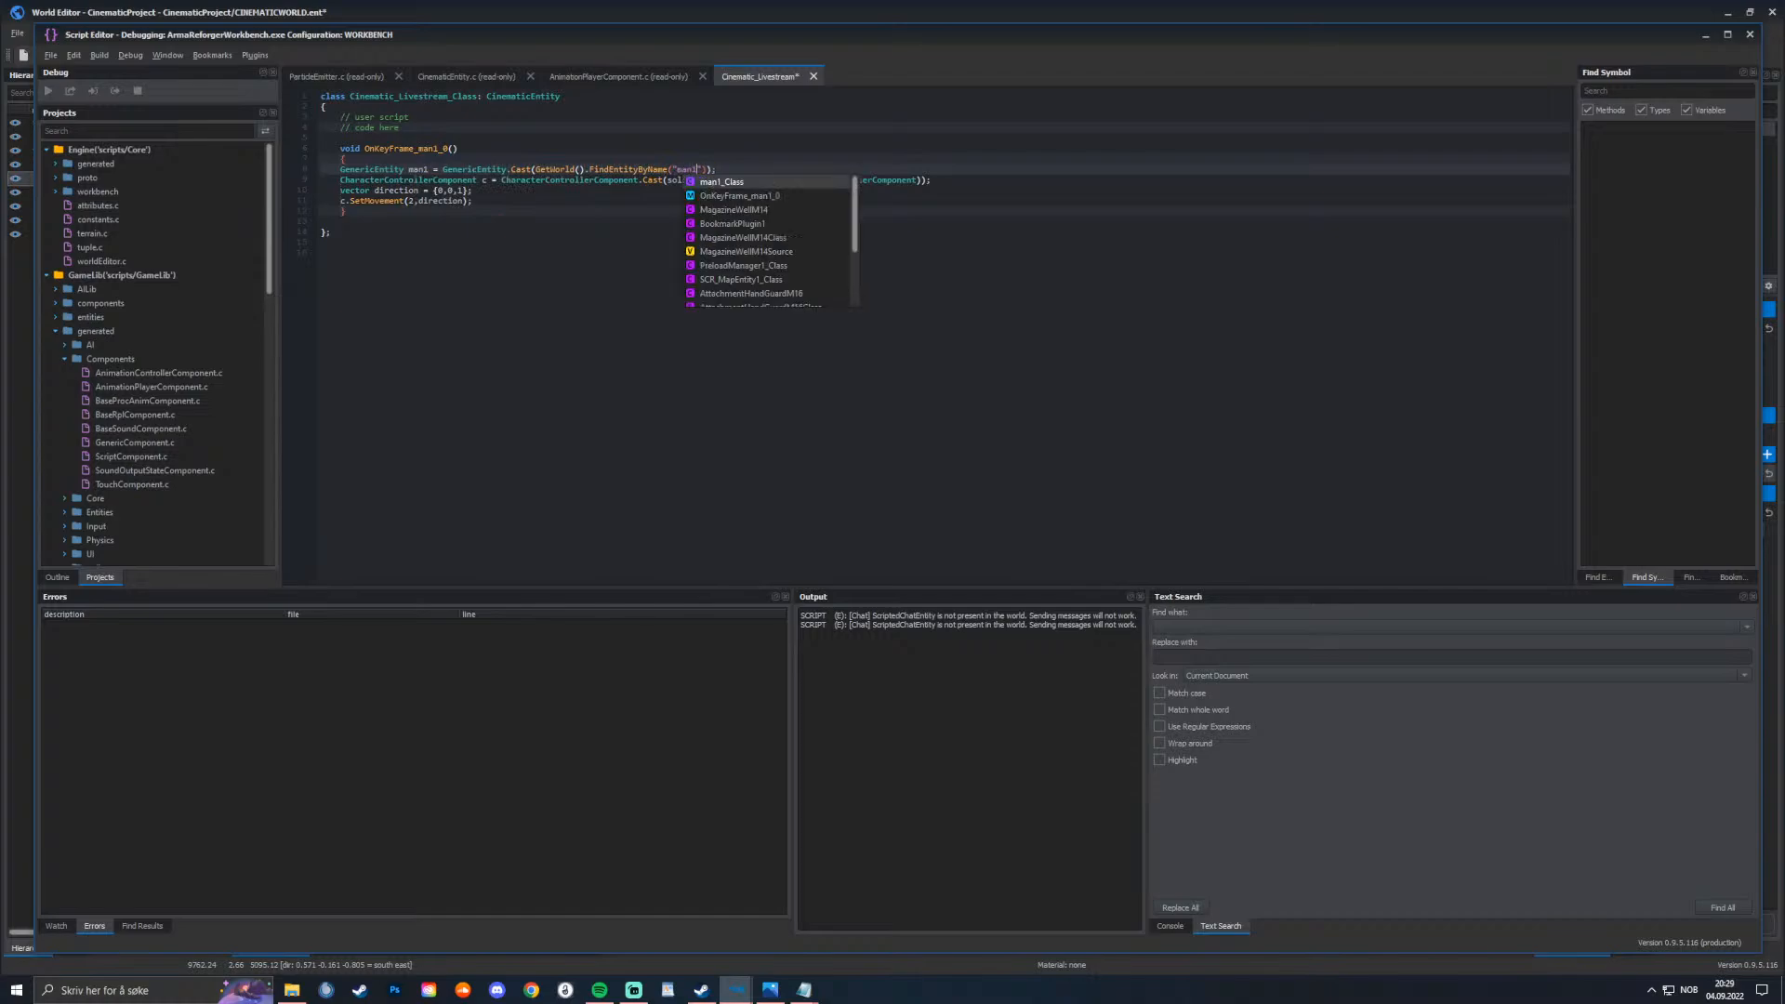
key("Escape")
left_click(697, 179)
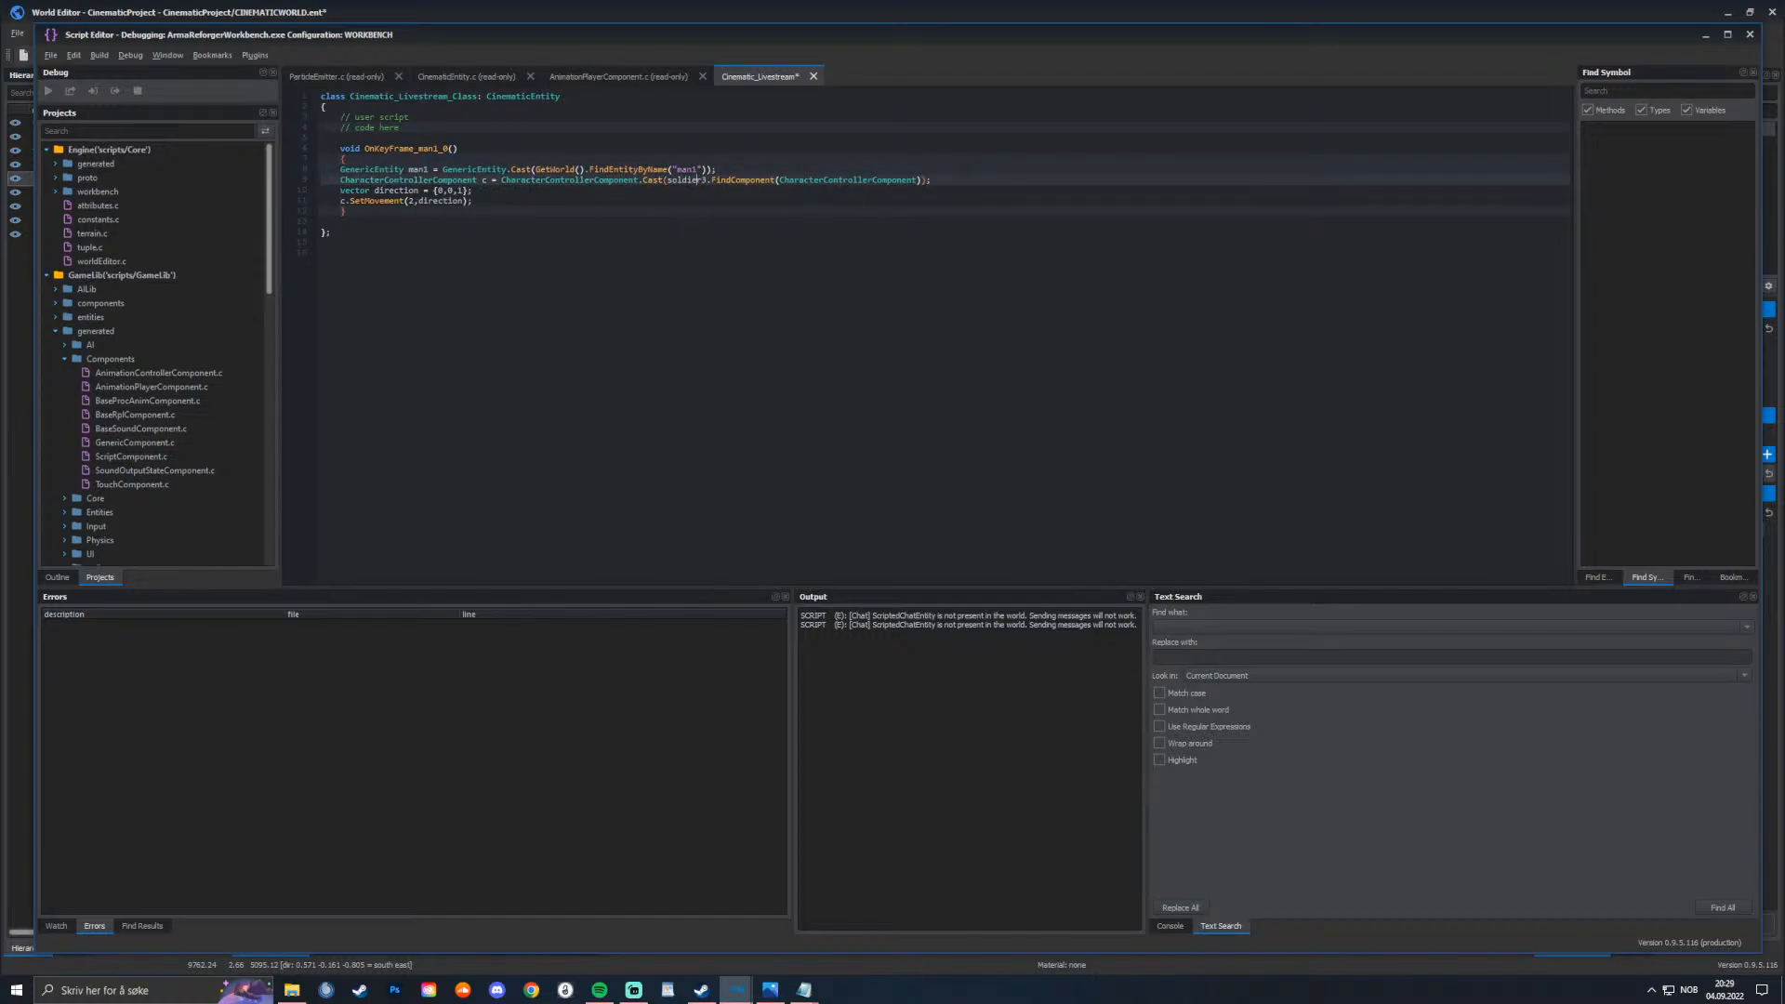
left_click_drag(667, 180, 703, 180)
type("man1")
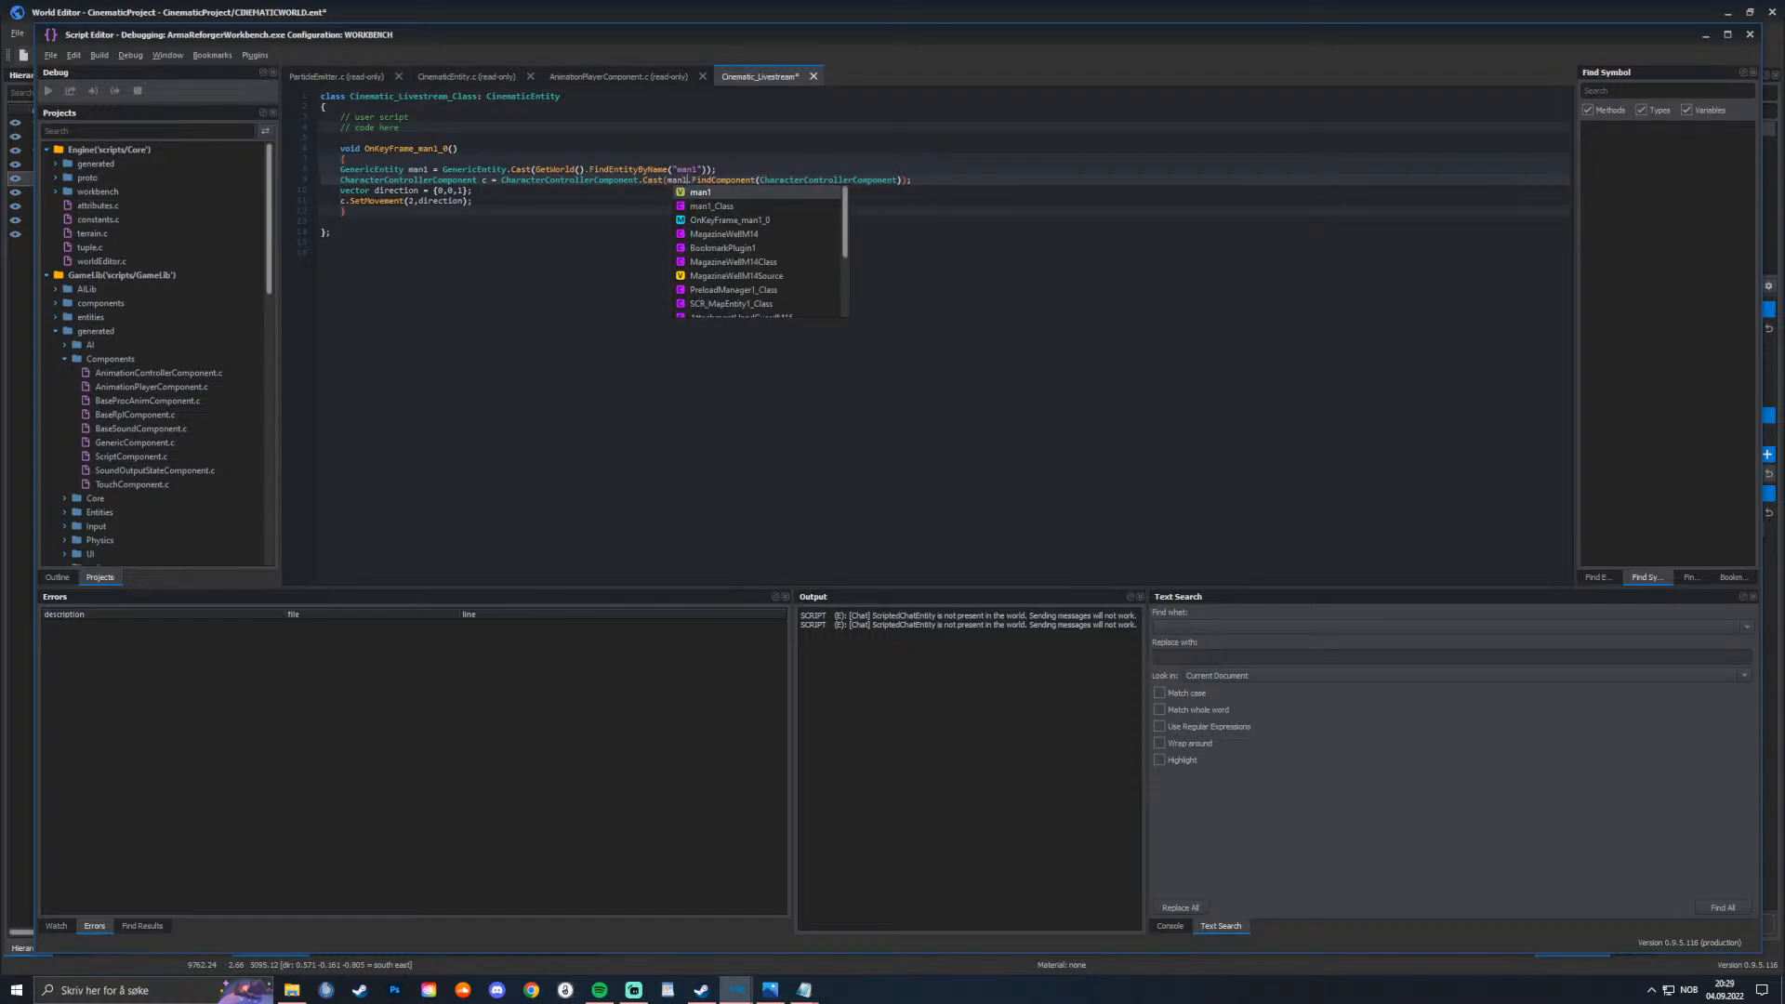
left_click(730, 180)
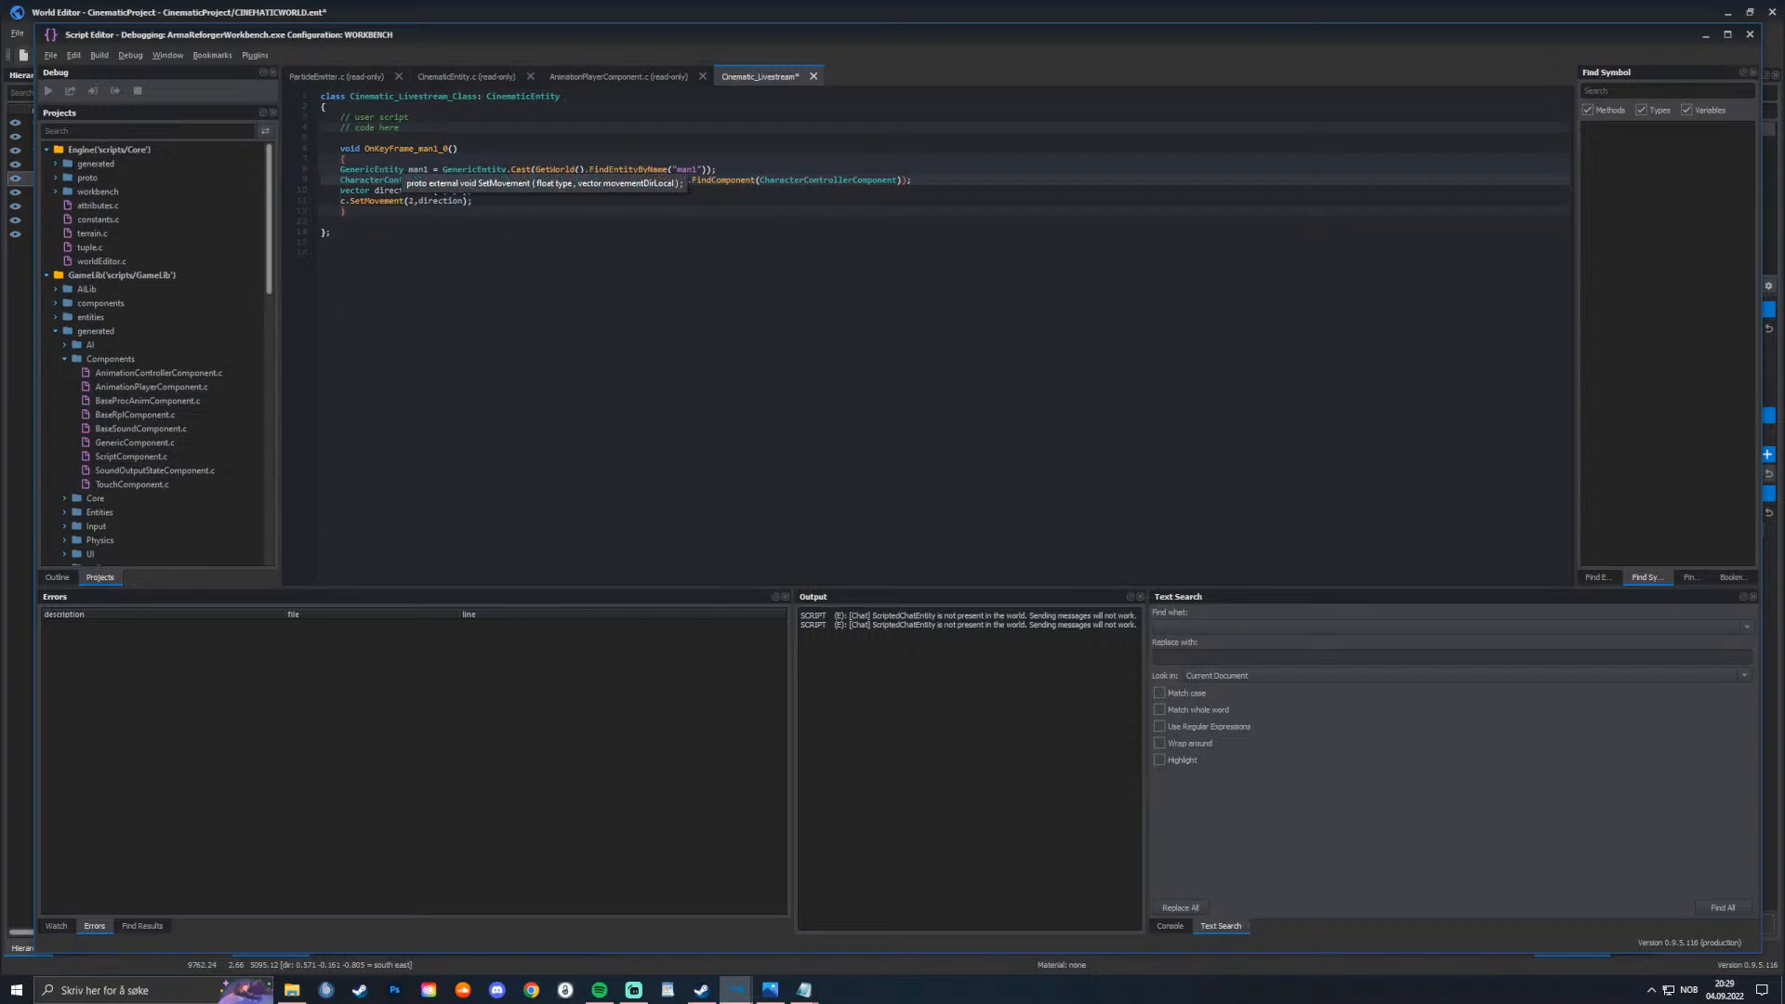
Step: Save and compile the Cinematic_Livestream movement script, and return to the world view
left_click(346, 212)
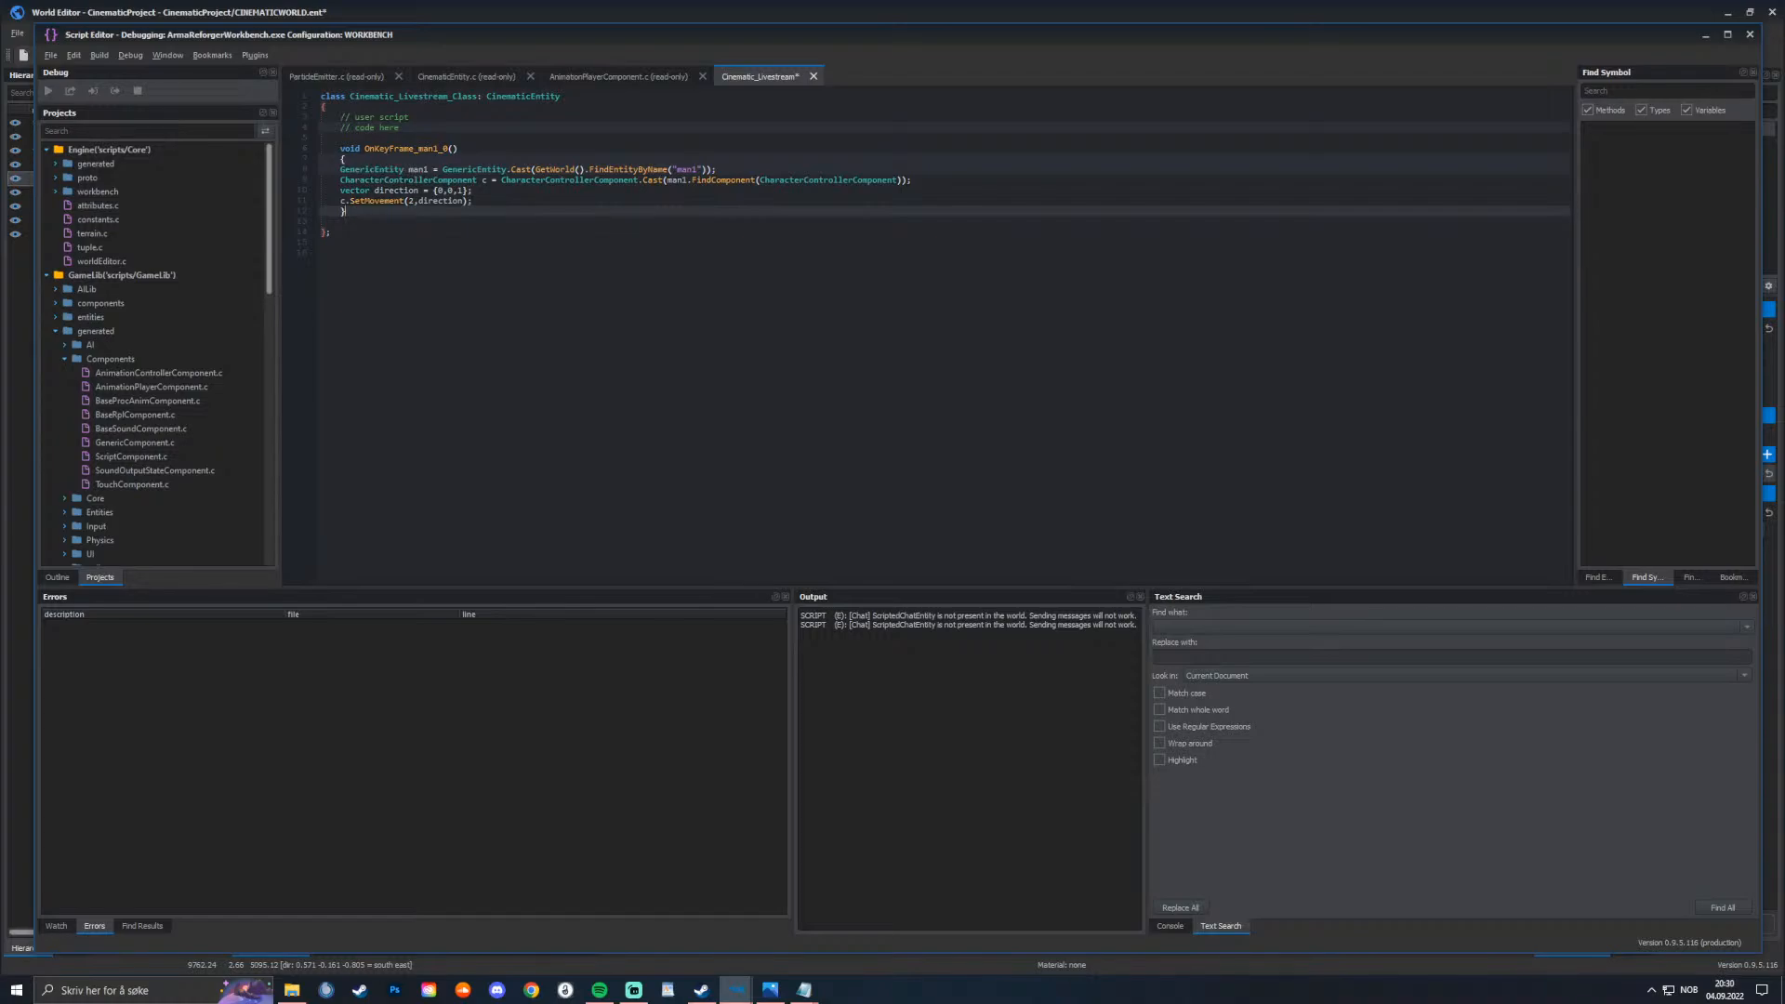
left_click(412, 201)
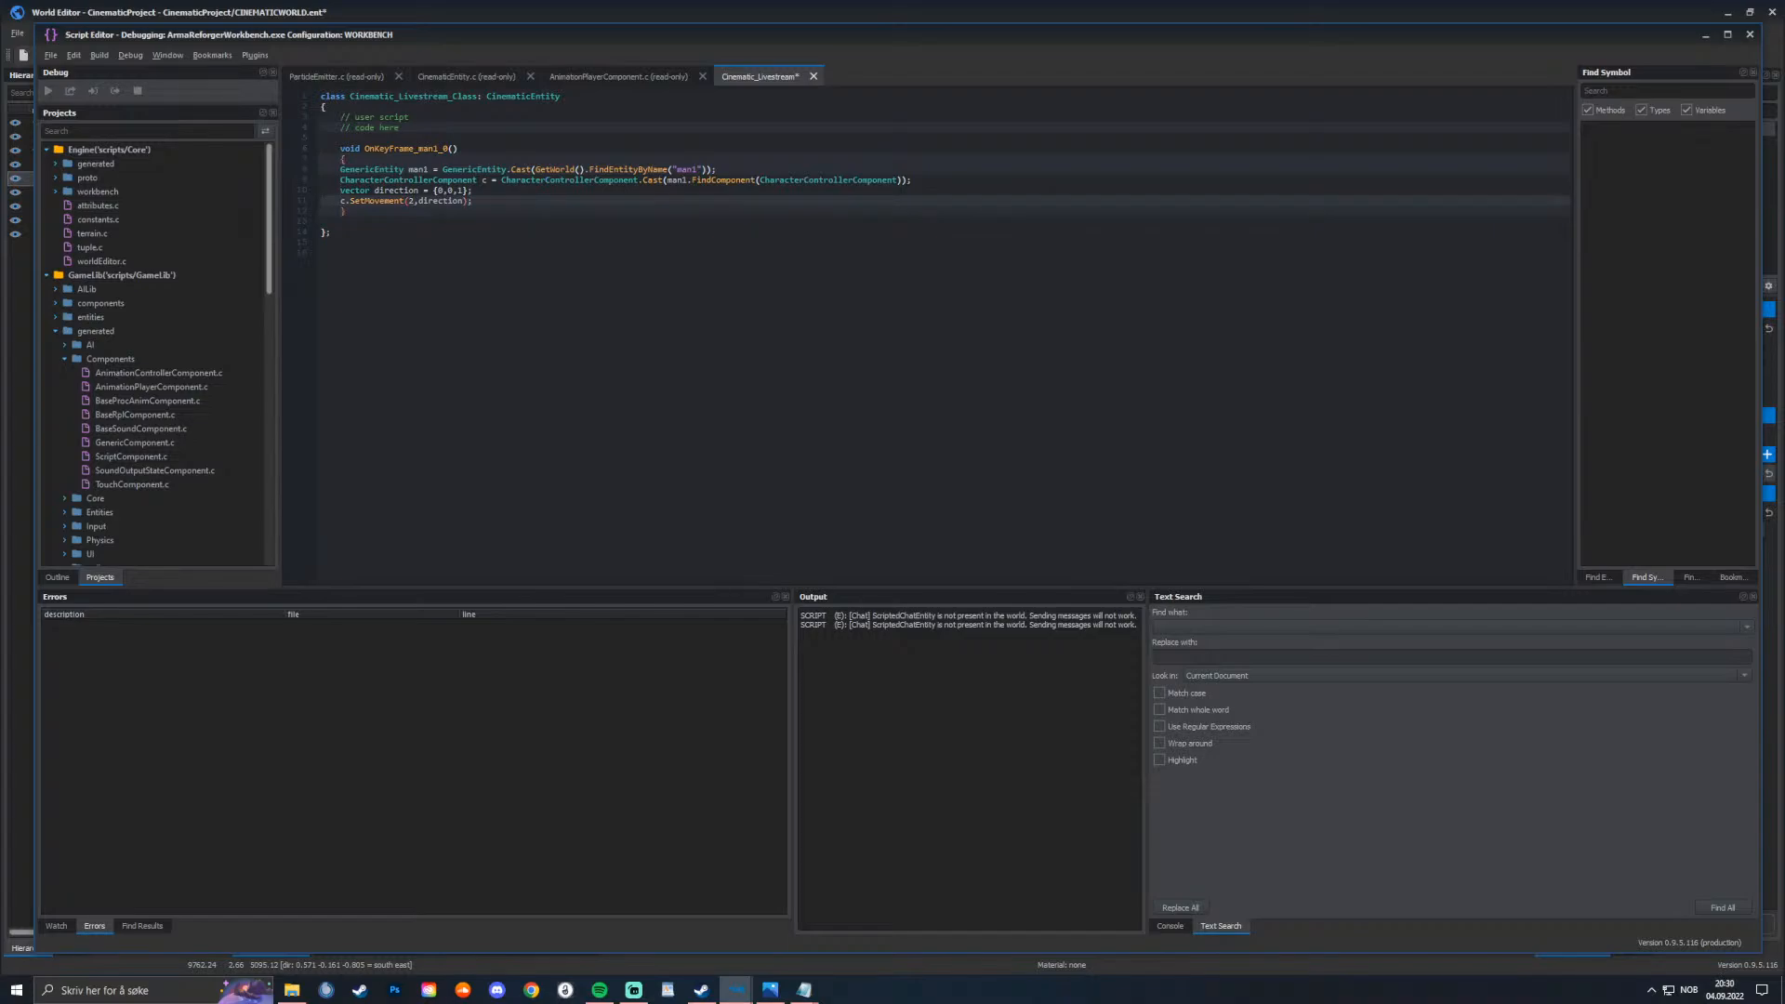
left_click(453, 191)
left_click(346, 212)
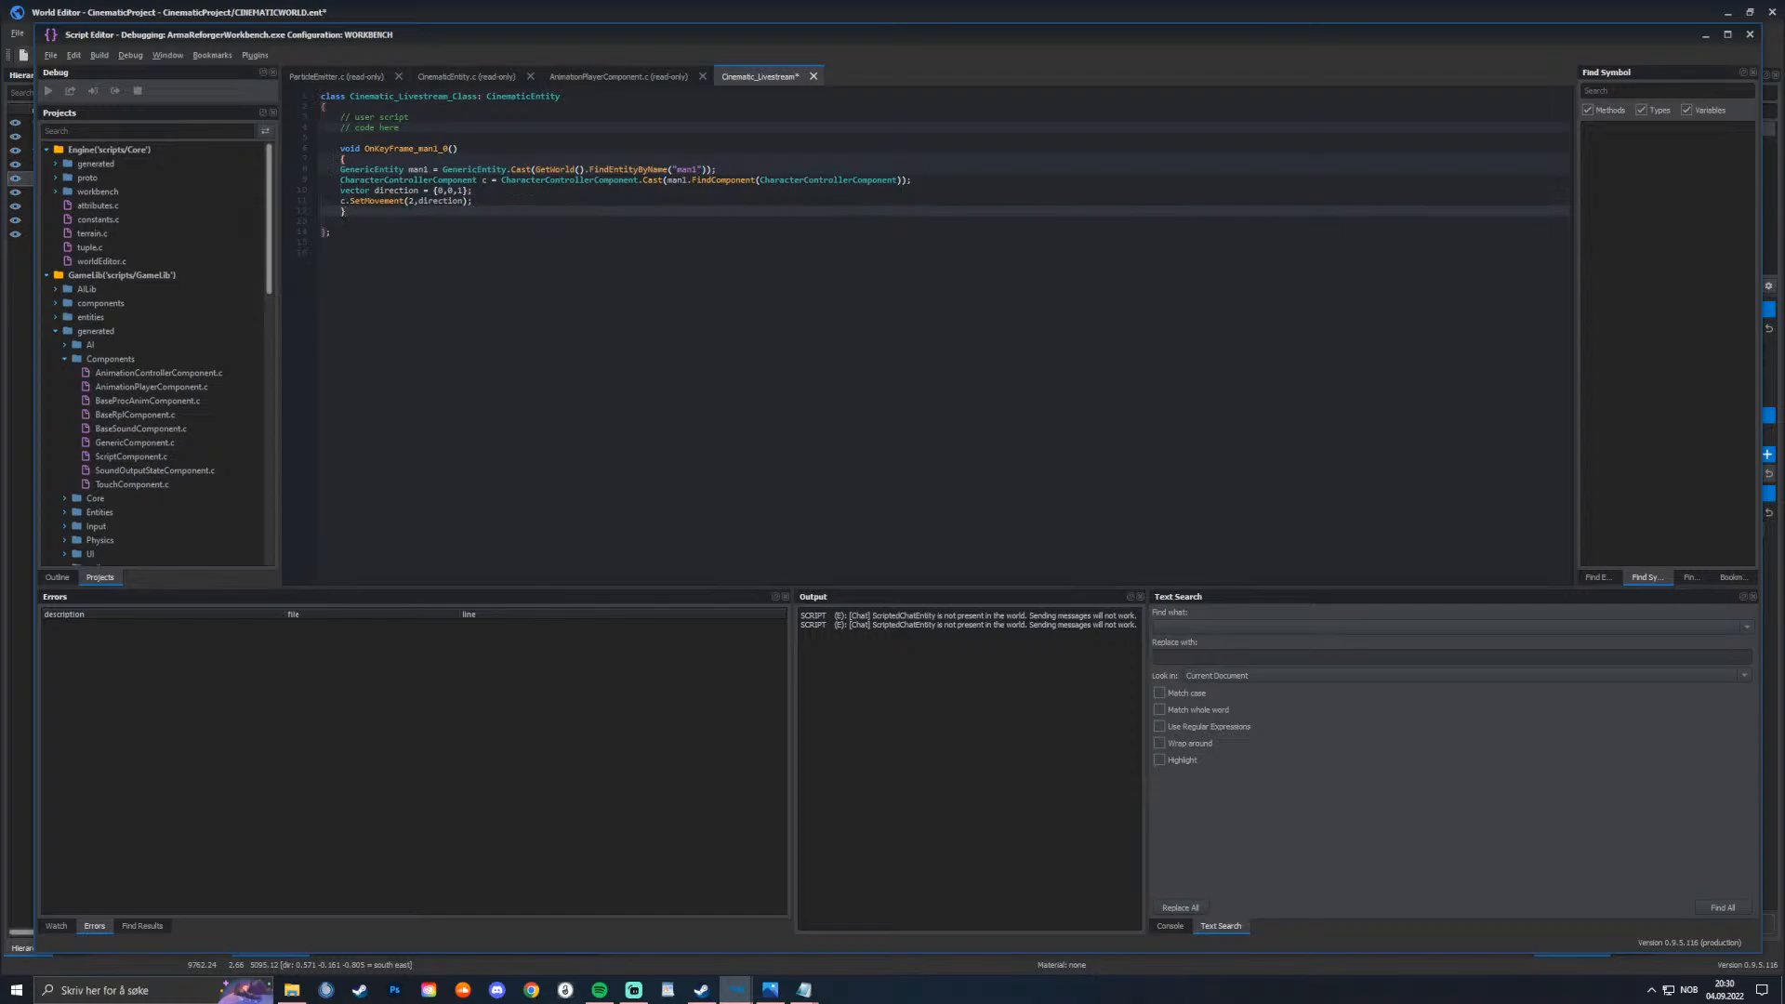
key("ctrl+s")
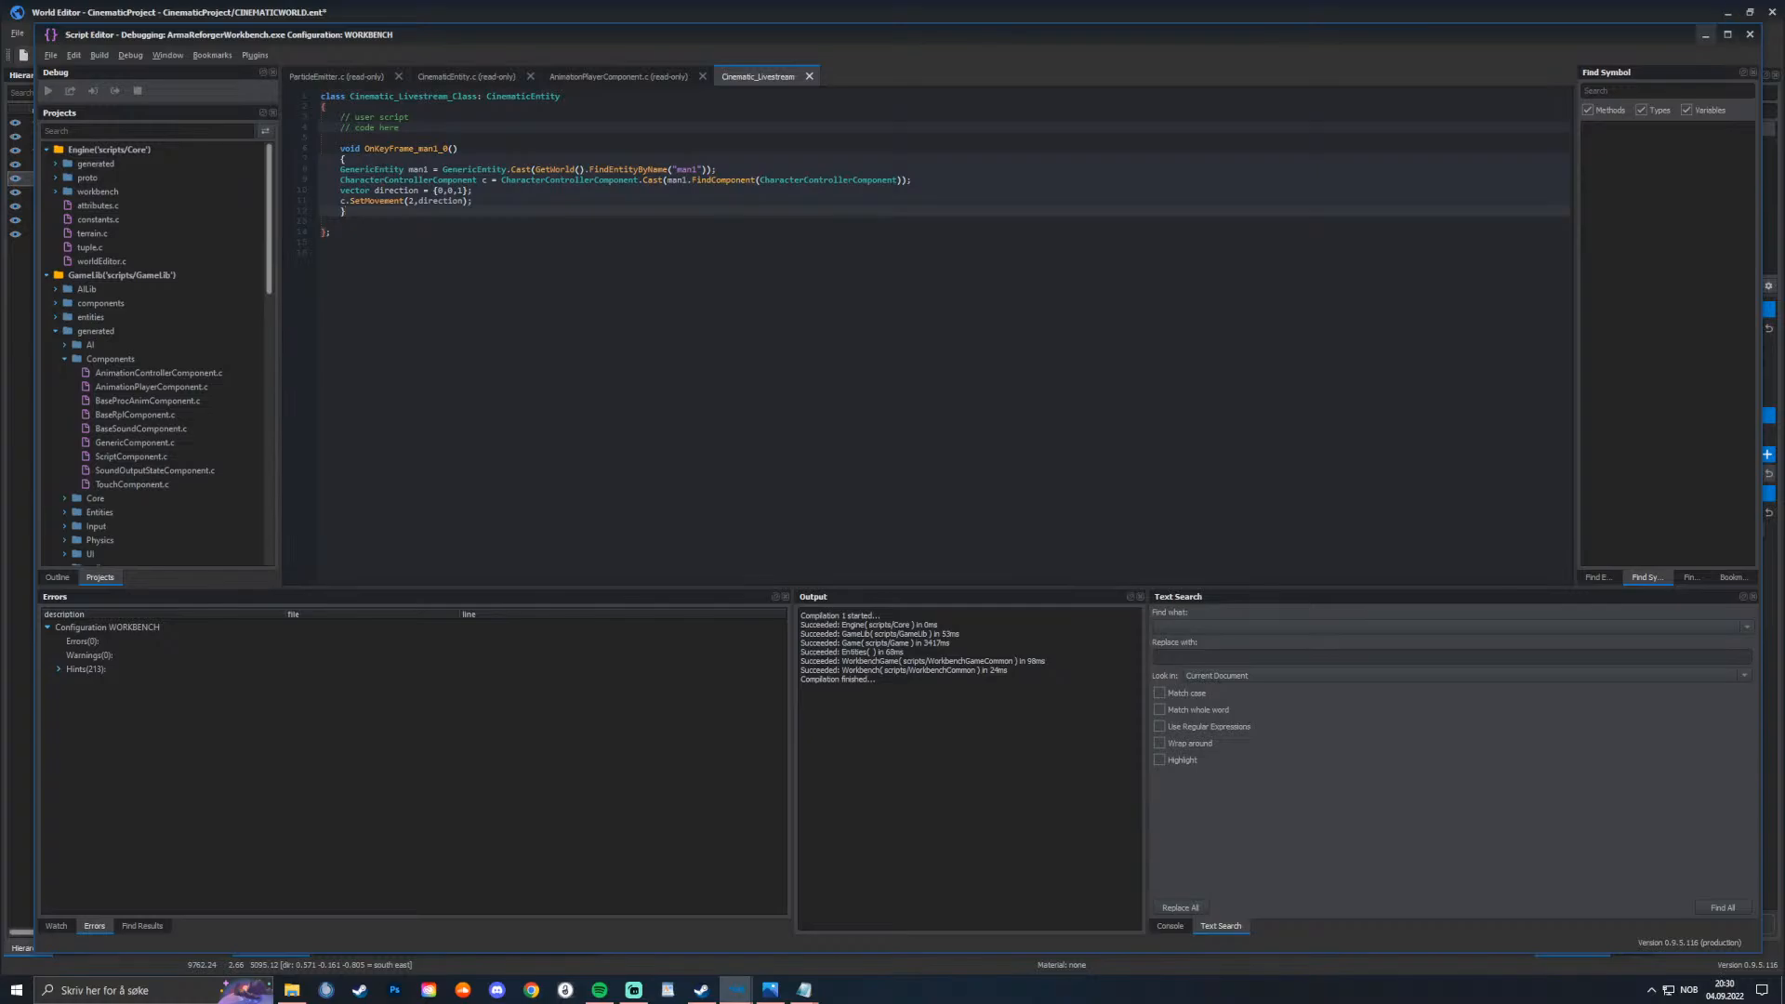
left_click(1705, 35)
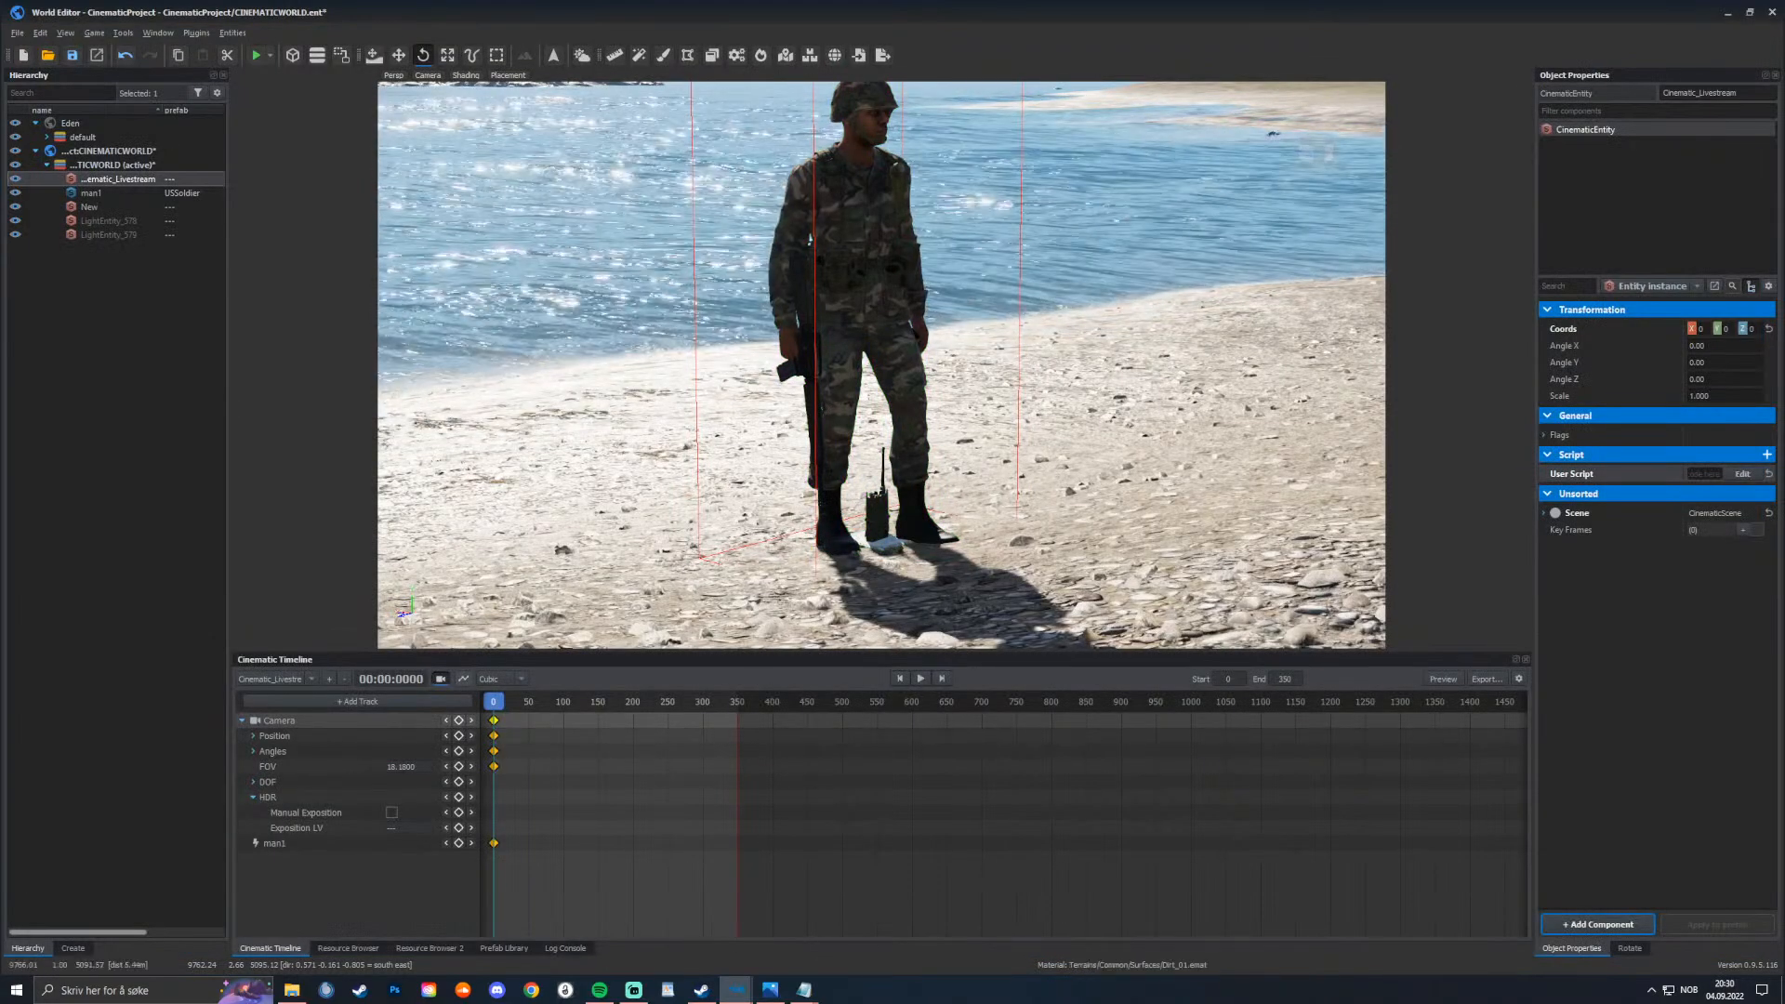
Step: Preview the cinematic in game from a wider beach view that shows the whole soldier, and exit the preview
key("s")
right_click_drag(881, 365, 1132, 336)
key("s")
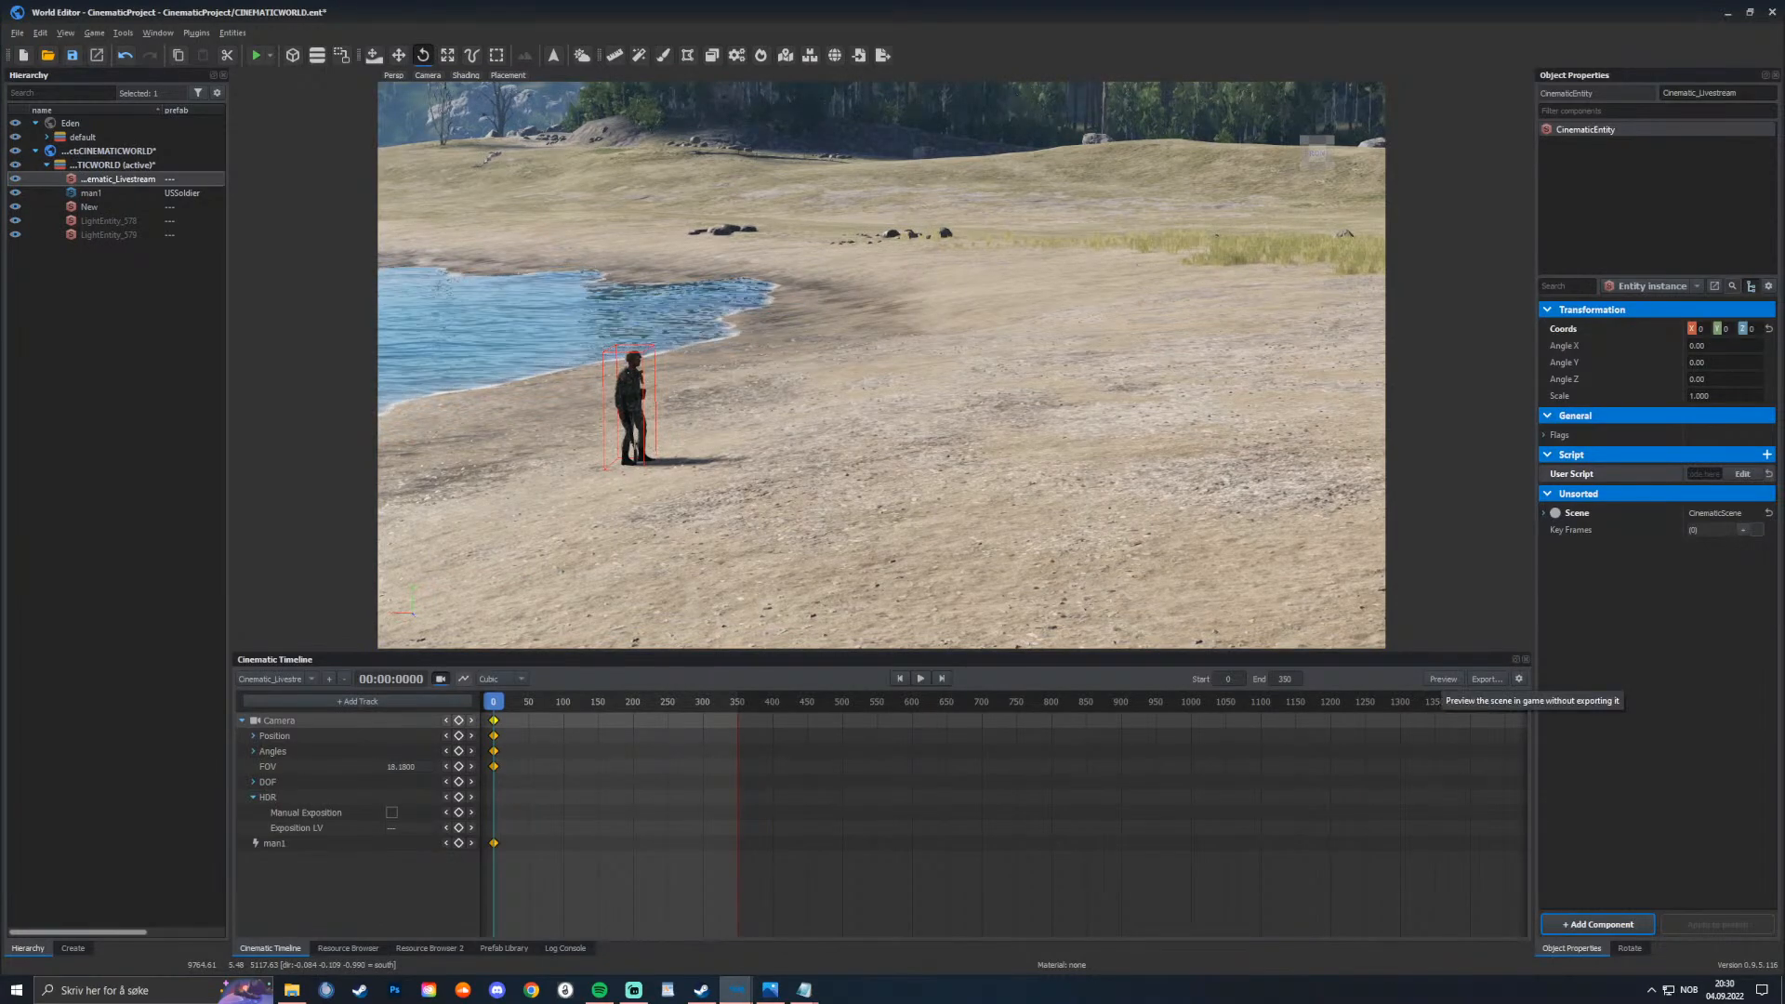
key("F5")
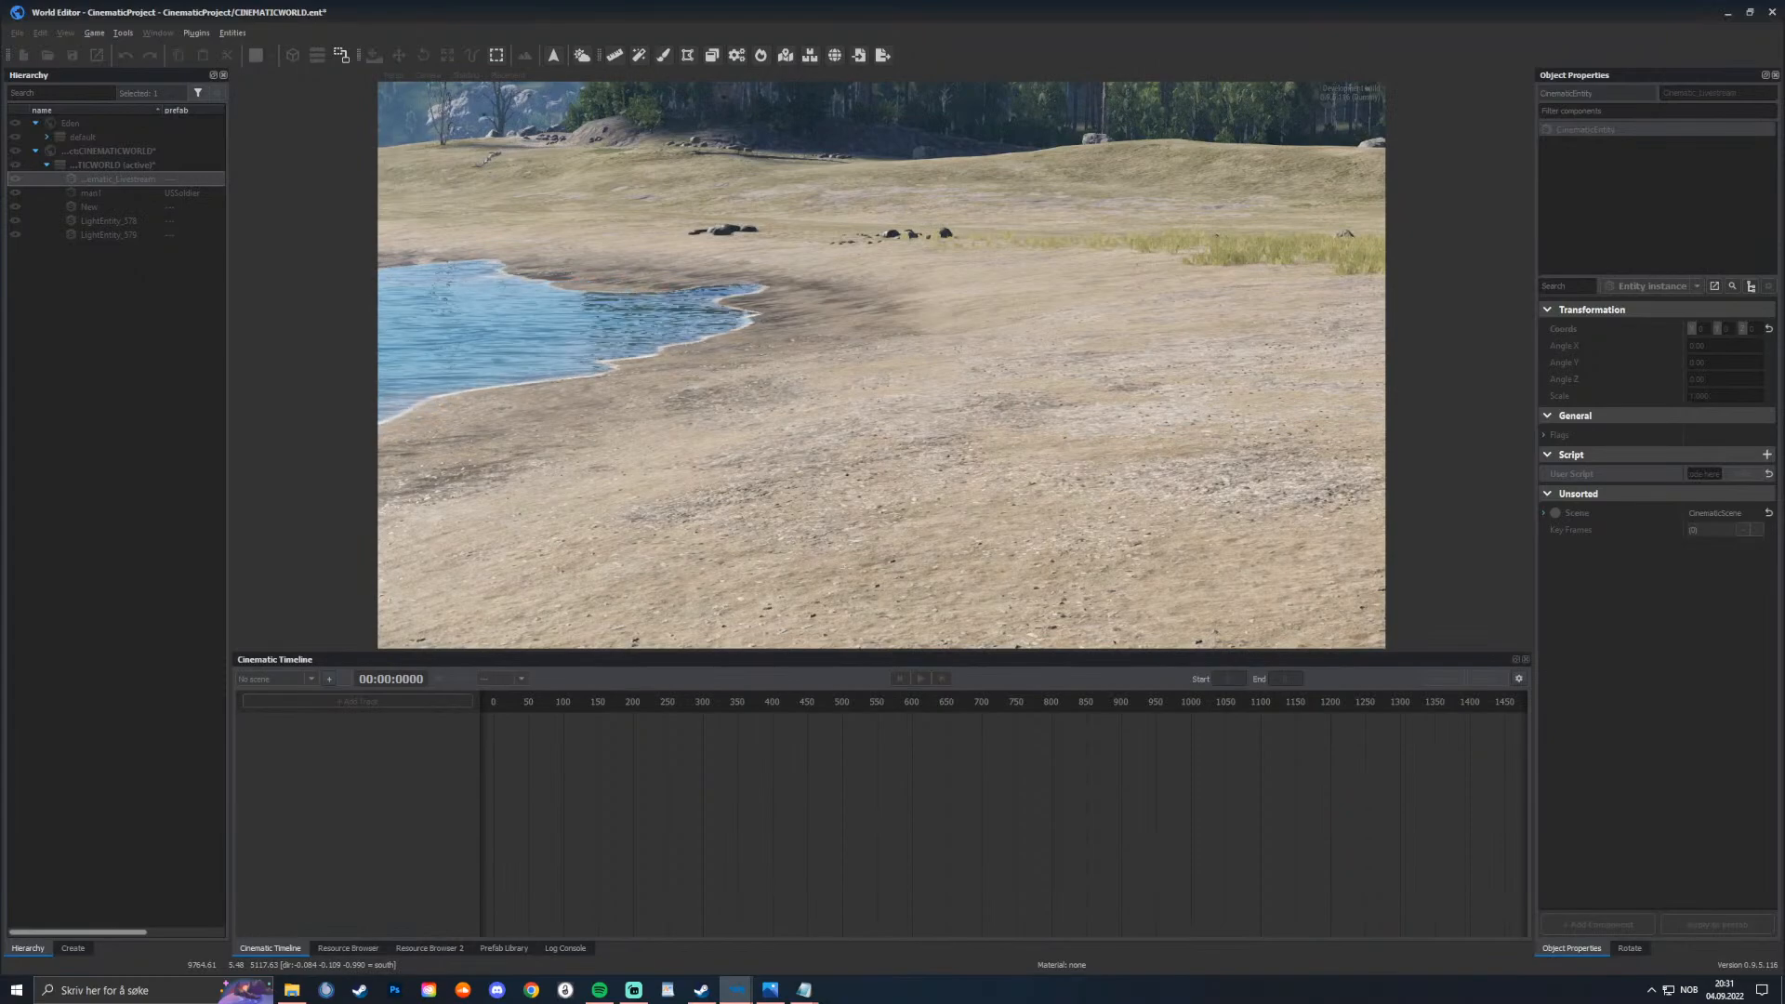
key("Escape")
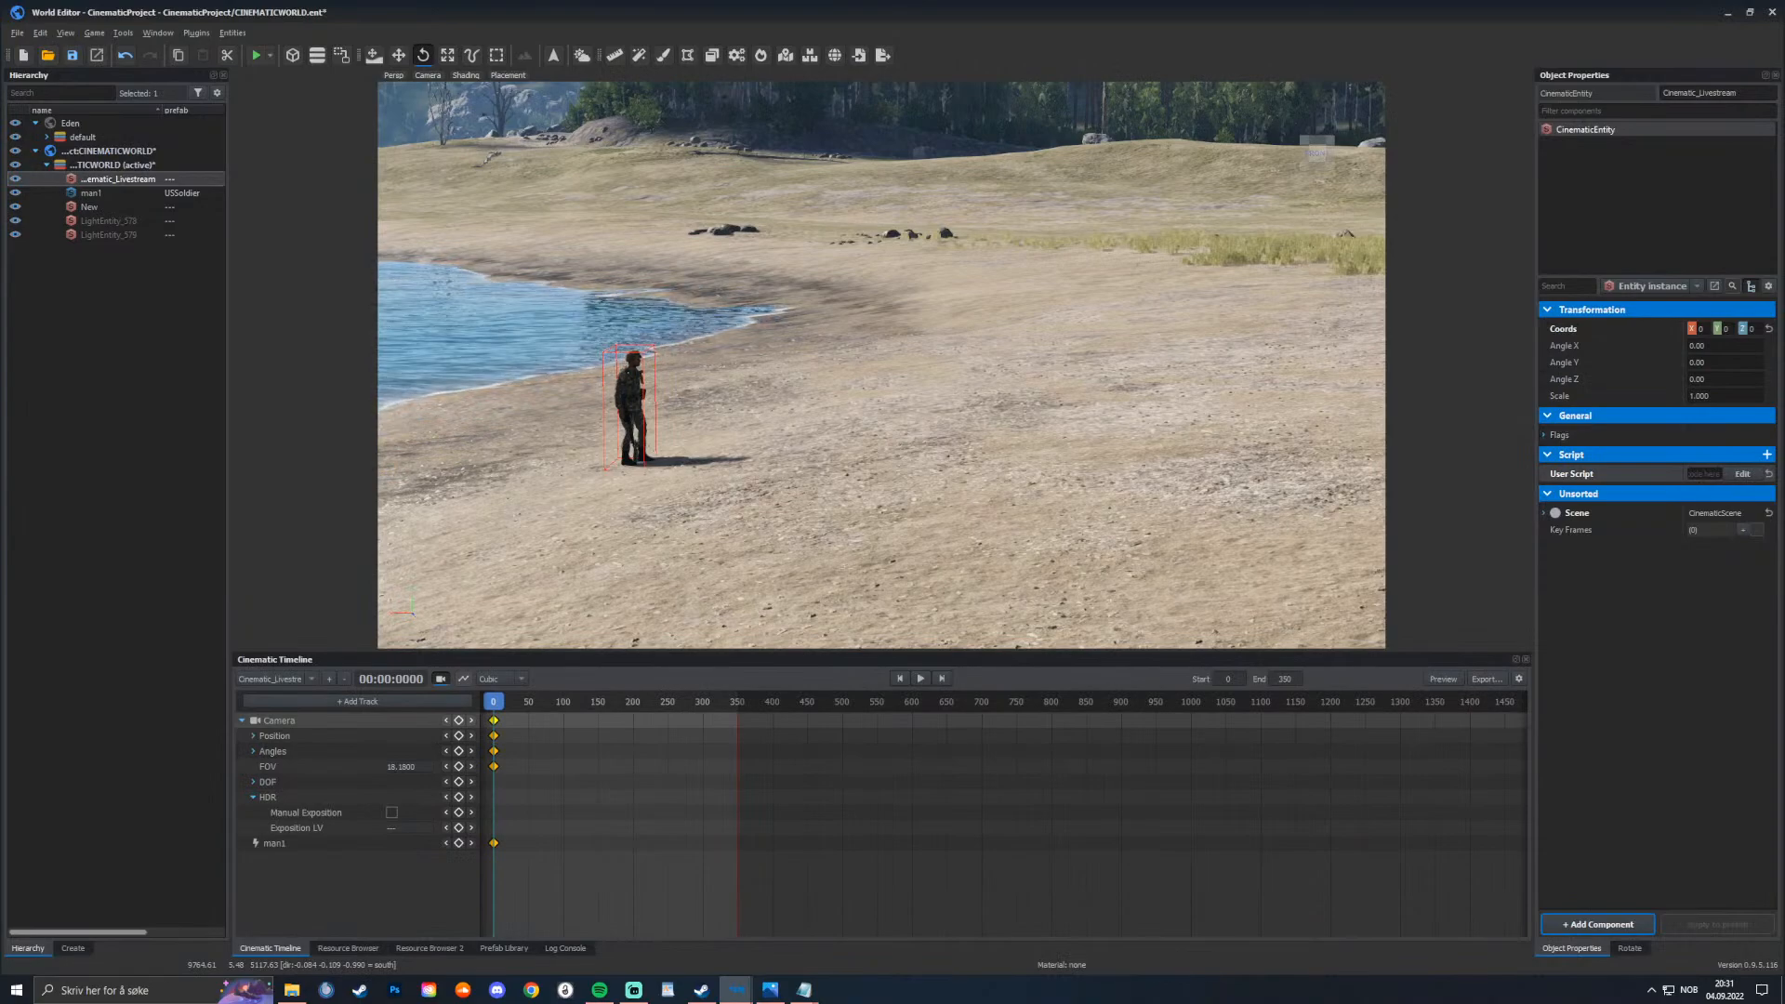
Step: Add a man1 keyframe at frame 125 on the cinematic timeline and open its keyframe function in the script
key("space")
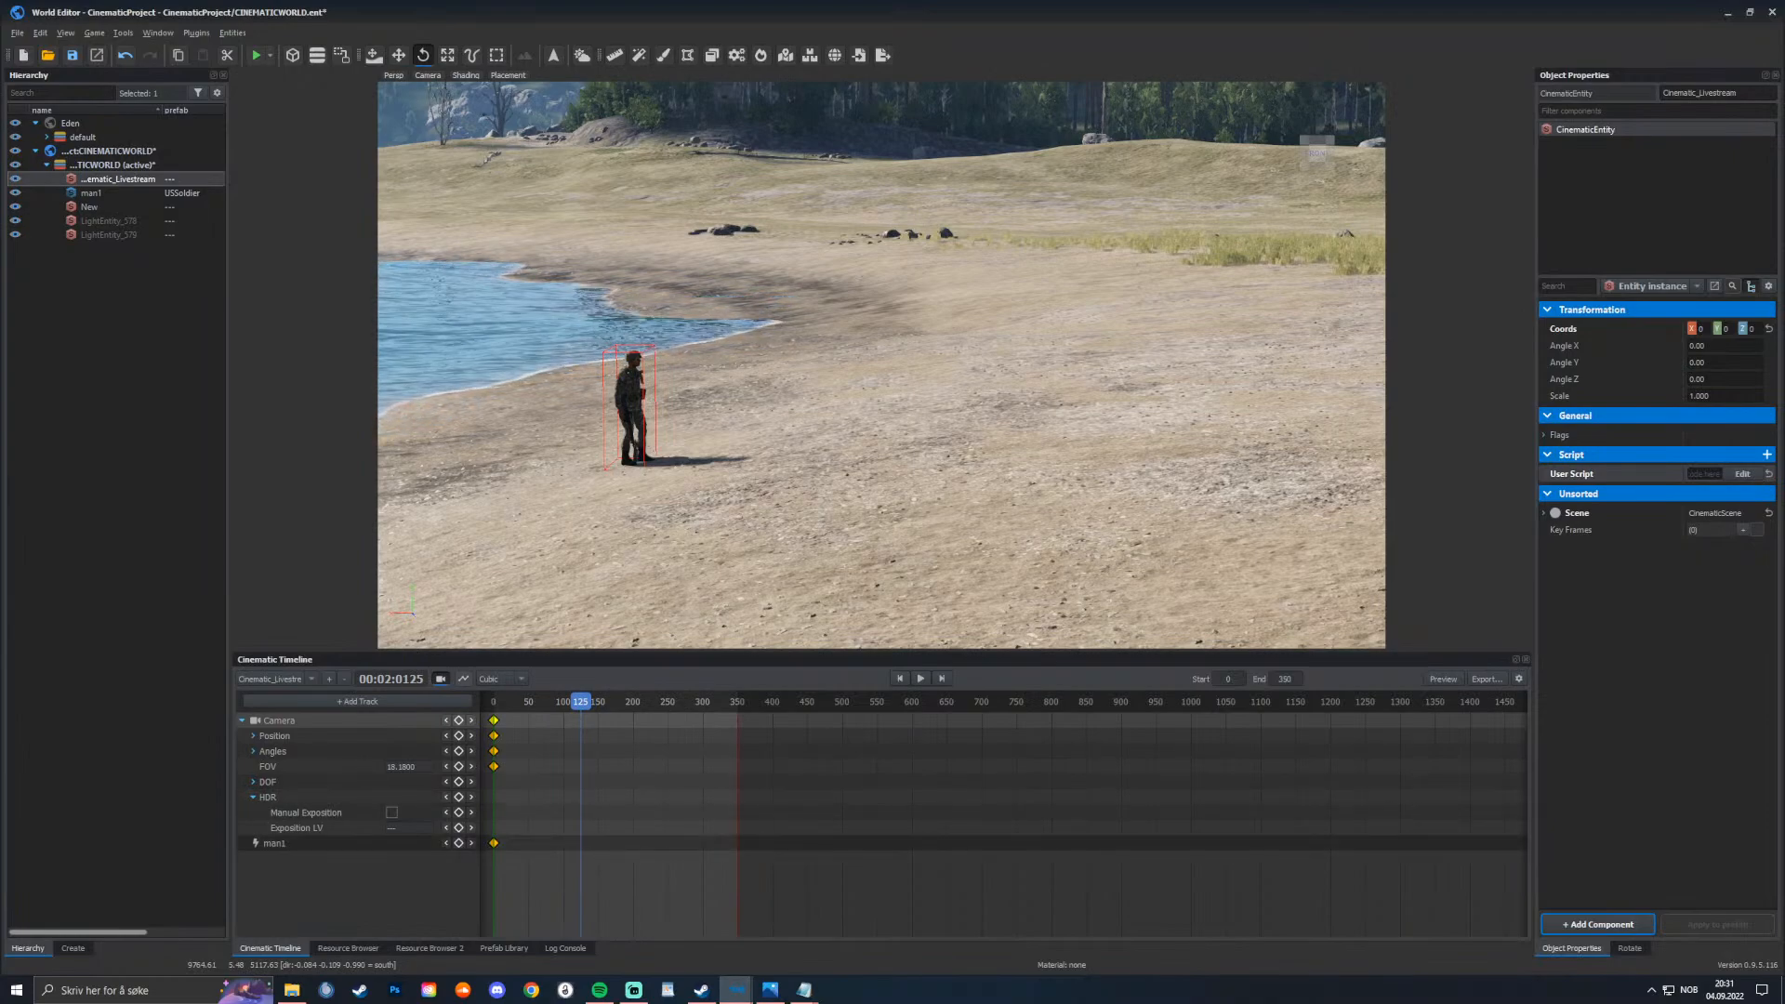
left_click(458, 844)
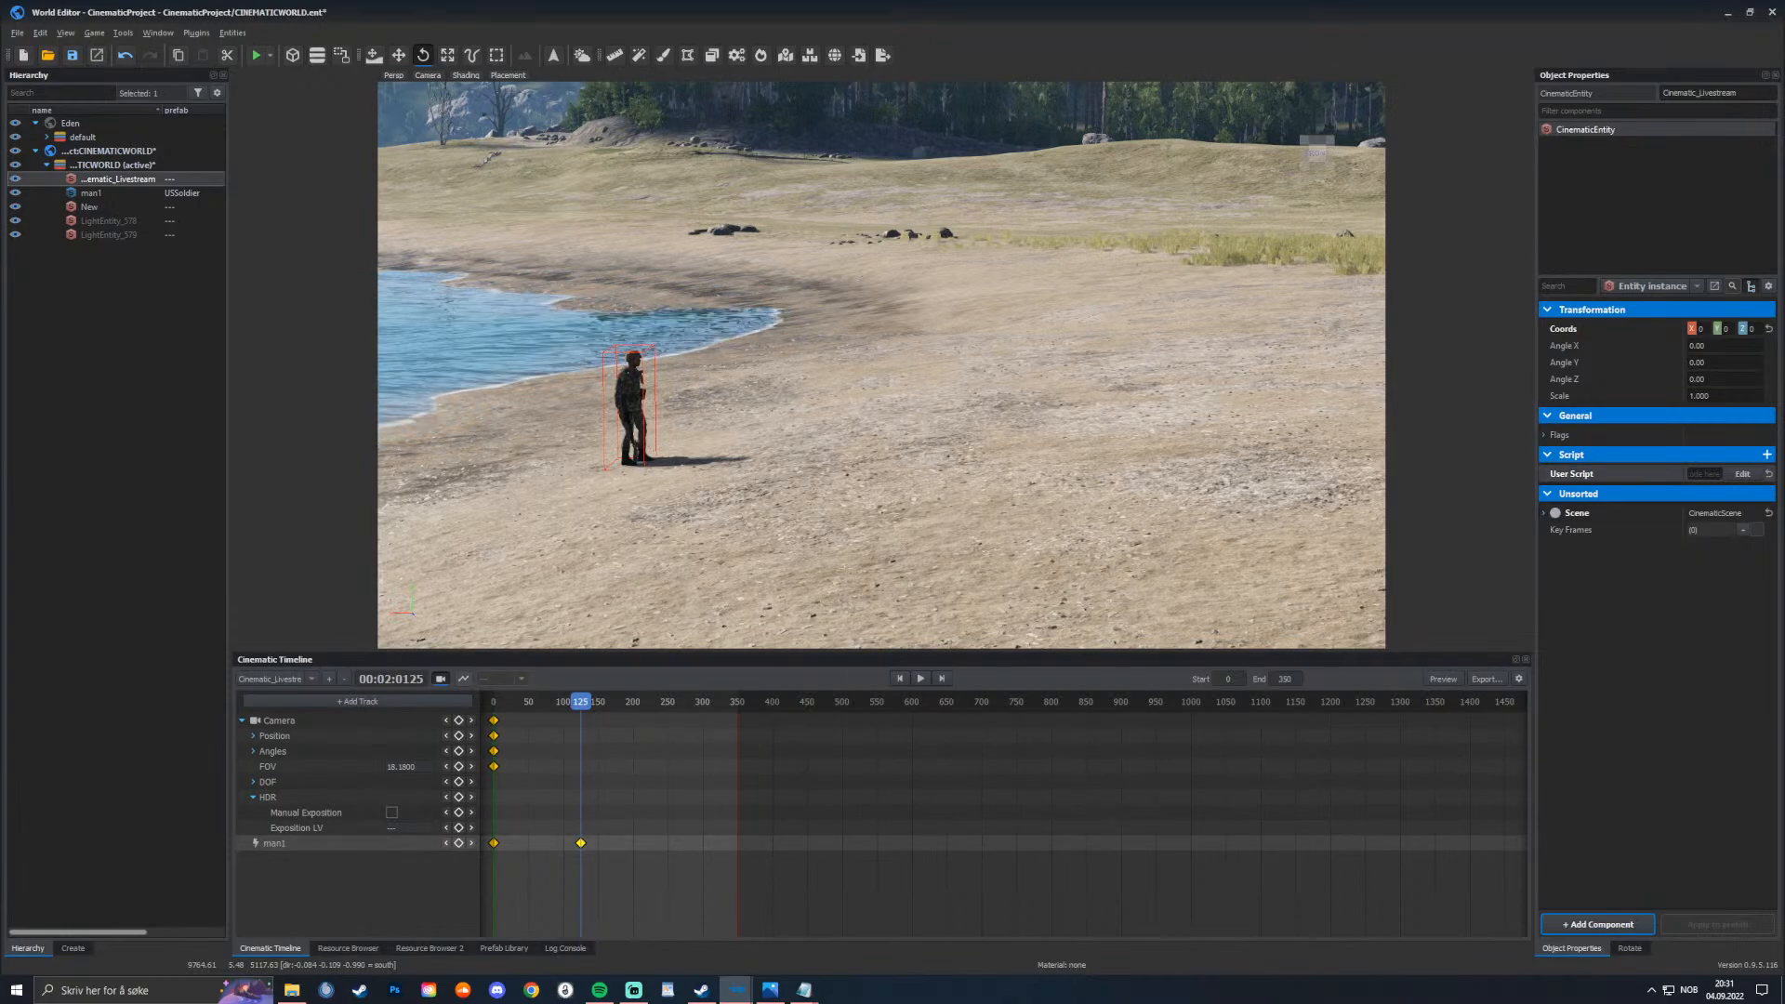
double_click(581, 843)
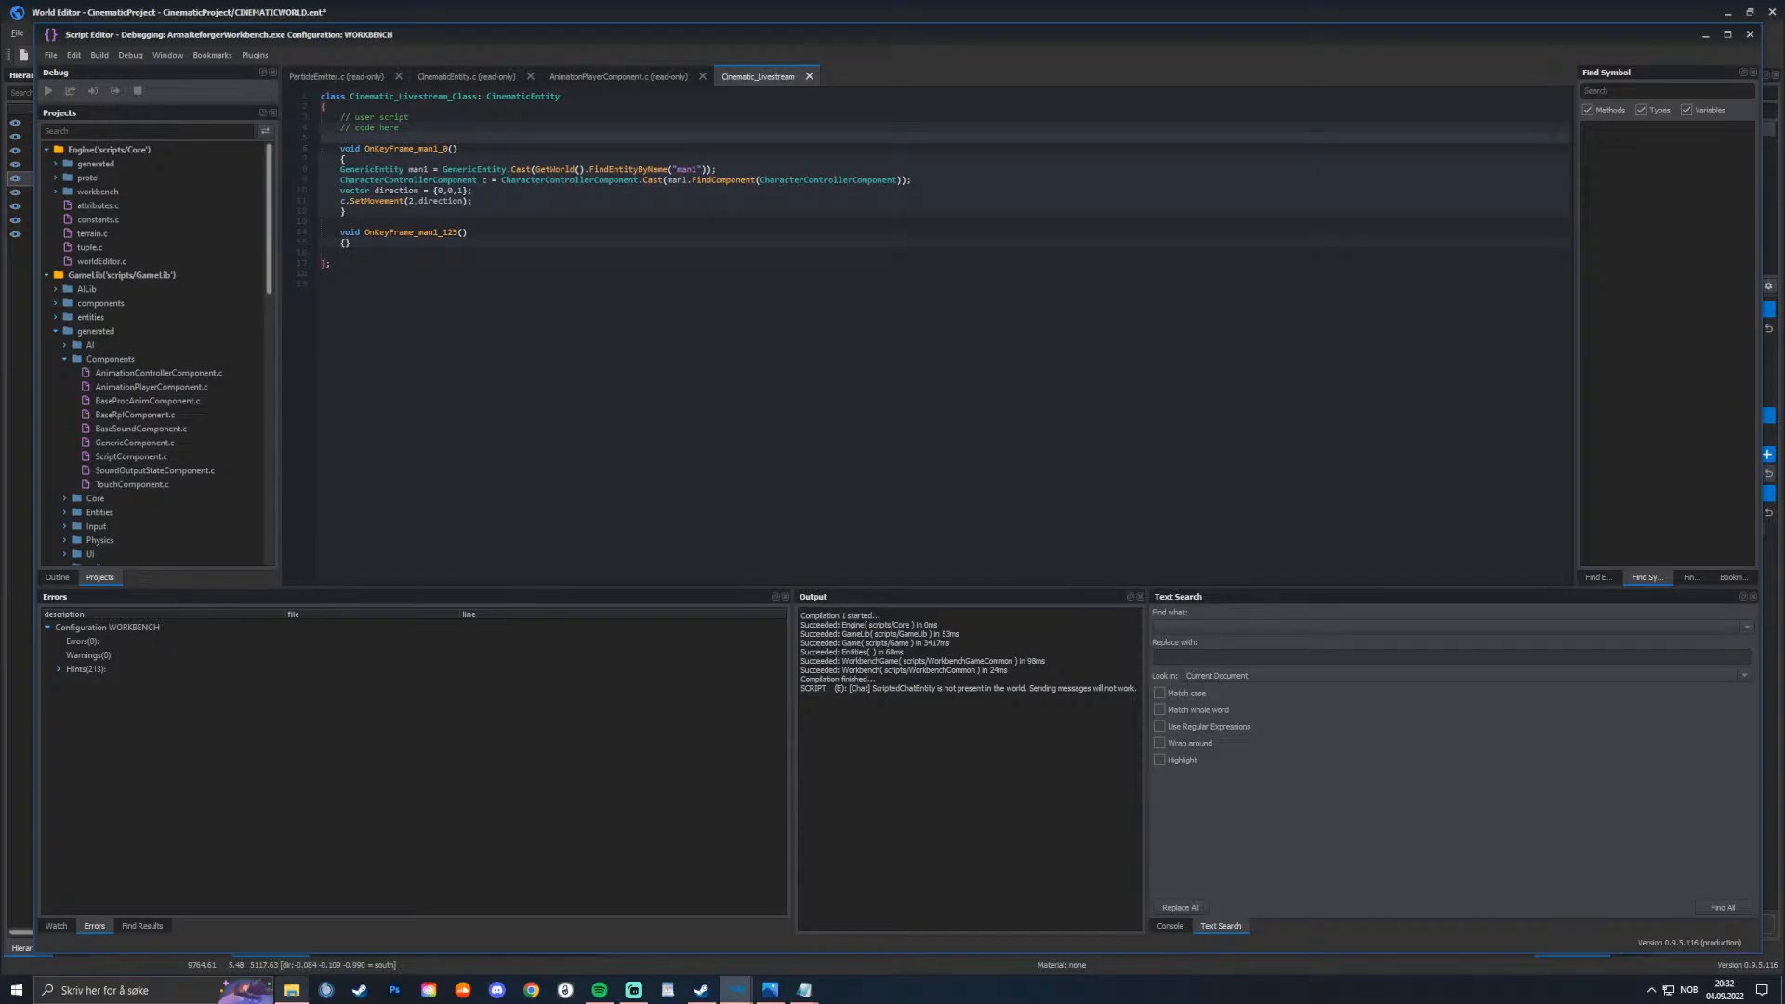
Step: Switch to File Explorer, open the Play Animation Change Stance text file and copy its first three lines through STANCECHANGE_TOCROUCH
left_click(292, 990)
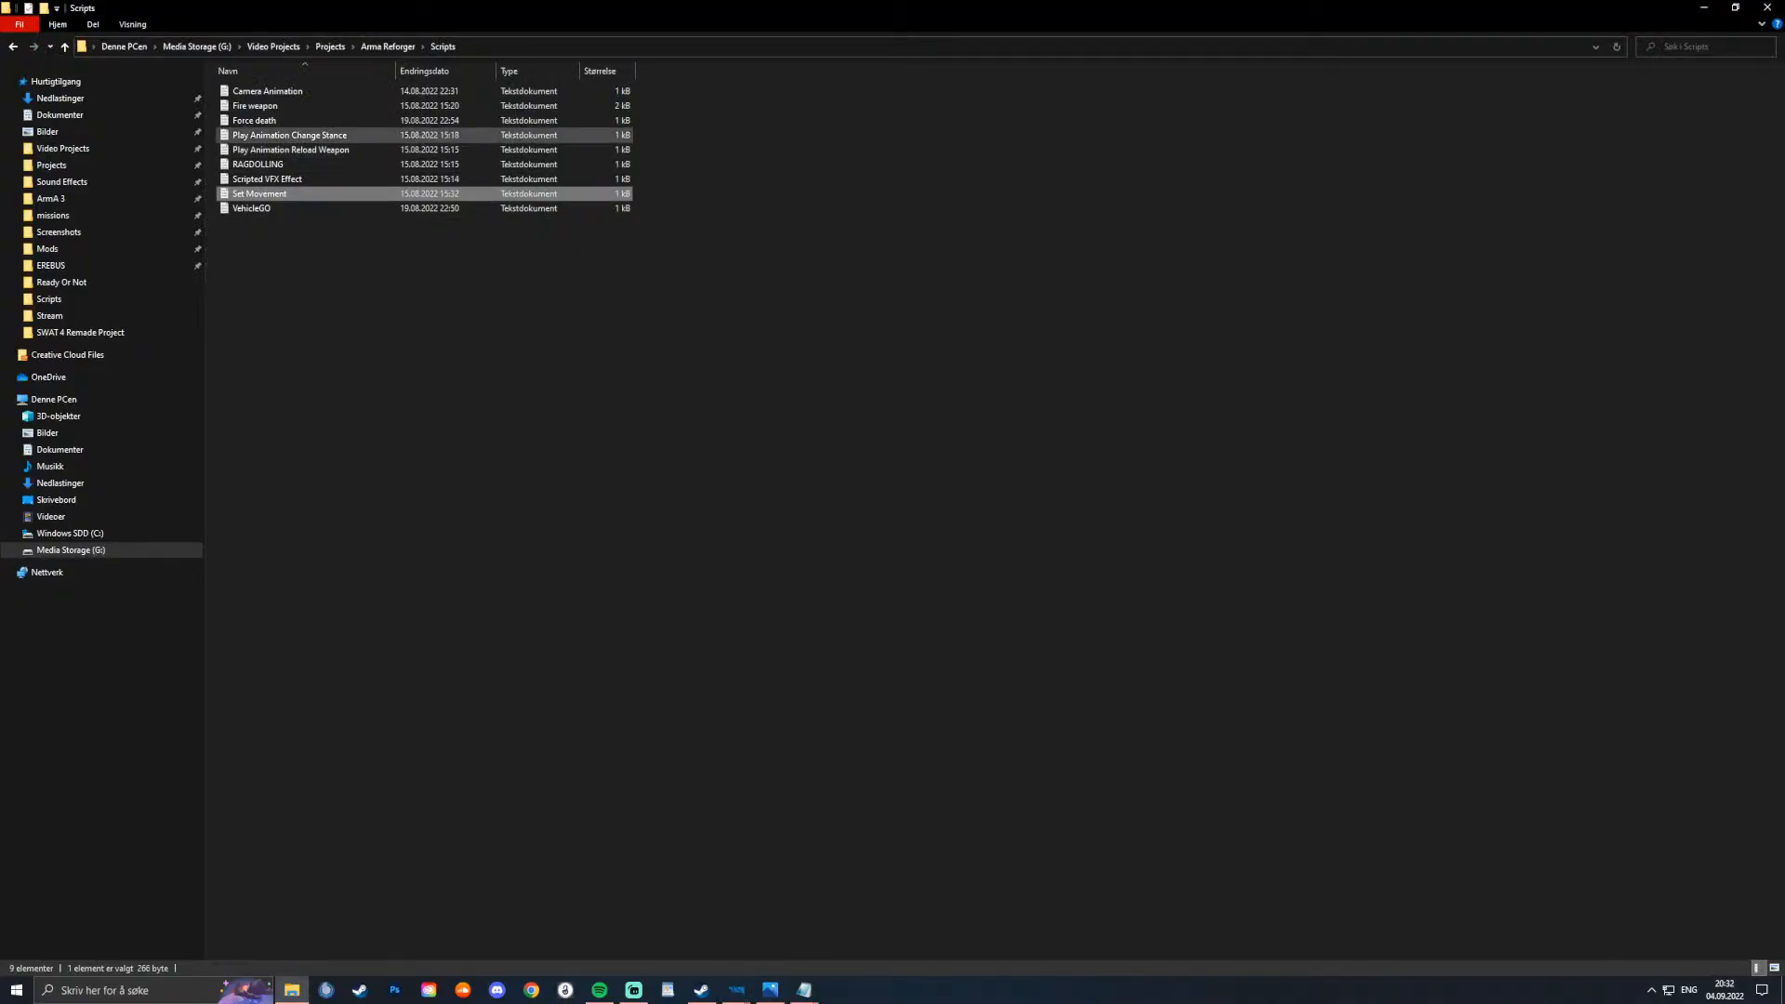
double_click(289, 135)
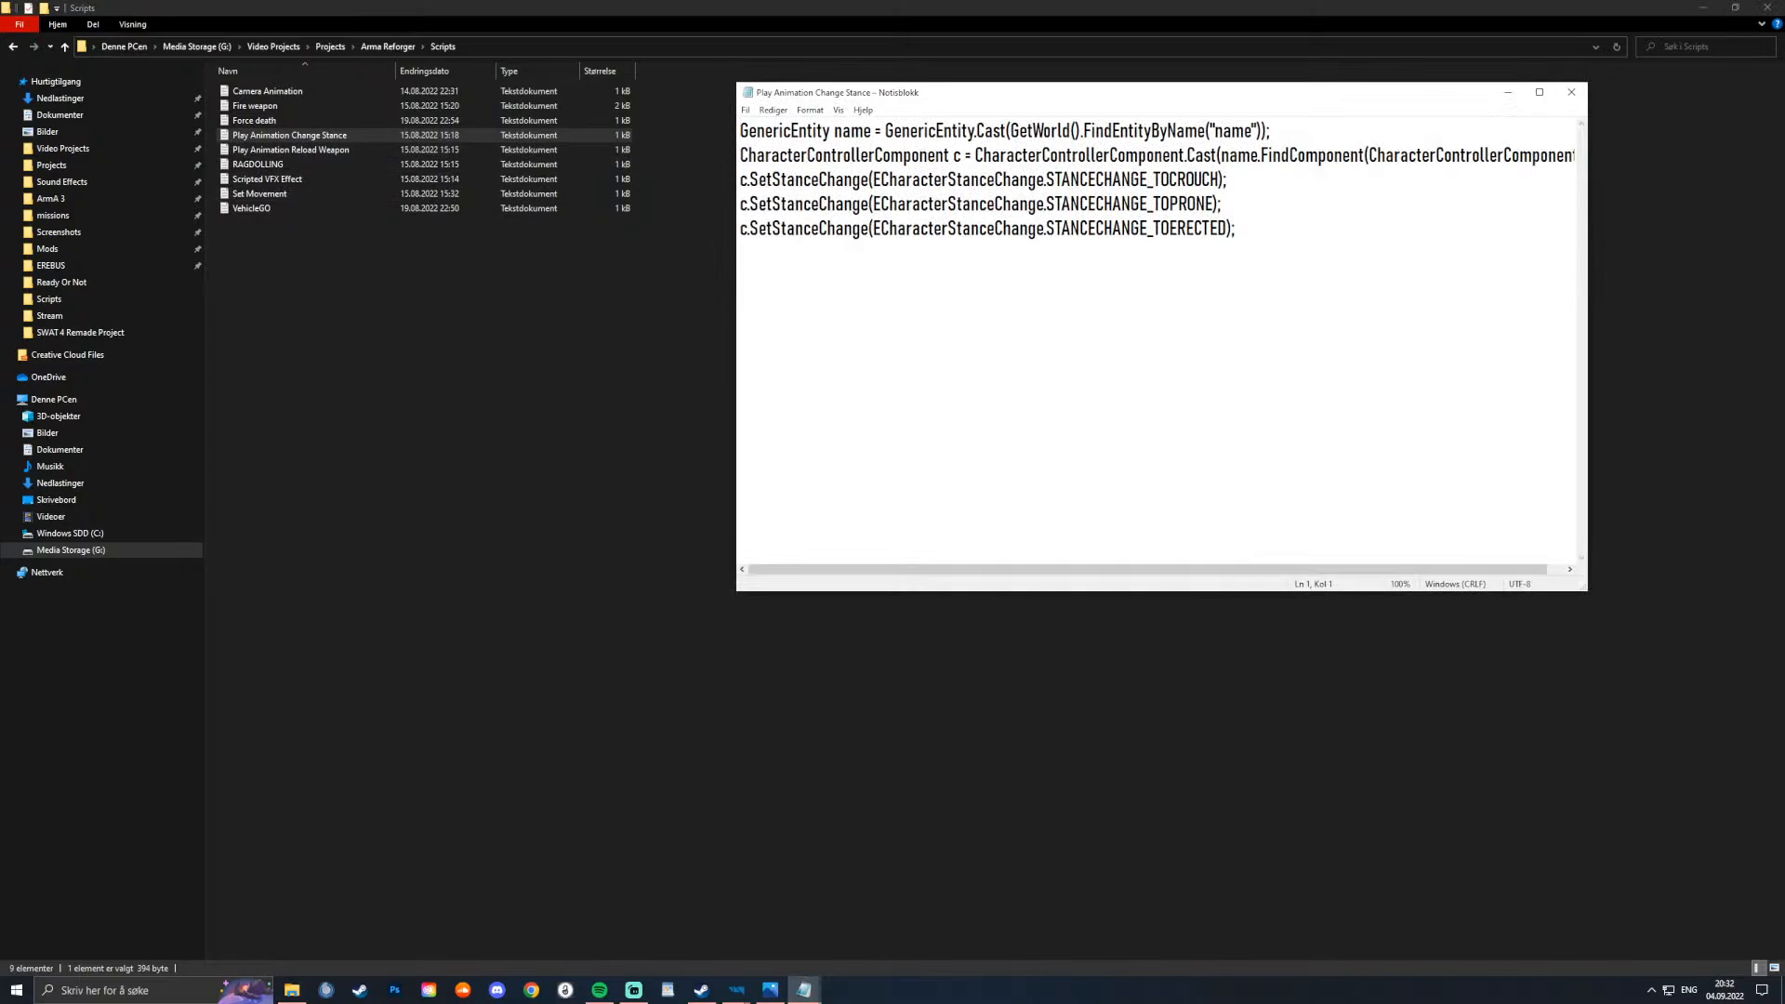
left_click_drag(1221, 203, 741, 204)
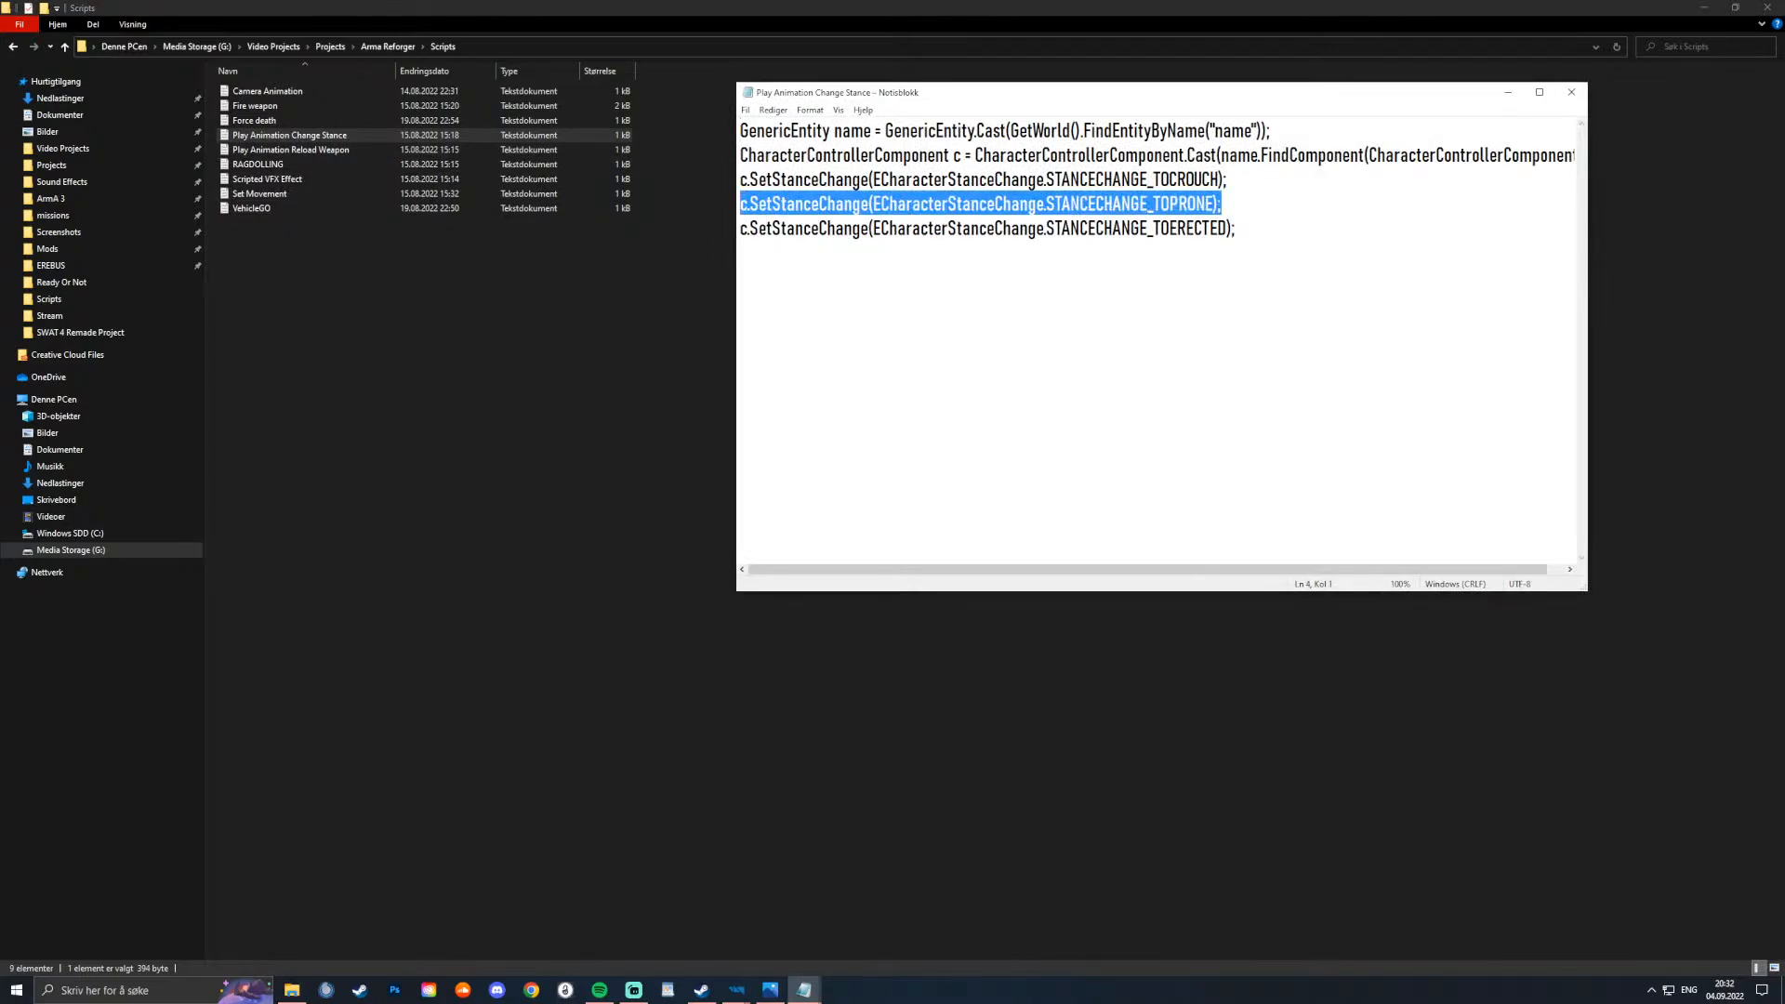
left_click(912, 178)
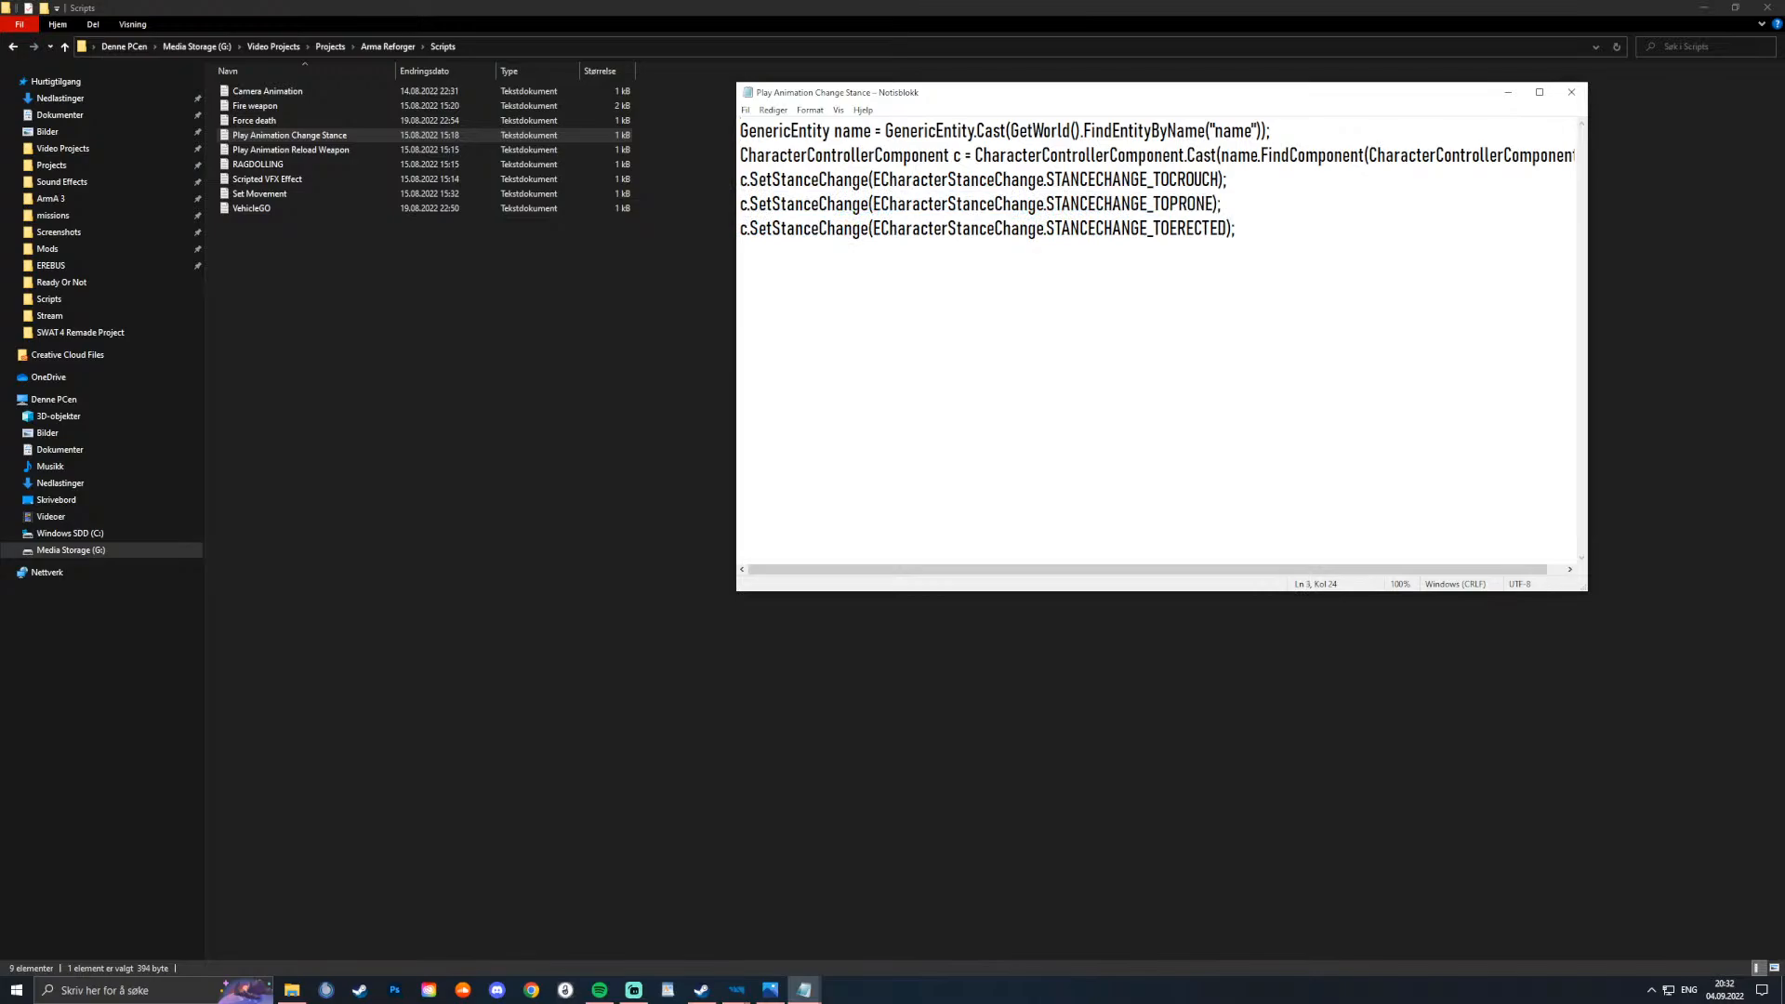
left_click_drag(741, 130, 1227, 178)
key("ctrl+c")
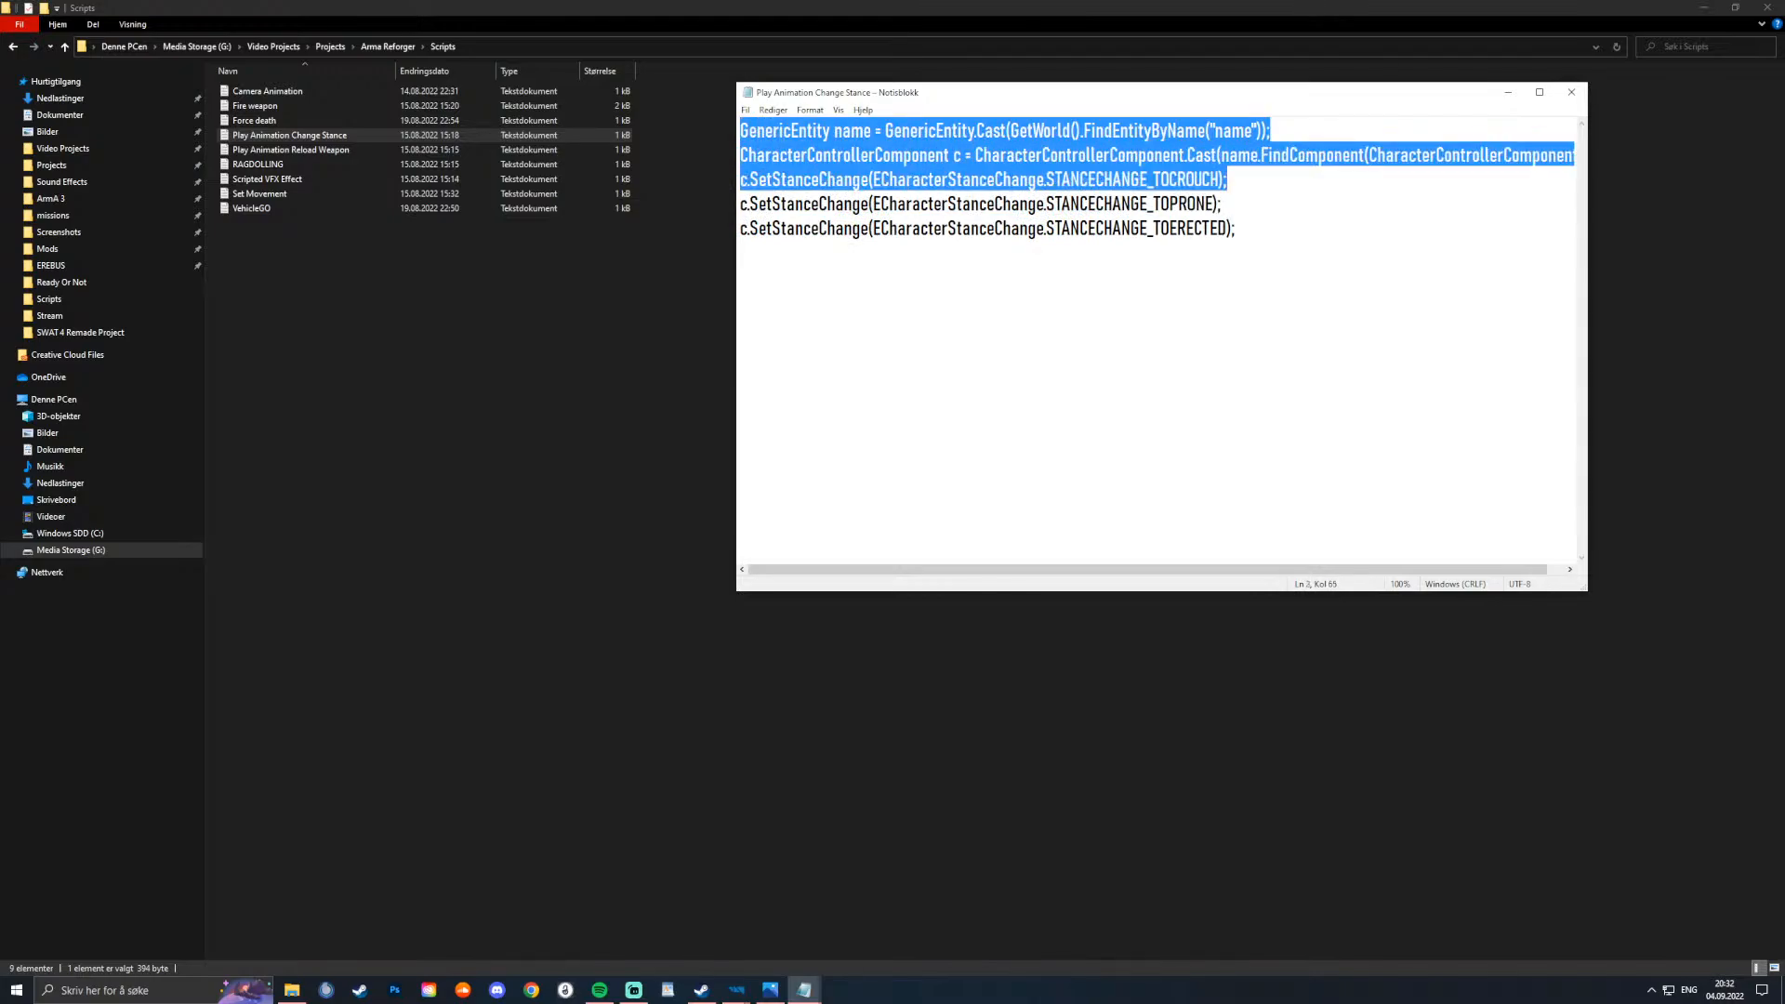
Step: Switch back to Script Editor, paste the stance code inside the OnKeyFrame_man1_125 function and indent its lines
key("alt+Tab")
key("alt+Tab")
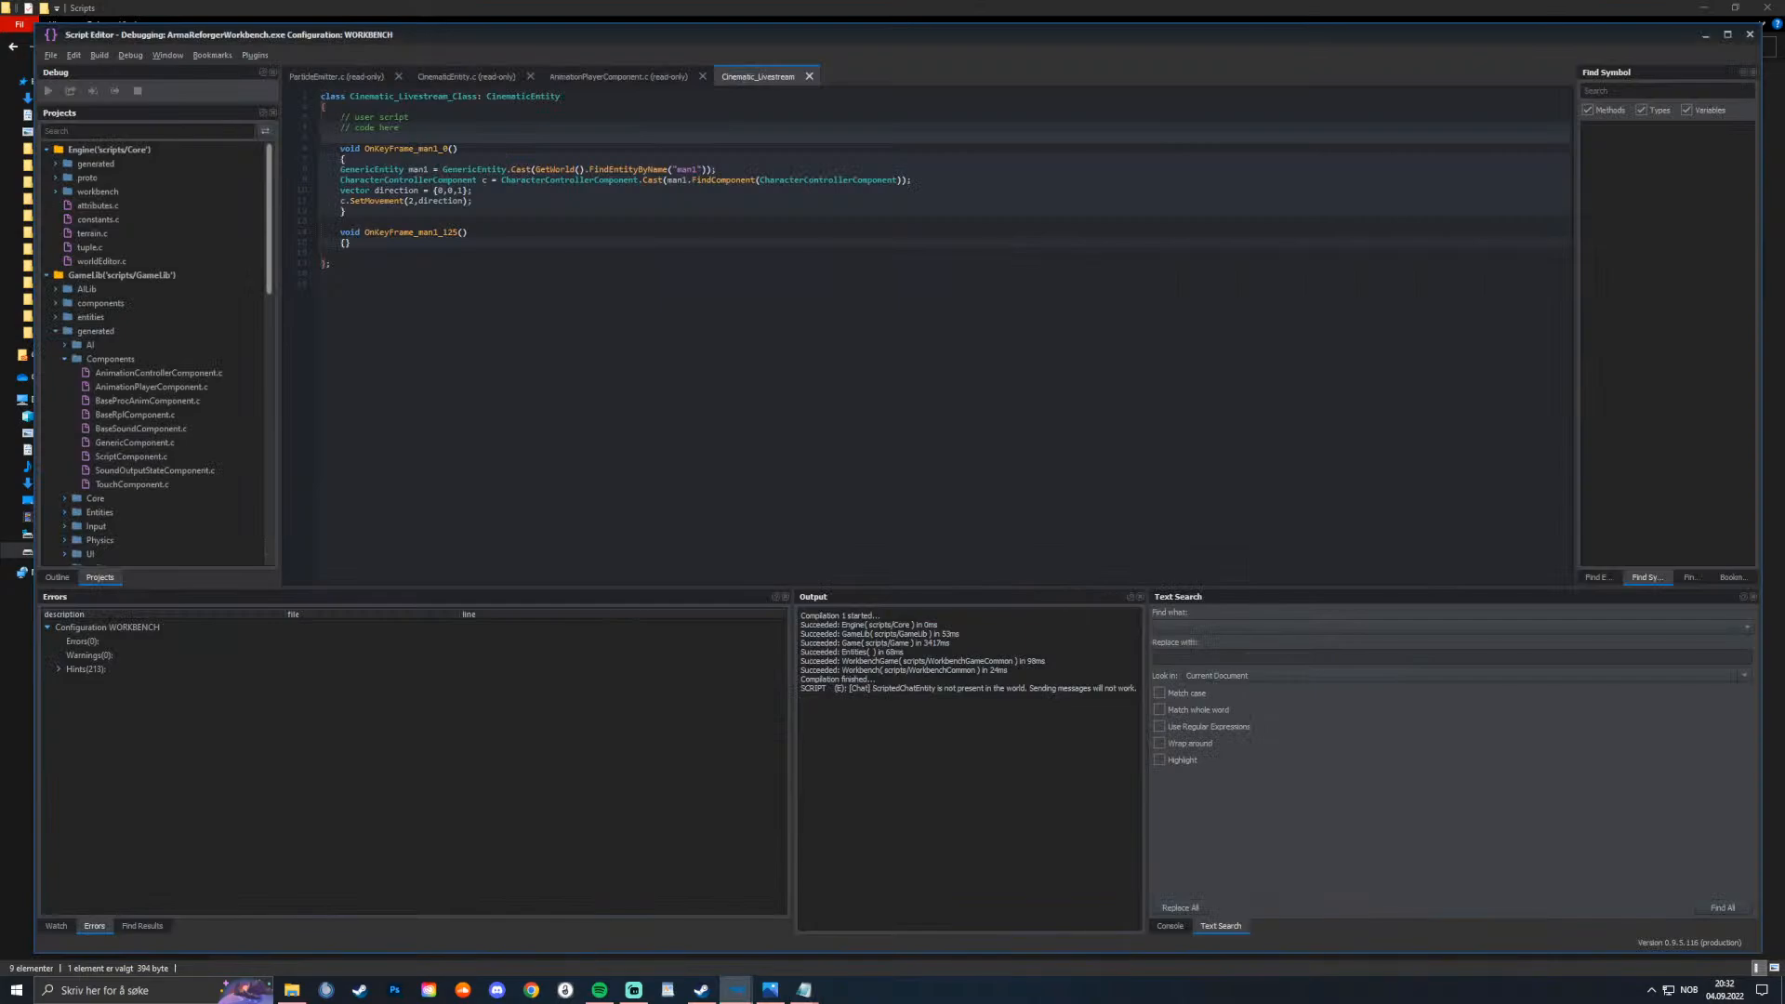
left_click(344, 243)
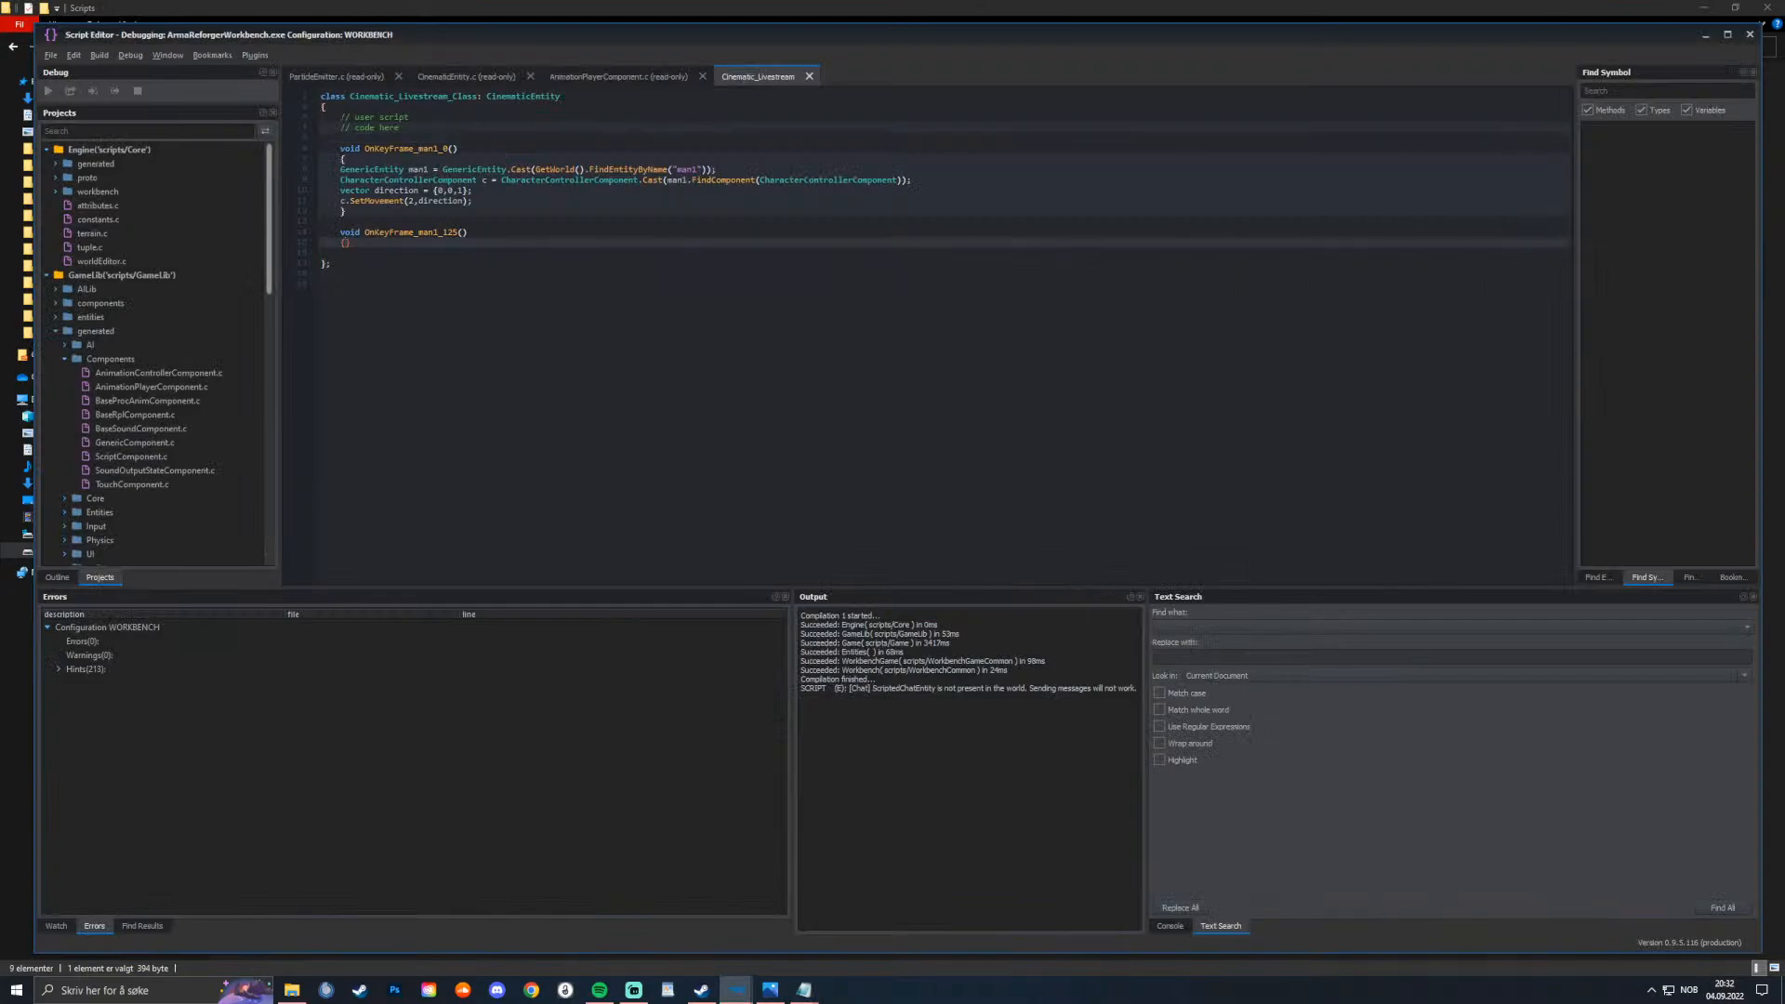
key("Return")
key("ctrl+v")
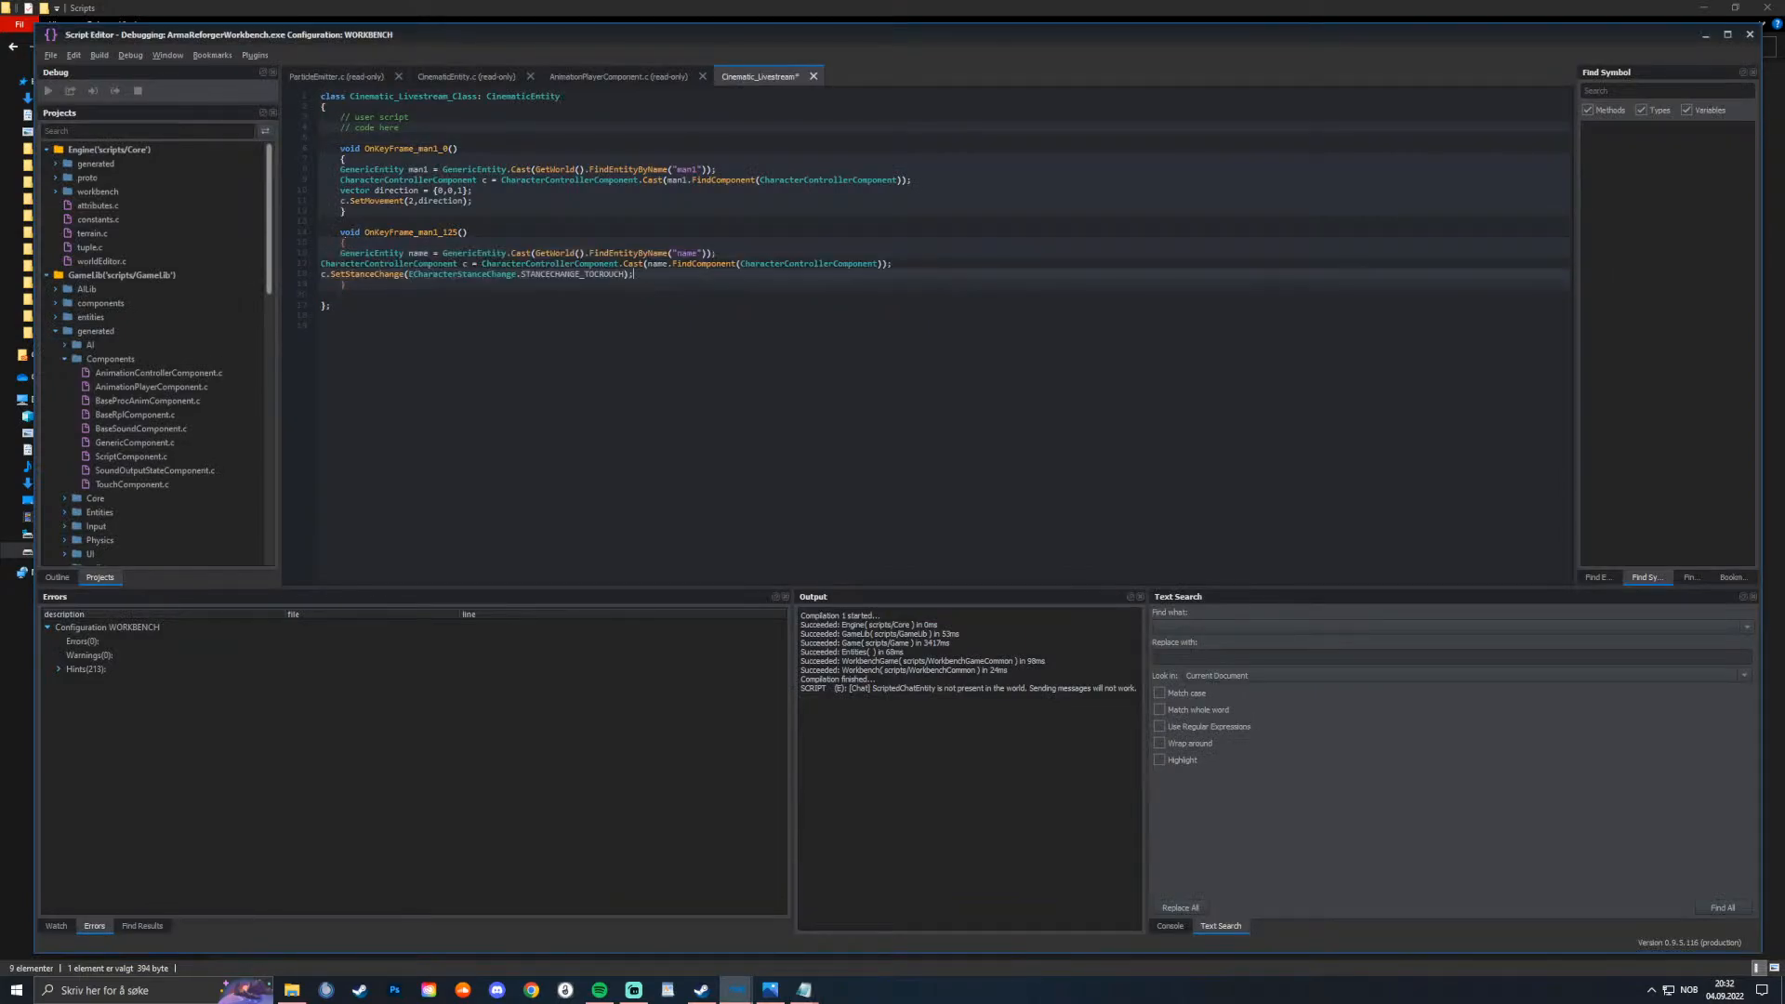
key("Up")
key("Home")
key("Tab")
key("Down")
key("Home")
key("Tab")
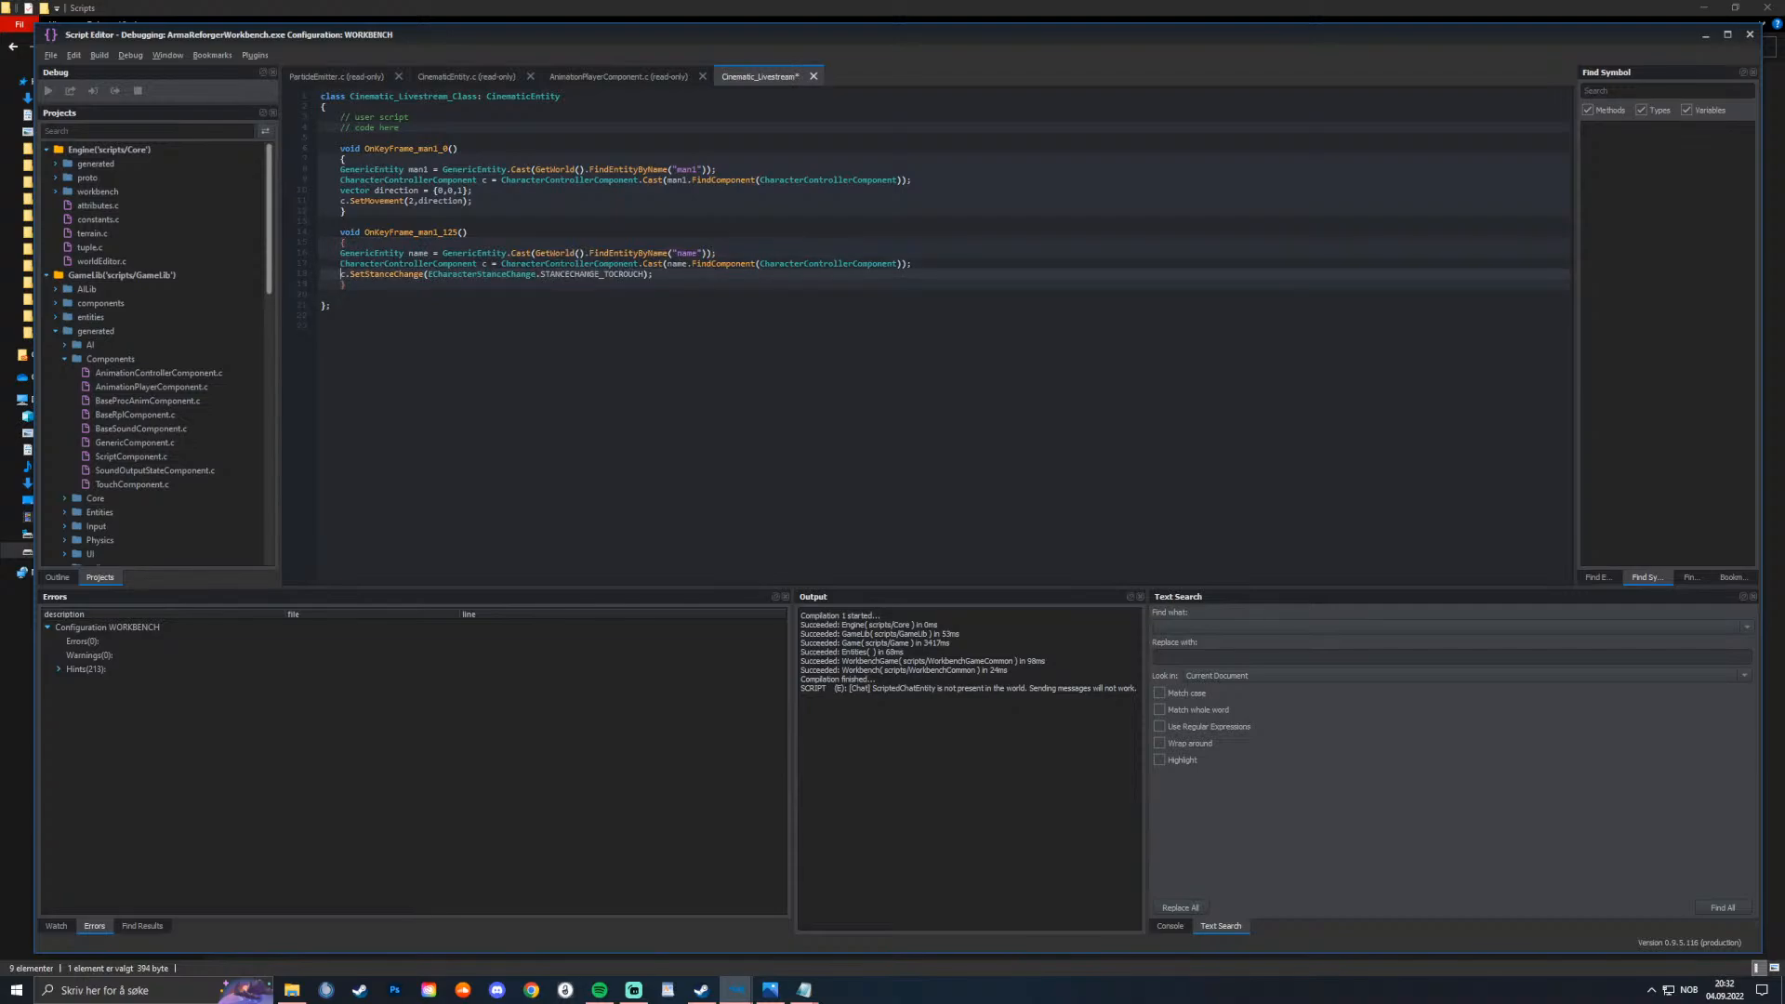
Step: Change the SetStanceChange argument in OnKeyFrame_man1_125 to STANCECHANGE_TOPRONE
left_click_drag(618, 274, 643, 274)
key("BackSpace")
key("BackSpace")
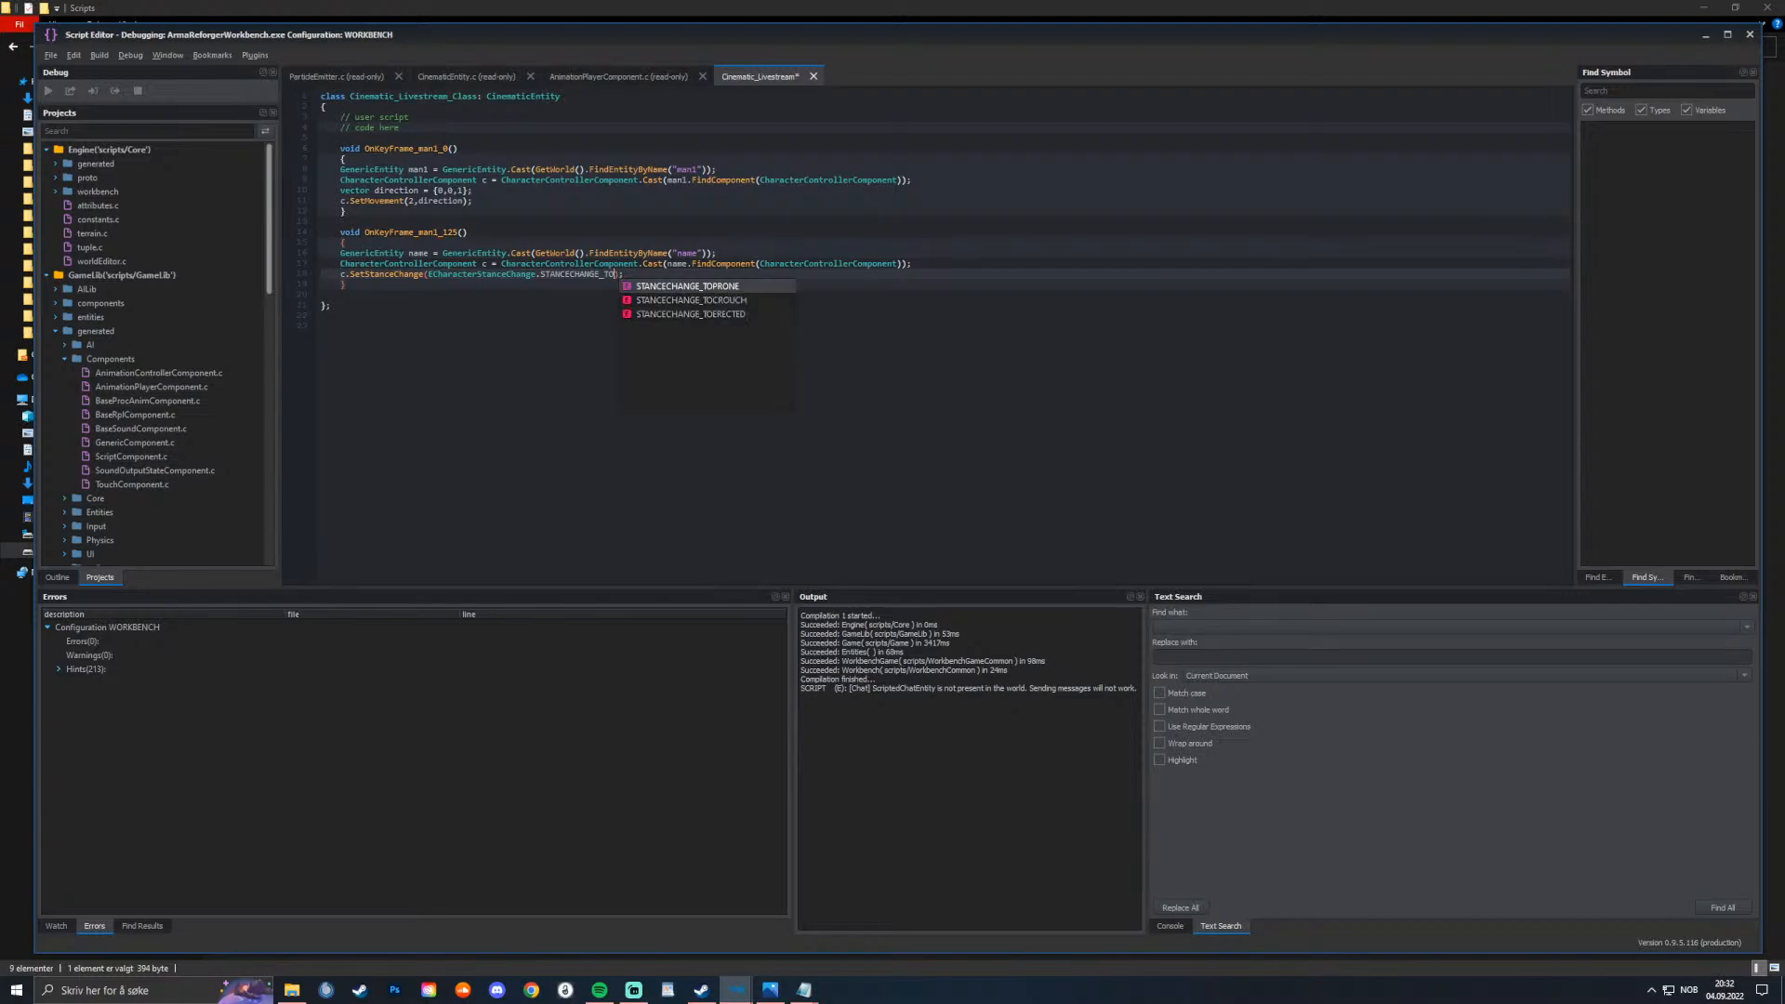
key("Return")
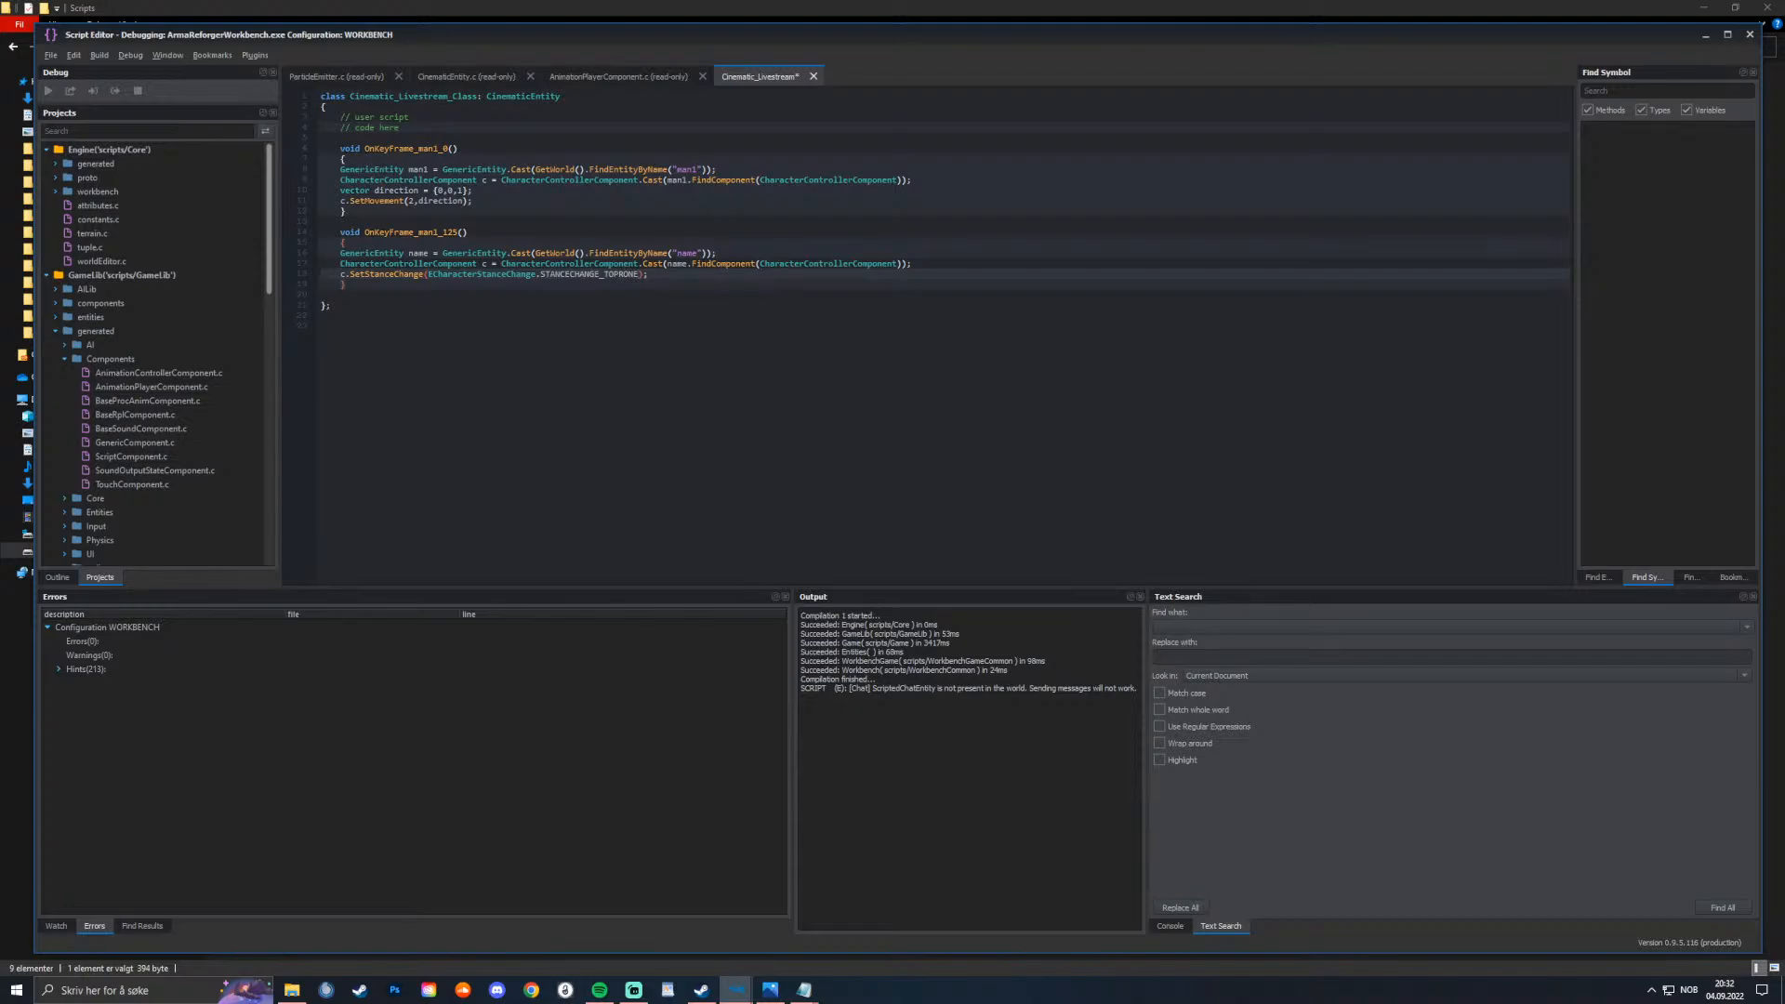
Step: Replace the three name placeholders in OnKeyFrame_man1_125 with man1, then save and compile the script
double_click(420, 253)
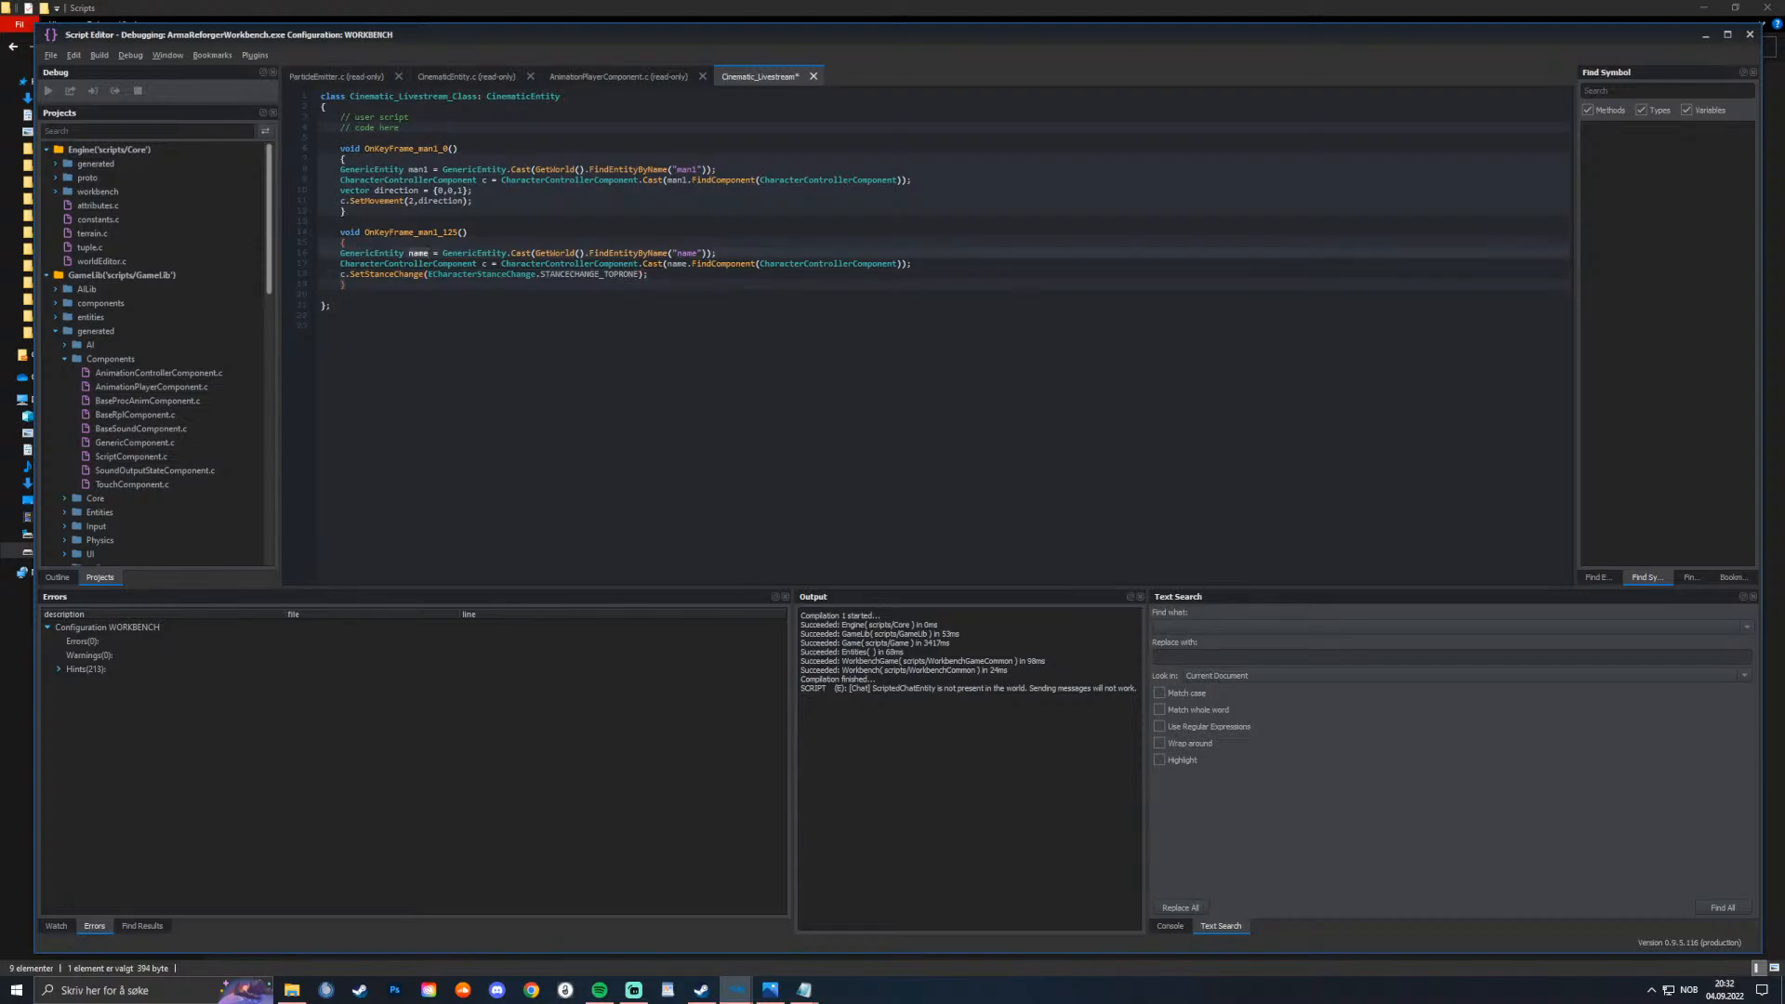
type("man1")
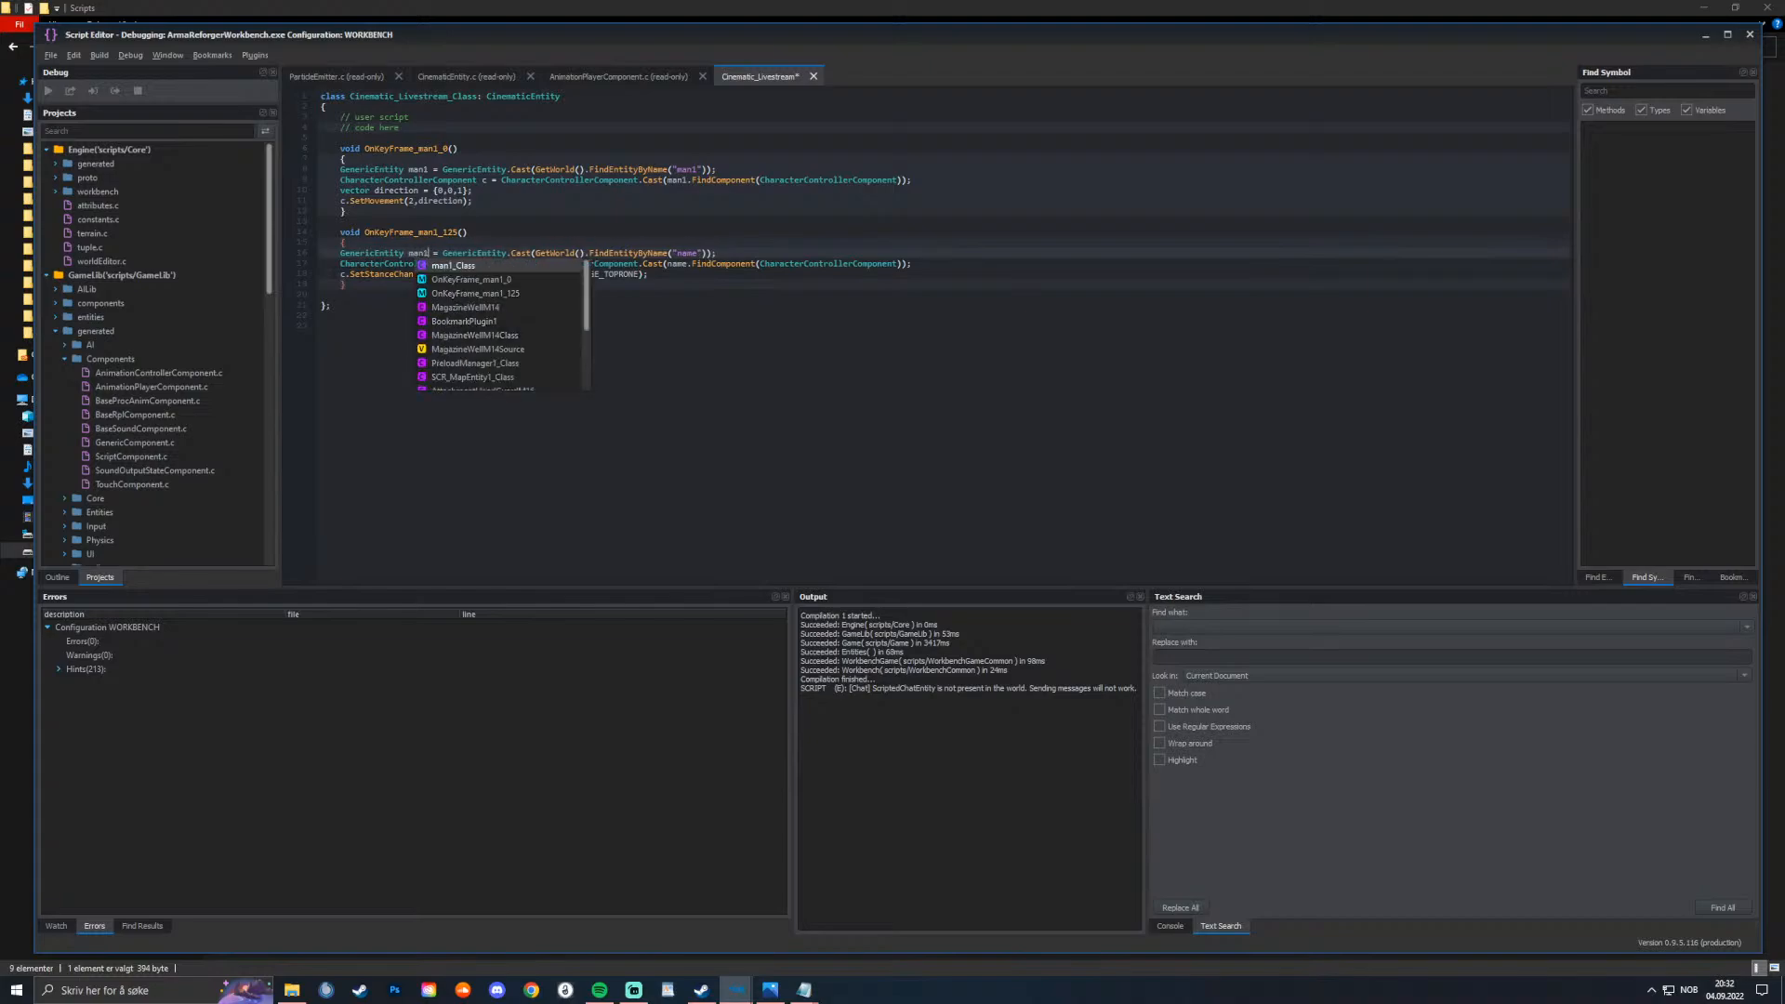
double_click(687, 253)
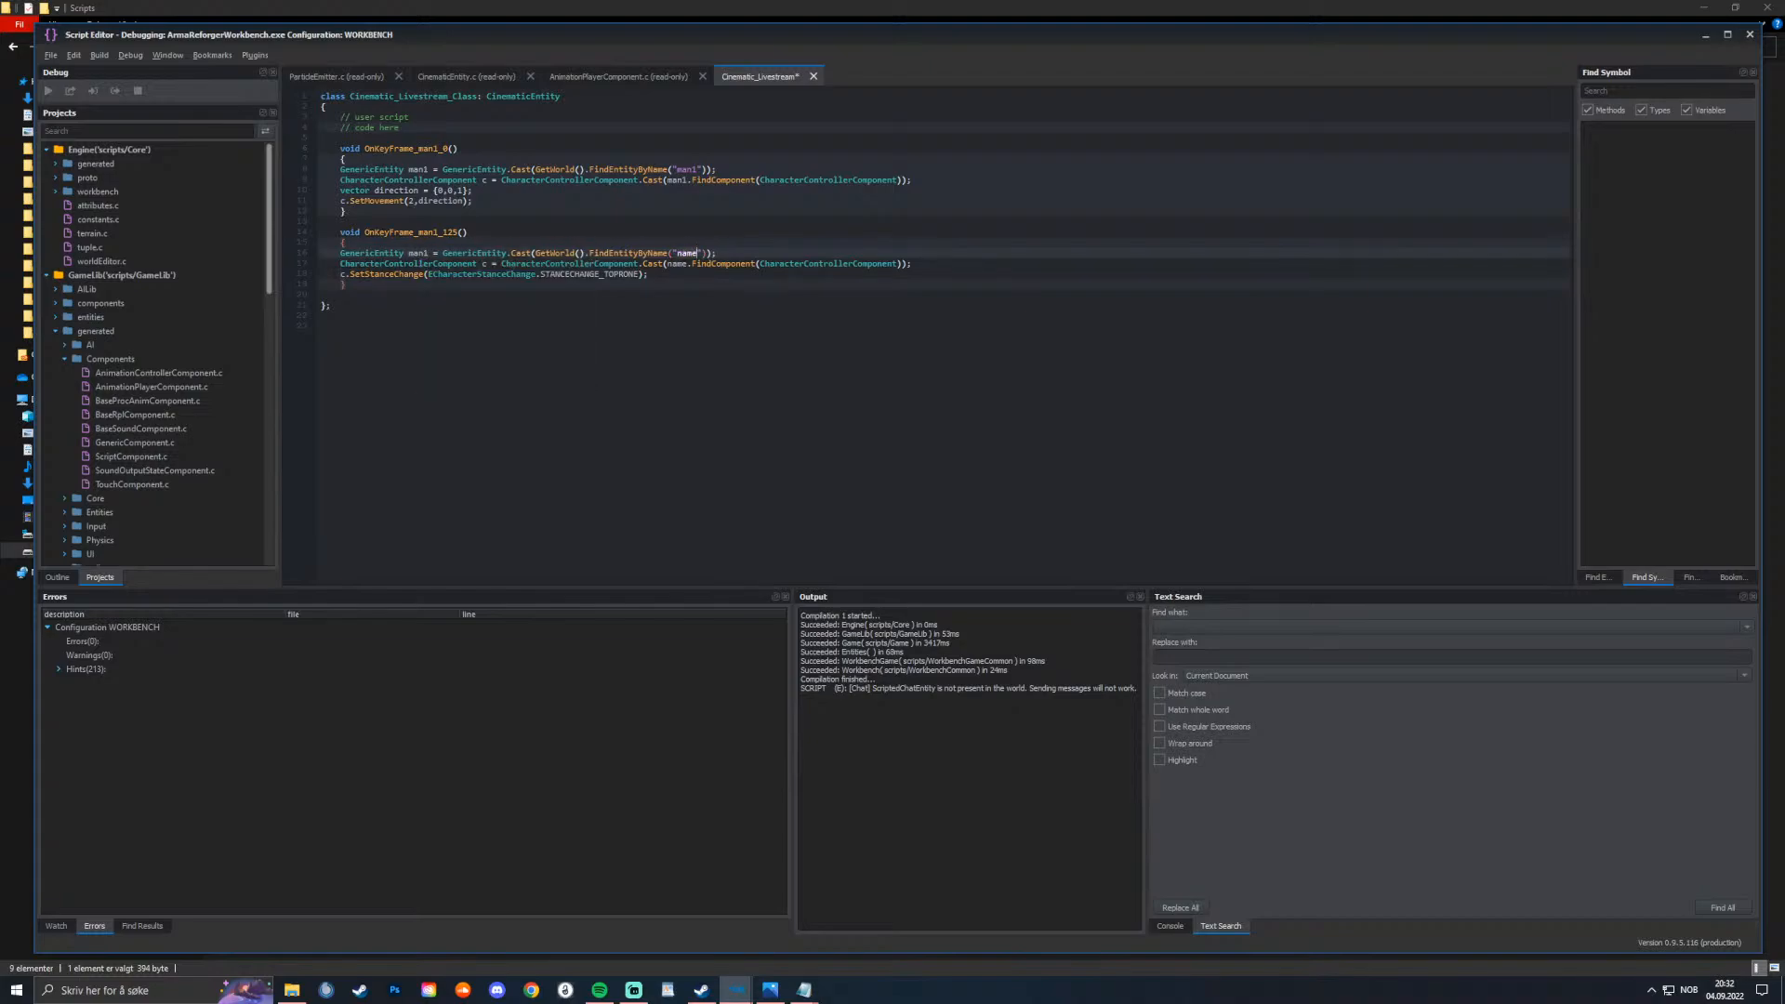
type("man1")
left_click(596, 274)
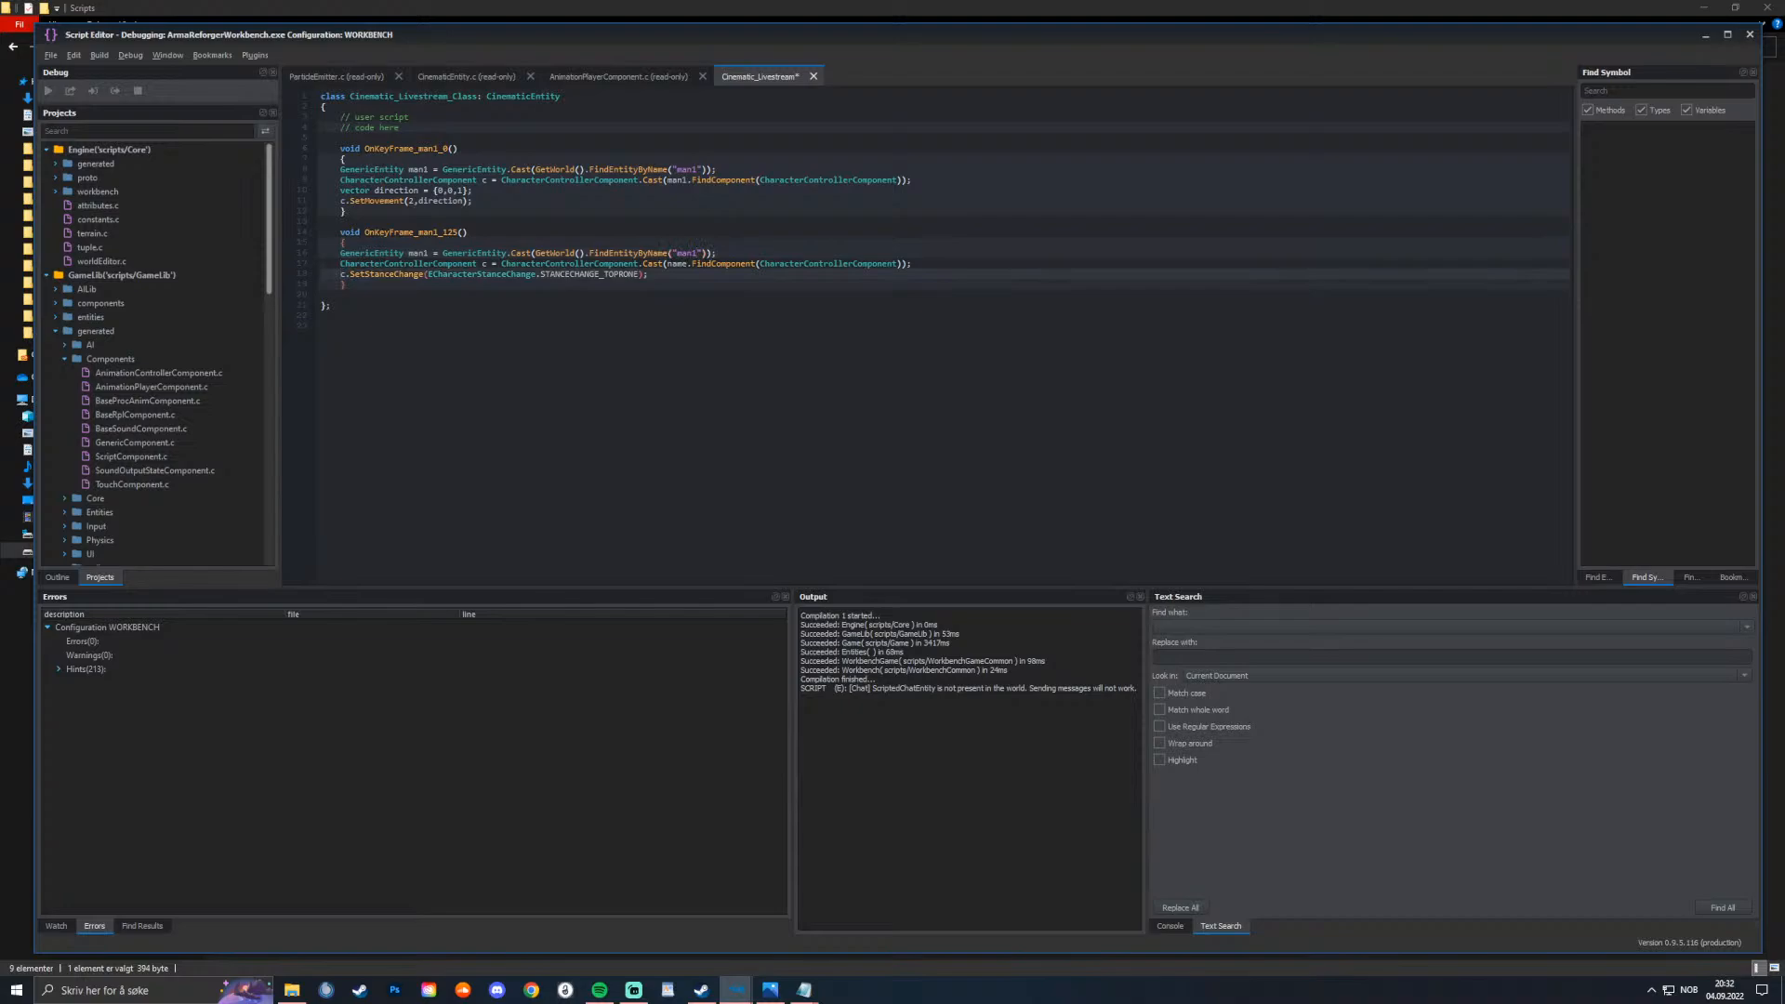
left_click(668, 264)
double_click(669, 264)
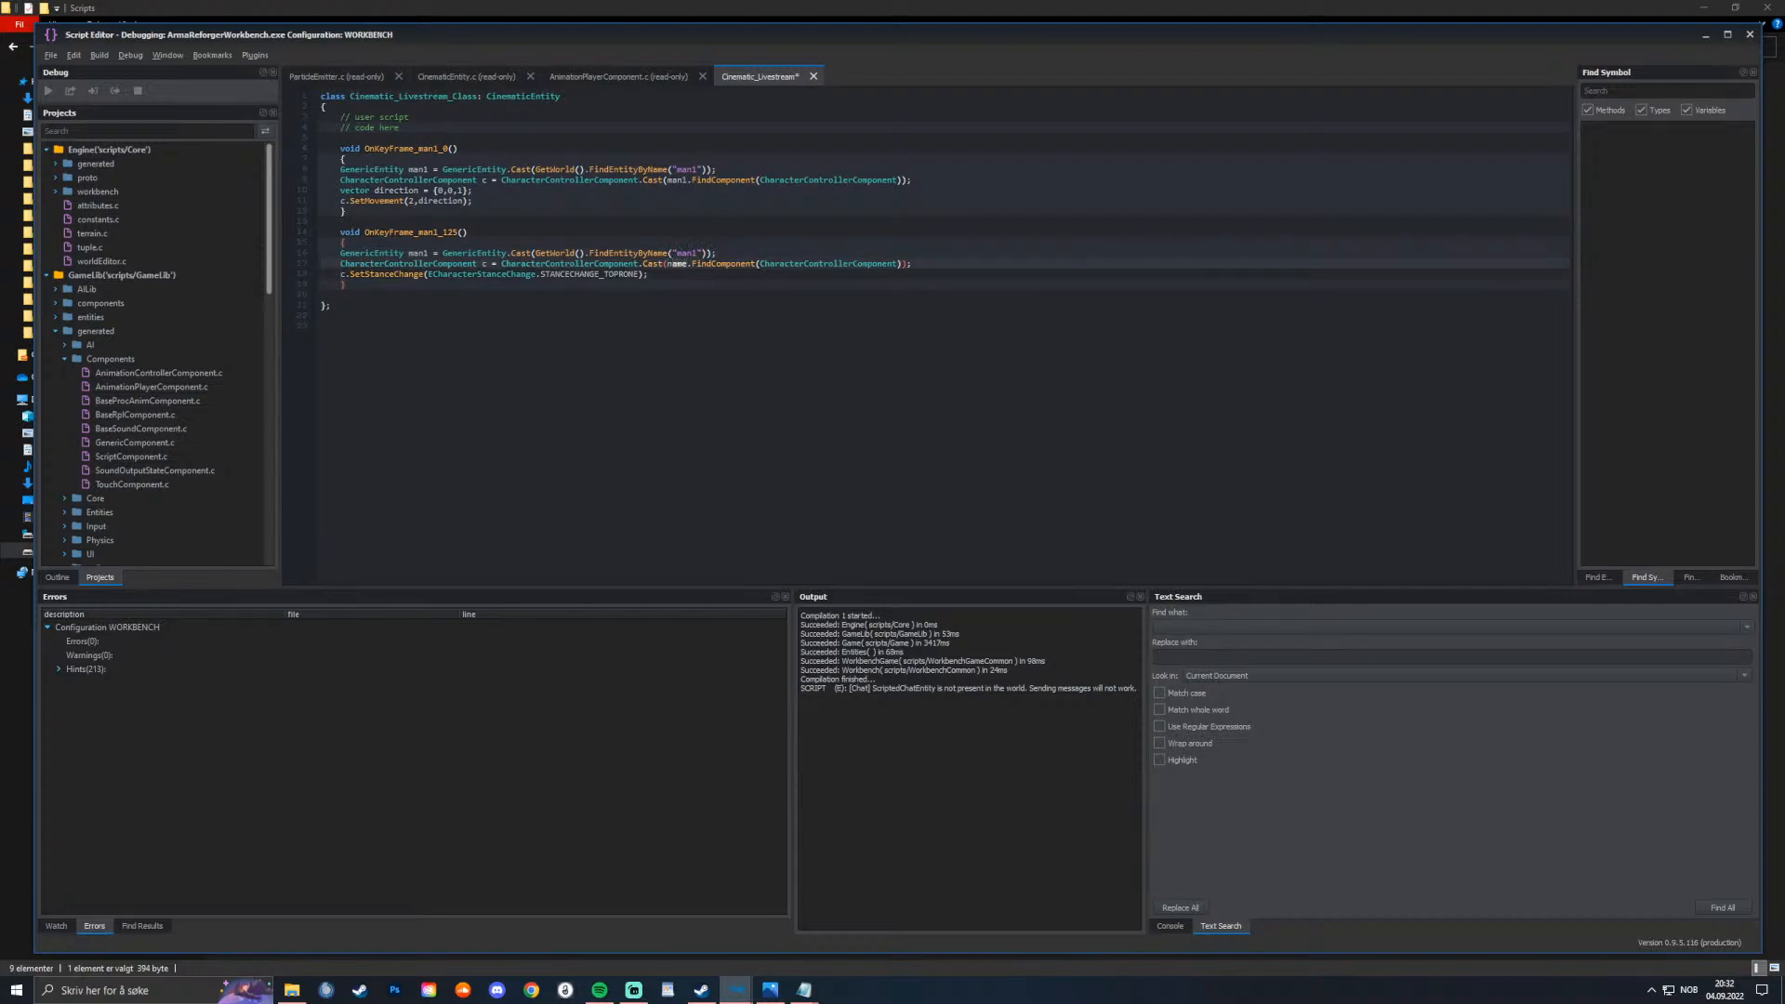
type("man1")
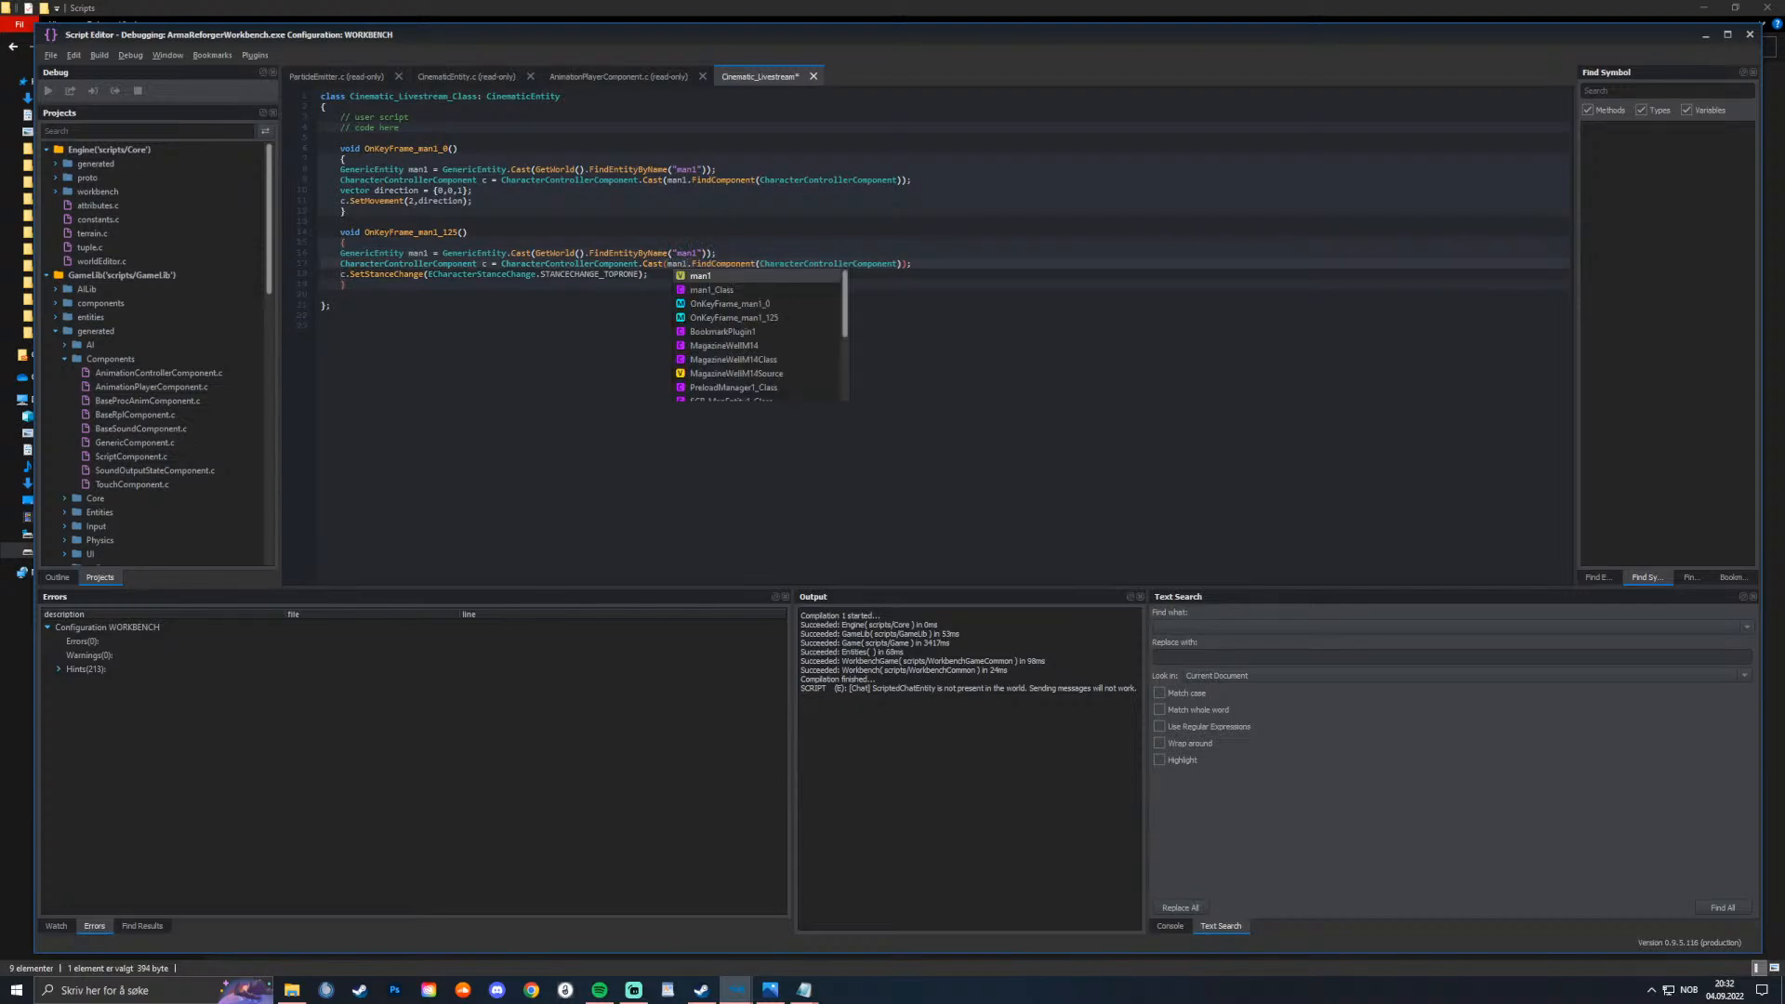
left_click(649, 274)
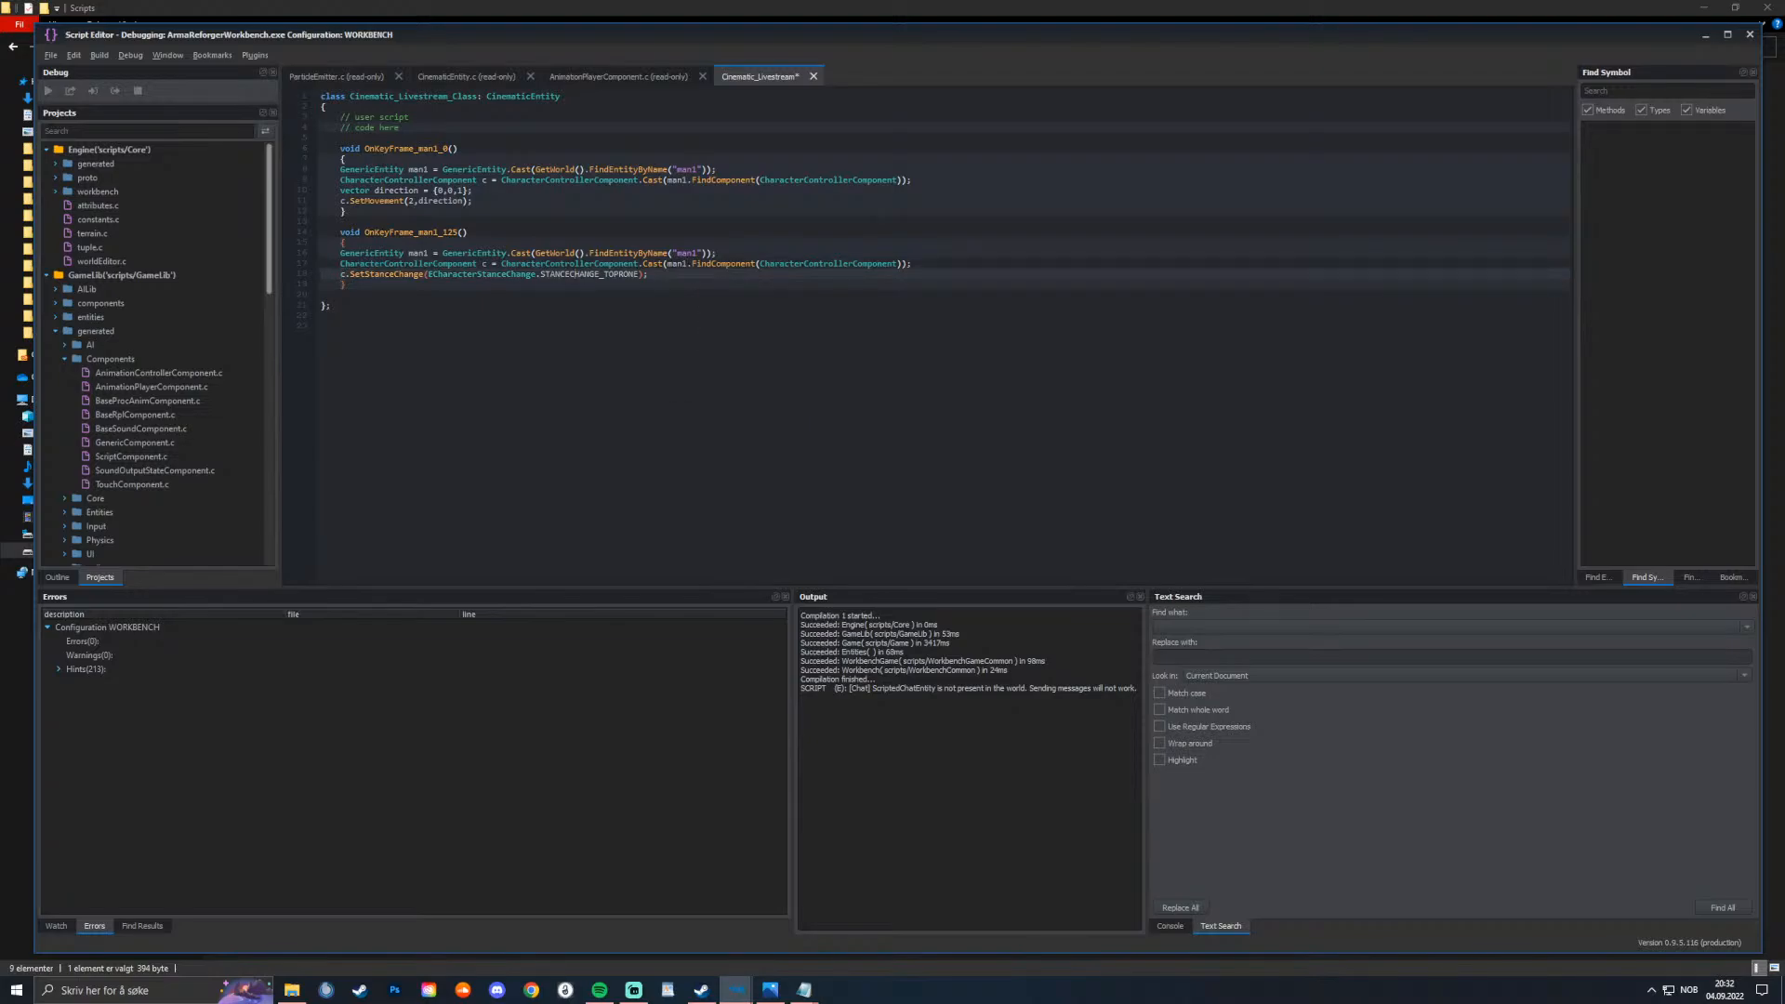
key("ctrl+s")
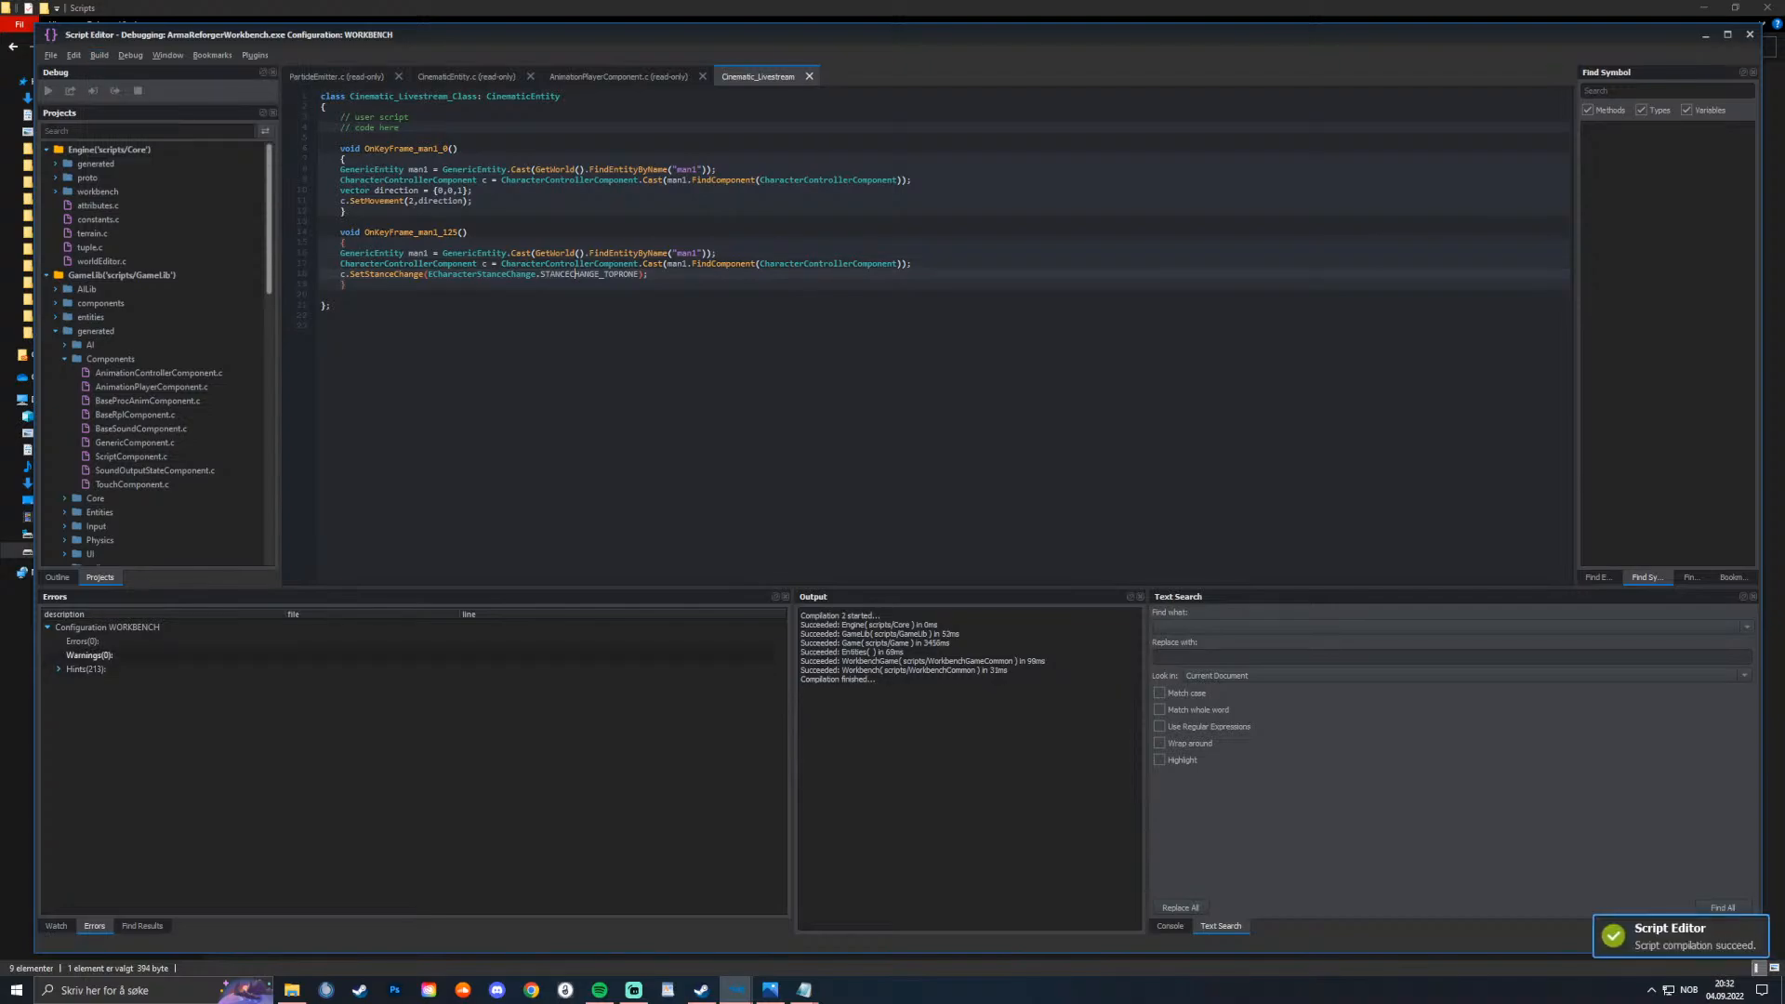
Step: Switch back to World Editor with the beach cinematic, putting away the Script Editor and Scripts folder windows
left_click(1705, 34)
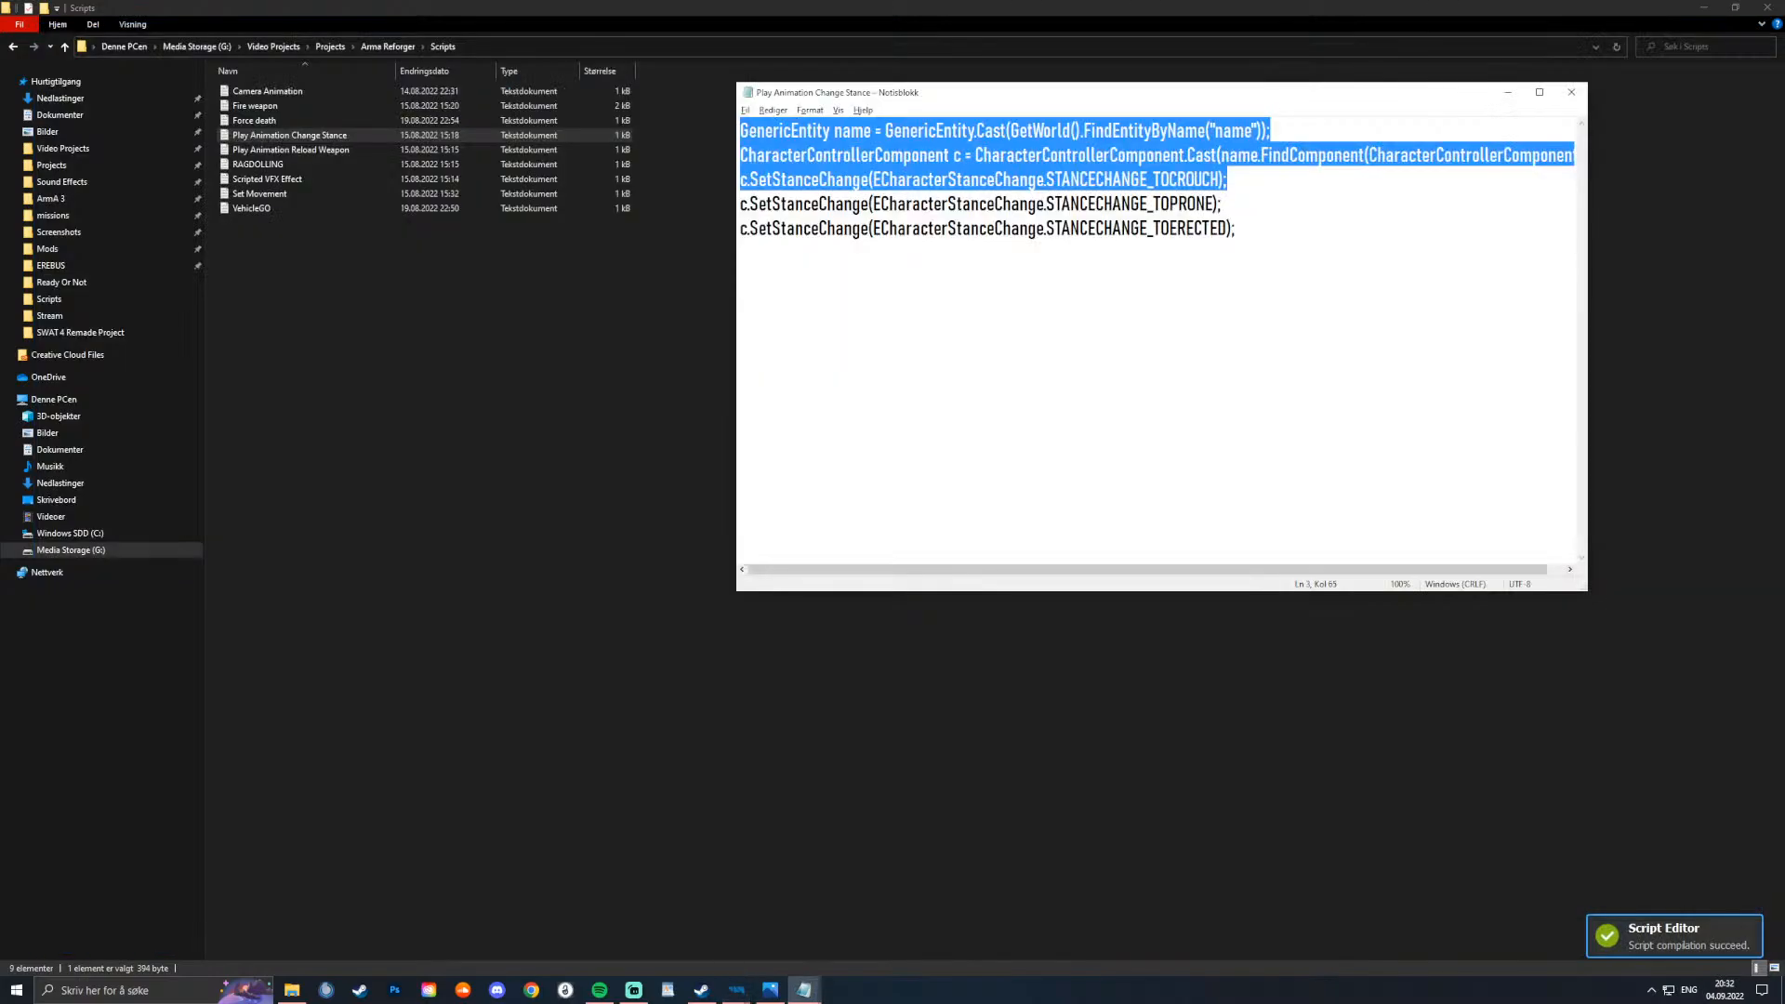
key("alt+Tab")
key("alt+Tab")
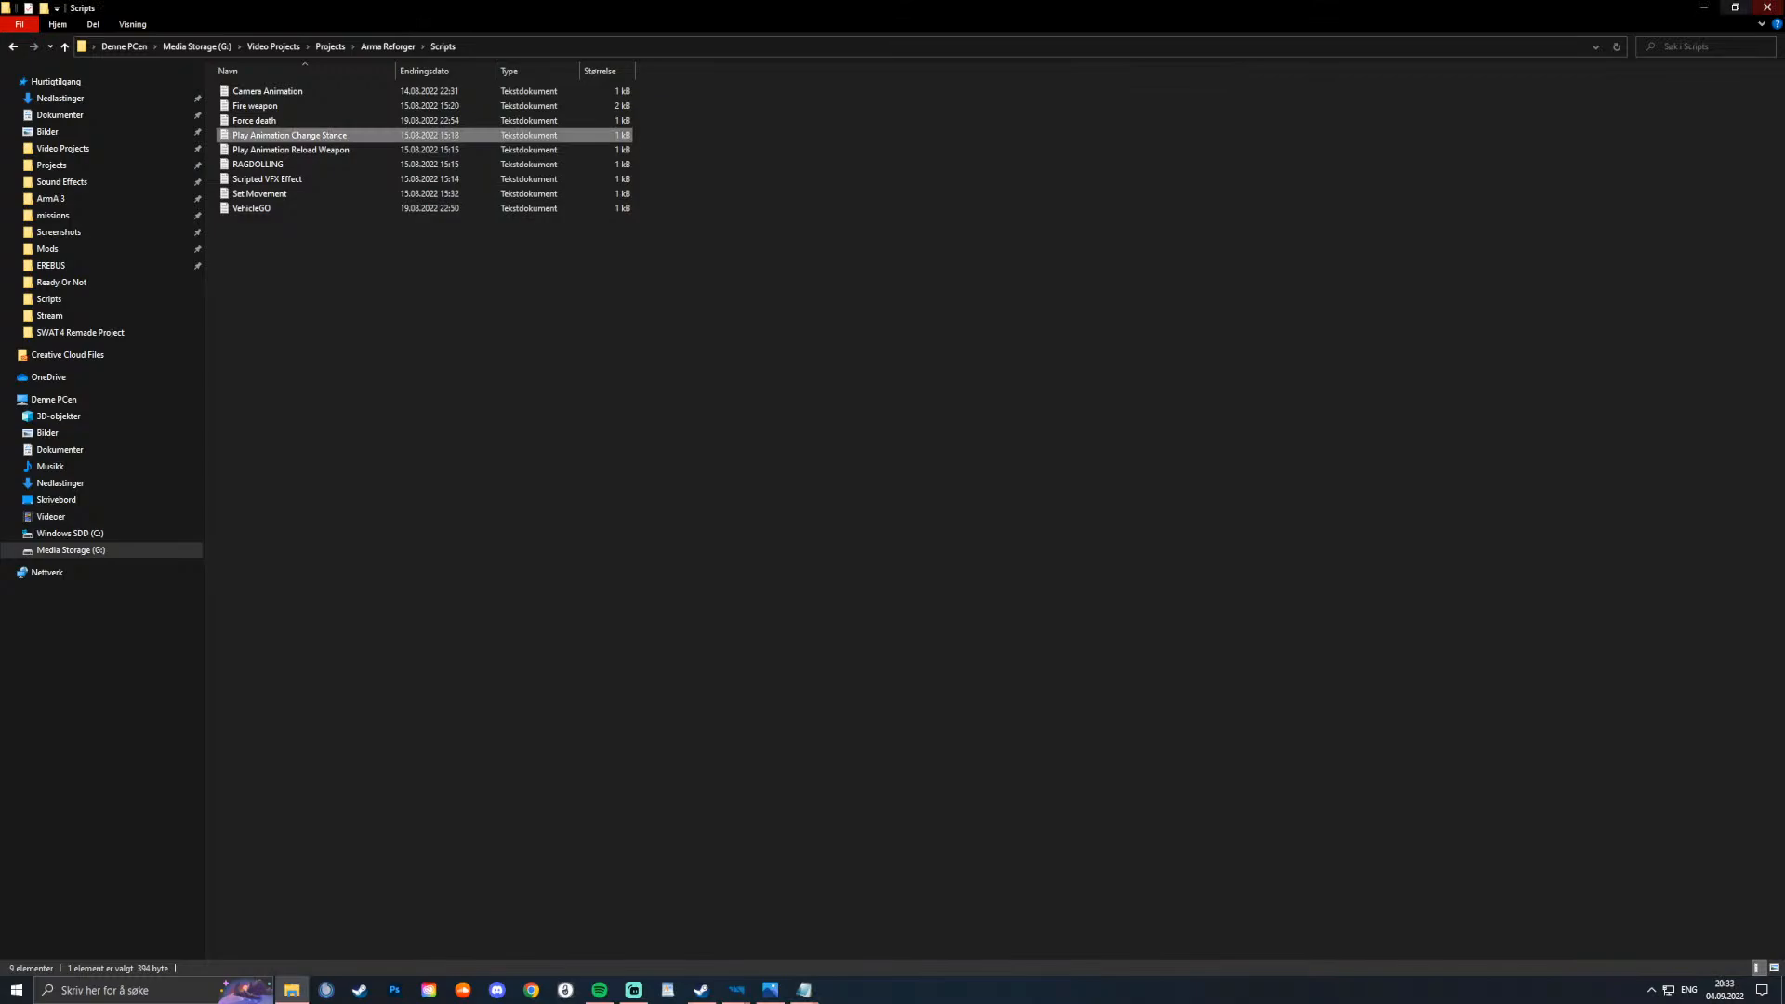
left_click(1704, 8)
left_click(638, 458)
left_click(632, 409)
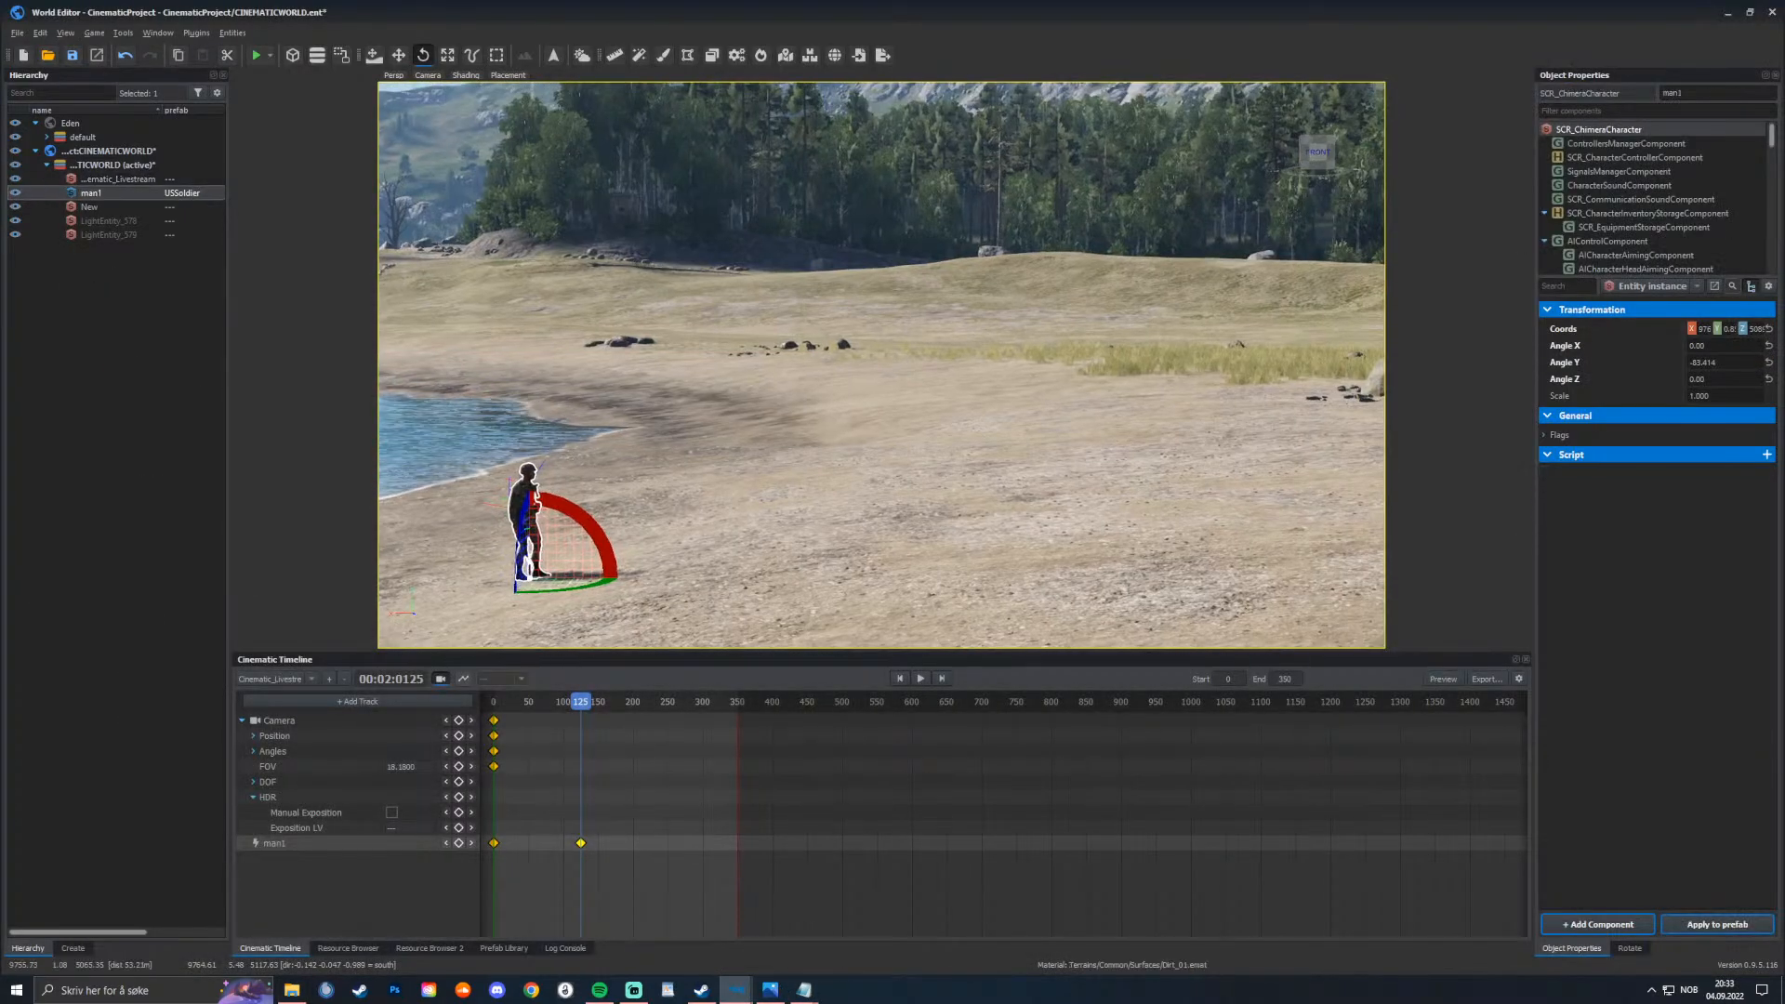
Step: Return the timeline to frame 0 and set the camera keyframe there with a closer side view of the whole soldier
key("d")
mouse_move(632, 409)
right_mouse_down()
mouse_move(686, 409)
mouse_move(725, 335)
mouse_move(520, 409)
mouse_move(654, 398)
right_mouse_up()
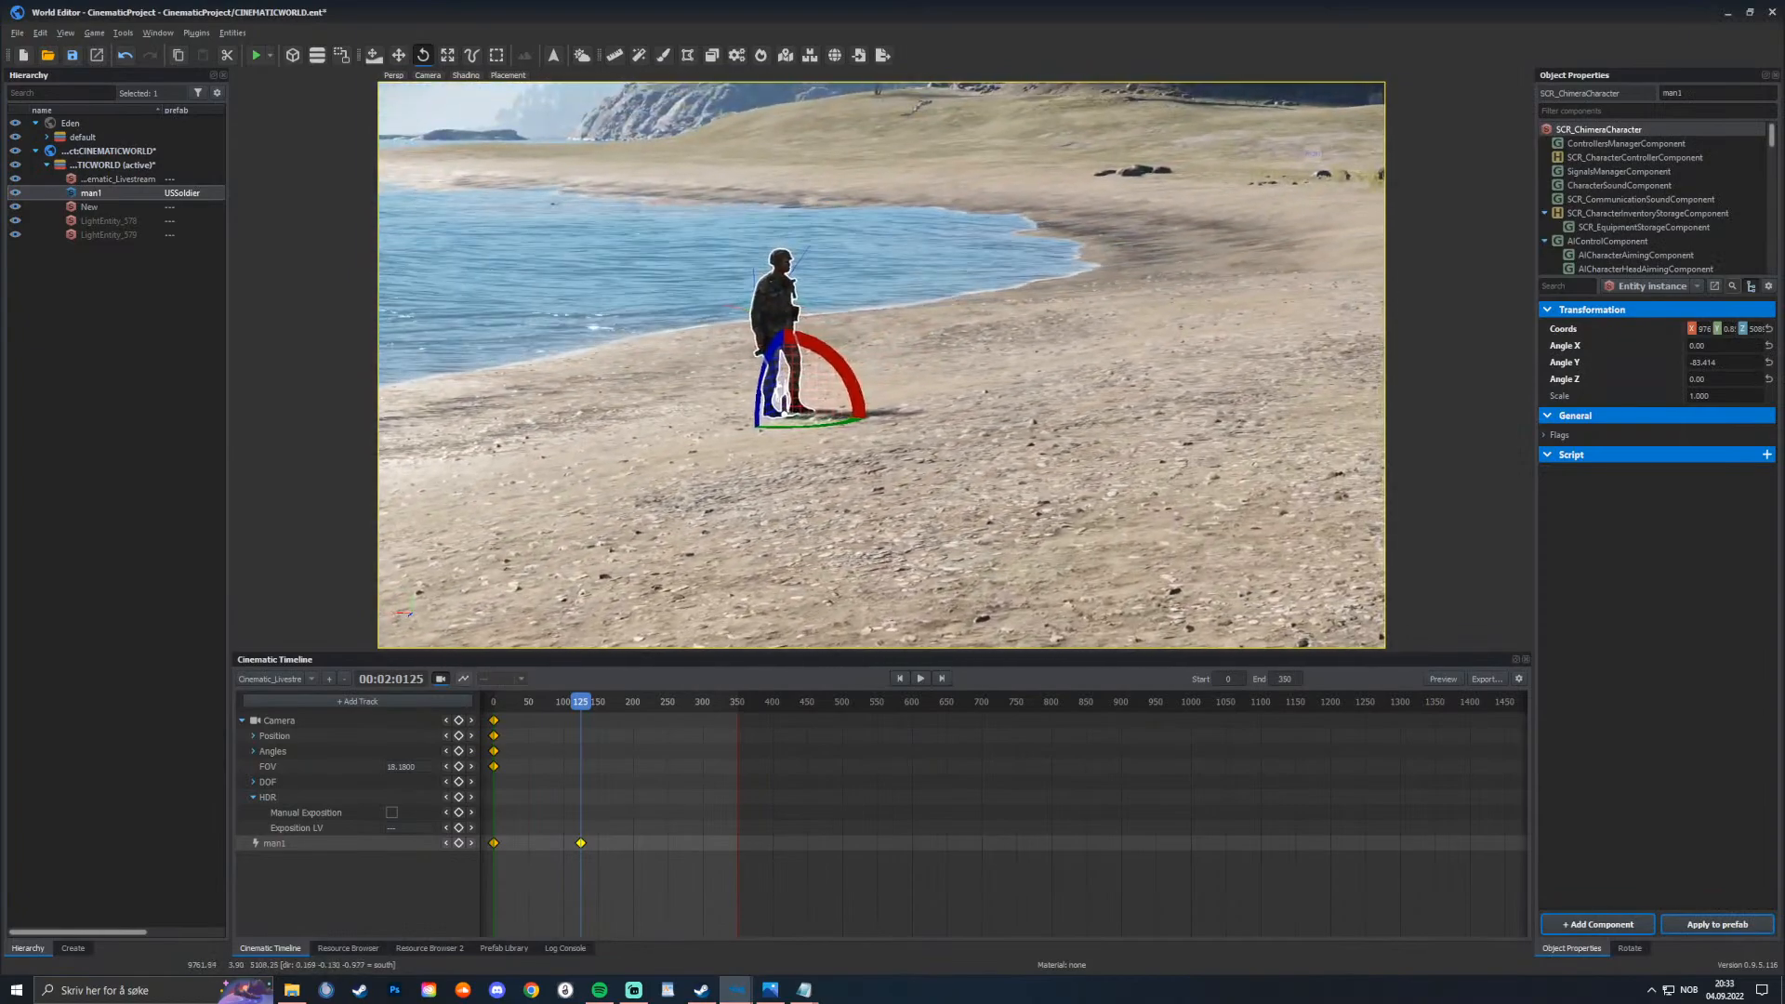
left_click_drag(580, 702, 494, 702)
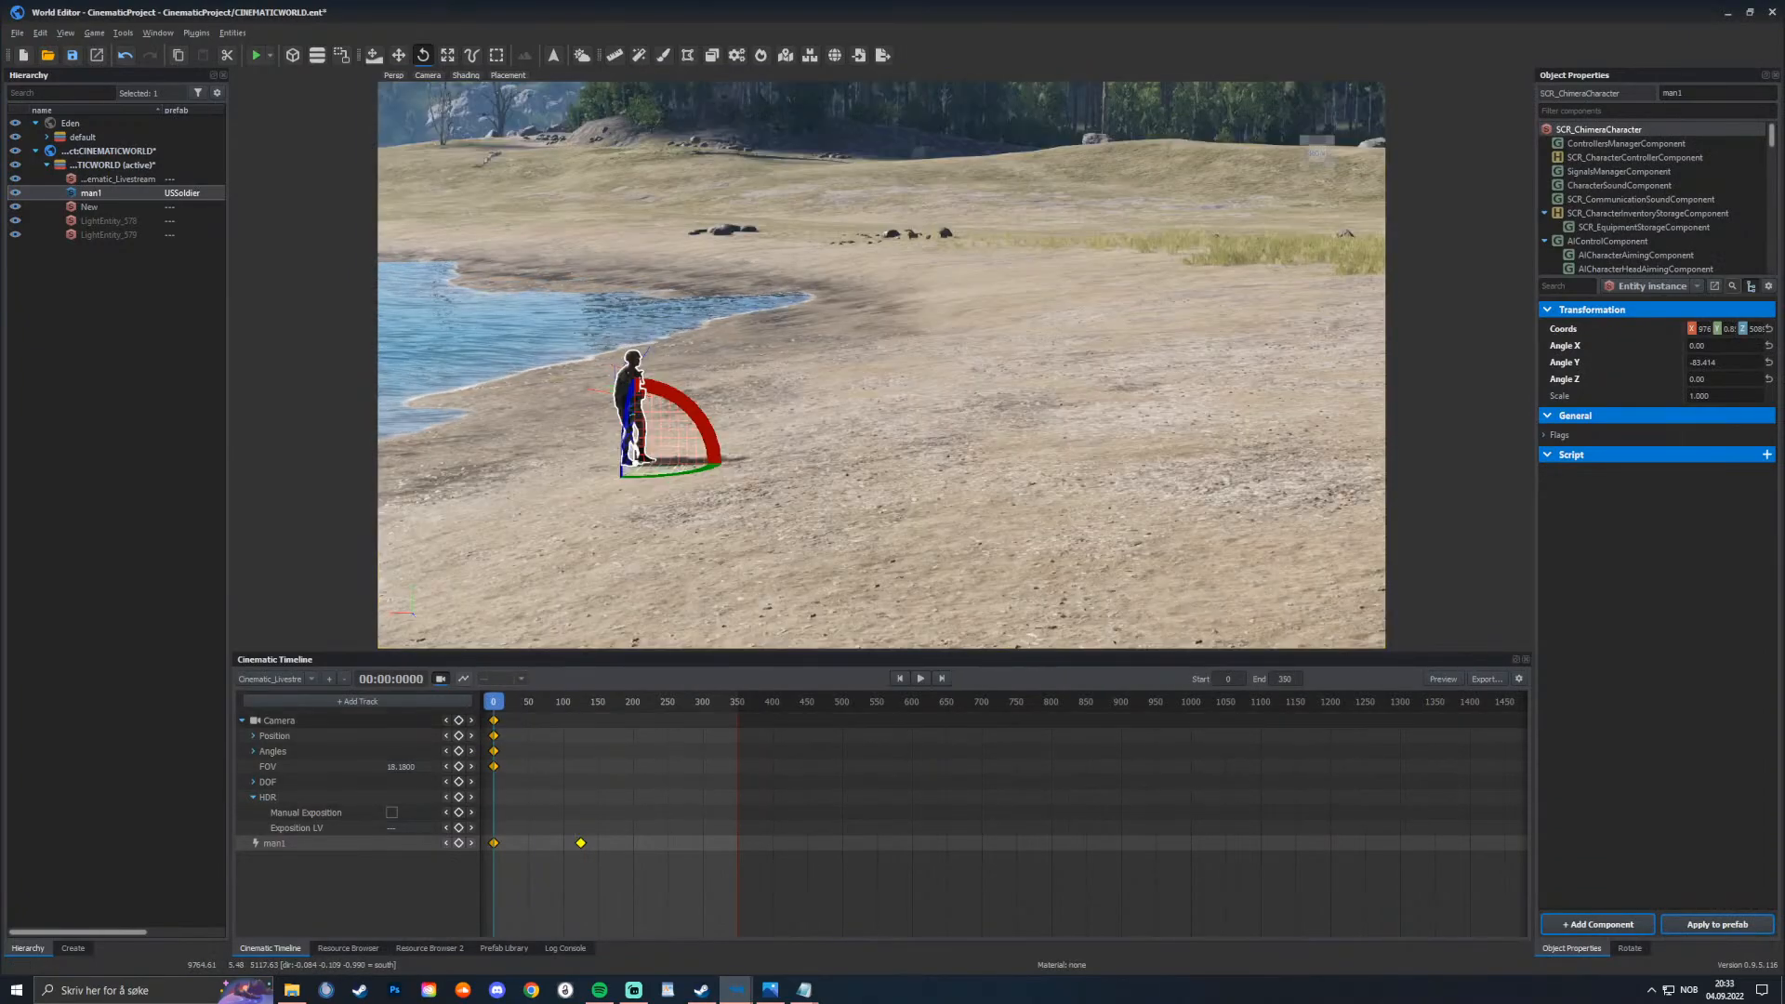
right_click_drag(579, 619, 464, 619)
key("w")
key("w")
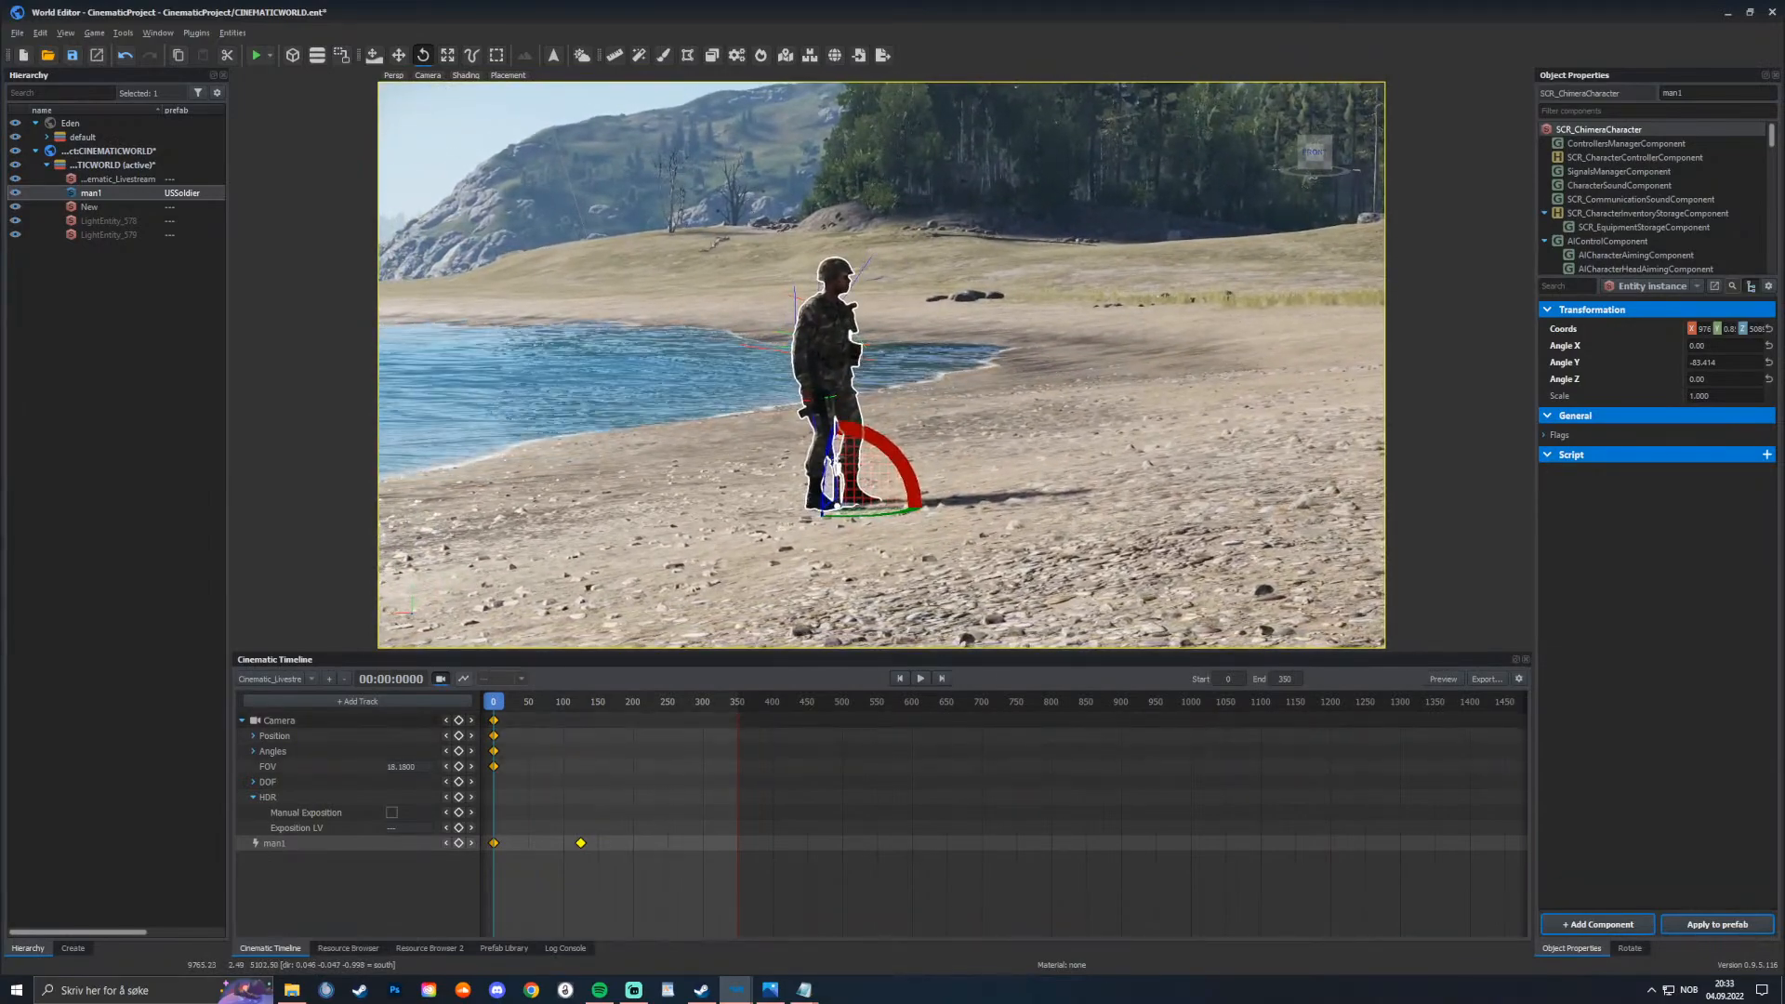
left_click(493, 721)
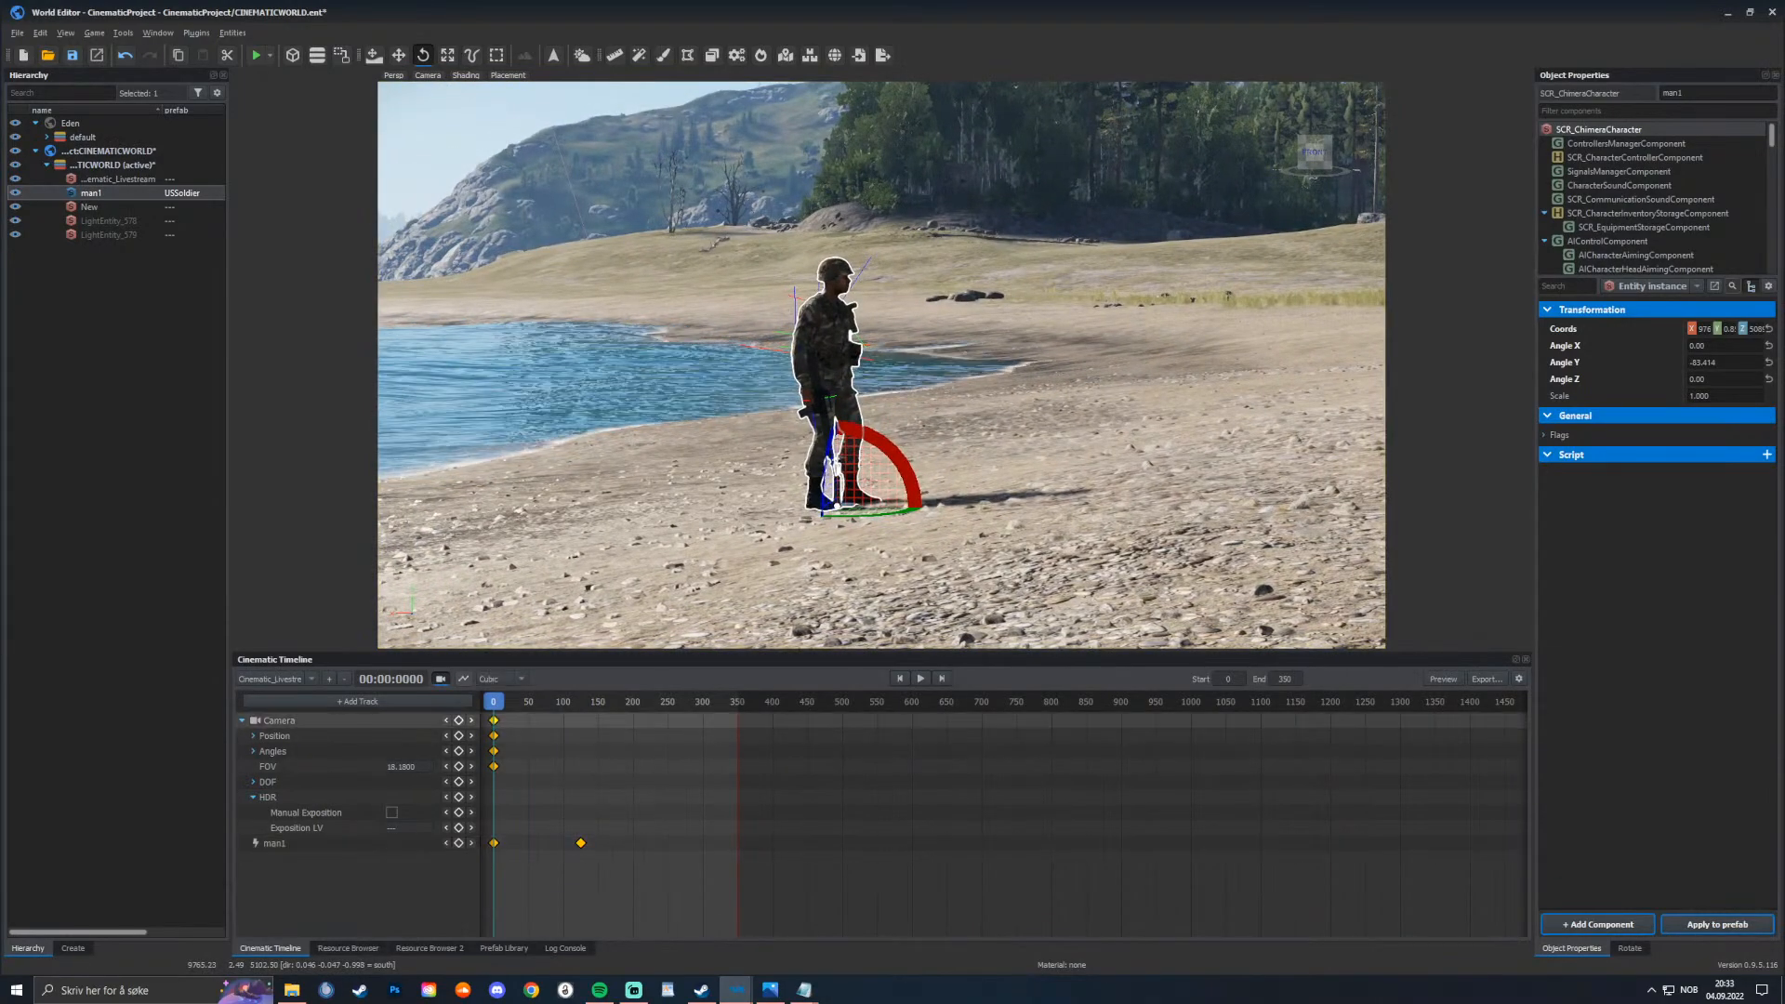
Step: Move to about frame 125 and keyframe the camera there, turned away from the soldier toward the open beach ahead
left_click_drag(493, 702, 579, 701)
right_click_drag(836, 418, 1209, 381)
key("s")
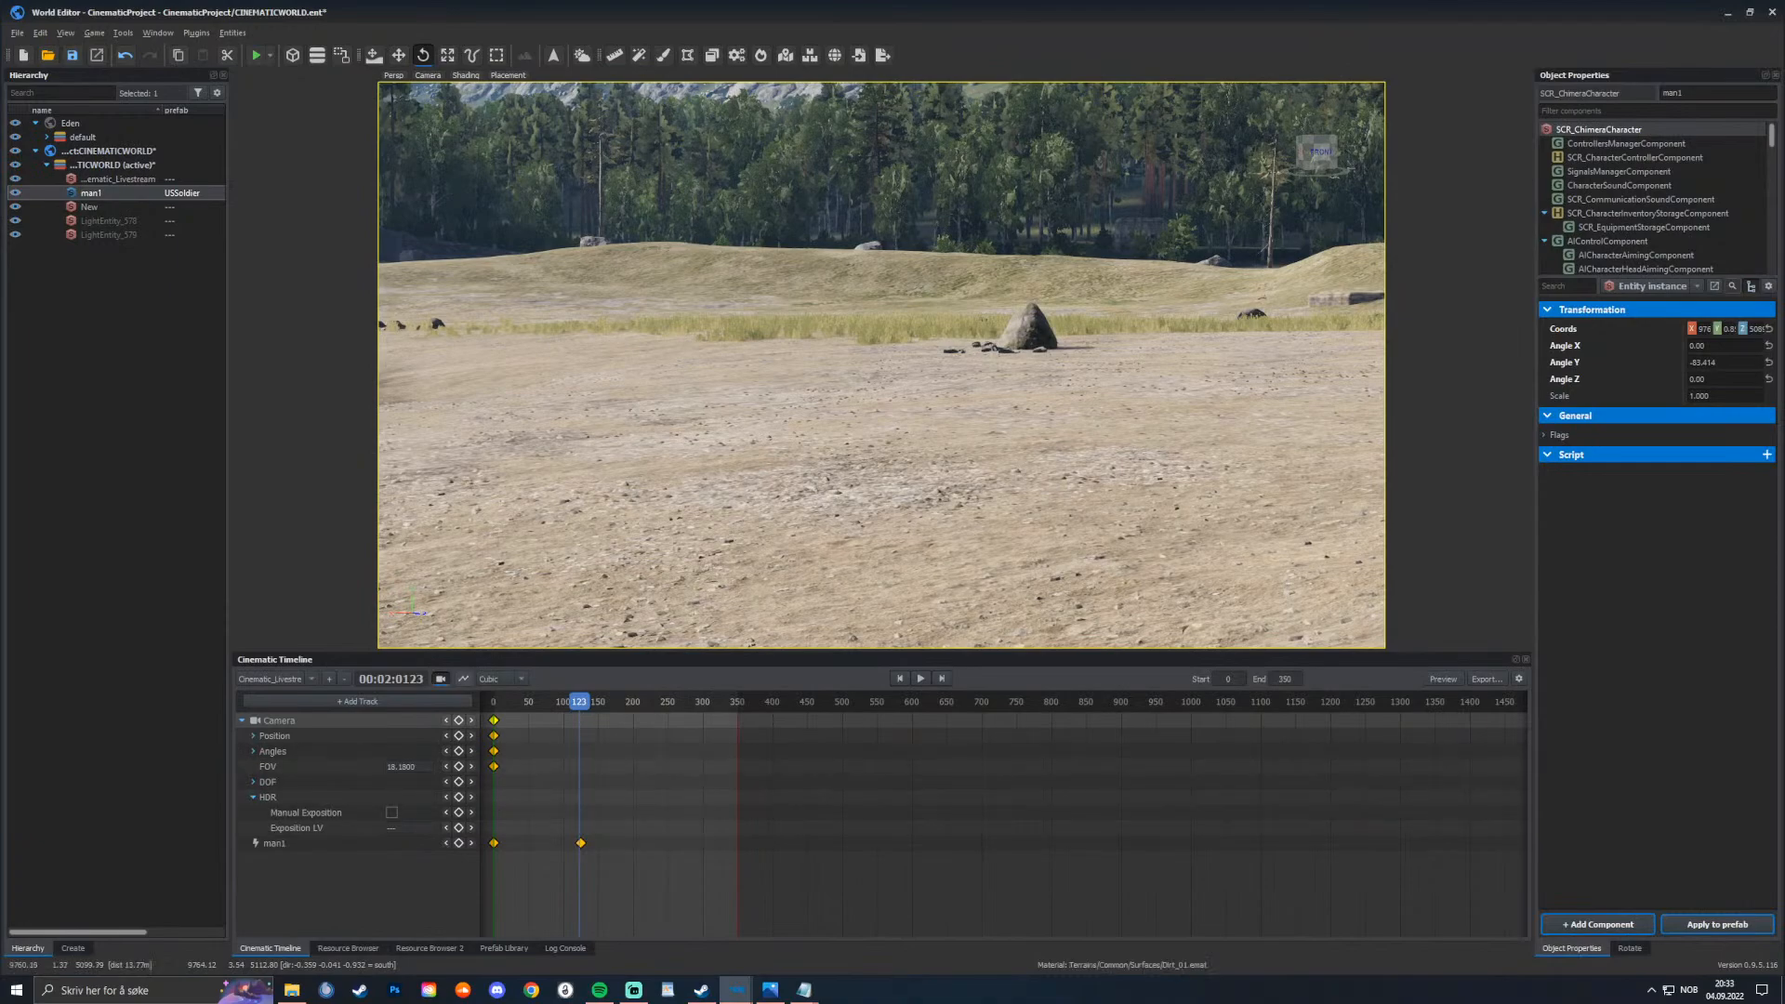
right_click_drag(881, 364, 818, 390)
Step: Play the timeline from the start to preview the camera move, stopping past the second camera keyframe
left_click_drag(579, 701, 497, 702)
key("k")
key("space")
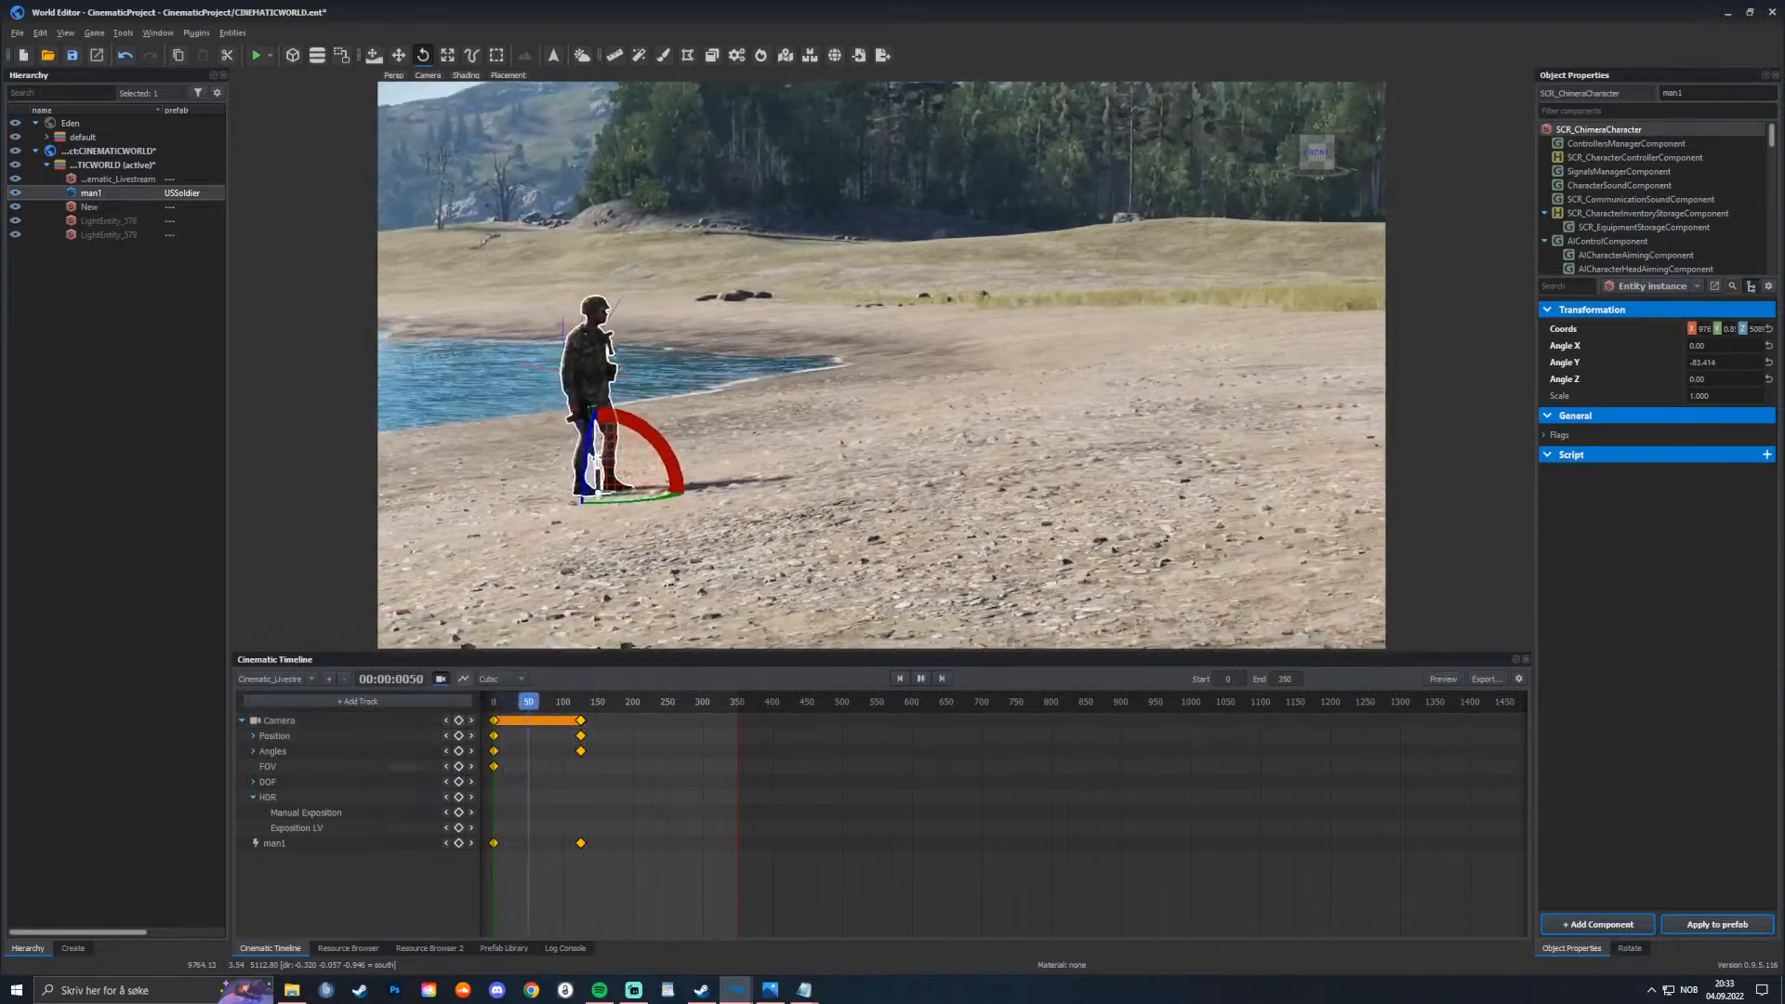
key("space")
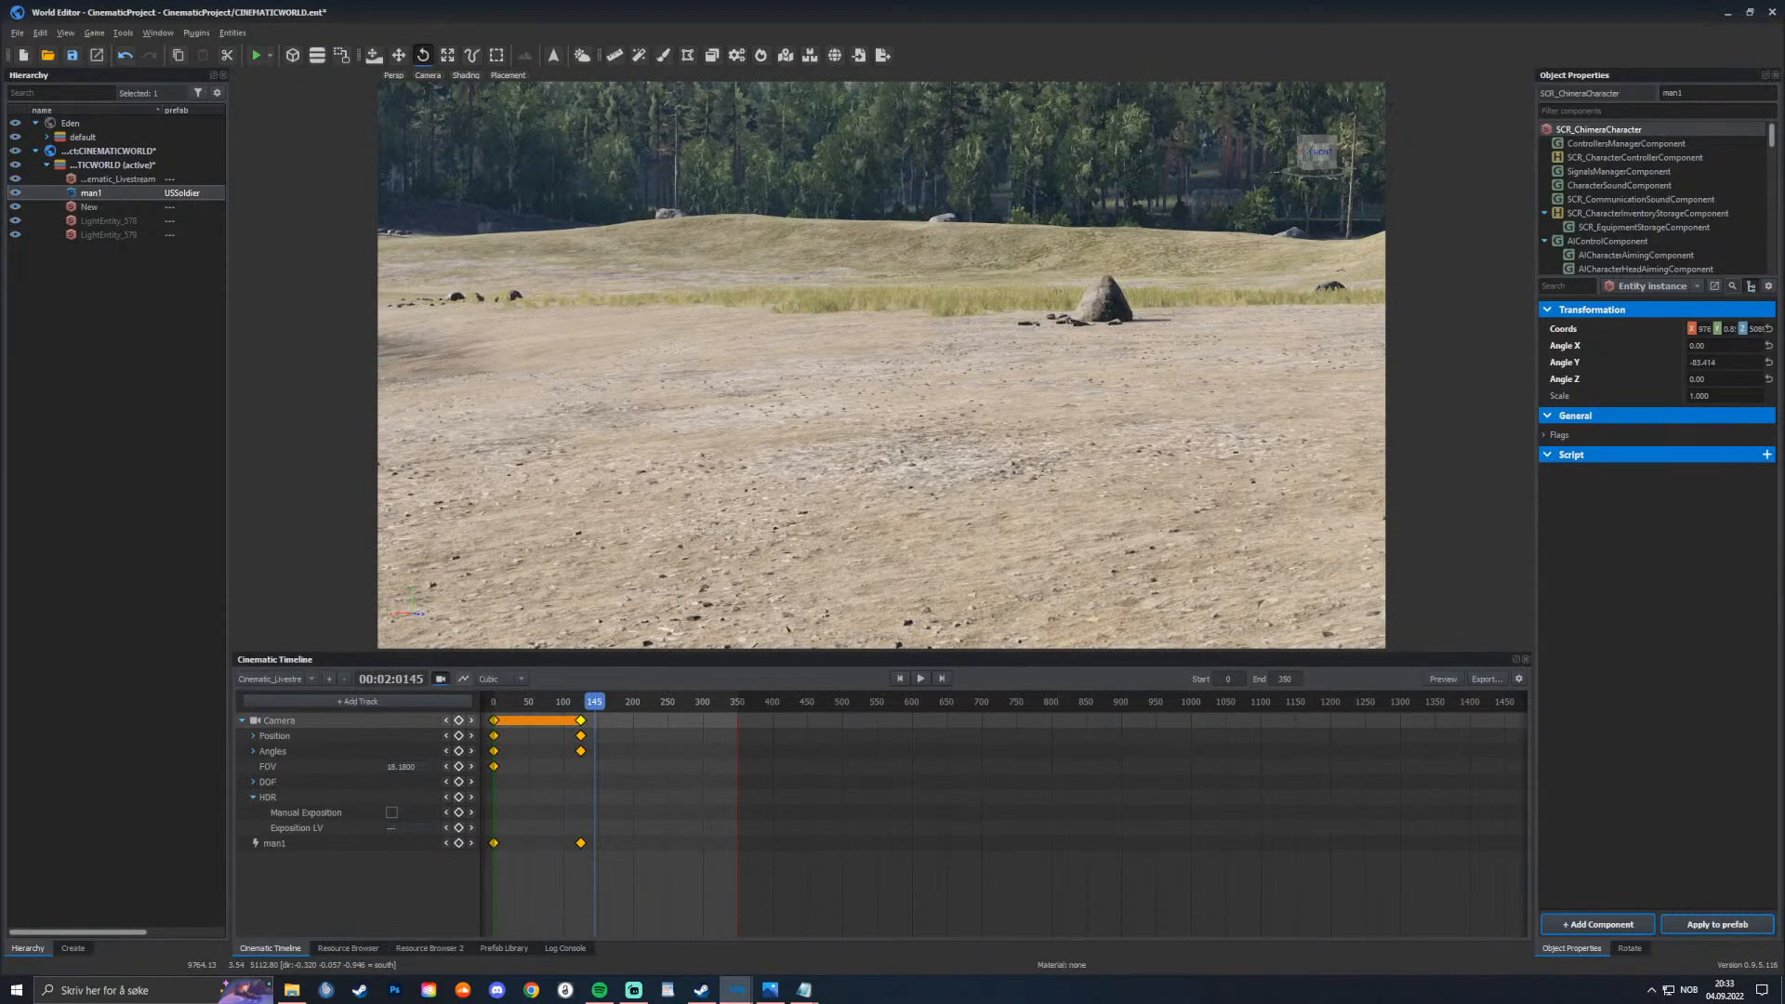
Step: Reframe the camera at frame 125 so the water's edge and the large rock are both in view
left_click_drag(594, 702, 578, 702)
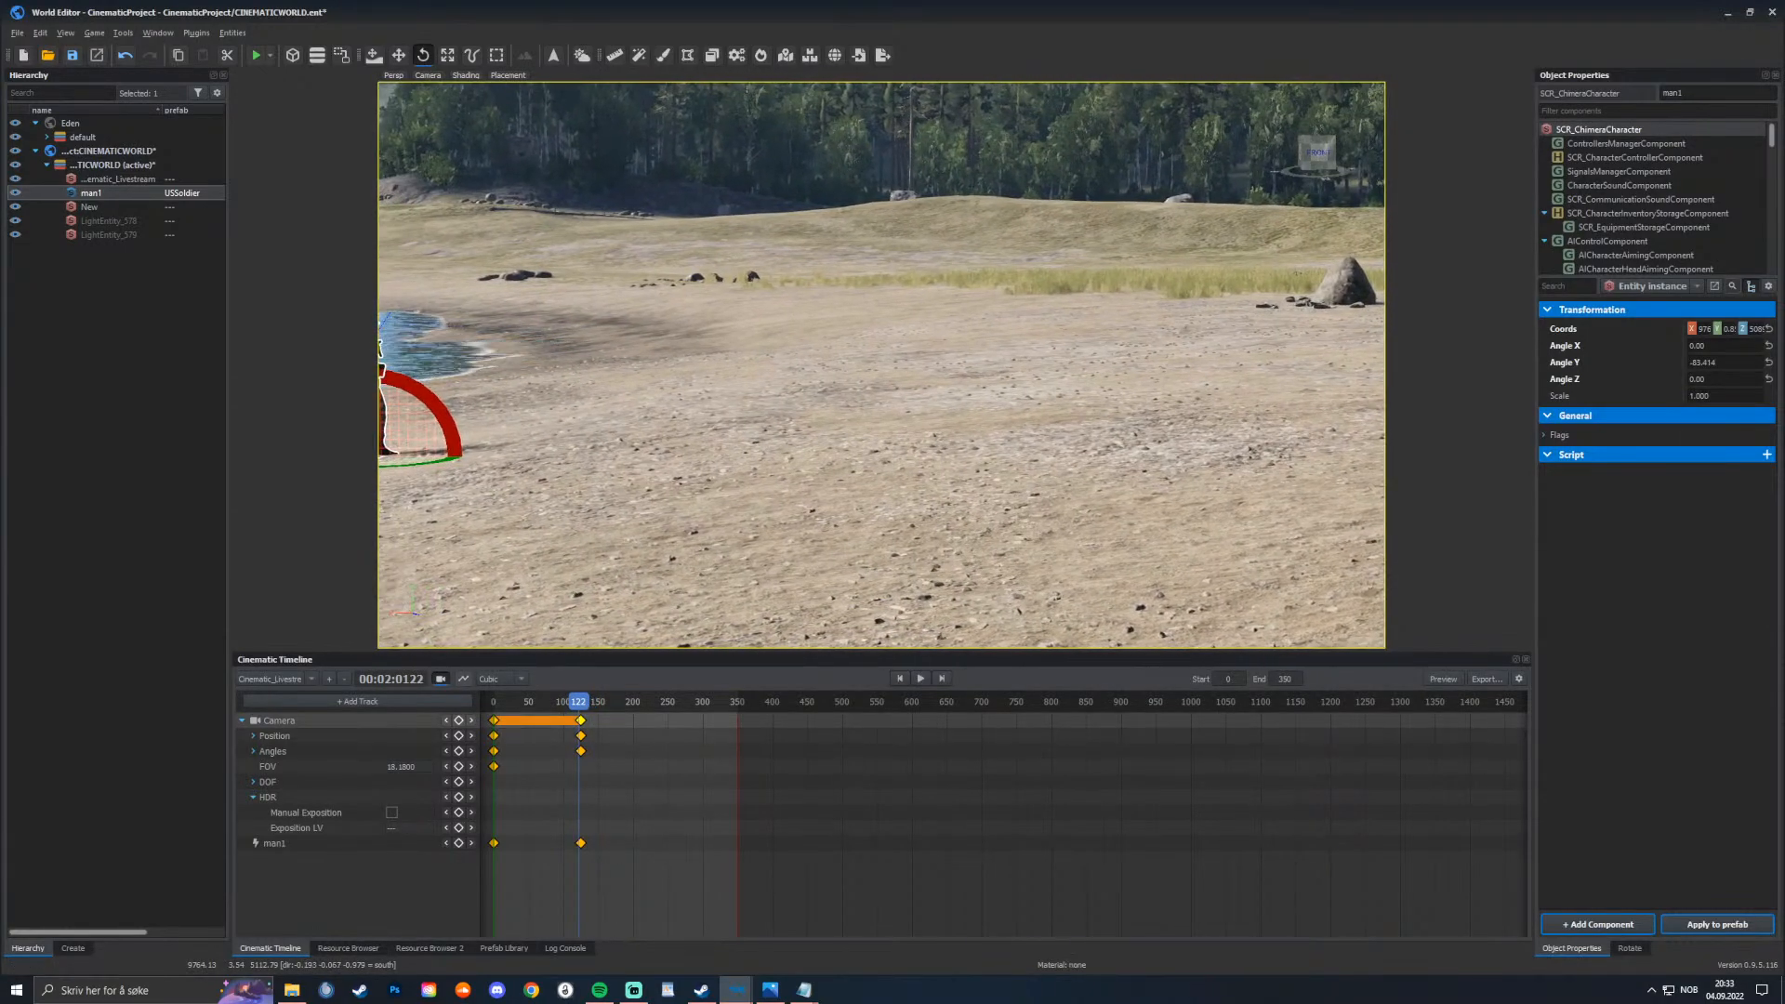
left_click_drag(579, 701, 581, 702)
right_click_drag(881, 365, 790, 358)
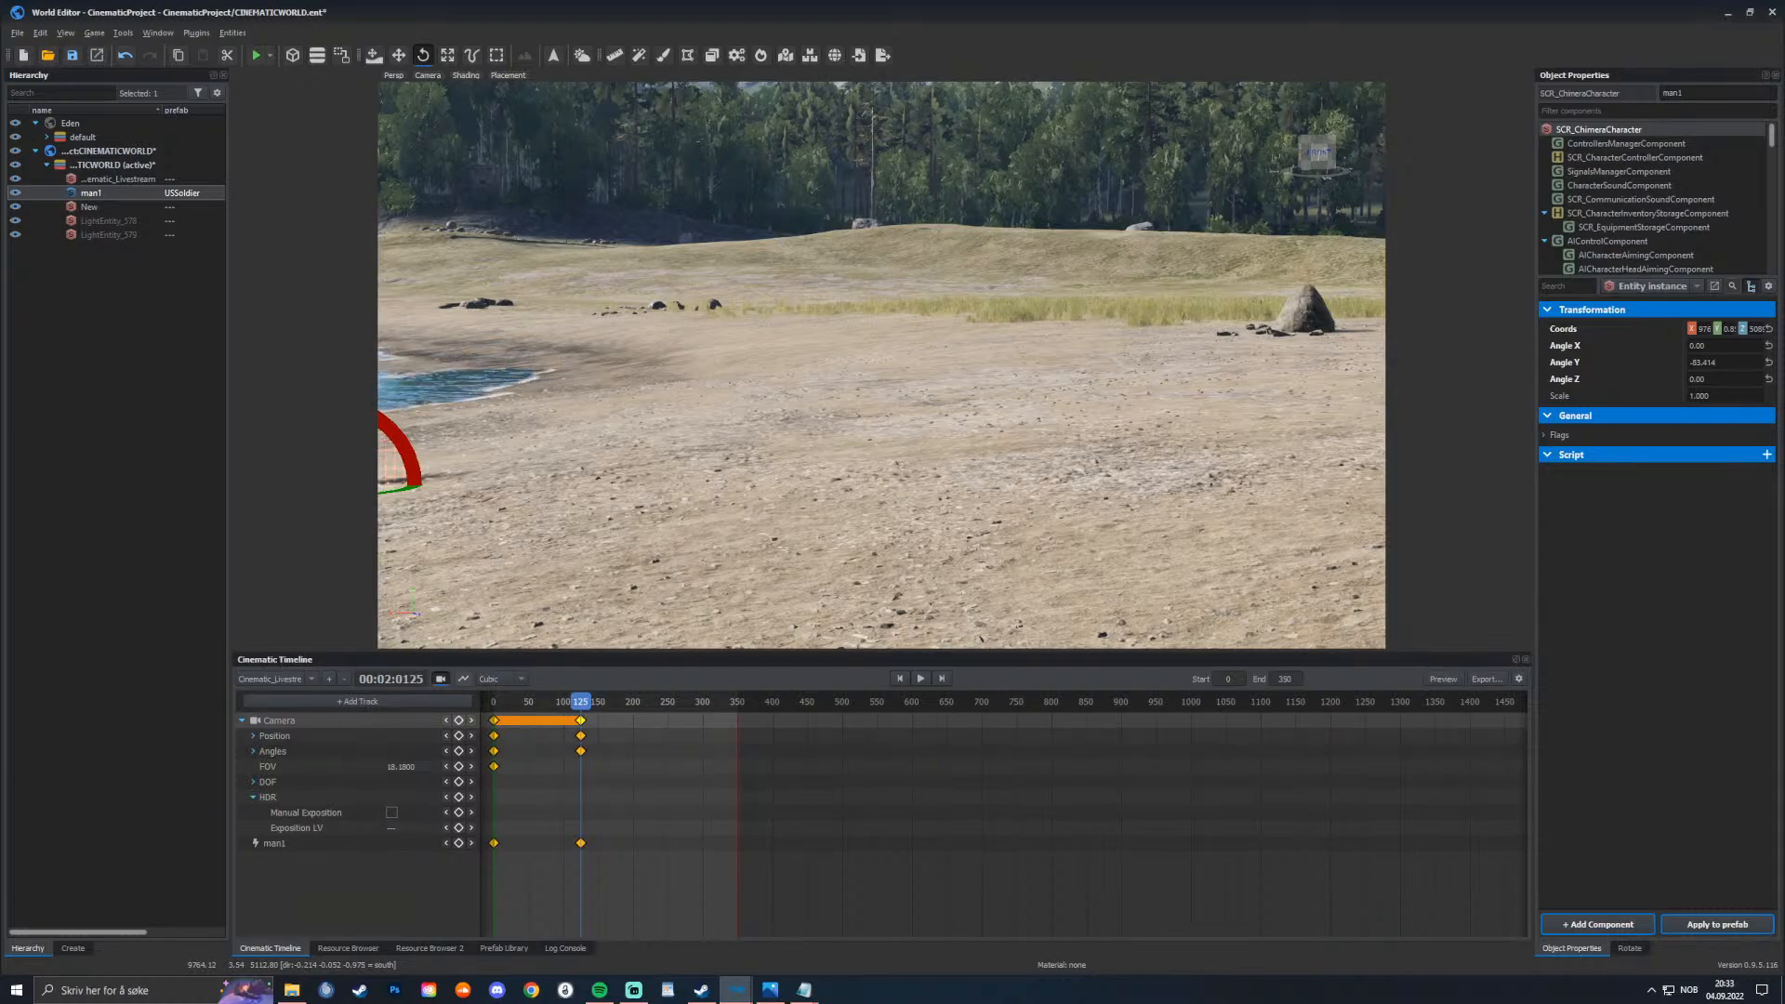
Step: Go to frame 0, run the cinematic in game mode to watch the soldier's movement and stance change, and exit
key("Home")
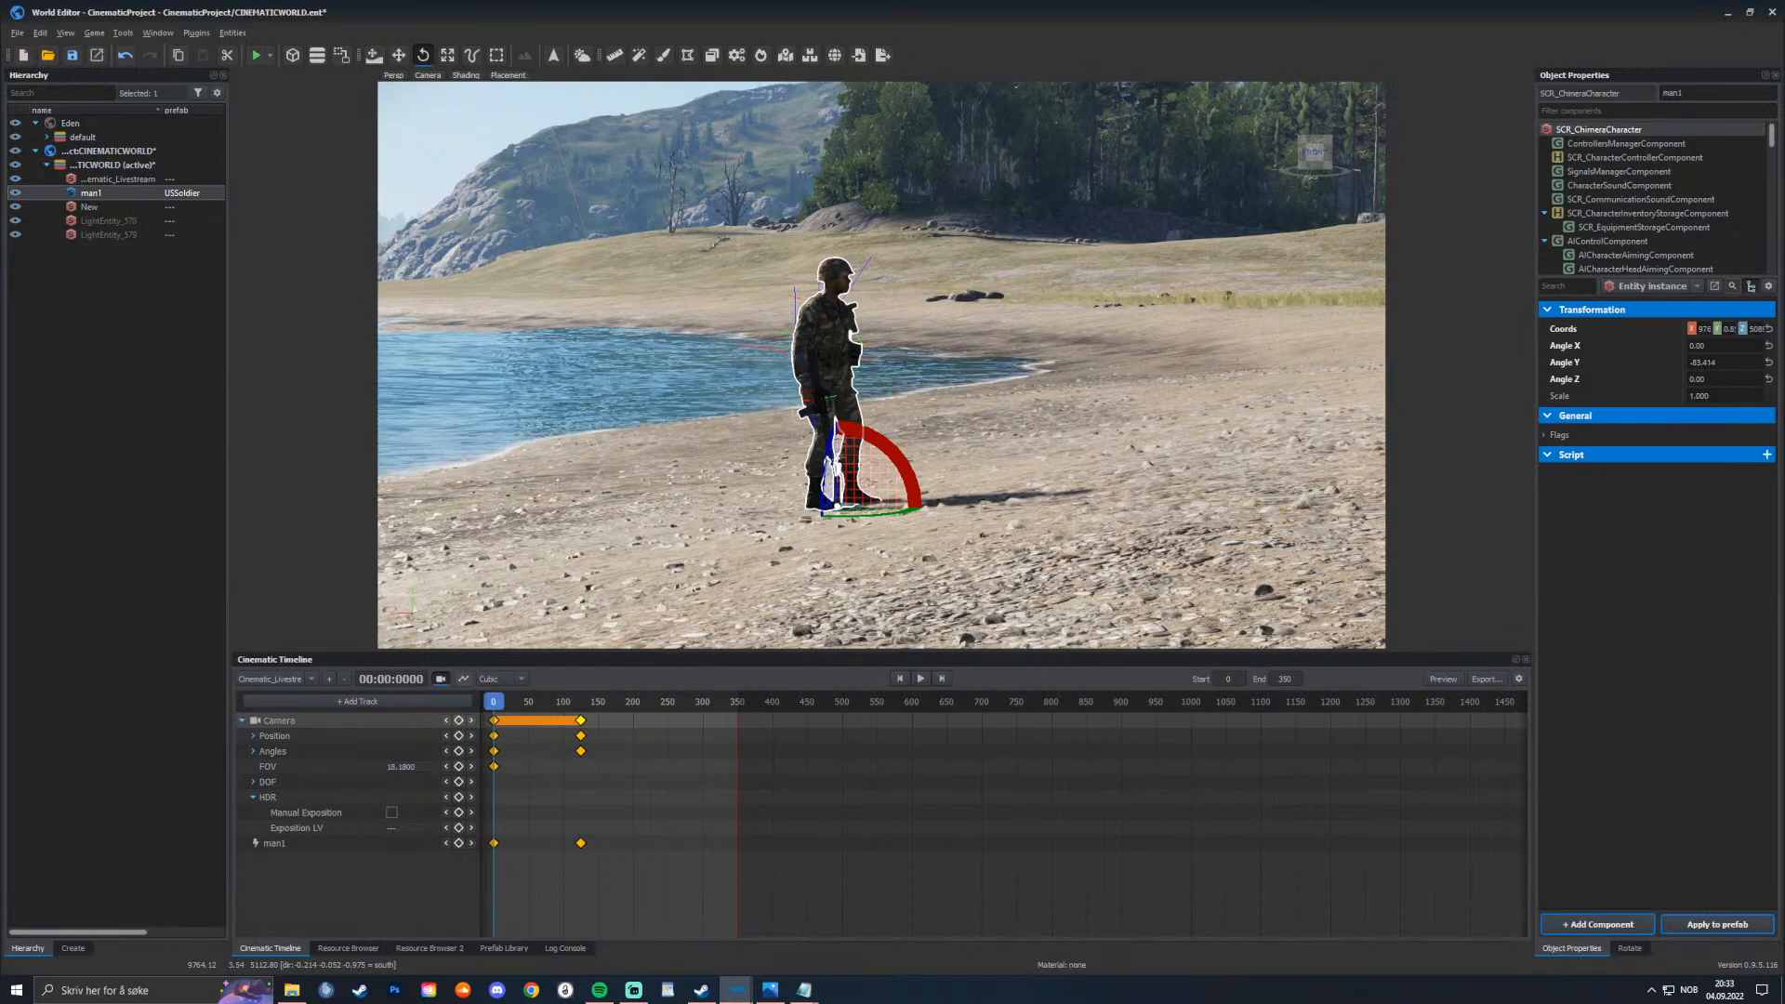
key("F5")
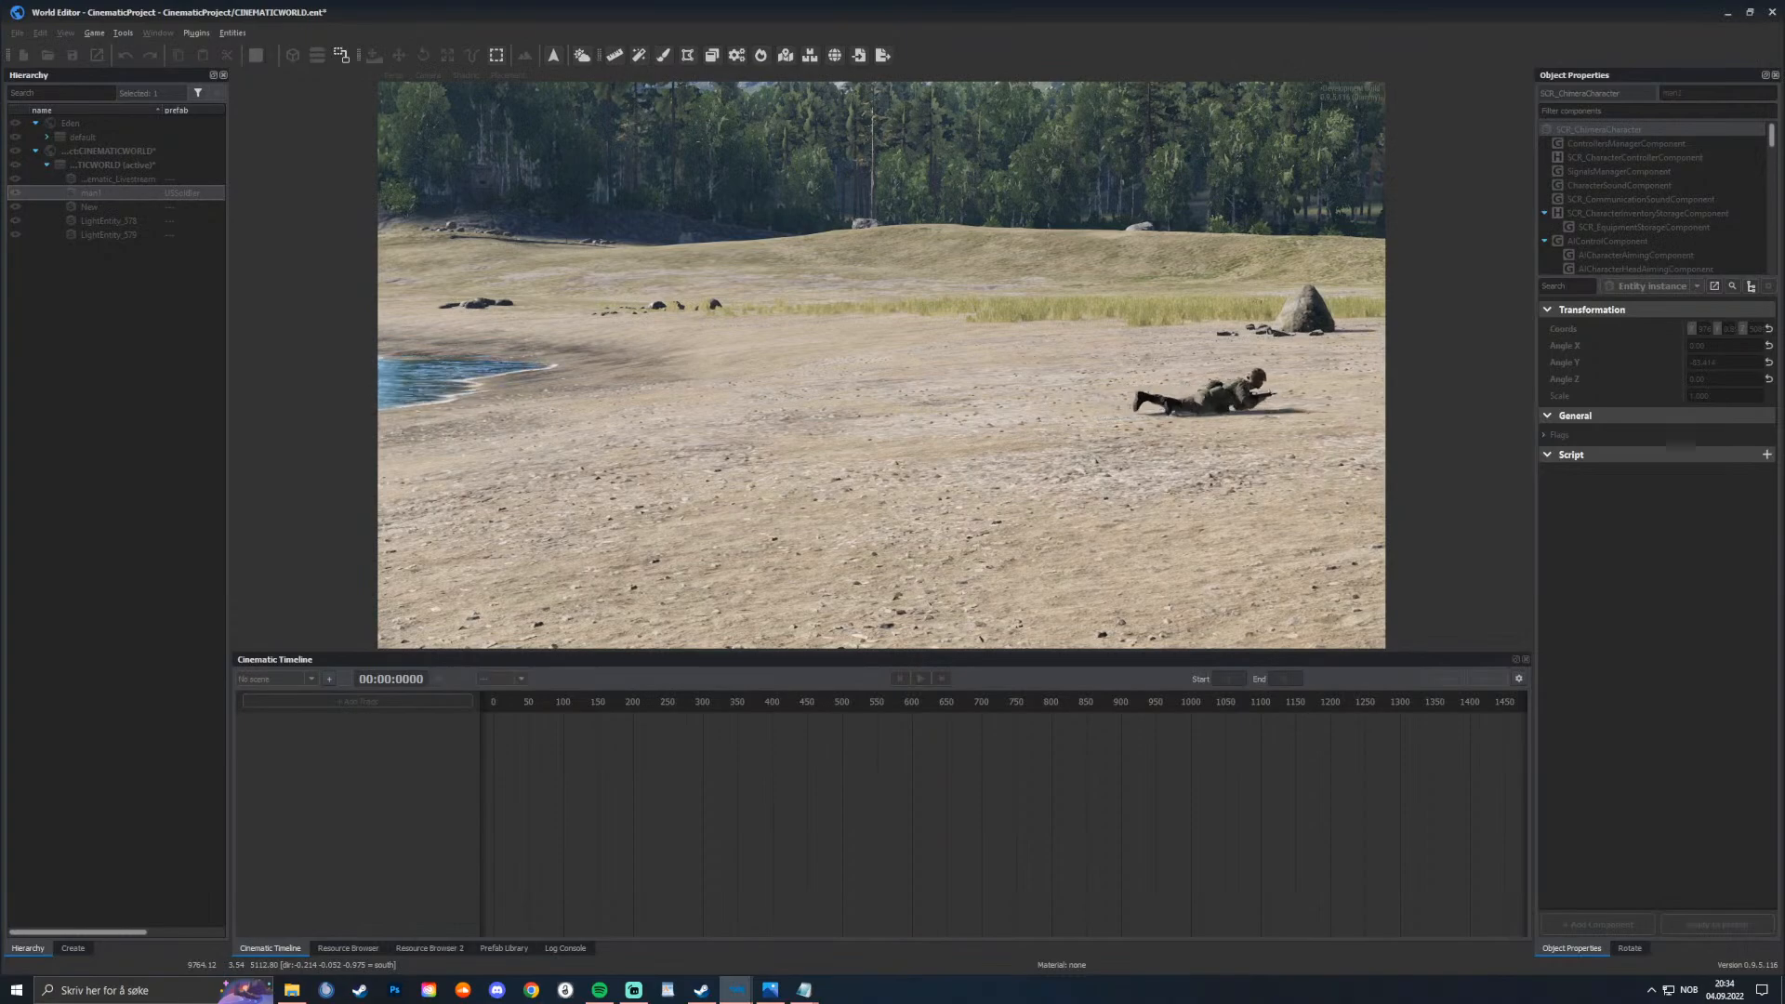
key("Escape")
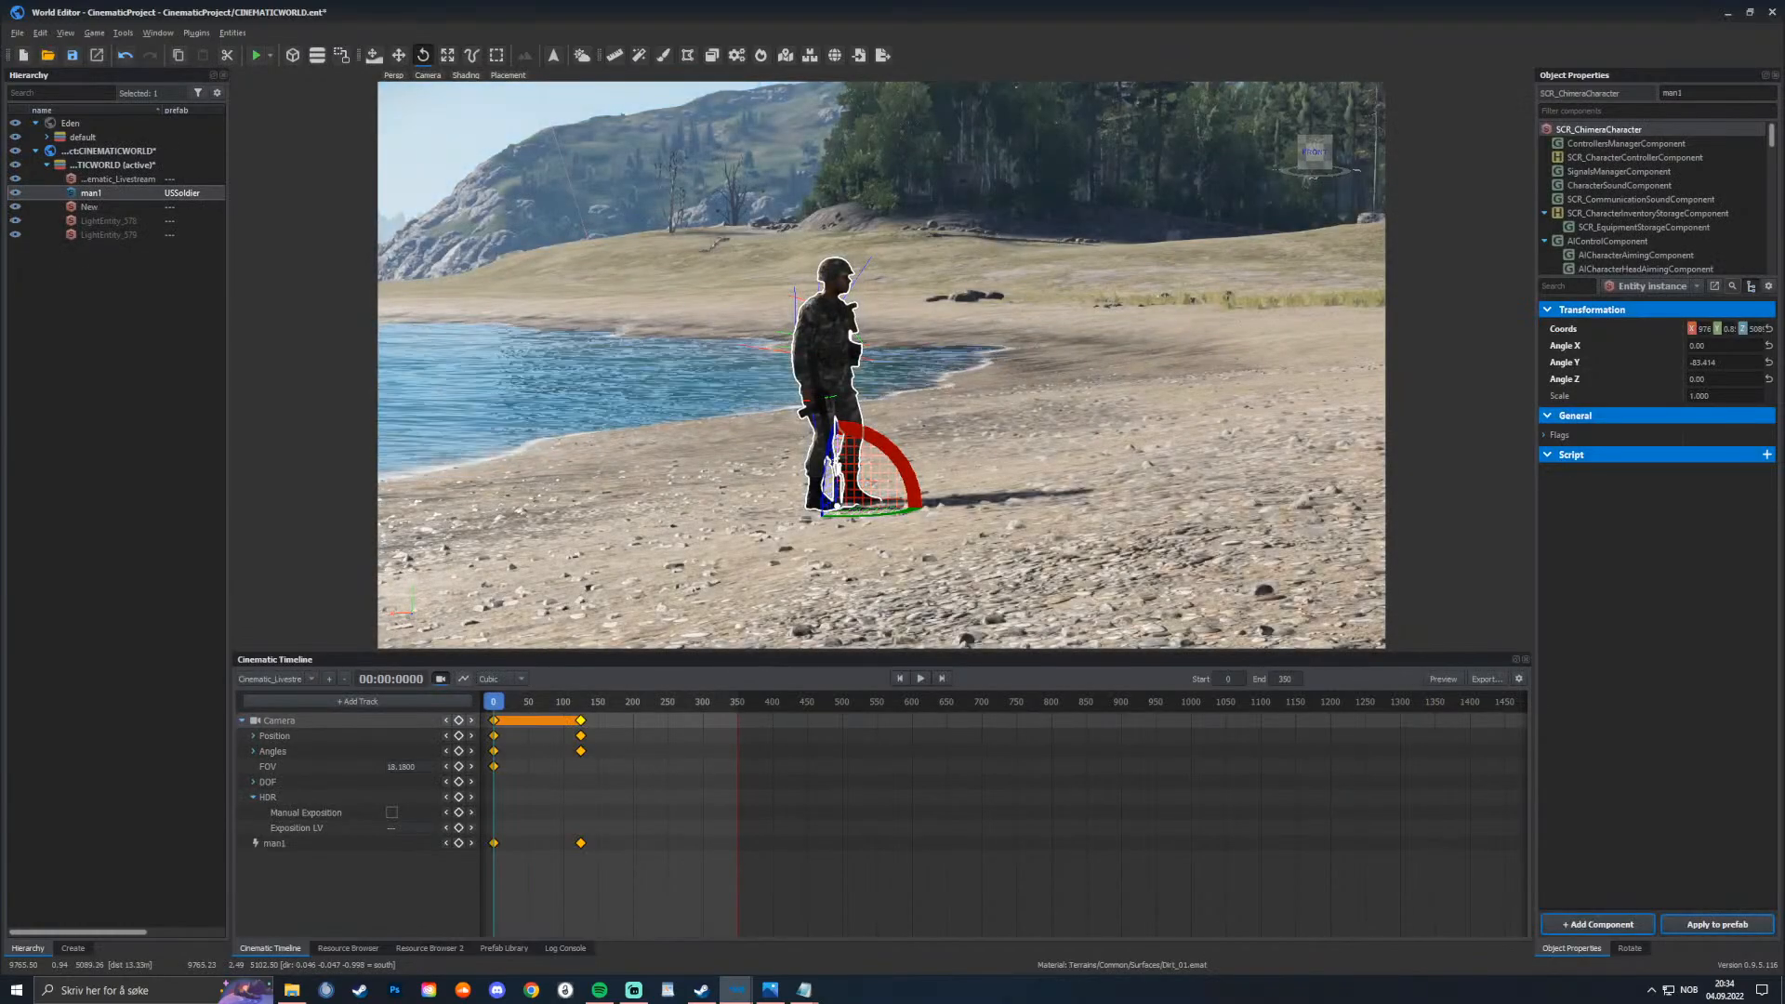
Step: Move the camera at frame 0 to an upper-body close-up facing the soldier, with the sea behind him
right_click_drag(882, 364, 699, 353)
key("w")
key("w")
key("w")
key("d")
key("s")
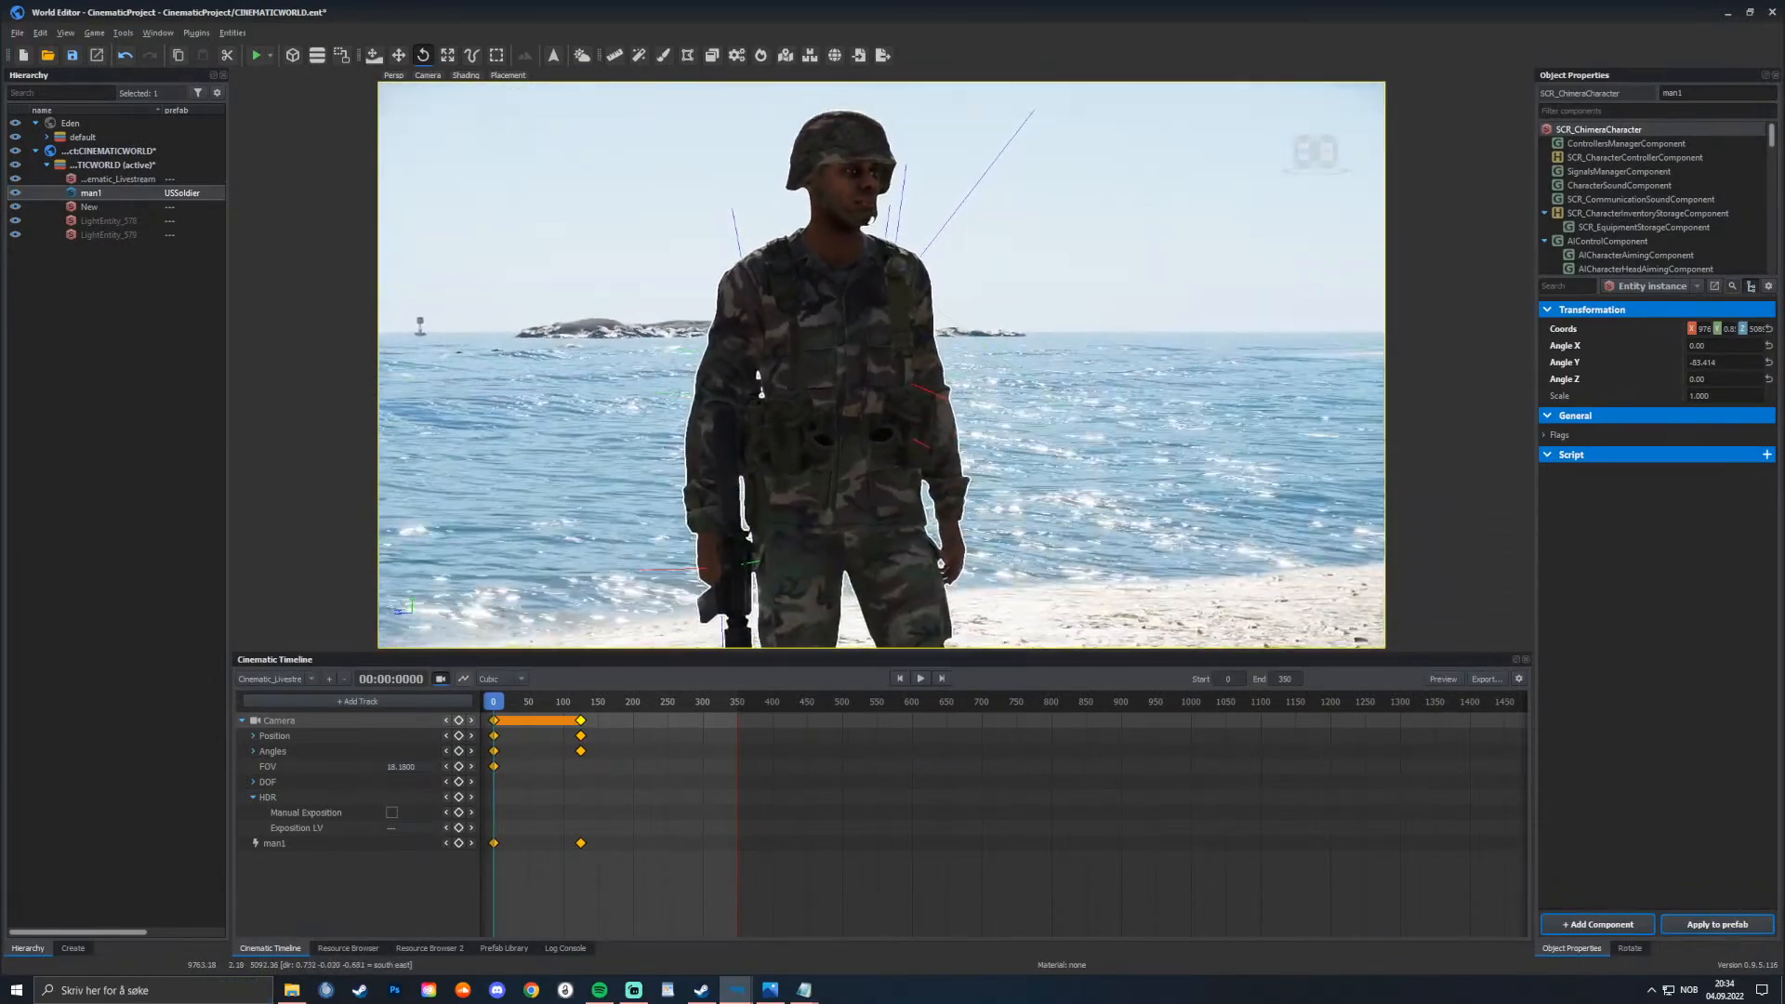
key("w")
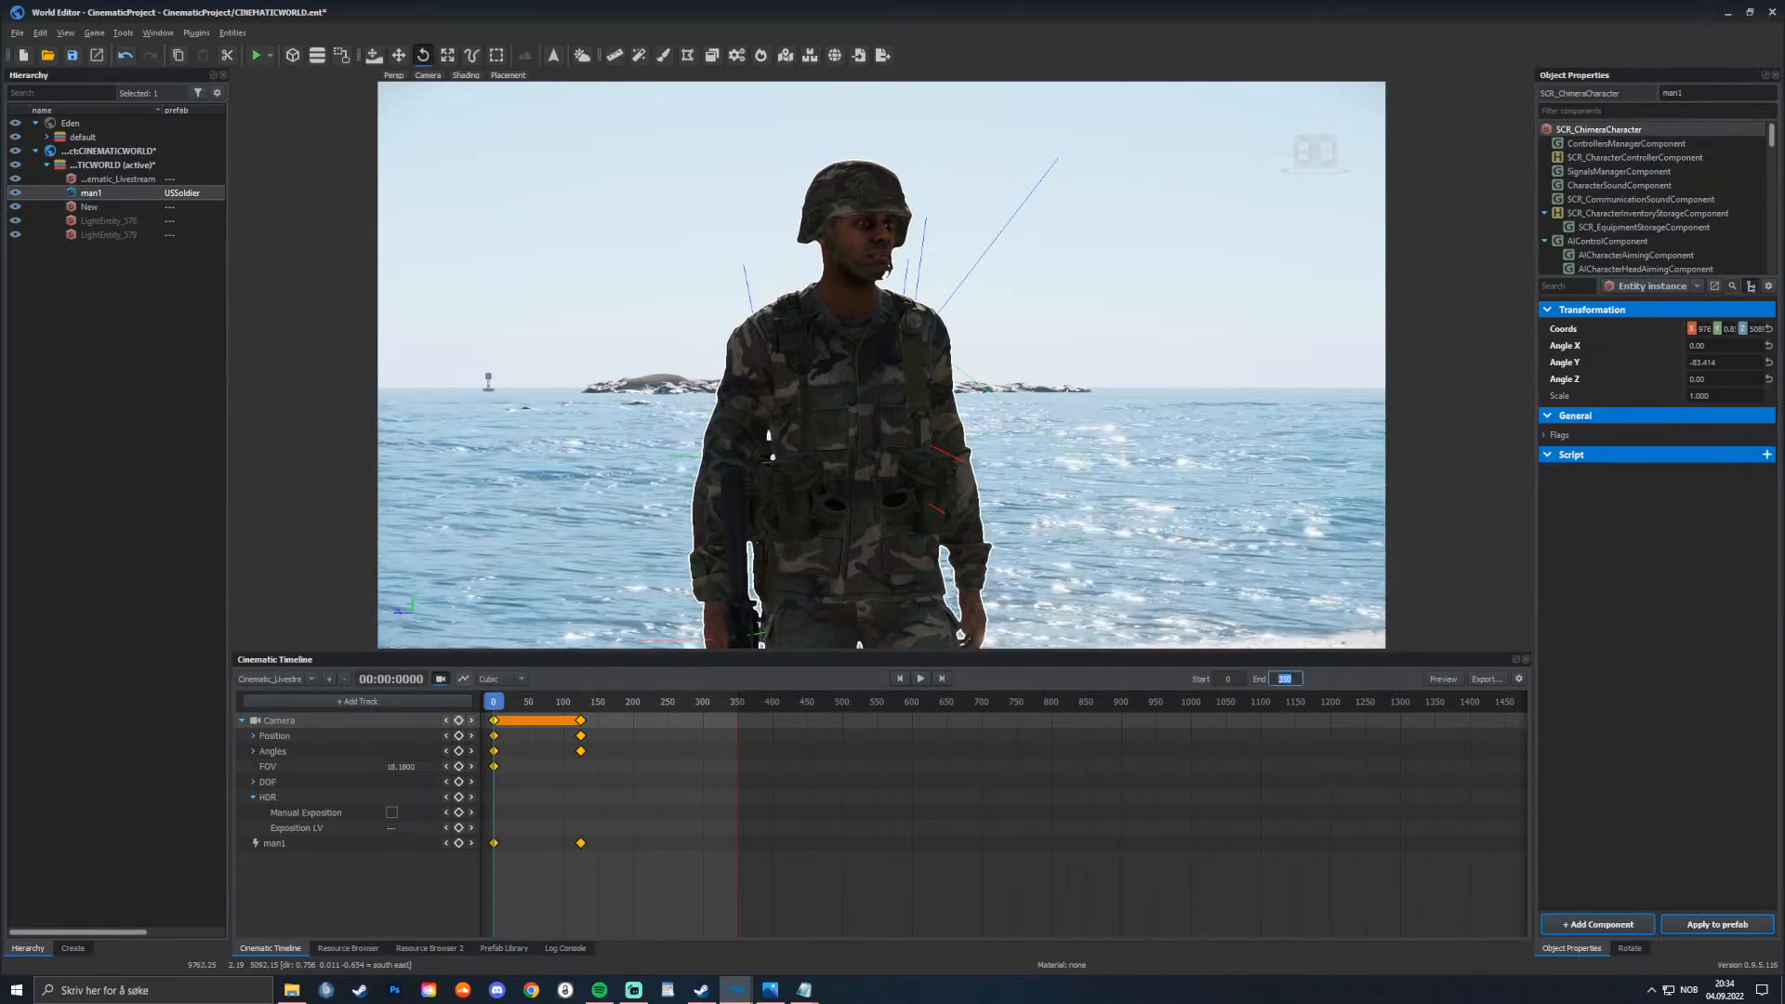
Step: Set the timeline end to frame 800, display the timeline in seconds and place the playhead at 10 seconds
key("Return")
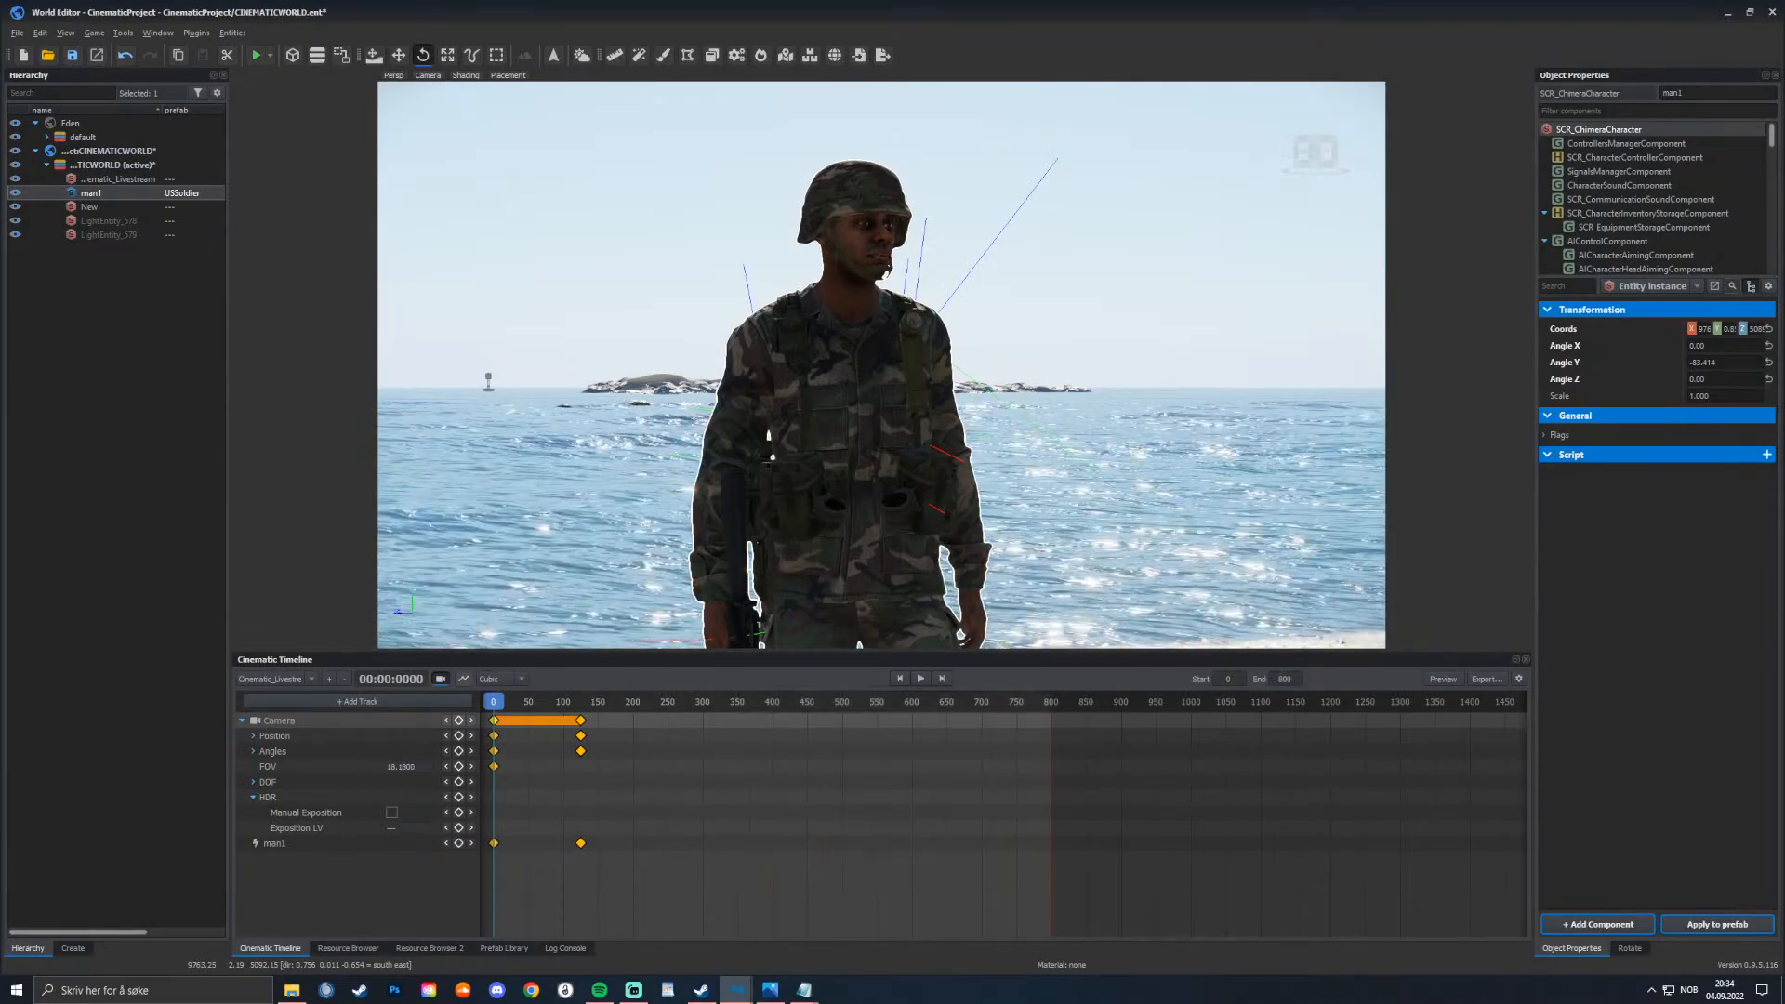
left_click(1519, 678)
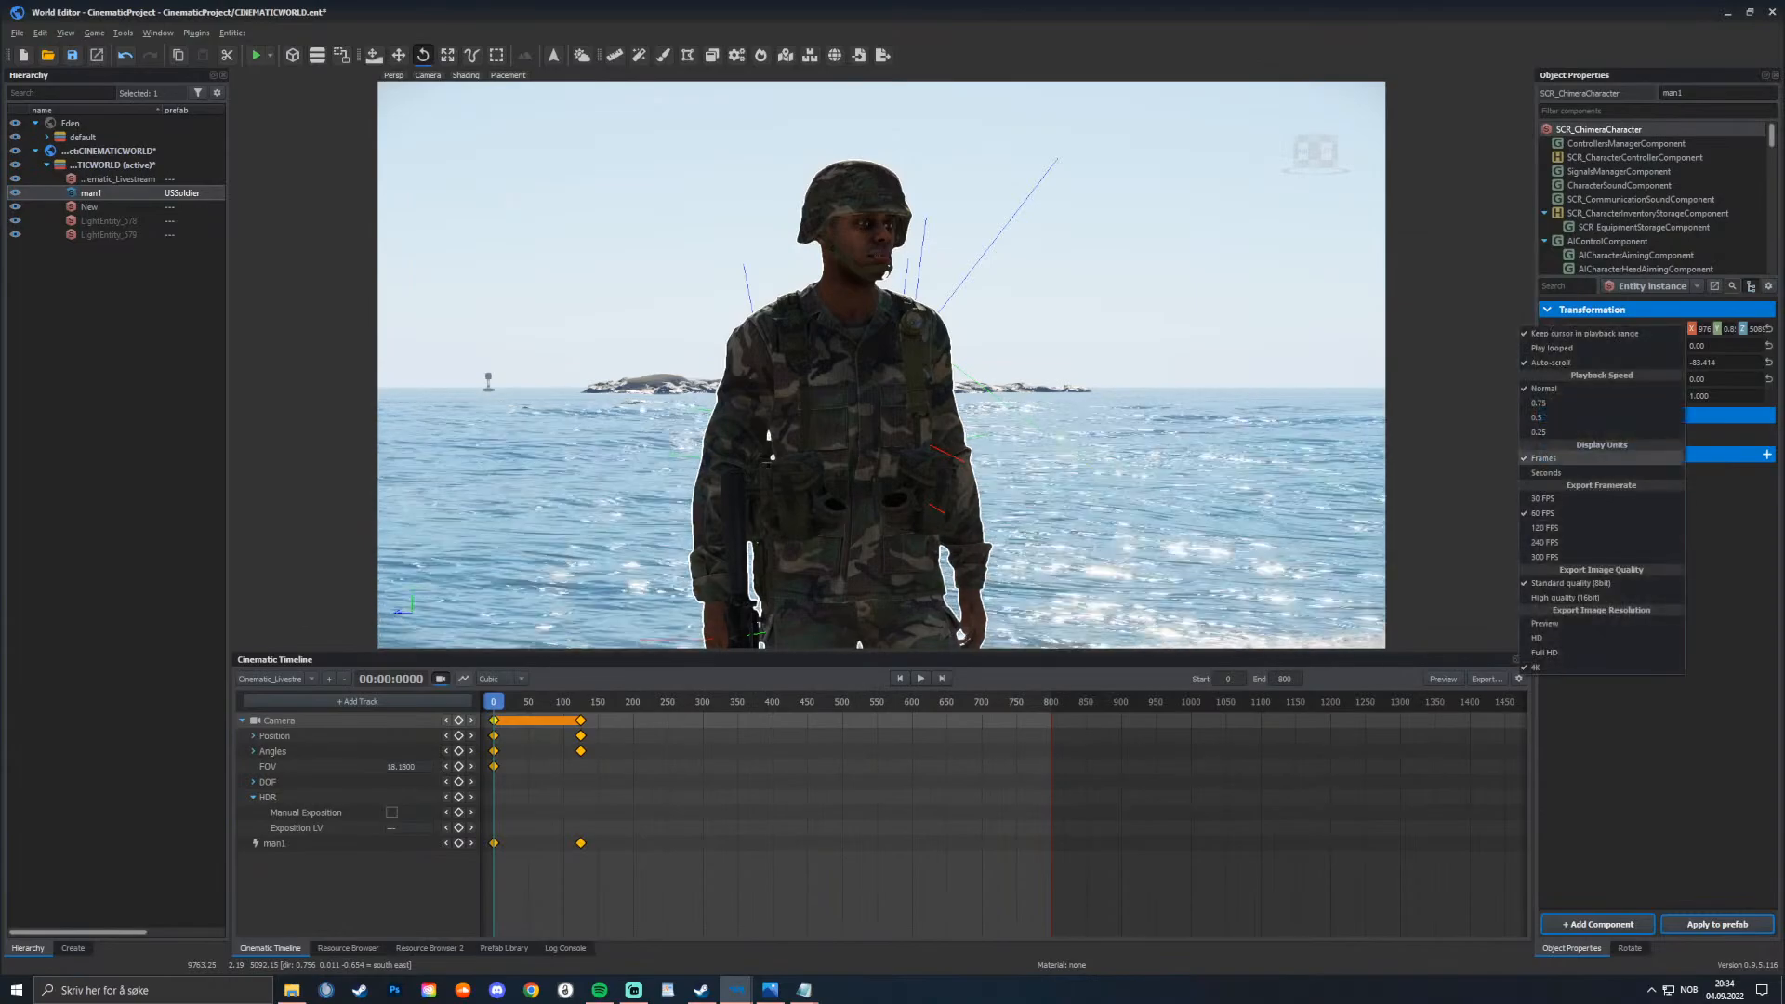
left_click(1546, 472)
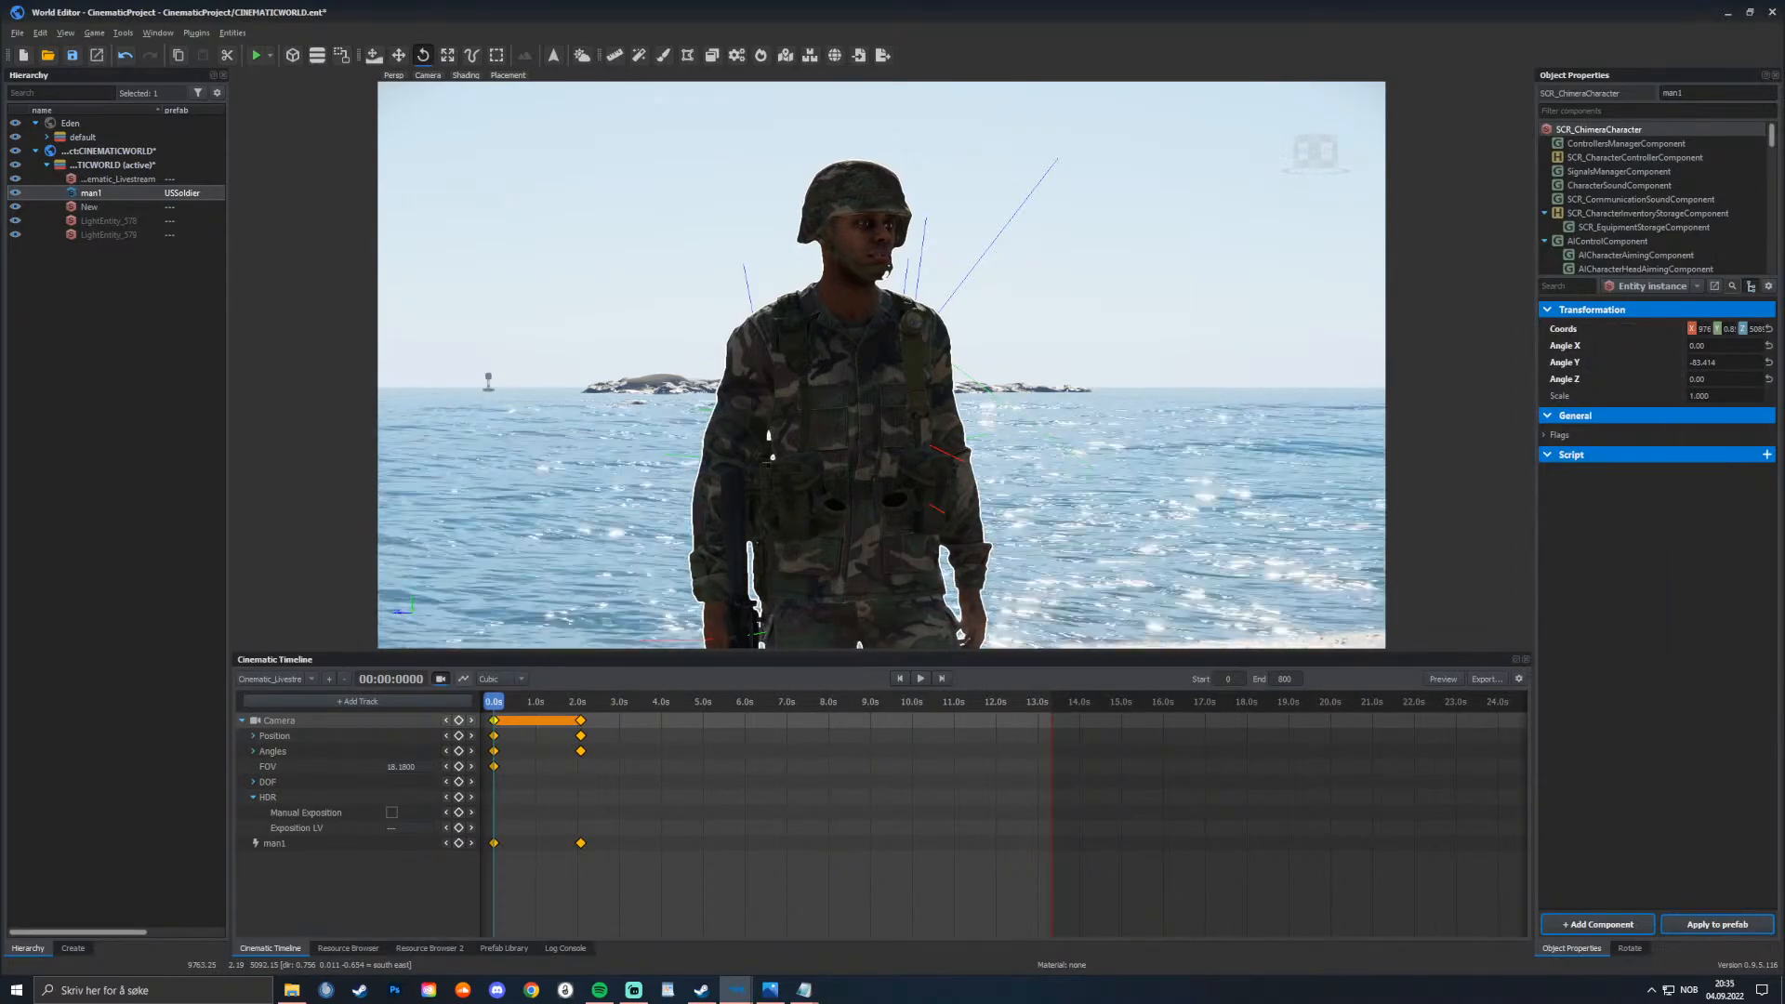
left_click(911, 702)
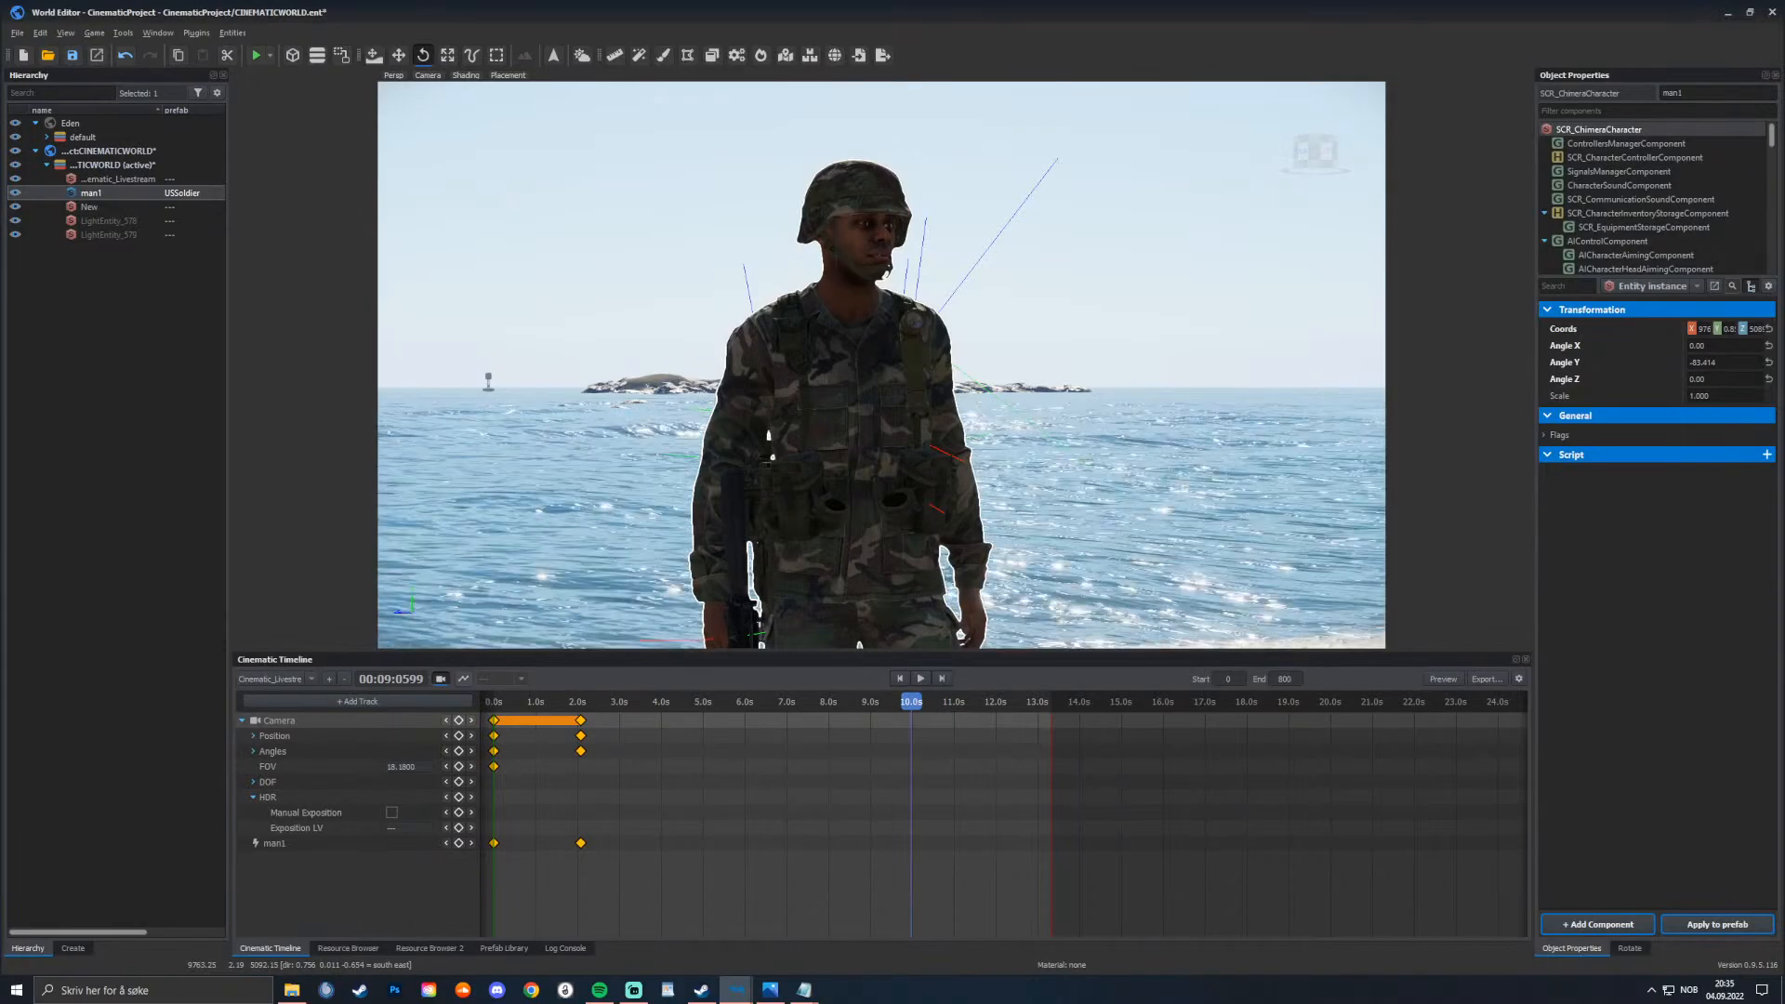
left_click_drag(911, 702, 913, 702)
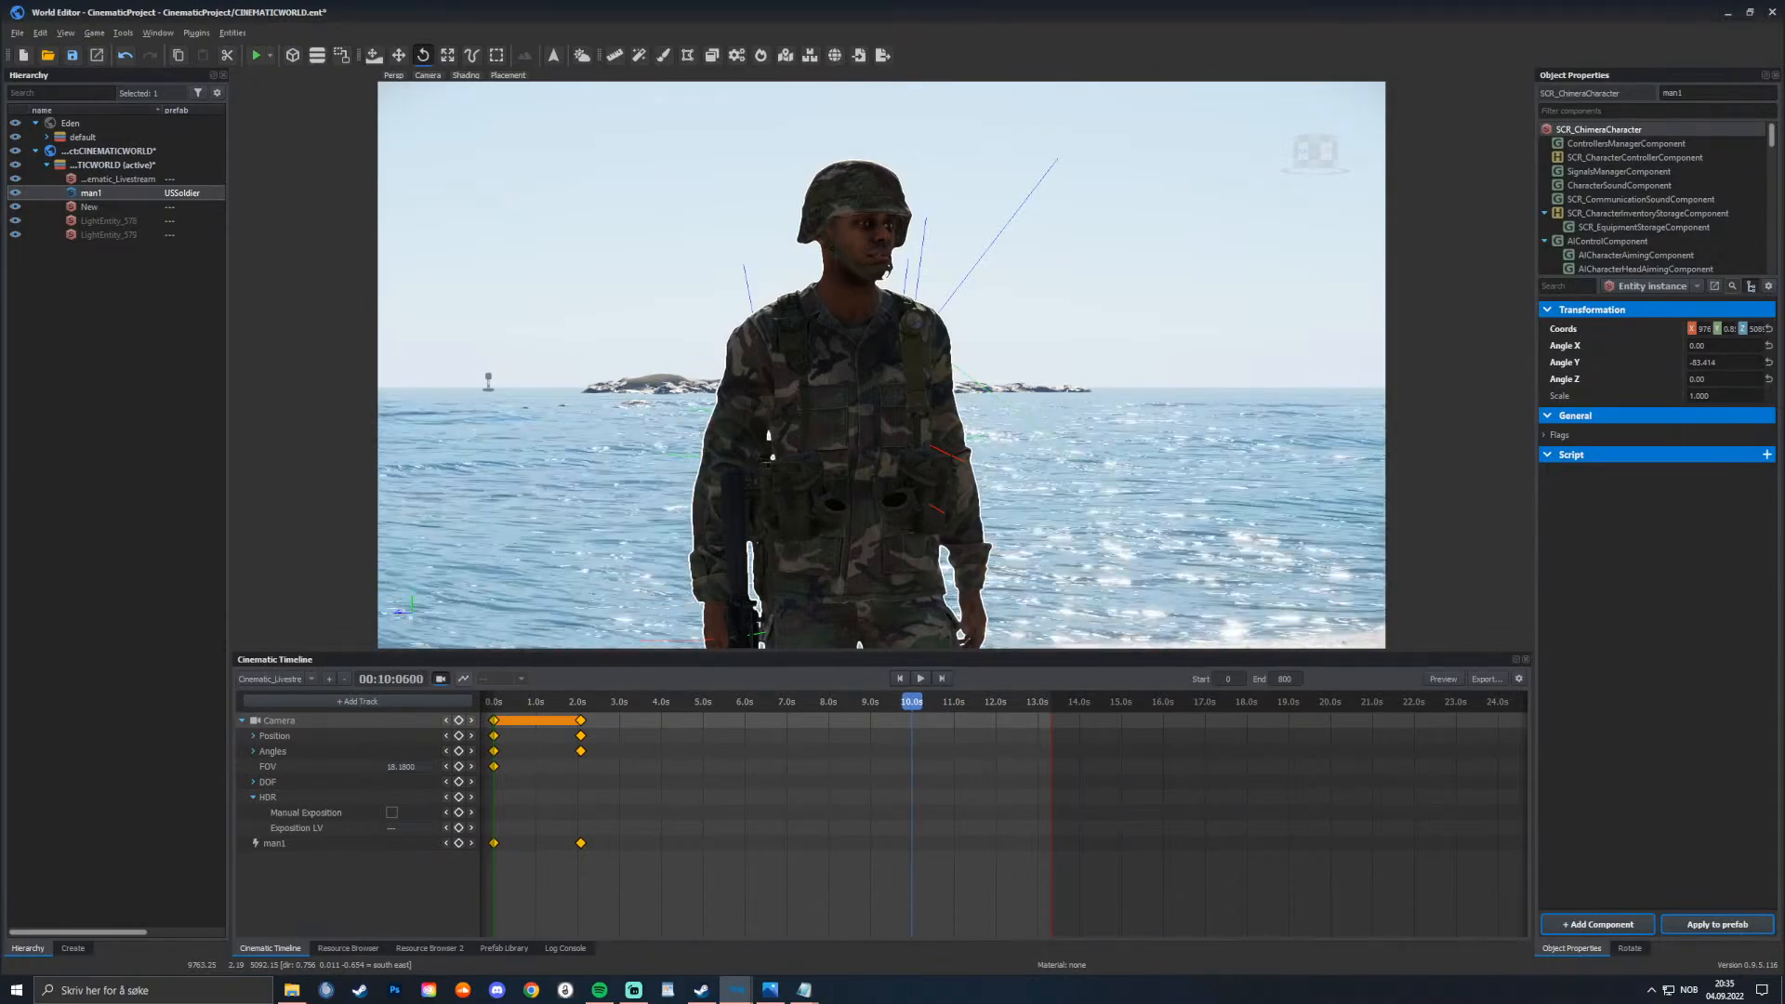
Step: Switch the timeline display units back to frames and set the end frame to 600
left_click(1519, 679)
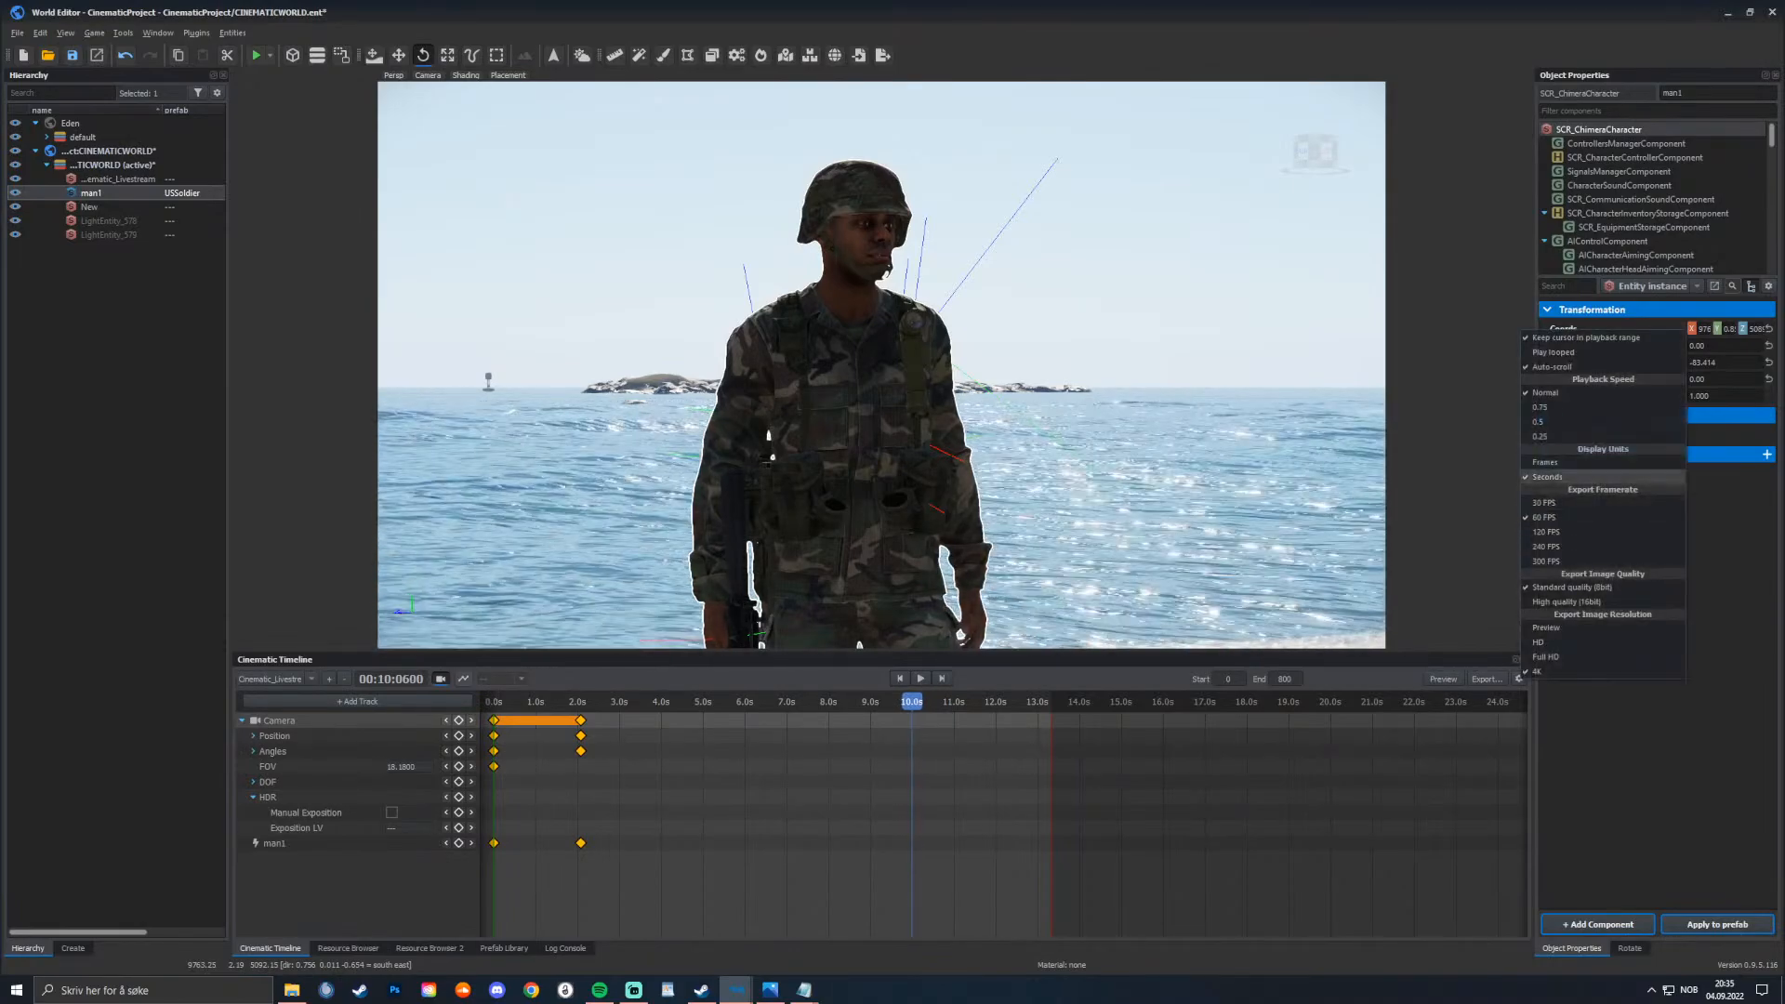
left_click(1546, 457)
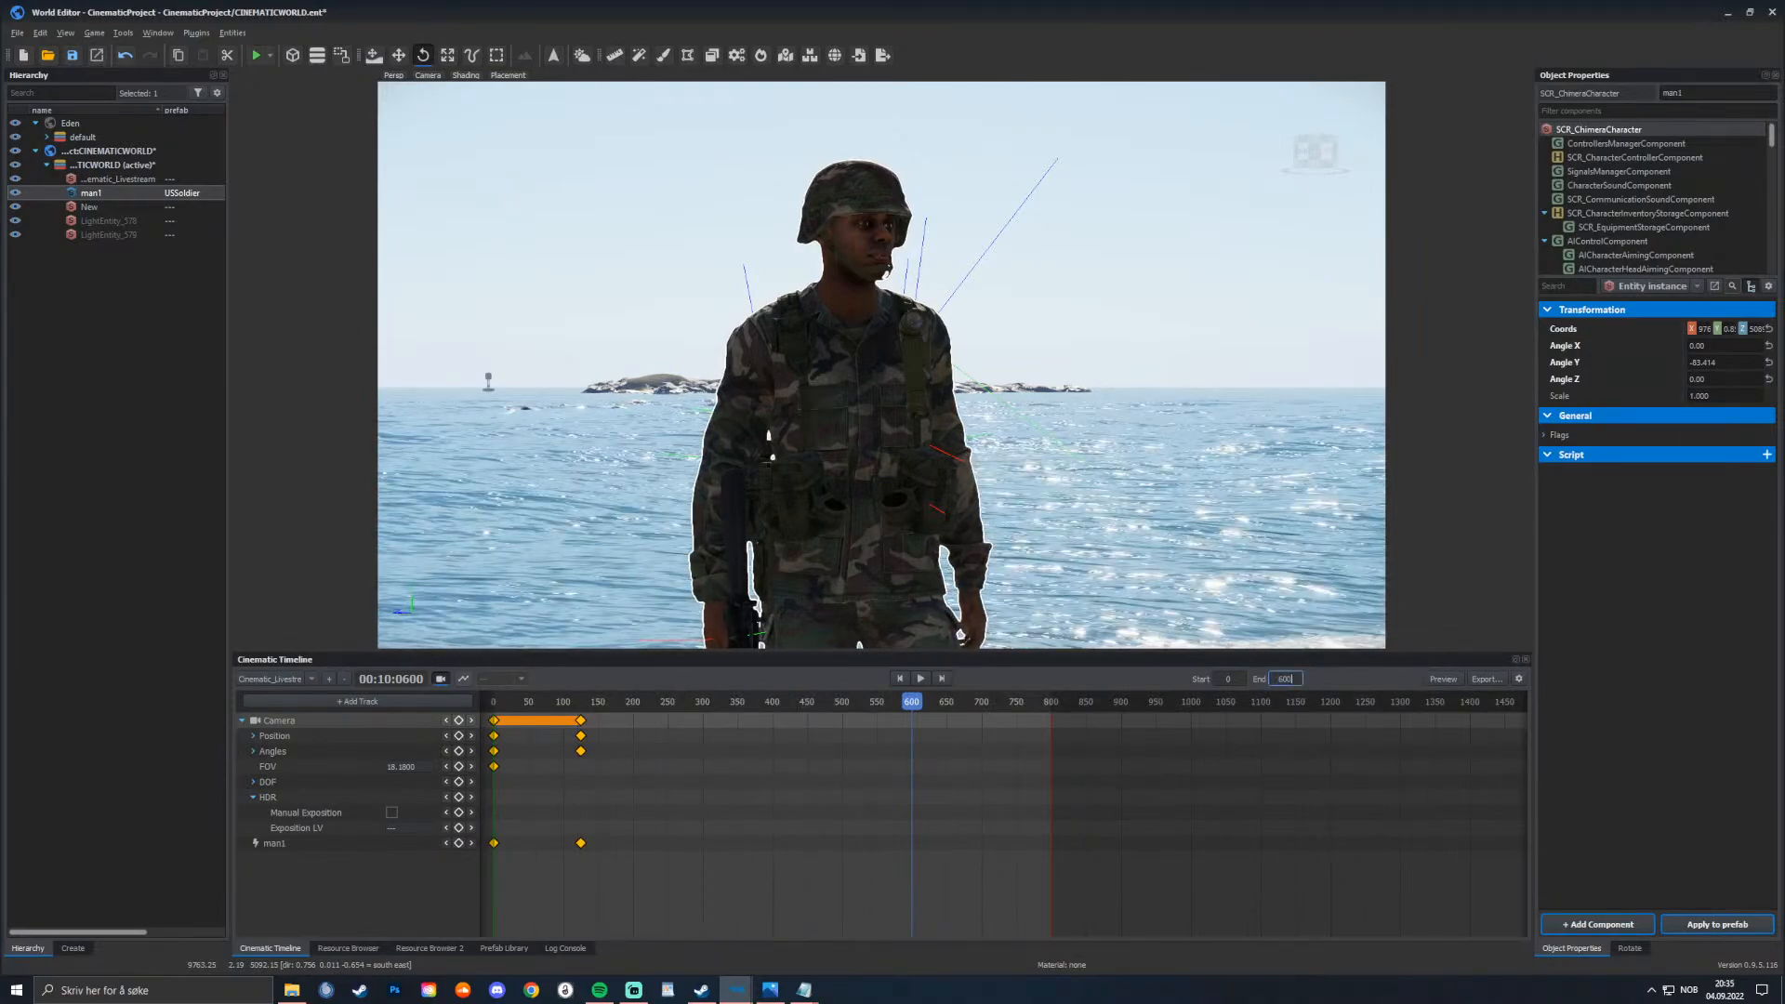
key("Return")
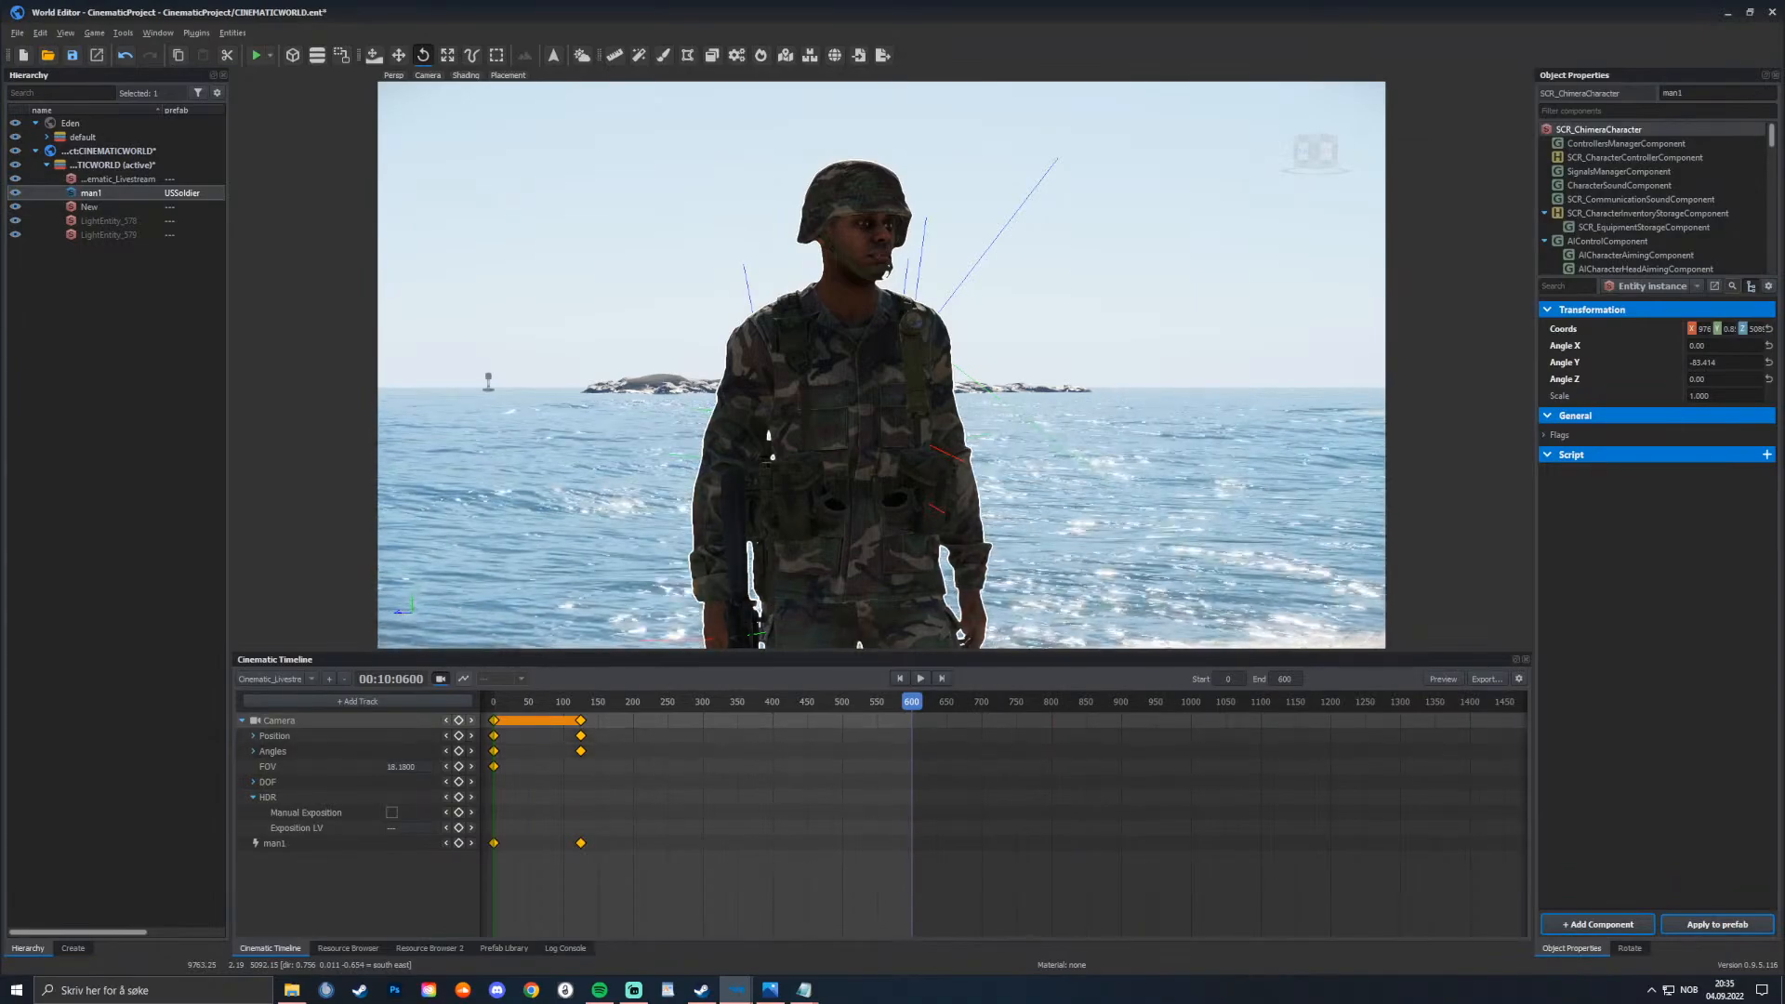
Step: Add a camera keyframe at frame 600 and move the camera to a distant view from behind the dune grass, overlooking the soldier and sea
left_click(458, 720)
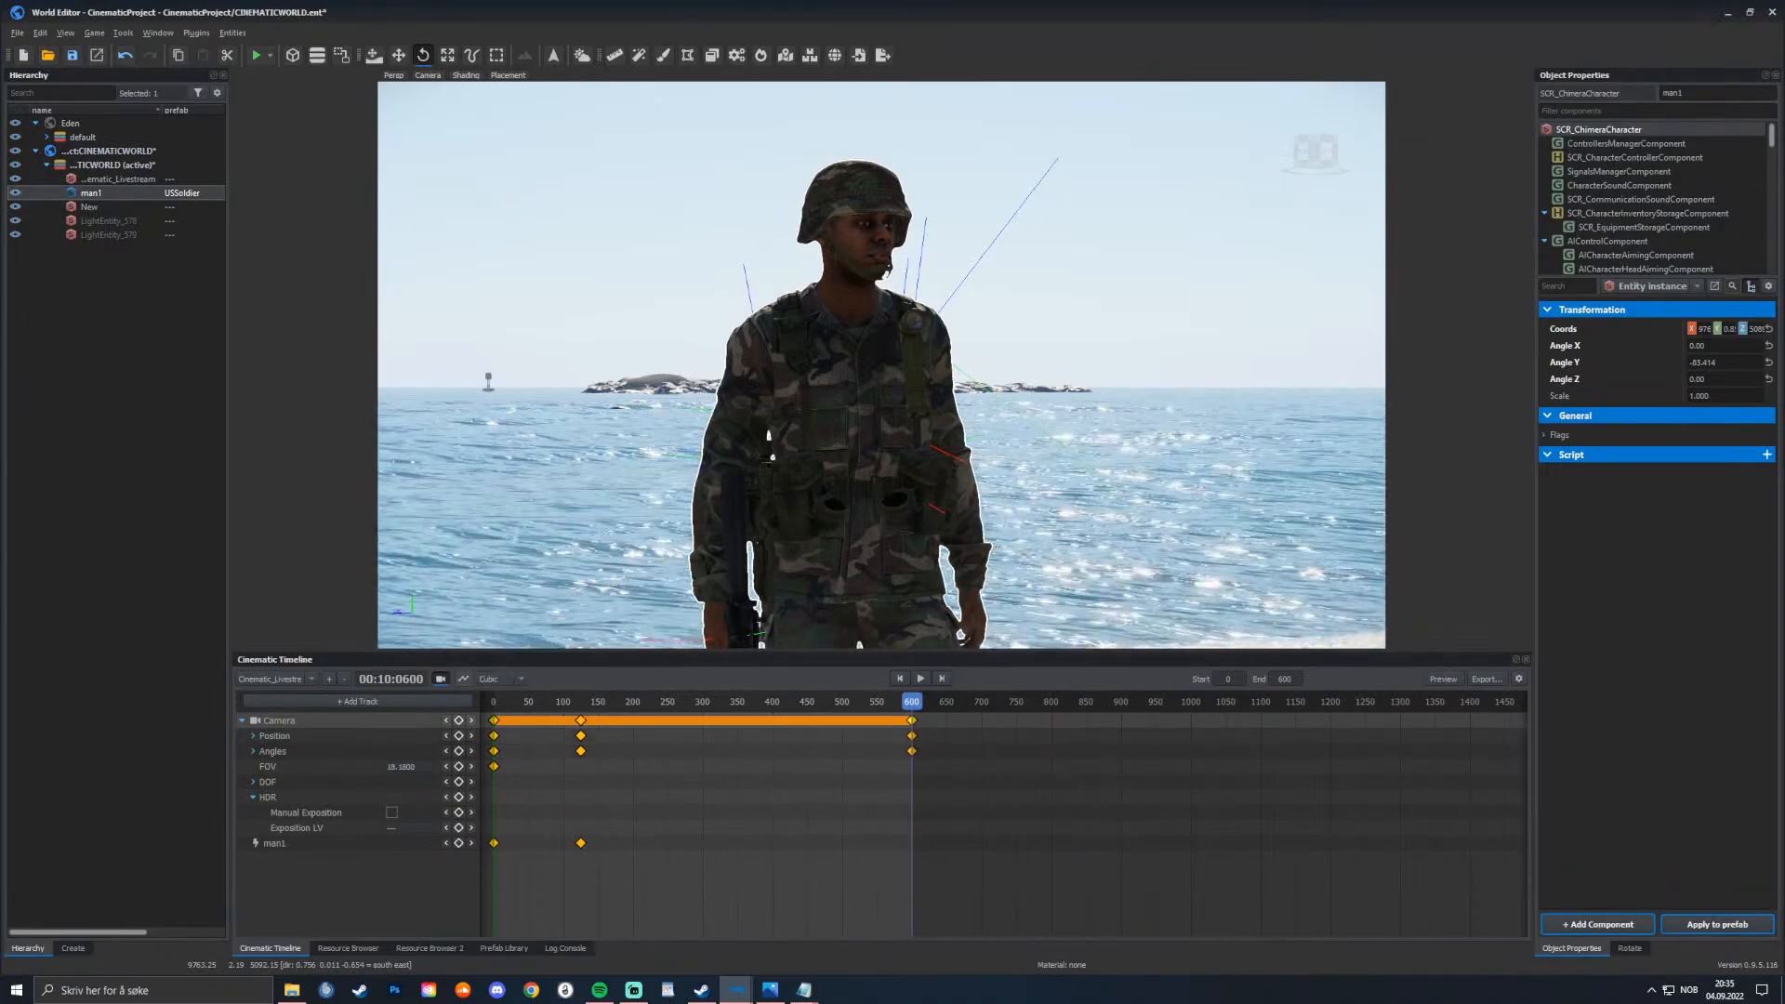
mouse_move(911, 702)
left_mouse_down()
mouse_move(493, 702)
mouse_move(911, 702)
left_mouse_up()
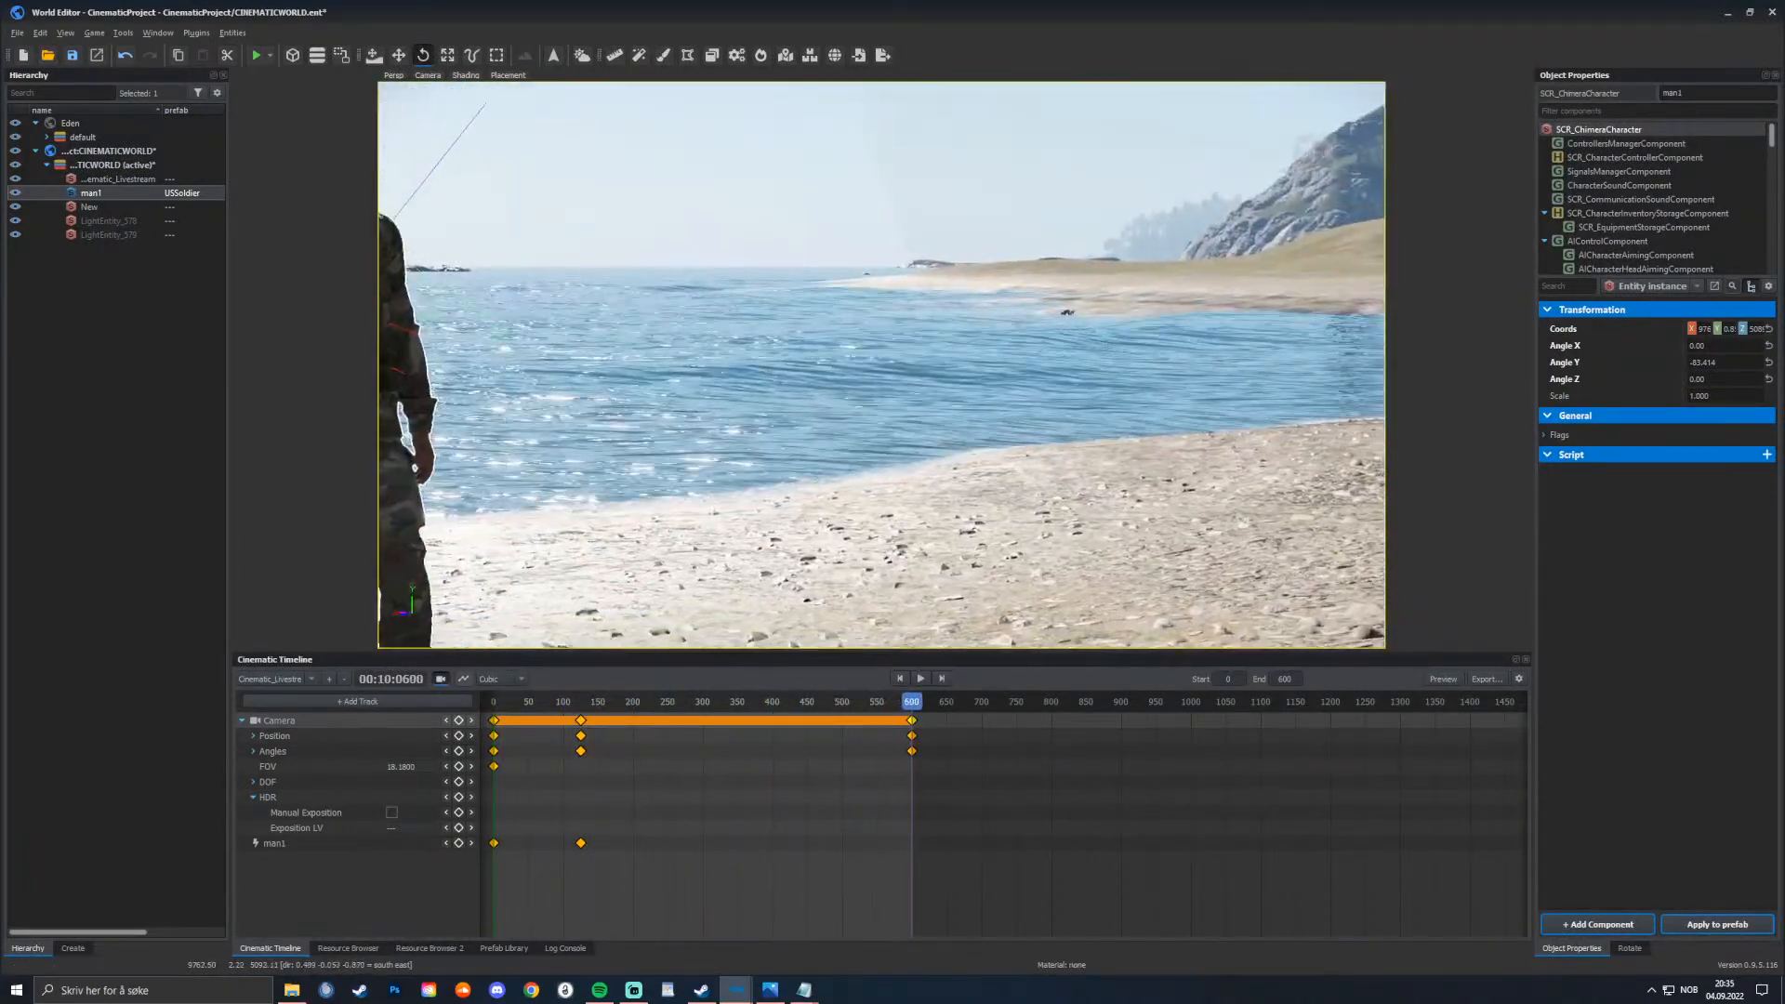
key("s")
right_click_drag(881, 364, 1042, 353)
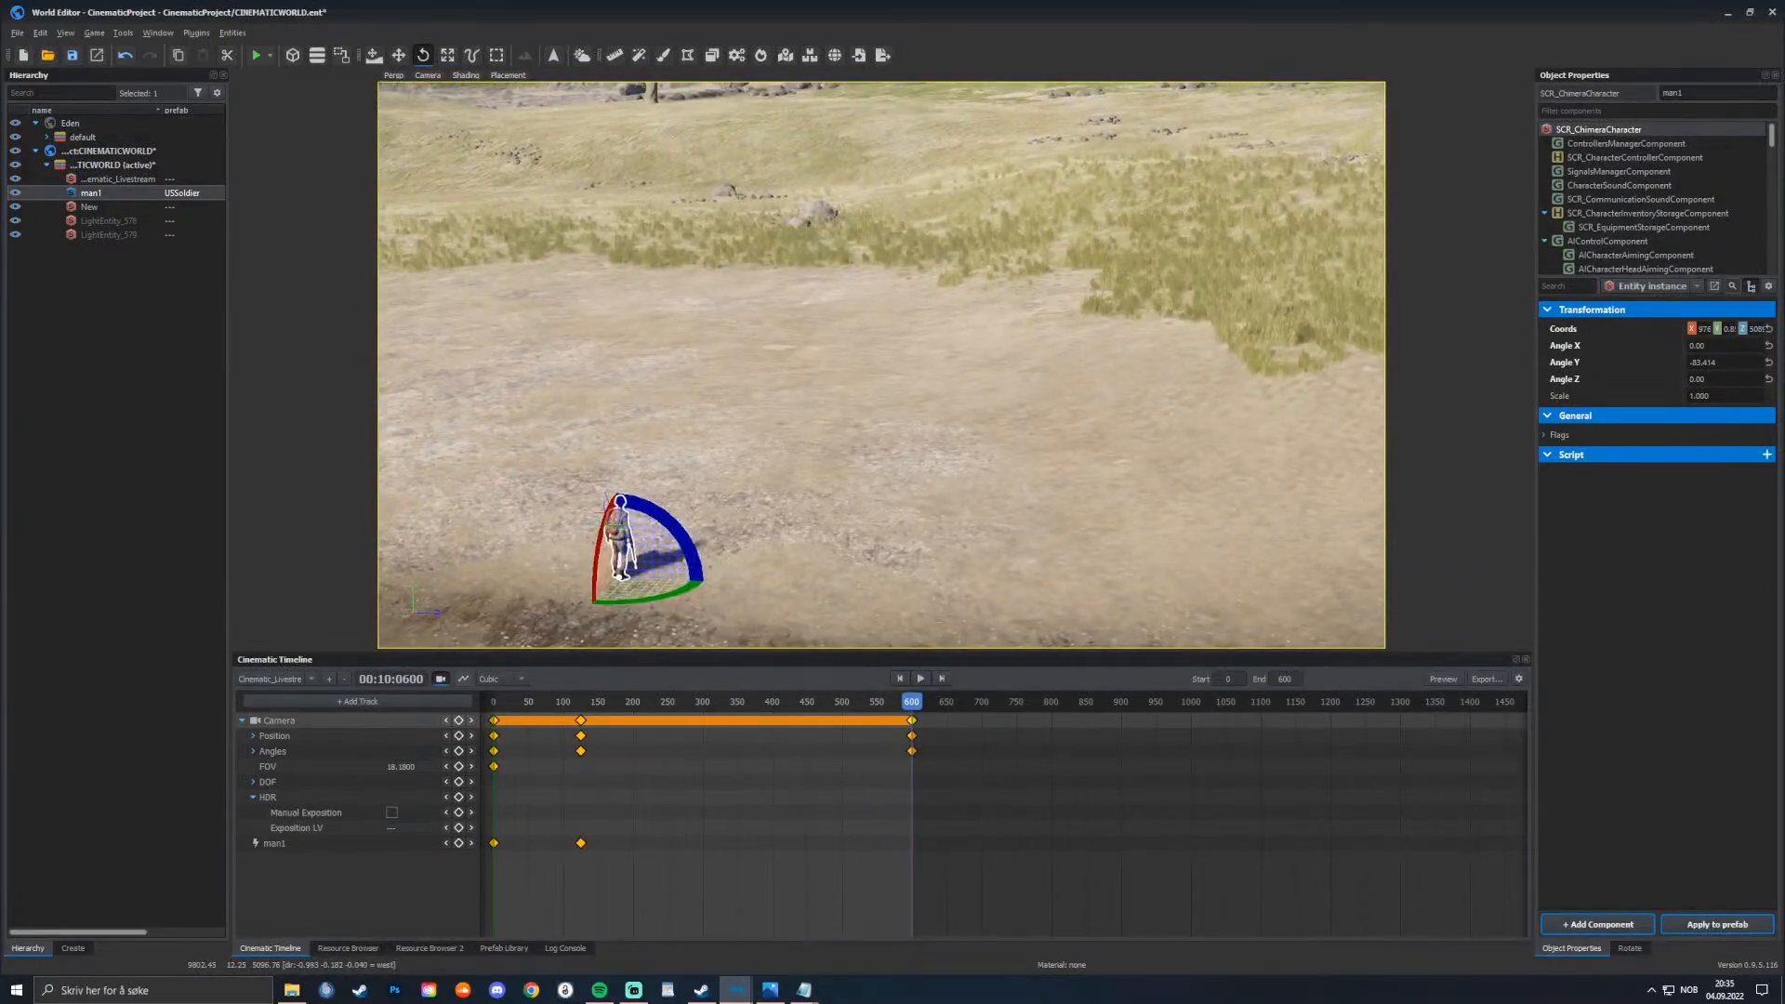
key("w")
key("d")
right_click_drag(881, 364, 800, 372)
key("d")
key("w")
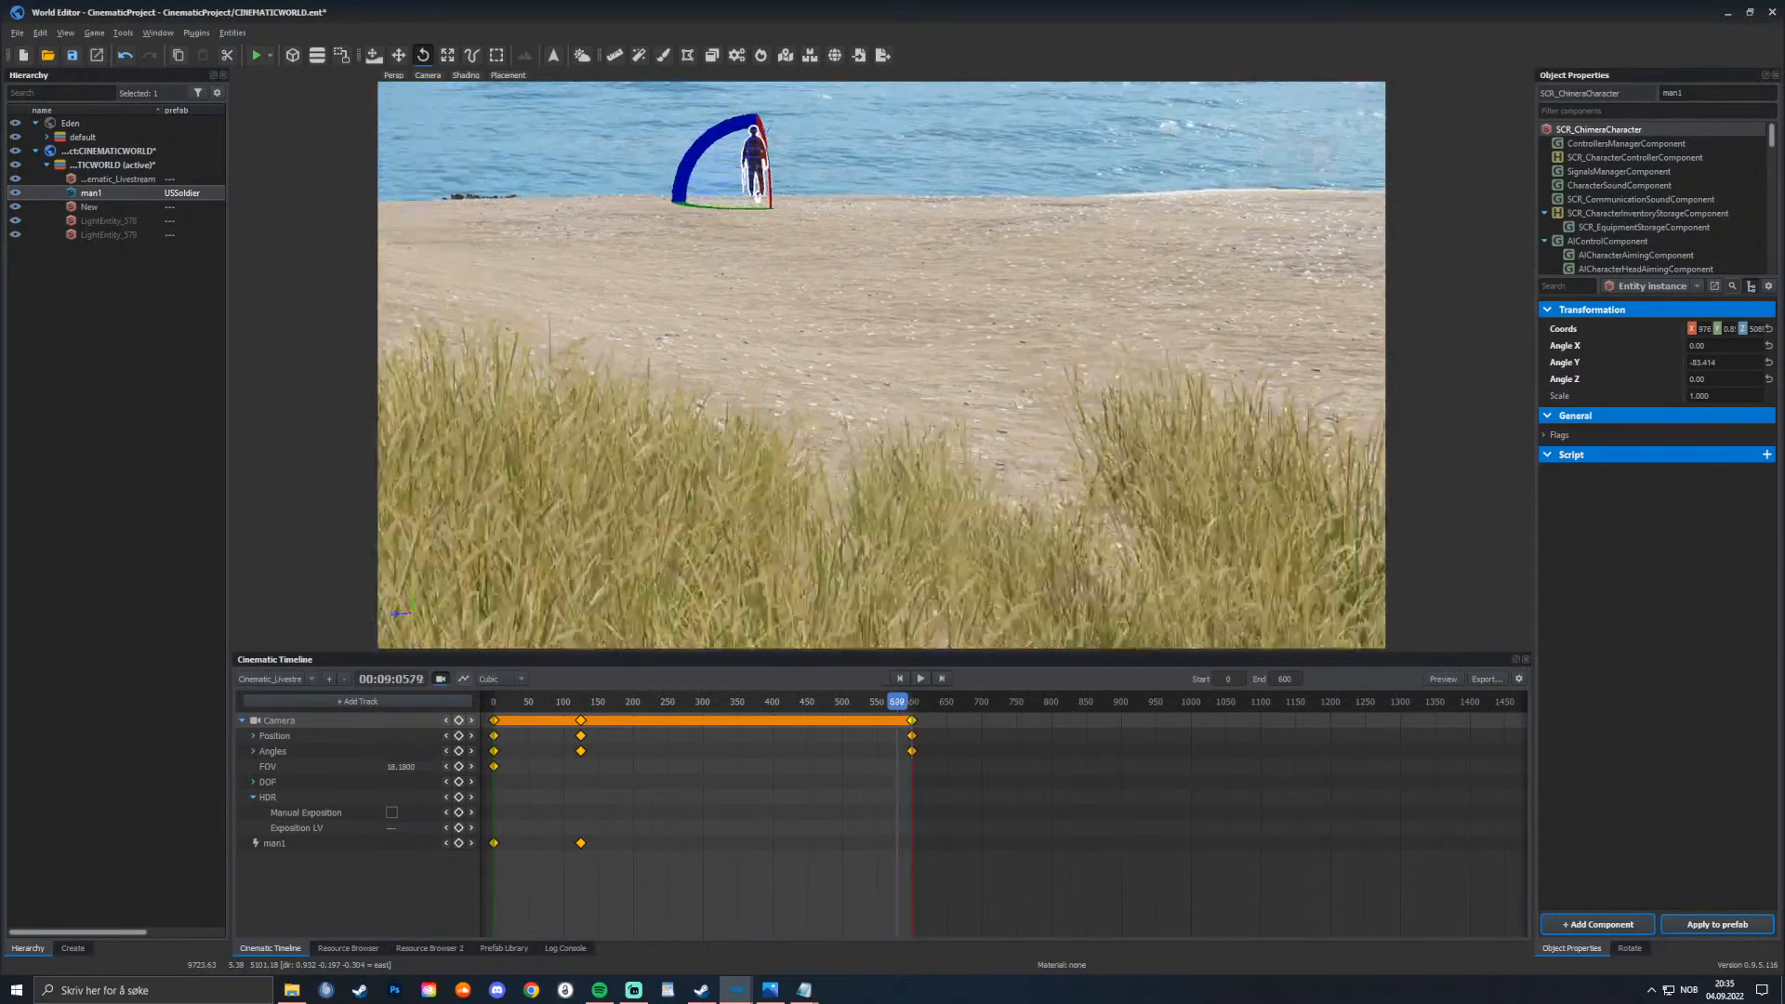
Step: Preview the camera move and remove the camera keyframe at frame 125 so only the frame 0 and 600 keyframes drive it
key("space")
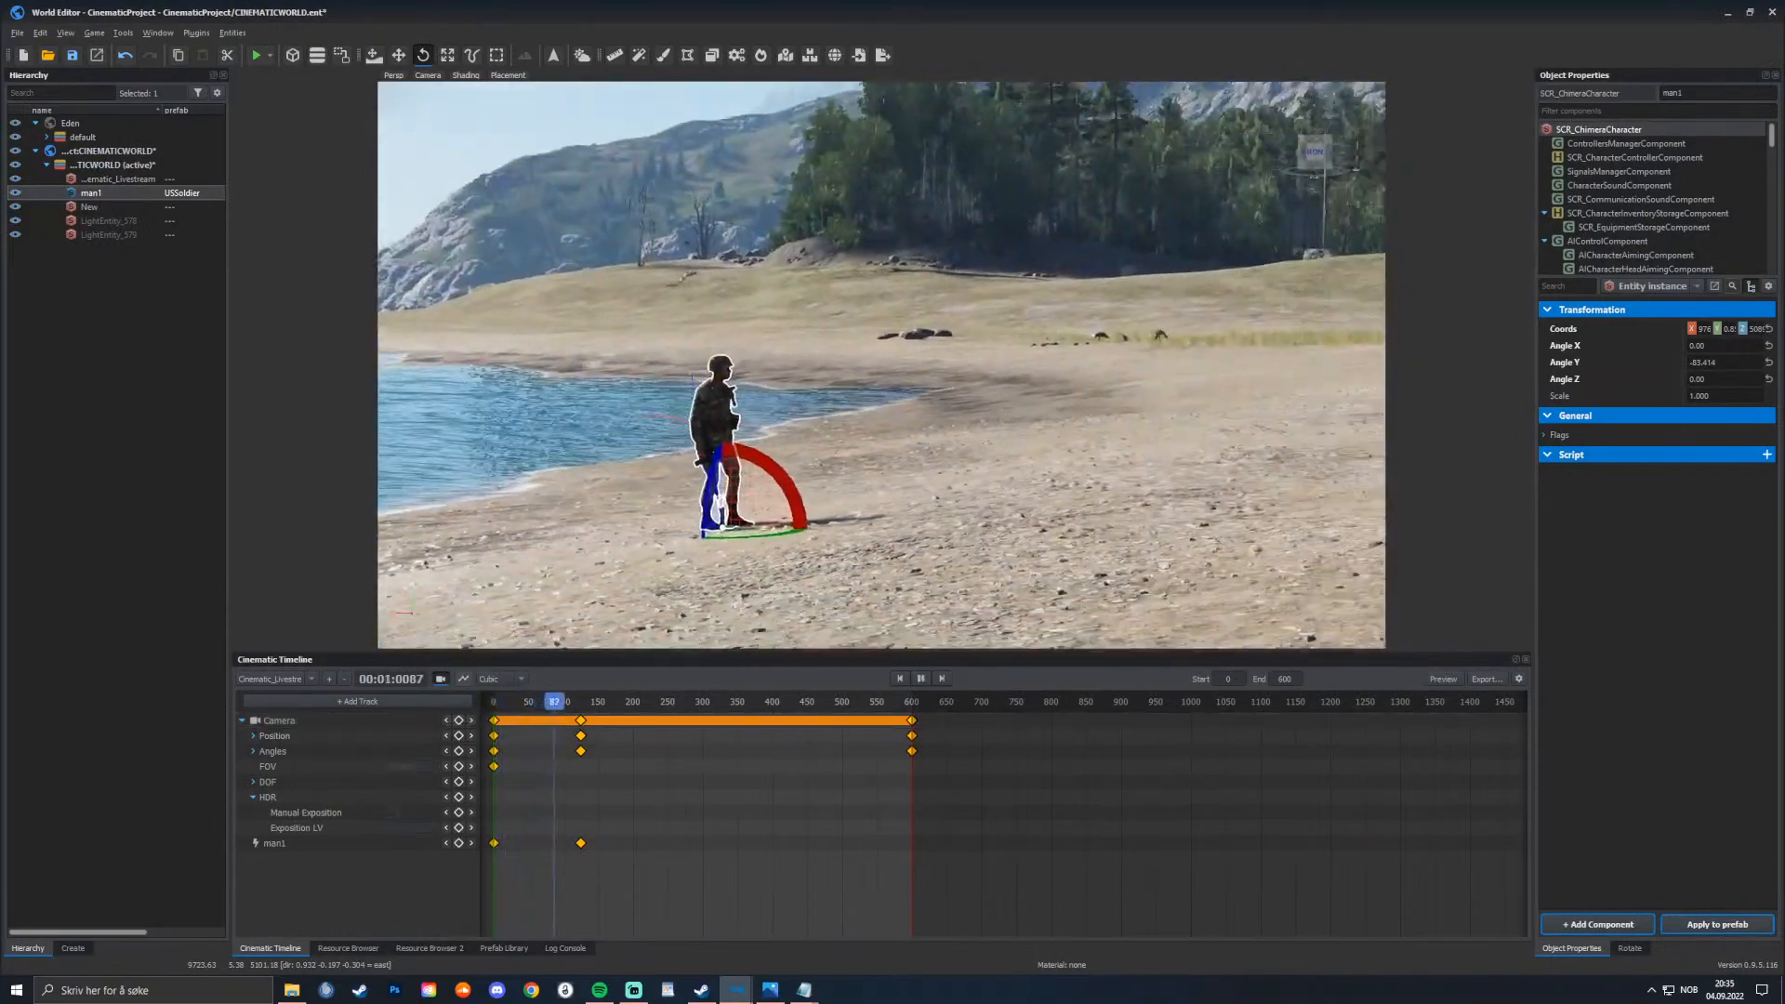
key("space")
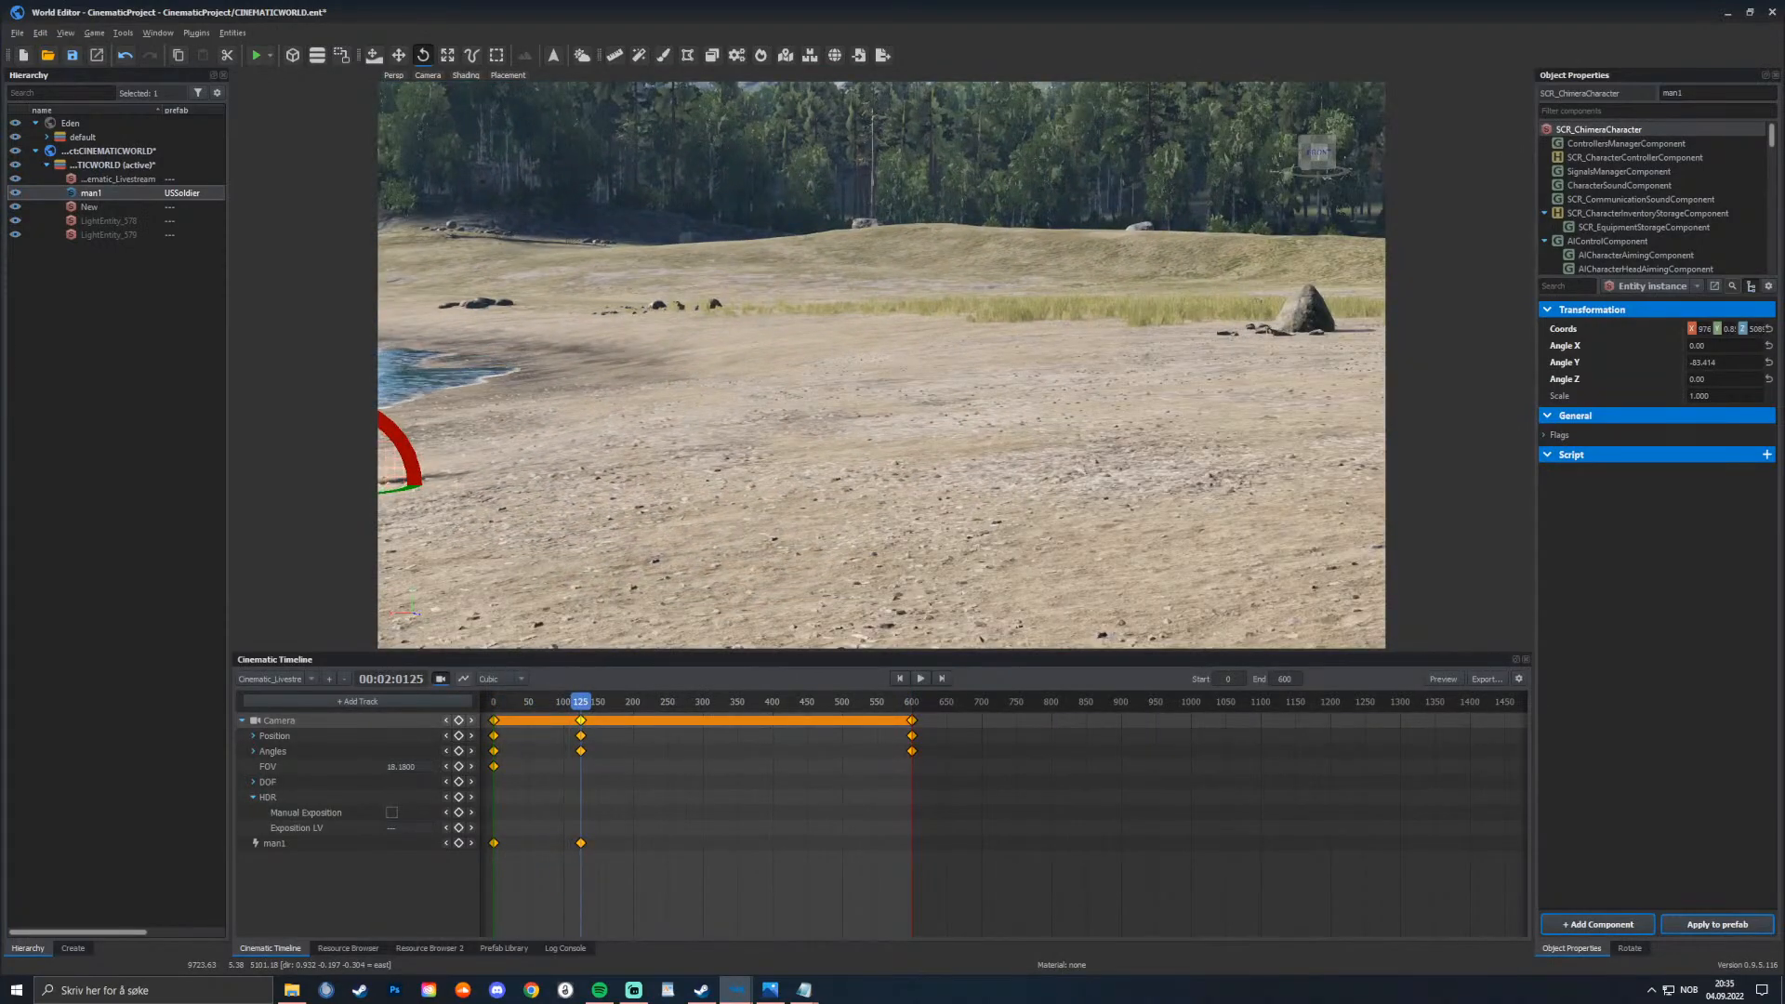
key("ctrl+z")
key("space")
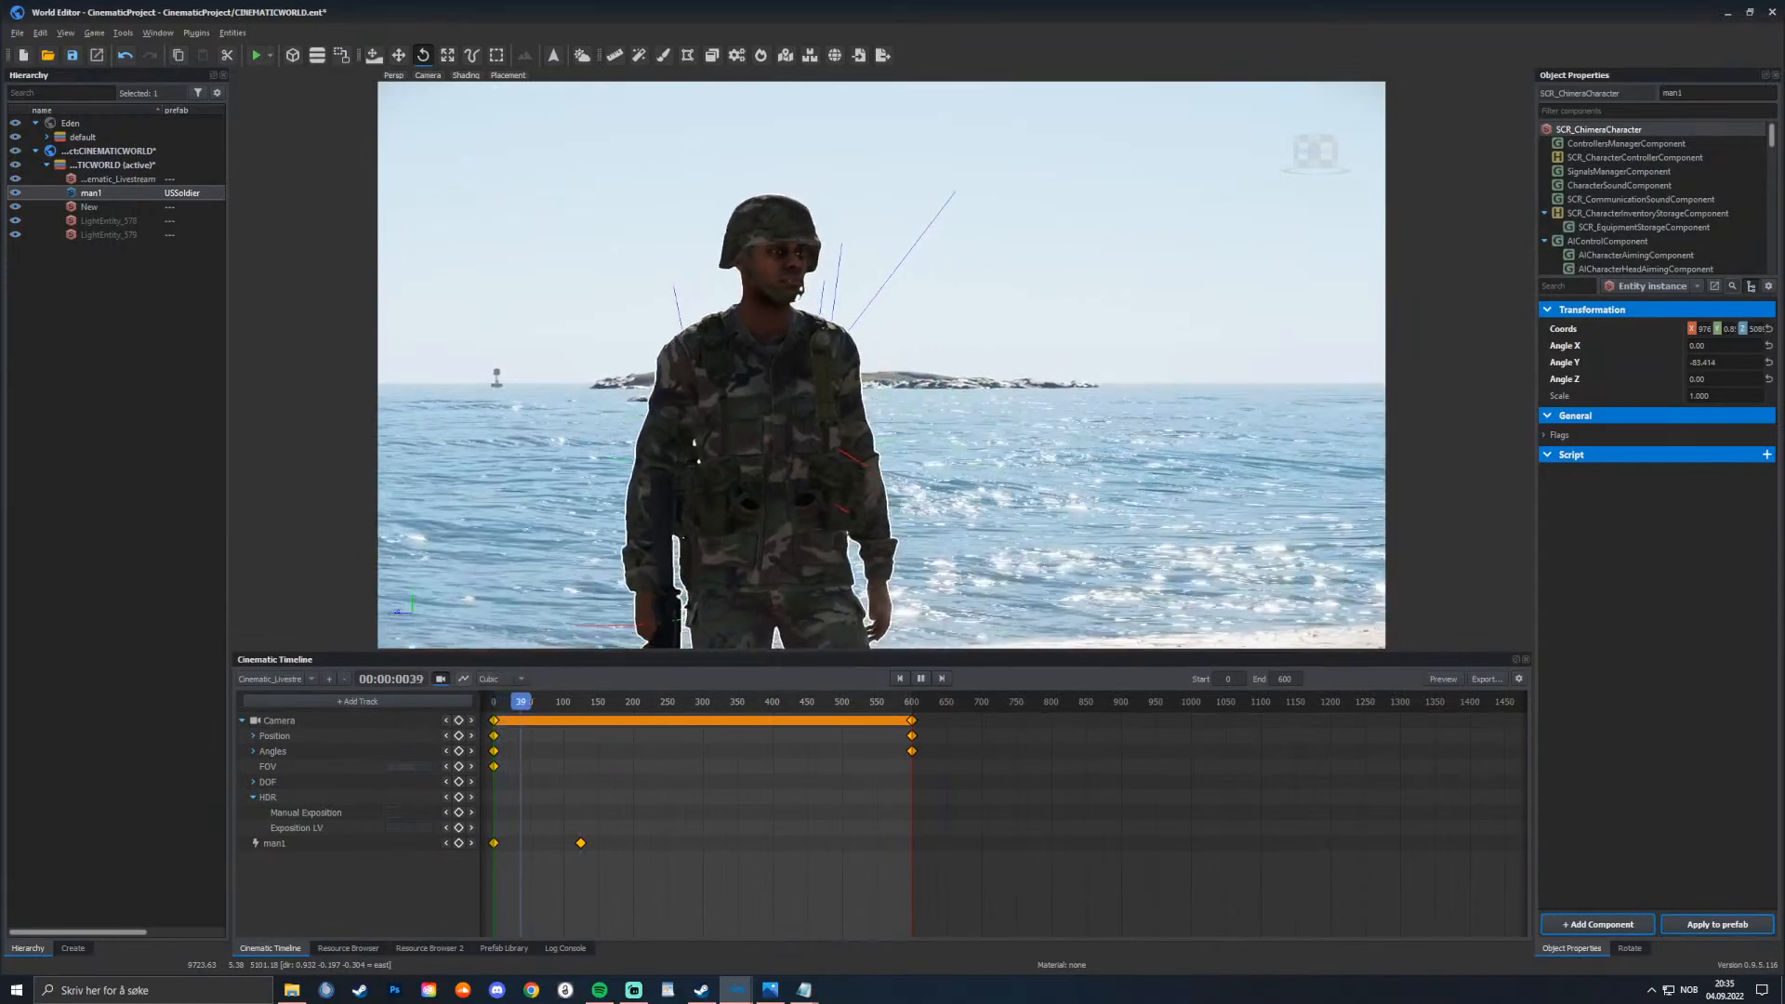
key("space")
Step: Reframe the camera at frame 0 to a full-body view of the soldier, then run the cinematic in game mode and exit
key("Home")
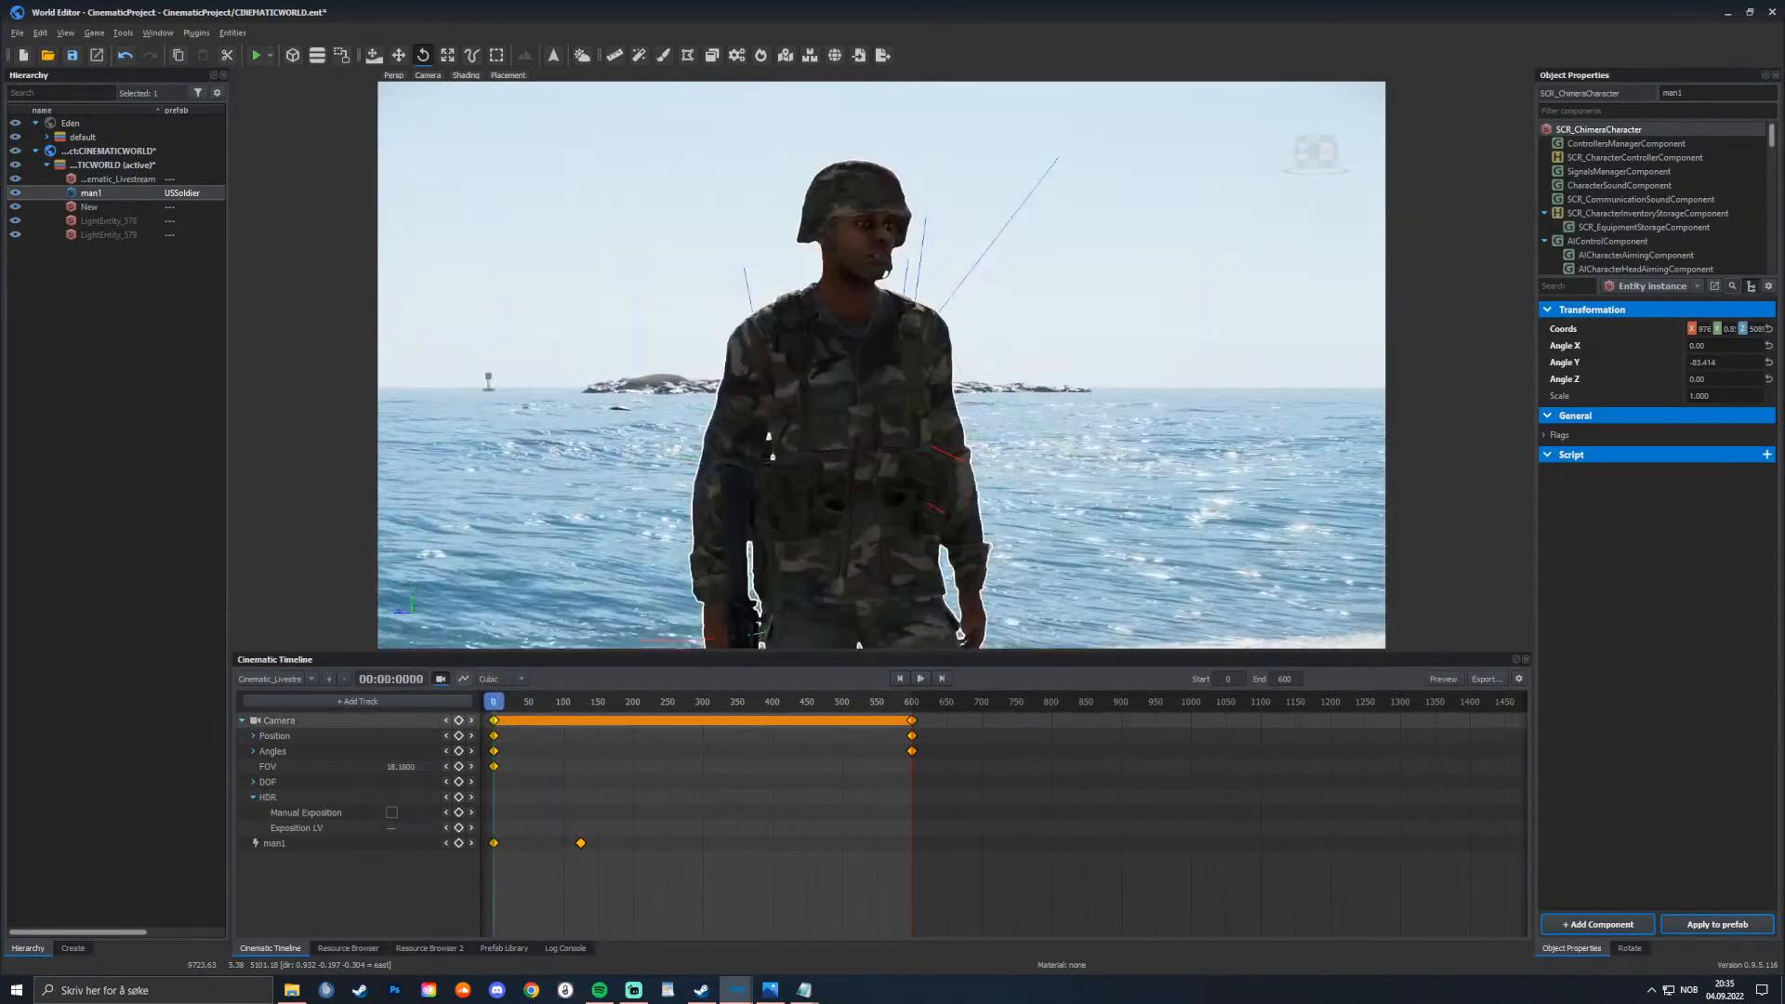
right_click_drag(882, 364, 872, 324)
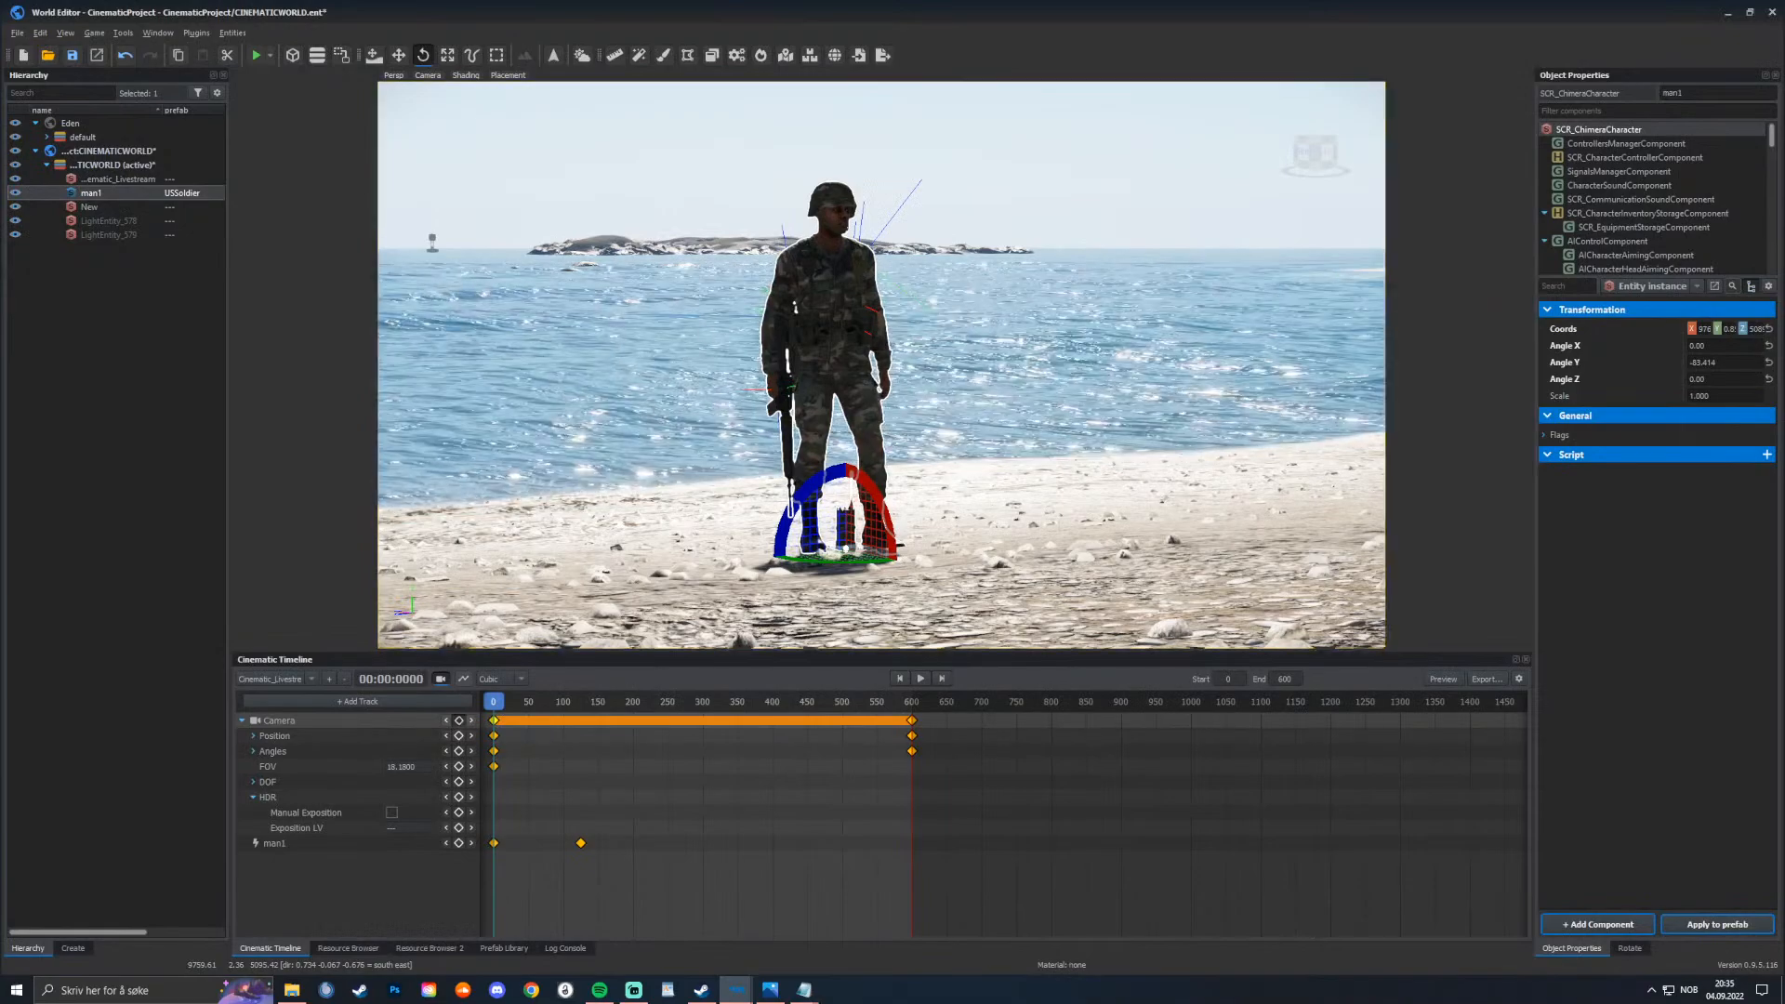
key("space")
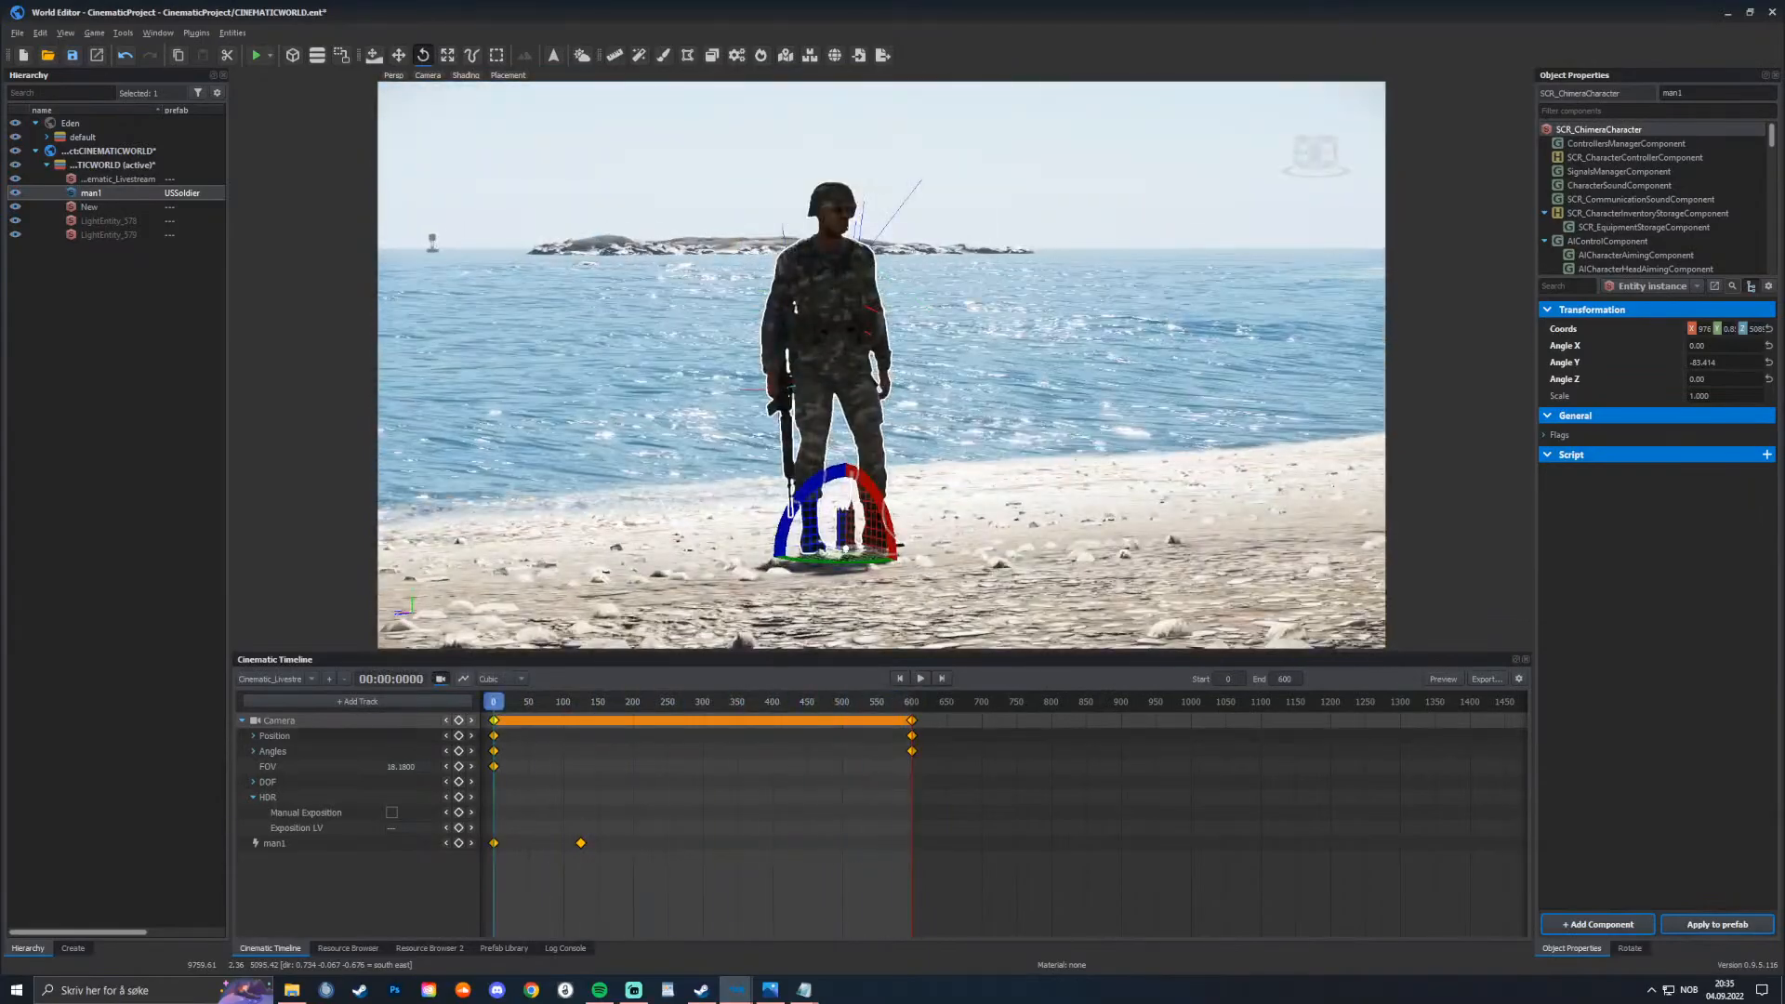
key("F5")
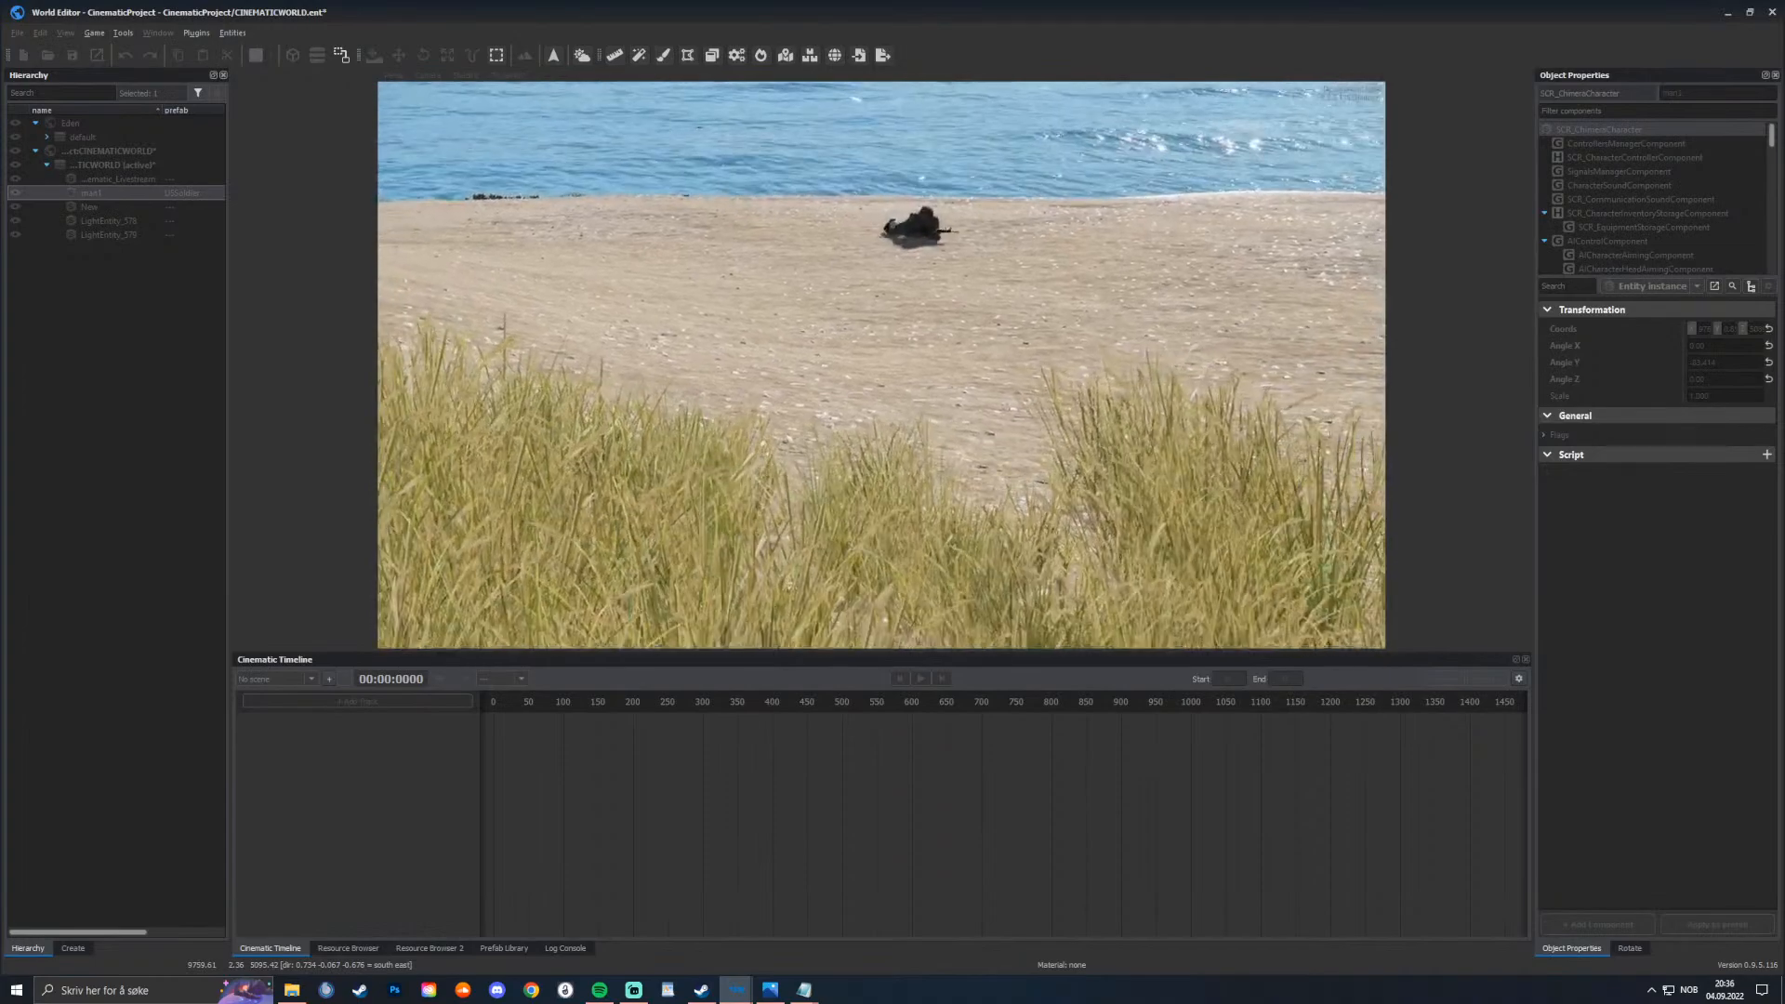
key("Escape")
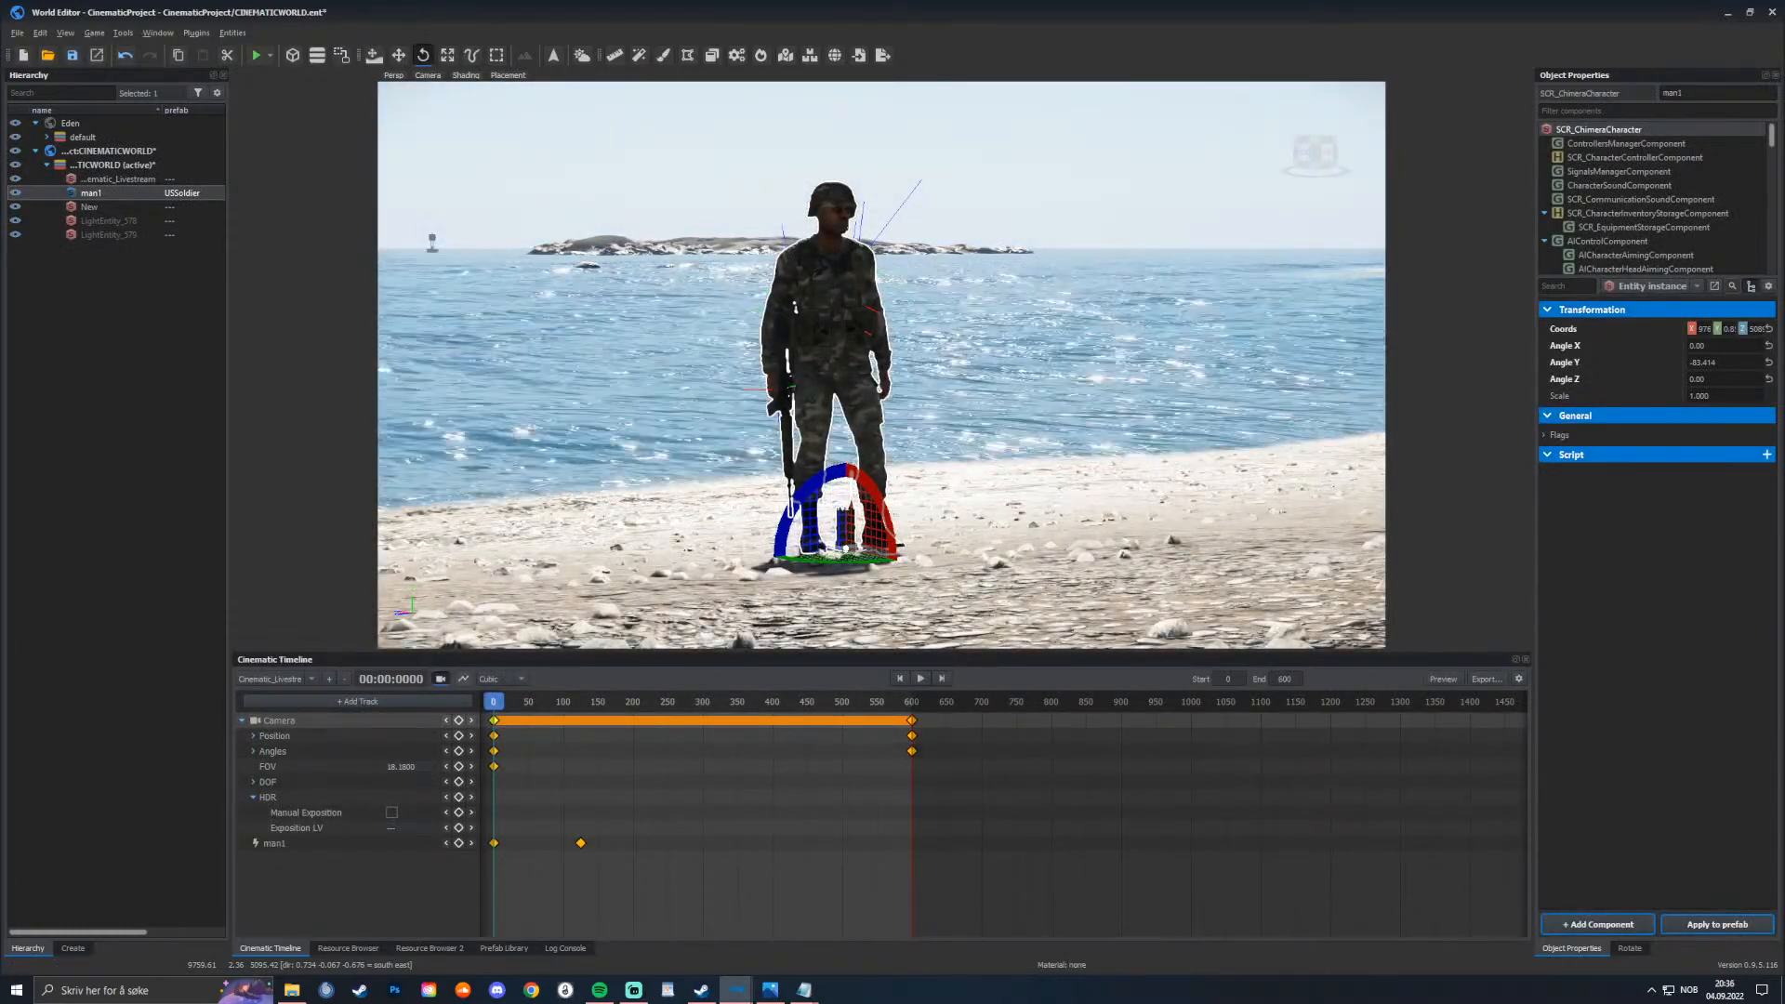
Step: At frame 600, move the camera forward to a low, near-ground view across the pebbles behind the soldier
left_click(942, 678)
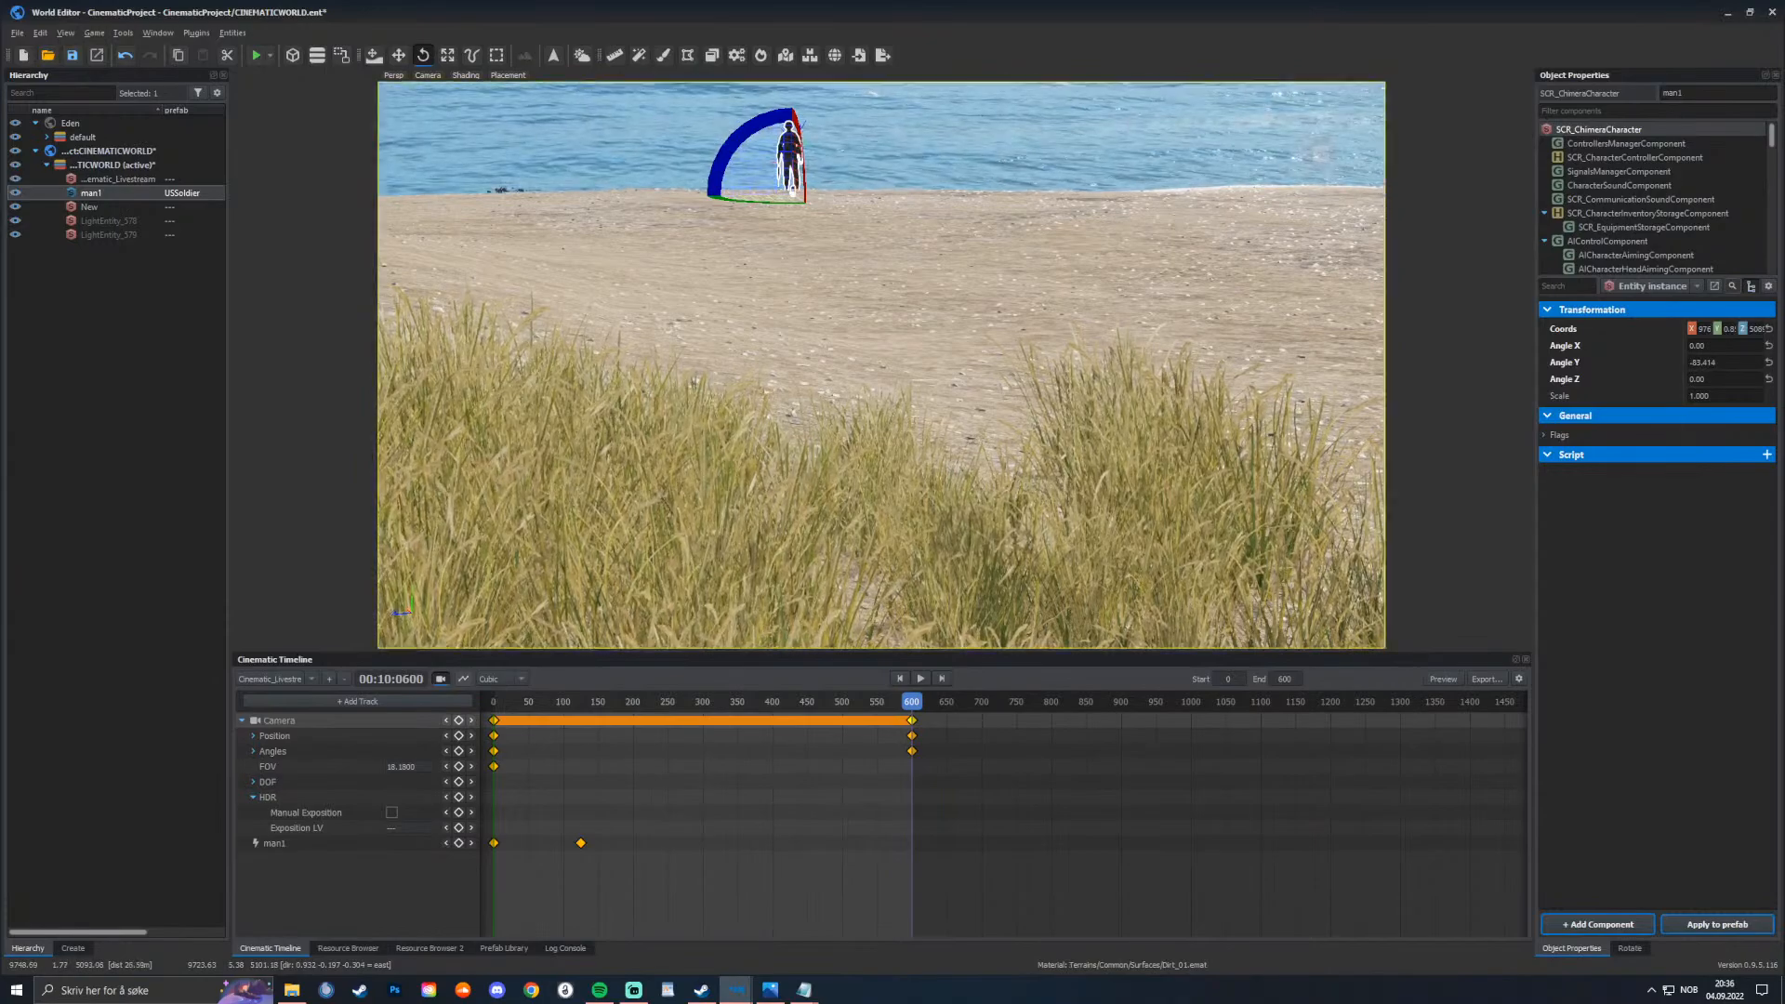
key("w")
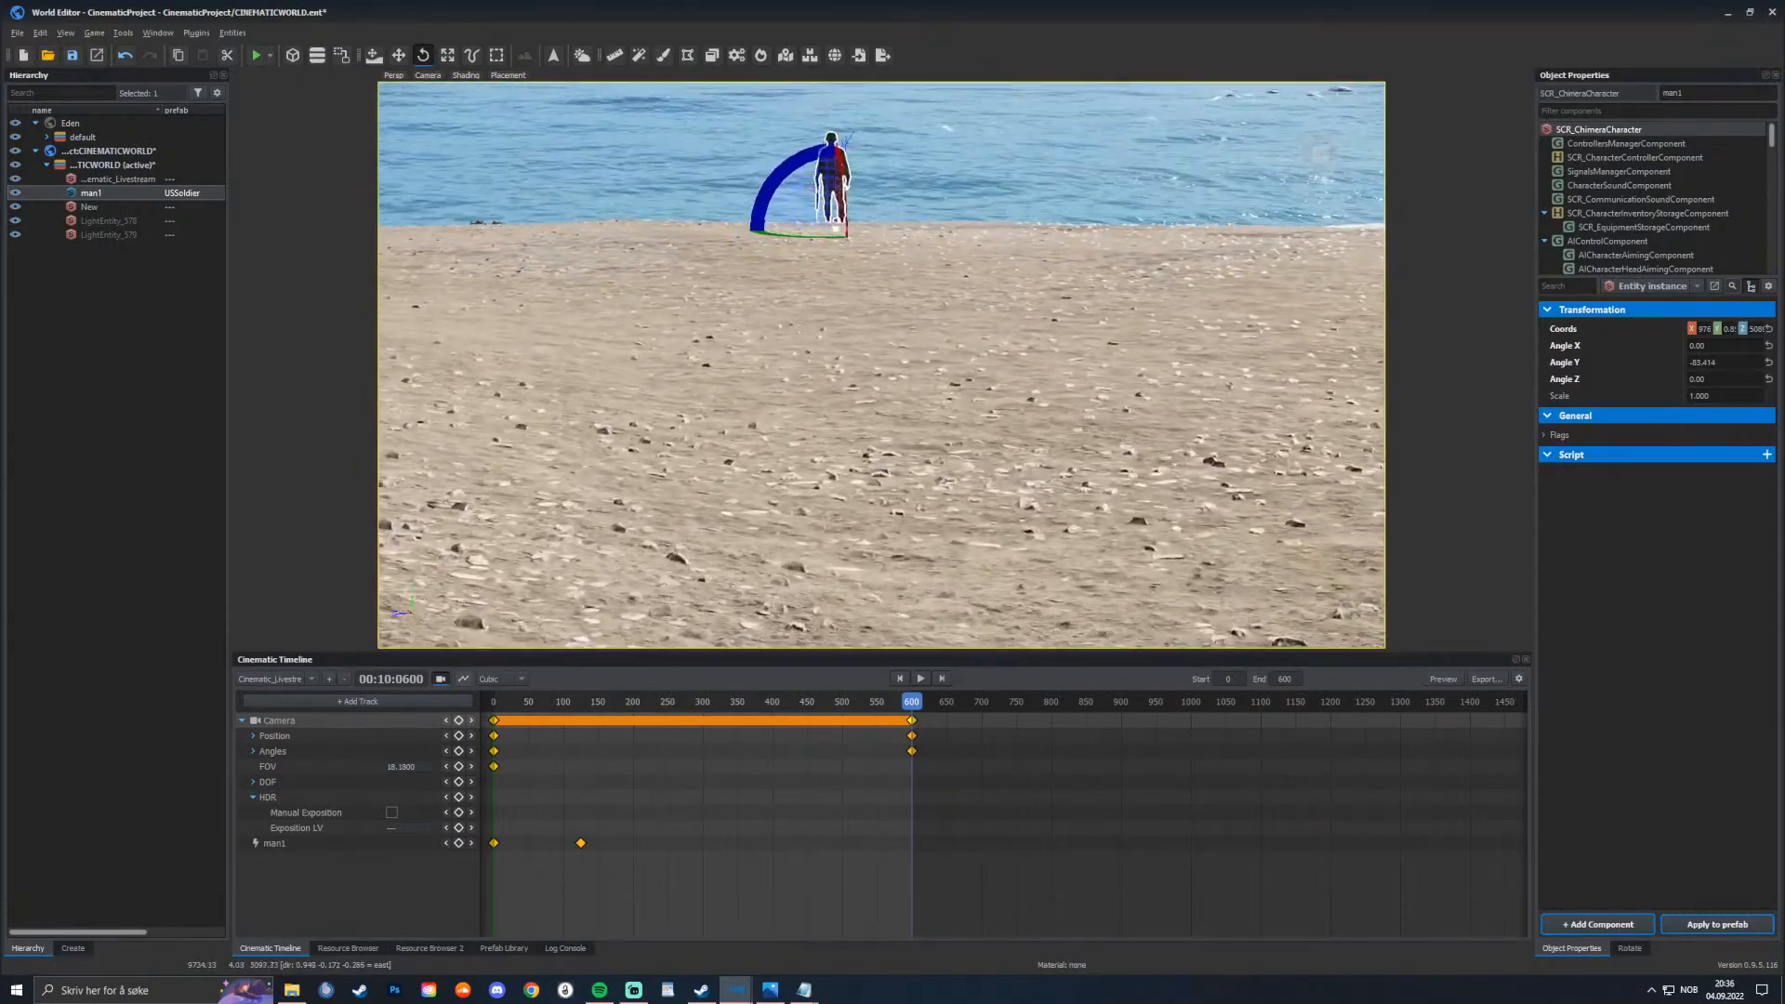
key("w")
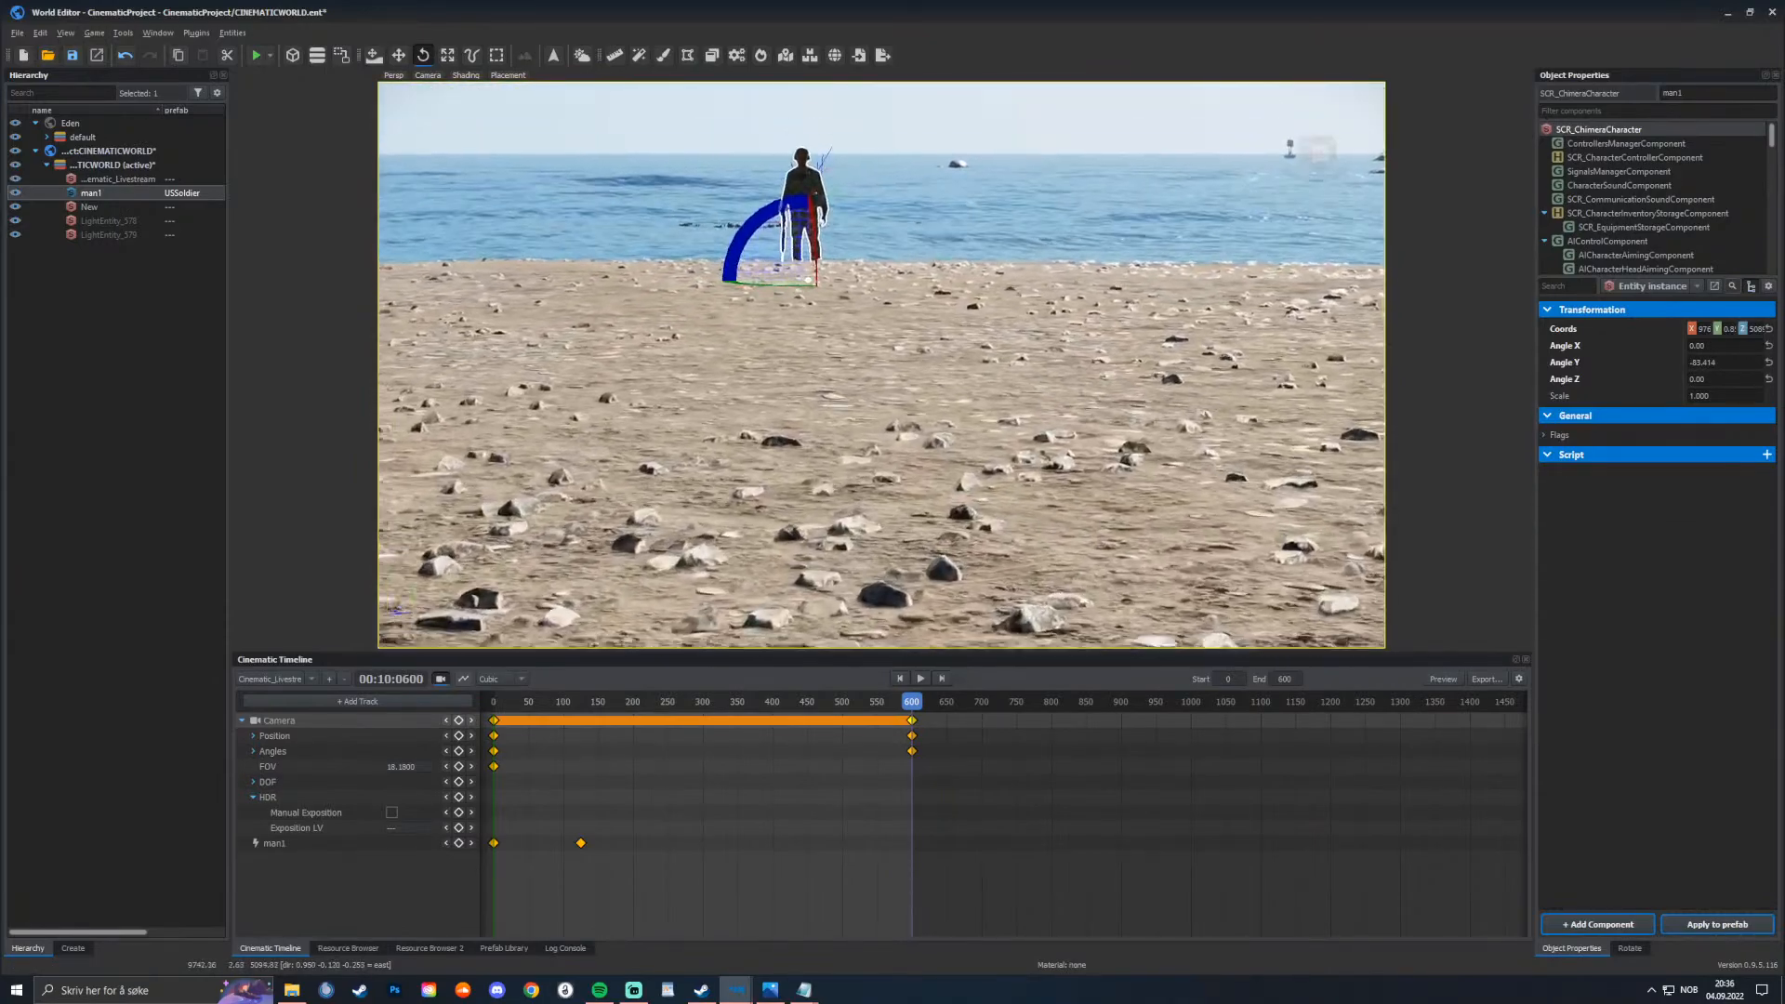
key("w")
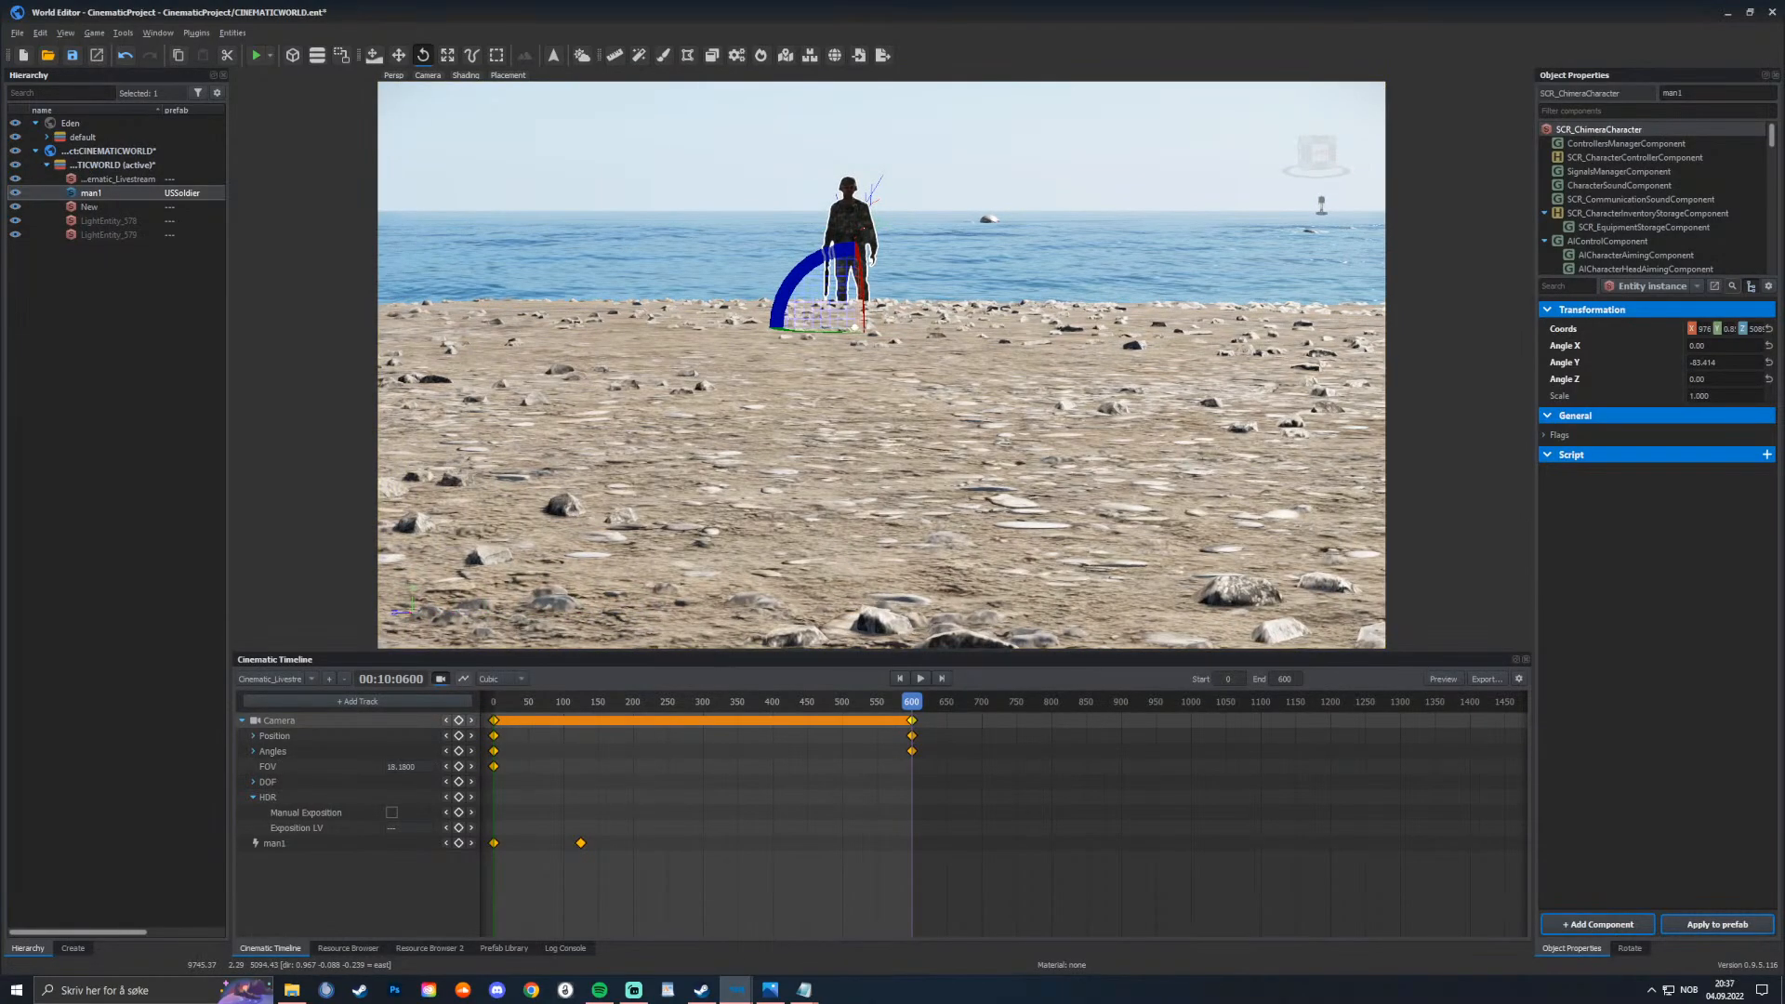
Step: Keyframe the camera at frame 174, turned away from the soldier toward the curving shoreline
left_click_drag(912, 702, 494, 701)
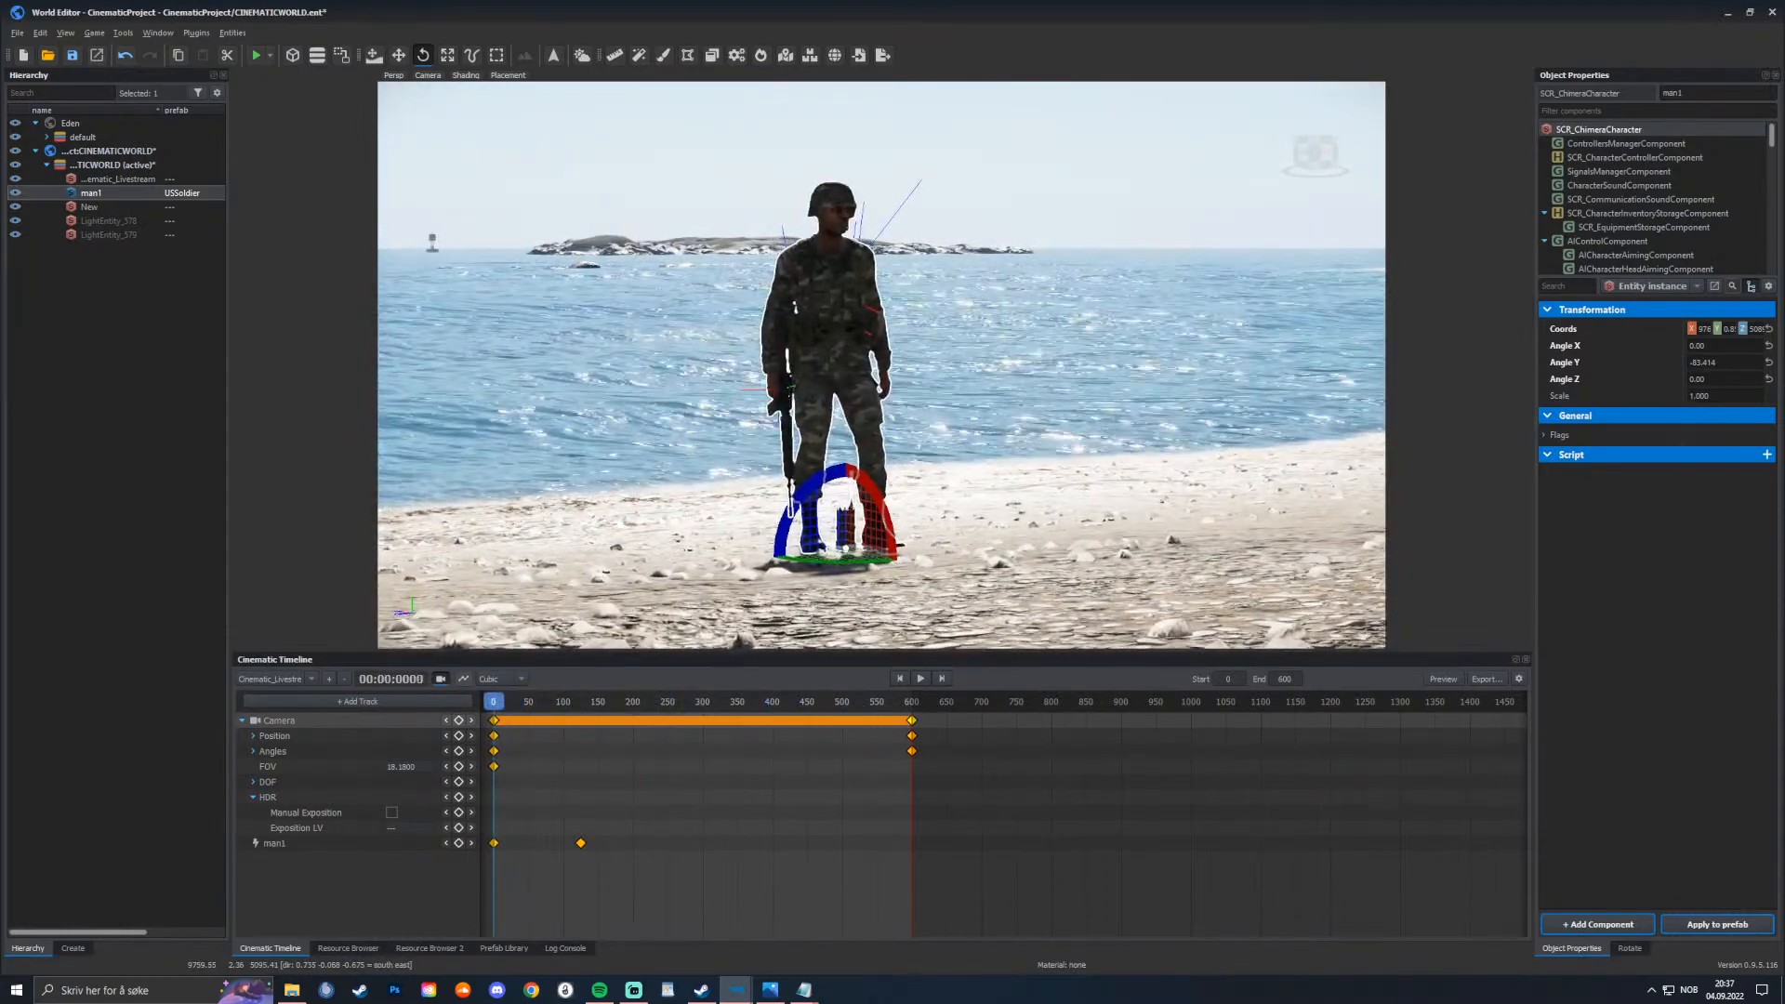
right_click_drag(881, 372, 953, 372)
left_click_drag(493, 702, 615, 702)
right_click_drag(882, 372, 951, 372)
key("k")
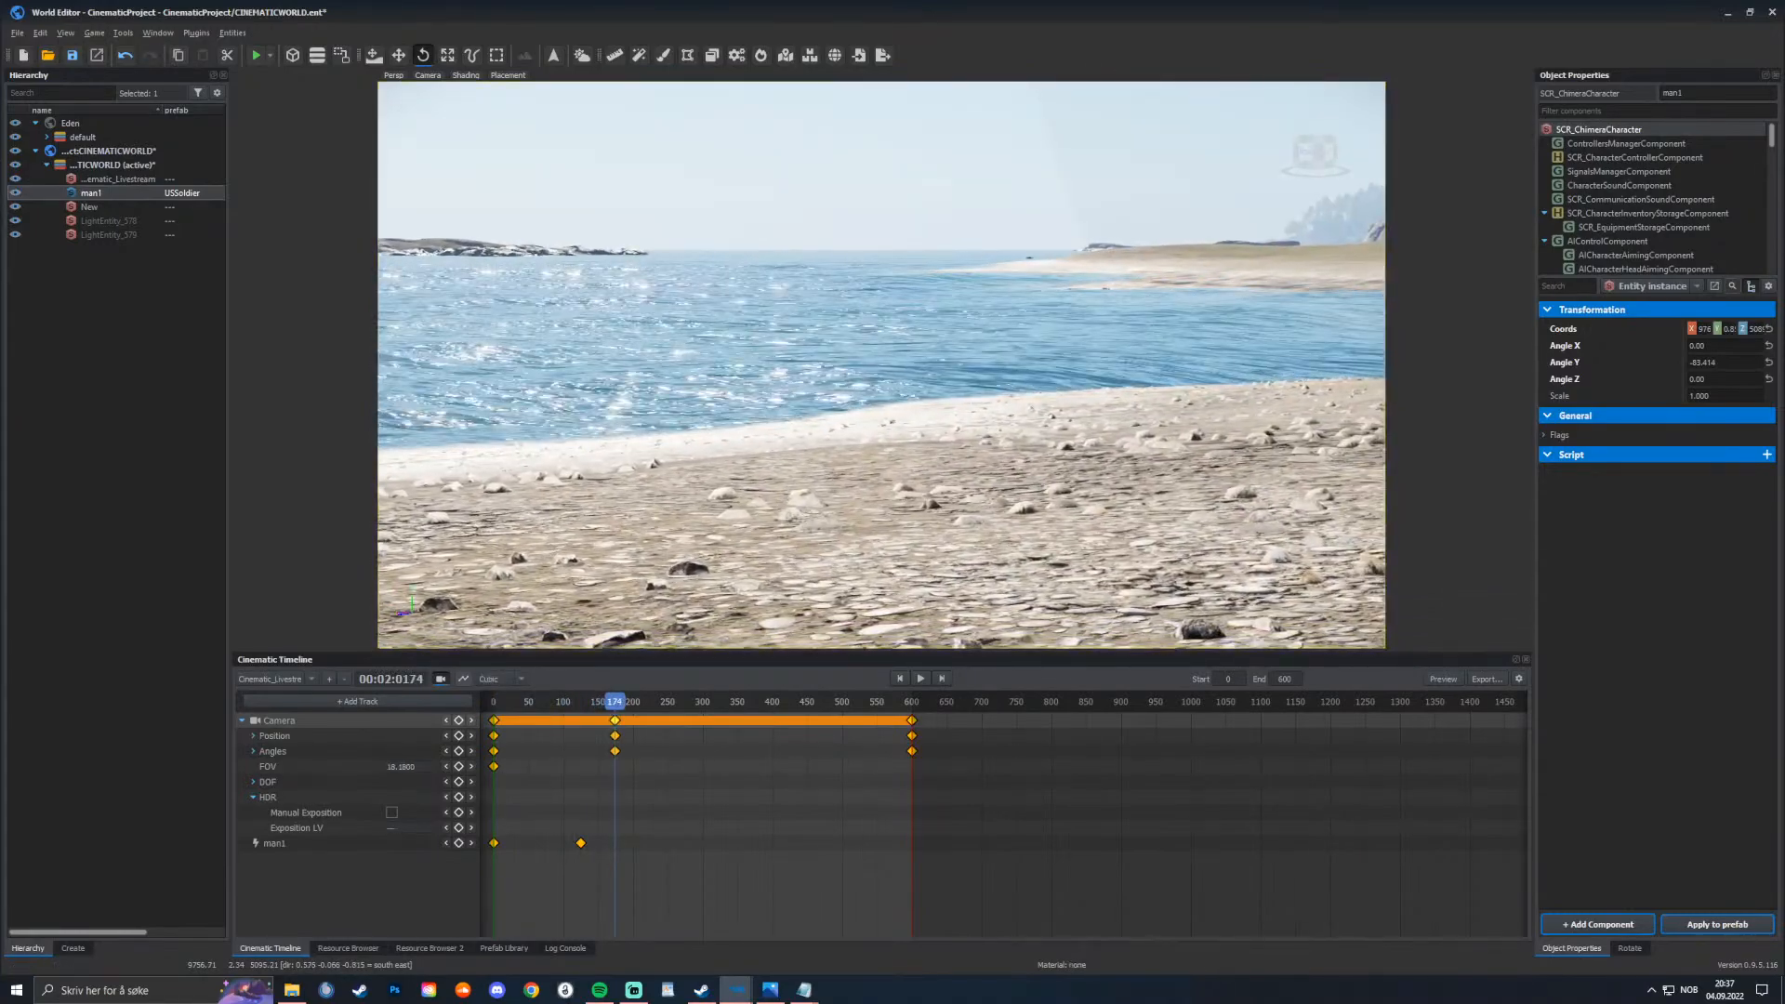
Step: Play the timeline from frame 0 to the end, run the cinematic in game mode to check the new camera pan, and exit
left_click_drag(615, 702, 494, 702)
key("space")
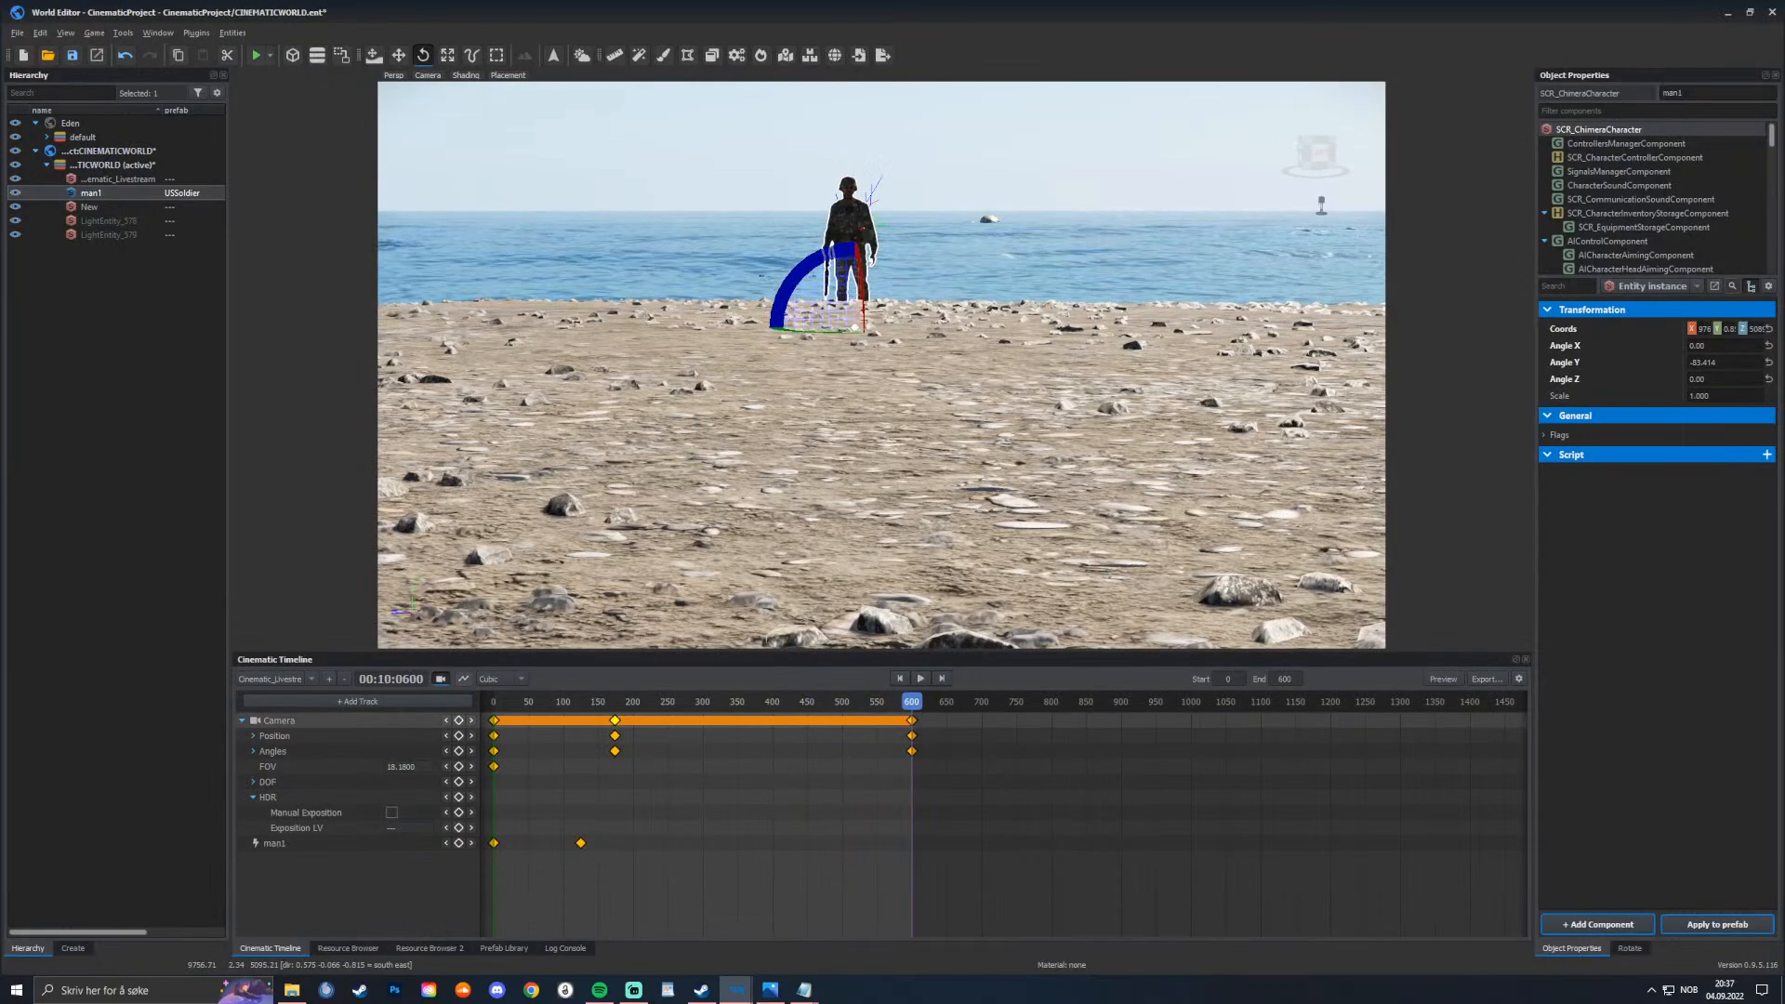
key("F5")
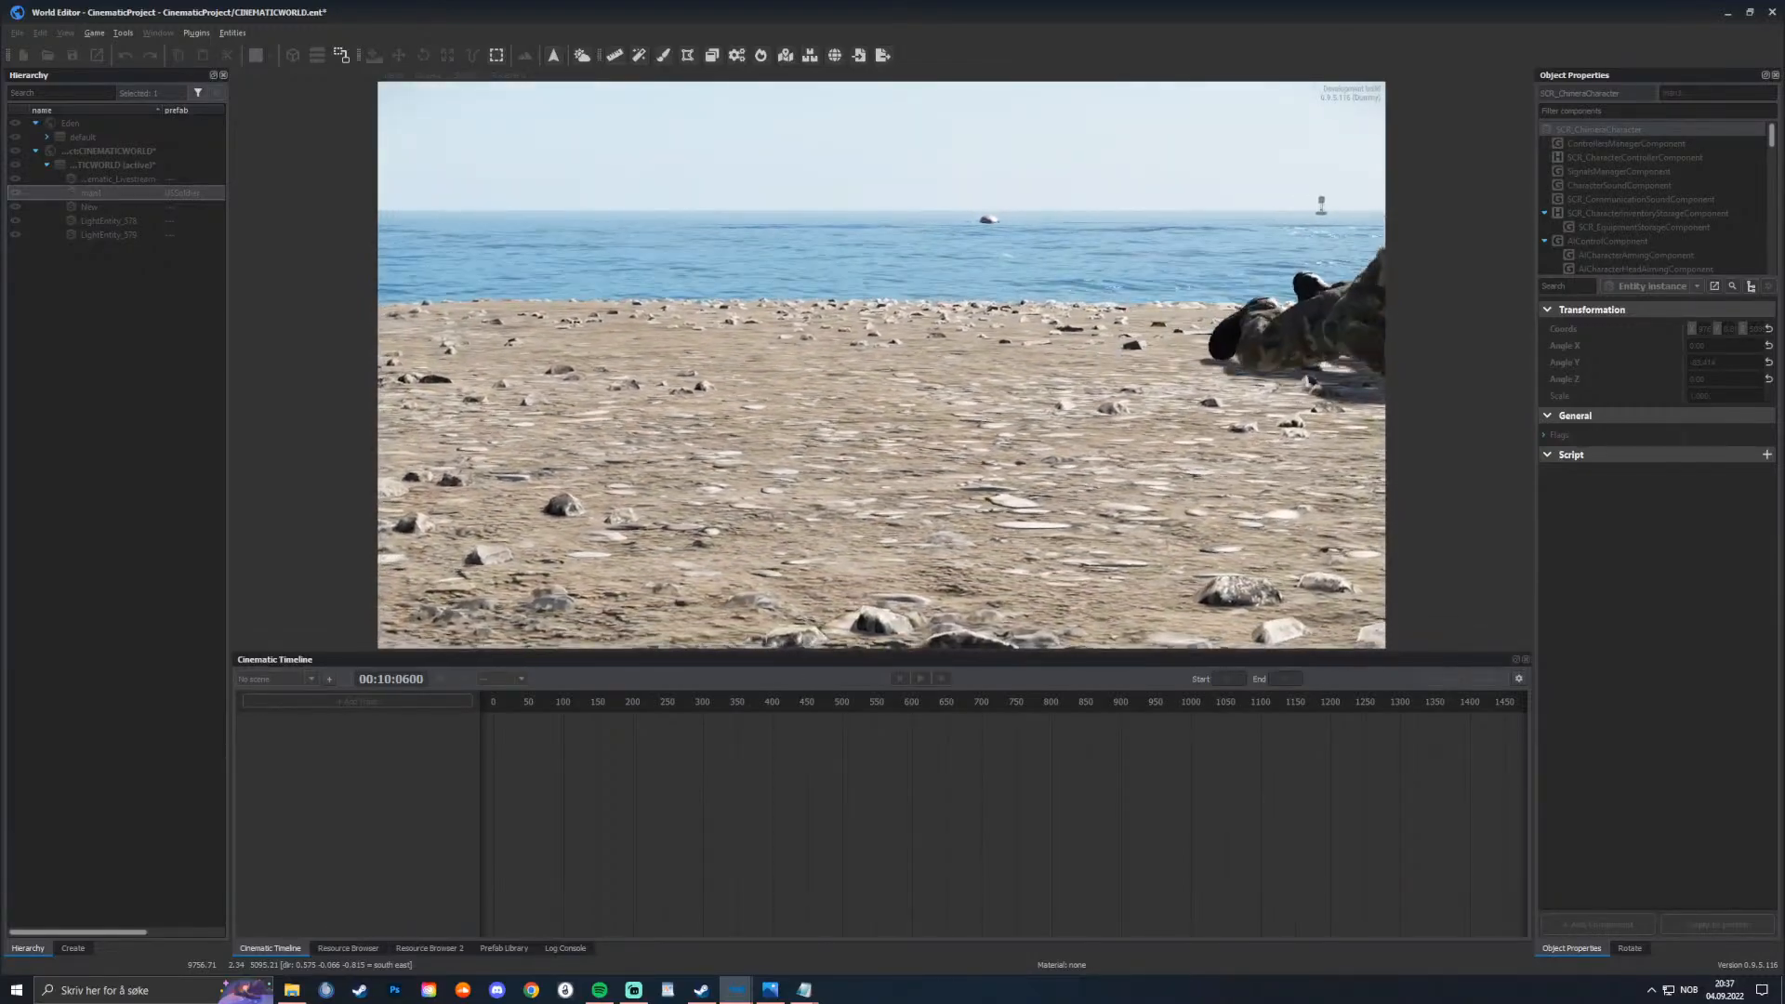
key("Escape")
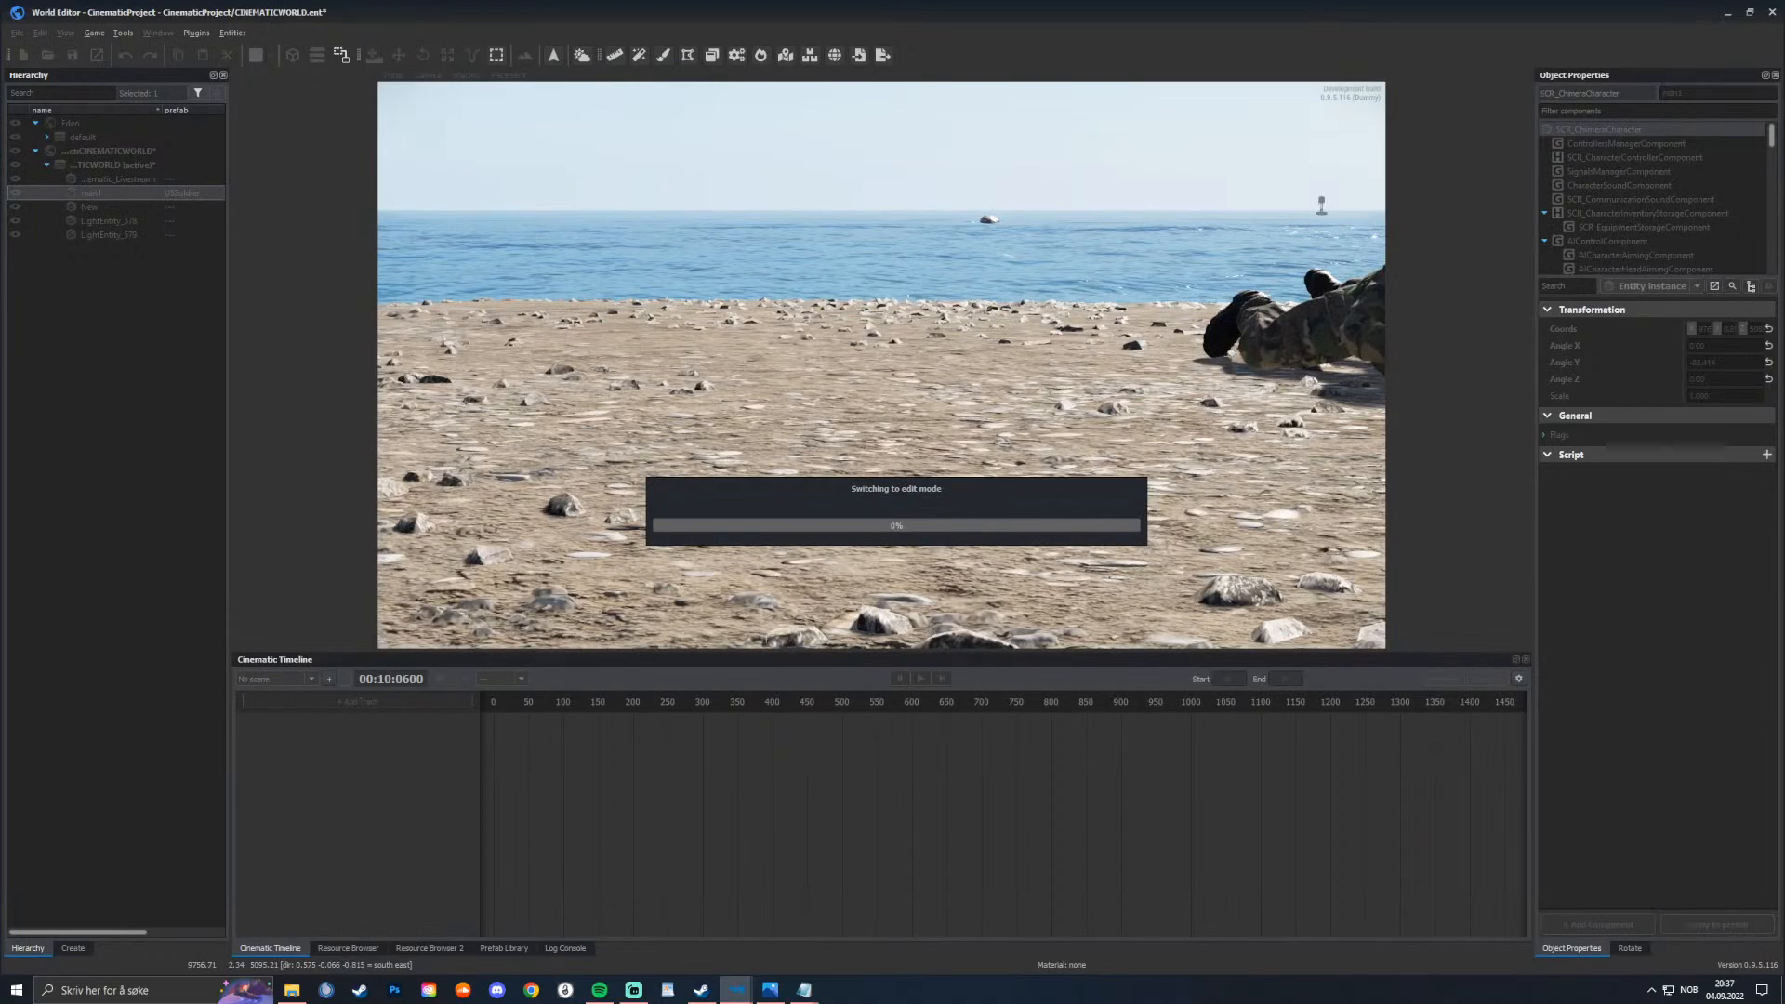
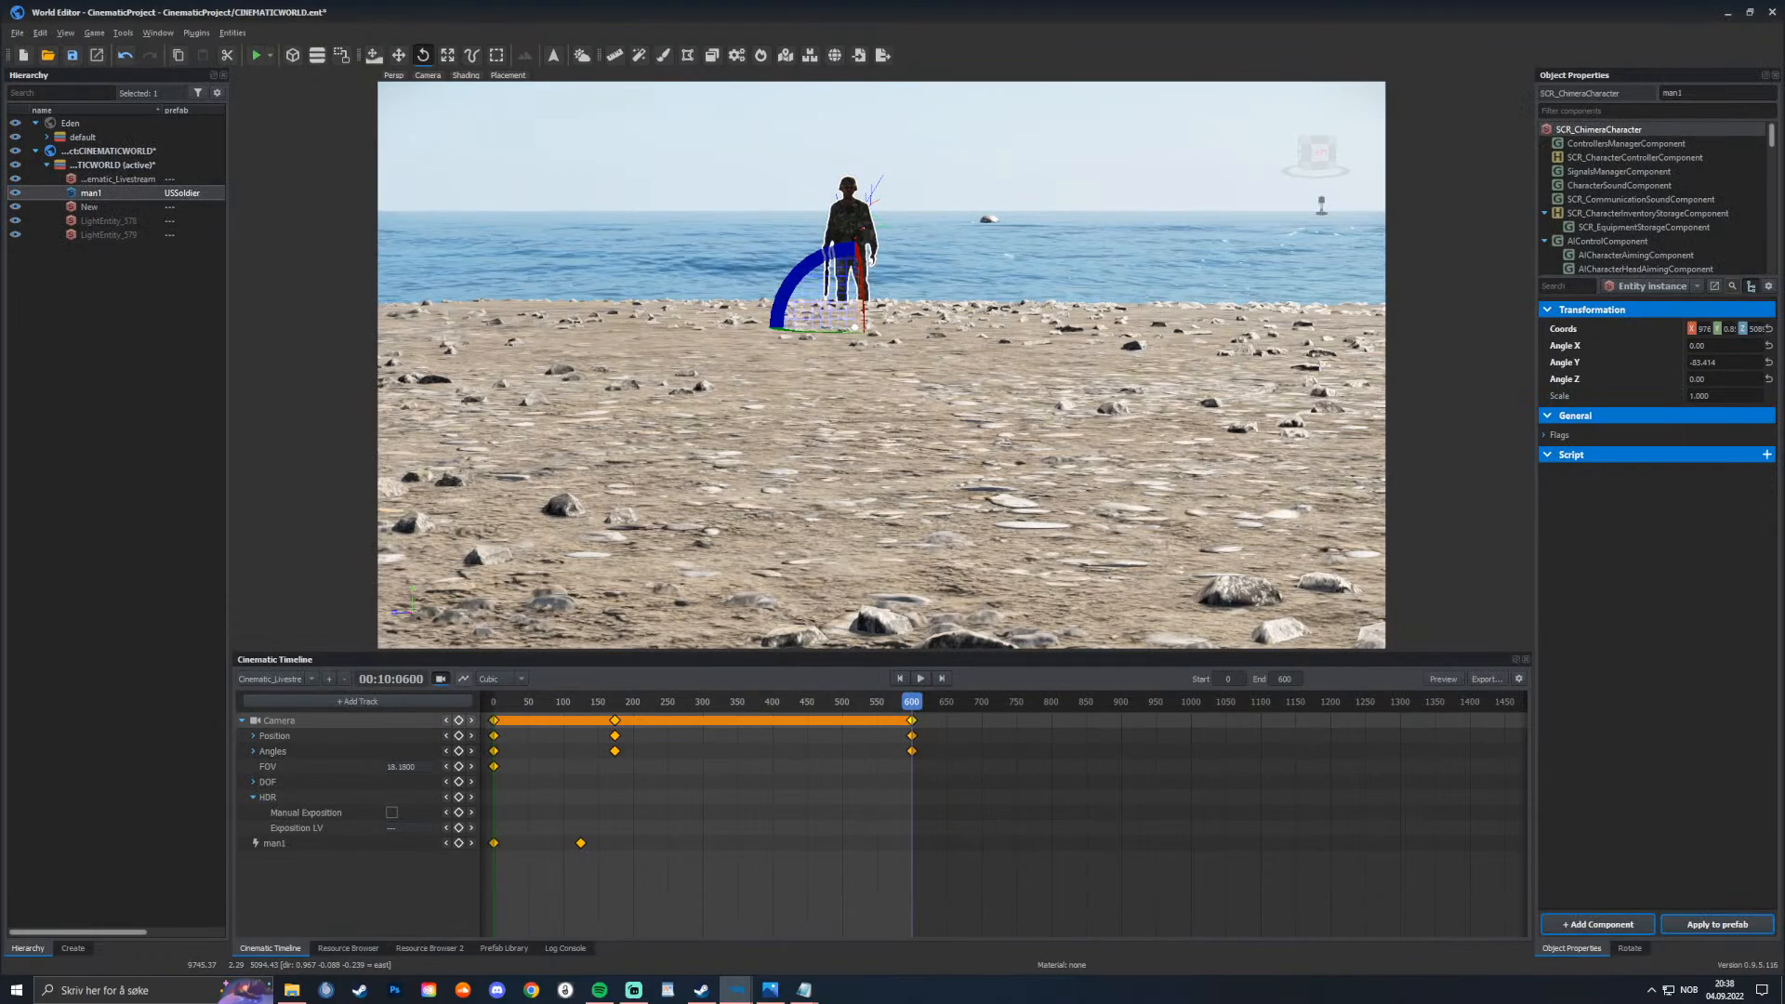
Step: At frame 600, reposition the low camera on the beach to face the buoy and the rocky islands
right_click_drag(882, 365, 1167, 337)
right_click_drag(911, 550, 987, 588)
key("w")
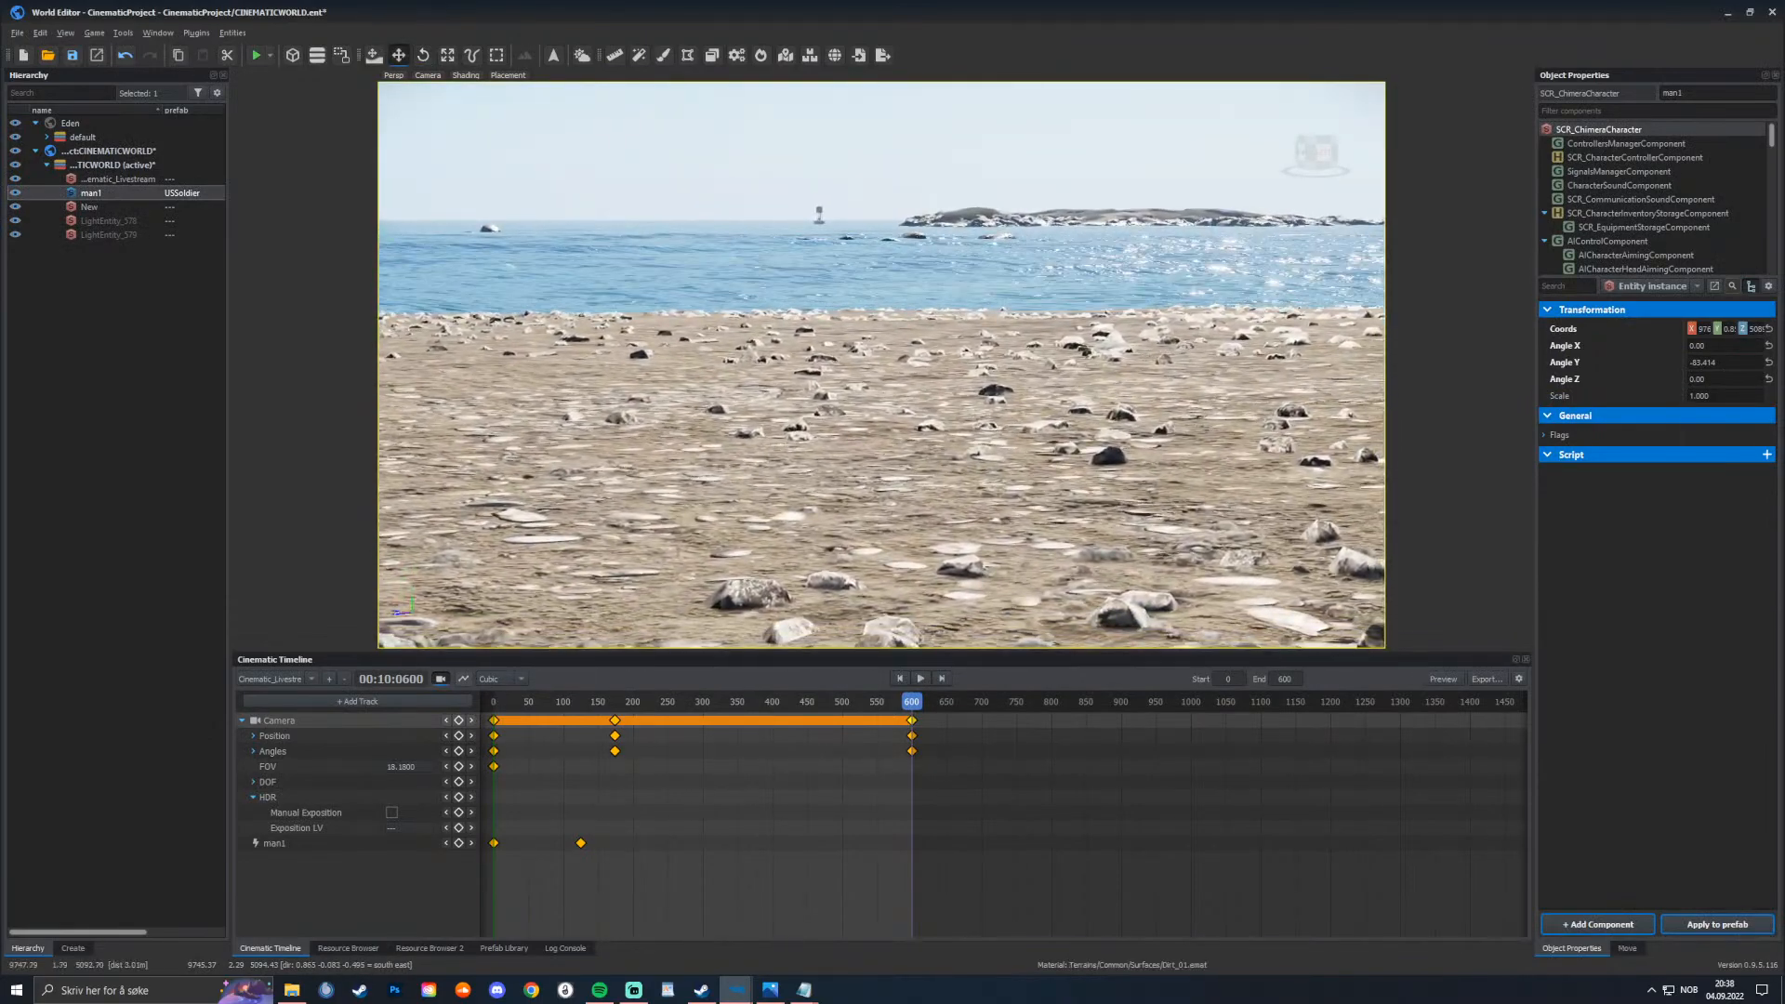
right_click_drag(881, 365, 881, 383)
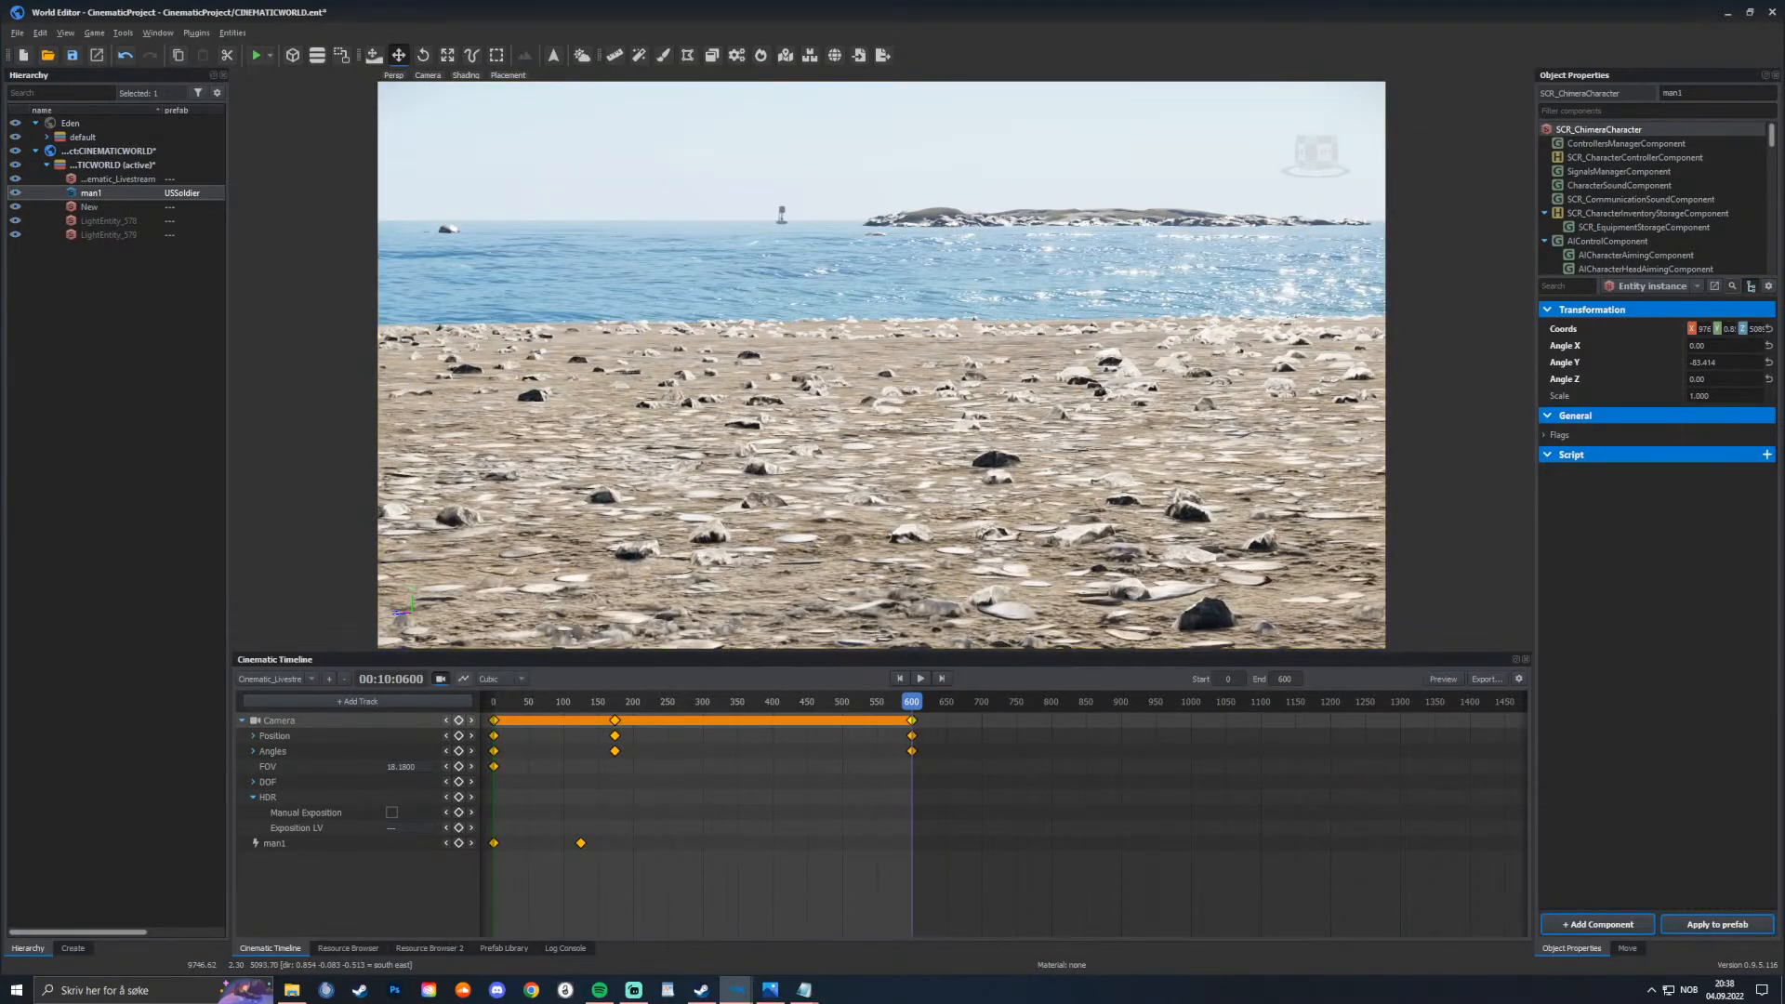
Step: Turn the frame 0 camera so the soldier stands on the shot's left side, and turn the frame 174 view farther toward the cliffs
key("Home")
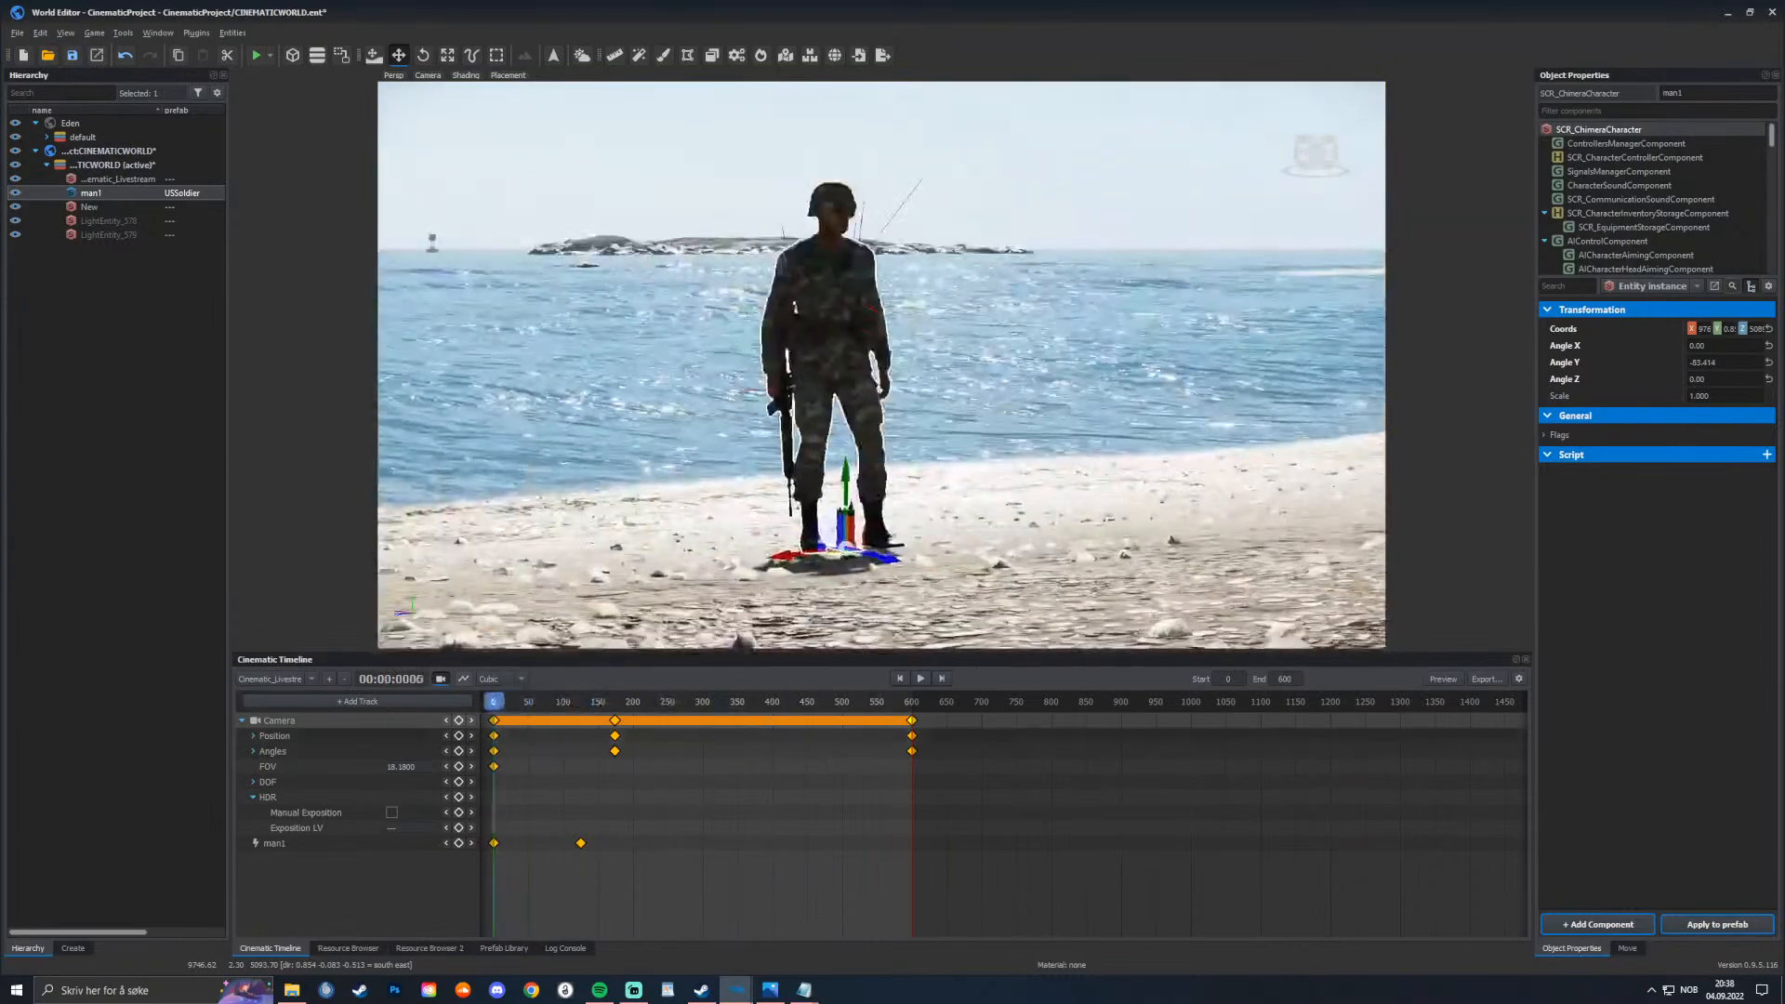
right_click_drag(882, 365, 1050, 376)
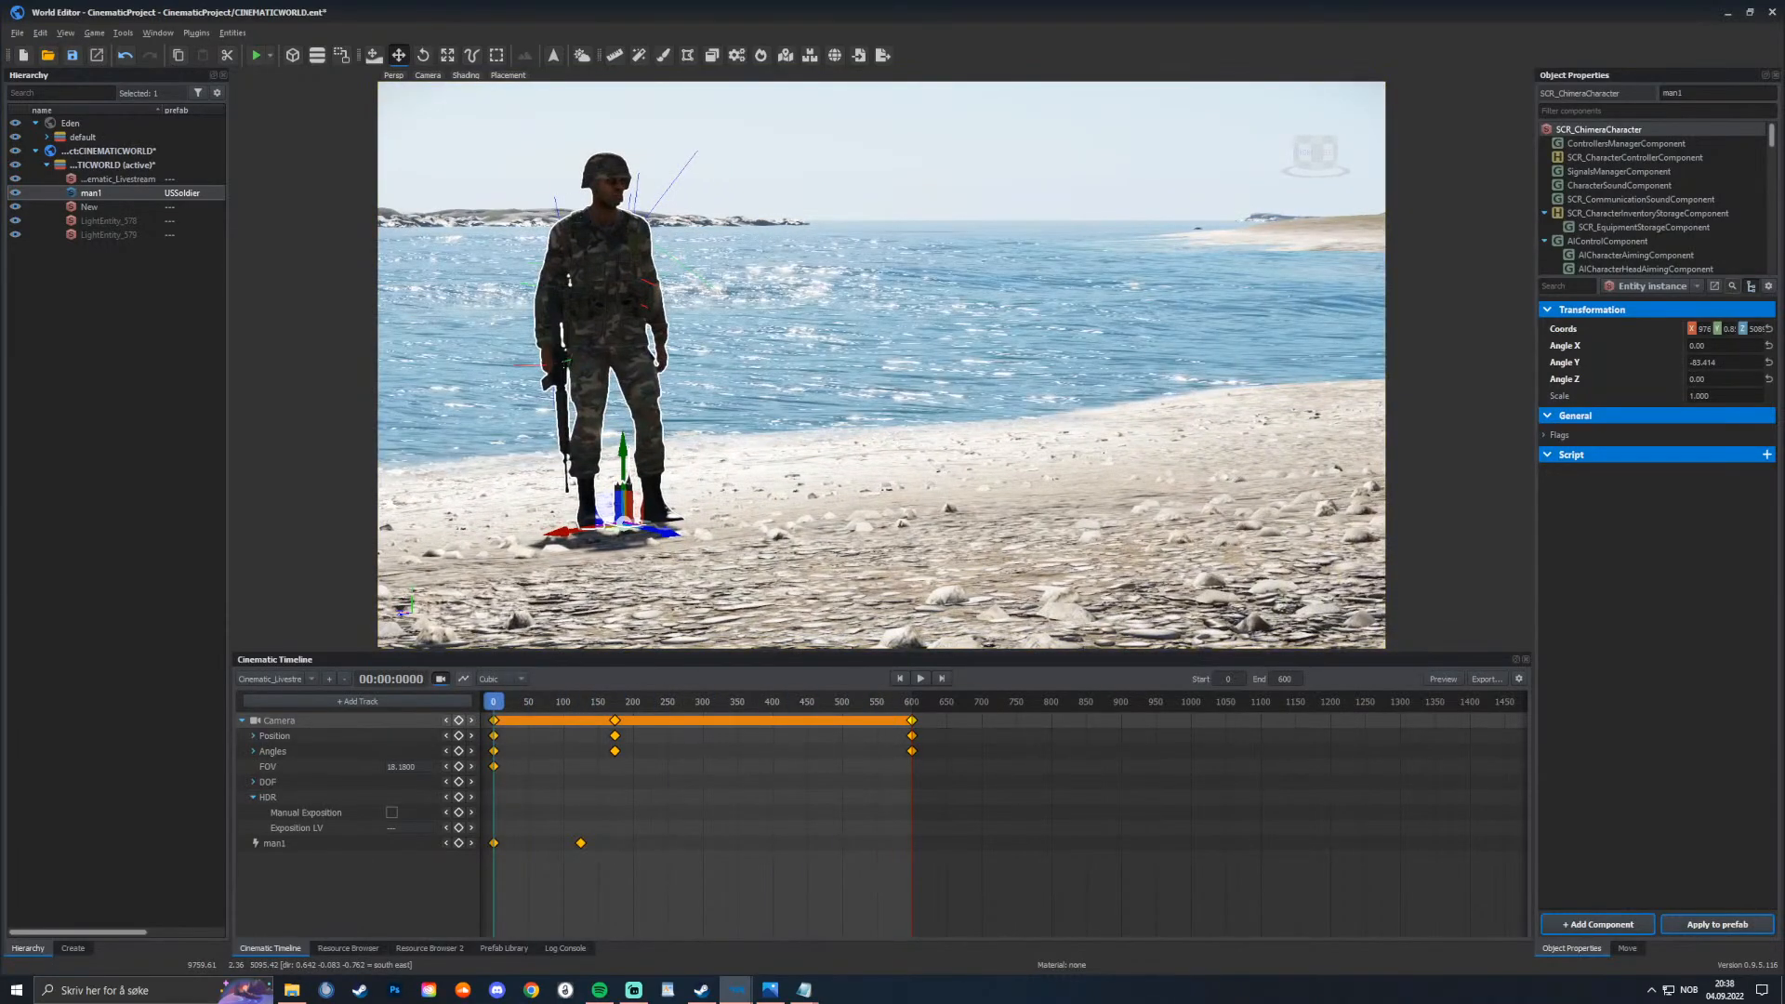
key("space")
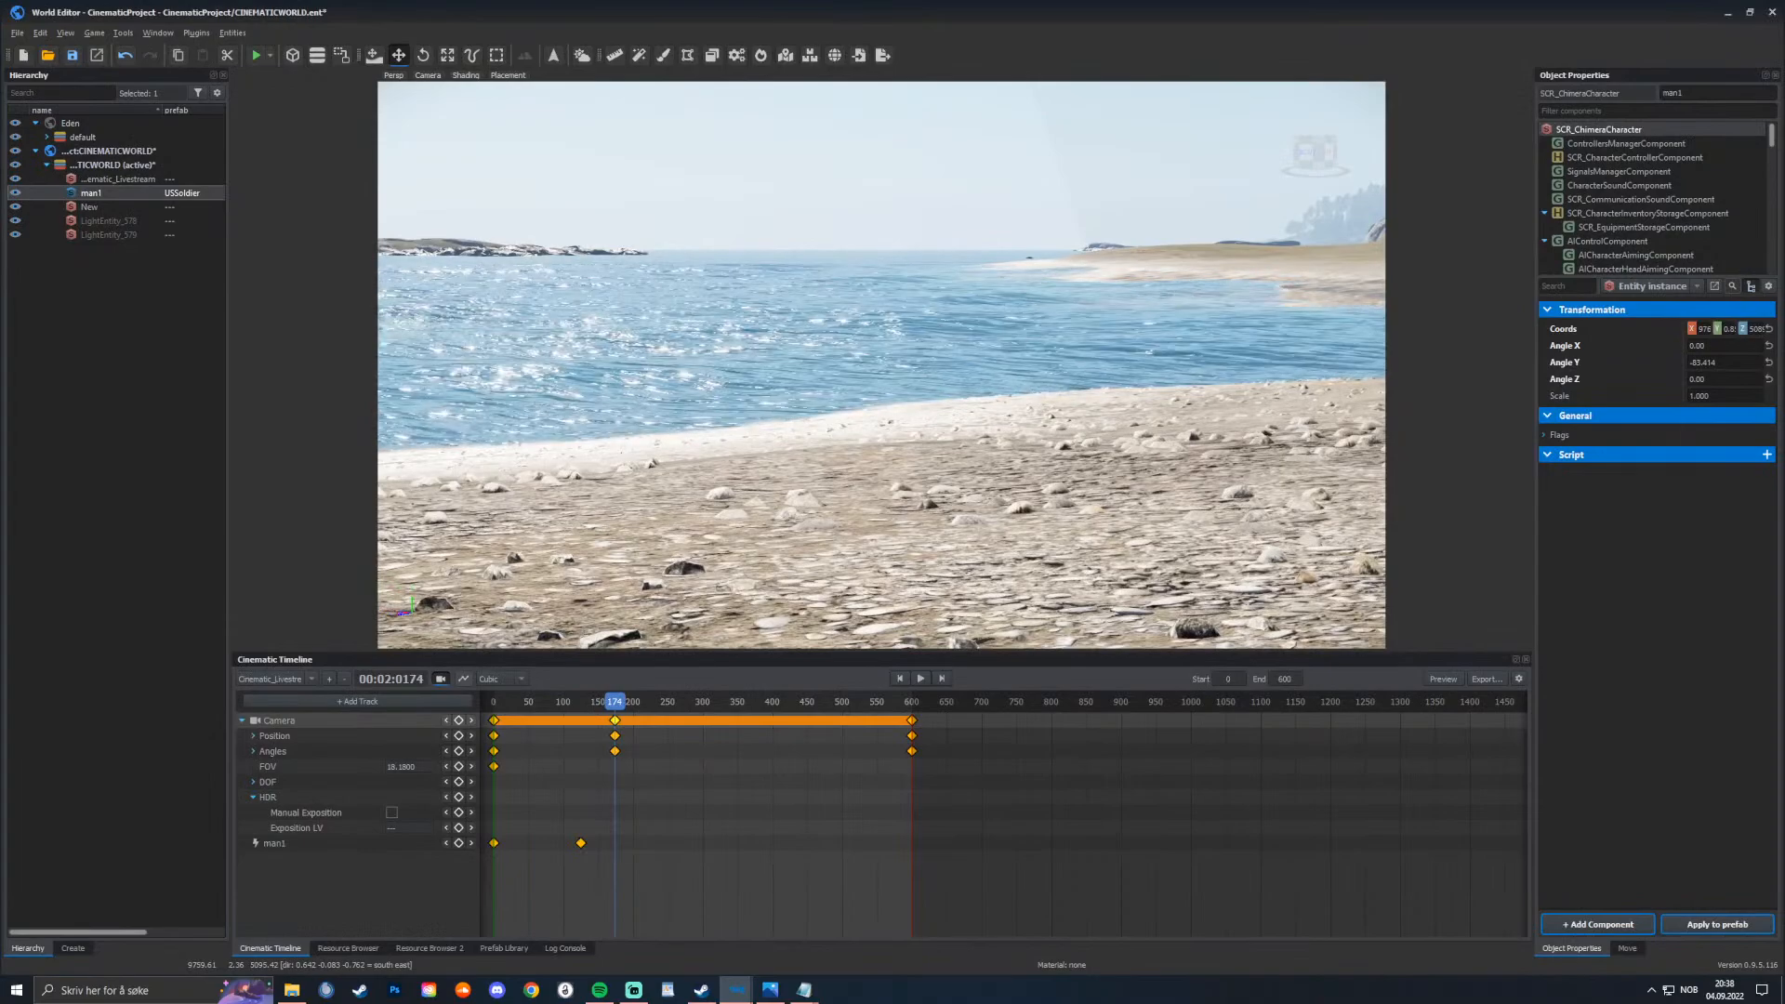
right_click_drag(881, 365, 994, 368)
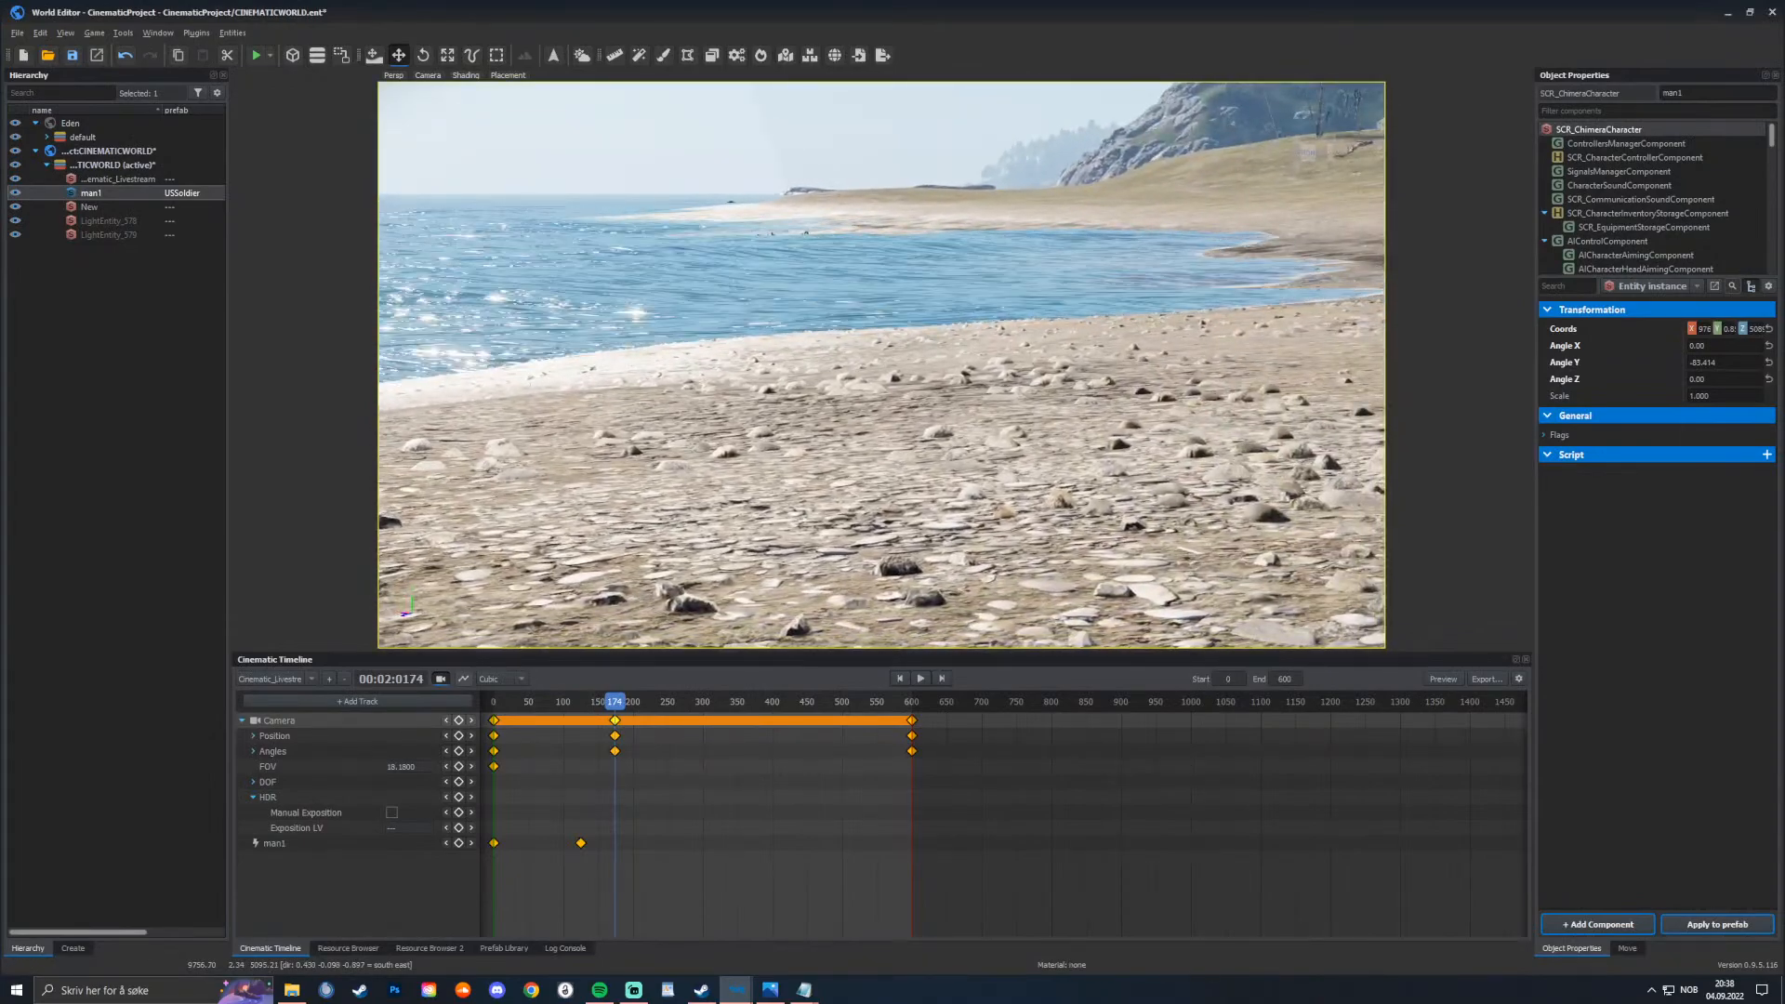
Step: Keyframe the camera at frame 389, tilted down and slightly raised over the pebble beach
key("space")
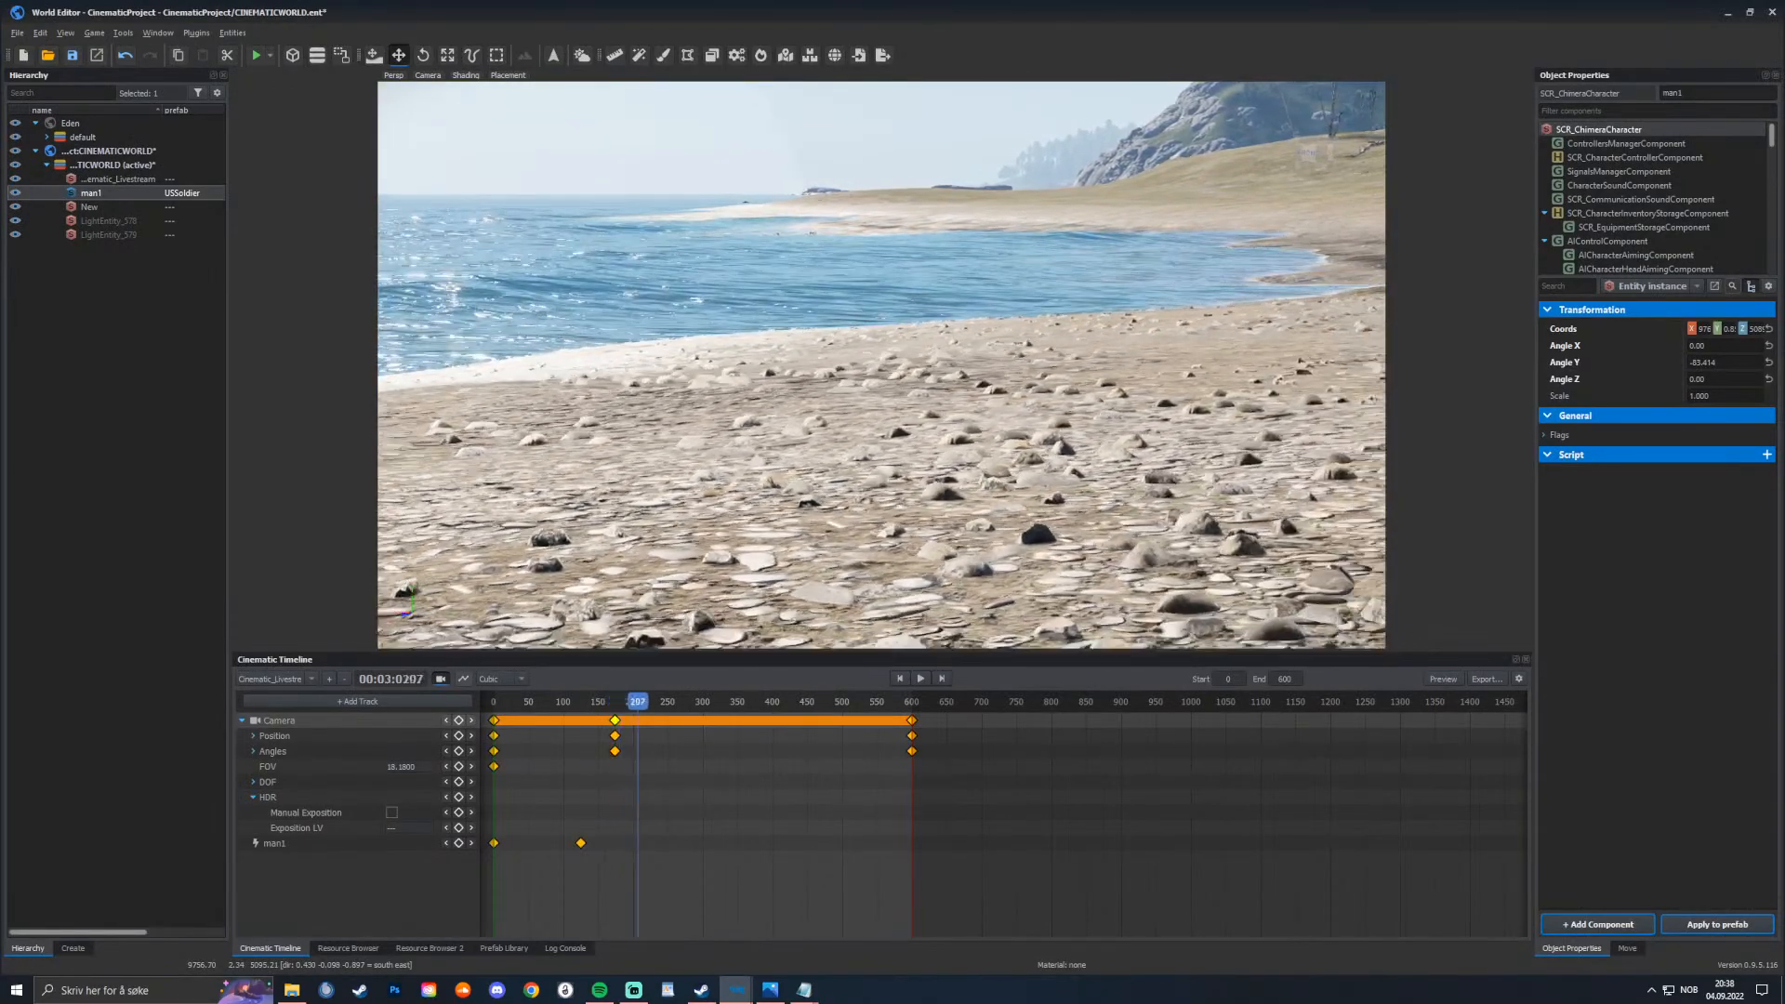
left_click_drag(756, 702, 765, 702)
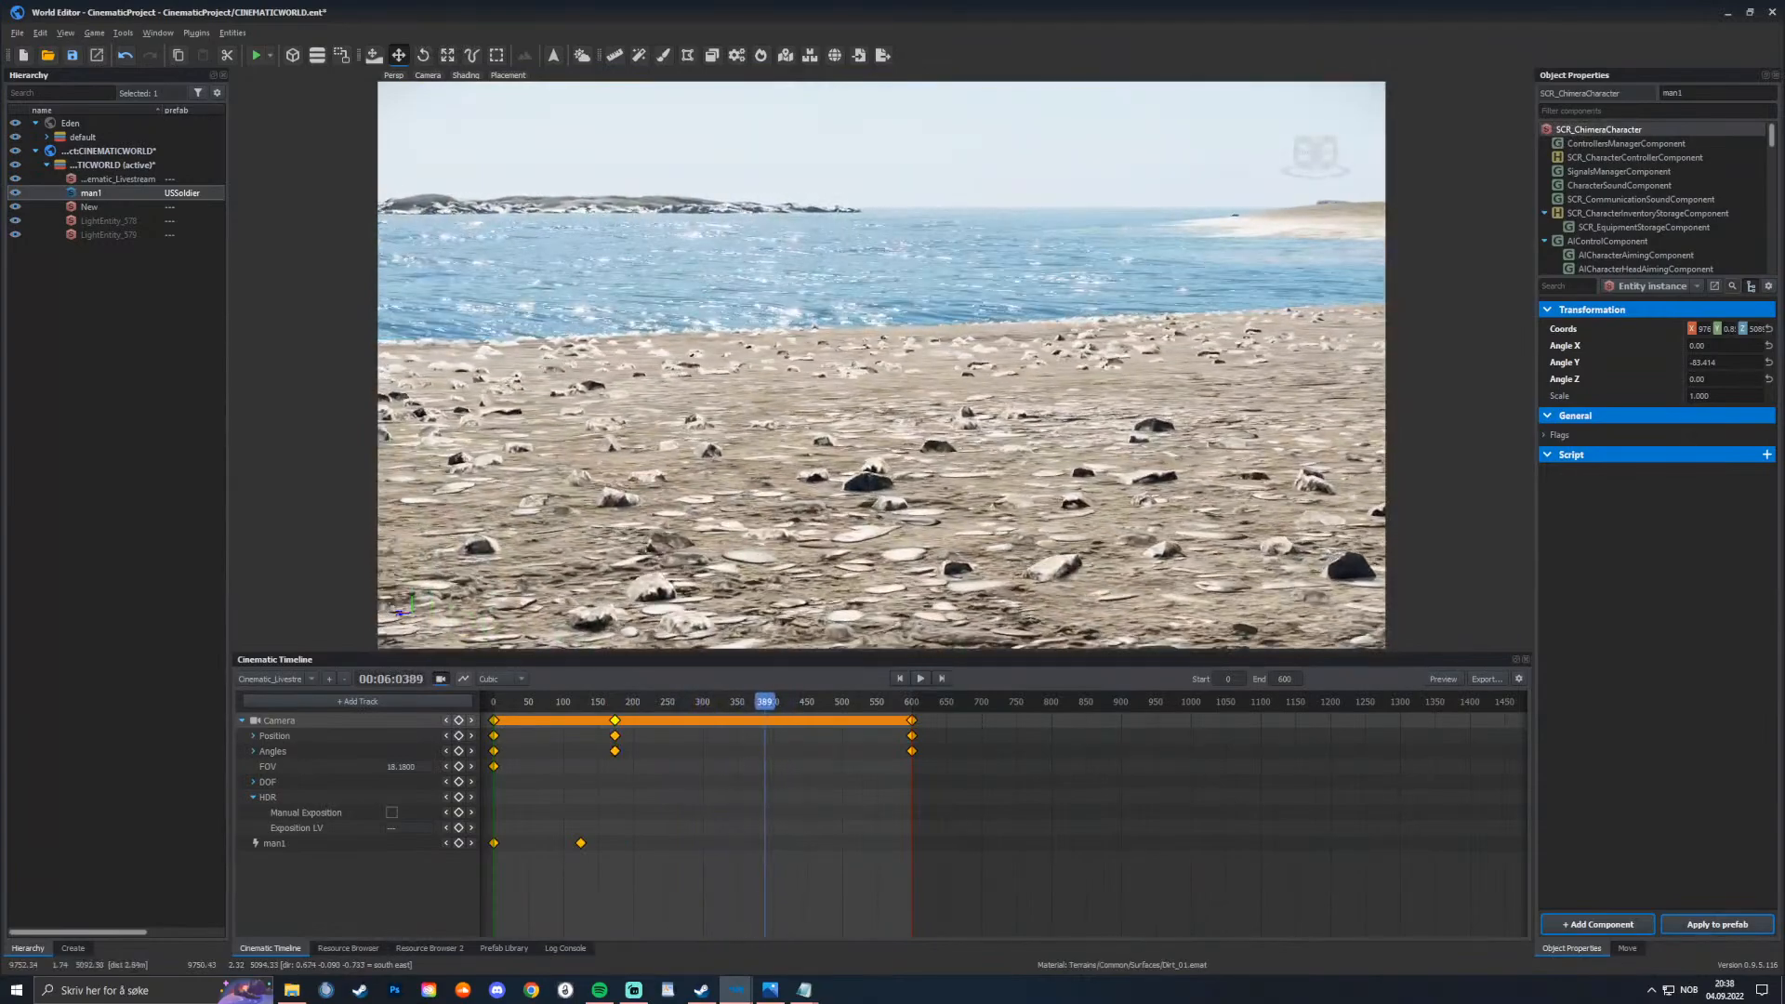
right_click_drag(881, 365, 885, 423)
key("z")
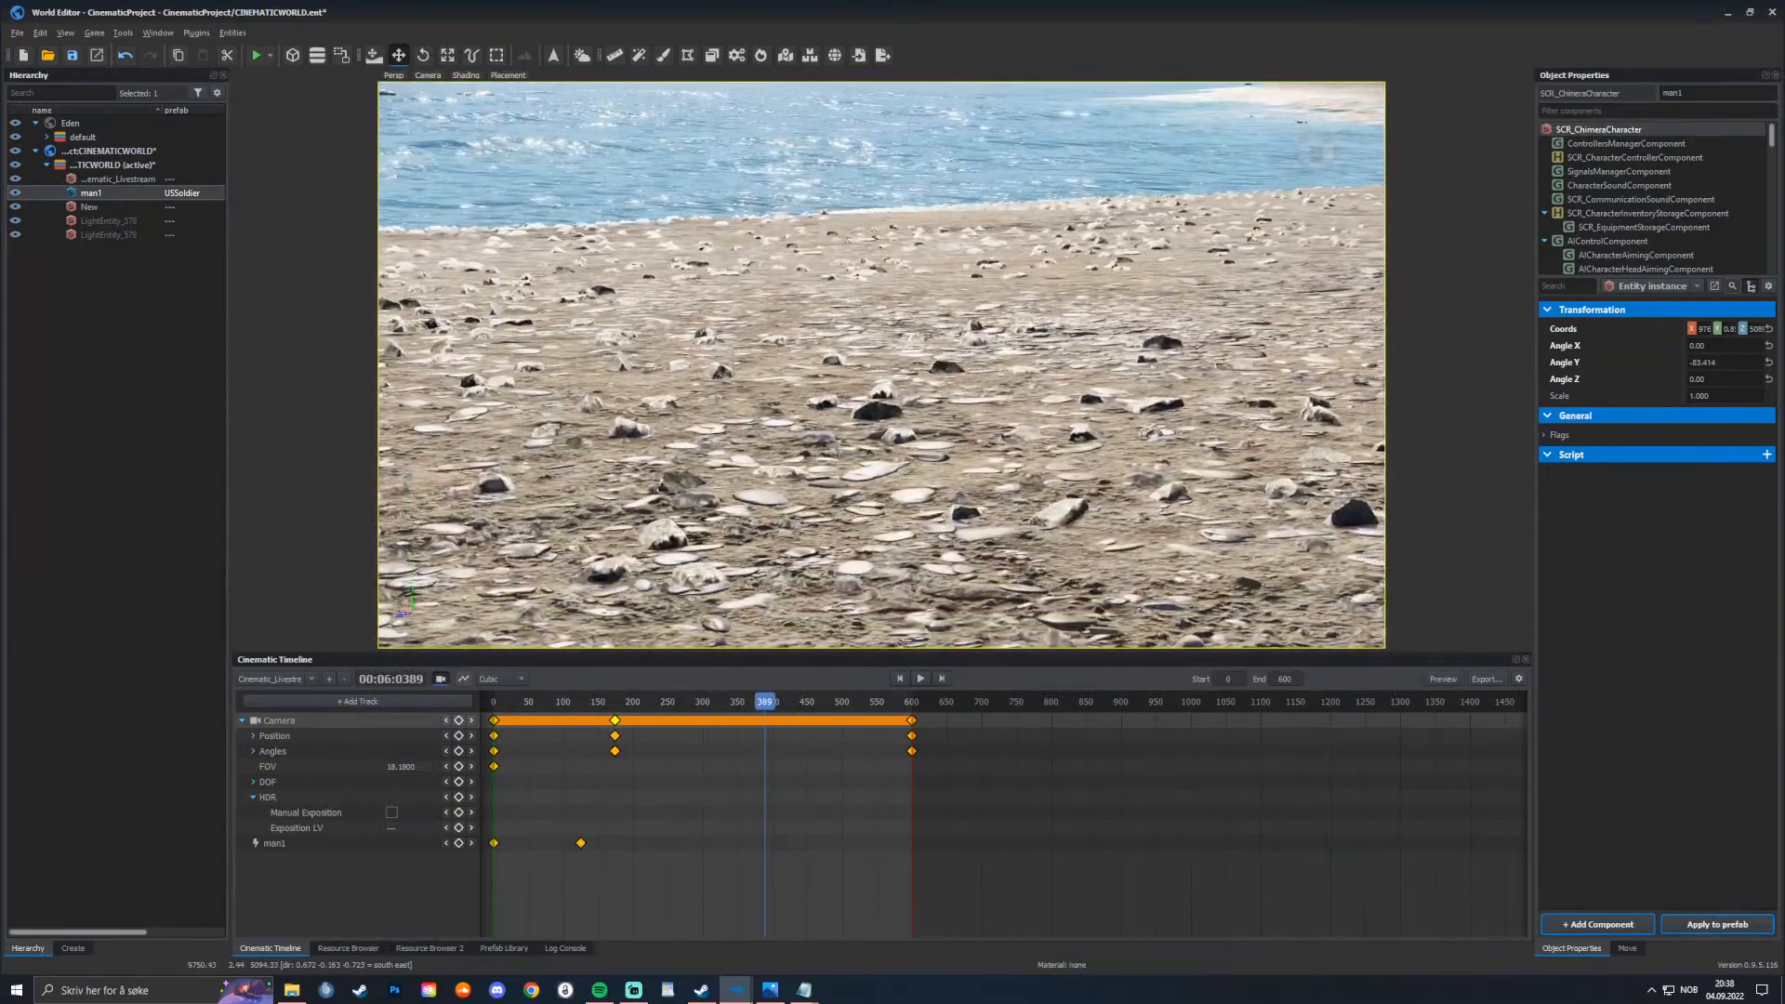
key("k")
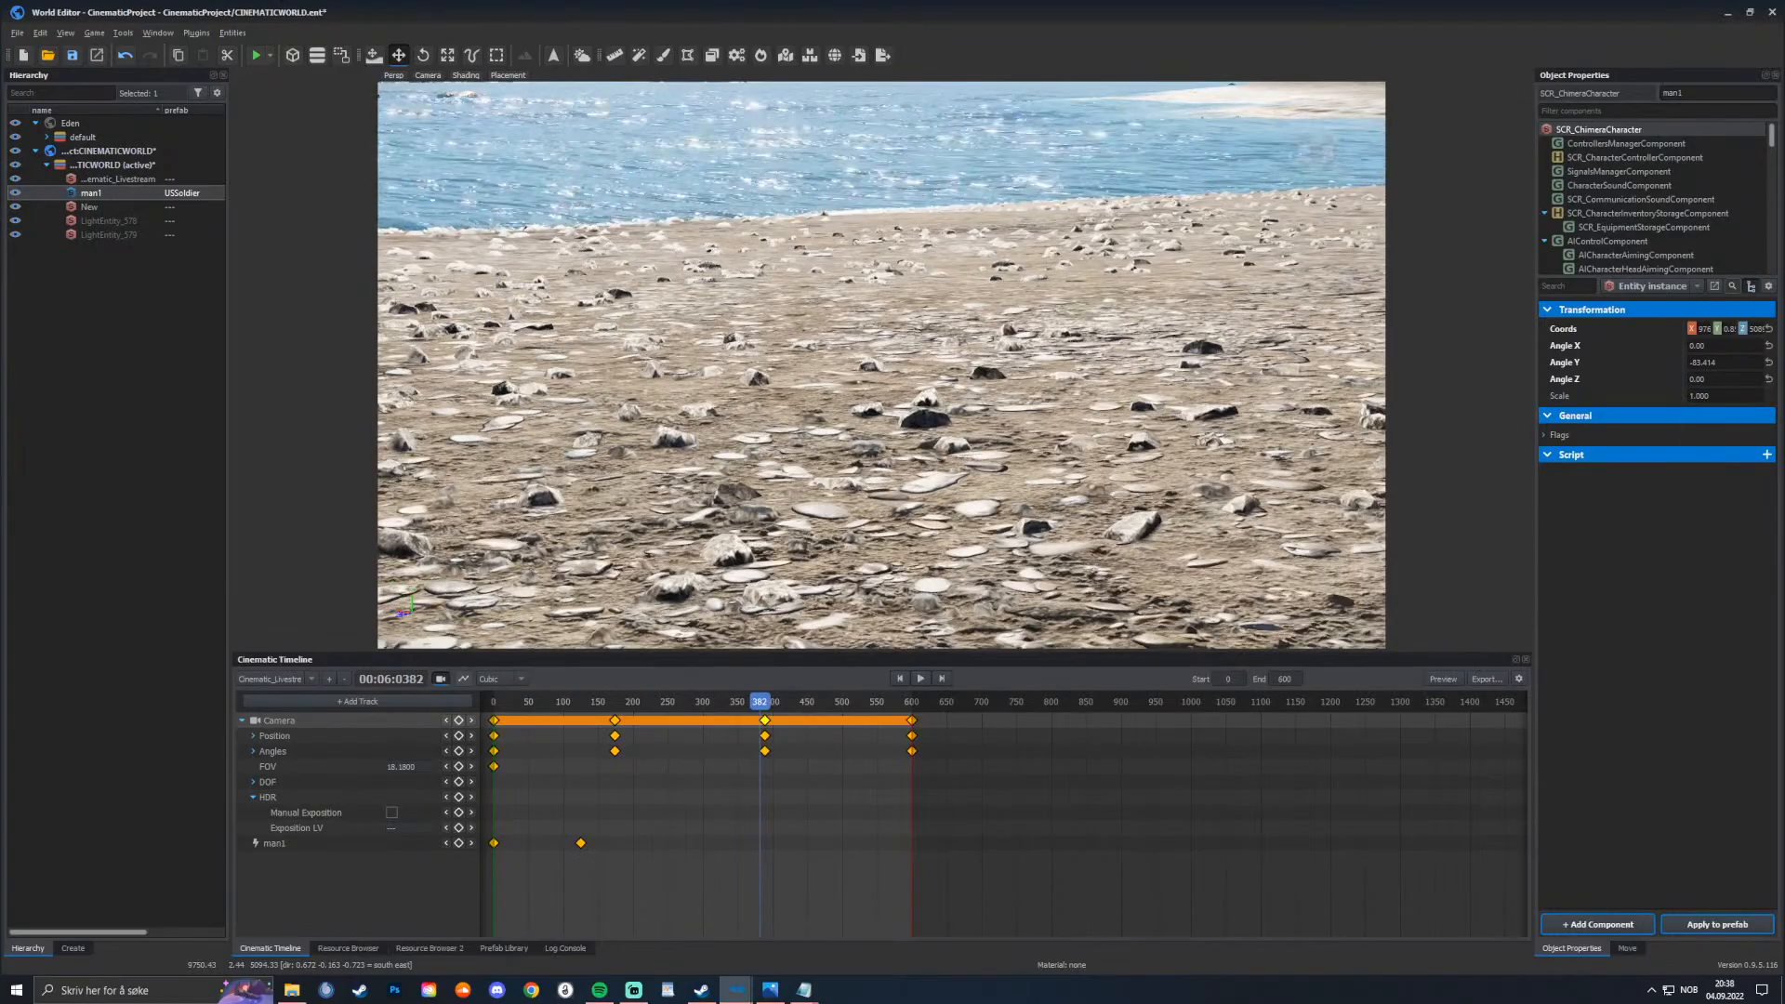
Step: Preview the camera move through frame 600, run the cinematic in game mode to check the prone soldier's framing, and exit
left_click(645, 702)
key("space")
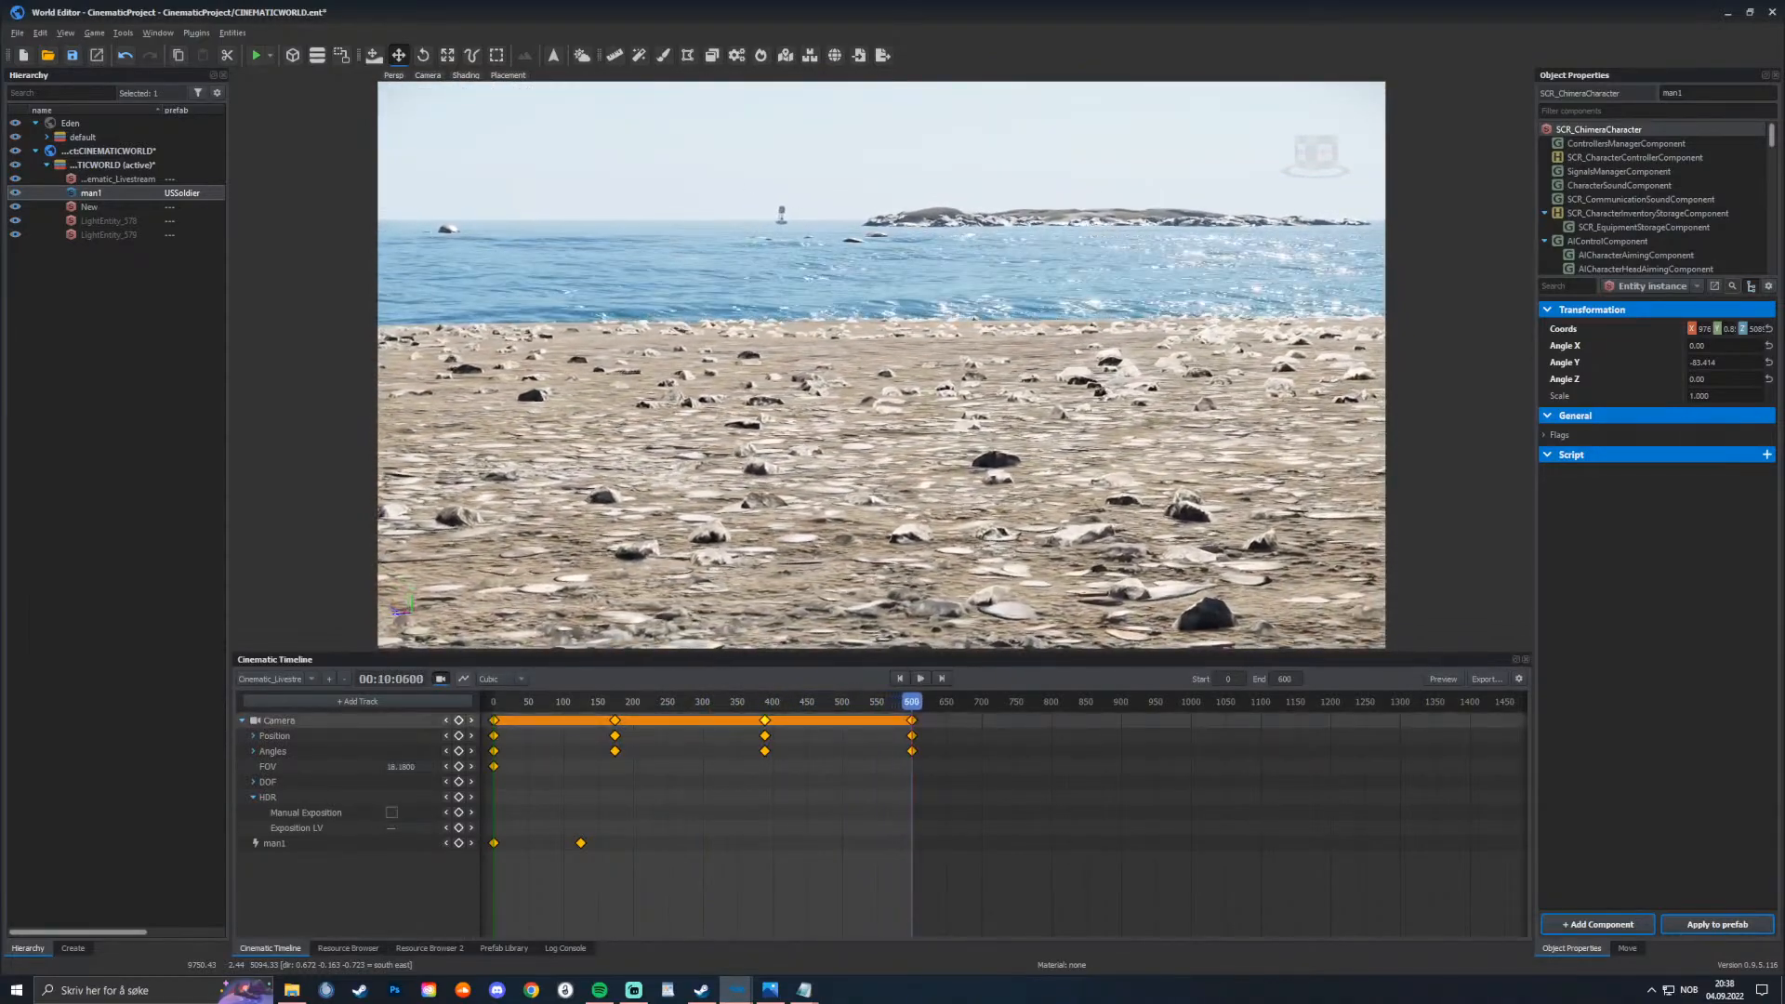
key("F5")
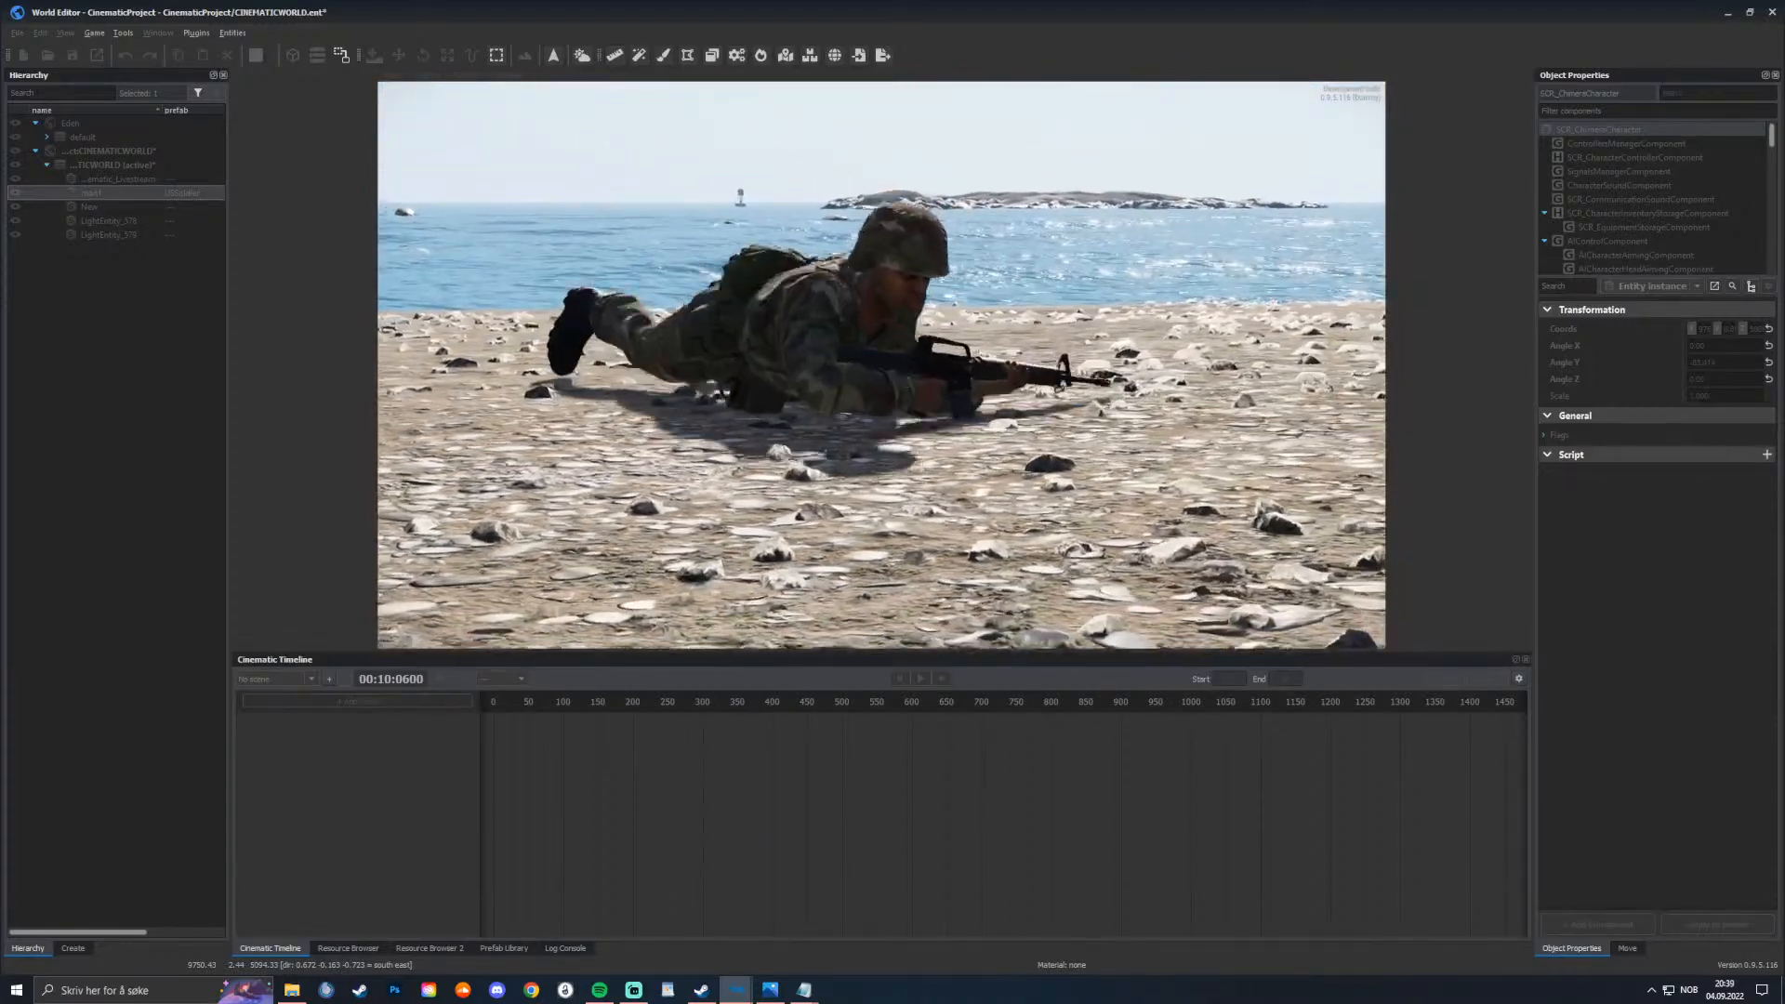
key("Escape")
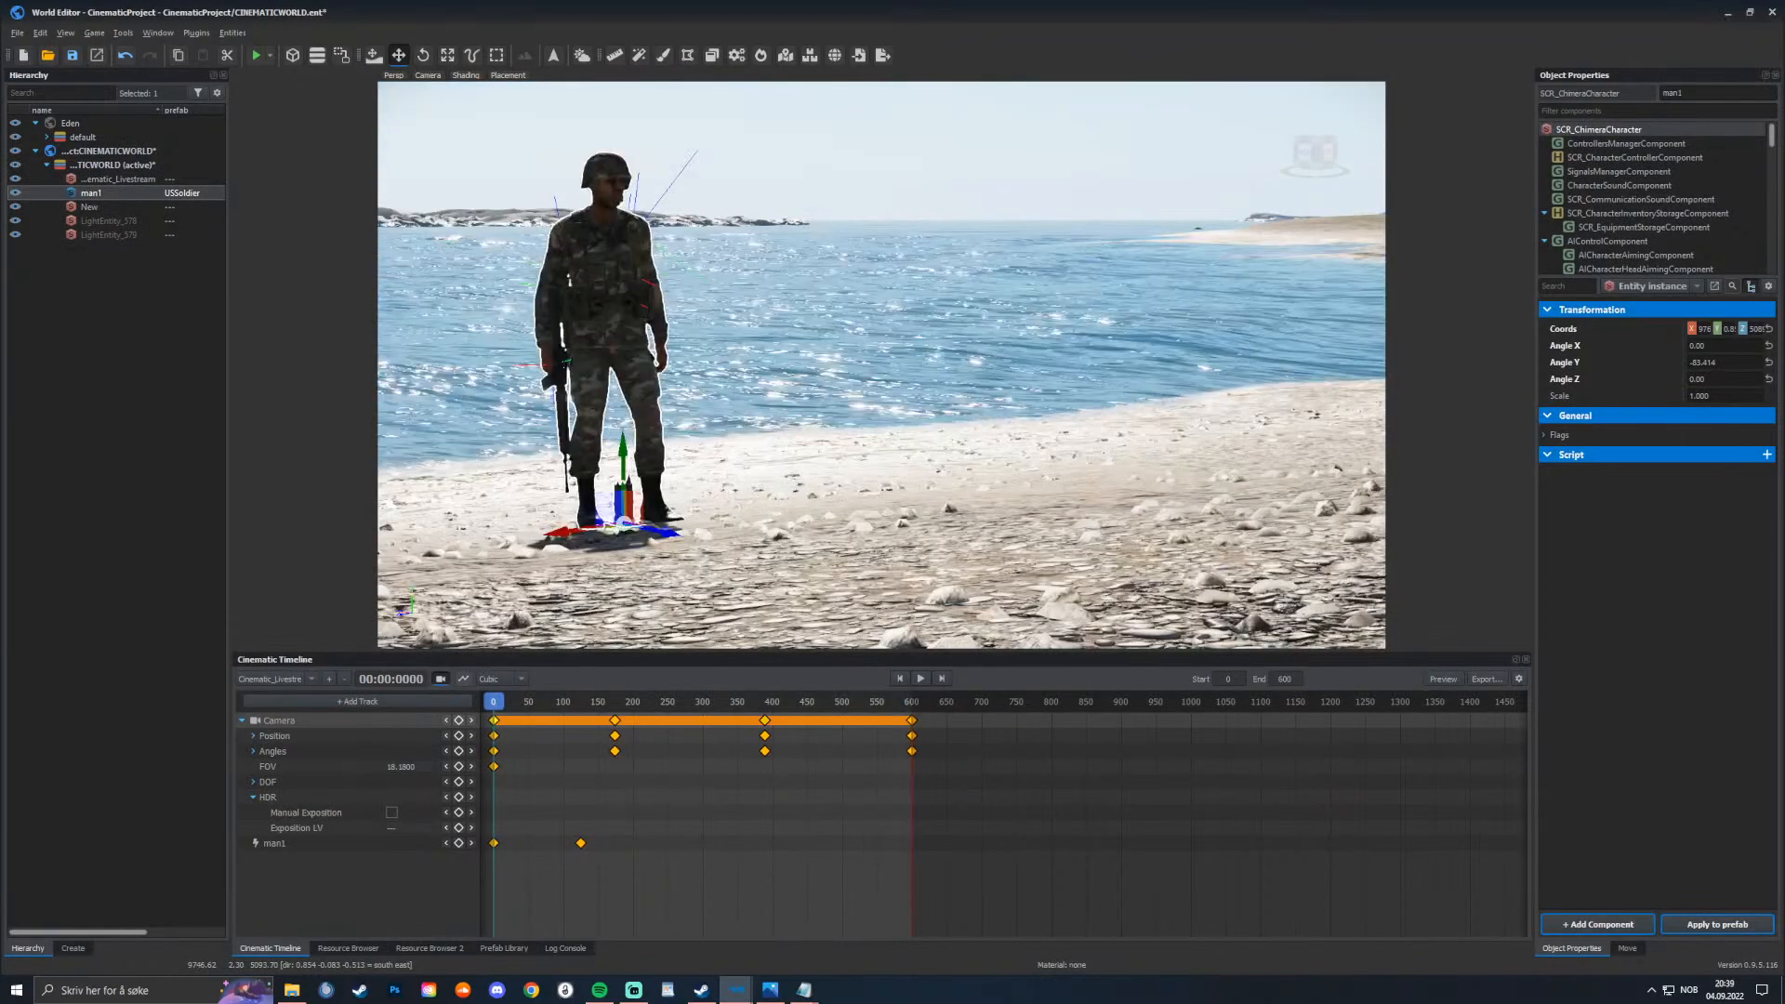
Step: Play the camera move, shift the frame 174 camera keyframe to frame 140, and return the playhead to frame 0
key("space")
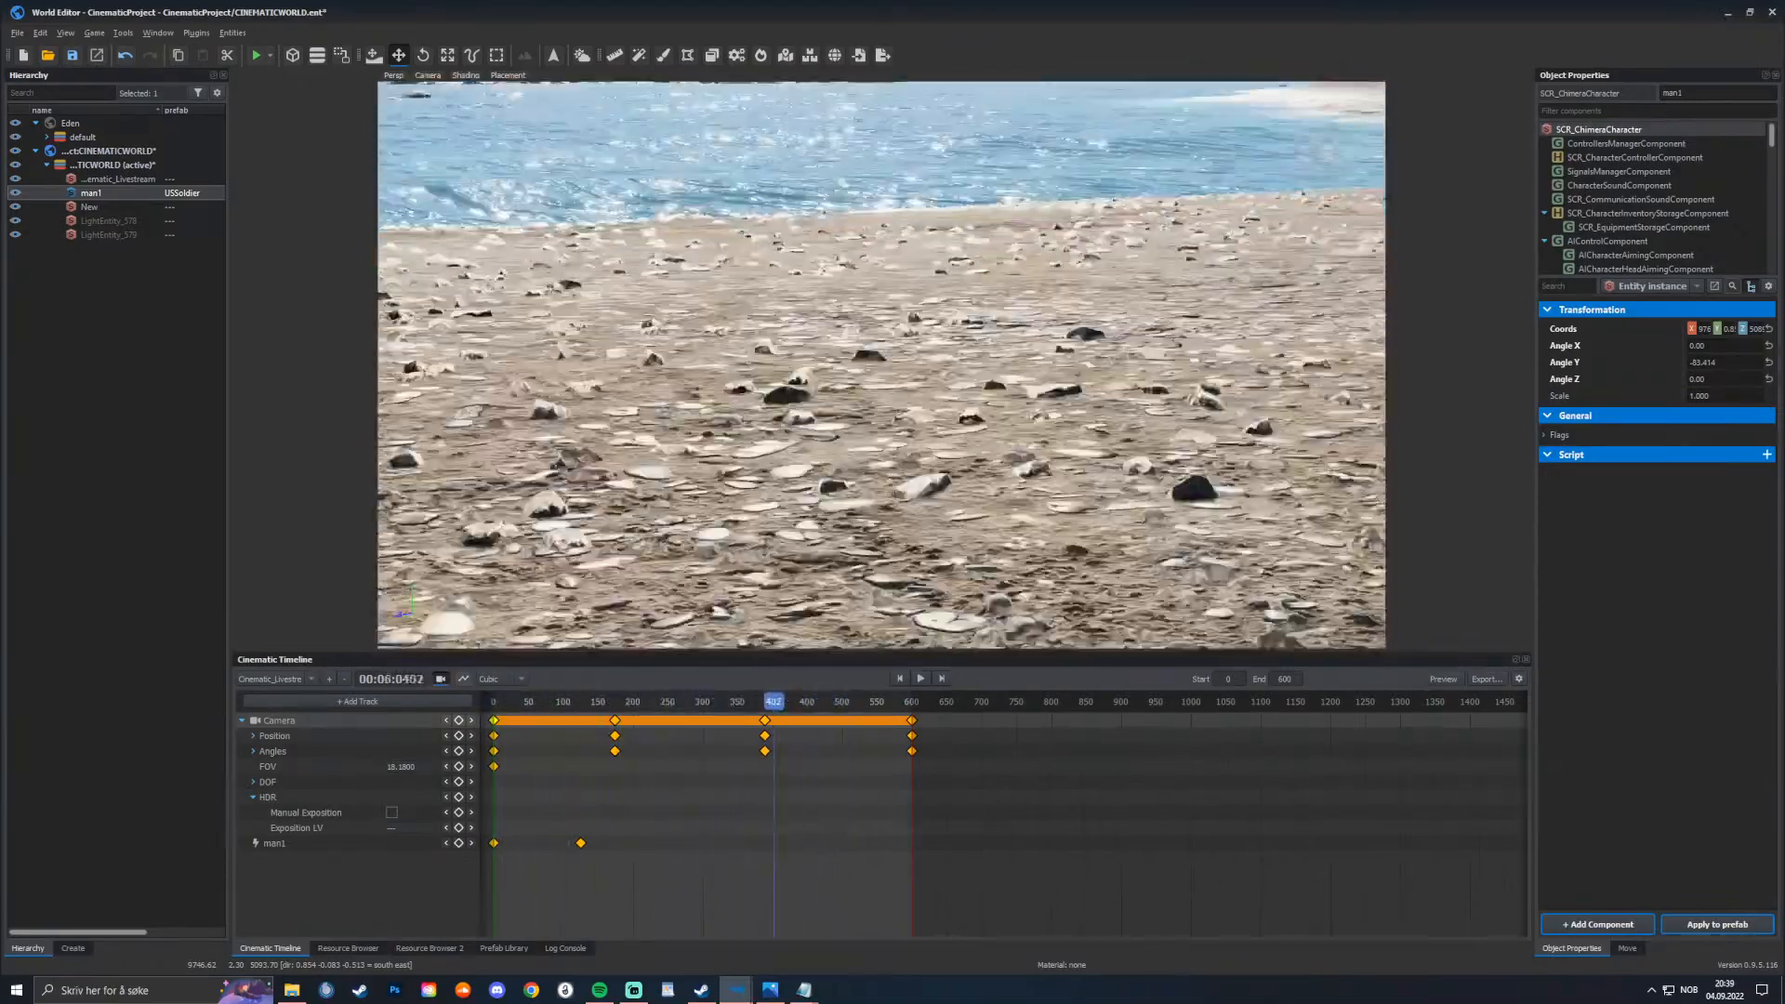
left_click_drag(773, 702, 591, 702)
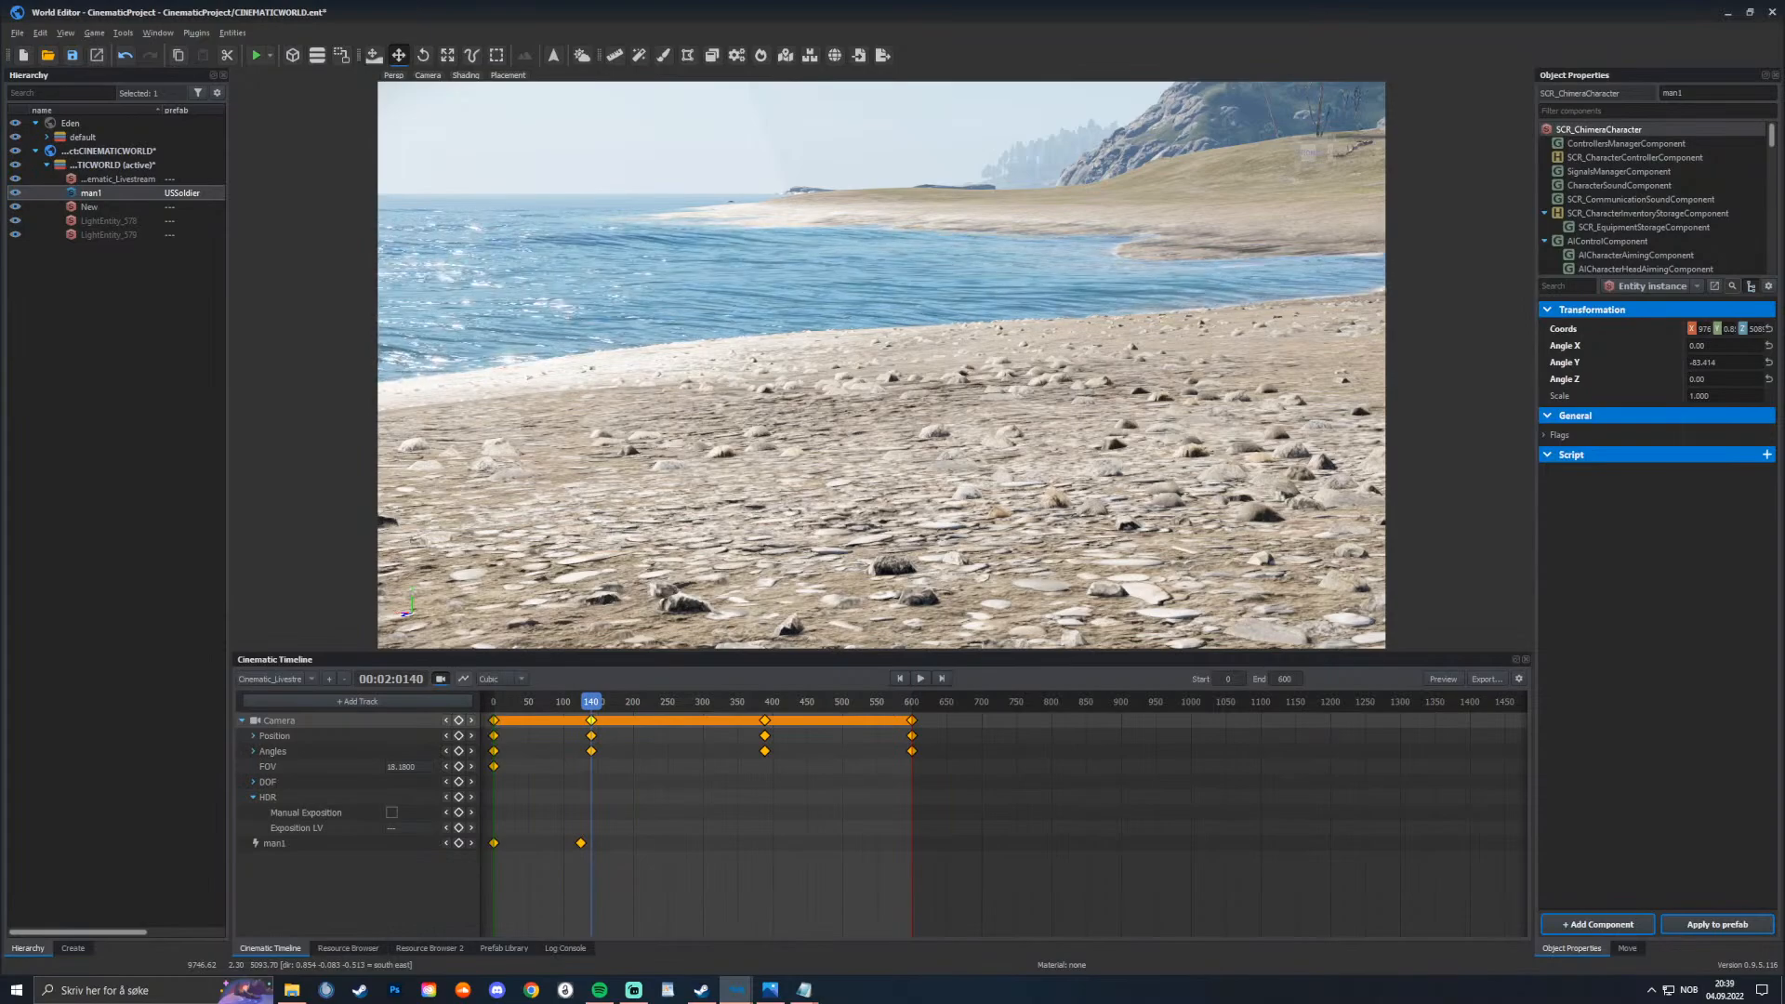
left_click_drag(591, 701, 493, 702)
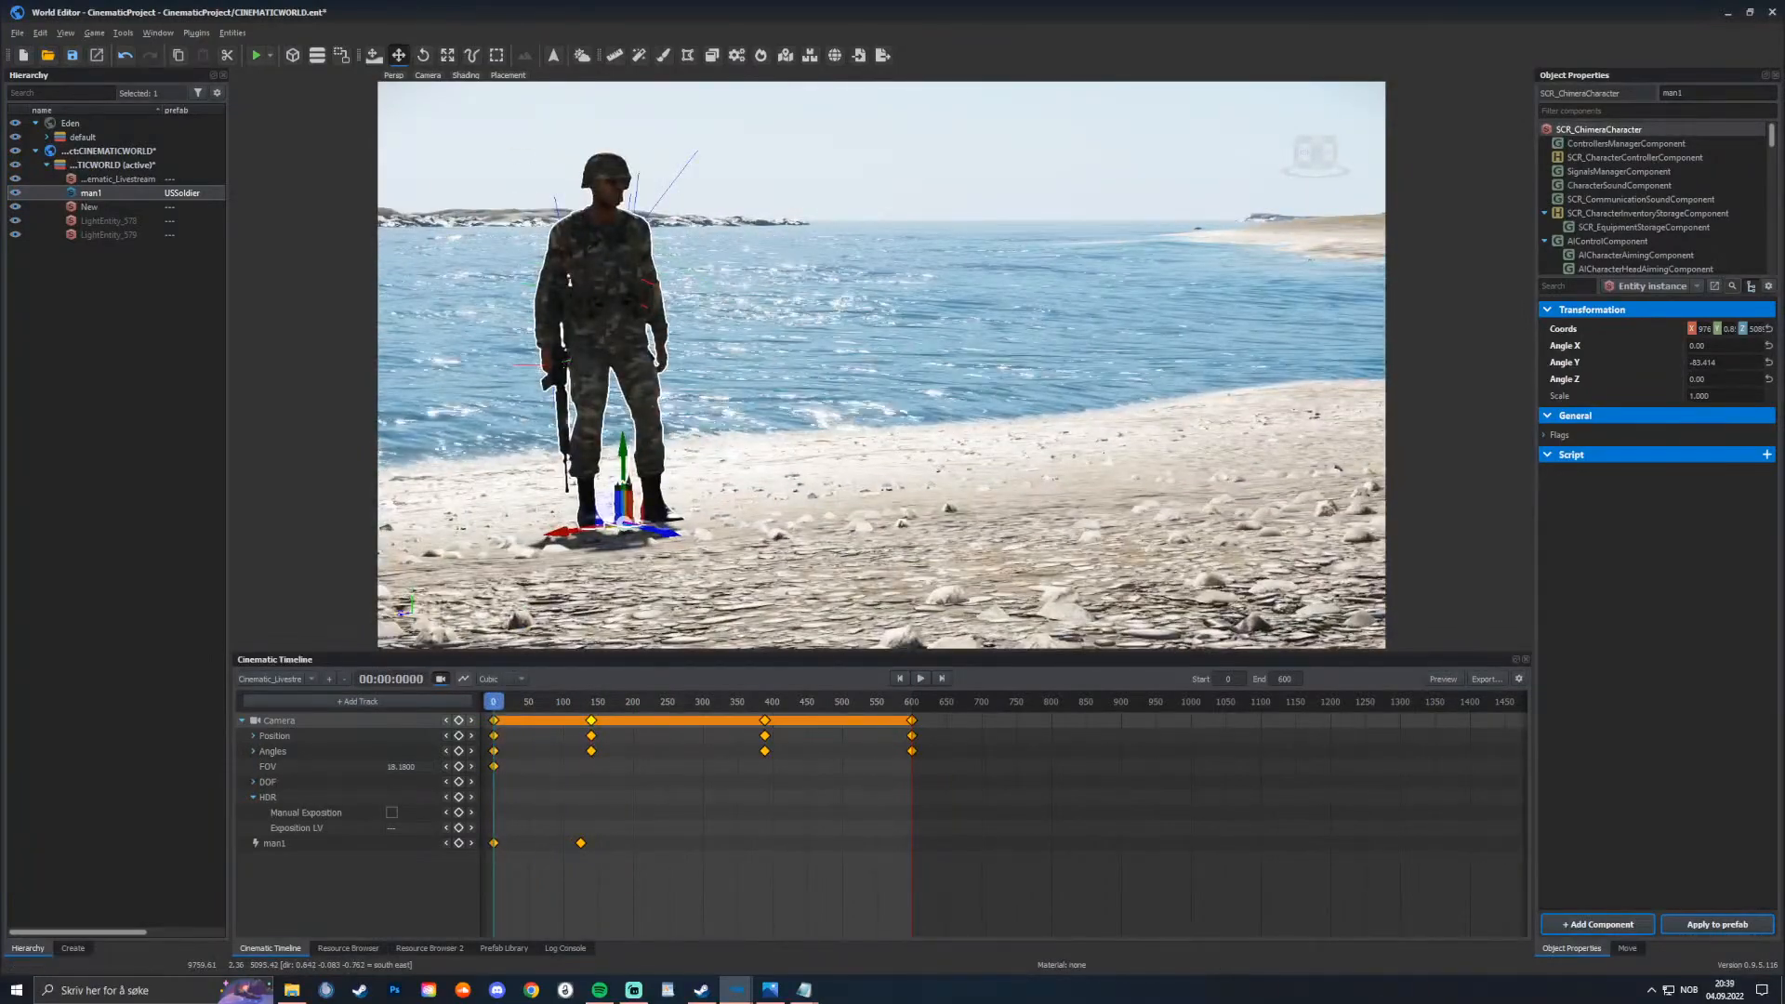
Step: In the weather editor, set the time of day to 0.823 and the weather state to Cloudy, and apply
left_click(582, 56)
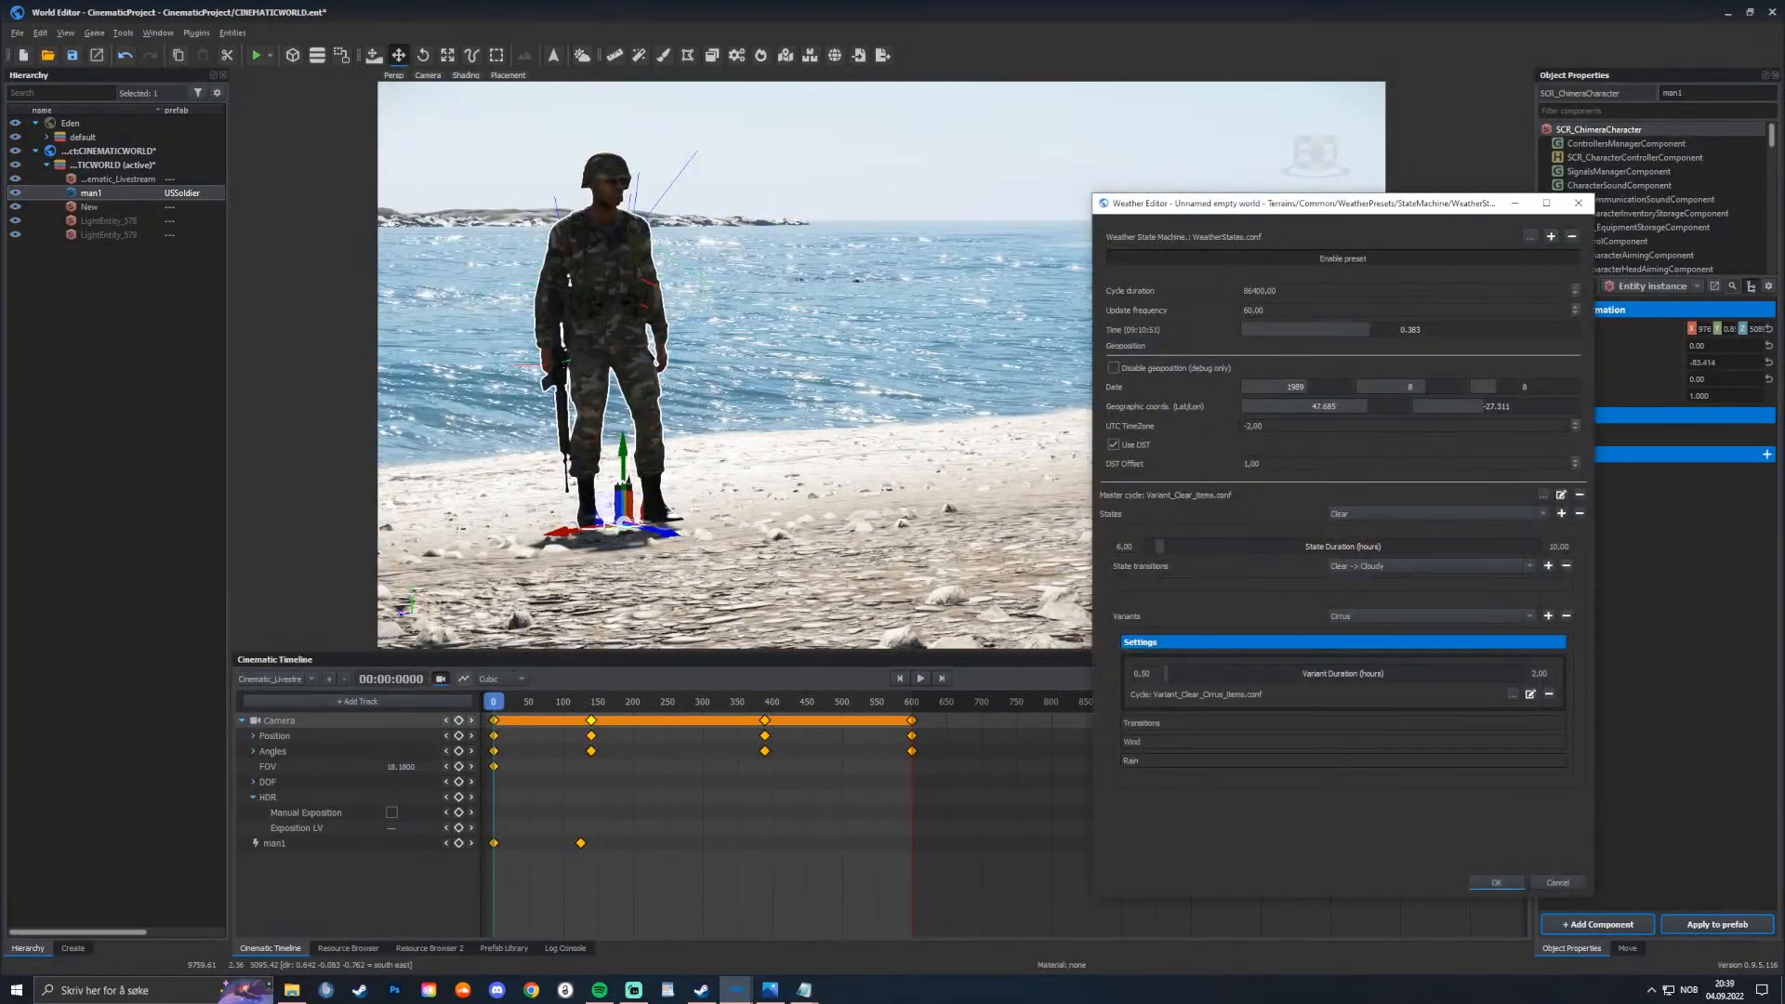
left_click_drag(1369, 329, 1521, 329)
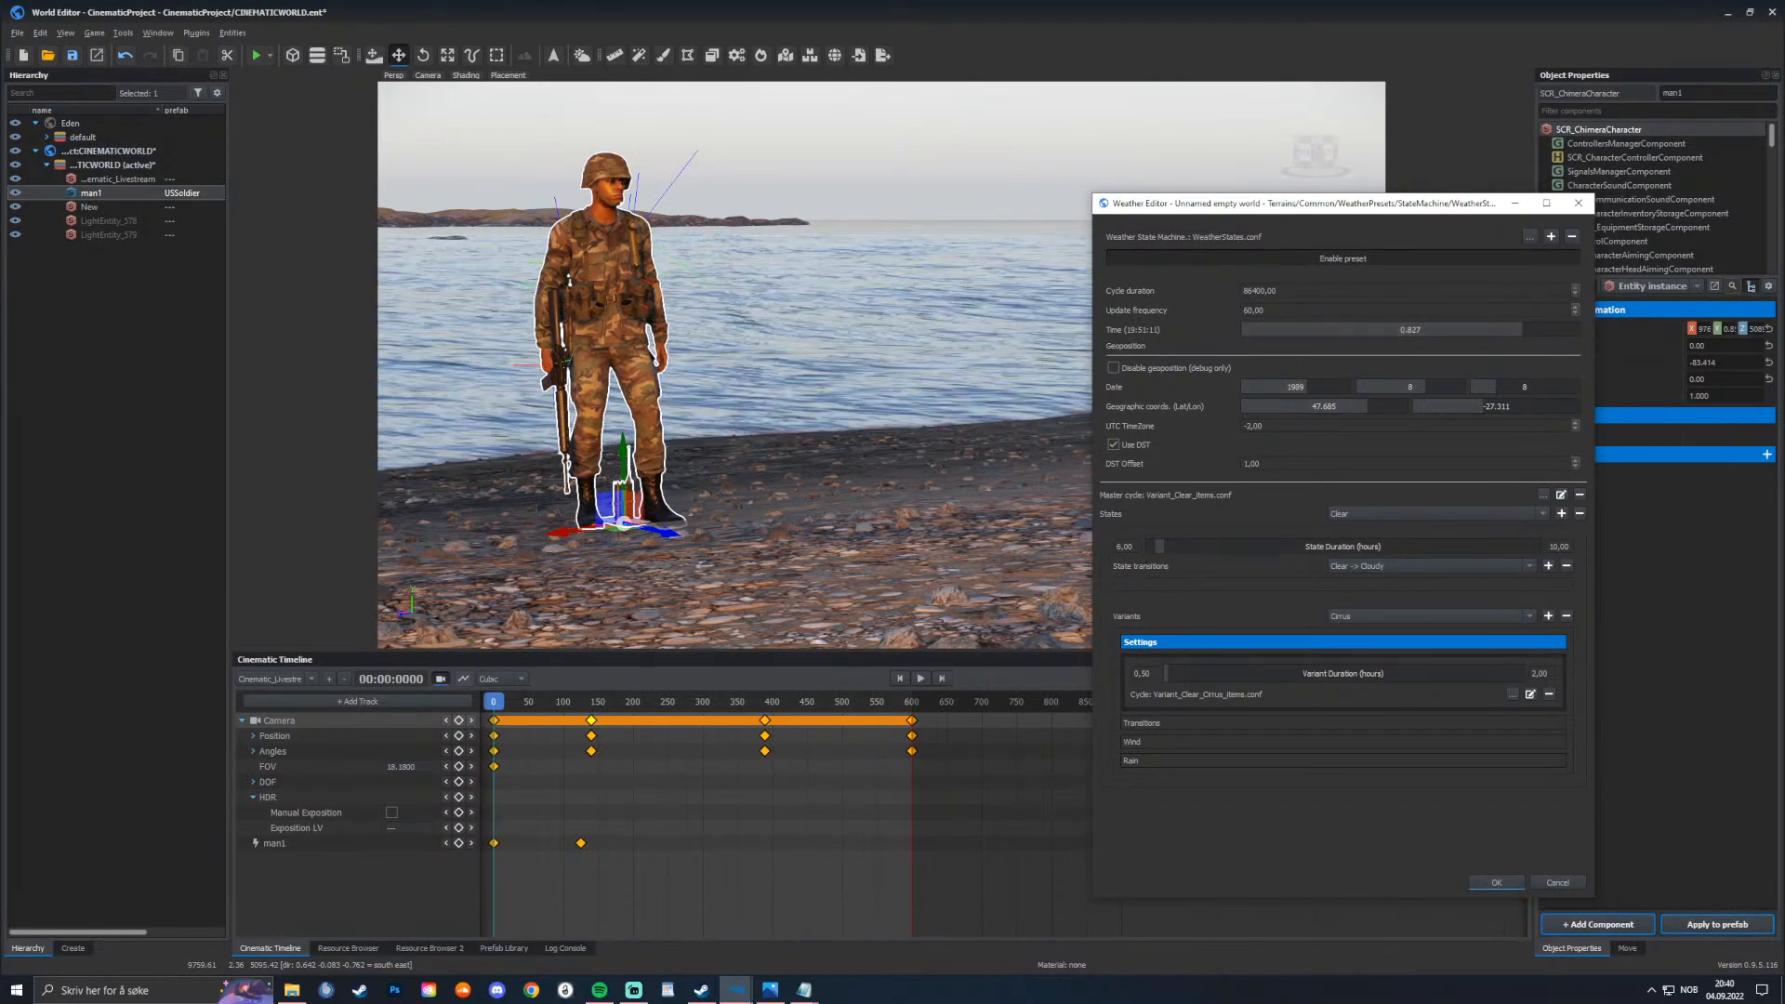
left_click(1436, 514)
left_click(1436, 528)
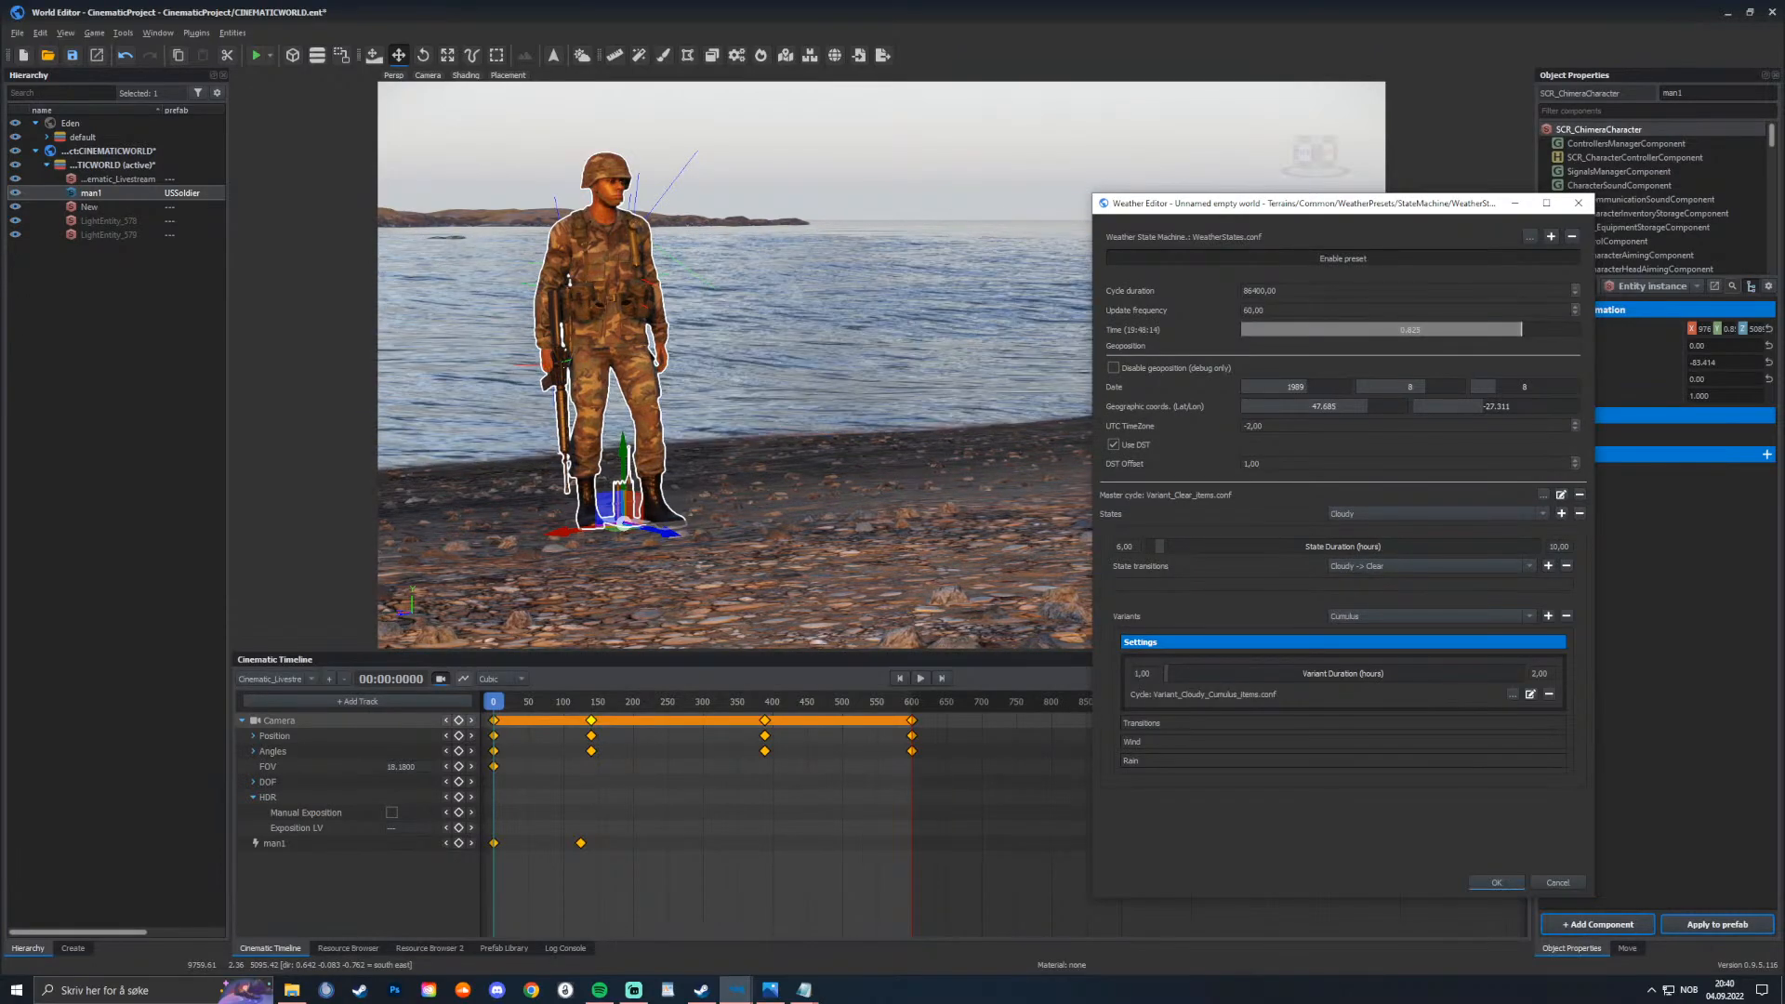
mouse_move(1522, 330)
left_mouse_down()
mouse_move(1312, 330)
mouse_move(1518, 330)
left_mouse_up()
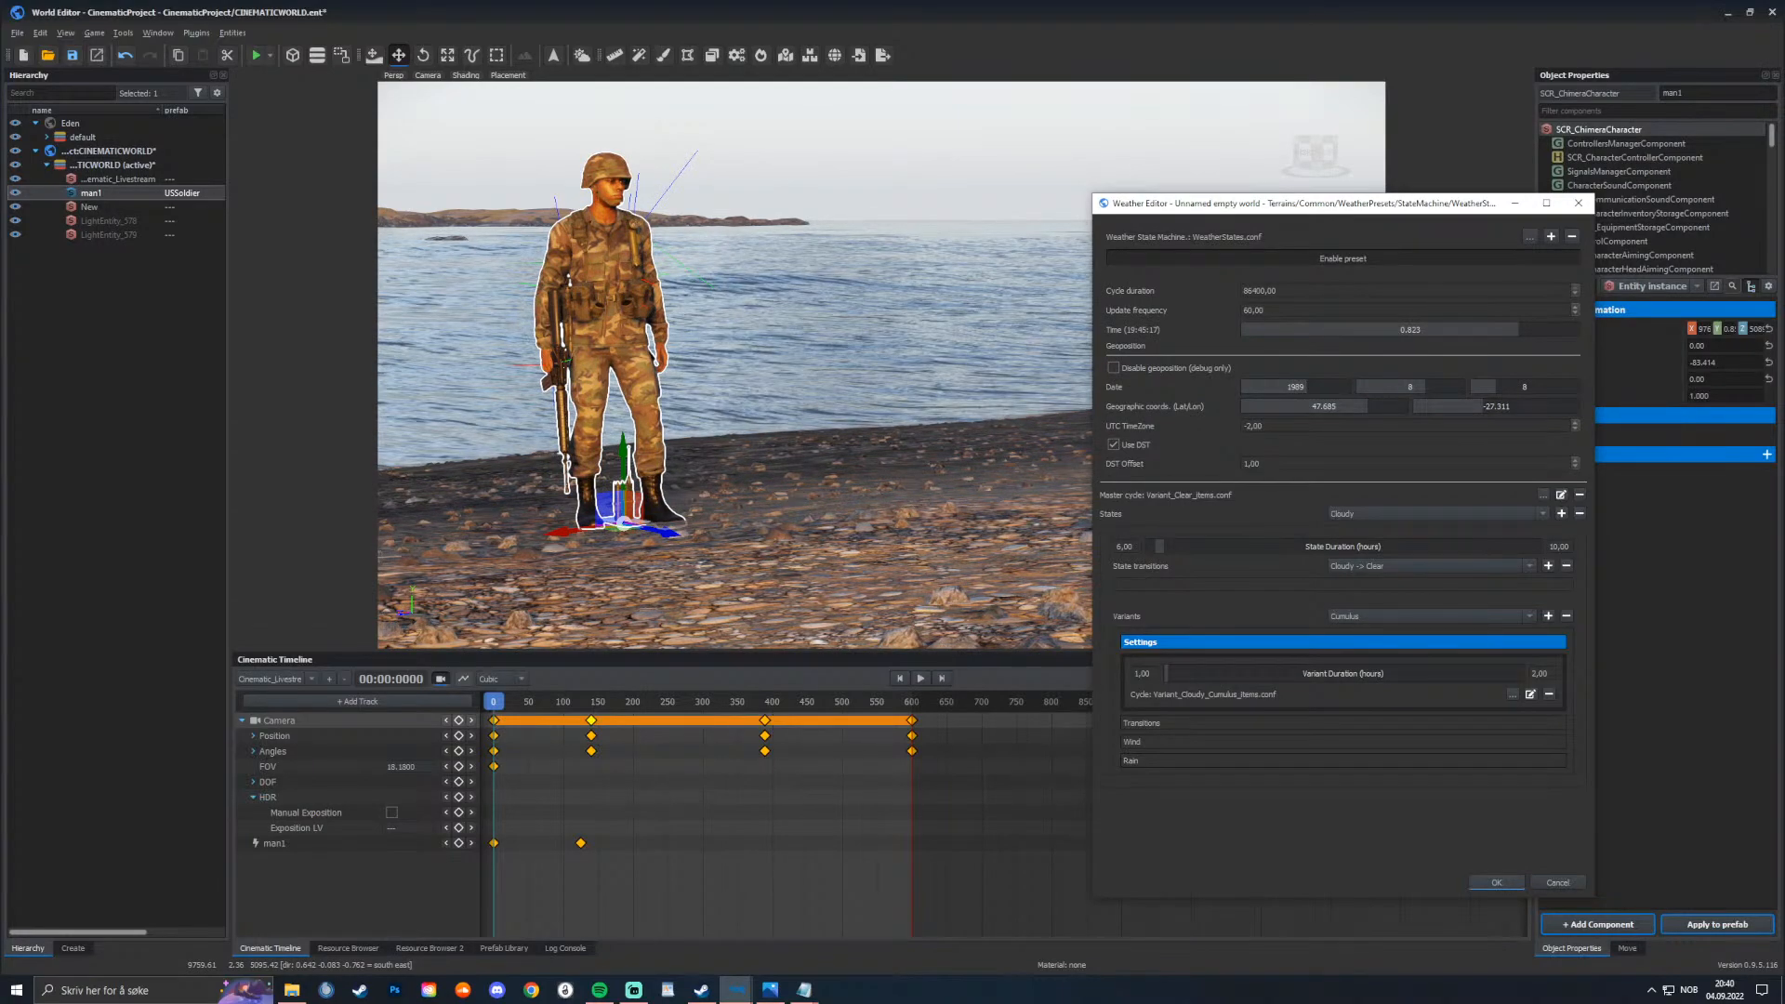
key("Return")
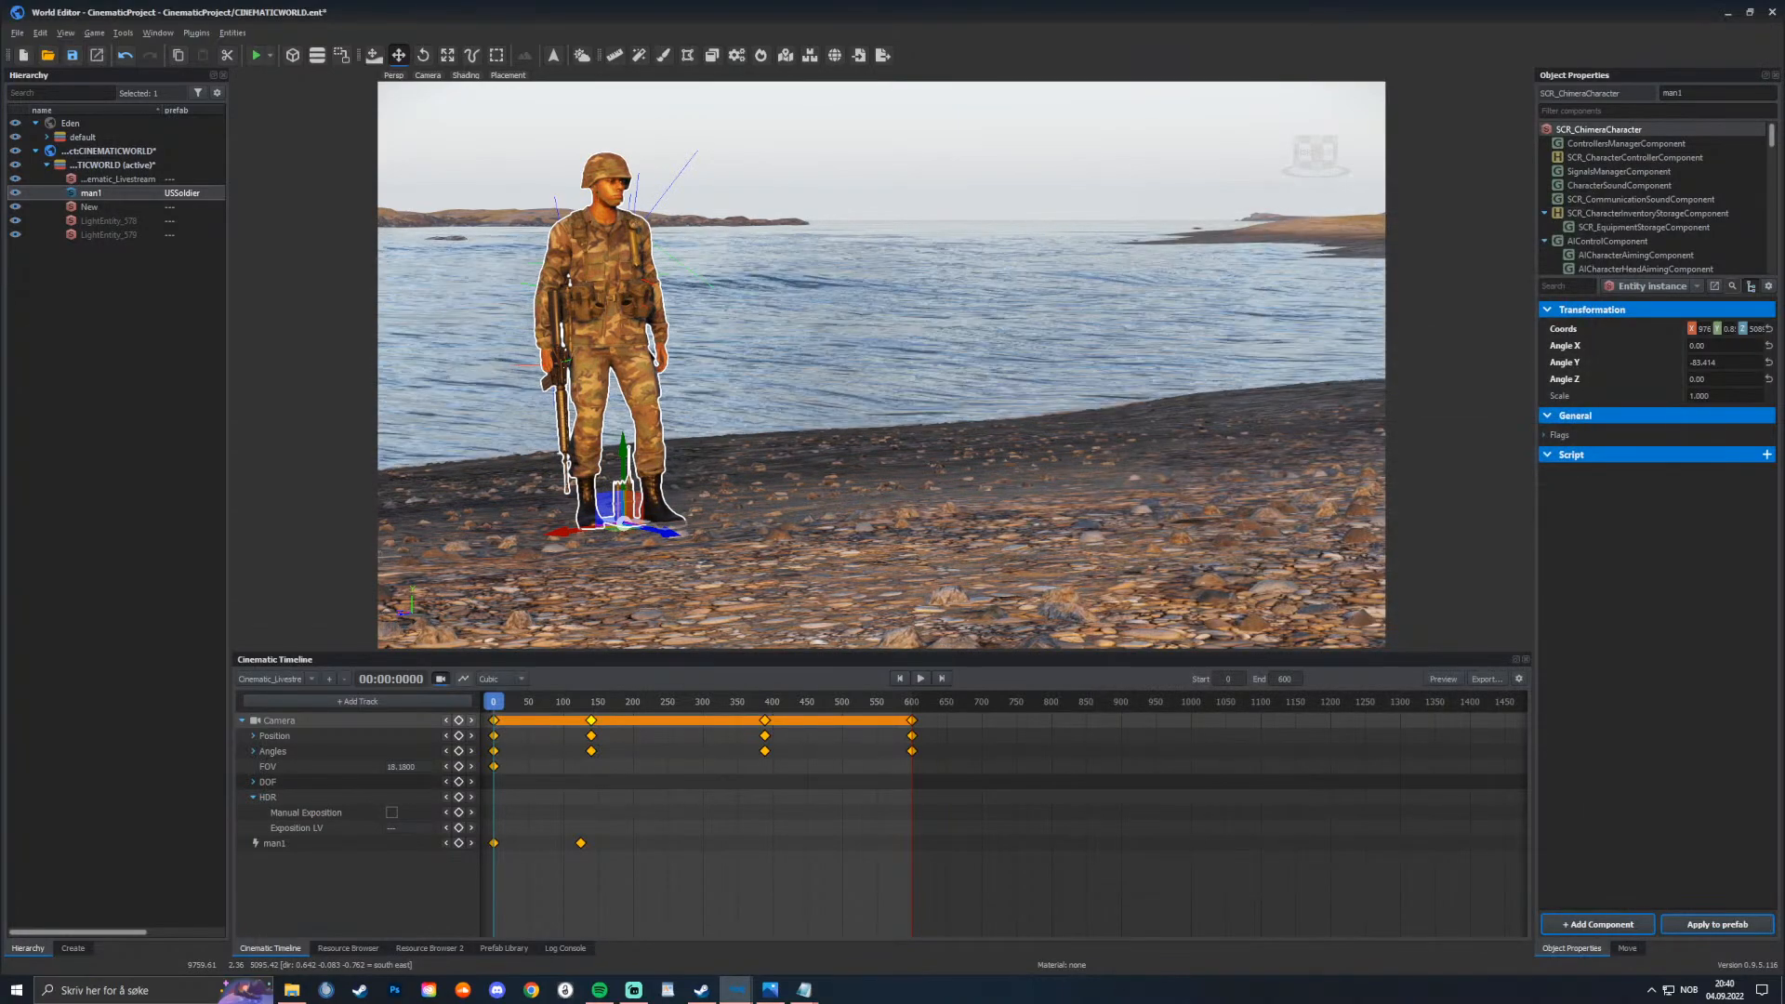
Step: Open the Rain options within the Render section of the viewport's debug menu
key("super+alt")
key("Down")
key("Down")
key("Down")
key("Down")
key("Down")
key("Down")
key("Down")
key("Down")
key("Down")
key("Down")
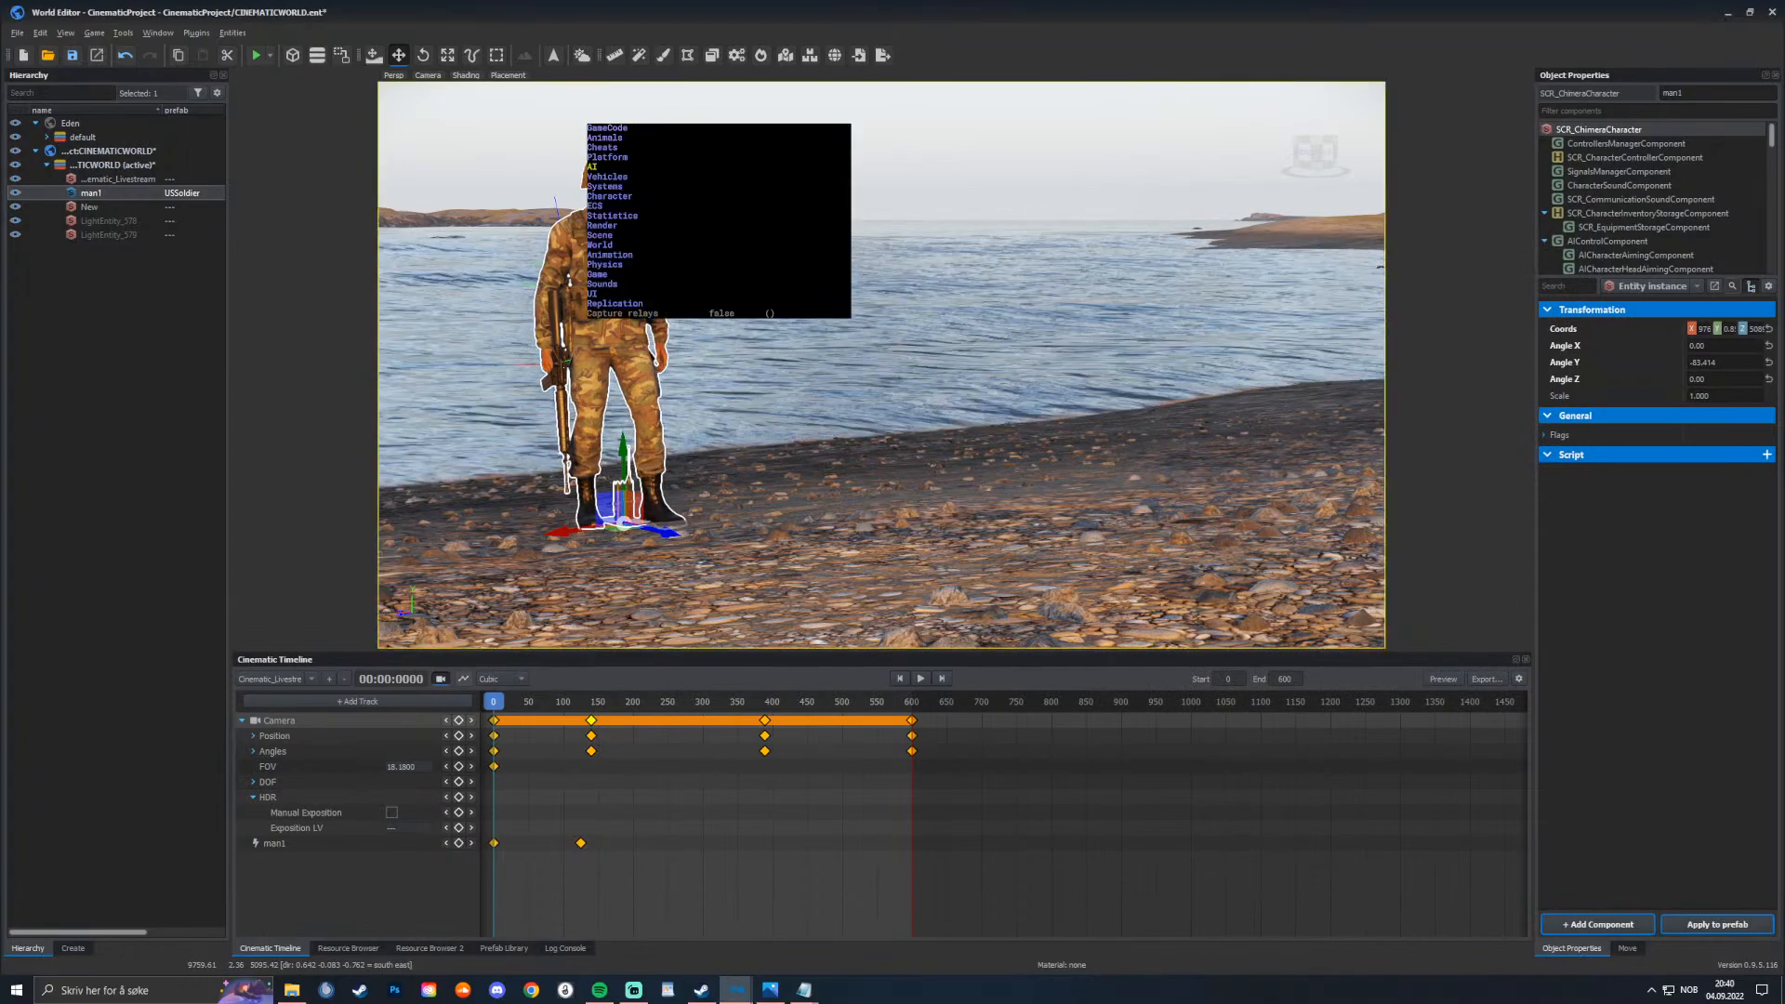
key("Right")
key("Down")
key("Down")
key("Down")
key("Down")
key("Down")
key("Down")
key("Down")
key("Down")
key("Down")
key("Down")
key("Down")
key("Down")
key("Down")
key("Down")
key("Down")
key("Down")
key("Down")
key("Down")
key("Down")
key("Down")
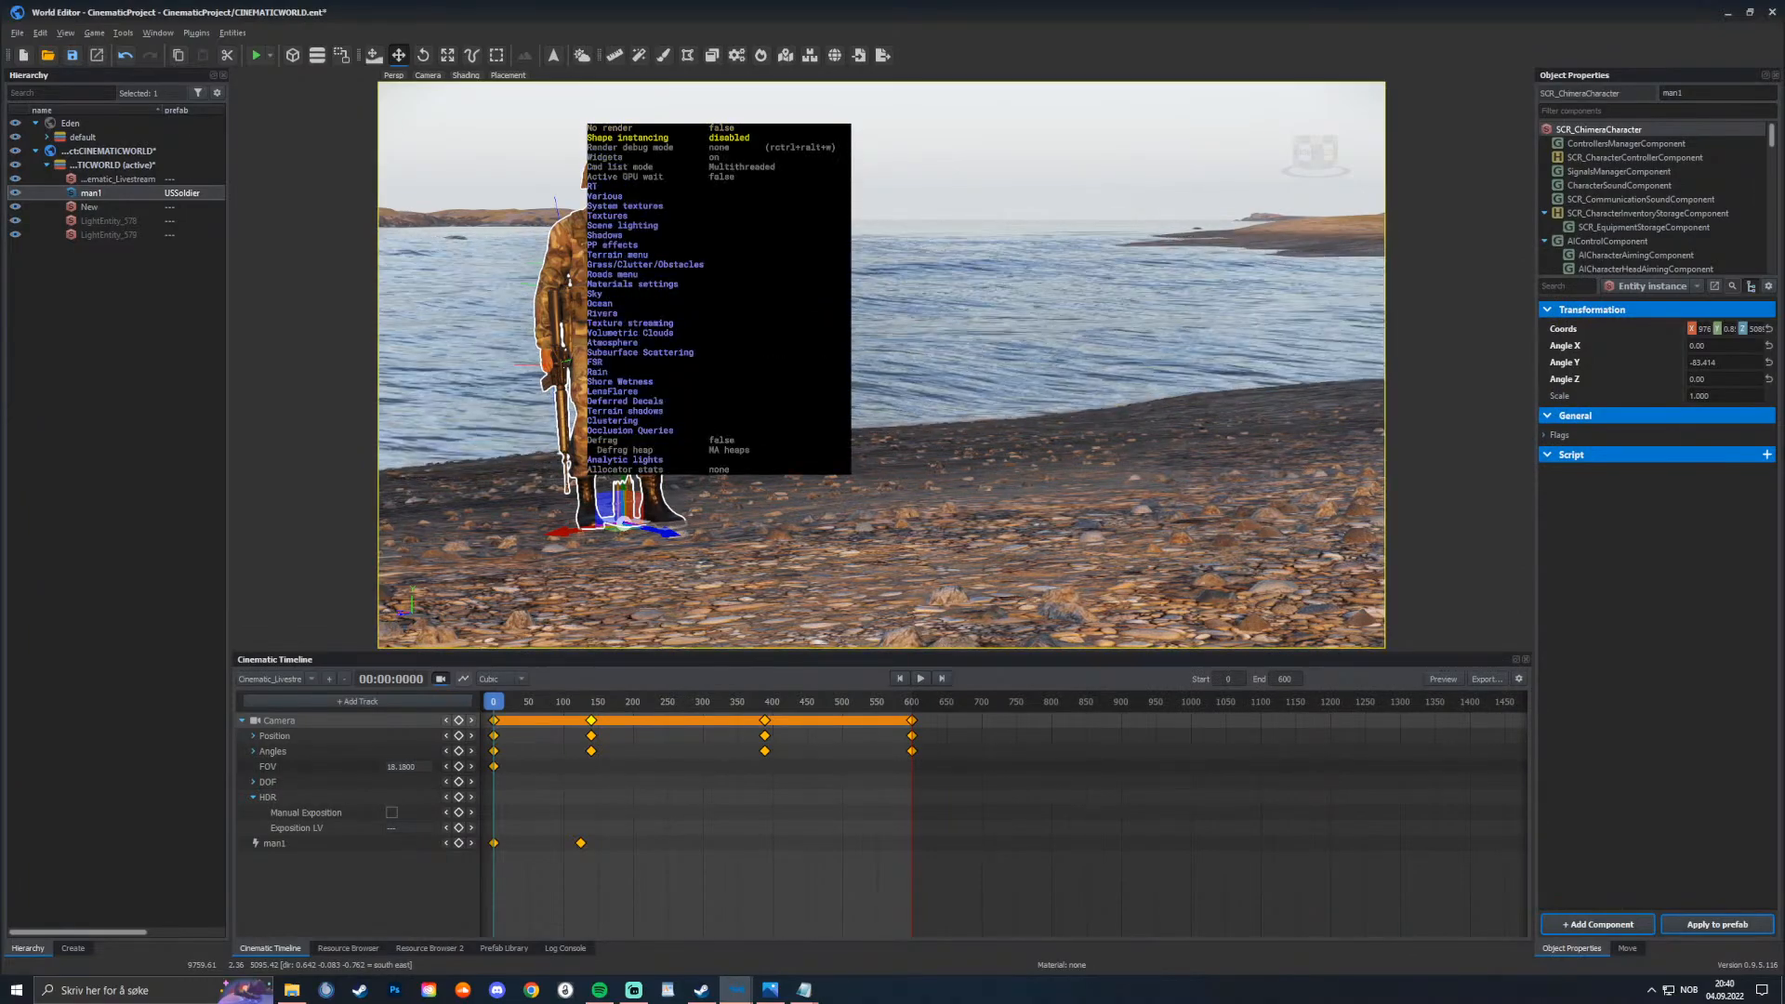
key("Down")
key("Down")
key("Down")
key("Right")
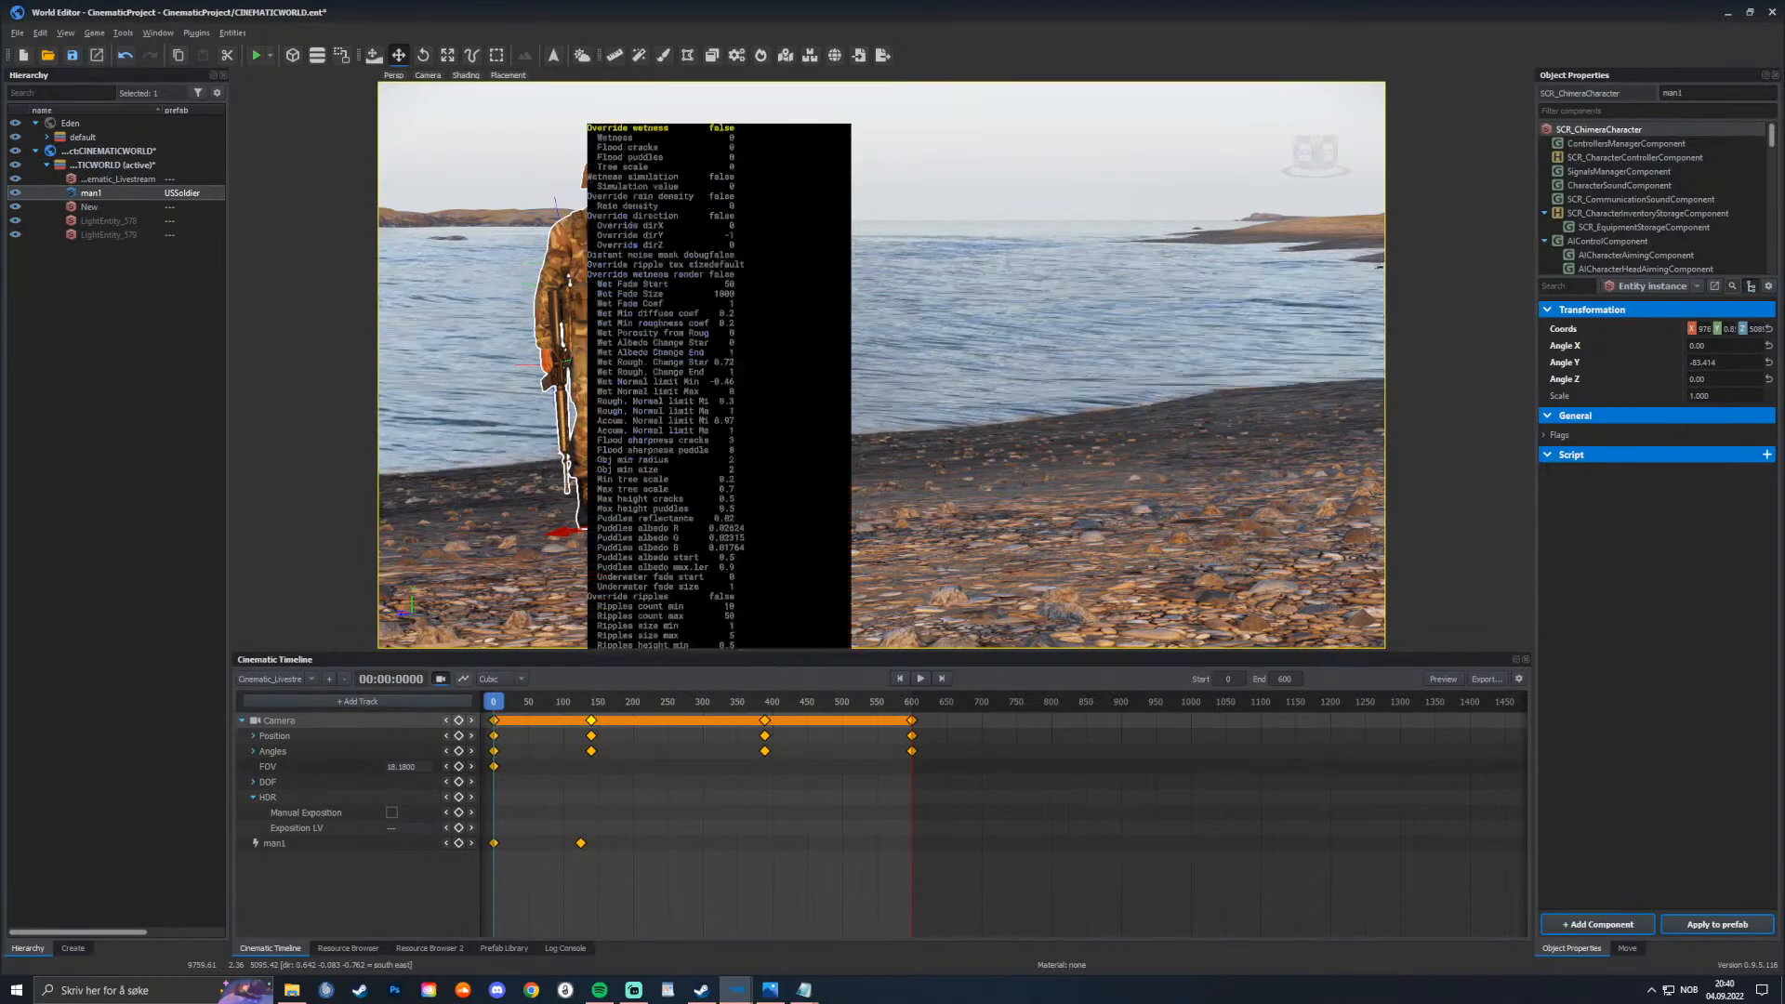
Step: Enable Override wetness with wetness, flood cracks and tree scale at 1, and flood puddles at 0.58
key("Right")
key("Down")
key("Right")
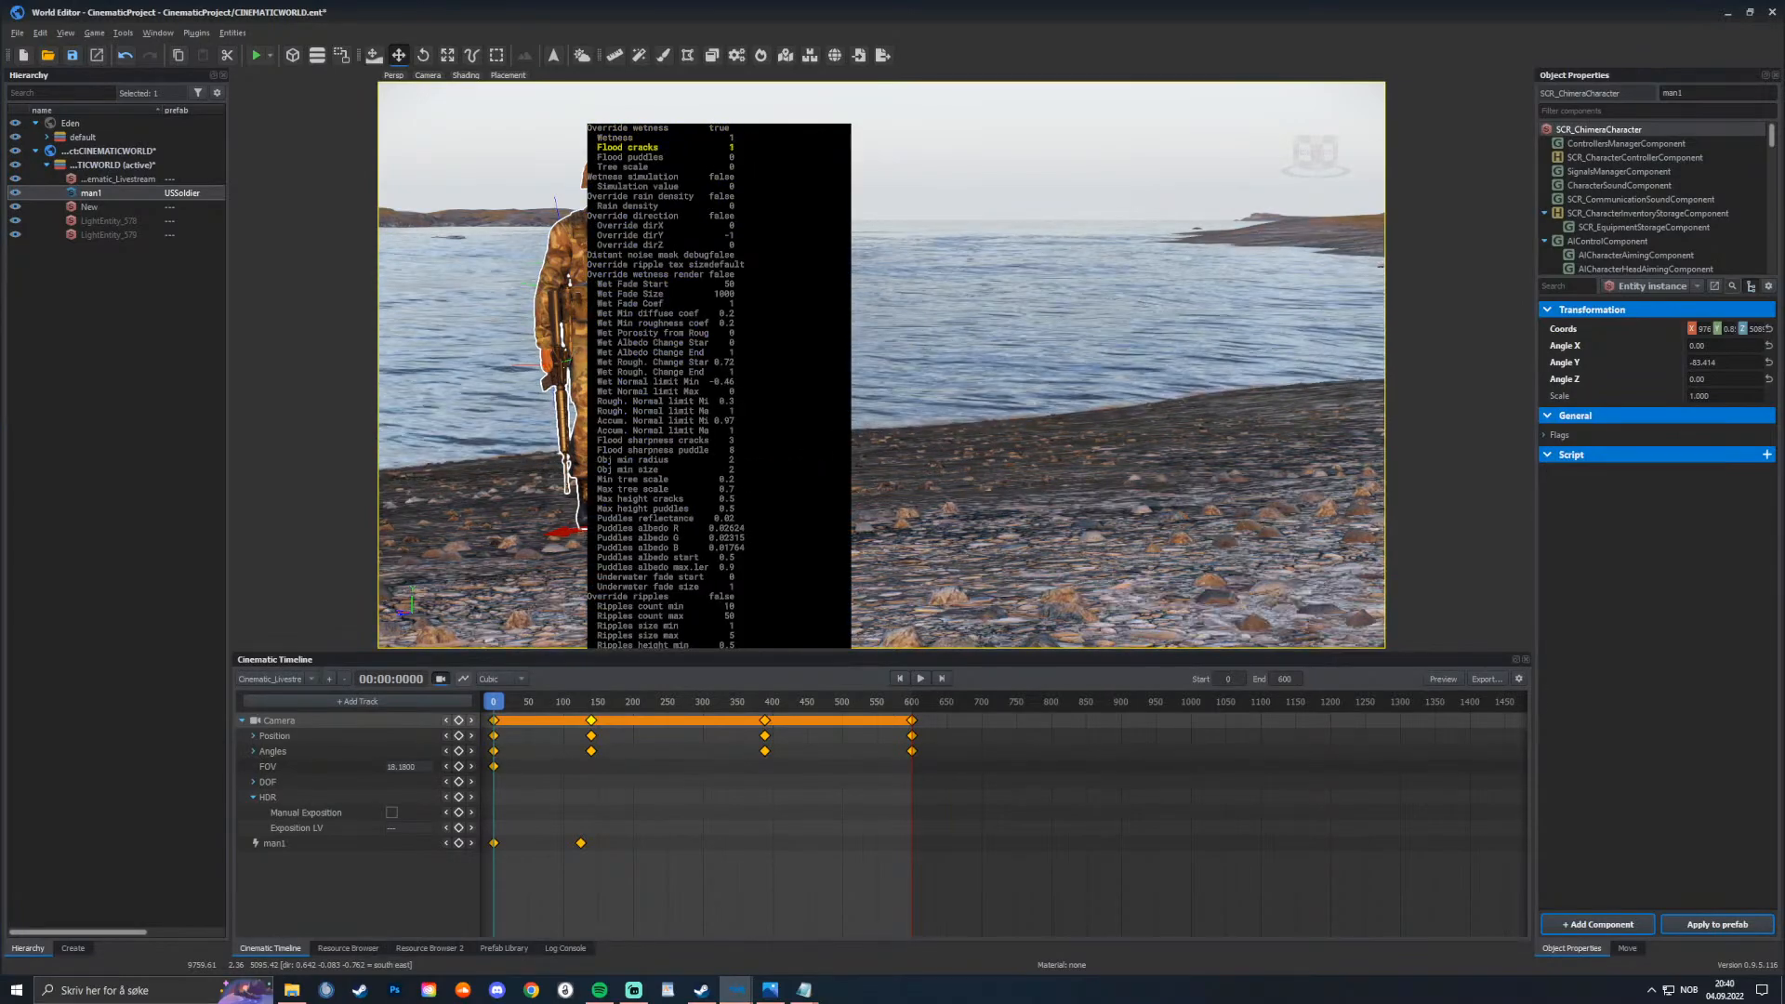
key("Down")
key("Right")
key("Down")
key("Right")
key("Down")
key("Right")
key("Up")
key("Left")
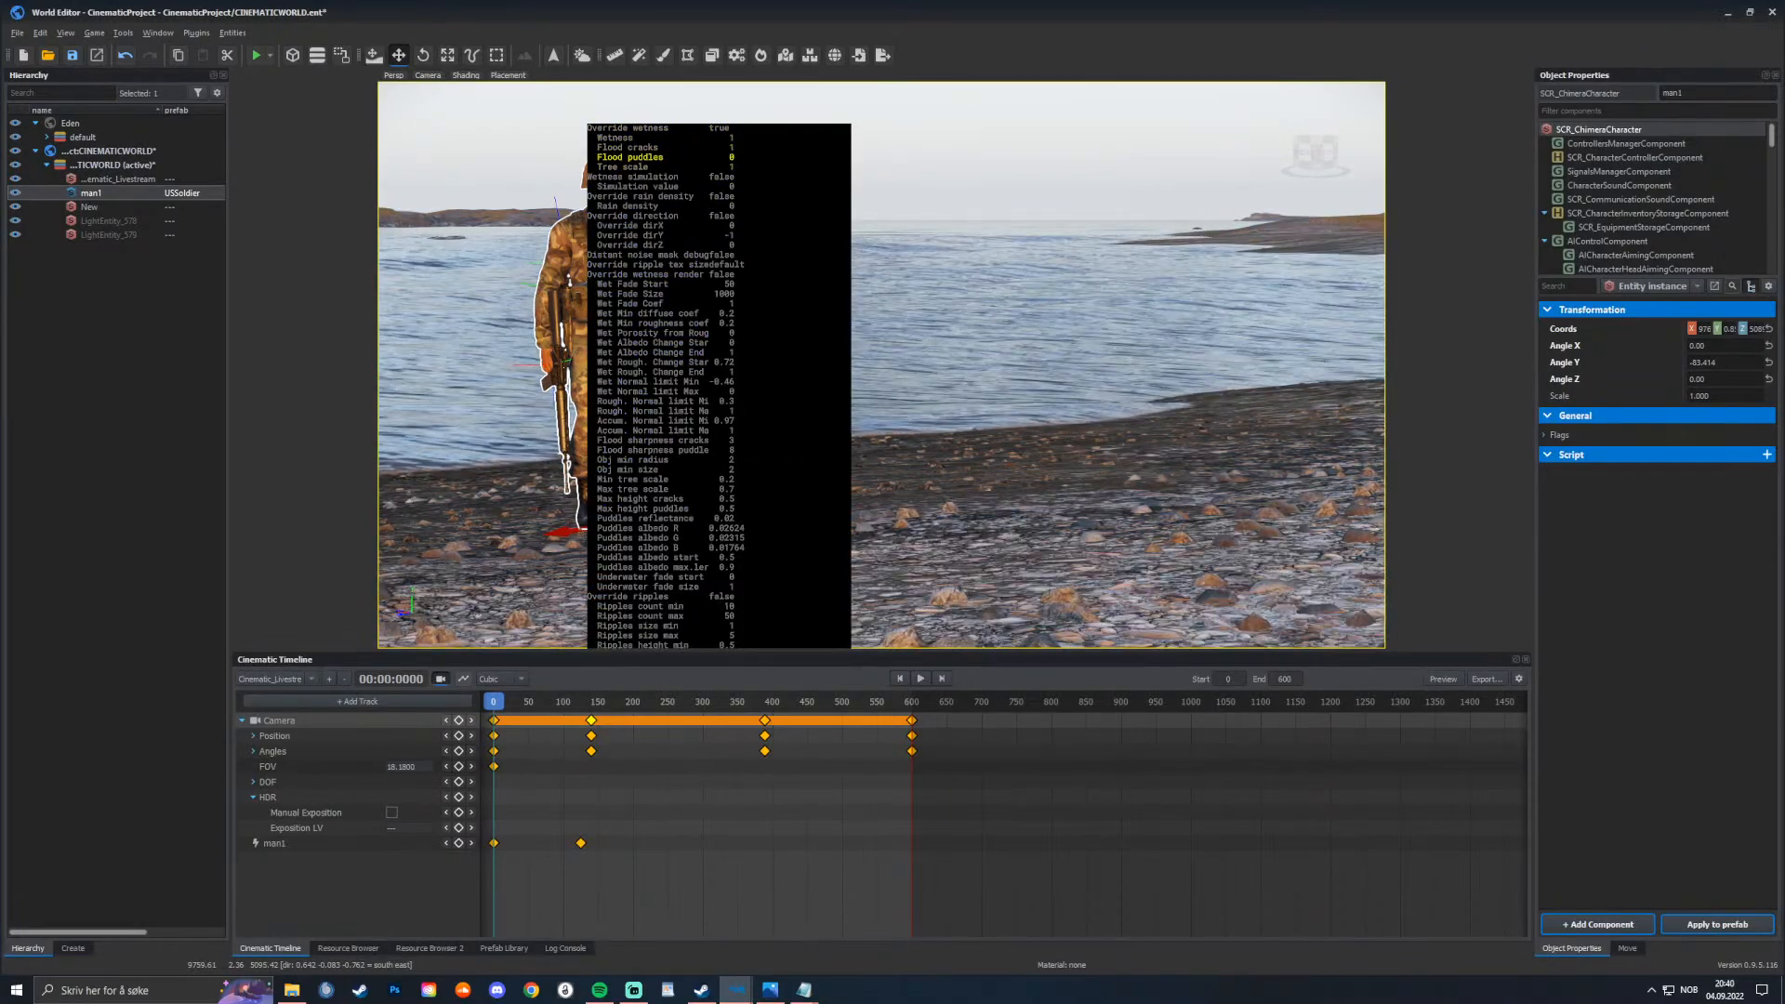
key("Right")
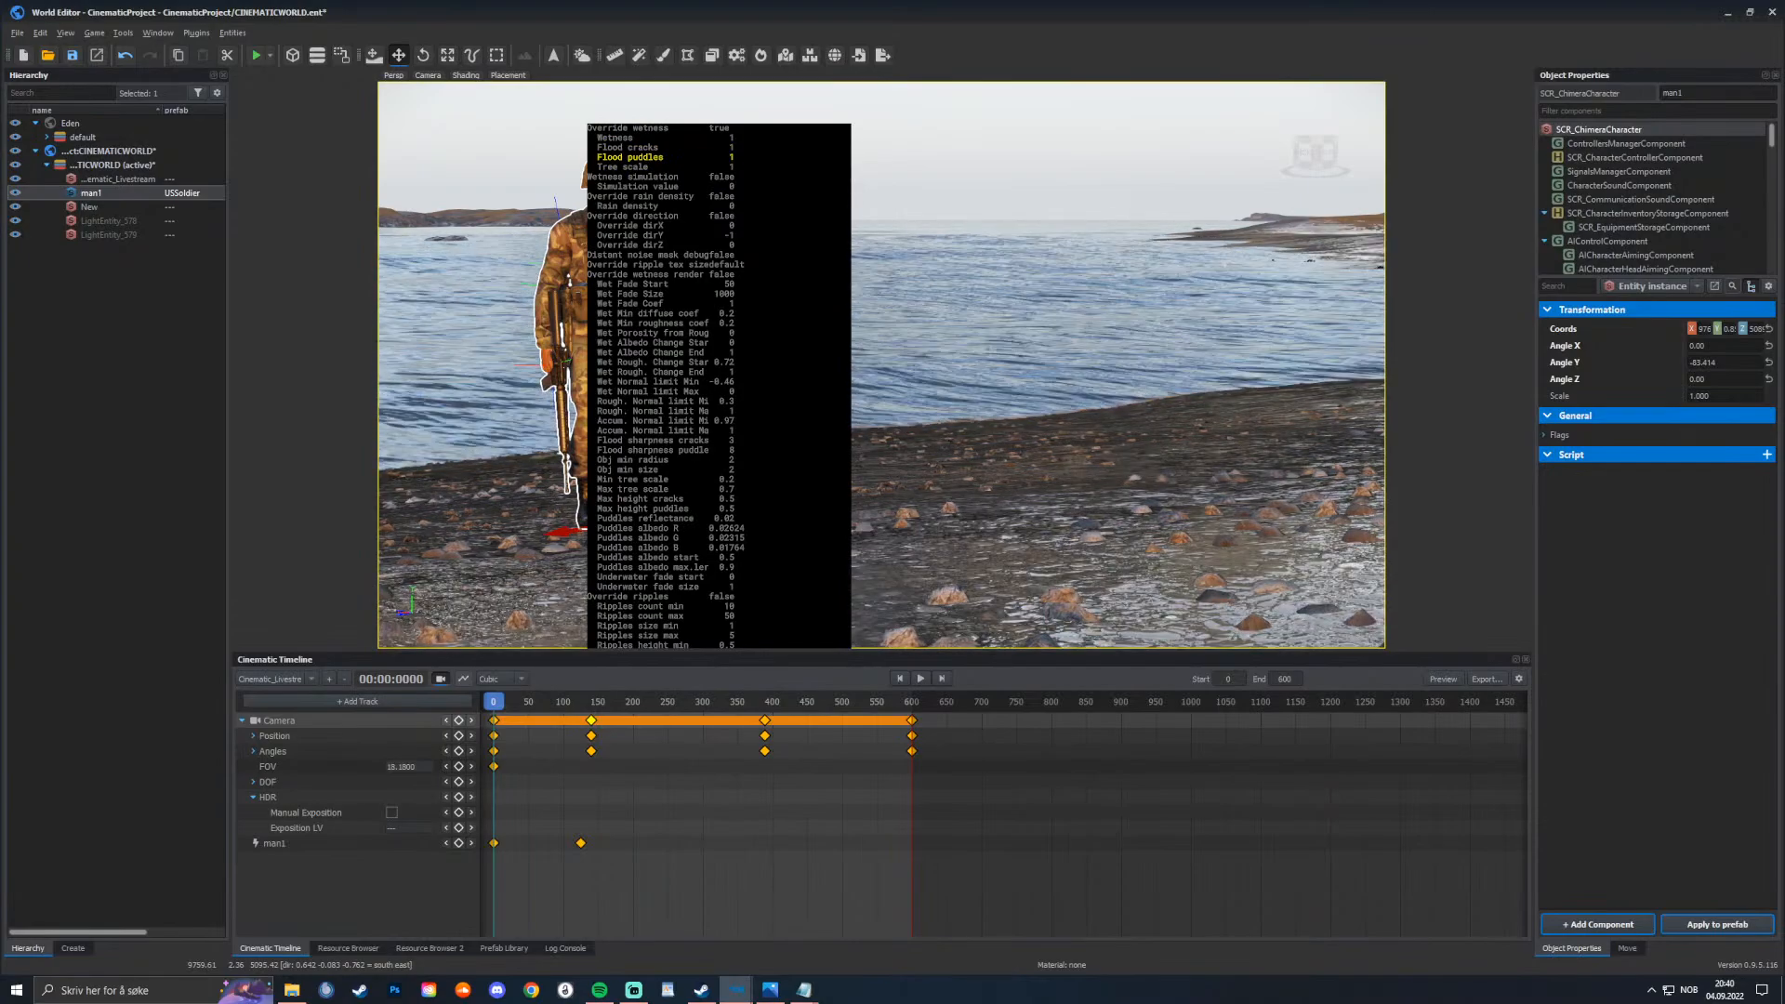
key("Left")
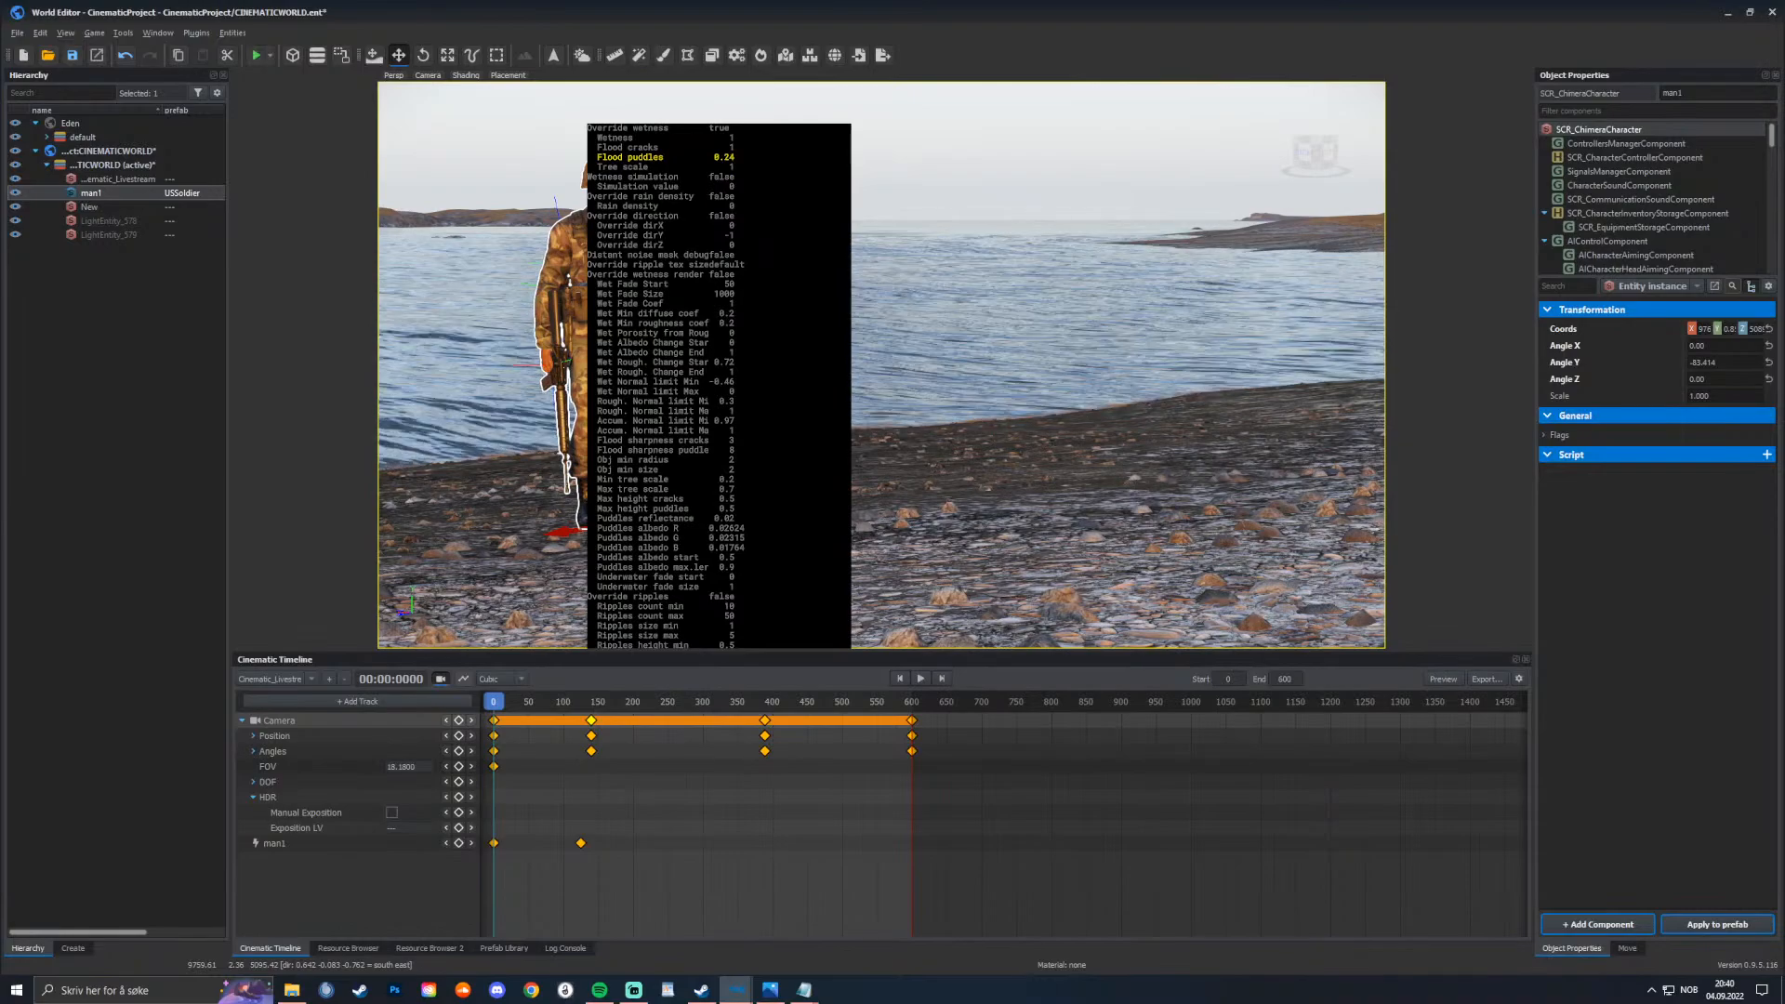
key("Right")
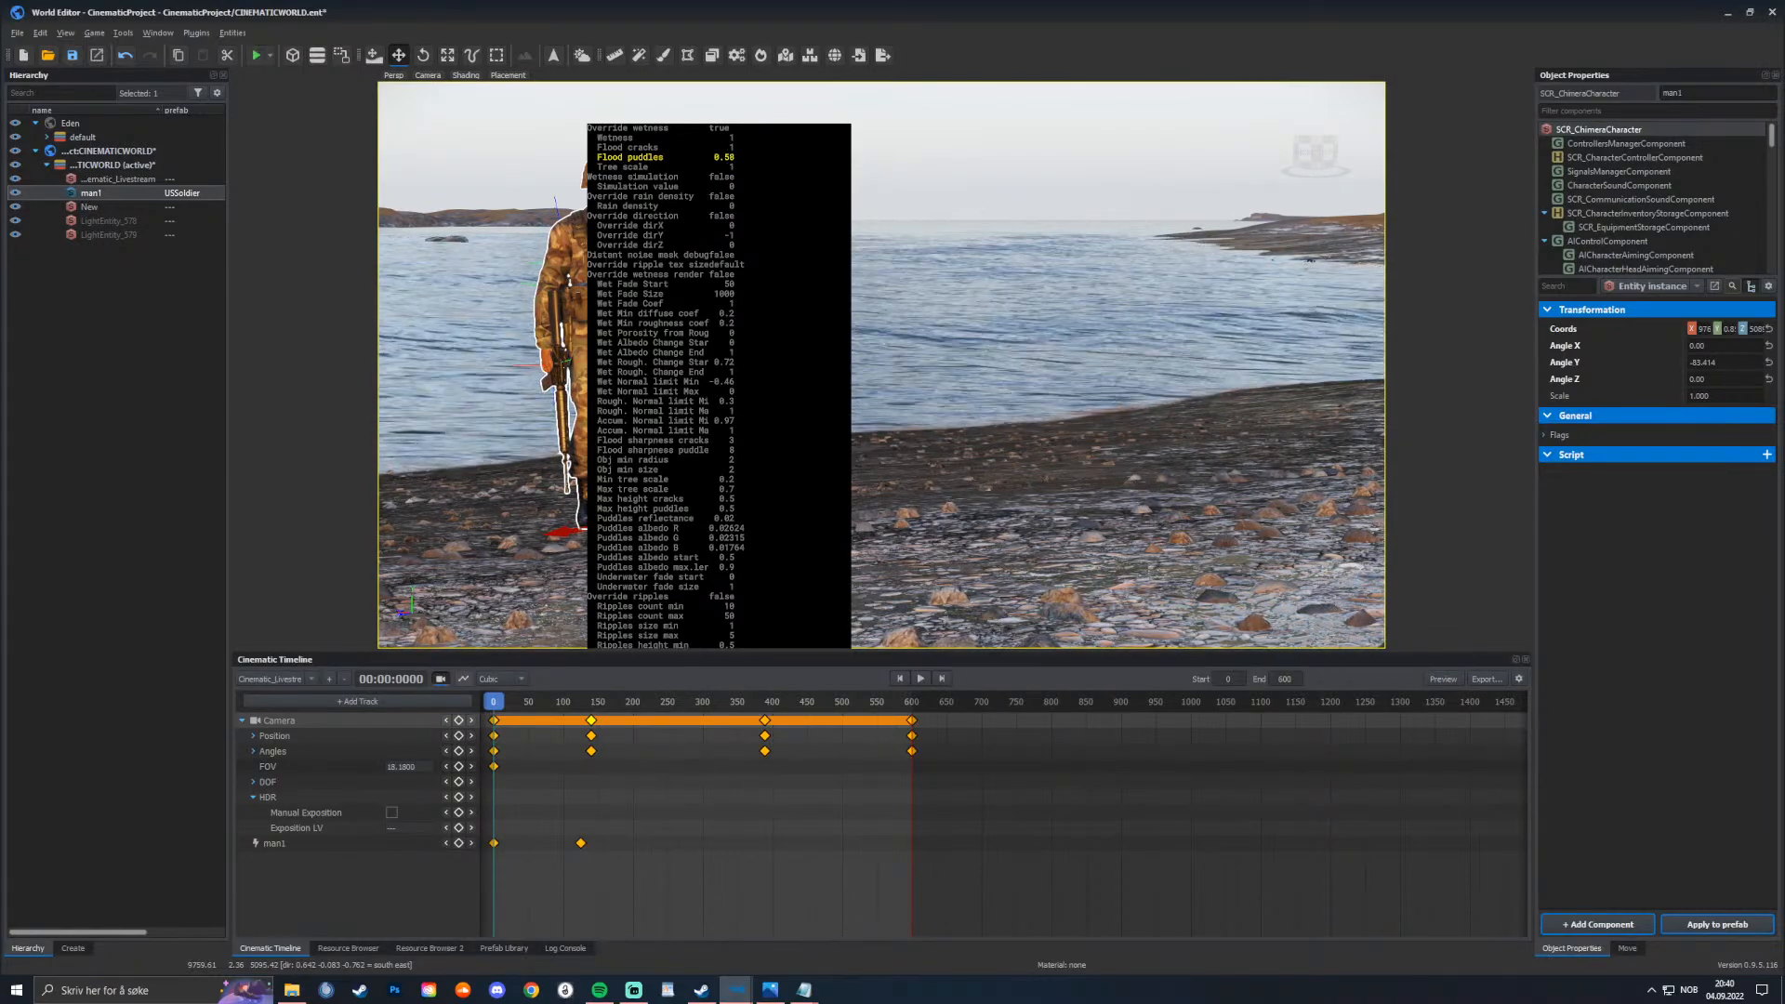
Step: Reduce flood cracks to 0.44 with tree scale at 1, close the debug menu, and preview the wet beach shot
key("Up")
key("Left")
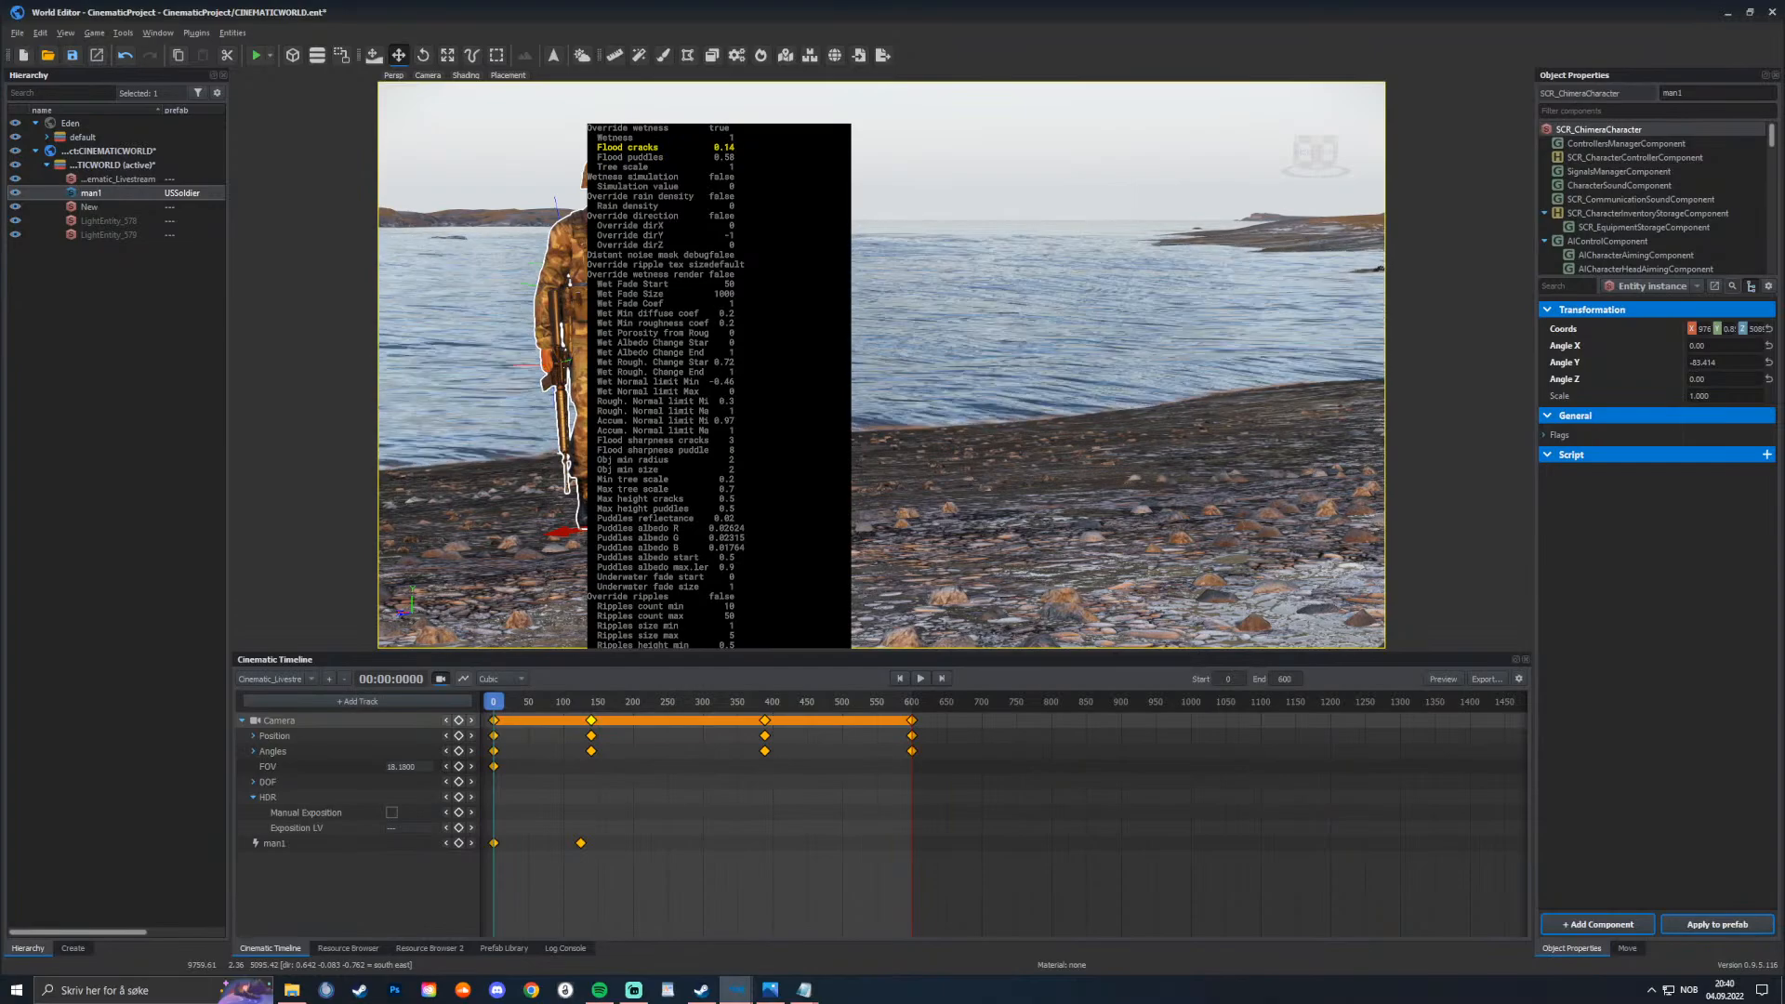
key("Right")
key("Left")
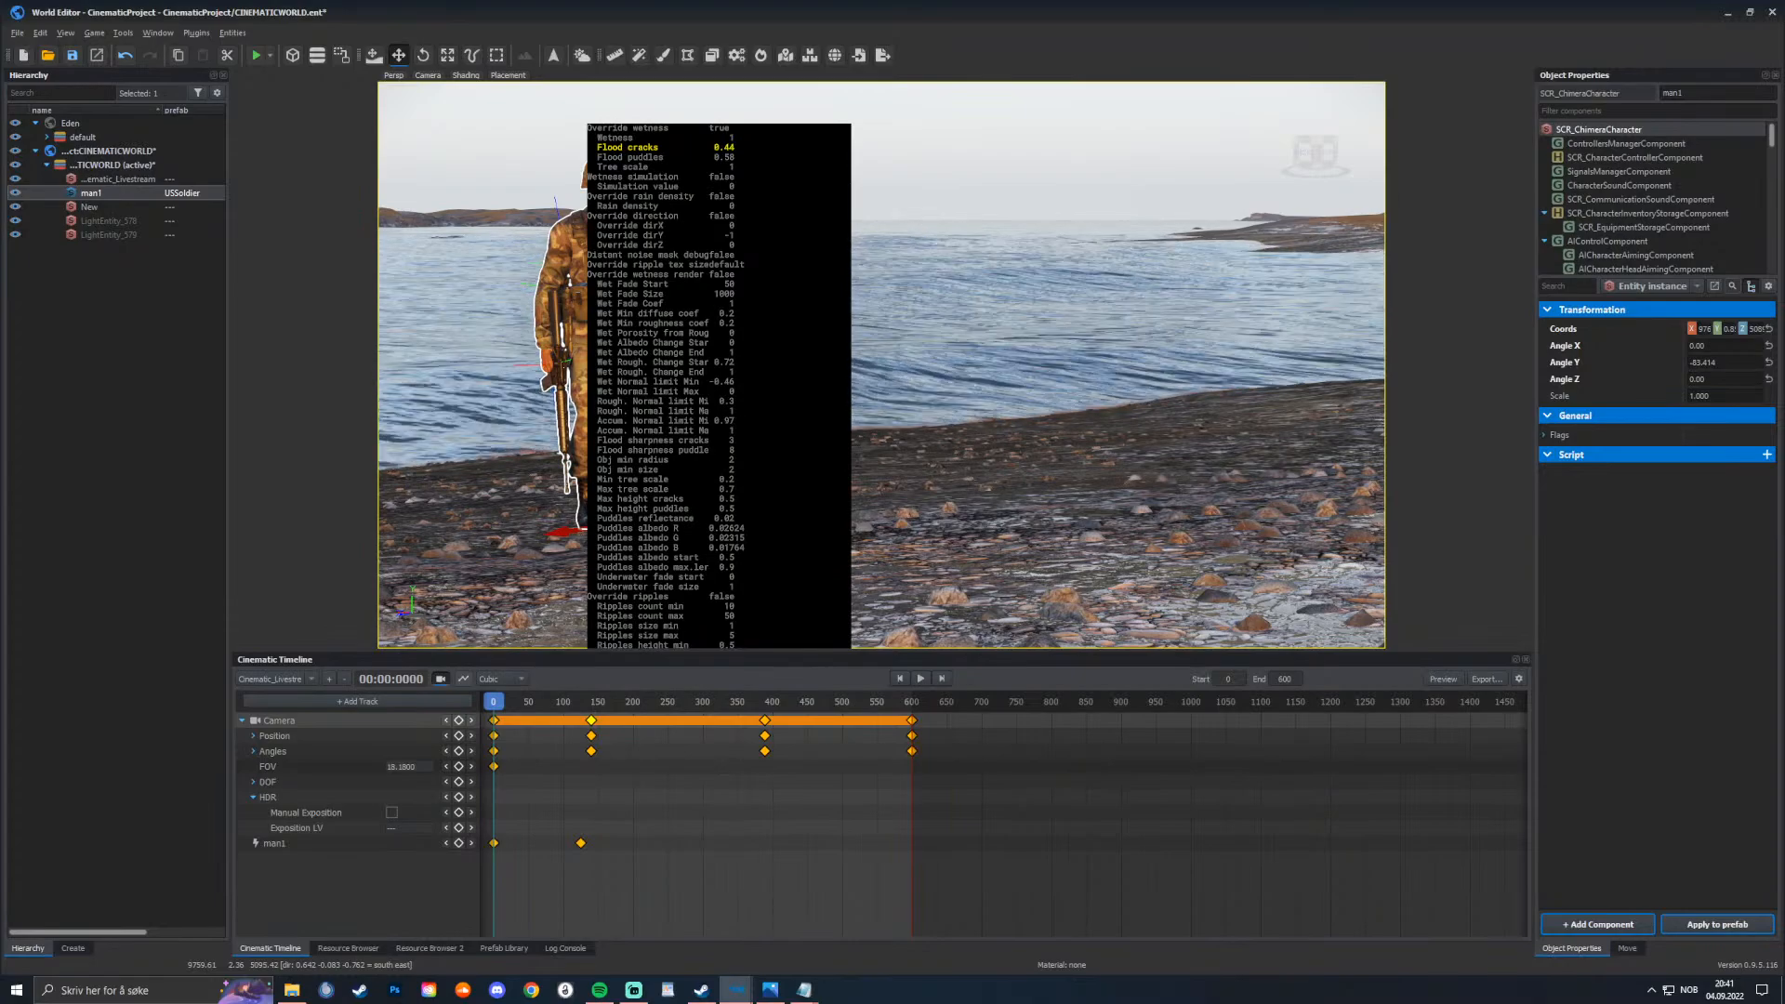
key("Down")
key("Down")
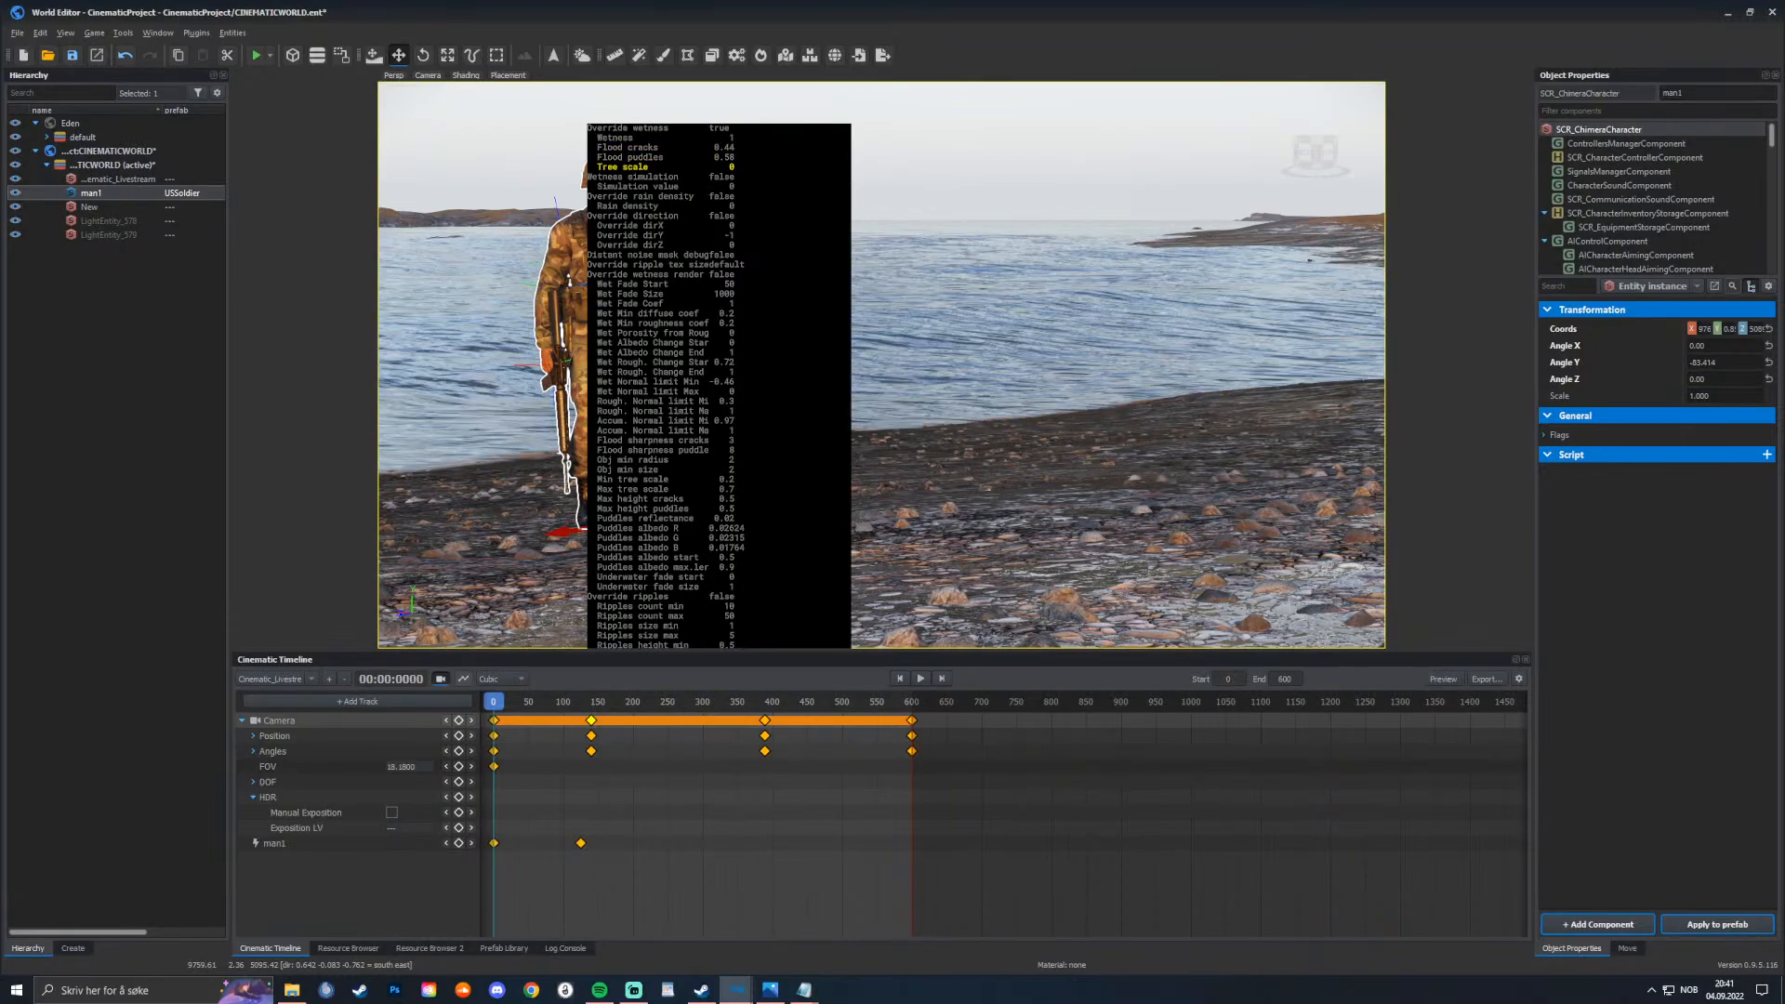
key("Up")
key("Up")
key("Up")
key("Up")
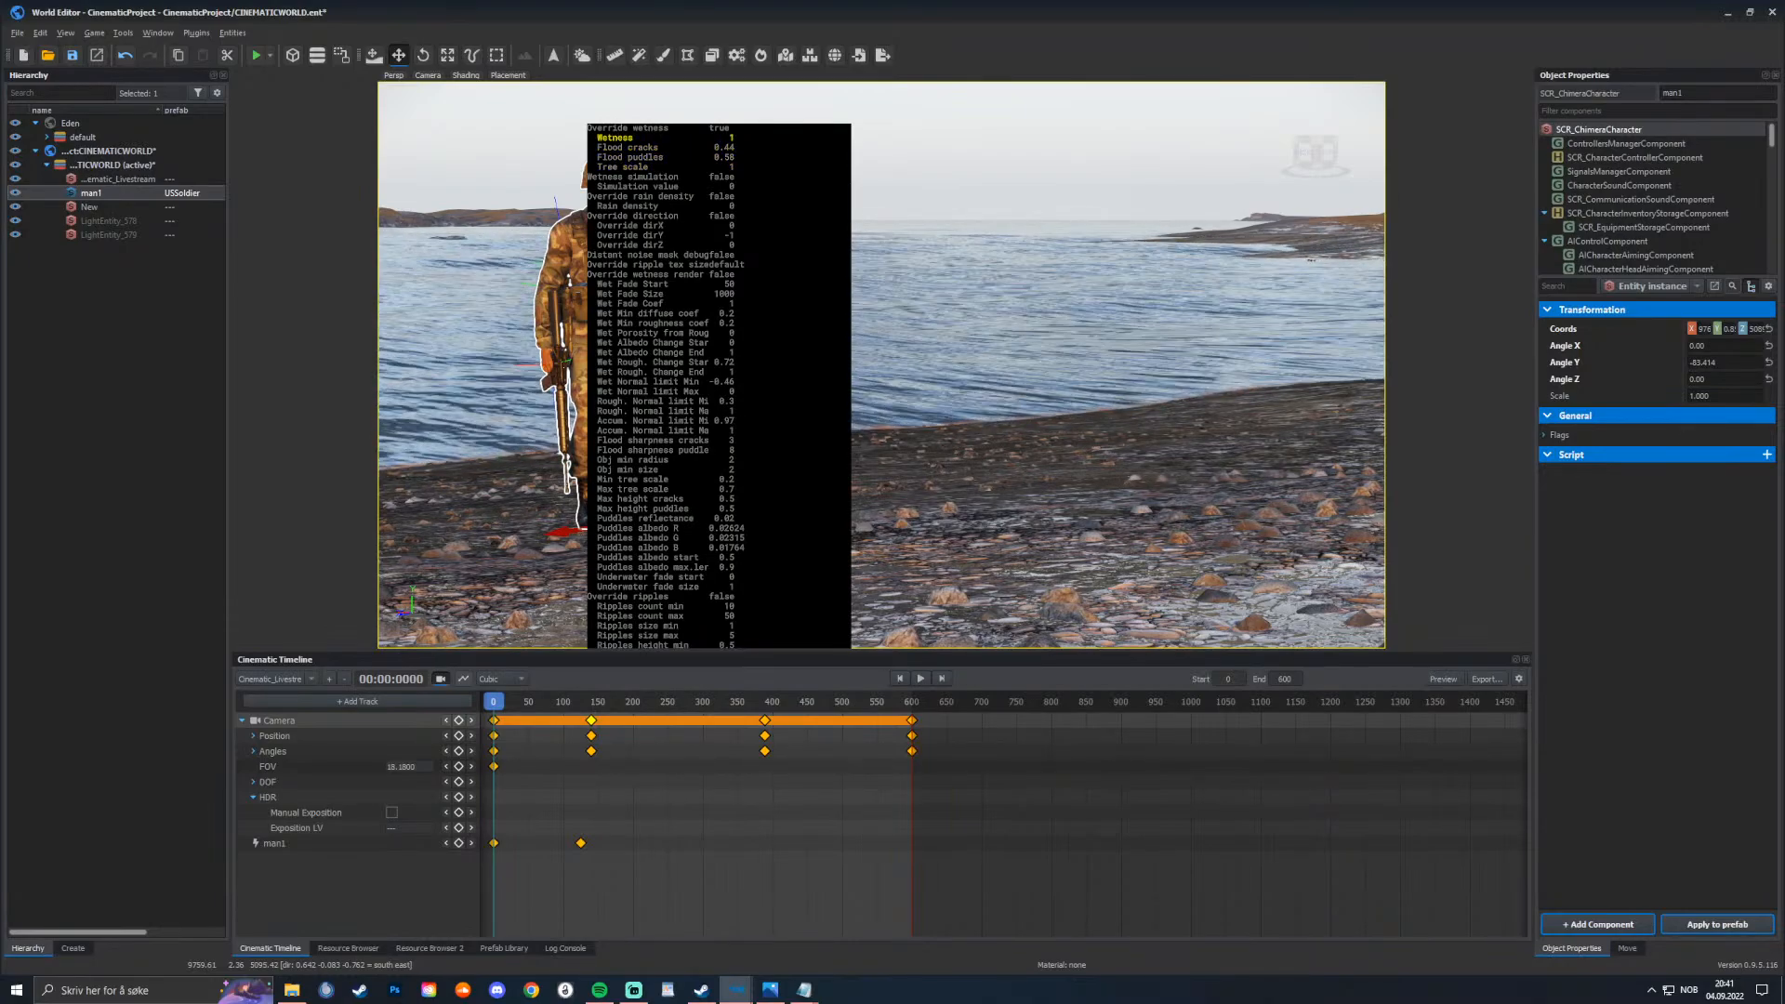
key("super+alt")
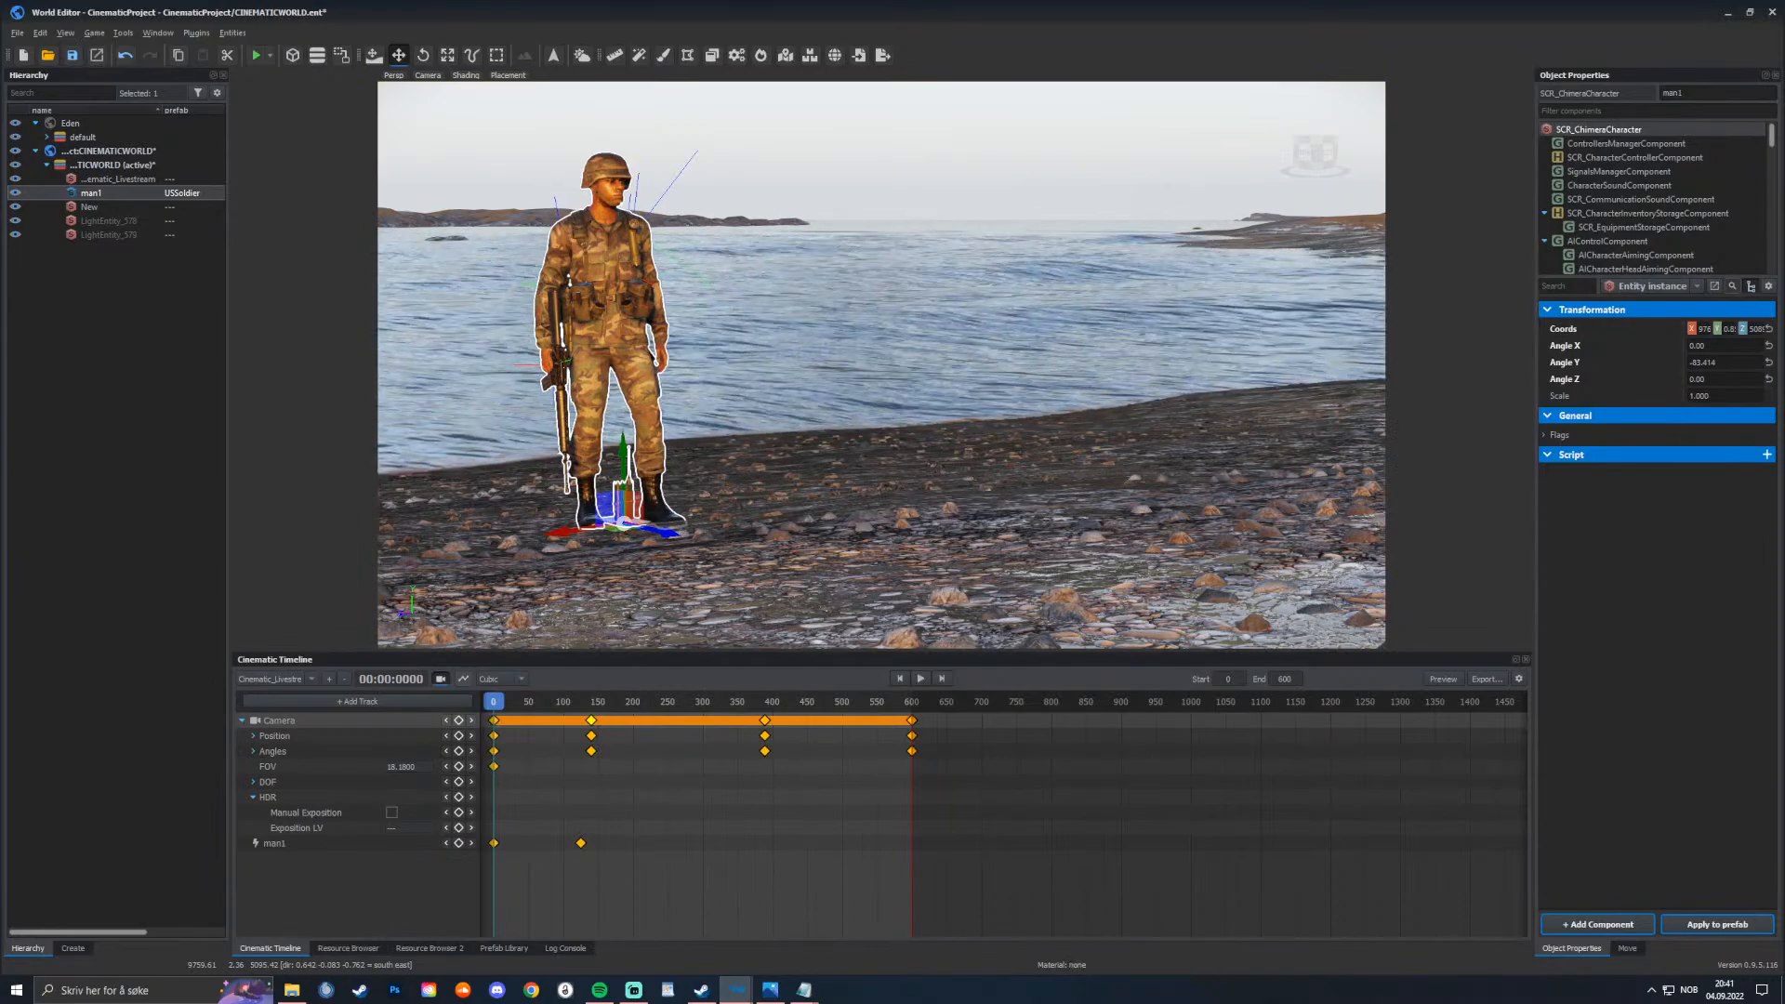
key("space")
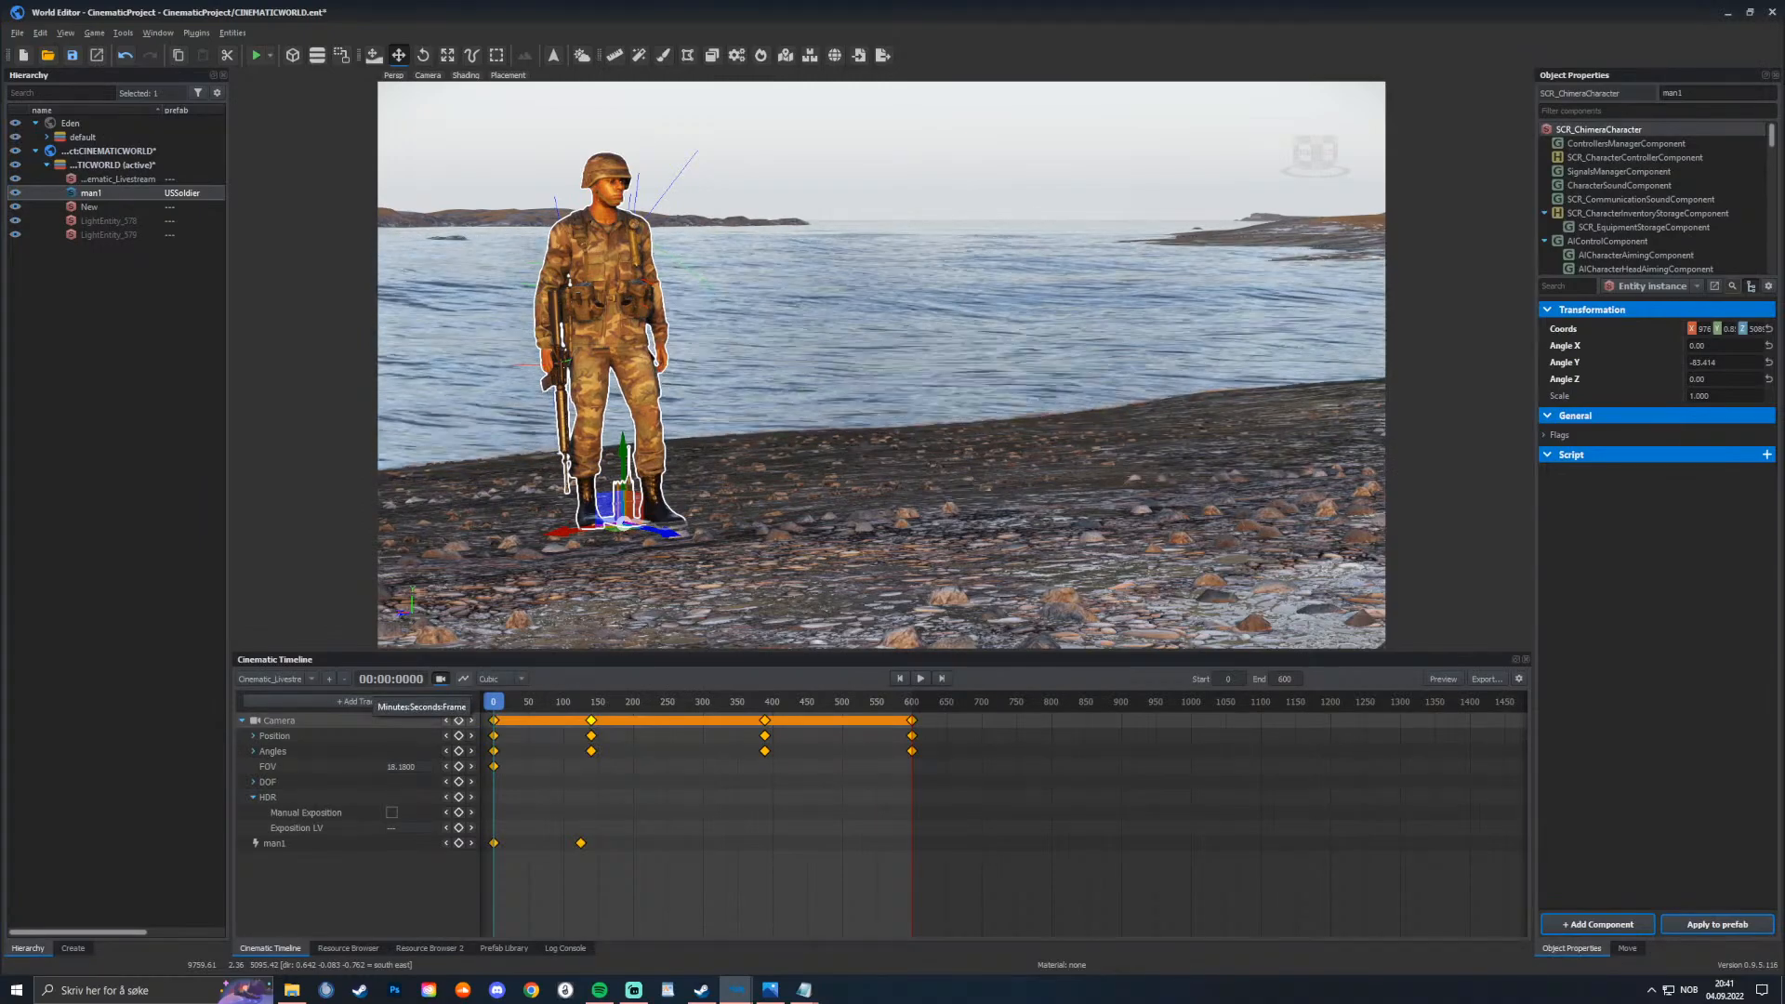
Step: Add two script events tracks to the cinematic timeline, named Bullethits and Explosions
left_click(351, 701)
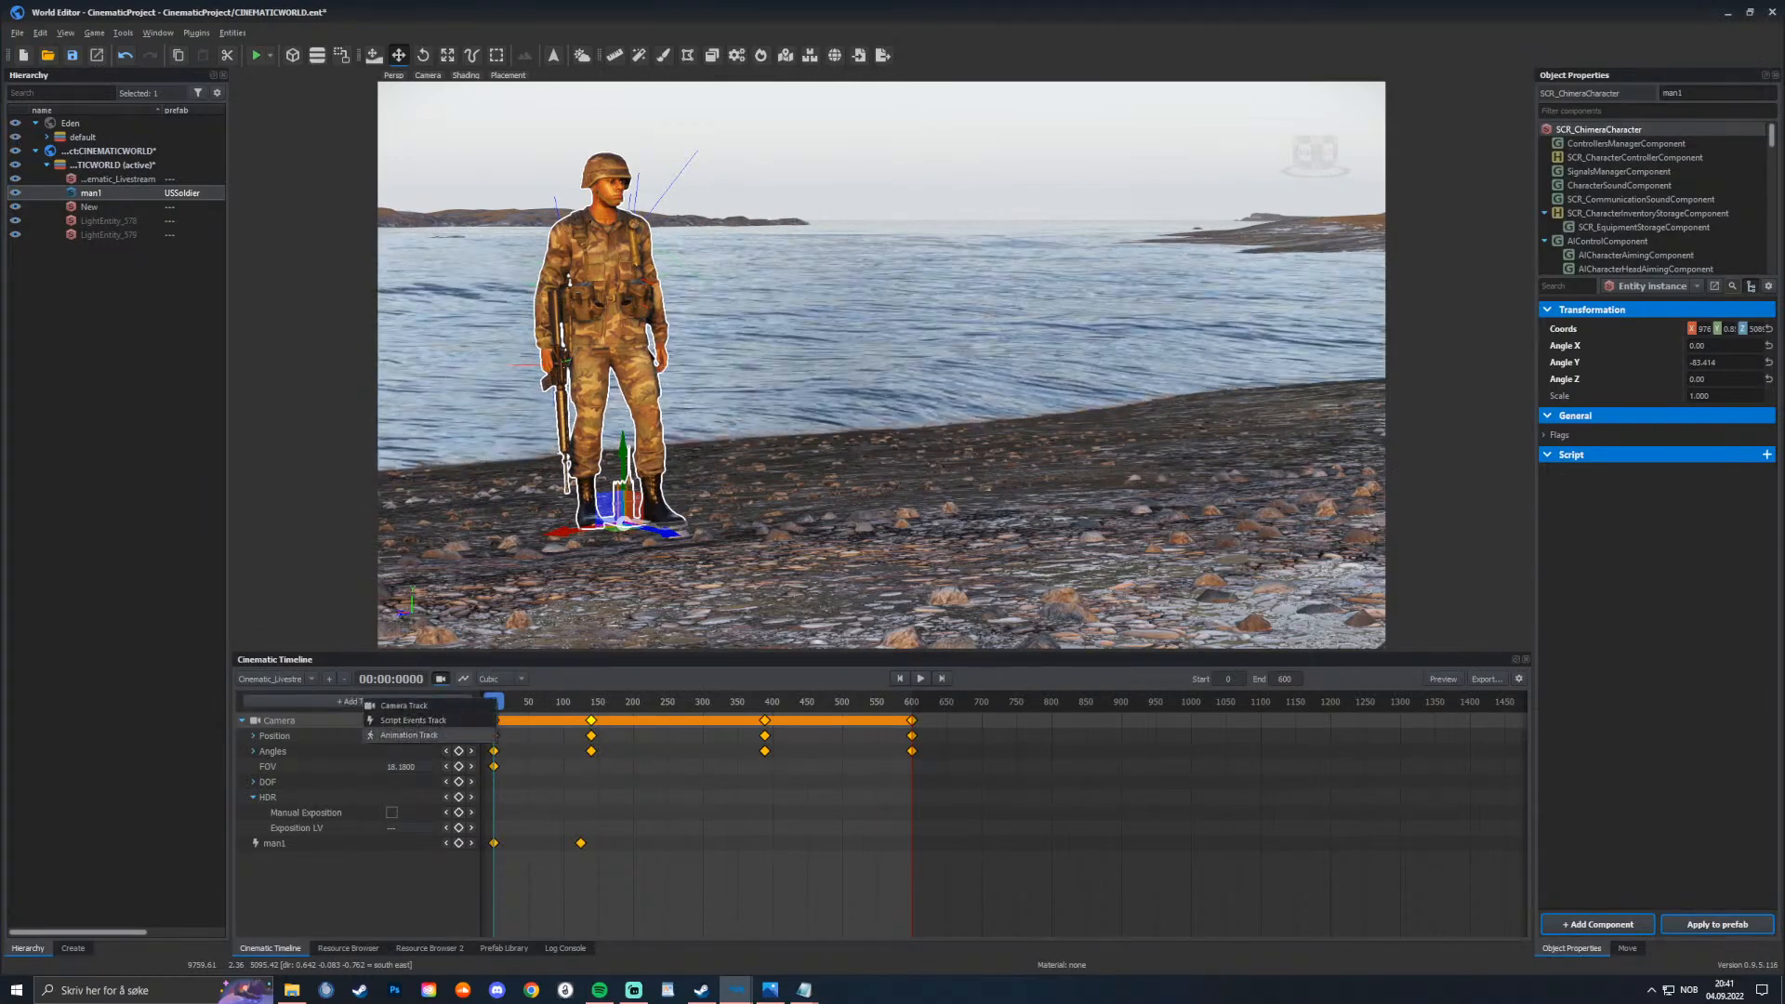
left_click(413, 720)
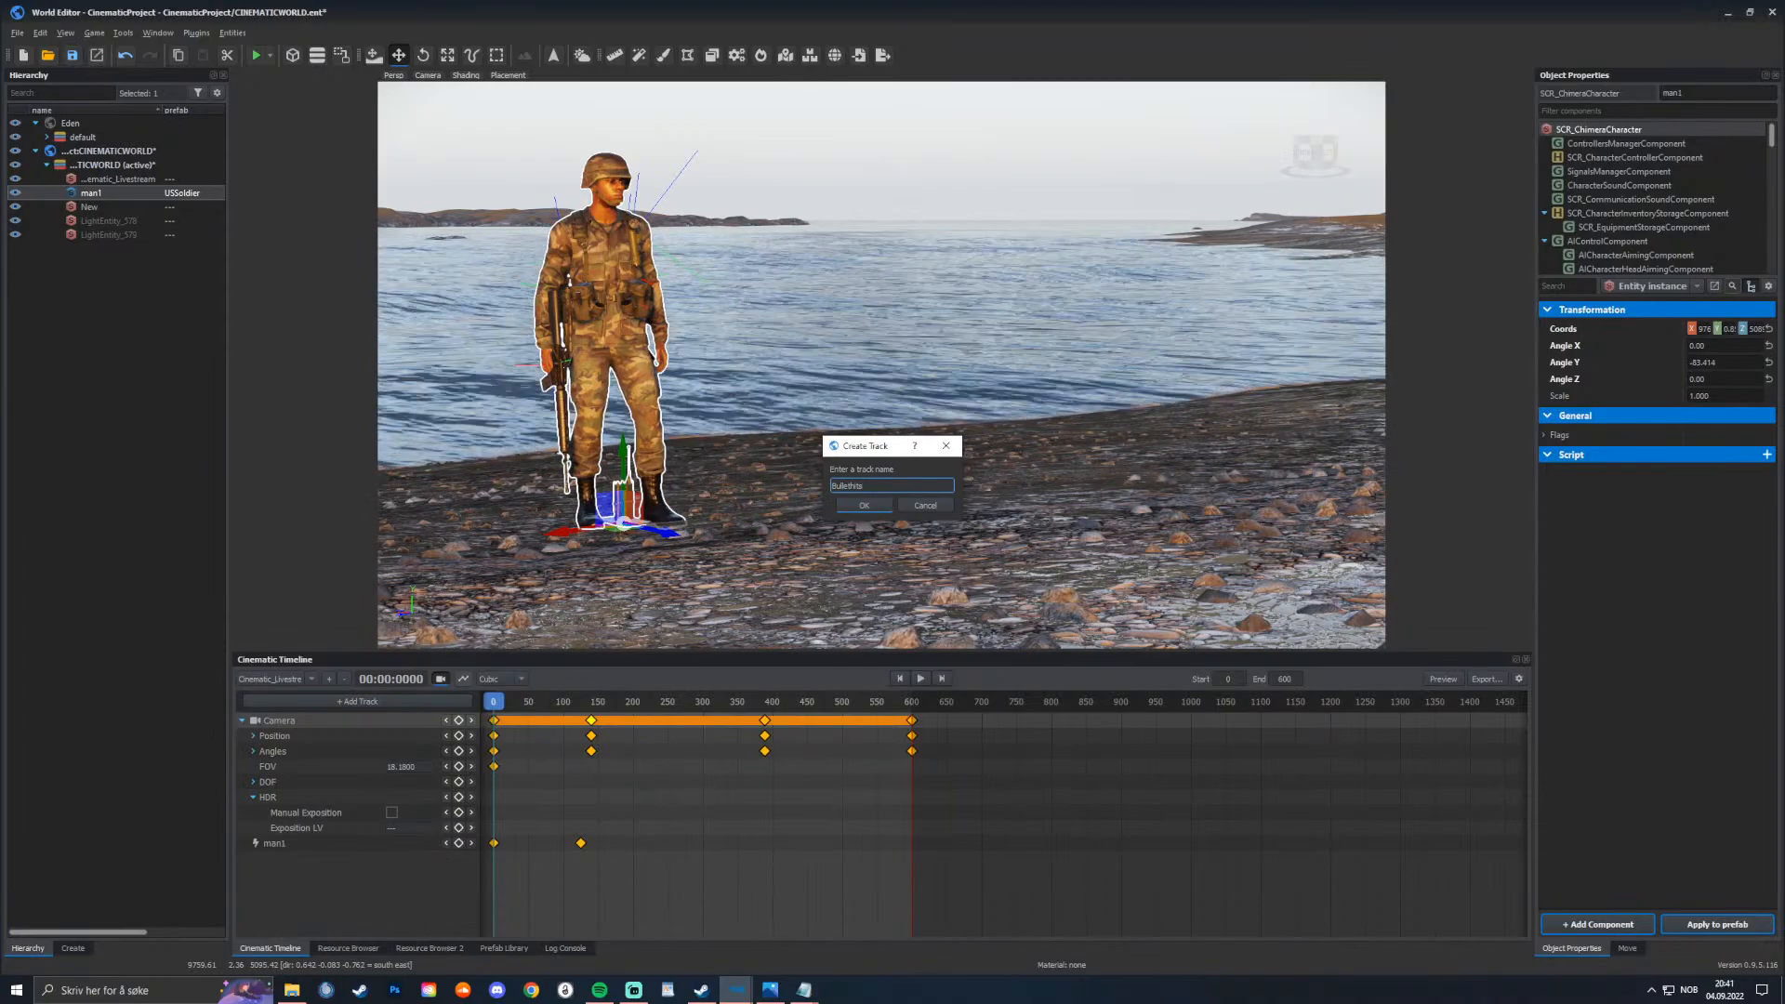
key("Return")
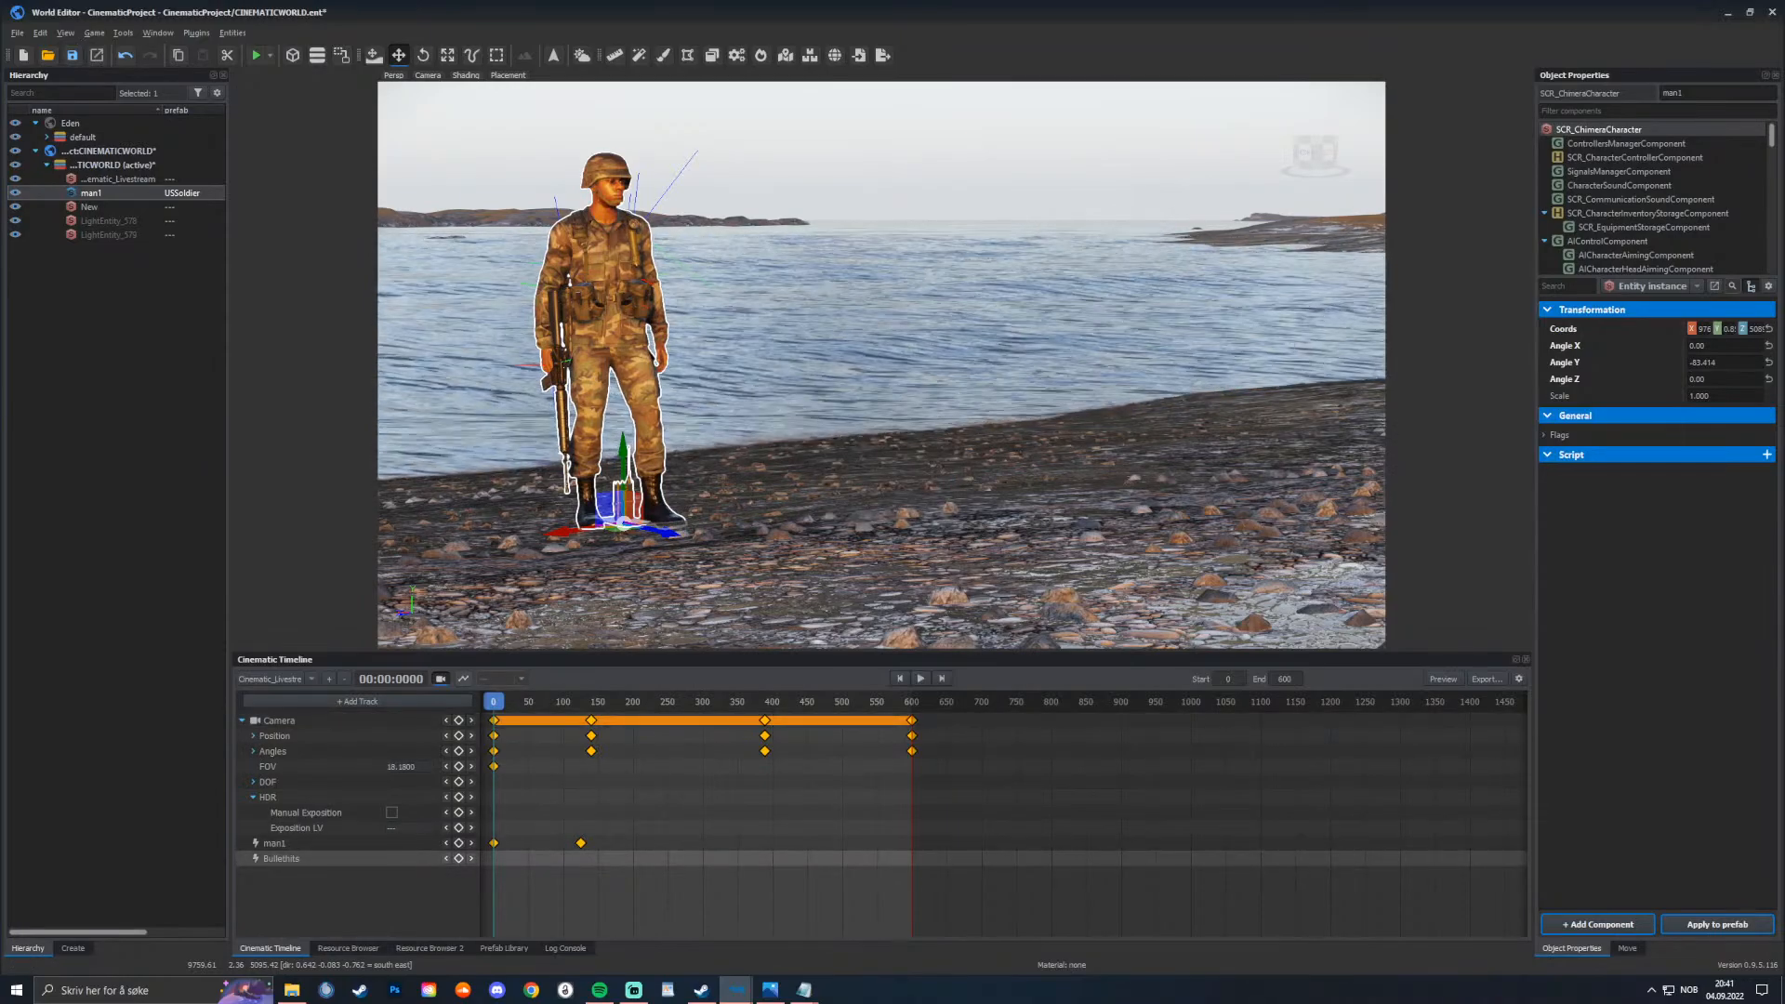
left_click(281, 859)
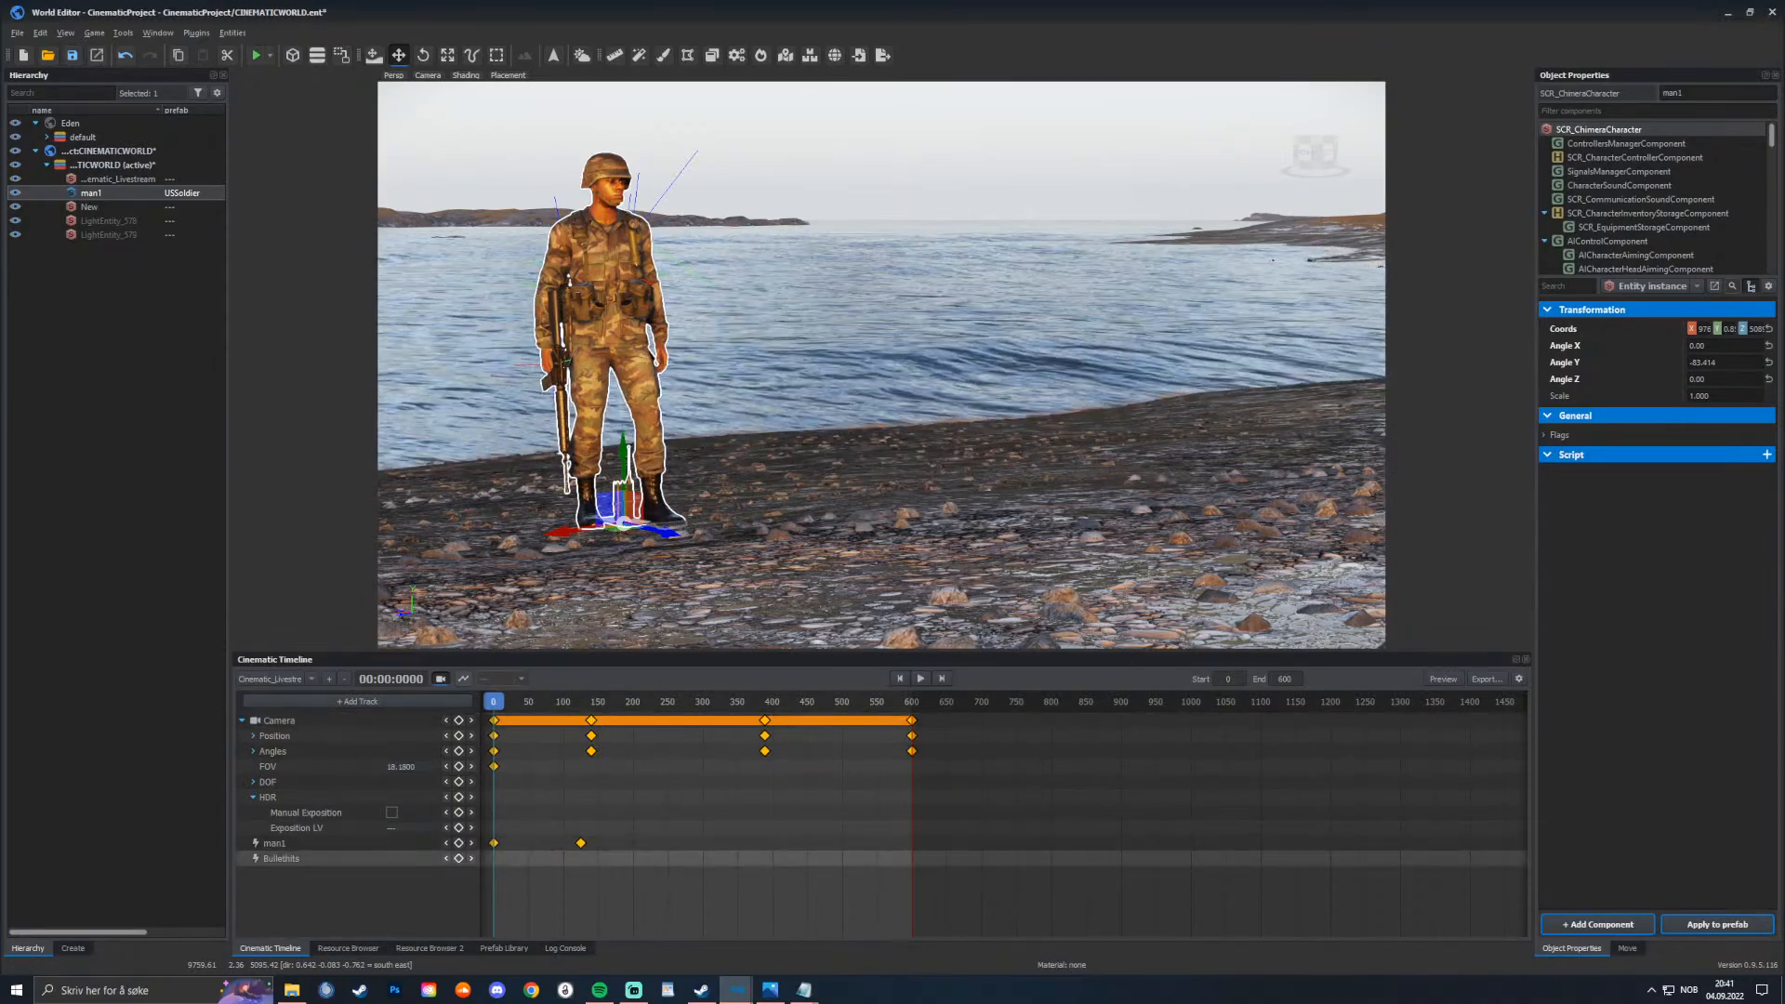
left_click(353, 700)
left_click(390, 722)
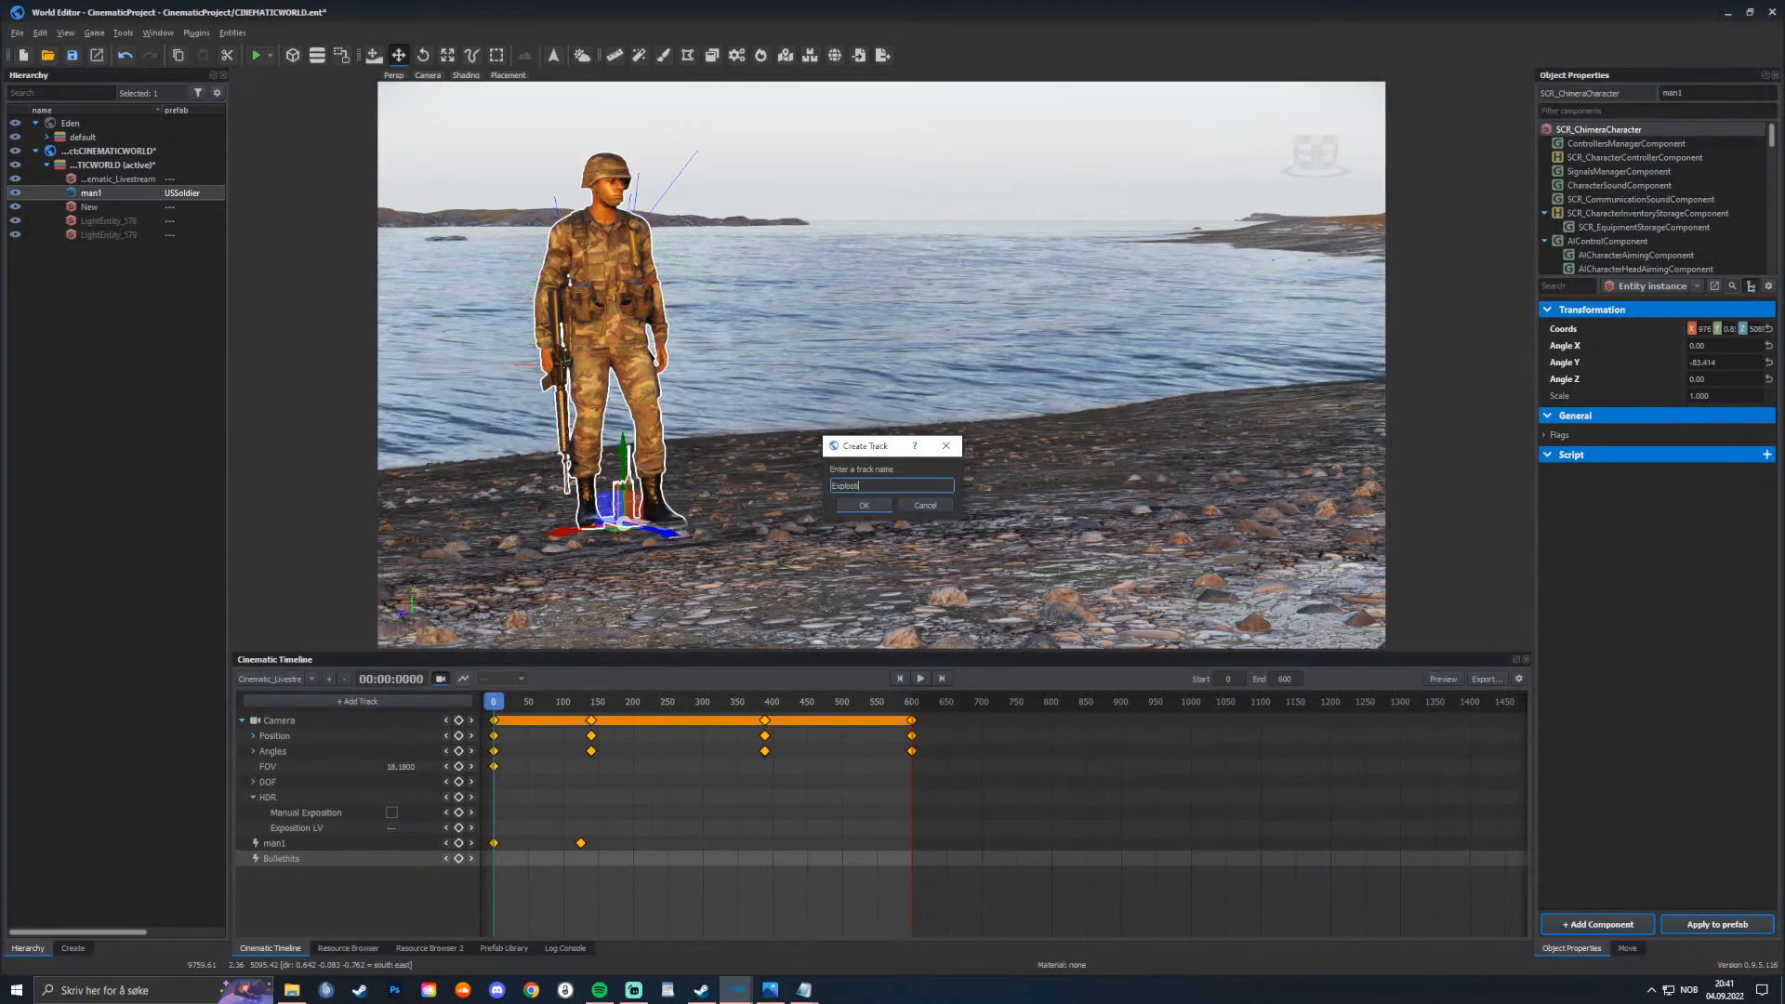
key("Return")
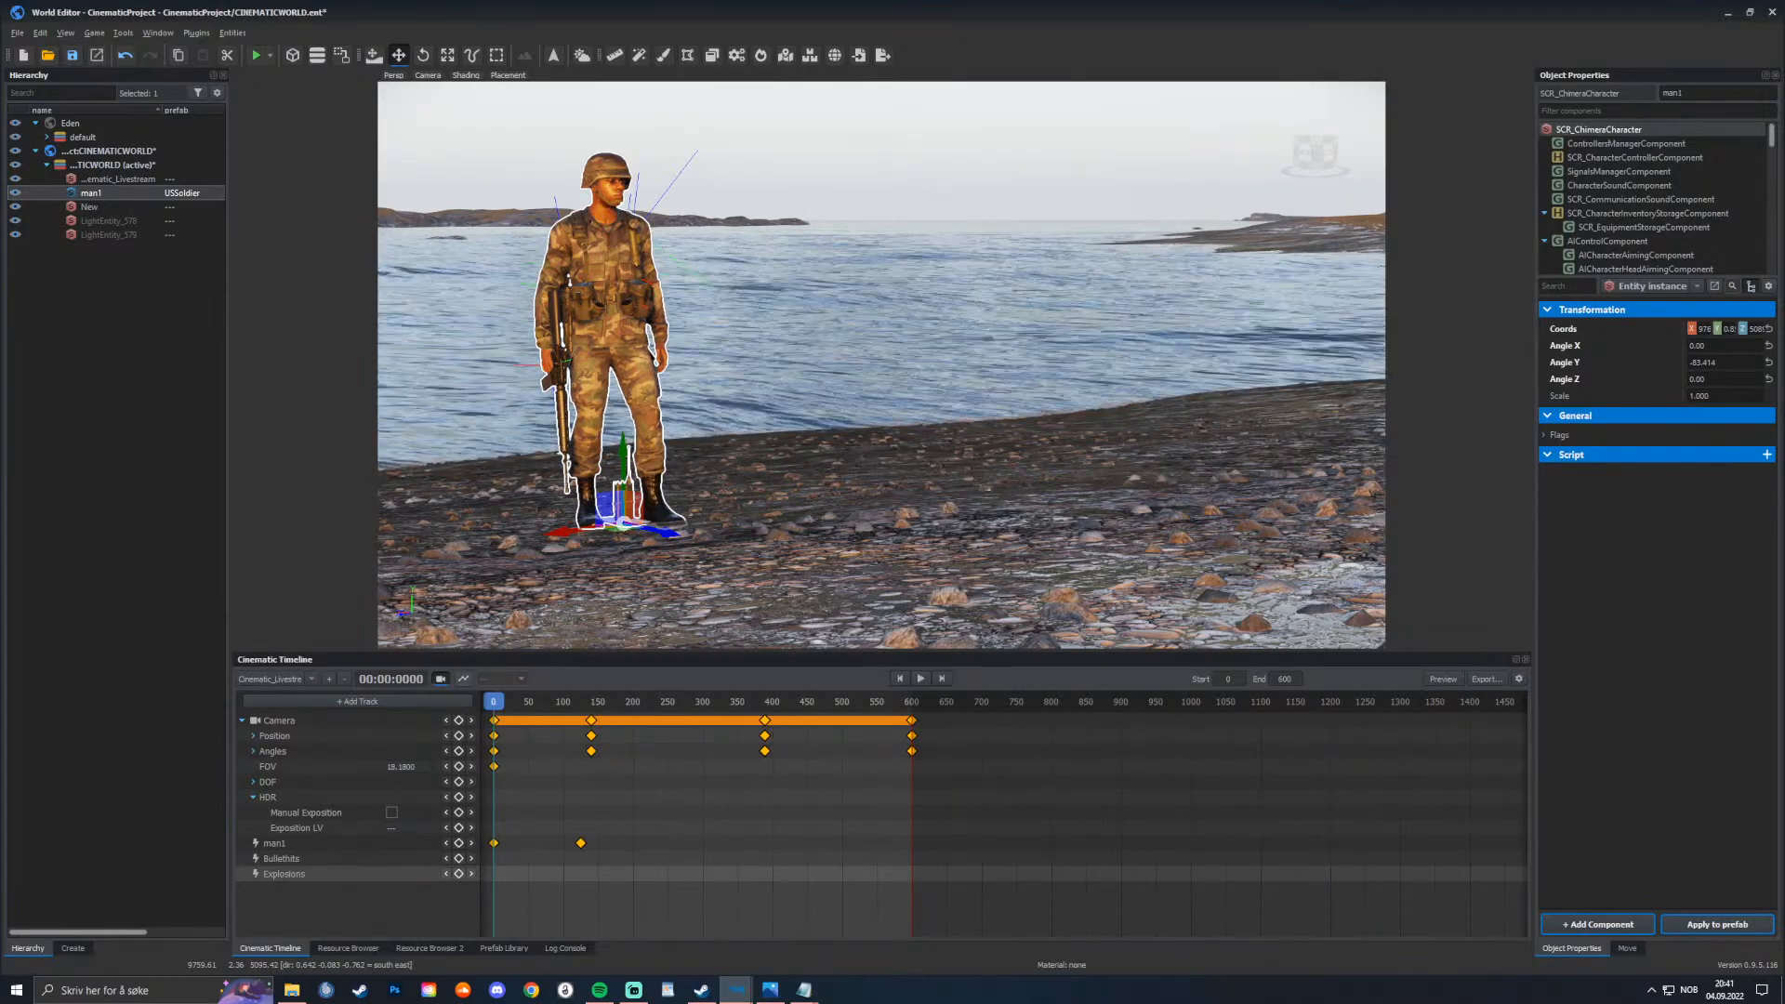
Step: Add a script events track named man2, move it up directly below man1, and start timeline playback
left_click(356, 701)
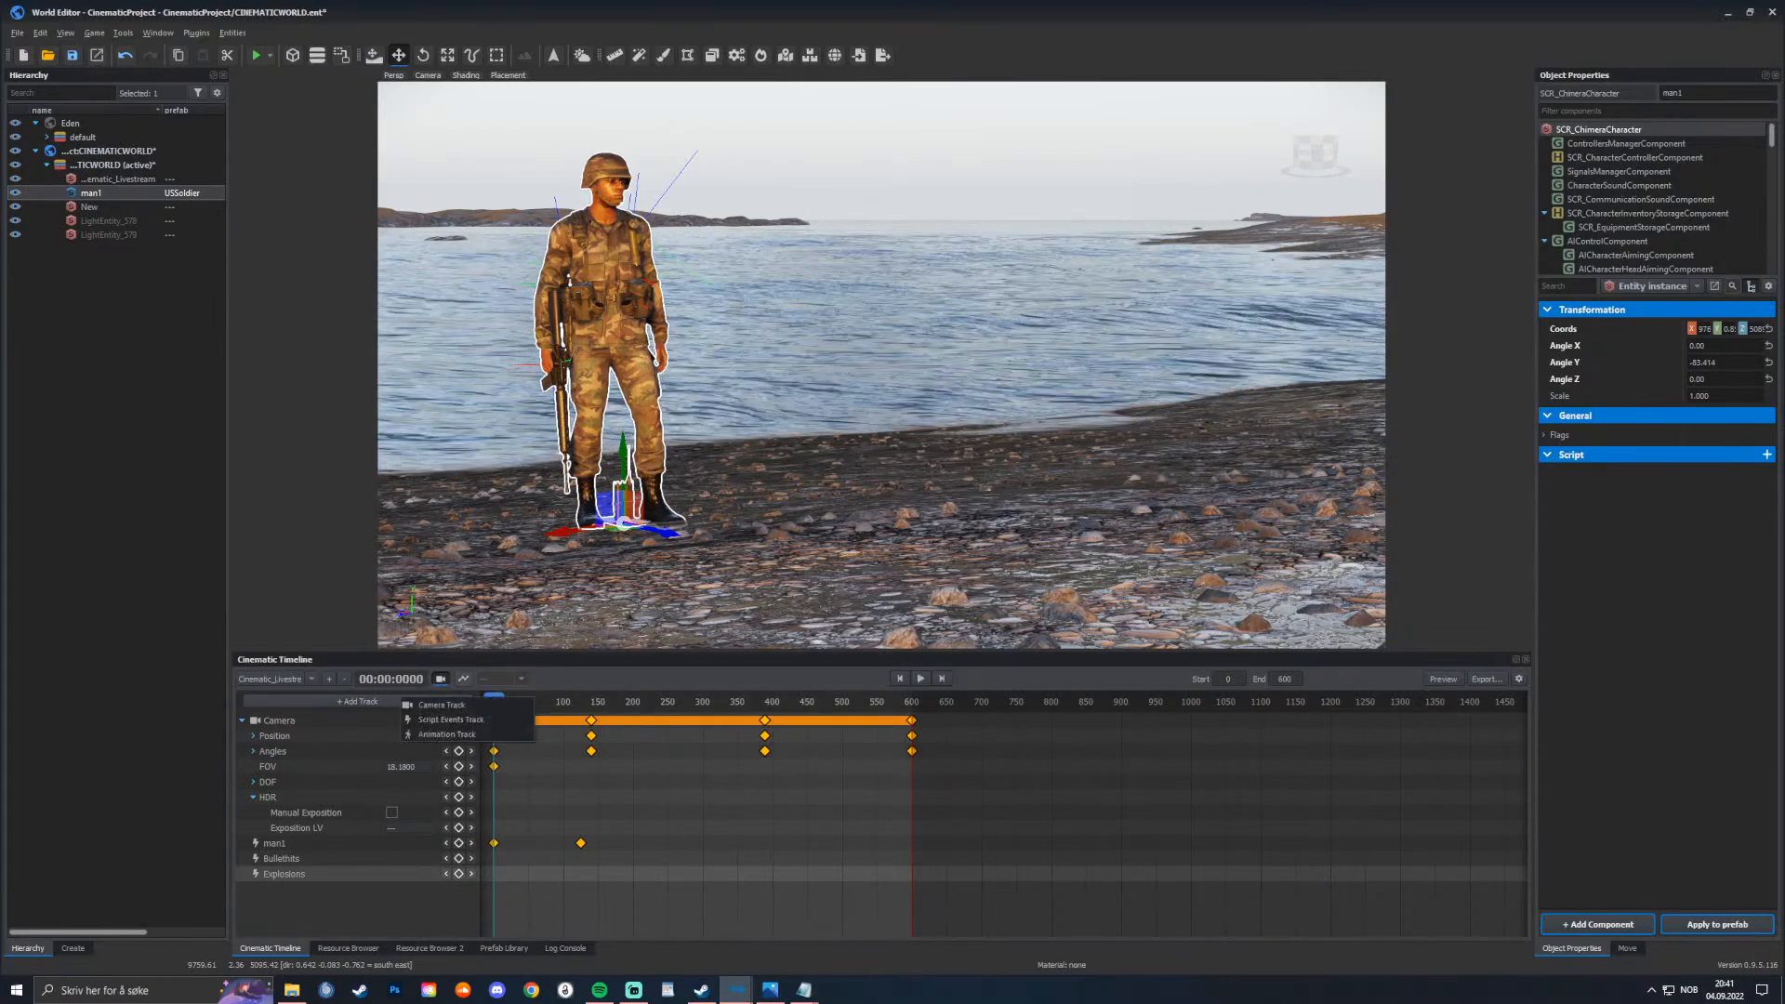
left_click(450, 719)
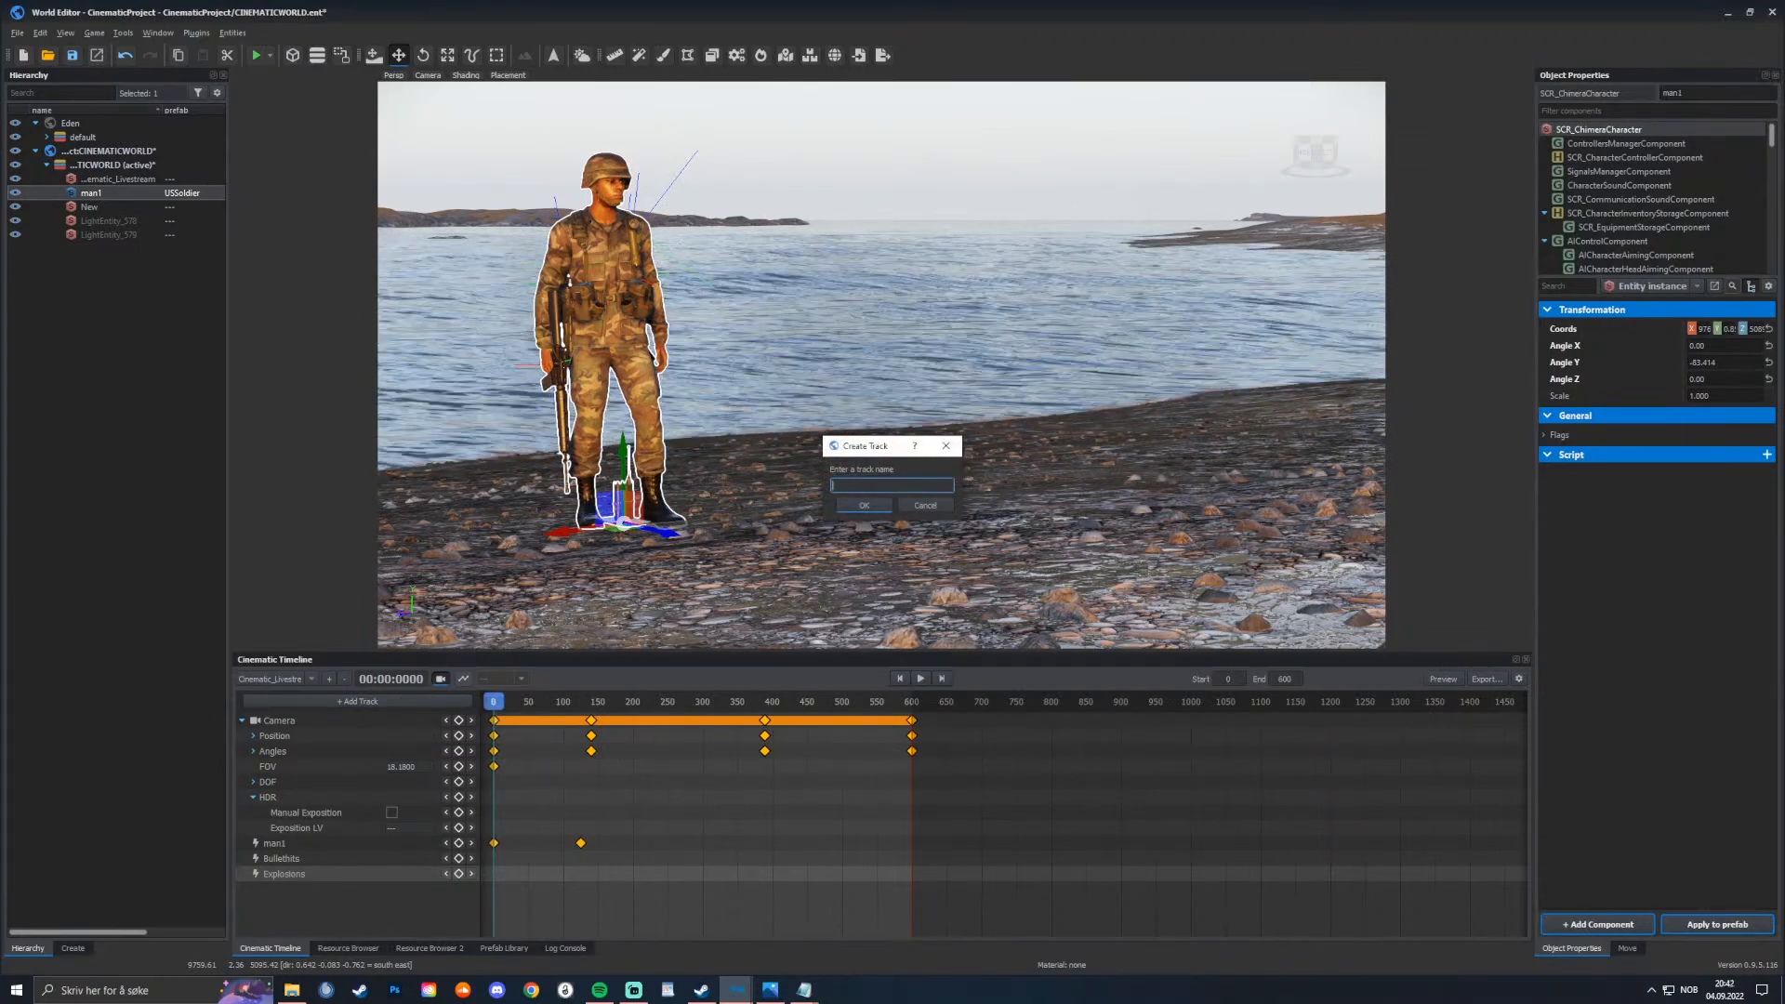
type("man2")
key("Return")
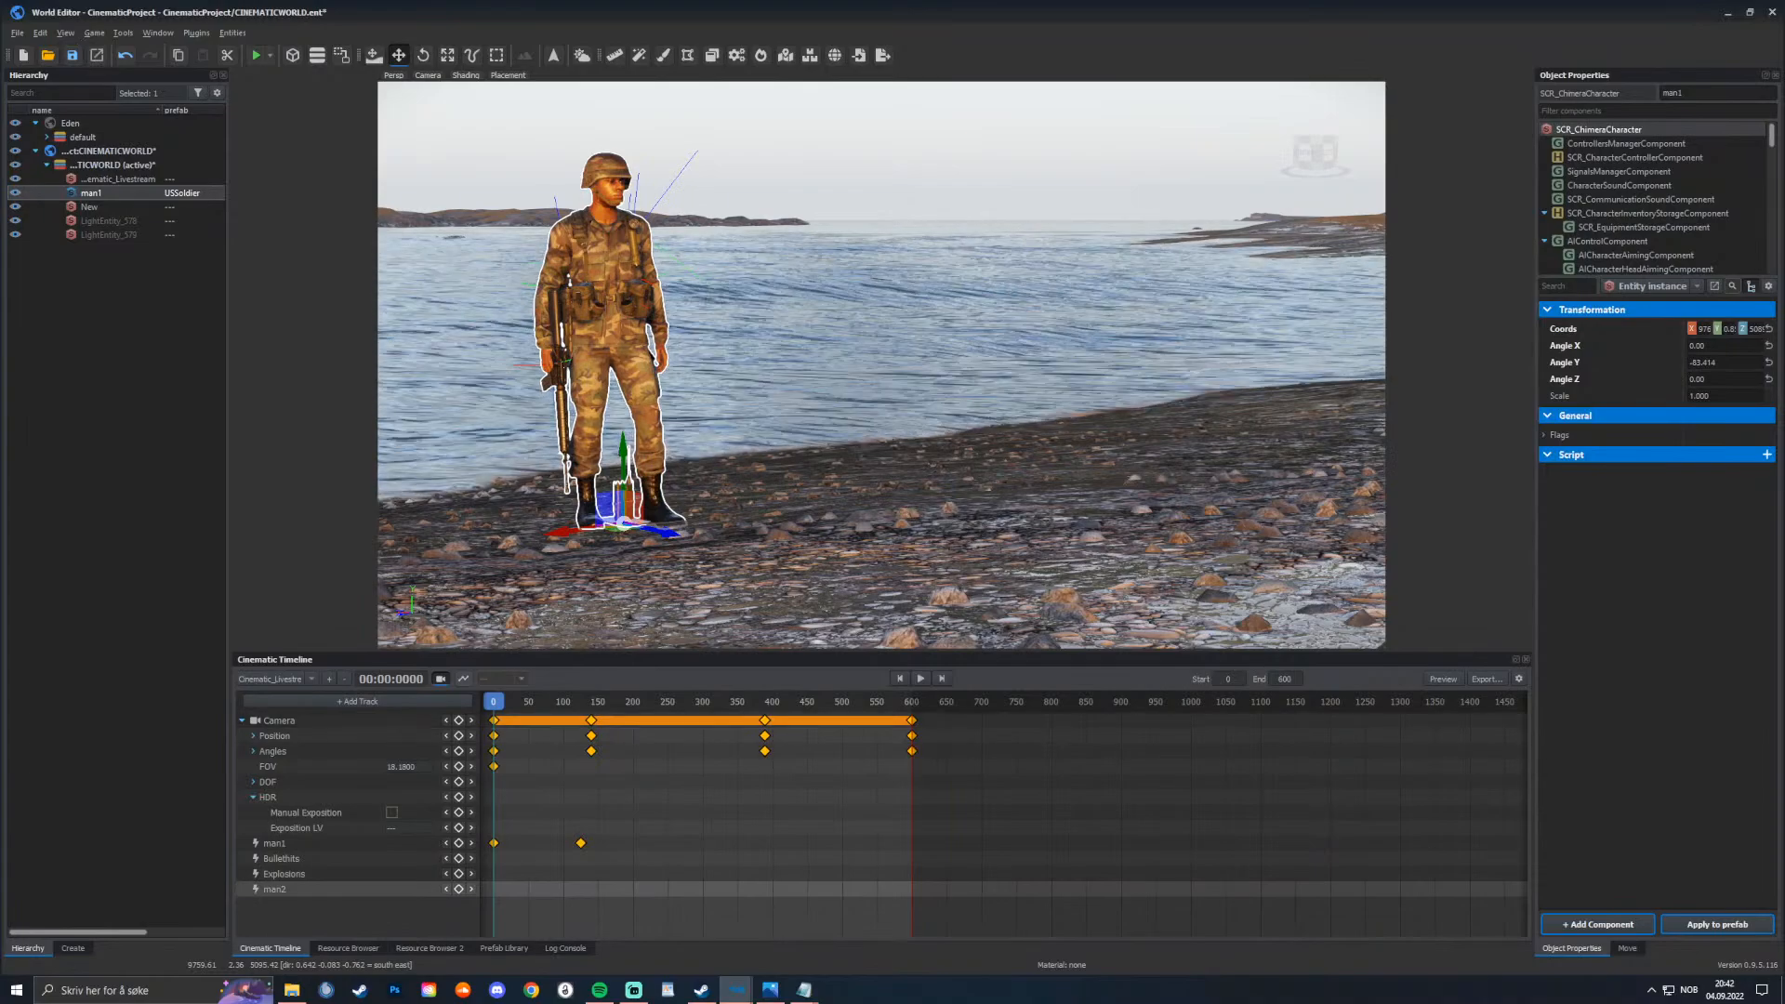
right_click(276, 889)
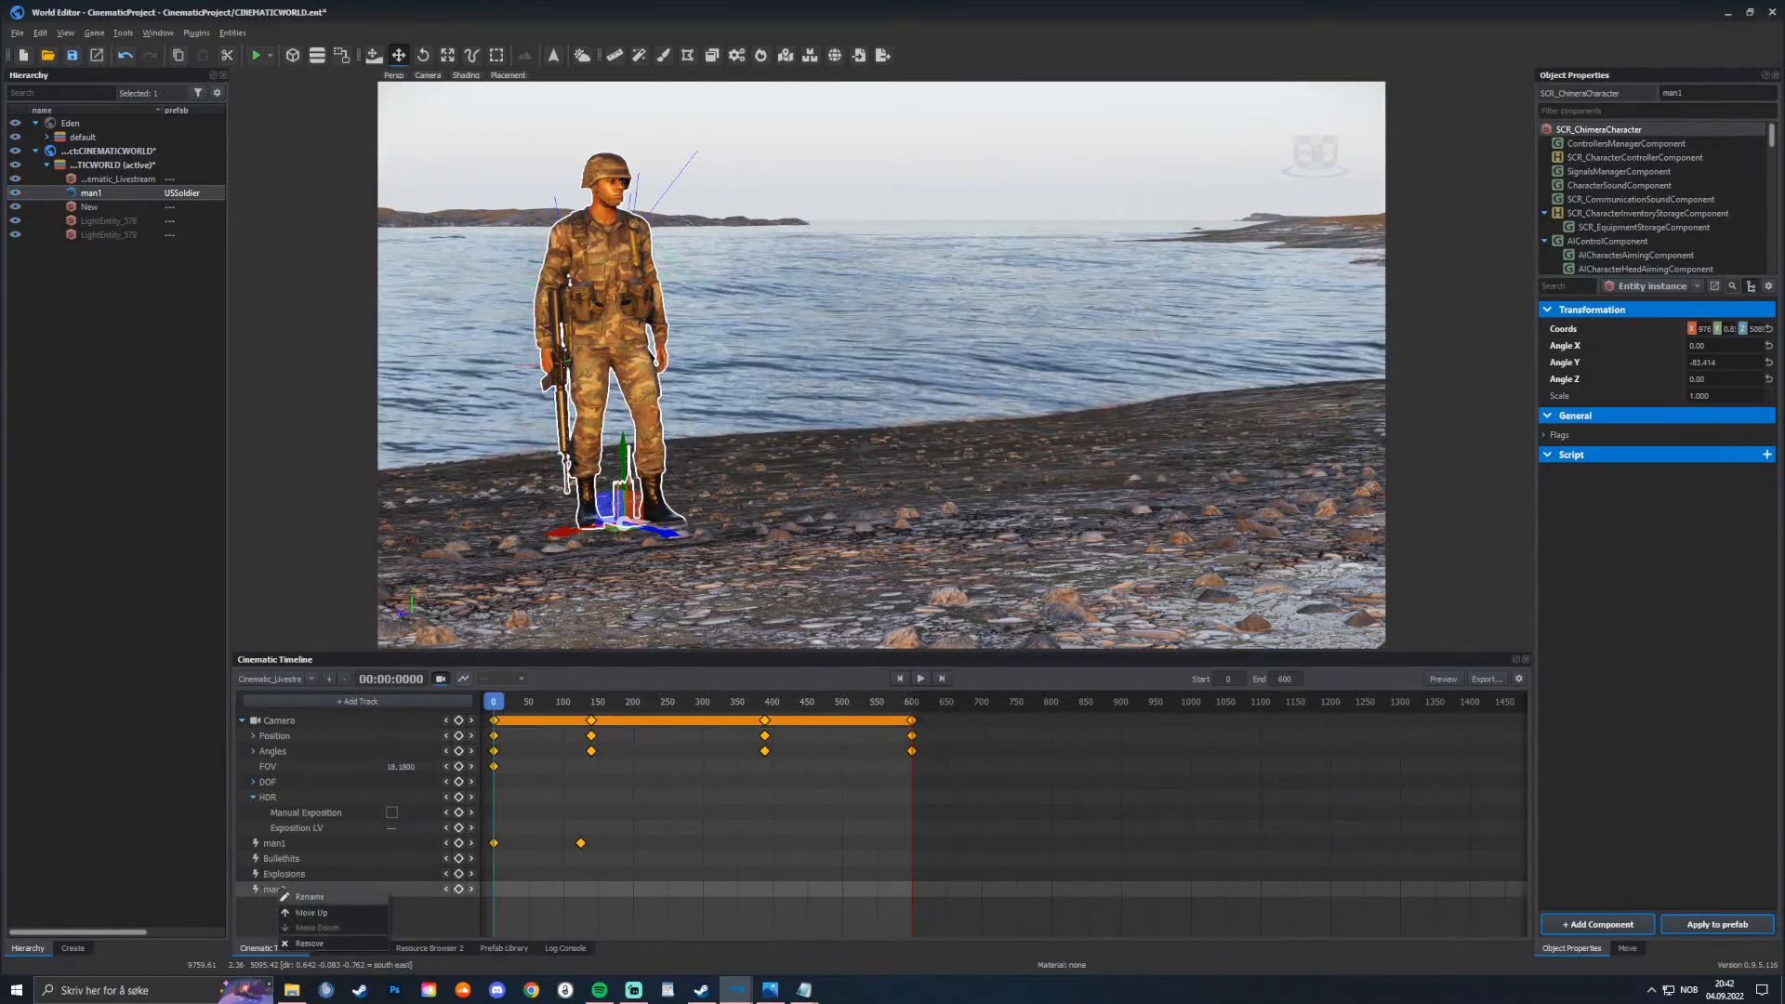
left_click(321, 909)
right_click(283, 876)
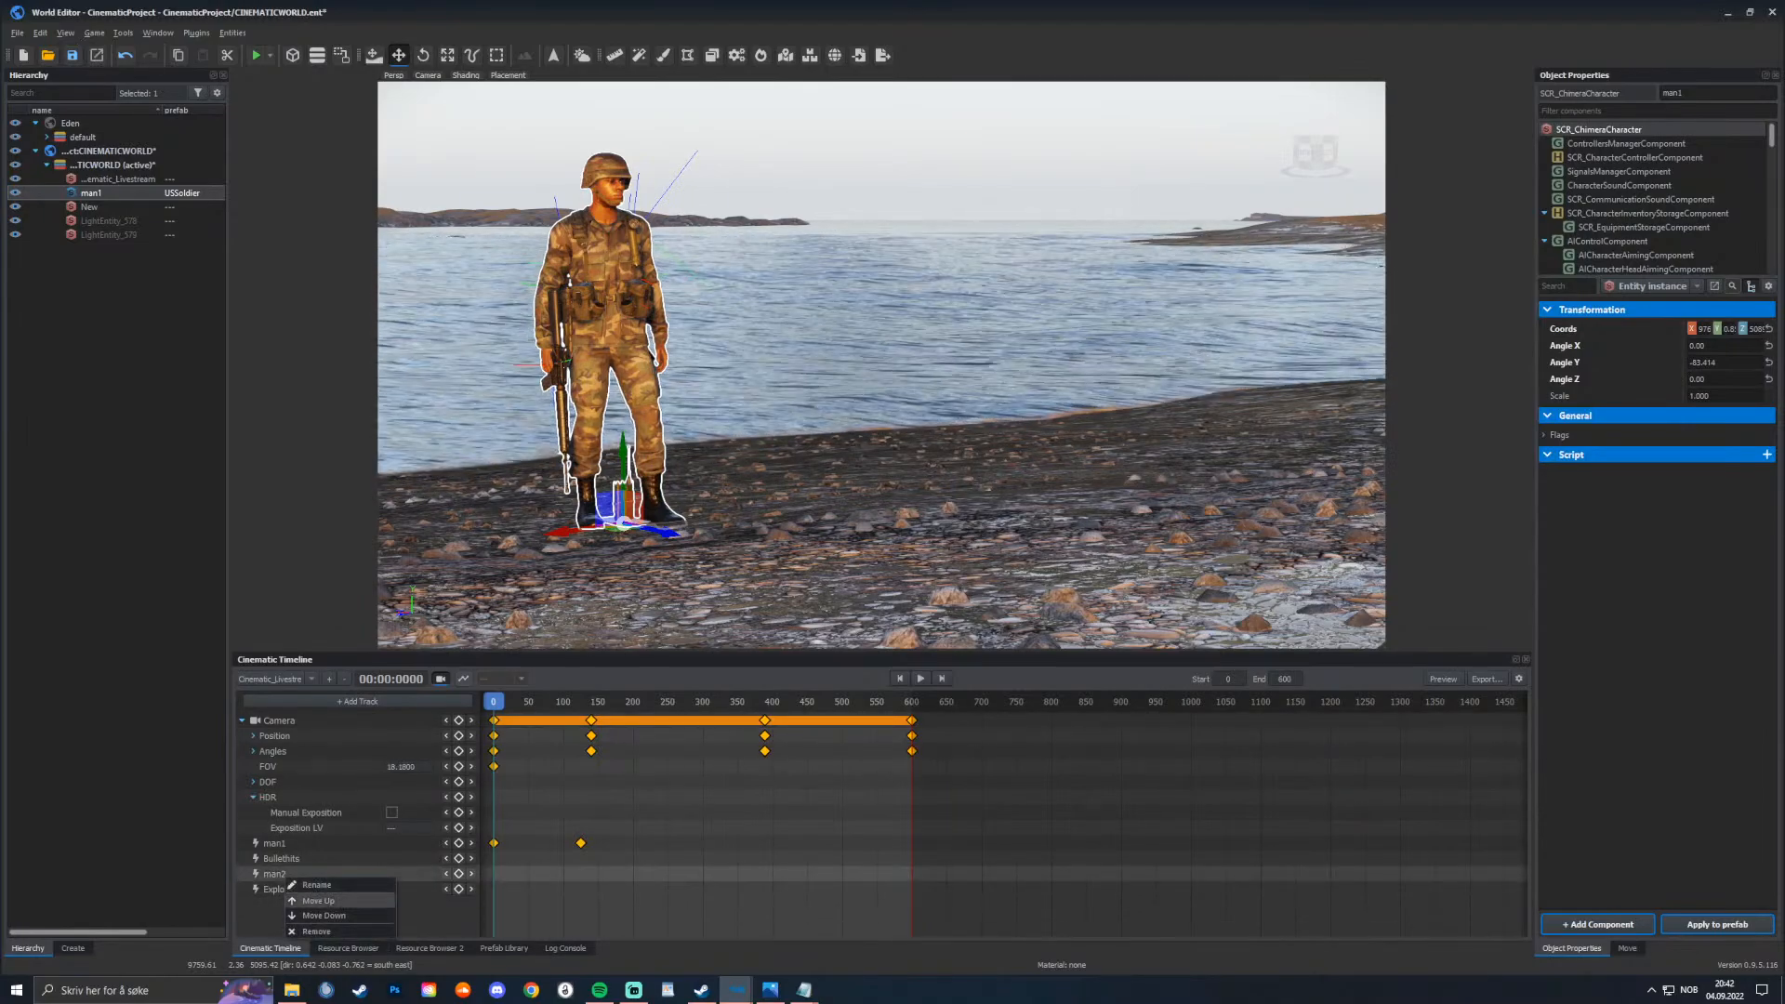
left_click(316, 900)
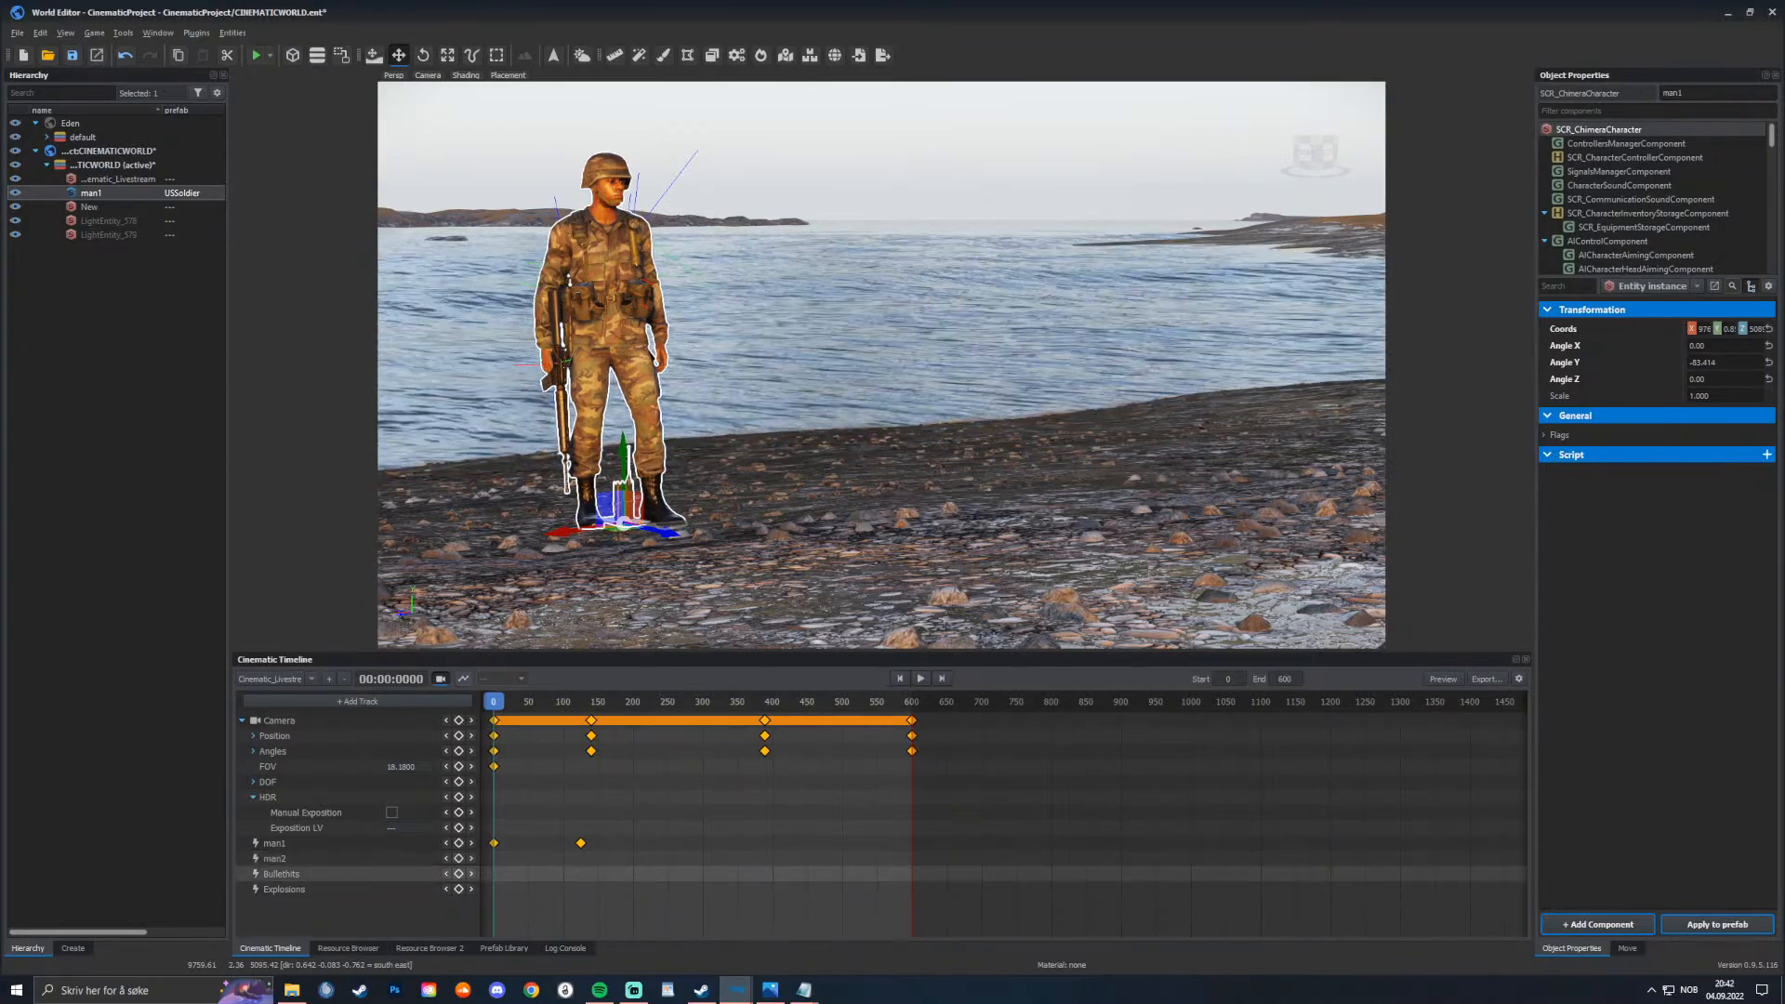
key("space")
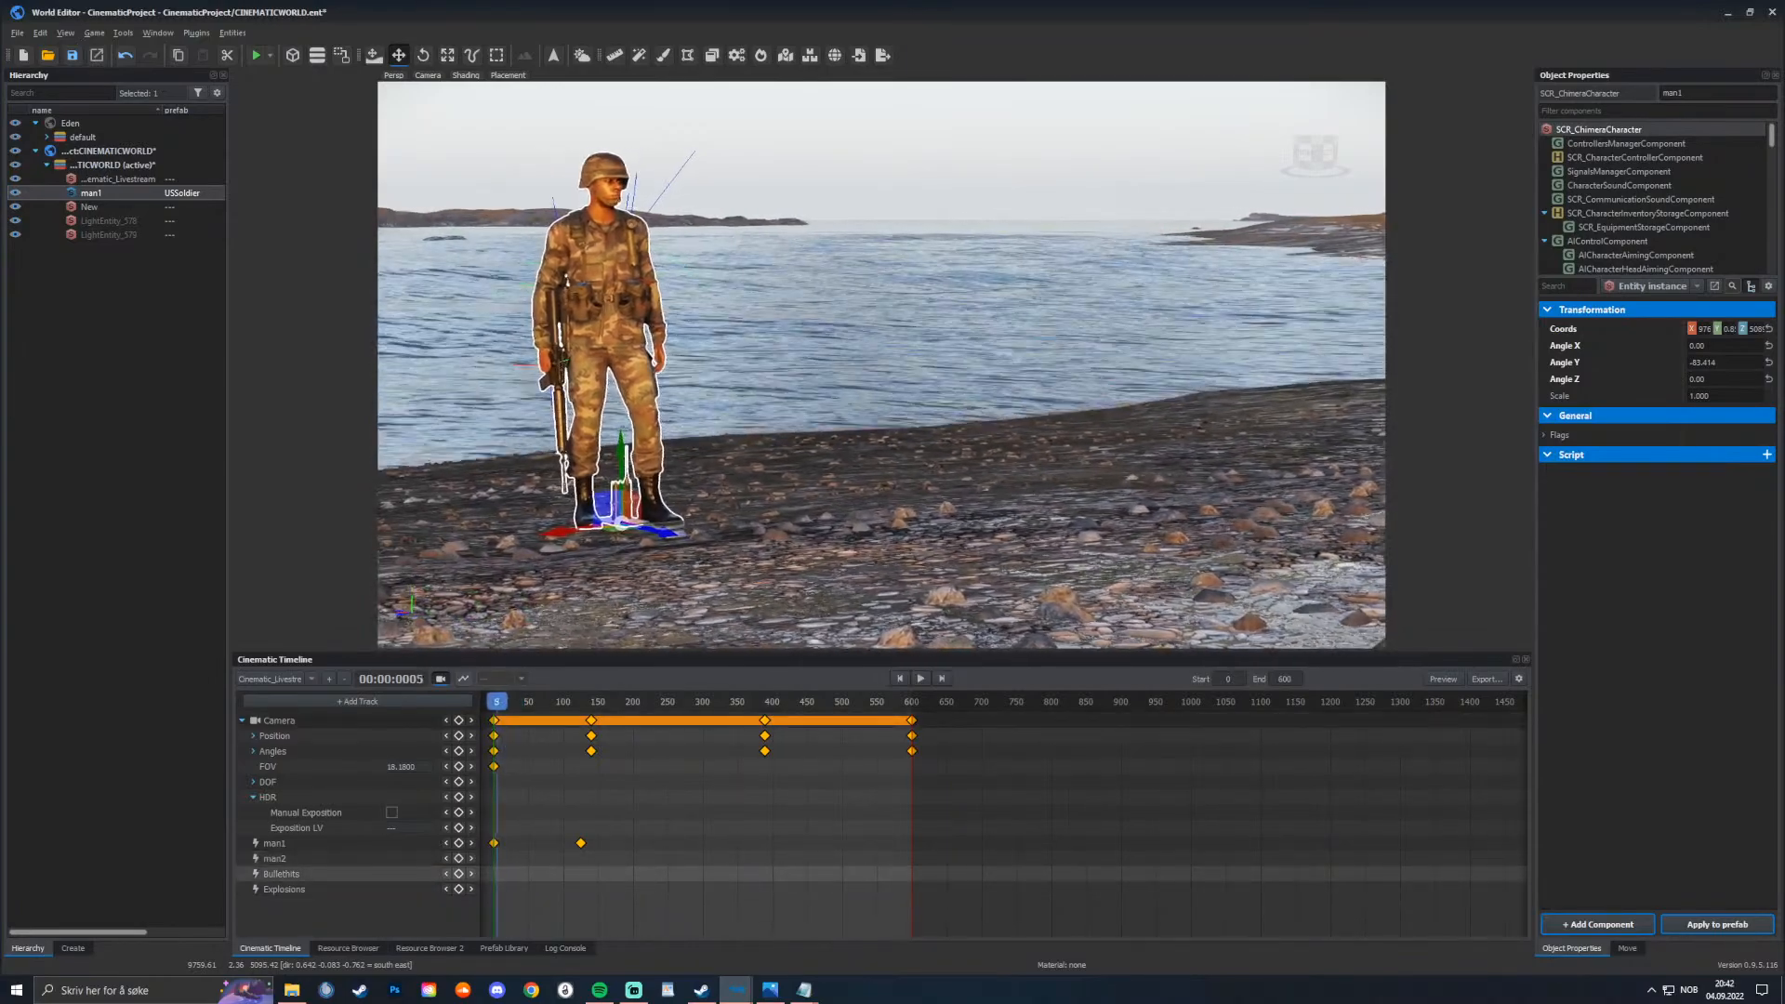
Step: Add four keyframes to the Bullethits track at frames 169, 230, 380 and 539
left_click_drag(539, 702, 610, 702)
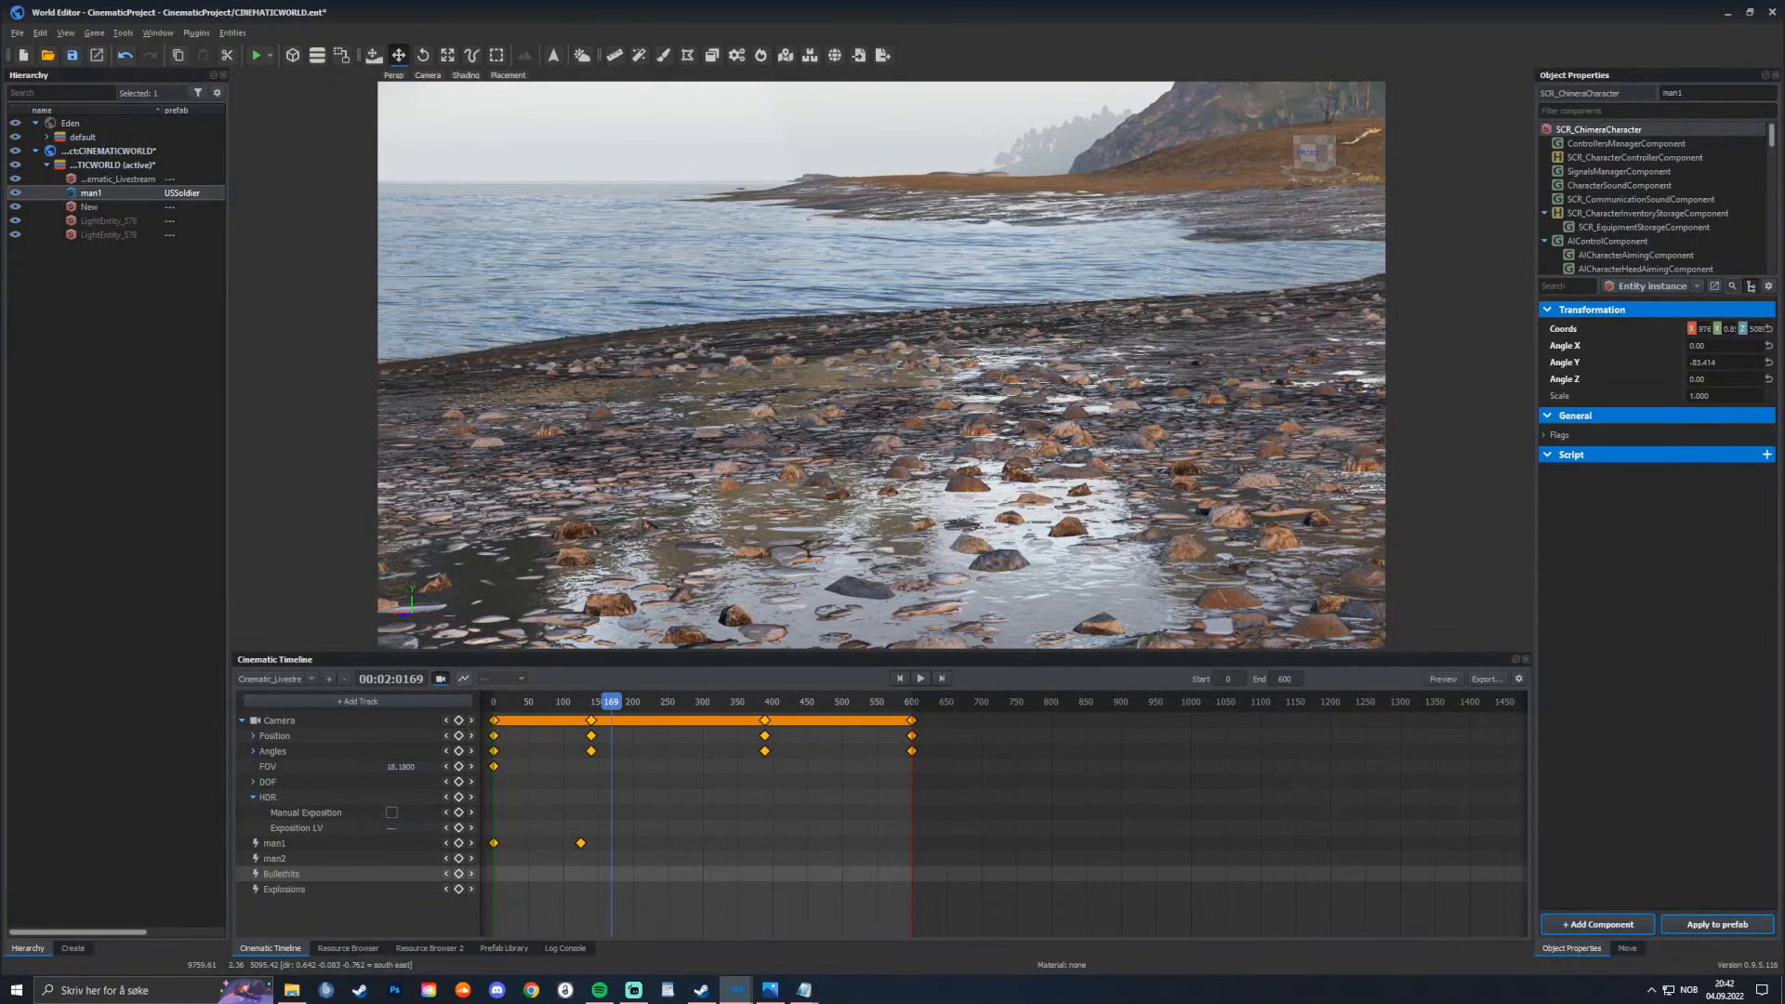
left_click(458, 874)
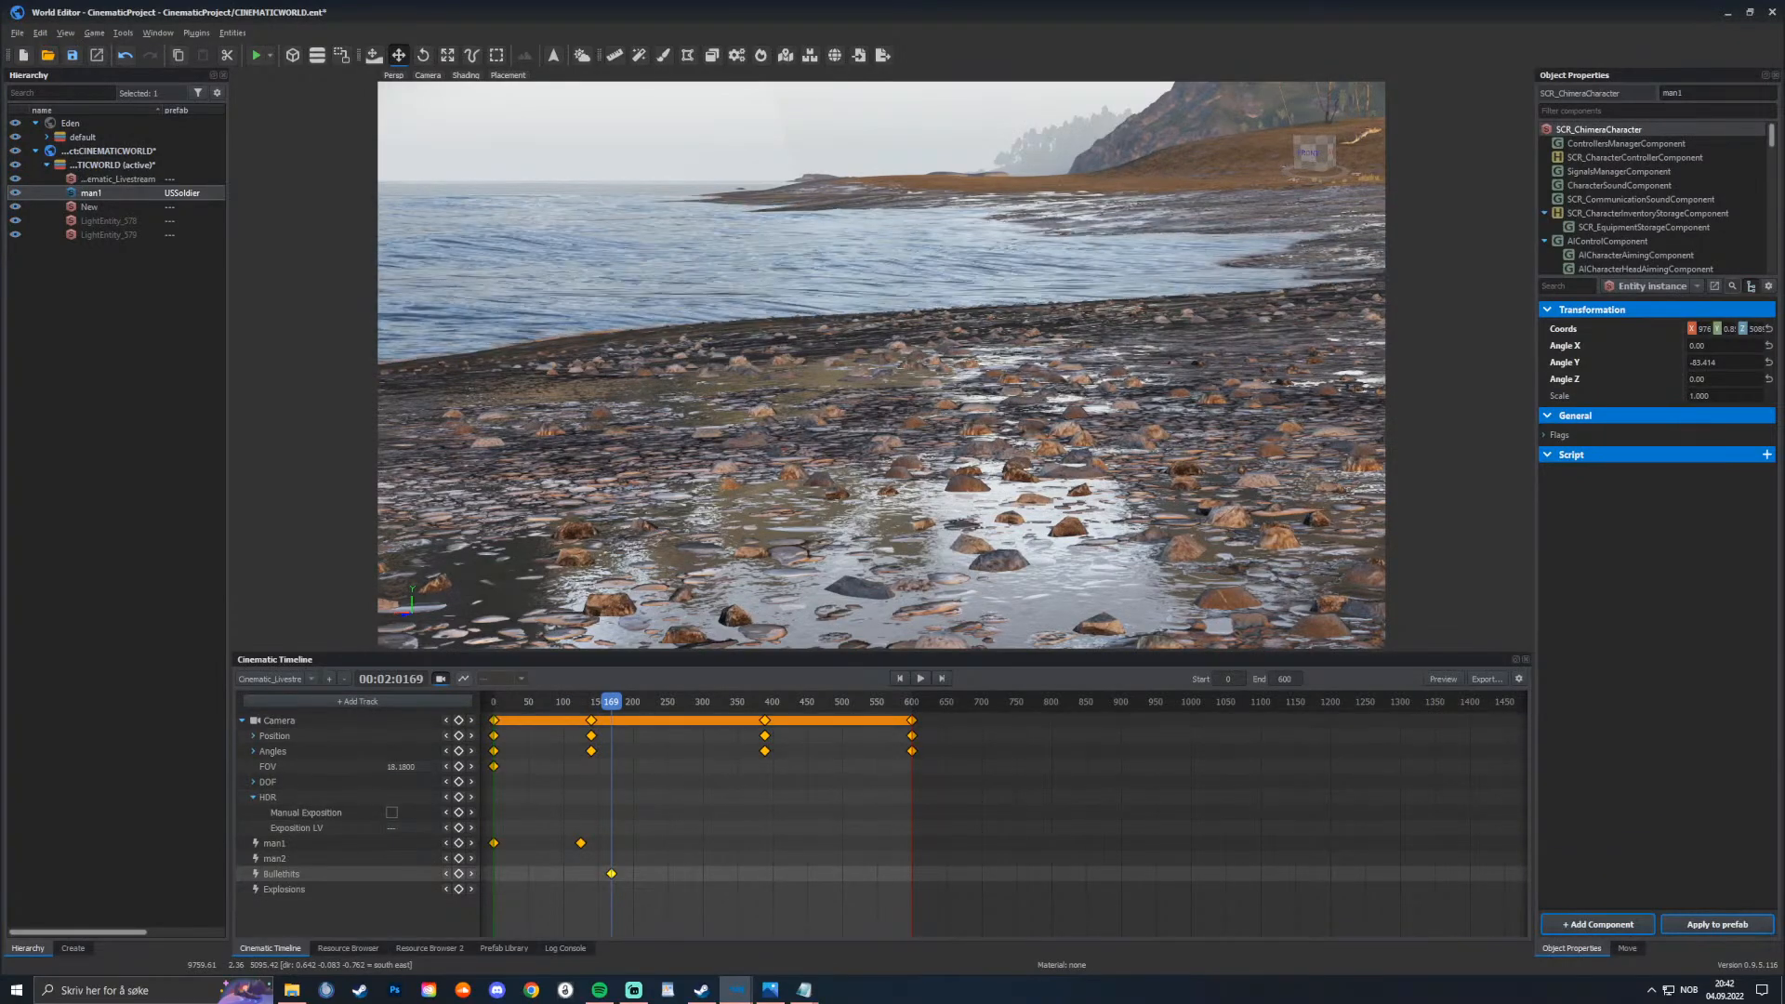
left_click_drag(610, 702, 759, 702)
left_click(459, 874)
left_click(458, 874)
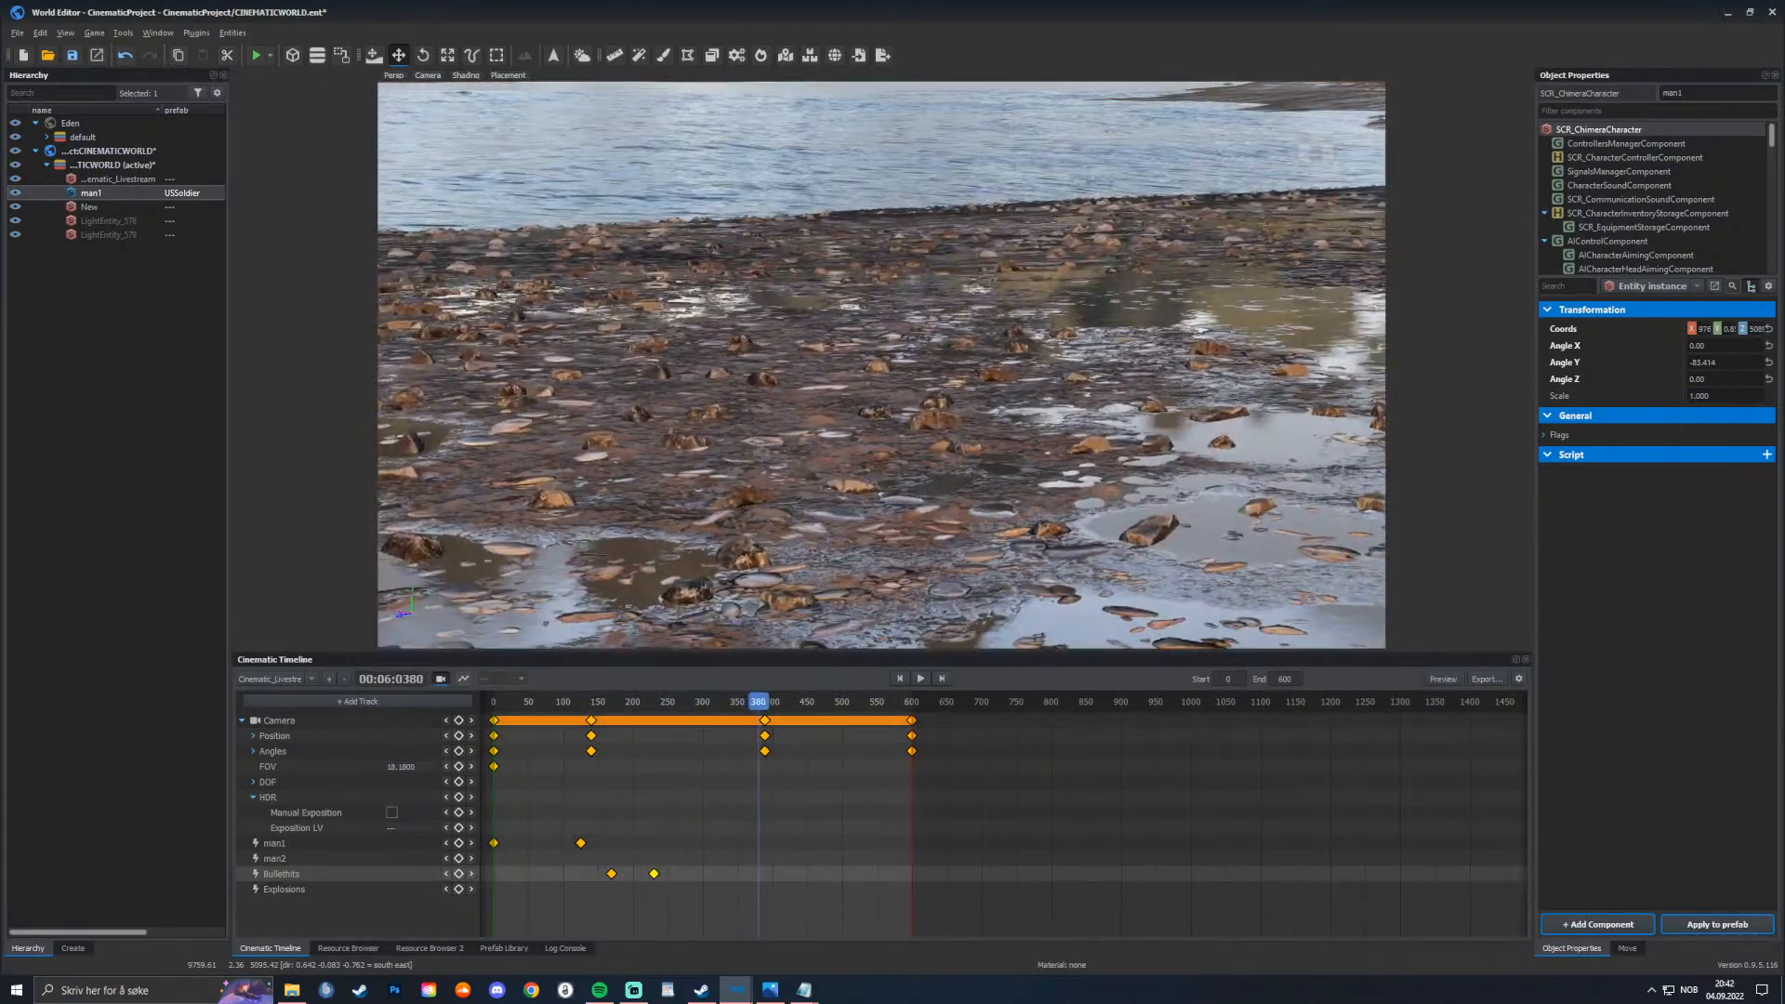
left_click_drag(758, 702, 870, 702)
left_click(459, 874)
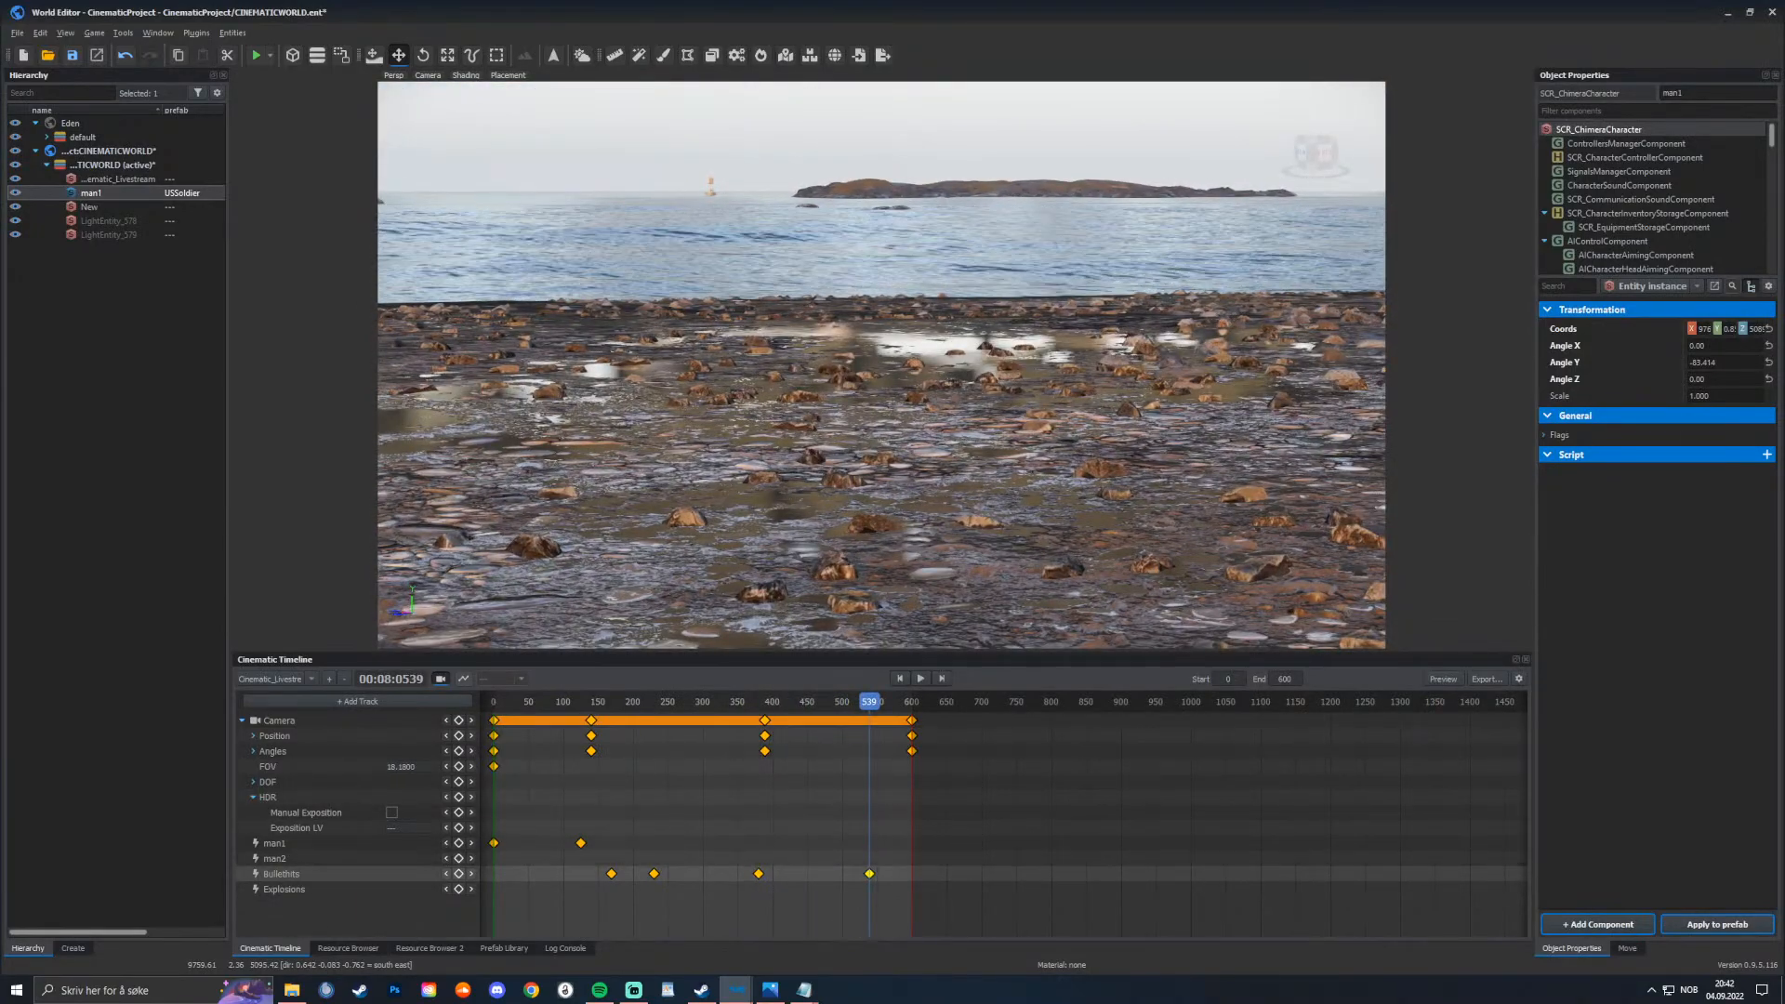
Step: Place an SCR_ParticleEmitter entity on the wet beach in the camera view at the first Bullethits keyframe, frame 169
left_click(611, 873)
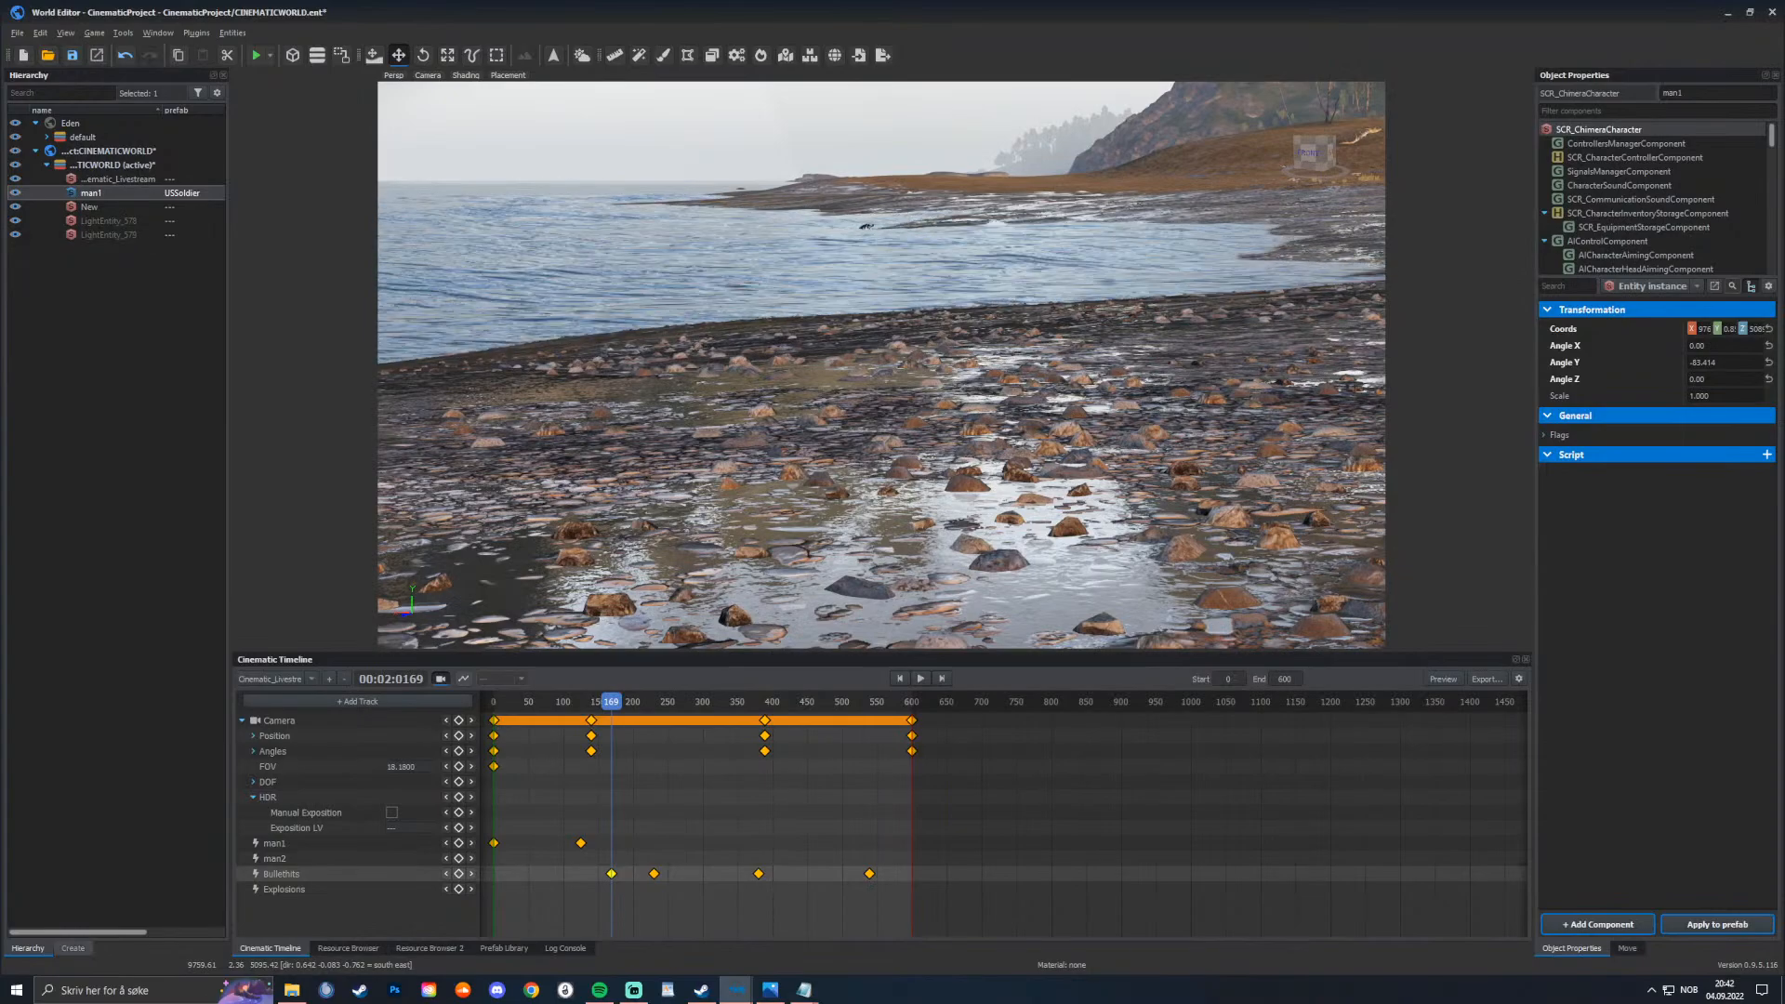
left_click(72, 948)
left_click(67, 93)
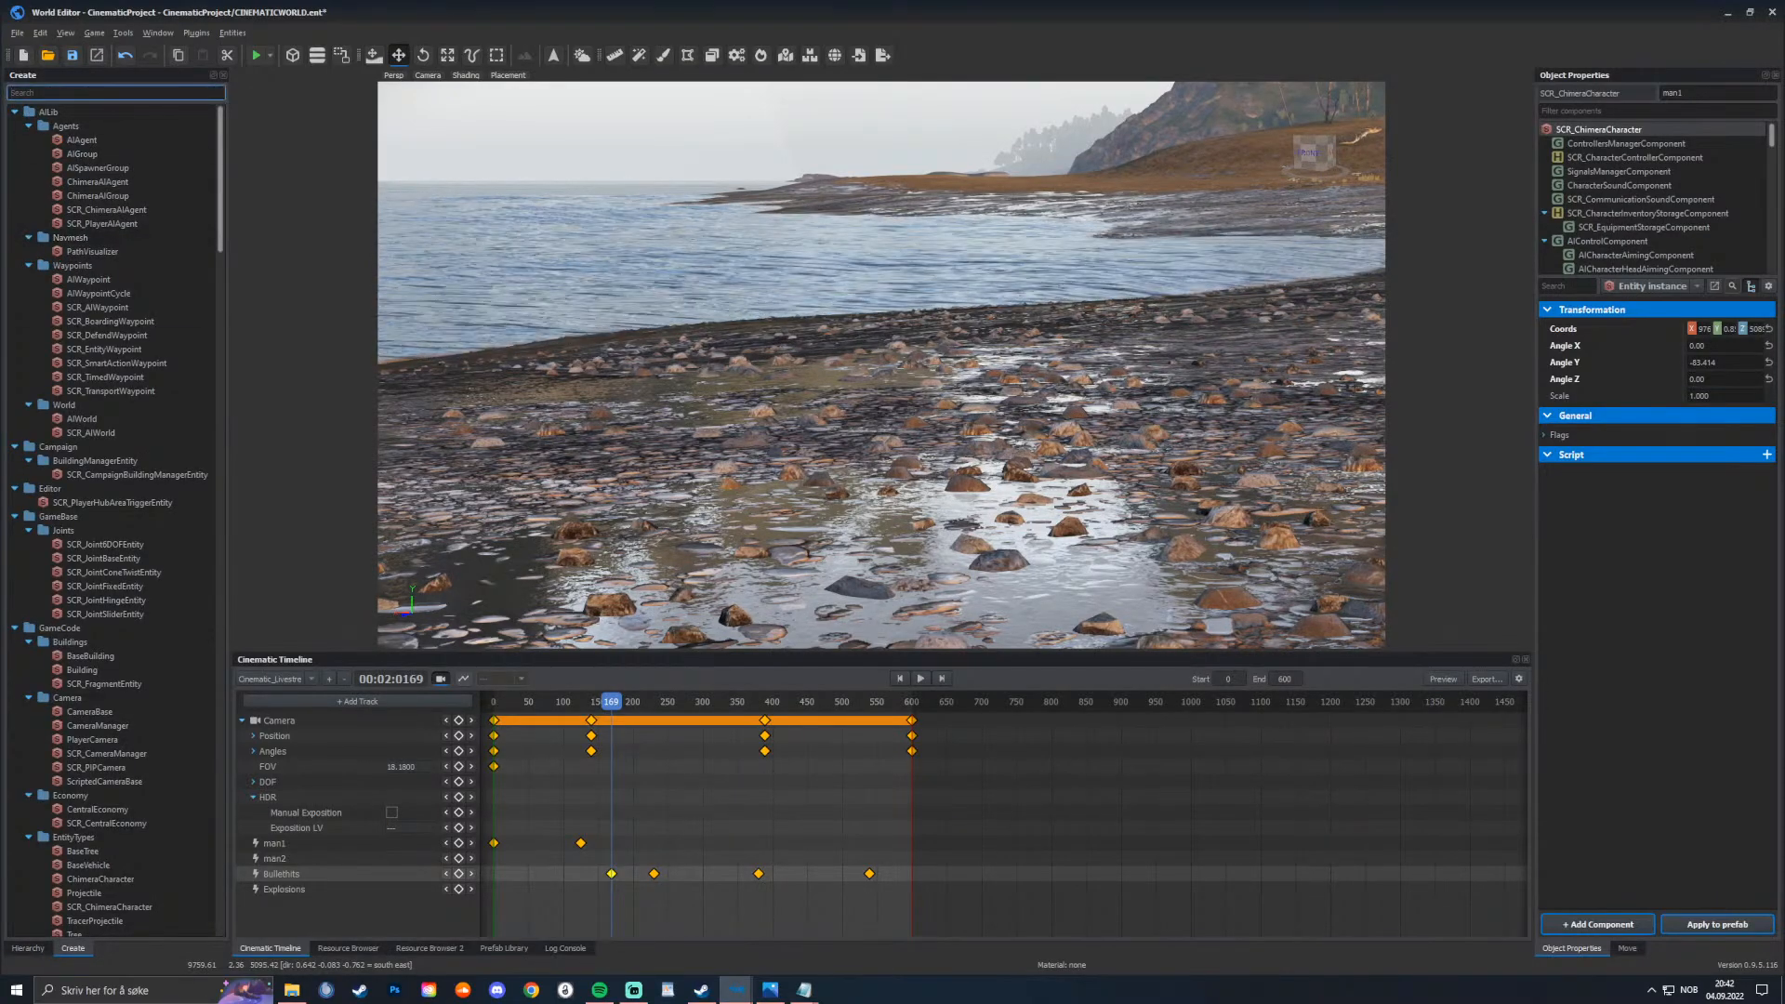
type("parti")
left_click(88, 125)
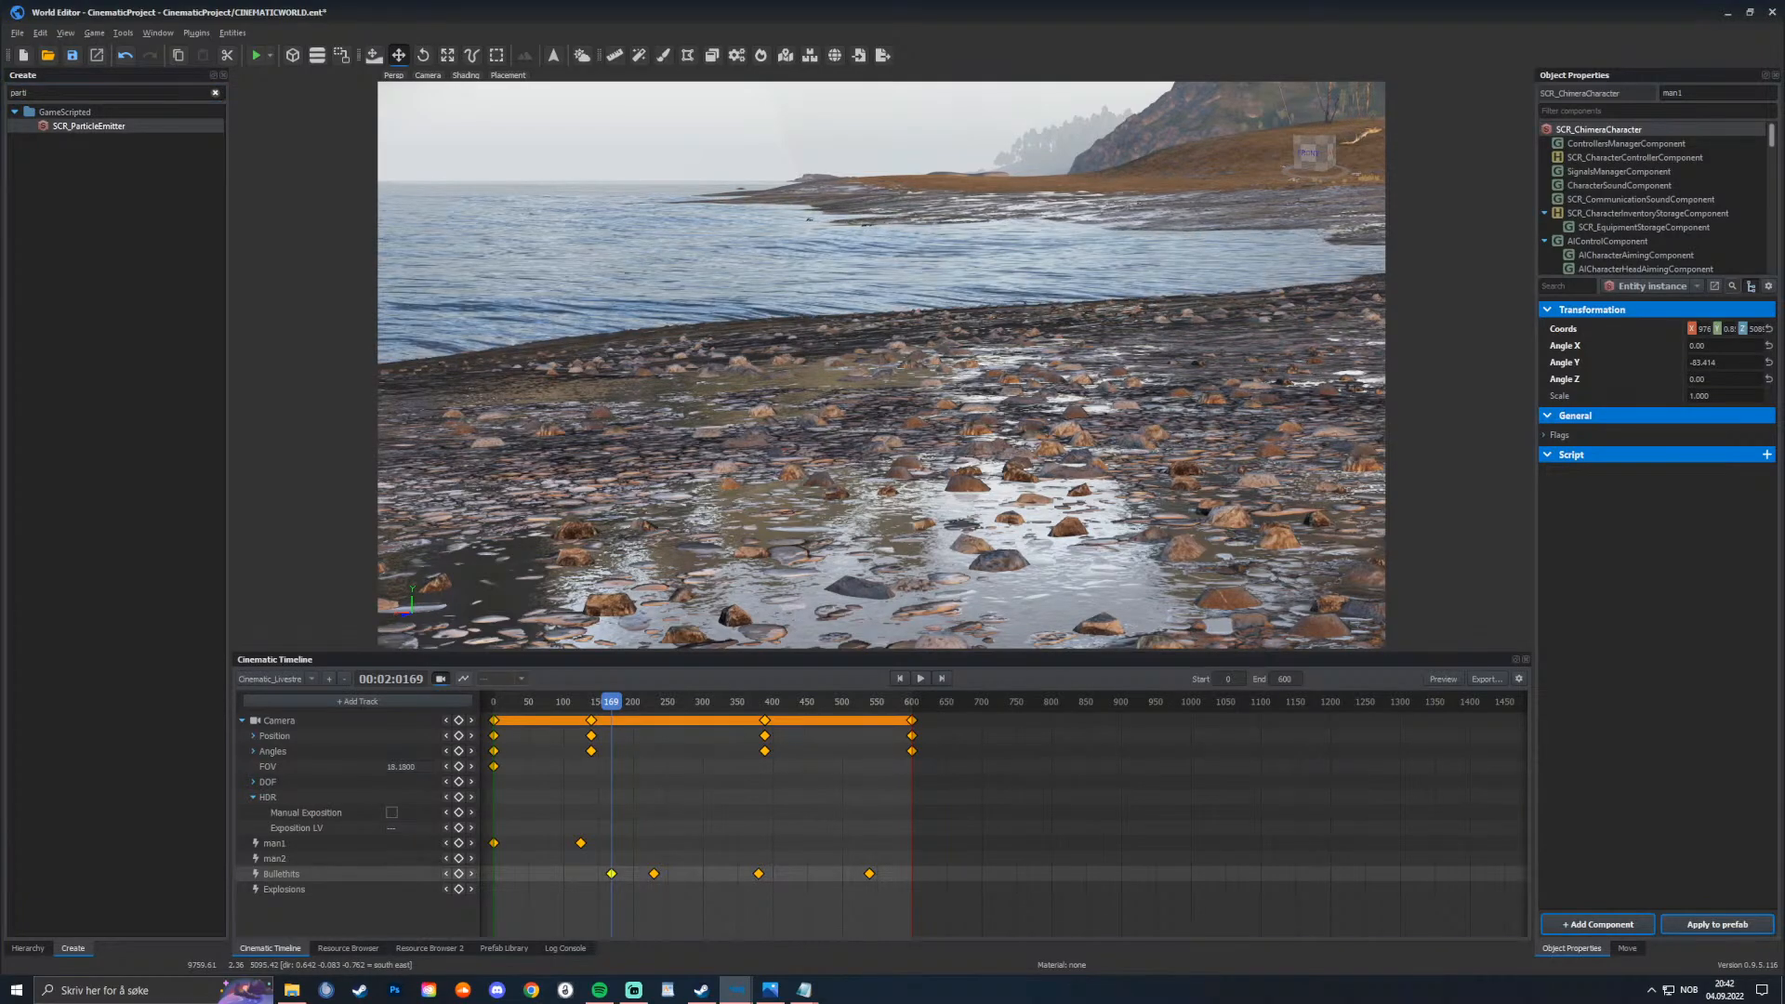
left_click_drag(88, 125, 856, 488)
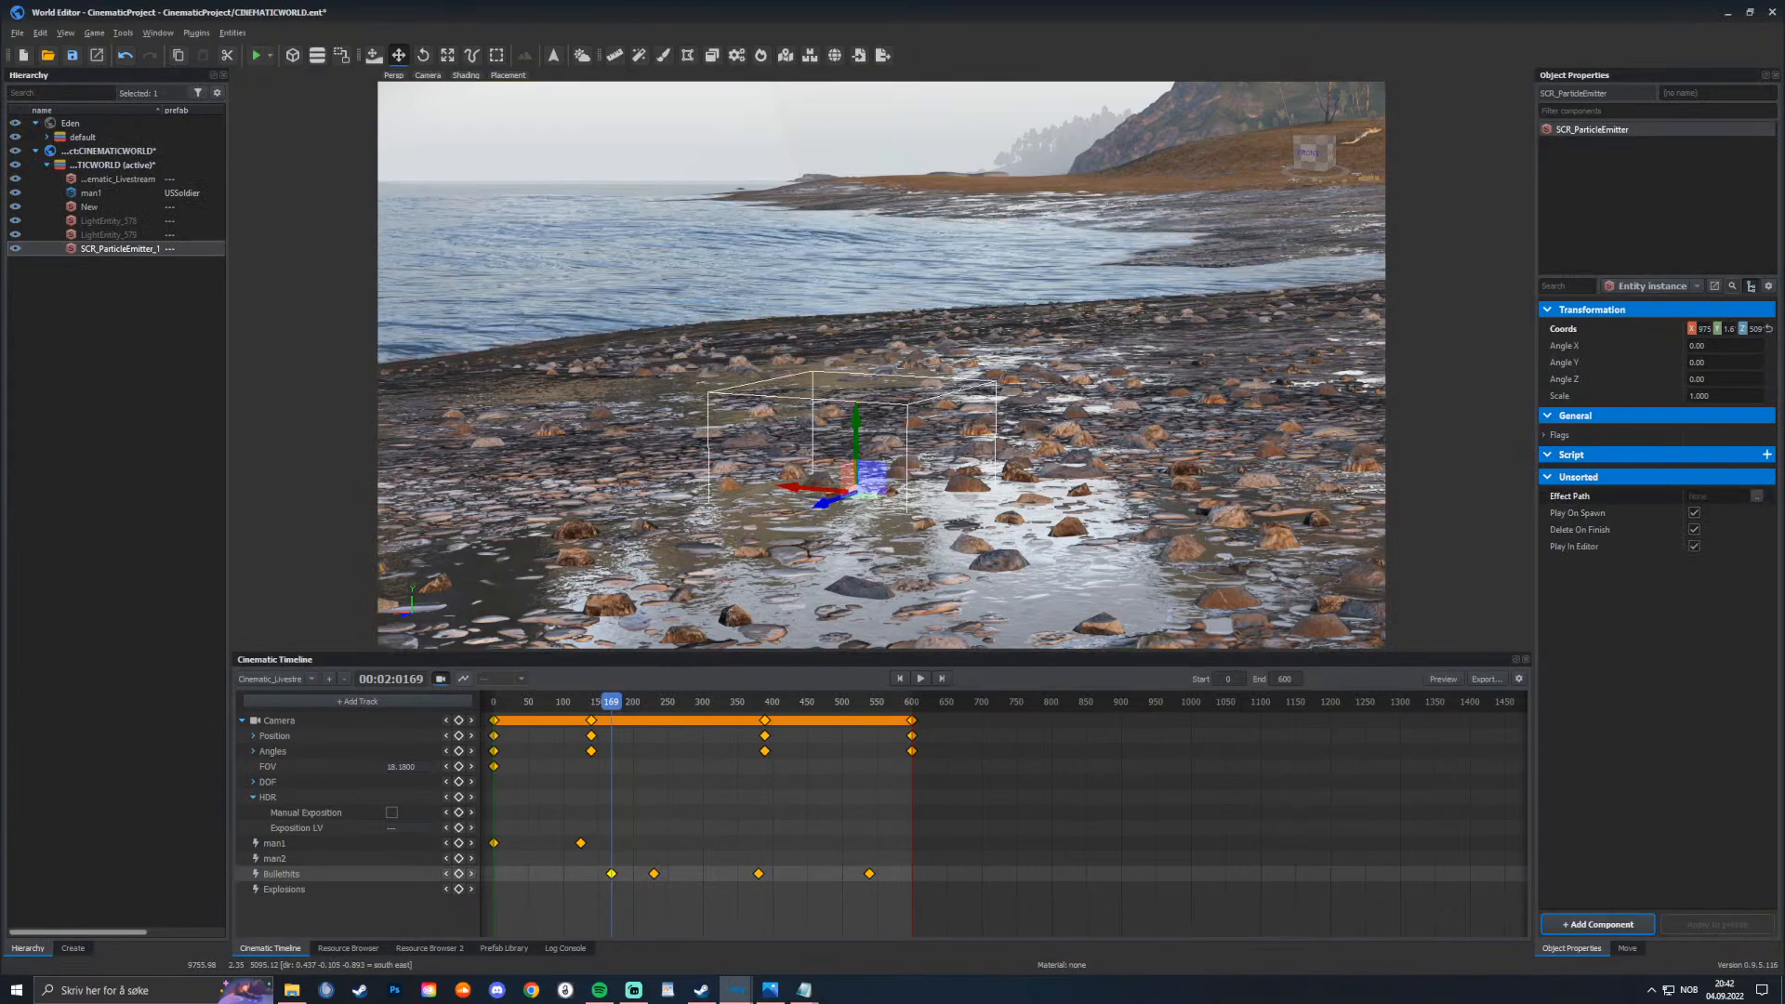
Step: Look through the ArmaReforger Weapon particle effects for the new emitter's Effect Path
left_click(1756, 495)
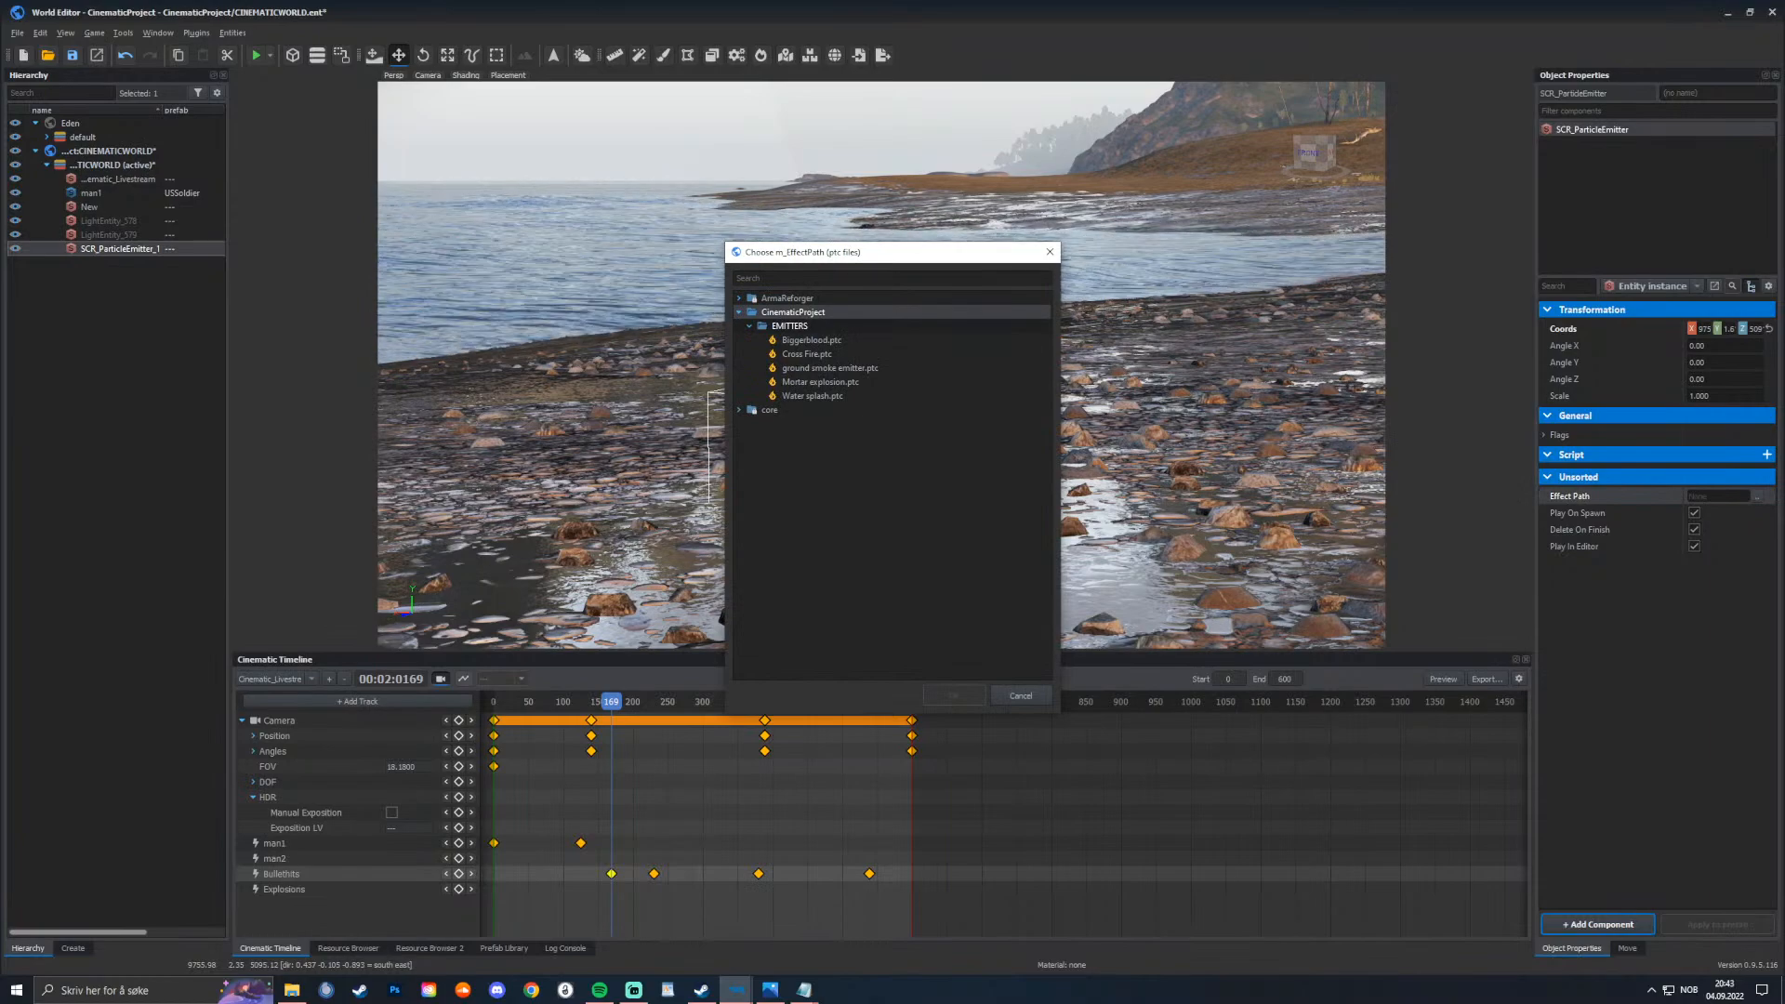
key("Left")
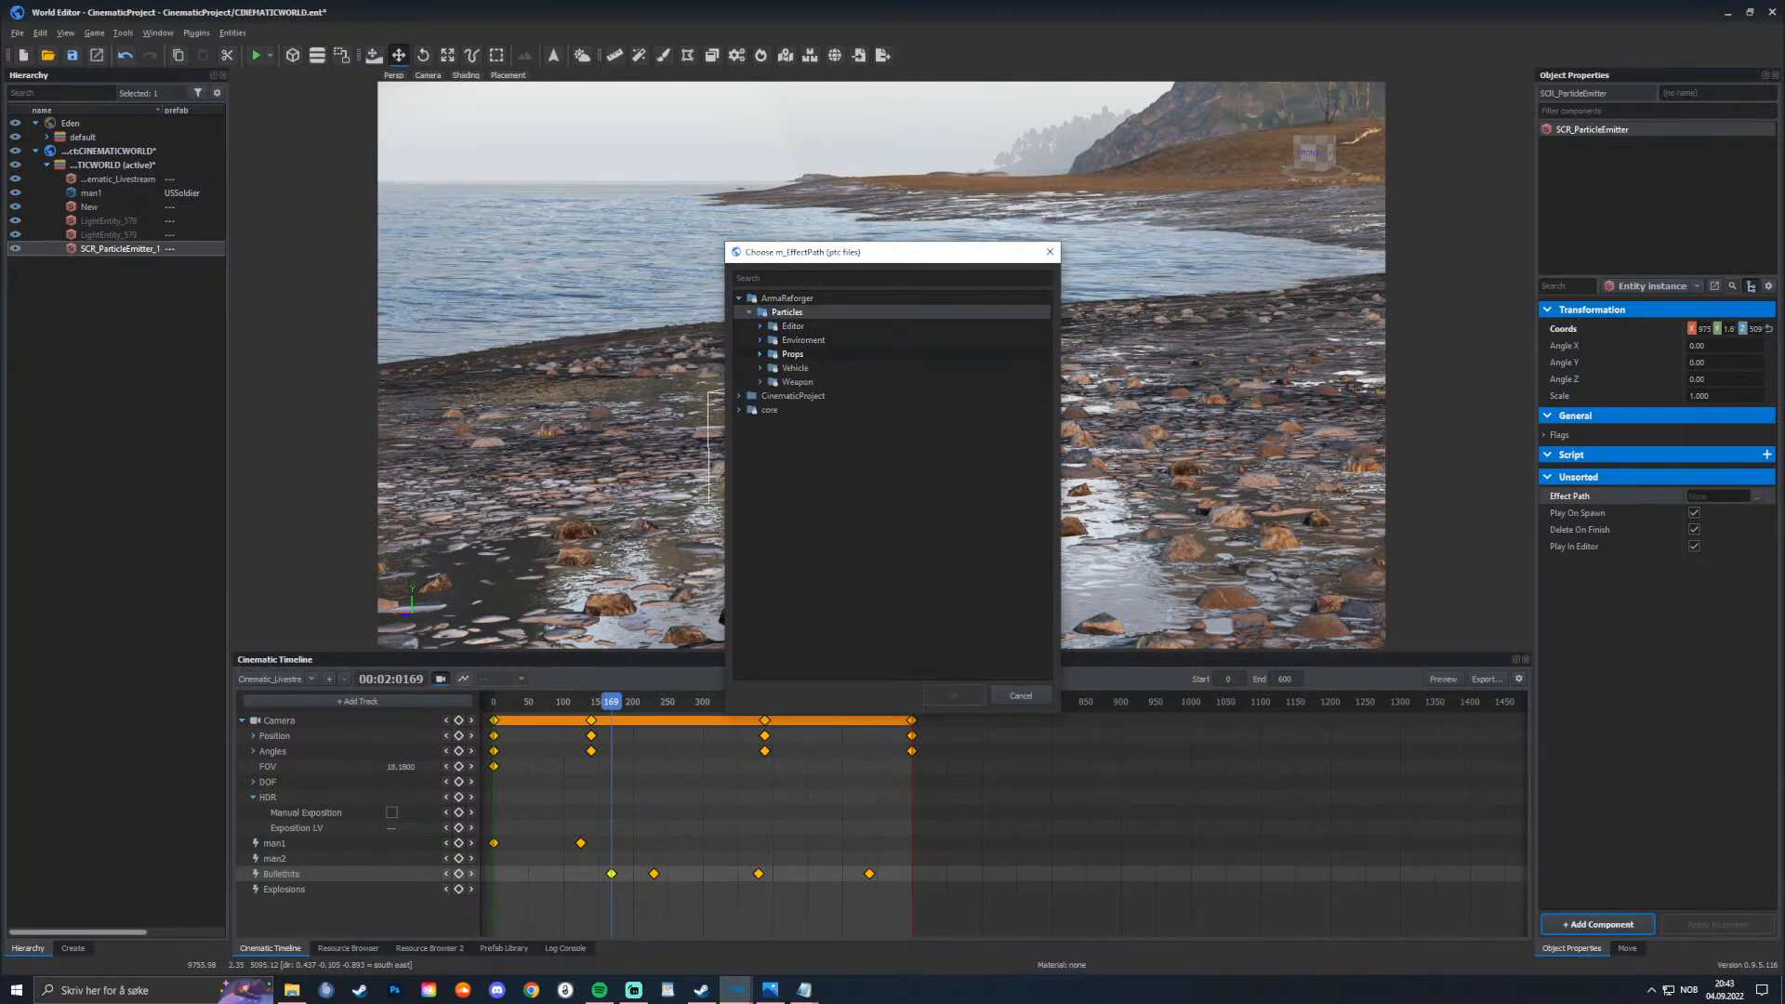
key("Right")
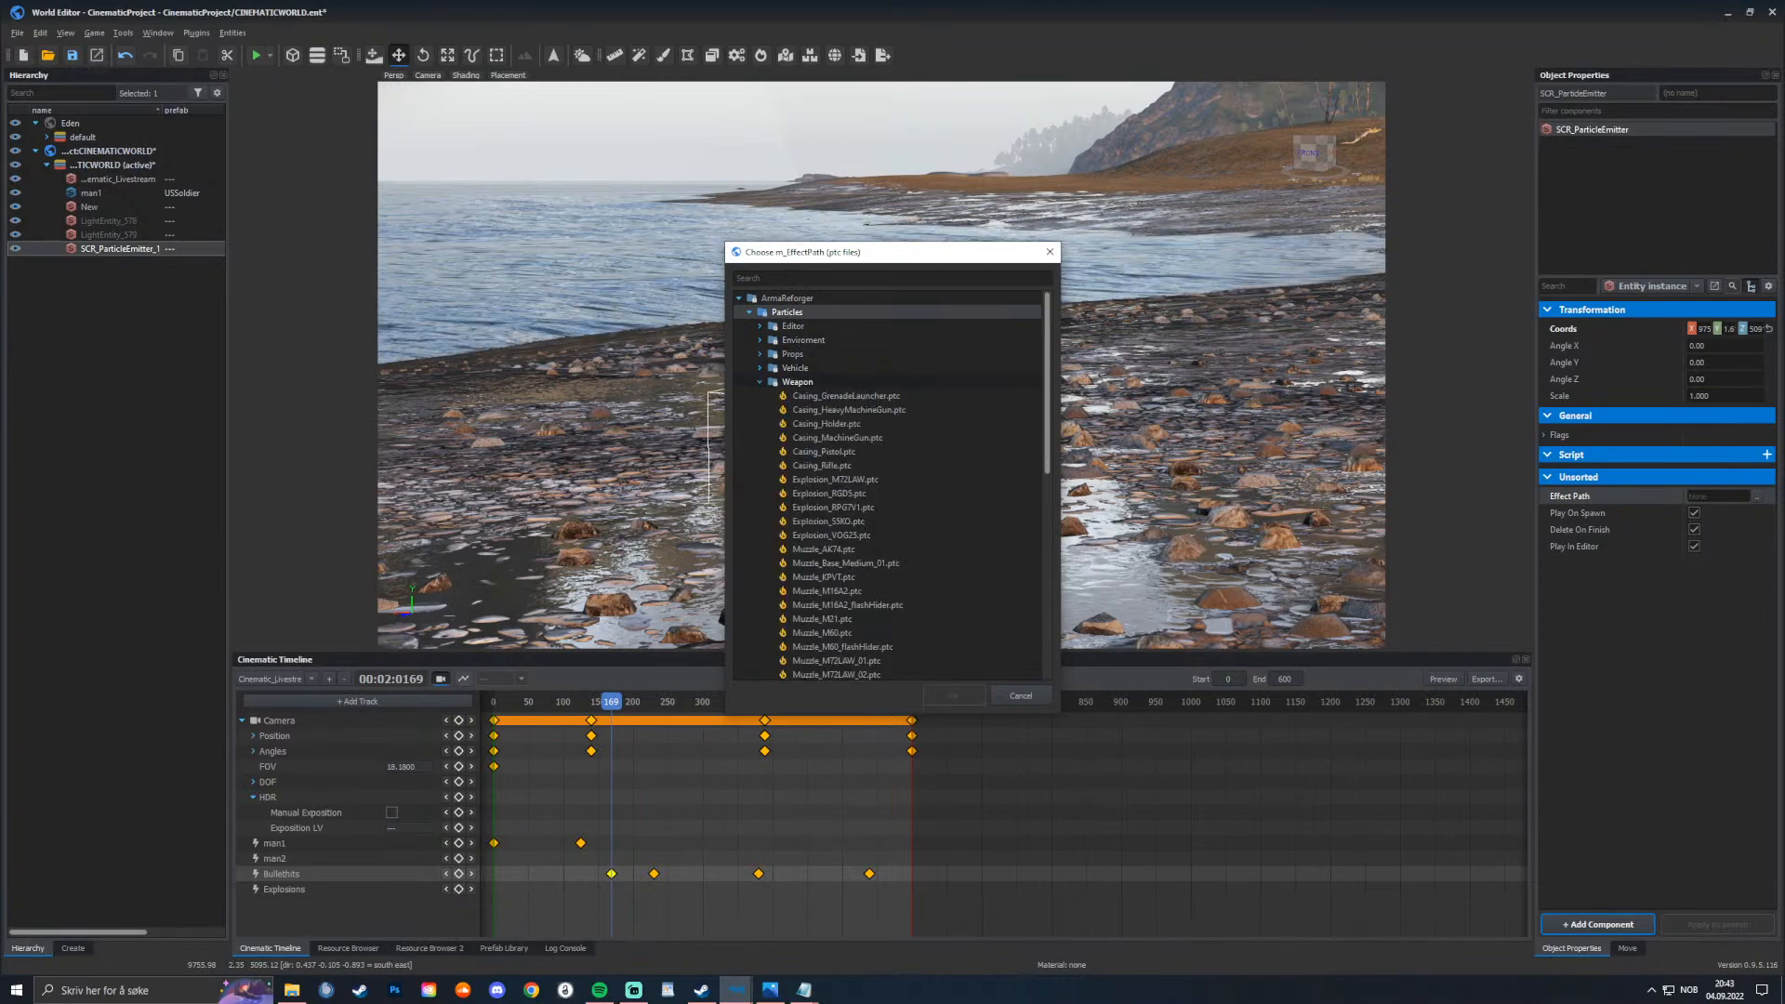
key("Down")
key("Down")
key("Down")
key("Down")
key("Down")
key("Down")
key("Down")
key("Down")
key("Down")
key("Down")
key("Down")
key("Down")
key("Down")
key("Down")
key("Down")
key("Down")
key("Down")
key("Down")
key("Down")
key("Down")
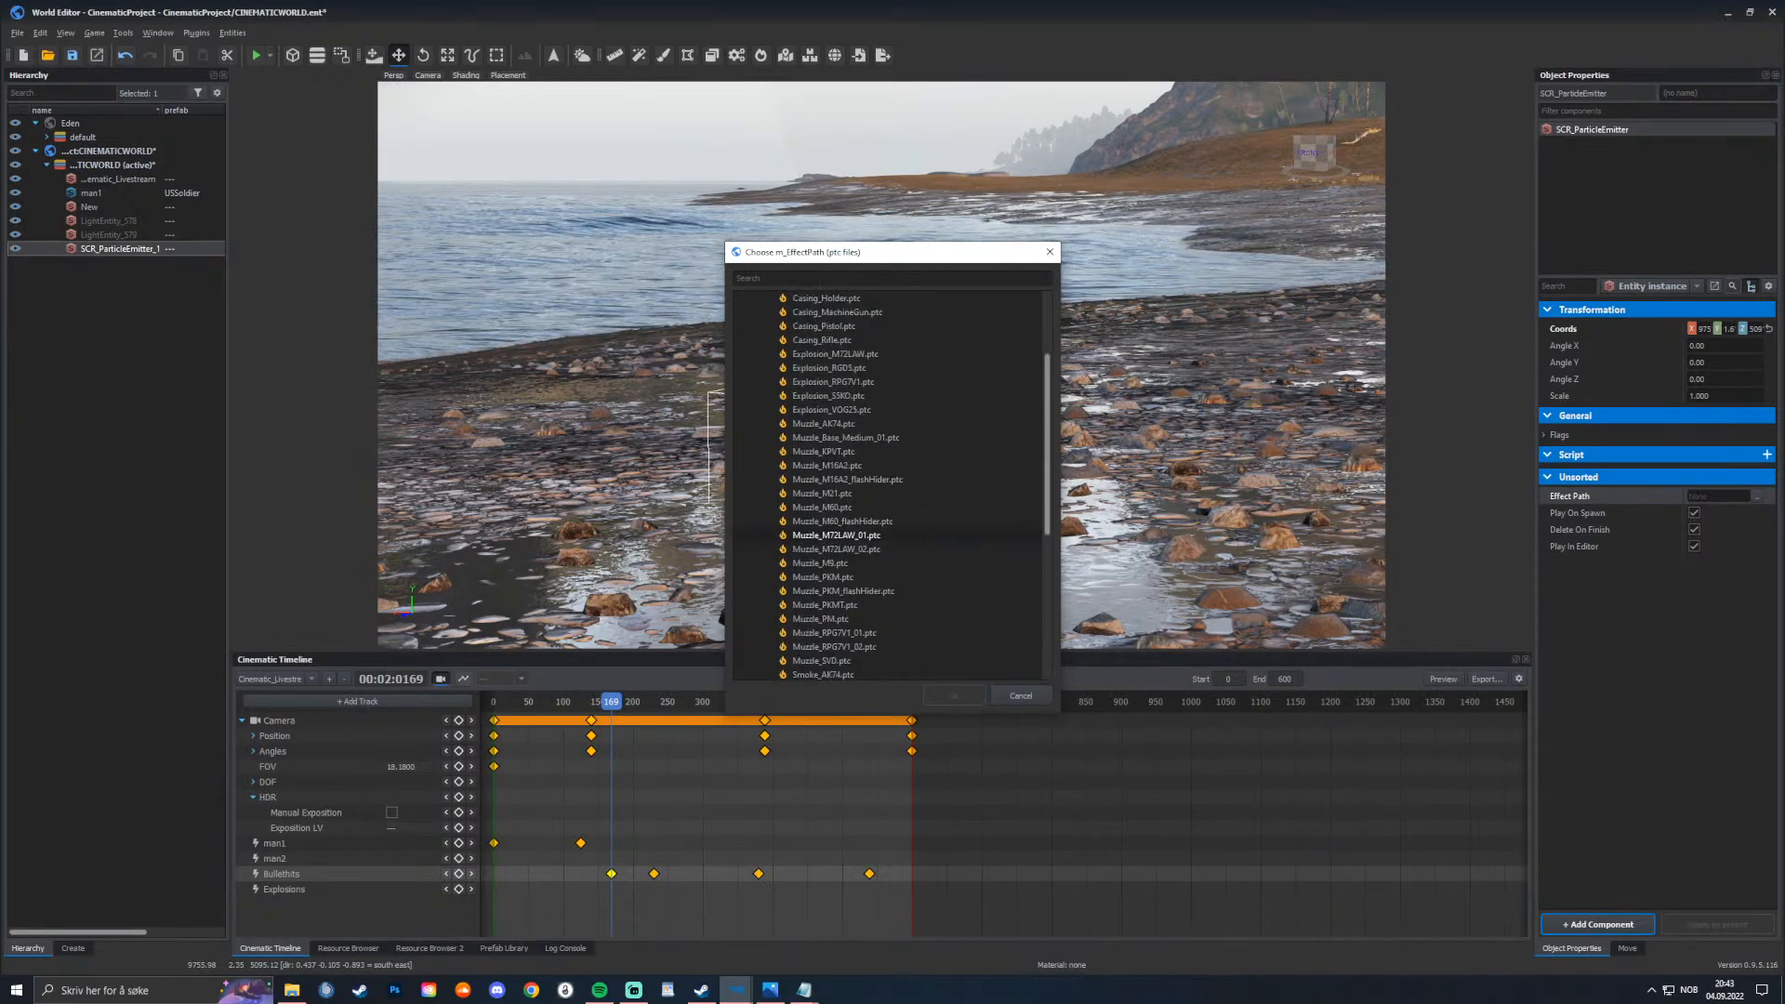
key("Up")
key("Up")
key("Up")
key("Up")
key("Up")
key("Up")
key("Up")
key("Up")
key("Up")
key("Up")
key("Up")
key("Up")
key("Up")
key("Up")
key("Up")
key("Up")
key("Up")
key("Up")
key("Up")
key("Up")
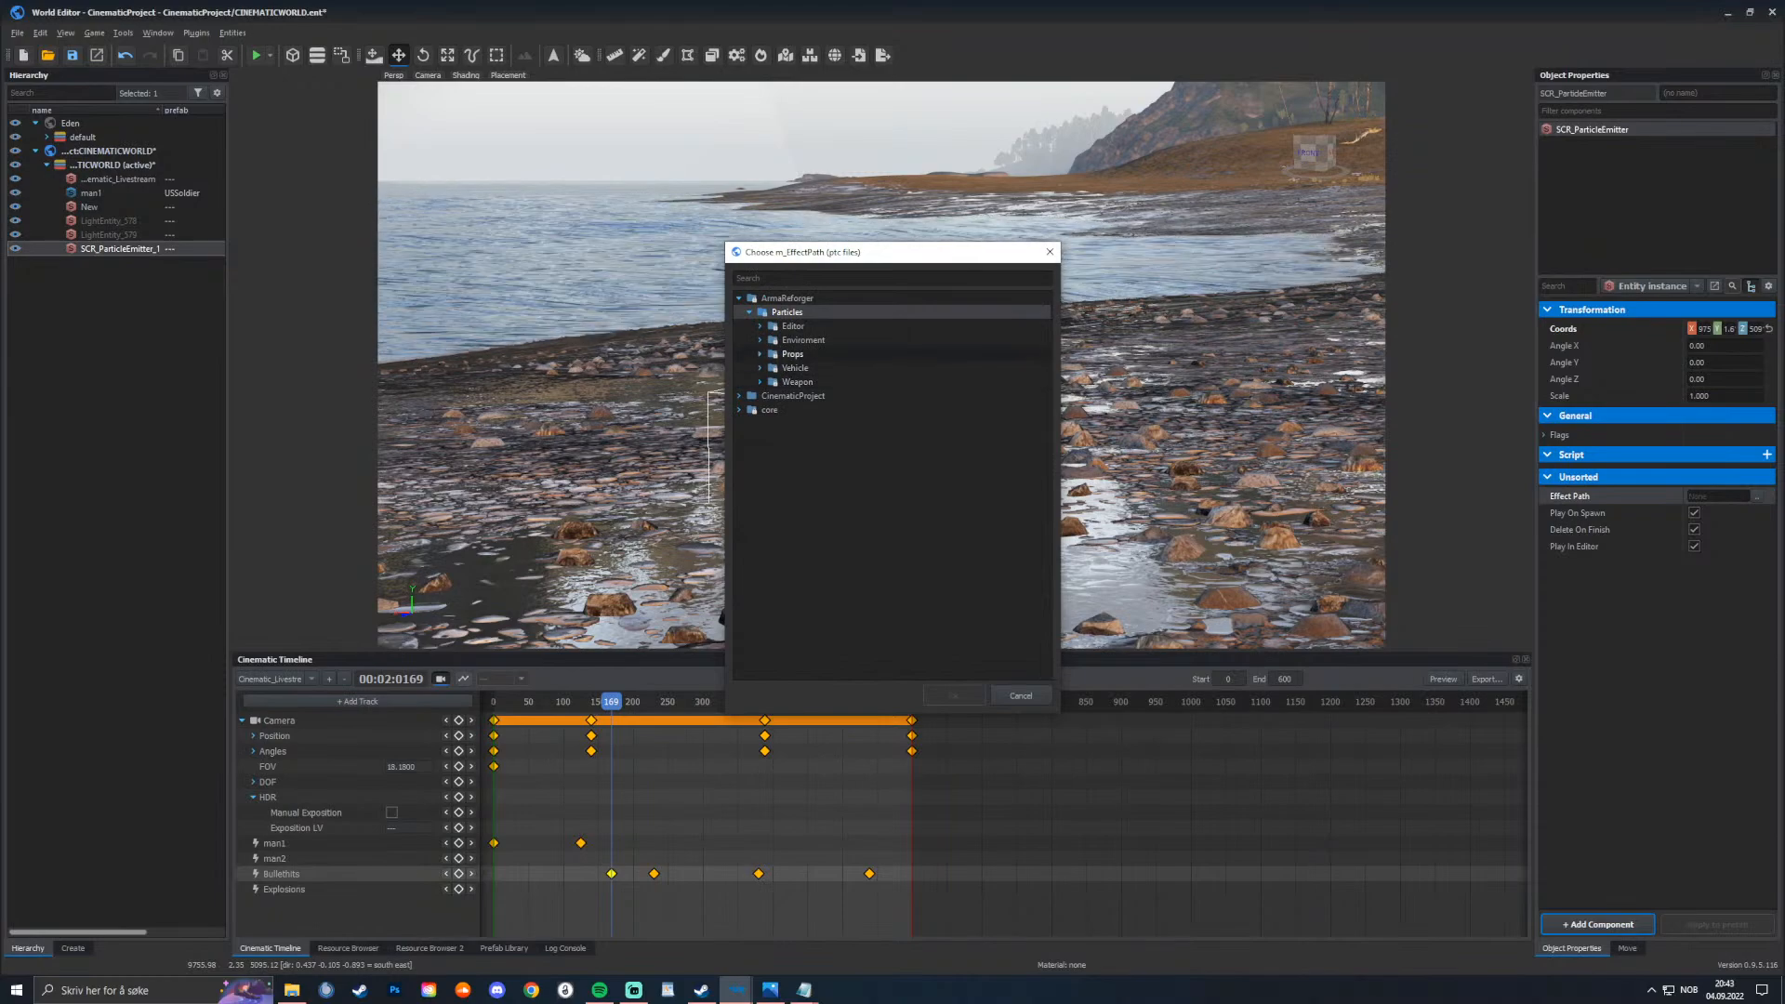
Step: Set the emitter's Effect Path to Hit_sand_enter_01.ptc from the Environment particles
double_click(803, 340)
scroll(837, 520, "down", 3)
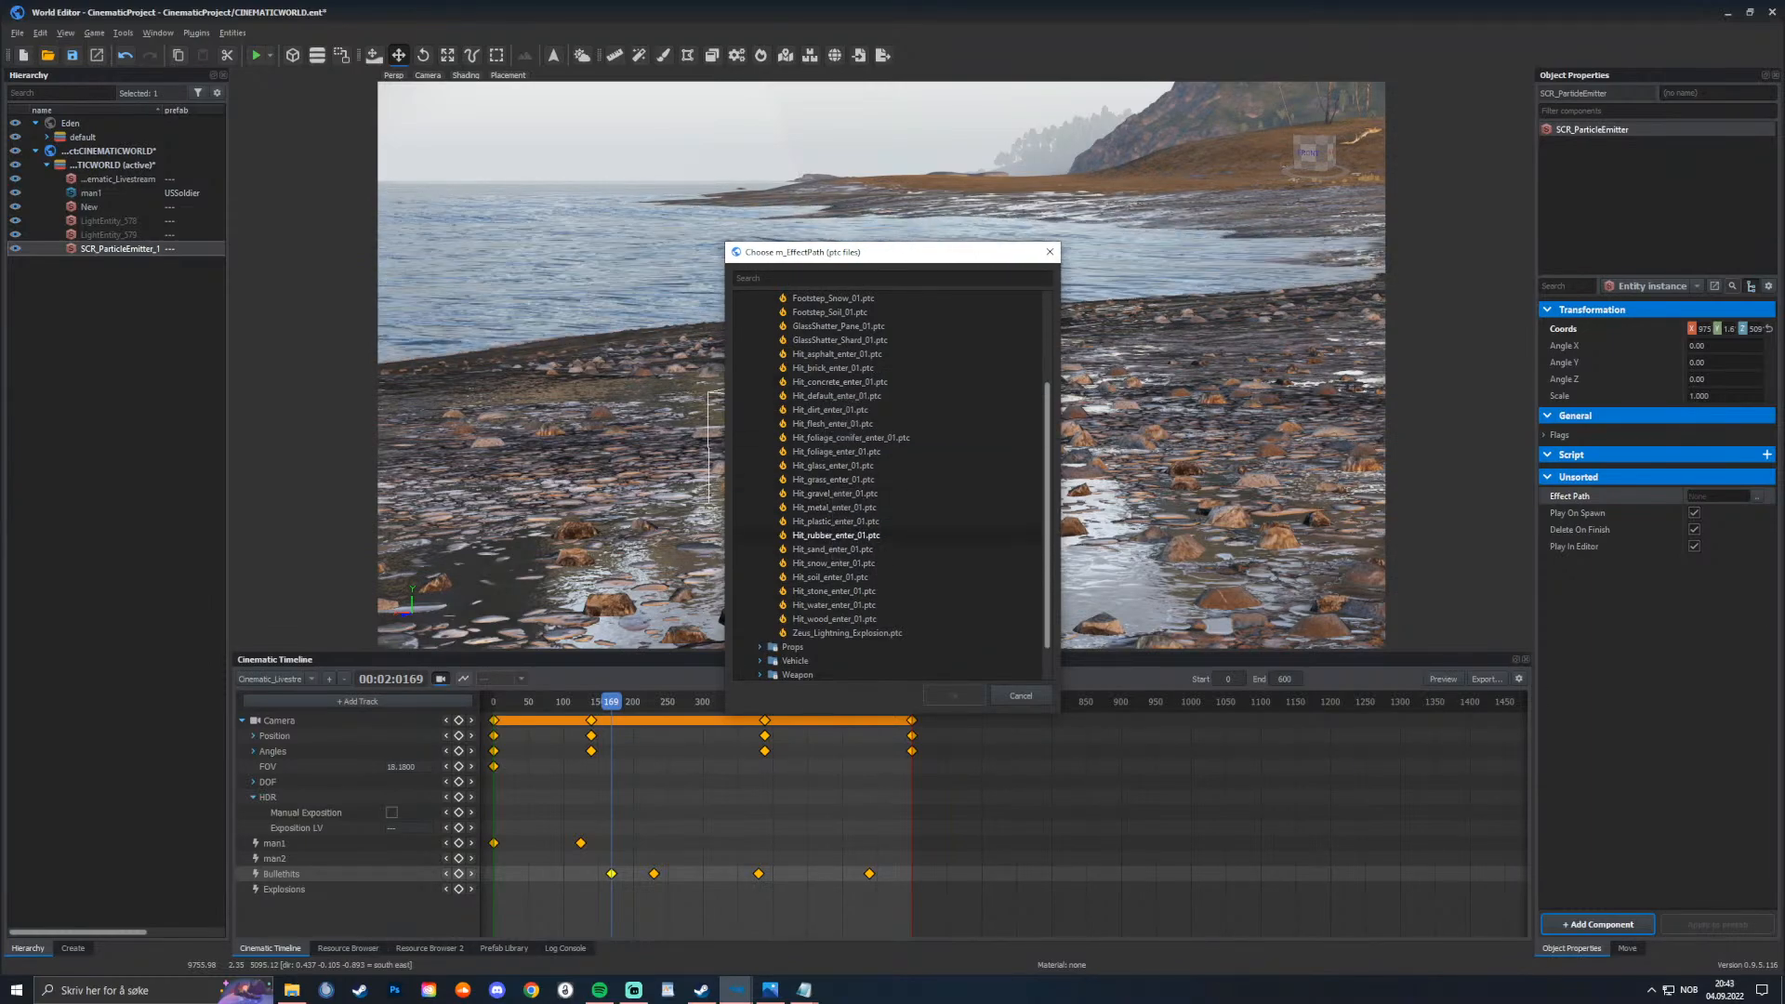
double_click(811, 549)
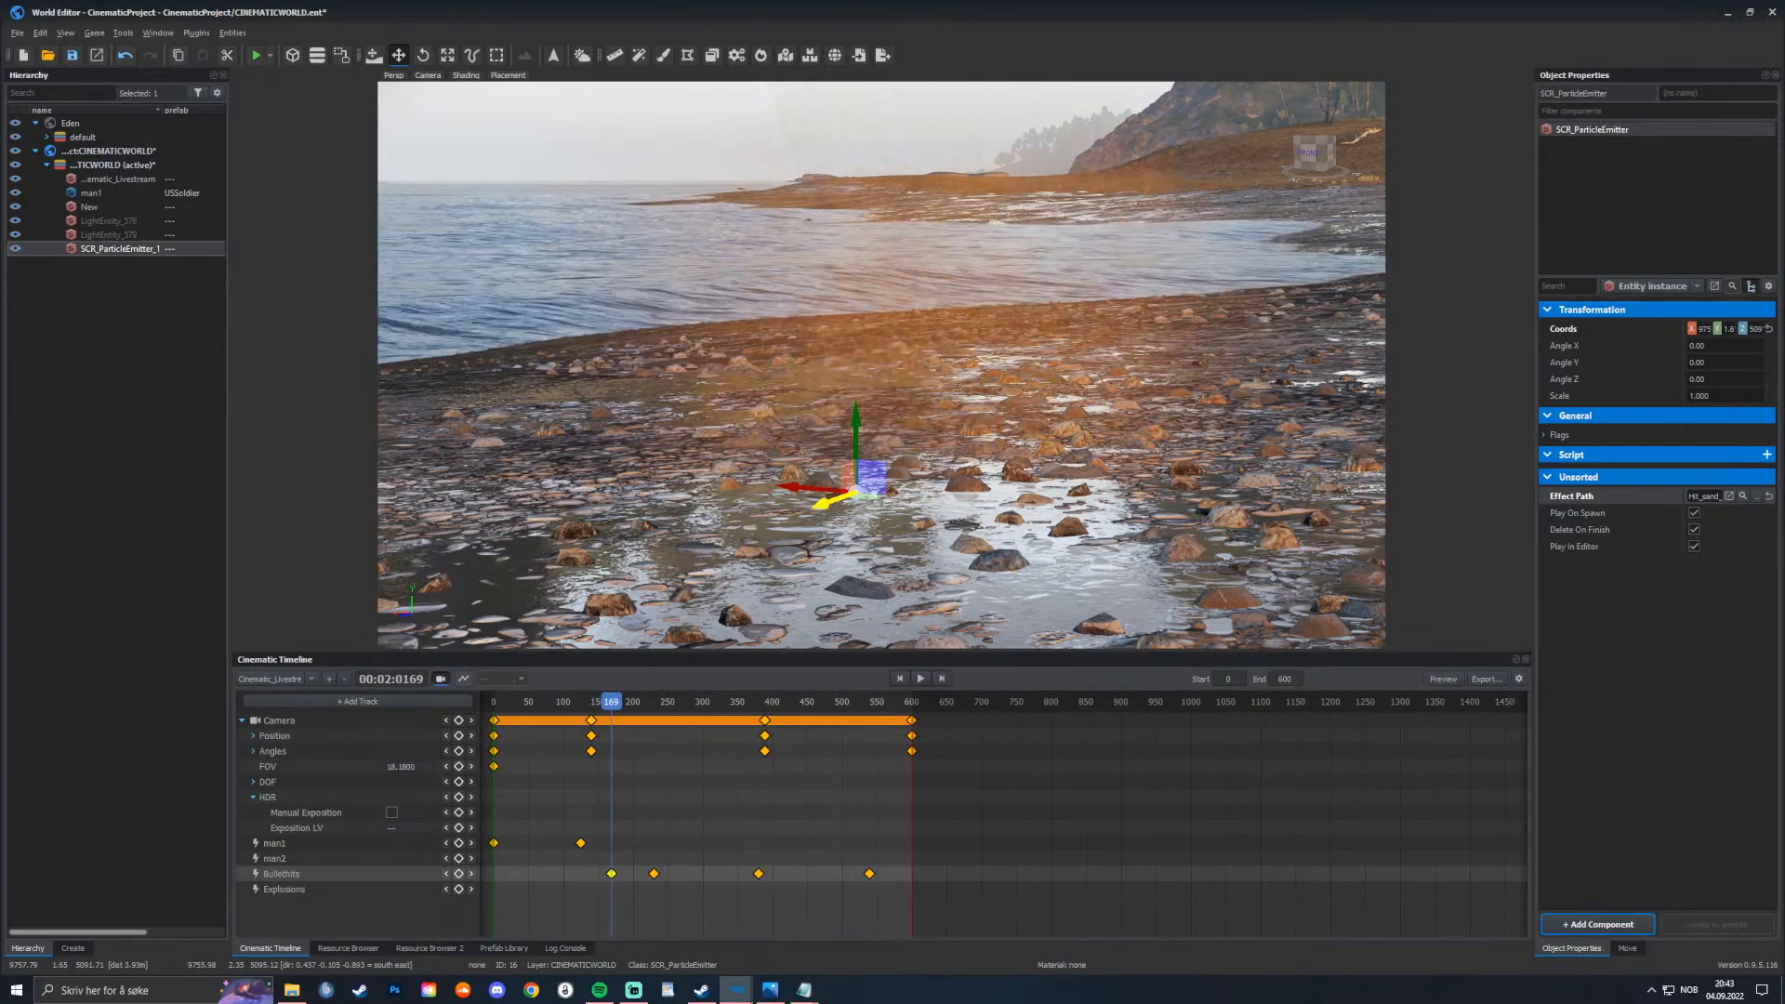
mouse_move(611, 702)
left_mouse_down()
mouse_move(591, 702)
mouse_move(610, 702)
left_mouse_up()
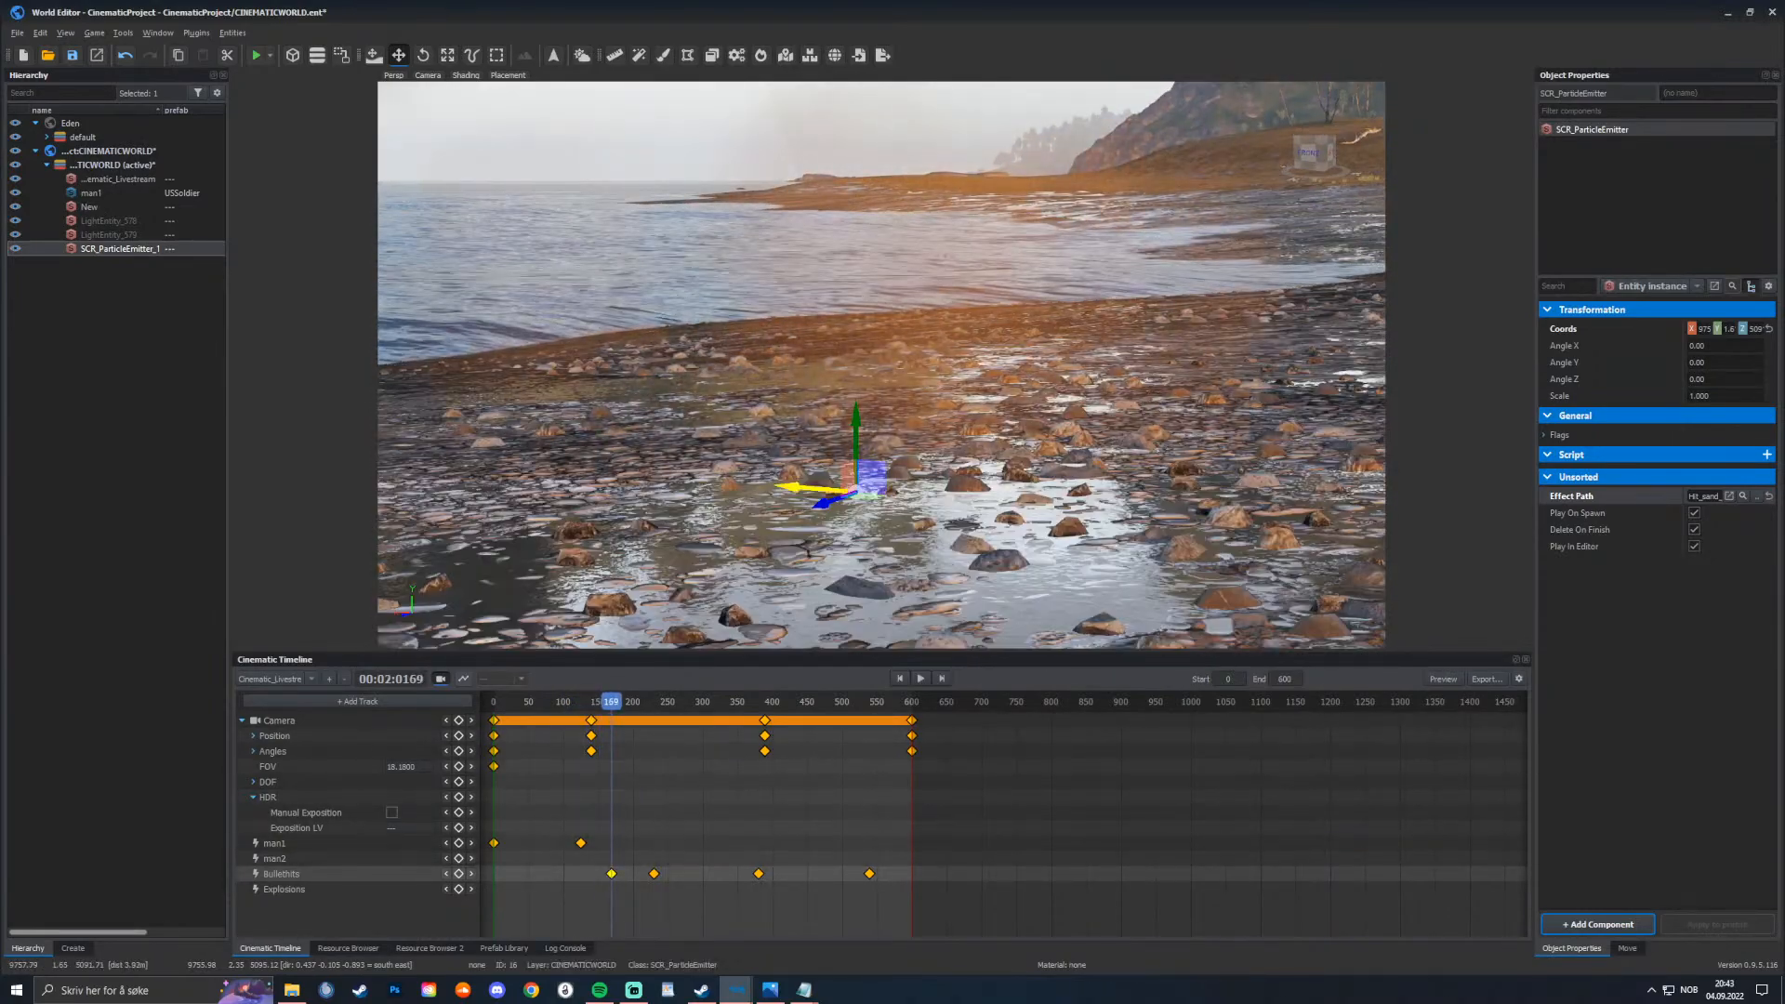
Step: Move the sand-hit emitter closer to the camera in the beach foreground and name it bullethit1
left_click_drag(865, 493, 818, 616)
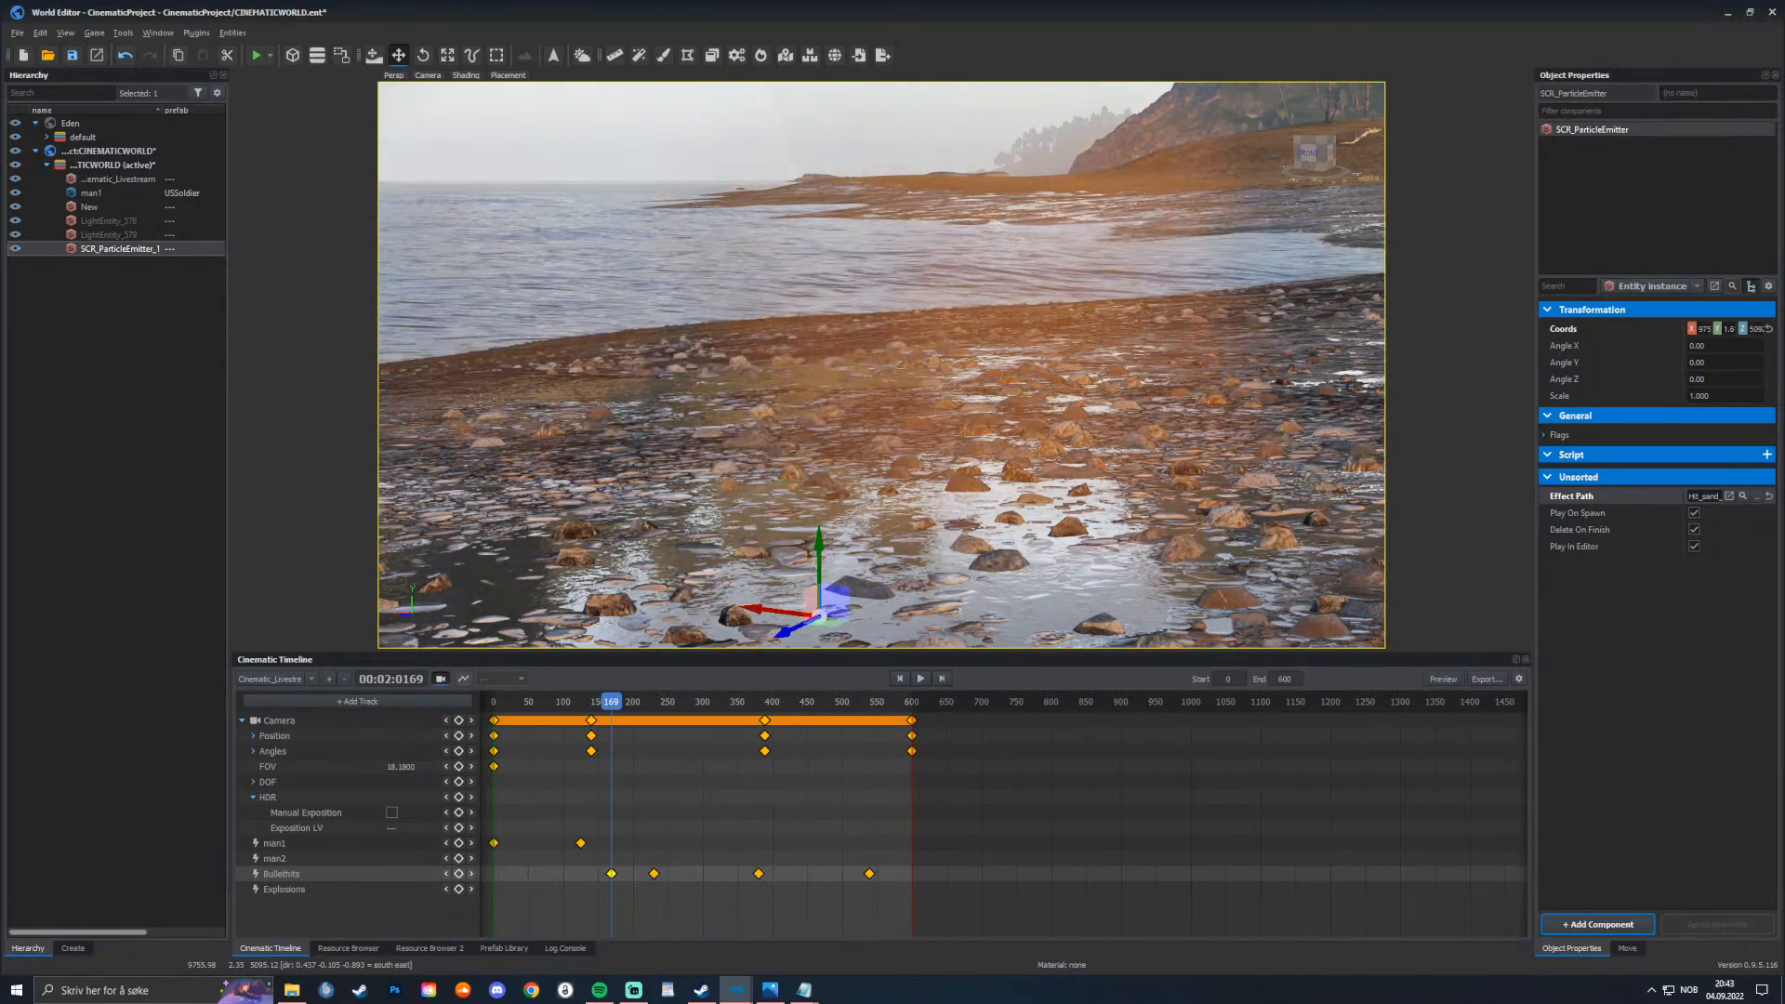
type("bu")
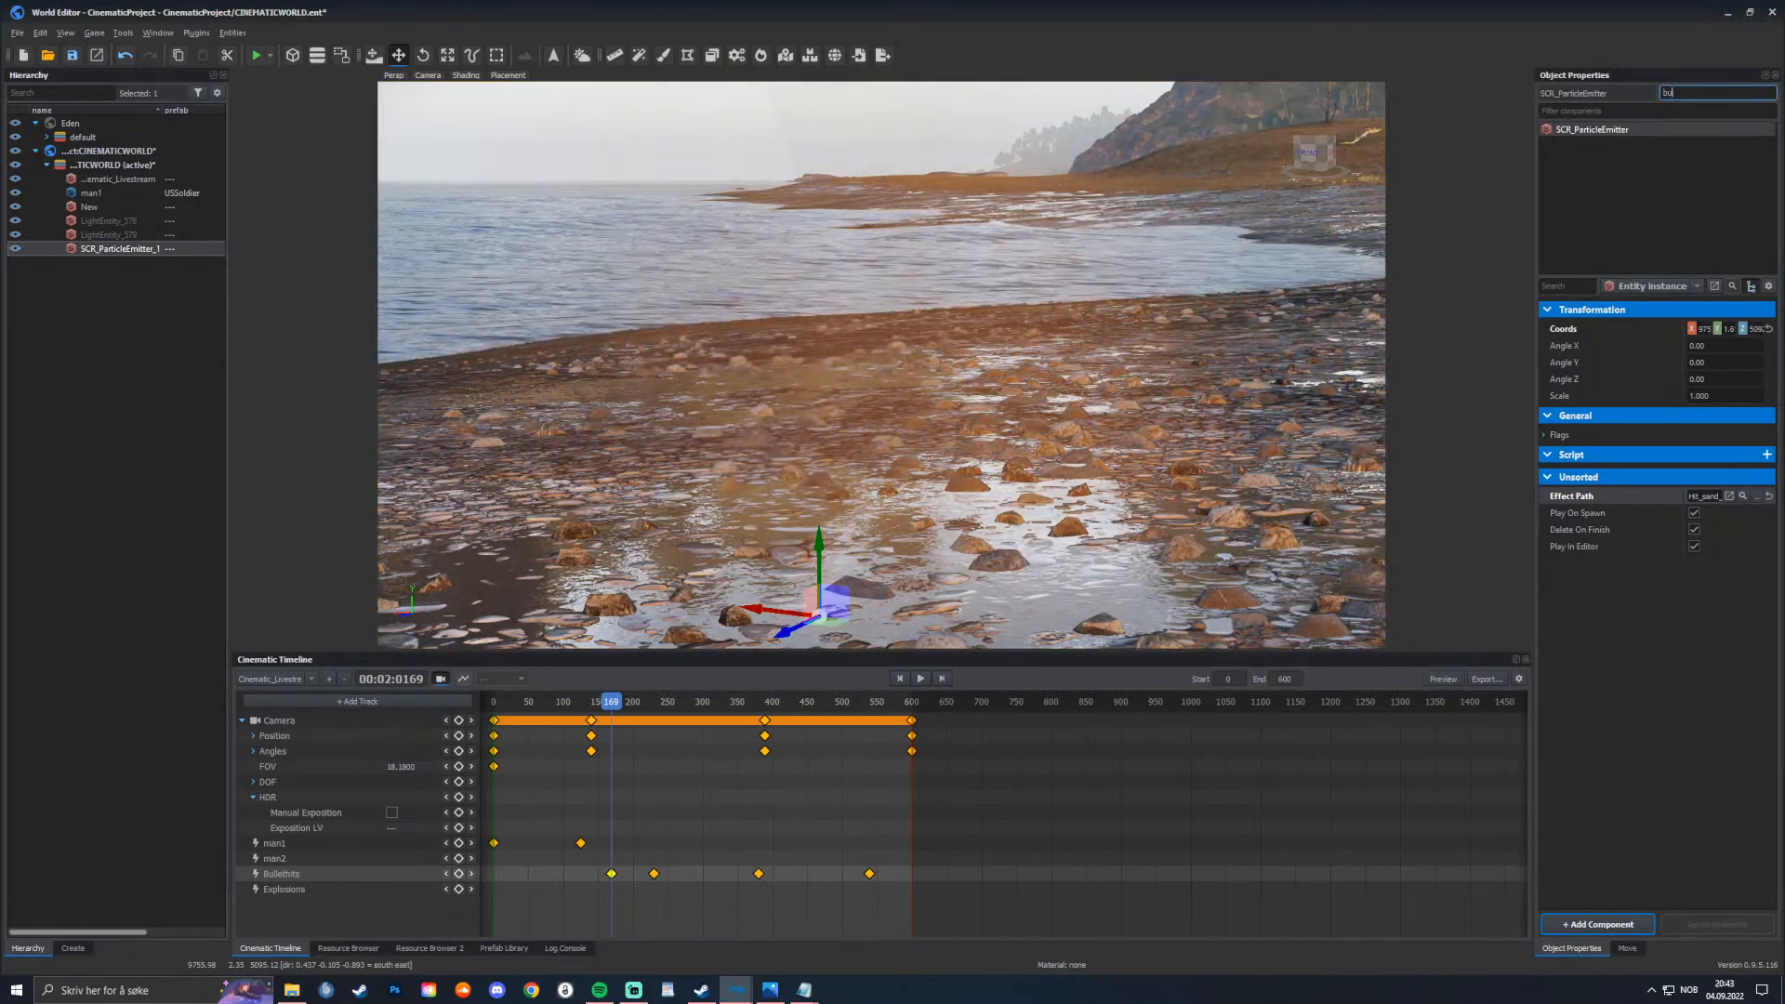
type("llethits")
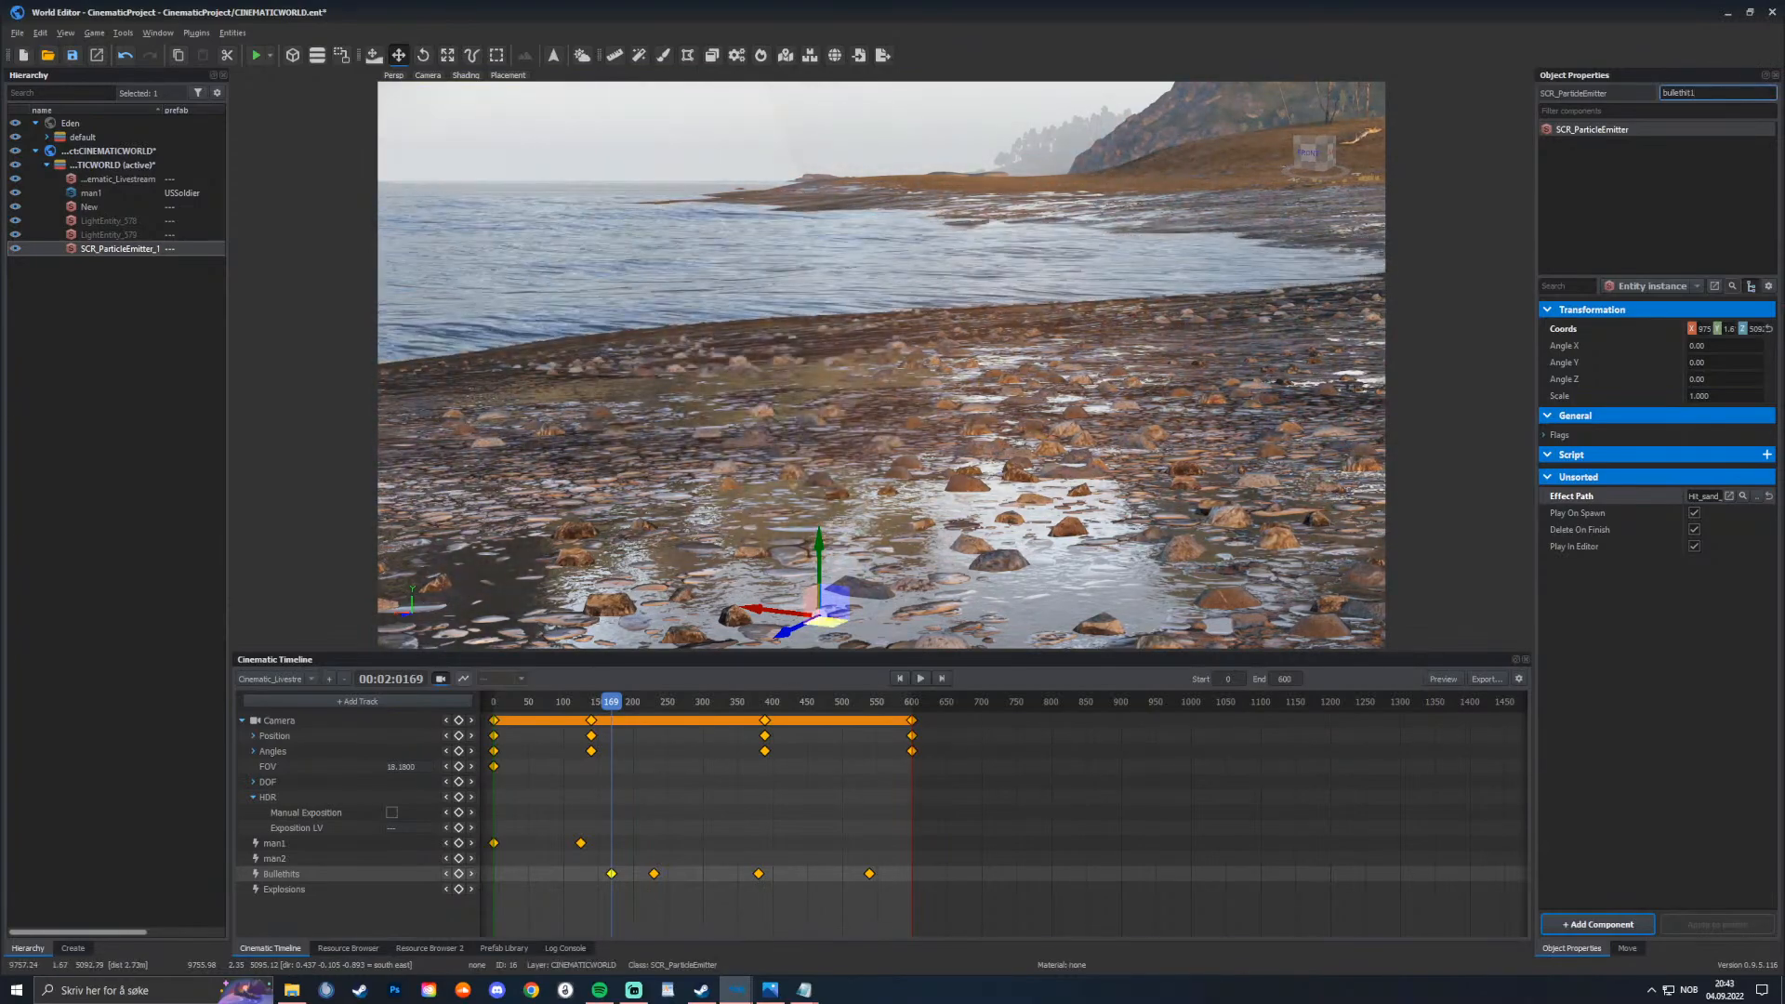
key("Return")
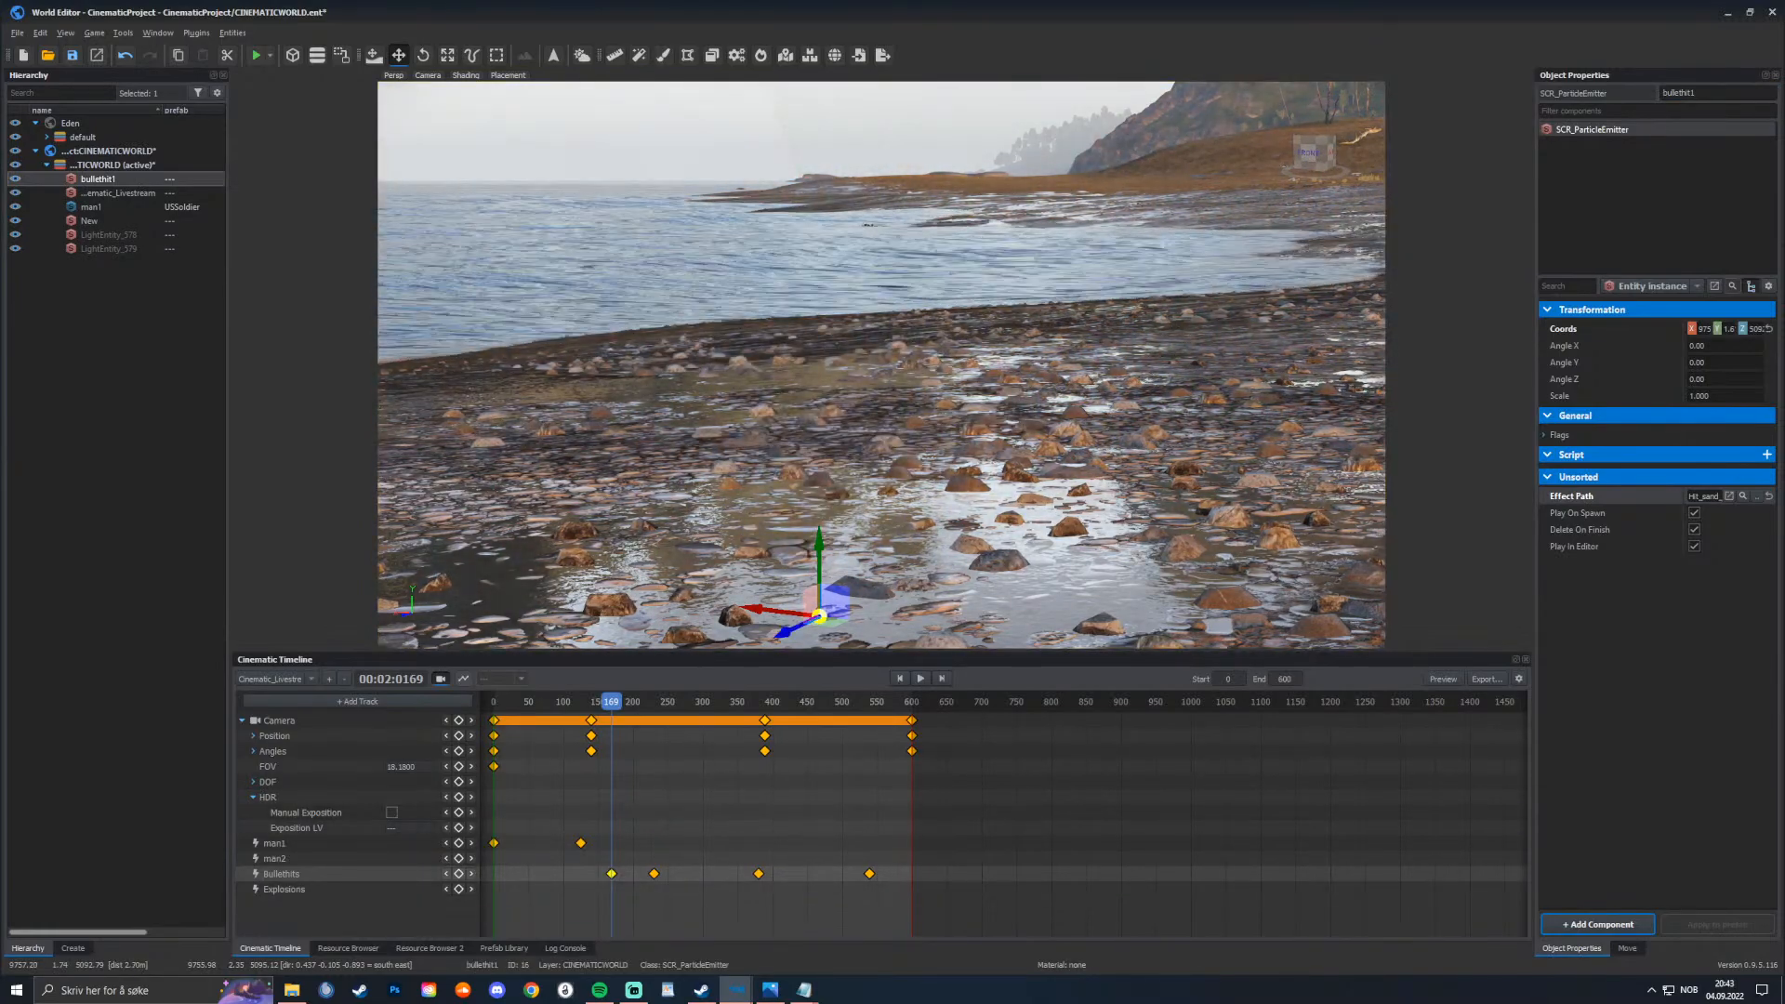
Step: Duplicate the bullethit1 emitter and place the copy on the far right of the beach shot at frame 230
left_click_drag(819, 617, 984, 539, "ctrl")
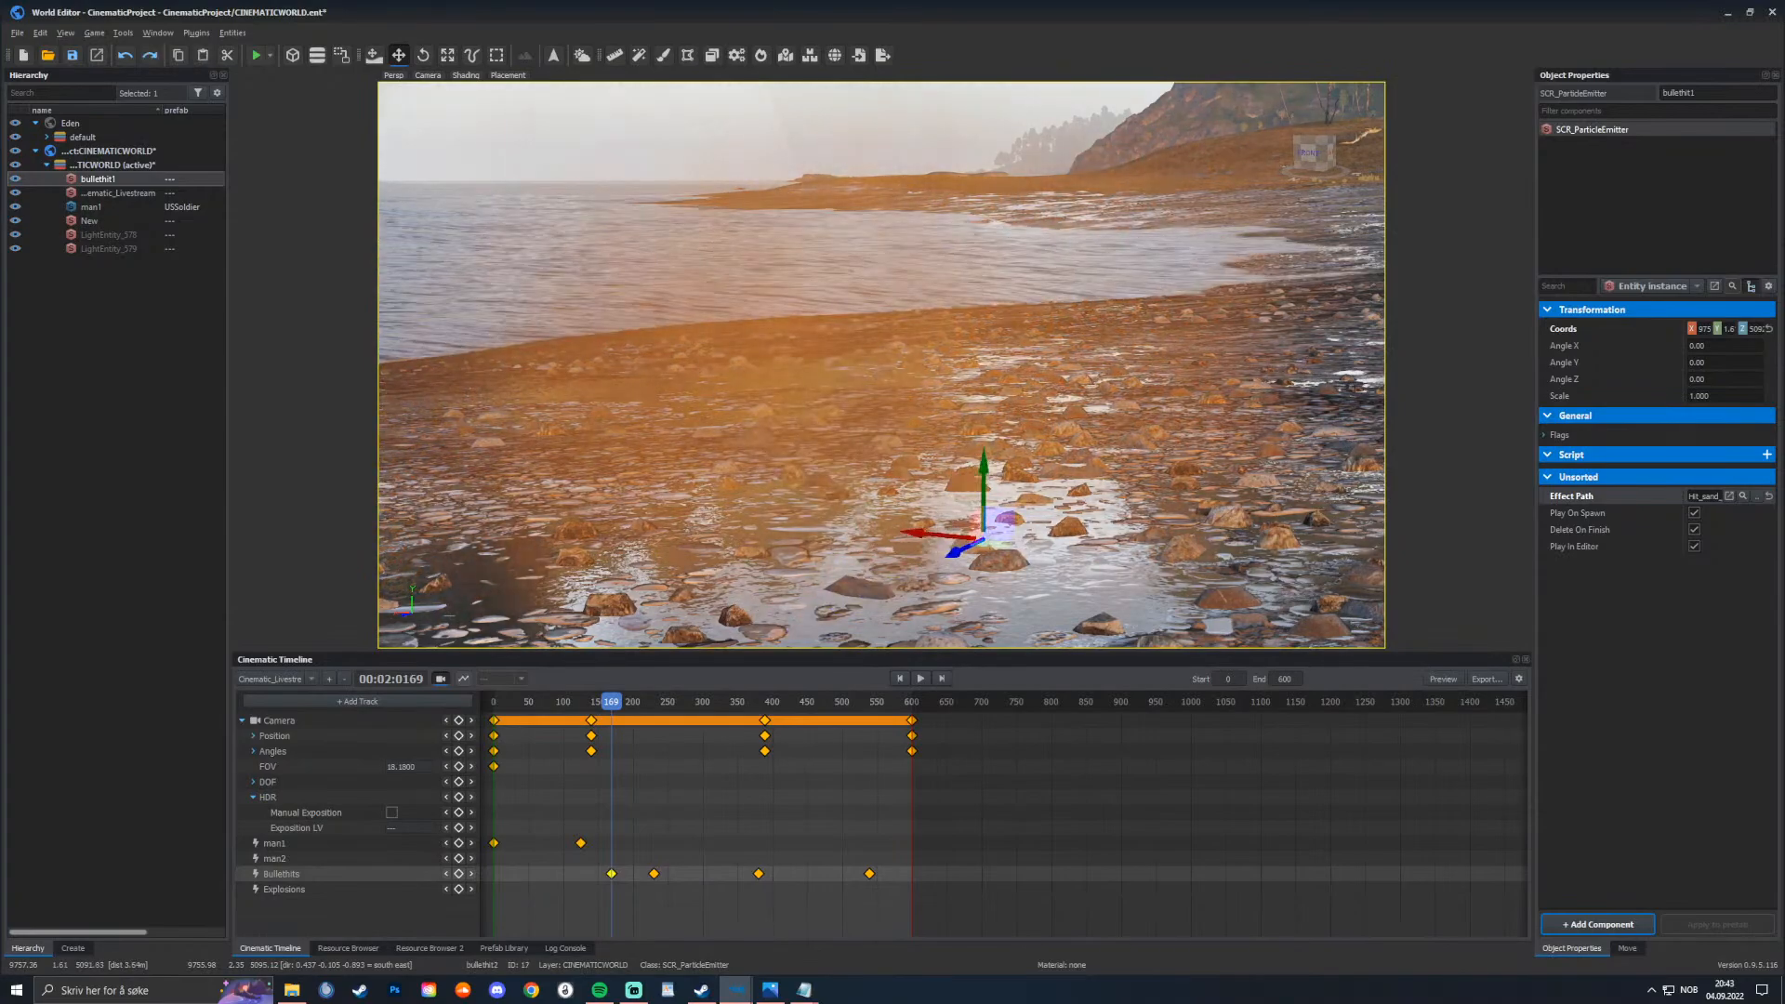
key("ctrl+z")
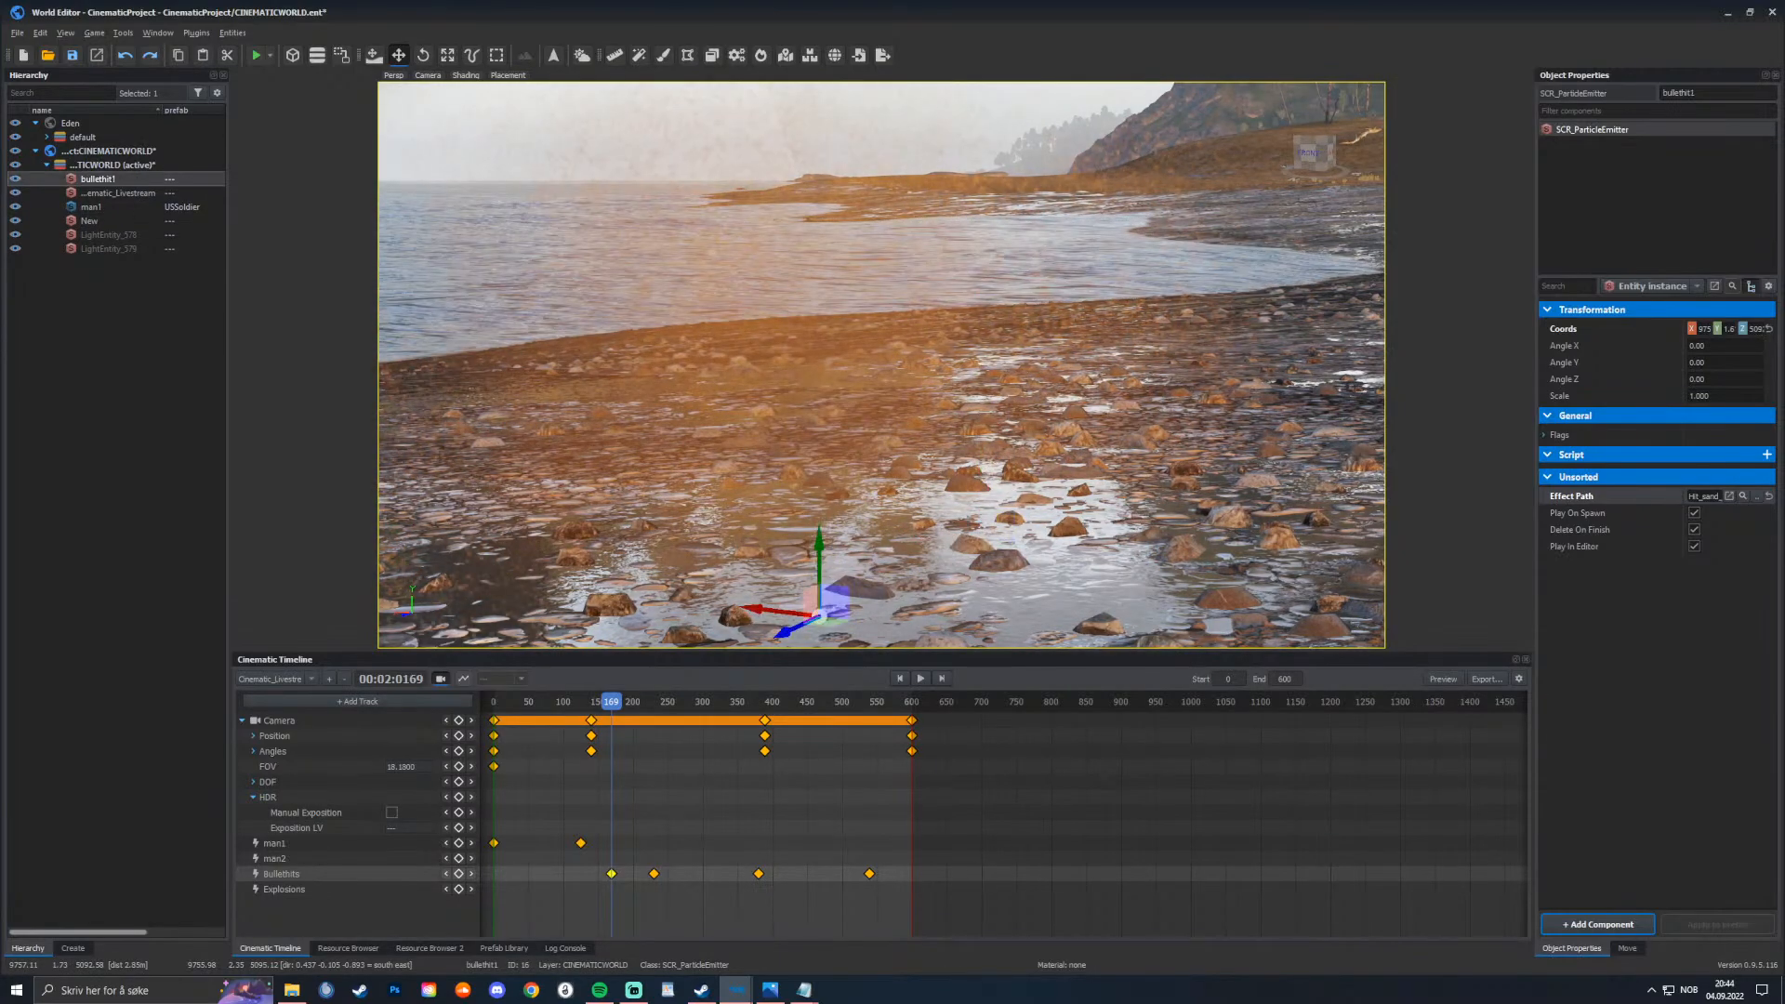
left_click_drag(819, 616, 1019, 513, "ctrl")
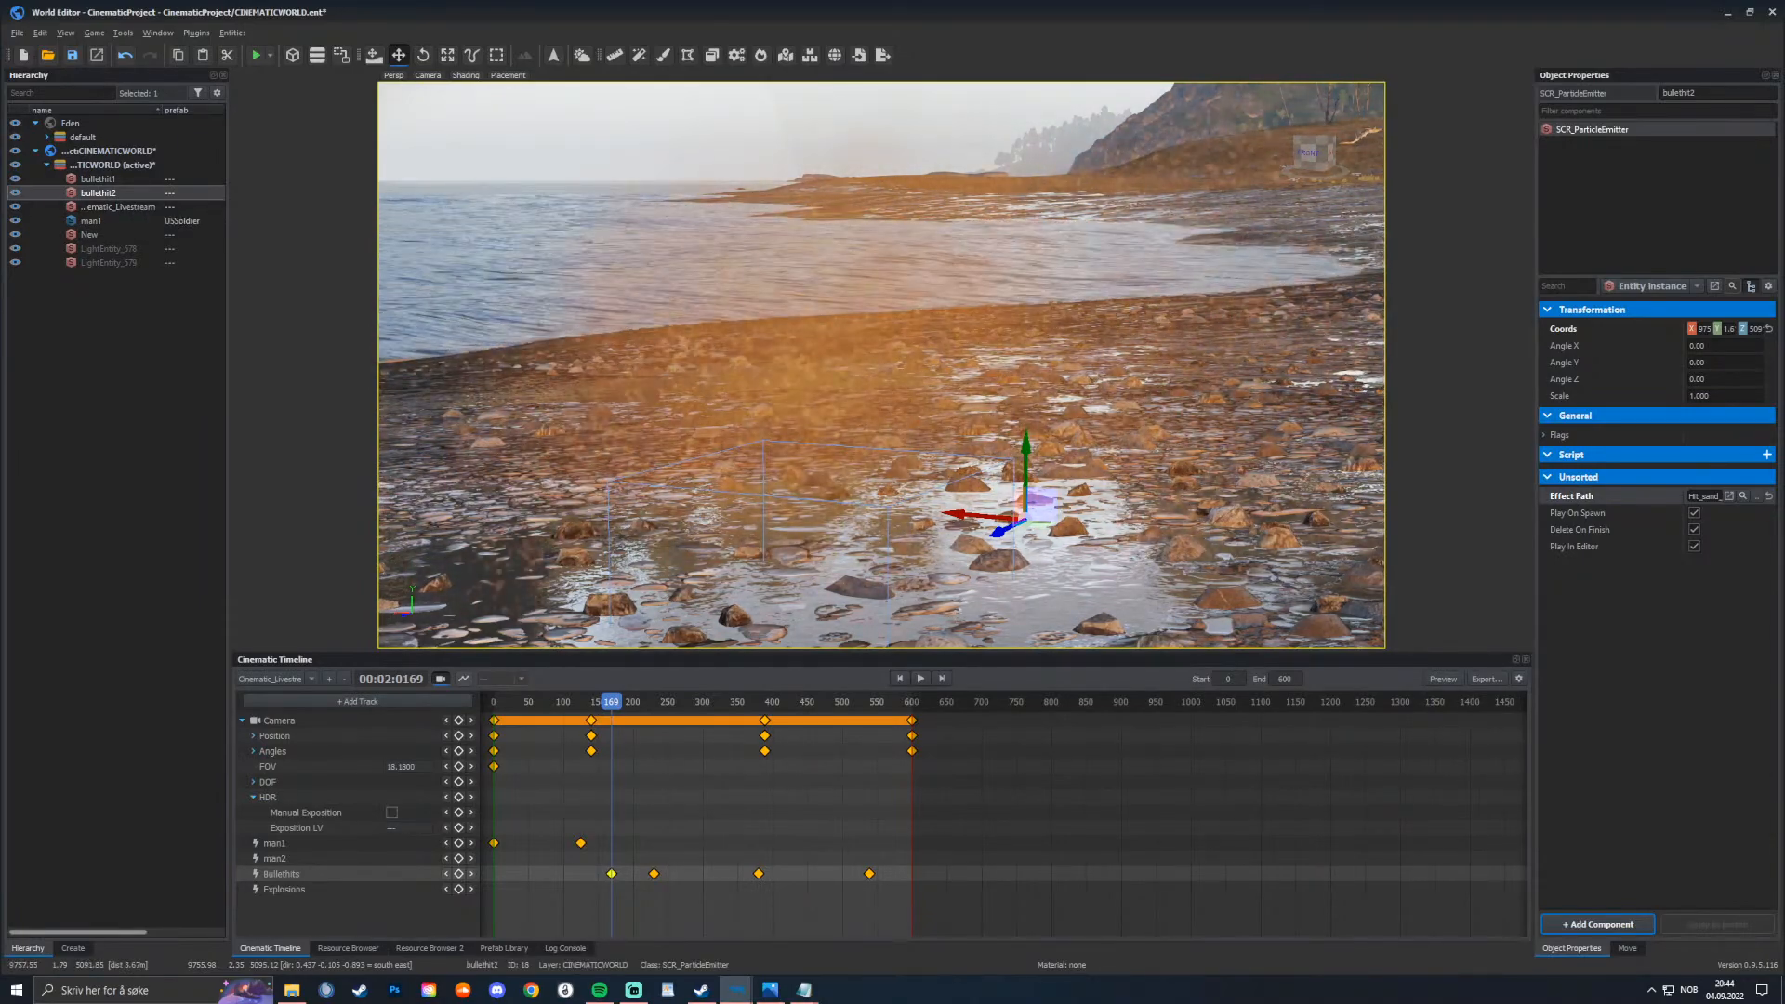
key("space")
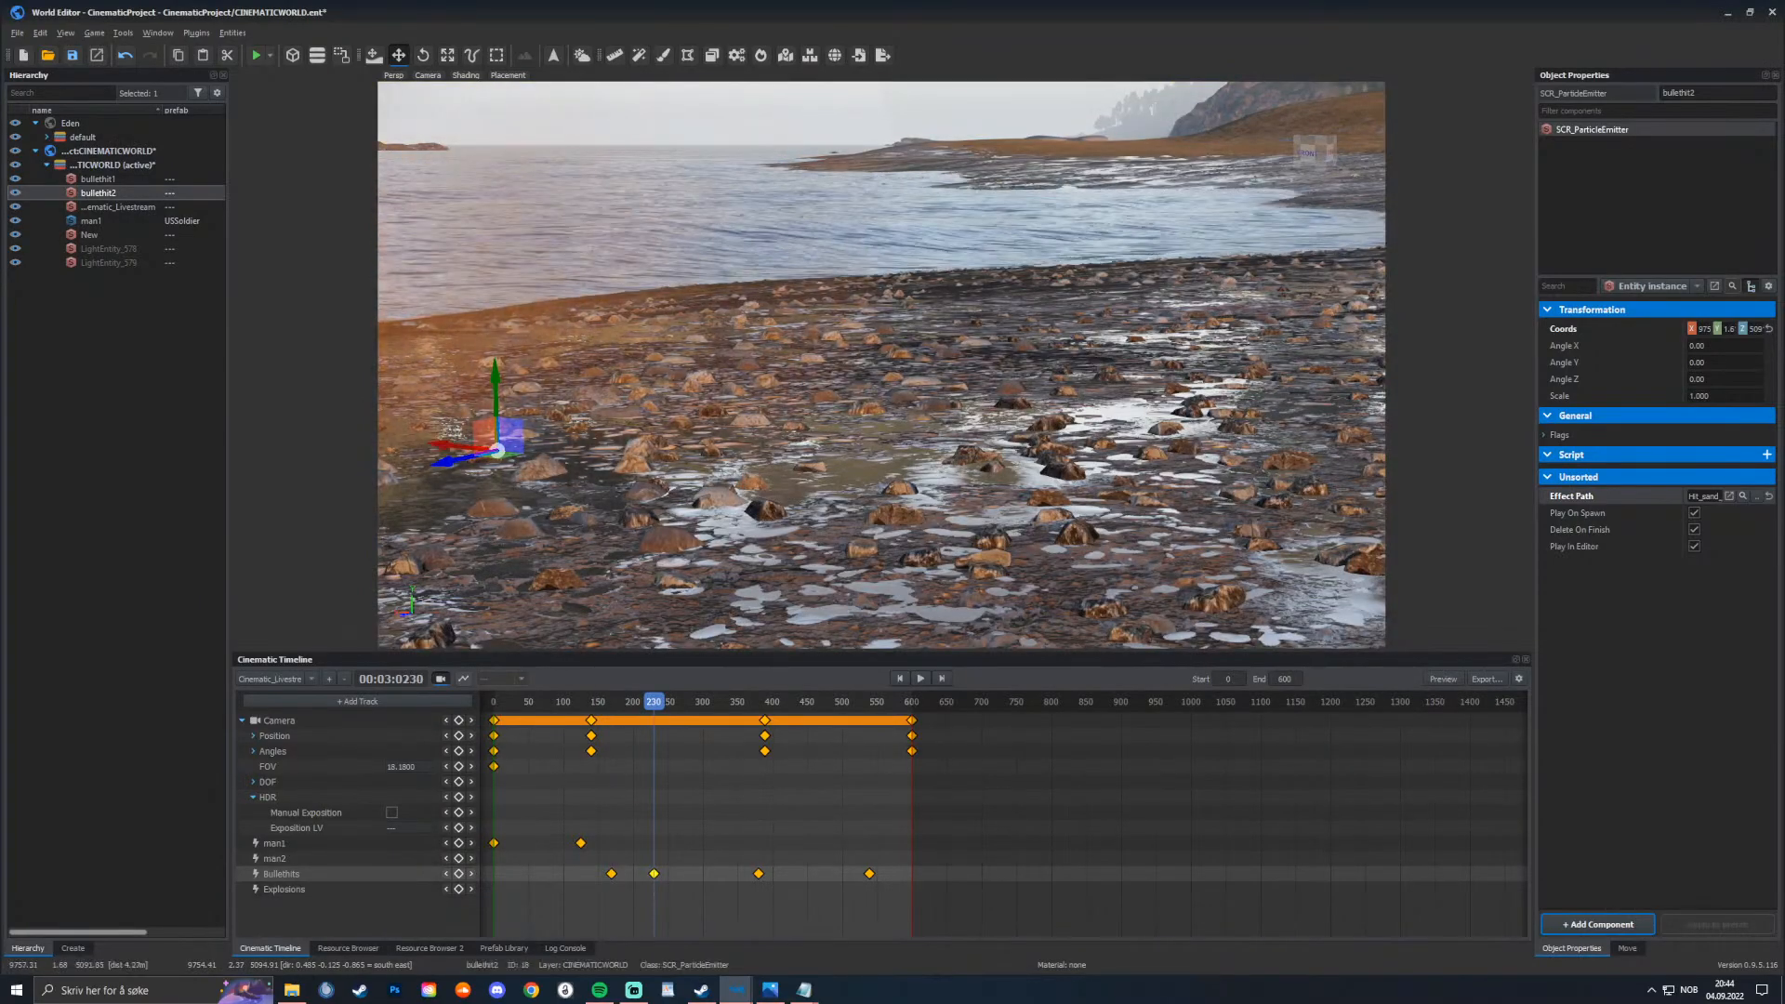
left_click_drag(498, 451, 1256, 534)
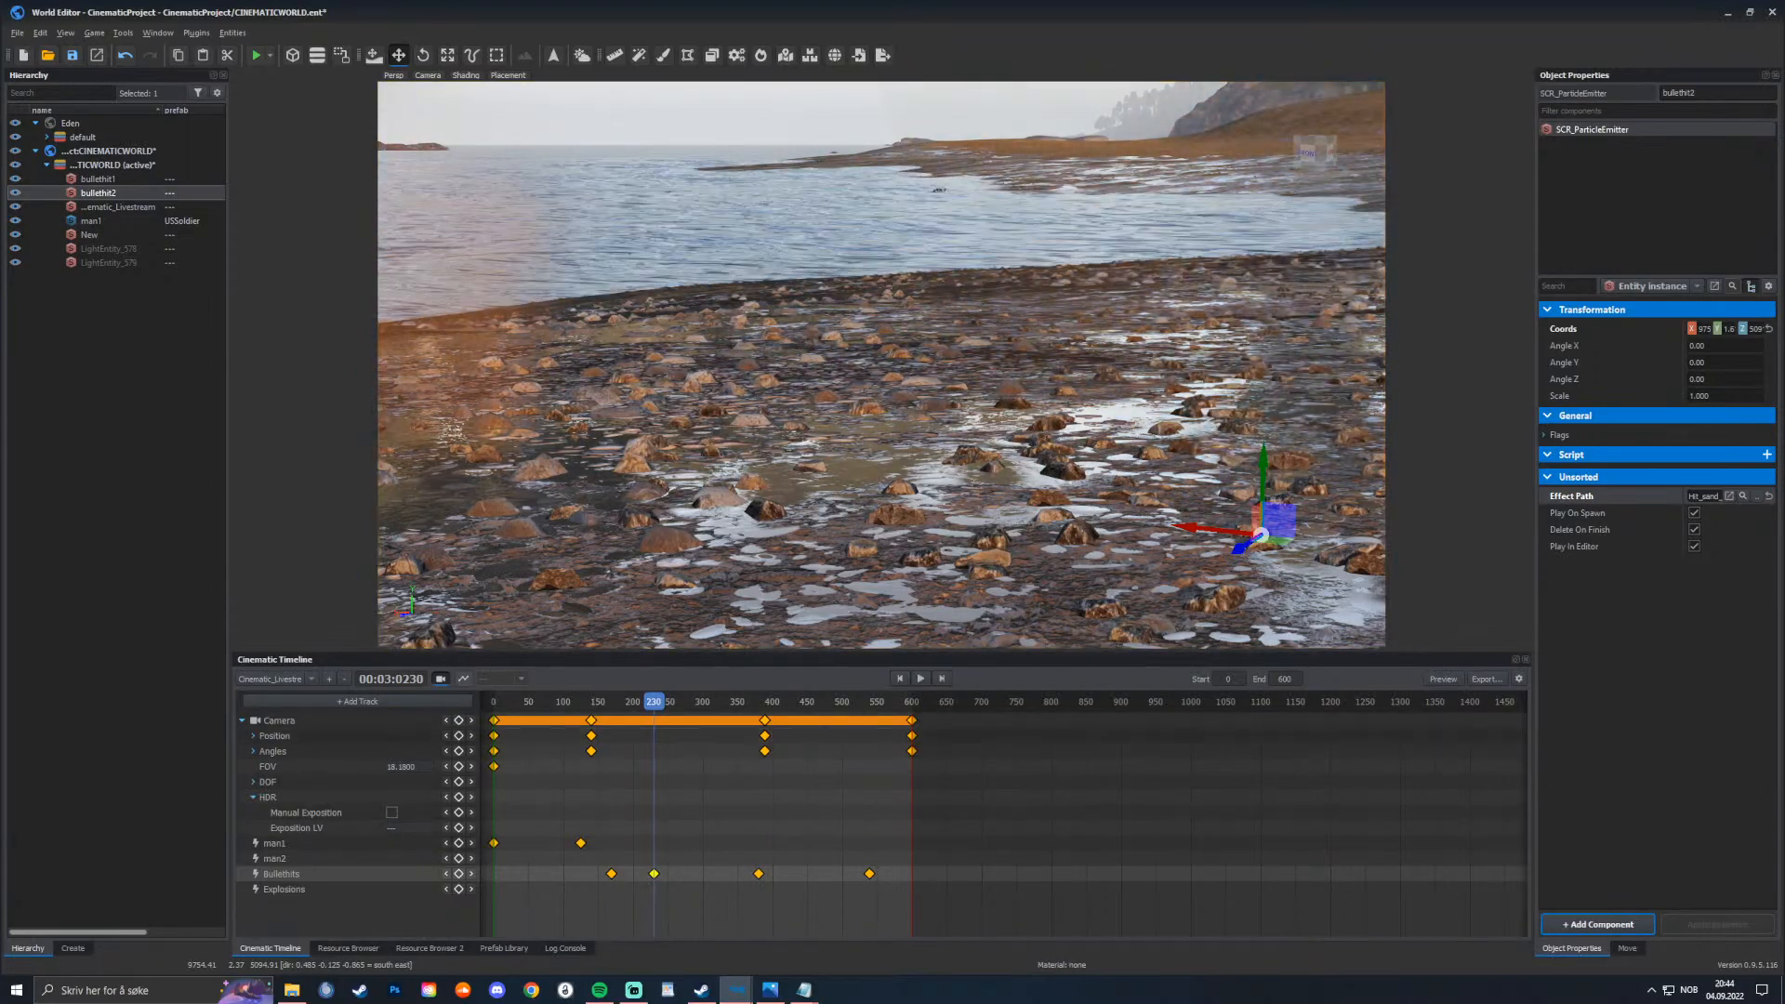
Step: Duplicate the bullethit2 emitter and place the copy on the puddle at the right of the shot at frame 380
left_click_drag(1262, 535, 1354, 476, "shift")
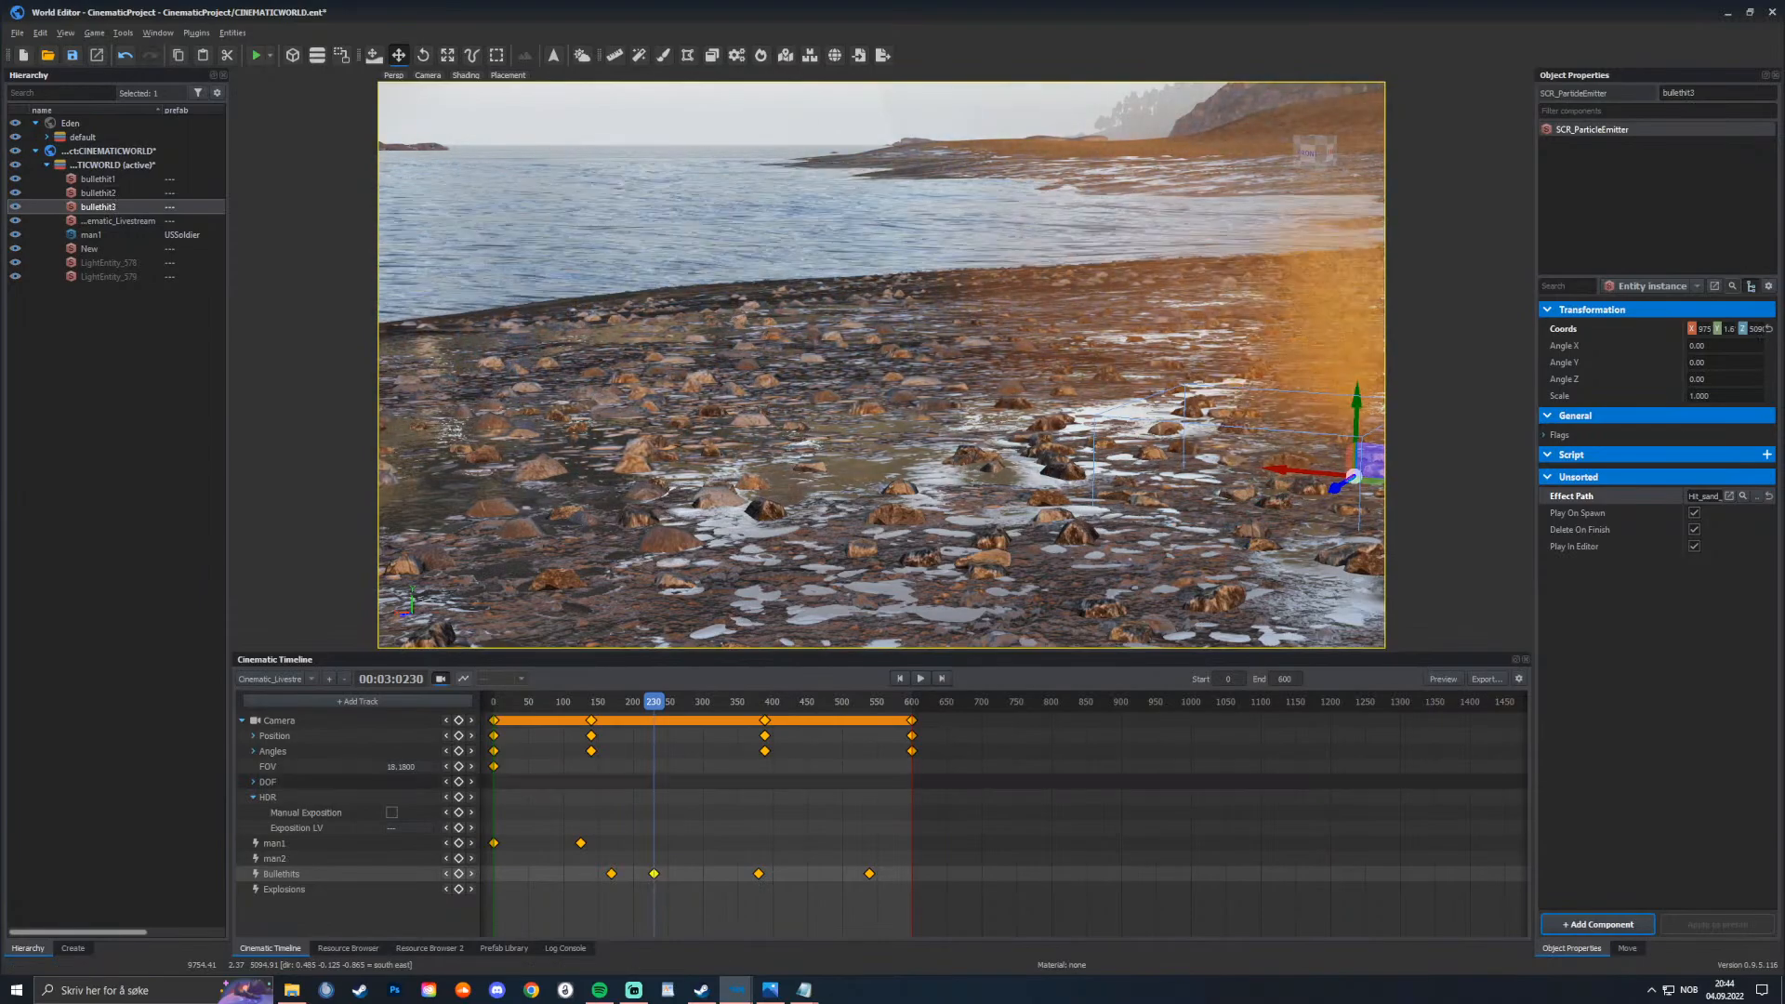
left_click(758, 874)
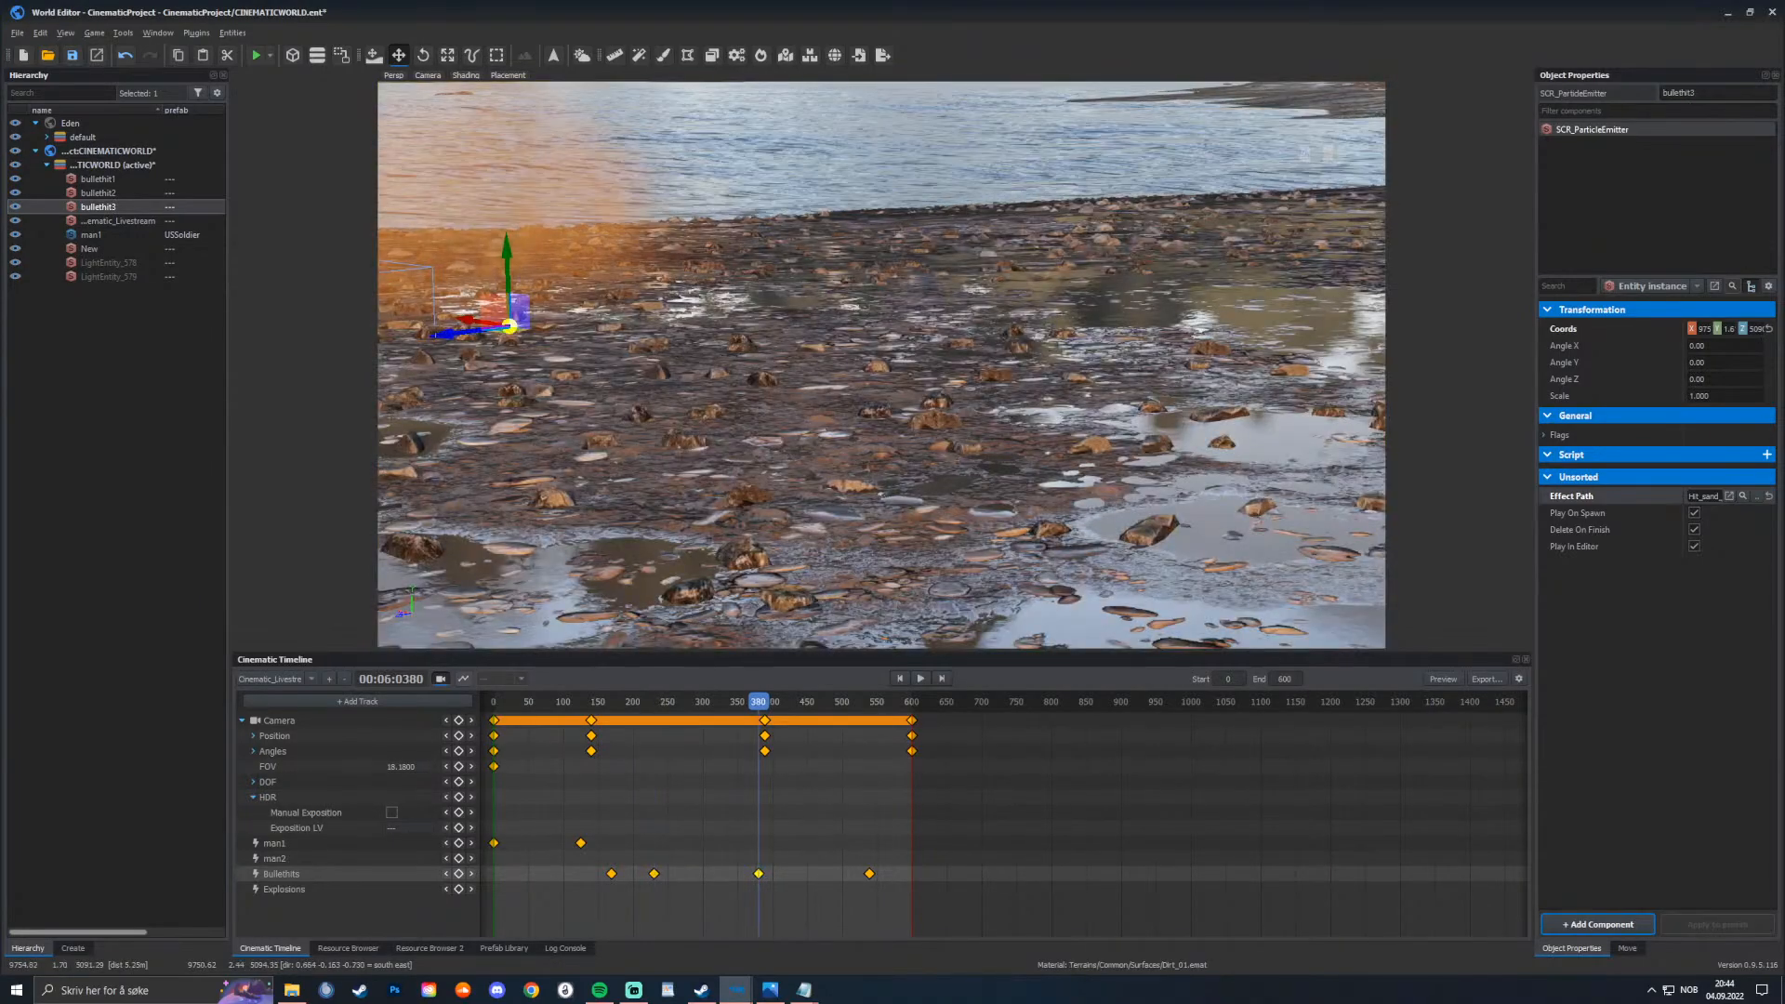
left_click_drag(509, 321, 1272, 437)
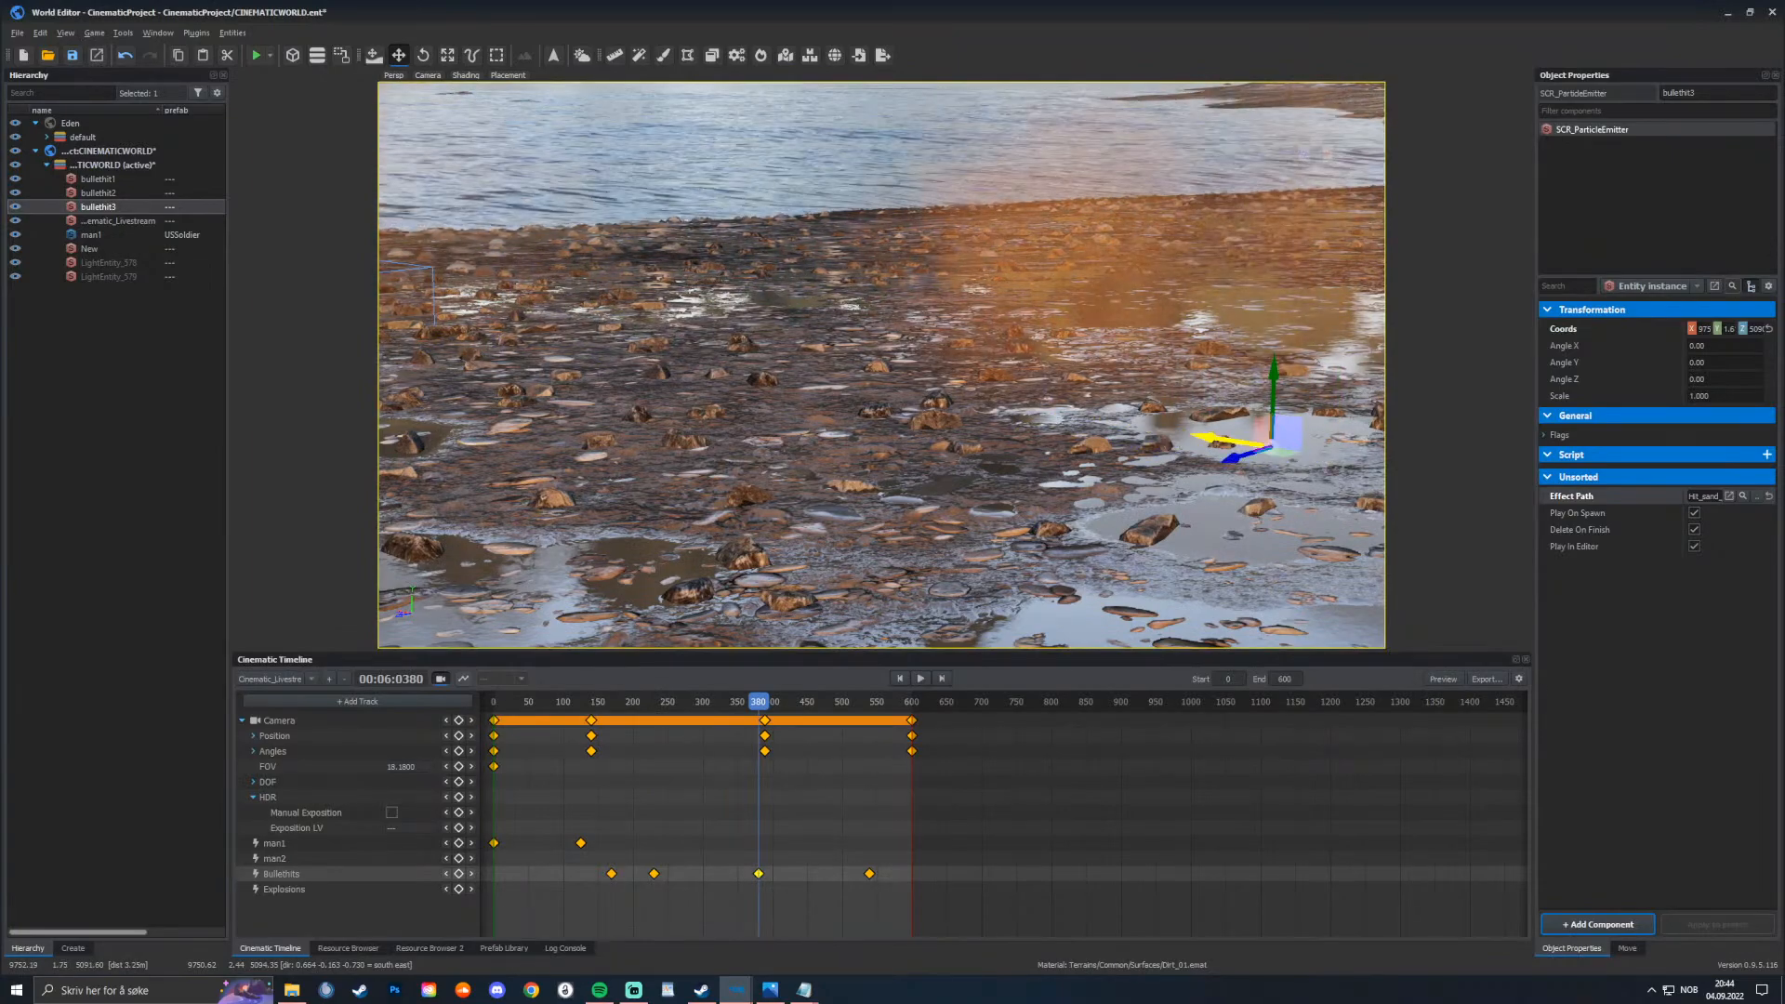
Step: Set bullethit3's Effect Path to Hit_water_enter_01.ptc and turn off its Play On Spawn option
left_click(1756, 497)
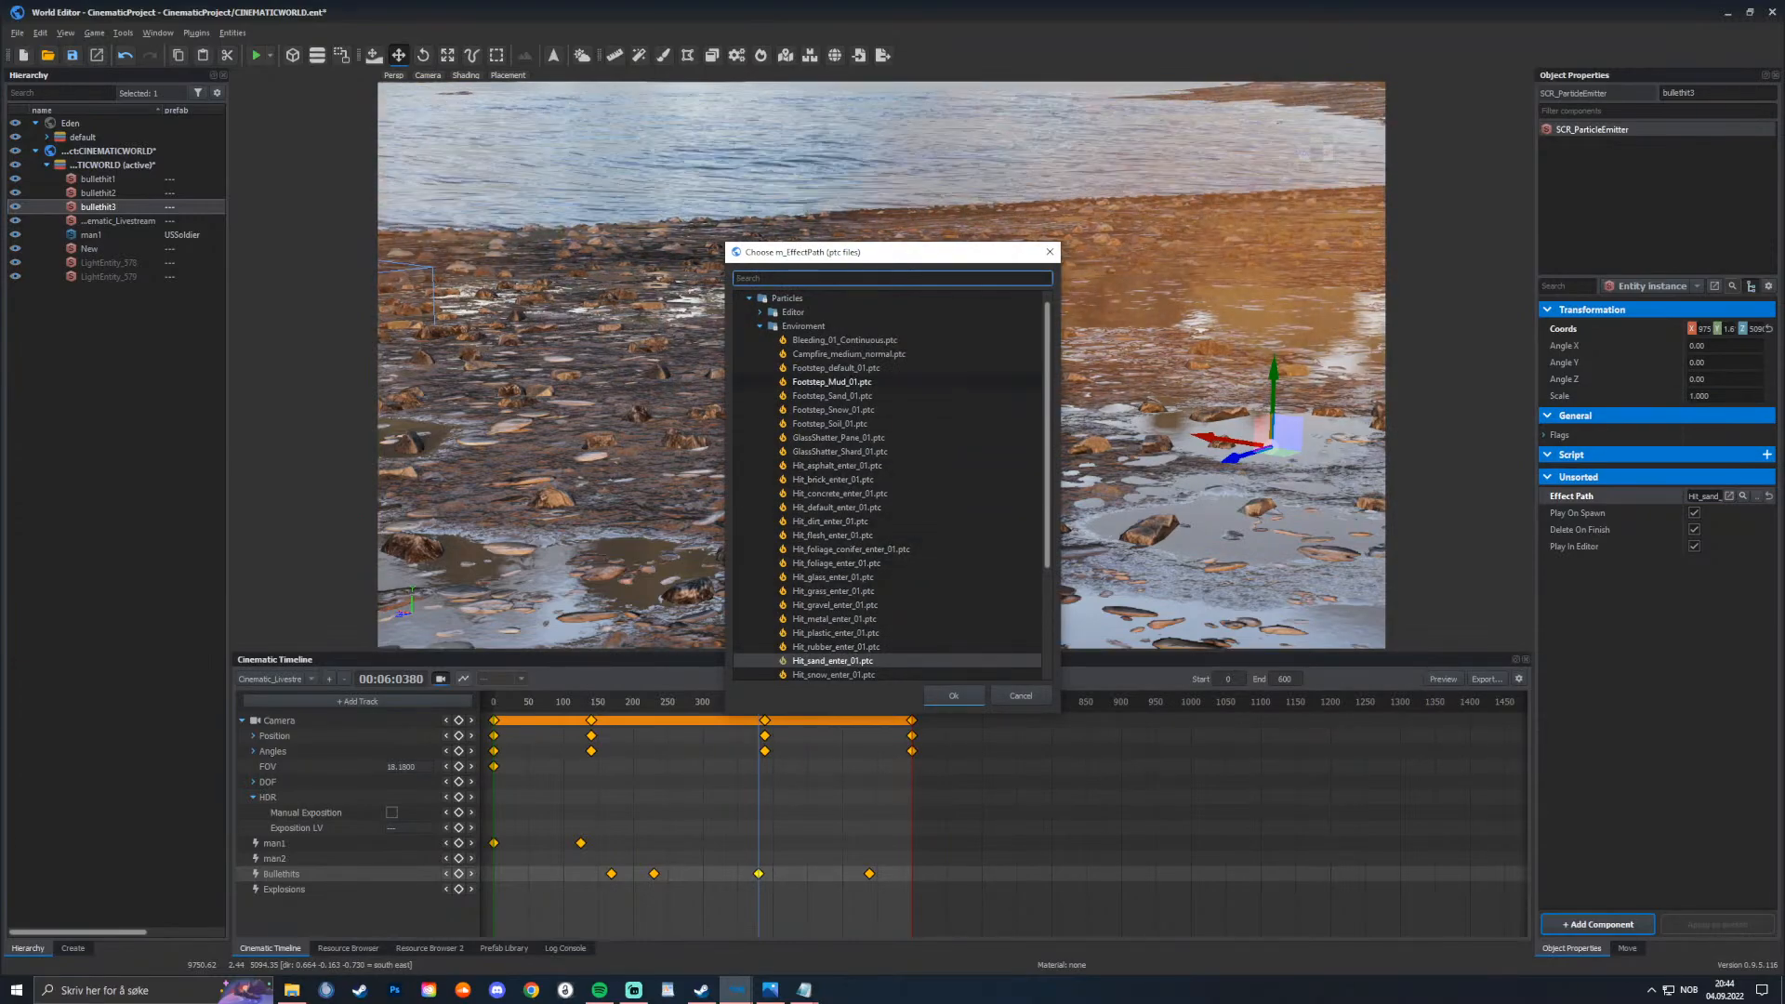
scroll(837, 549, "down", 3)
double_click(834, 592)
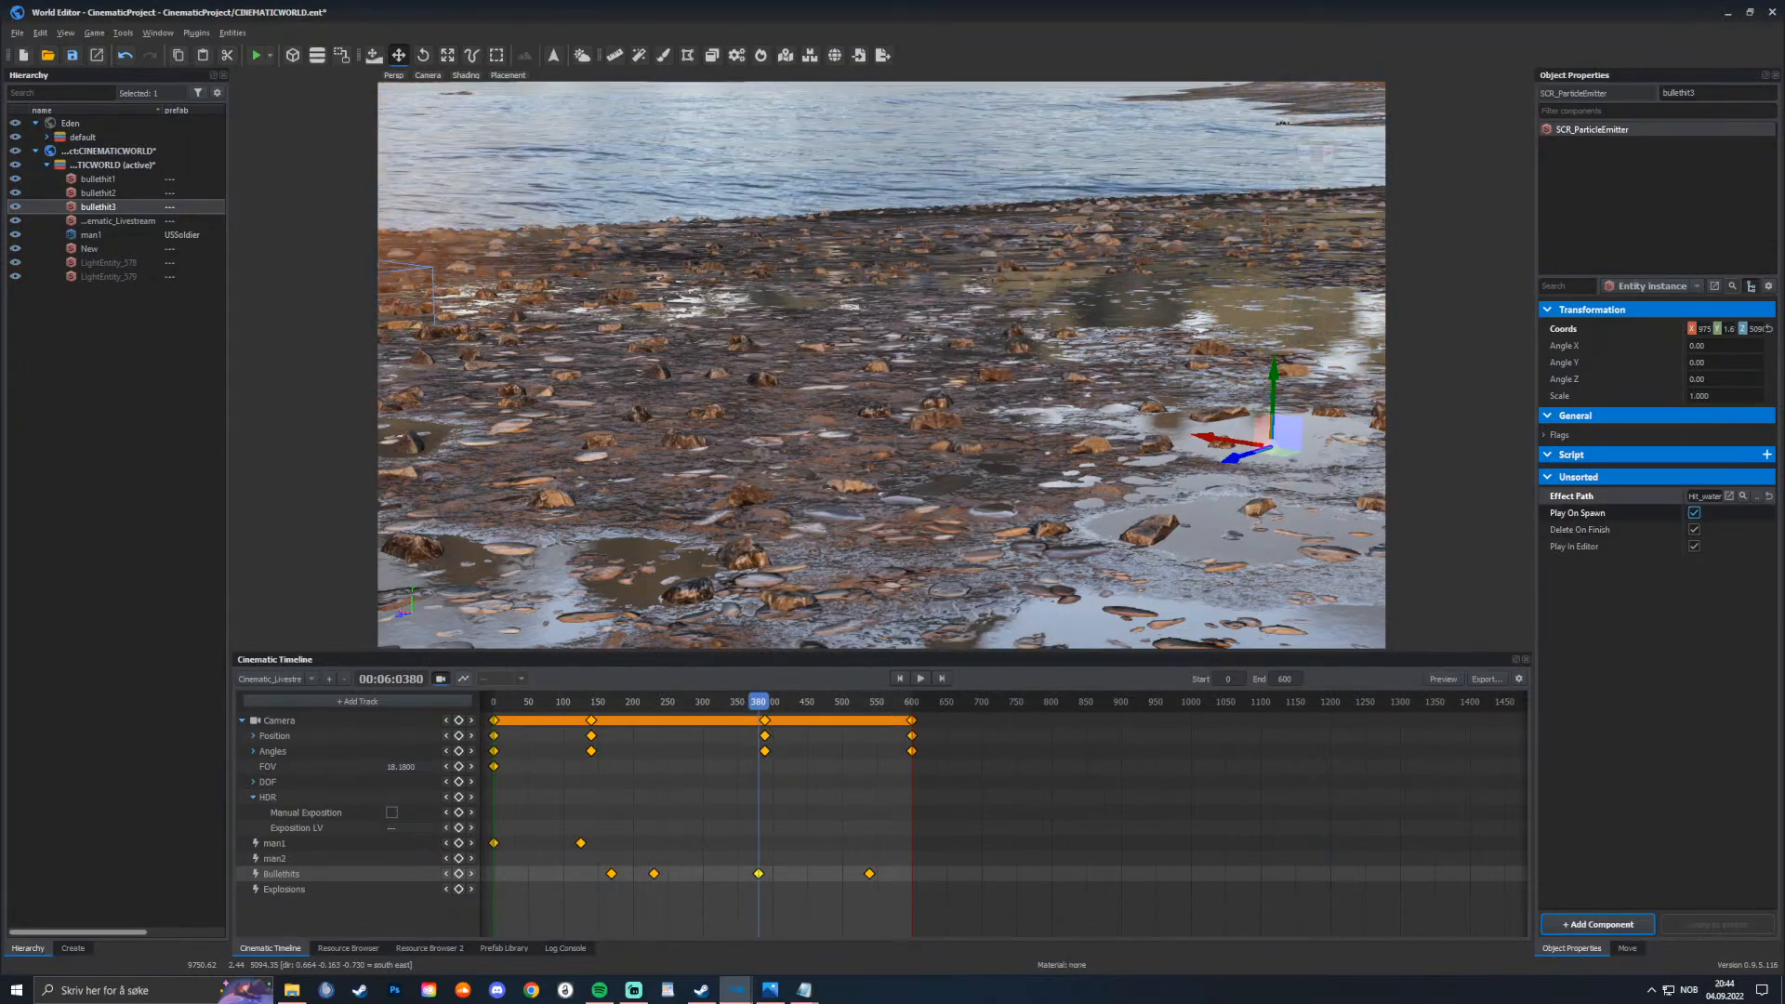
left_click(1694, 512)
Step: Turn off Play On Spawn for the bullethit1 and bullethit2 emitters
left_click(611, 702)
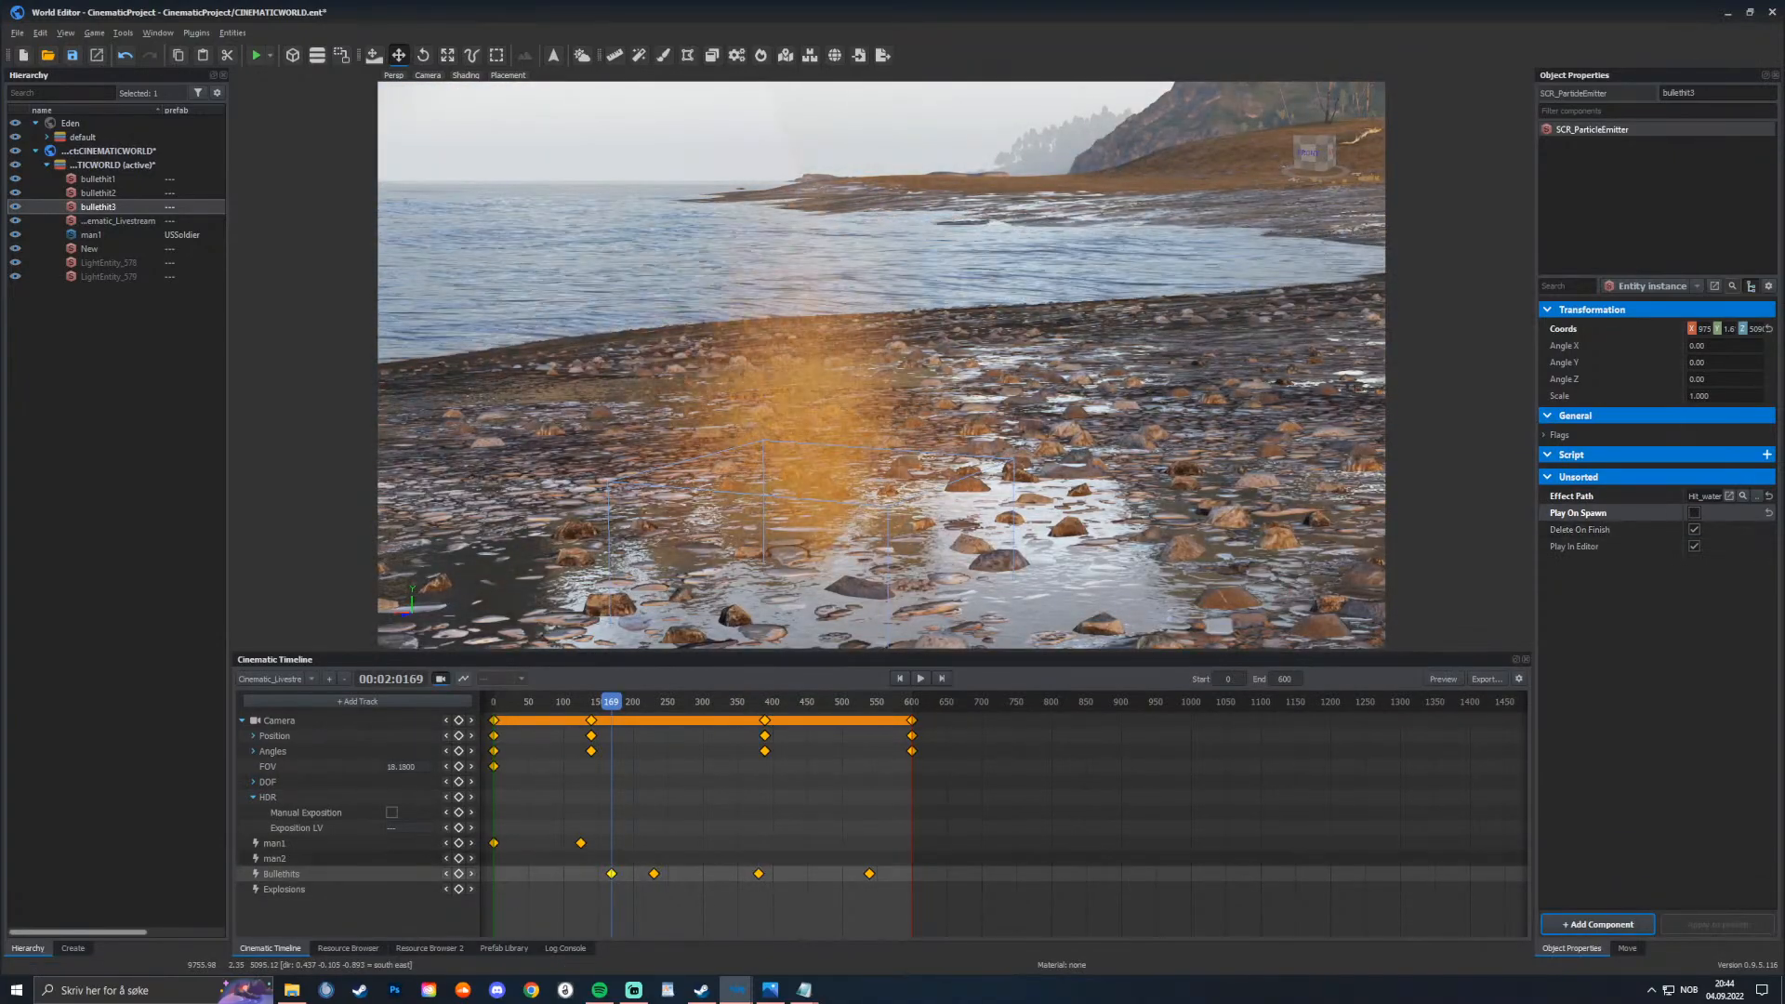
left_click(654, 702)
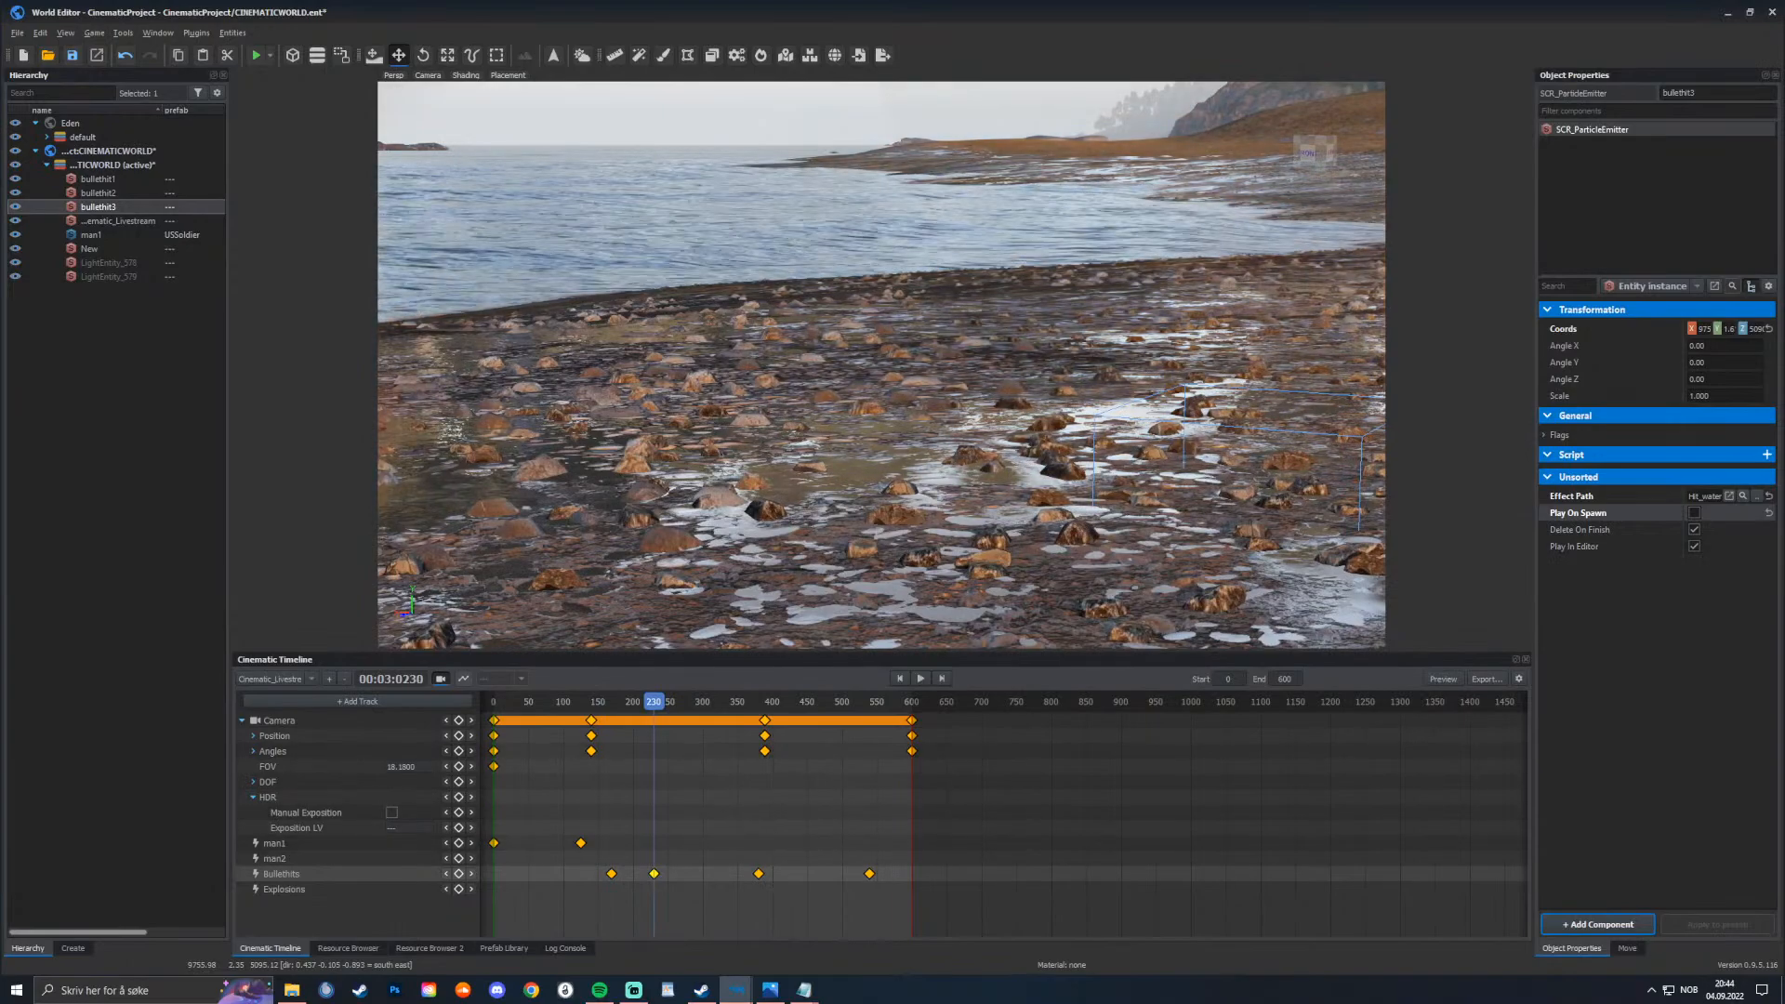
left_click(611, 874)
left_click(98, 178)
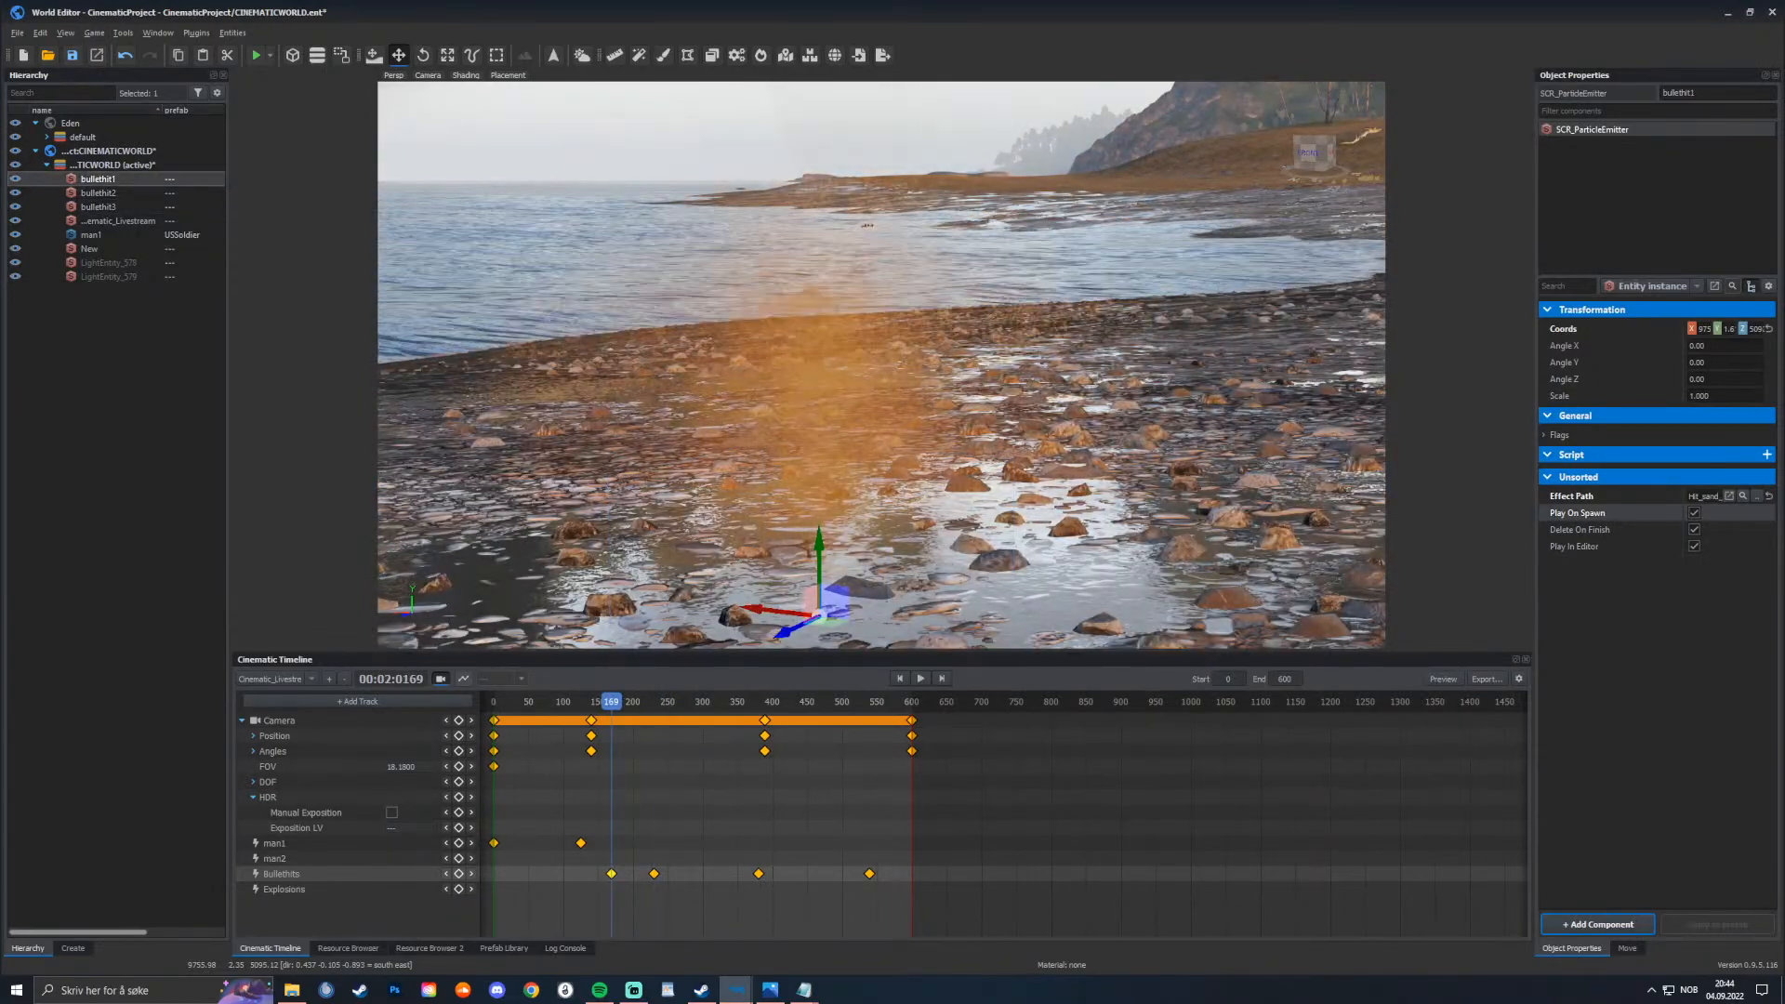
left_click(1694, 513)
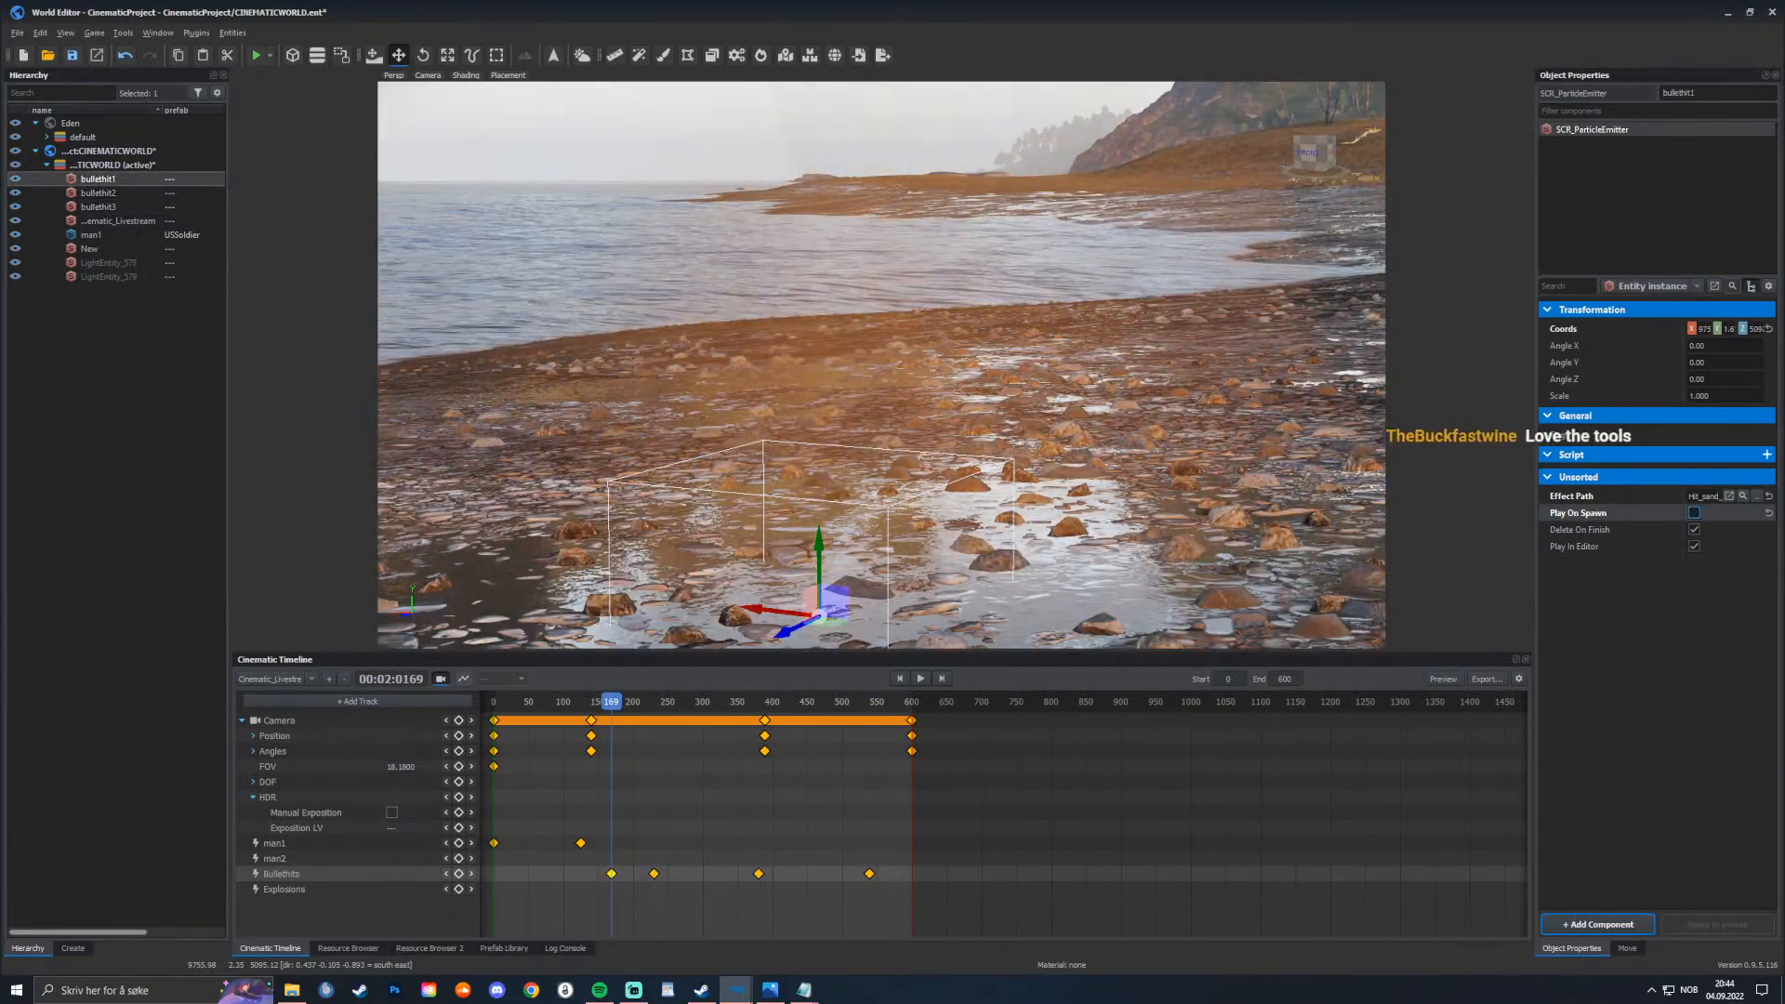
left_click(98, 192)
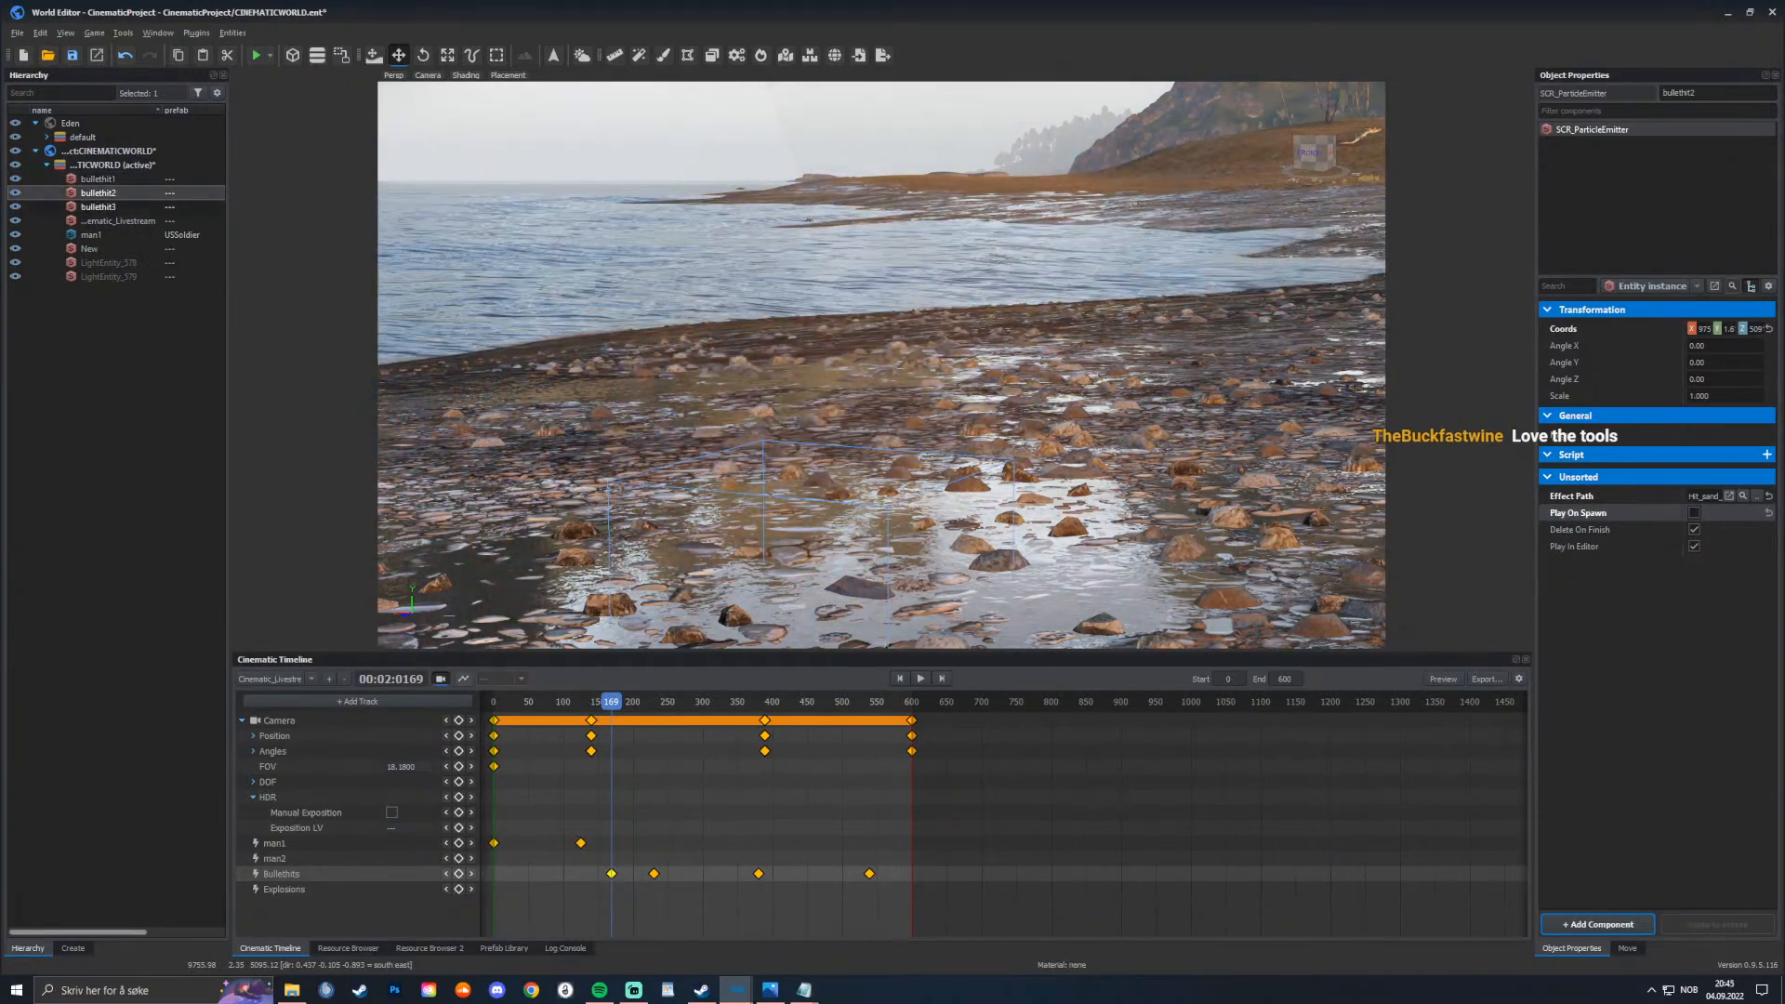
Step: Duplicate bullethit3 at frame 539, place the copy on the foreground stones, and set bullethit5's Effect Path to Hit_stone_enter_01.ptc
key("Down")
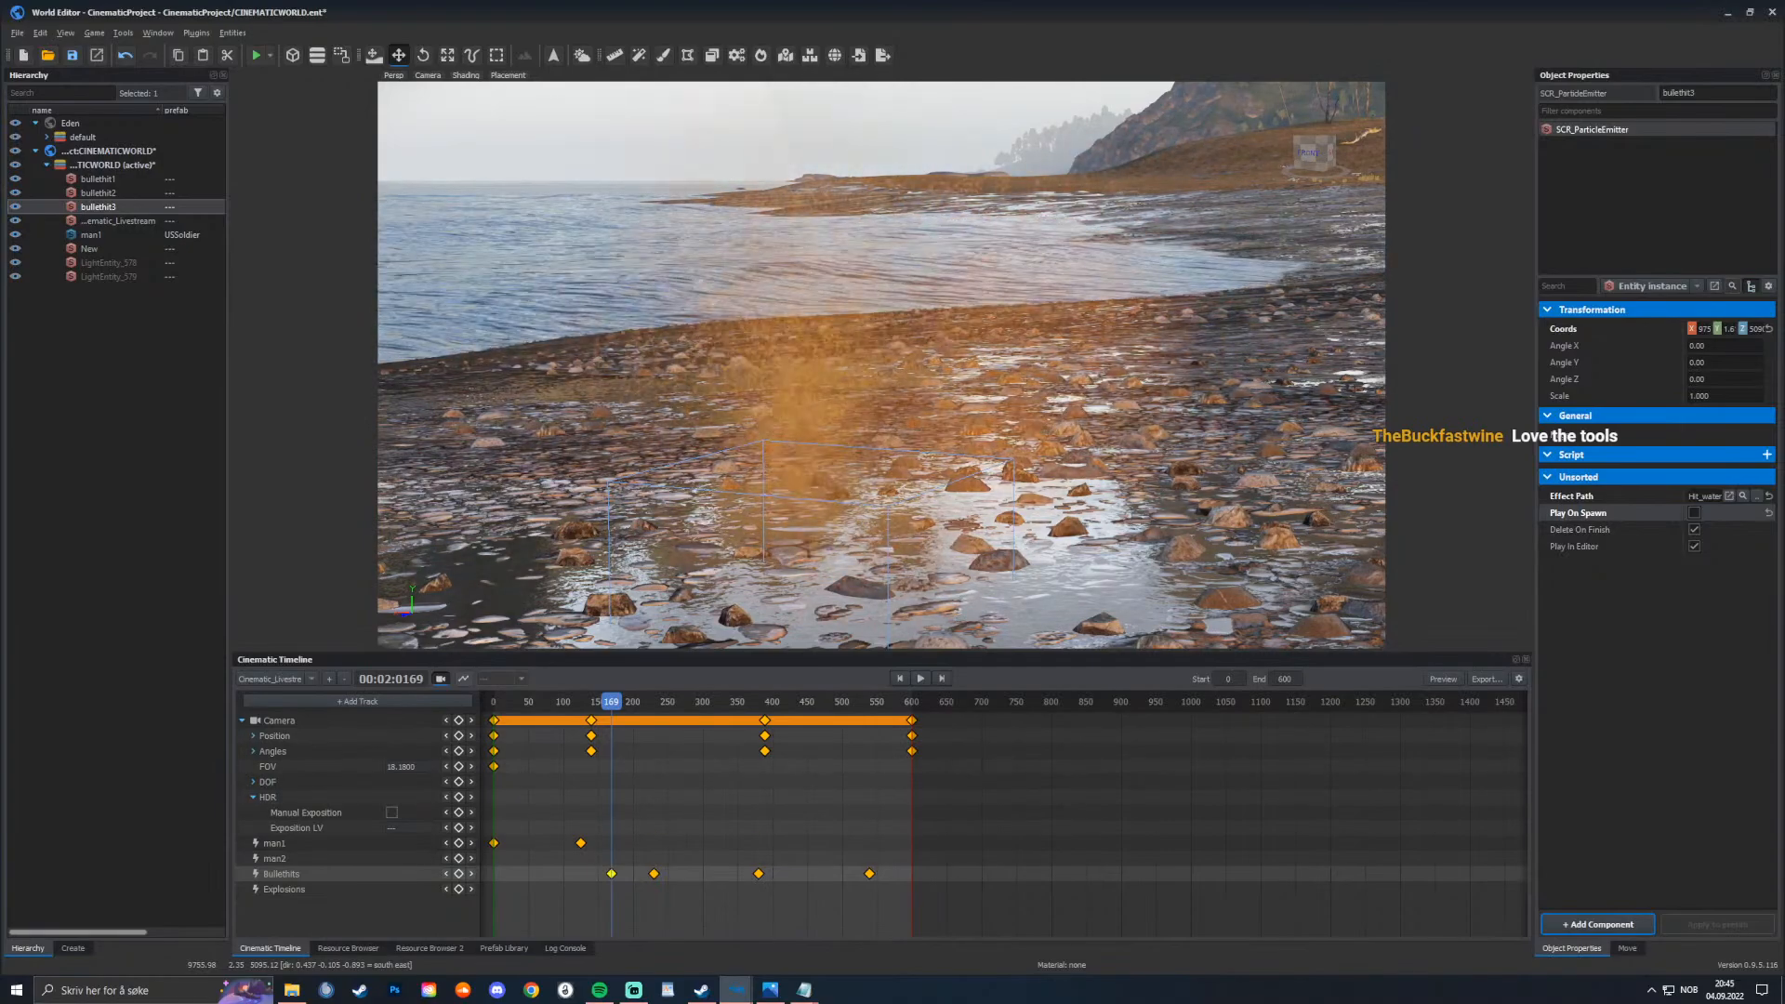
left_click(758, 874)
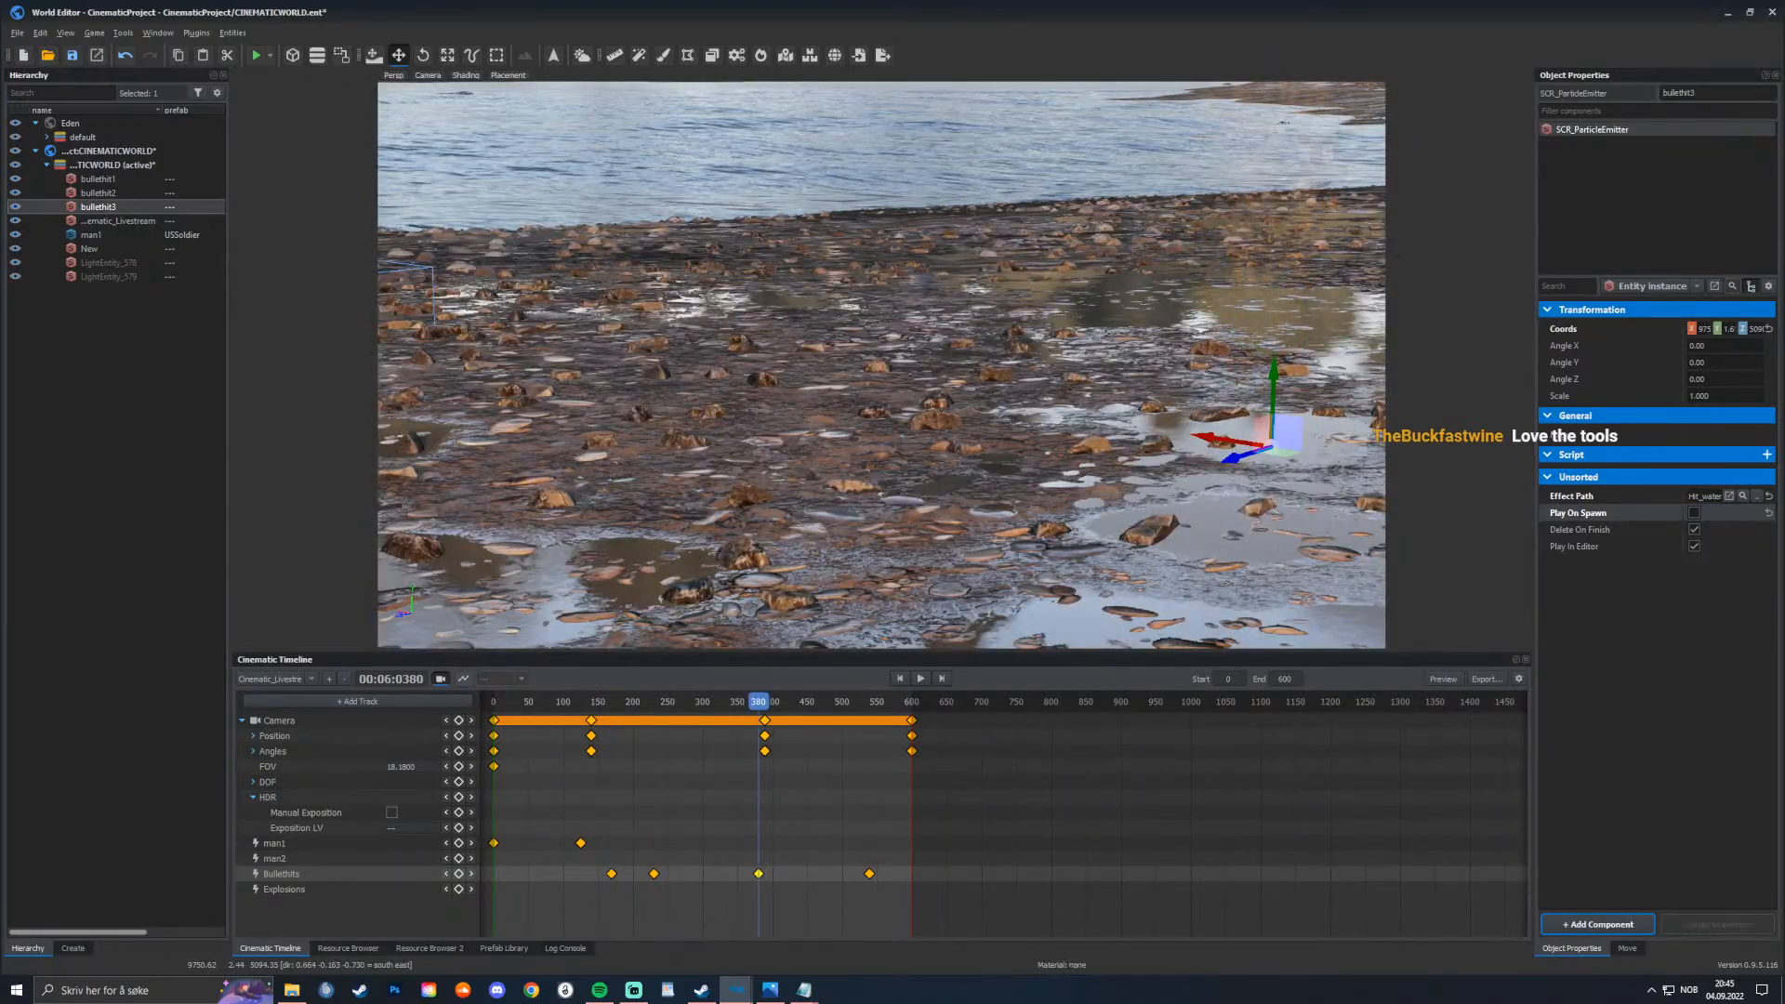
left_click(886, 702)
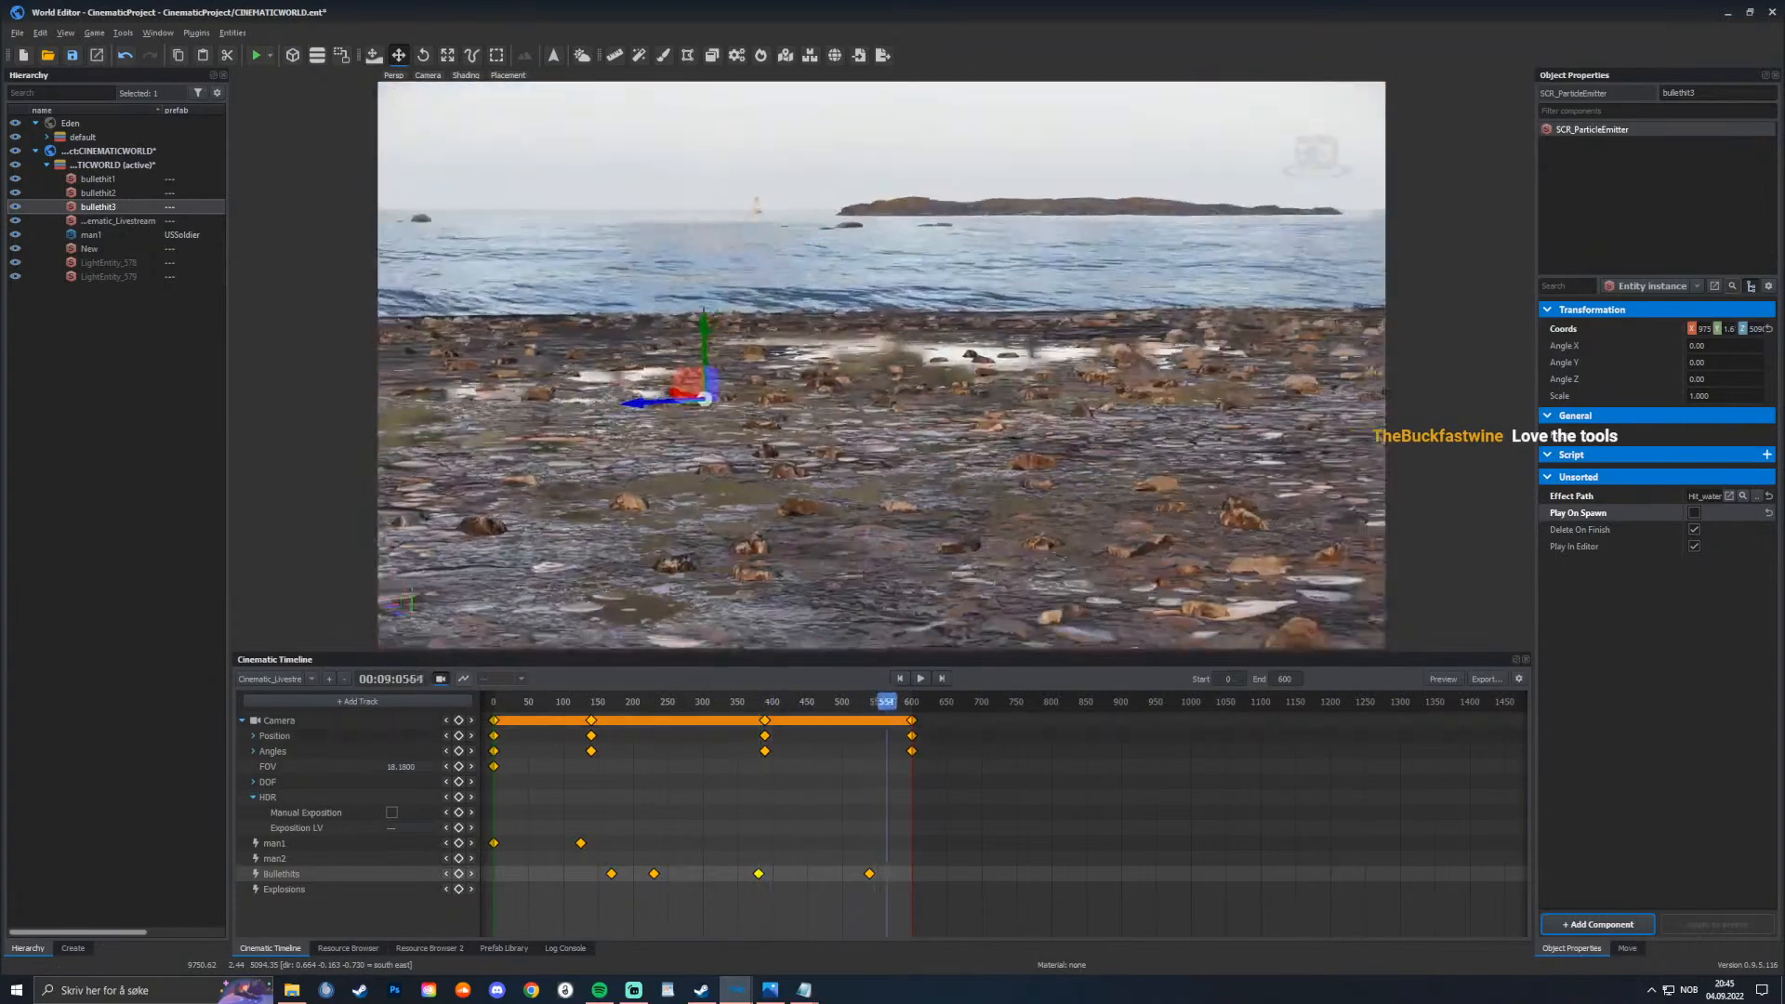
left_click_drag(886, 702, 869, 702)
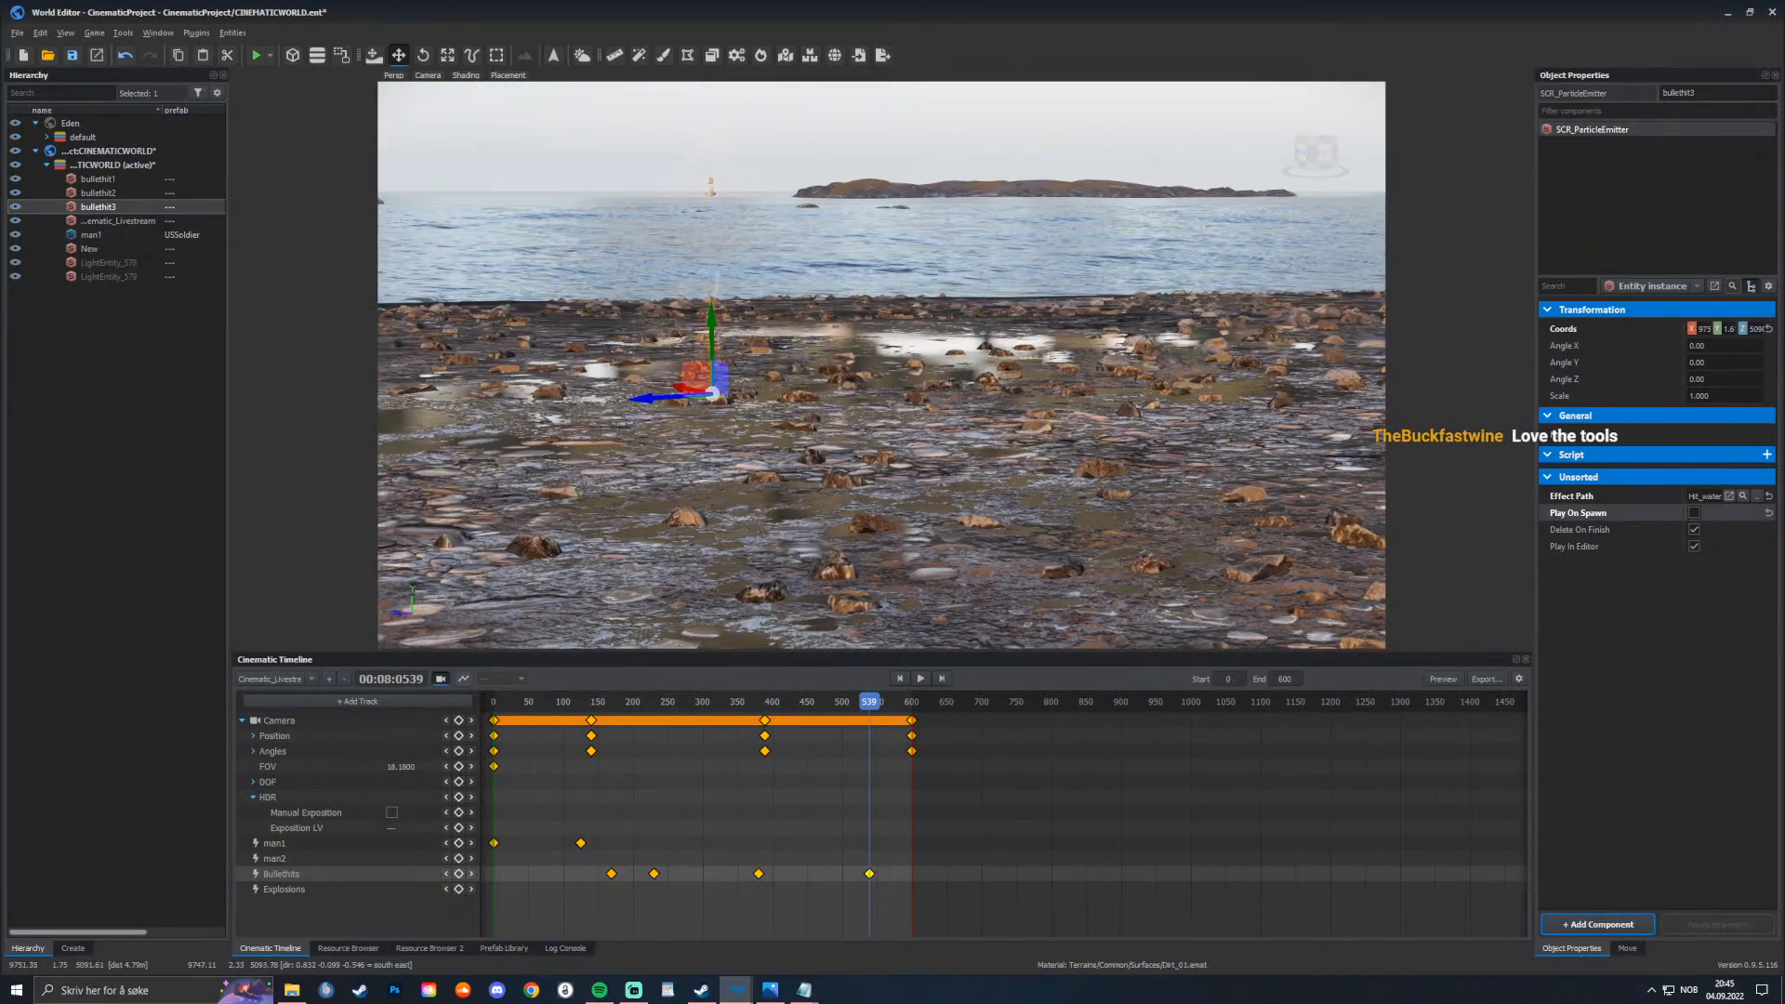
left_click_drag(714, 394, 1101, 519)
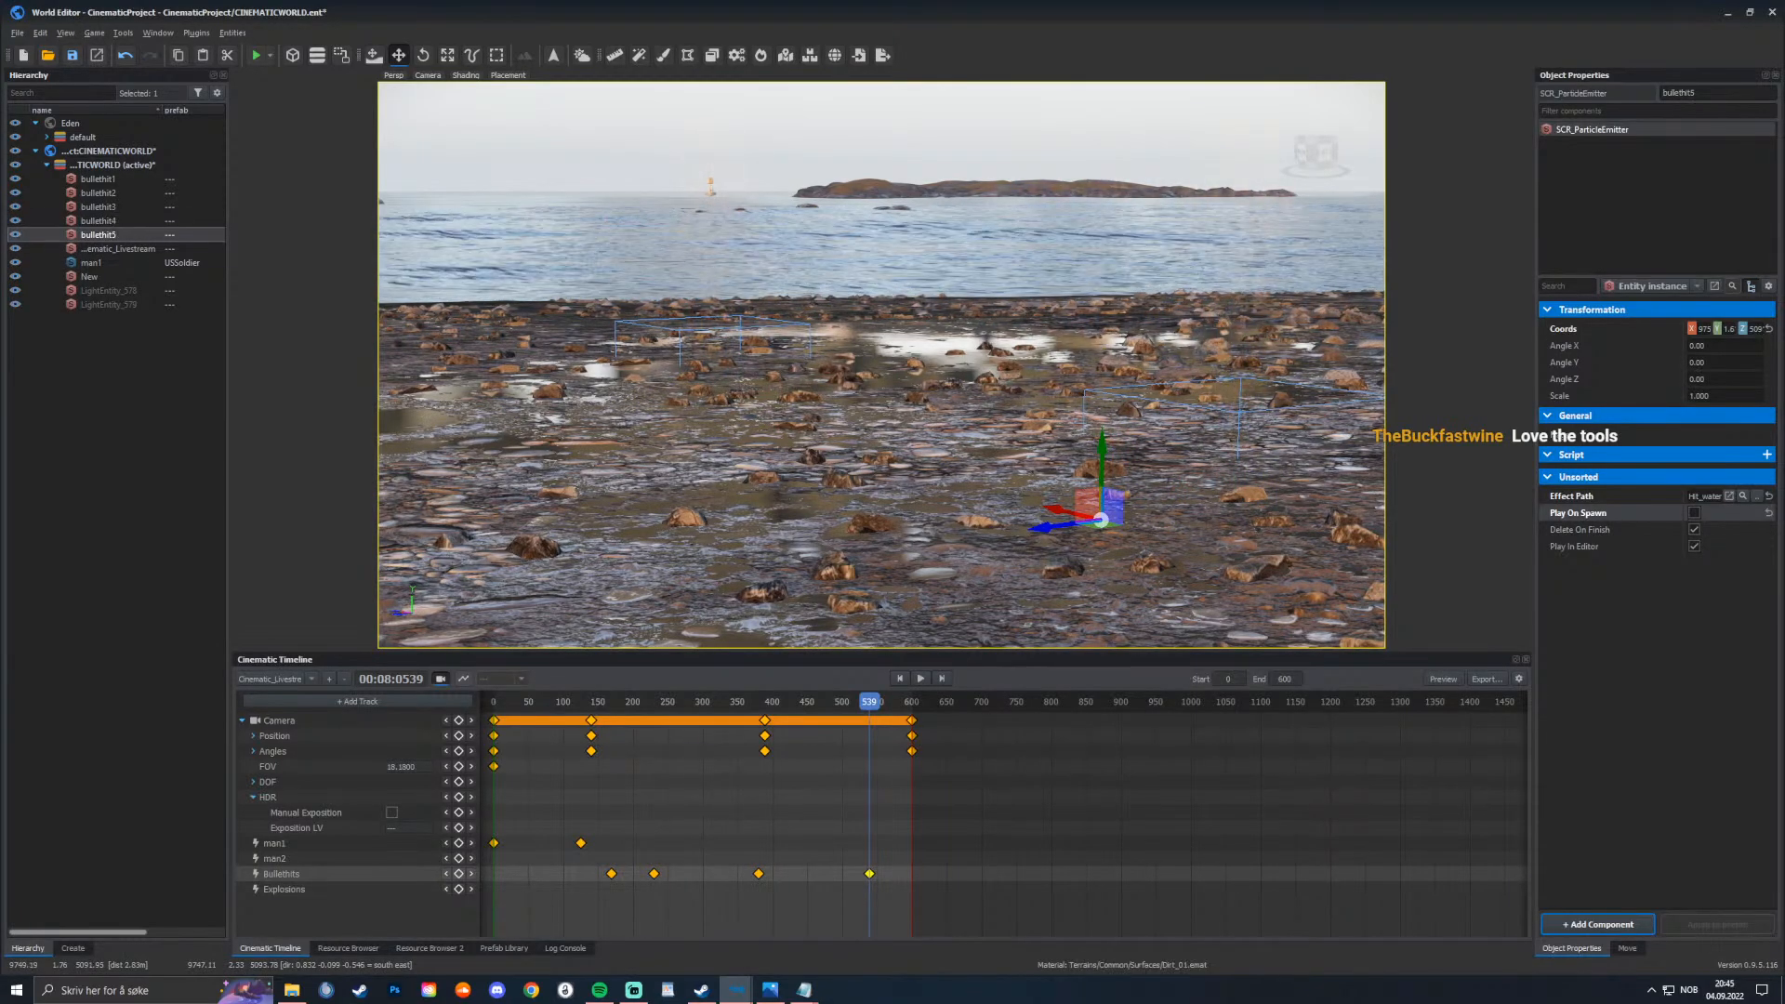
left_click(1756, 497)
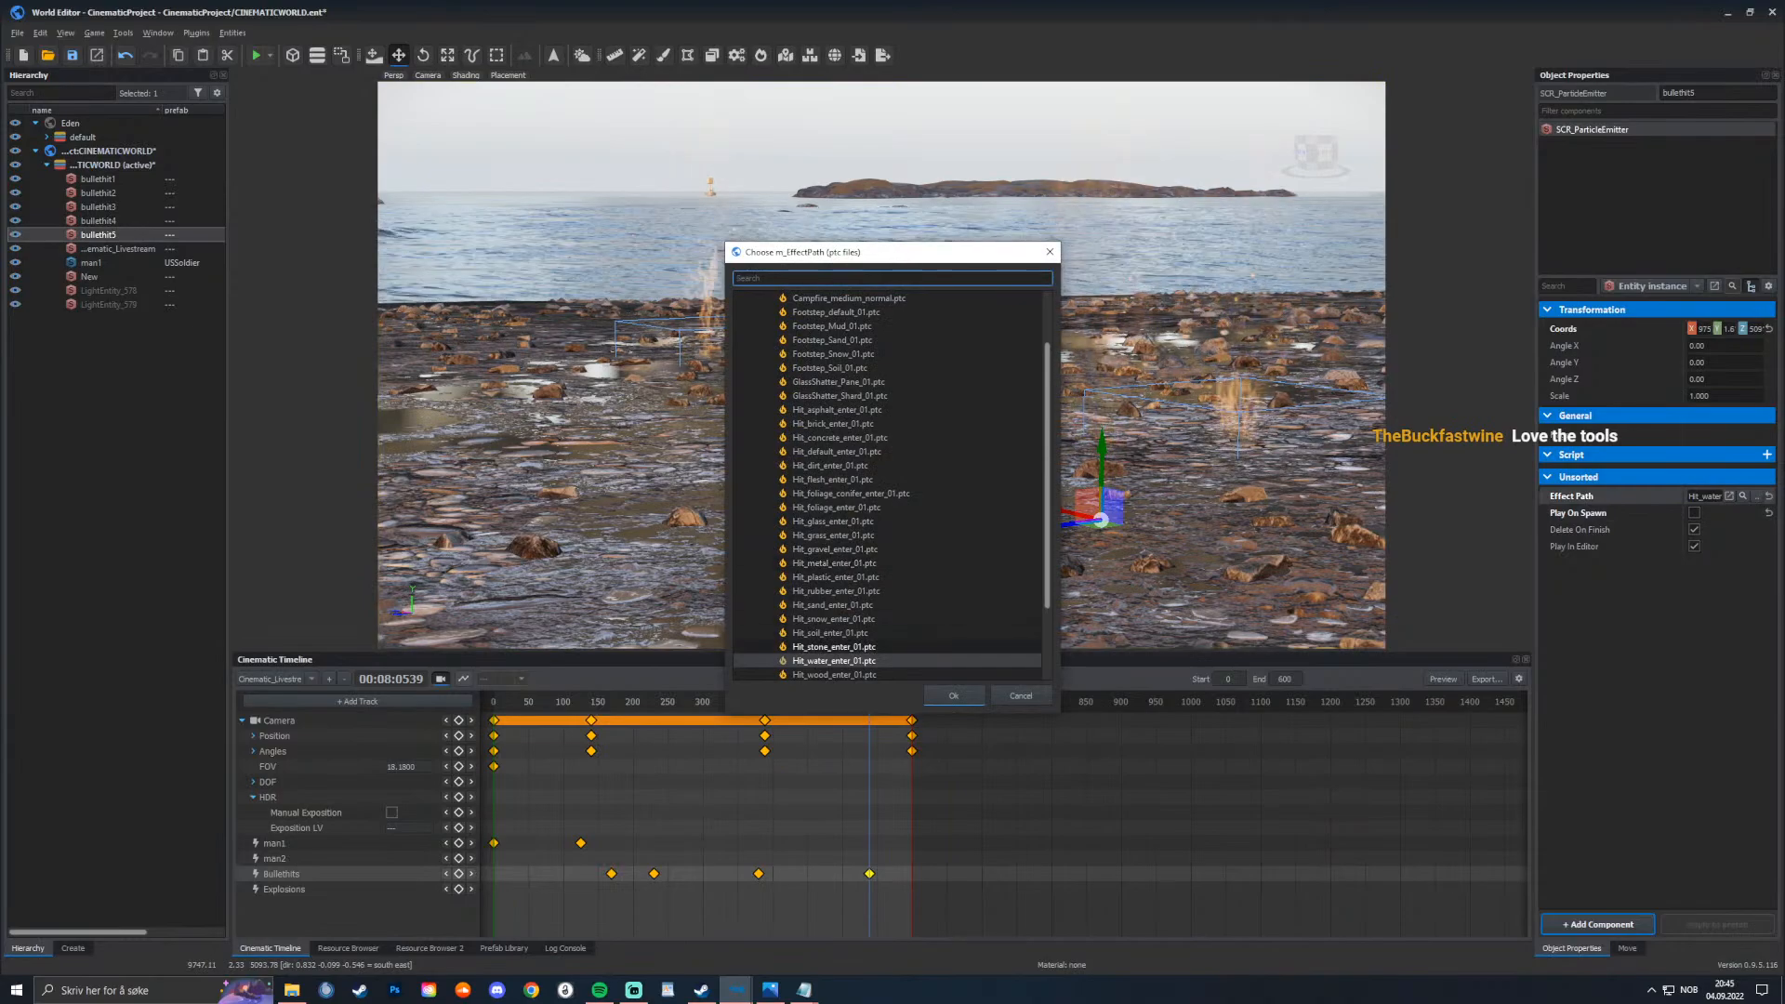
double_click(833, 646)
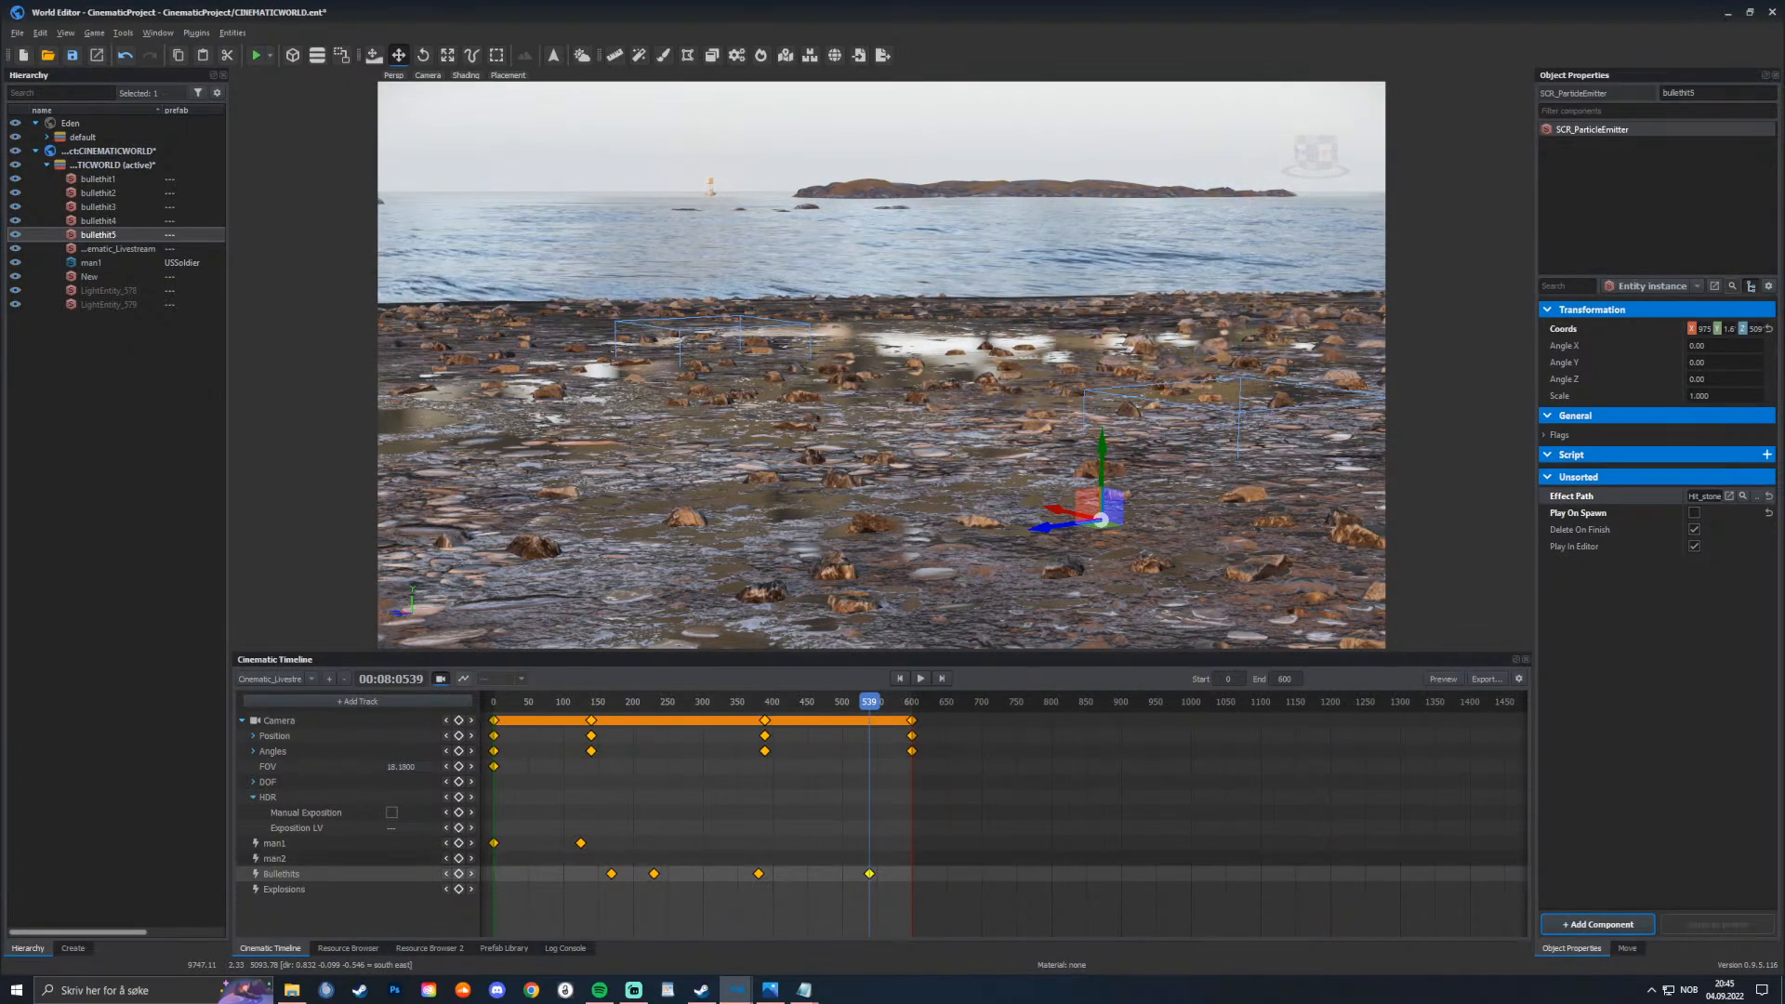
Step: Open the Cinematic_Livestream entity's user script and copy both code lines from the Scripted VFX Effect text file
left_click(118, 249)
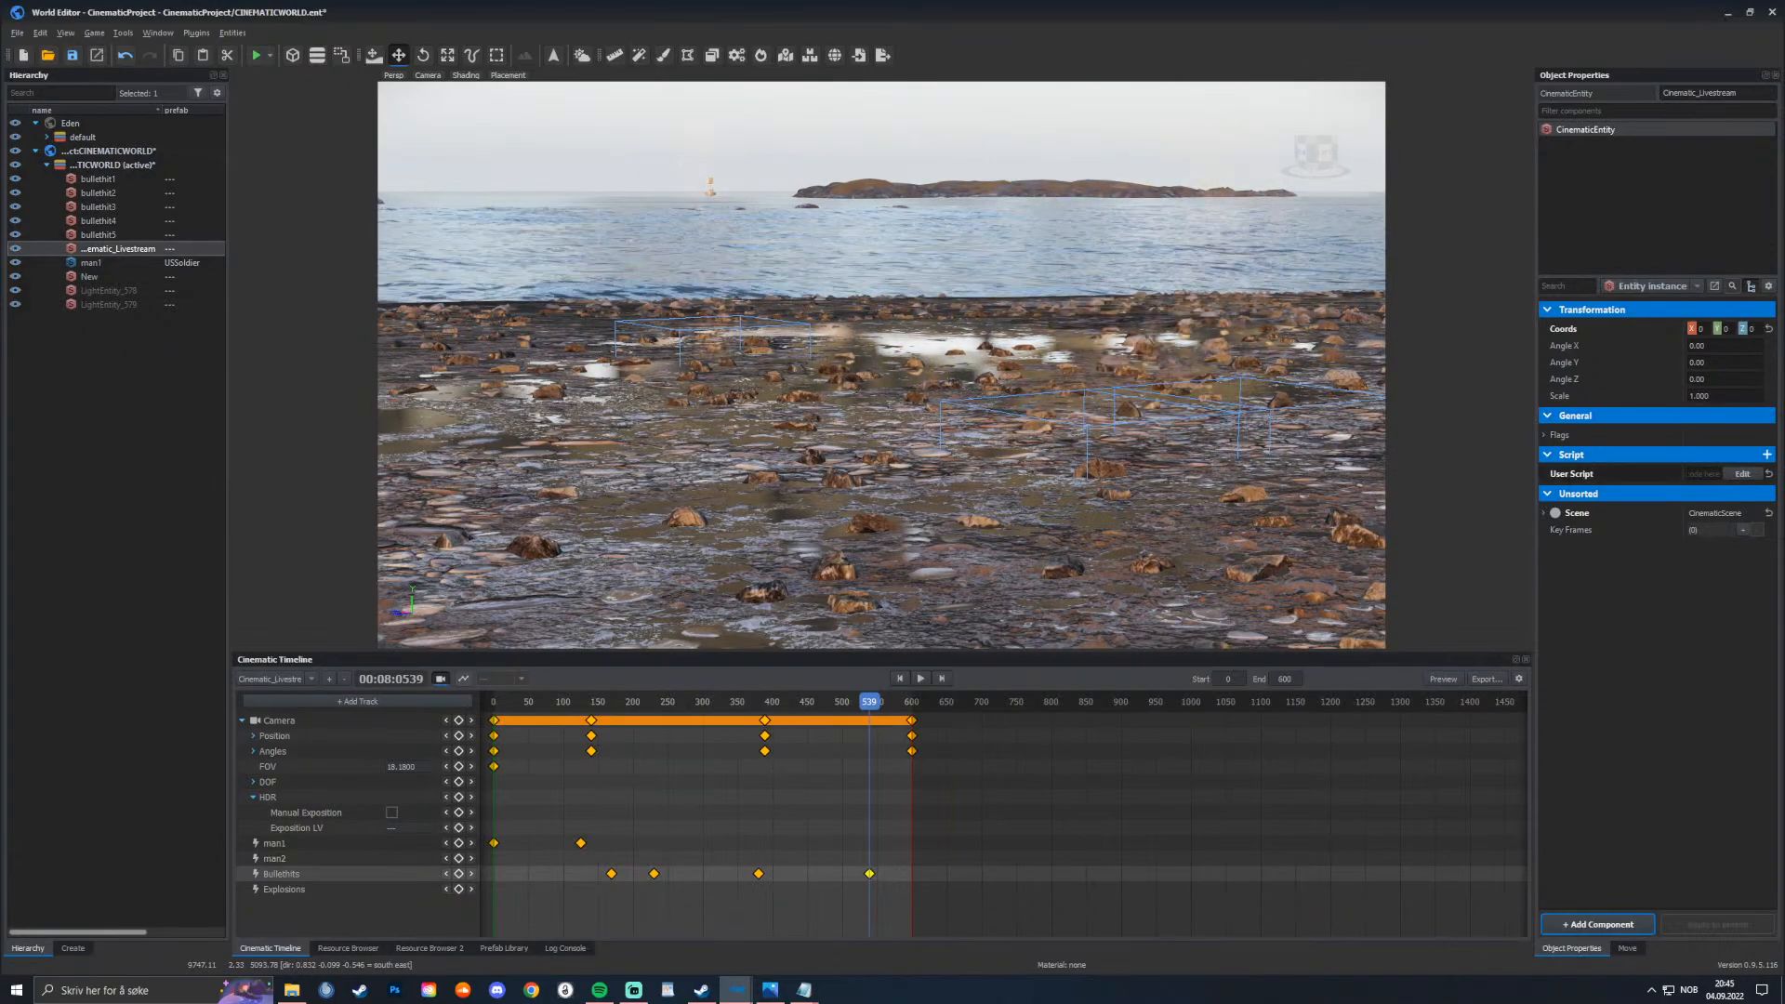
left_click(1741, 474)
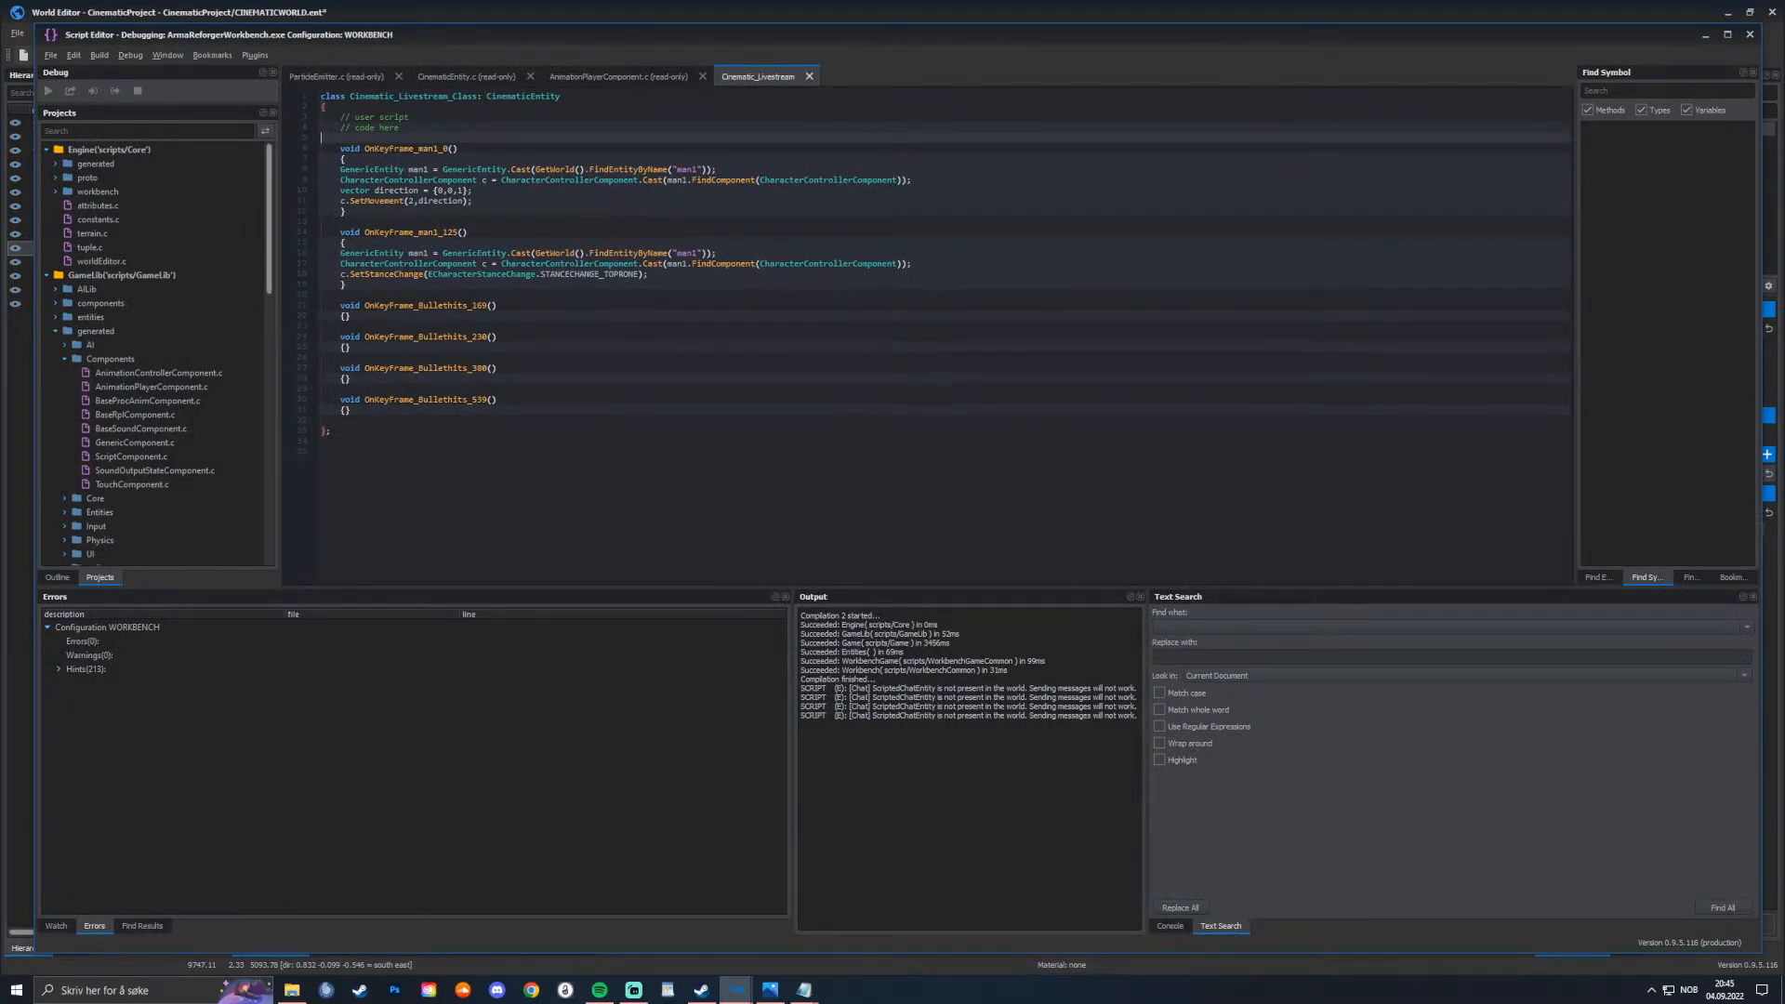
left_click(292, 990)
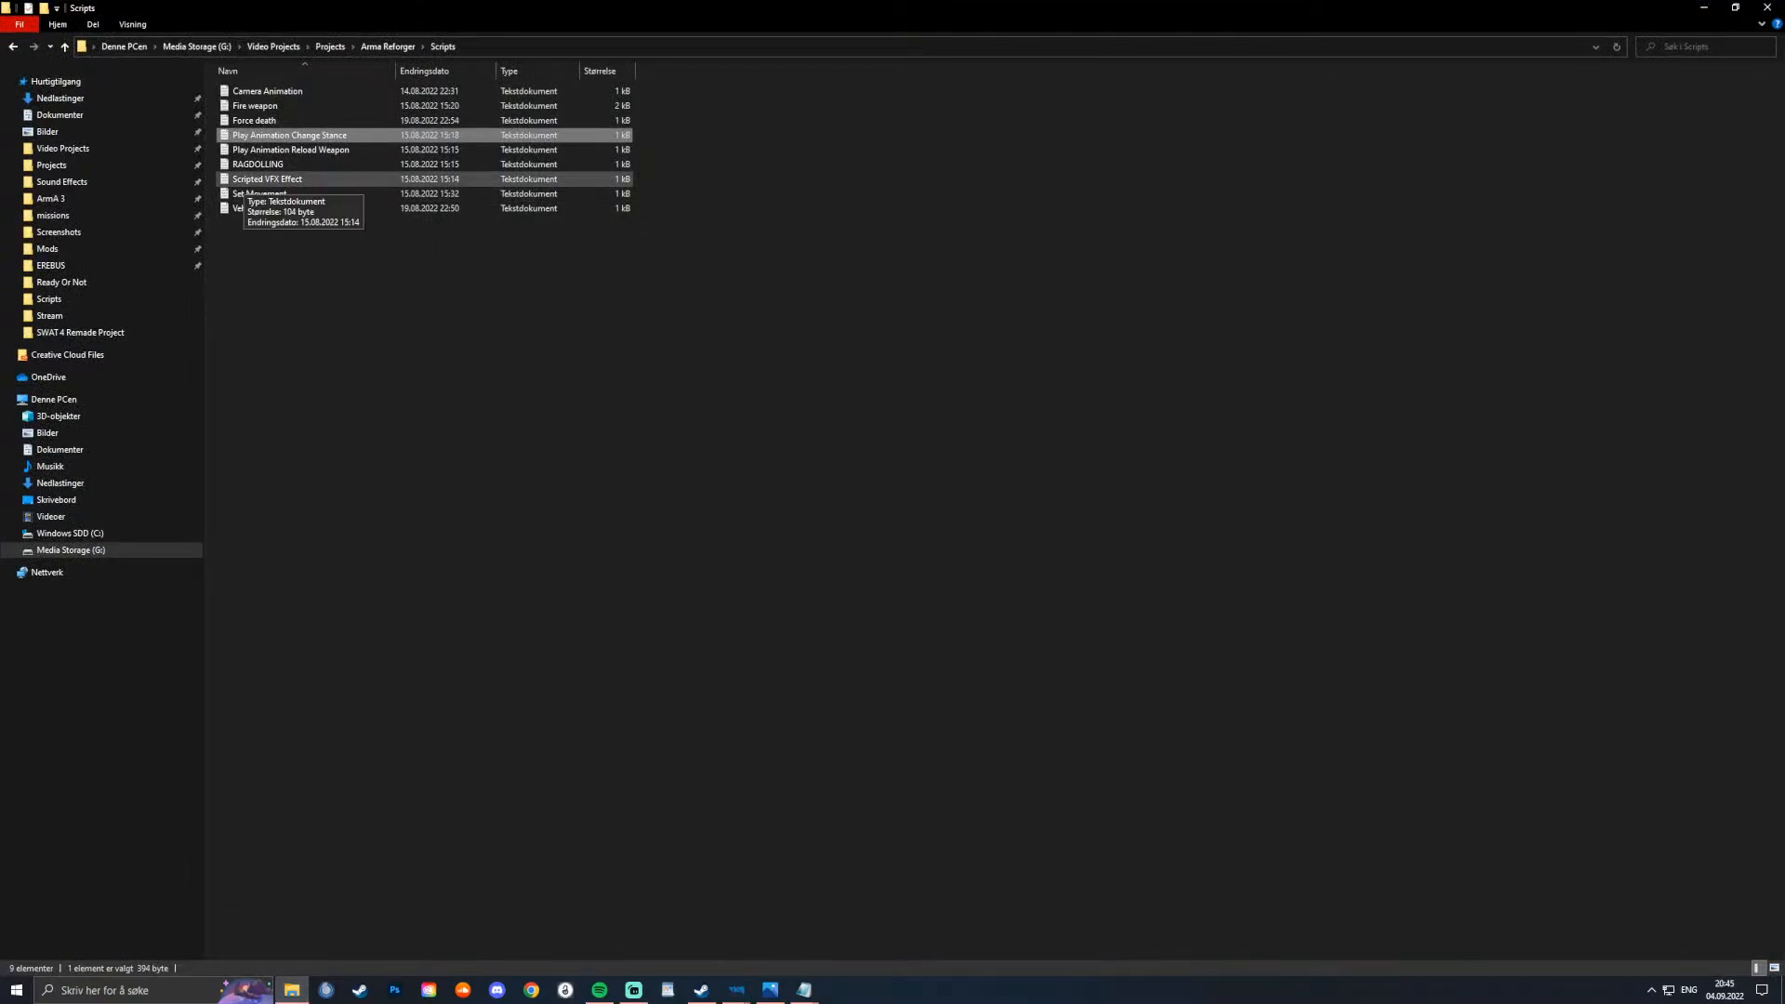
double_click(267, 178)
left_click_drag(862, 155, 772, 130)
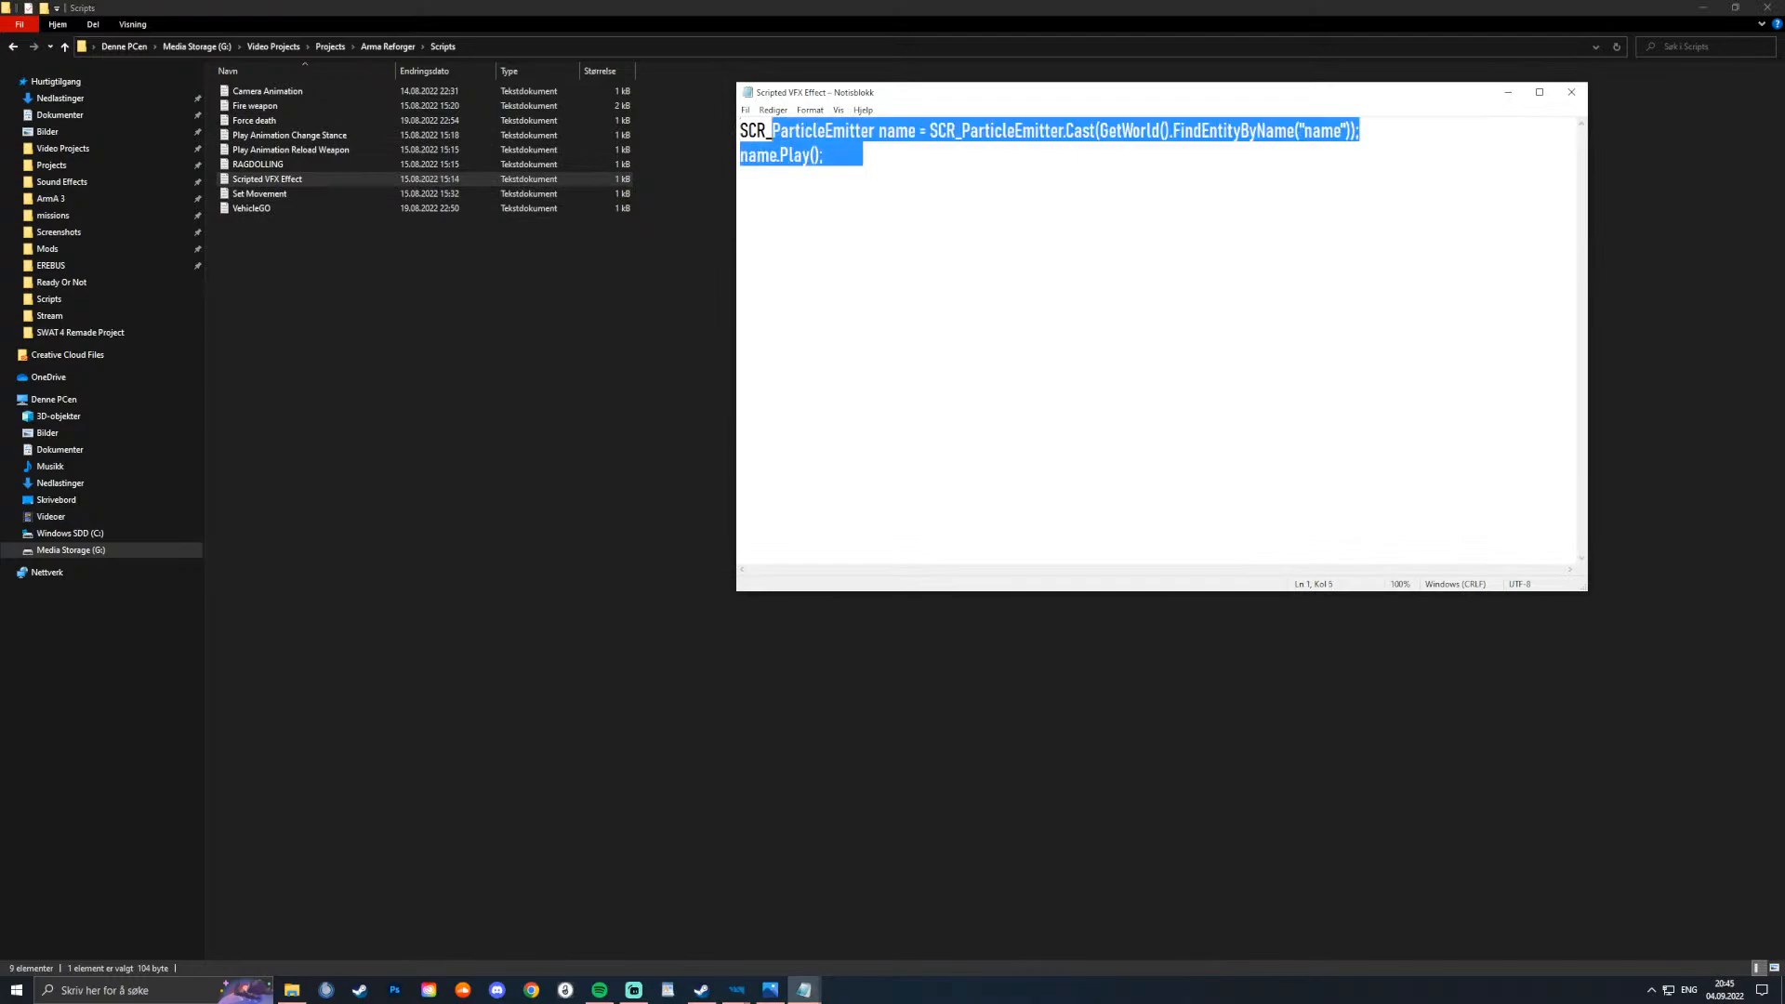
Step: Insert the copied SCR_ParticleEmitter code into the empty body of OnKeyFrame_Bullethits_169 in the Script Editor
key("alt+Tab")
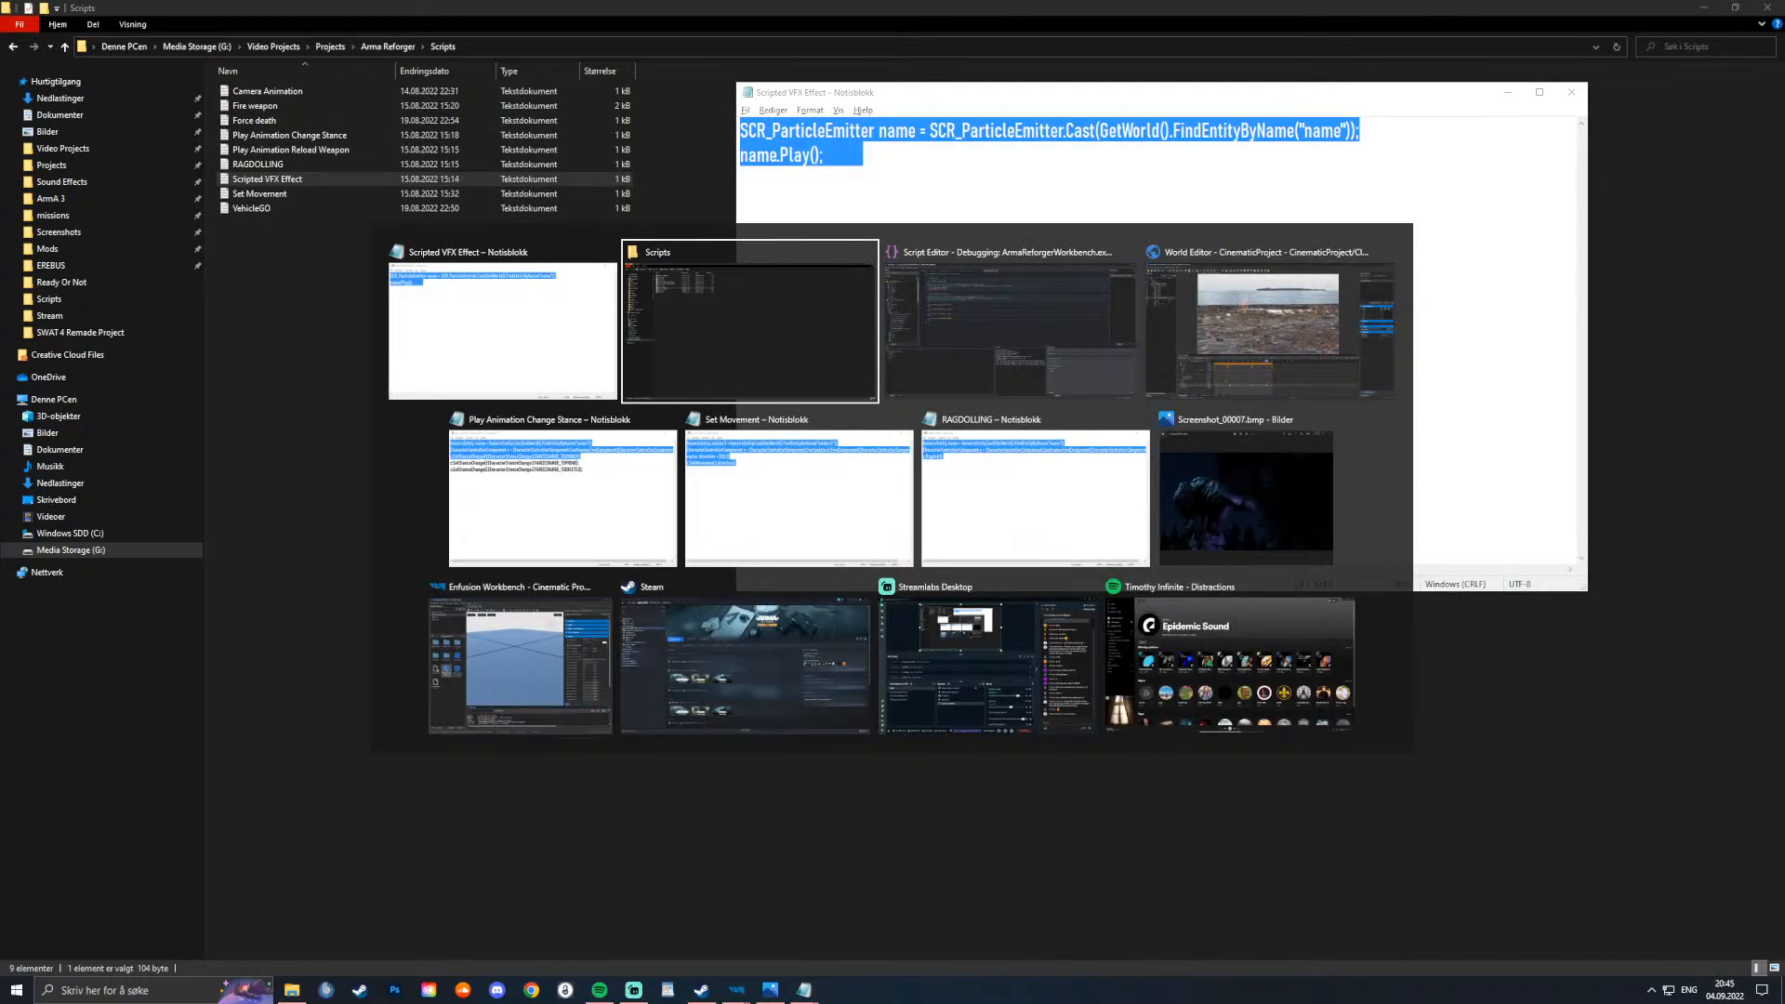
key("alt+Tab")
left_click(345, 316)
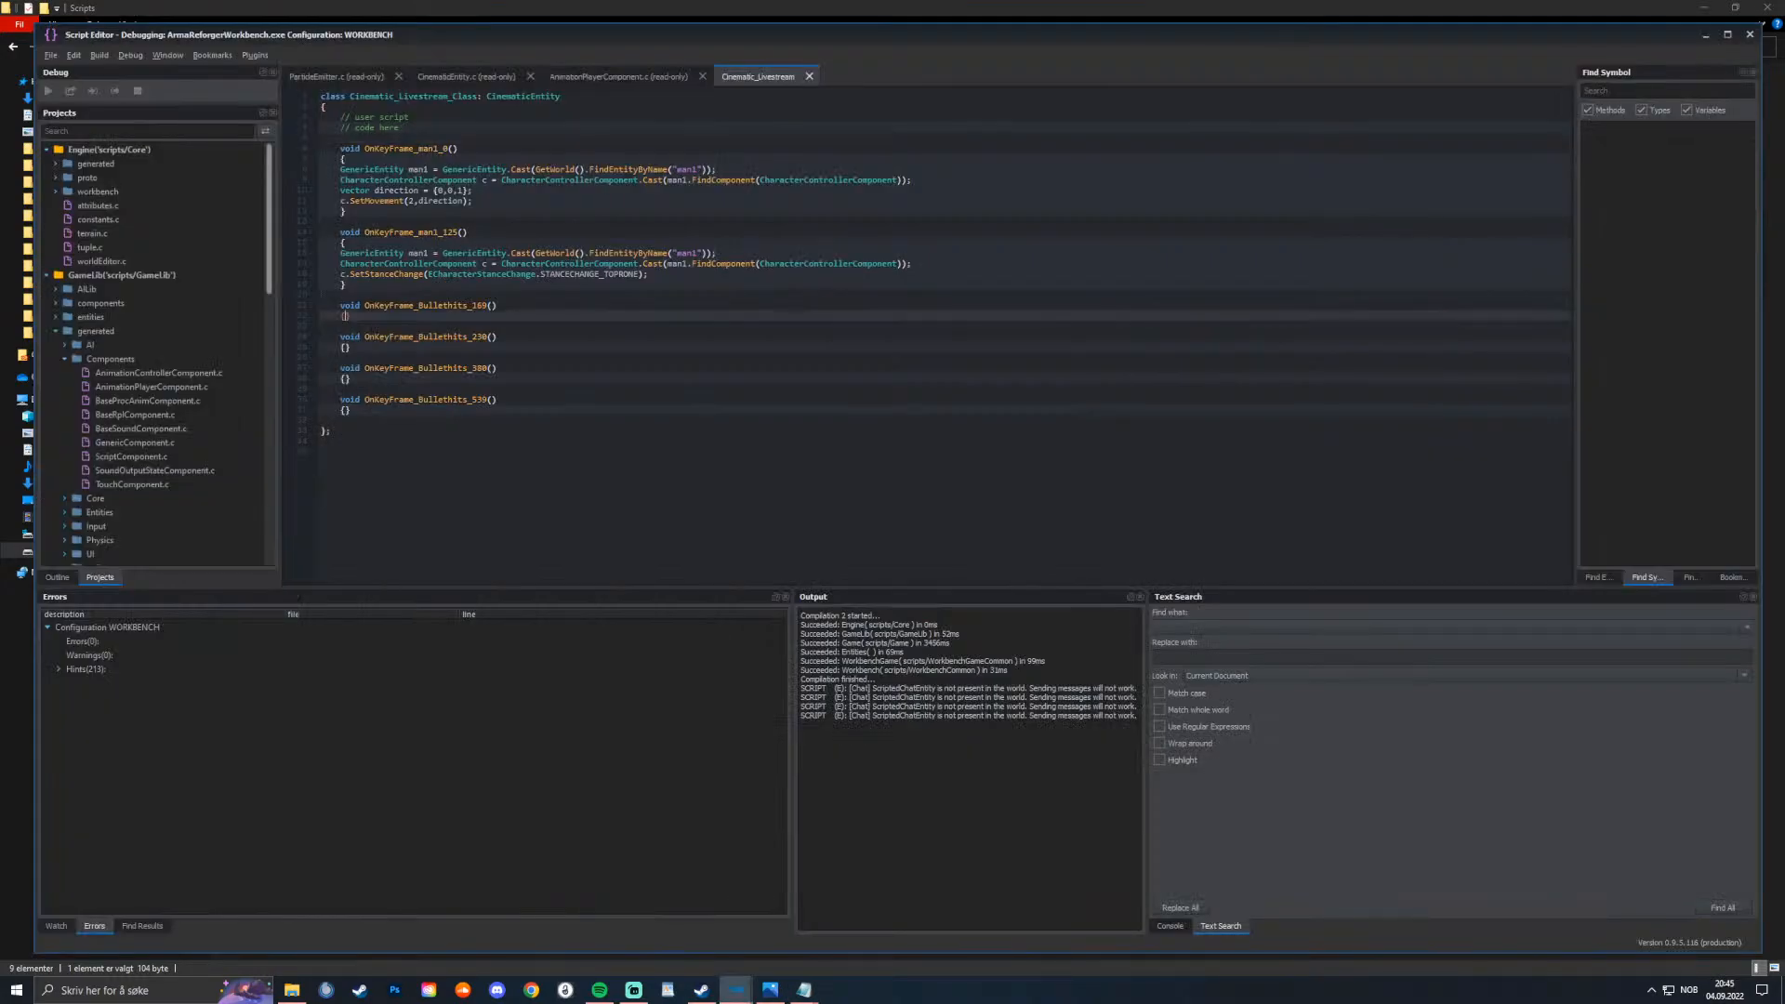
type("SCR_ParticleEmitter name = SCR_ParticleEmitter.Cast(GetWorld().FindEntityByName(\"name\")); name.Play();")
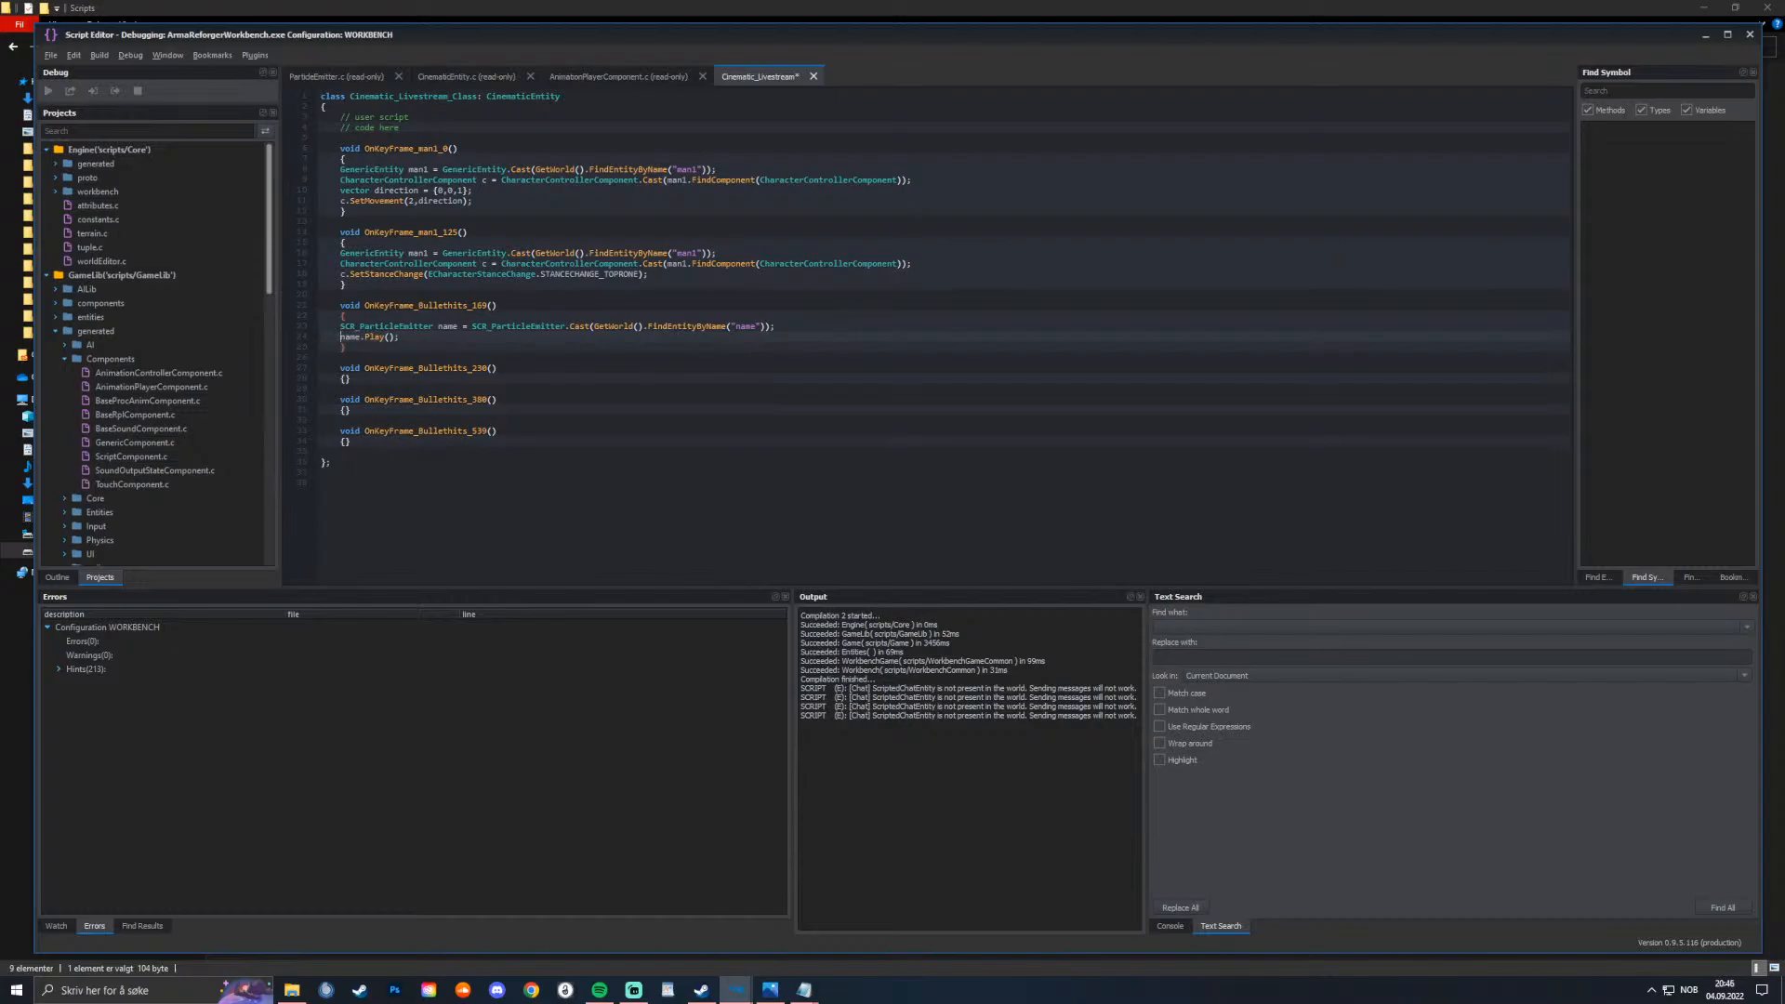
Step: Replace the placeholder name with bullethit1 in the emitter declaration and its FindEntityByName call under keyframe 169
left_click(441, 326)
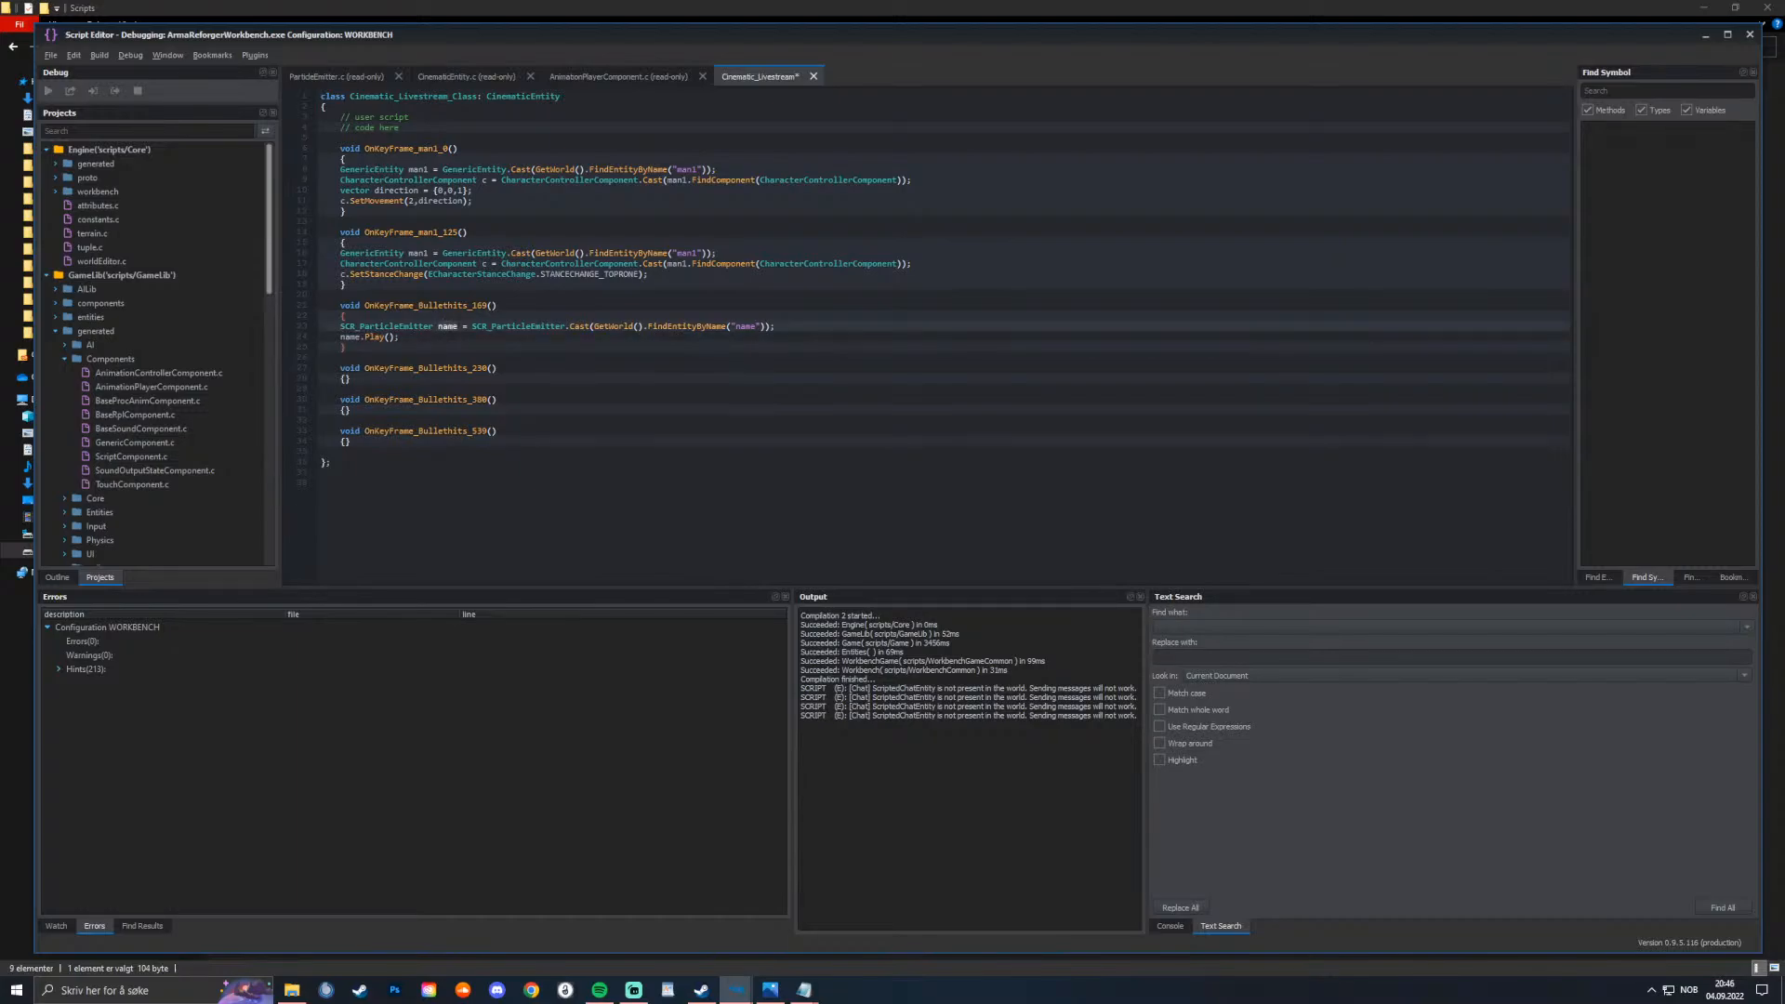
key("Delete")
key("Delete")
key("Delete")
key("Delete")
type("bullethit1")
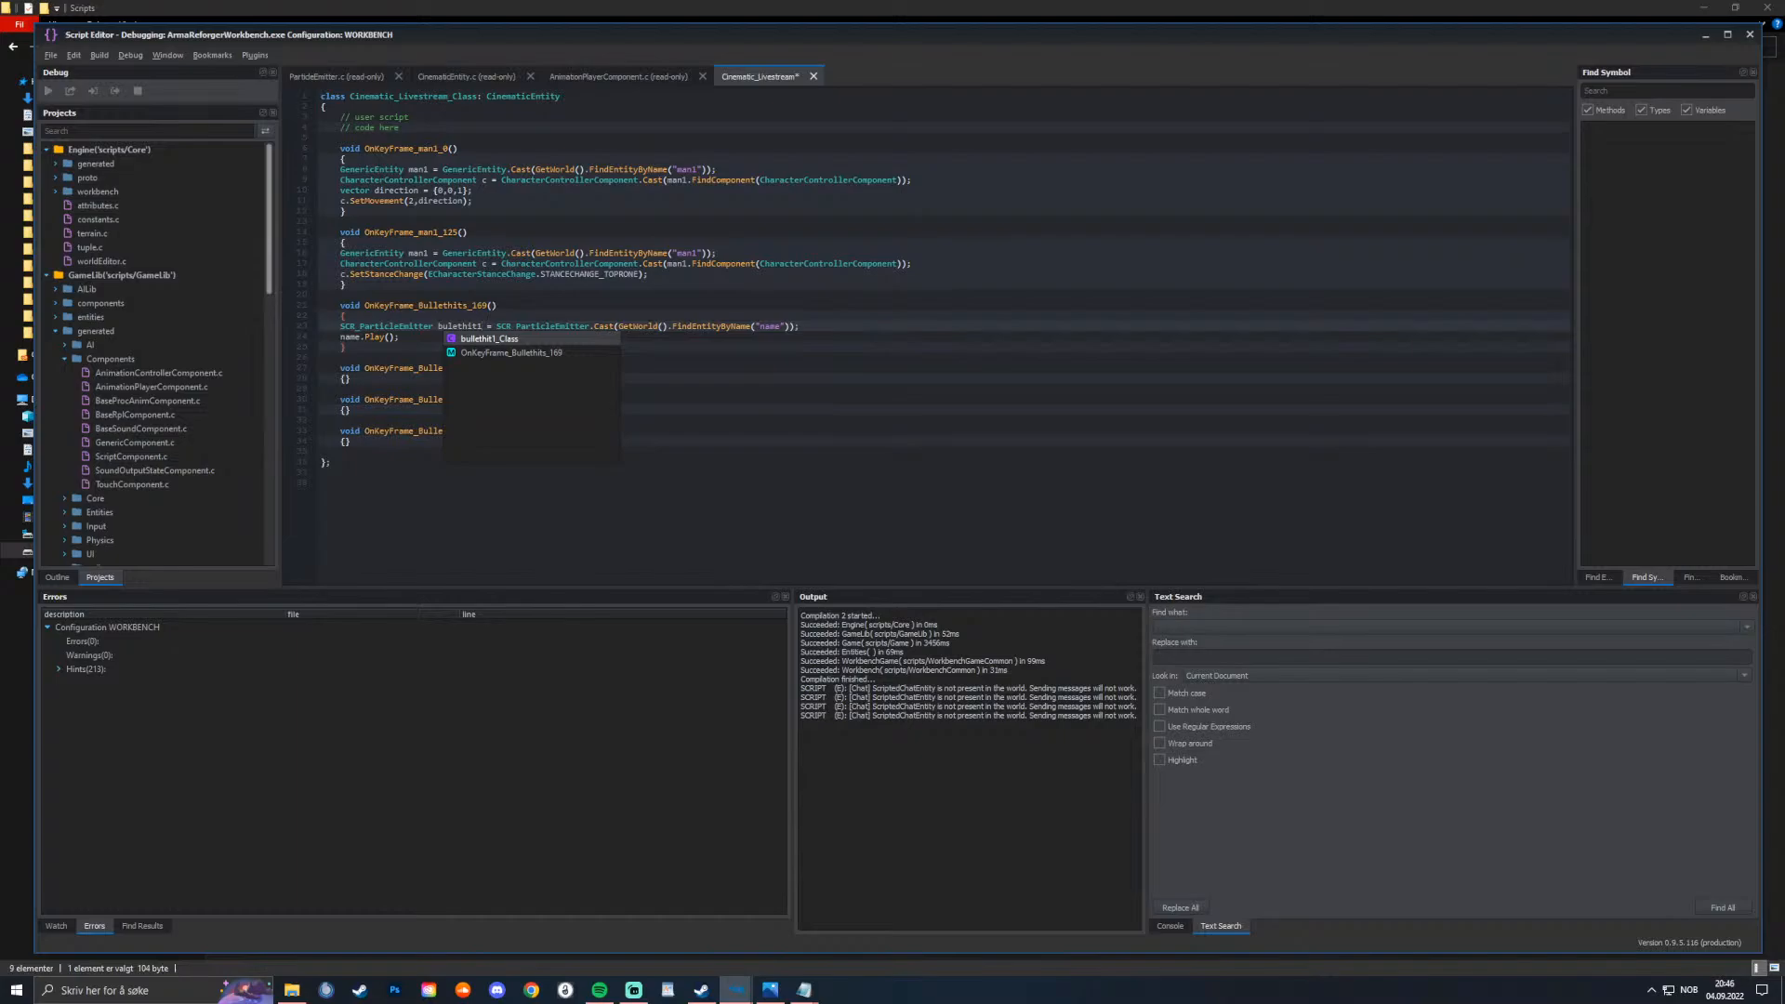
key("Escape")
type("l")
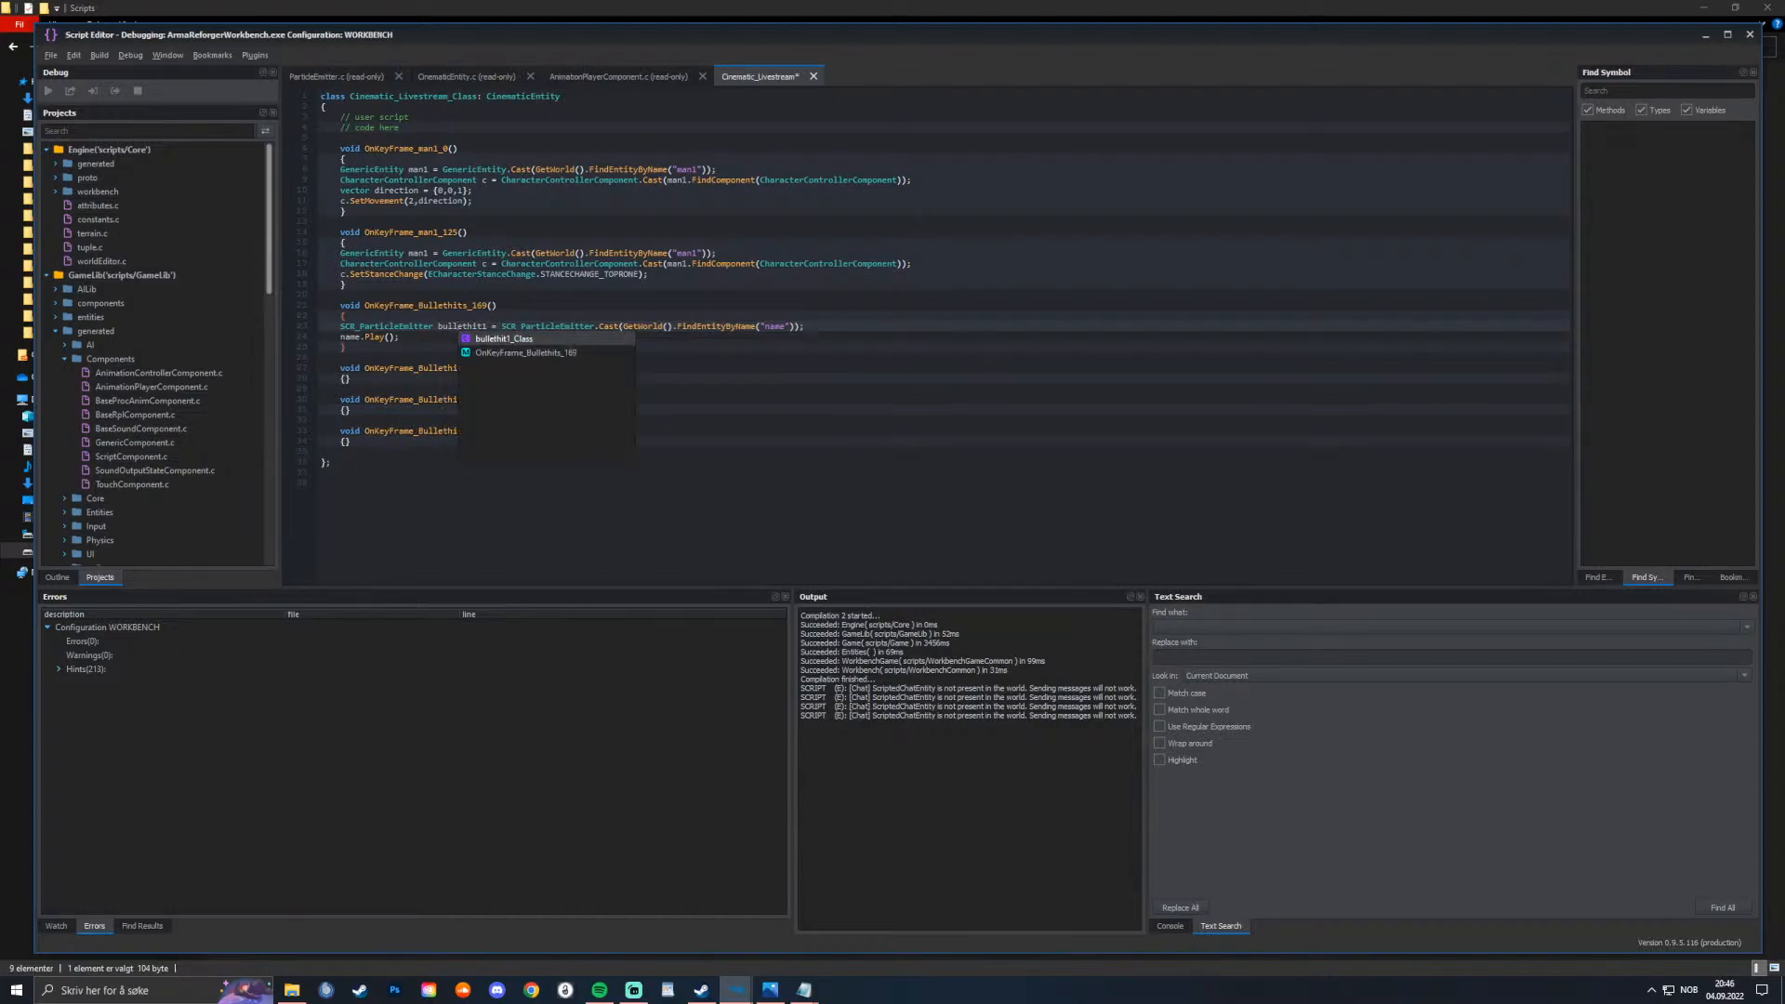
left_click(468, 327)
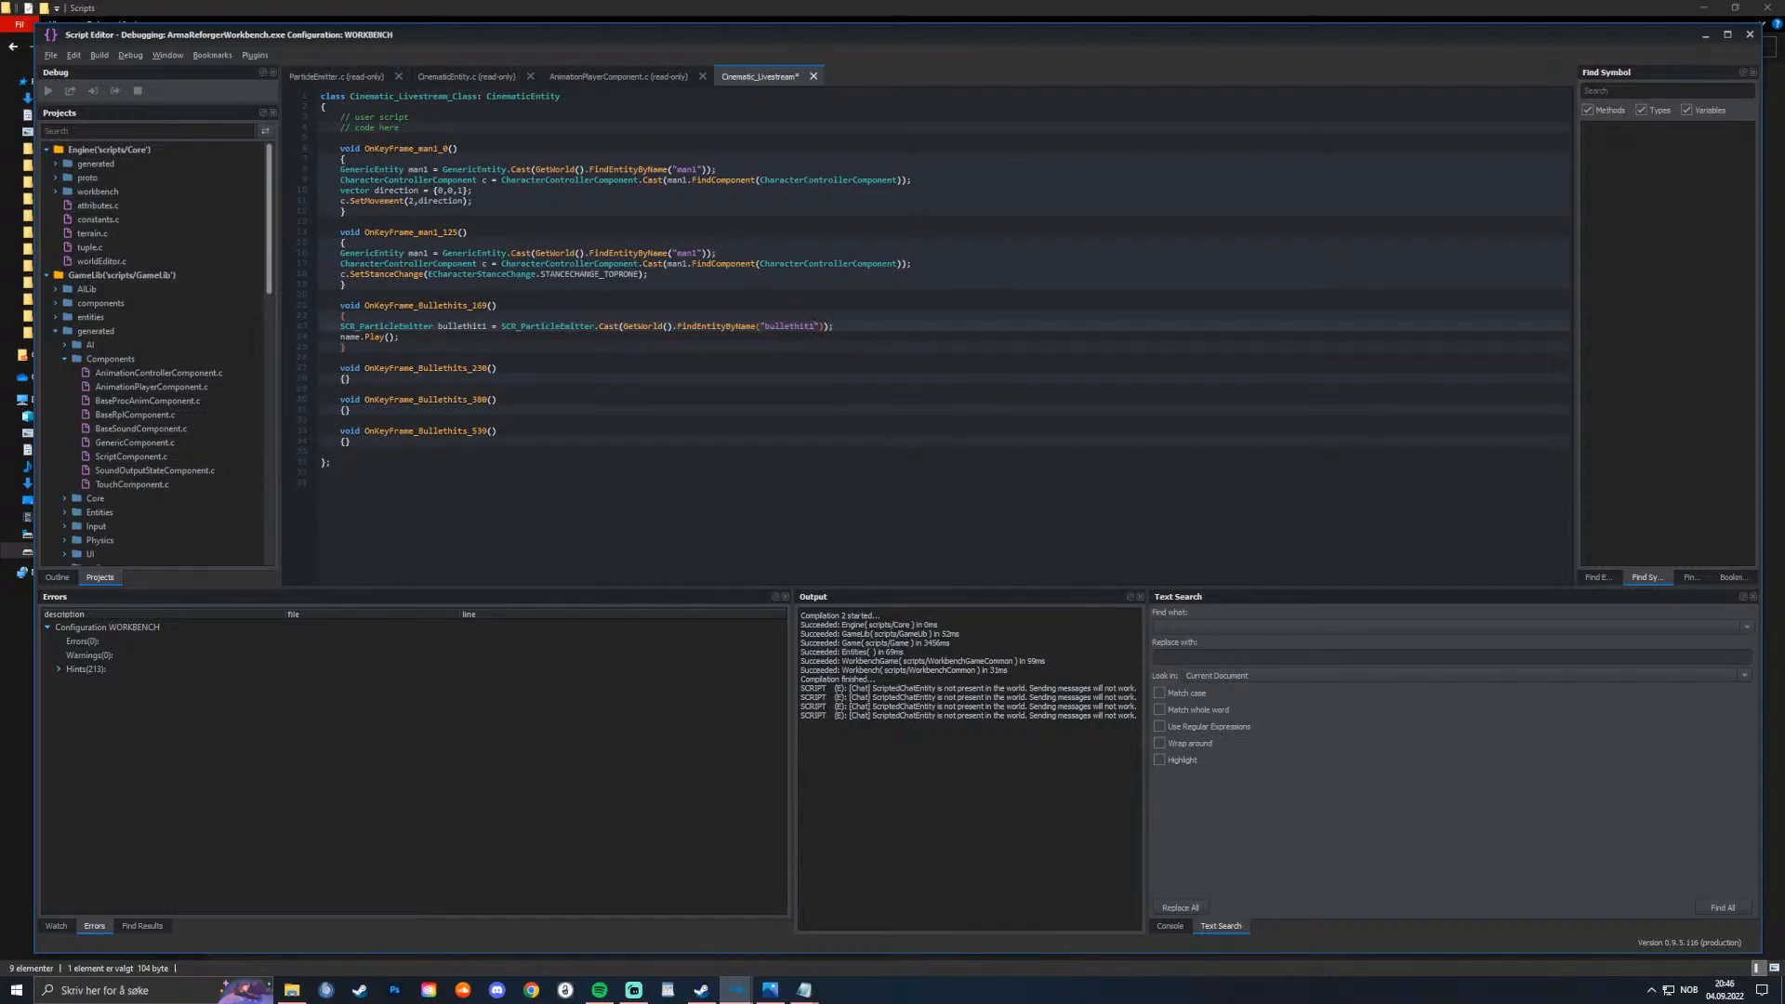
Step: Copy the two emitter lines into OnKeyFrame_Bullethits_230 and change the declaration's variable and entity name to bullethit2
left_click_drag(399, 337, 322, 326)
key("ctrl+c")
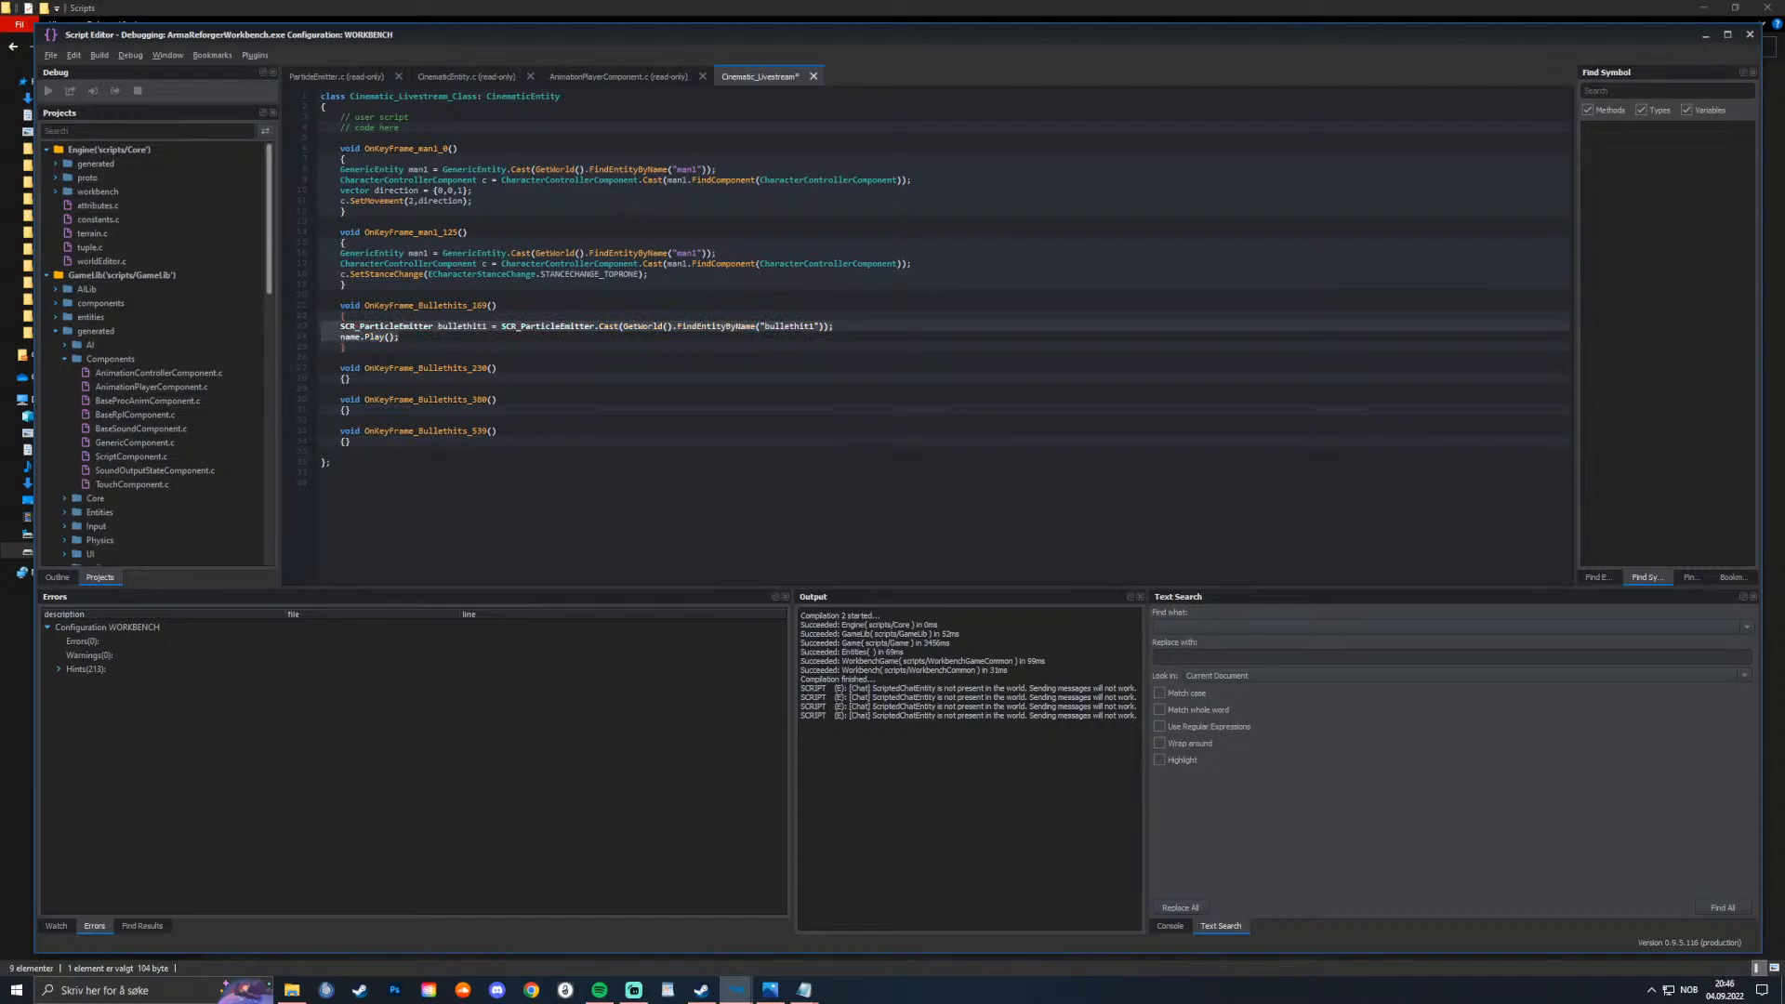
left_click(351, 378)
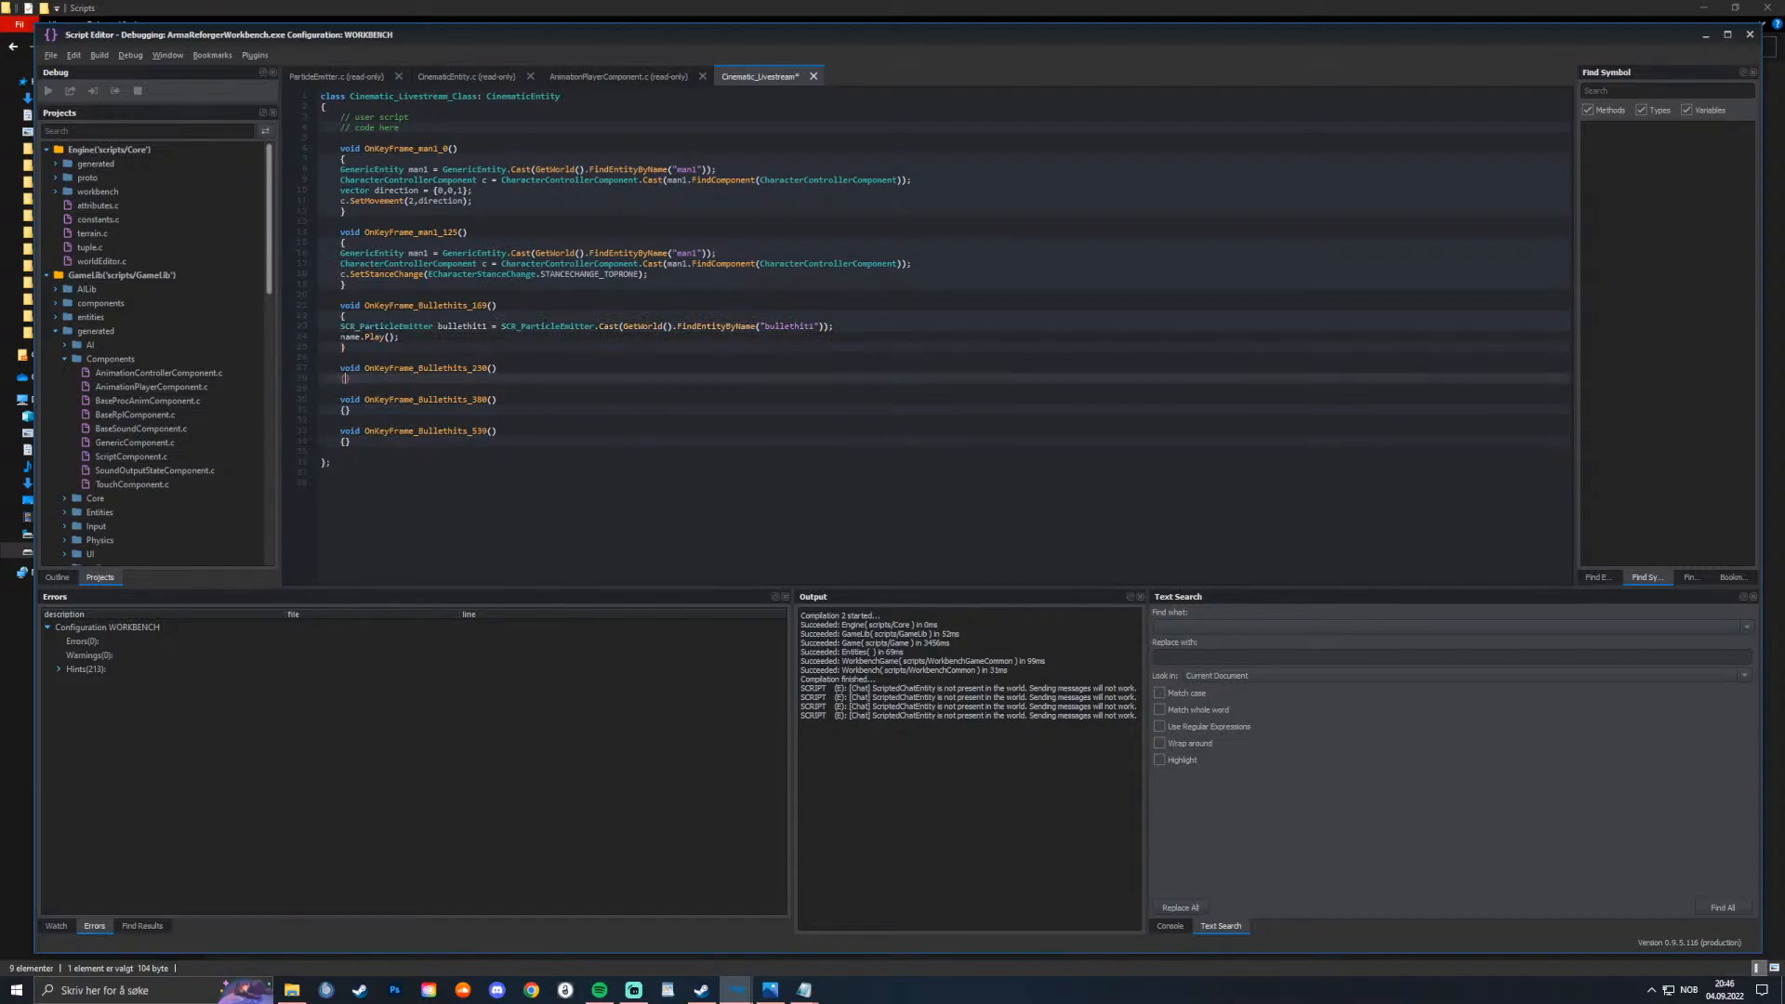
key("Return")
key("ctrl+v")
left_click(346, 379)
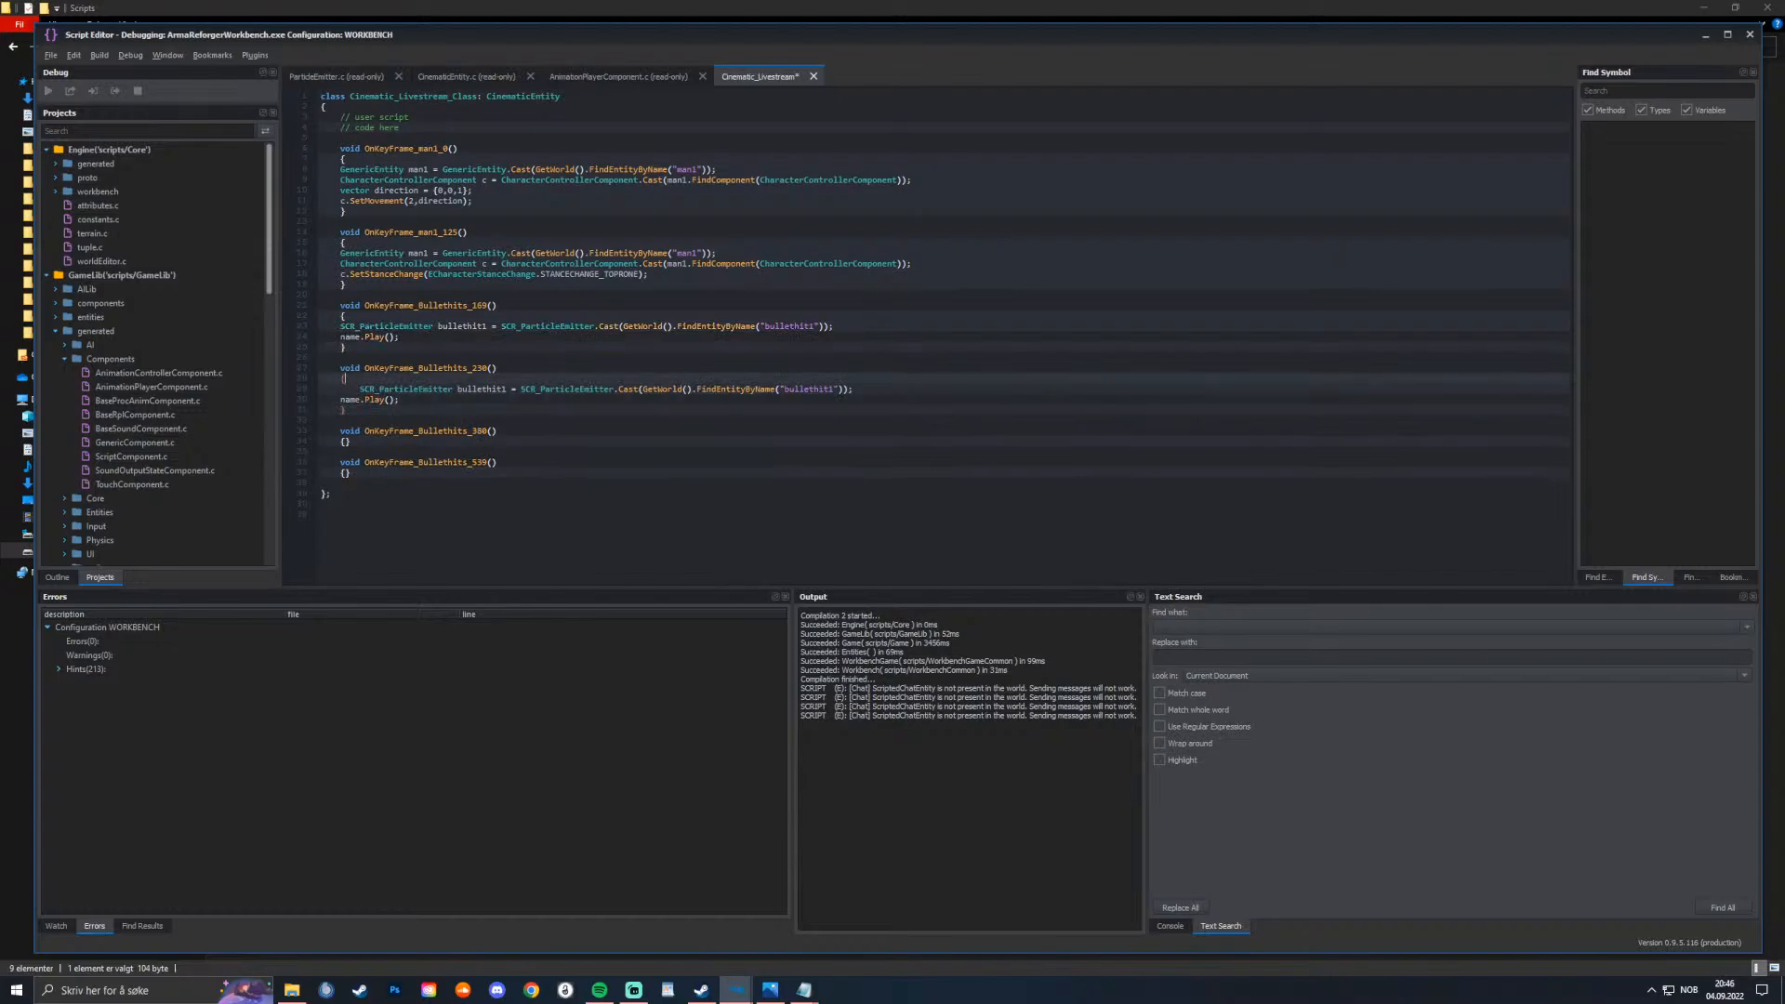
left_click(360, 388)
key("BackSpace")
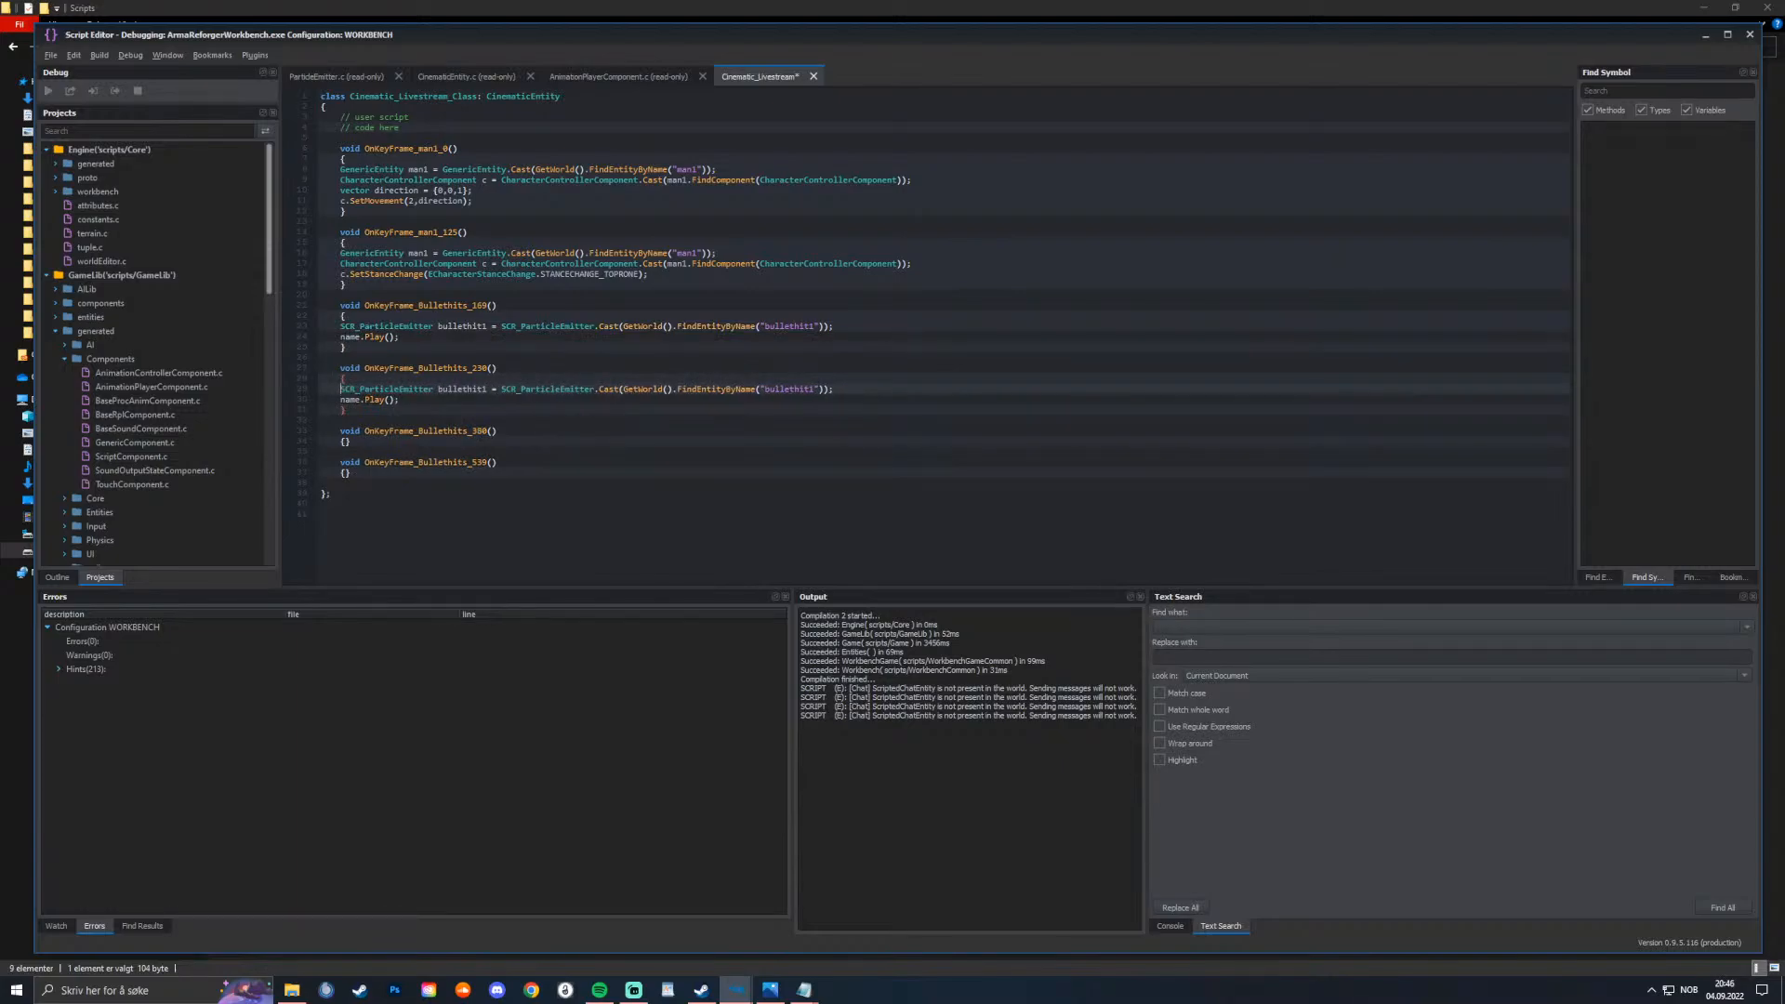
left_click(814, 388)
key("BackSpace")
type("2")
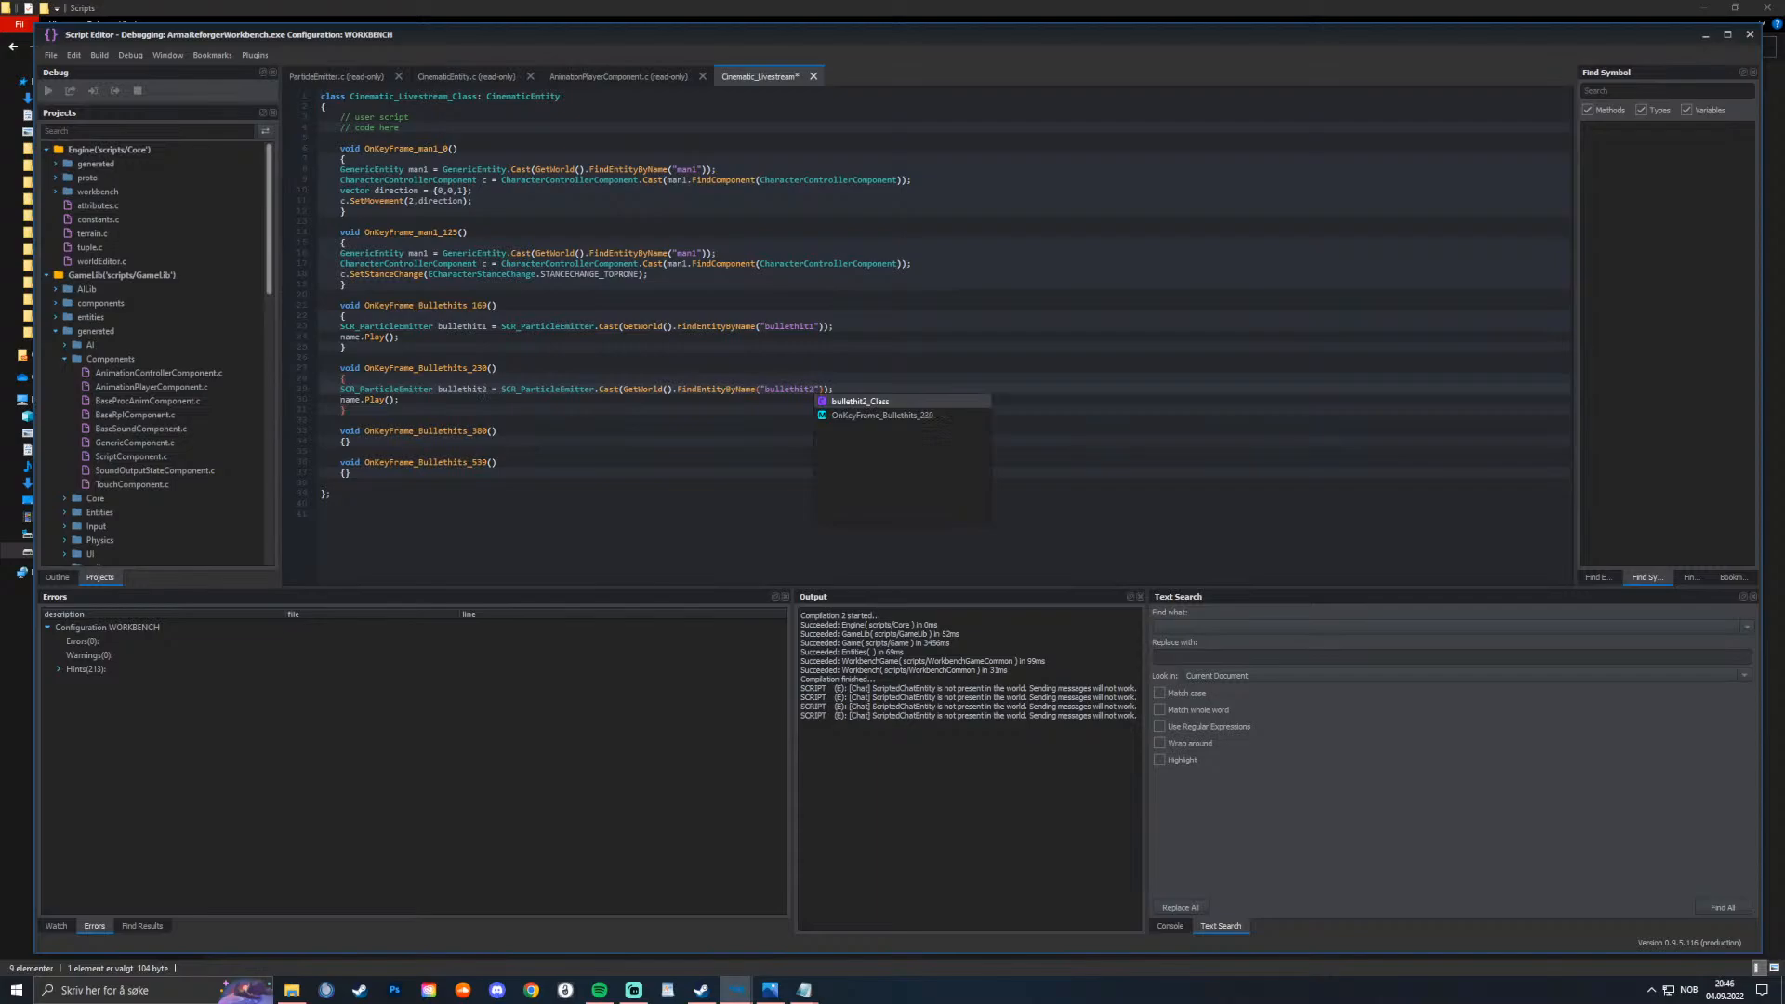
Step: Paste the emitter lines into OnKeyFrame_Bullethits_380, fix the indentation, and change the variable and entity name to bullethit3
left_click(351, 441)
key("Return")
key("ctrl+v")
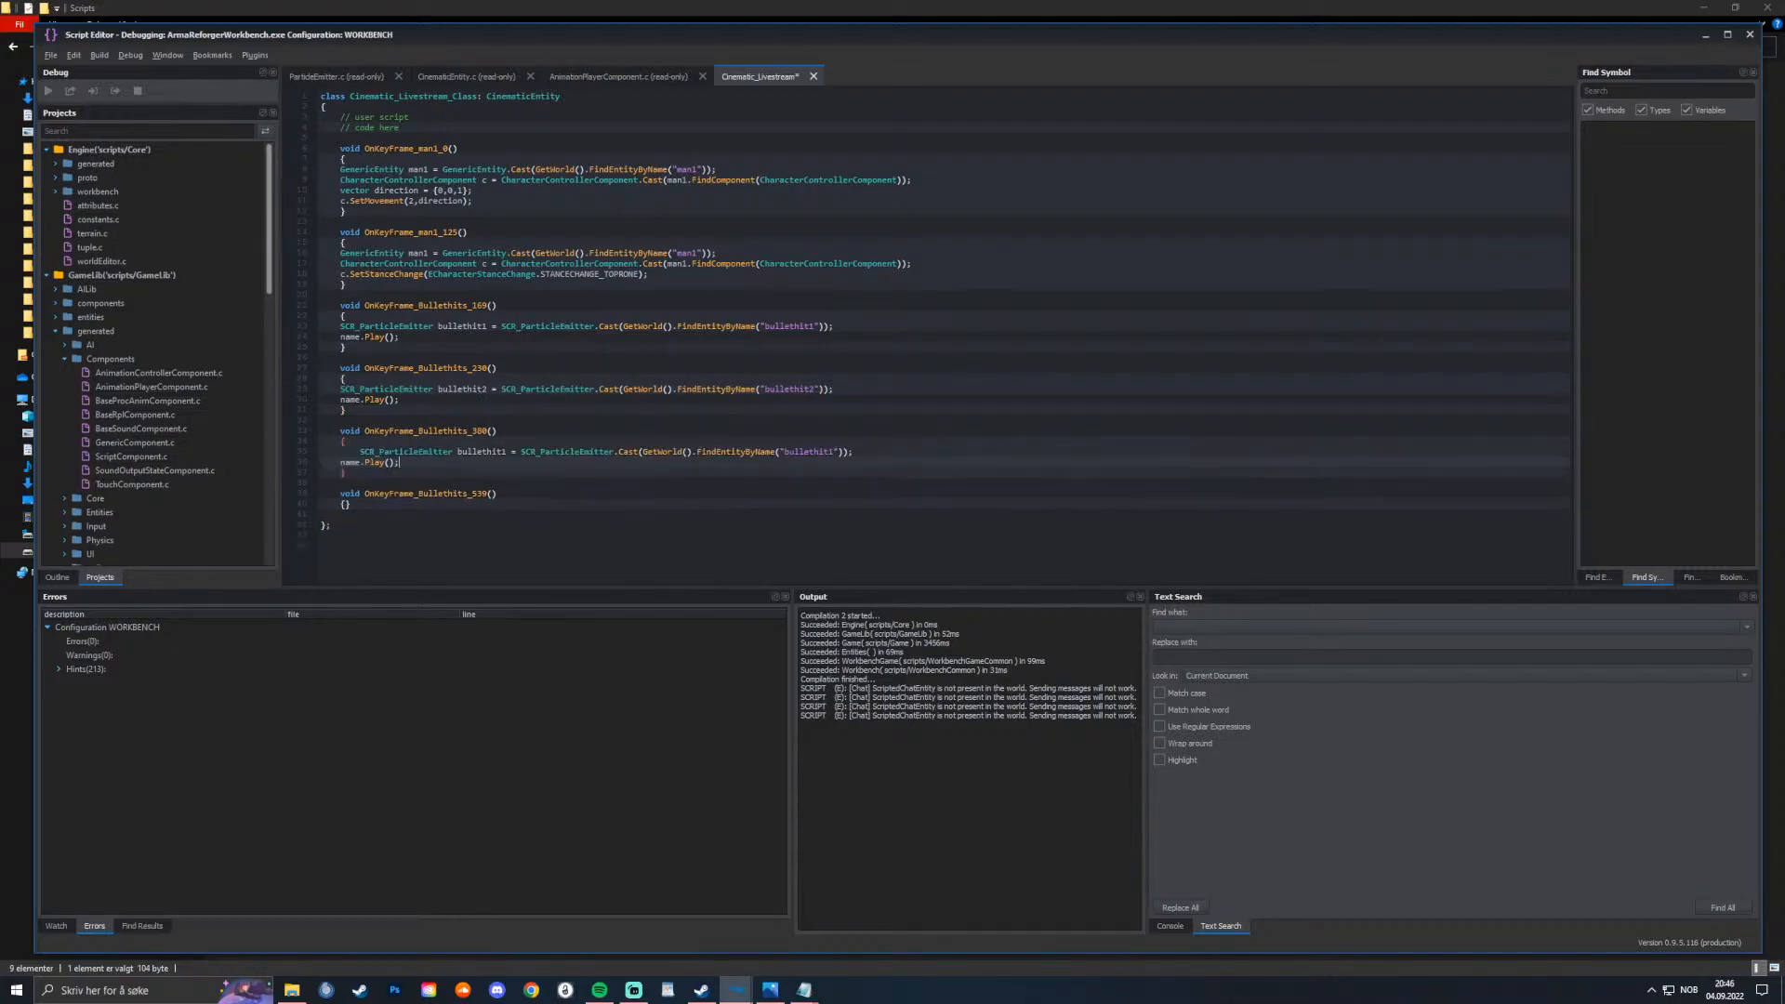
left_click(360, 452)
key("BackSpace")
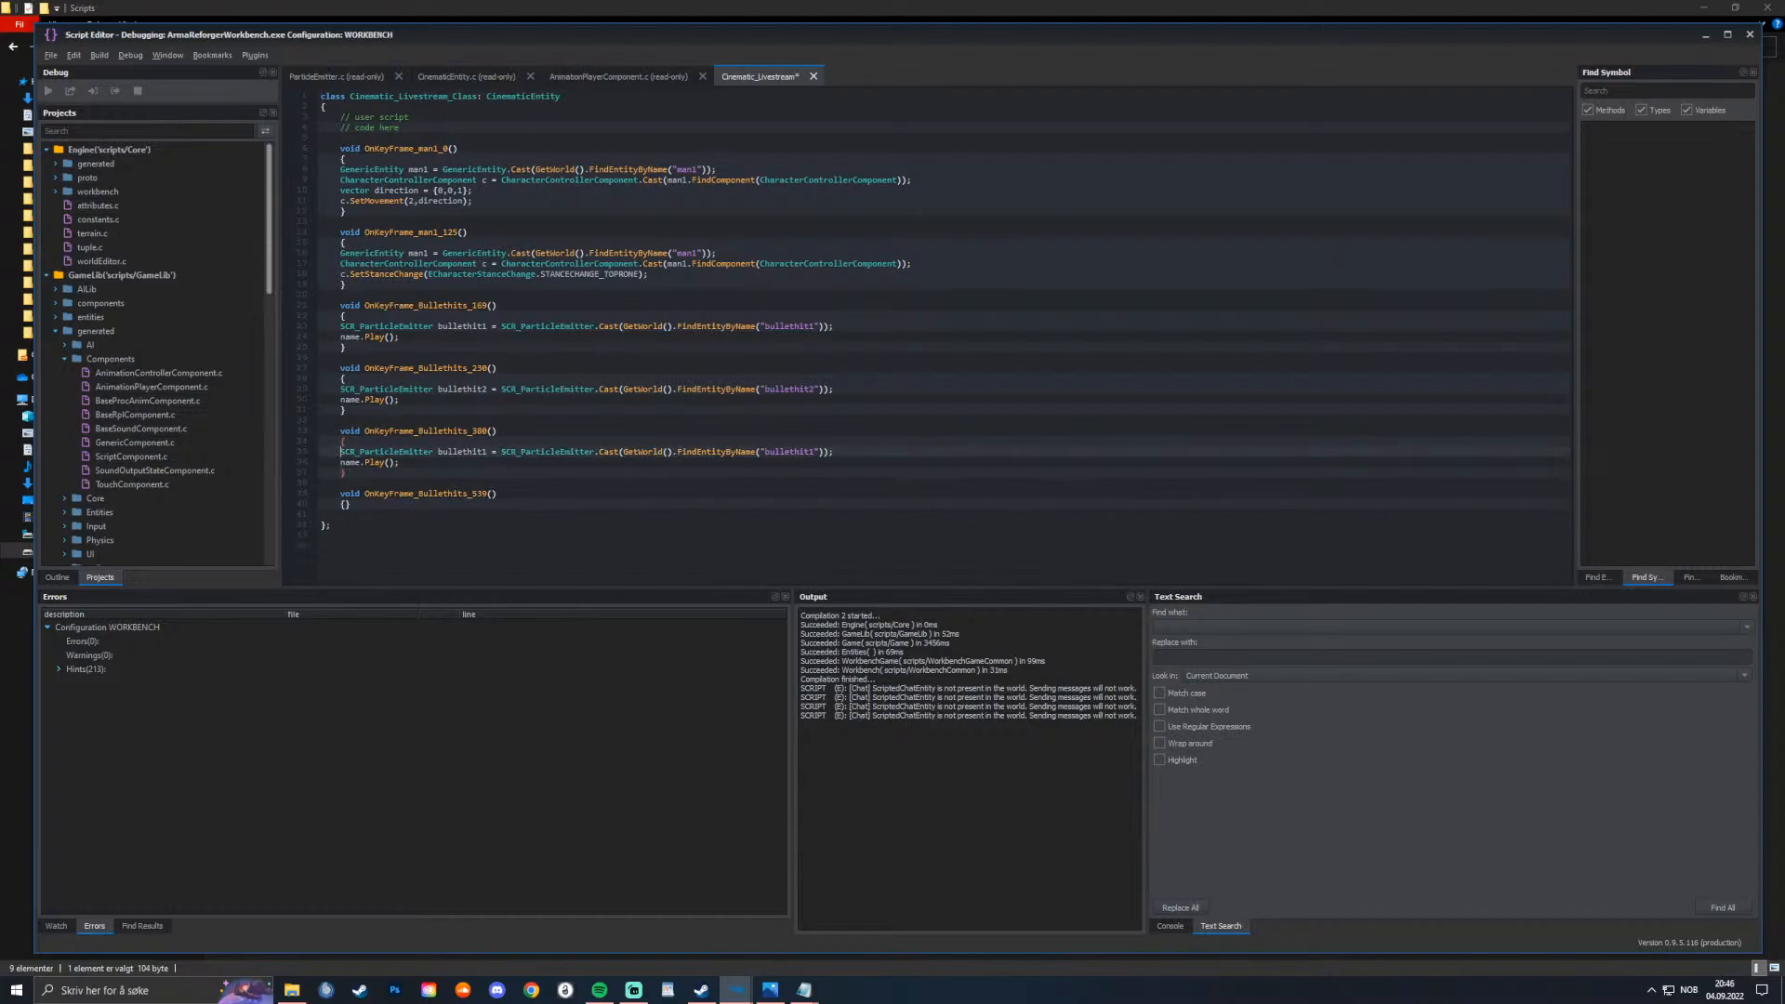
key("BackSpace")
type("3")
left_click(815, 452)
key("BackSpace")
type("3")
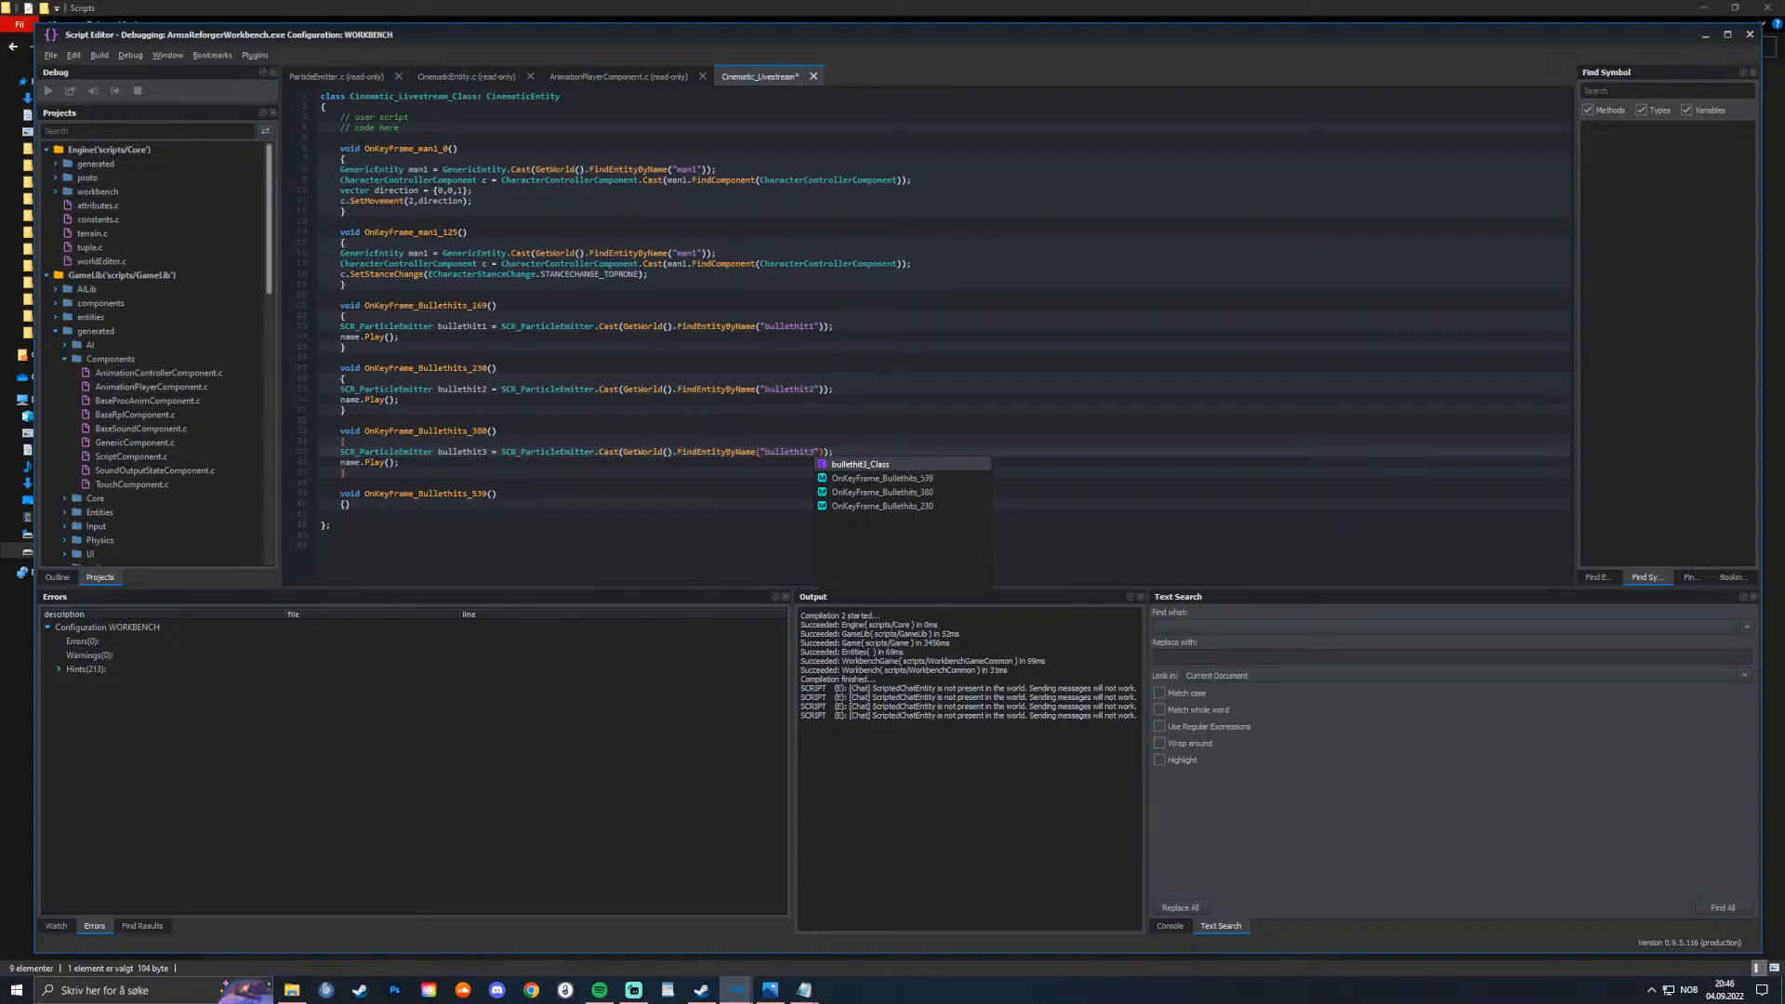
Step: Paste the emitter lines into OnKeyFrame_Bullethits_539 with the variable and entity name bullethit4, and save and validate the script
left_click(344, 505)
key("Return")
key("Return")
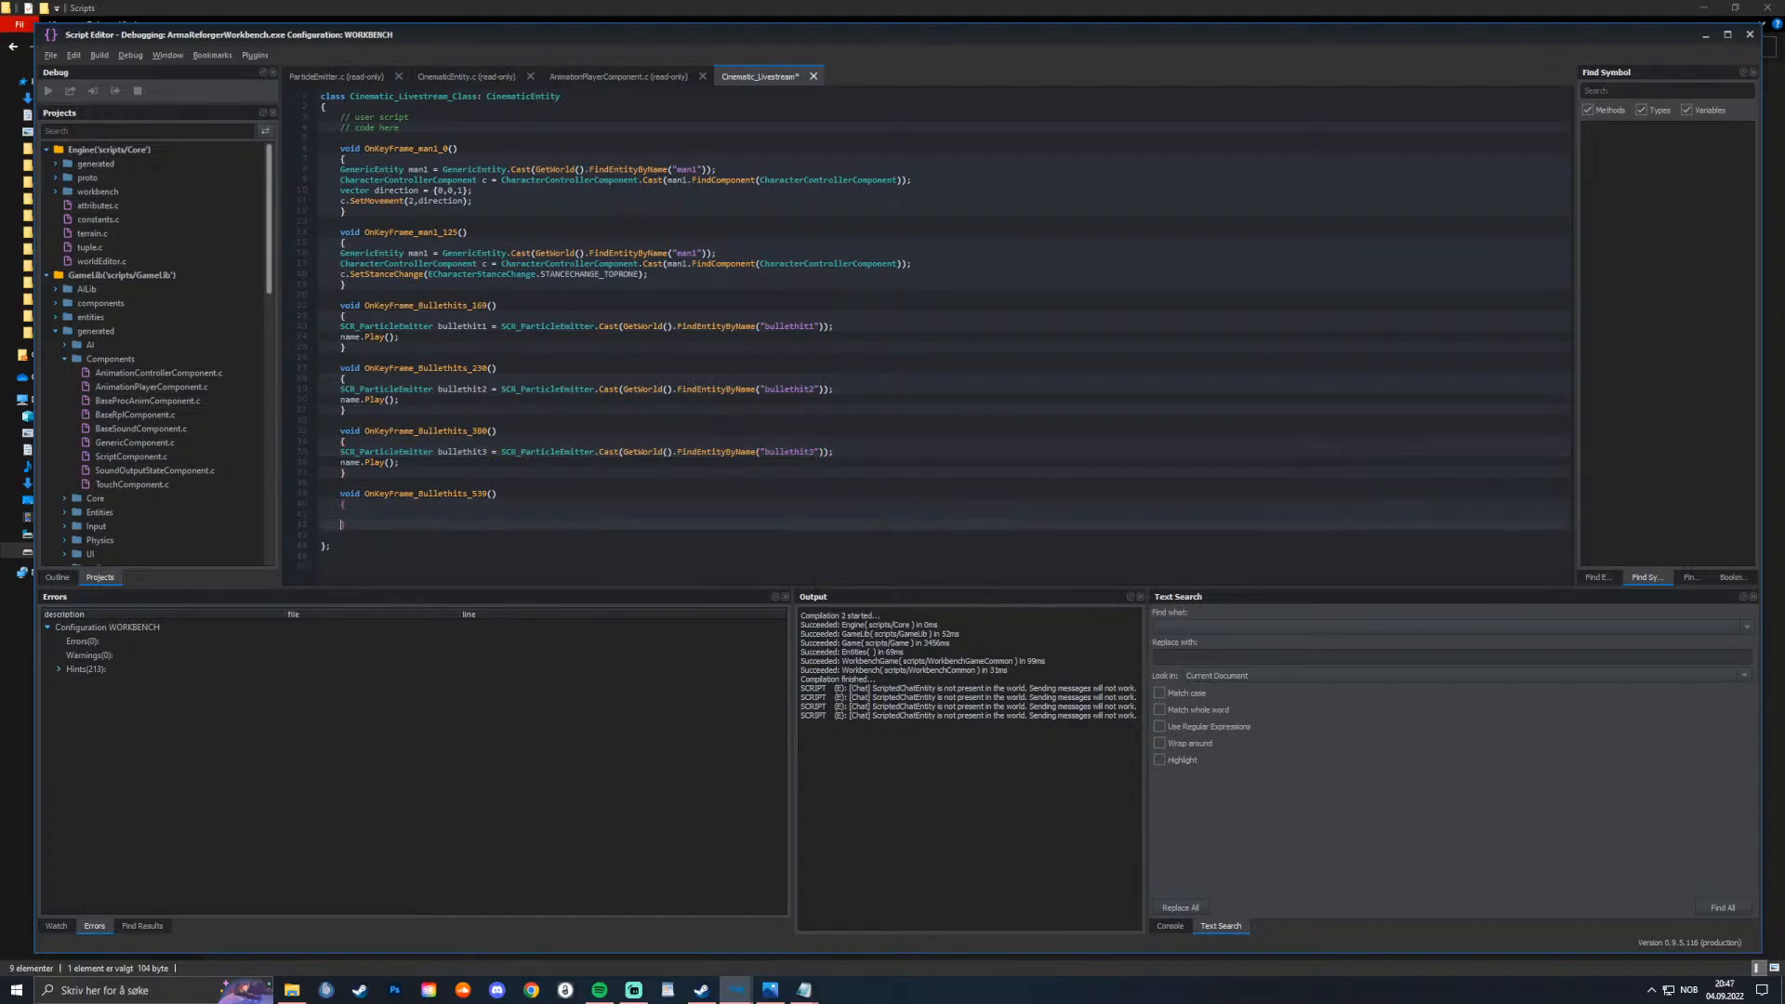
key("ctrl+v")
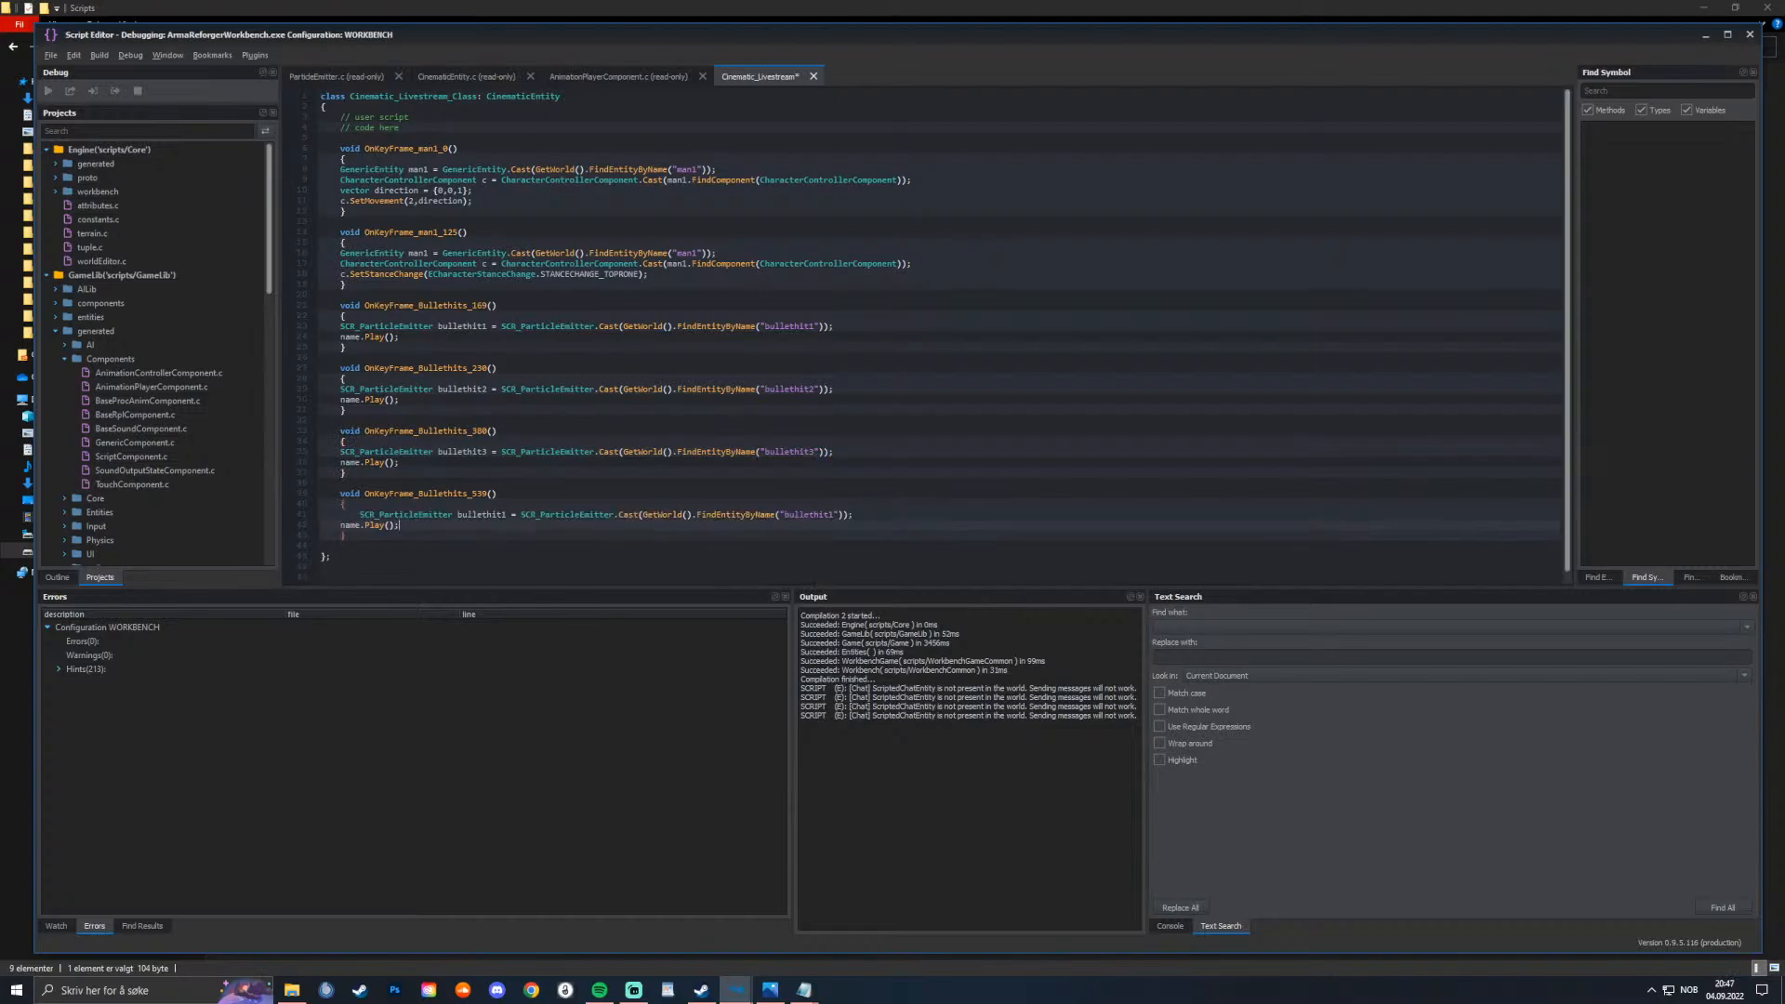
key("BackSpace")
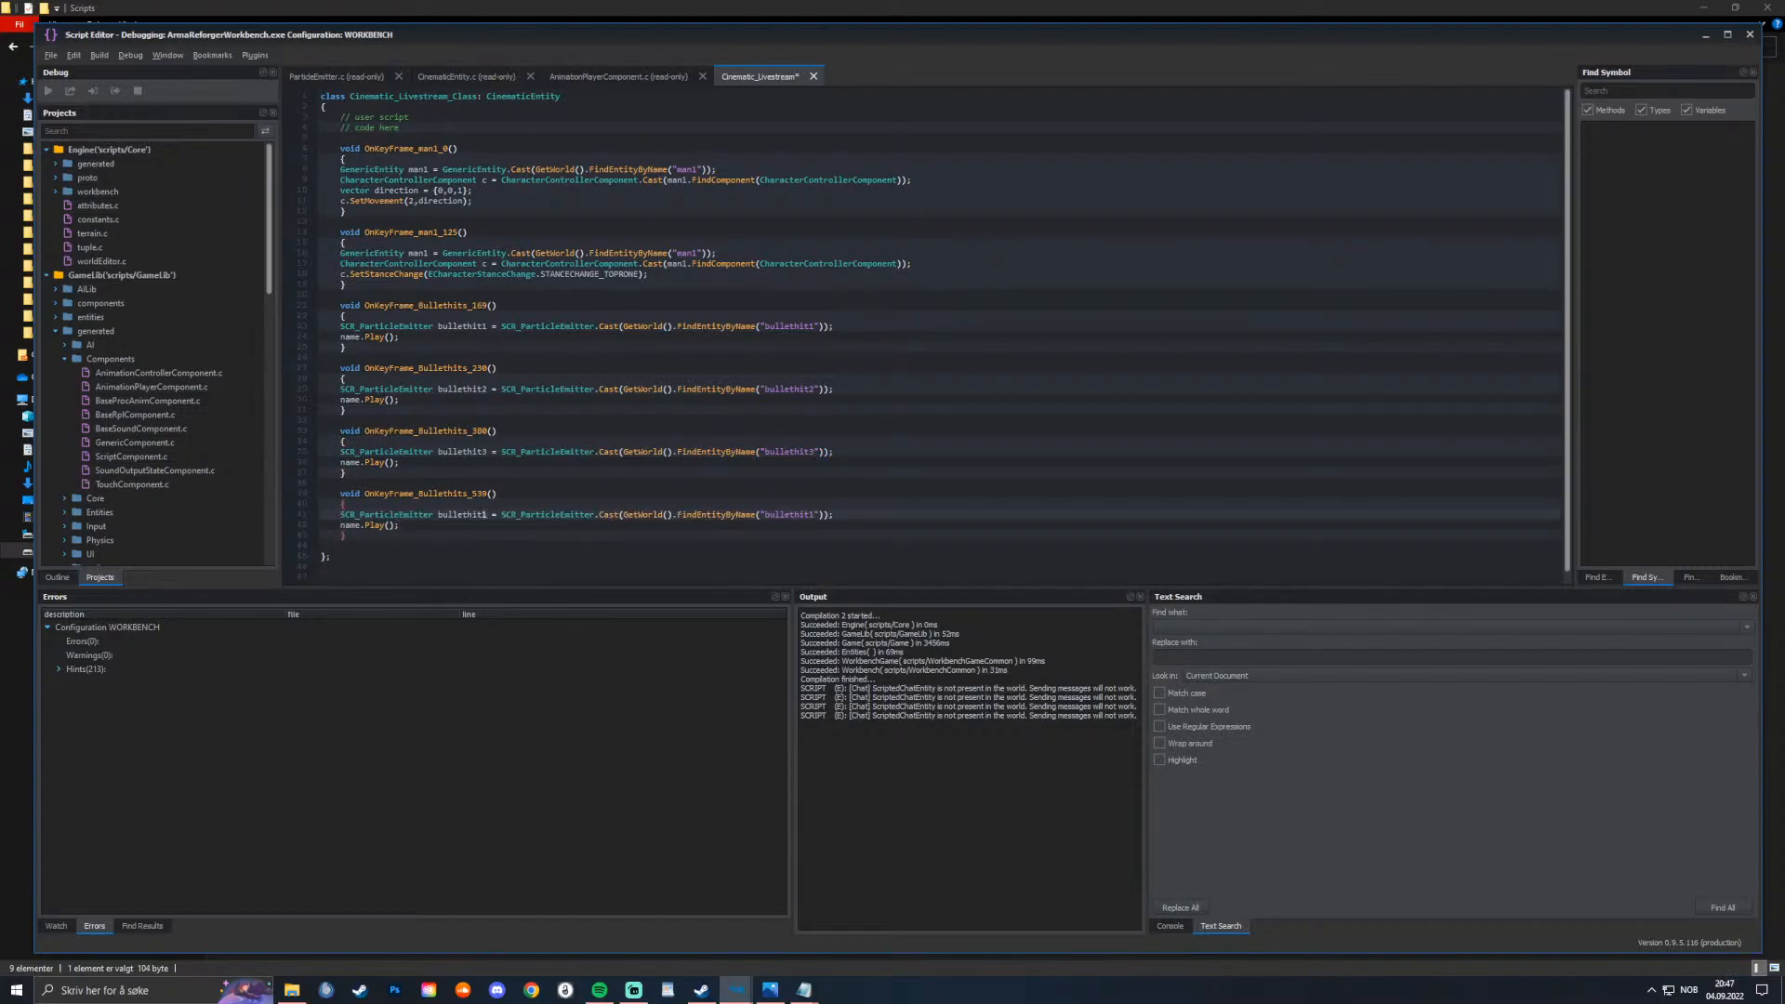
key("BackSpace")
type("4")
key("Escape")
type("4")
key("Escape")
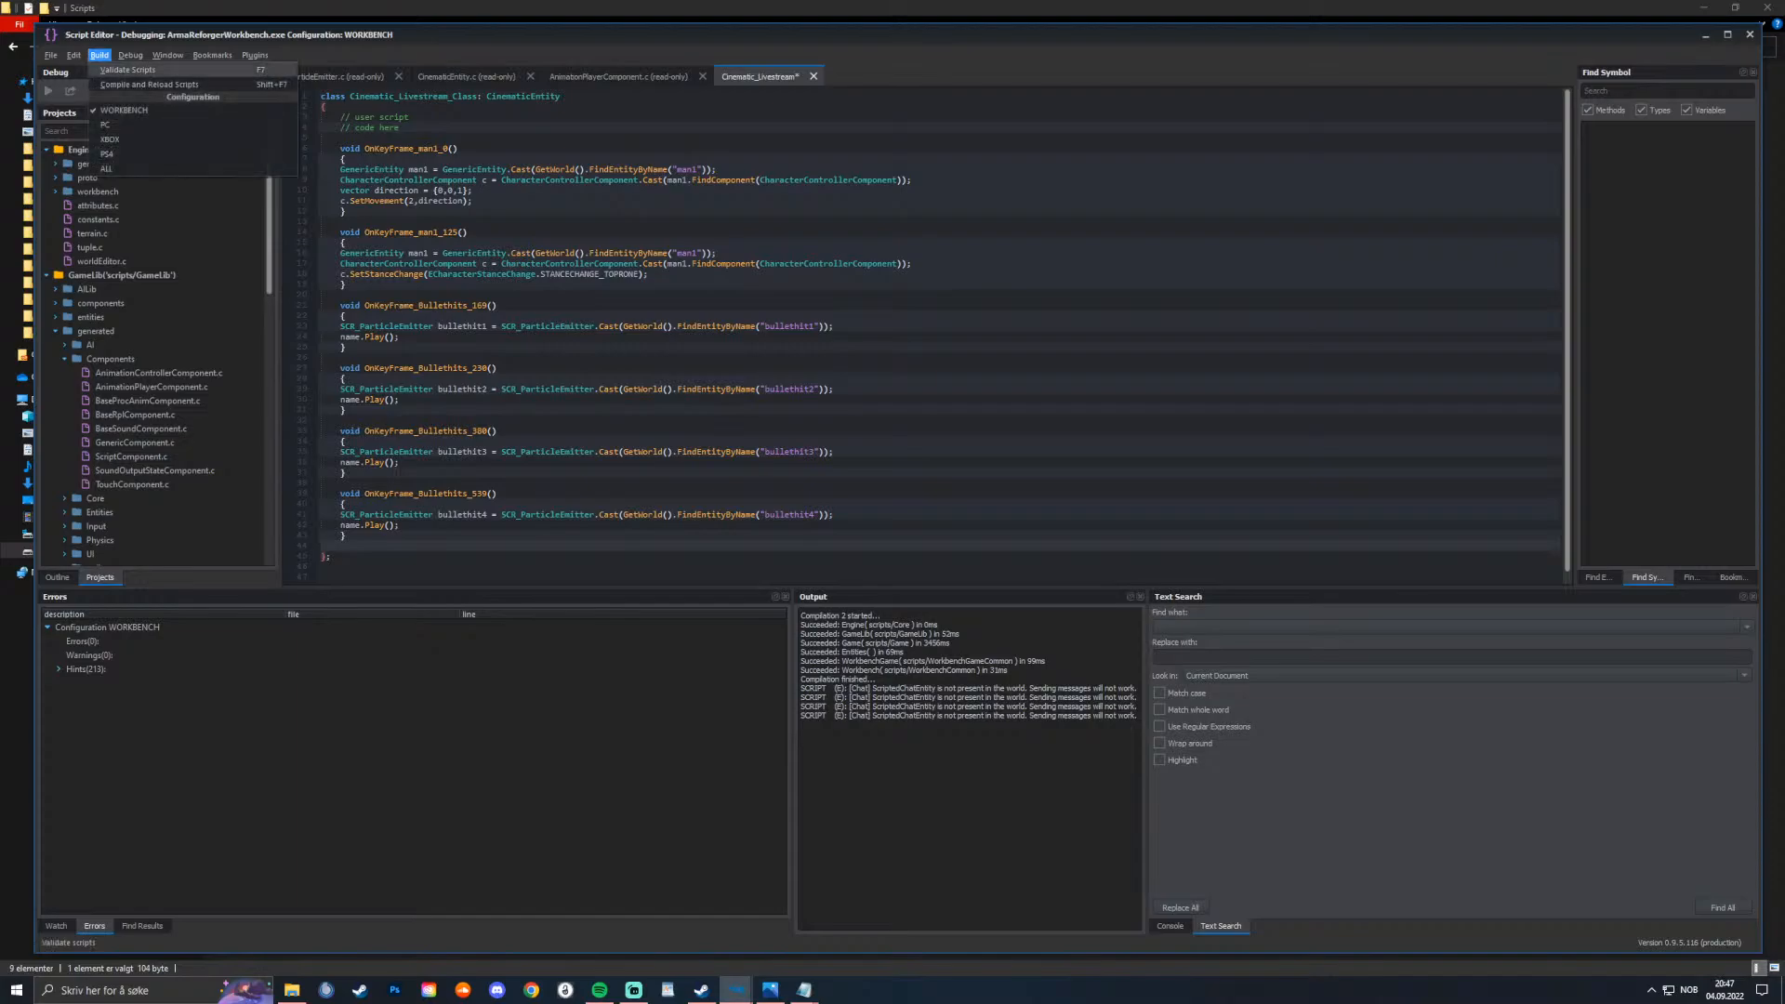
key("ctrl+s")
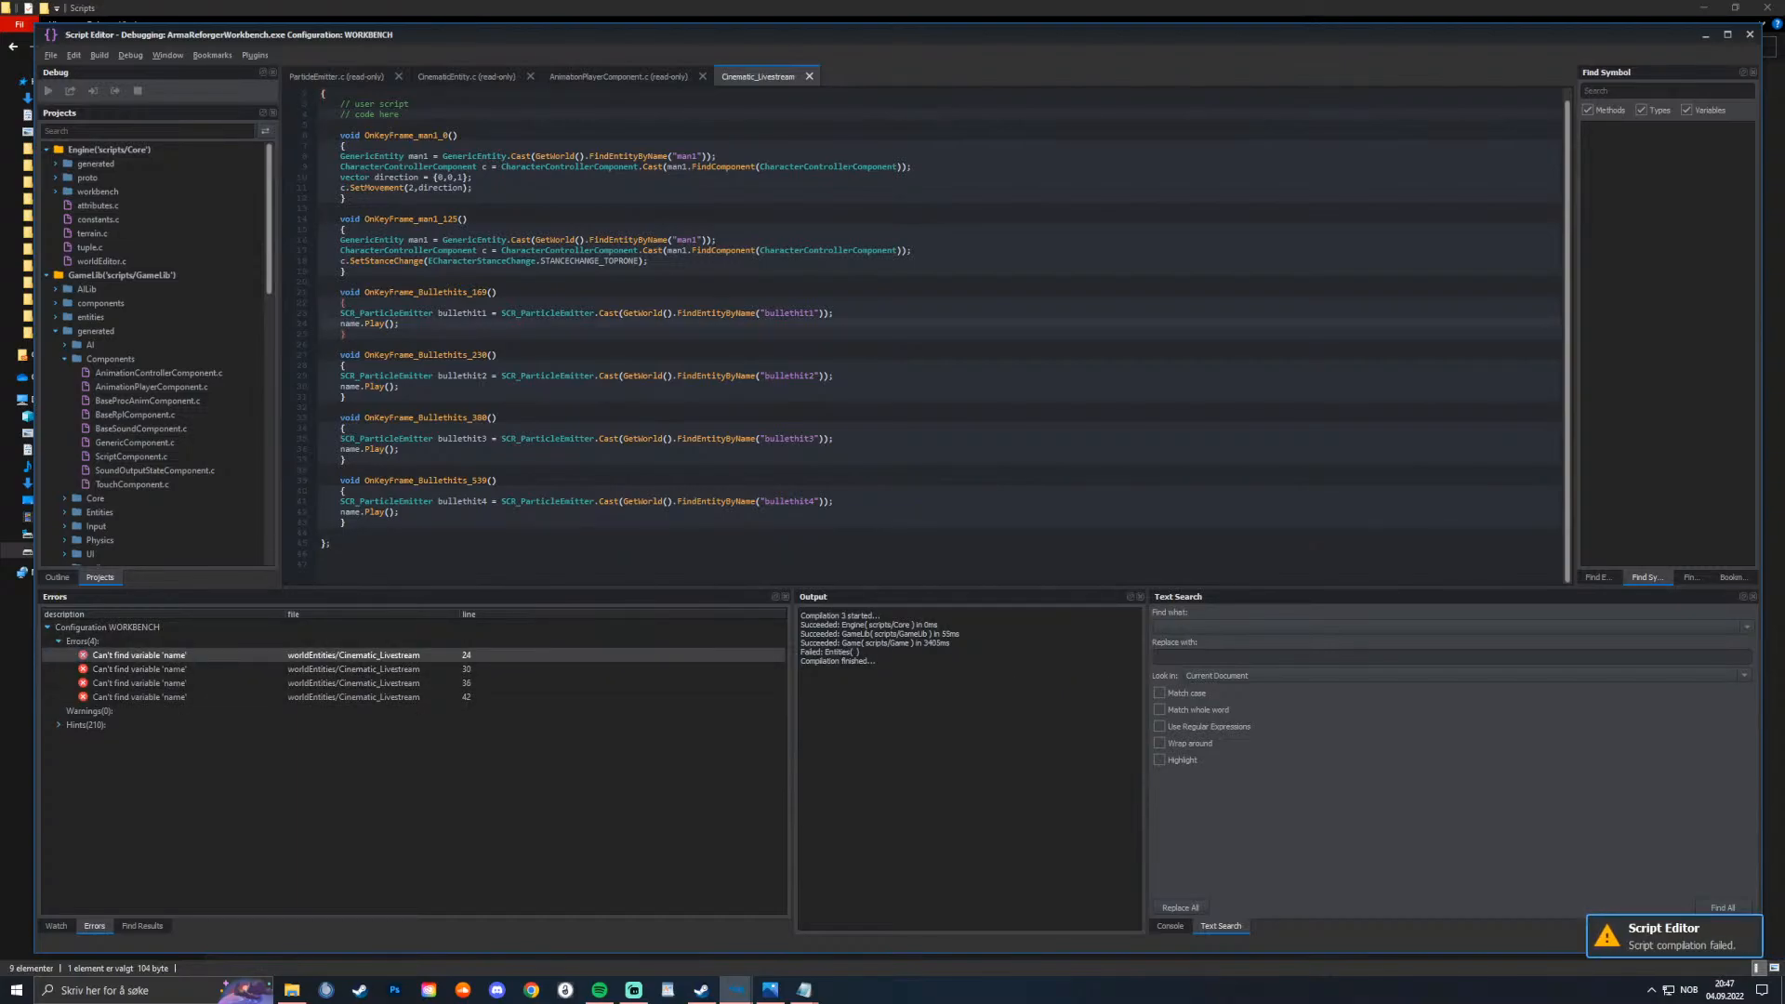
Step: Switch back to the World Editor and check the bullethit1 emitter's name and properties
left_click(1706, 34)
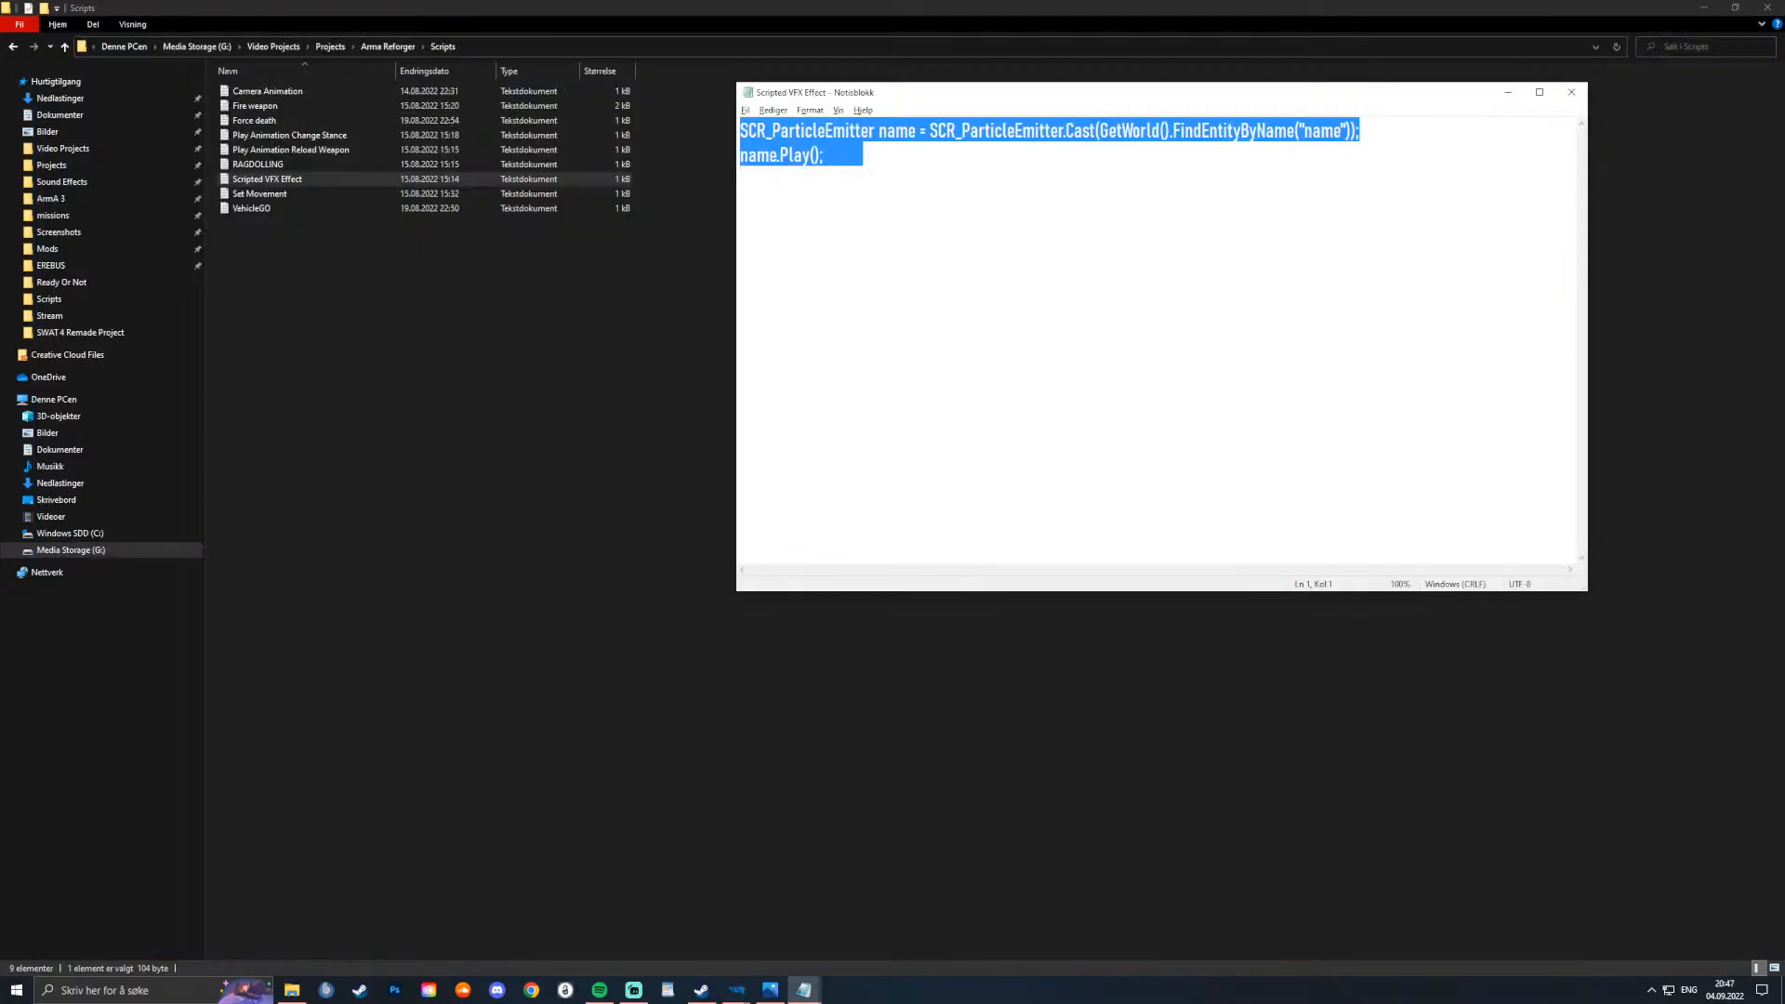
key("alt+Tab")
key("alt+Tab")
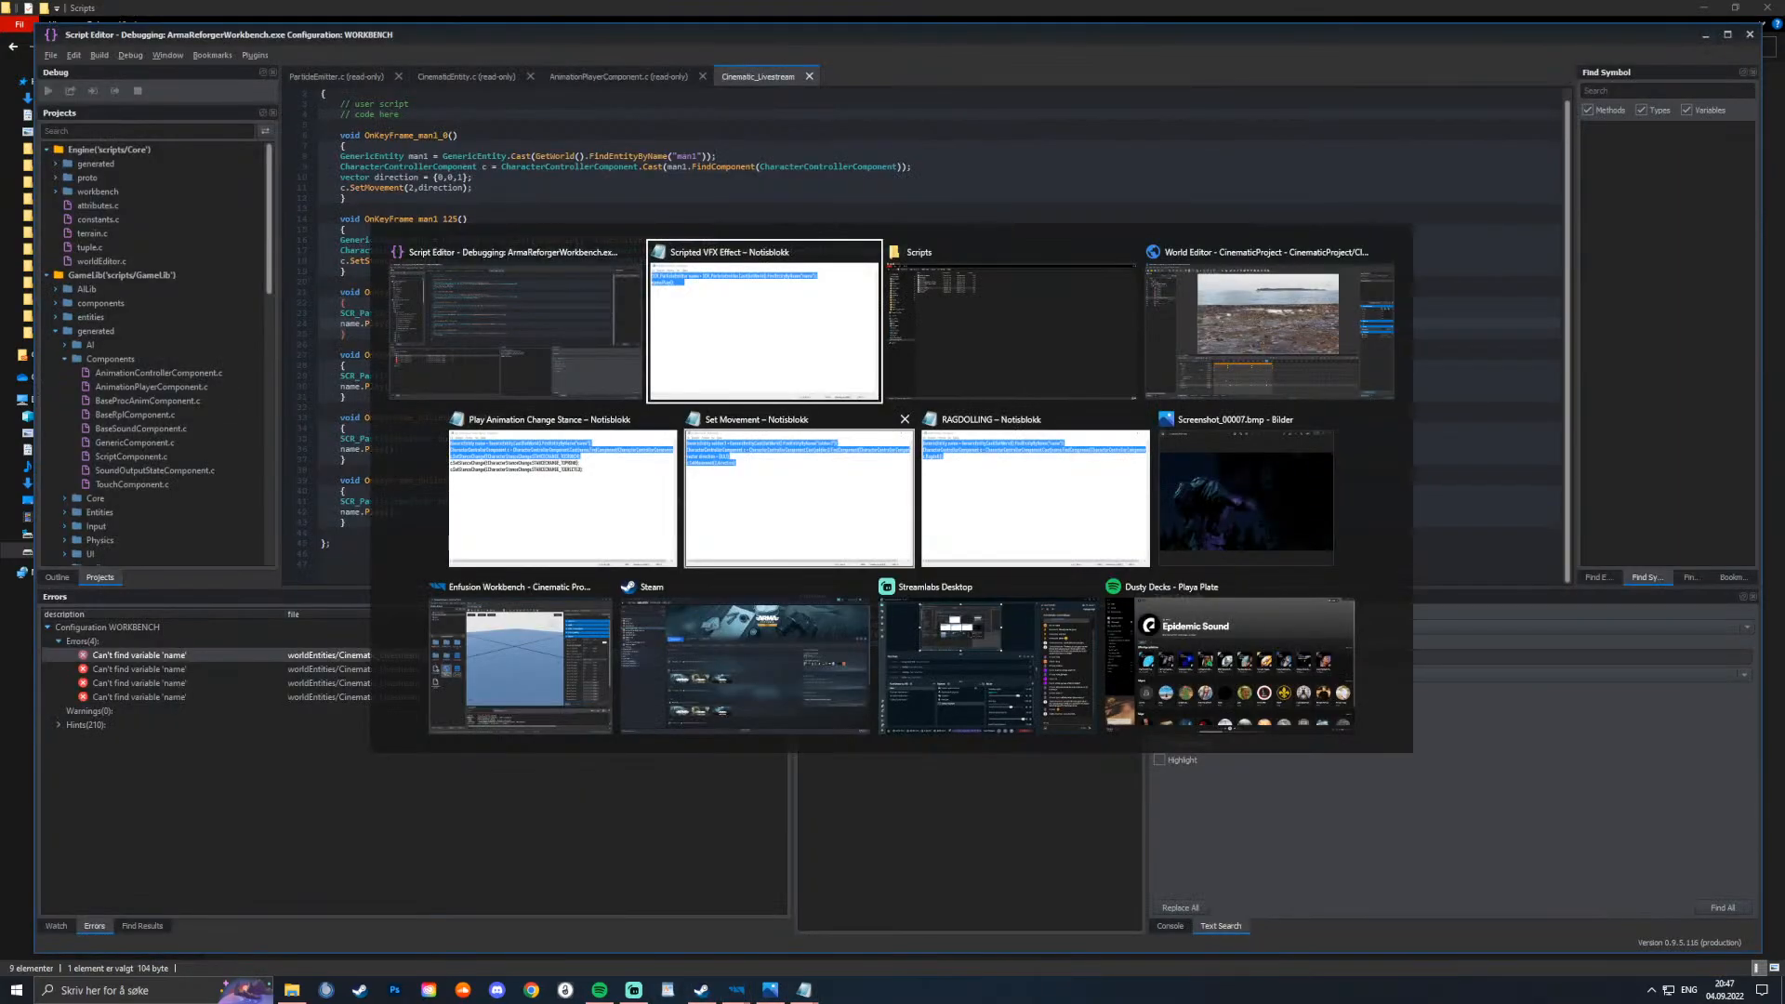
key("Tab")
key("Tab")
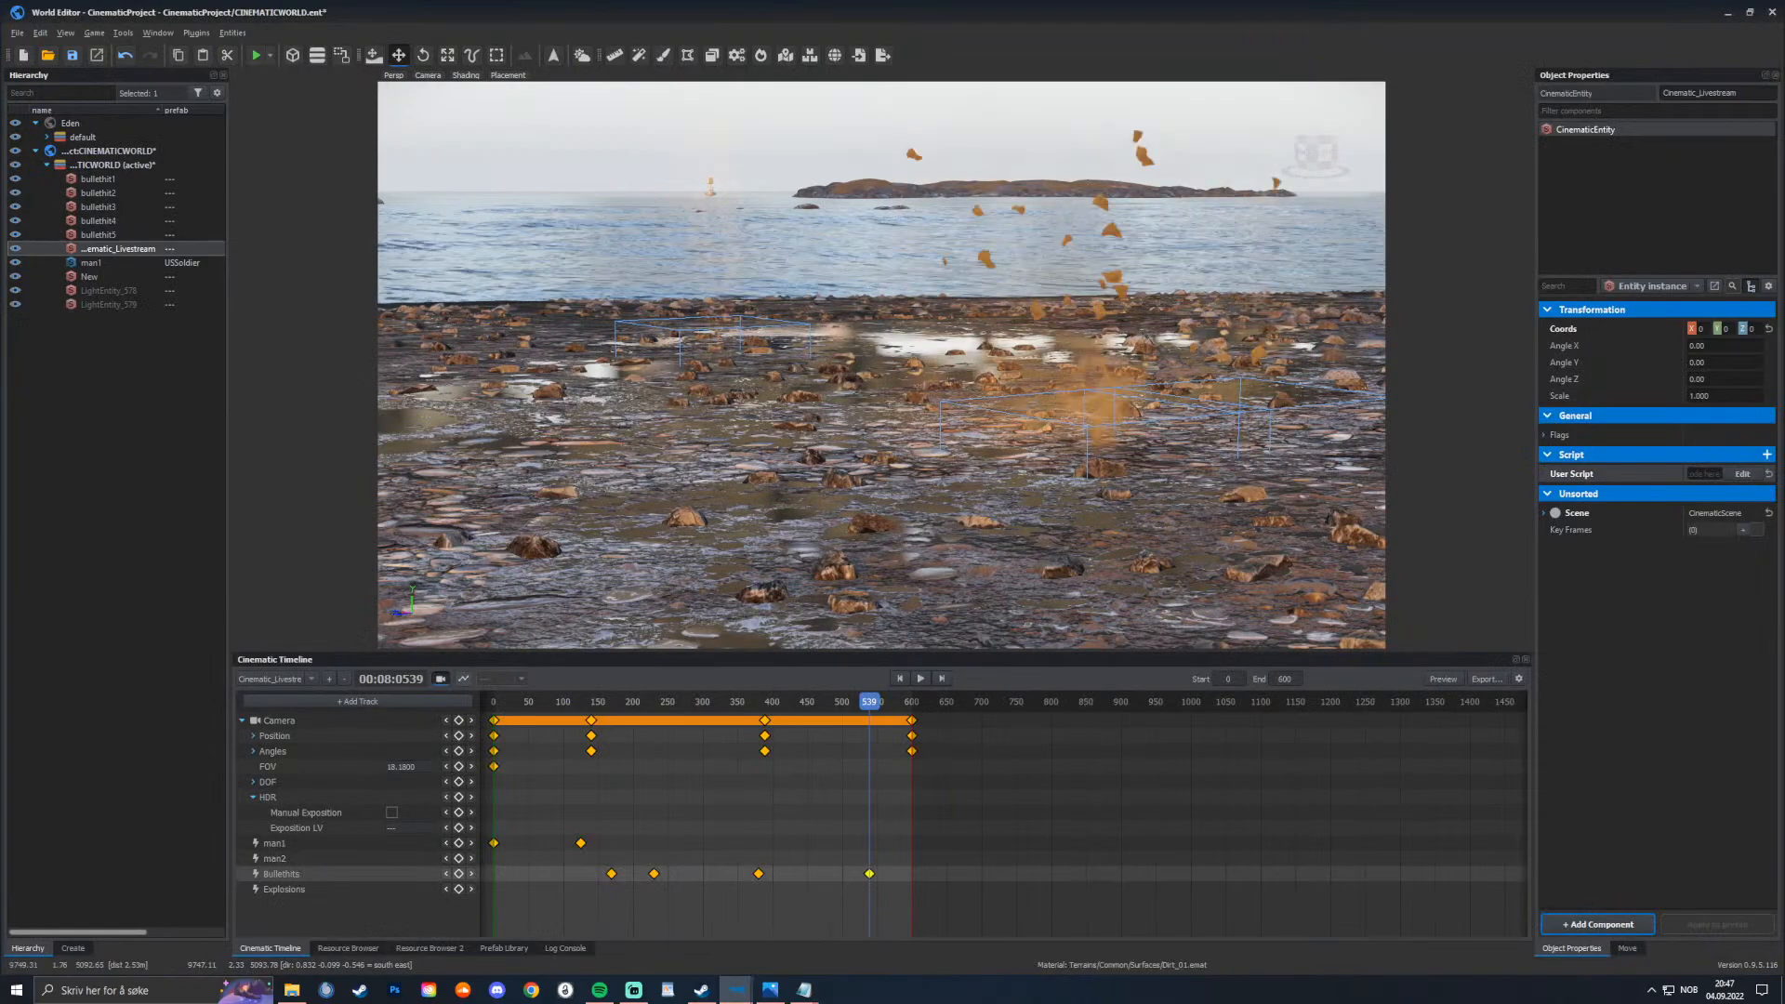
left_click(98, 178)
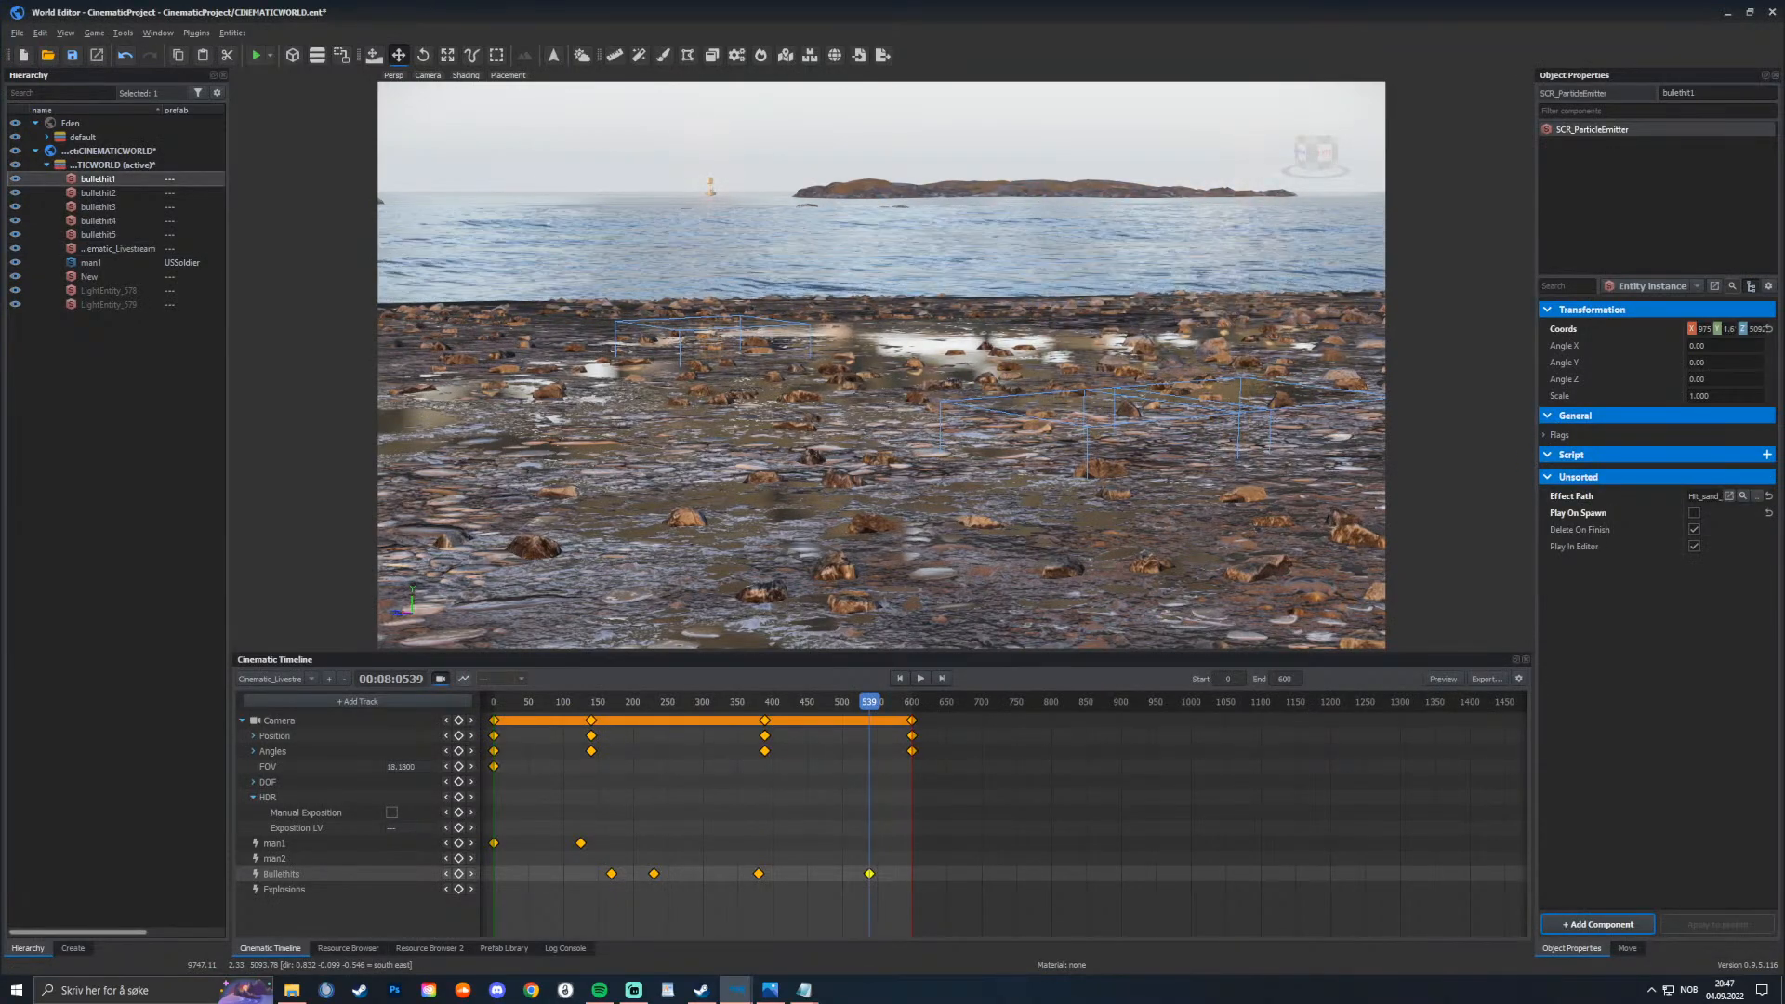
Step: Switch to the Script Editor and rename the particle emitter variable declared in OnKeyFrame_Bullethits_169 to name
key("F2")
key("ctrl+c")
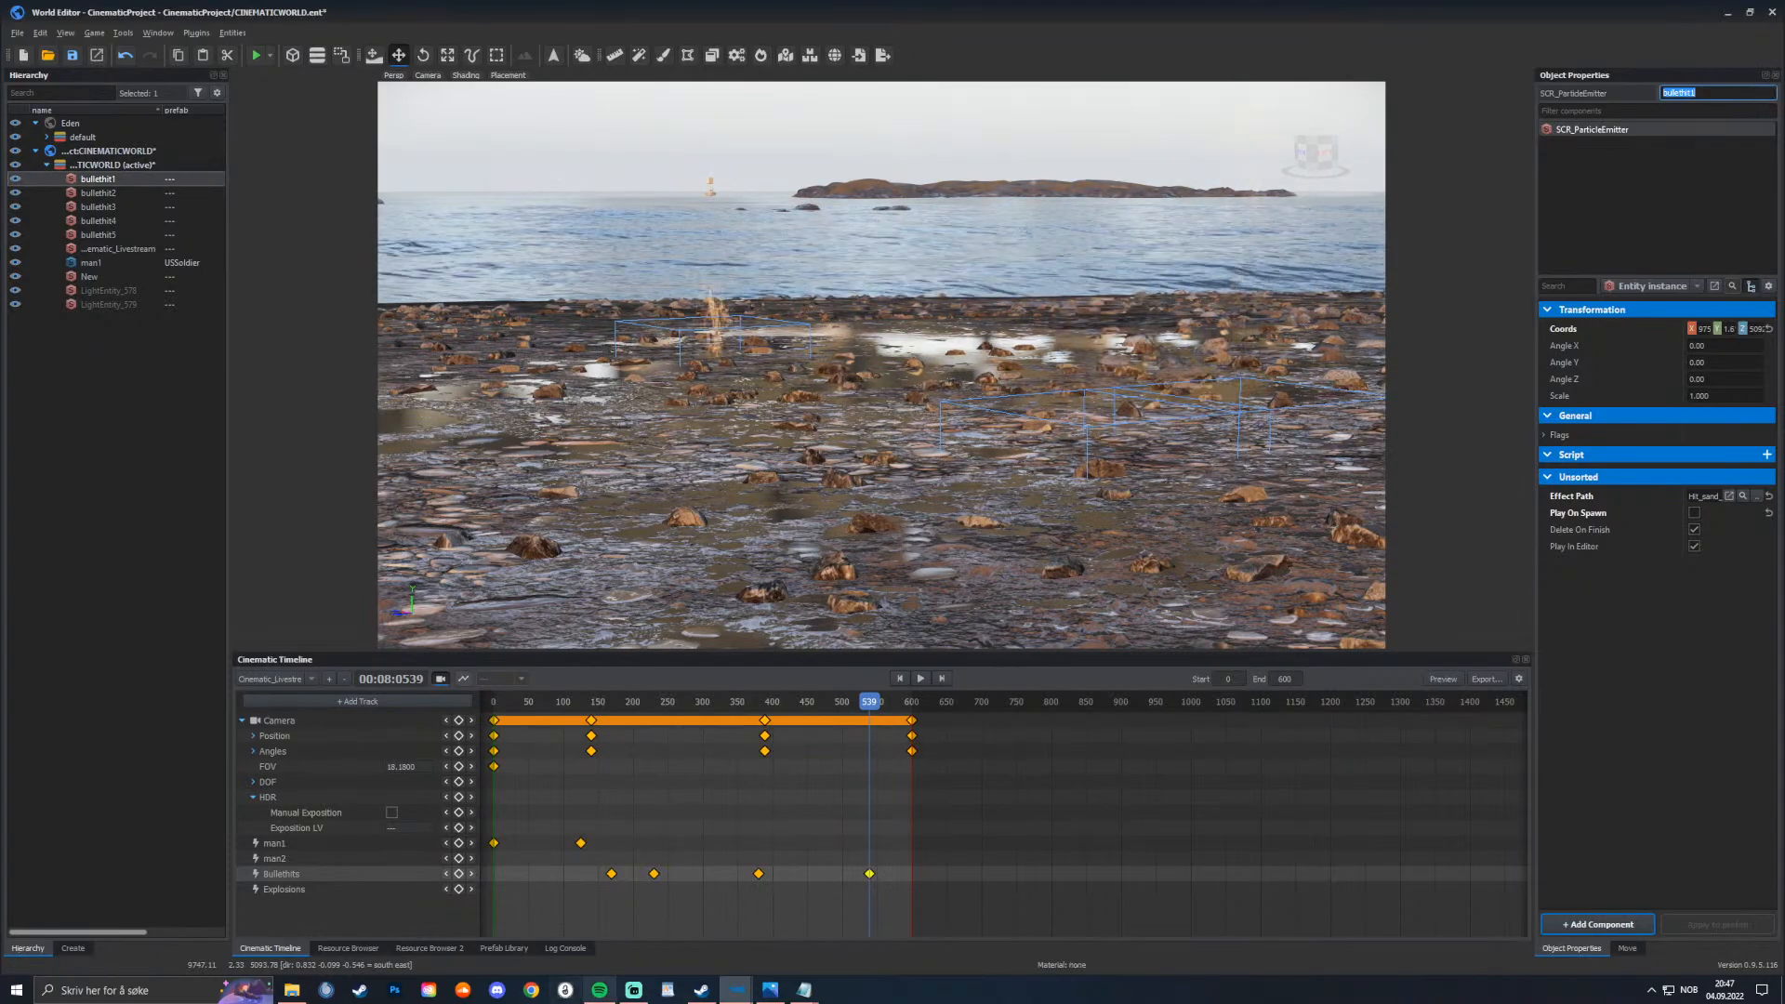
mouse_move(735, 990)
left_click(874, 925)
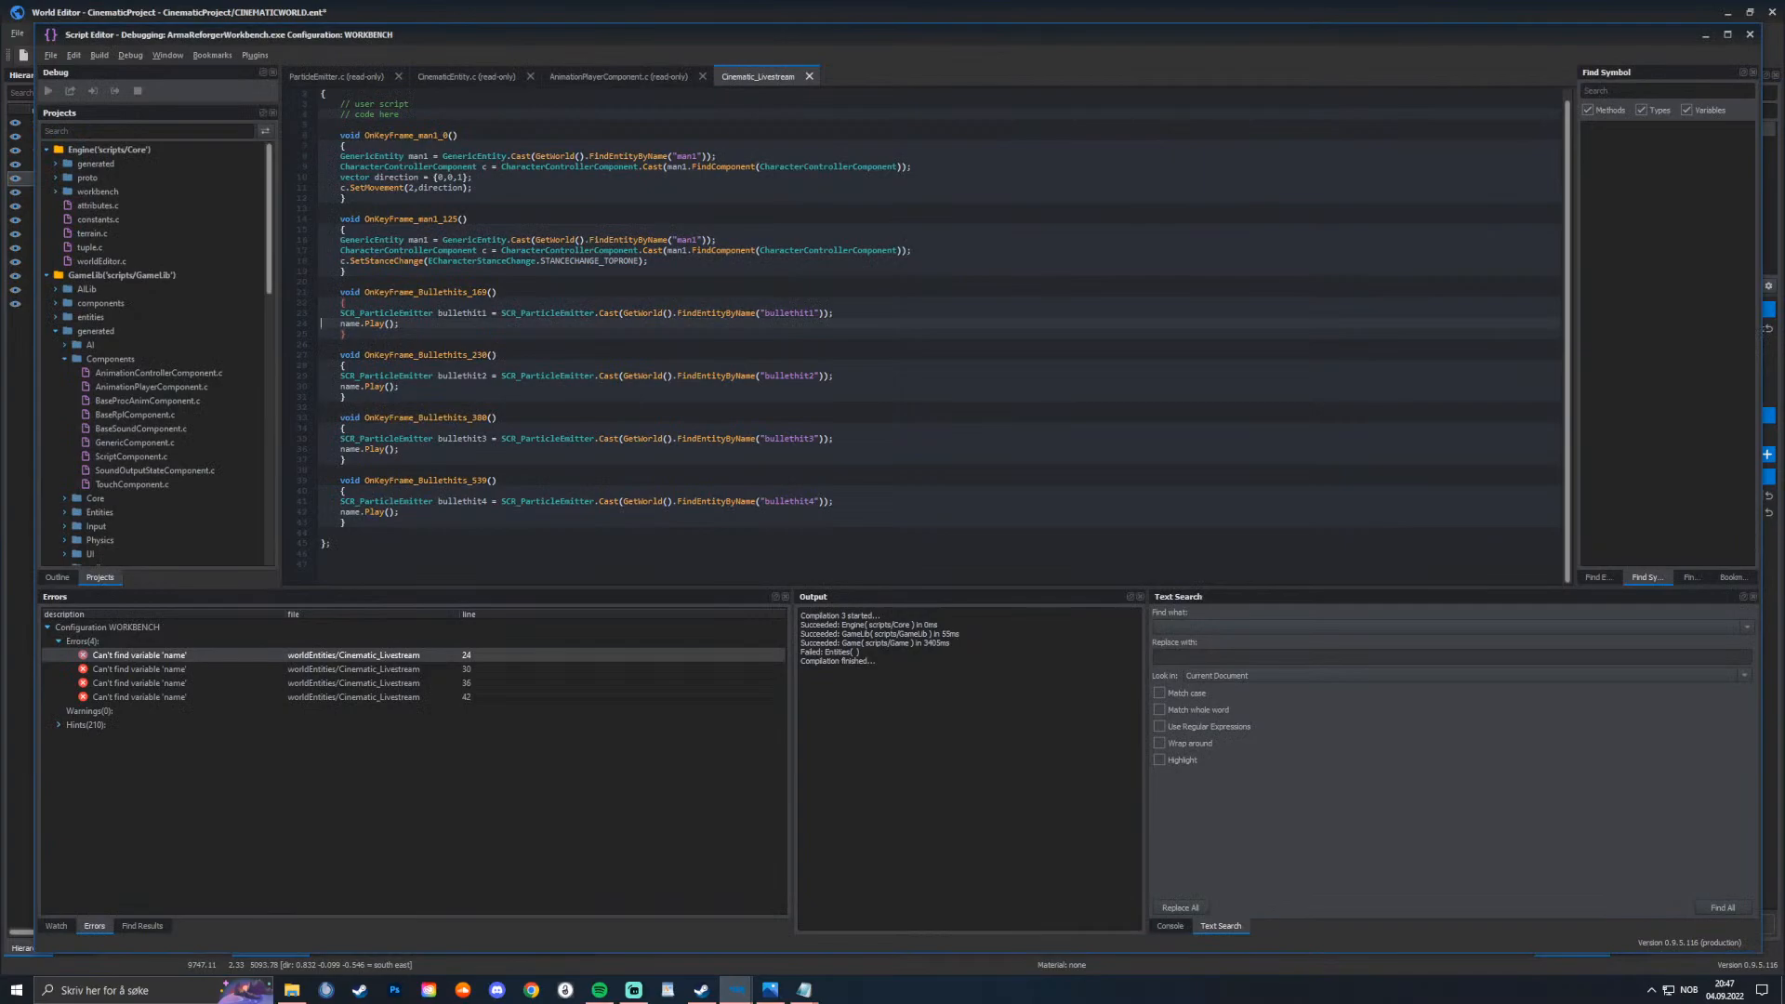
left_click_drag(438, 312, 488, 312)
key("ctrl+v")
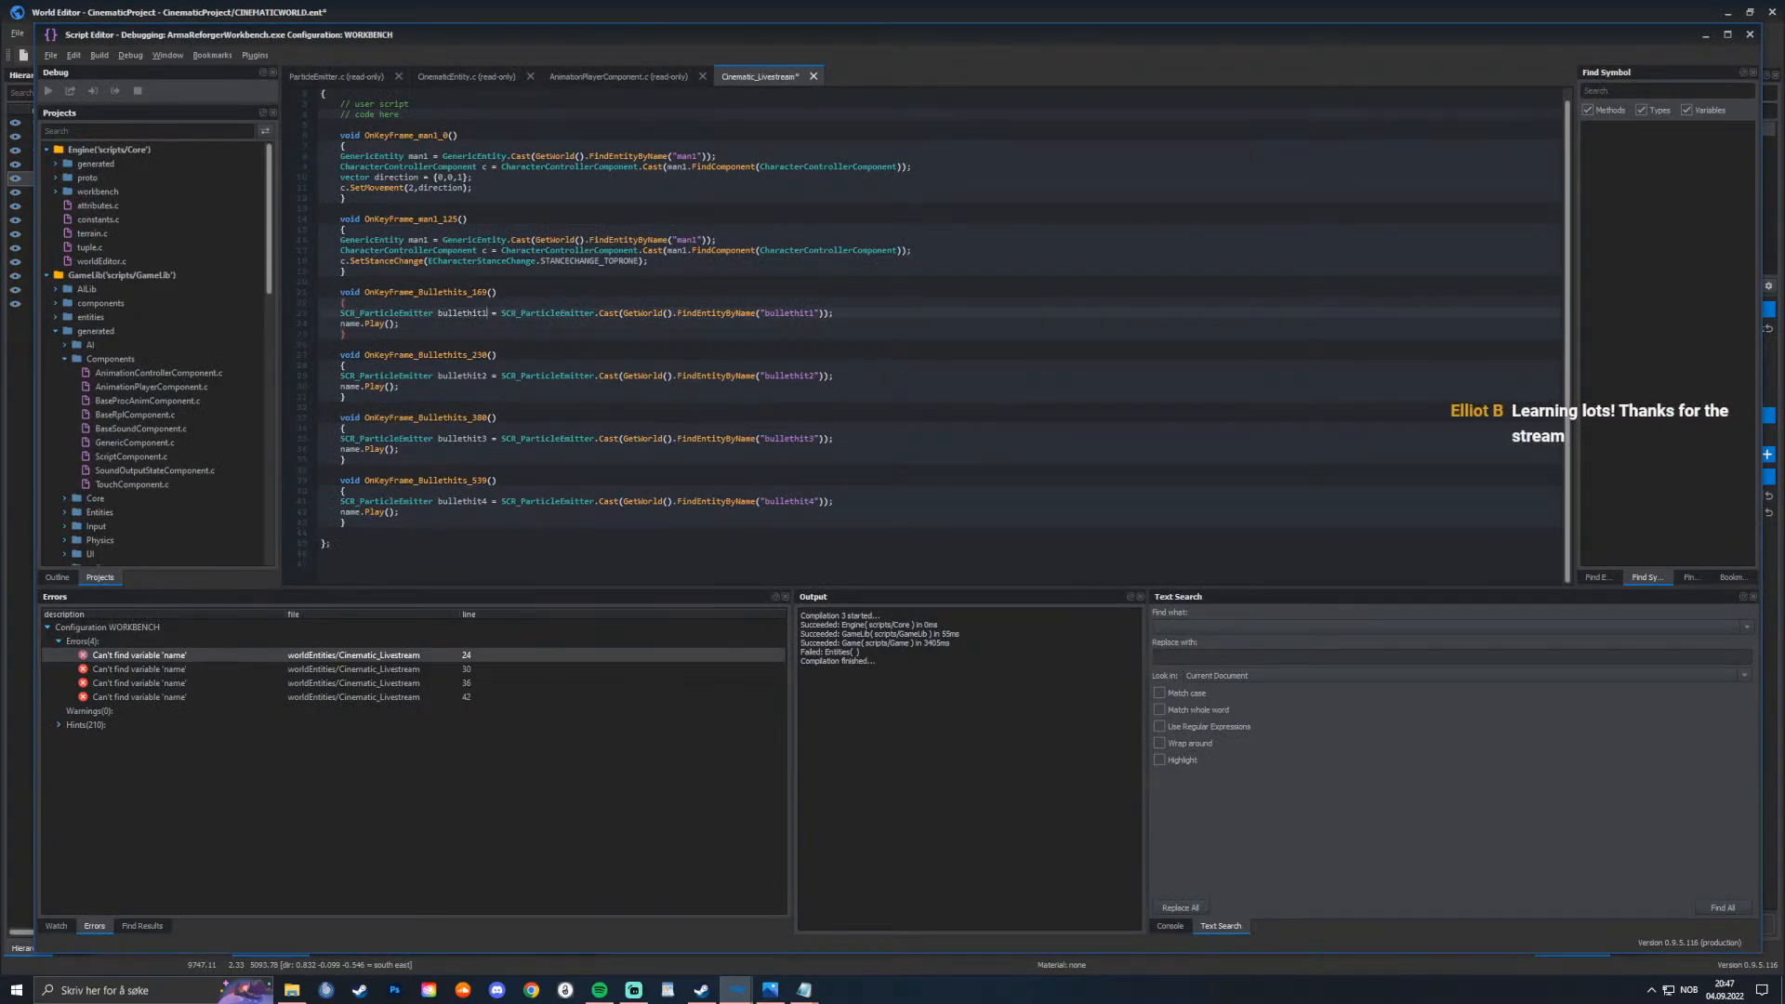
key("BackSpace")
key("BackSpace")
key("BackSpace")
key("BackSpace")
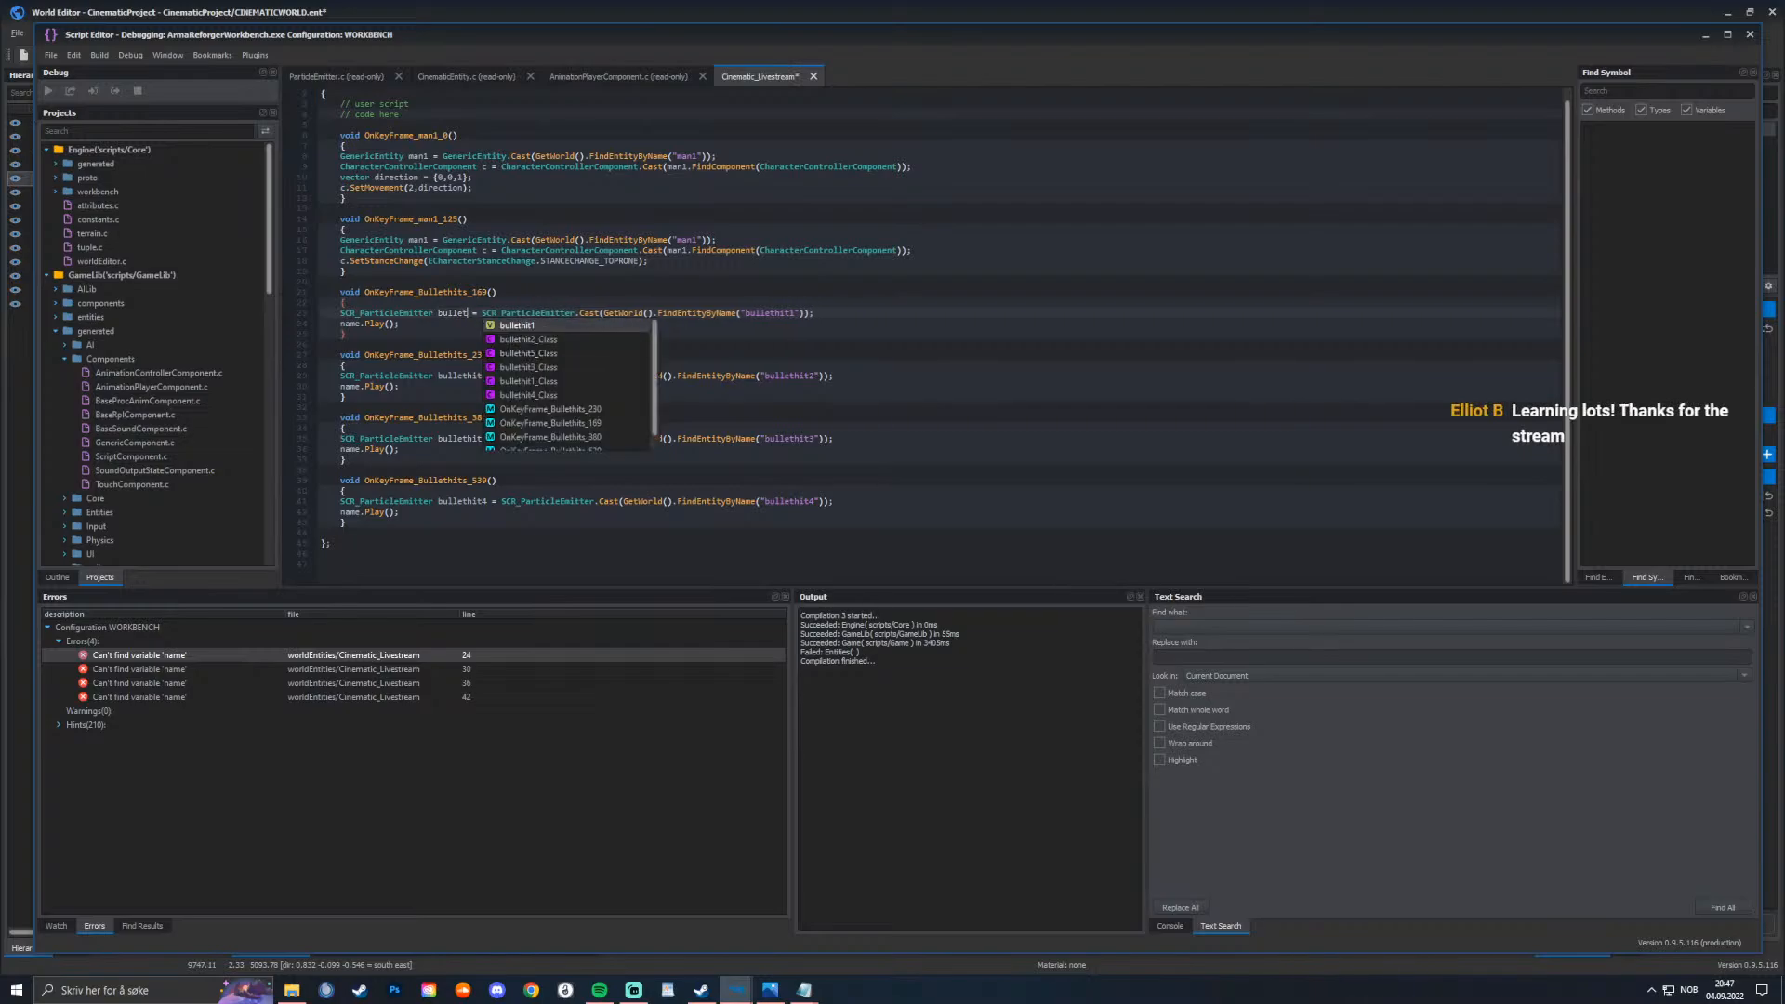
key("BackSpace")
key("BackSpace")
key("BackSpace")
key("BackSpace")
key("BackSpace")
key("BackSpace")
type("name")
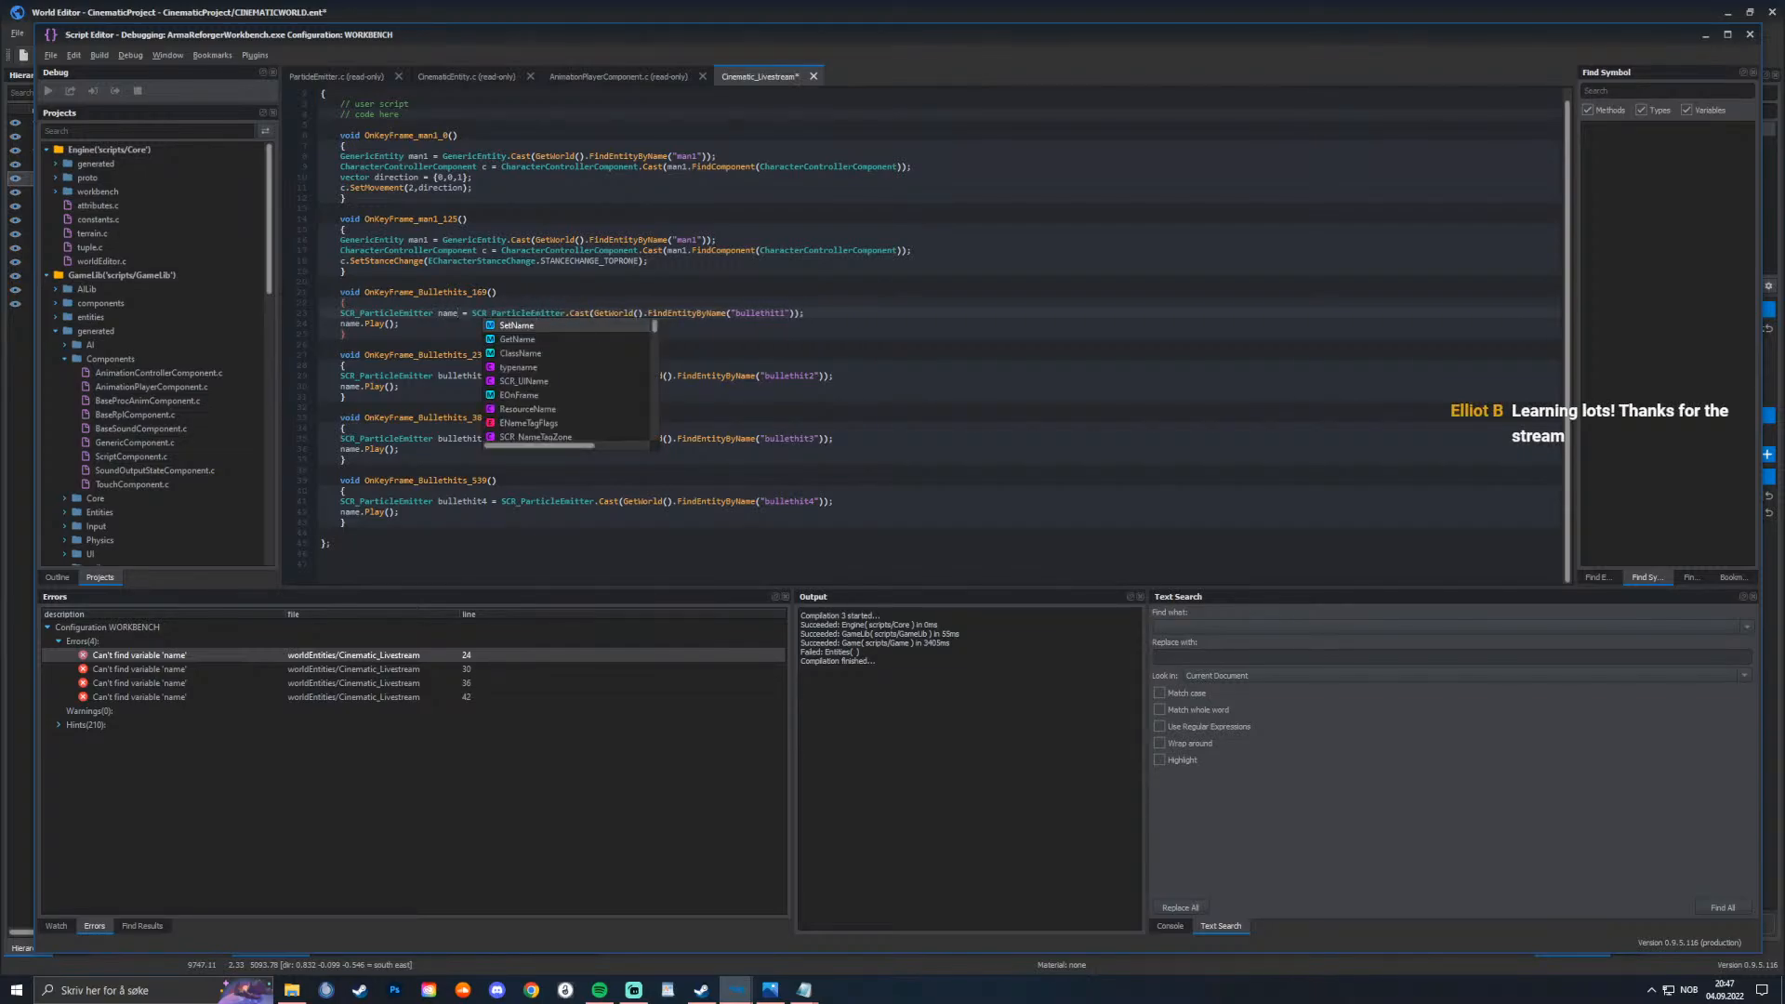
Step: Rename the emitter variables declared in OnKeyFrame_Bullethits_230 and OnKeyFrame_Bullethits_380 to name
left_click_drag(438, 377, 488, 376)
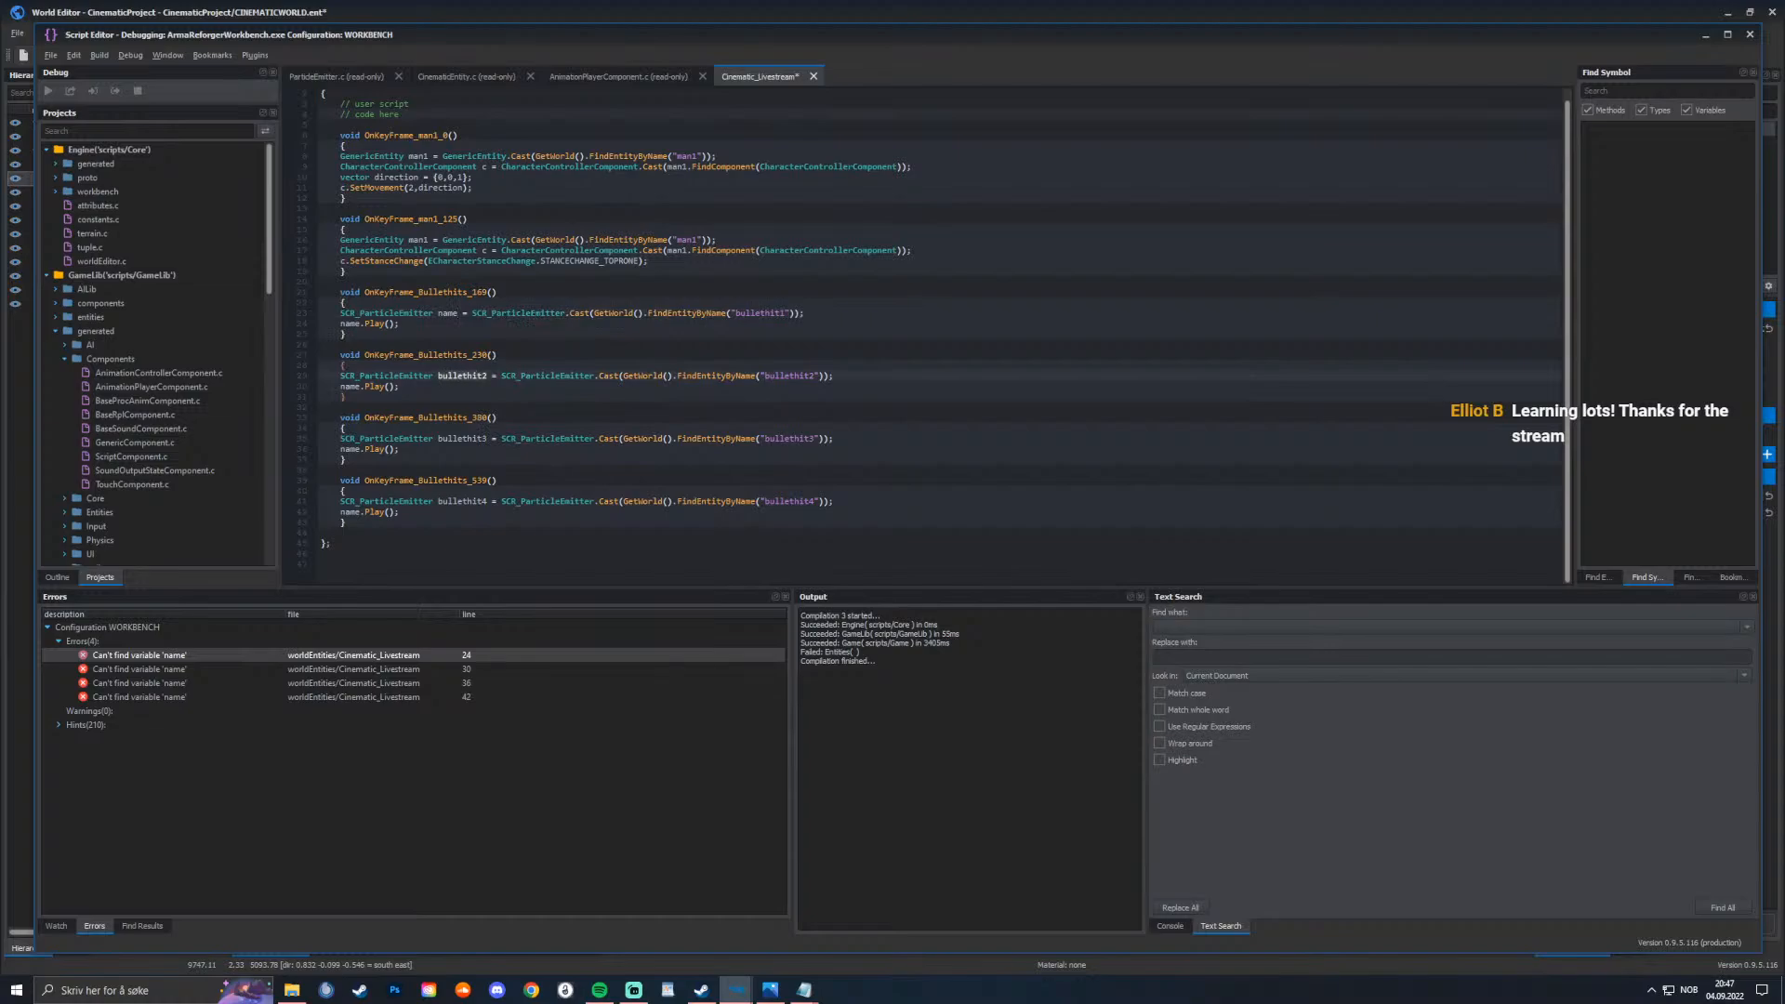
type("name")
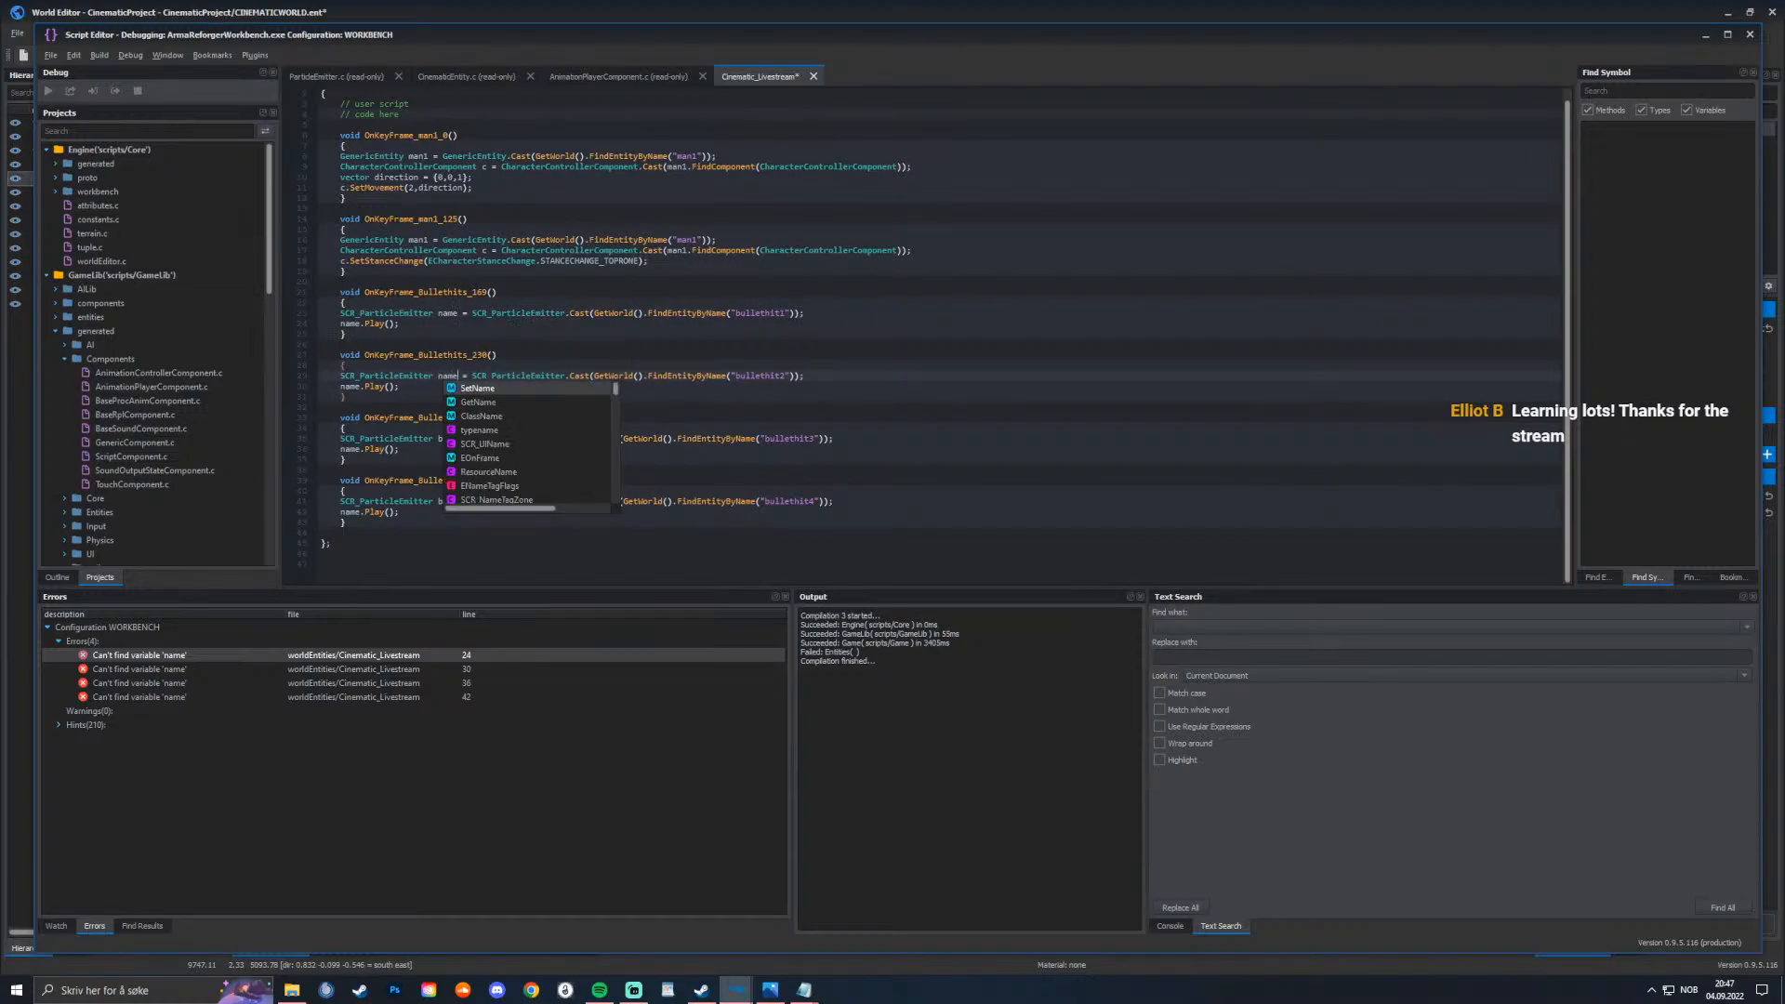
left_click(434, 438)
left_click_drag(438, 437, 487, 438)
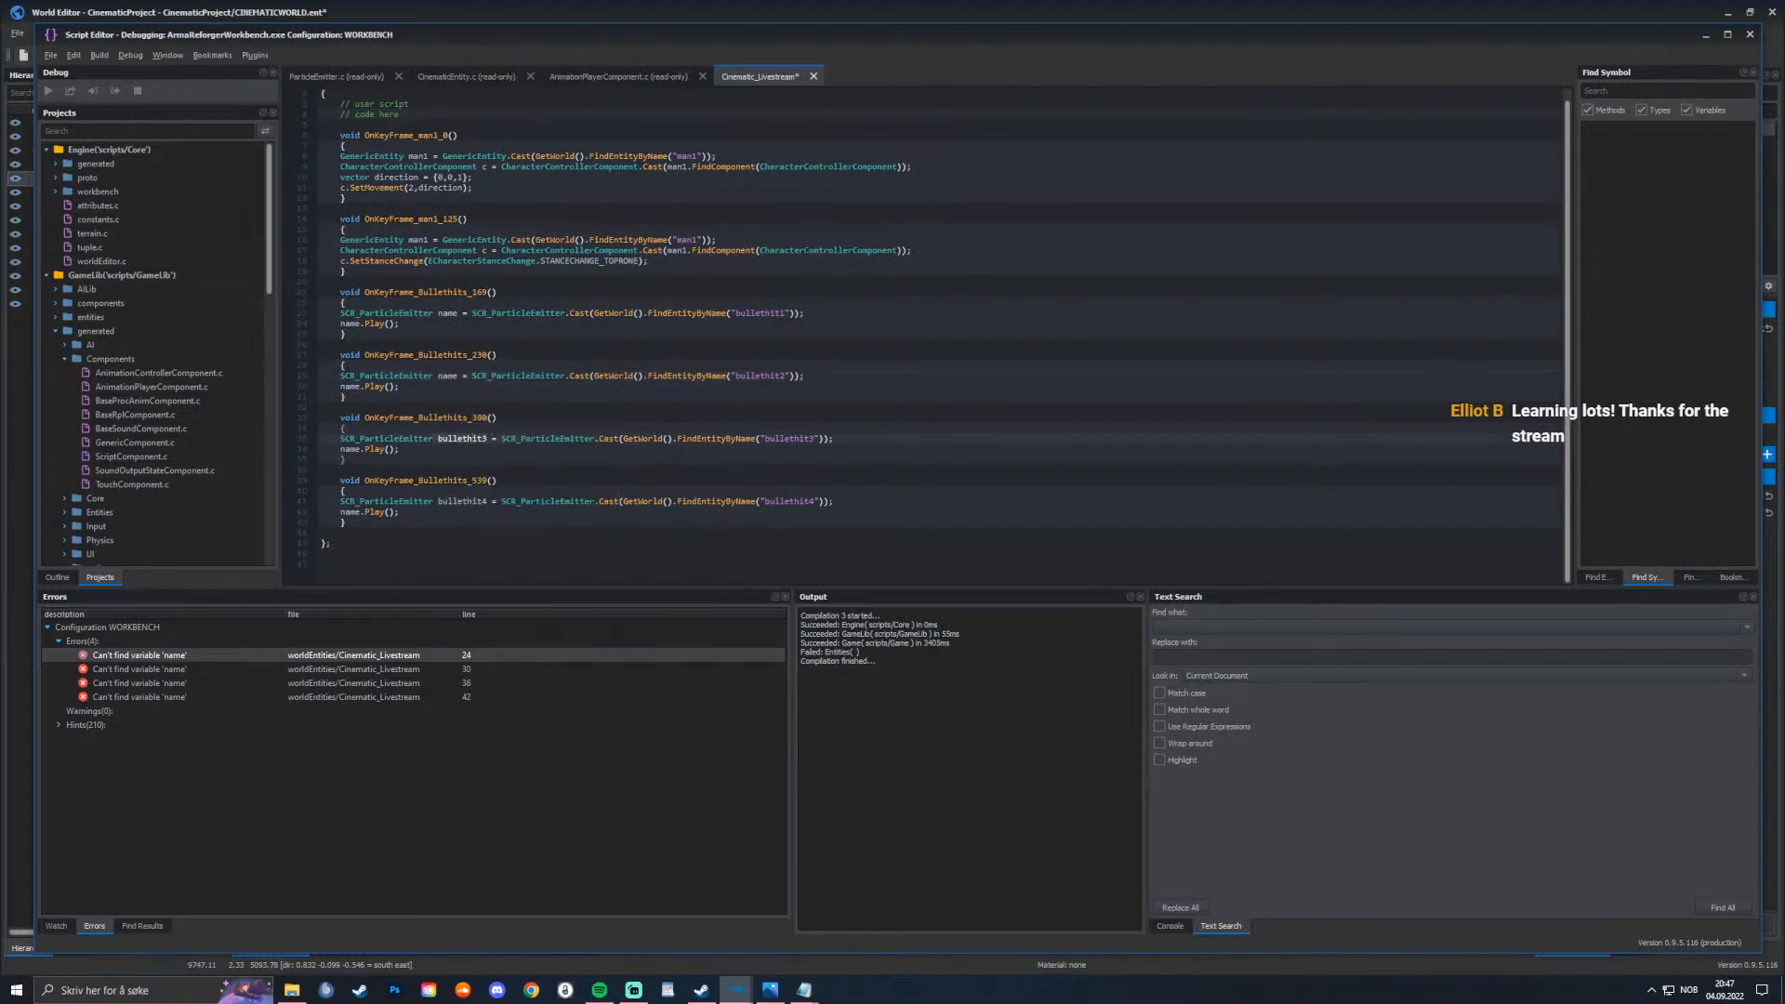
type("name")
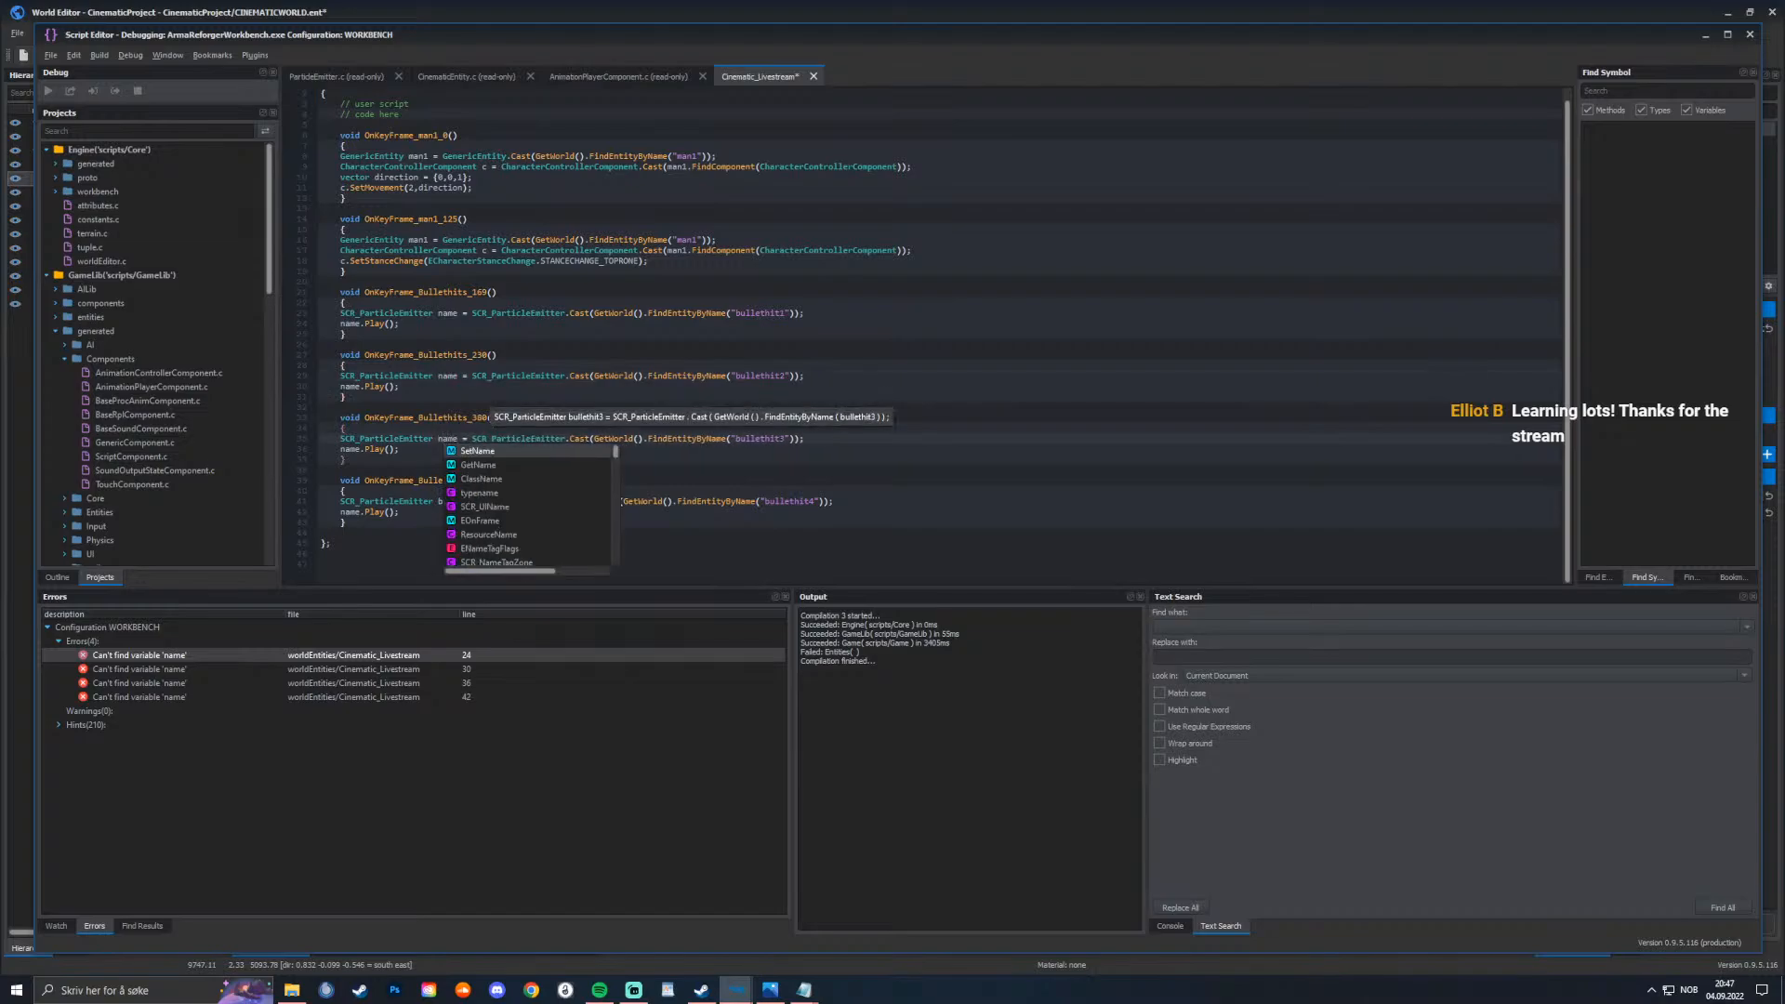
key("Escape")
Step: Rename the emitter variable in OnKeyFrame_Bullethits_539 to name, then save and validate the script
left_click_drag(438, 502, 488, 501)
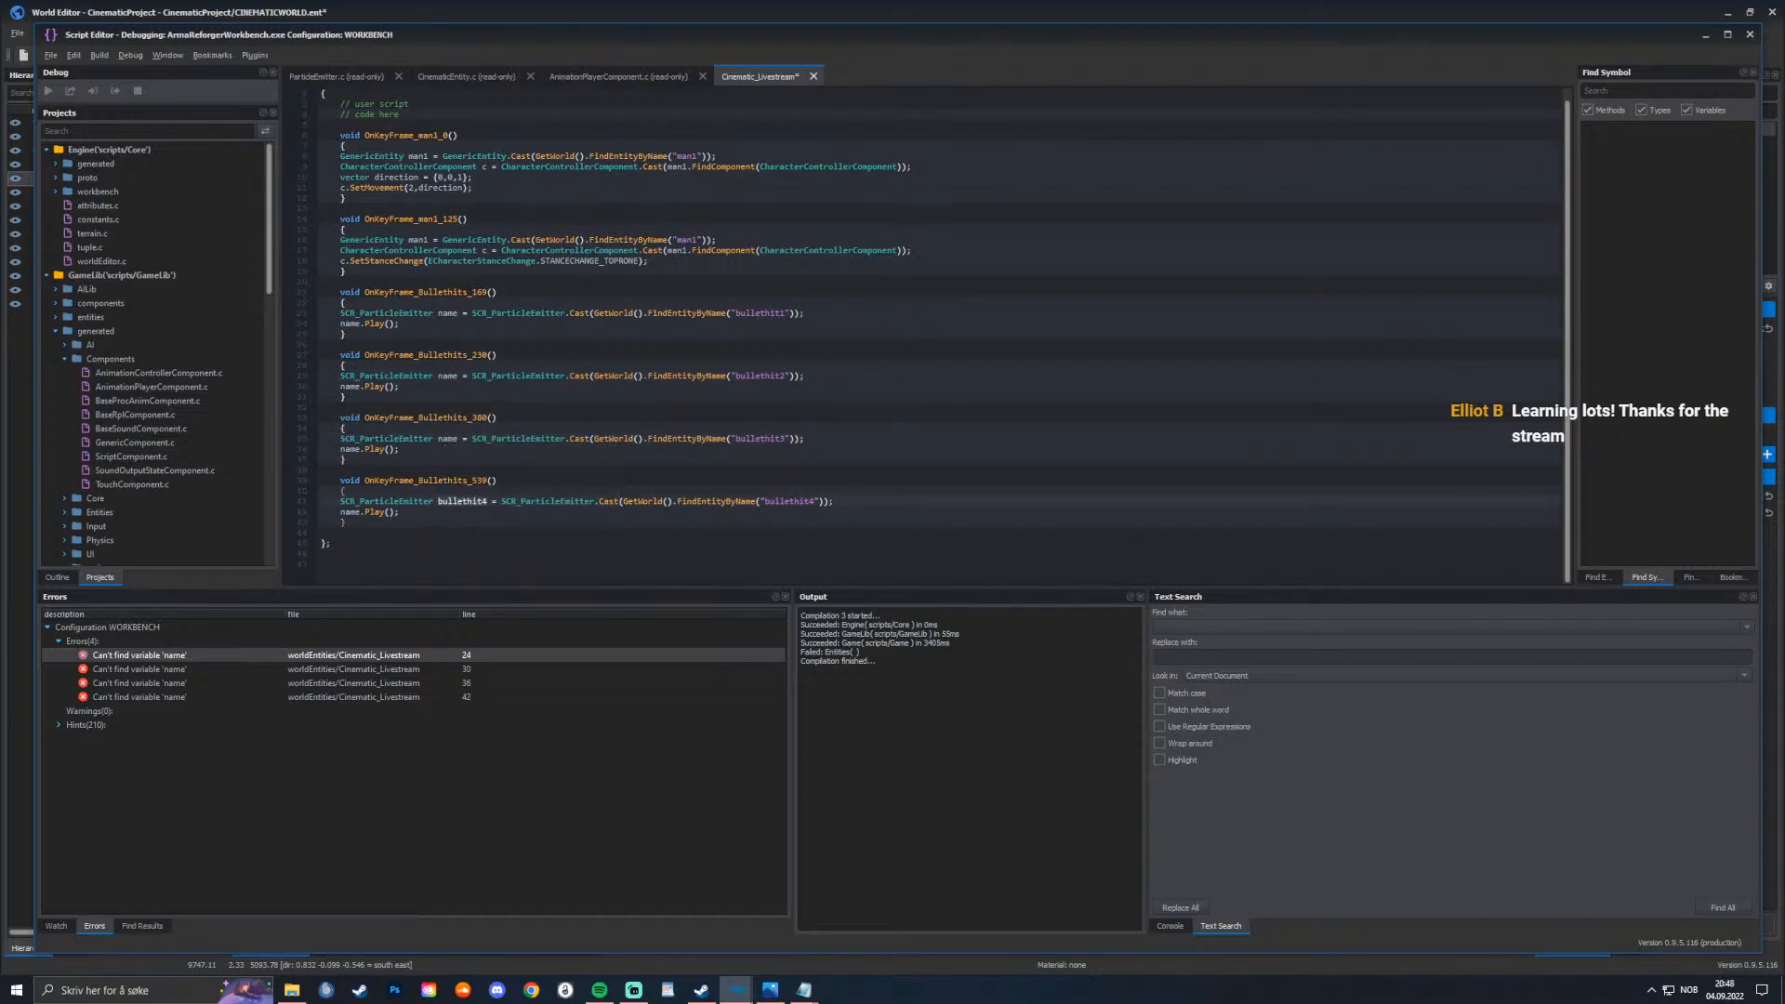
type("name")
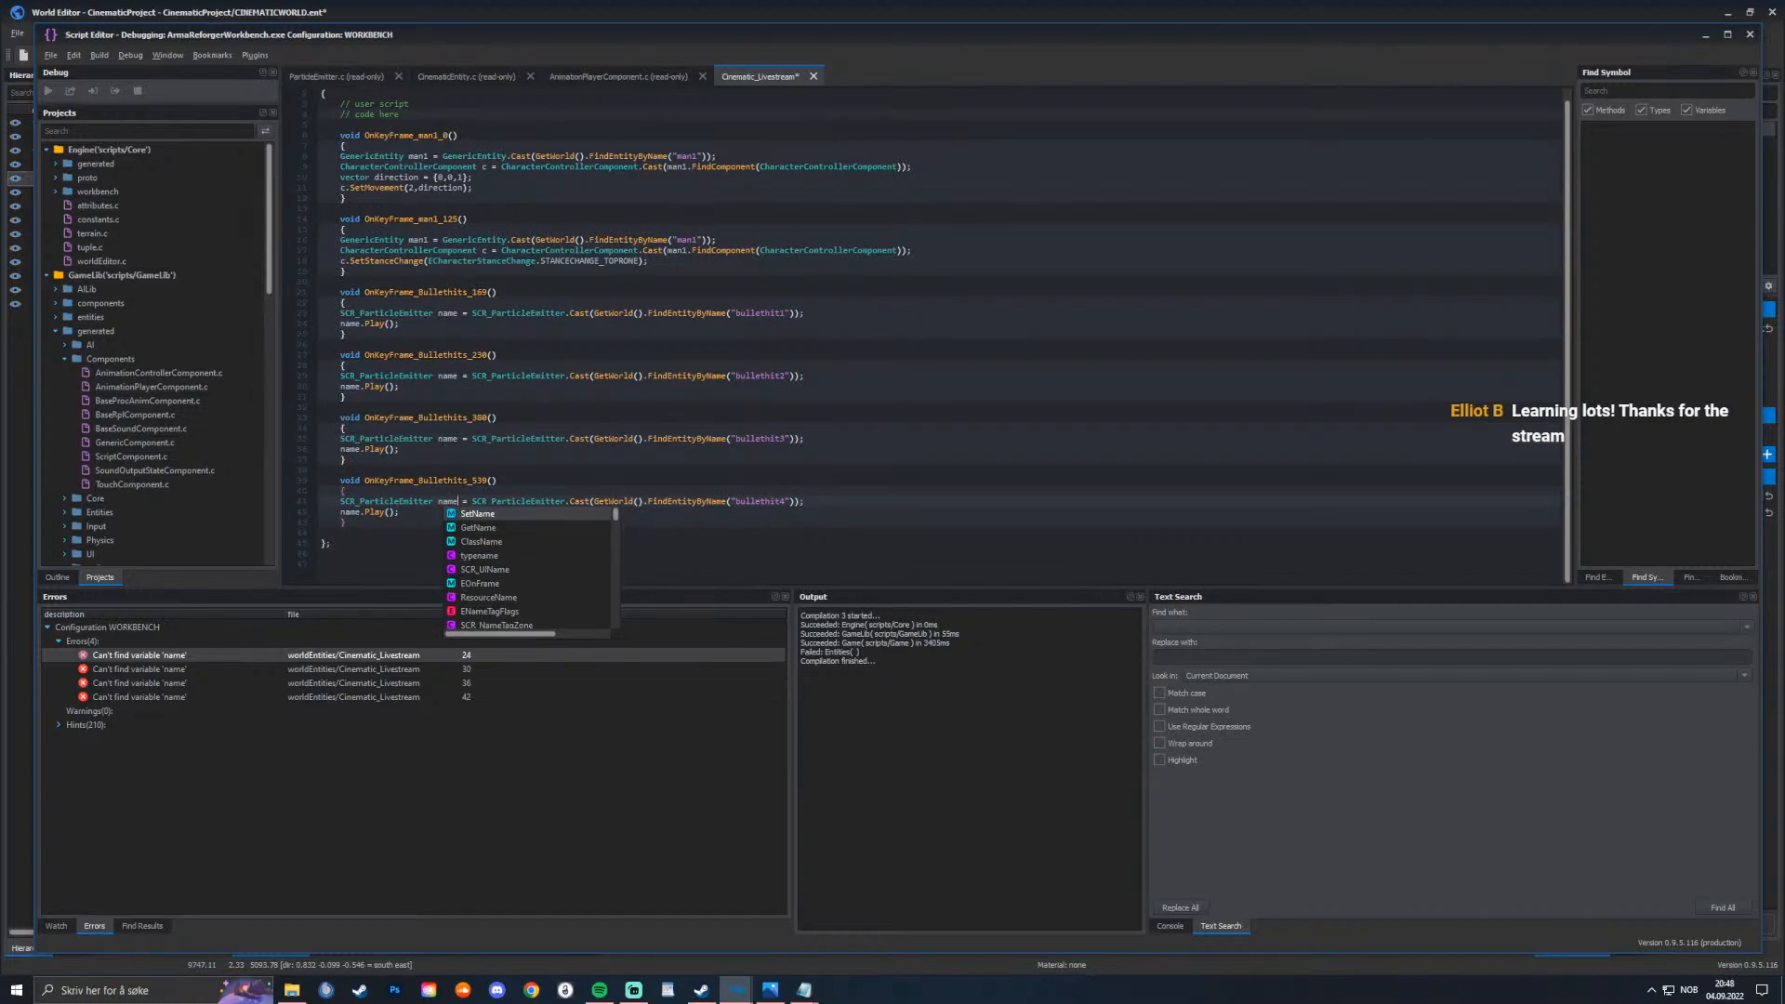
key("Escape")
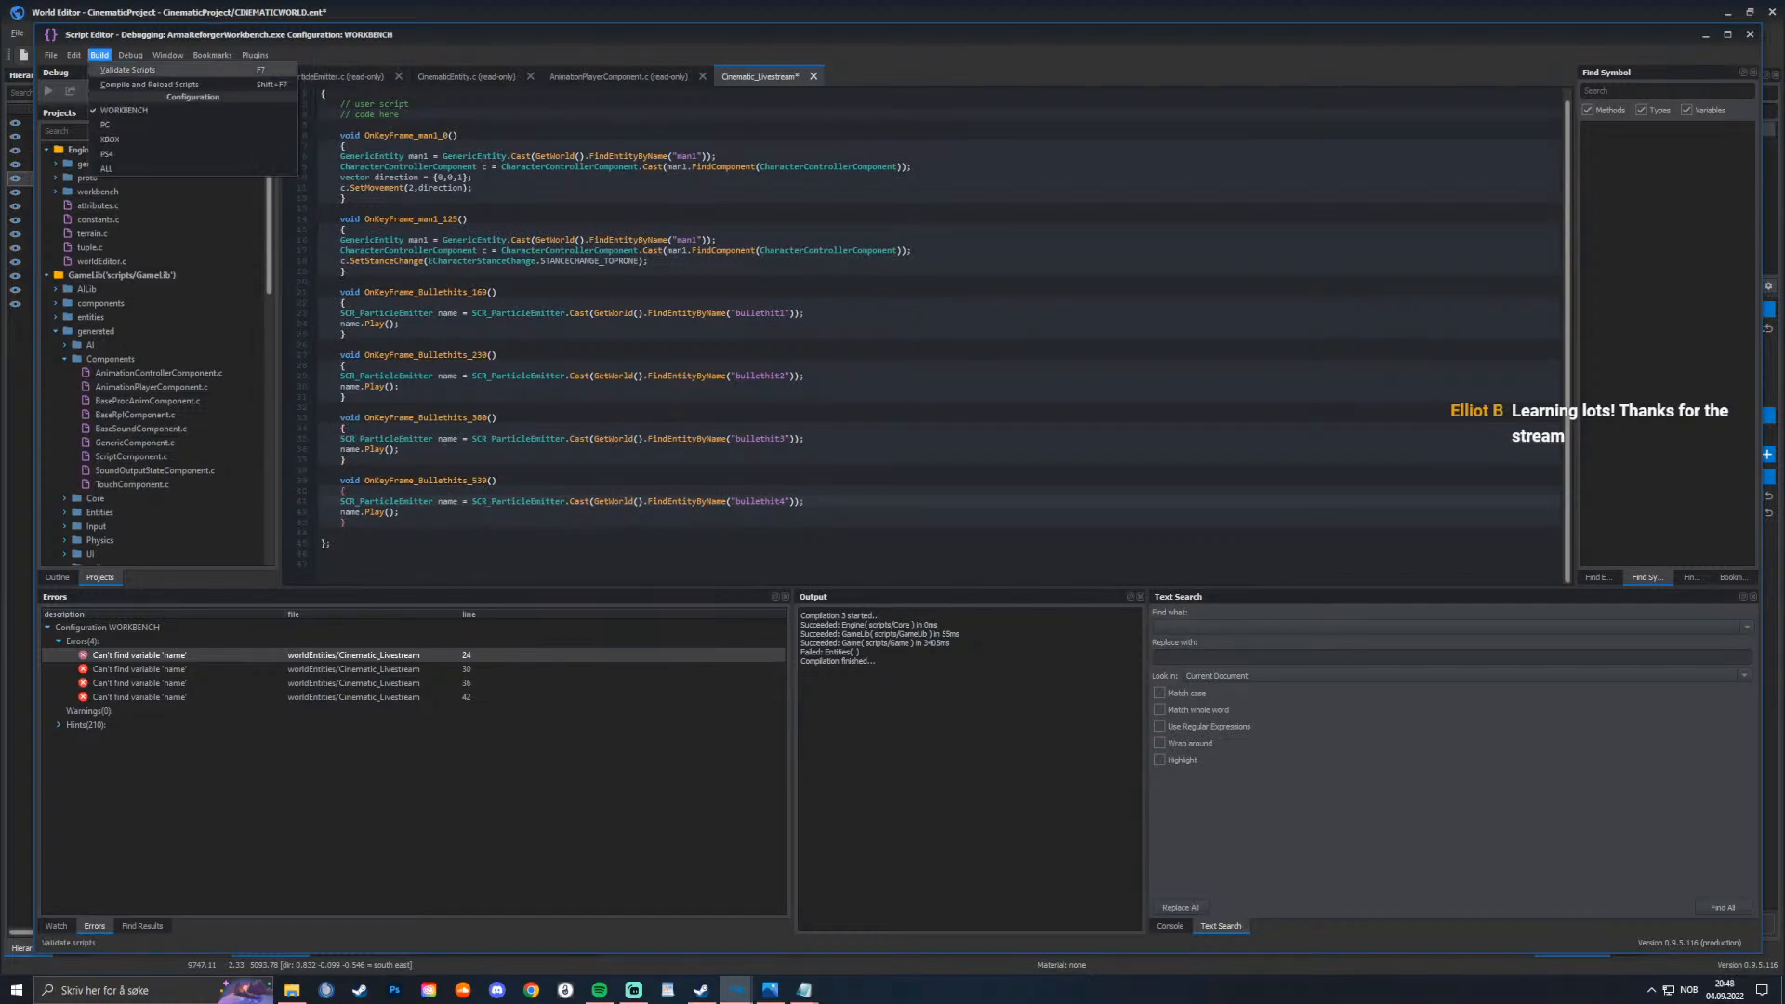
key("ctrl+s")
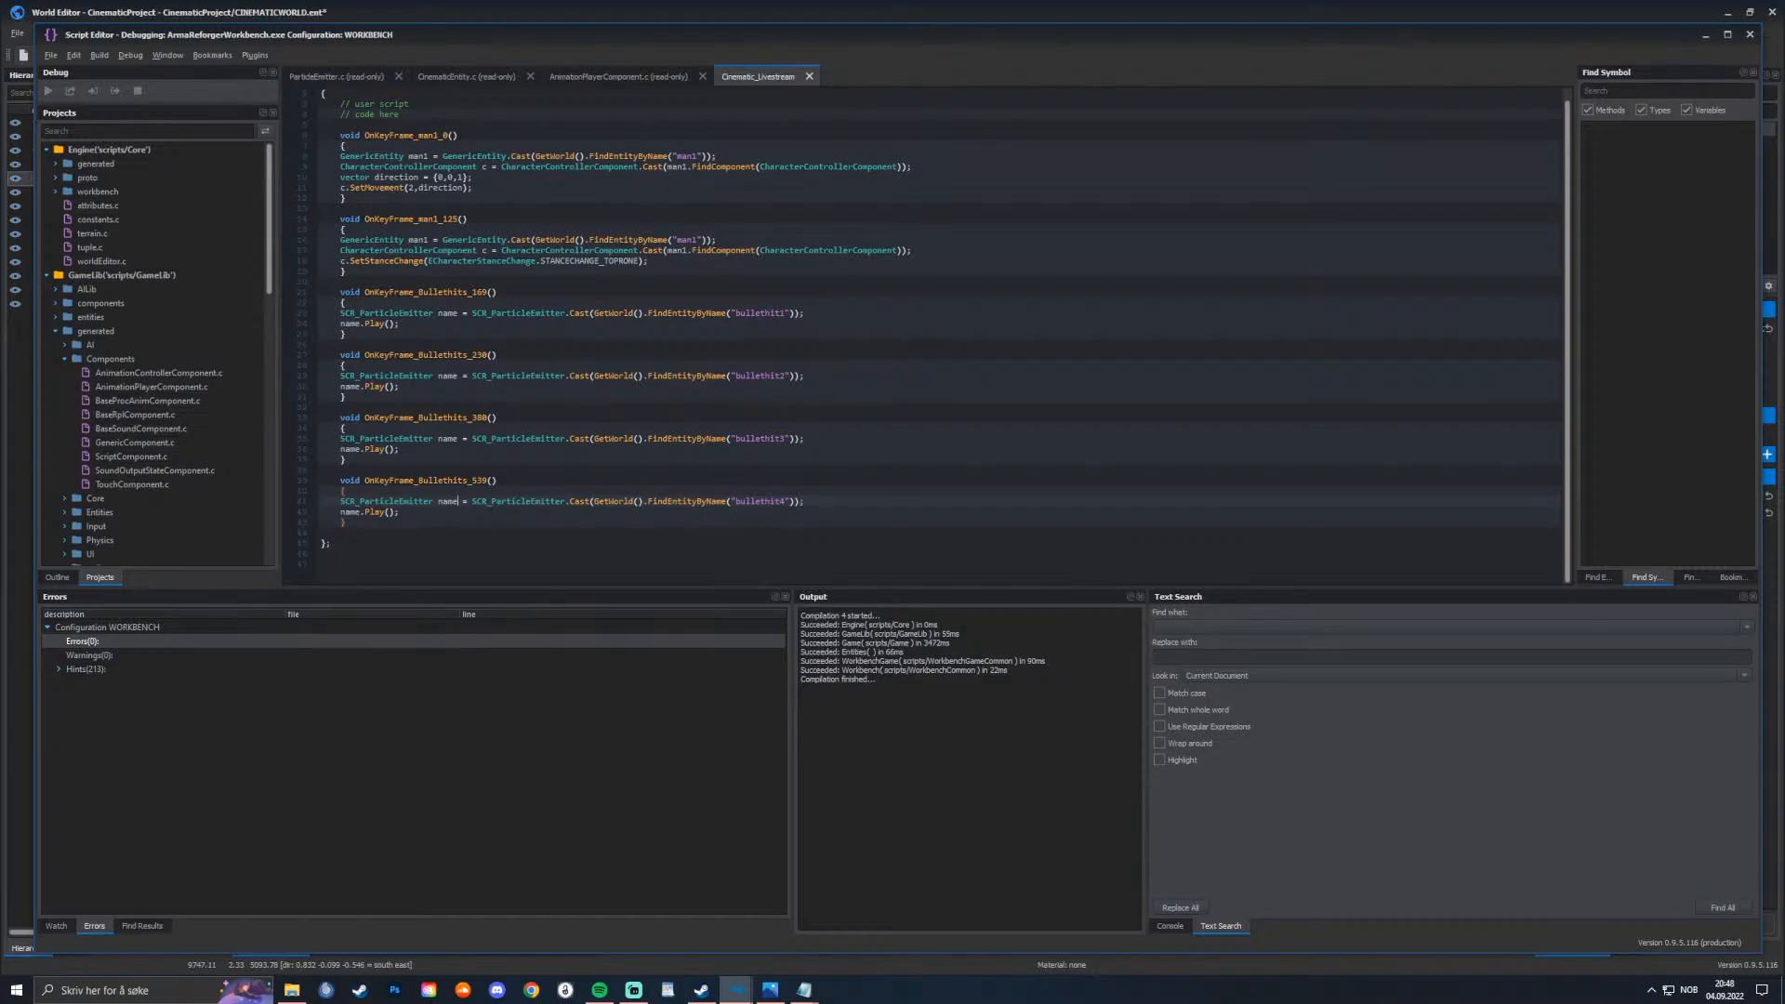
Step: Return to the World Editor, save the world, and test the cinematic in play mode before exiting it
left_click(1705, 35)
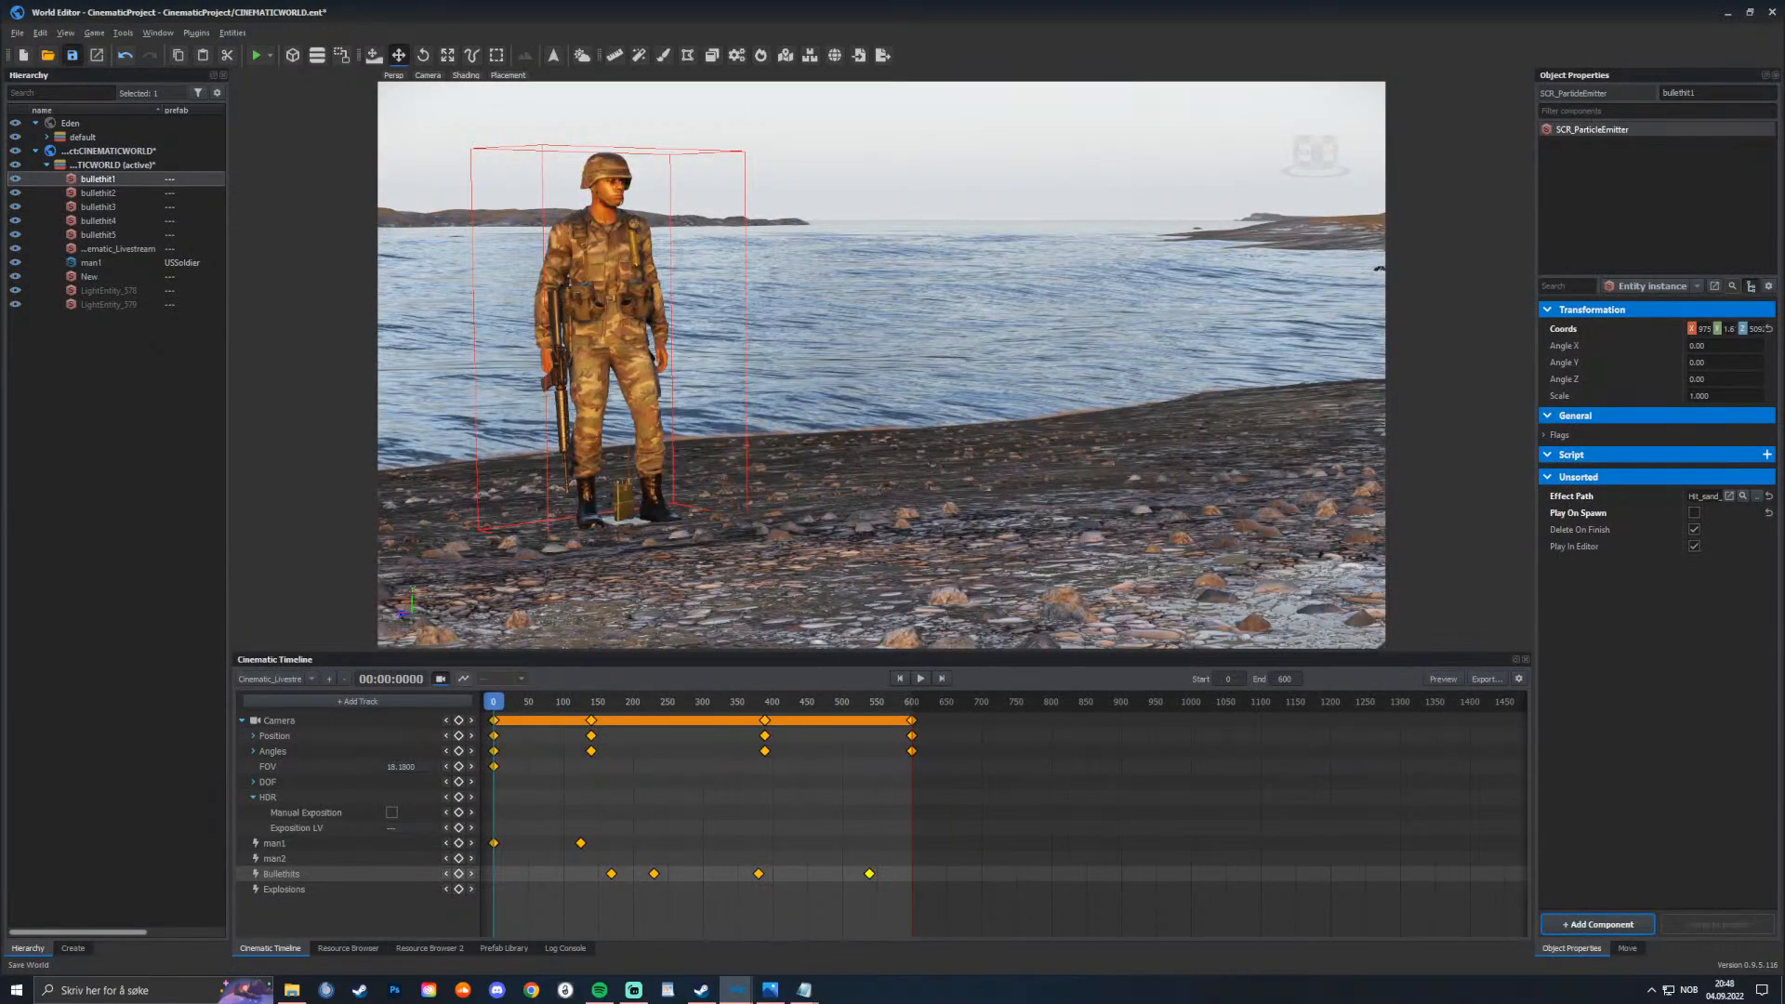
left_click(71, 55)
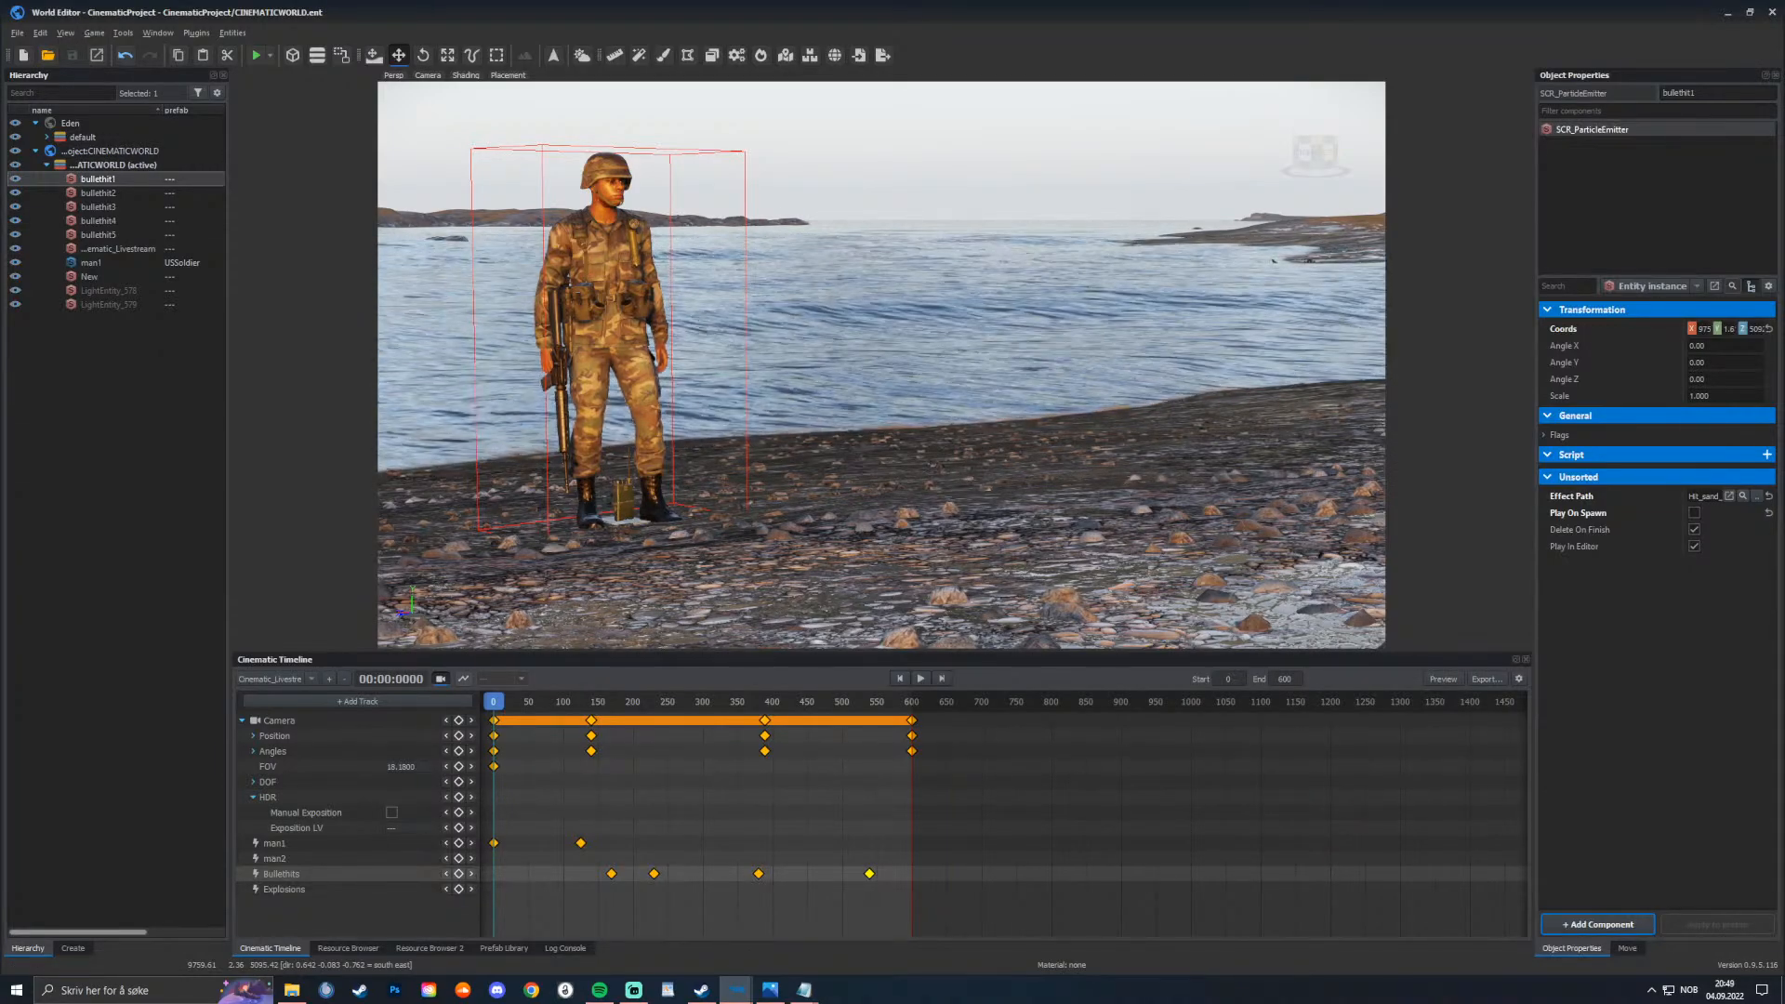
left_click(255, 55)
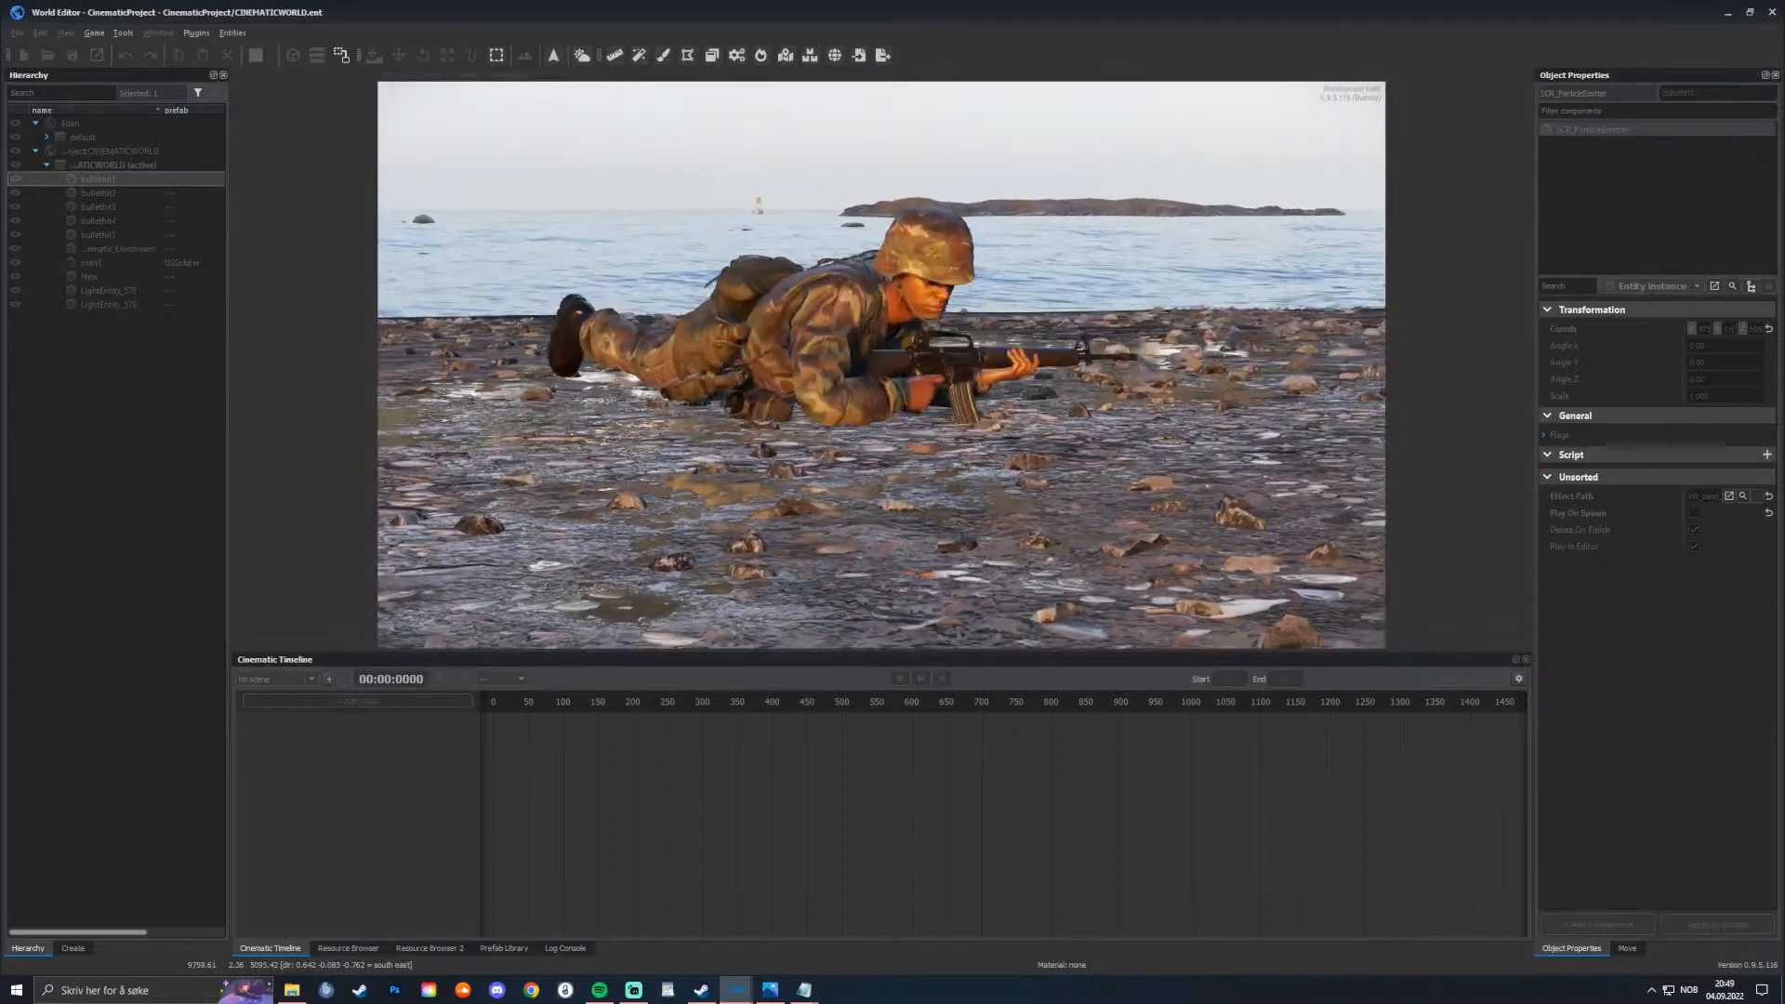
key("Escape")
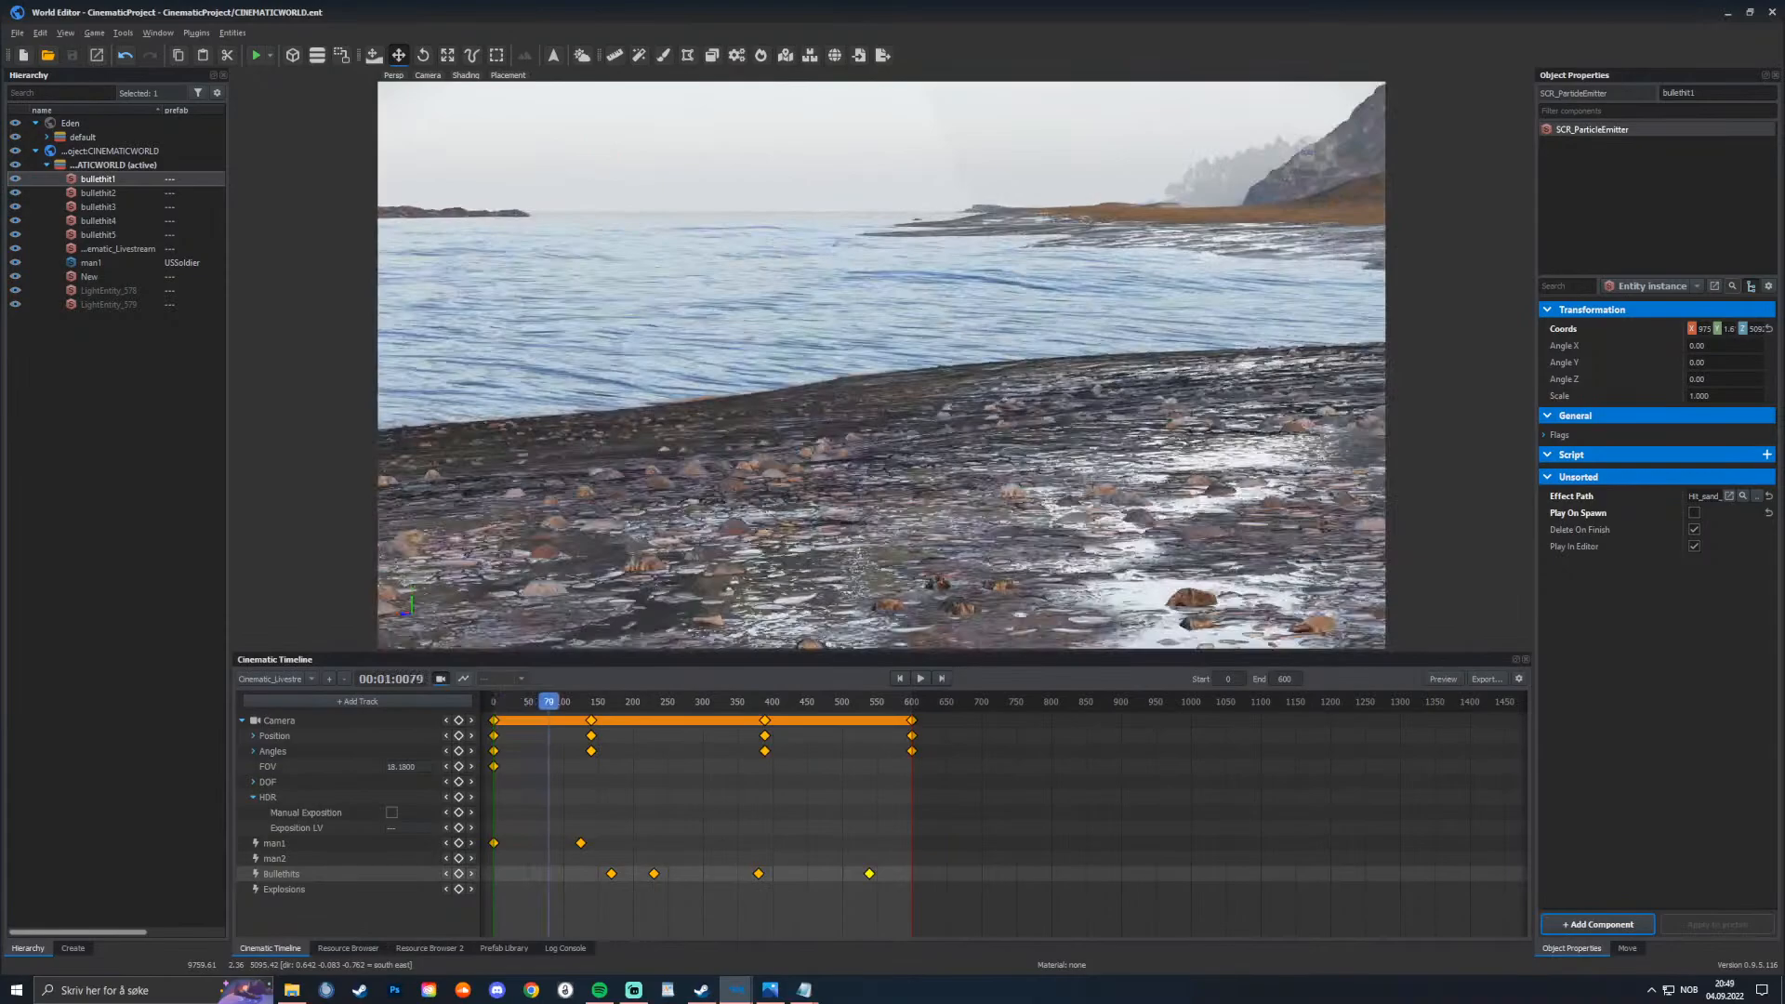
Step: Scrub the timeline to frame 176, focus on the bullethit1 emitter, nudge it very slightly, and deselect it
left_click_drag(549, 702, 617, 702)
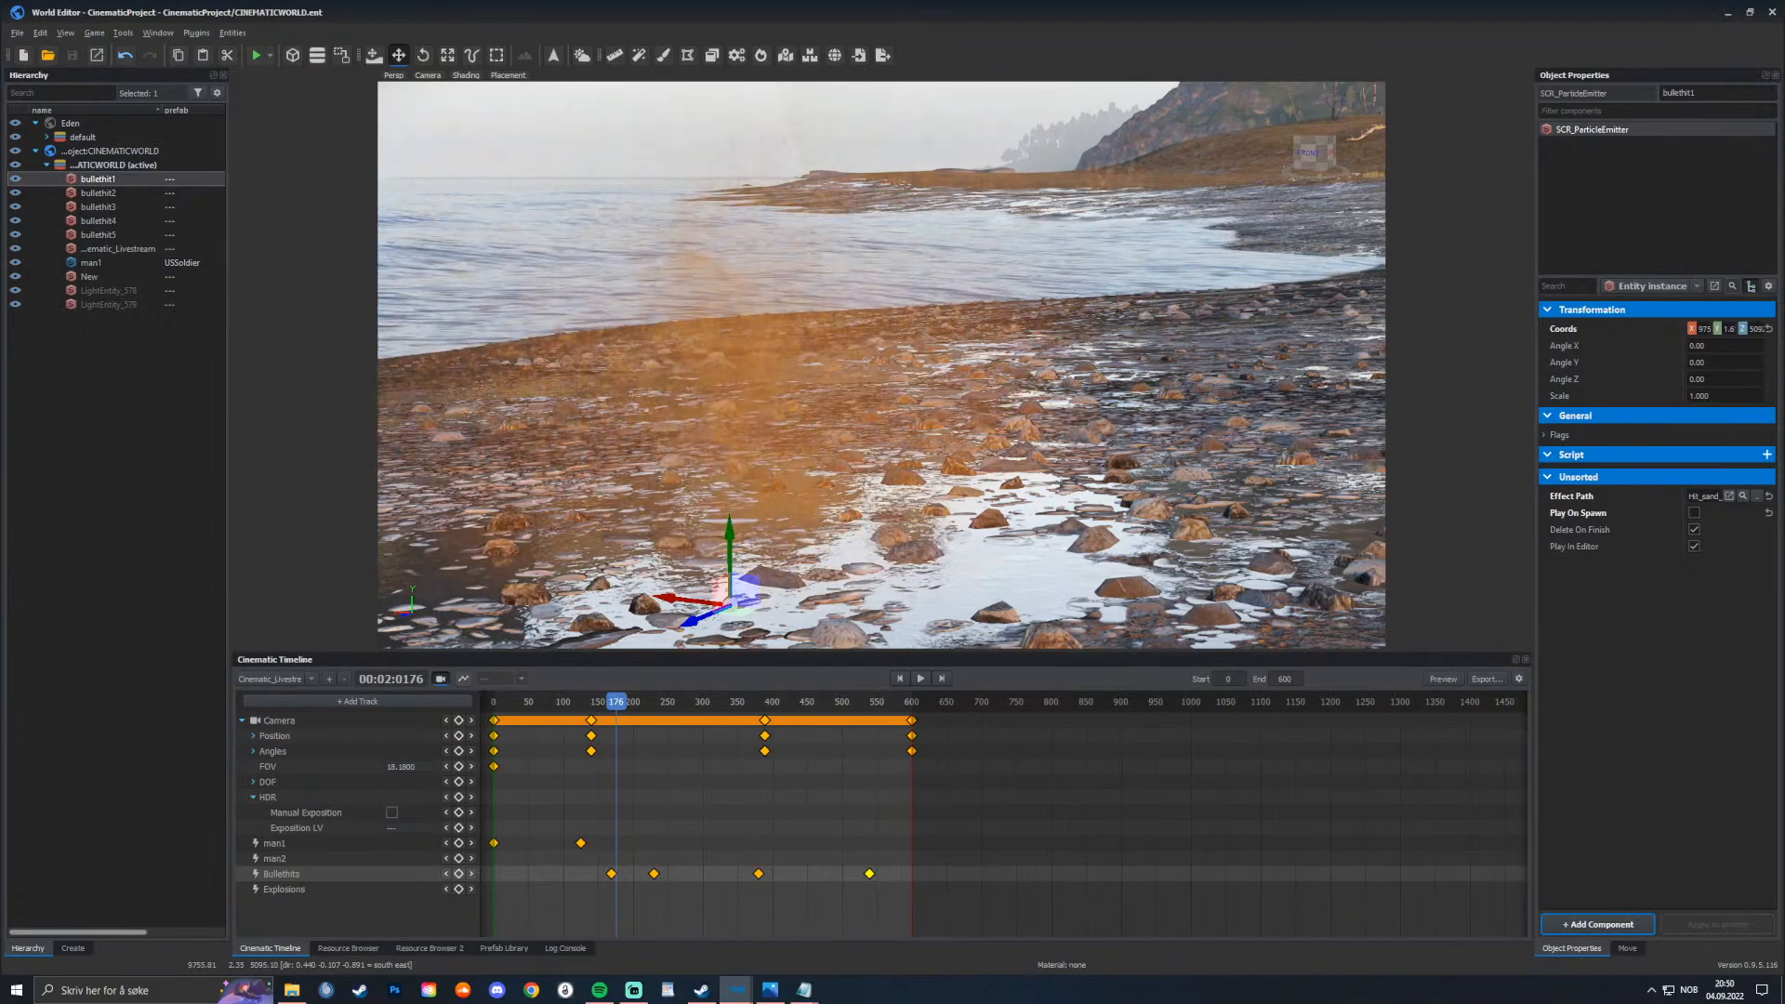
key("f")
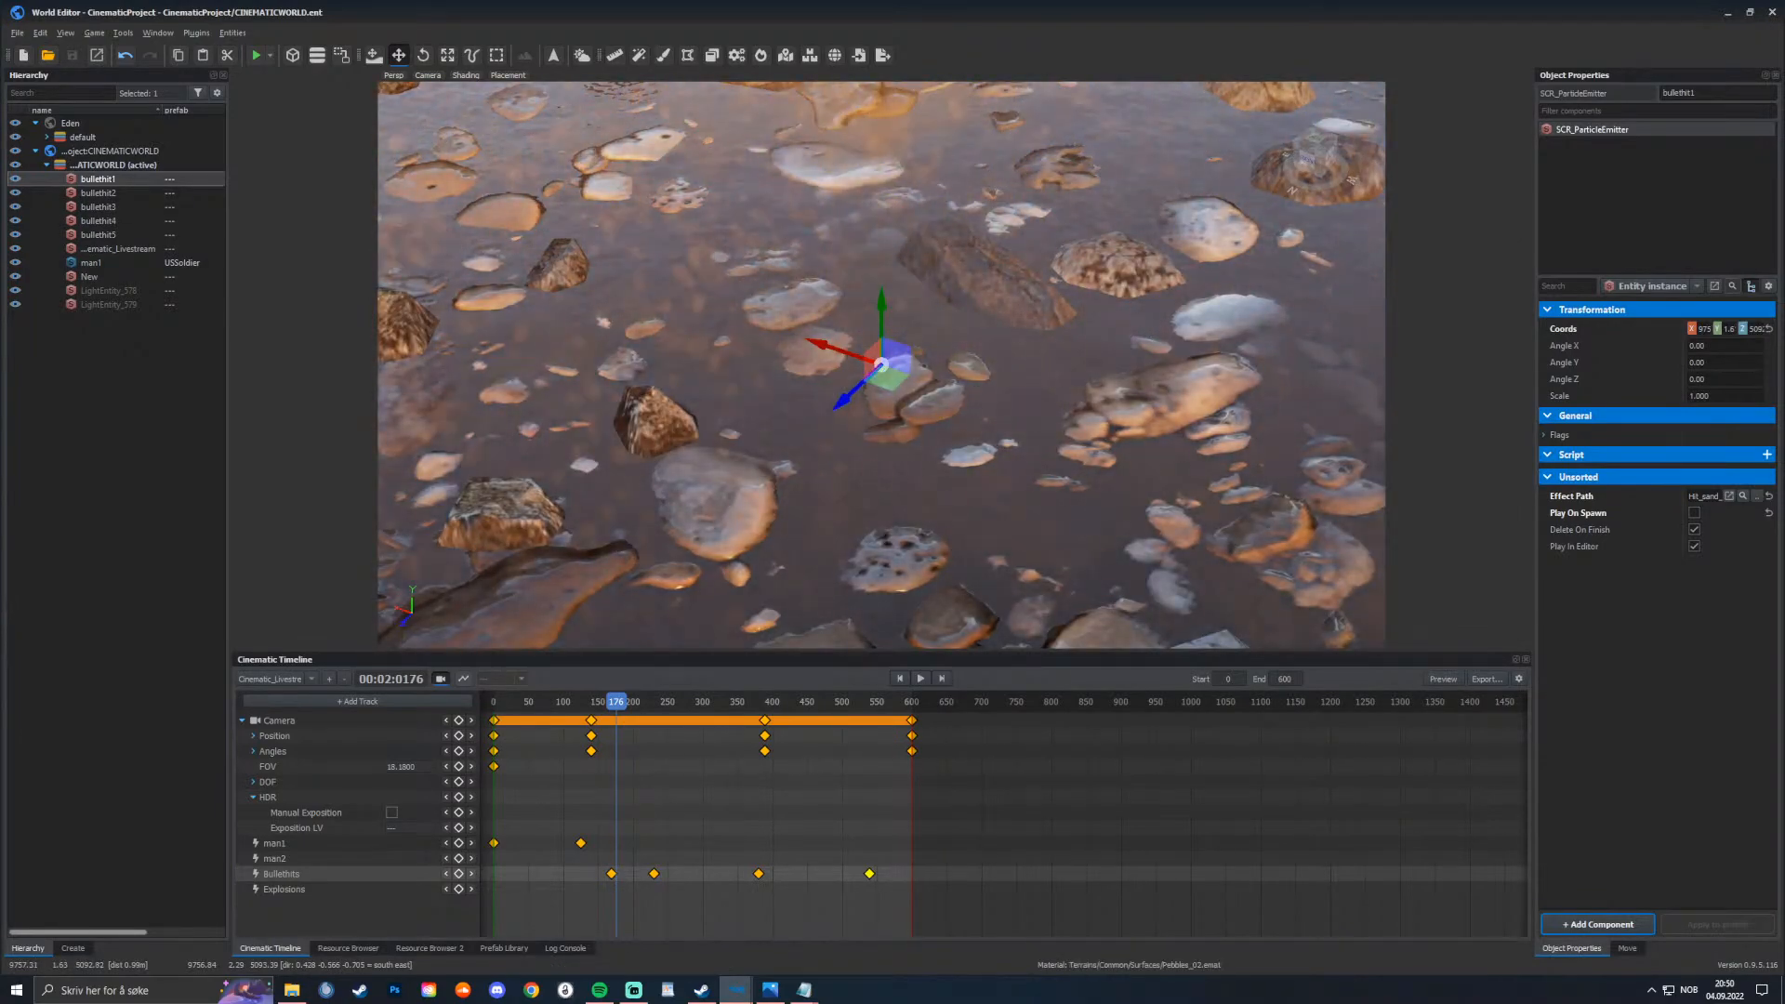
left_click_drag(888, 377, 889, 379)
key("Escape")
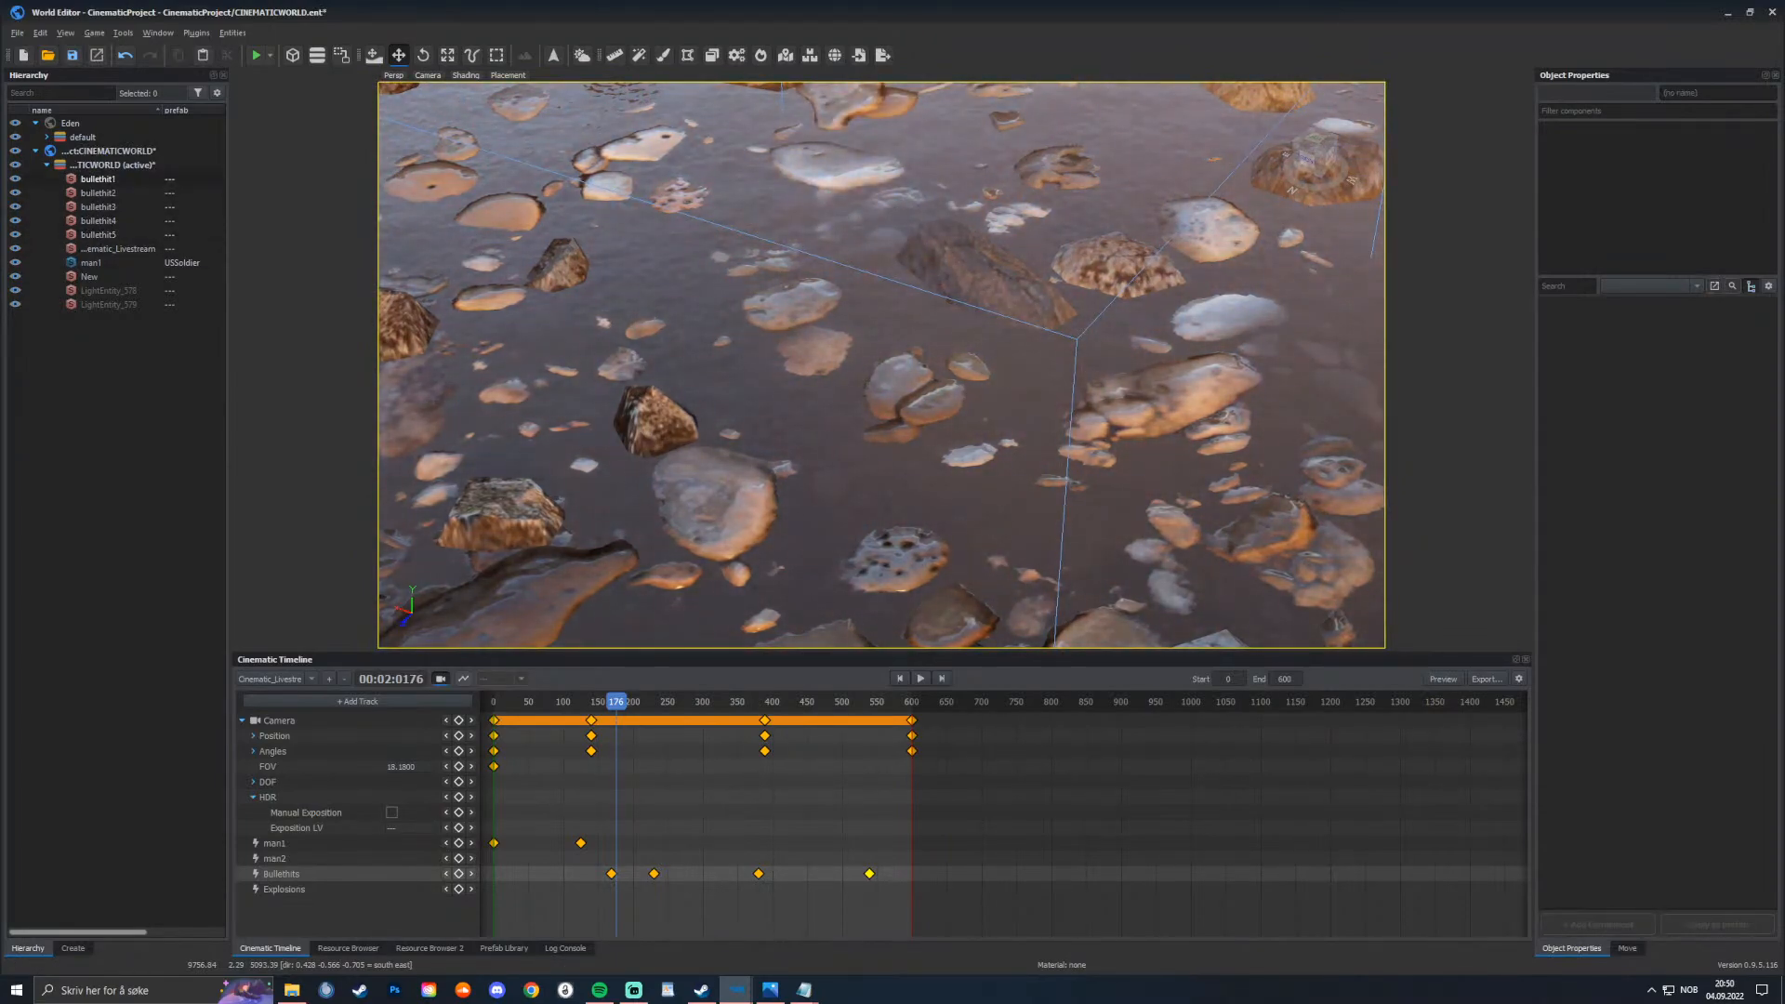
Step: Delete the unused bullethit5 emitter from the world
left_click(98, 179)
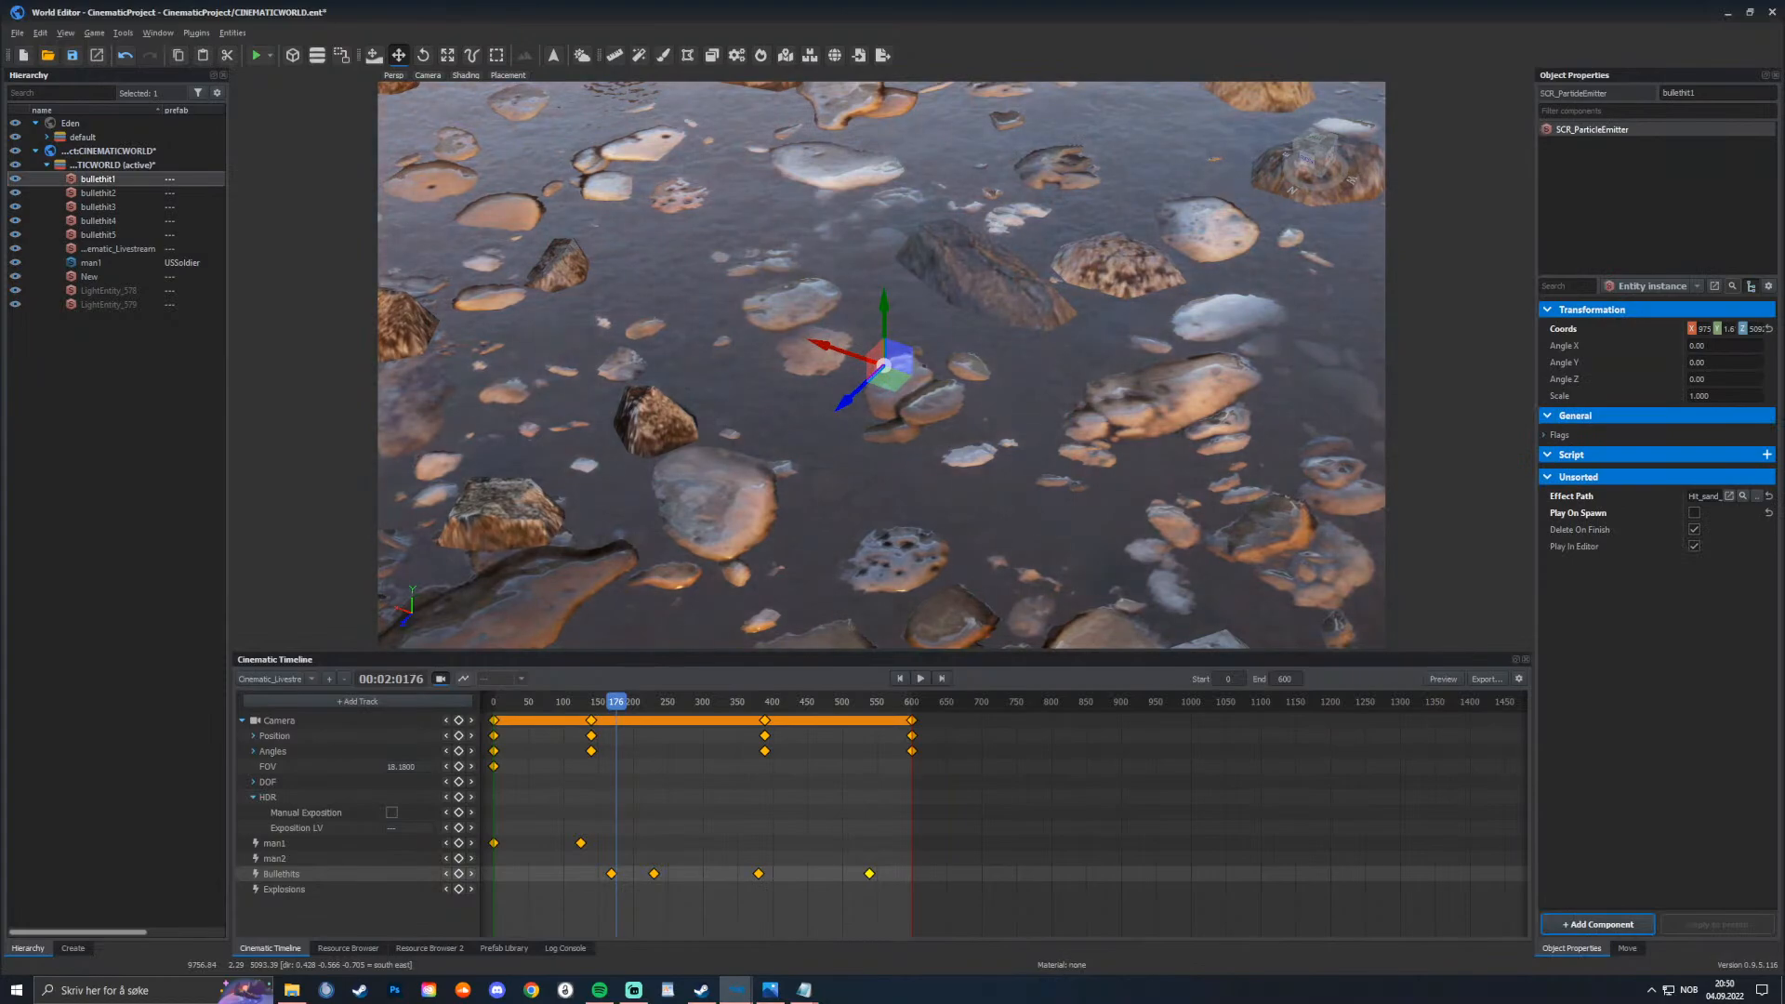
left_click(98, 235)
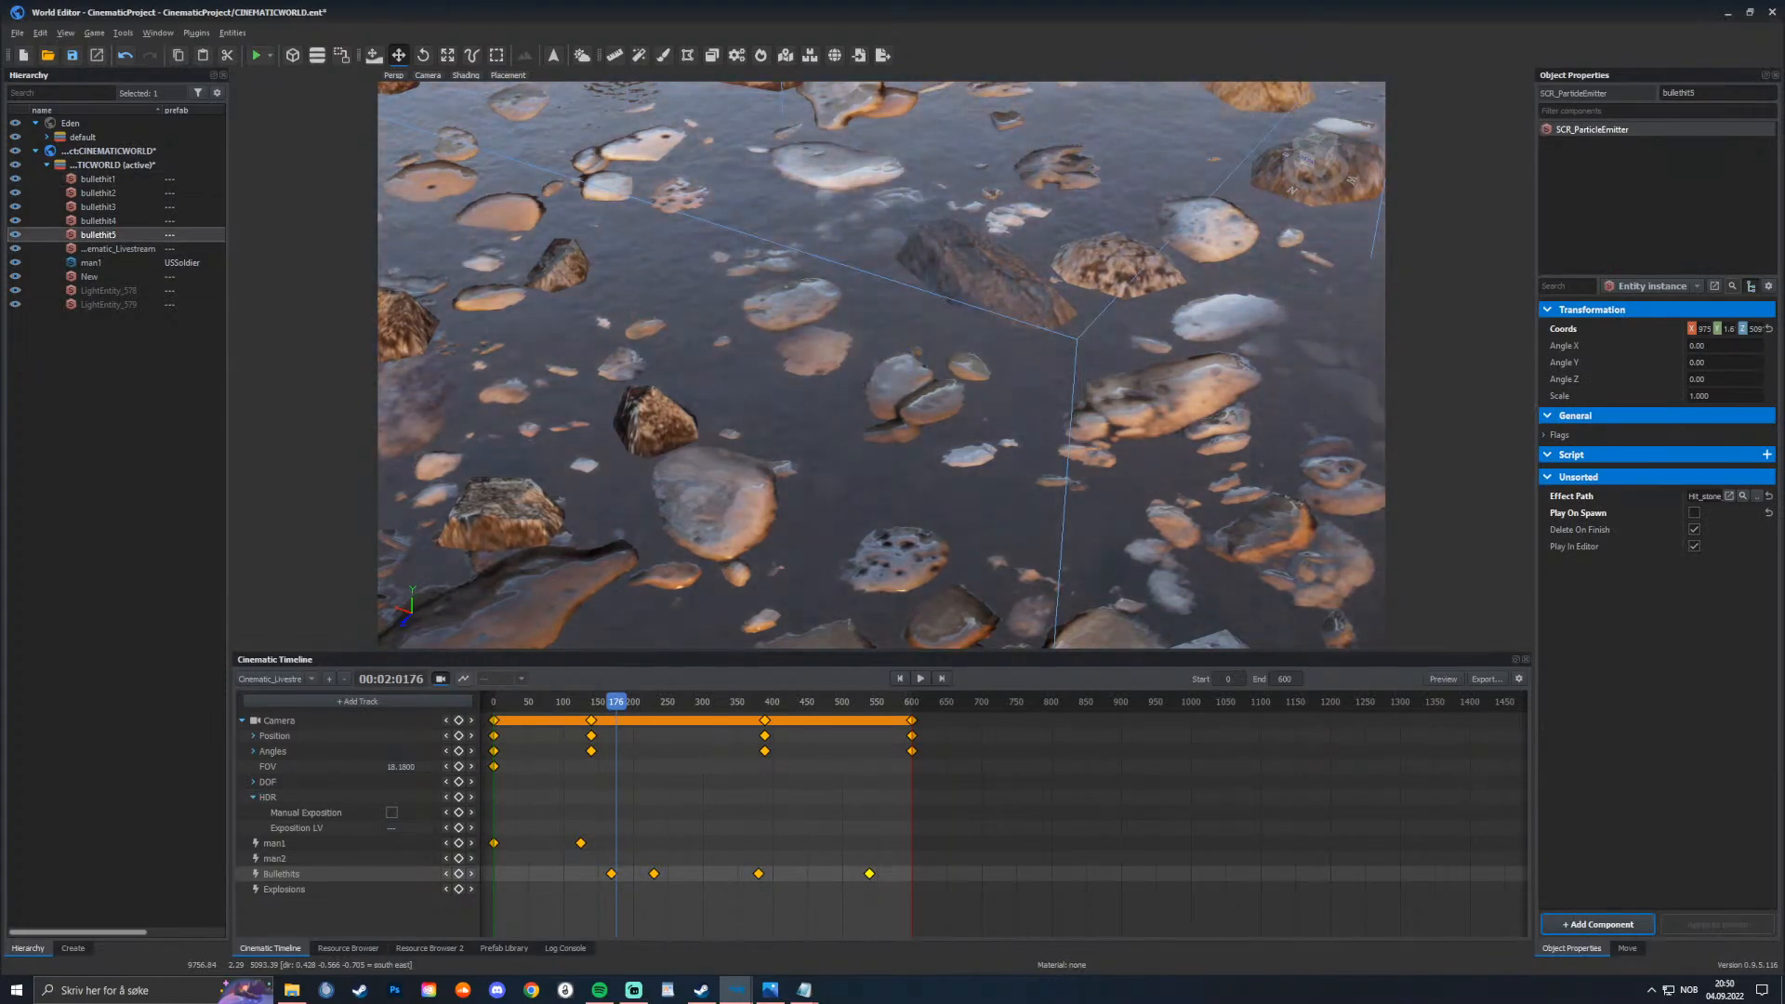
key("Delete")
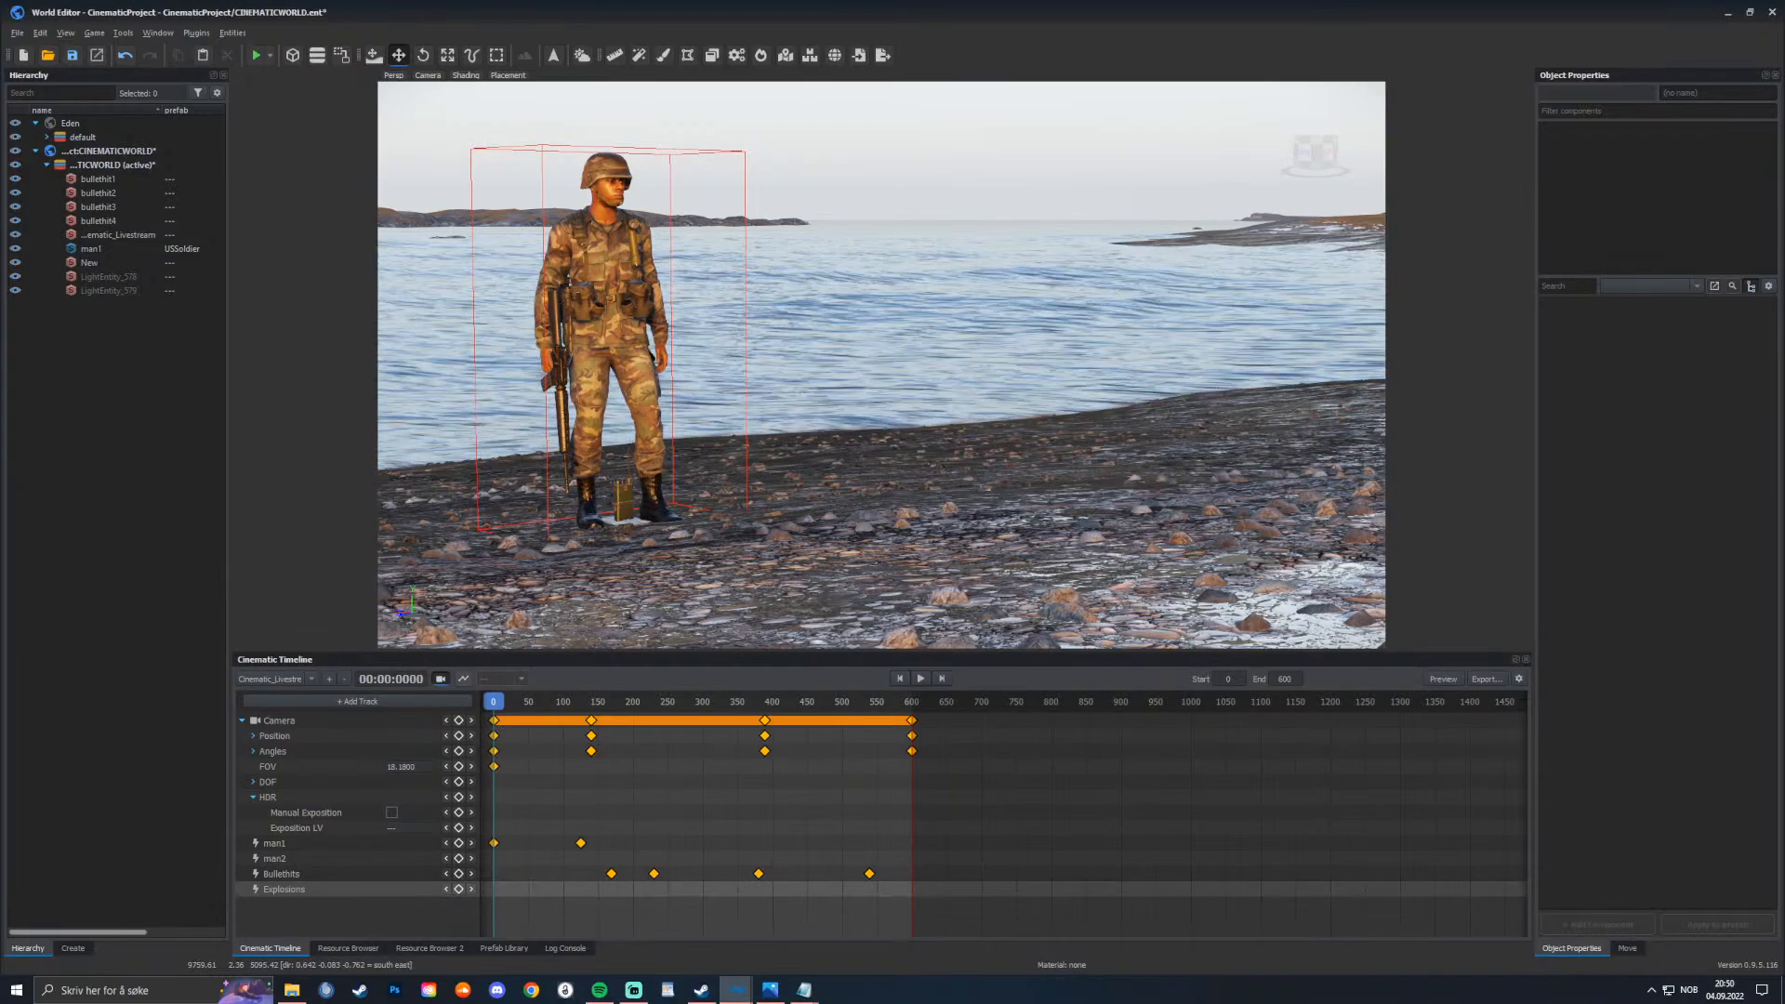
Step: Play the timeline to frame 263, add an Explosions keyframe there, and place an SCR_ParticleEmitter near the distant shoreline
key("space")
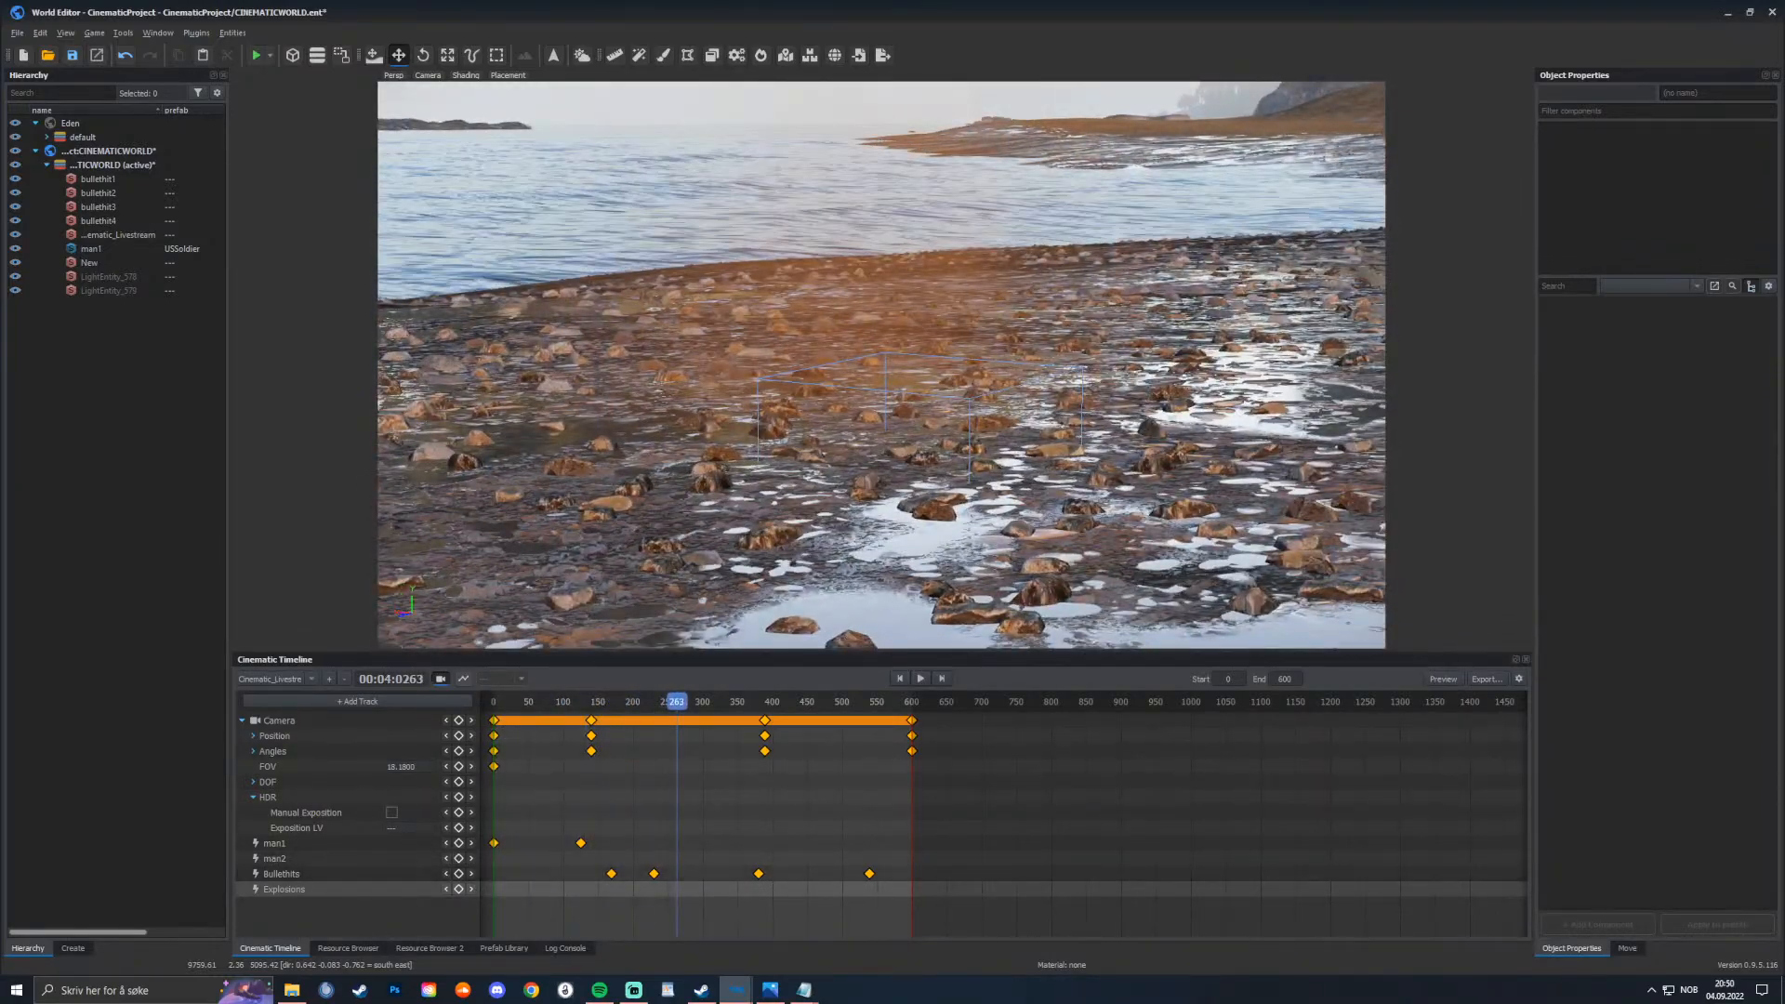
left_click(459, 890)
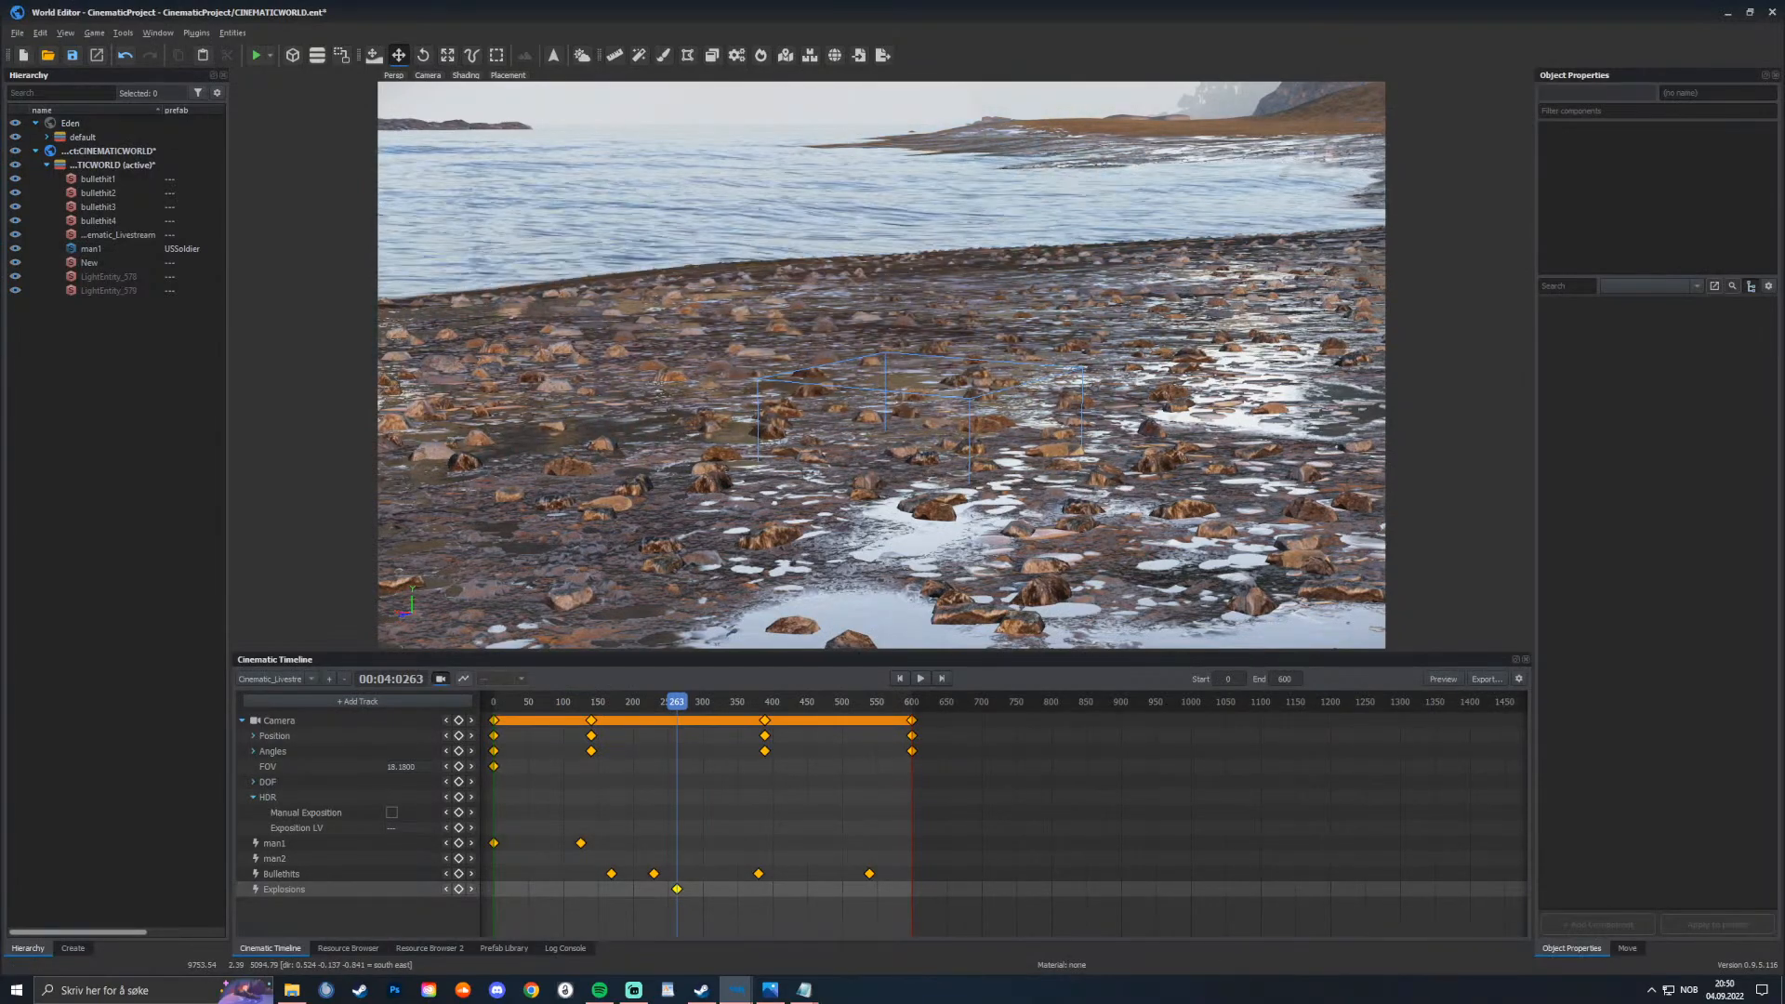
left_click(73, 949)
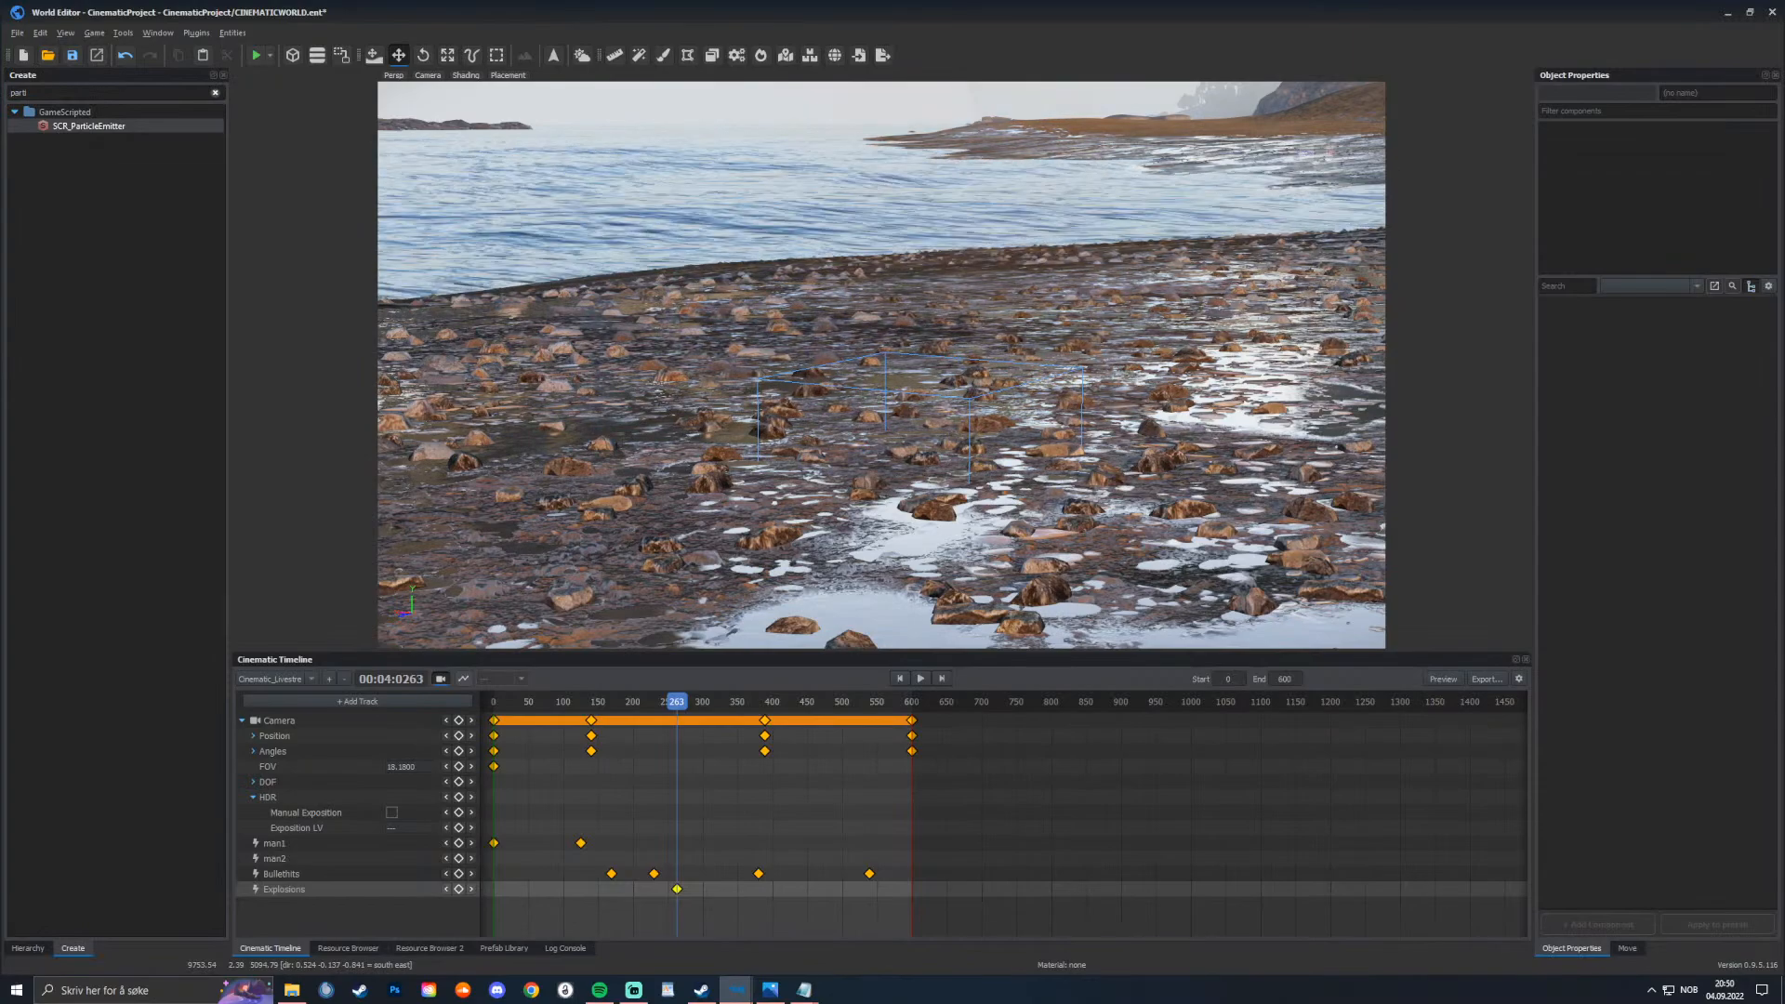
left_click_drag(88, 126, 992, 267)
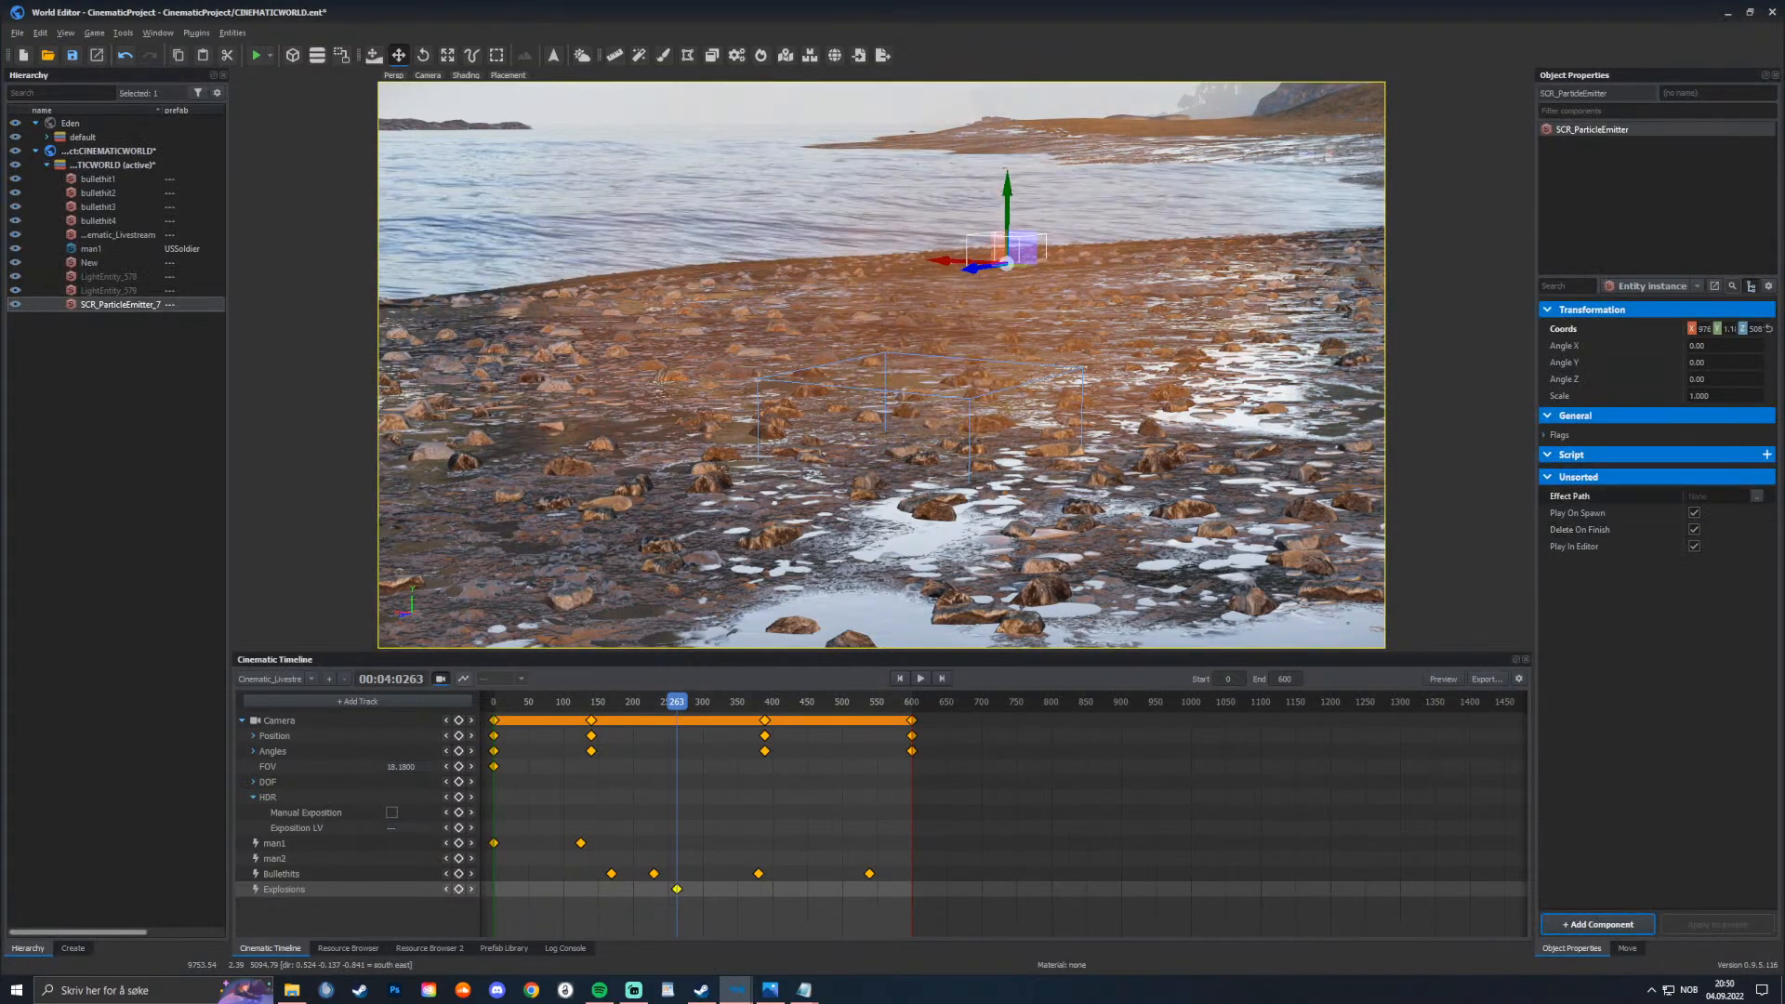
Step: Set the new emitter's effect path to Mortar explosion.ptc from the project's EMITTERS folder
left_click(1757, 495)
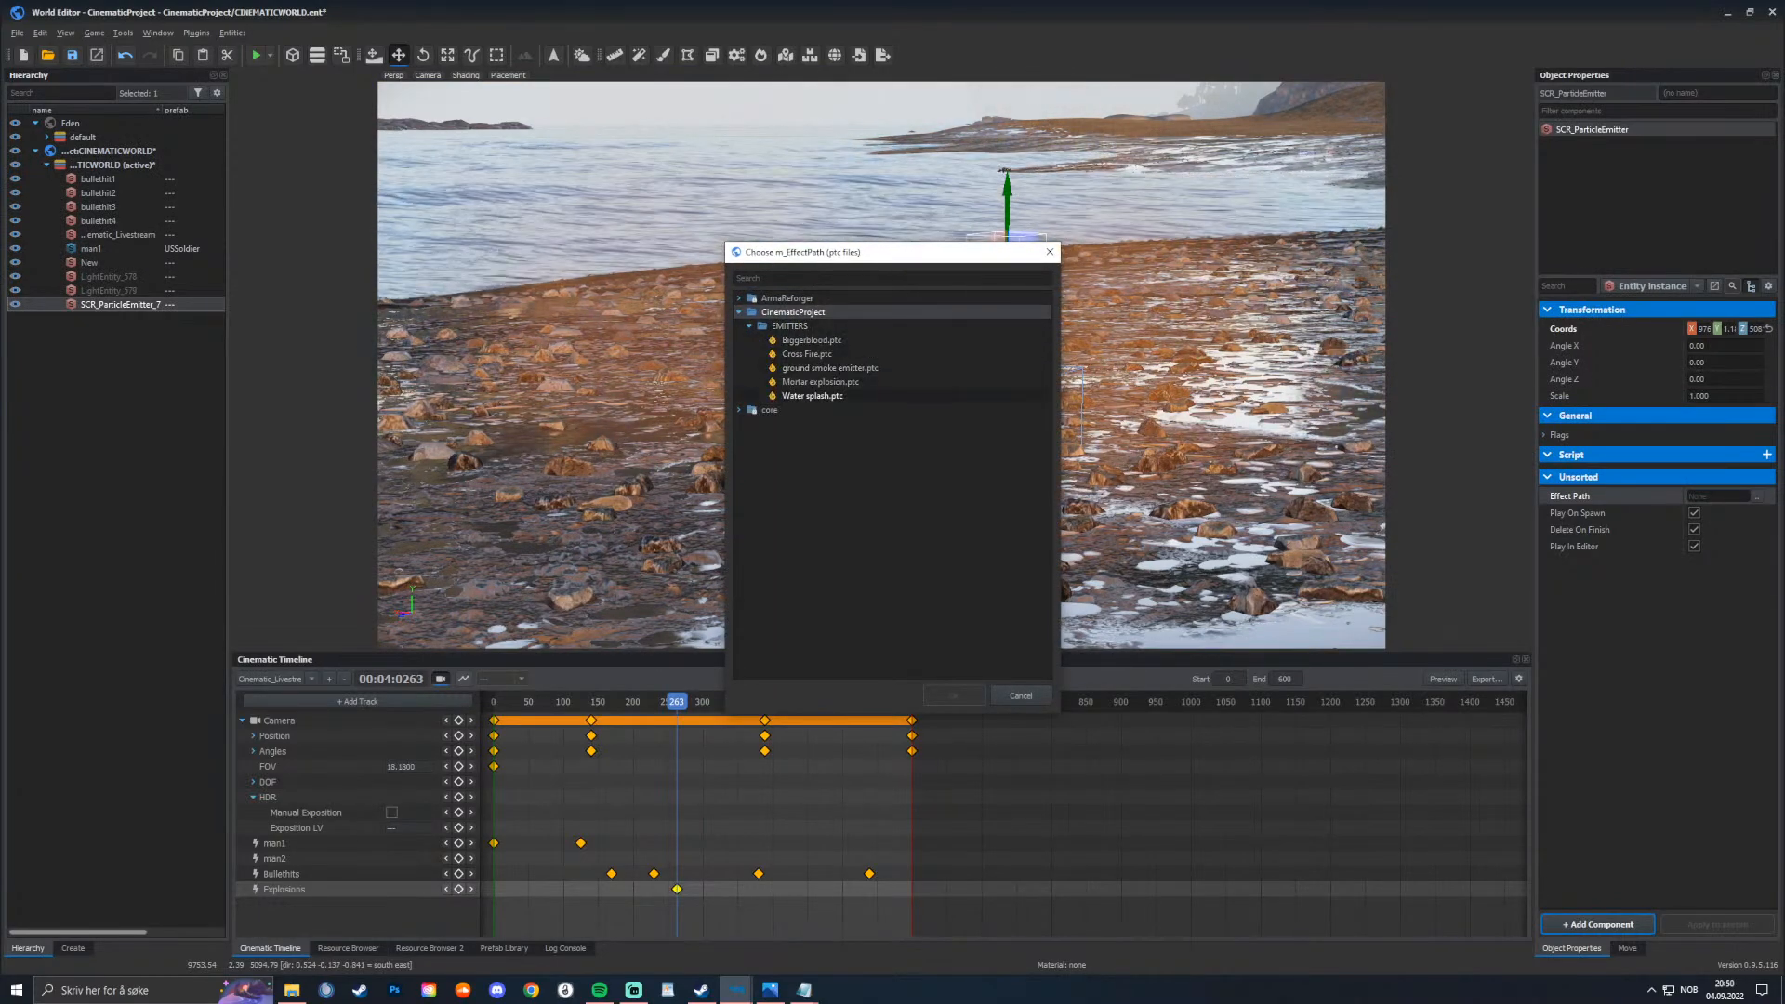
left_click(820, 381)
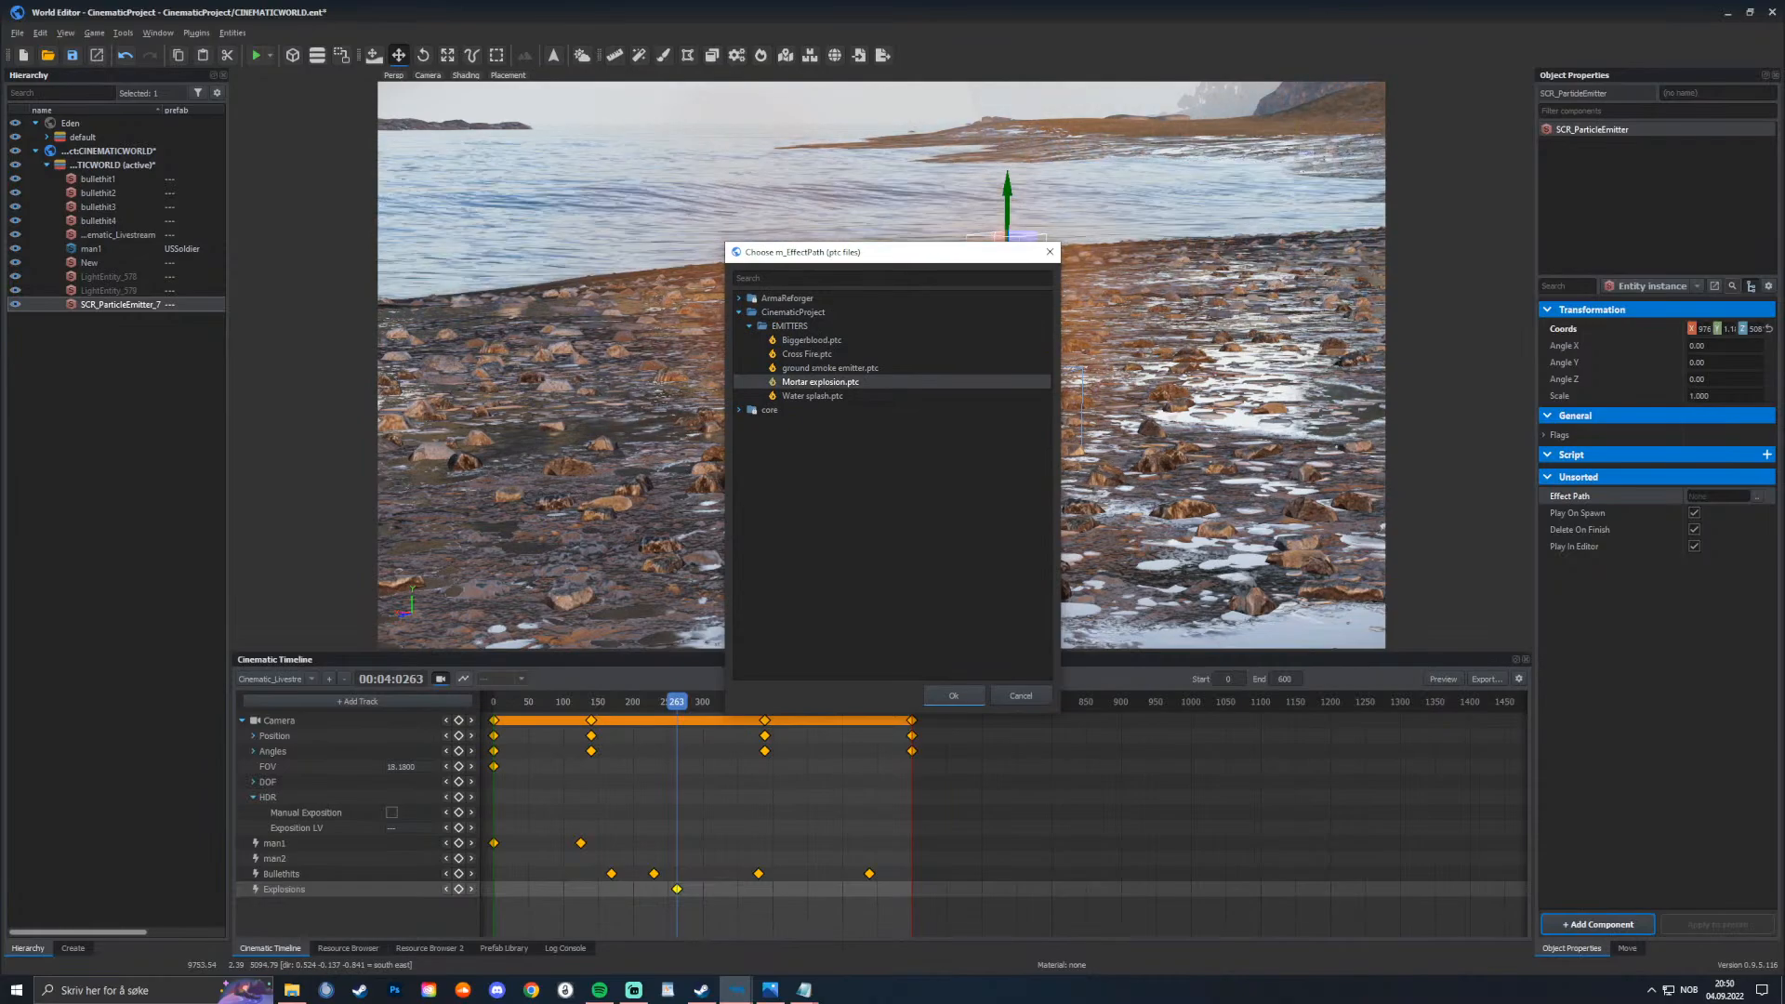
key("Return")
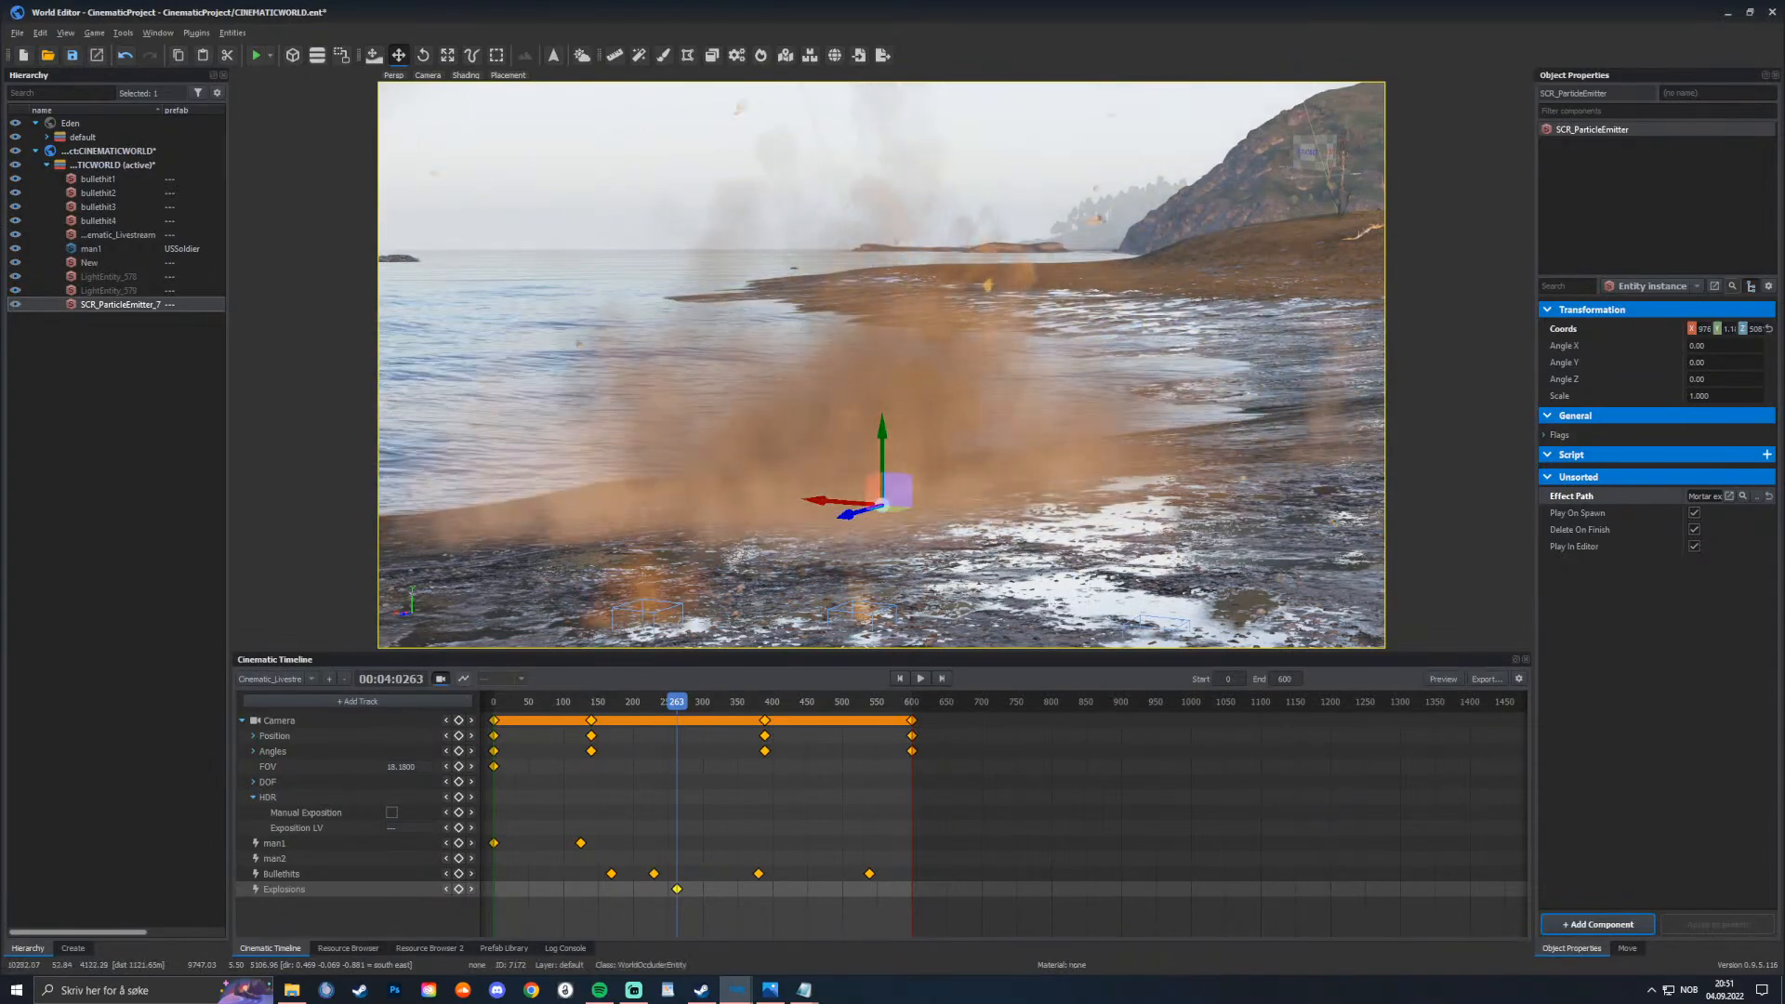
Step: Check the explosion's framing along the timeline, then at frame 263 lower the mortar explosion emitter and snap it to the ground
left_click_drag(677, 701, 494, 702)
left_click(626, 701)
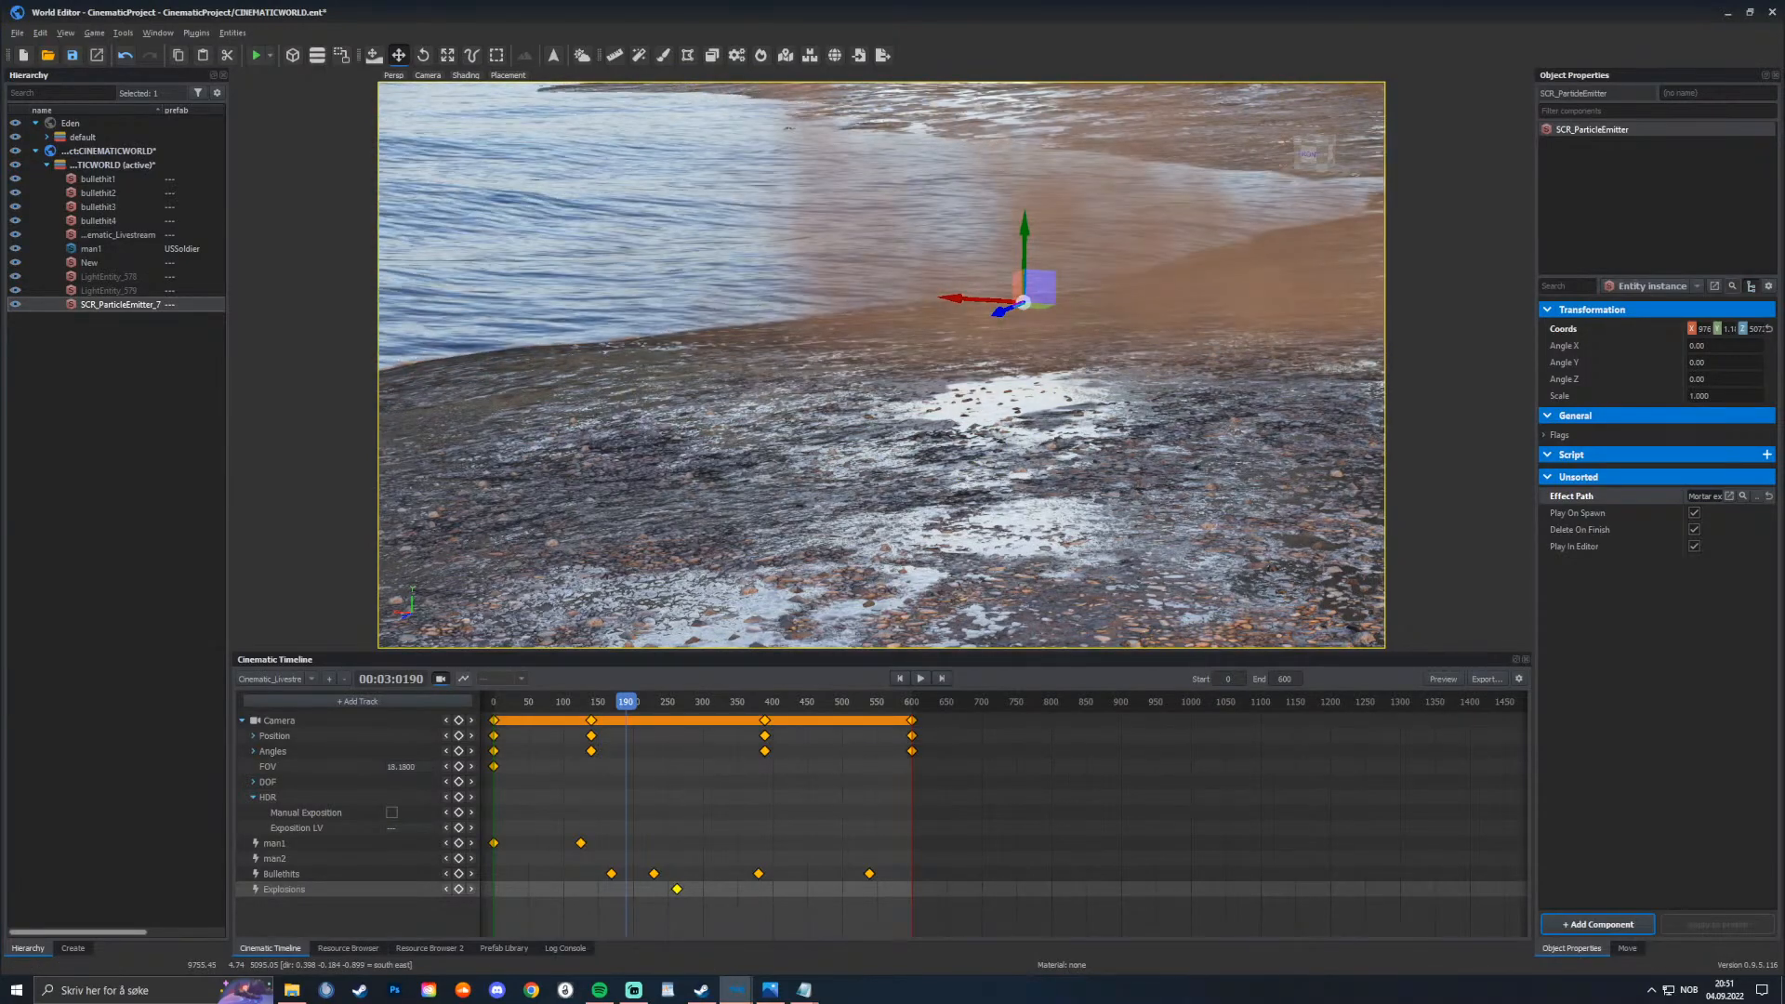
left_click(676, 702)
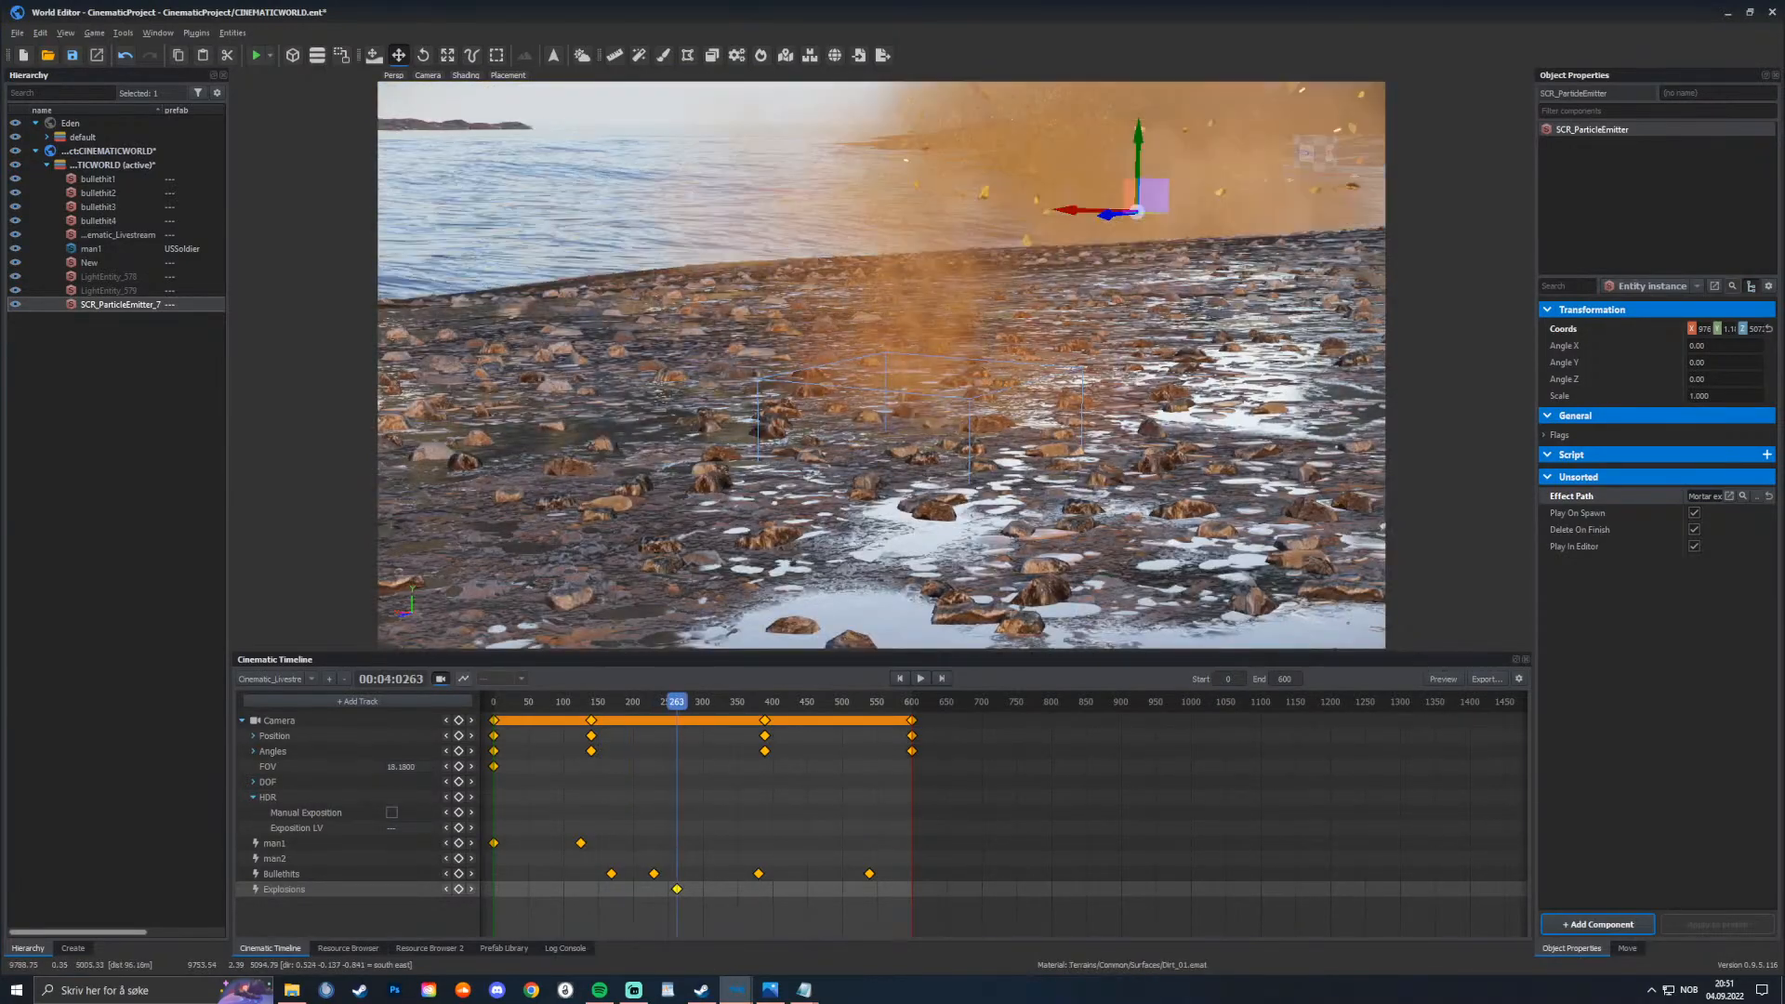
left_click_drag(1137, 163, 1137, 198)
key("Page_Down")
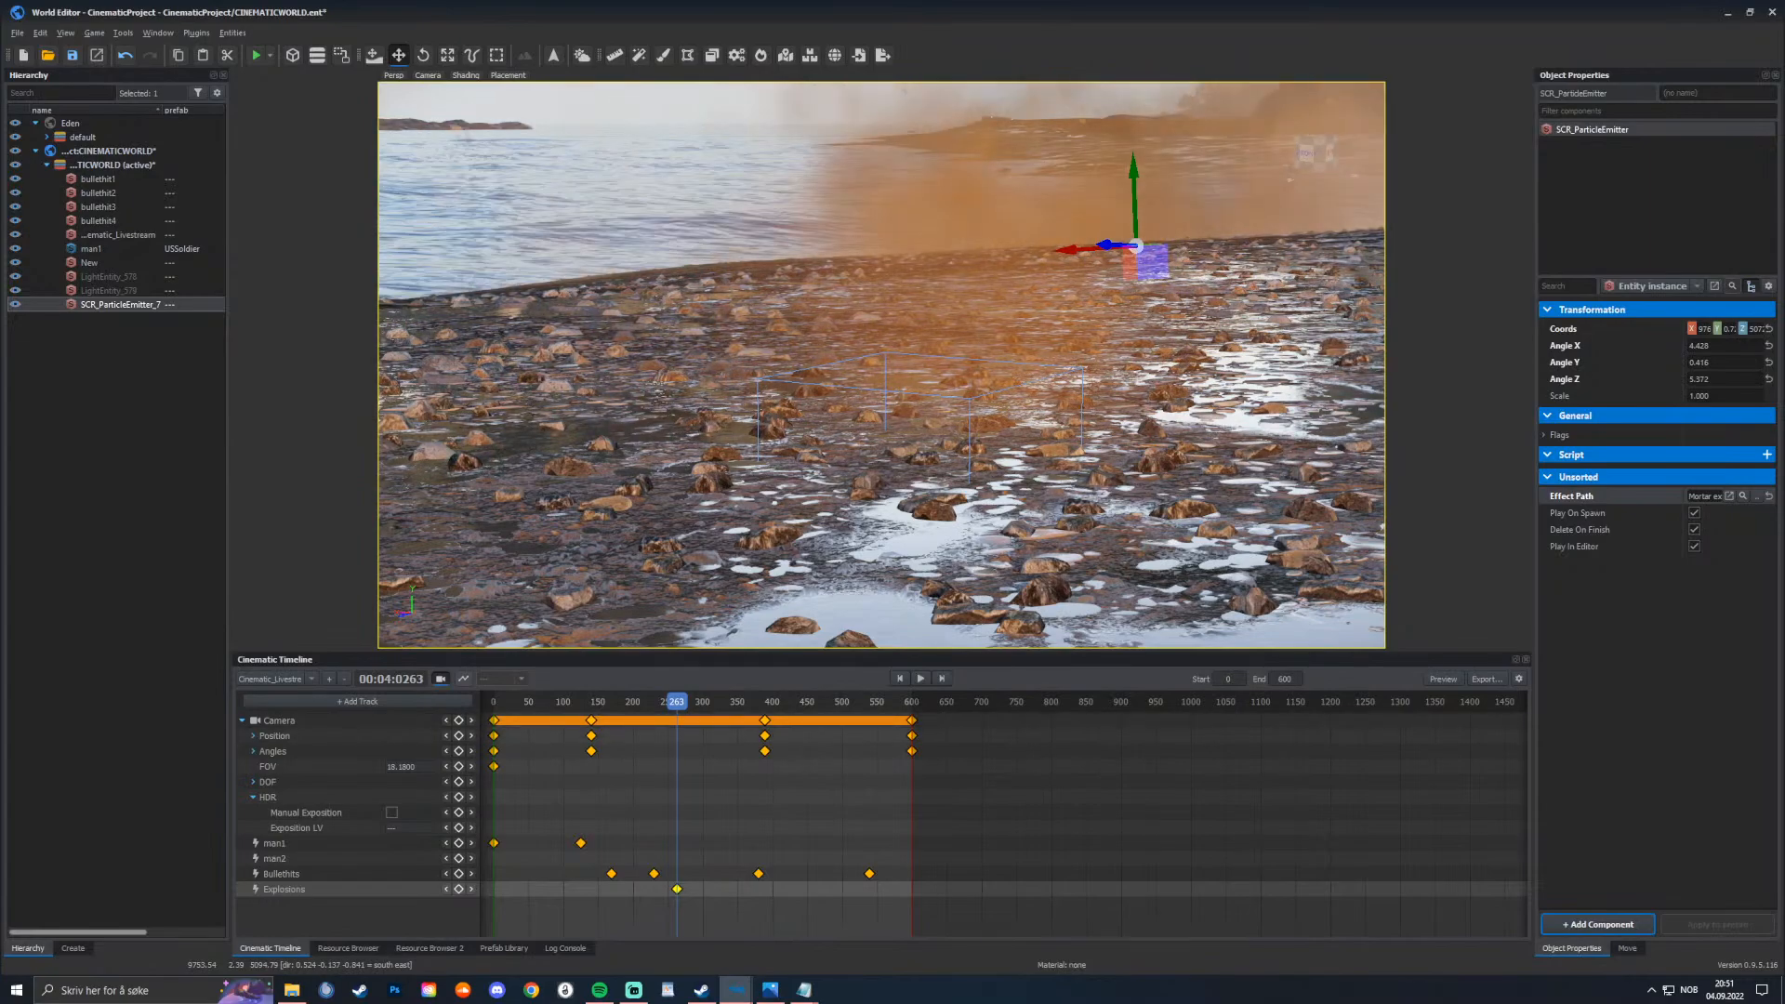
Step: Return the timeline to frame 0 and name the mortar explosion emitter exp1
left_click_drag(677, 702, 494, 702)
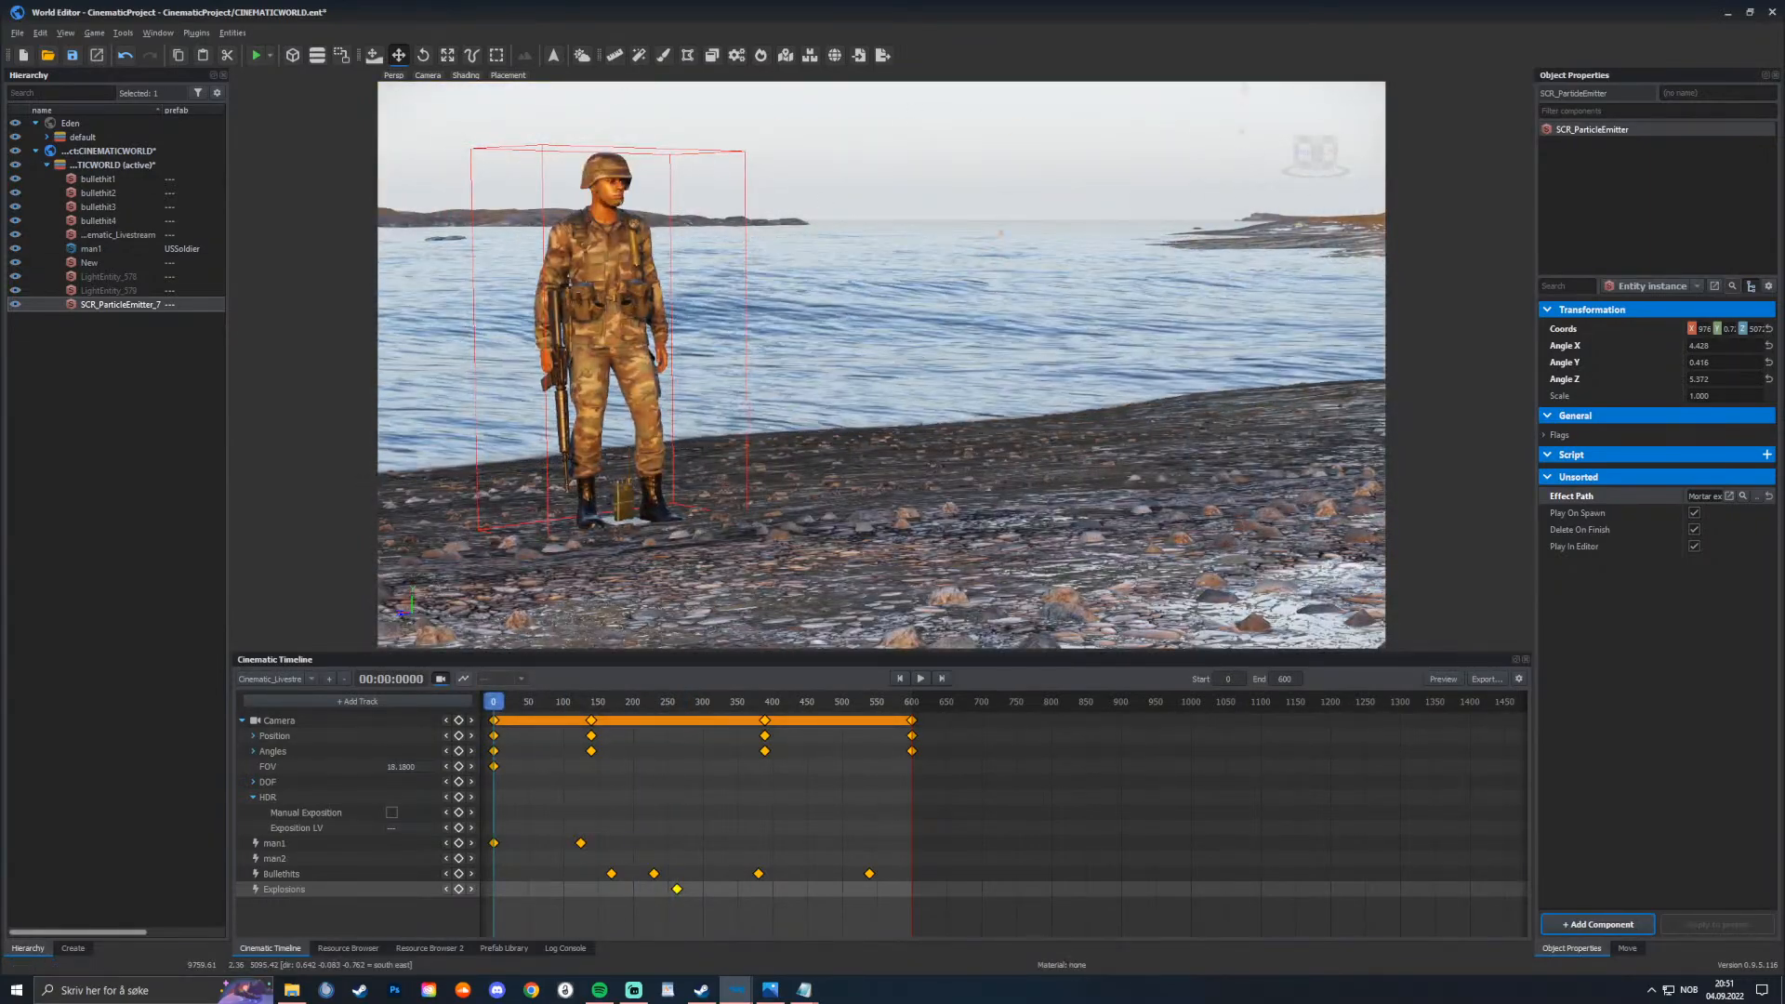
left_click(1711, 93)
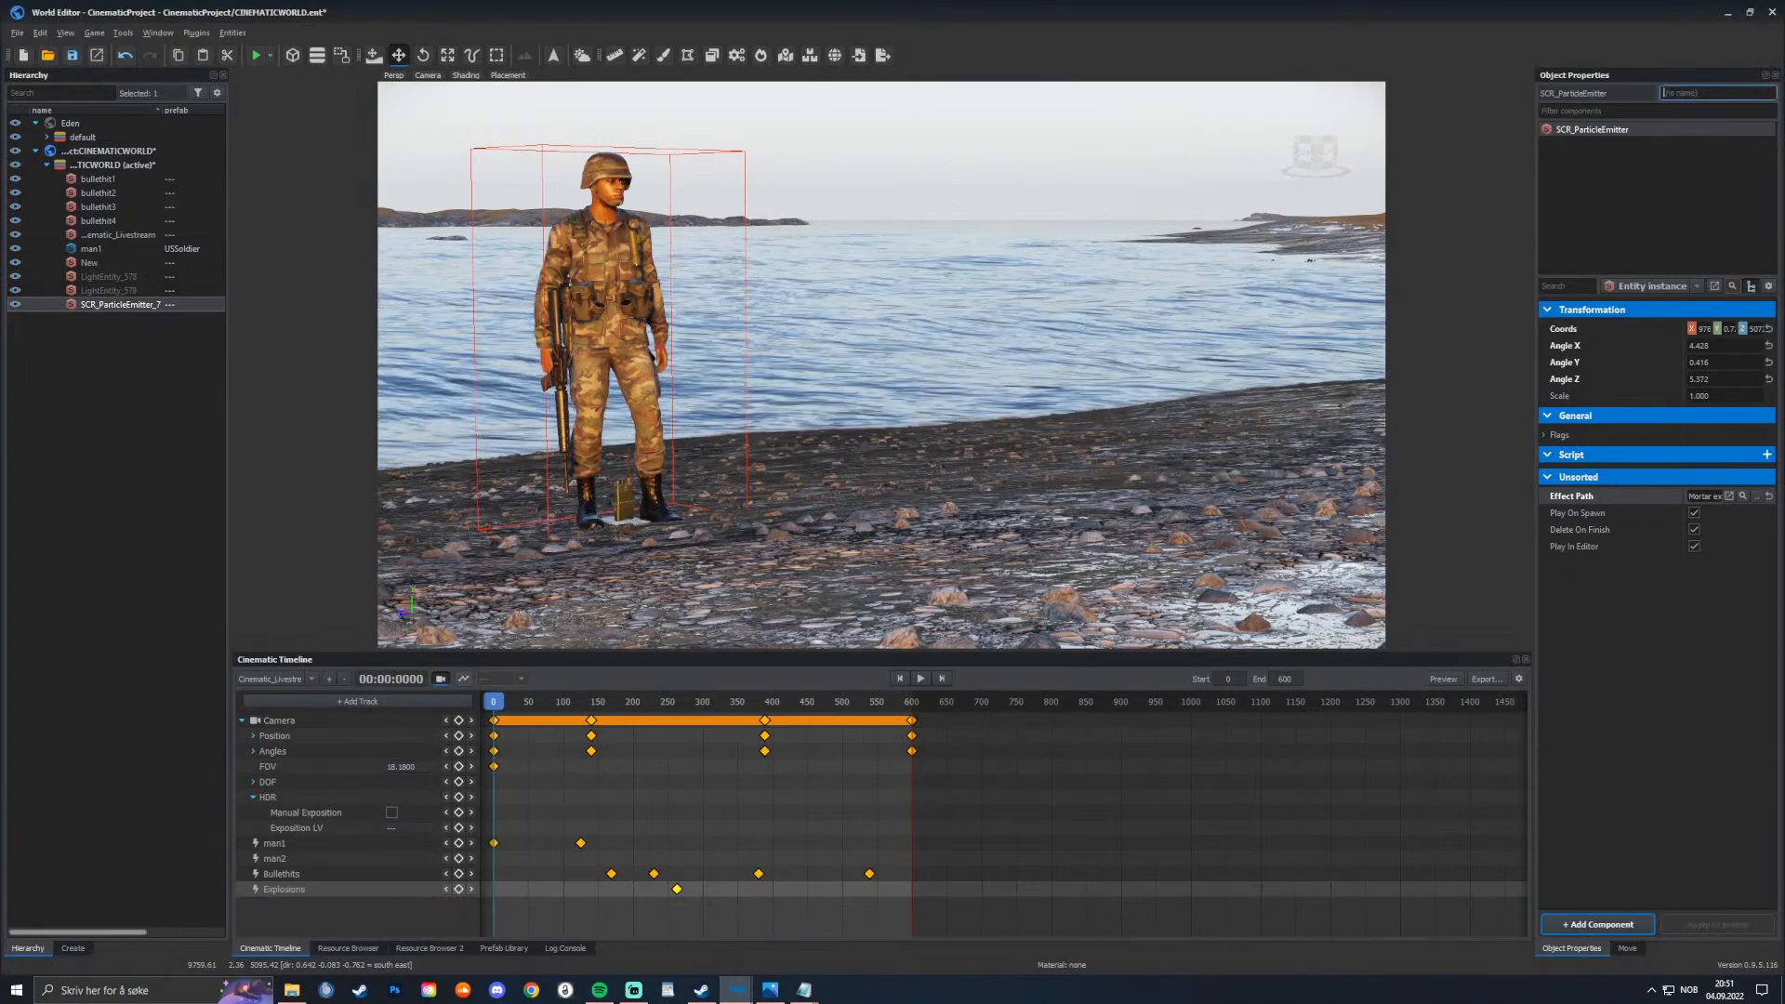
type("ex")
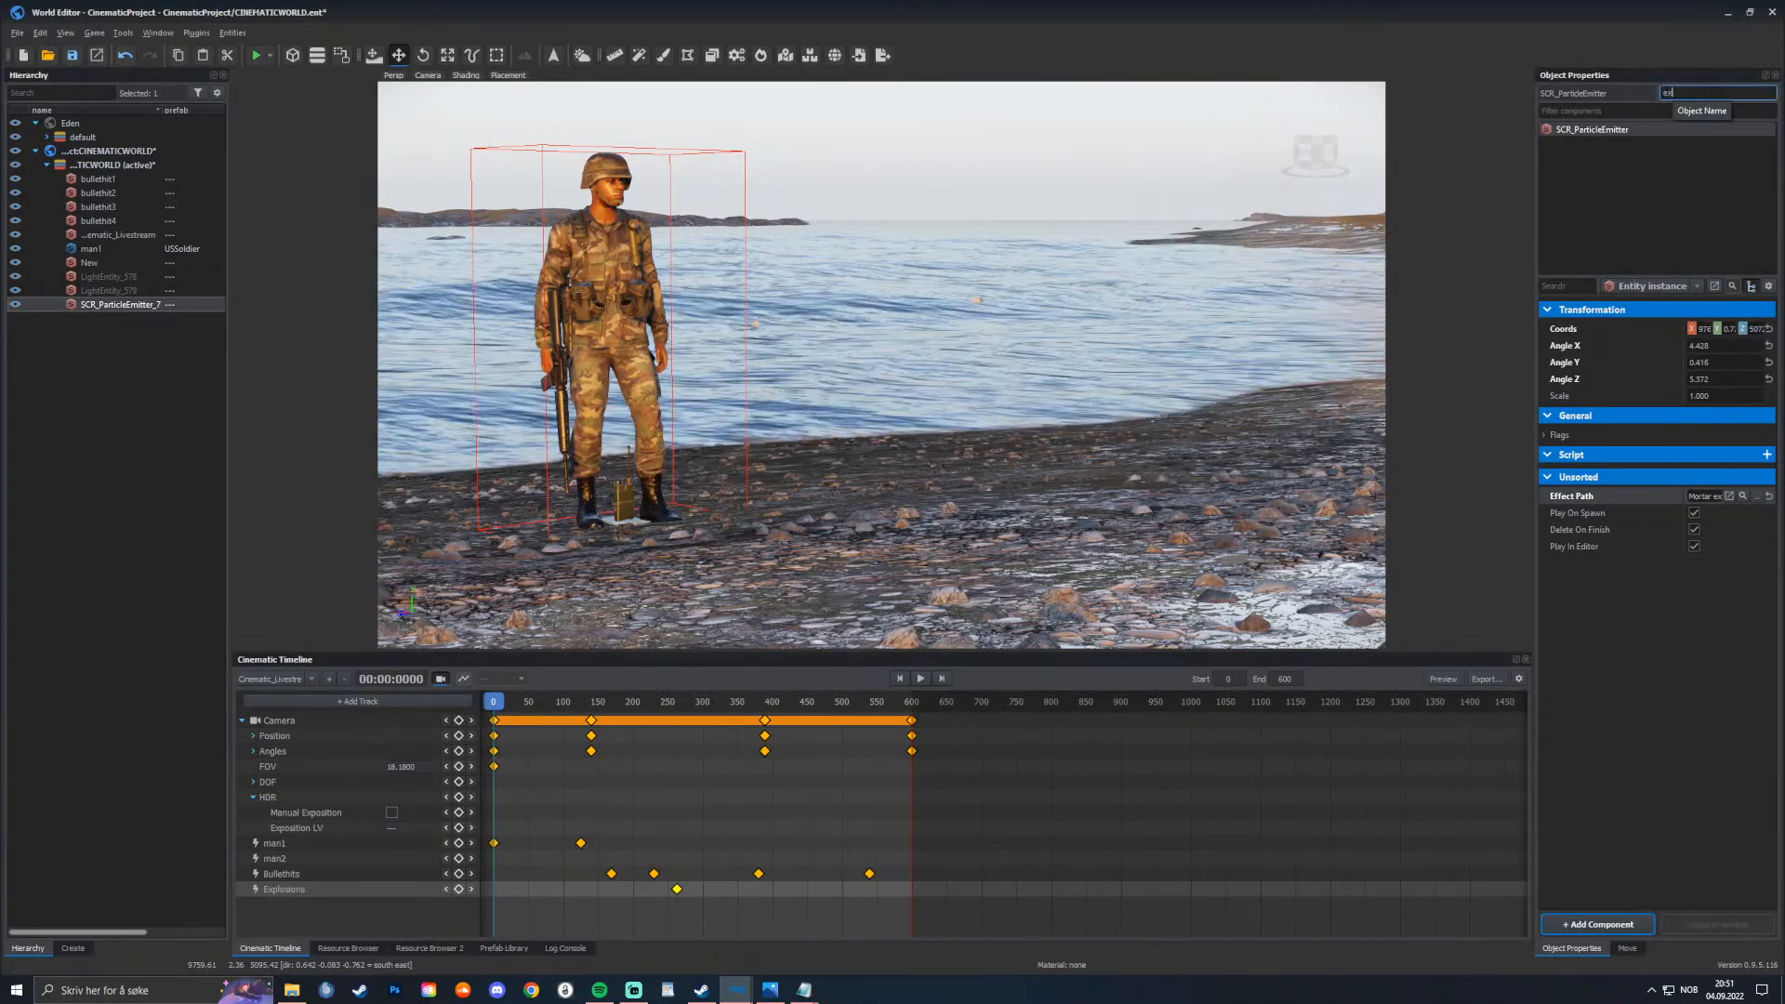
type("pl")
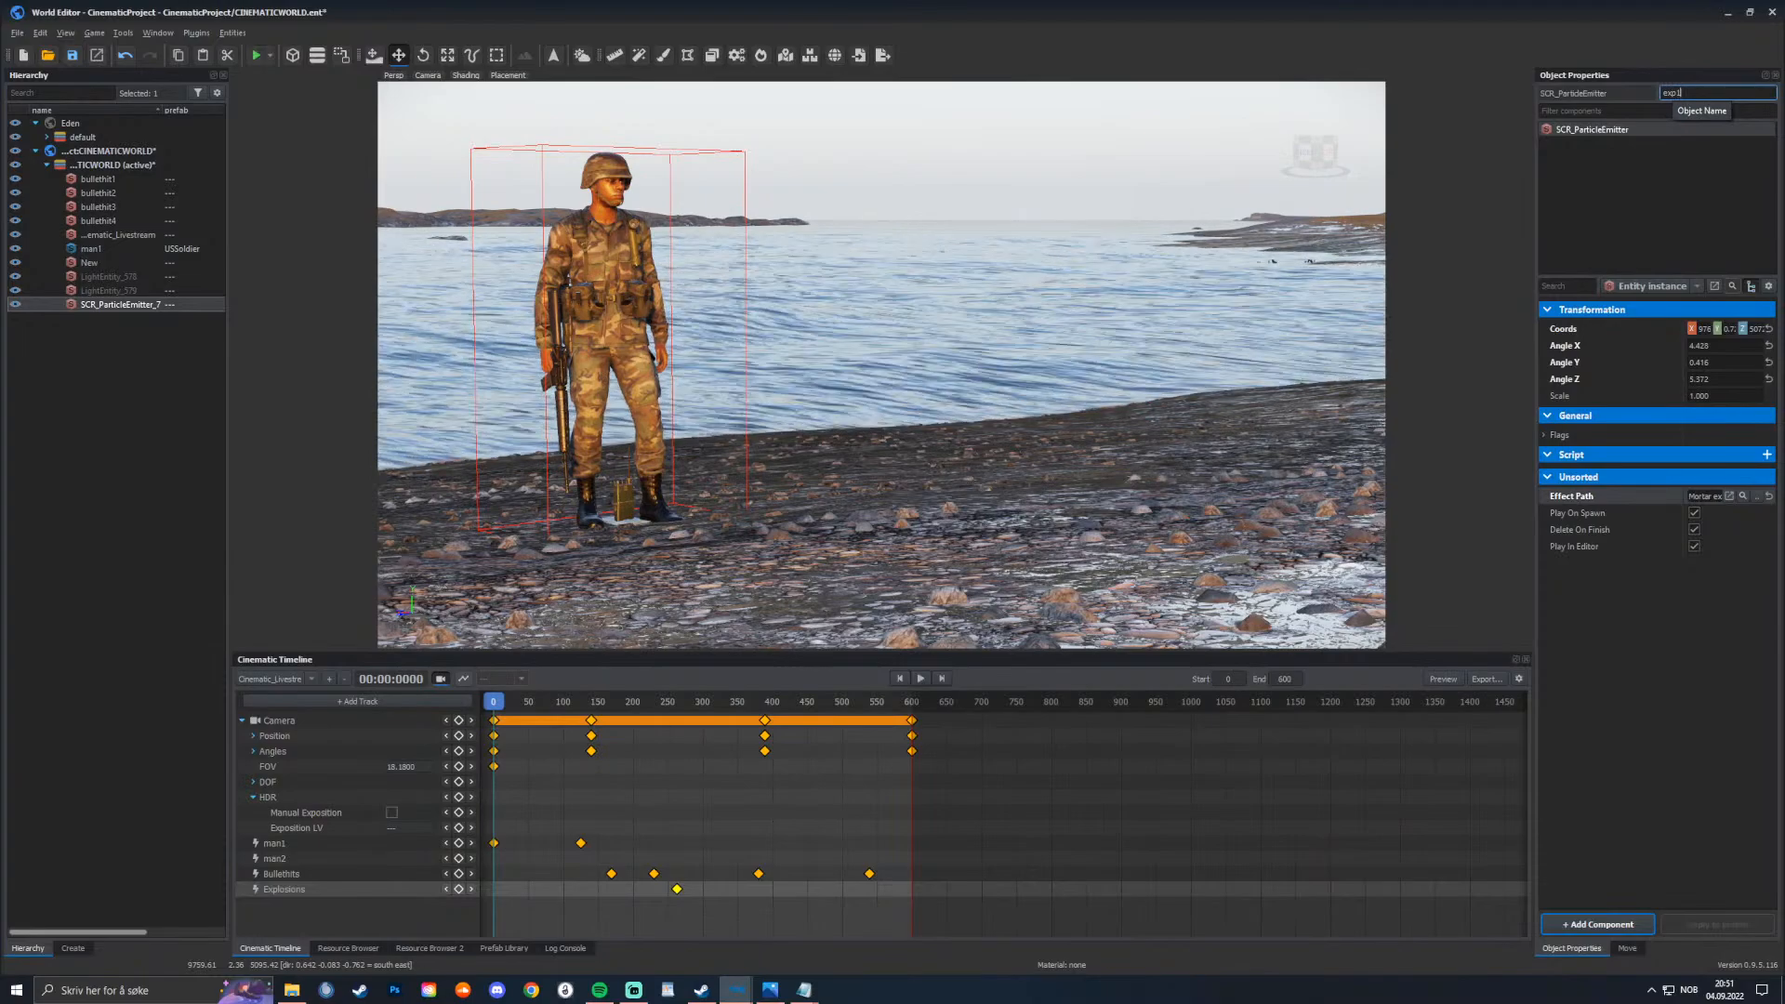
key("ctrl+a")
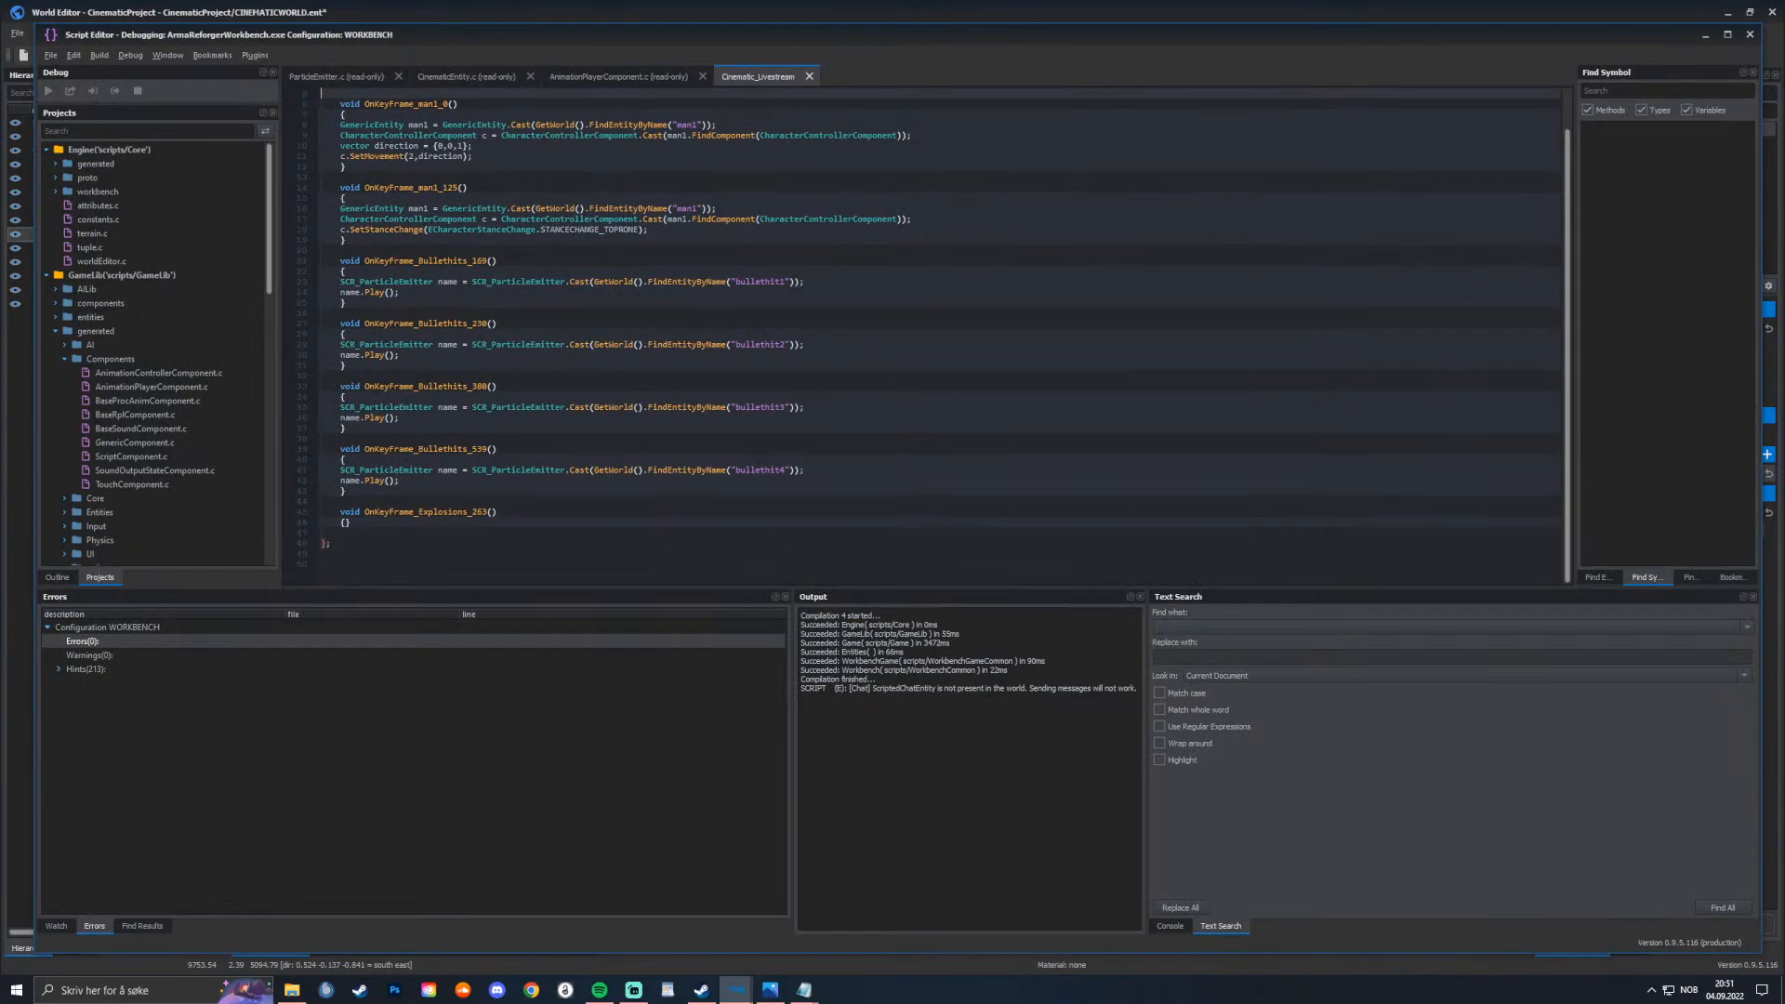
Step: Copy the particle emitter lookup and Play call from OnKeyframe_Bullethits_539 into the body of OnKeyframe_Explosions_263
left_click(497, 511)
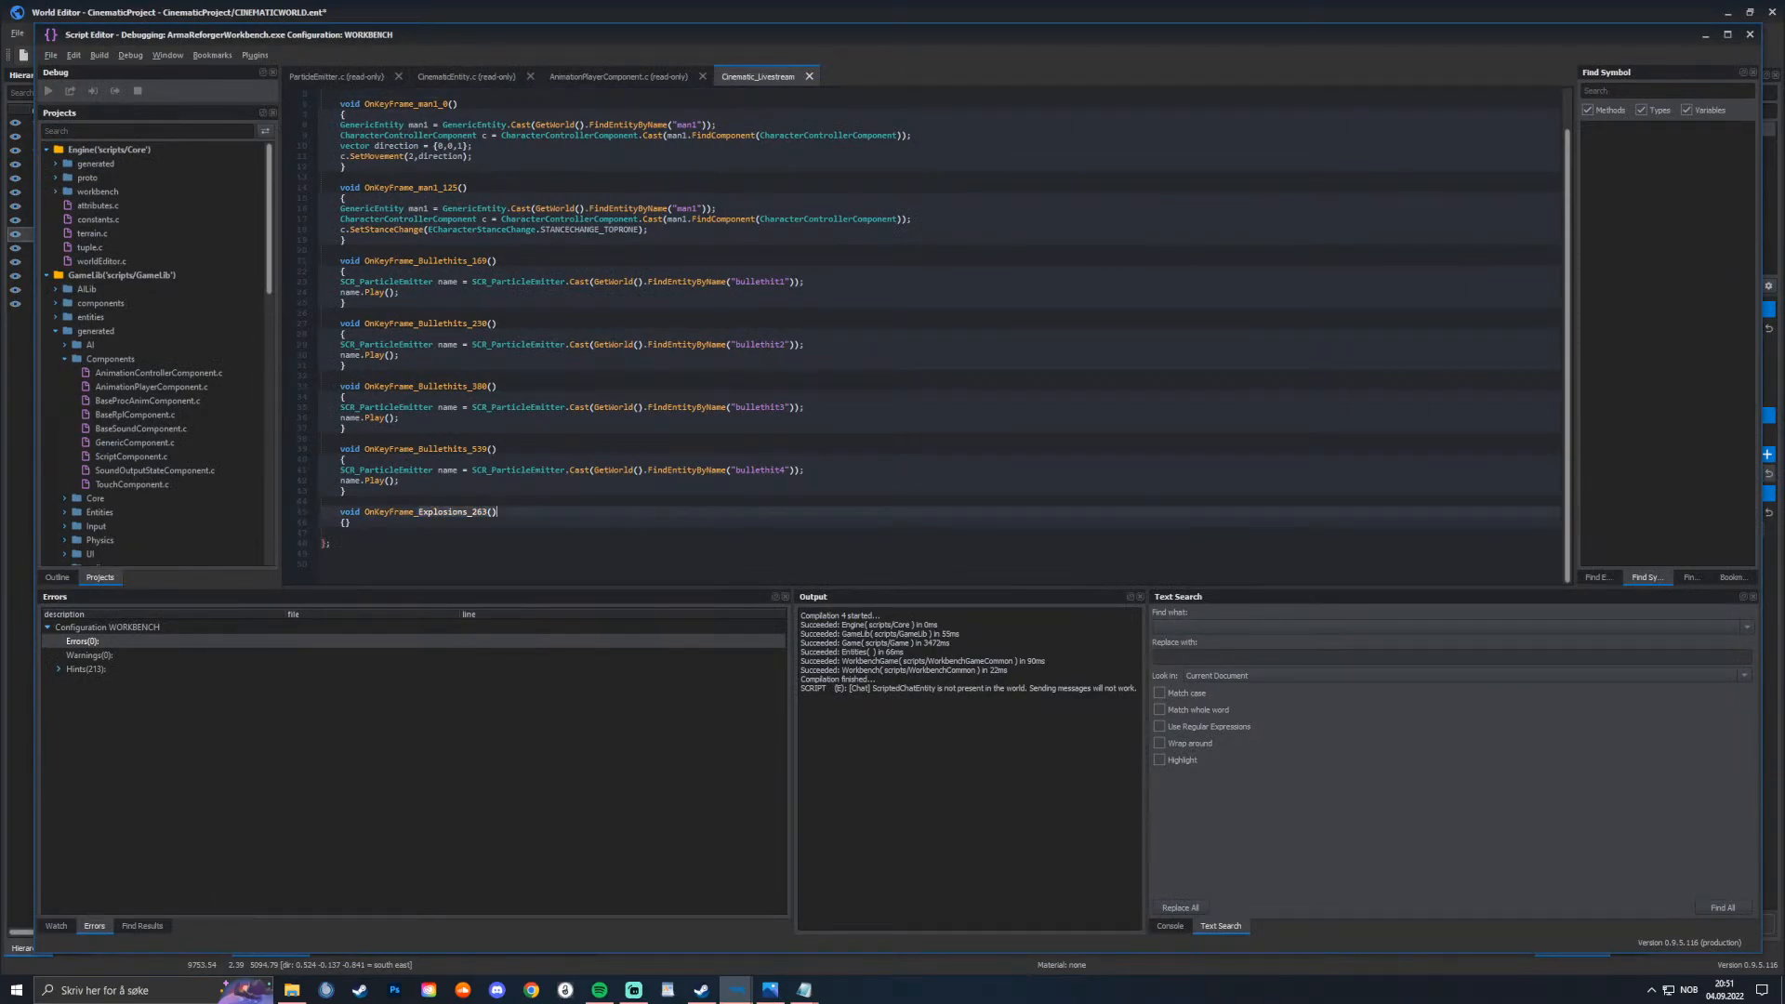
left_click(345, 521)
key("Return")
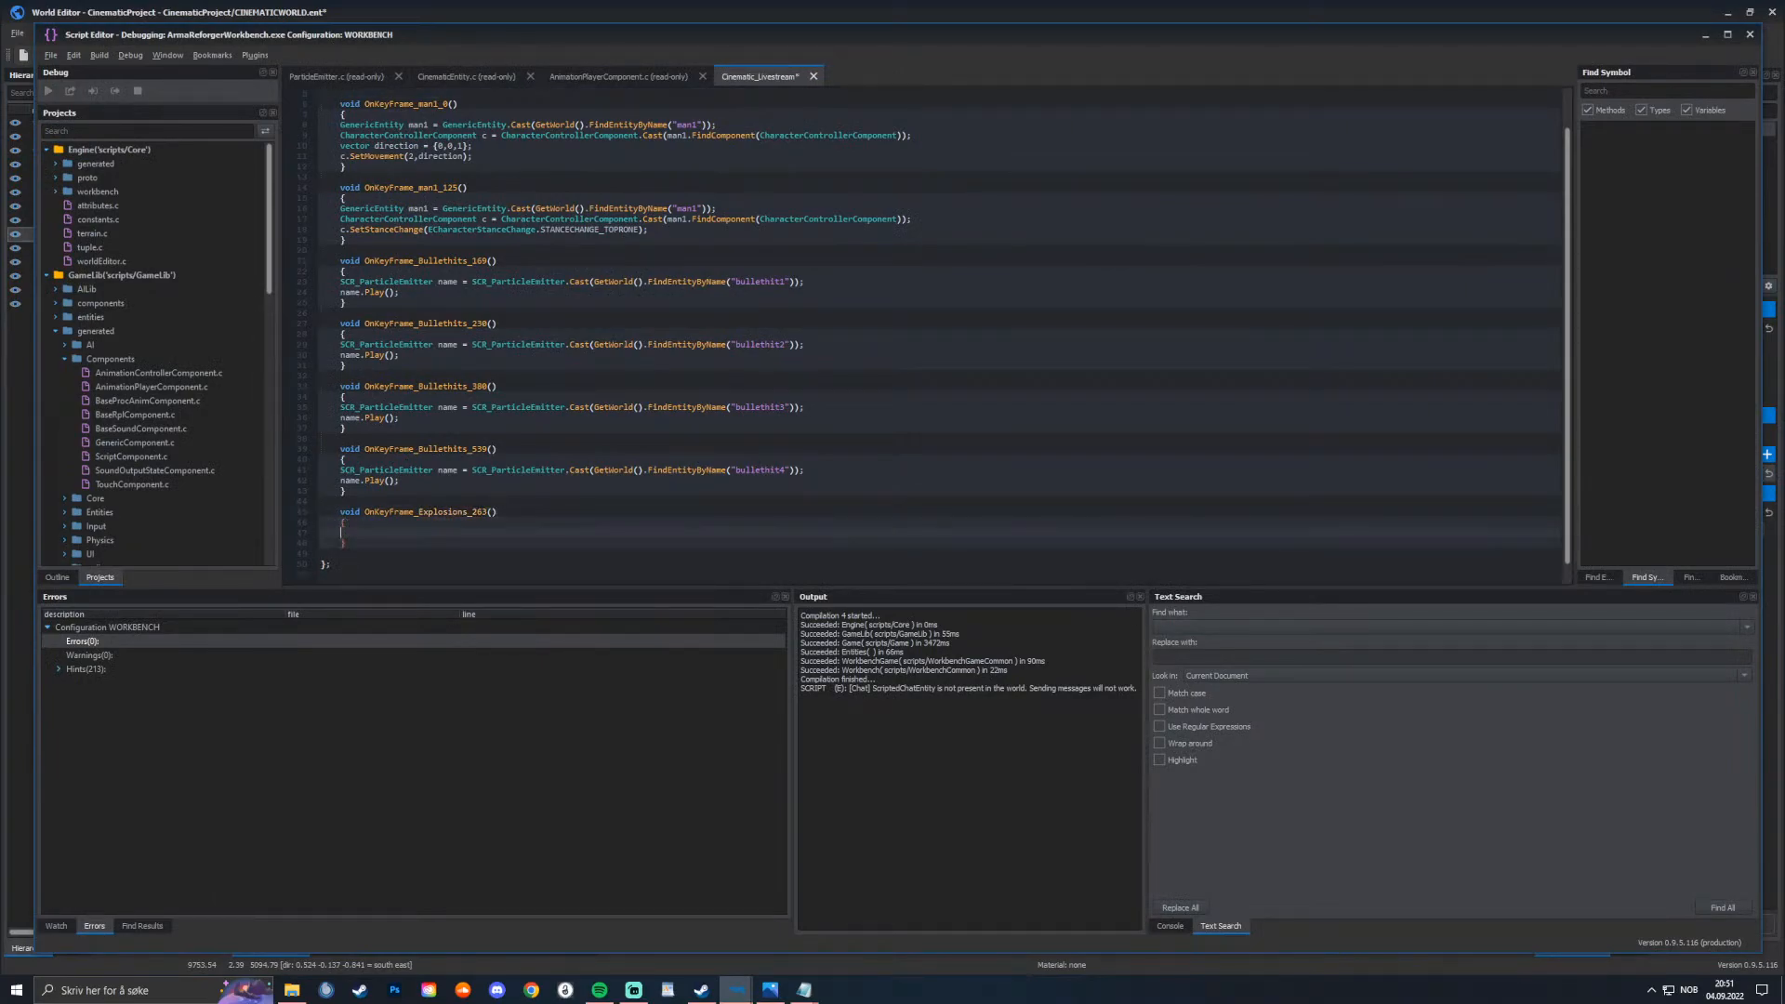
left_click_drag(400, 480, 345, 470)
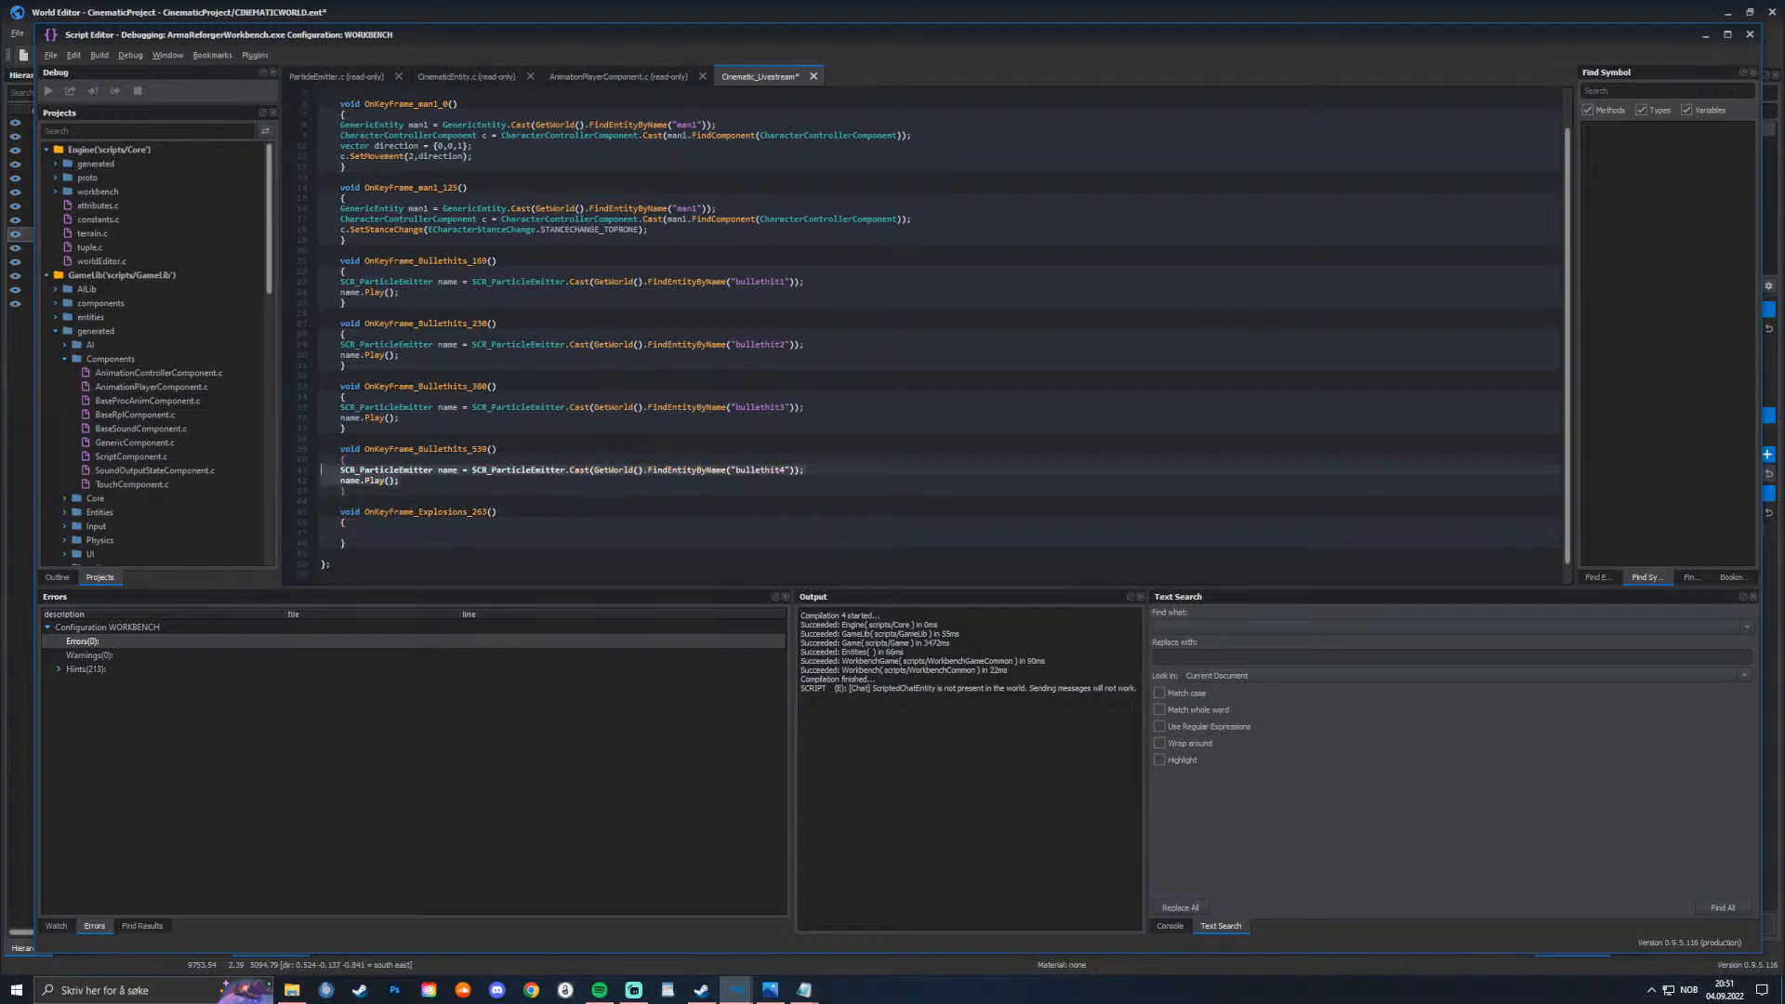
left_click(344, 532)
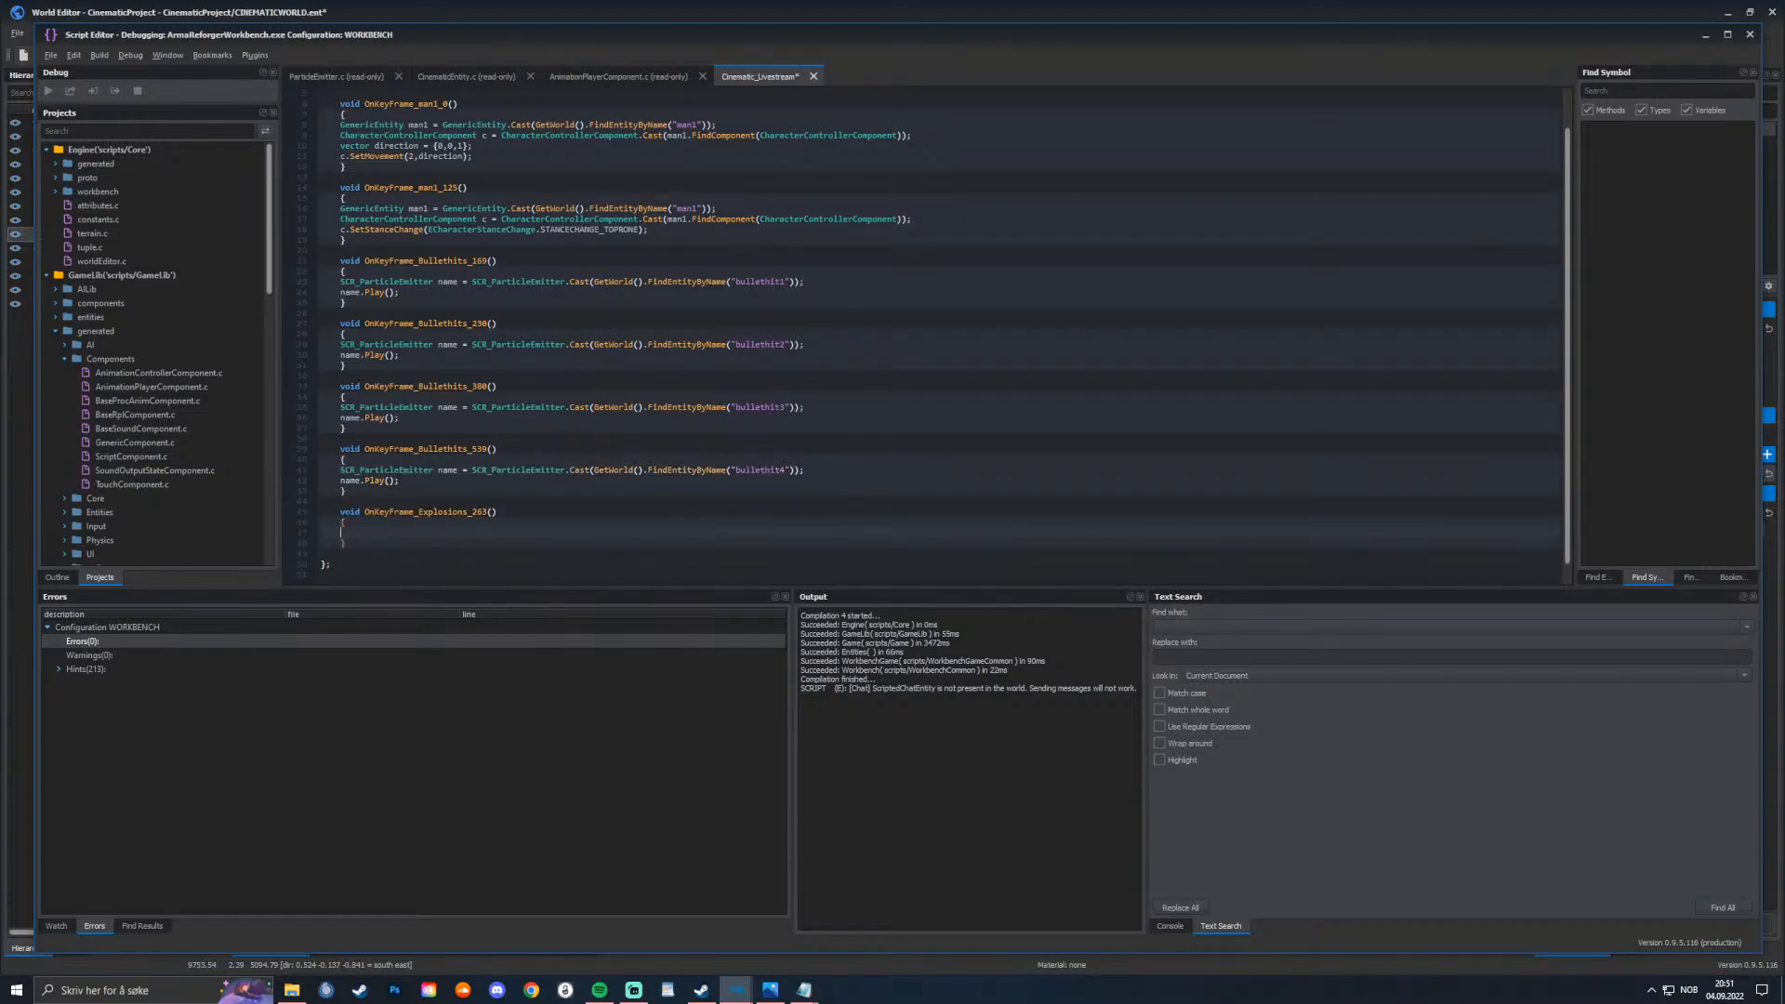
type("SCR_ParticleEmitter name = SCR_ParticleEmitter.Cast(GetWorld().FindEntityByName(\"bullethit4\")); name.Play();")
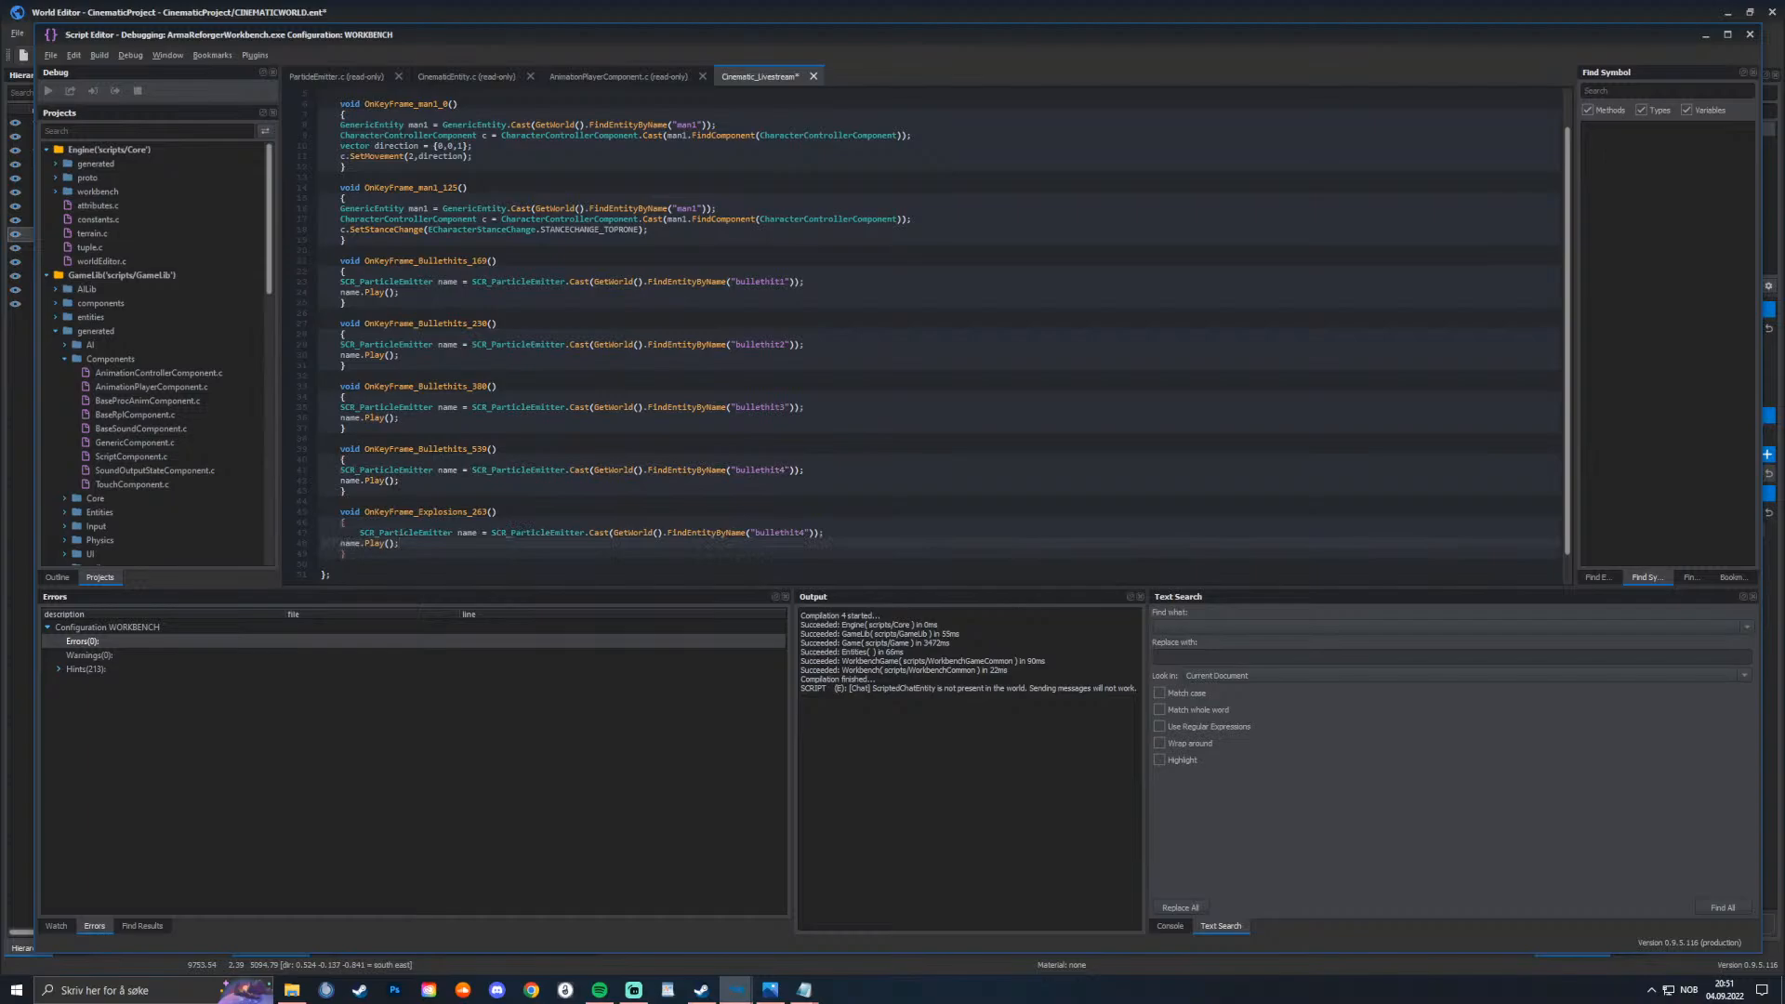
left_click(360, 532)
key("BackSpace")
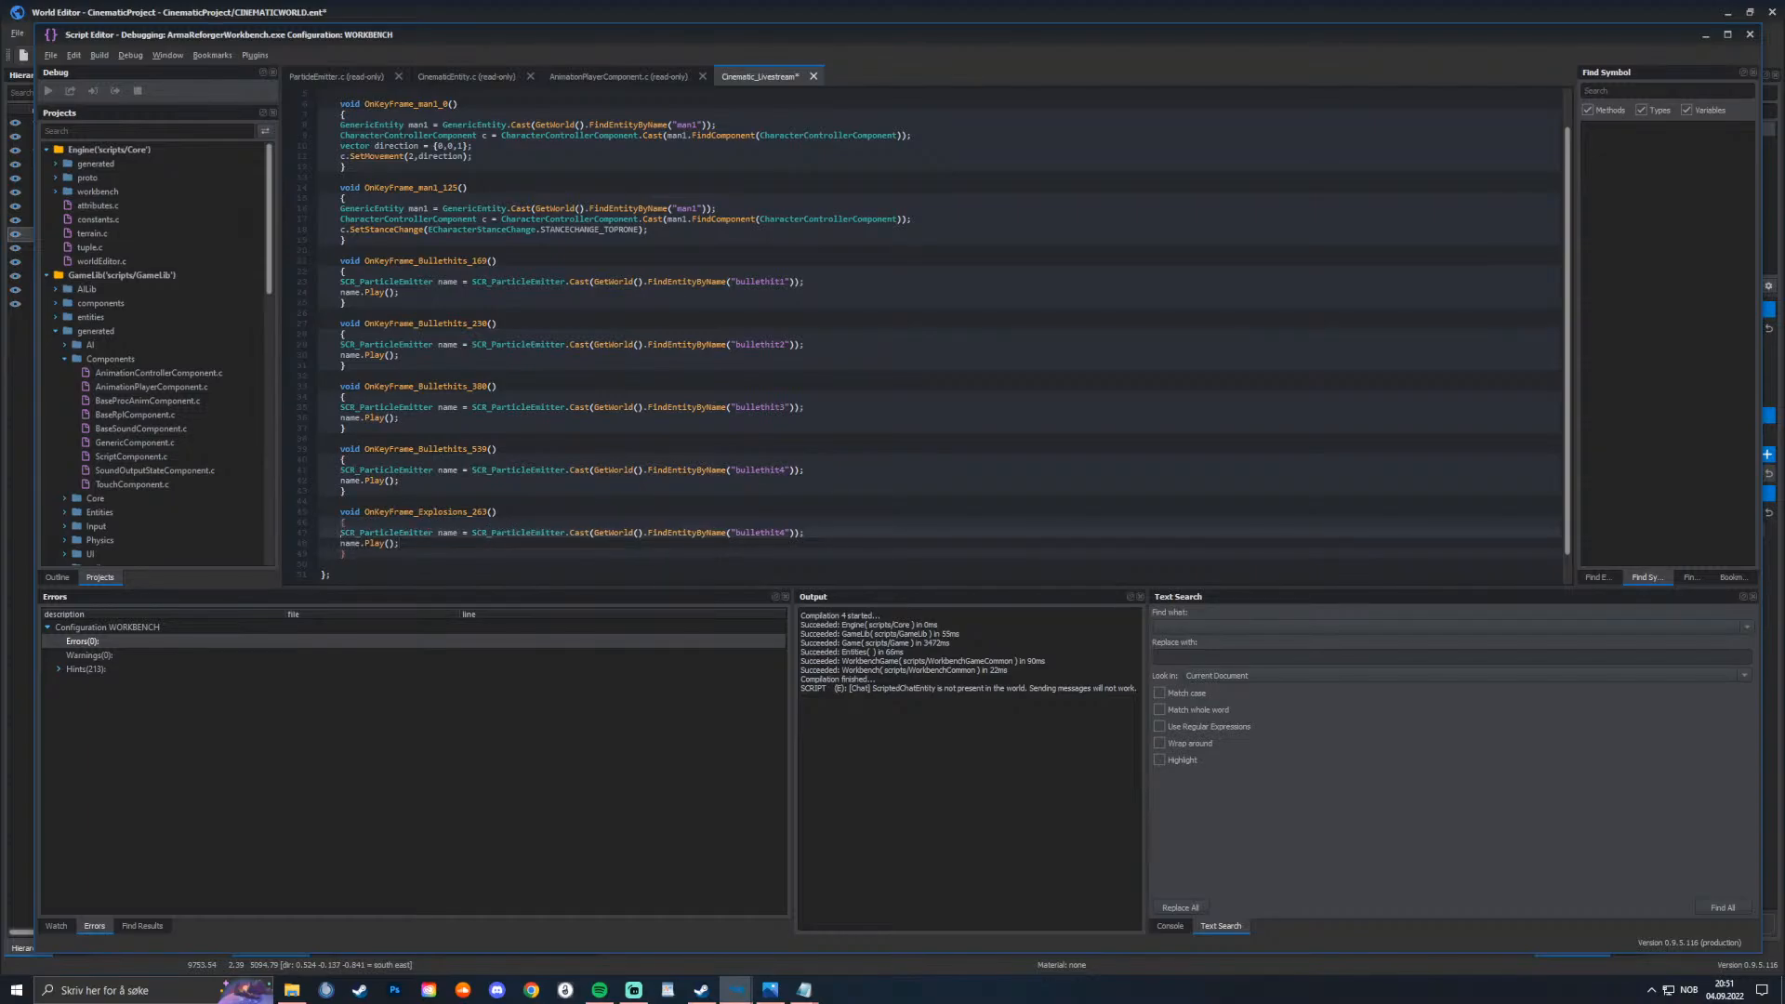
Step: Change the entity name in the Explosions_263 handler to "exp1" and save the script so it compiles
left_click_drag(736, 532, 797, 532)
type("exp1")
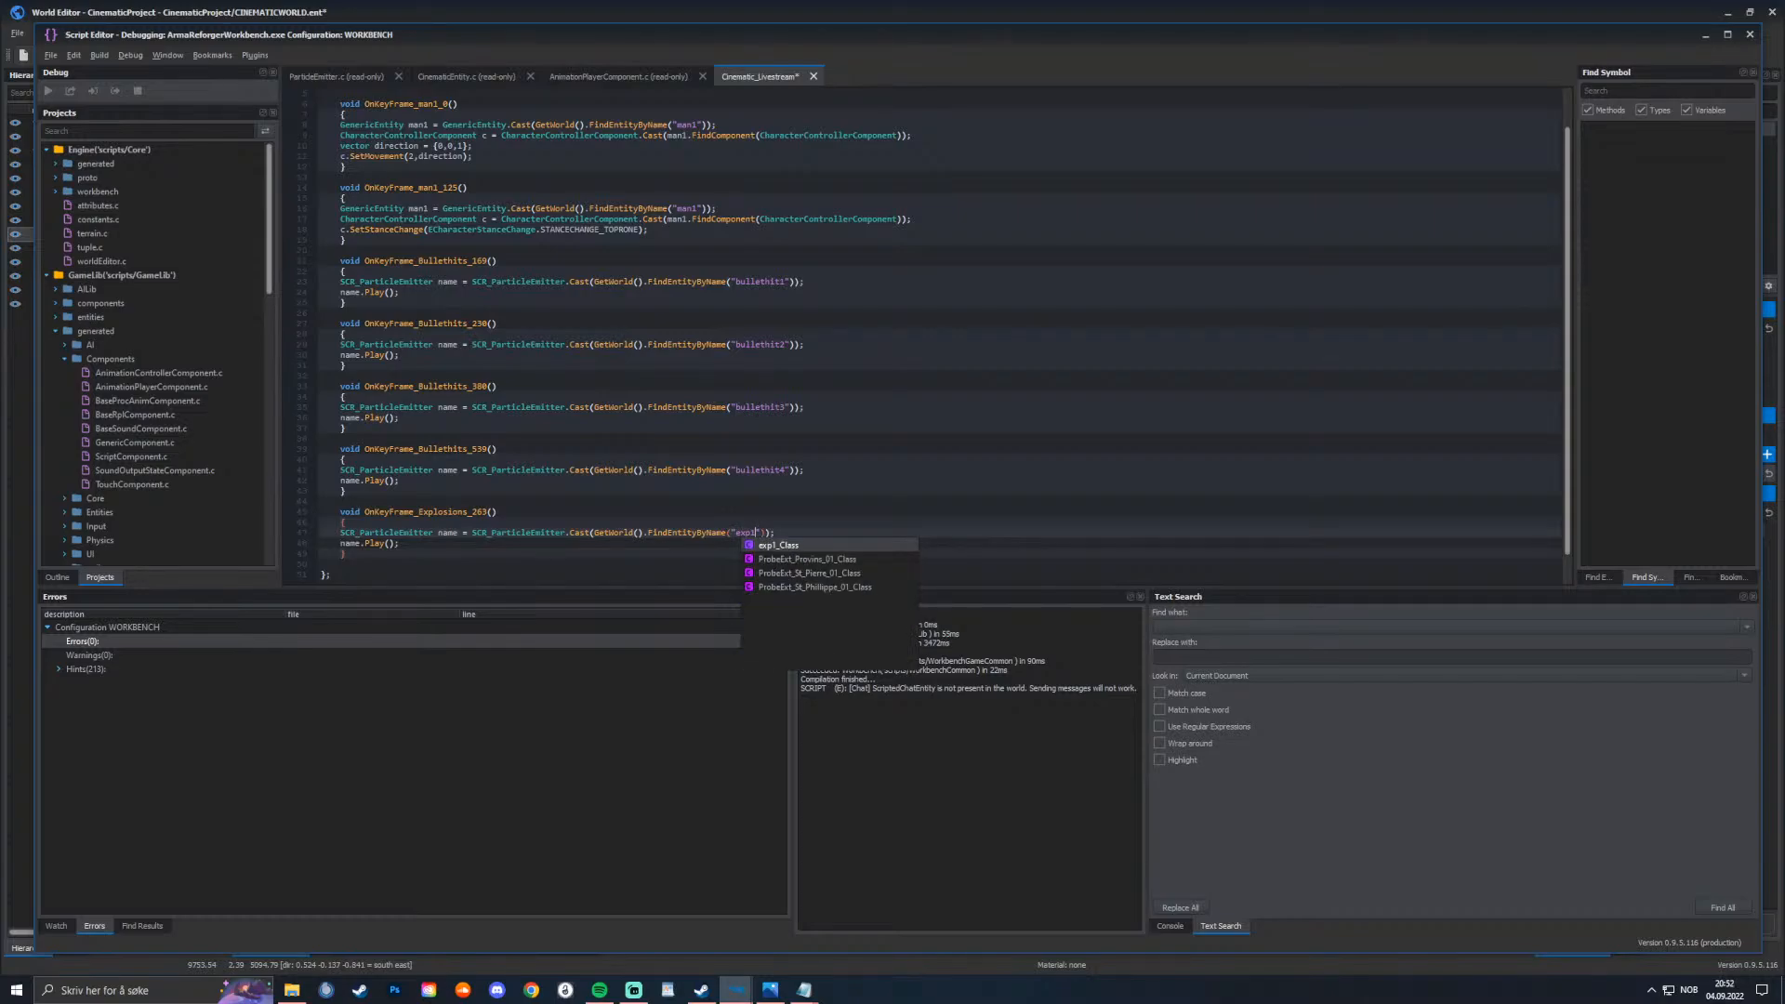
key("Escape")
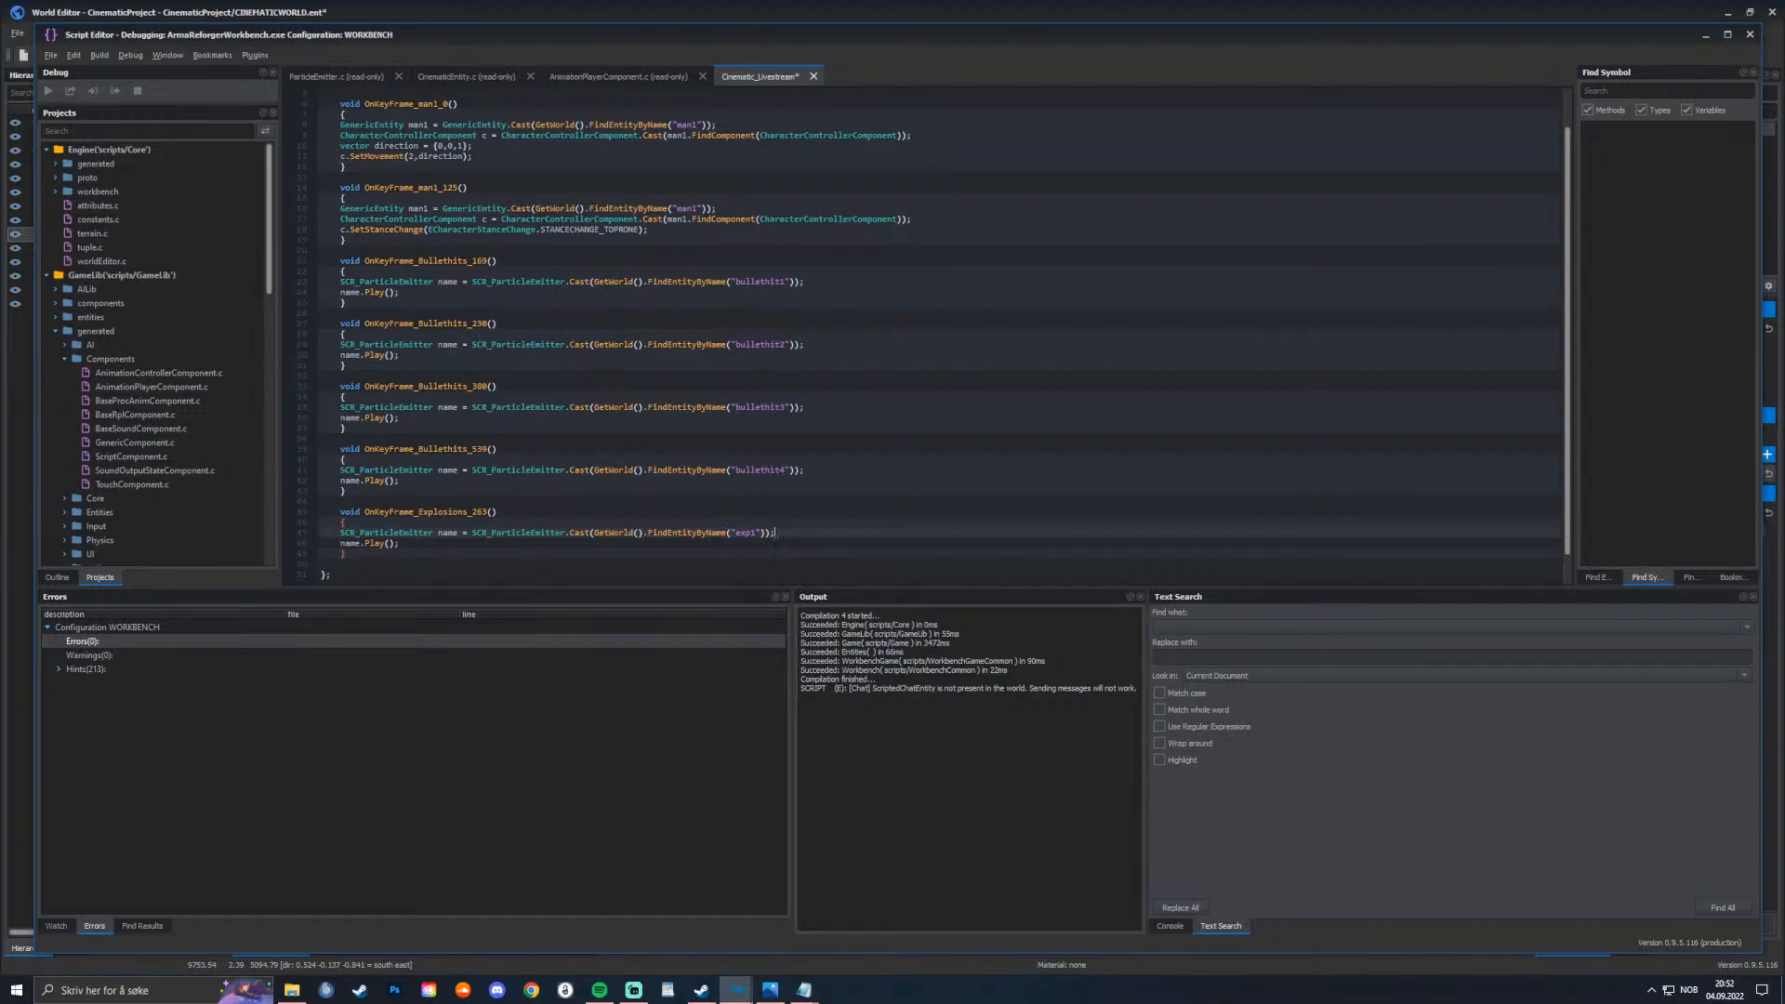
key("ctrl+s")
scroll(777, 544, "down", 1)
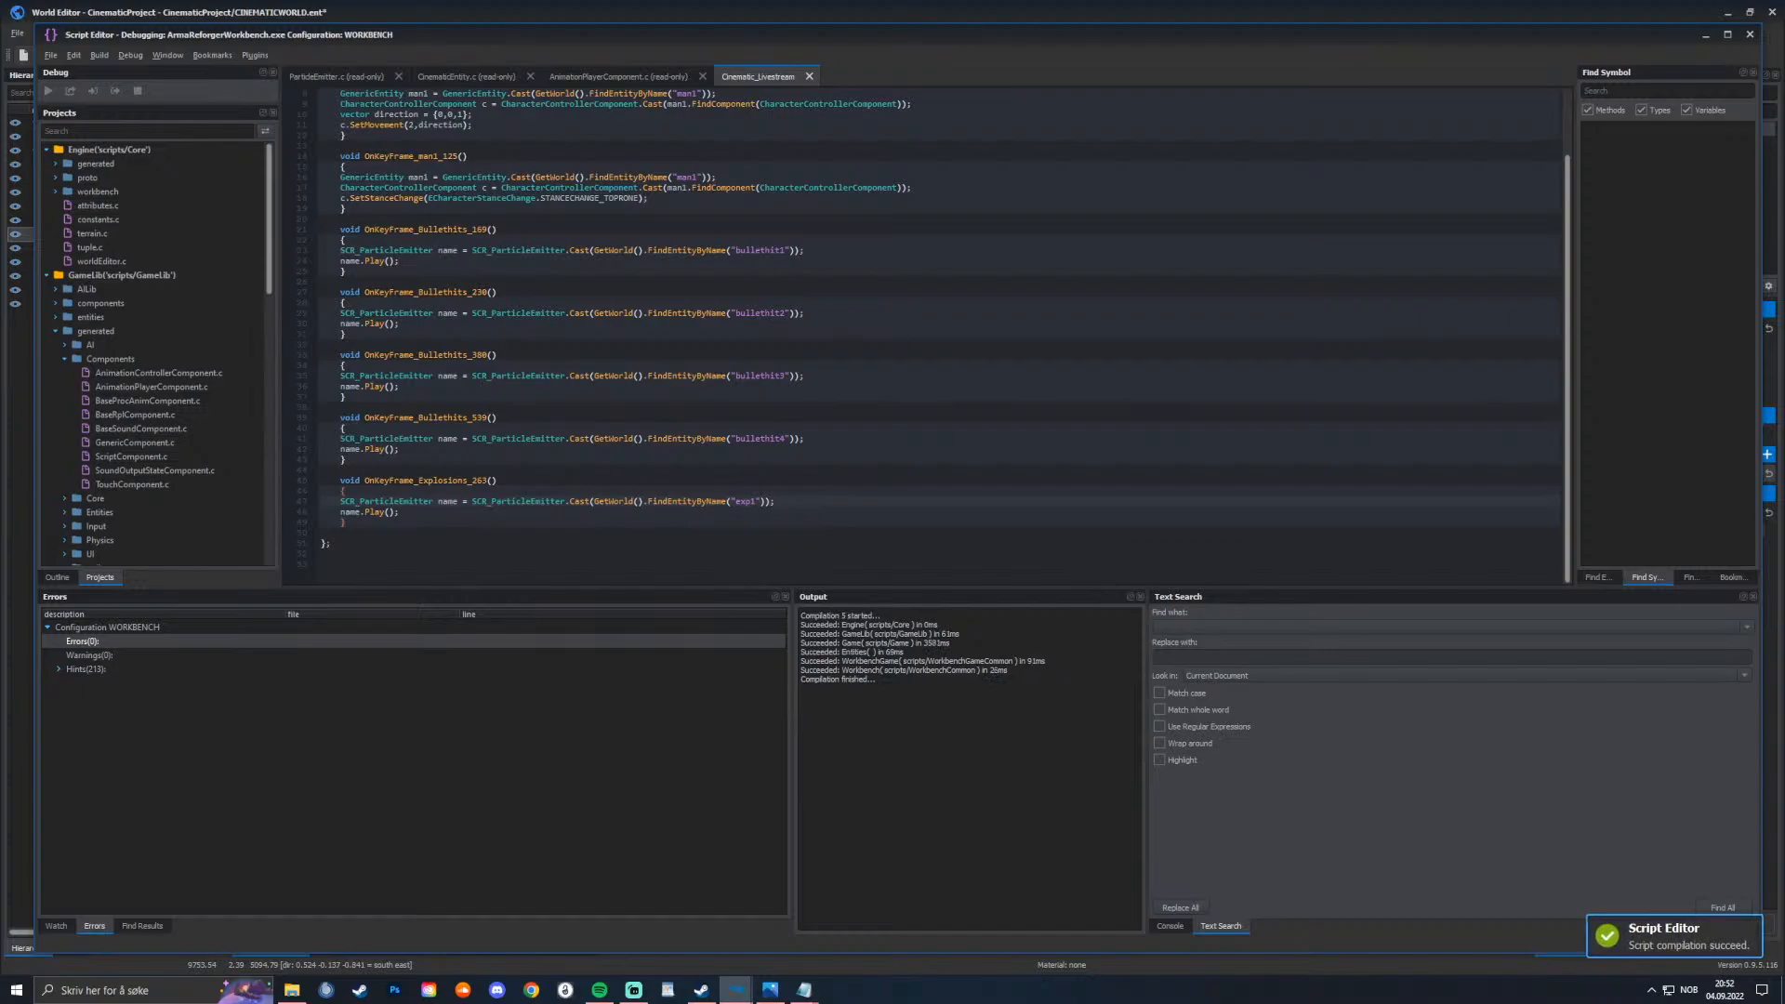
Step: Switch back to the World Editor and preview the cinematic in game to check the explosion's timing
key("alt+Tab")
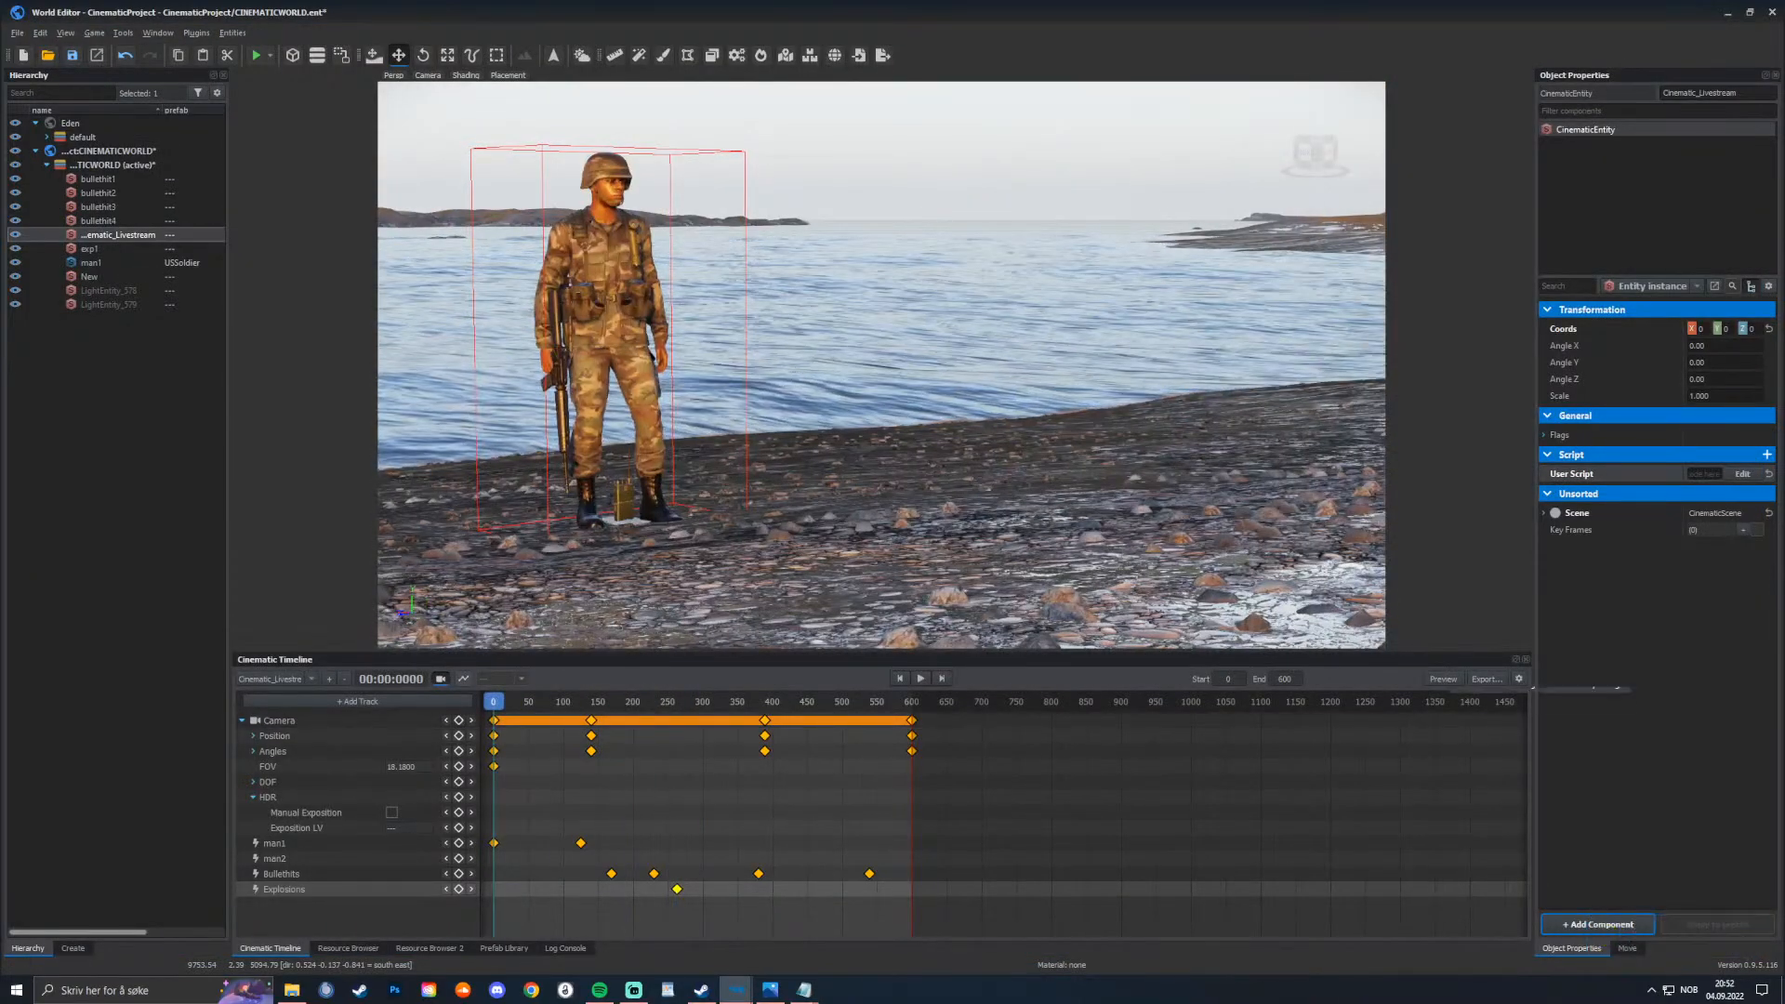
key("F5")
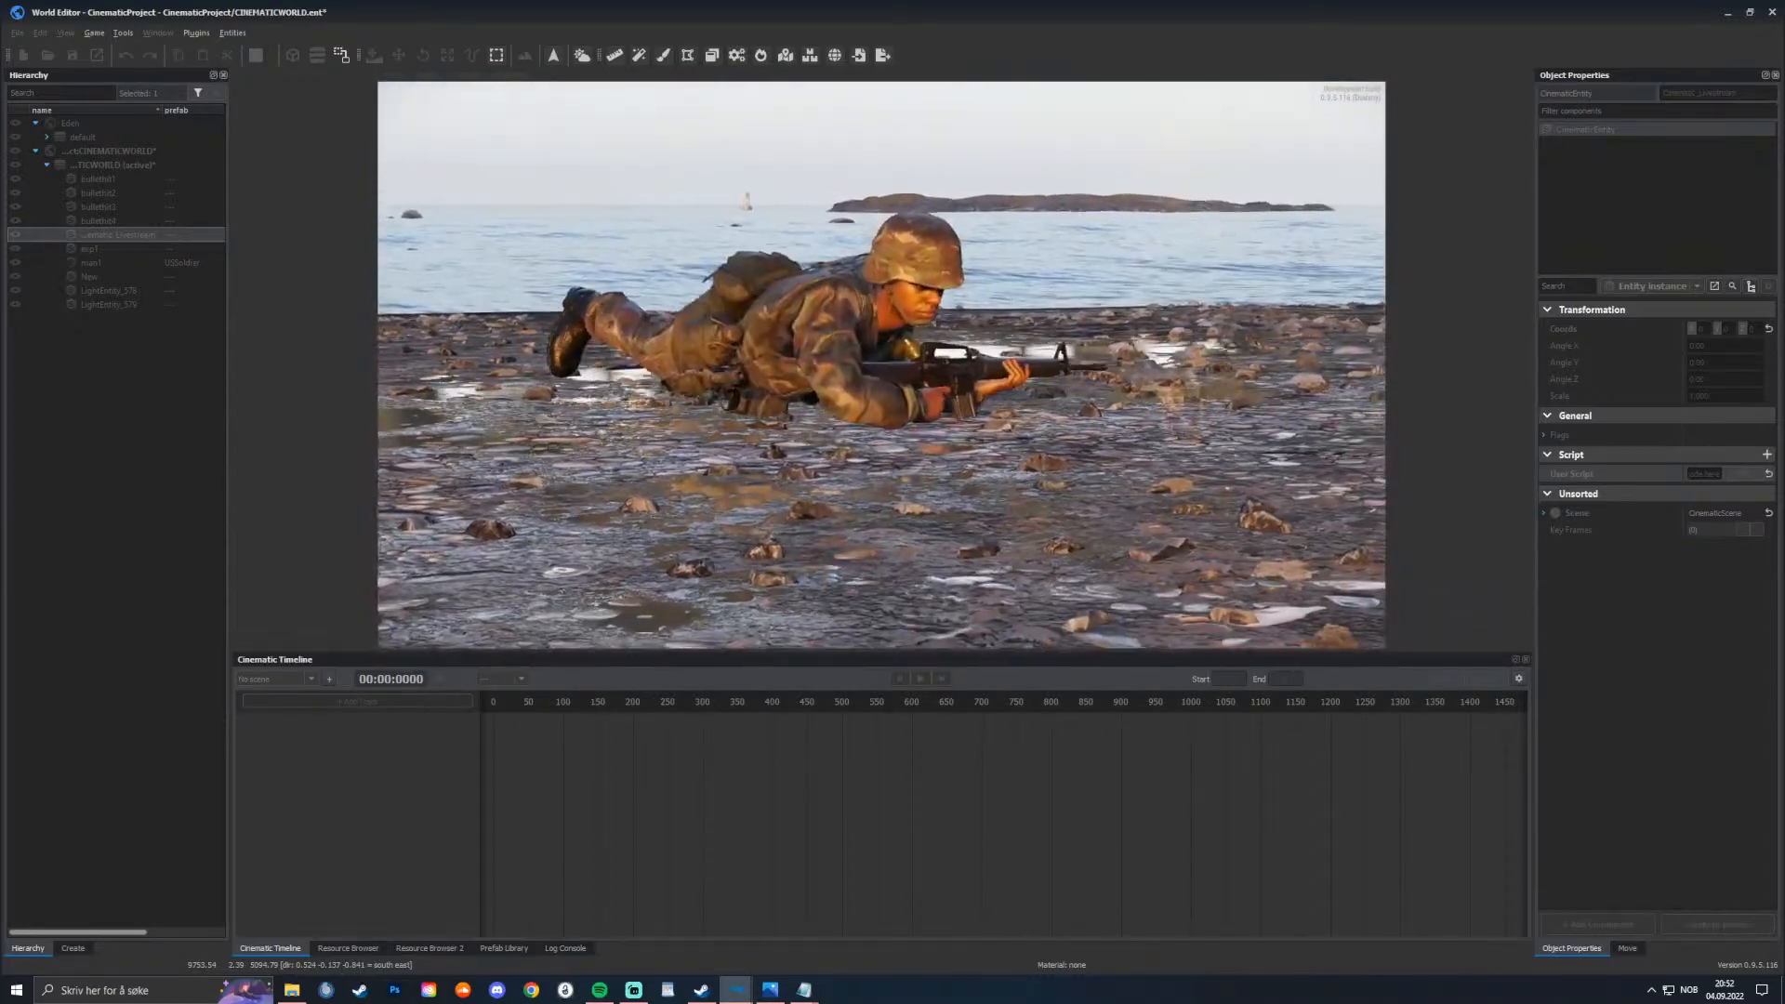
key("Escape")
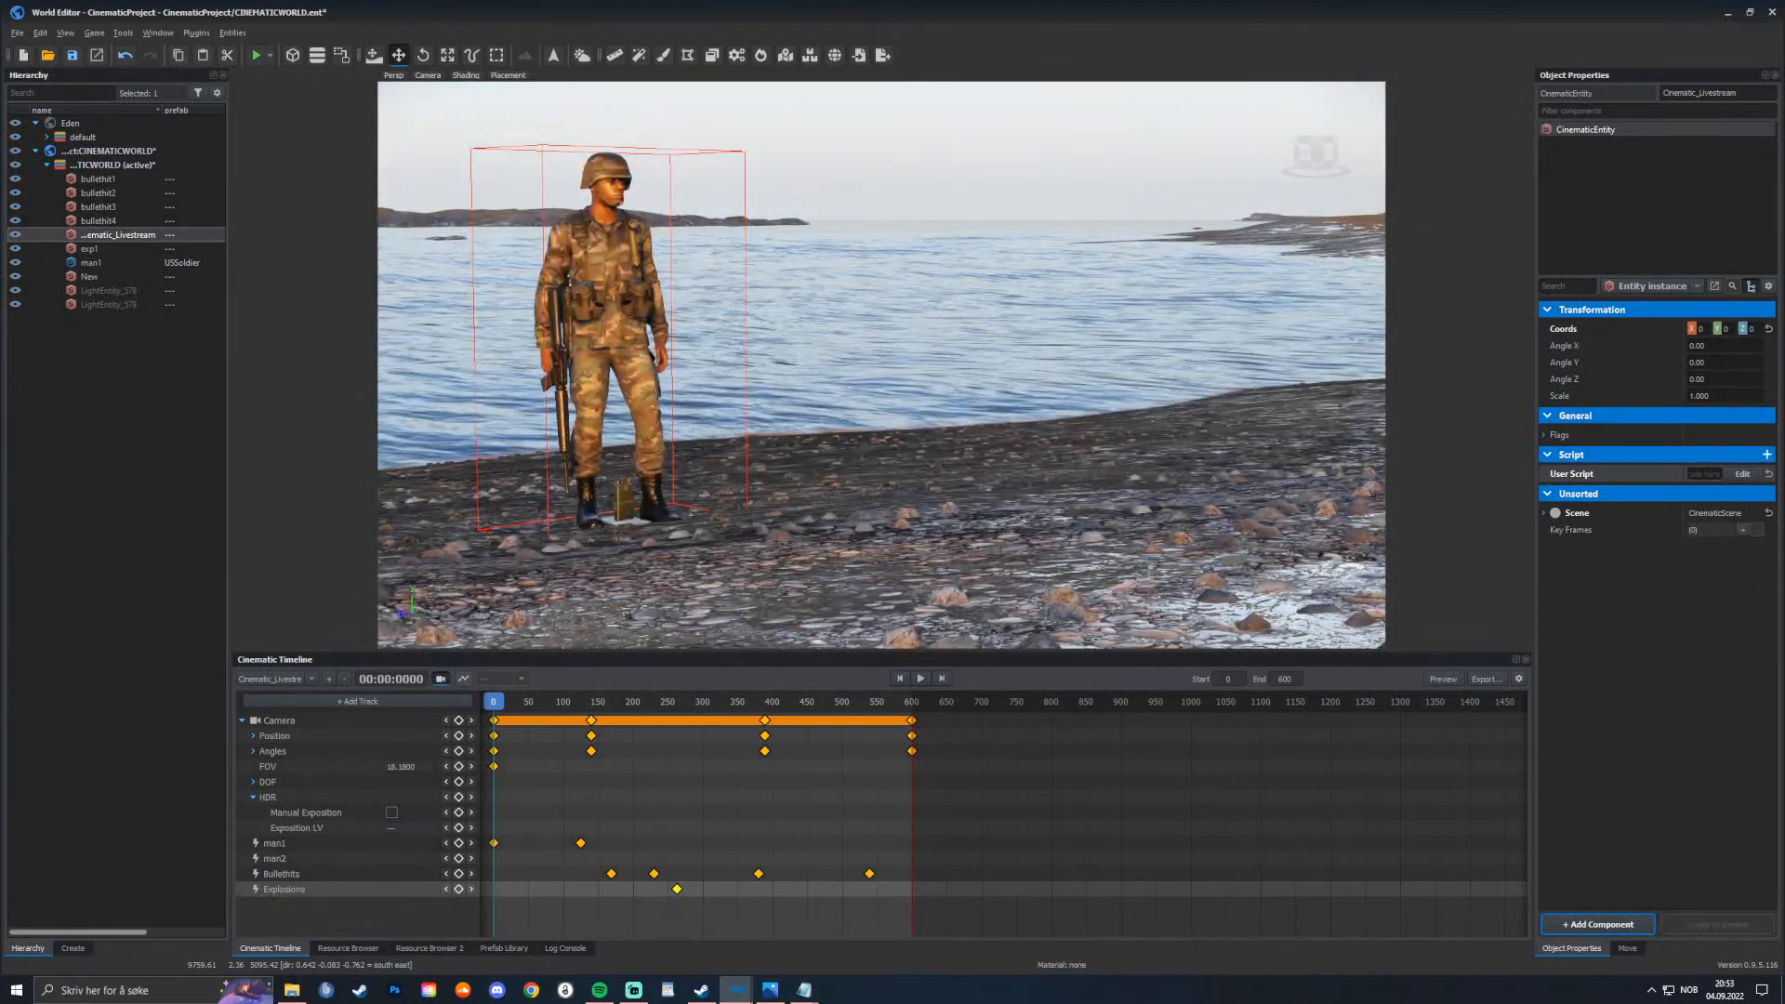
Step: Turn off Play On Spawn for the exp1 emitter, save the world, and preview the cinematic again
left_click(89, 248)
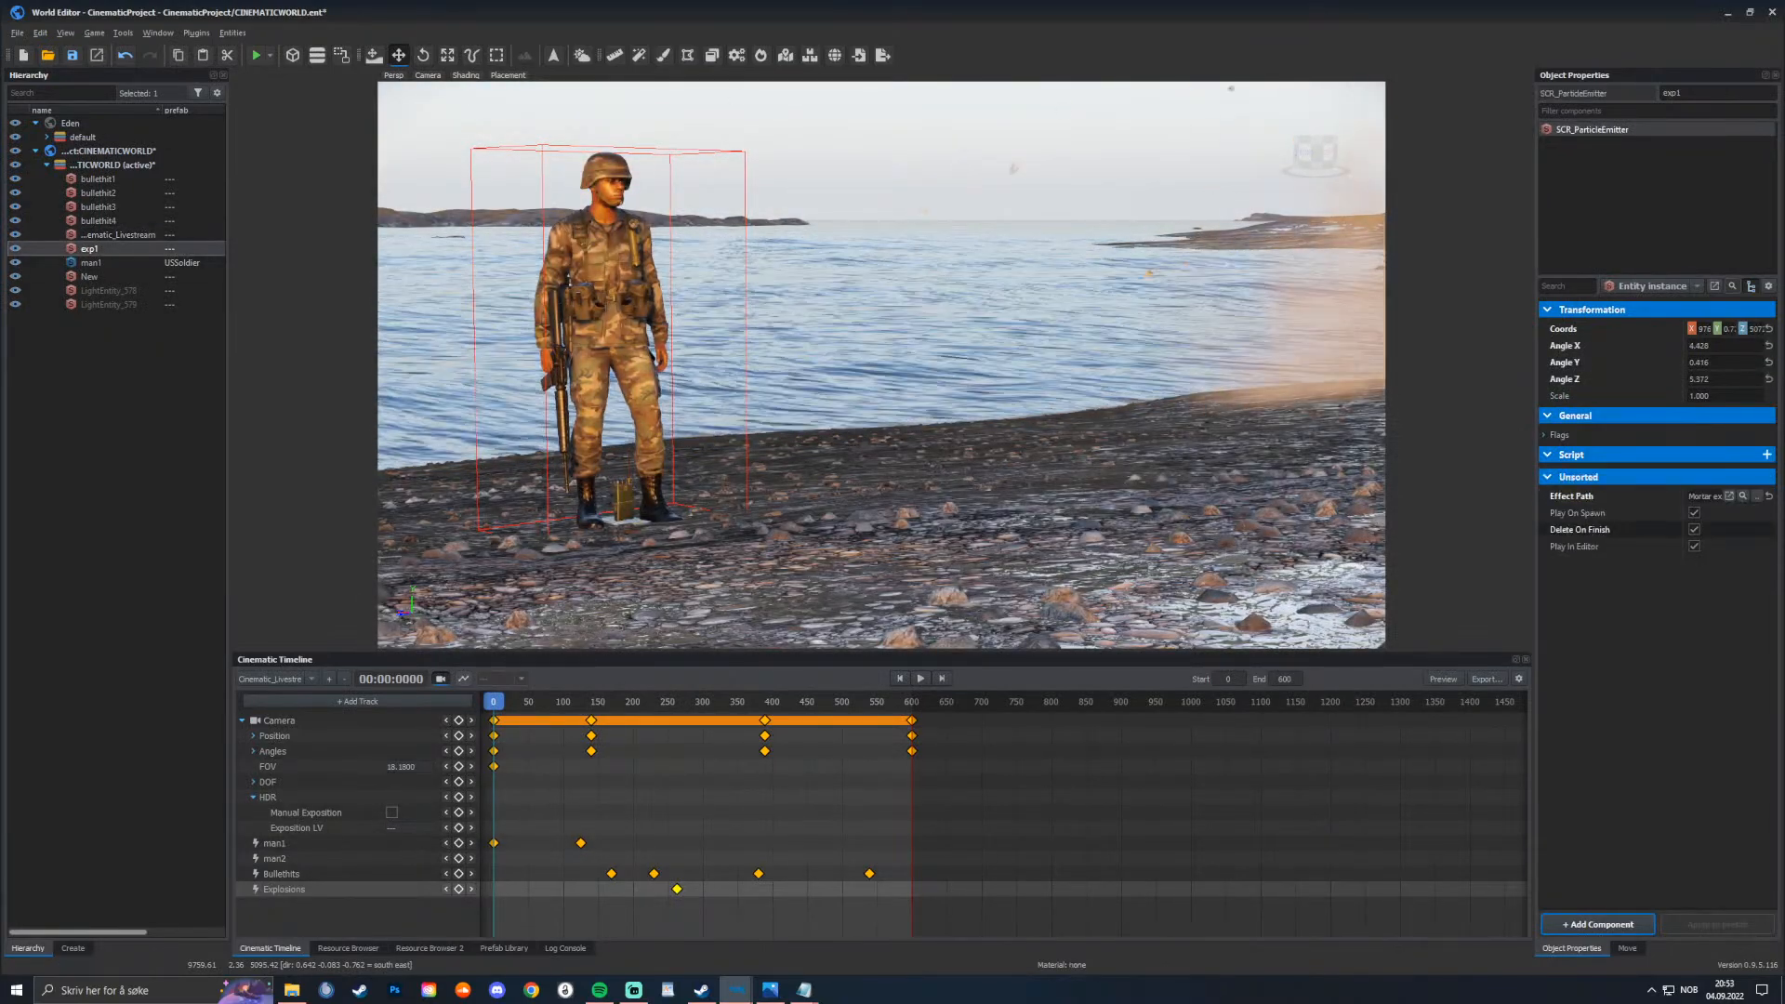
left_click(1694, 513)
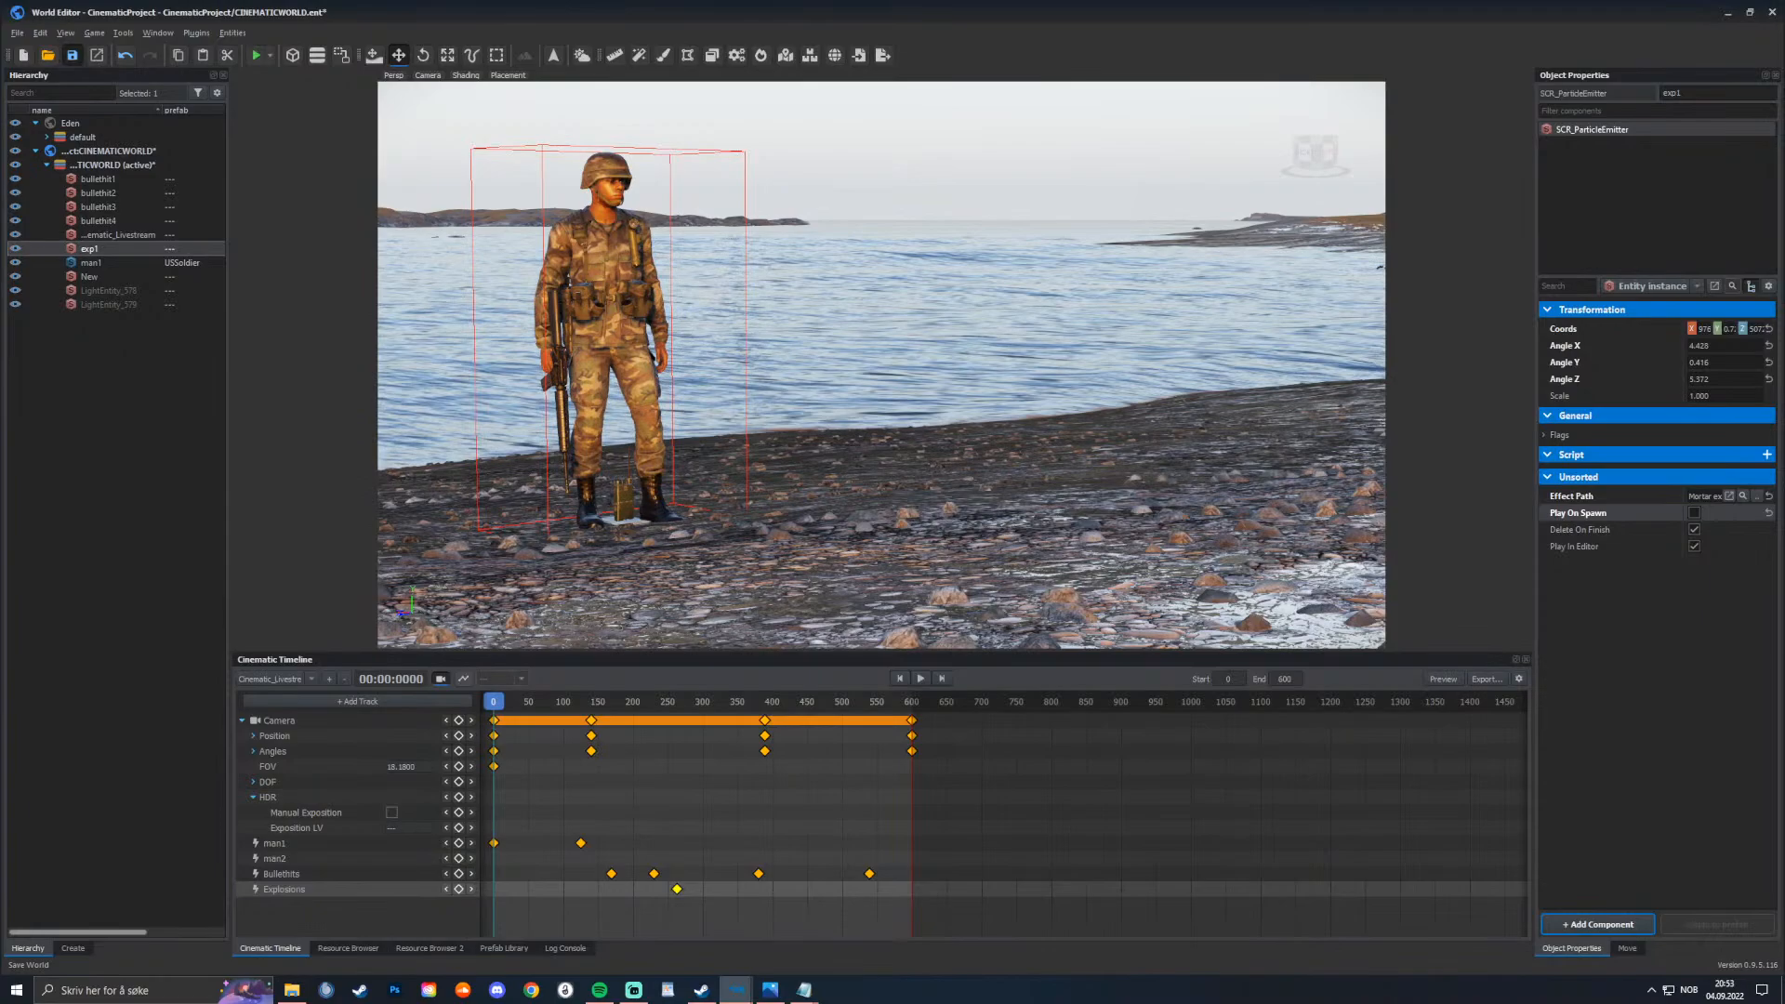
left_click(72, 55)
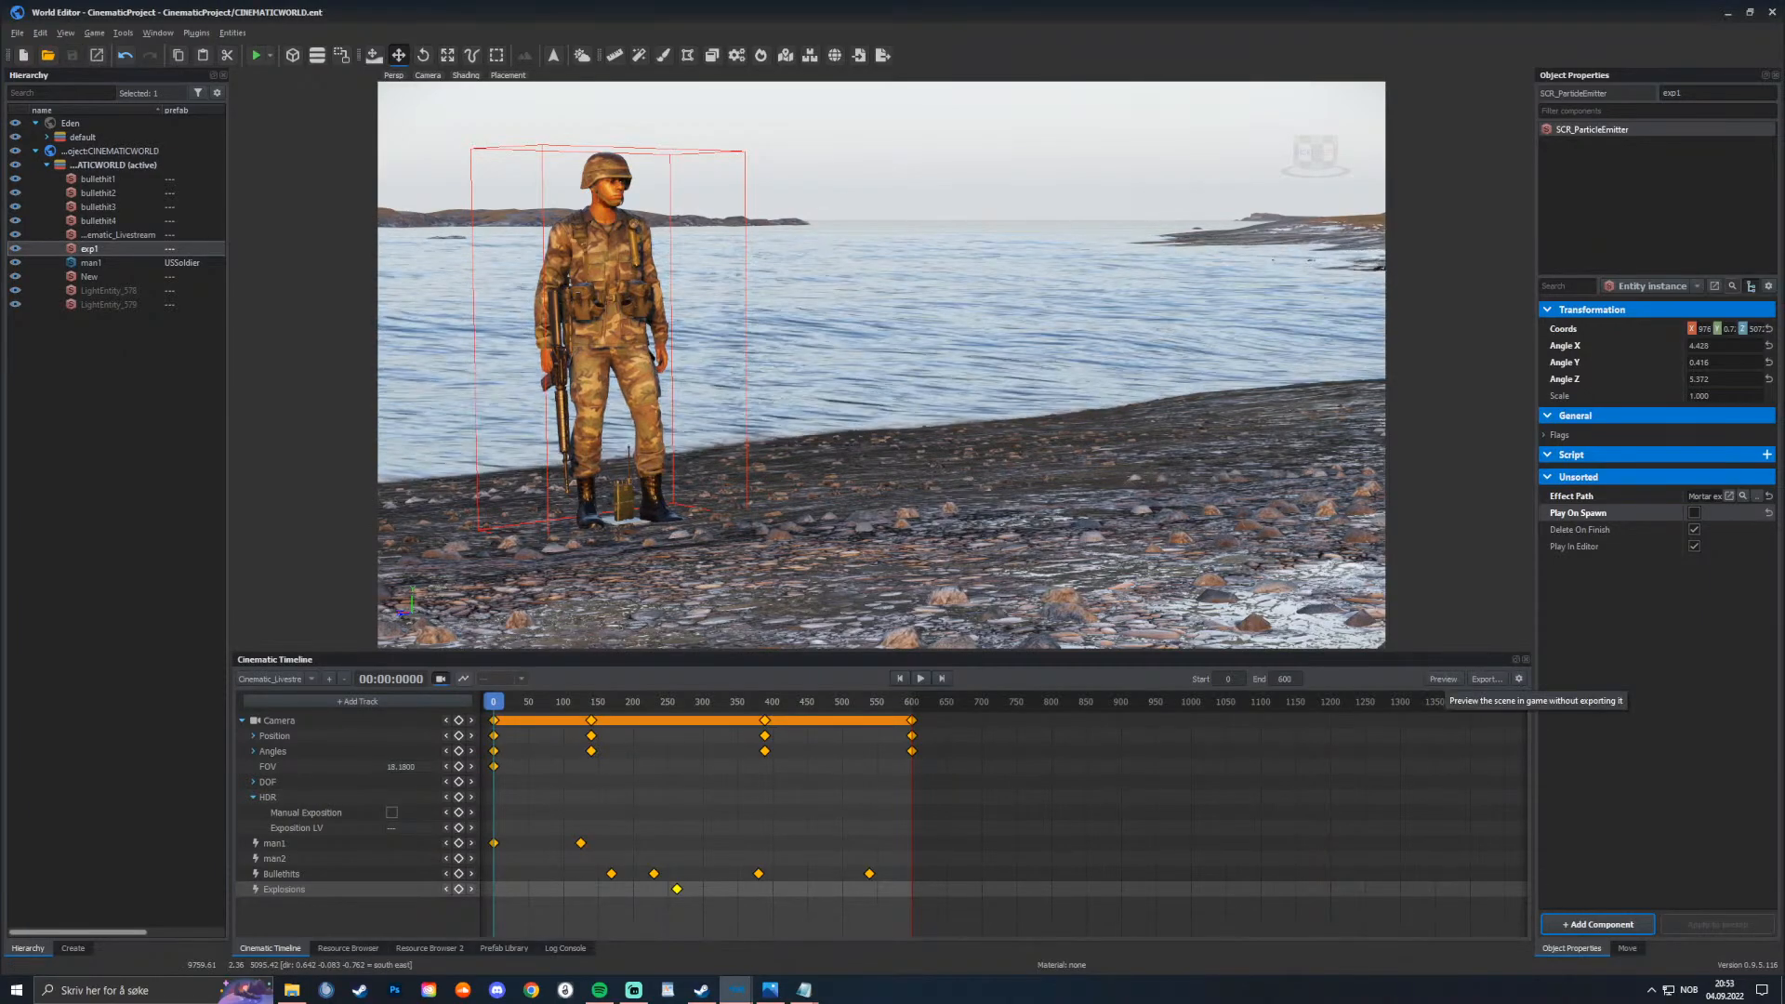
left_click(1443, 679)
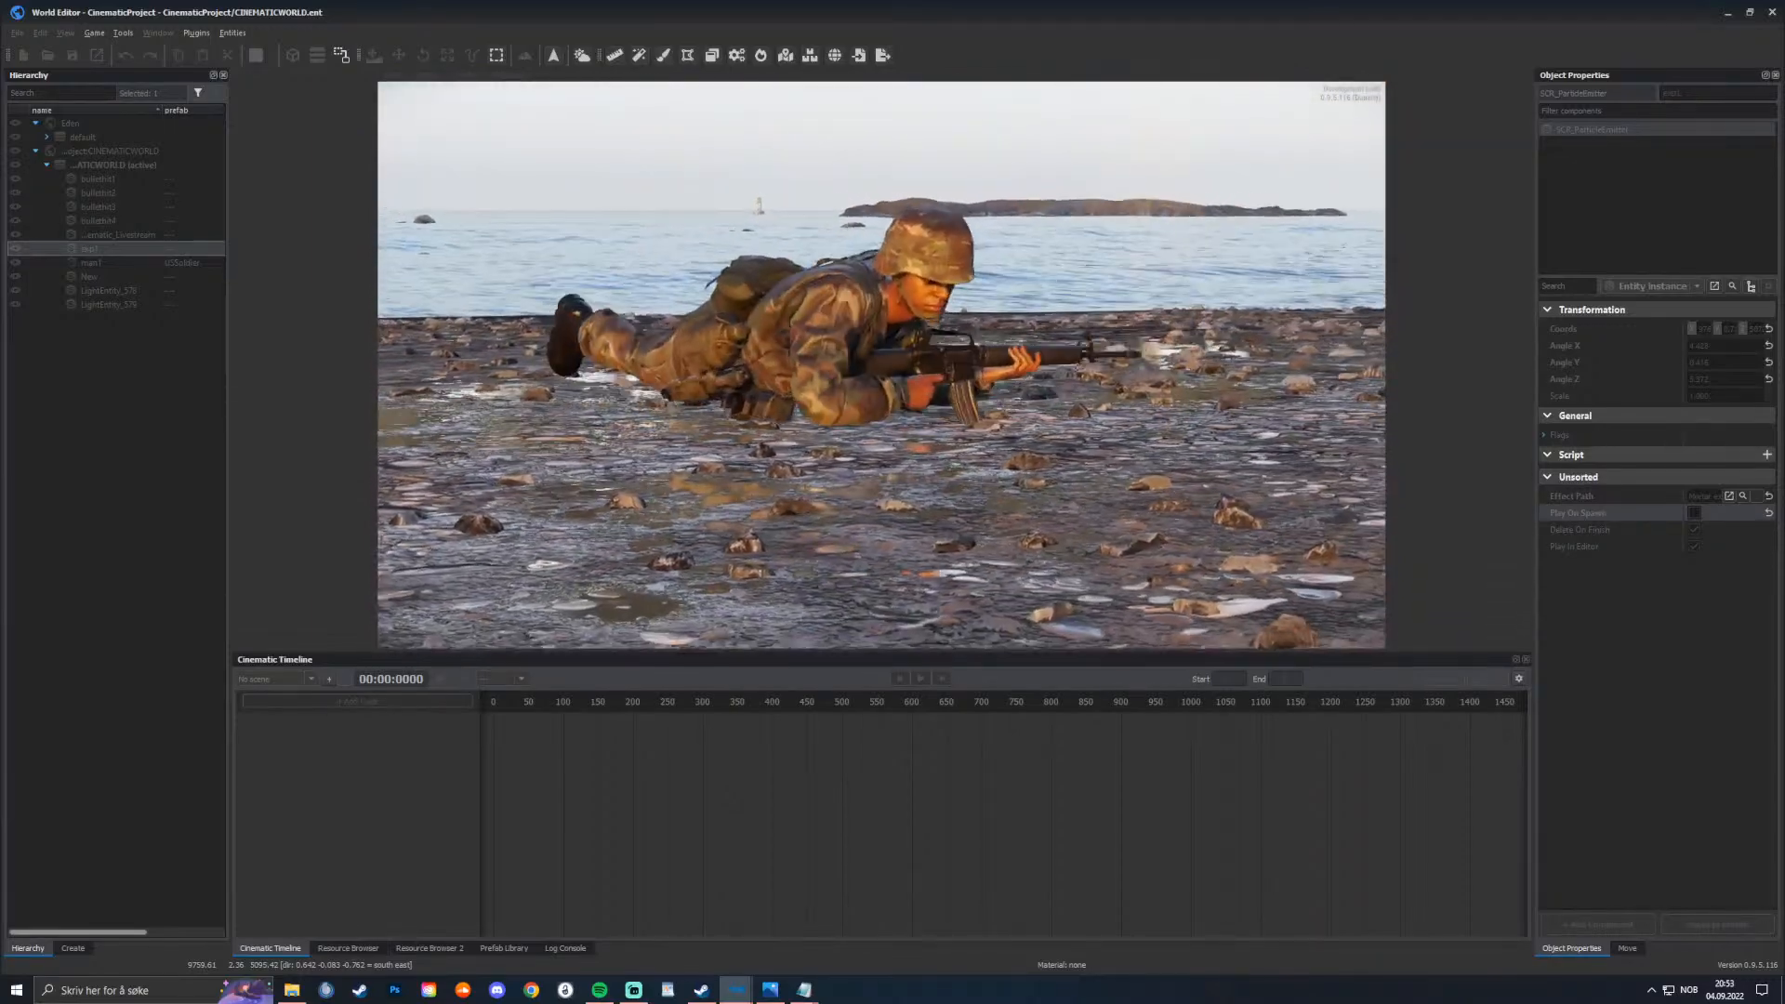
key("Escape")
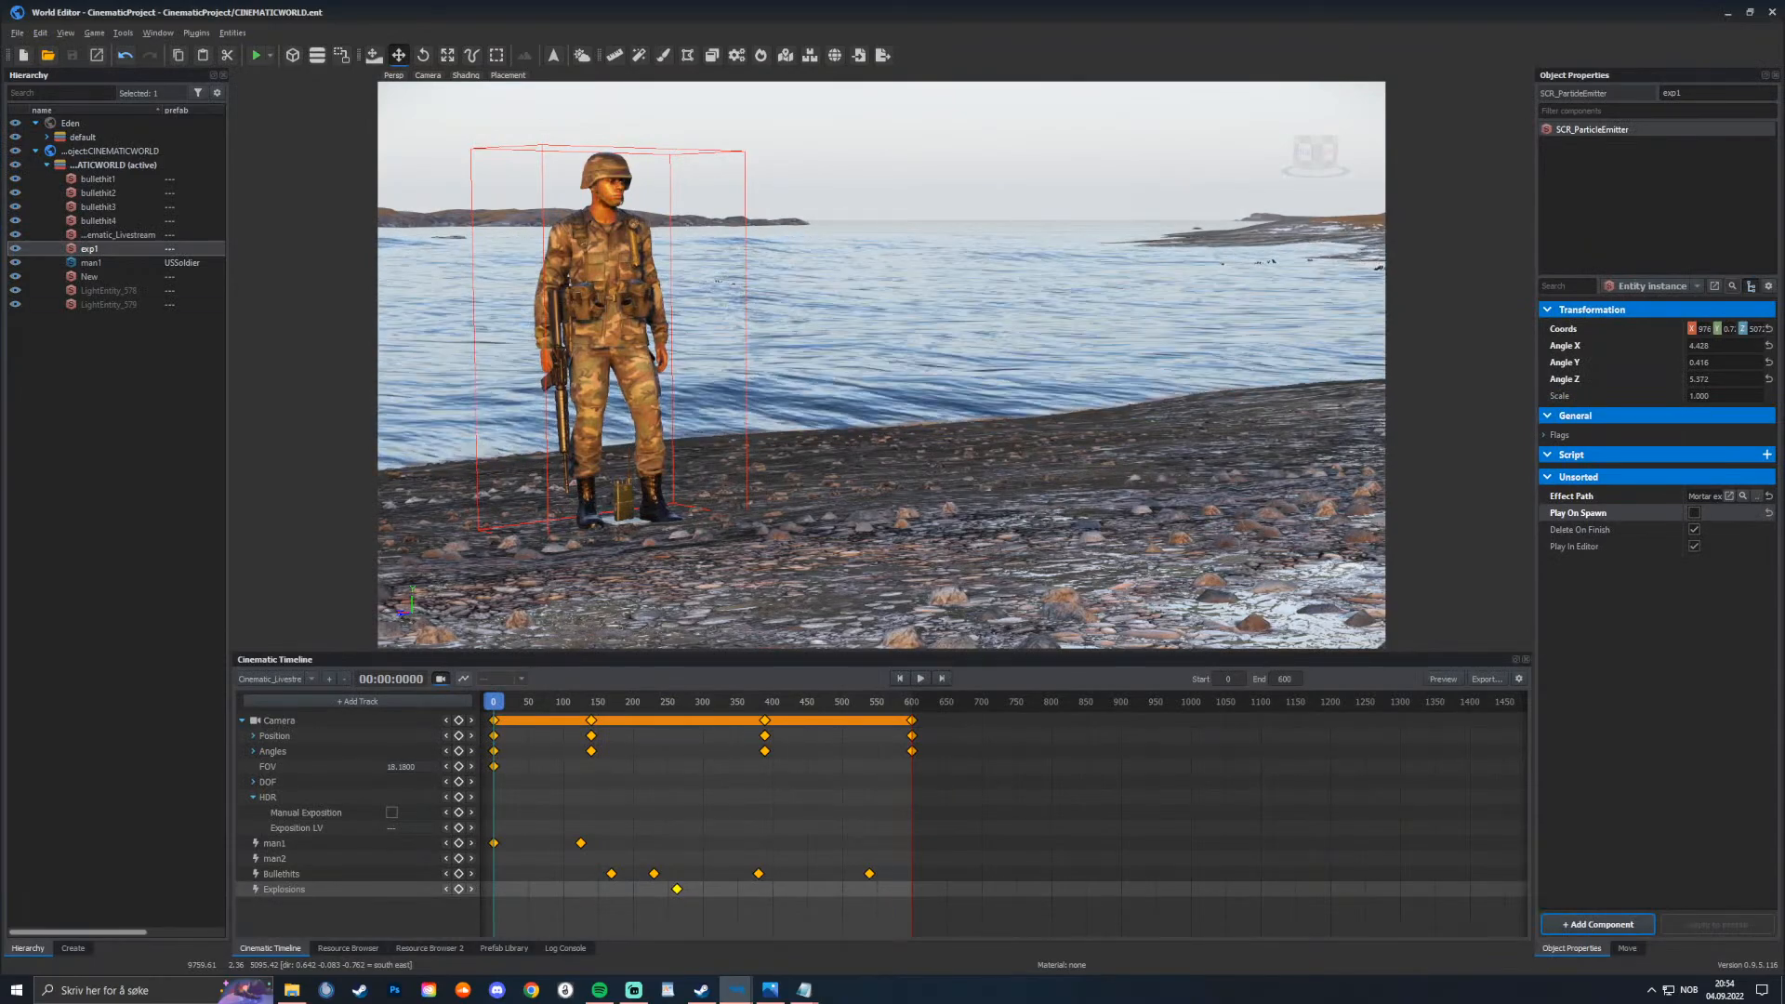
Step: Search the project resources for "crow" and open the Scarecrow_01 prefab folder under Agriculture props
left_click(348, 948)
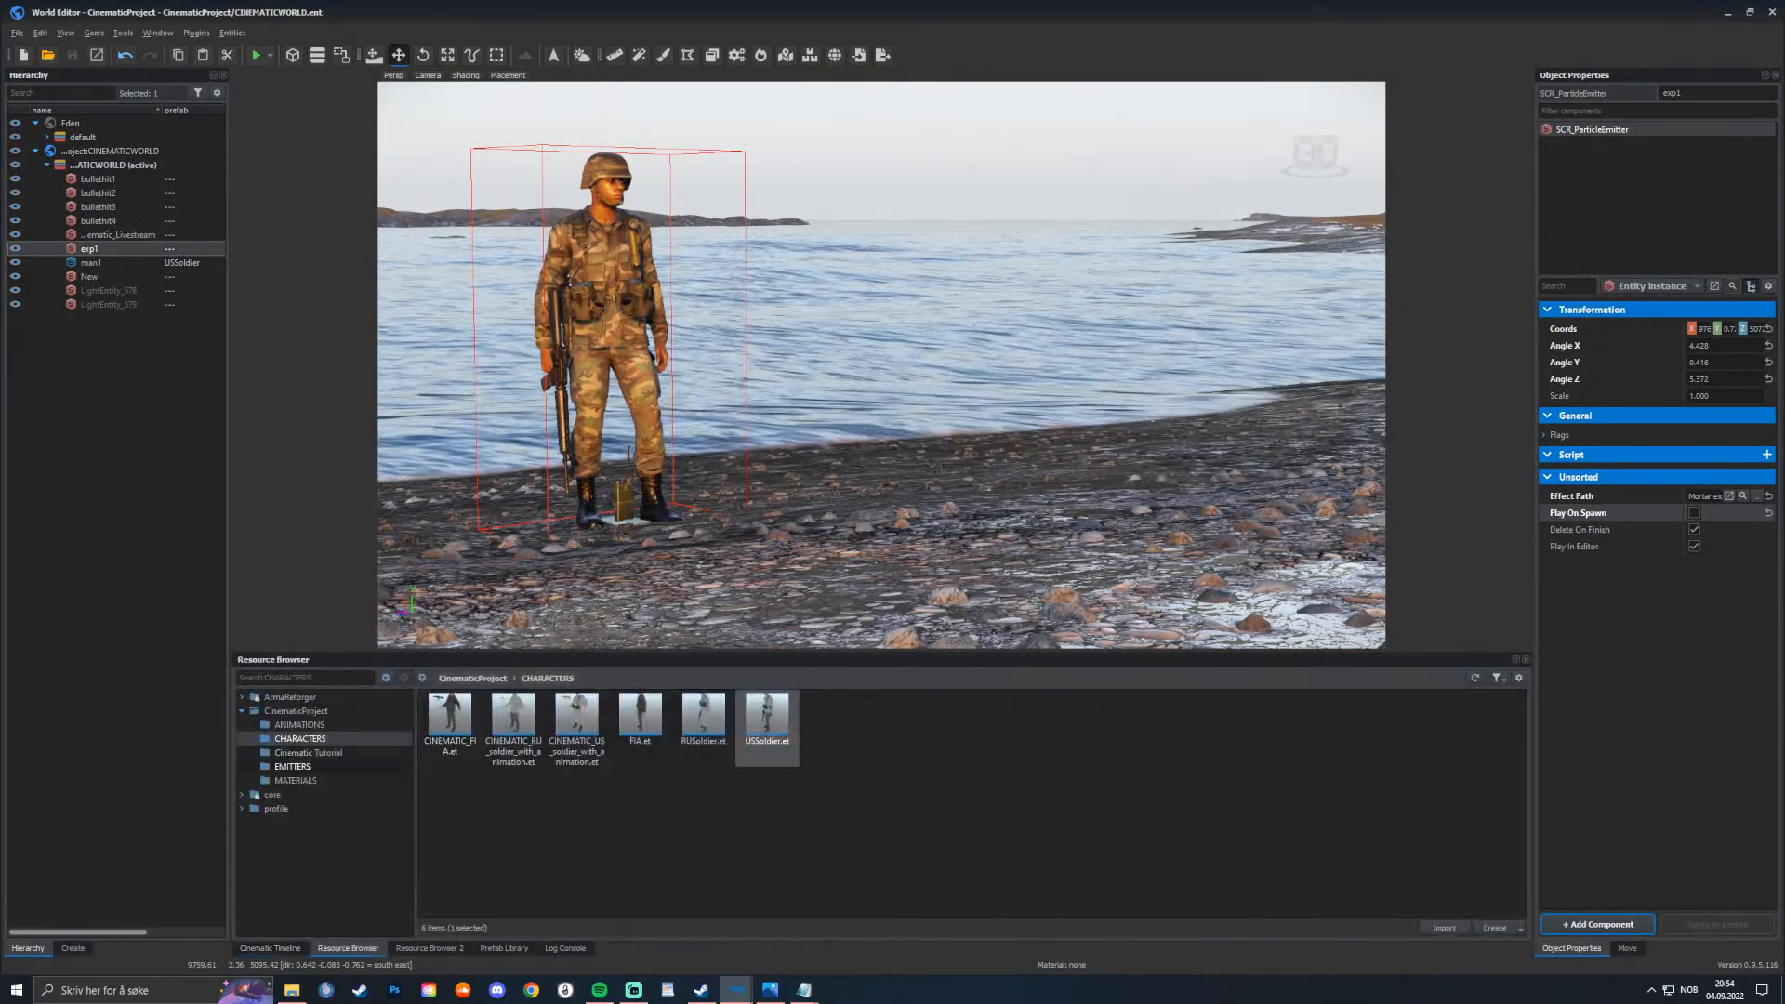
left_click(305, 678)
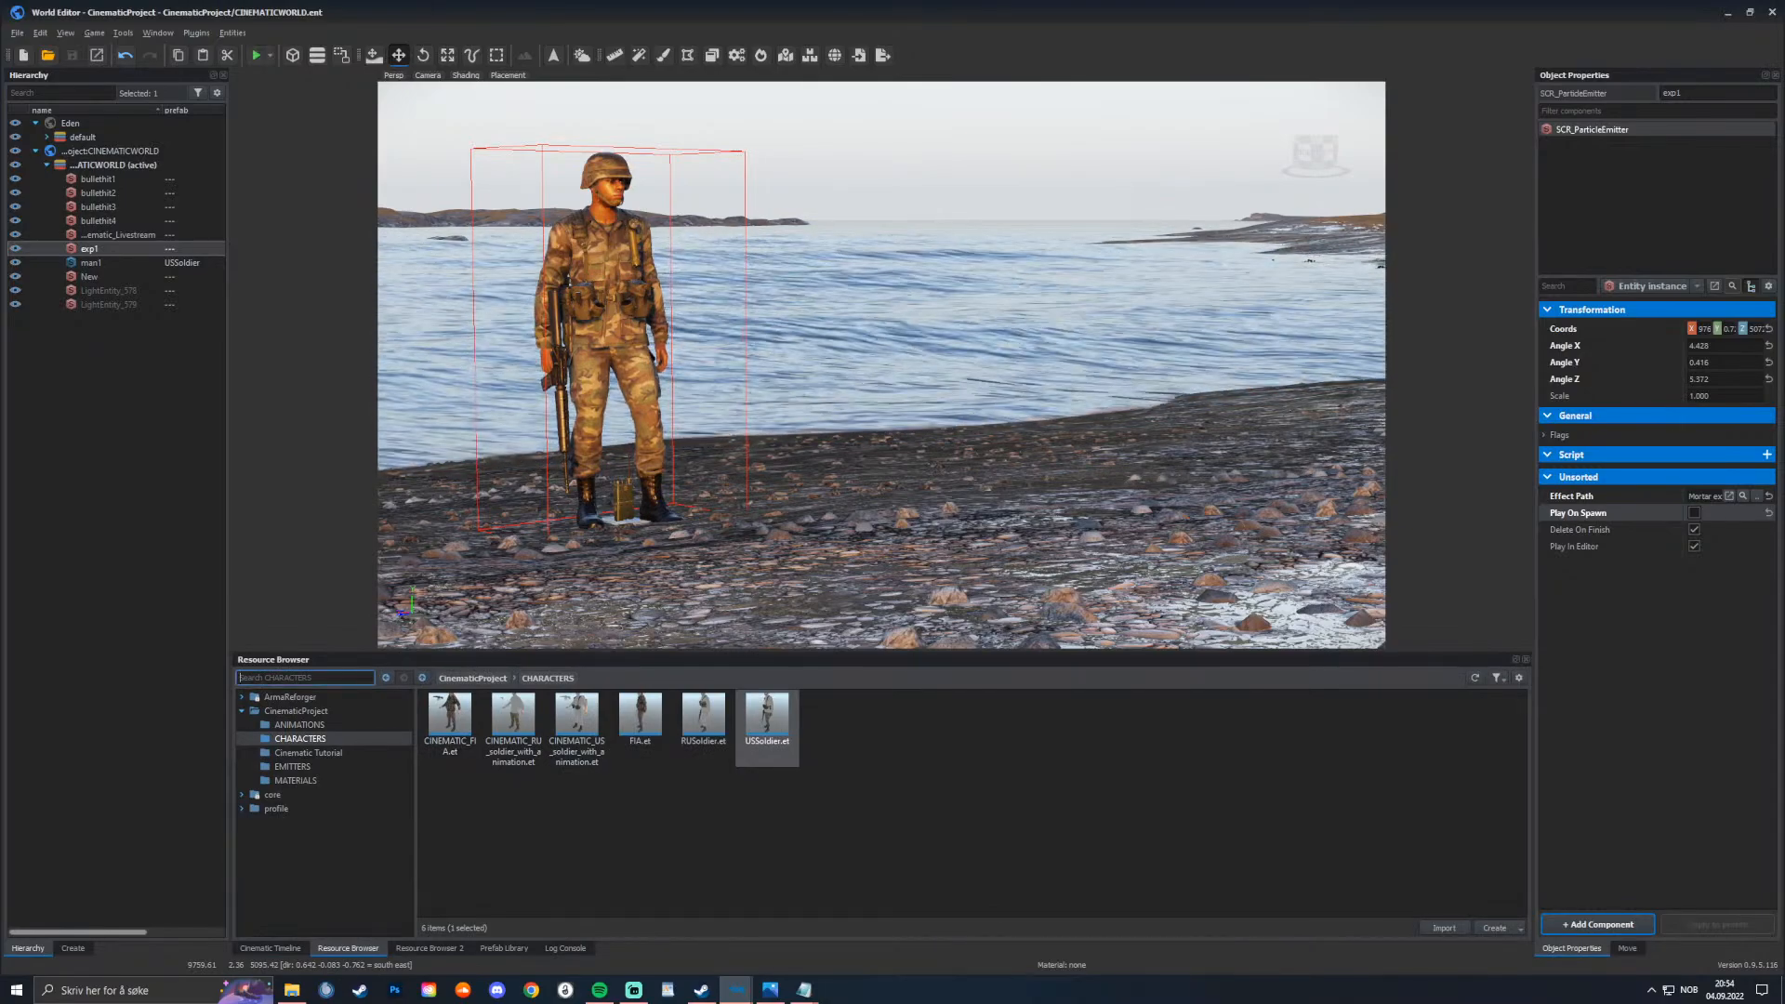
type("co")
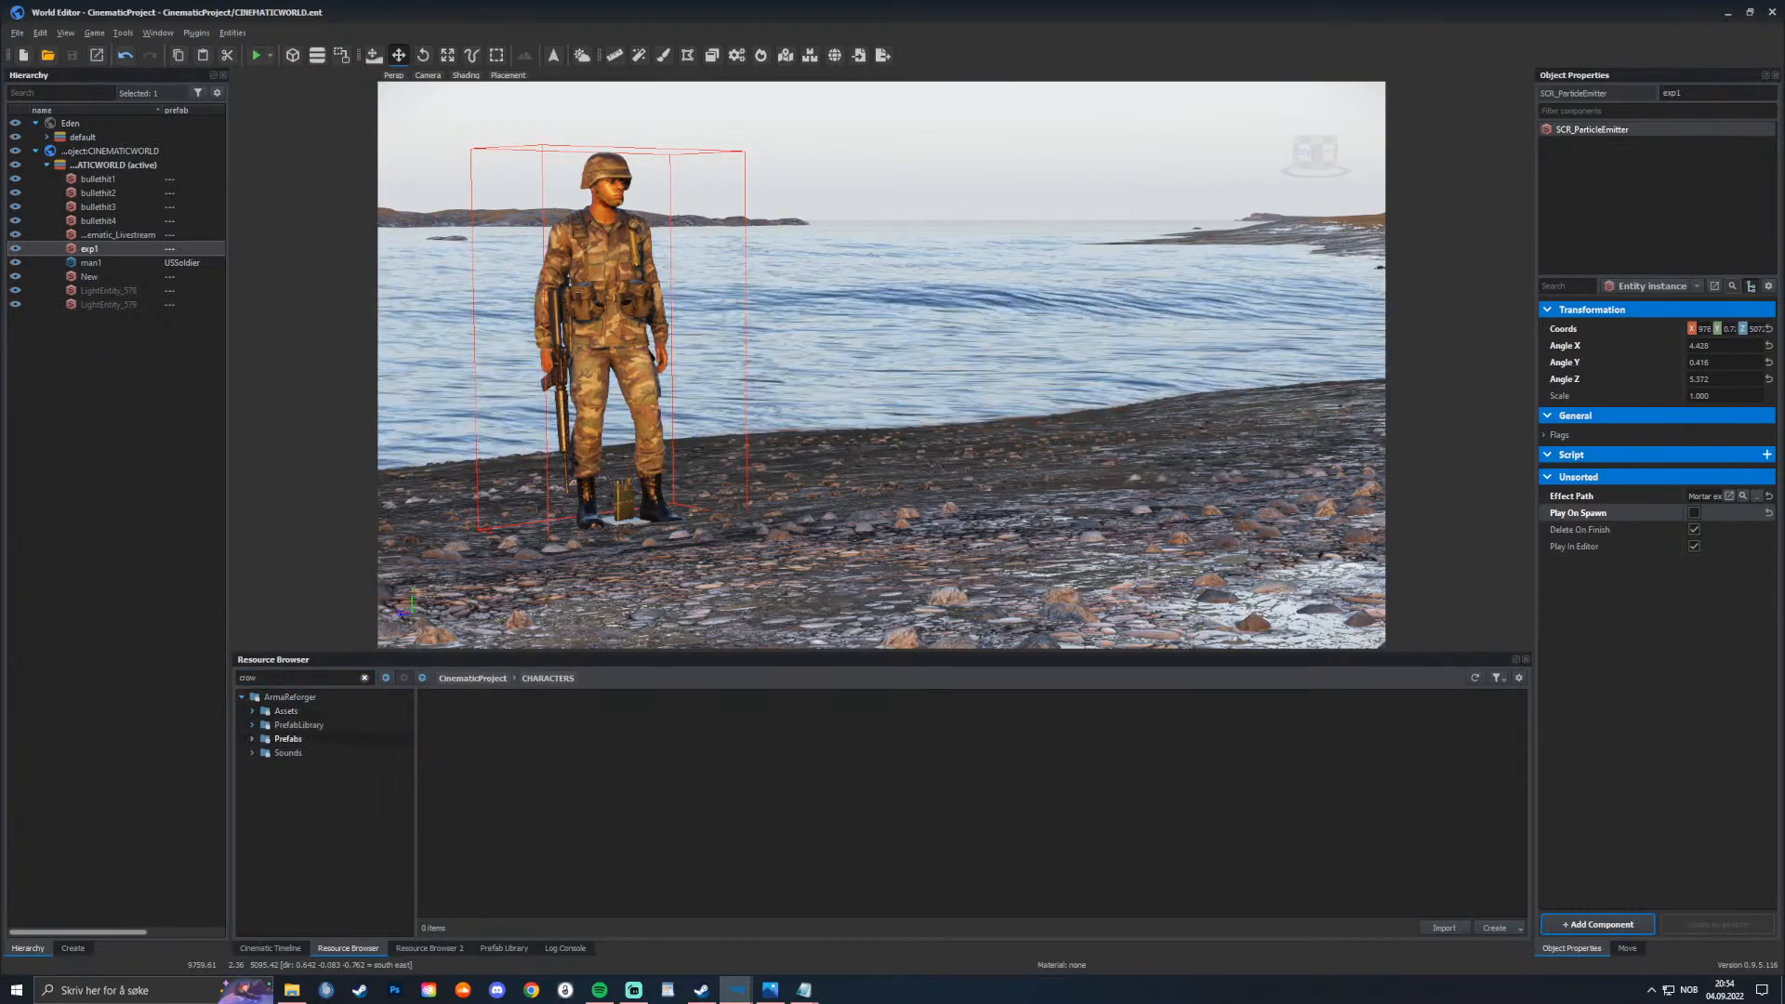
left_click(330, 780)
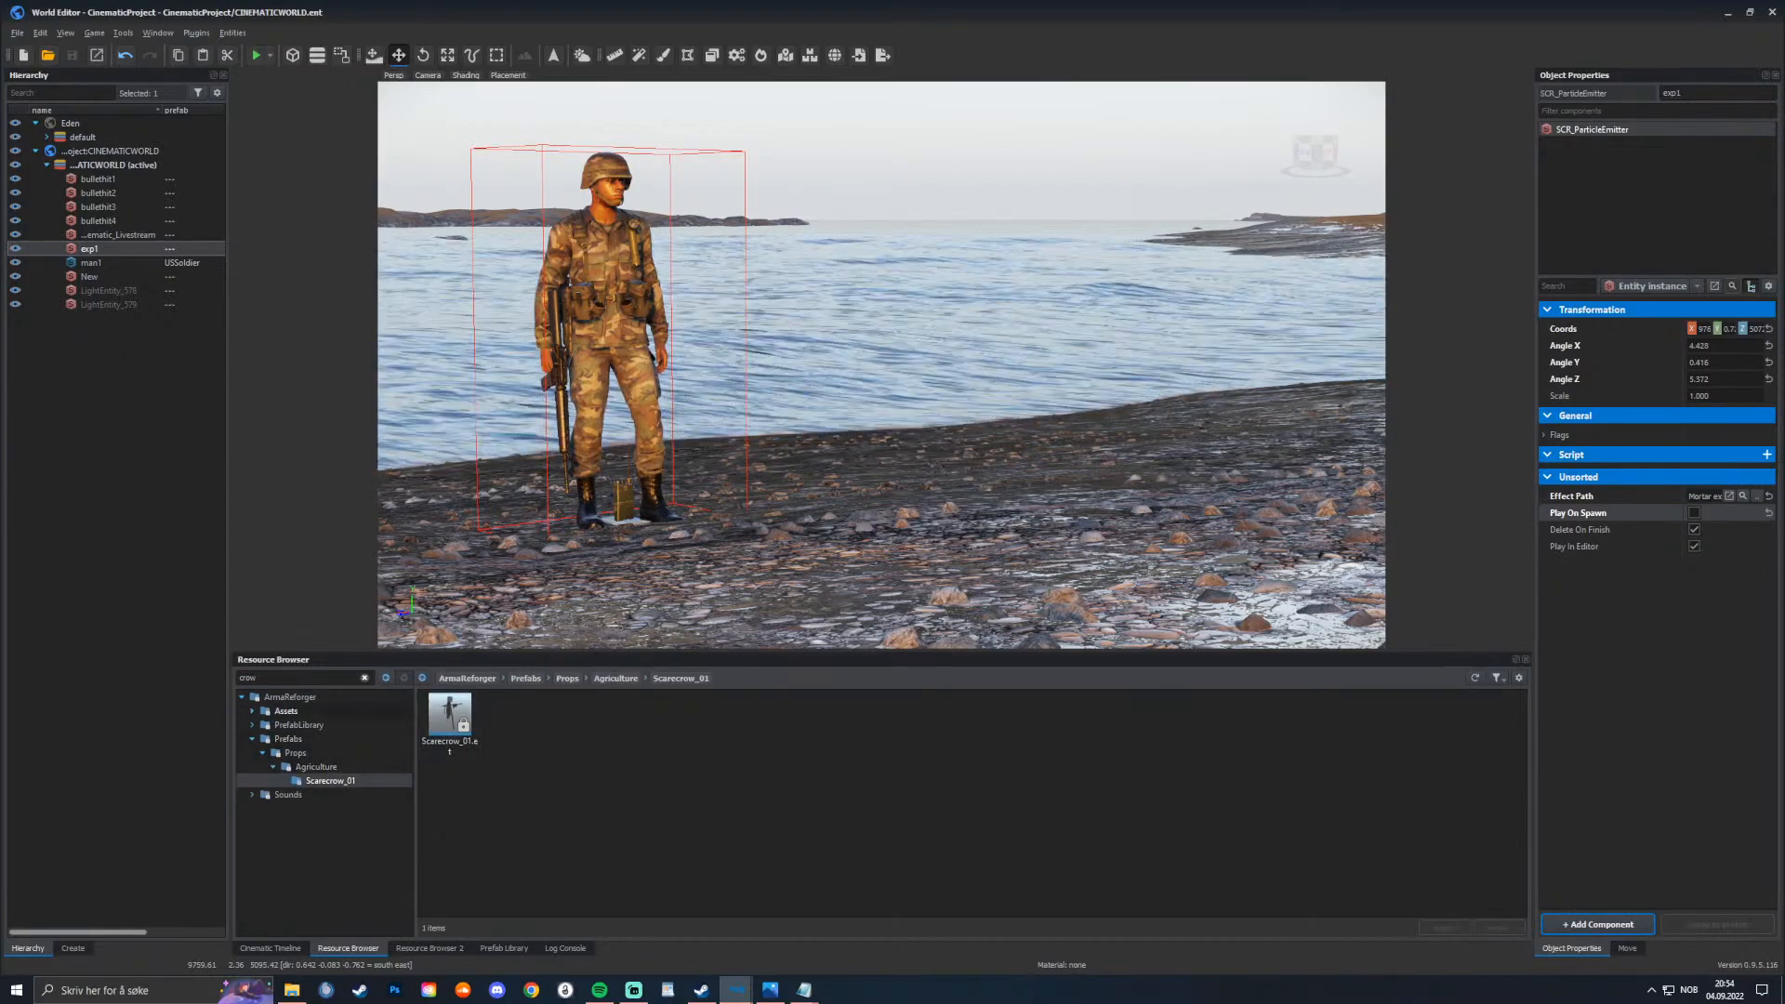
Step: Search the resources for "tank" and examine the prefabs in the military WaterTanks and Structures folders
double_click(247, 677)
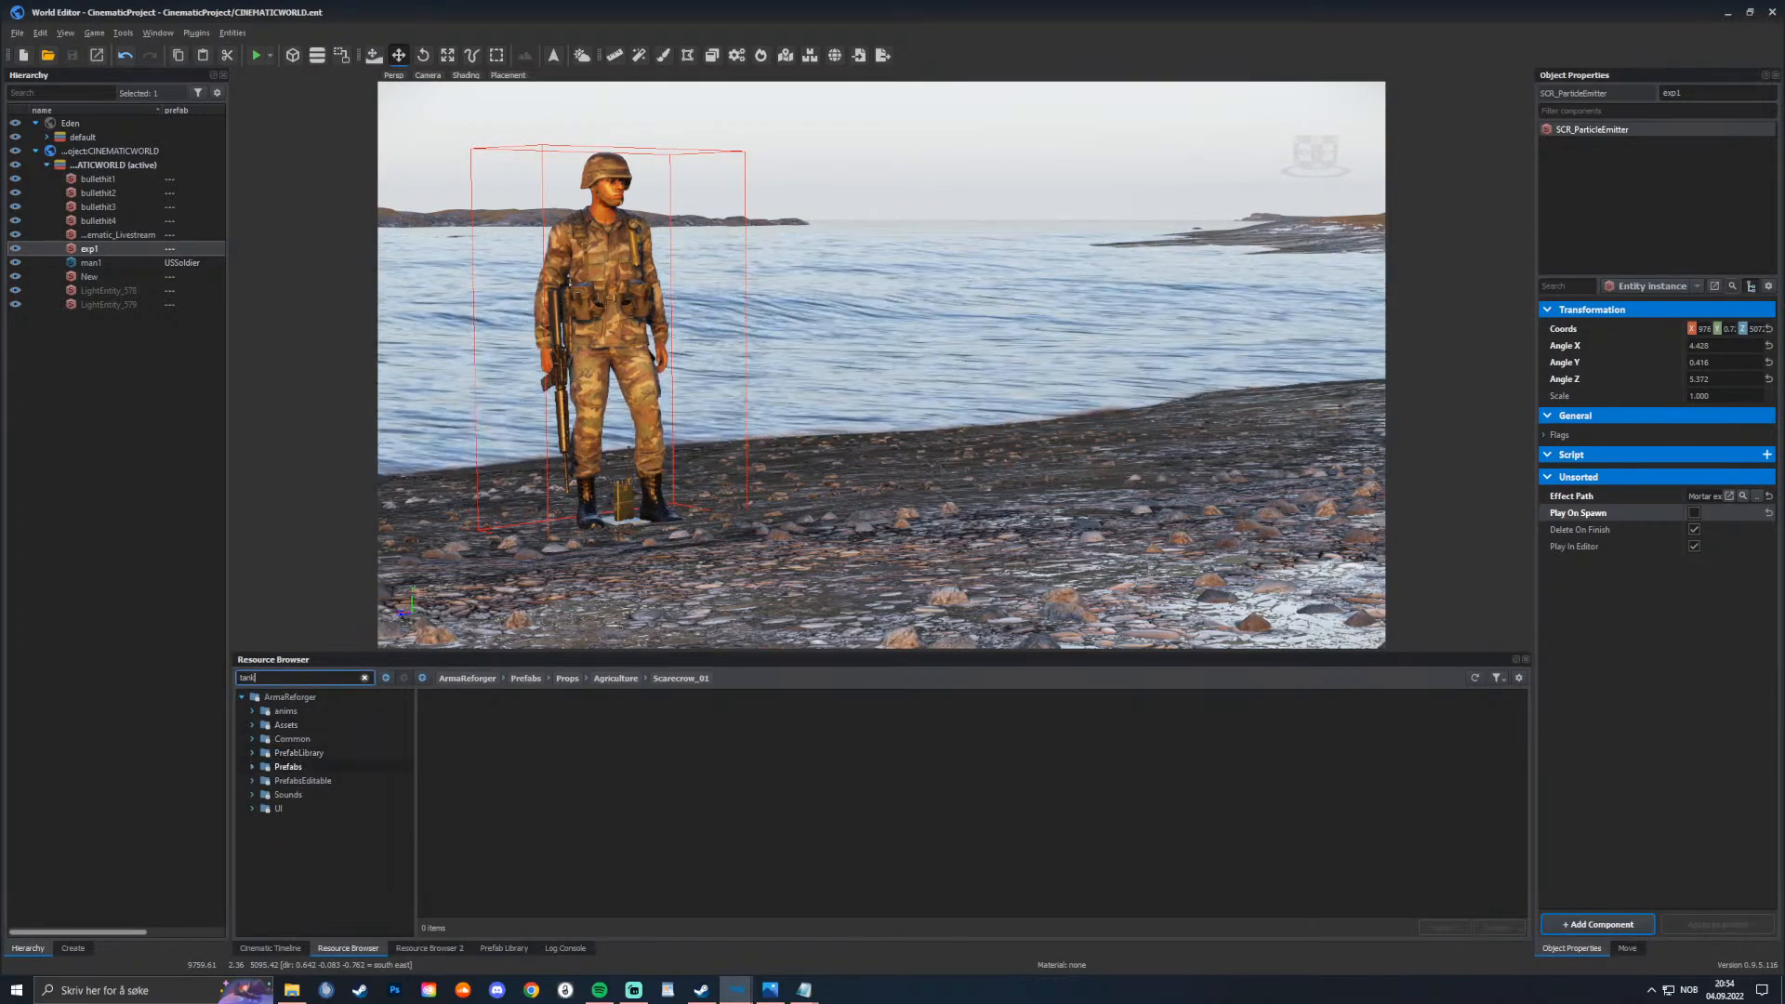
double_click(288, 766)
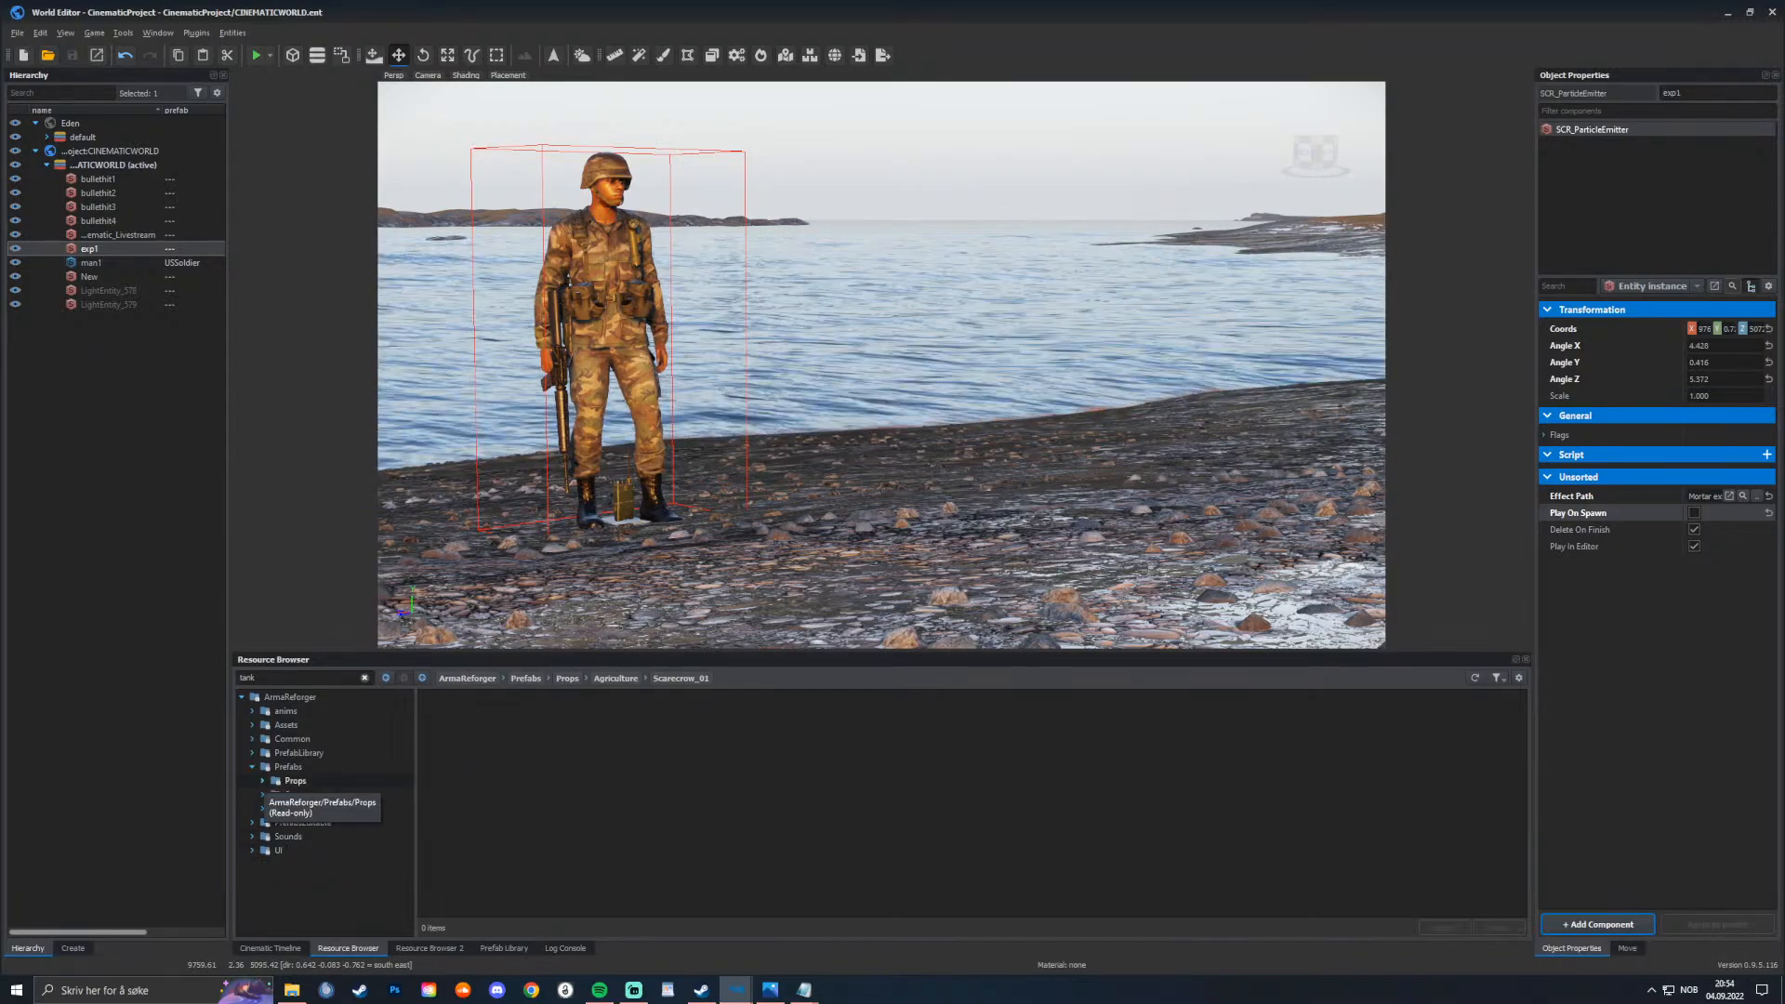
left_click(264, 780)
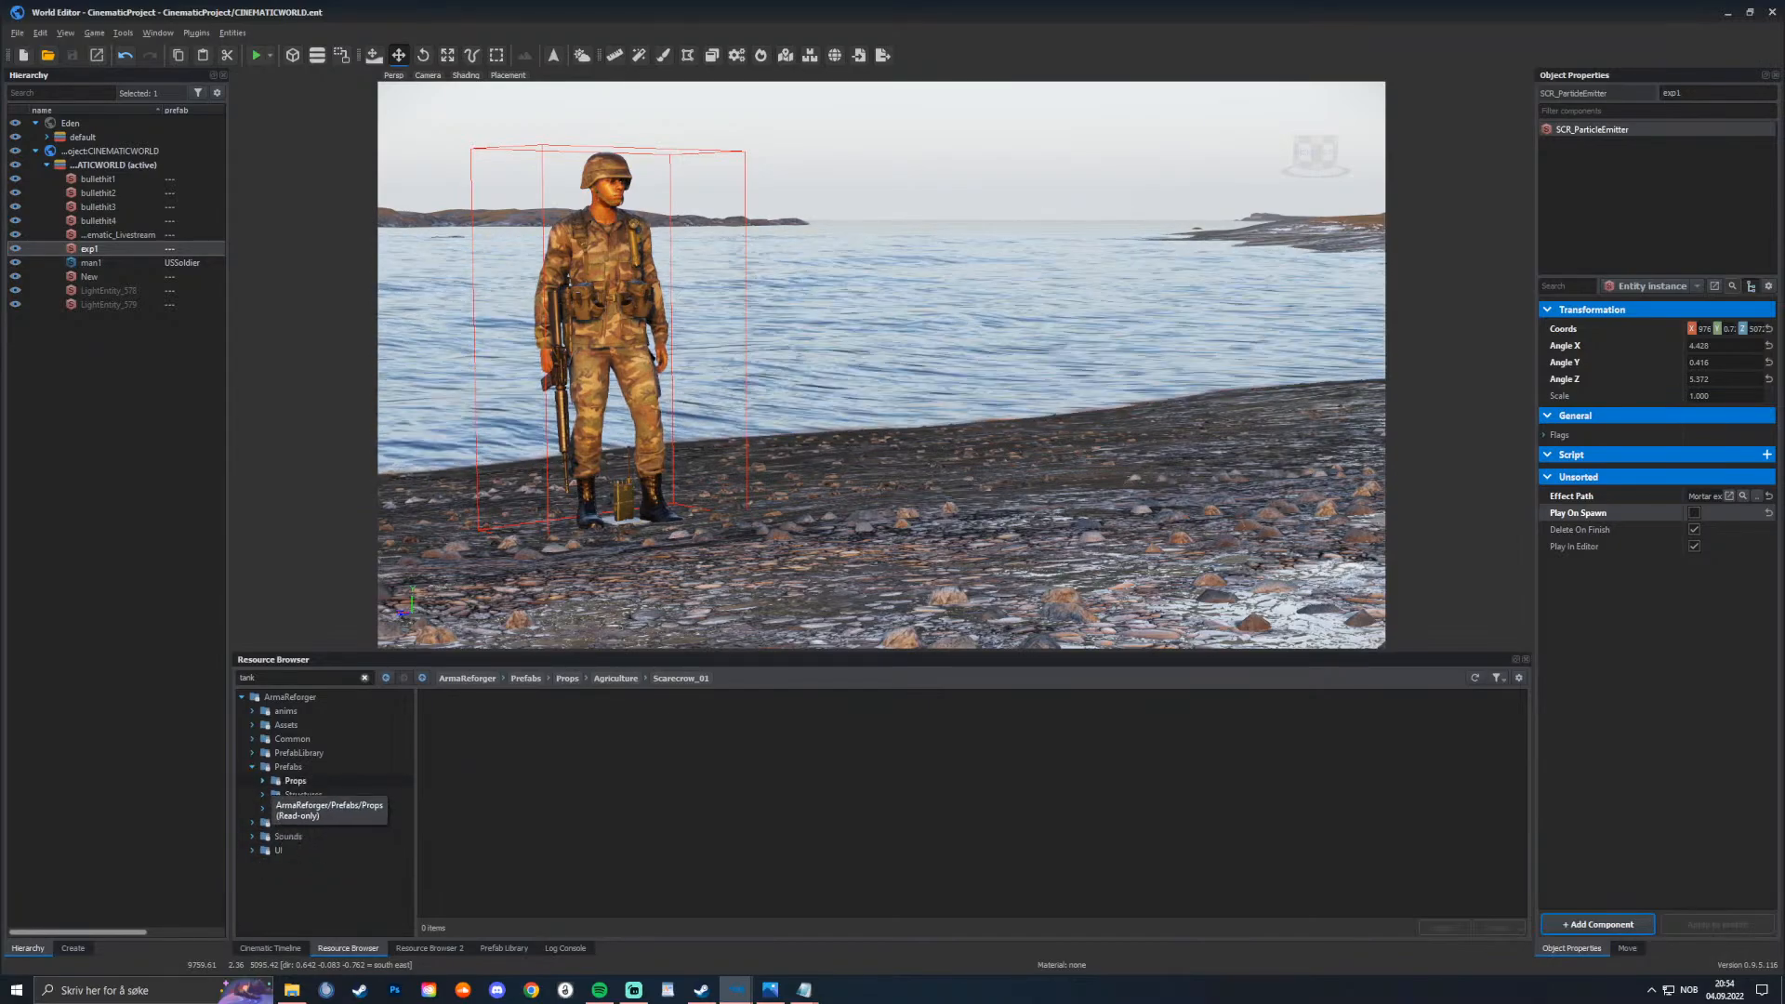
left_click(273, 822)
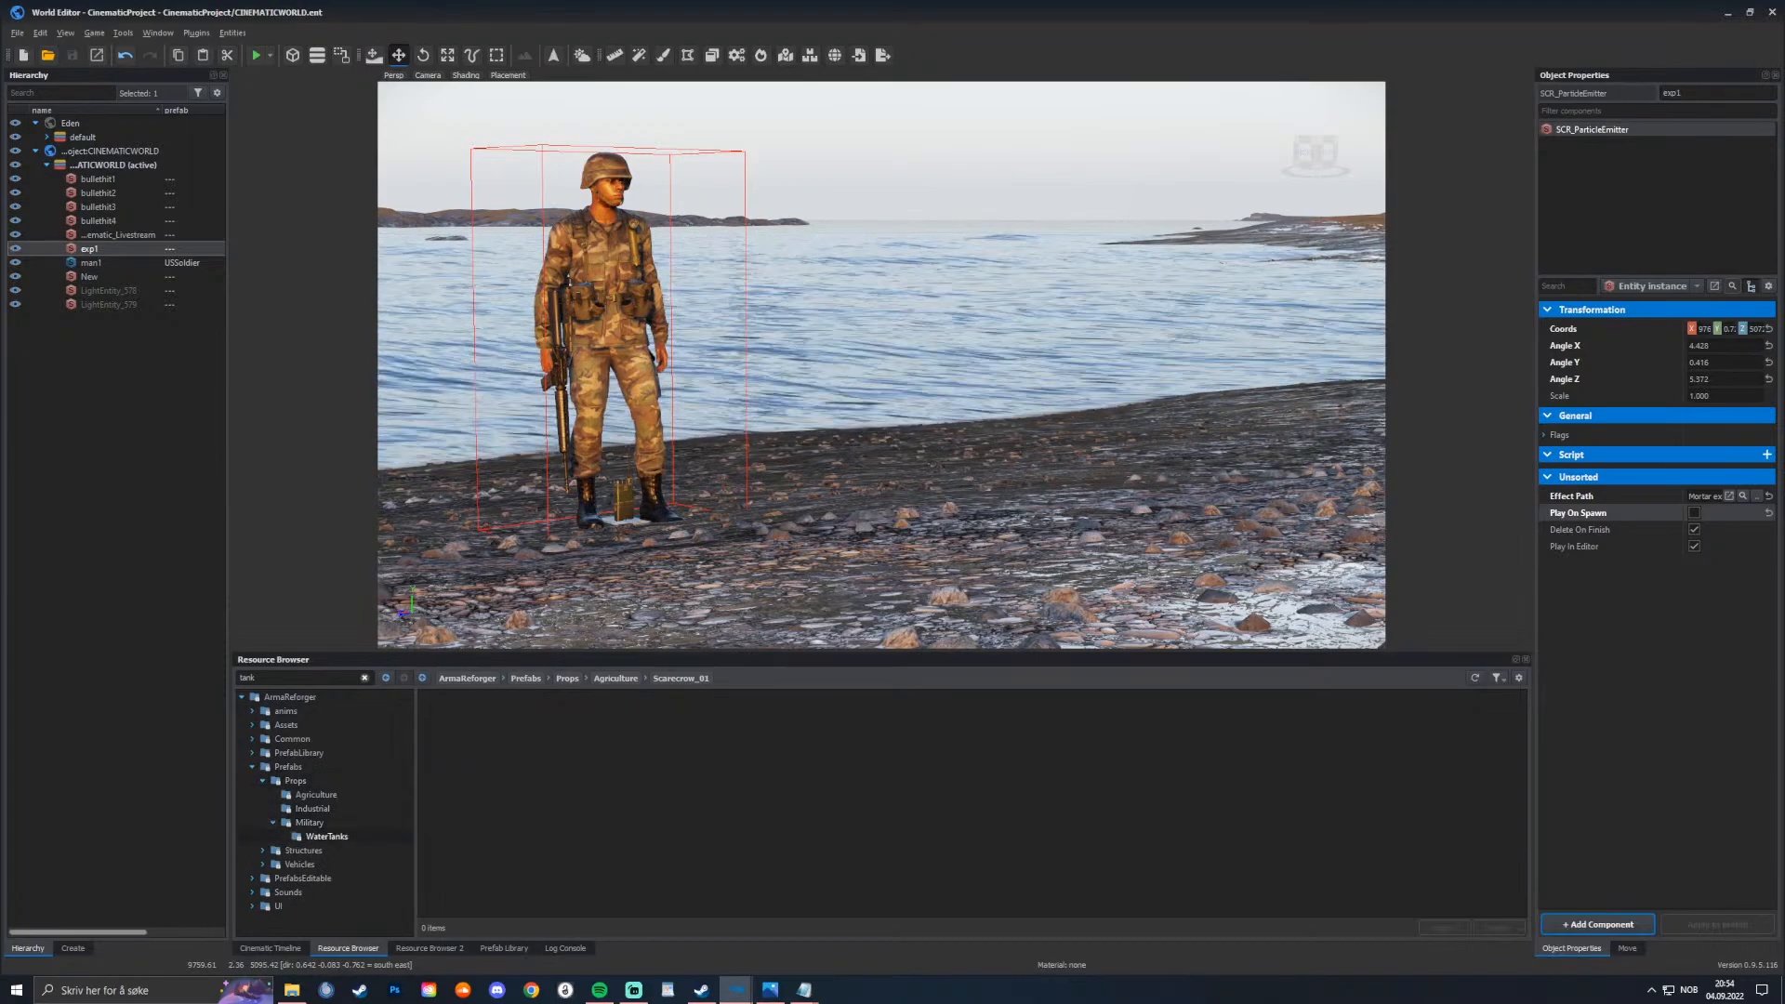
left_click(327, 836)
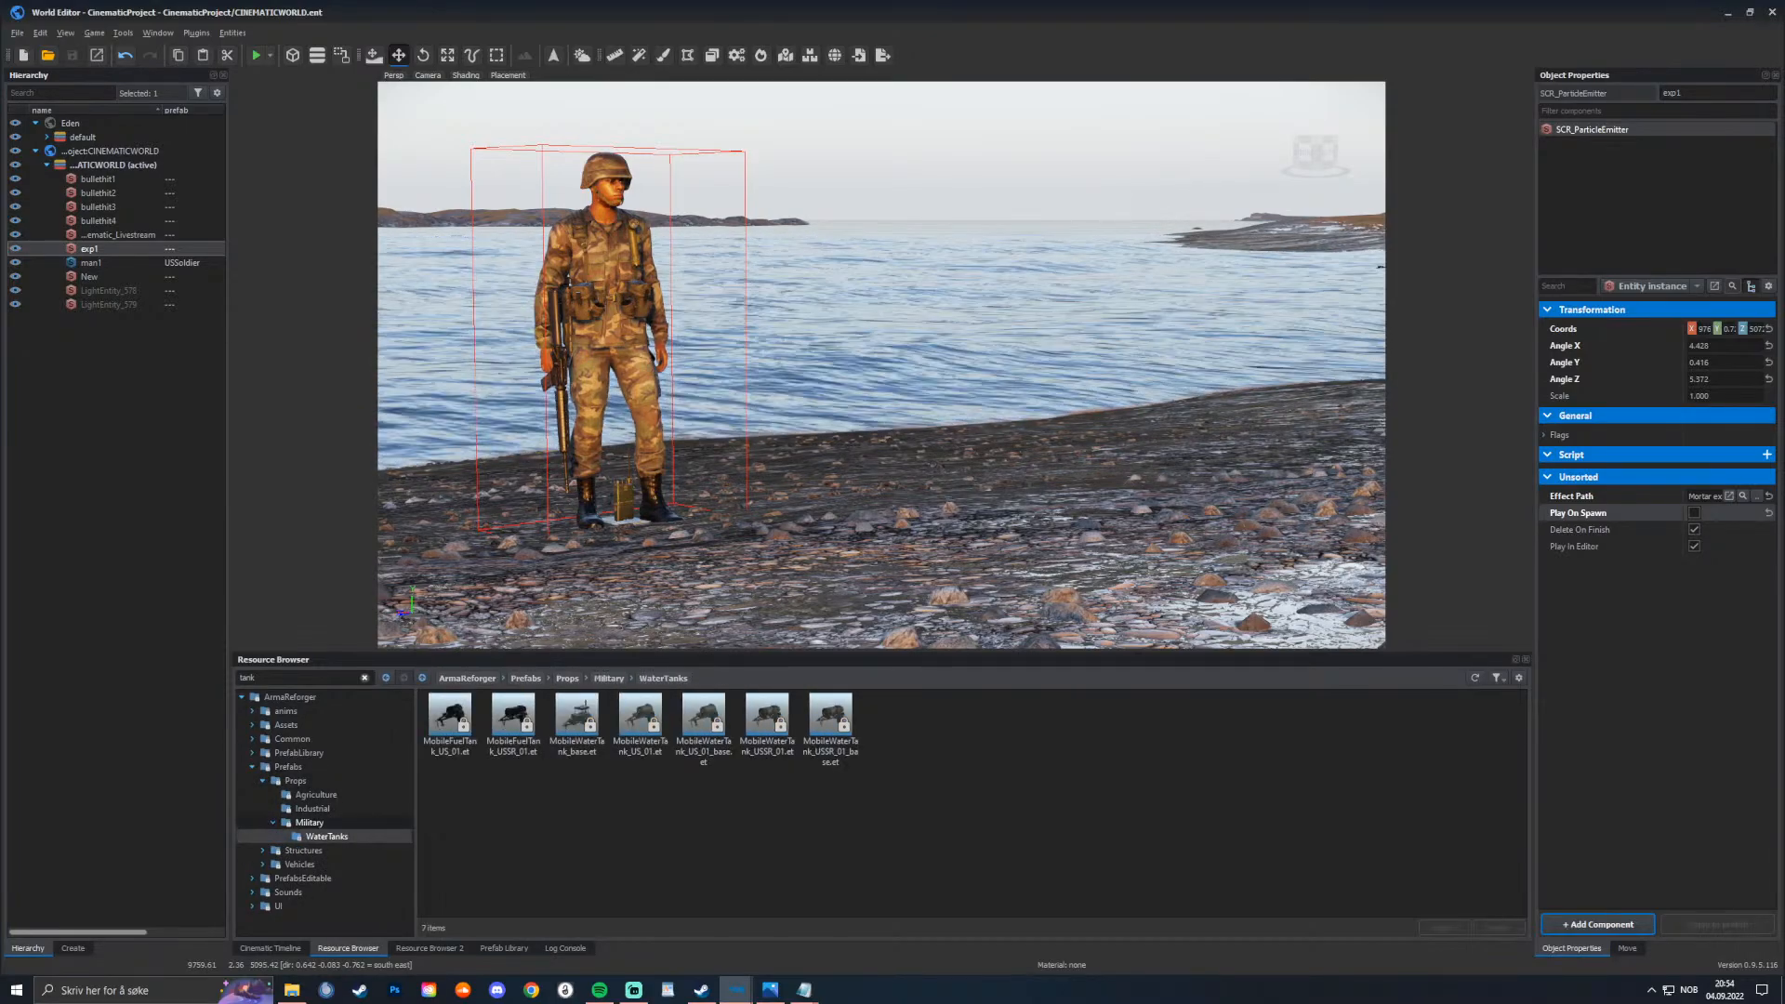
left_click(303, 850)
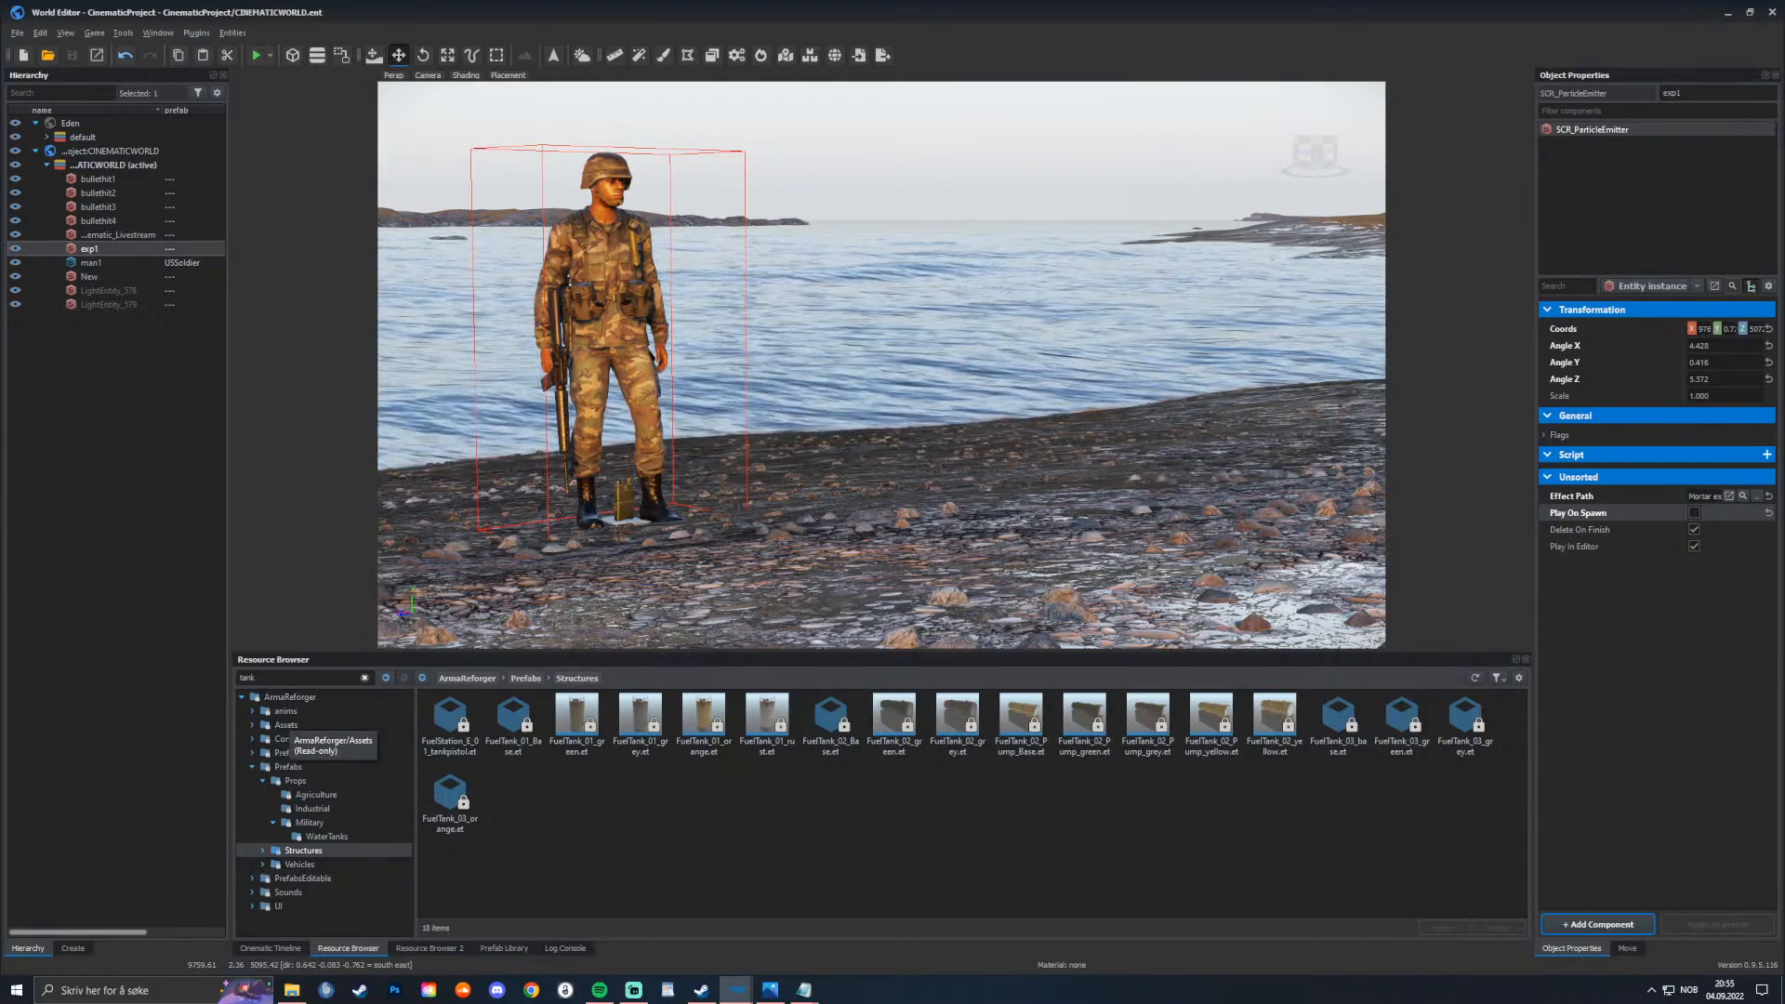
Step: Search the resources for "hedge" and place the CzechHedgehog_01_base prefab on the beach beside the soldier
double_click(246, 678)
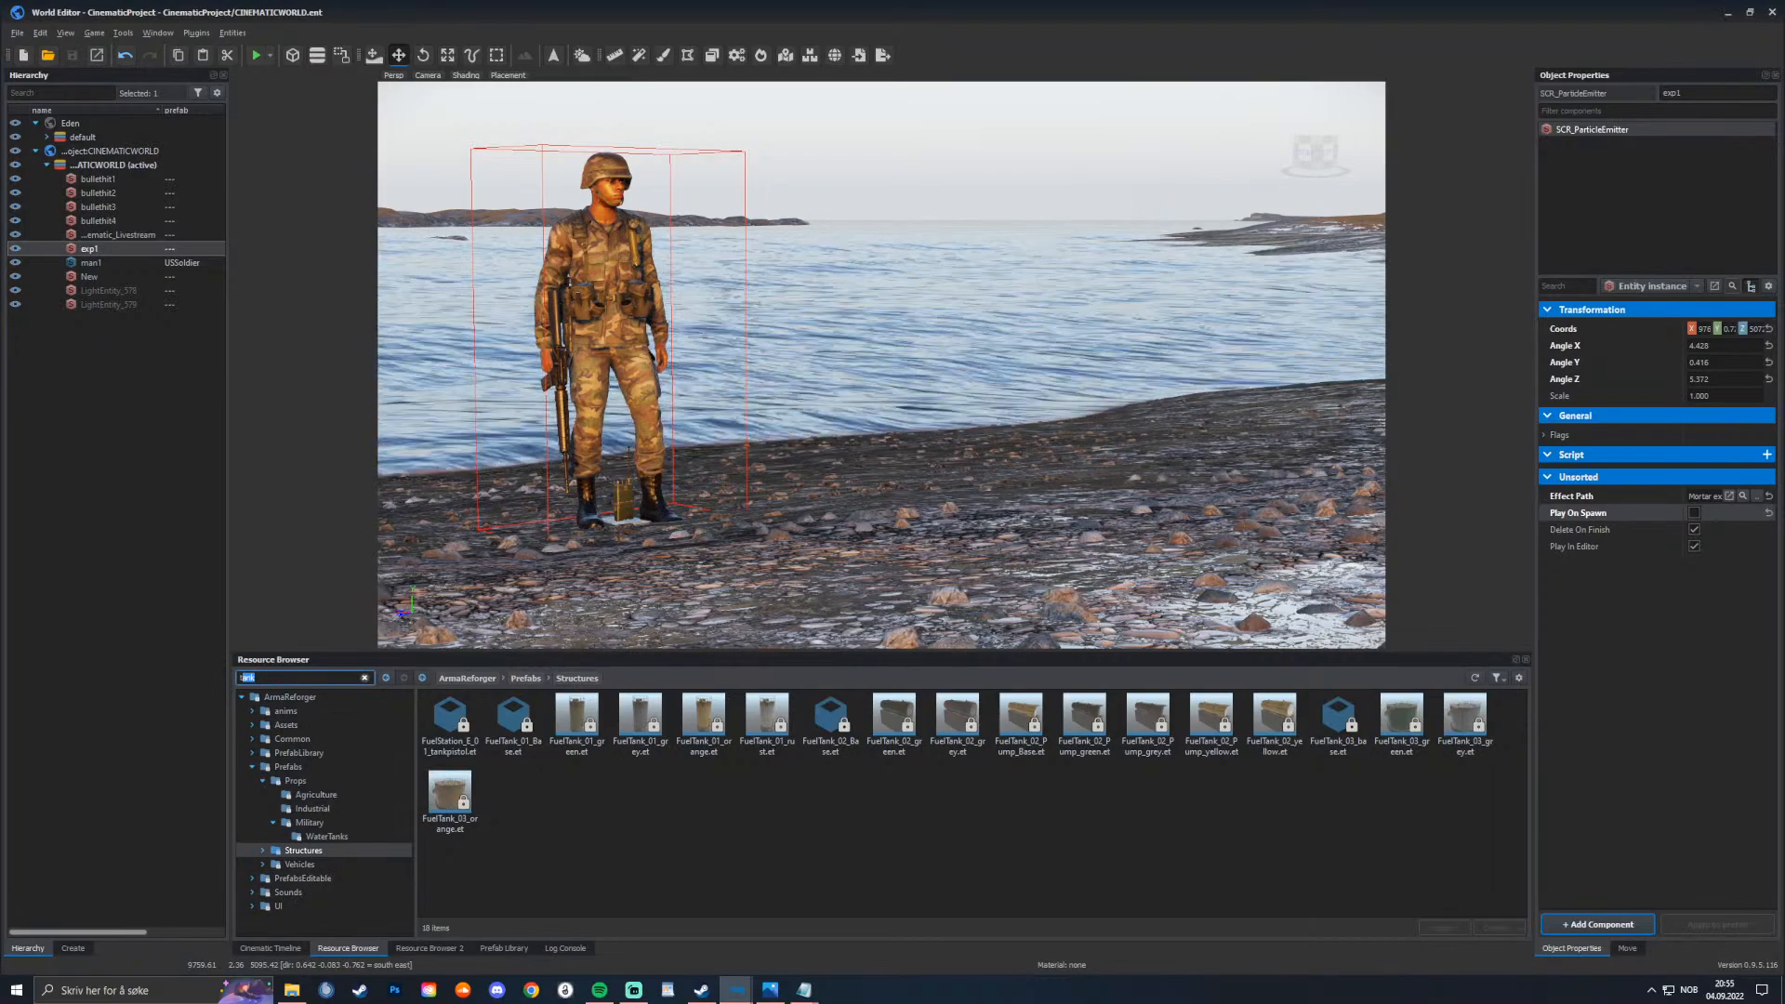
key("BackSpace")
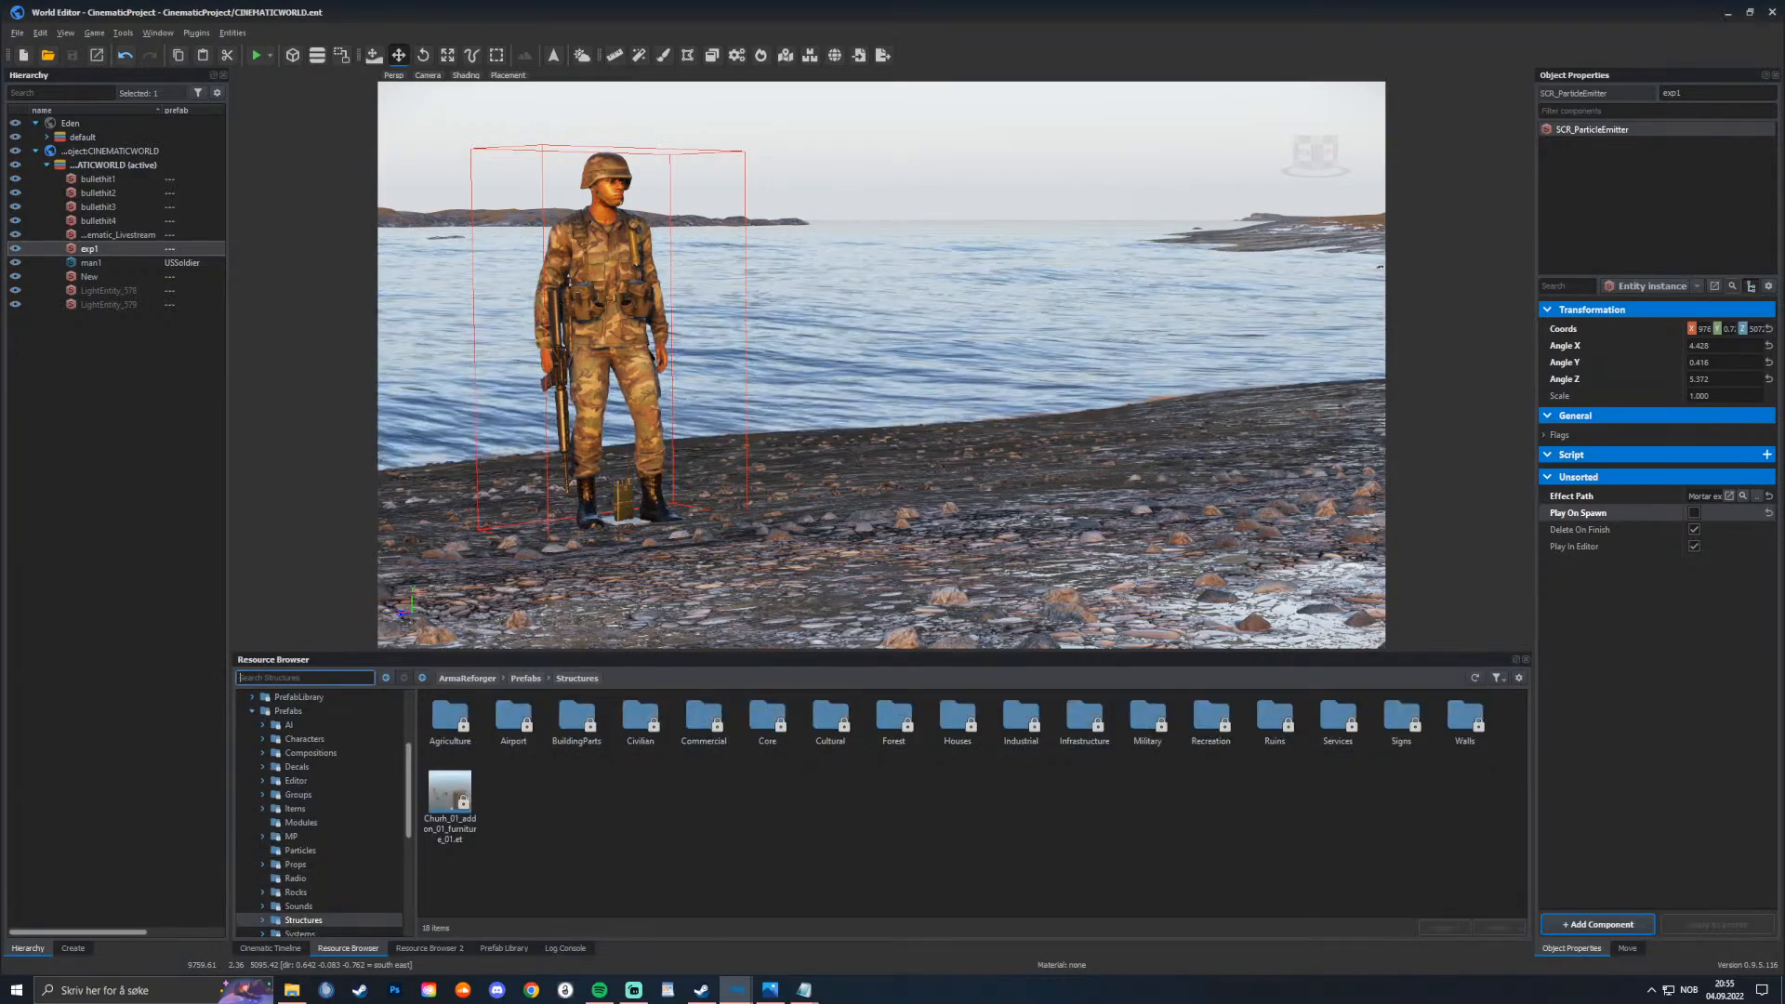
type("hedg")
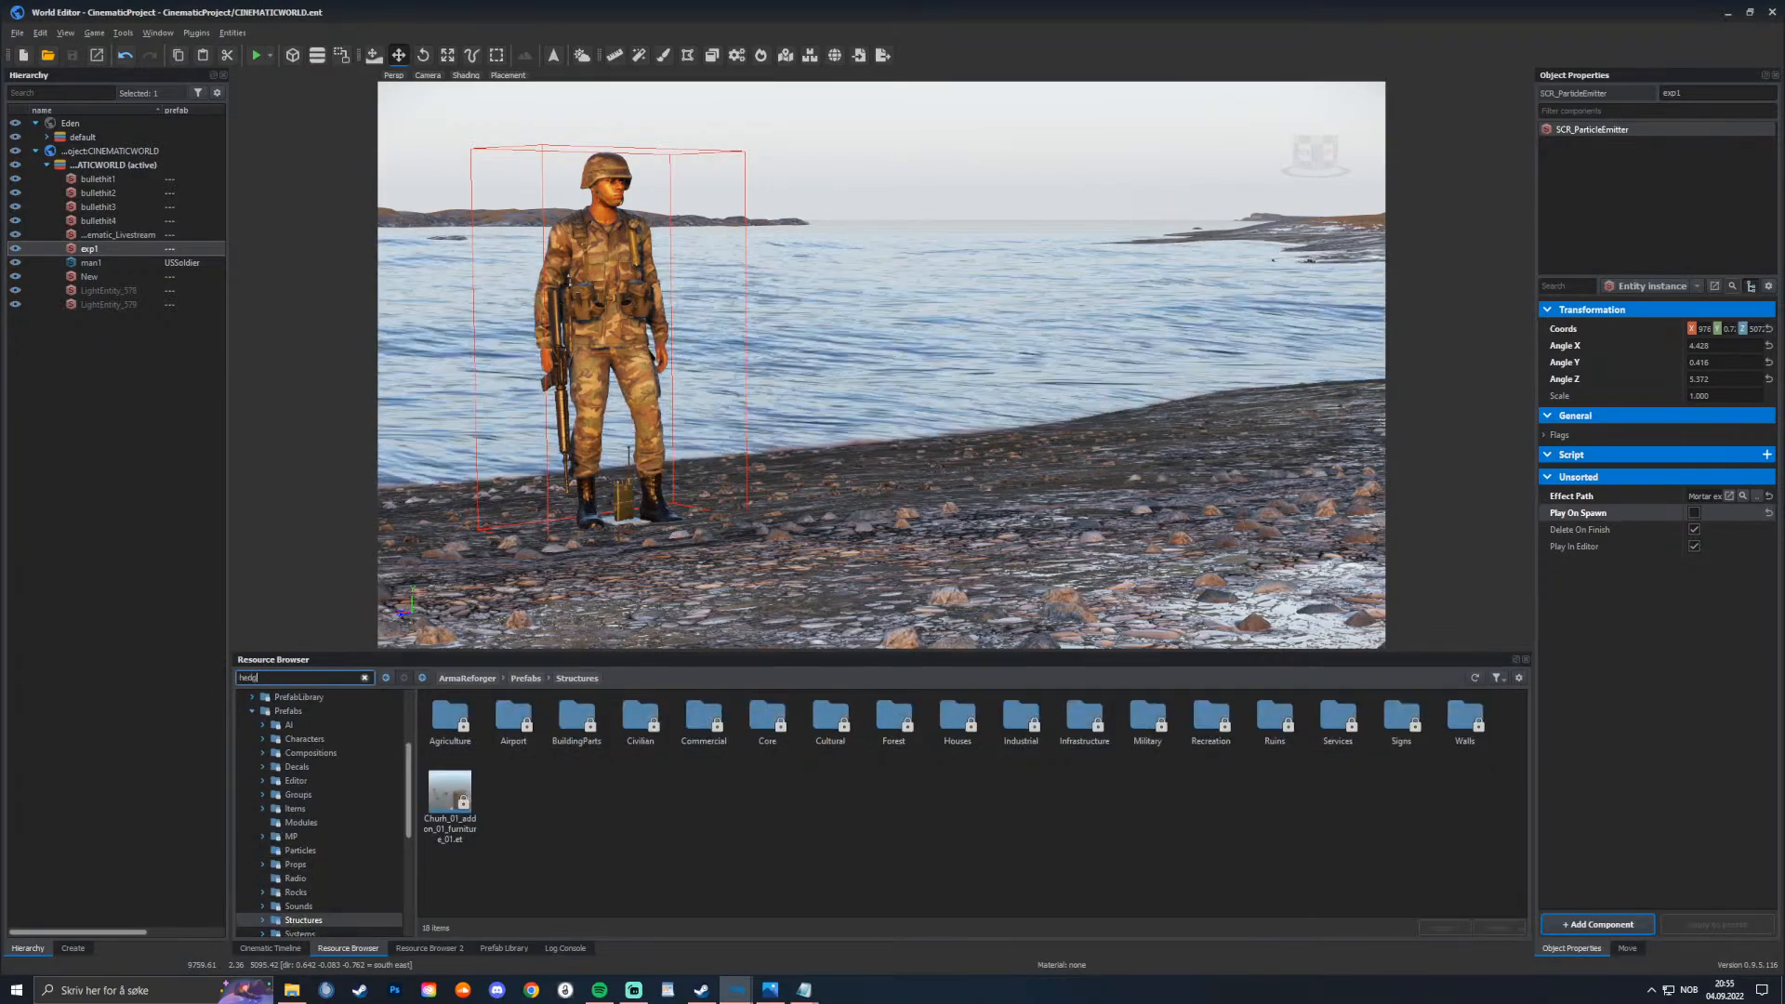
type("e")
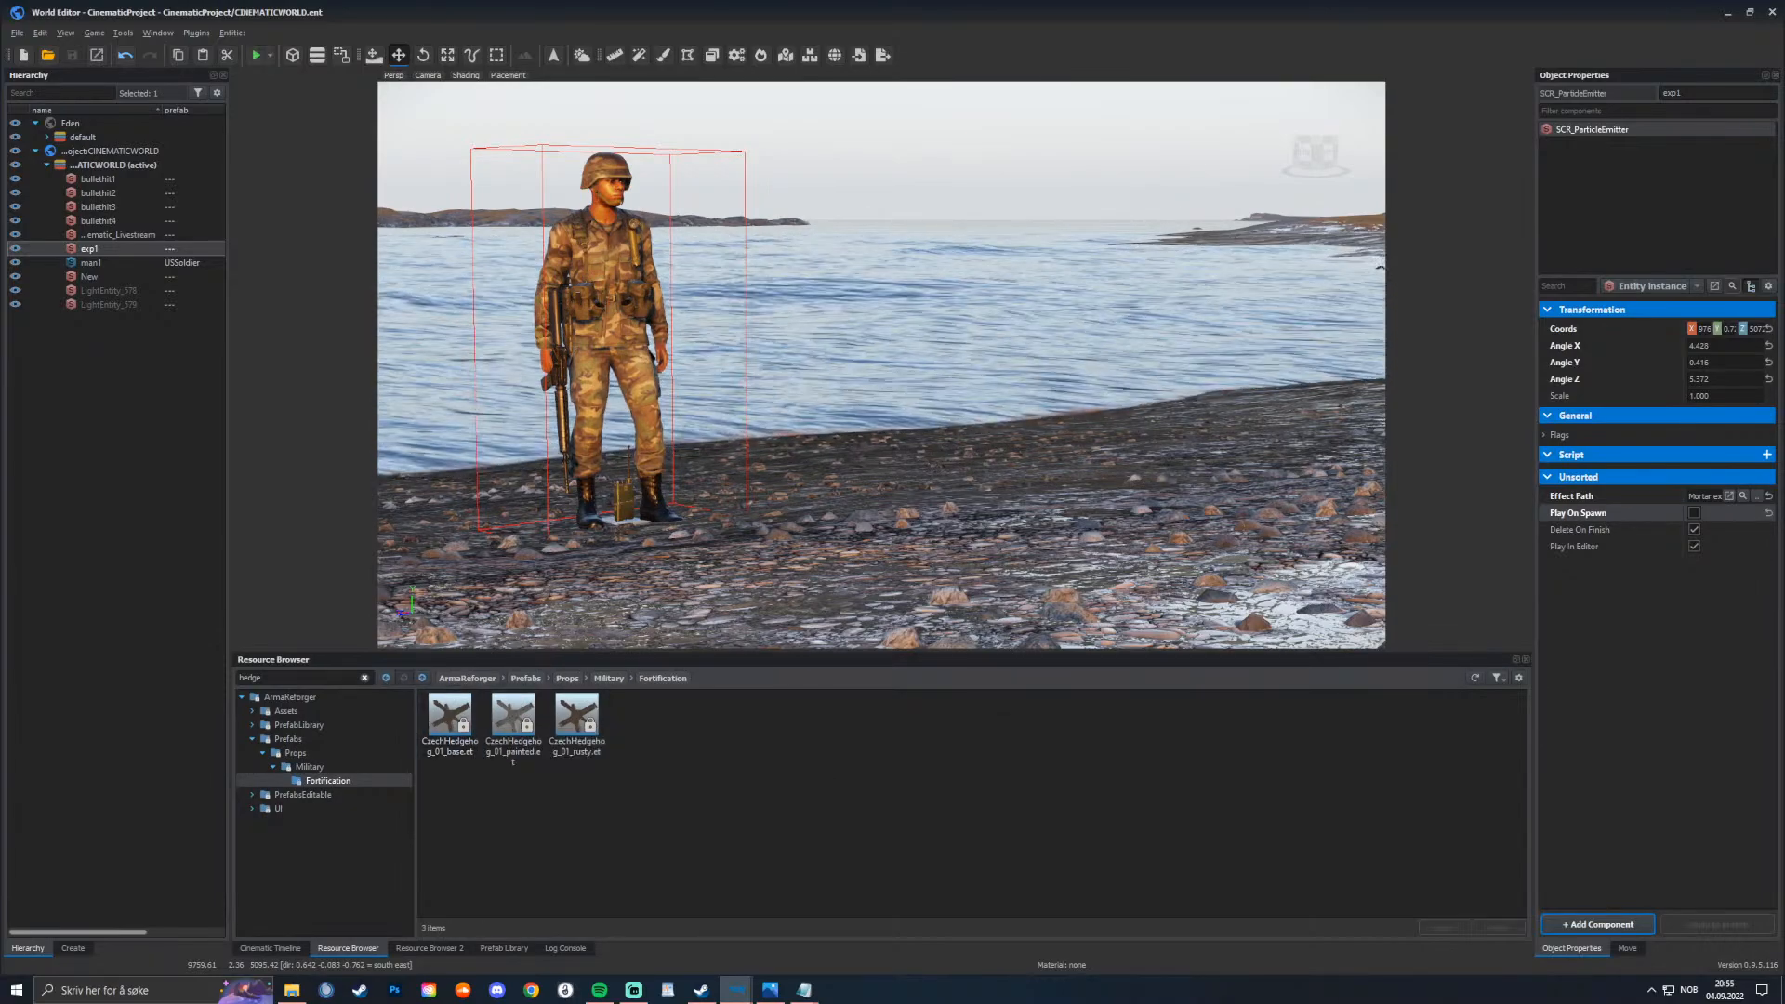
left_click_drag(450, 715, 961, 526)
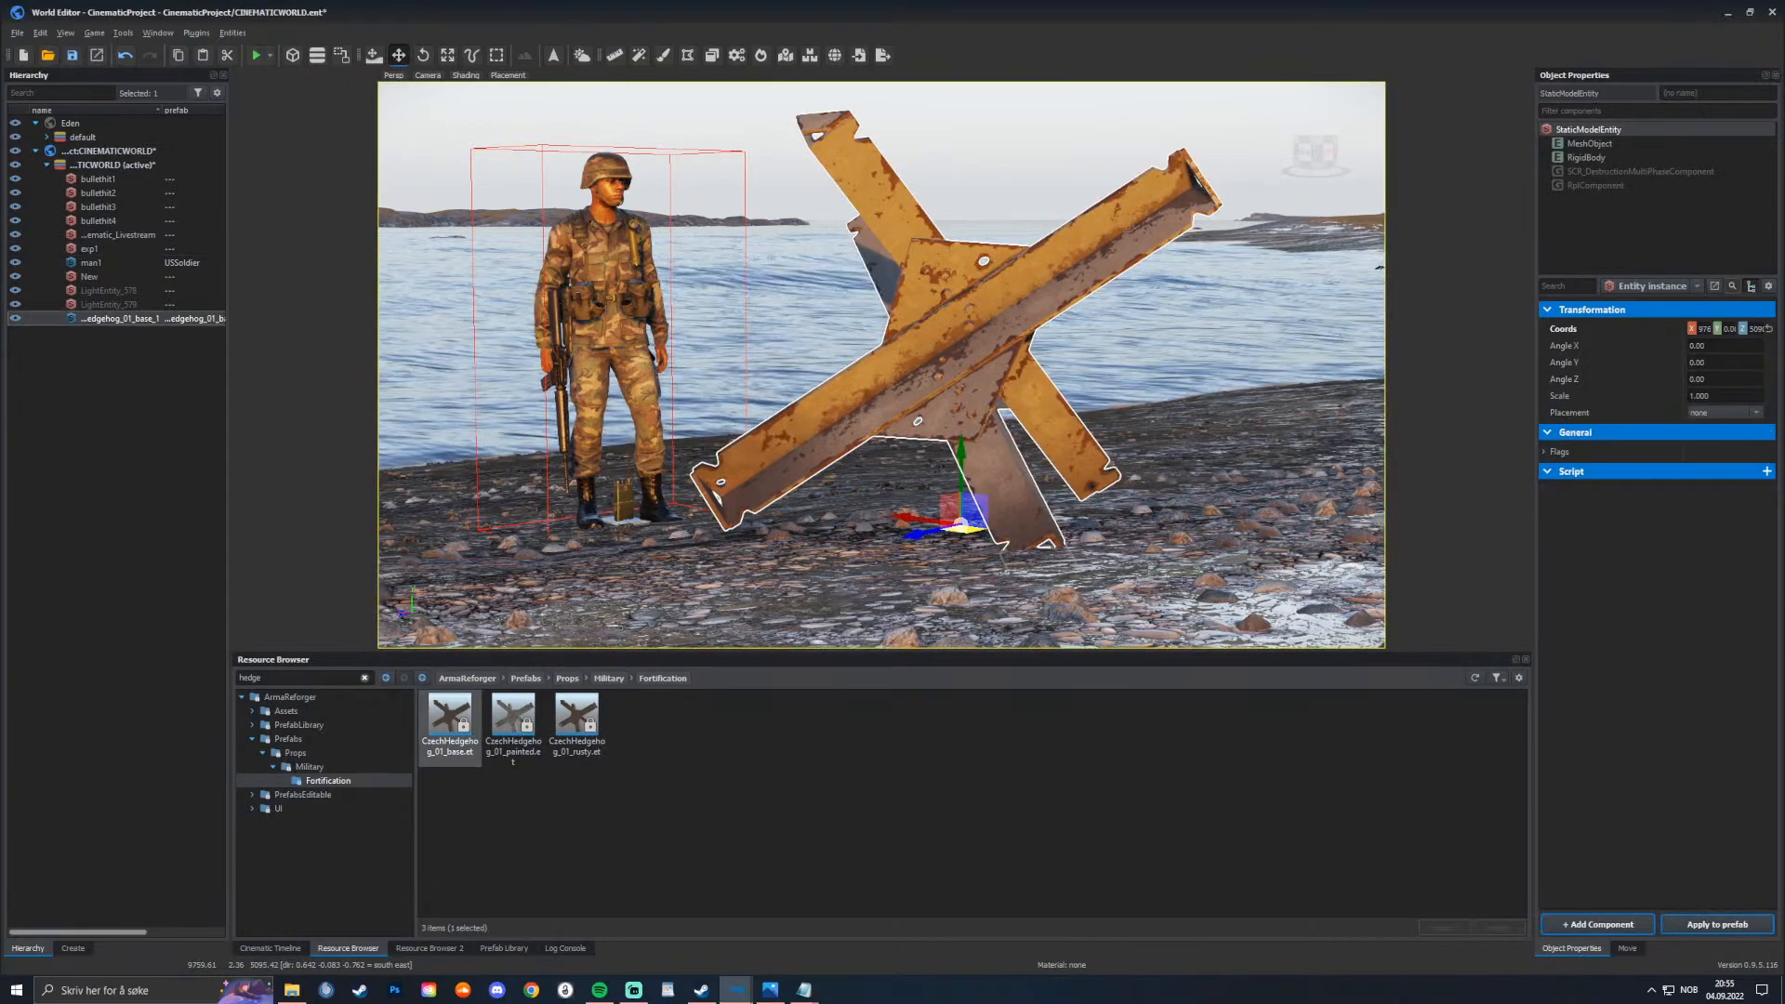
Step: Align the hedgehog to the beach terrain and view it through the cinematic camera at frame 0
key("ctrl+Page_Down")
key("q")
right_click_drag(961, 516, 1050, 622)
key("s")
key("w")
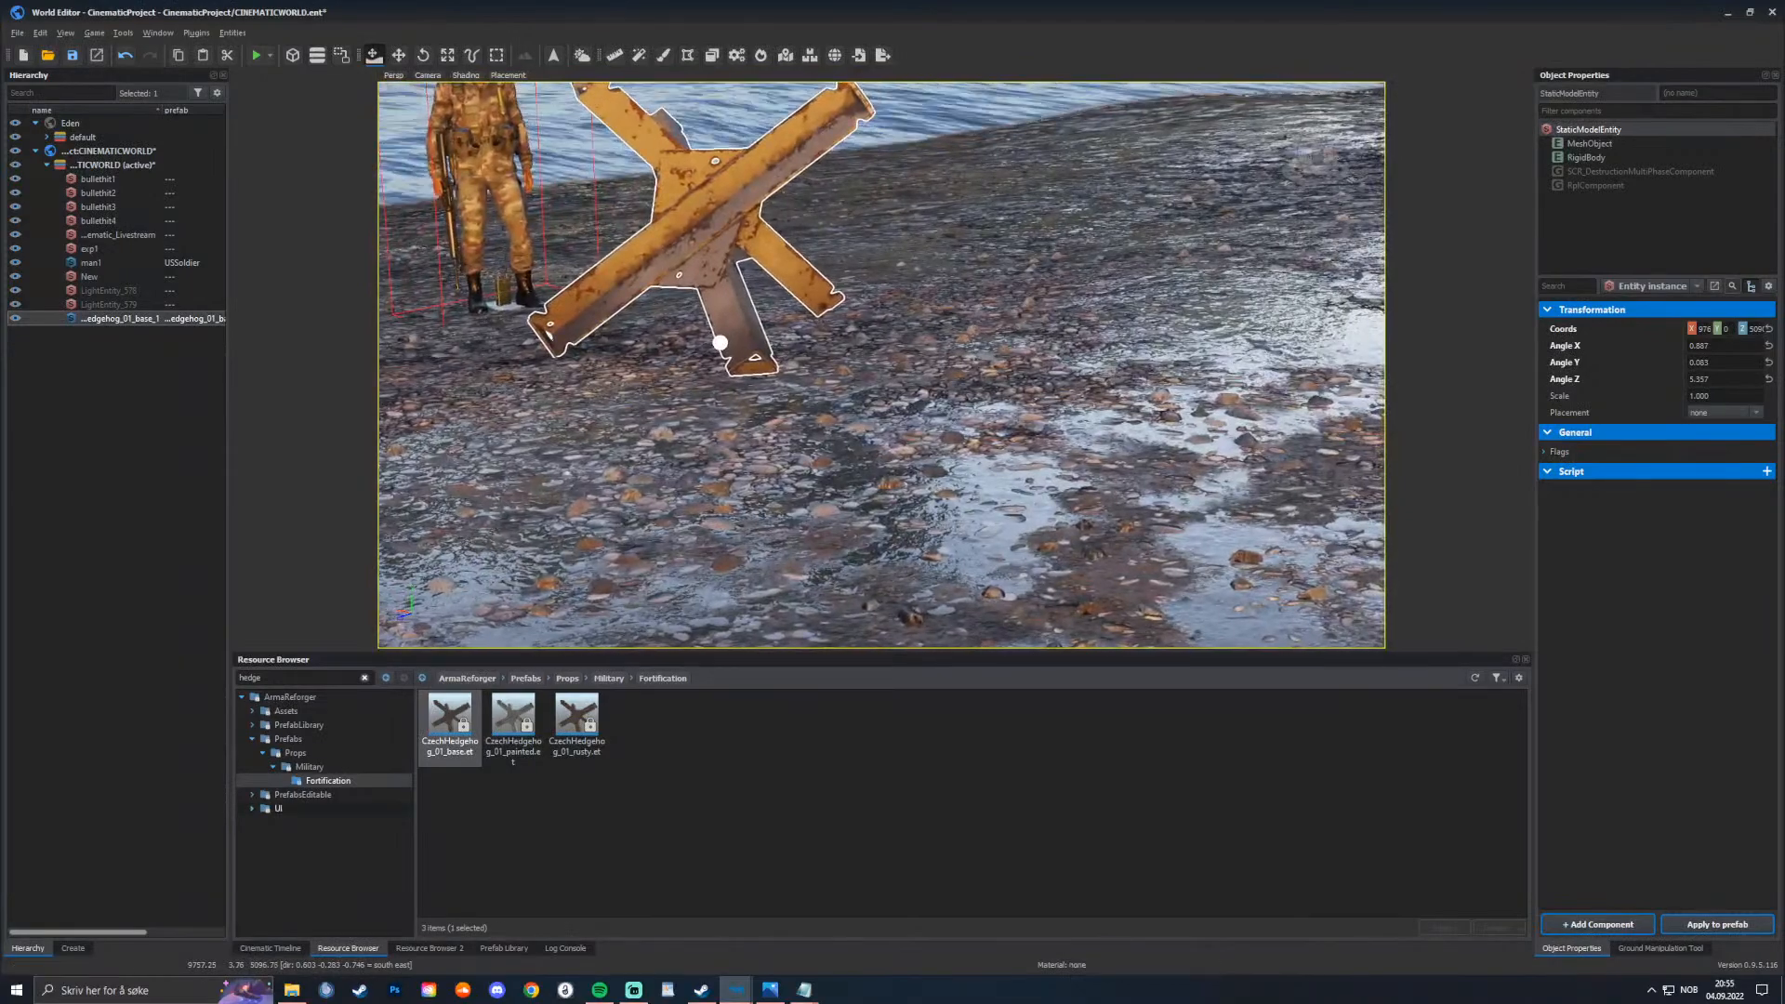
left_click(270, 948)
left_click(494, 701)
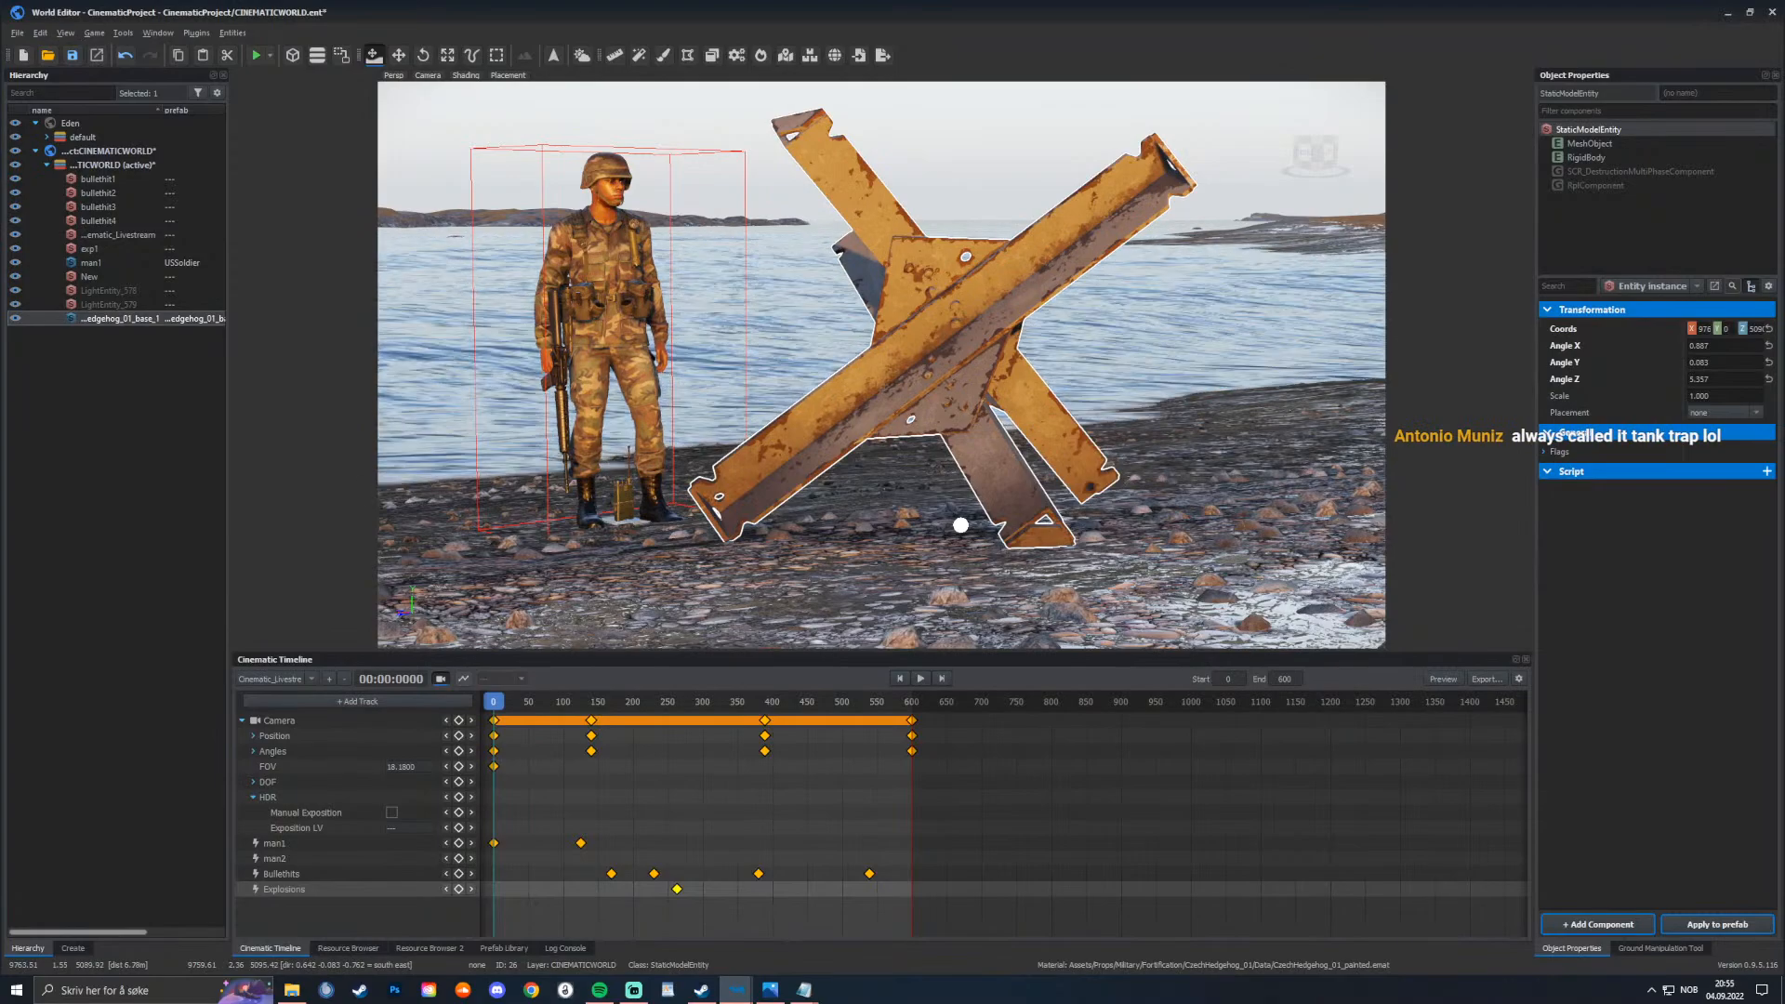
left_click(960, 525)
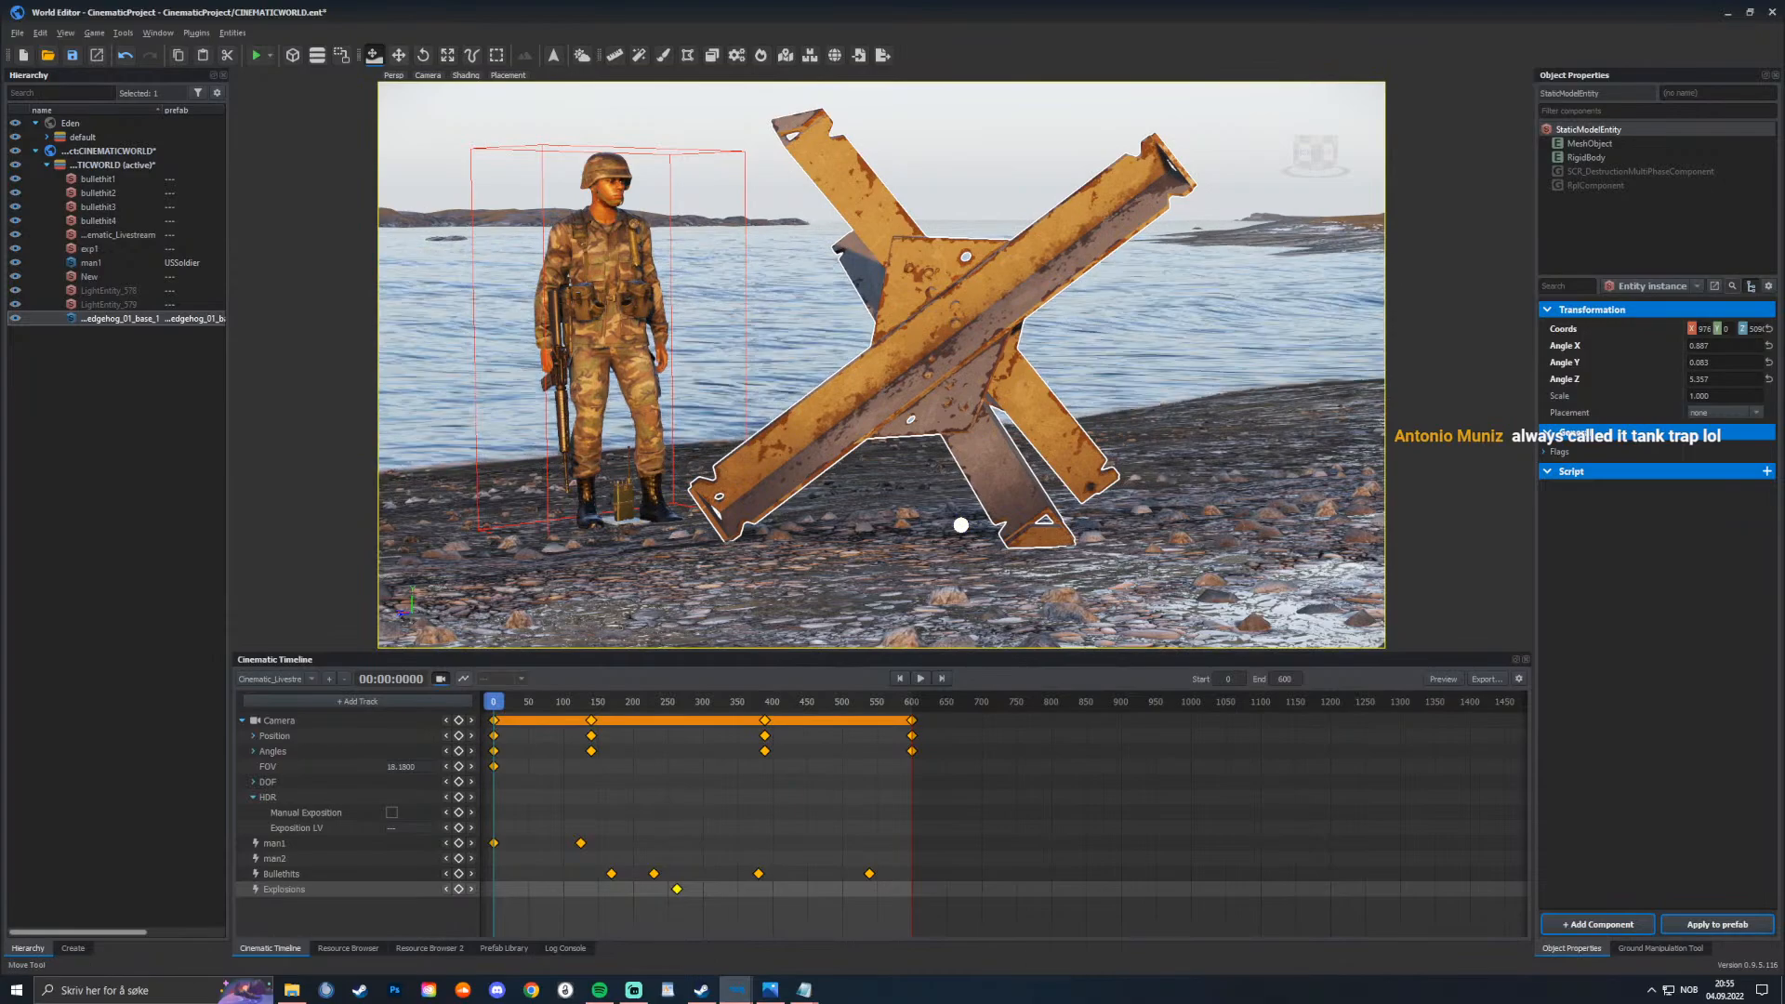
Step: Move the hedgehog farther back from the camera, away from the soldier, and sink its legs slightly into the beach
key("w")
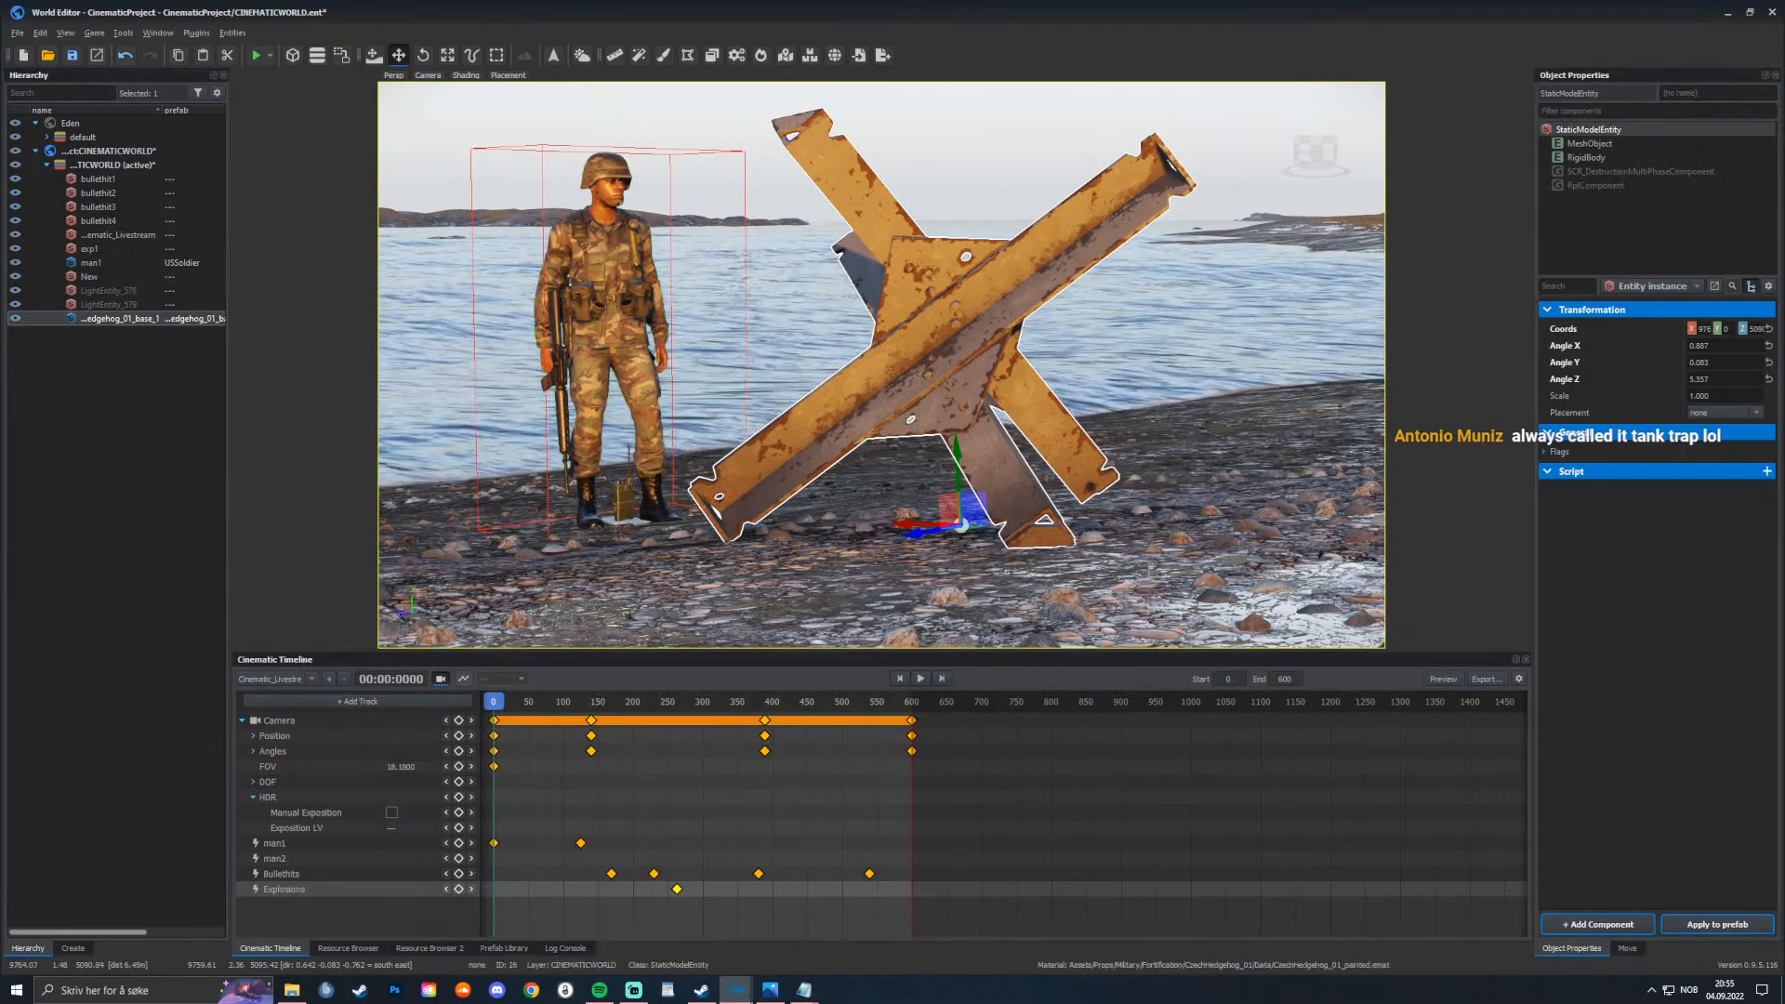
left_click_drag(930, 526, 991, 484)
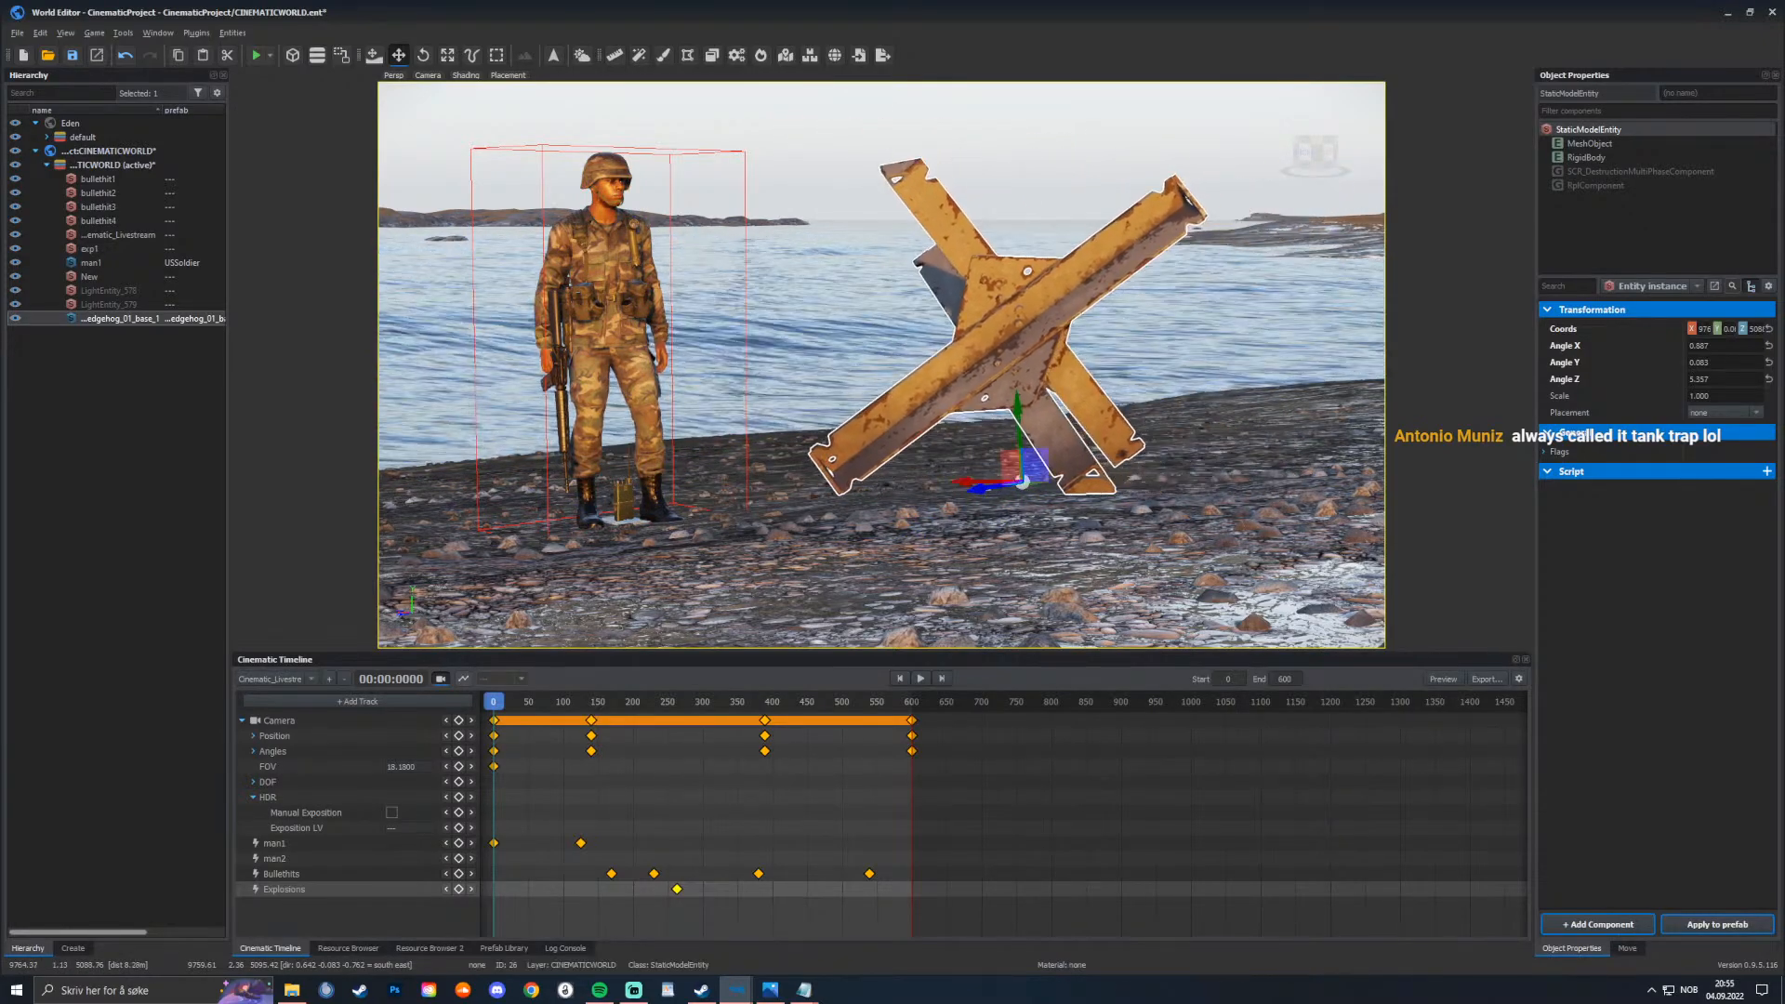
key("Page_Down")
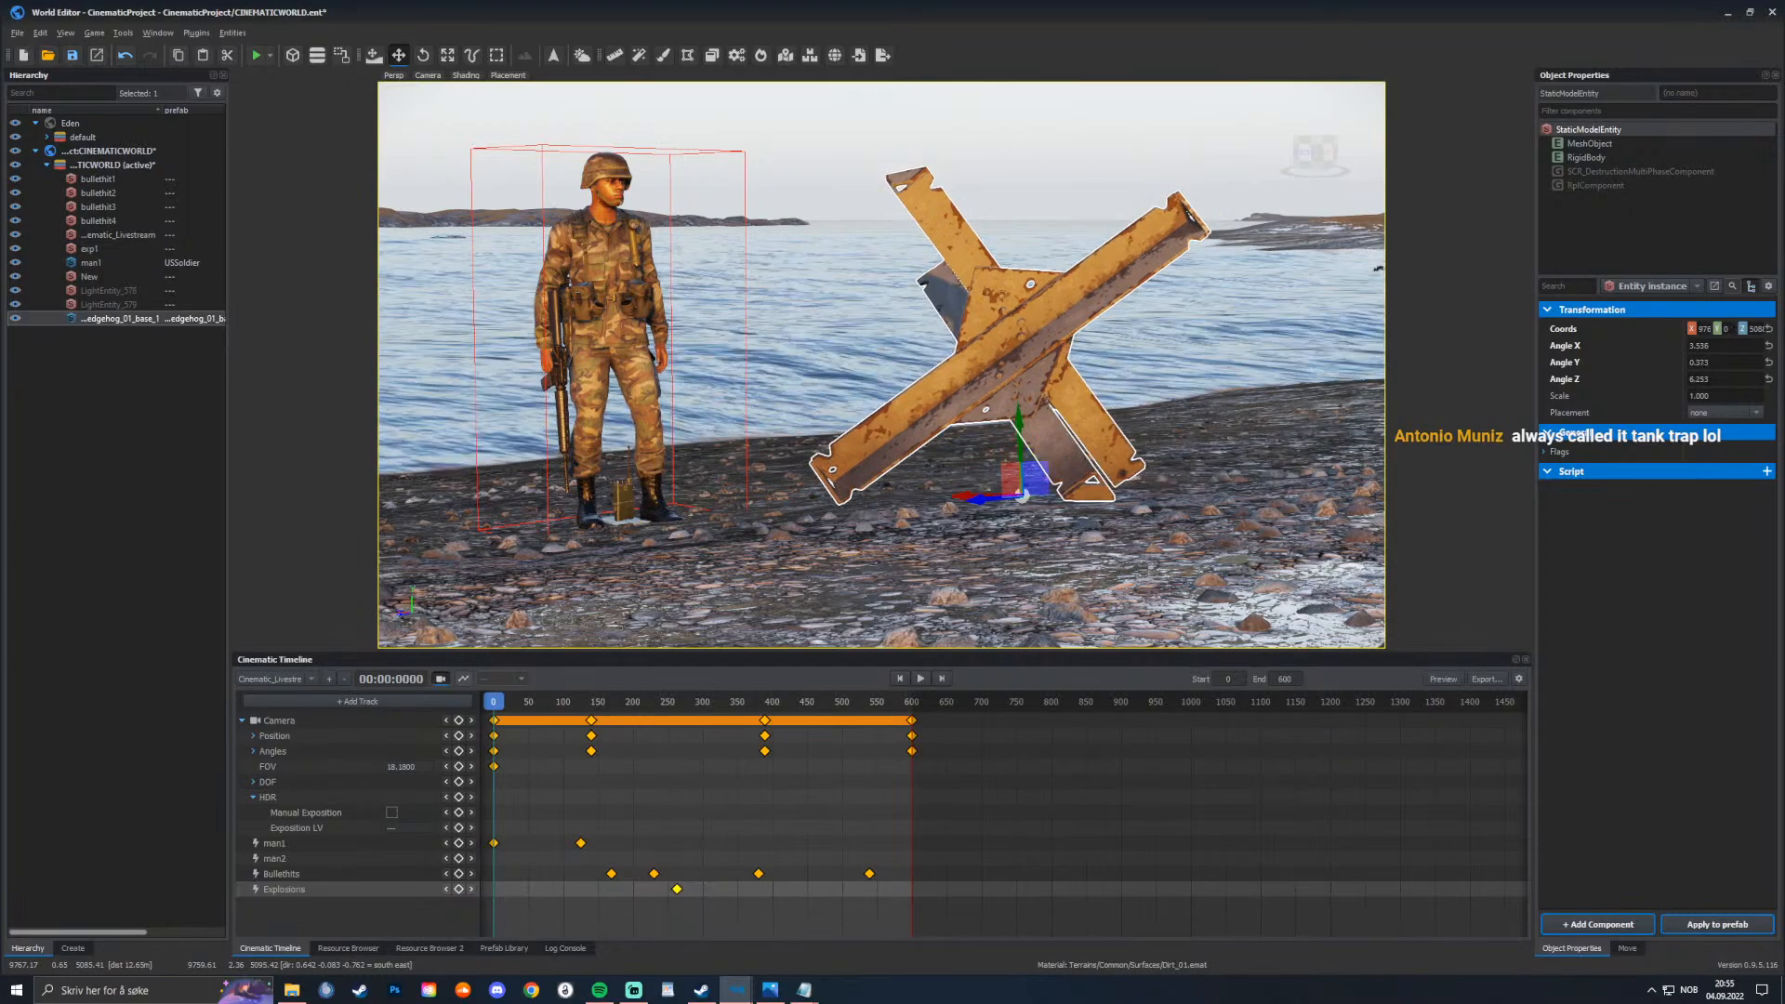
left_click_drag(1021, 479, 1021, 518)
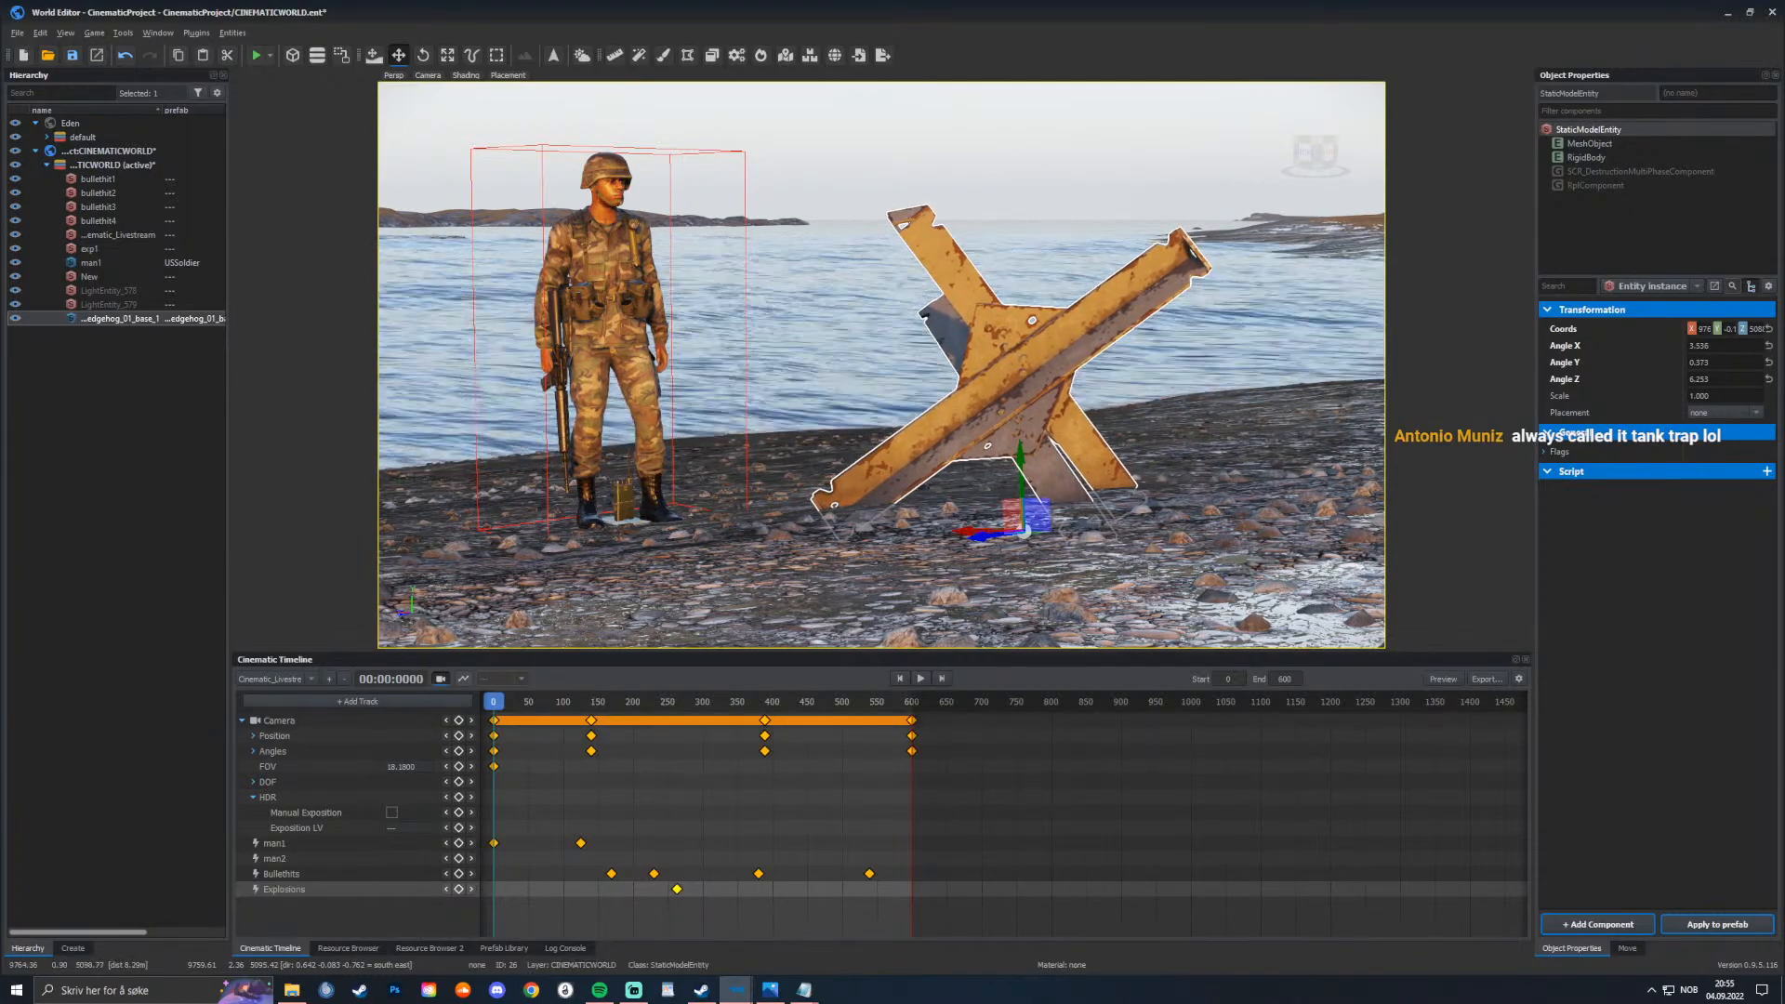
left_click_drag(967, 532, 1106, 518)
Step: Leave the cinematic camera view and paste five copies of the hedgehog across the beach around the soldier
key("q")
right_click_drag(1106, 519, 1004, 618)
left_click(441, 679)
right_click_drag(707, 521, 1078, 595)
key("w")
right_click_drag(837, 447, 781, 400)
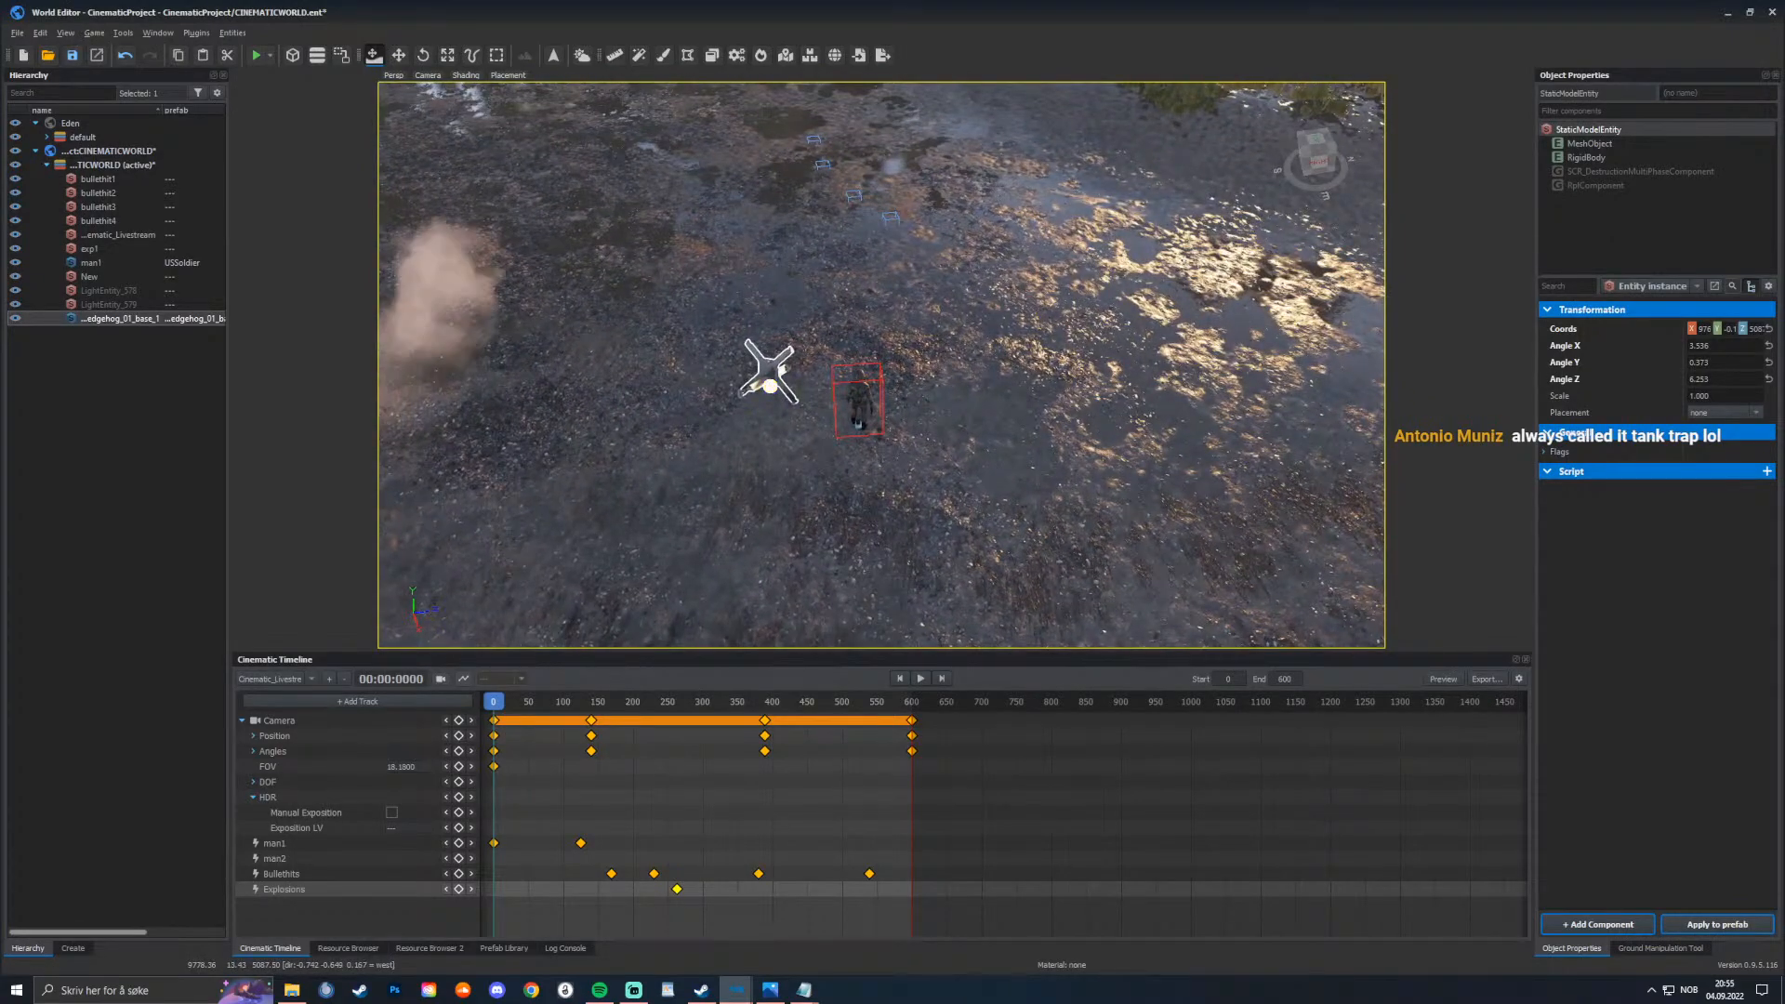
key("ctrl+z")
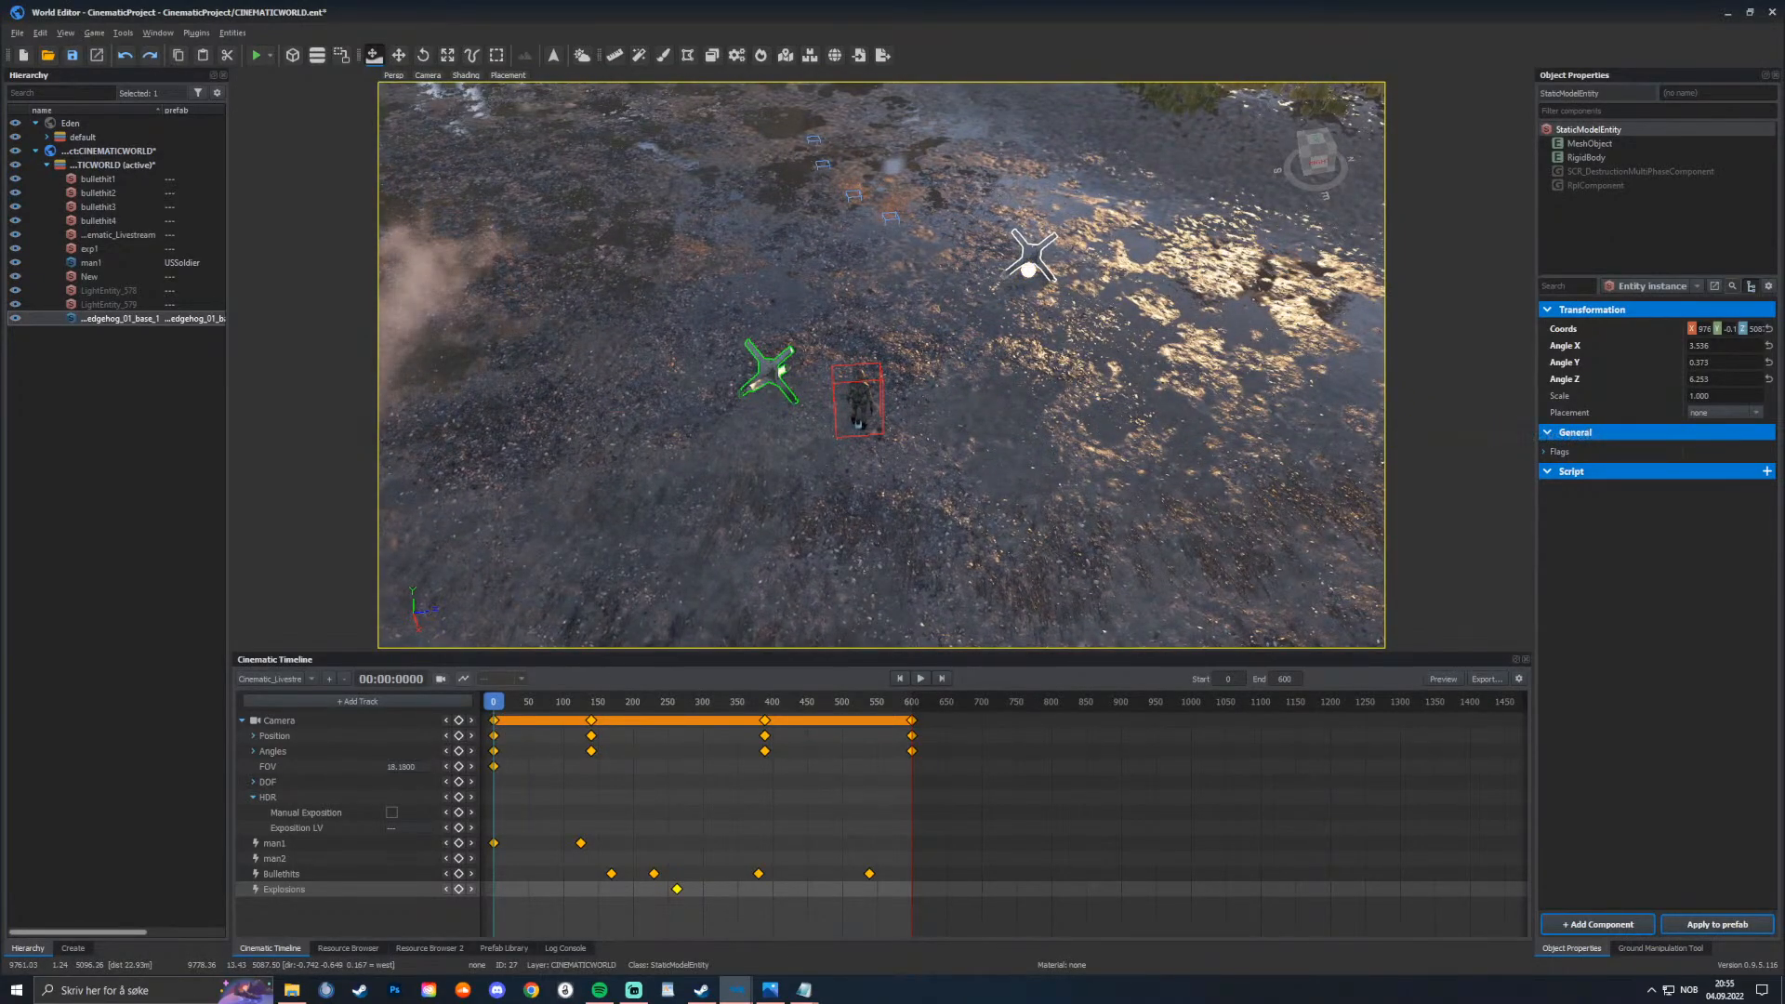
key("ctrl+v")
key("ctrl+v")
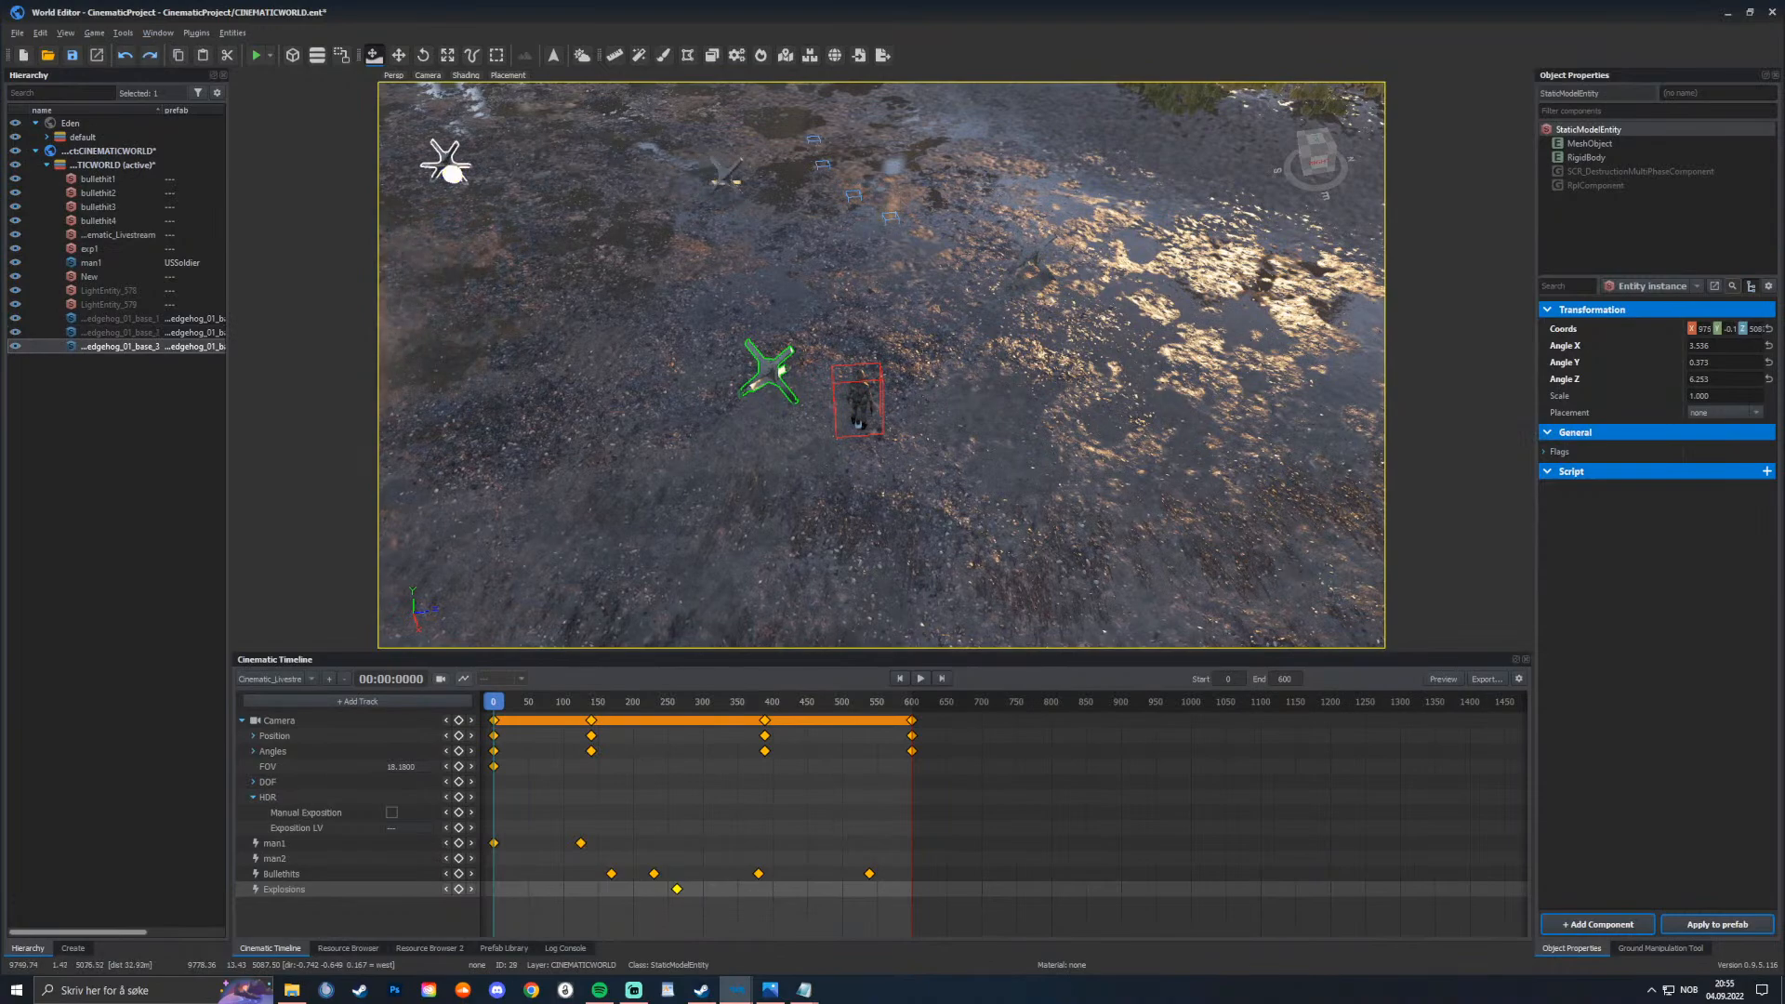
key("ctrl+v")
key("ctrl+v")
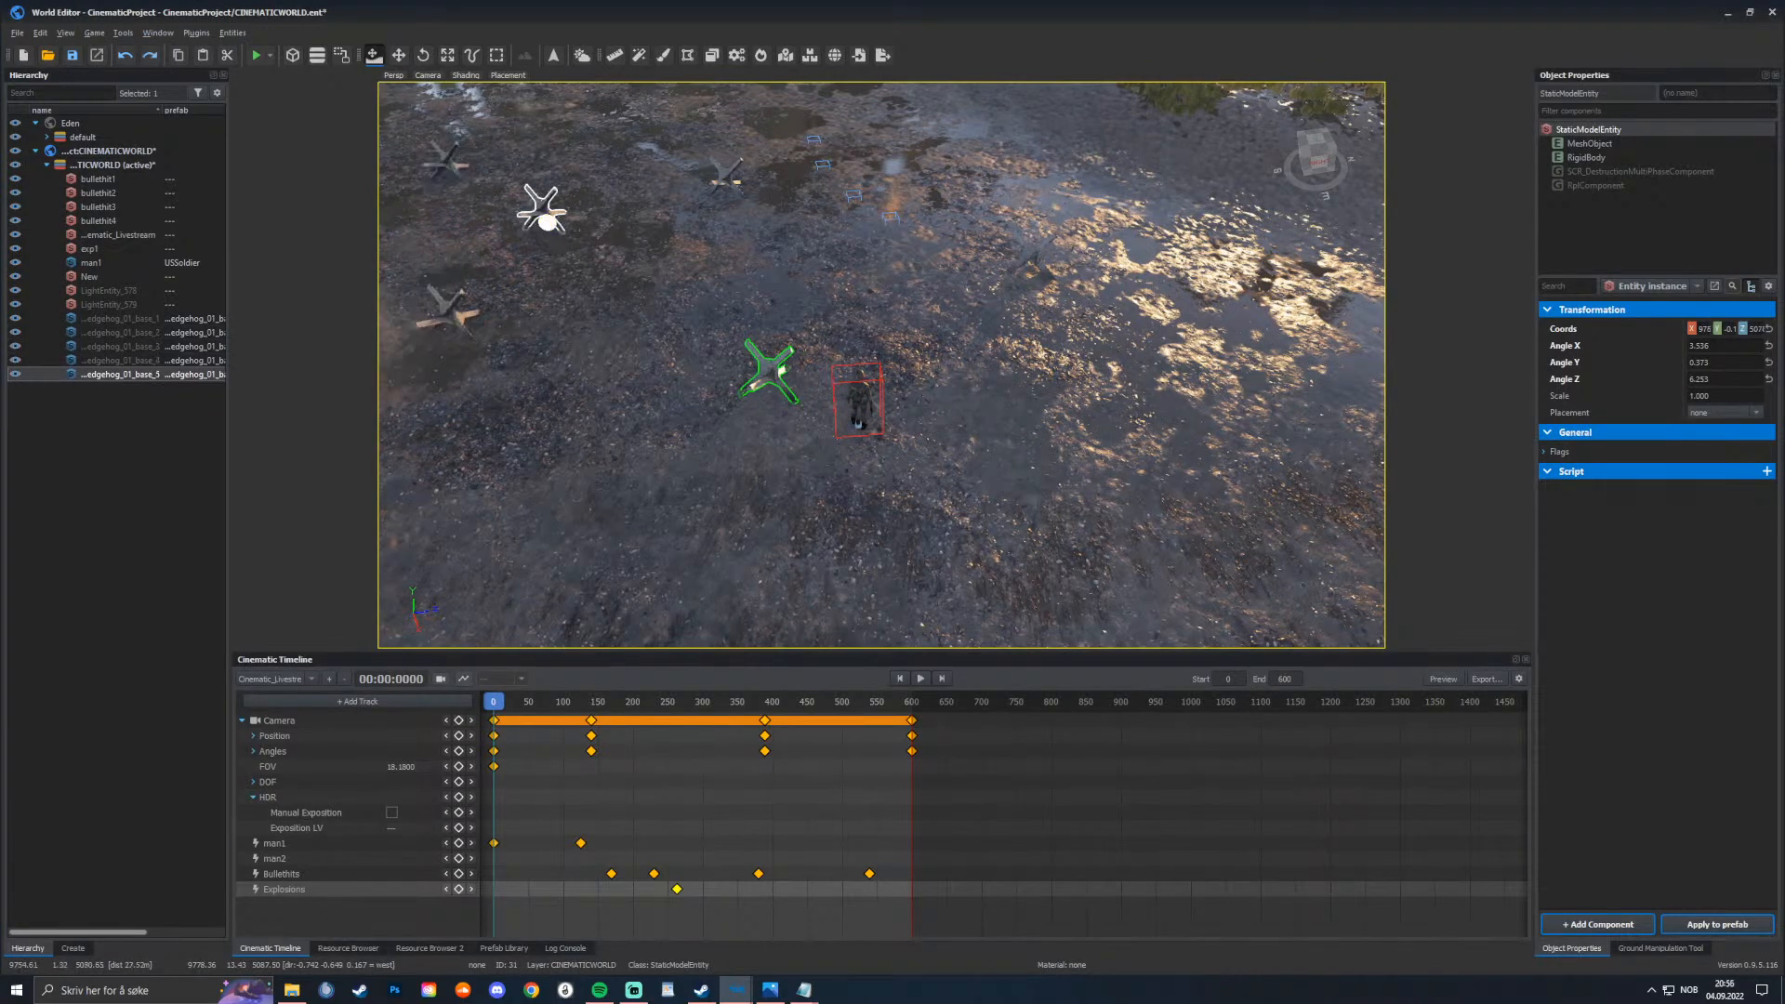
key("ctrl+v")
Step: Move the first hedgehog copy to the far end of the group along the beach
left_click_drag(1027, 267, 852, 312)
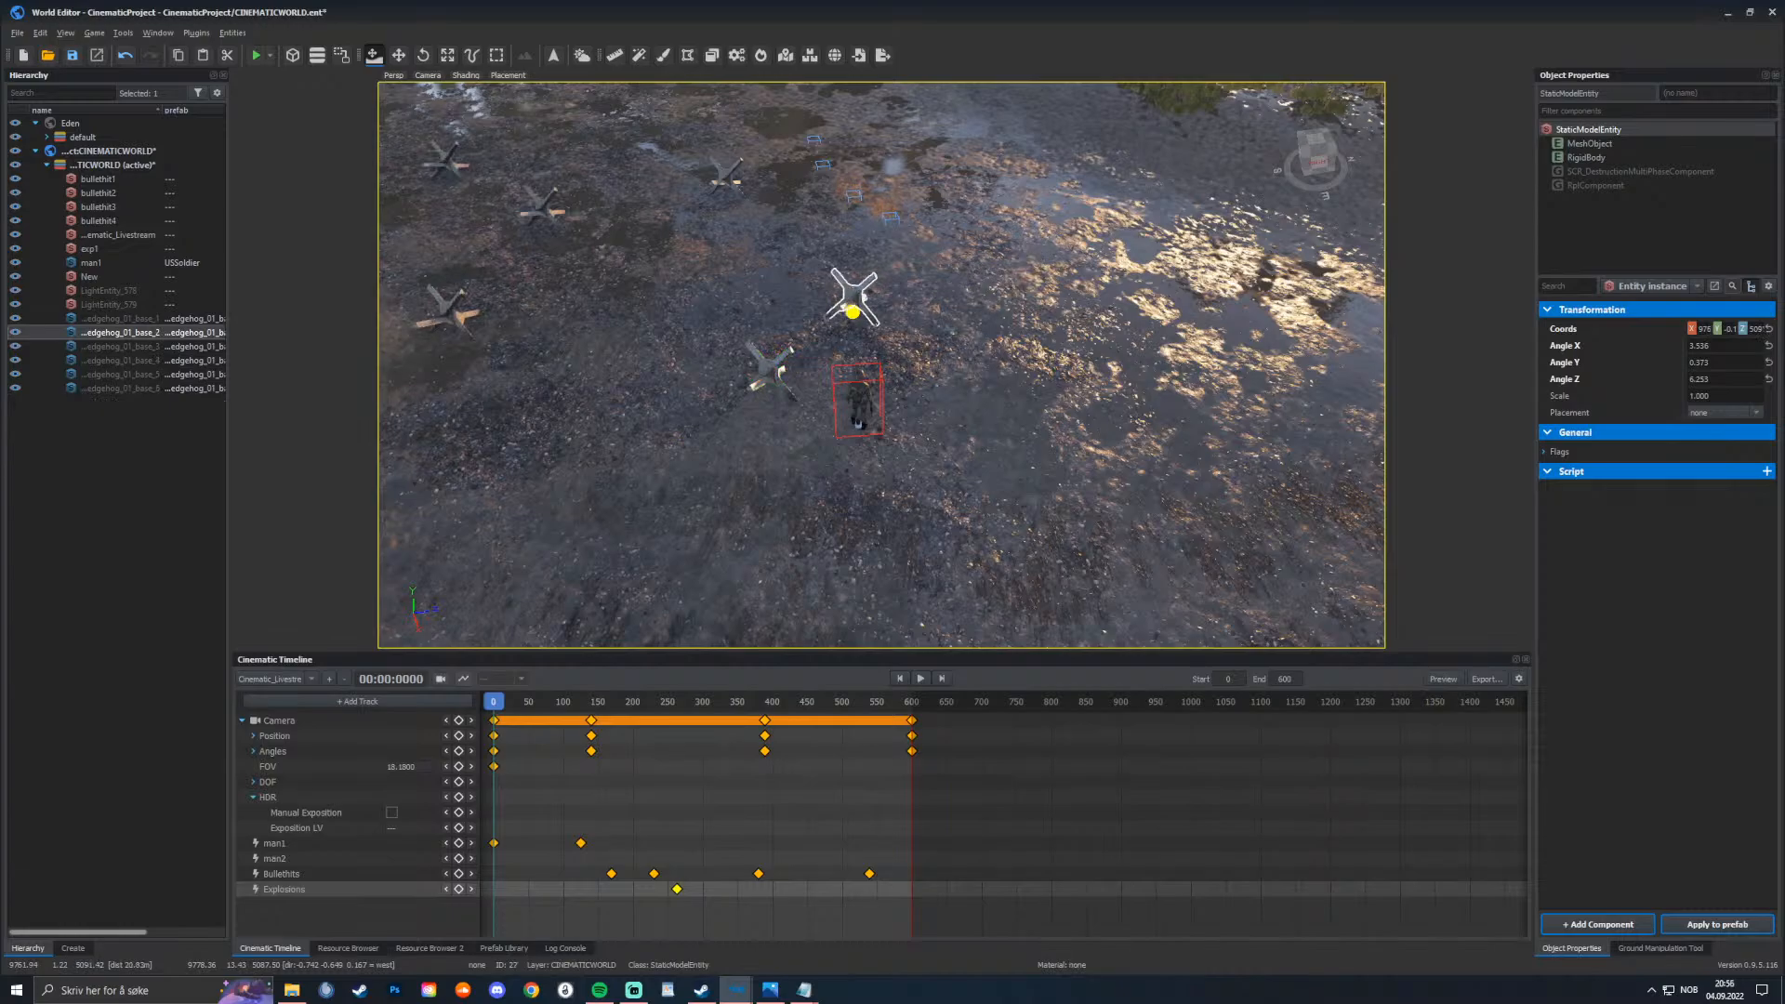
left_click_drag(428, 431, 437, 451)
key("a")
right_click_drag(437, 451, 428, 441)
left_click_drag(1009, 392, 638, 312)
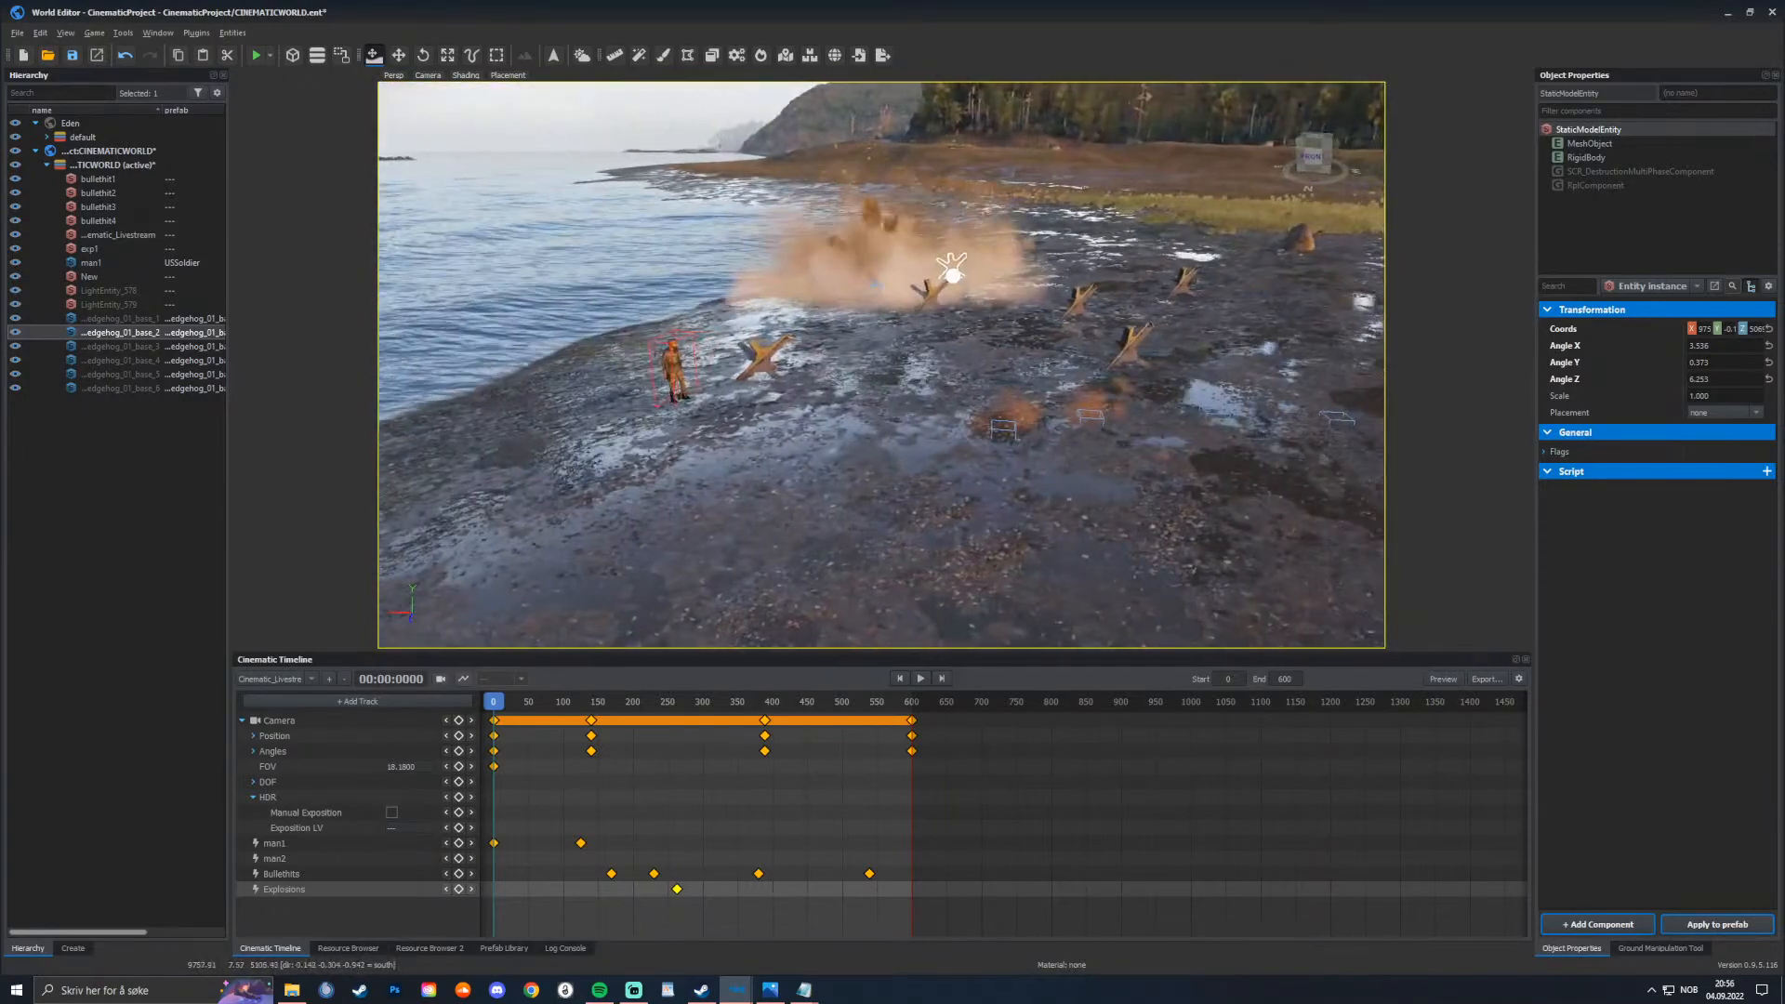
key("w")
key("d")
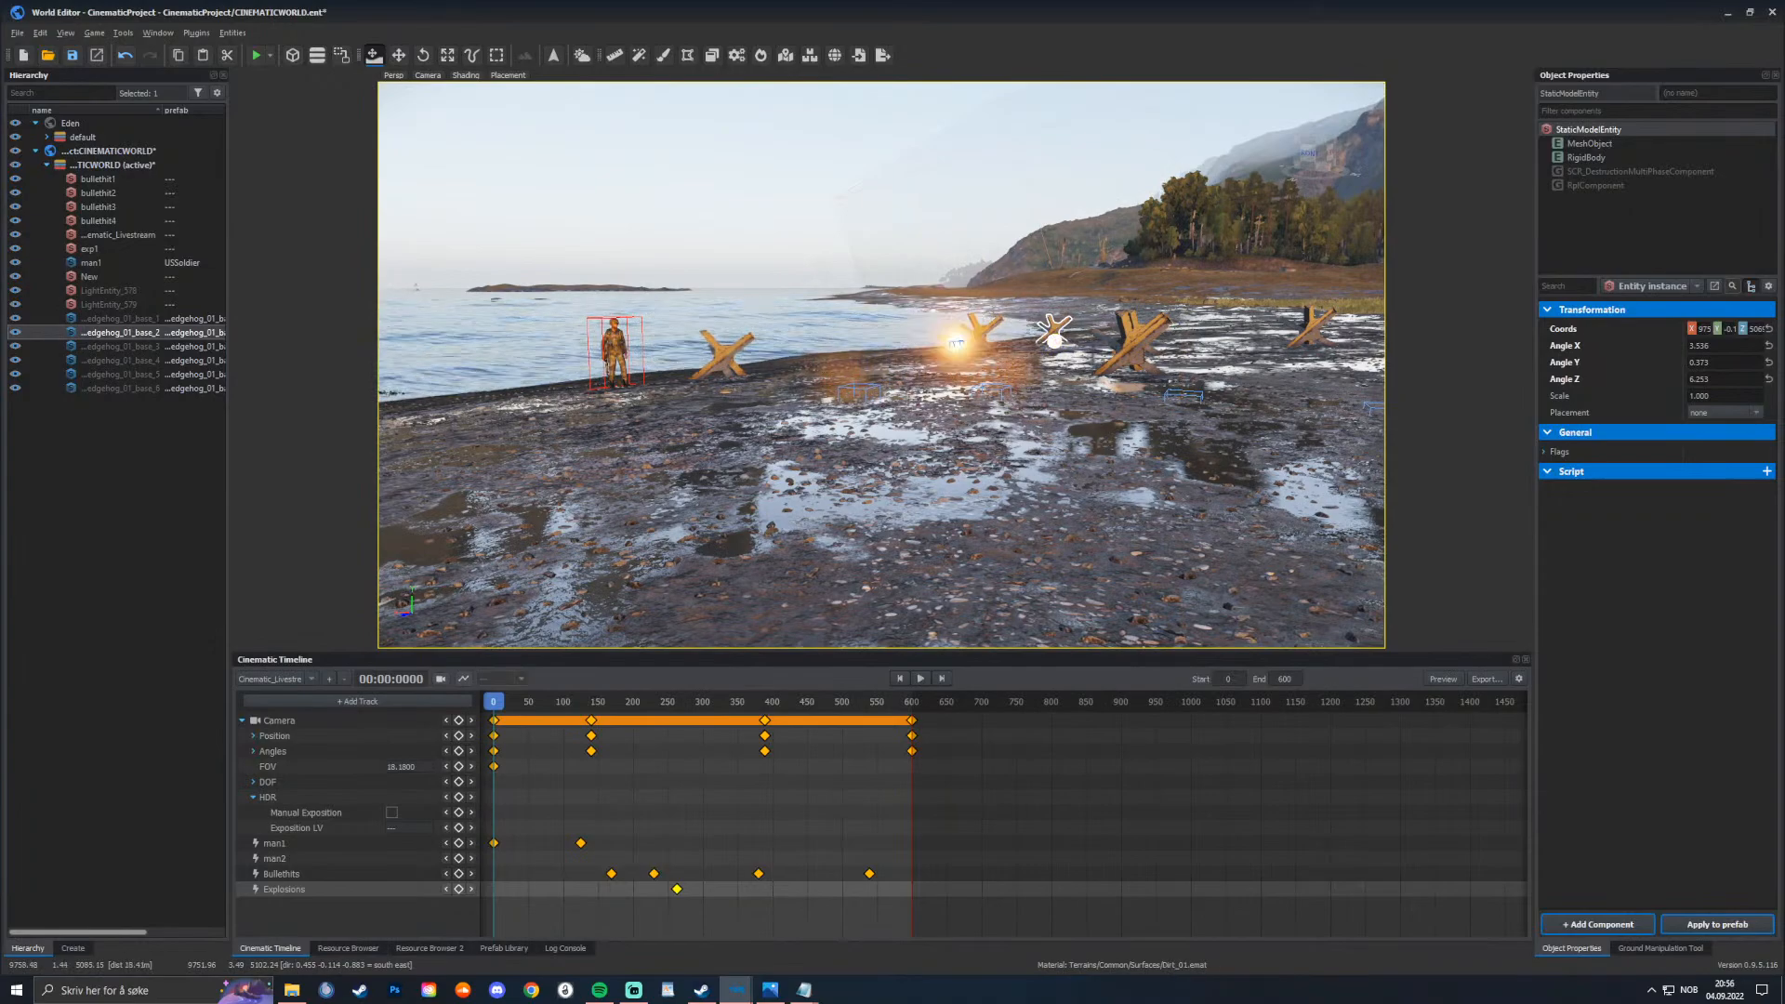
Step: Rotate four of the copied hedgehogs to varied headings, with Angle Y about -52, 84, -68 and -53
key("r")
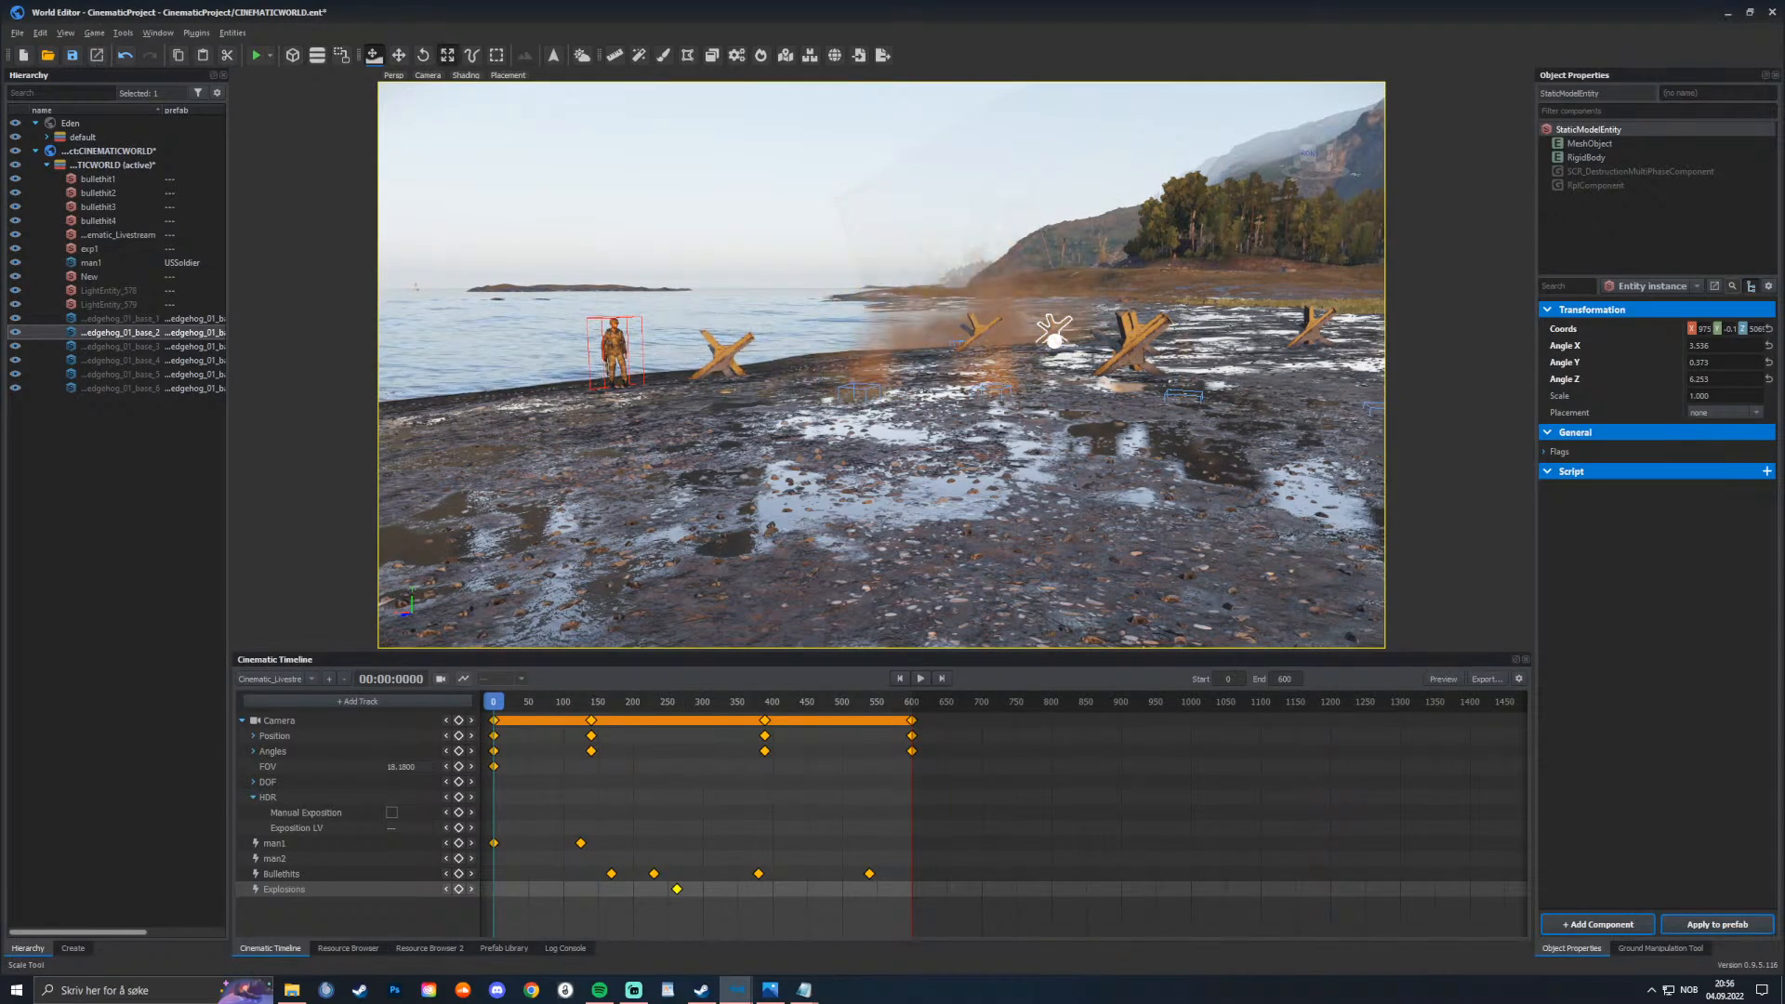
key("e")
key("q")
right_click_drag(1108, 351, 1119, 381)
left_click_drag(1065, 360, 970, 396)
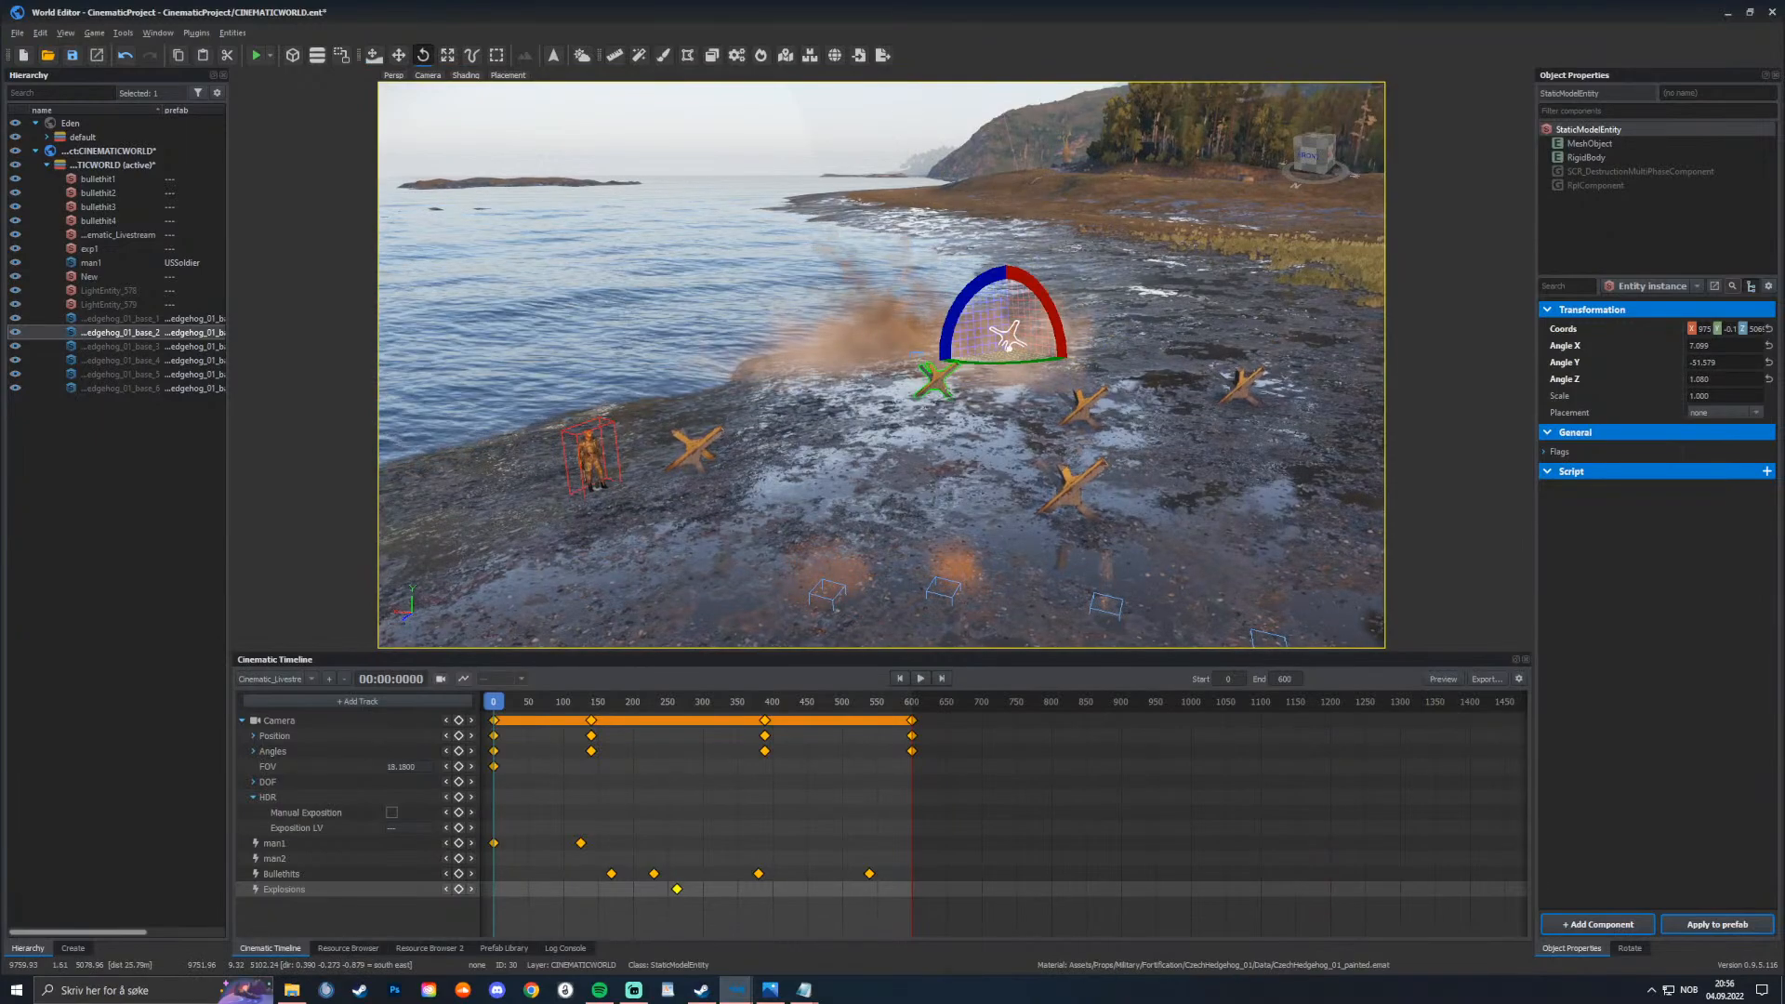
left_click(934, 376)
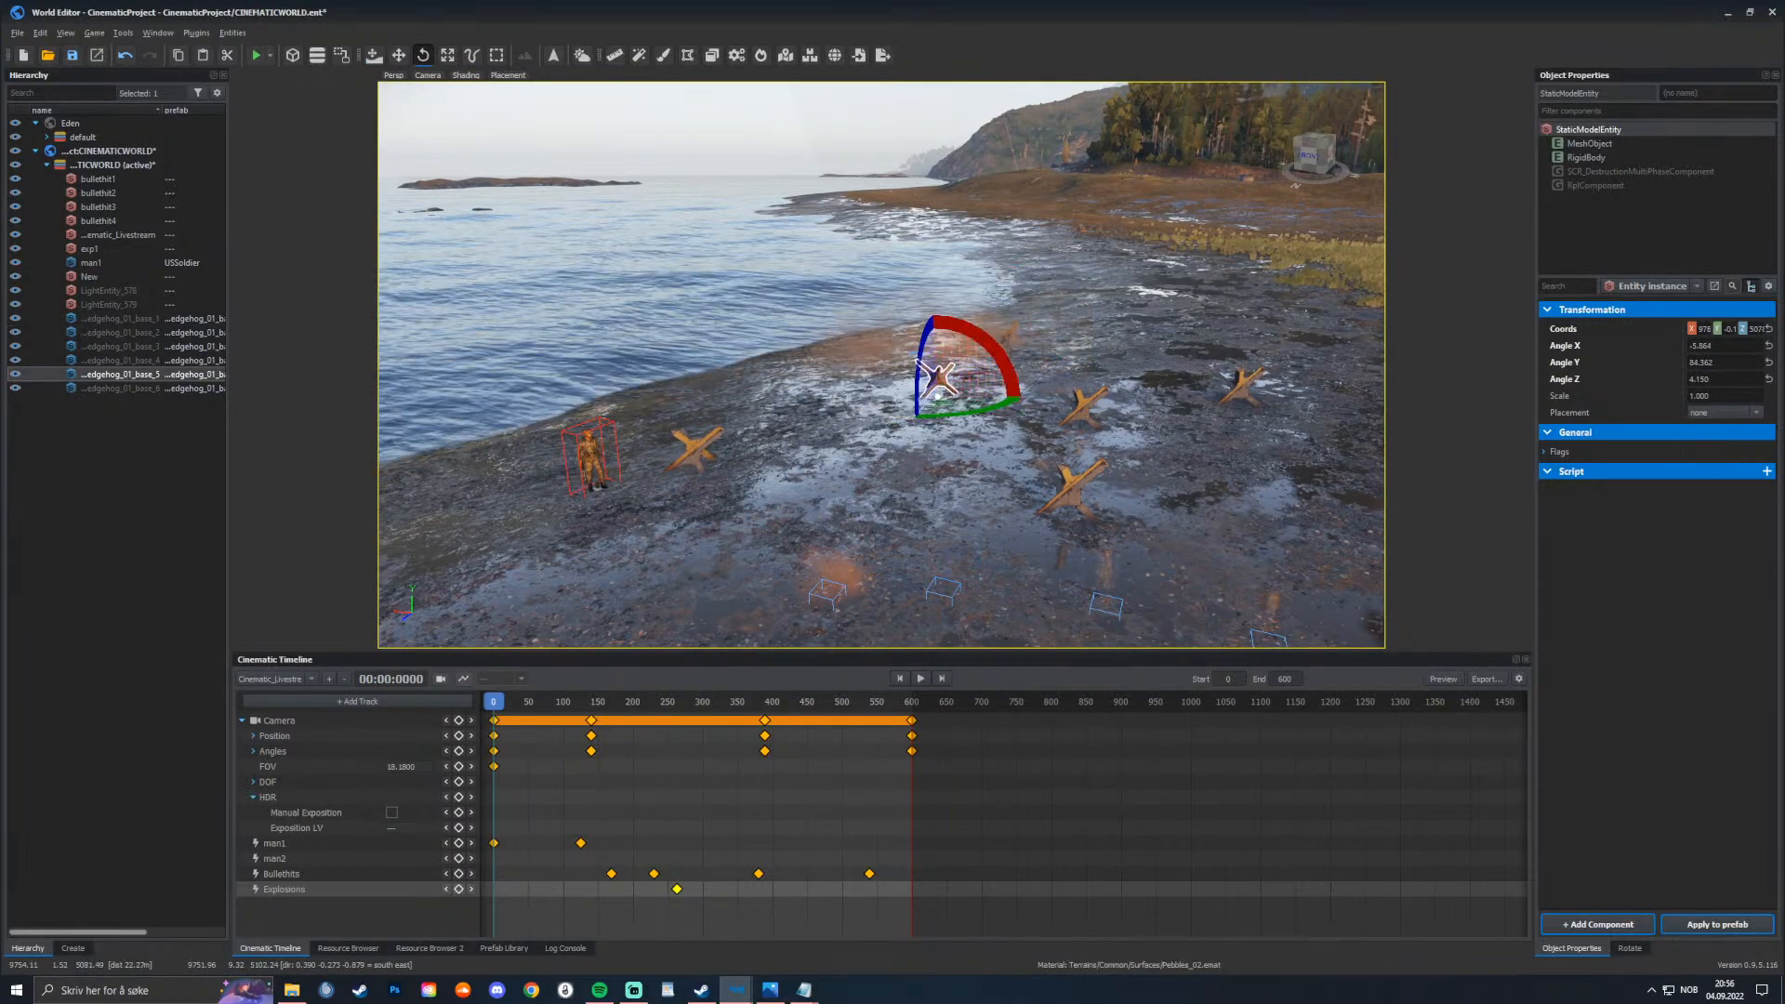
left_click(1079, 406)
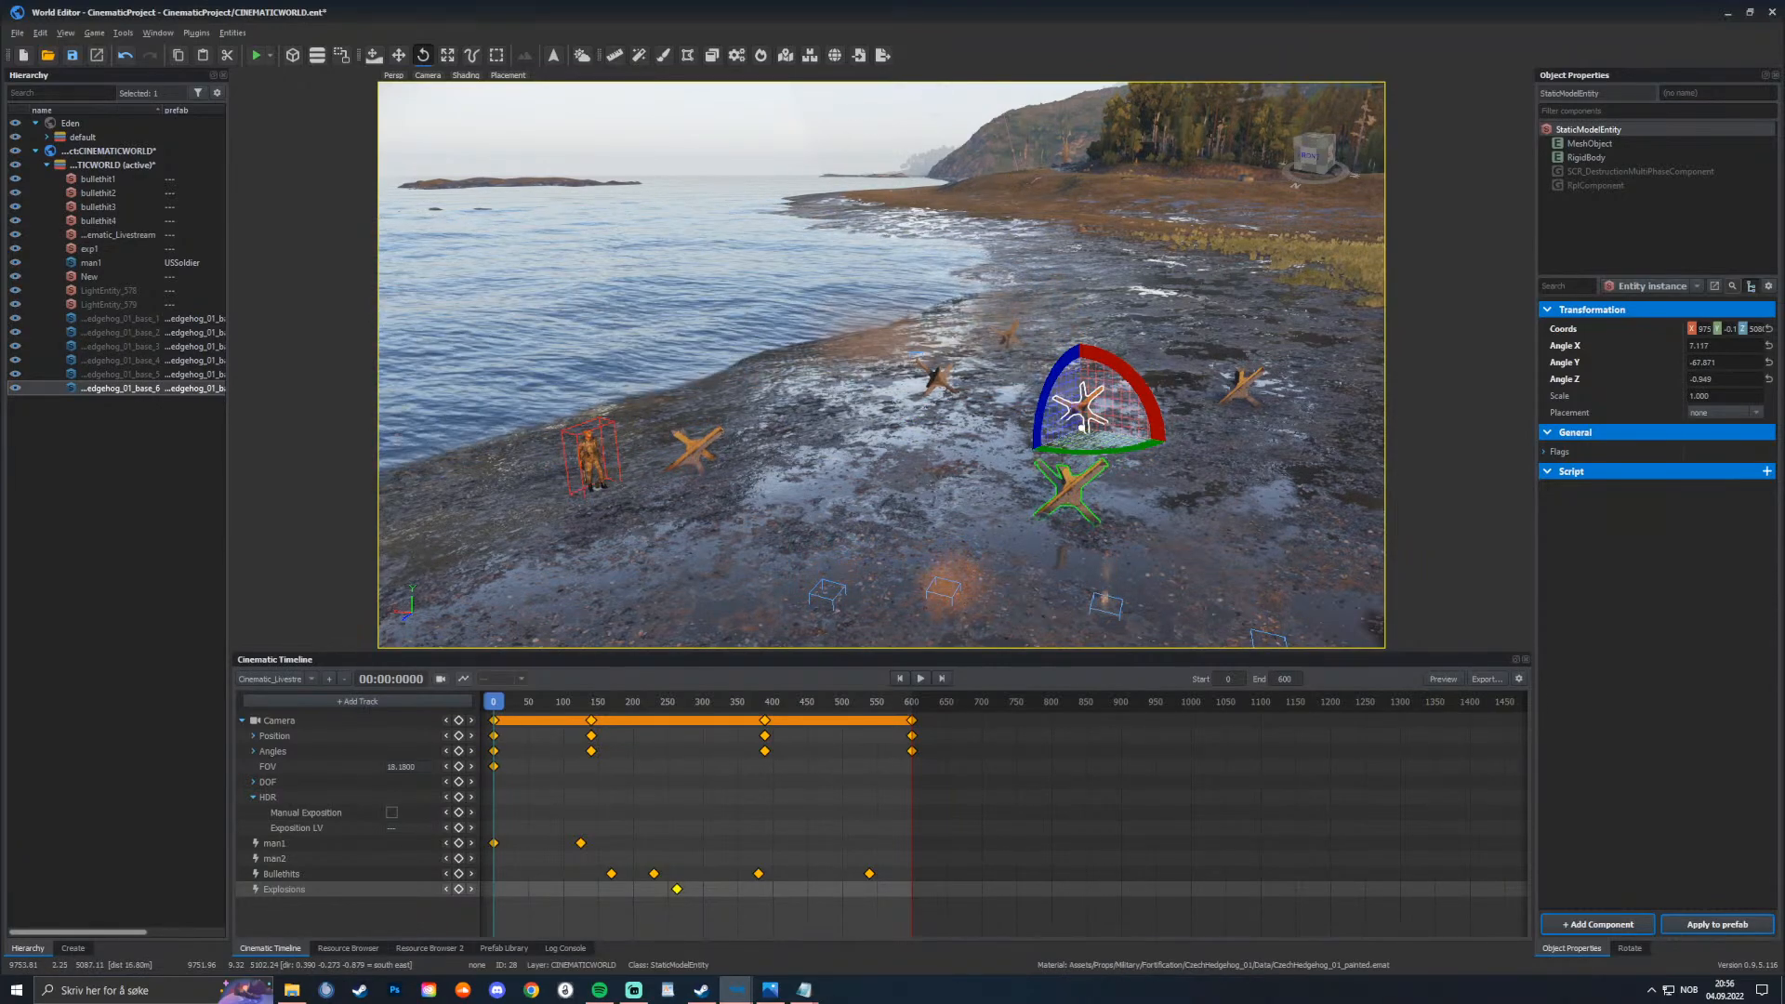
left_click(1069, 488)
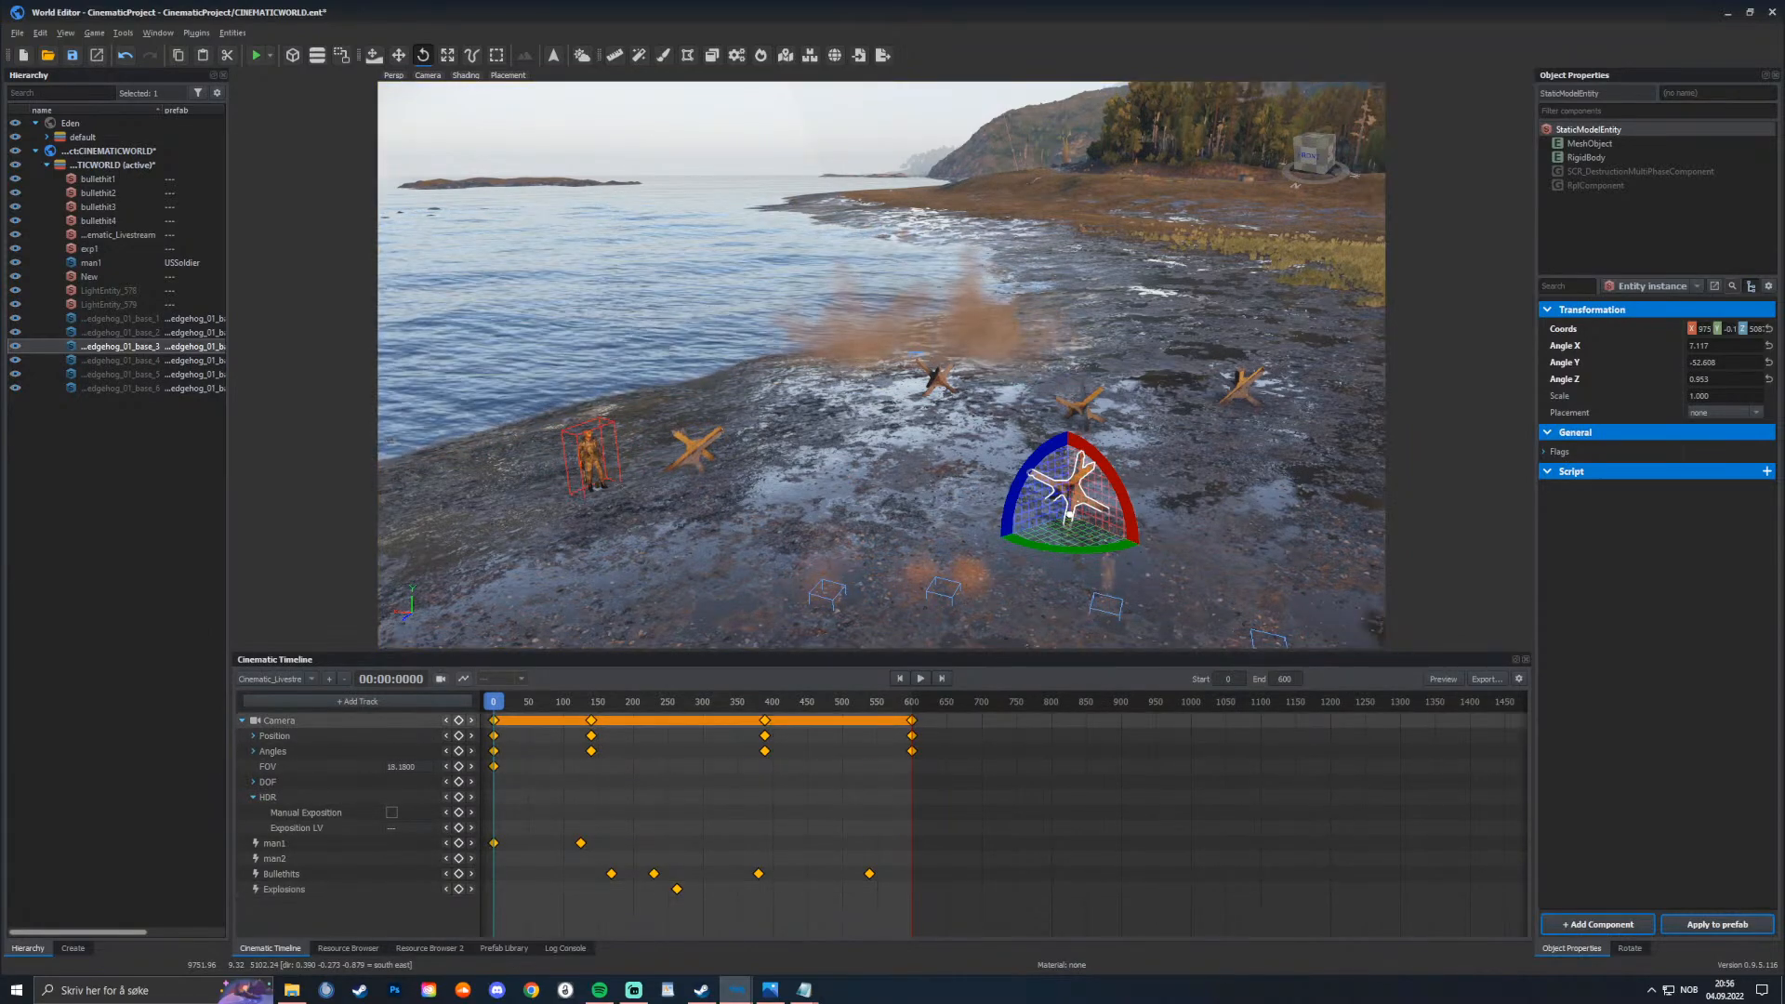
Step: Collapse the Camera track in the cinematic timeline and save the world
left_click(242, 720)
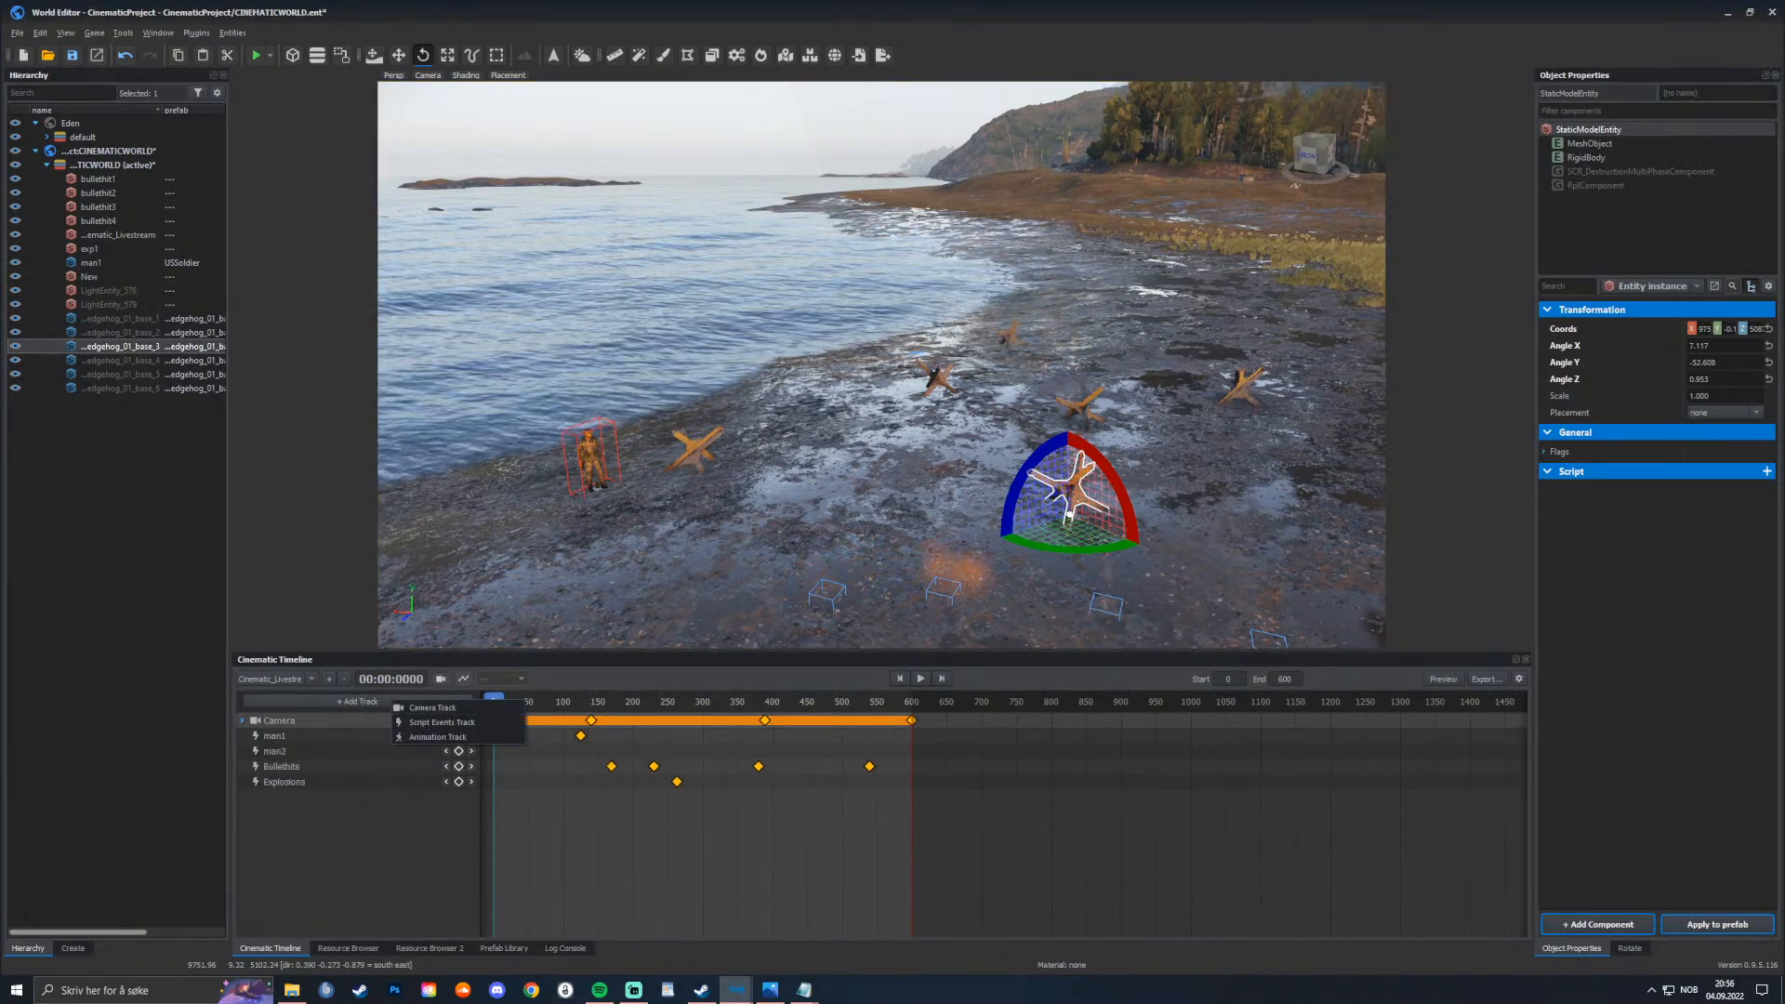
key("Escape")
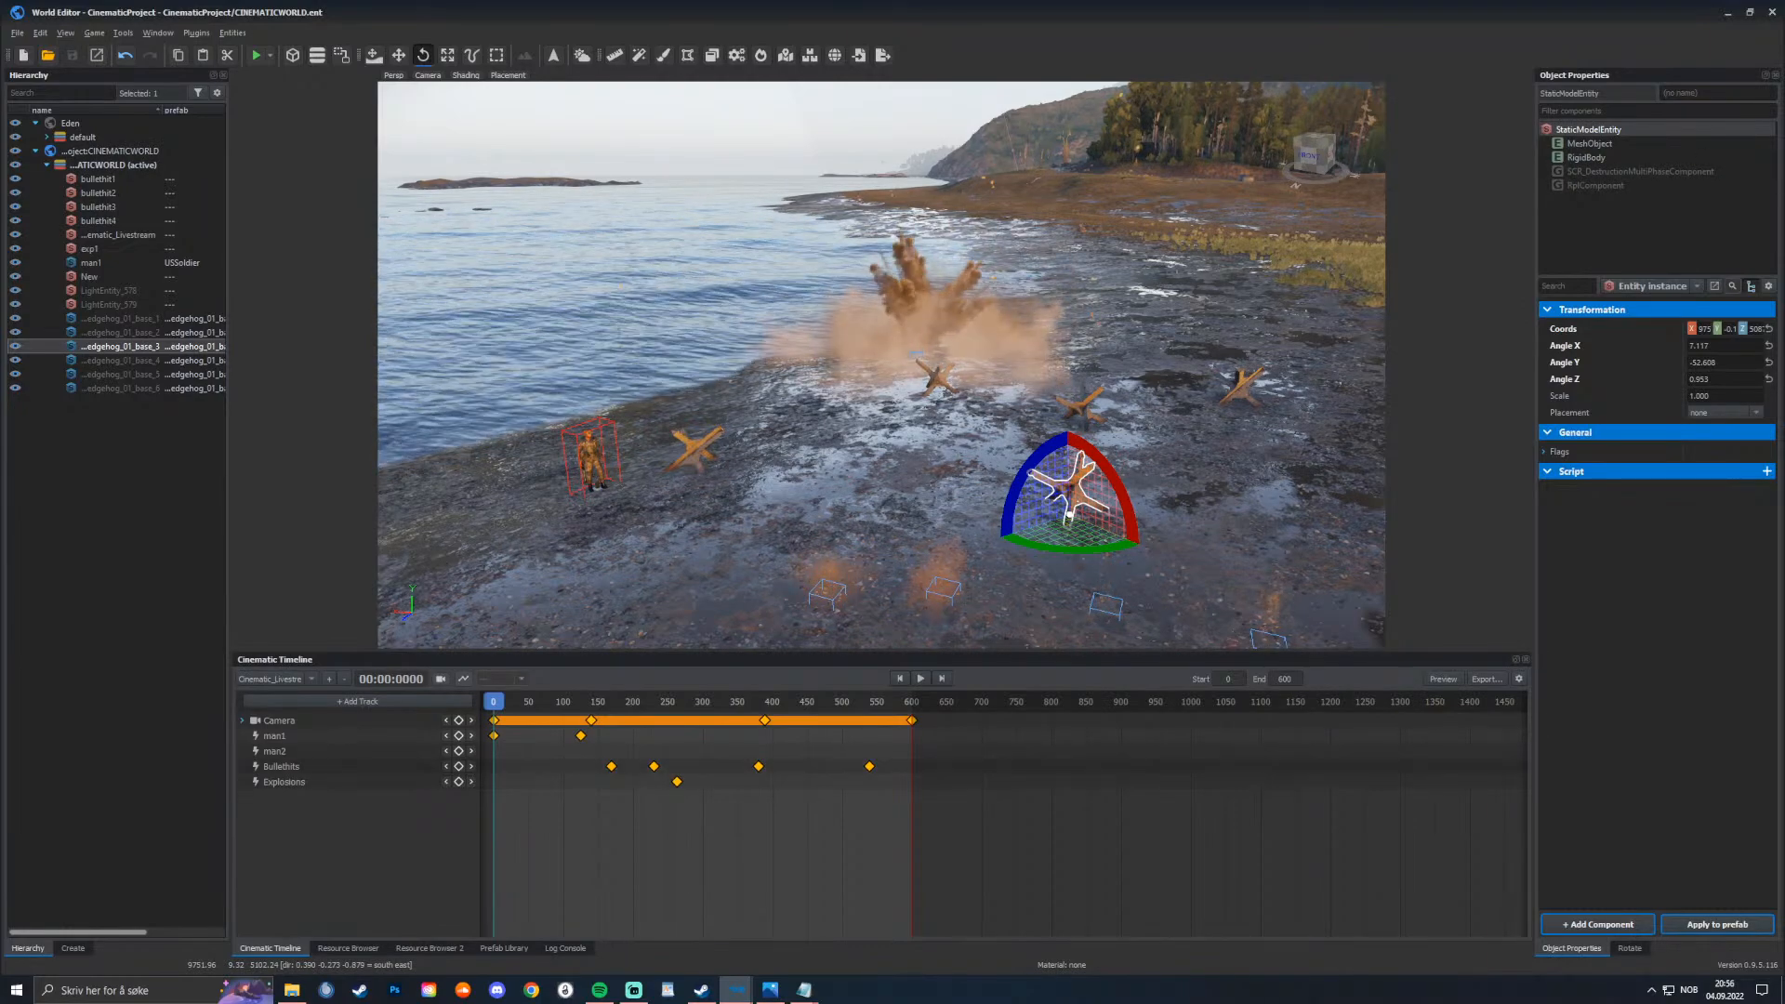
Step: Place the CINEMATIC_US_soldier_with_animation prefab from the project's CHARACTERS folder on the beach among the hedgehogs
left_click(348, 948)
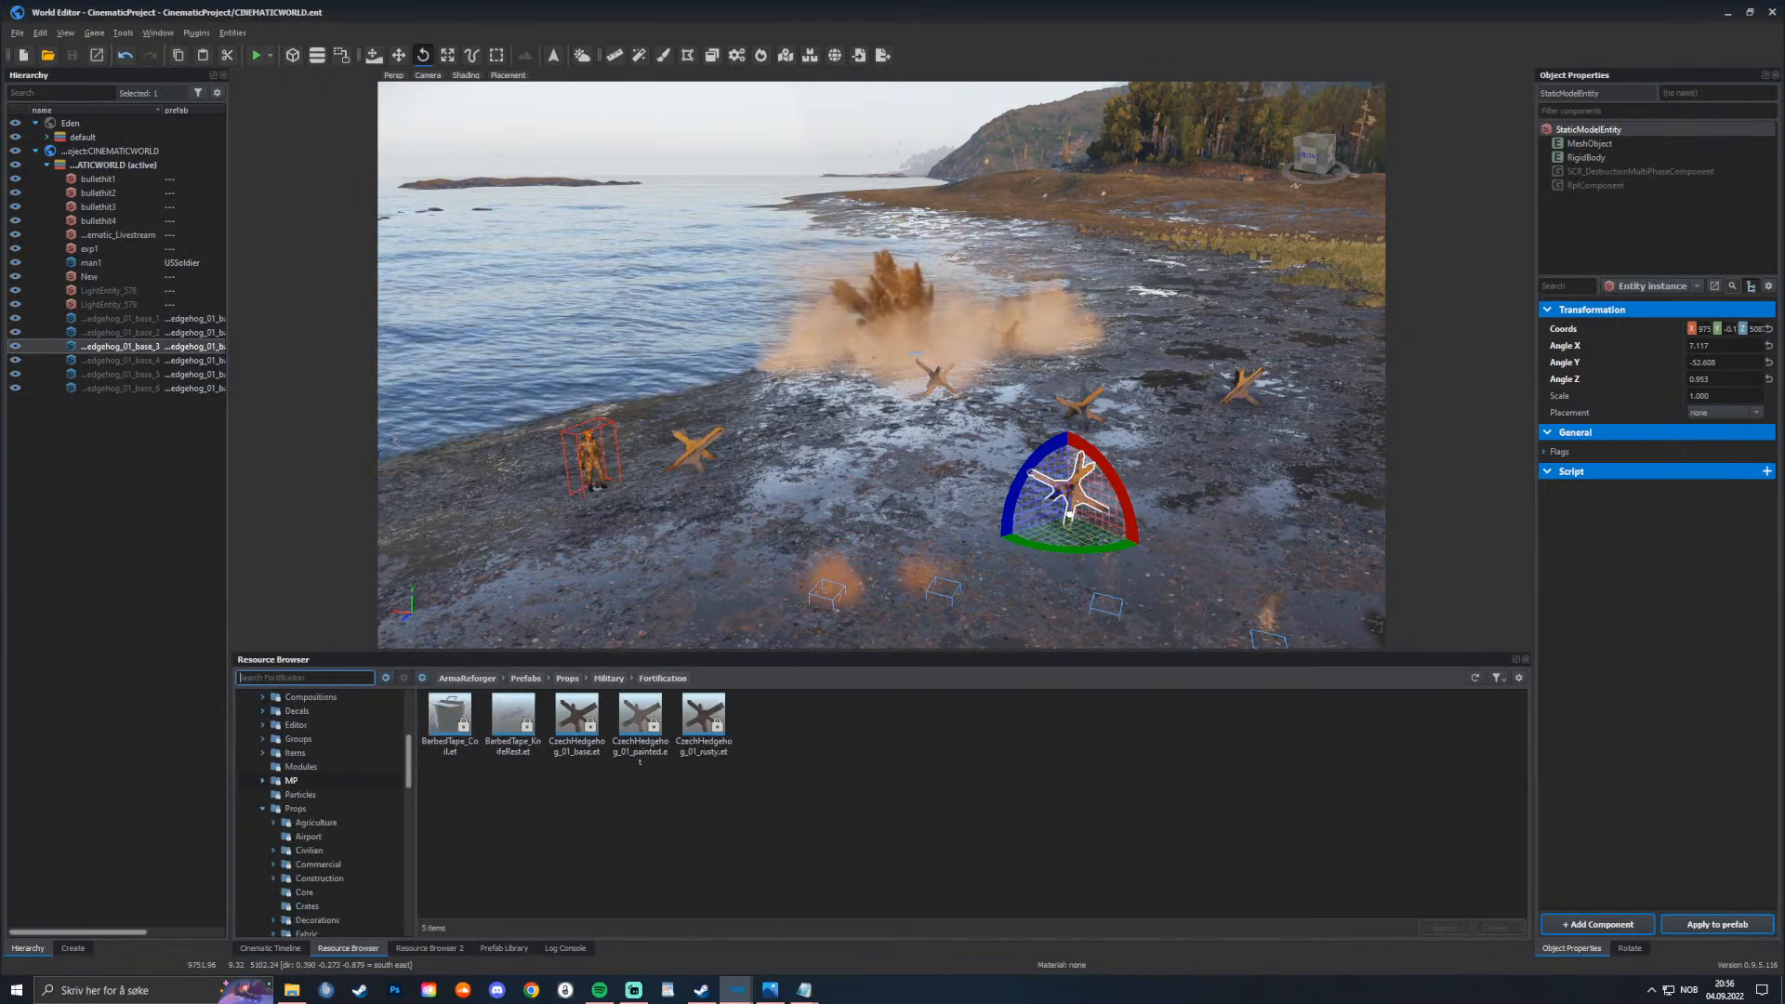
left_click(241, 697)
left_click(296, 710)
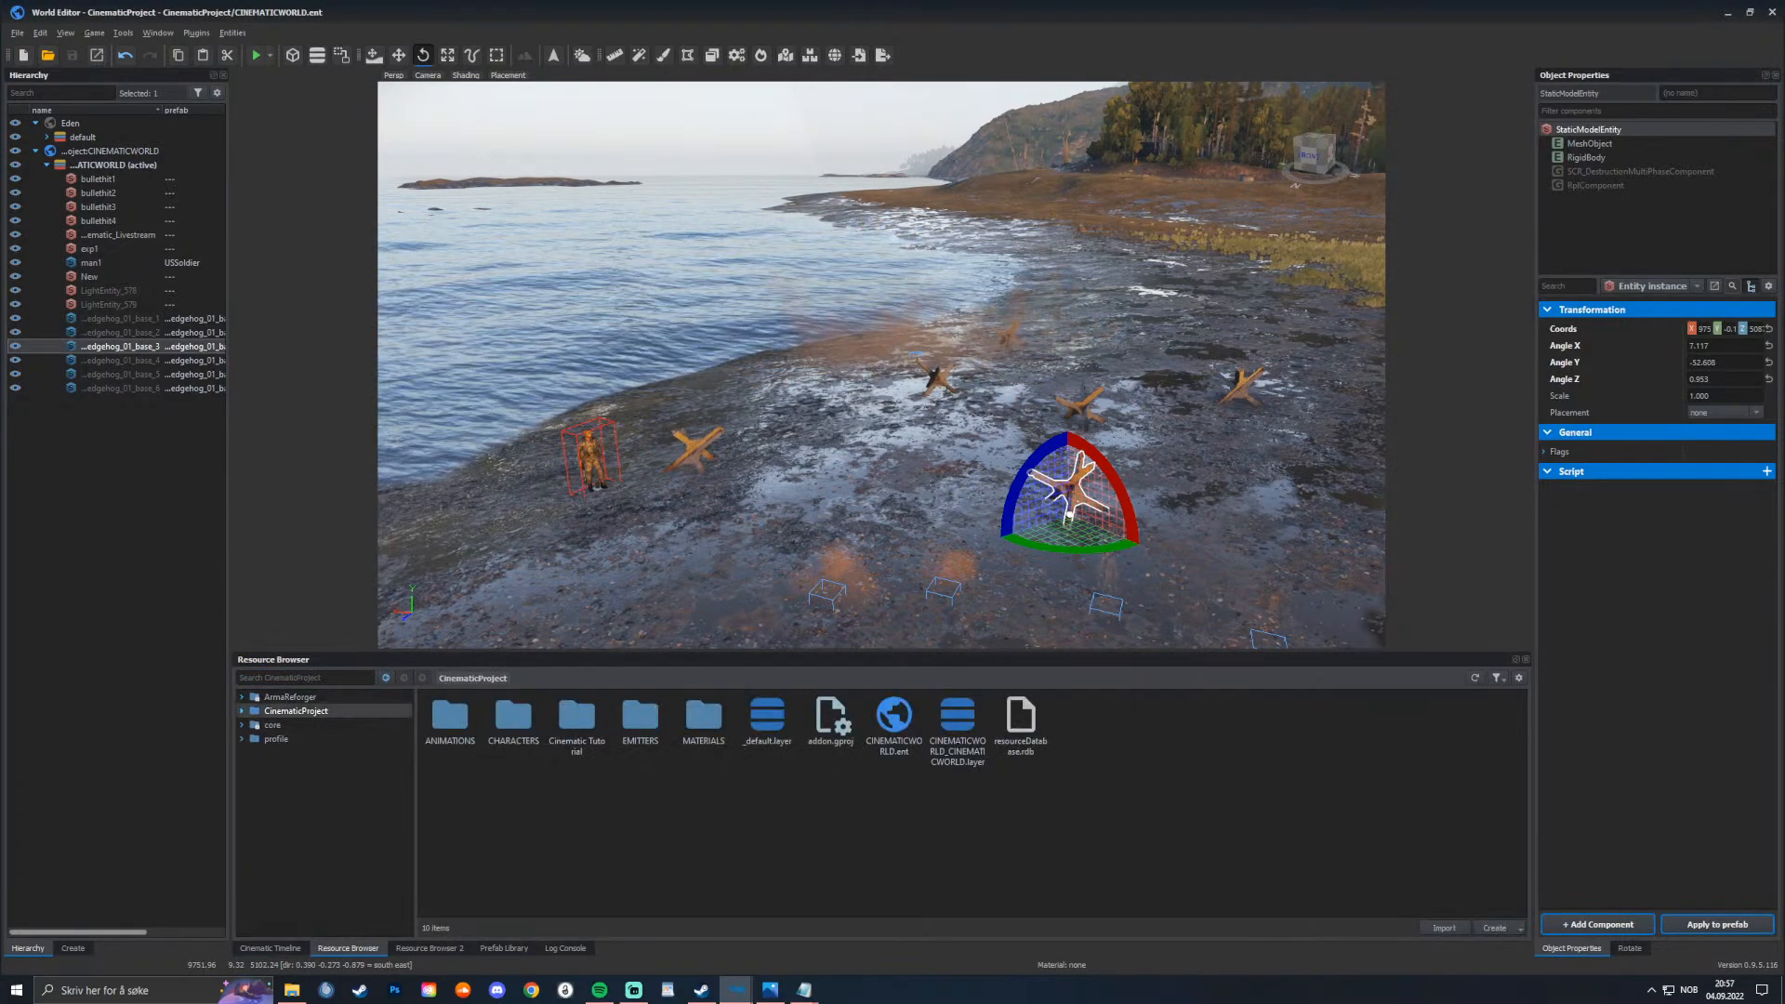
double_click(513, 718)
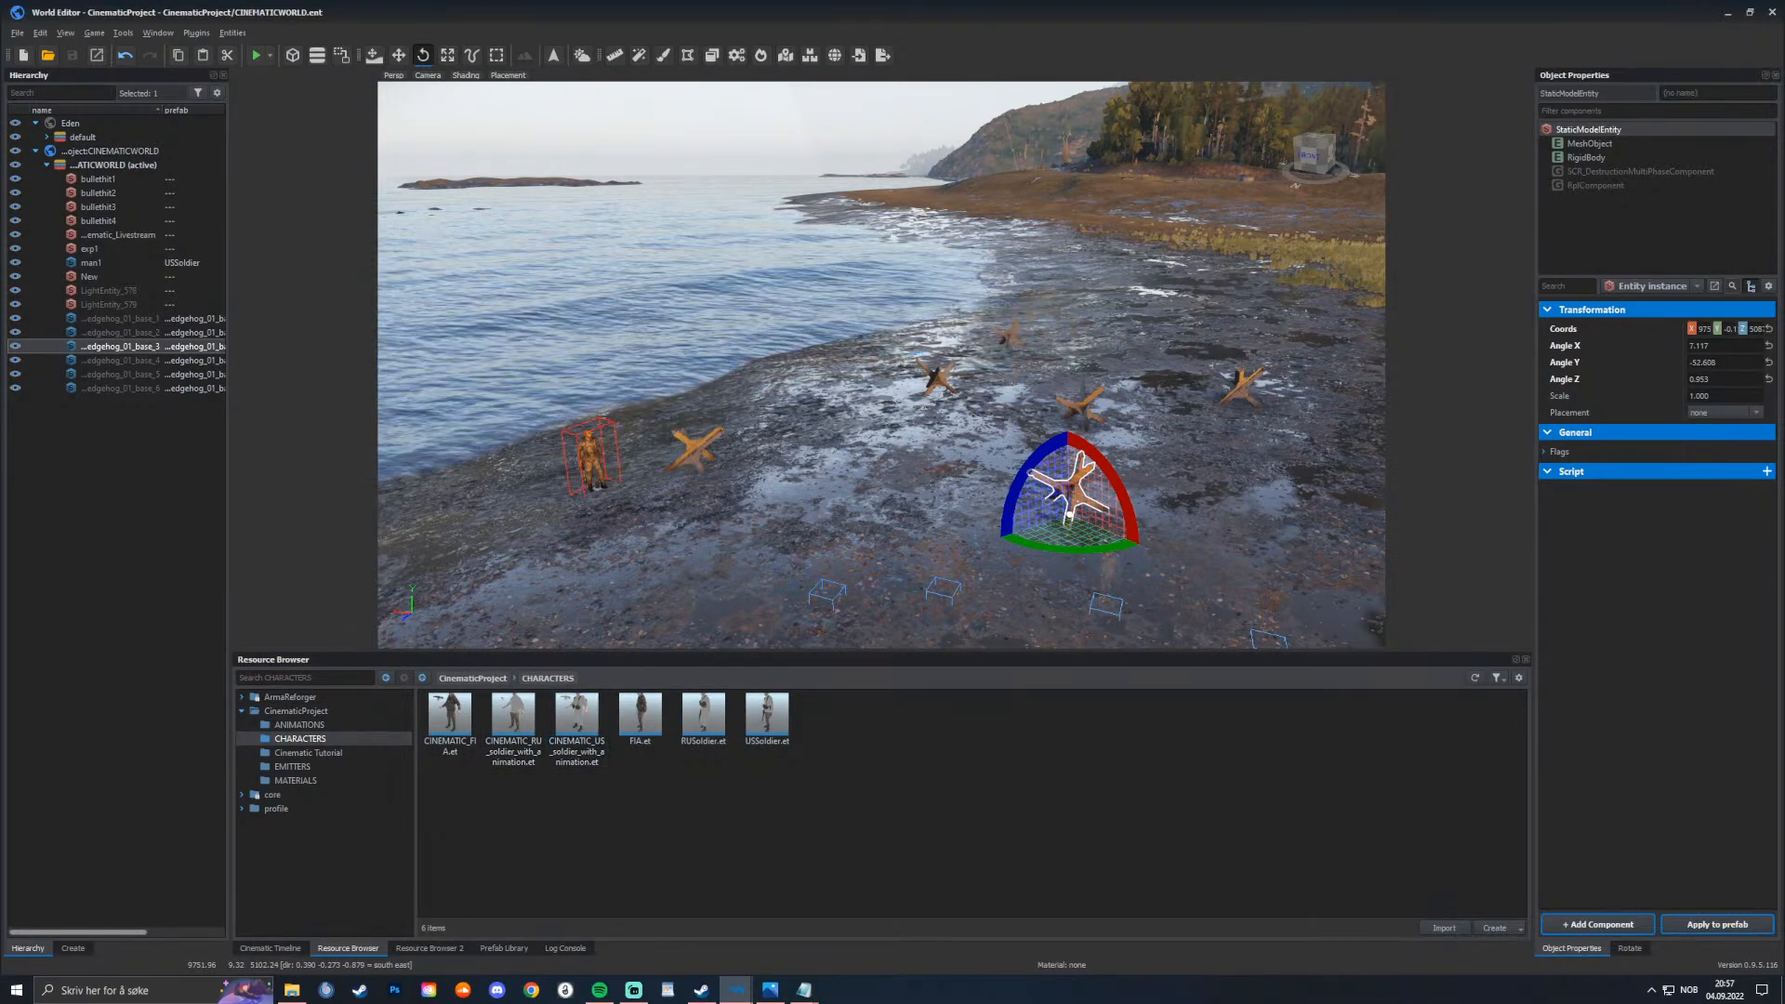
left_click_drag(576, 715, 907, 381)
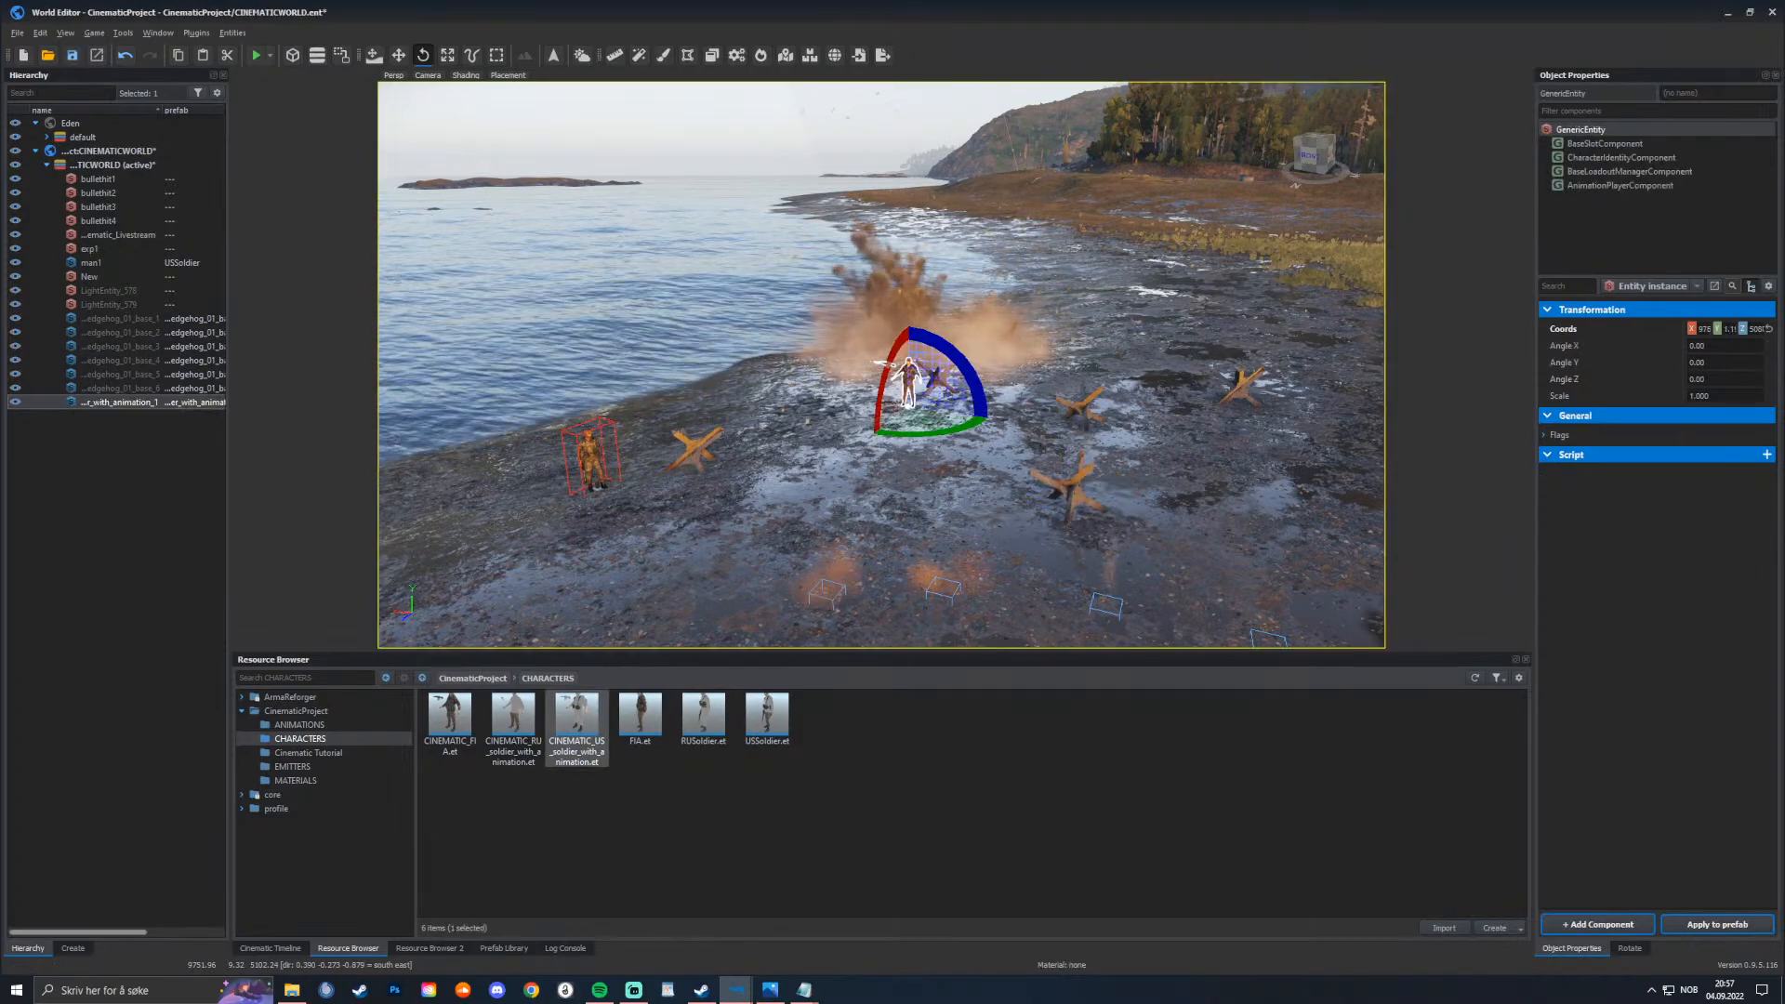
Step: Using the cinematic camera view at frame 262, reposition the hedgehog near the new soldier and align it to the ground
left_click(270, 948)
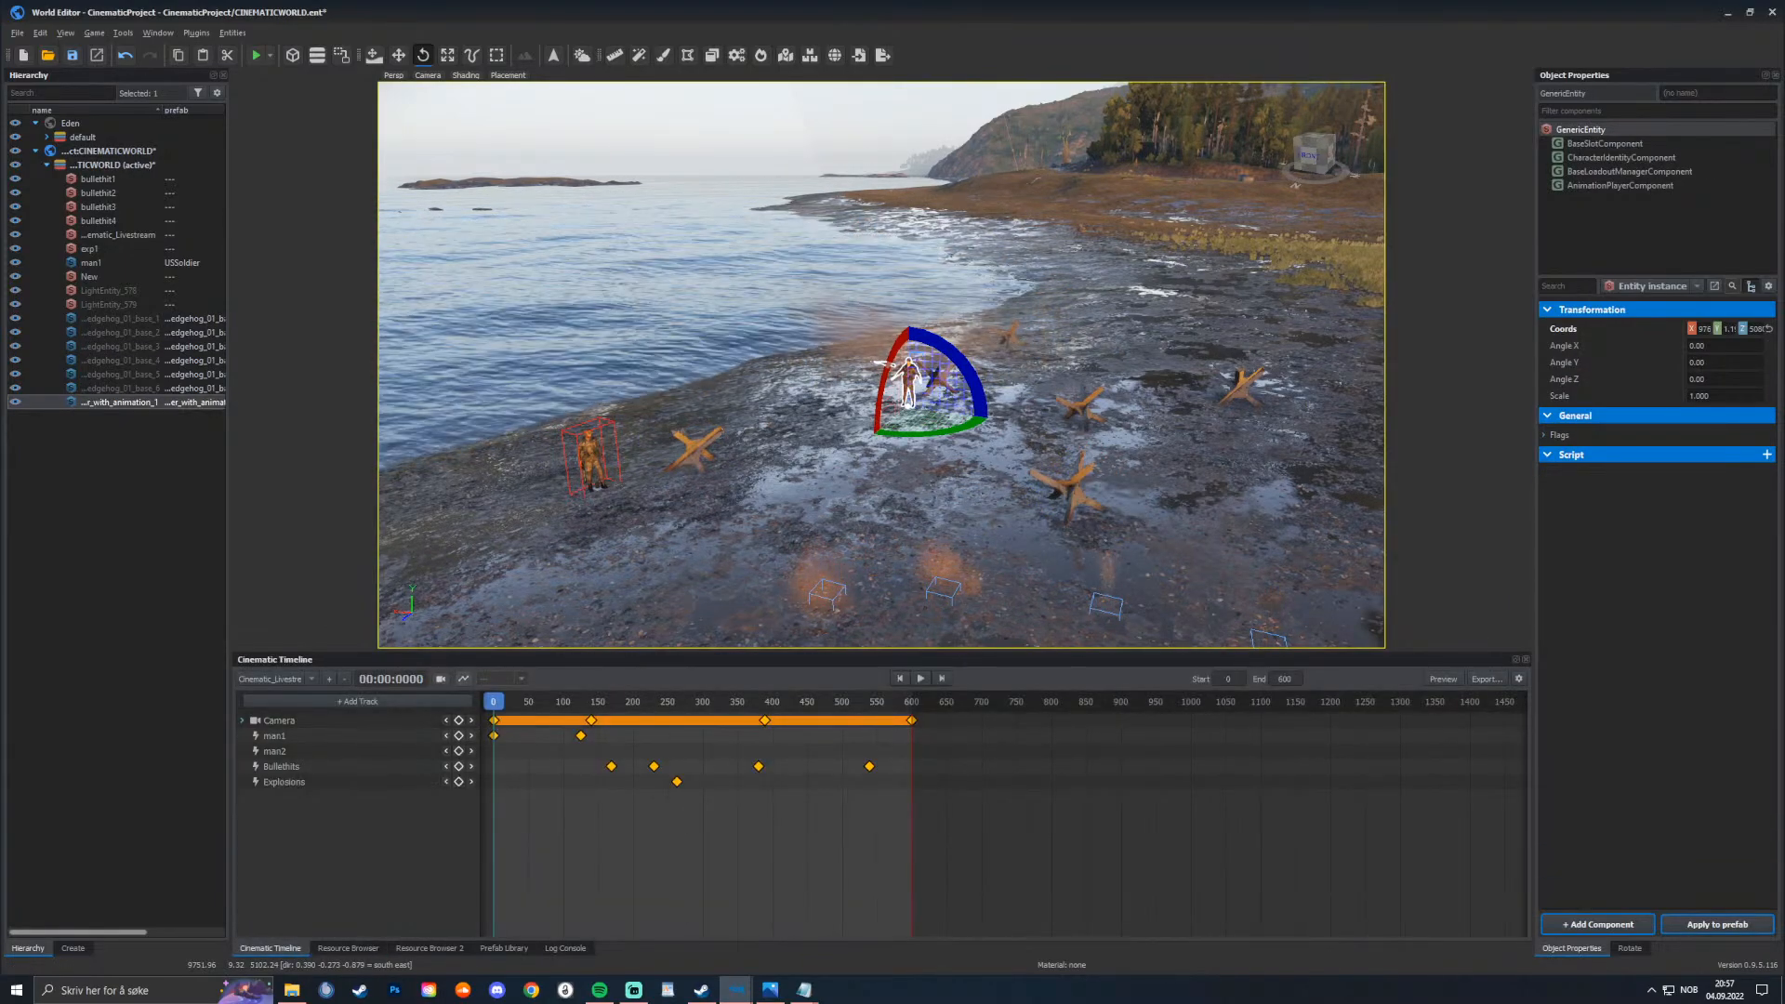
left_click(440, 679)
left_click_drag(494, 701, 676, 702)
left_click(1196, 183)
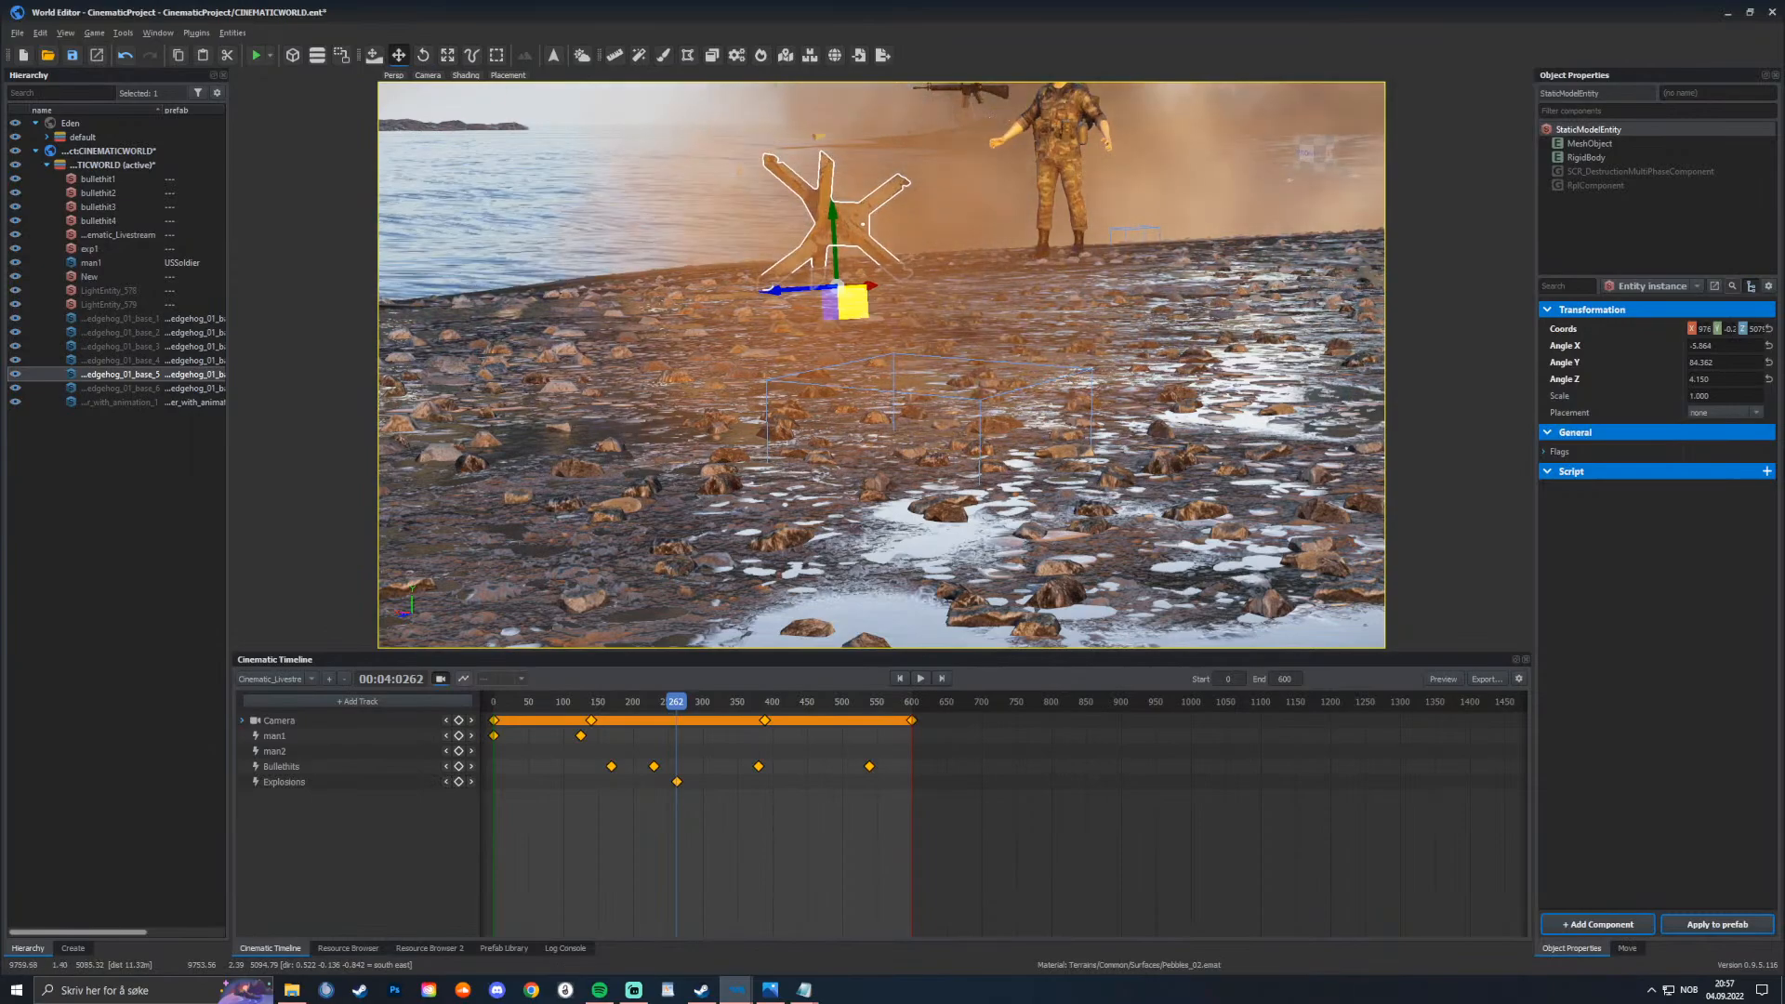
key("q")
mouse_move(876, 283)
right_mouse_down()
mouse_move(877, 372)
mouse_move(877, 311)
right_mouse_up()
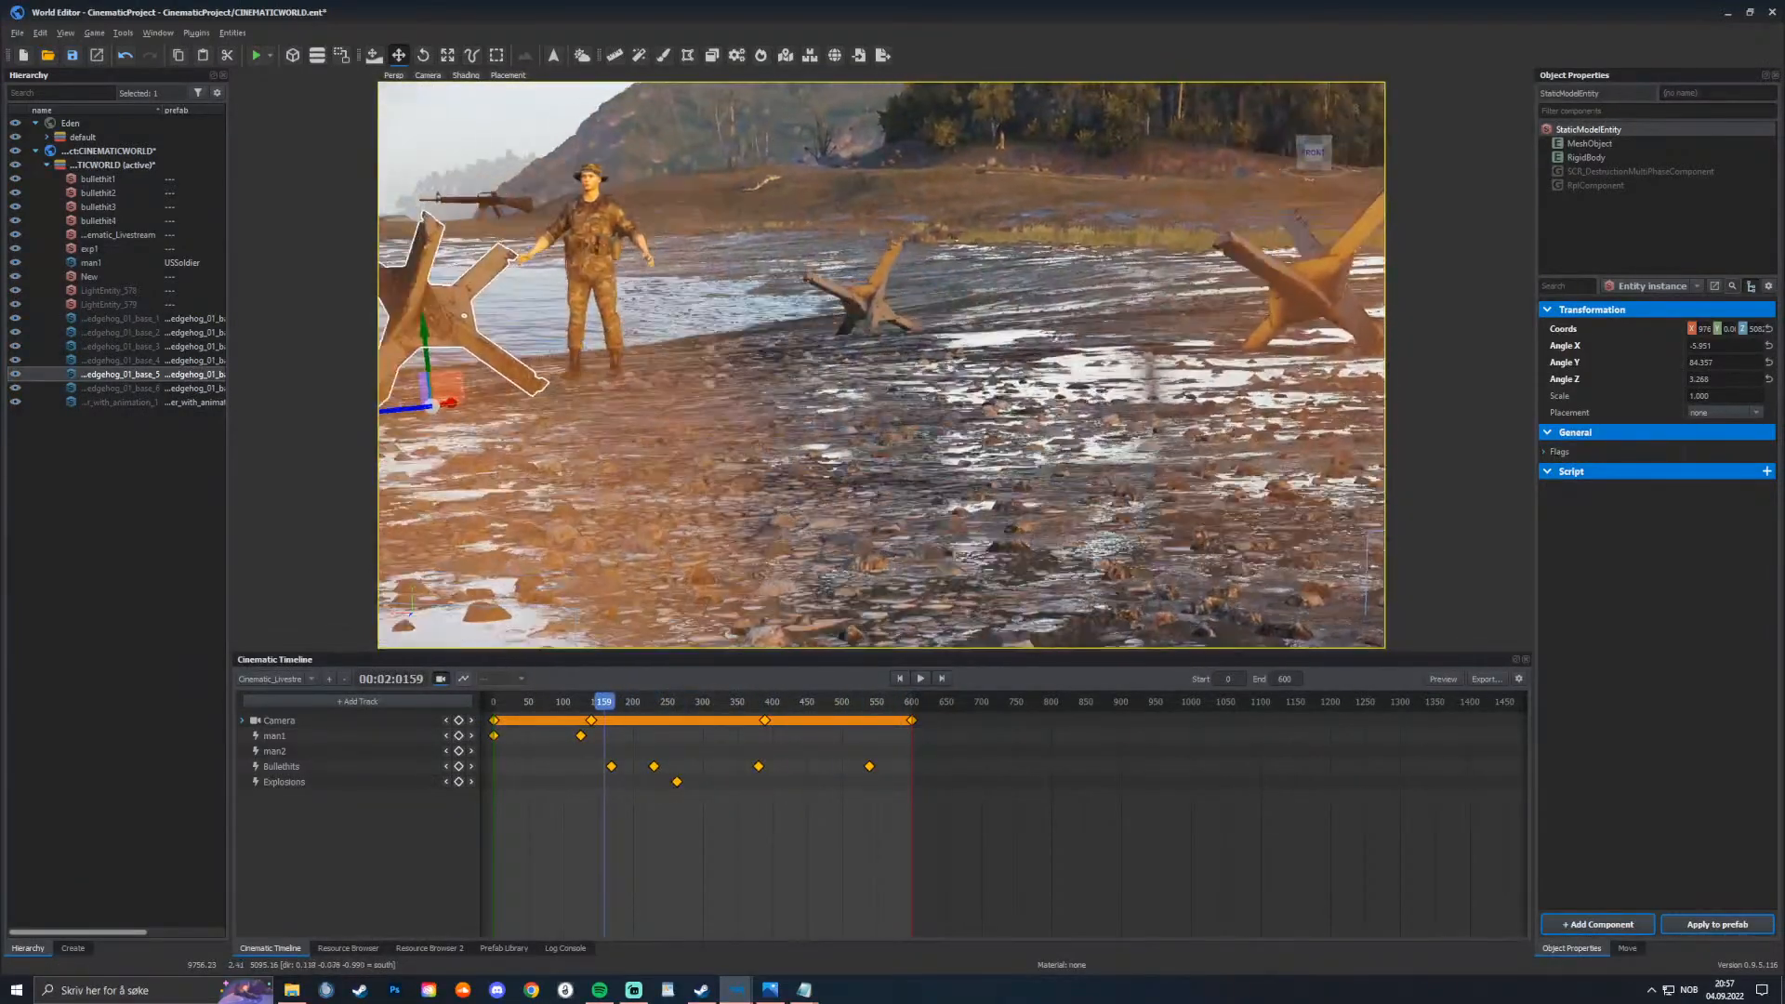
Step: Move the far hedgehog behind the soldier to the waterline beyond the neighbouring hedgehog, framing it with the cinematic camera at frame 325
left_click(874, 368)
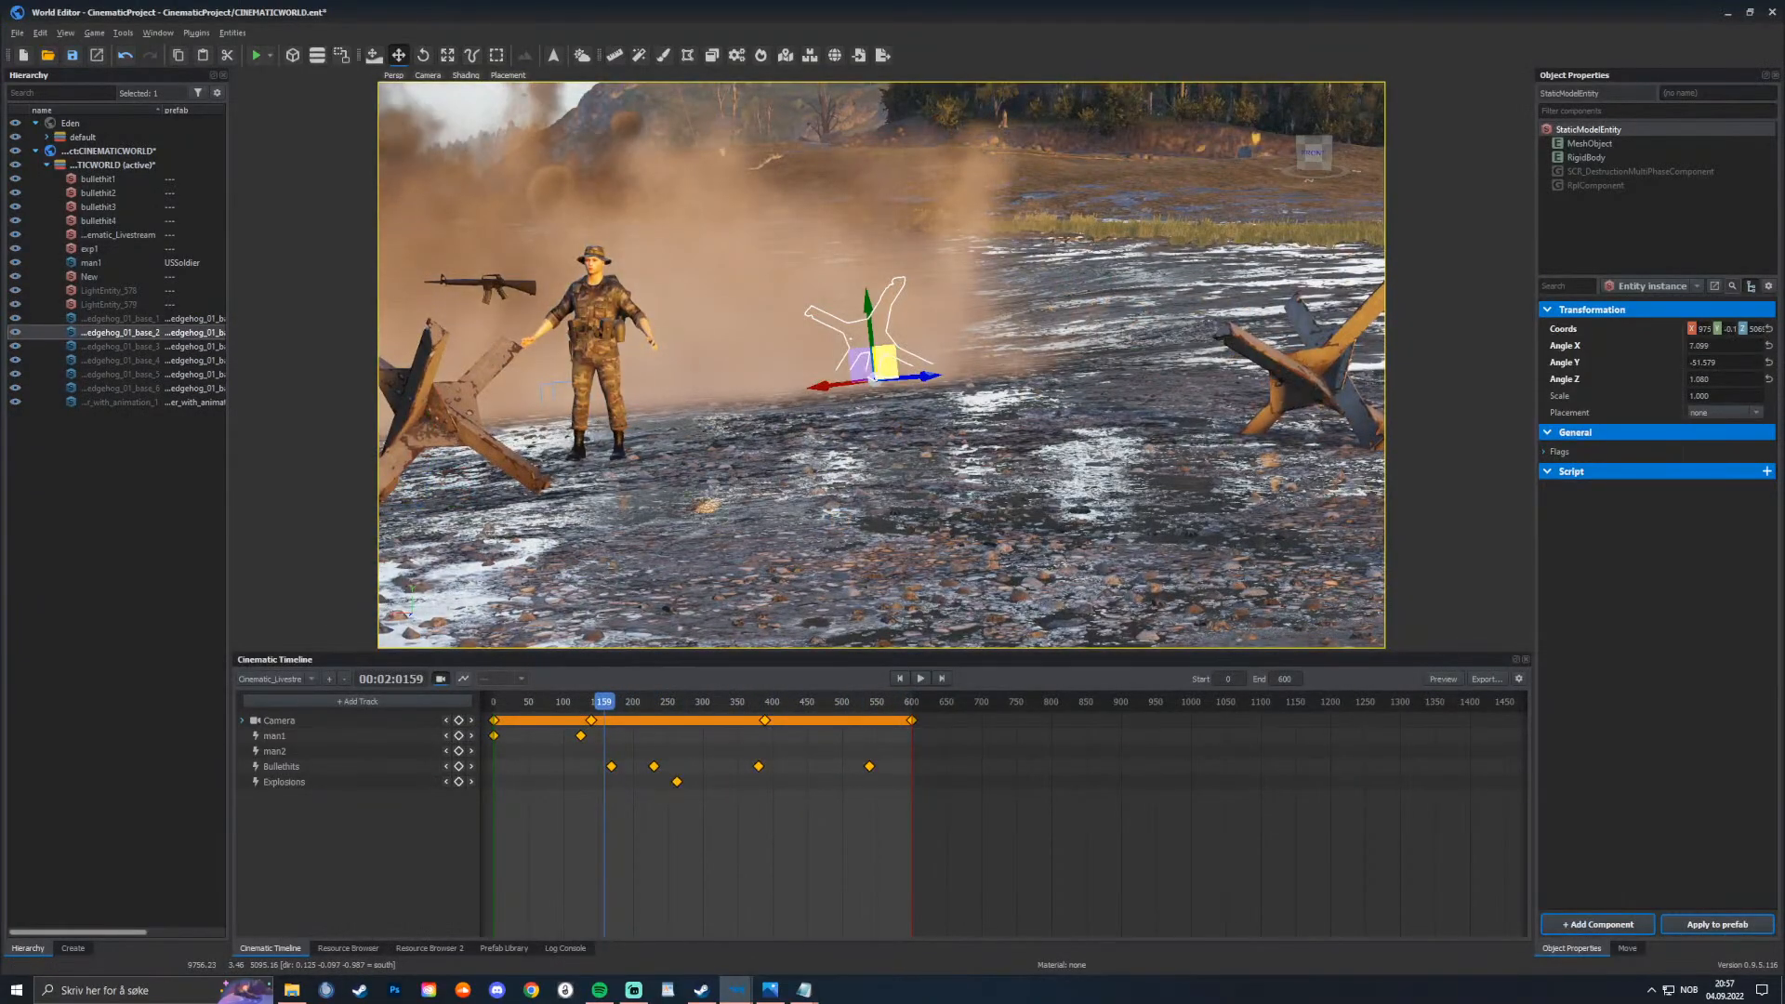
key("f")
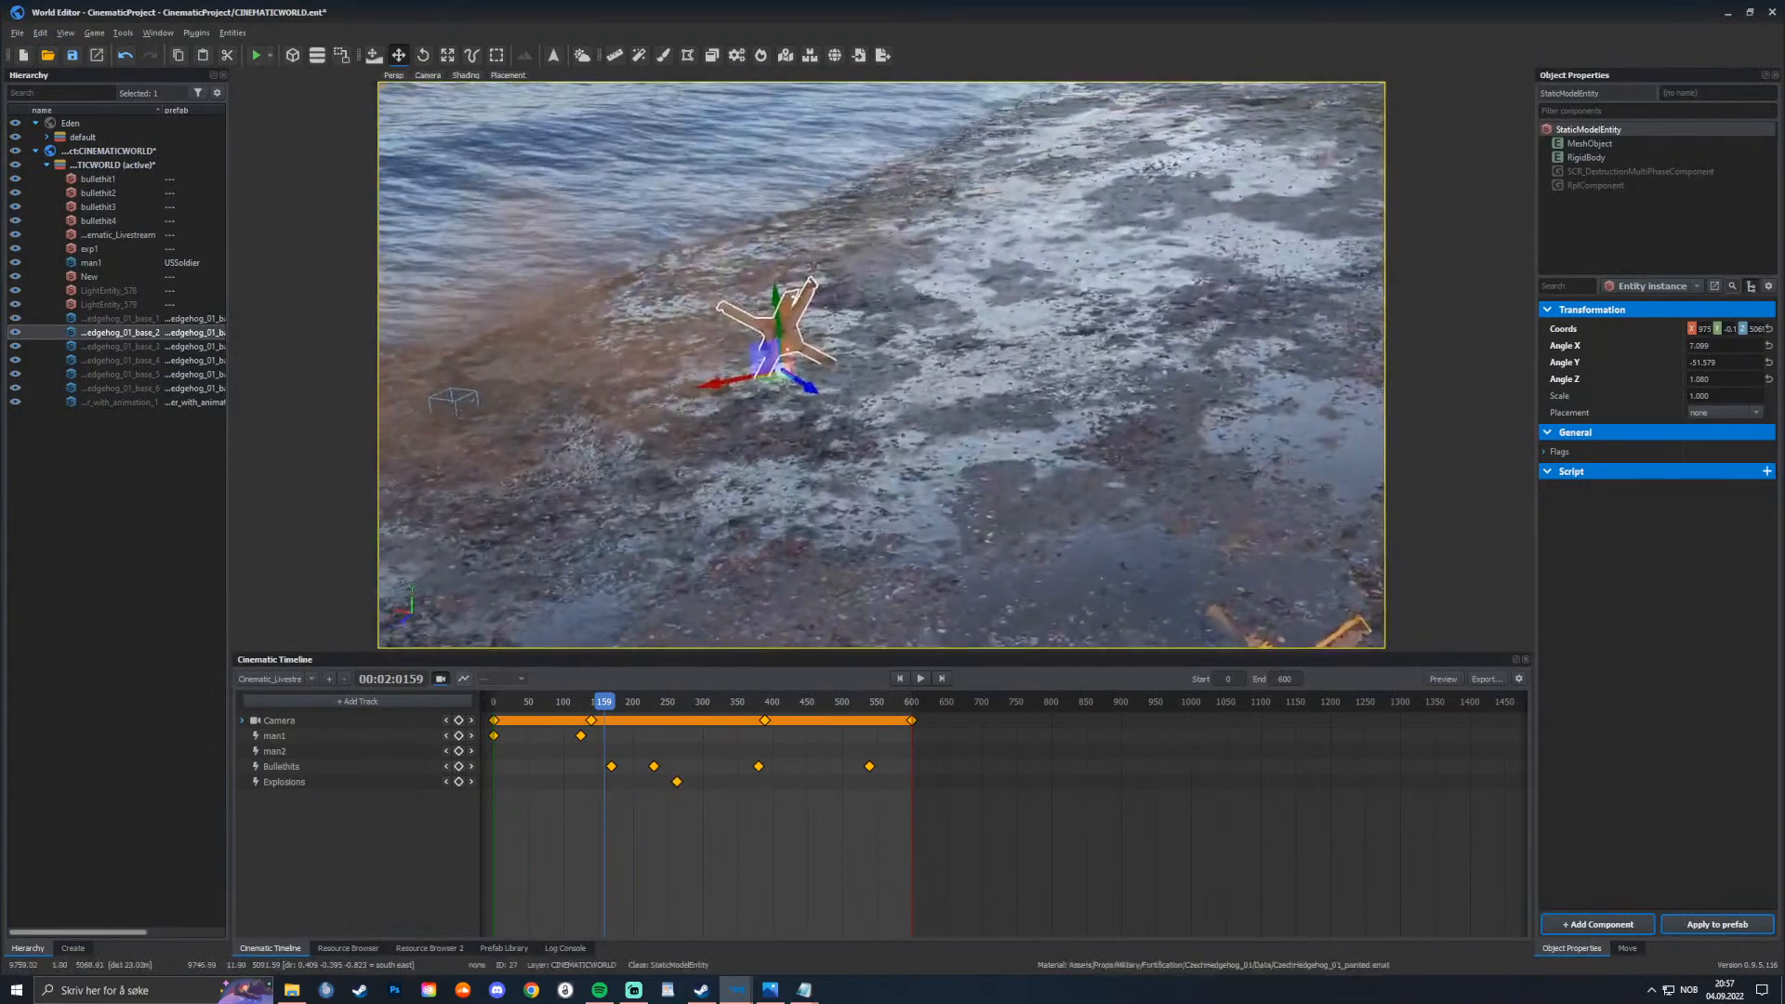
left_click_drag(805, 386, 984, 619)
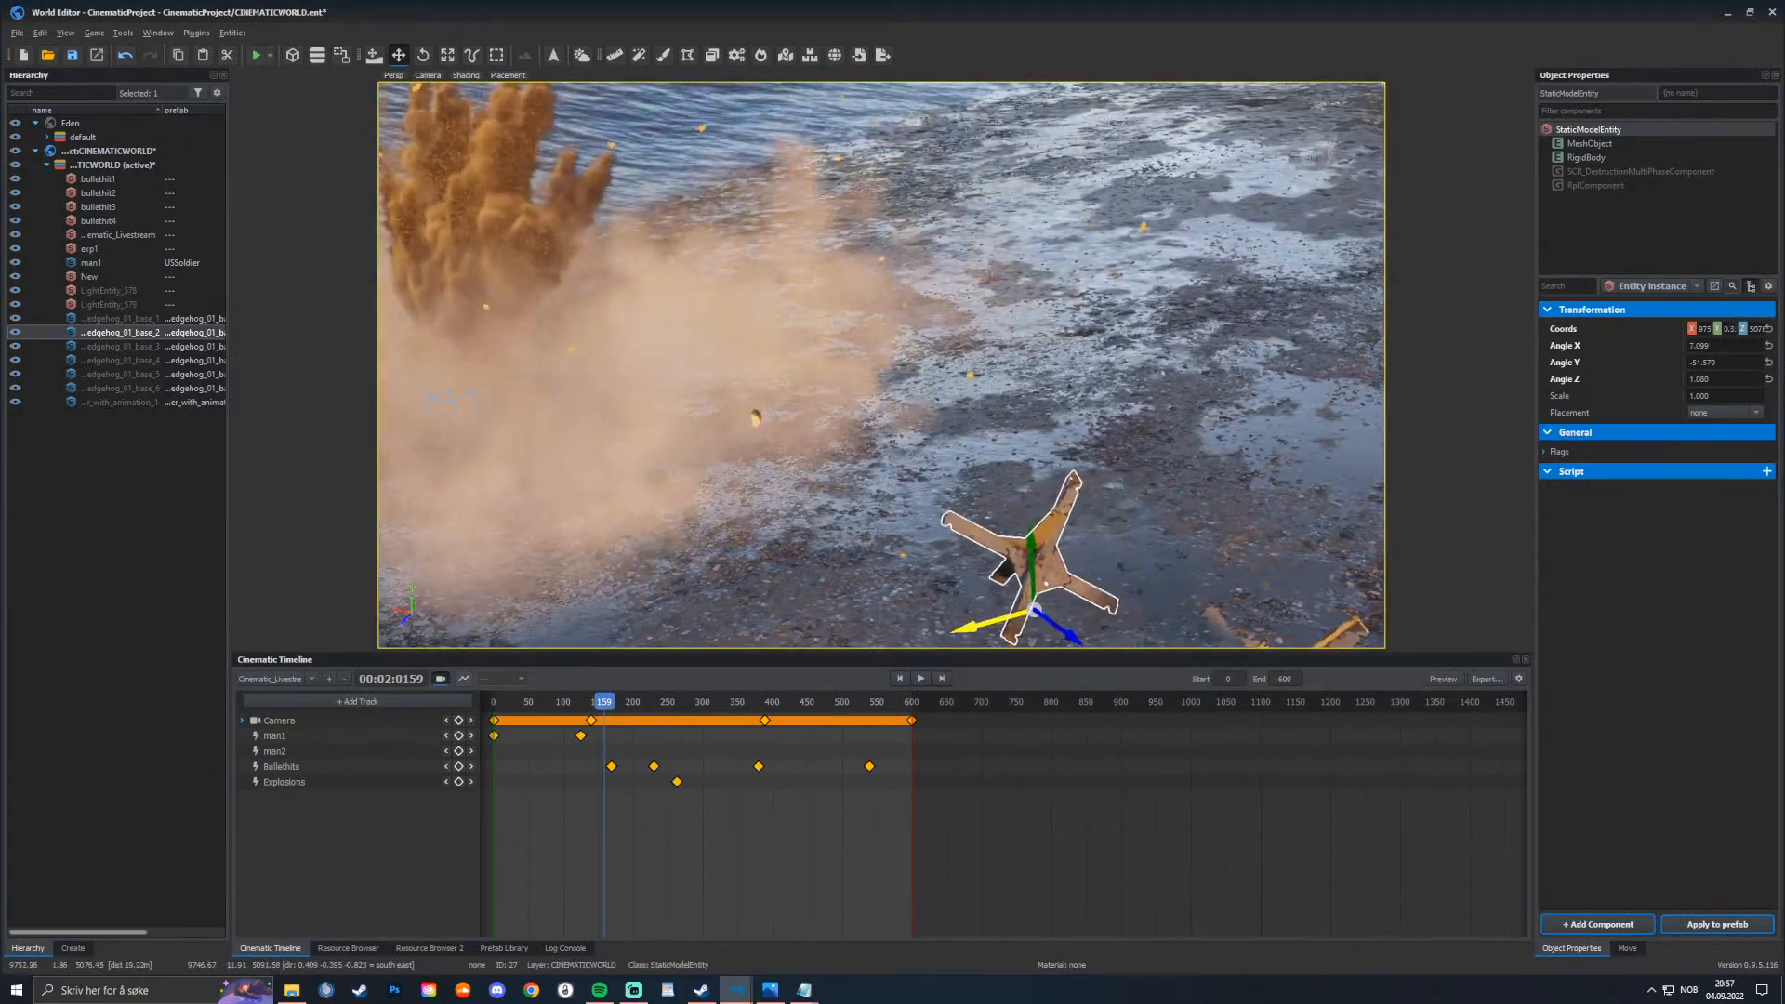
right_click_drag(984, 619, 995, 641)
left_click_drag(604, 702, 719, 702)
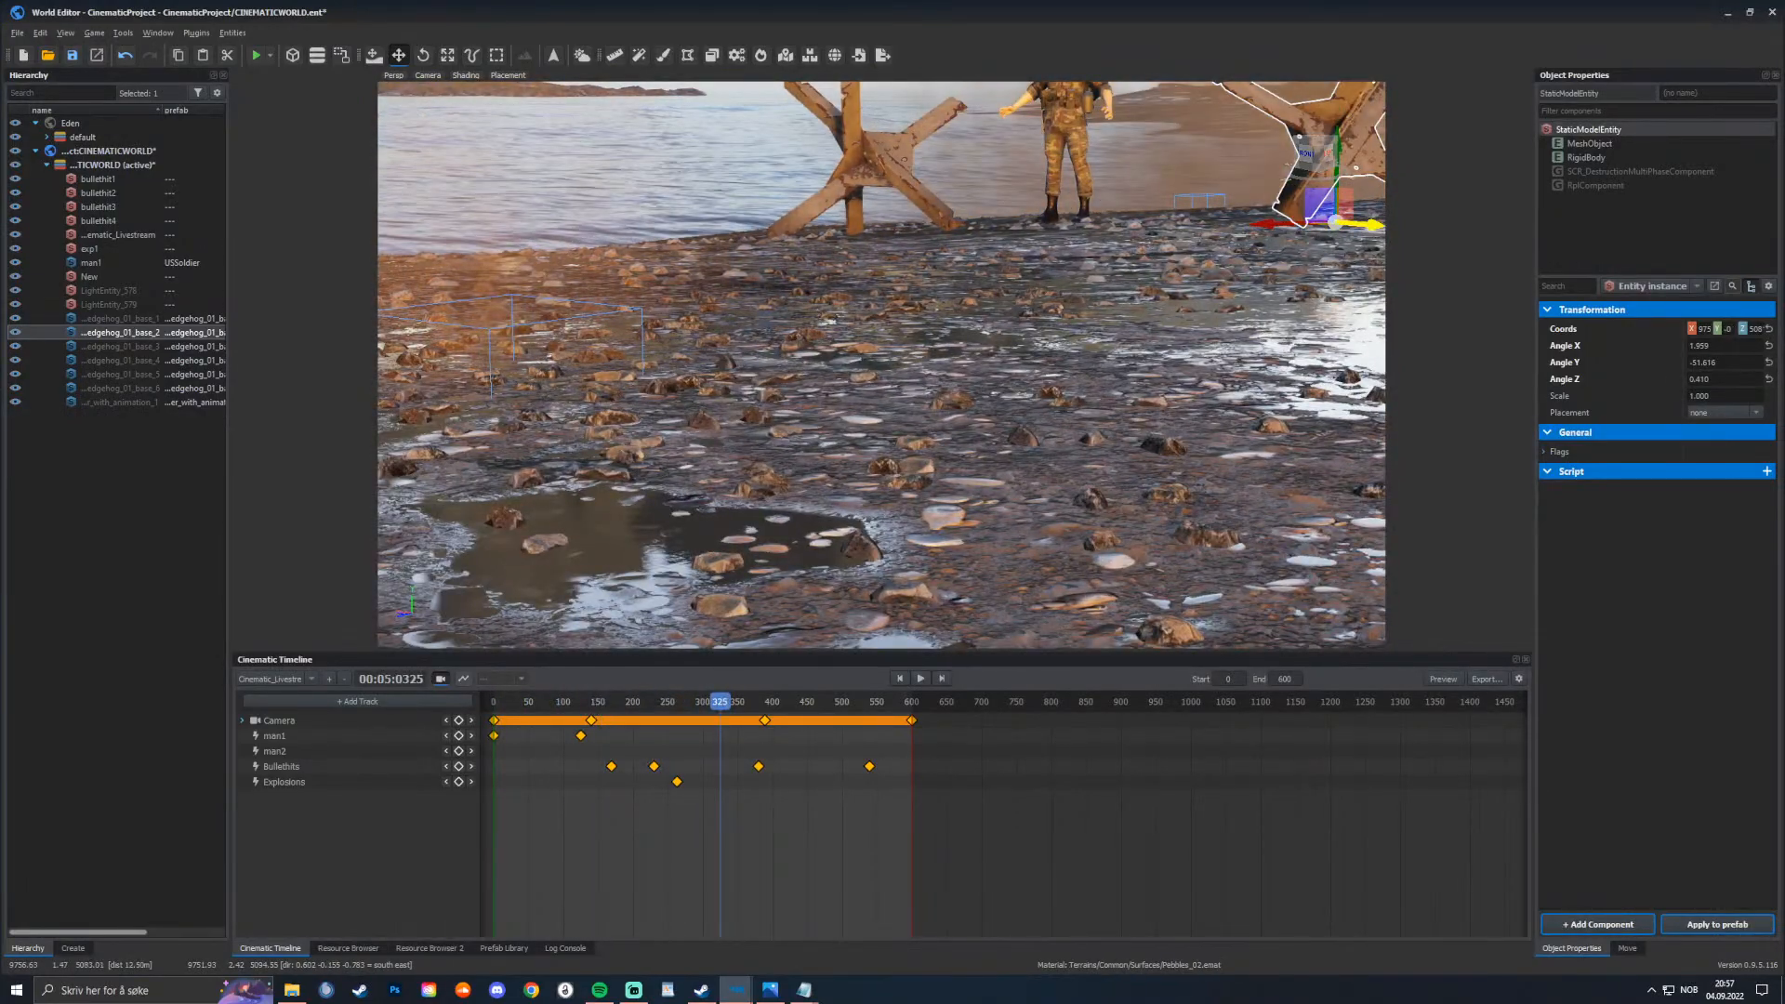
left_click_drag(1370, 224, 1181, 210)
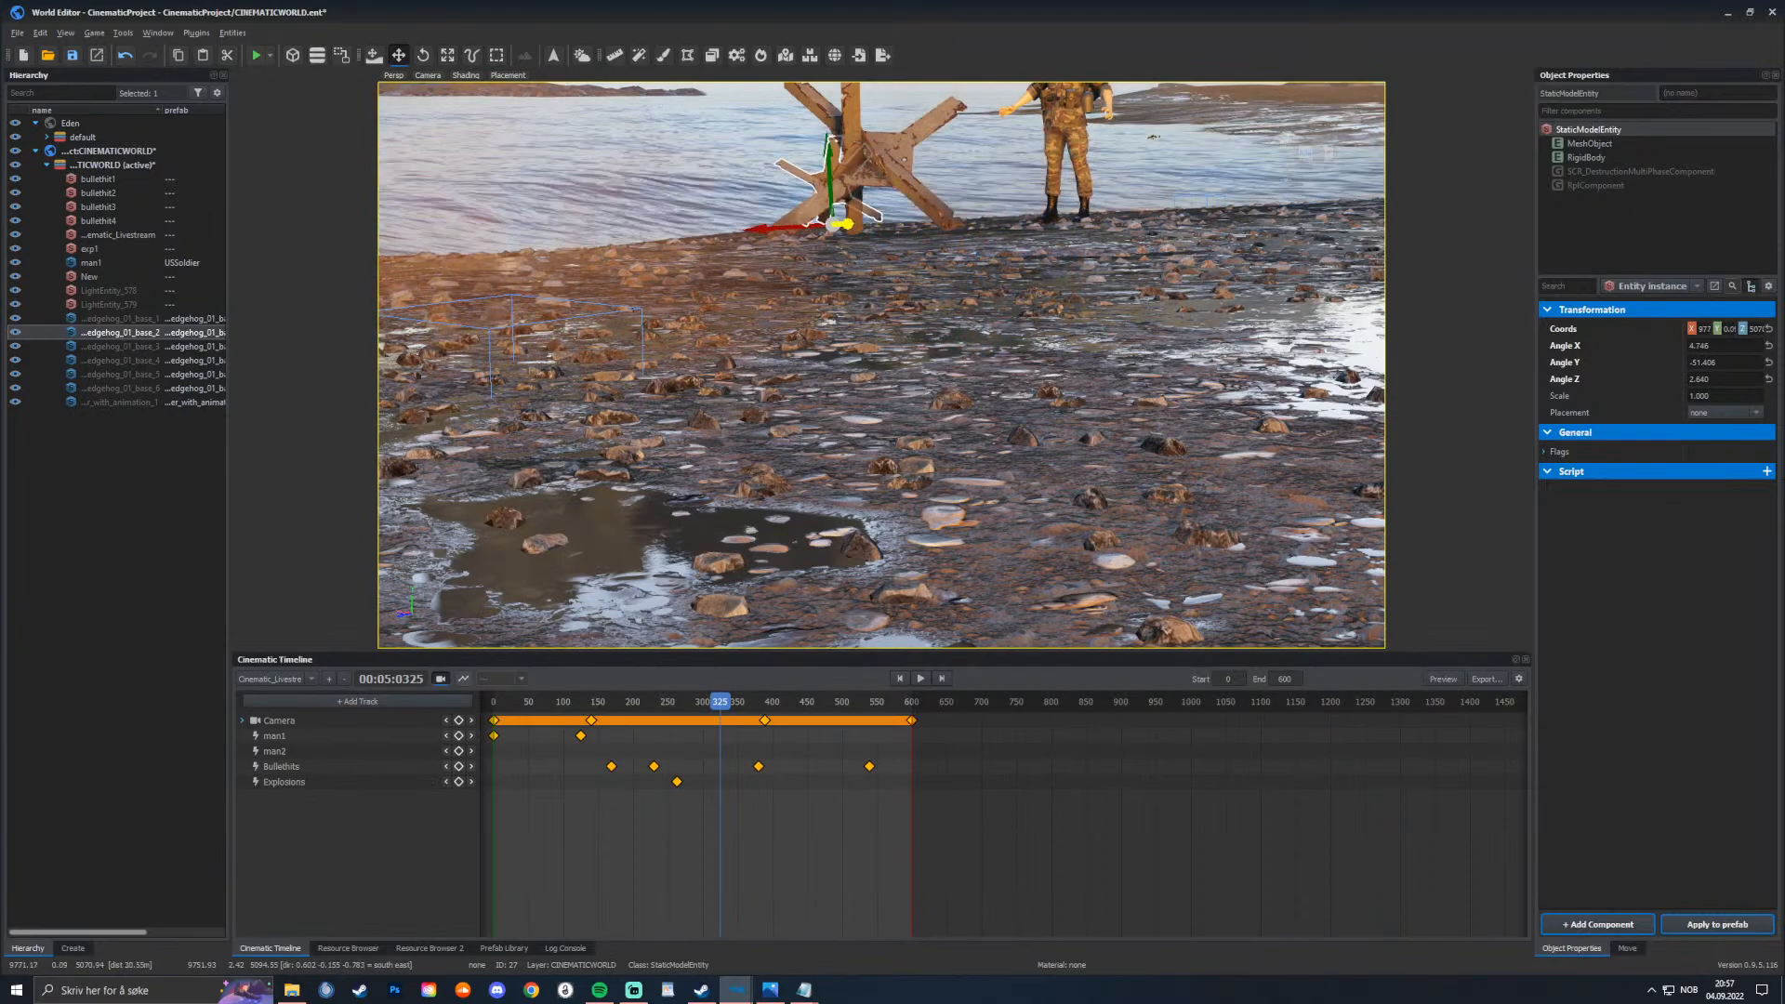
key("a")
right_click_drag(818, 191, 860, 176)
left_click_drag(806, 197, 806, 209)
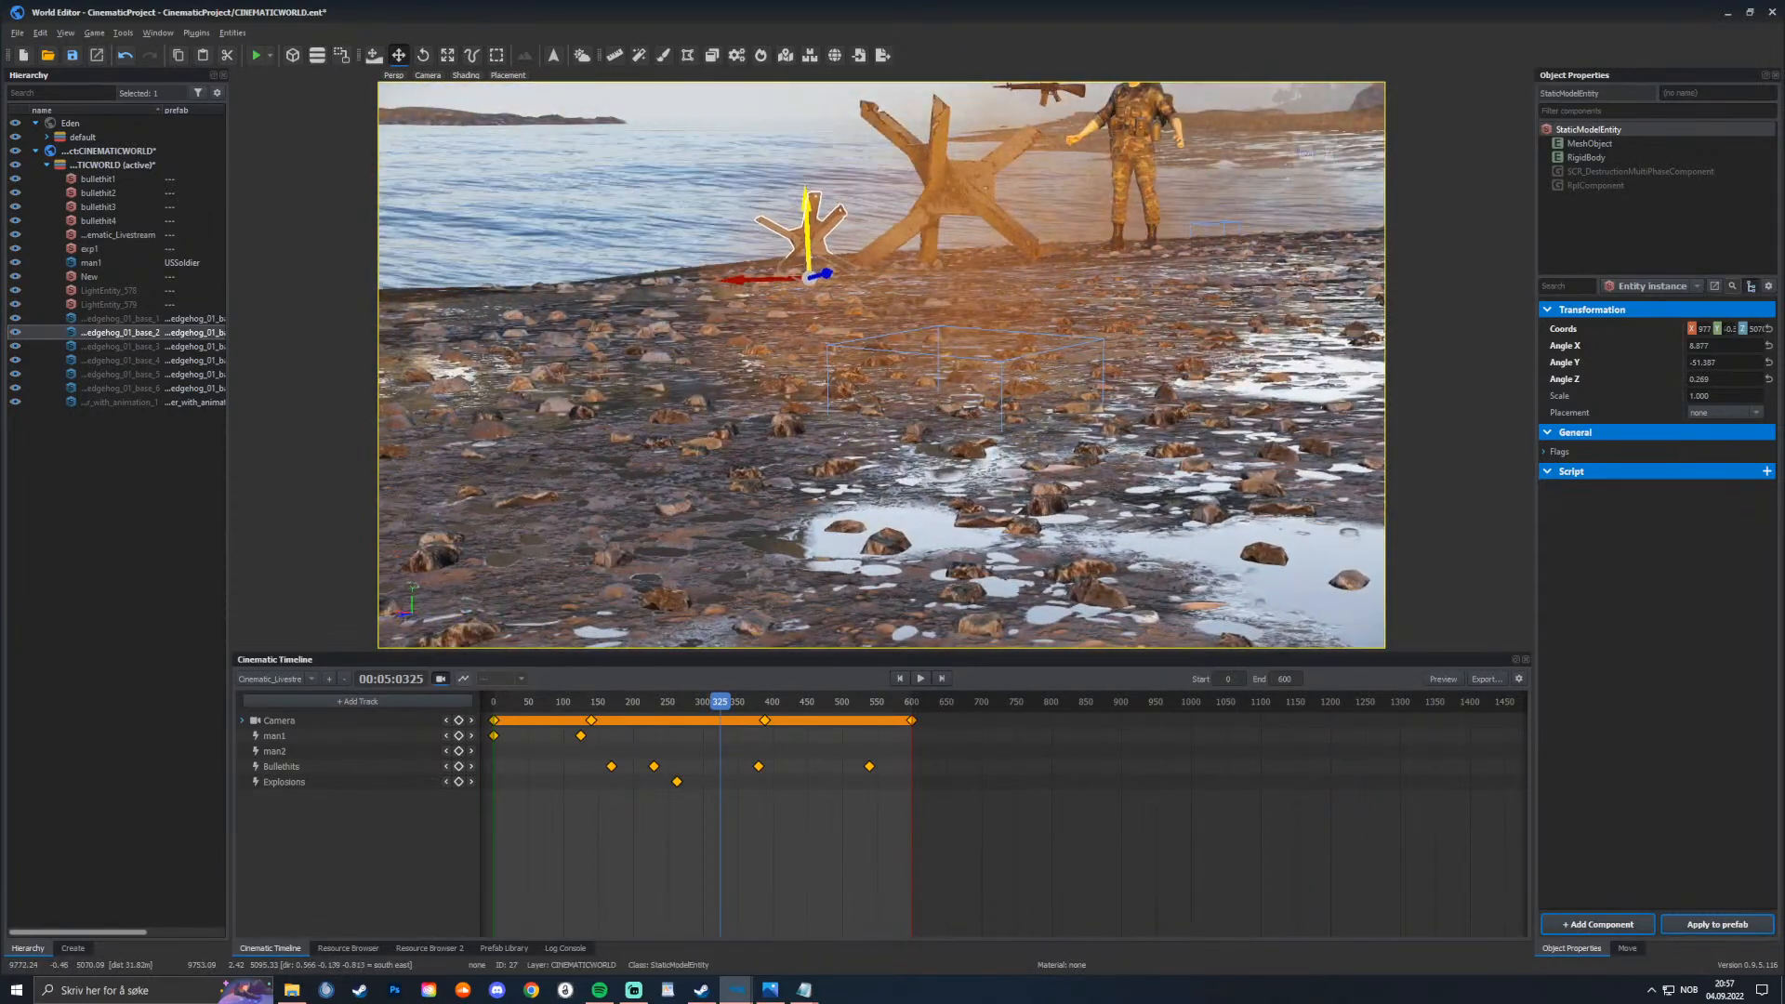
Step: At frame 151, sink the hedgehog beside the soldier slightly into the ground and save the world
left_click_drag(721, 702, 598, 702)
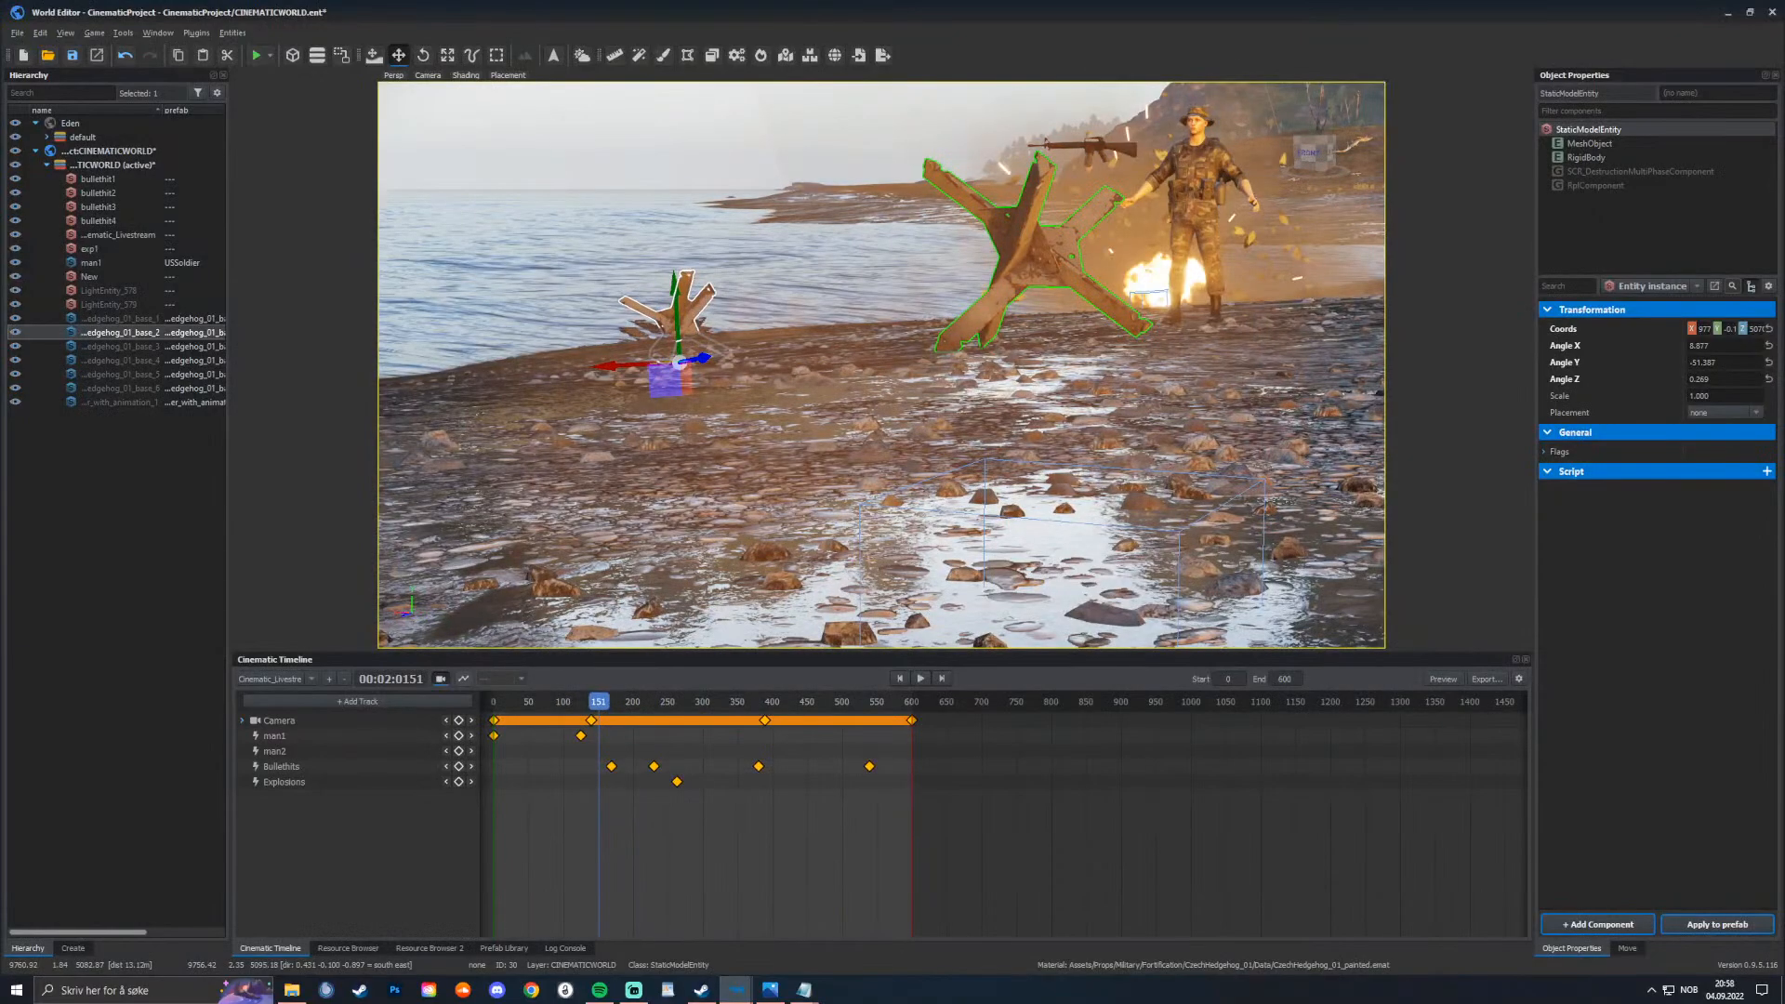
left_click(1031, 246)
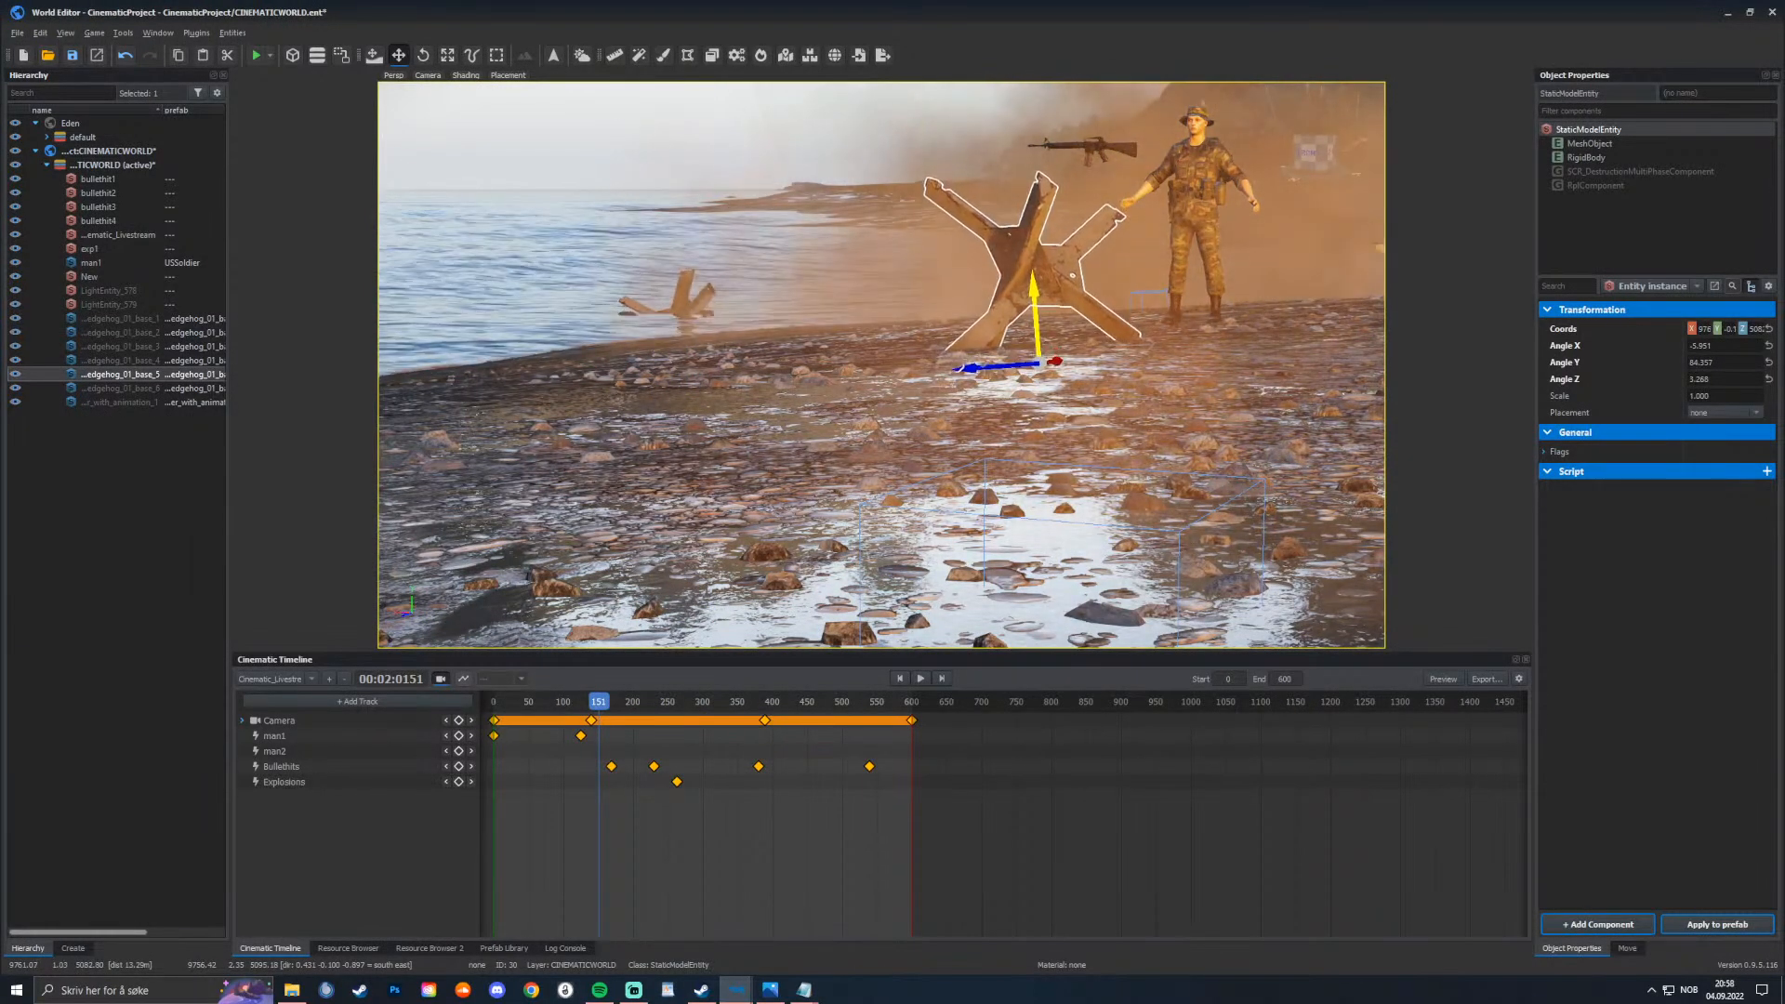
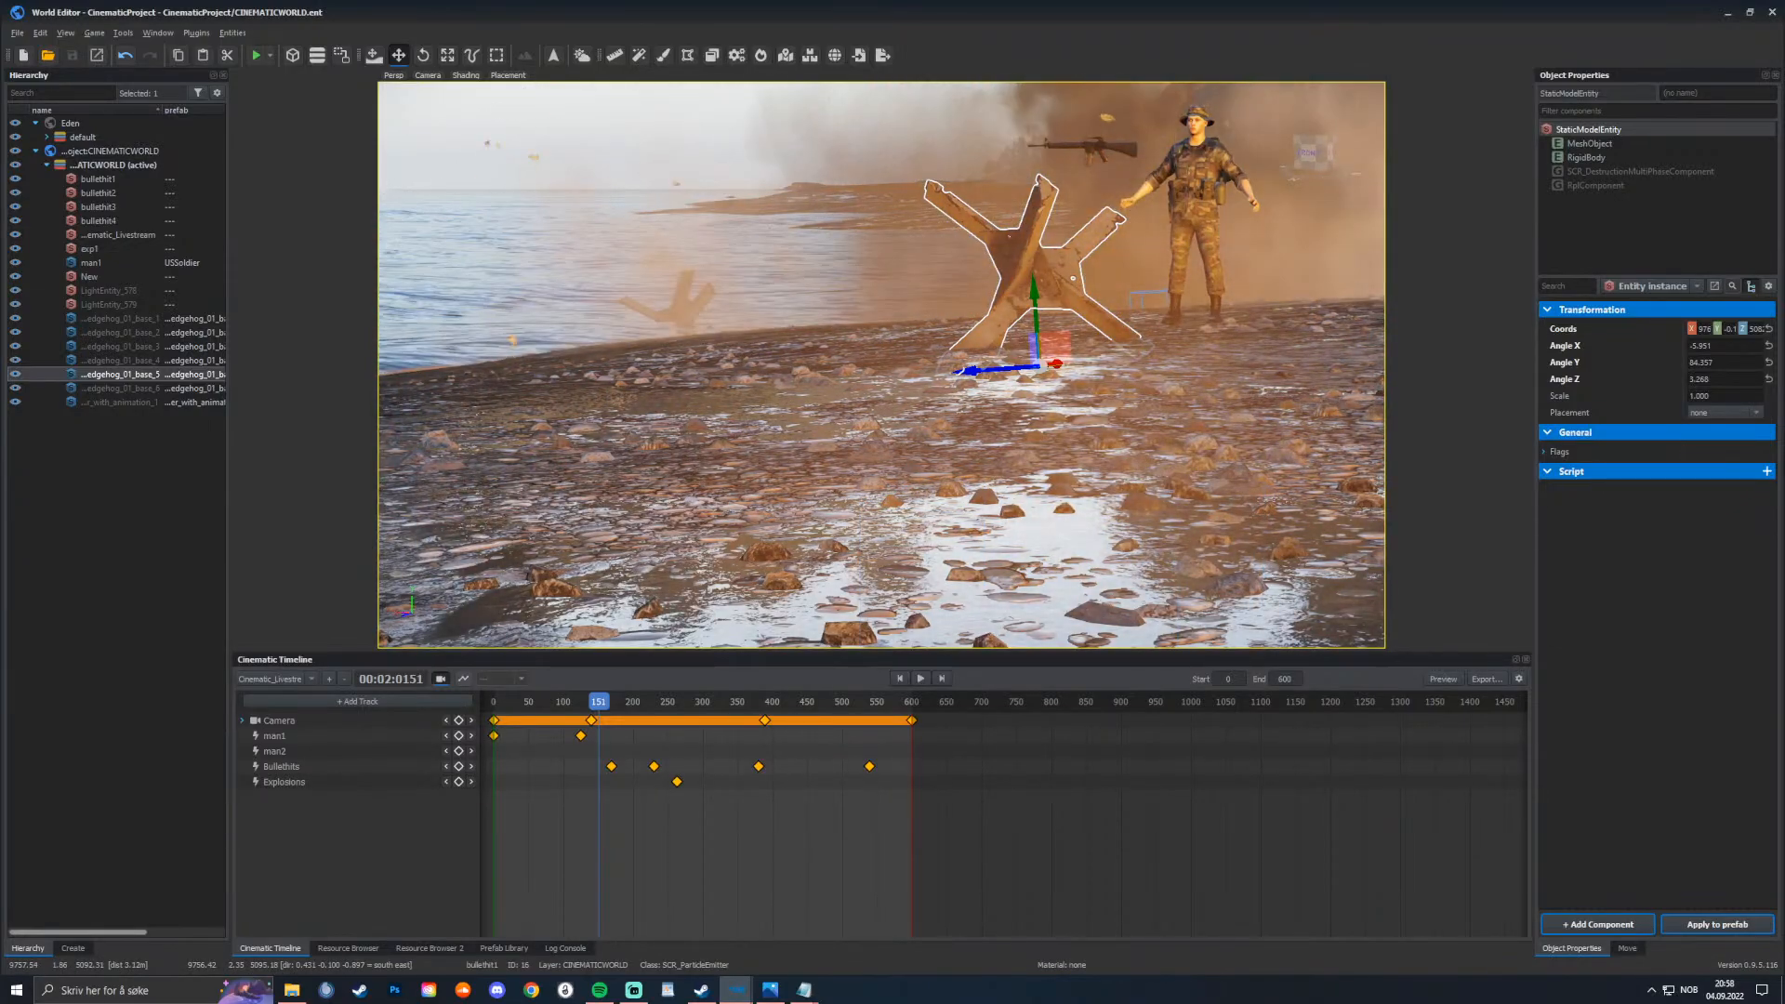
Step: Rename the new soldier entity standing beside the hedgehog as dead1
right_click_drag(920, 395, 997, 372)
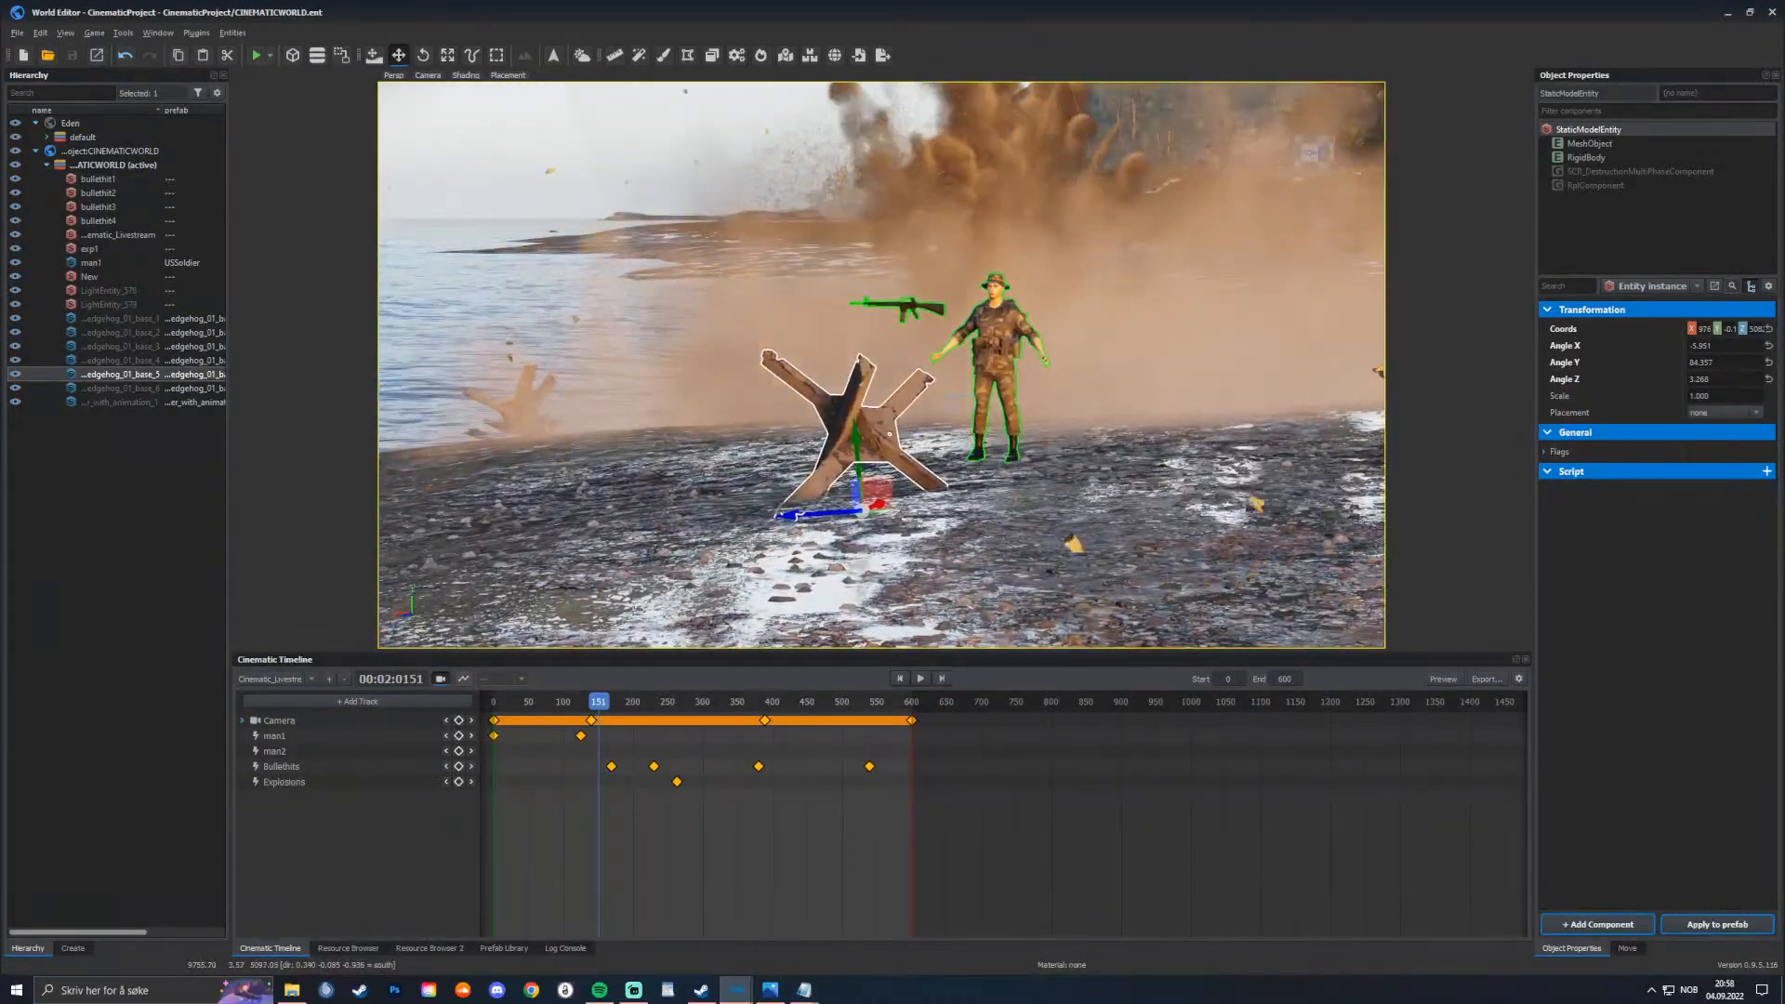
left_click(997, 372)
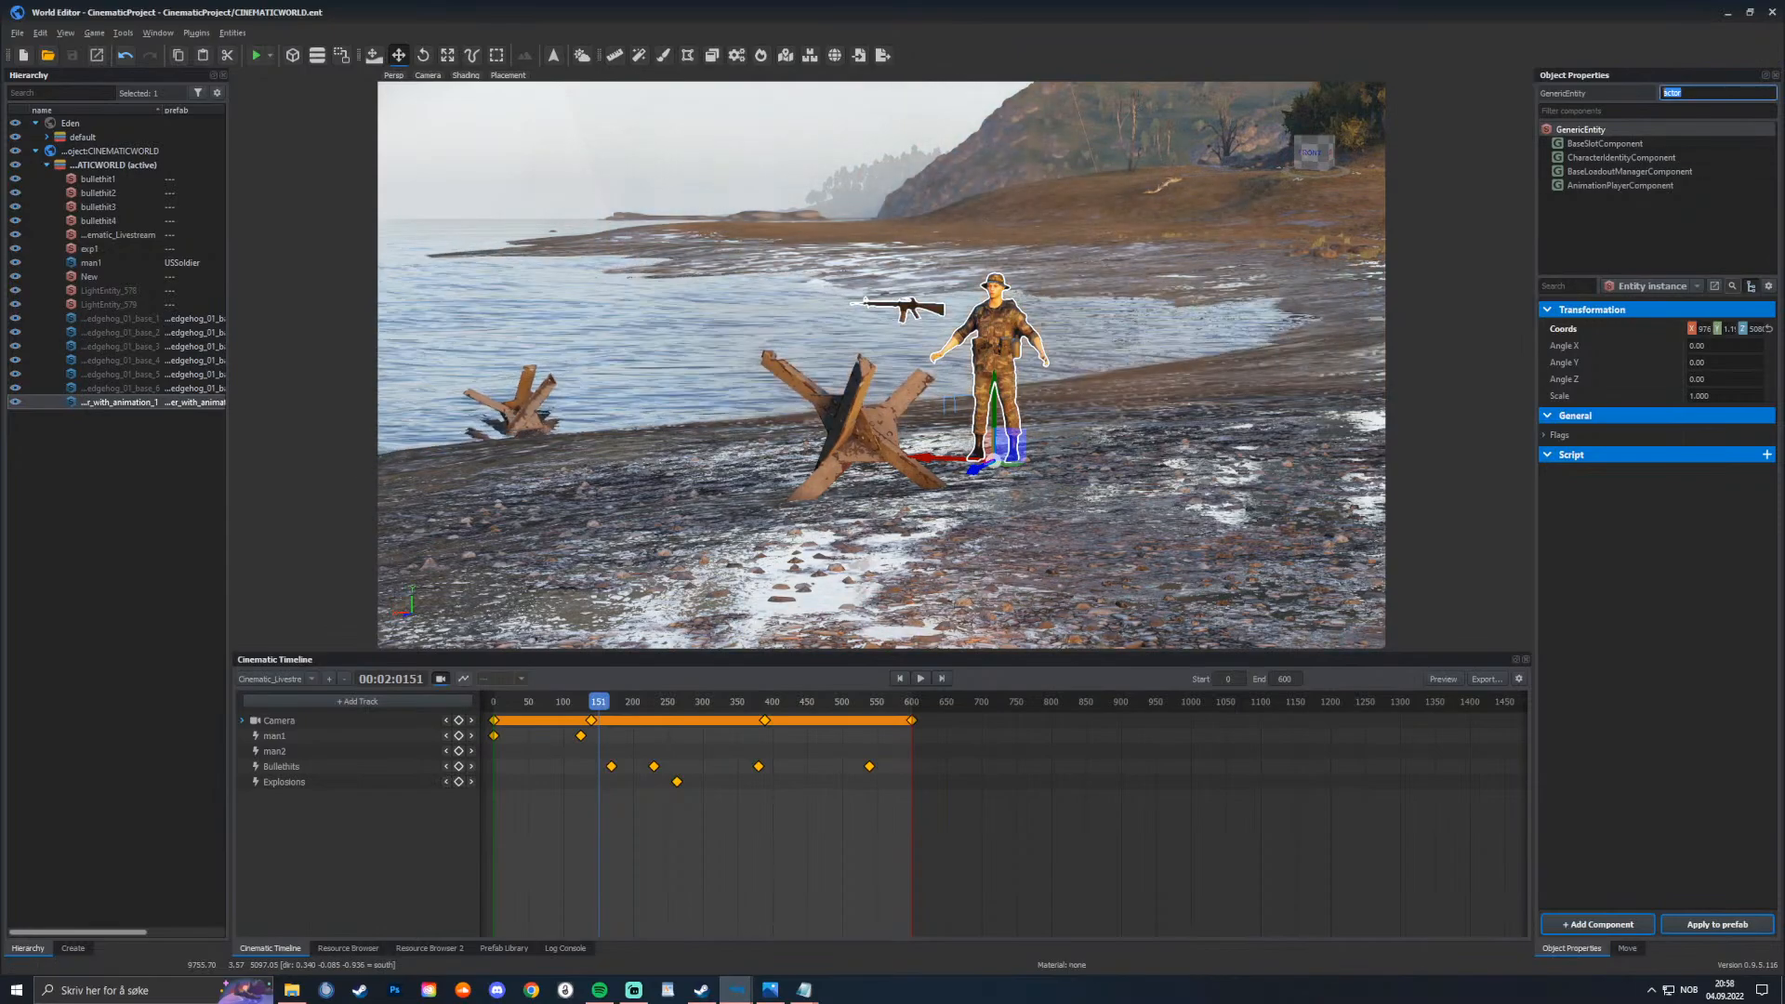
type("dead1")
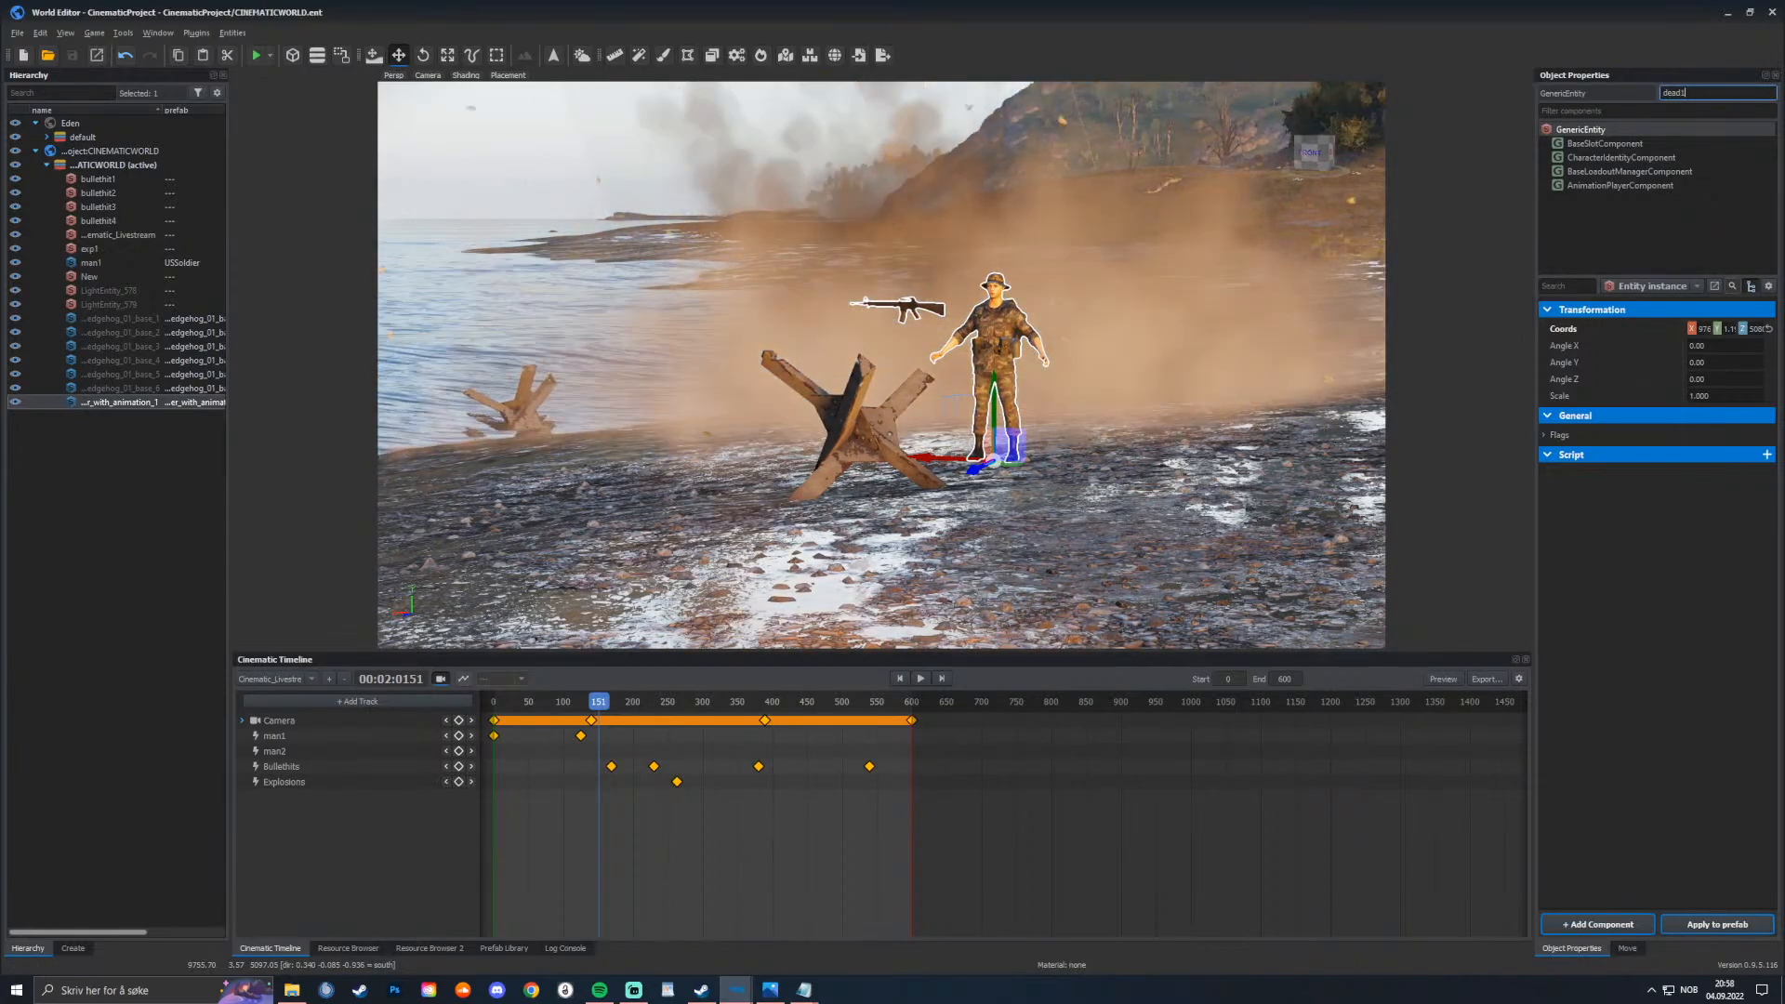
key("Return")
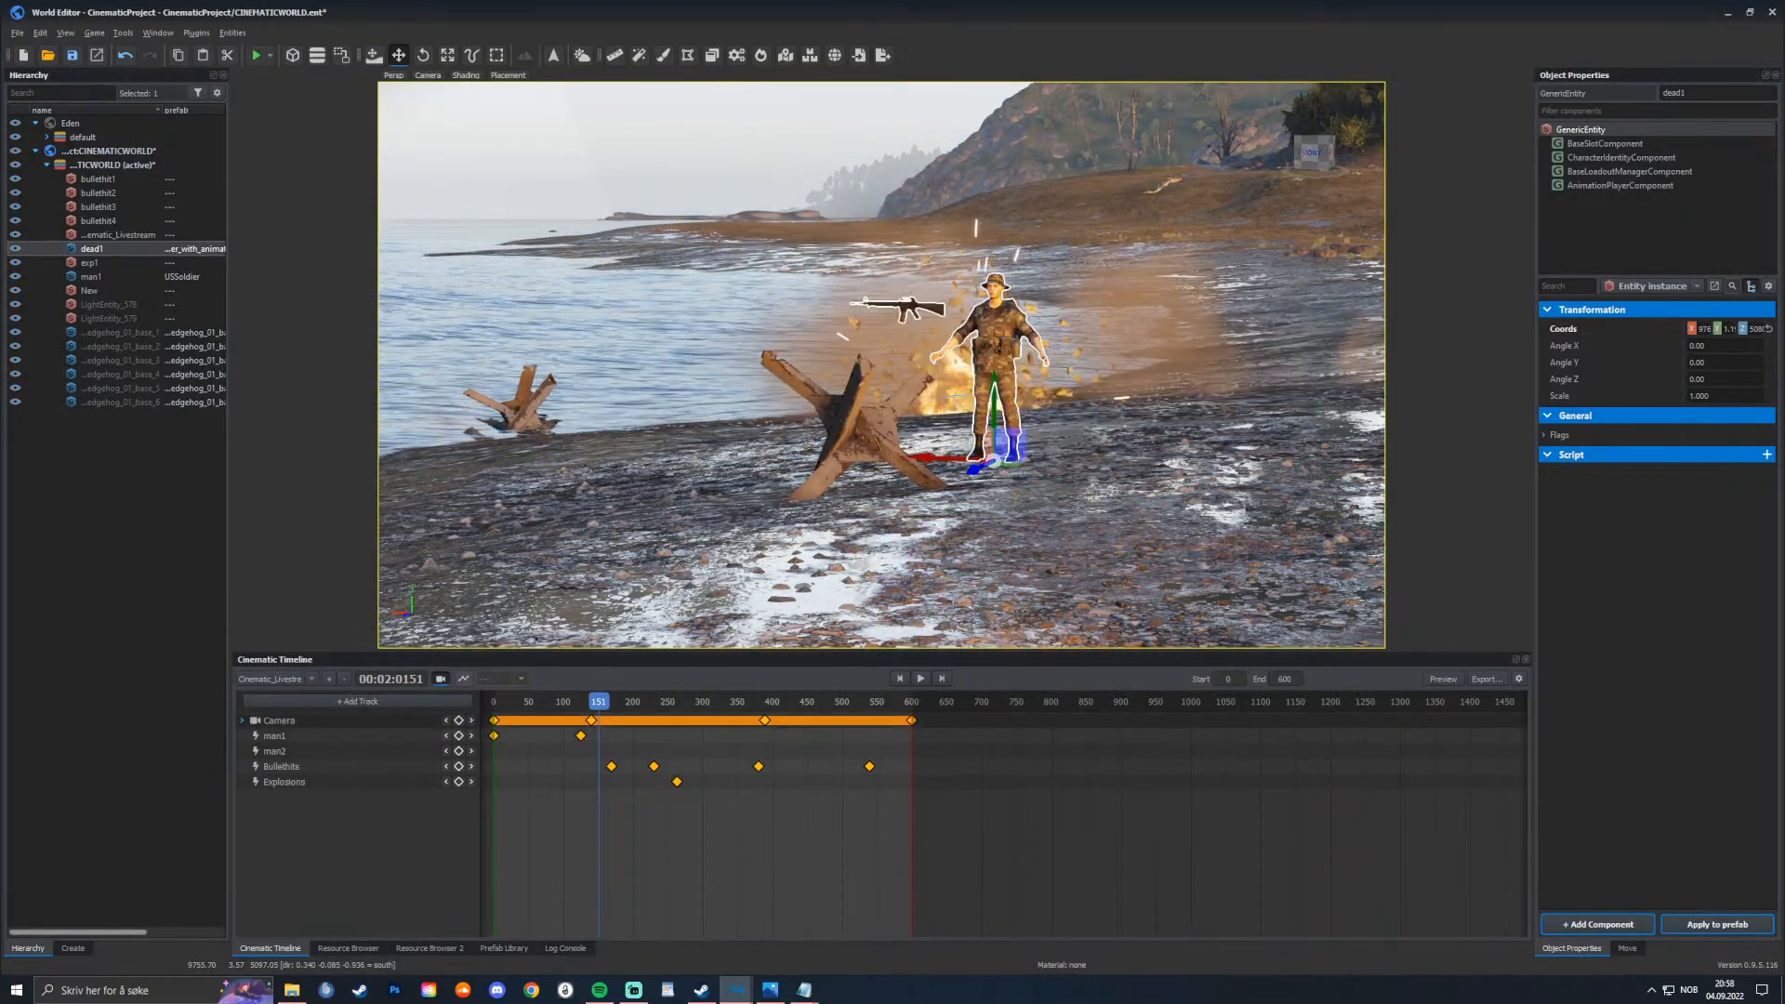
Step: Add an animation track for the entity dead1 to the cinematic timeline
left_click(333, 703)
left_click(370, 745)
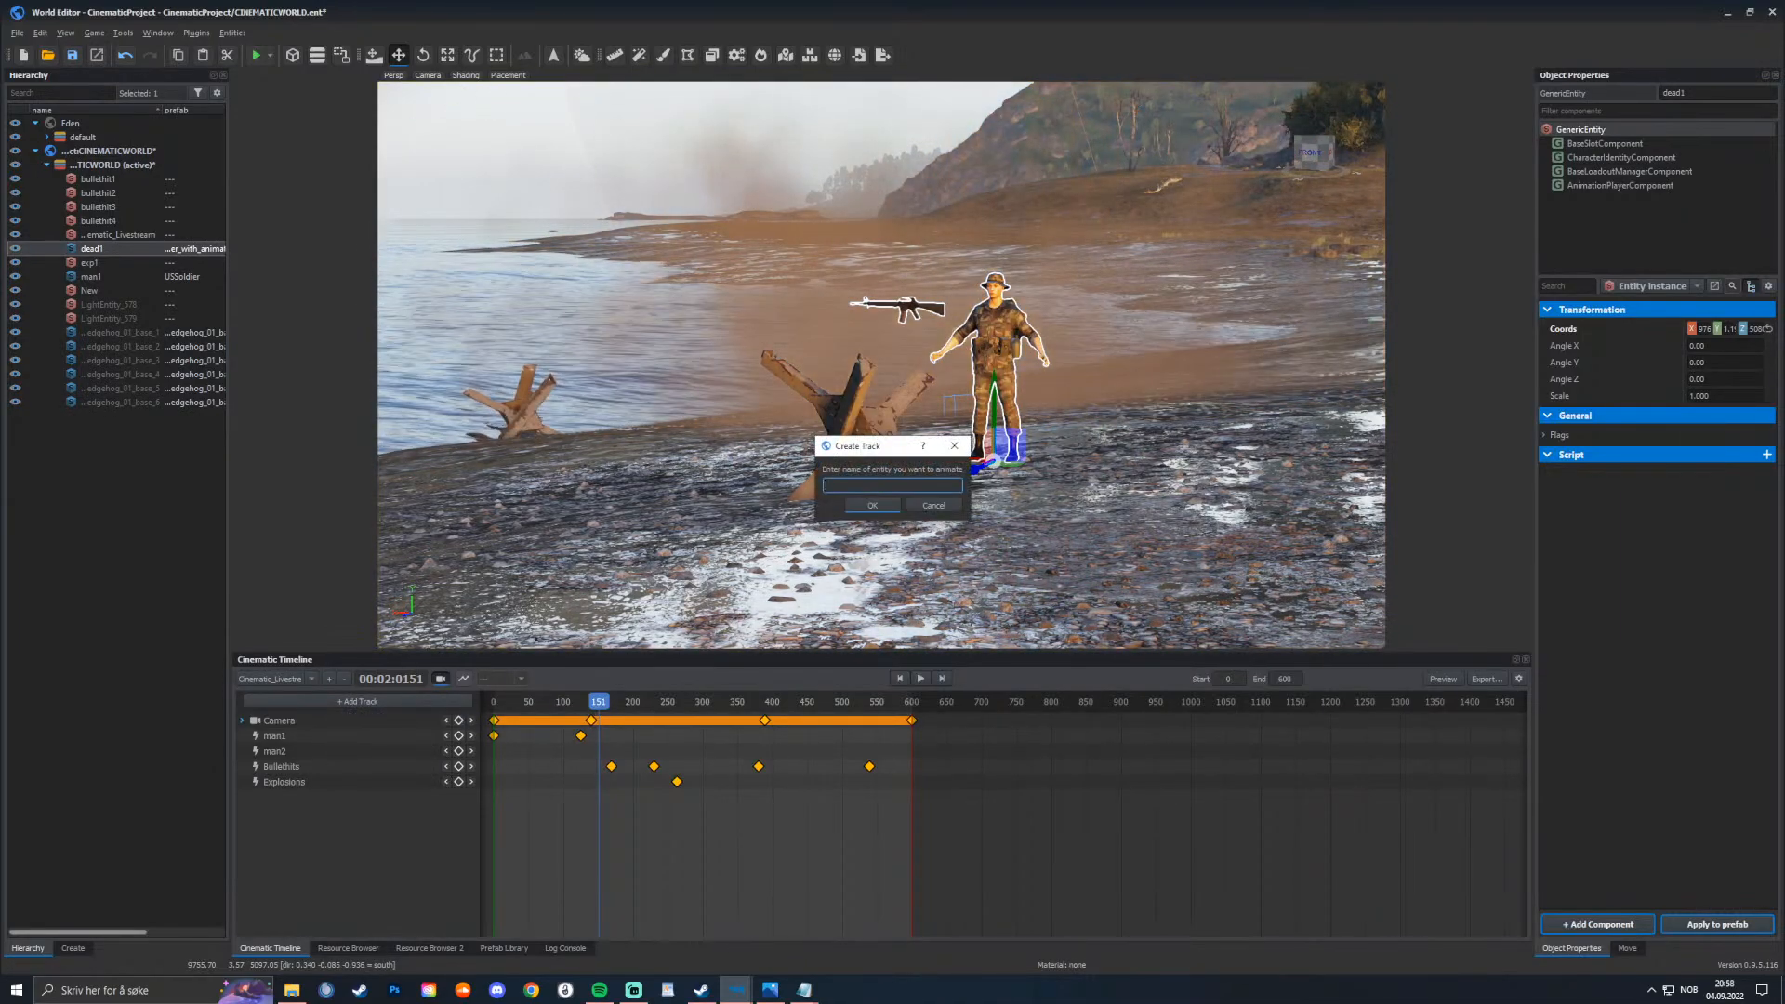
type("dead1")
key("Return")
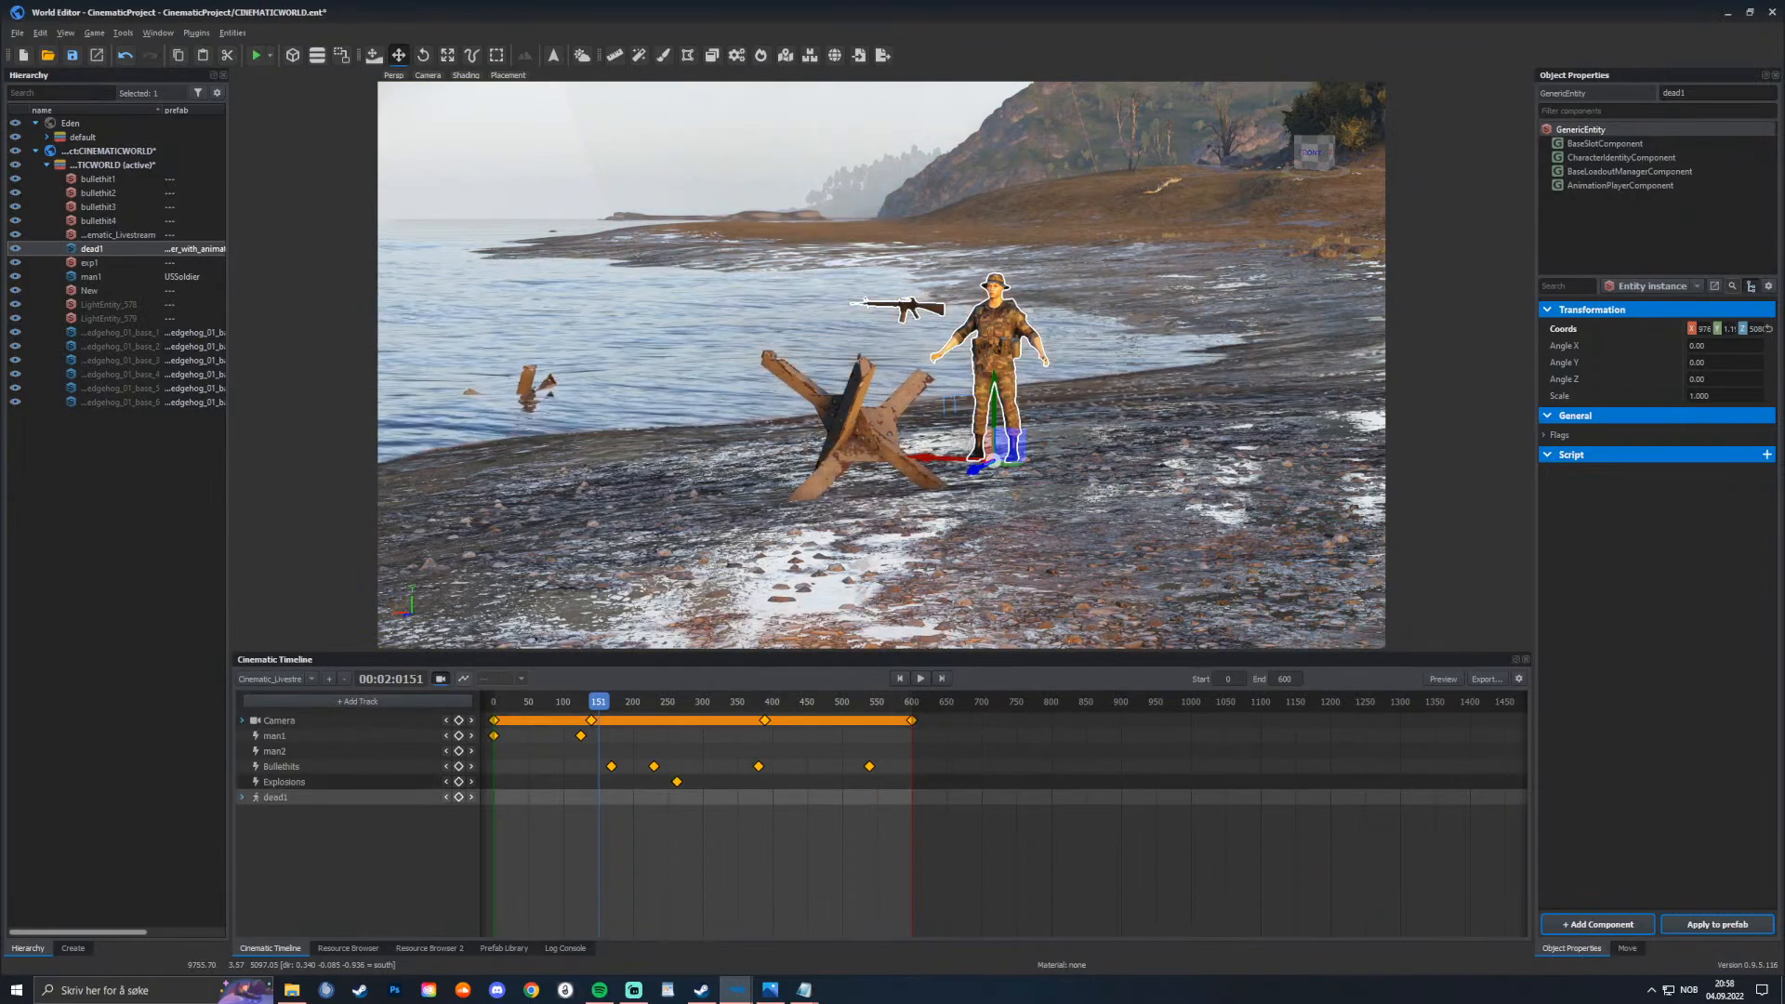
Step: Key Play as enabled at frame 0 on the dead1 track
left_click(242, 797)
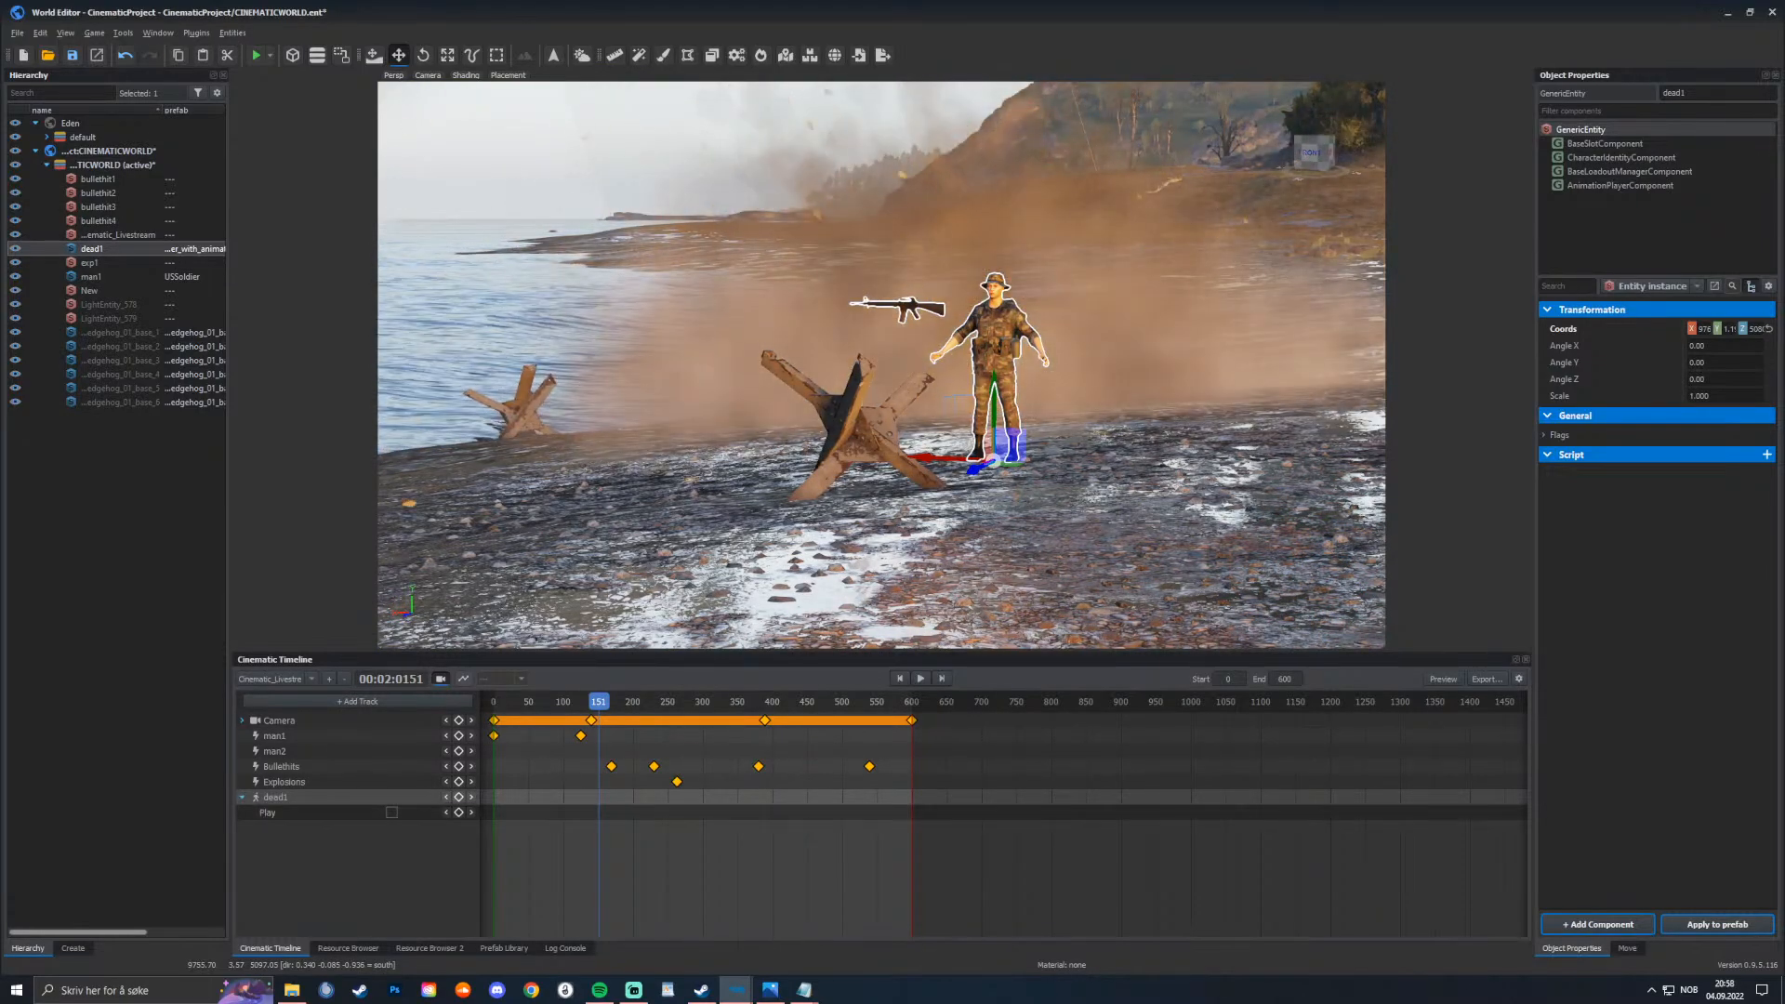
left_click(391, 812)
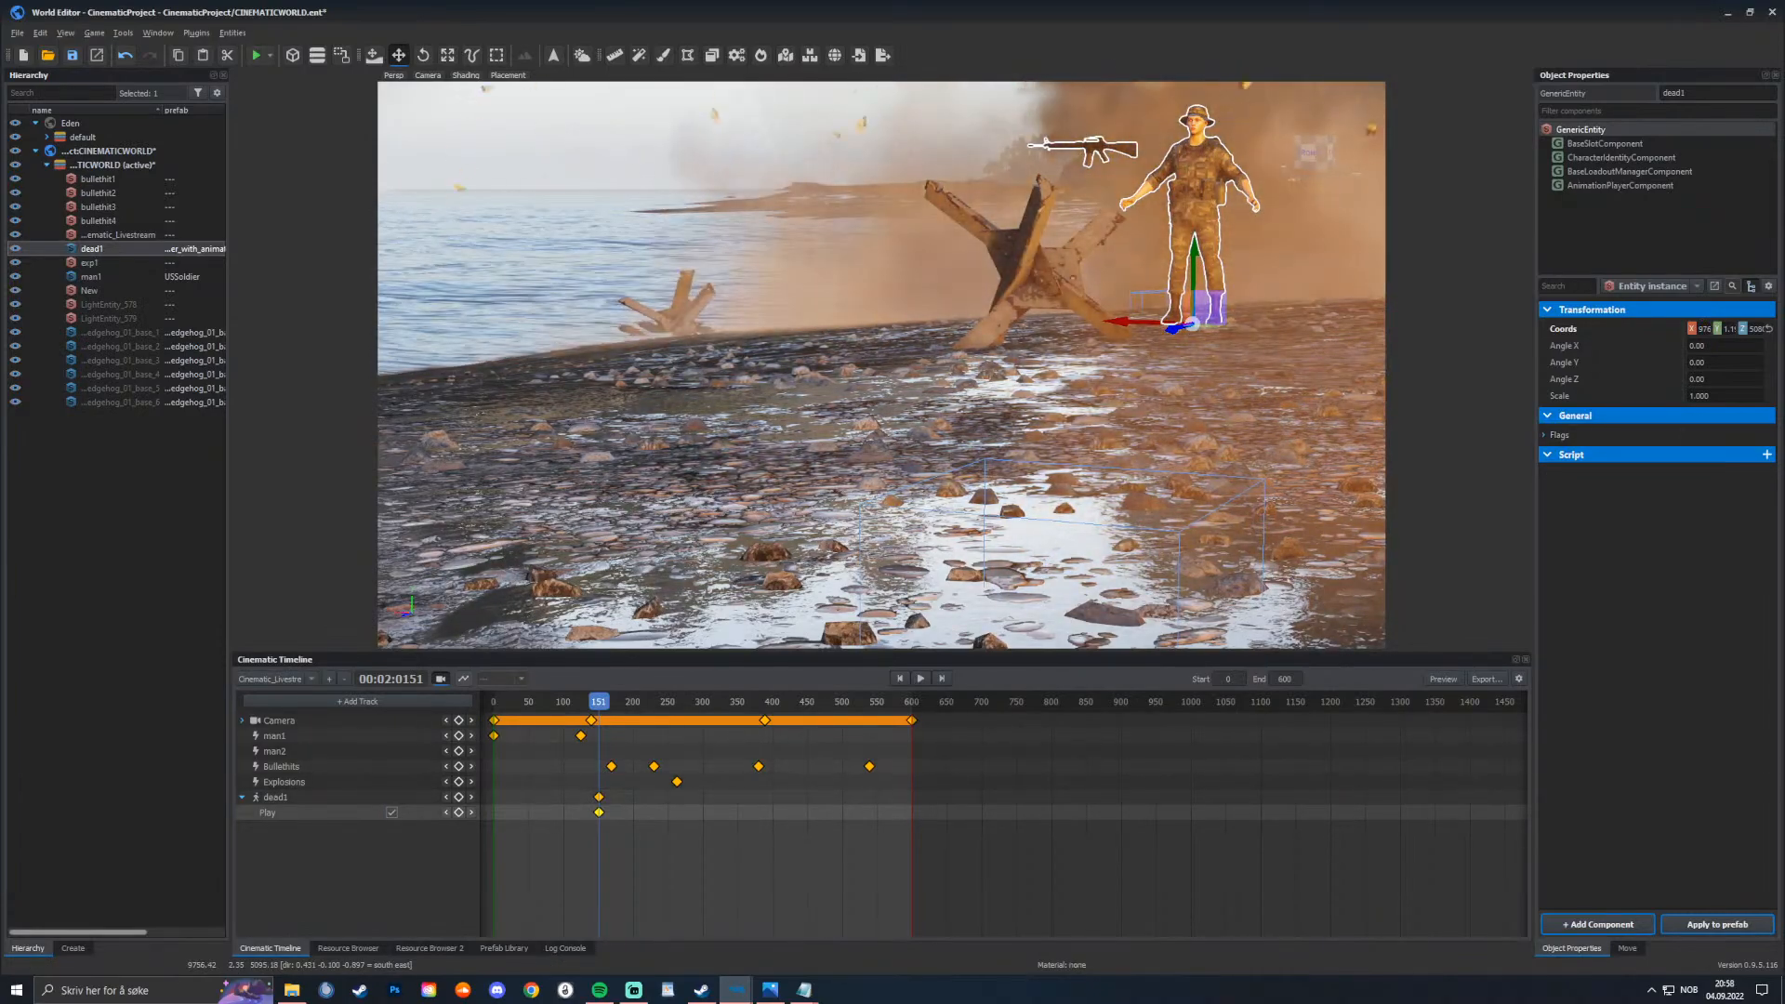
left_click_drag(598, 702, 493, 702)
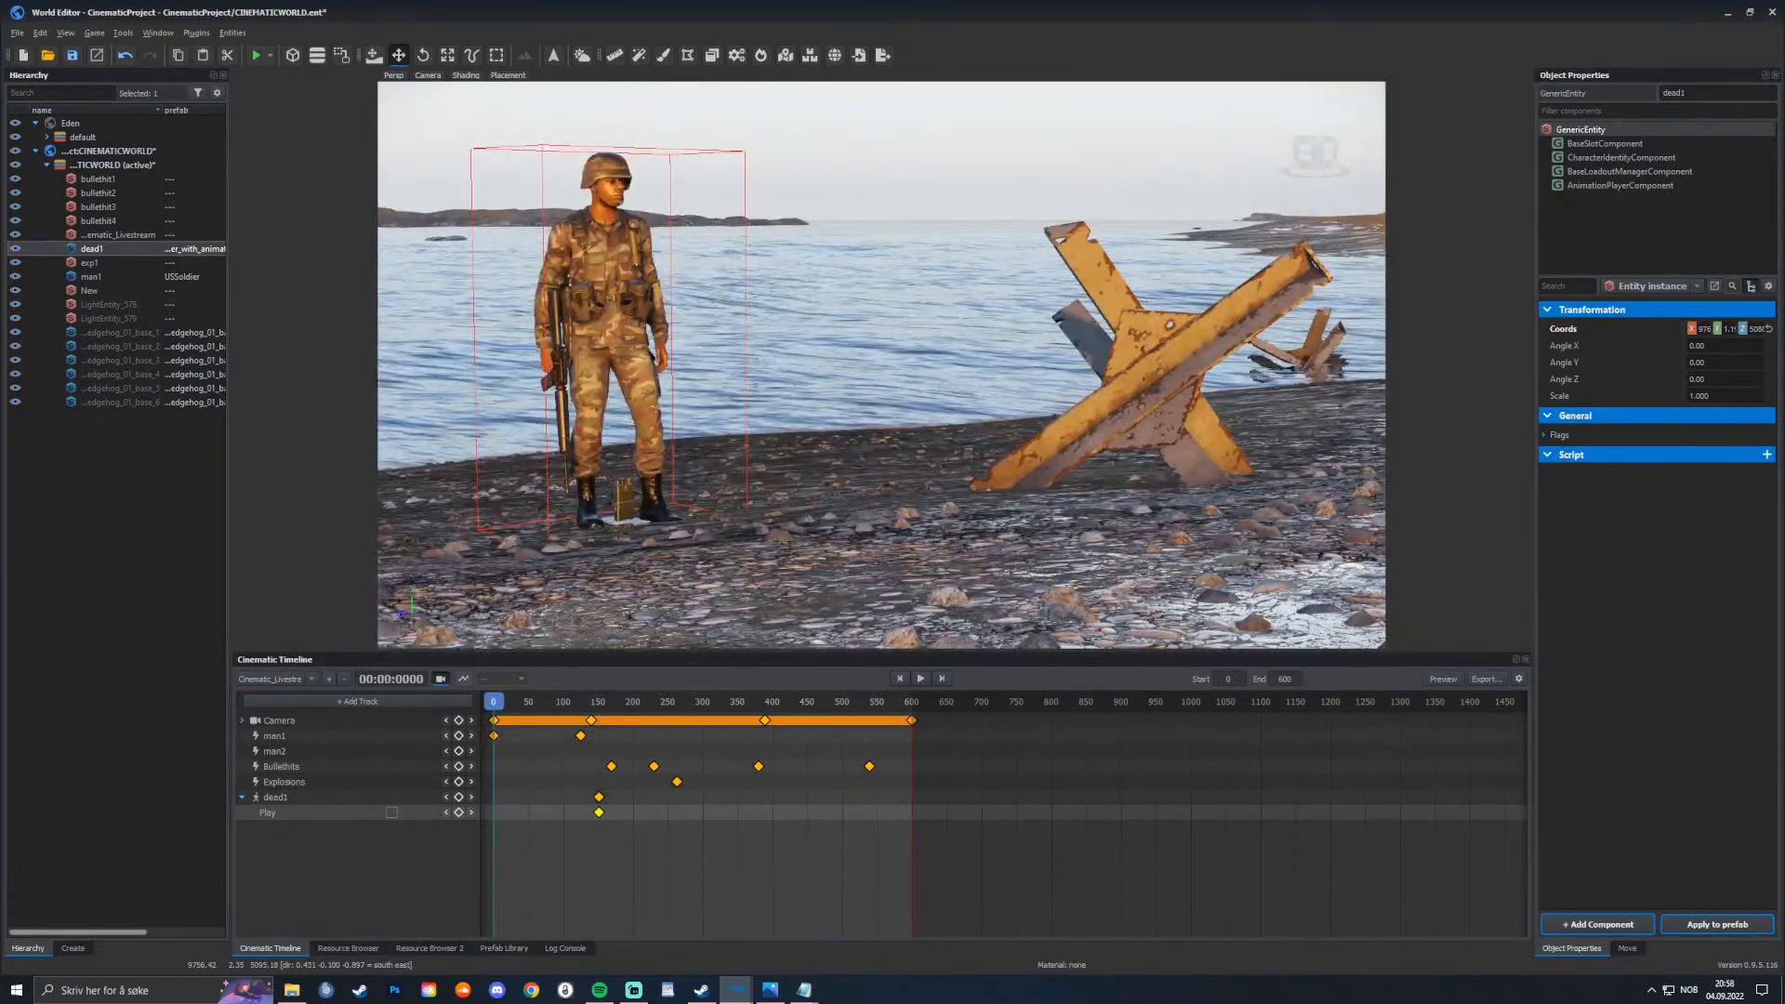
left_click_drag(599, 813, 494, 812)
left_click(392, 813)
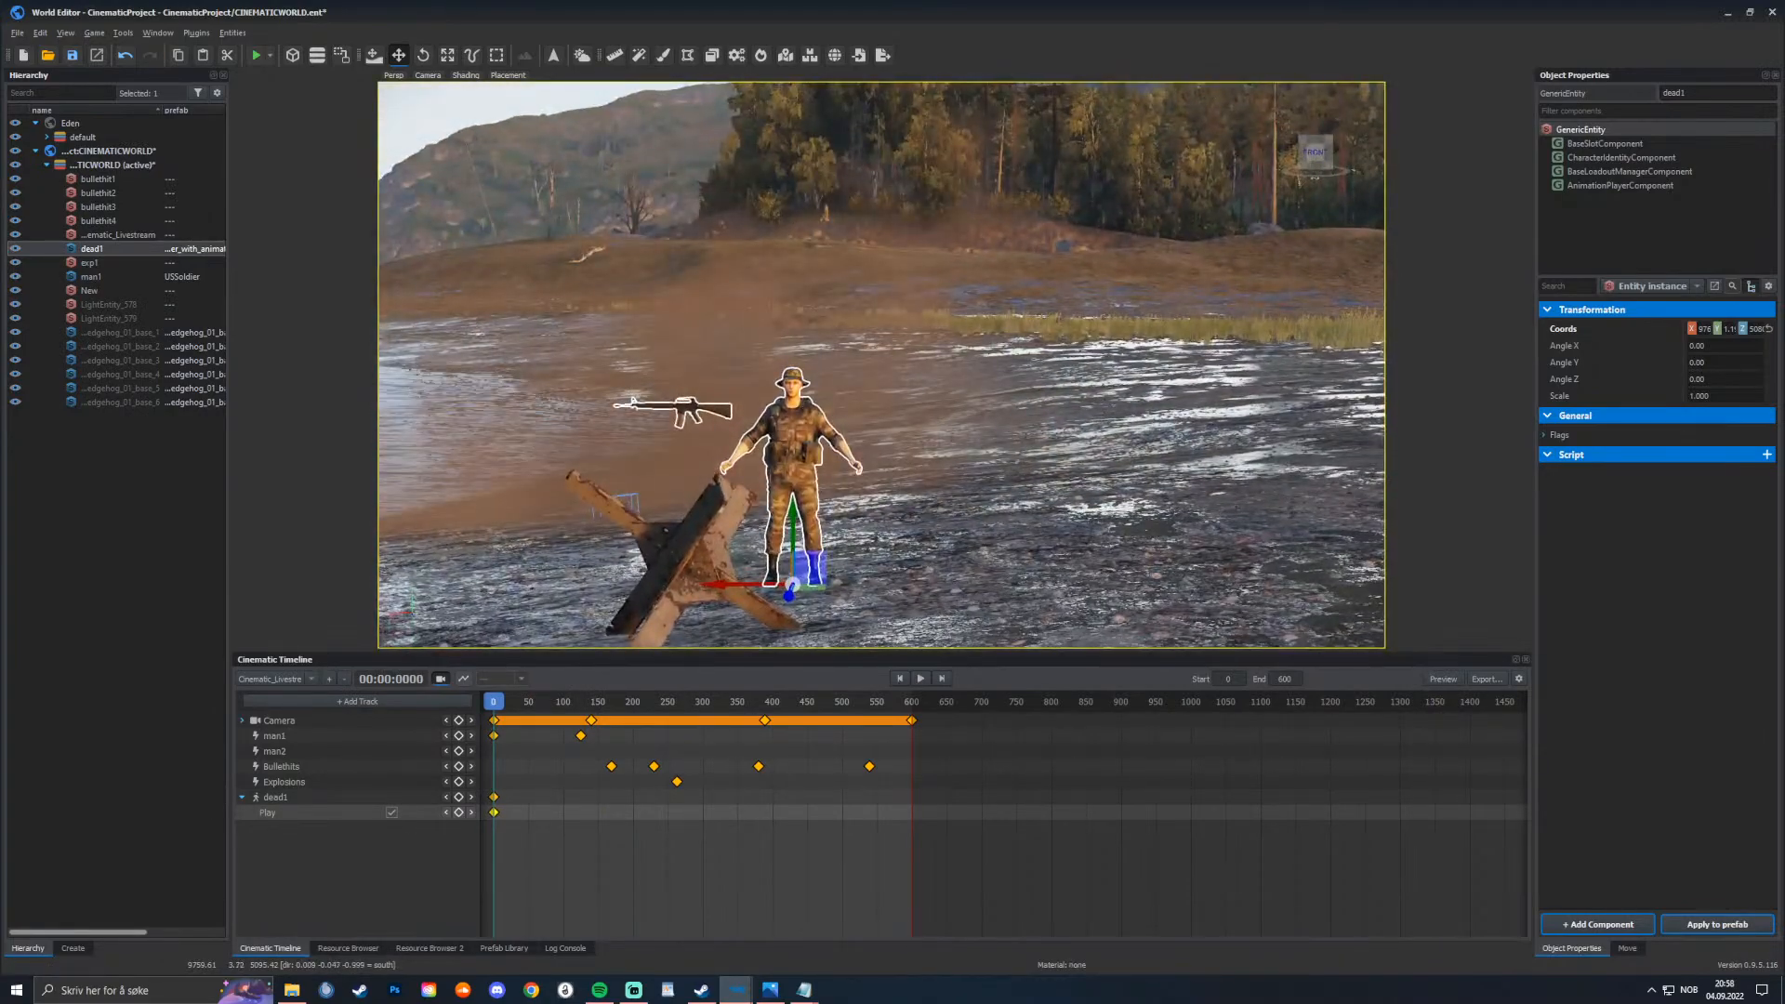
Step: Assign the death animation p_rfl_cro_ras_death01_B.anm to dead1's AnimationPlayerComponent
left_click(1619, 185)
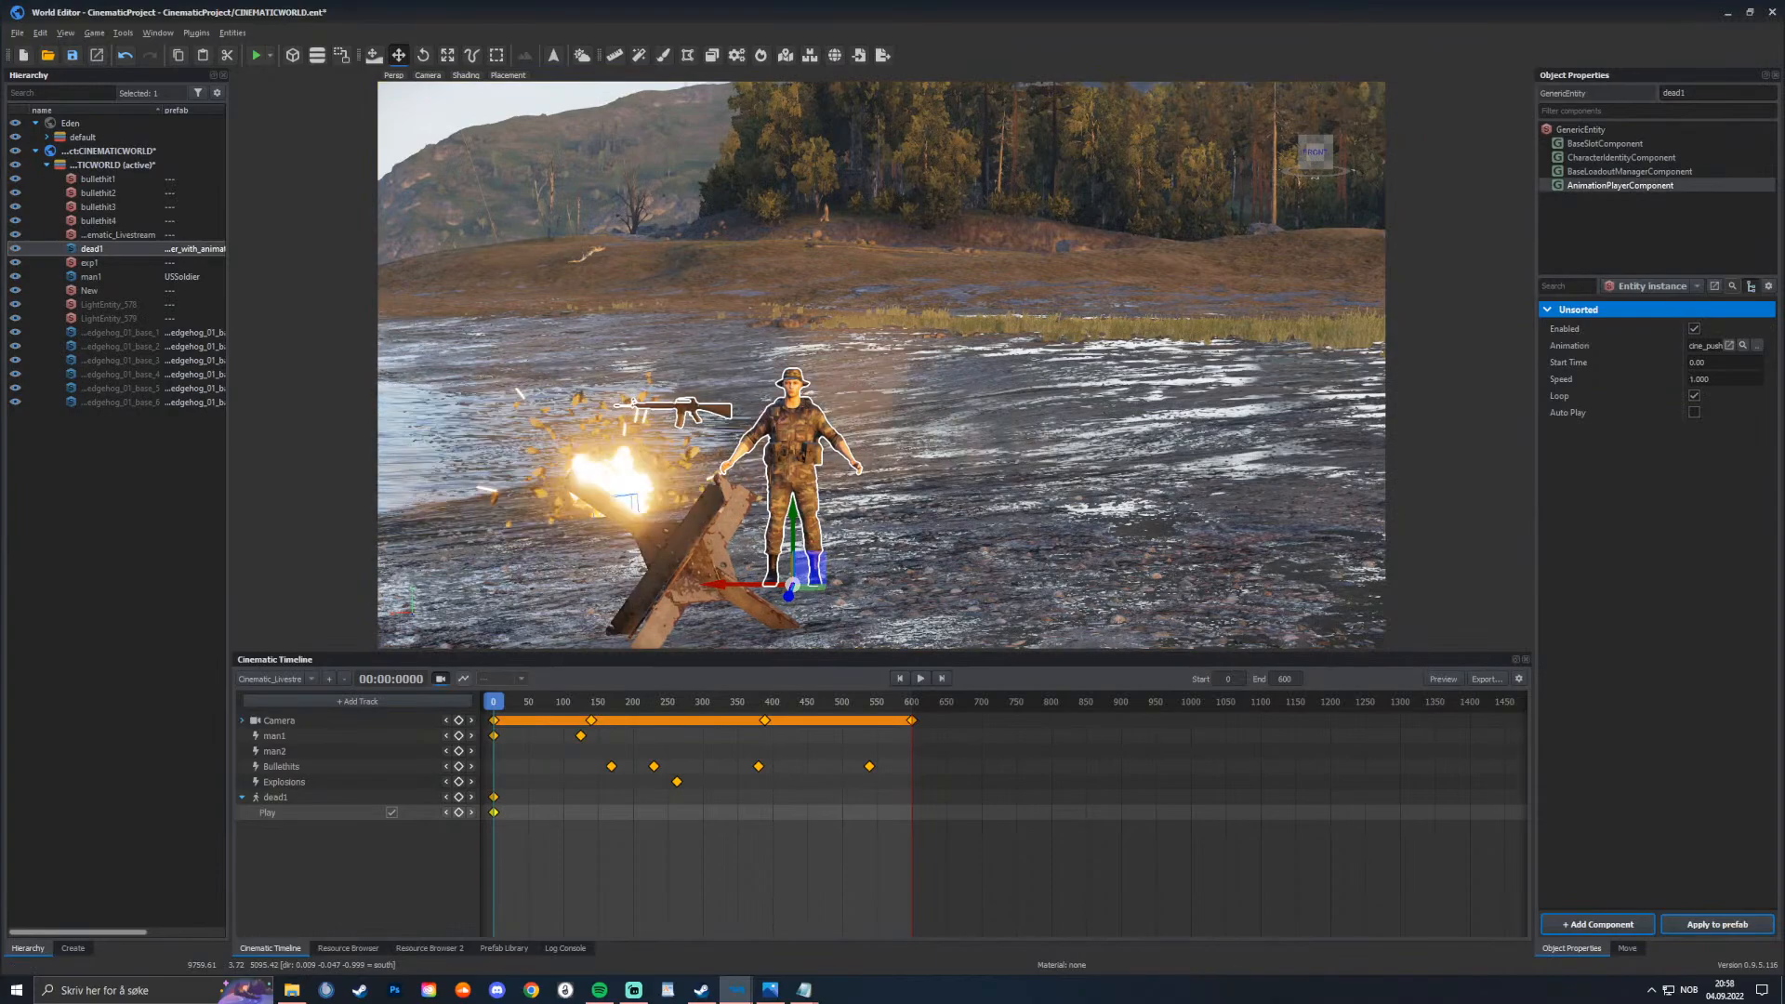
left_click(1743, 345)
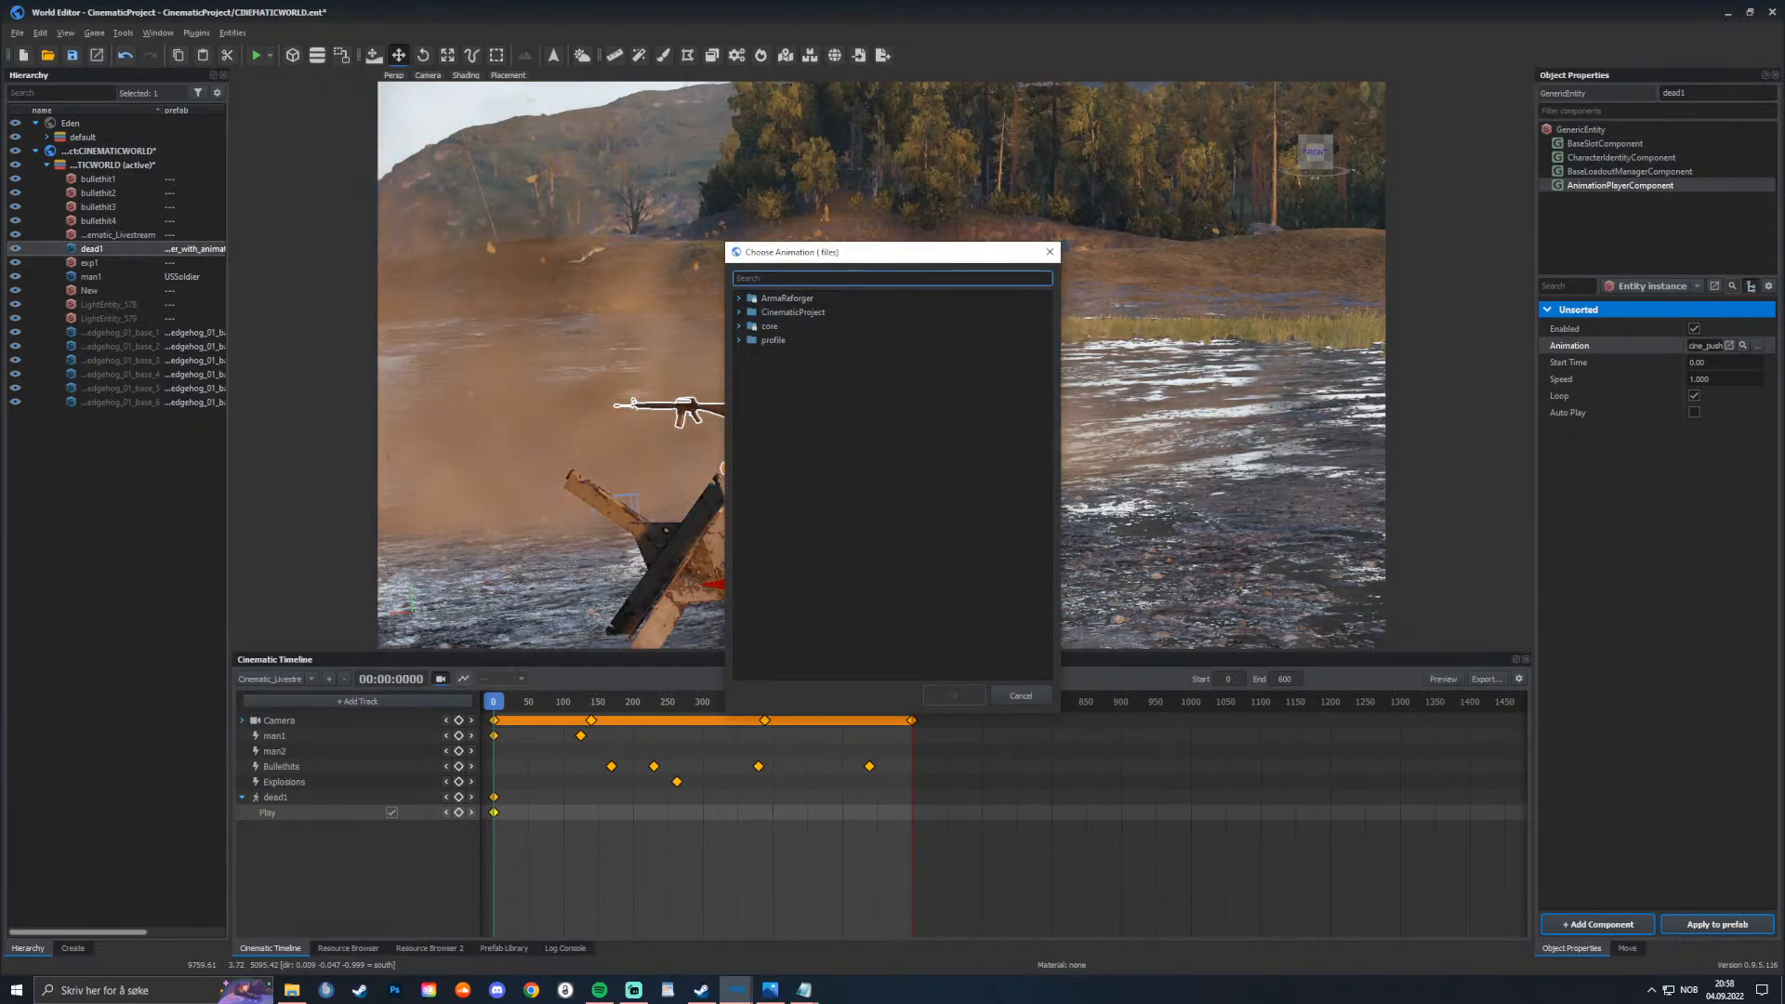
type("death")
key("Return")
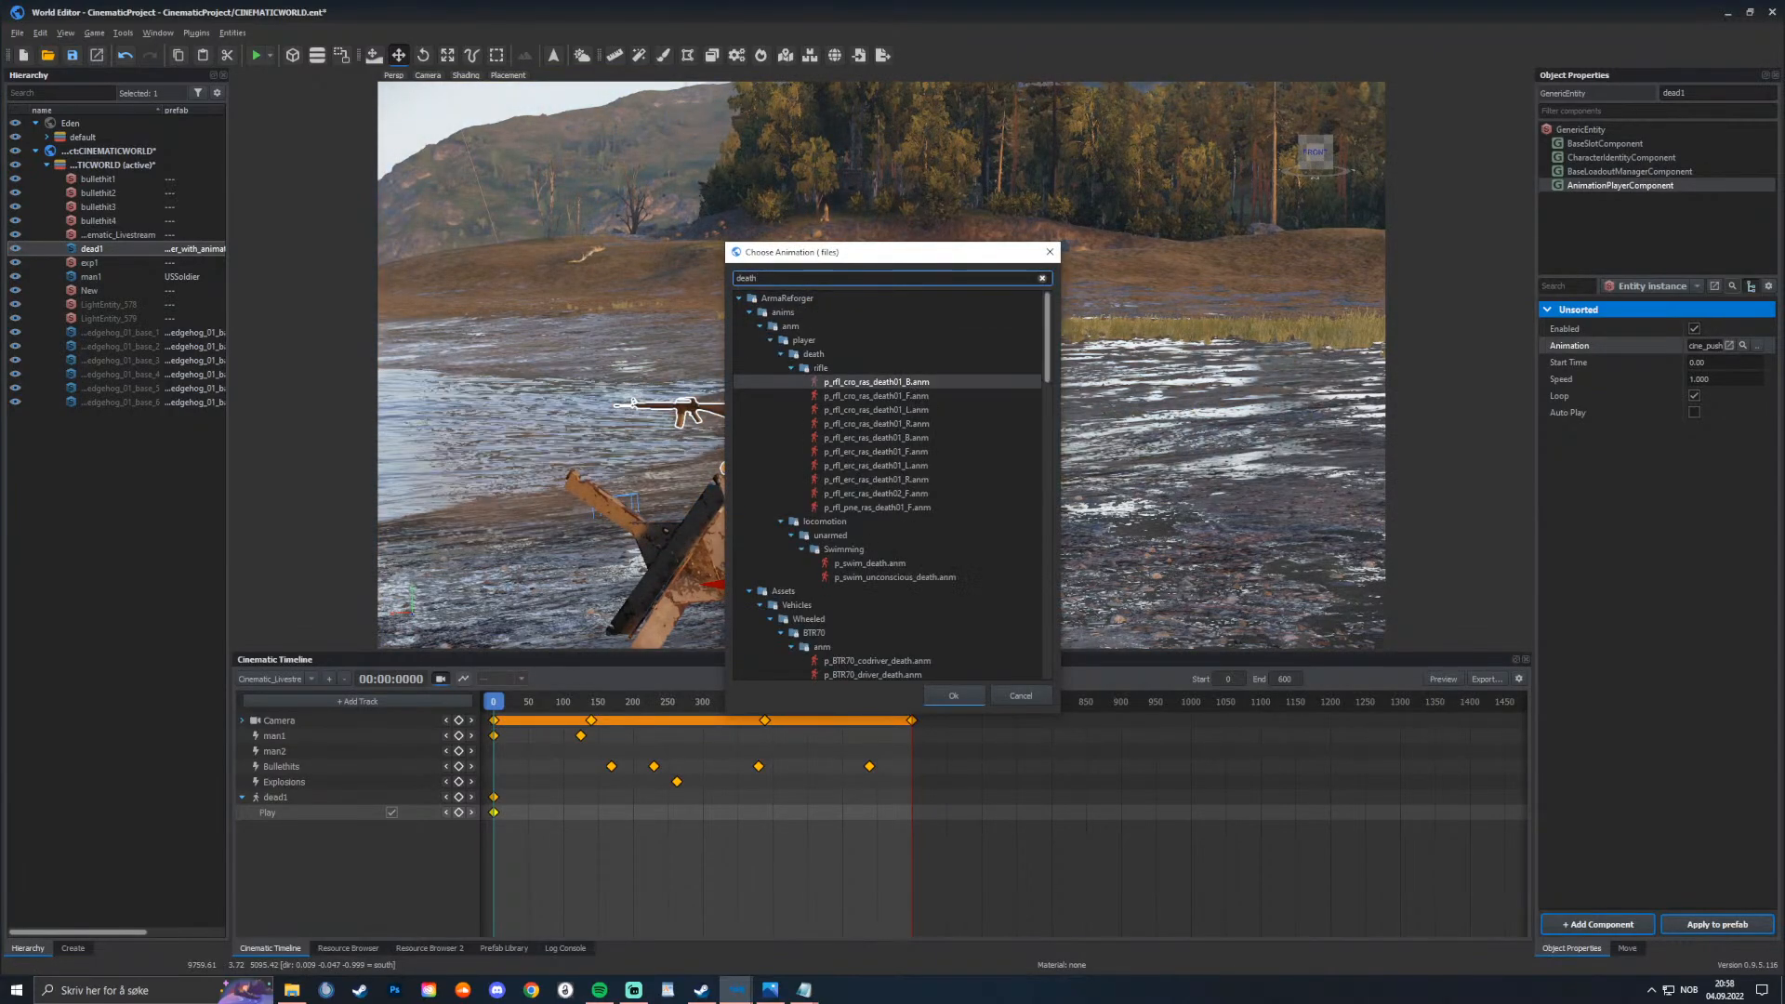
key("Return")
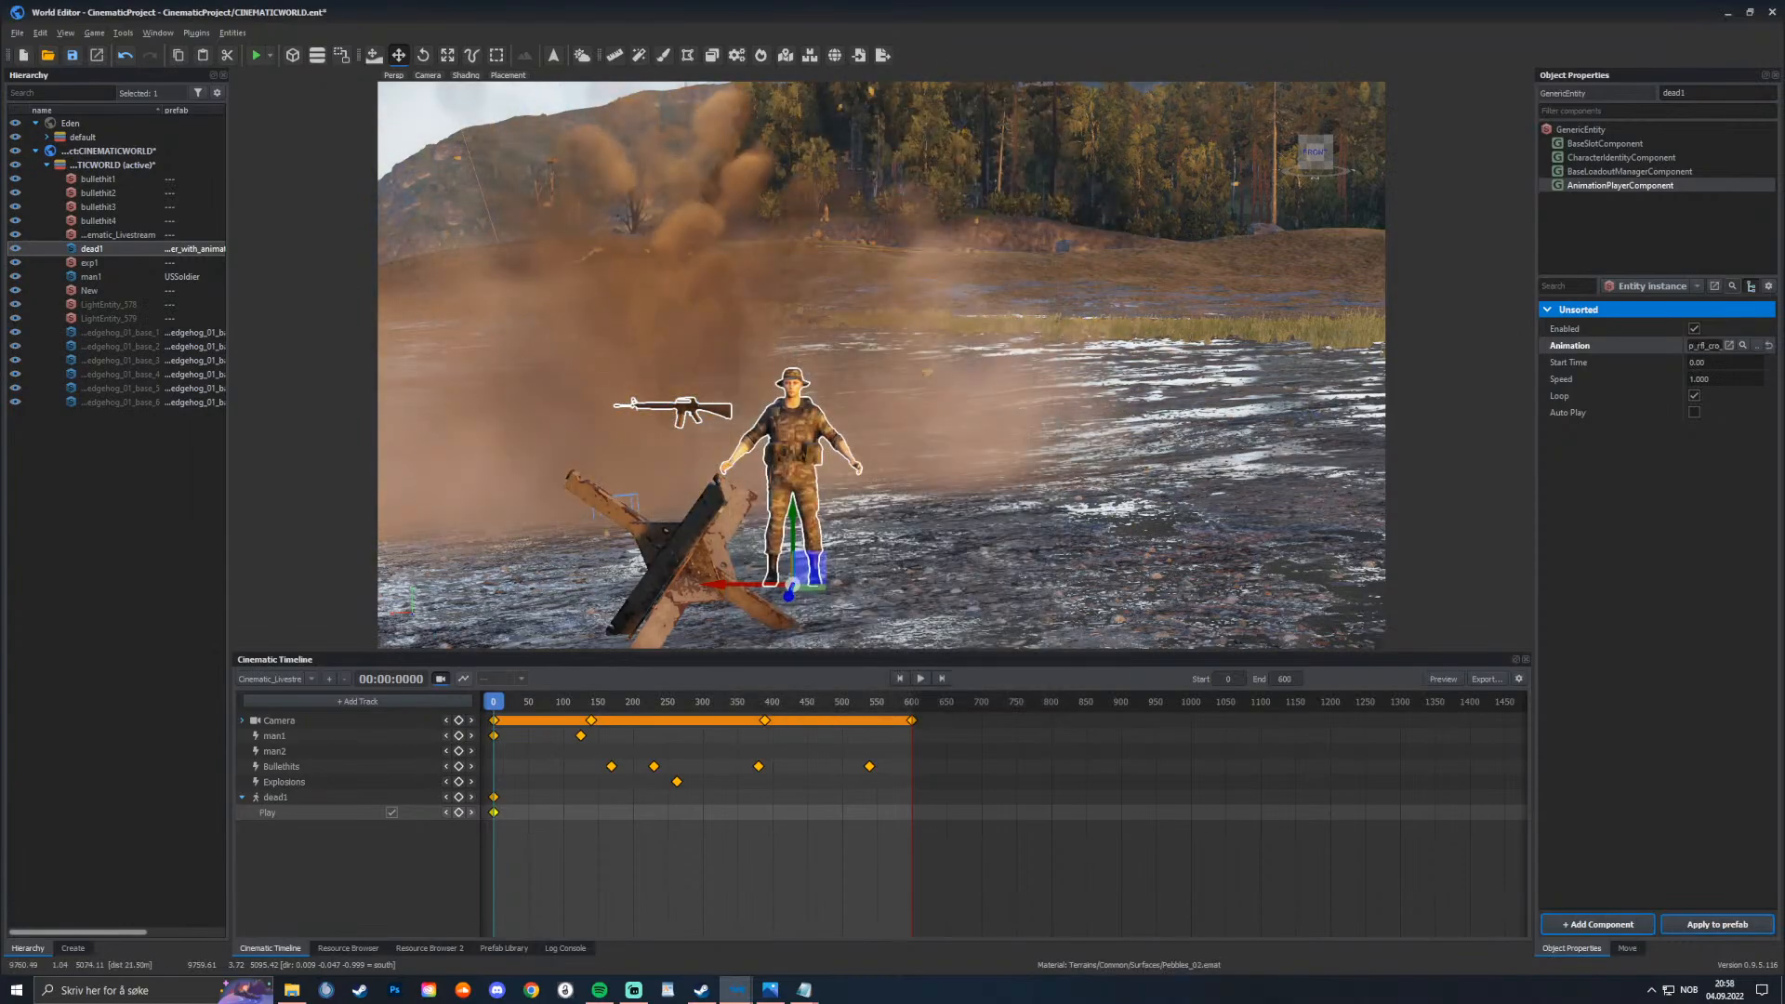
Step: Preview dead1's death animation from frame 0 to 70, and set its Start Time to about 3.3
mouse_move(494, 701)
left_mouse_down()
mouse_move(731, 701)
mouse_move(494, 702)
left_mouse_up()
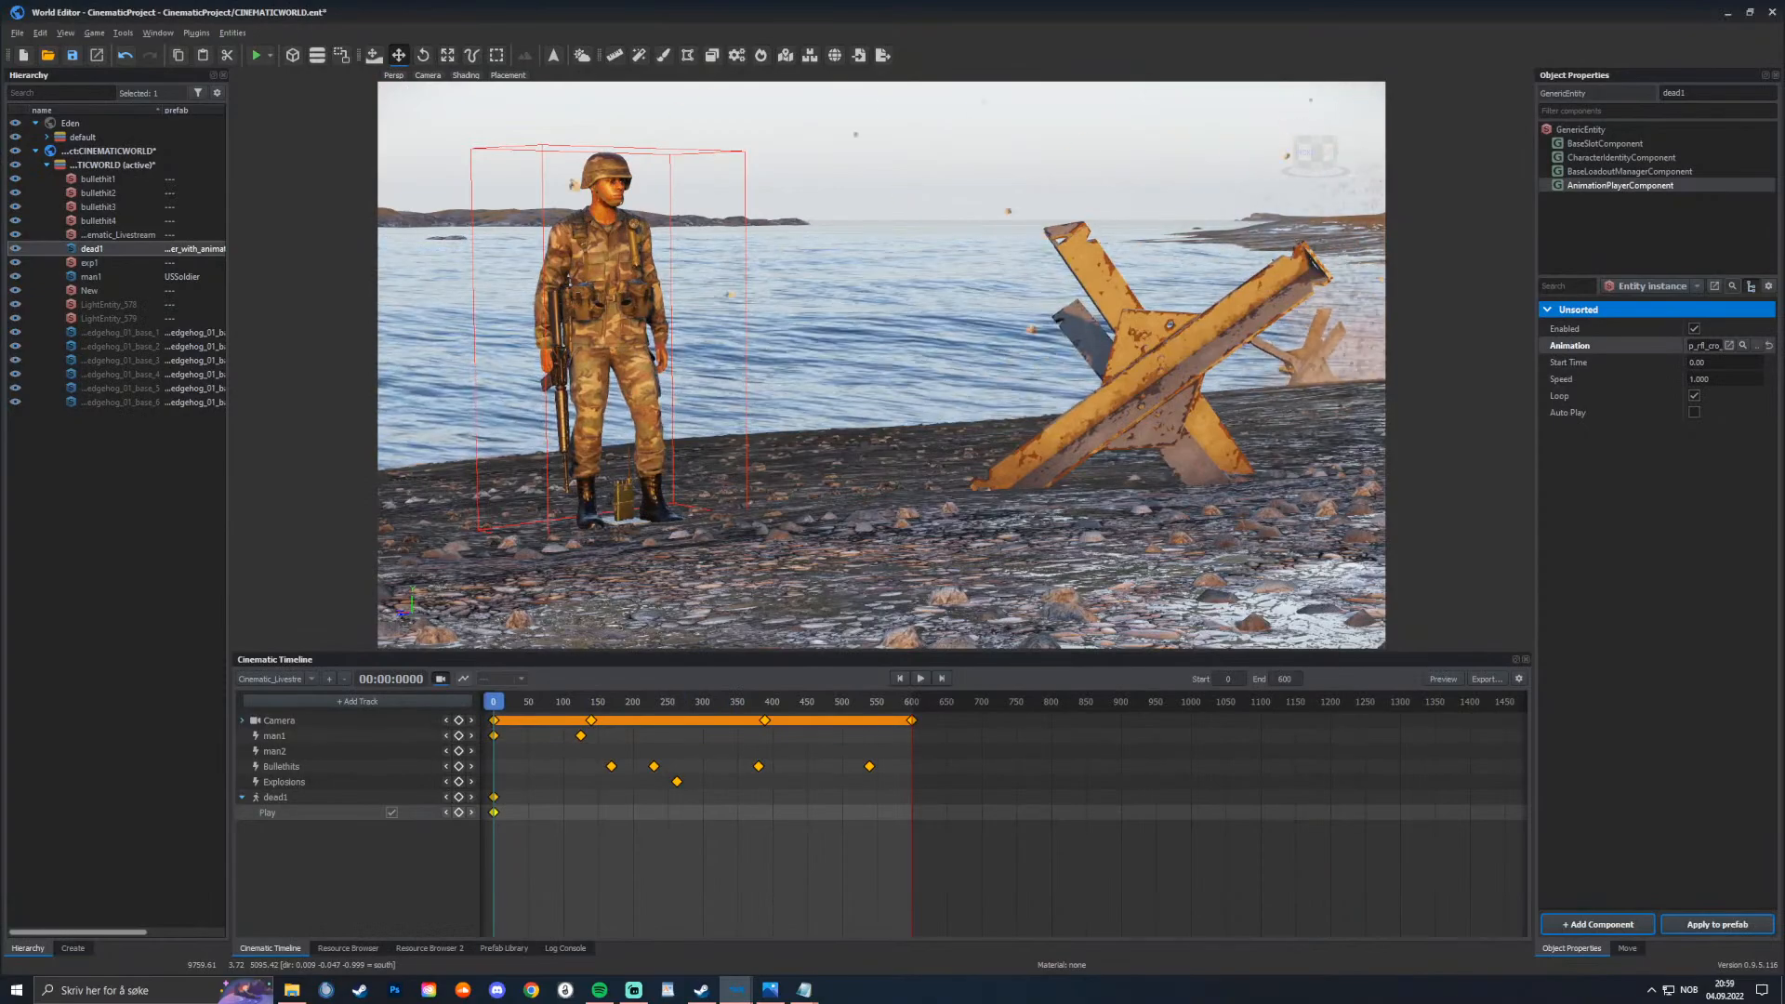
right_click_drag(881, 366, 977, 383)
key("w")
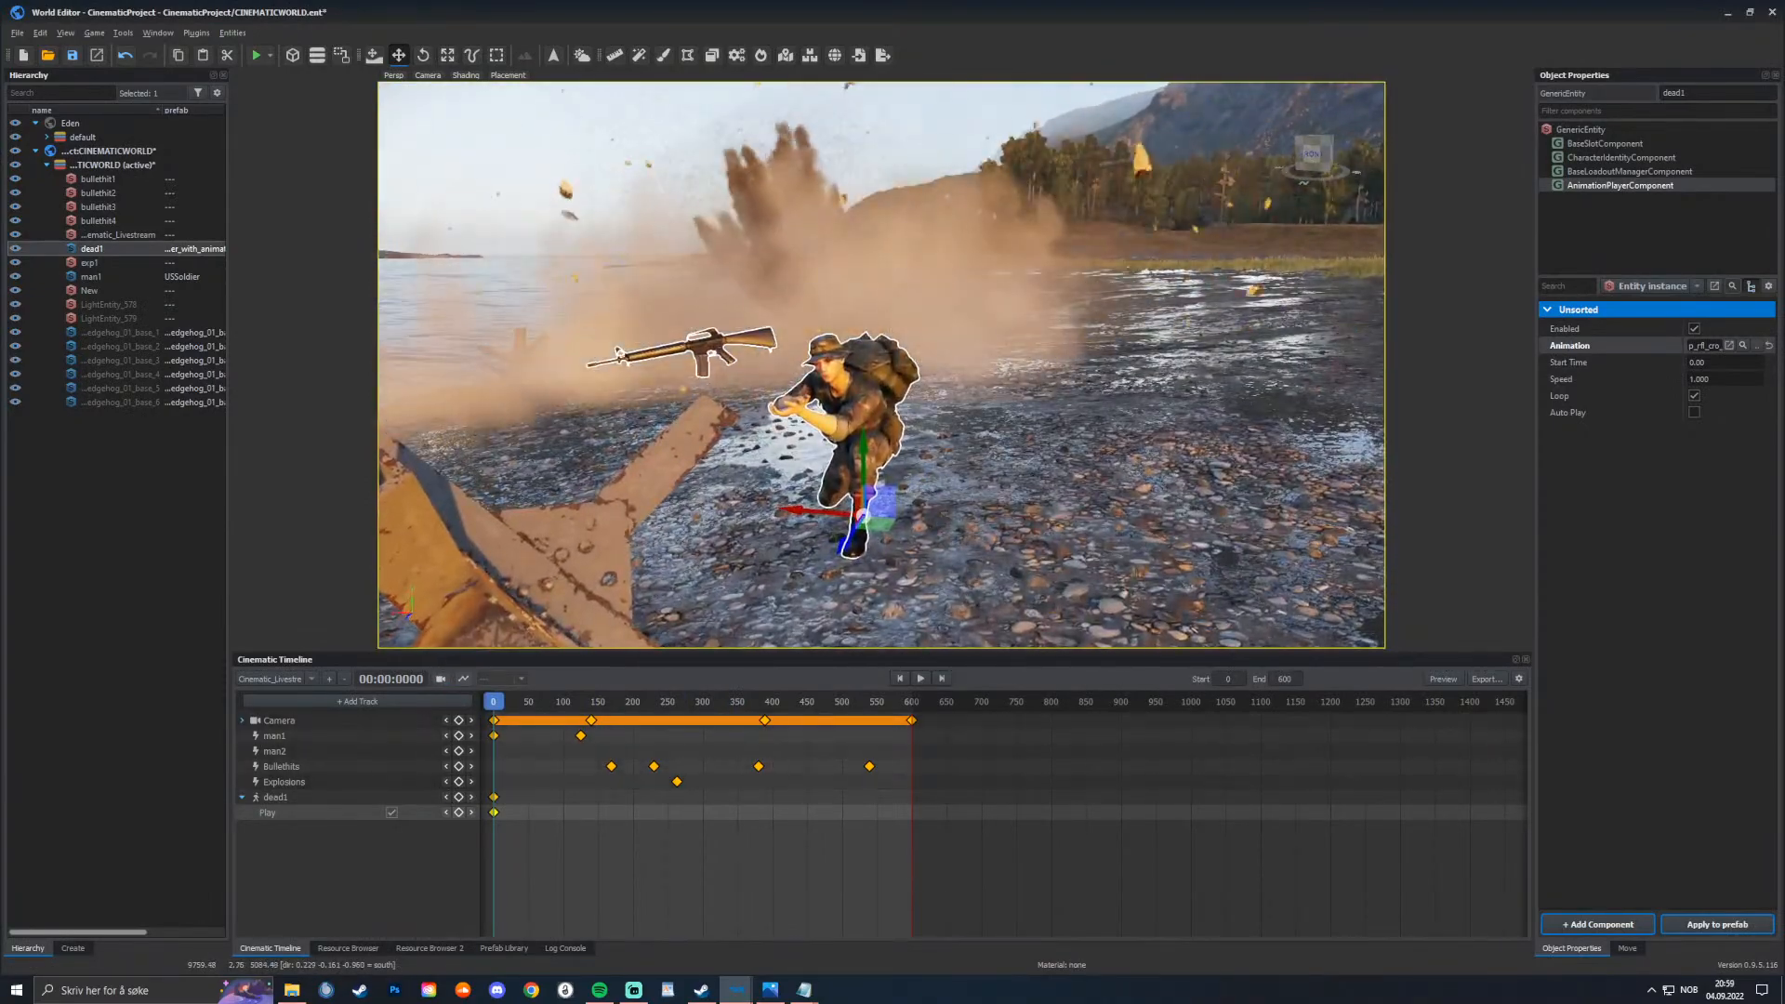
left_click_drag(494, 702, 542, 701)
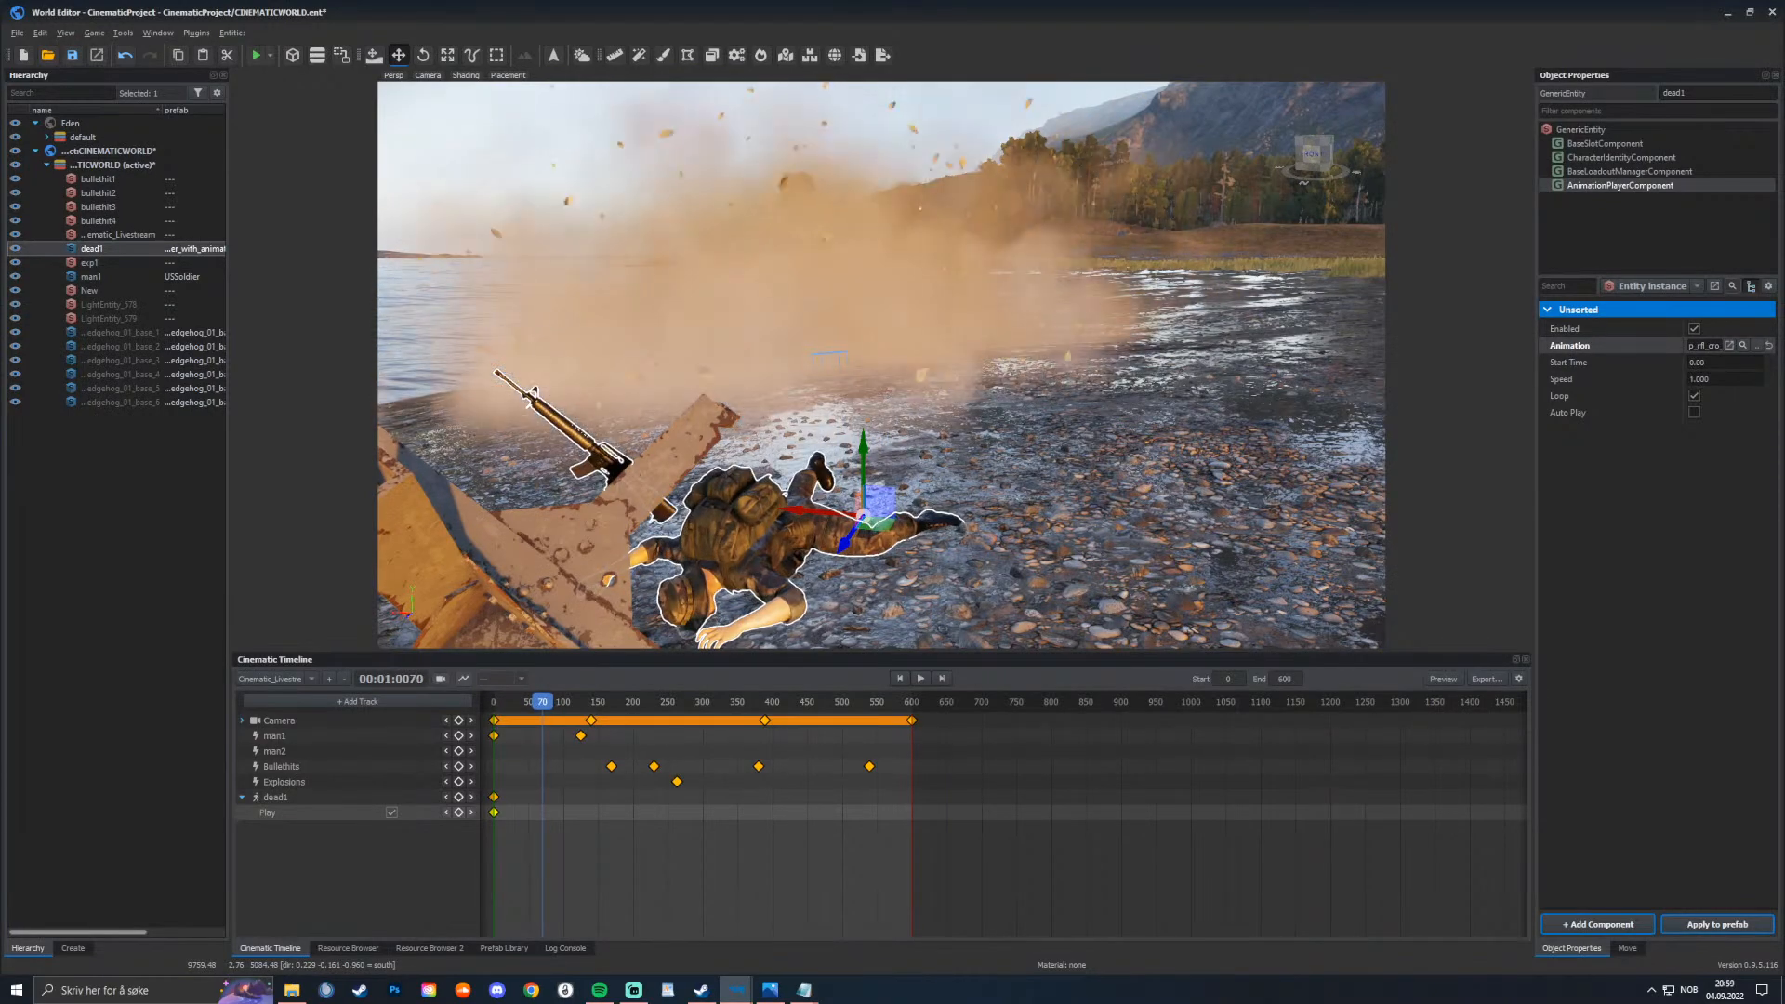
left_click_drag(1720, 362, 1741, 363)
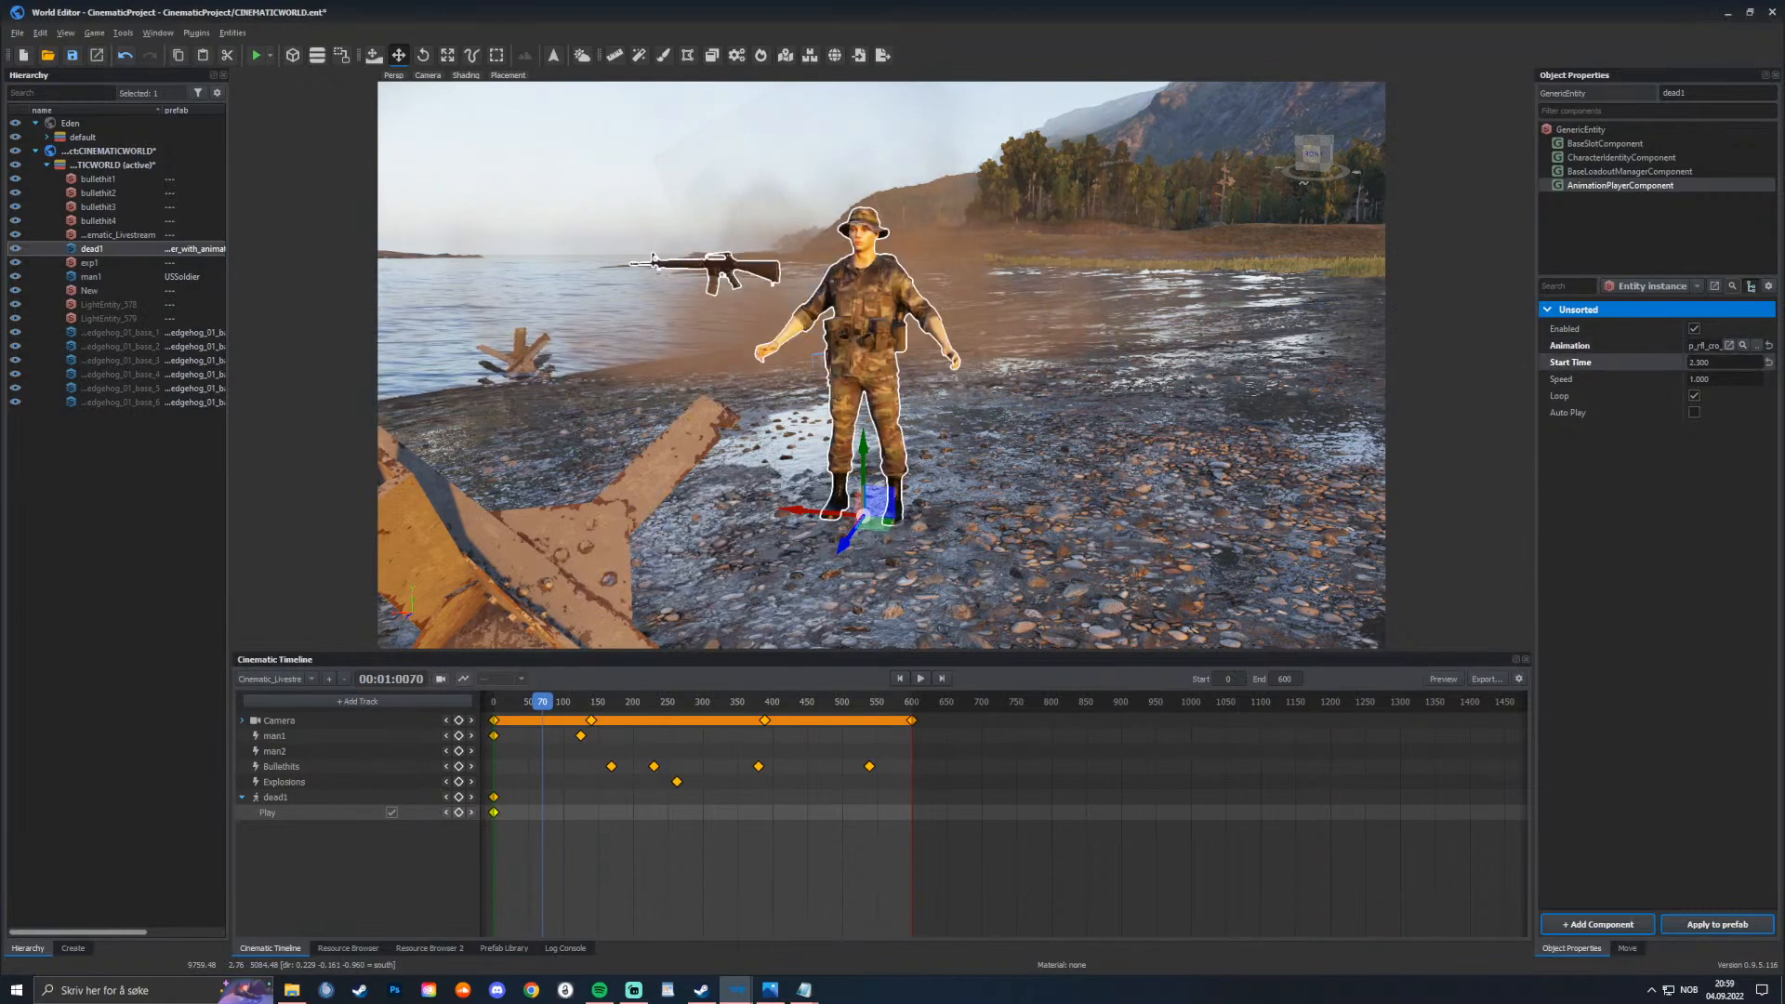
Step: Set dead1's animation start time to 17.900, turn off looping, and preview playback from frame 0
left_click(493, 702)
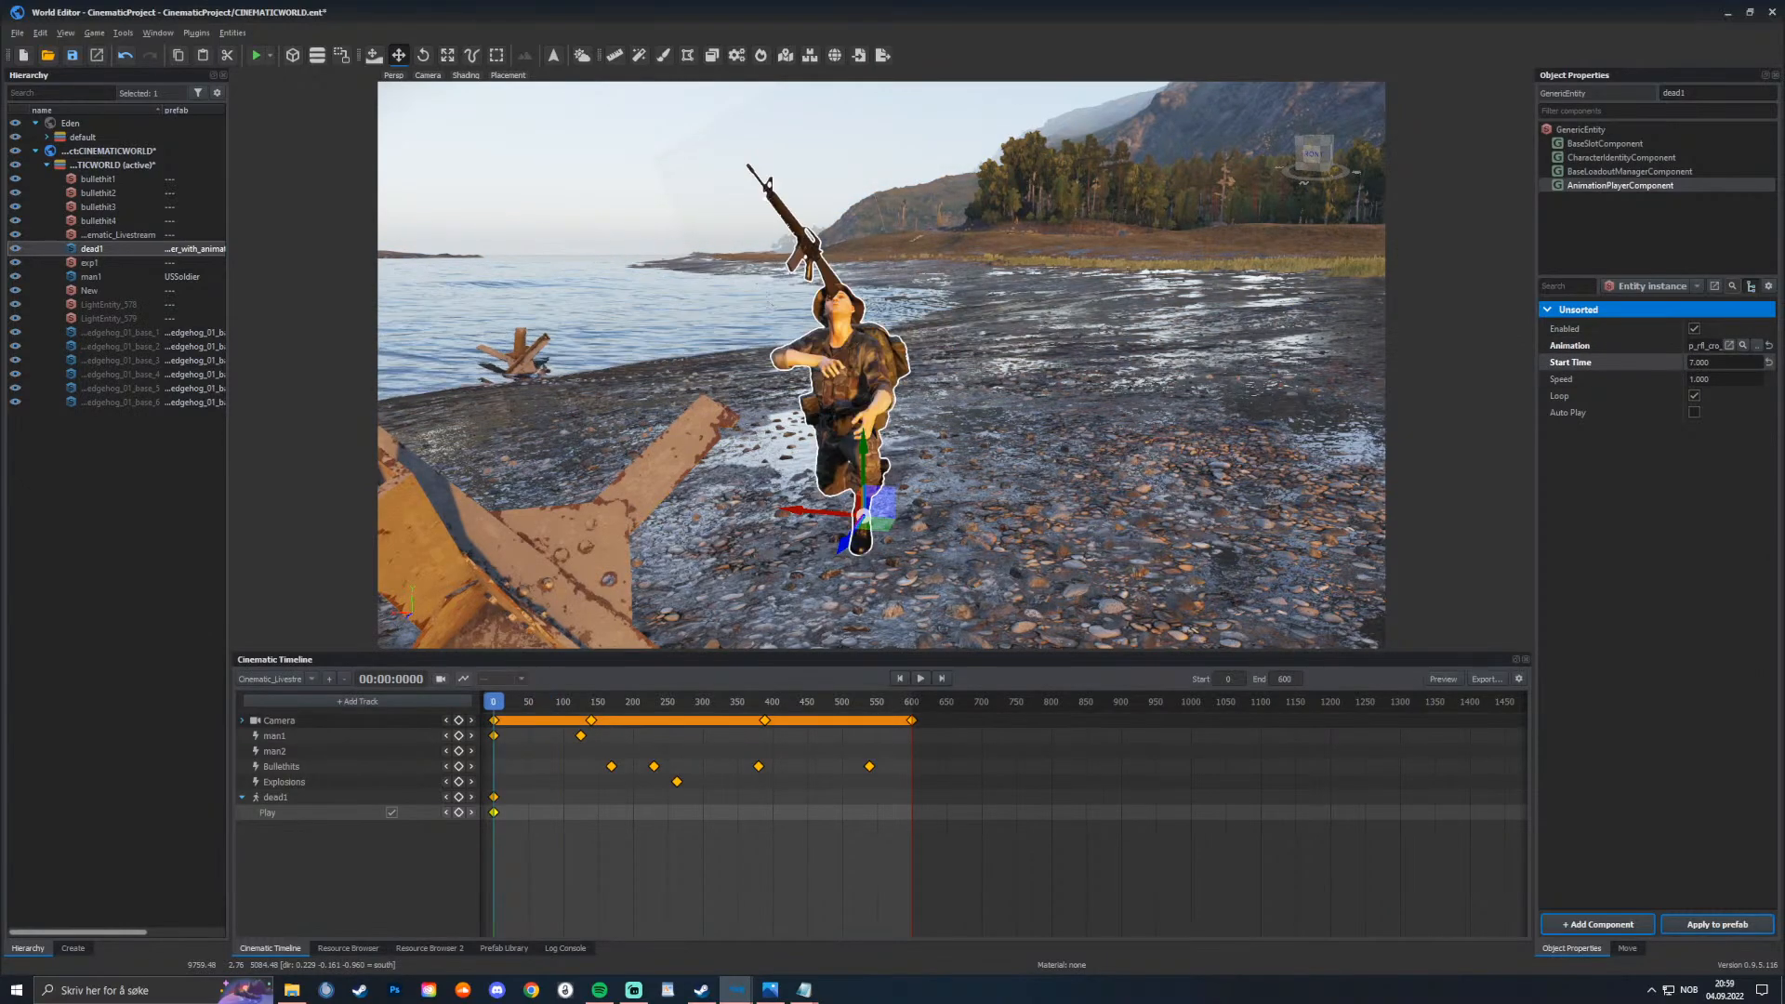
left_click_drag(1719, 362, 1738, 362)
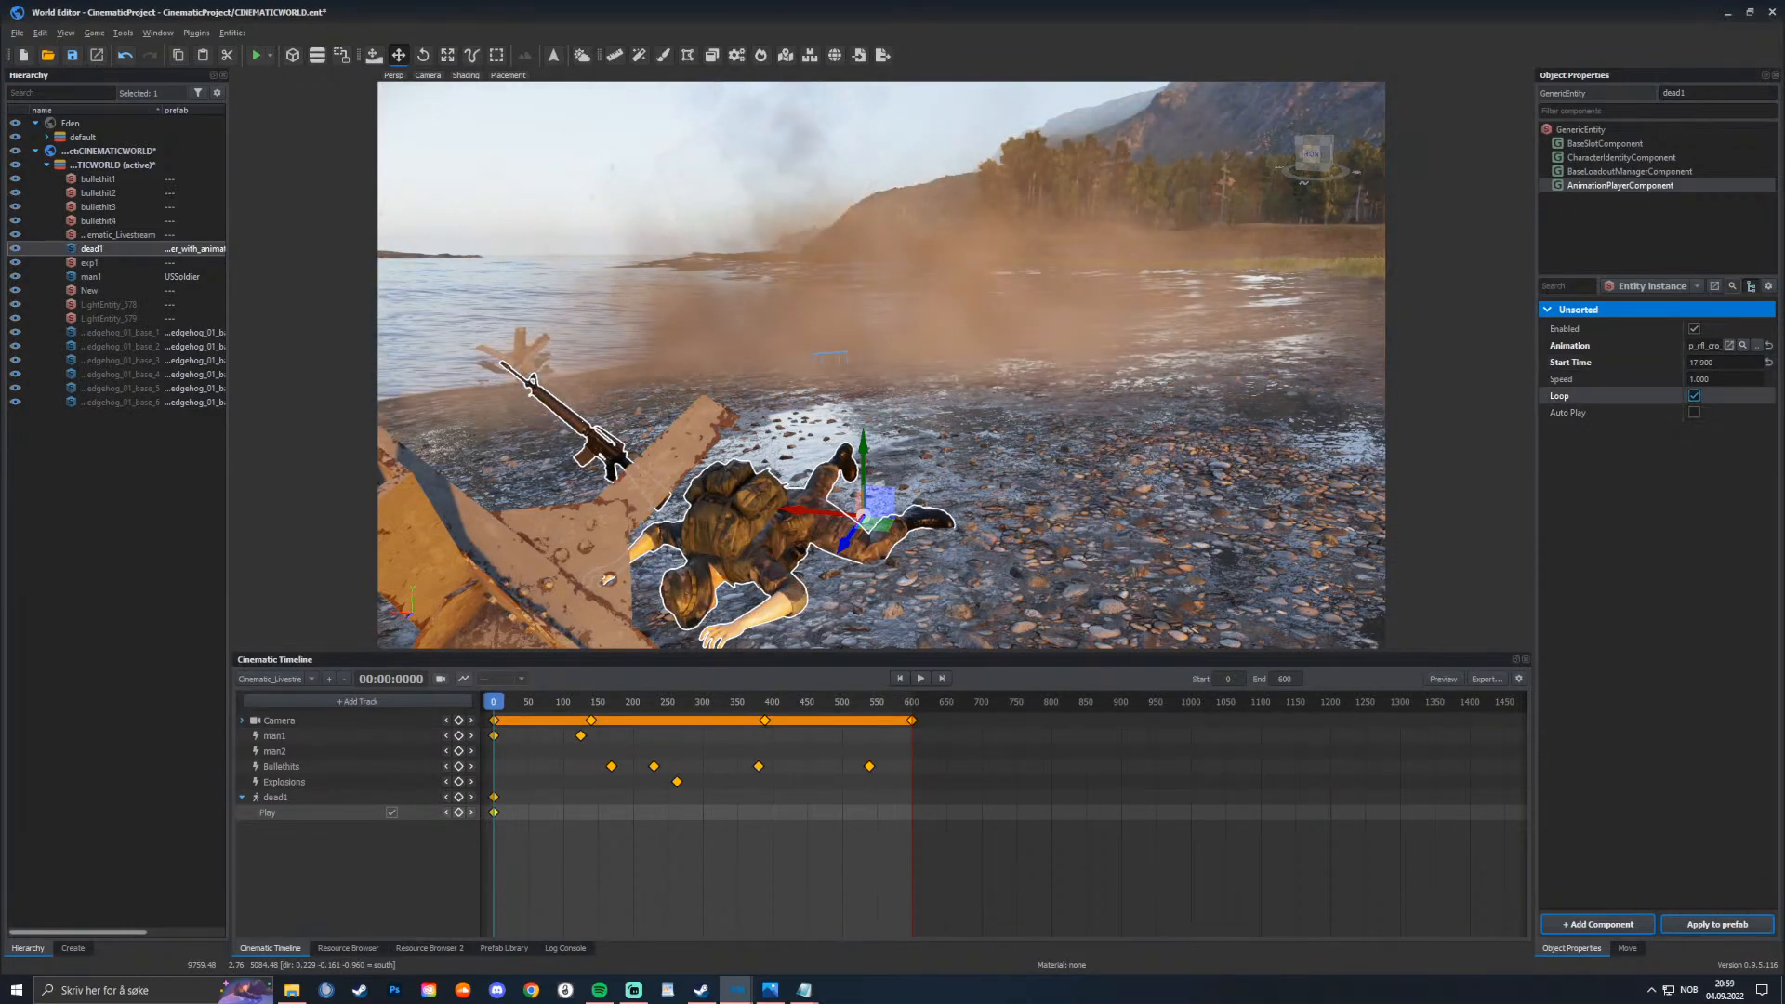
left_click(1693, 395)
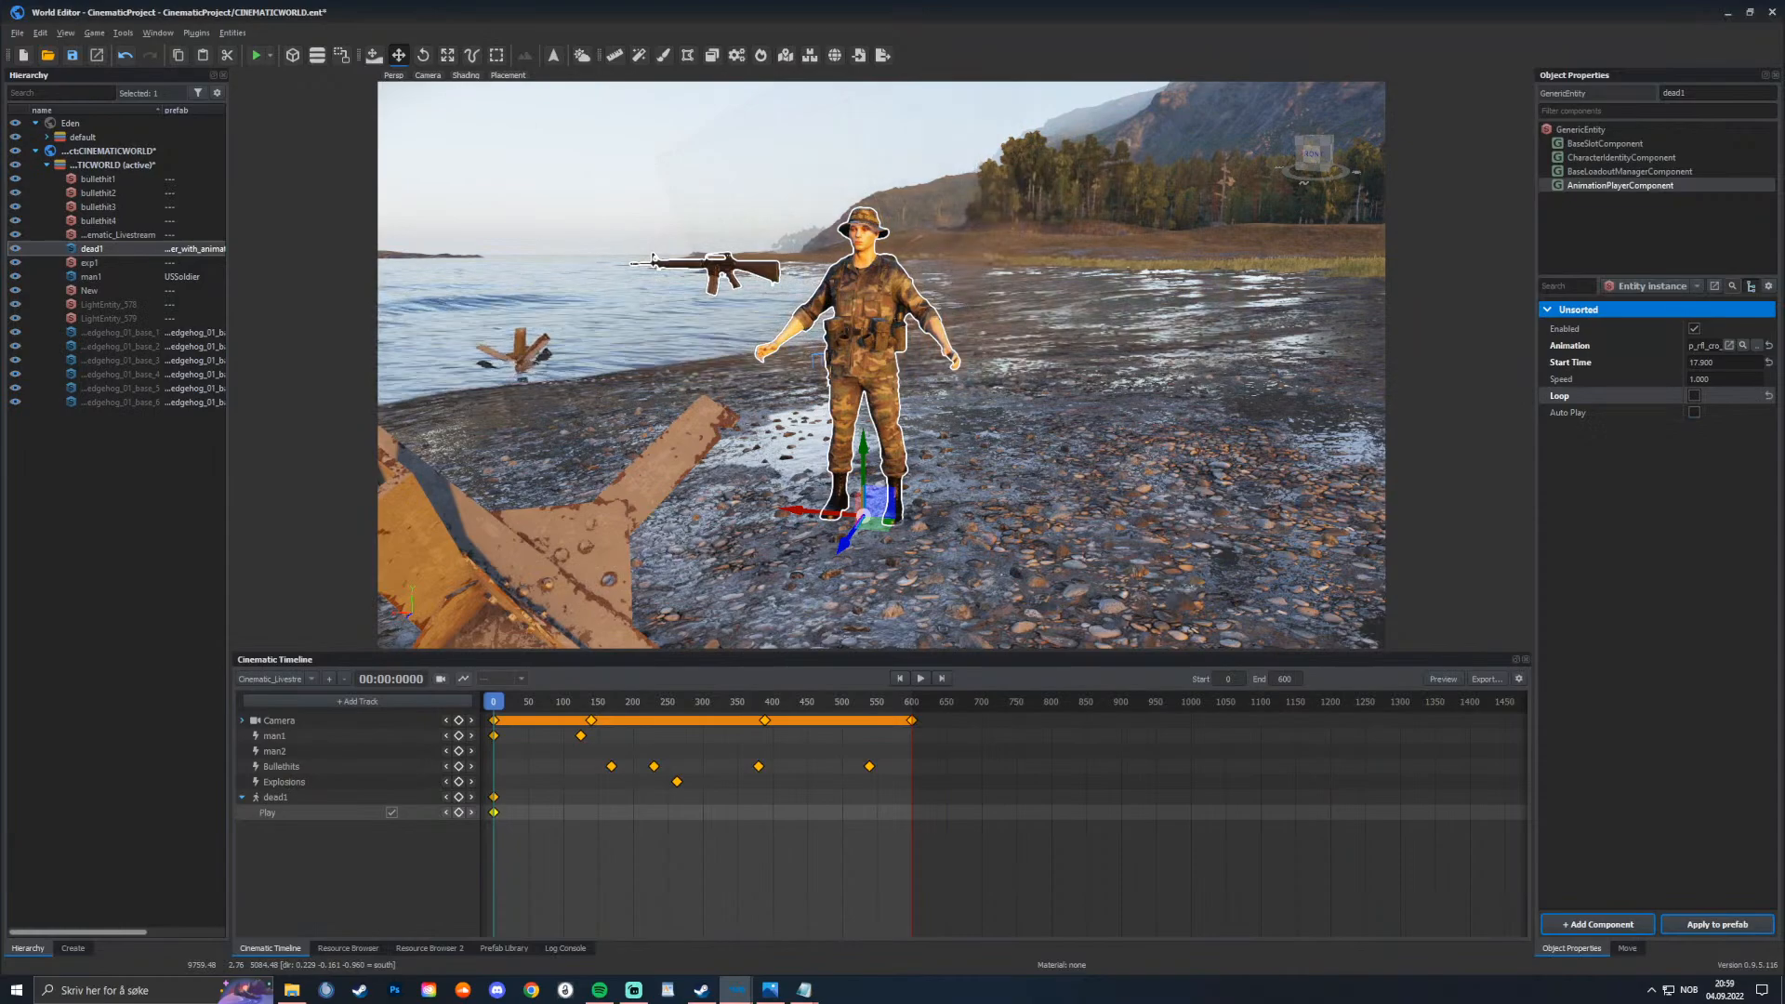
key("space")
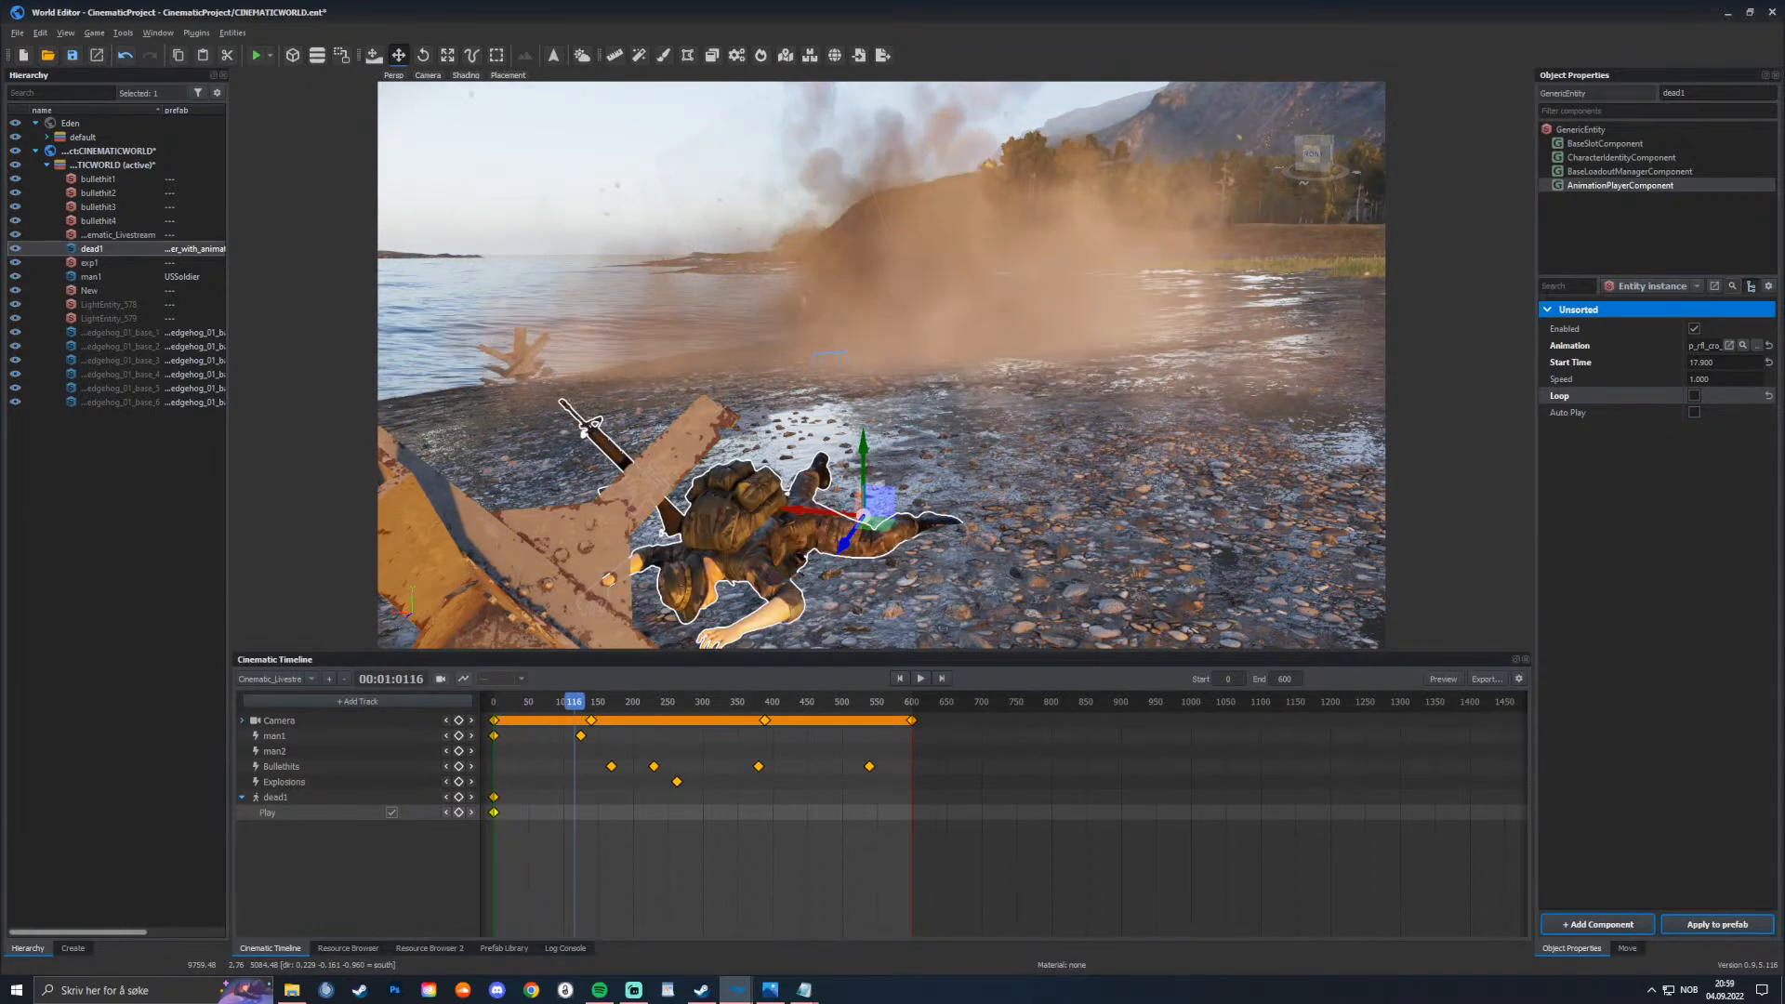
key("space")
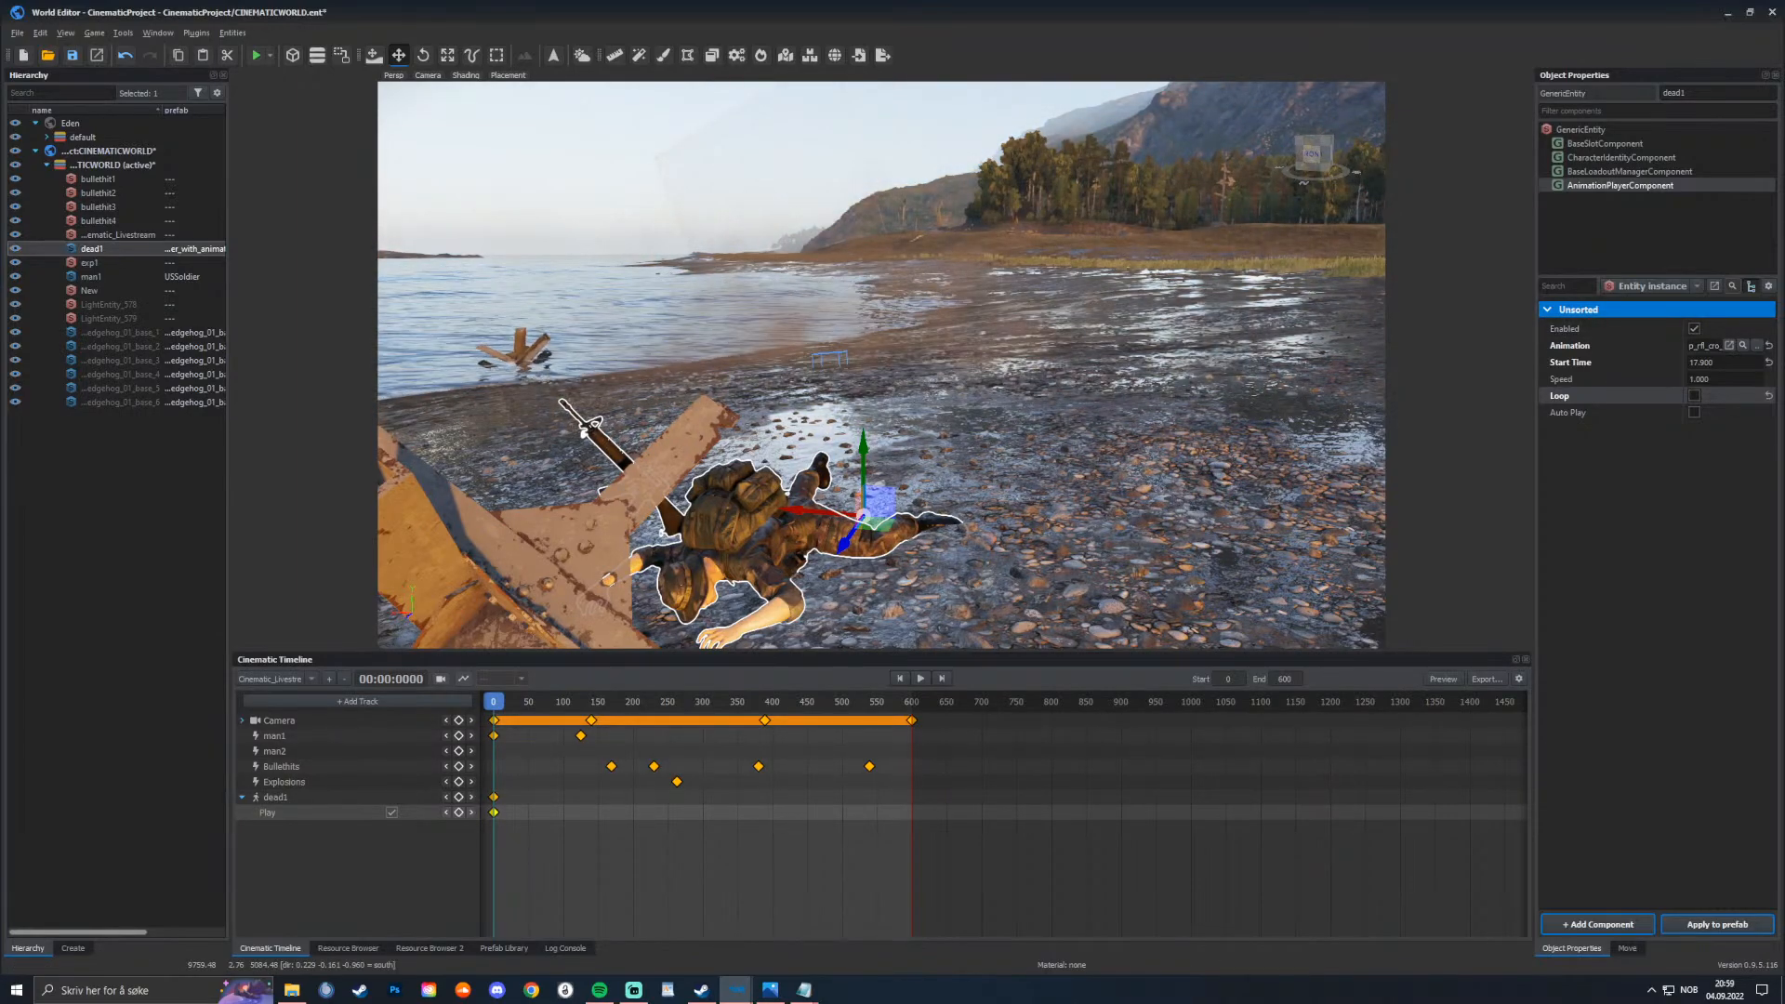
Step: Rotate the dead1 body to lie in the opposite direction and disable its BaseSlotComponent to remove the rifle
key("e")
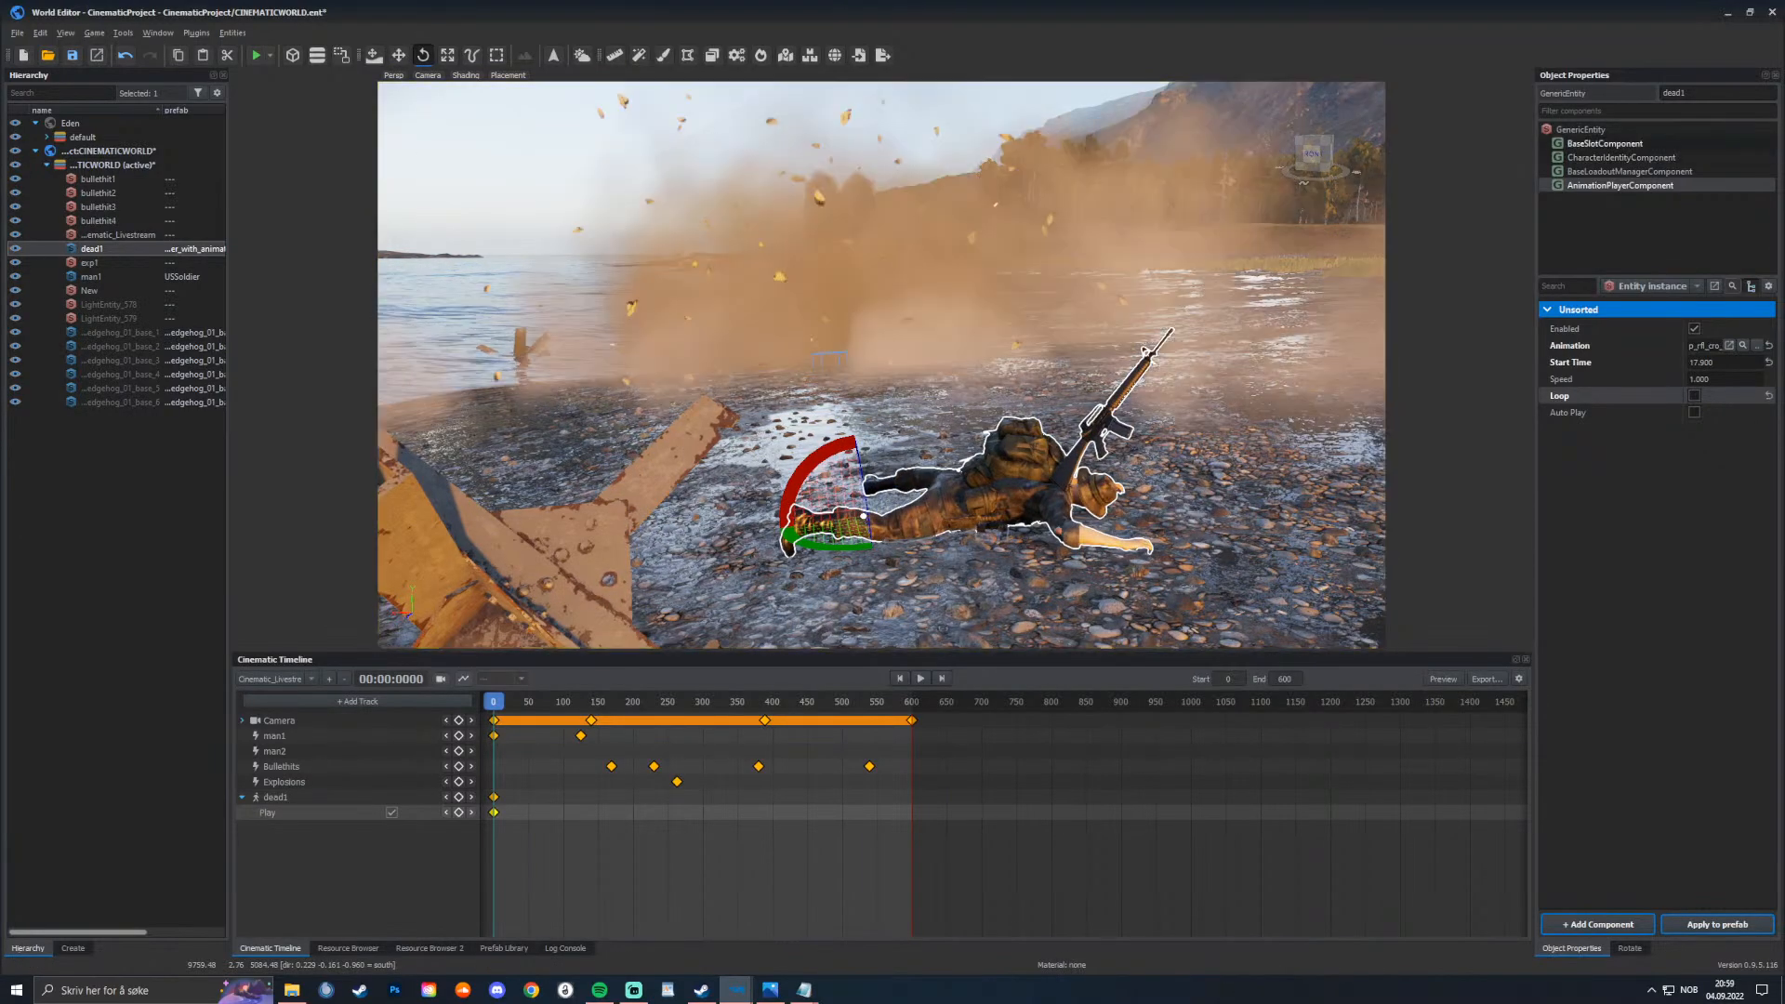
left_click(1605, 143)
left_click(1710, 599)
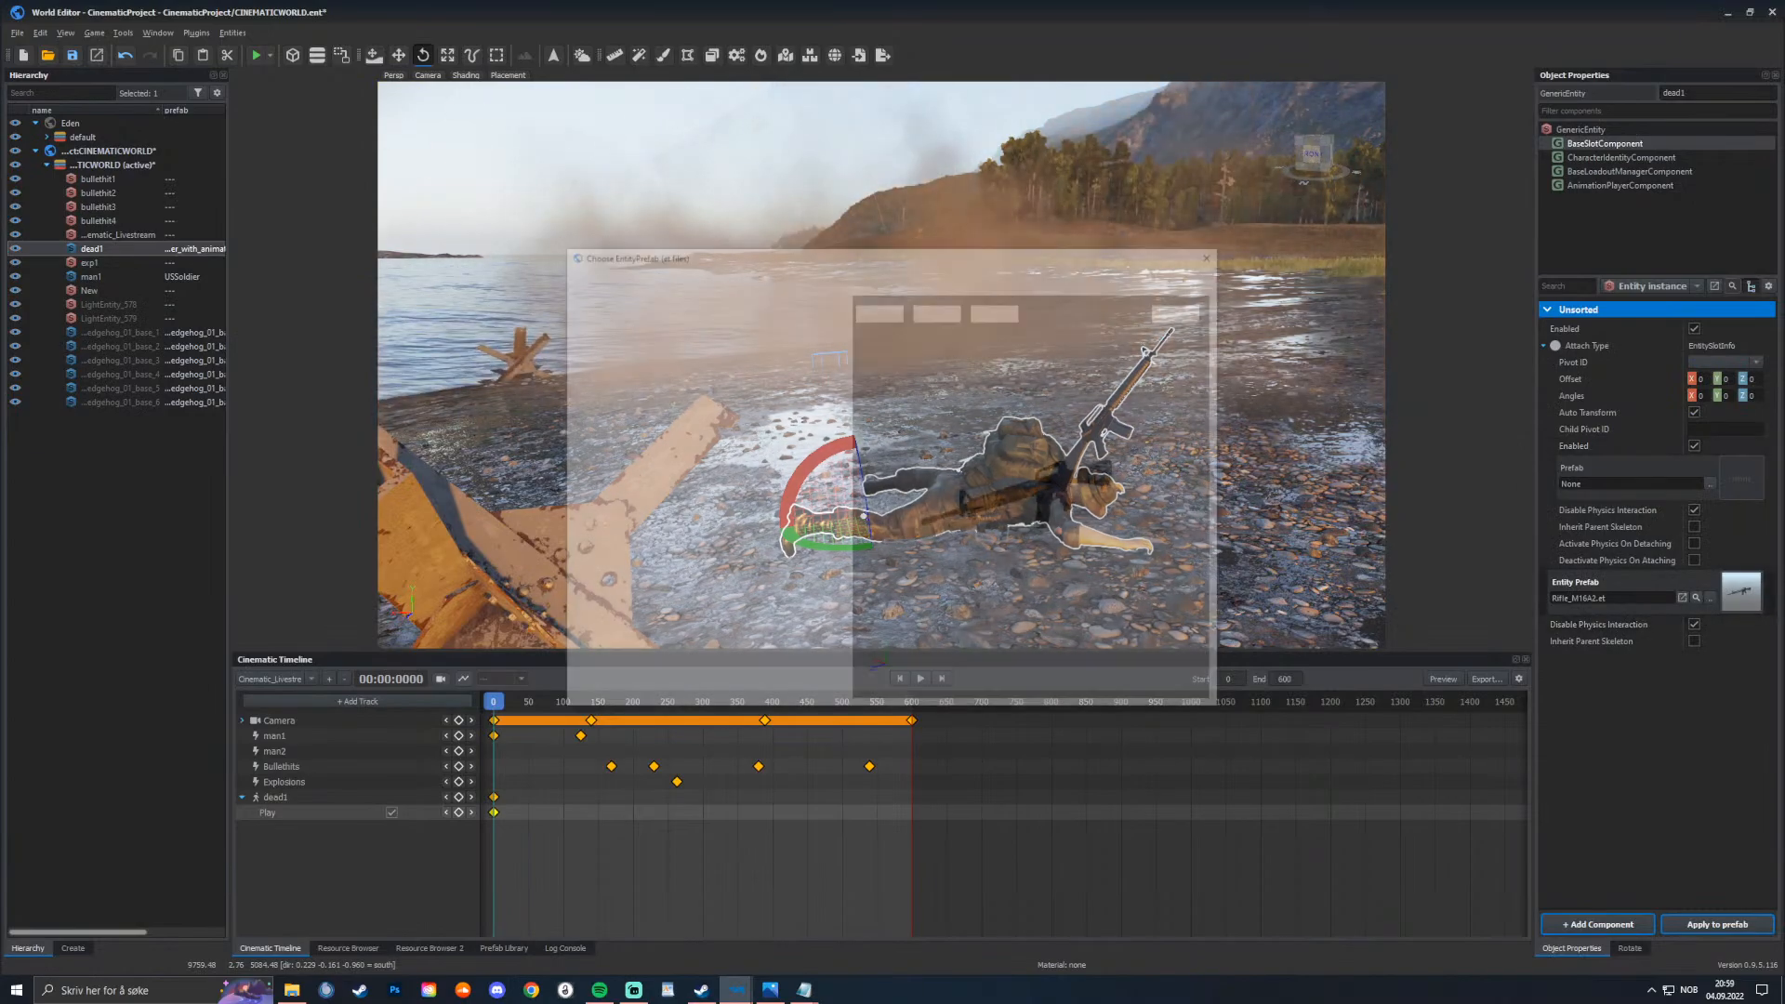
left_click(1217, 248)
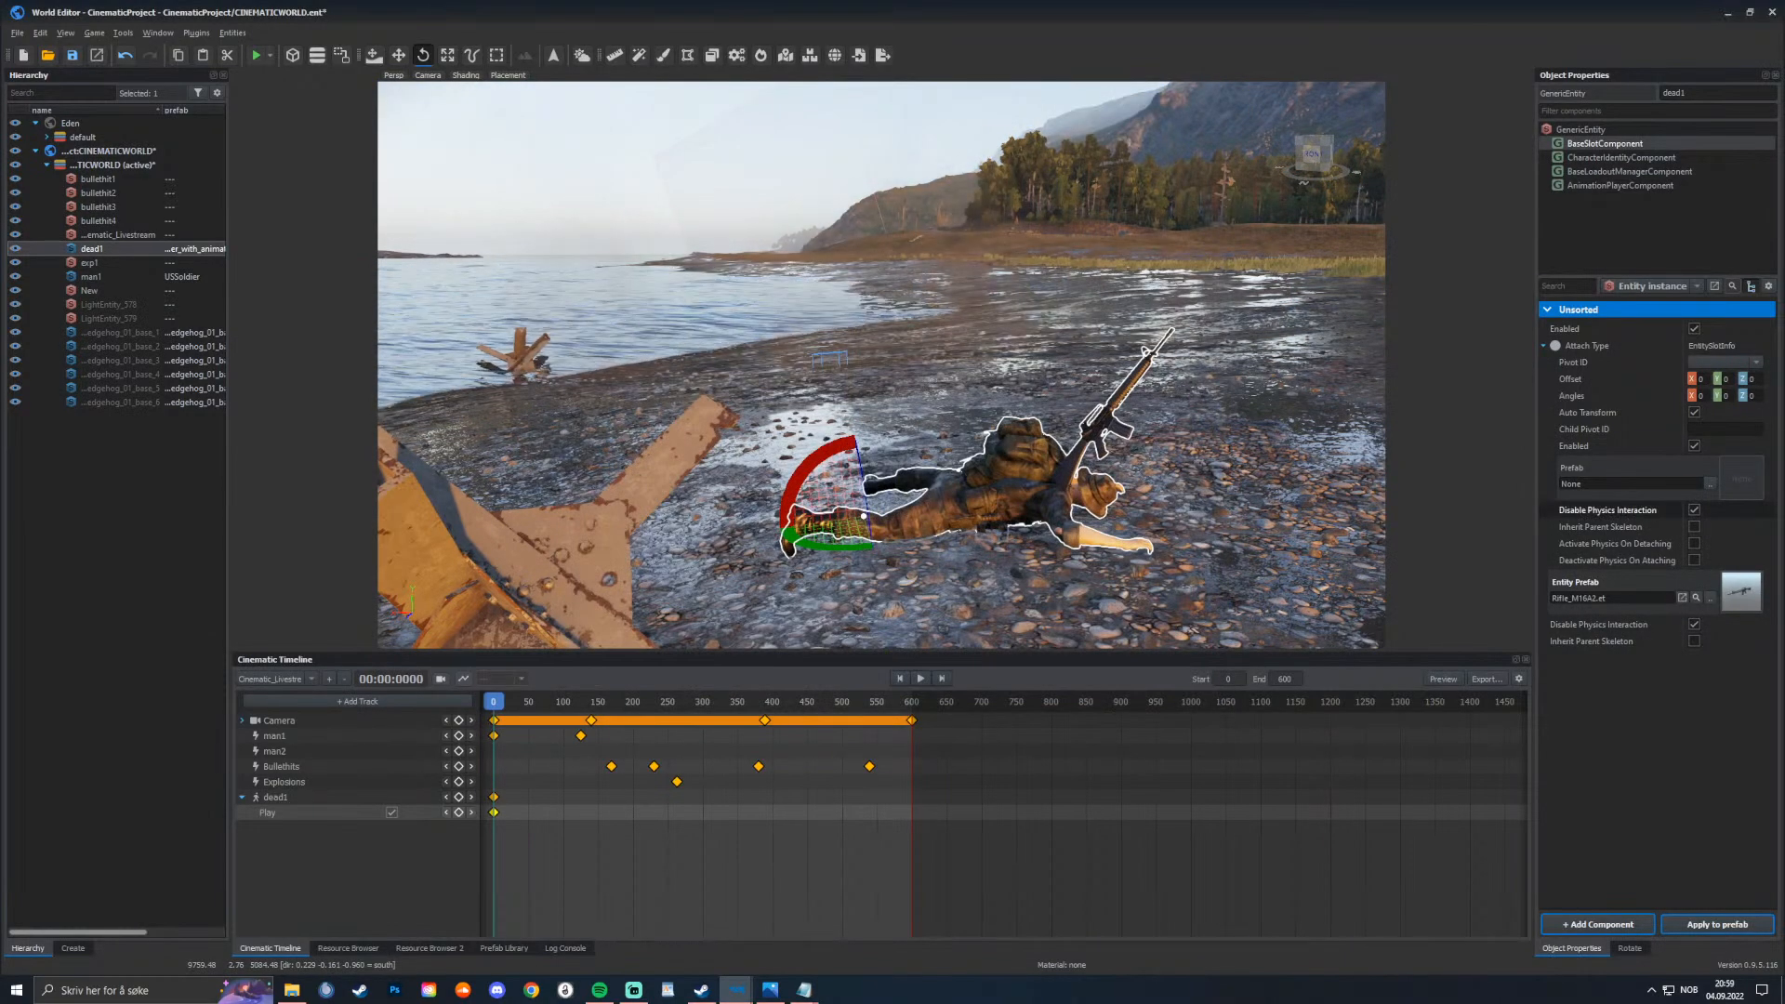
left_click(1694, 328)
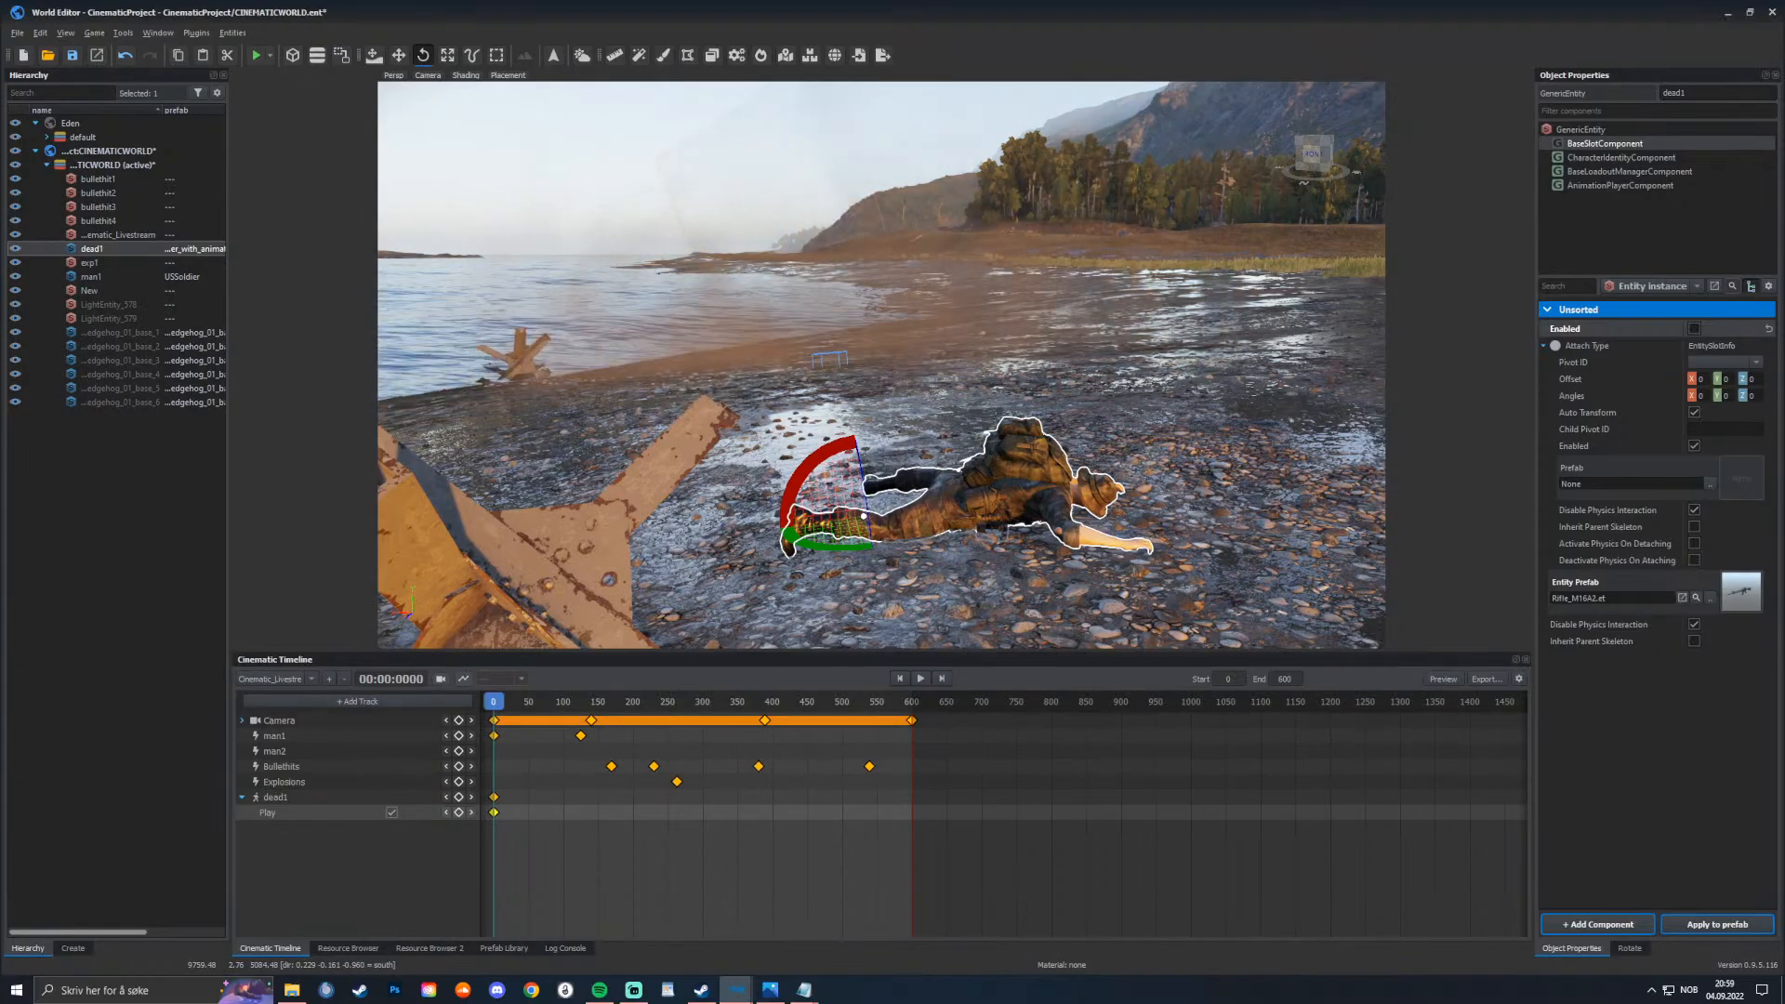
Step: Check the dead1 body through the cinematic camera around frame 276 of the timeline
left_click(440, 678)
left_click(689, 702)
mouse_move(689, 701)
left_mouse_down()
mouse_move(766, 702)
mouse_move(653, 702)
mouse_move(684, 701)
left_mouse_up()
left_click_drag(801, 702, 686, 702)
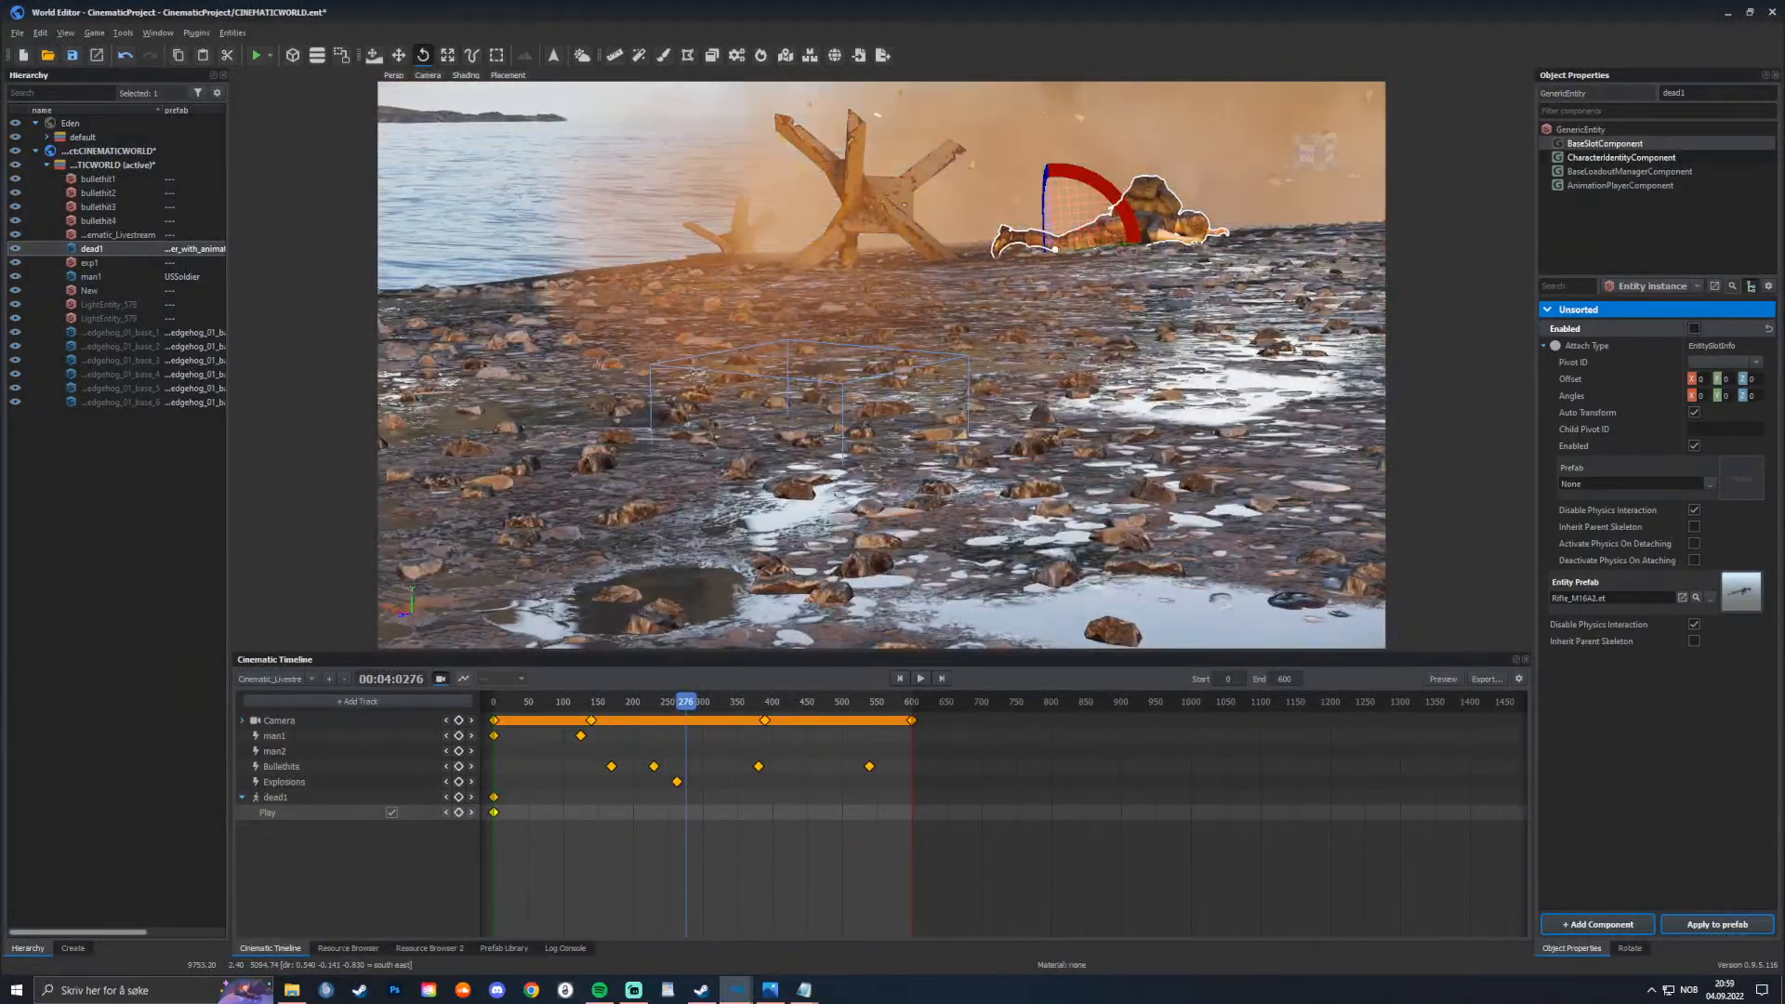
Step: Browse the head prefabs for dead1's character identity and apply Head_BaseBody_01.et
left_click(1621, 157)
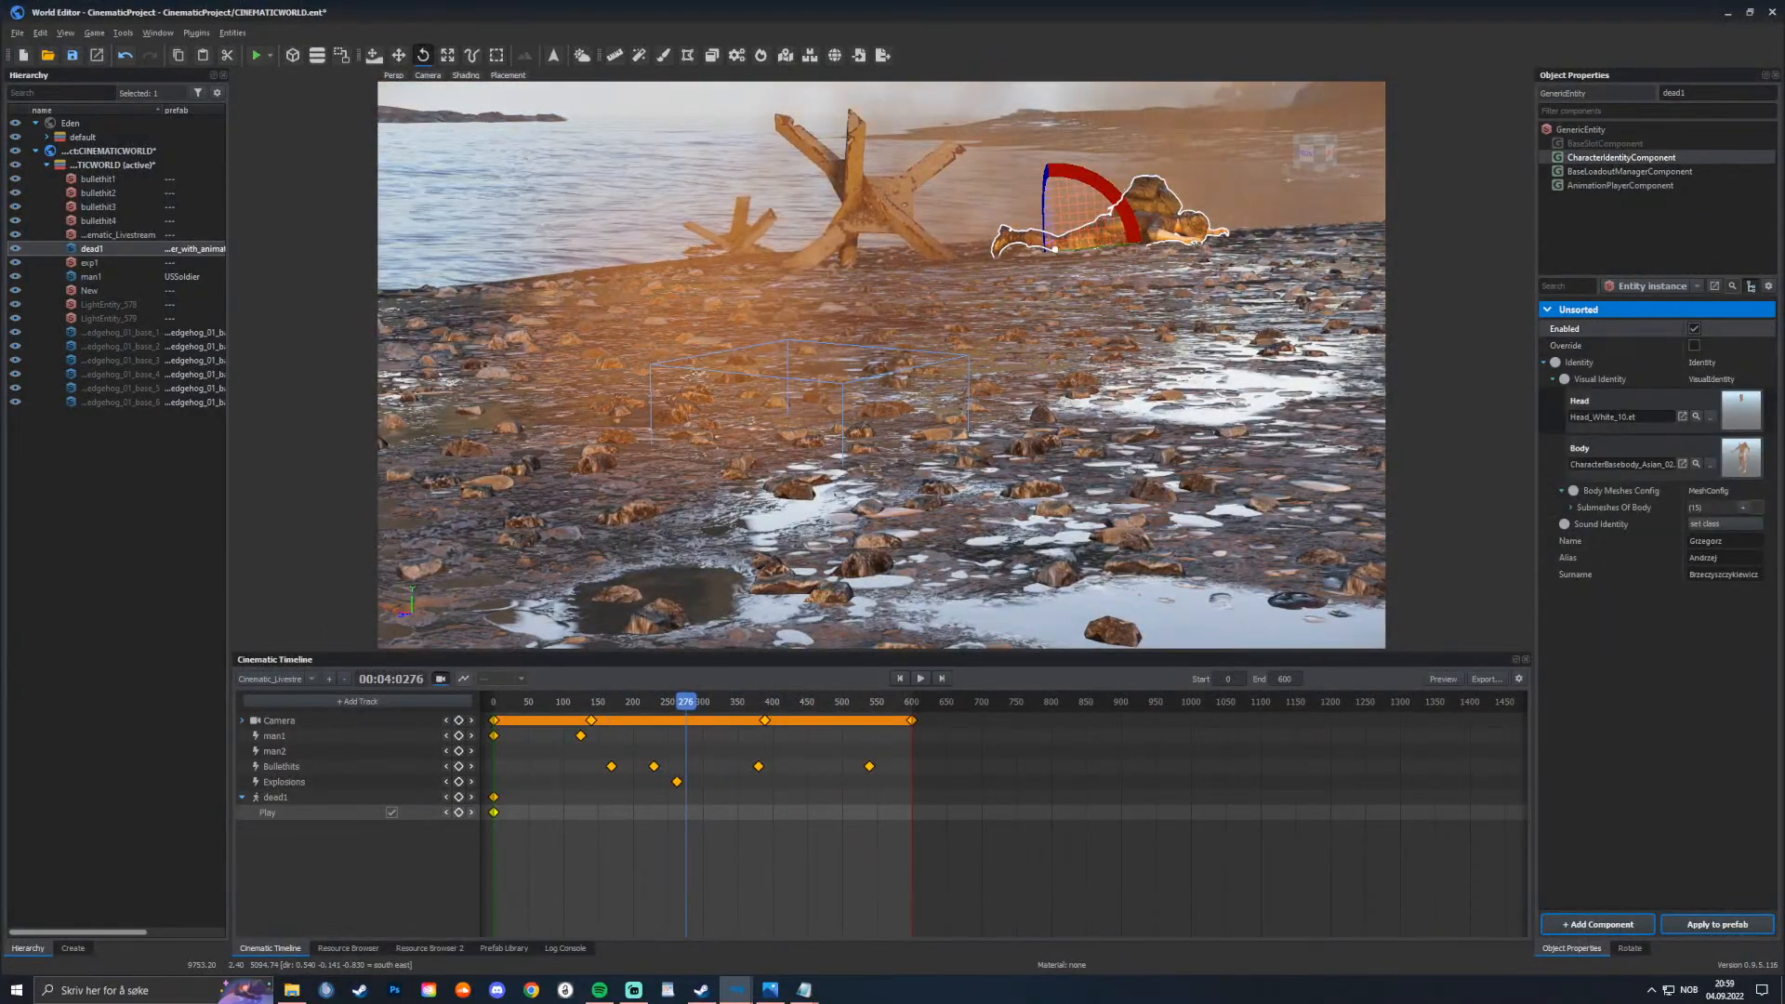
left_click(1711, 417)
left_click(674, 508)
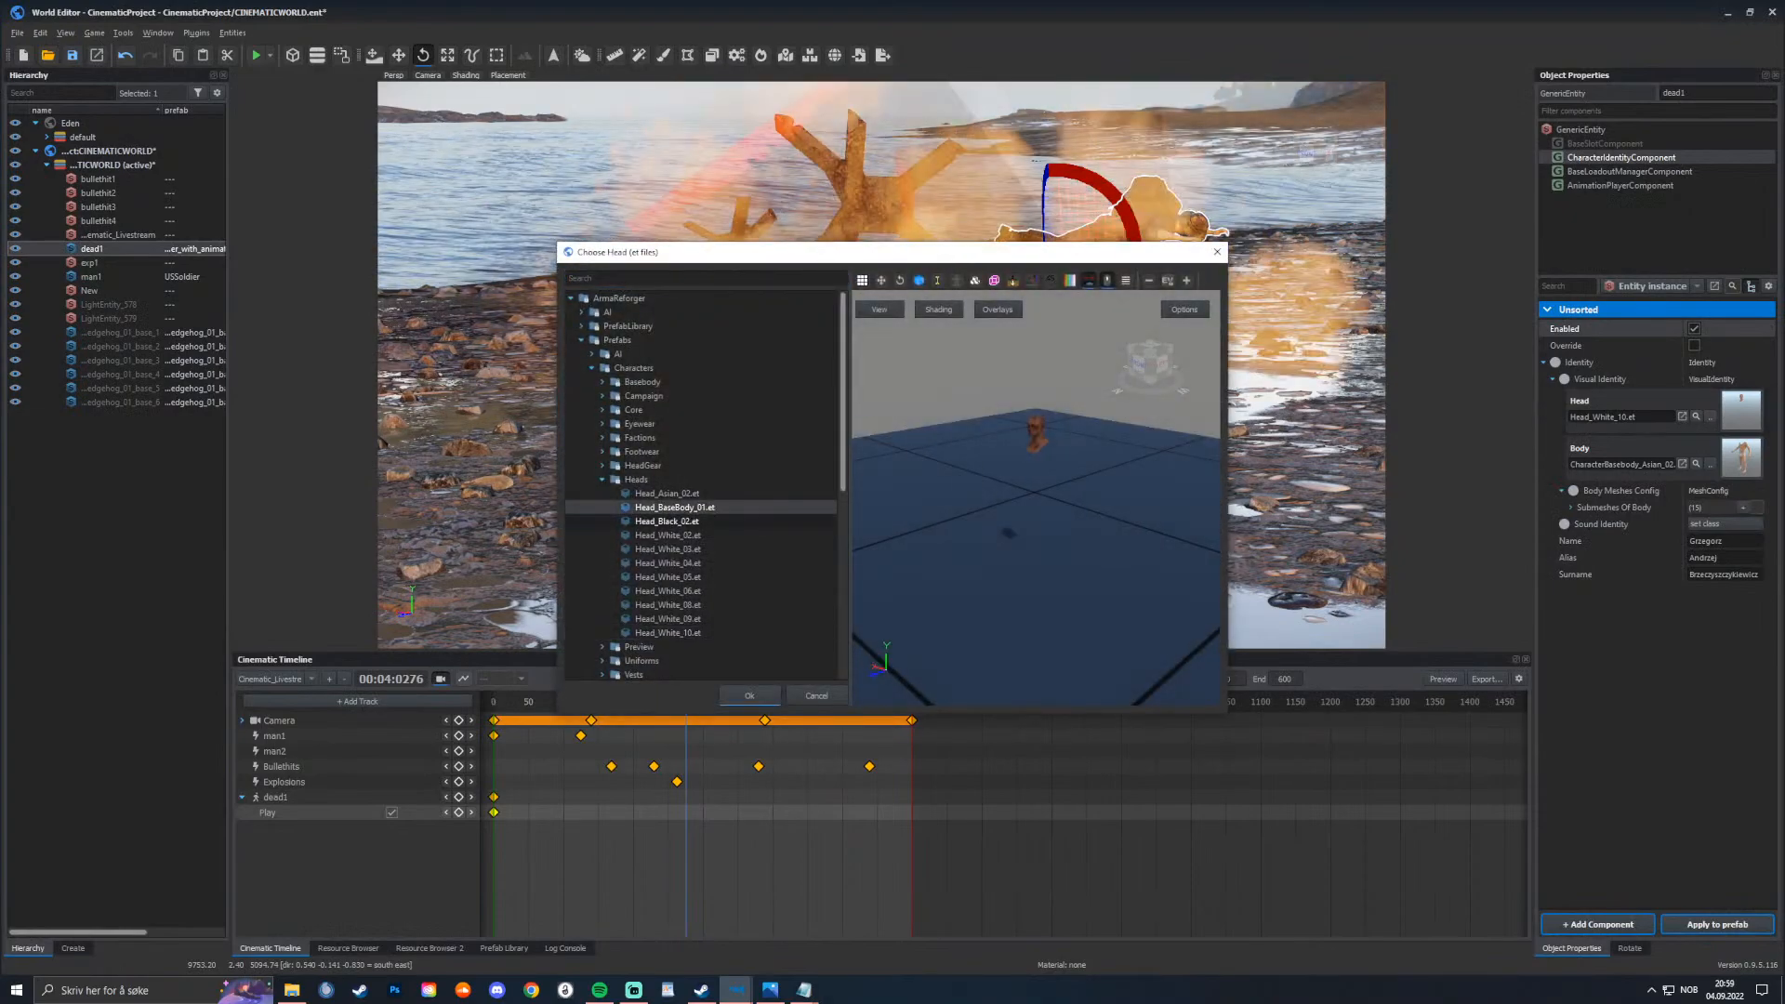
left_click(668, 521)
left_click(667, 535)
left_click(668, 549)
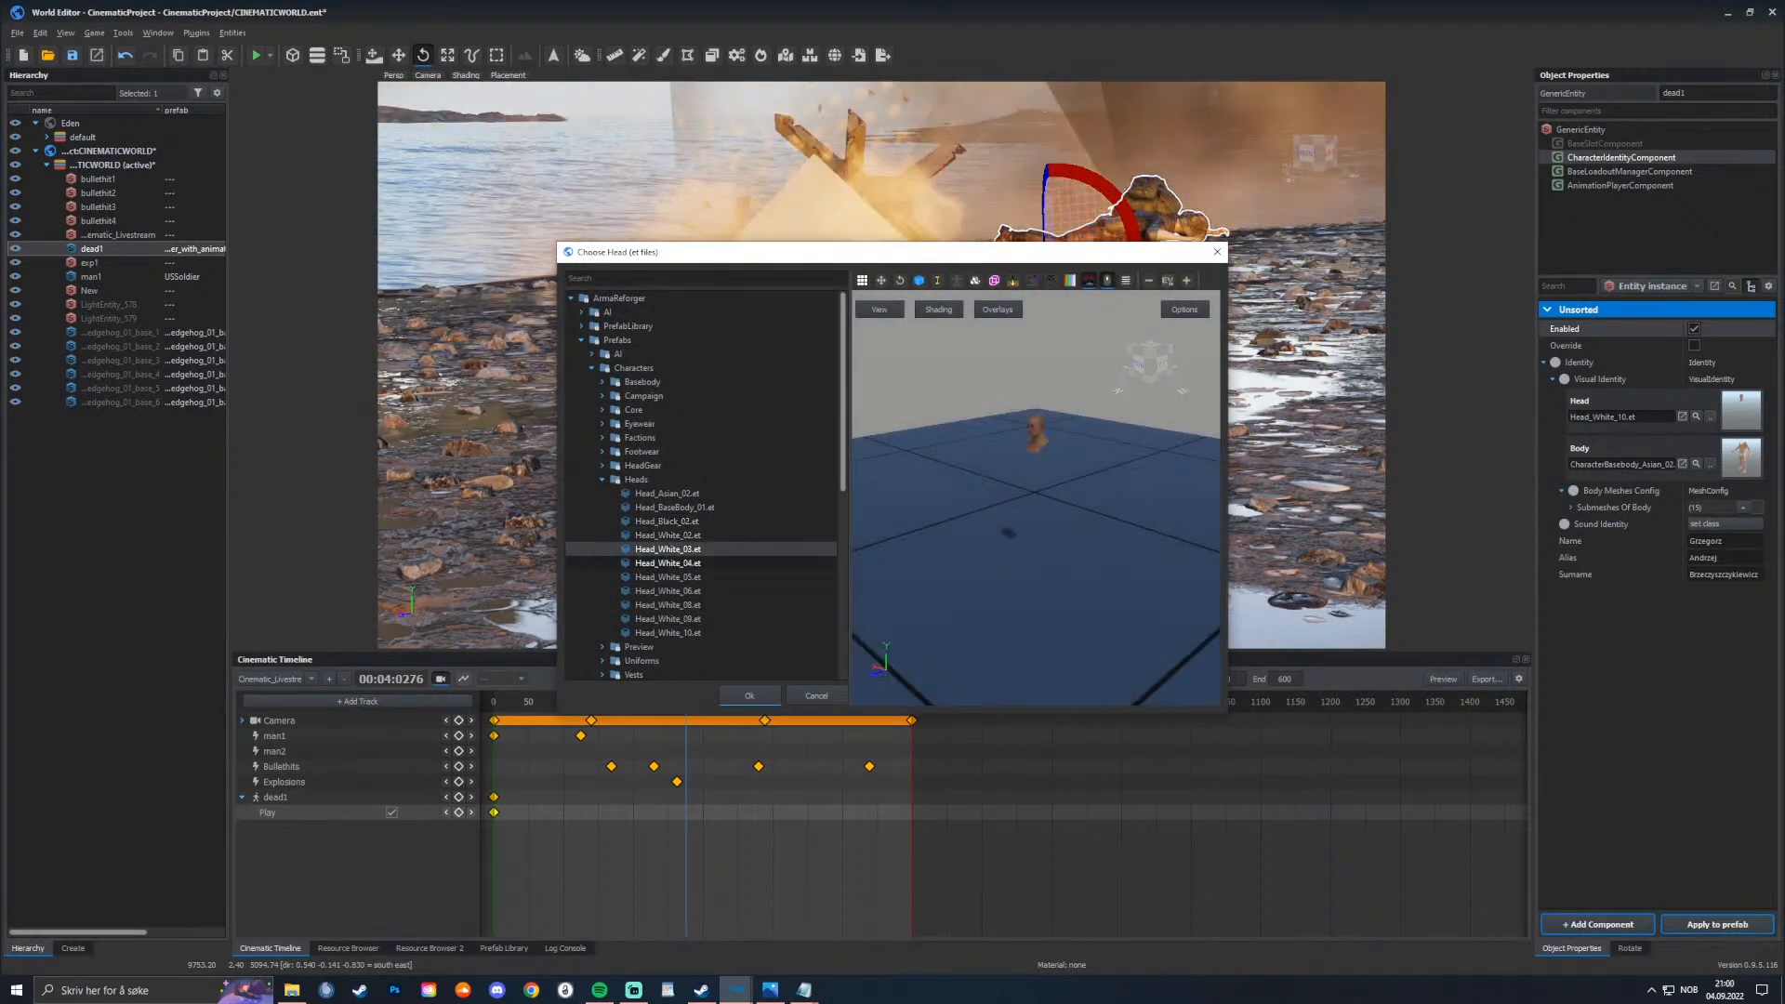
left_click(667, 564)
left_click(668, 577)
left_click(667, 591)
left_click(667, 619)
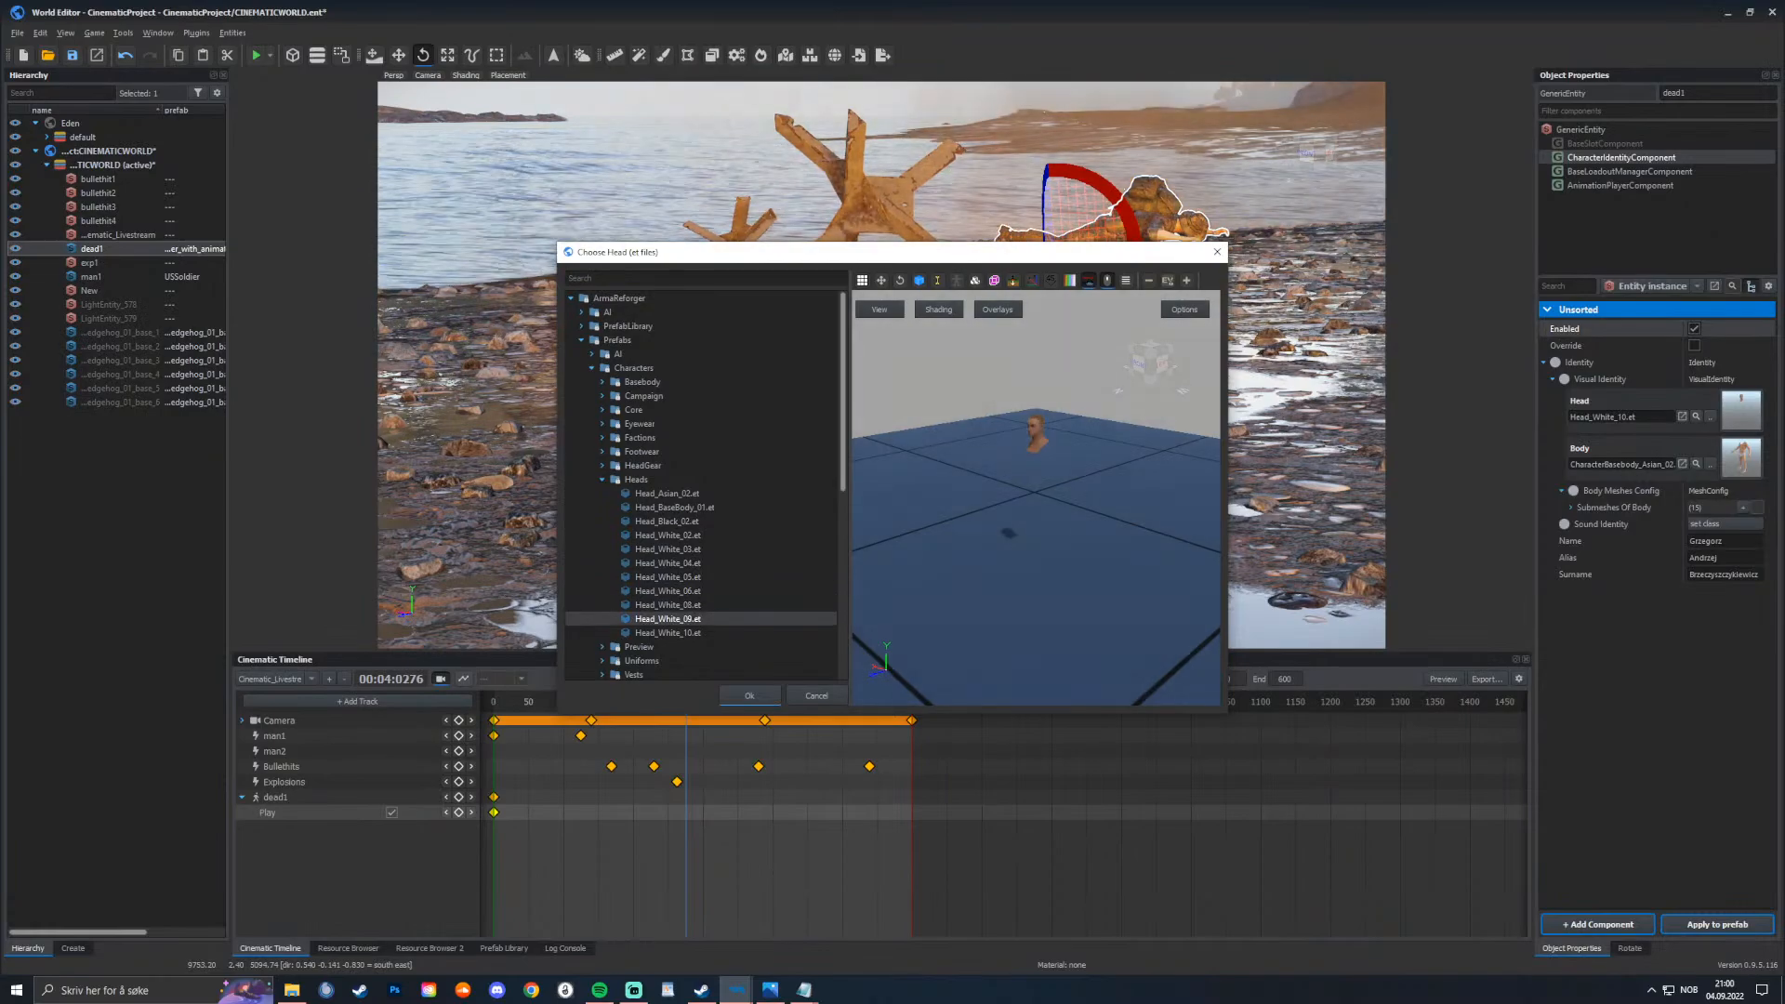
left_click(667, 633)
left_click(671, 508)
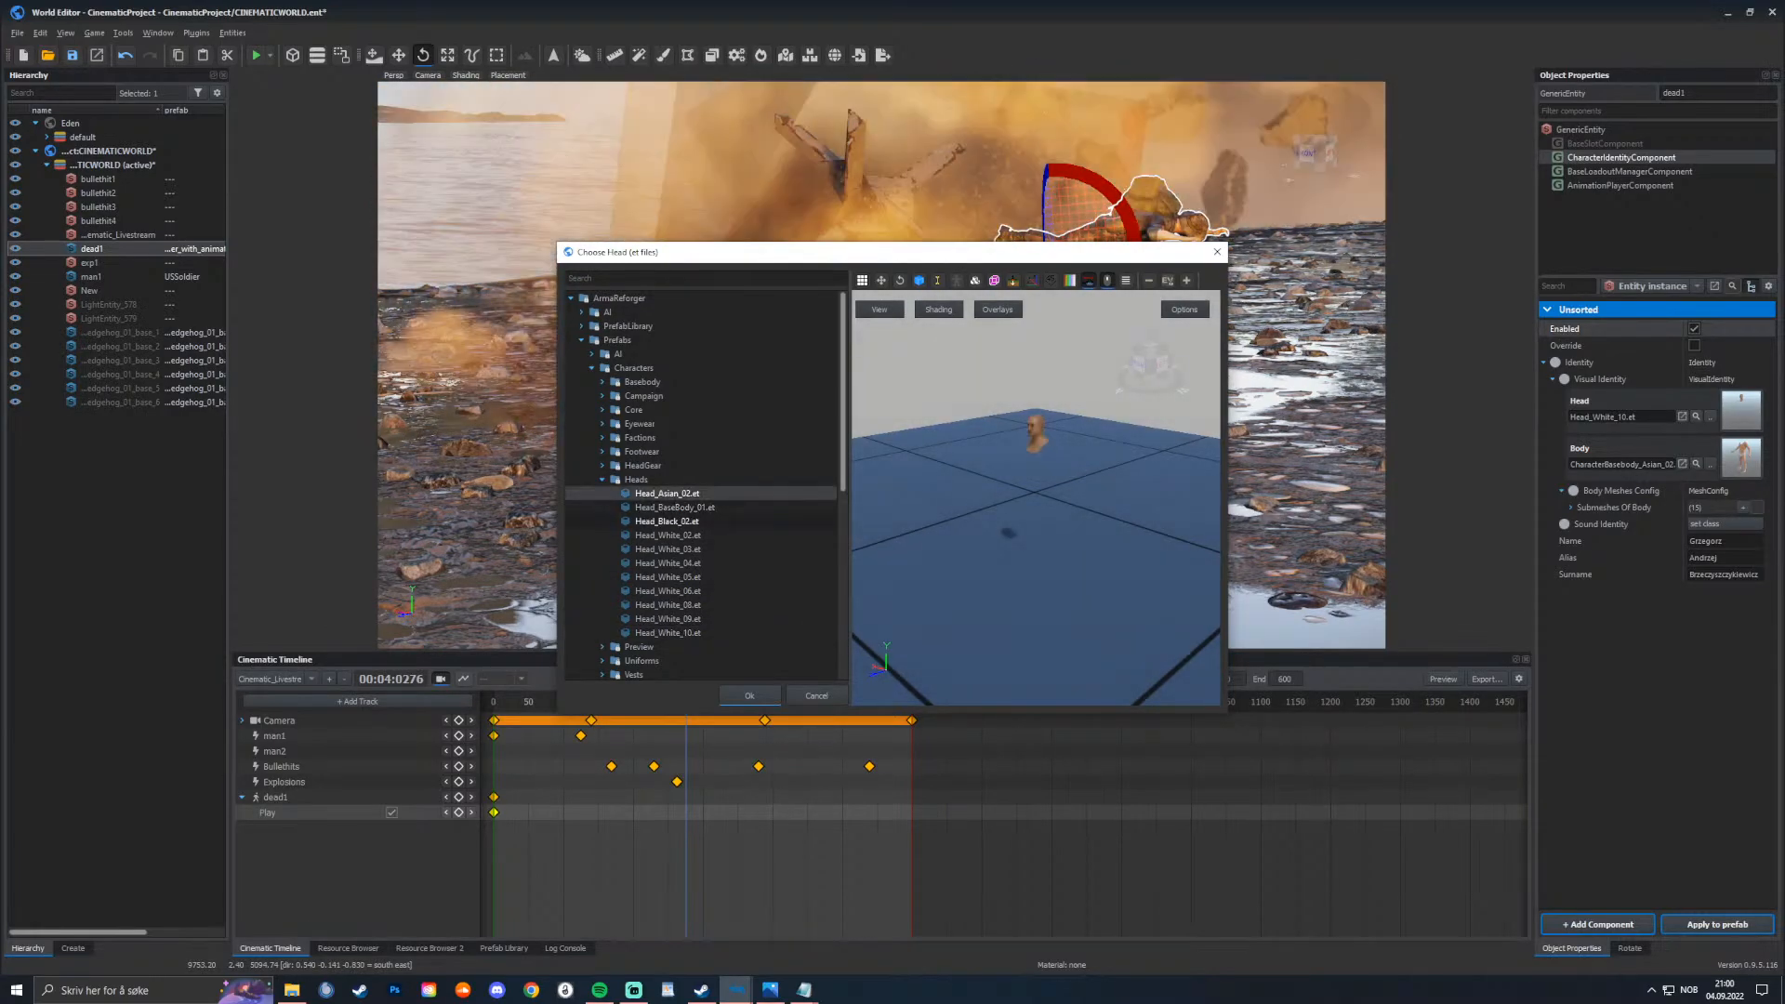
key("Return")
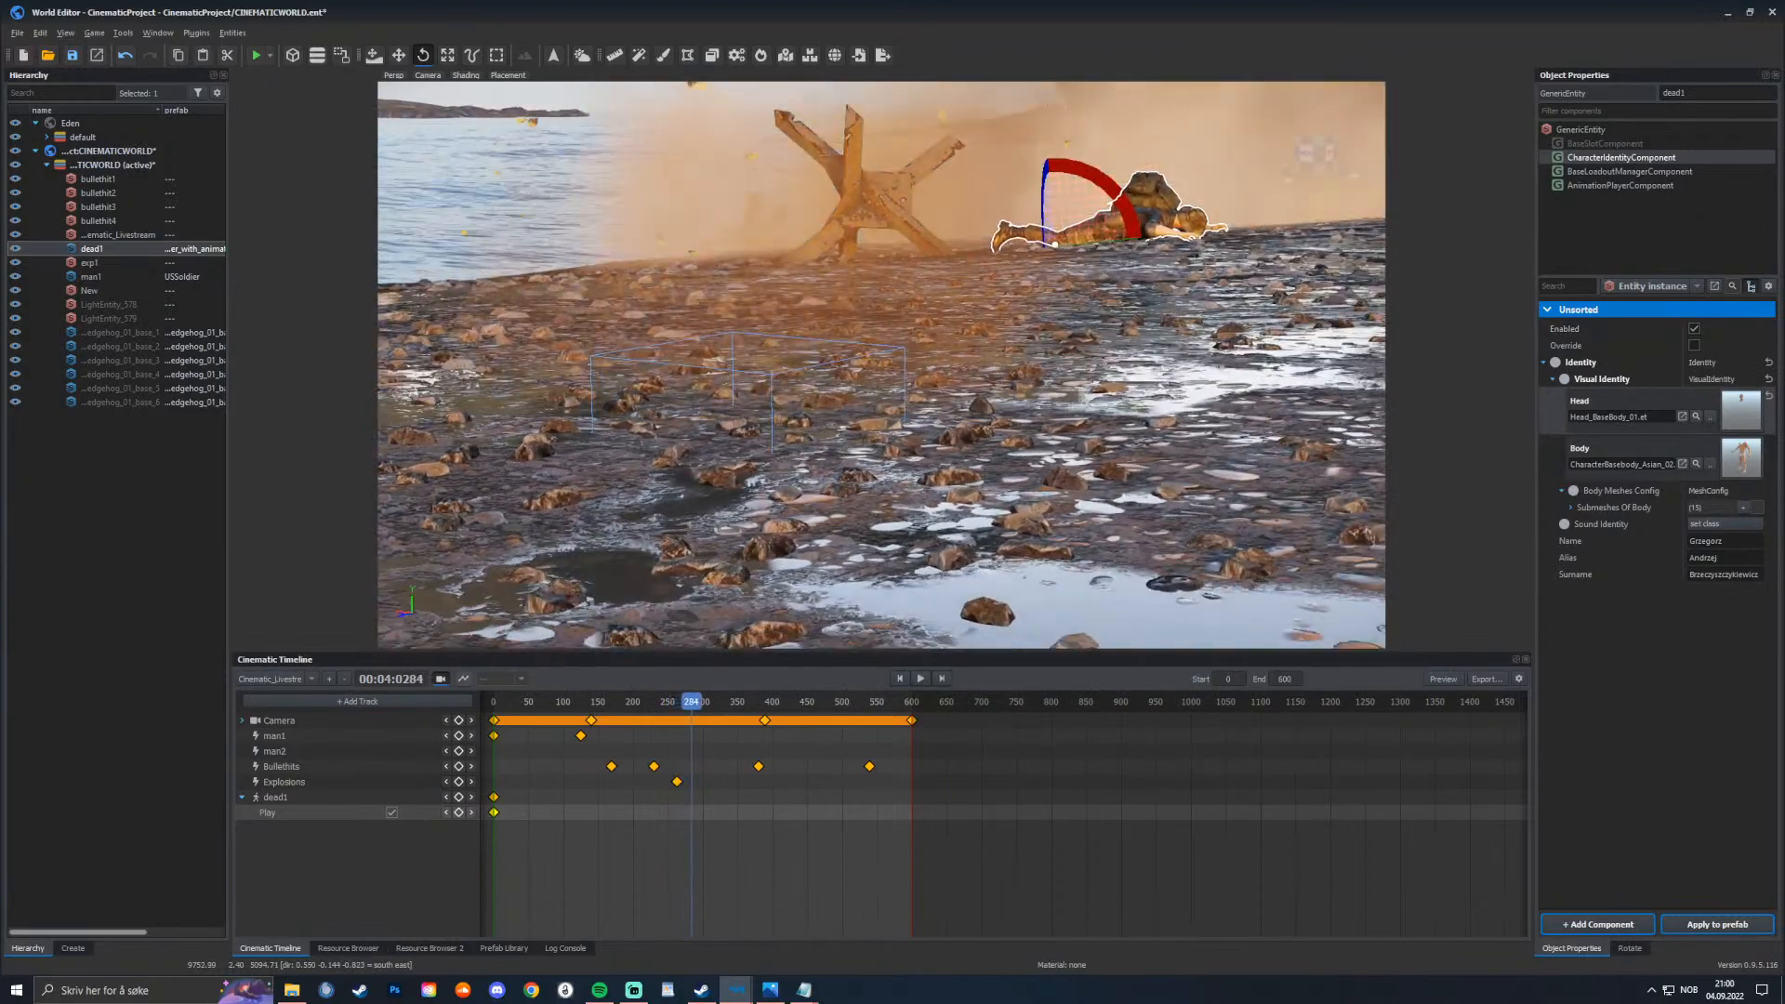
Step: Replace dead1's head with one of the Head_White prefabs
left_click(1695, 416)
key("Down")
key("Down")
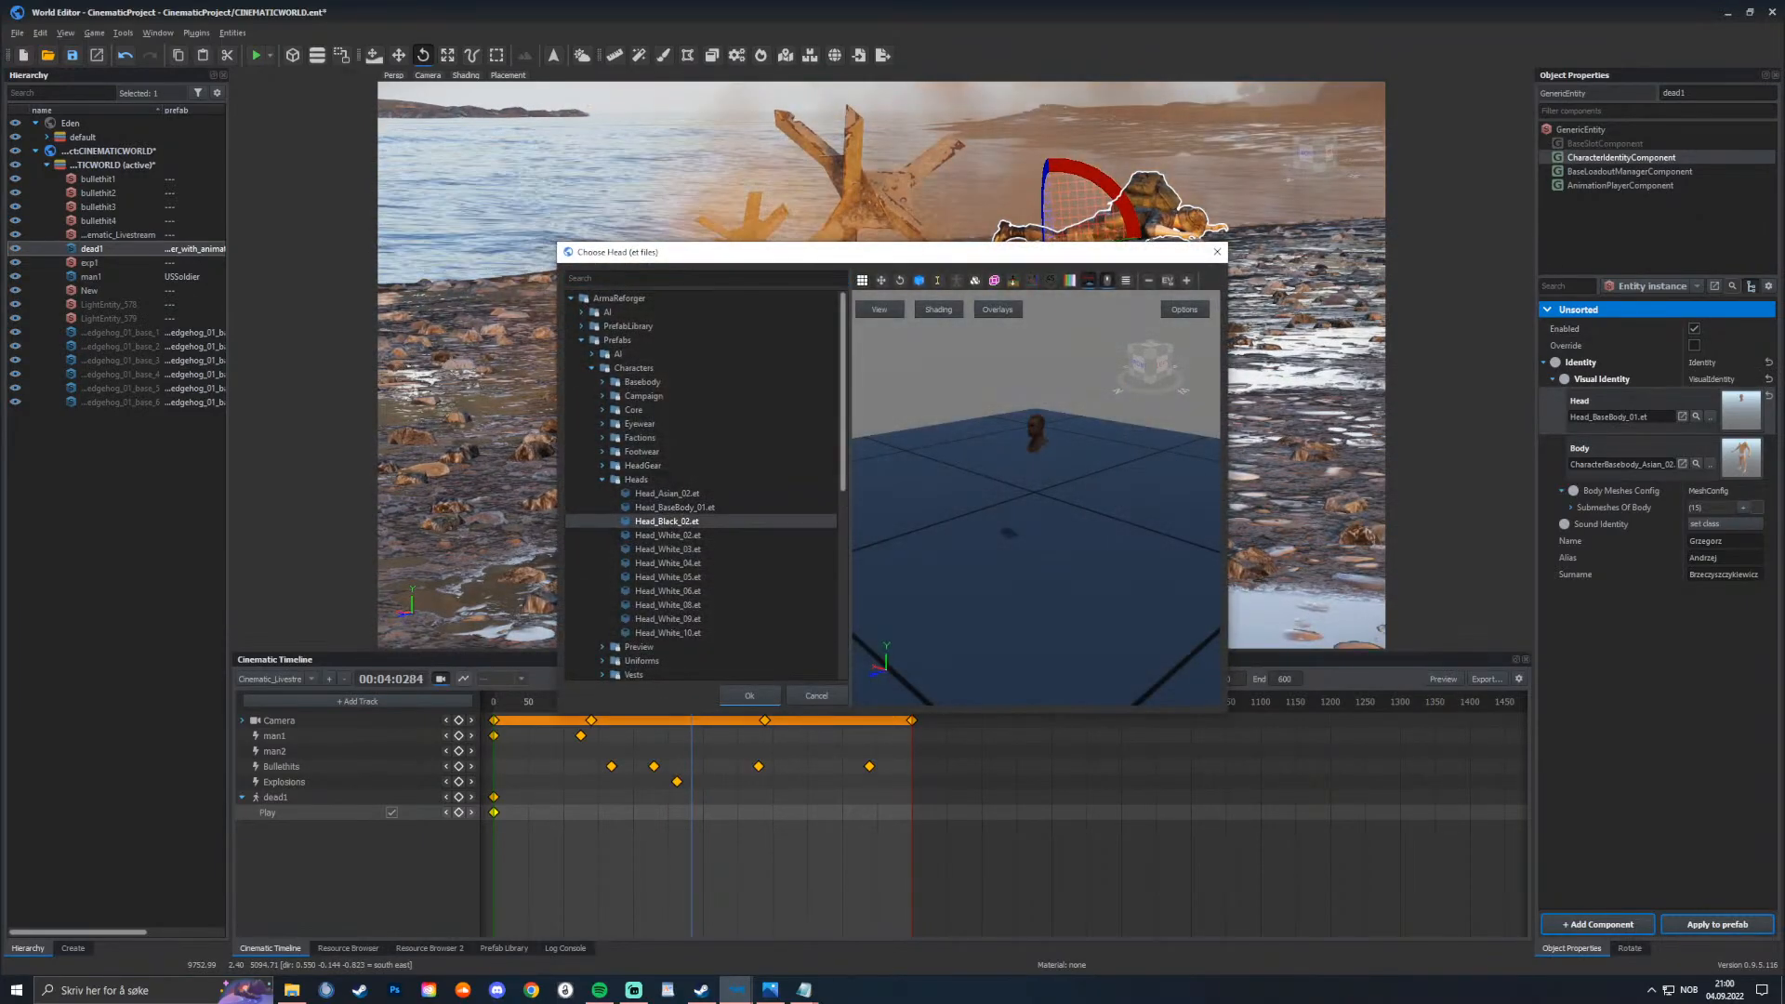
key("Return")
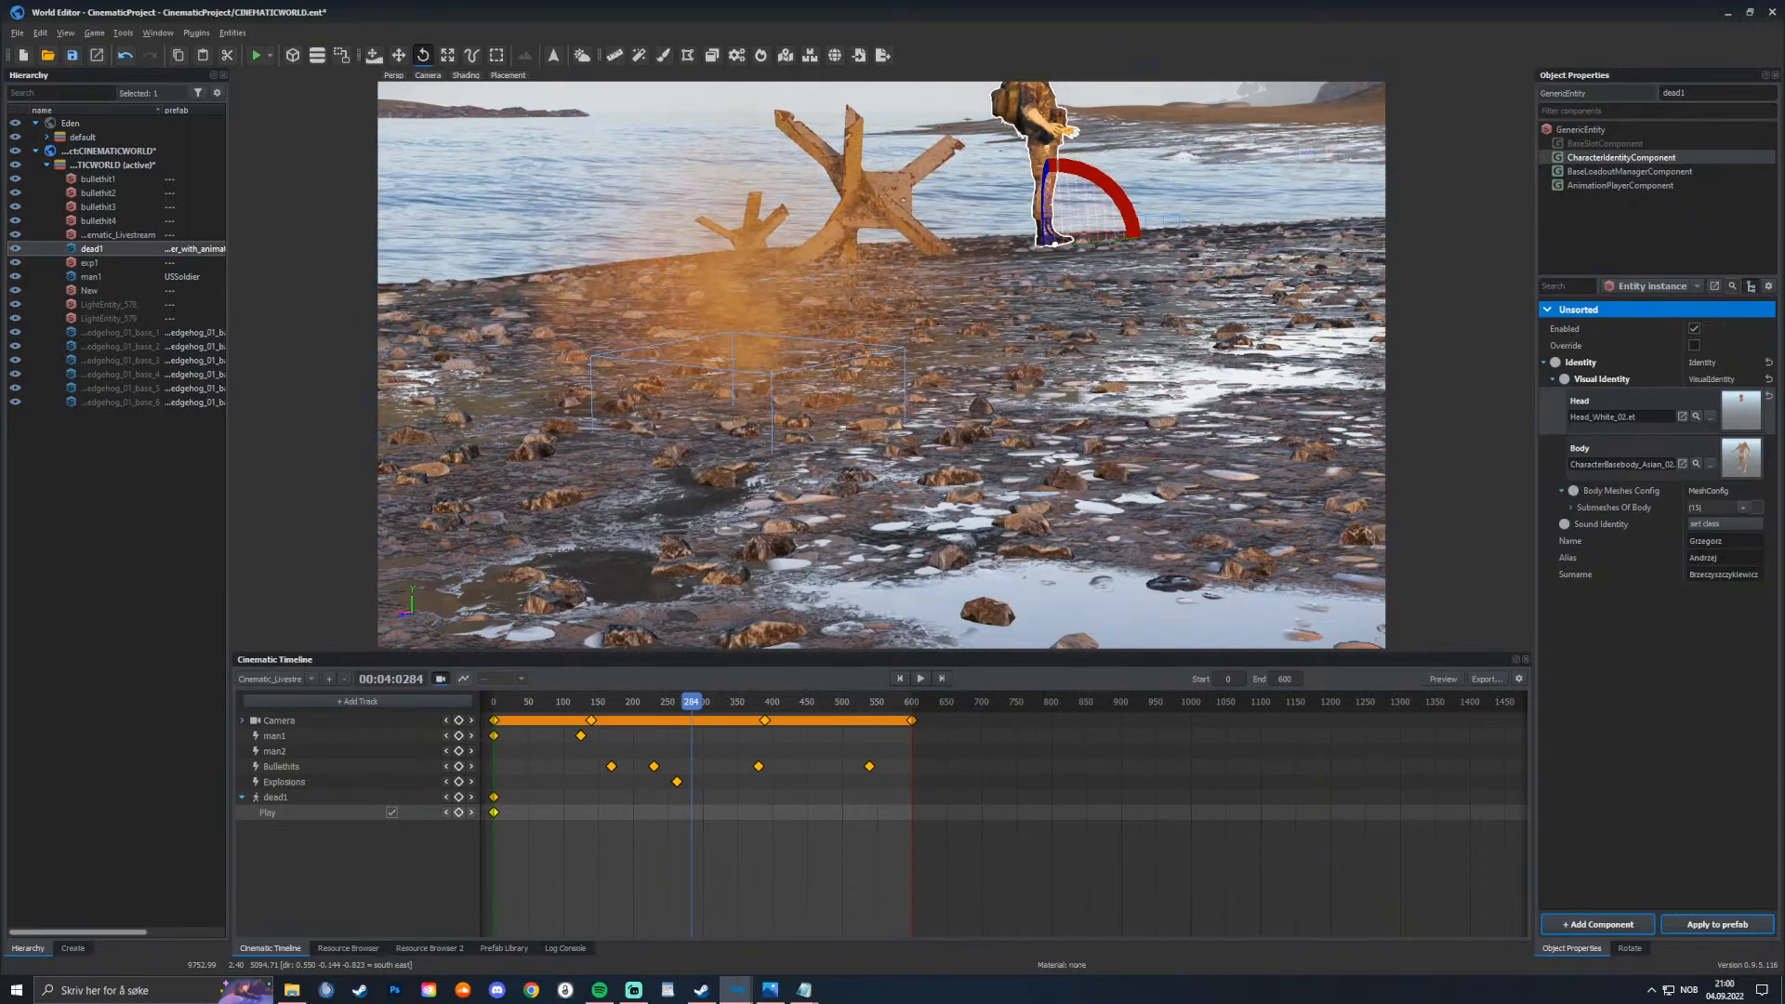
Step: Duplicate the dead1 body and place the copy on the ground beside the hedgehog nearer the camera
left_click_drag(678, 702, 551, 702)
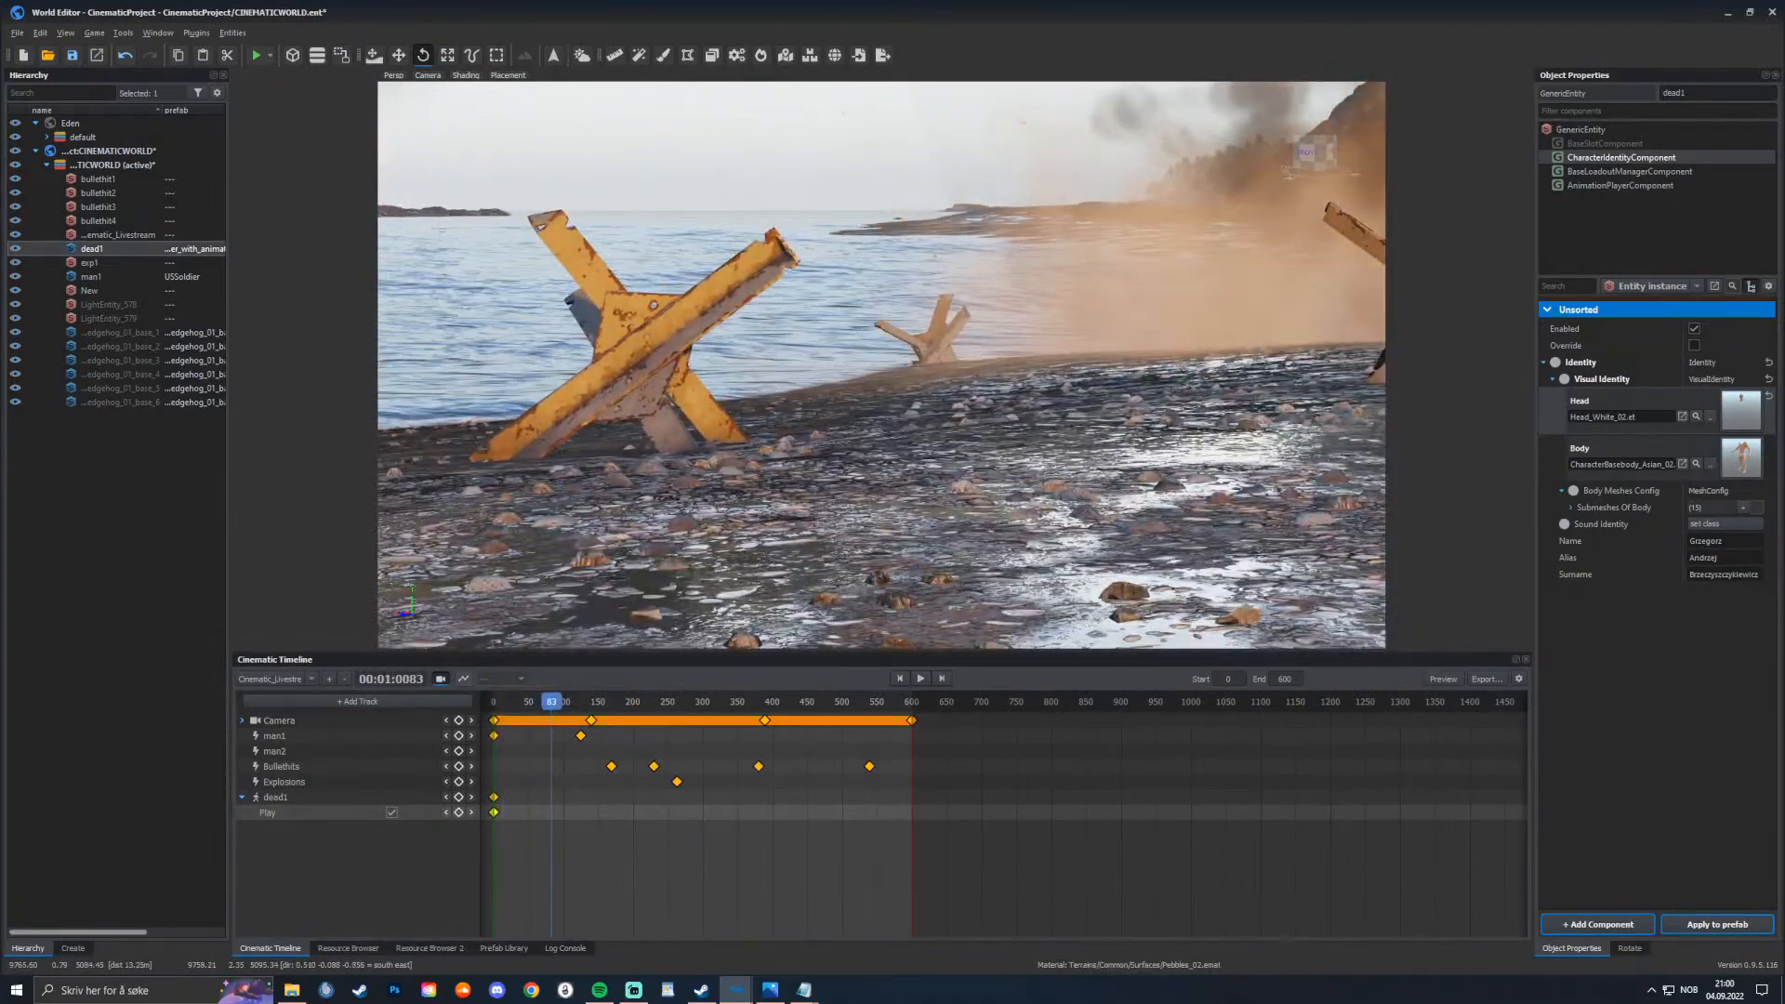
key("f")
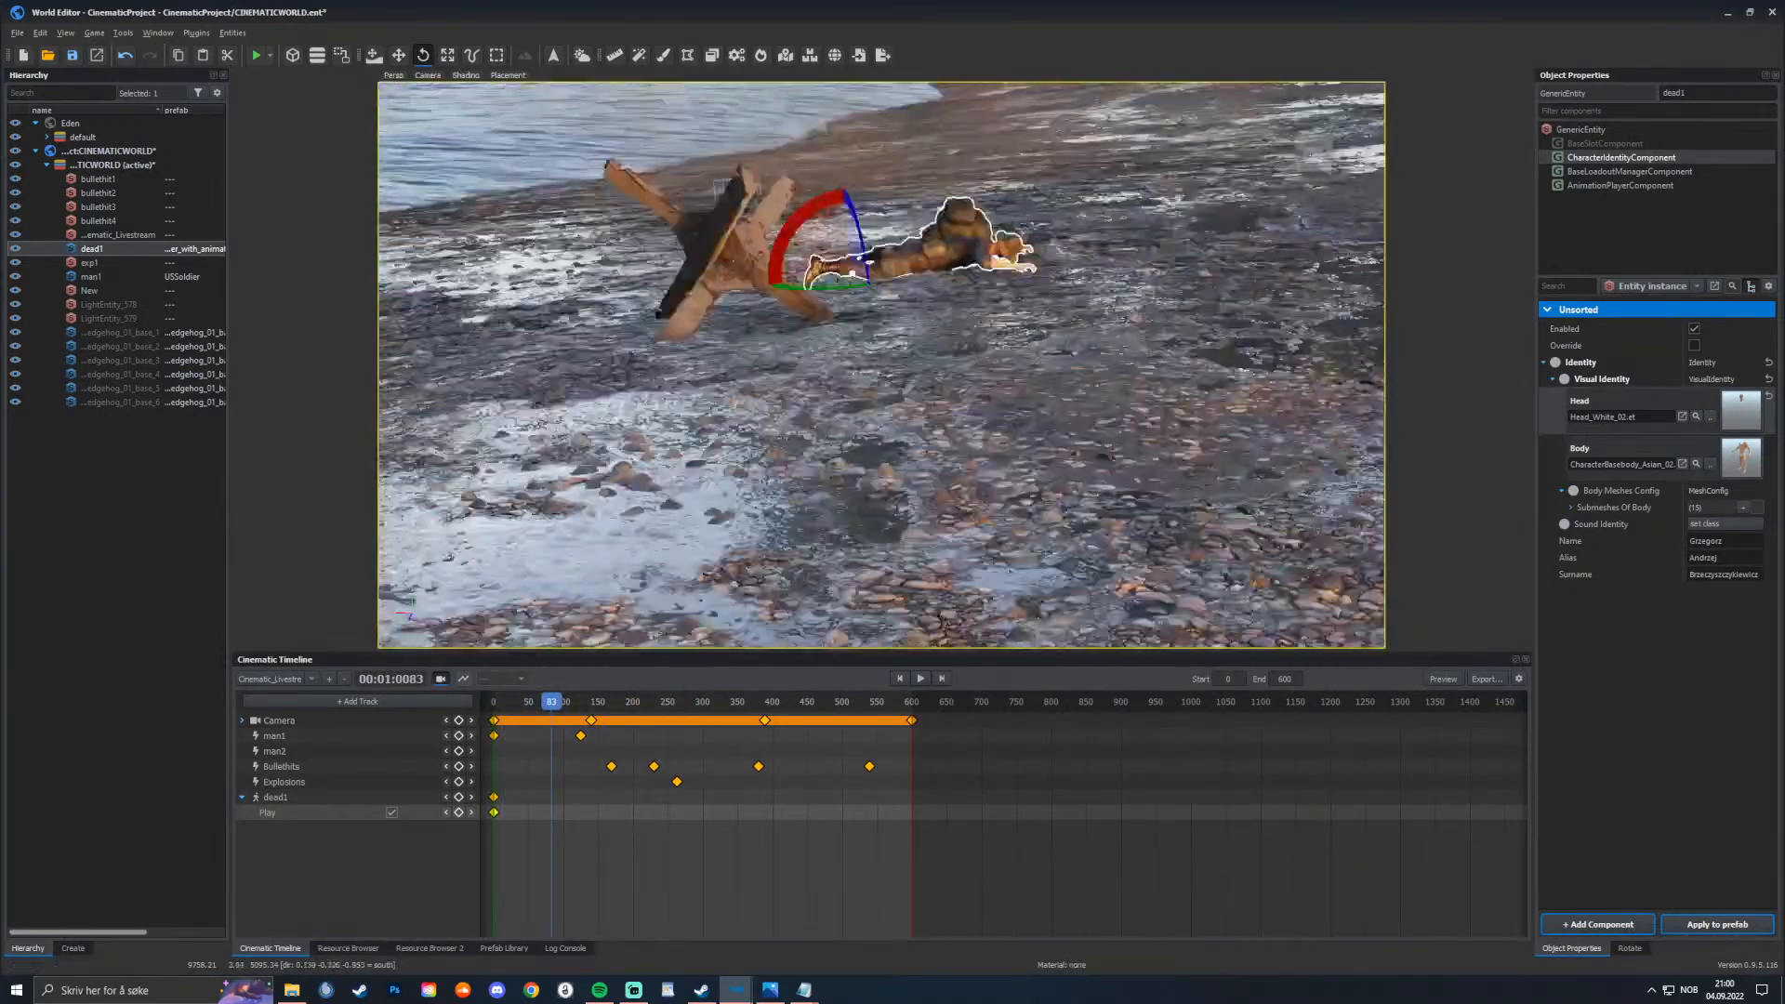
key("s")
right_click_drag(882, 365, 827, 386)
key("w")
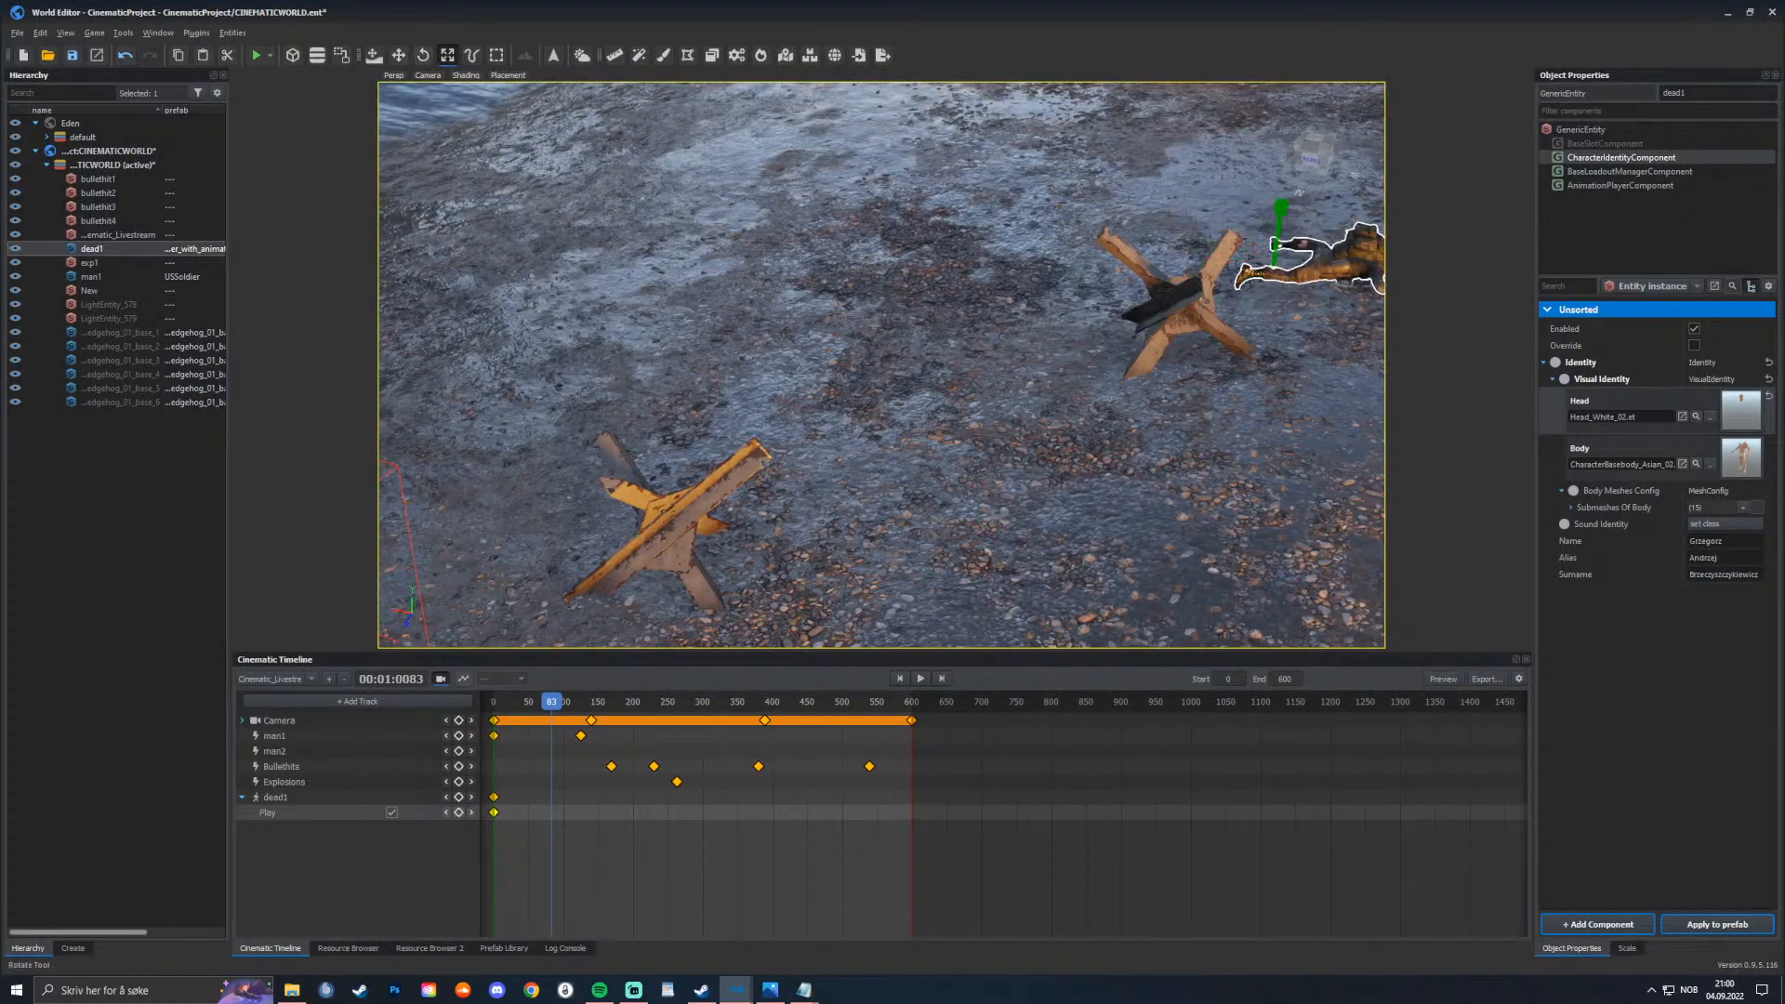
key("ctrl+z")
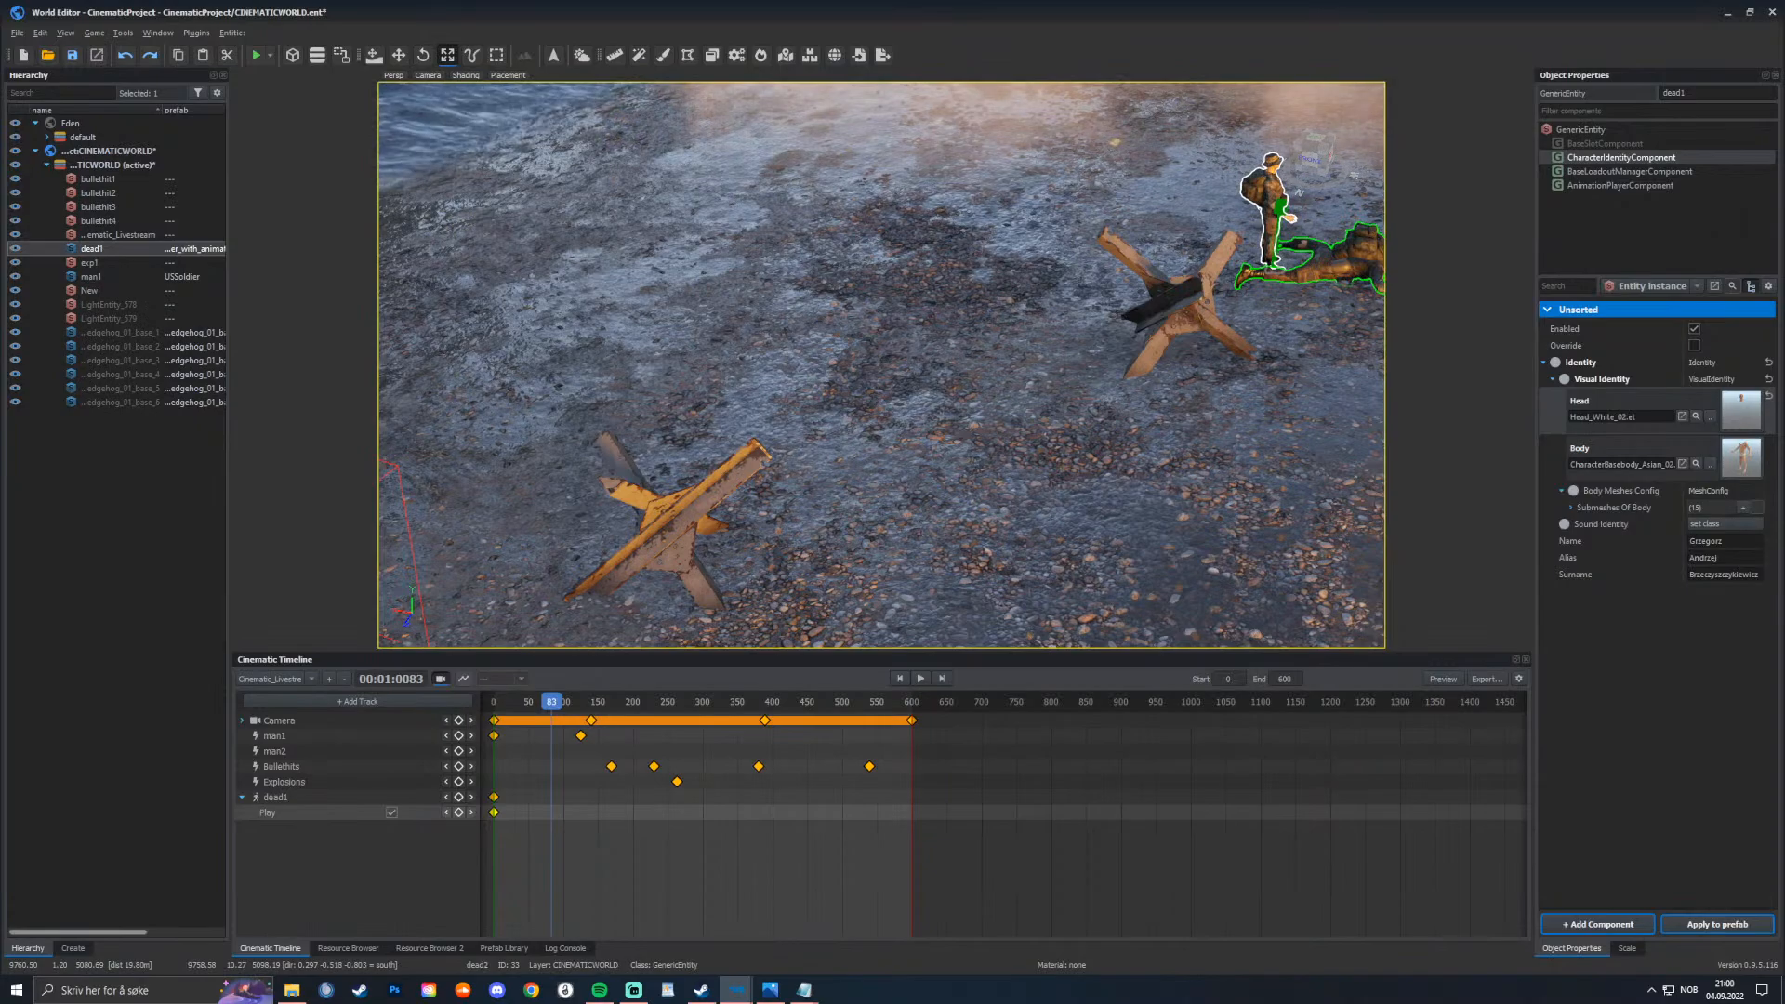
key("ctrl+y")
key("ctrl+z")
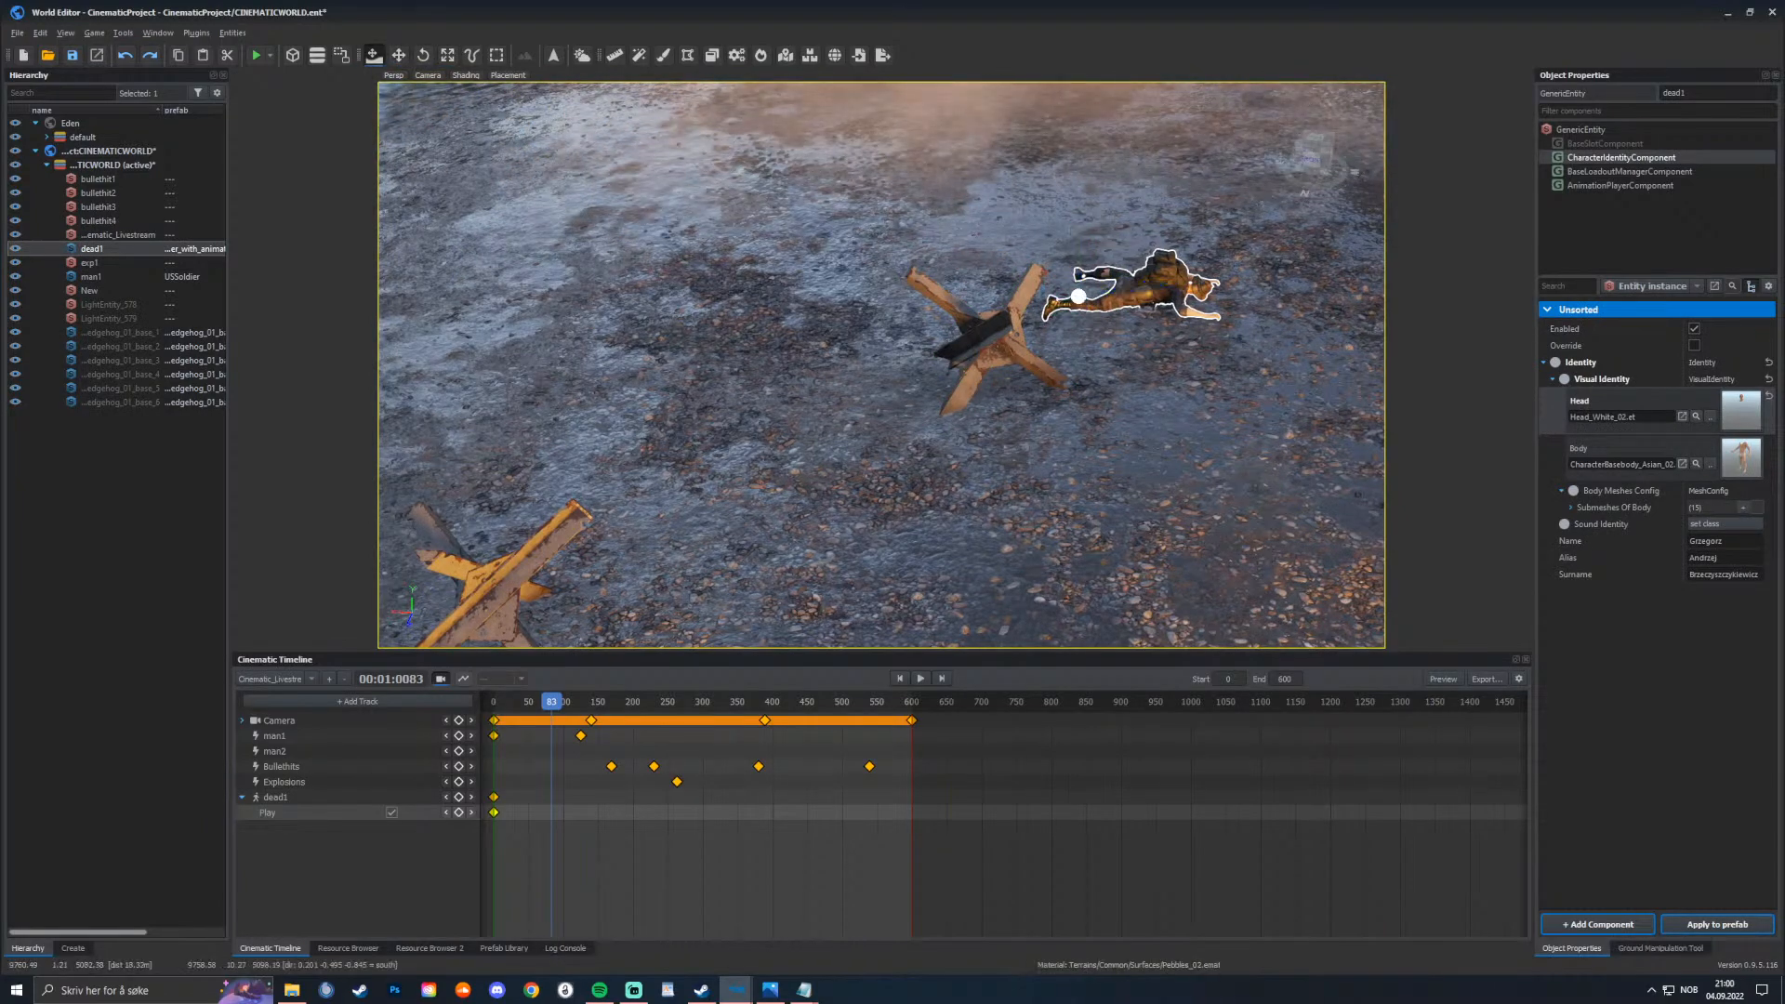
left_click_drag(803, 428, 626, 579)
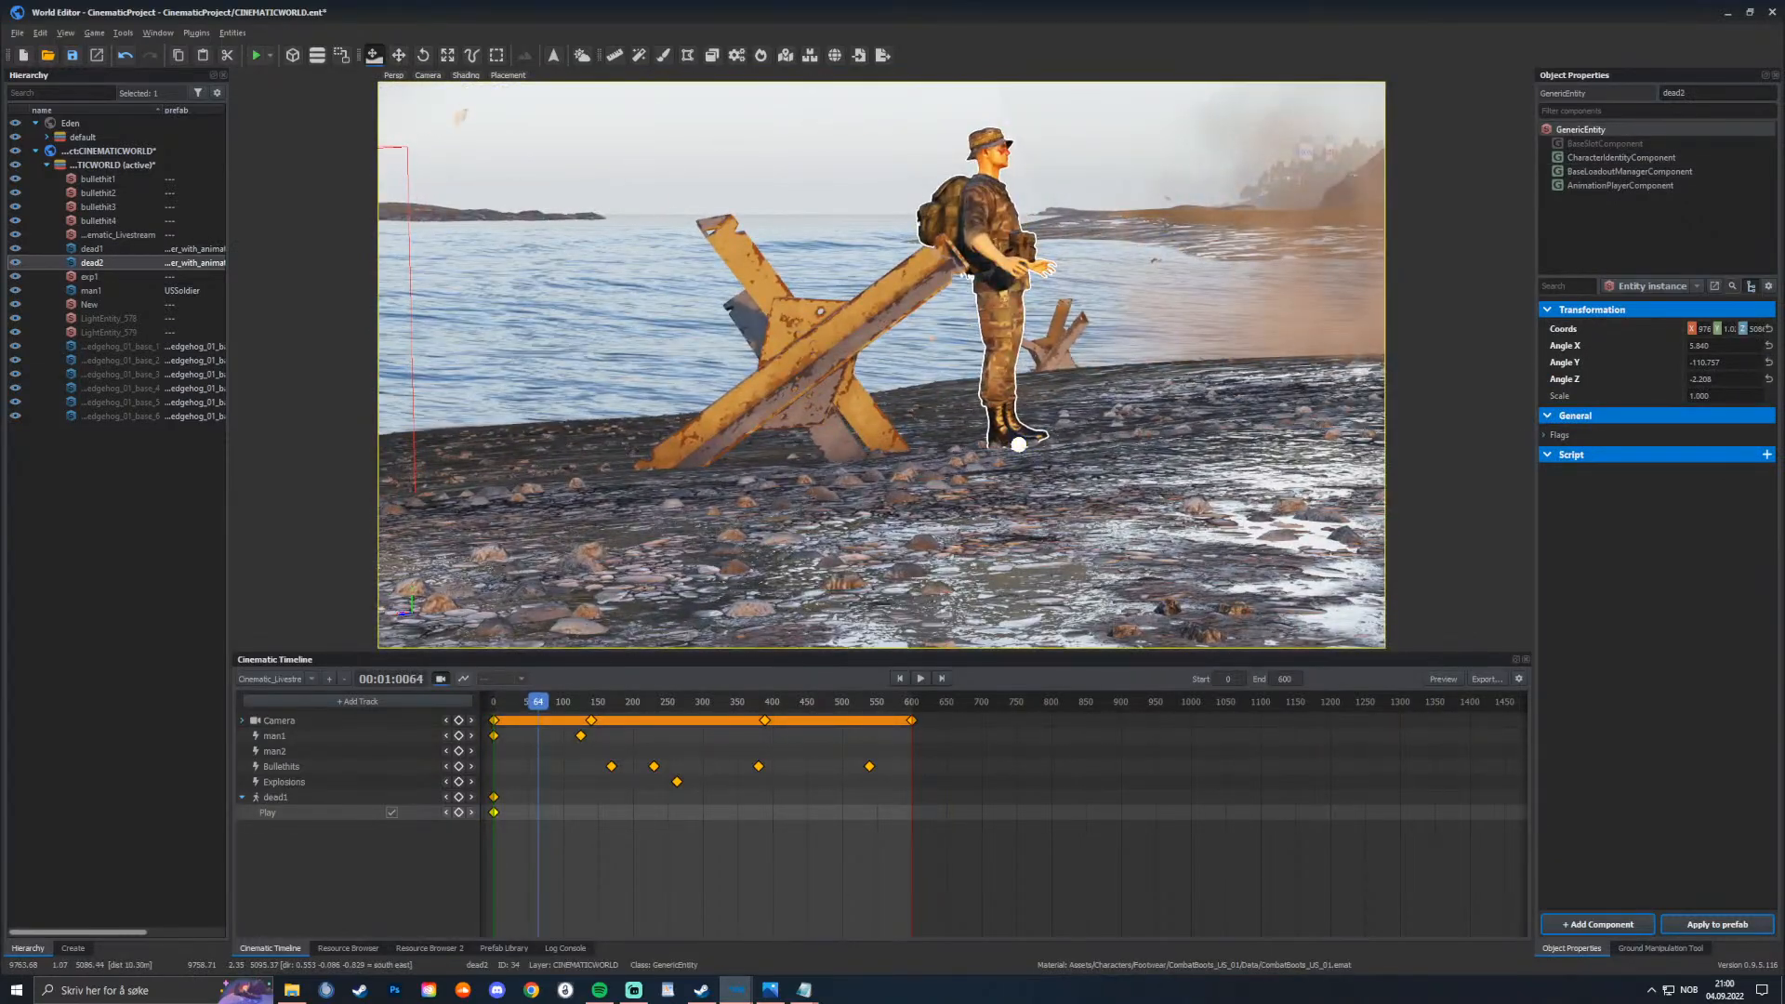
Step: Add an animation track for the entity dead2 to the cinematic timeline and enable its Play keyframe at frame 64
left_click(1619, 185)
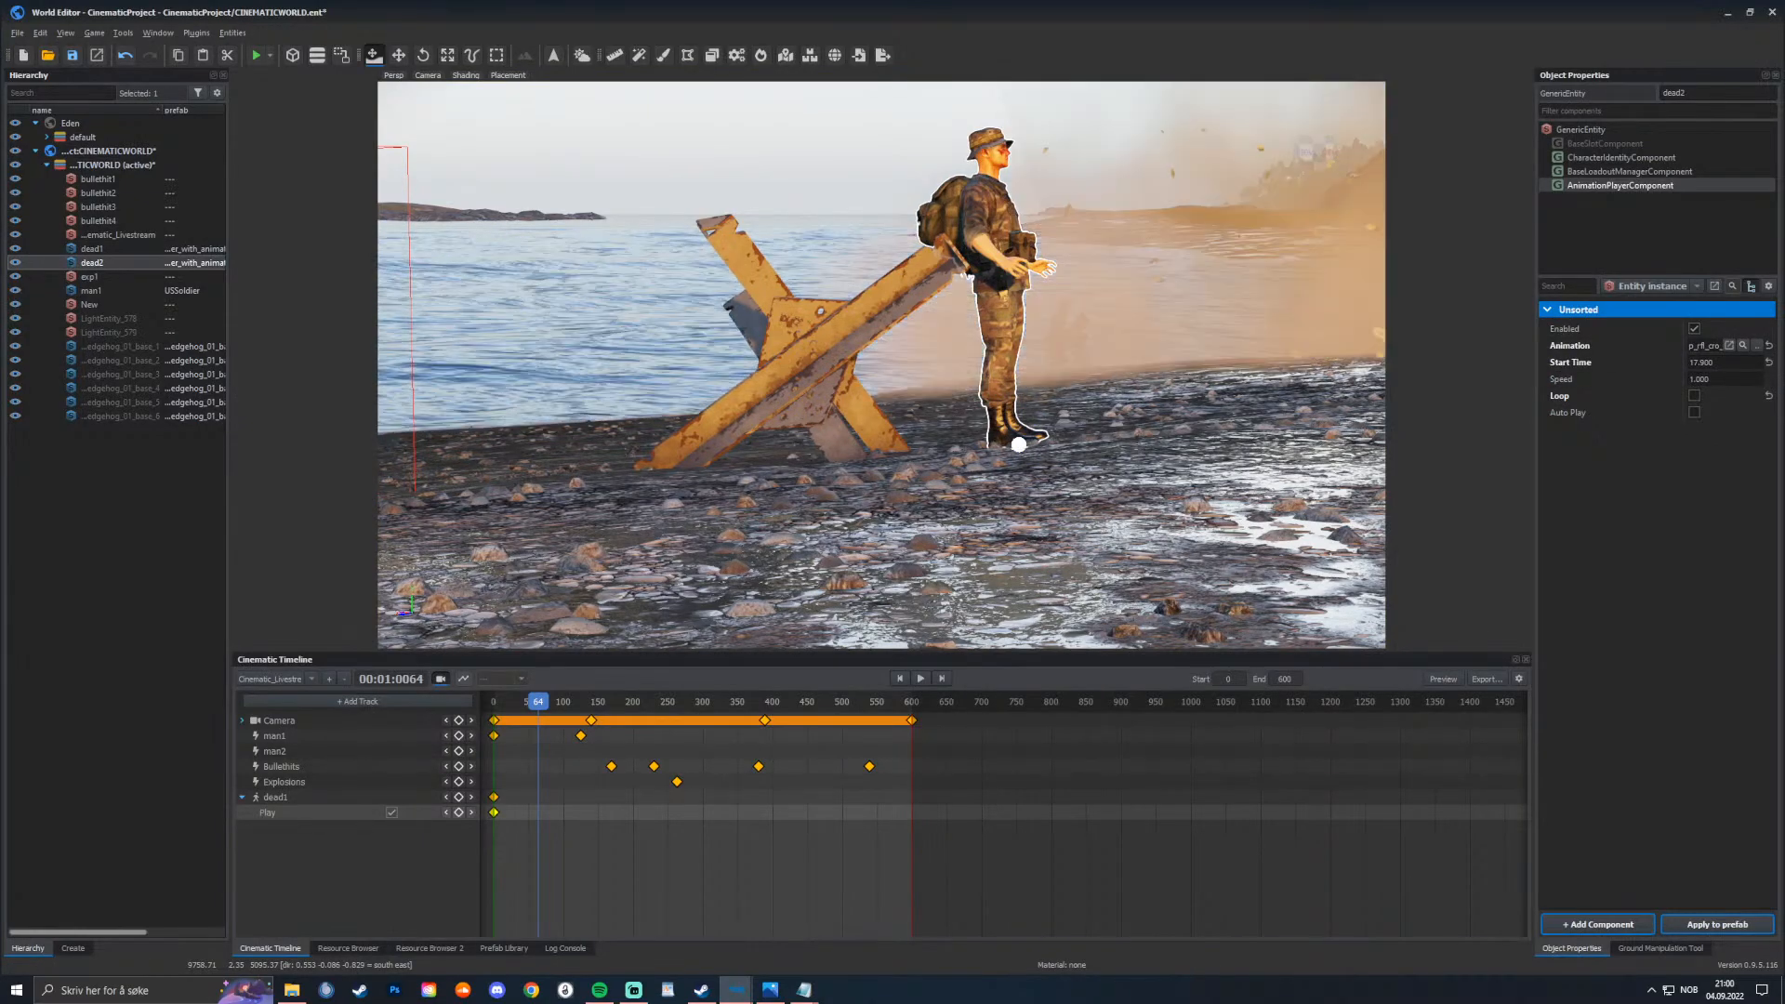
left_click(406, 701)
left_click(448, 733)
type("dead2")
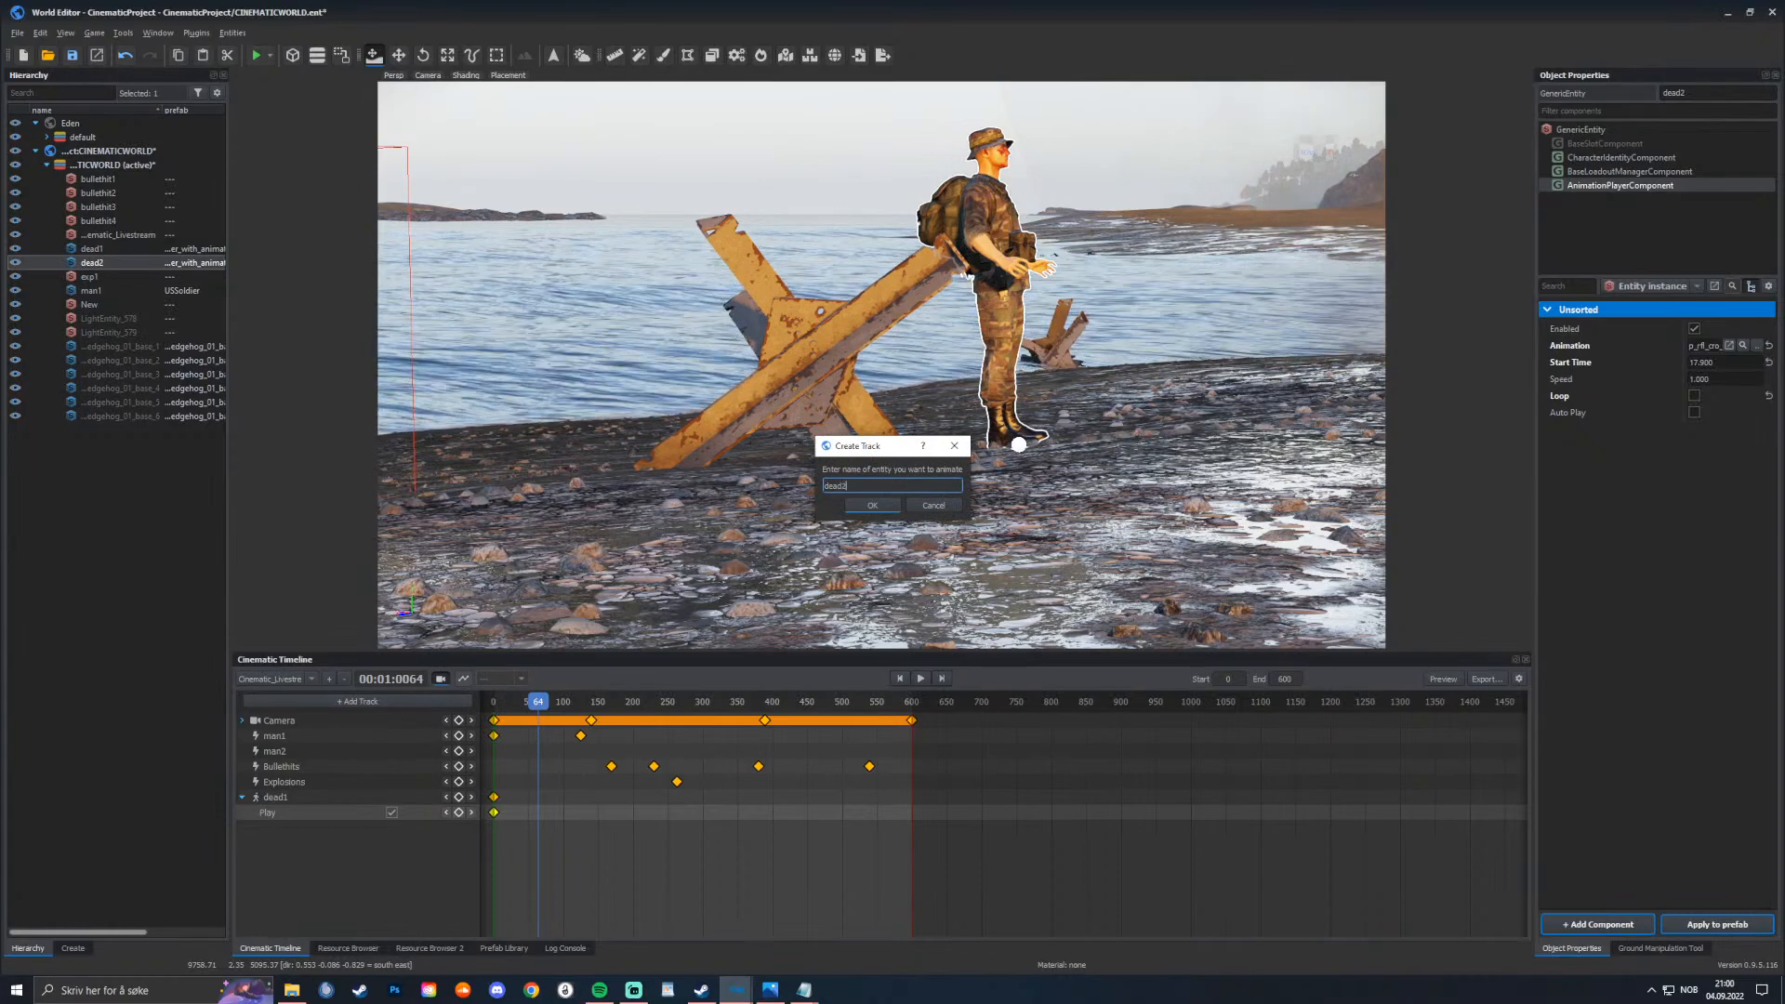
key("Return")
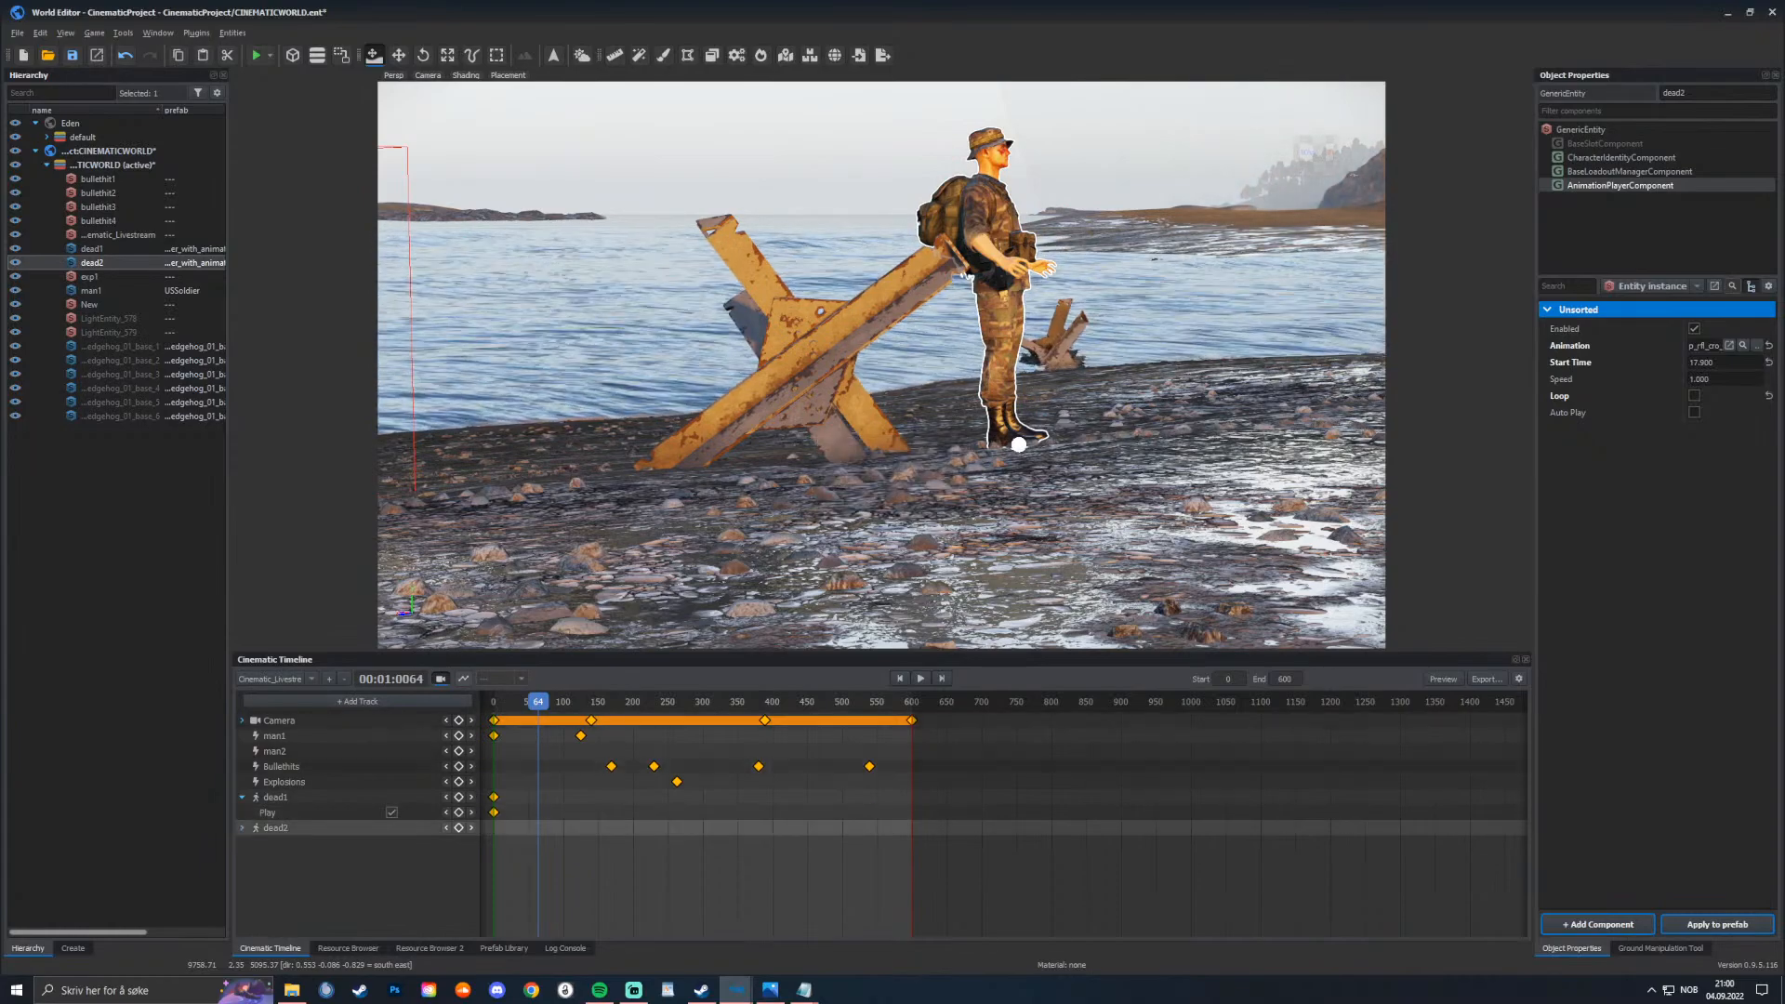
left_click(391, 843)
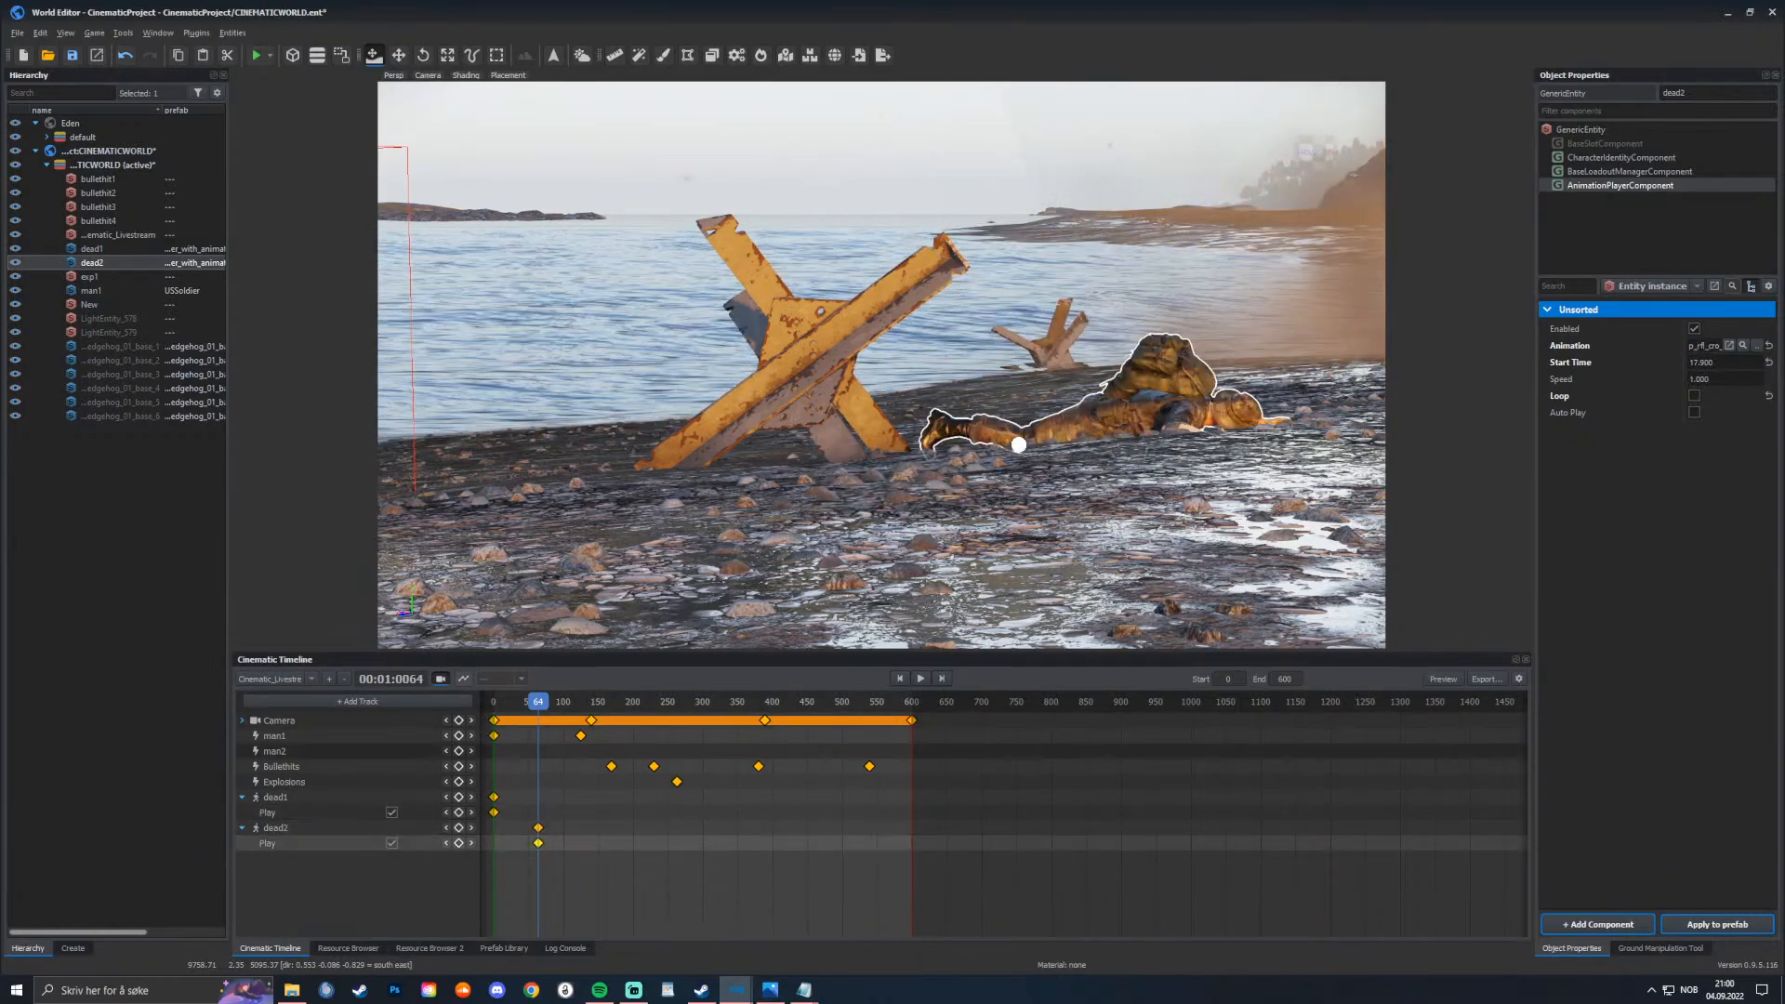
Step: Change dead2's animation to p_rfl_erc_ras_death01_L.anm
mouse_move(539, 702)
left_mouse_down()
mouse_move(511, 702)
mouse_move(659, 702)
mouse_move(541, 701)
left_mouse_up()
left_click(1728, 345)
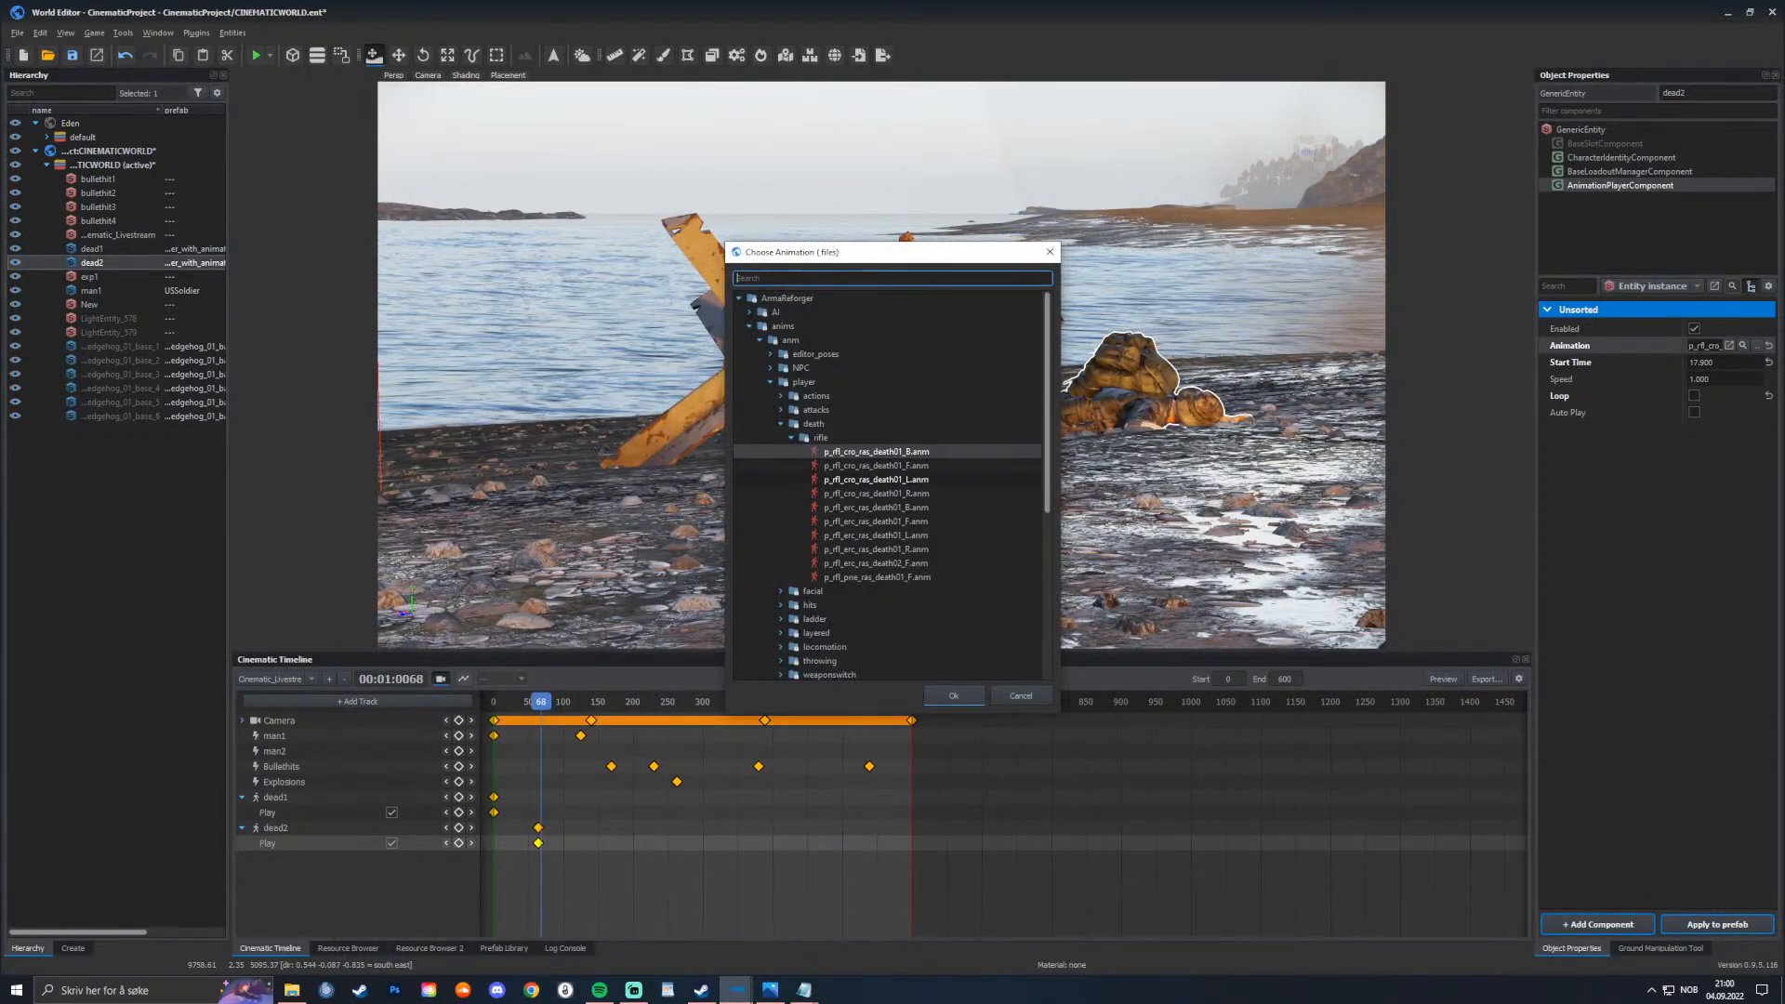
left_click(876, 535)
left_click(952, 695)
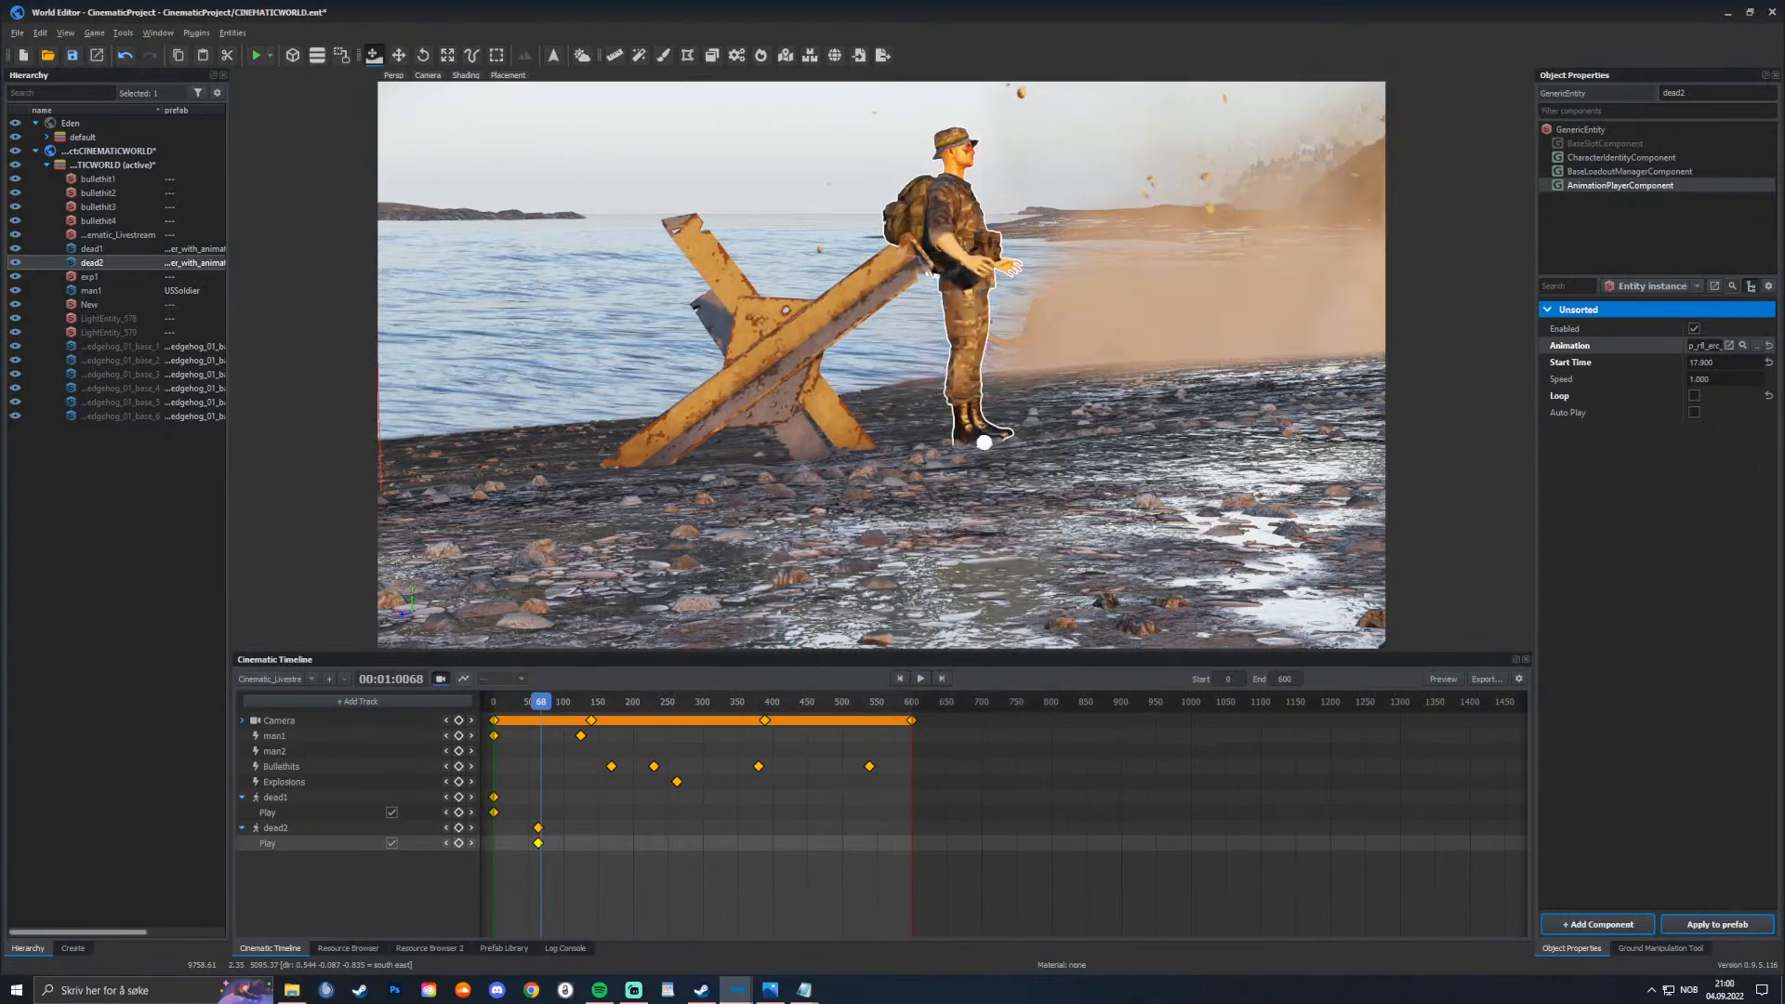
Step: At frame 0, reposition the dead2 body beside the nearby hedgehog and raise it slightly above the pebbles
mouse_move(493, 702)
left_mouse_down()
mouse_move(554, 702)
mouse_move(493, 702)
left_mouse_up()
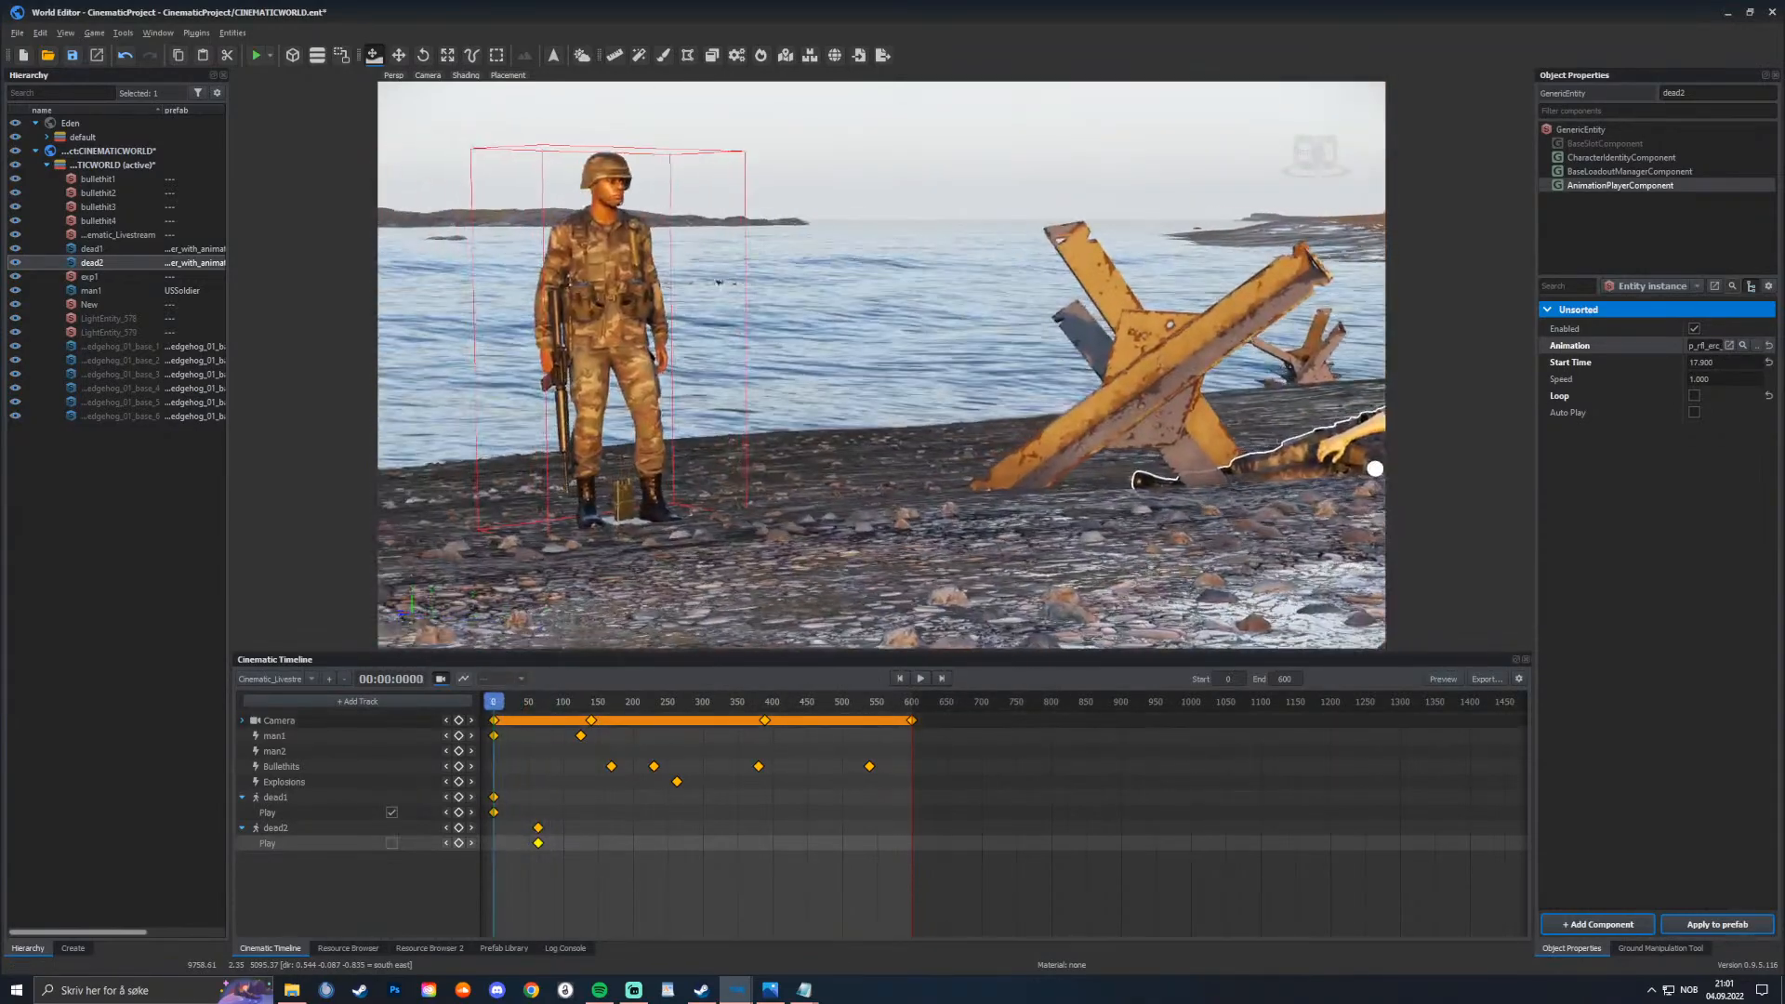
key("f")
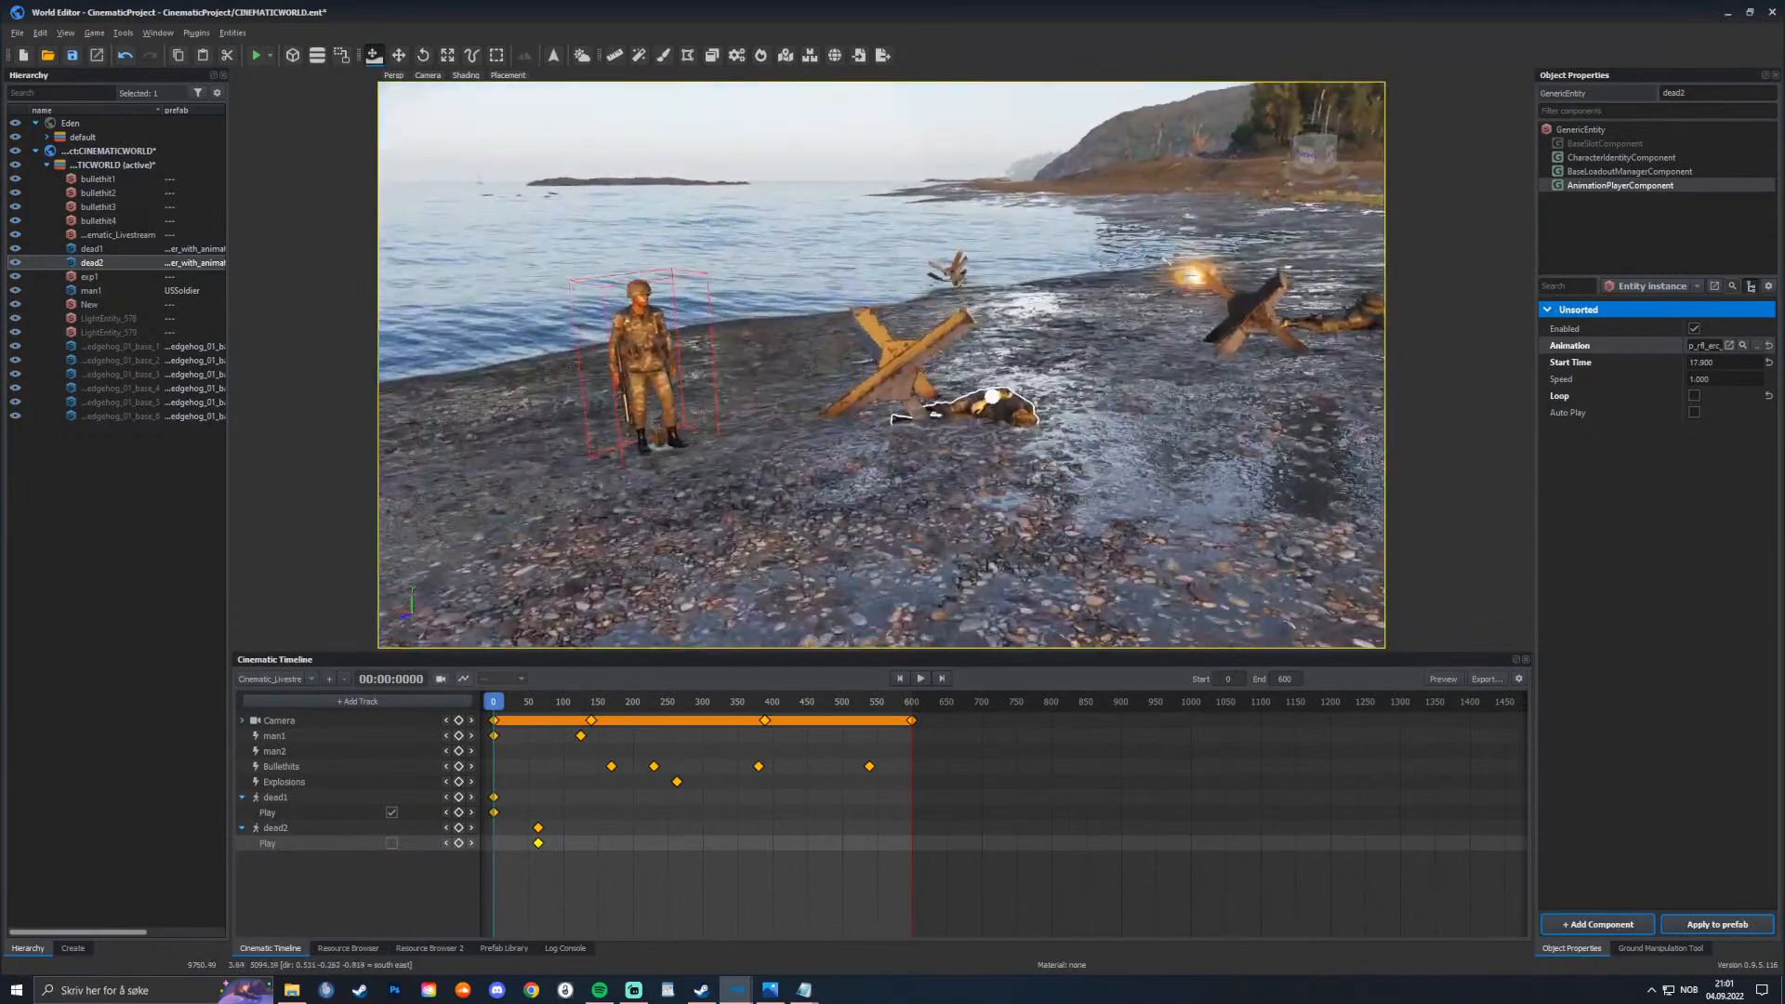
left_click_drag(978, 352, 1013, 291)
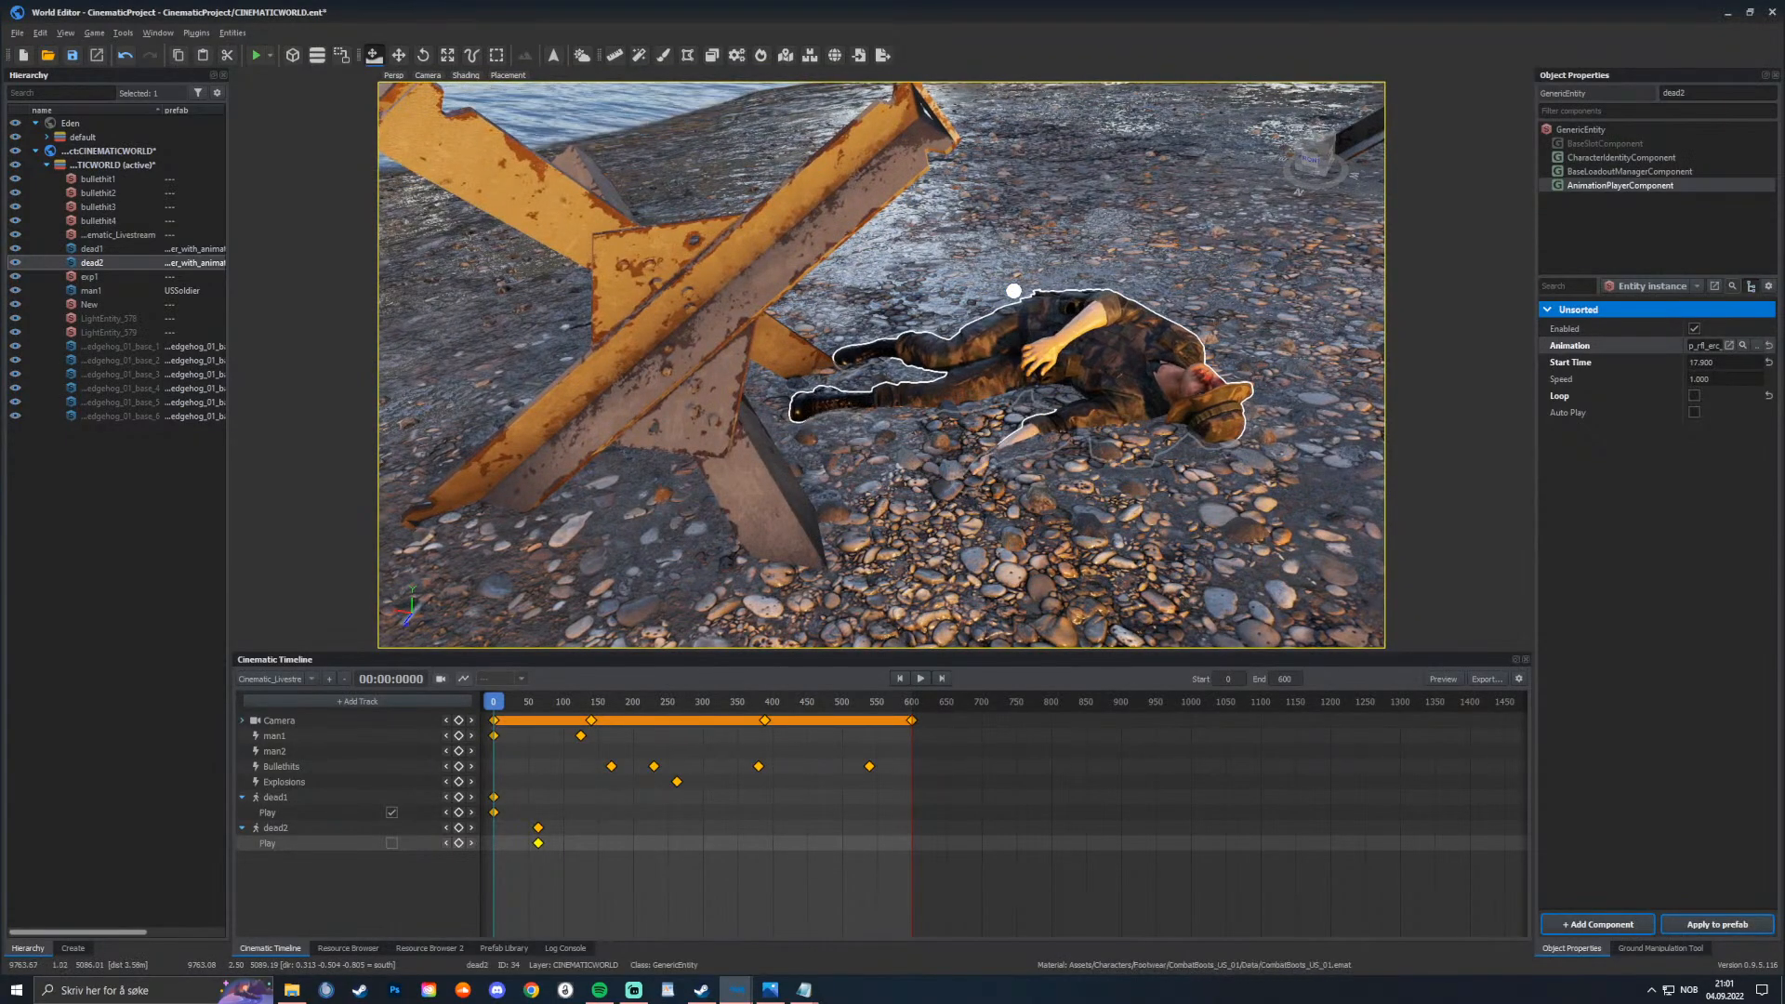
key("w")
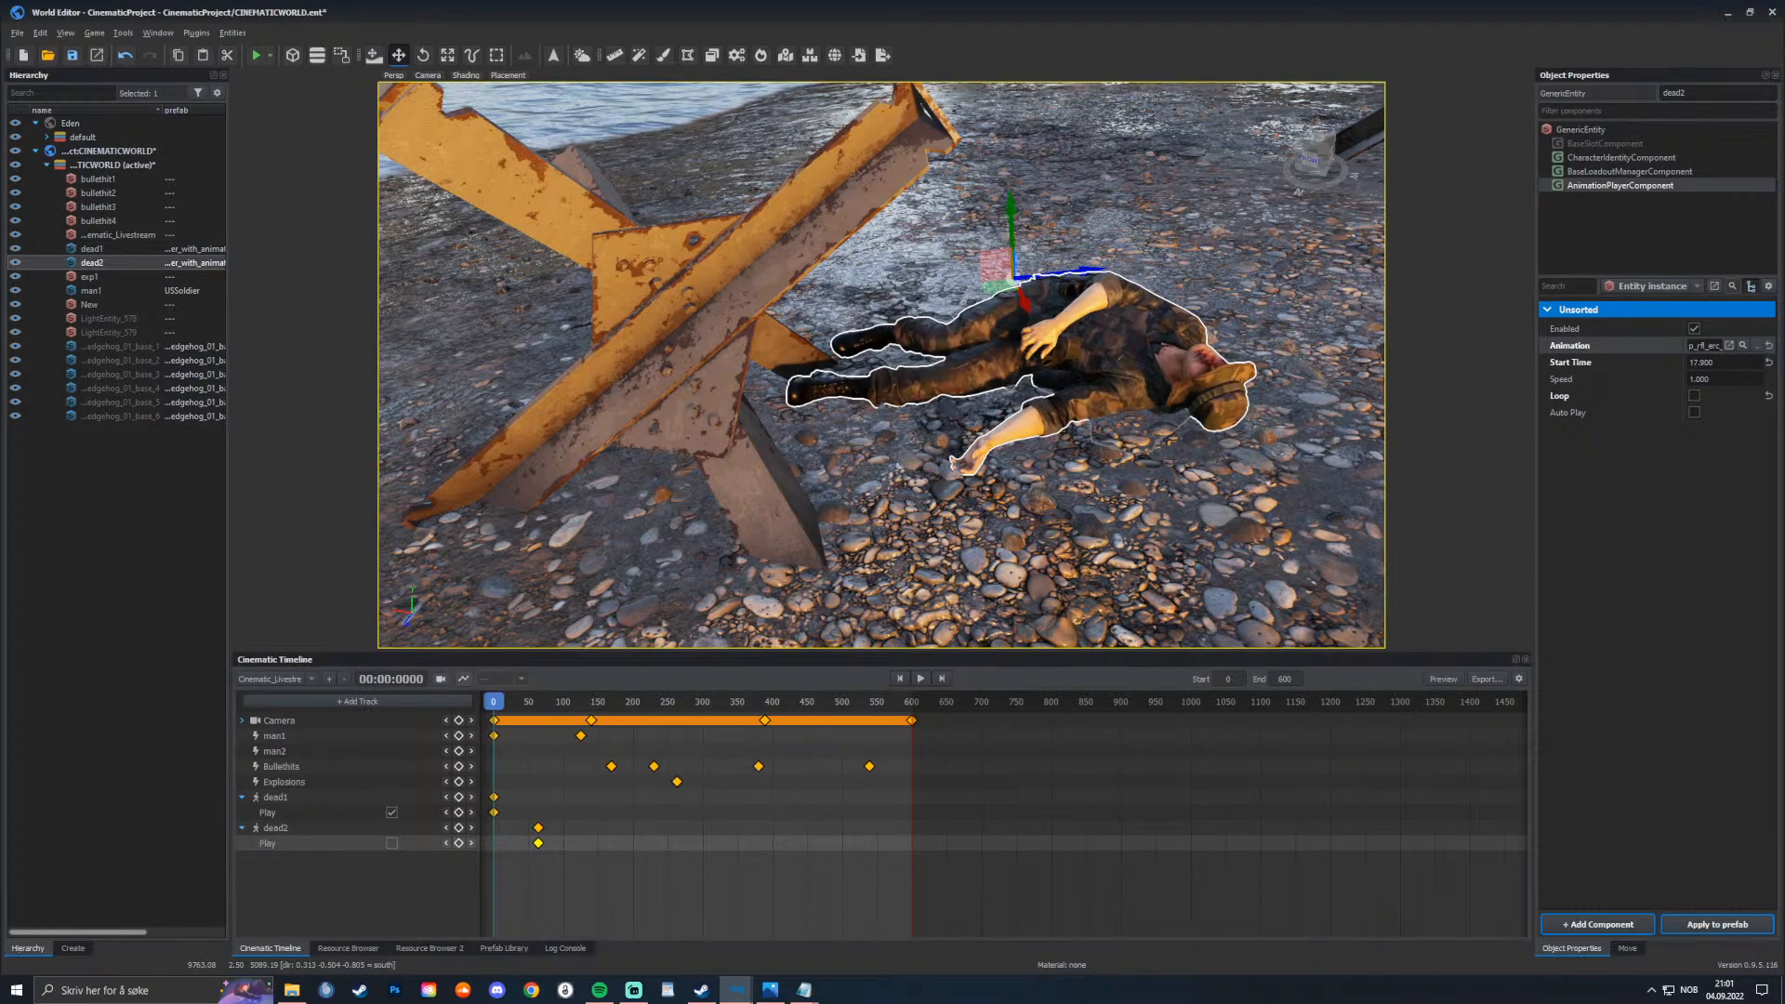
Step: Disable the Backpack slot in dead2's BaseLoadoutManagerComponent
left_click(1630, 171)
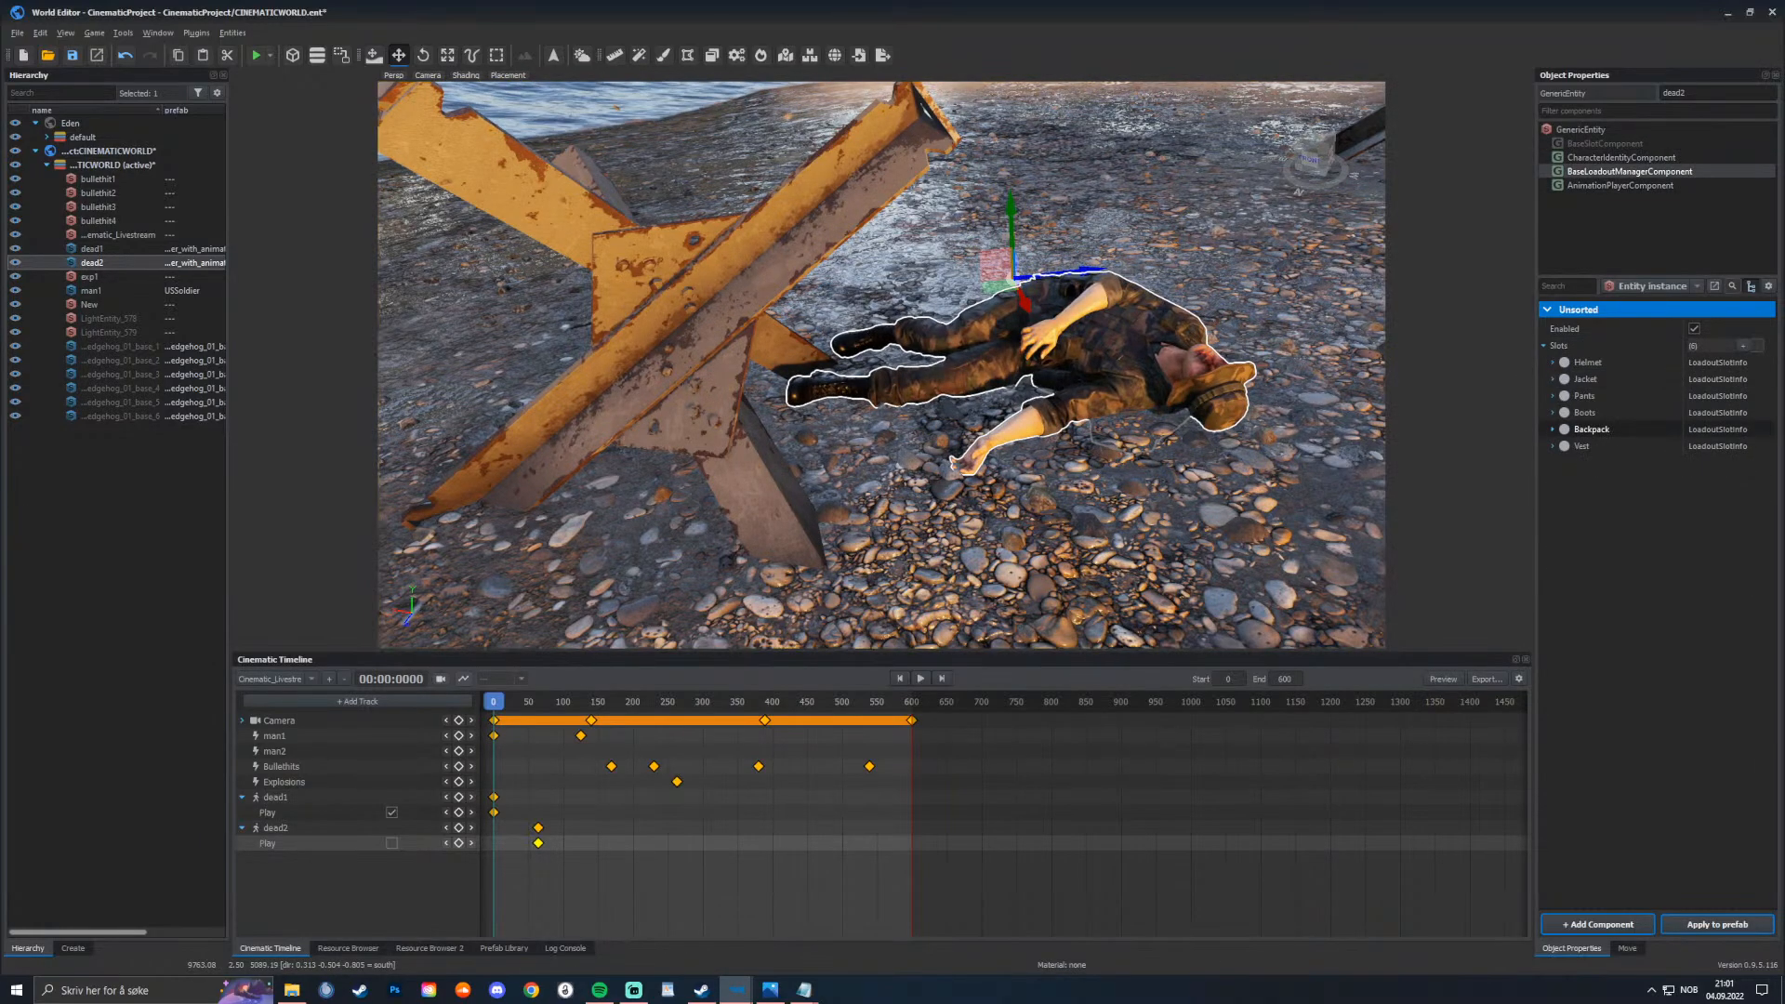
left_click(1552, 428)
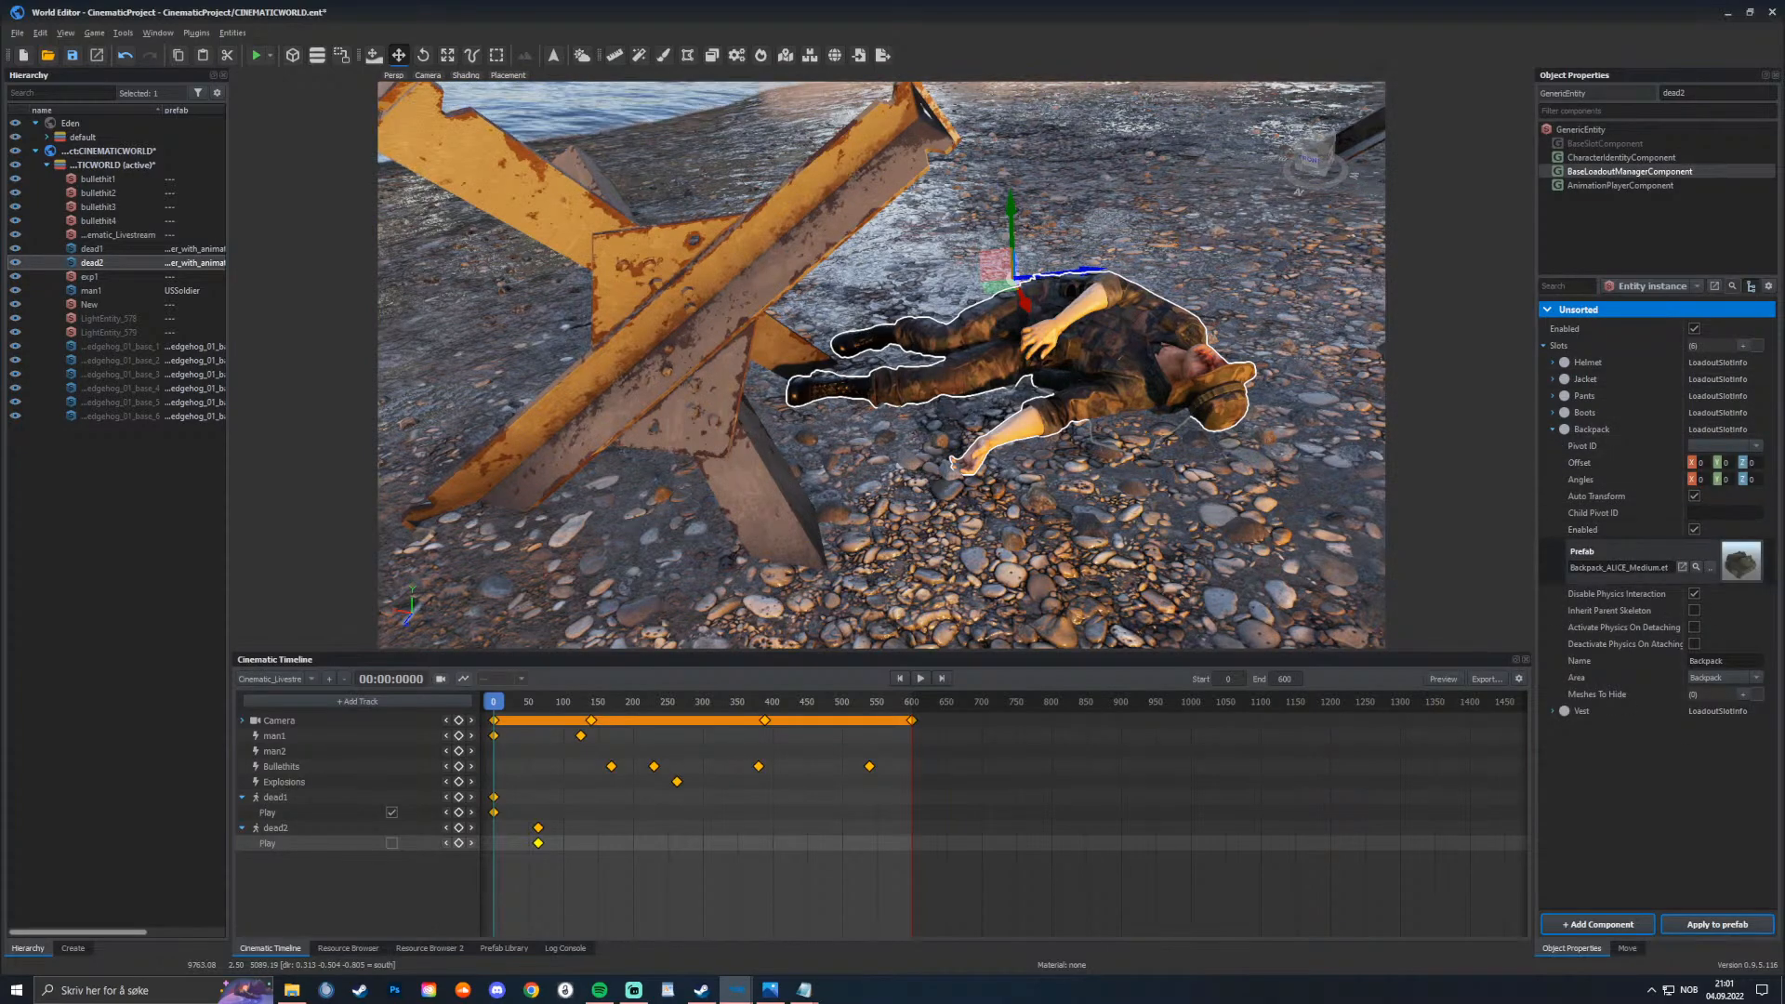
left_click(1693, 529)
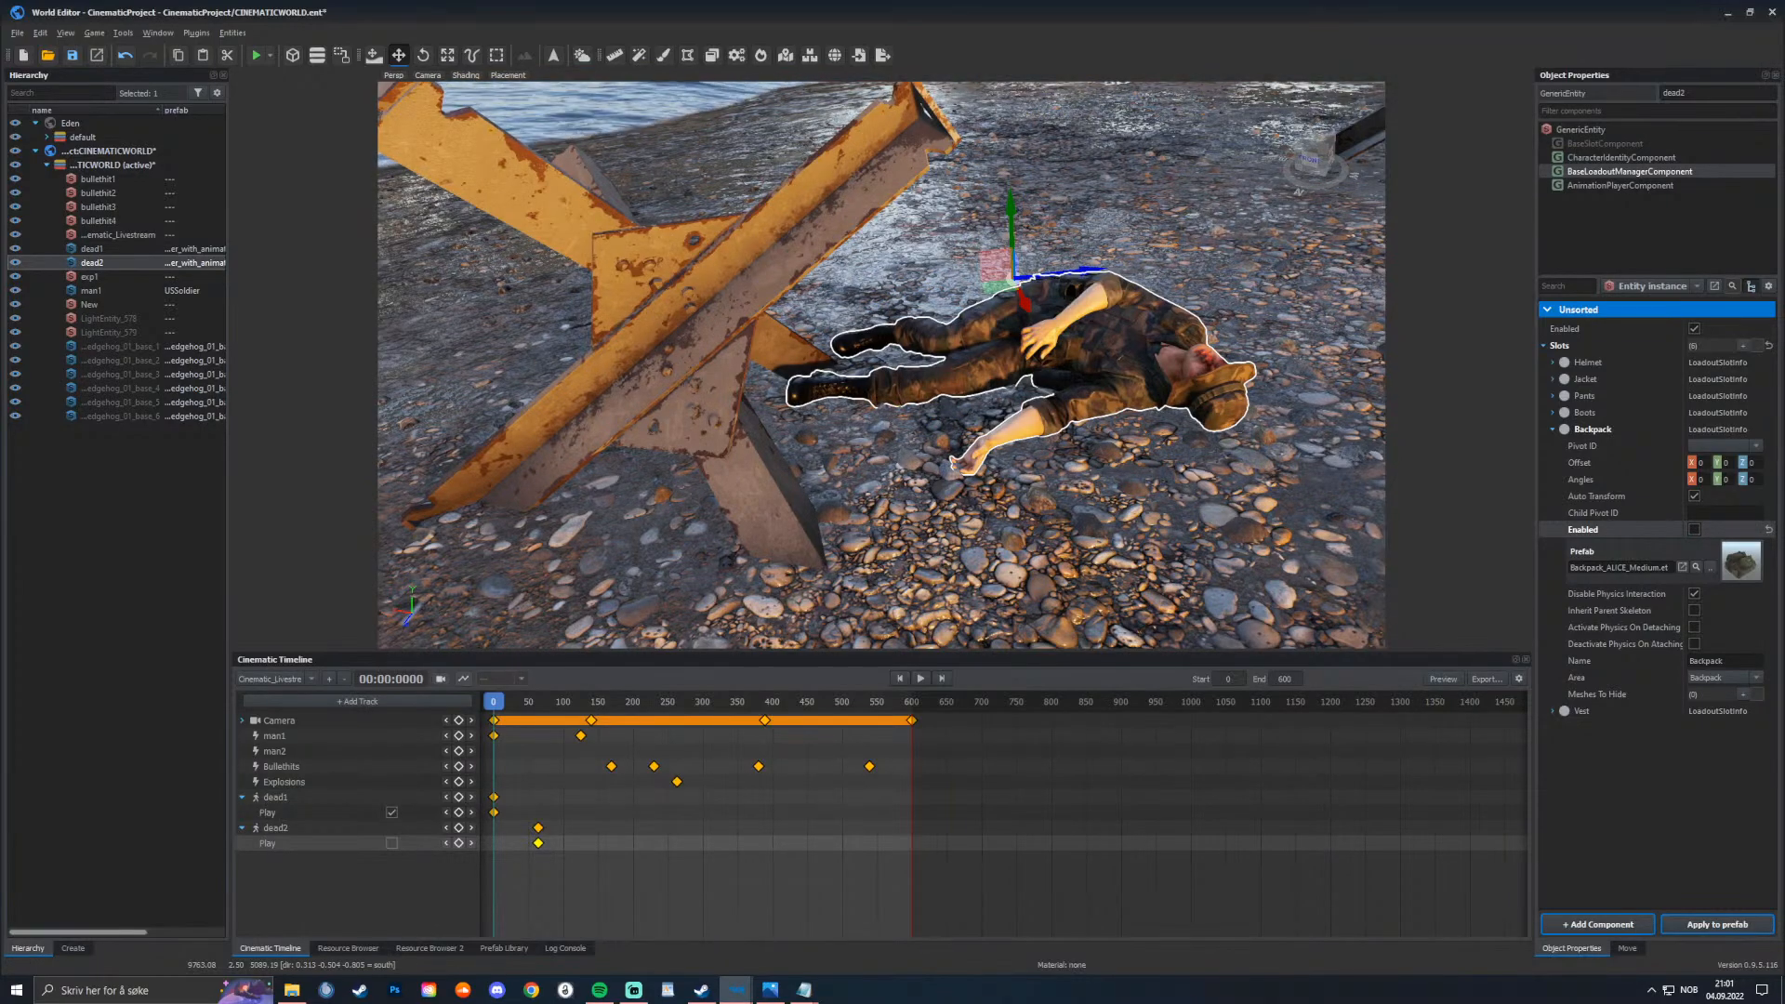
Step: Search the project resources for m16a2 and place the Rifle_M16A2.et weapon prefab on the pebbles beside the dead2 body
left_click(347, 949)
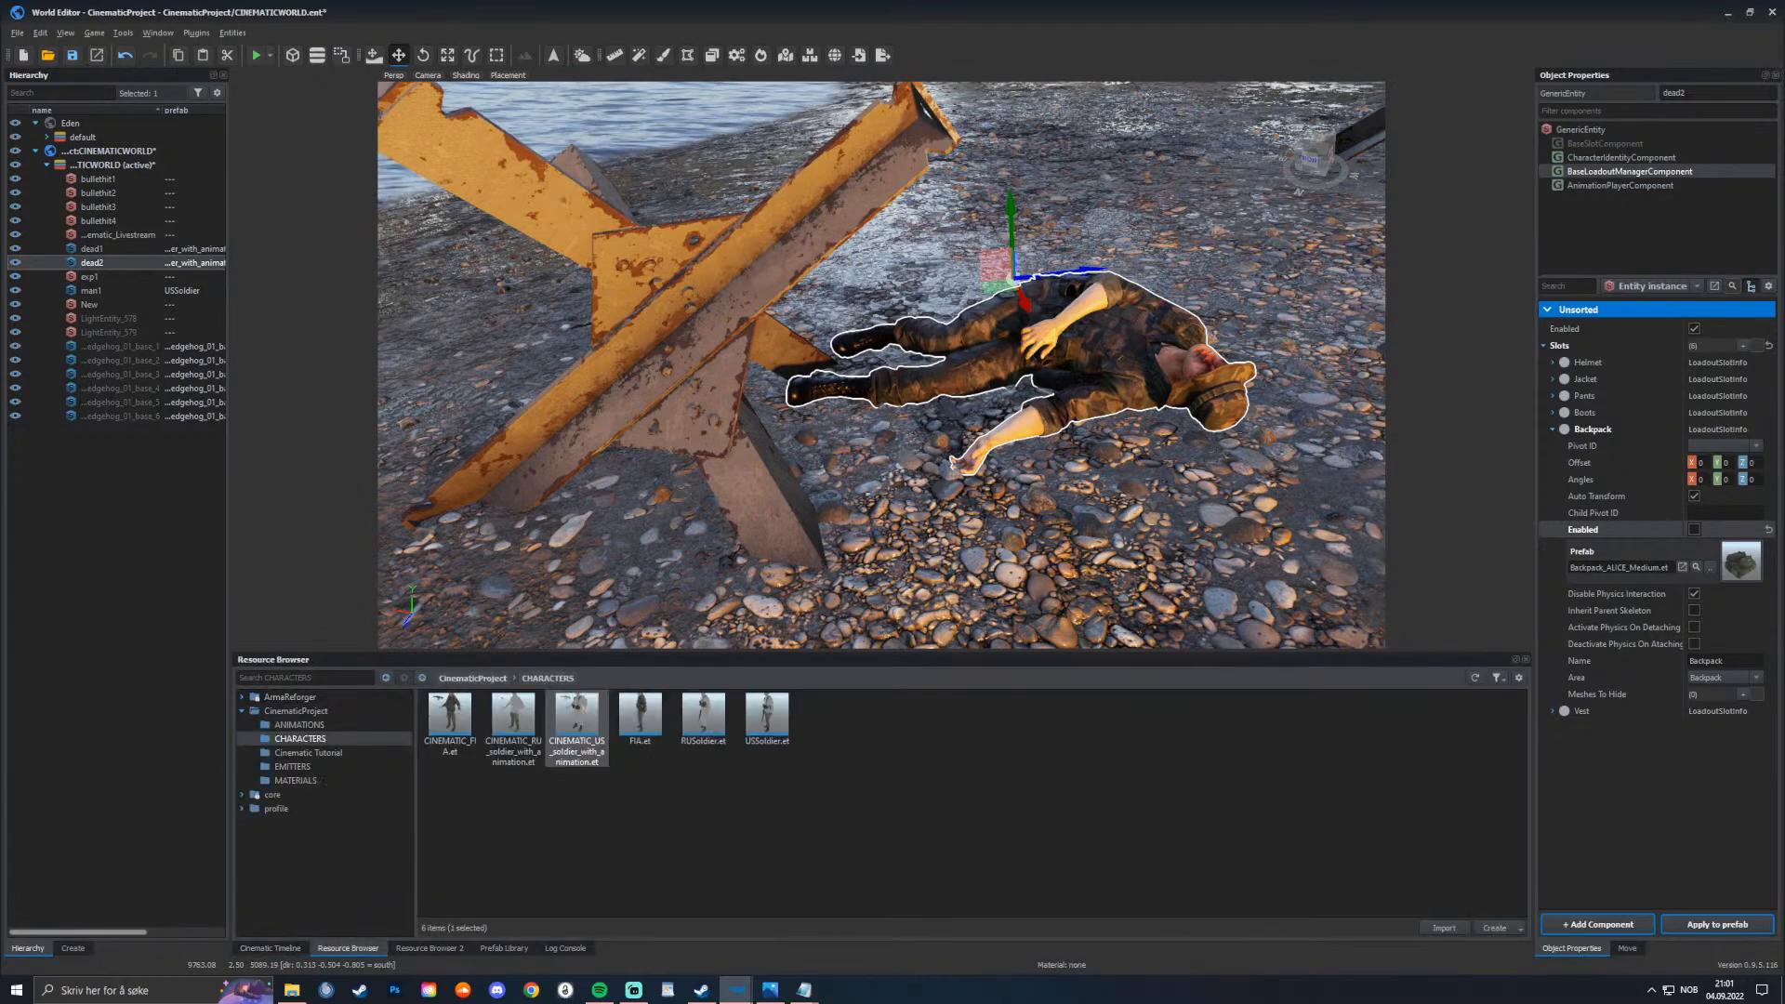
type("m")
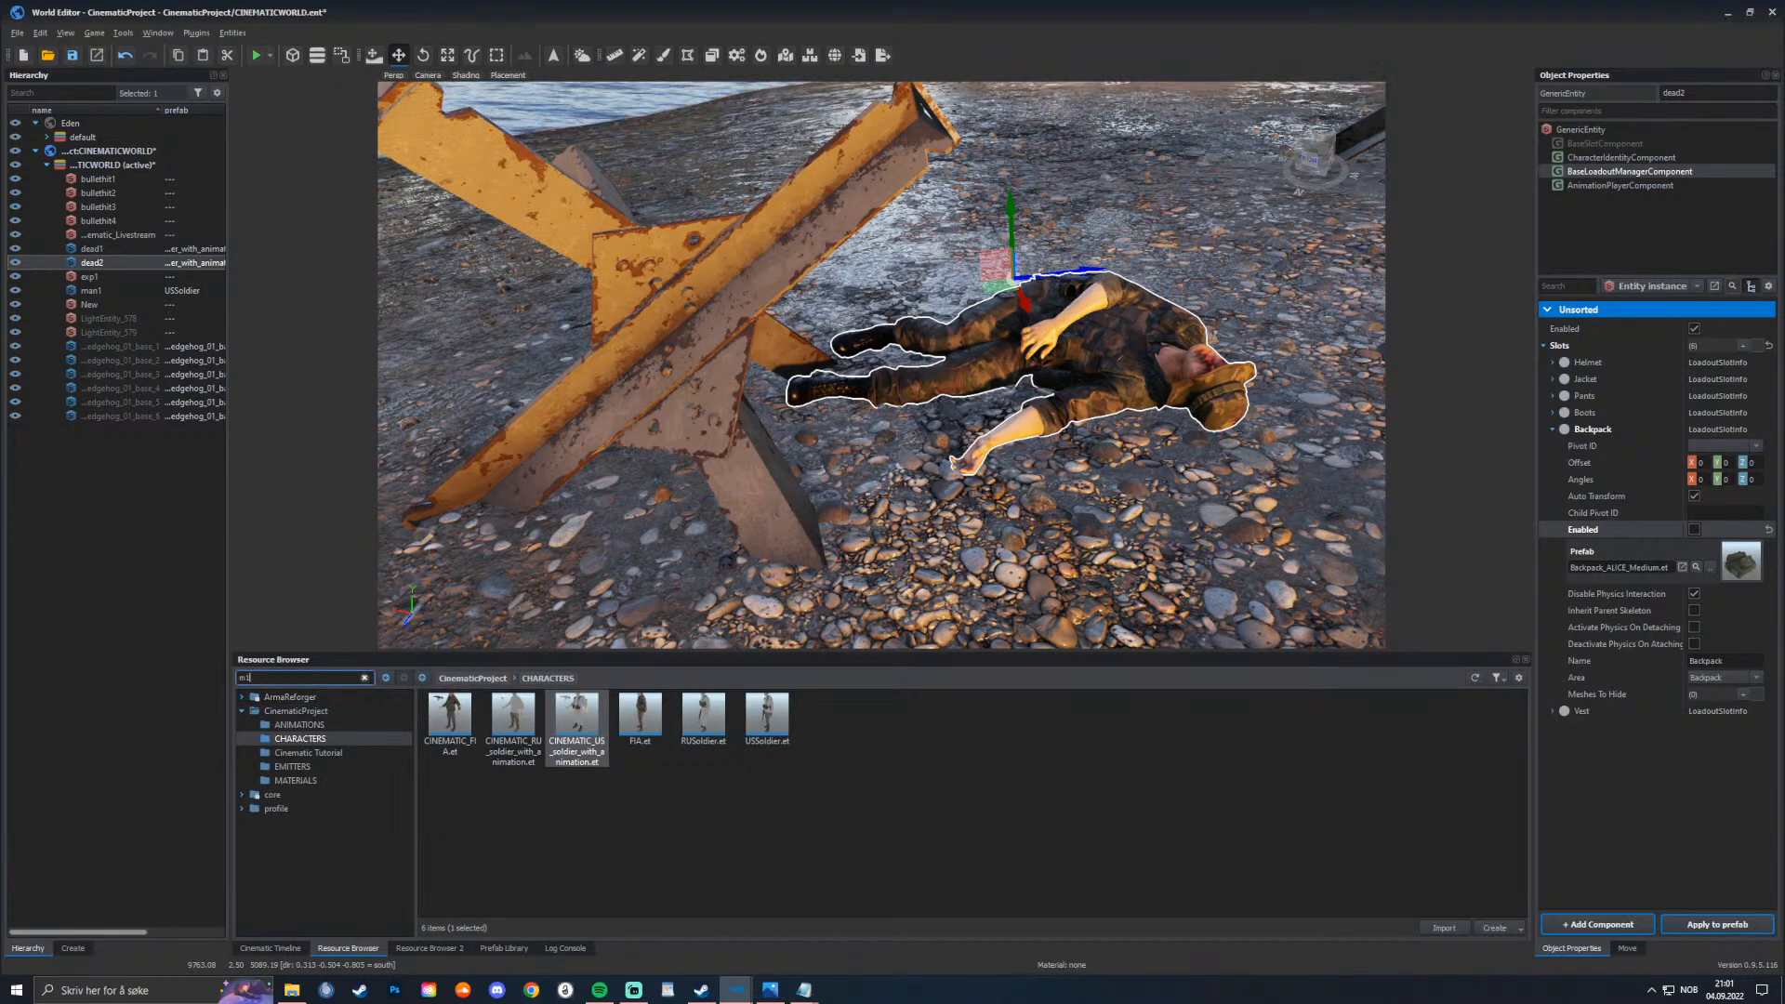
type("16")
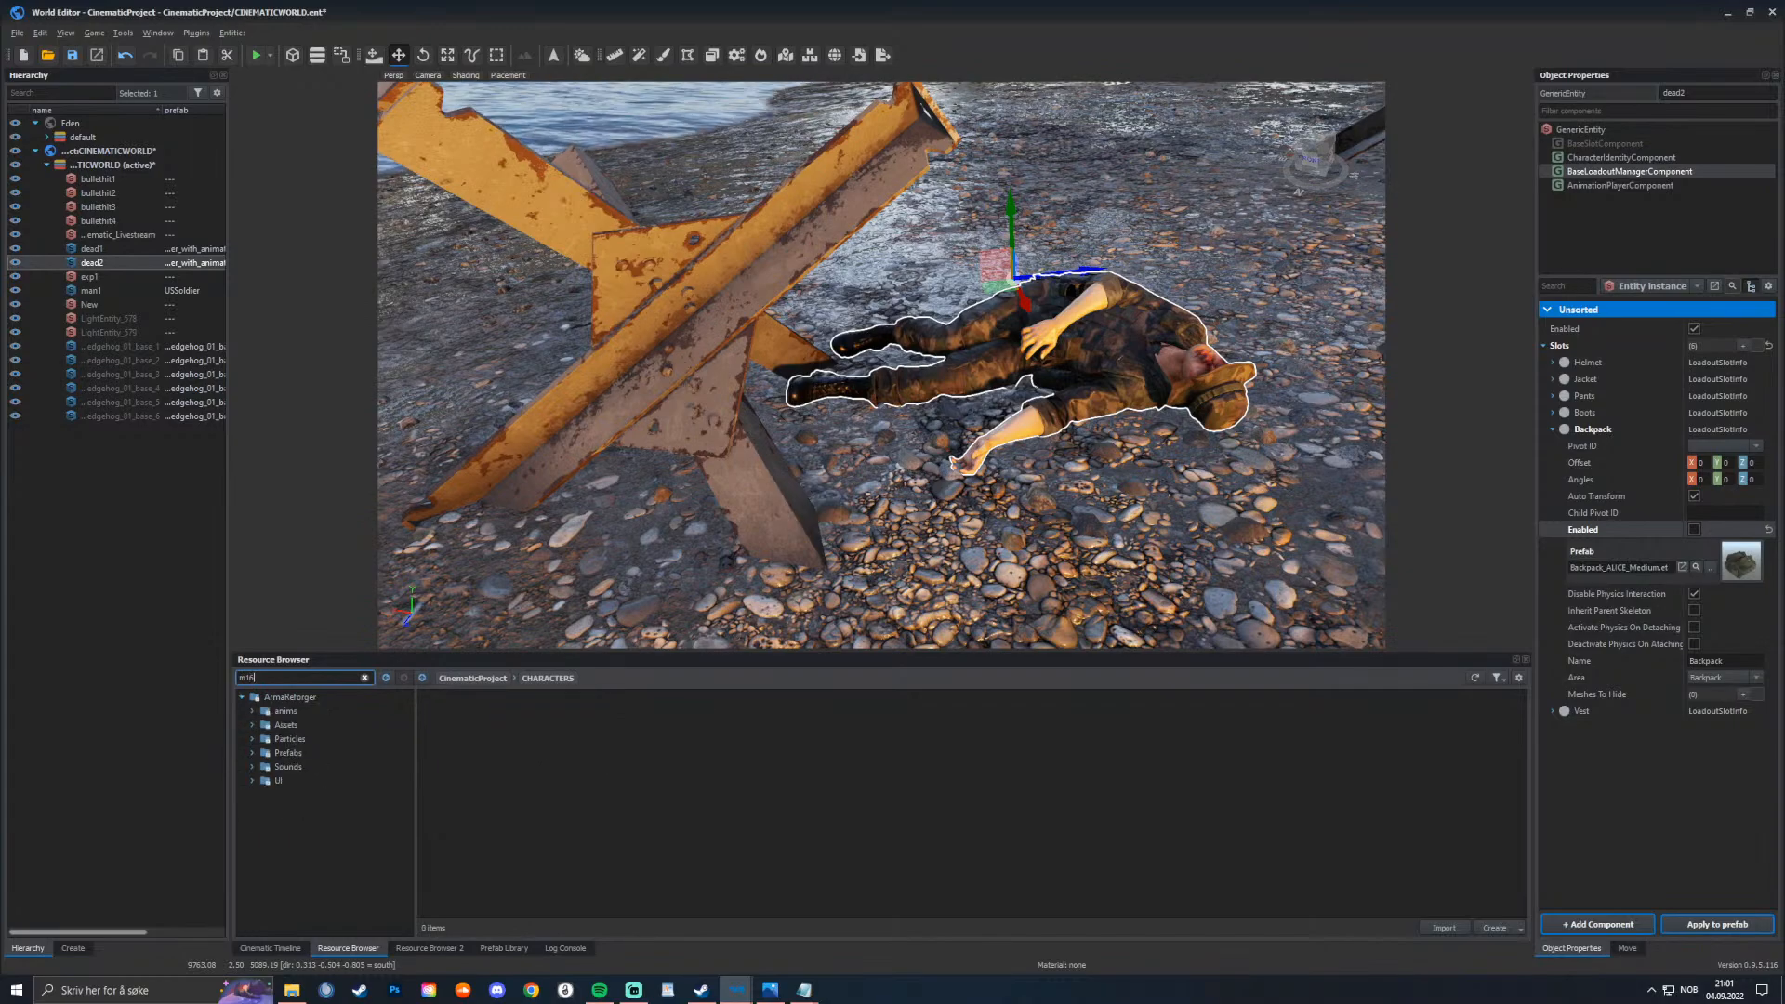
type("a2")
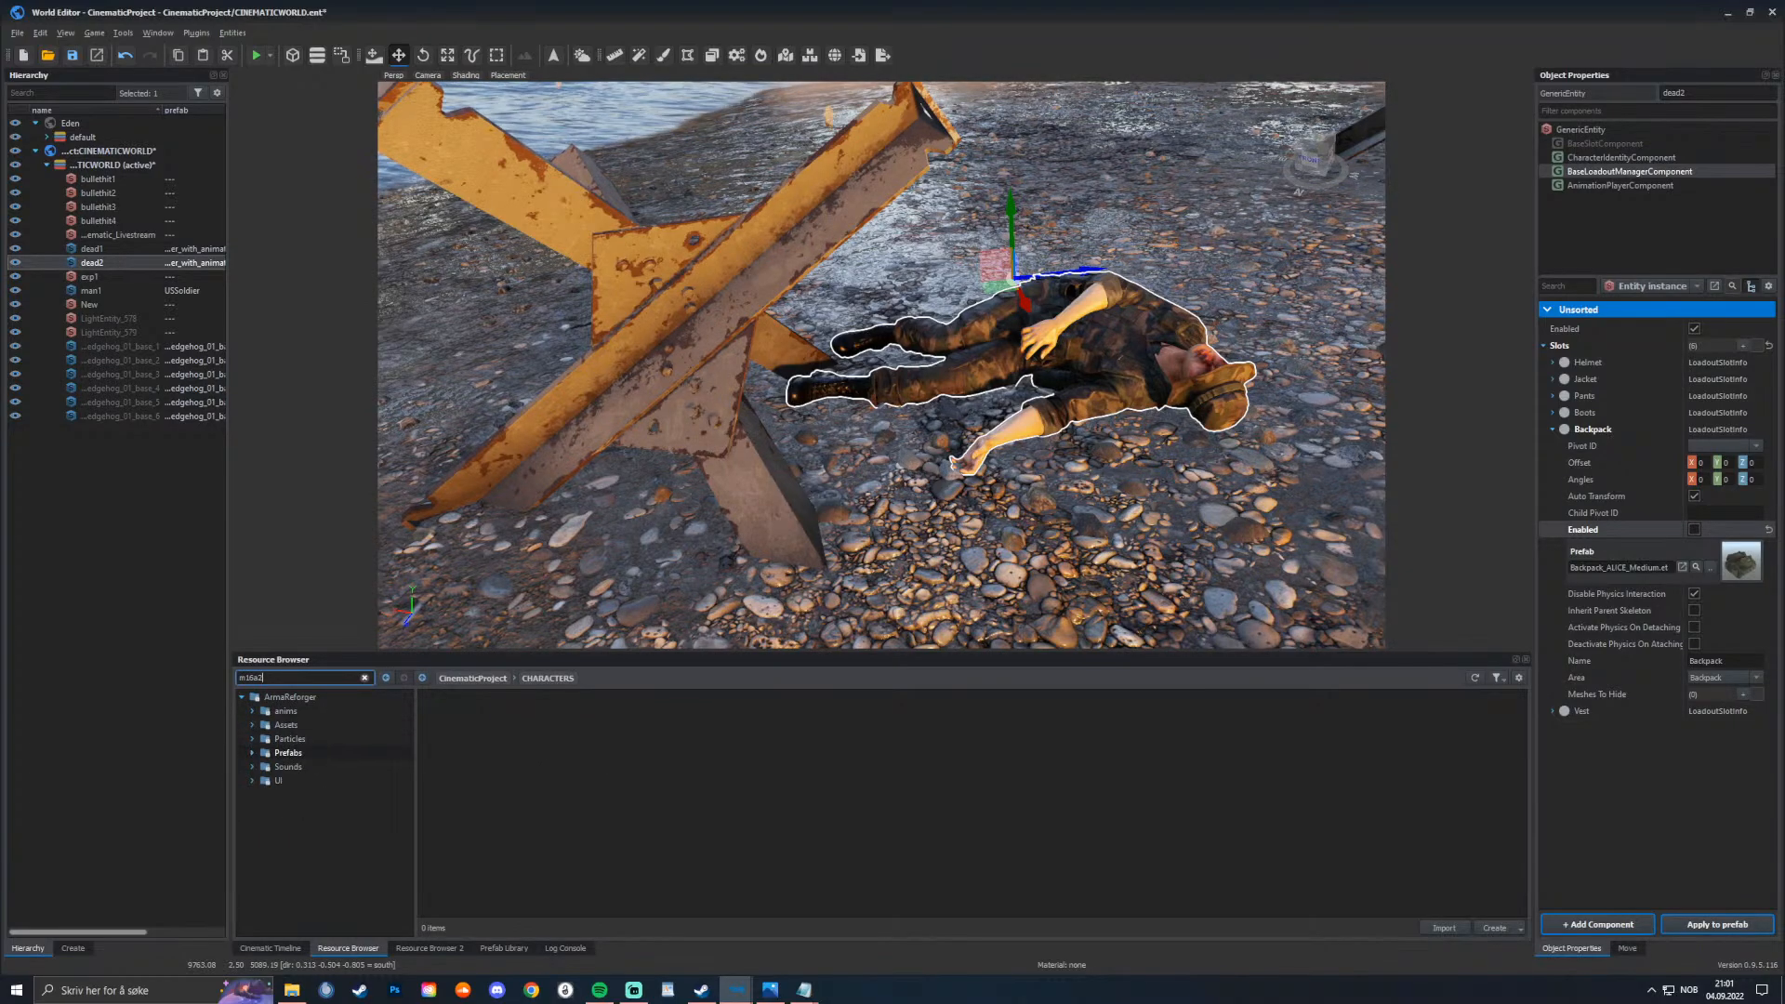
left_click(302, 767)
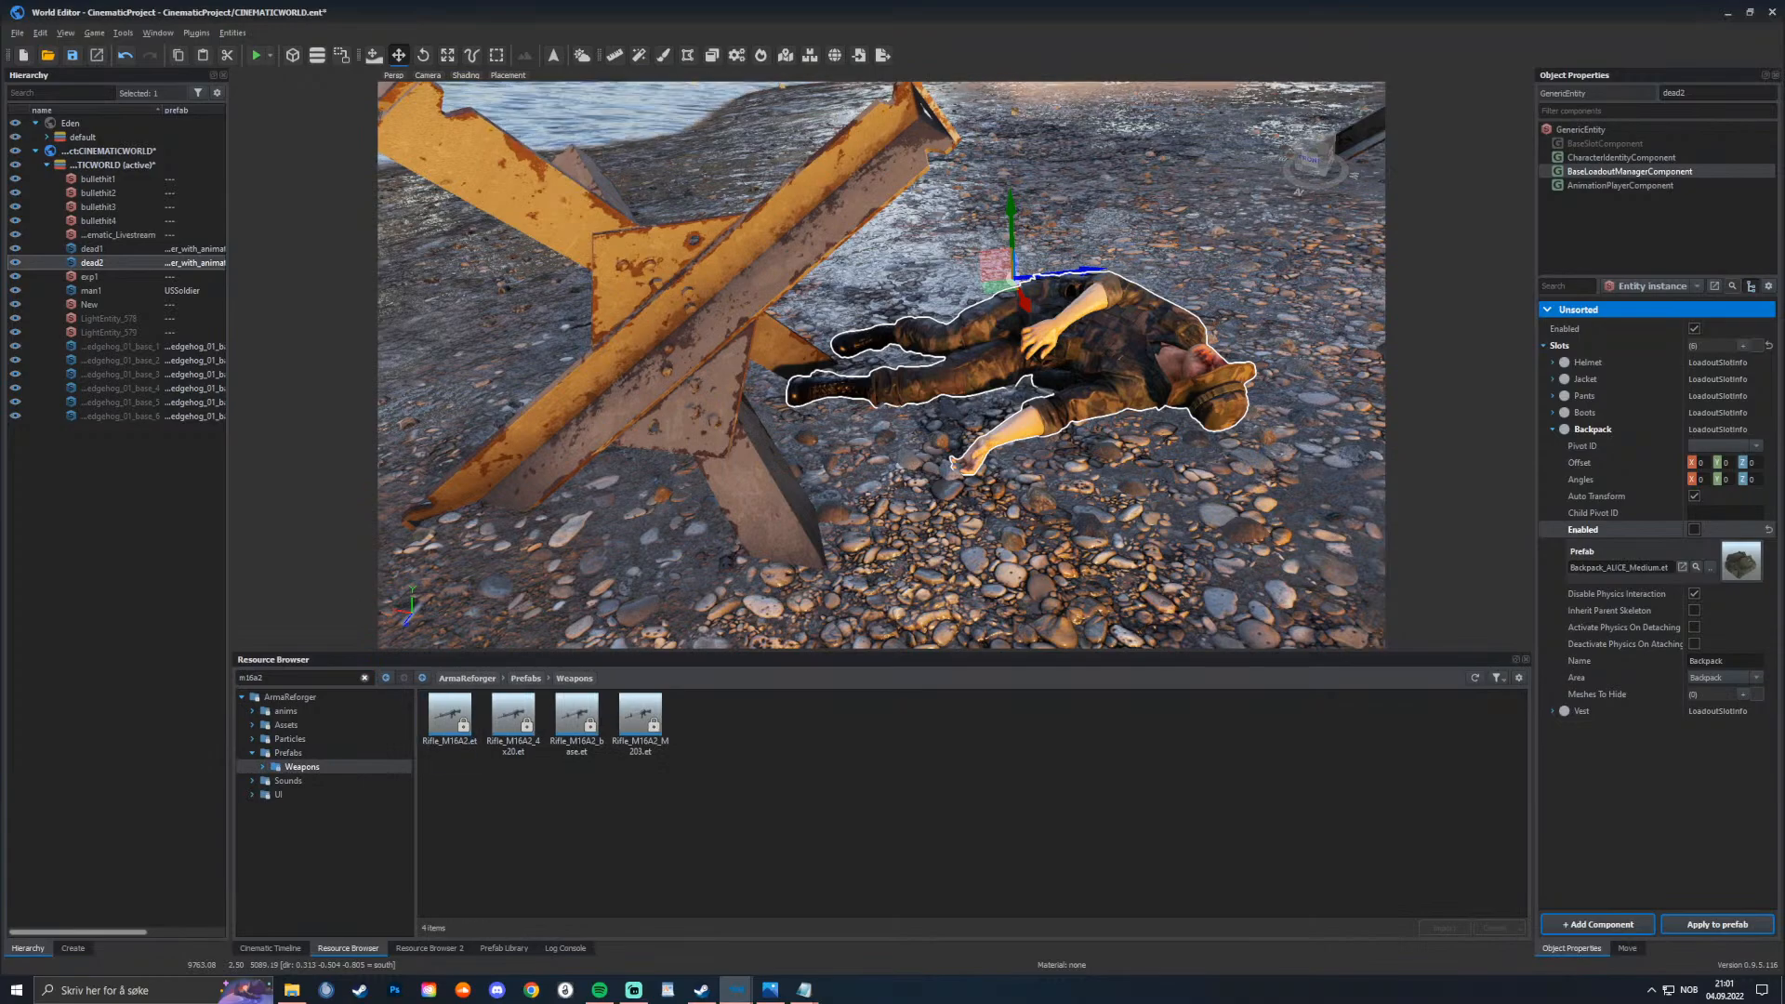
left_click_drag(450, 716, 1008, 544)
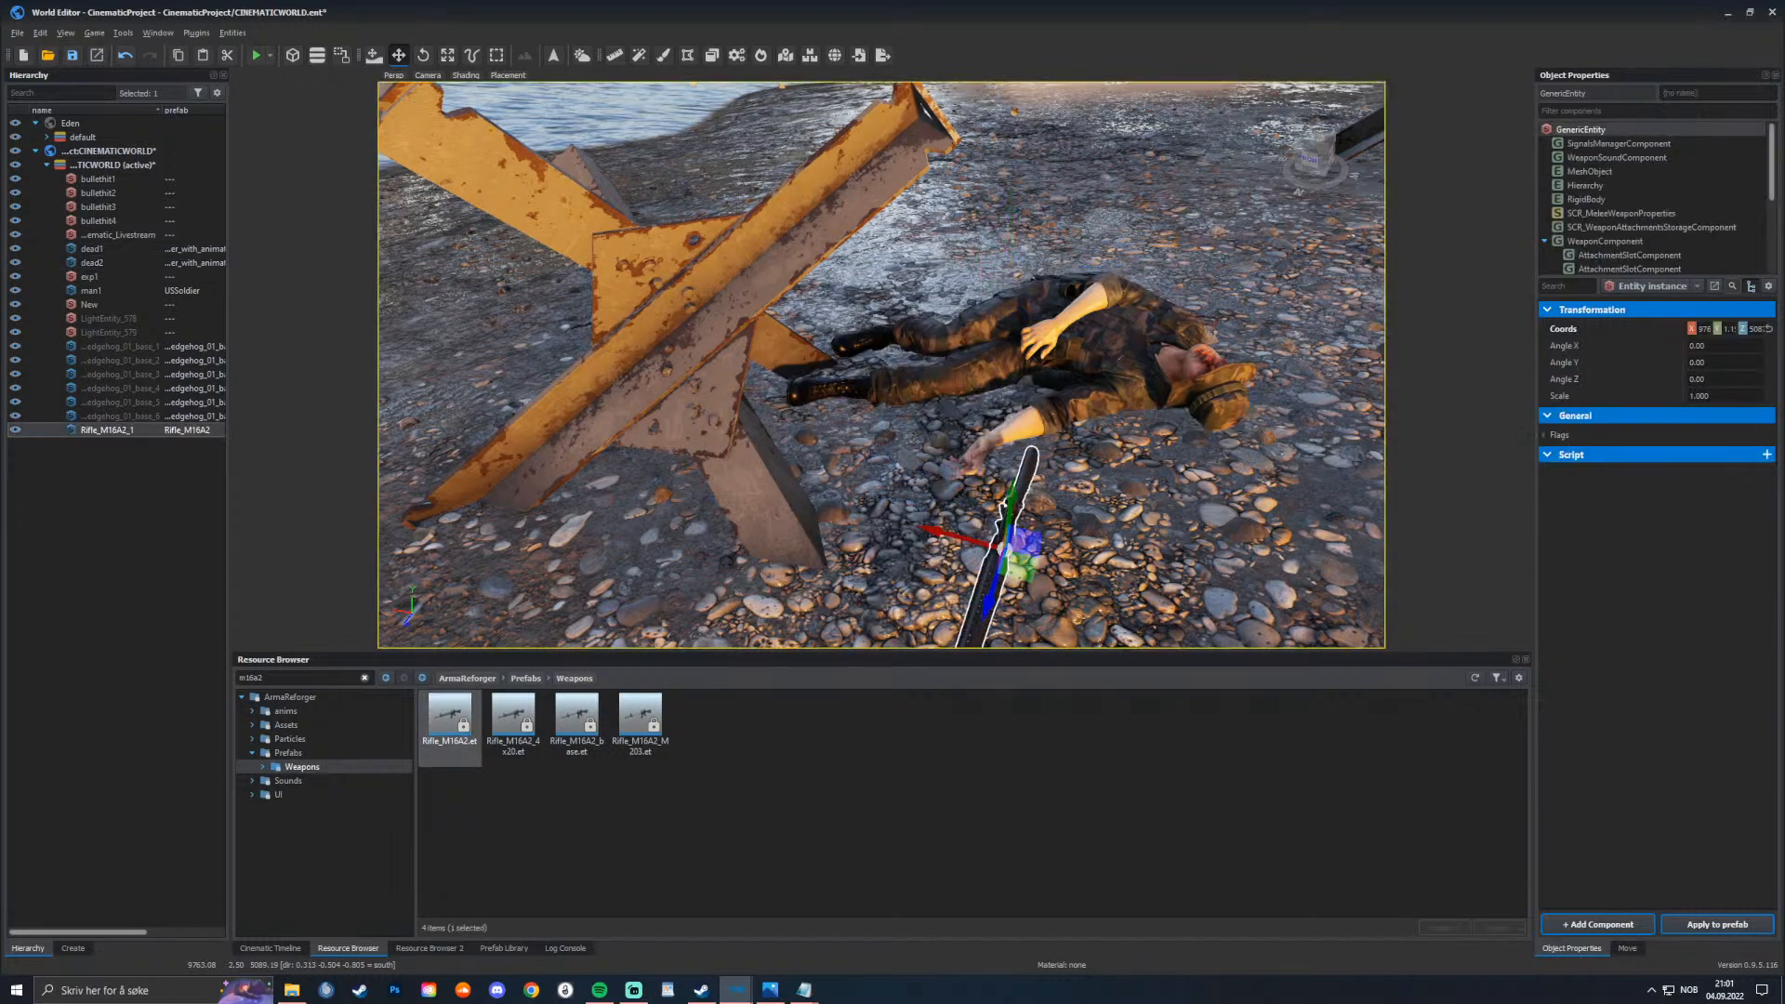
Step: Rotate the rifle to lie on its side beside the body, with Angle Y about -113.5 and Angle Z about -94.2
key("s")
right_click_drag(1008, 544, 1041, 550)
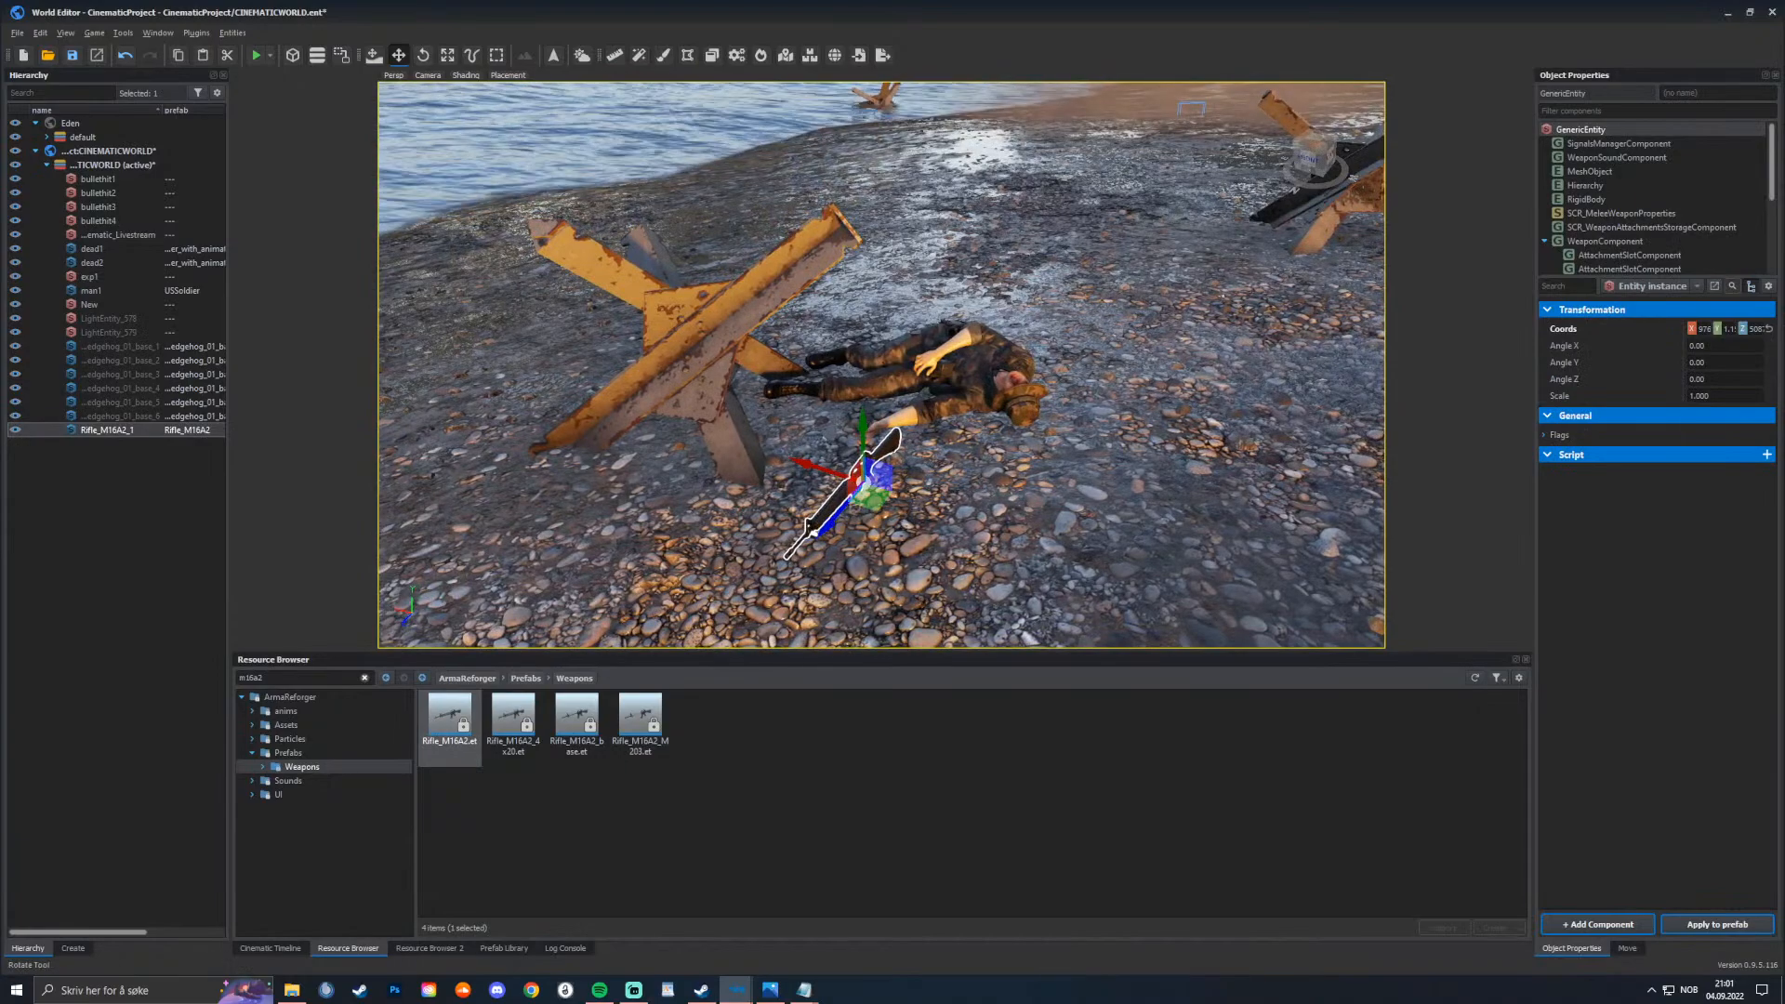
left_click(423, 56)
left_click_drag(883, 537, 939, 471)
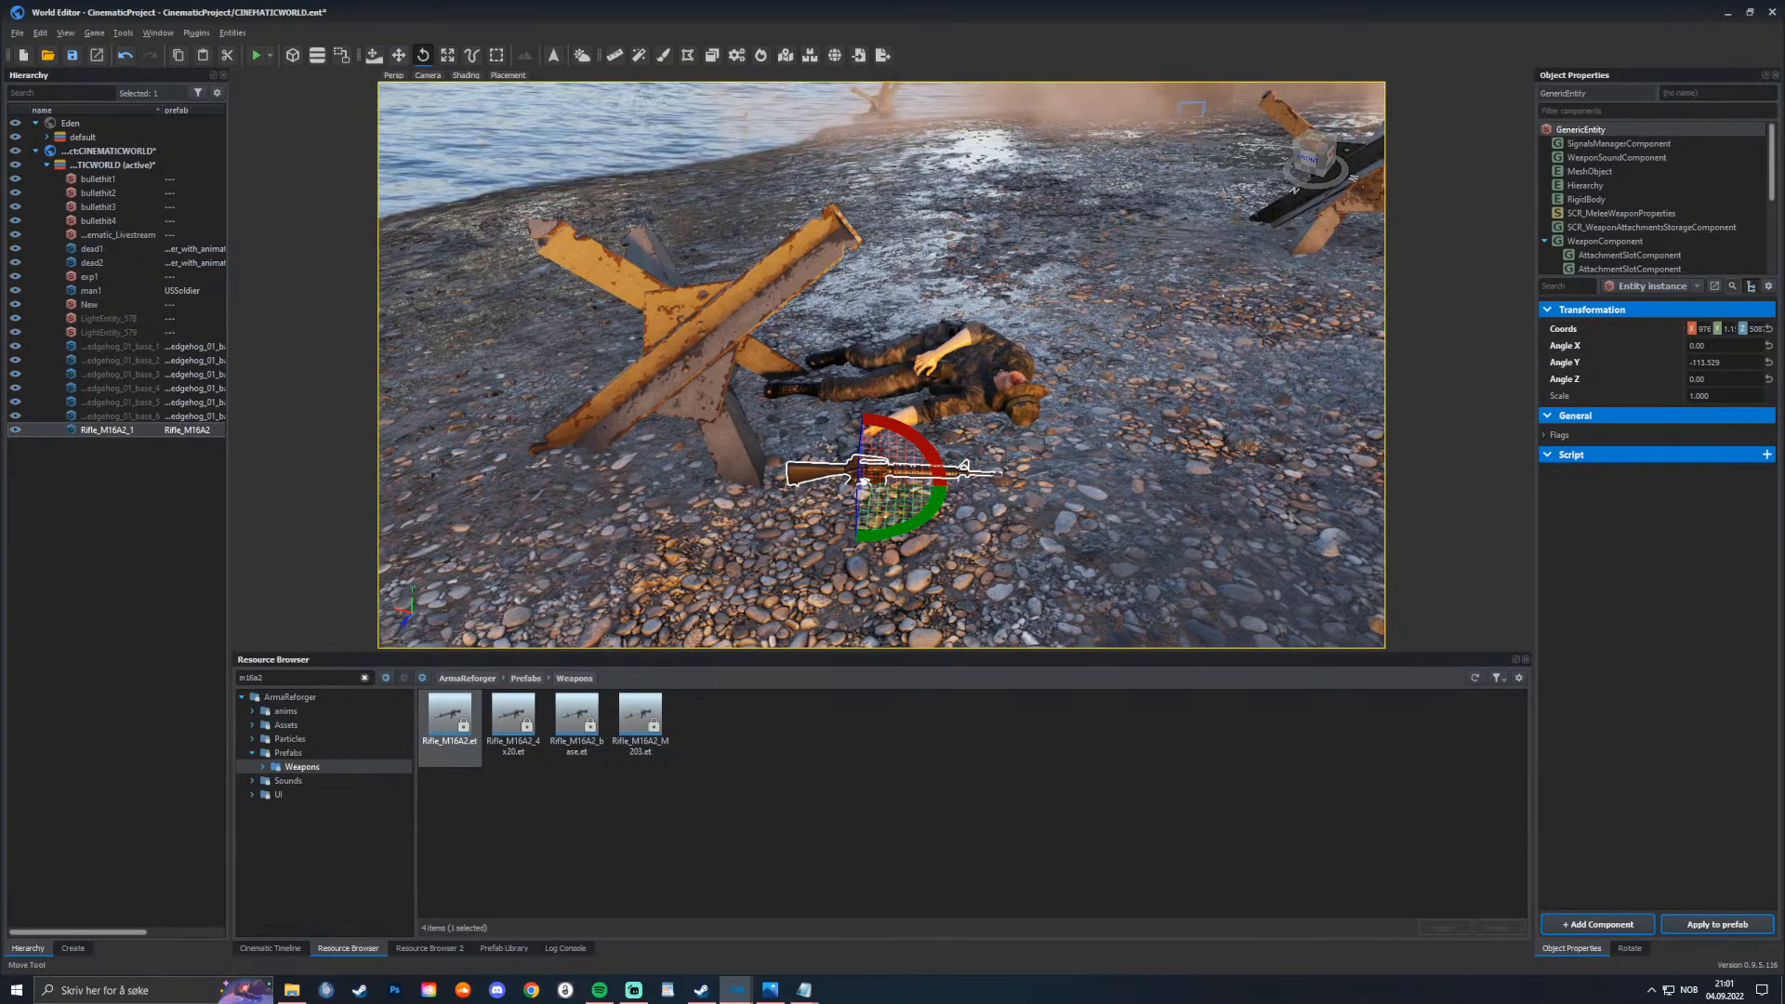
key("d")
right_click_drag(1004, 595, 897, 604)
key("w")
left_click_drag(711, 484, 816, 508)
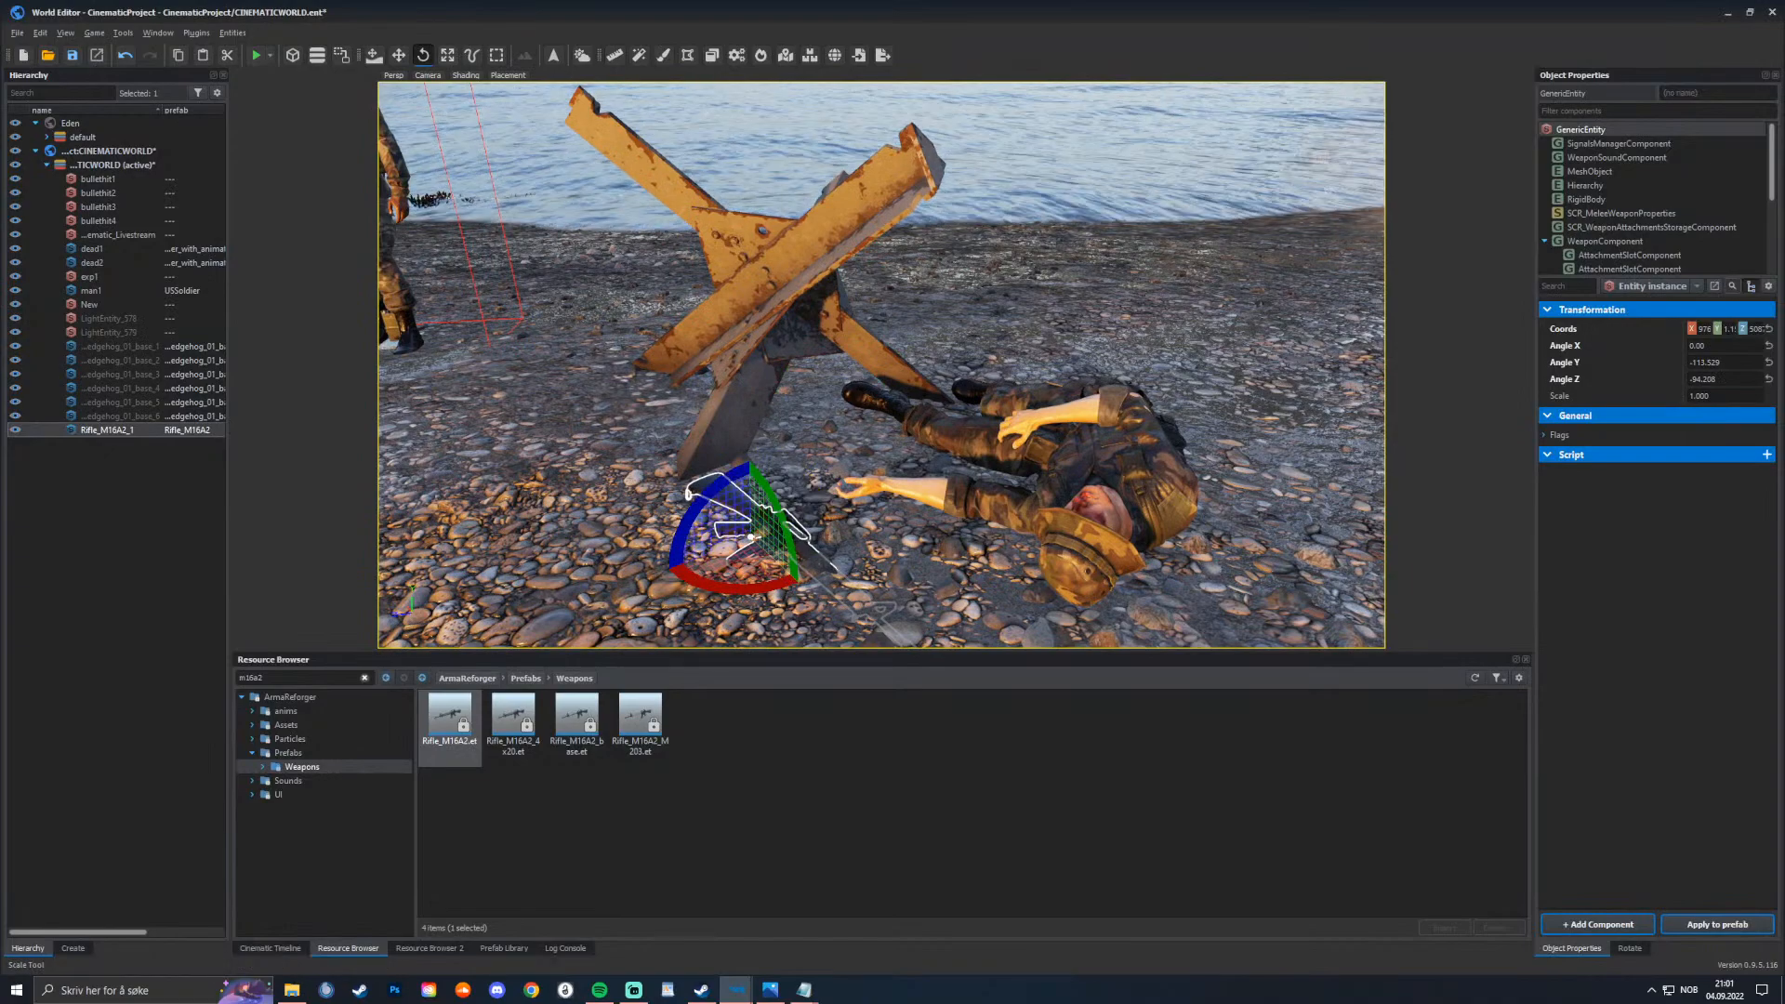
Step: Tilt the rifle to an Angle X of about 6.2 and adjust its height so it rests on top of the pebbles
left_click(399, 56)
left_click_drag(750, 508, 741, 453)
key("e")
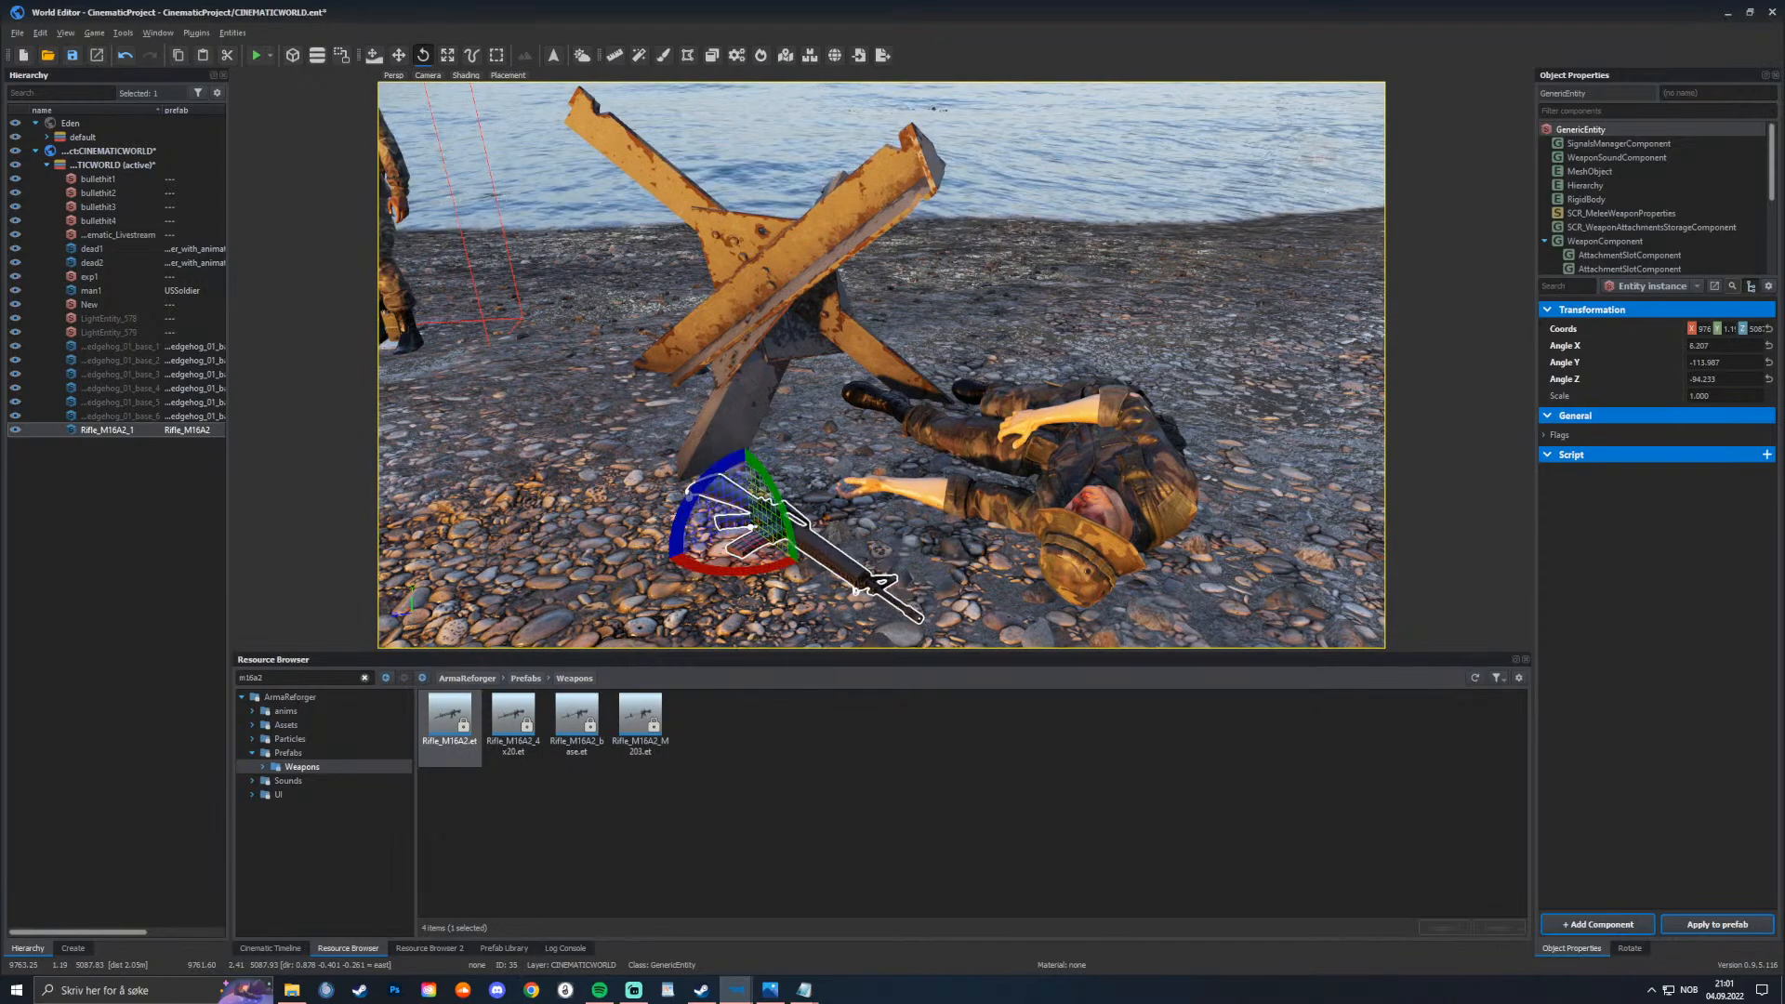
key("w")
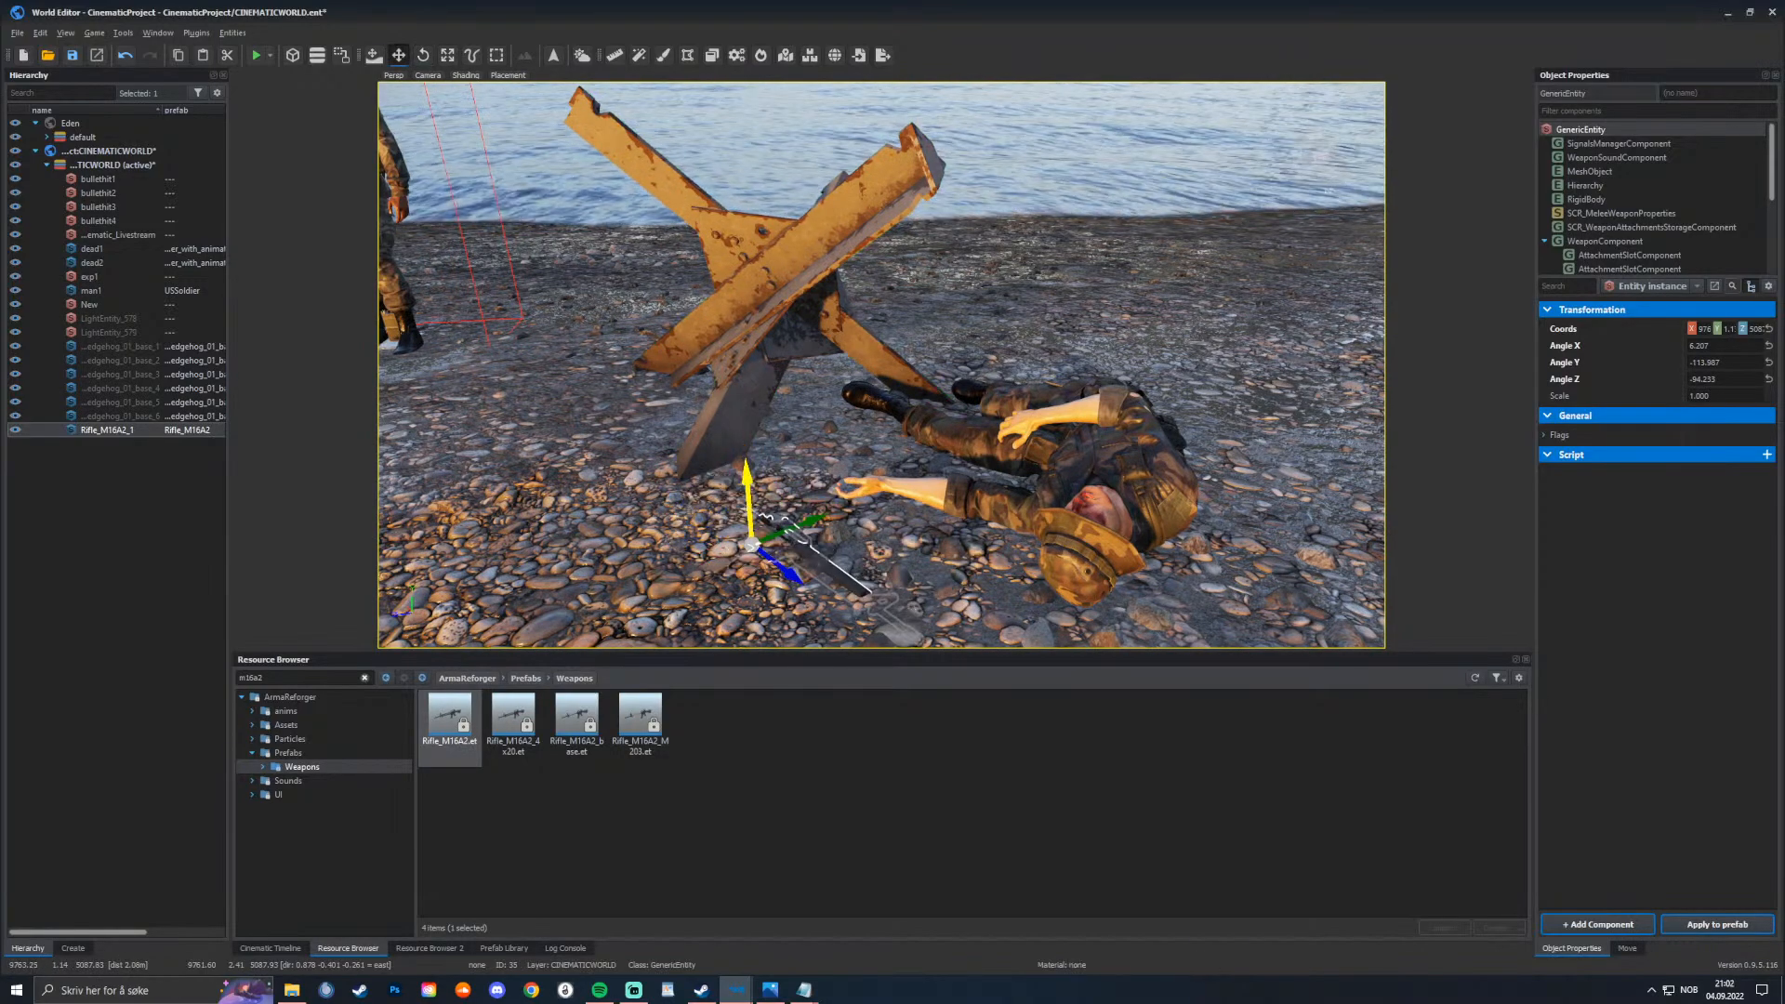
left_click_drag(749, 533, 748, 528)
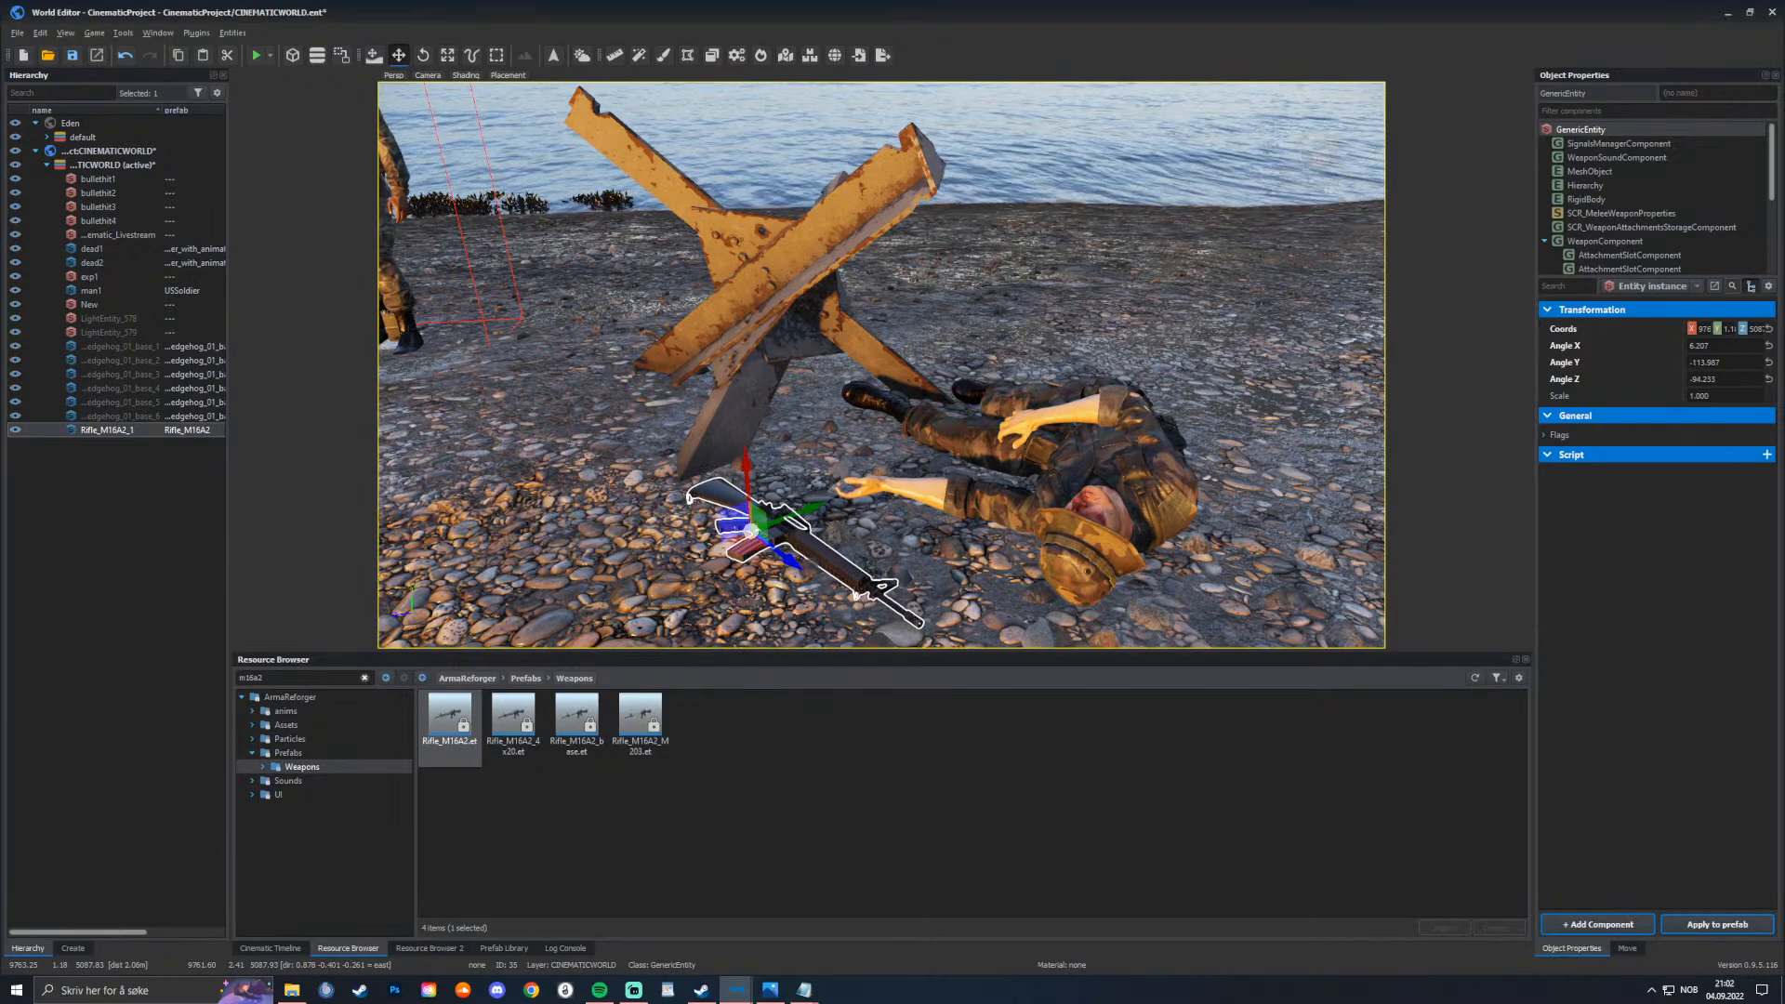
Step: Save the world and play the cinematic from frame 0 through the camera view
left_click(269, 948)
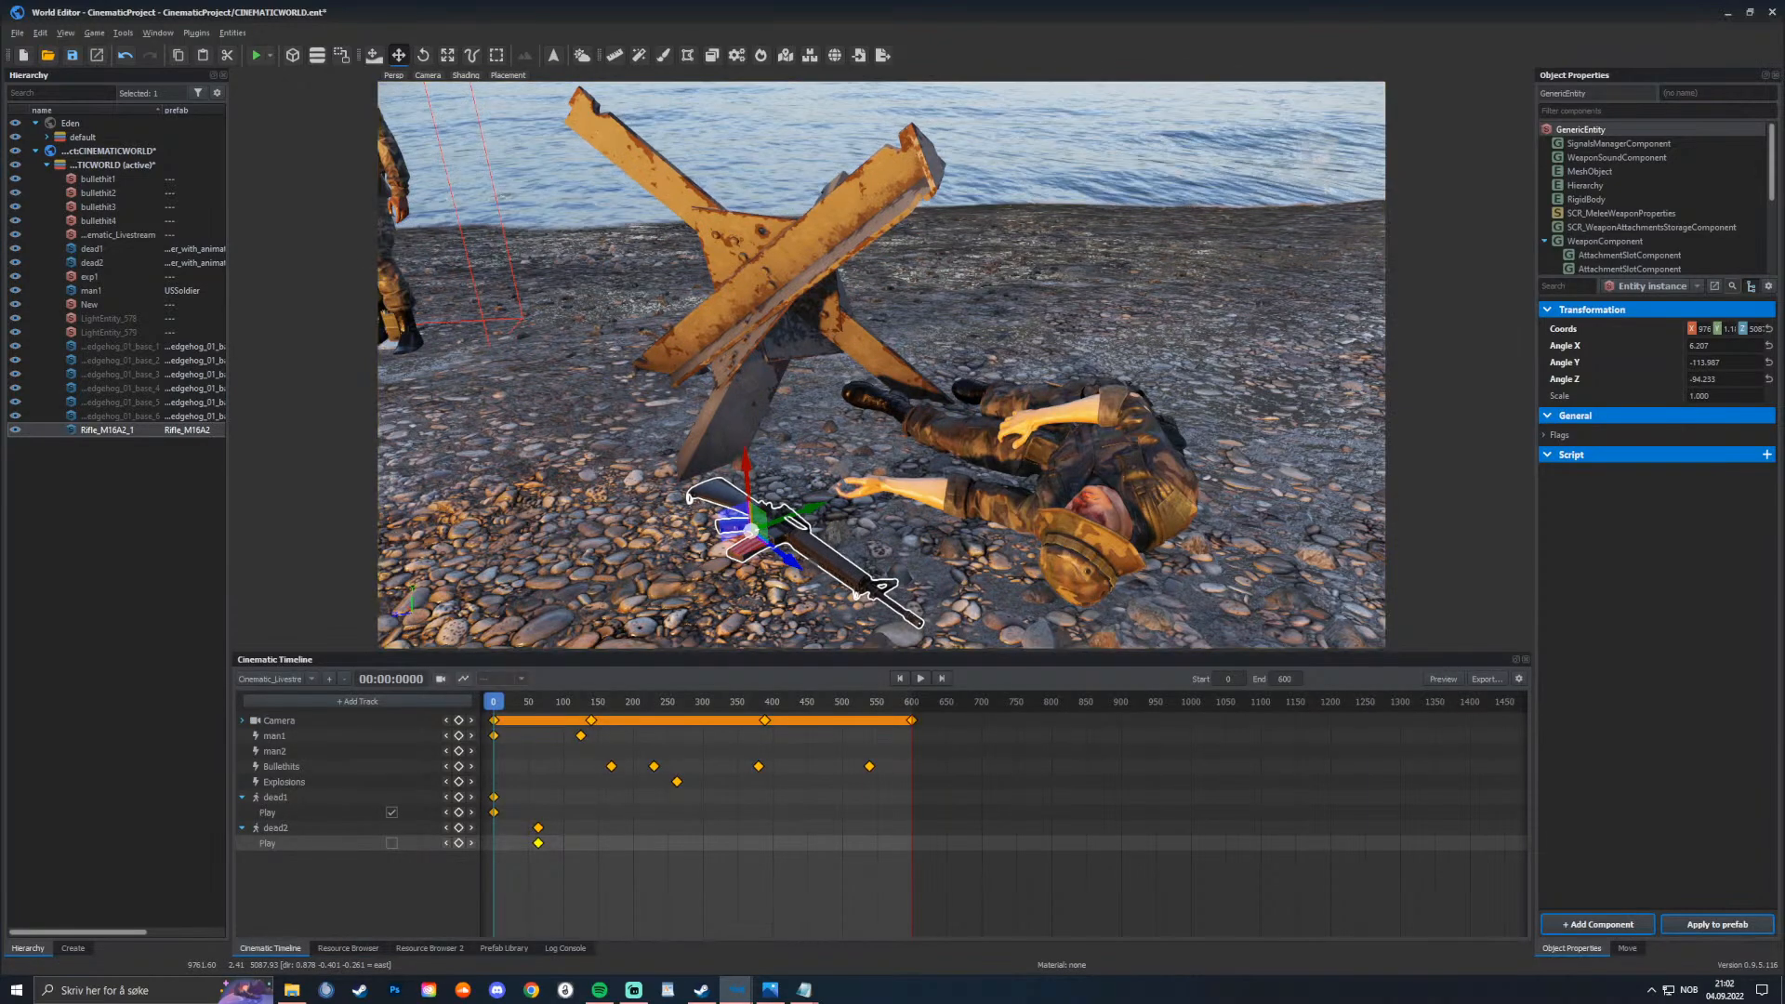
mouse_move(494, 702)
left_mouse_down()
mouse_move(833, 702)
mouse_move(493, 702)
left_mouse_up()
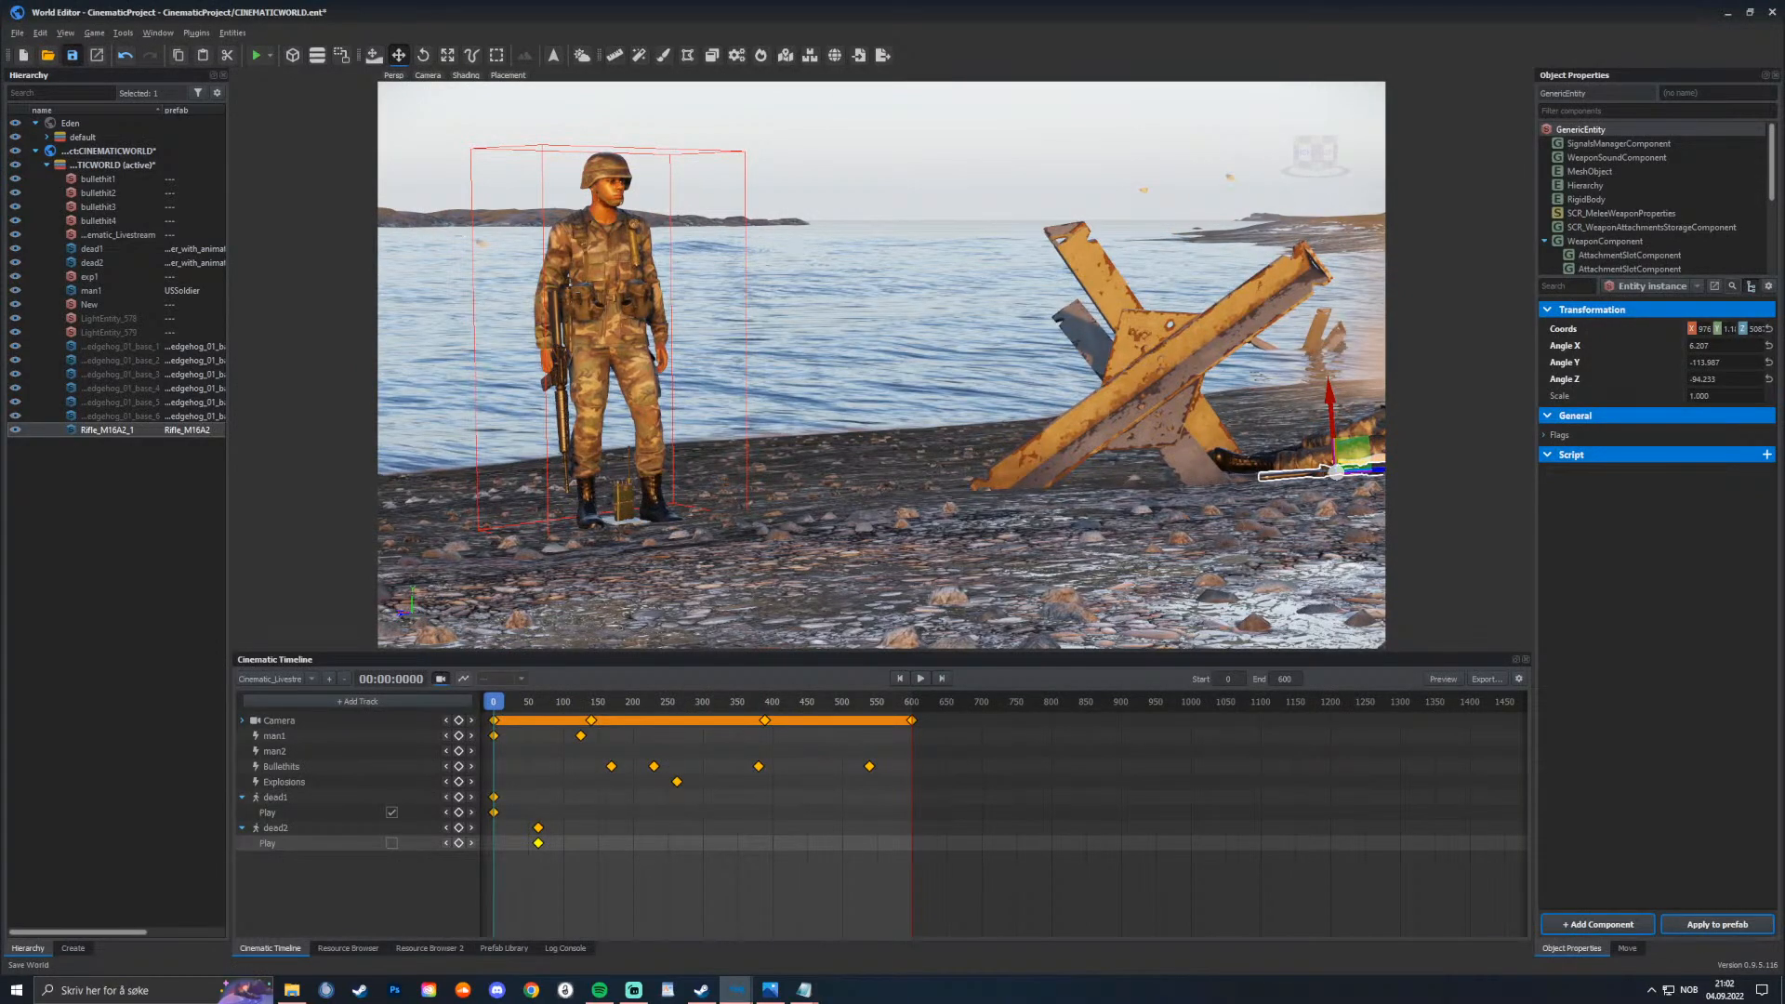
key("ctrl+s")
key("space")
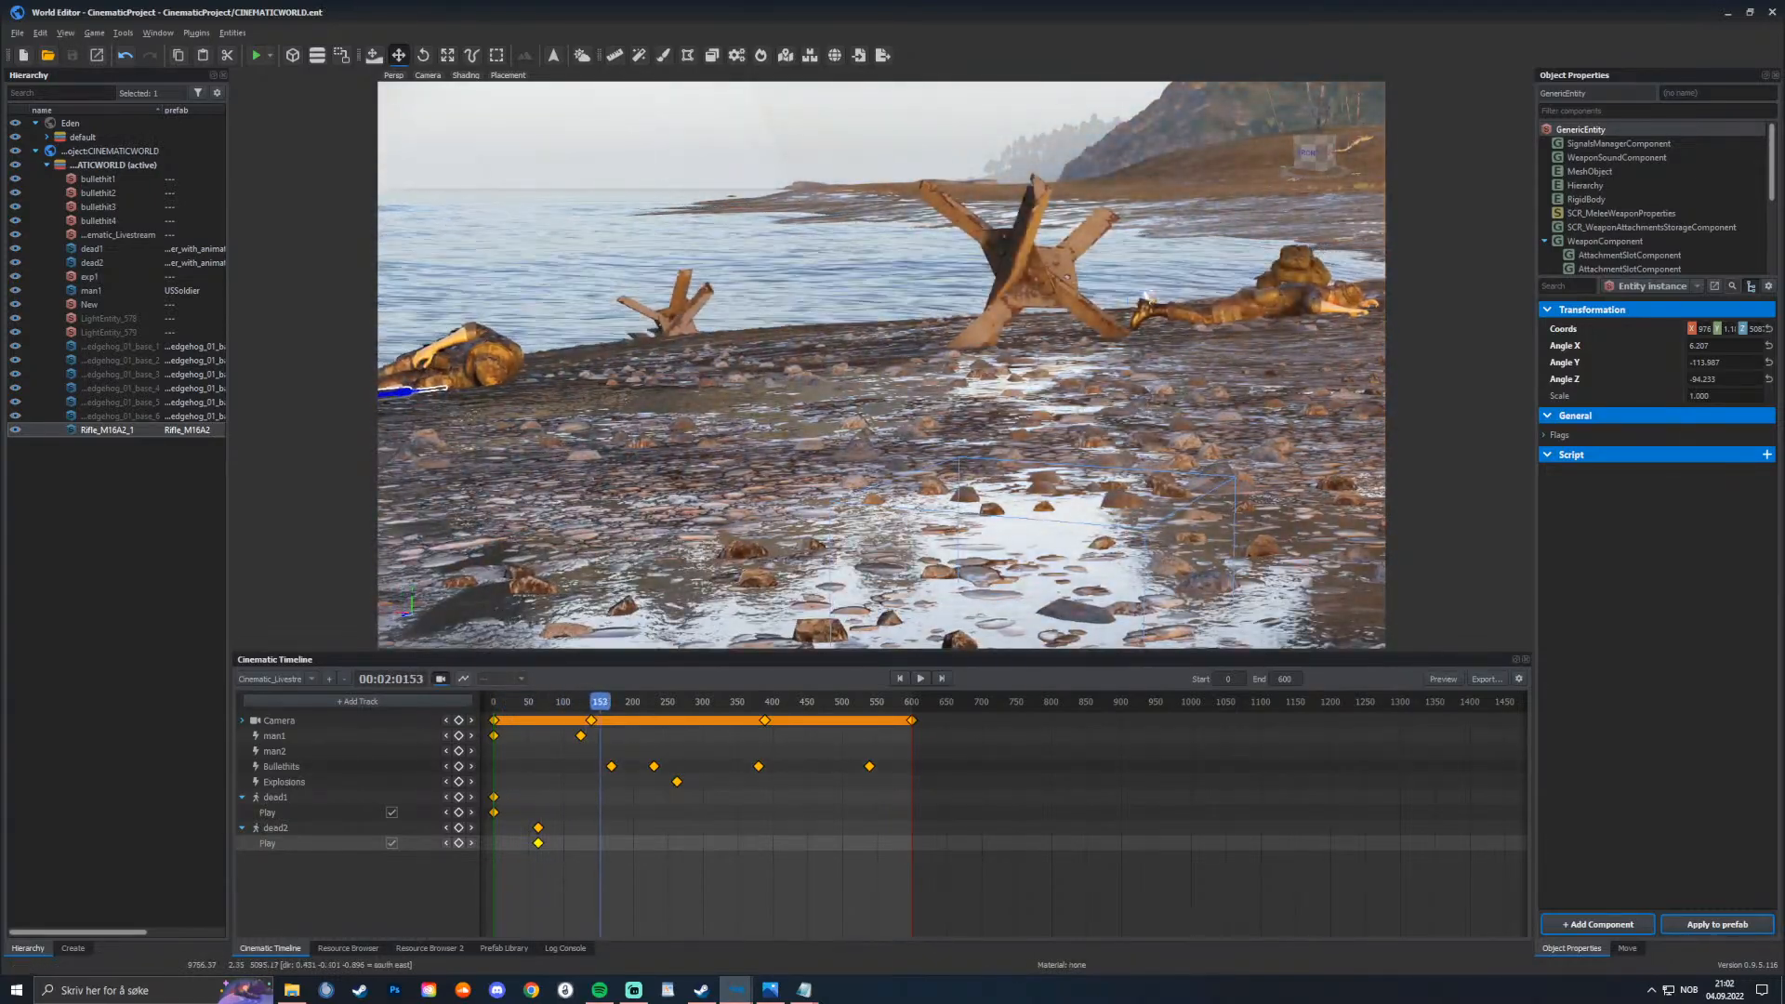
Step: Enable depth of field on the Camera track with a keyframe at frame 0
left_click(242, 721)
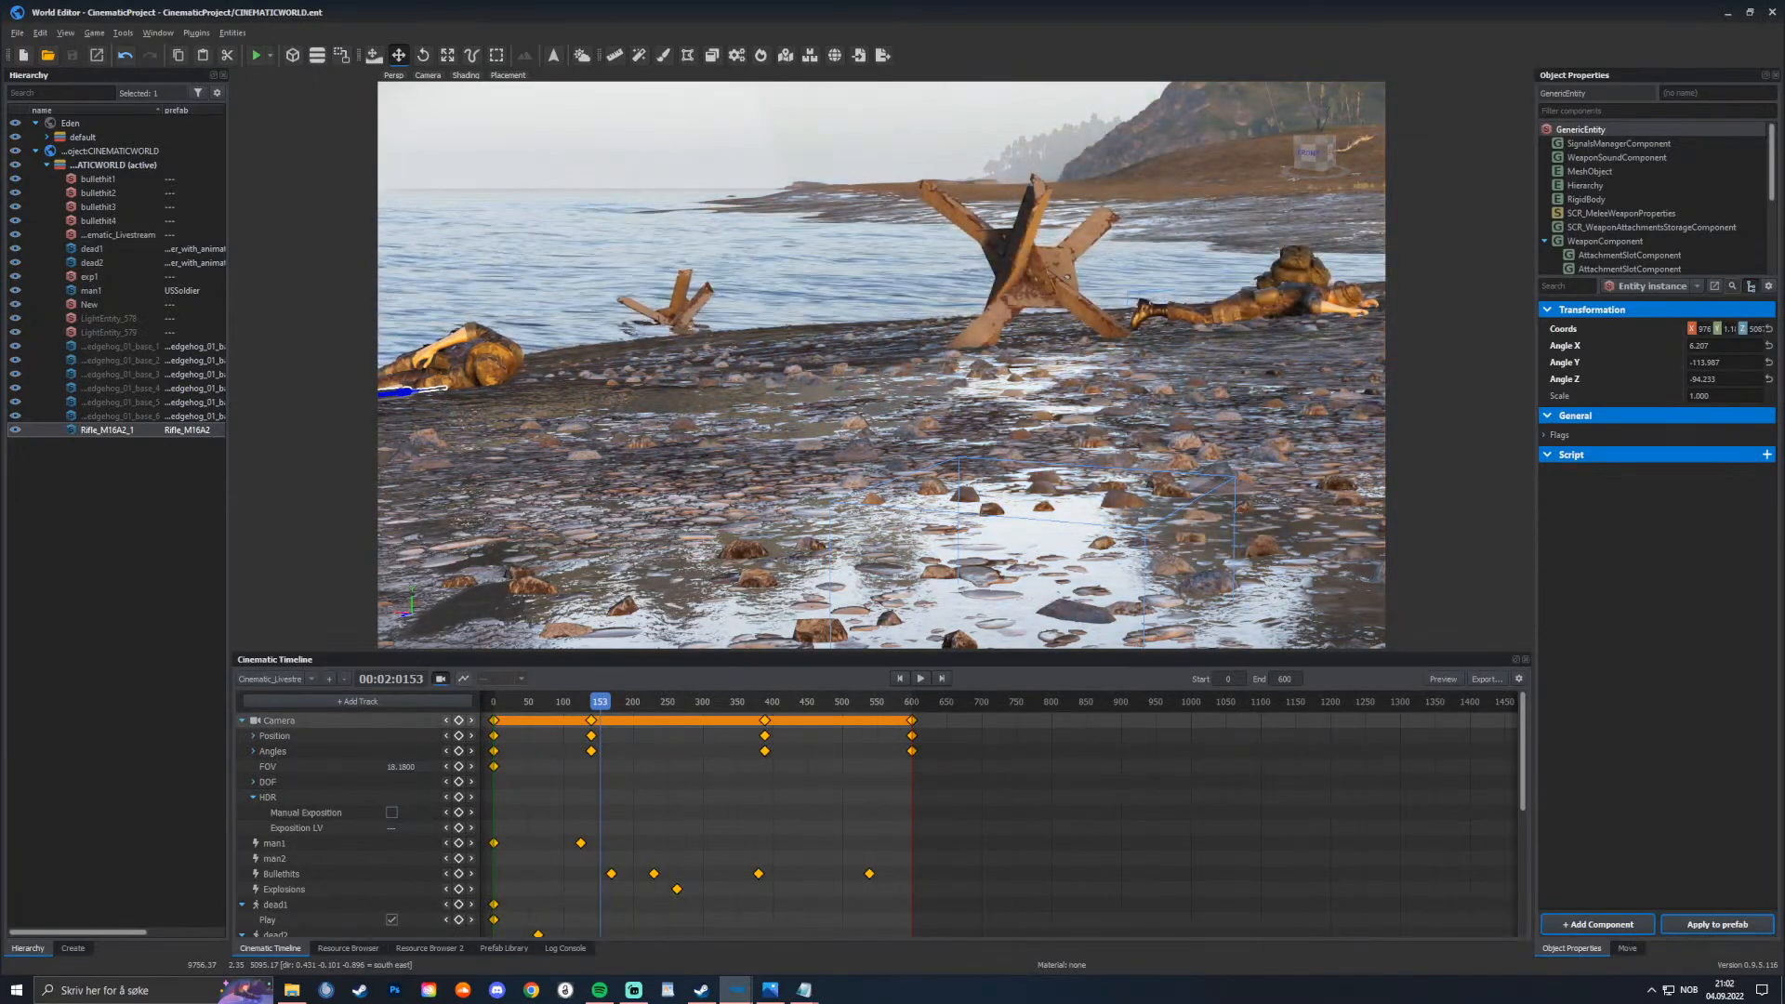
key("space")
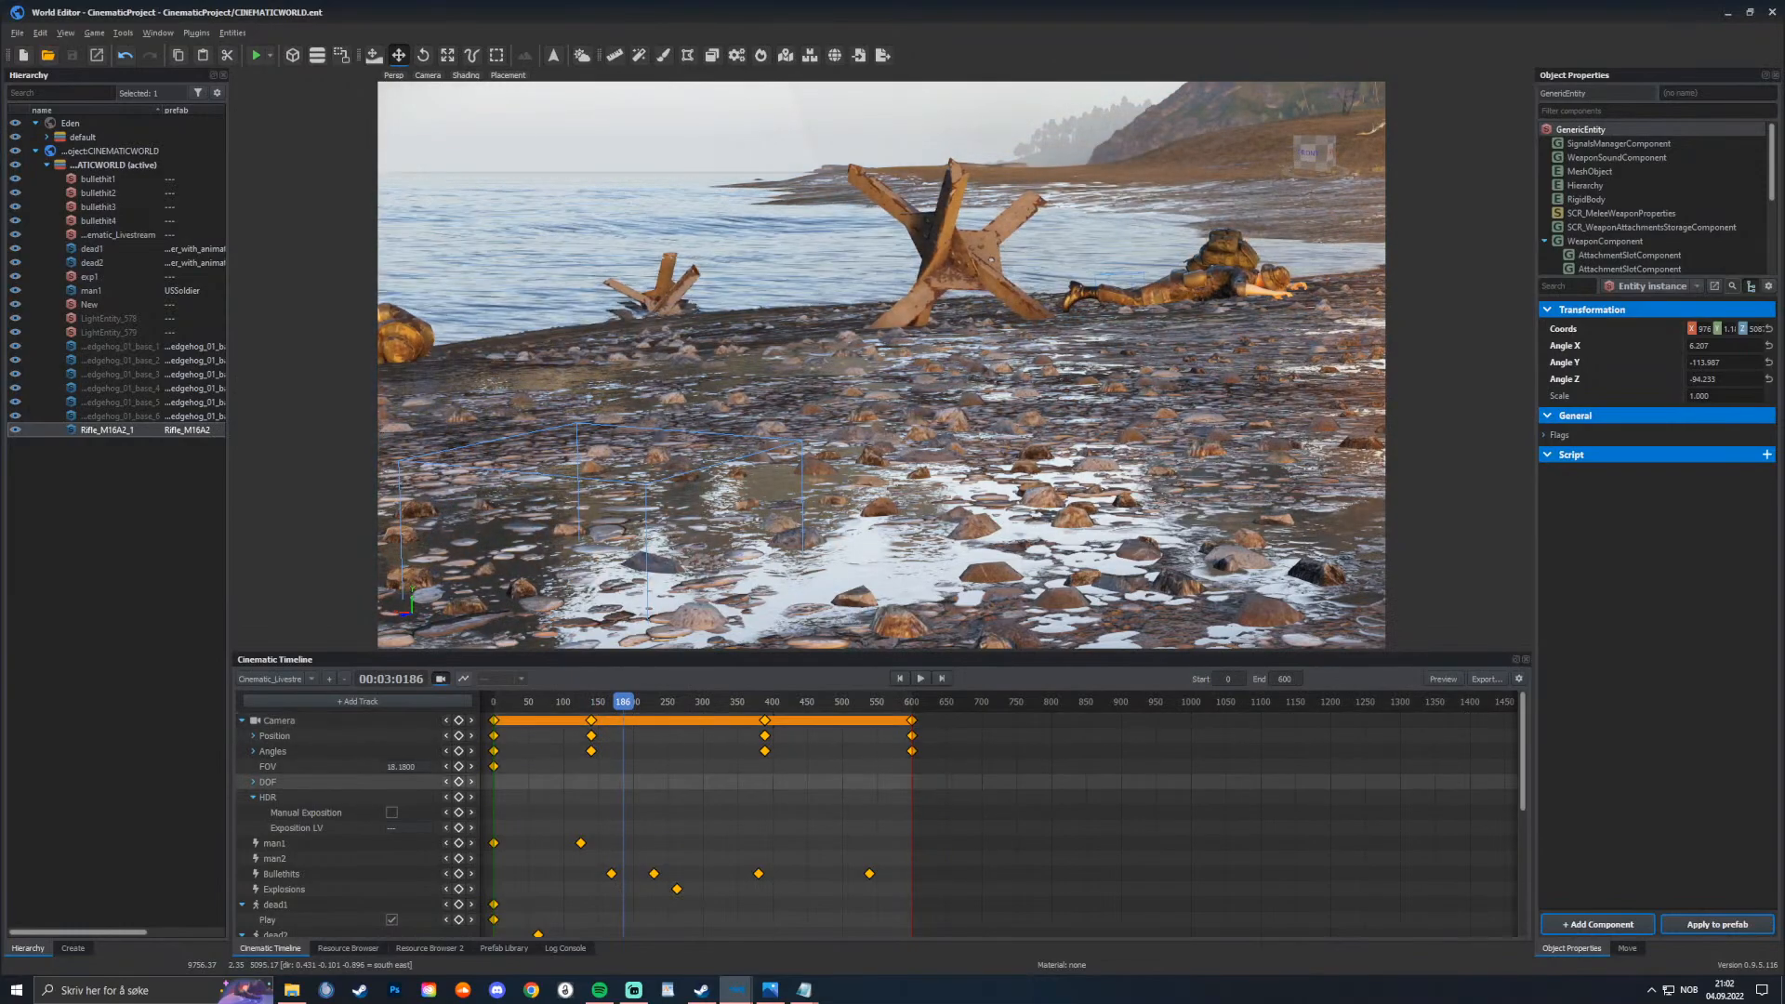
left_click(253, 782)
left_click_drag(623, 701, 494, 702)
left_click(459, 797)
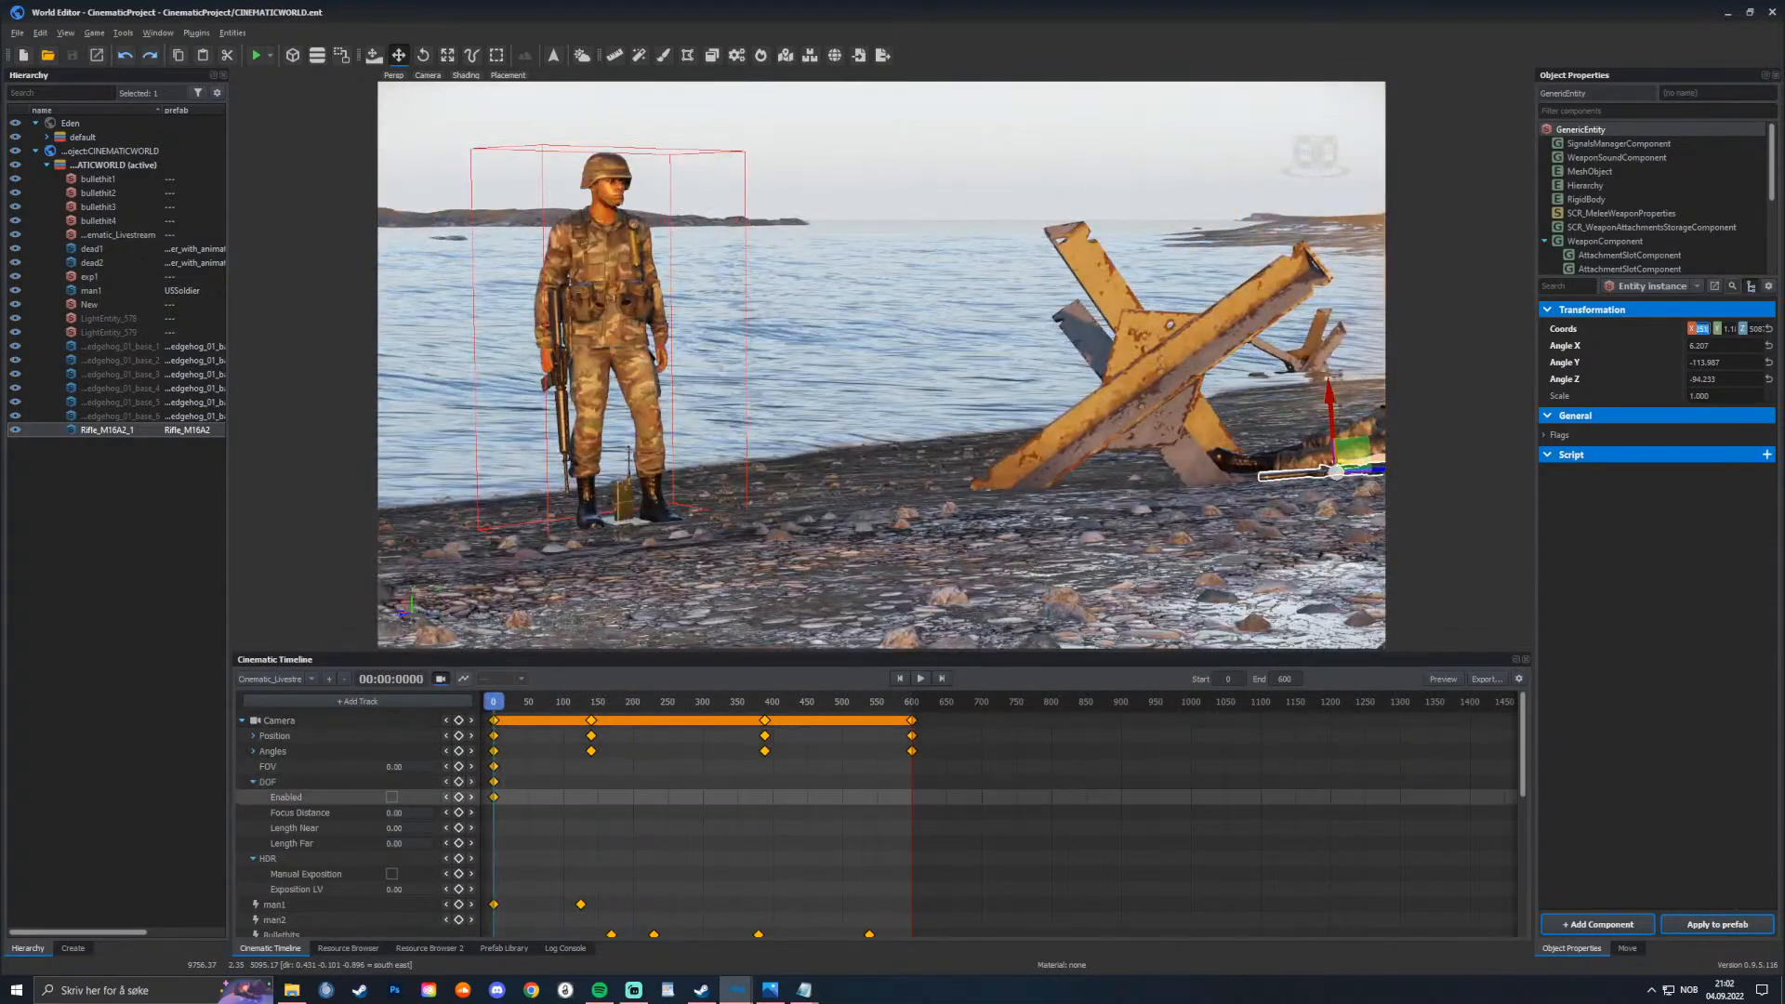
Step: Set the camera's depth of field Length Near to 500 and Length Far to 1000 at frame 0
left_click(409, 827)
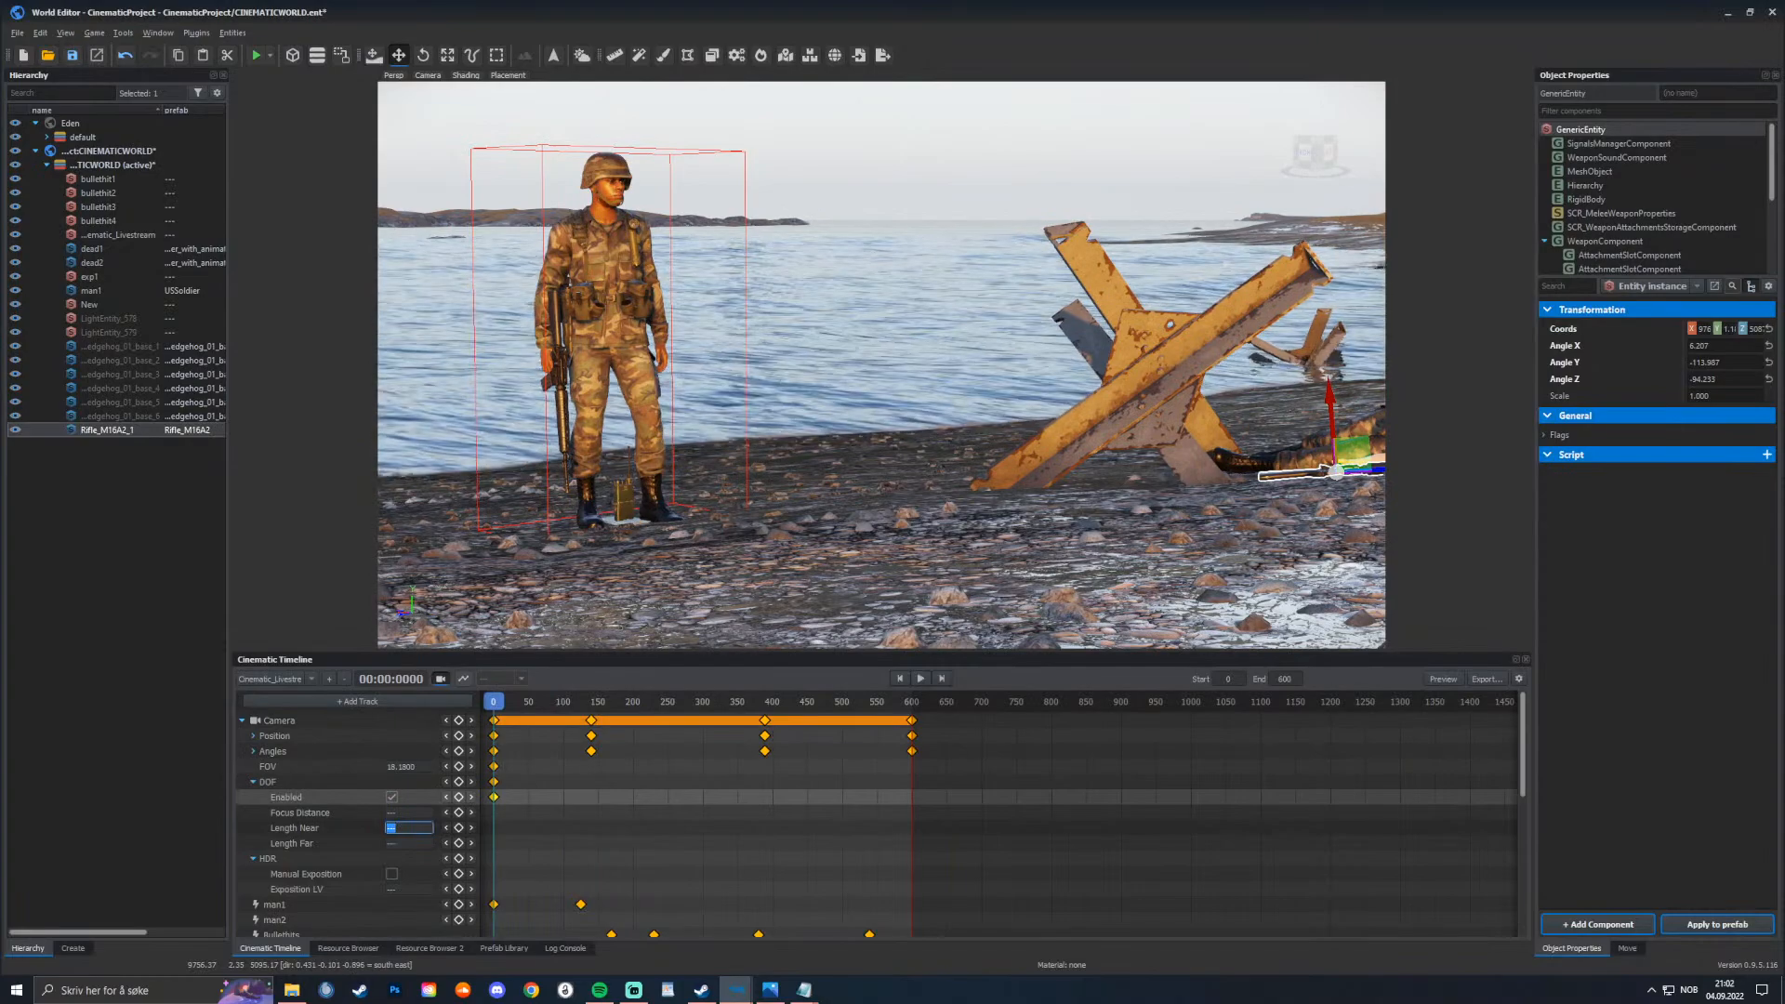
key("Return")
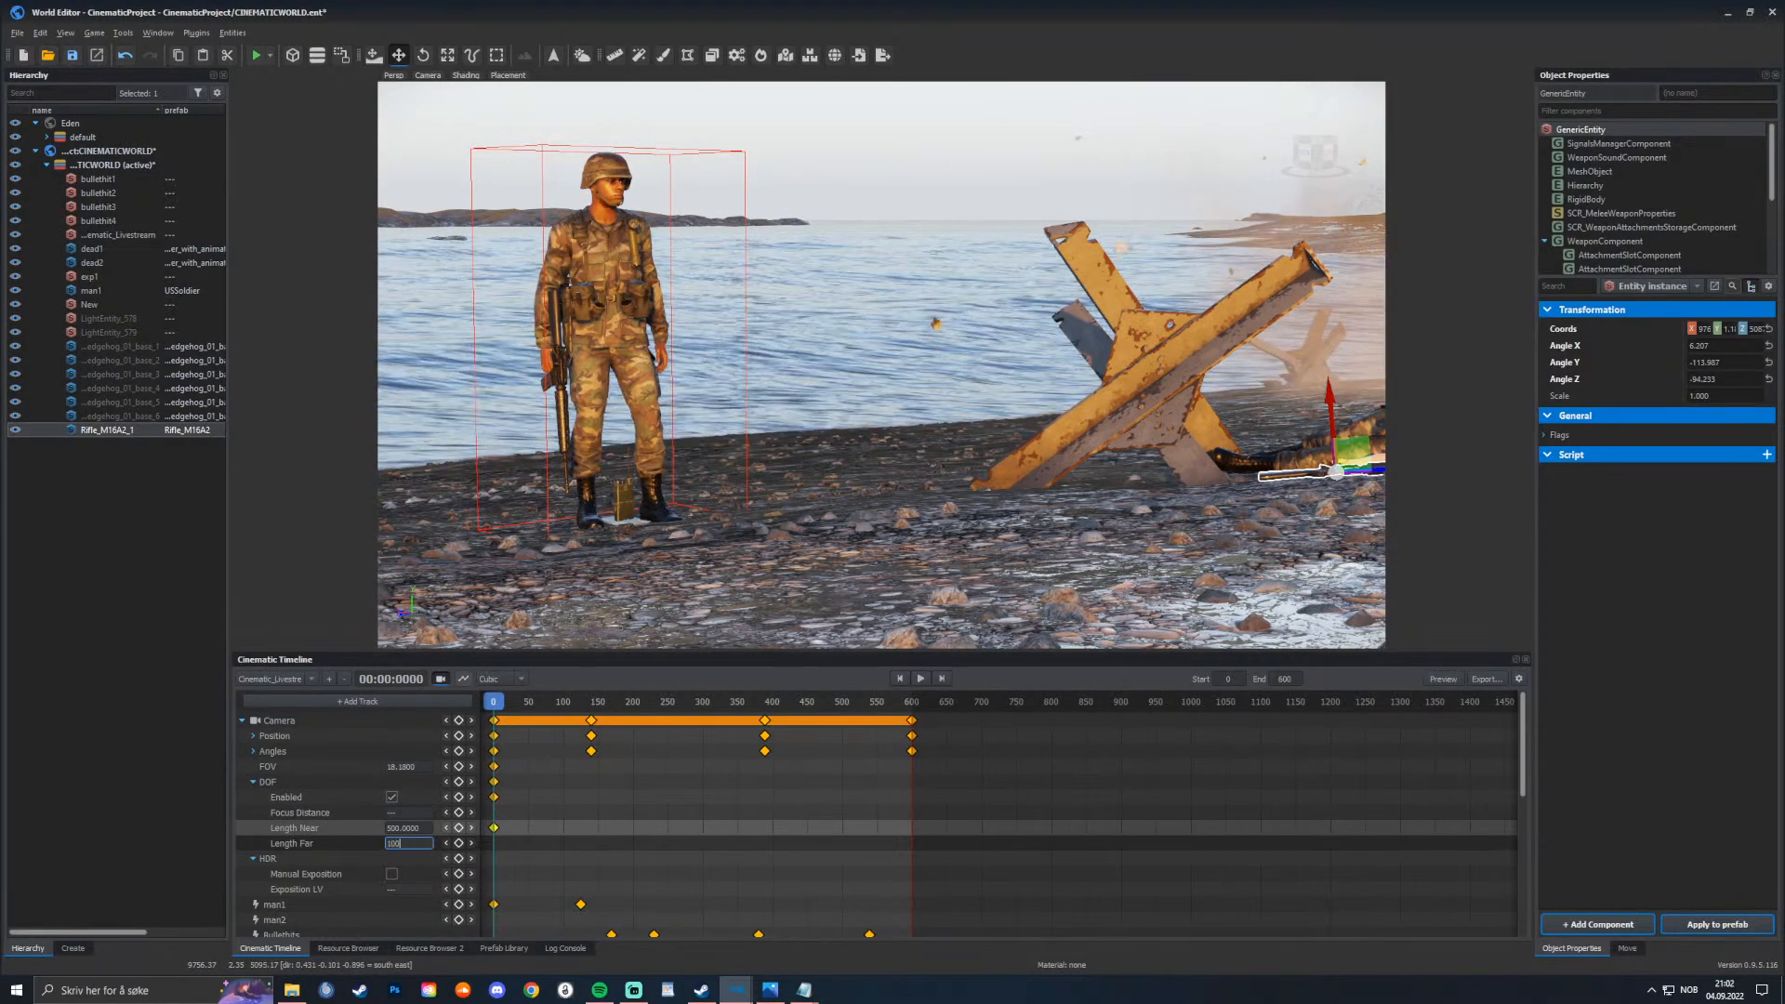
type("1000")
key("Return")
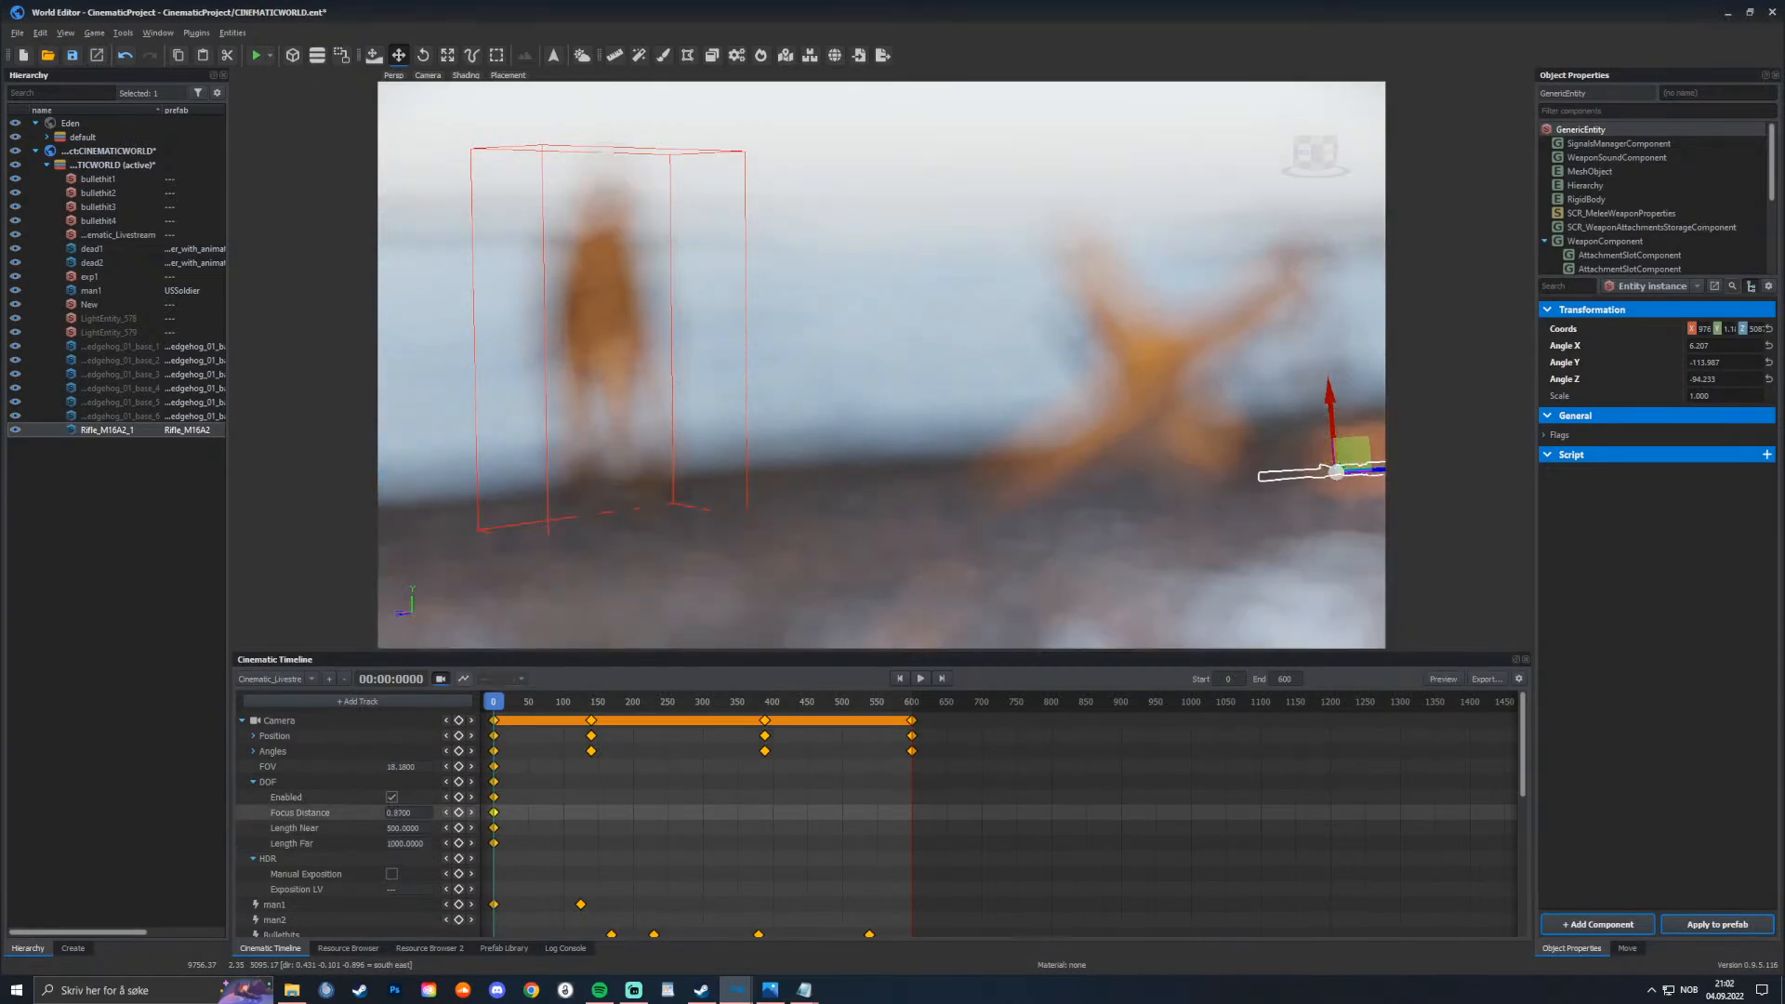
Step: Set the camera's Focus Distance to 7.7 at frame 0, preview the shot and save the world
left_click_drag(405, 812, 549, 812)
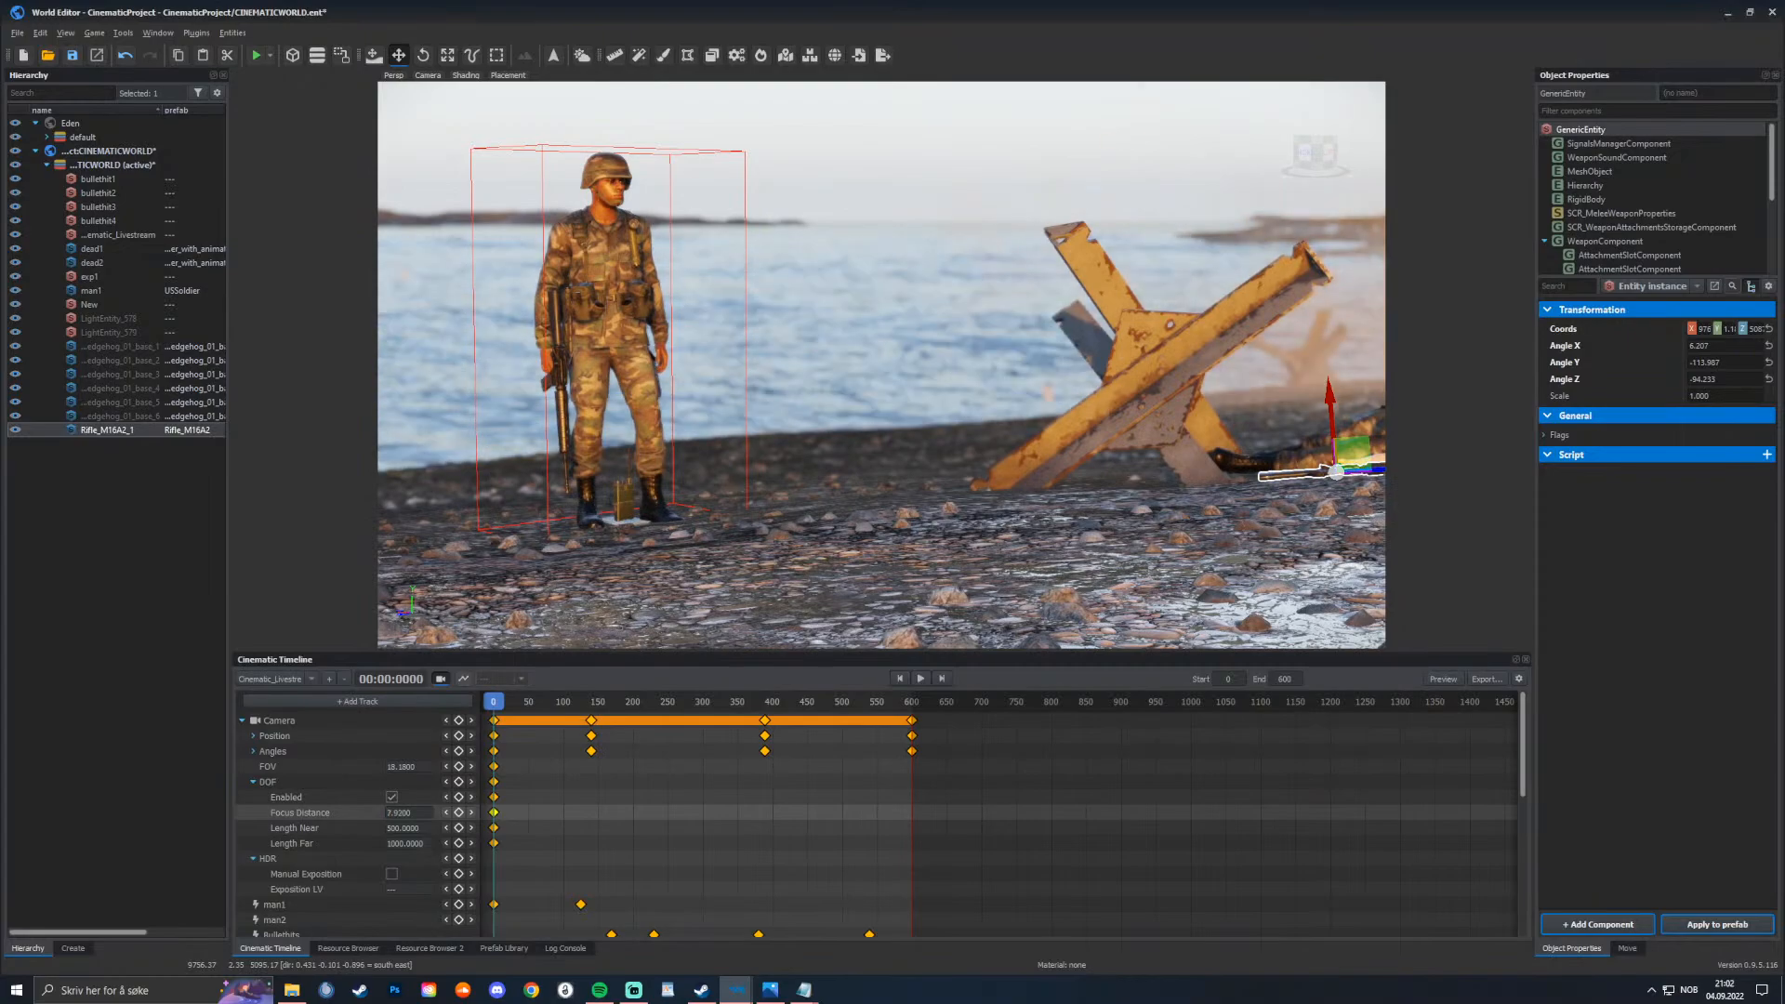
key("space")
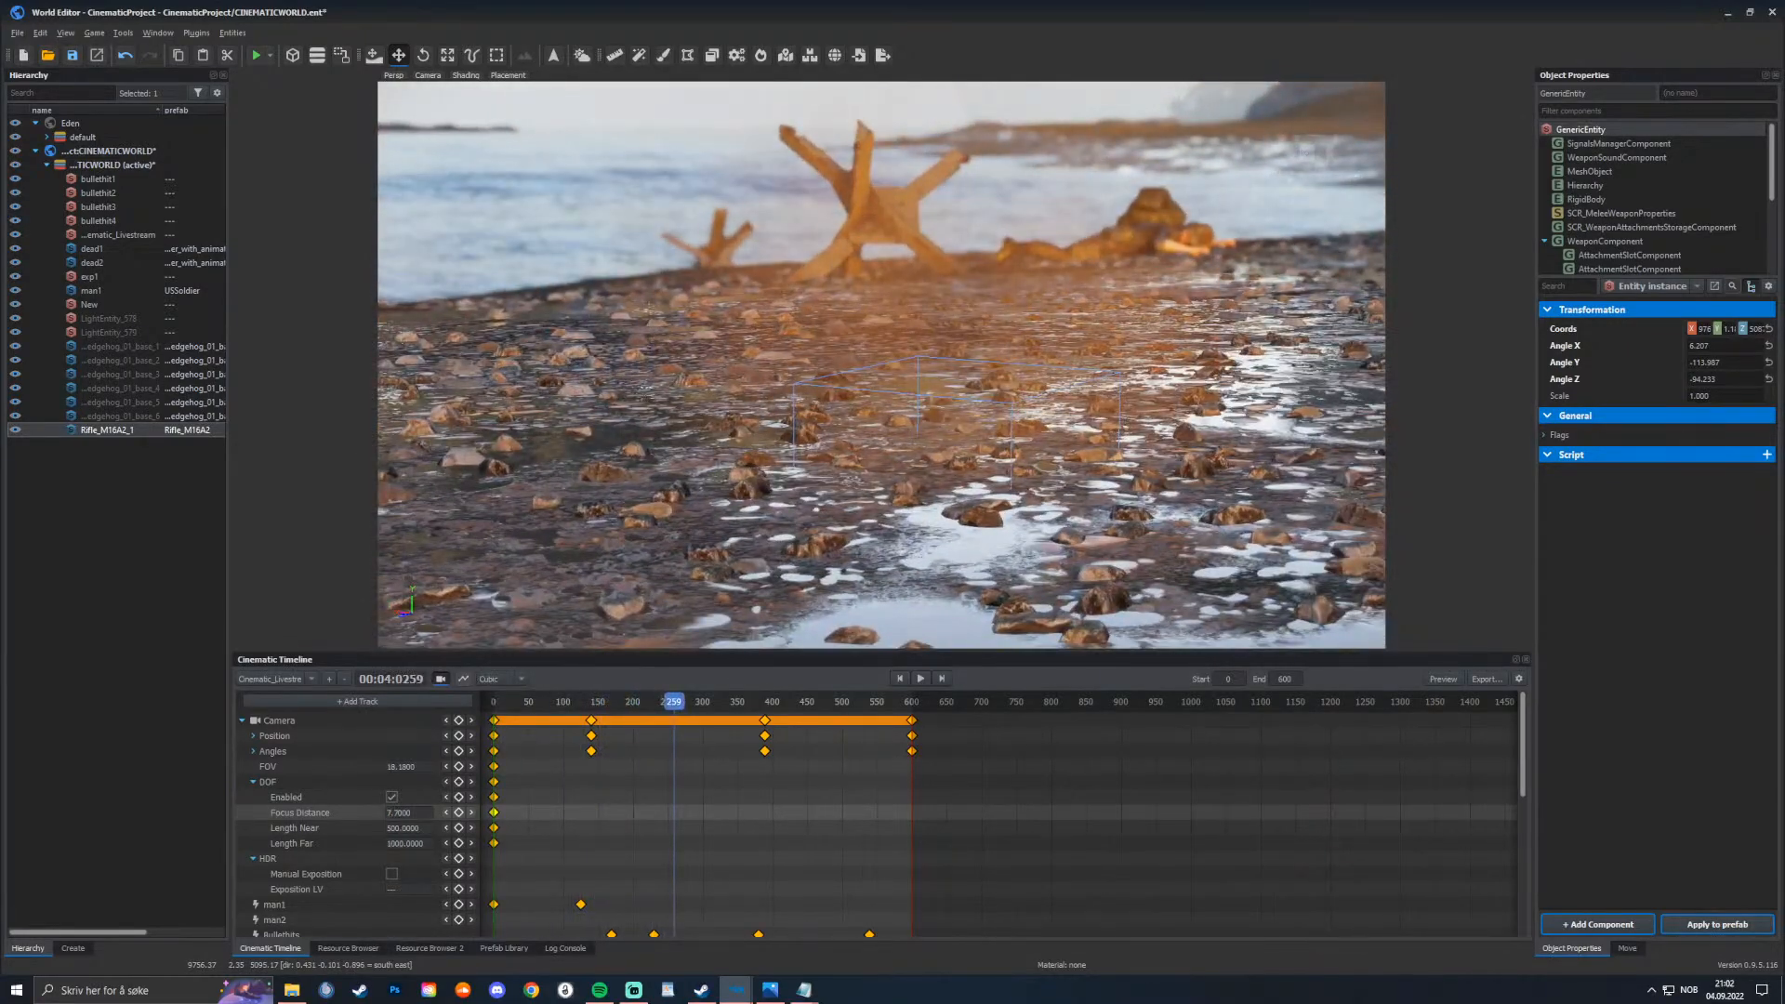
left_click_drag(674, 702, 494, 701)
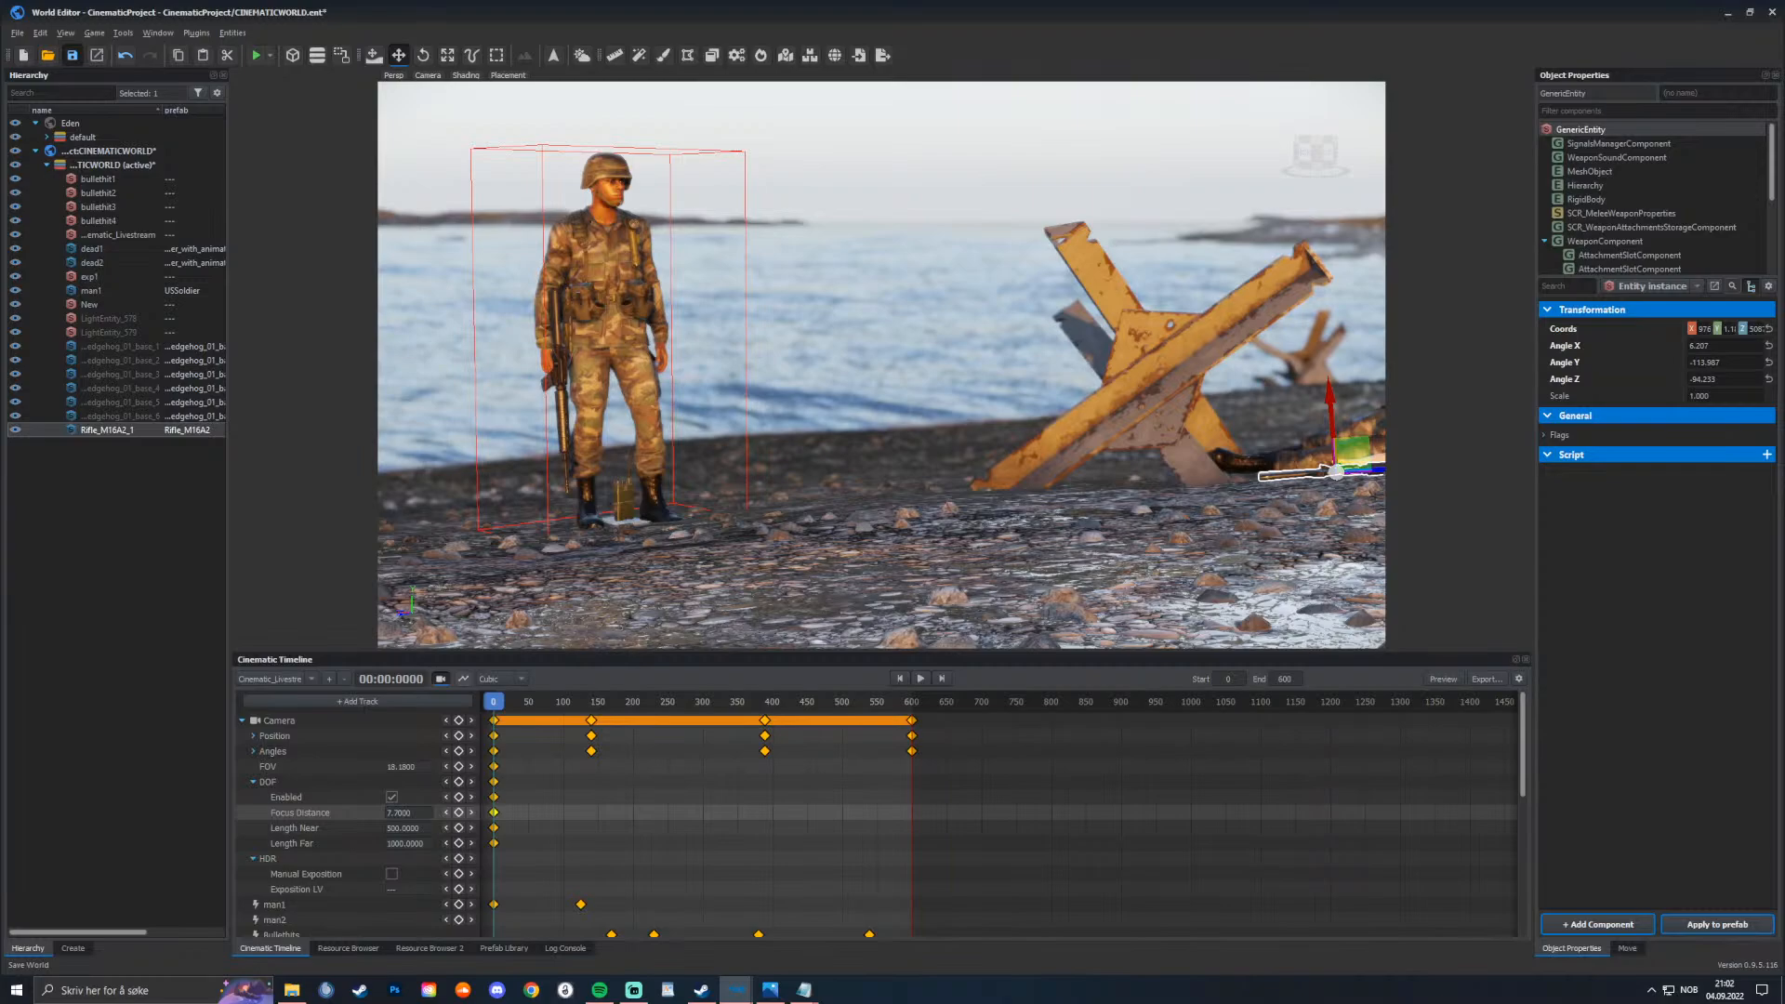
left_click(71, 55)
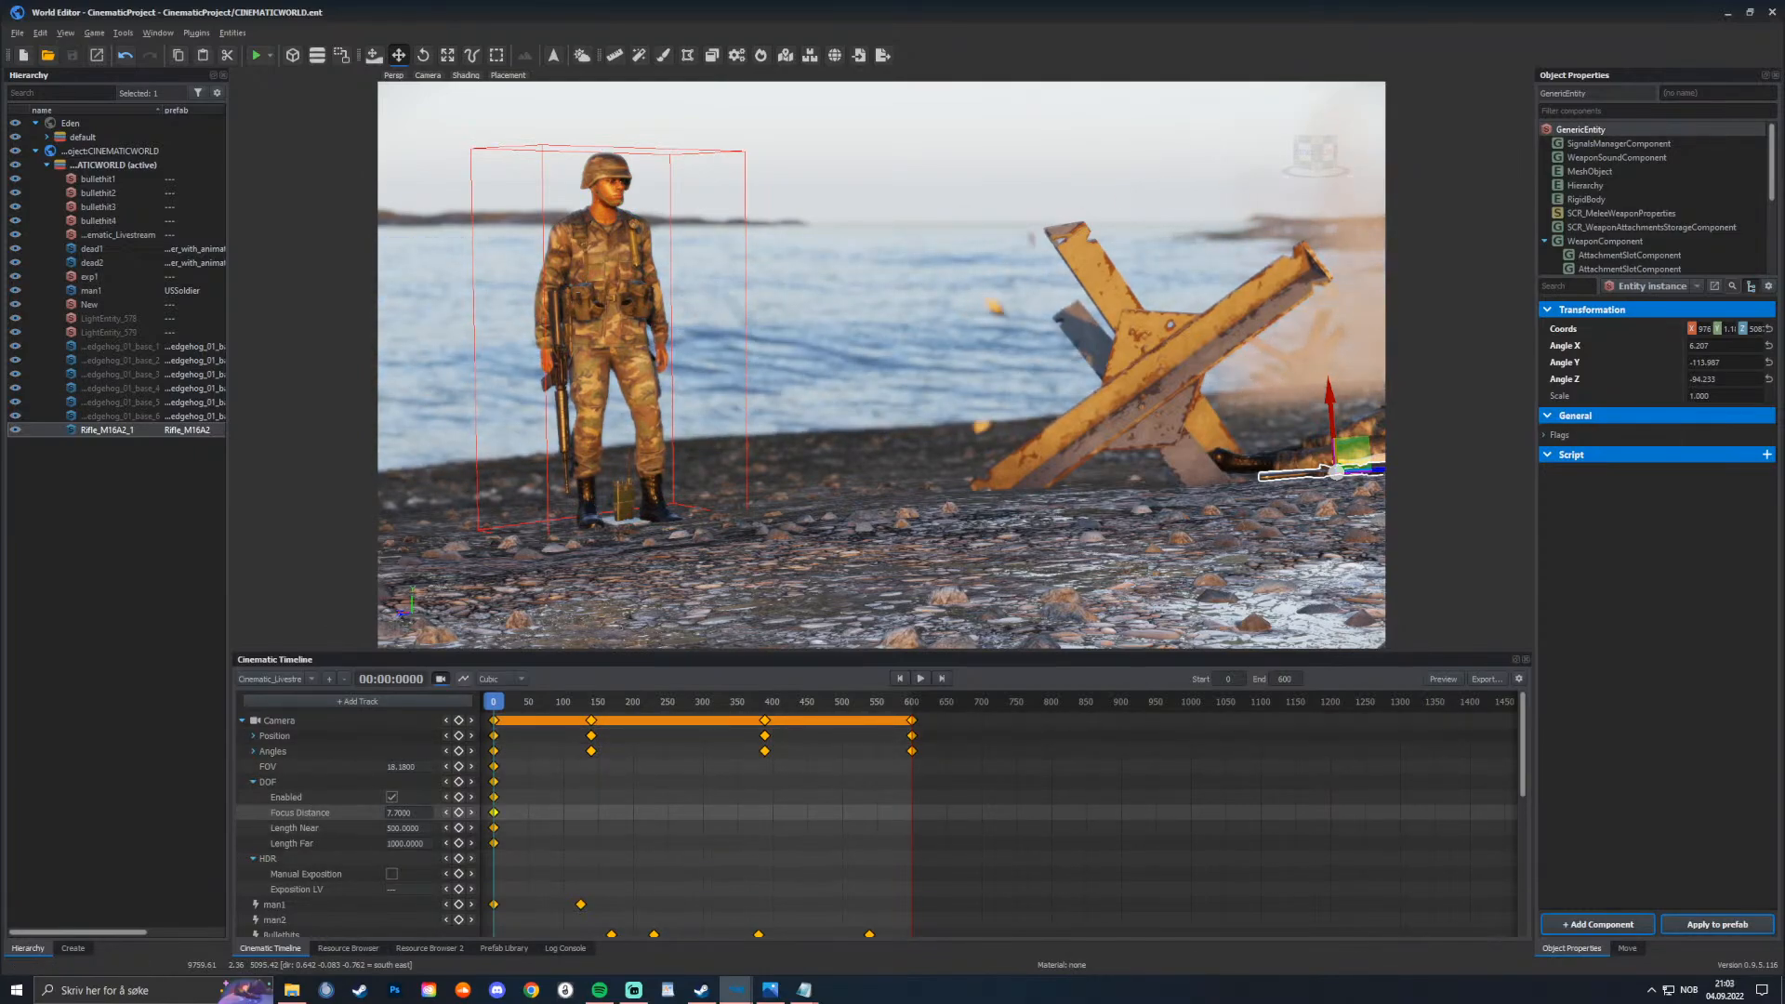
Step: Collapse the Camera track and add an enabled Play keyframe for dead2 at frame 0
left_click(243, 721)
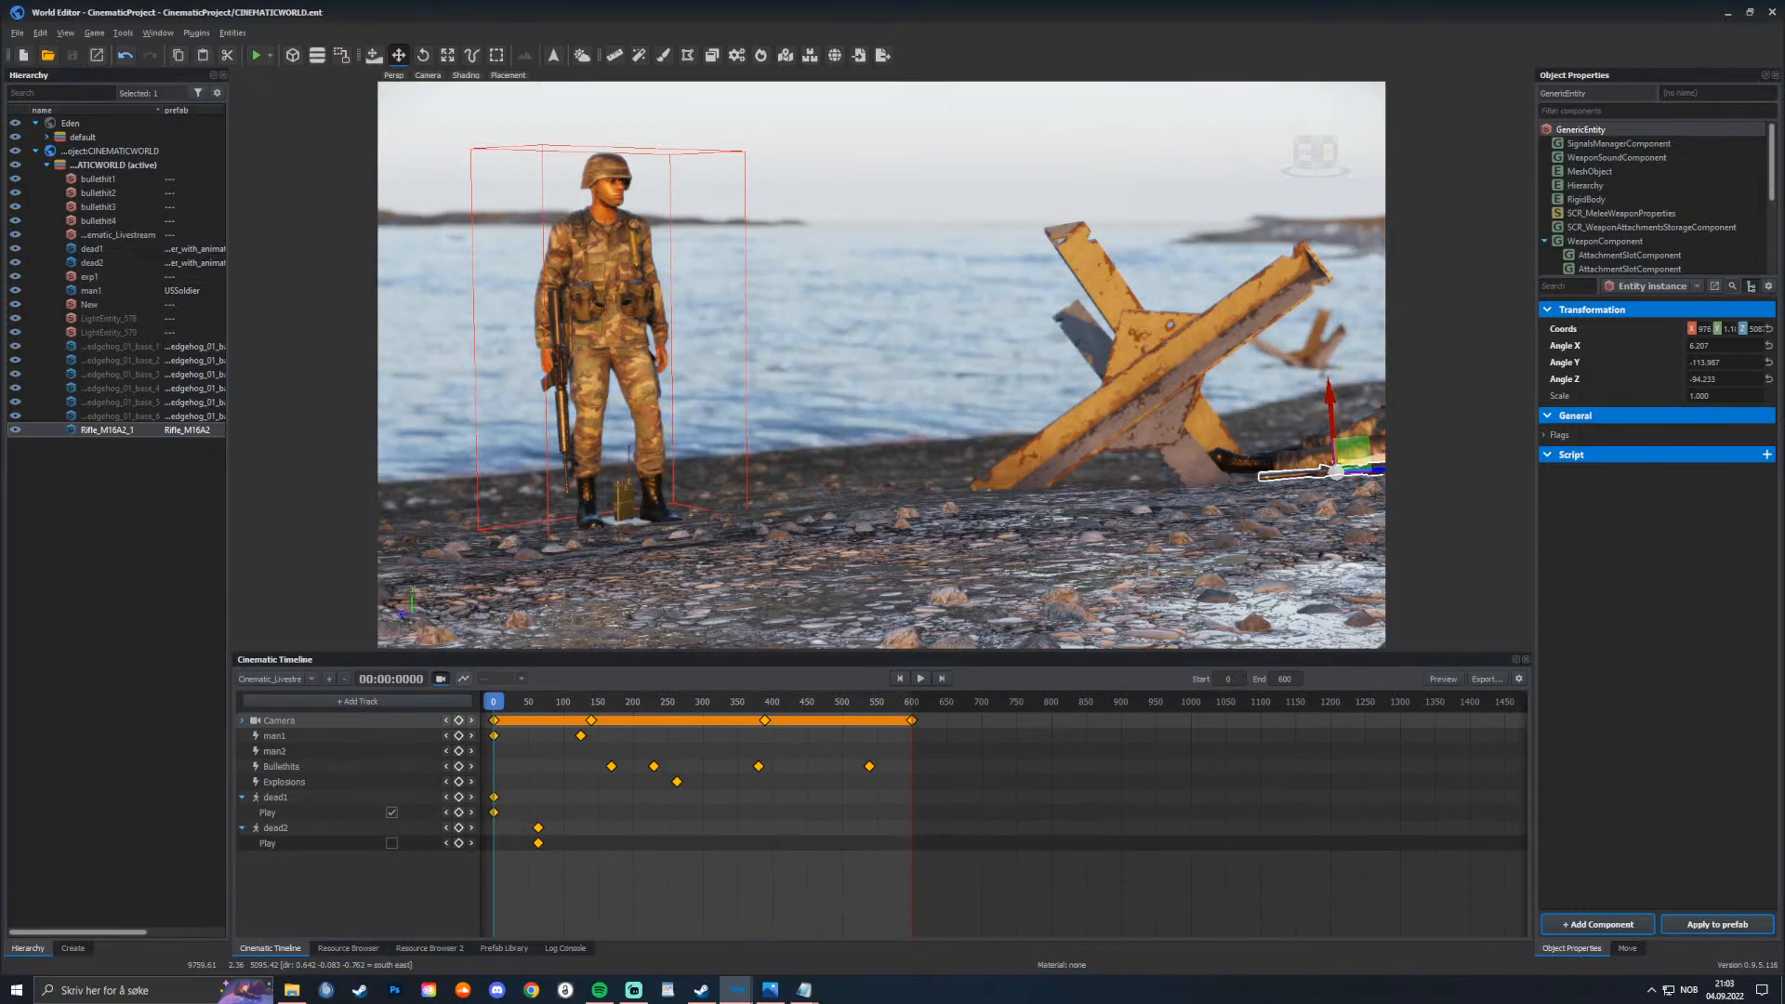
left_click(392, 844)
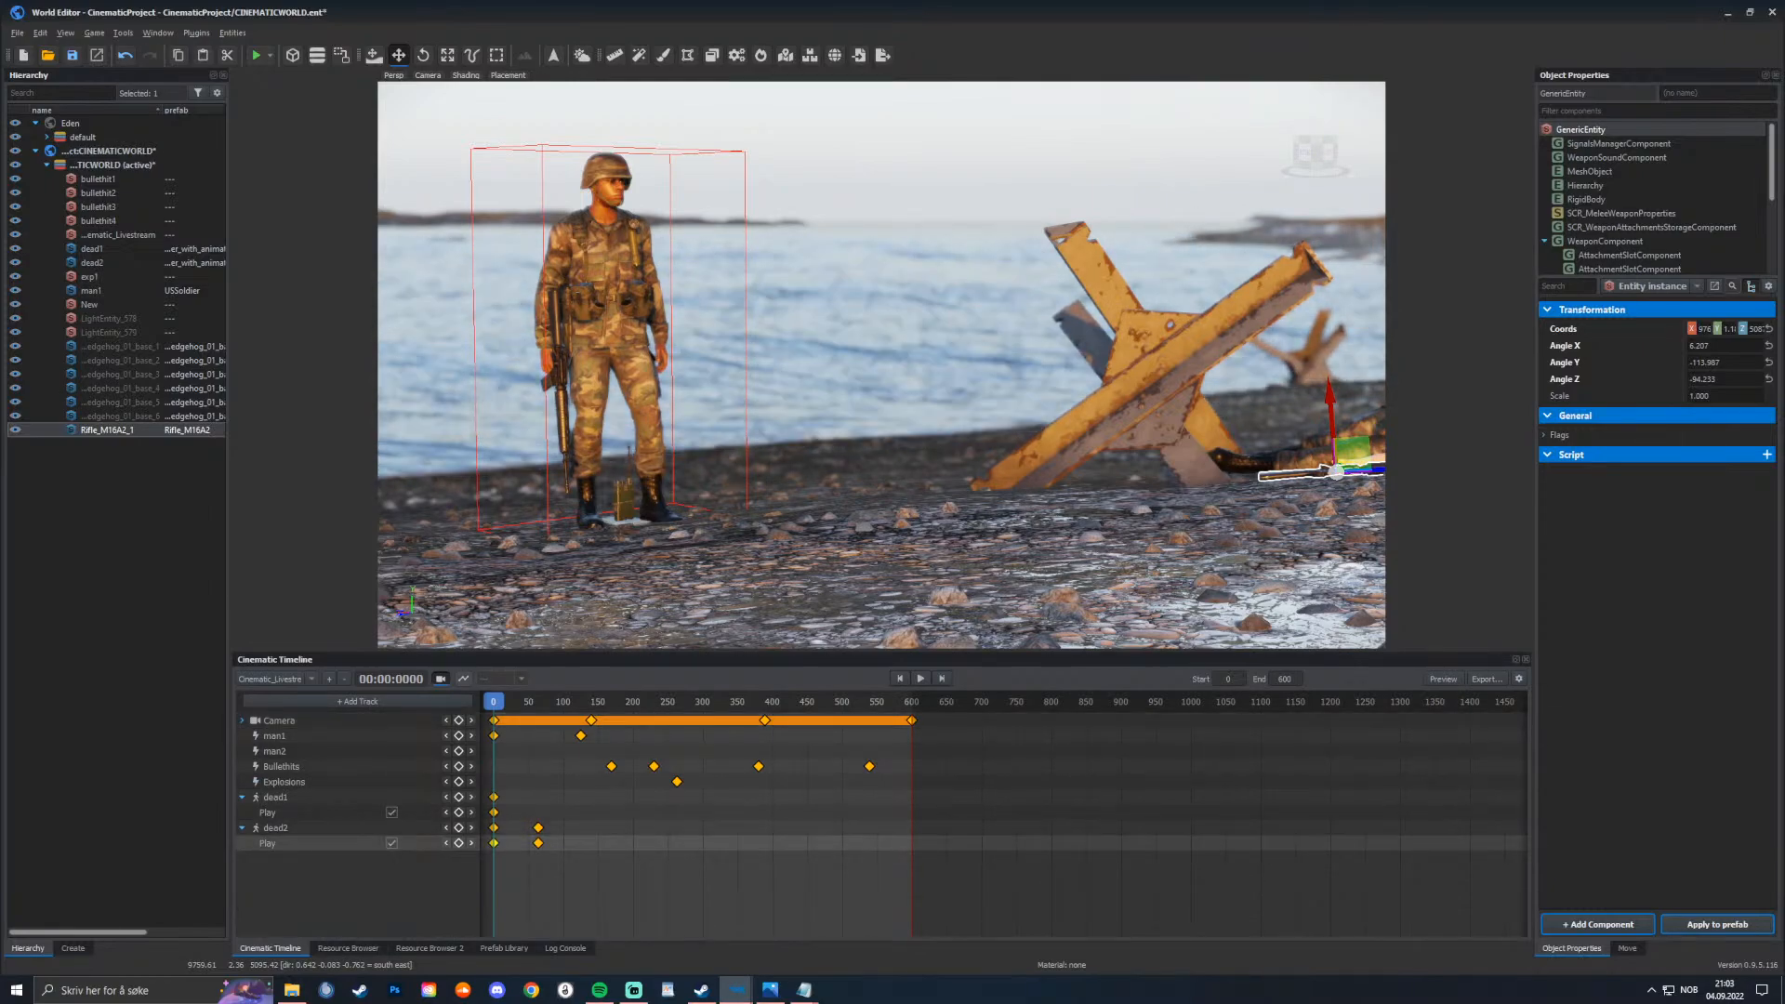
left_click(392, 843)
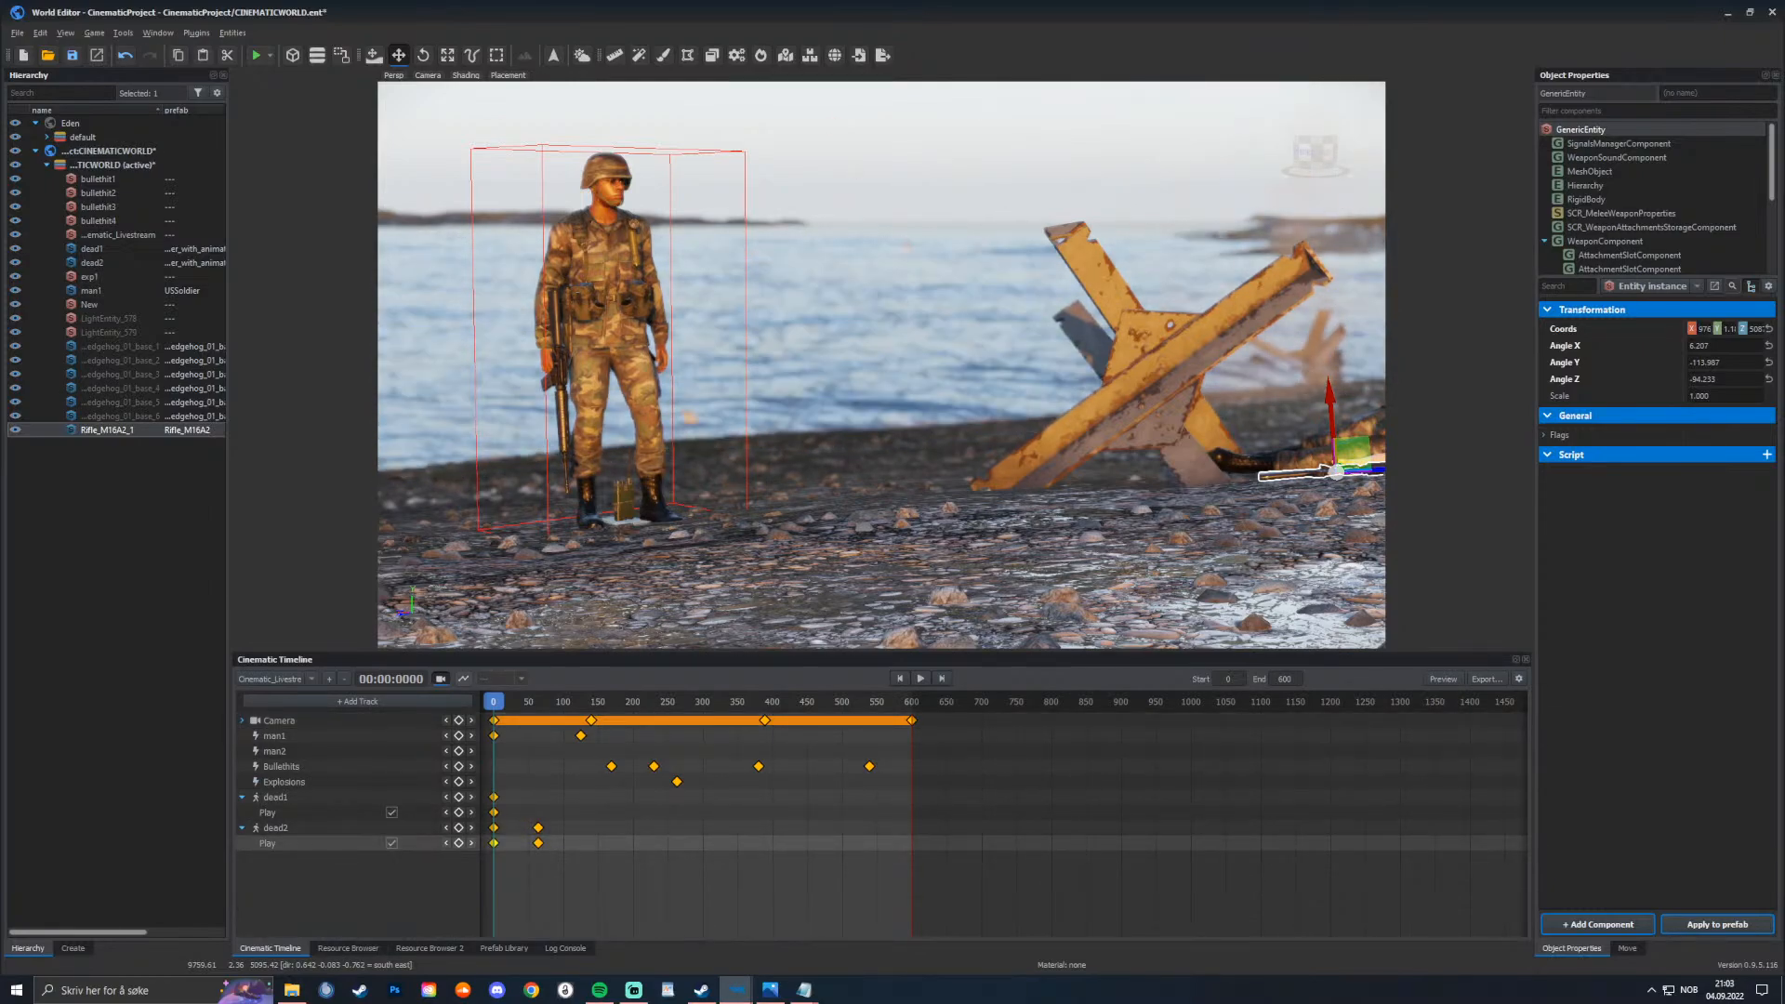
left_click(472, 844)
left_click(446, 844)
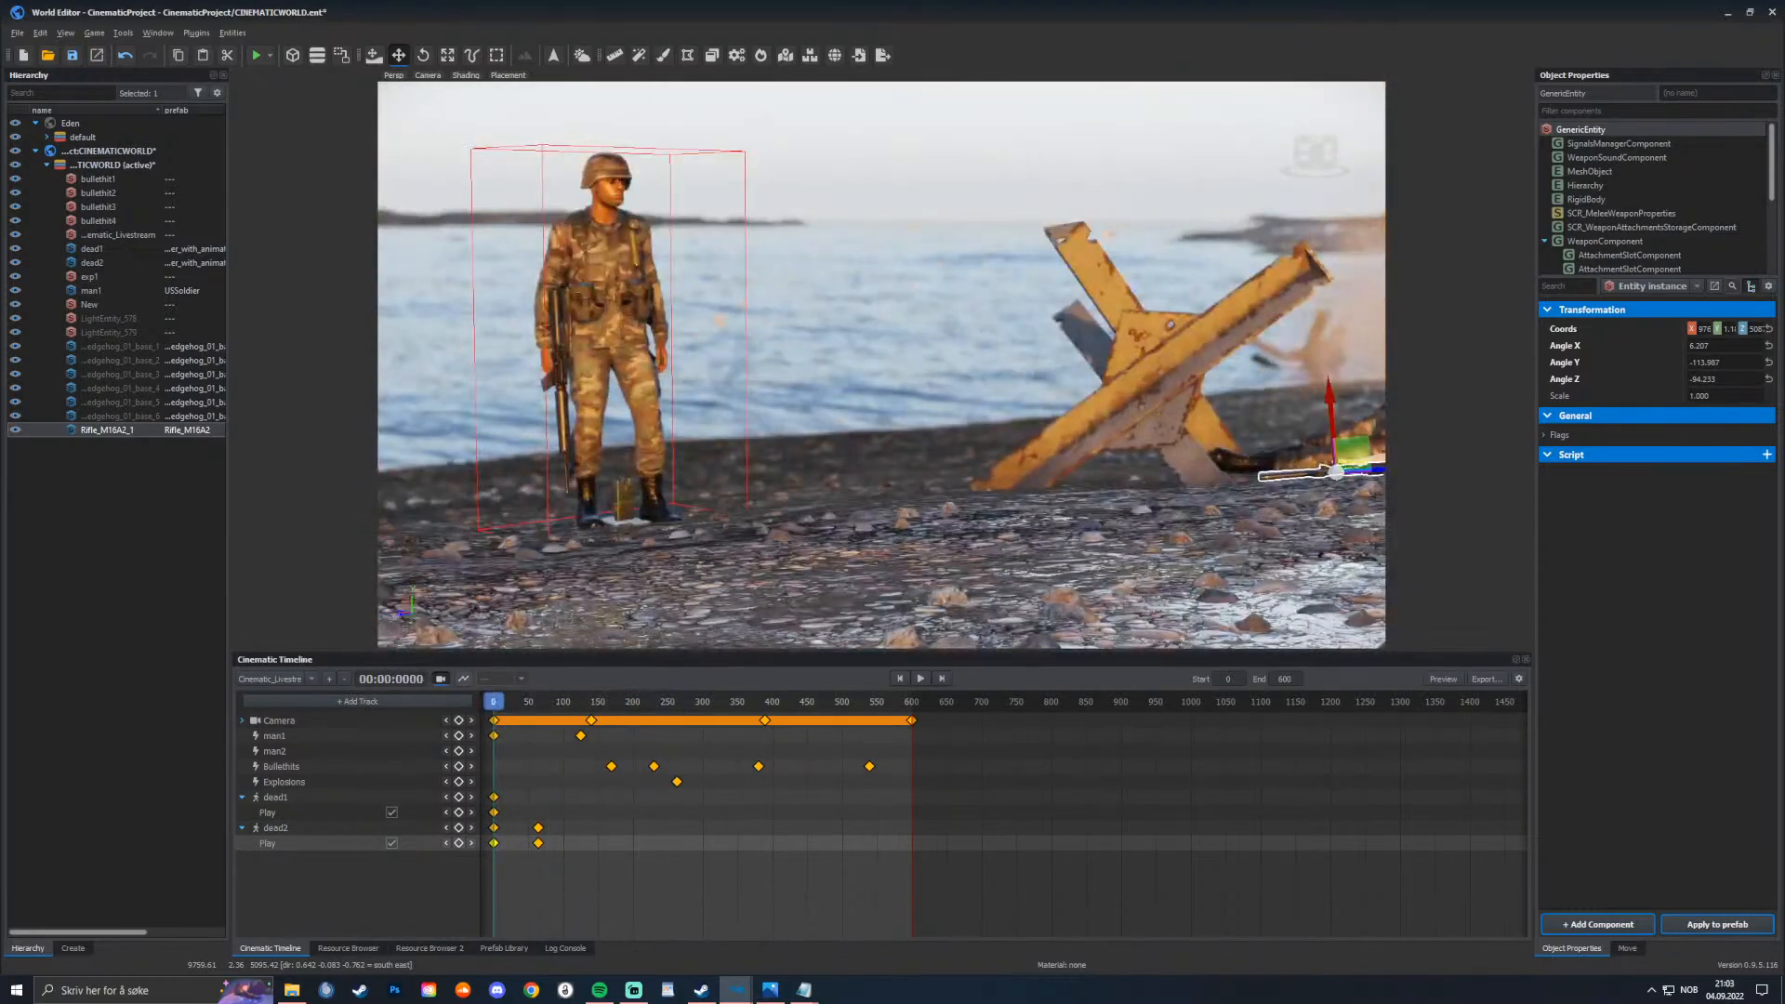
Step: Save the world and remove dead2's Play keyframe at frame 64, keeping Play enabled at frame 0
mouse_move(493, 702)
left_mouse_down()
mouse_move(536, 702)
mouse_move(494, 702)
left_mouse_up()
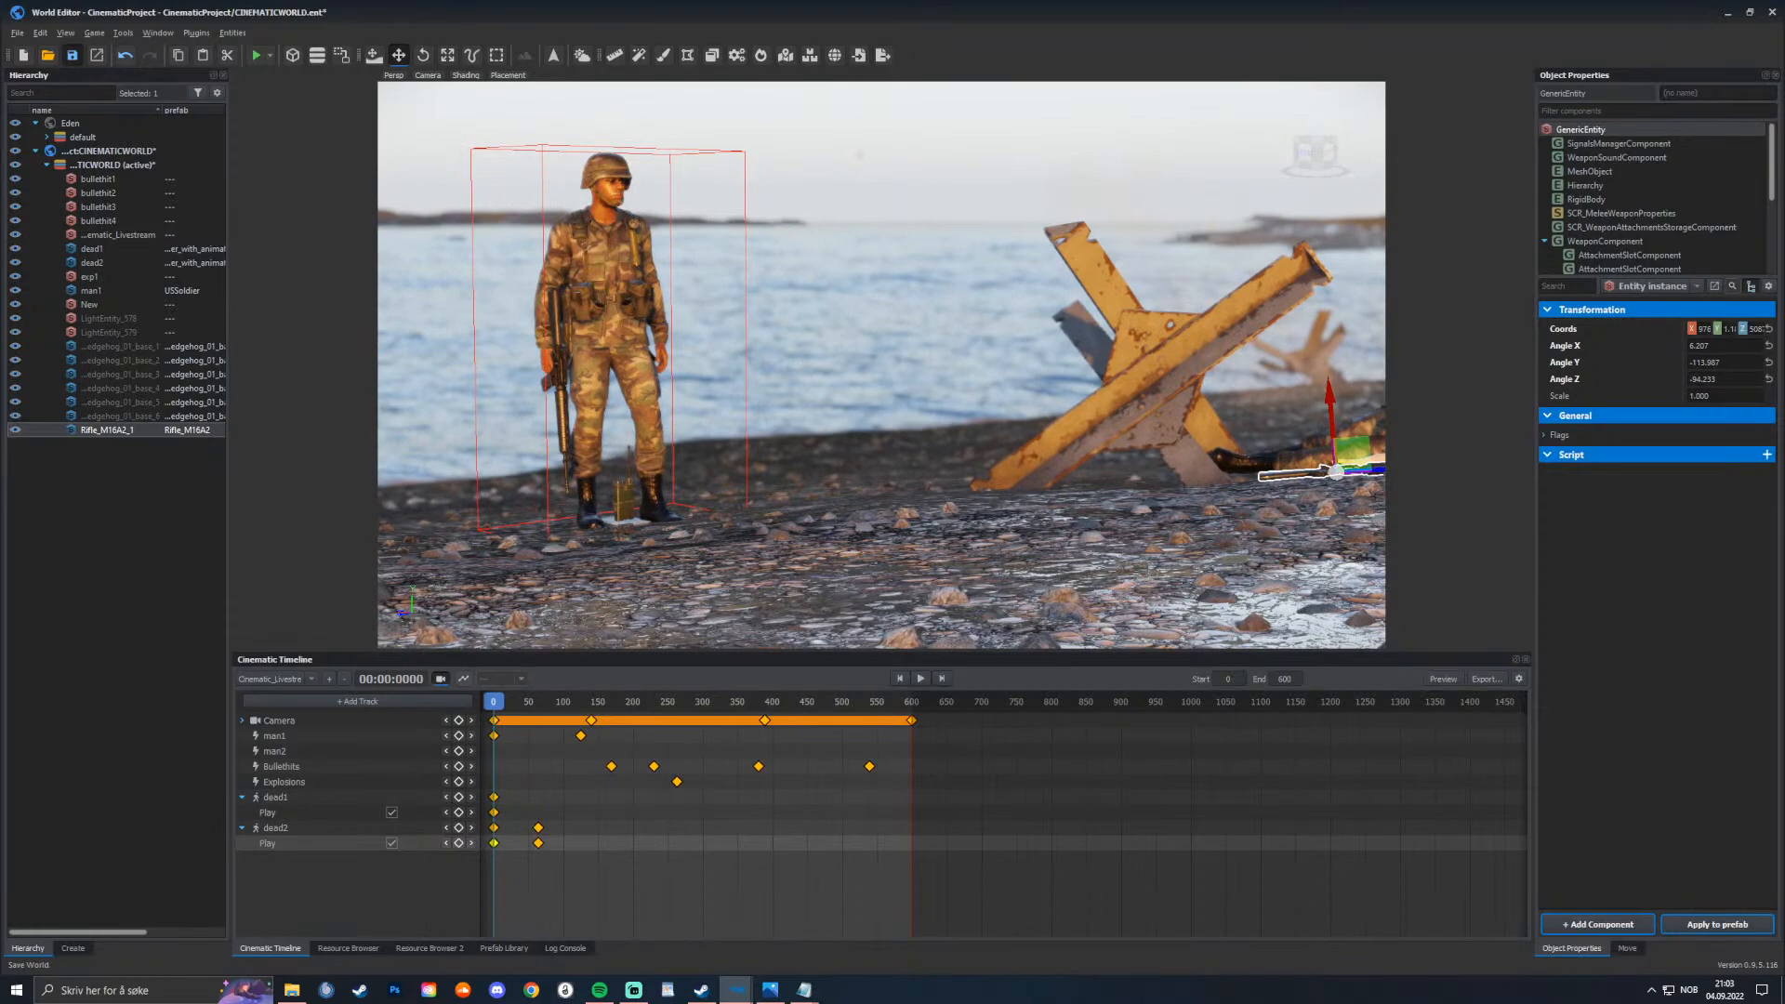
left_click(72, 54)
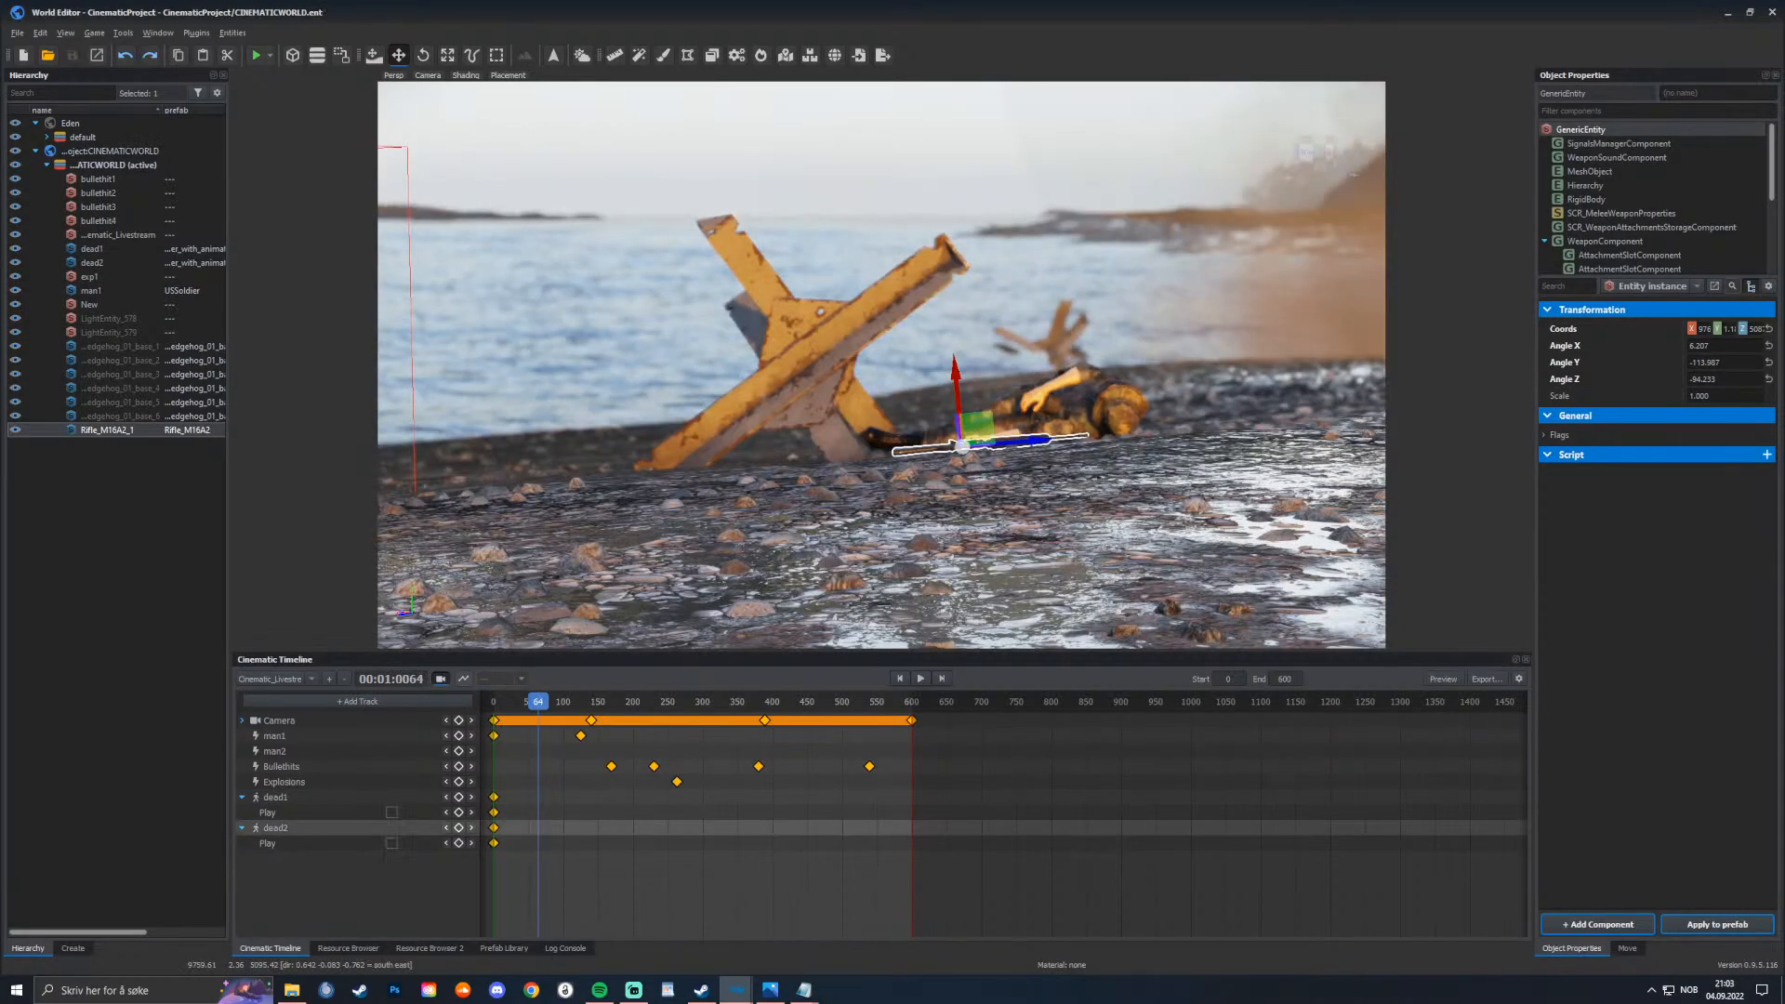
key("ctrl+y")
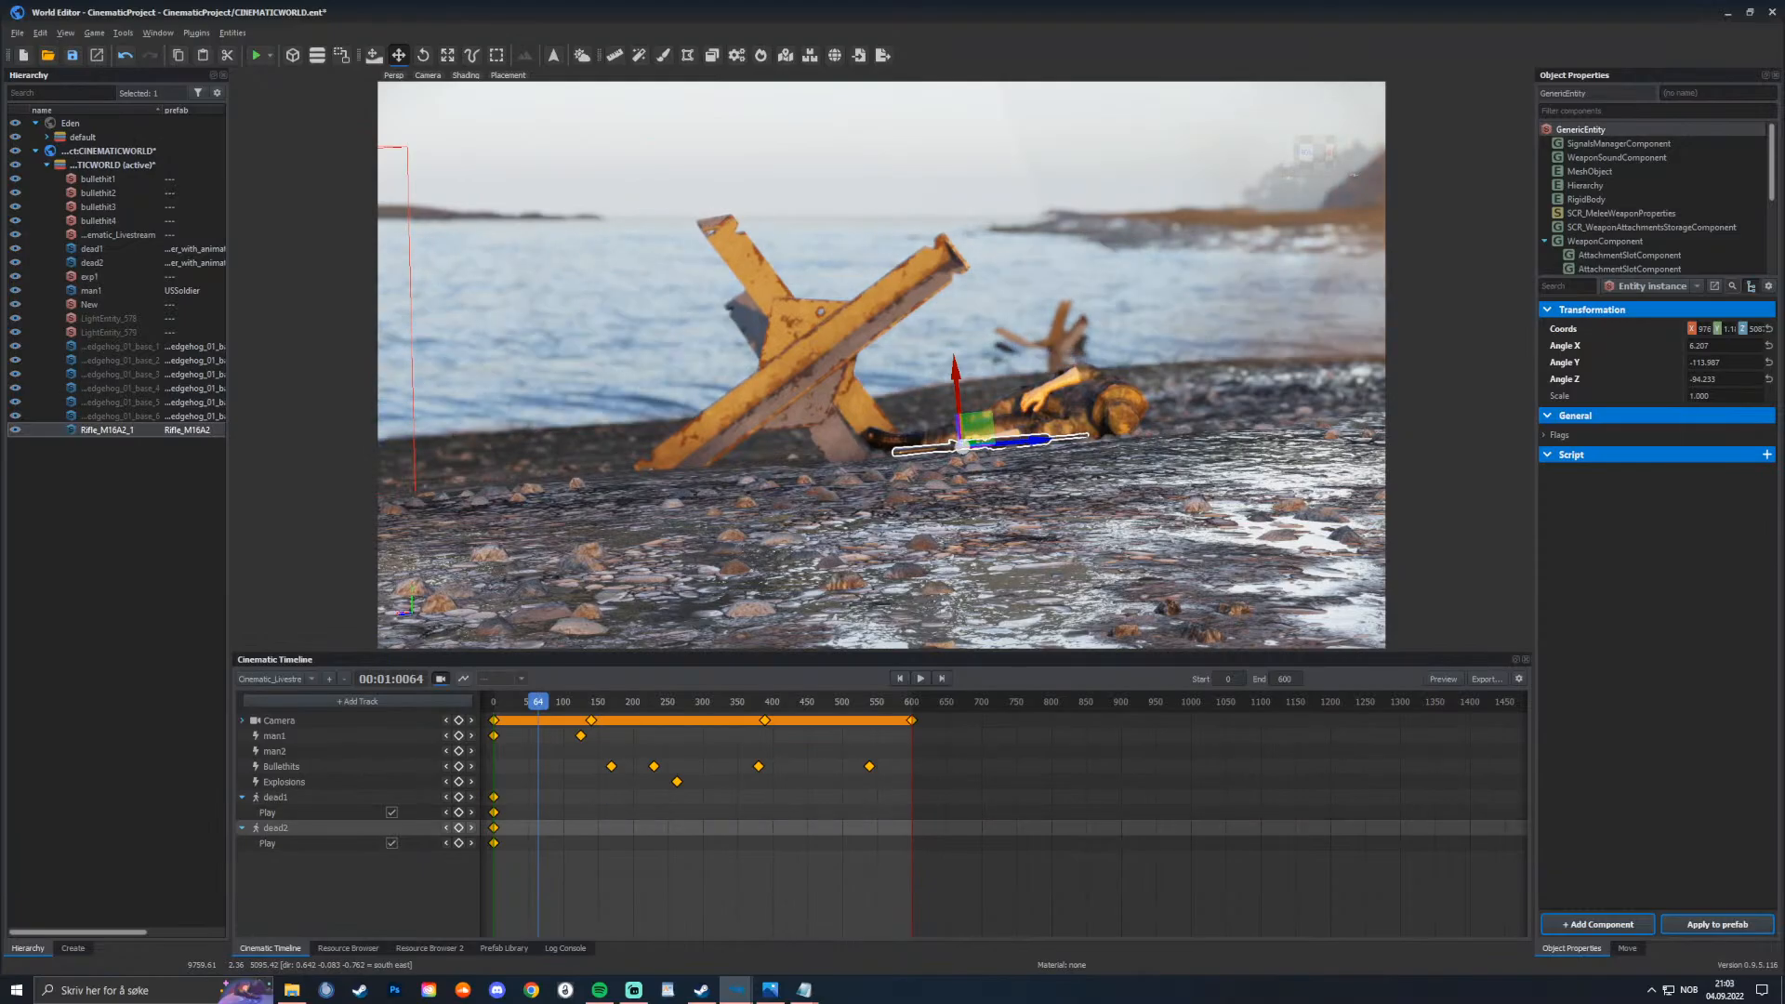
Step: Save the world with the timeline at frame 0 and play-test the cinematic in game mode
key("ctrl+y")
mouse_move(494, 702)
left_mouse_down()
mouse_move(911, 702)
mouse_move(494, 702)
left_mouse_up()
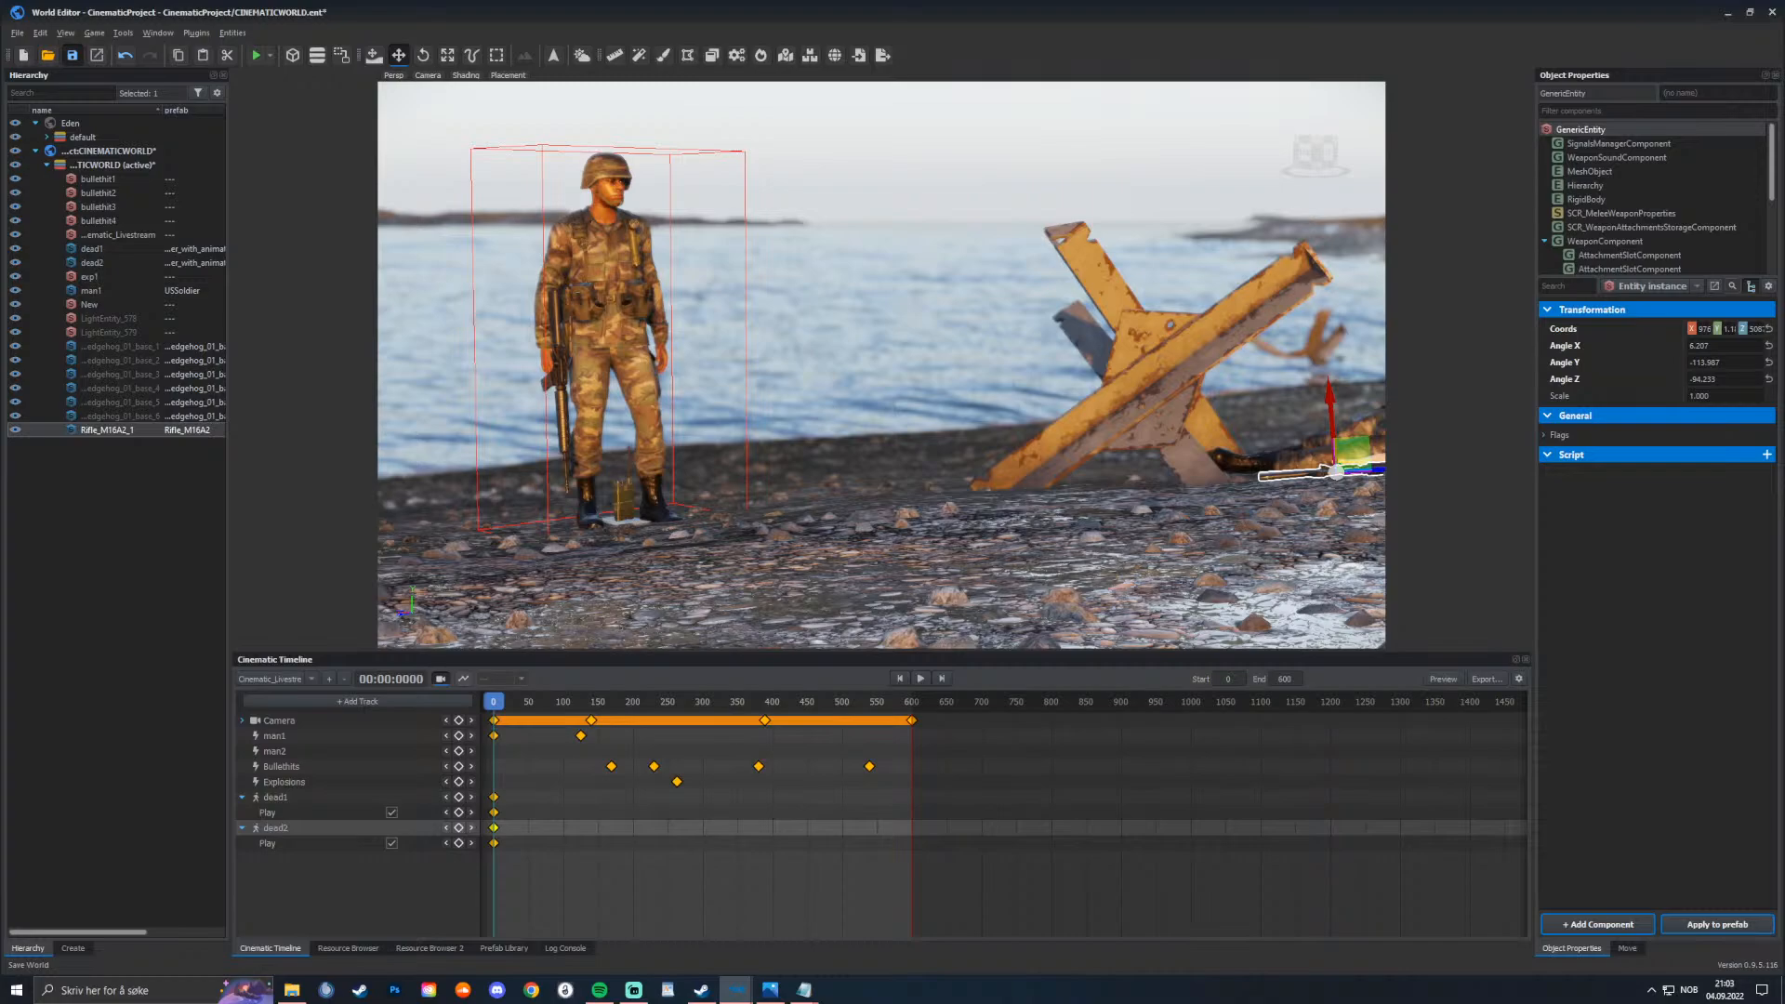
key("ctrl+s")
key("F5")
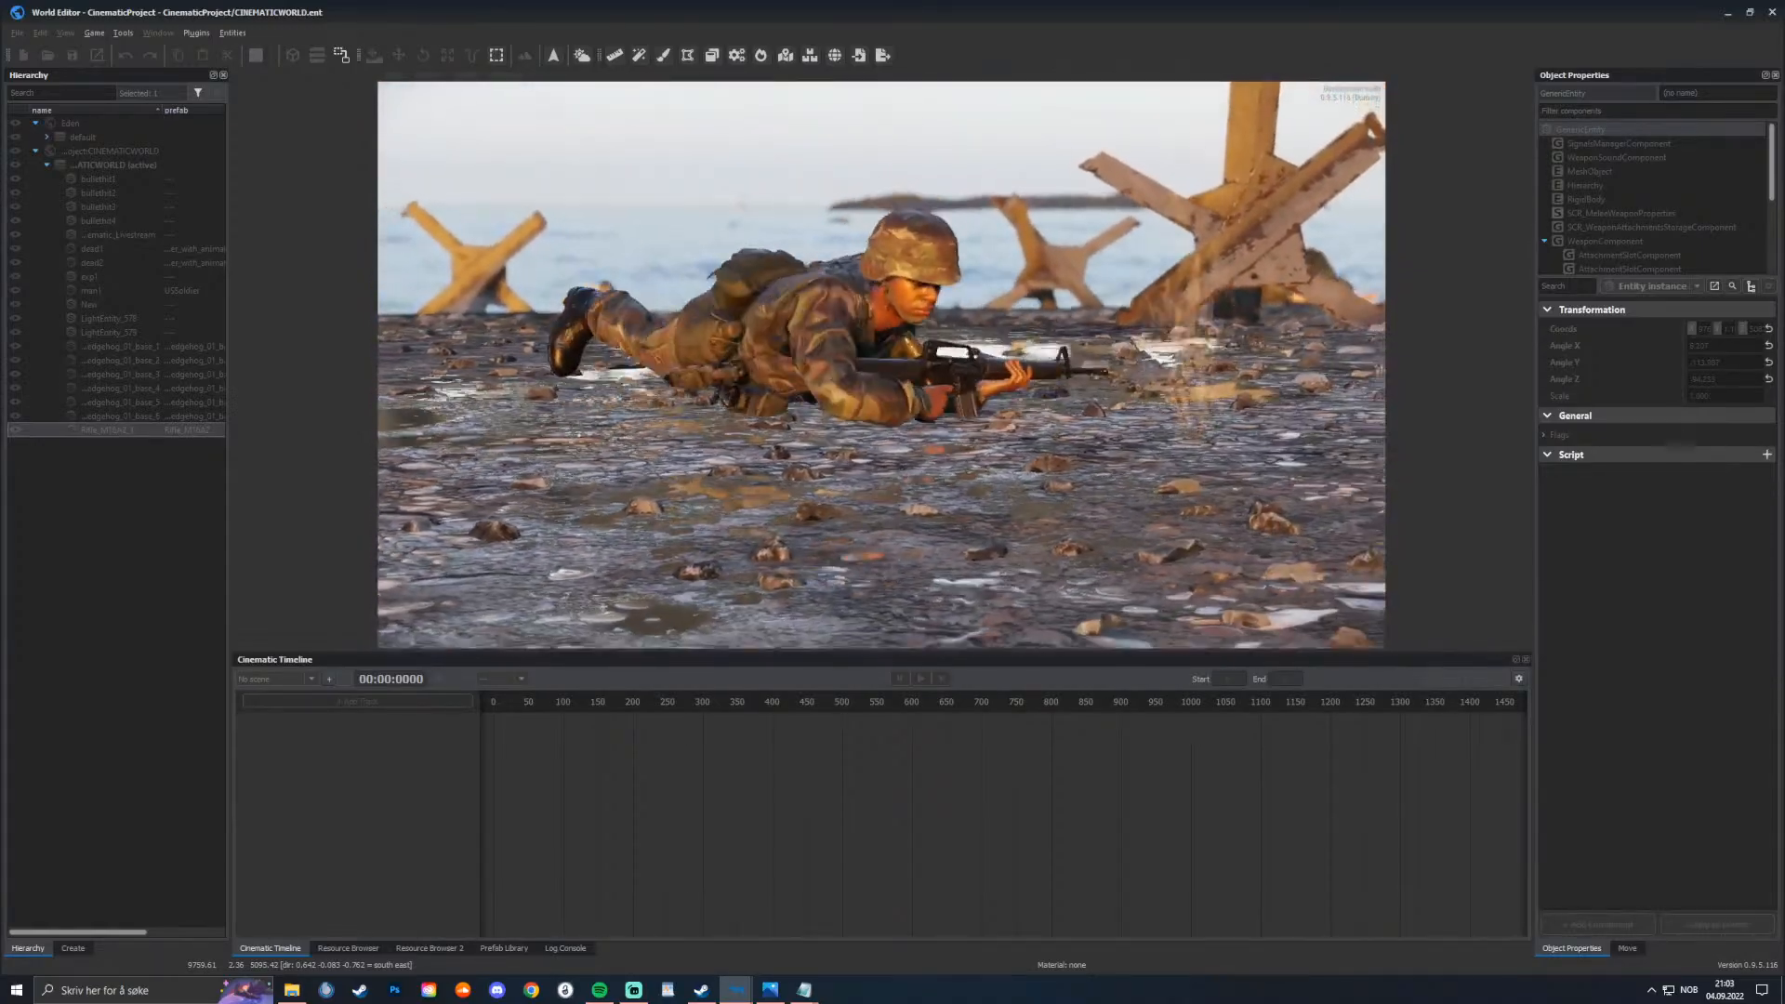
key("Escape")
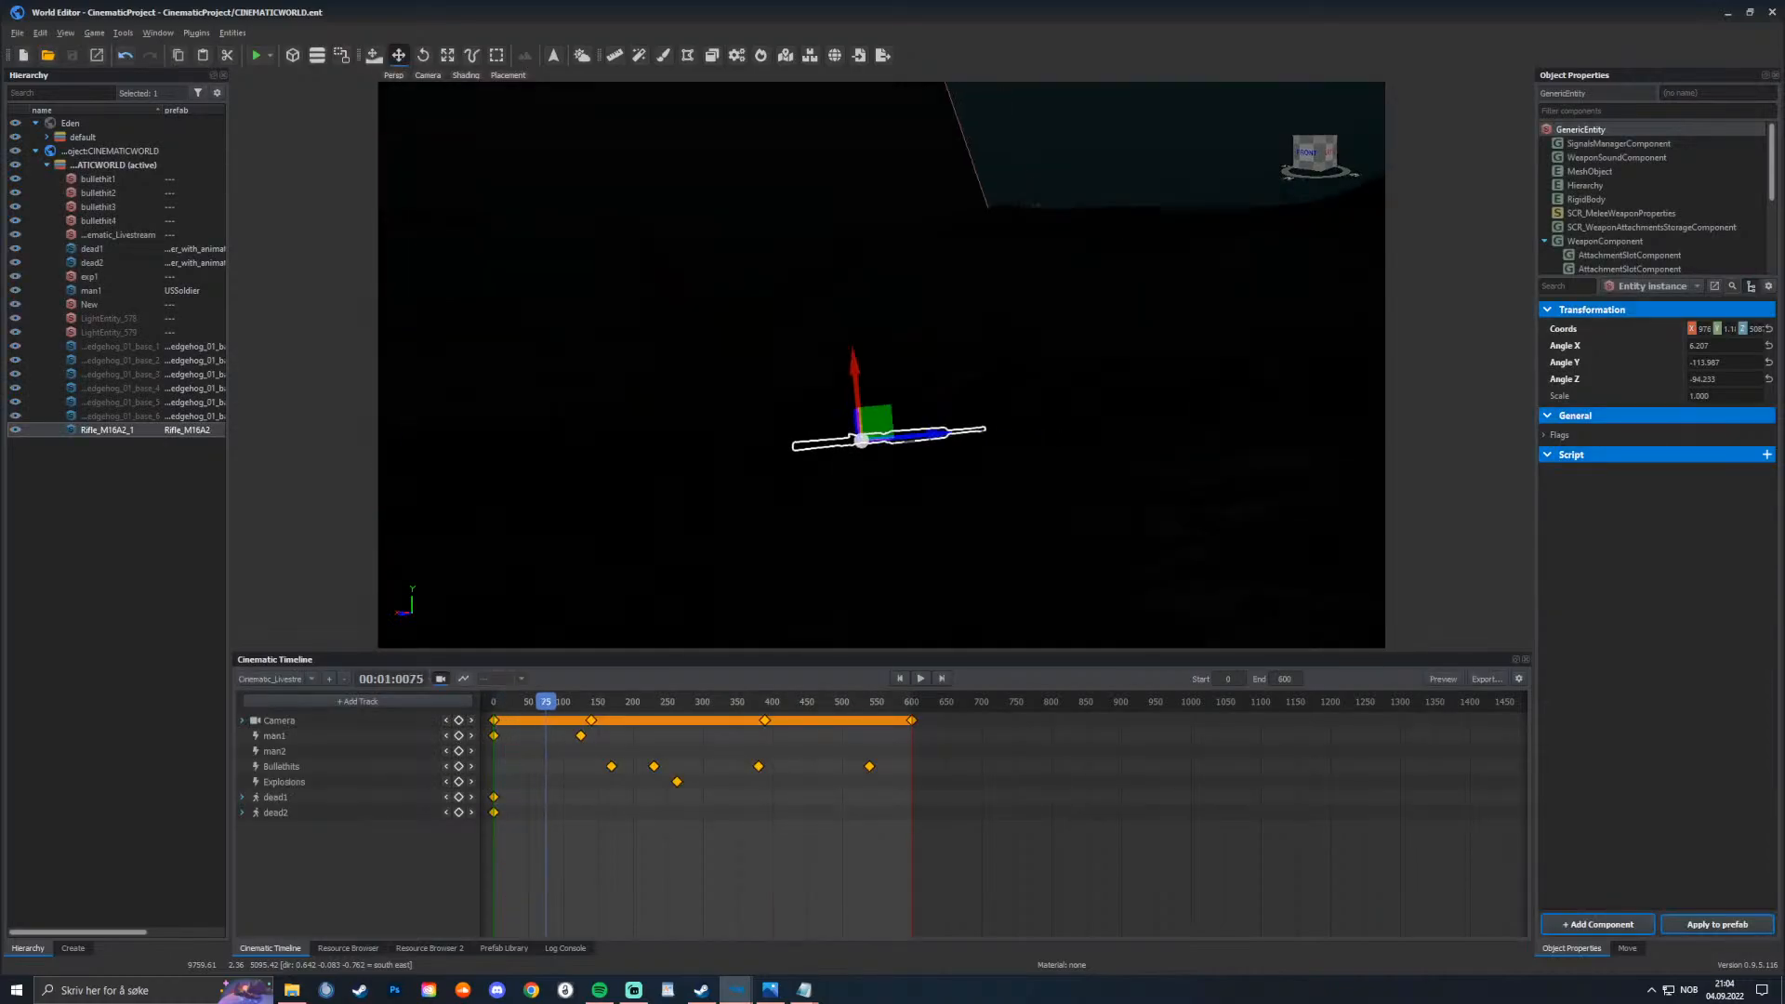
Step: Move the timeline to frame 253 and set the weather time of day to 24:00:00 for a night scene
left_click_drag(628, 702, 670, 702)
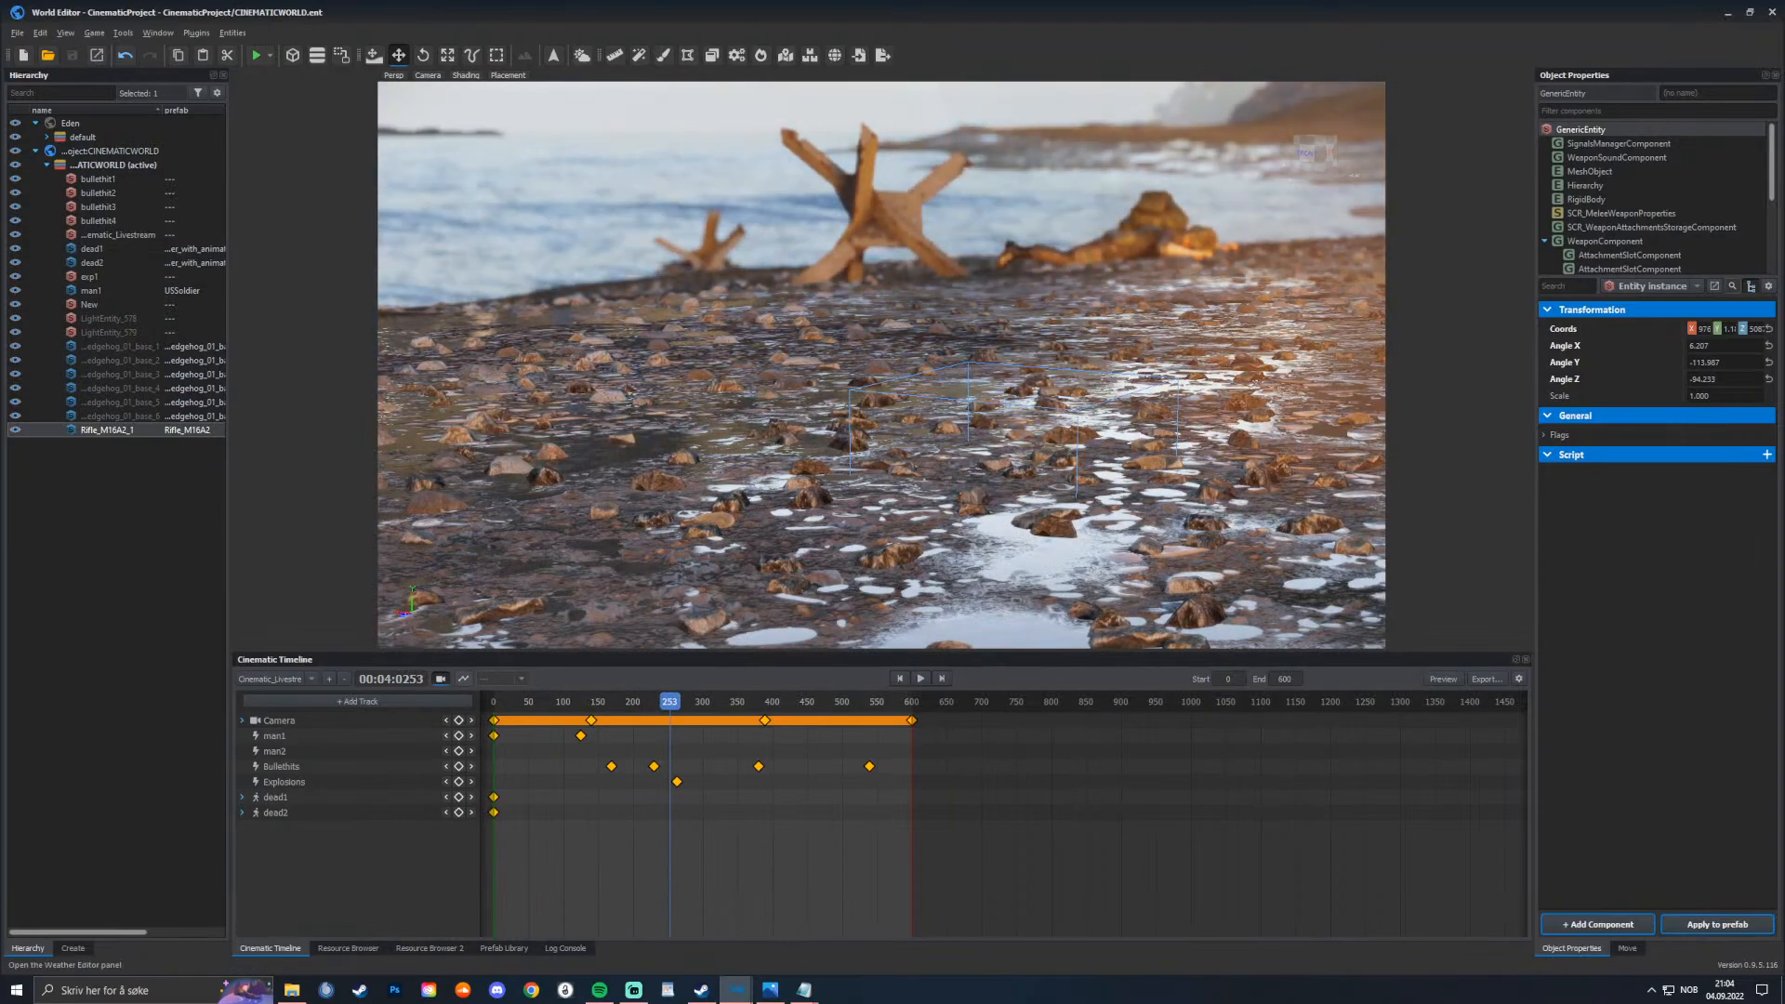
left_click(581, 55)
left_click(1508, 351)
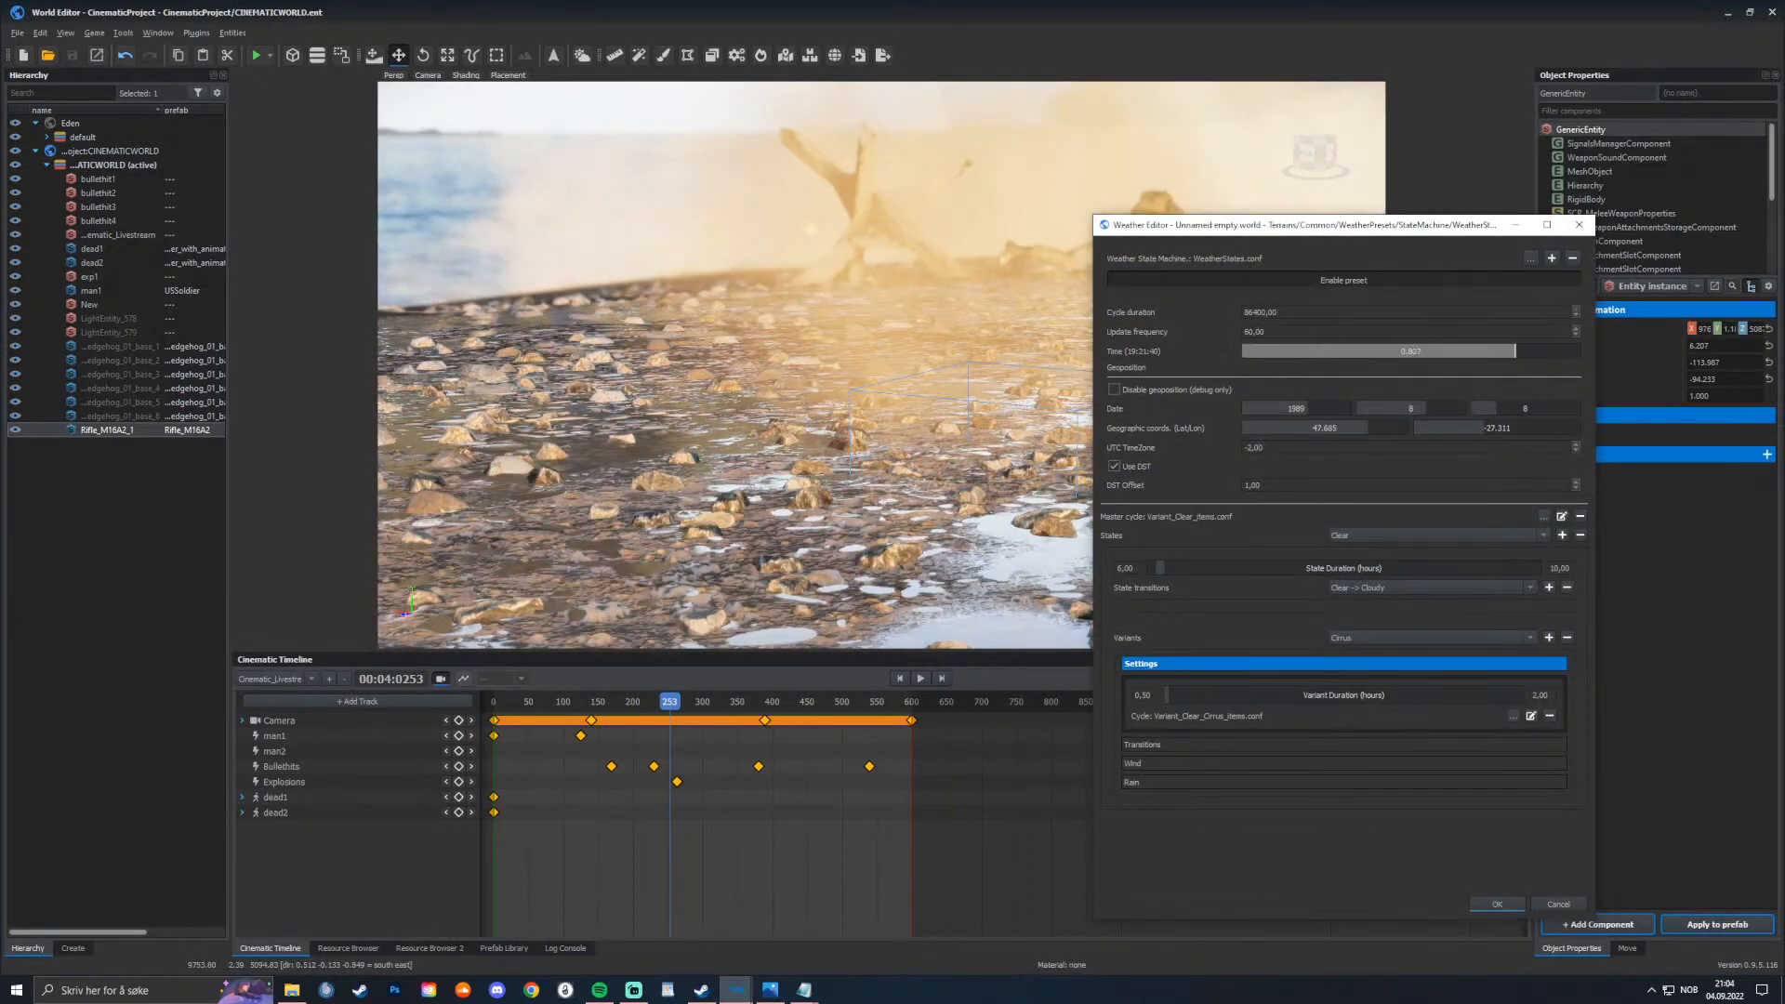
left_click_drag(1507, 351, 1579, 351)
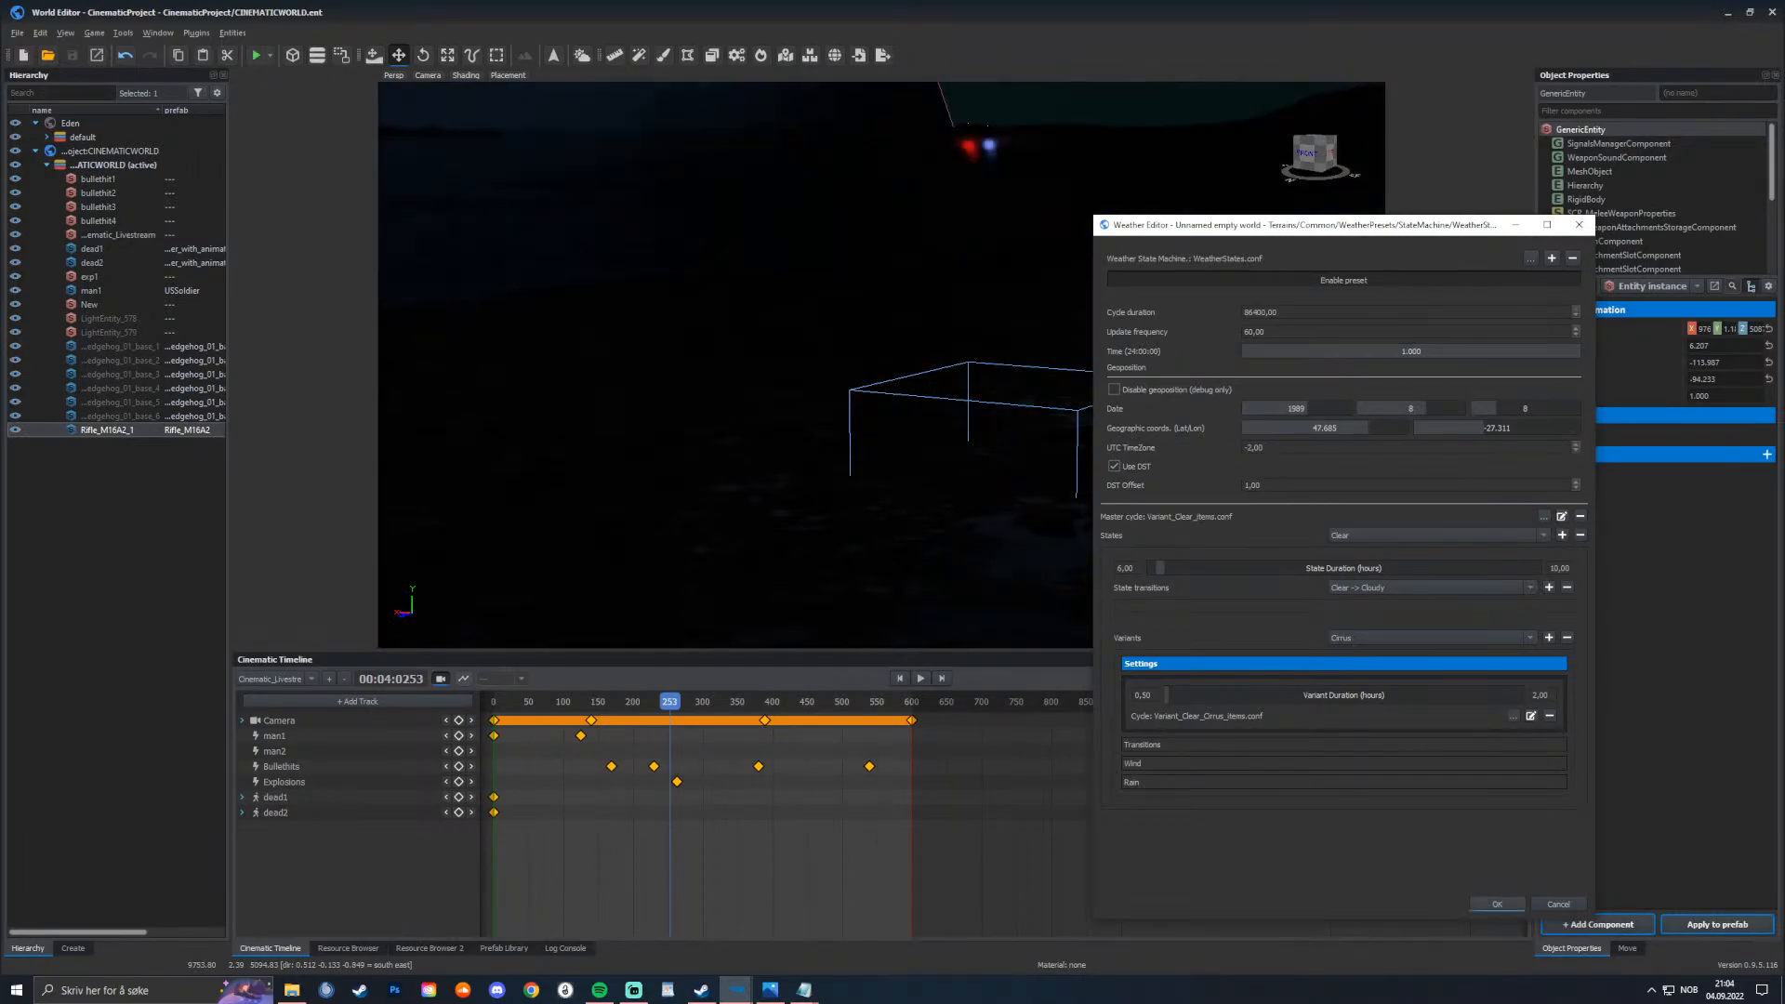
left_click(1496, 903)
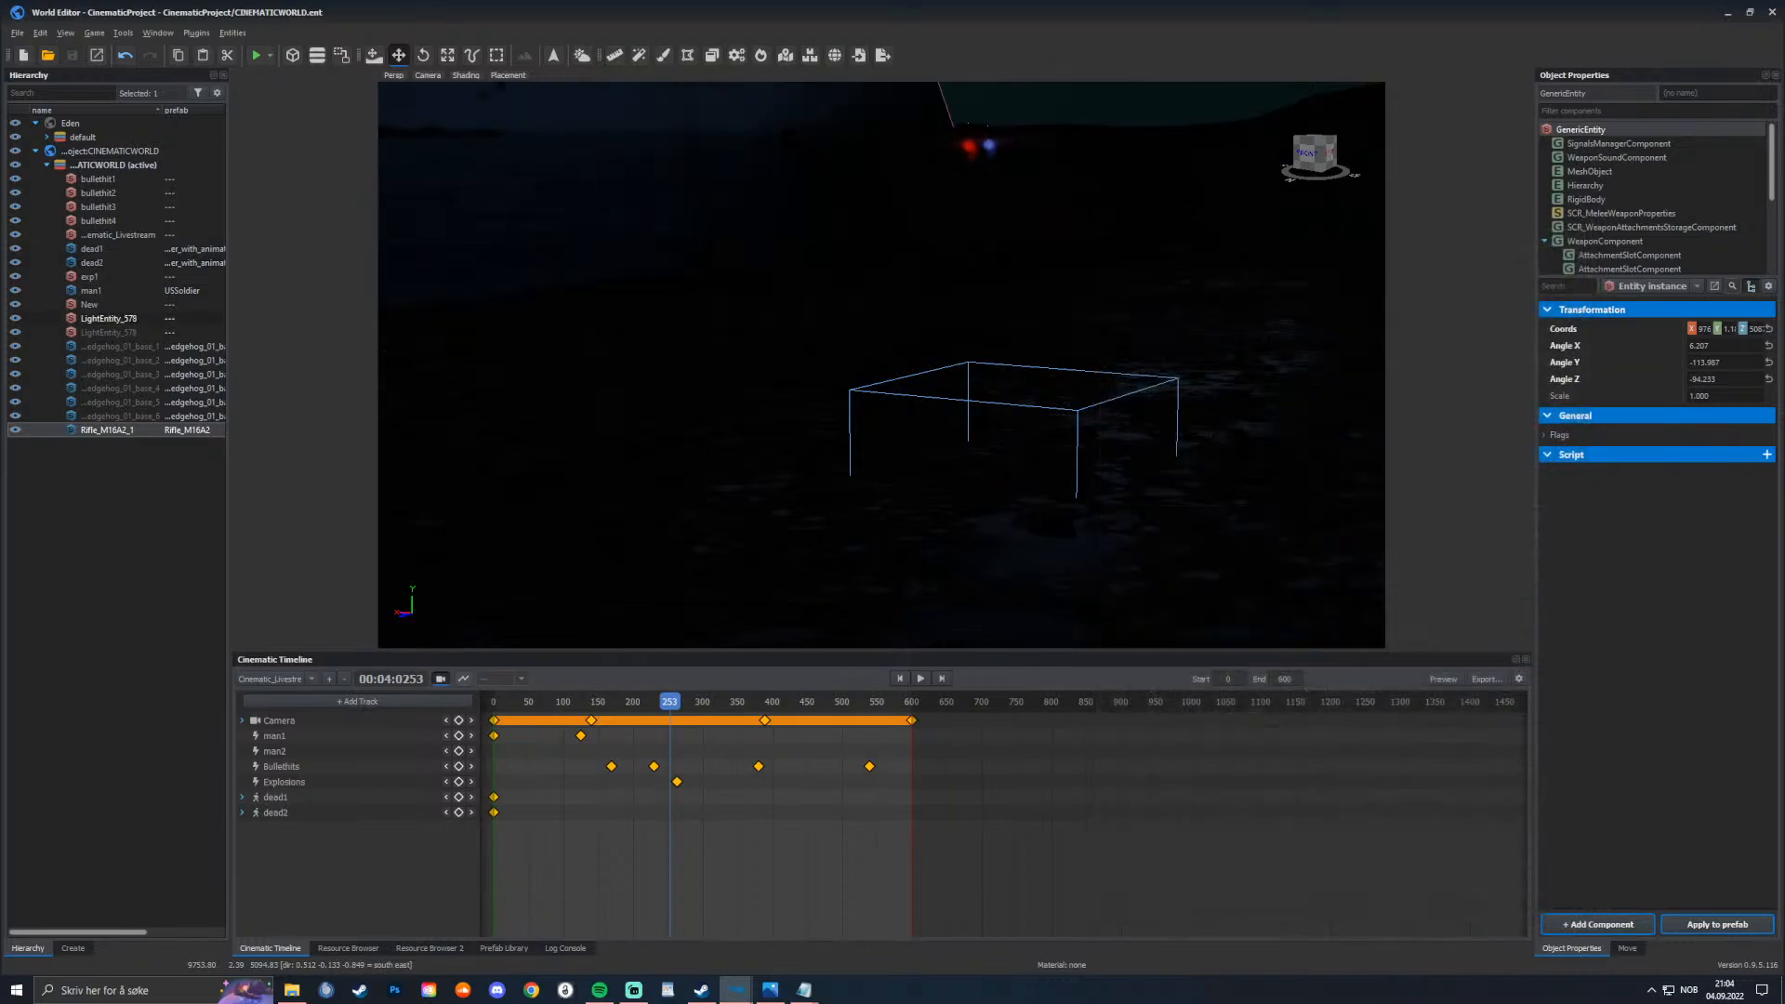
Step: Move the blue LightEntity_578 from the distant background onto the pebble ground in the frame 253 shot
left_click(108, 318)
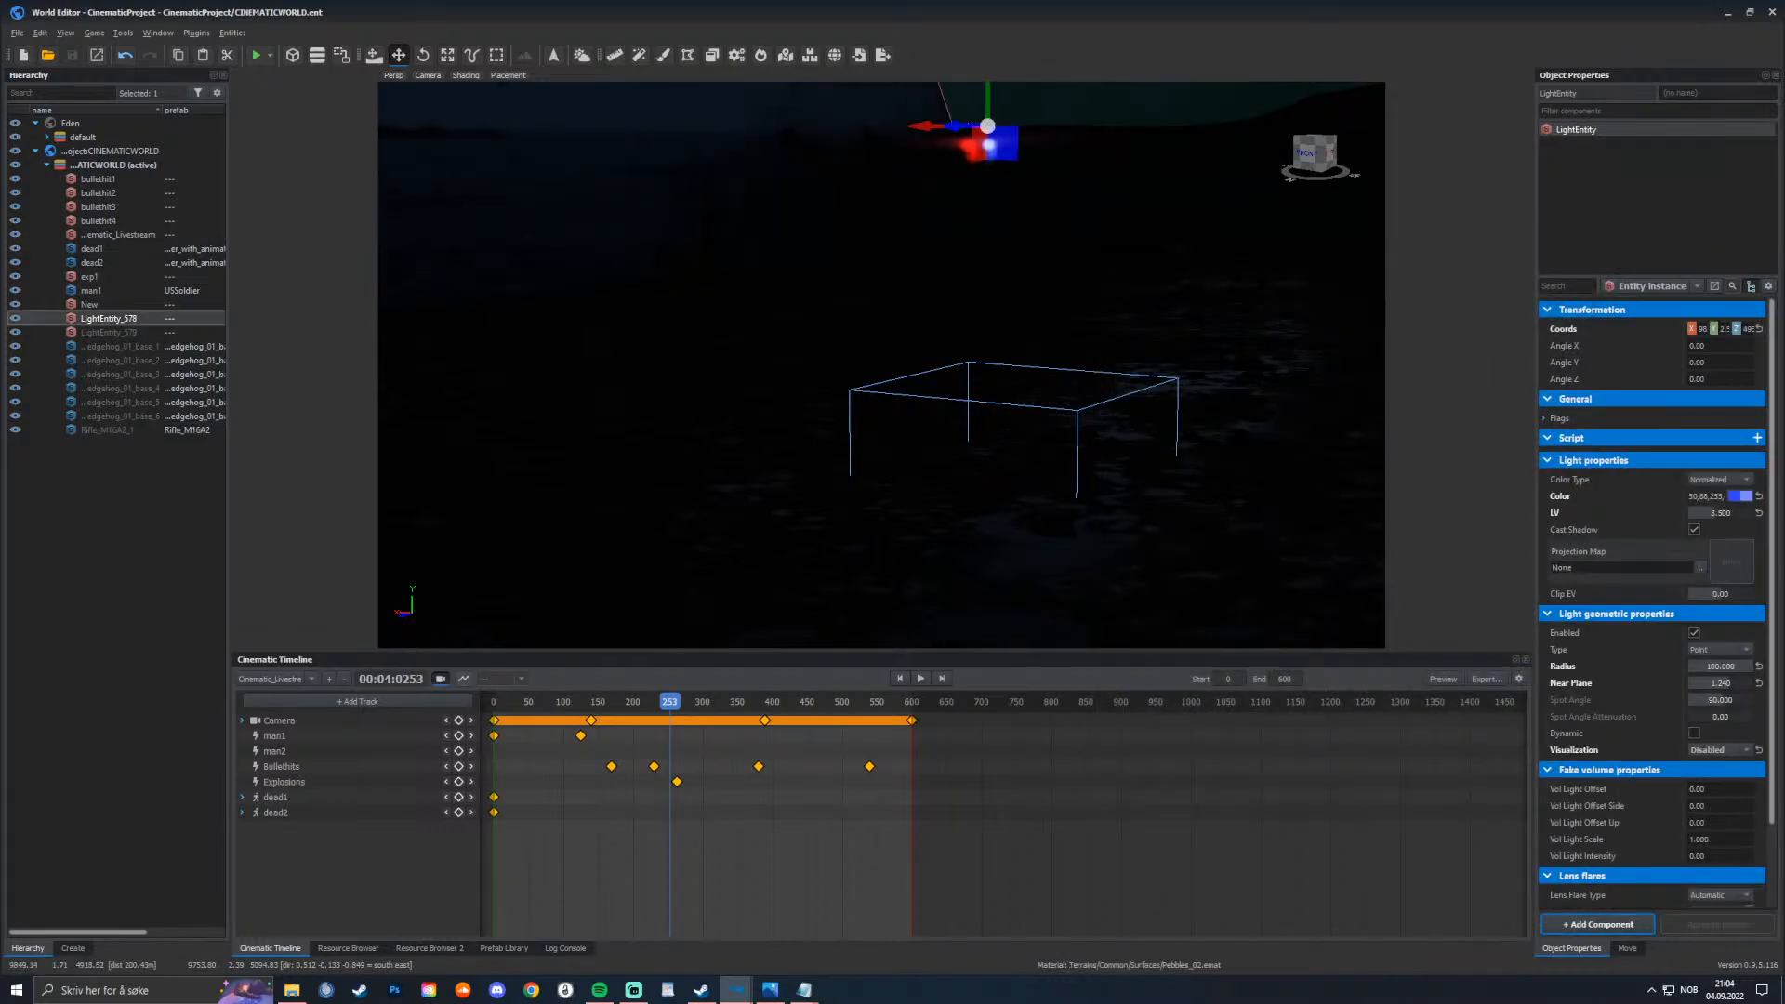
key("q")
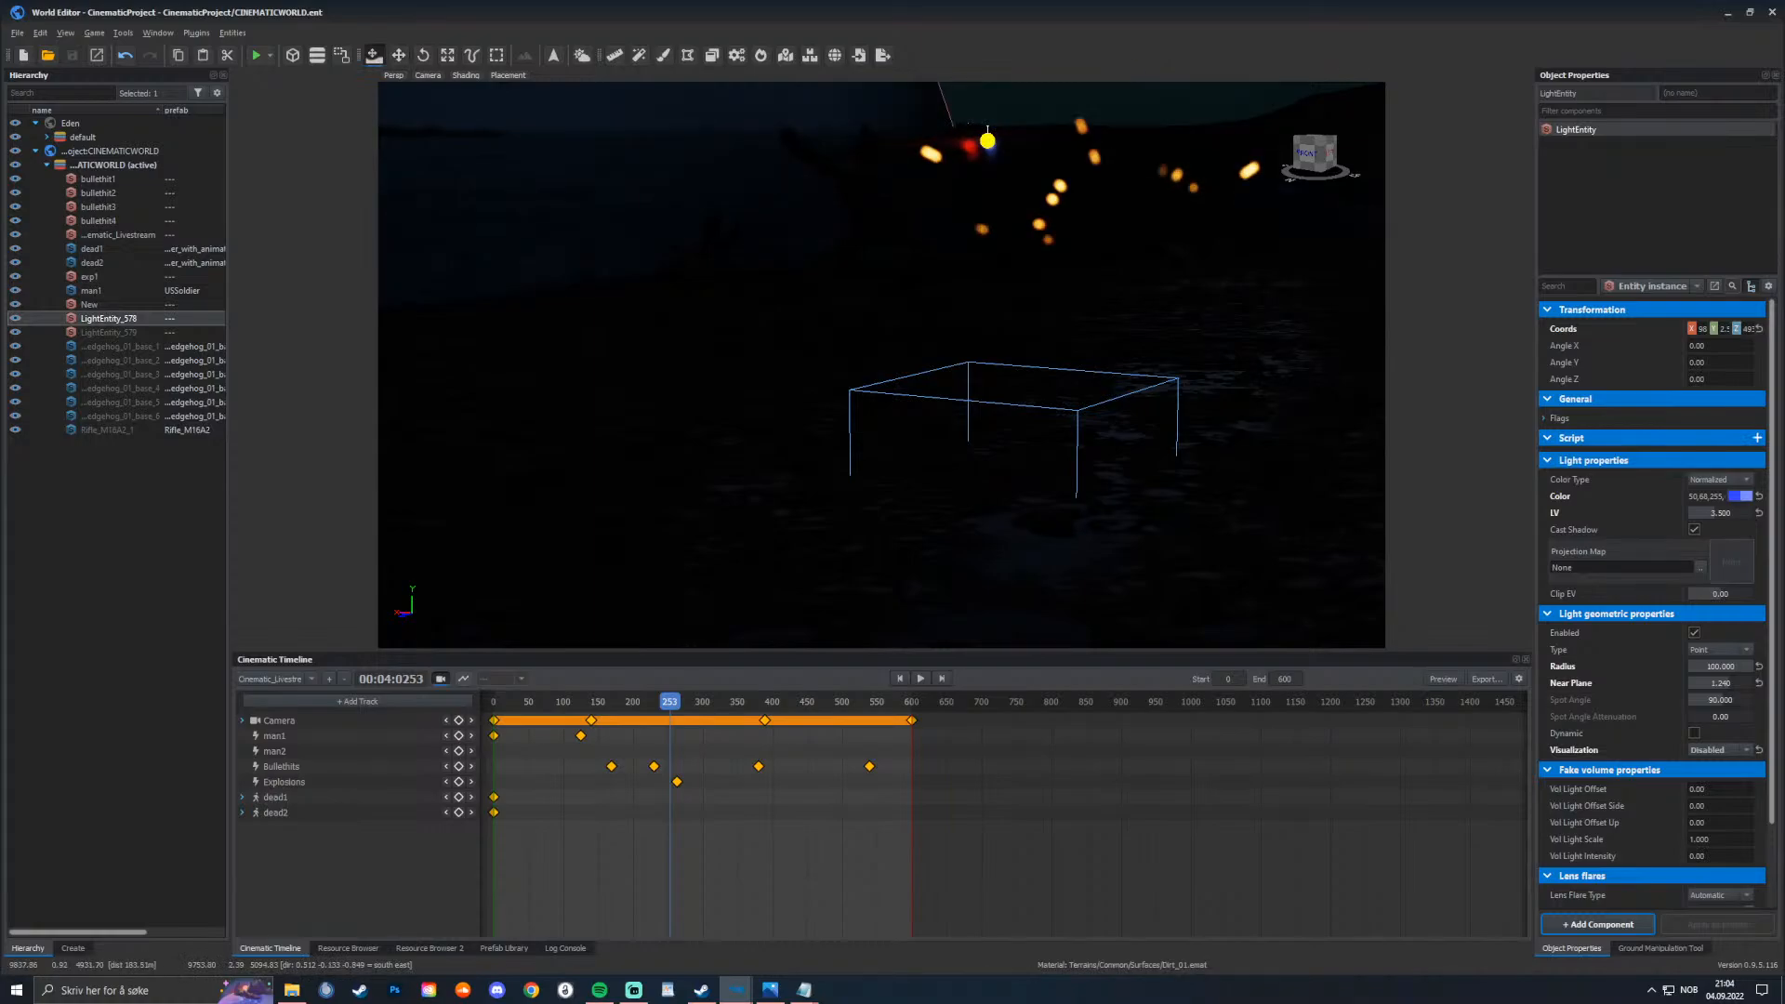
left_click_drag(987, 134, 1170, 400)
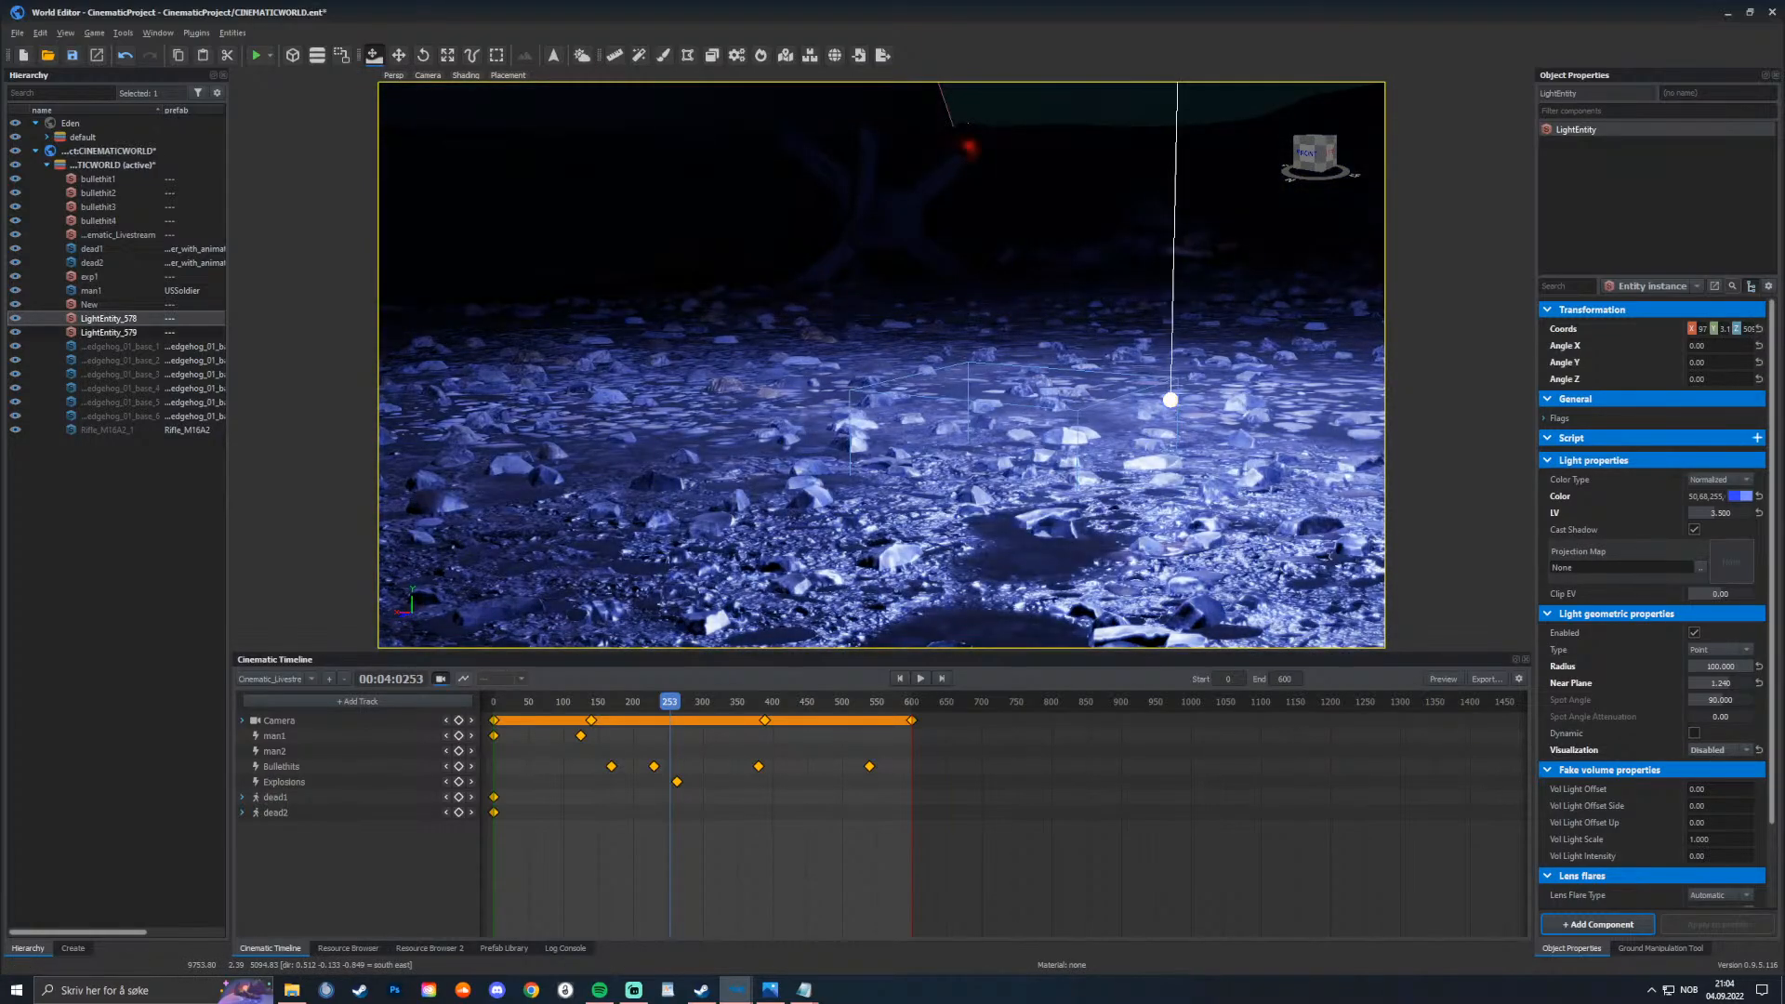
left_click(969, 146)
left_click(969, 307)
right_click_drag(969, 307, 846, 279)
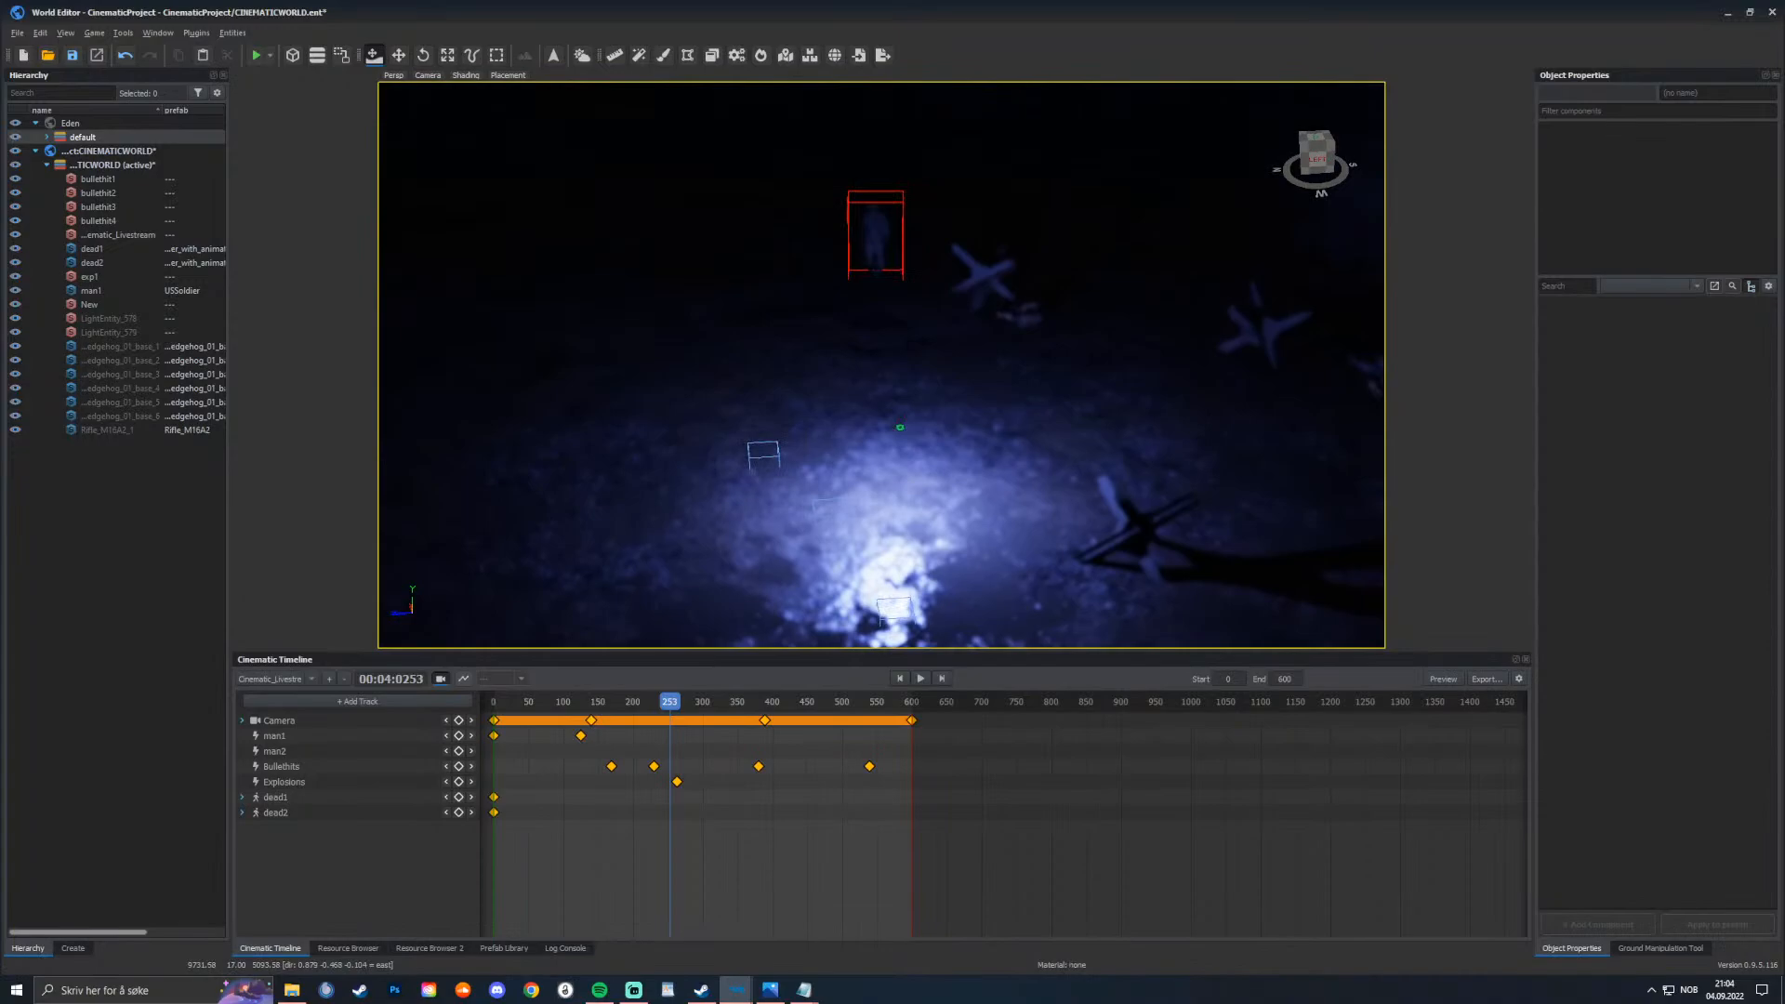
Step: Raise the blue light vertically until it sits high above the beach and the standing soldier
left_click(900, 426)
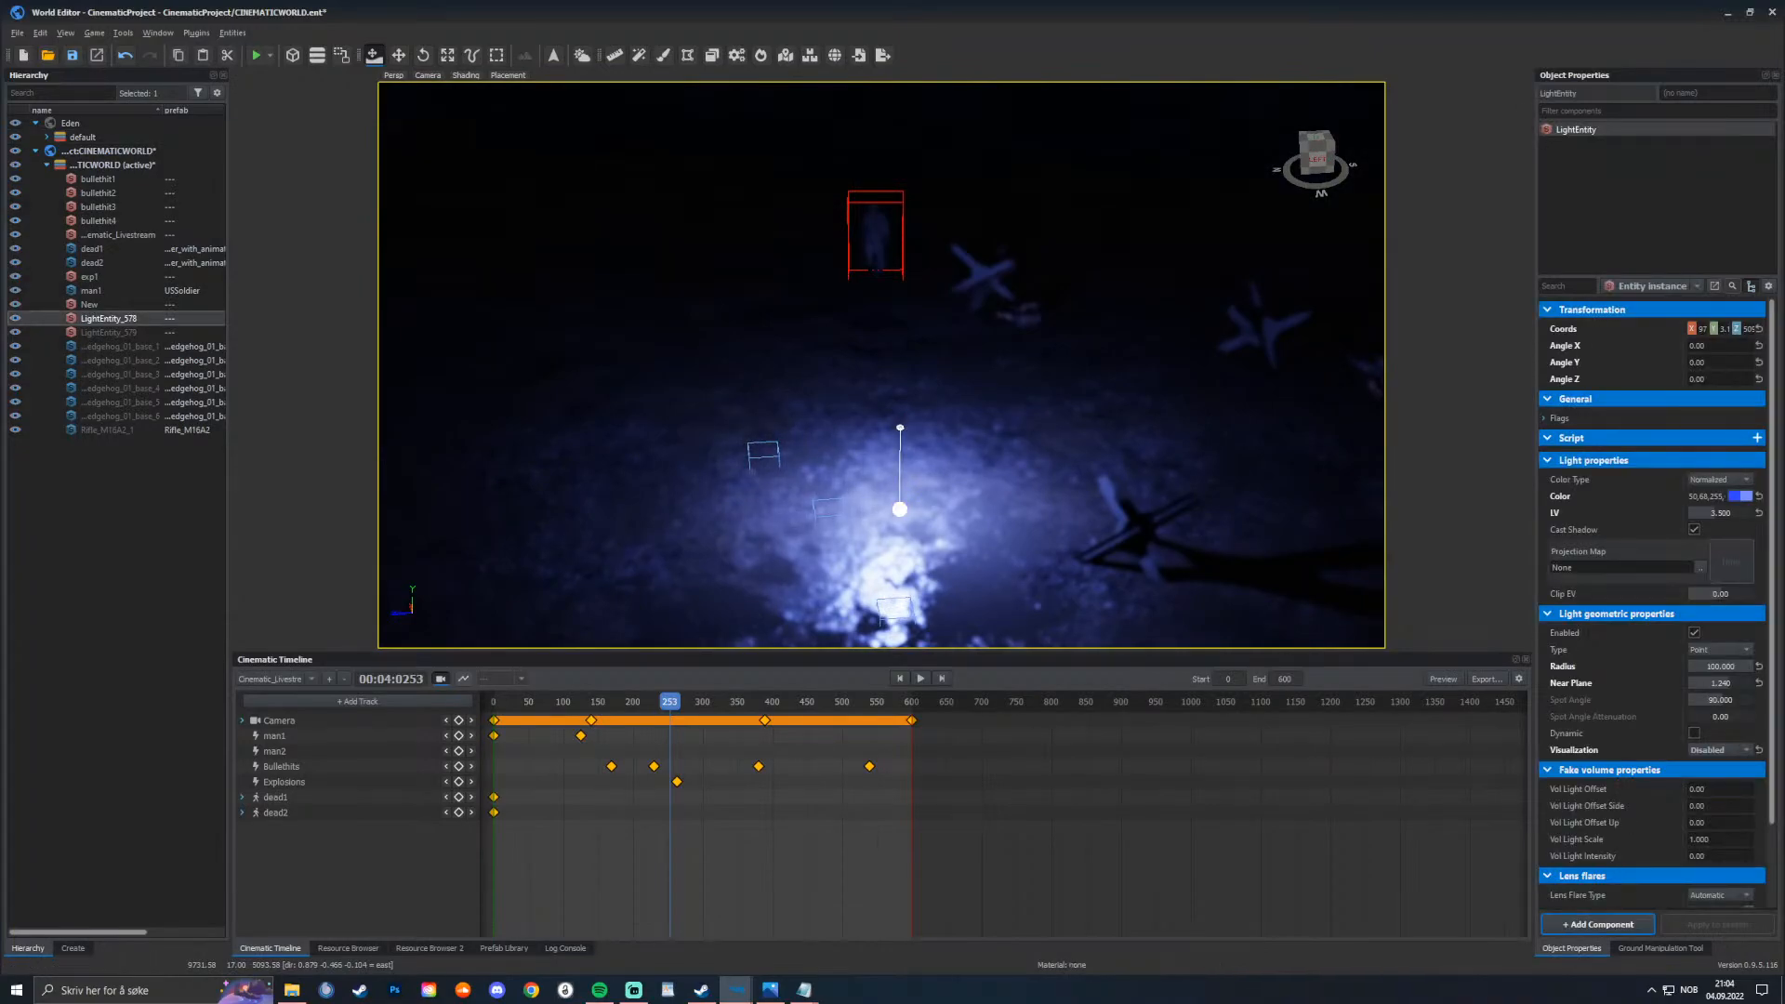
key("w")
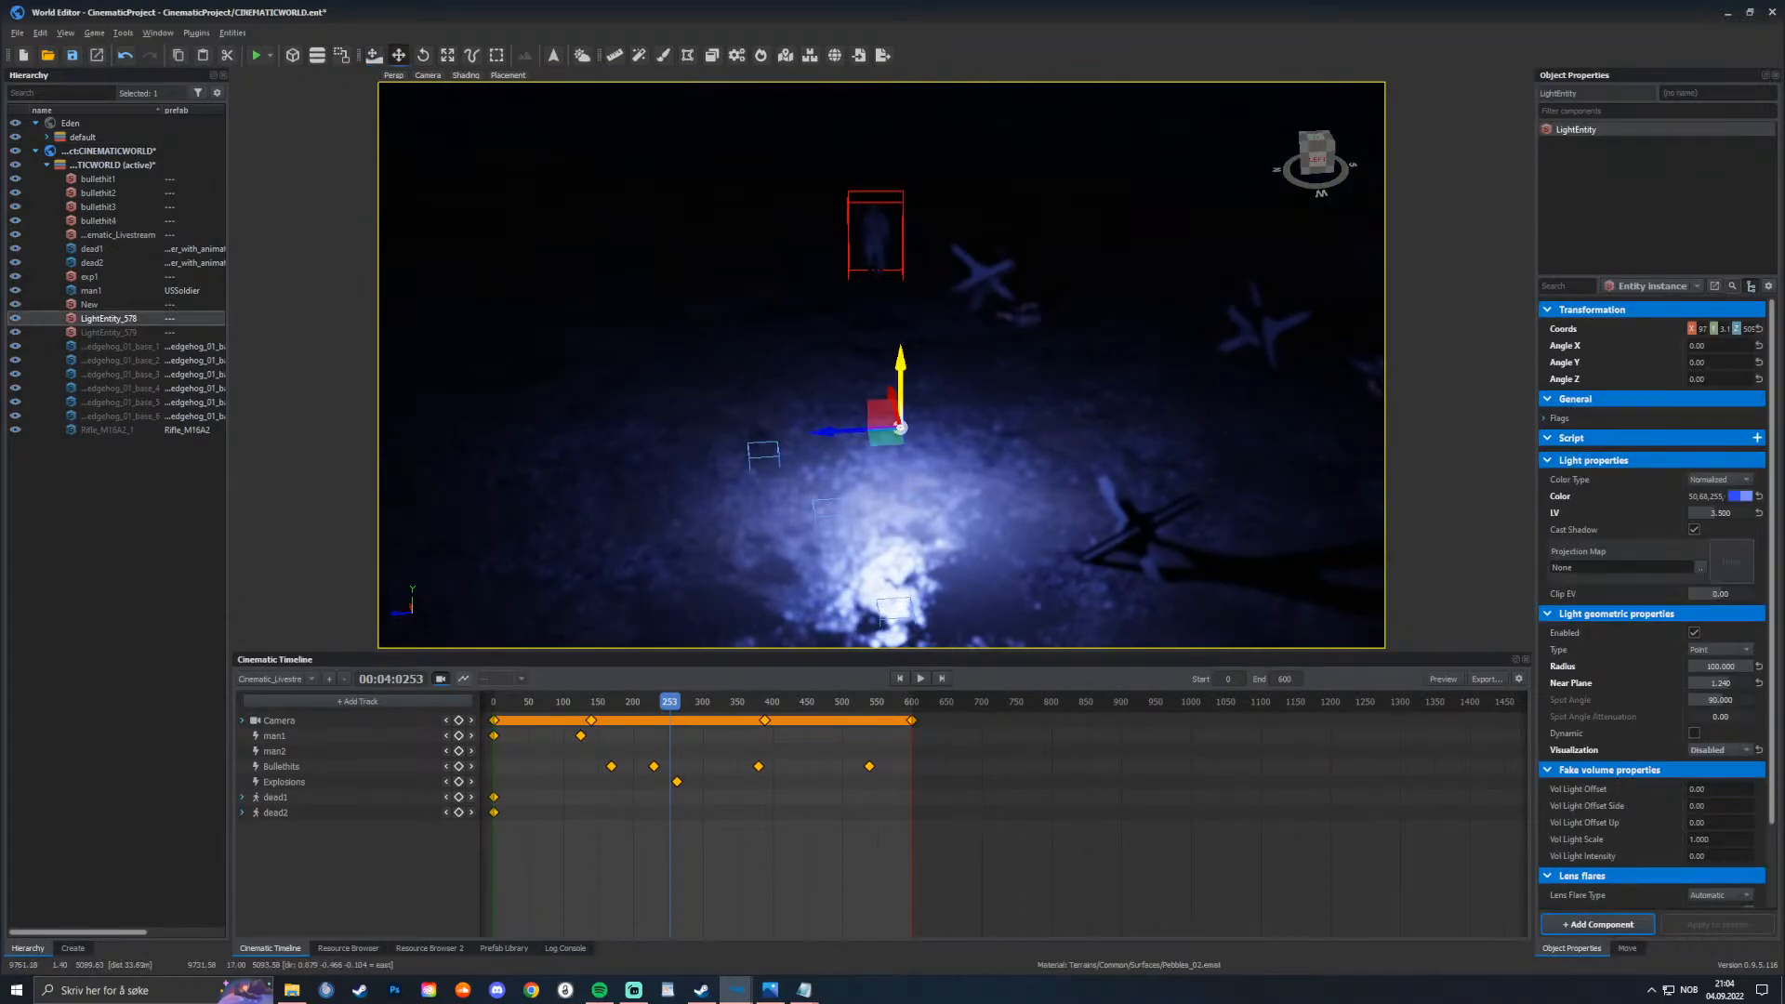
left_click_drag(900, 372, 900, 116)
right_click_drag(900, 116, 900, 56)
left_click_drag(900, 116, 901, 404)
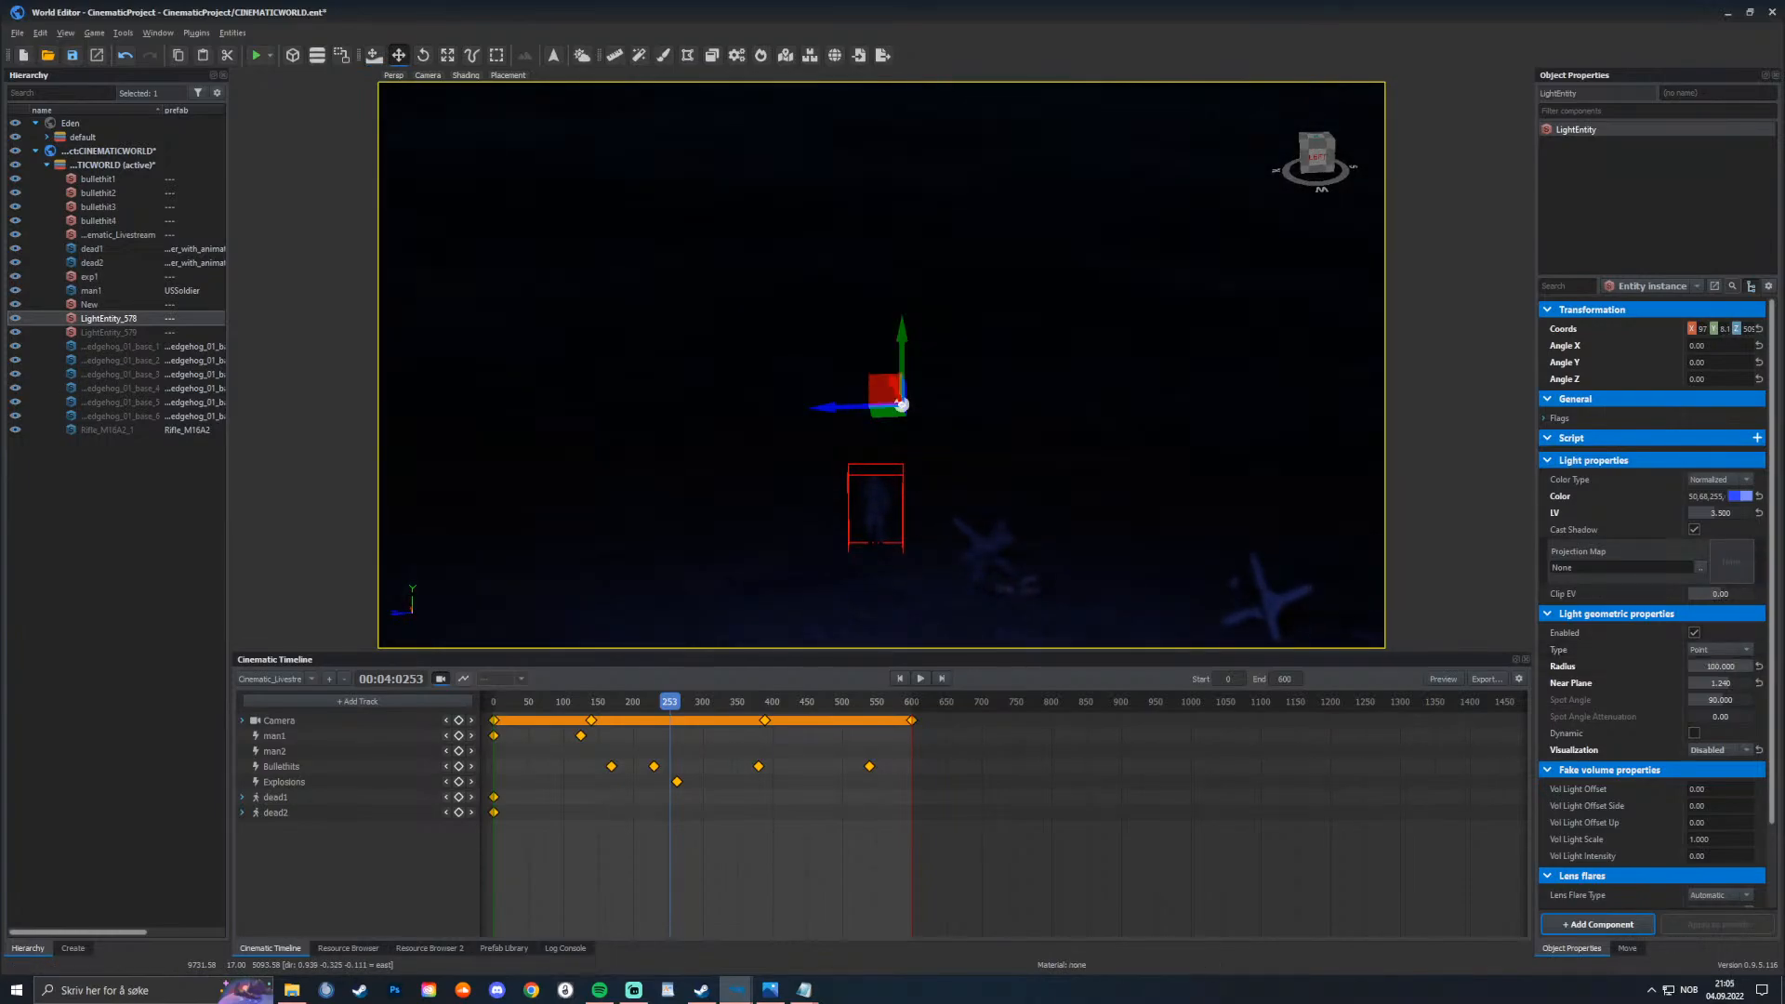
Step: Set the blue light's LV to 7.292 and preview the shot on the timeline
left_click_drag(1709, 512, 1725, 512)
mouse_move(1097, 409)
right_mouse_down()
mouse_move(1136, 427)
mouse_move(1139, 567)
mouse_move(1142, 409)
mouse_move(1120, 391)
right_mouse_up()
key("w")
key("space")
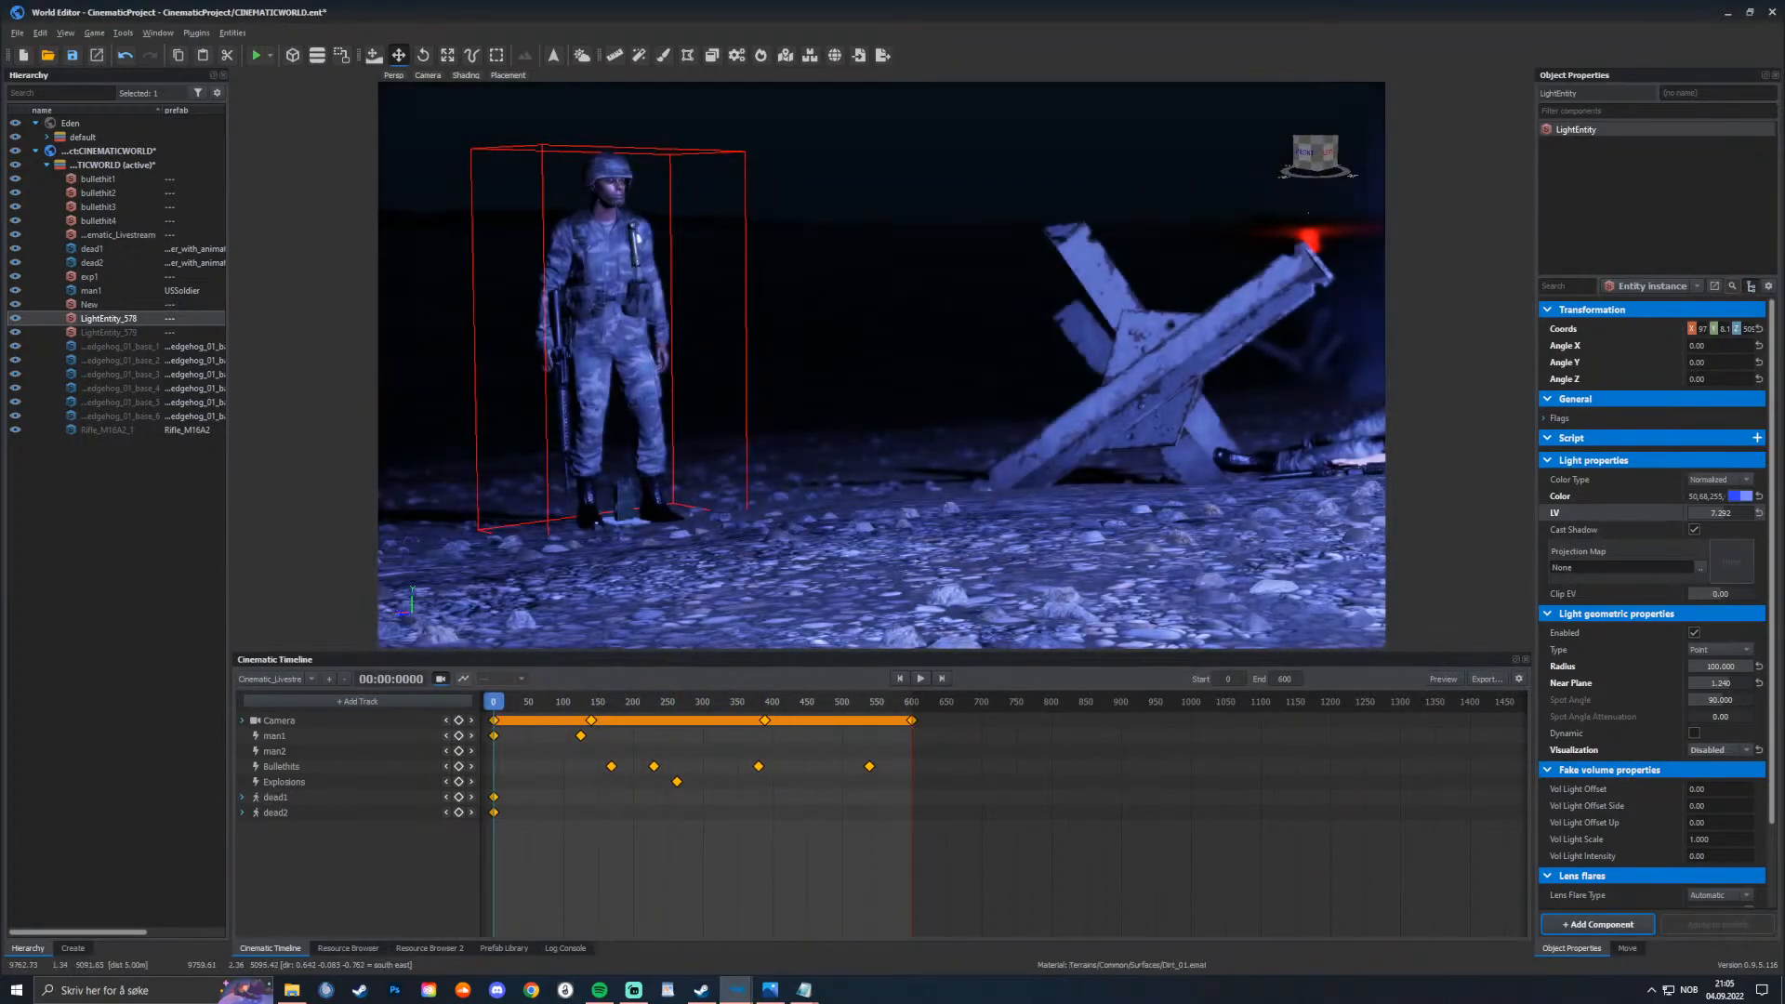
left_click(1739, 496)
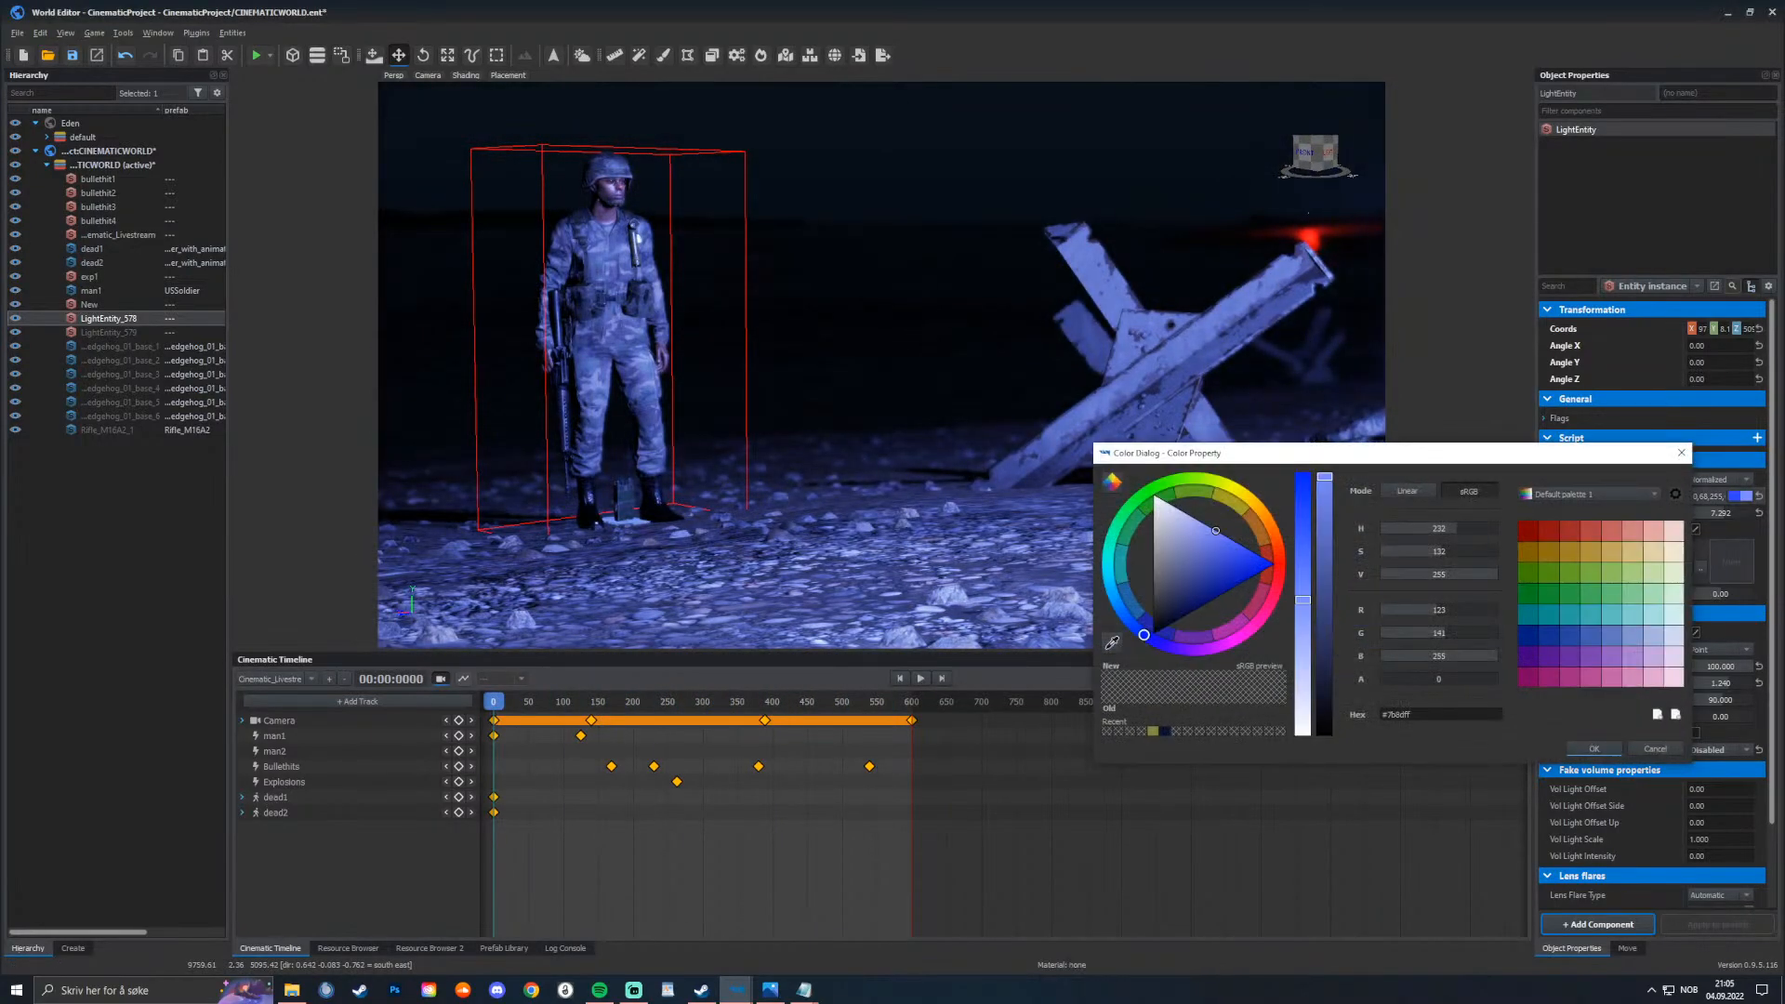
mouse_move(1144, 635)
left_mouse_down()
mouse_move(1208, 649)
mouse_move(1279, 575)
mouse_move(1222, 534)
left_mouse_up()
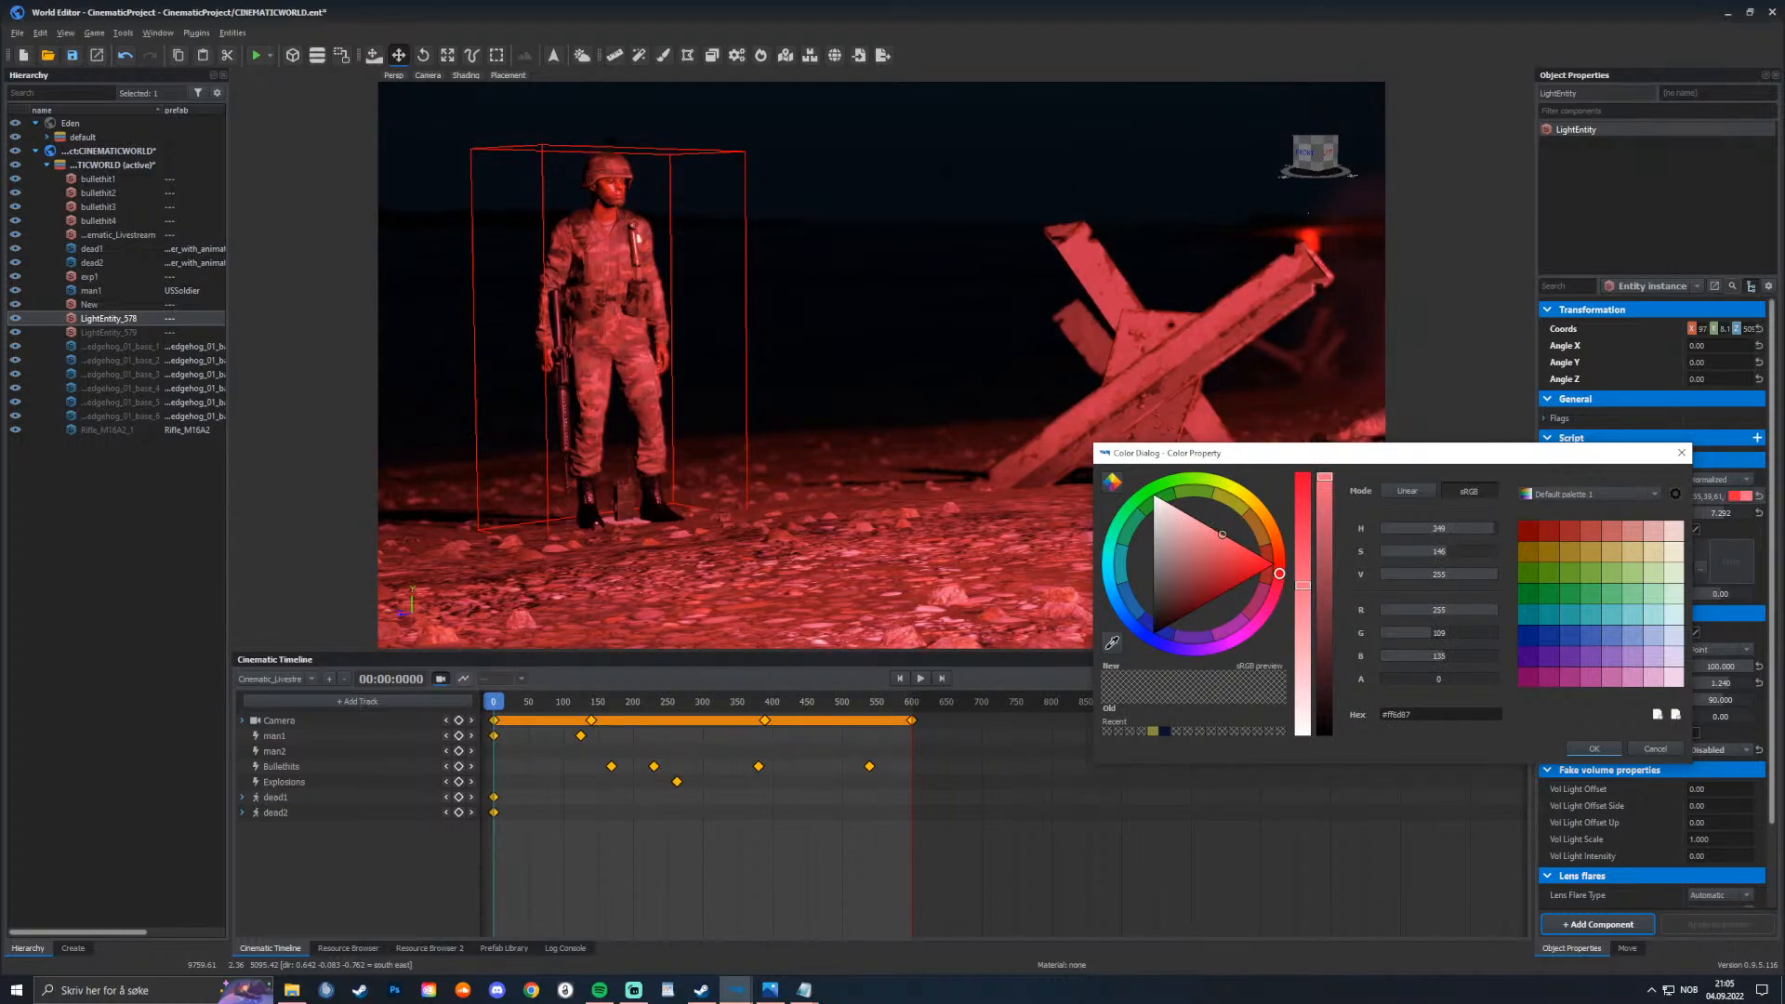
left_click(1681, 452)
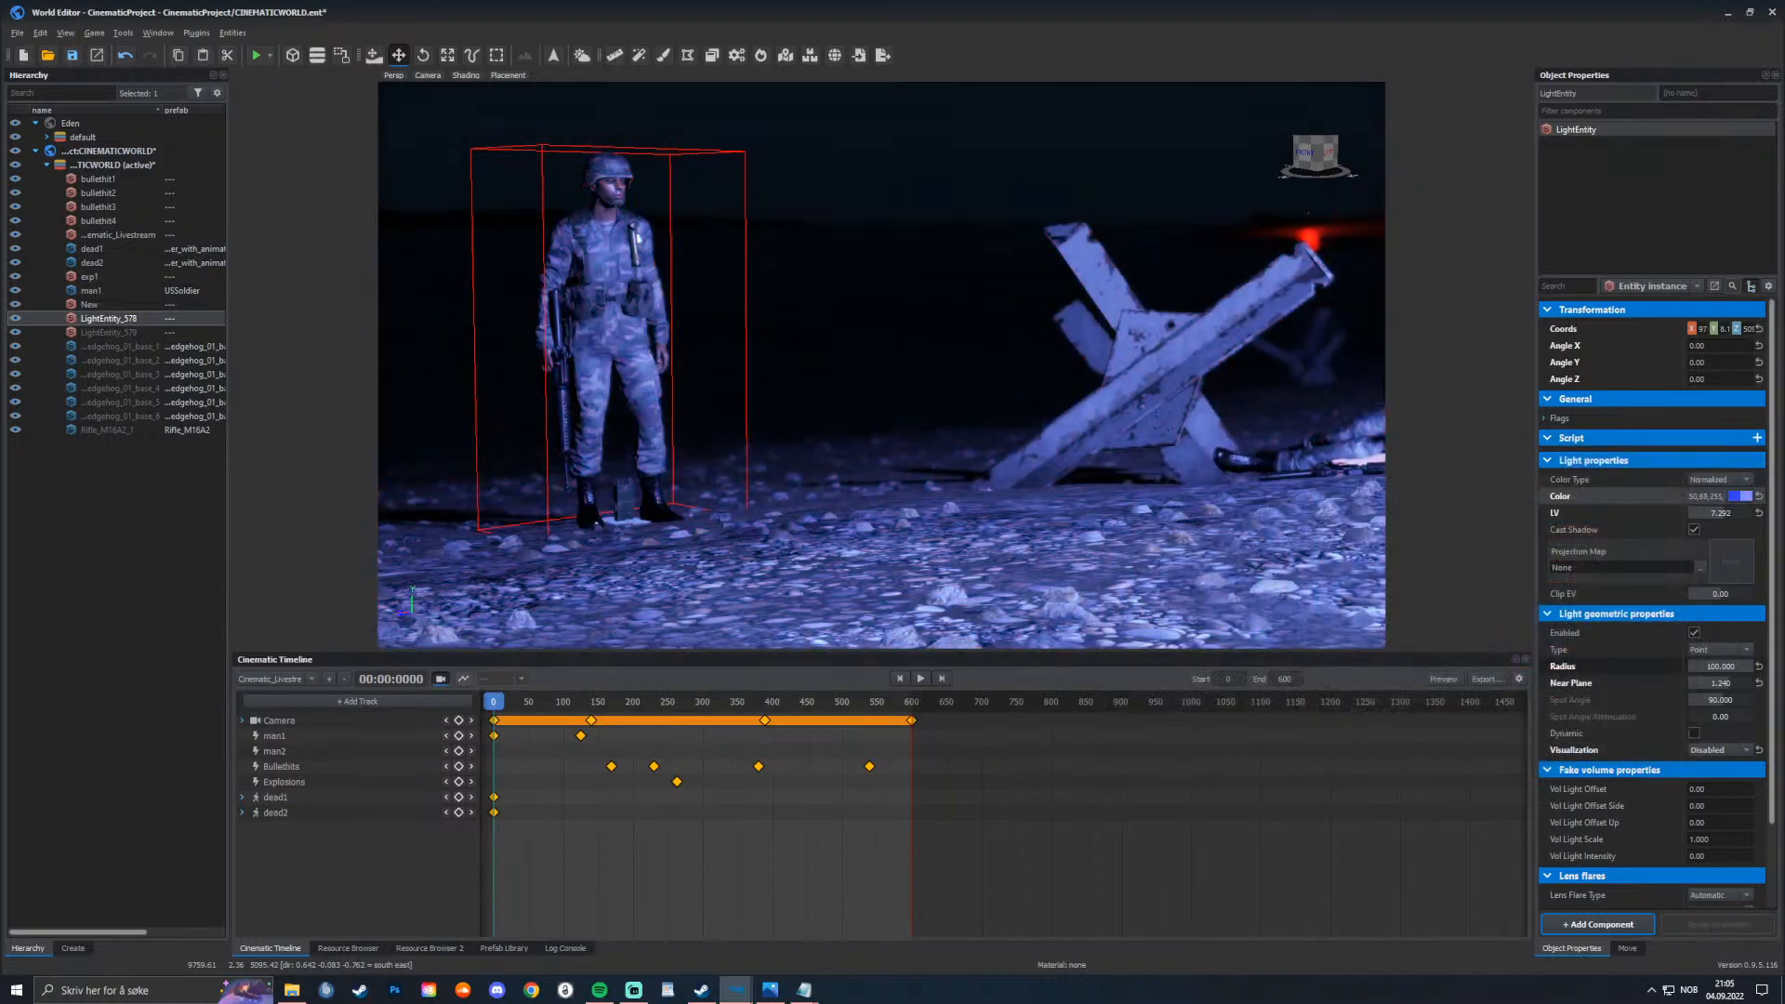
Step: Change the blue light's colour to a slightly desaturated red
left_click(1740, 496)
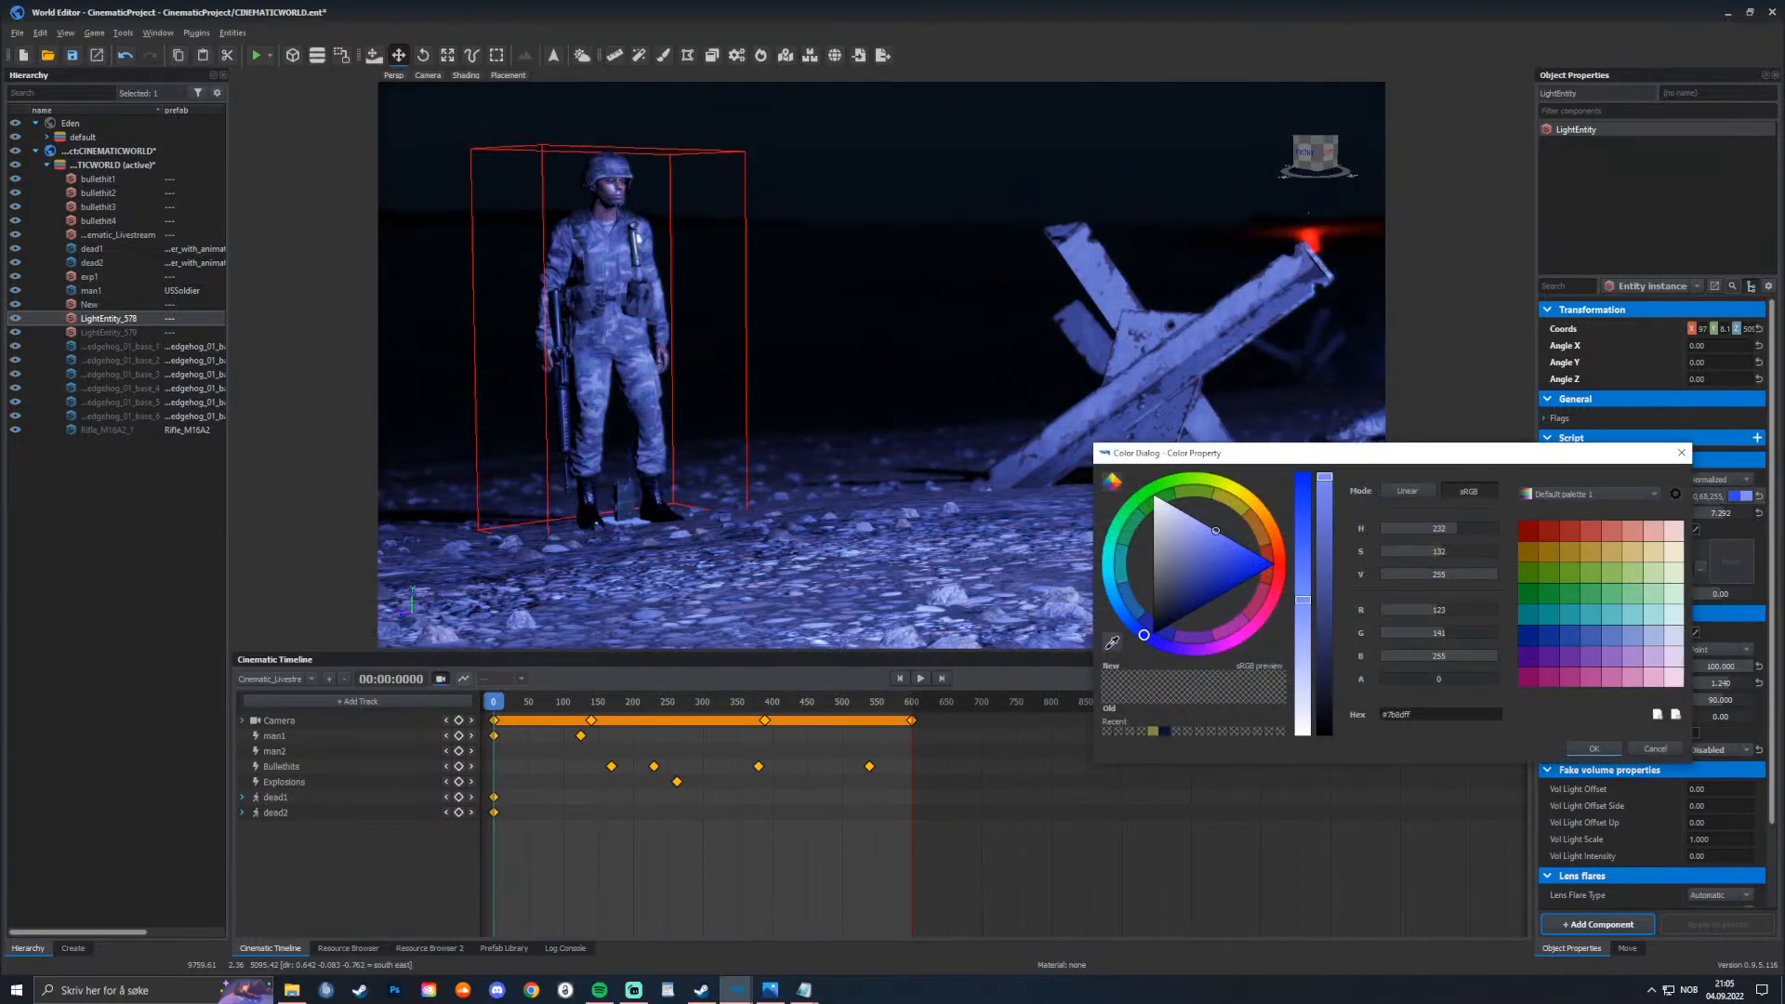
mouse_move(1143, 635)
left_mouse_down()
mouse_move(1279, 562)
mouse_move(1246, 549)
mouse_move(1270, 564)
left_mouse_up()
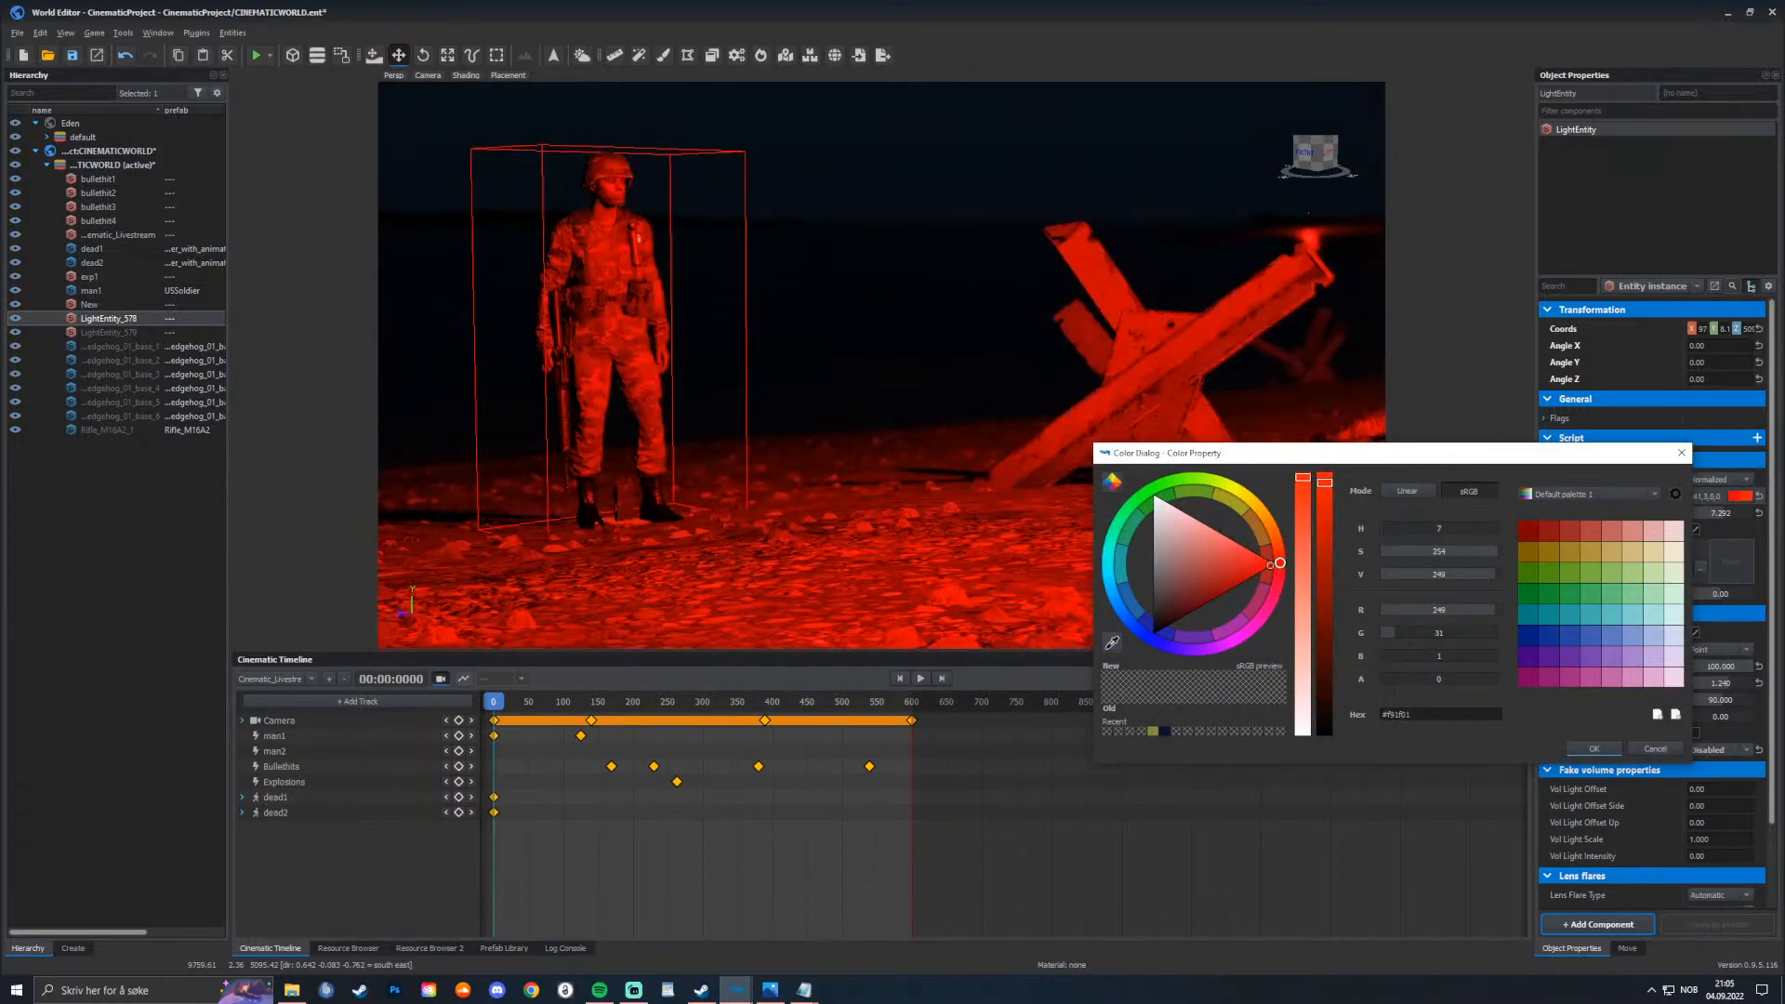
key("Return")
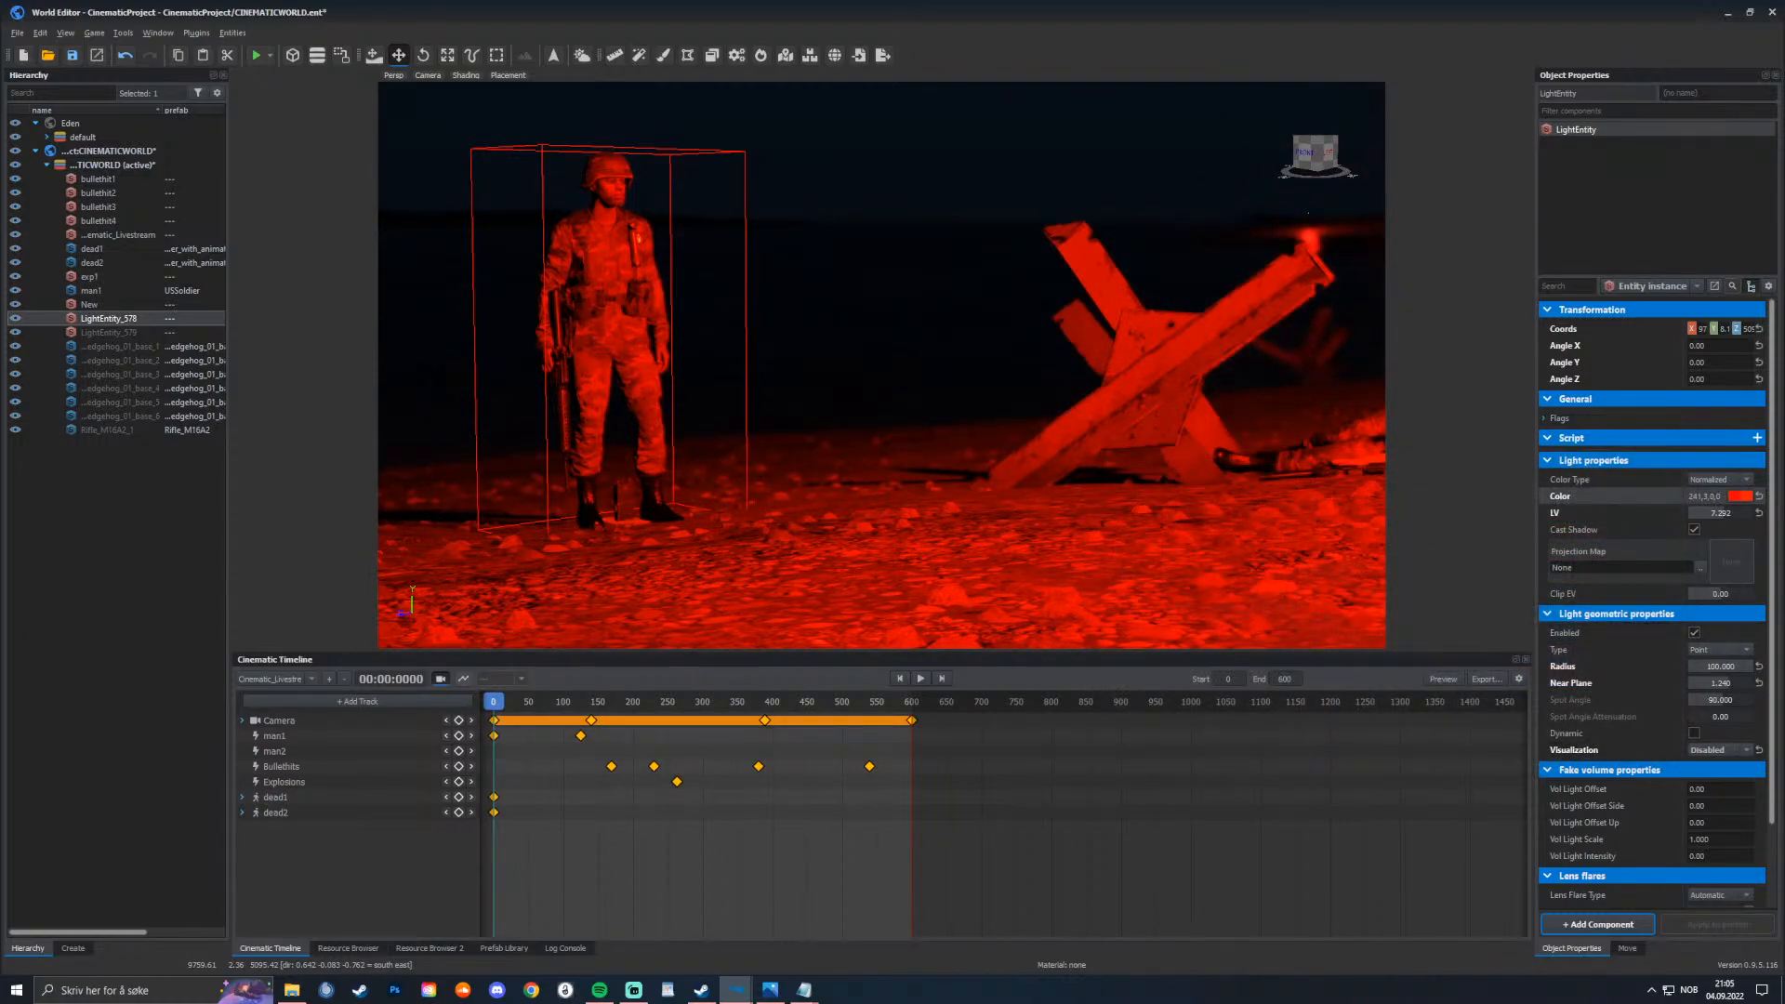
left_click(1740, 497)
left_click_drag(1255, 560, 1229, 553)
key("Return")
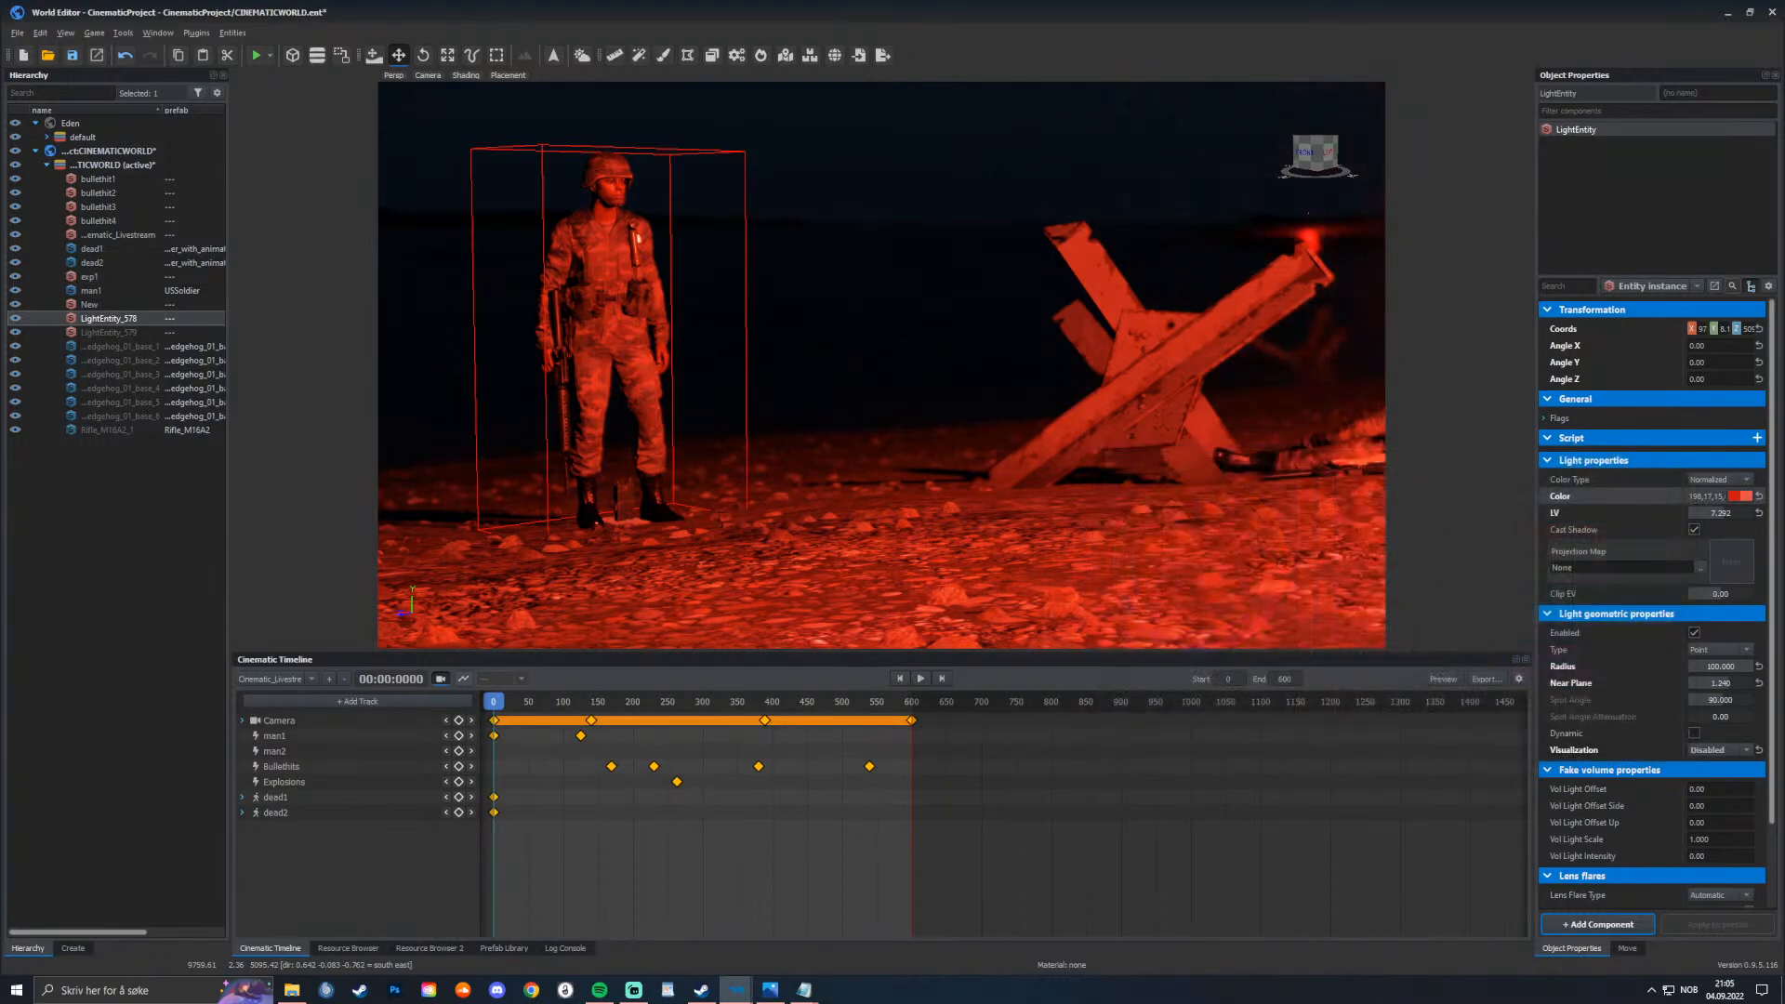
Step: Save the world and preview the red-lit cinematic twice on the timeline
key("ctrl+s")
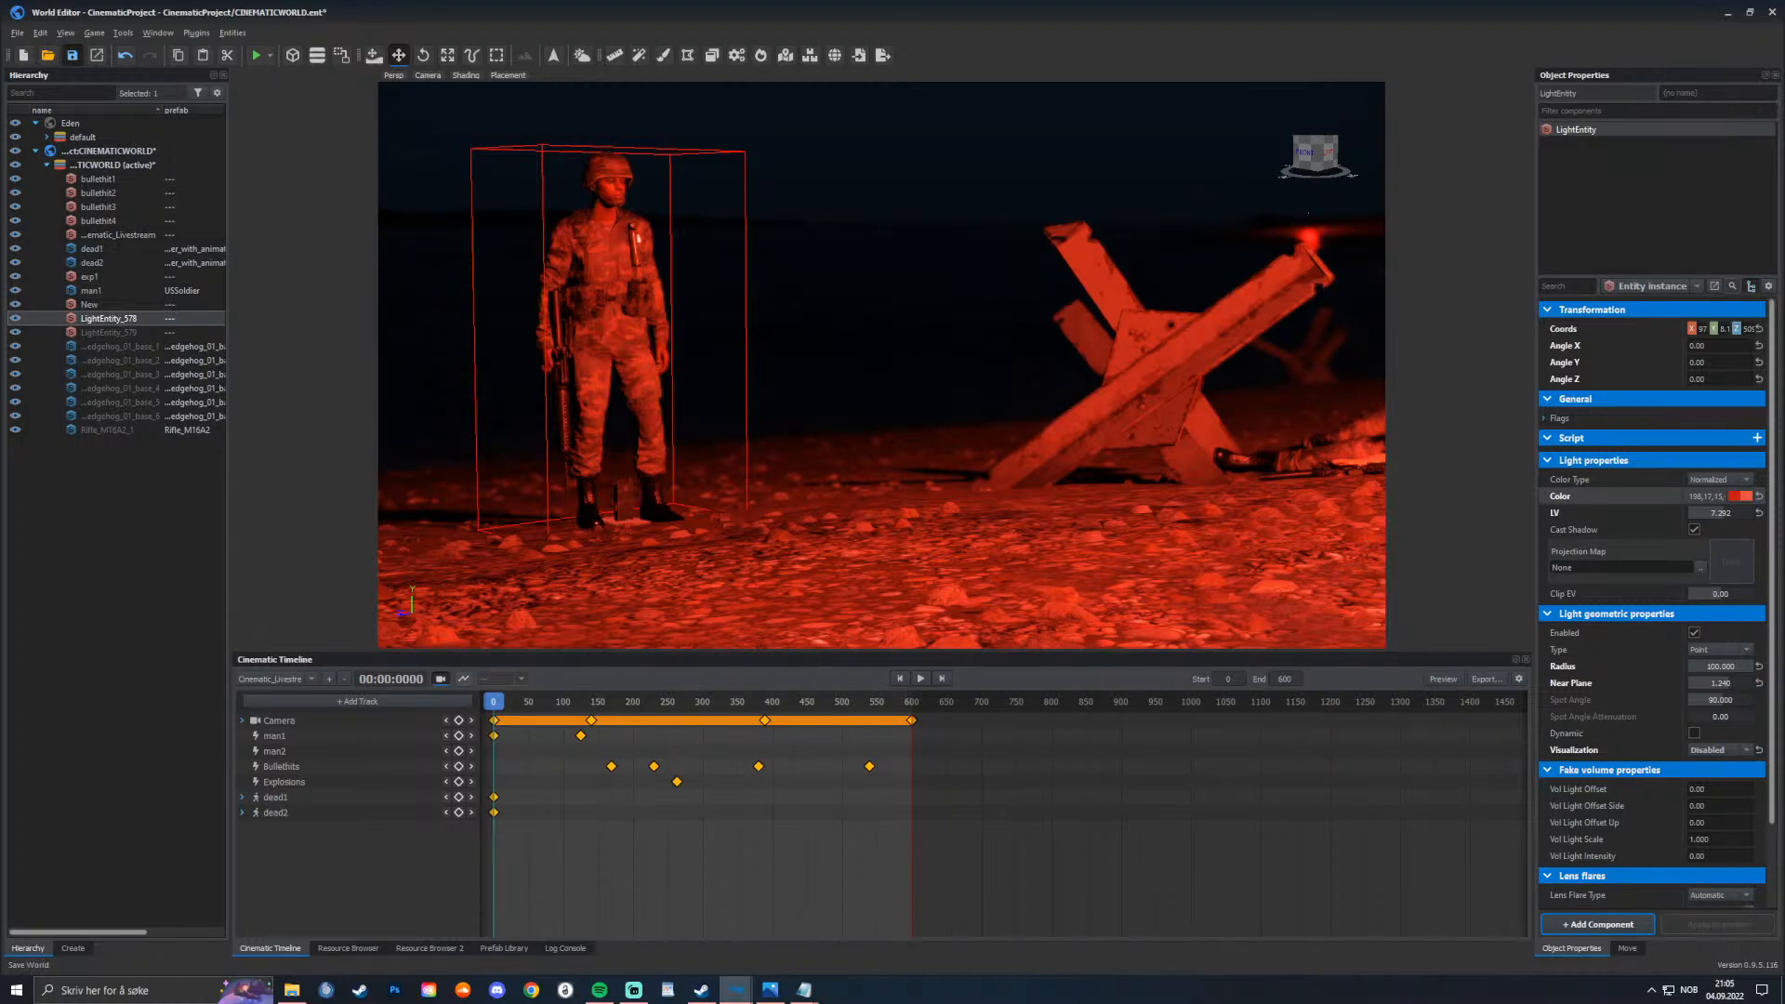
key("space")
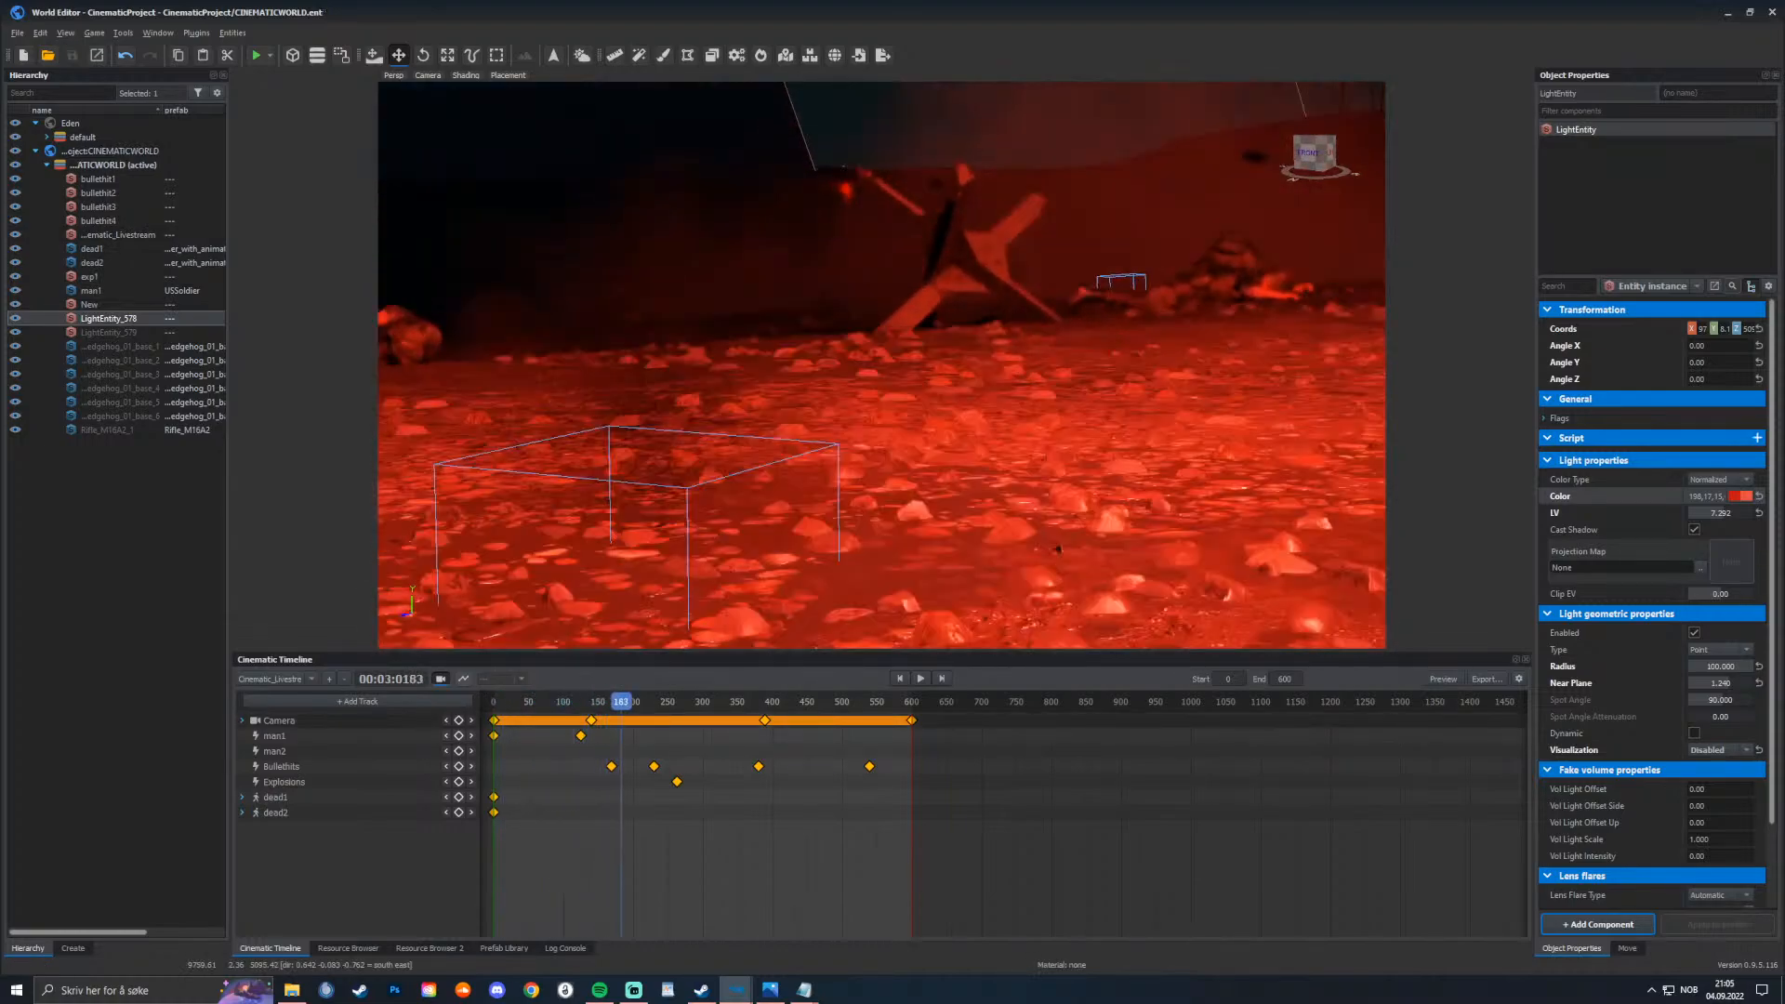
key("space")
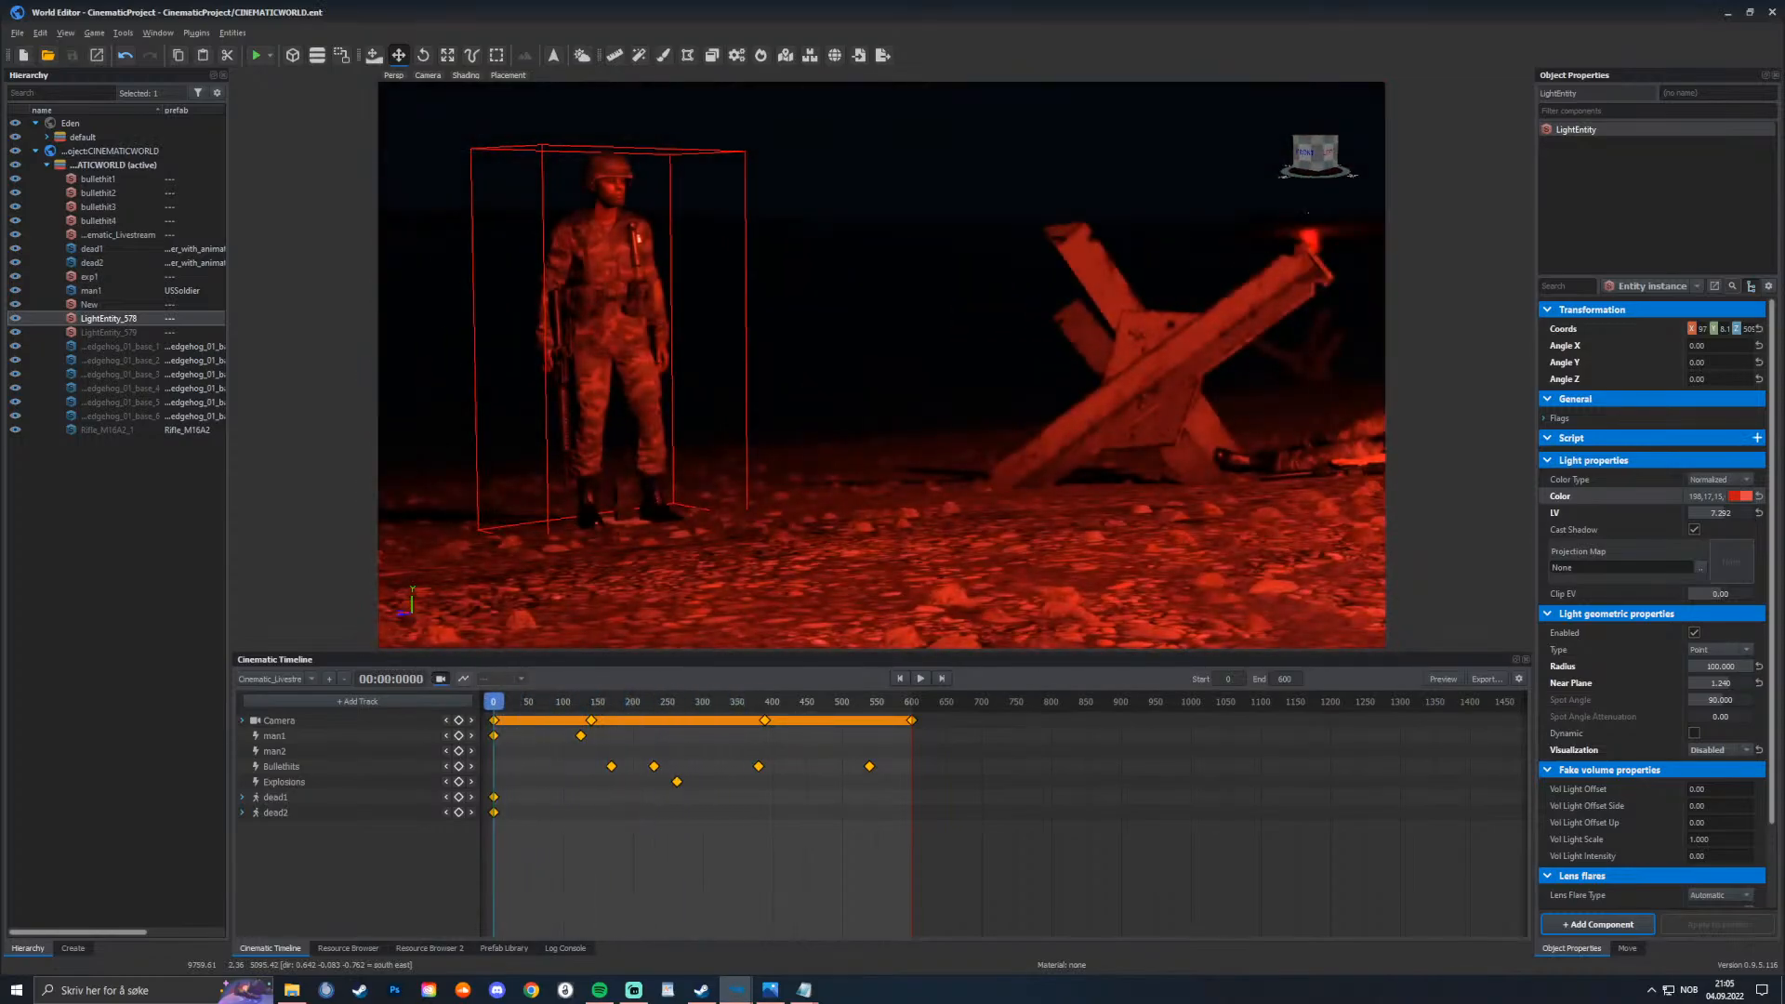
key("space")
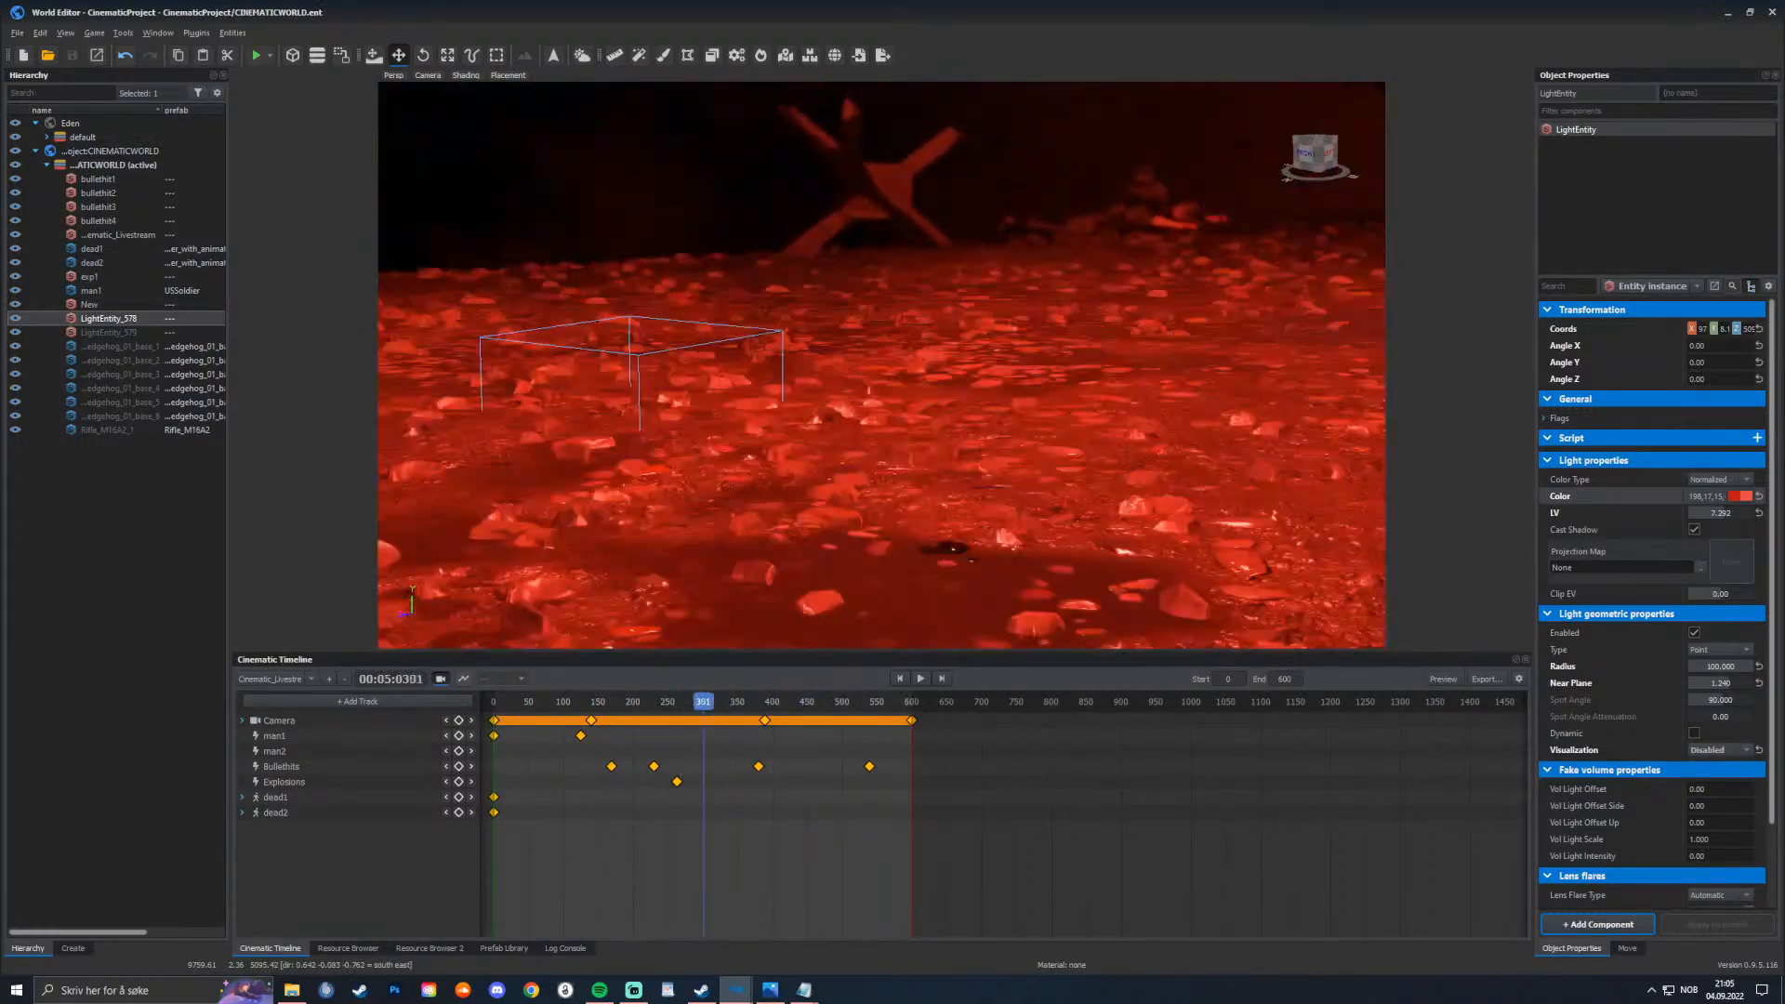
key("space")
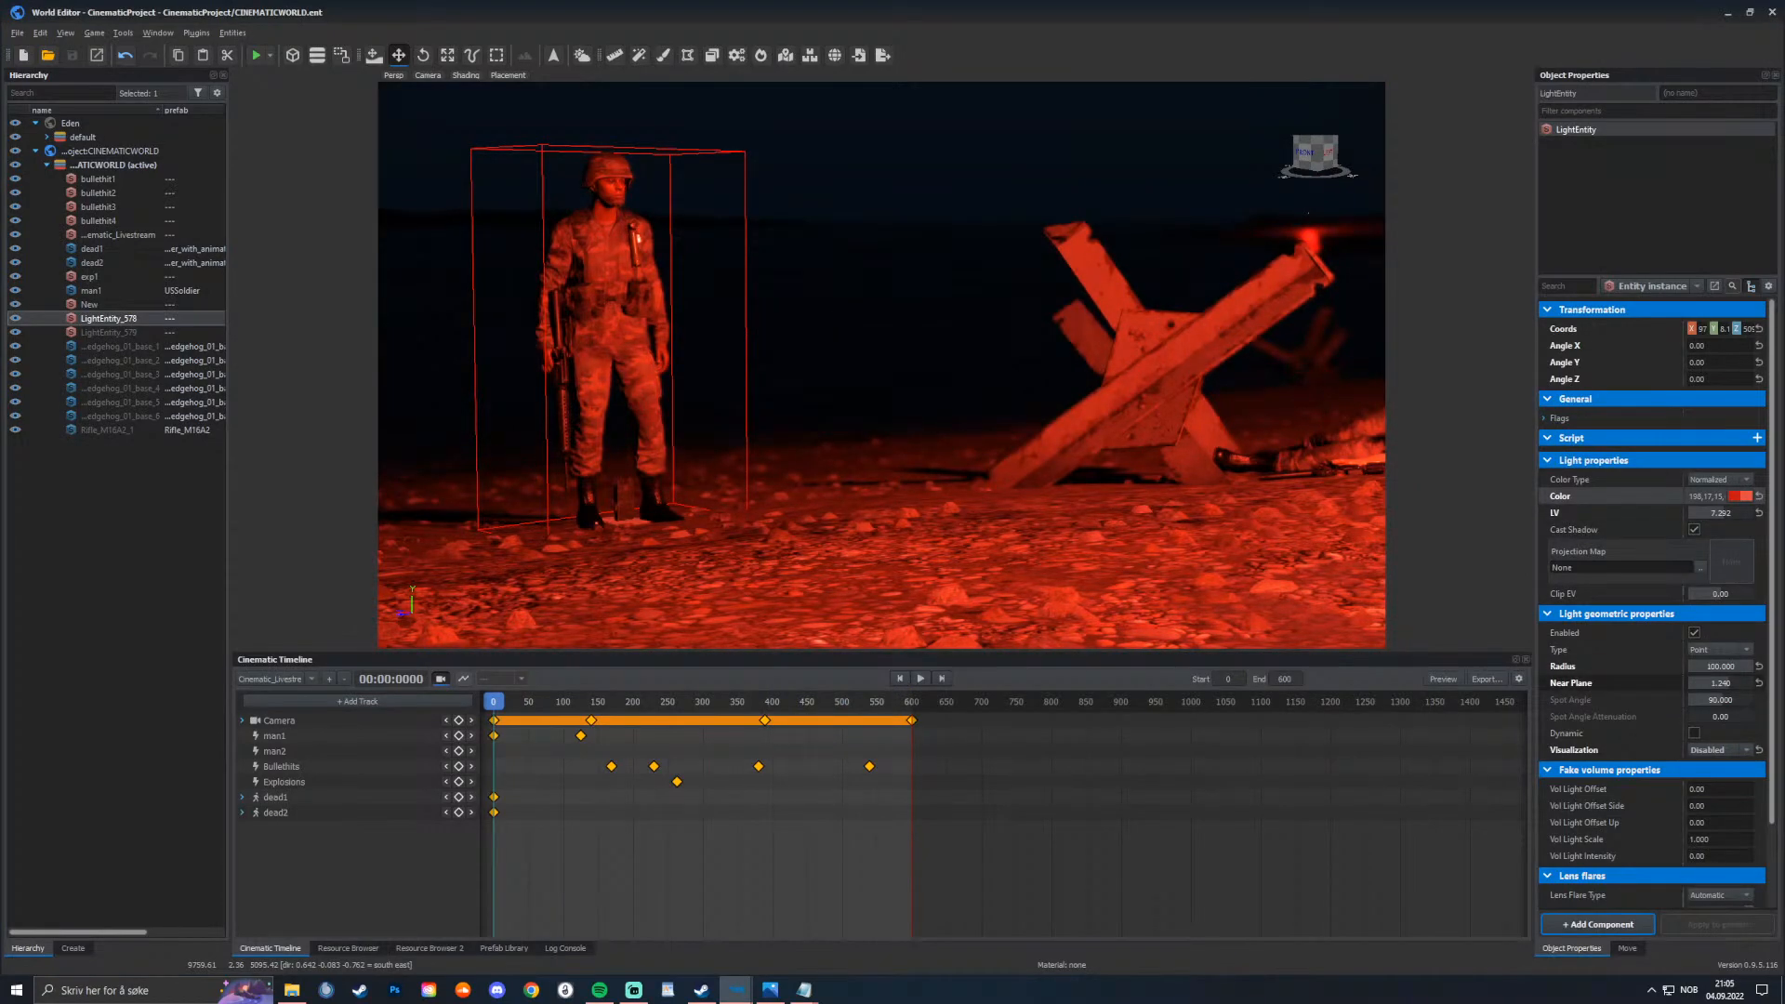
Step: Set the red light's Near Plane to 2.000 and try the Spot light type before restoring Point
mouse_move(1727, 666)
left_mouse_down()
mouse_move(1693, 667)
mouse_move(1754, 667)
mouse_move(1689, 683)
mouse_move(1754, 683)
left_mouse_up()
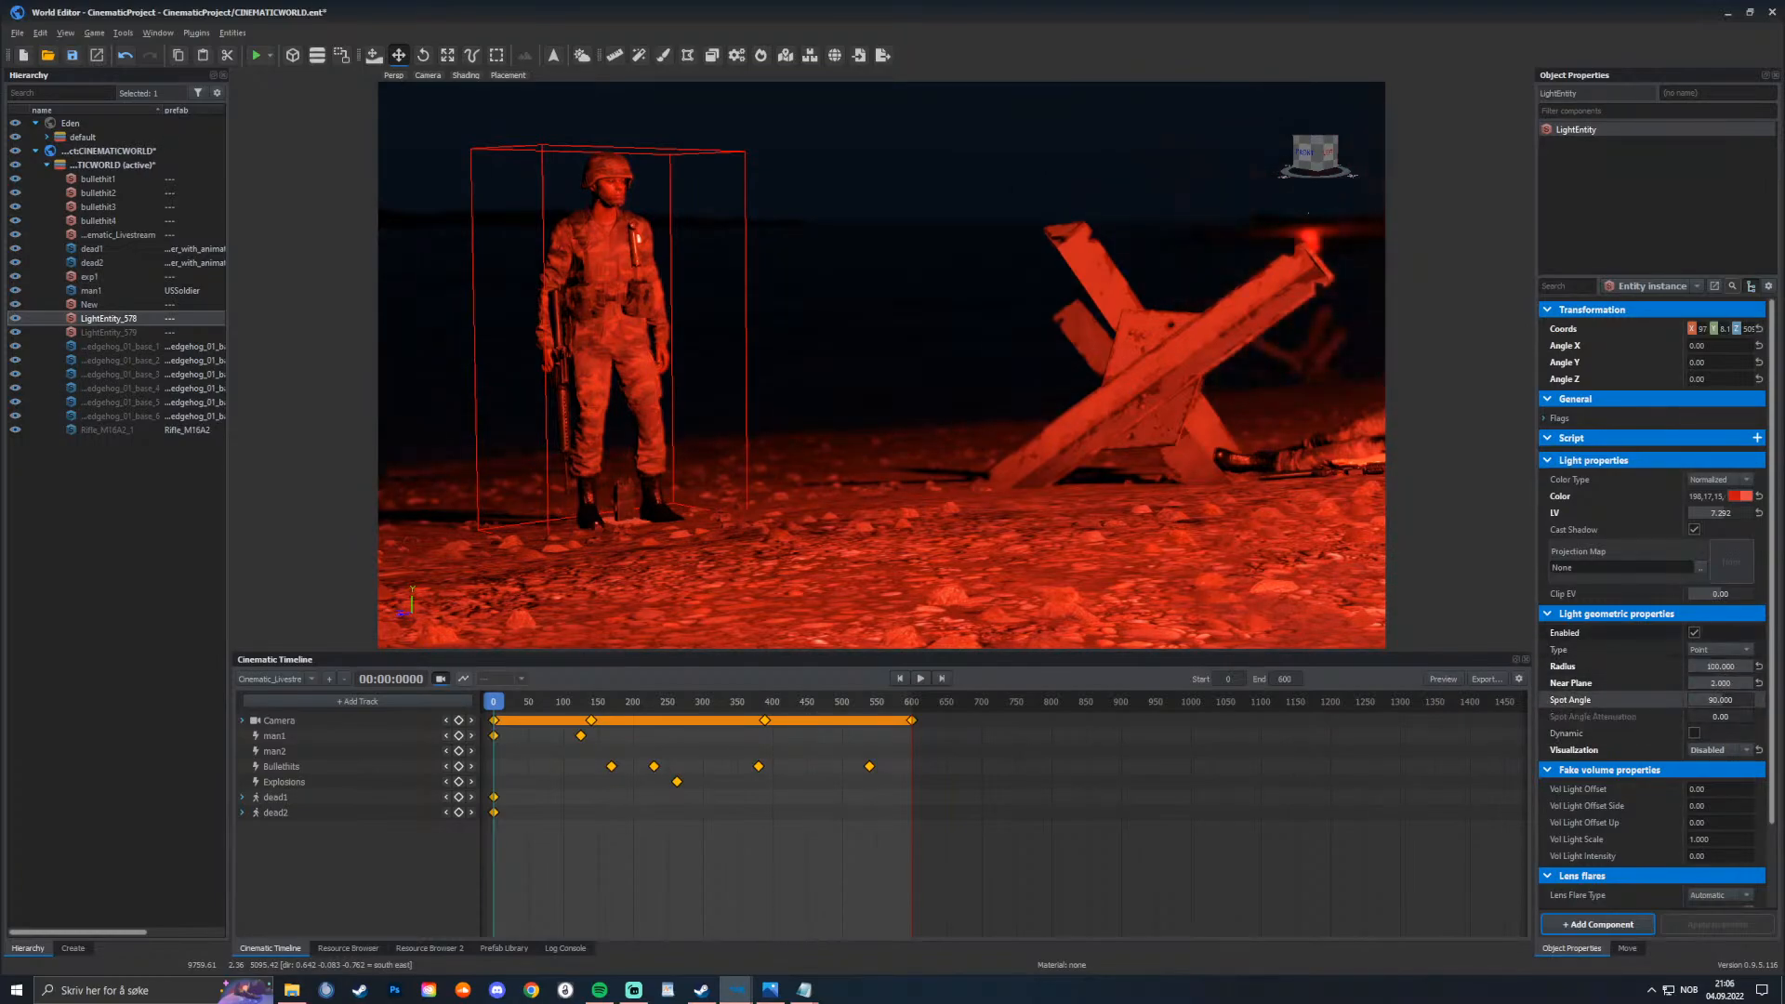
left_click(1718, 650)
left_click(1706, 666)
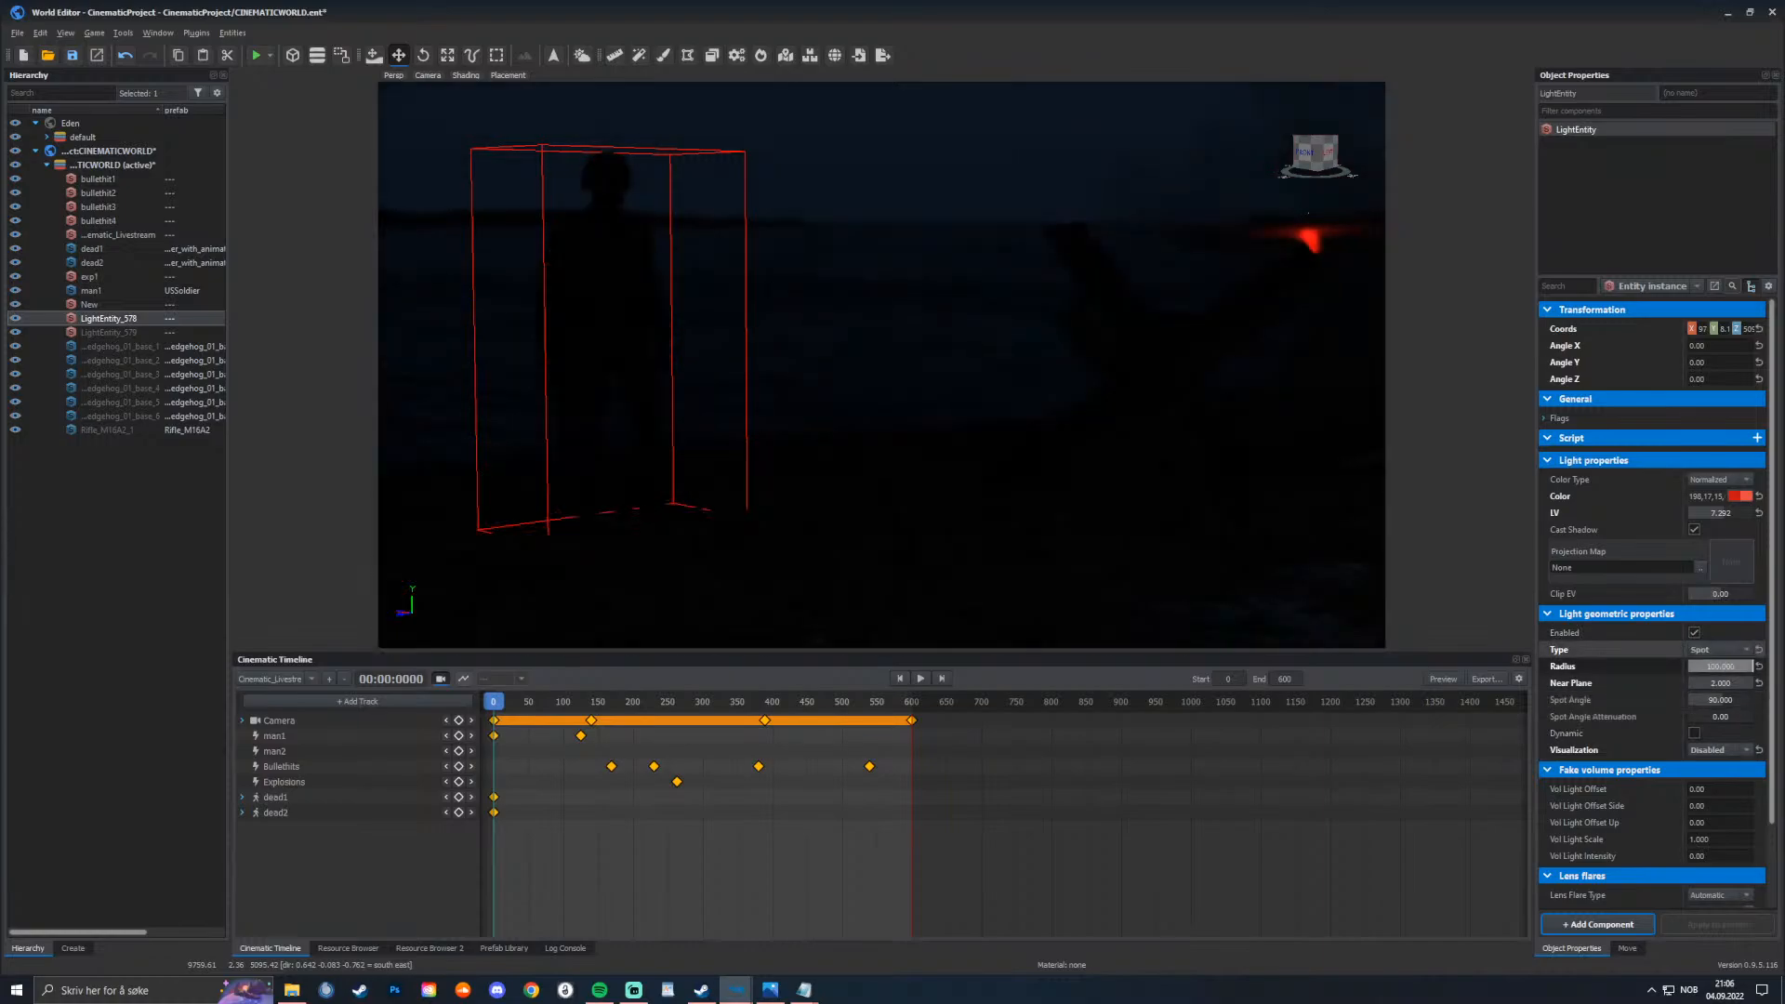
left_click(1718, 649)
left_click(1703, 635)
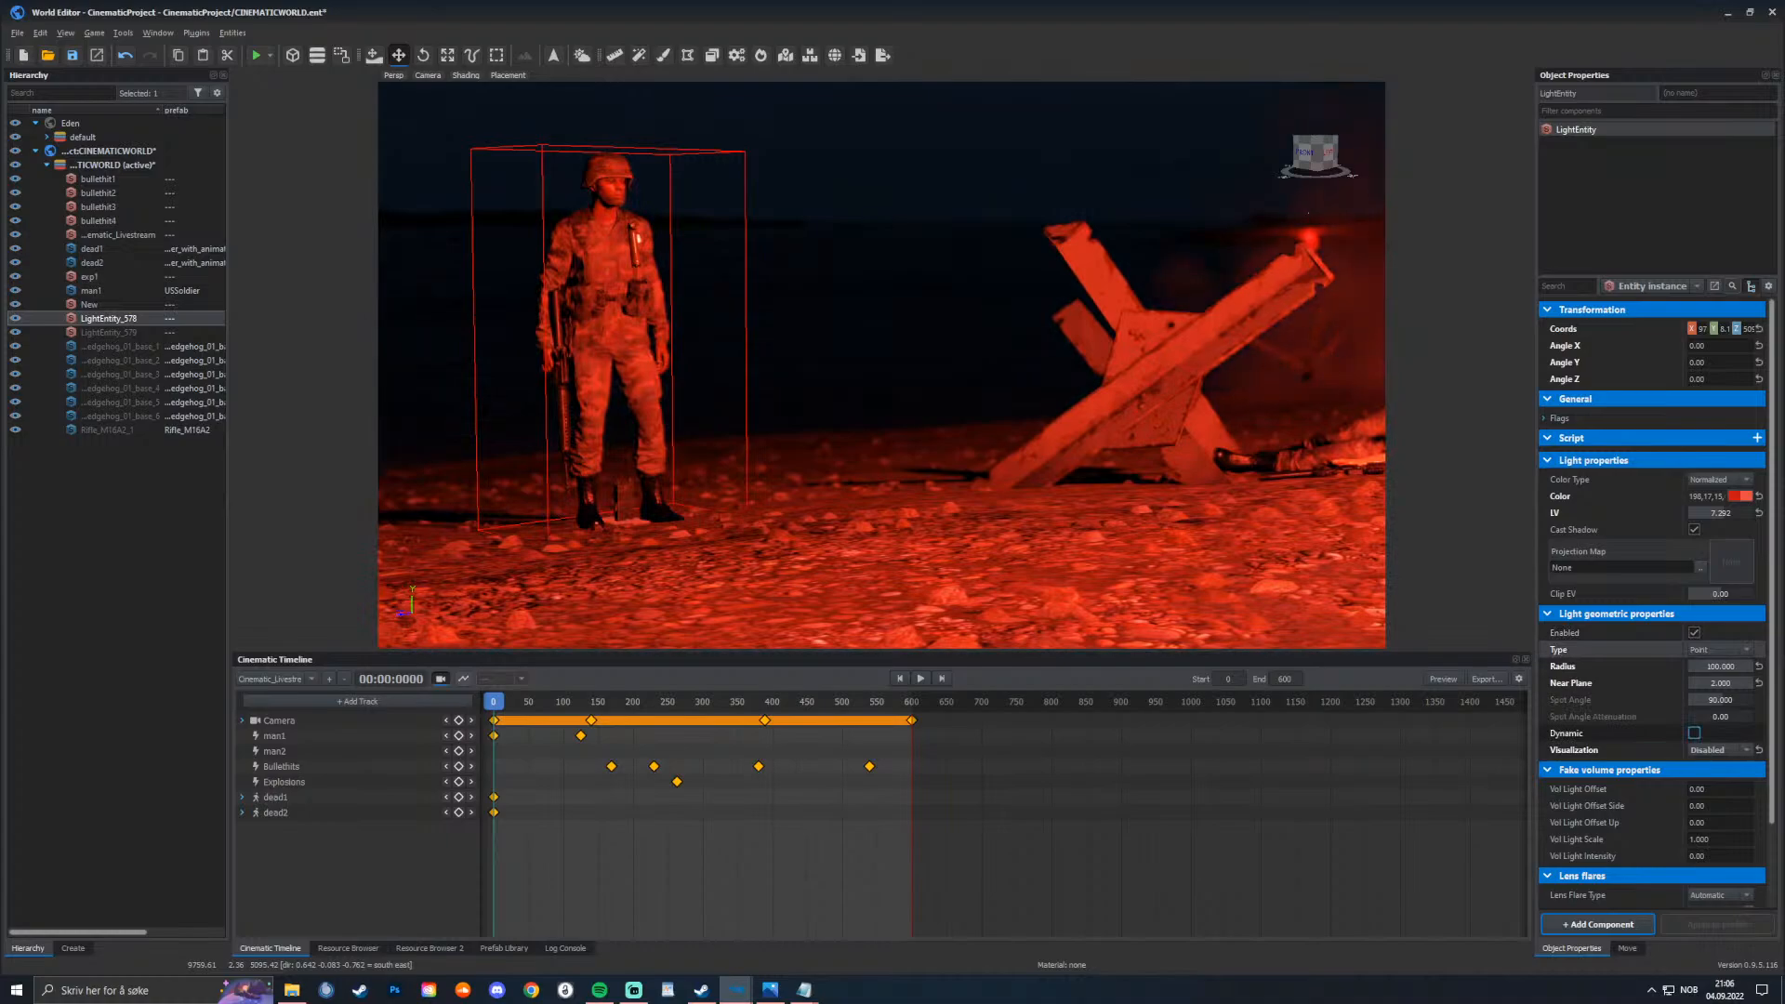
Step: Try a Vol Light Offset of 0.060 on the red light and return it to 0.000
mouse_move(1718, 789)
left_mouse_down()
mouse_move(1739, 789)
mouse_move(1702, 789)
left_mouse_up()
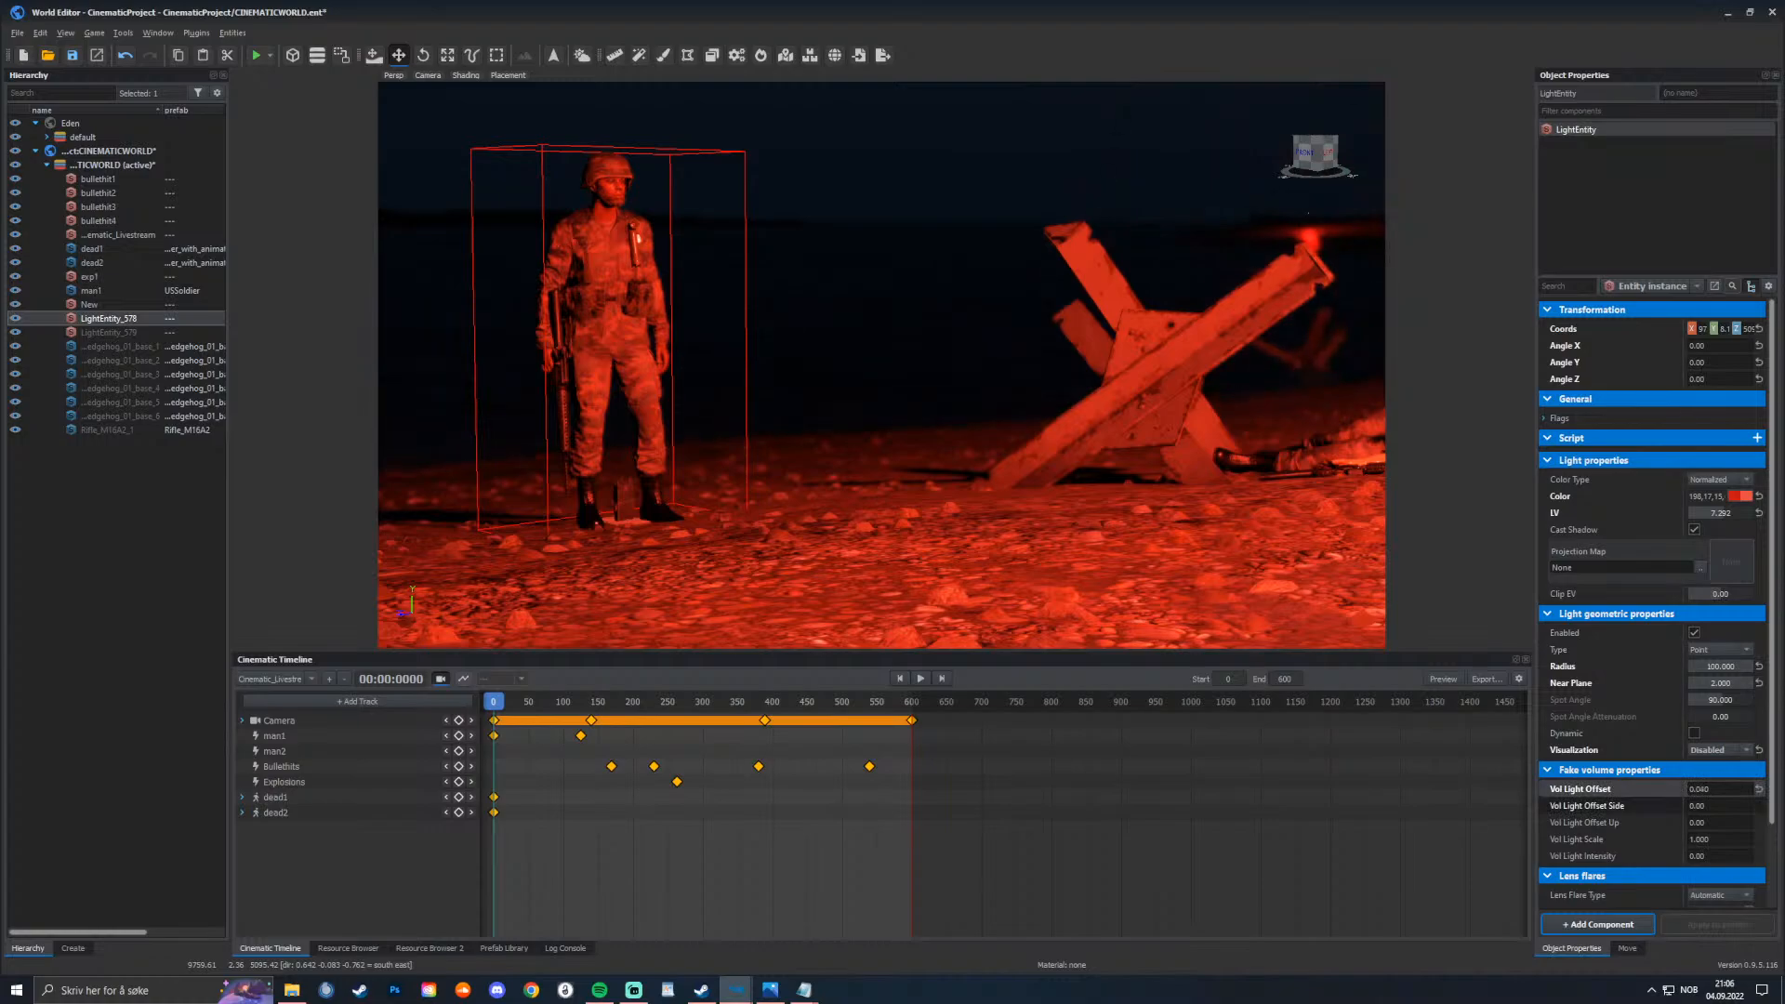
left_click_drag(1702, 789, 1707, 789)
scroll(1651, 604, "down", 2)
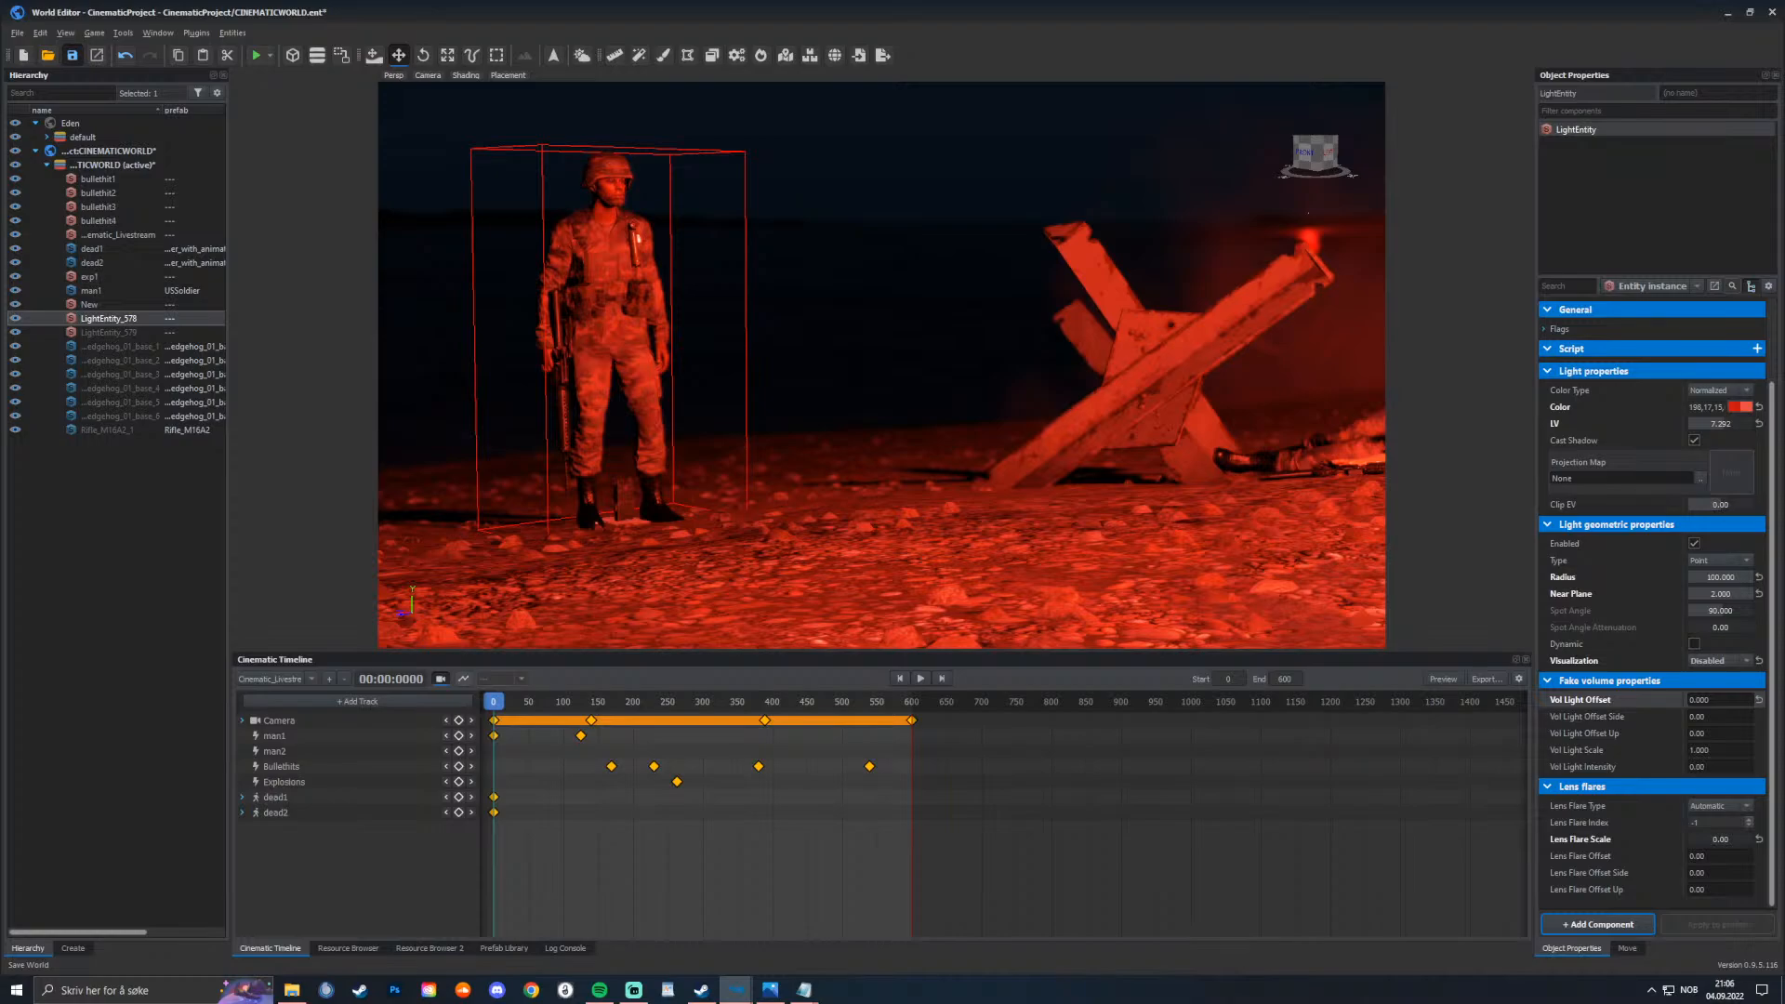
Step: Save the world and play-test the red night lighting in game mode
left_click(73, 54)
left_click(256, 55)
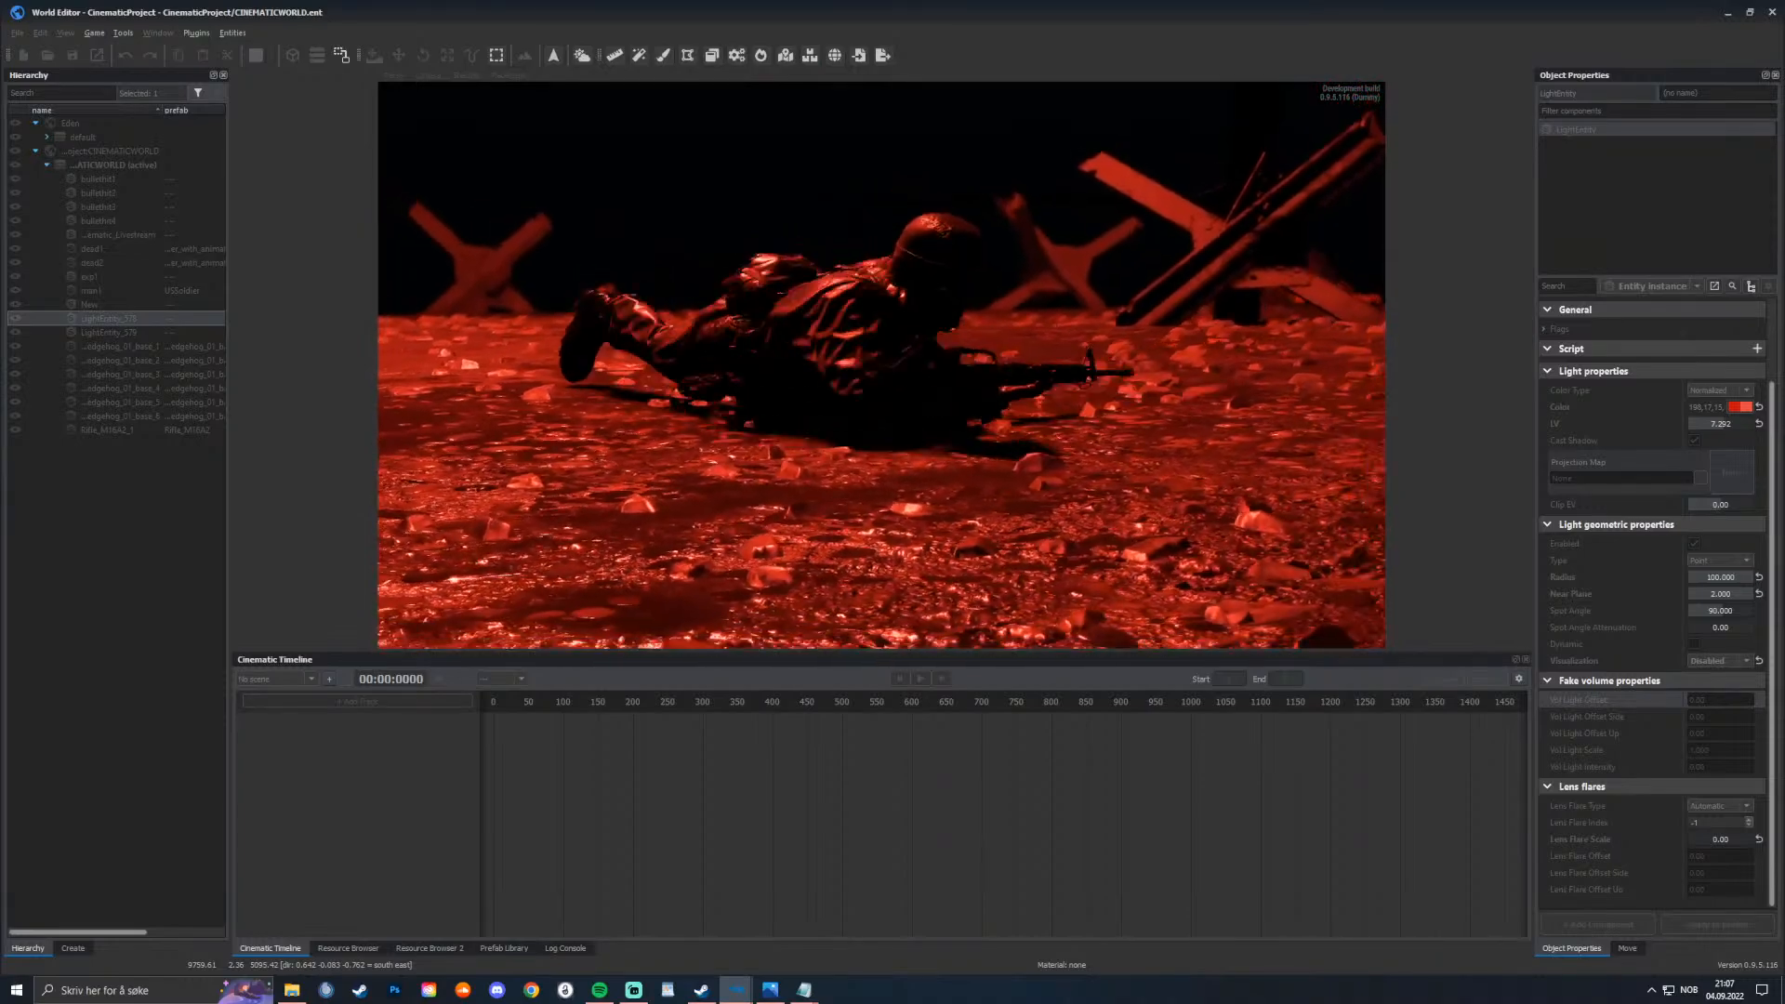
key("Escape")
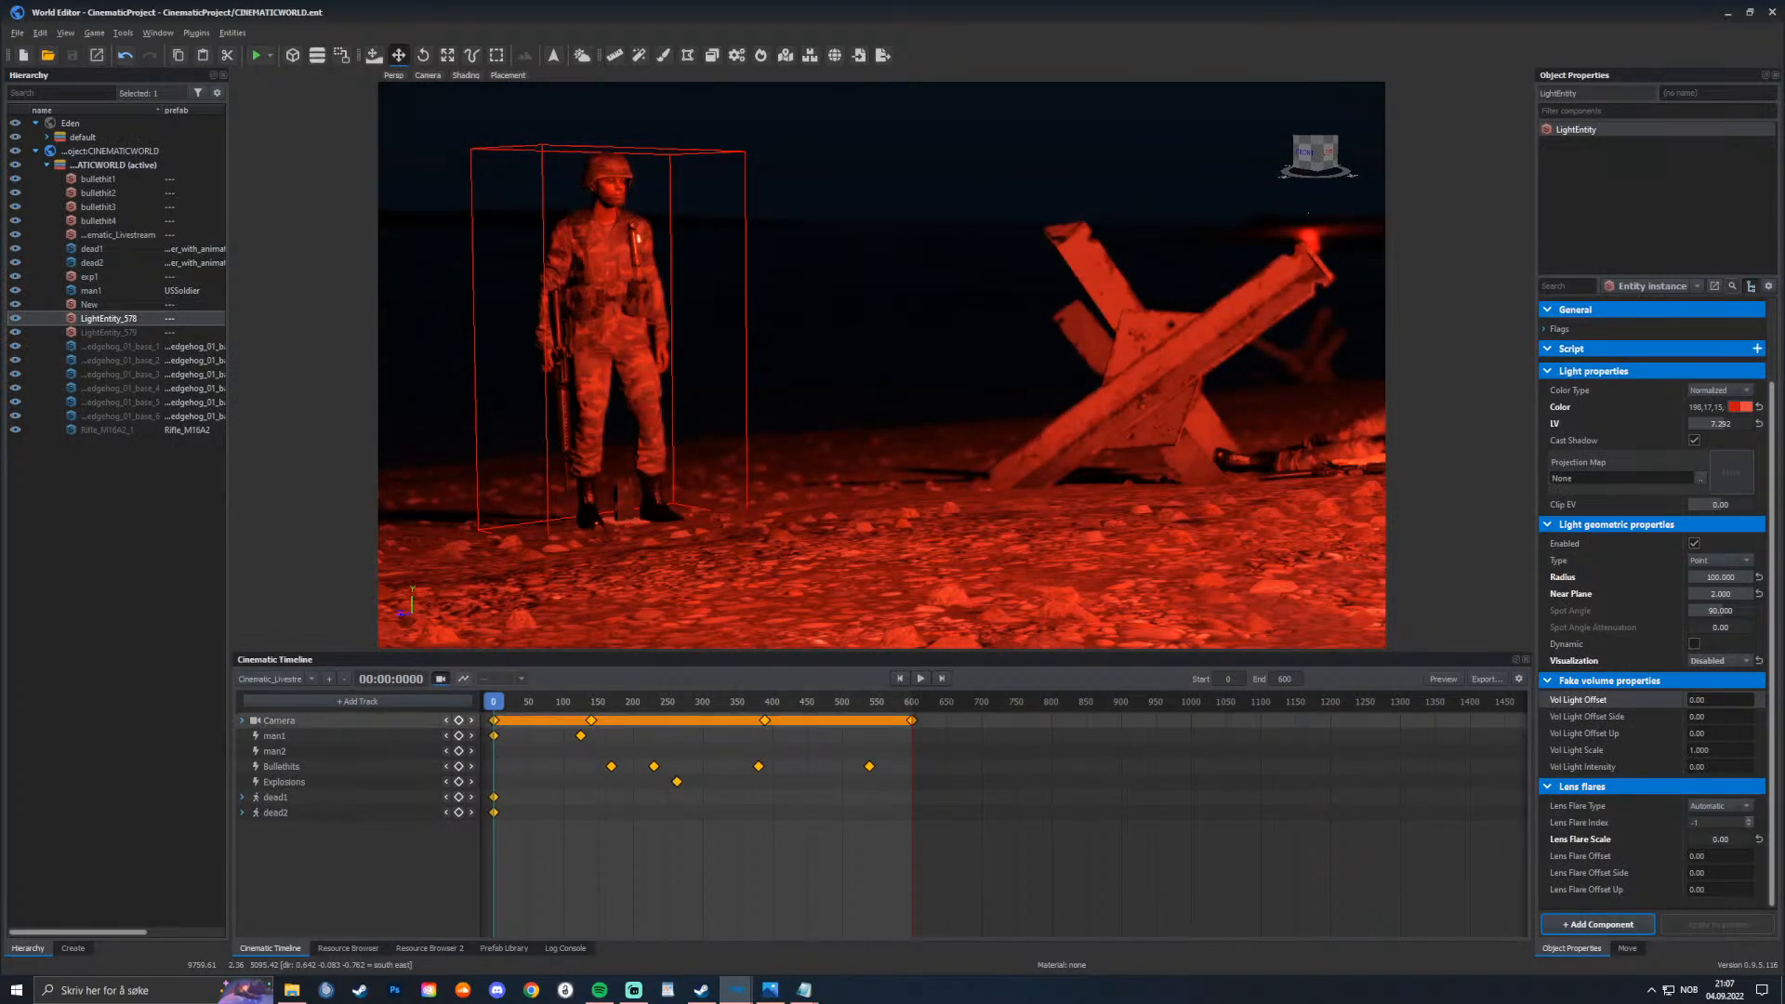
left_click(242, 721)
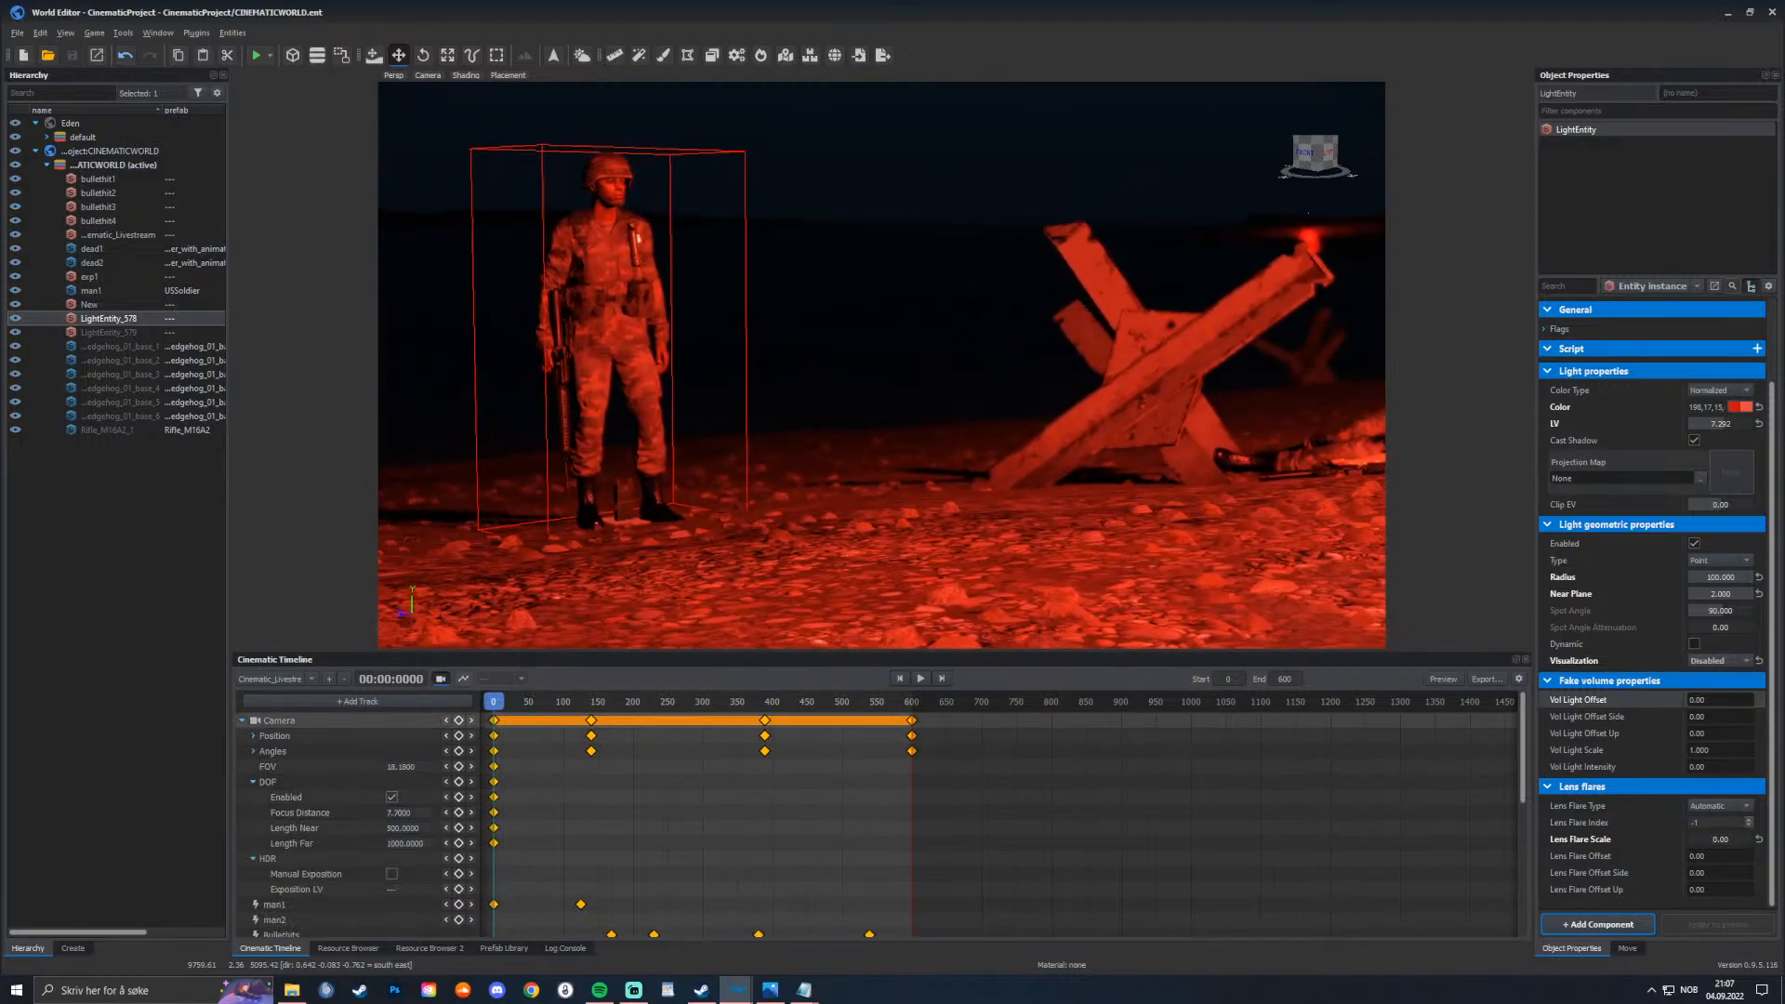
left_click(242, 721)
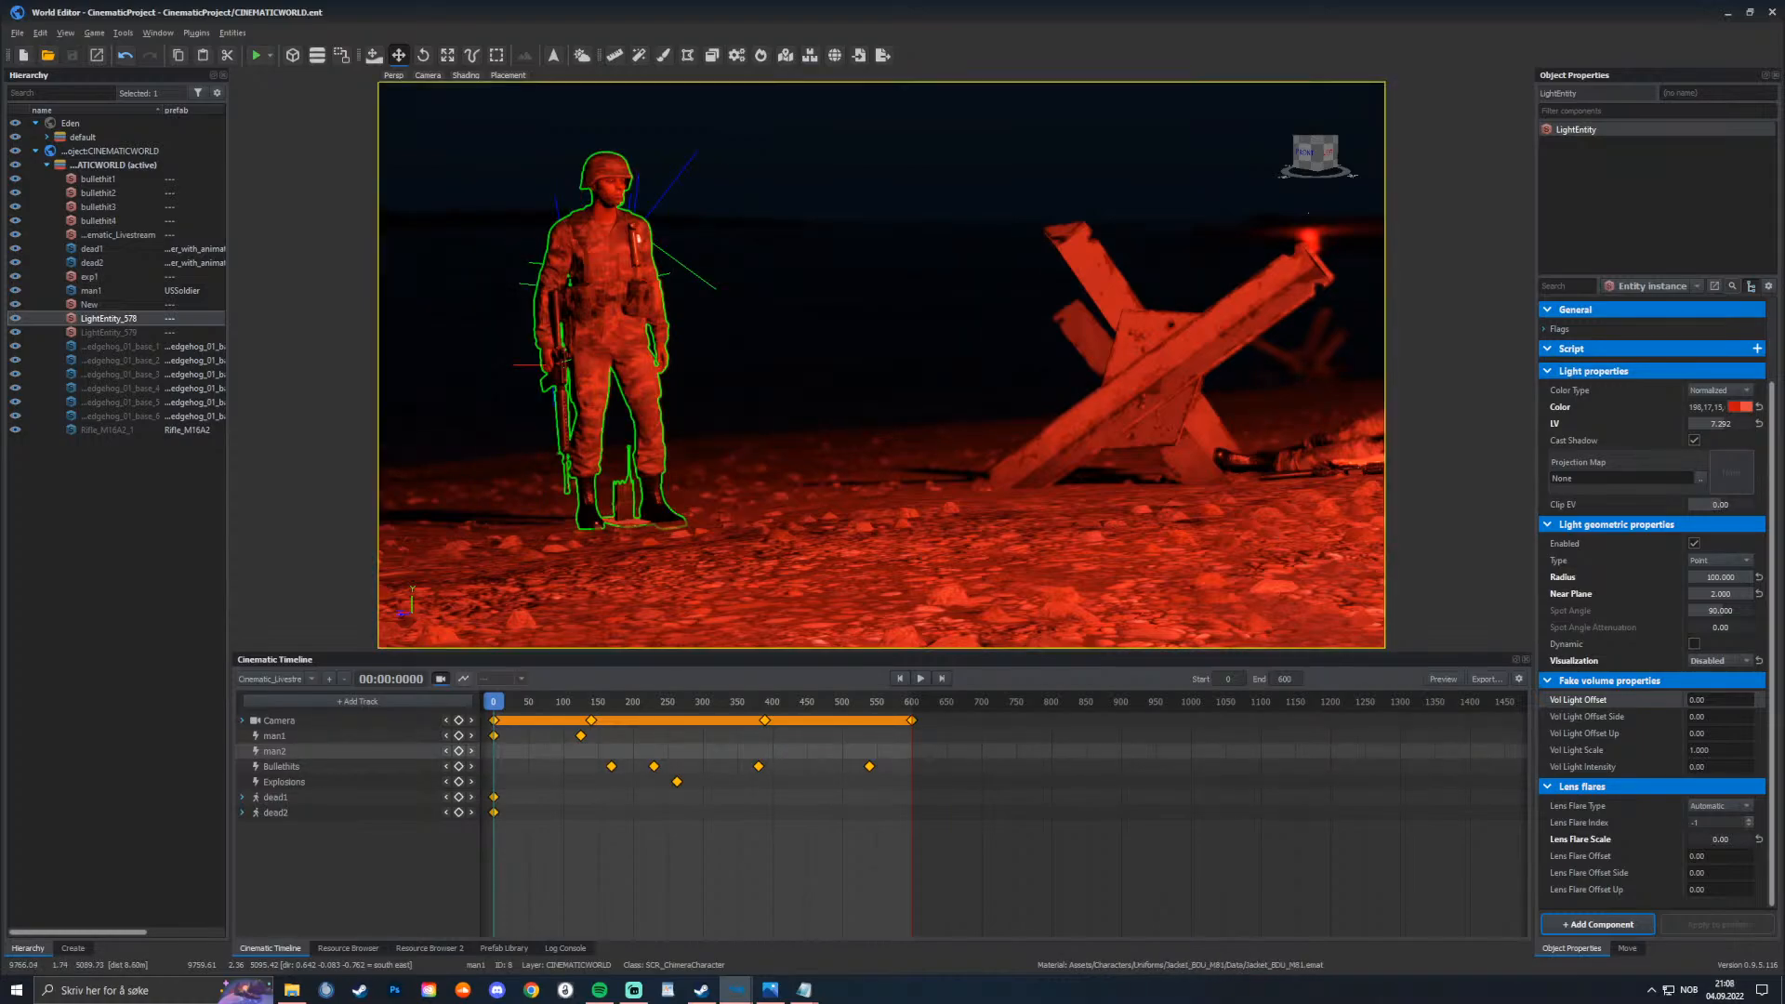
Step: Duplicate the soldier man1 as man2, placing the copy between the original and the large beach hedgehog
left_click(609, 353)
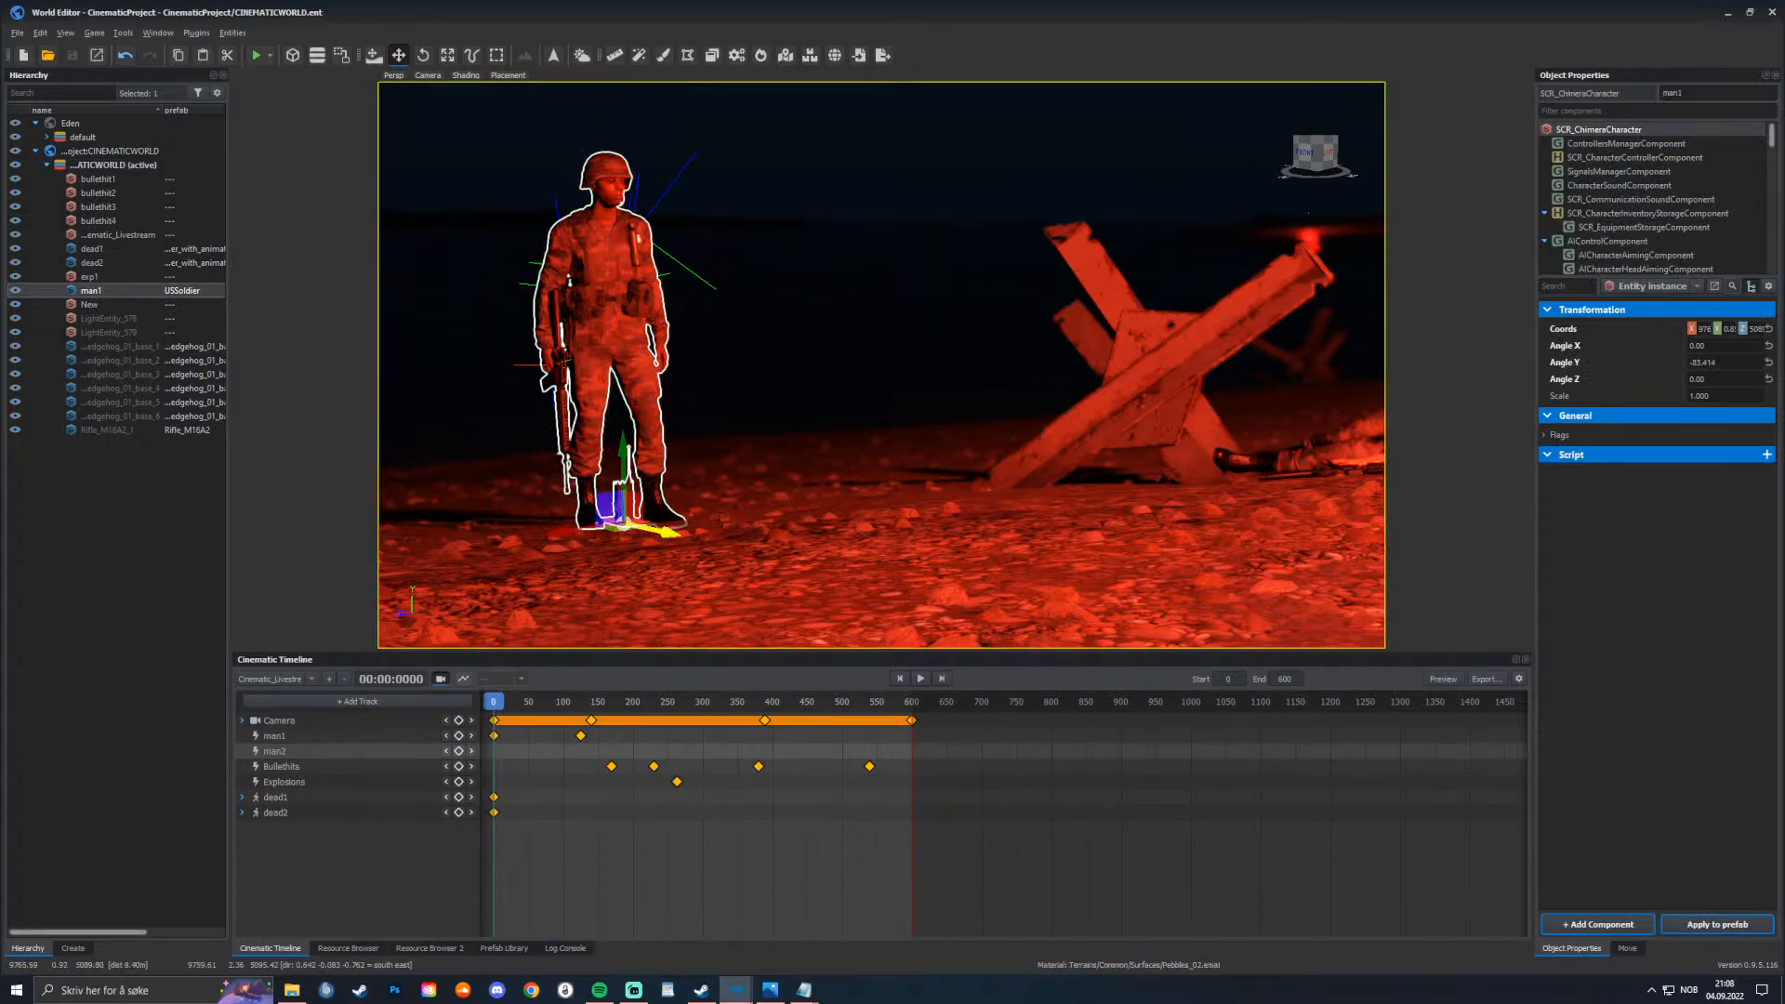
left_click_drag(653, 530, 951, 590)
right_click_drag(950, 590, 950, 636)
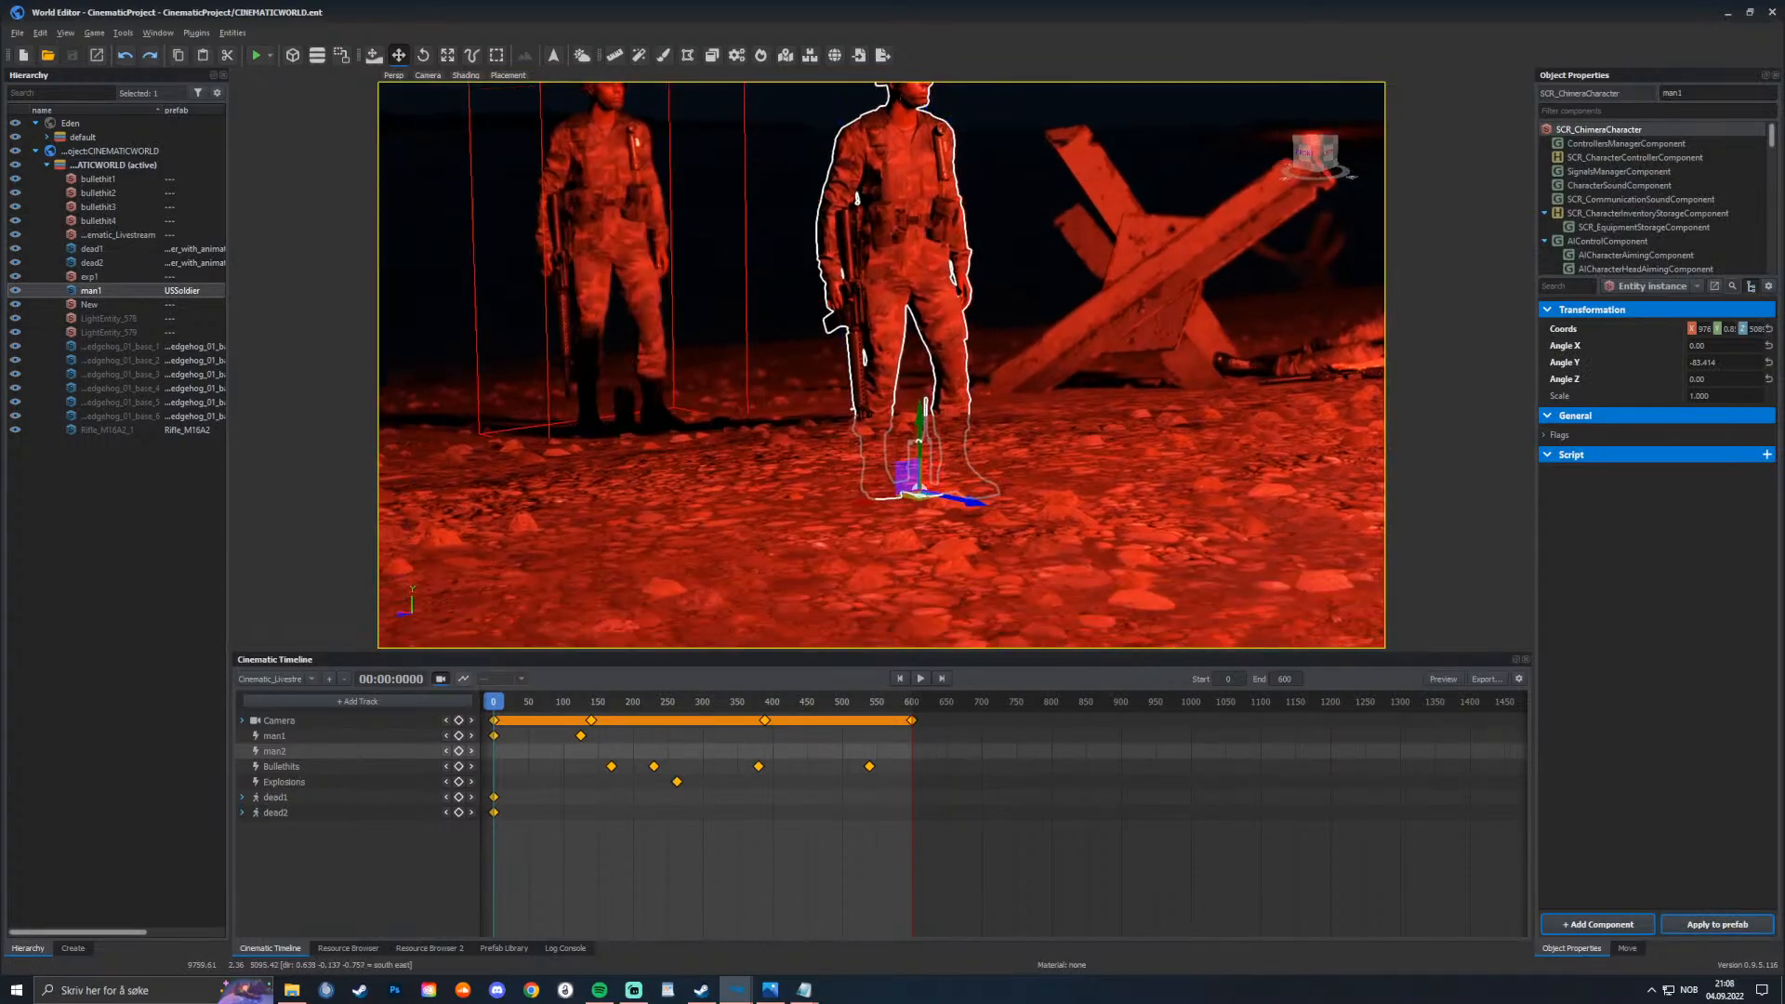
key("ctrl+d")
key("Page_Down")
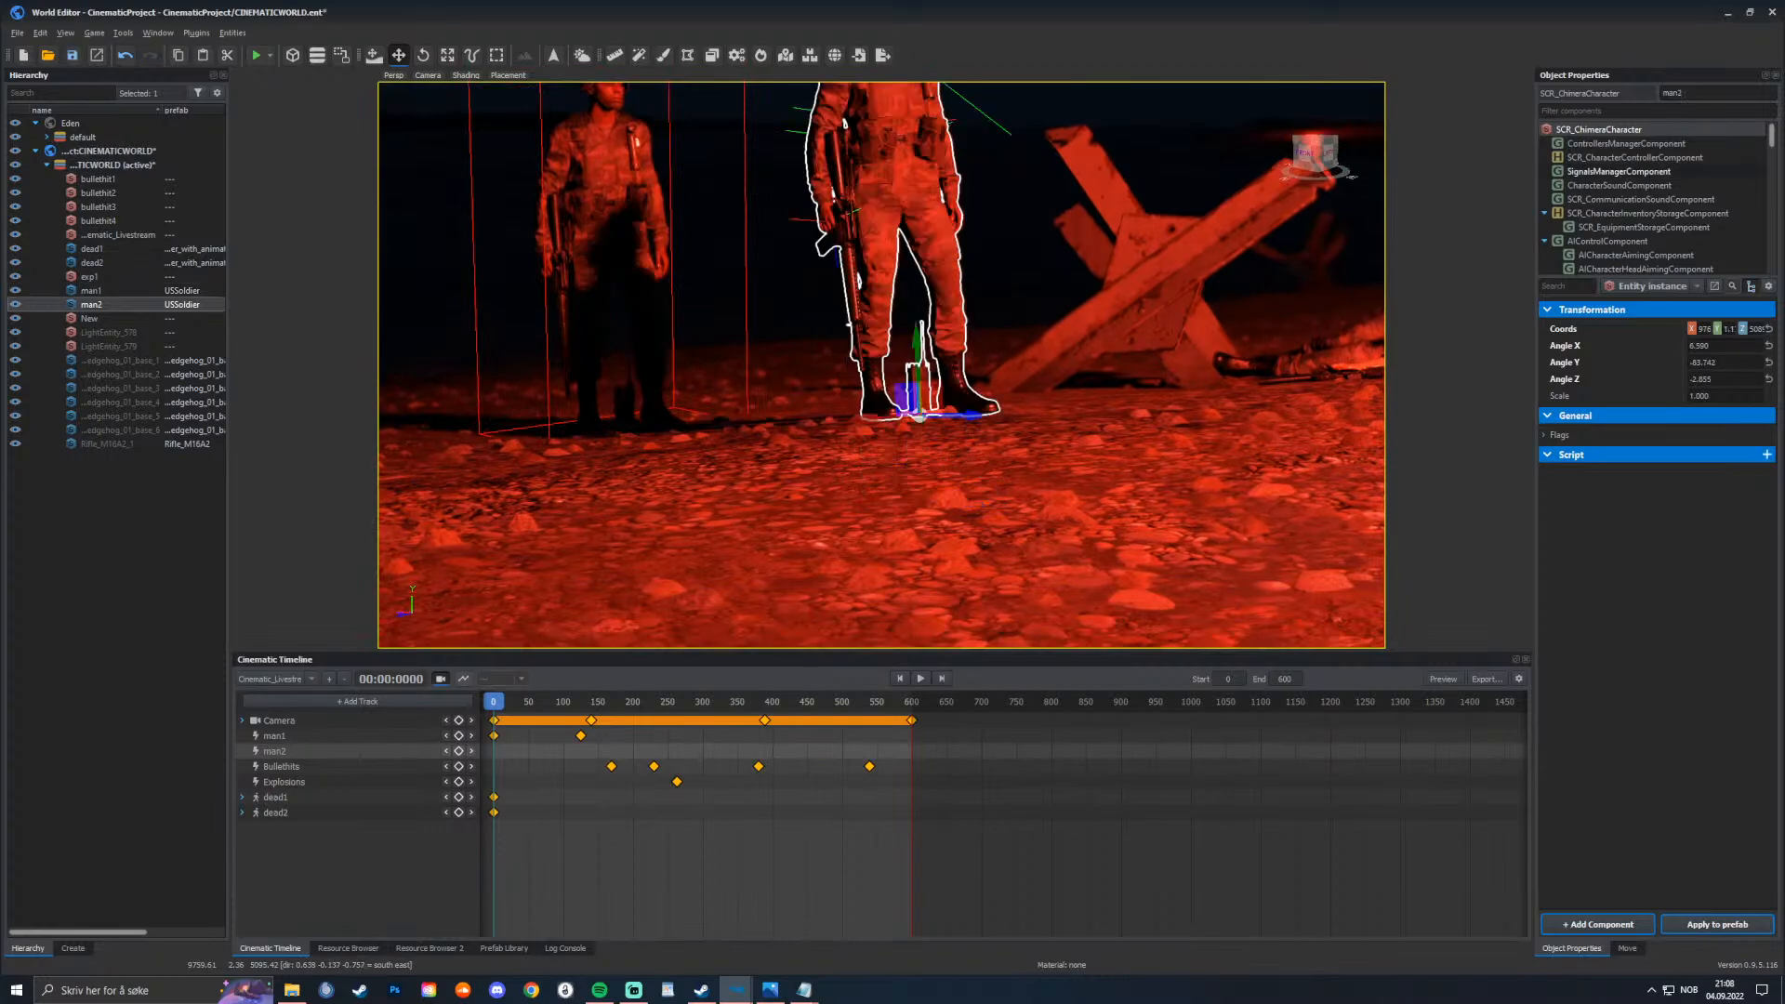
Step: Set the head in man2's CharacterIdentityComponent to Head_Asian_02.et
left_click(1654, 111)
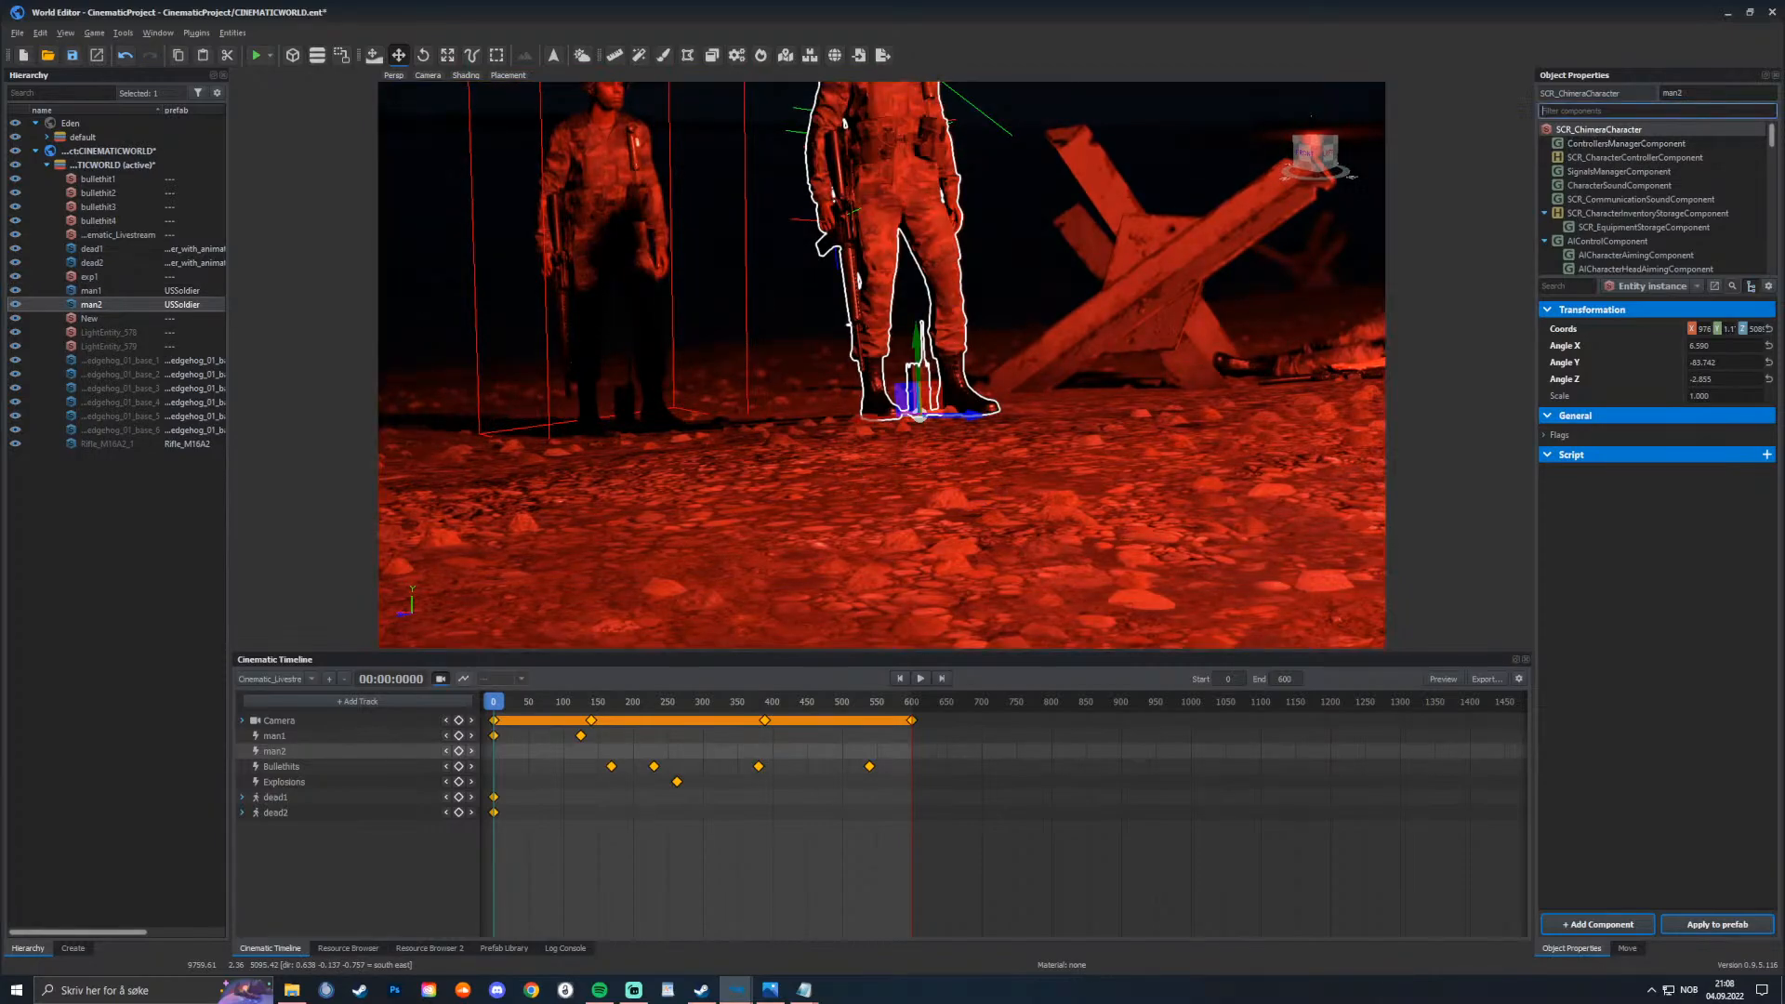
type("ide")
left_click(1621, 157)
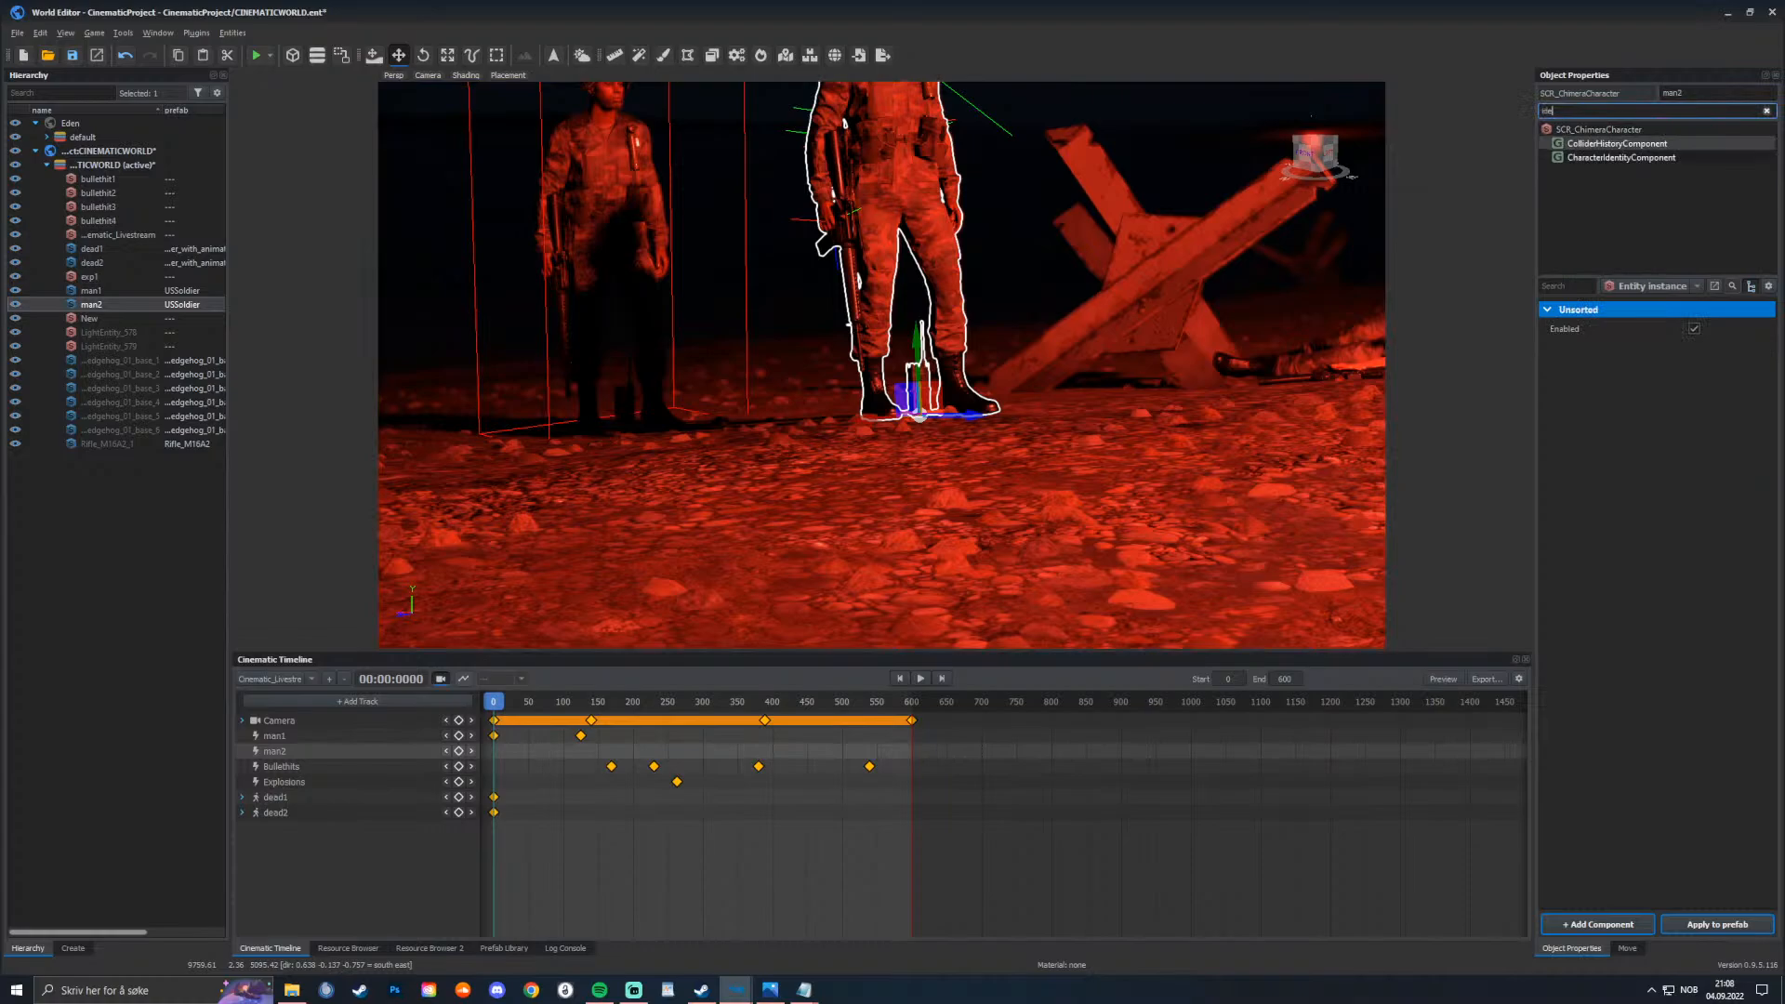
left_click(1711, 417)
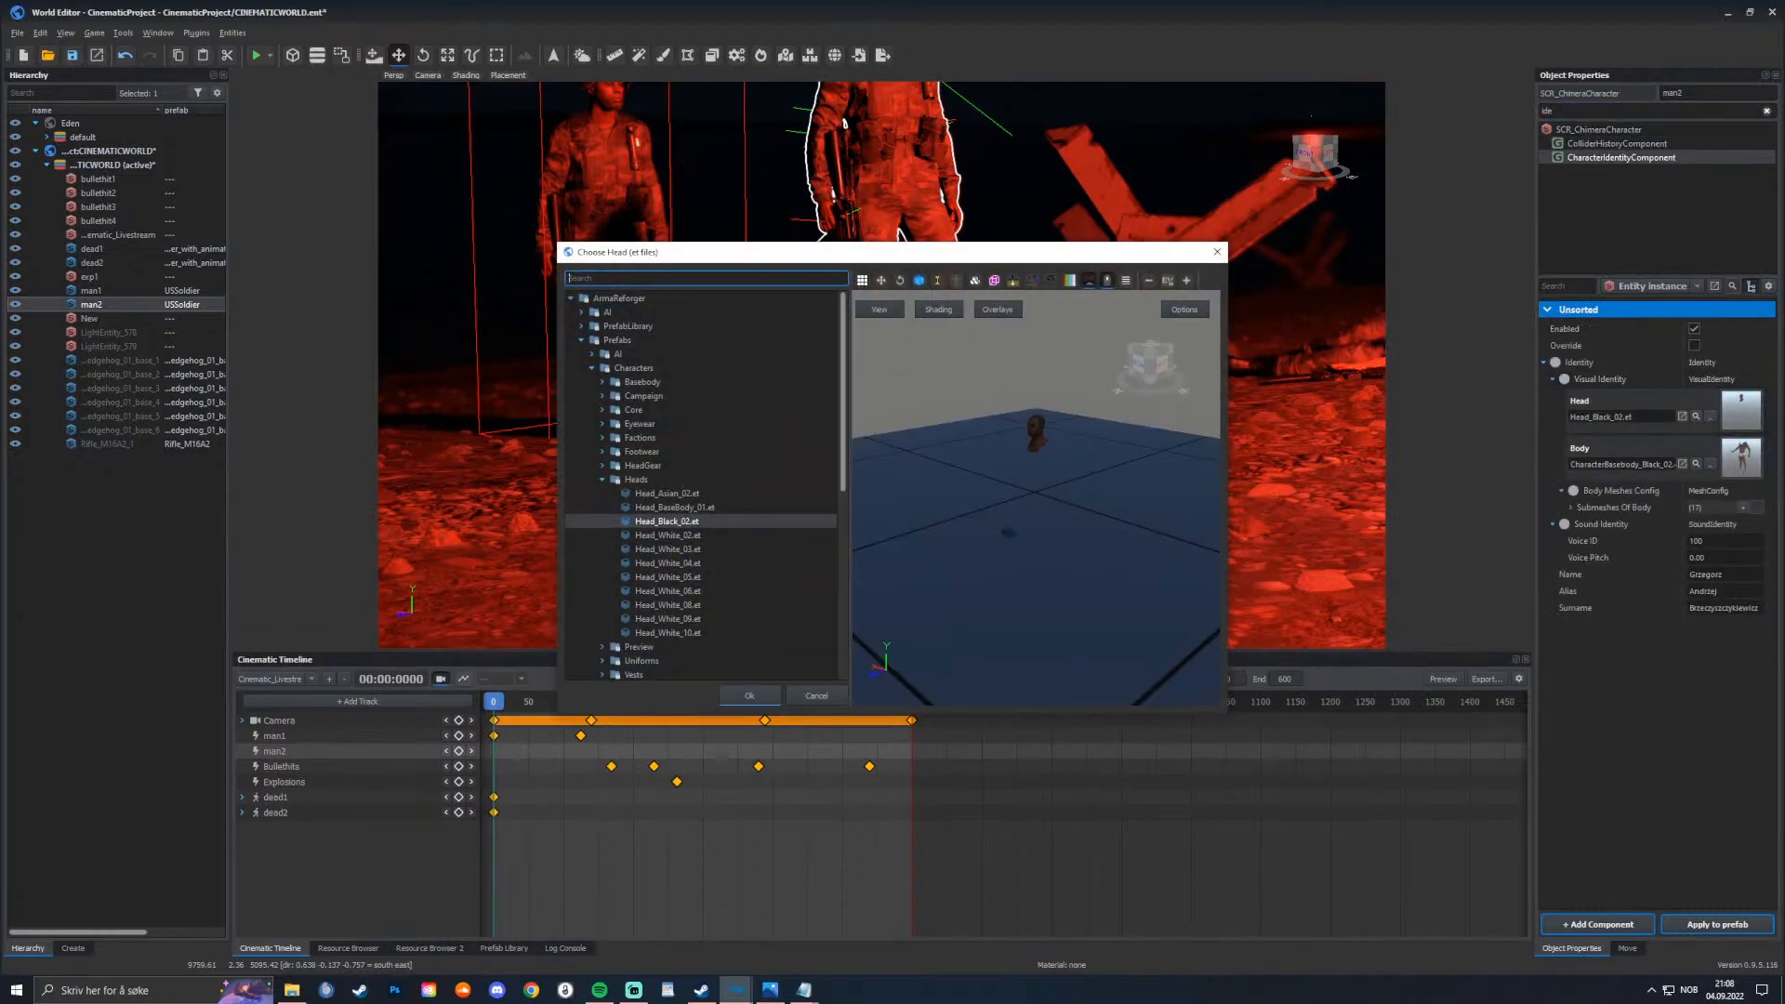
left_click(667, 534)
key("Up")
key("Up")
key("Up")
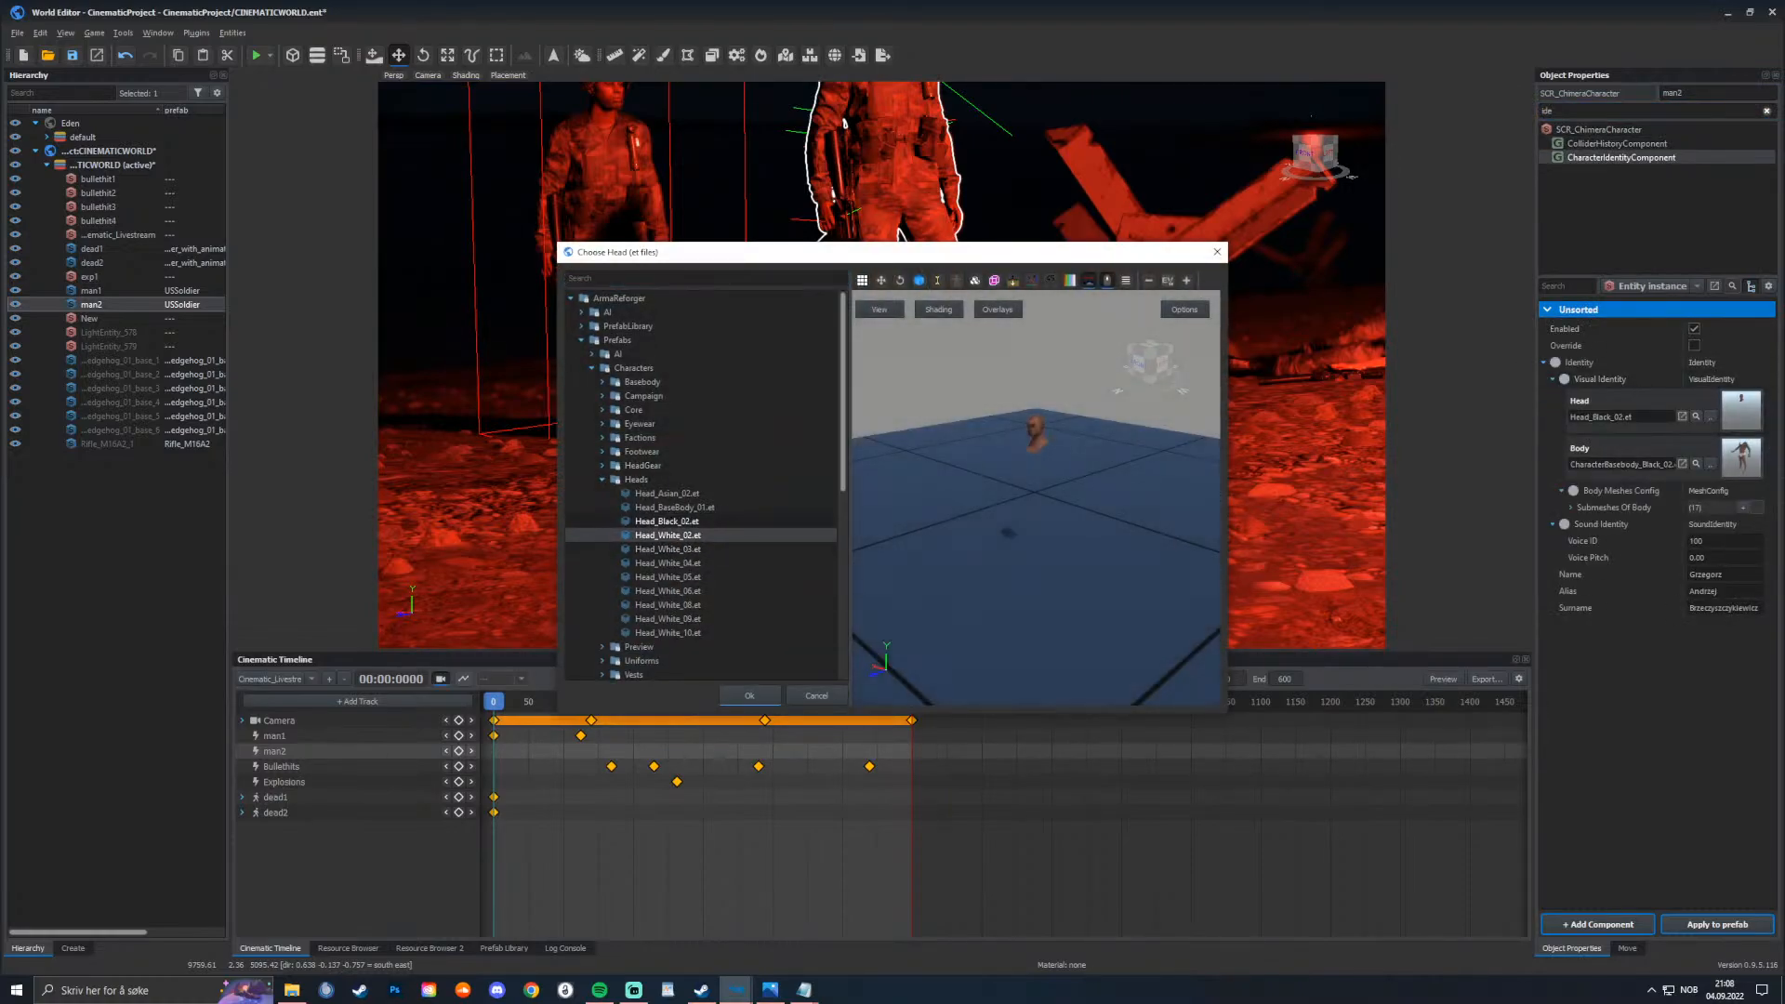
key("Return")
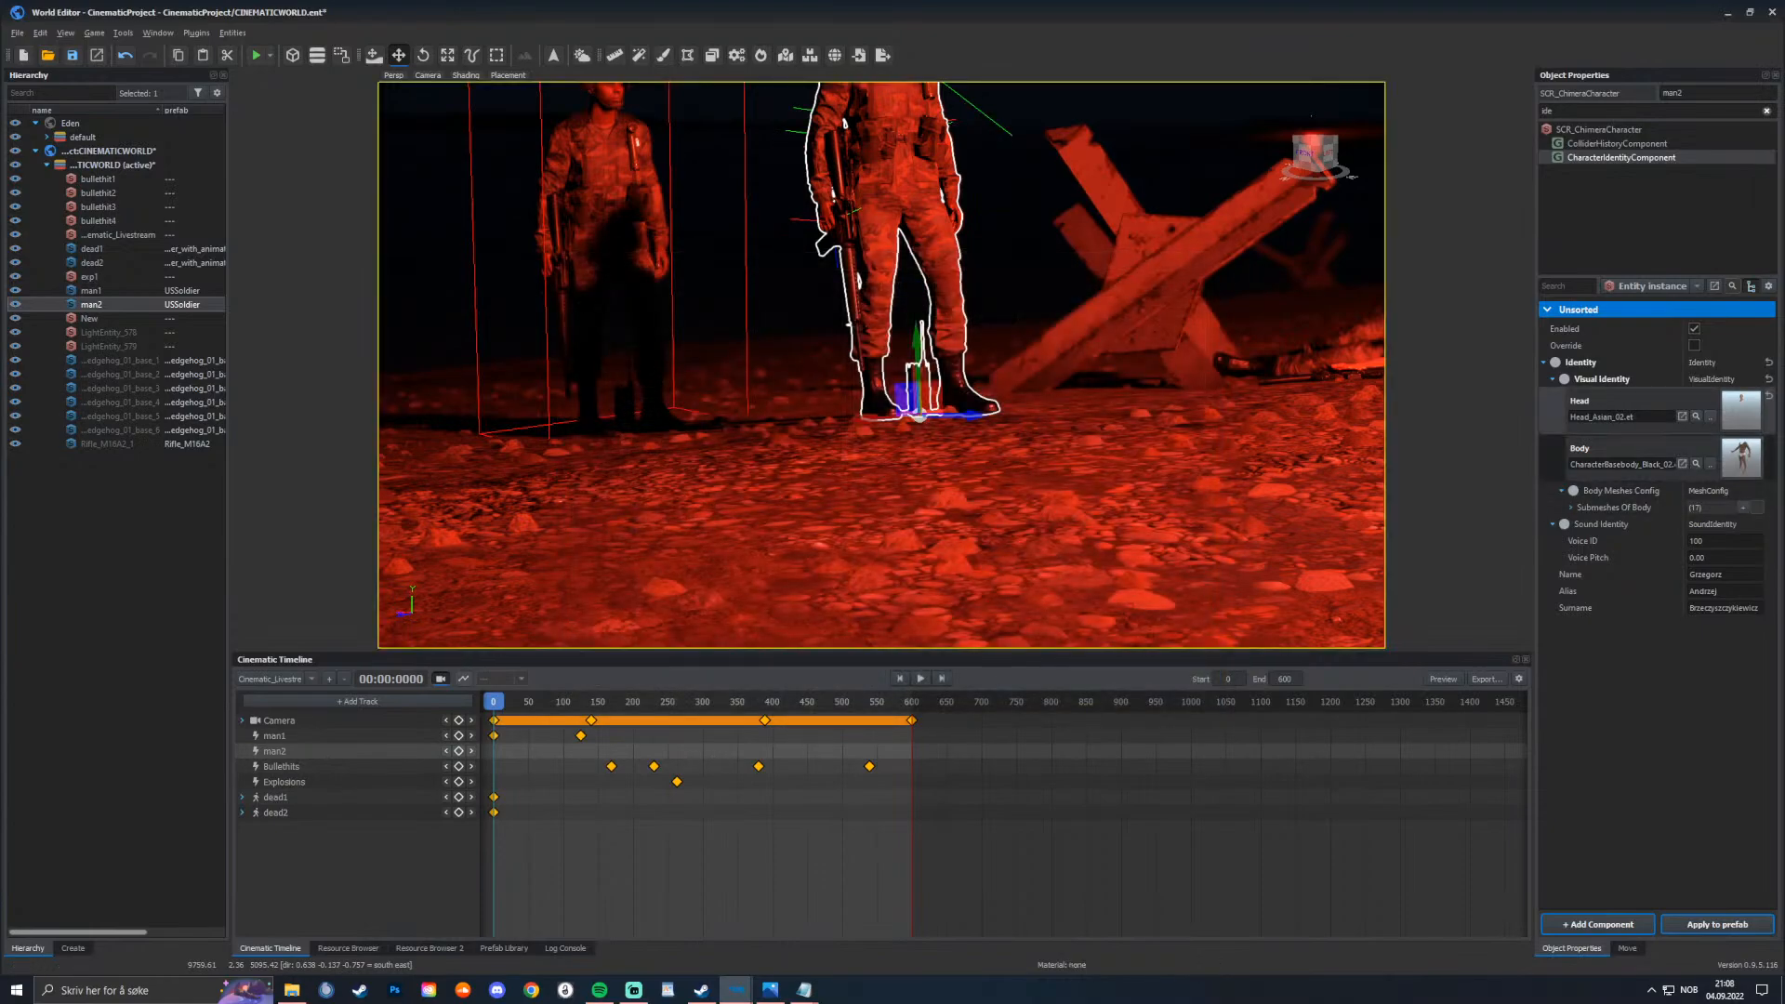
Step: Set man2's visual identity body to CharacterBasebody_Asian_02.et
left_click(1710, 464)
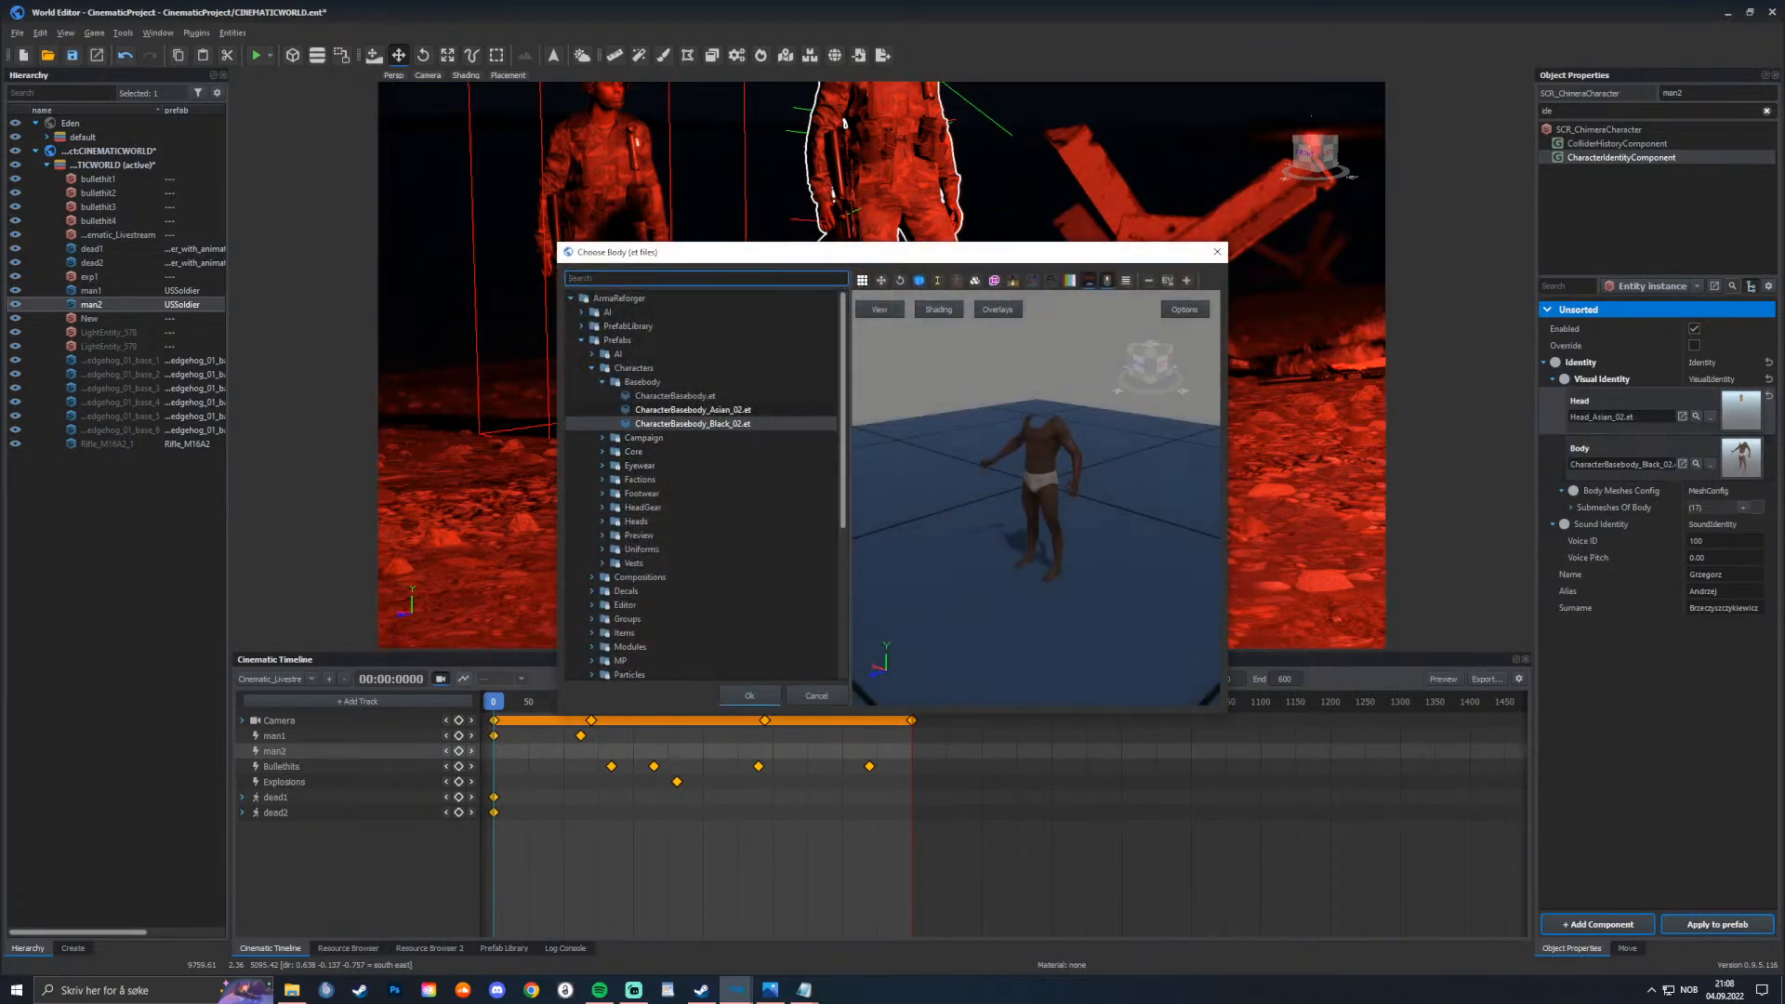
double_click(695, 411)
right_click_drag(836, 391, 837, 270)
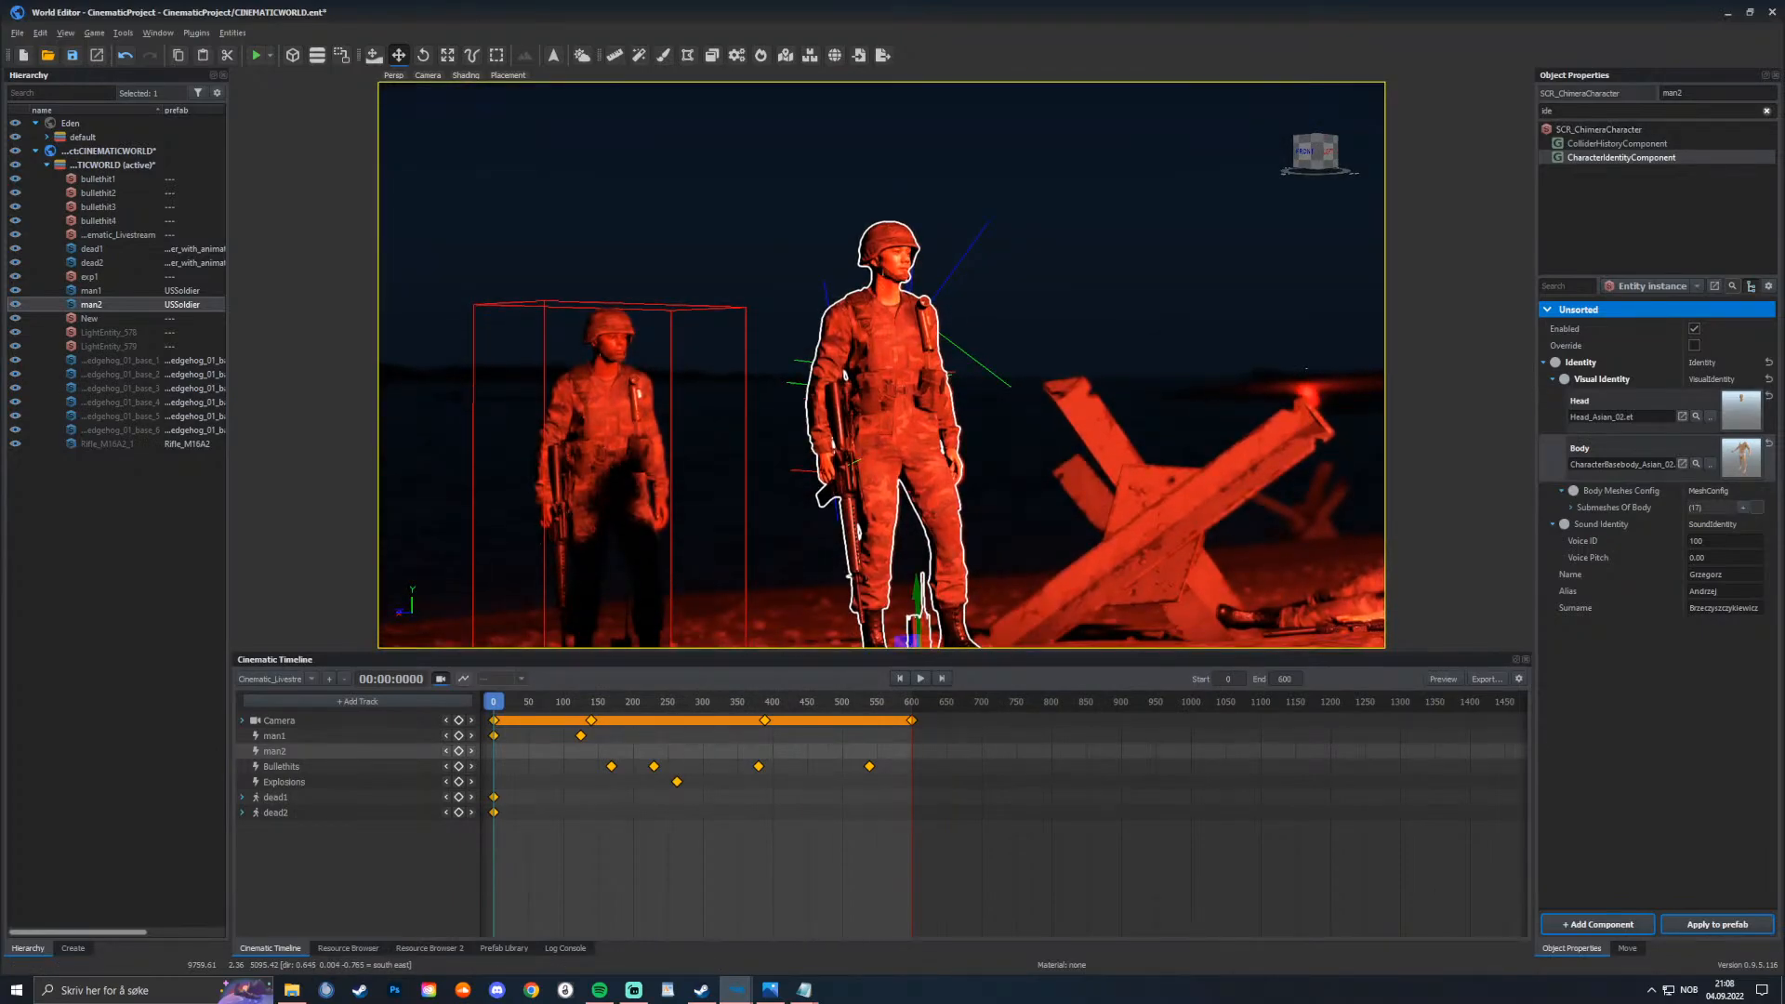
Step: Set the weapon template in man2's first primary weapon slot to Rifle_M16A2_M203.et and save the world
left_click(1547, 111)
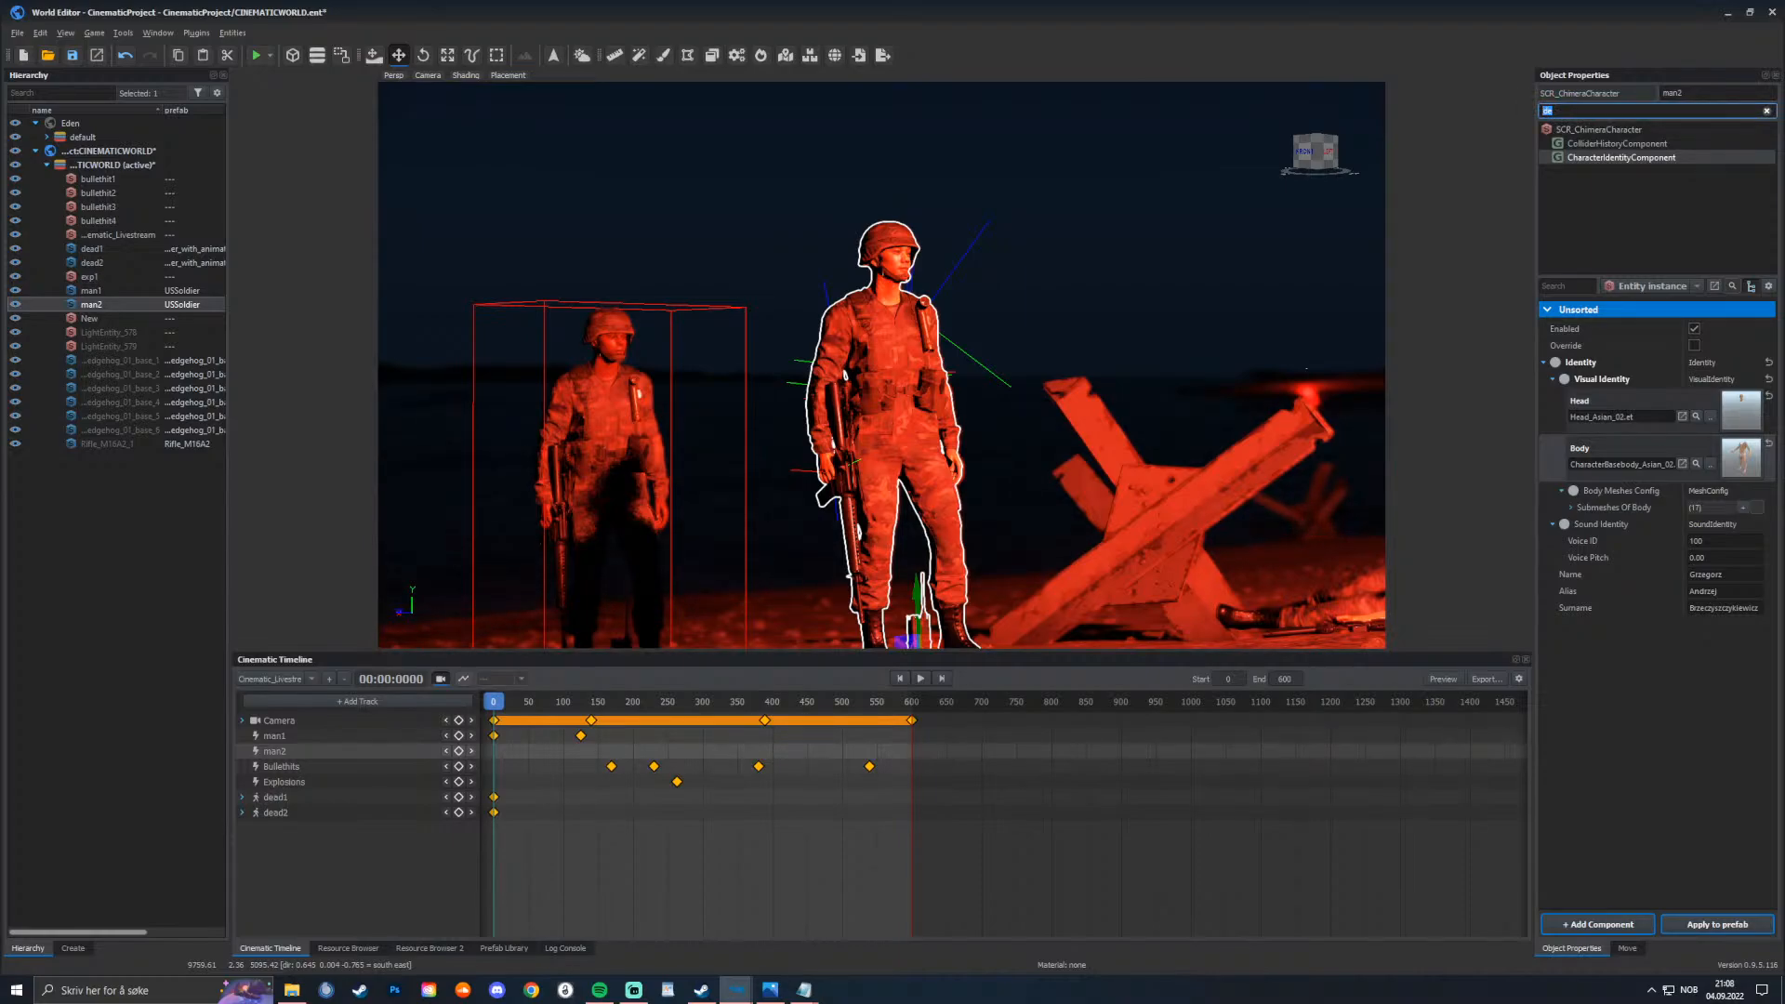
type("weap")
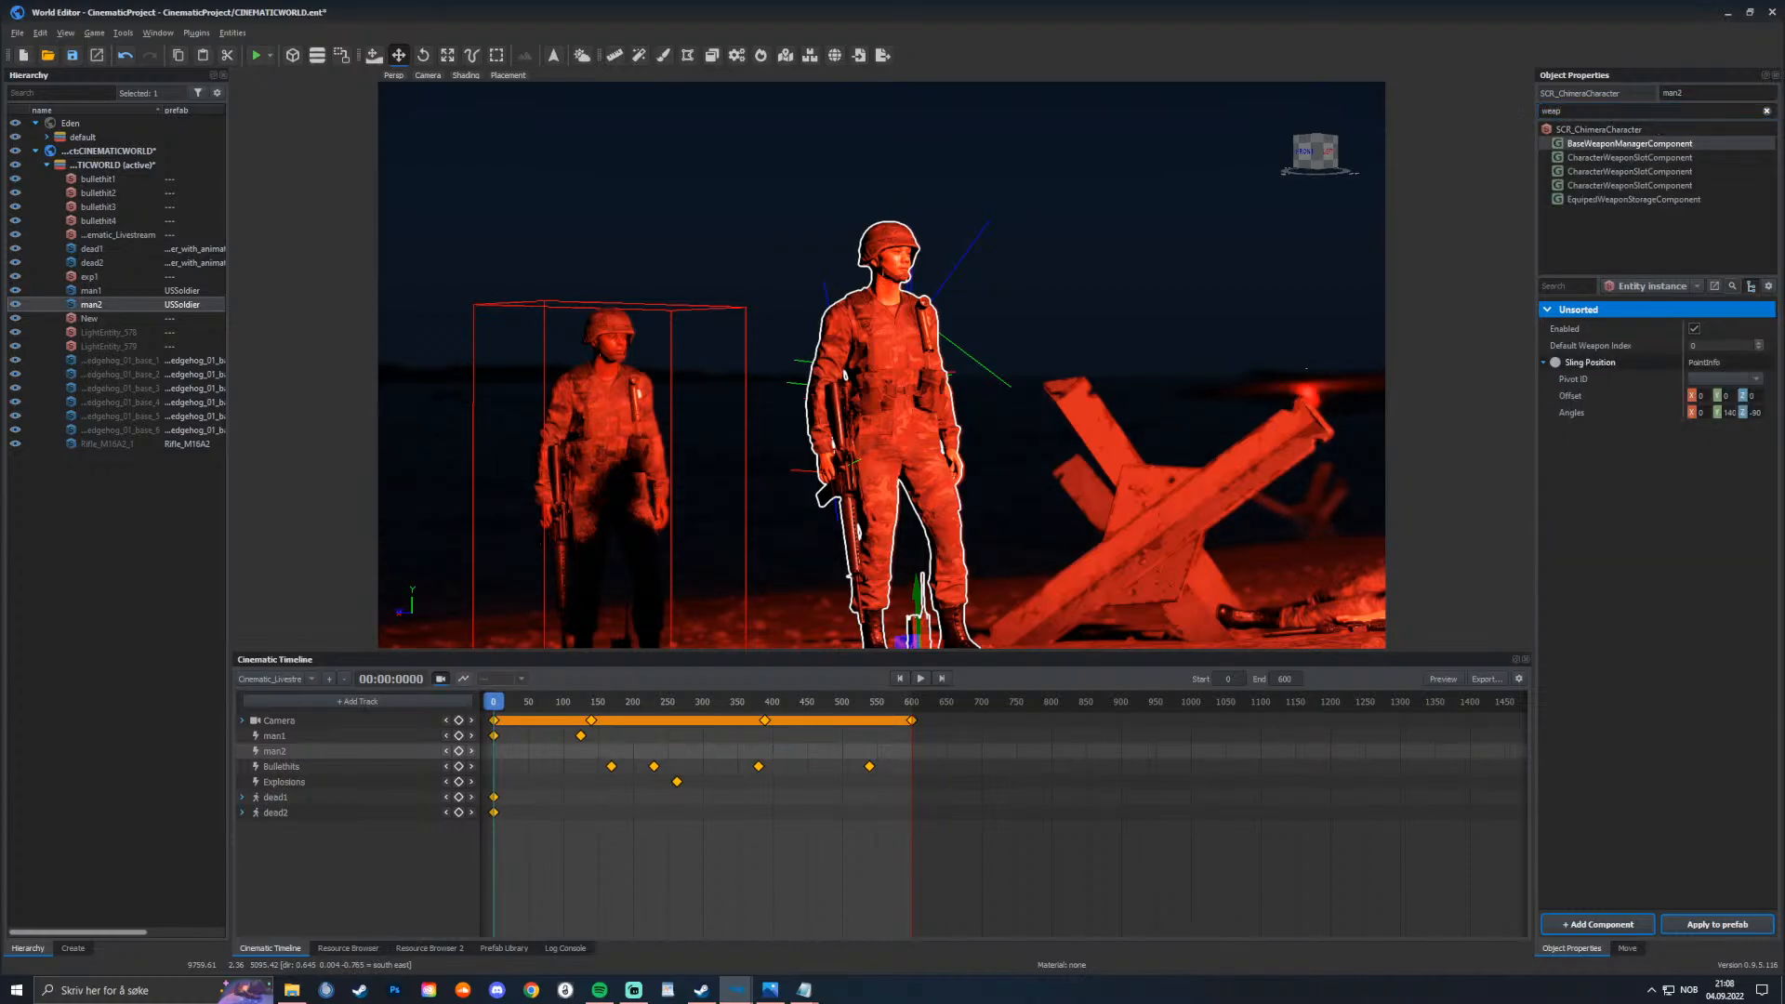
left_click(1629, 157)
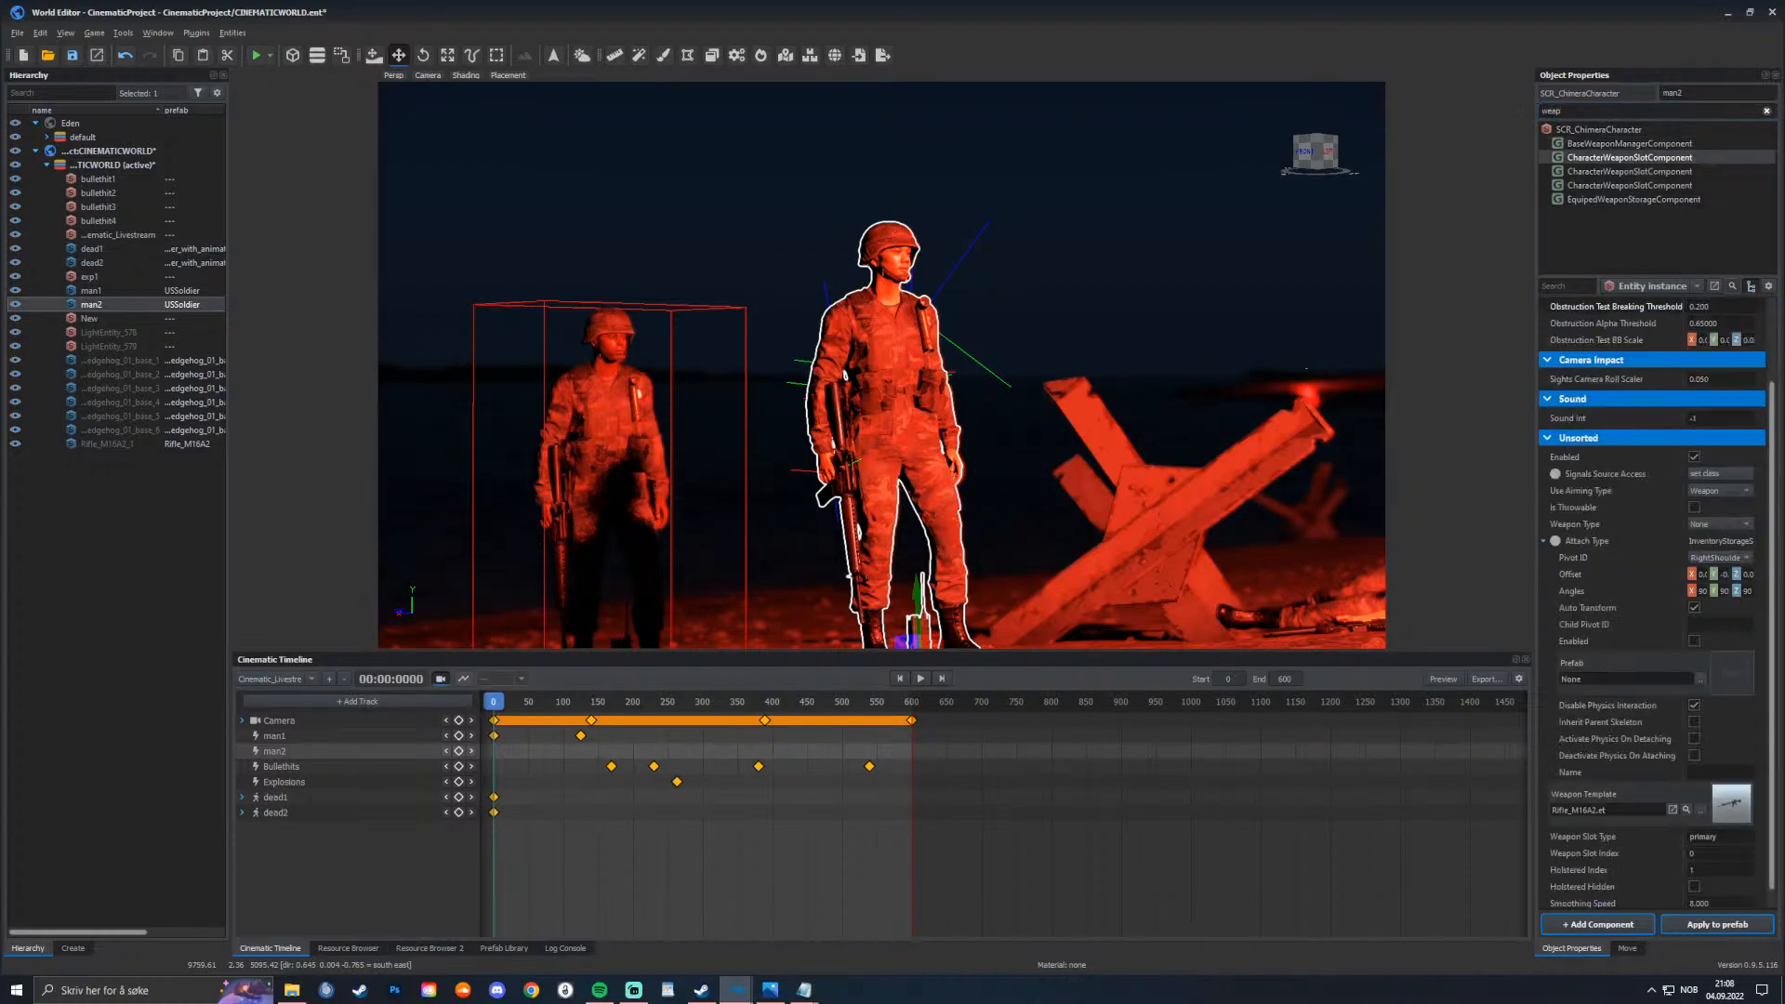
left_click(1701, 810)
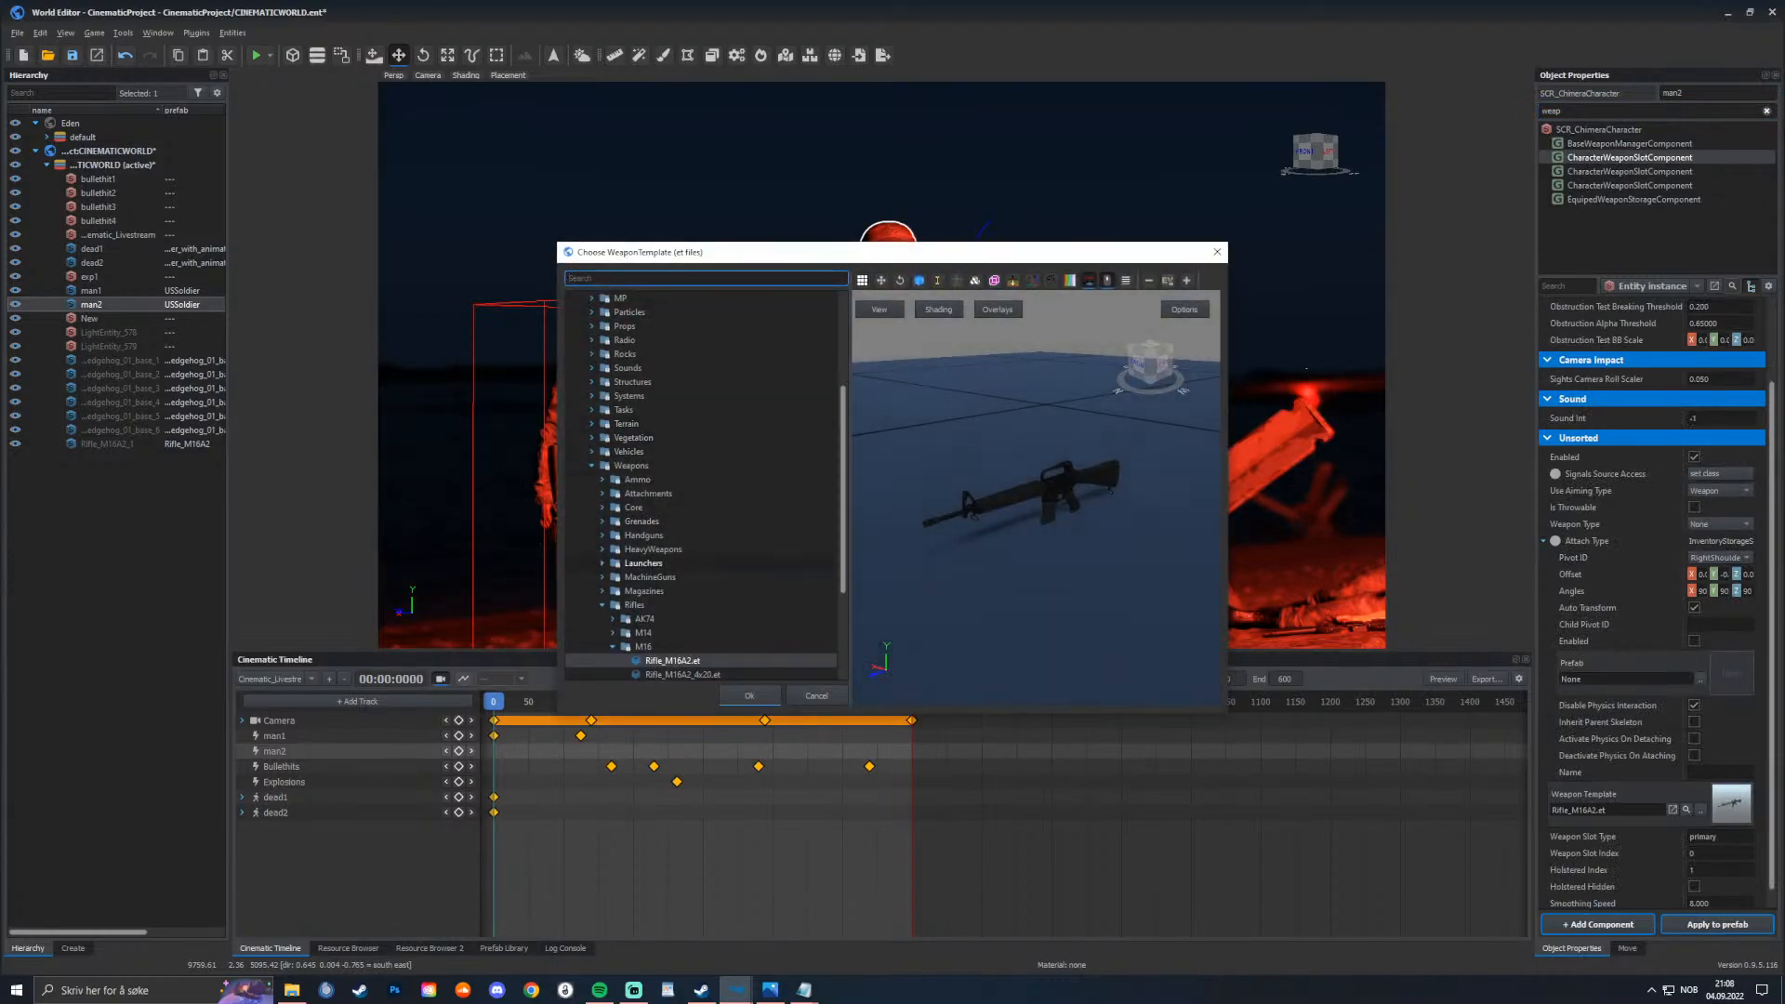
scroll(667, 562, "down", 3)
left_click(684, 576)
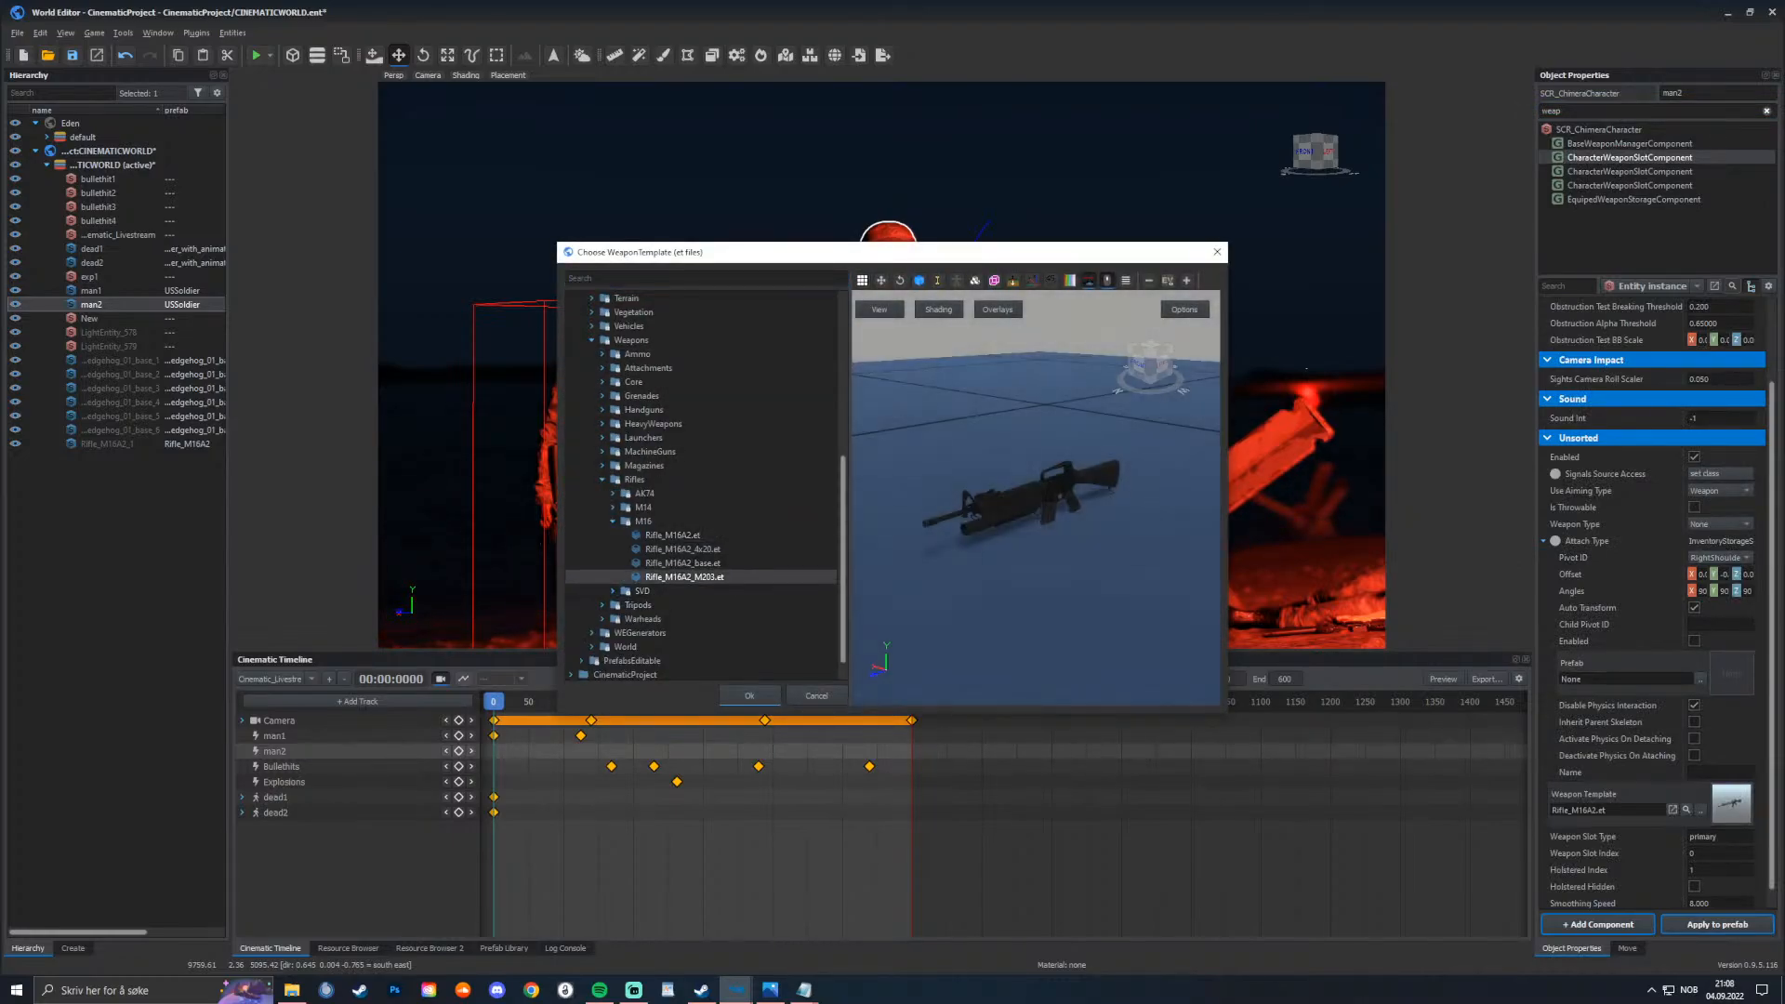
left_click(749, 695)
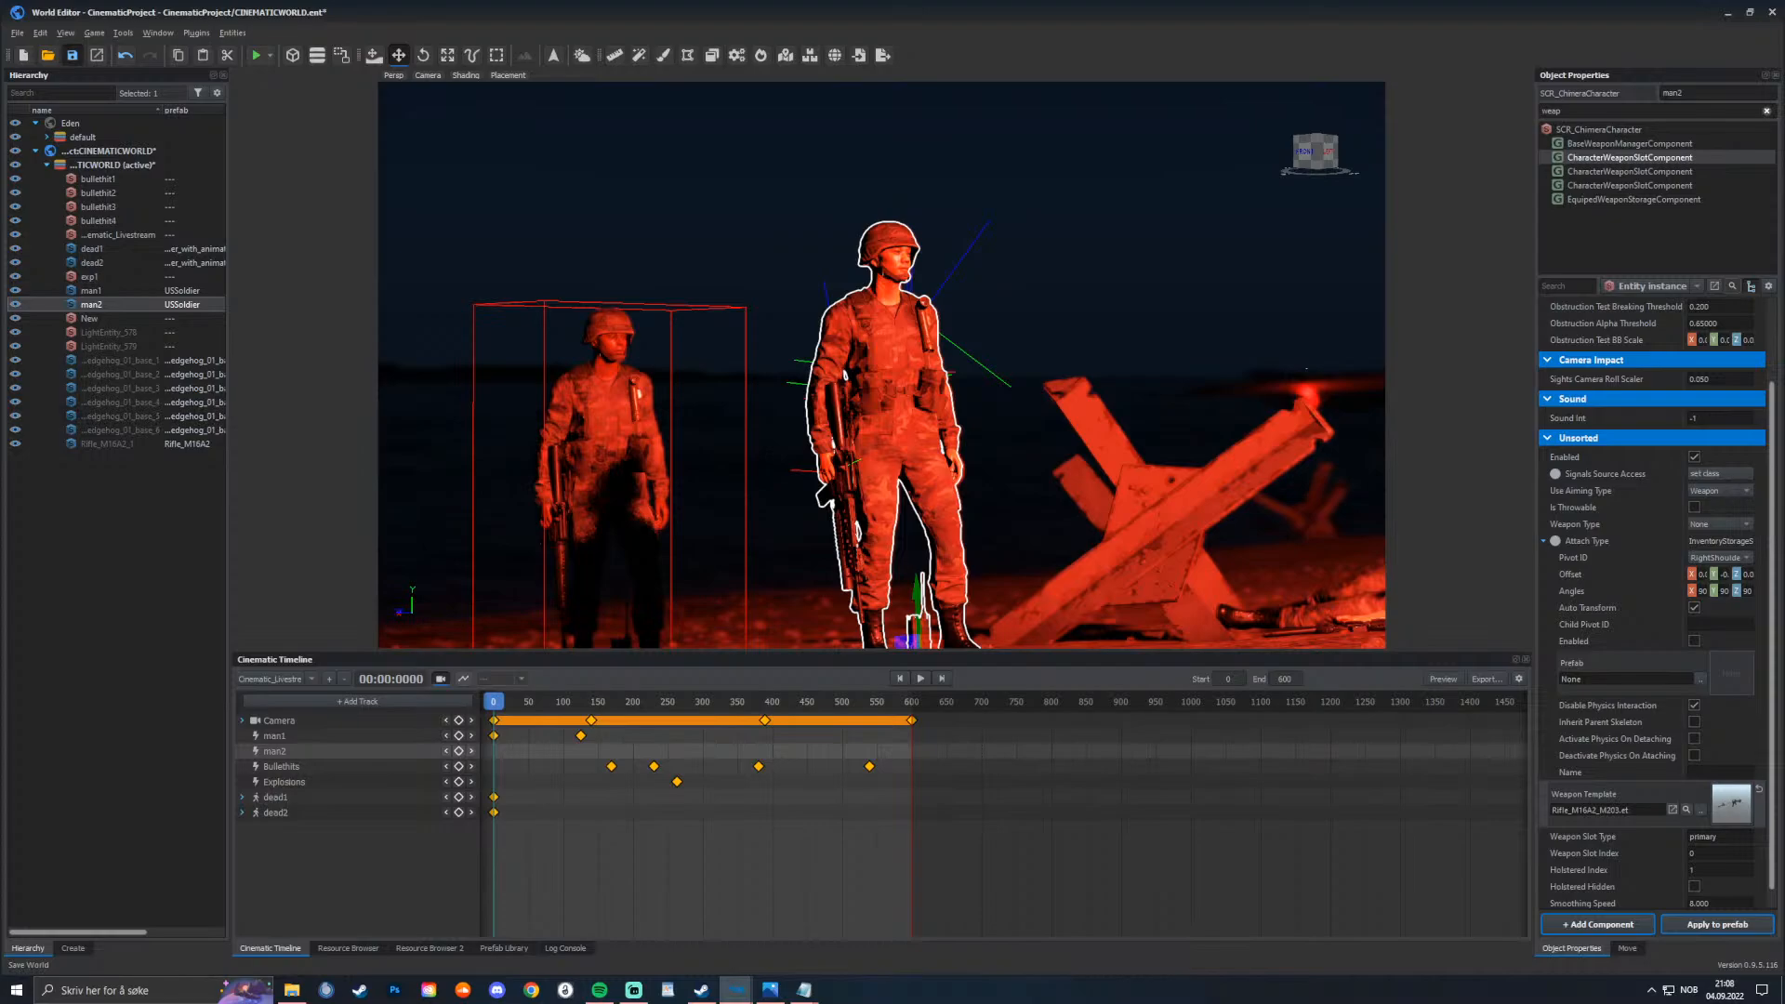
left_click(72, 56)
Step: Check the settings of man2's two remaining CharacterWeaponSlotComponents
left_click(1633, 200)
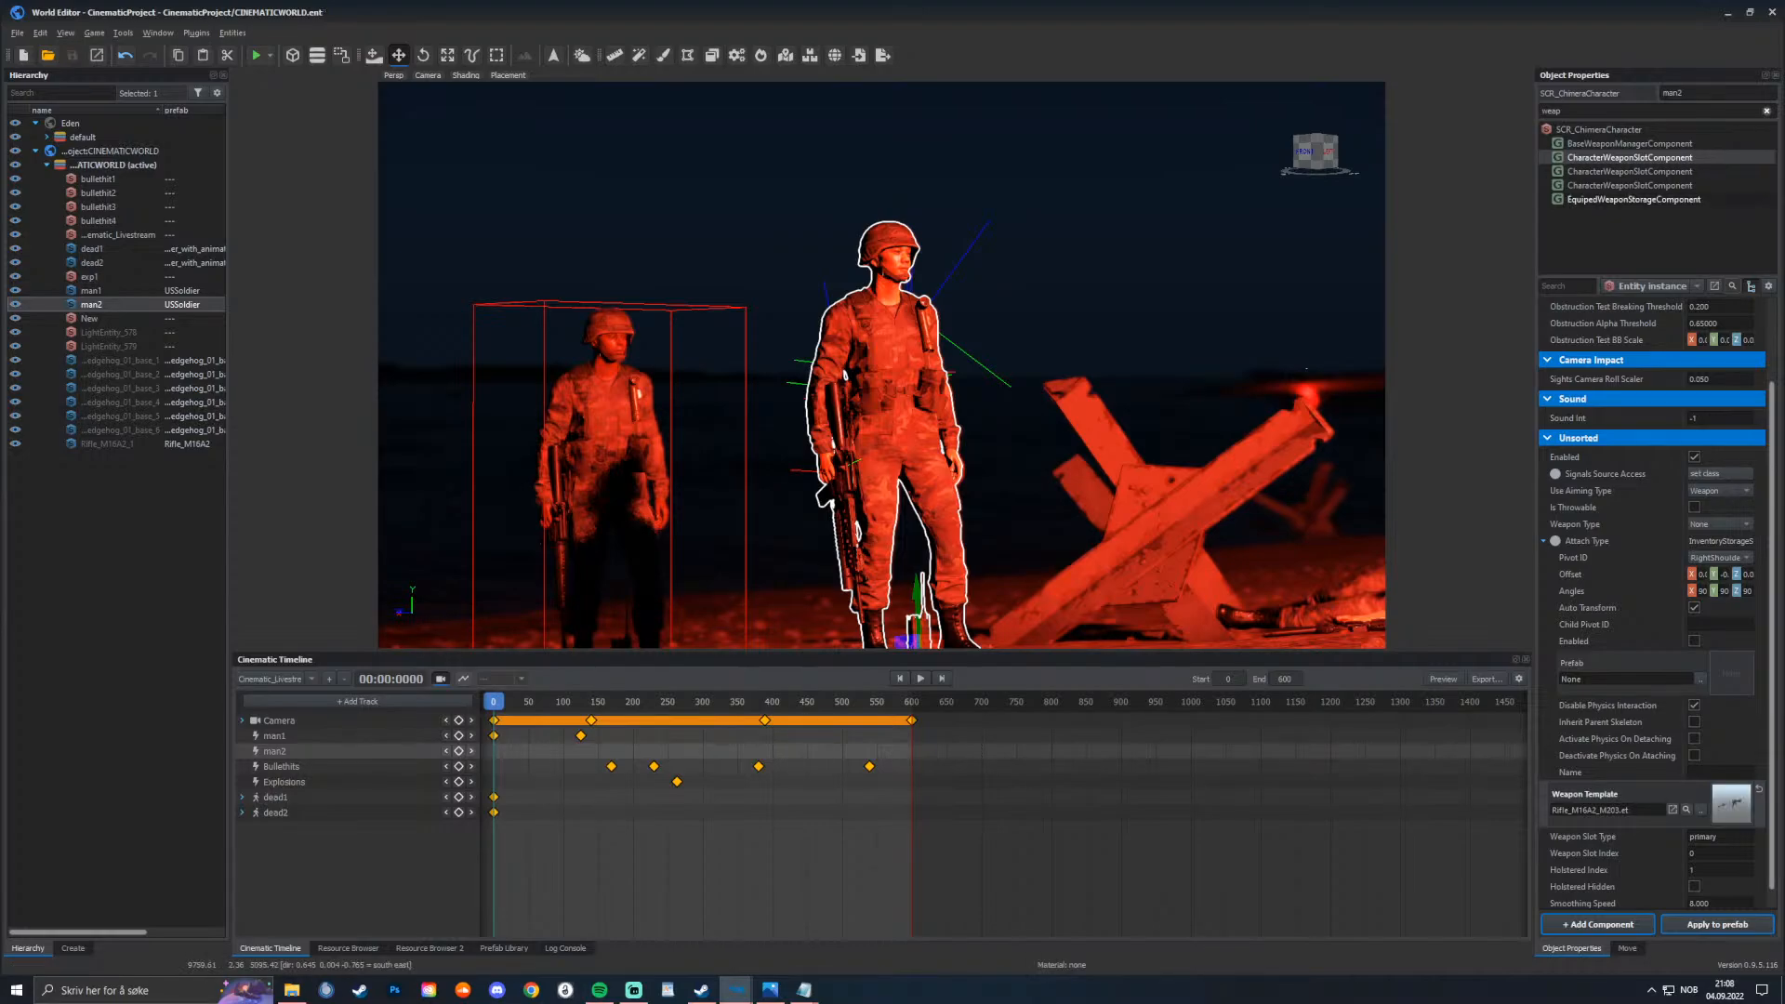
left_click(1629, 186)
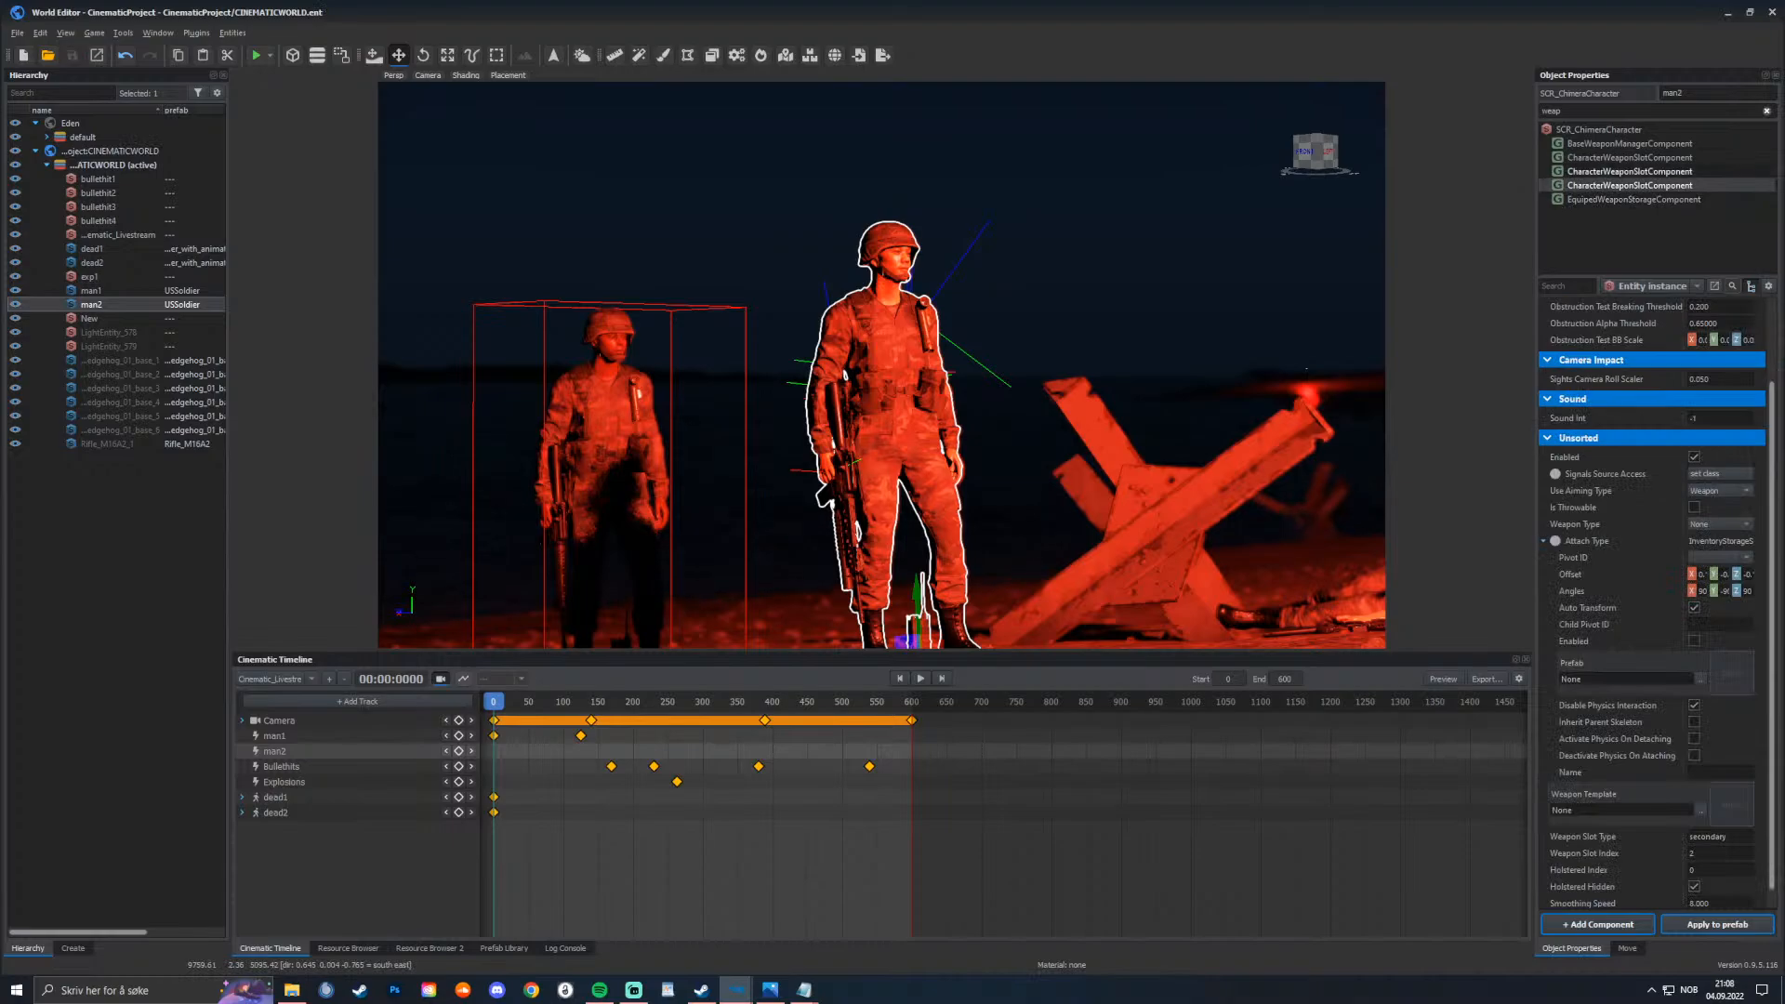
left_click(1630, 171)
Step: Filter man2's components for "load", collapse the Backpack slot and expand the Helmet slot of BaseLoadoutManagerComponent
left_click(1636, 111)
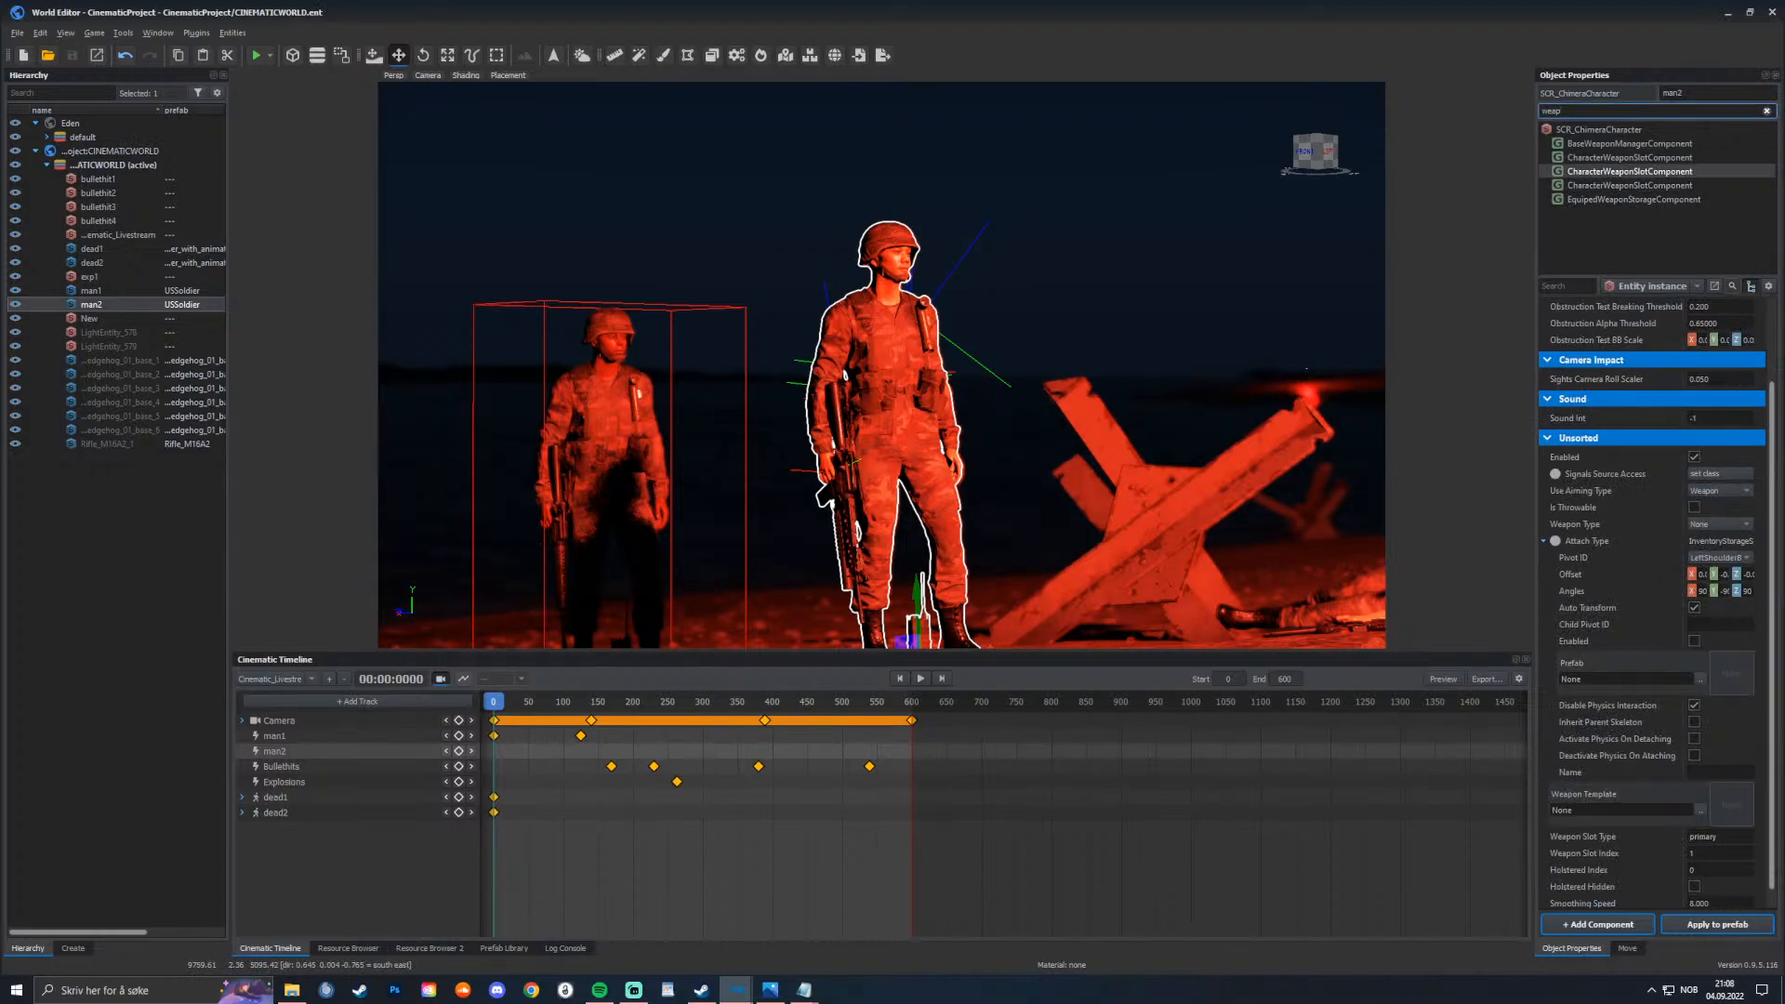
key("ctrl+a")
type("load")
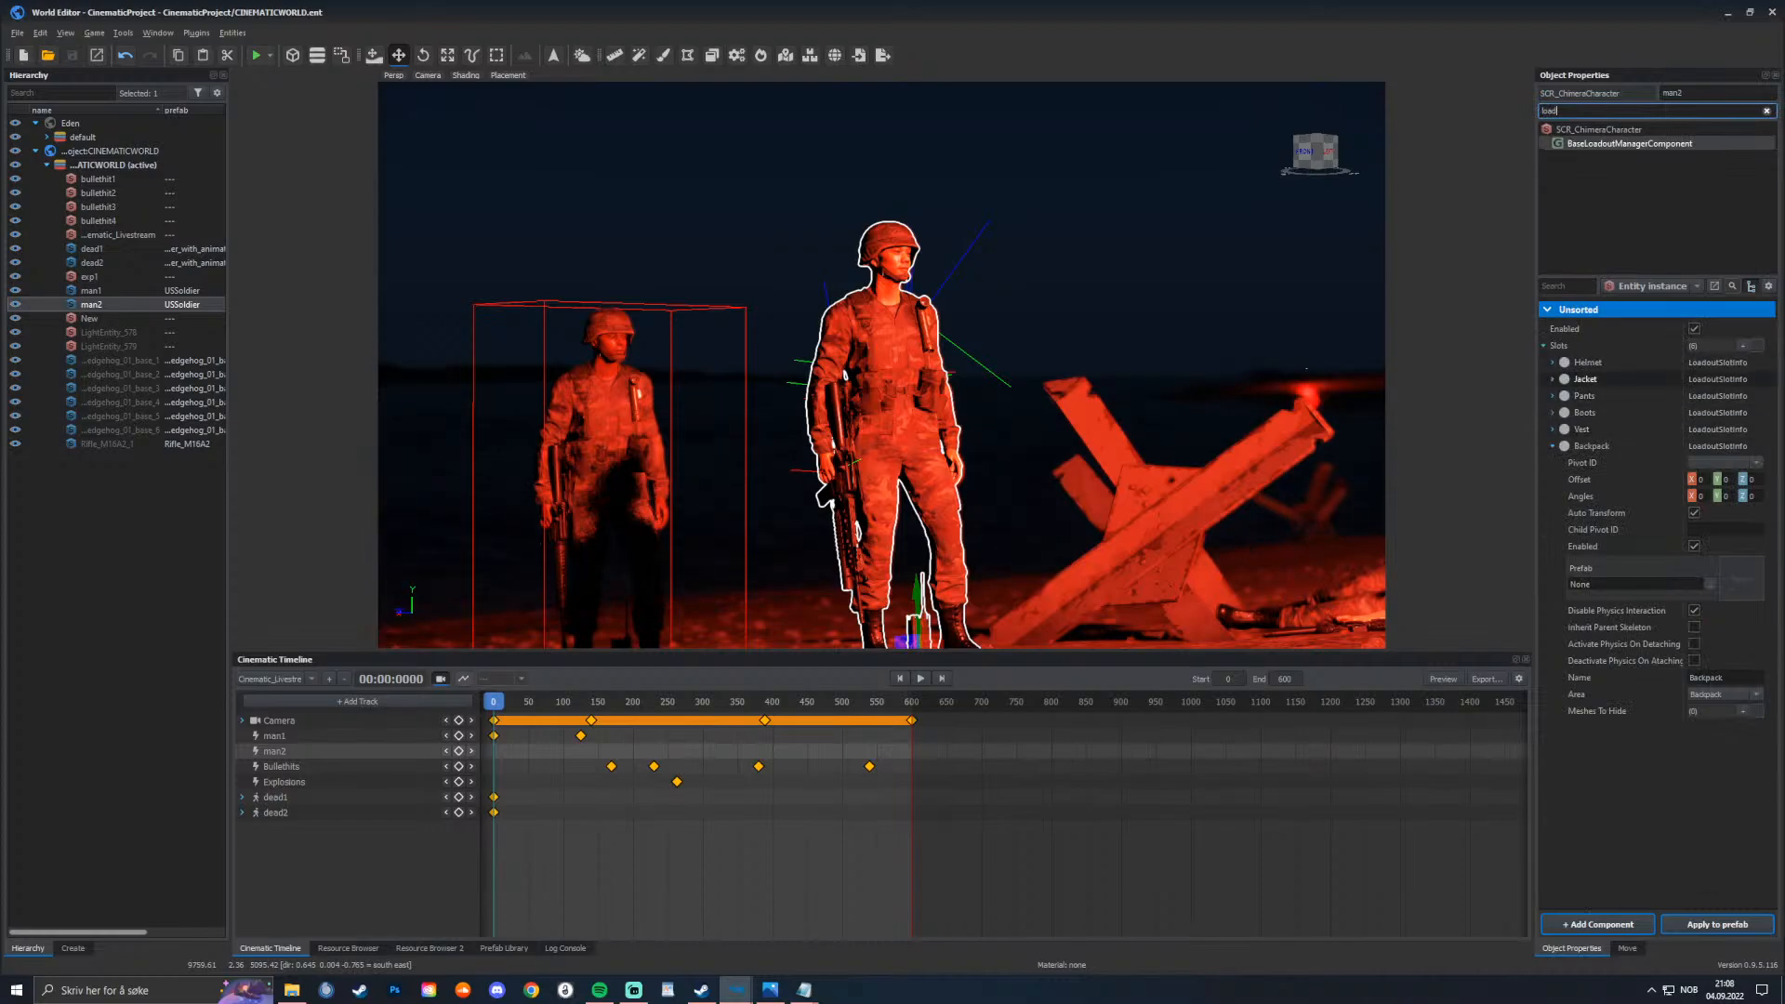
double_click(1603, 446)
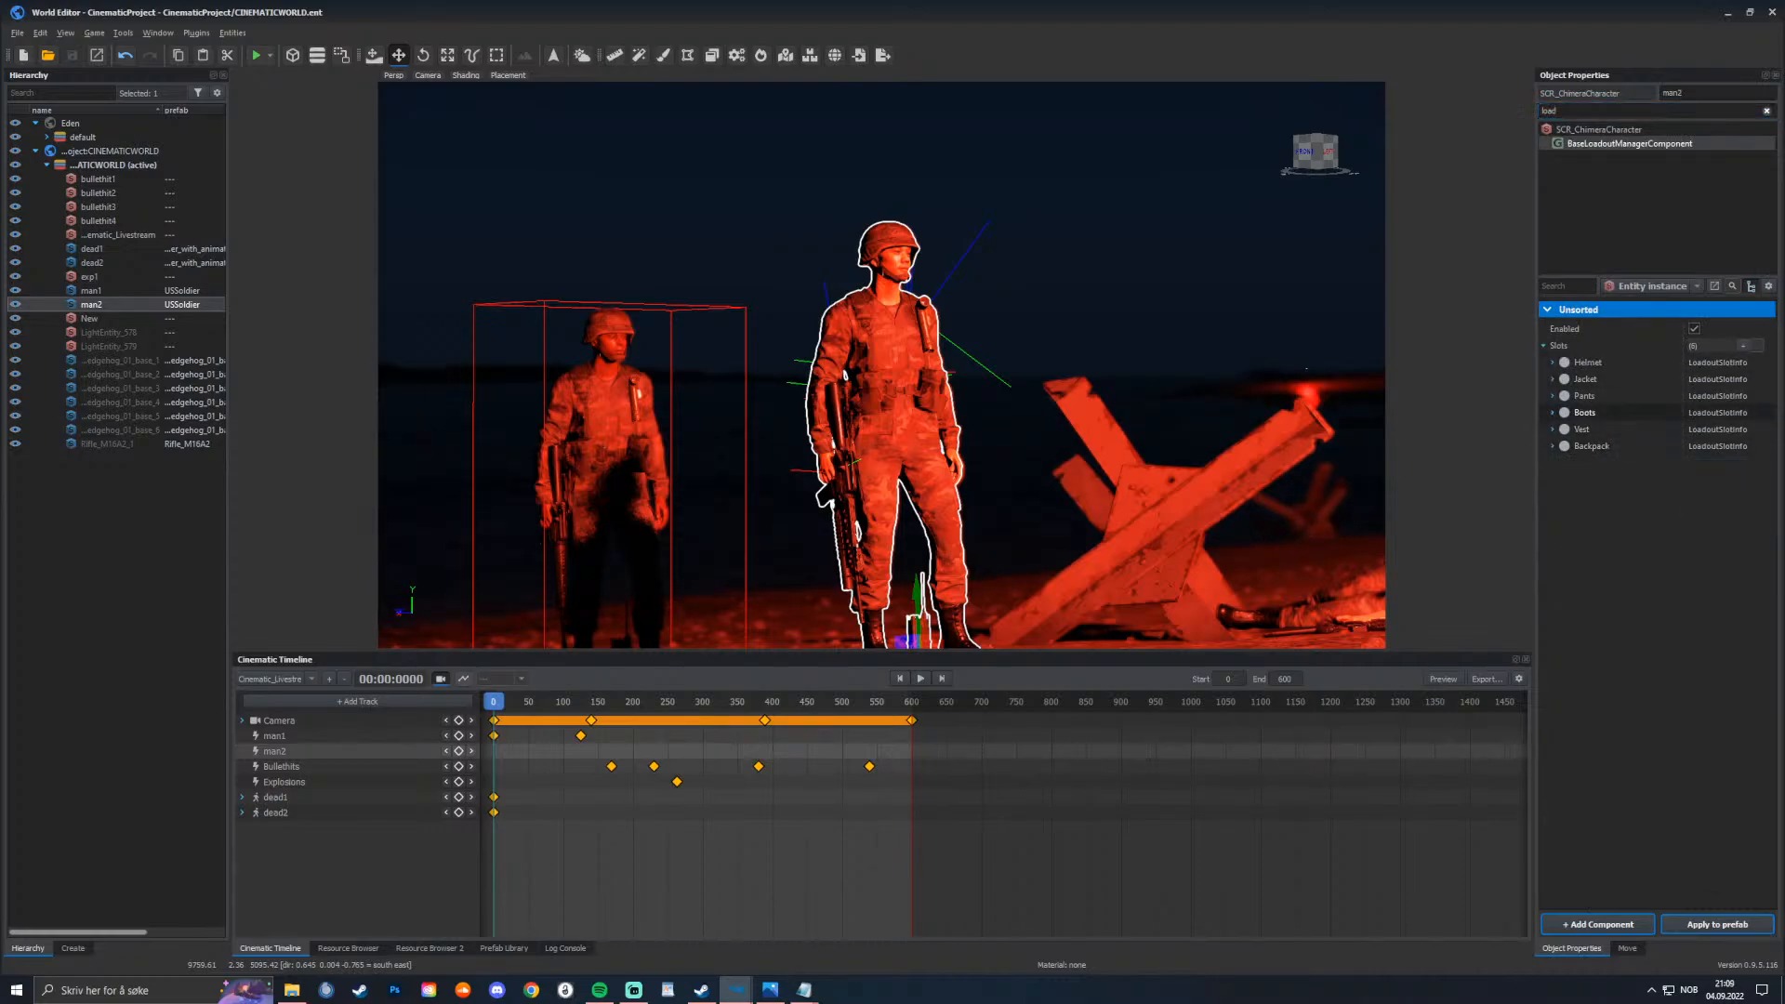
double_click(1588, 362)
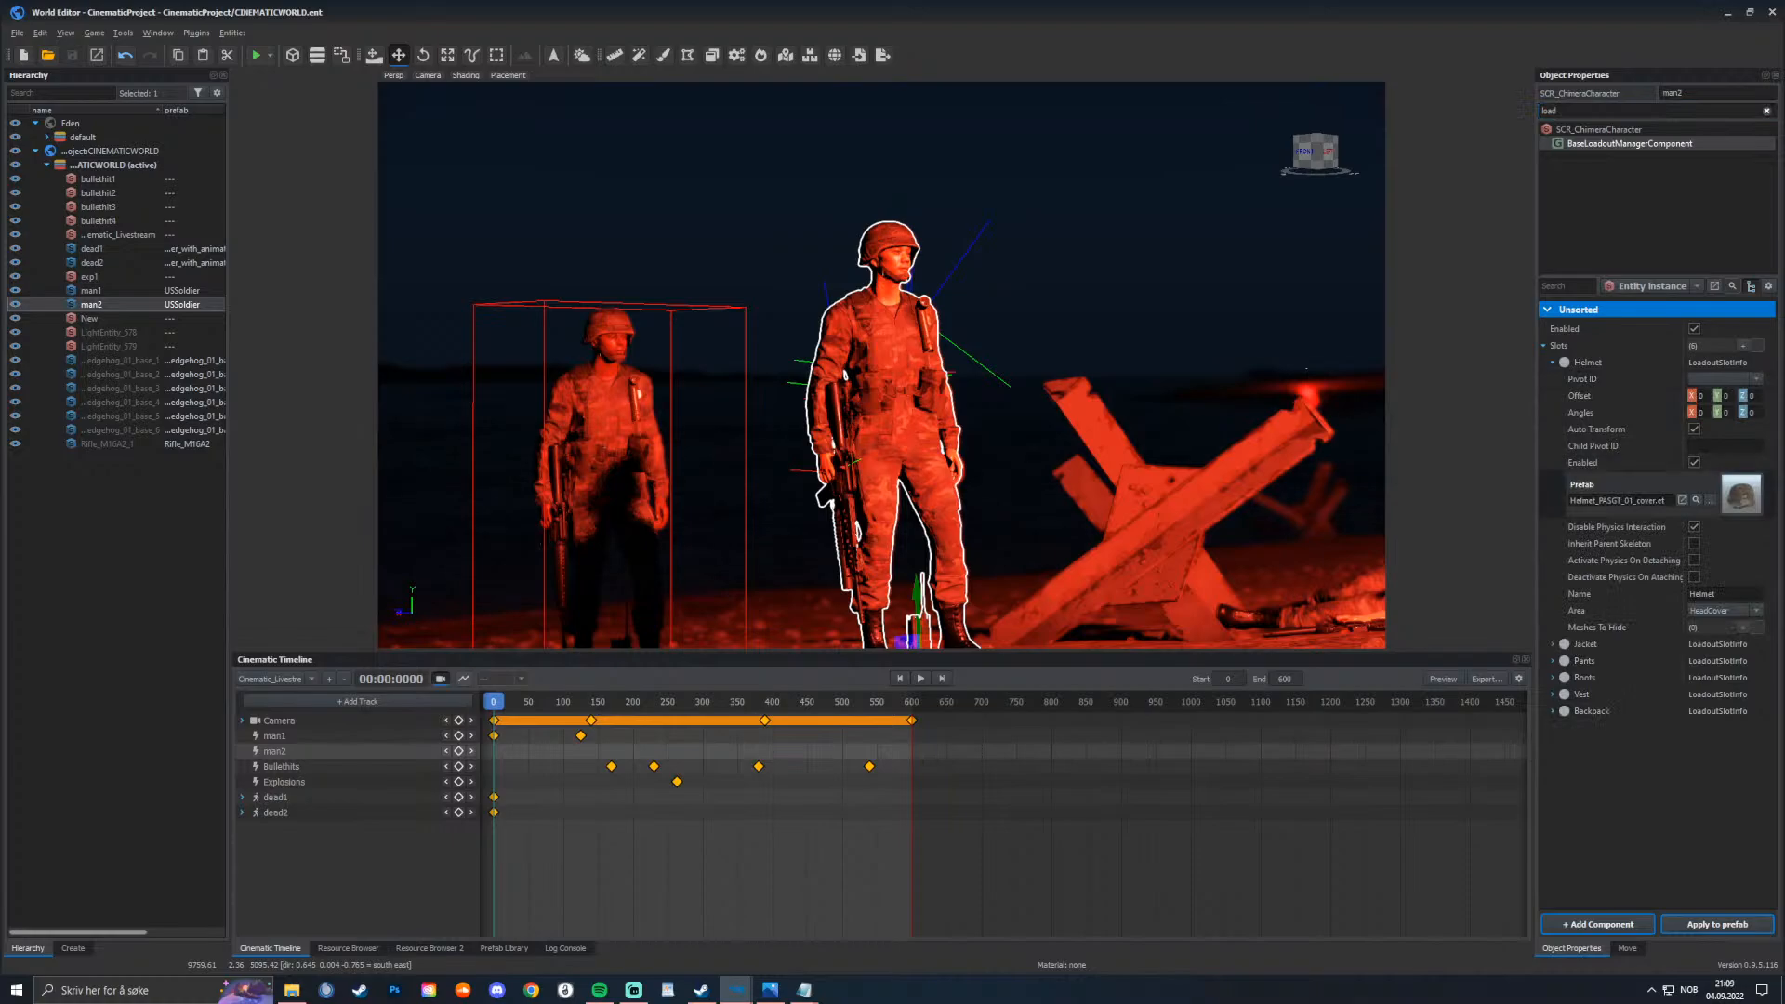
Step: Preview other headgear prefabs and replace man2's helmet with Hat_Boonie_US_01.et
left_click(1709, 500)
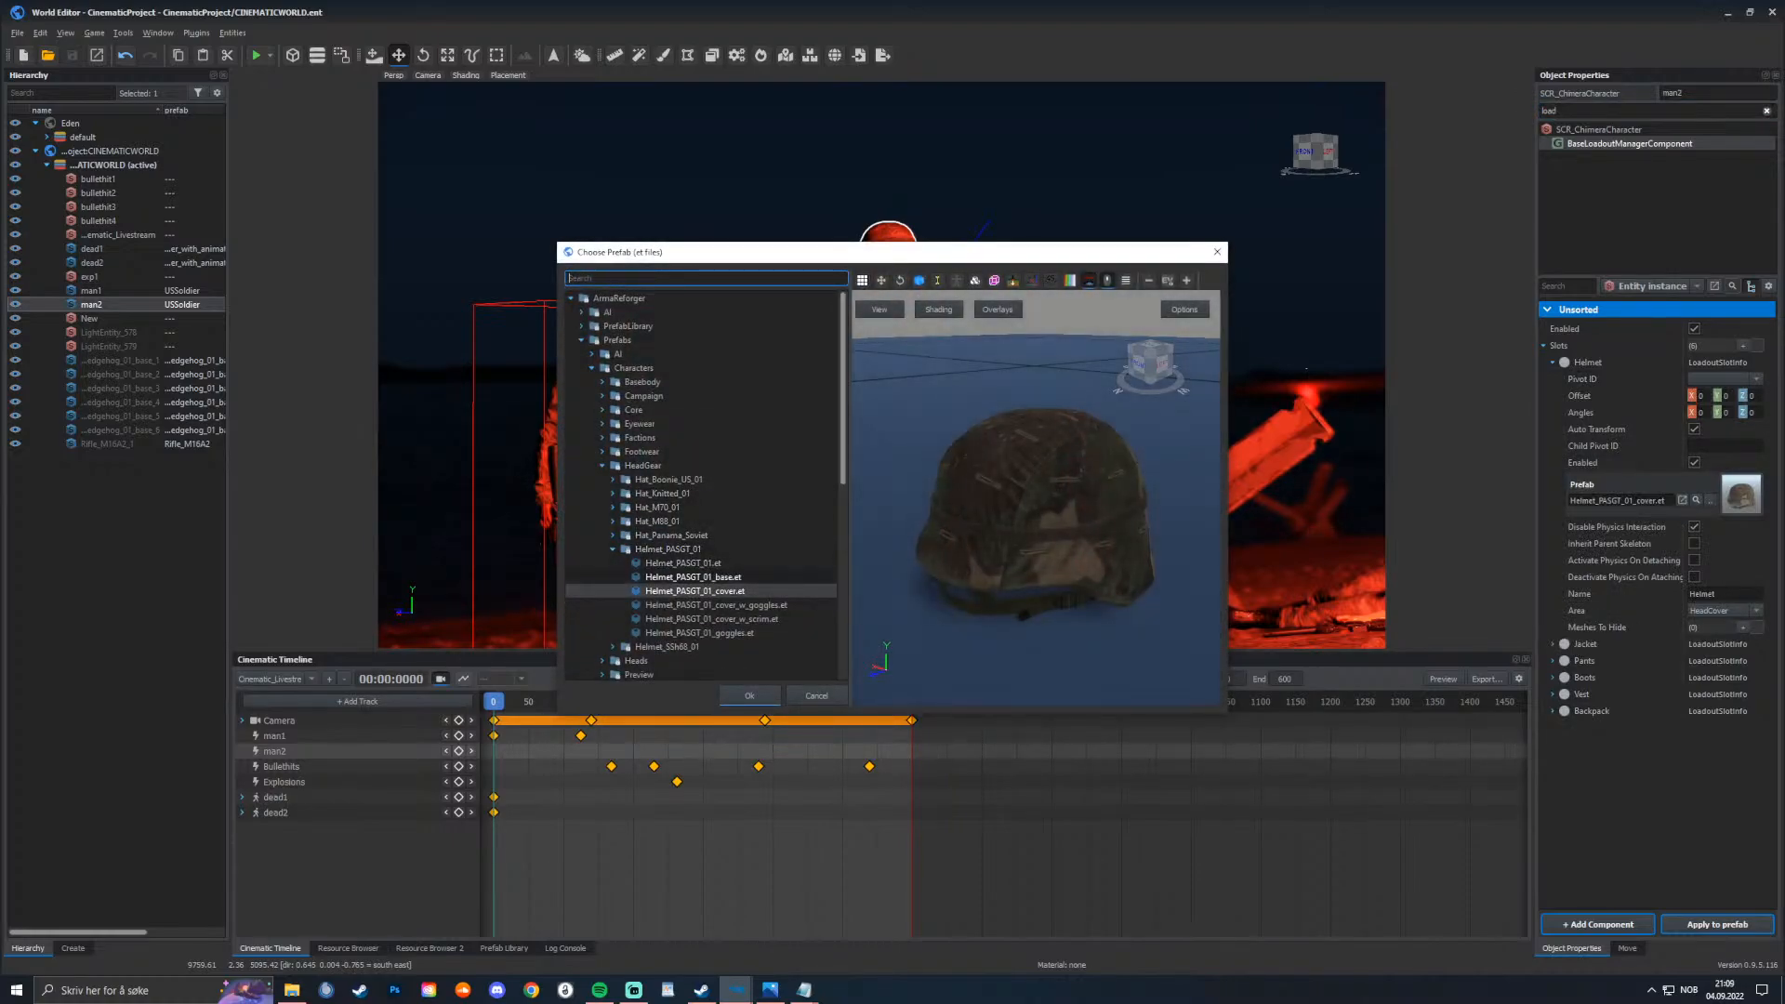
left_click(612, 549)
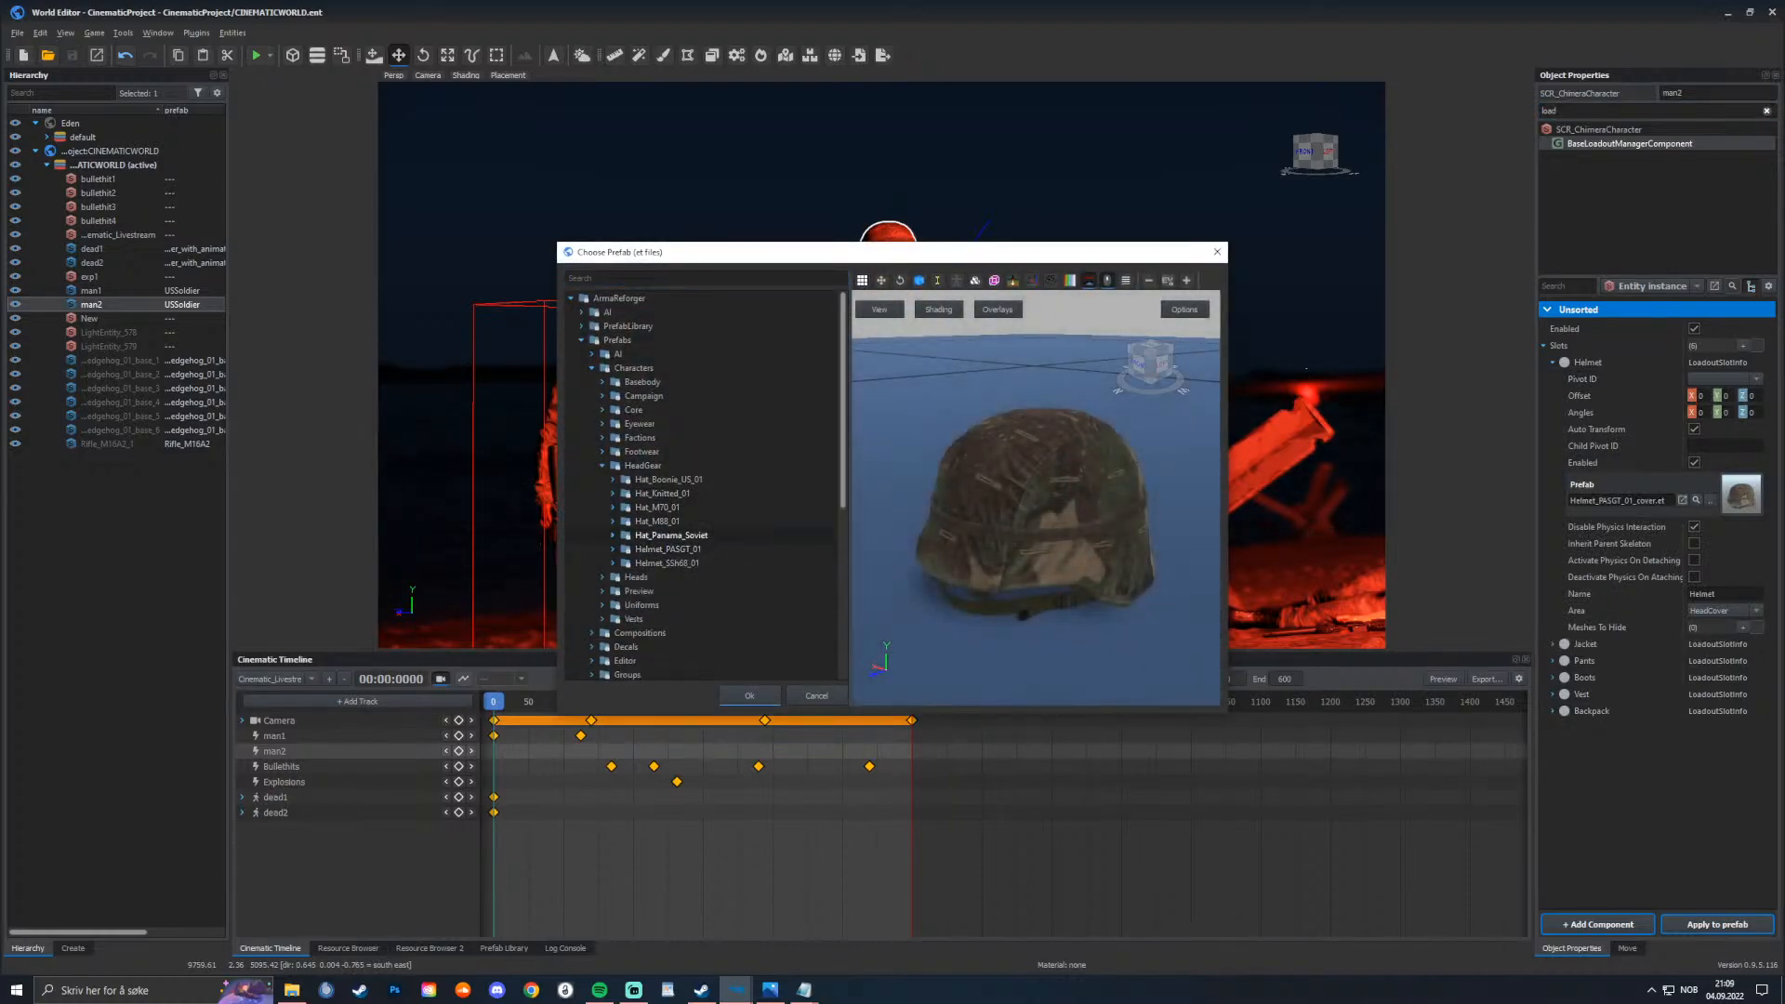
left_click(659, 521)
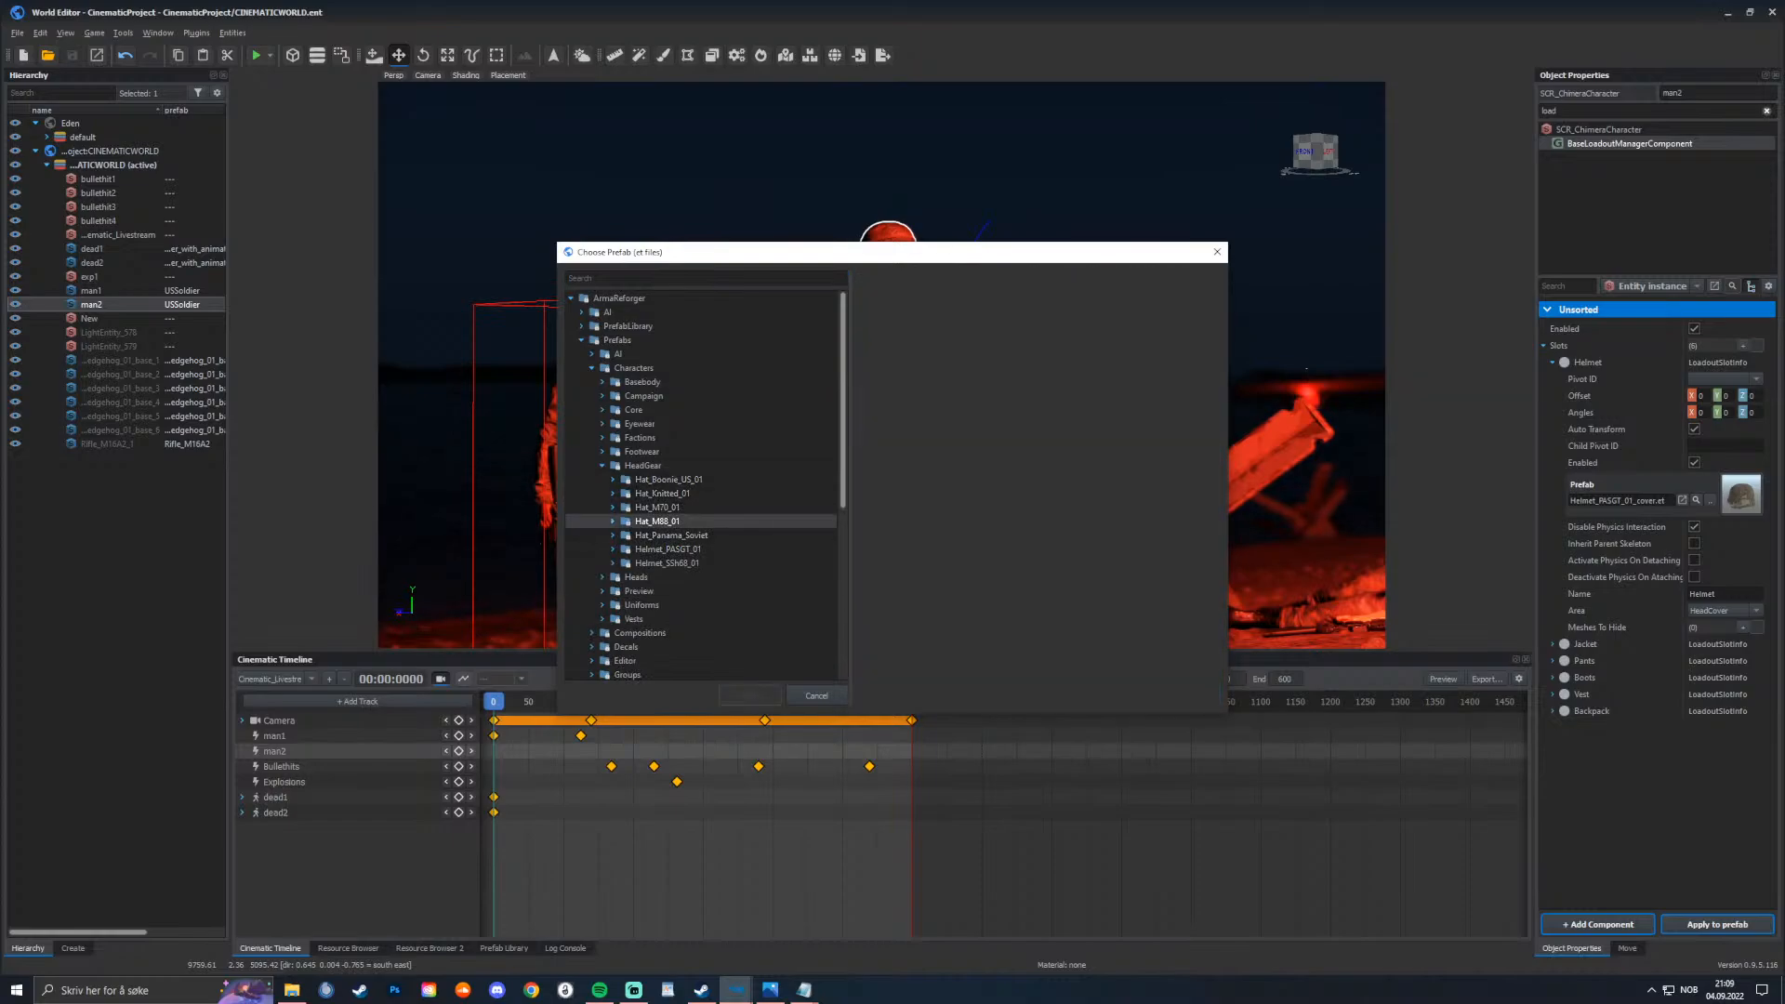
left_click(613, 521)
left_click(681, 535)
left_click(677, 548)
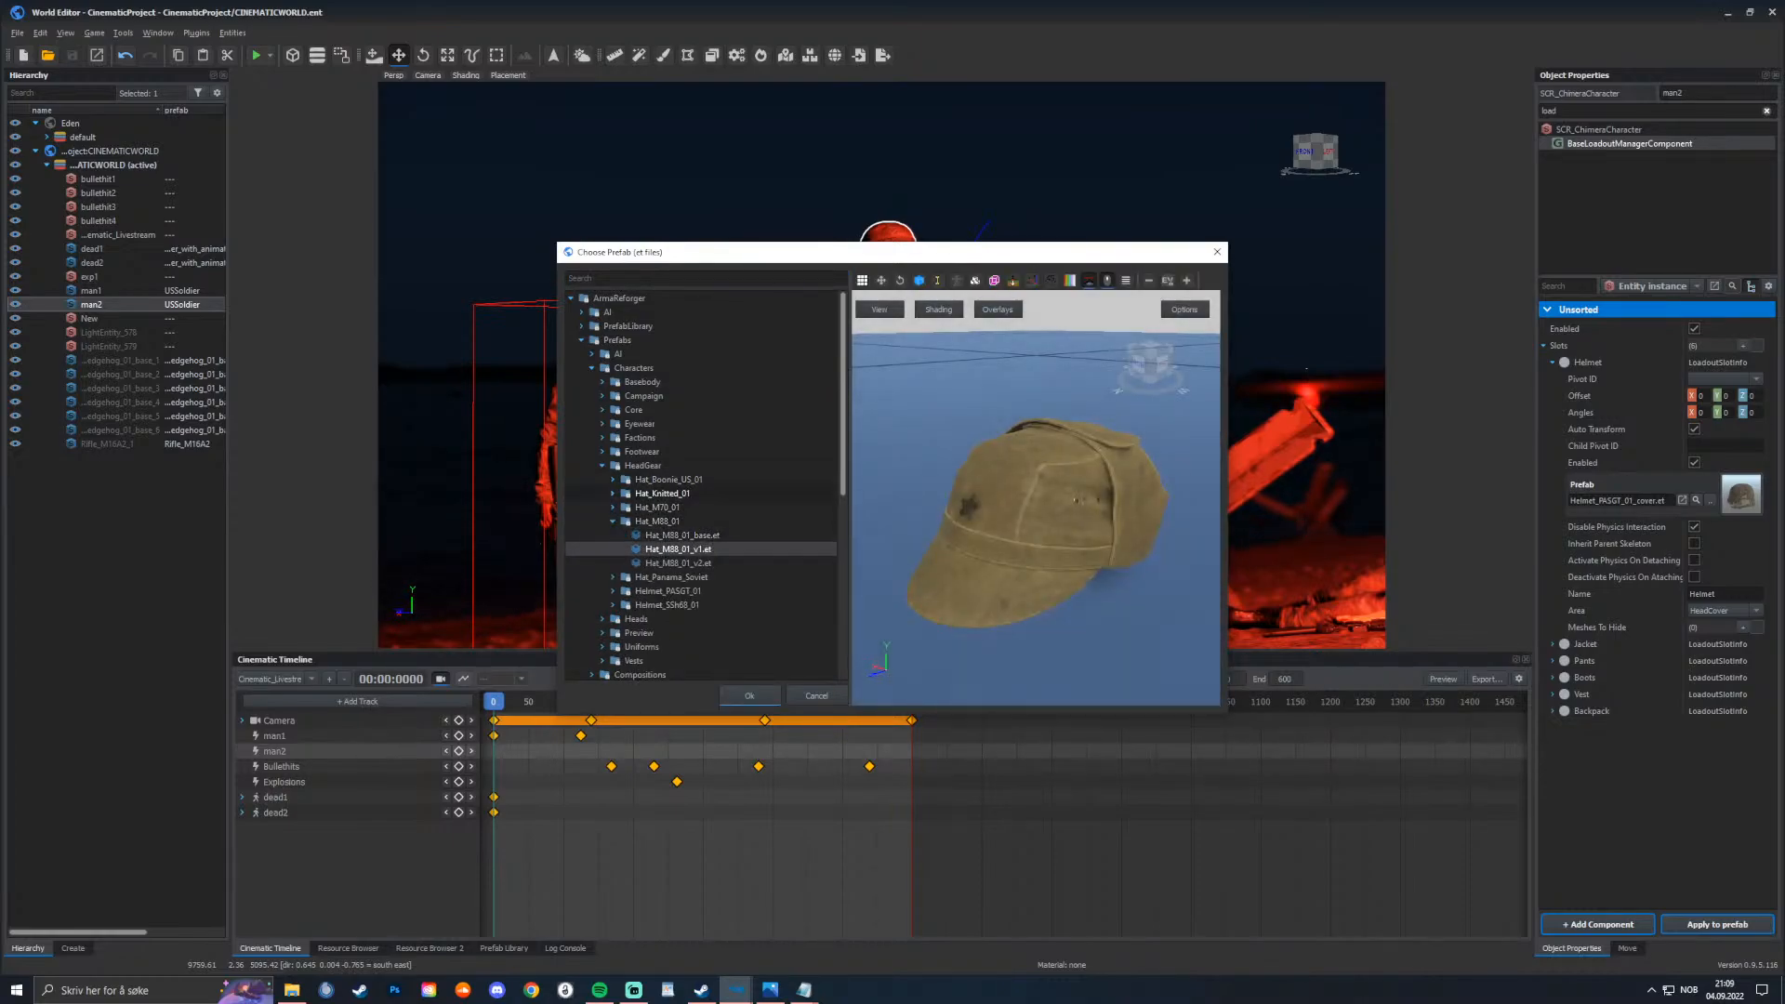
left_click(612, 479)
left_click(683, 493)
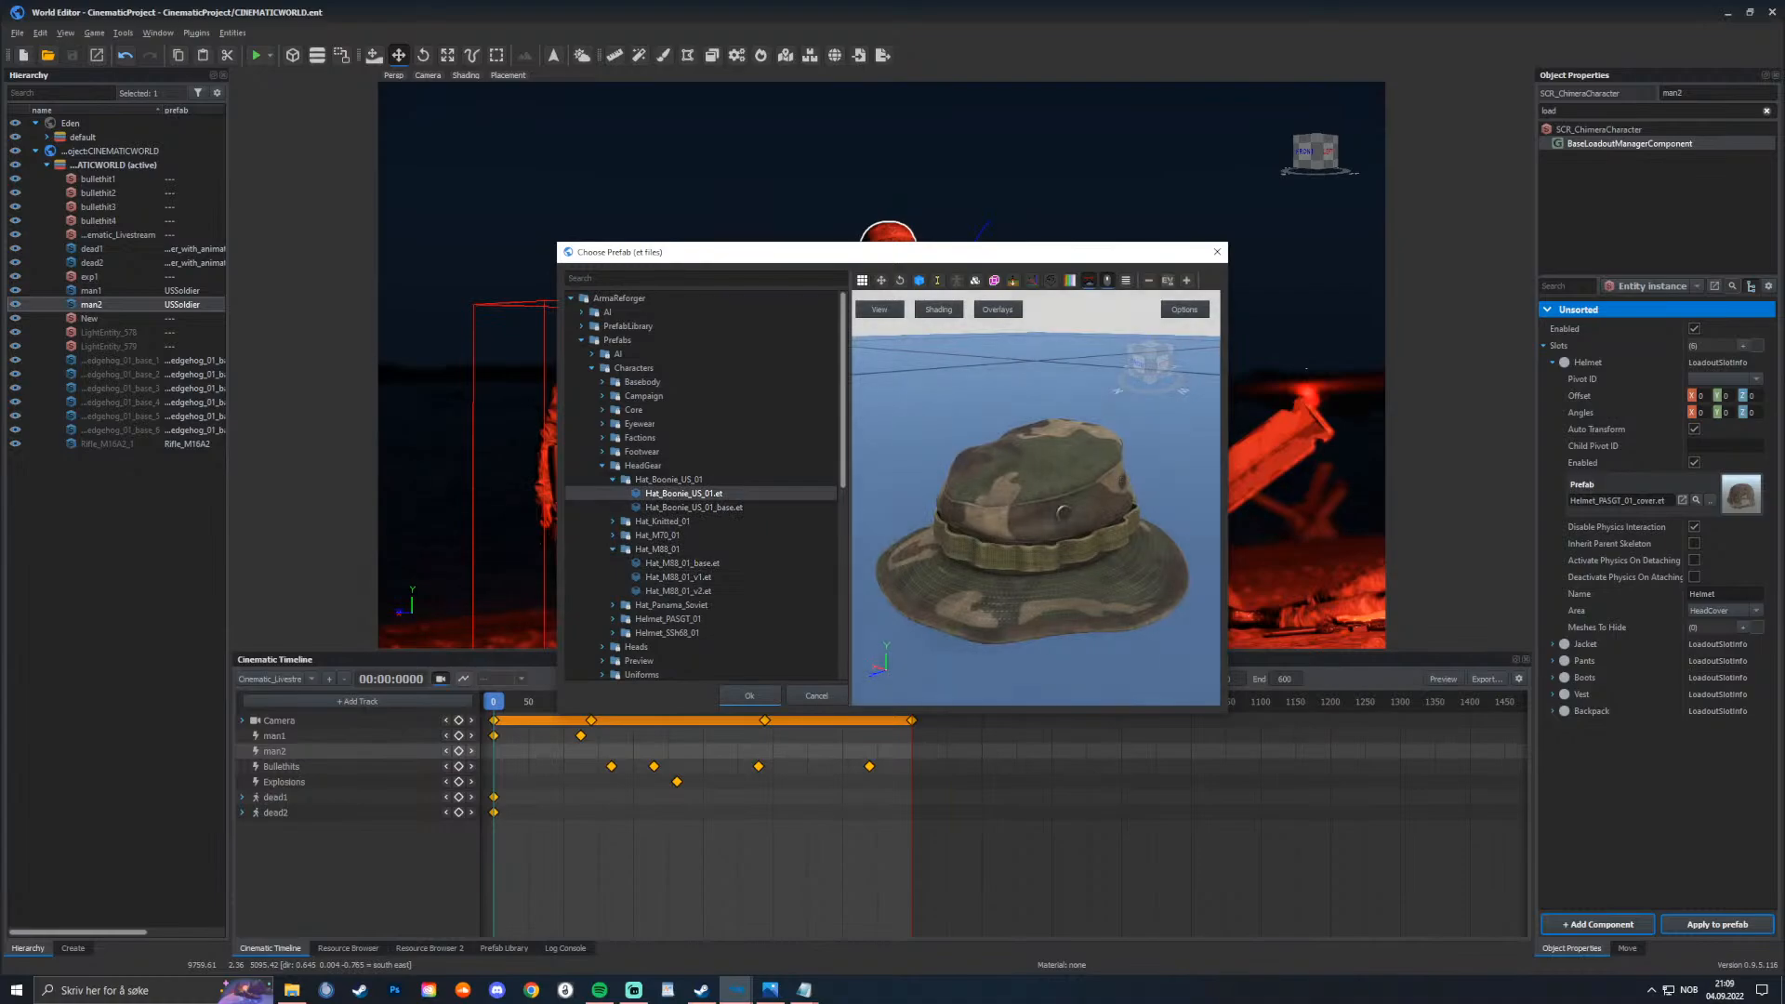
left_click(748, 695)
mouse_move(494, 702)
left_mouse_down()
mouse_move(515, 702)
mouse_move(493, 702)
left_mouse_up()
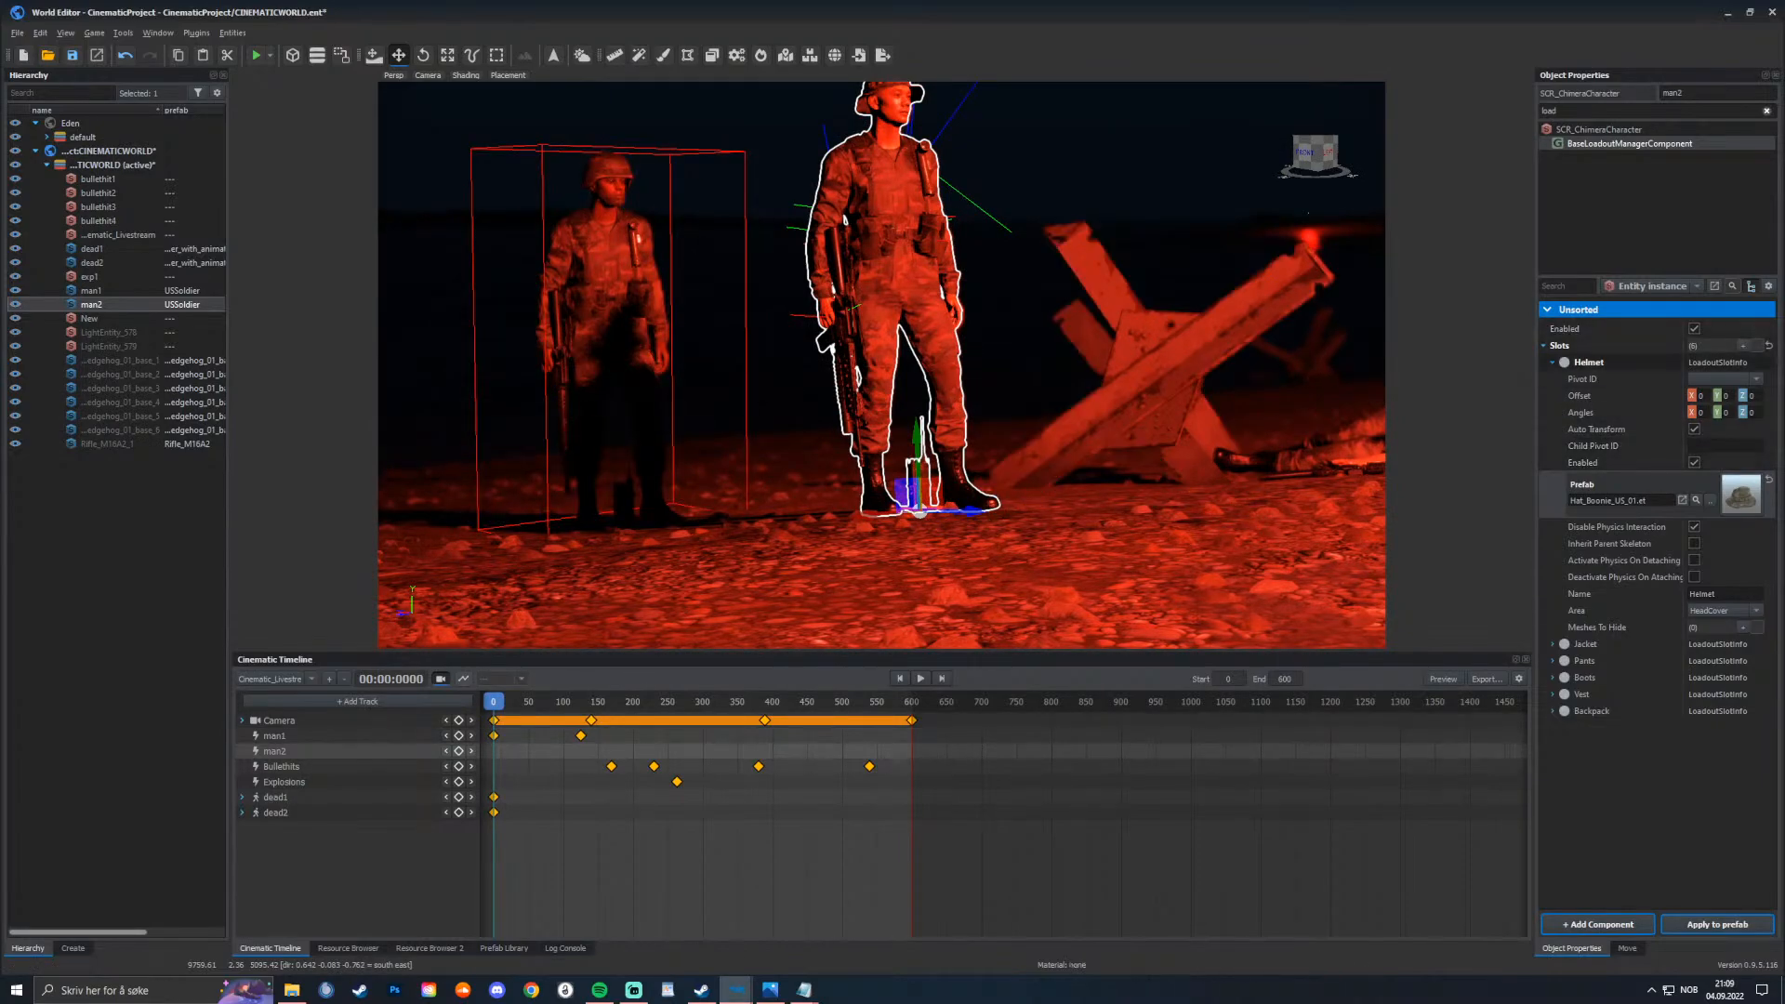
Step: Change the prefab in man2's Jacket slot to Jacket_US_BDU_rolledup.et
left_click(1552, 362)
left_click(1552, 378)
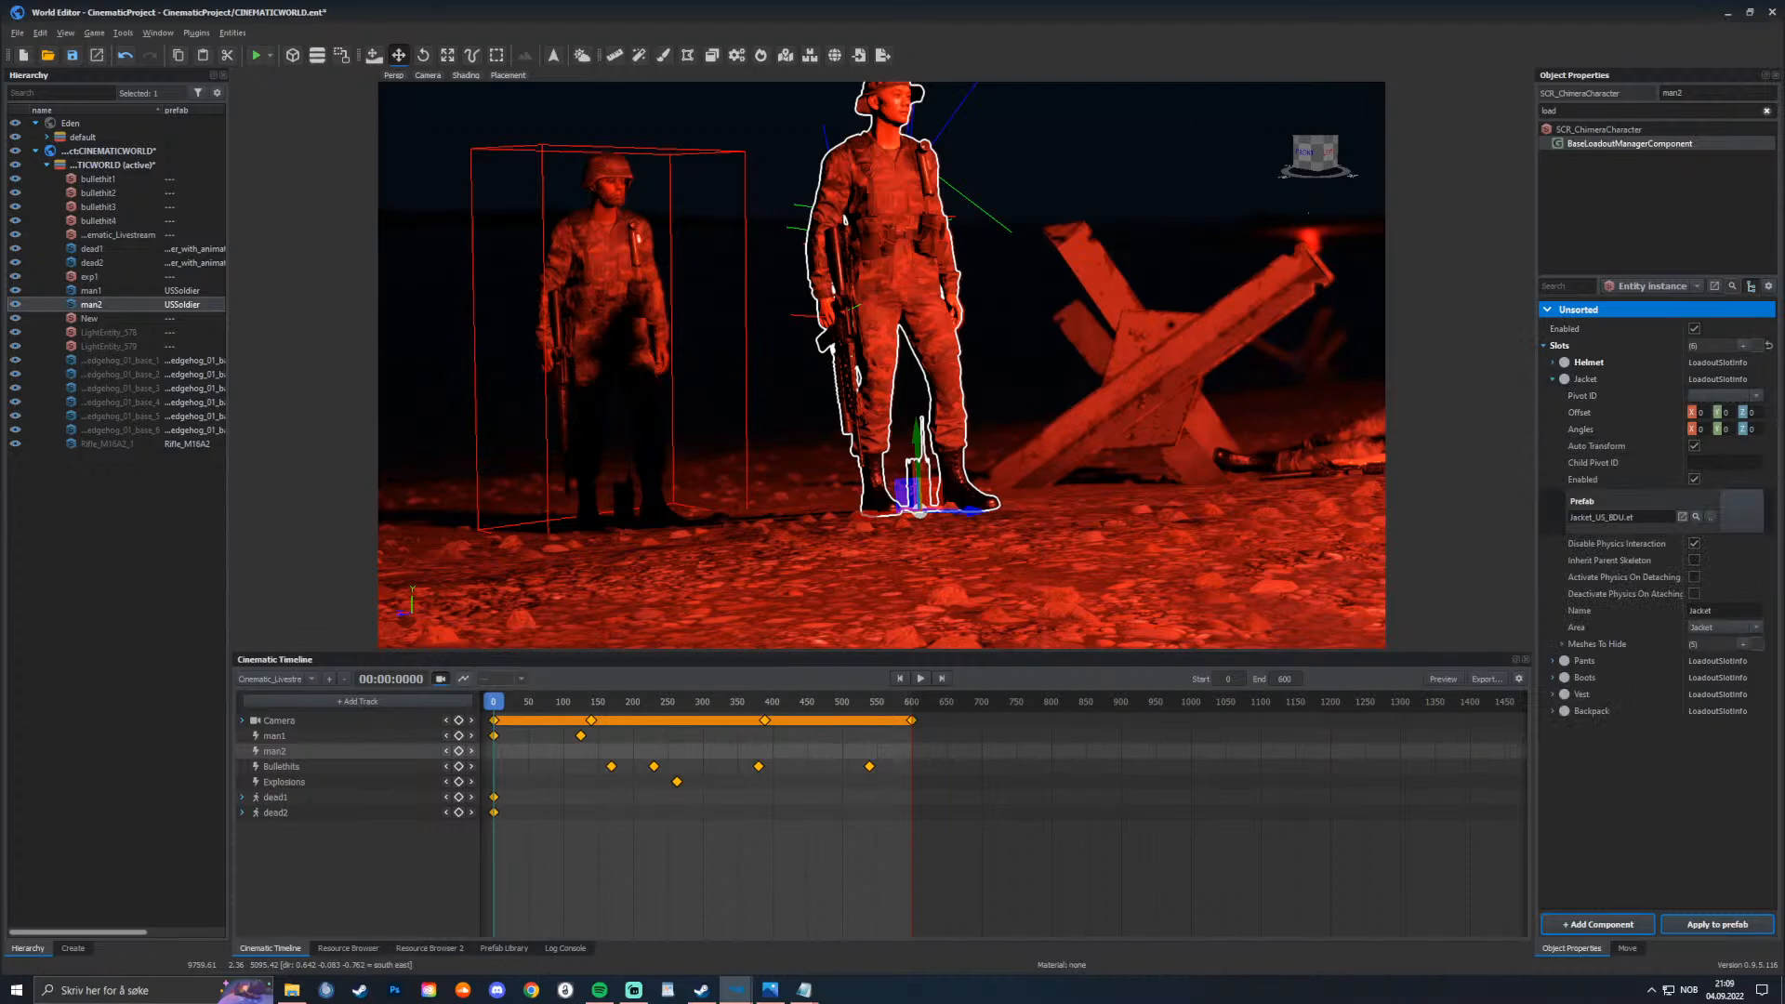
left_click(1710, 517)
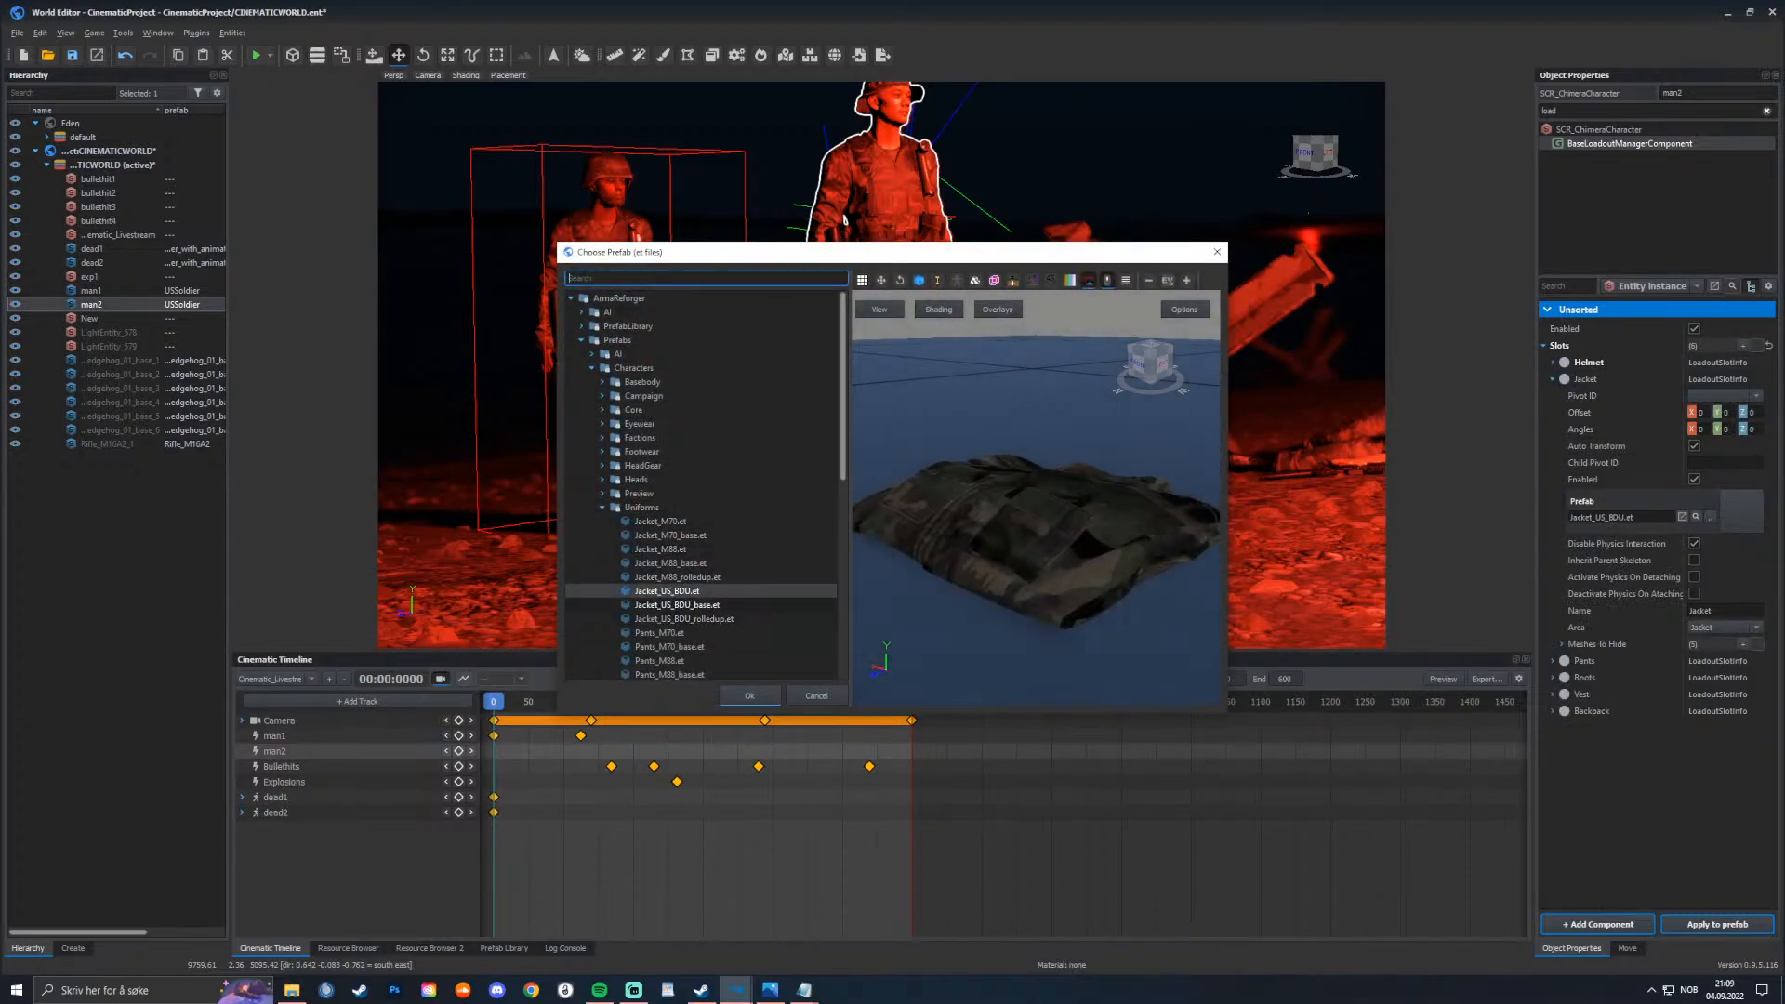
double_click(681, 618)
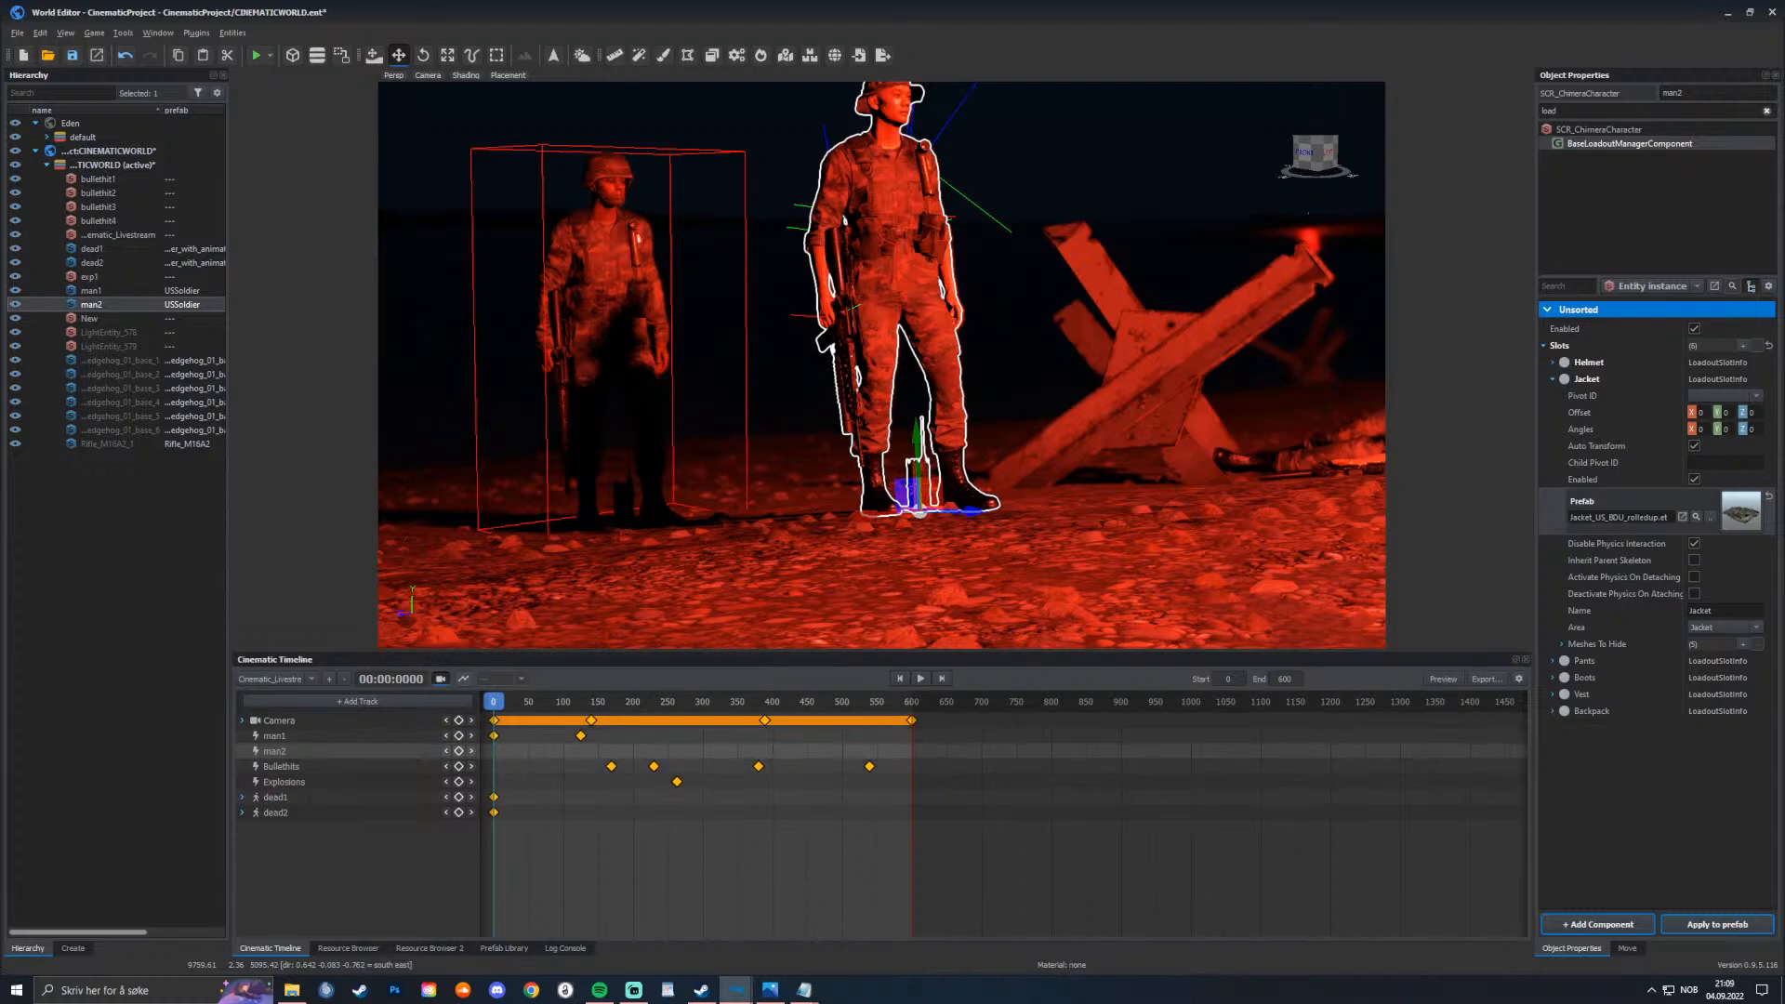
Step: Add a keyframe at frame 0 on the man2 track and move the playhead to frame 100
left_click(459, 752)
key("a")
right_click_drag(861, 521, 1134, 539)
key("space")
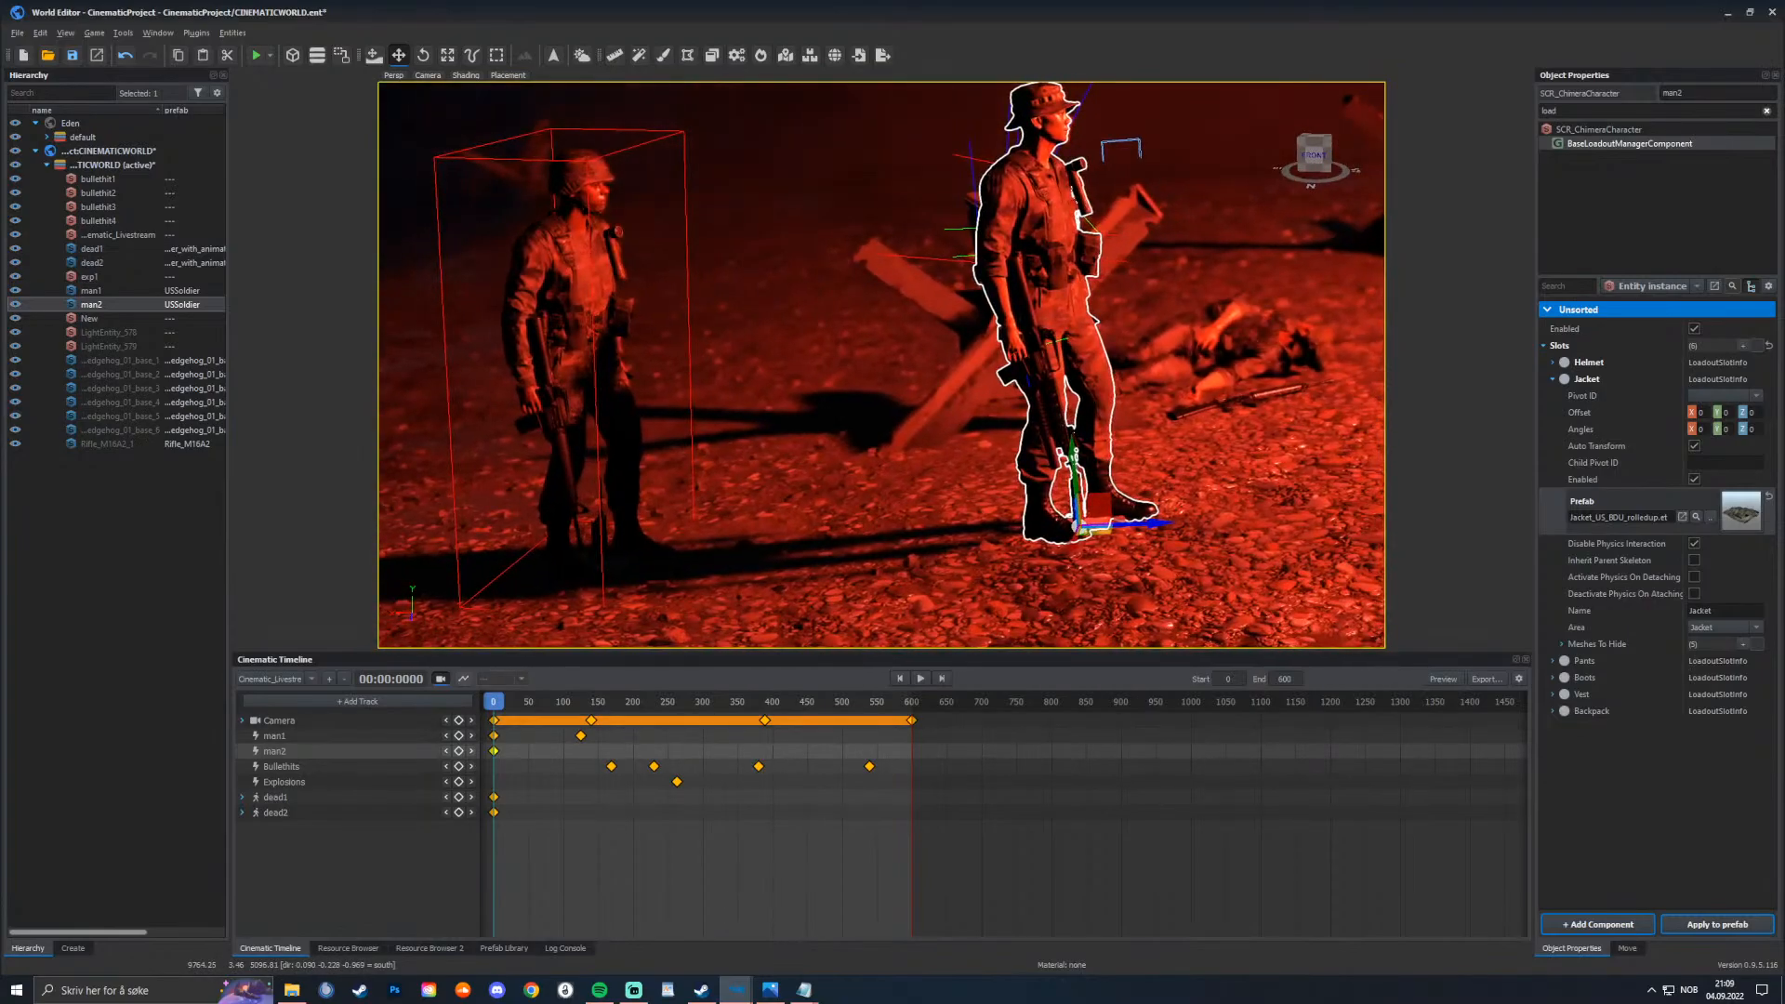
left_click_drag(600, 701, 563, 702)
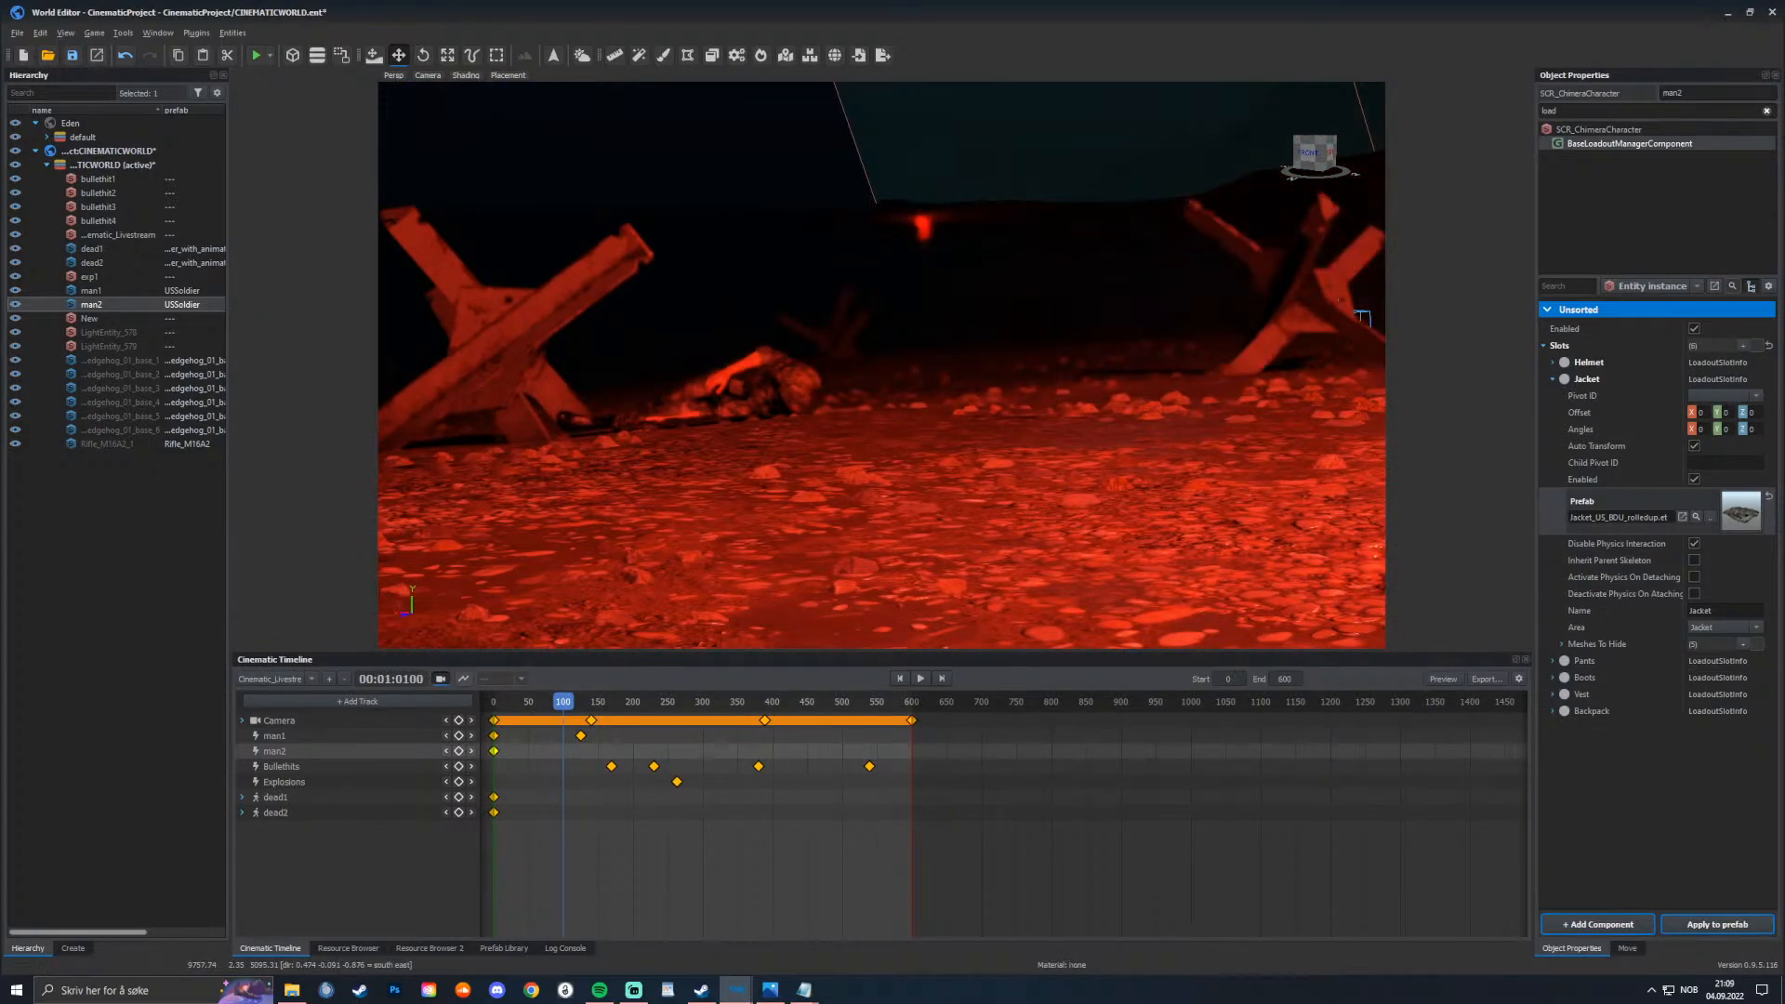
Step: Return the timeline to frame 0 and move man2 away from man1, across the beach to beside the farther hedgehog obstacle
key("space")
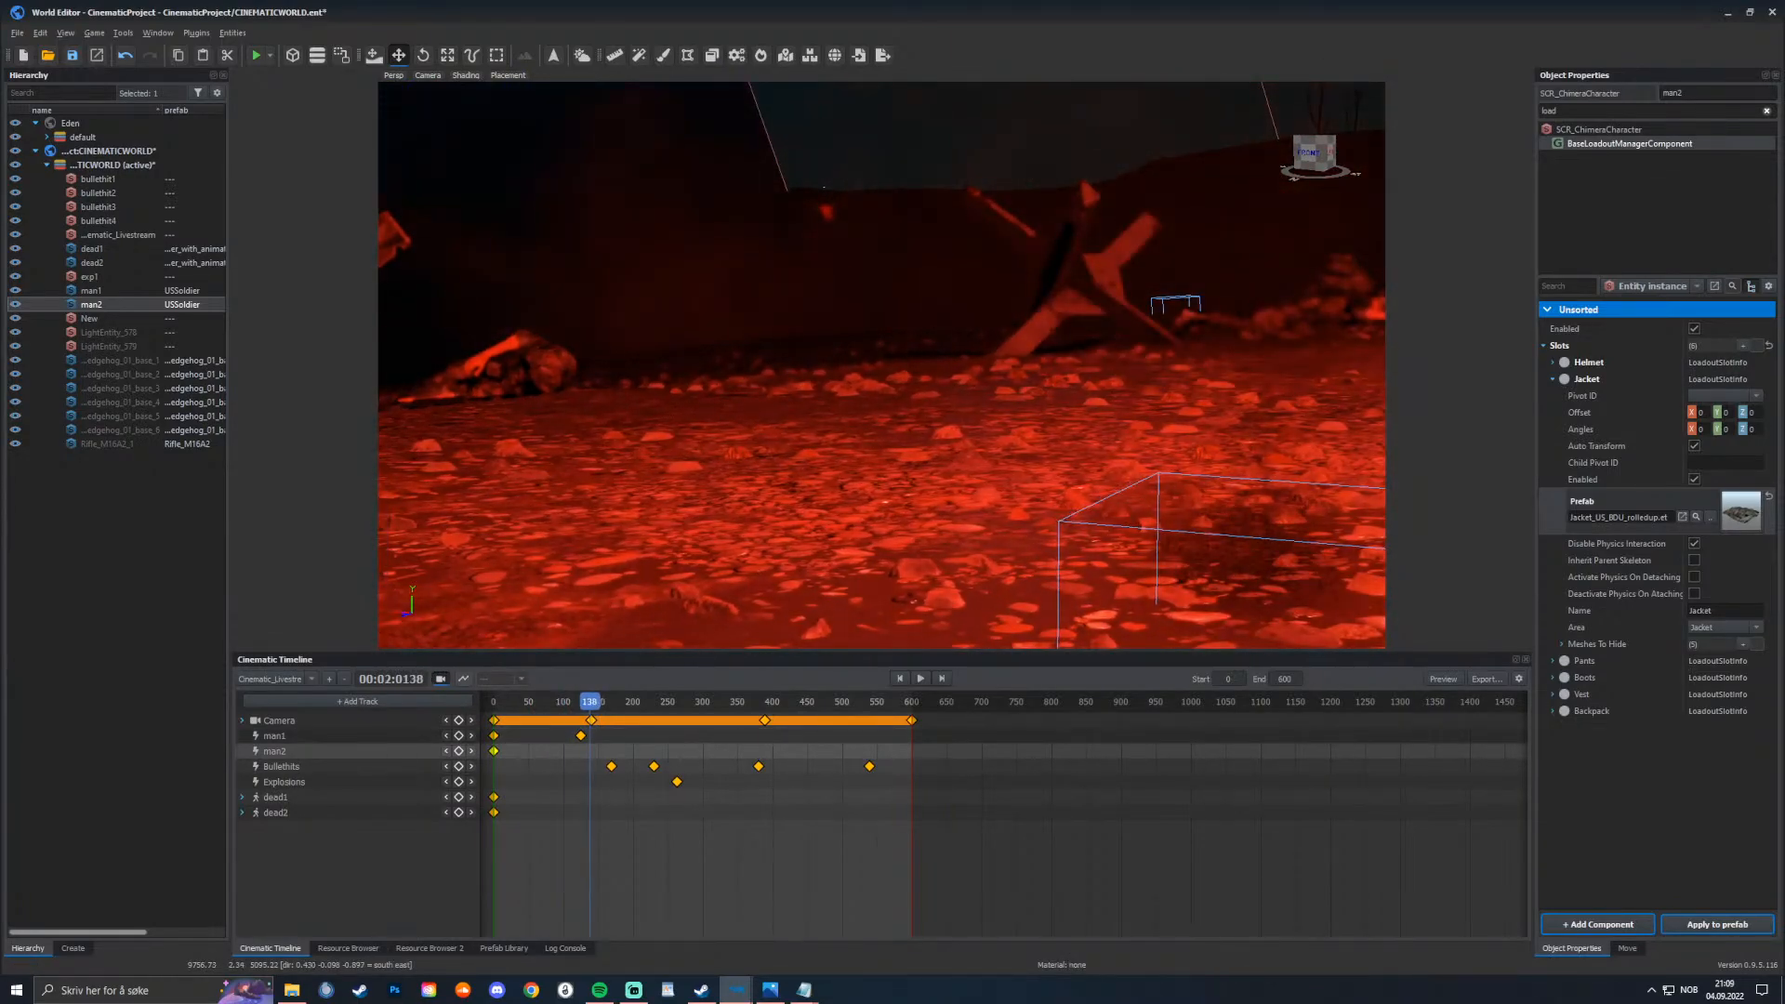
left_click_drag(589, 702, 493, 702)
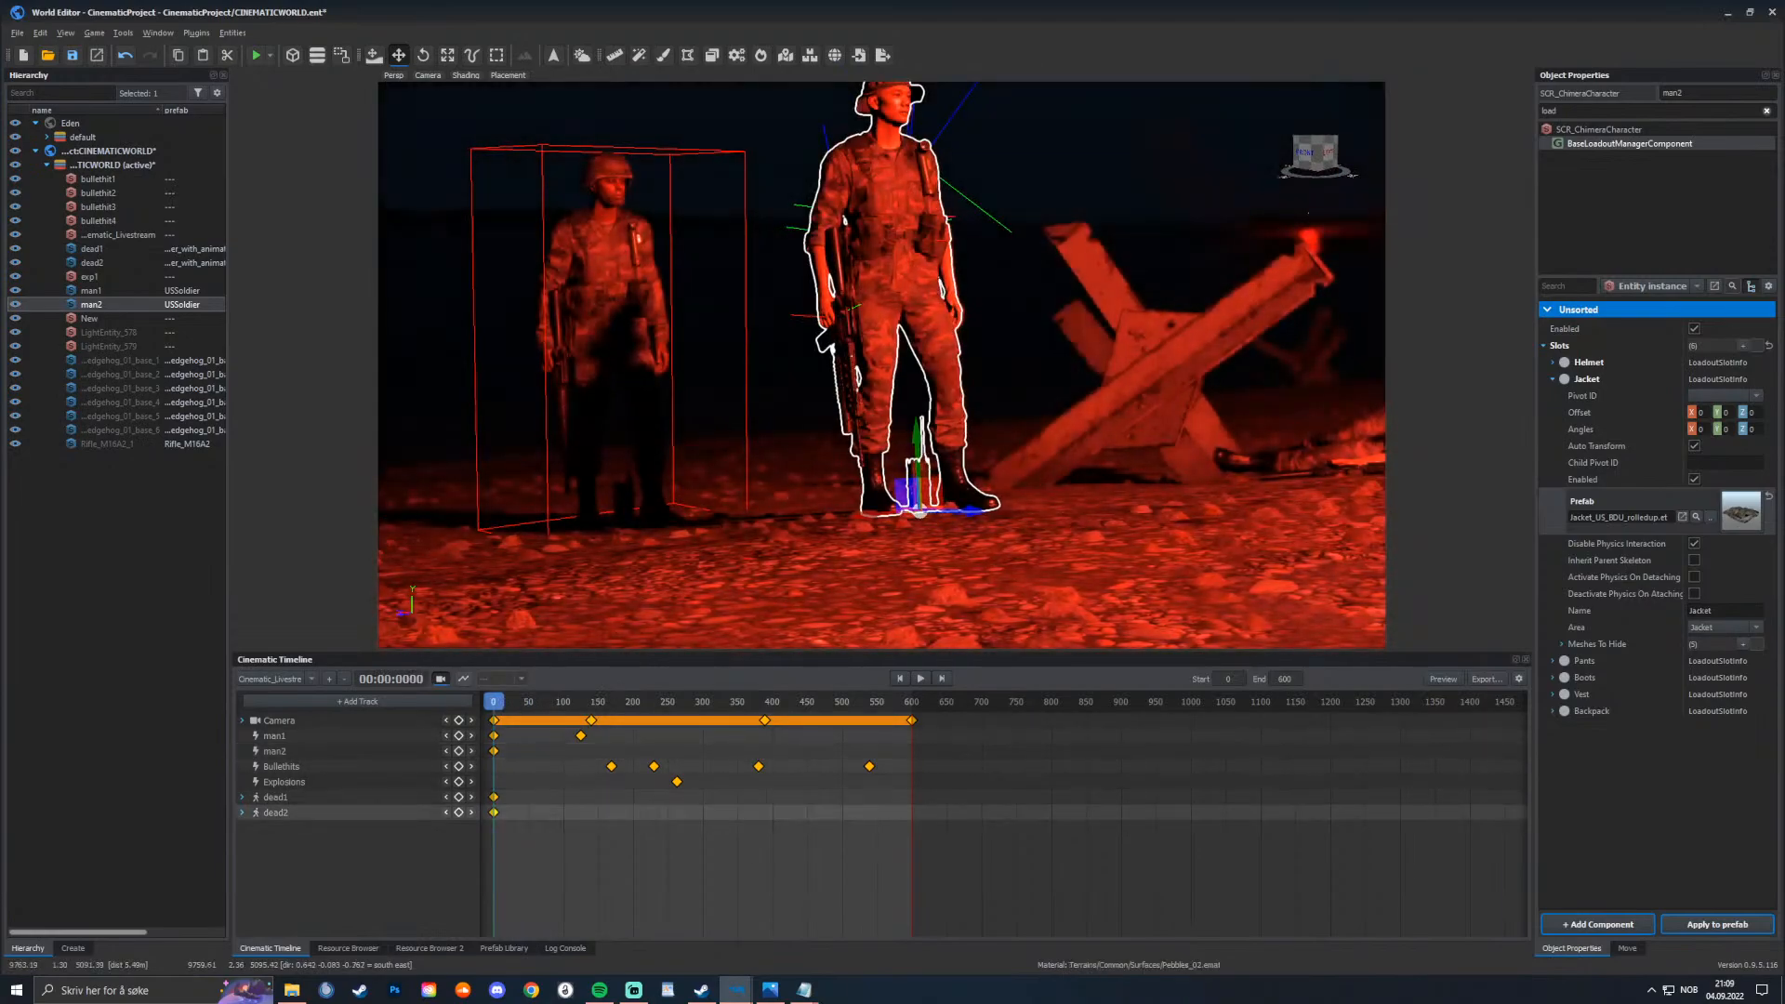
right_click_drag(881, 364, 893, 492)
key("s")
right_click_drag(651, 391, 741, 361)
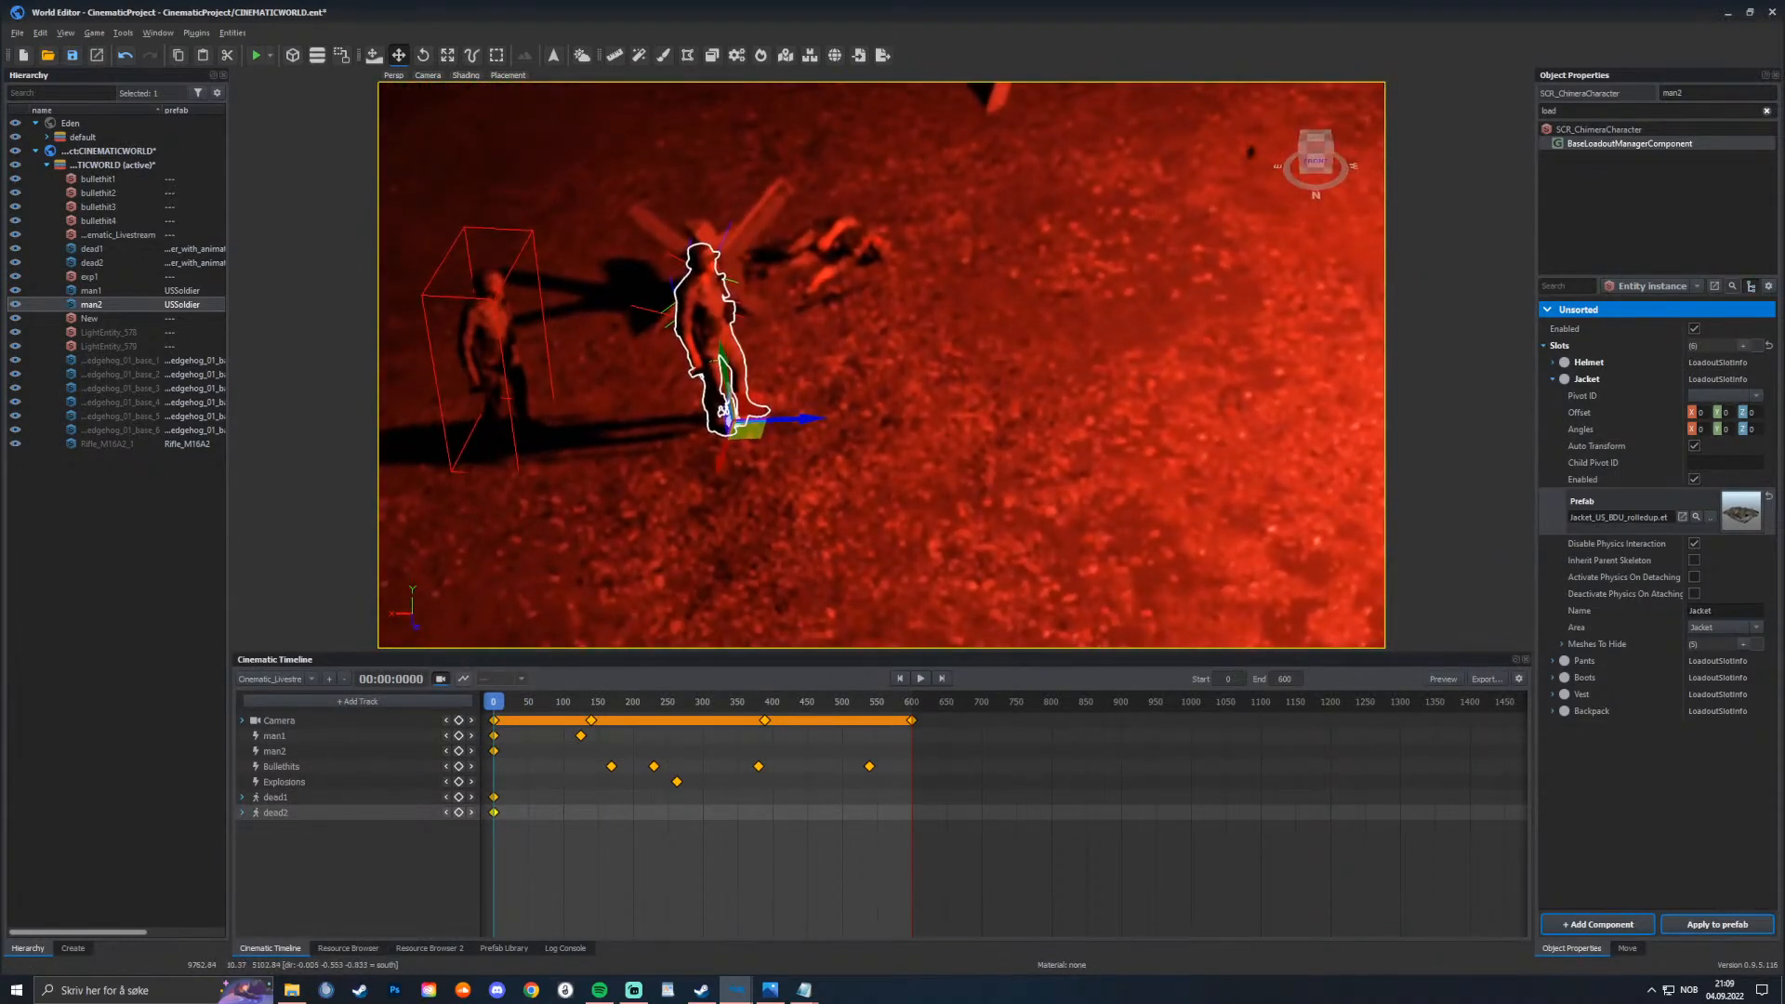
left_click_drag(830, 137, 930, 111)
Step: Fine-tune man2's position in the camera view at frame 113, snap the soldier to the ground and return to frame 0
key("space")
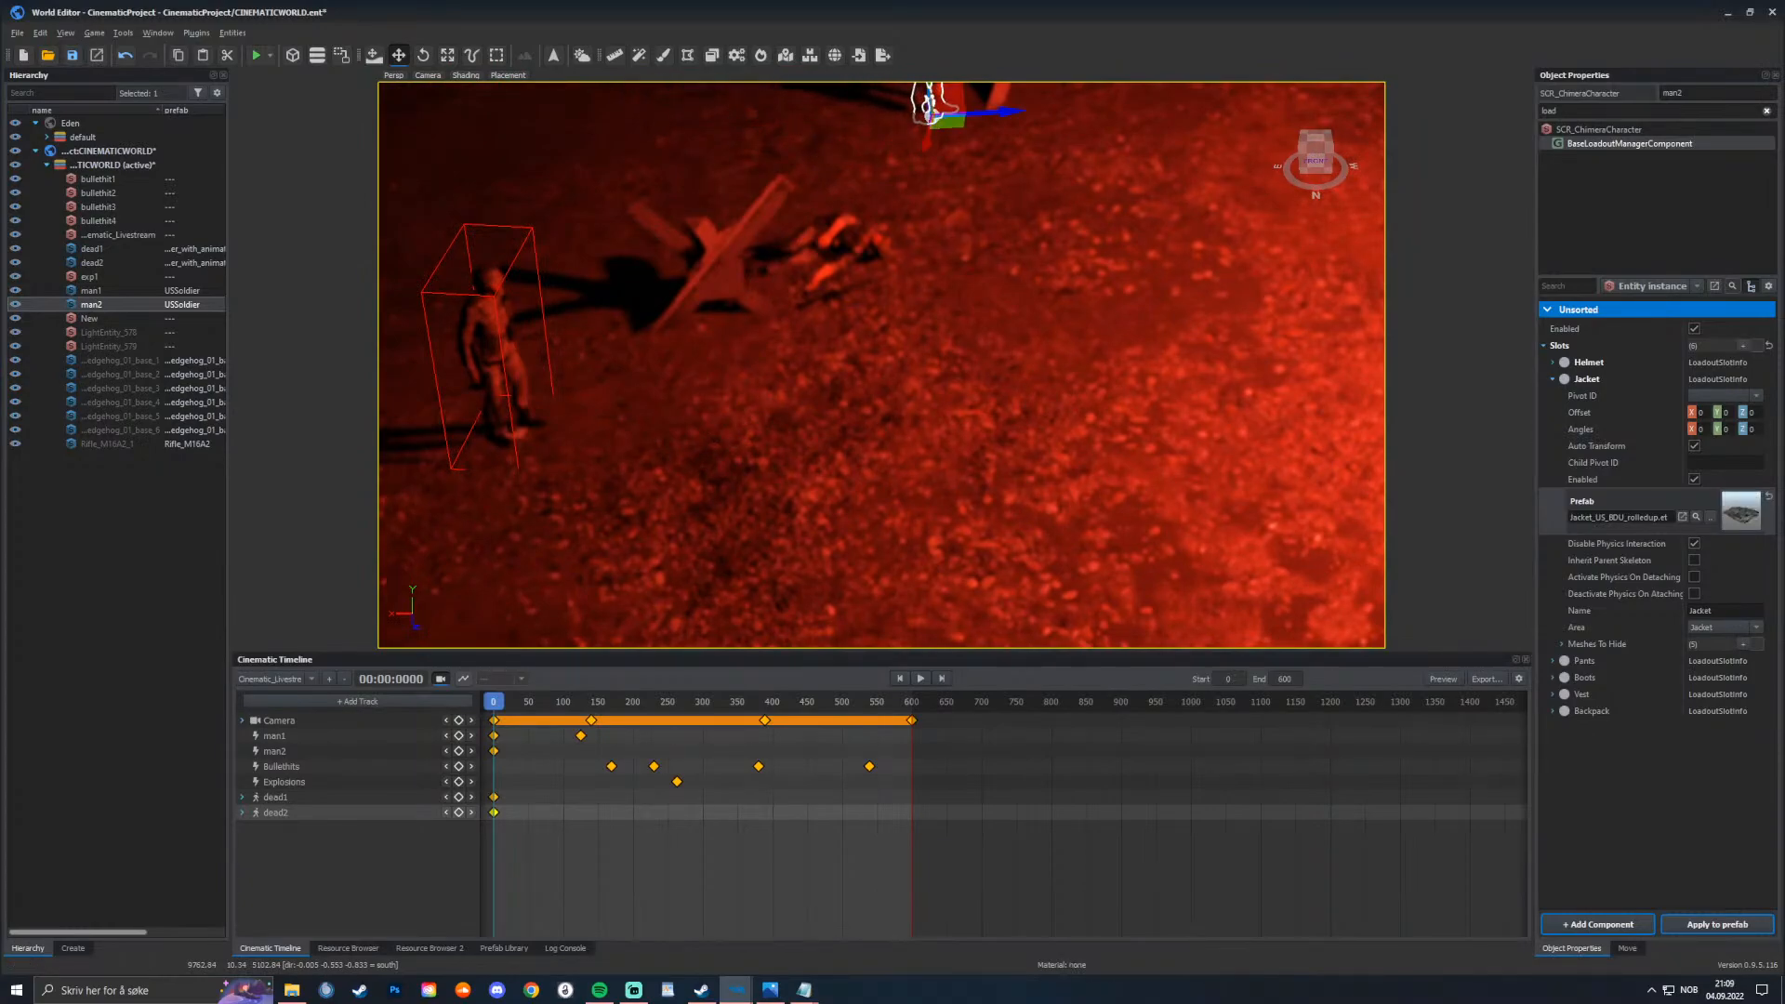
left_click_drag(573, 702, 572, 702)
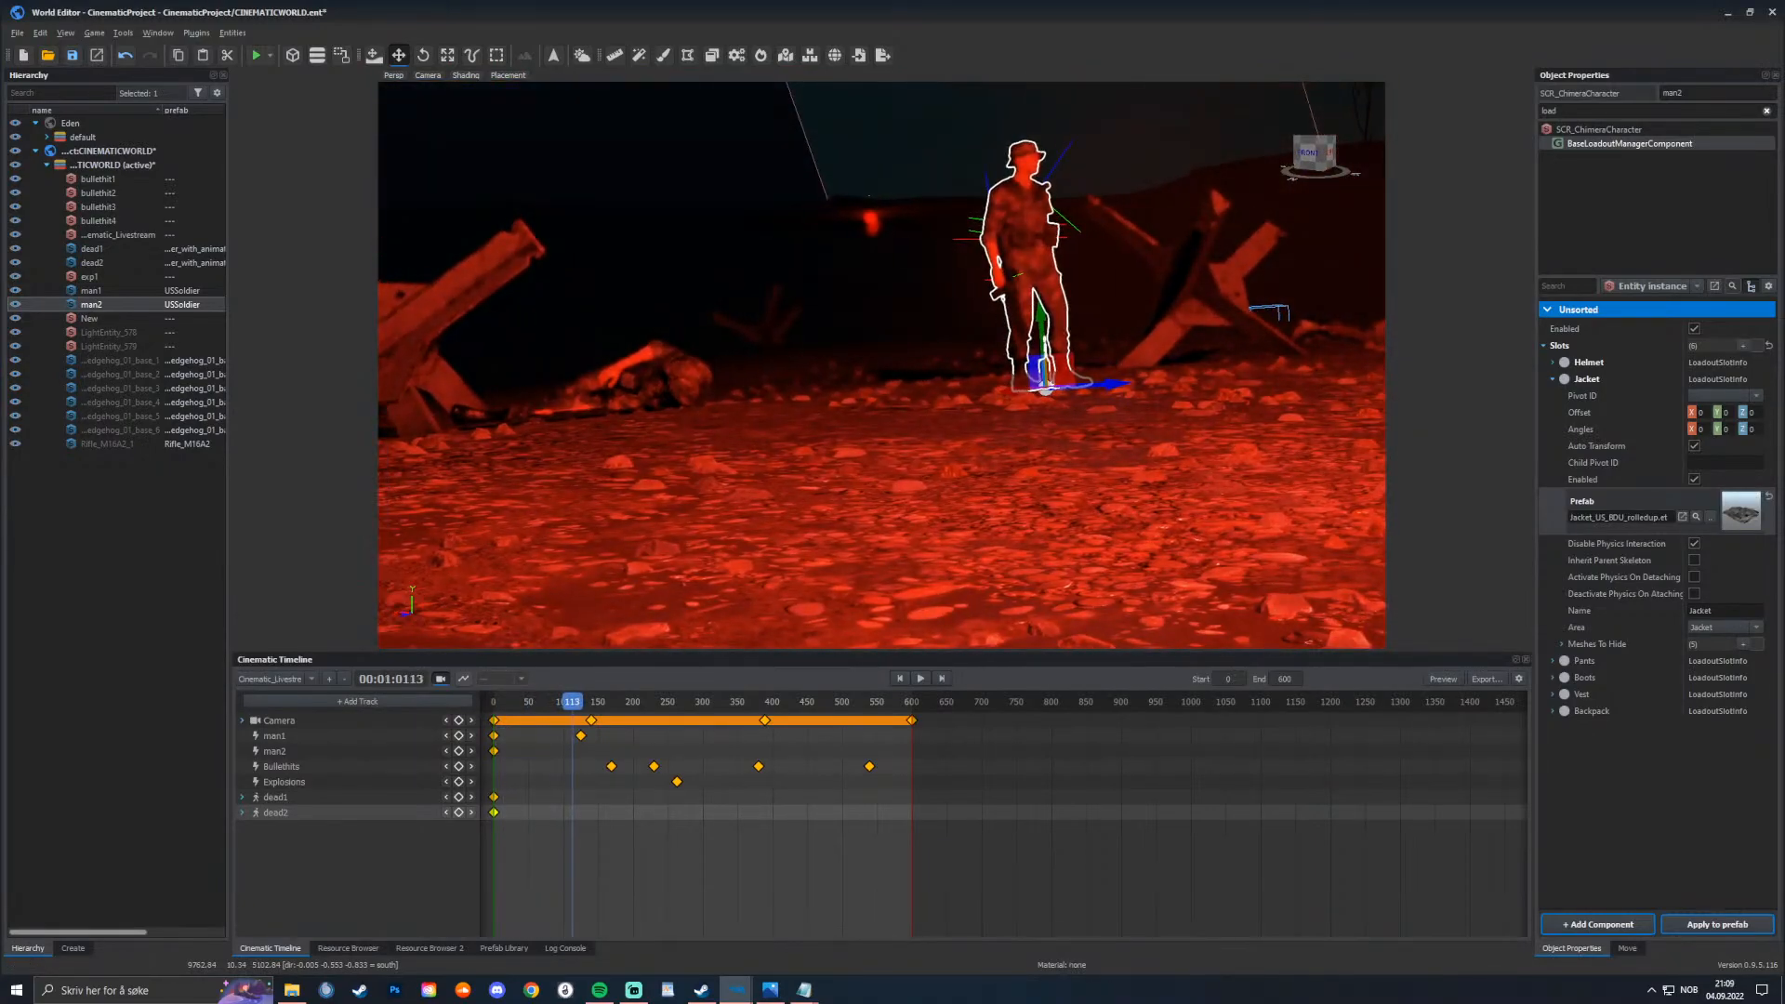
left_click_drag(1020, 391, 996, 392)
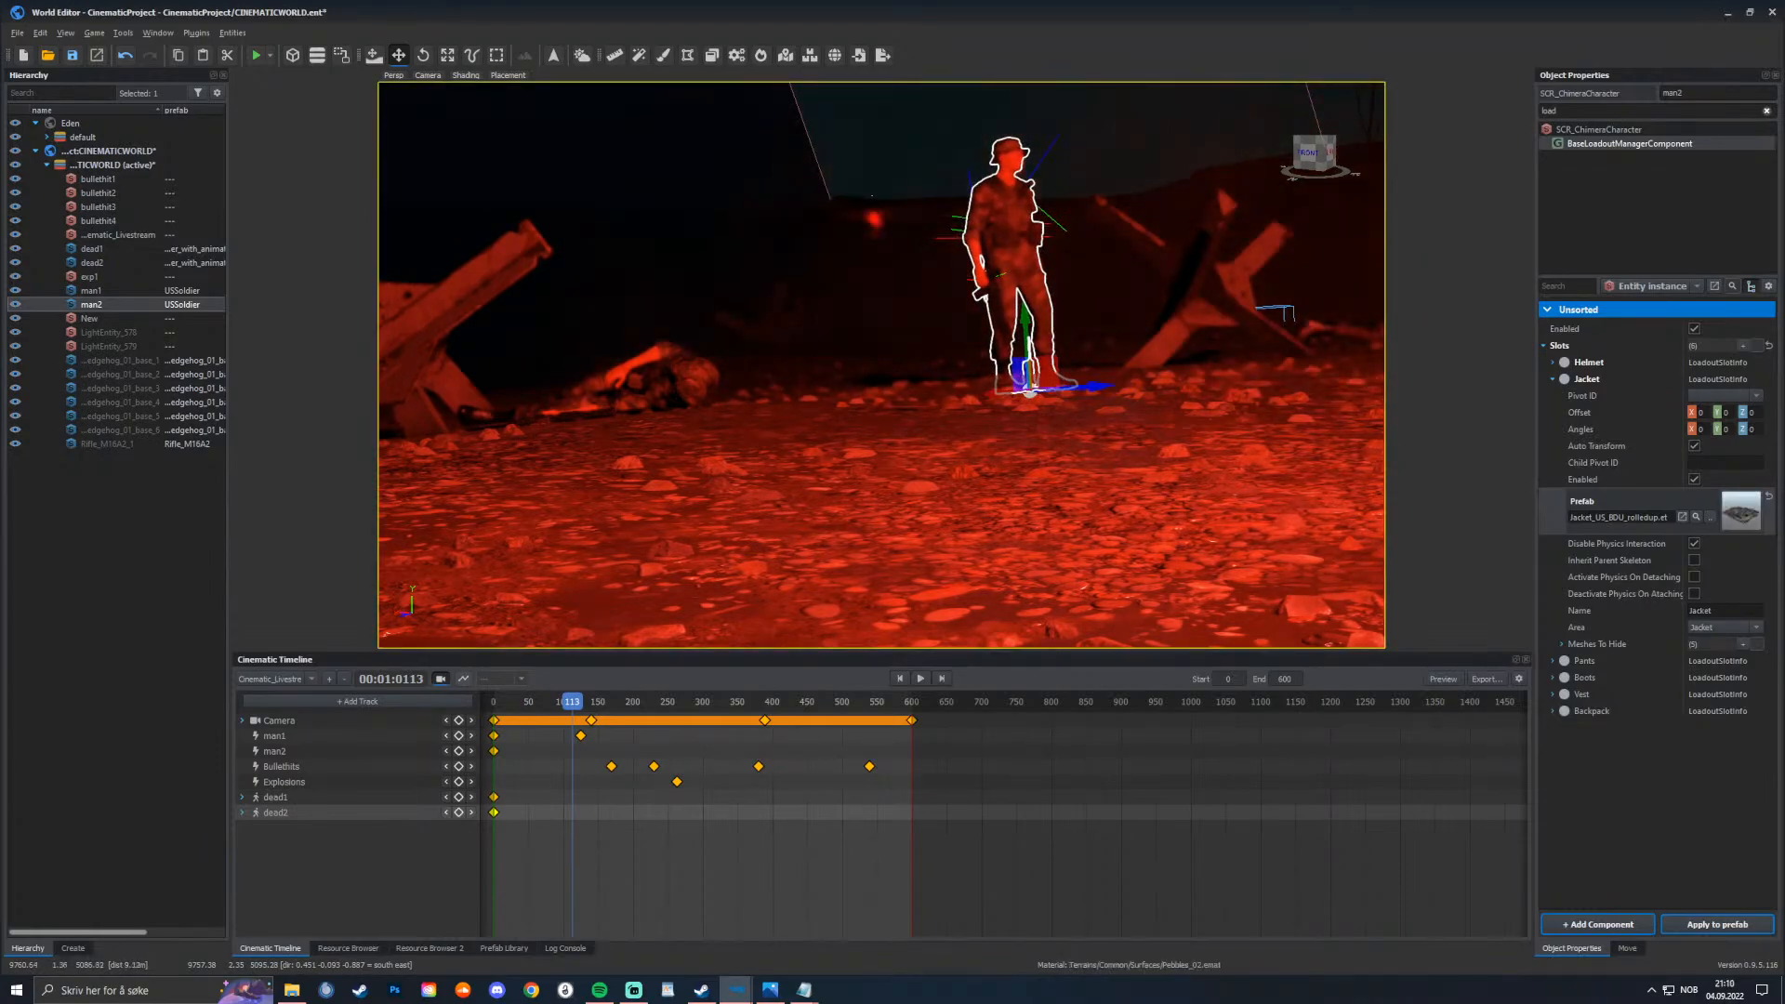
key("Page_Down")
key("f")
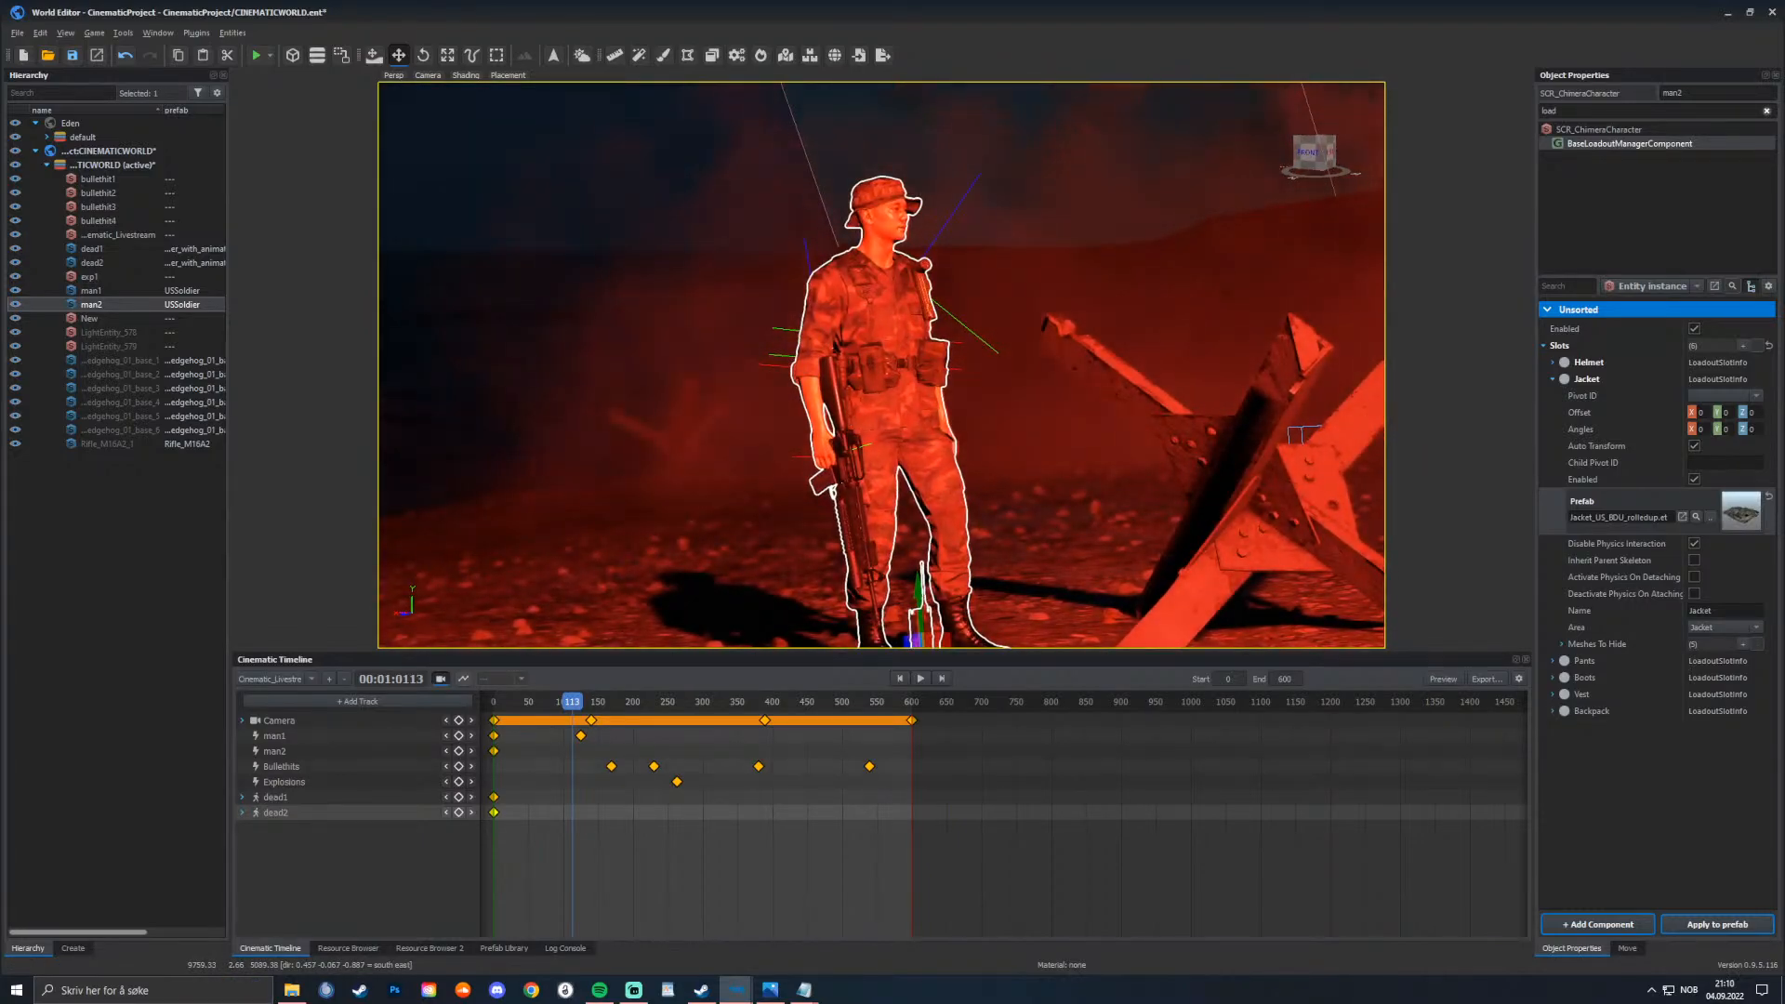
left_click(494, 702)
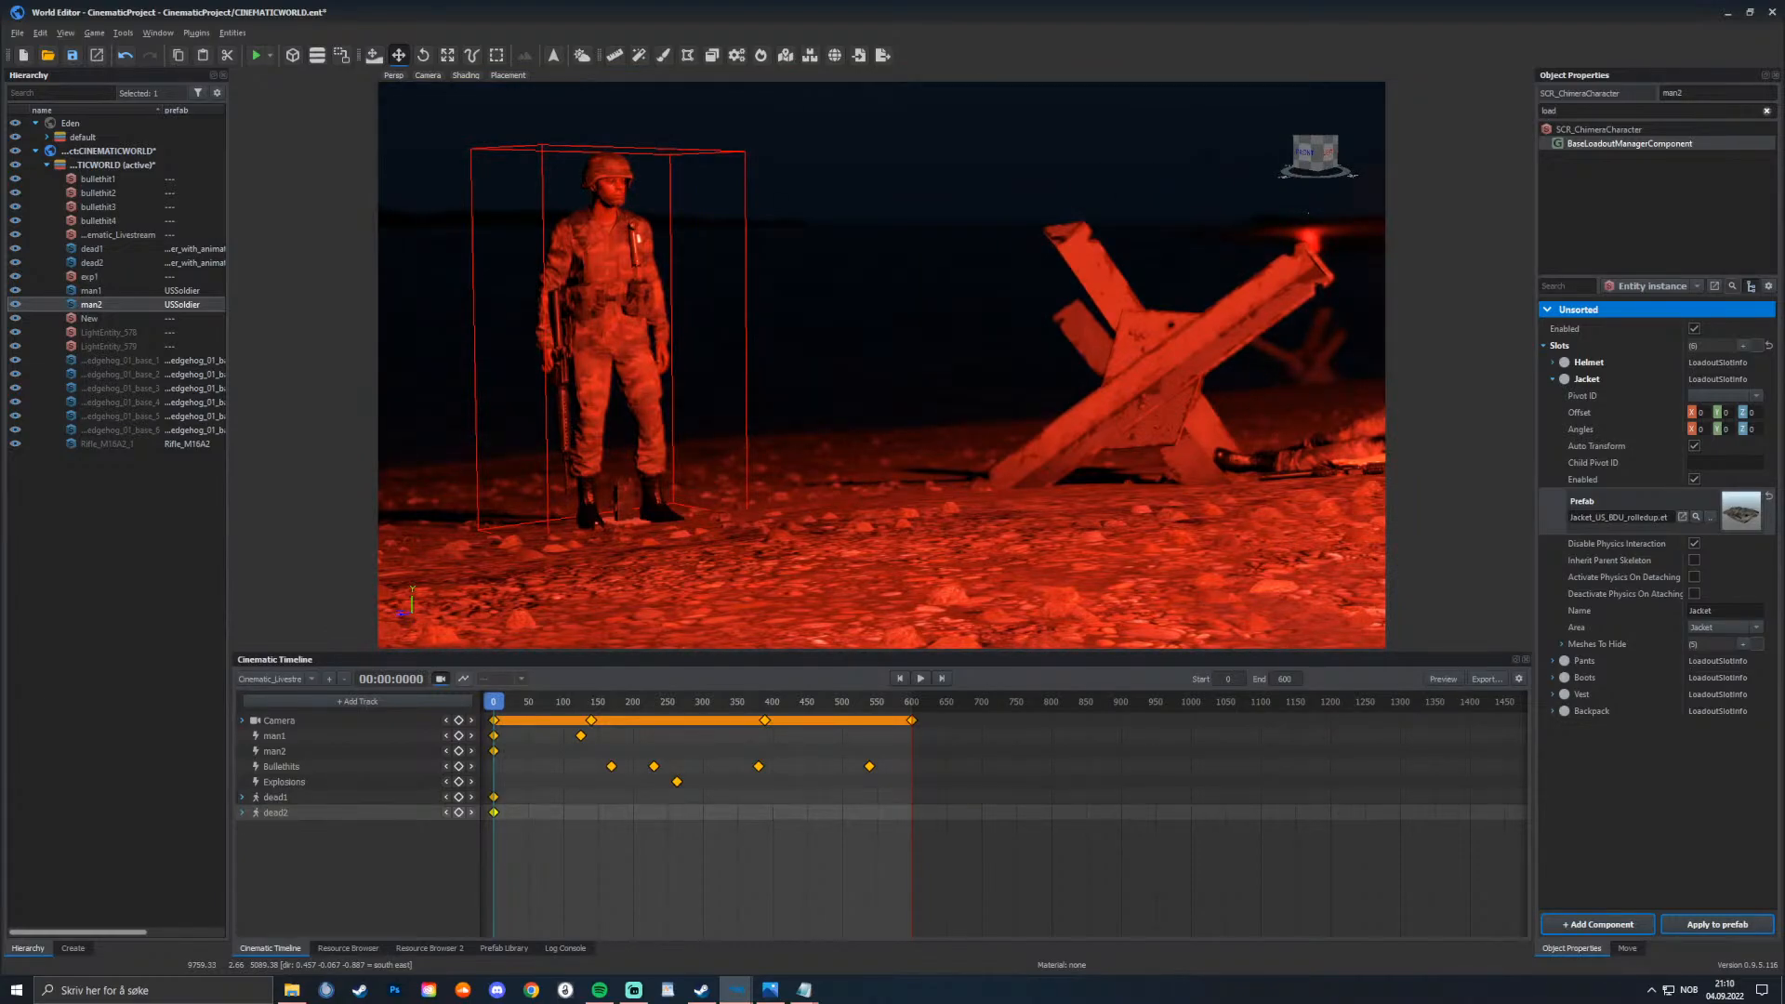
Step: Switch to the Script Editor and split the empty braces of OnKeyFrame_man2_0() in the Cinematic_Livestream script onto separate lines
mouse_move(735, 990)
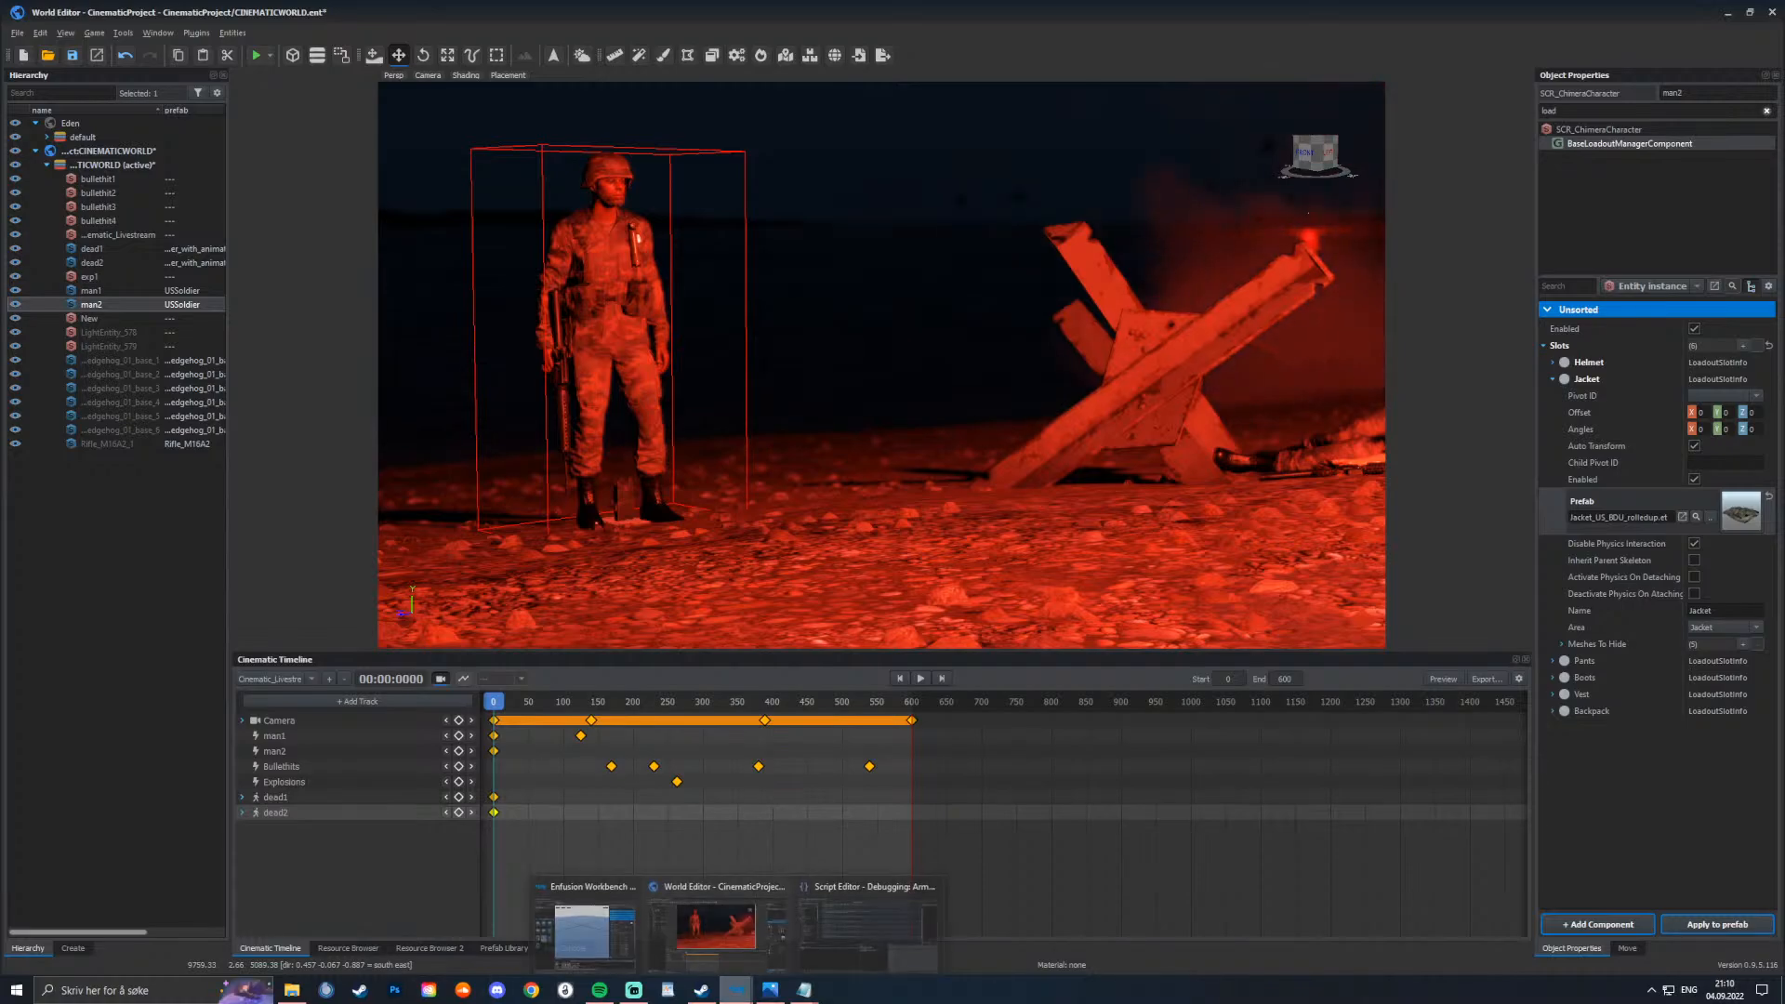
left_click(868, 921)
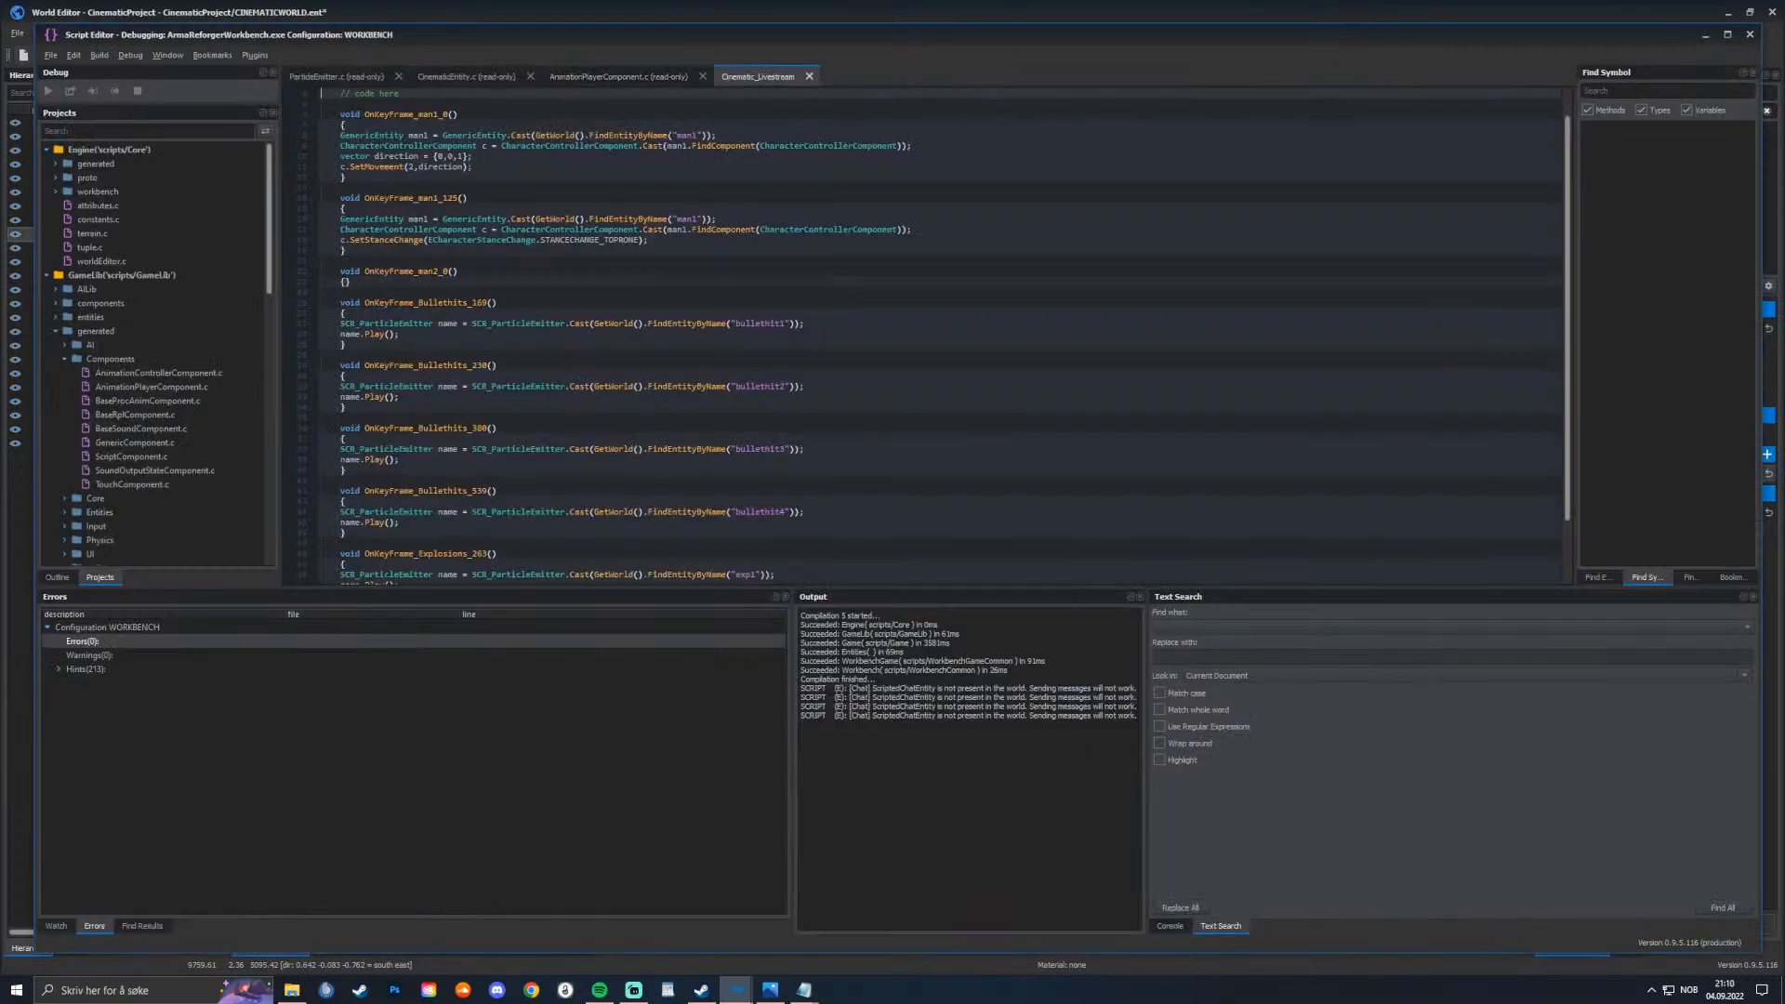
scroll(921, 334, "down", 3)
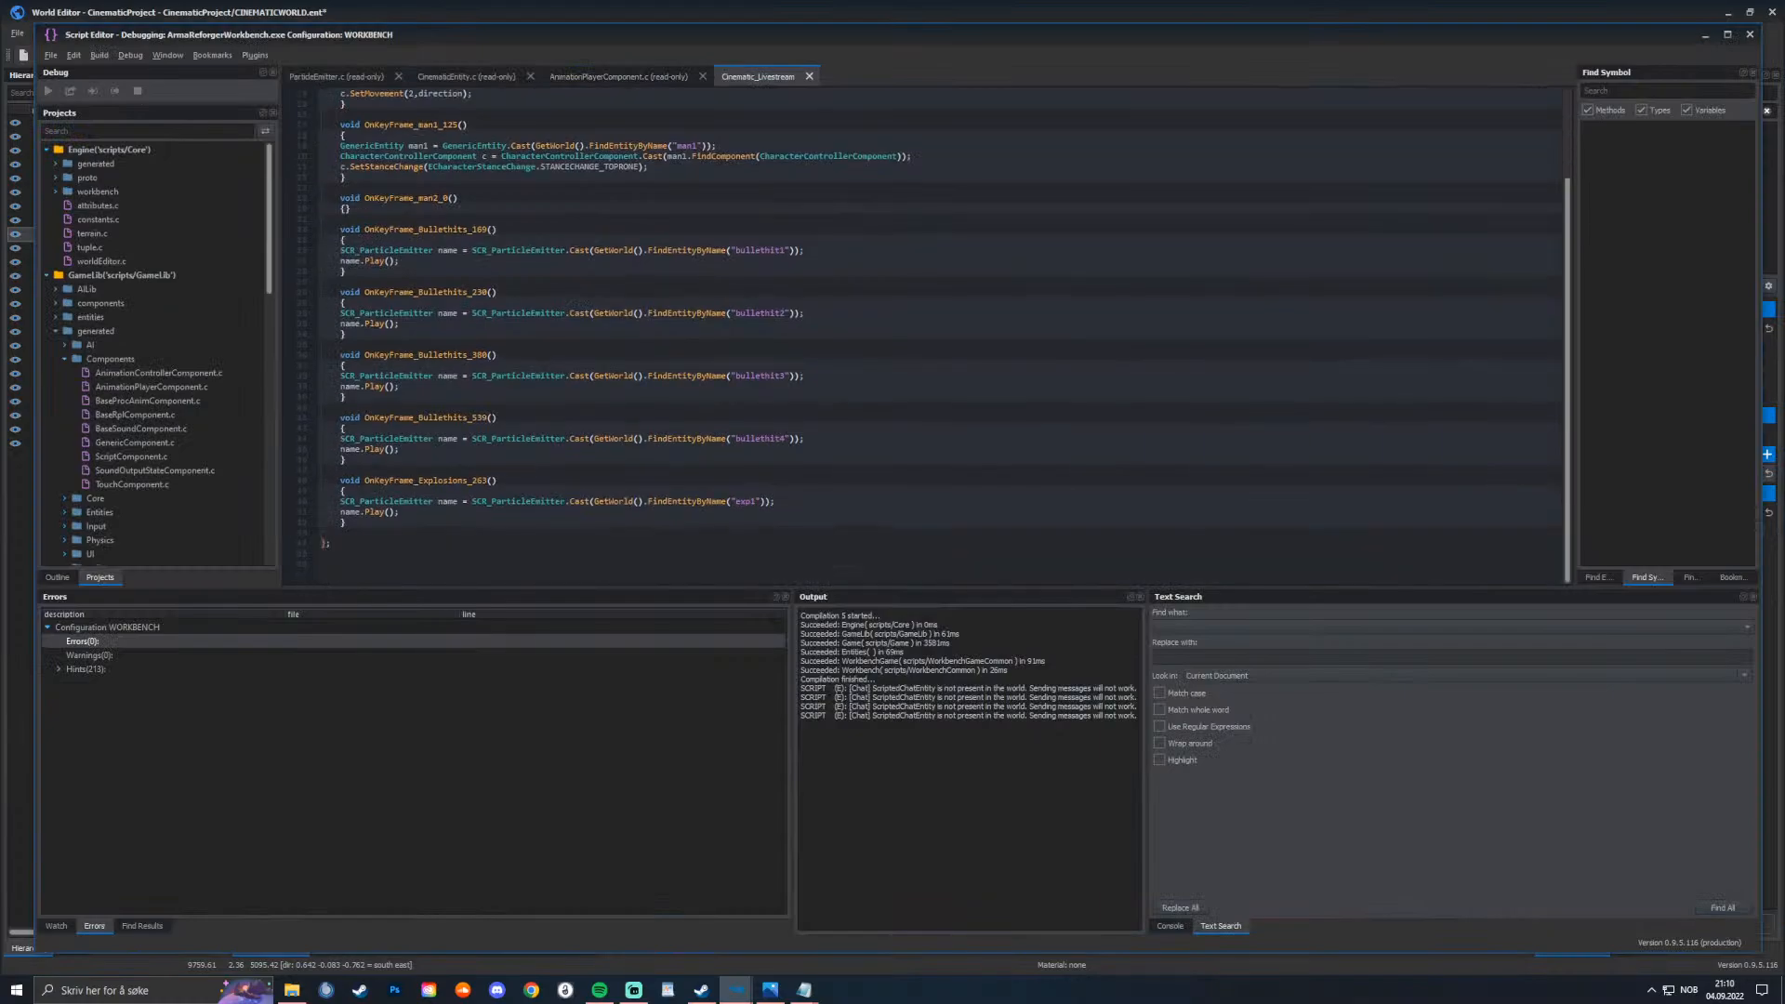
scroll(944, 335, "up", 3)
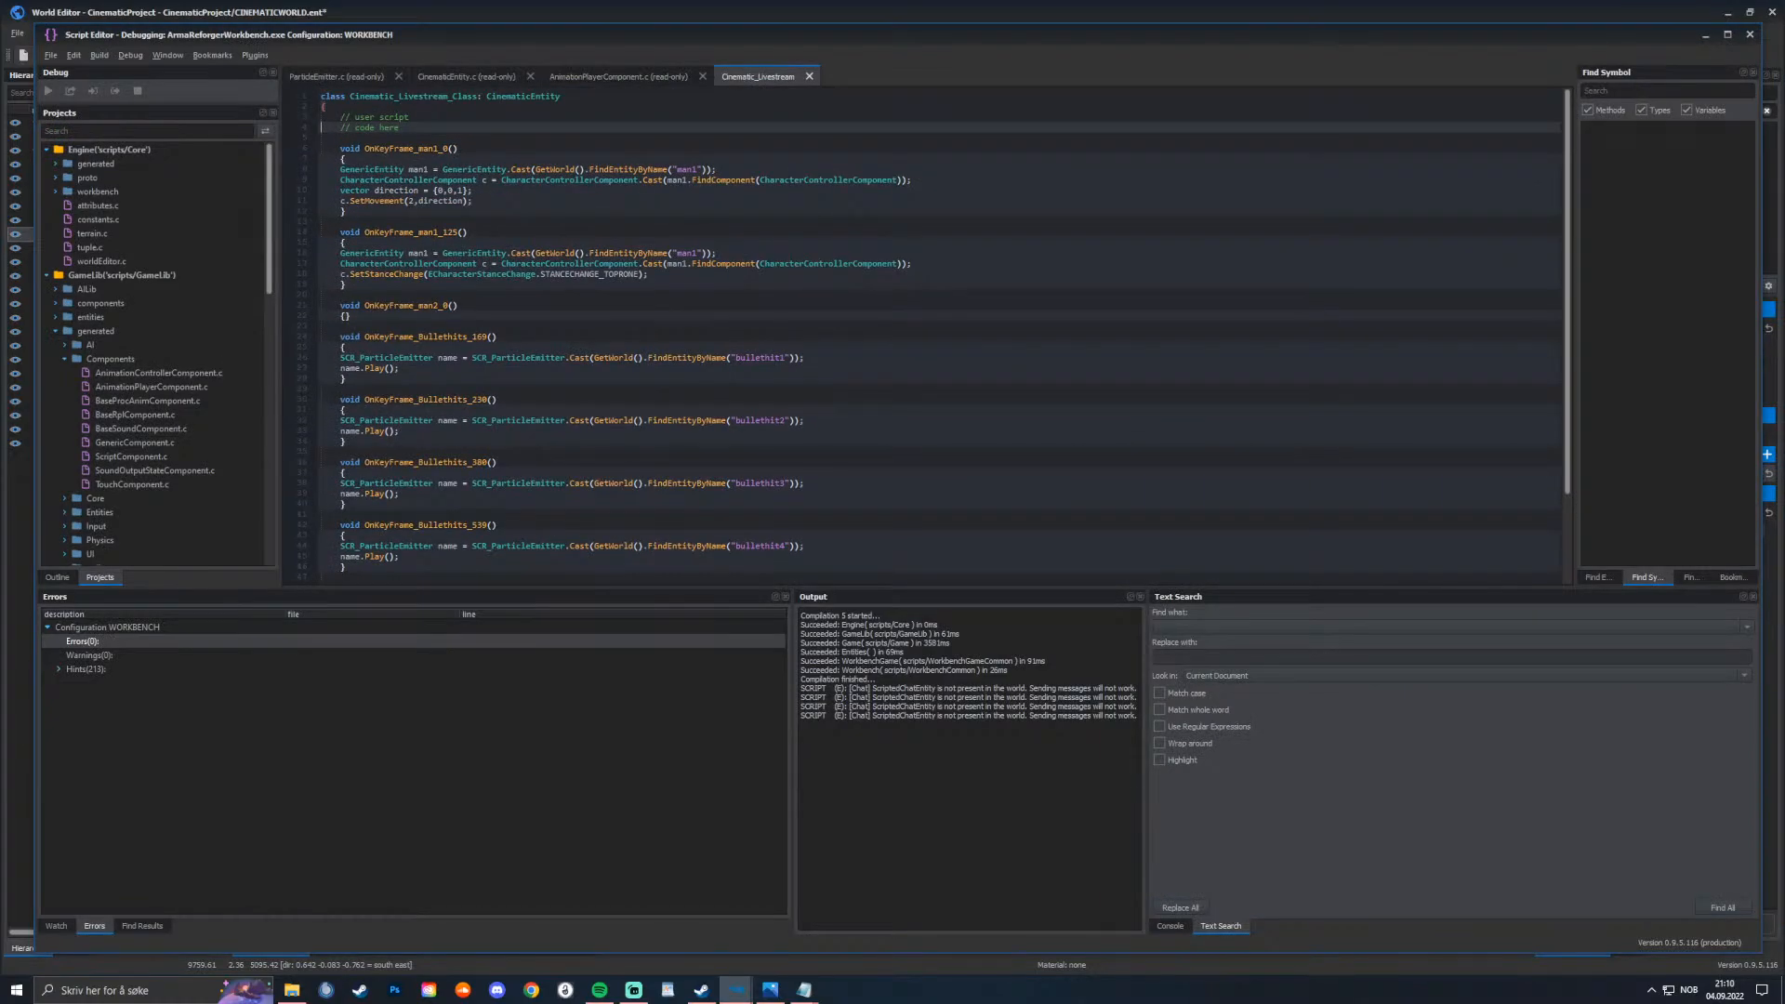
left_click_drag(364, 306, 457, 306)
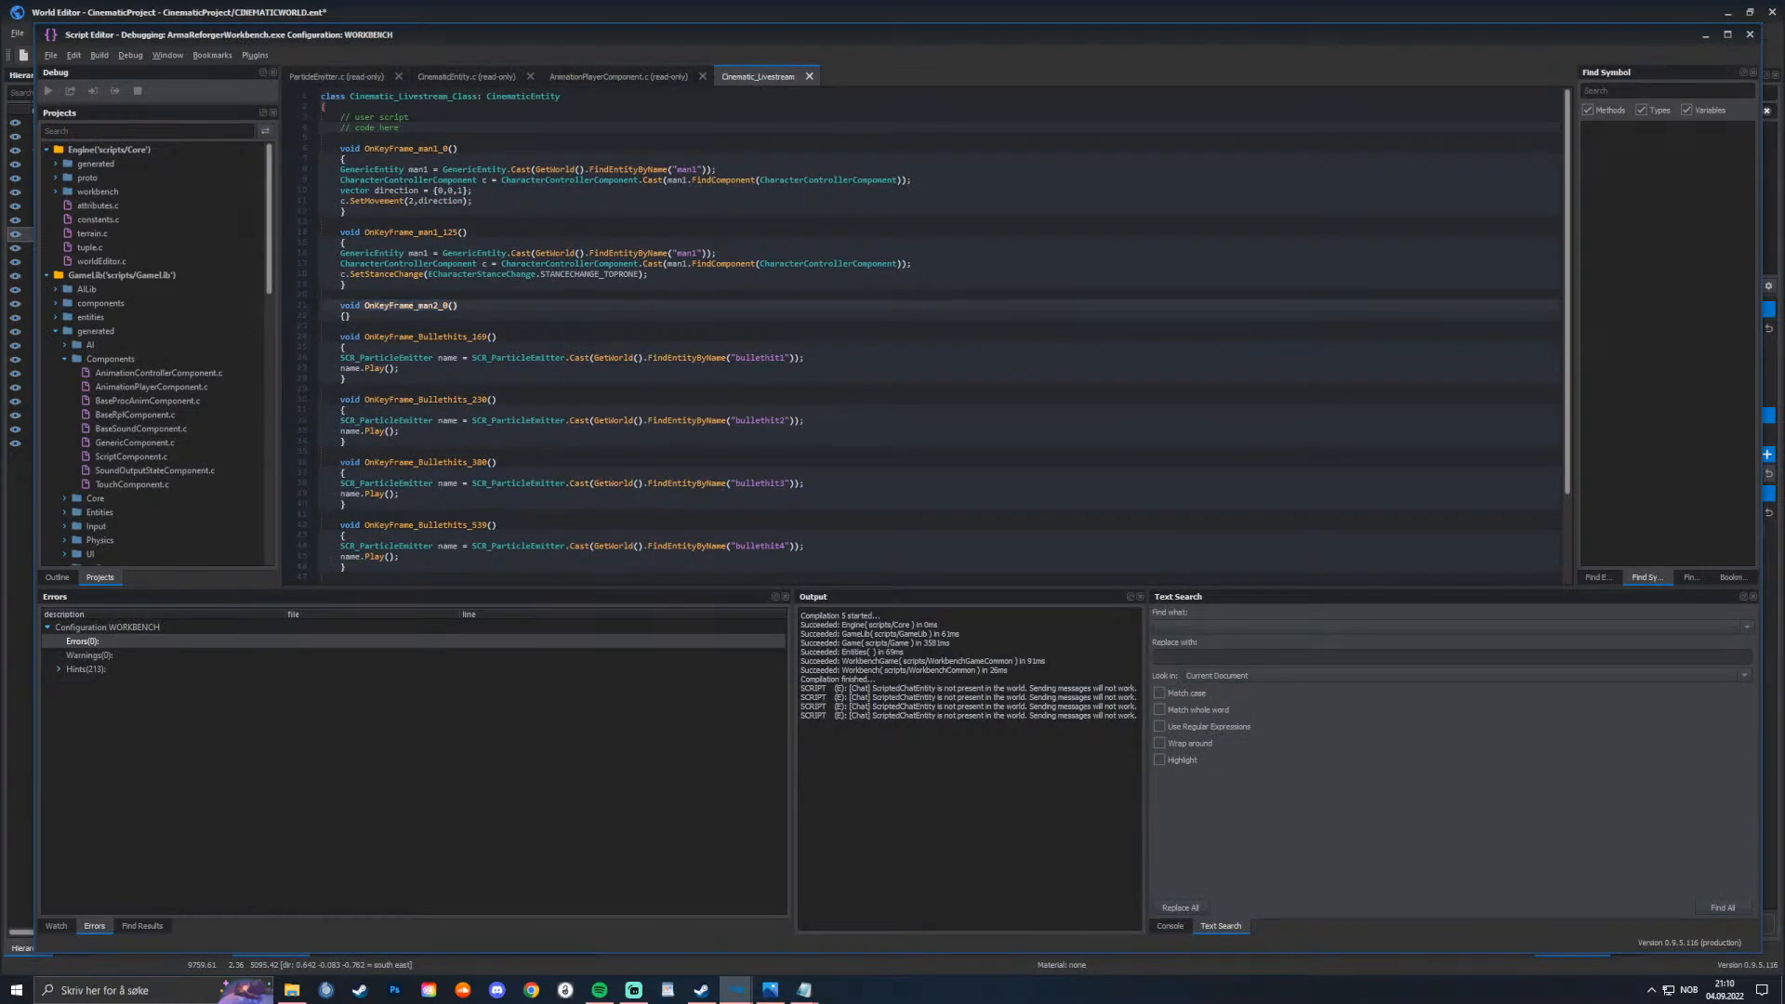
left_click(458, 306)
left_click(345, 316)
key("Return")
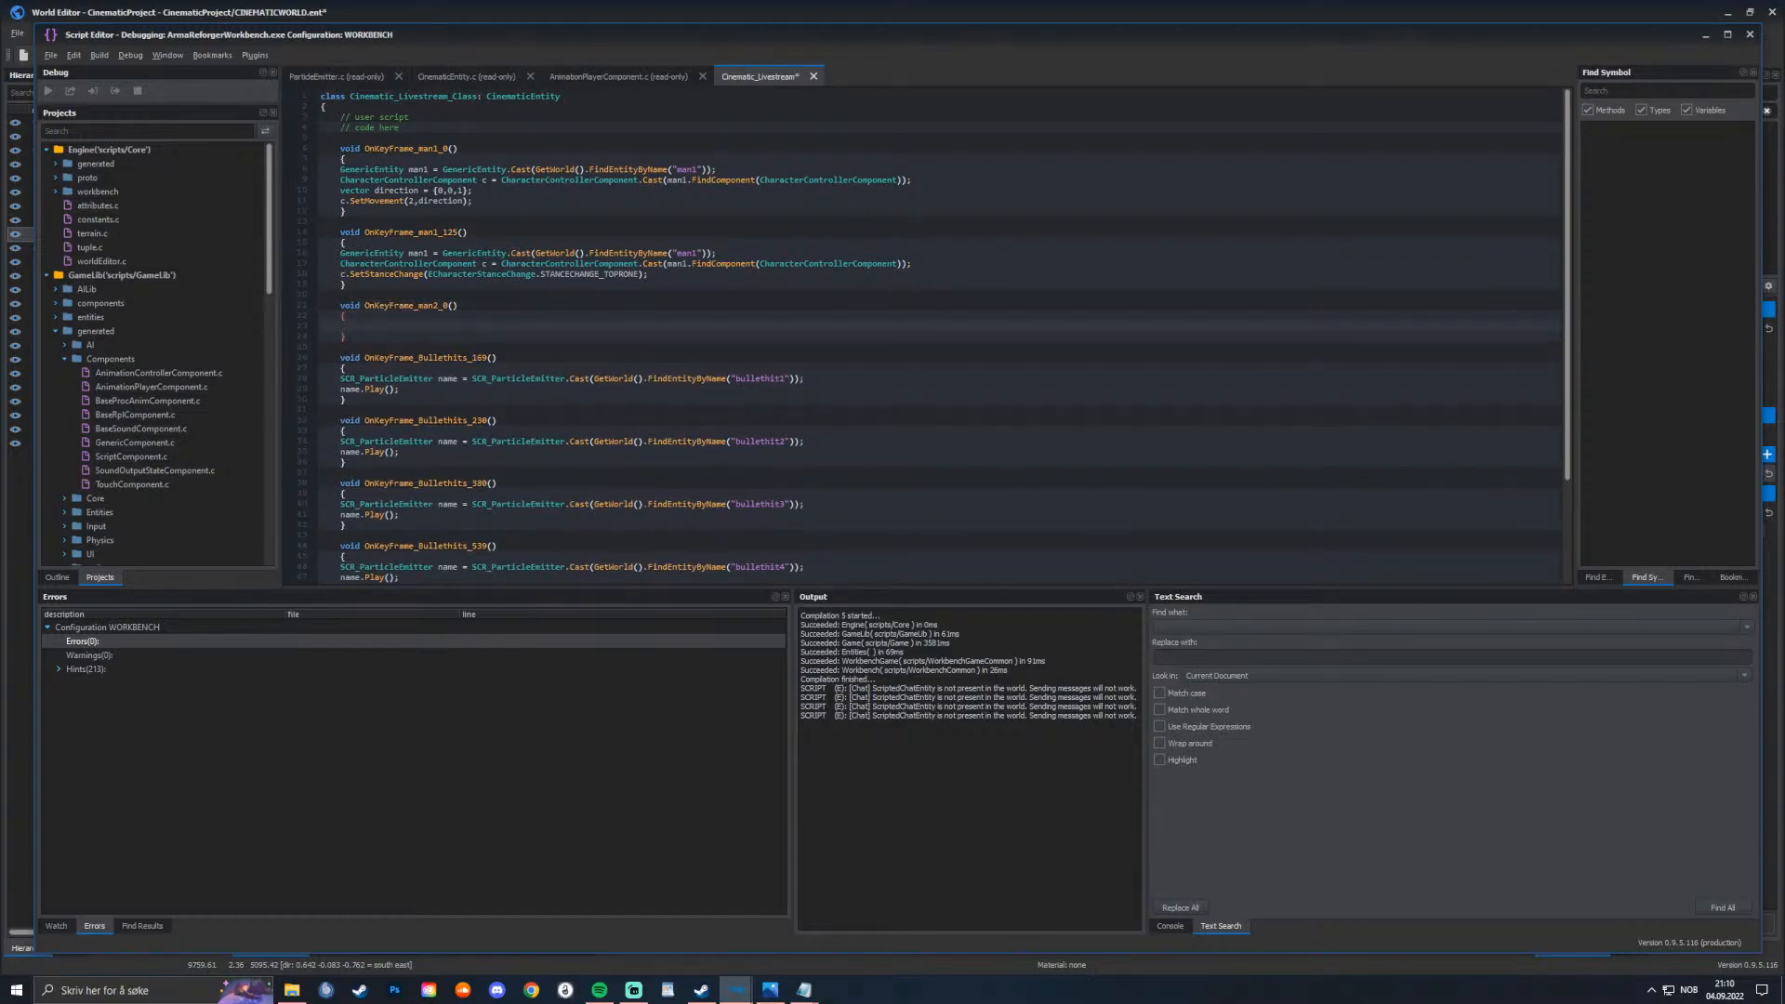
Step: Copy the three body lines of OnKeyFrame_man1_125() into OnKeyFrame_man2_0() and align the first pasted line with the others
left_click_drag(648, 274, 323, 252)
key("ctrl+c")
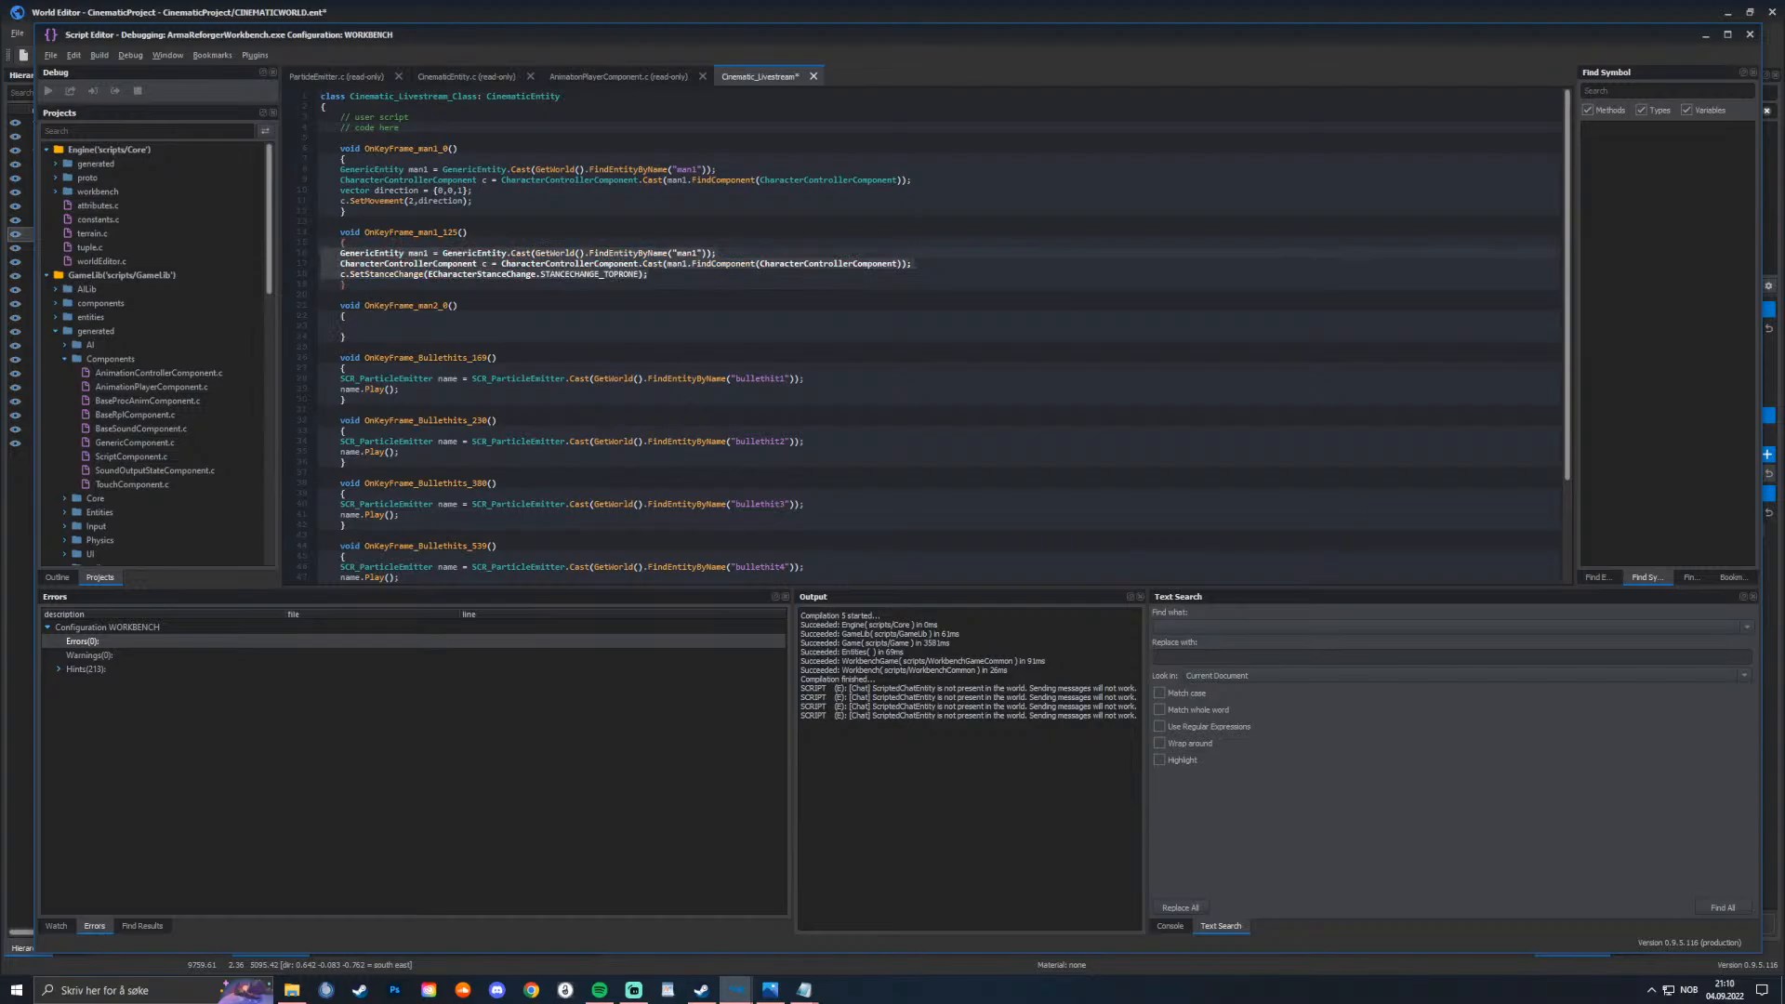
left_click(342, 326)
key("ctrl+v")
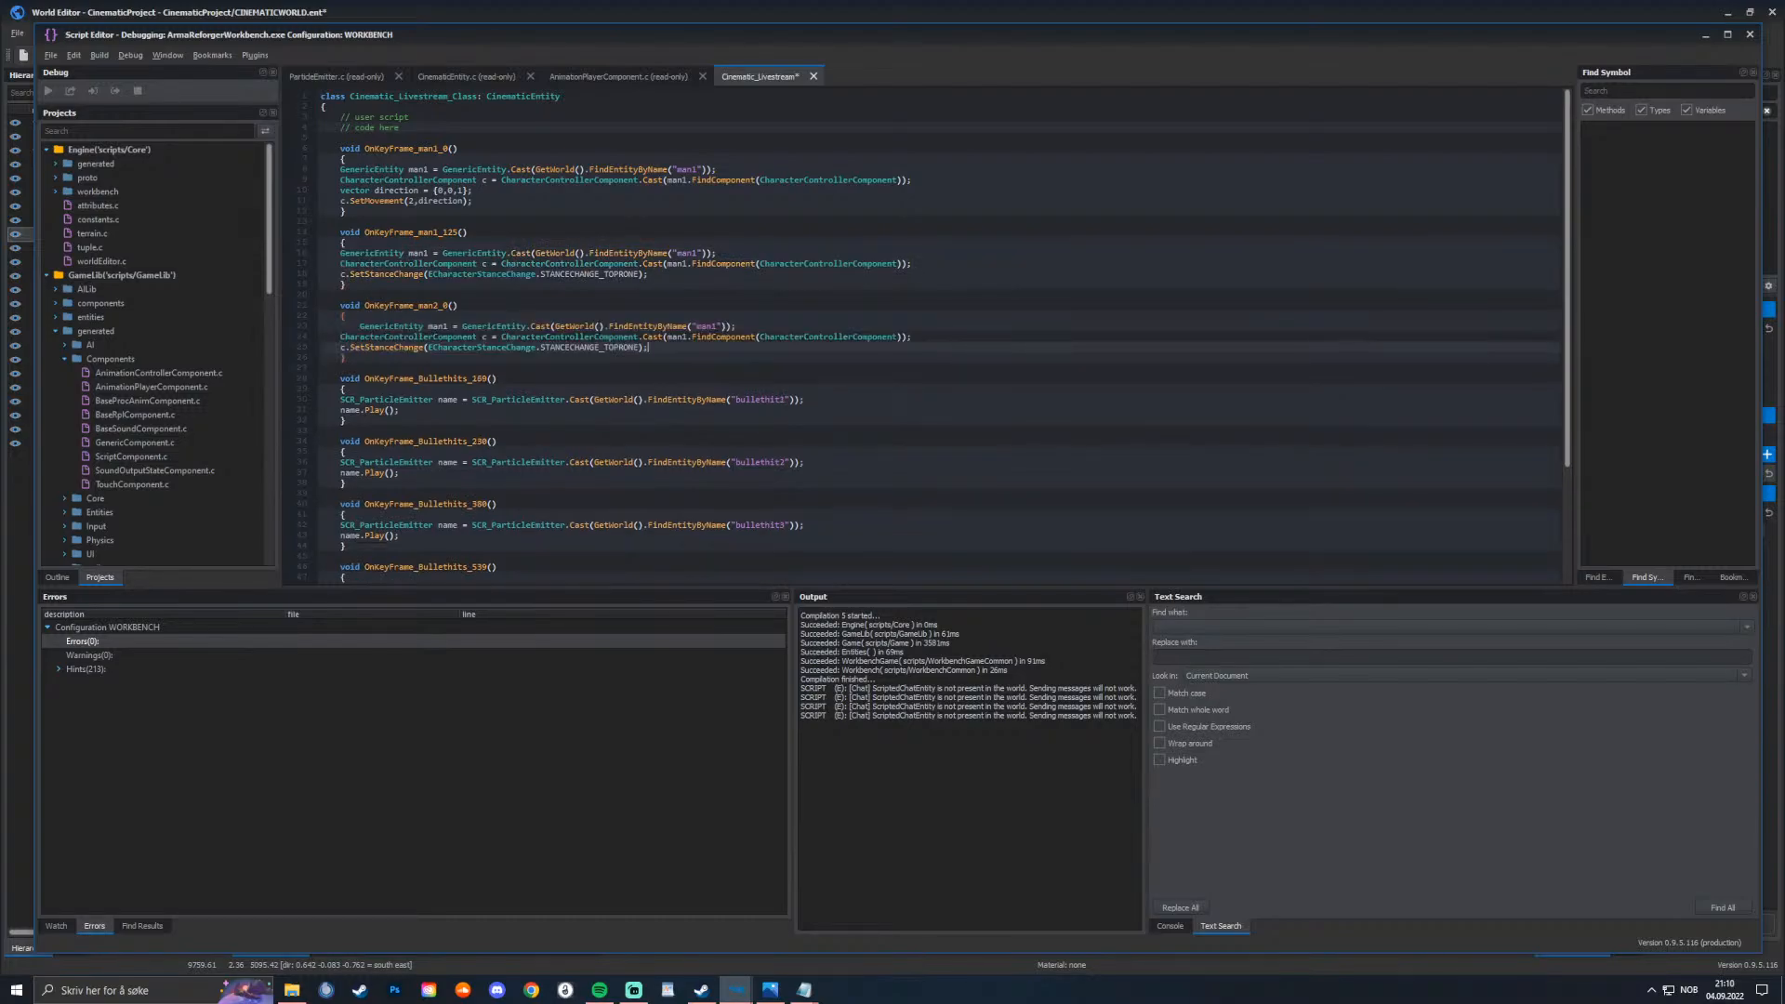
left_click(359, 326)
key("BackSpace")
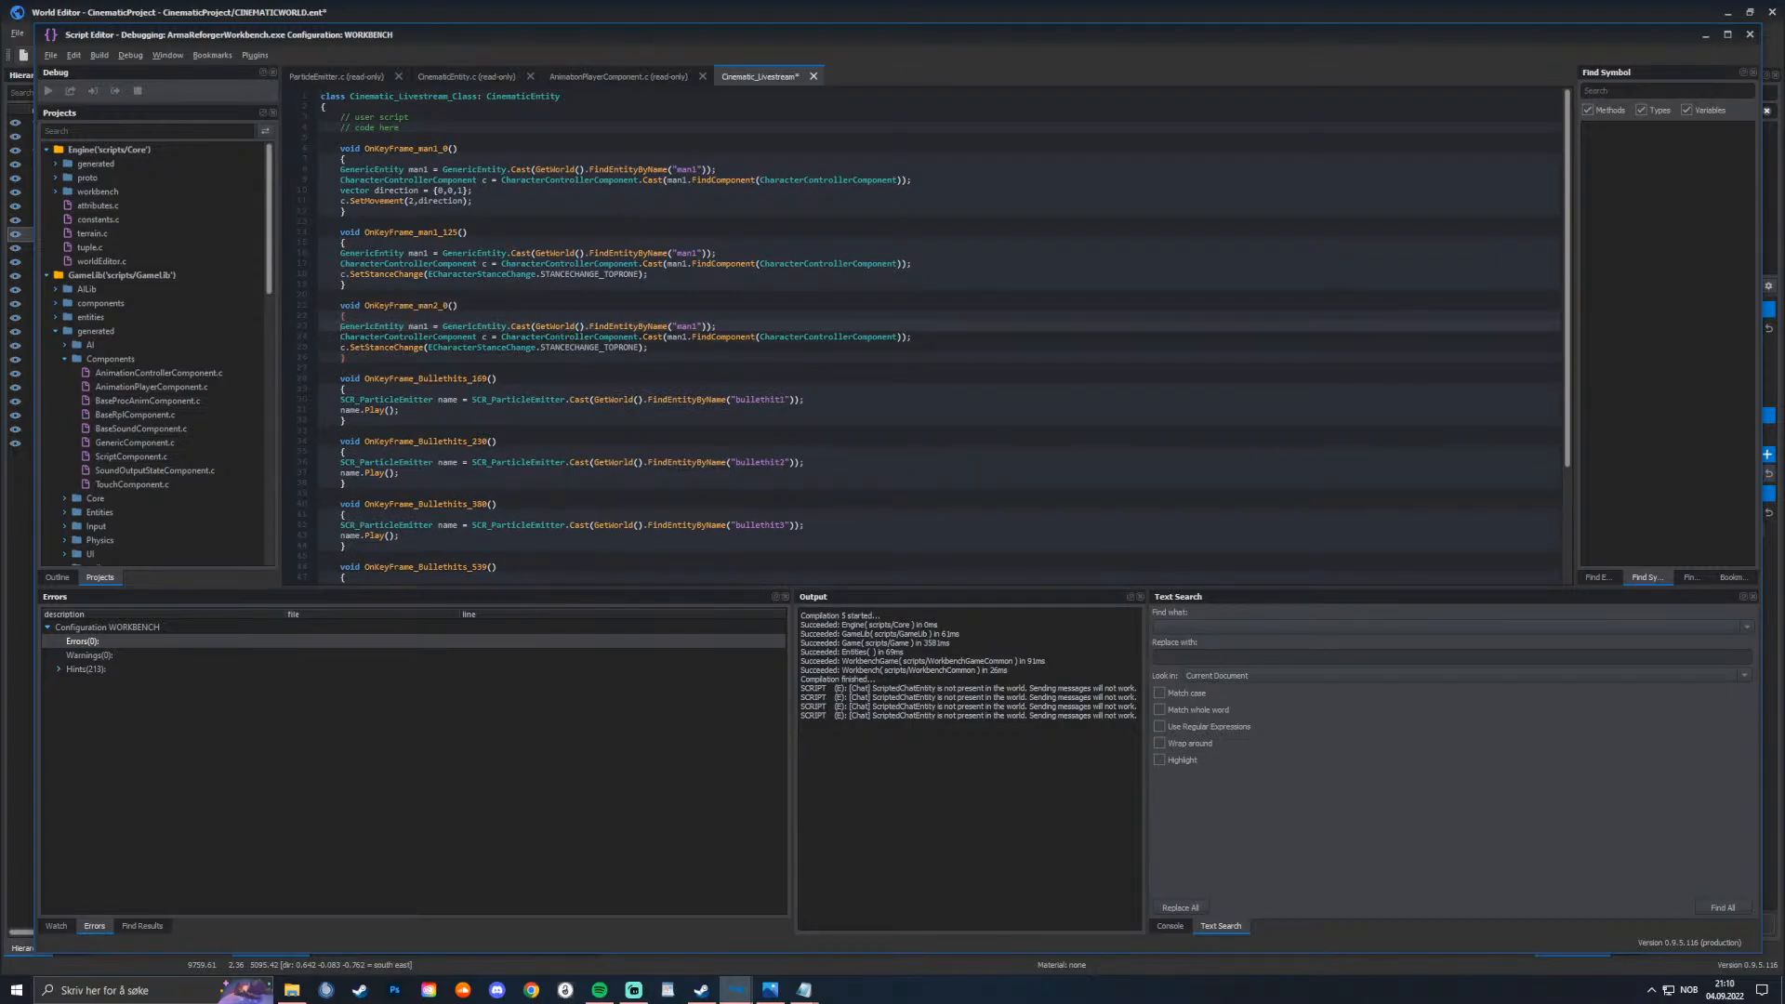
Step: Change the stance argument in OnKeyFrame_man2_0() to STANCECHANGE_TOCROUCH
left_click(614, 348)
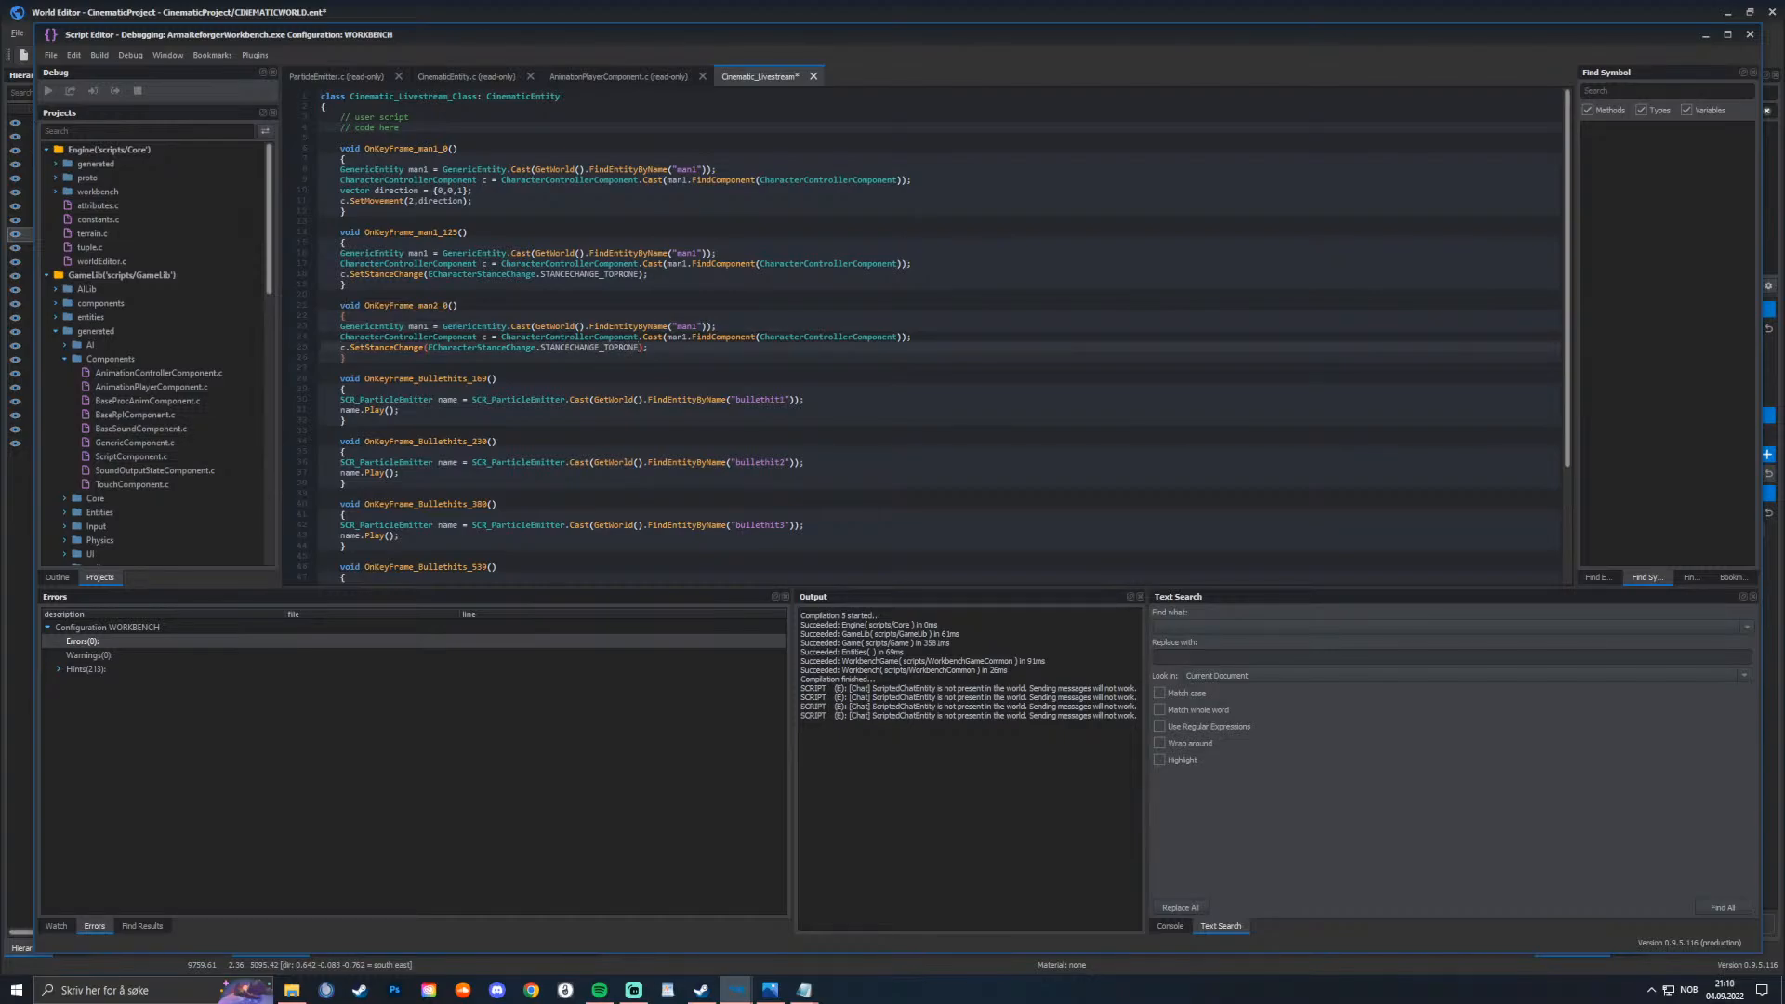
key("BackSpace")
key("BackSpace")
key("BackSpace")
key("BackSpace")
key("BackSpace")
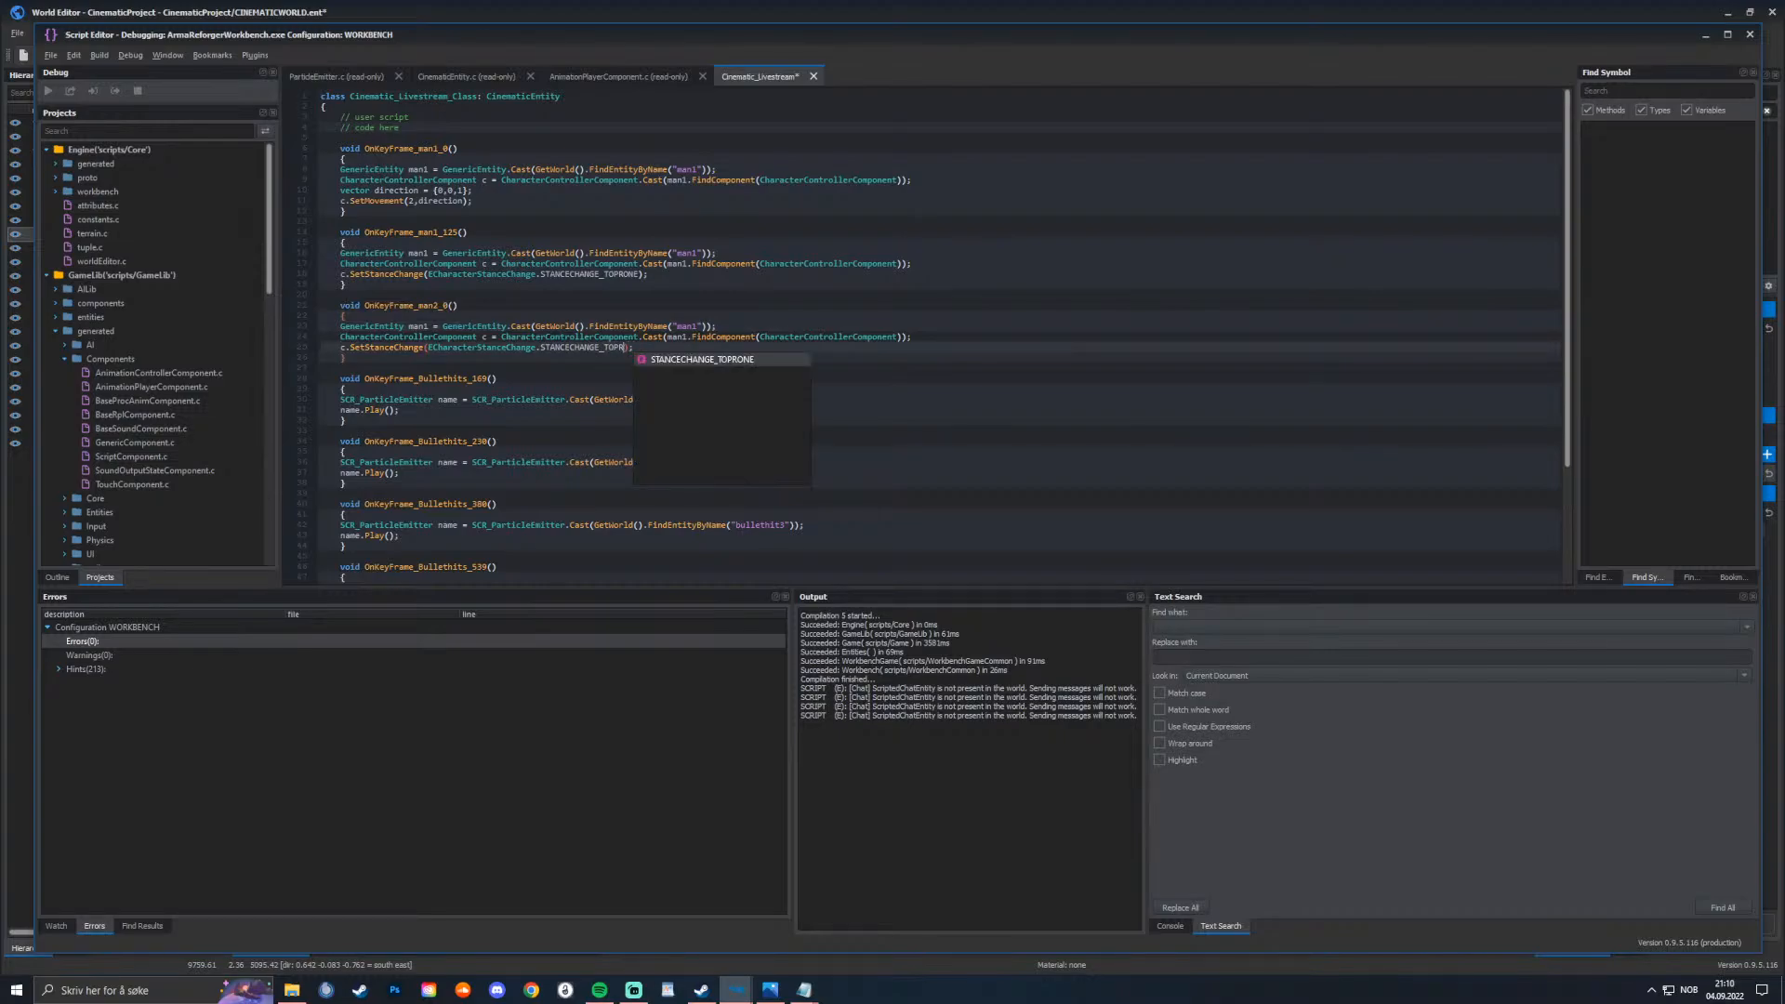
type("c")
key("Return")
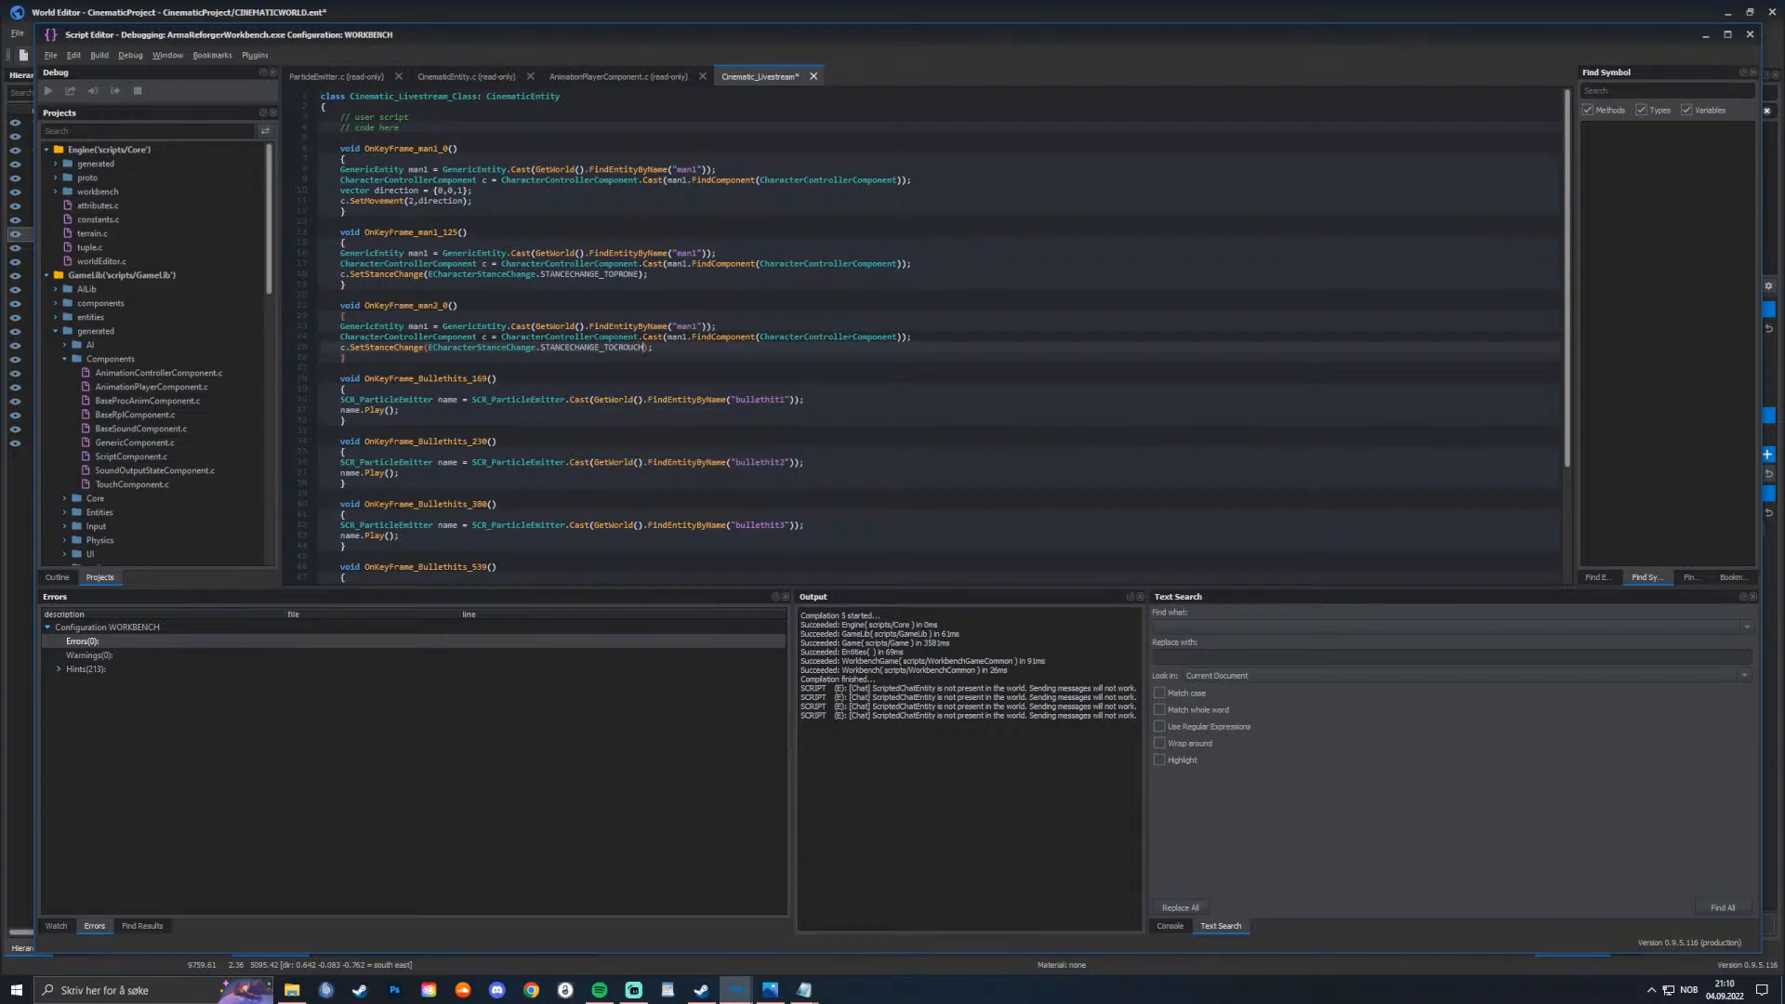
Step: Replace man1 with man2 in the pasted code's variable name, FindEntityByName string and FindComponent call
left_click(430, 326)
type("2")
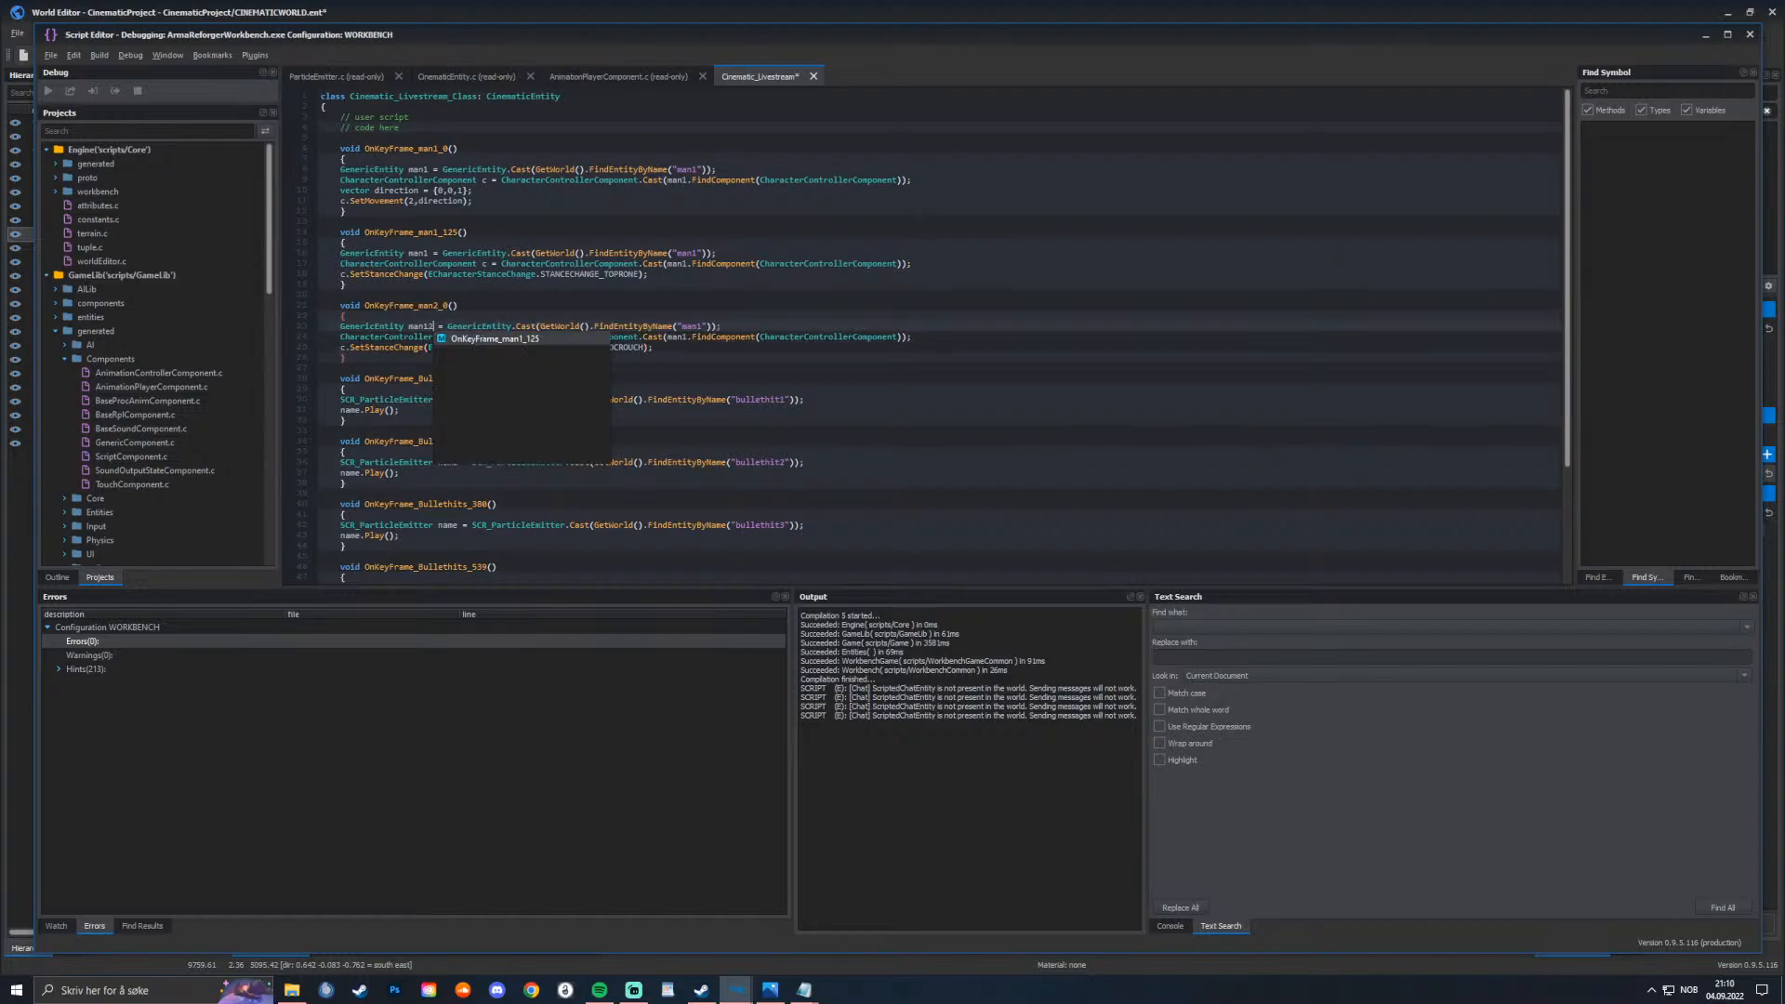
key("BackSpace")
key("BackSpace")
type("2")
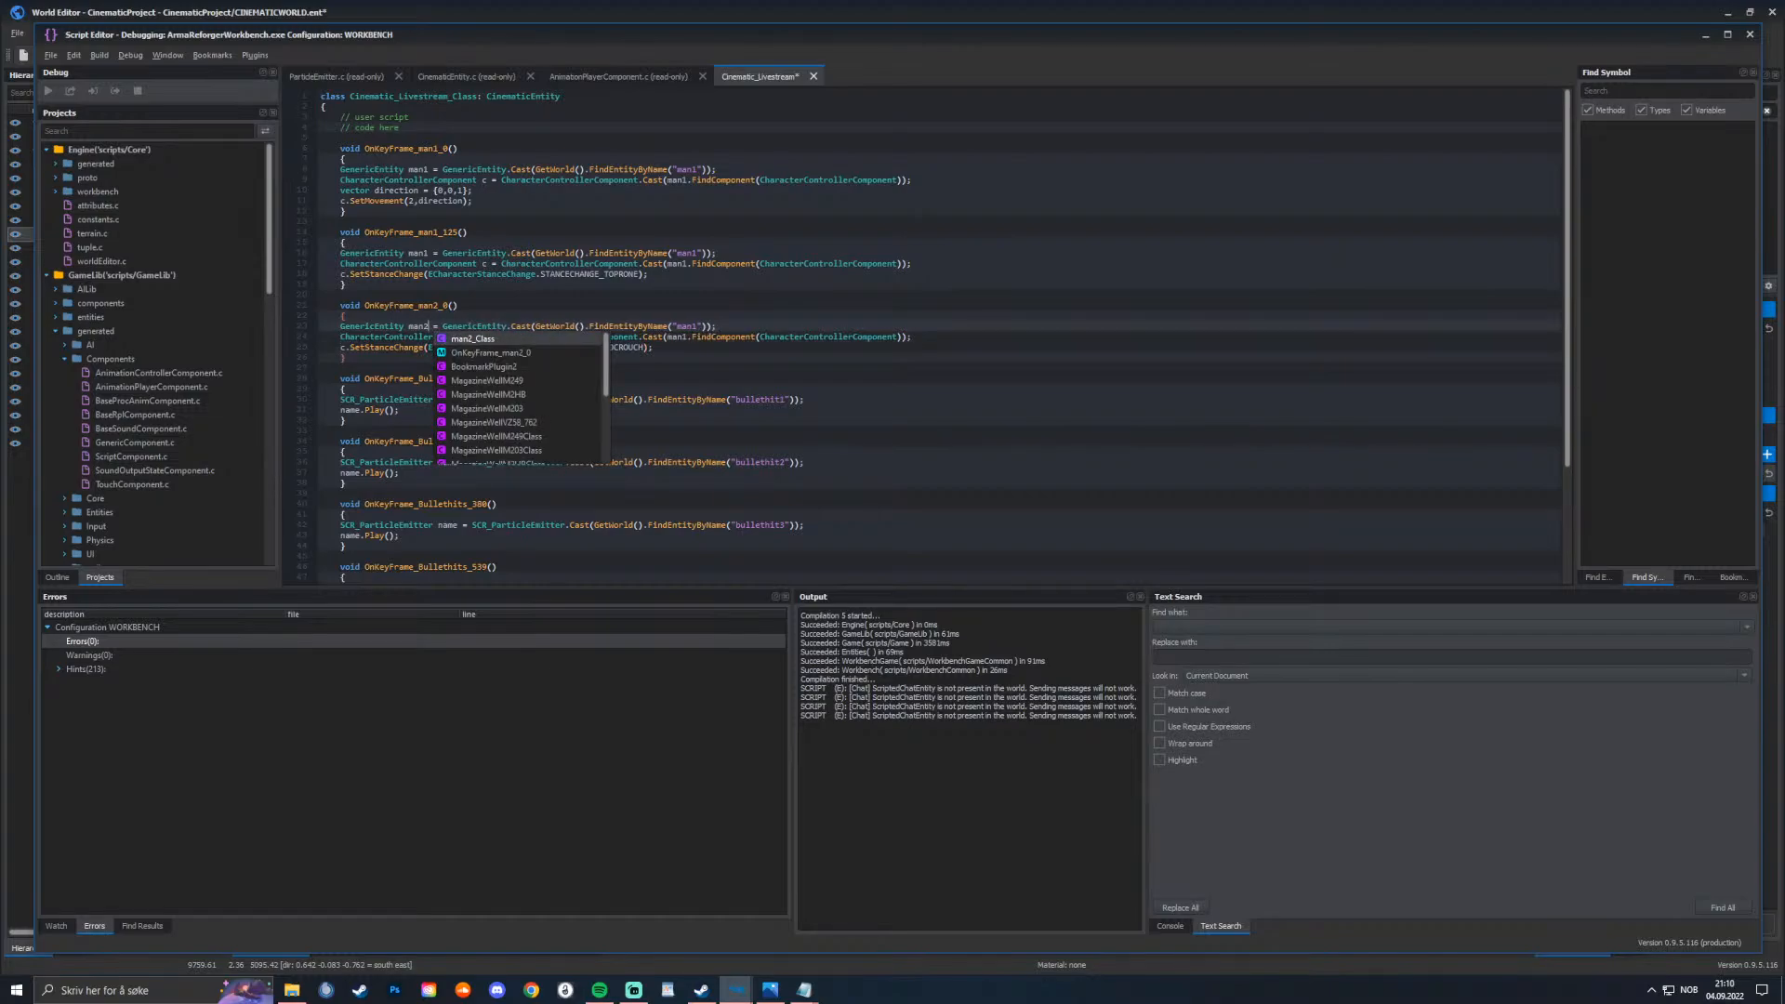
left_click(697, 326)
key("BackSpace")
type("2")
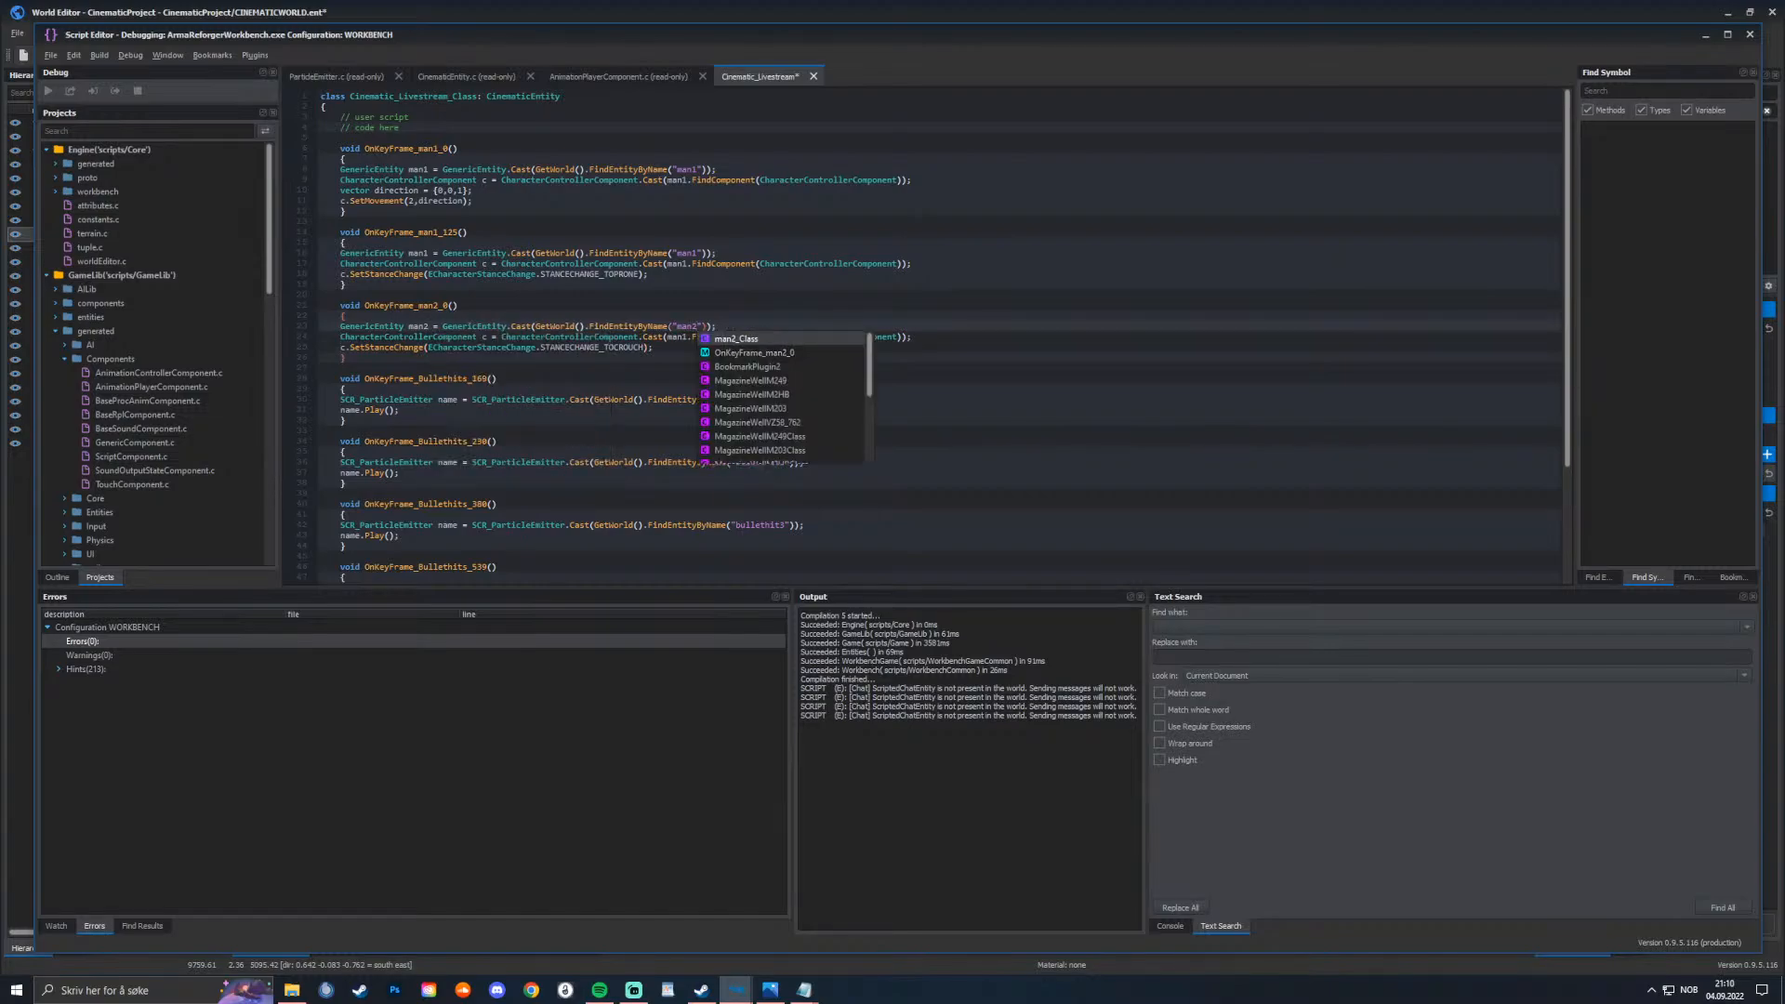
left_click(343, 357)
left_click(687, 337)
key("BackSpace")
type("2")
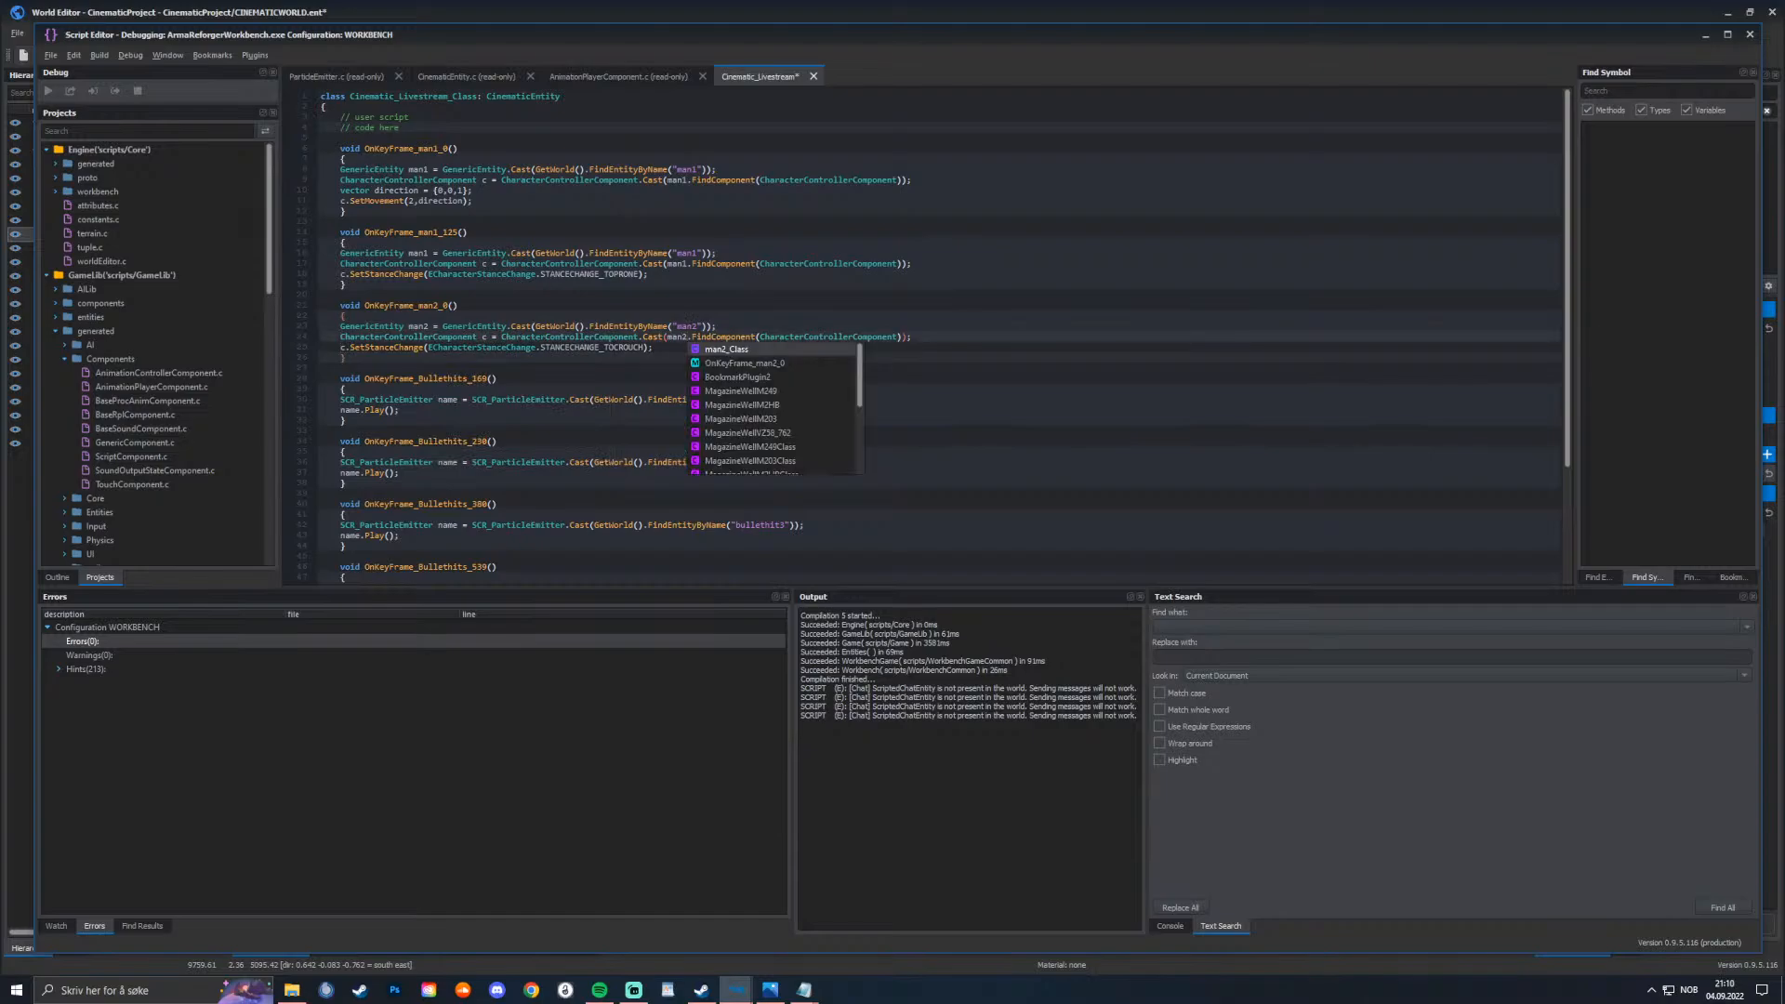
left_click(655, 348)
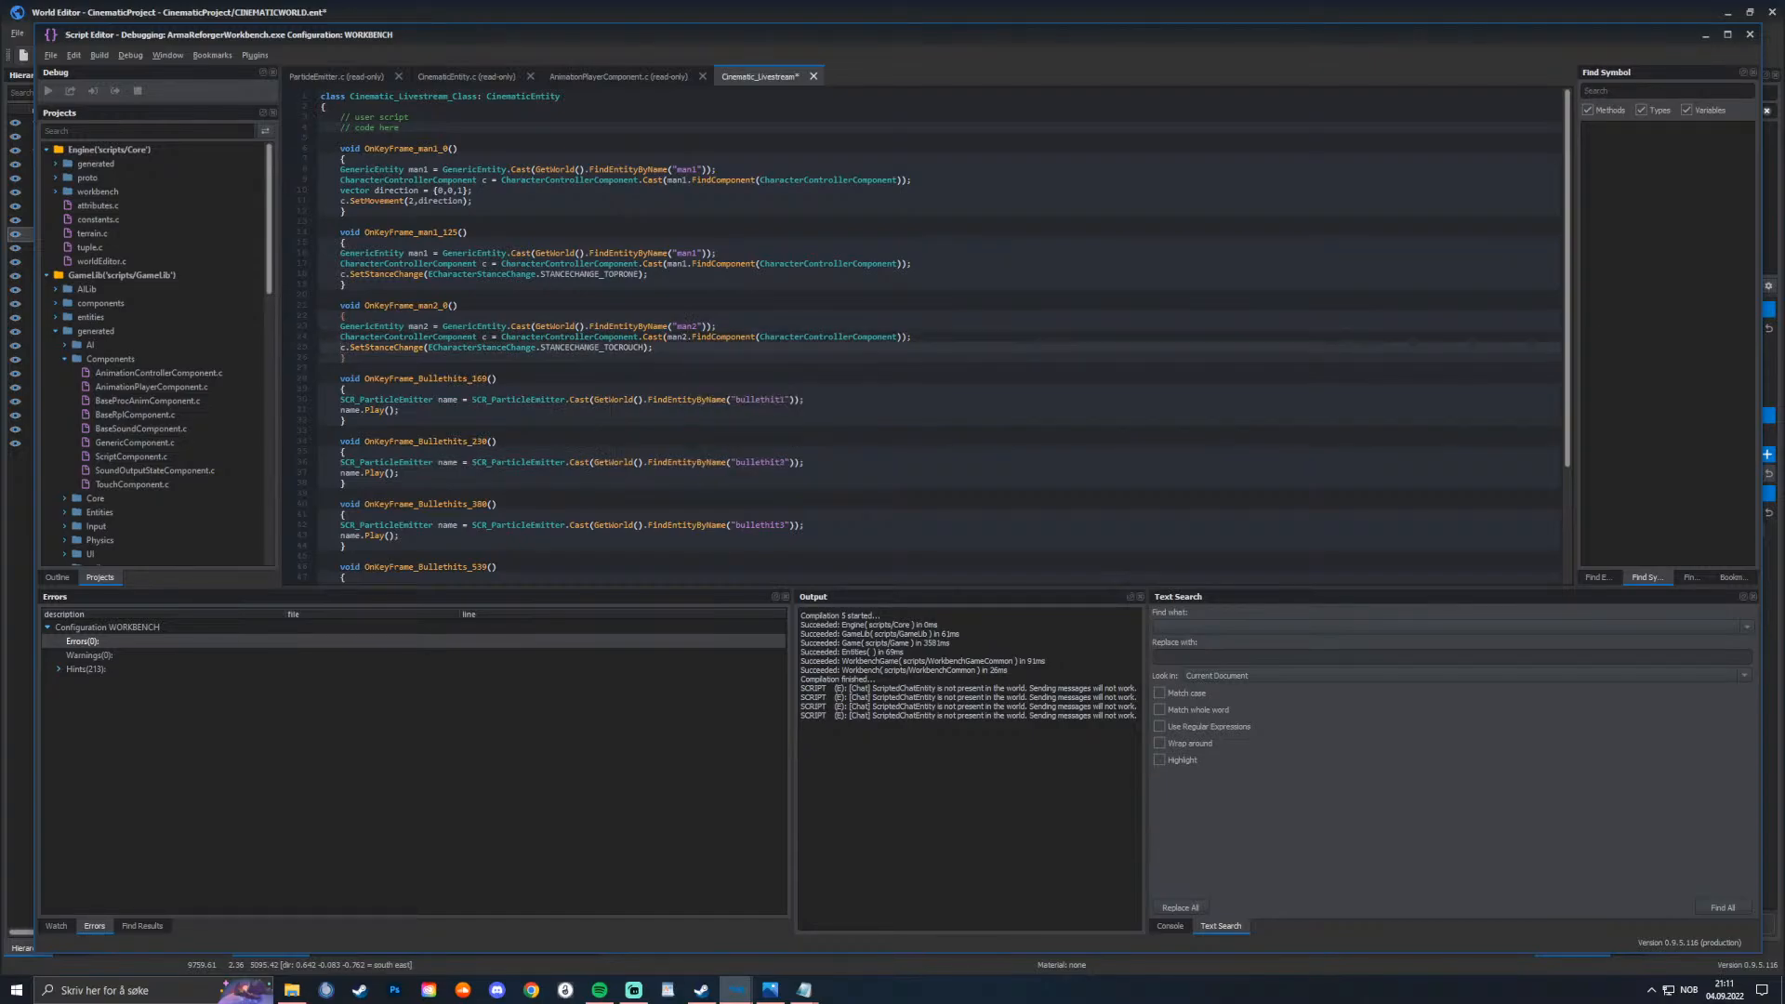
Step: Validate the scripts and return to the World Editor
left_click(100, 55)
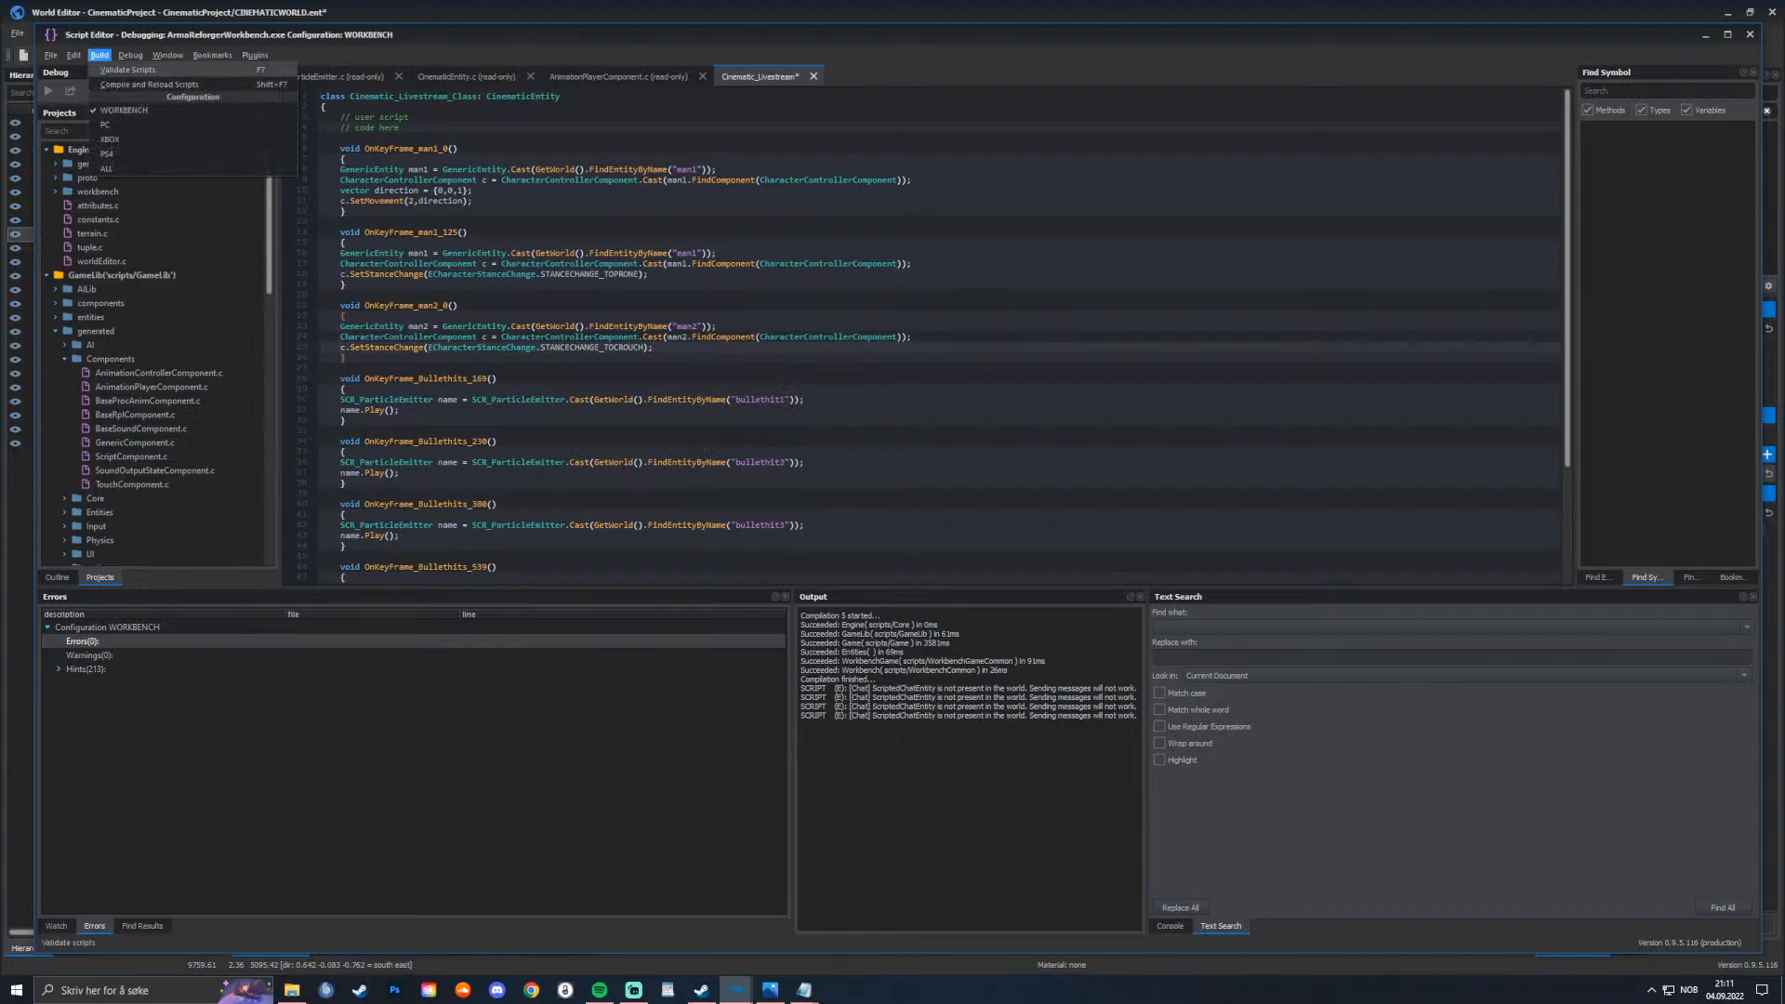
left_click(124, 73)
scroll(920, 334, "down", 5)
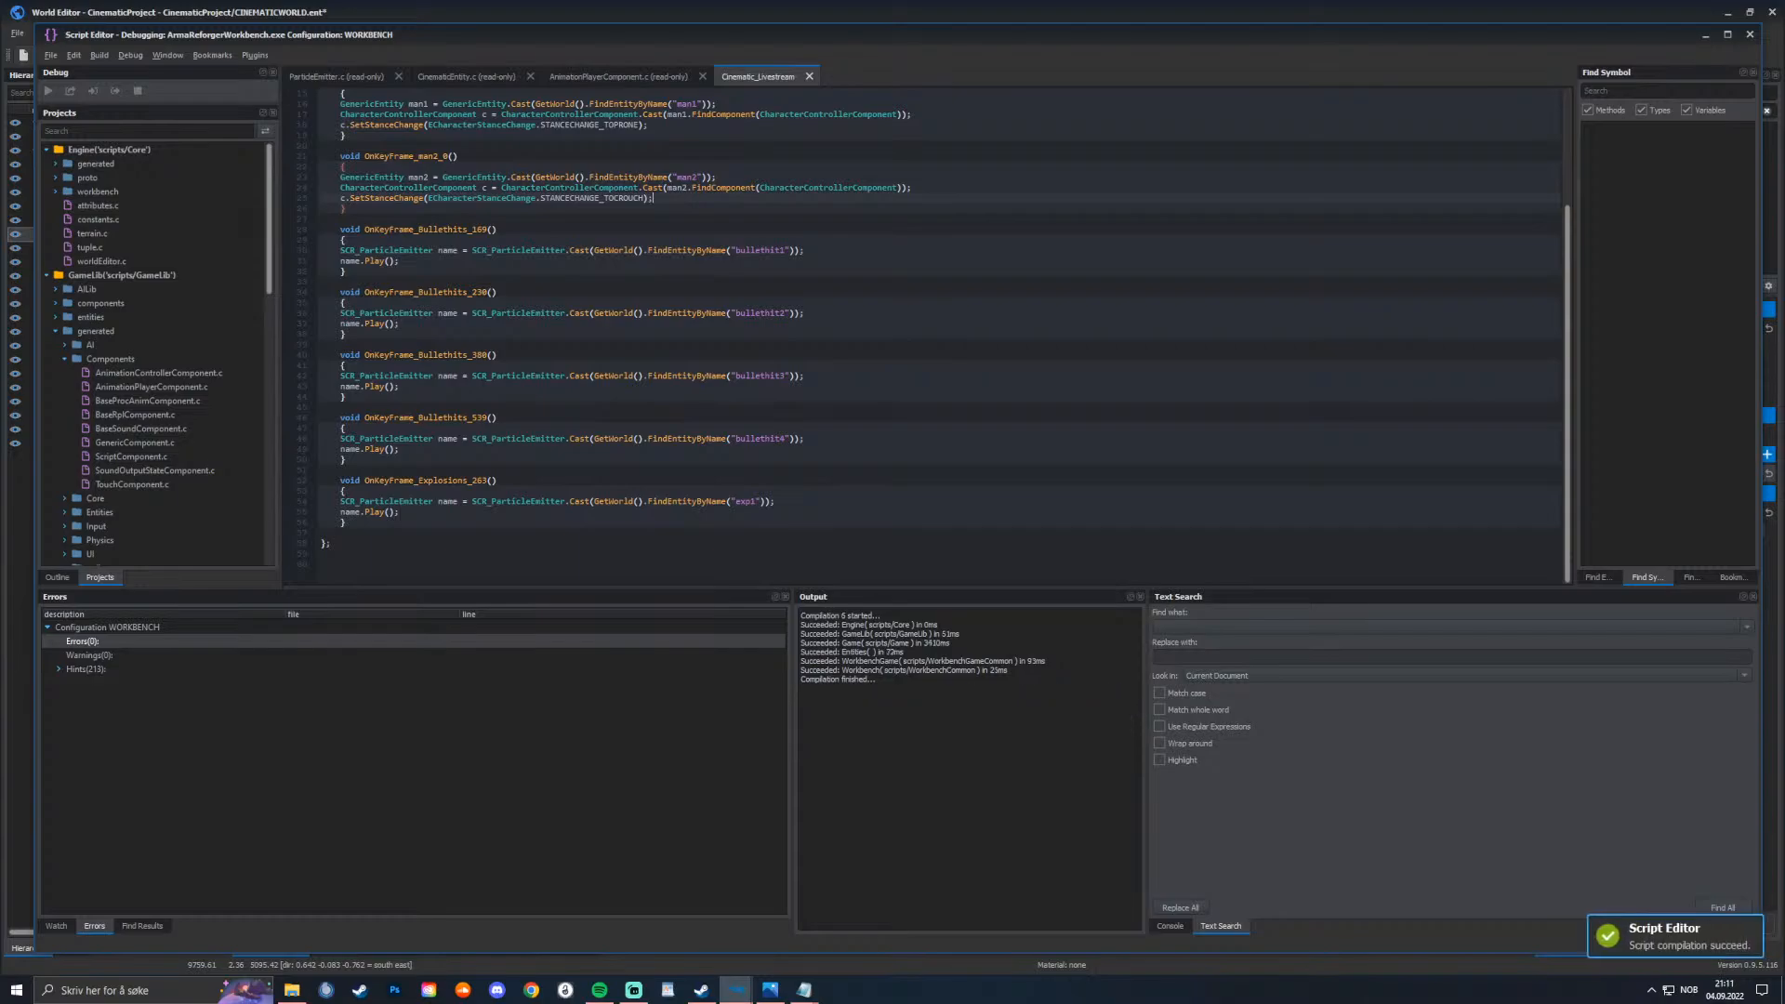
left_click(1705, 34)
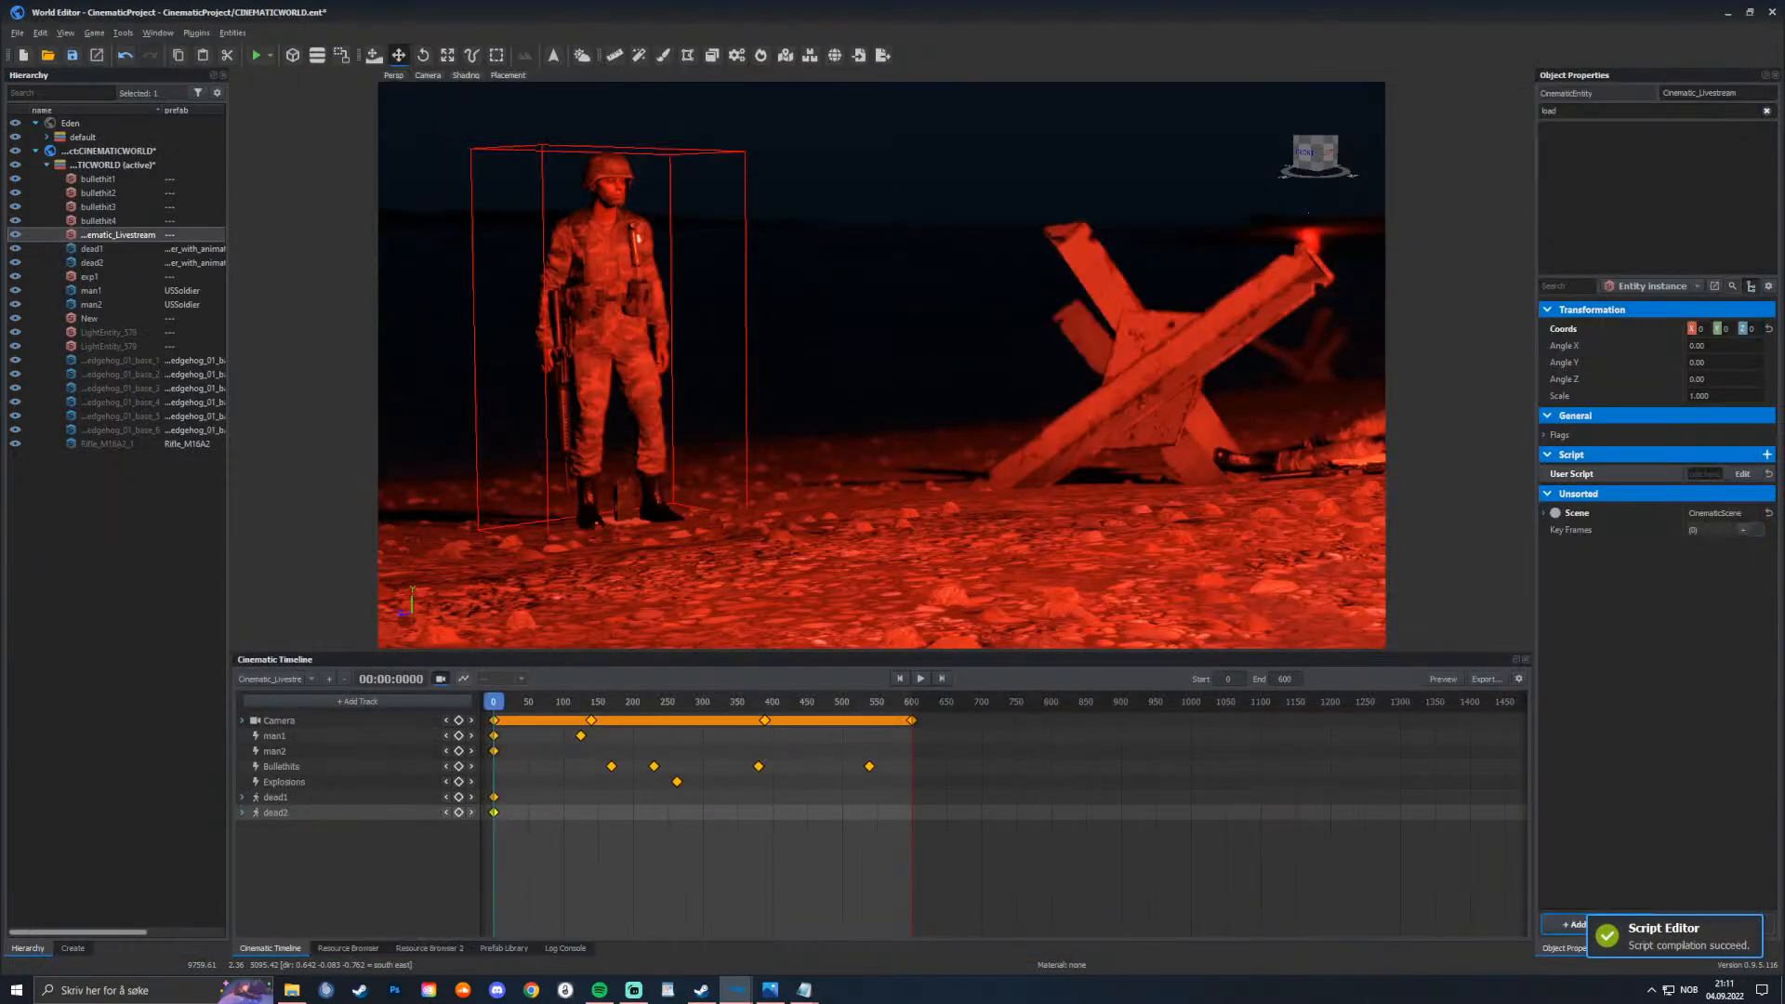
Step: Scrub the timeline up to frame 177 and back to frame 30 to check man2's stance in the shot
left_click_drag(494, 701, 618, 702)
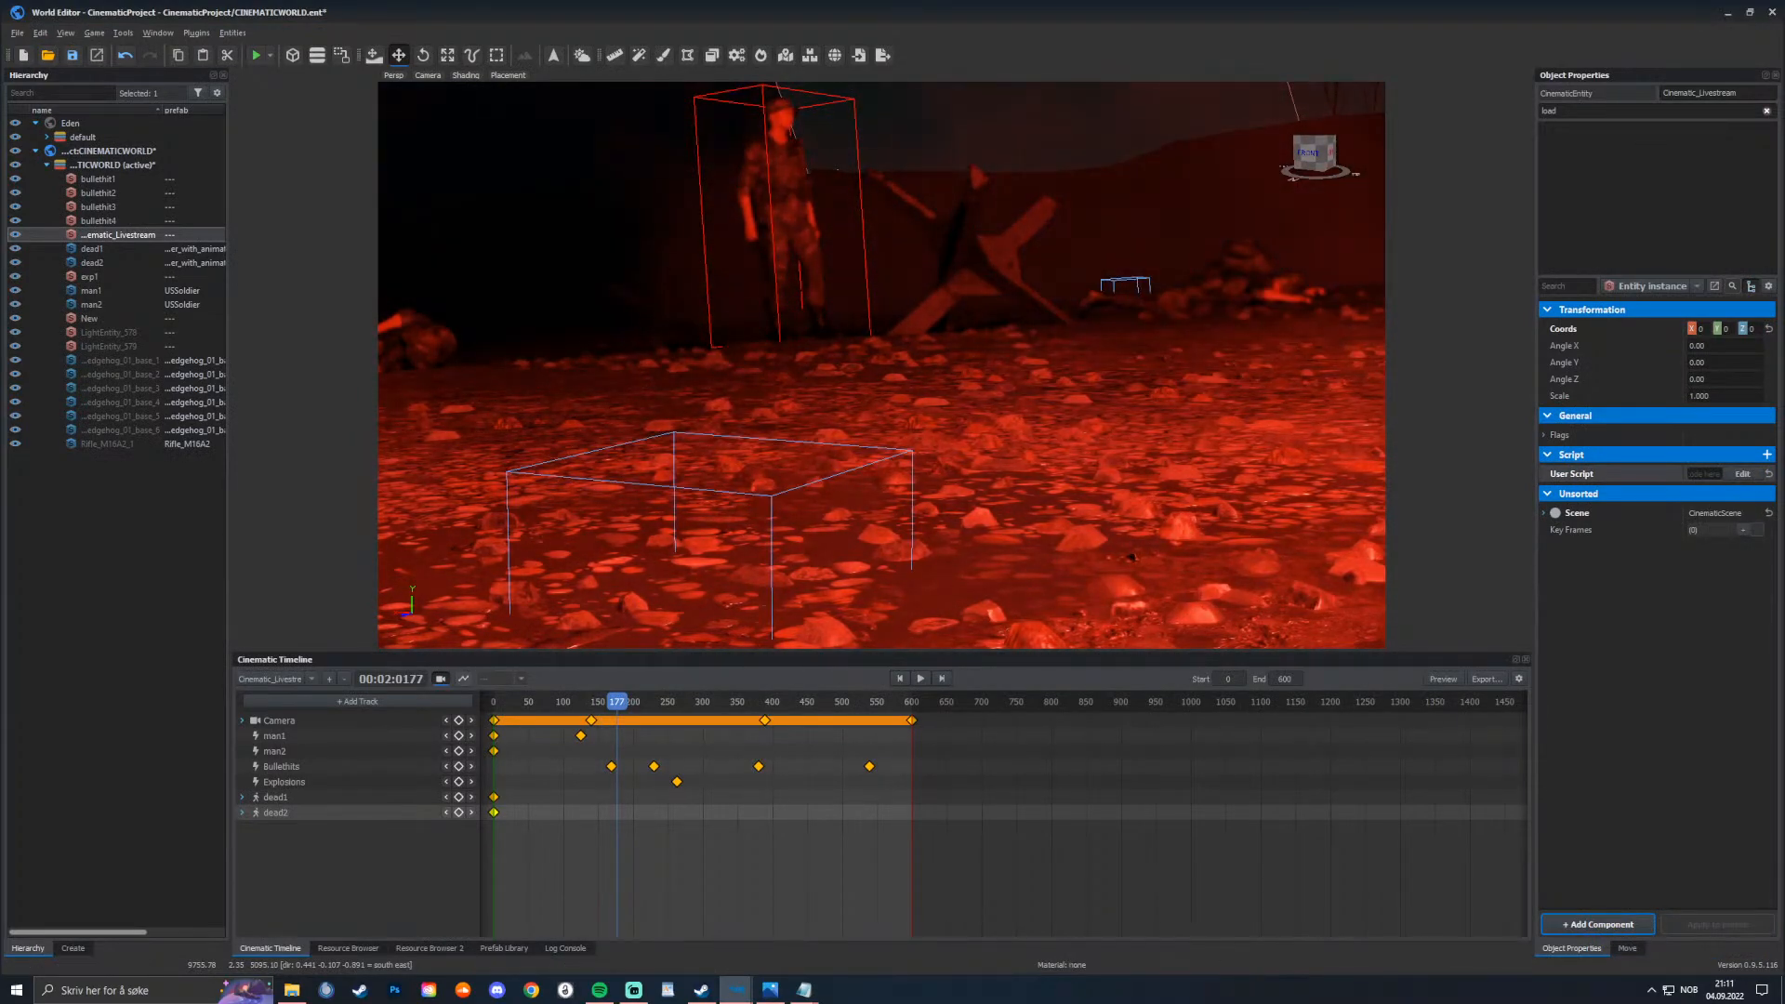
left_click_drag(617, 701, 552, 702)
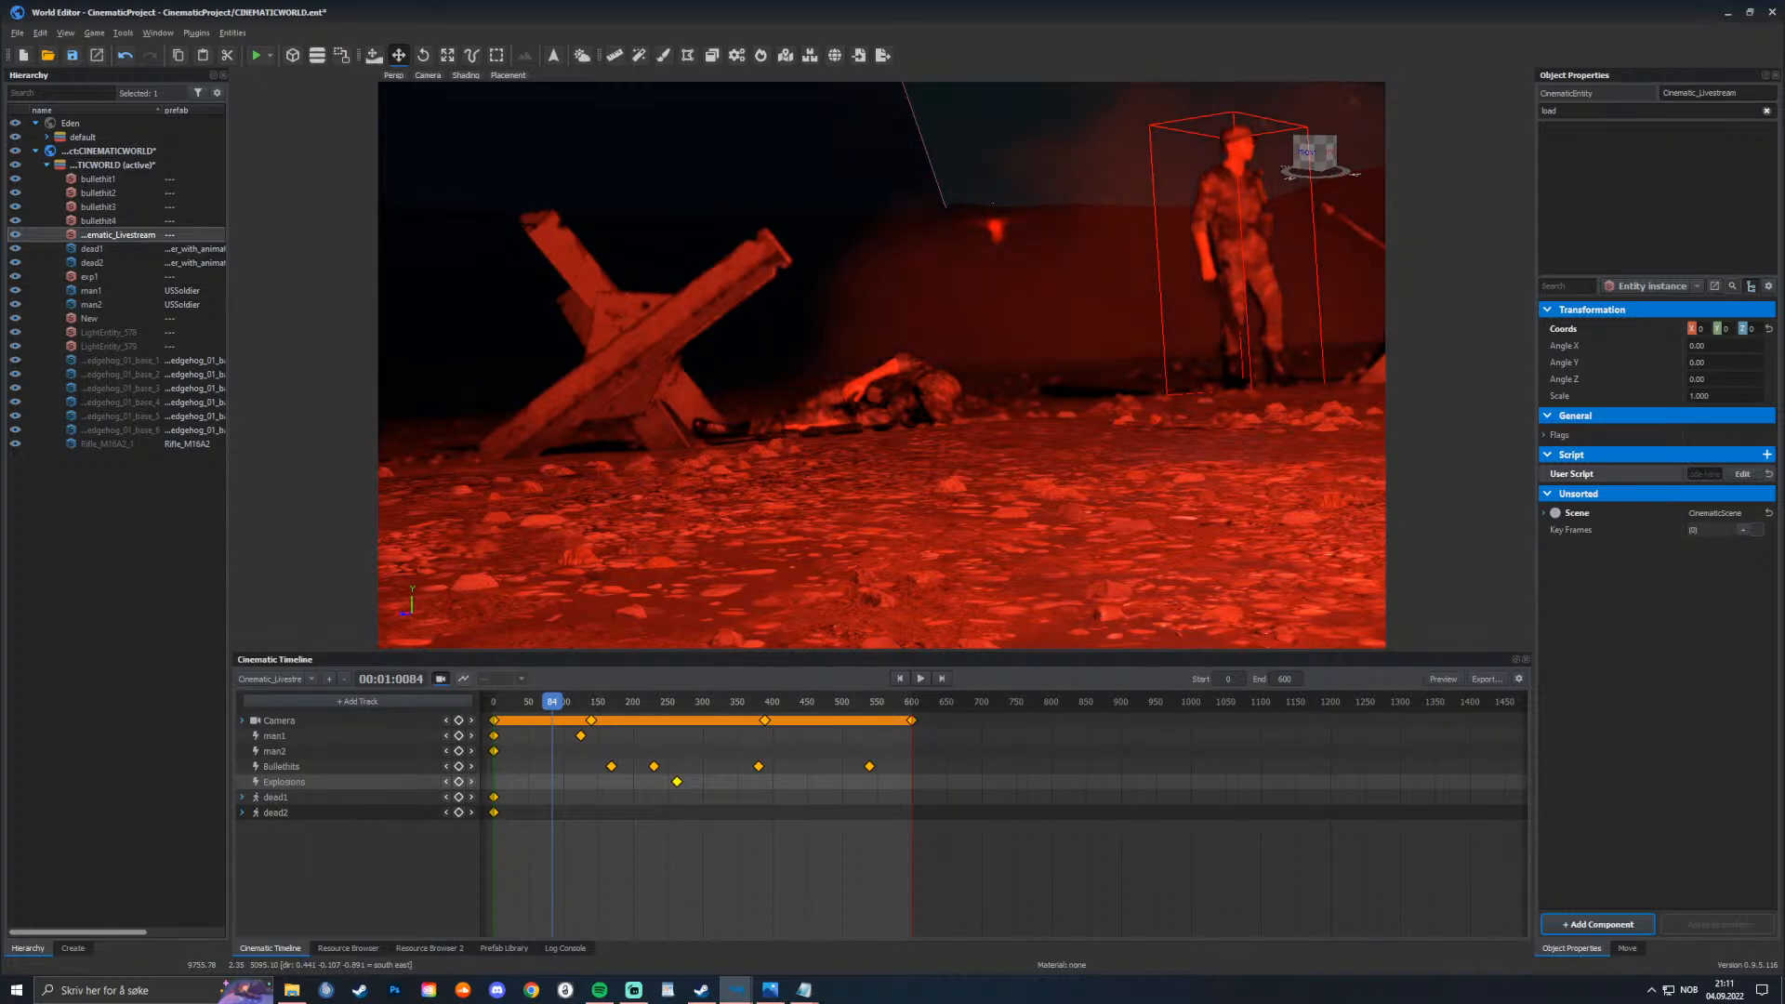
key("space")
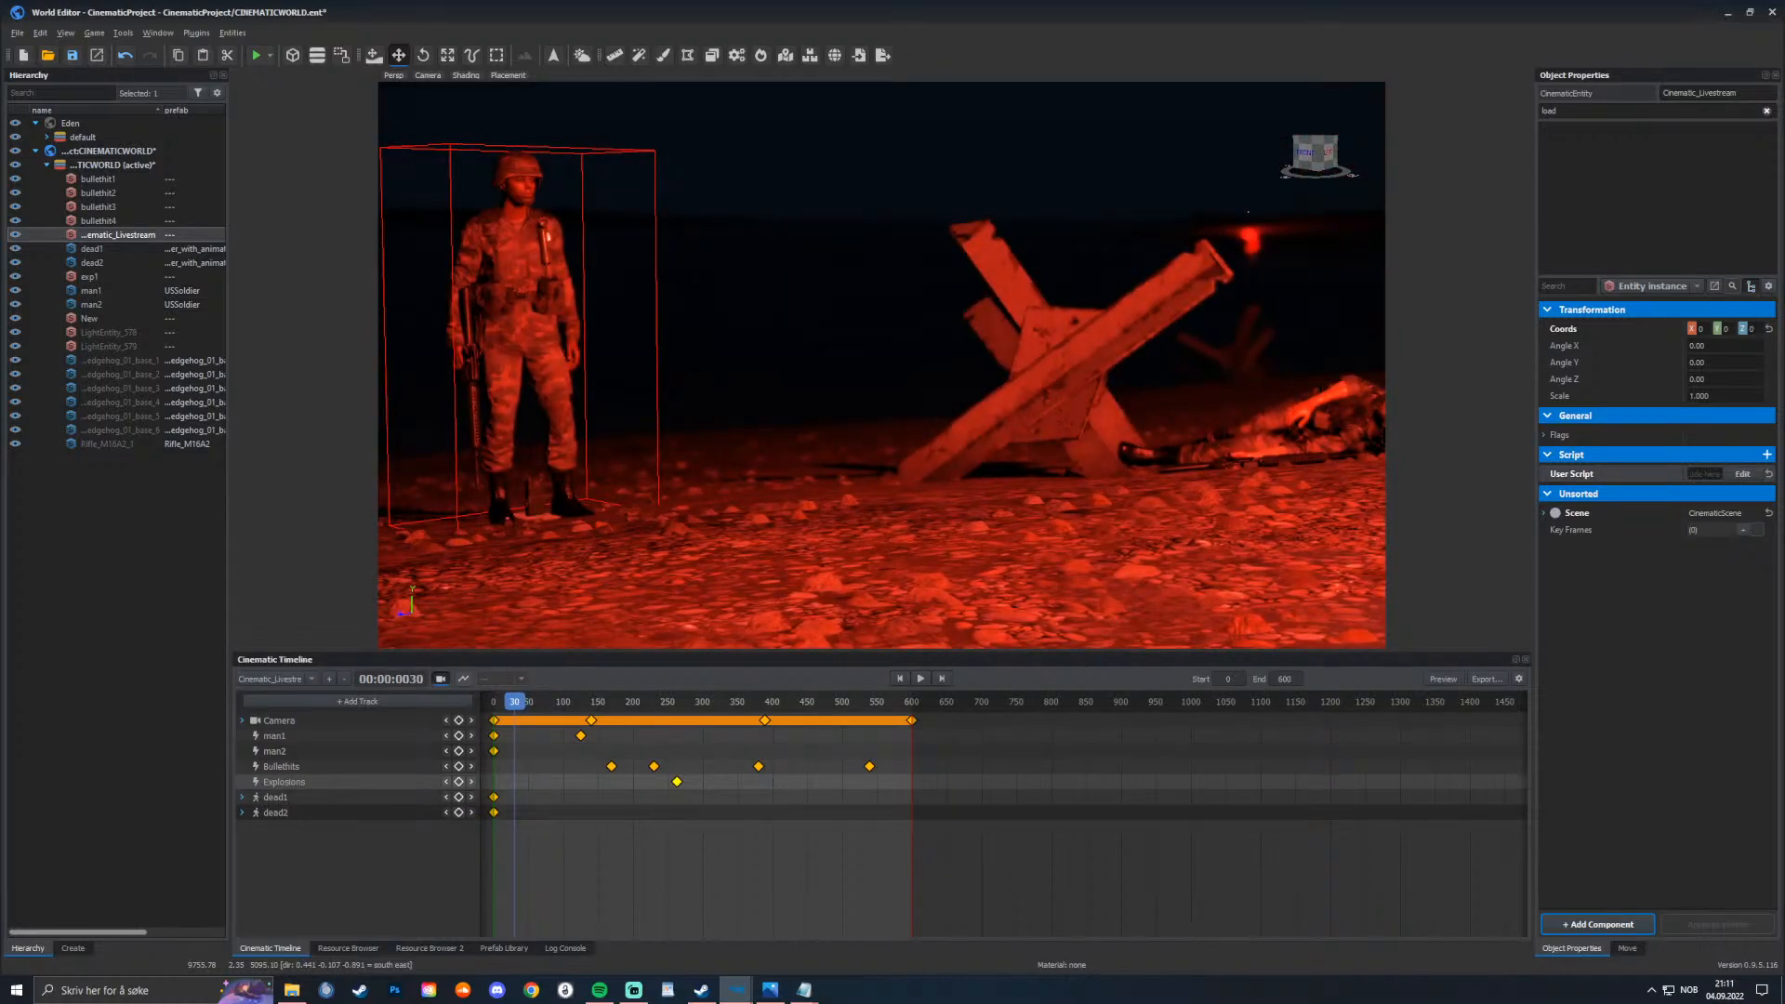
Step: Place a keyframe at frame 30 on the man2 track, select it and move the playhead to frame 58
left_click(459, 813)
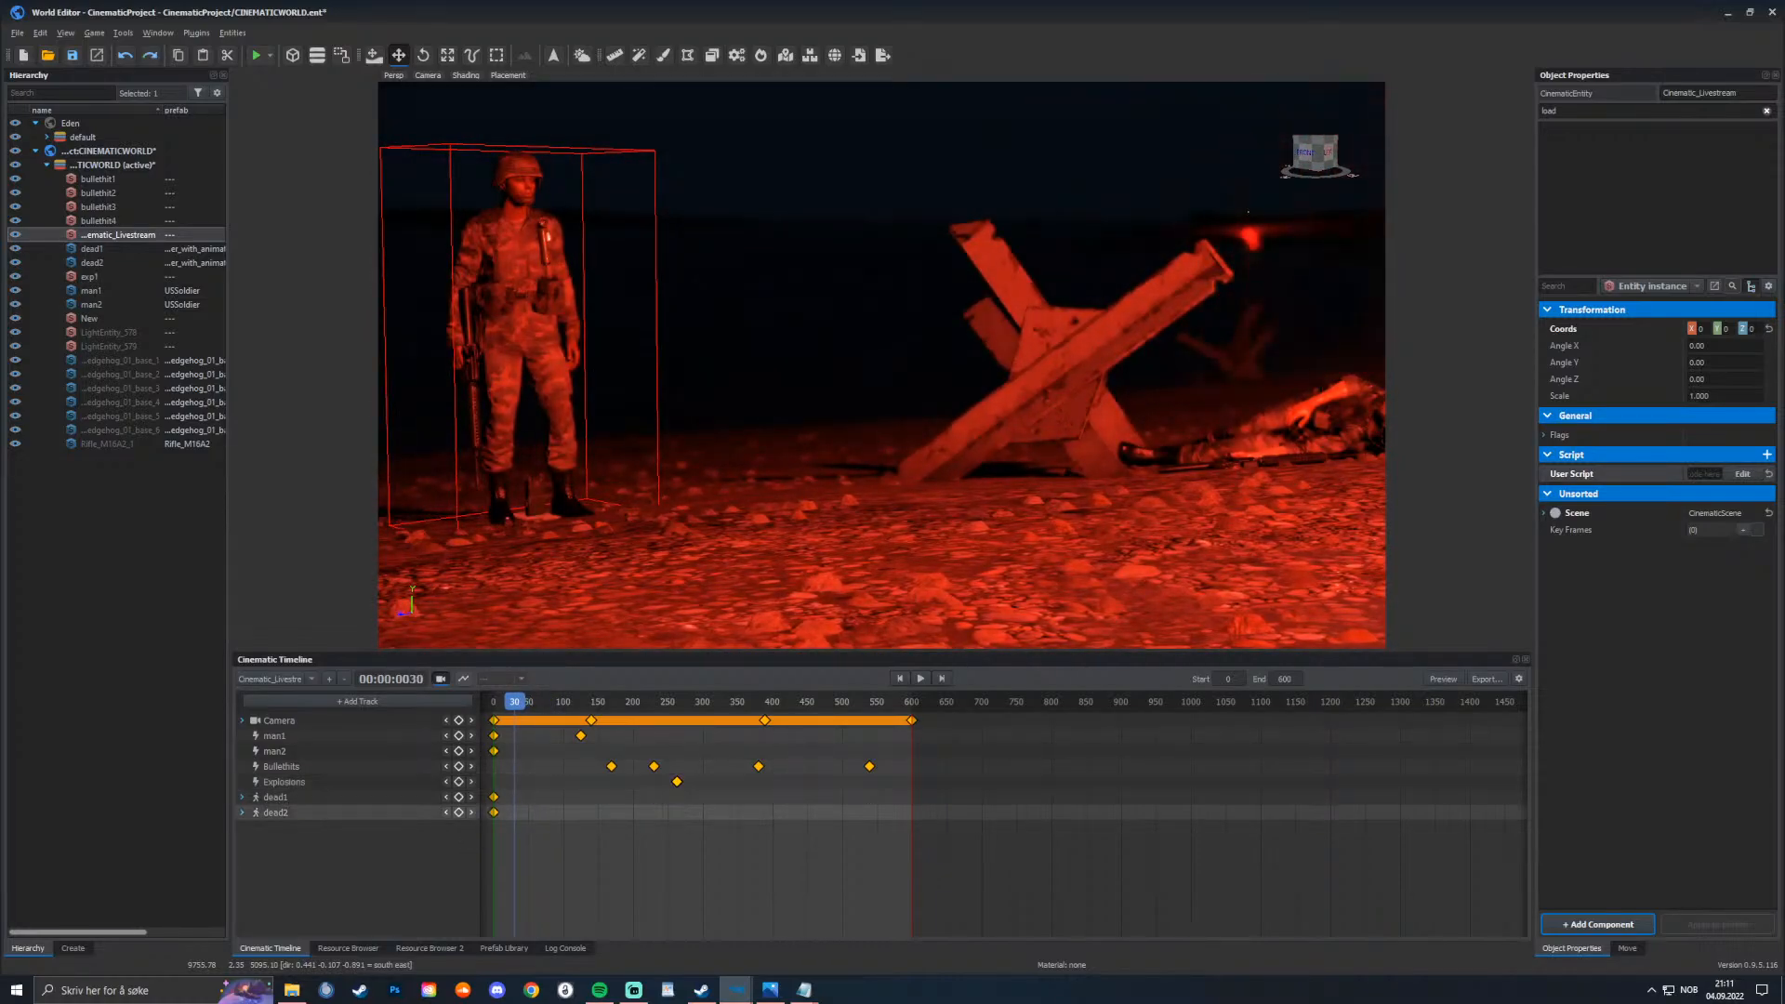
key("ctrl+y")
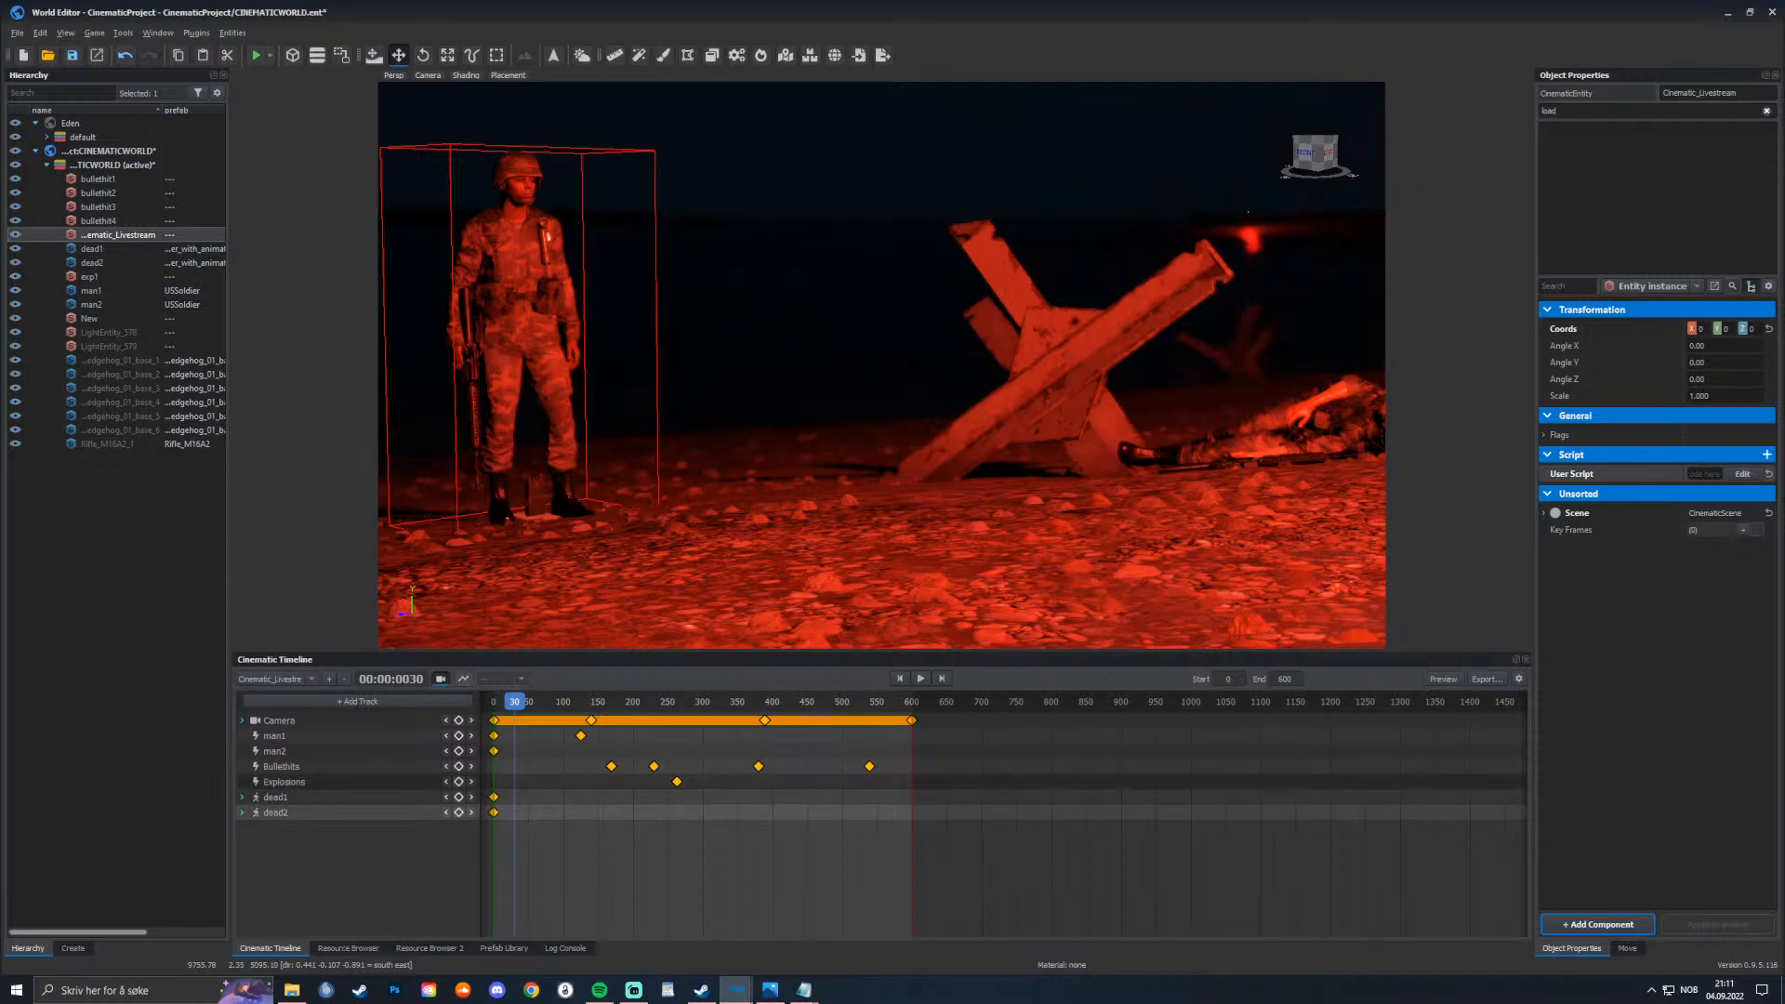
key("ctrl+z")
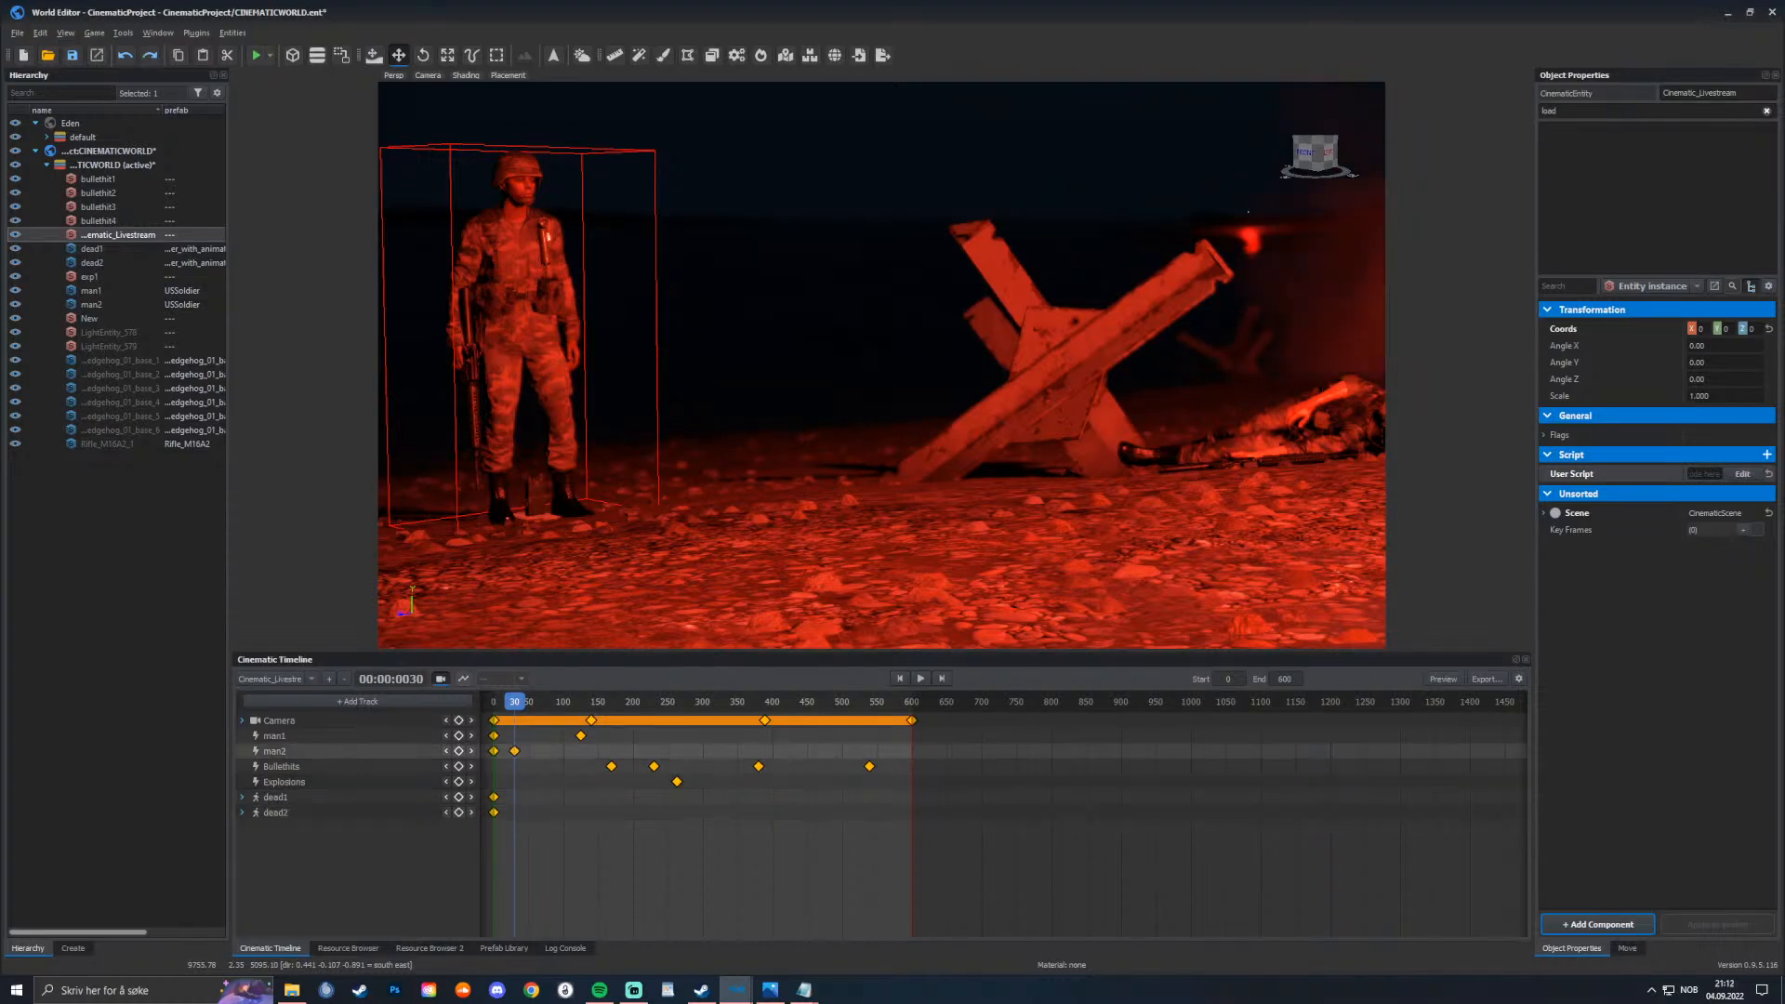
left_click(514, 751)
left_click_drag(514, 701, 533, 702)
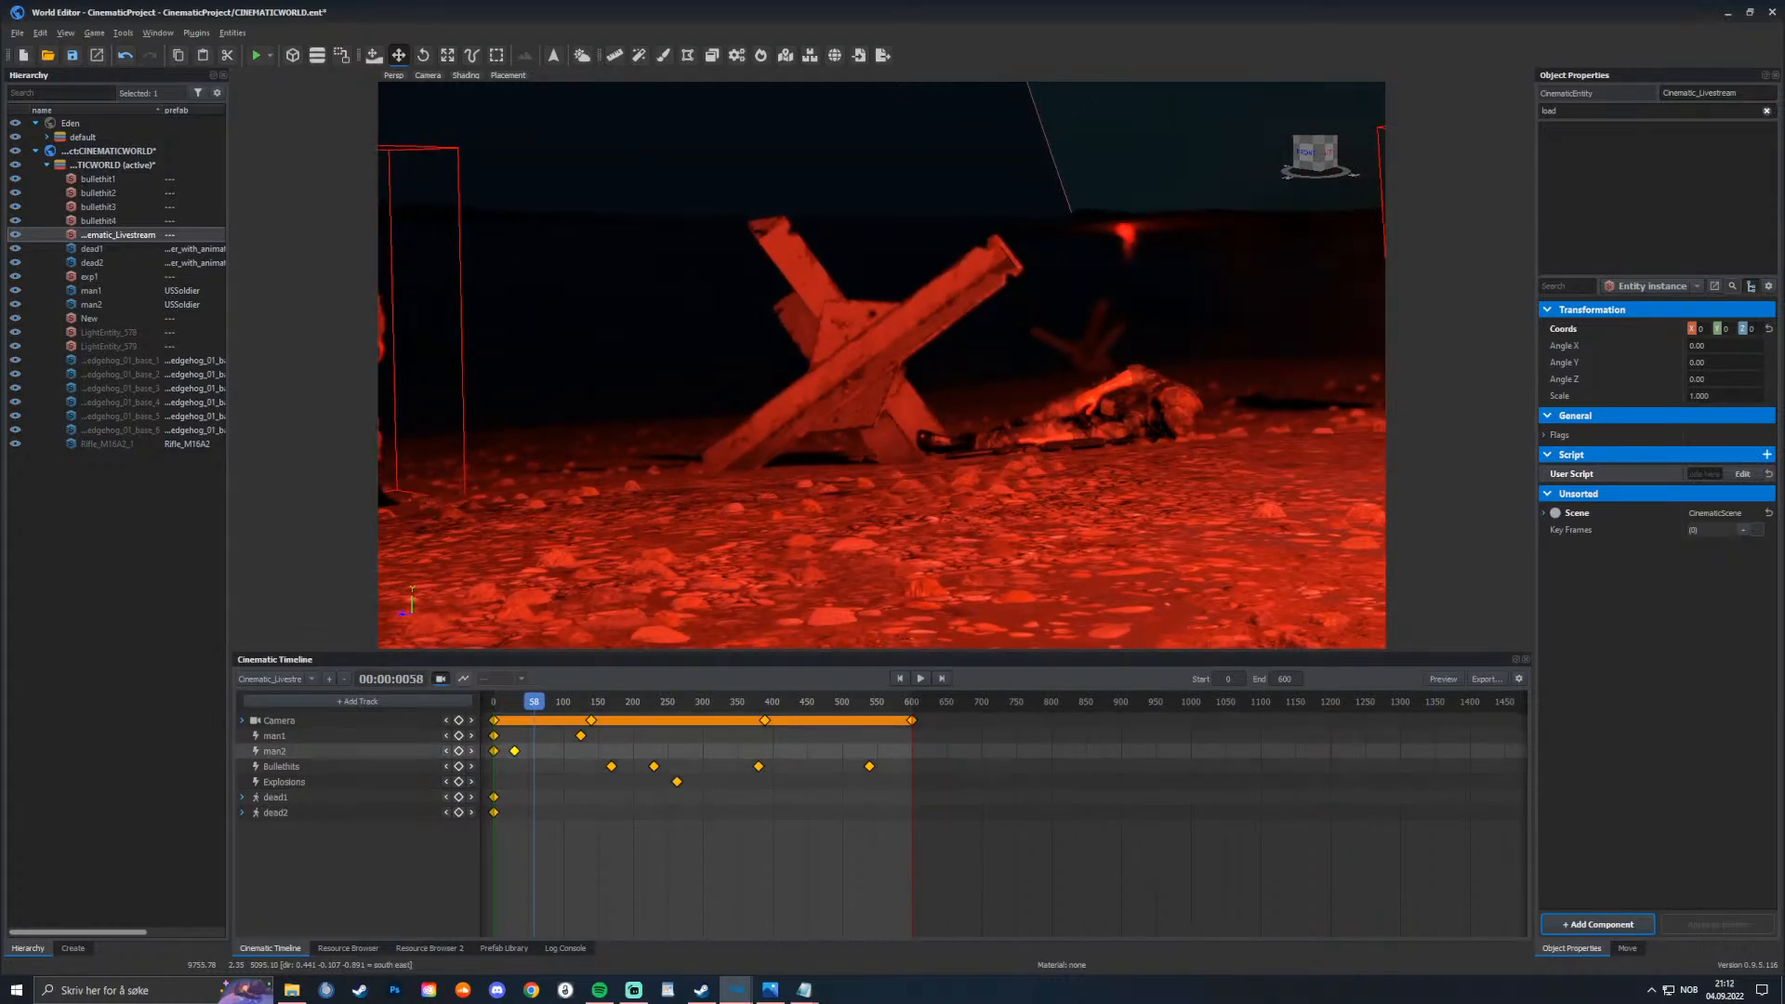
Step: Place a keyframe at frame 58 on the man2 track and copy the Stage 1 code from the Fire weapon script file
left_click(458, 750)
left_click(292, 990)
double_click(254, 105)
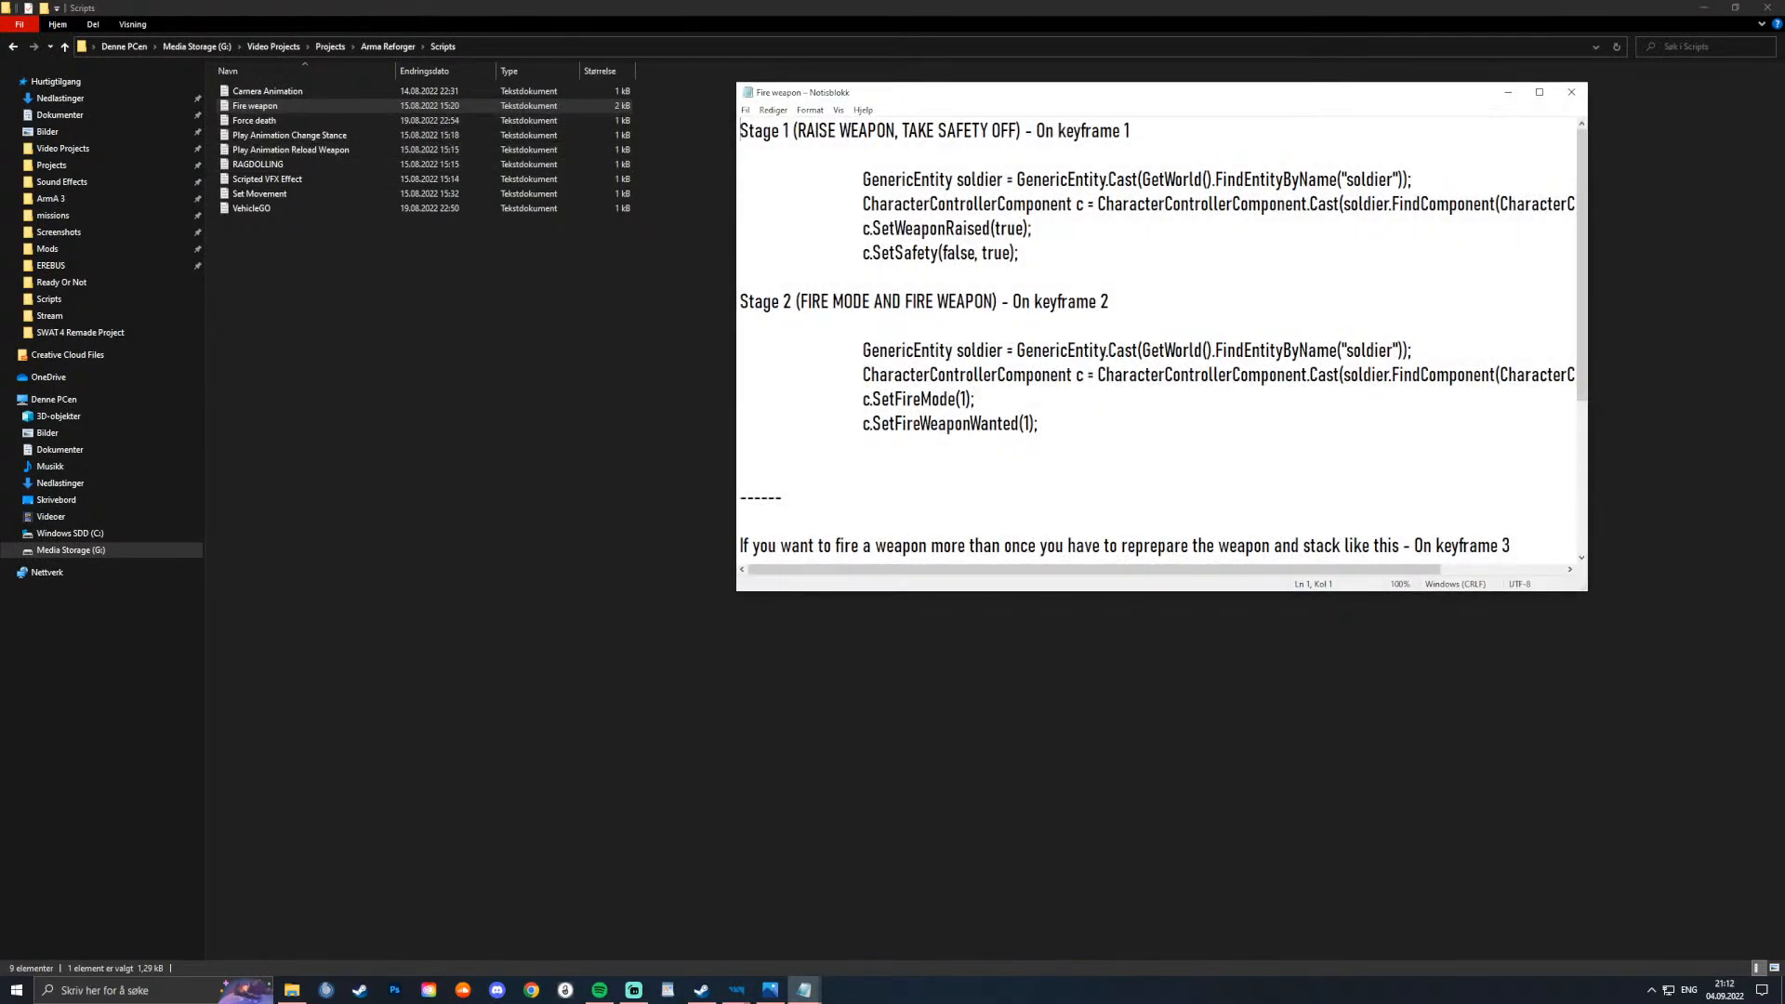
left_click_drag(740, 131, 1134, 131)
left_click(1130, 156)
left_click_drag(863, 179, 744, 178)
key("ctrl+c")
left_click(1019, 253)
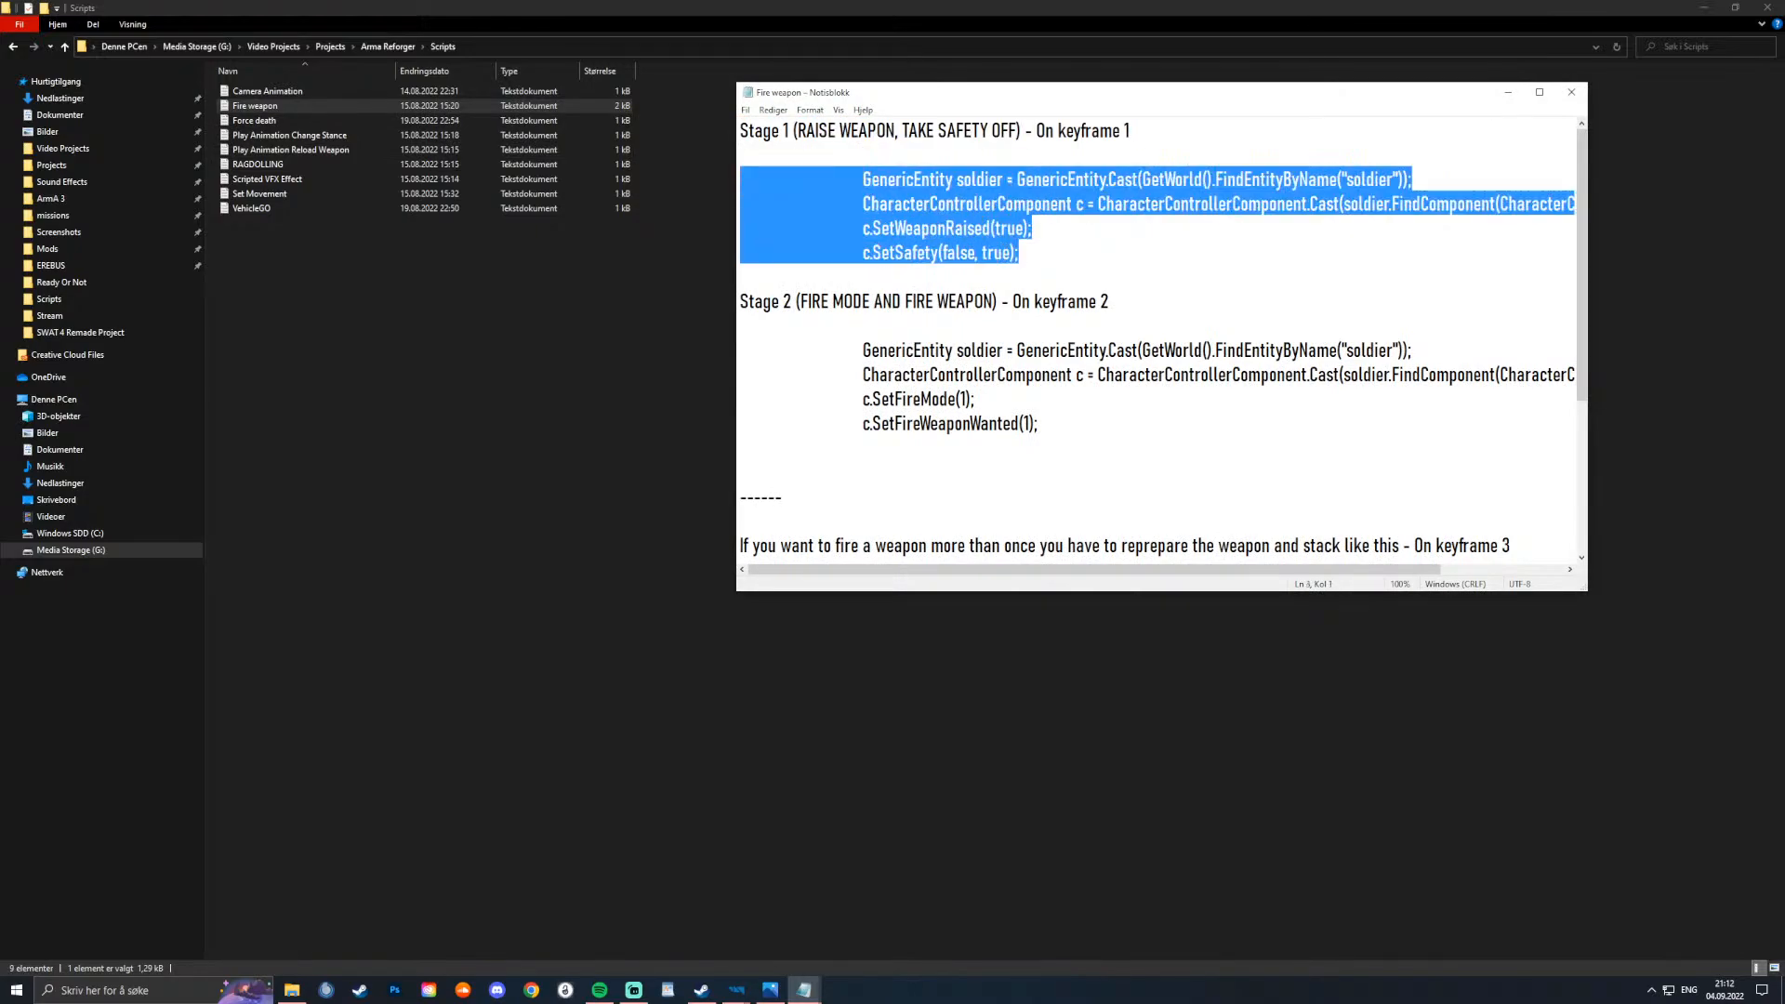
Step: Paste the raise-weapon and safety-off code into the empty OnKeyFrame_man2_30 function of the Cinematic_Livestream script
mouse_move(736, 989)
left_click(874, 925)
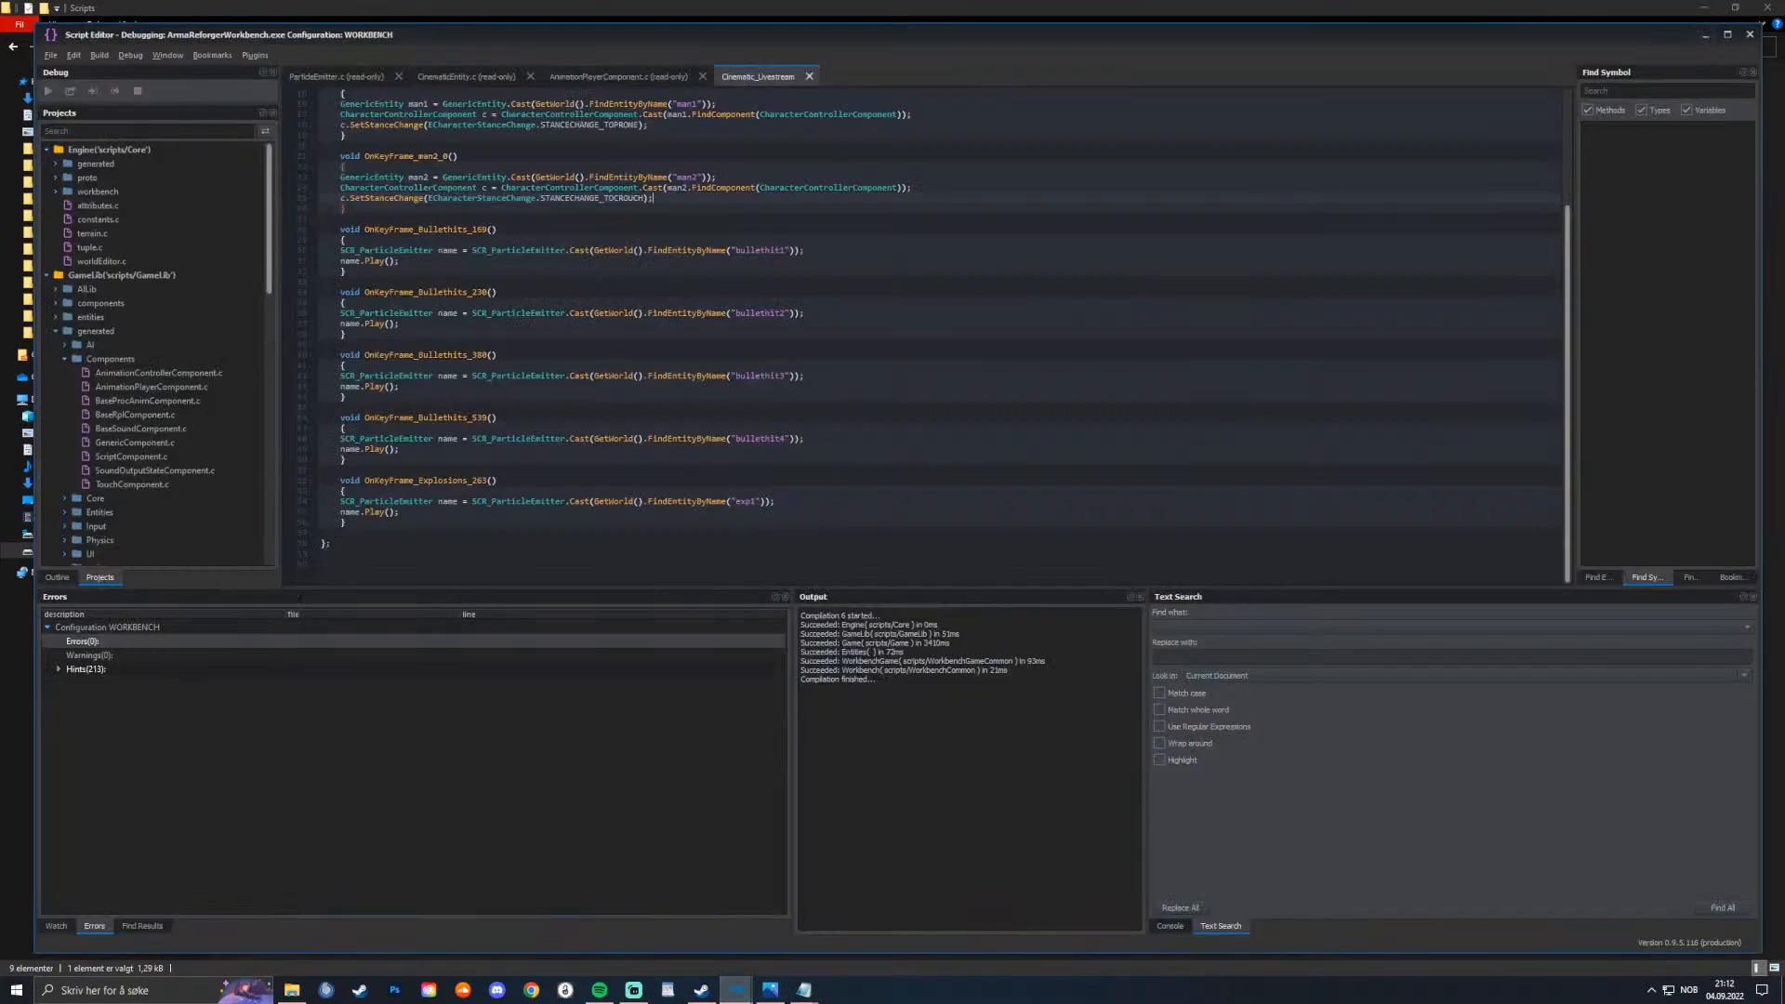
scroll(929, 326, "up", 5)
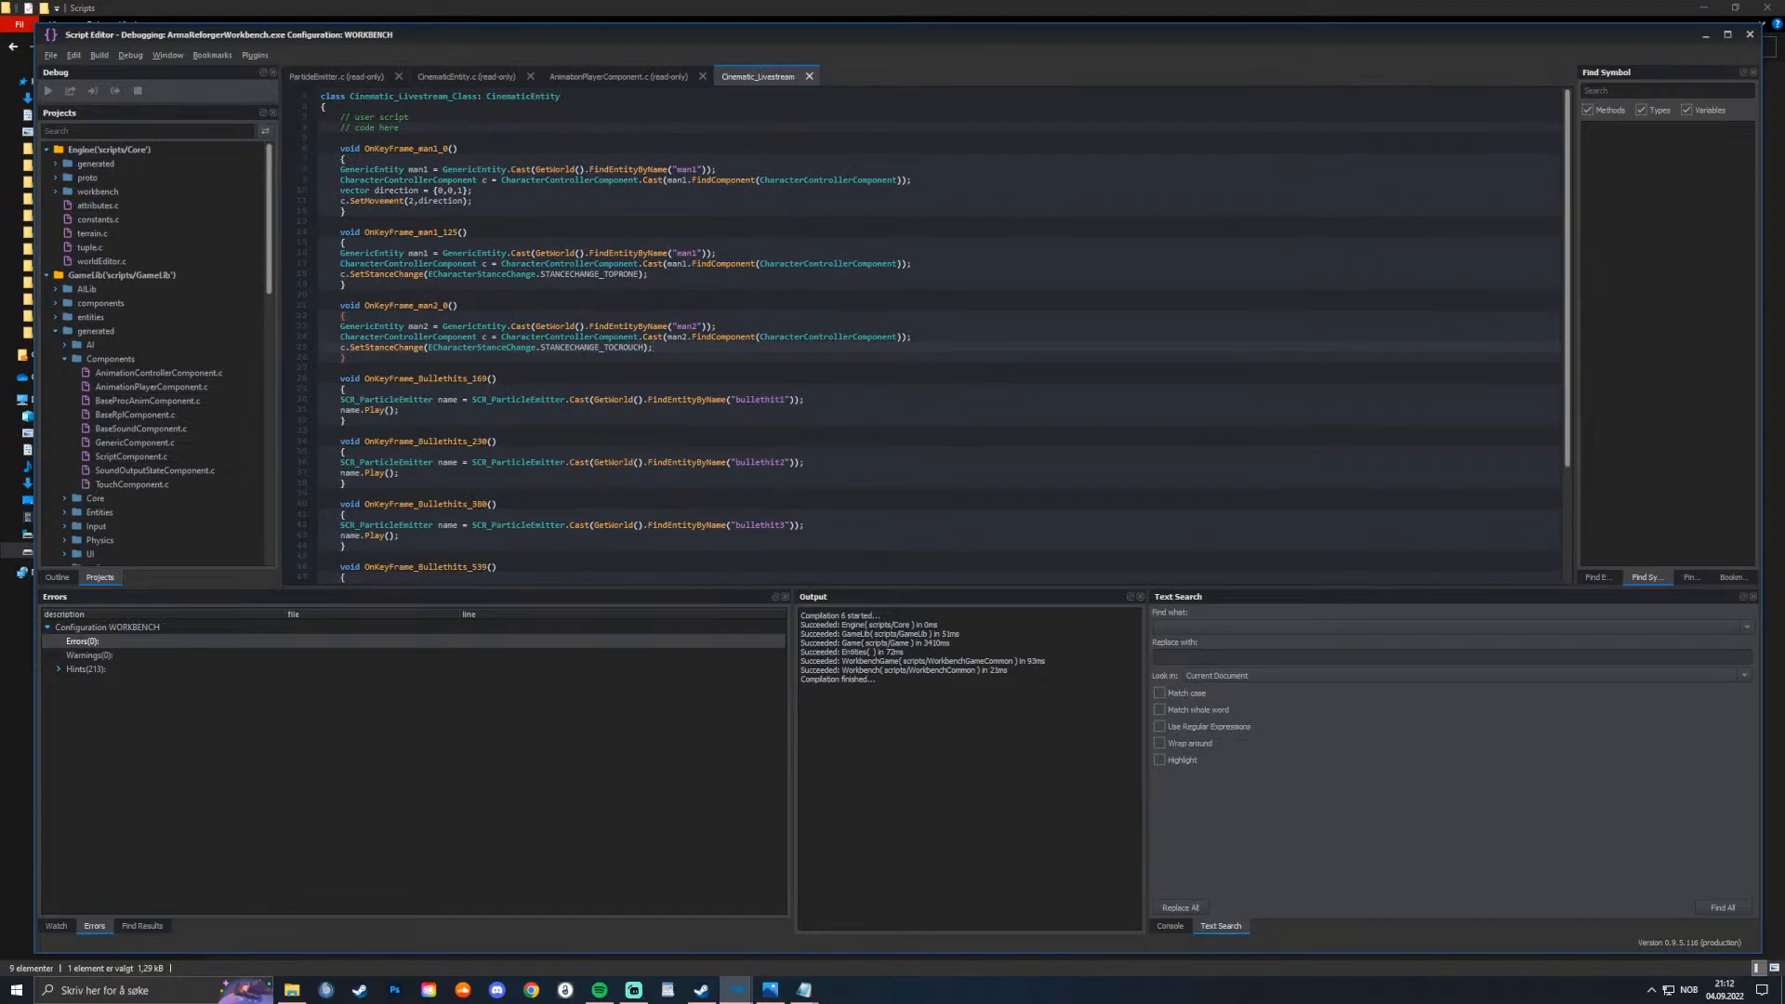
key("alt+Tab")
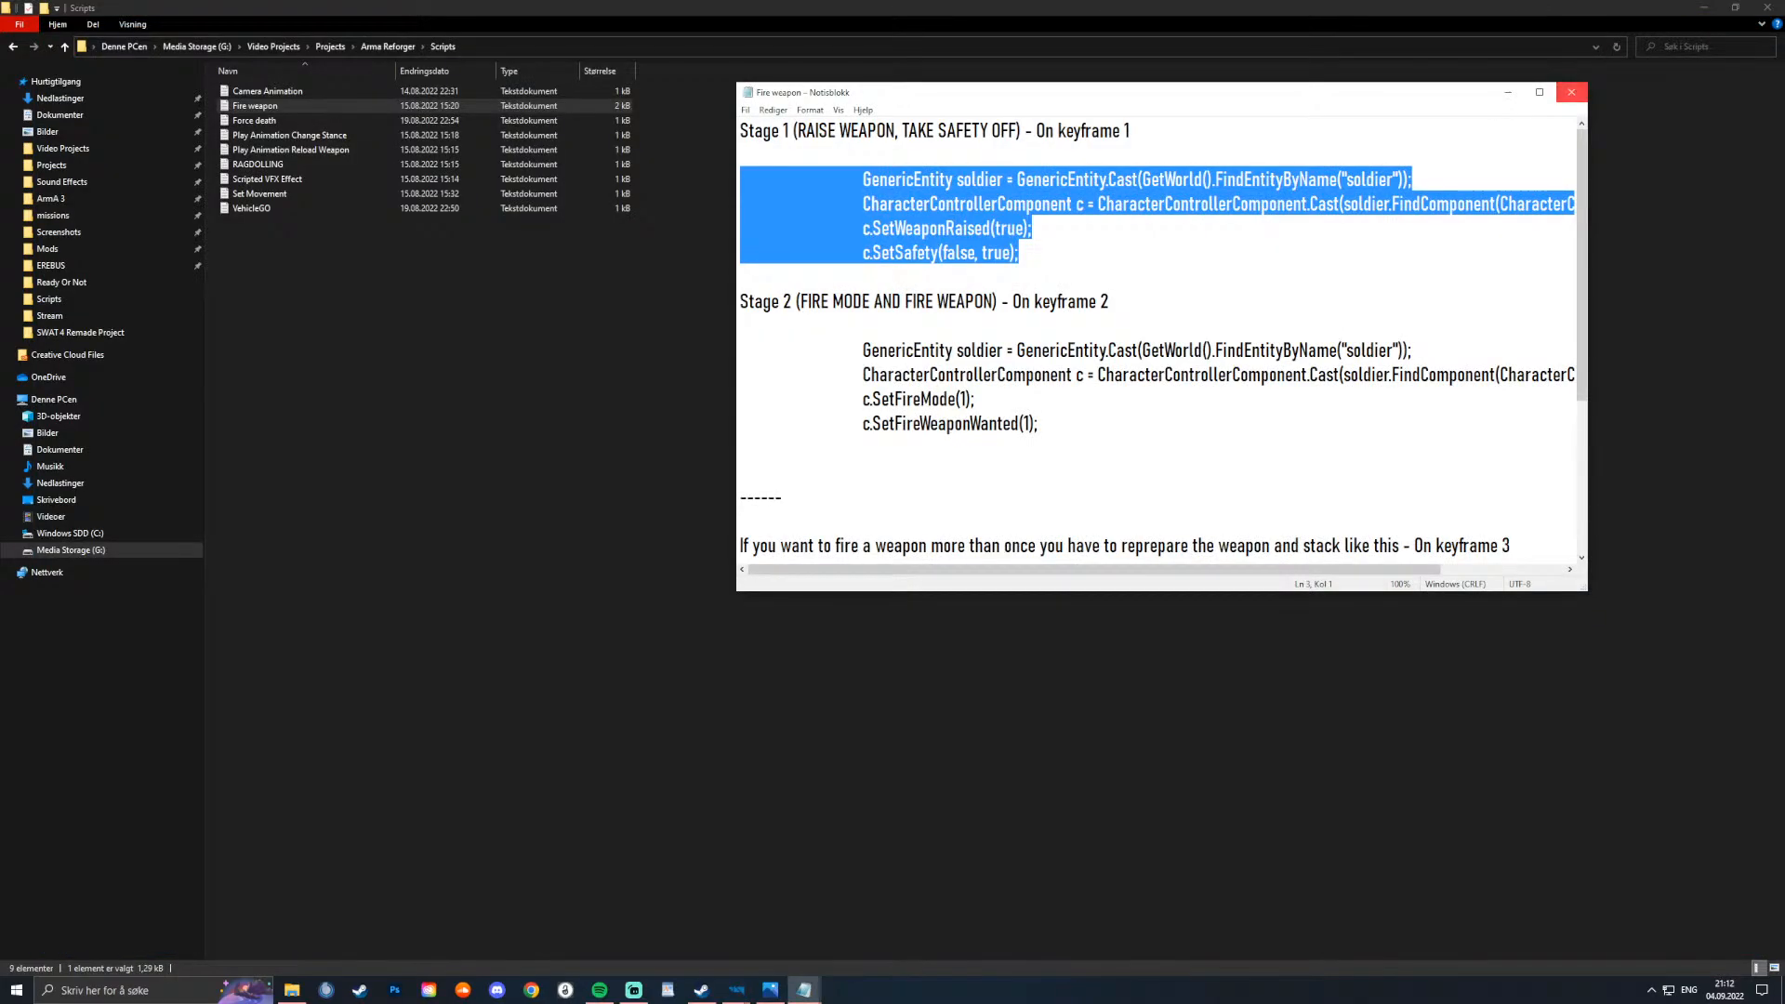
key("alt+Tab")
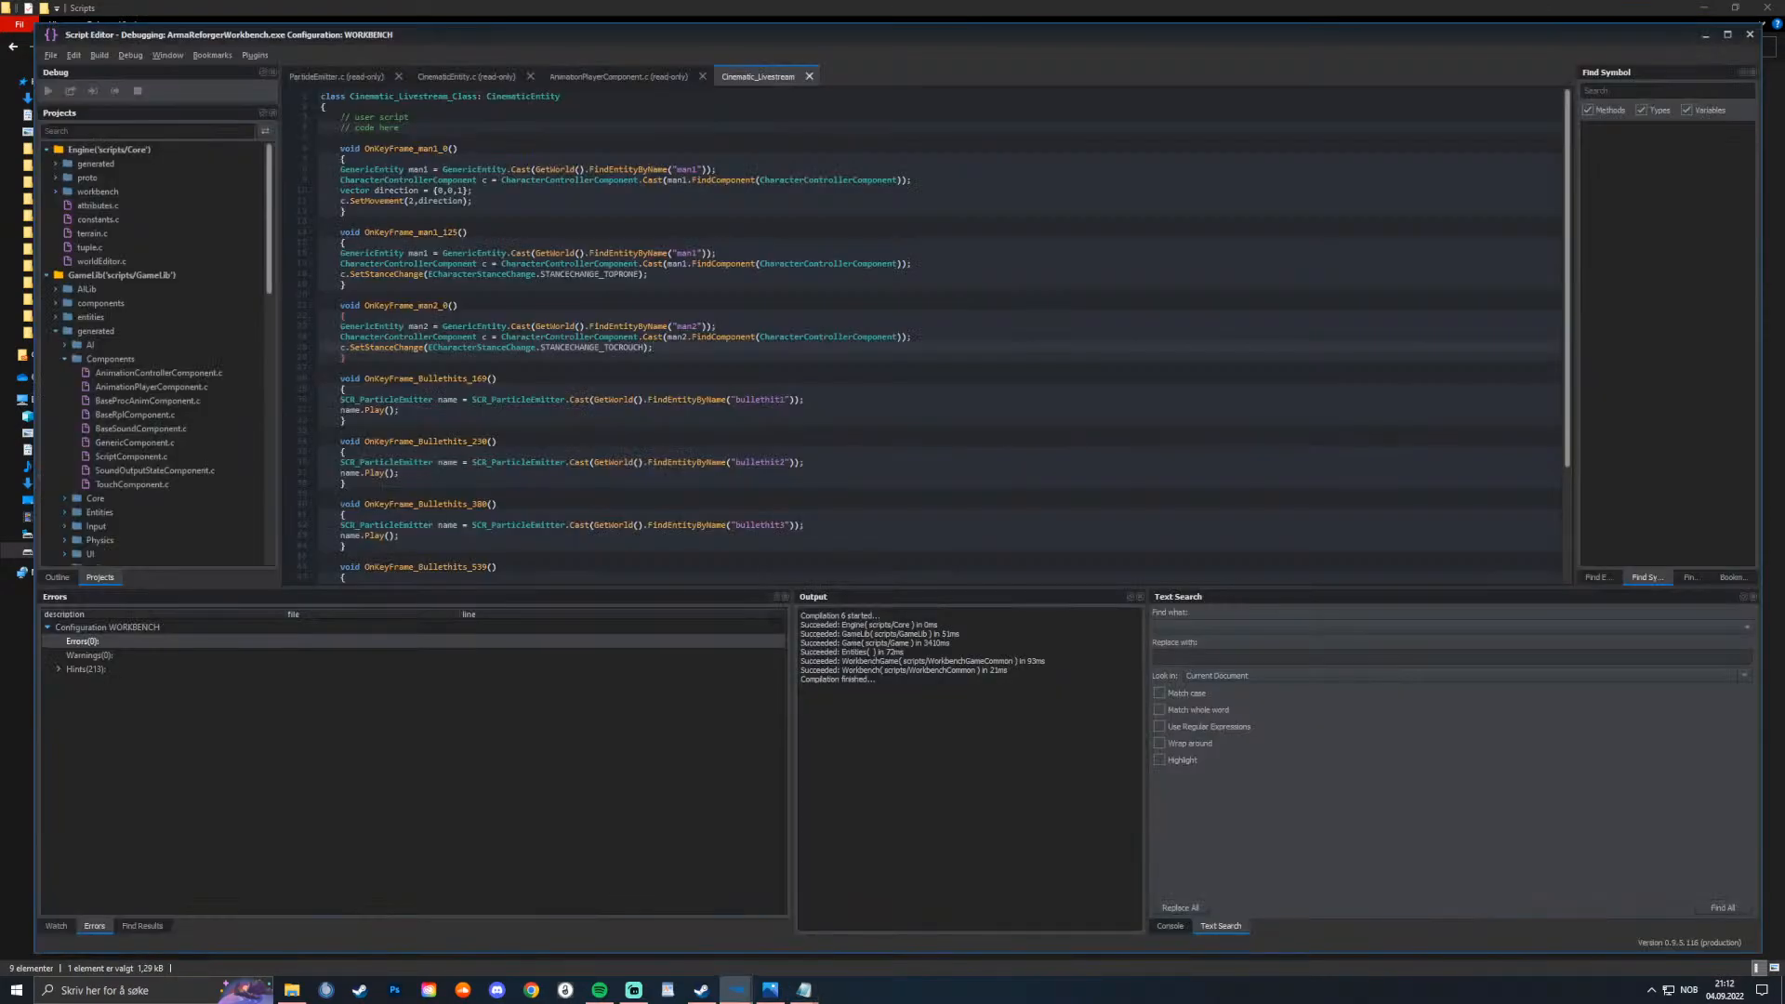
mouse_move(737, 990)
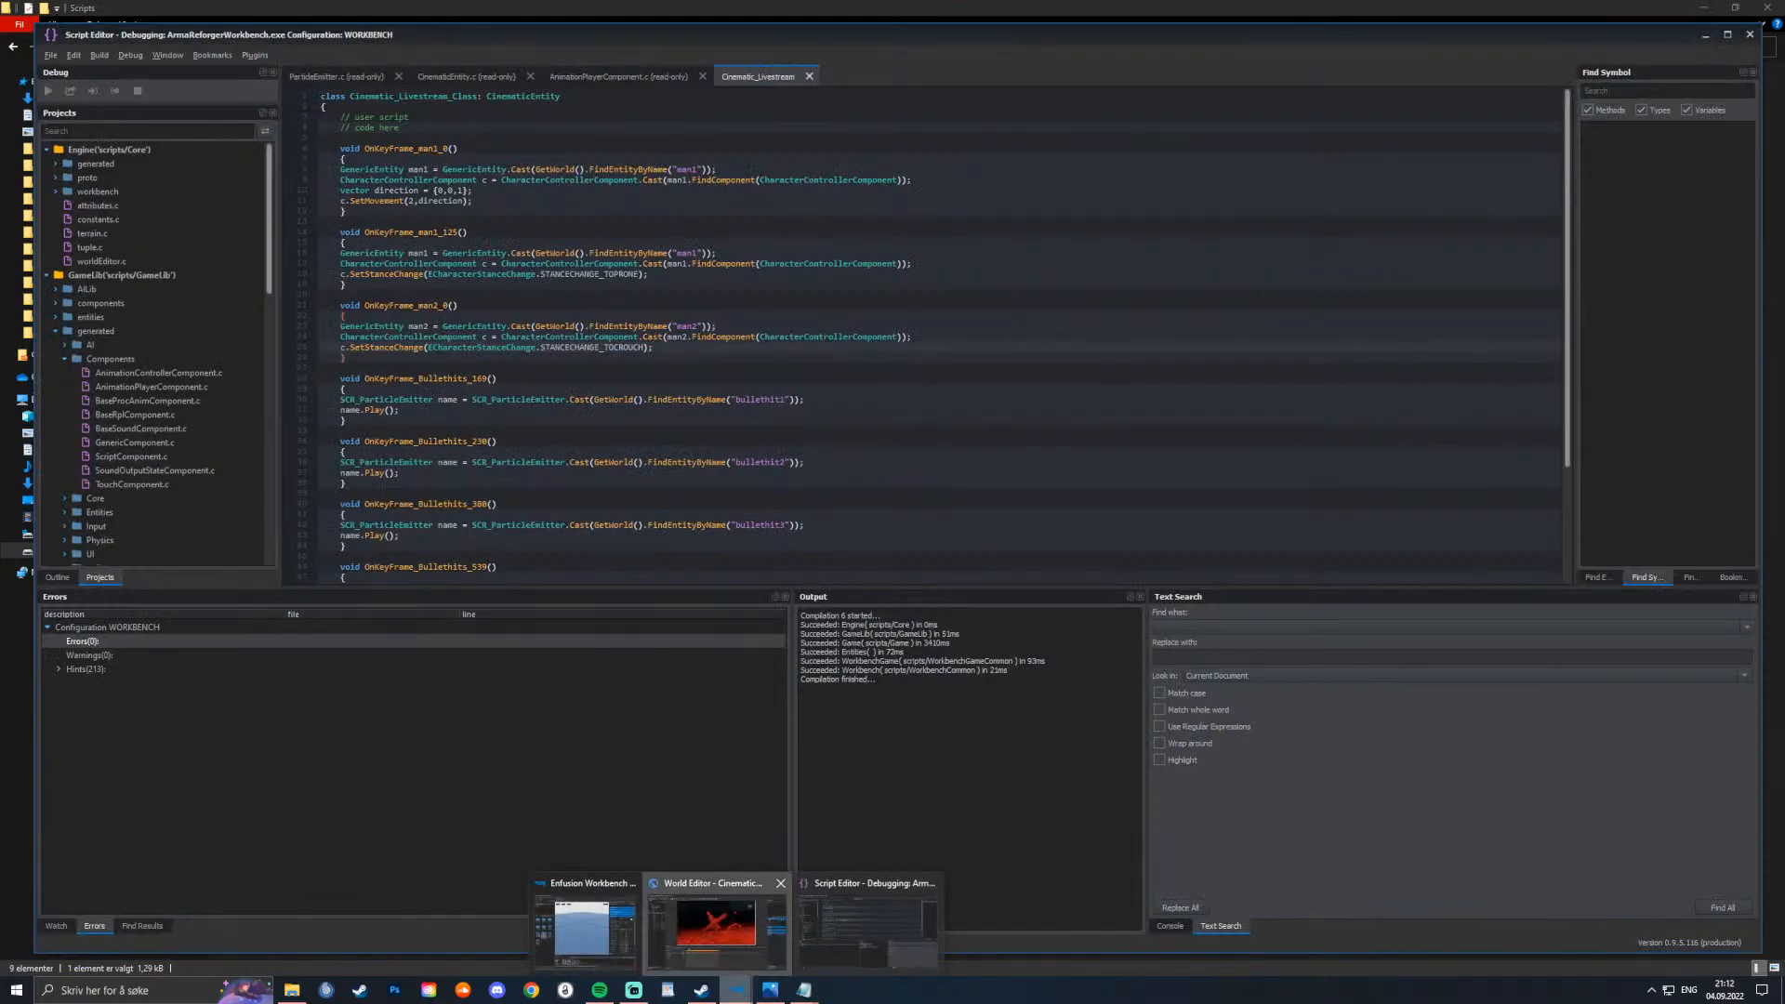
left_click(717, 925)
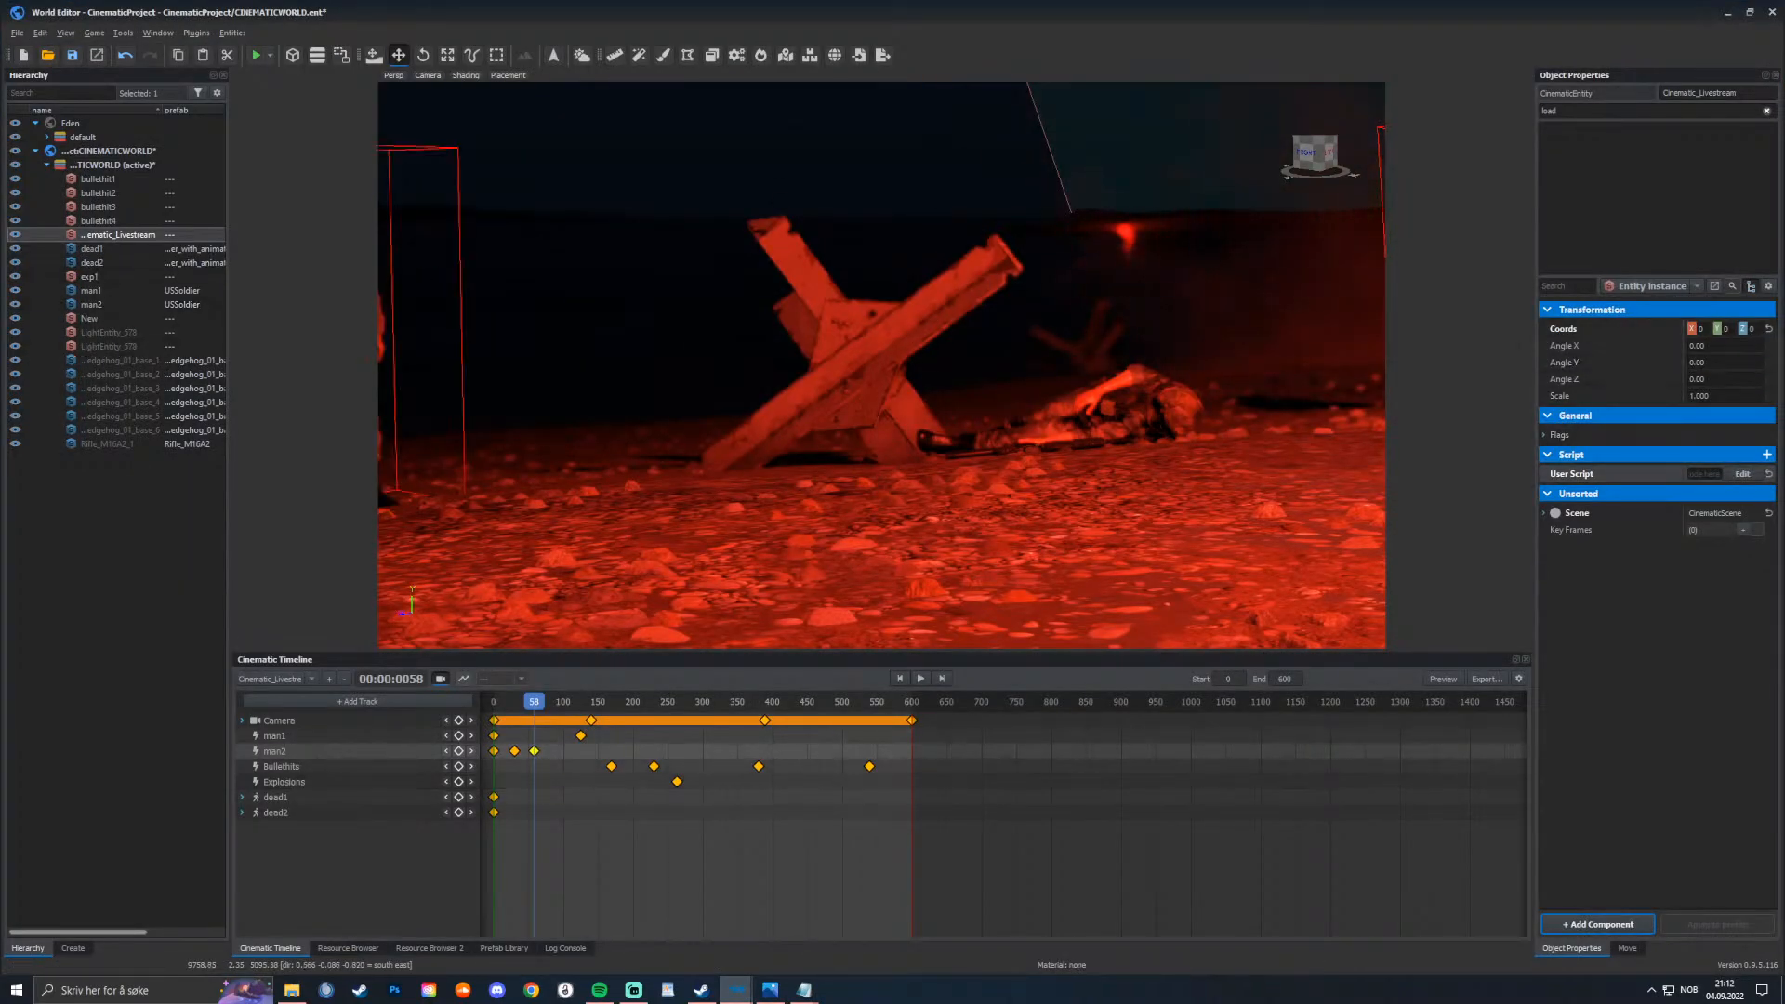
key("alt+Tab")
left_click(345, 344)
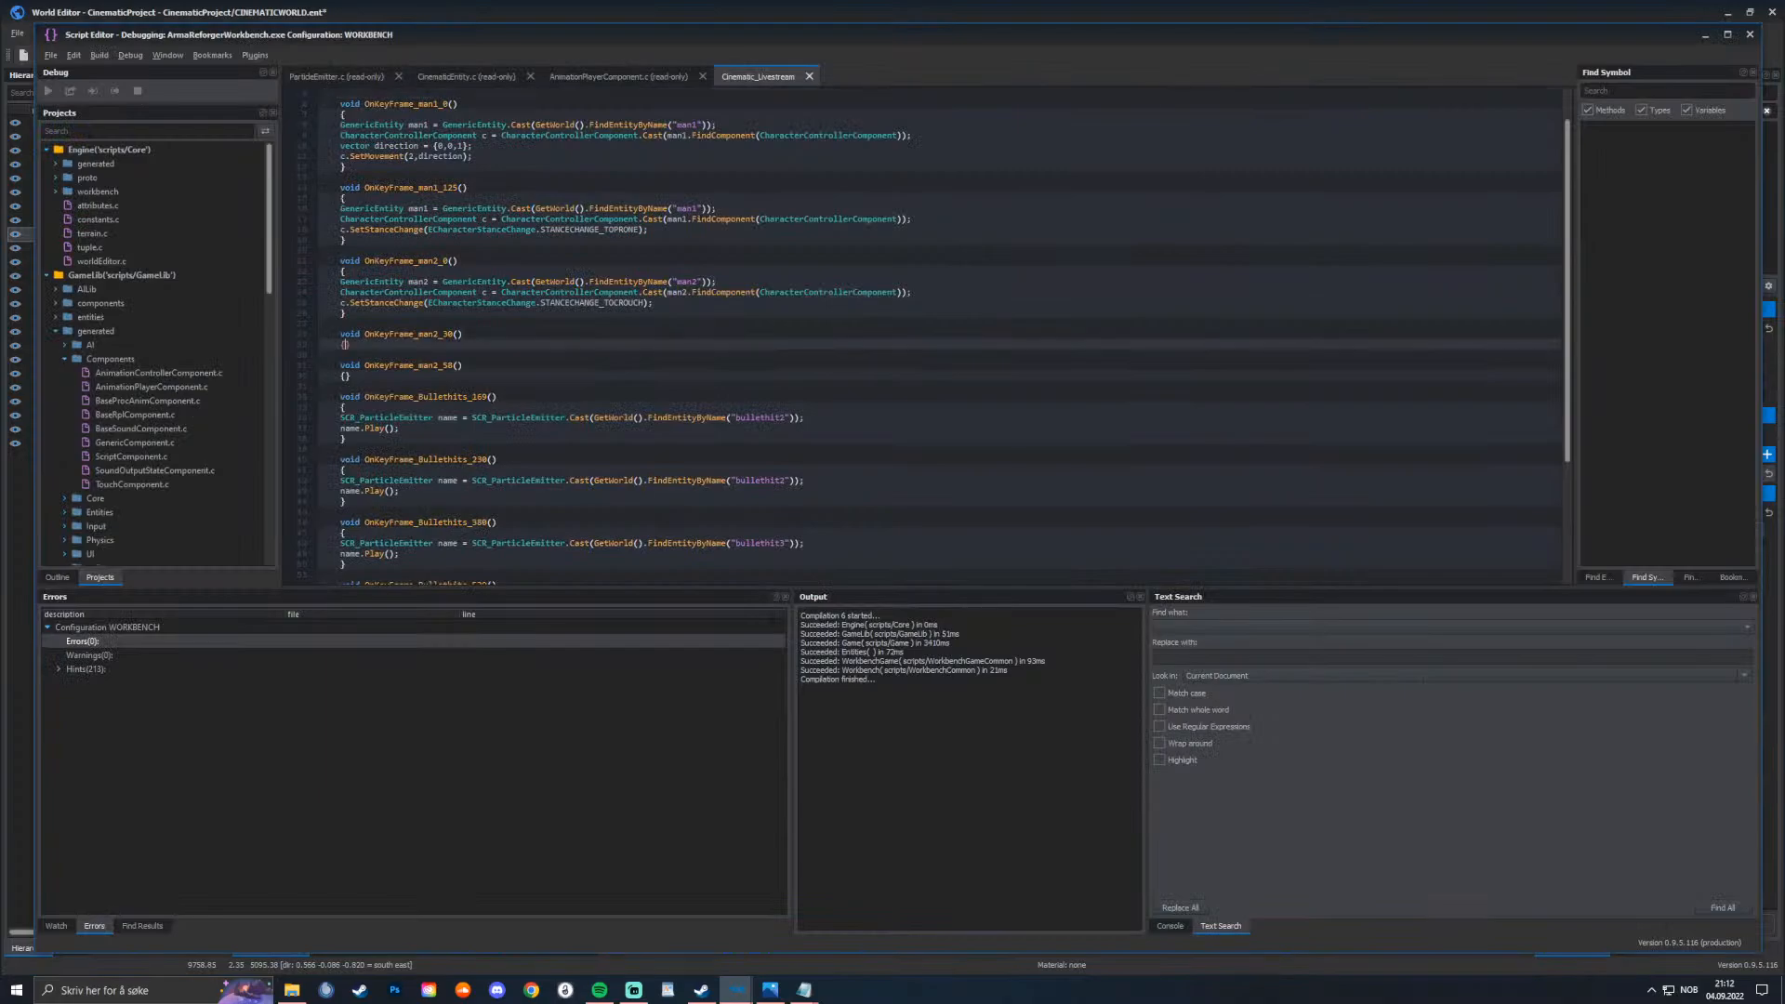
key("ctrl+v")
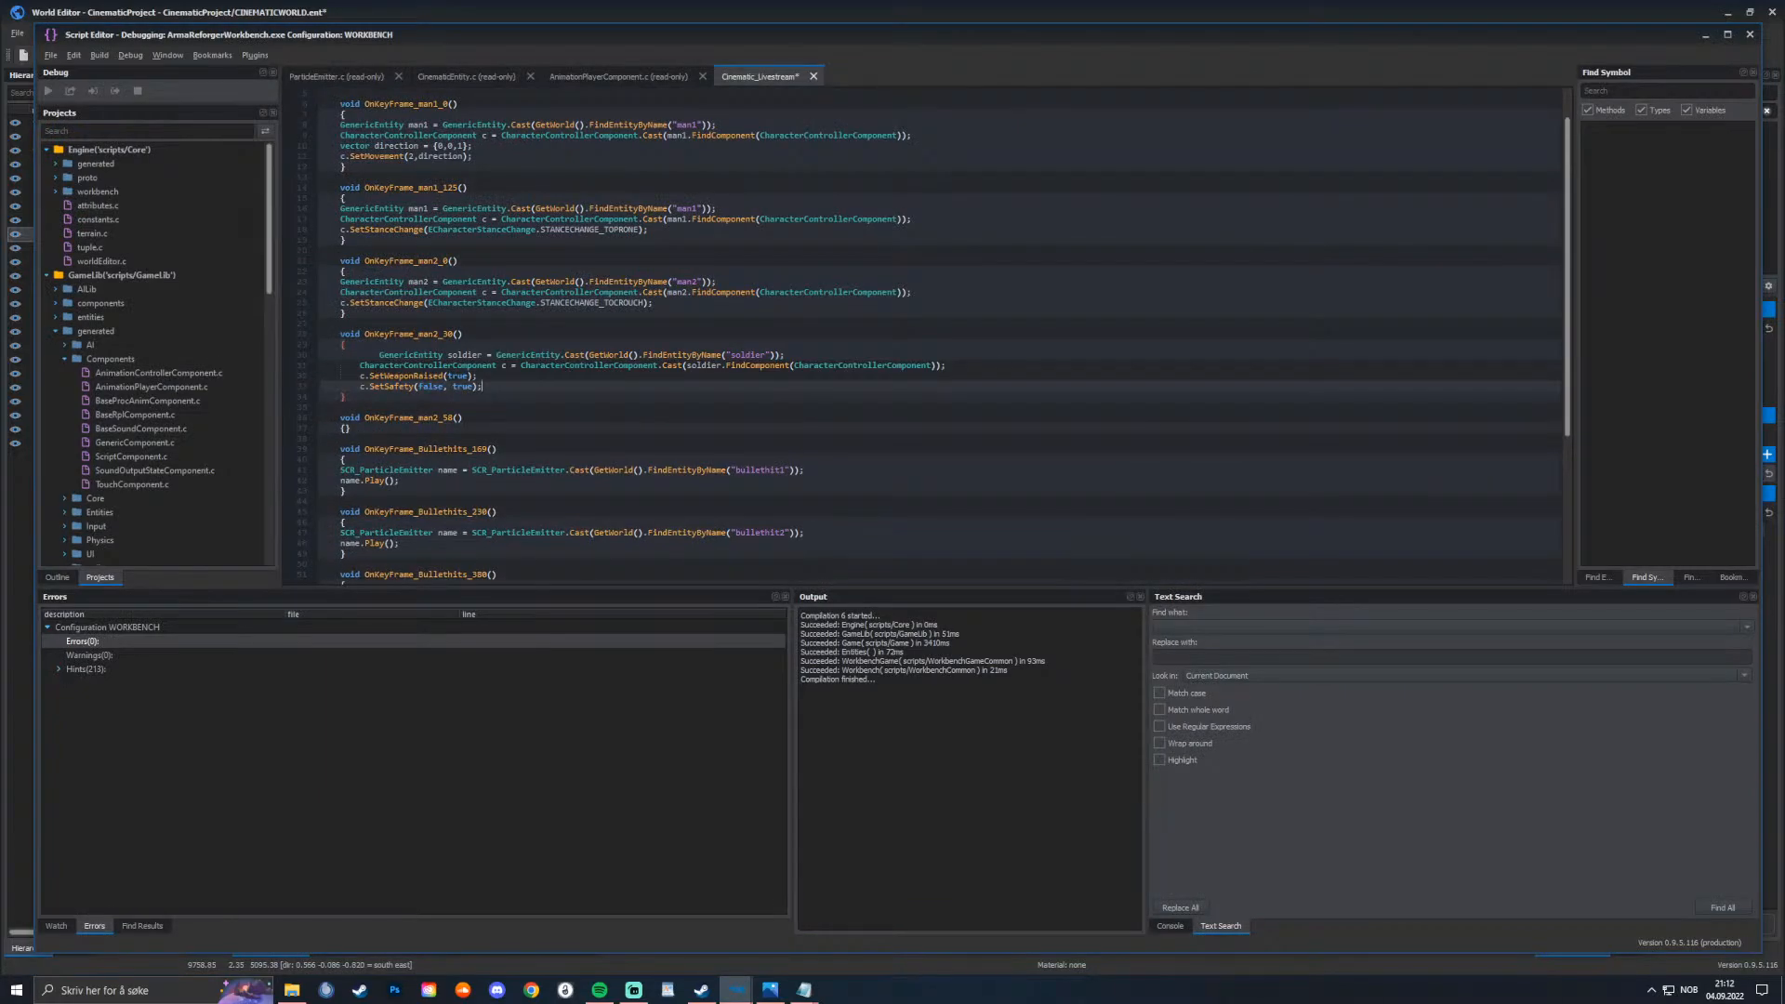
Step: Remove the extra indentation from the four pasted lines in OnKeyFrame_man2_30
left_click(379, 356)
key("BackSpace")
key("BackSpace")
left_click(360, 365)
key("BackSpace")
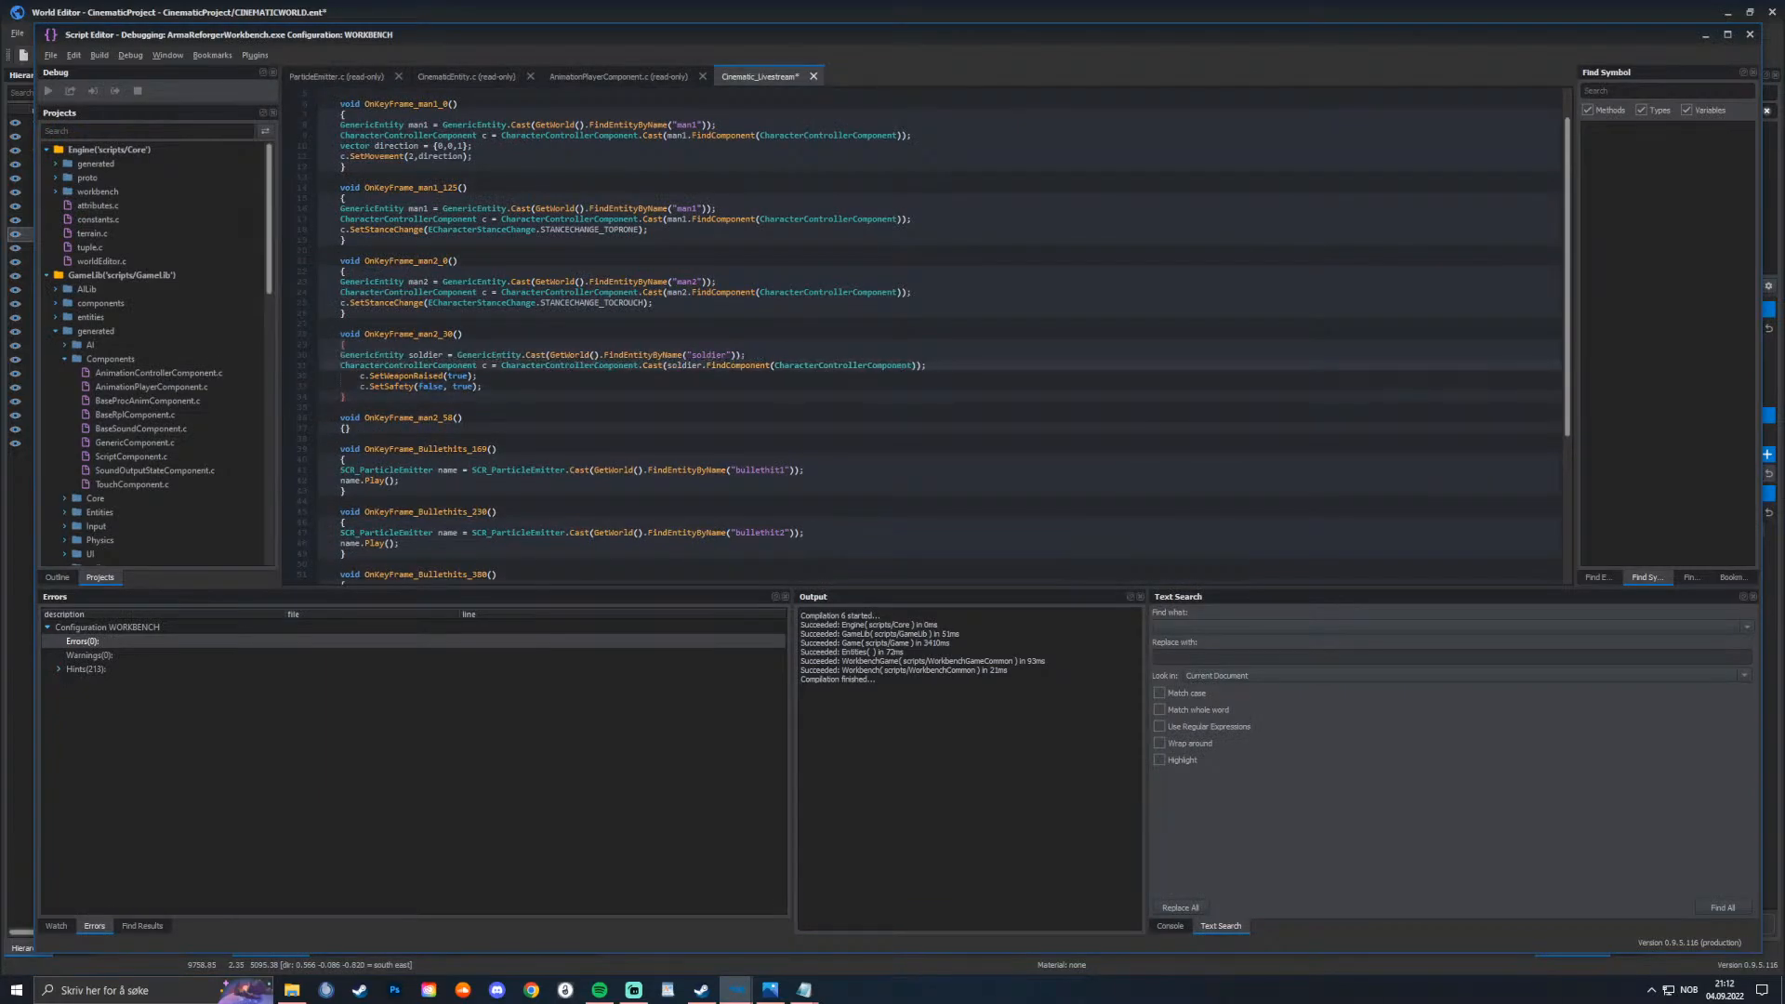
left_click(360, 375)
key("BackSpace")
left_click(360, 386)
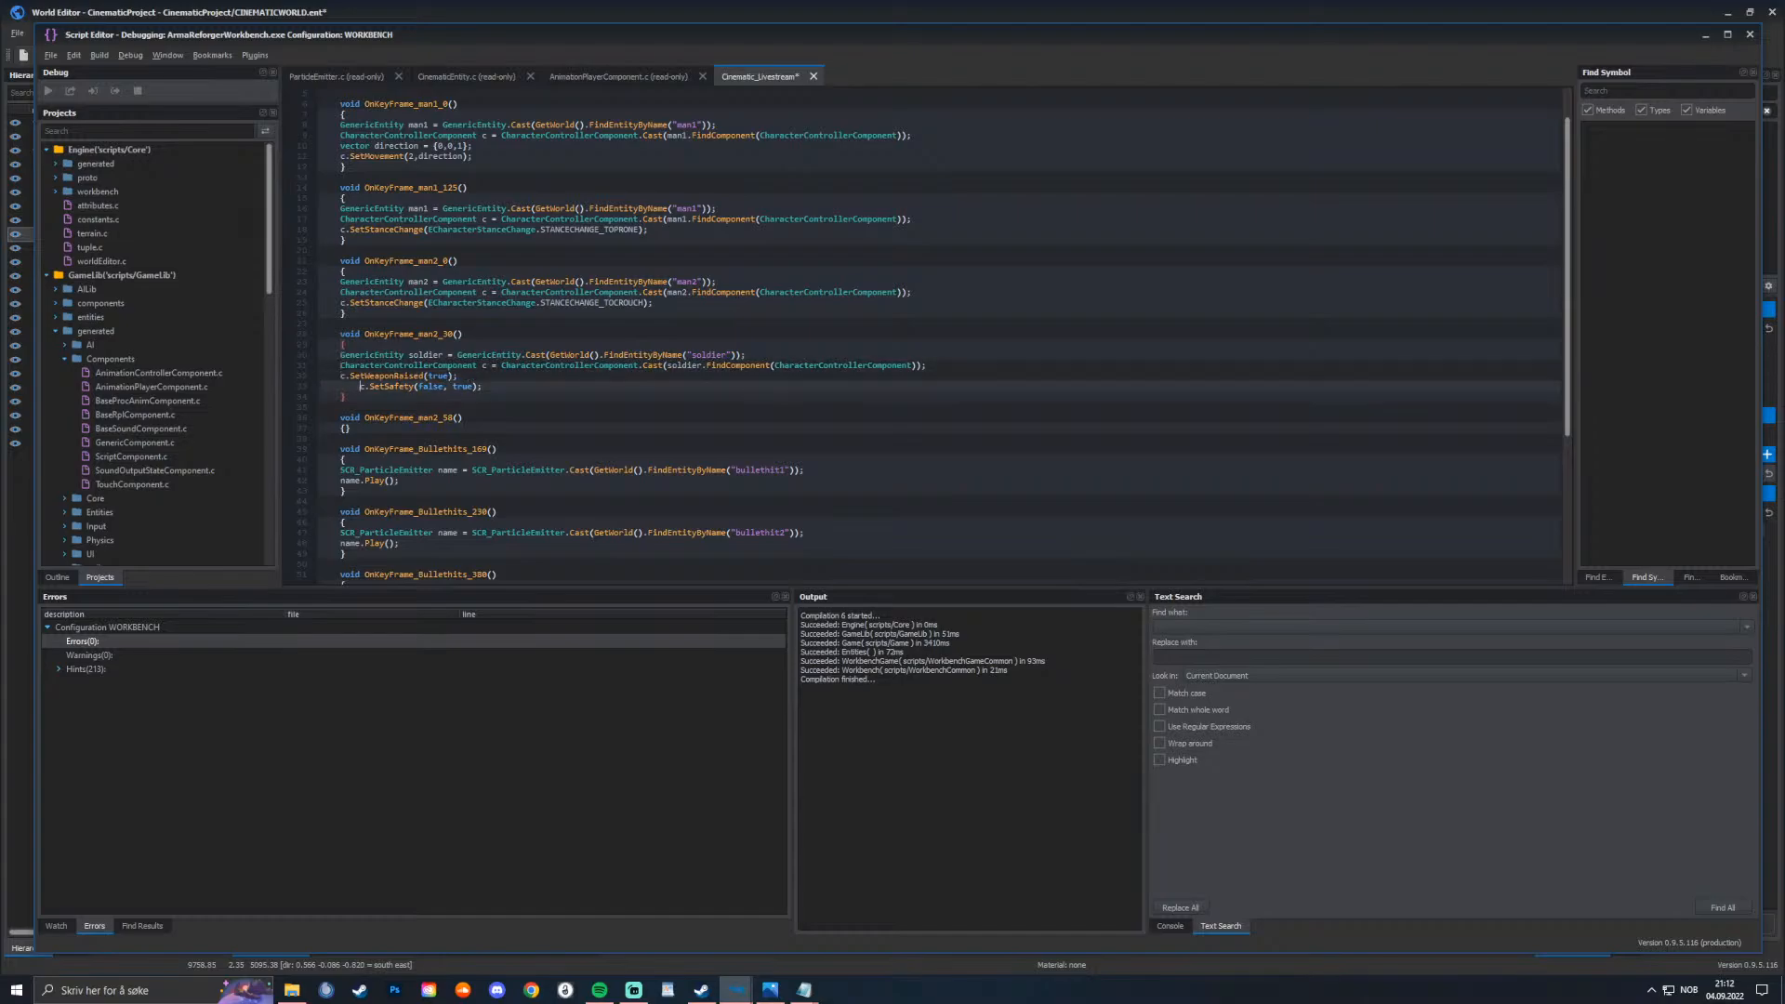
key("BackSpace")
Step: Replace soldier with man2 in OnKeyFrame_man2_30's variable name, FindEntityByName string and FindComponent call
left_click(434, 355)
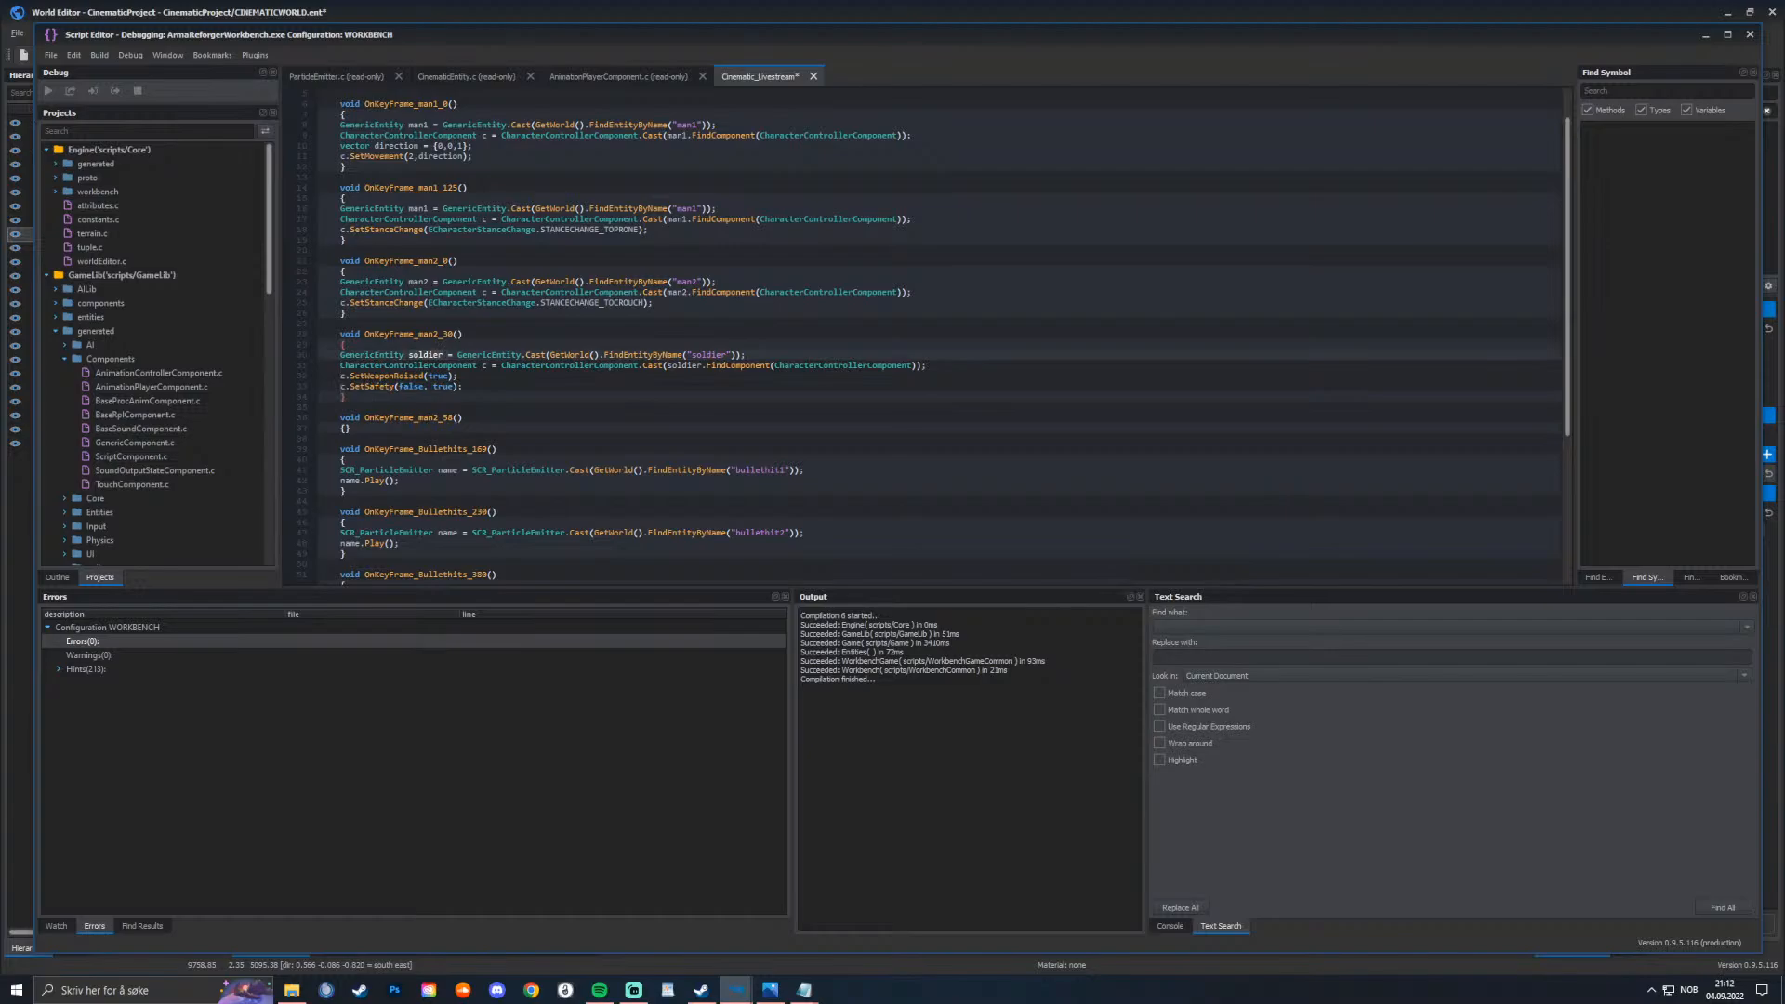
type("man2")
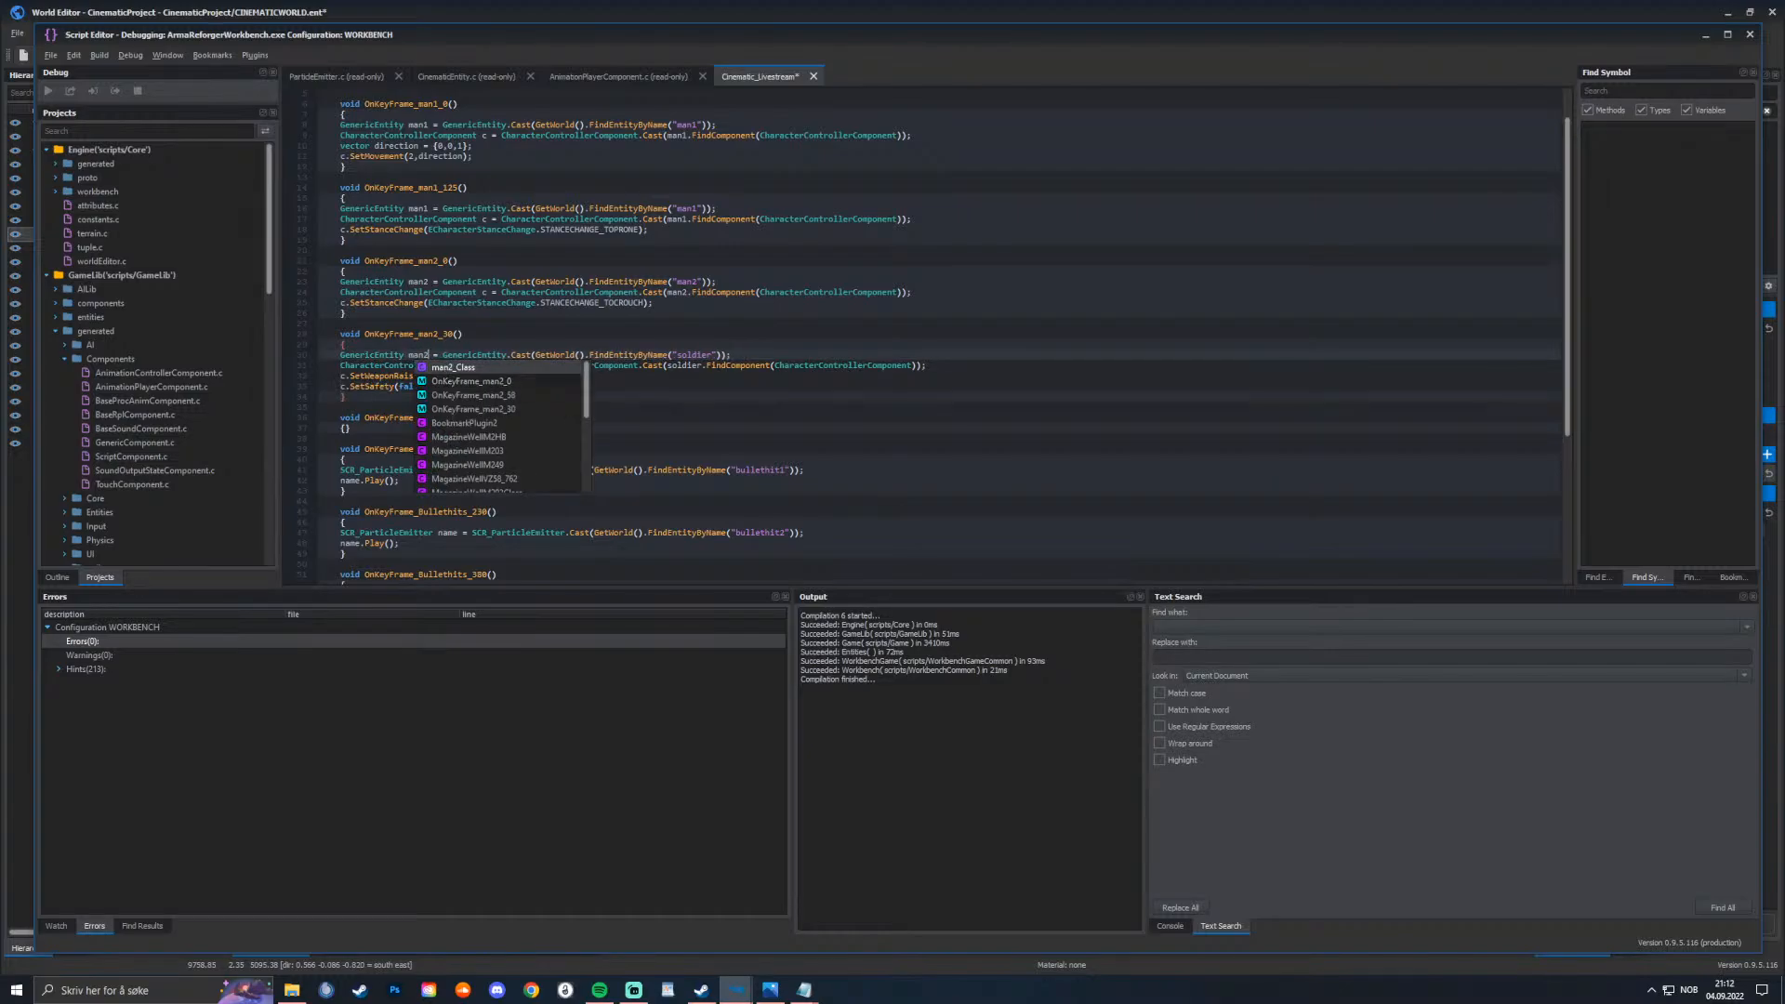
left_click_drag(678, 355, 708, 355)
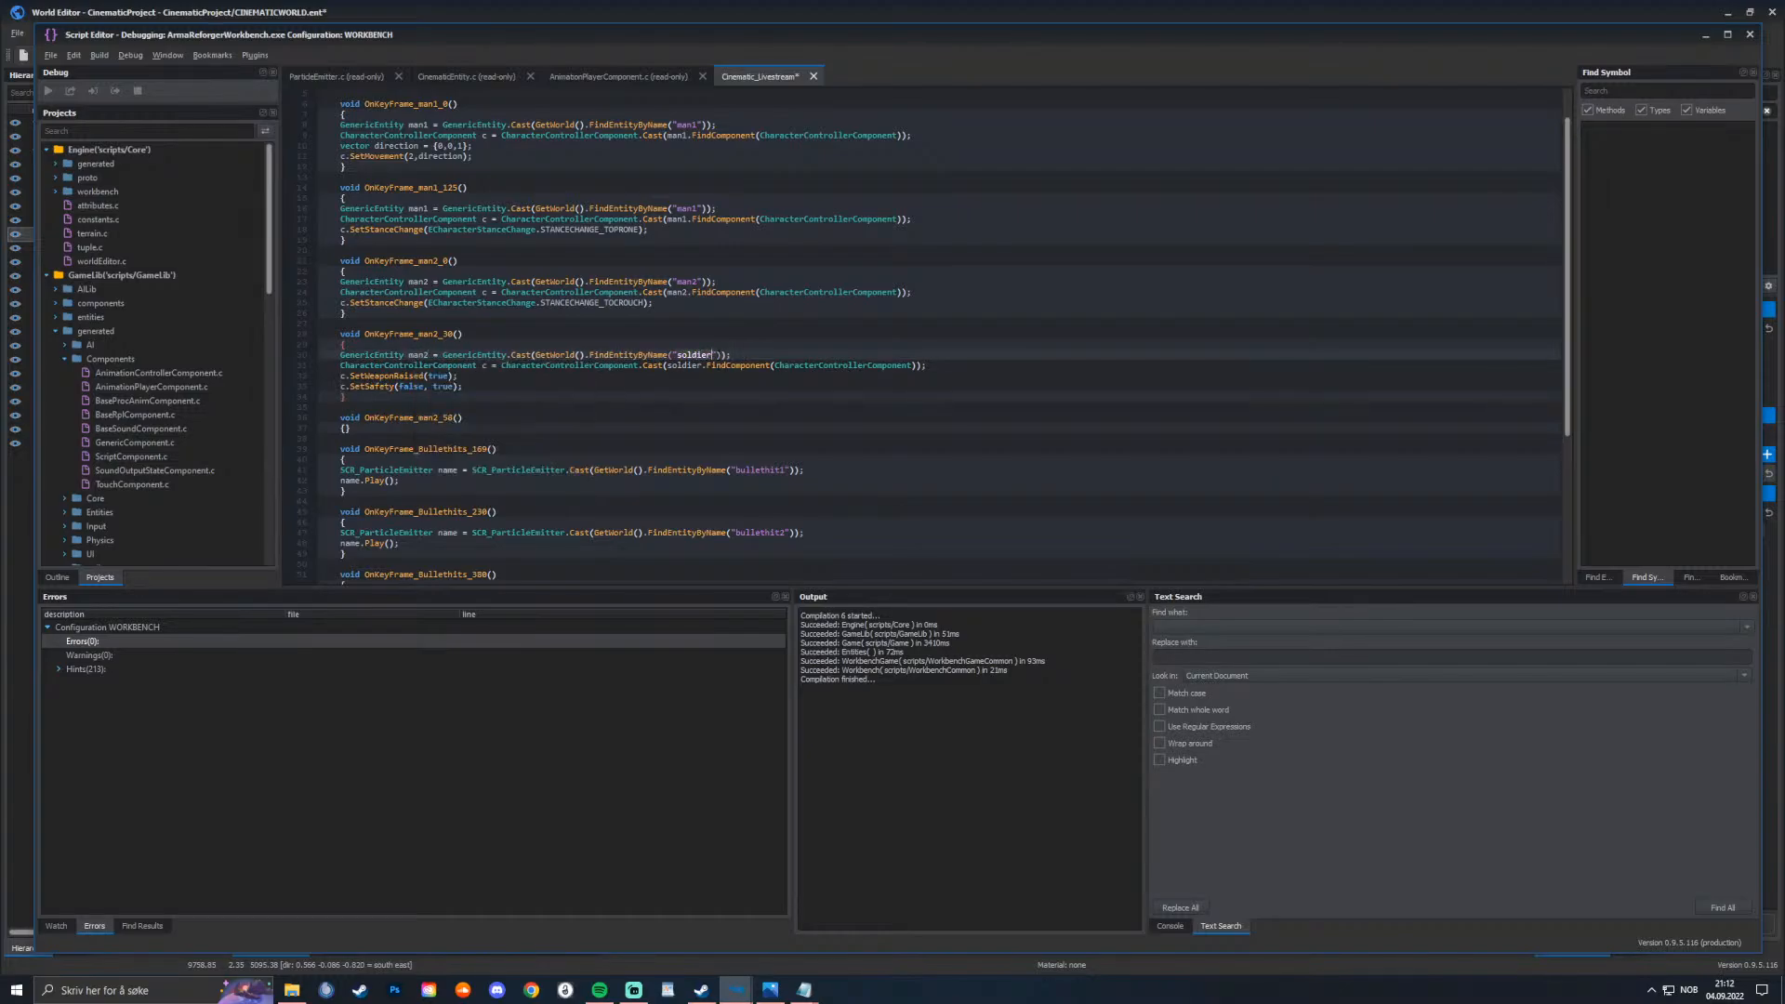
type("man2")
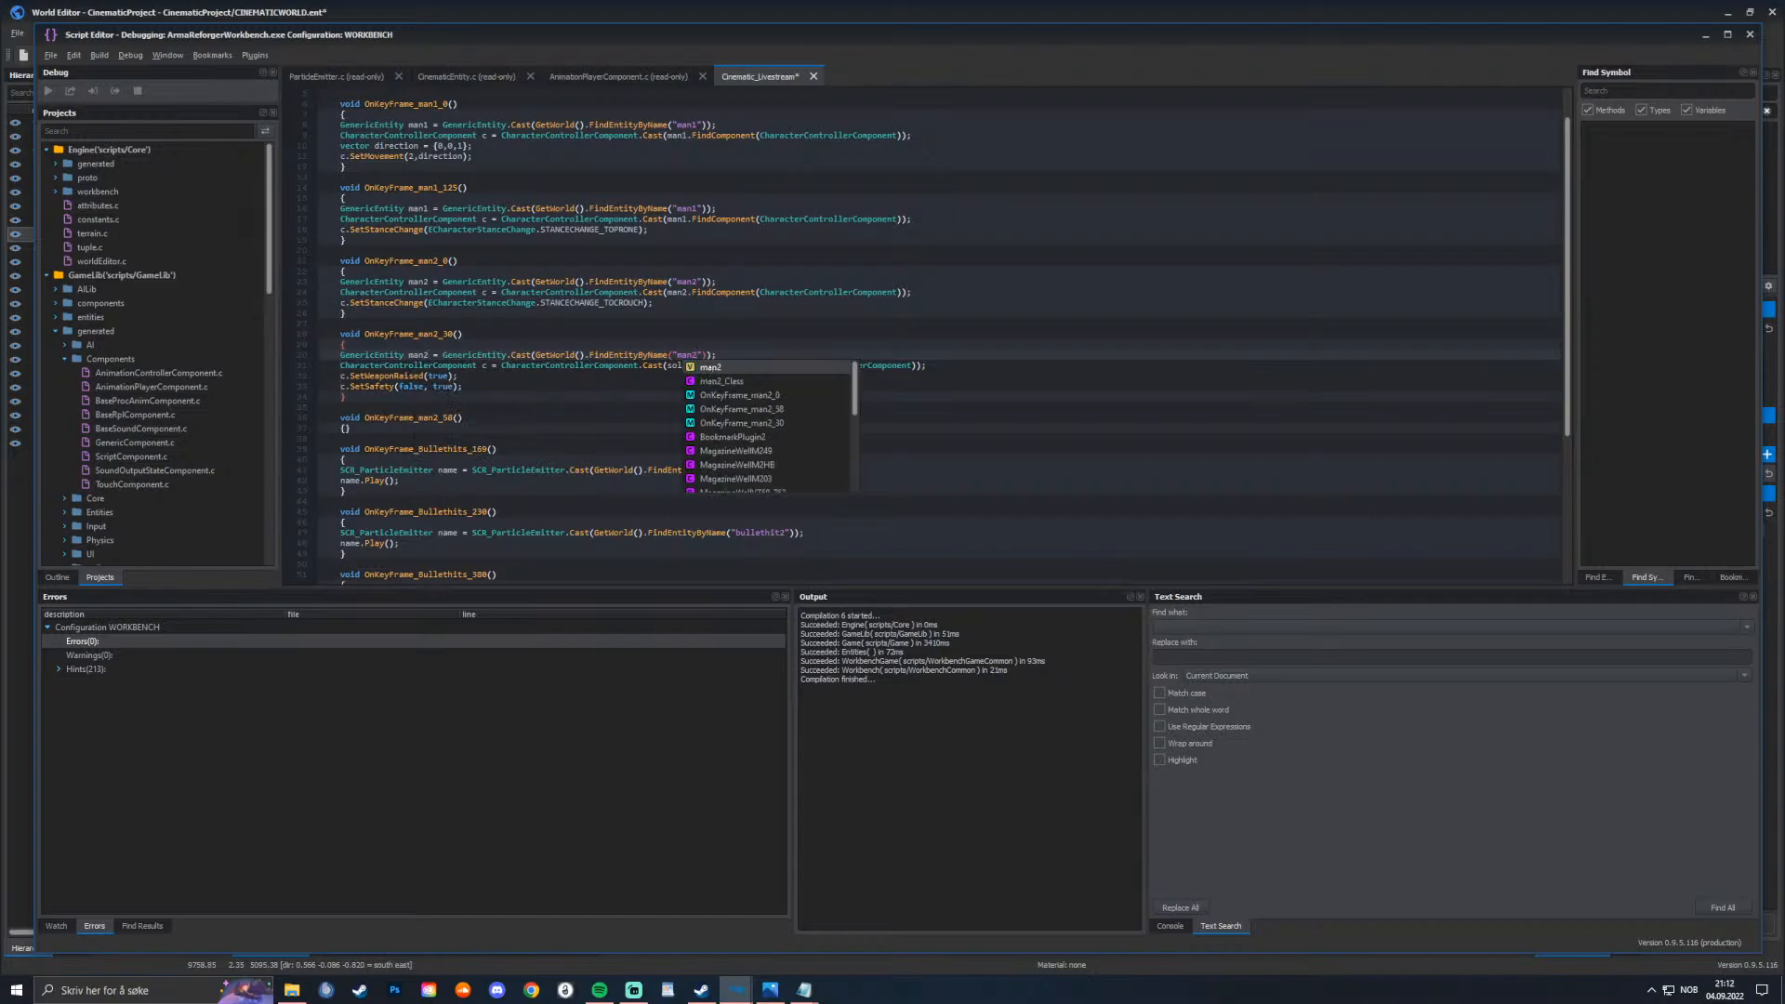
left_click(928, 365)
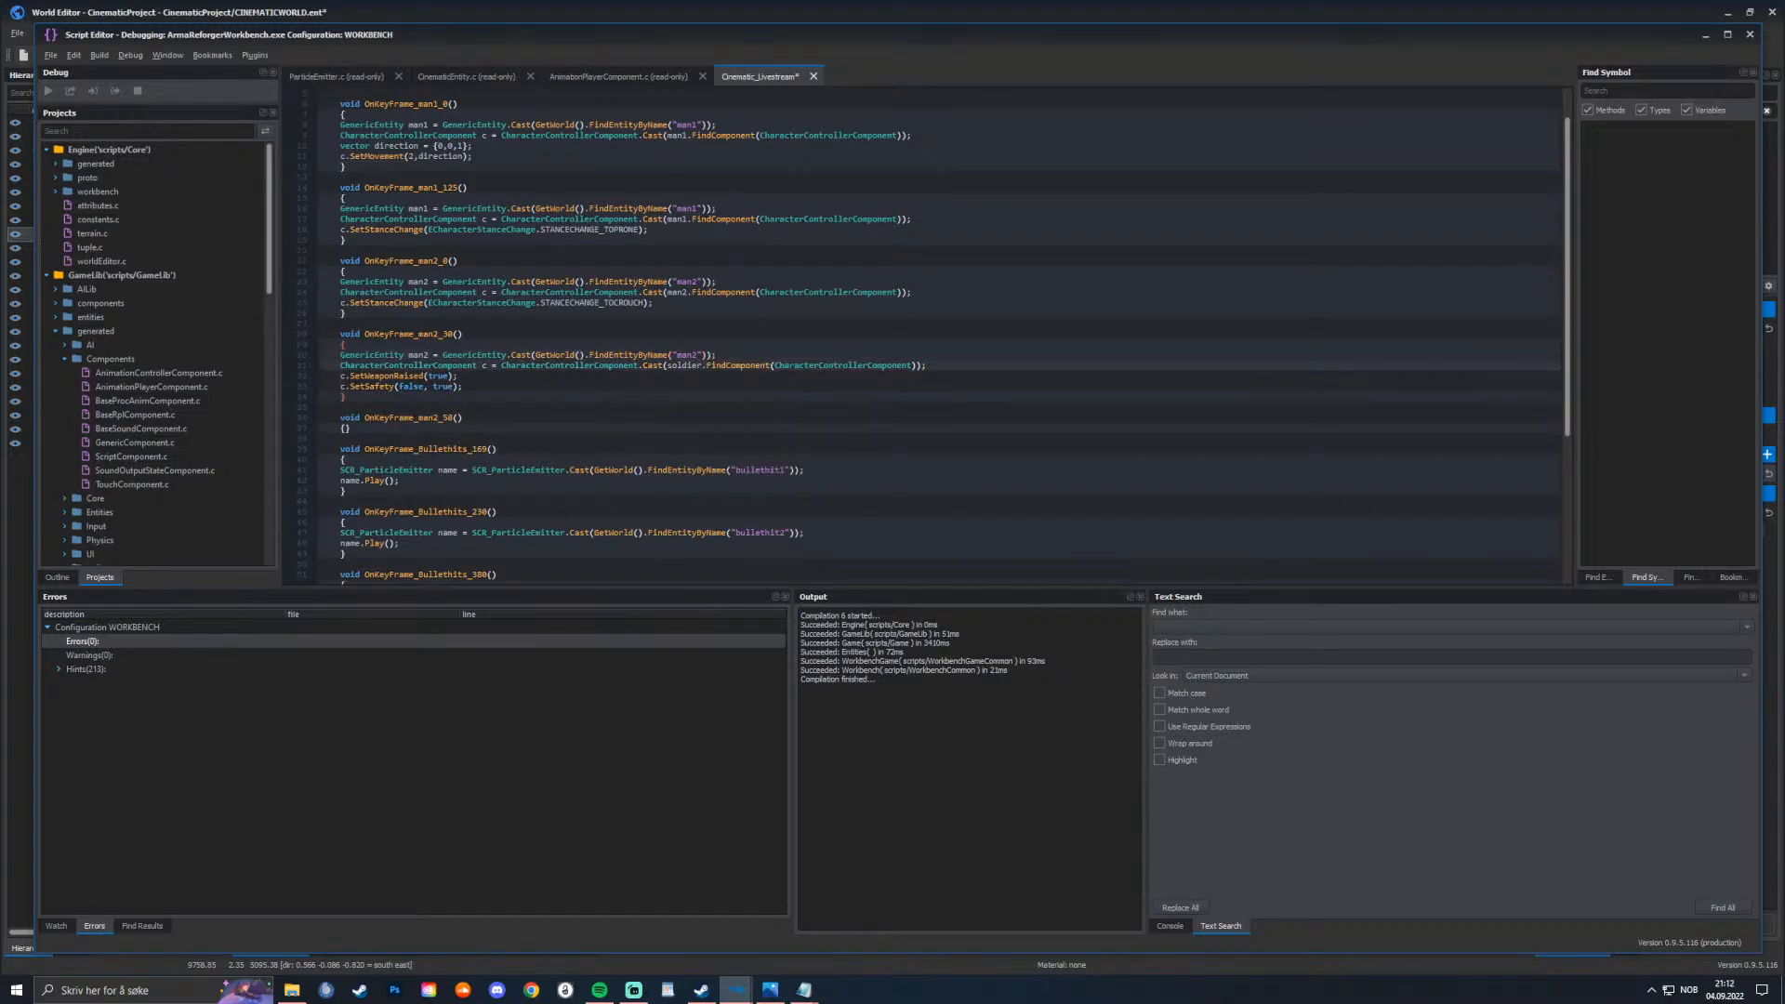
double_click(684, 365)
type("s")
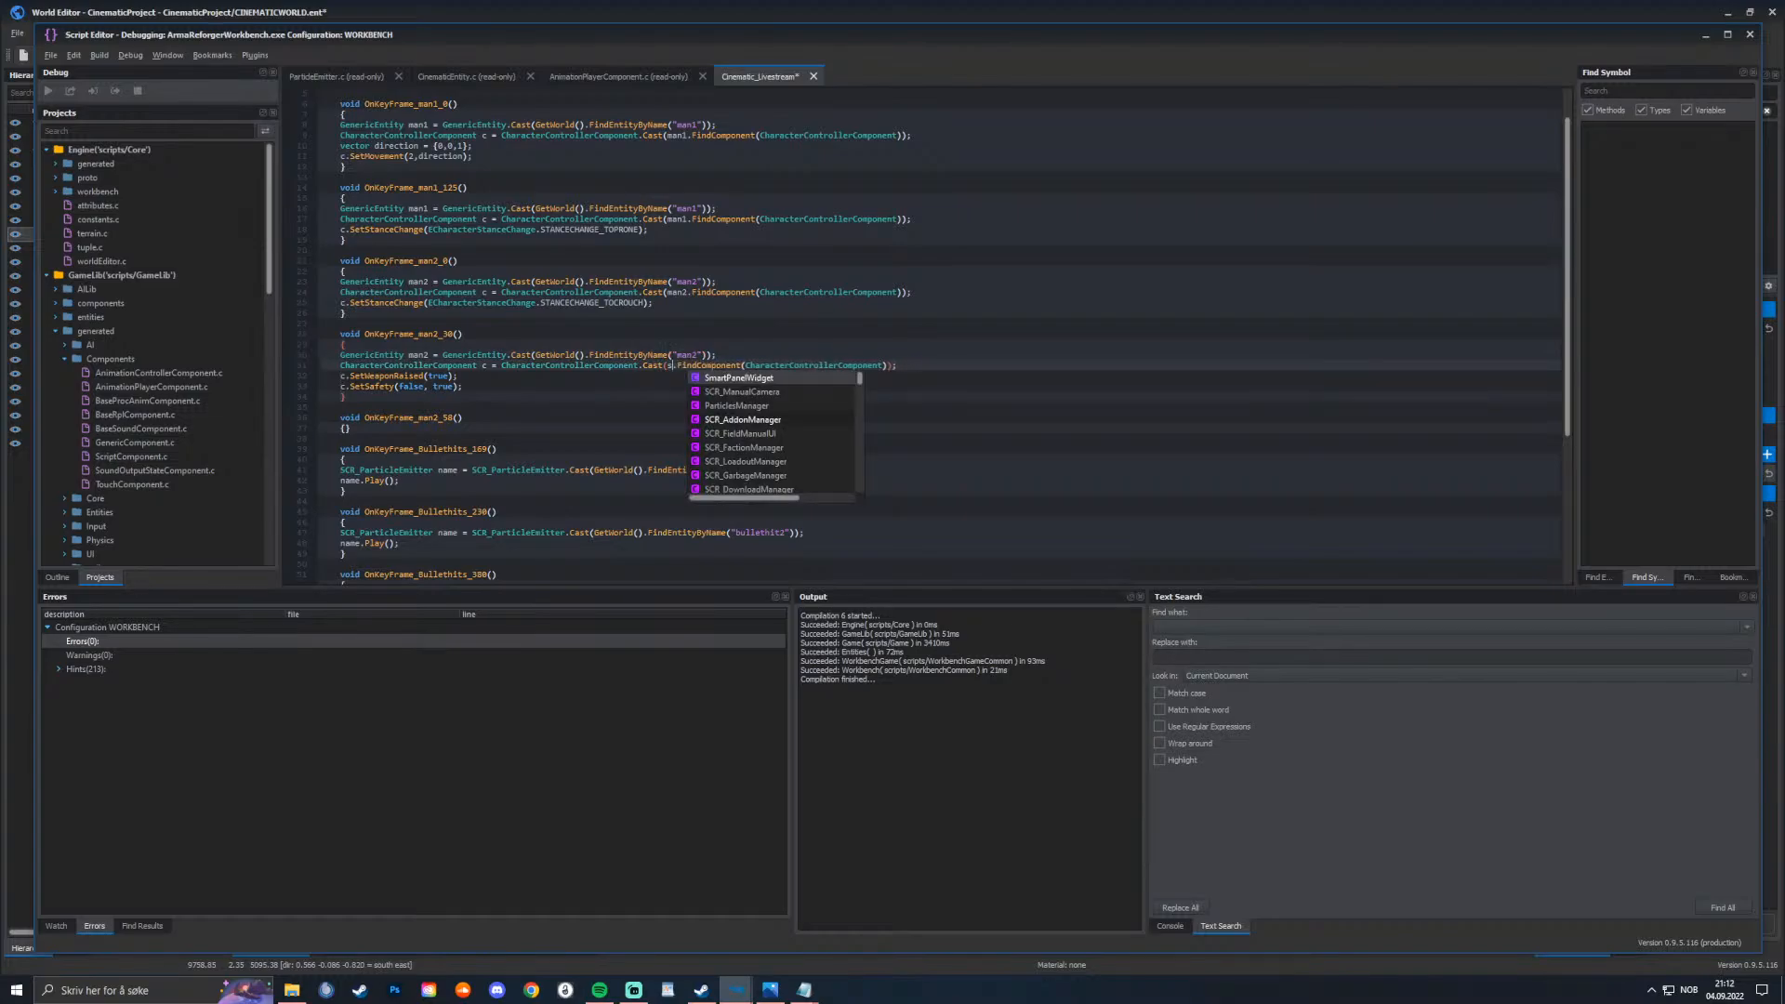
key("BackSpace")
type("man2")
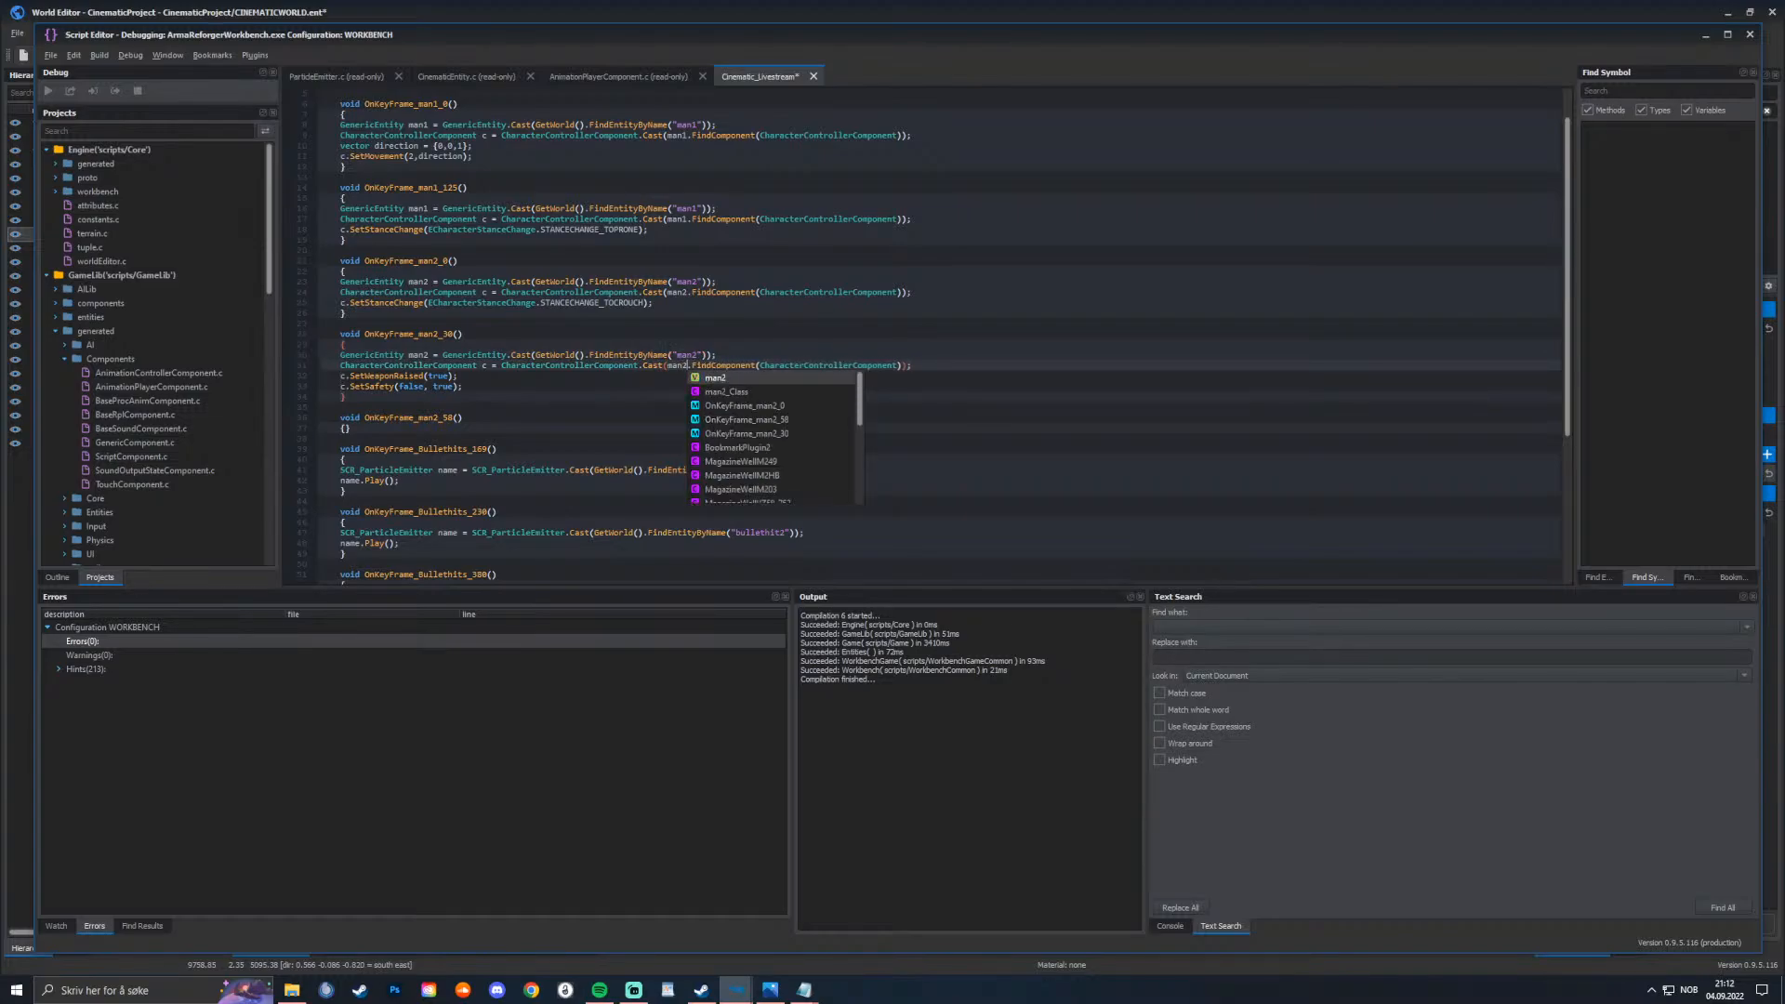
key("Escape")
key("Down")
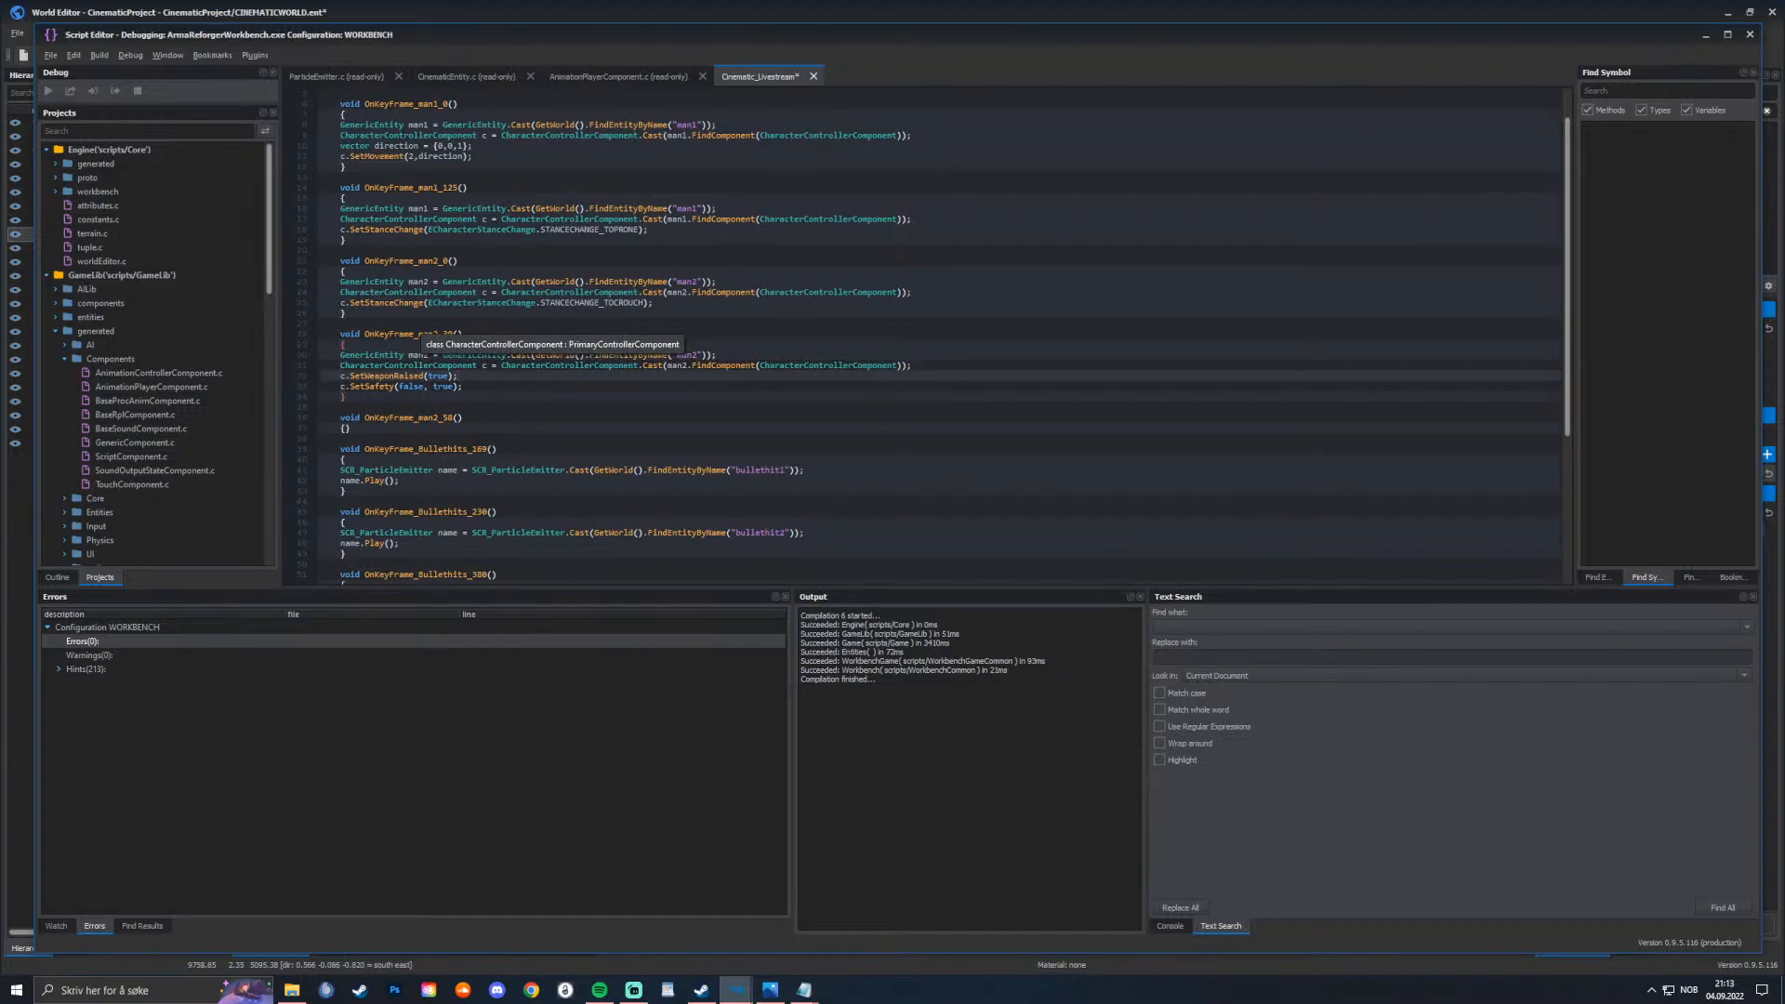
Step: Copy the Stage 2 fire-mode and fire-weapon code from the Fire weapon file into the OnKeyFrame_man2_58 function
left_click(345, 428)
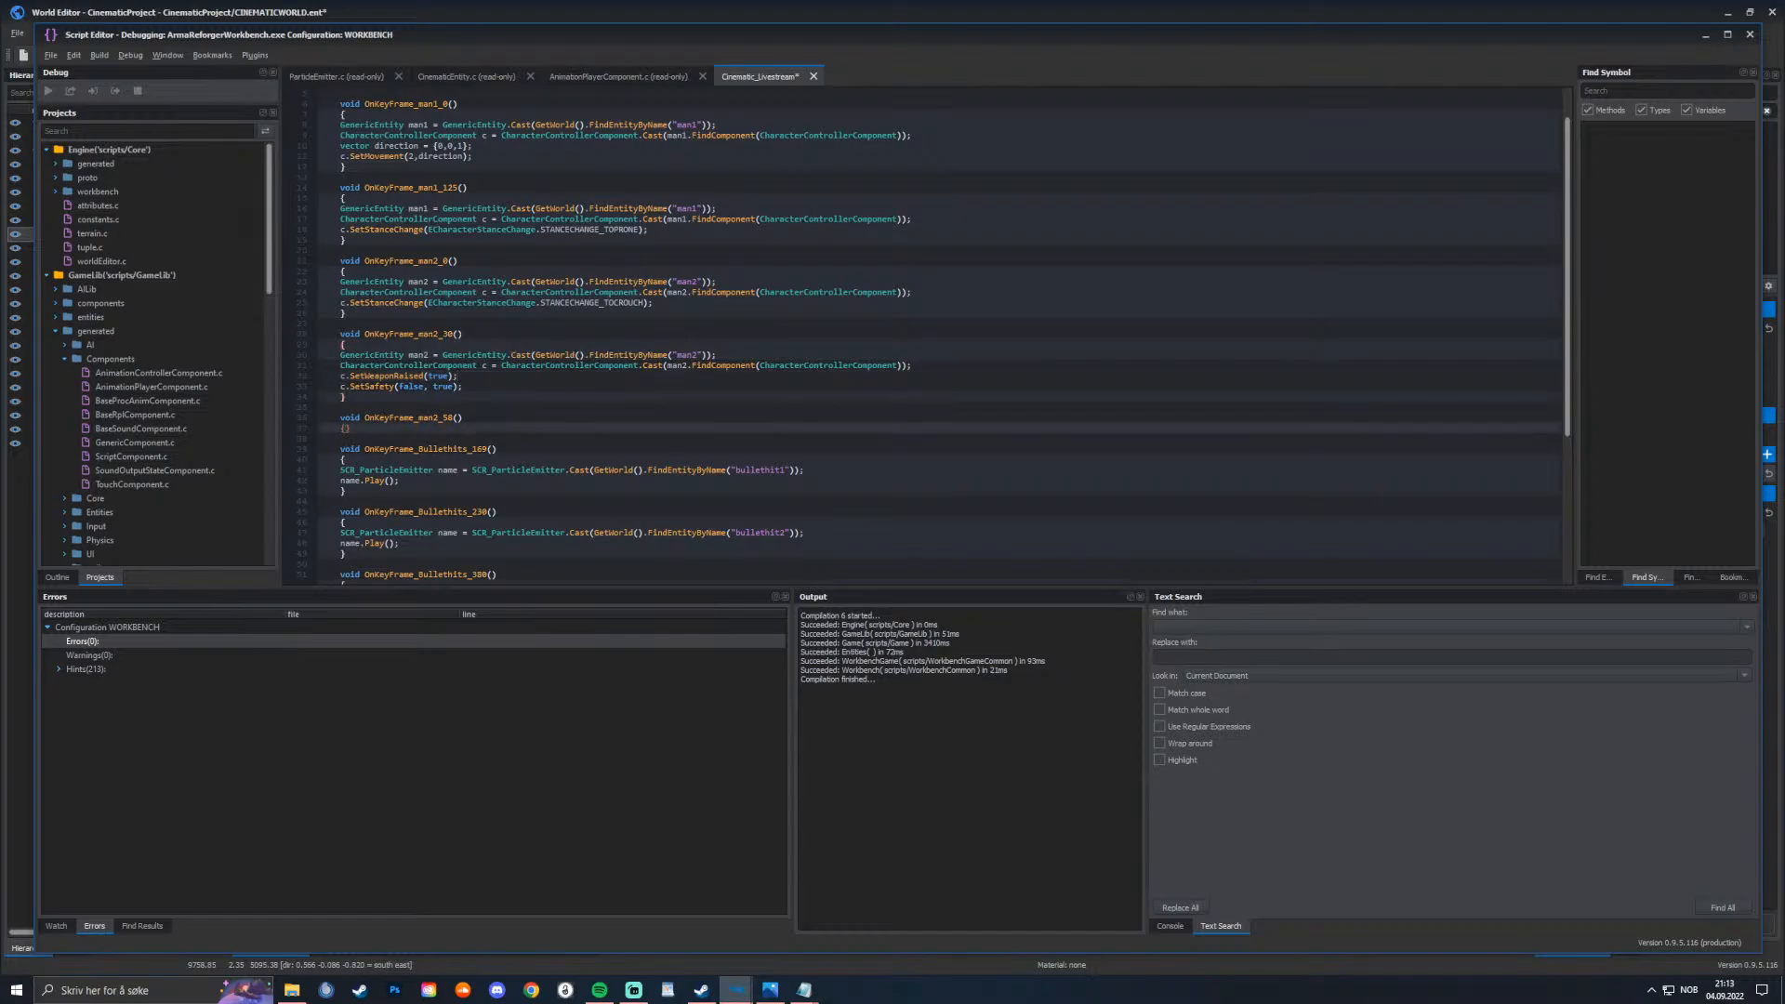
key("alt+Tab")
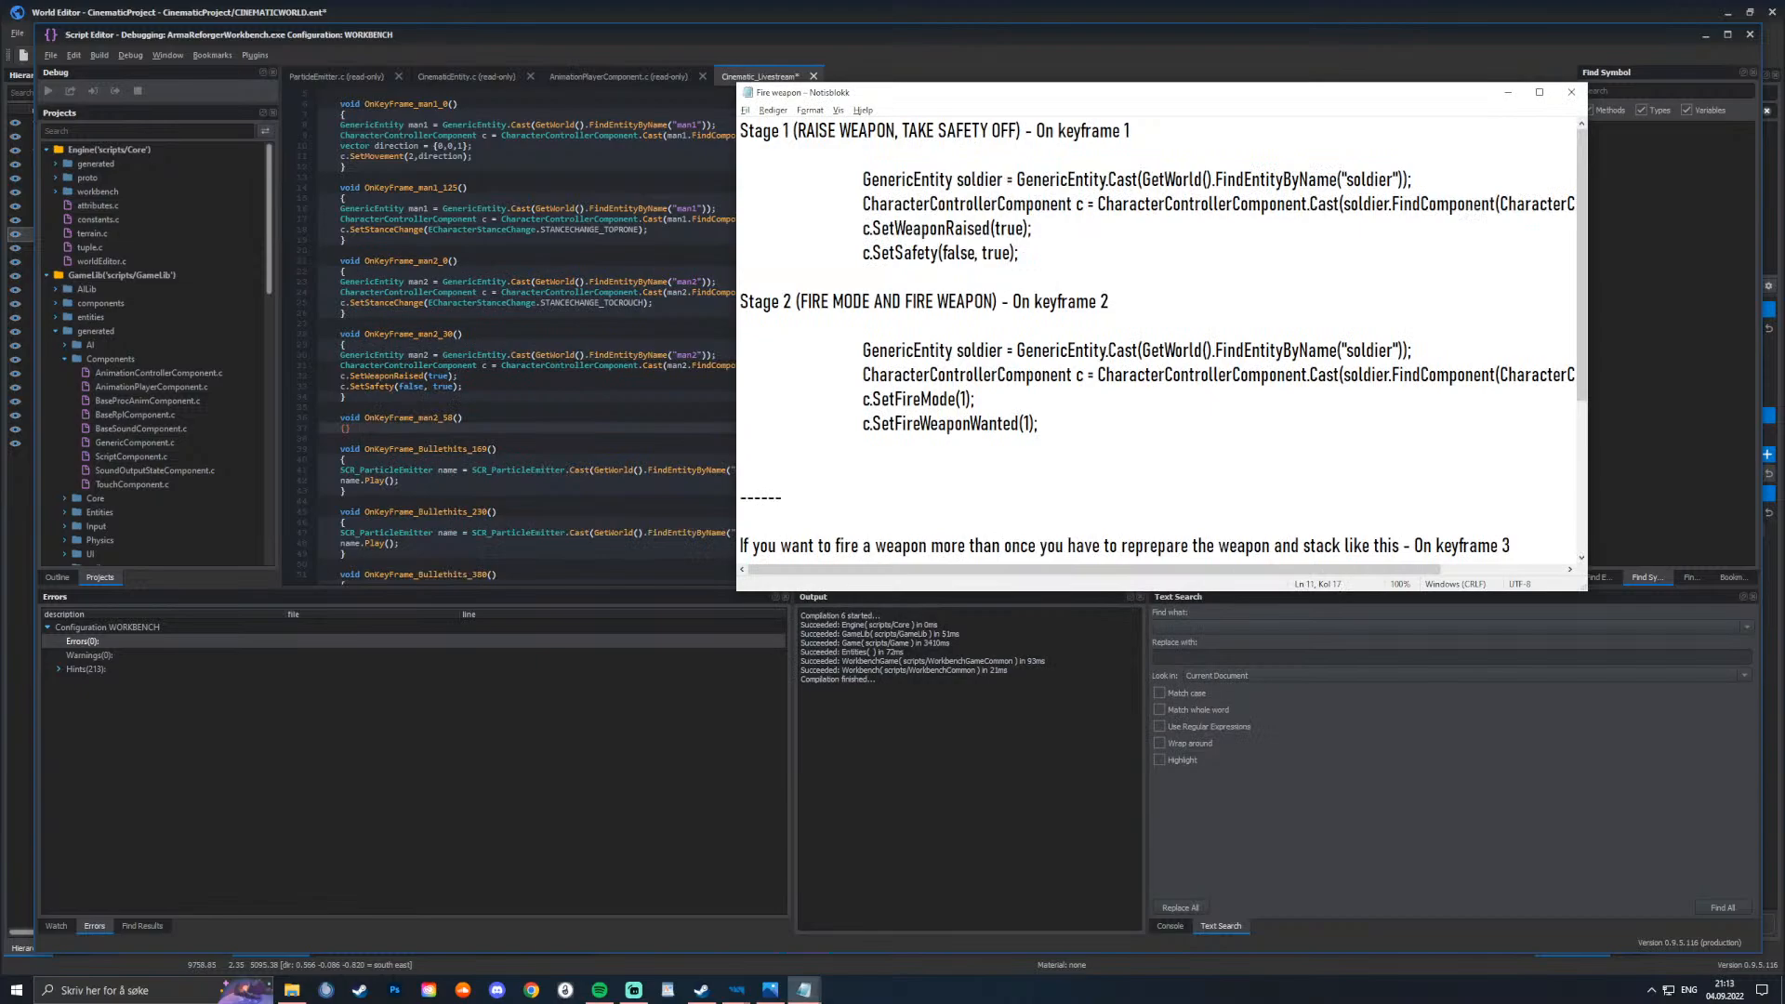
left_click_drag(1038, 423, 740, 349)
key("ctrl+c")
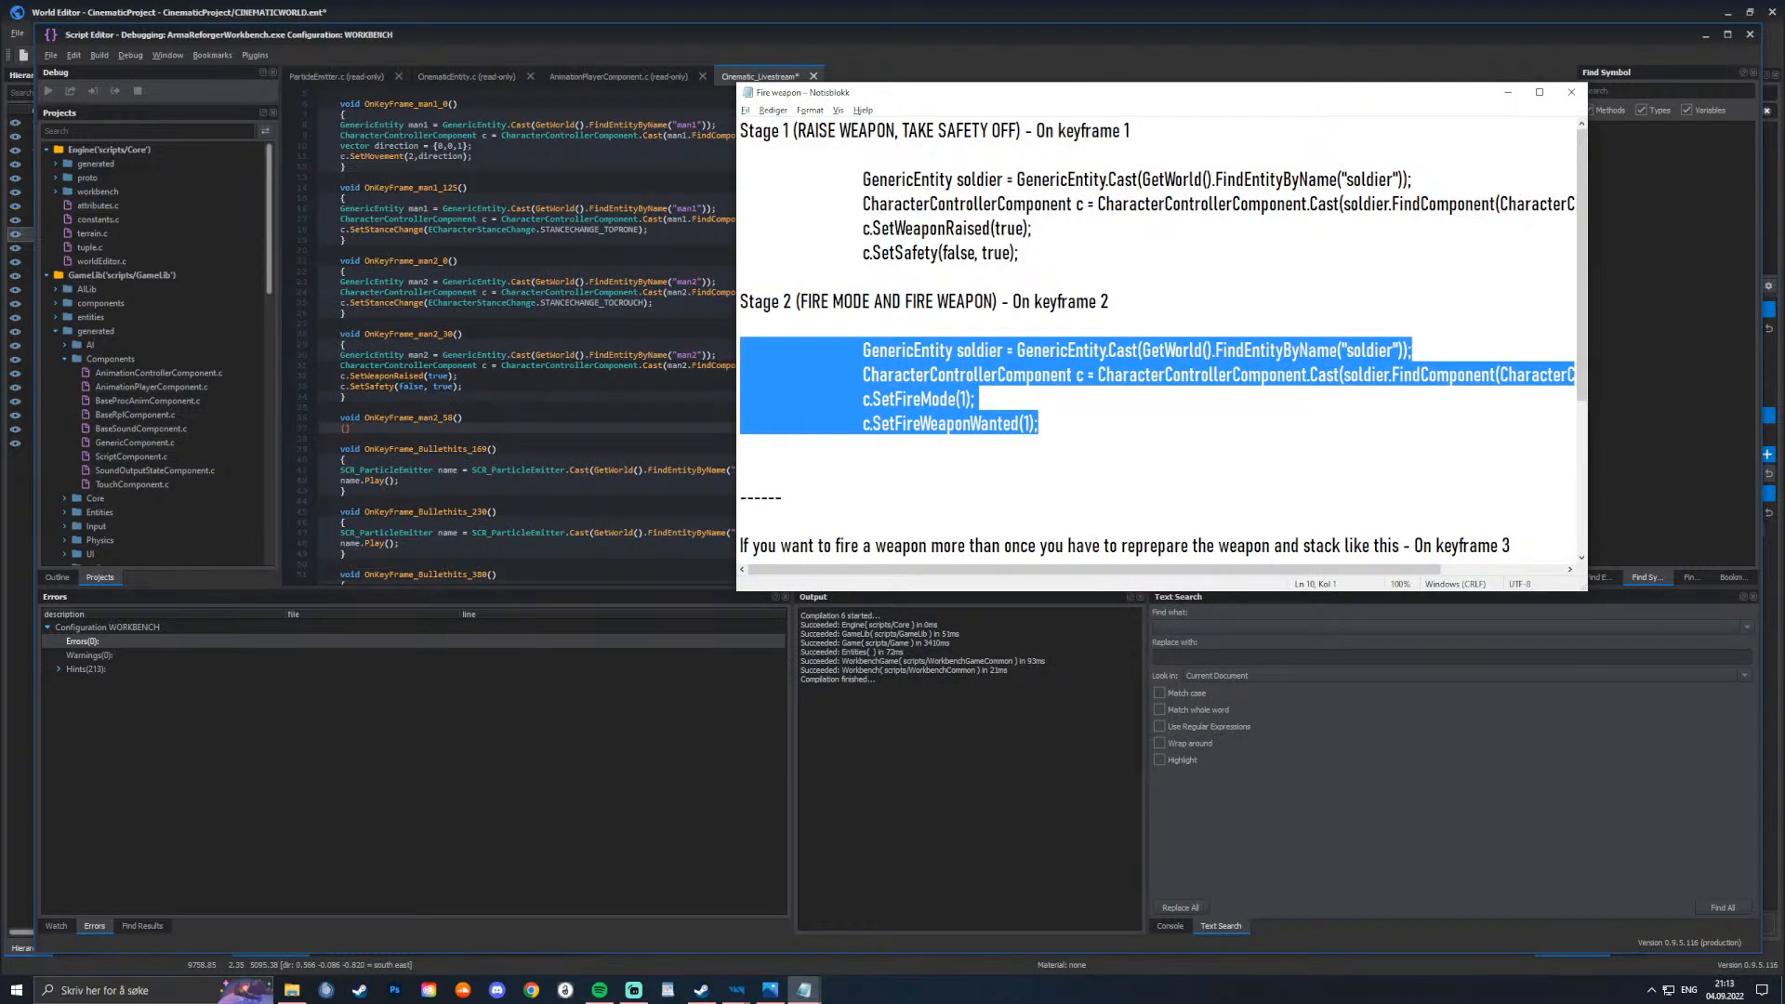
key("alt+Tab")
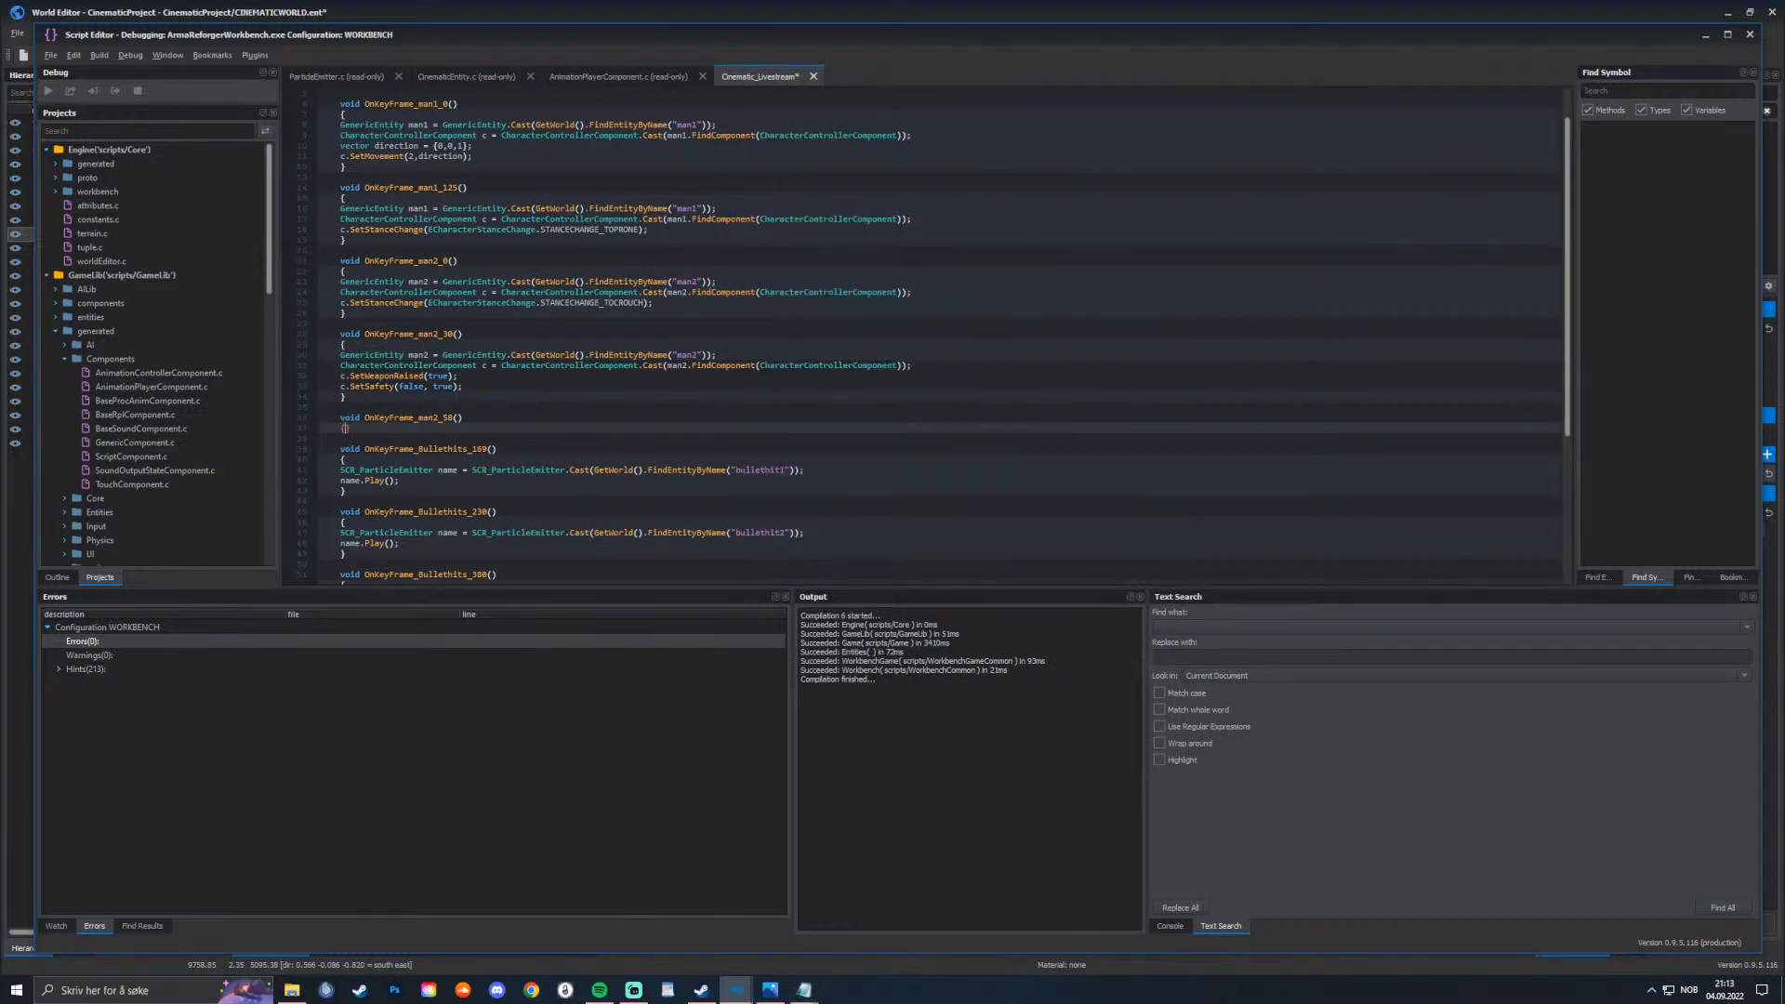
key("ctrl+v")
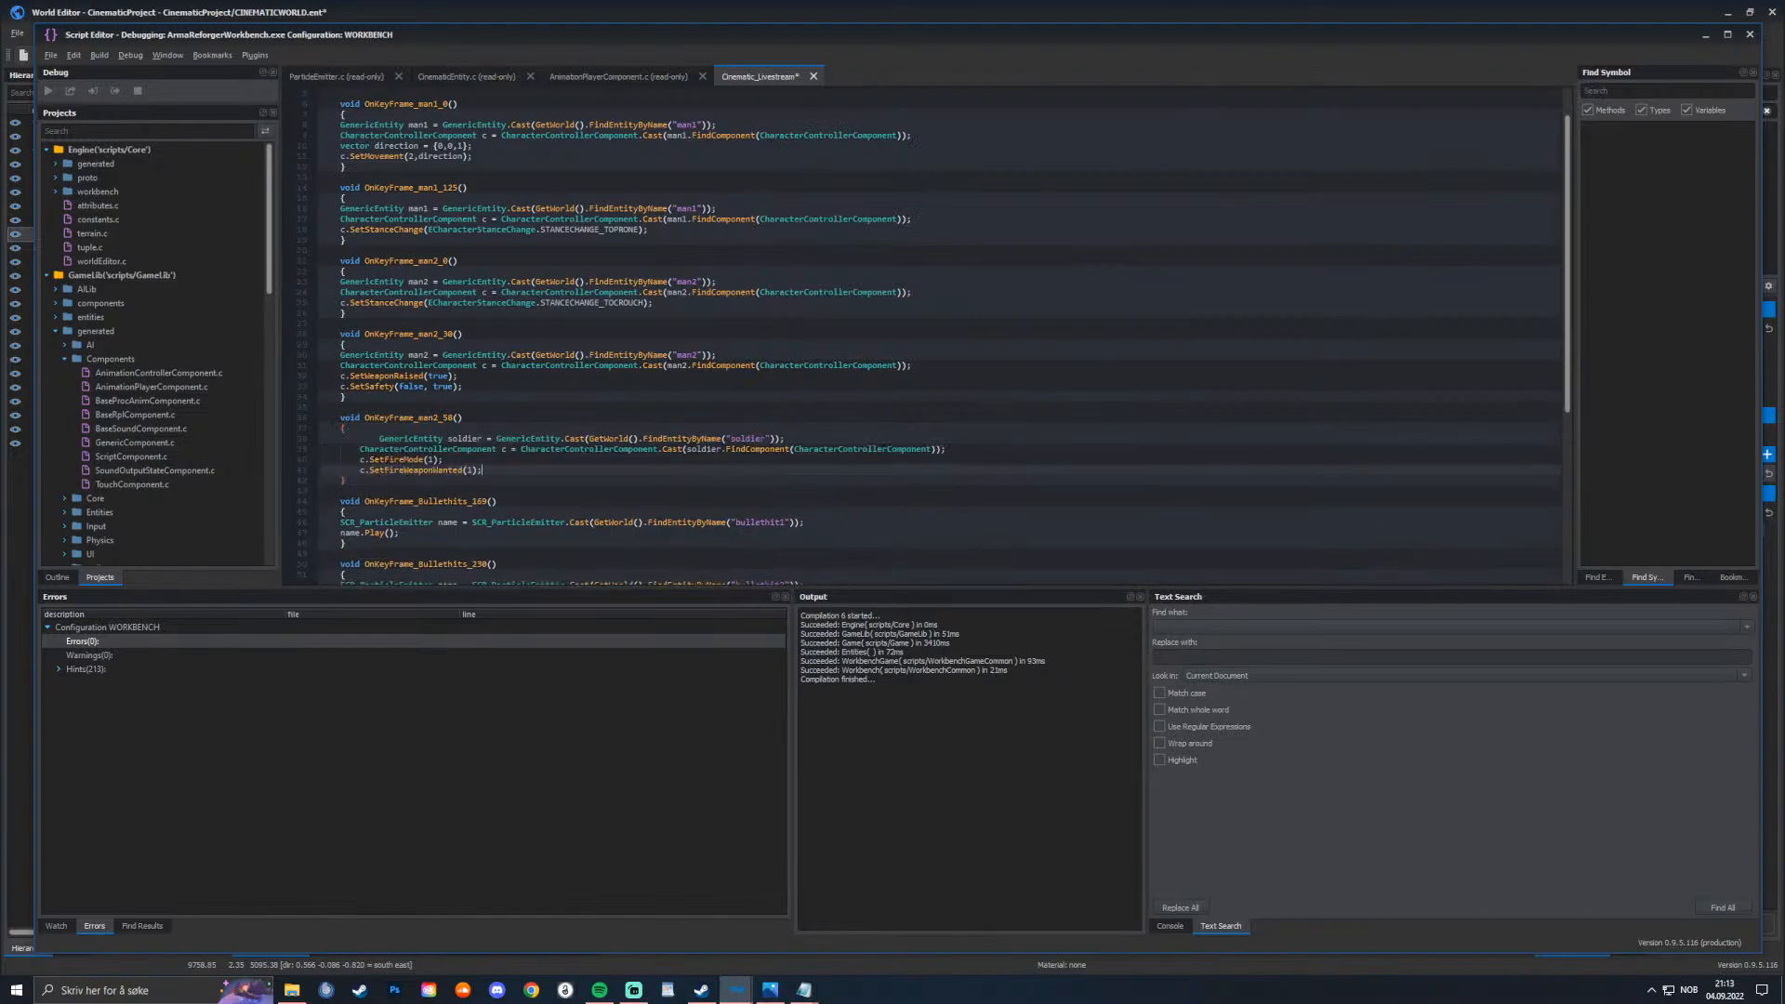
Step: Remove the extra indentation from the four pasted lines in OnKeyFrame_man2_58
left_click(380, 439)
key("BackSpace")
key("BackSpace")
left_click(360, 449)
key("BackSpace")
left_click(359, 460)
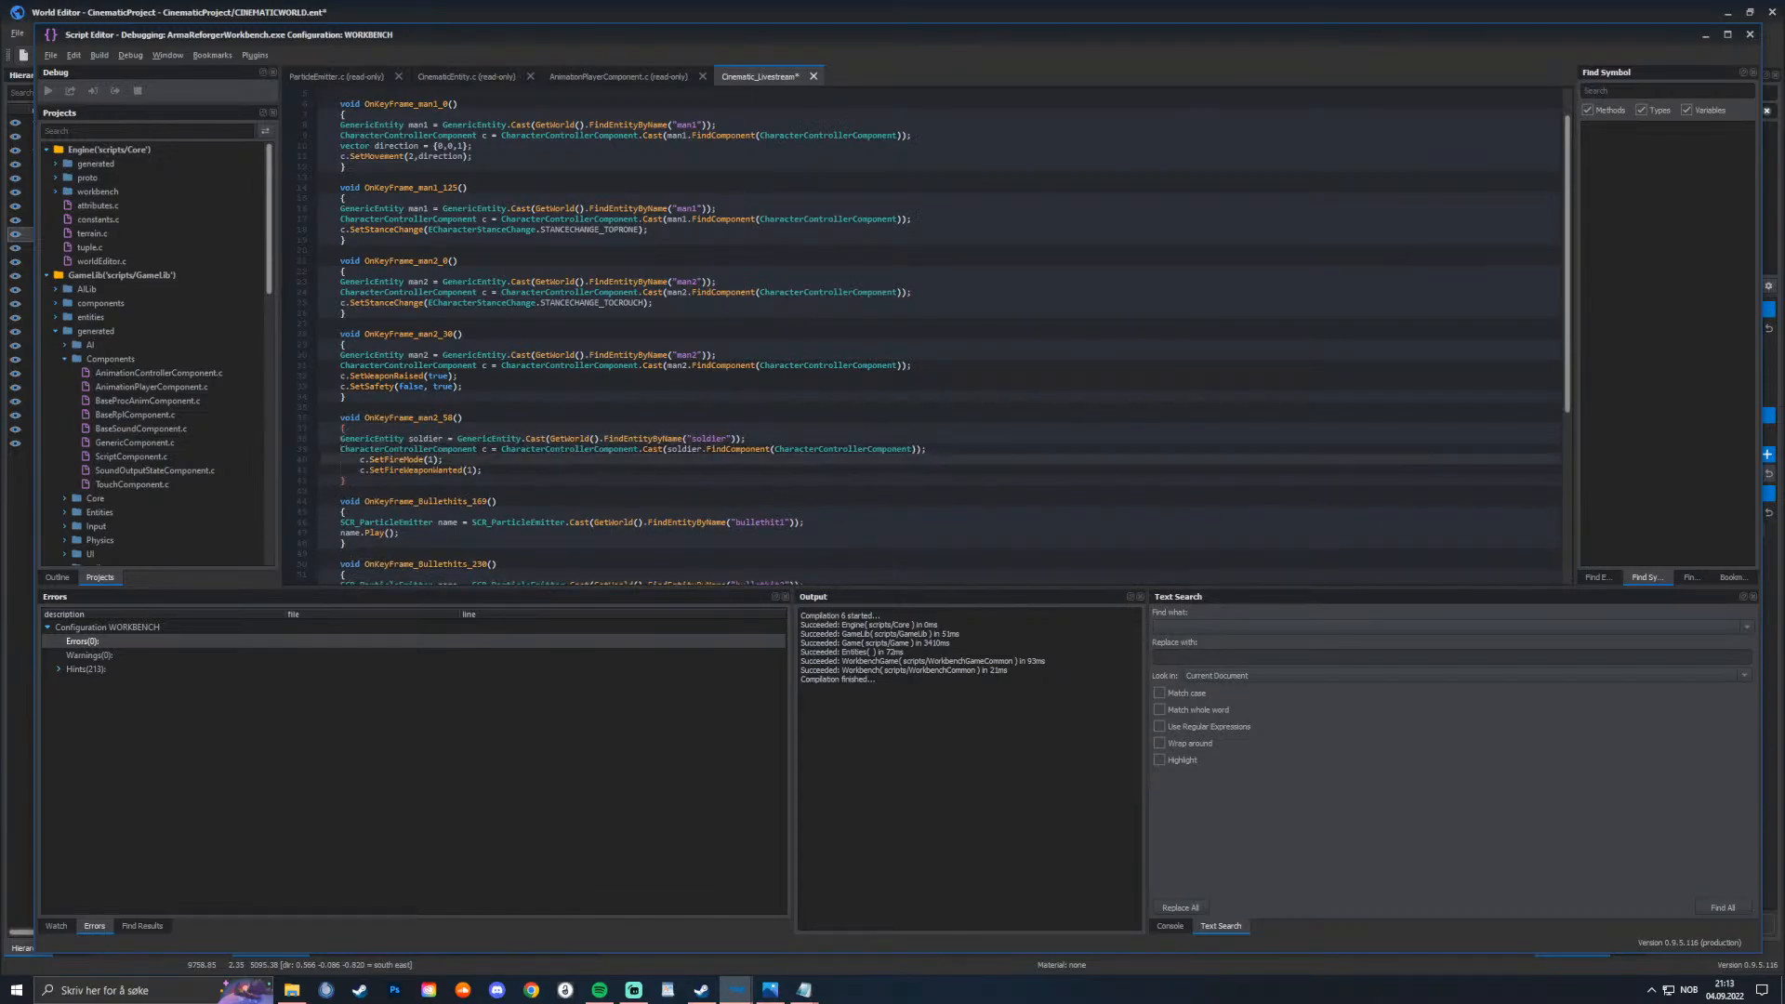
key("BackSpace")
left_click(360, 471)
key("BackSpace")
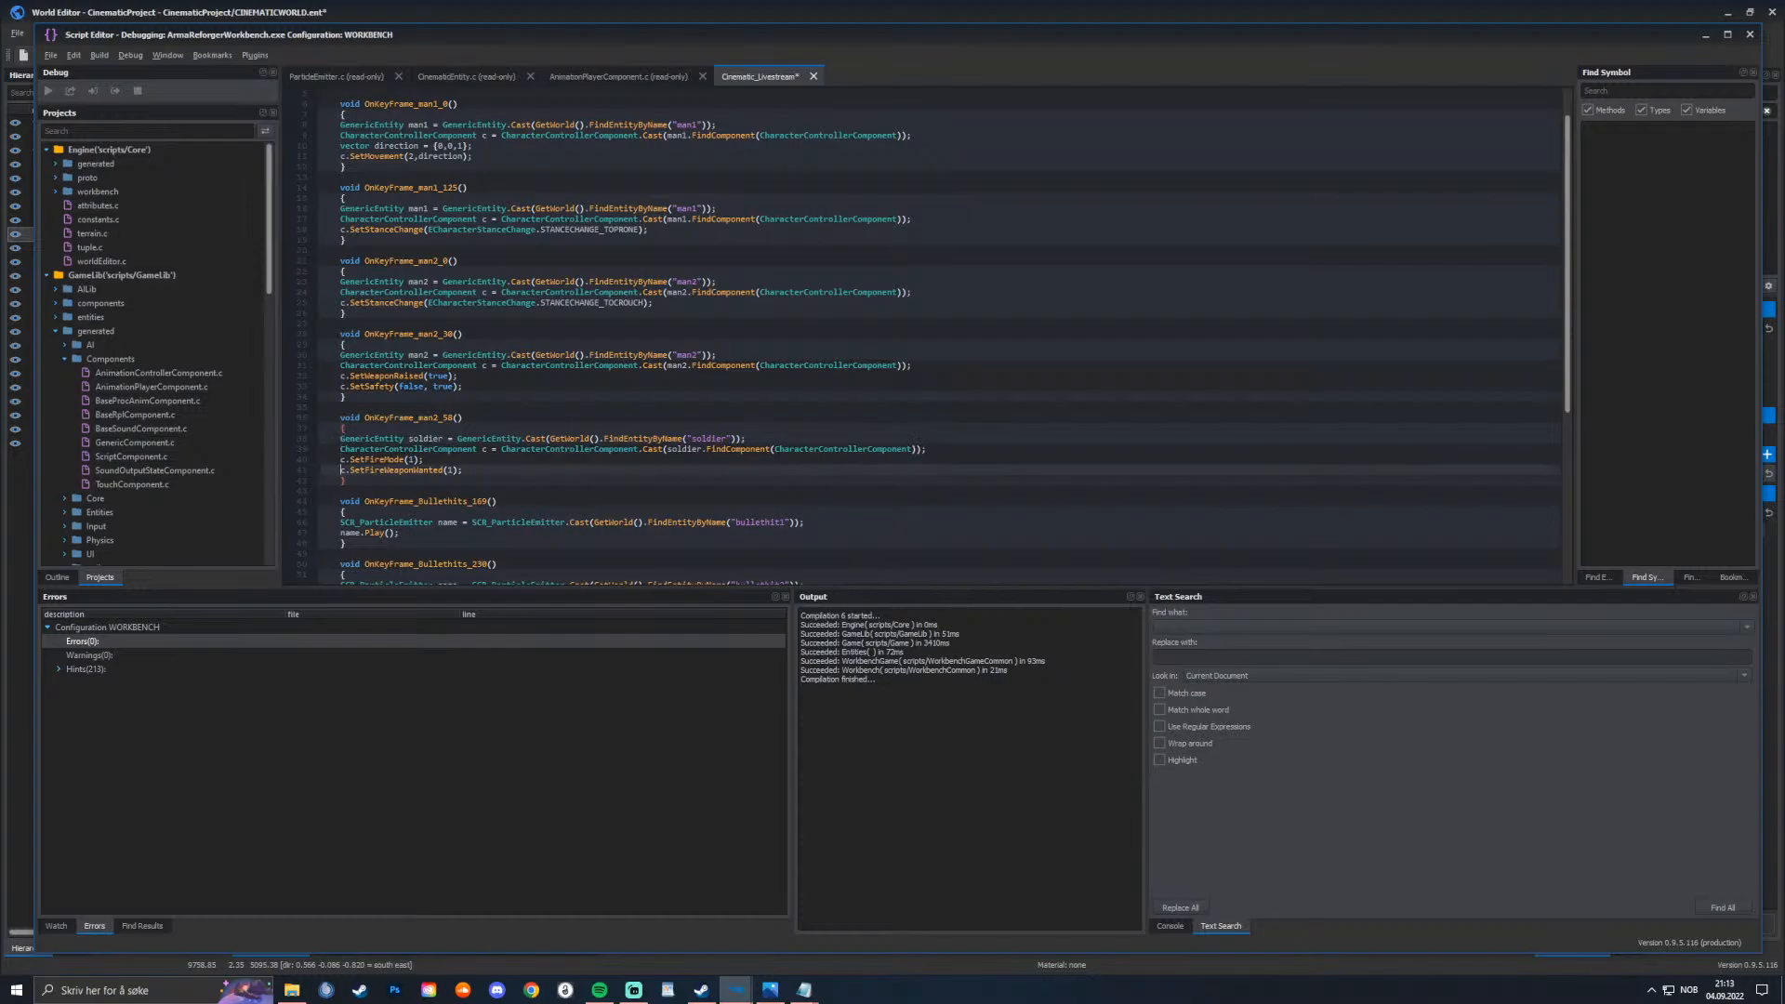
Step: Replace soldier with man2 in OnKeyFrame_man2_58's variable name, FindEntityByName string and FindComponent call
double_click(425, 438)
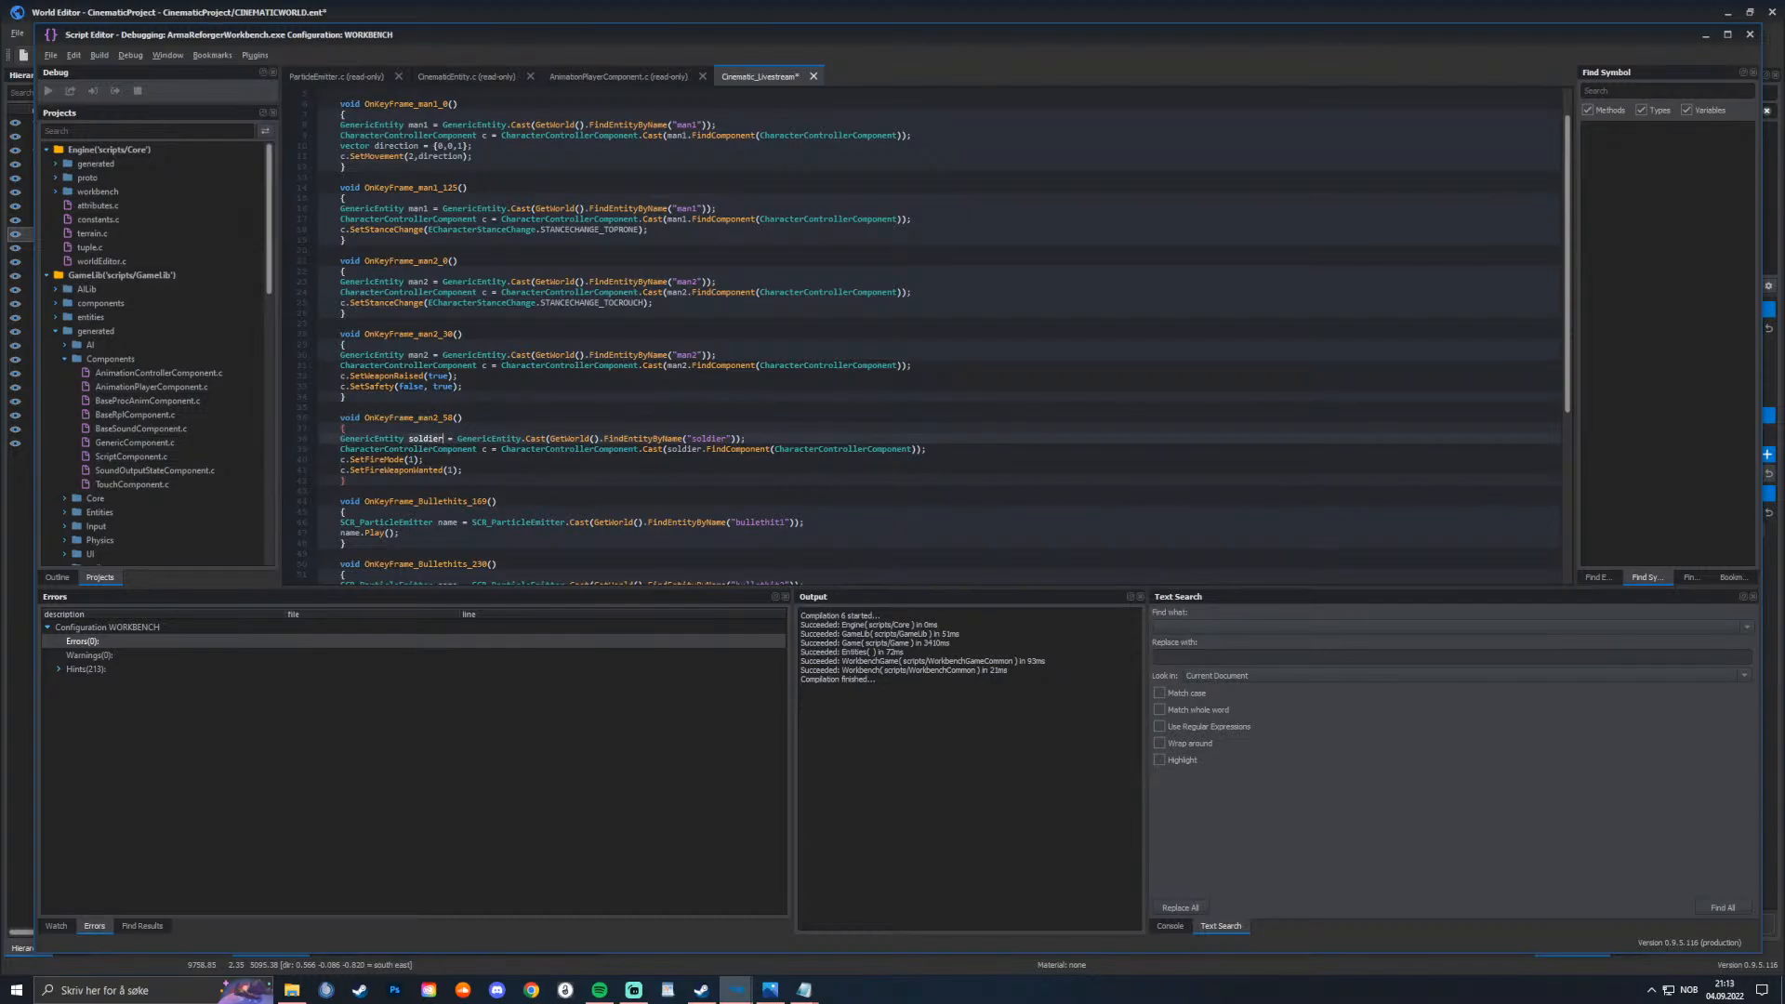
type("man2")
left_click_drag(677, 438, 708, 439)
type("man2")
left_click(575, 449)
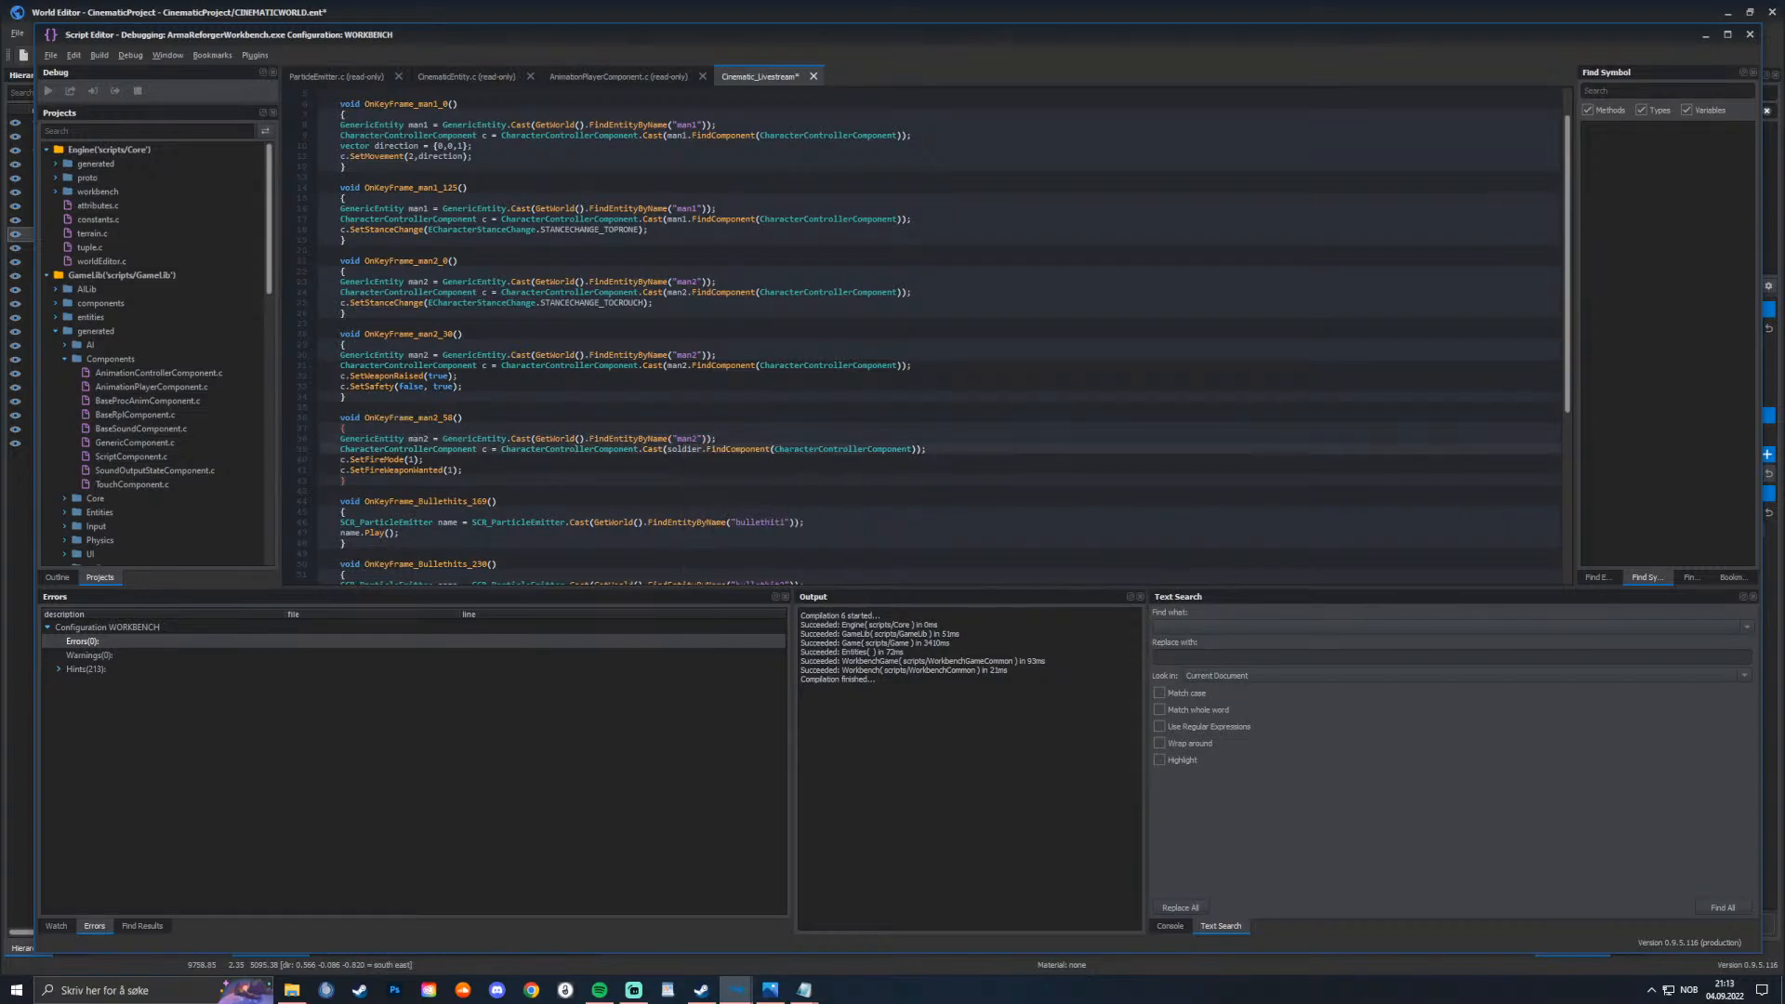
left_click_drag(666, 449, 698, 449)
type("man2")
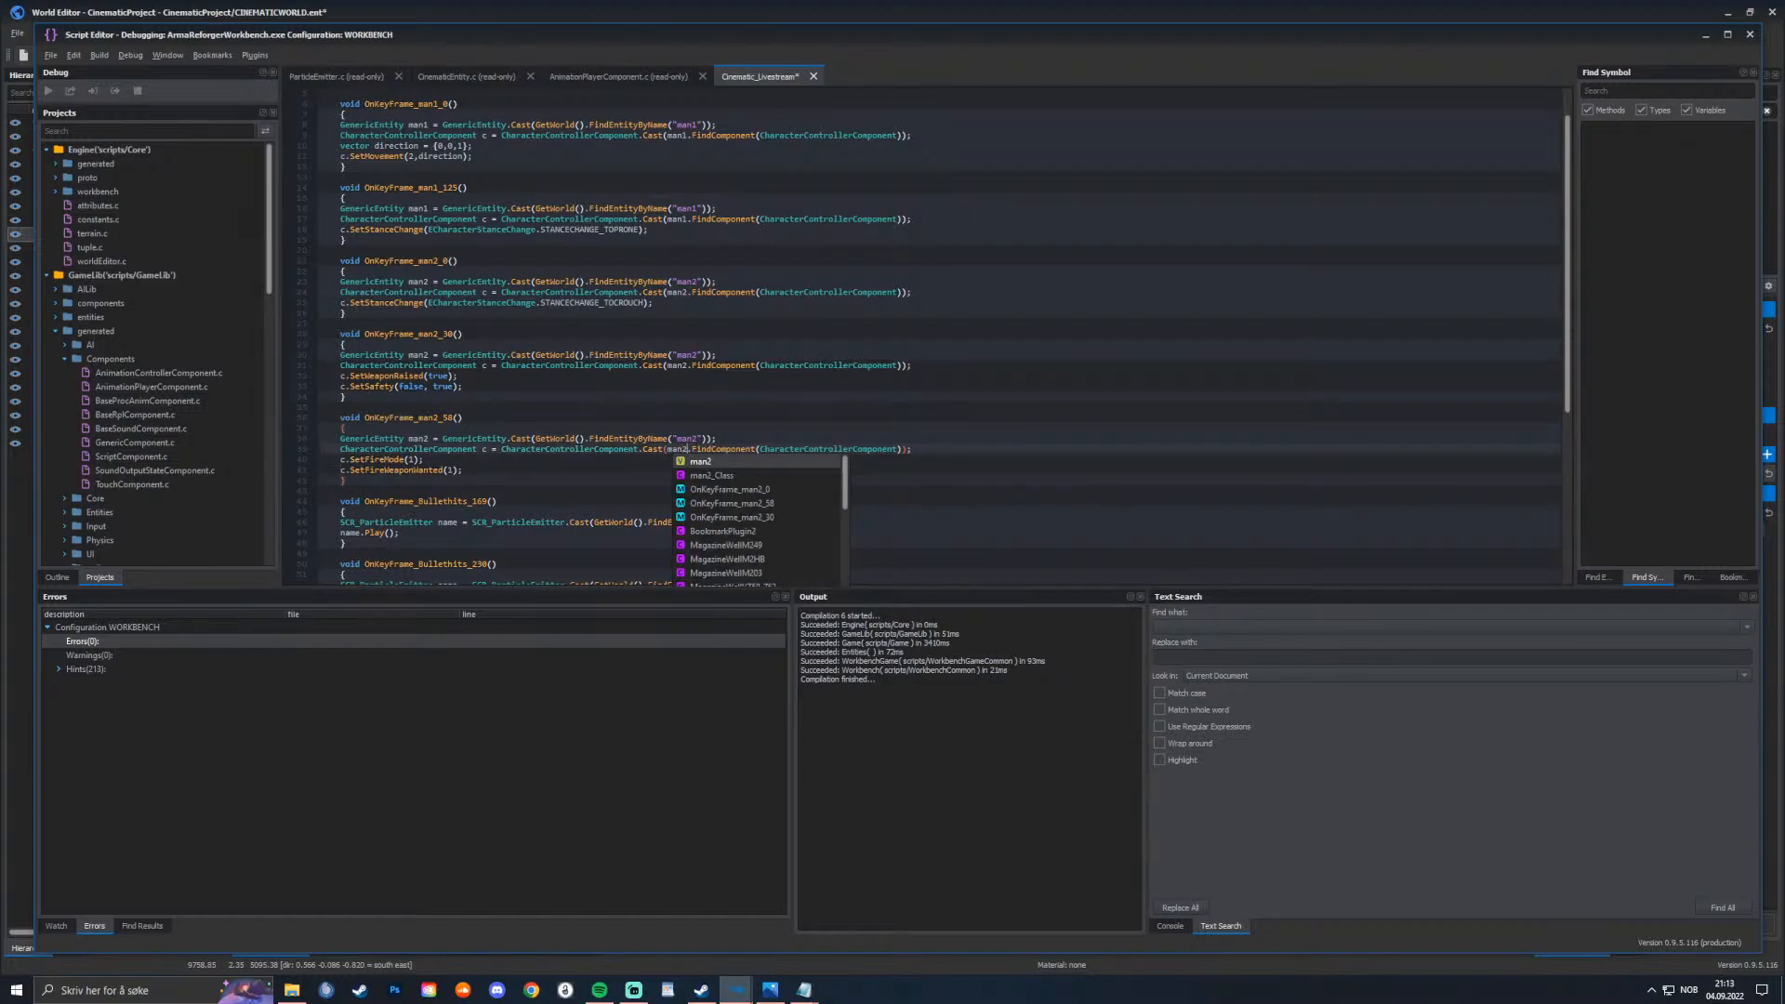
left_click(392, 459)
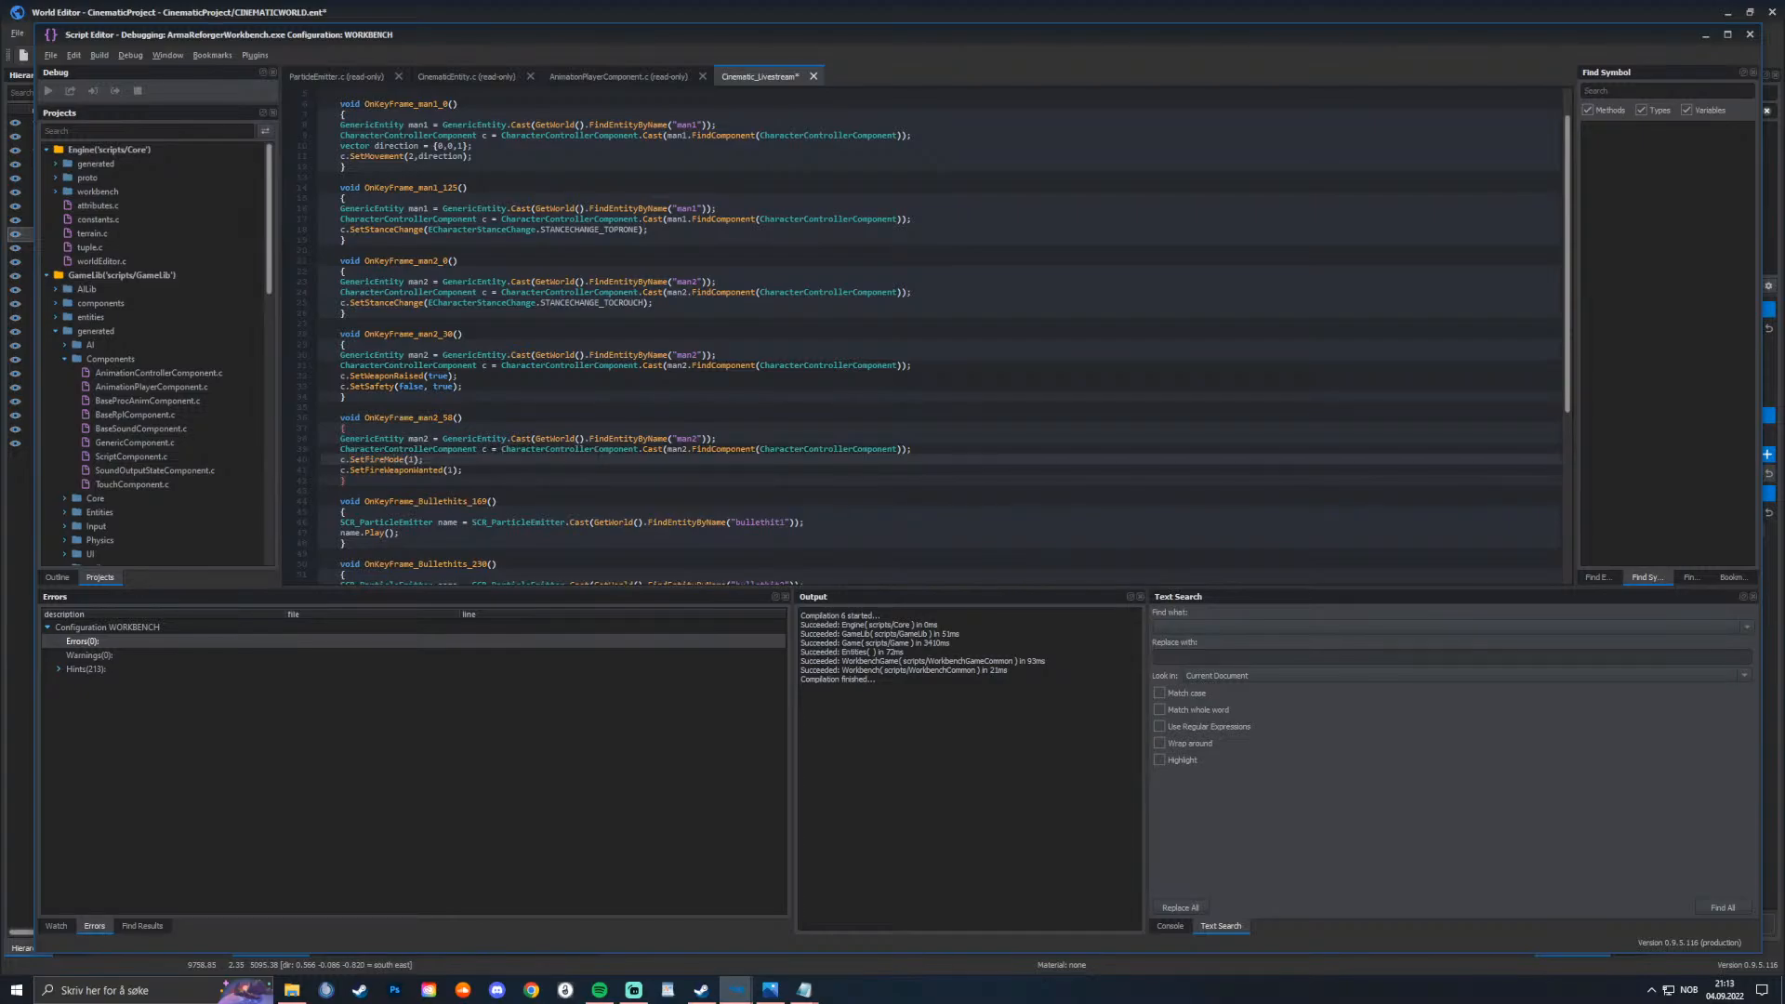
Step: Compile the scripts and return to the World Editor, minimizing the script editor and the Fire weapon notes
left_click(99, 56)
left_click(118, 70)
scroll(938, 337, "down", 9)
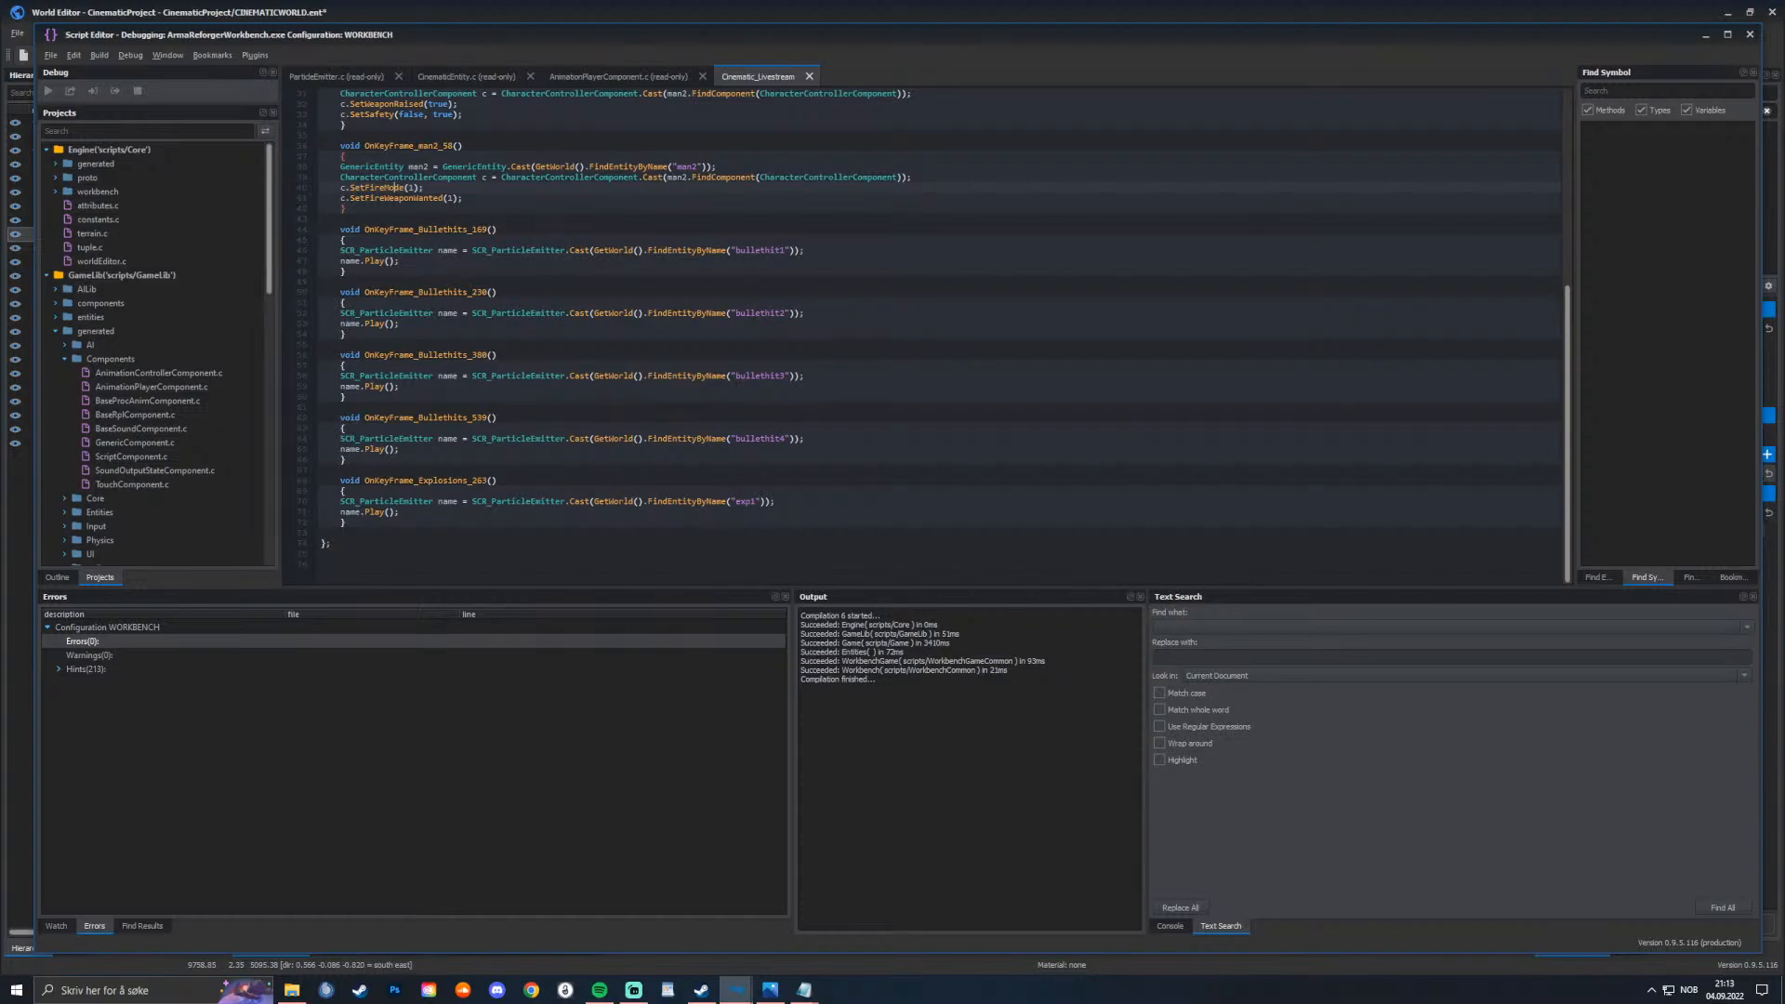
key("F7")
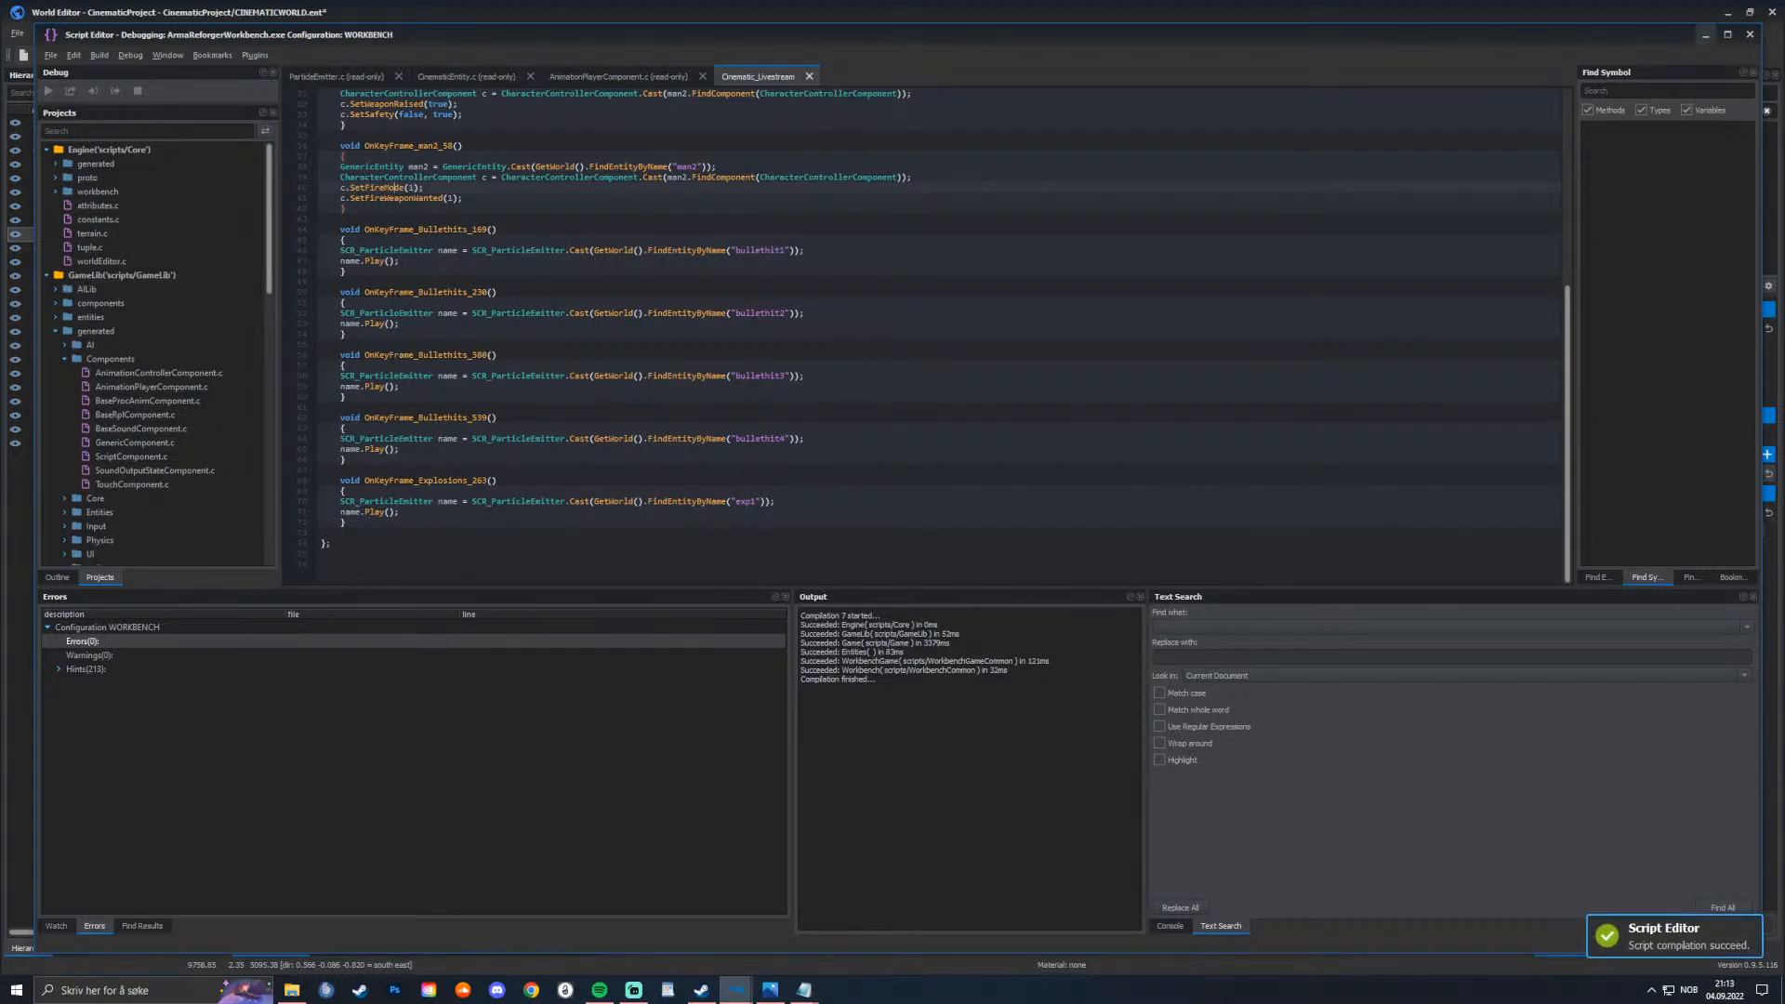
left_click(1705, 34)
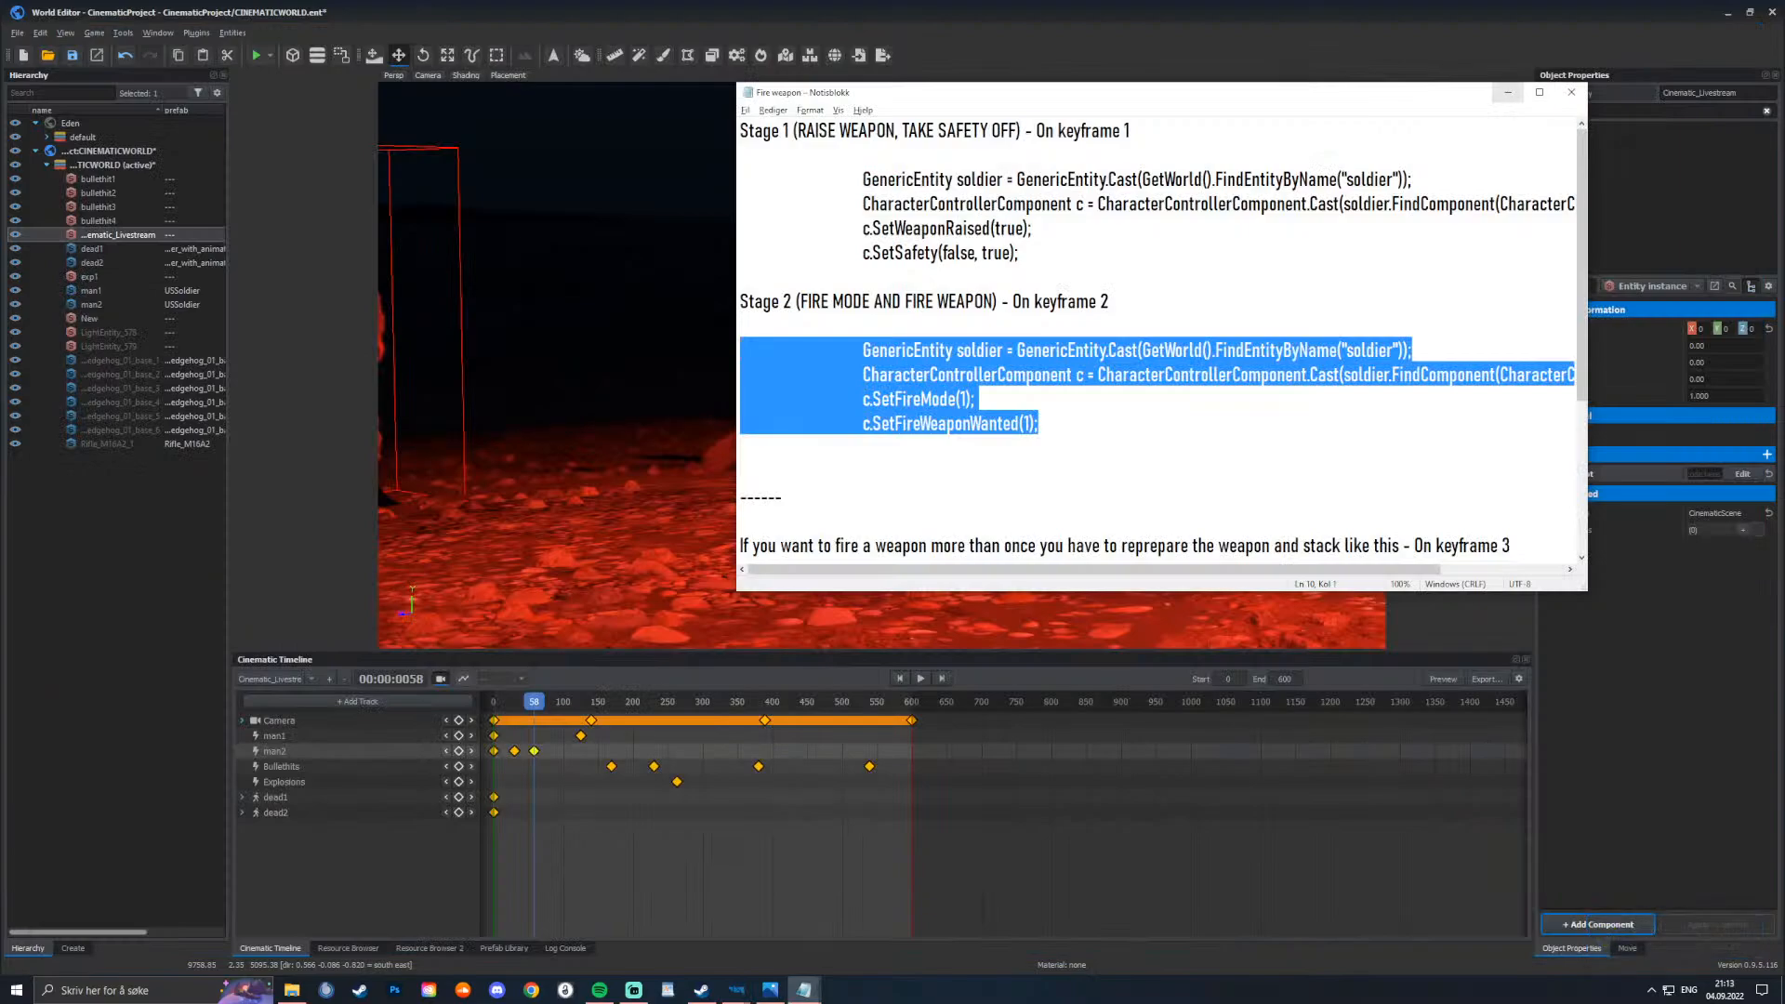
left_click(1507, 92)
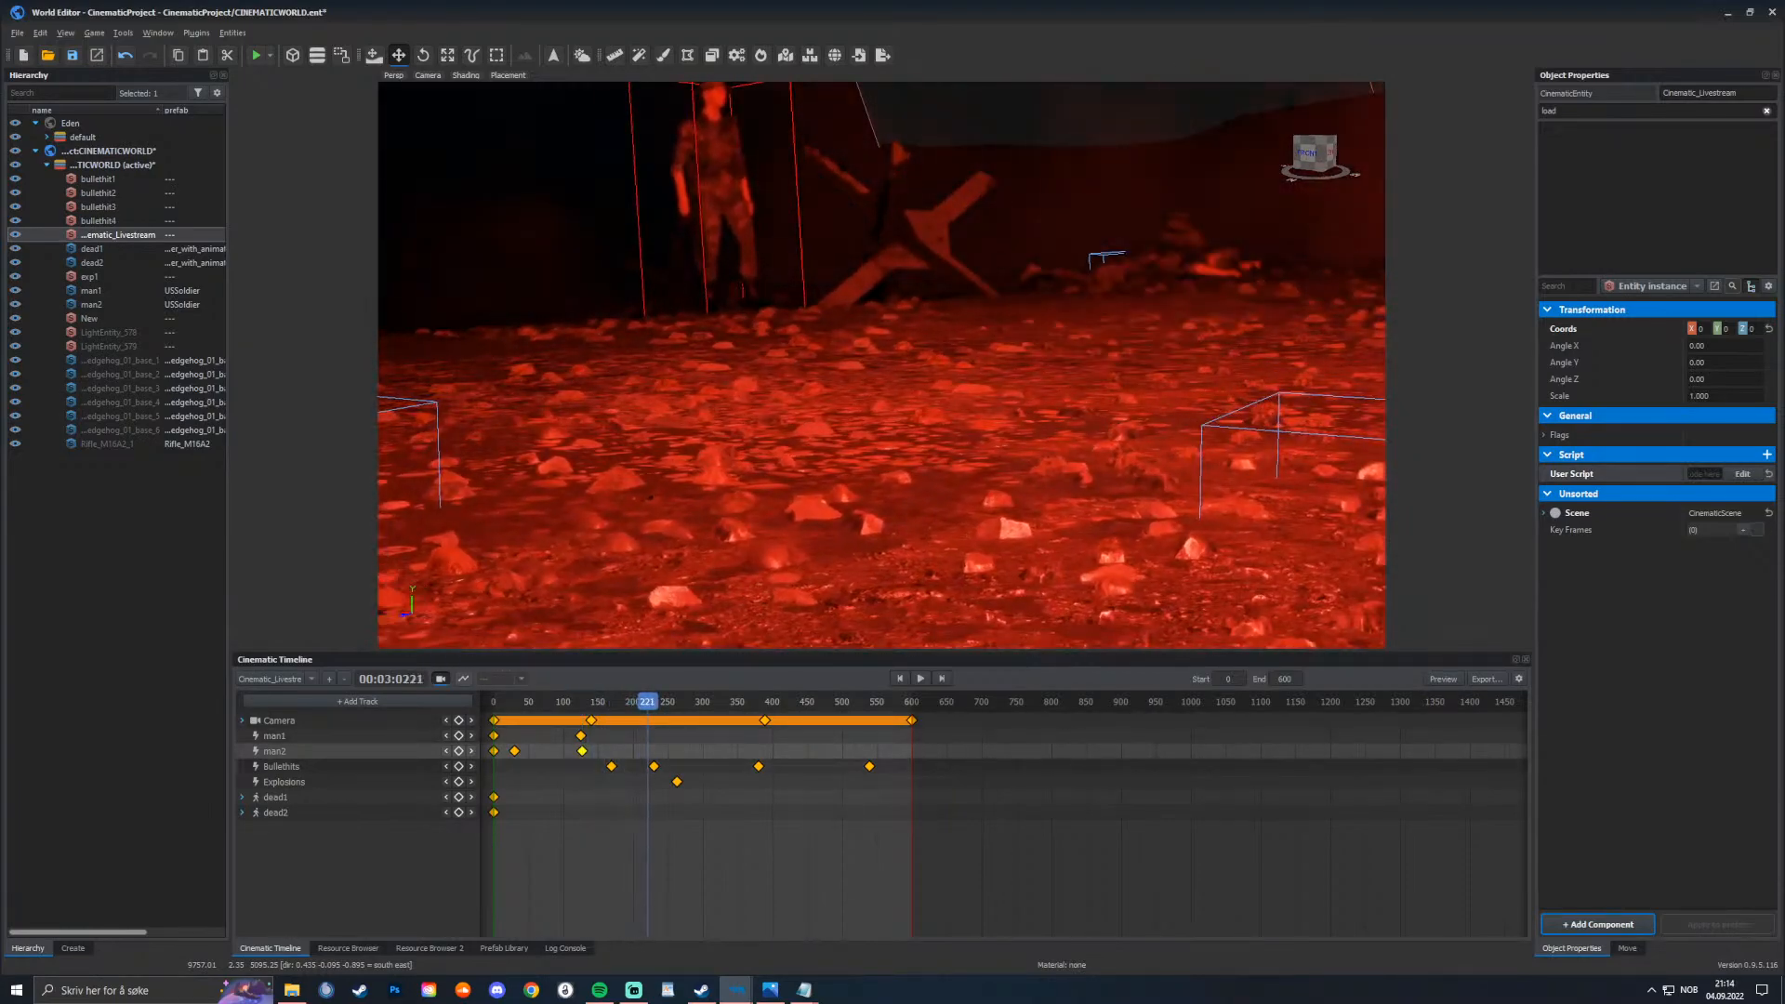
Step: Add a man2 keyframe at frame 221 and open the cinematic's script at the OnKeyFrame_man2_221 function
key("ctrl+z")
left_click(648, 751)
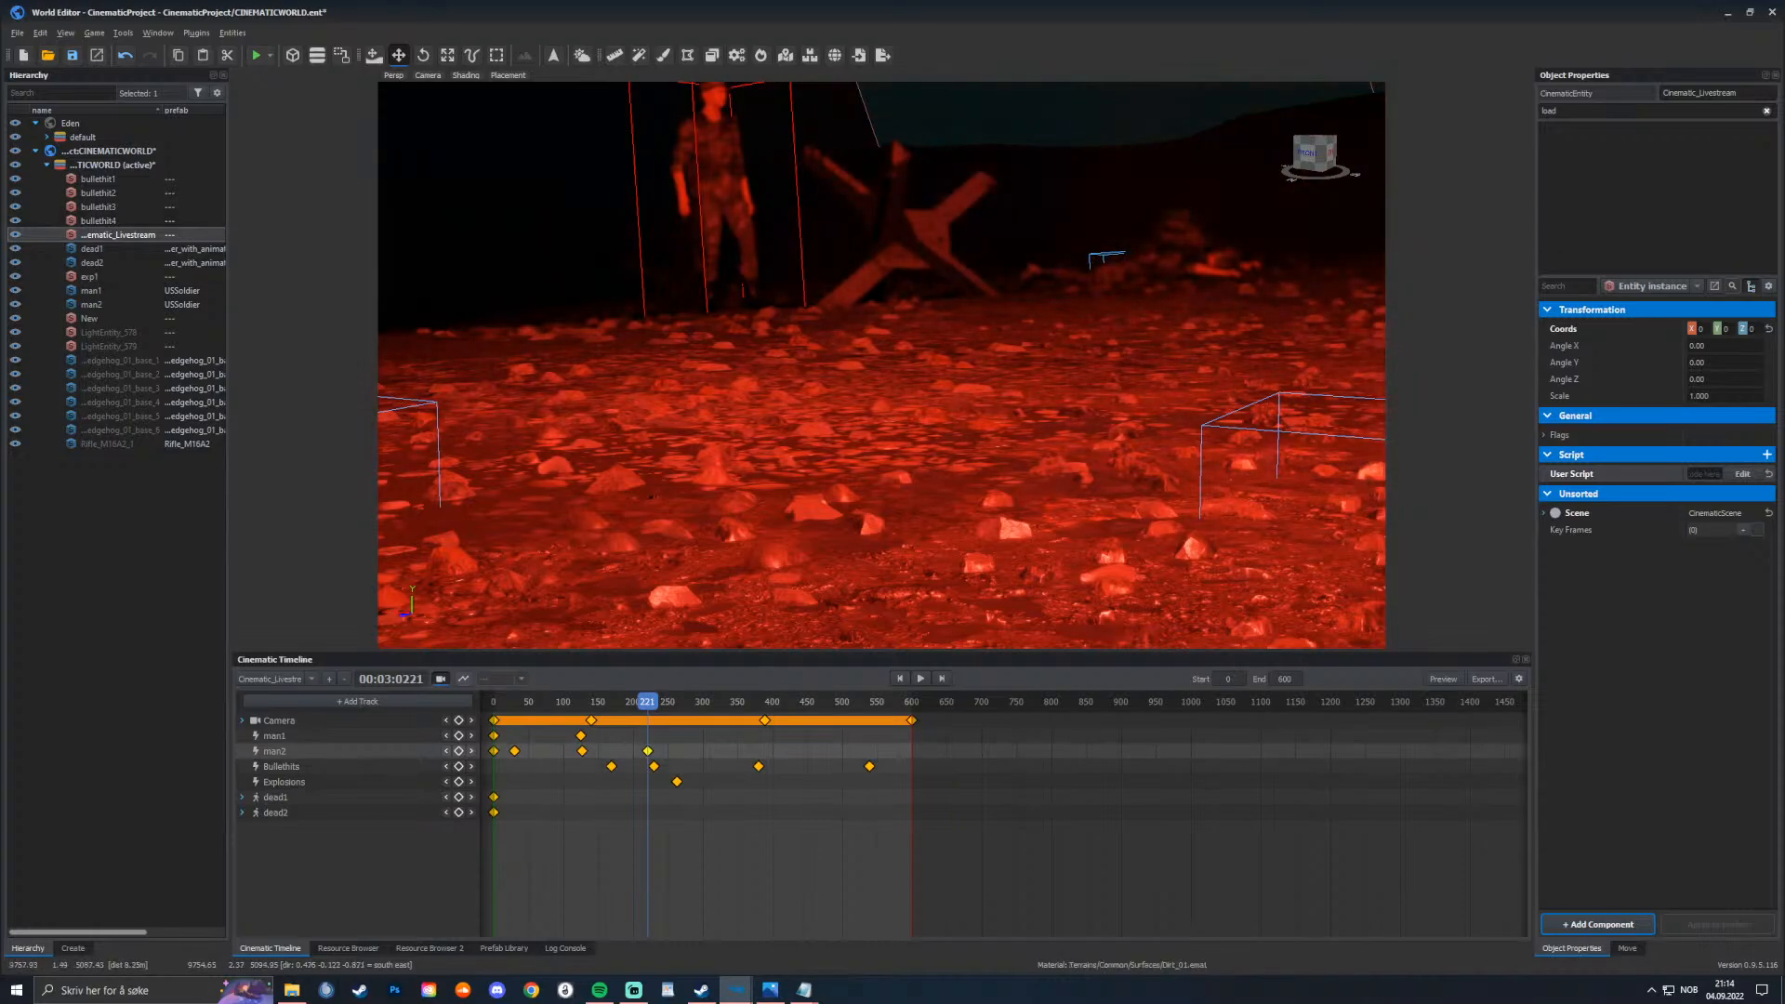
left_click(1742, 474)
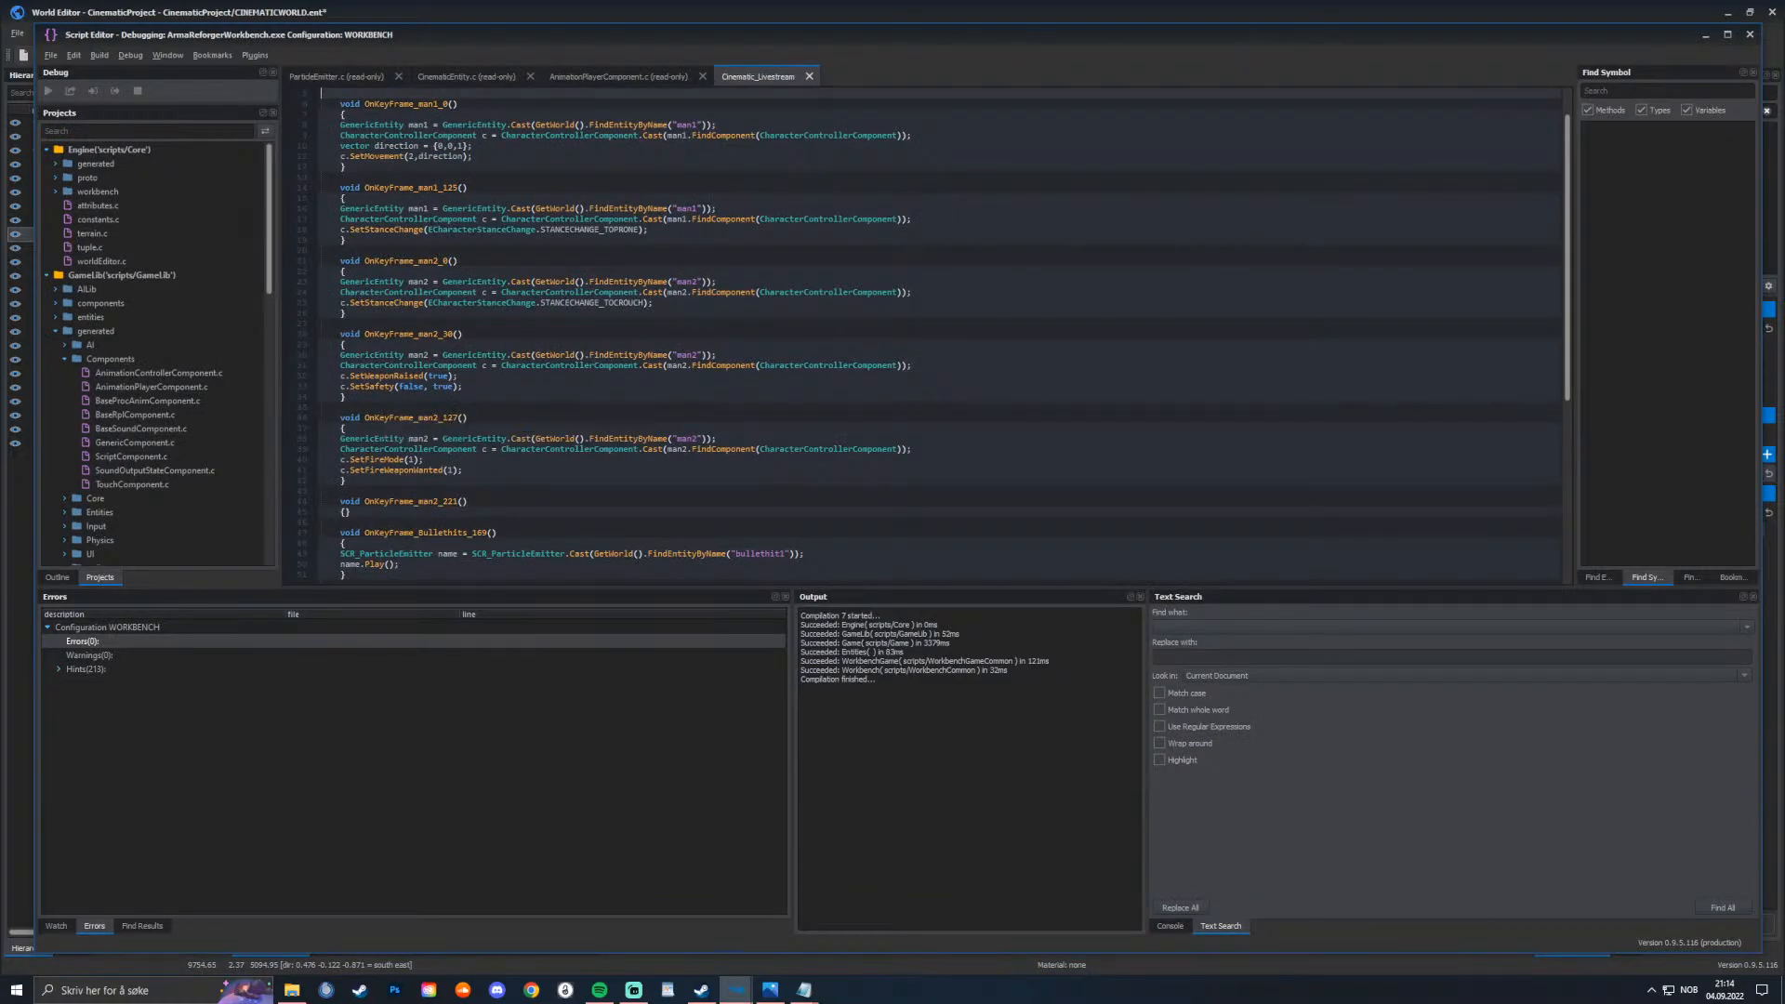
scroll(929, 325, "up", 1)
scroll(930, 325, "down", 3)
Step: Close the Fire weapon notes and copy the entire Force death script into the empty OnKeyFrame_man2_221 function
key("alt+Tab")
key("alt+Tab")
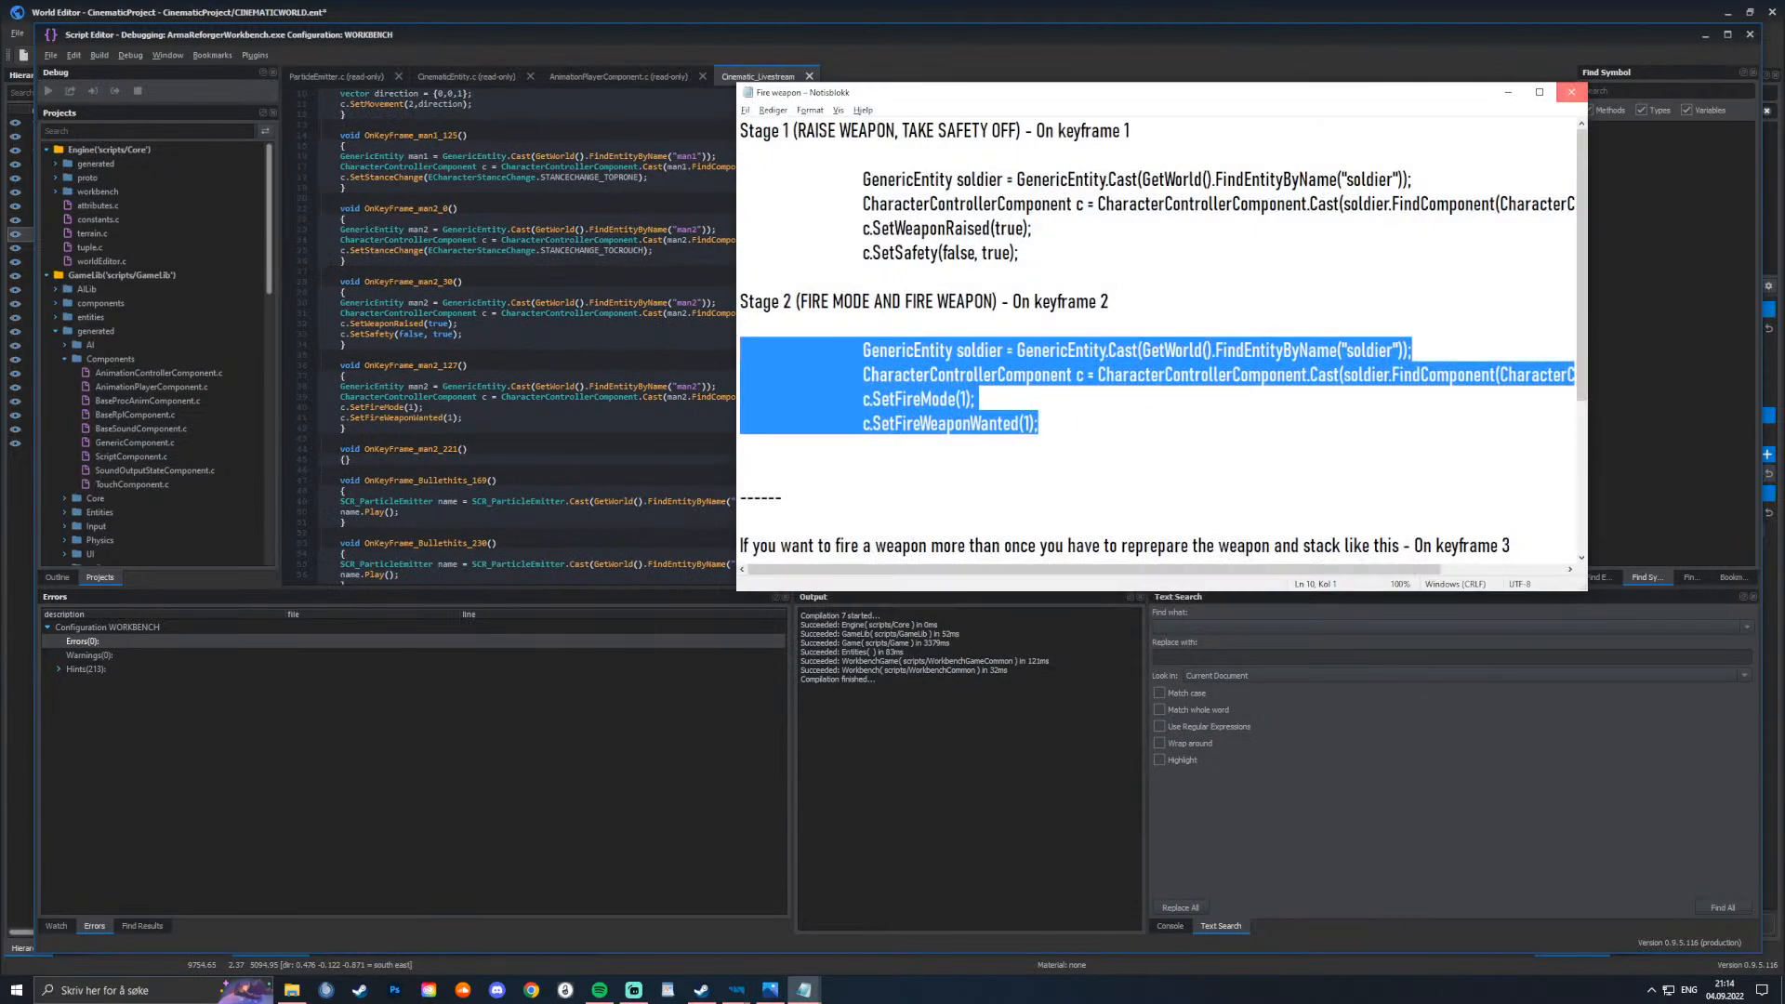
left_click(1571, 92)
key("alt+Tab")
key("alt+Tab")
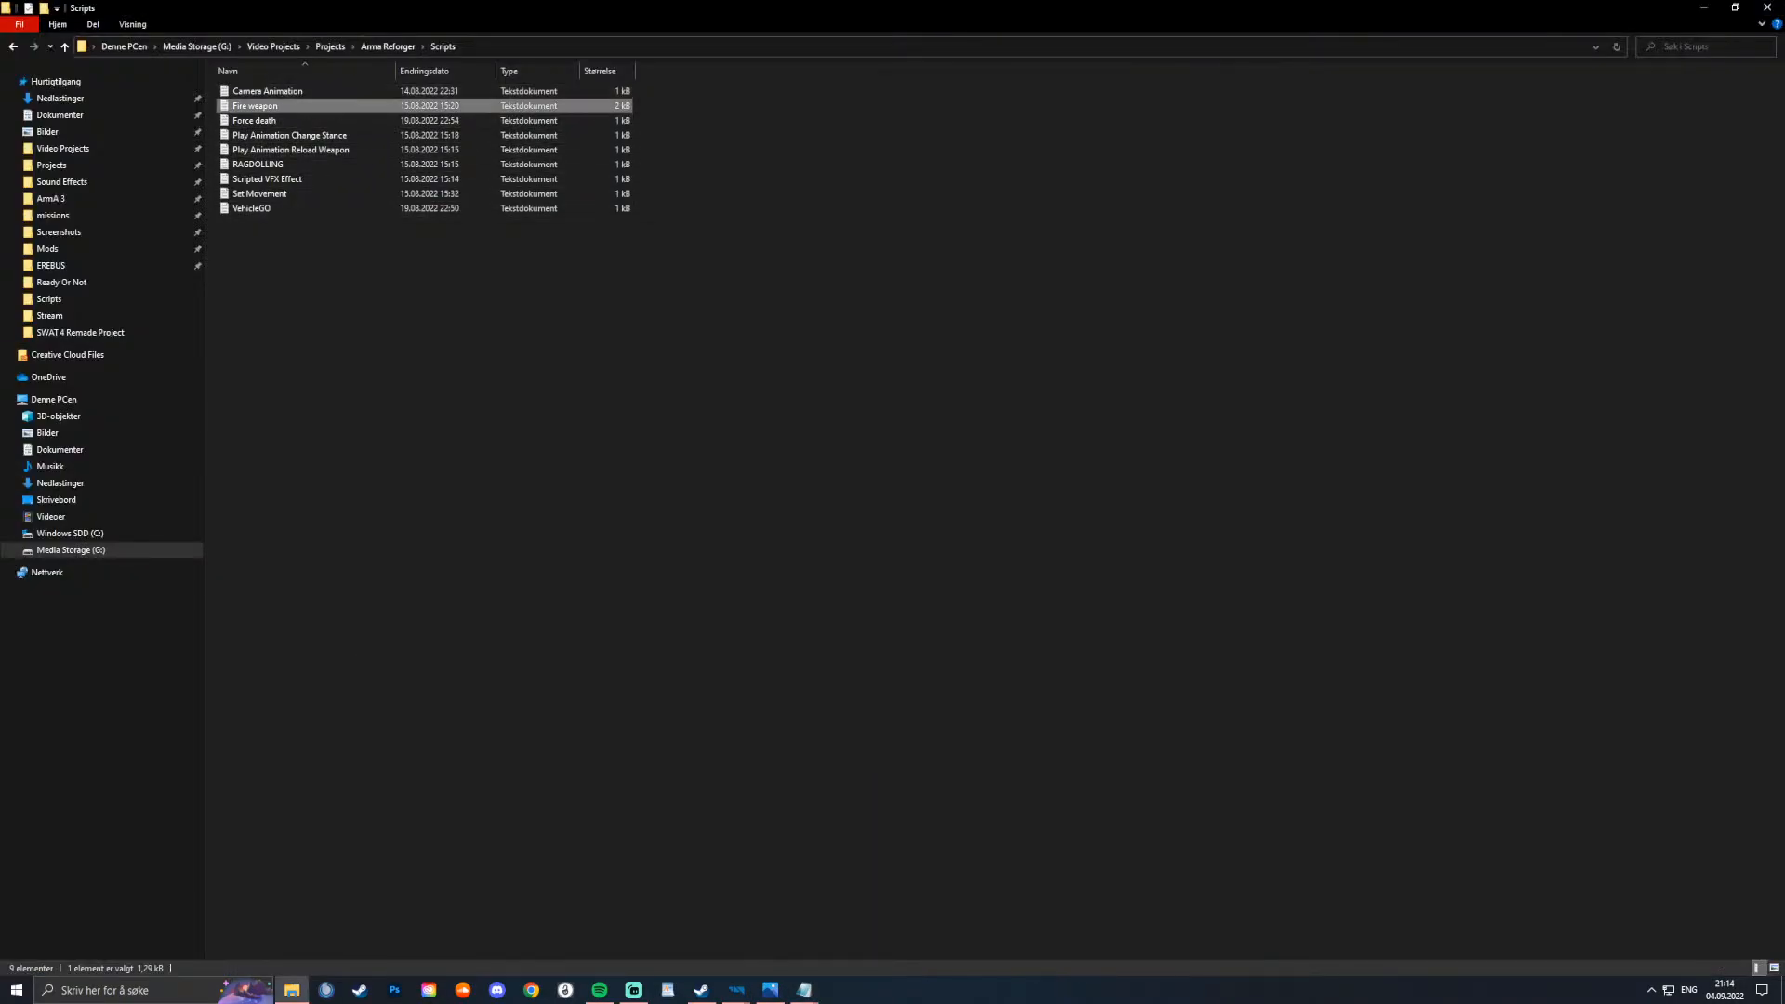
double_click(254, 121)
key("ctrl+a")
key("ctrl+c")
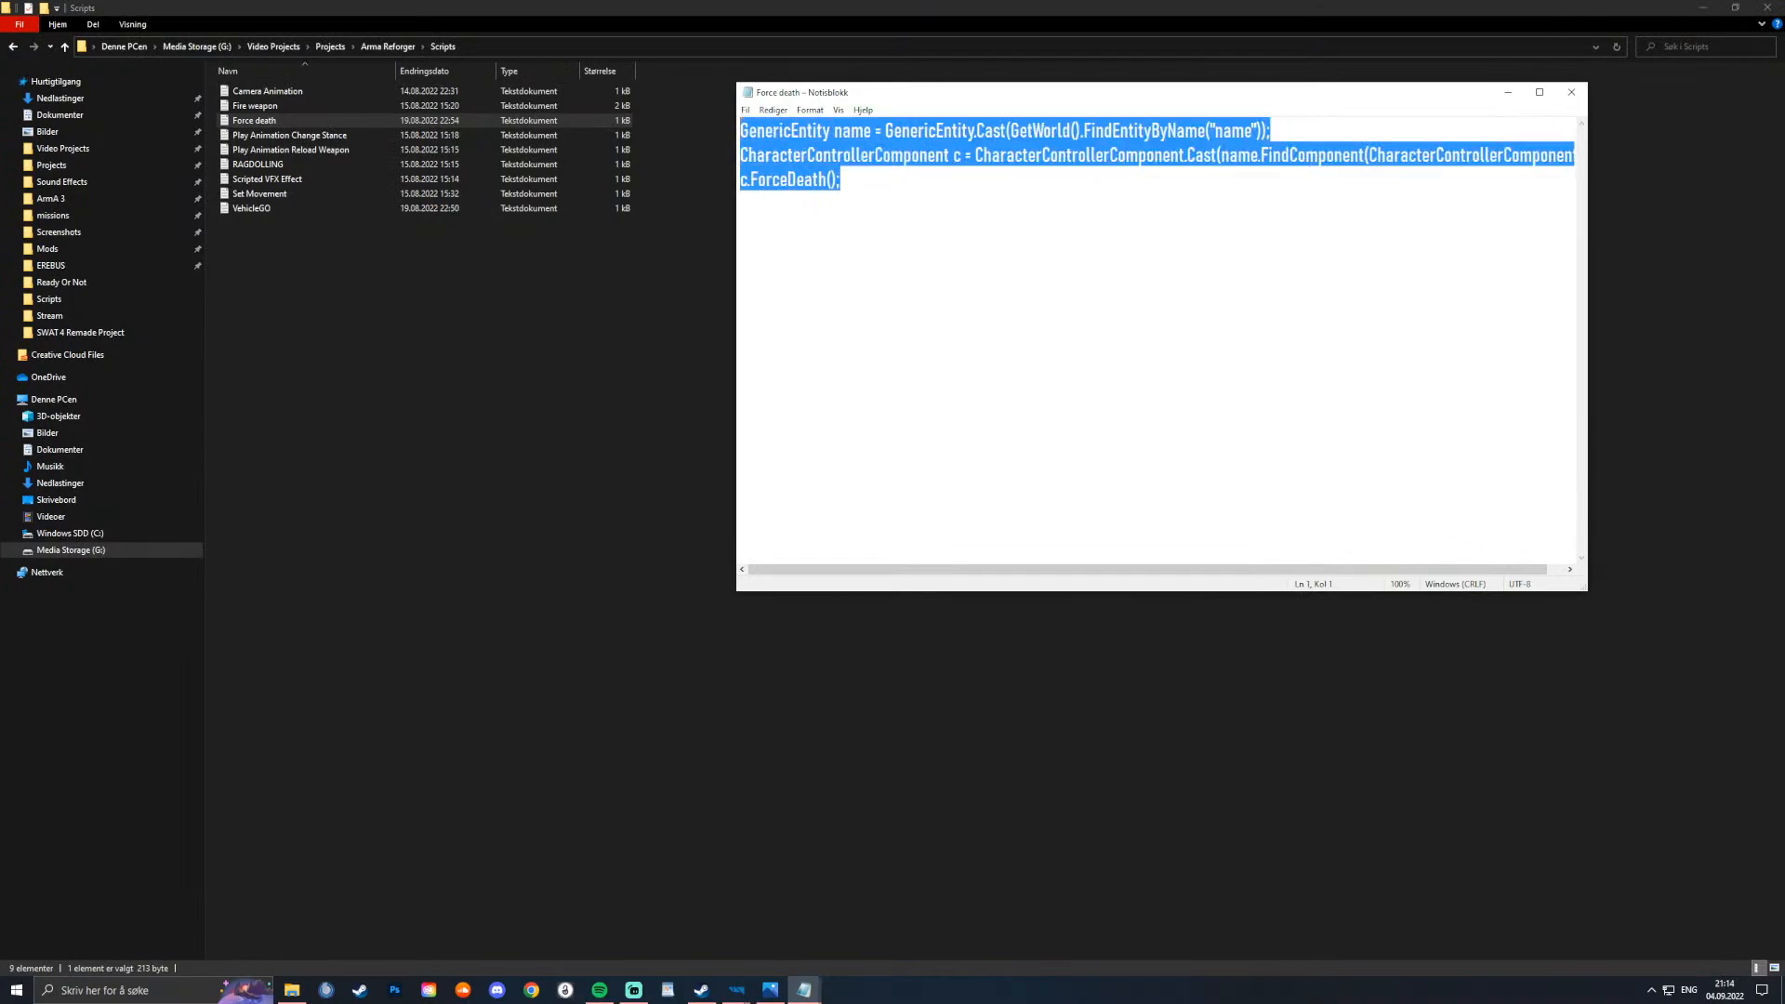
key("alt+Tab")
key("alt+Tab")
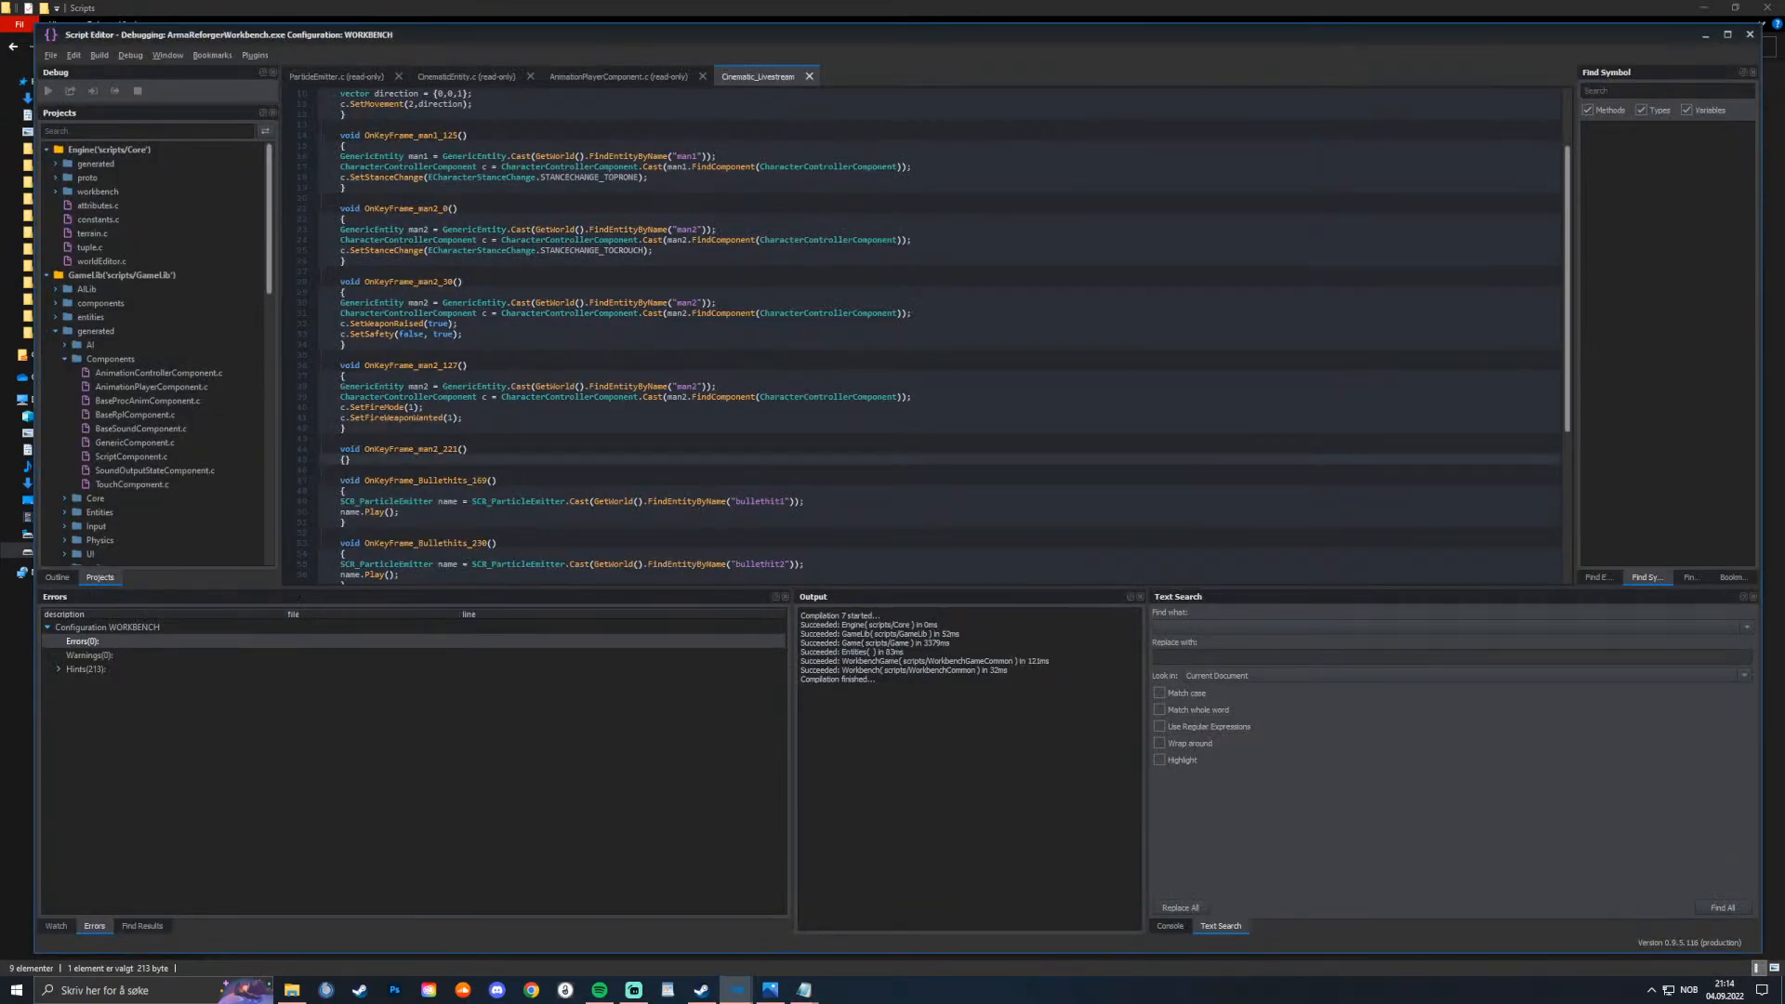
key("ctrl+v")
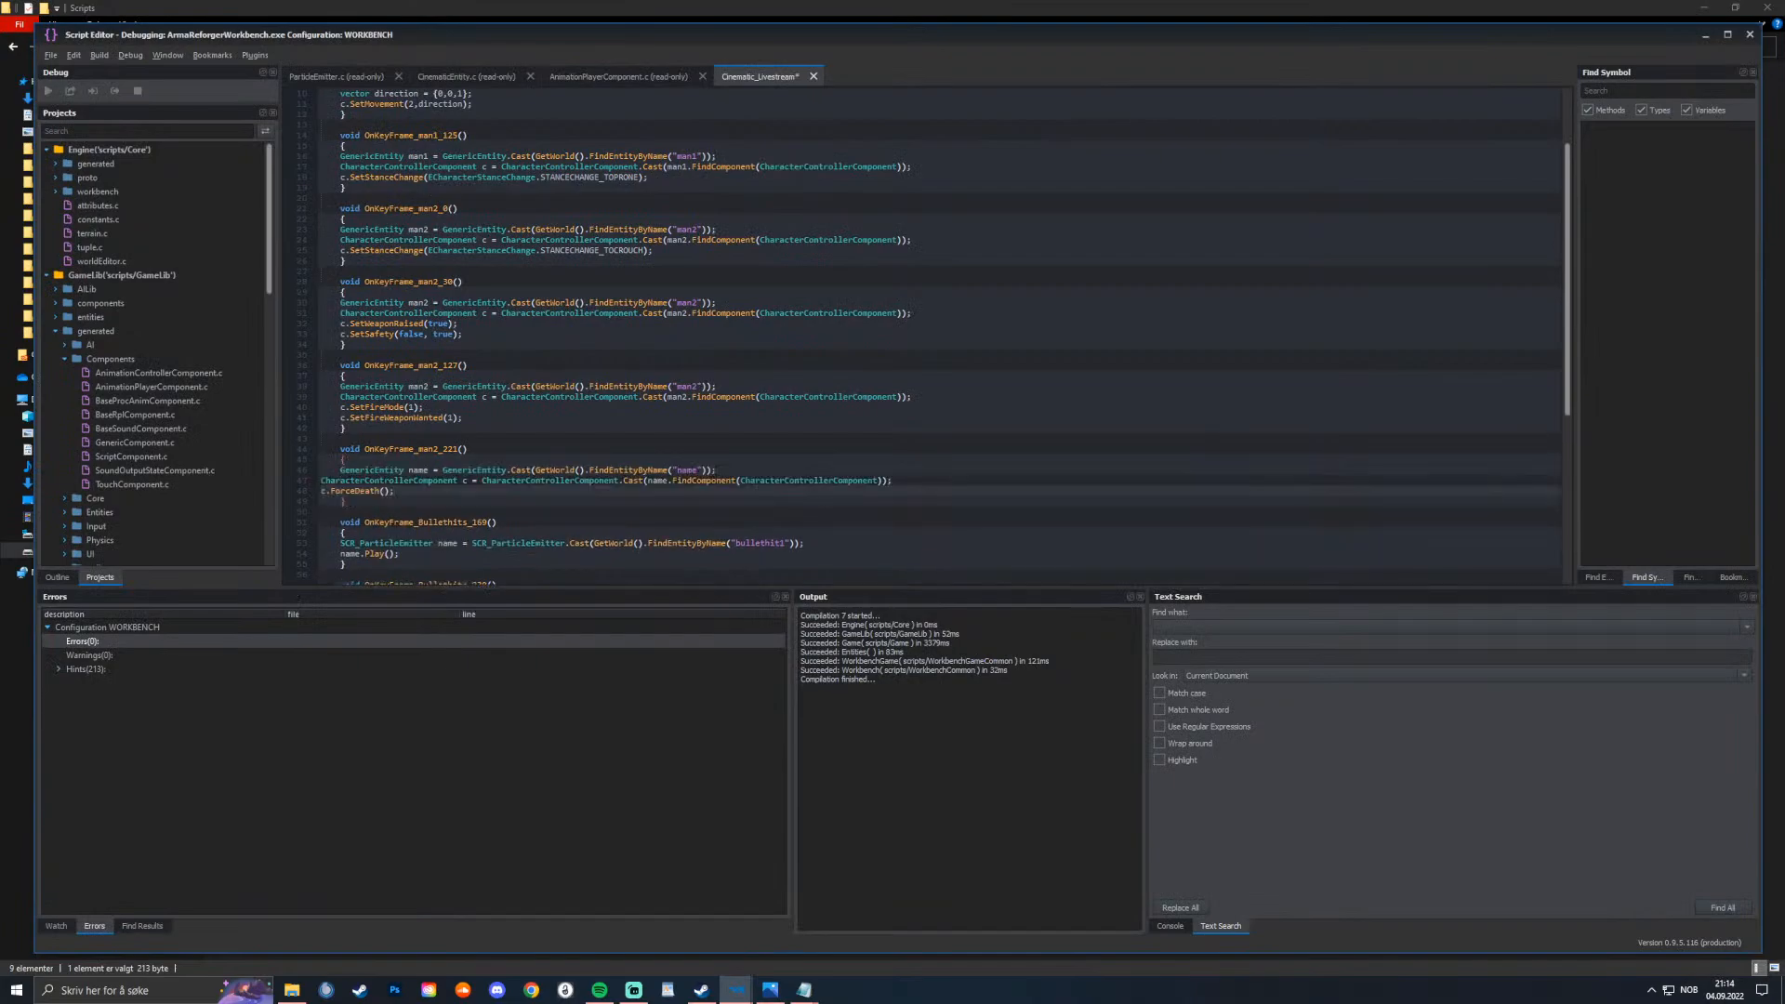
Step: Indent the CharacterControllerComponent and c.ForceDeath() lines in OnKeyFrame_man2_221 to match the line above
left_click(320, 480)
key("Tab")
left_click(321, 491)
key("Tab")
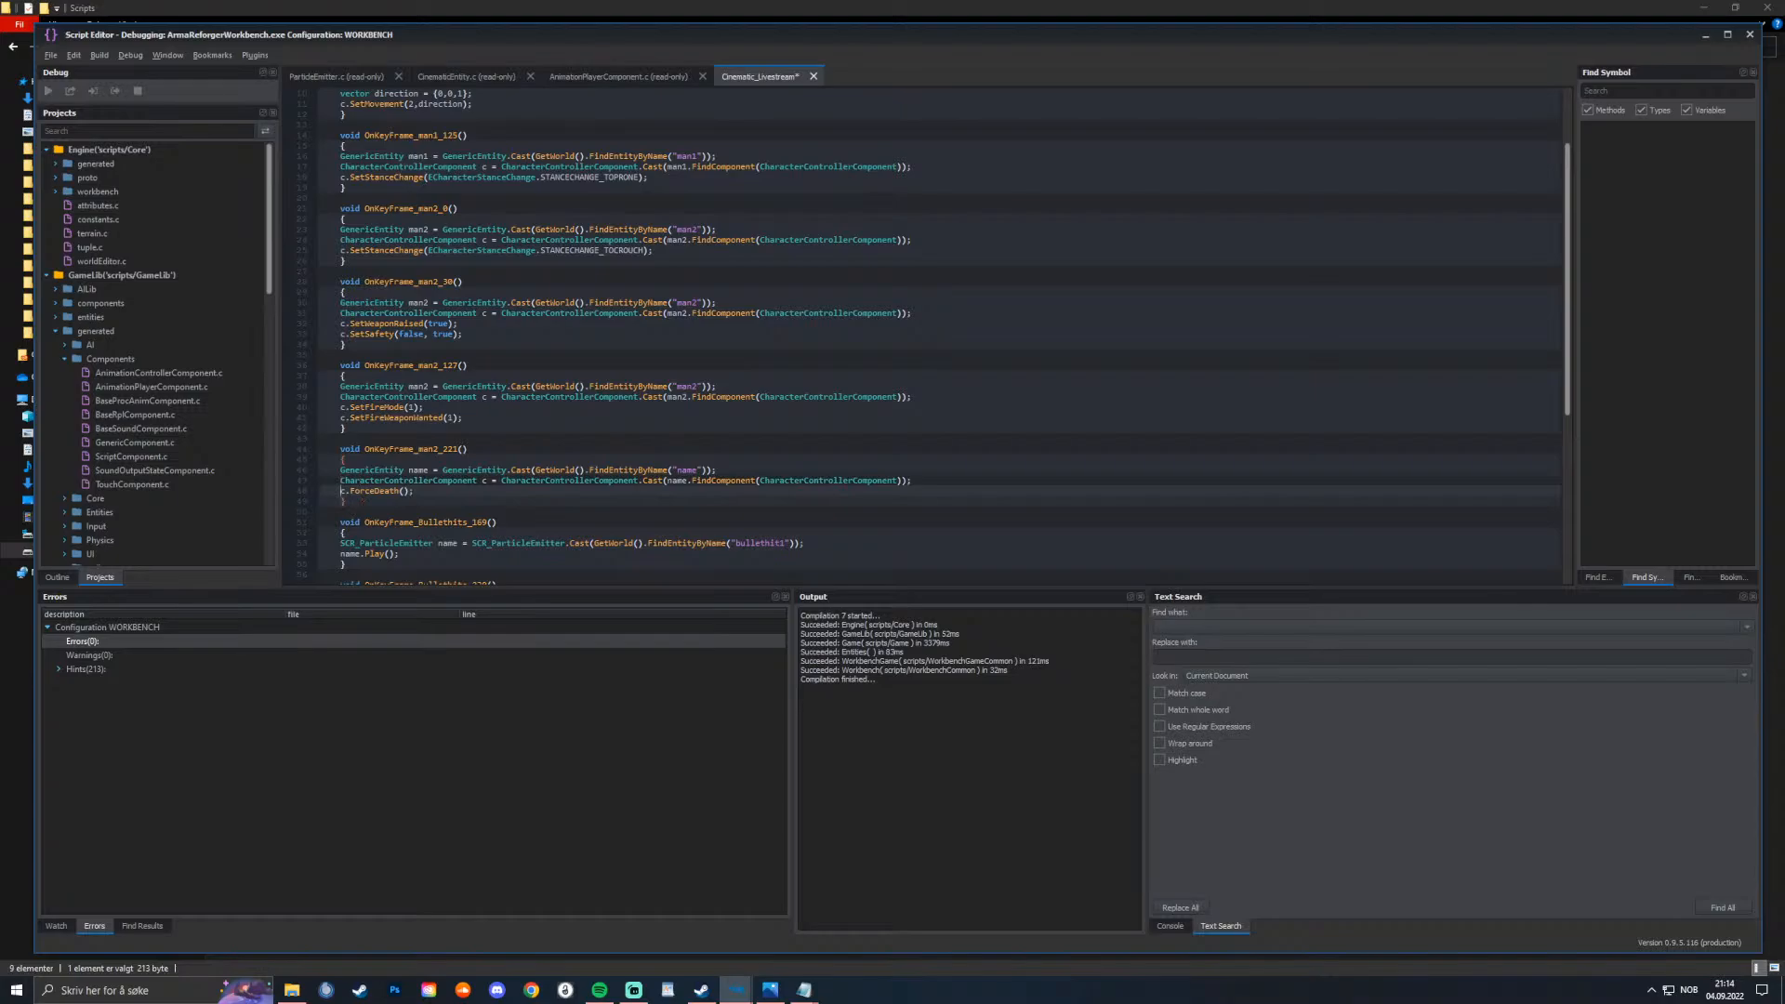
Step: Replace name with man2 in OnKeyFrame_man2_221's variable name, FindEntityByName string and FindComponent call
double_click(418, 469)
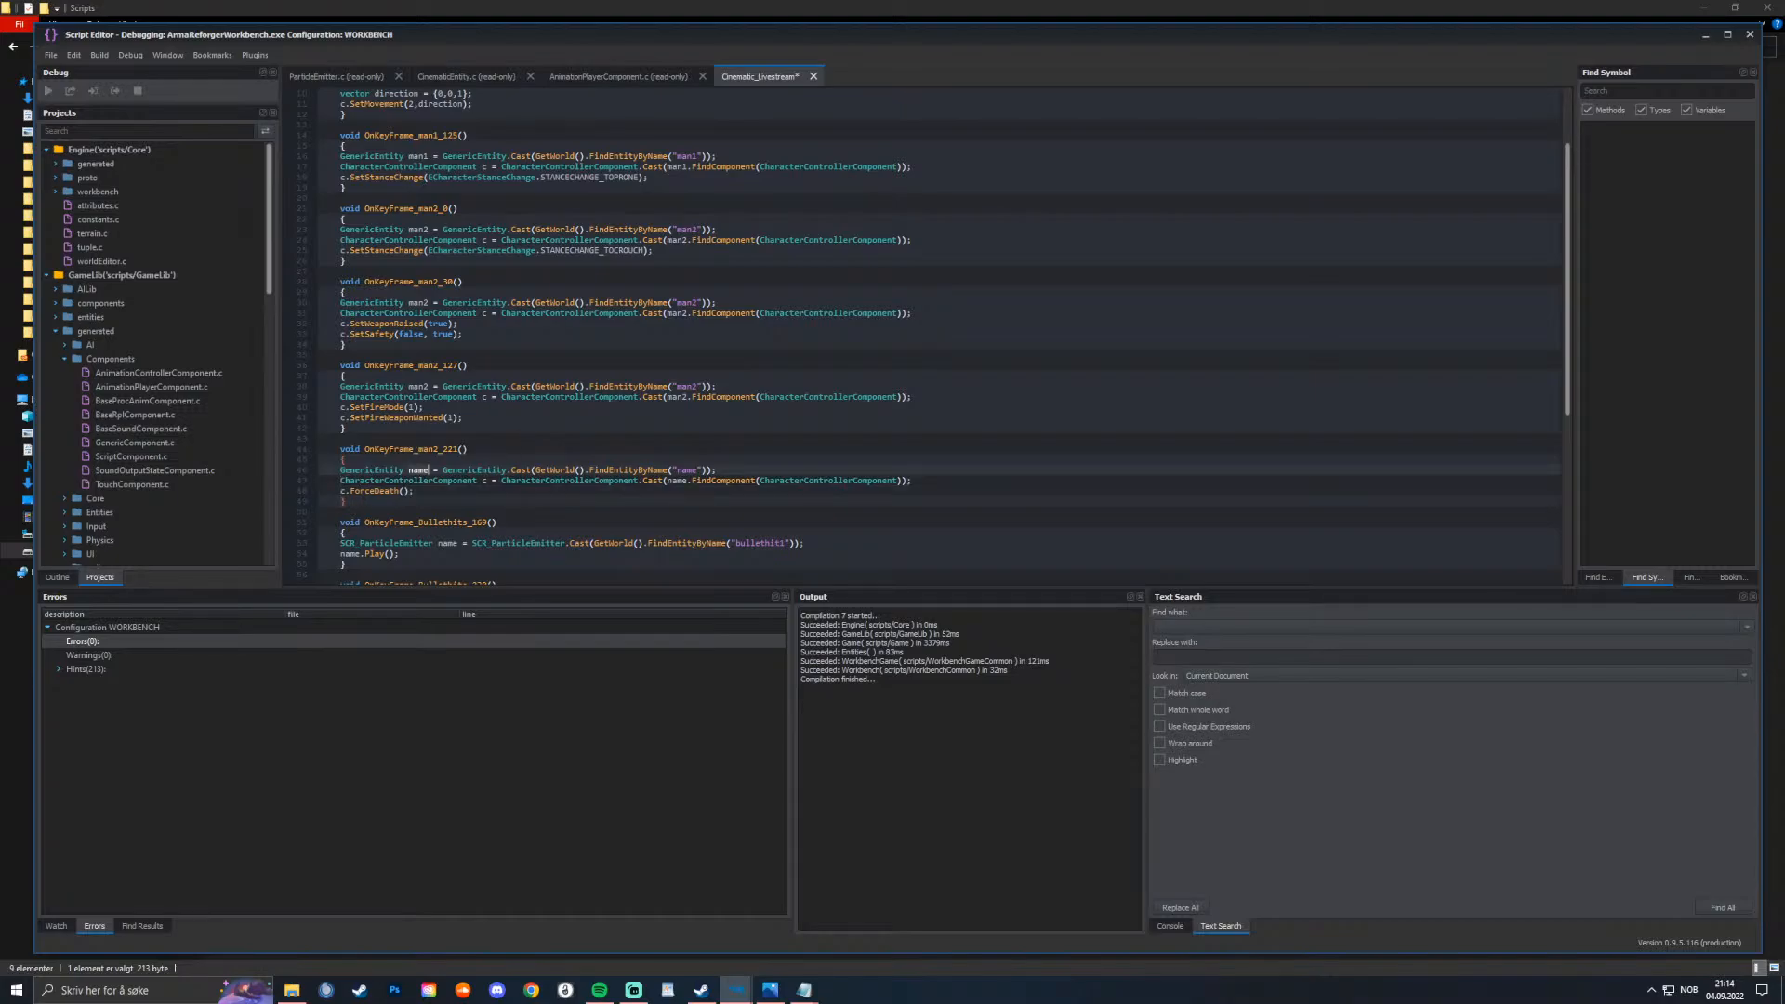
type("man2")
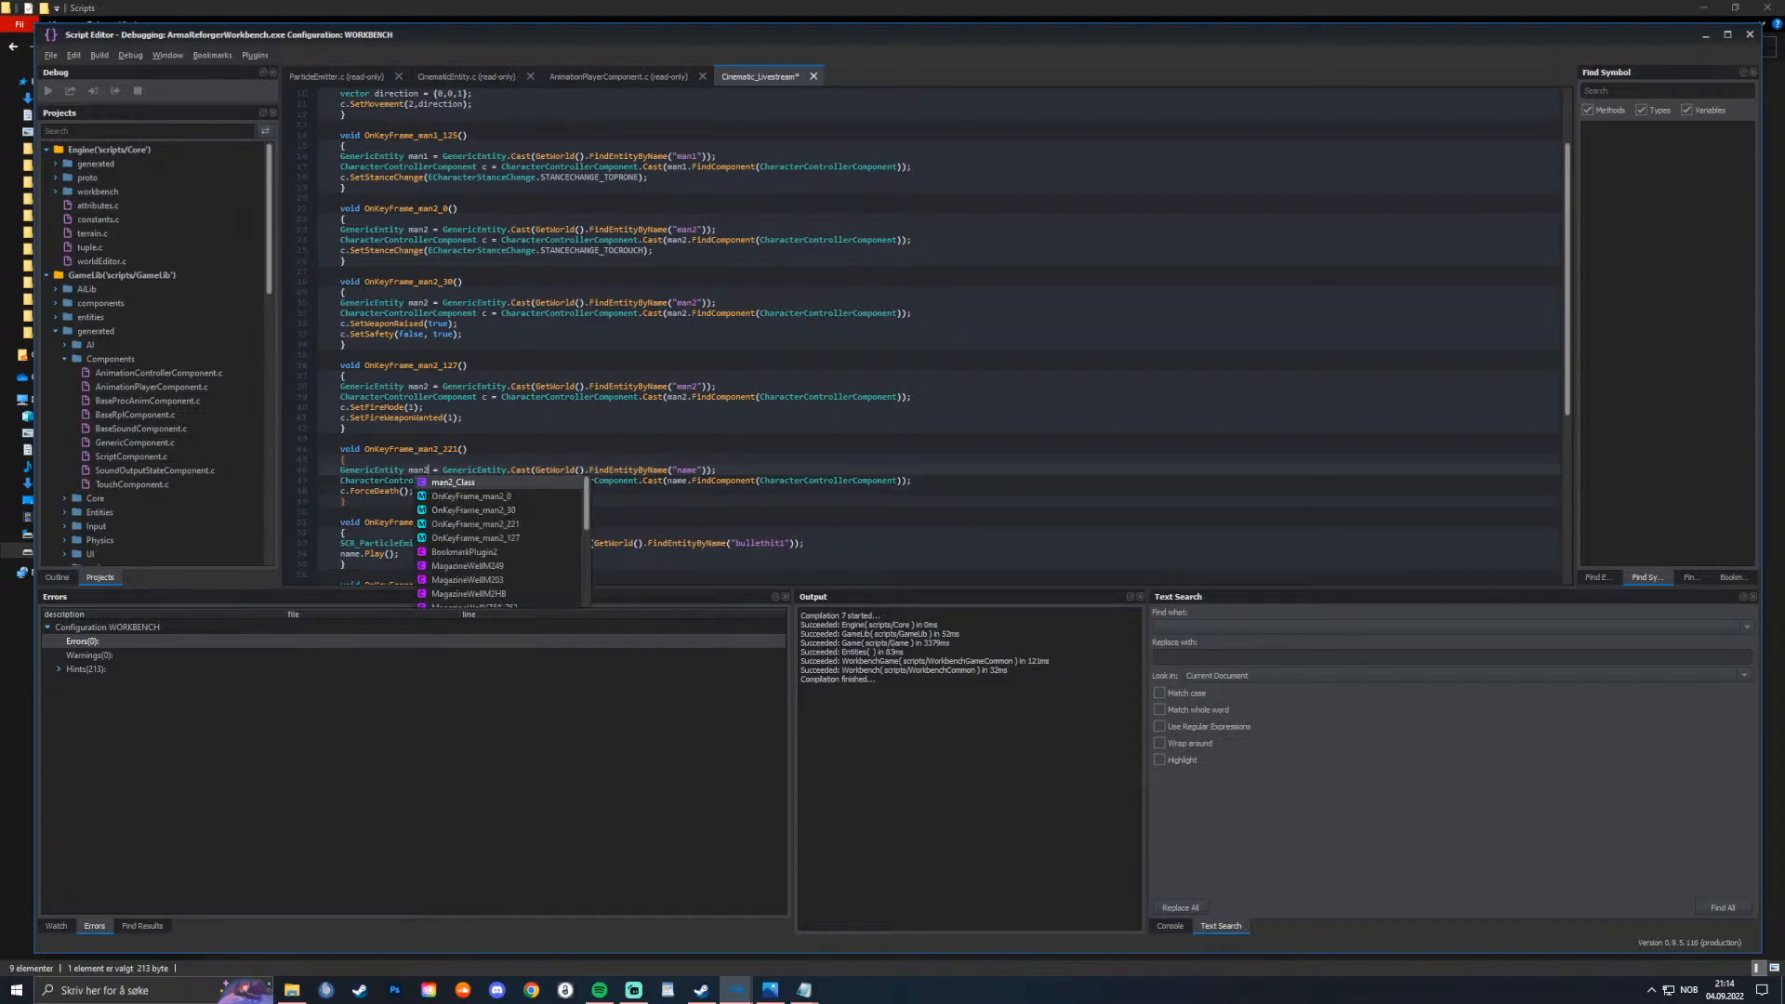
type("man2")
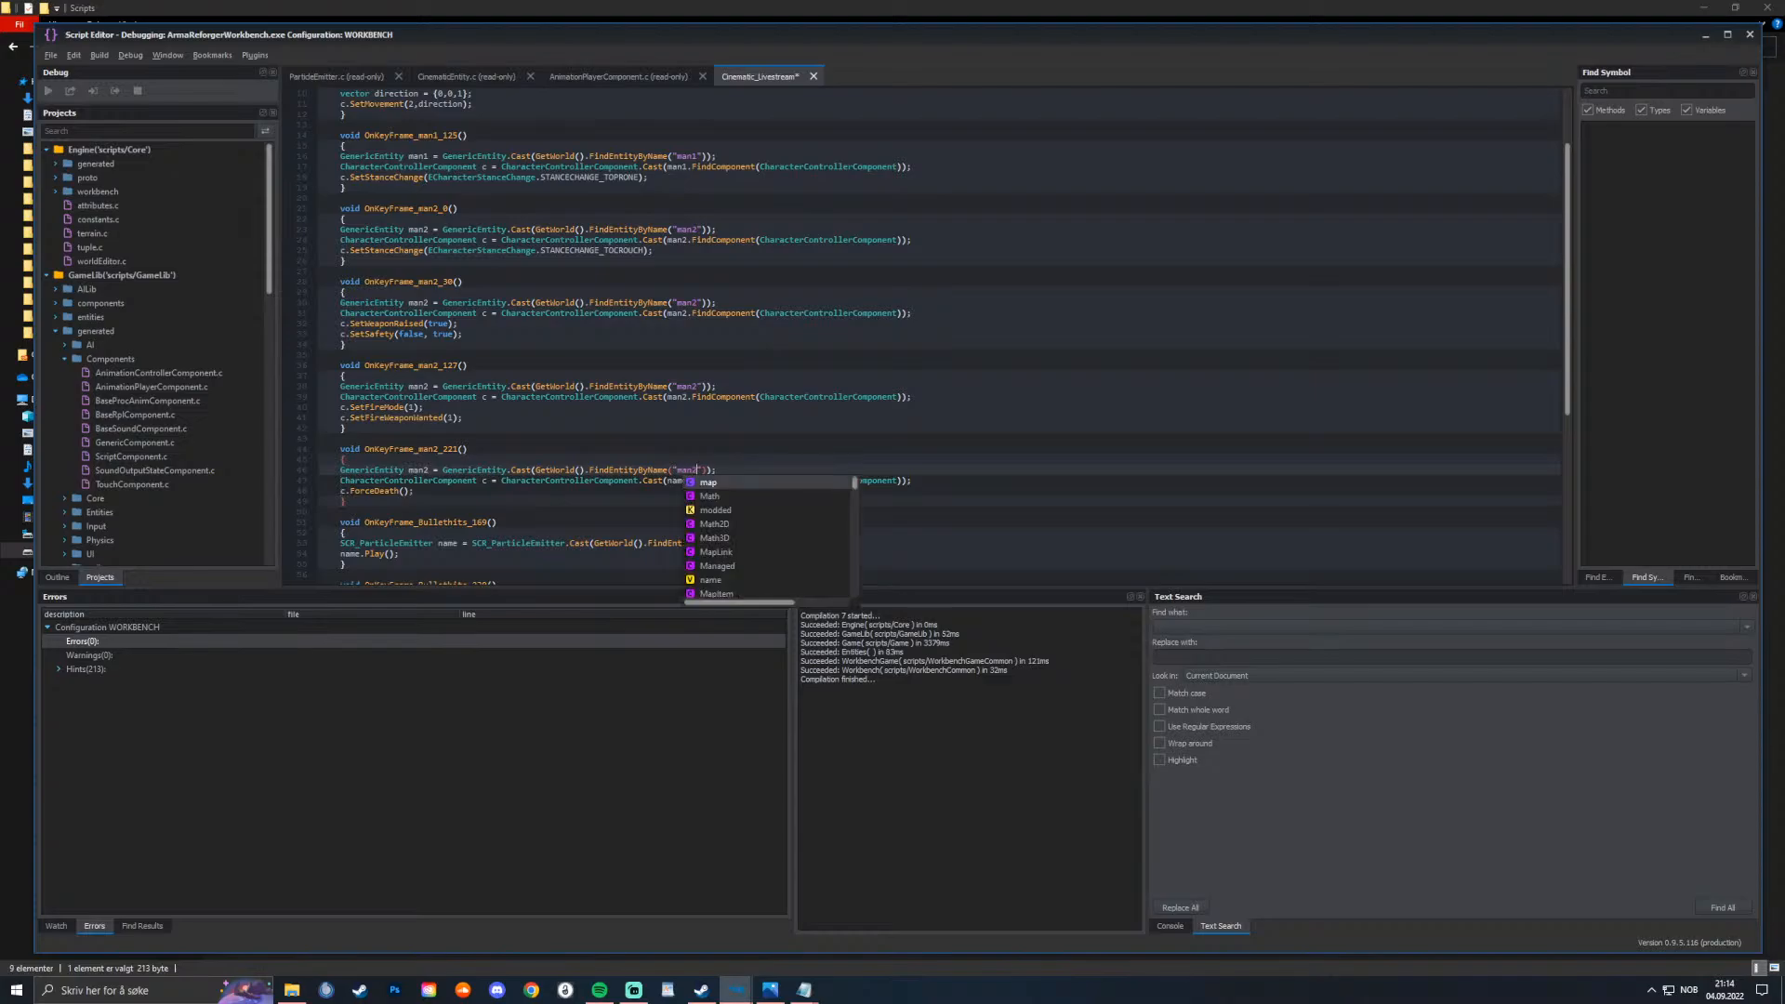
left_click(412, 491)
left_click(911, 480)
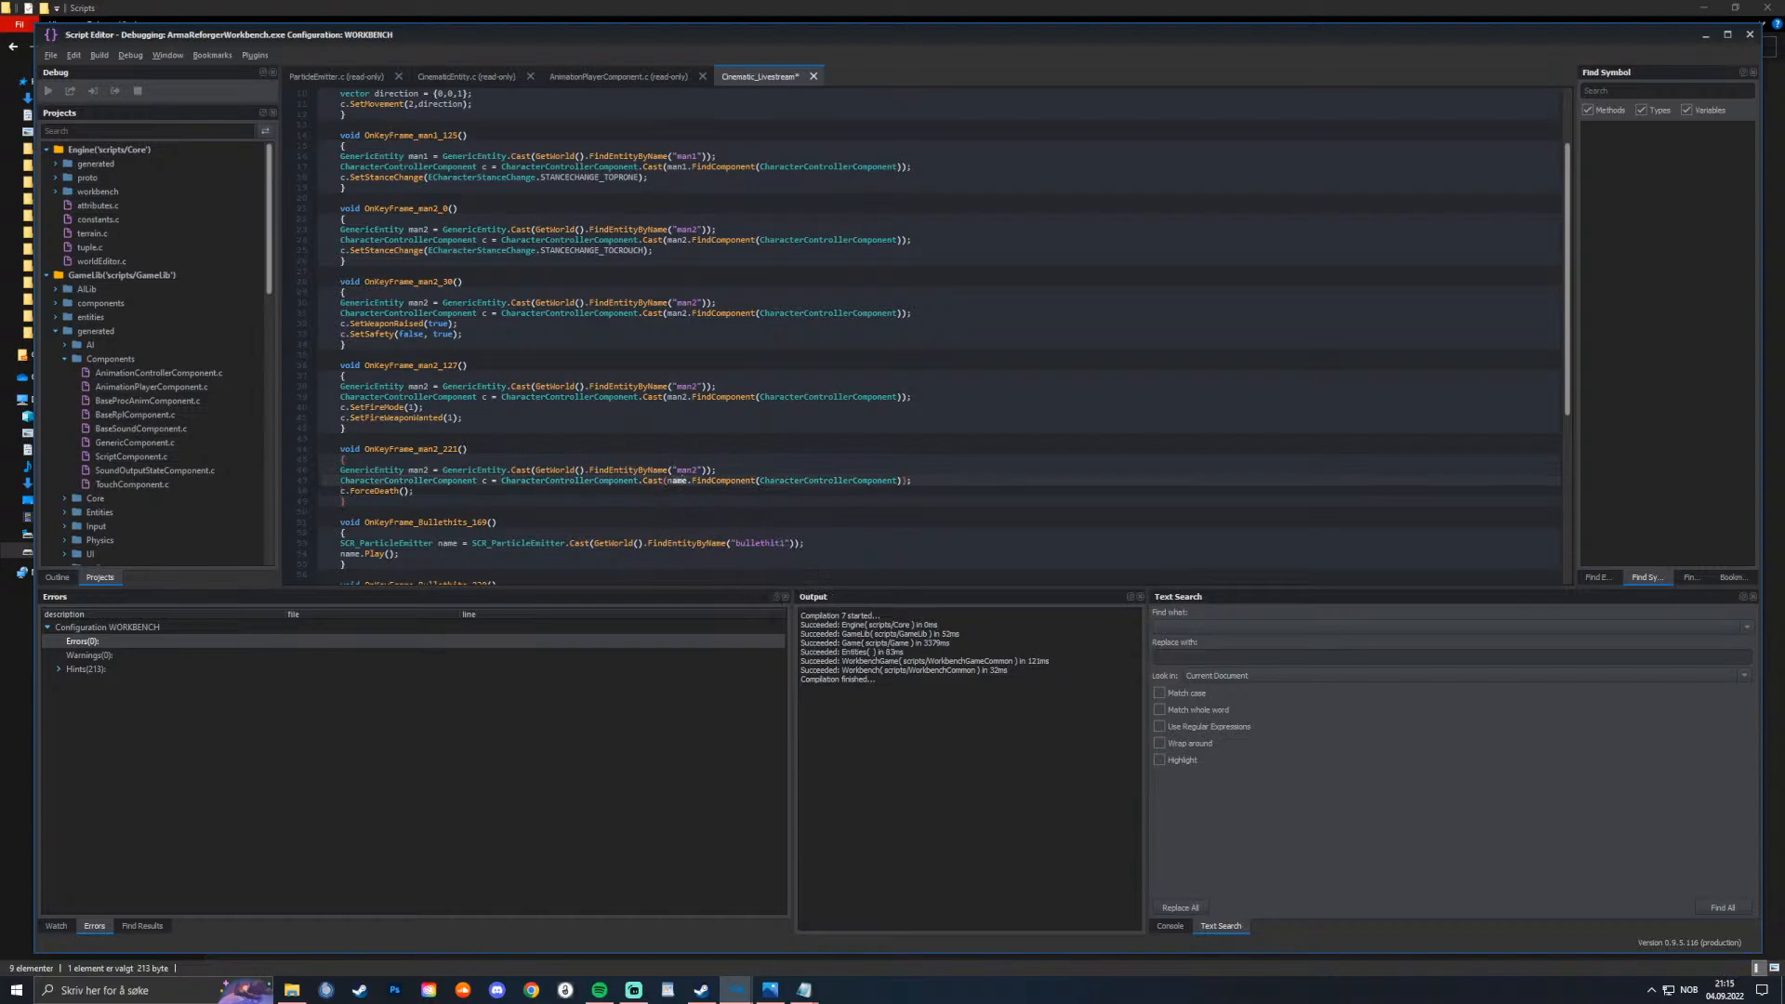
type("man2")
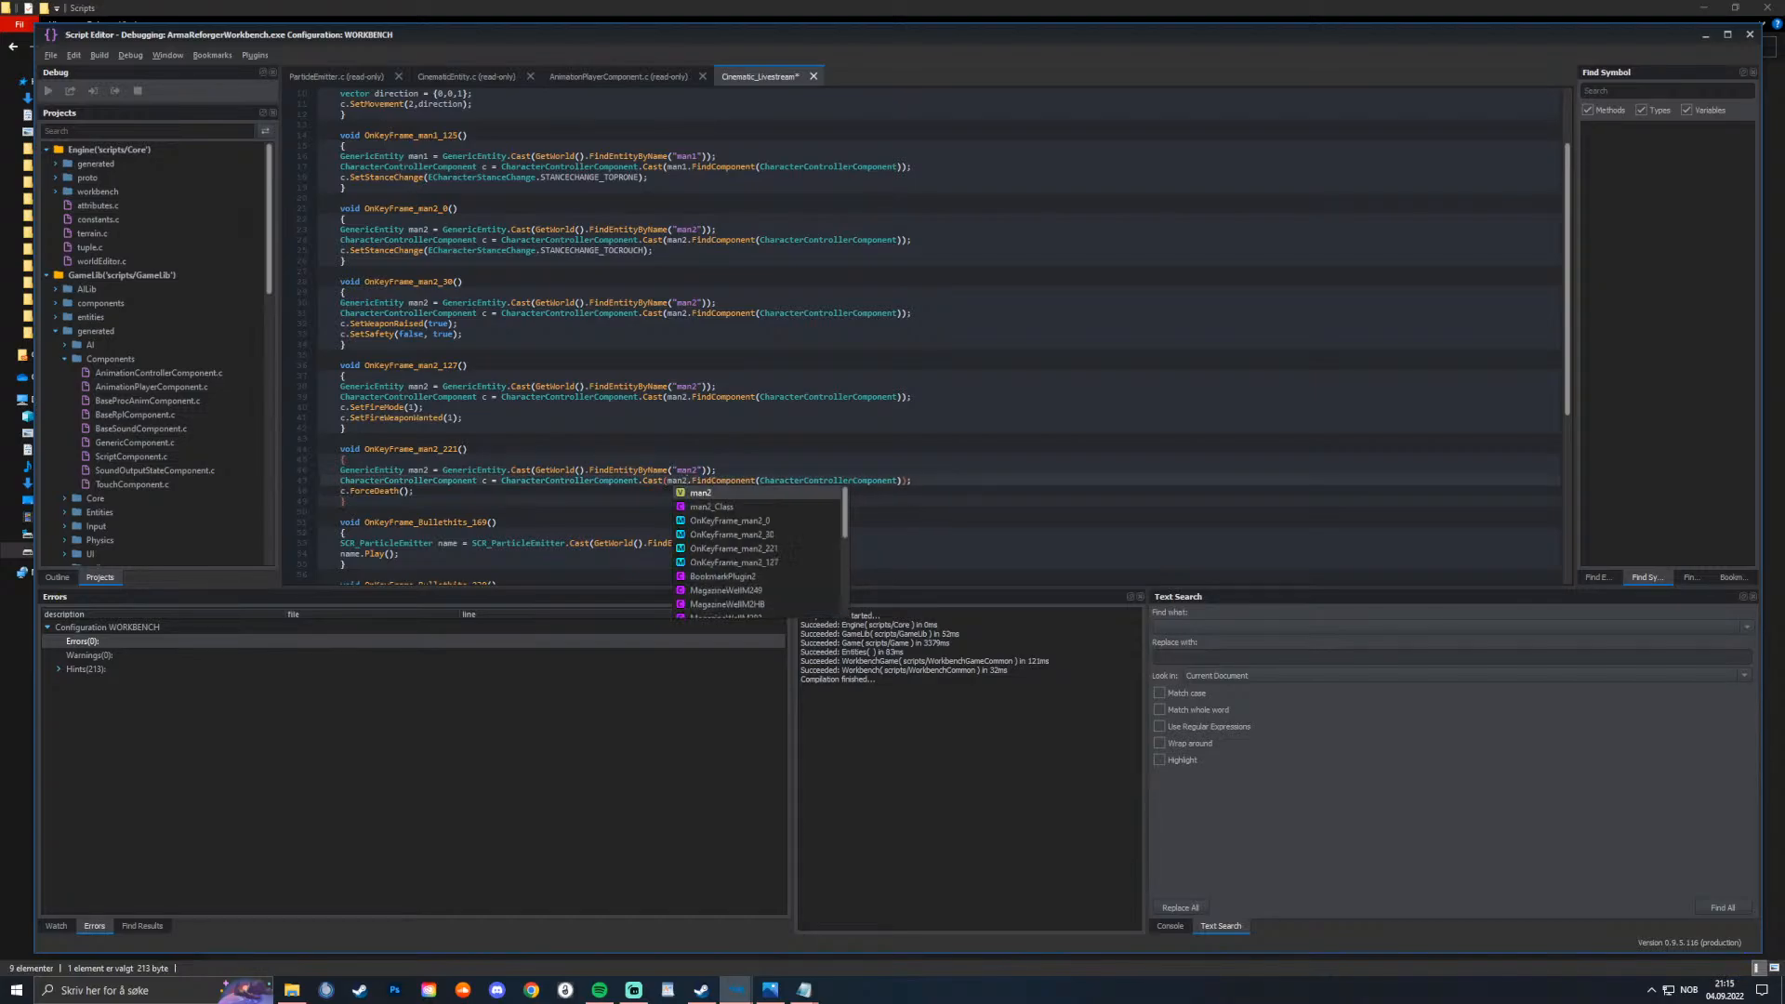
key("Escape")
Step: Save and compile the scripts, minimize the script editor and return to the World Editor
key("alt+b")
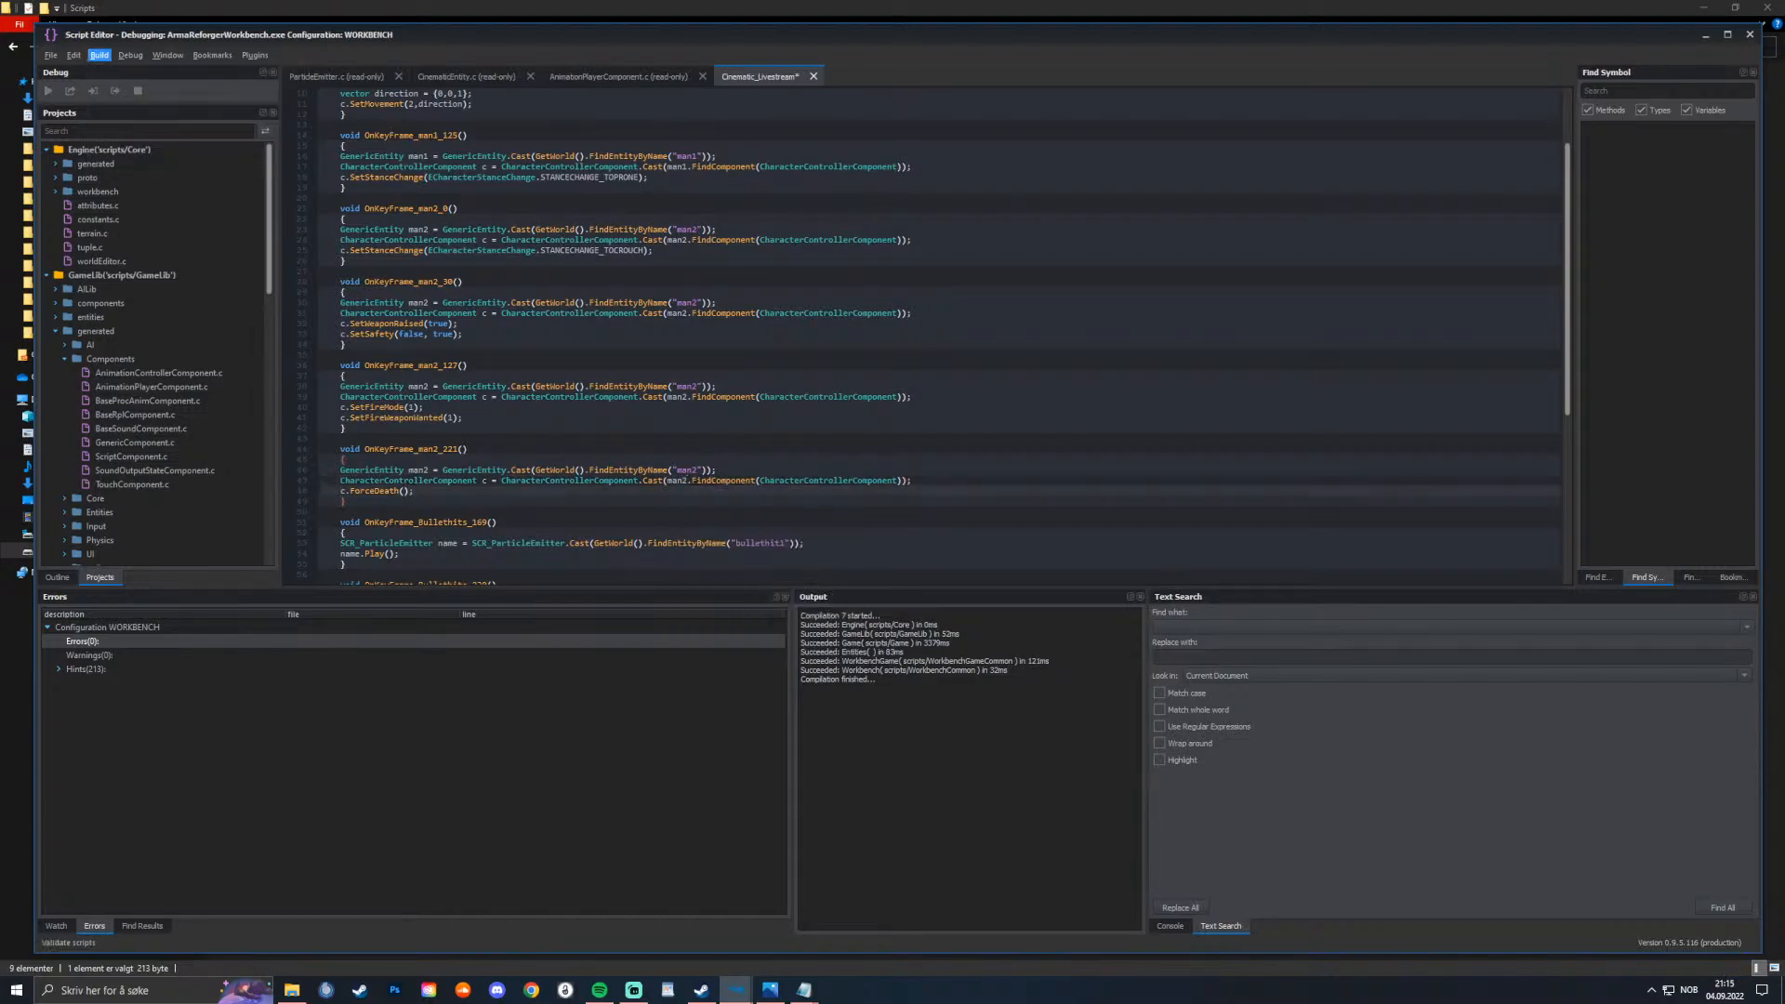
key("ctrl+s")
scroll(929, 335, "down", 9)
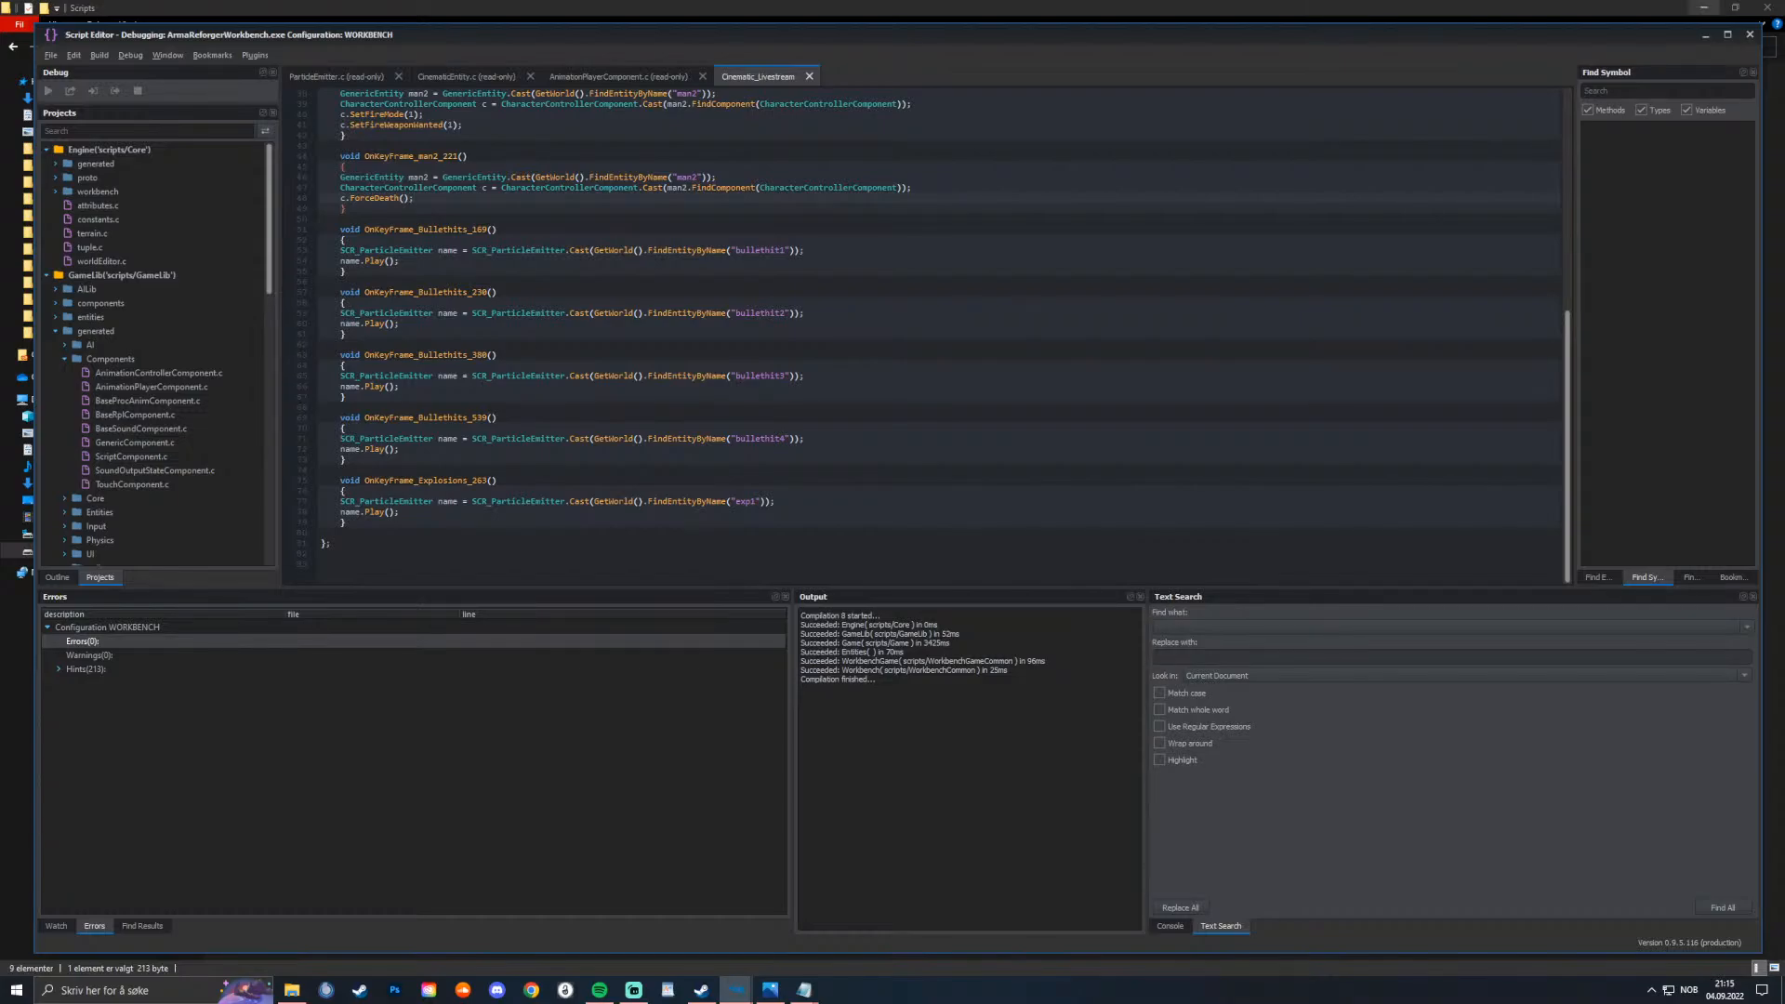
left_click(1705, 35)
key("alt+Tab")
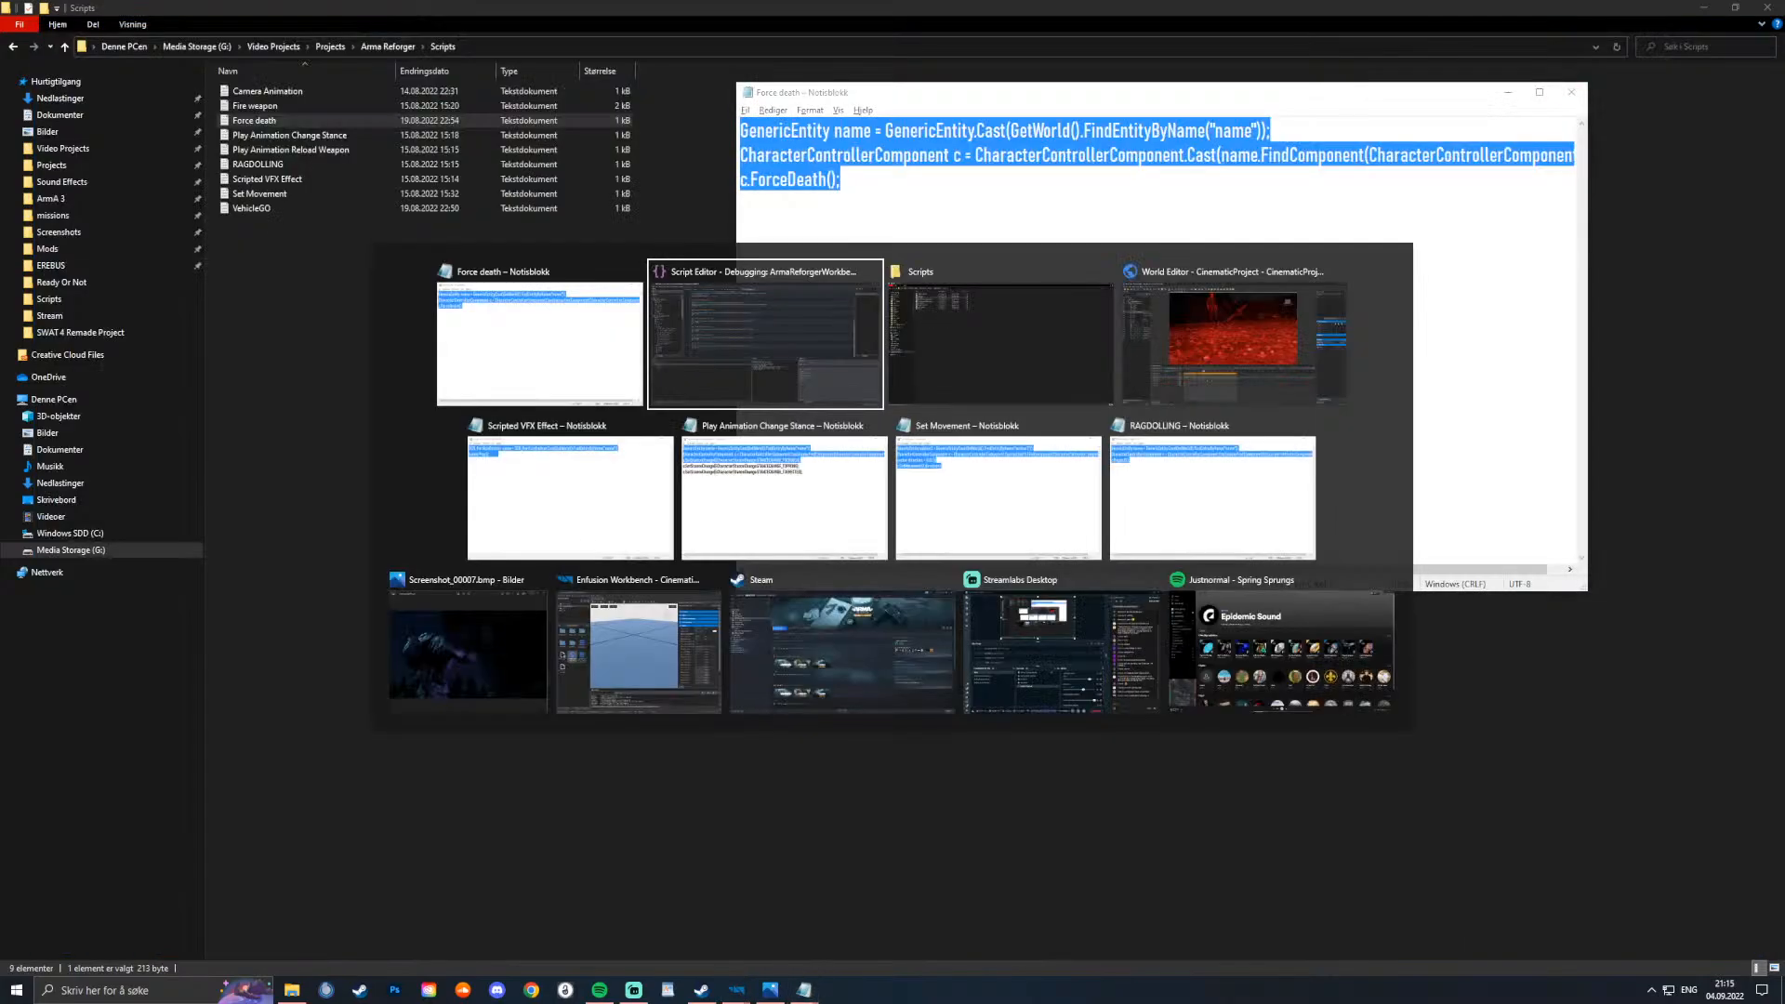
mouse_move(736, 989)
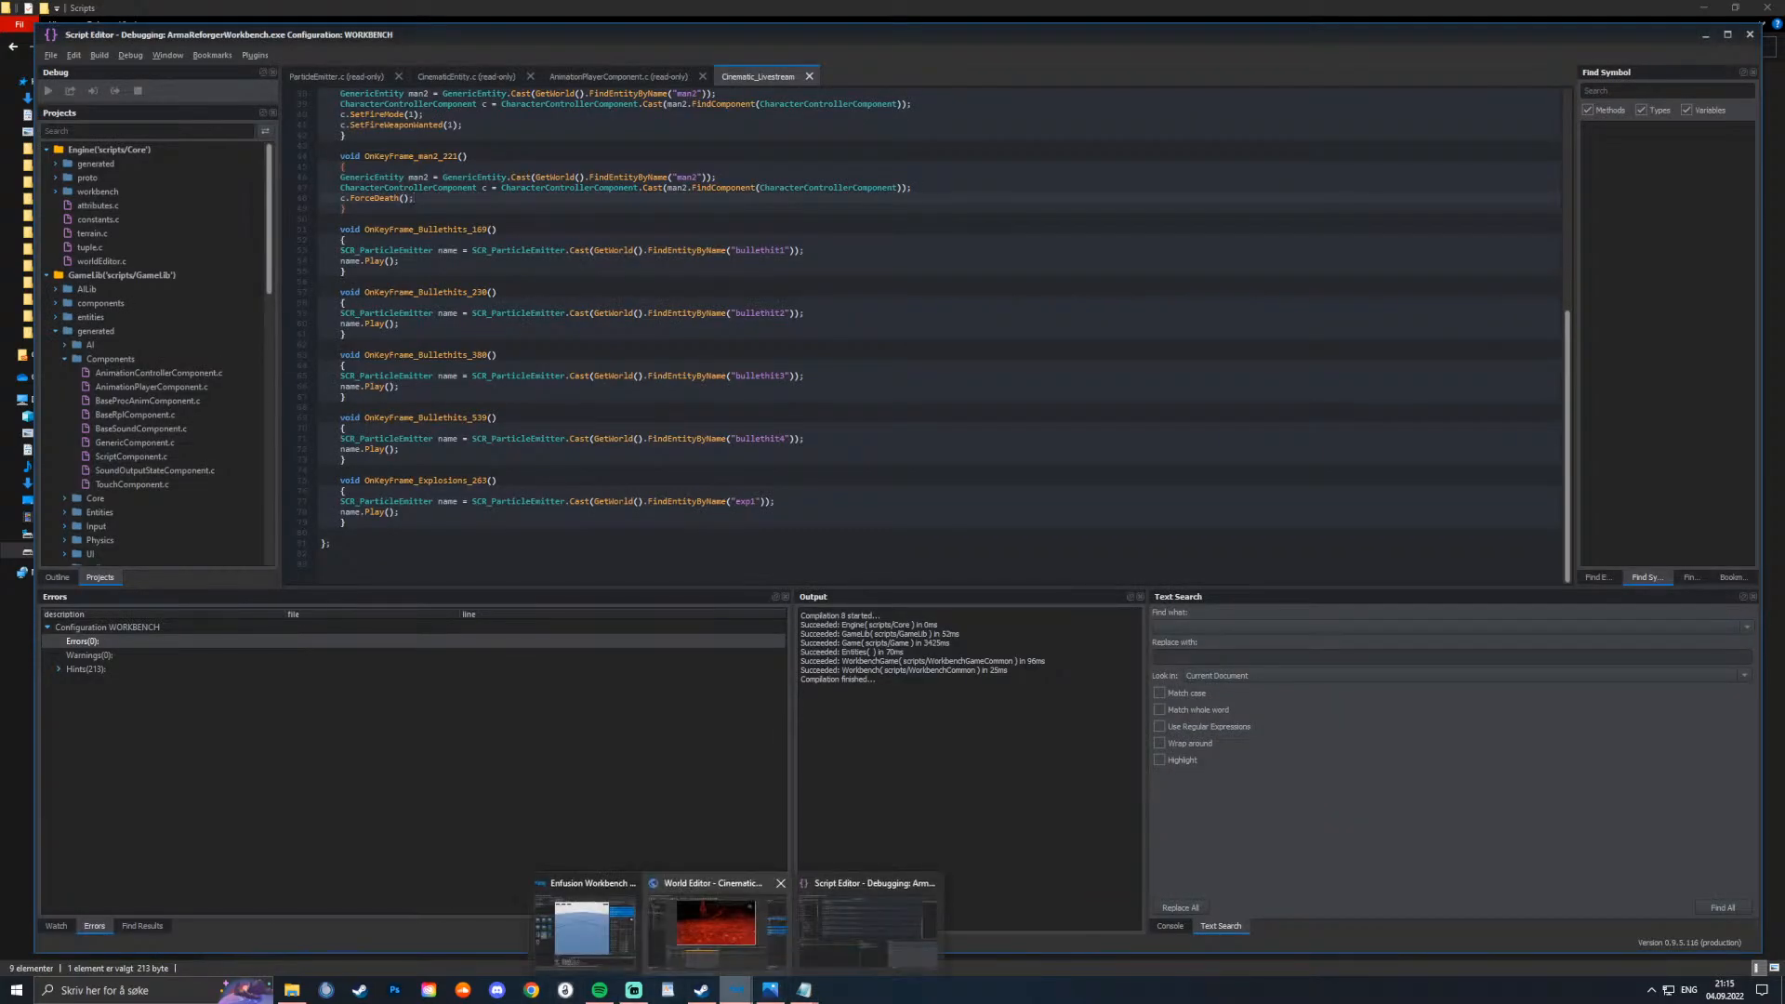
left_click(715, 920)
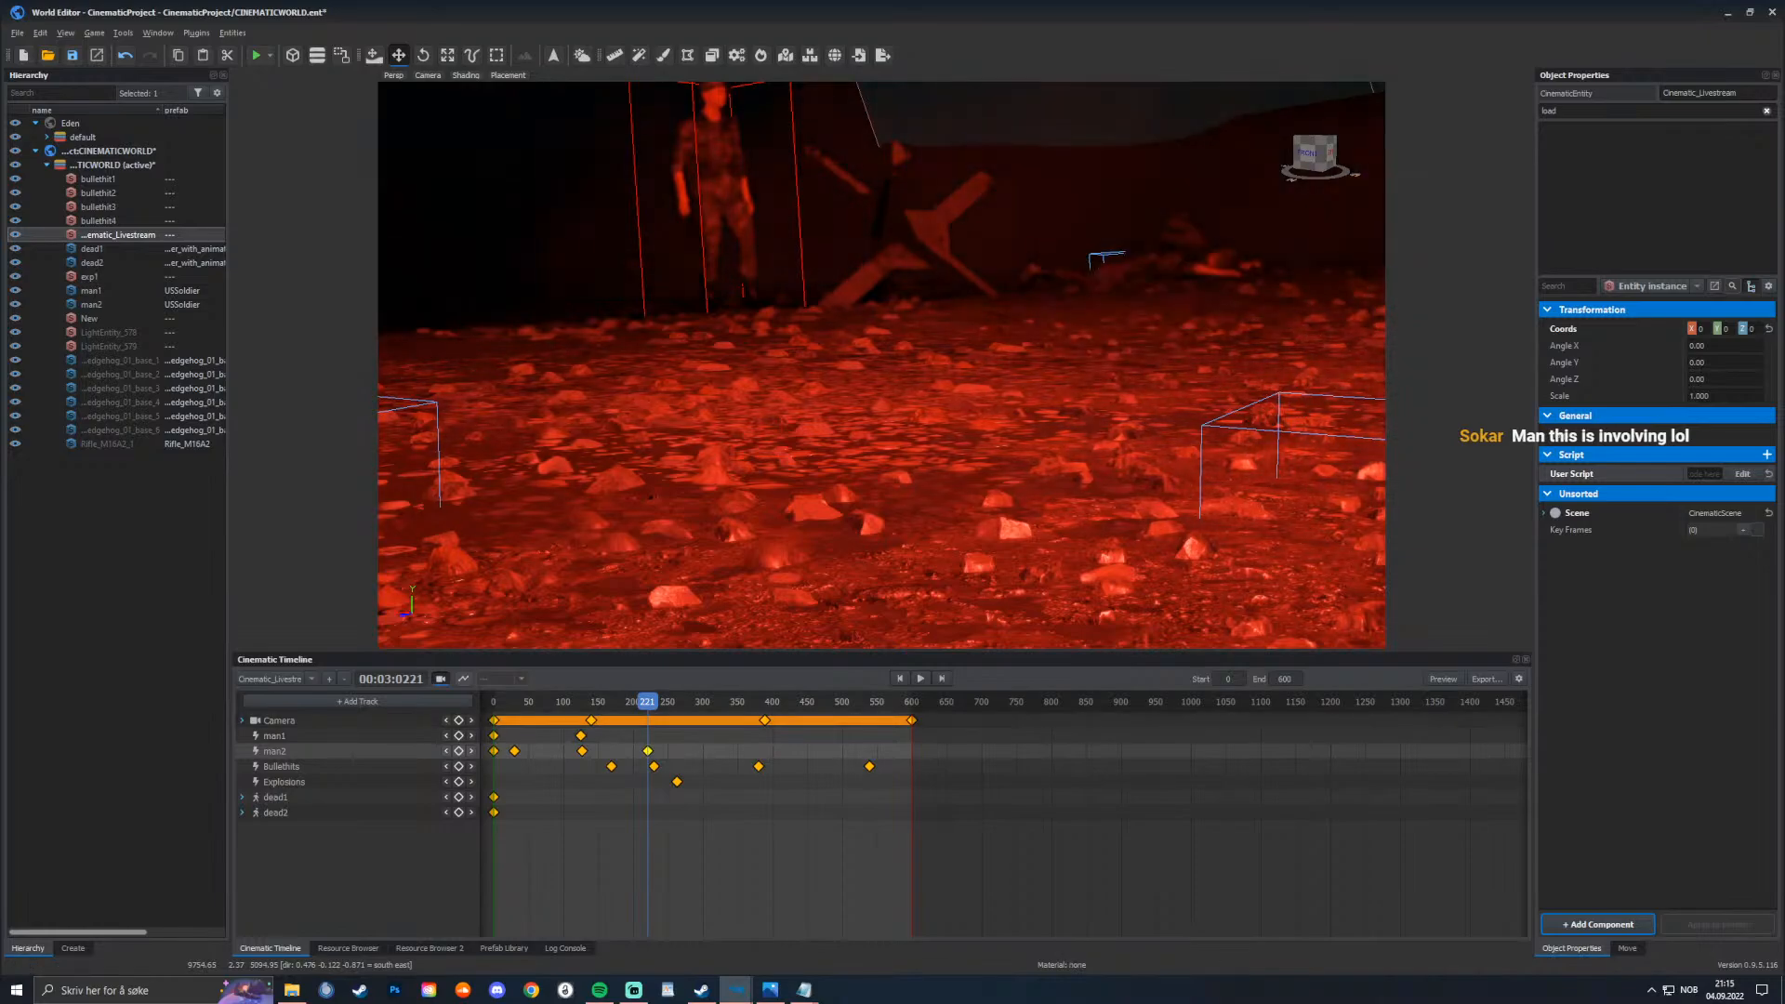
Step: Save the world with the timeline rewound to frame 0, and preview the cinematic in game before returning to edit mode
left_click_drag(648, 701, 492, 702)
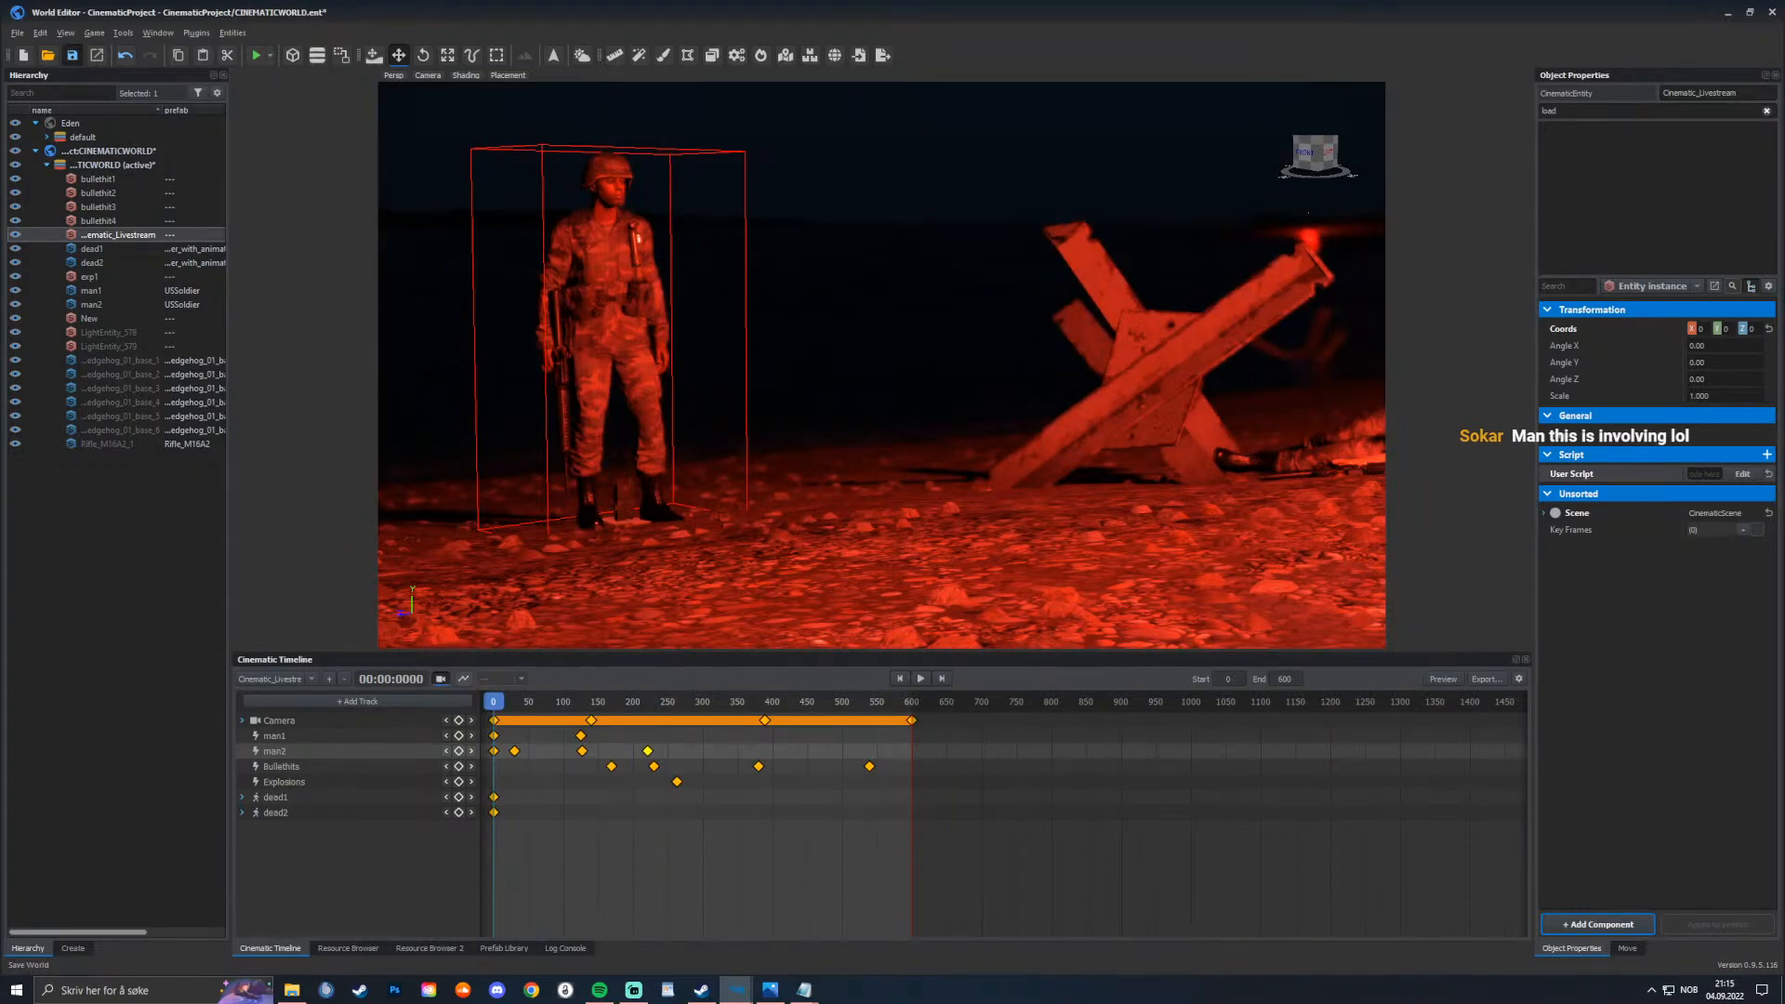
left_click(71, 55)
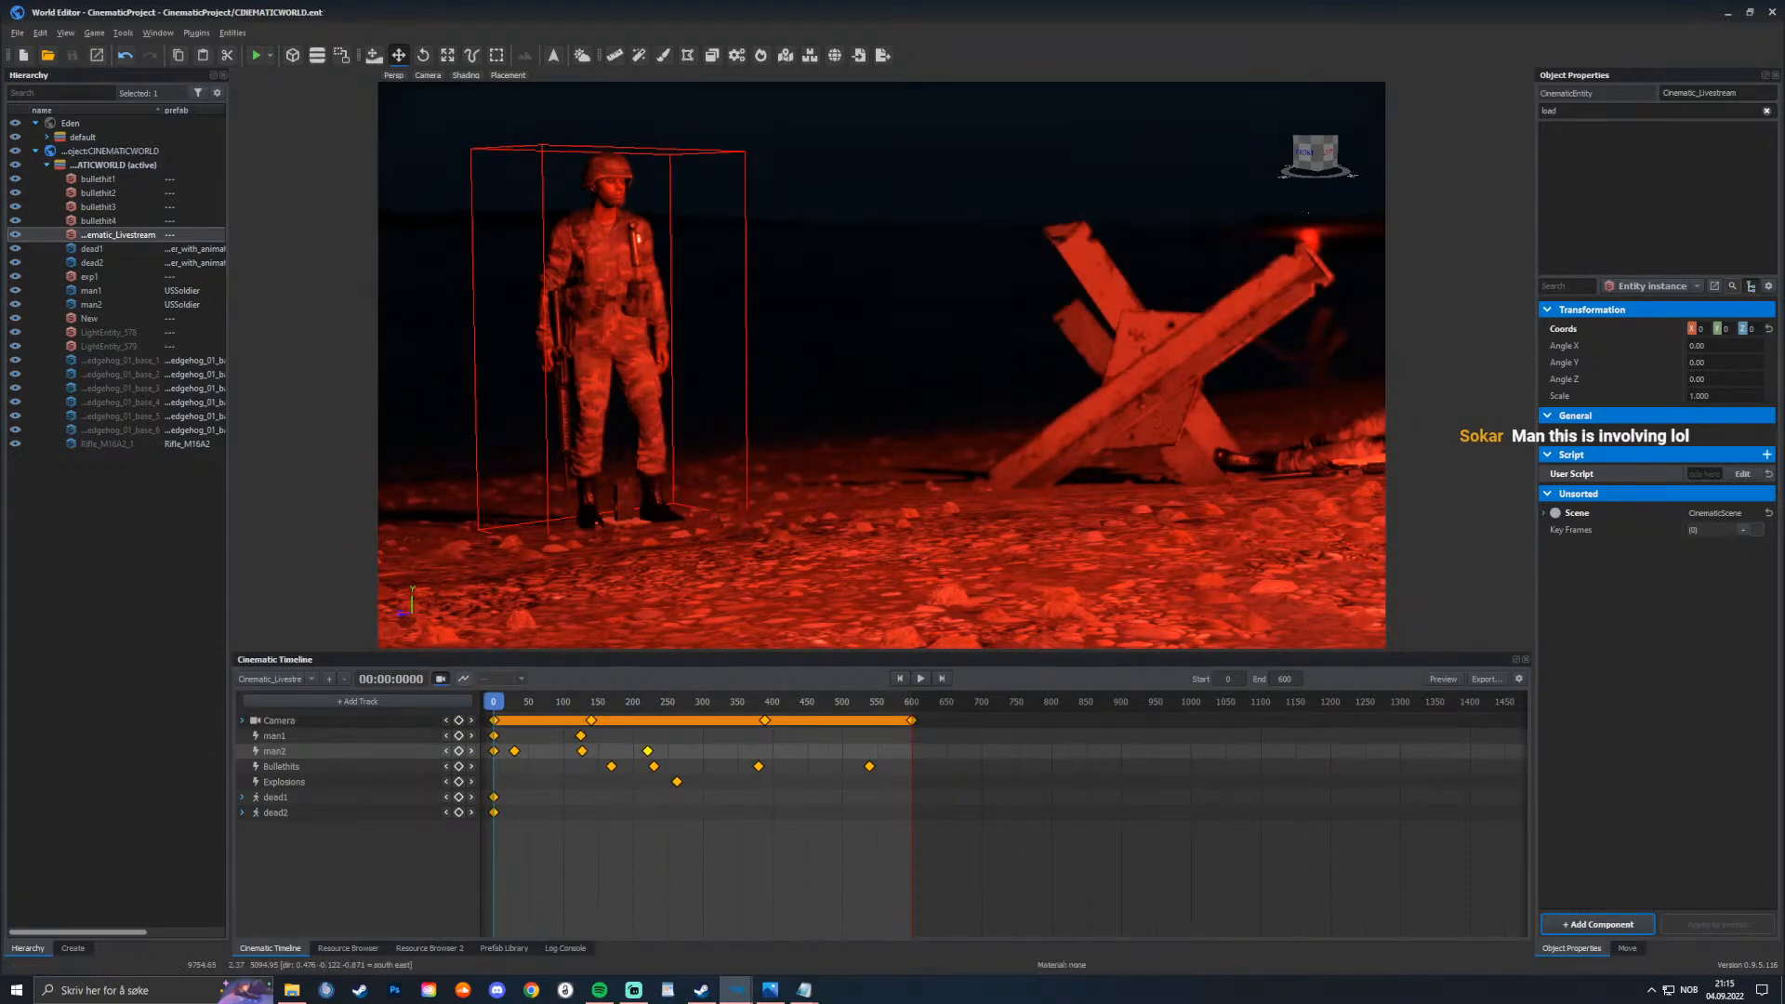
left_click(521, 701)
mouse_move(522, 702)
left_mouse_down()
mouse_move(856, 702)
mouse_move(493, 702)
left_mouse_up()
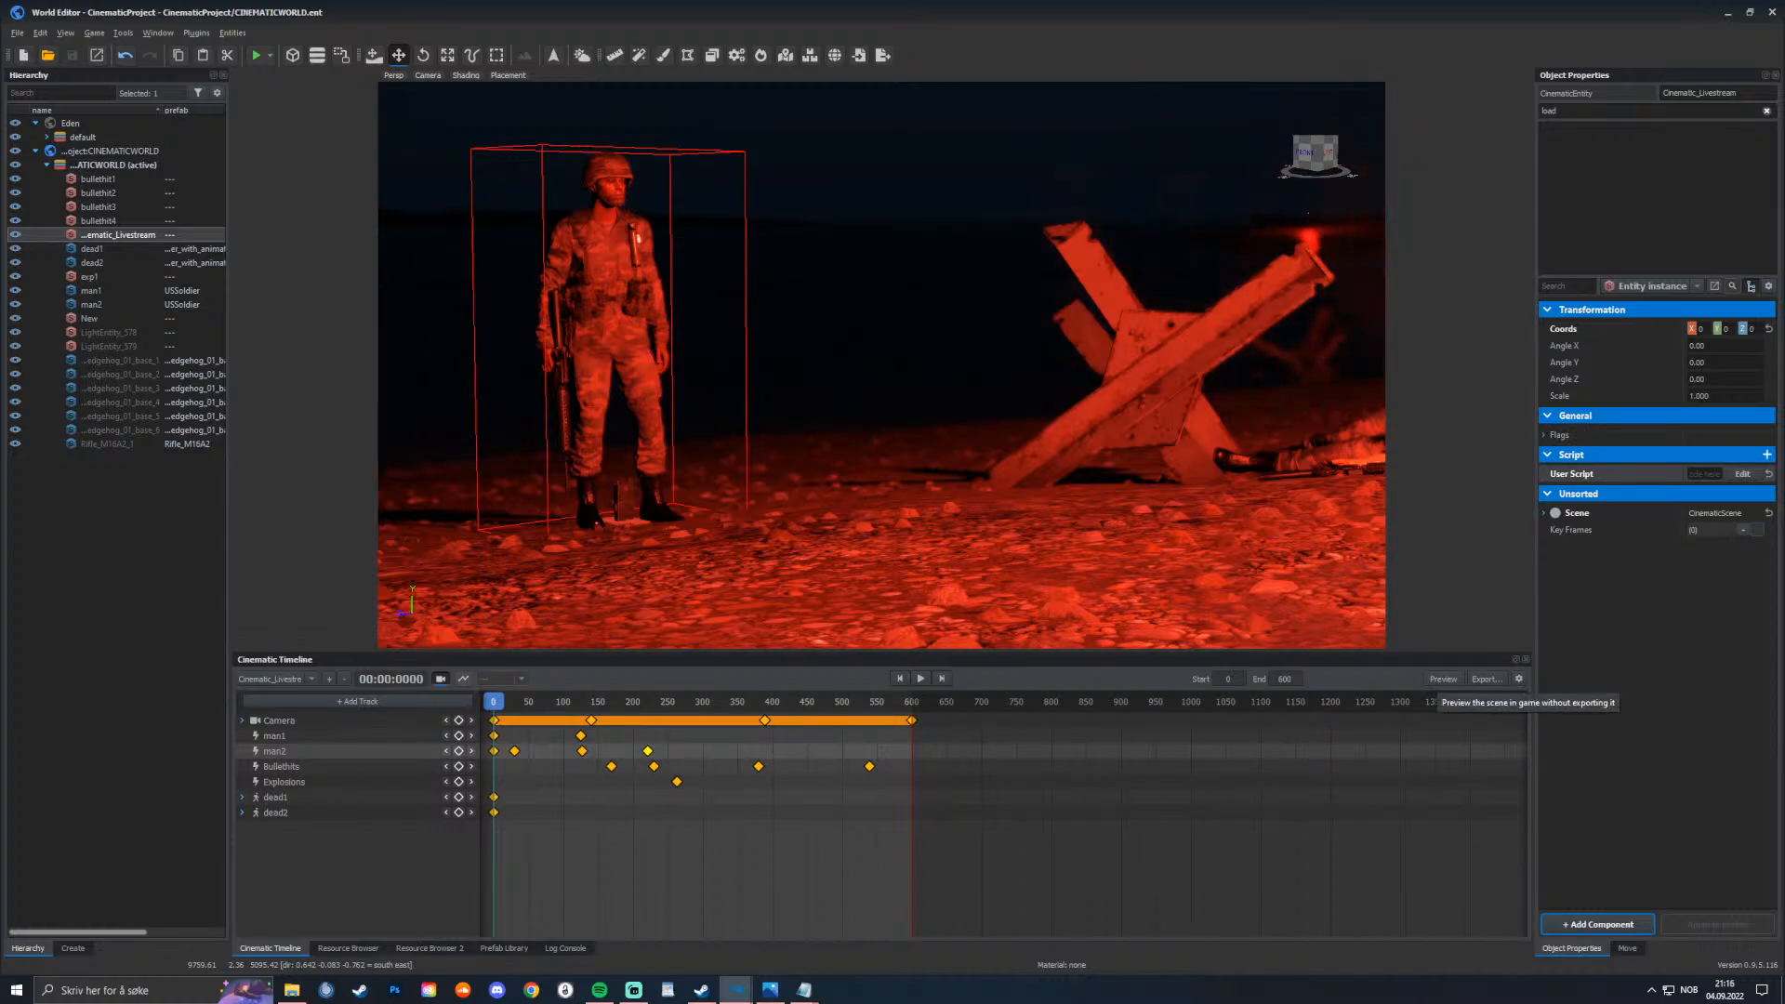
left_click(1443, 679)
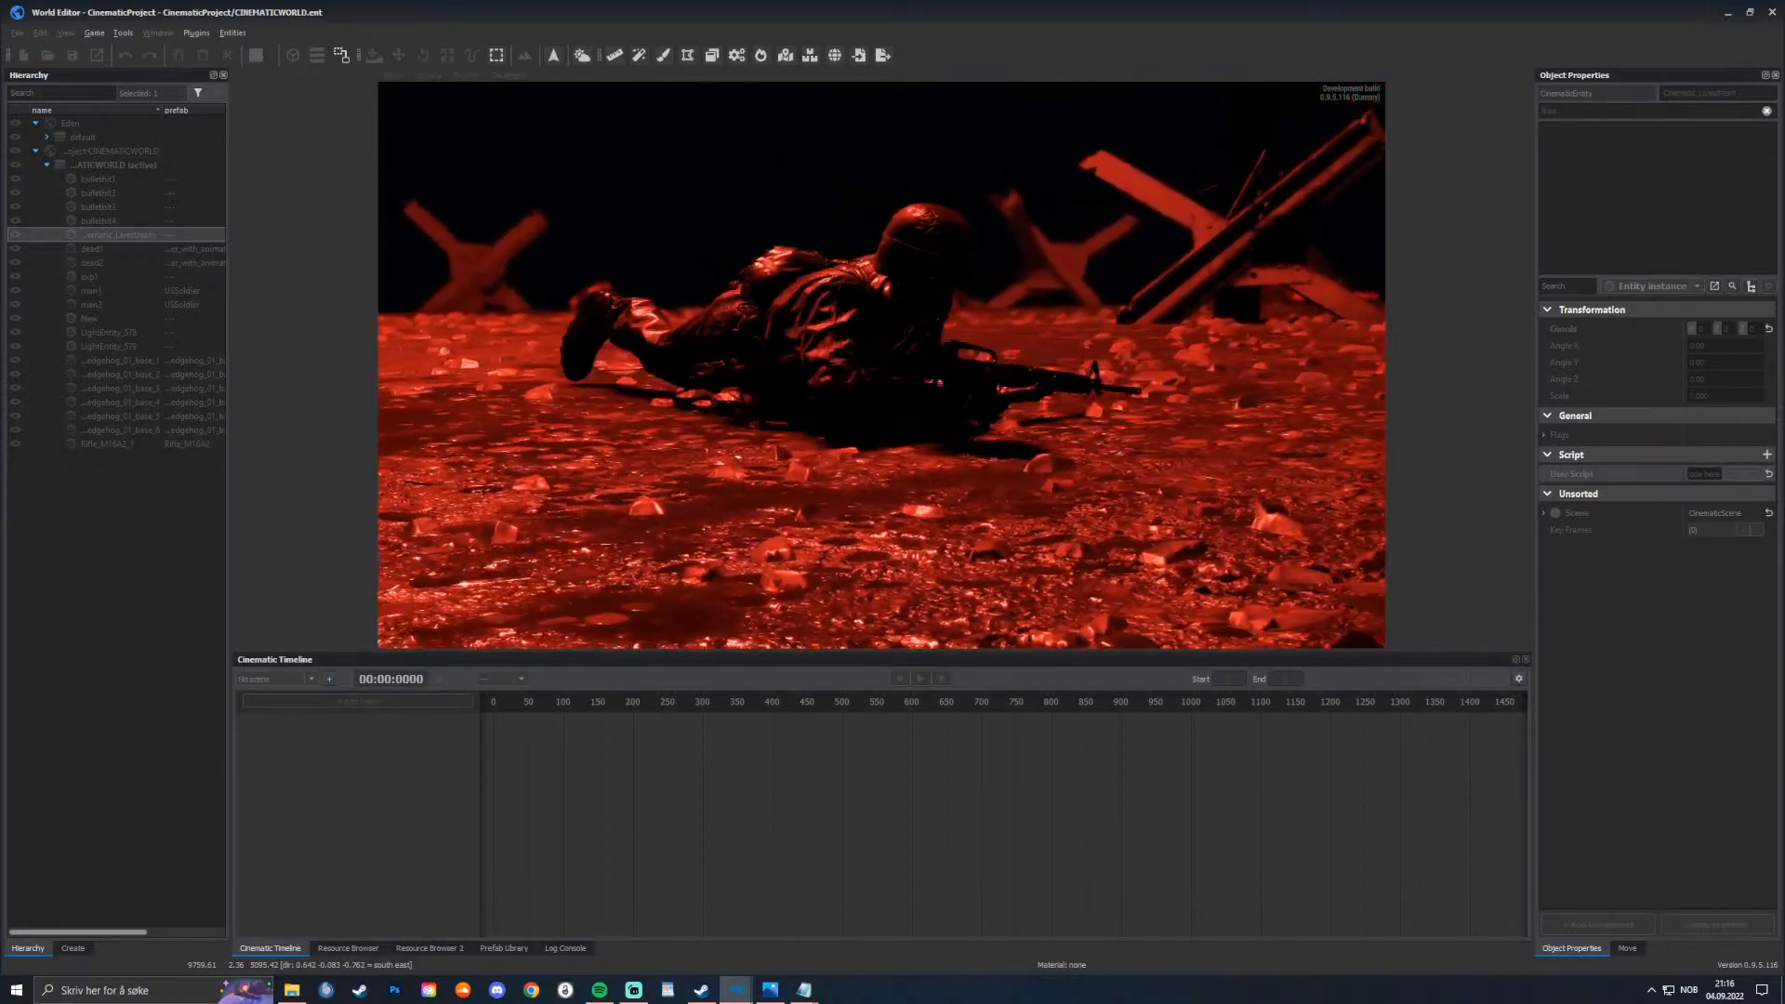
key("Escape")
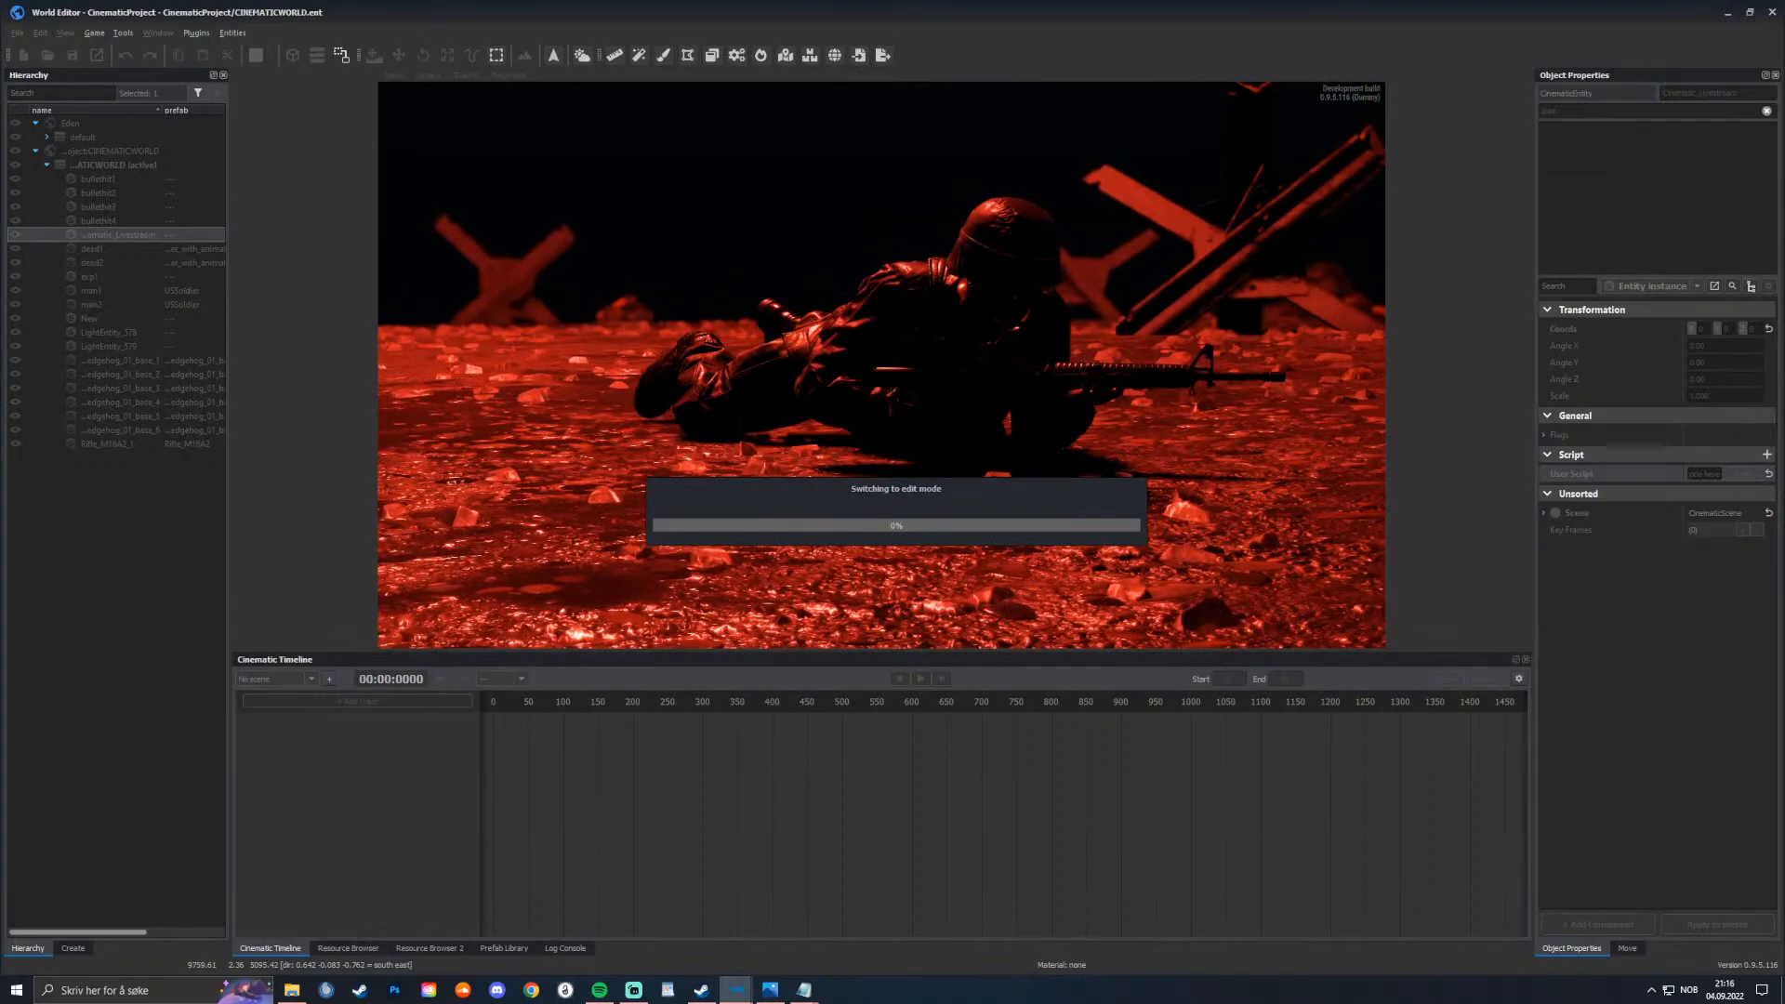
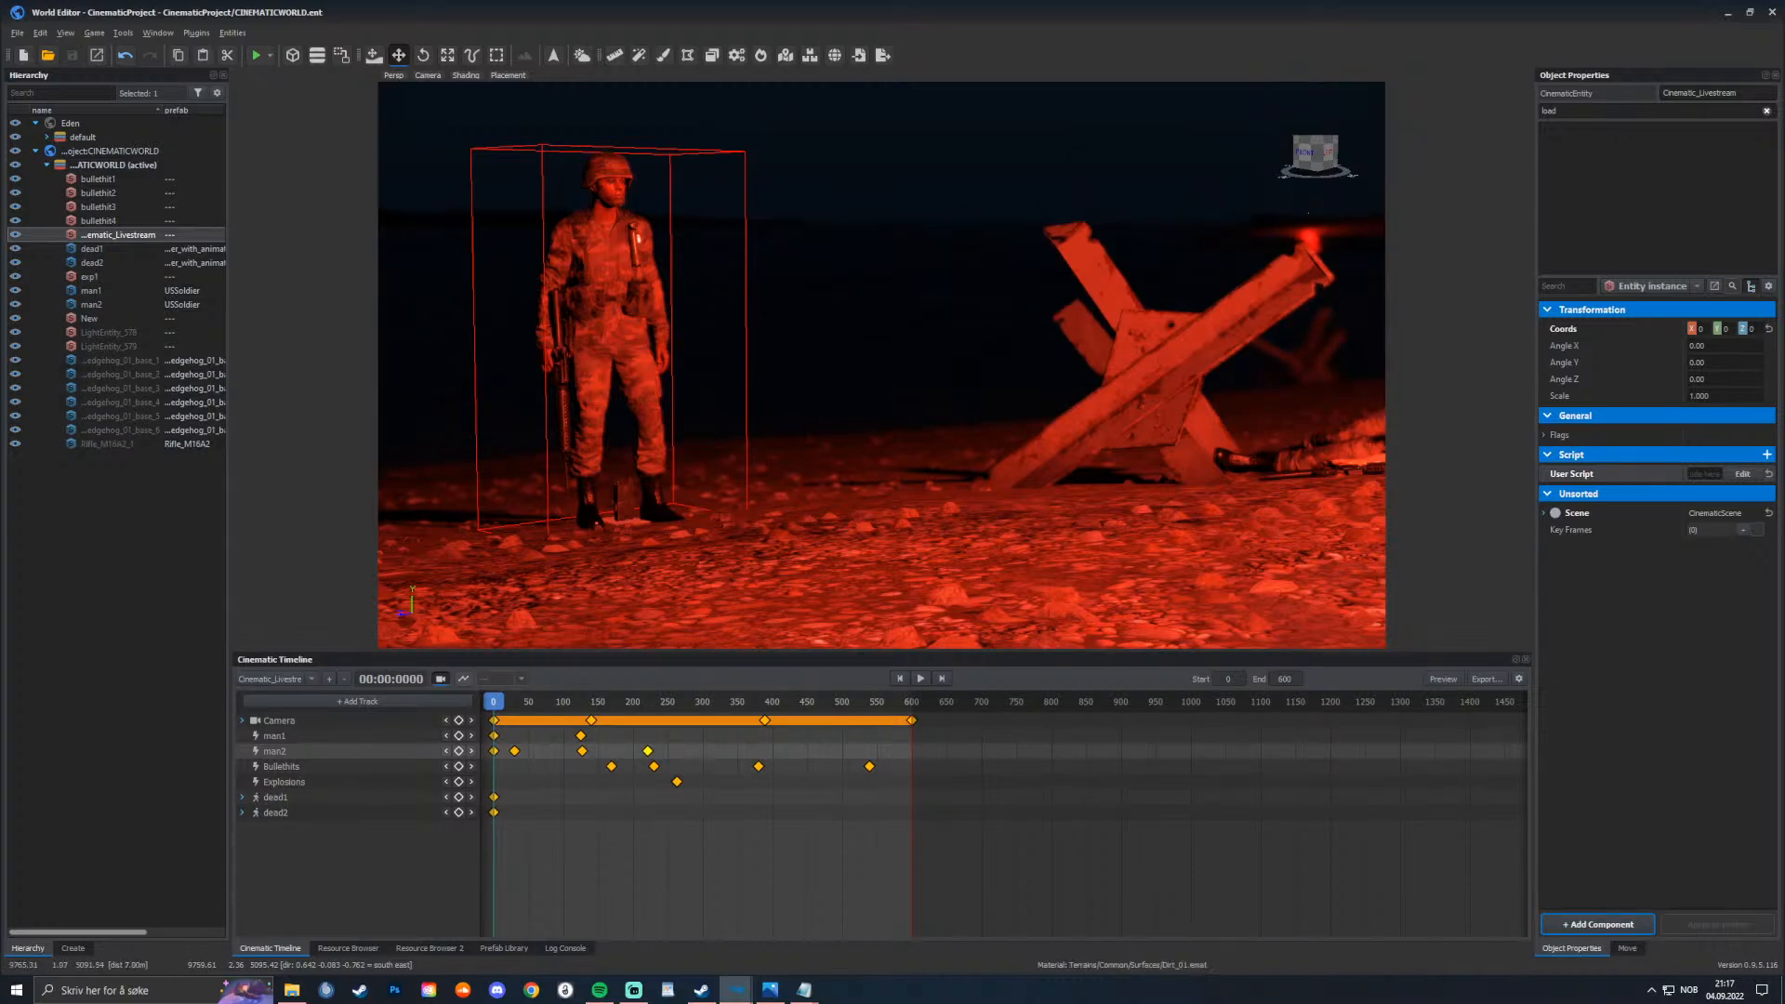
Step: Set the weather editor's time of day to 0.383, a morning hour just after 09:11, and apply it
right_click_drag(558, 557, 897, 558)
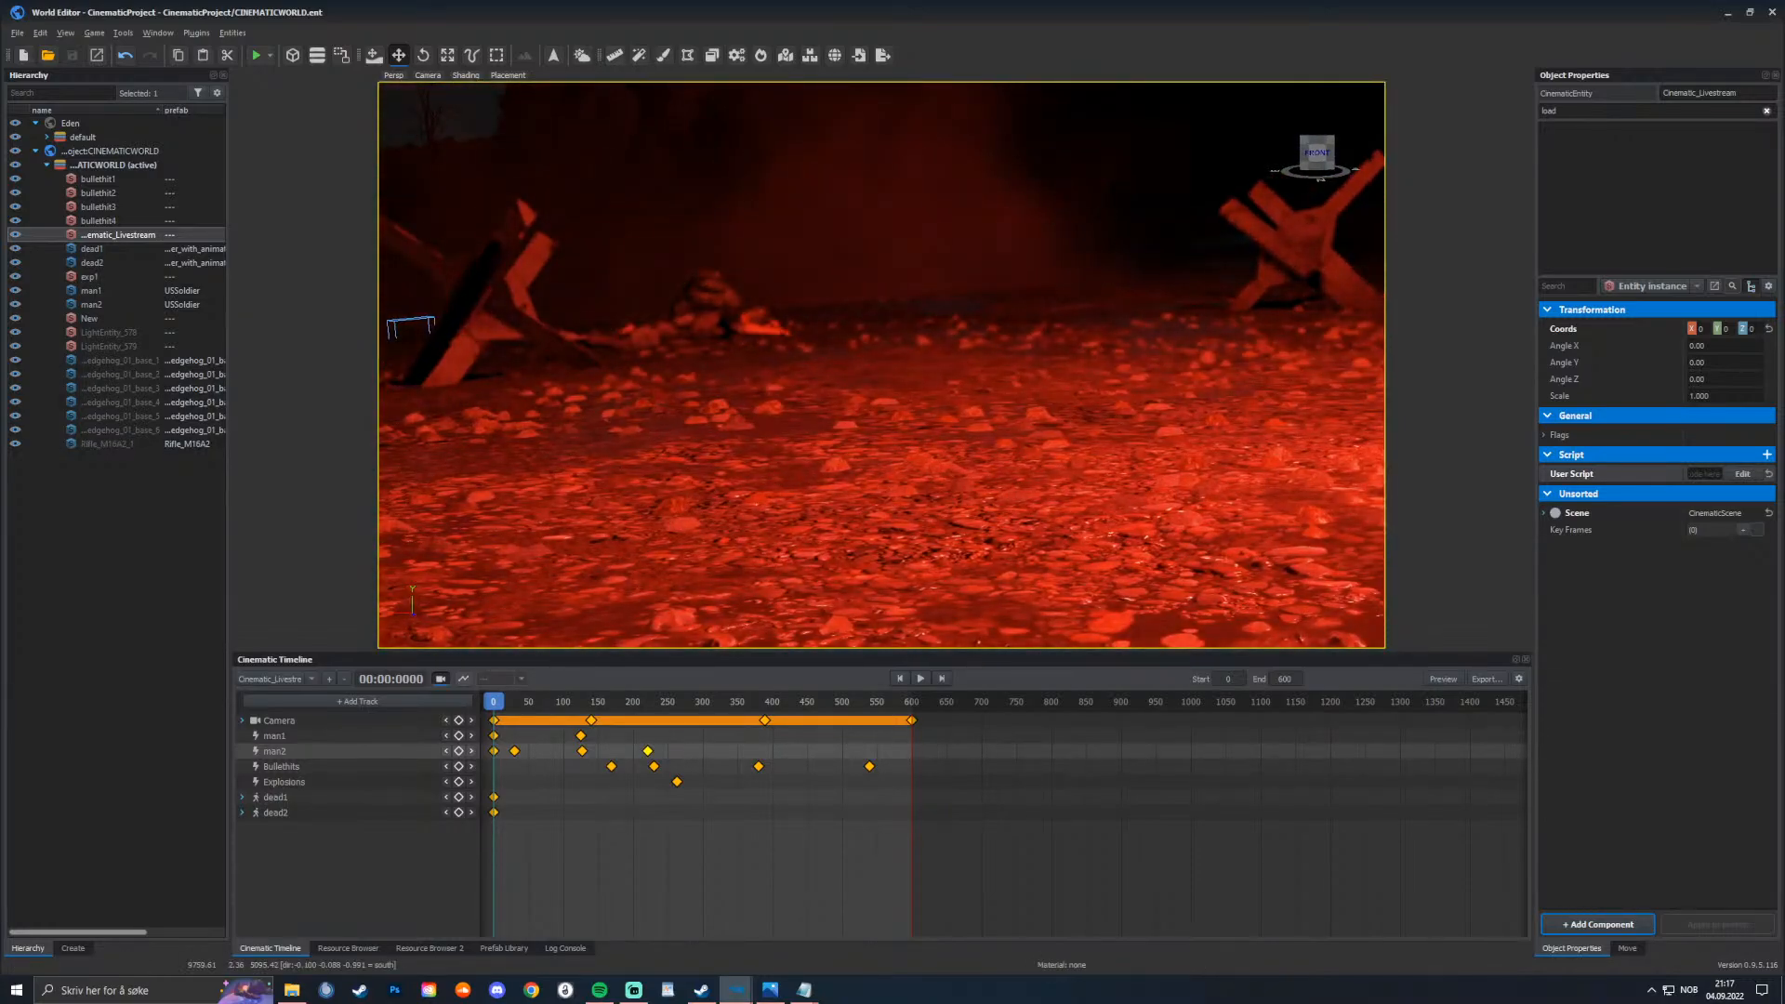
left_click(582, 56)
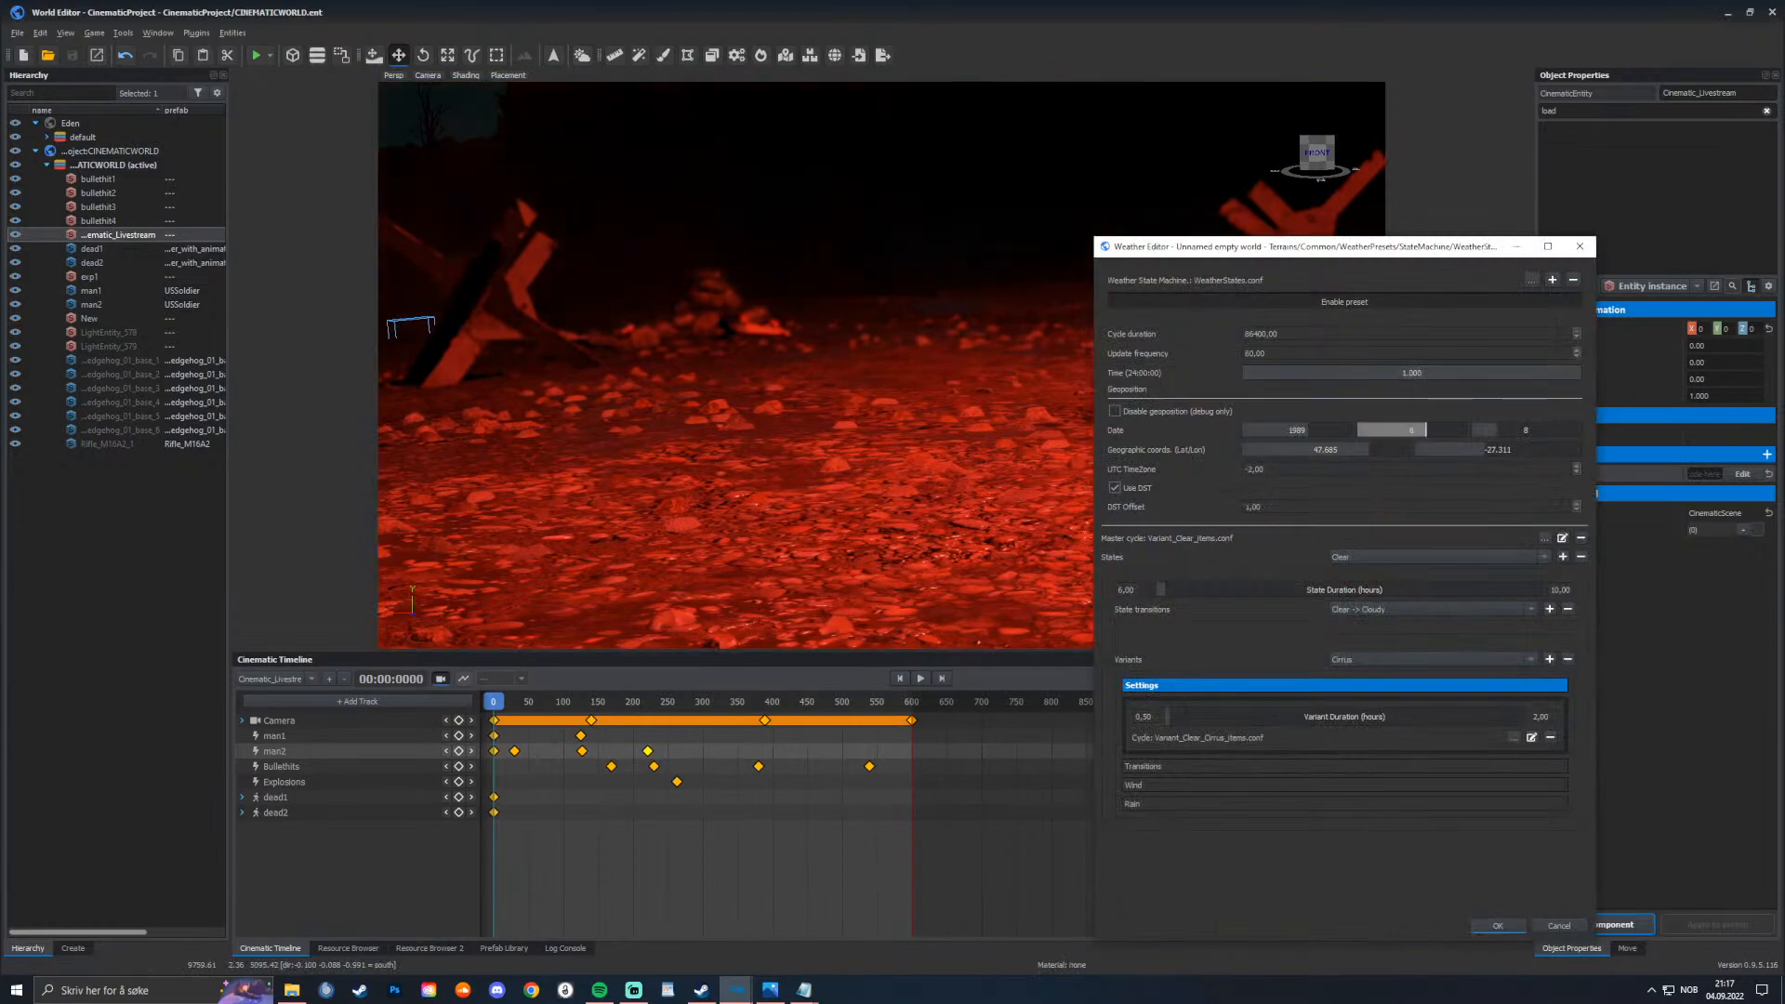
left_click_drag(1579, 372, 1370, 372)
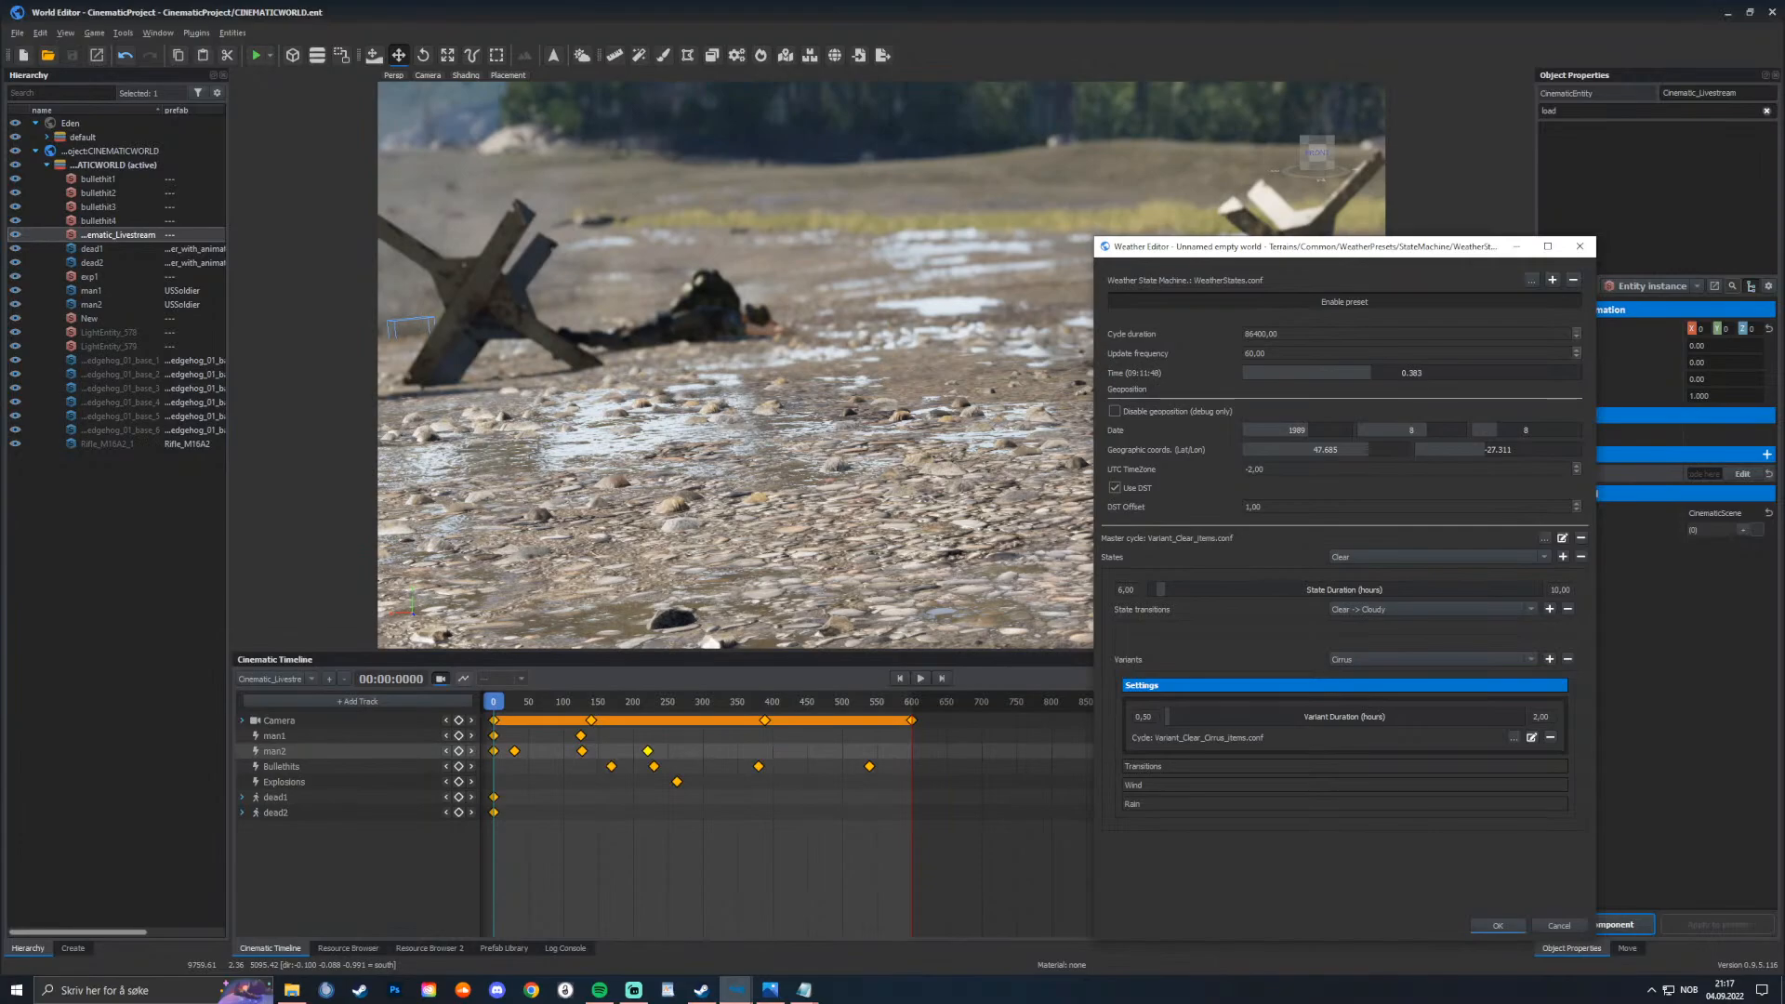
left_click(1498, 926)
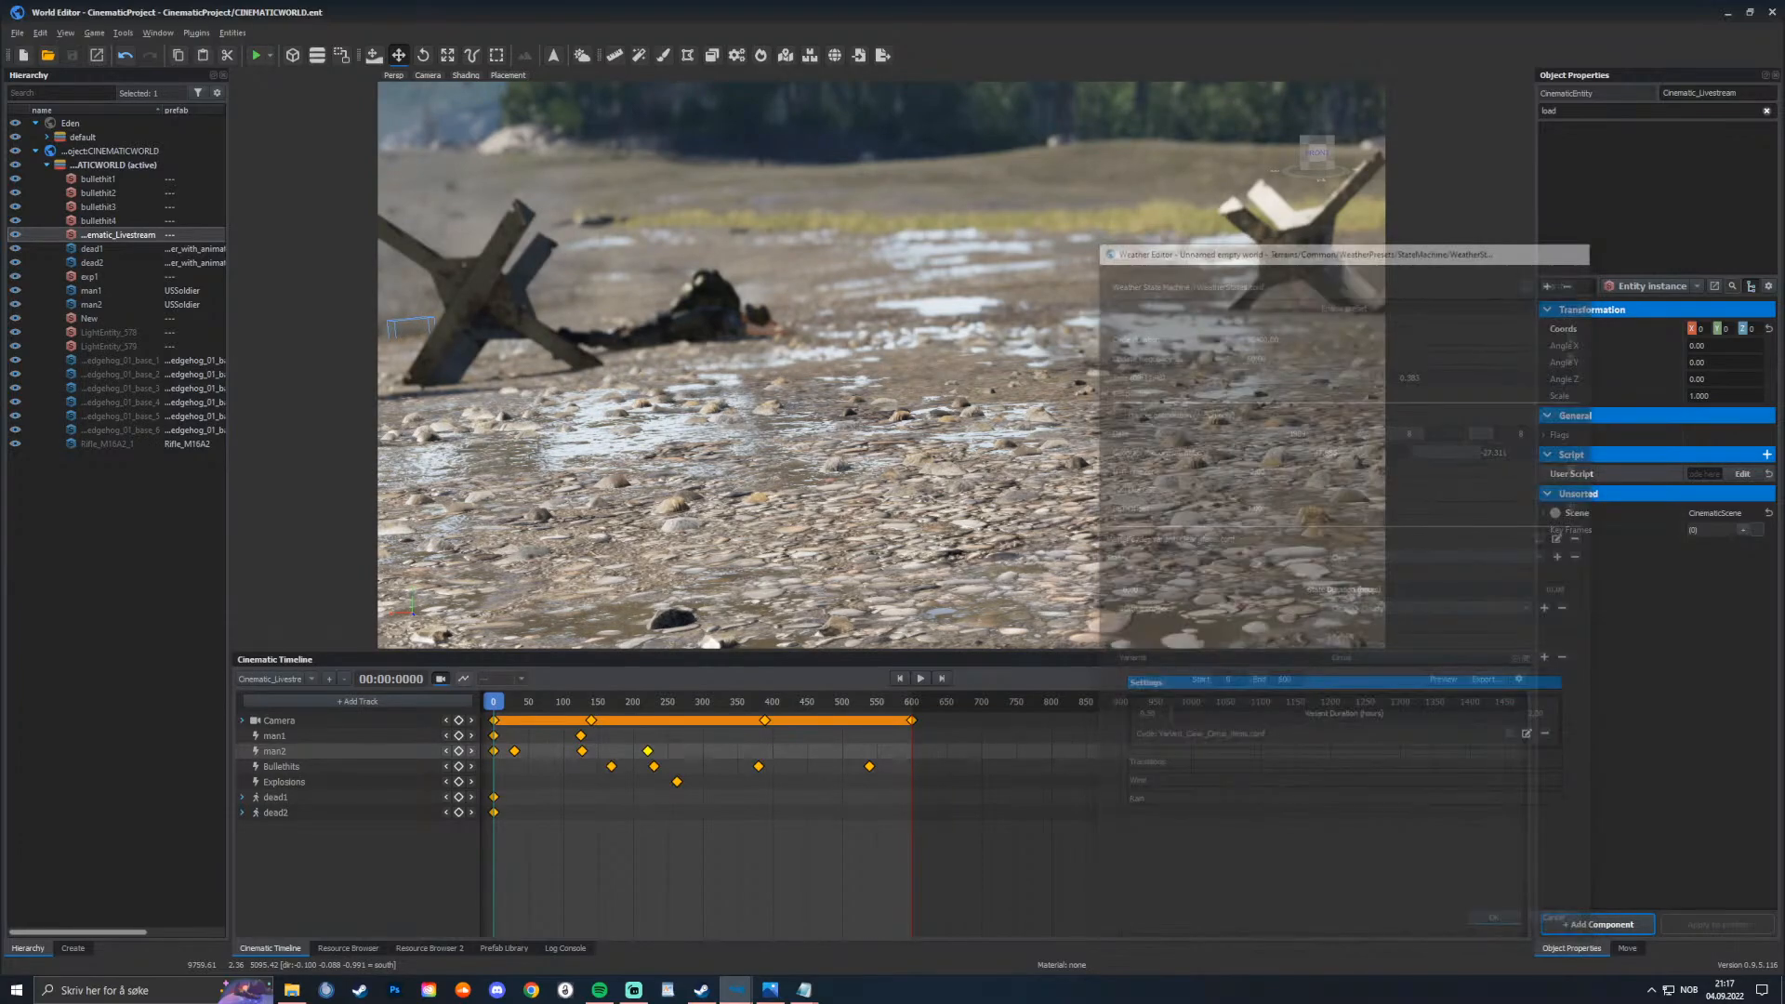
Step: Survey the daylit landscape from the beach across the hills near Perelle to the wooden pier with the orange lifebuoy
right_click_drag(881, 365, 651, 294)
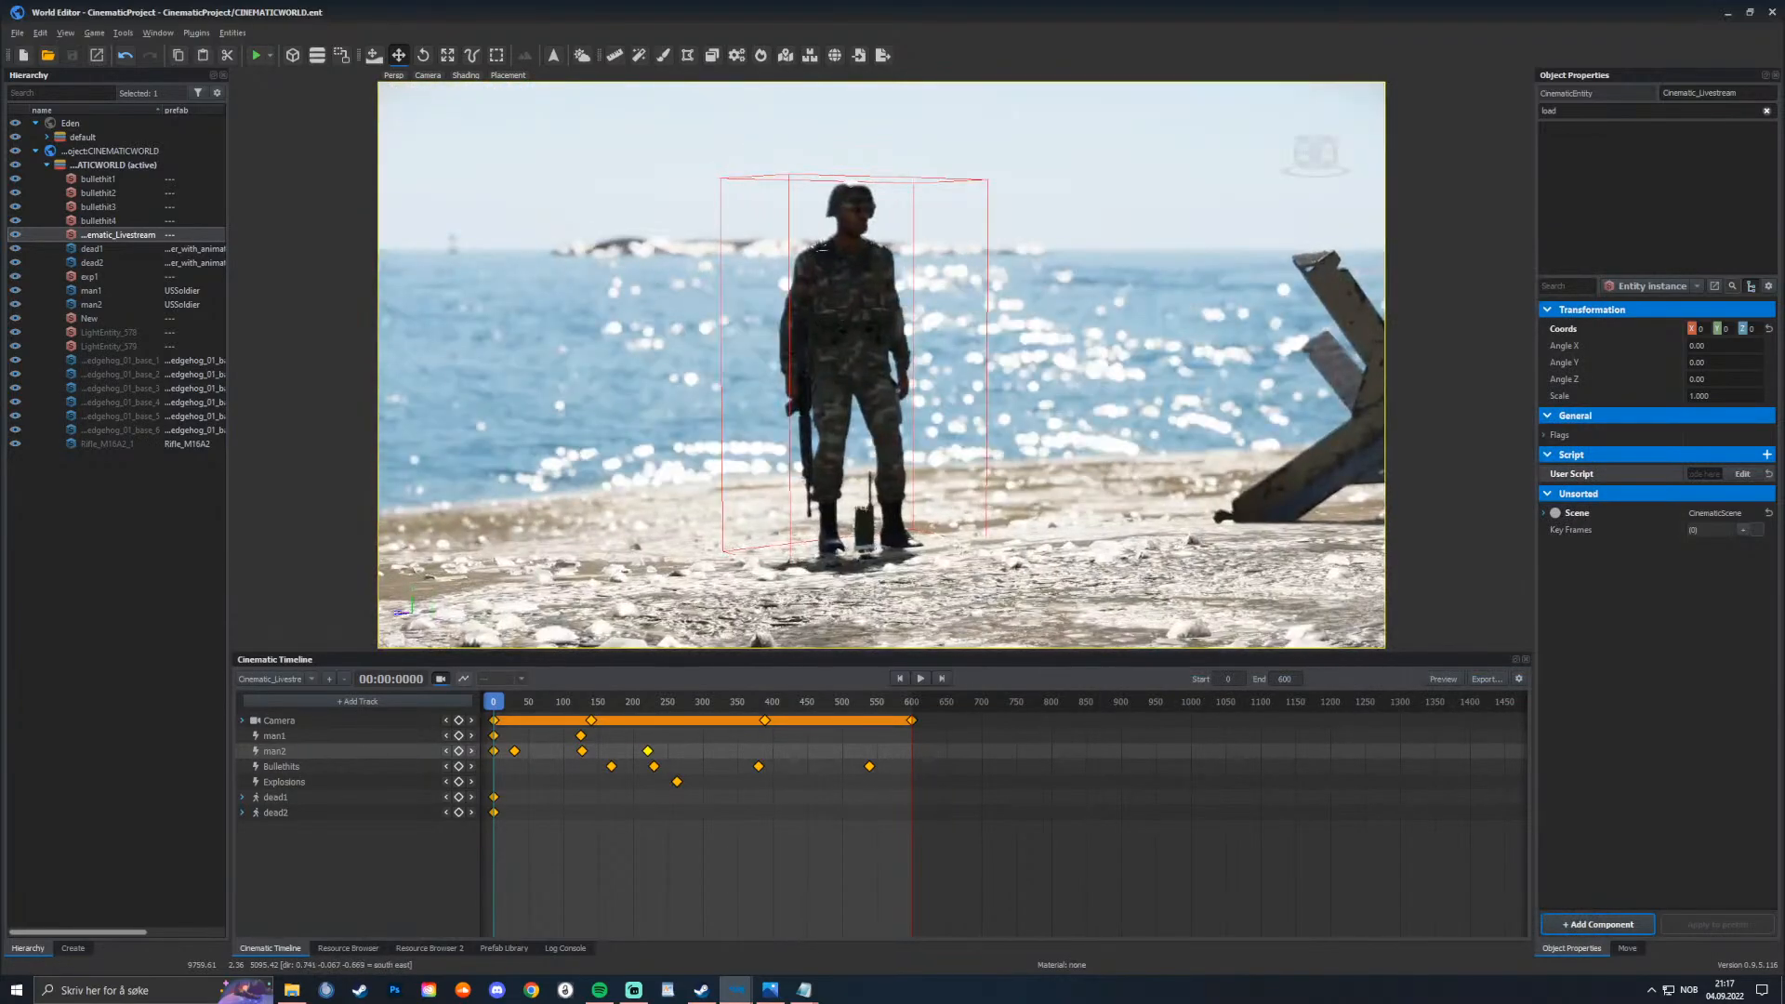
right_click_drag(881, 364, 1301, 364)
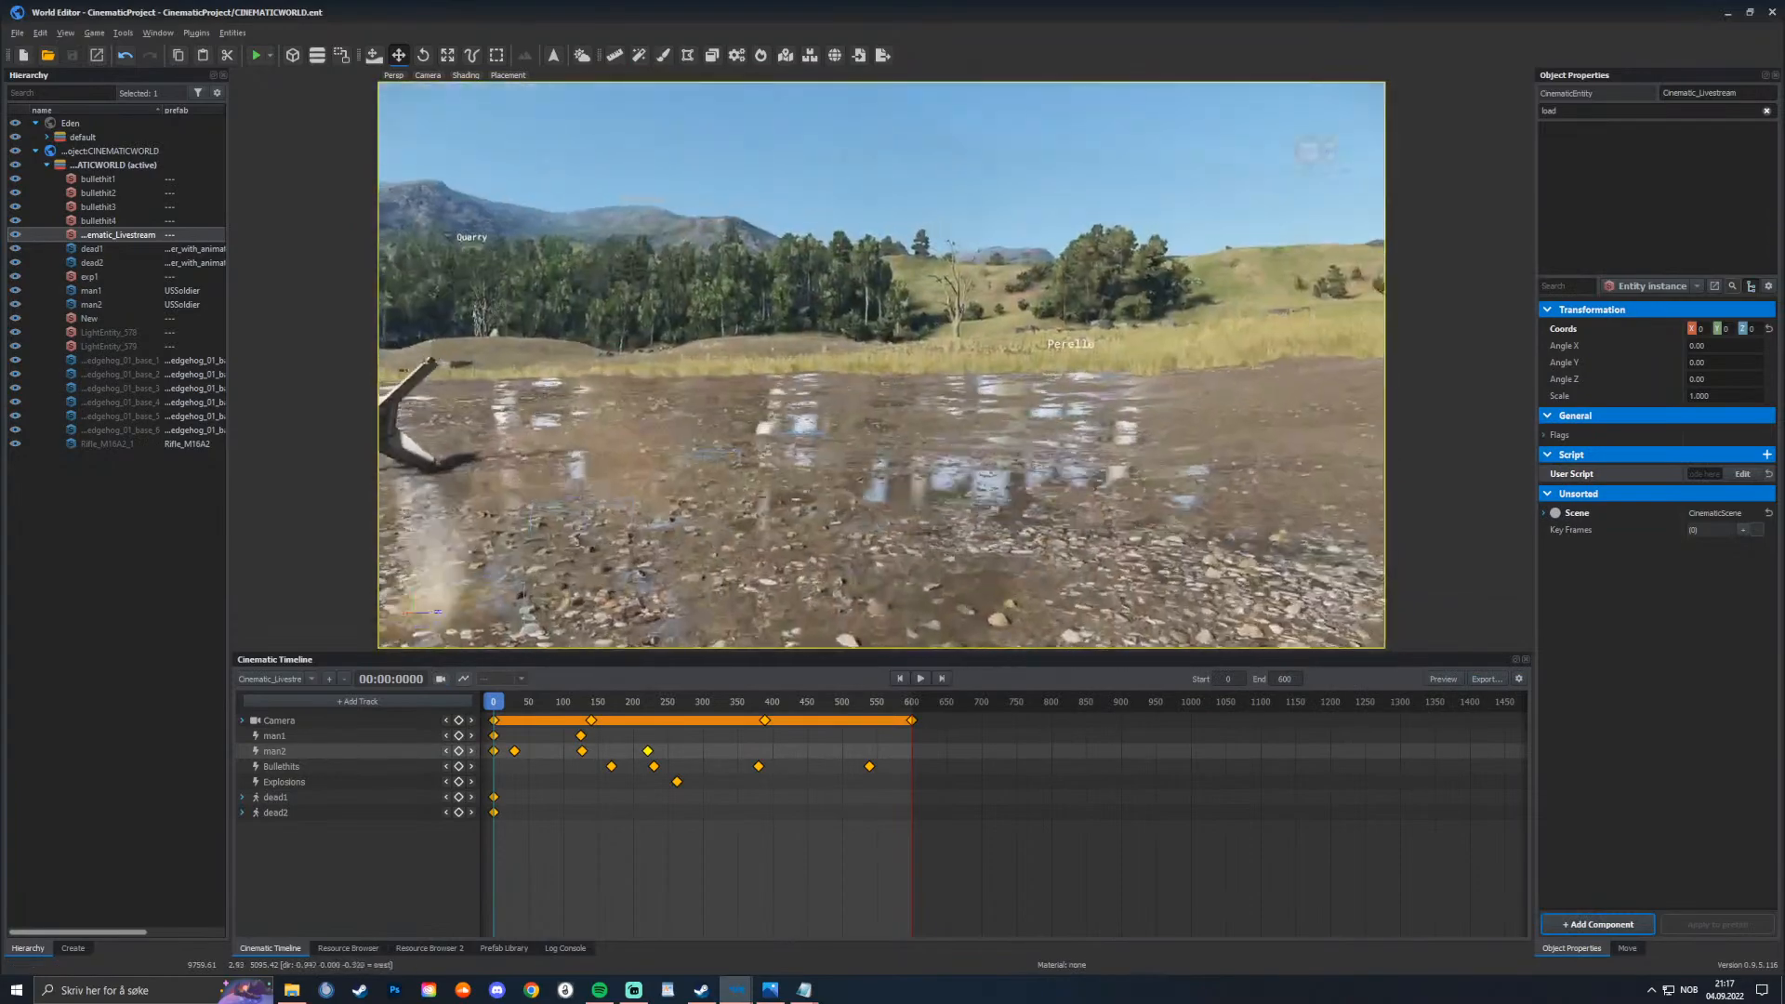
key("q")
right_click_drag(881, 364, 1144, 437)
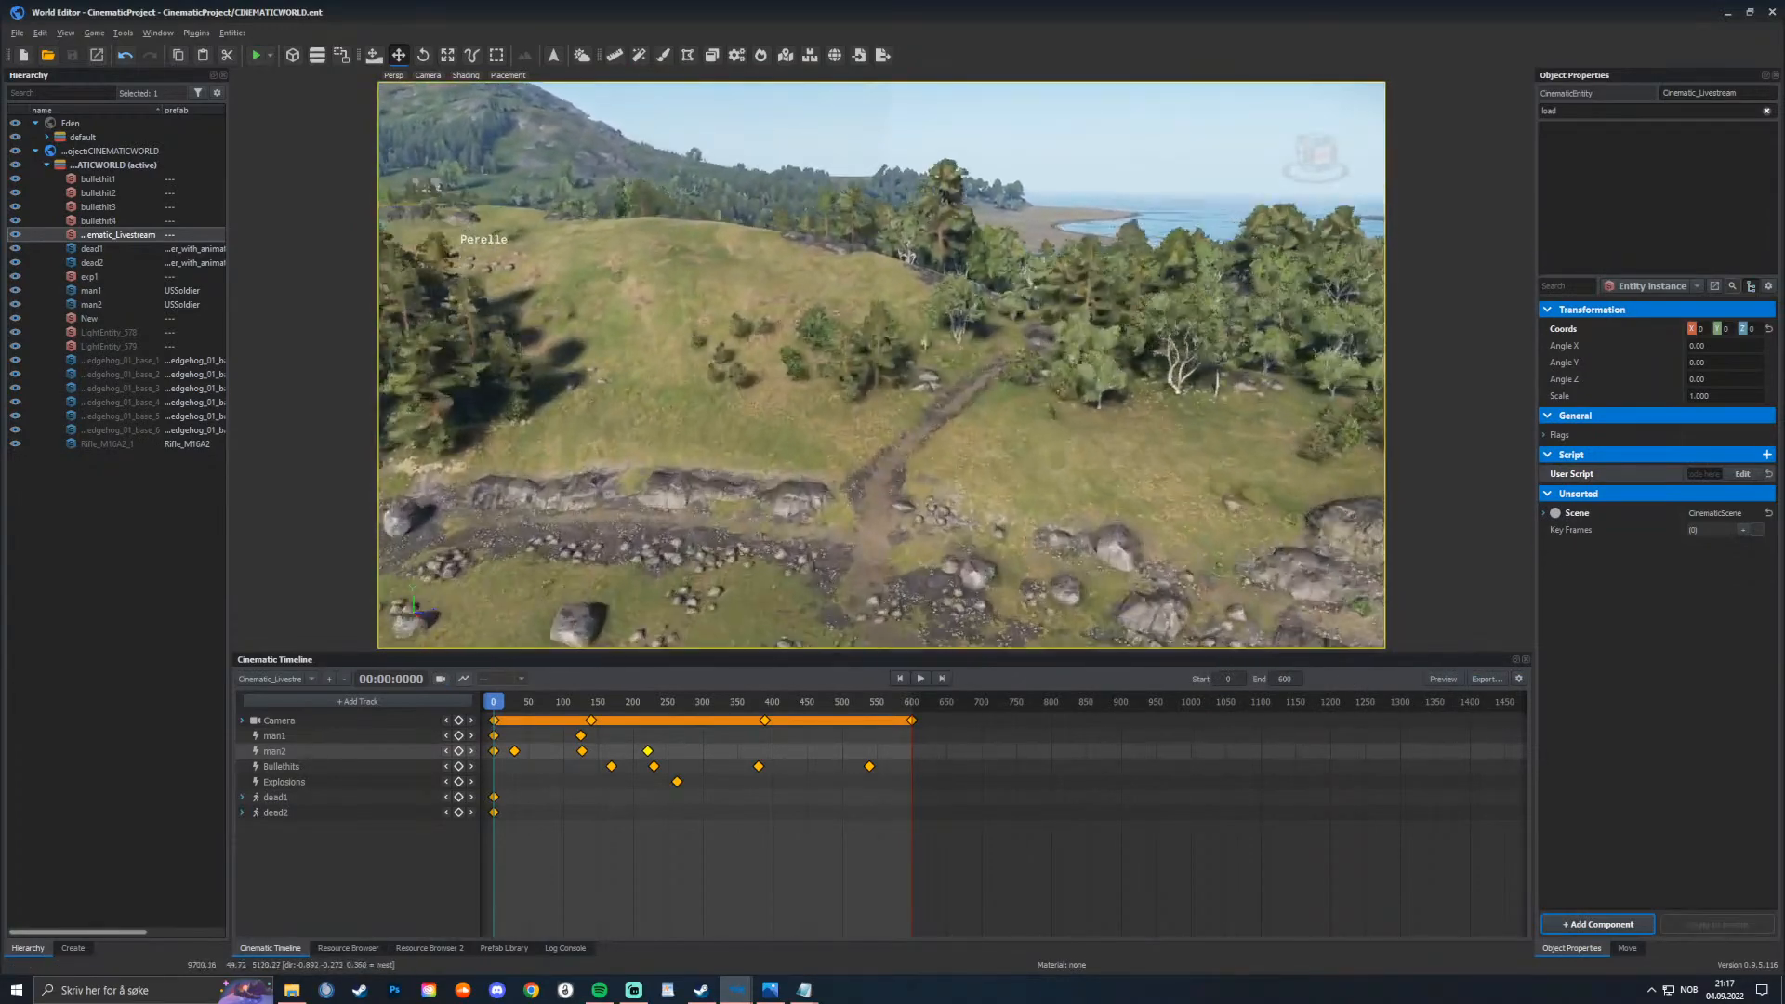
key("w")
right_click_drag(882, 364, 725, 344)
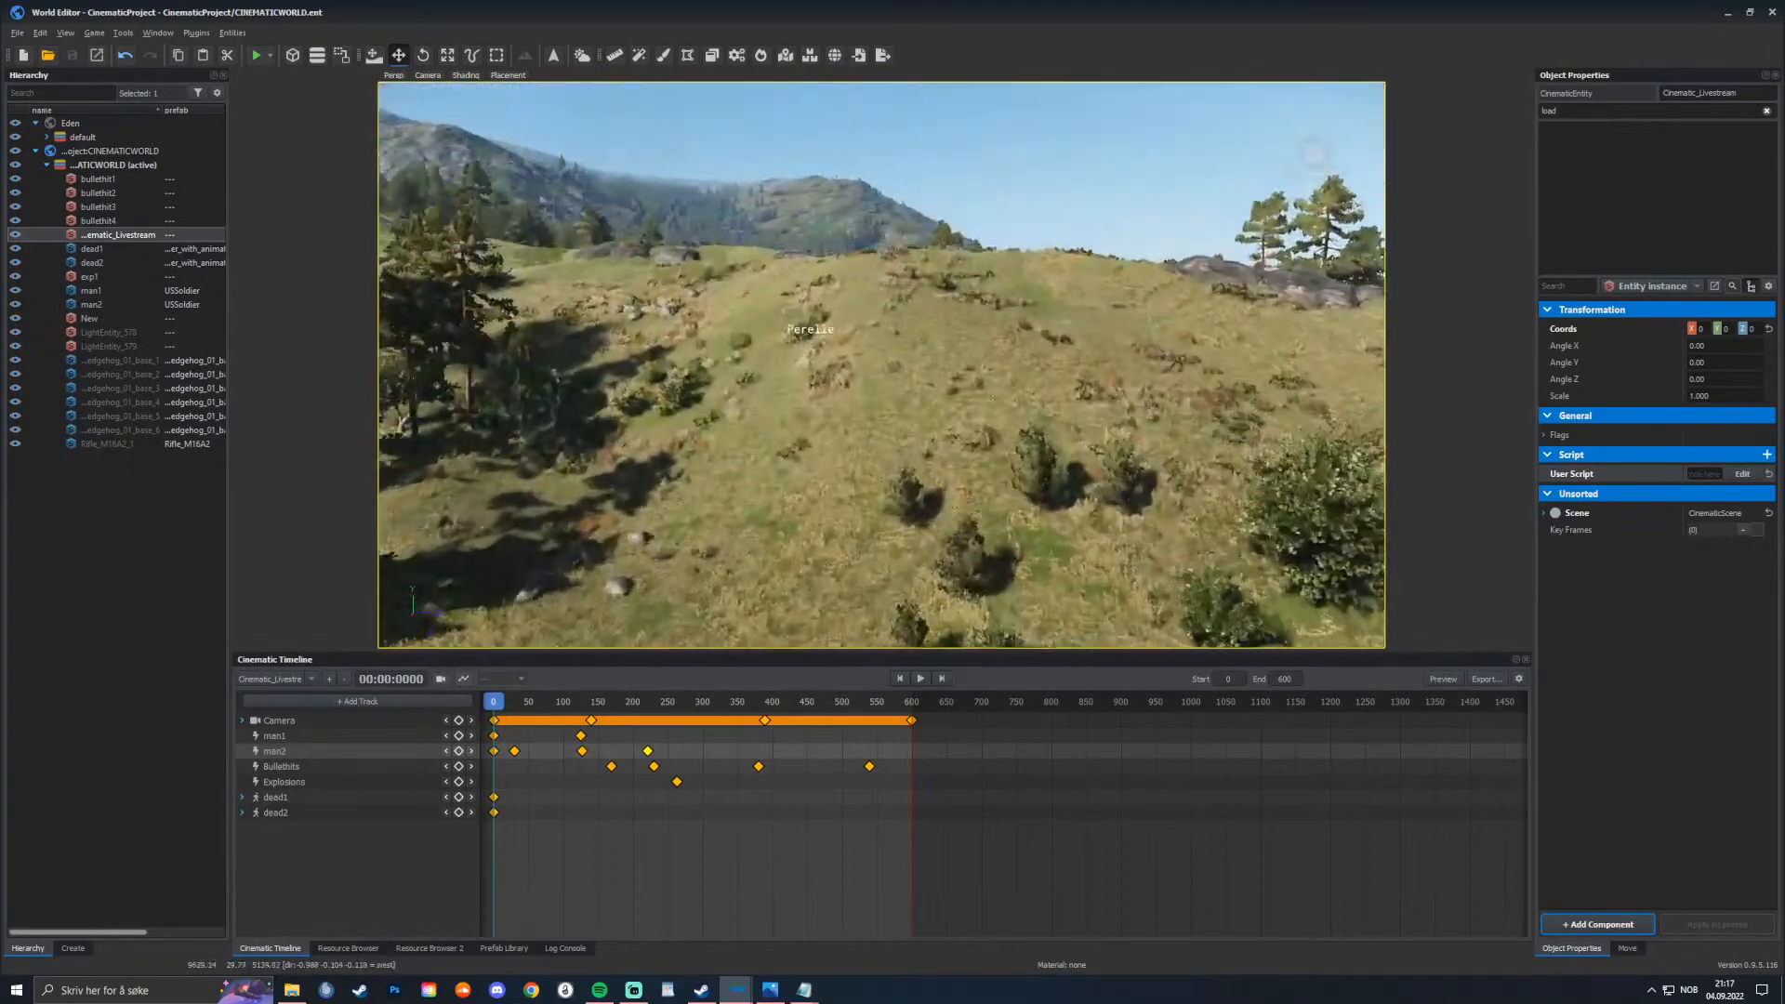
key("q")
right_click_drag(881, 364, 734, 260)
key("w")
key("w")
key("w")
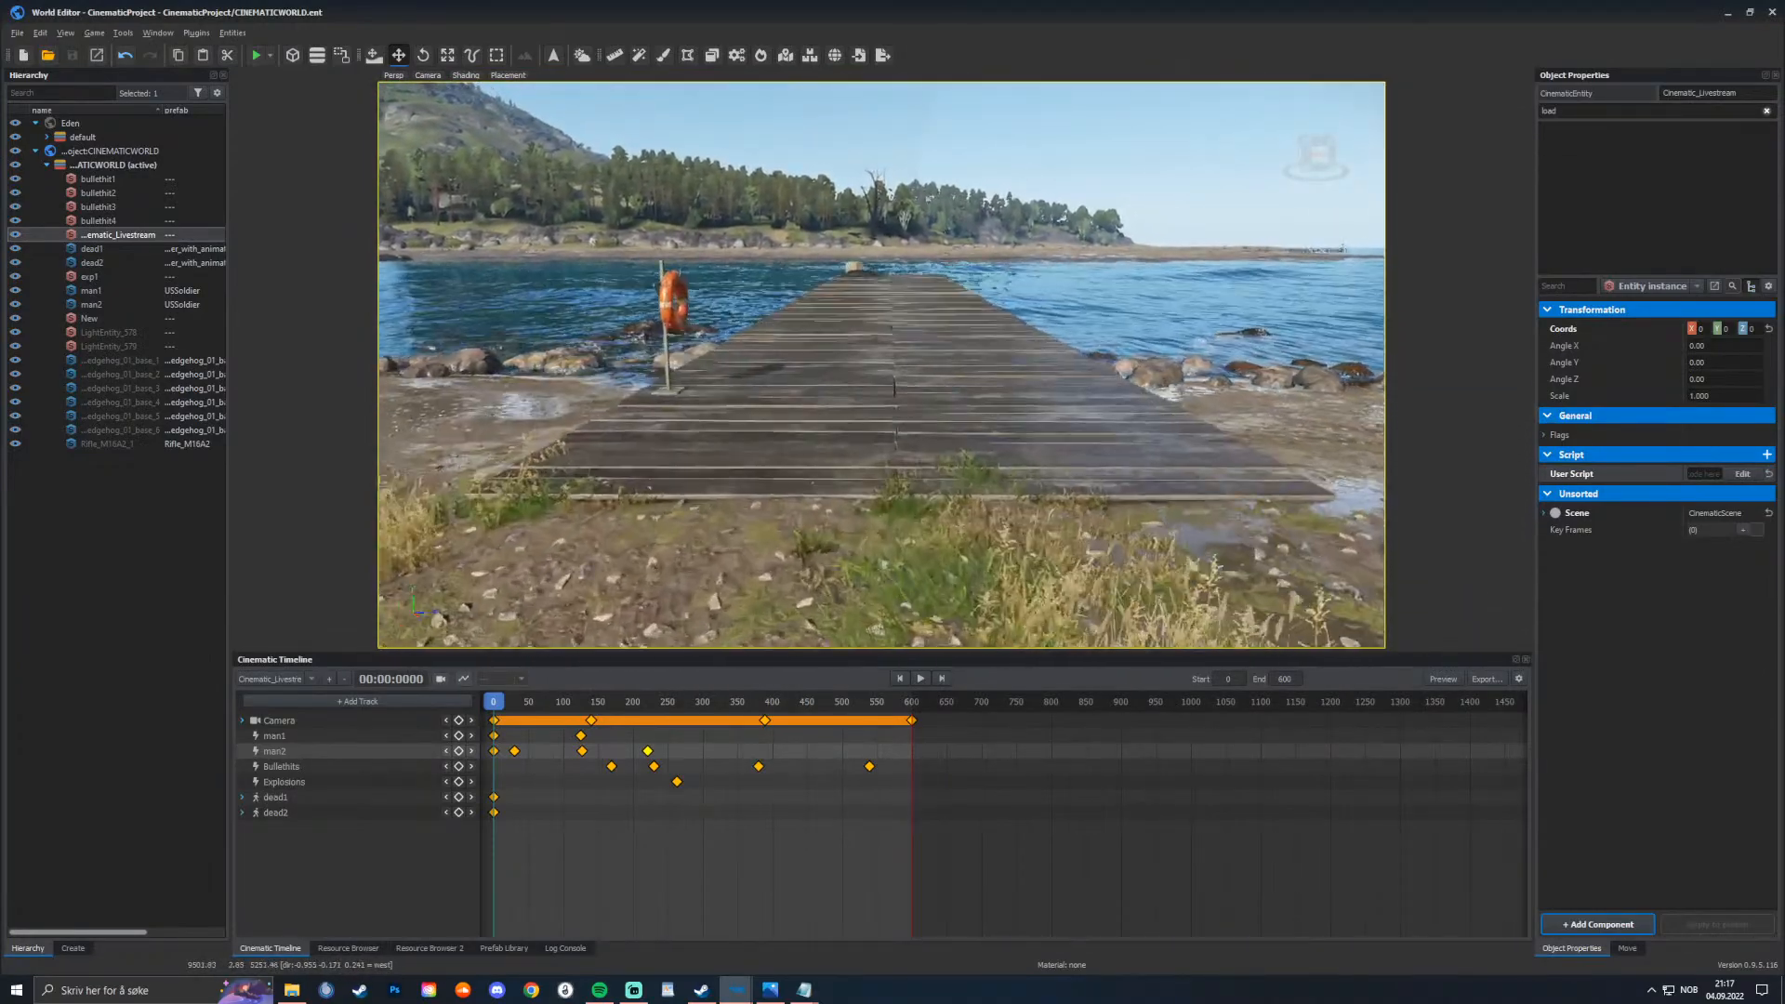
key("z")
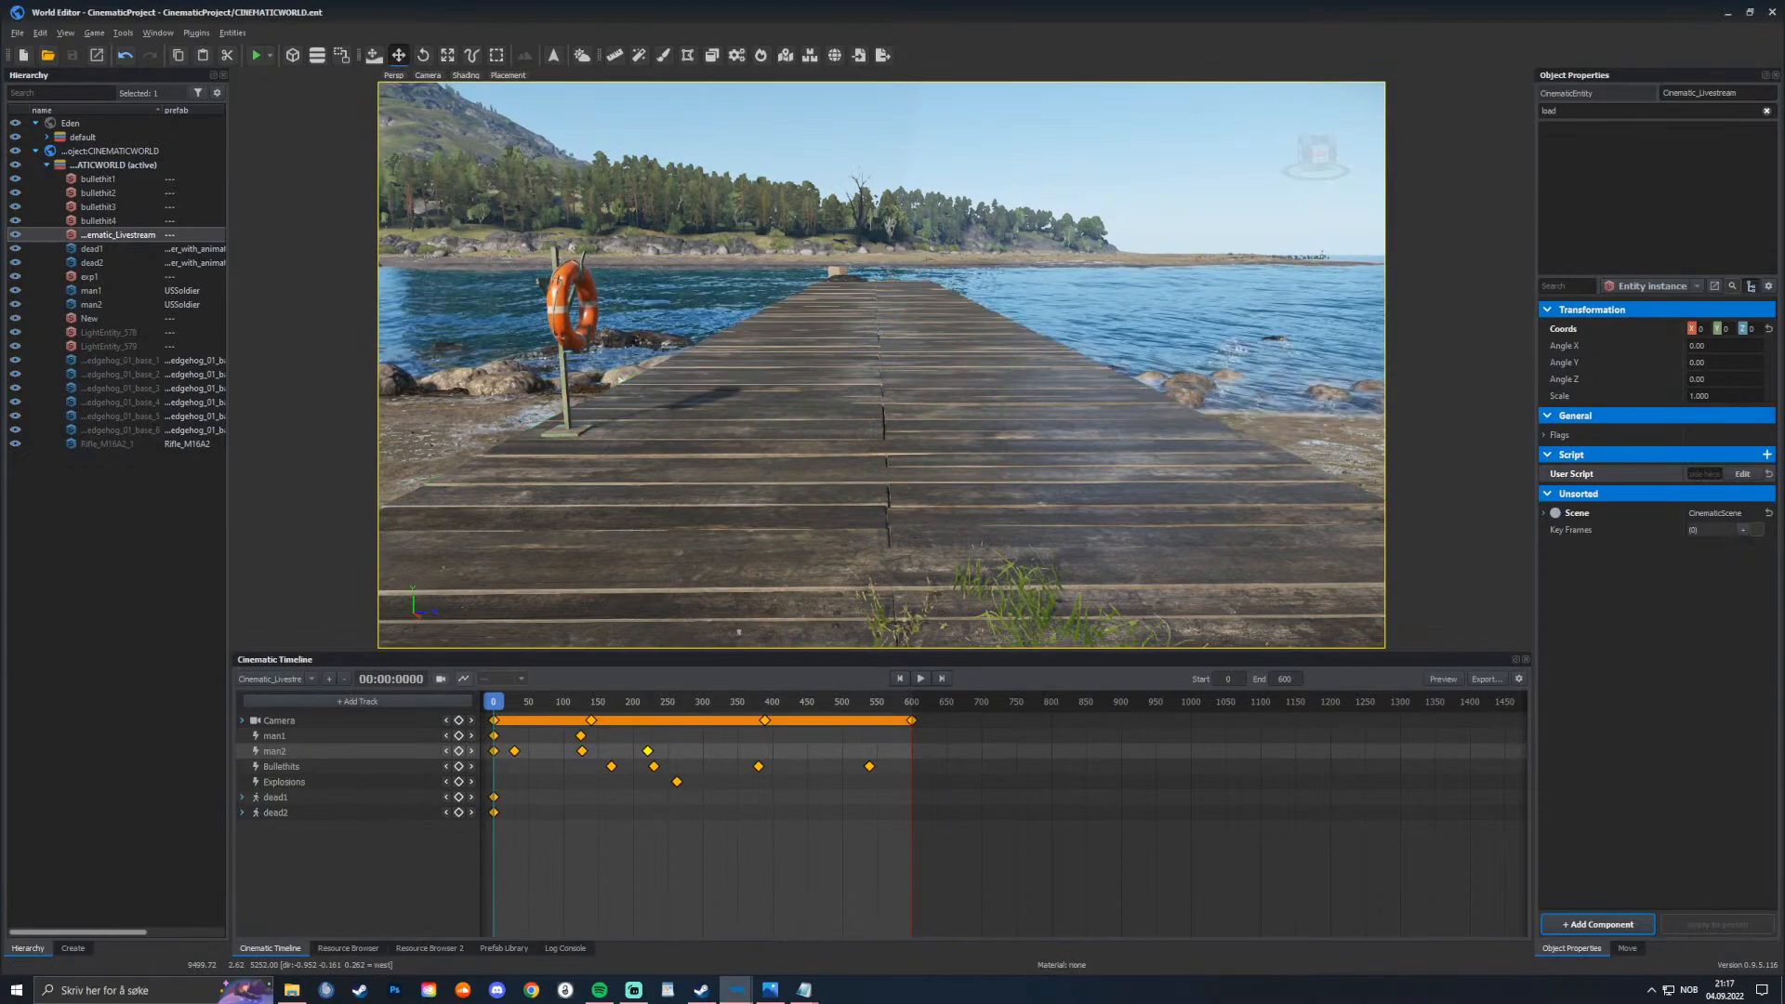
Step: Place the CINEMATIC_US_soldier_with_animation prefab from CinematicProject's CHARACTERS folder on the pier, and clear the component filter
left_click(348, 948)
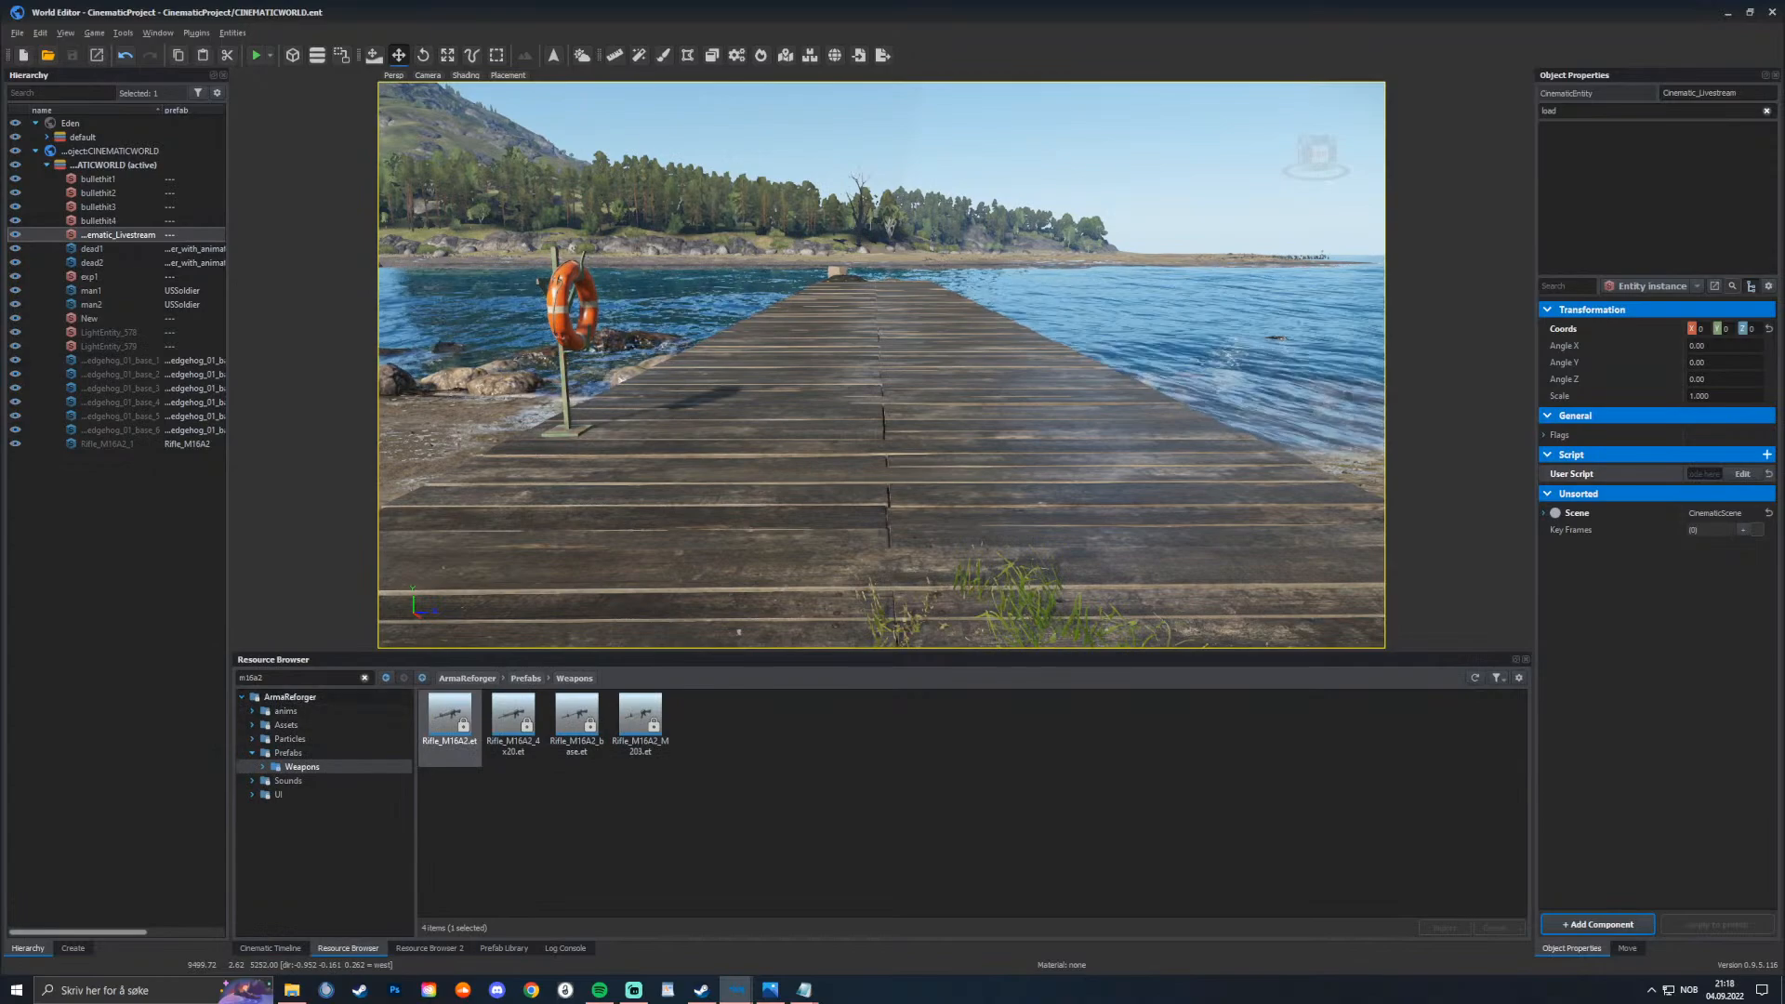
left_click(241, 697)
left_click(290, 697)
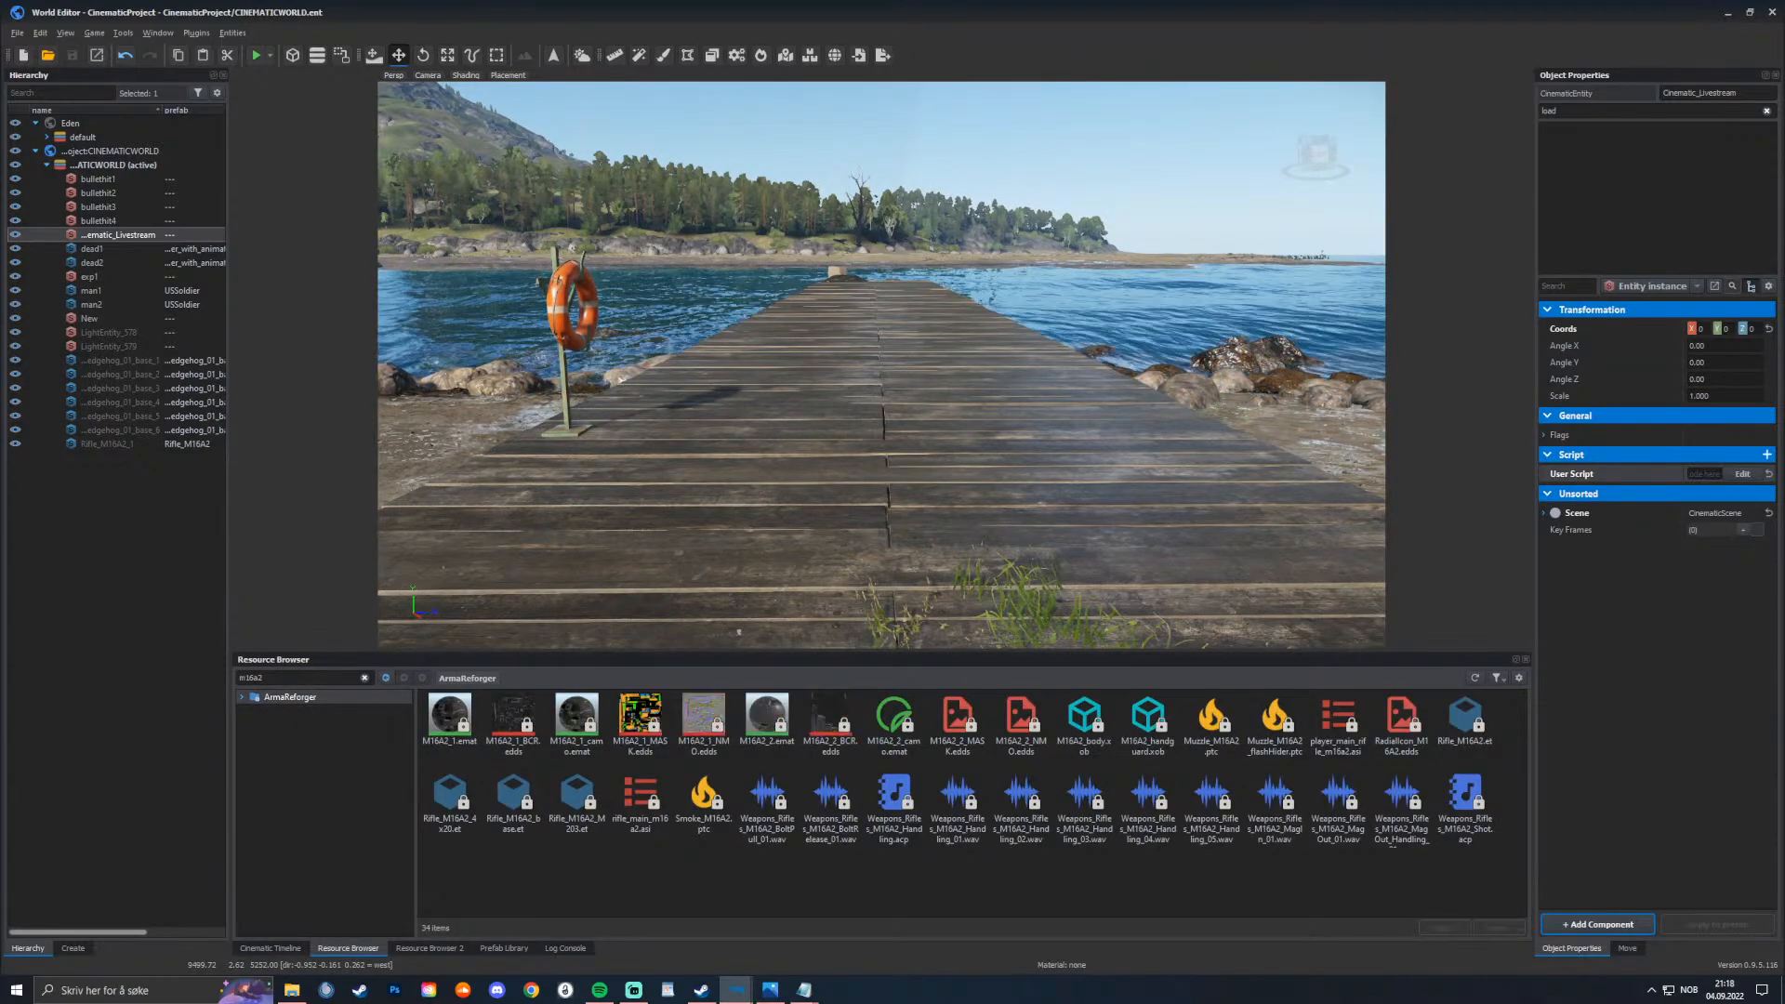
left_click(364, 678)
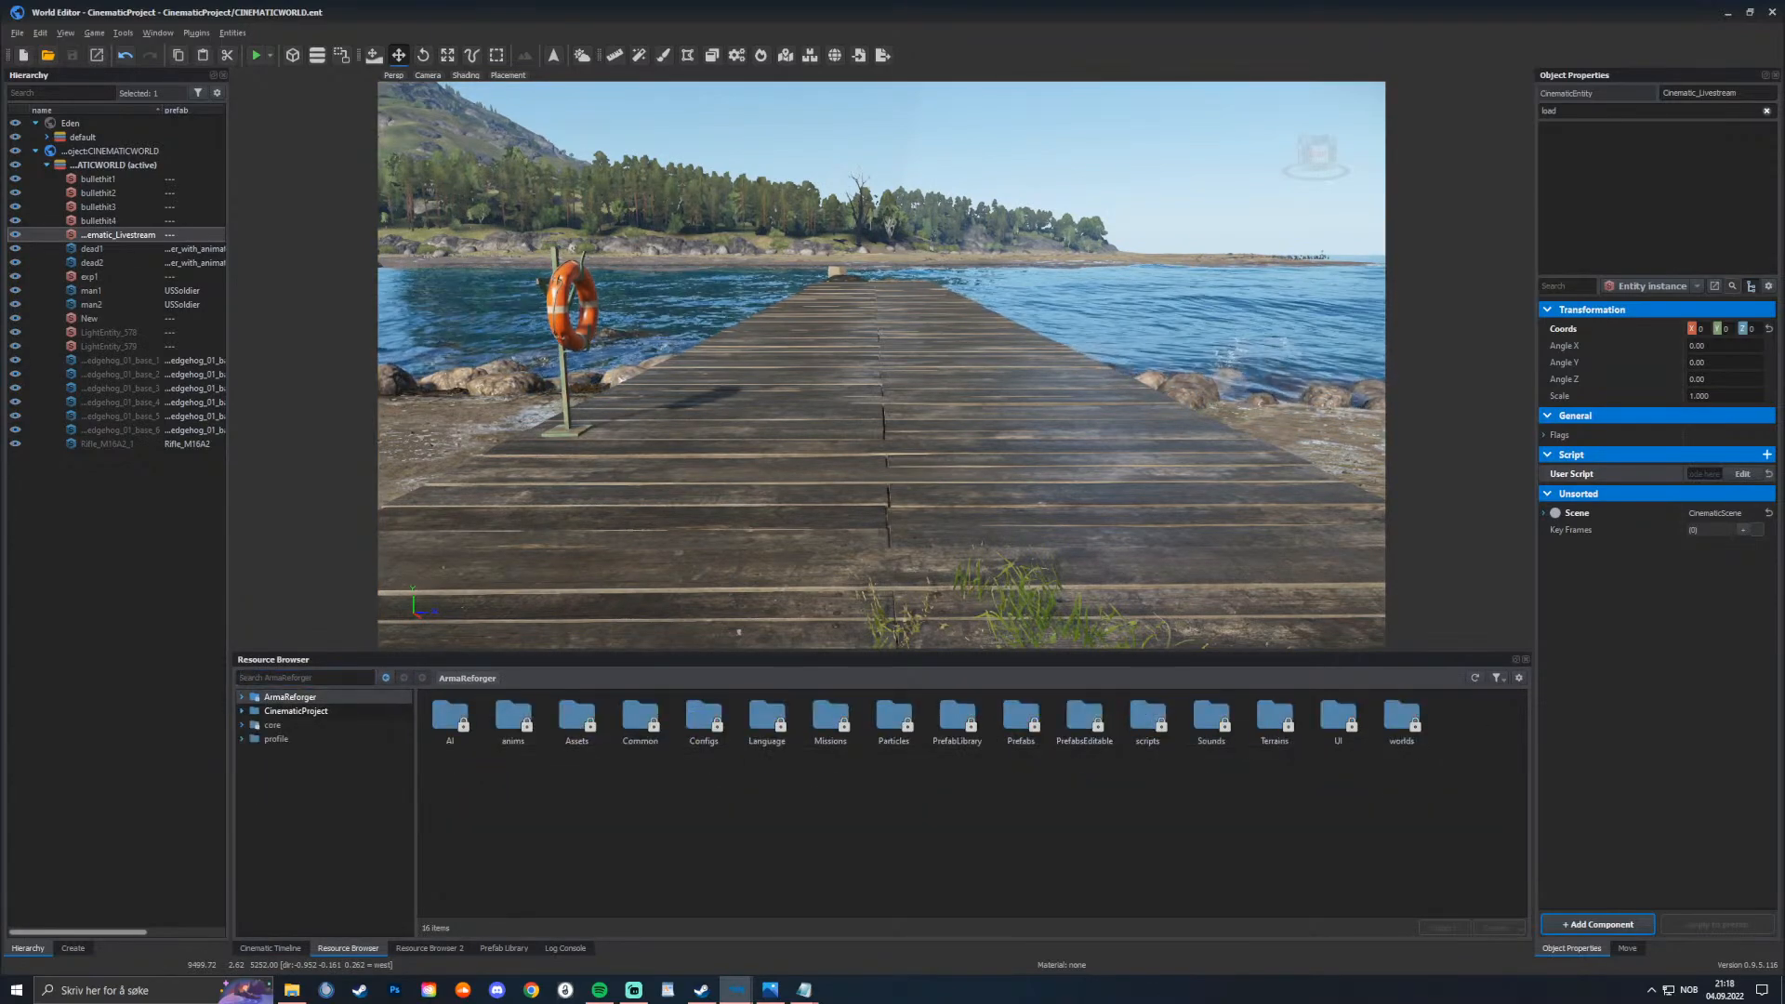
left_click(296, 710)
double_click(513, 716)
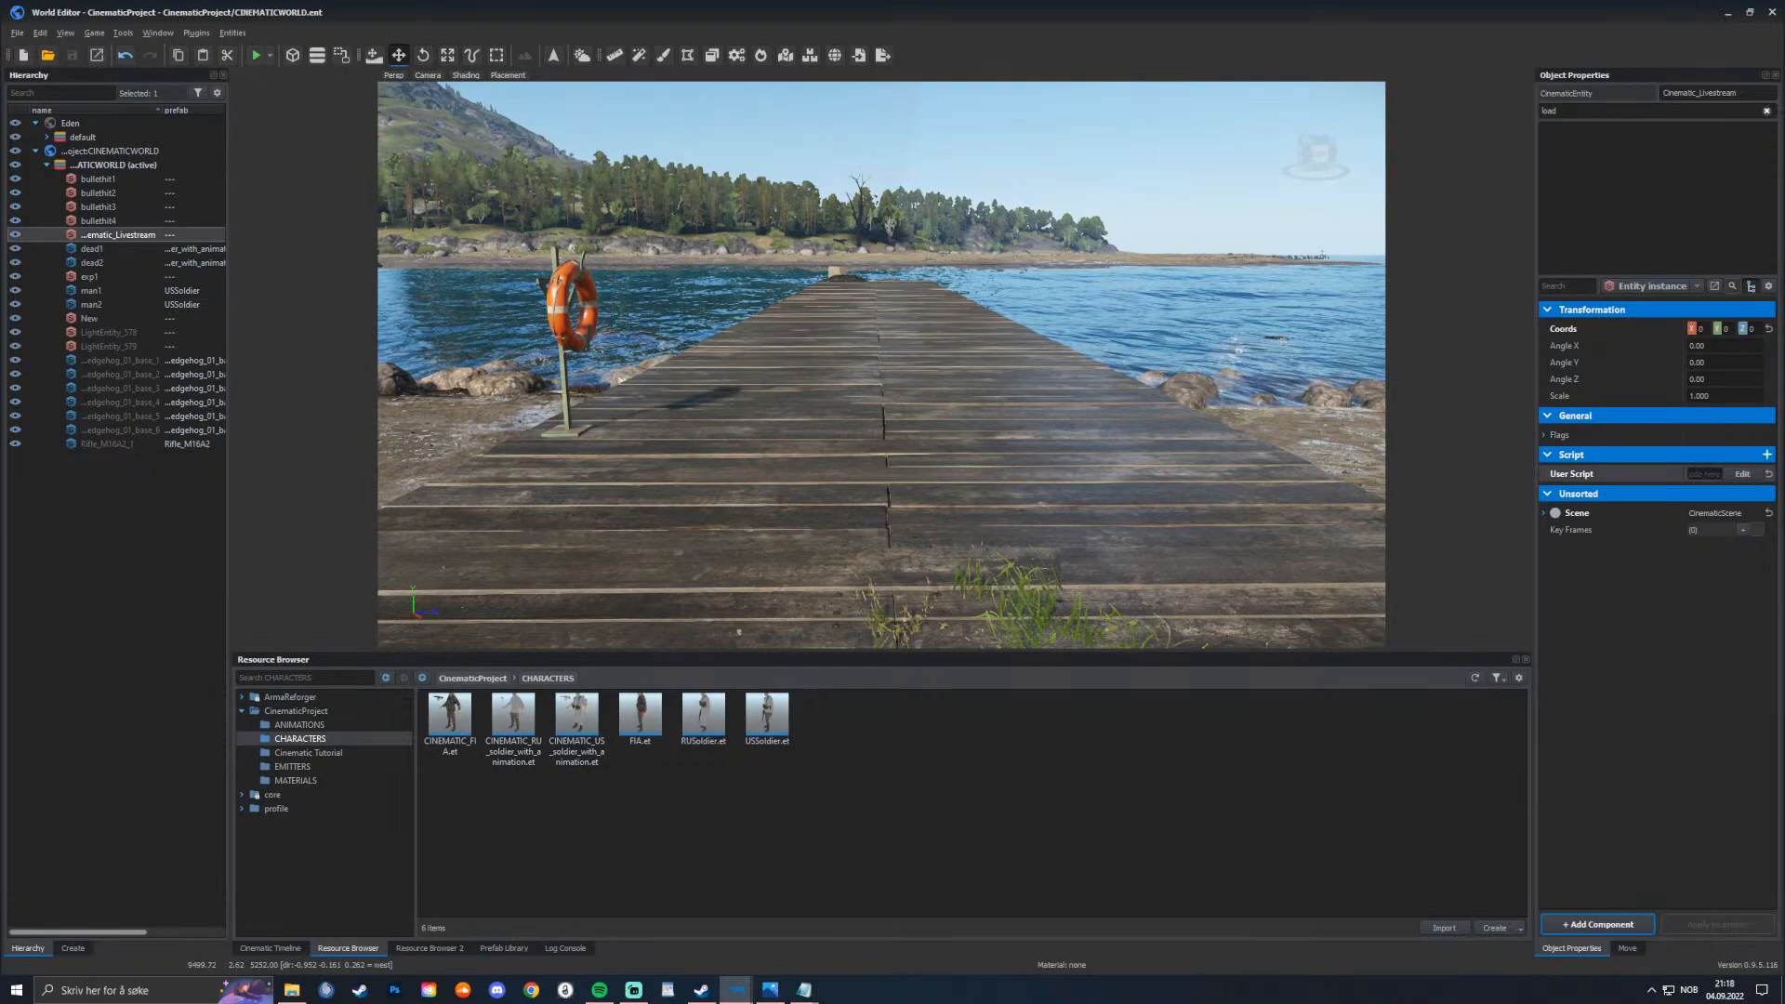
left_click_drag(576, 725, 704, 539)
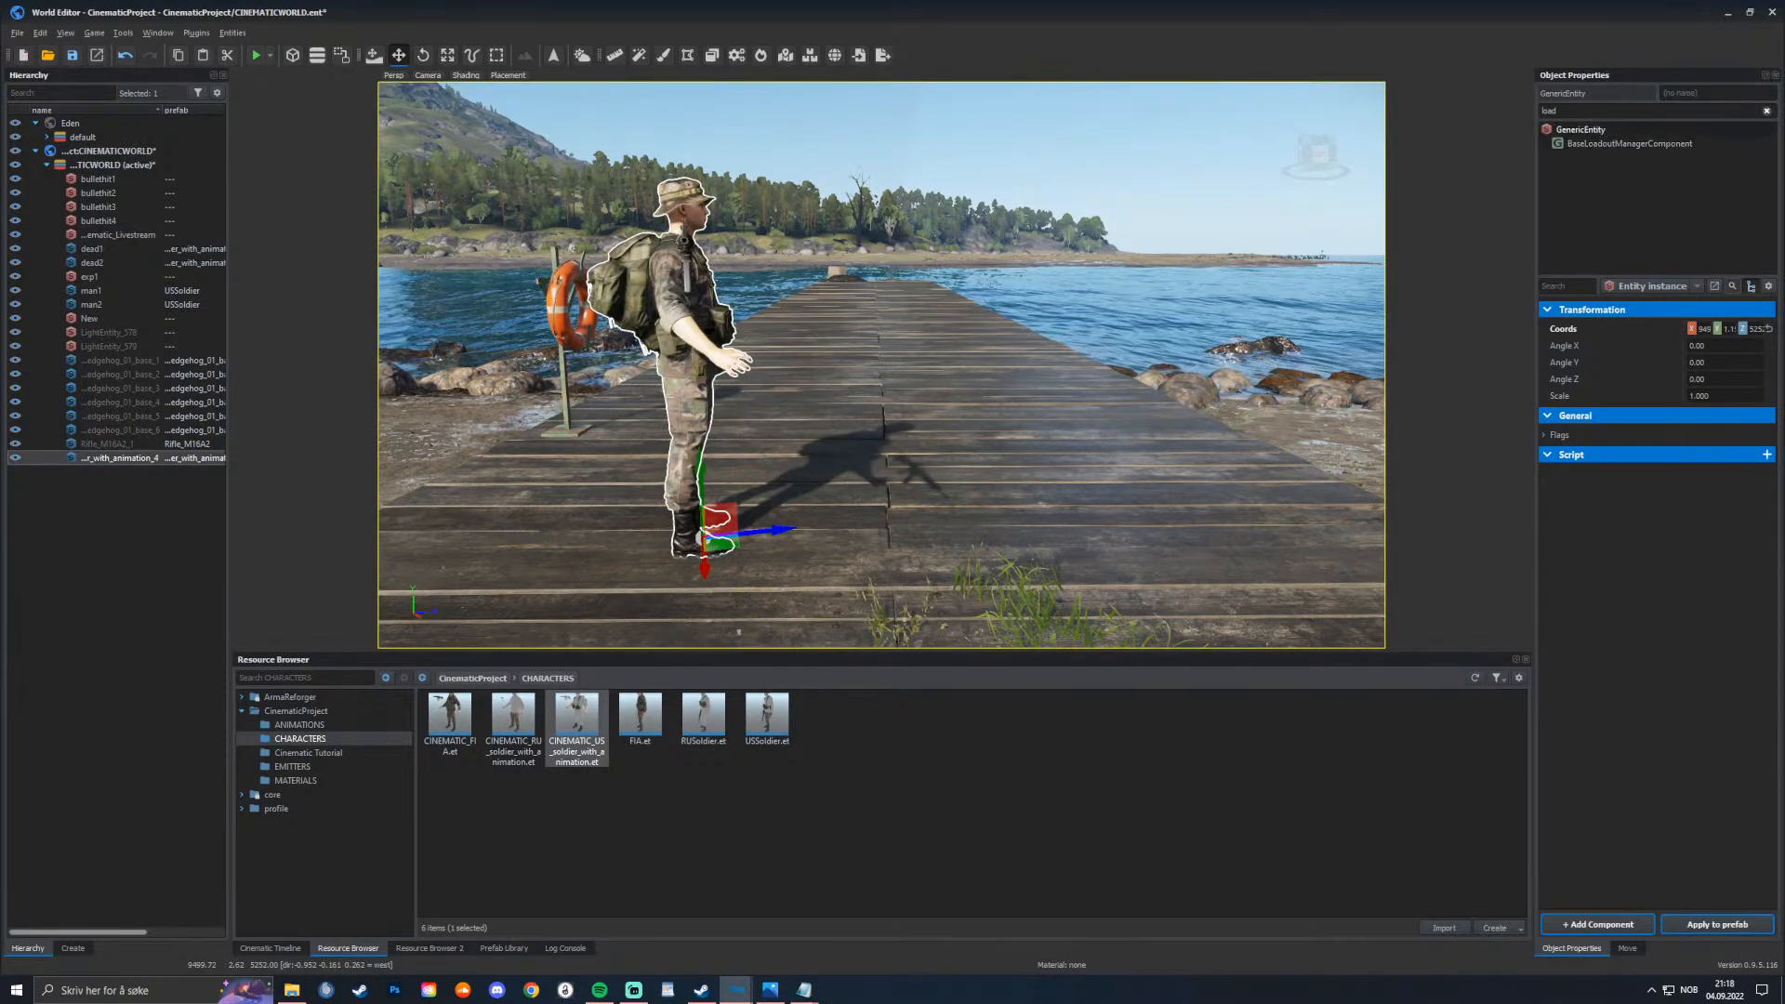
left_click(1569, 110)
key("BackSpace")
key("BackSpace")
key("BackSpace")
key("BackSpace")
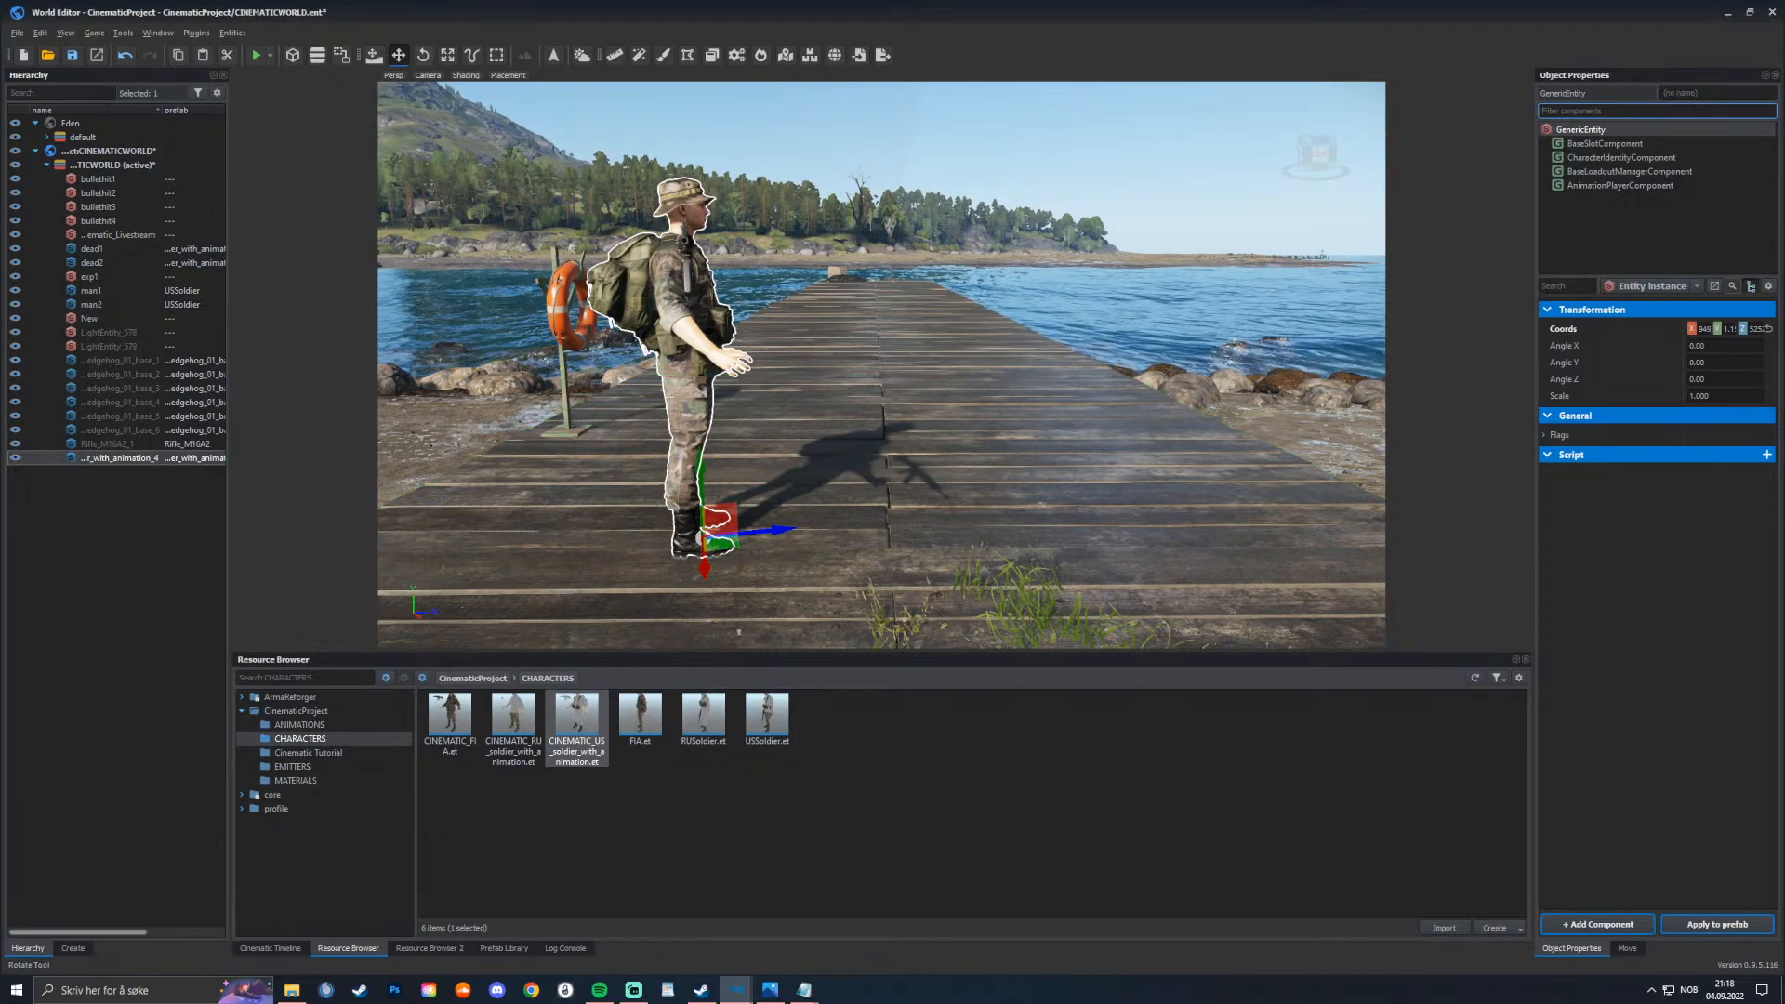
Step: Rotate the soldier to about -77 degrees around Y so he faces along the pier, and name him f1
key("e")
left_click_drag(734, 535, 788, 534)
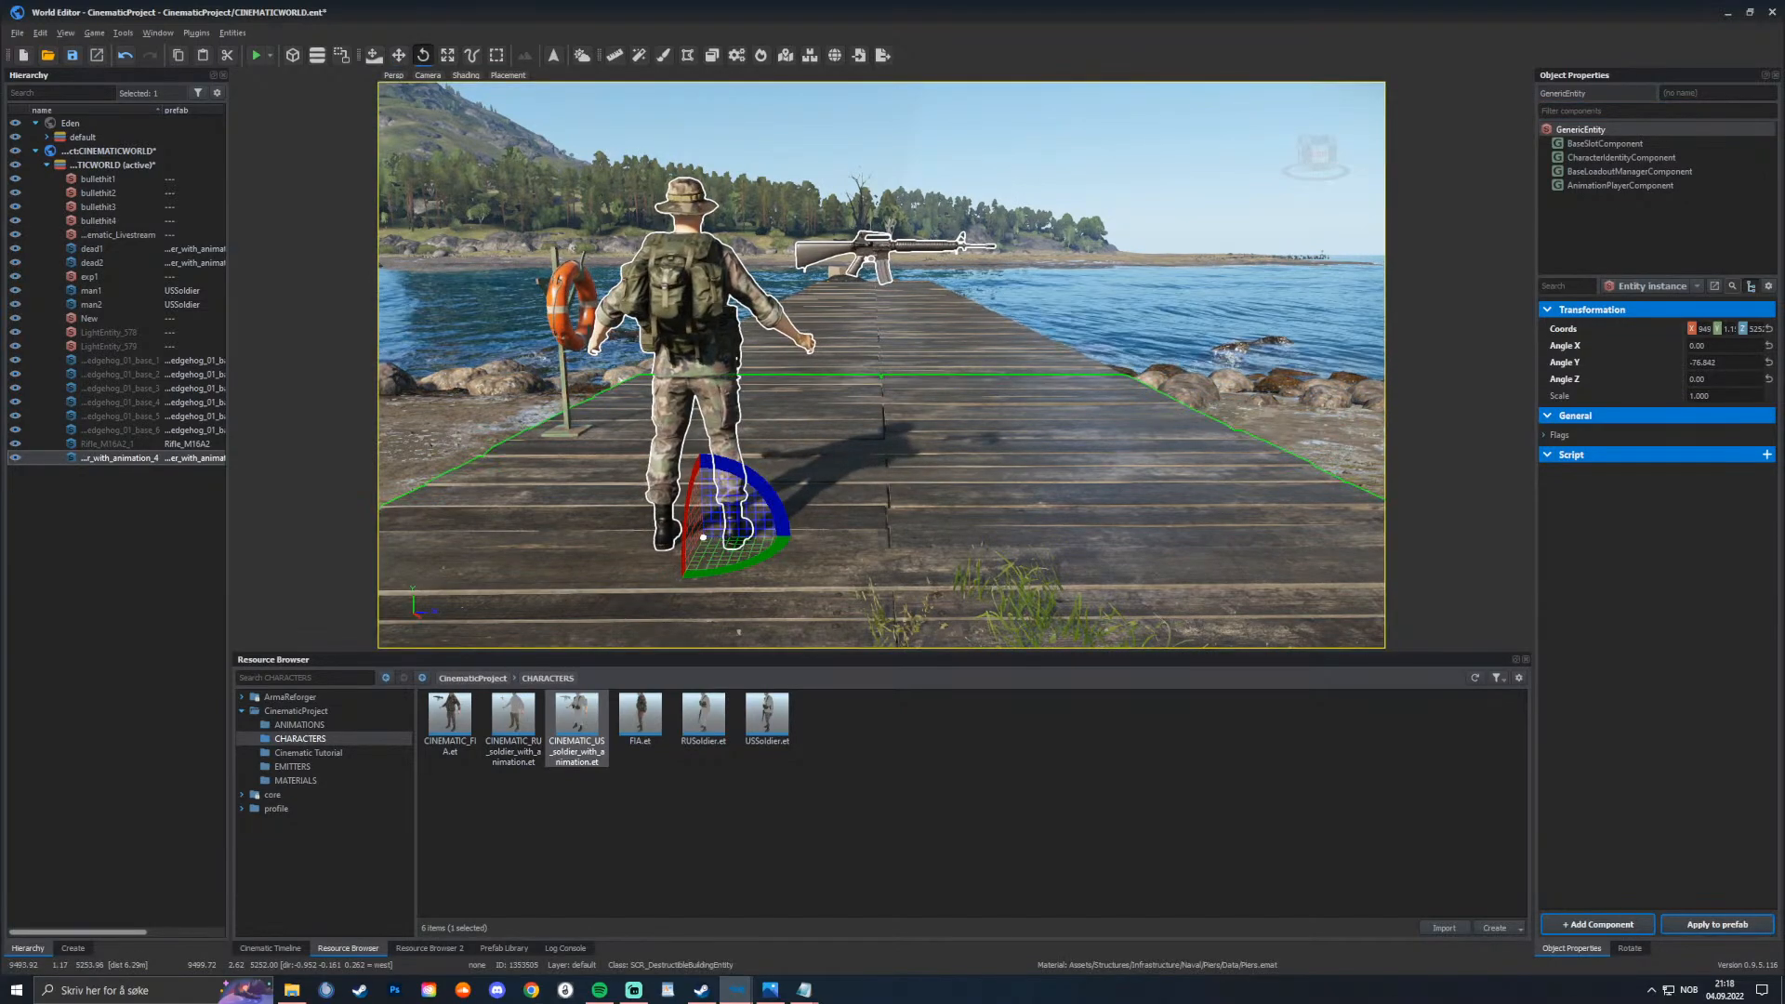
left_click(1714, 93)
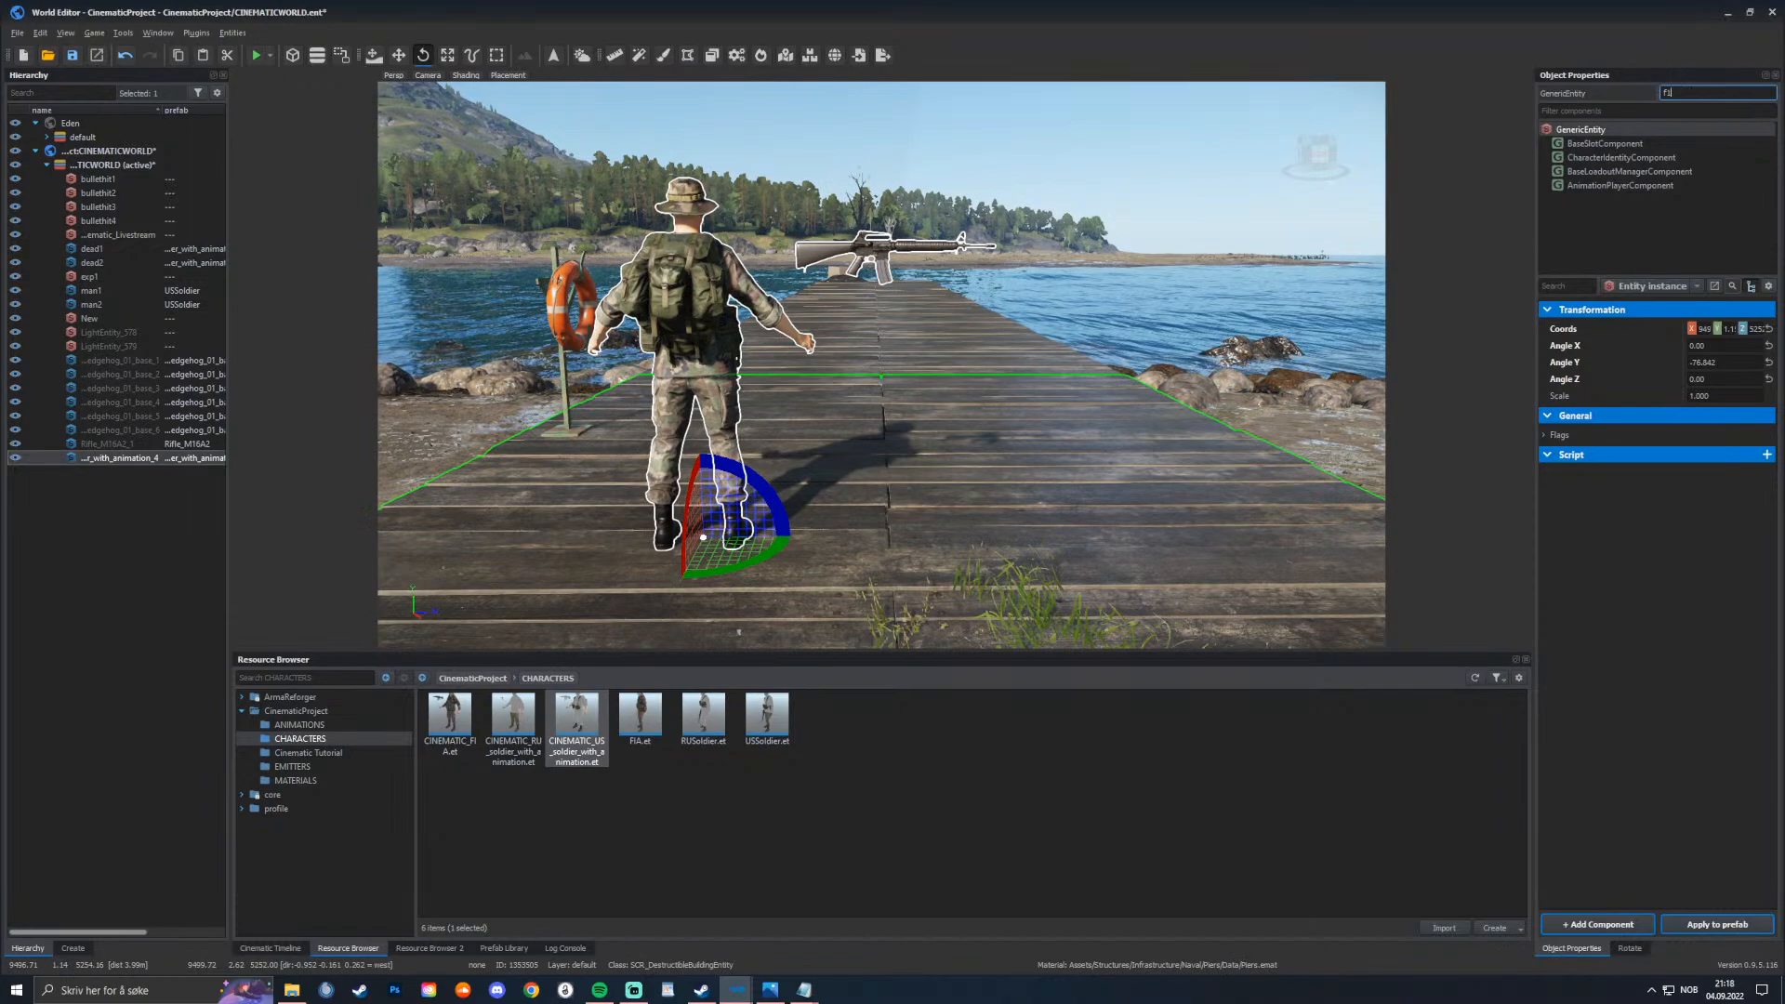
key("Return")
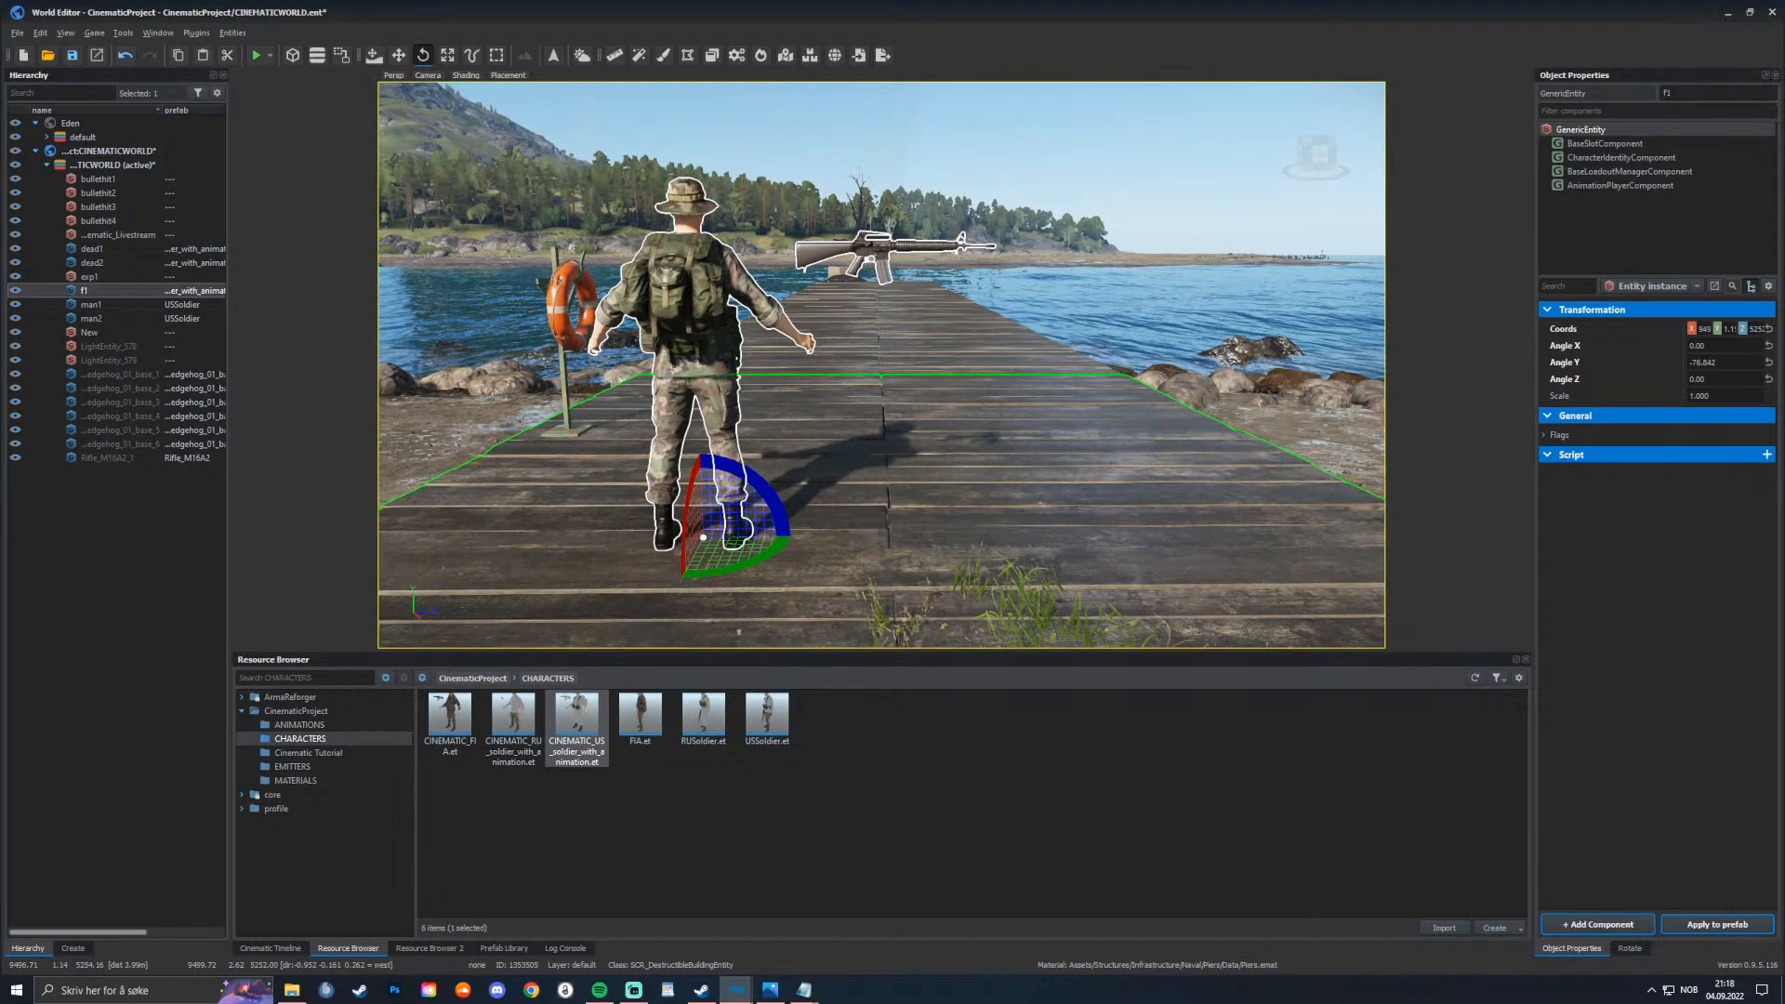
Step: Add an animation track for f1 to the cinematic timeline and key its Play property as enabled at frame 0
left_click(739, 632)
left_click(355, 701)
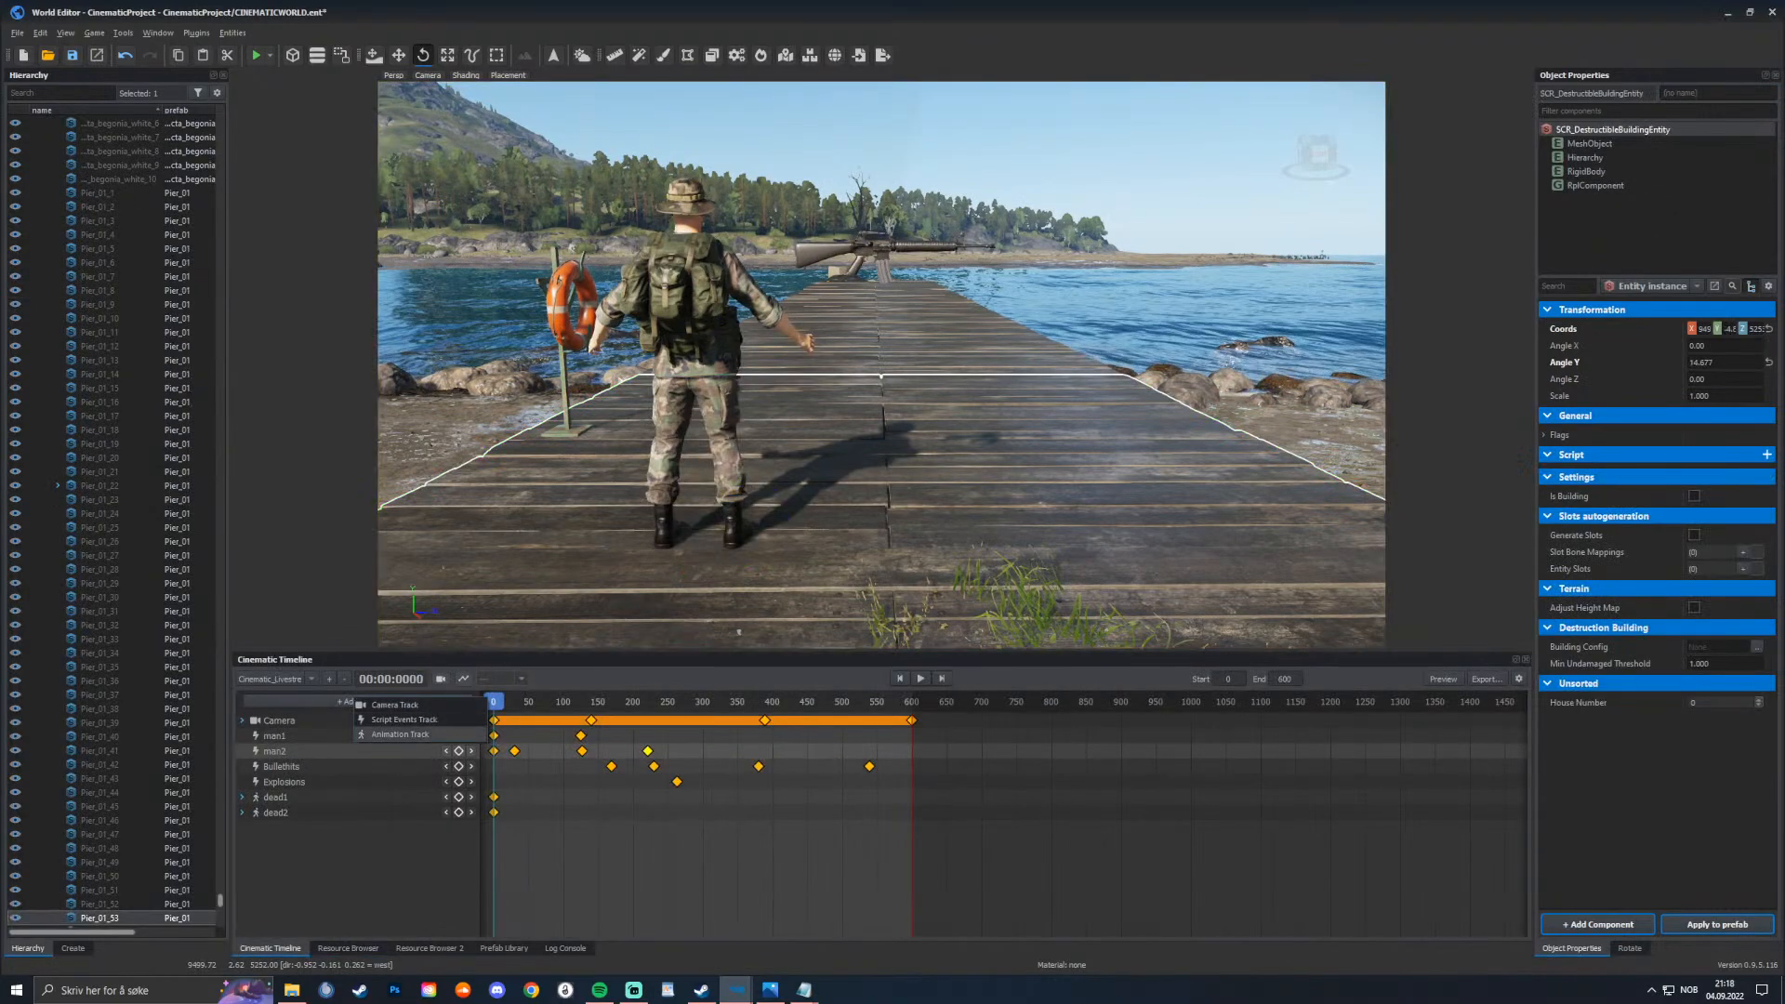
left_click(400, 733)
type("f1")
key("Return")
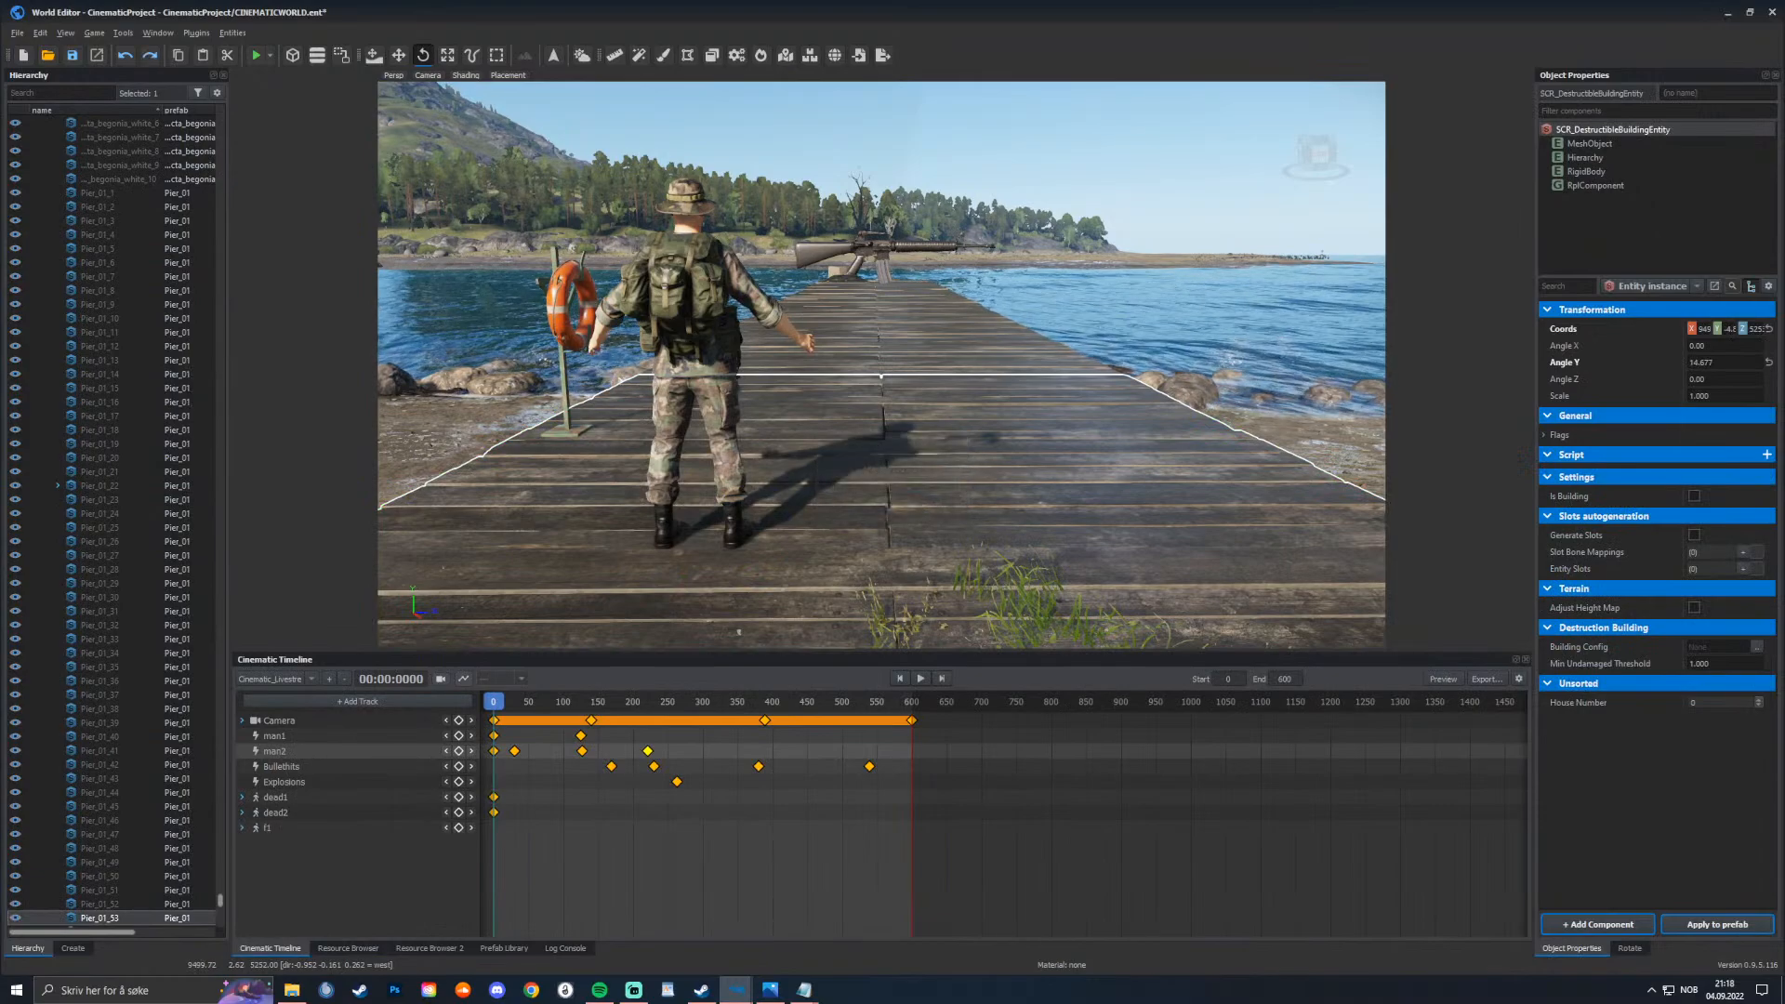
left_click(392, 843)
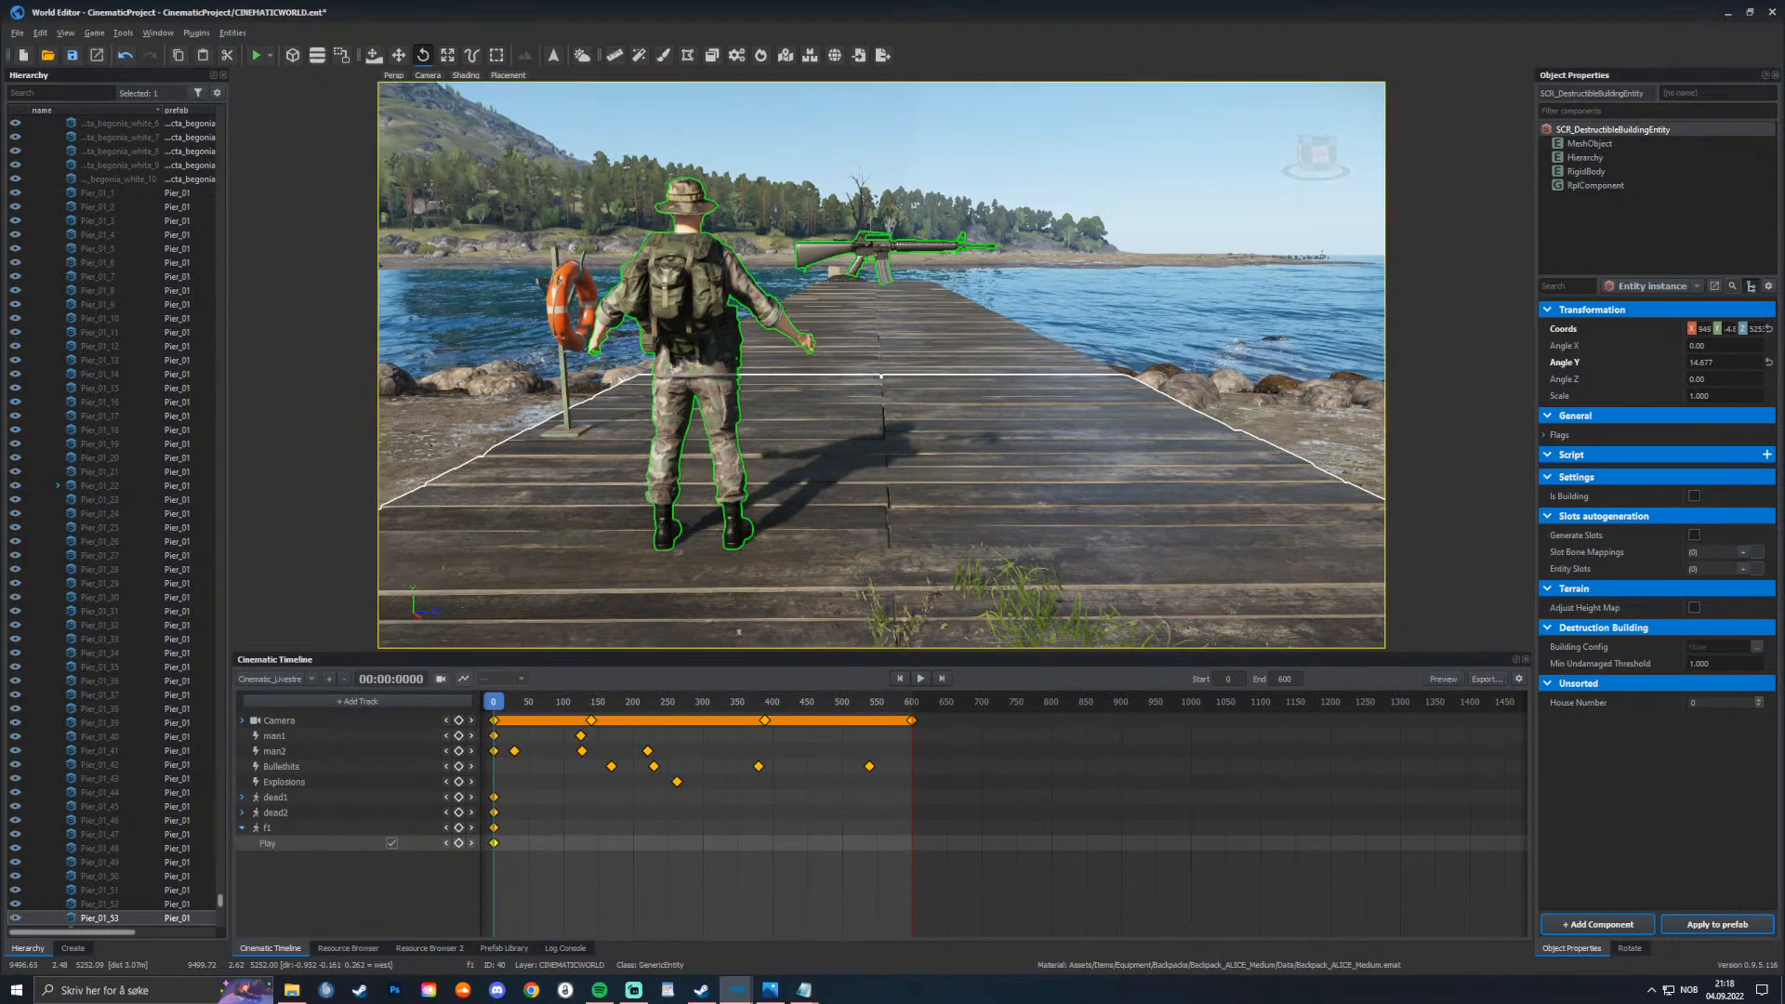
Step: Select soldier f1 and open the CinematicProject folder in the animation chooser of its AnimationPlayerComponent
left_click(692, 390)
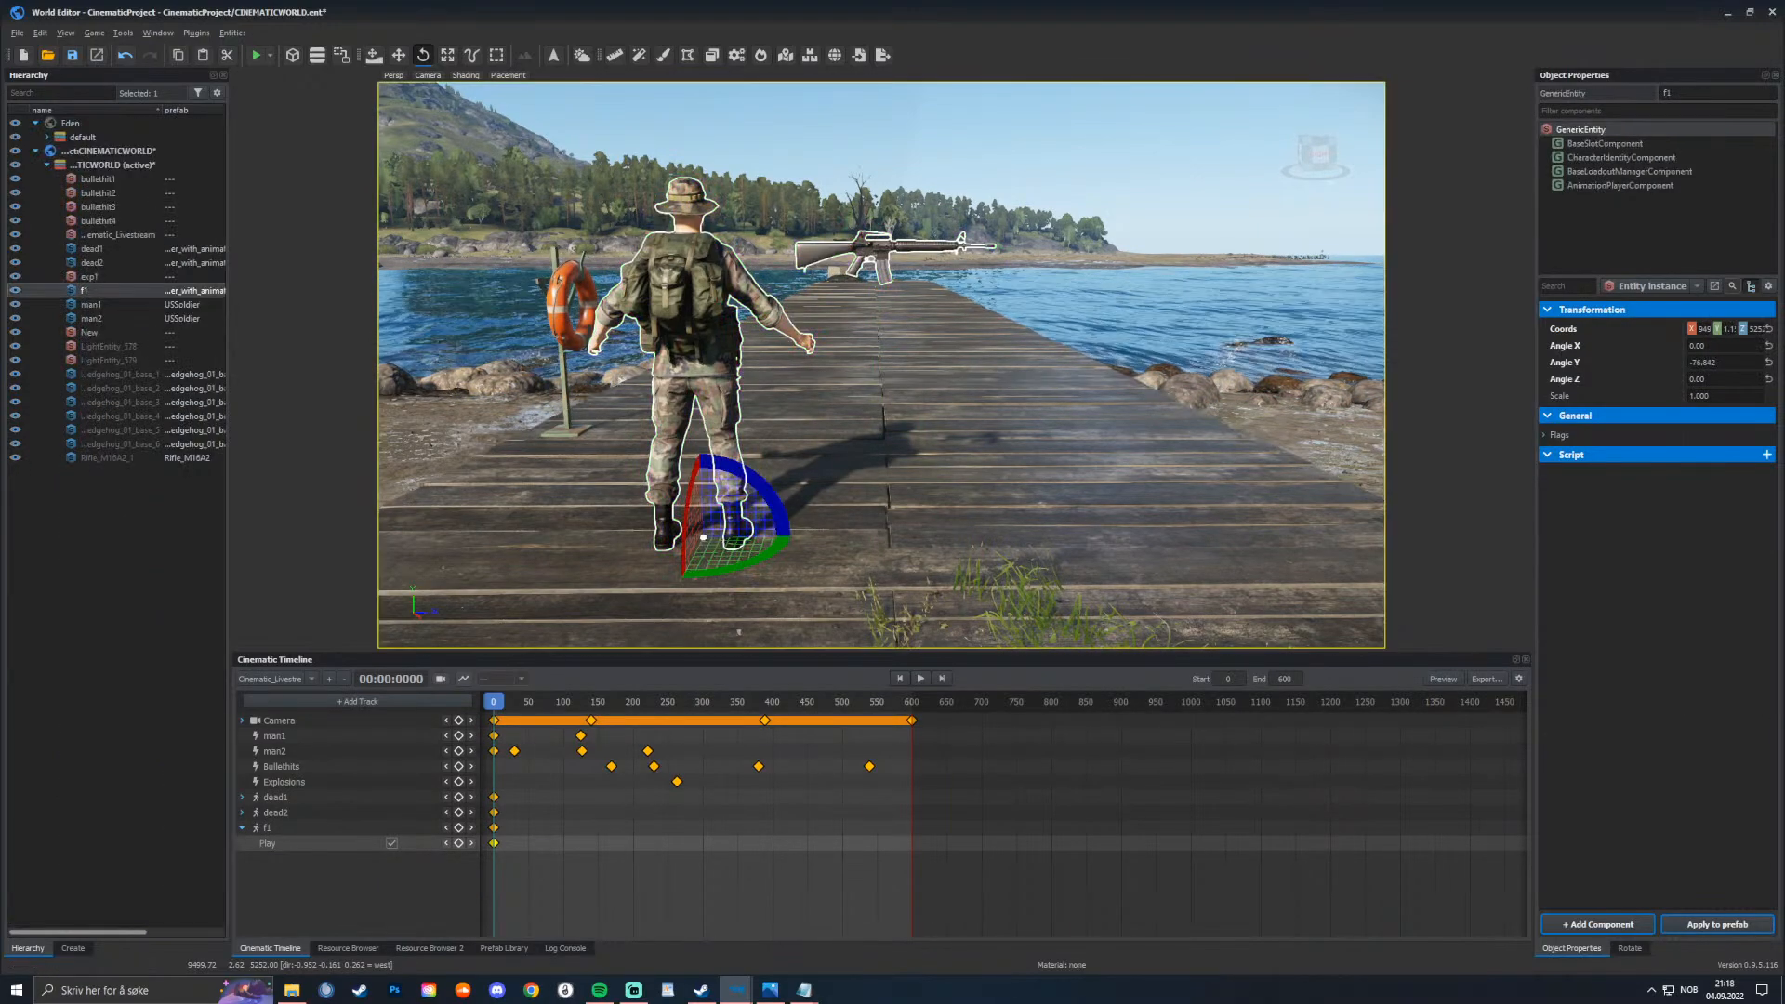
left_click(1621, 185)
left_click(1743, 345)
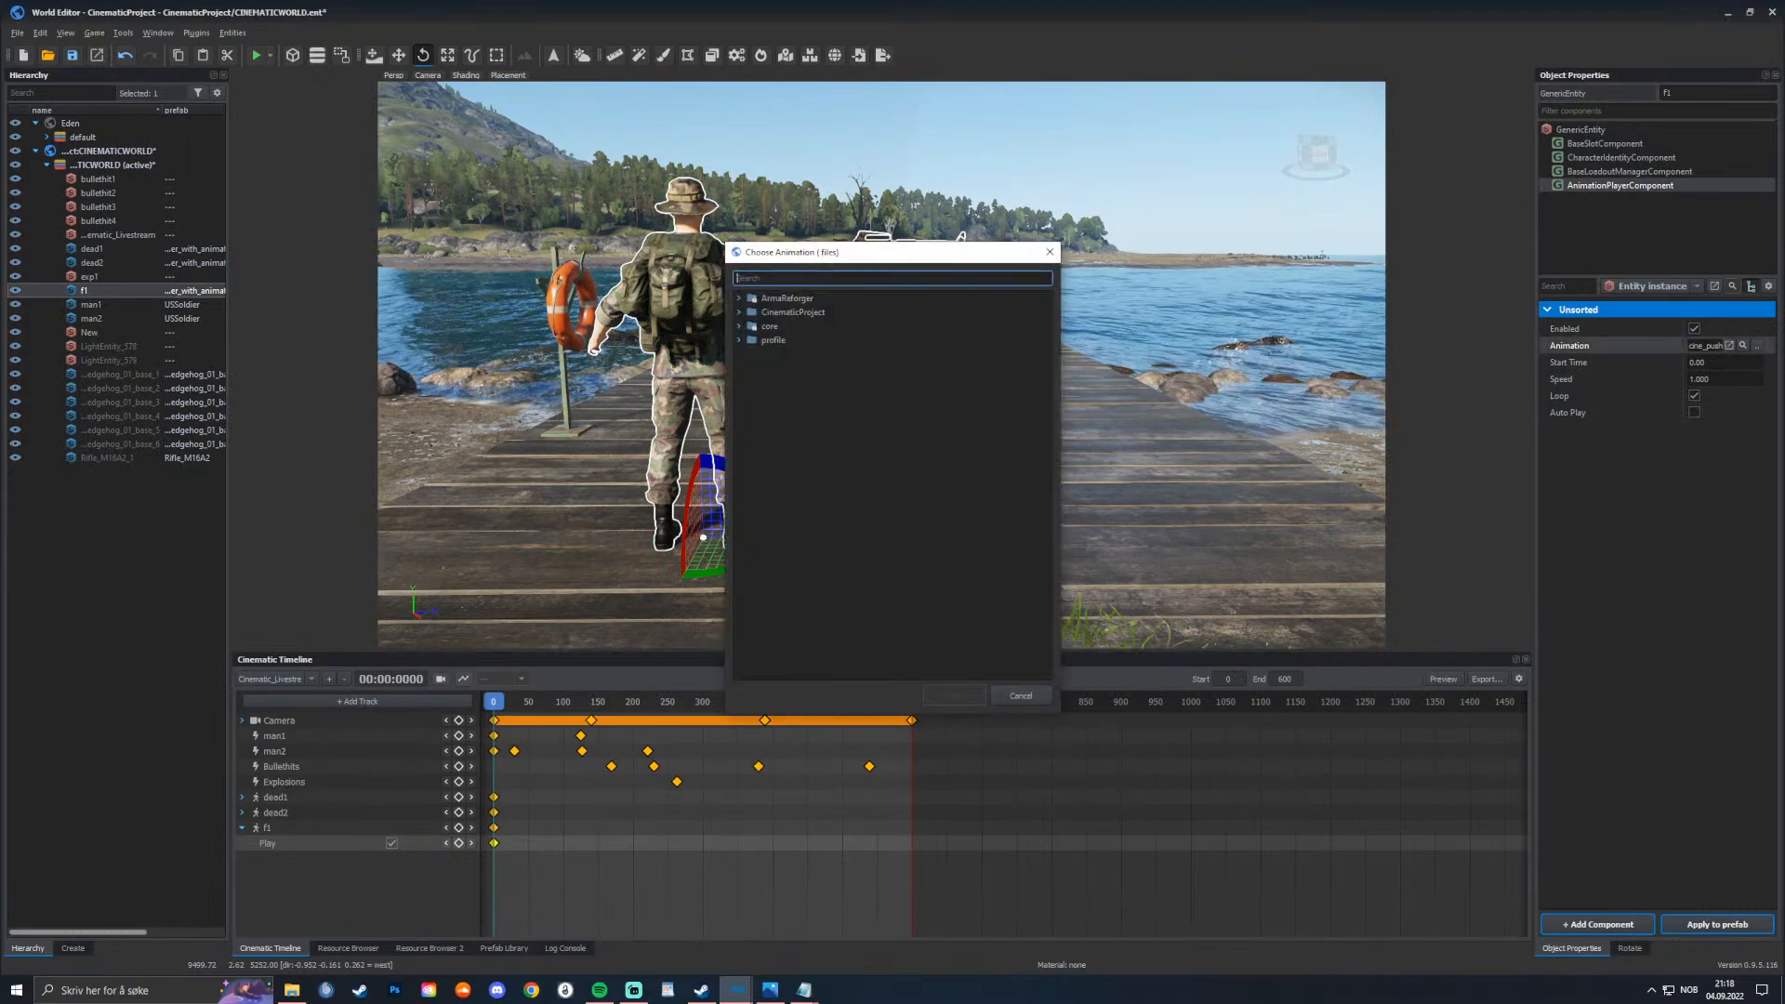
double_click(793, 311)
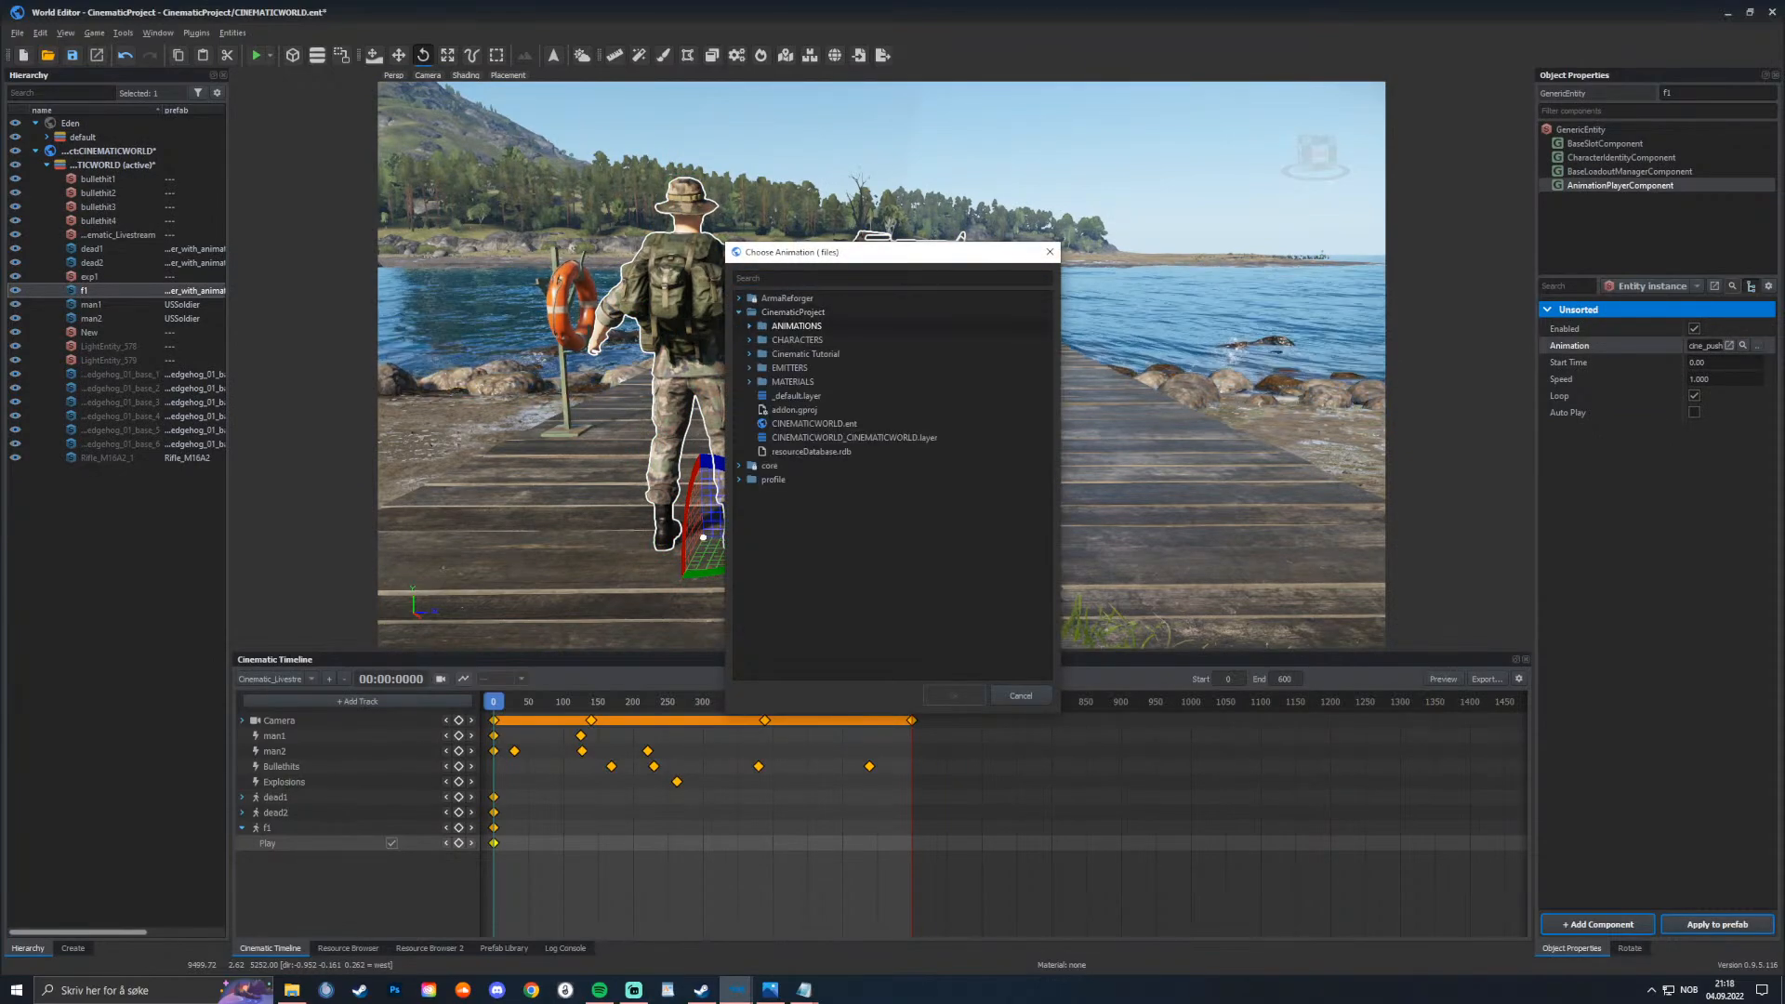
key("Down")
key("Down")
key("Down")
key("Up")
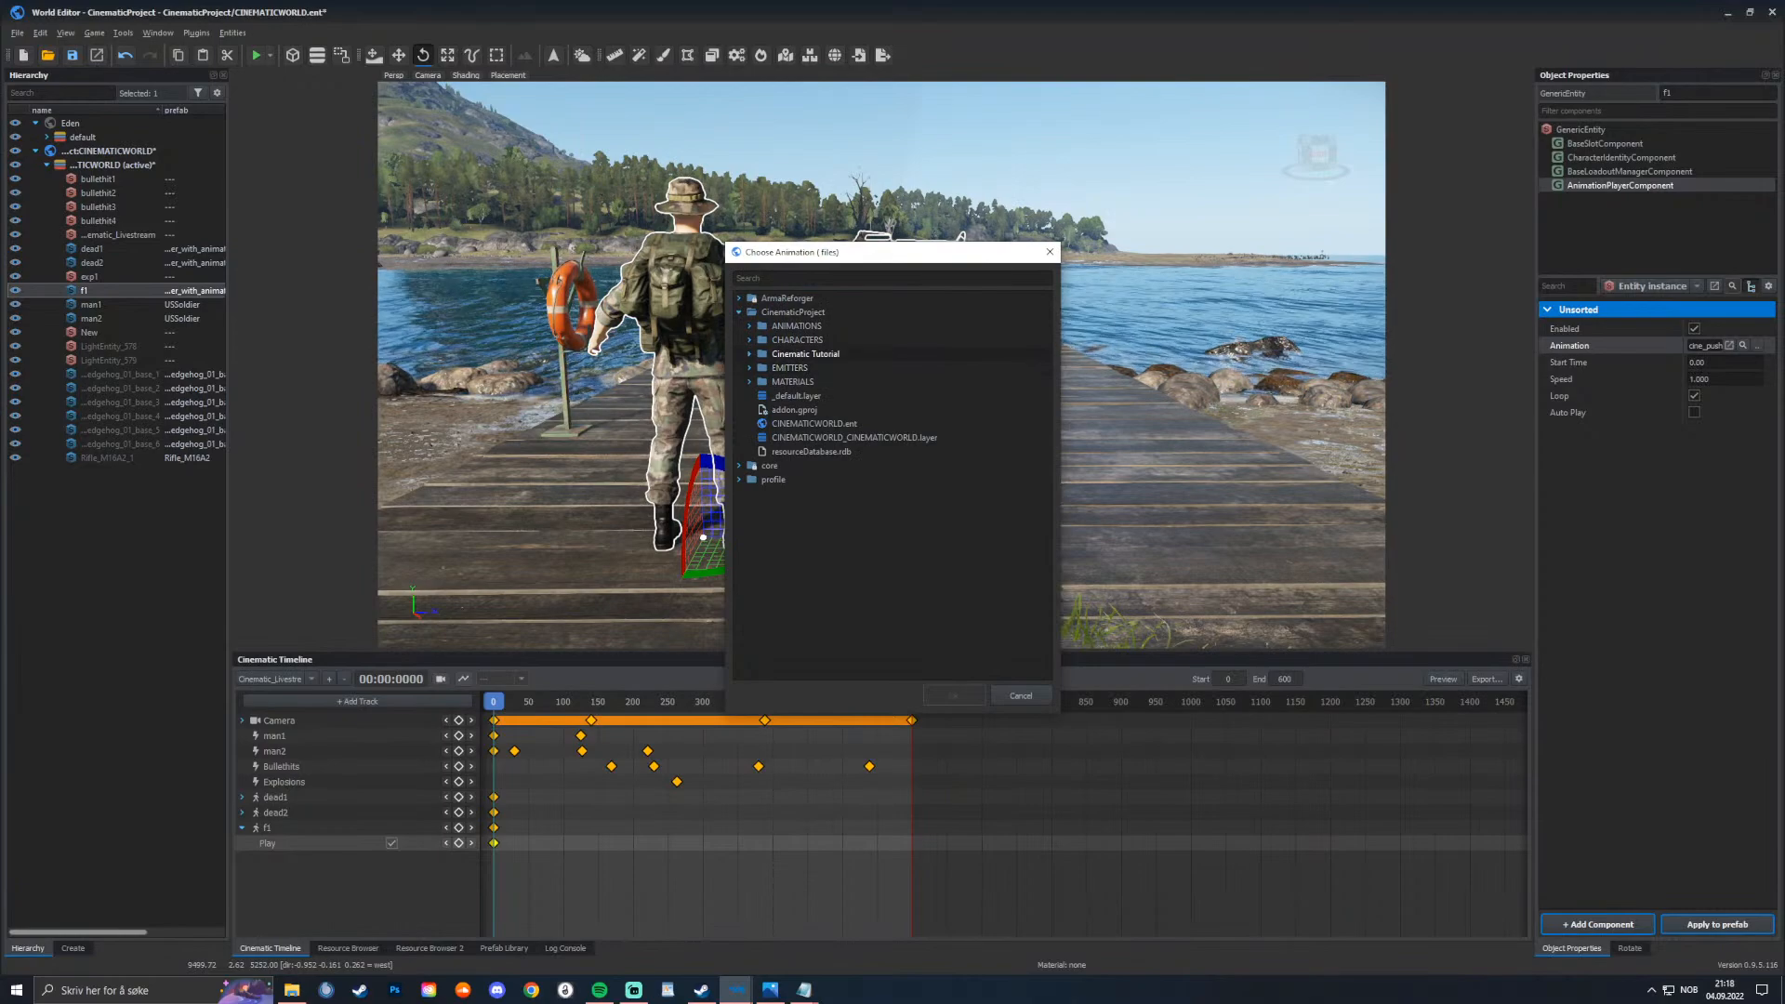
key("Down")
key("Down")
key("Down")
key("Down")
key("Down")
key("Down")
key("Down")
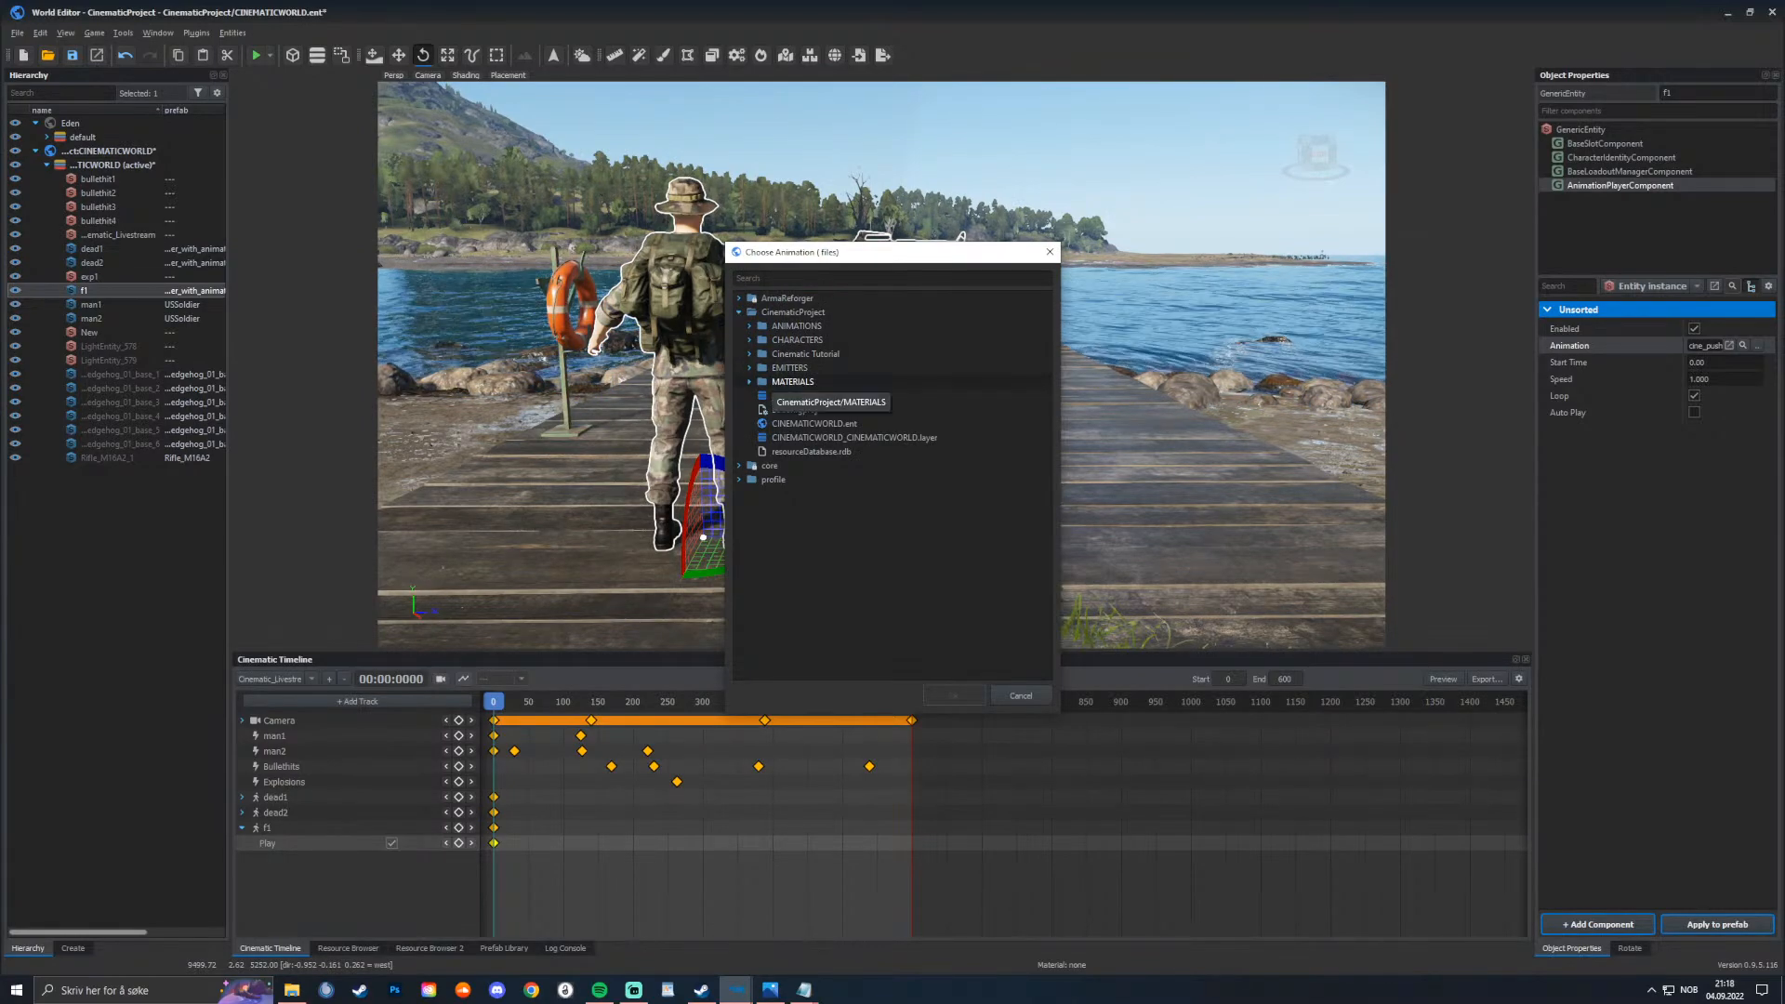
key("Up")
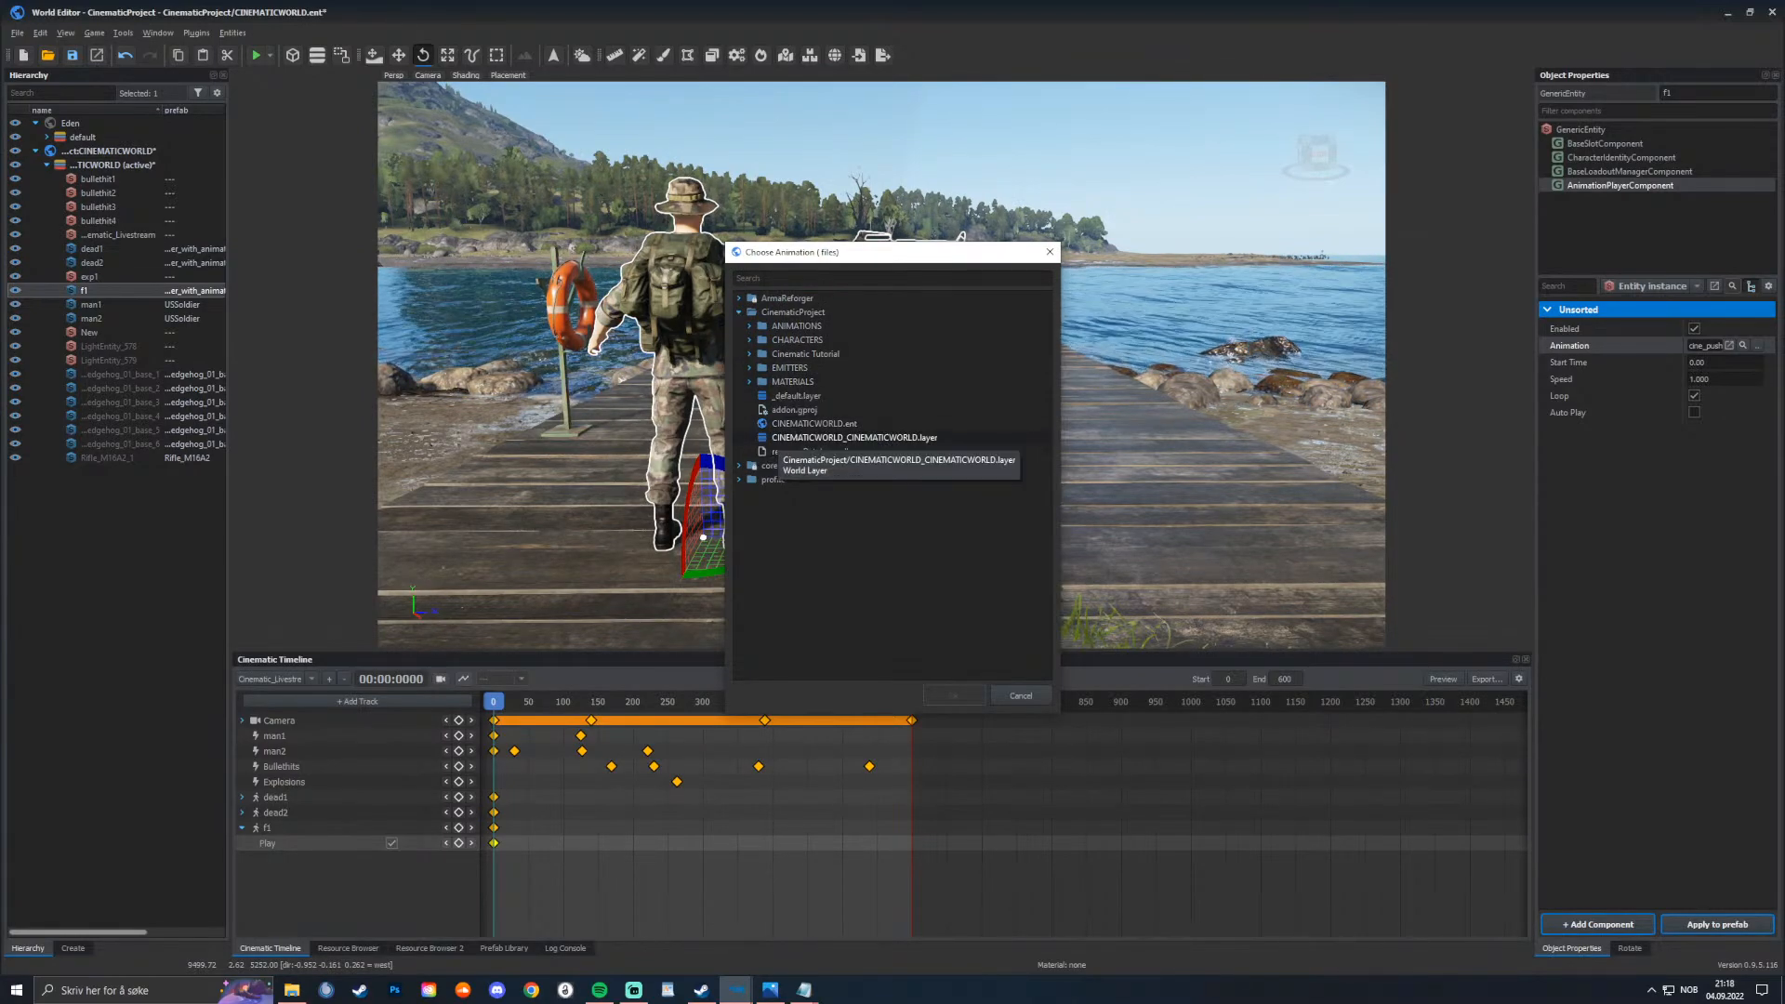
key("Up")
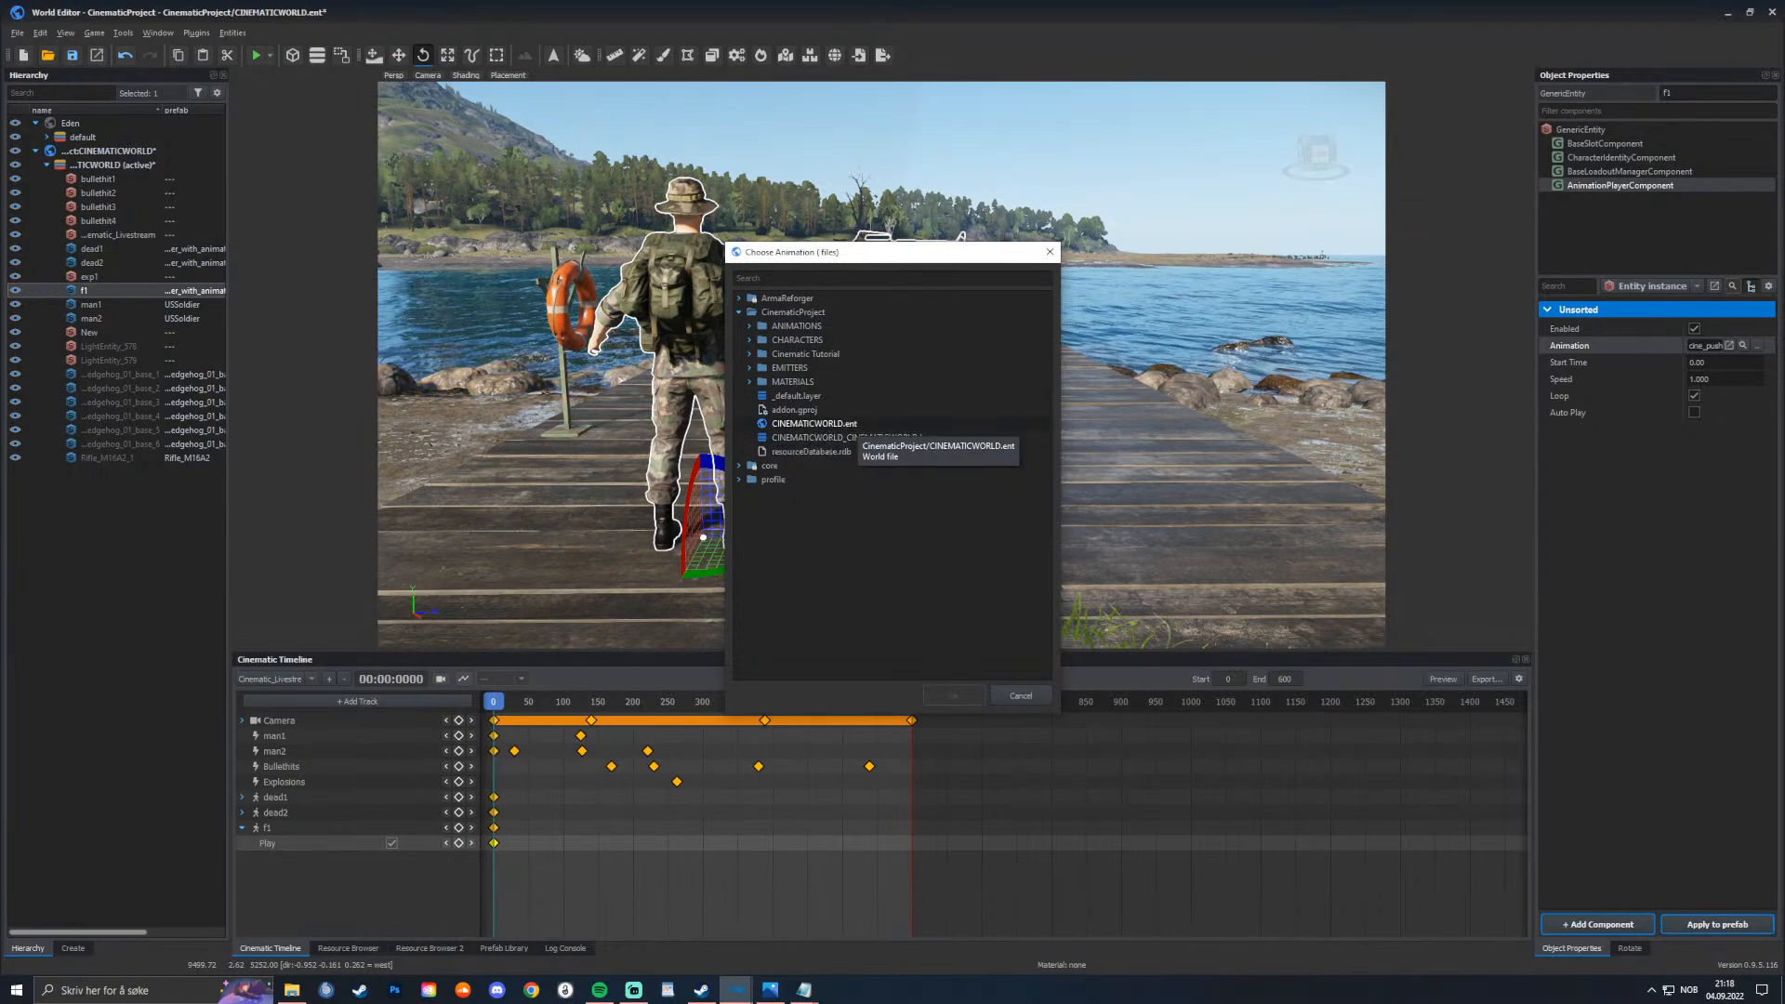
key("Down")
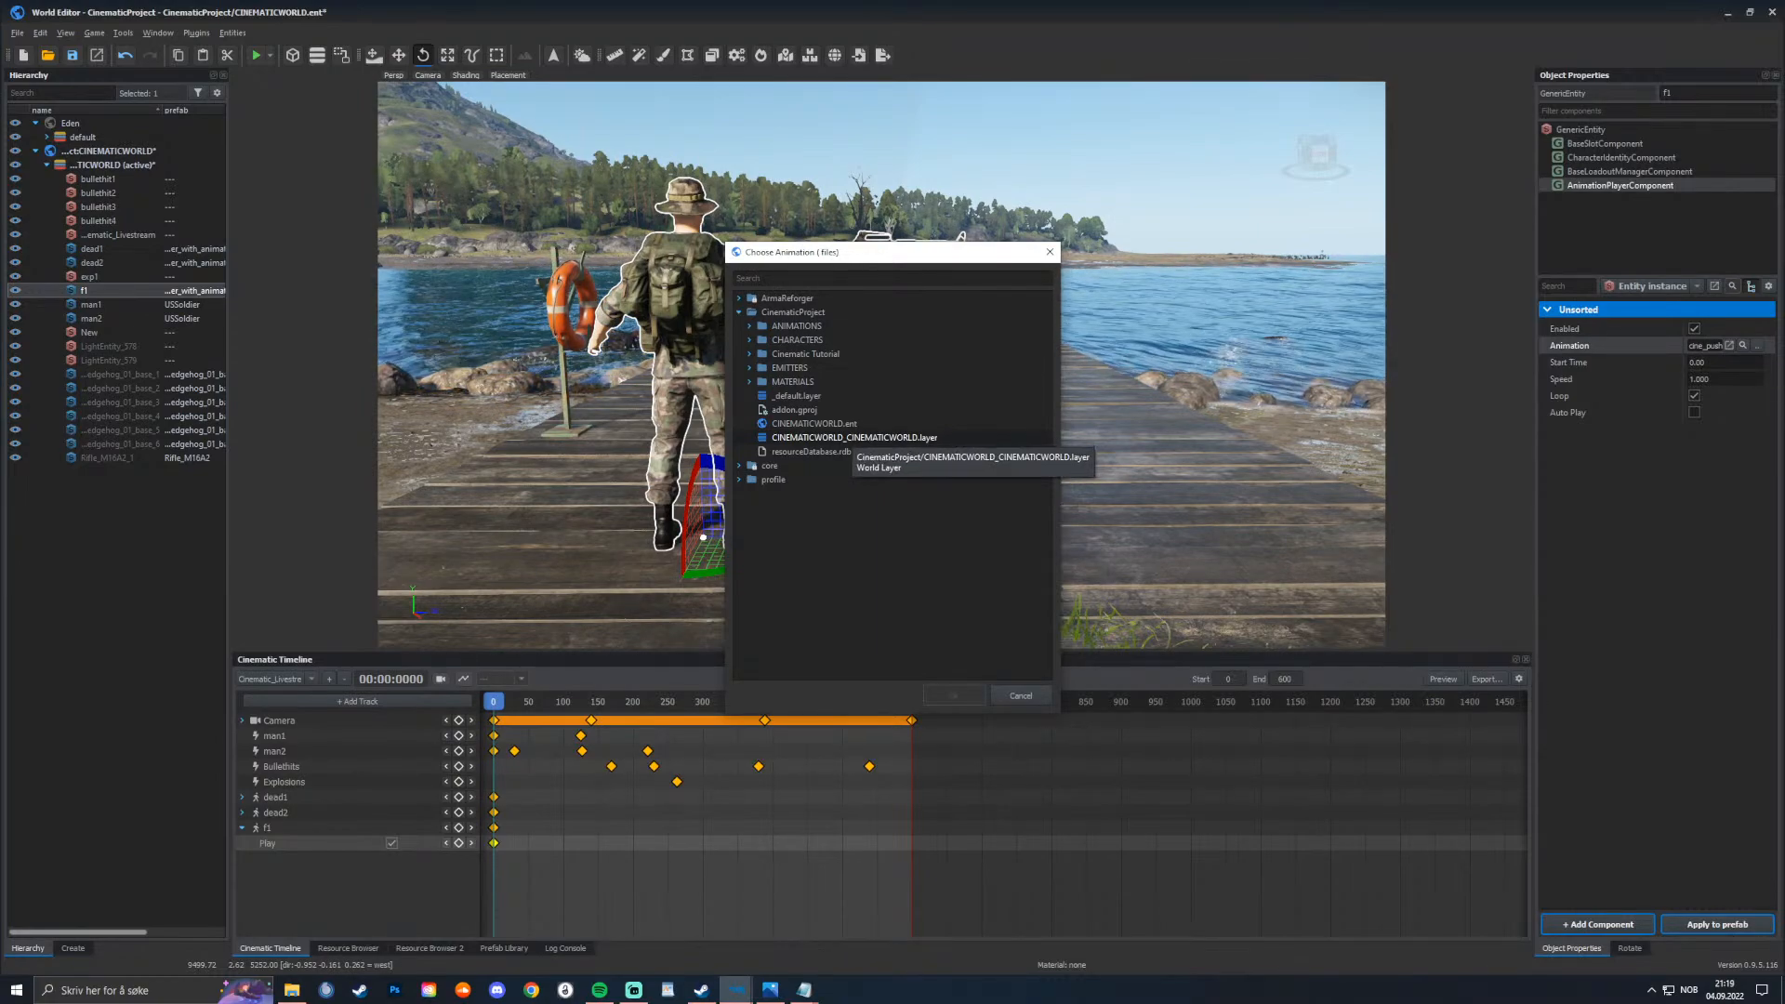
key("Up")
key("Up")
key("Up")
key("Up")
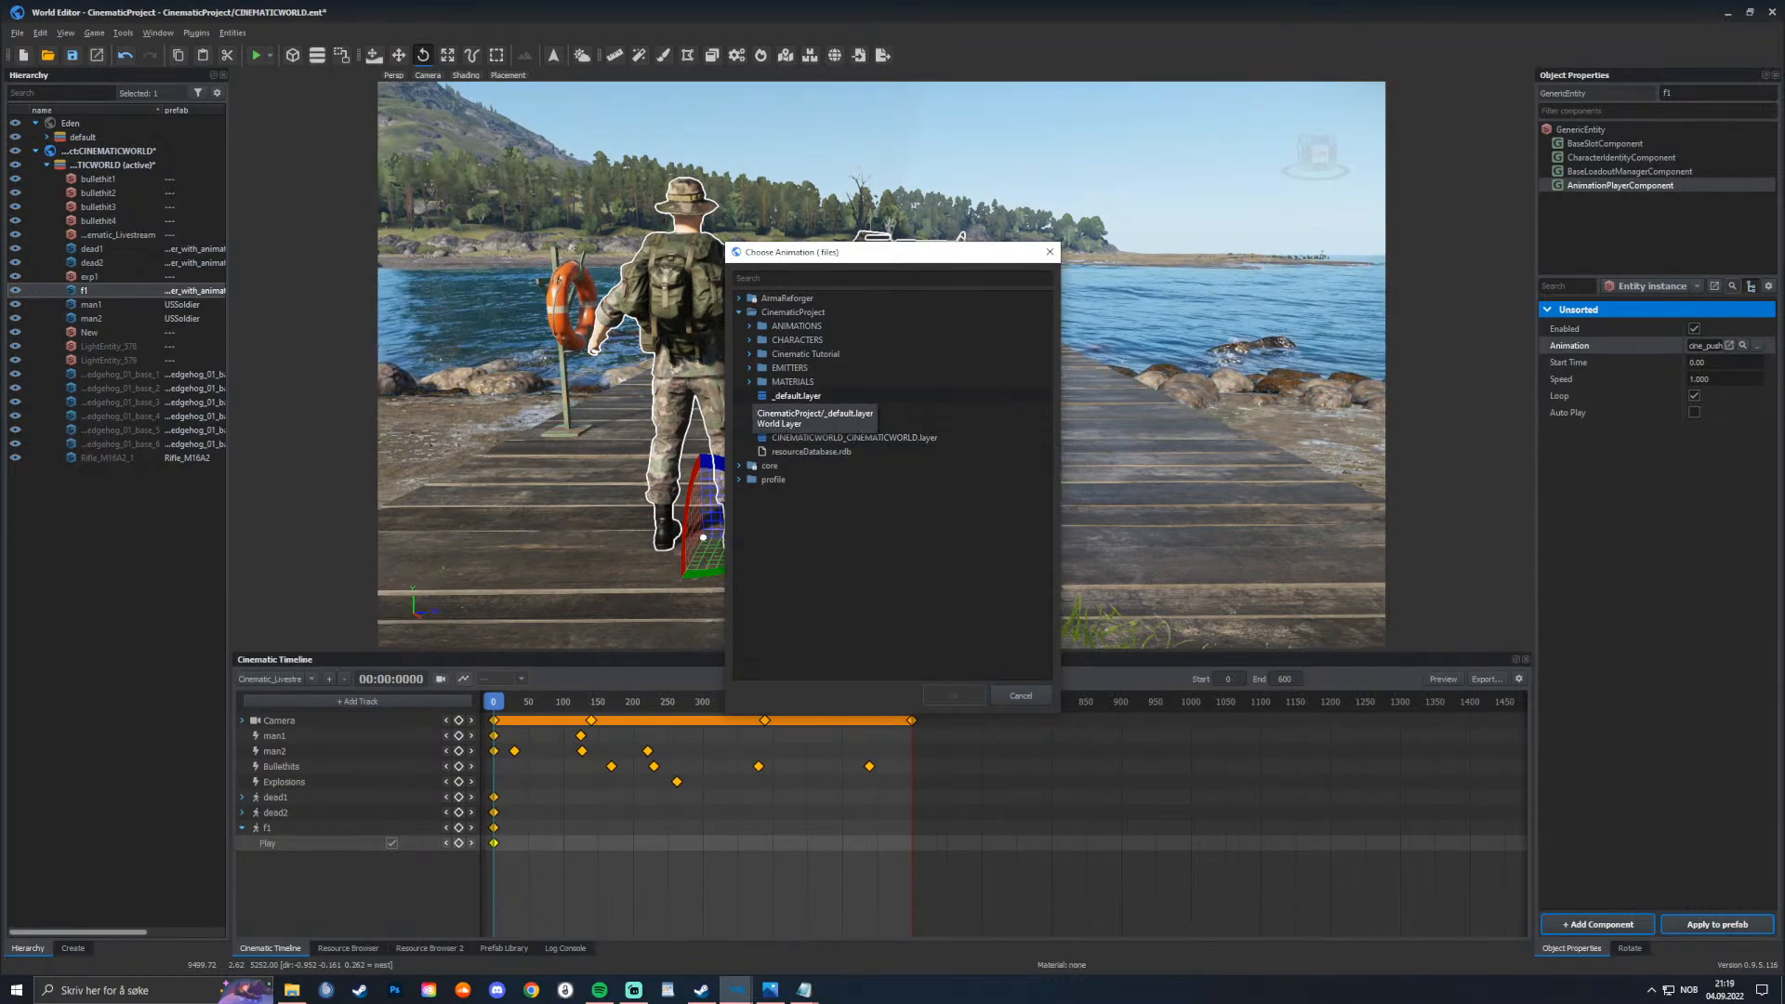
key("Right")
key("Left")
key("Up")
key("Up")
key("Up")
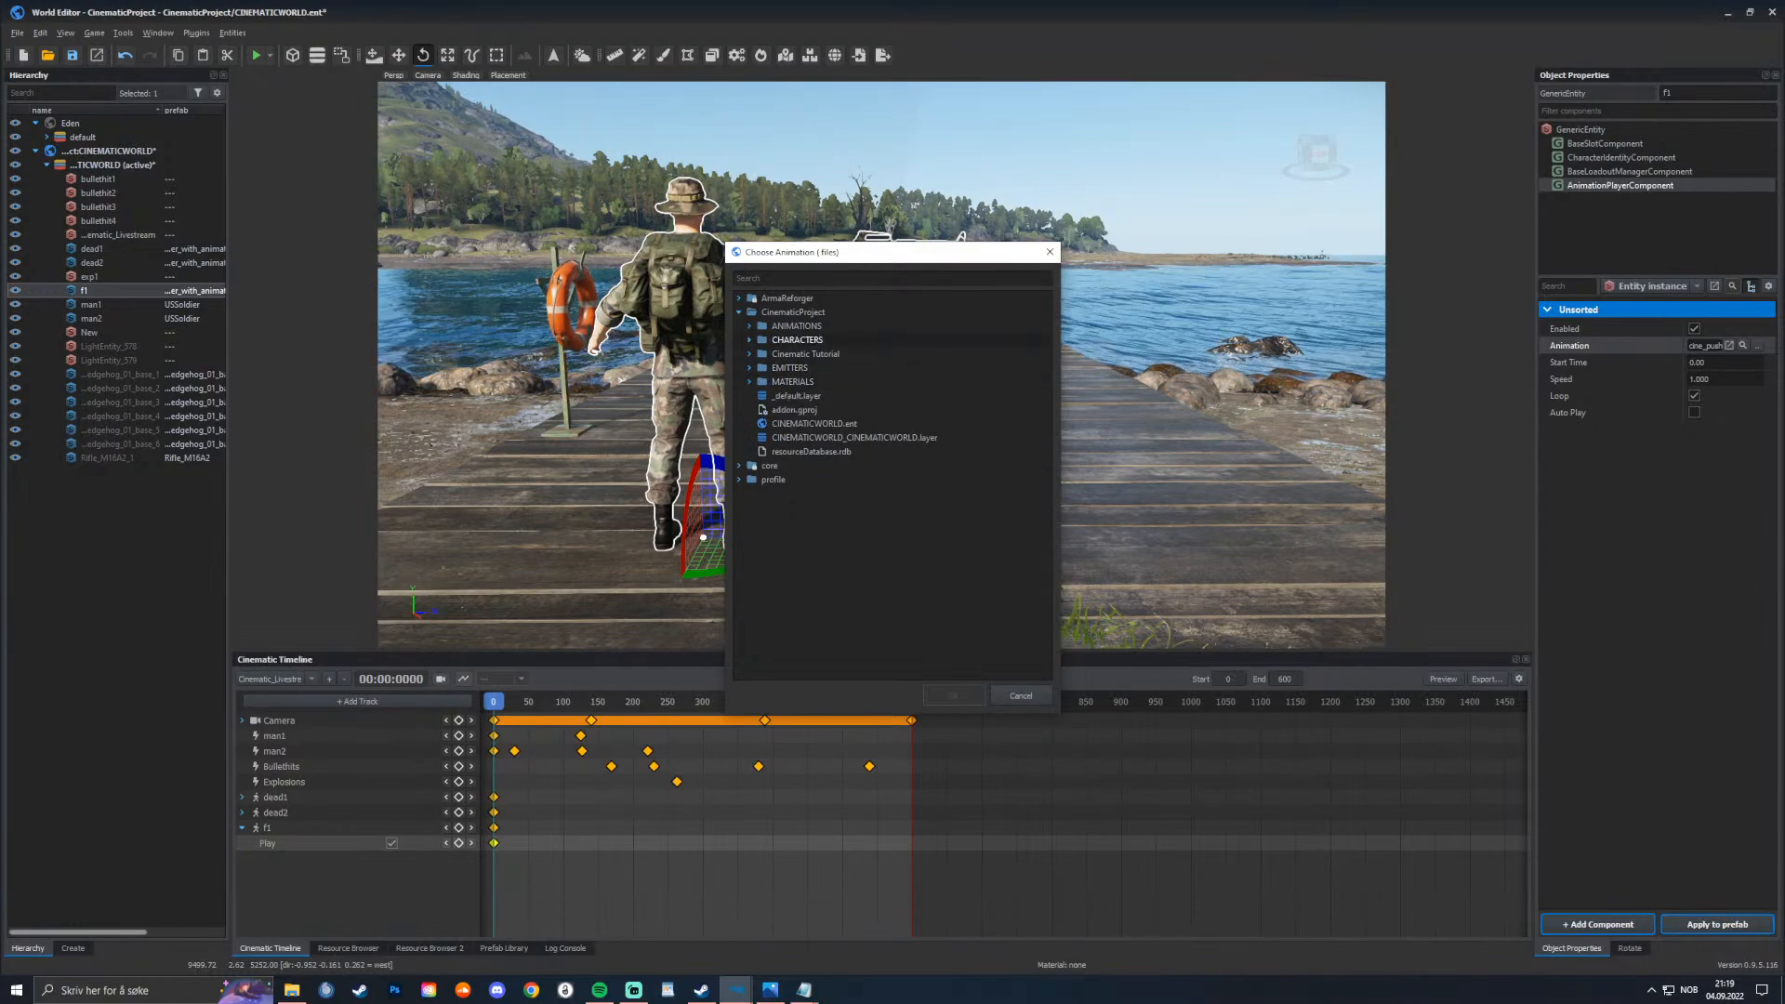
Step: Assign a cine_rifle animation from the project's ANIMATIONS folder to soldier f1
key("Up")
key("Right")
key("Down")
key("Down")
key("Down")
key("Down")
key("Down")
key("Down")
key("Down")
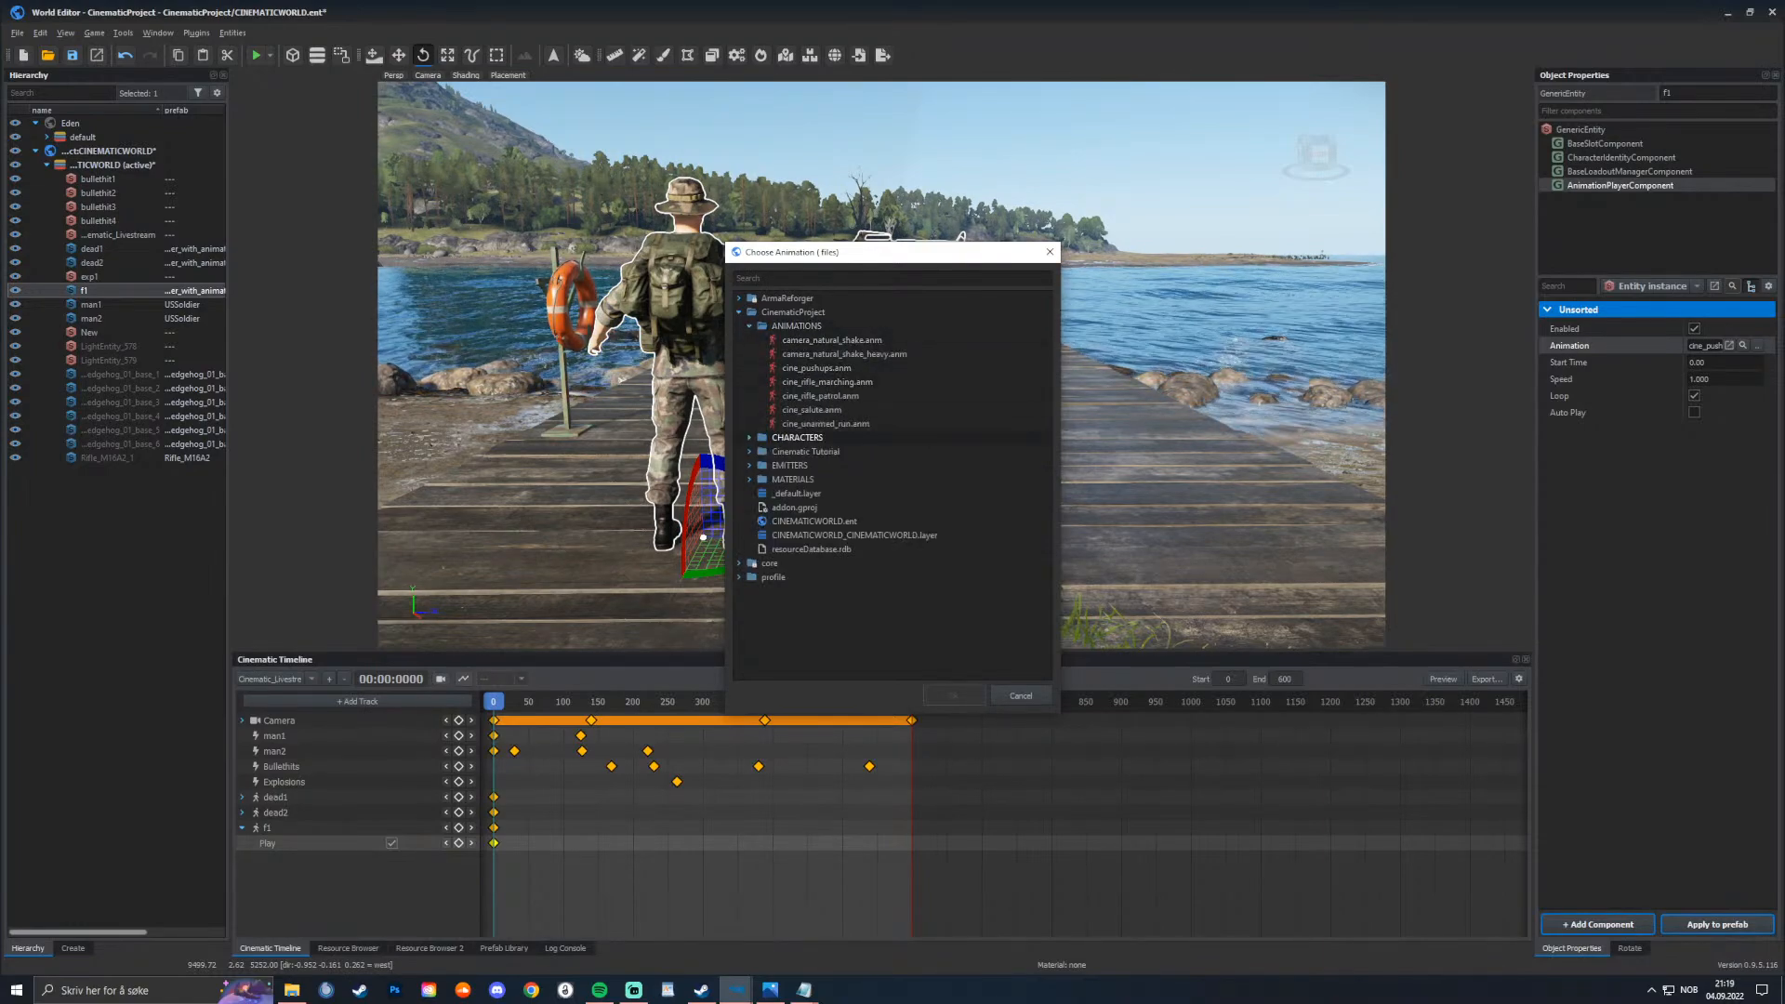
key("Left")
key("Down")
key("Down")
key("Down")
key("Down")
key("Down")
key("Up")
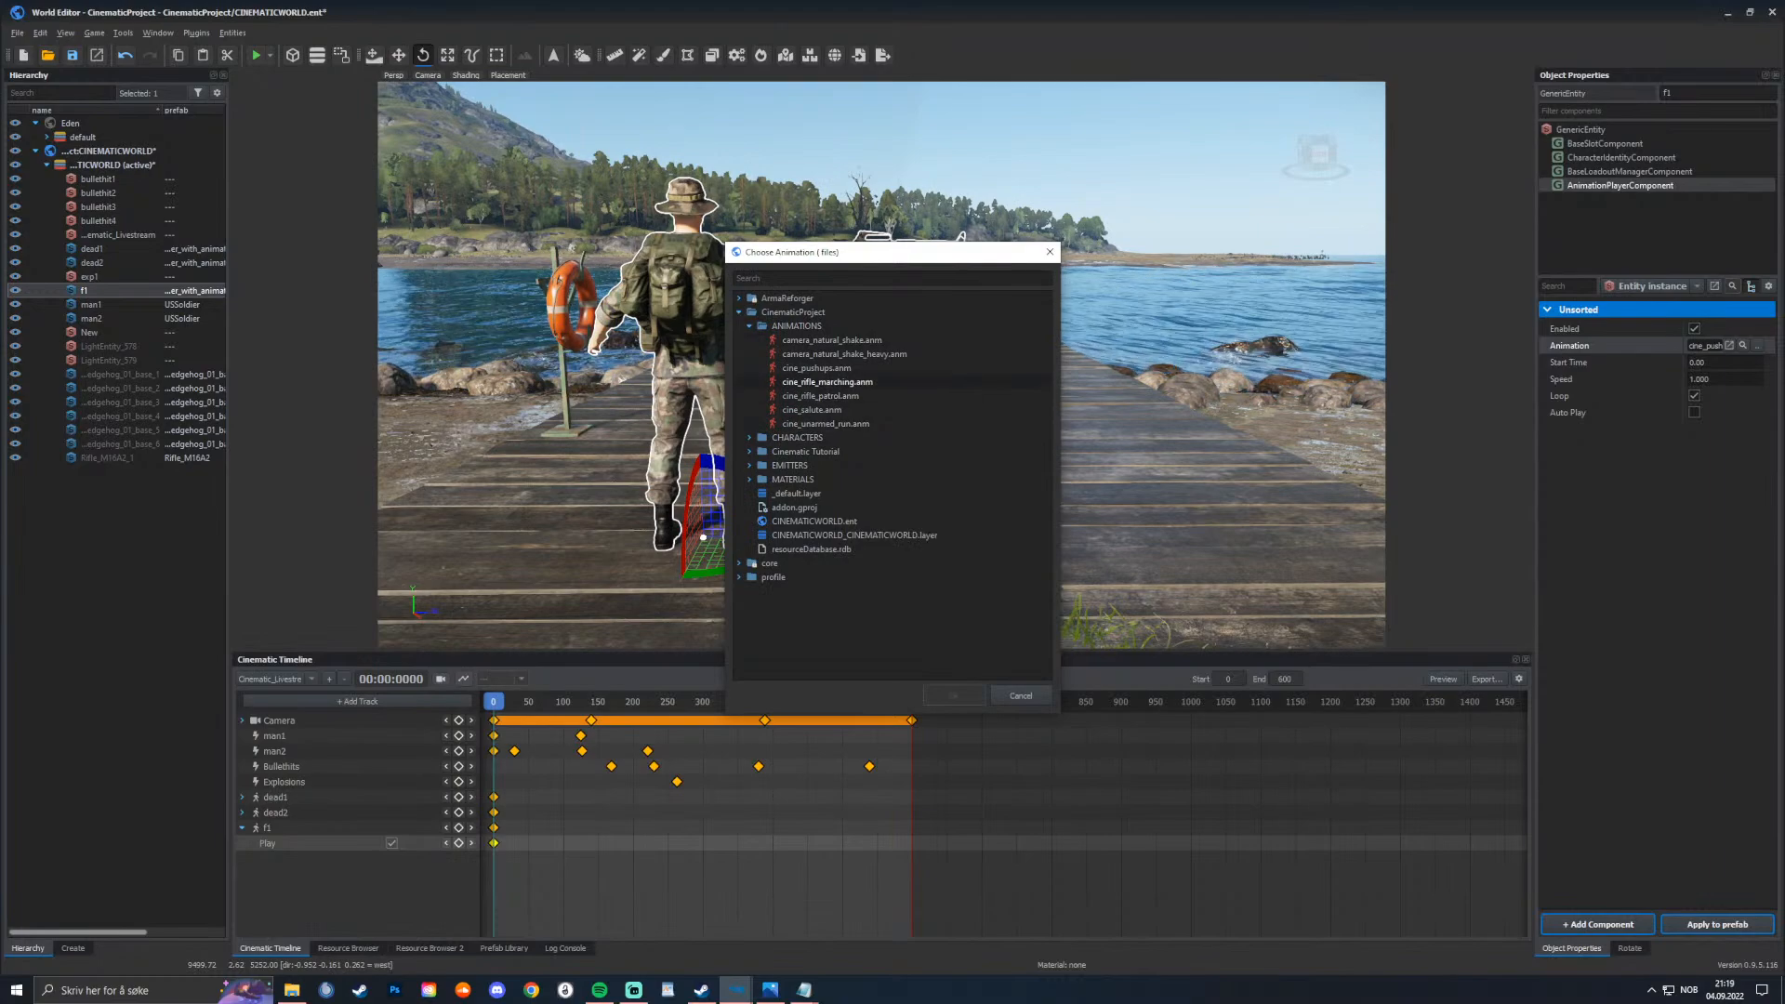
key("space")
key("Return")
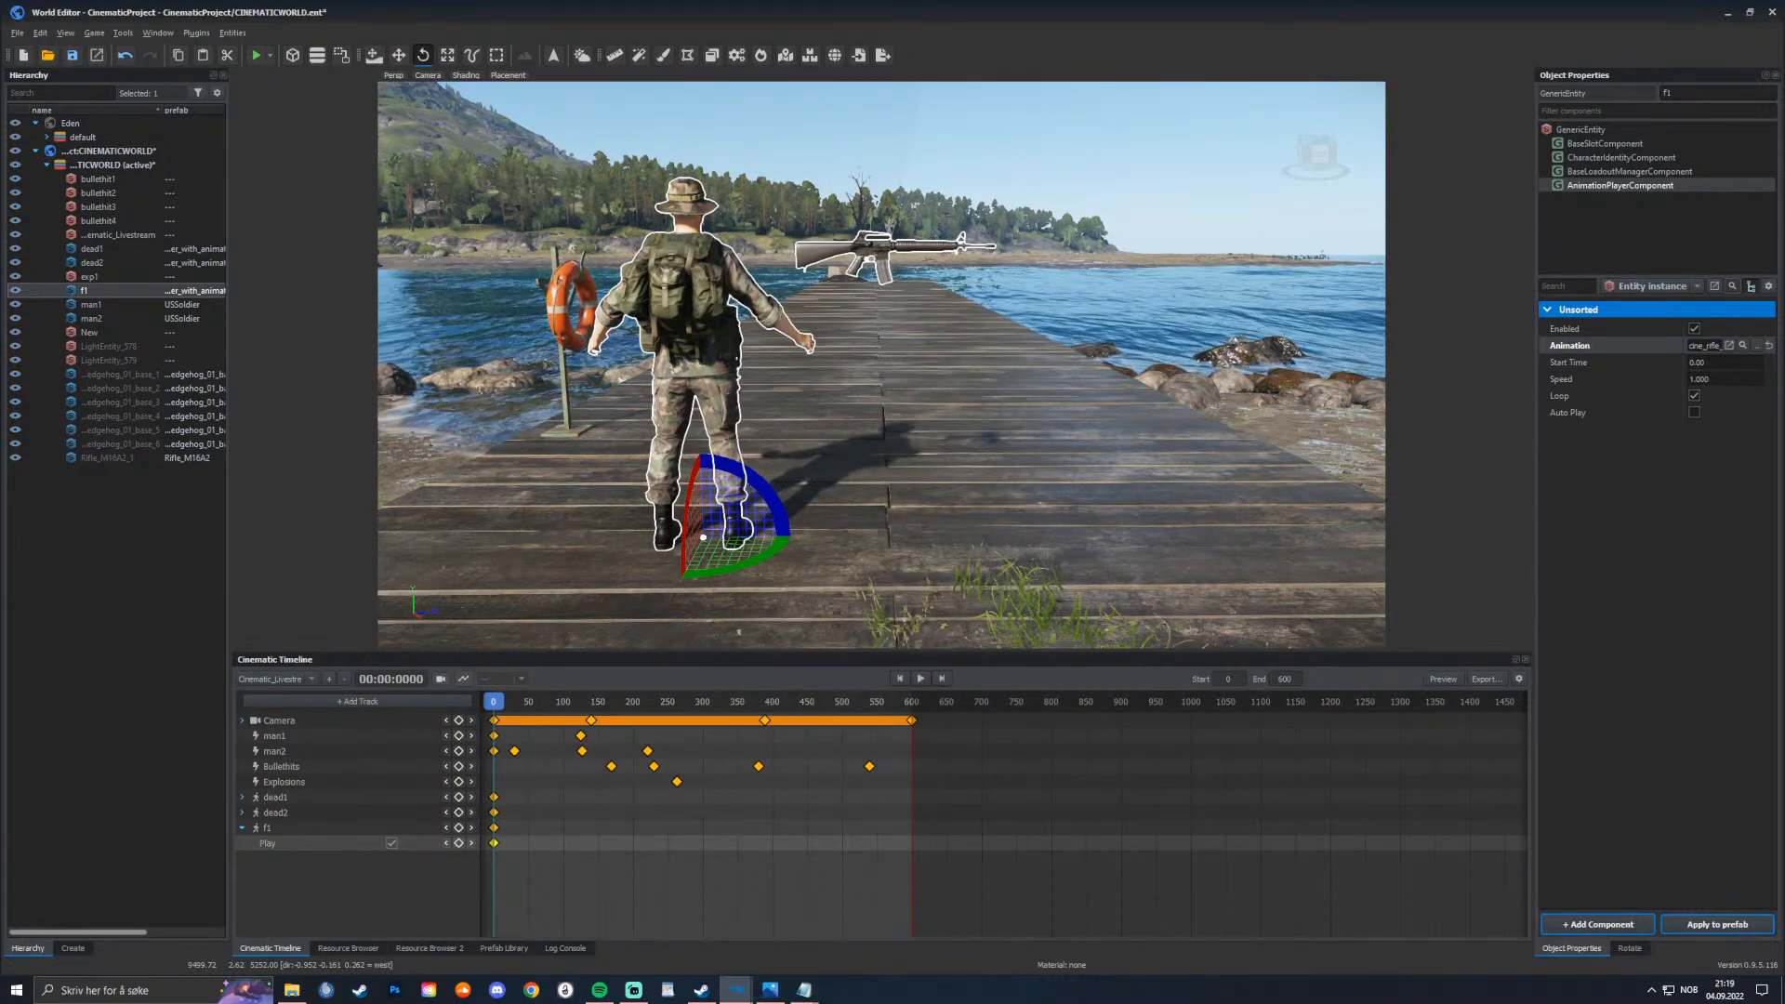
Step: Enable Auto Play for f1's animation and preview it briefly on the timeline, ending back at frame 0
left_click(1694, 412)
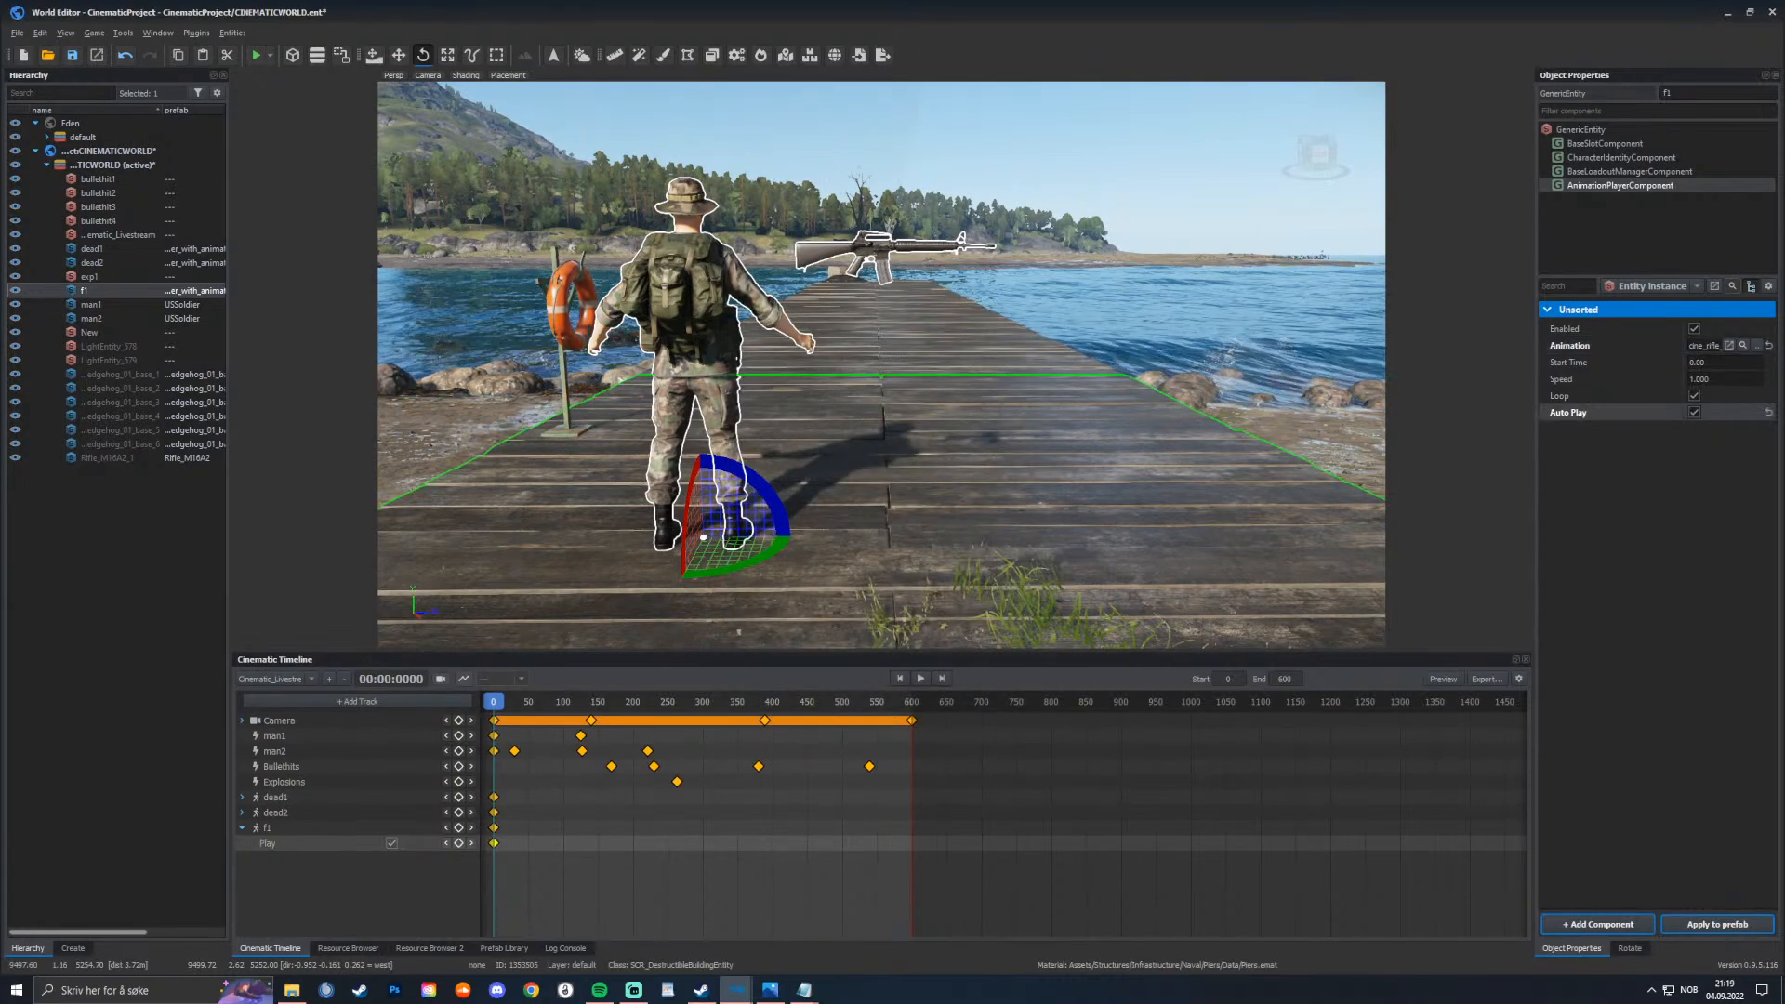
key("space")
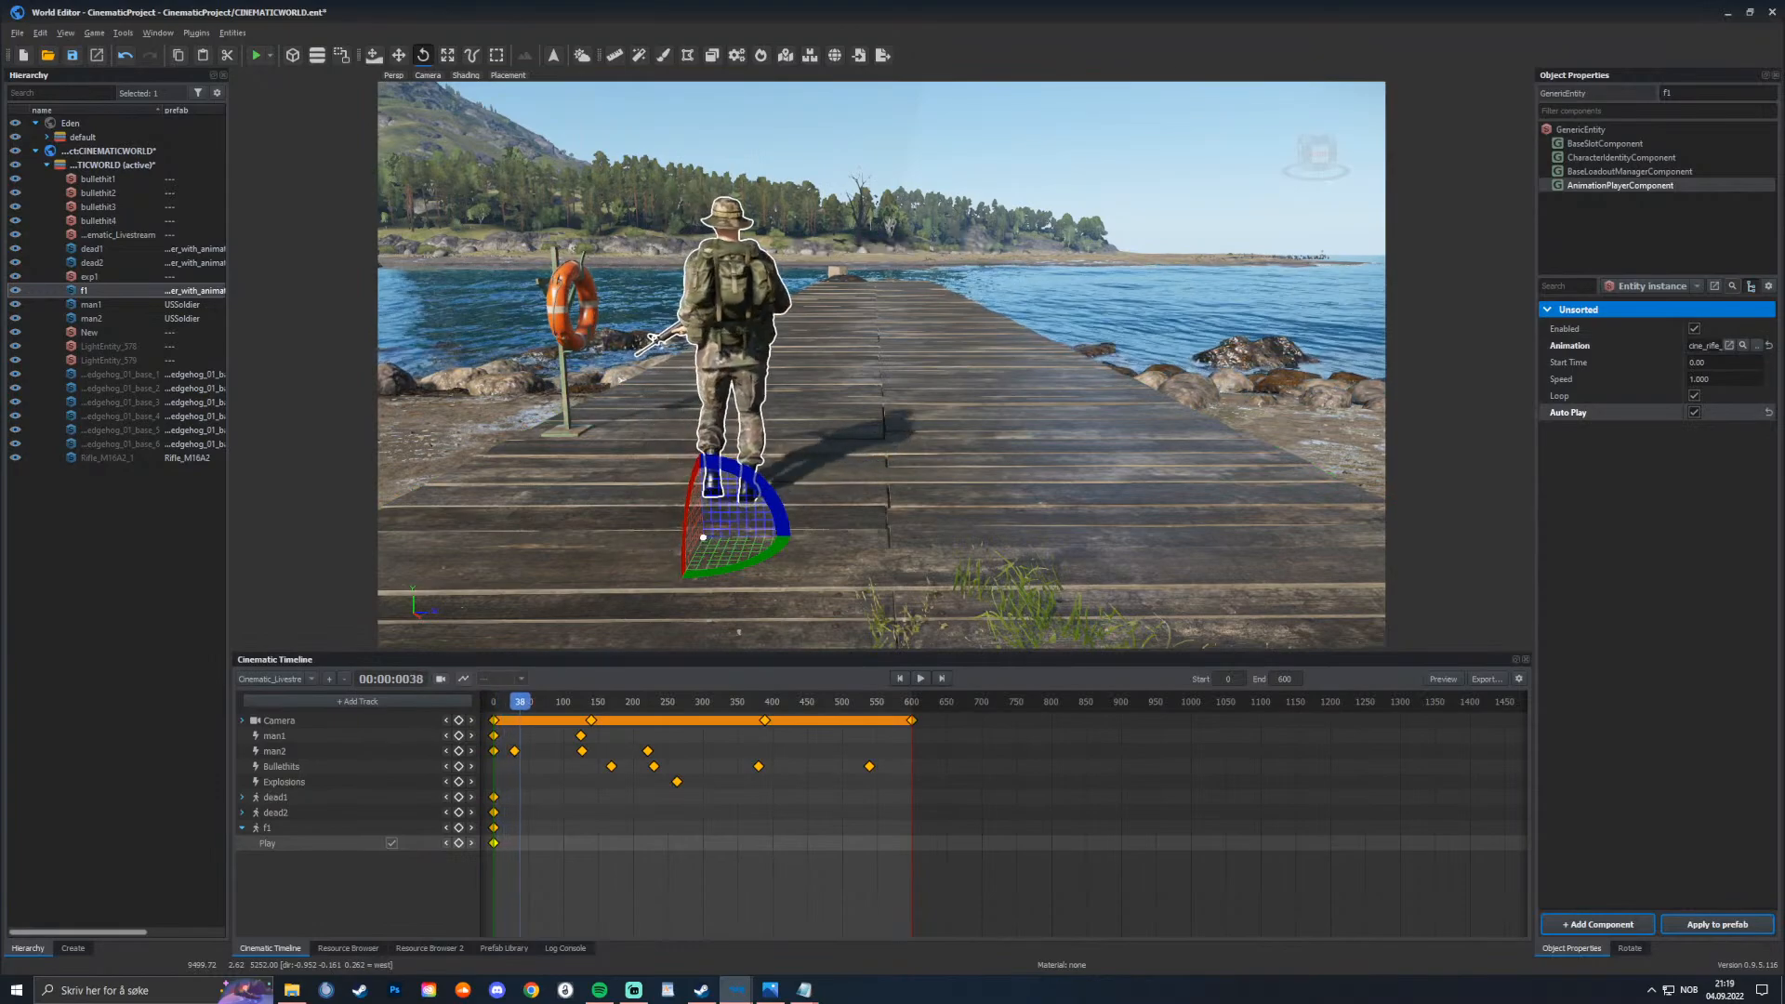
key("space")
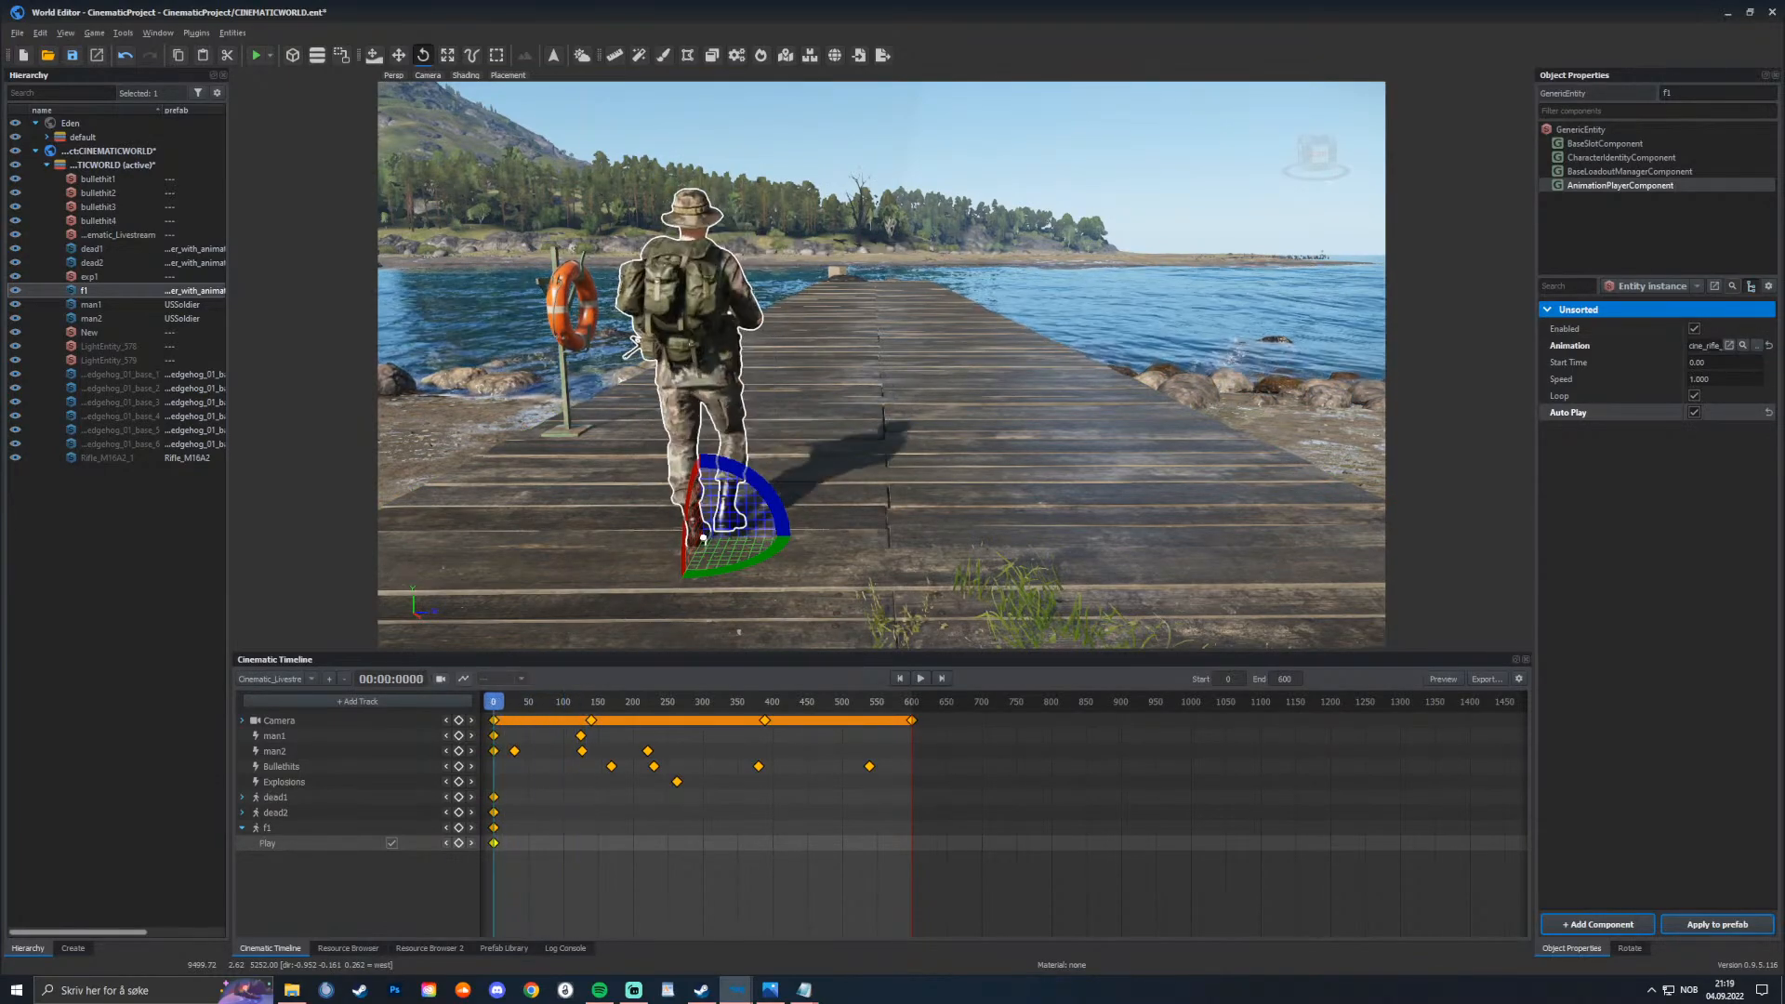
Step: Play the timeline while viewing soldier f1 from the front on the pier, and rewind it to frame 0
right_click_drag(923, 550, 565, 487)
key("w")
key("s")
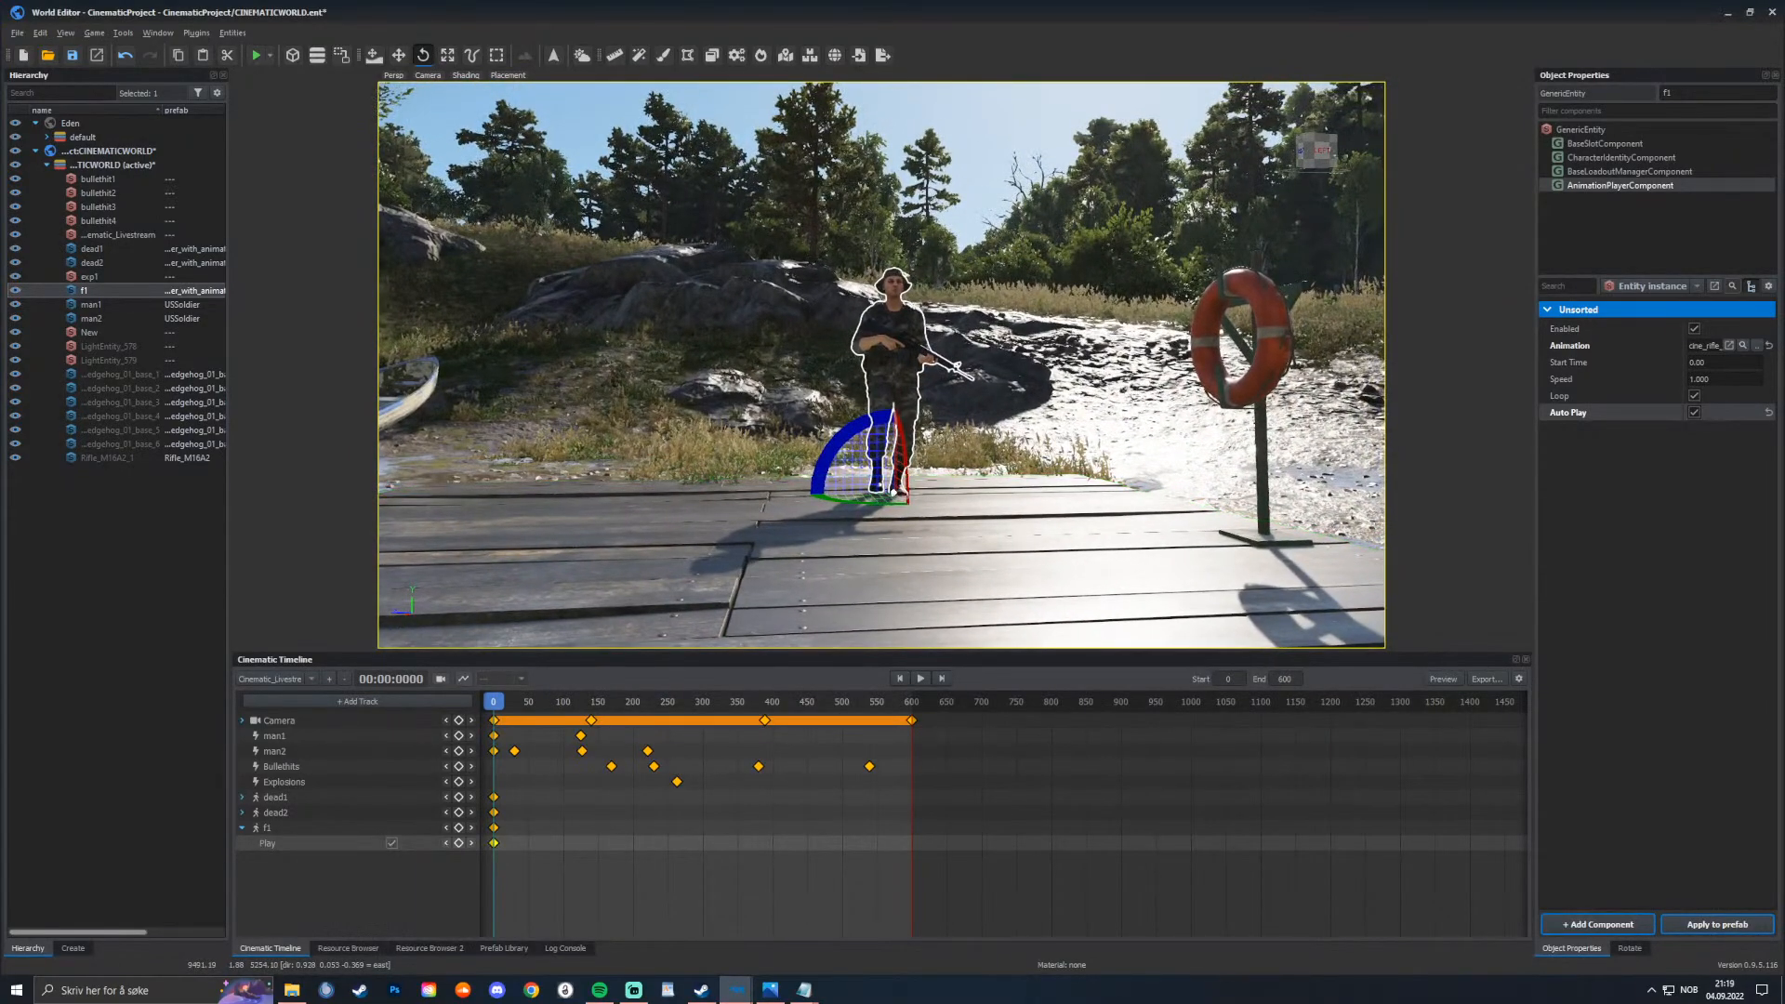
key("space")
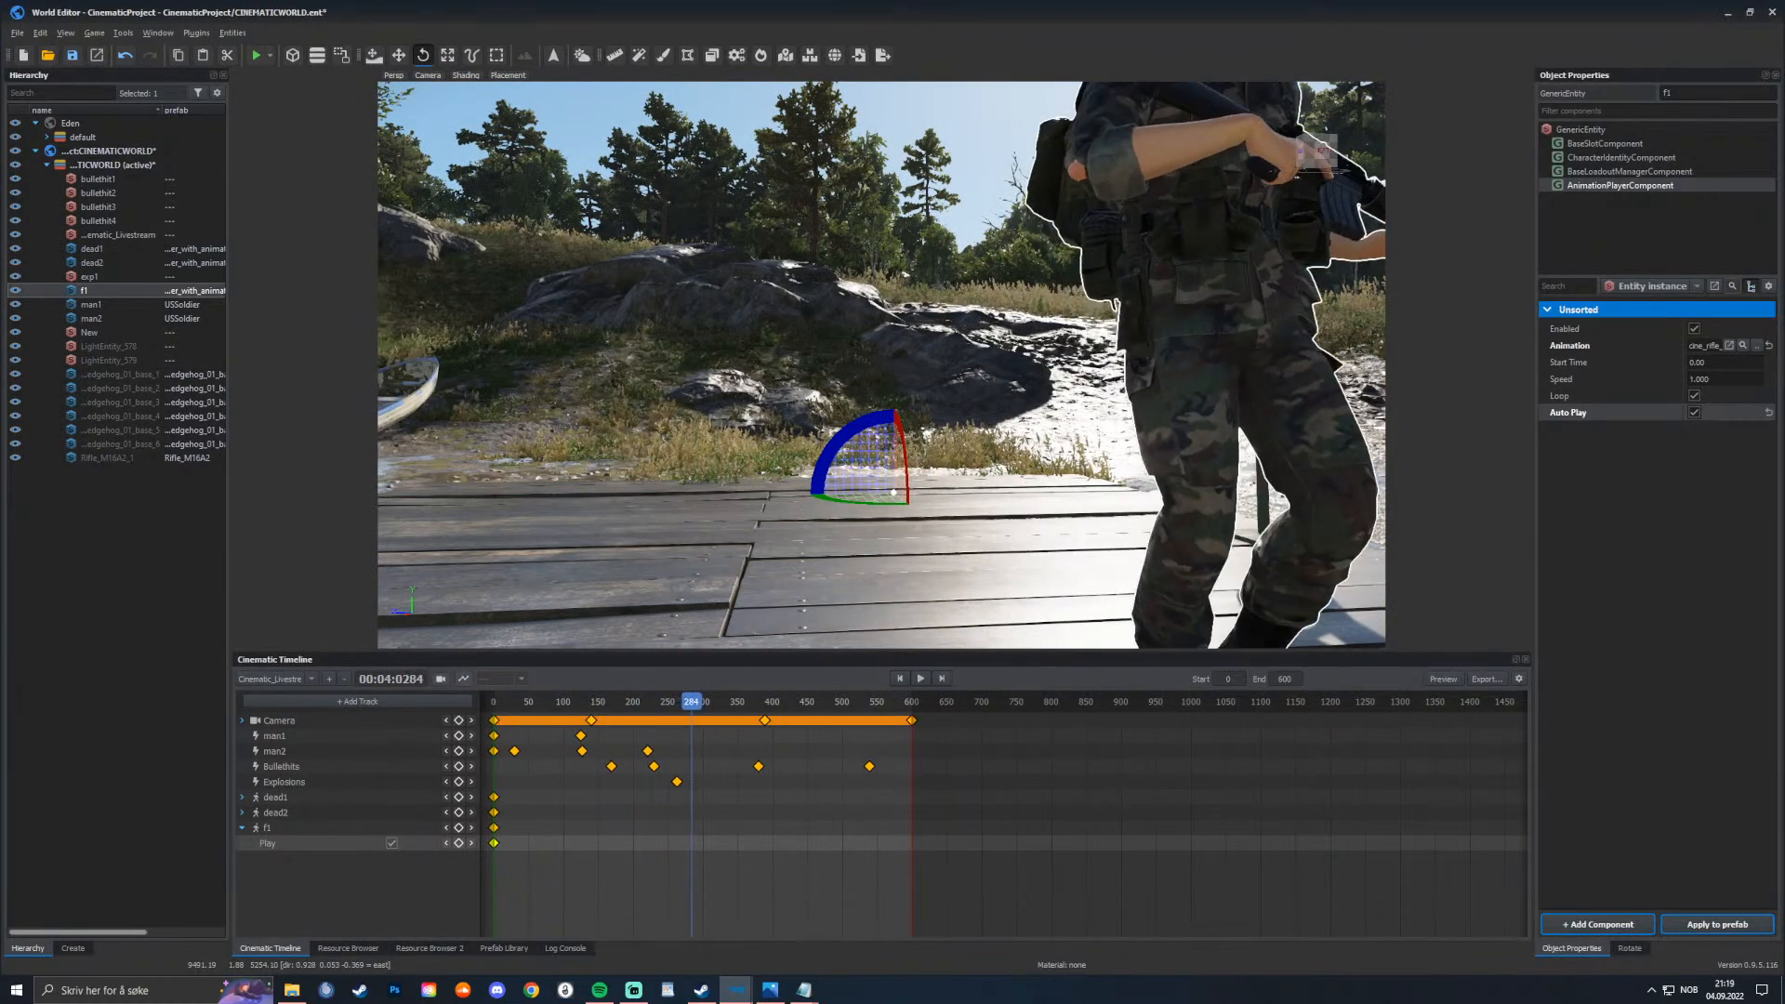
key("space")
left_click_drag(701, 701, 493, 702)
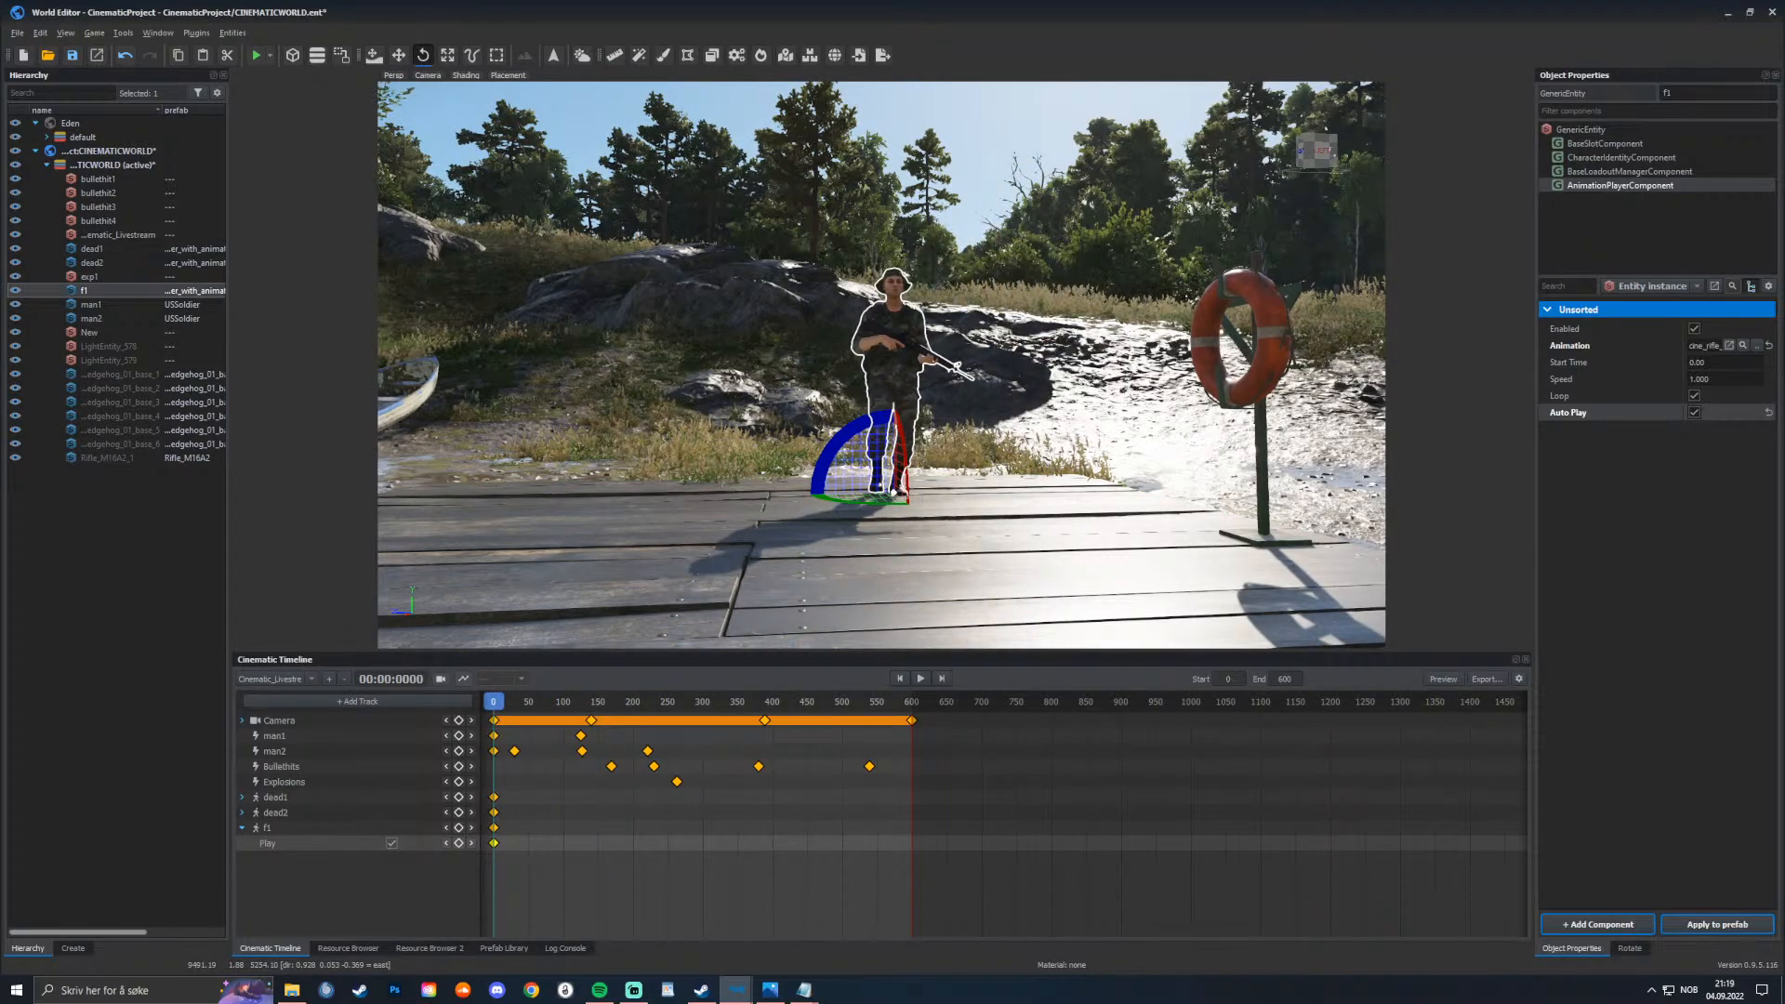
Step: Replay f1's walk, scrub the timeline to frame 426, and turn off Loop for the soldier's animation
right_click_drag(881, 364, 908, 395)
key("space")
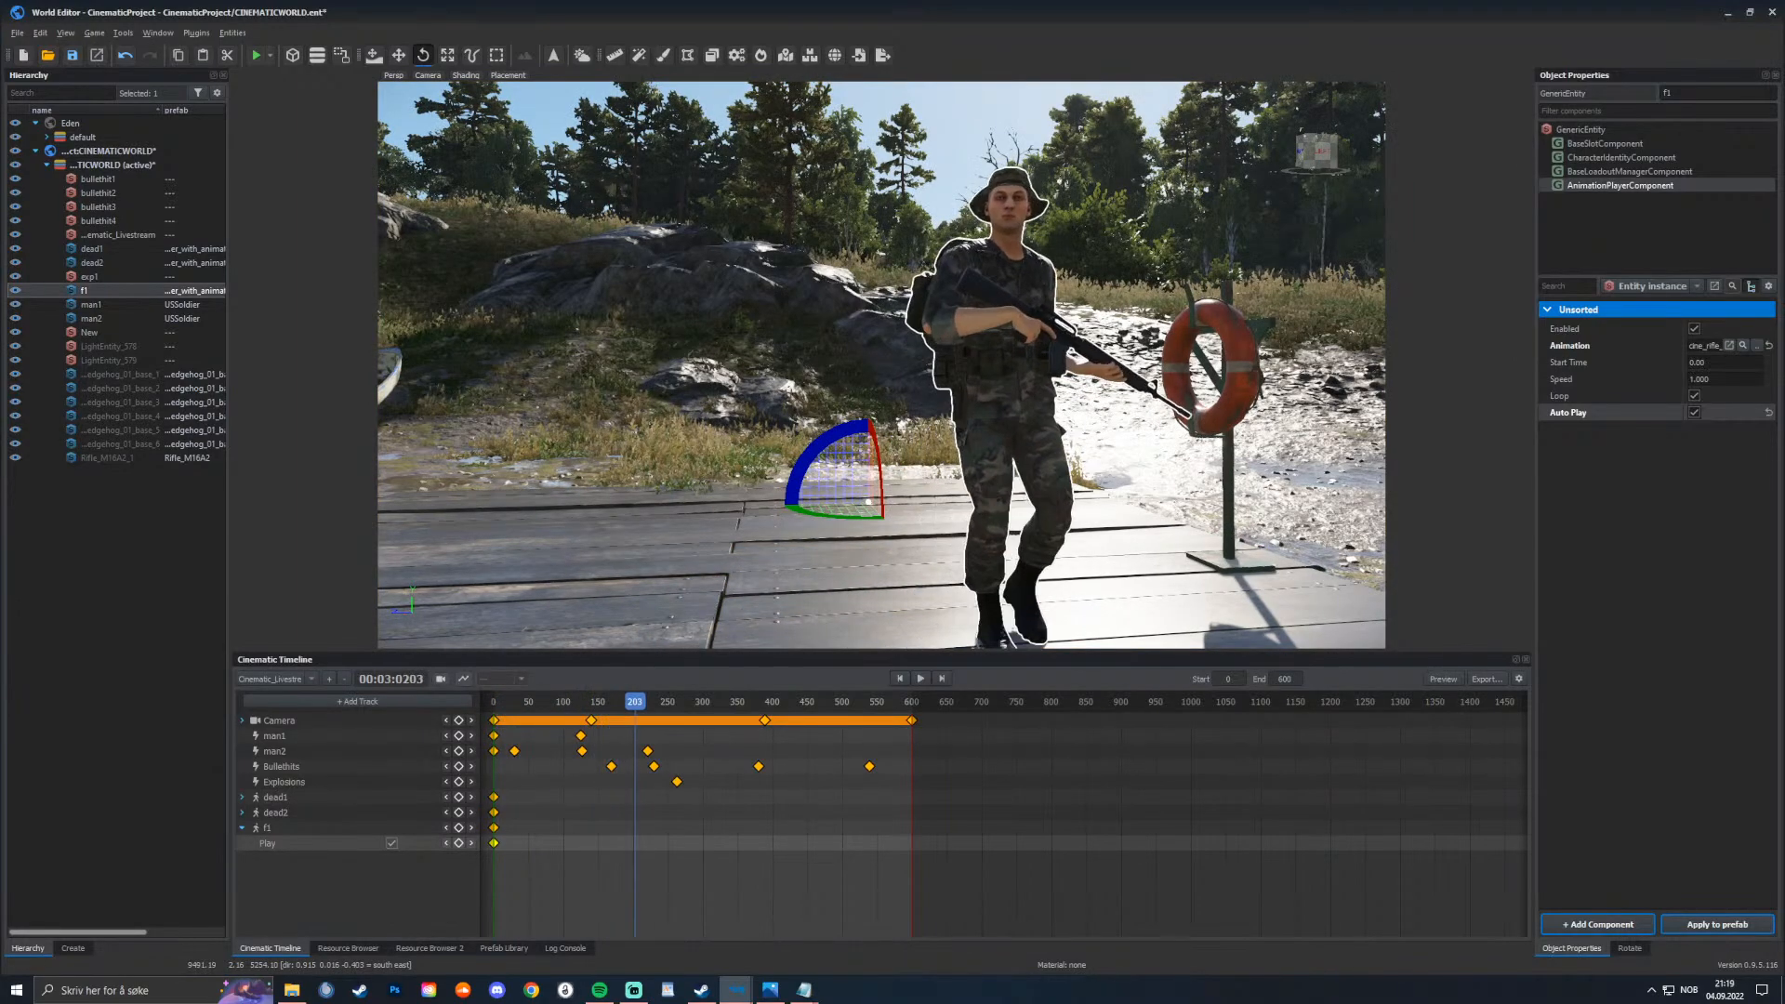
key("Left")
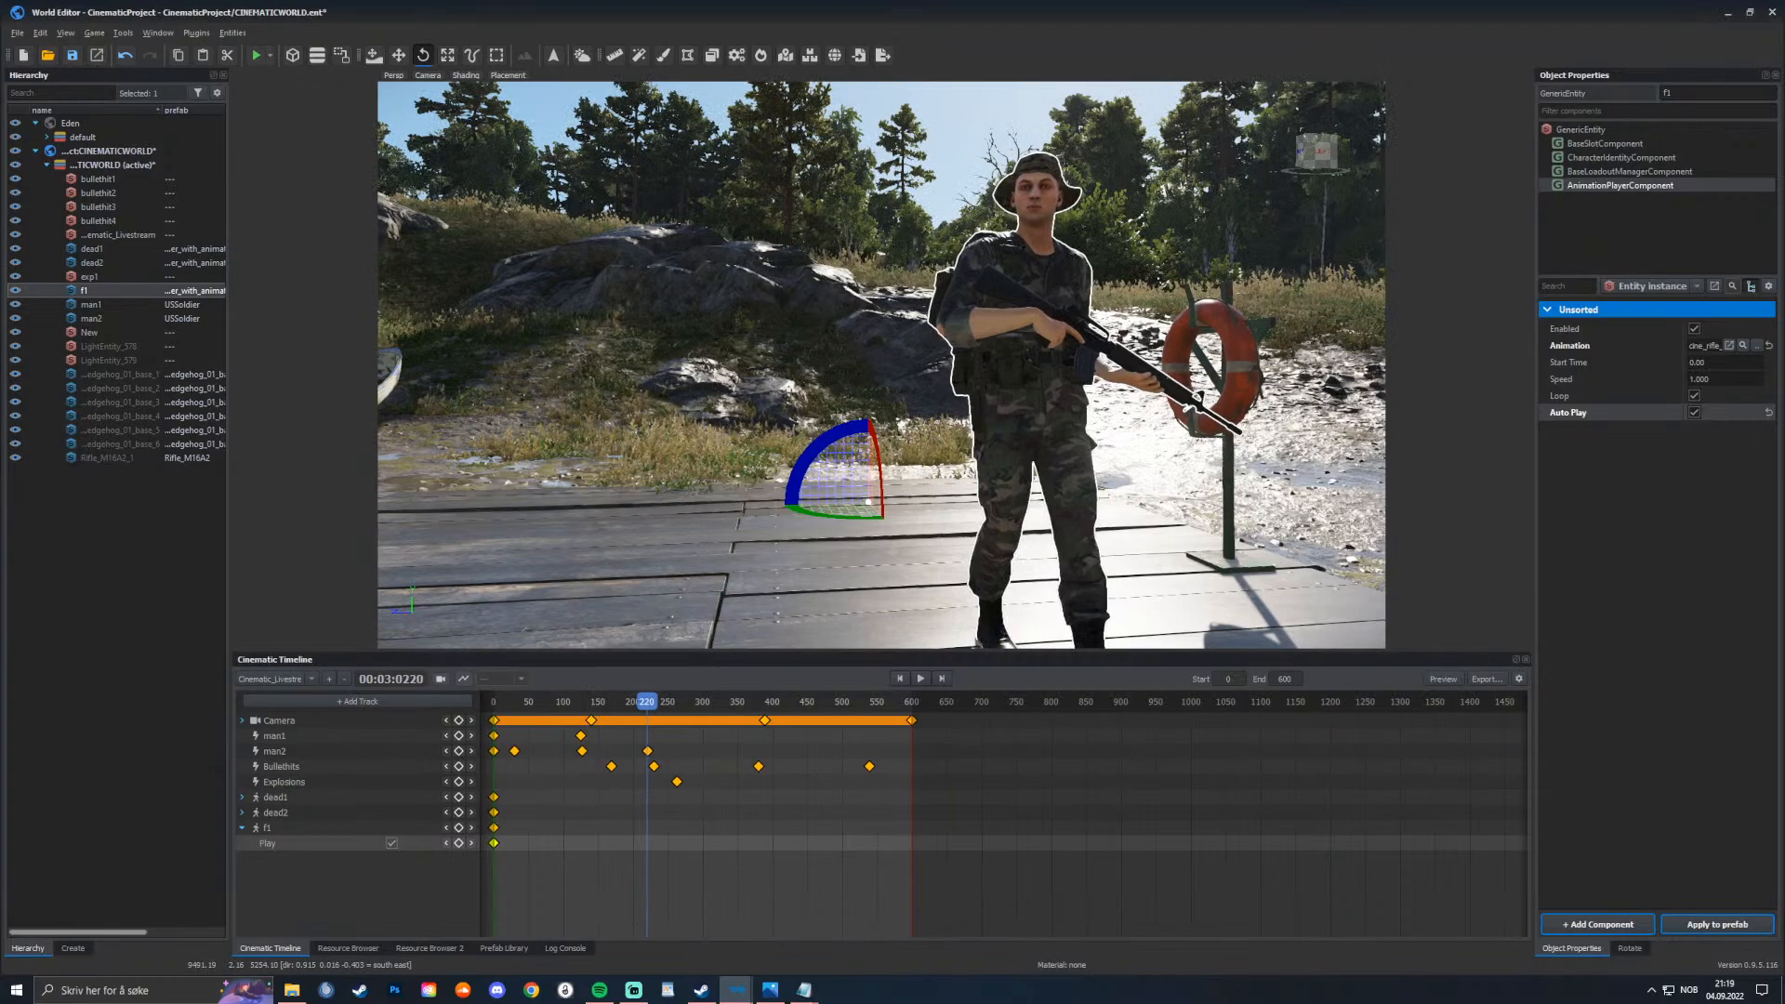
left_click_drag(647, 702, 780, 702)
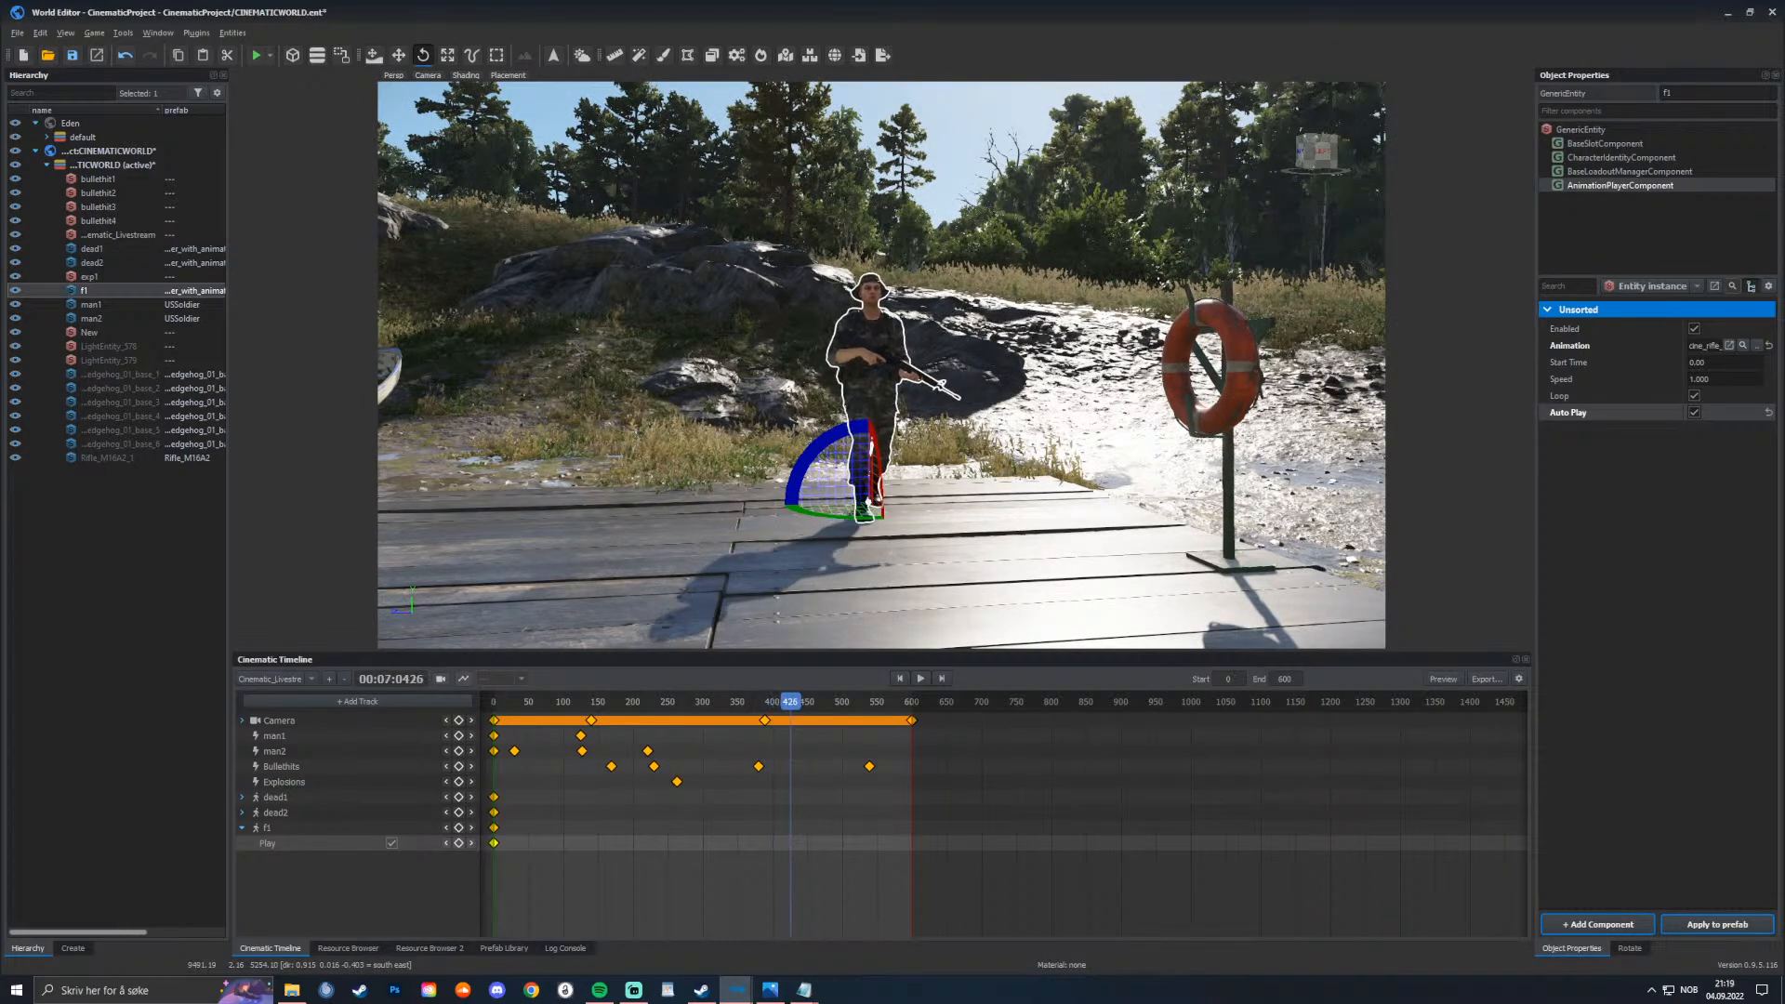
left_click(1693, 395)
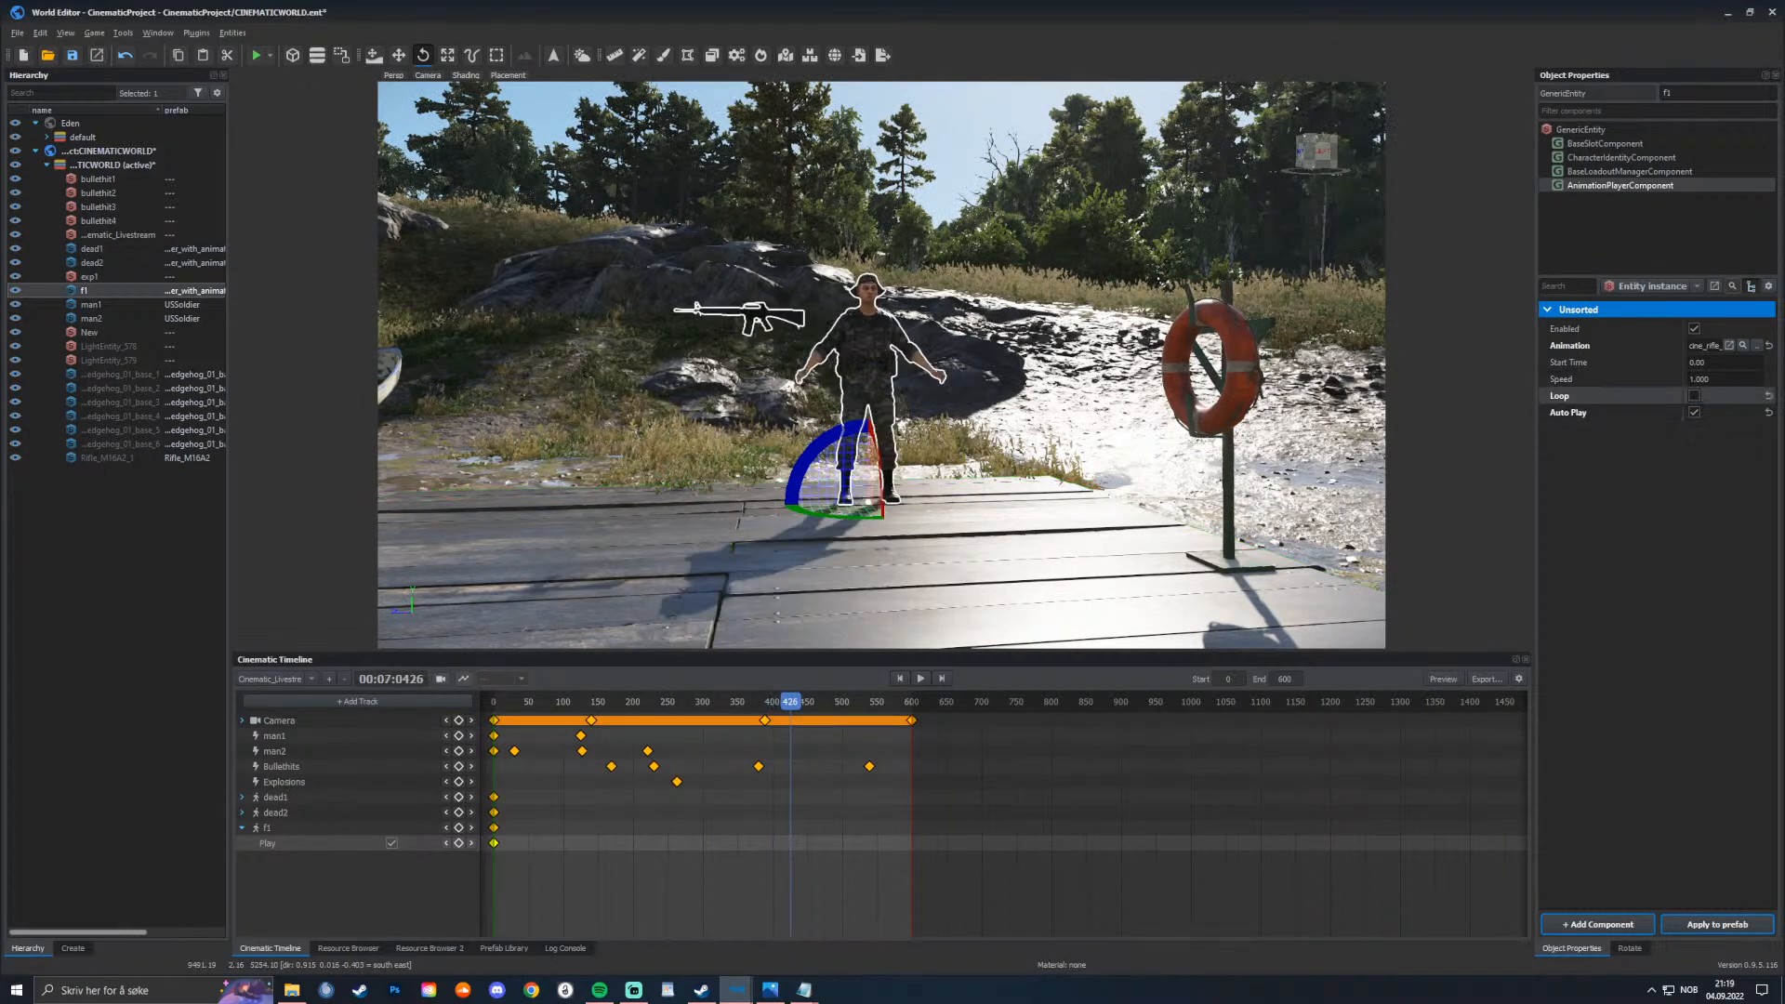
Step: Scrub through the end of soldier f1's walk from a wider view of the pier, stopping at frame 404
mouse_move(790, 702)
left_mouse_down()
mouse_move(729, 702)
mouse_move(780, 702)
left_mouse_up()
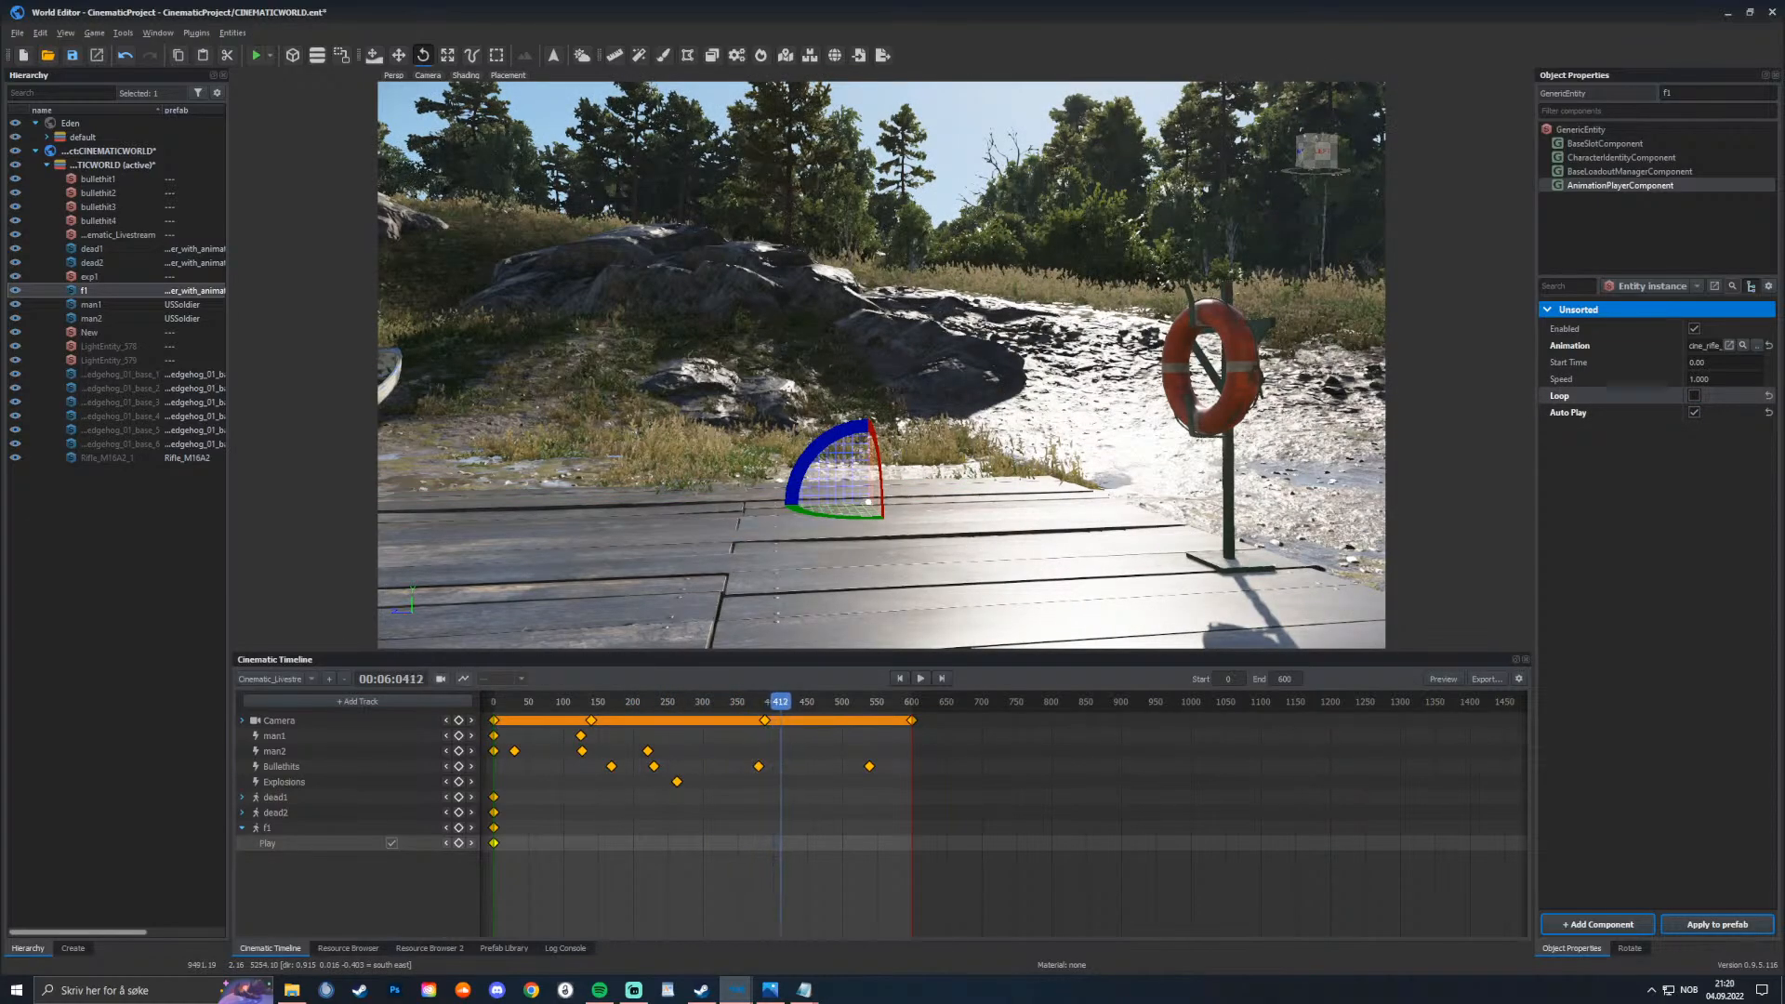
key("s")
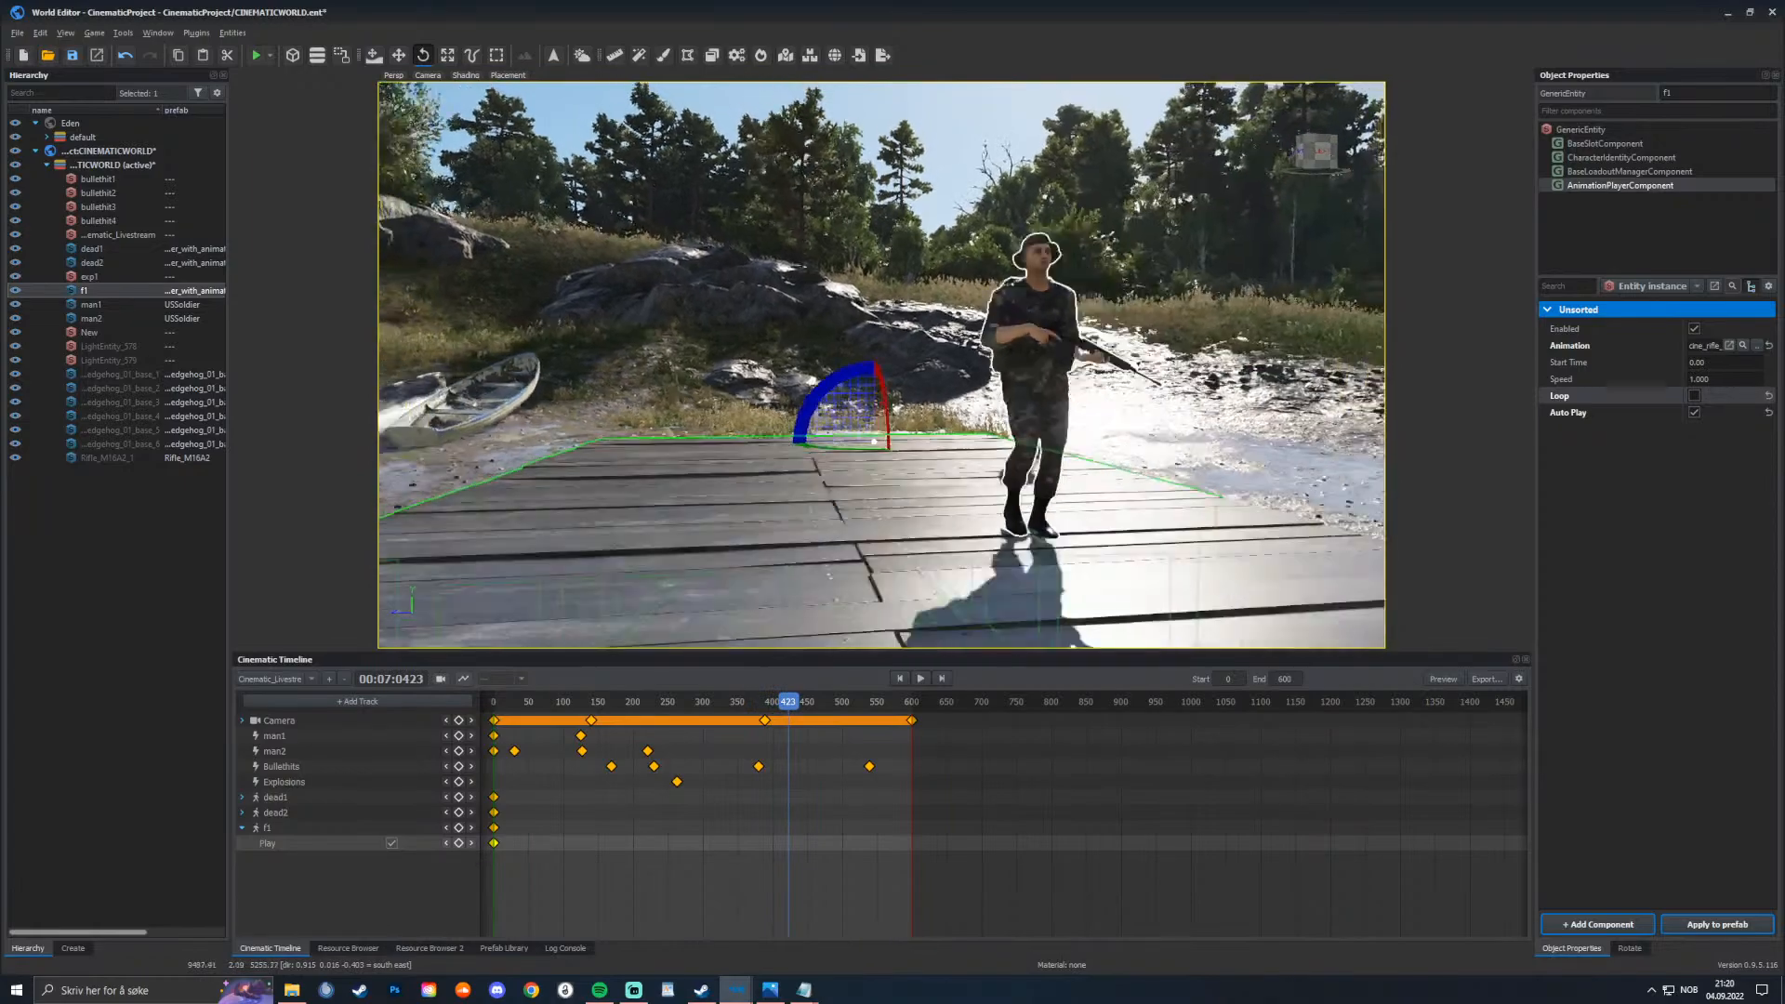
mouse_move(788, 702)
left_mouse_down()
mouse_move(807, 701)
mouse_move(761, 701)
mouse_move(796, 702)
mouse_move(776, 702)
left_mouse_up()
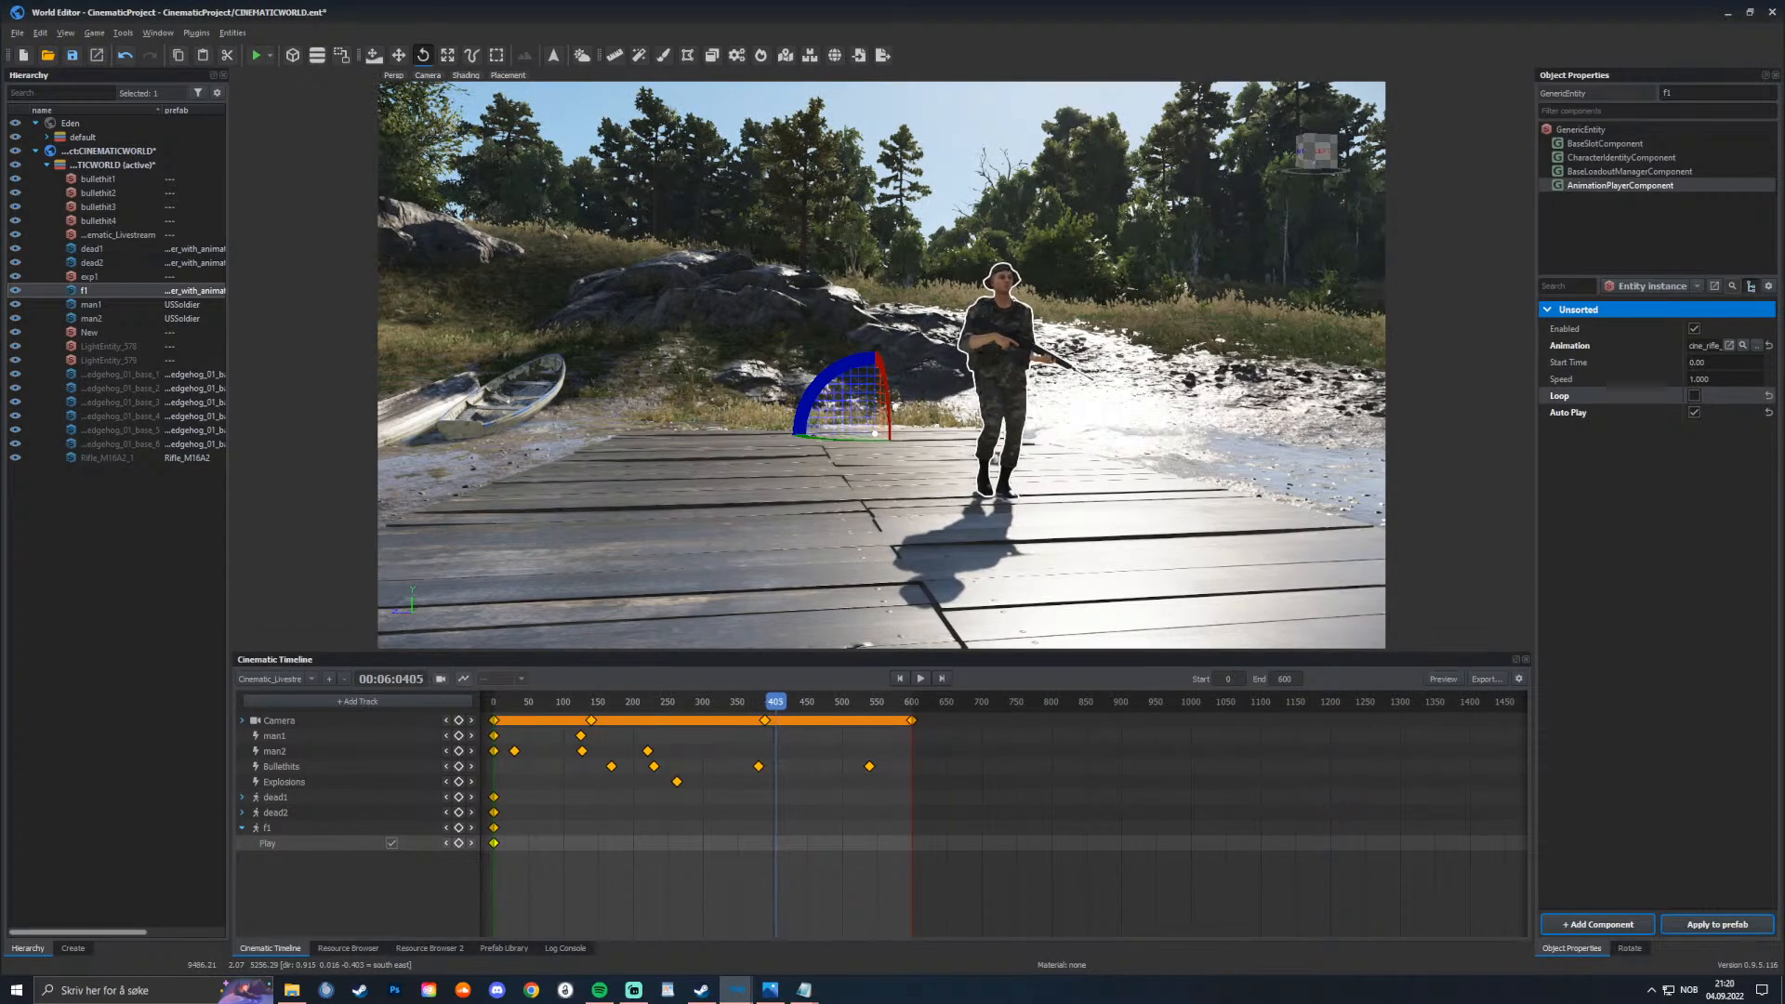
left_click_drag(775, 702, 775, 701)
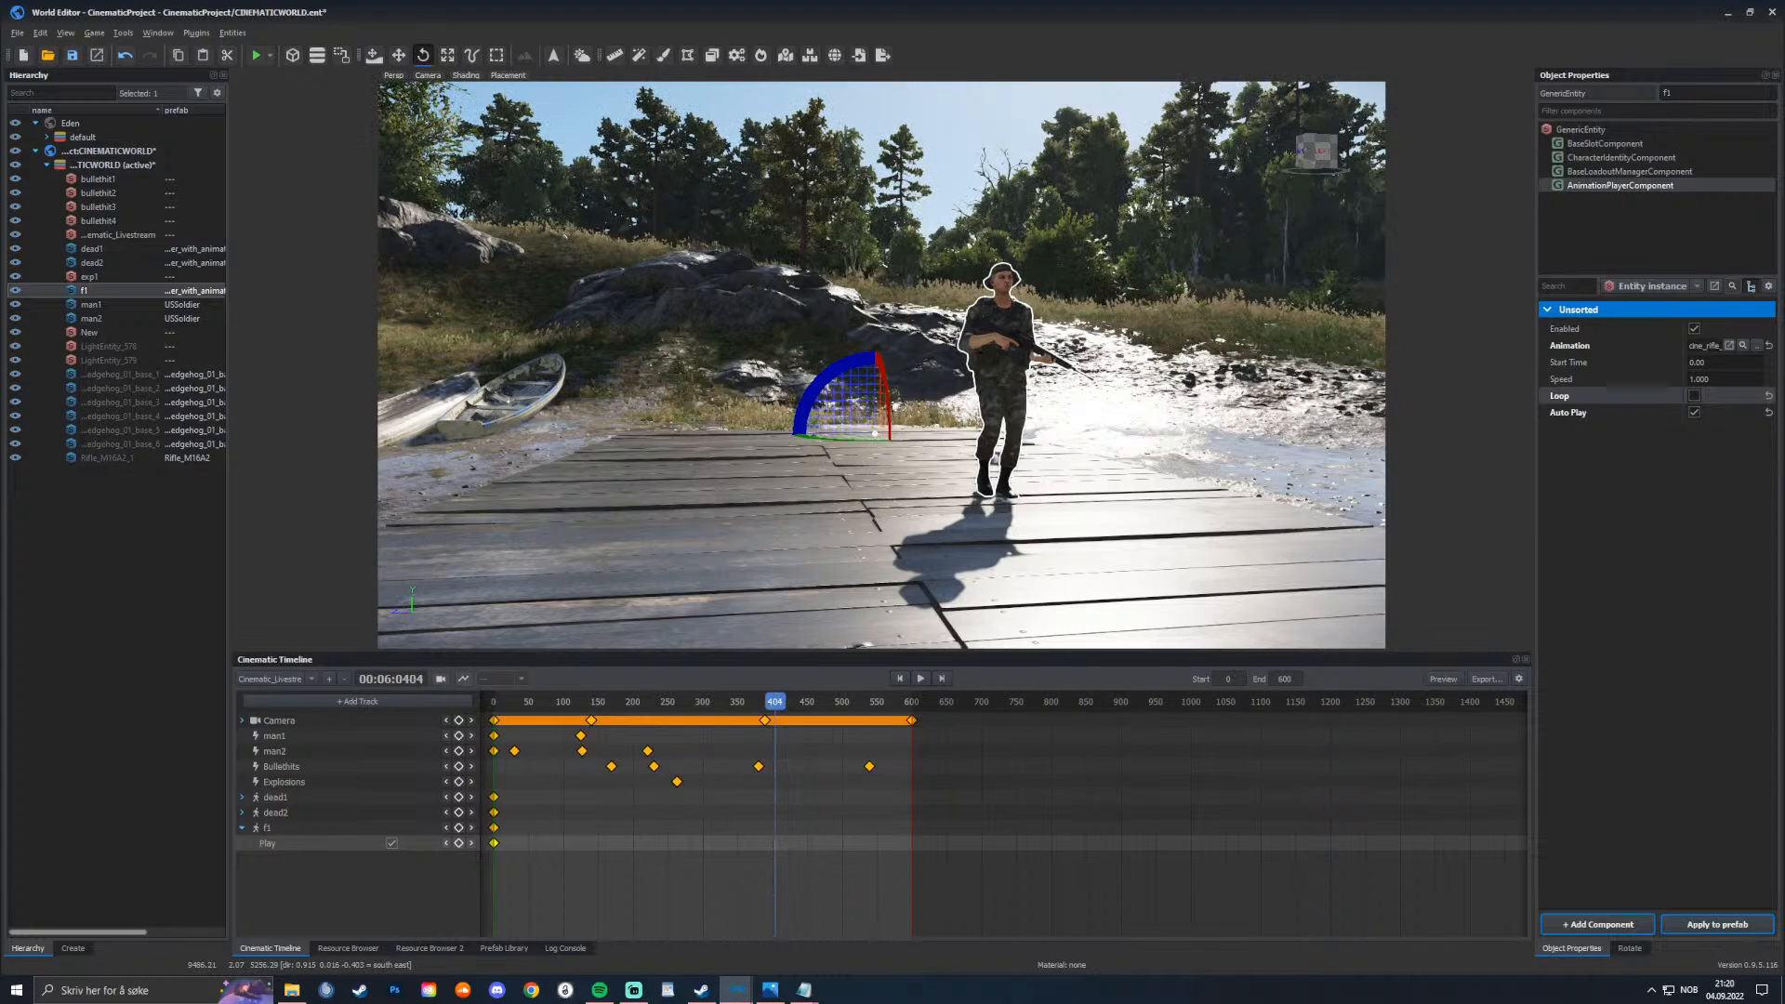
Step: Switch the timeline ruler to display seconds and rewind the playhead to frame 0
left_click(1519, 678)
left_click(1607, 481)
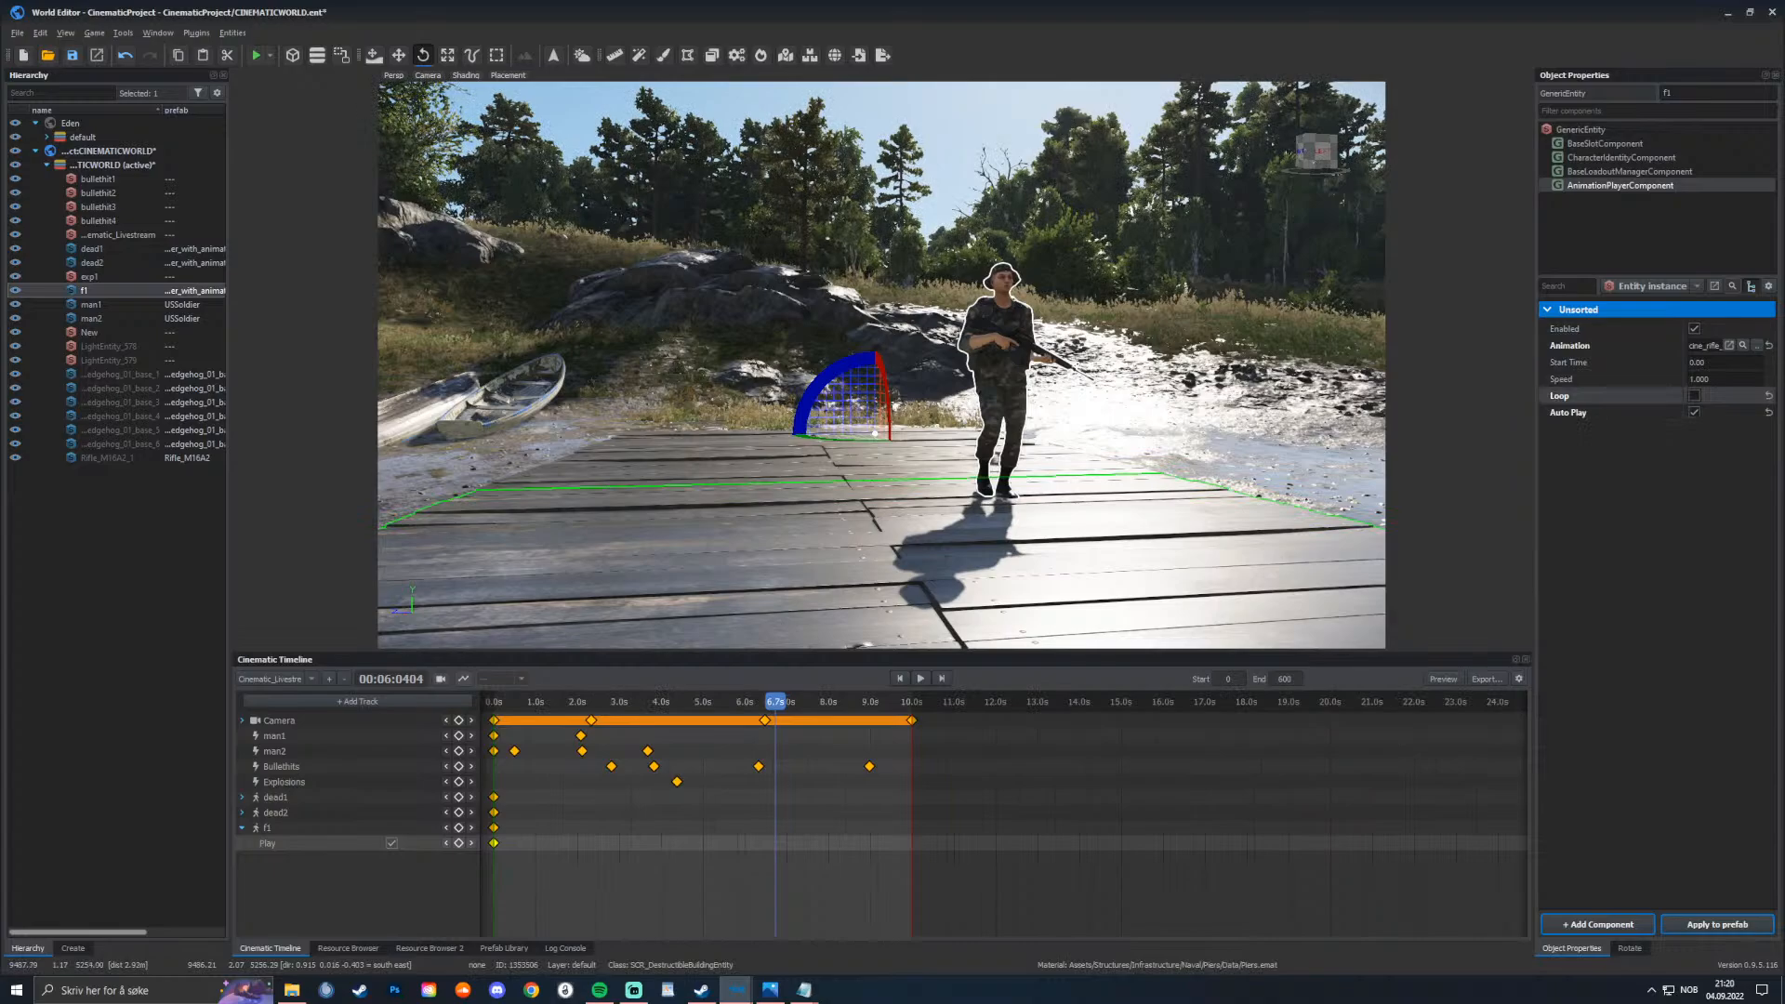
left_click_drag(776, 702, 493, 702)
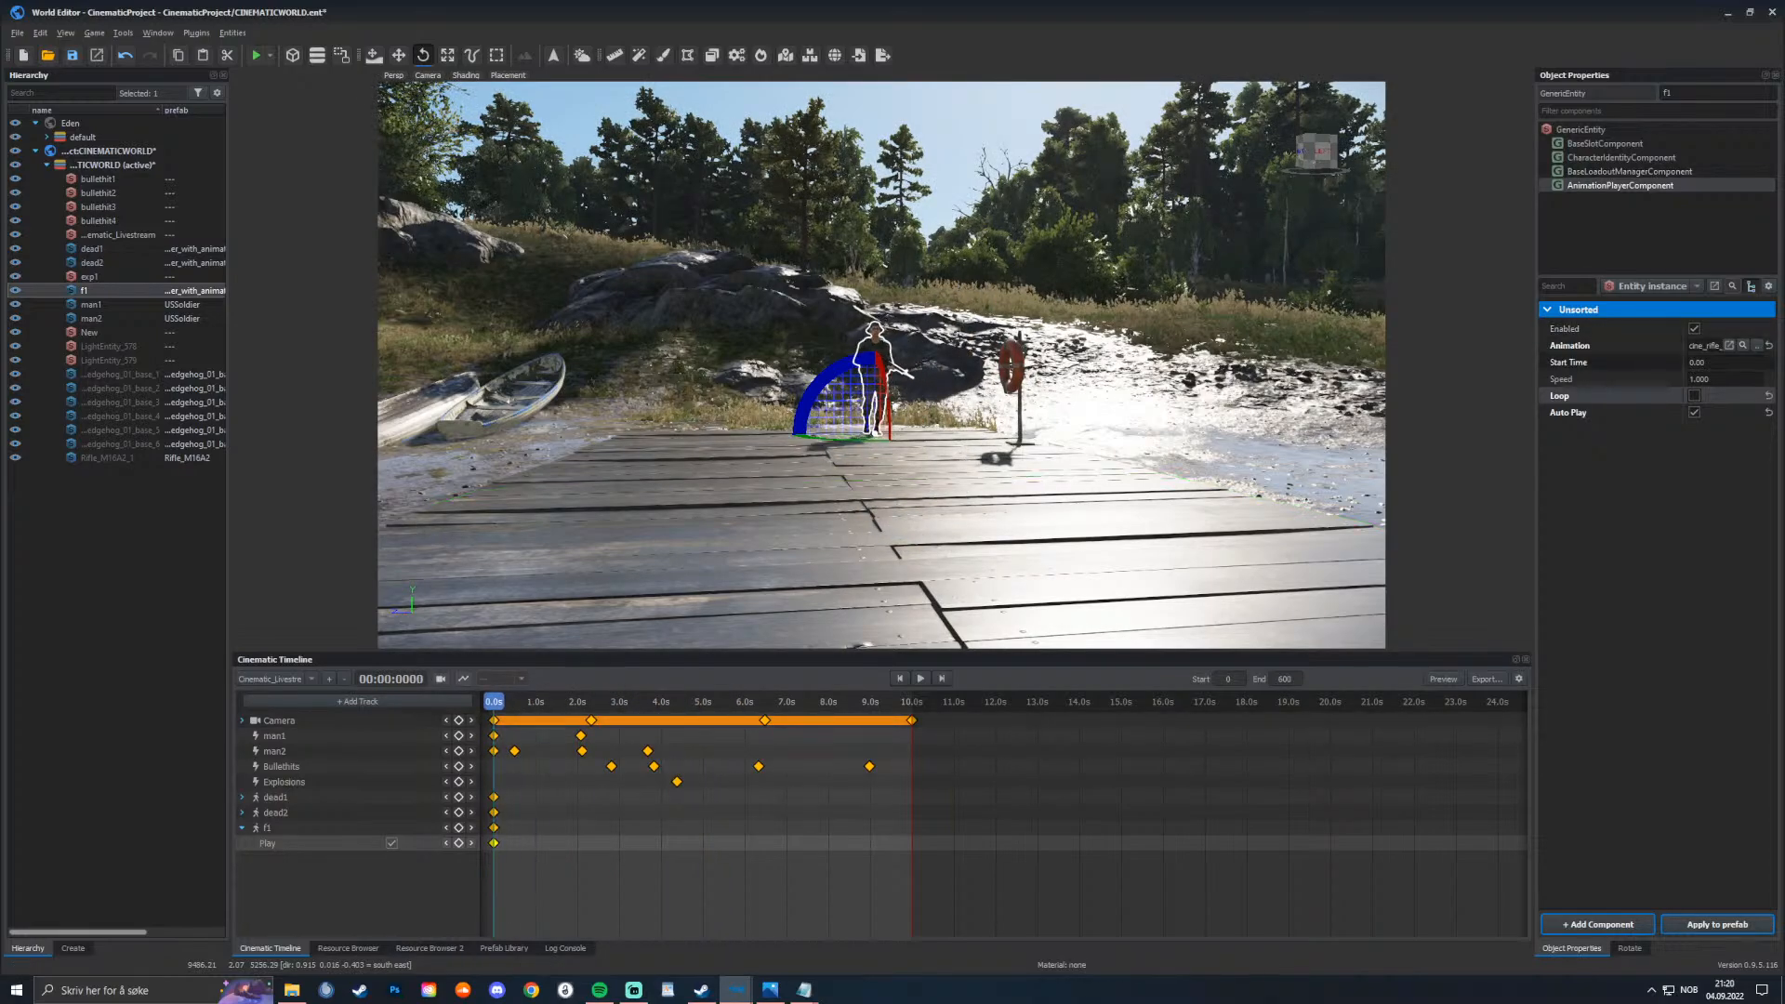
Step: Set the speed of f1's animation to 0.8 and preview the walk up to frame 502
left_click(1719, 379)
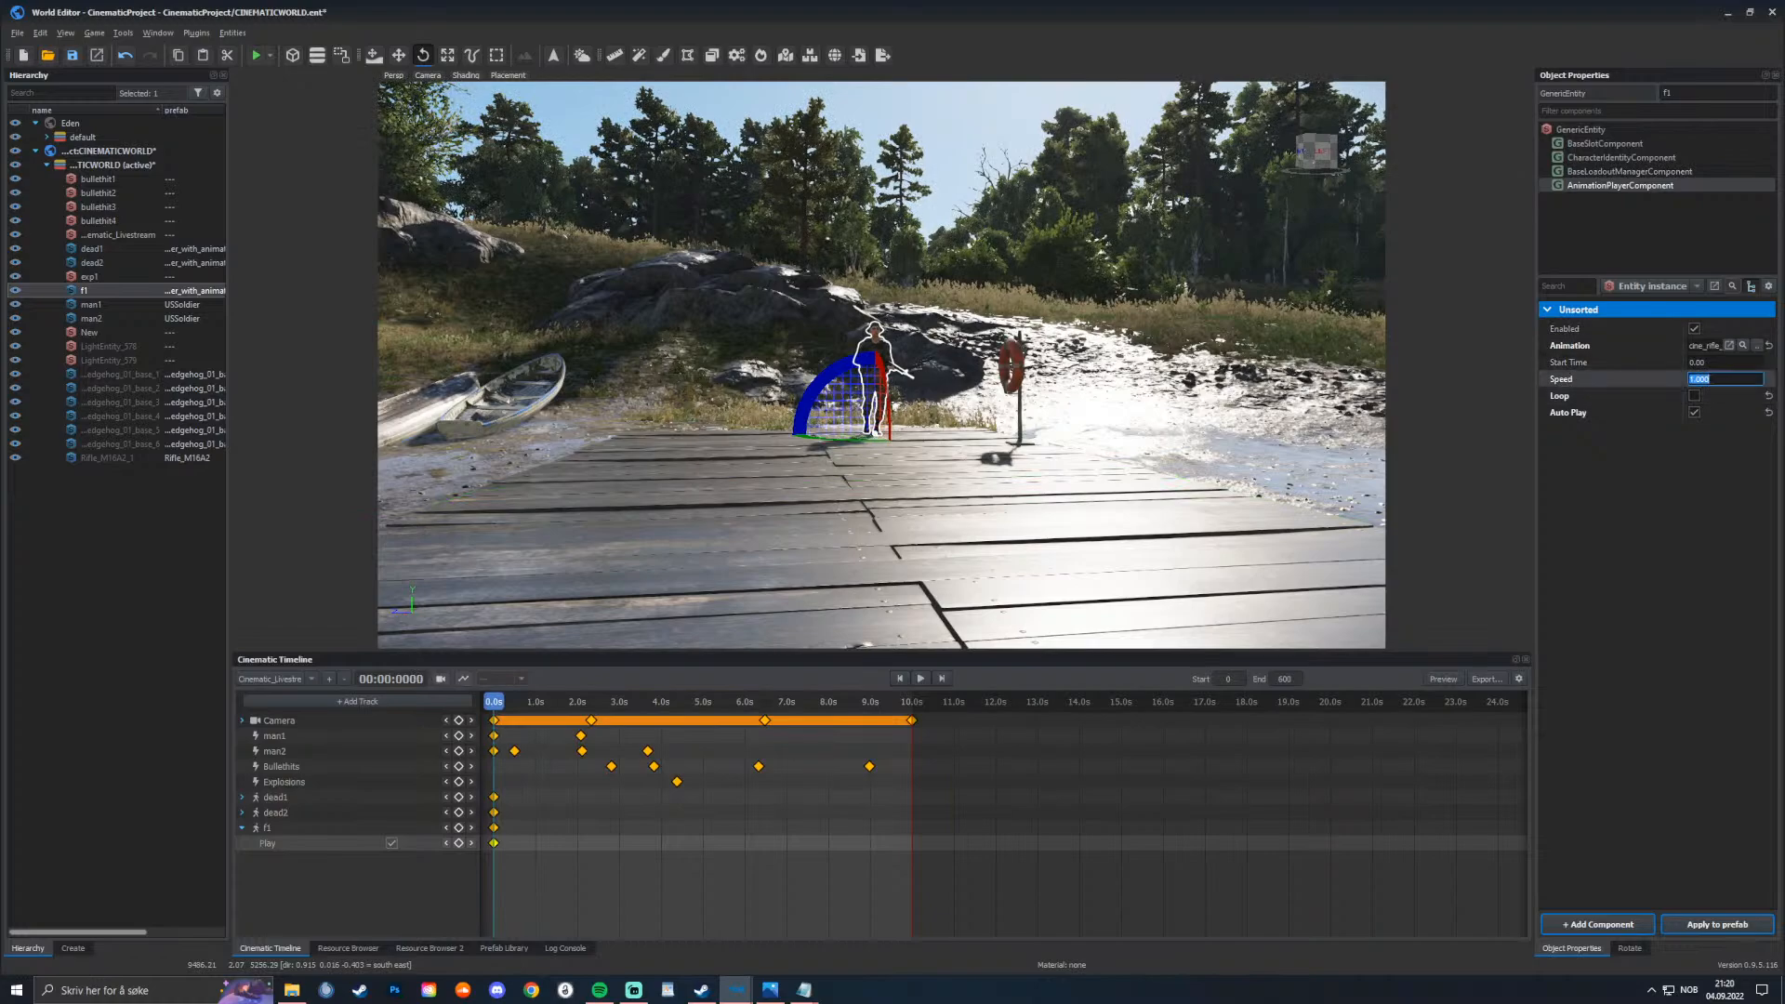
type("0")
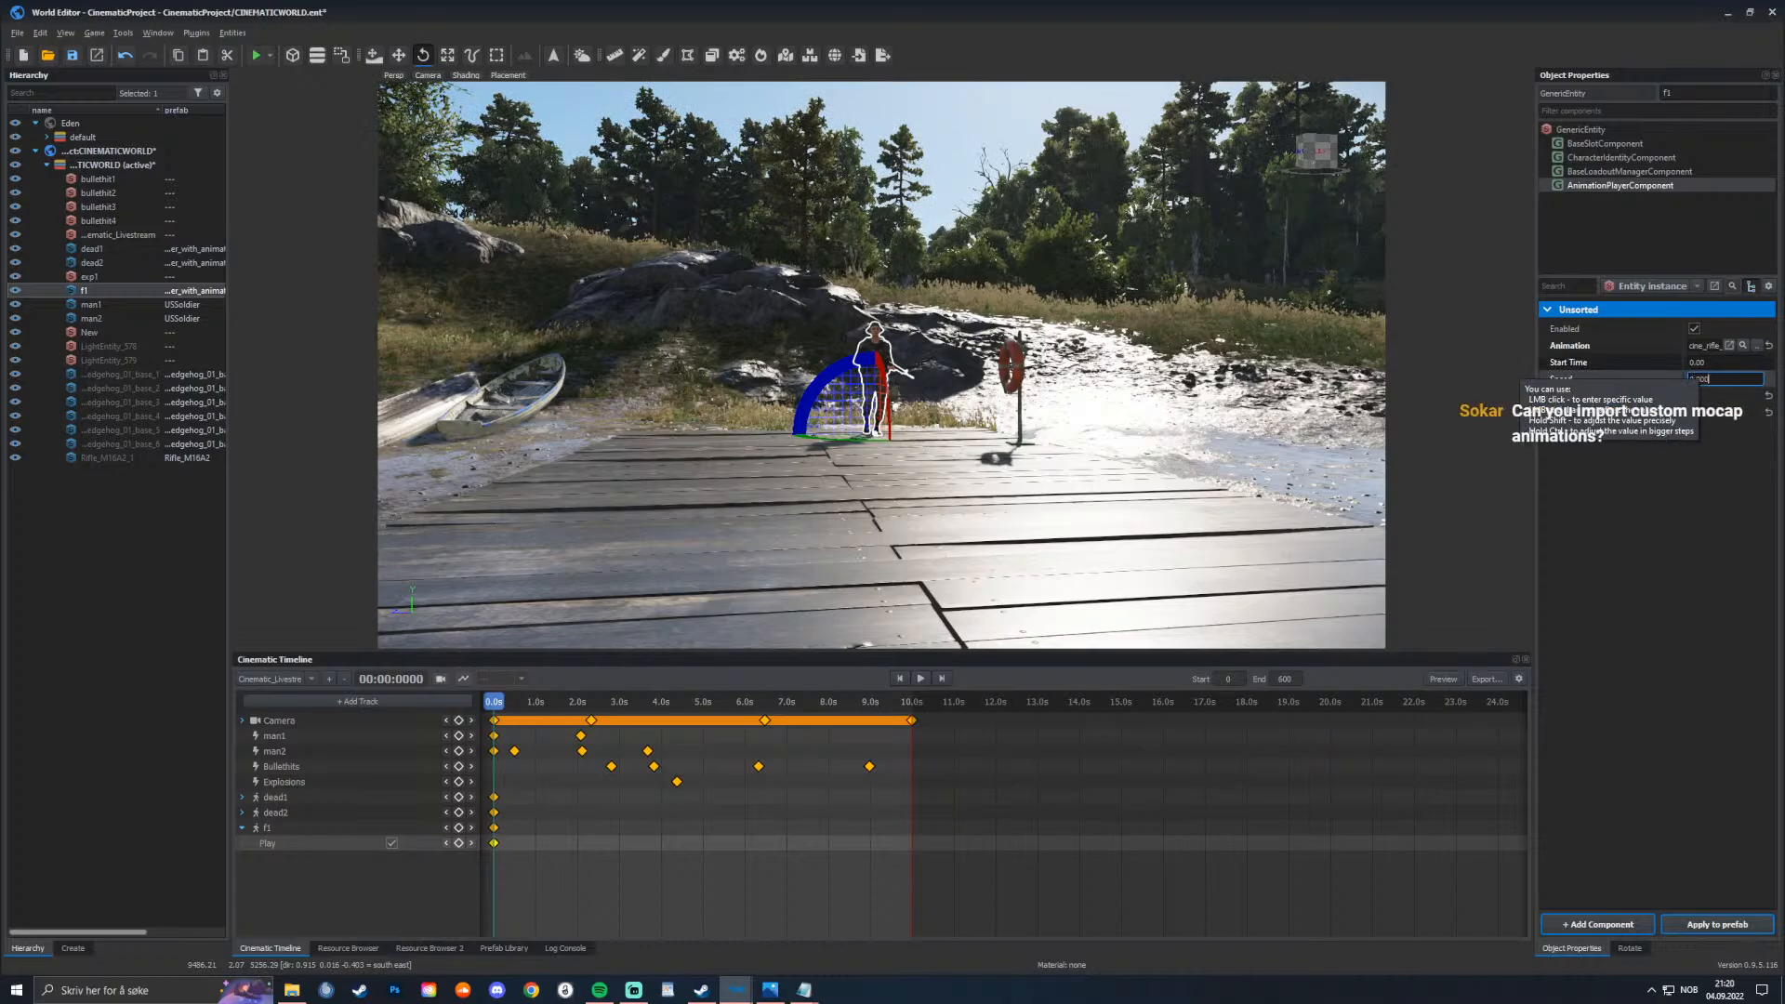
key("Return")
left_click(1695, 379)
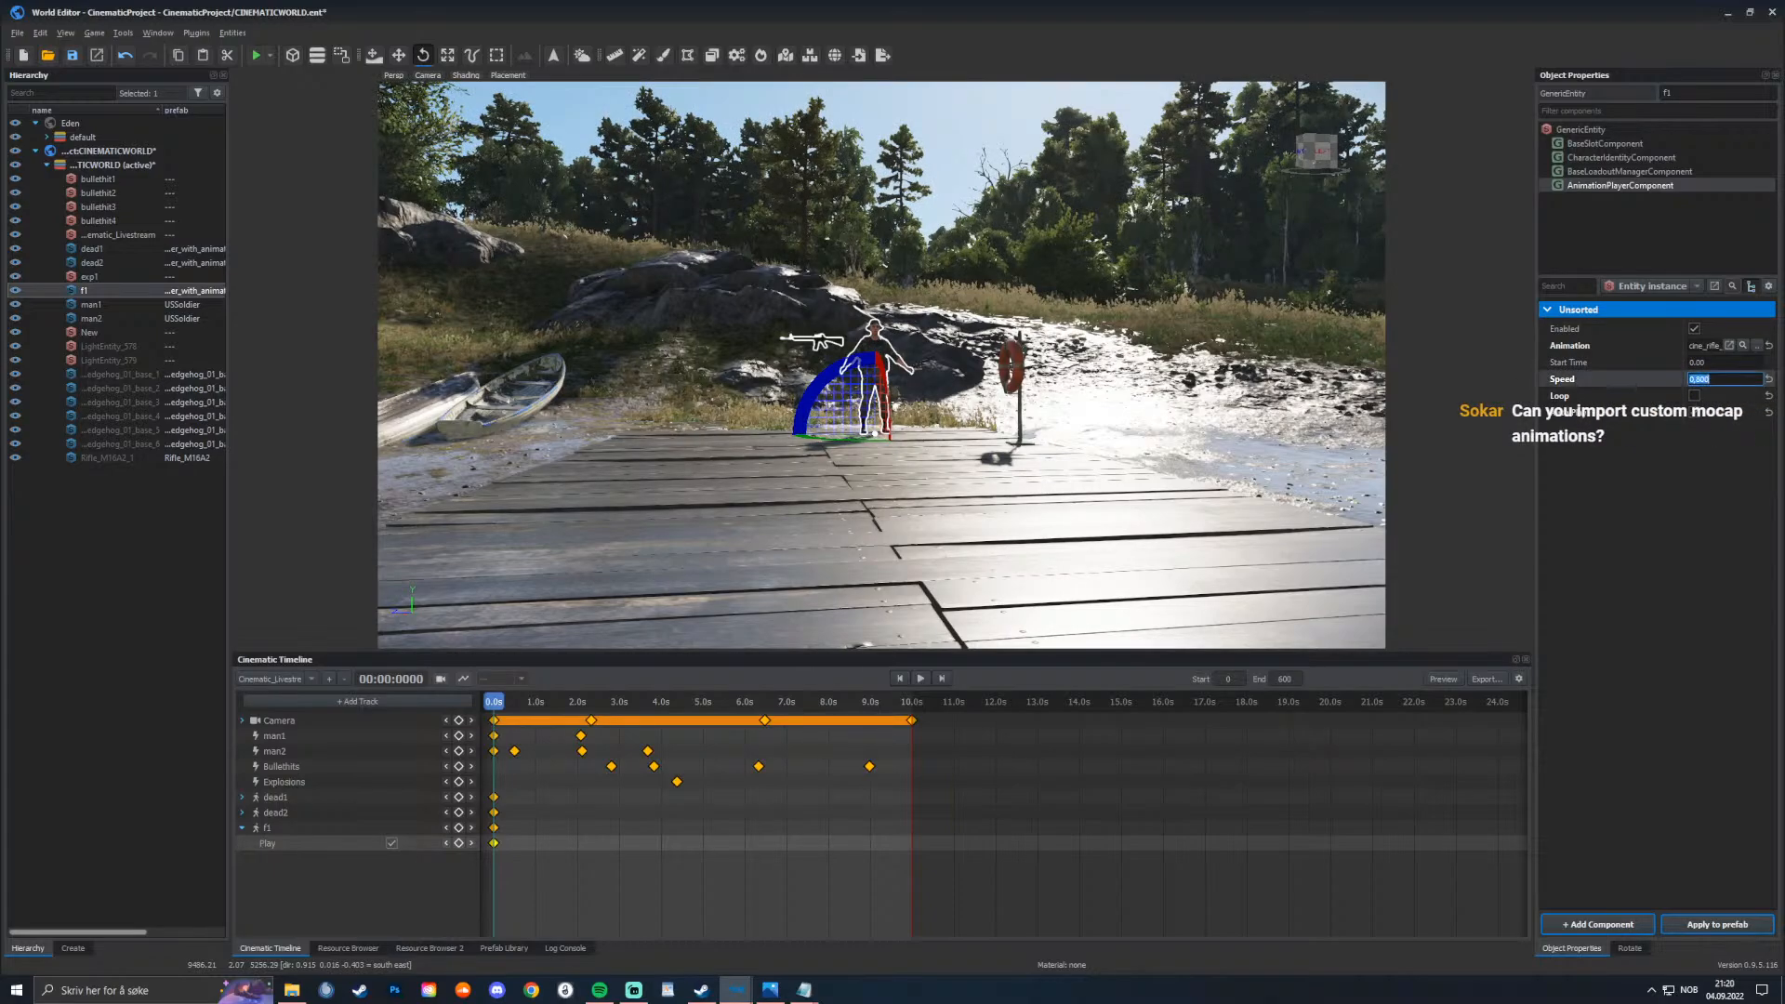
left_click(1696, 379)
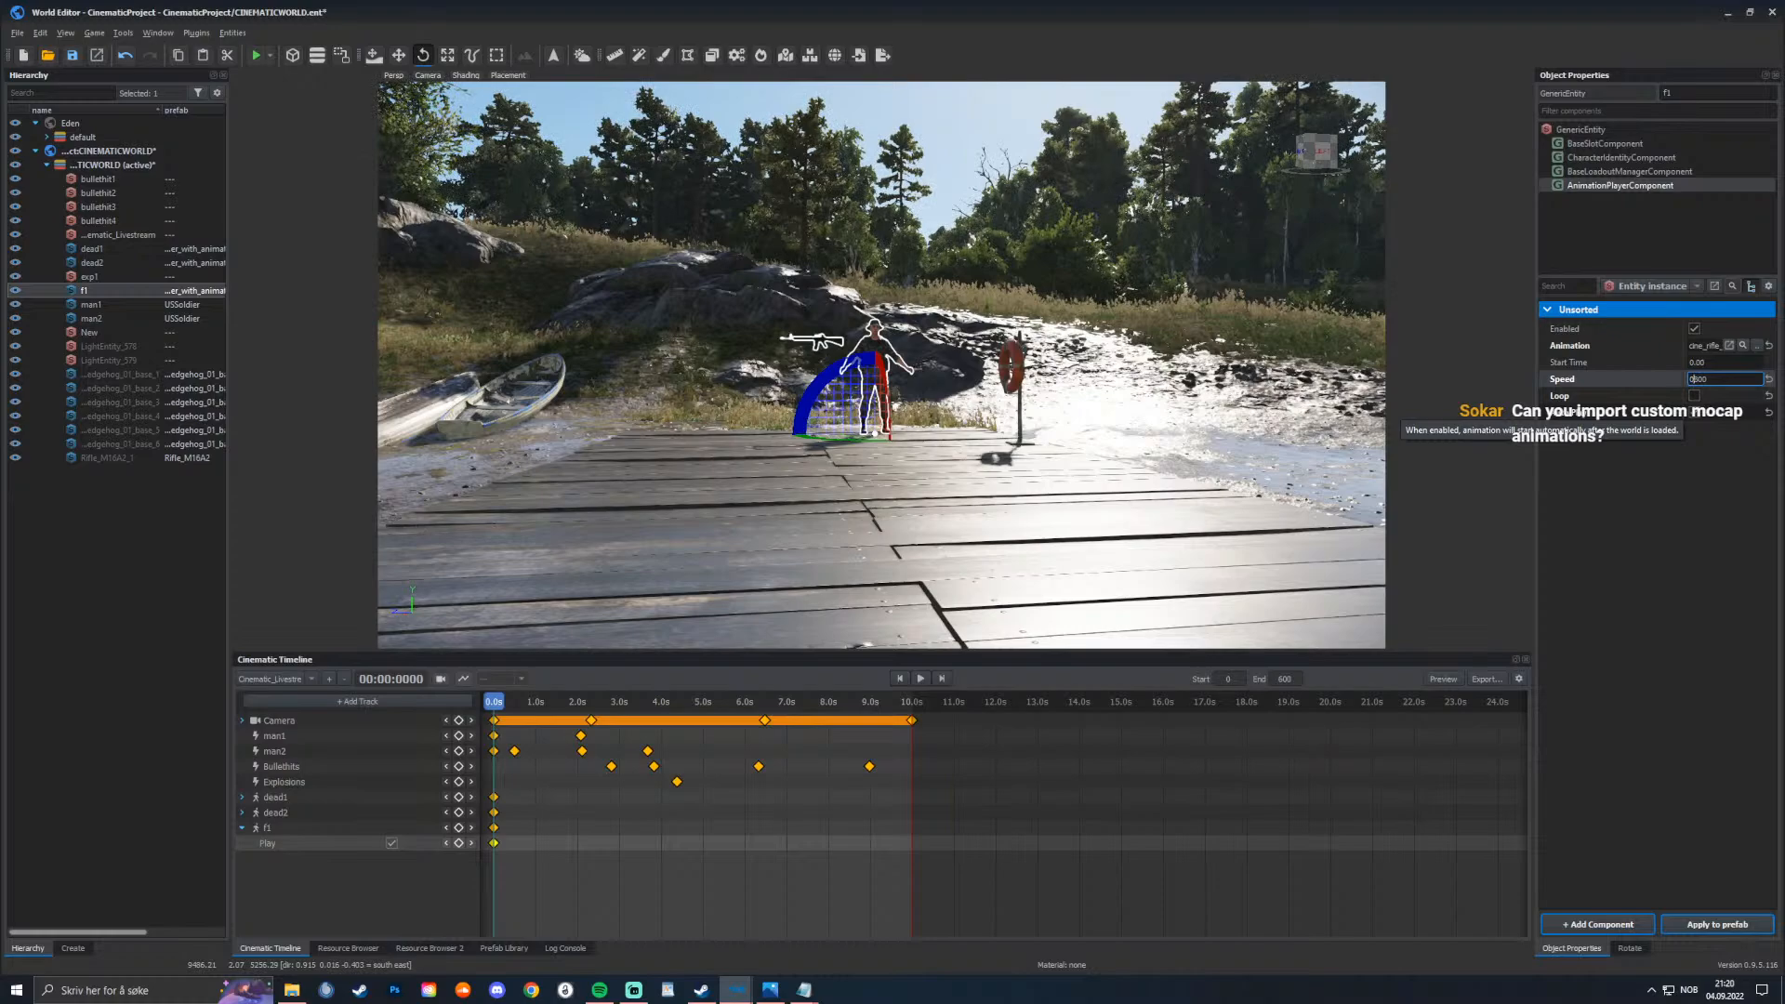
key("Return")
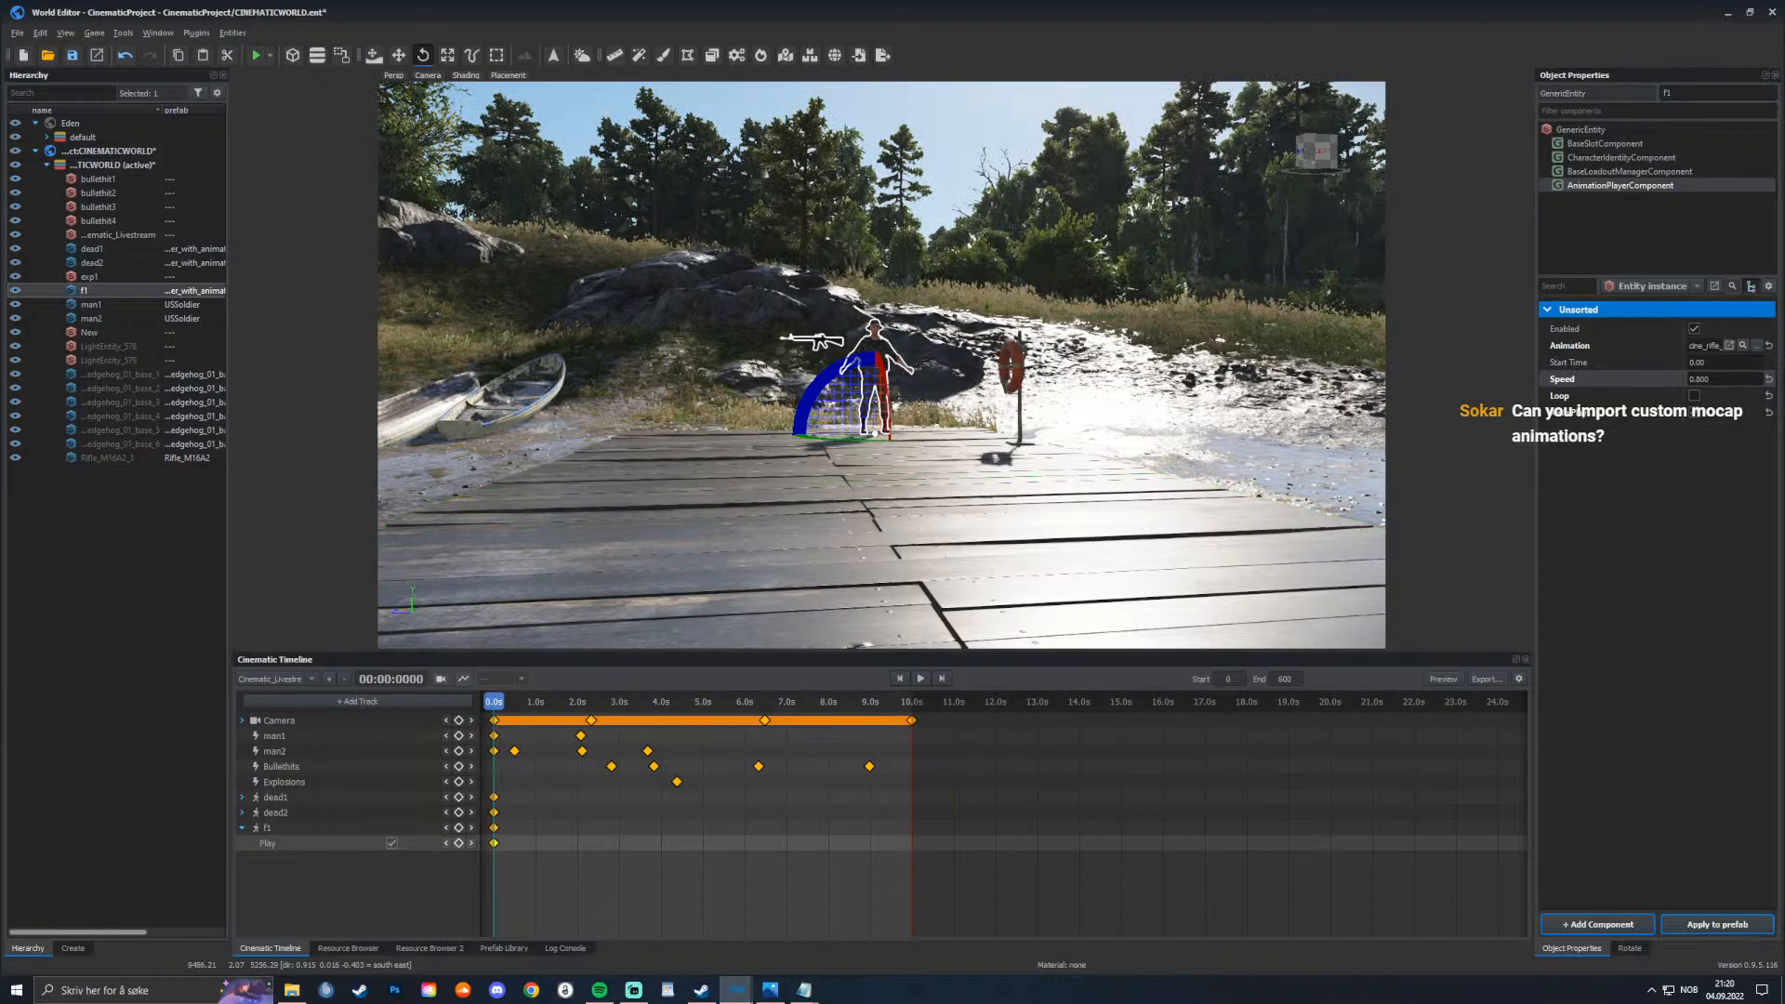
key("space")
left_click_drag(516, 702, 844, 702)
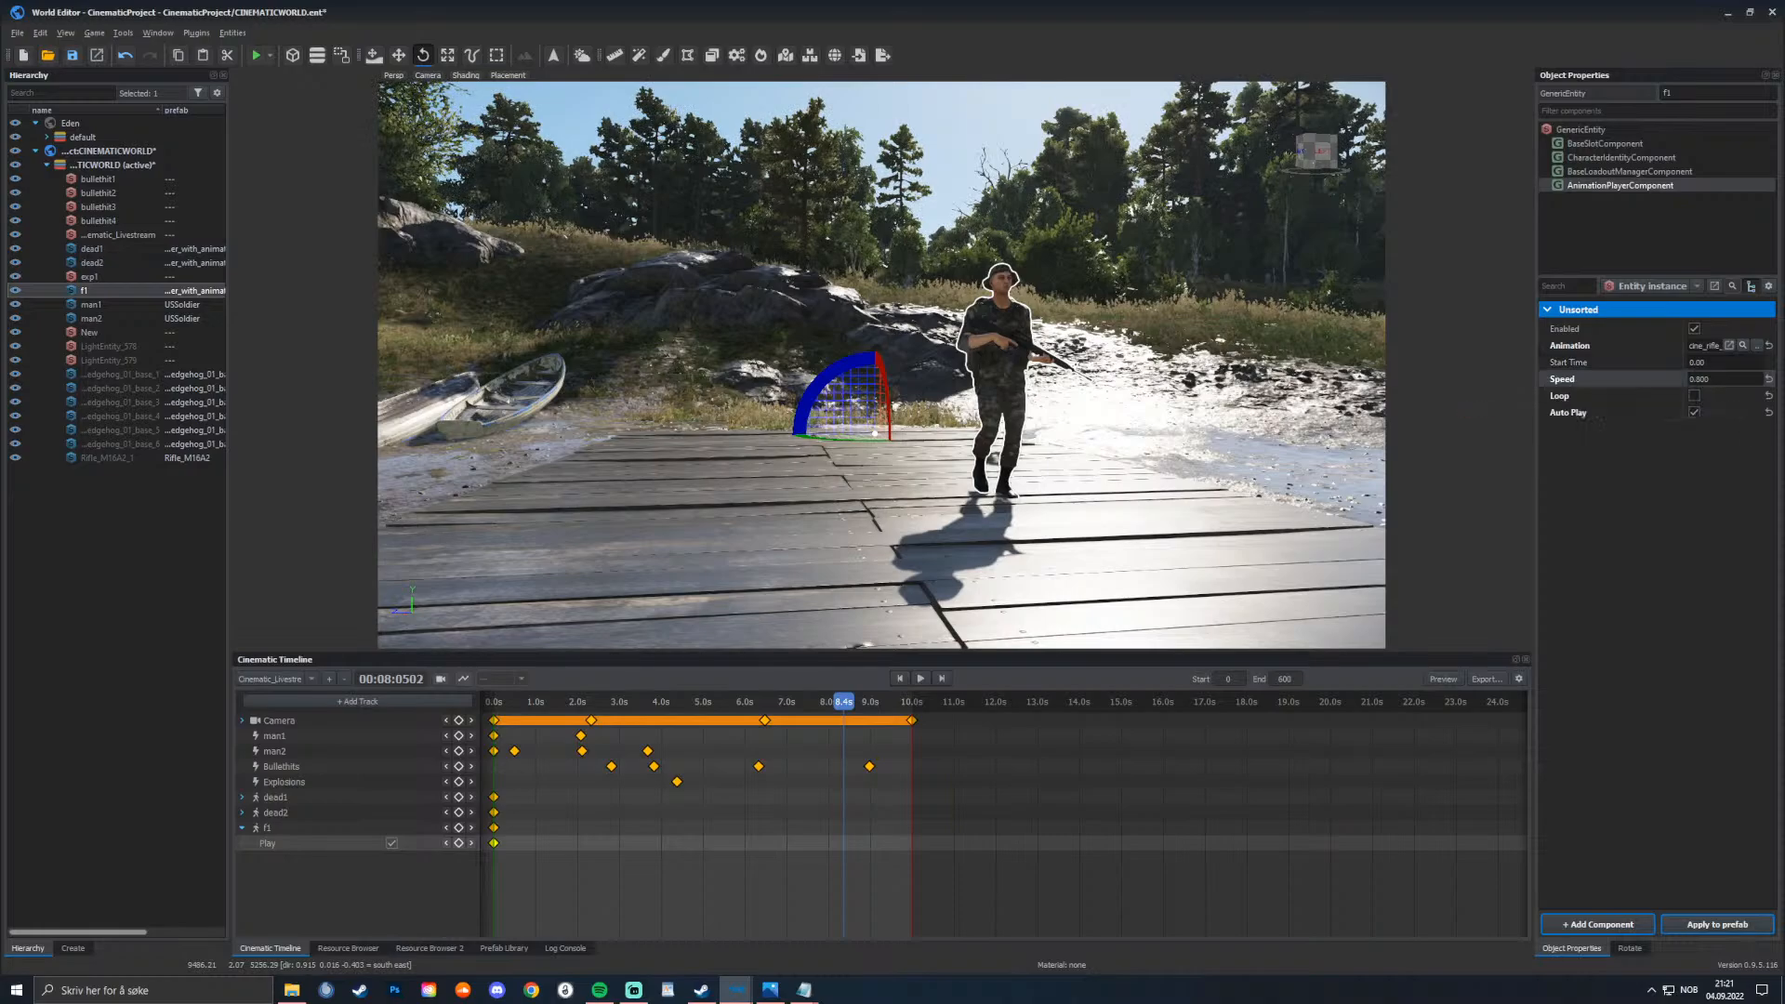
Step: Assign cine_salute.anm to soldier f1 and preview the salute on the timeline
left_click(1755, 345)
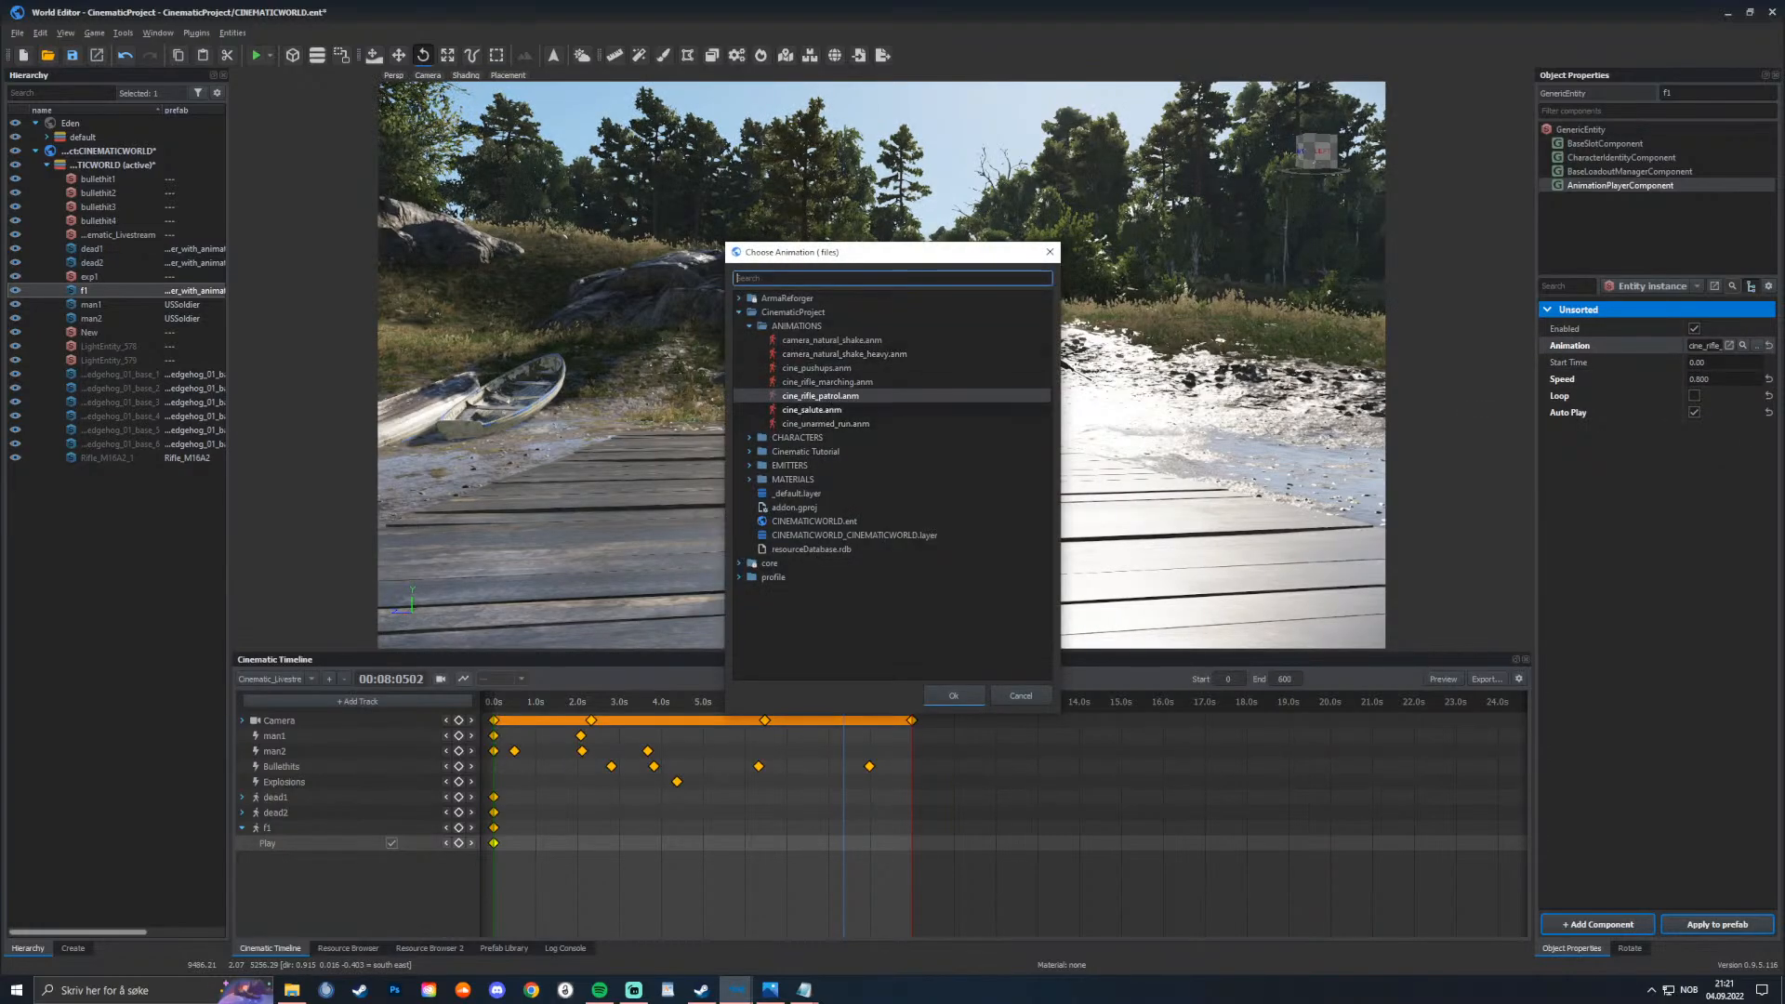
double_click(811, 409)
key("space")
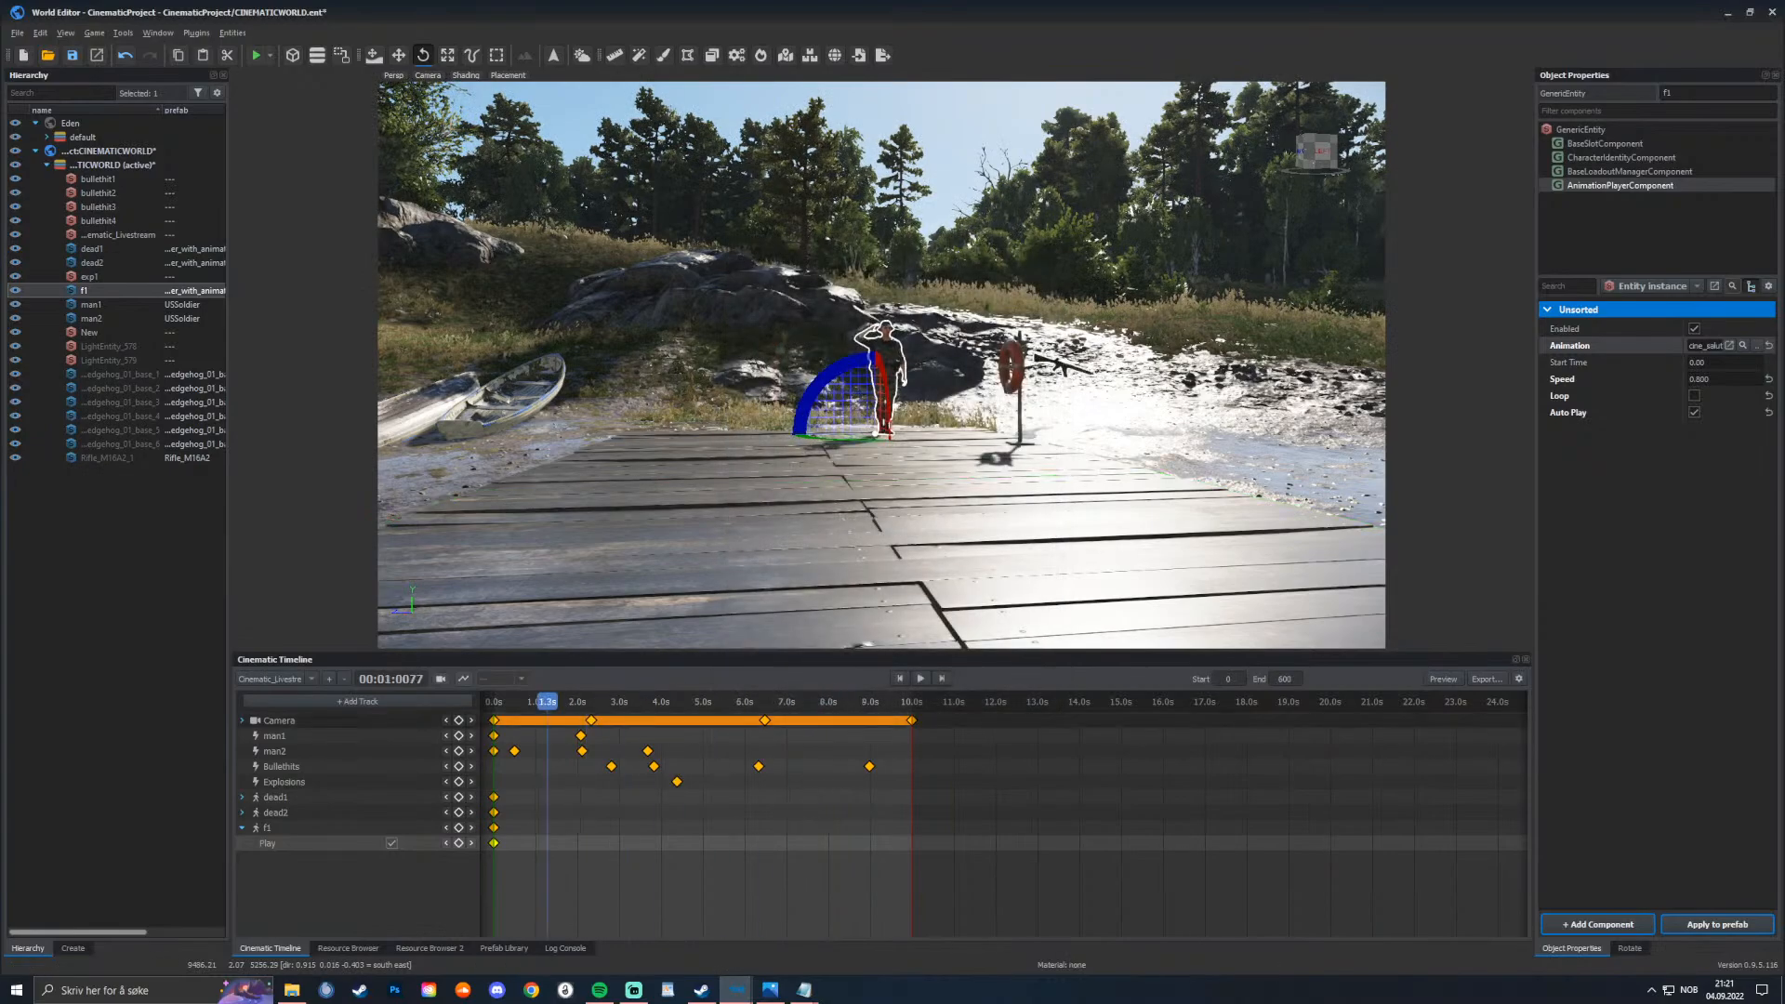
key("space")
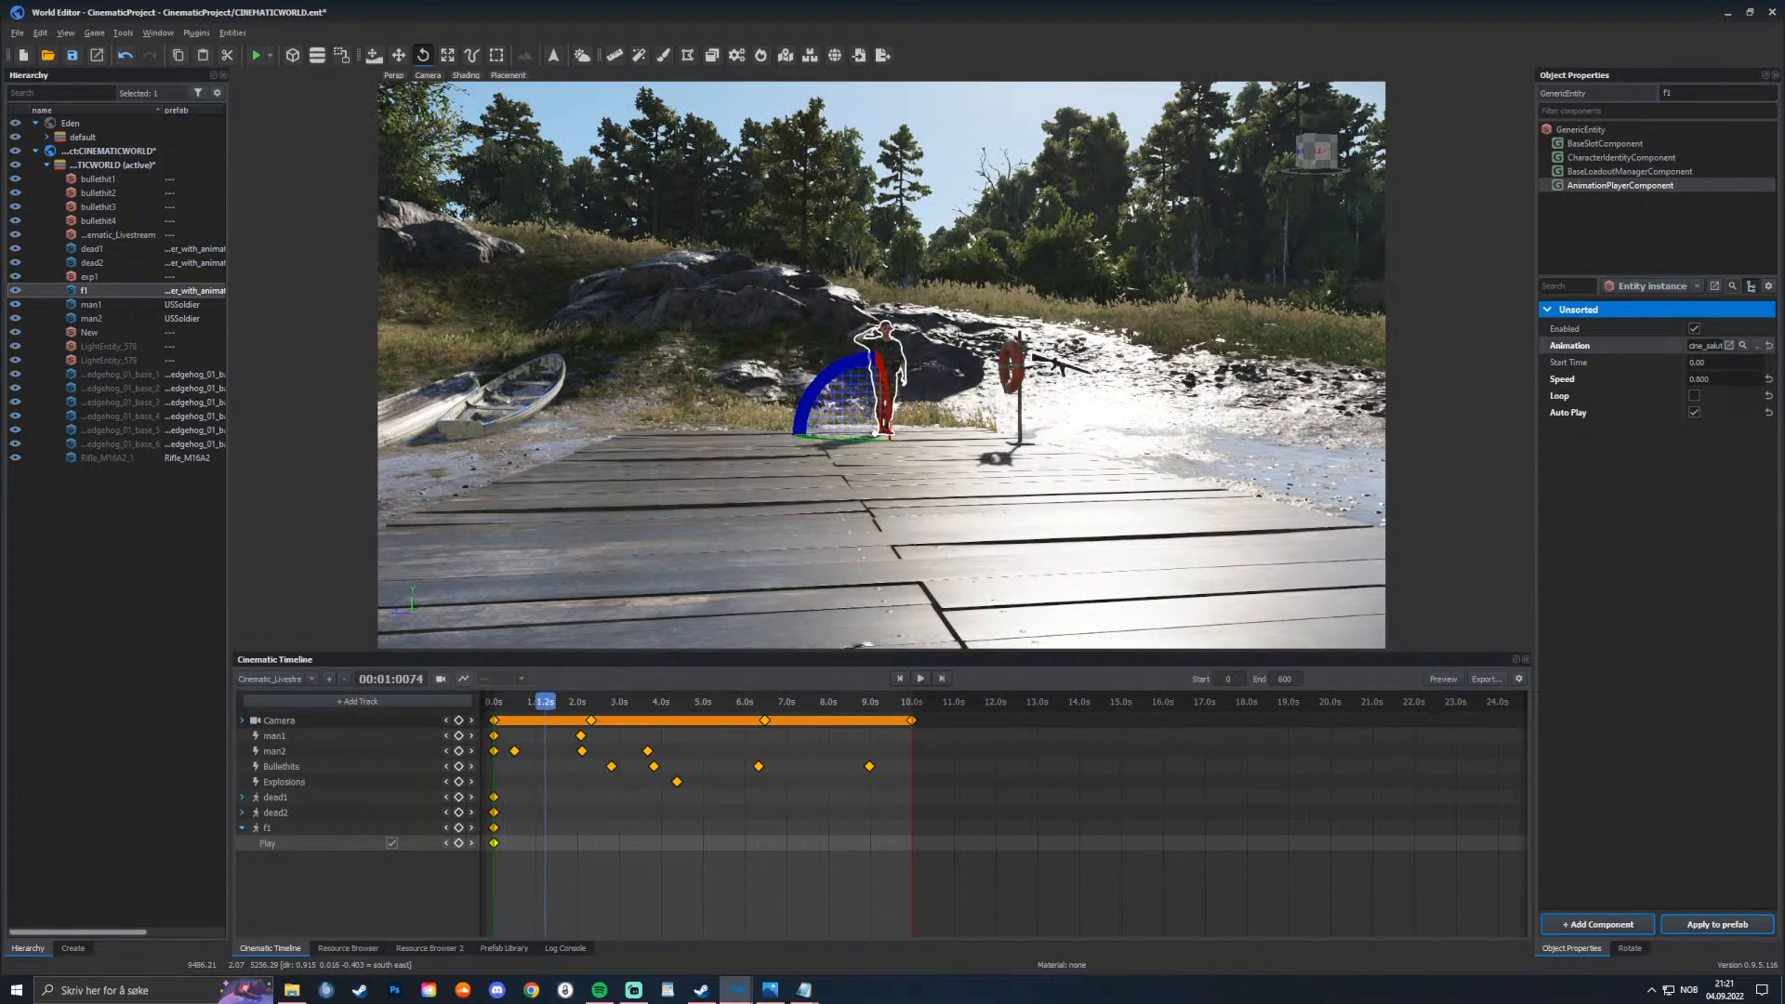
Step: Assign cine_unarmed_run.anm to soldier f1, preview it, and rewind to frame 0
left_click(1729, 345)
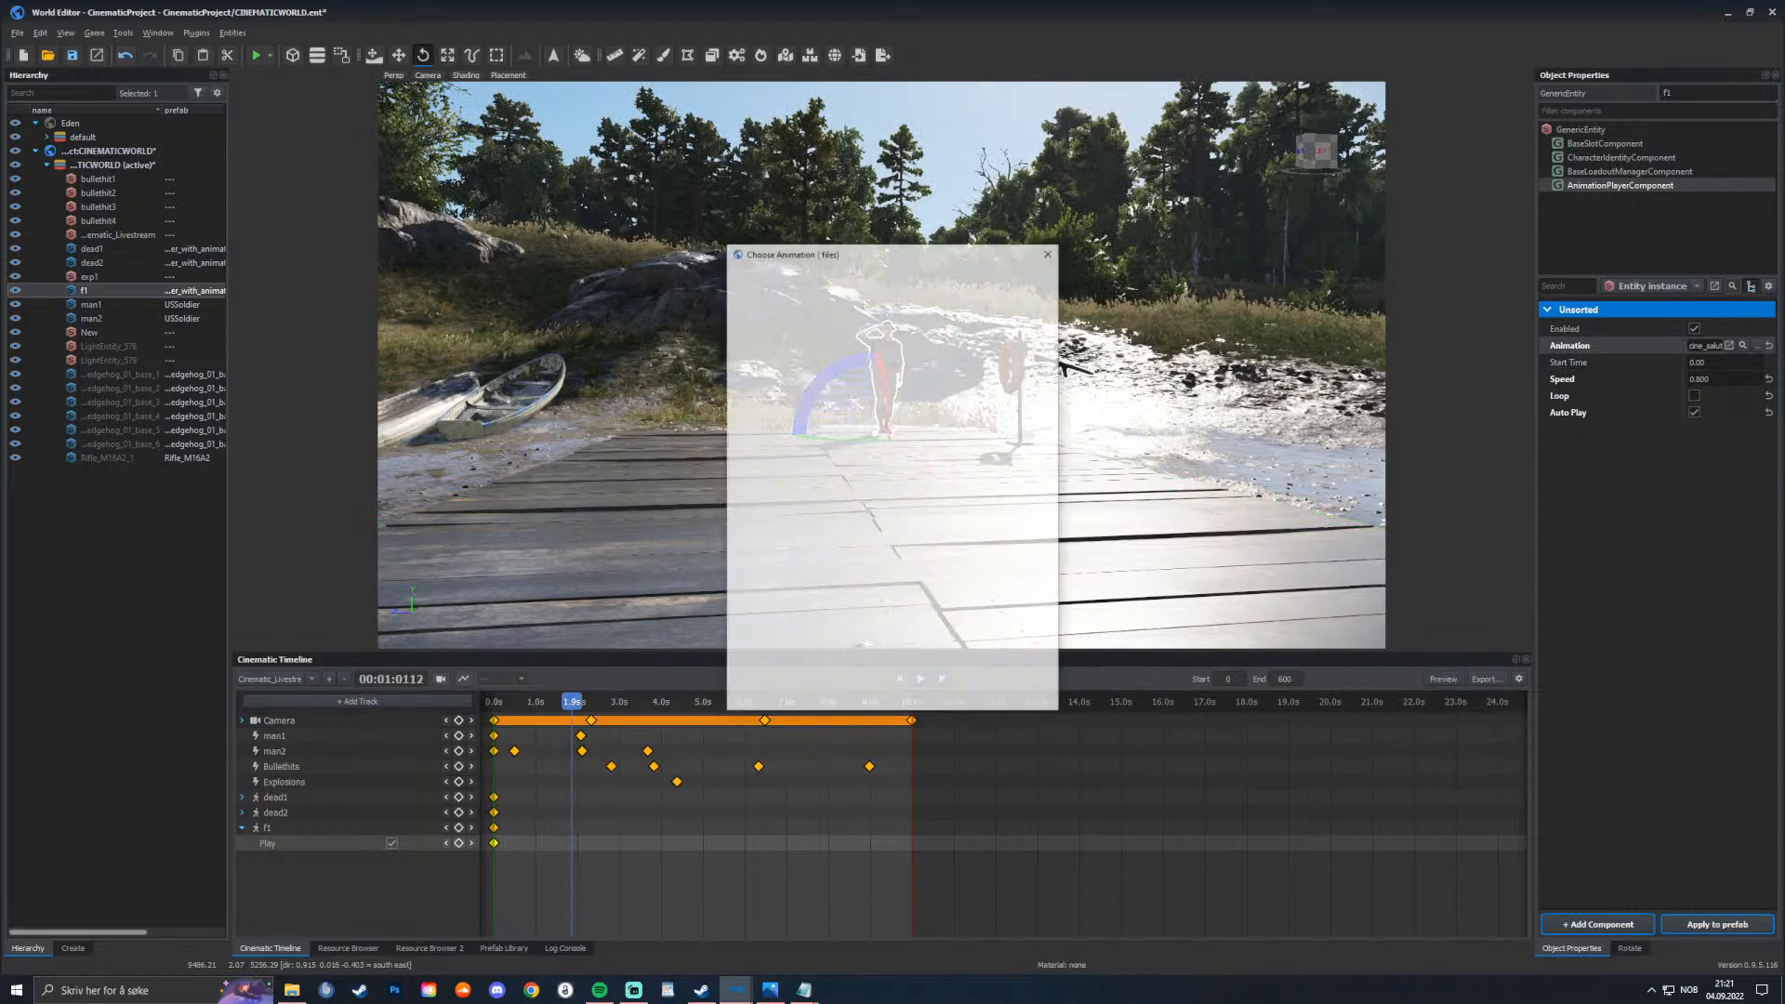
double_click(825, 423)
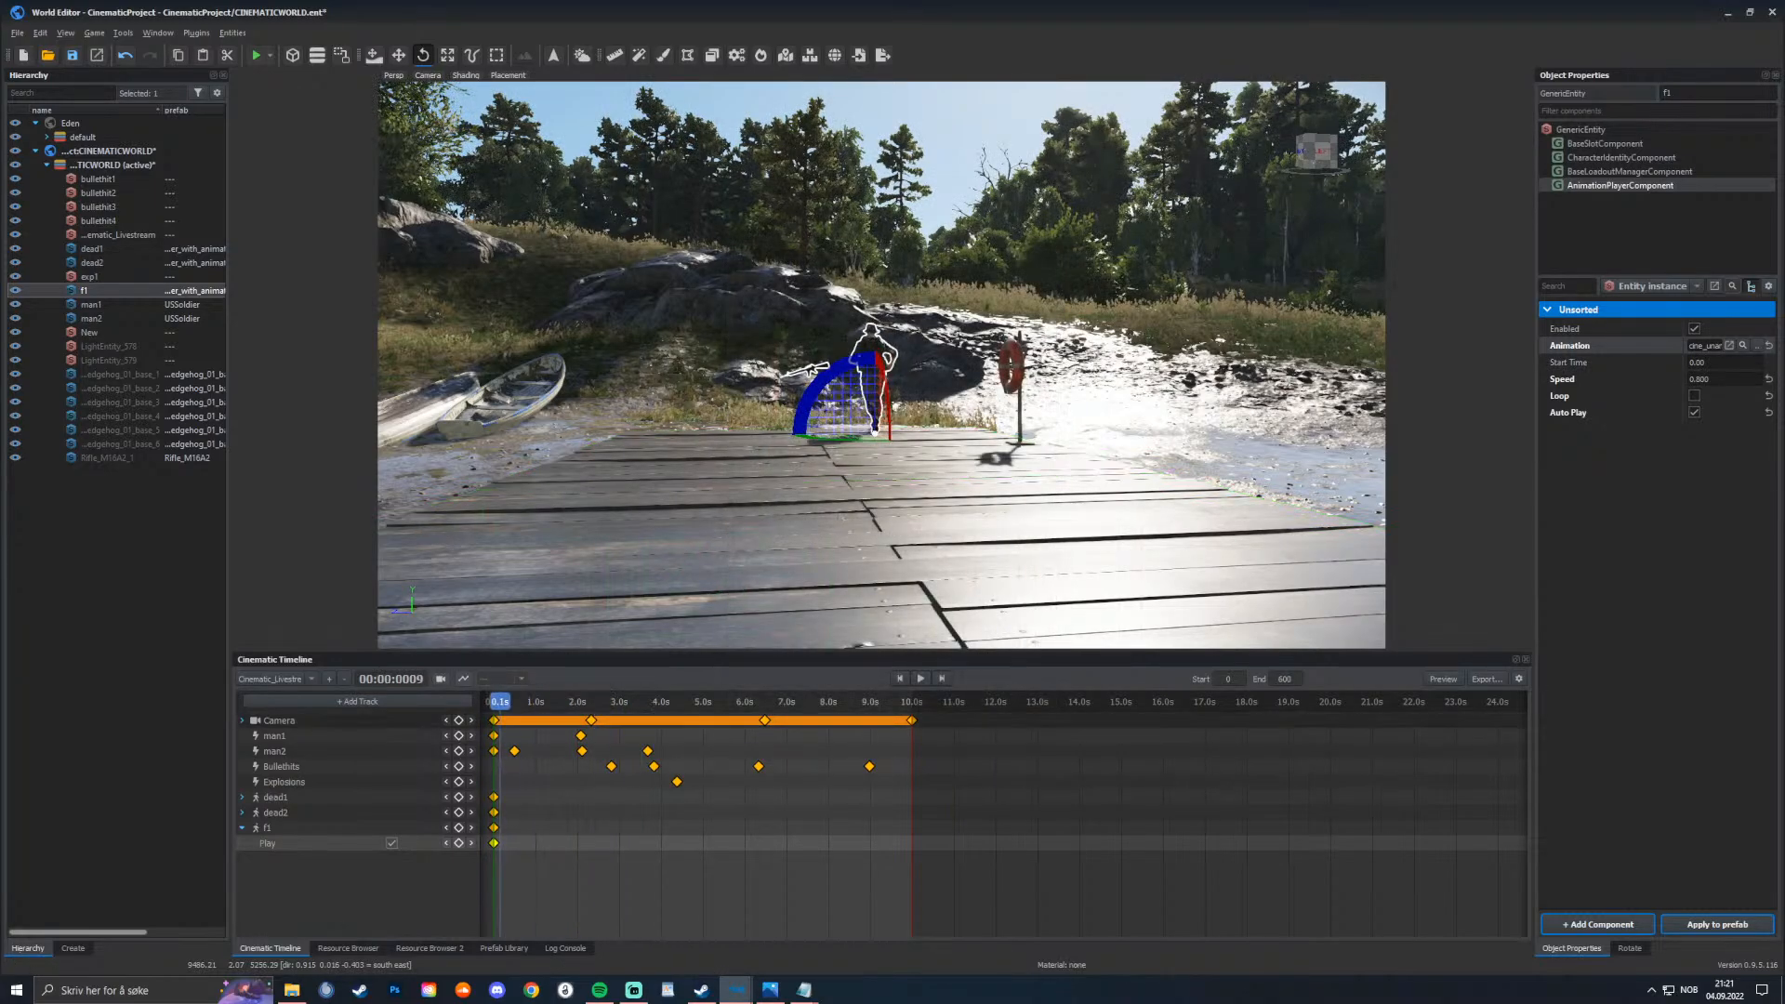
left_click_drag(607, 702, 493, 702)
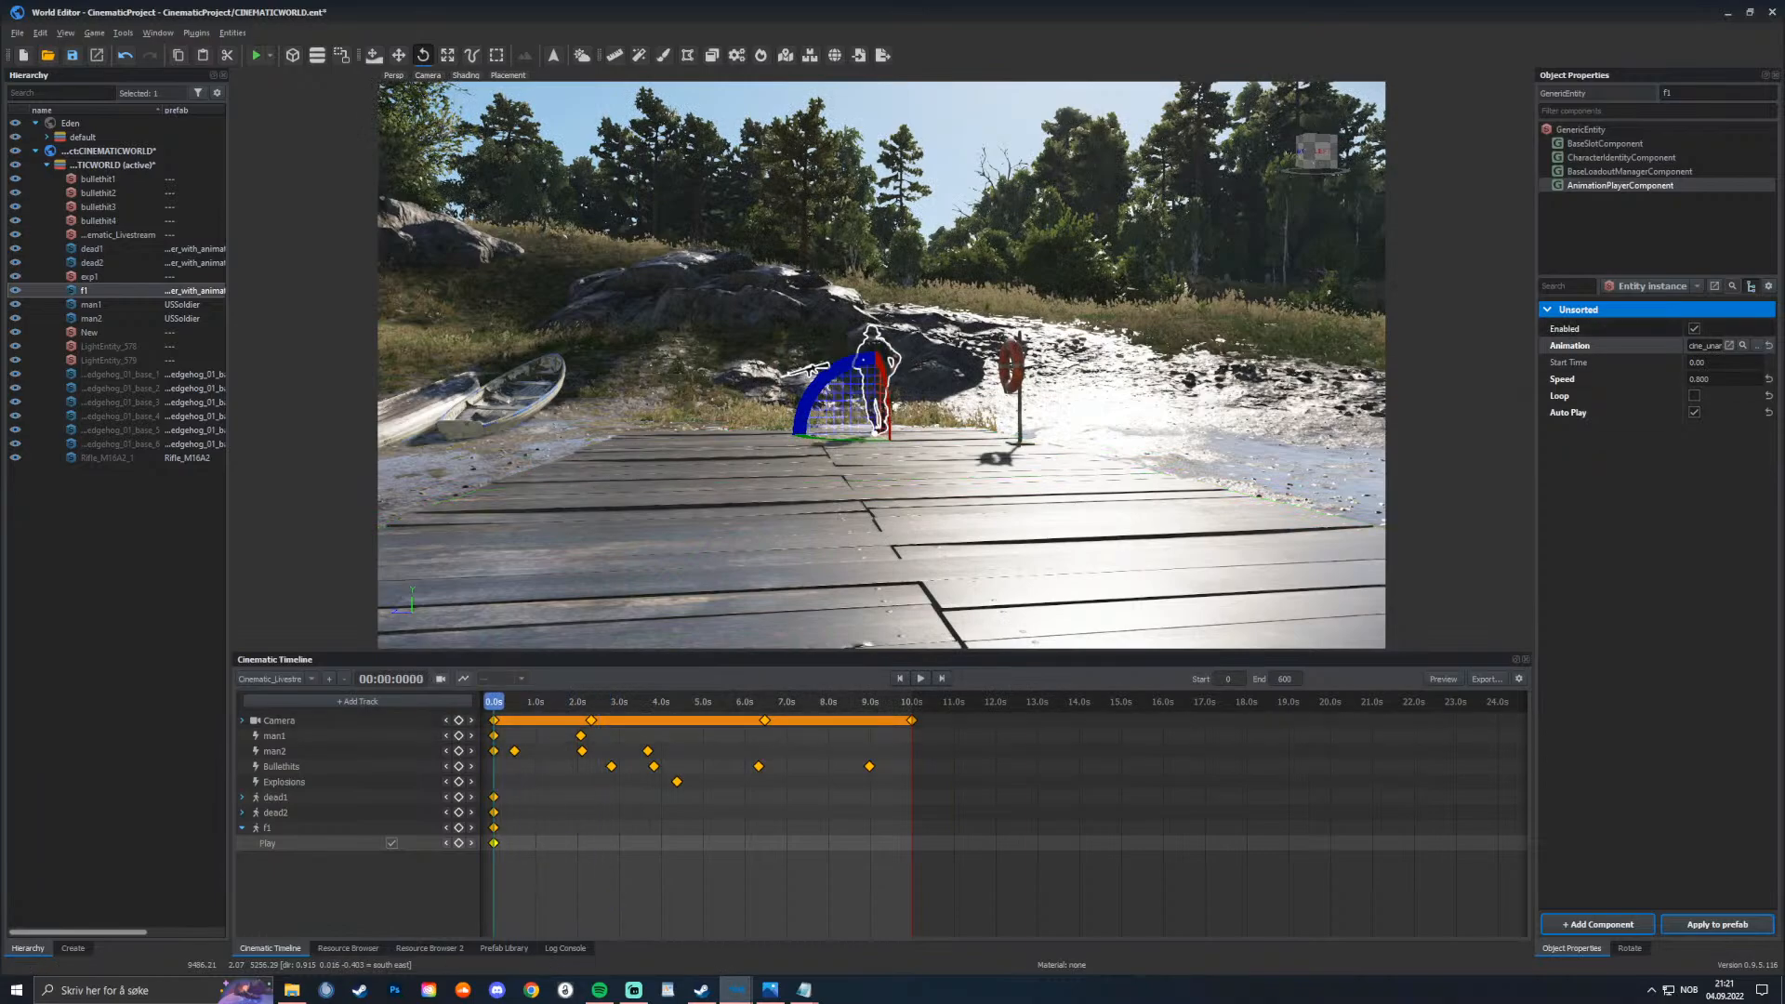
Step: Assign cine_rifle_marching.anm to soldier f1 and scrub the timeline to frame 192
left_click(1757, 345)
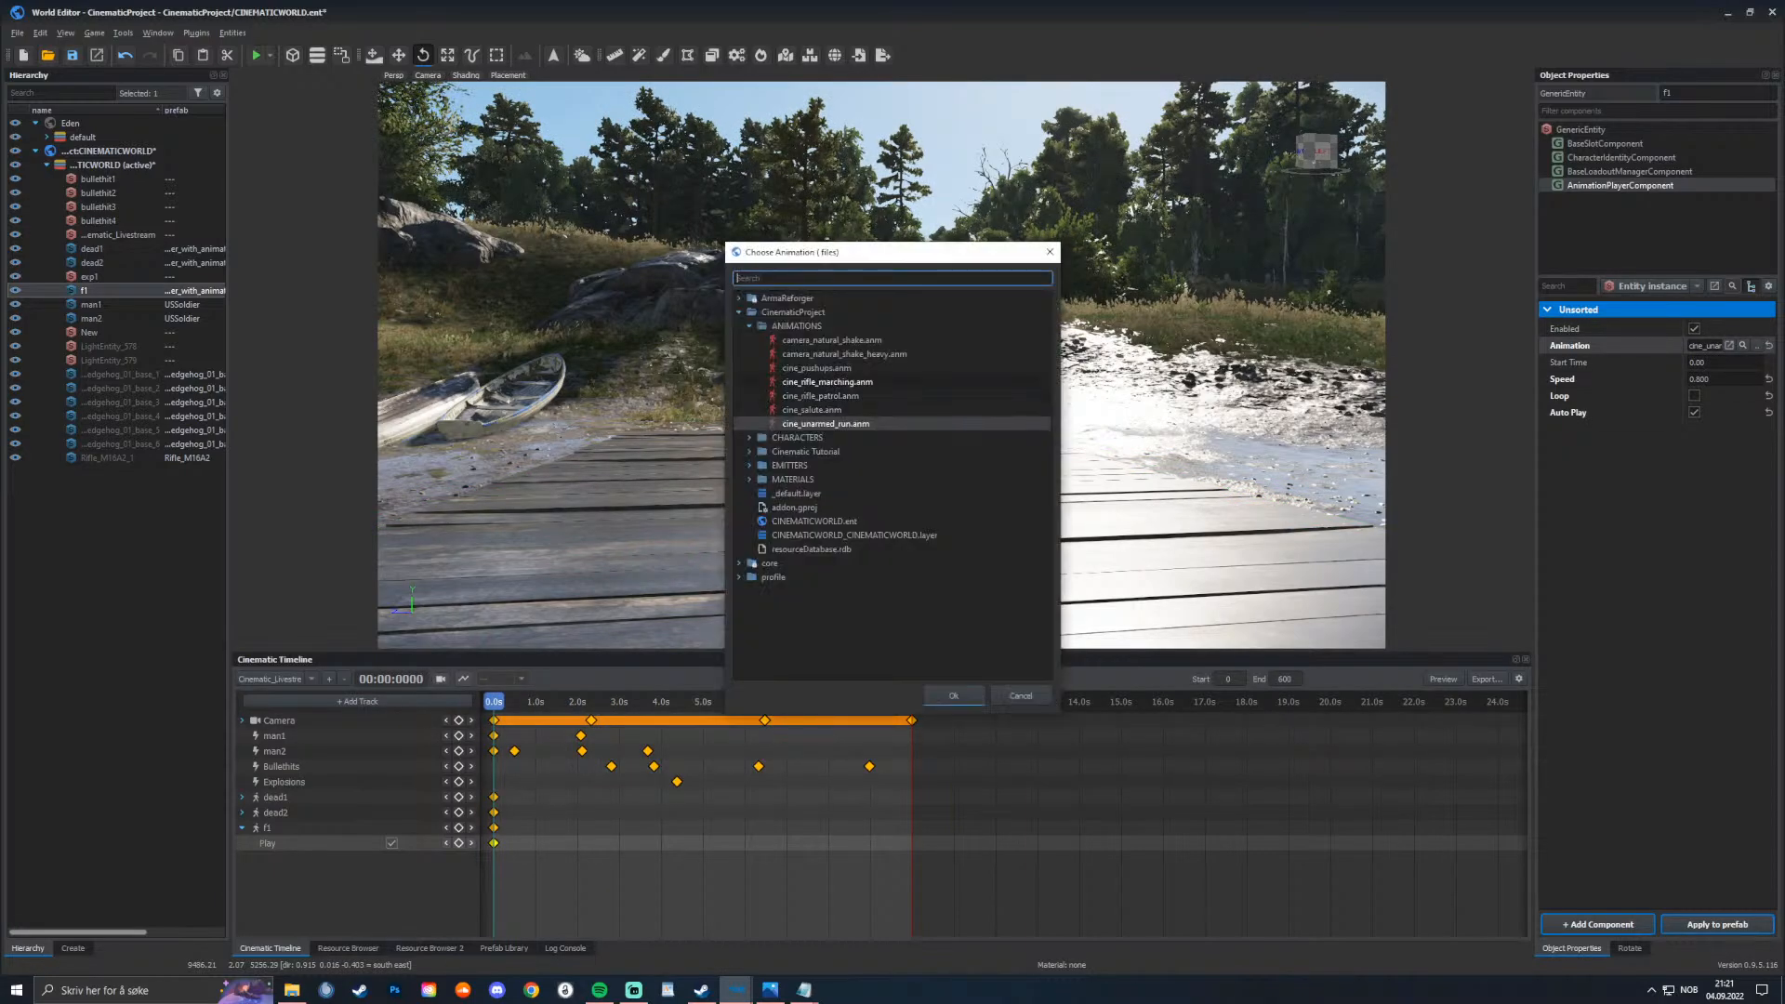
double_click(828, 382)
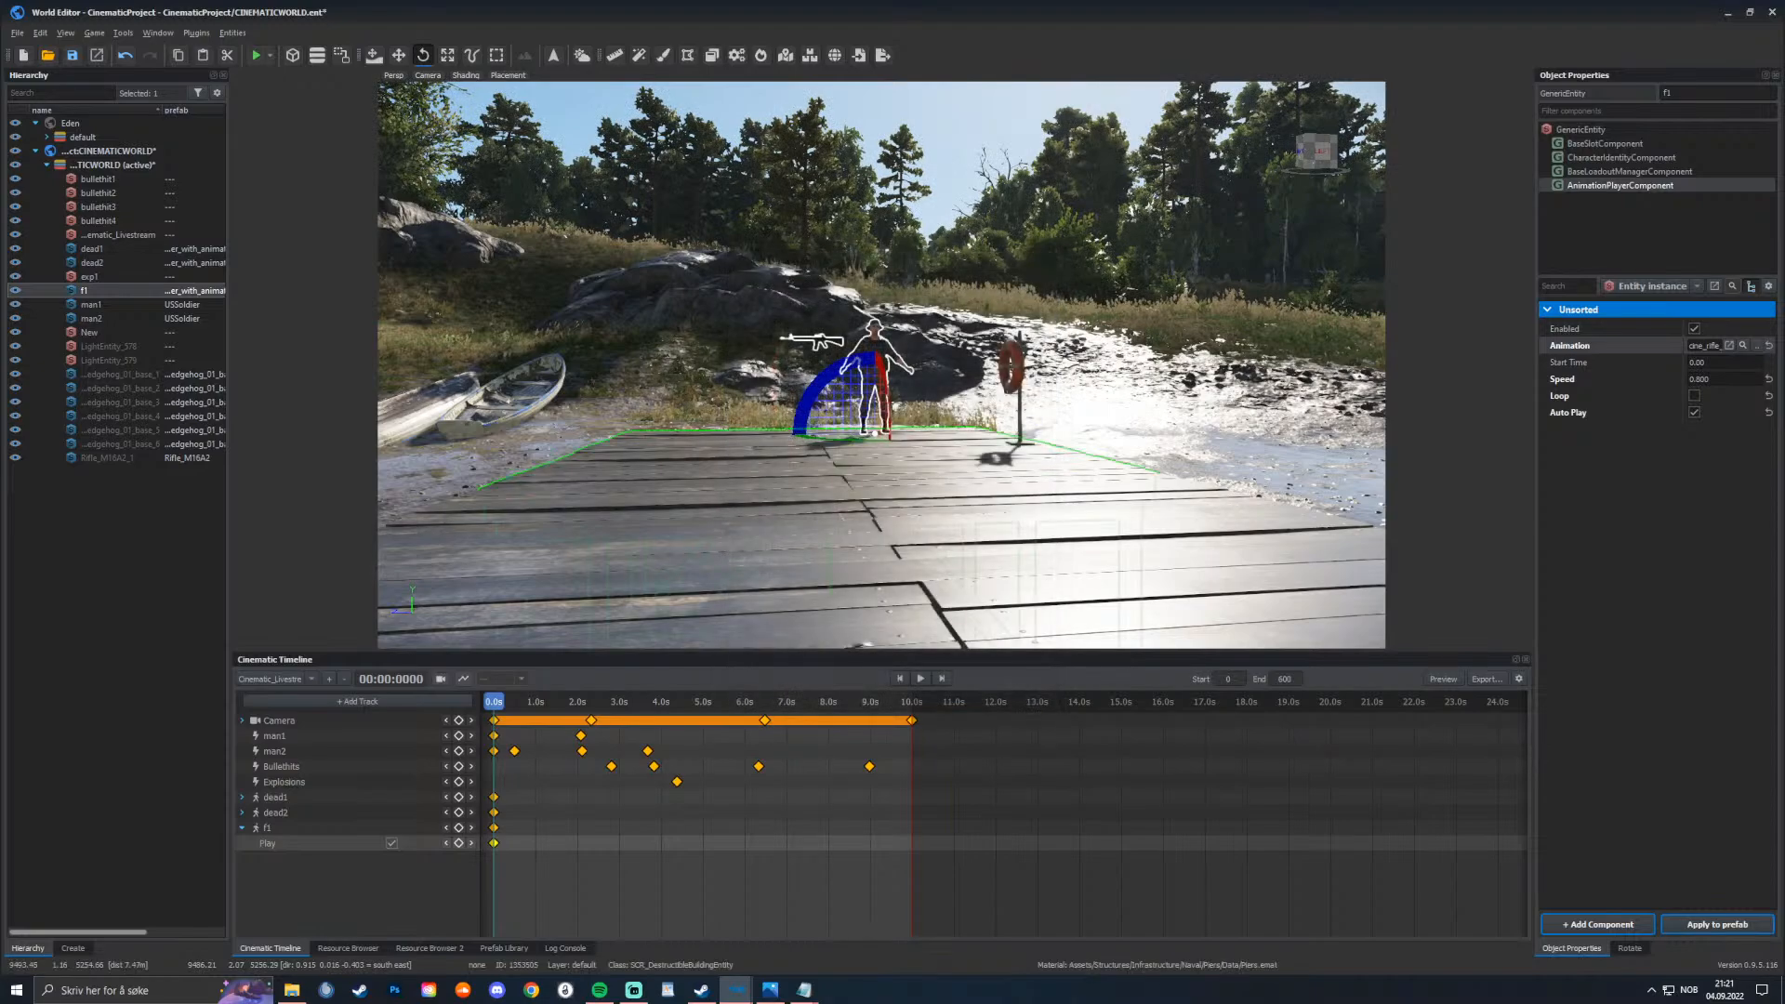
left_click_drag(493, 702, 628, 702)
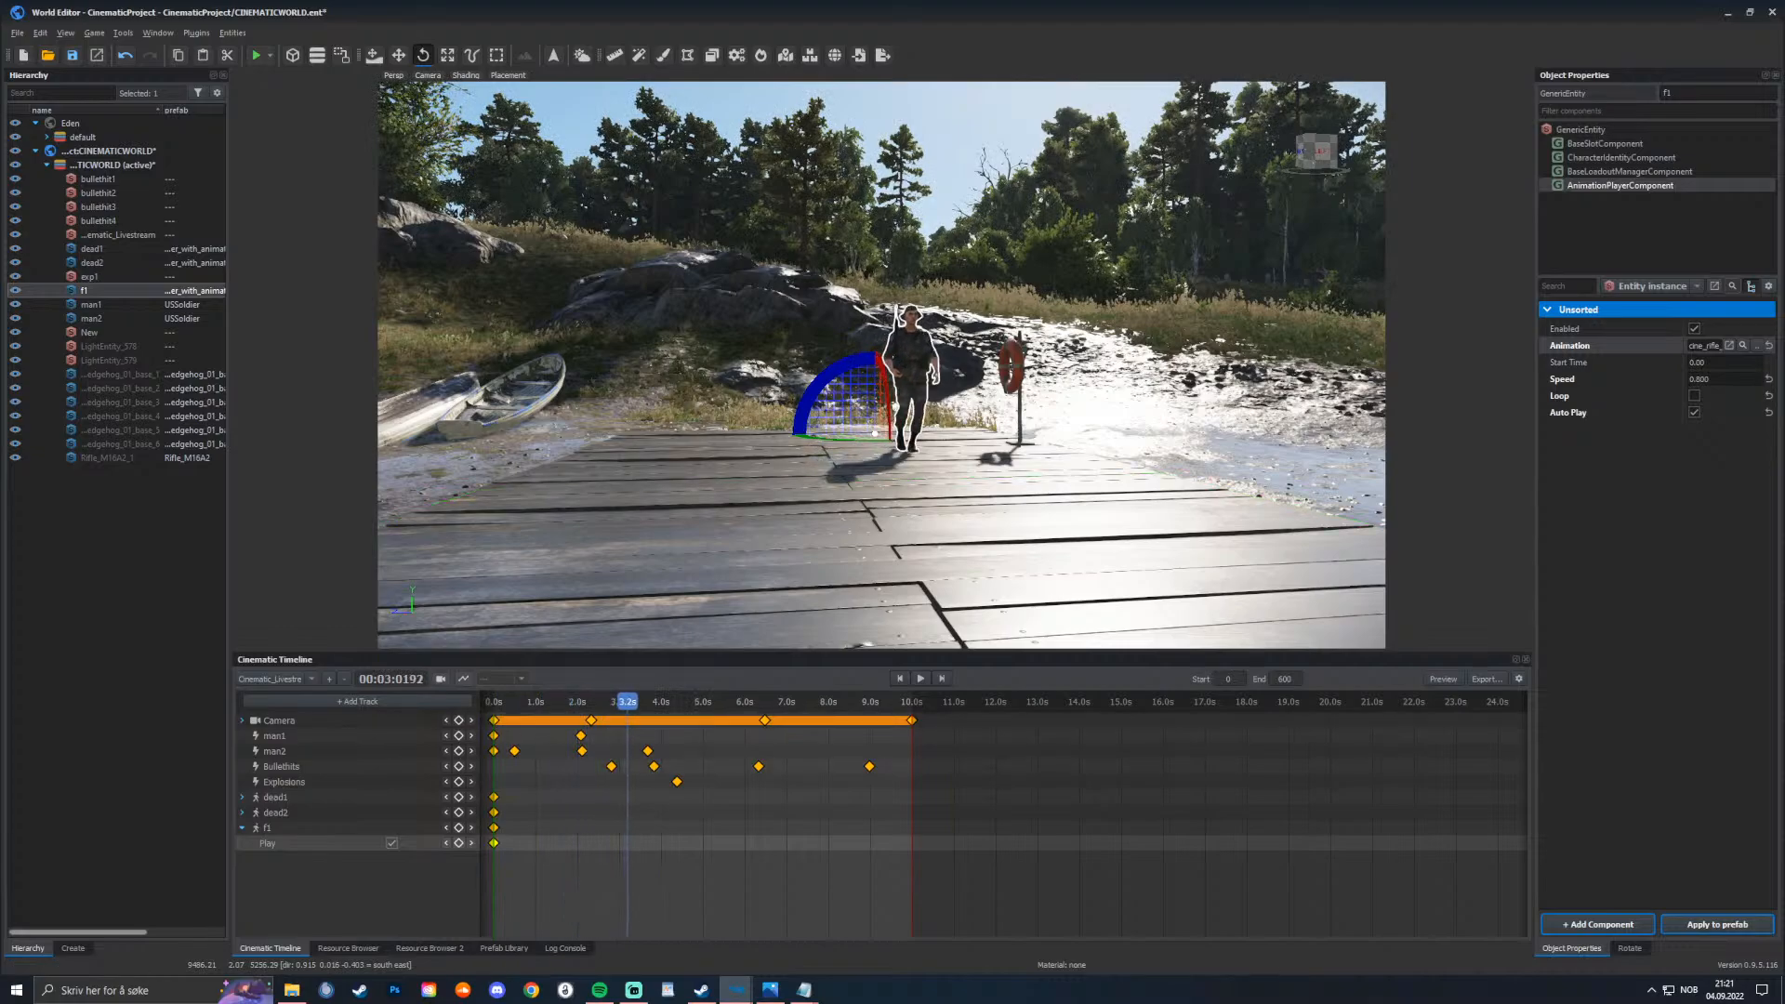
Step: Assign cine_pushups.anm to soldier f1 and scrub the timeline to frame 242
left_click(1756, 346)
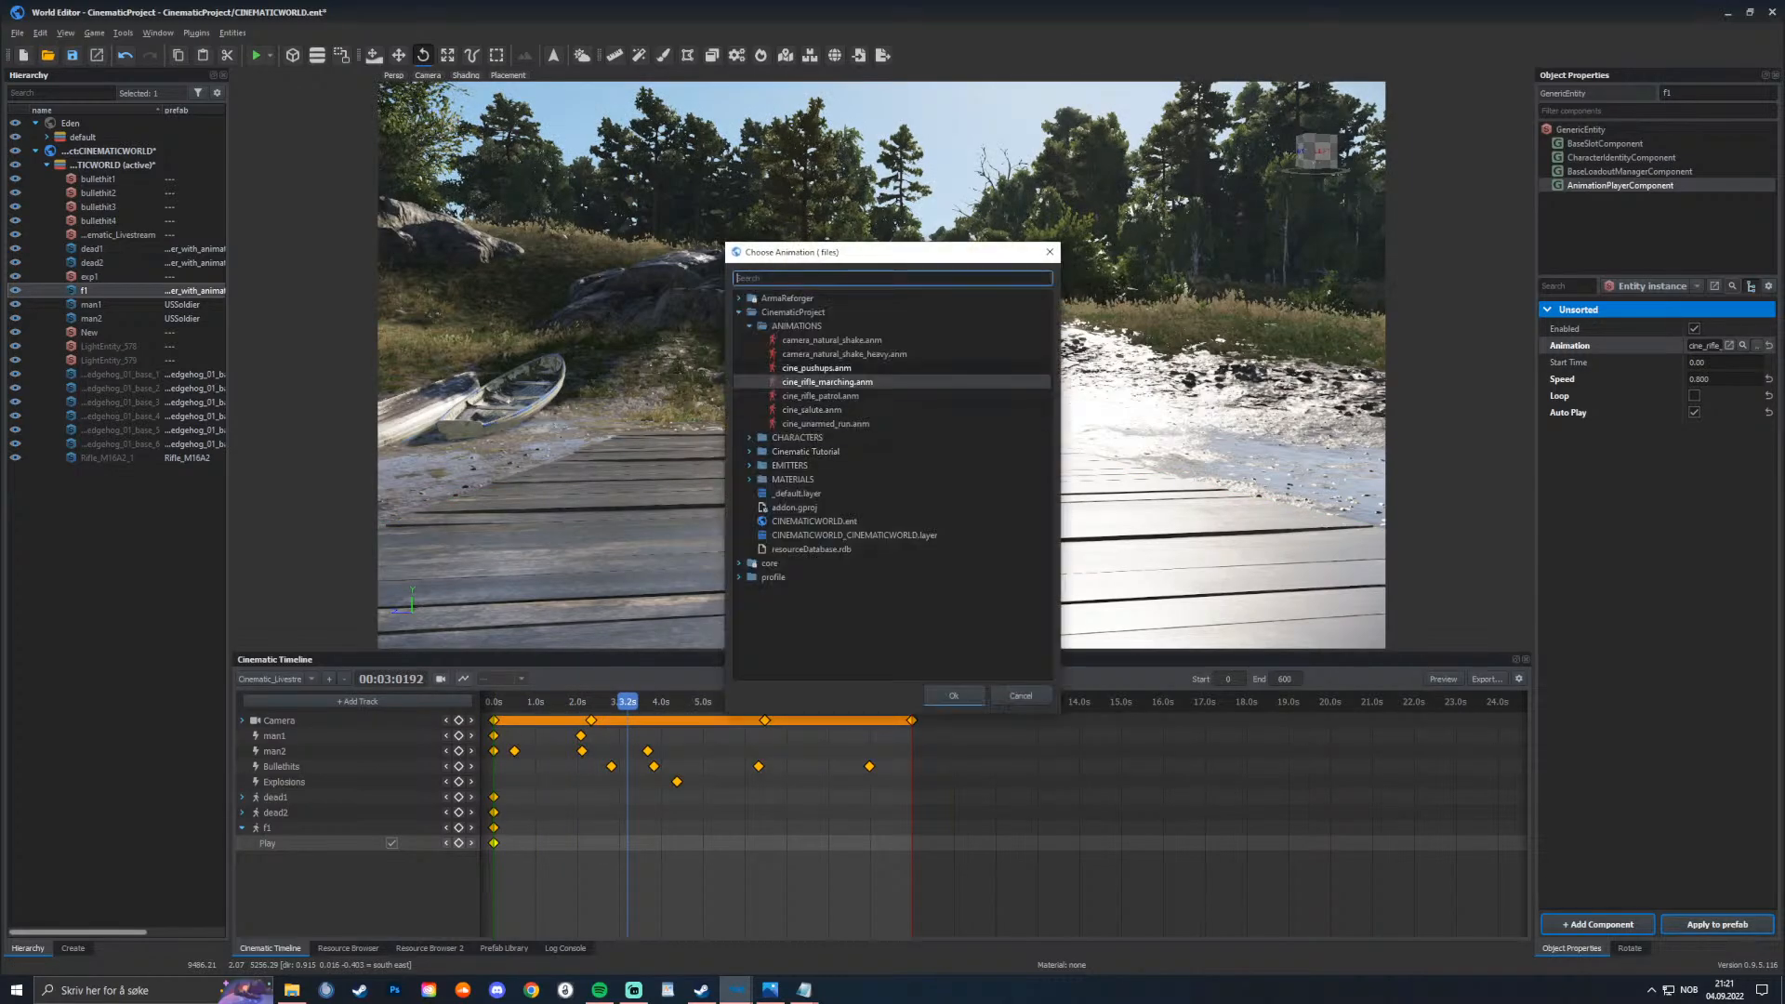
double_click(817, 368)
left_click_drag(494, 702, 662, 702)
Step: Examine the camera_natural_shake and camera_natural_shake_heavy animations in the project's ANIMATIONS folder, and close the file chooser
left_click(1756, 346)
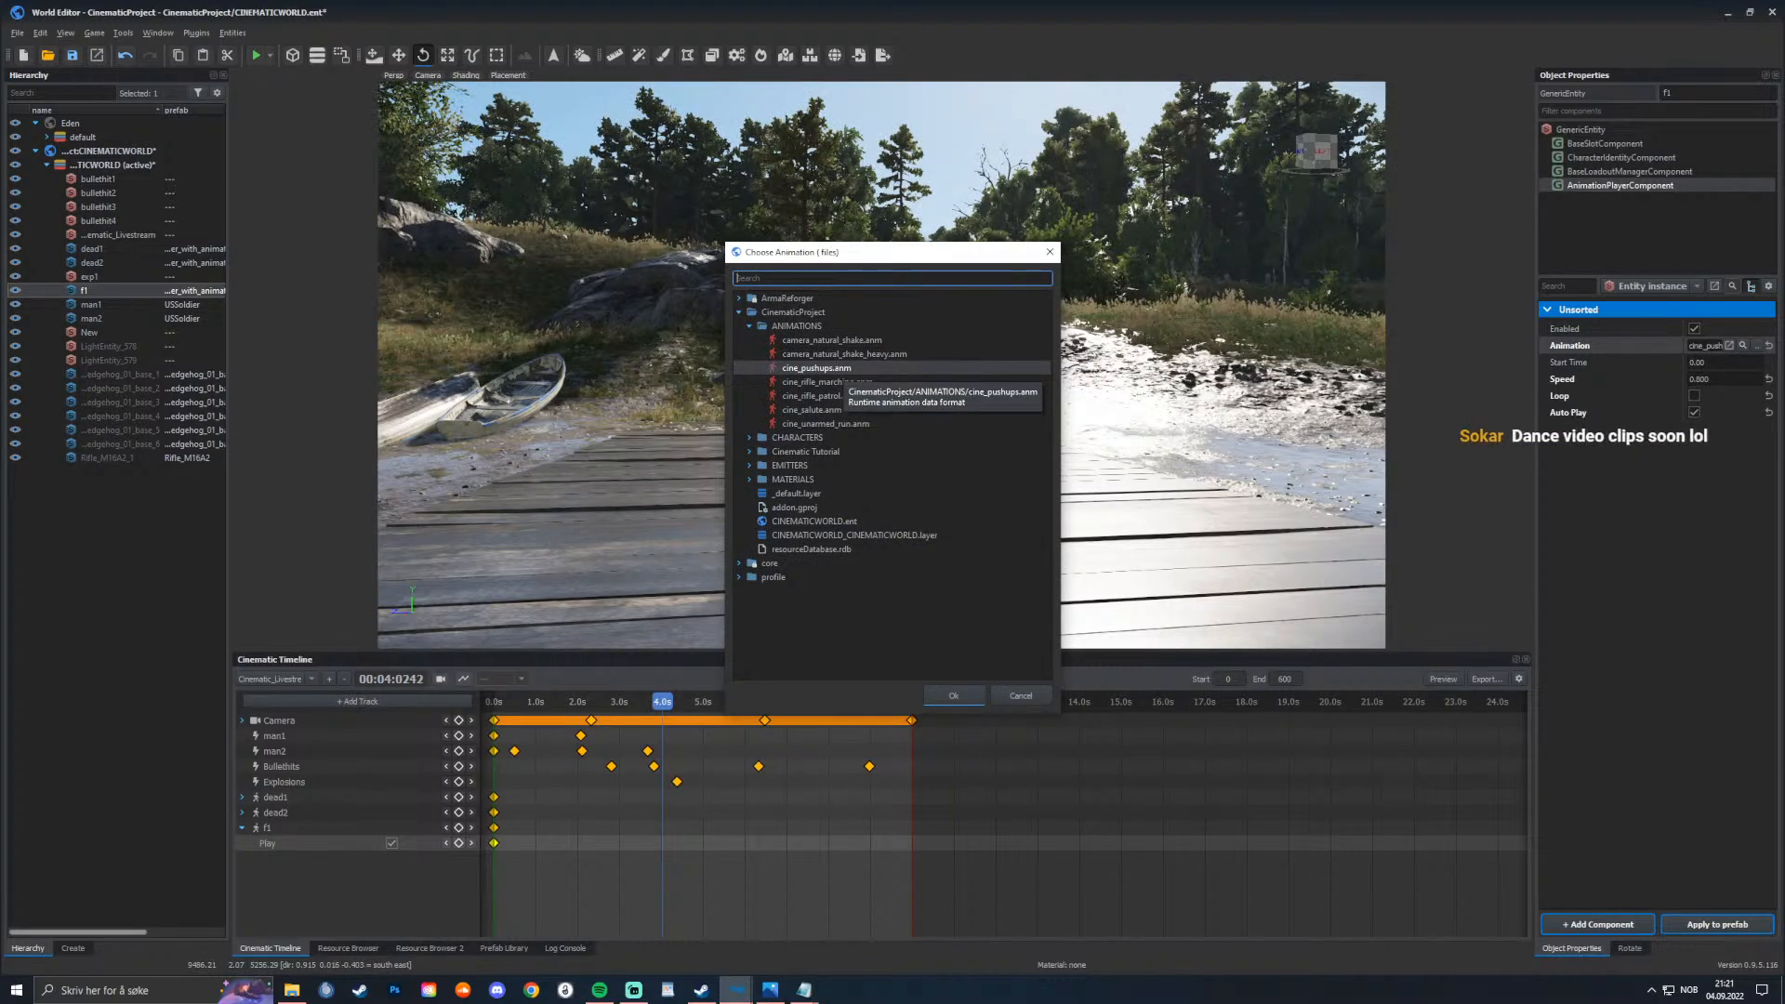
left_click(834, 342)
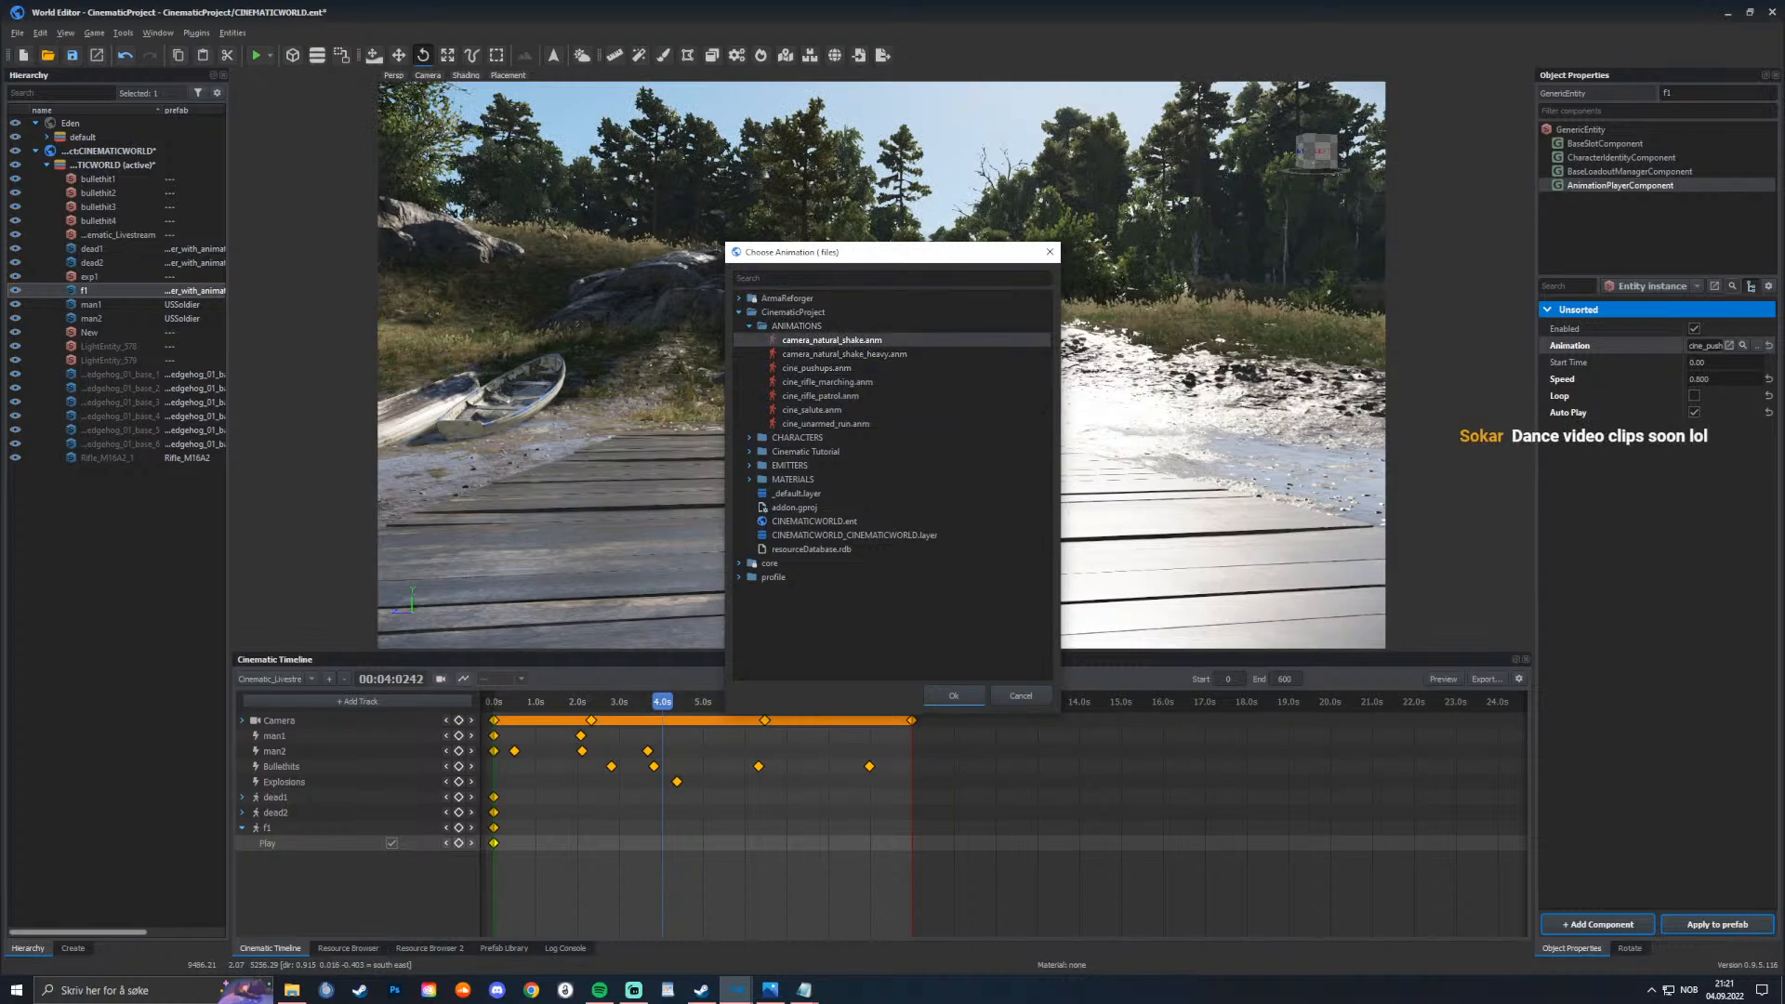
left_click(834, 354)
left_click(833, 341)
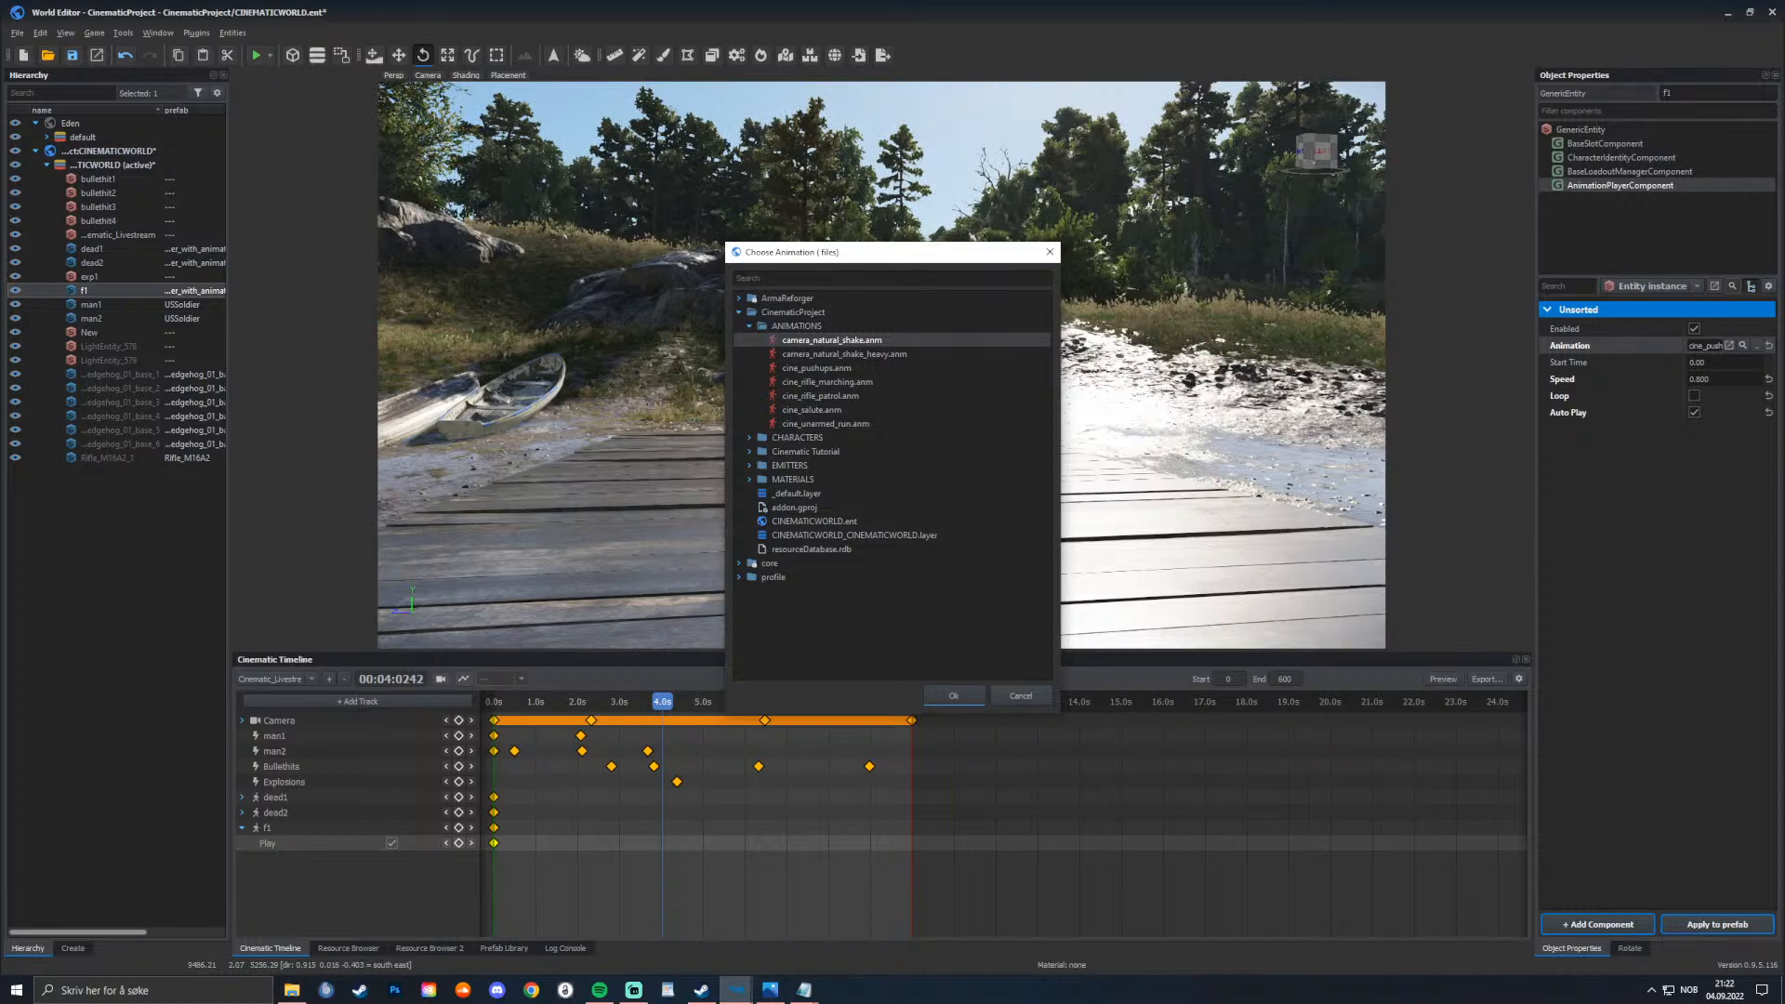
key("Escape")
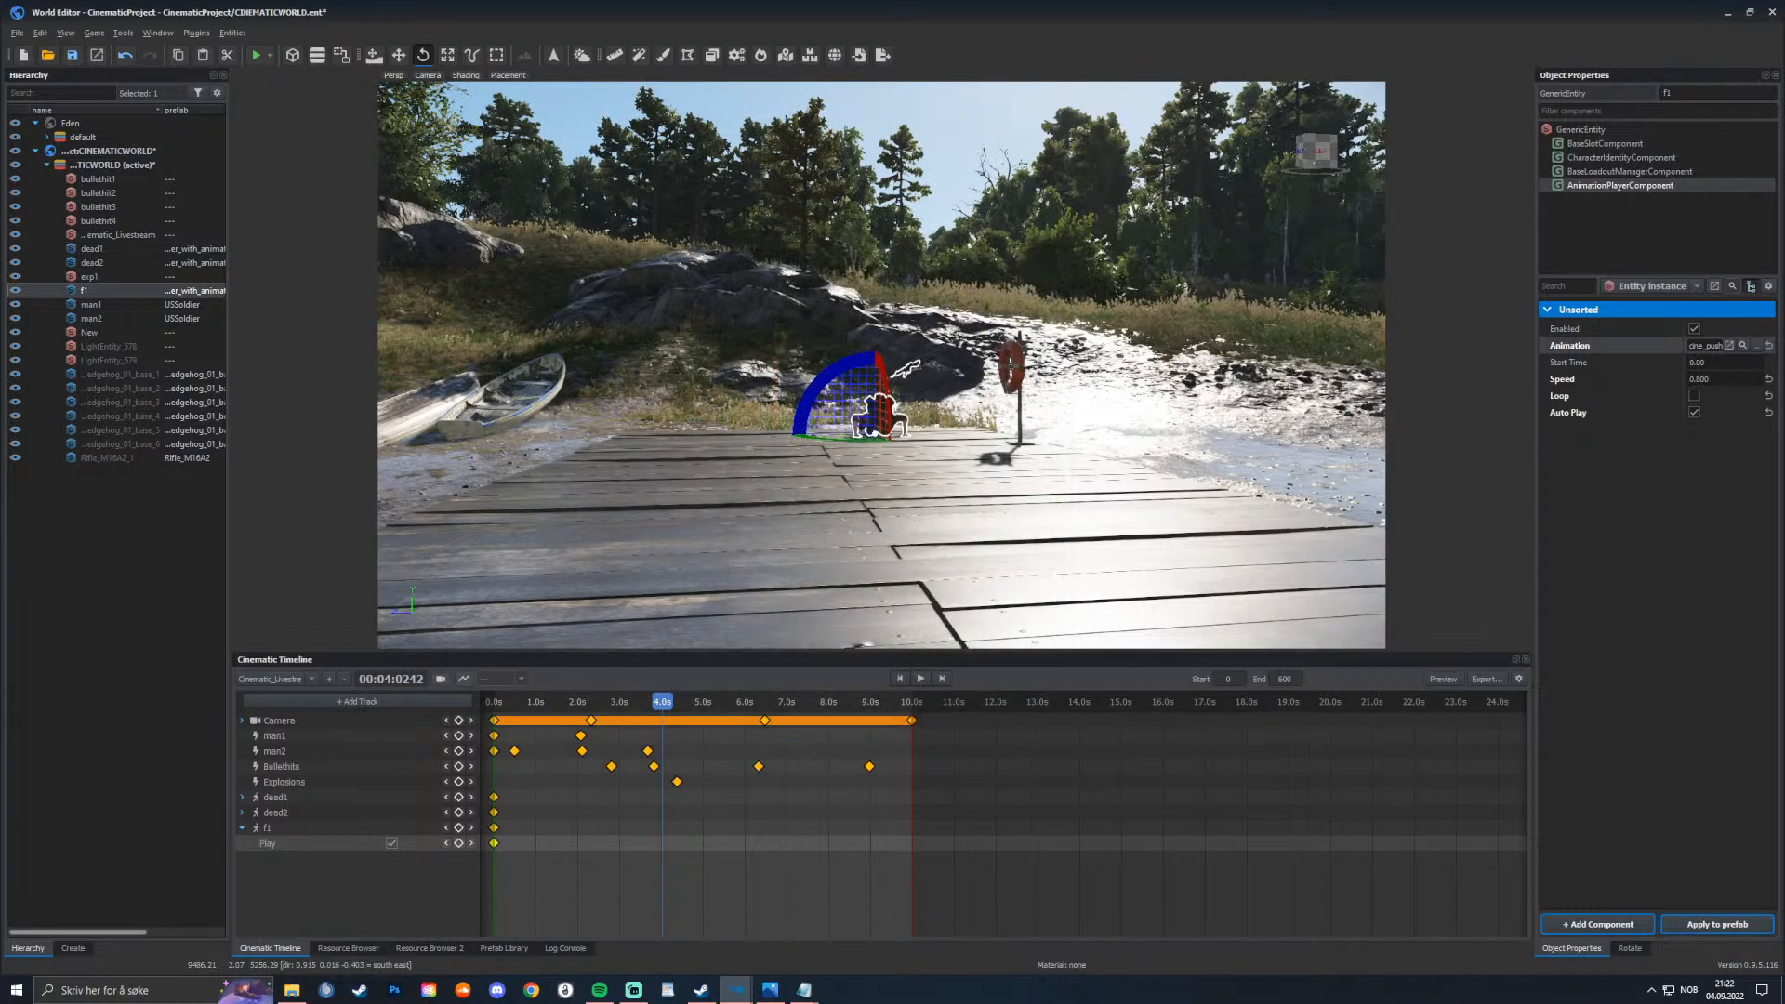
Step: Preview the push-ups, turn on Loop for f1's animation, and play the timeline from frame 0 to frame 600
left_click_drag(662, 701, 551, 702)
key("space")
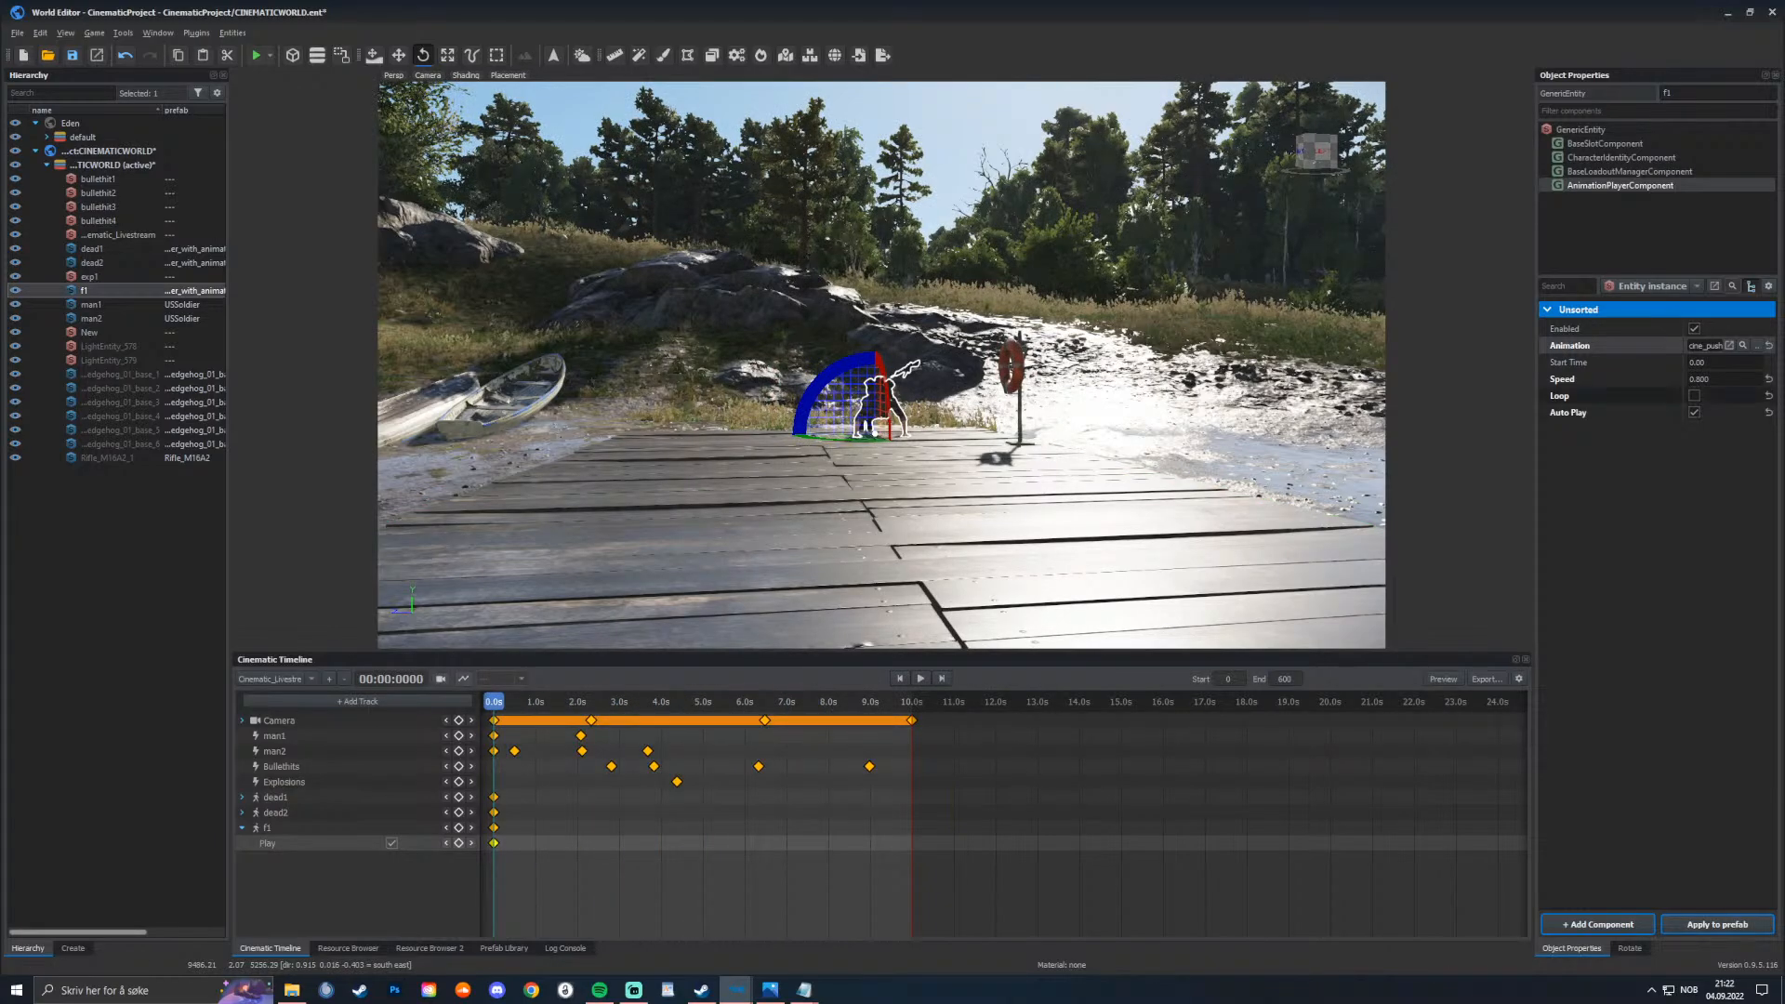
left_click(1694, 396)
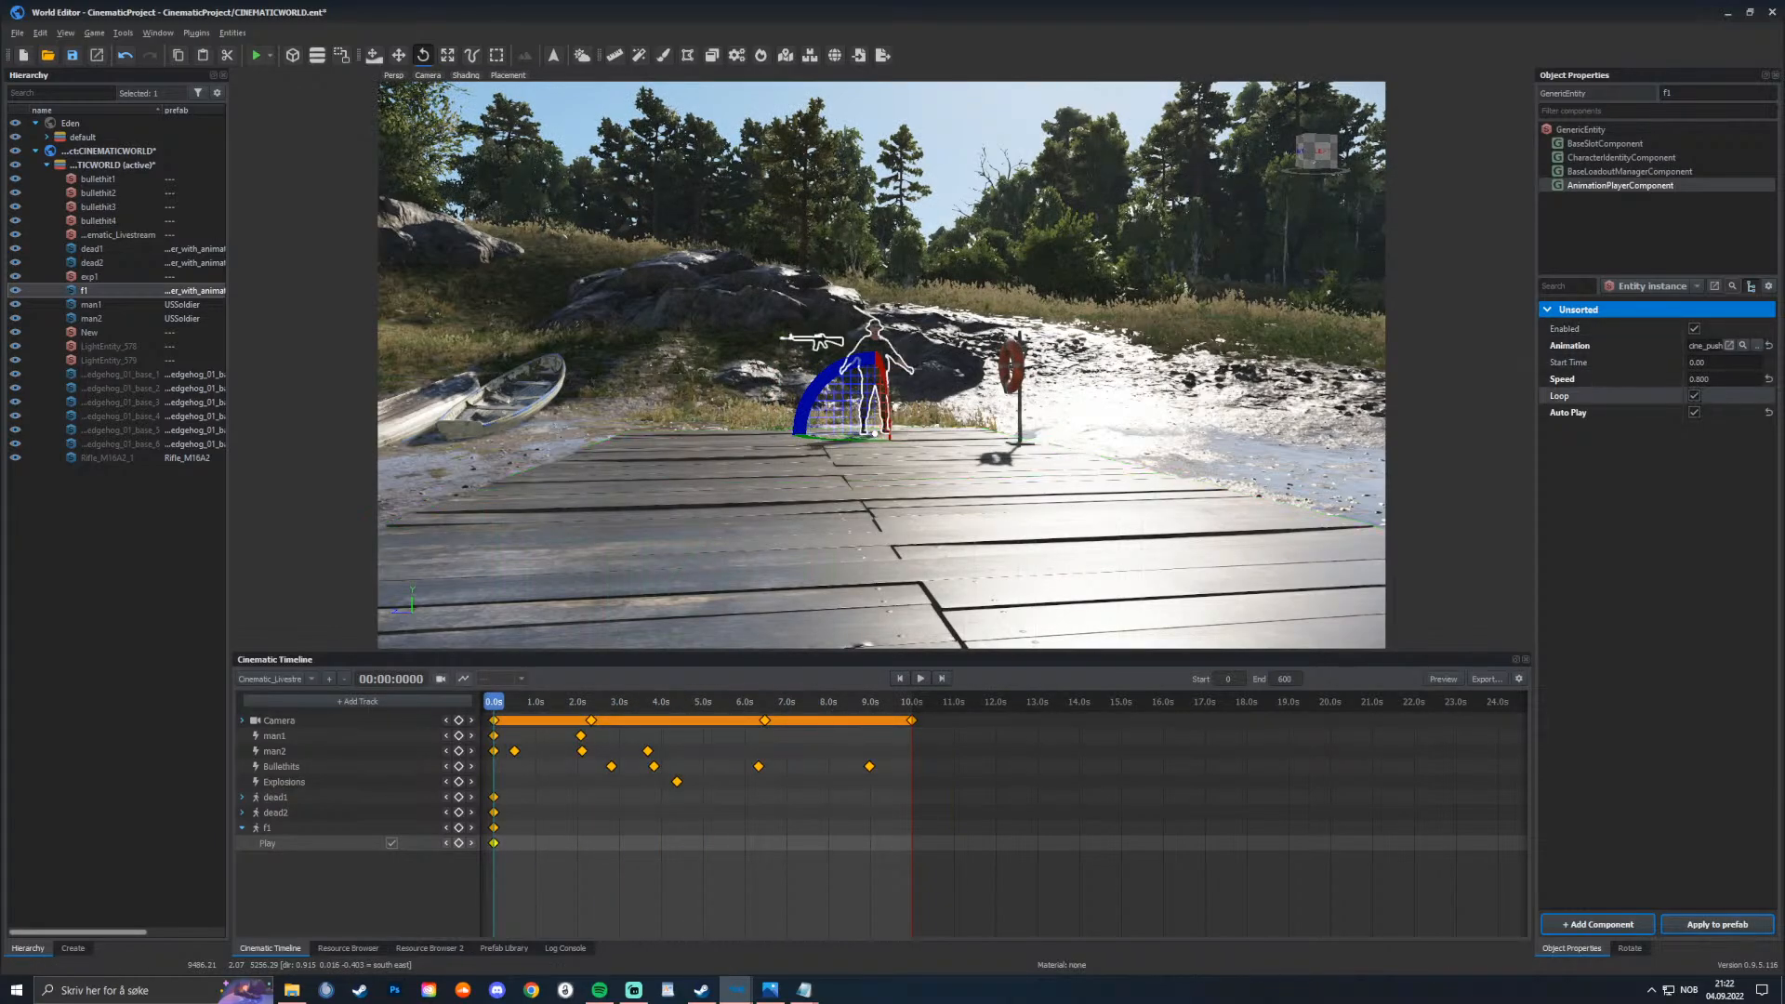
key("space")
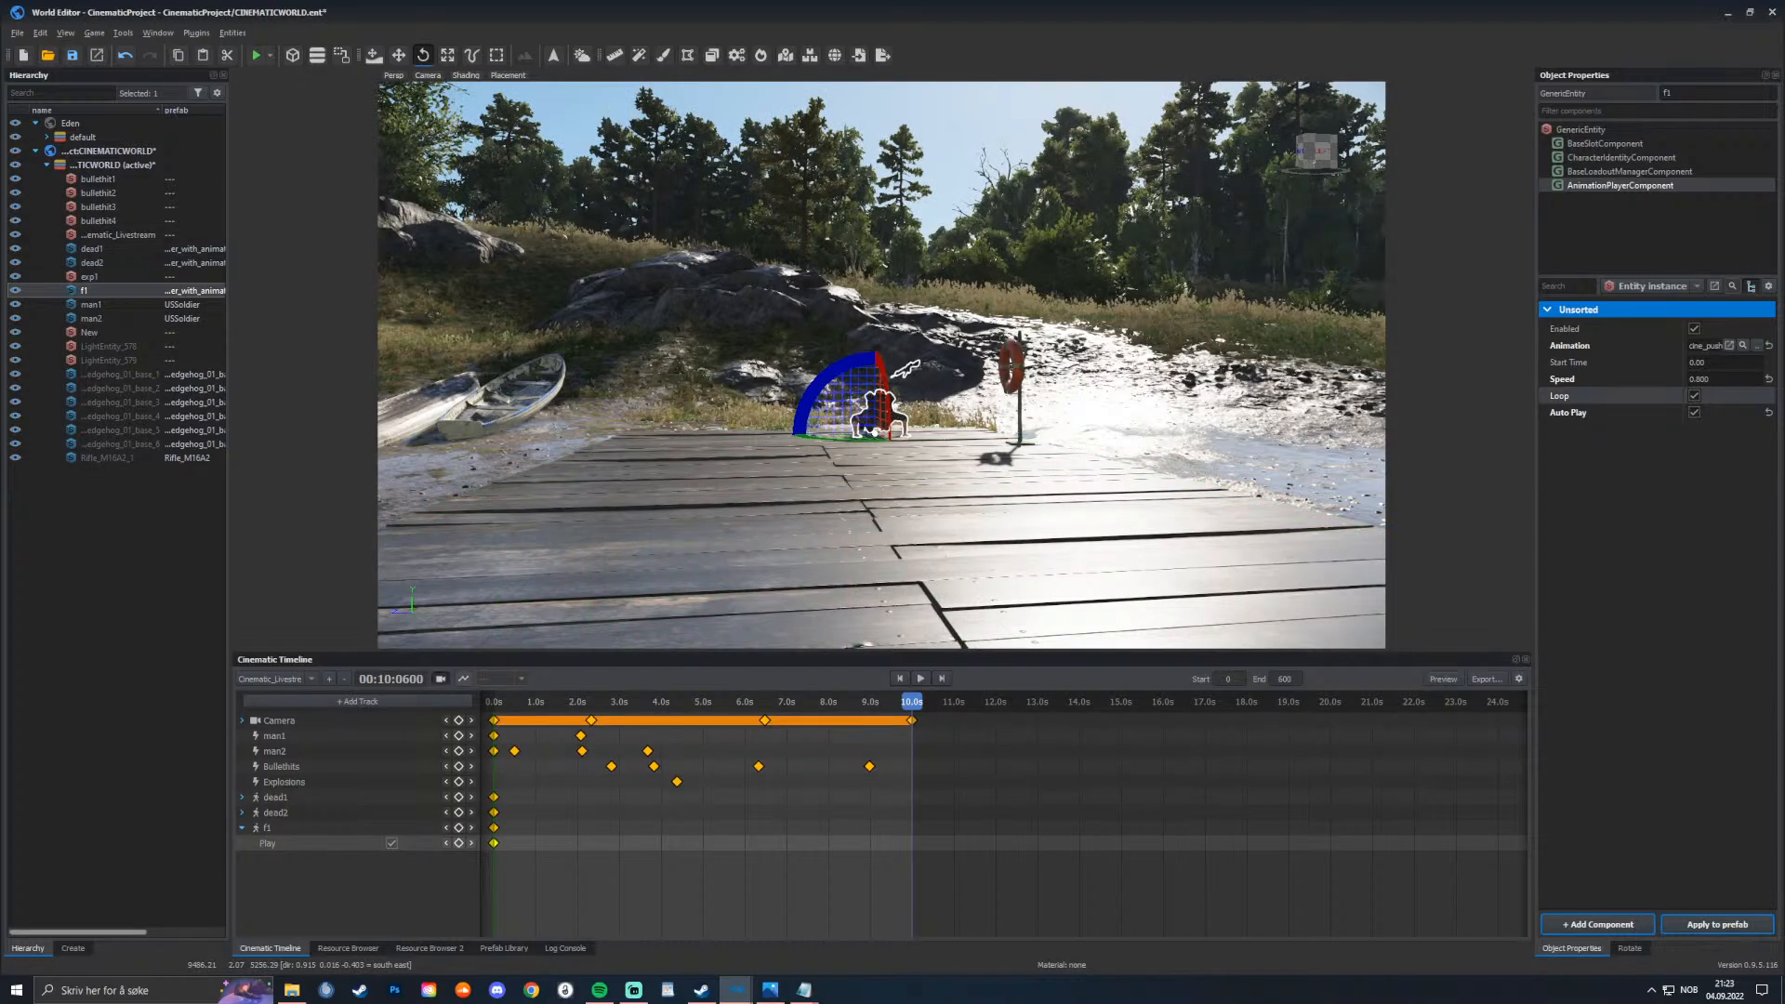
Step: Play the battle cinematic through the scene camera and rewind the timeline to frame 0
left_click(441, 679)
key("space")
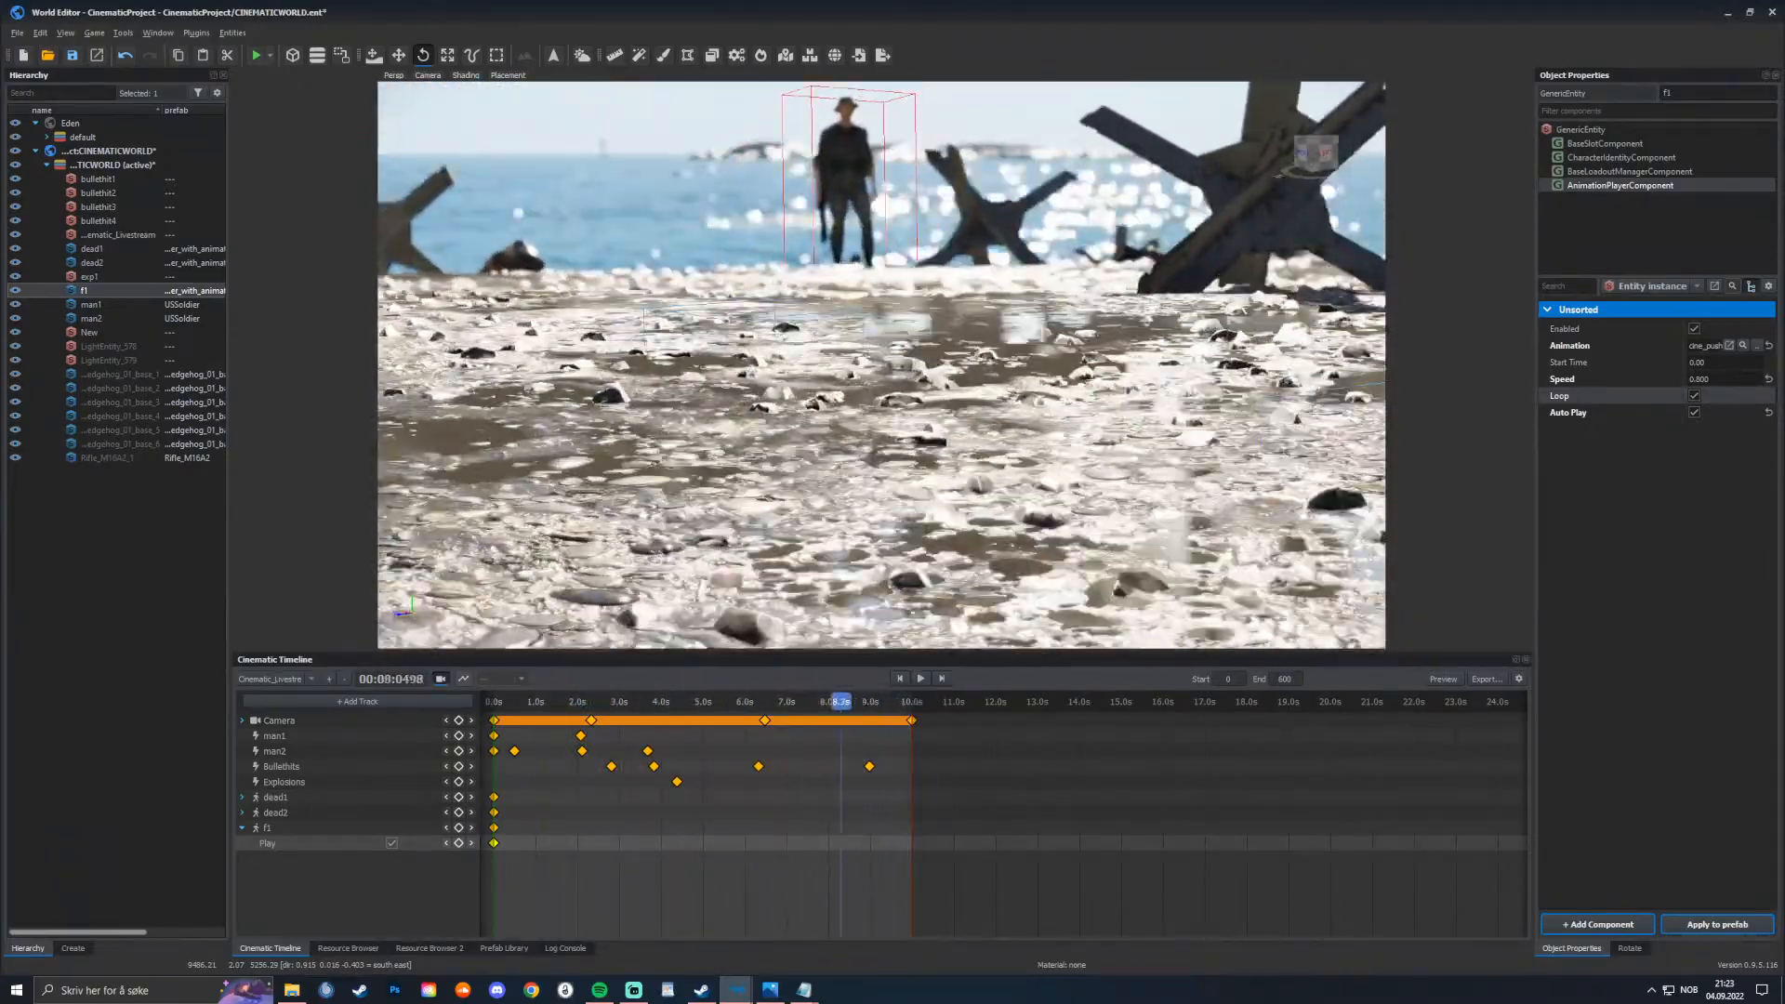
left_click_drag(547, 702, 493, 701)
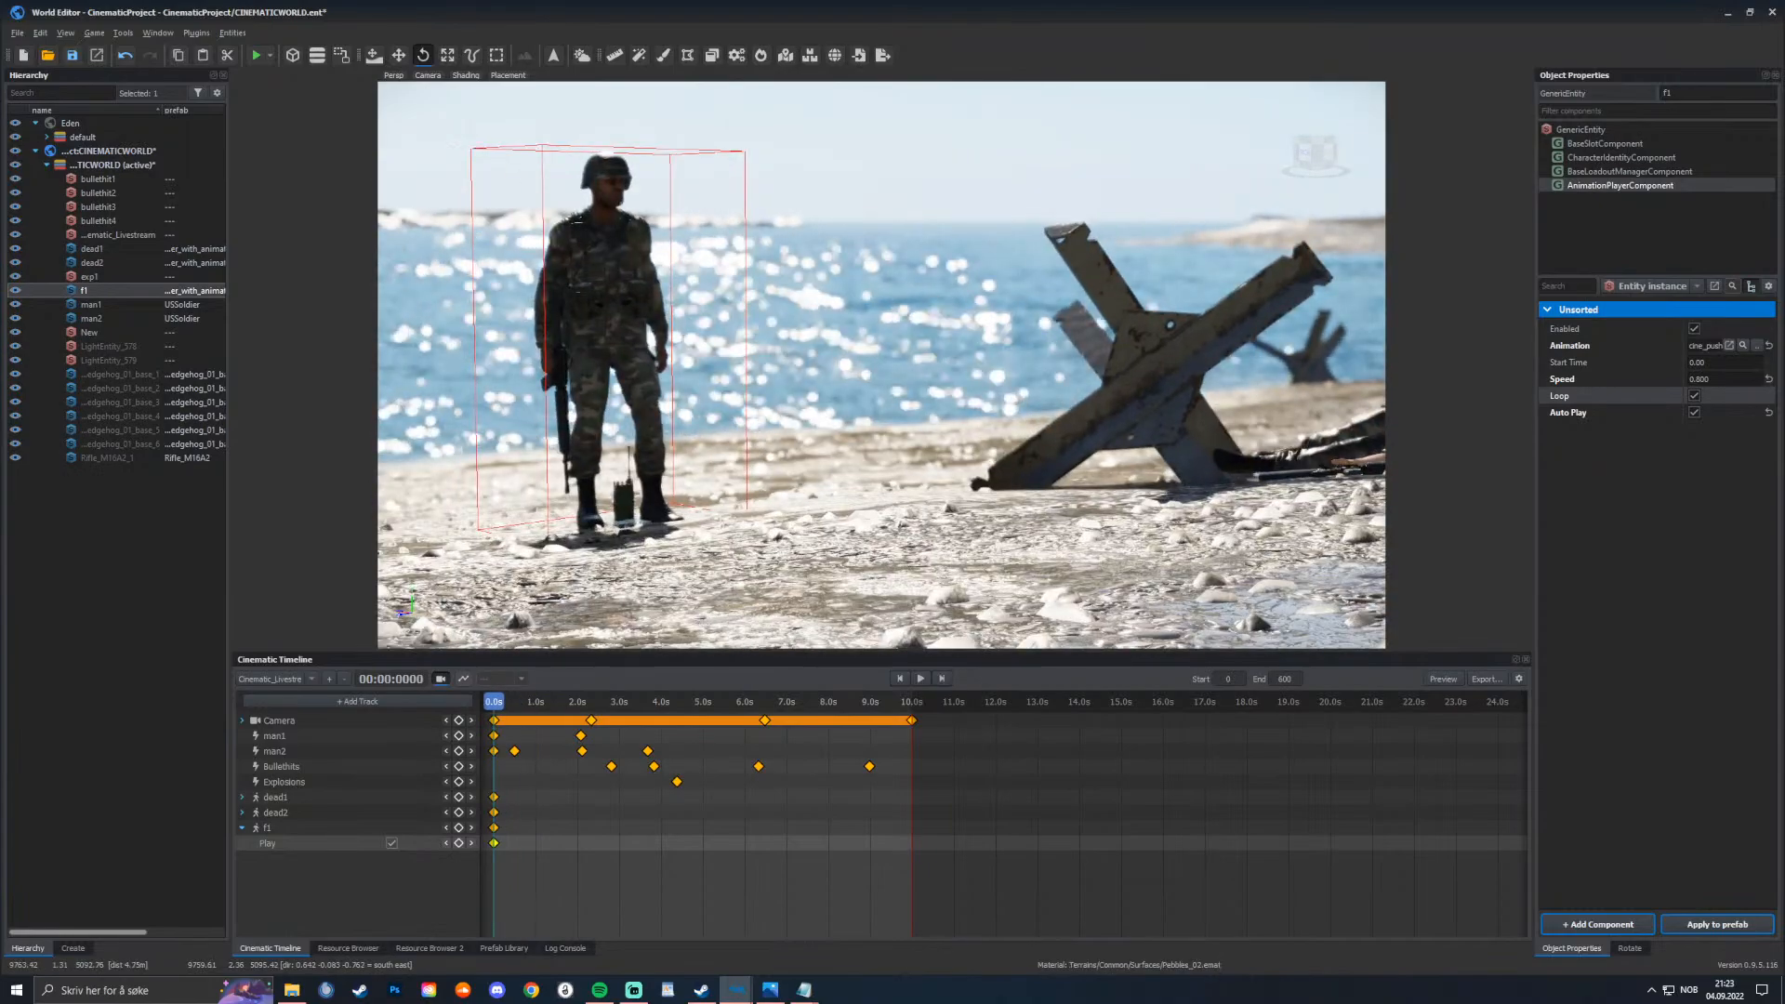
Step: Run the cinematic in play mode, return to the editor, and scrub the timeline to frame 303
key("F5")
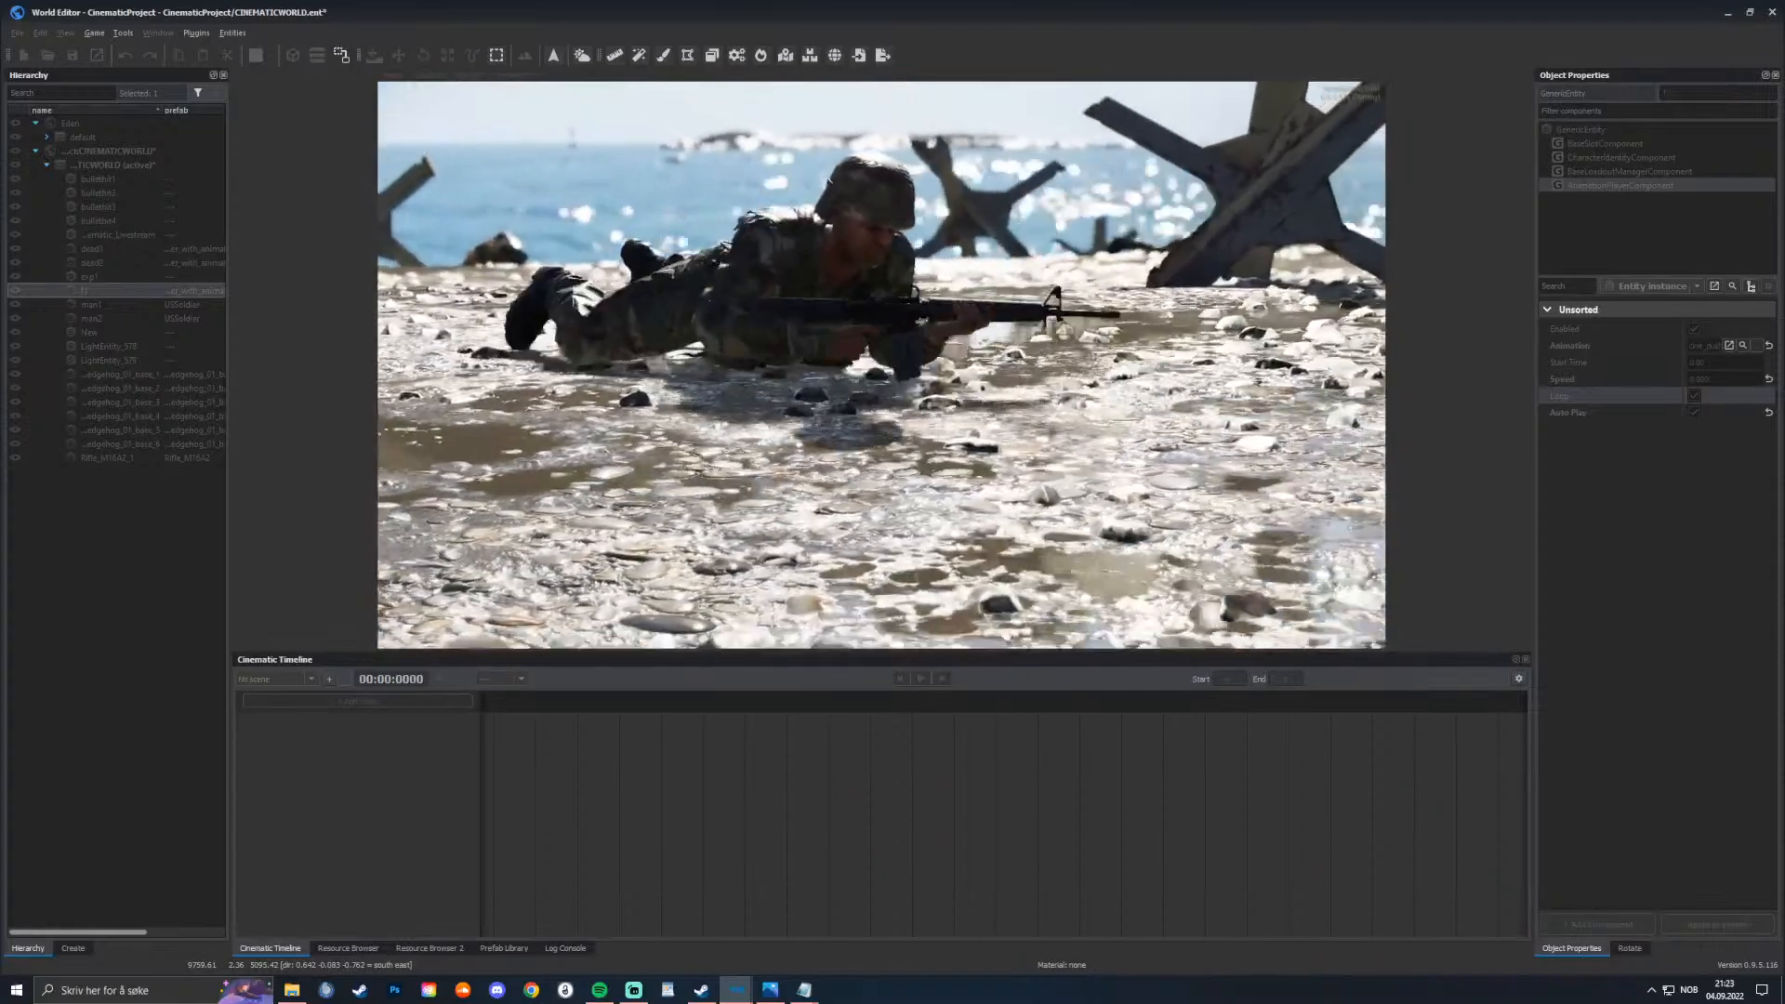
key("Escape")
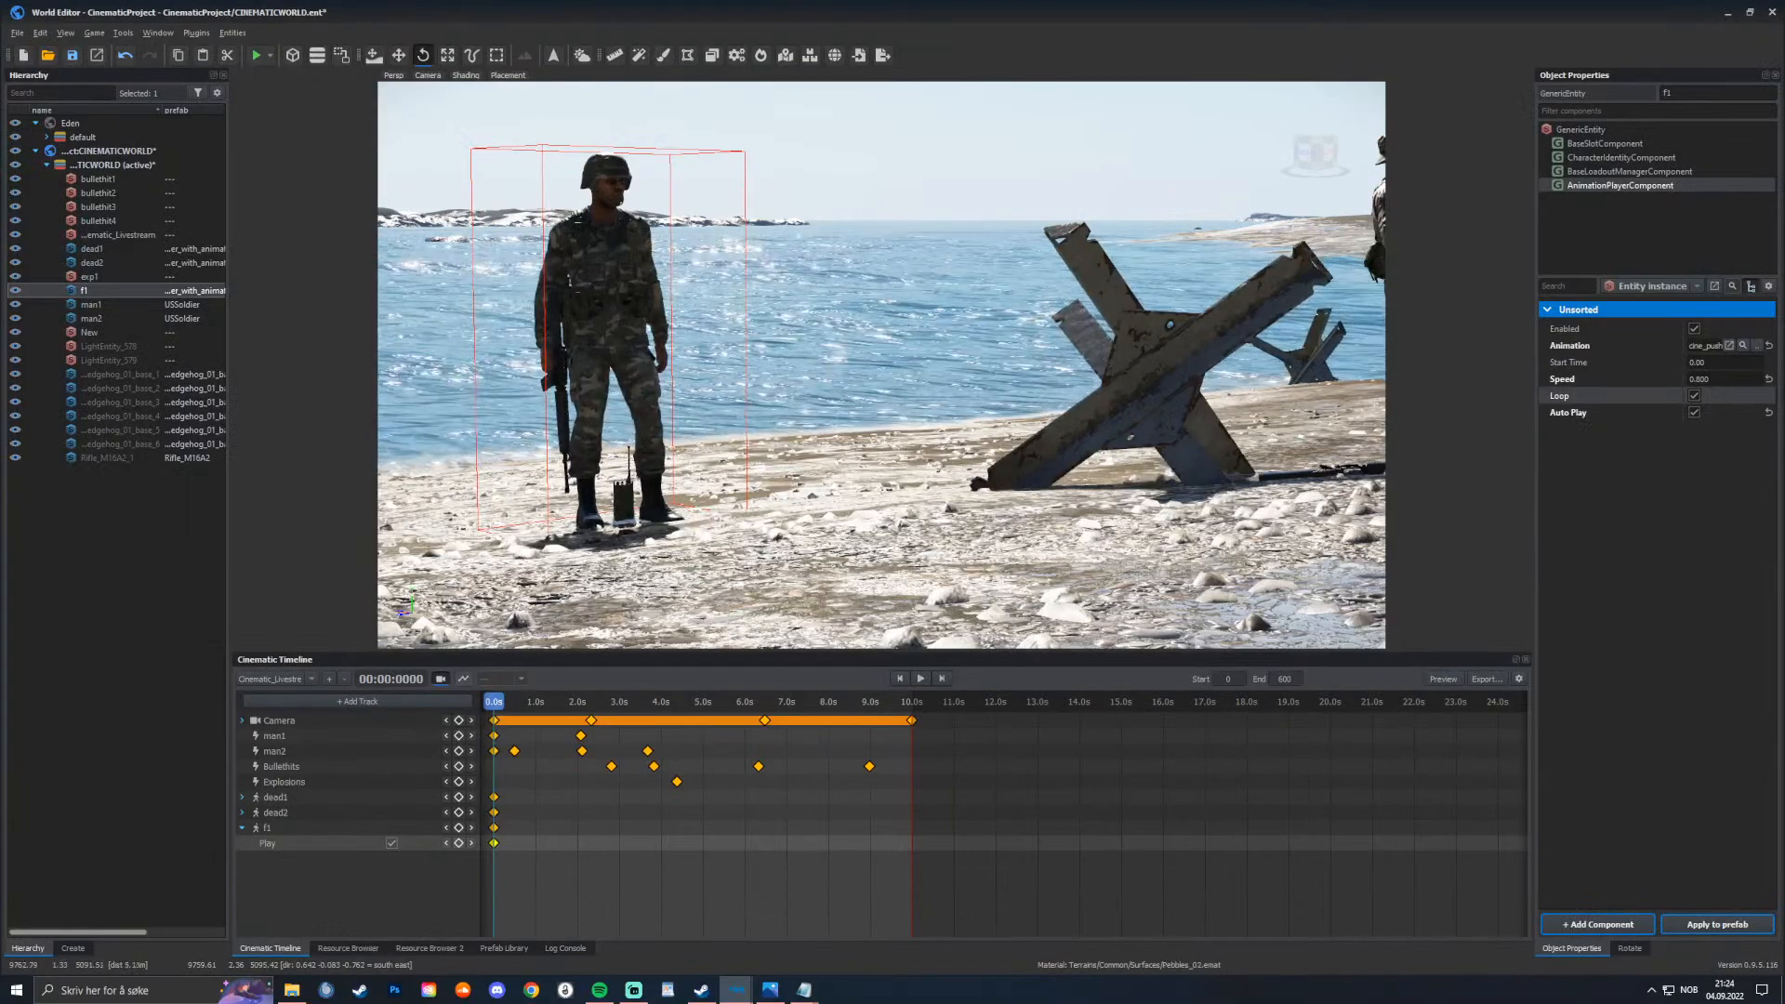
right_click_drag(881, 364, 706, 337)
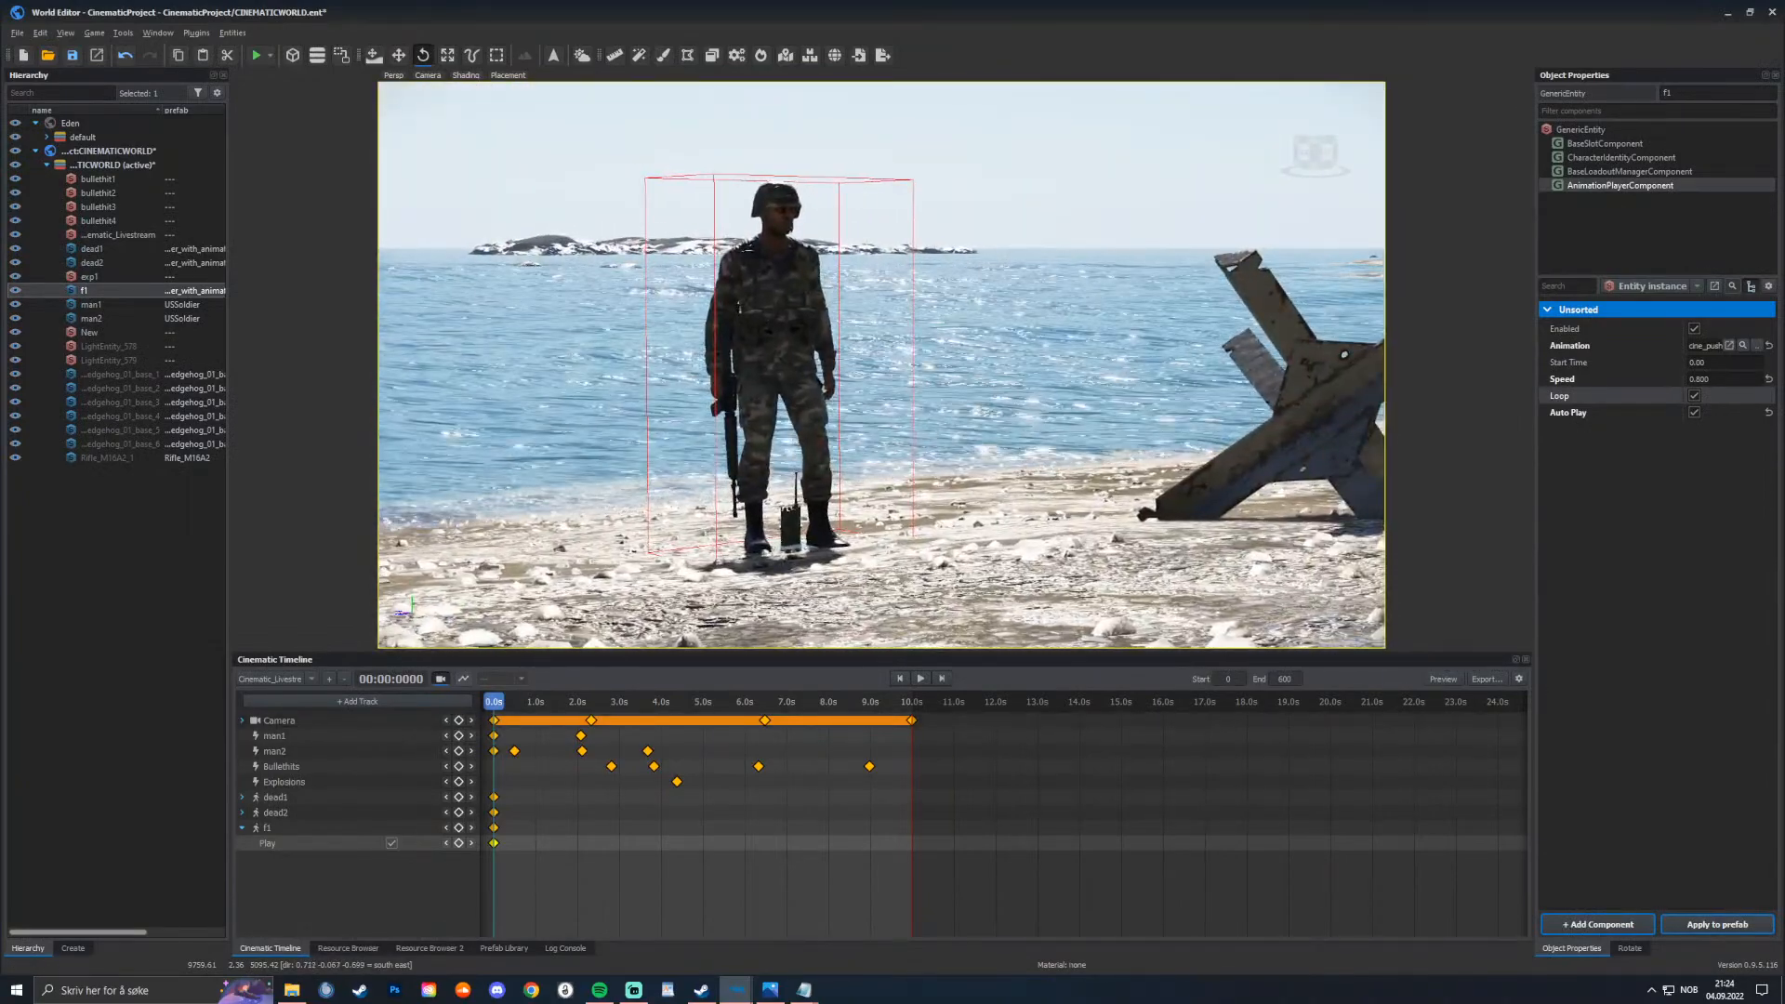
left_click_drag(494, 701, 705, 702)
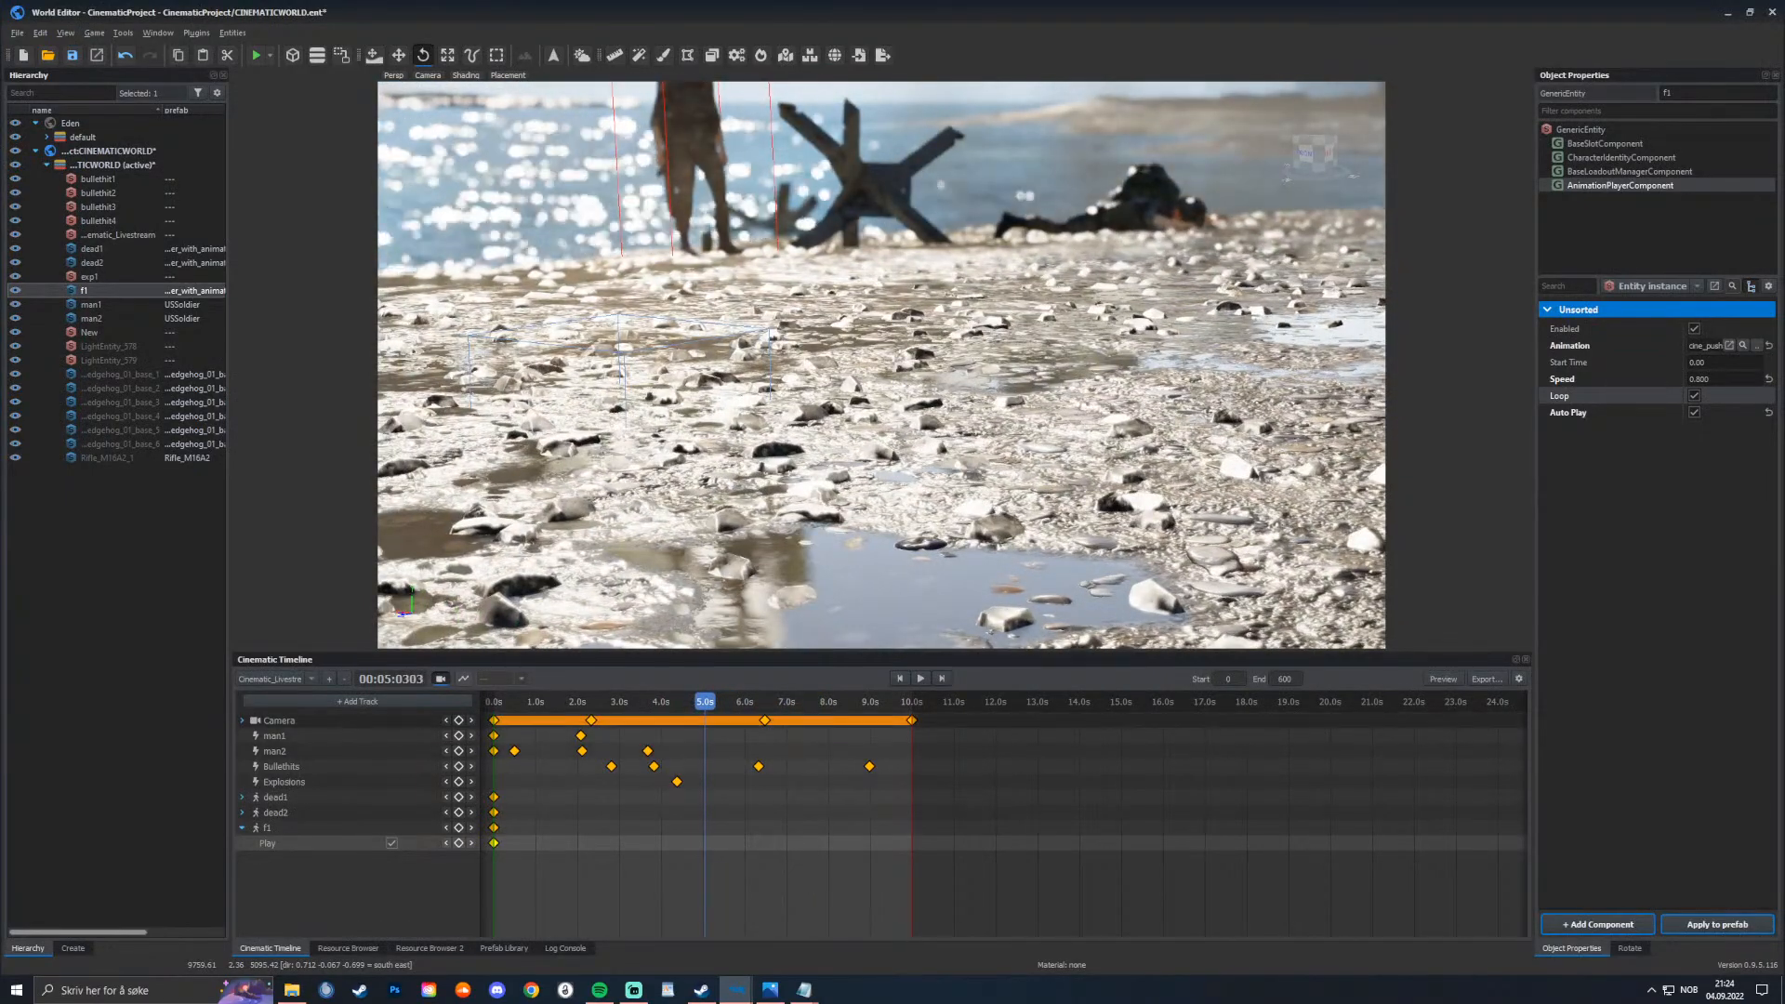
Step: Review the timeline's playback and export options, and scrub the cinematic around the explosion and the third camera keyframe before returning to frame 0
left_click(1519, 679)
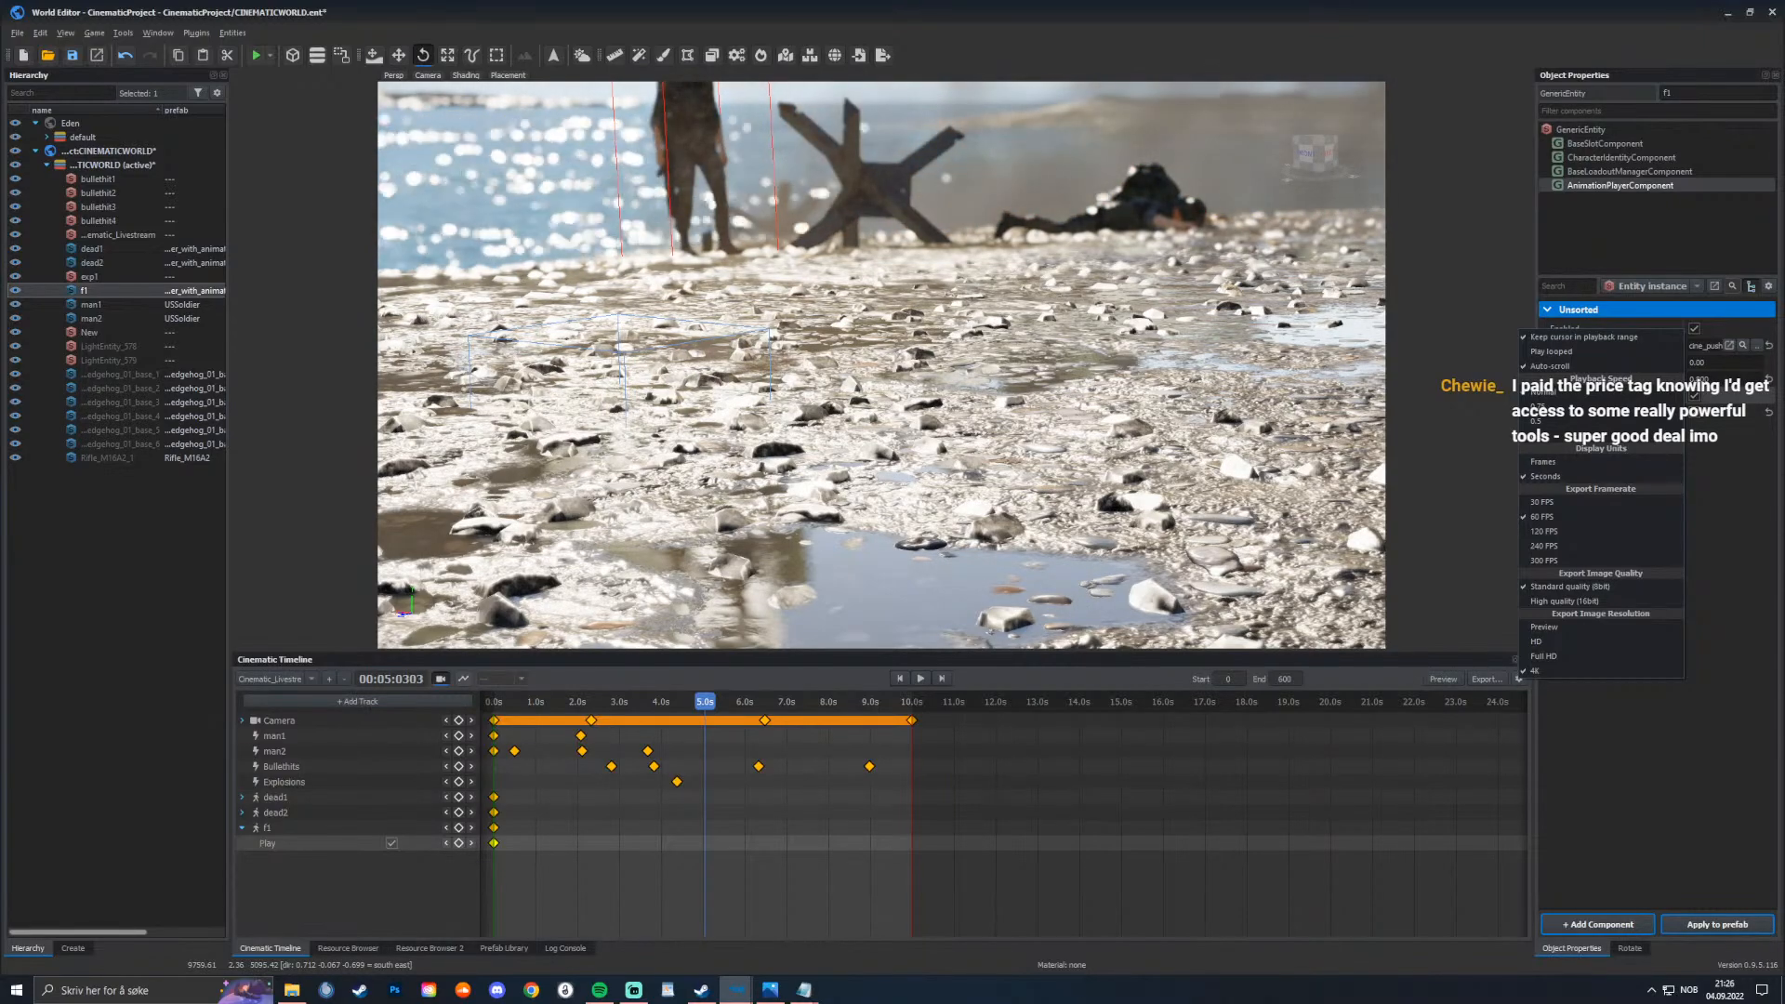
mouse_move(705, 702)
left_mouse_down()
mouse_move(552, 702)
mouse_move(783, 702)
mouse_move(610, 702)
mouse_move(677, 702)
left_mouse_up()
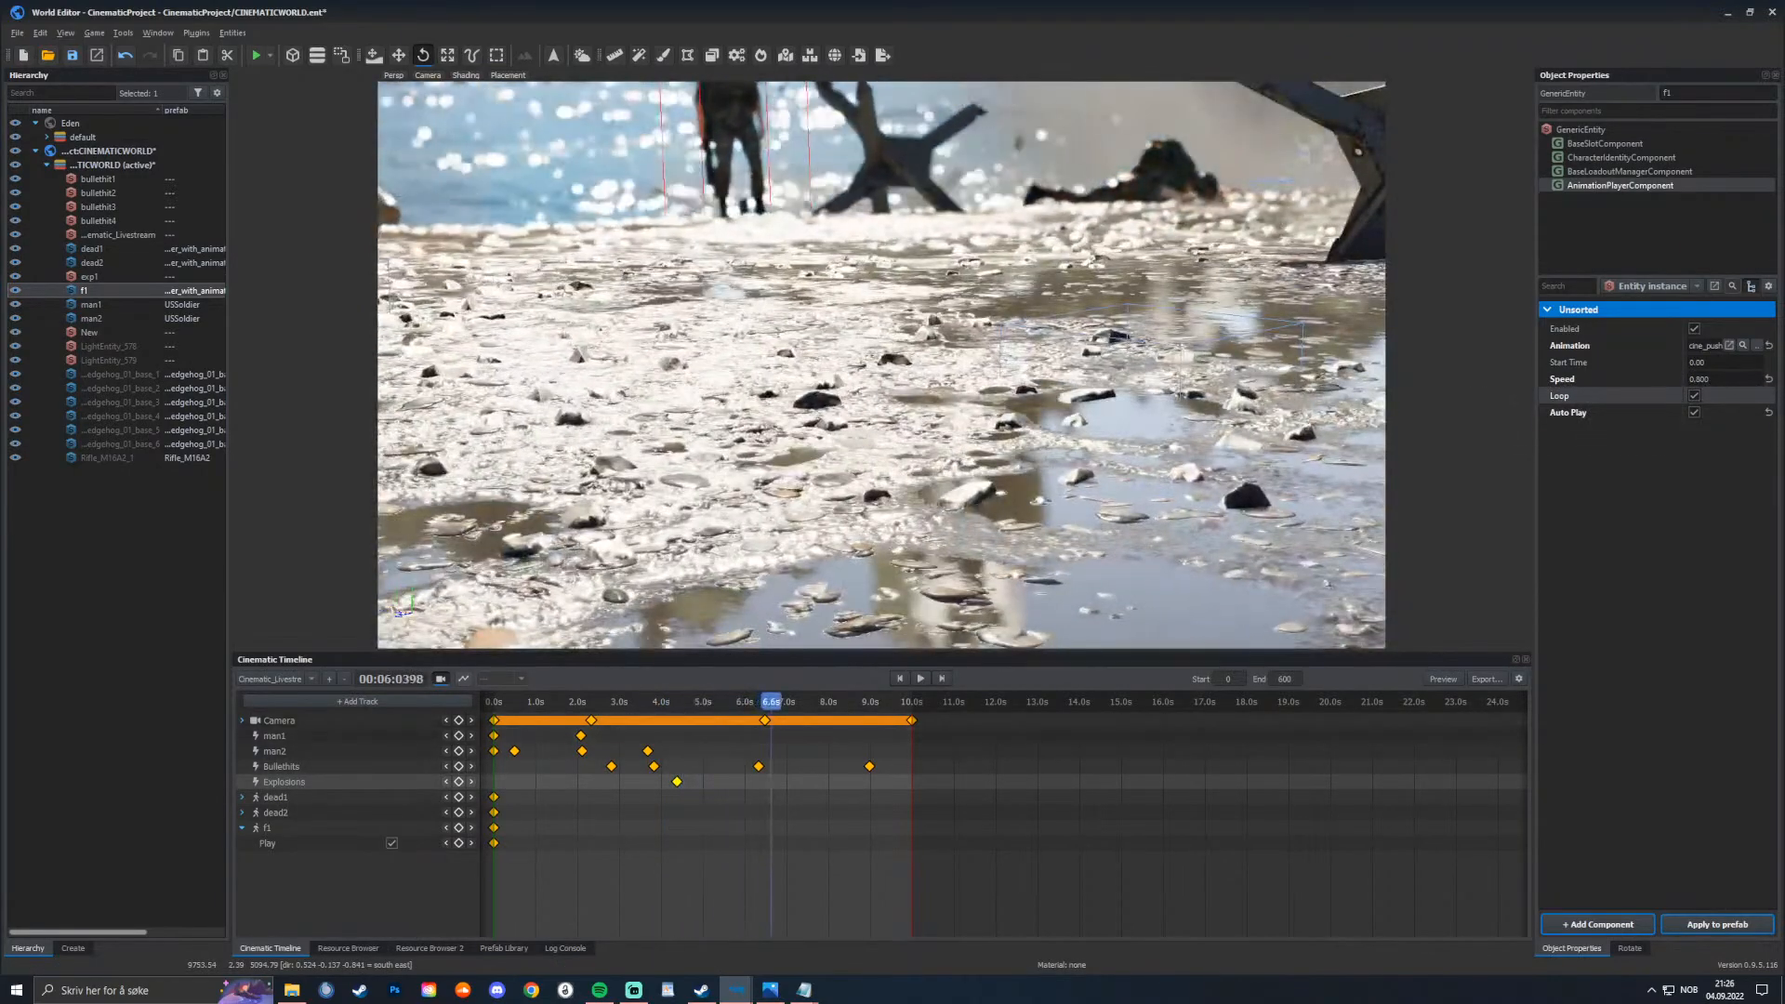
left_click(765, 720)
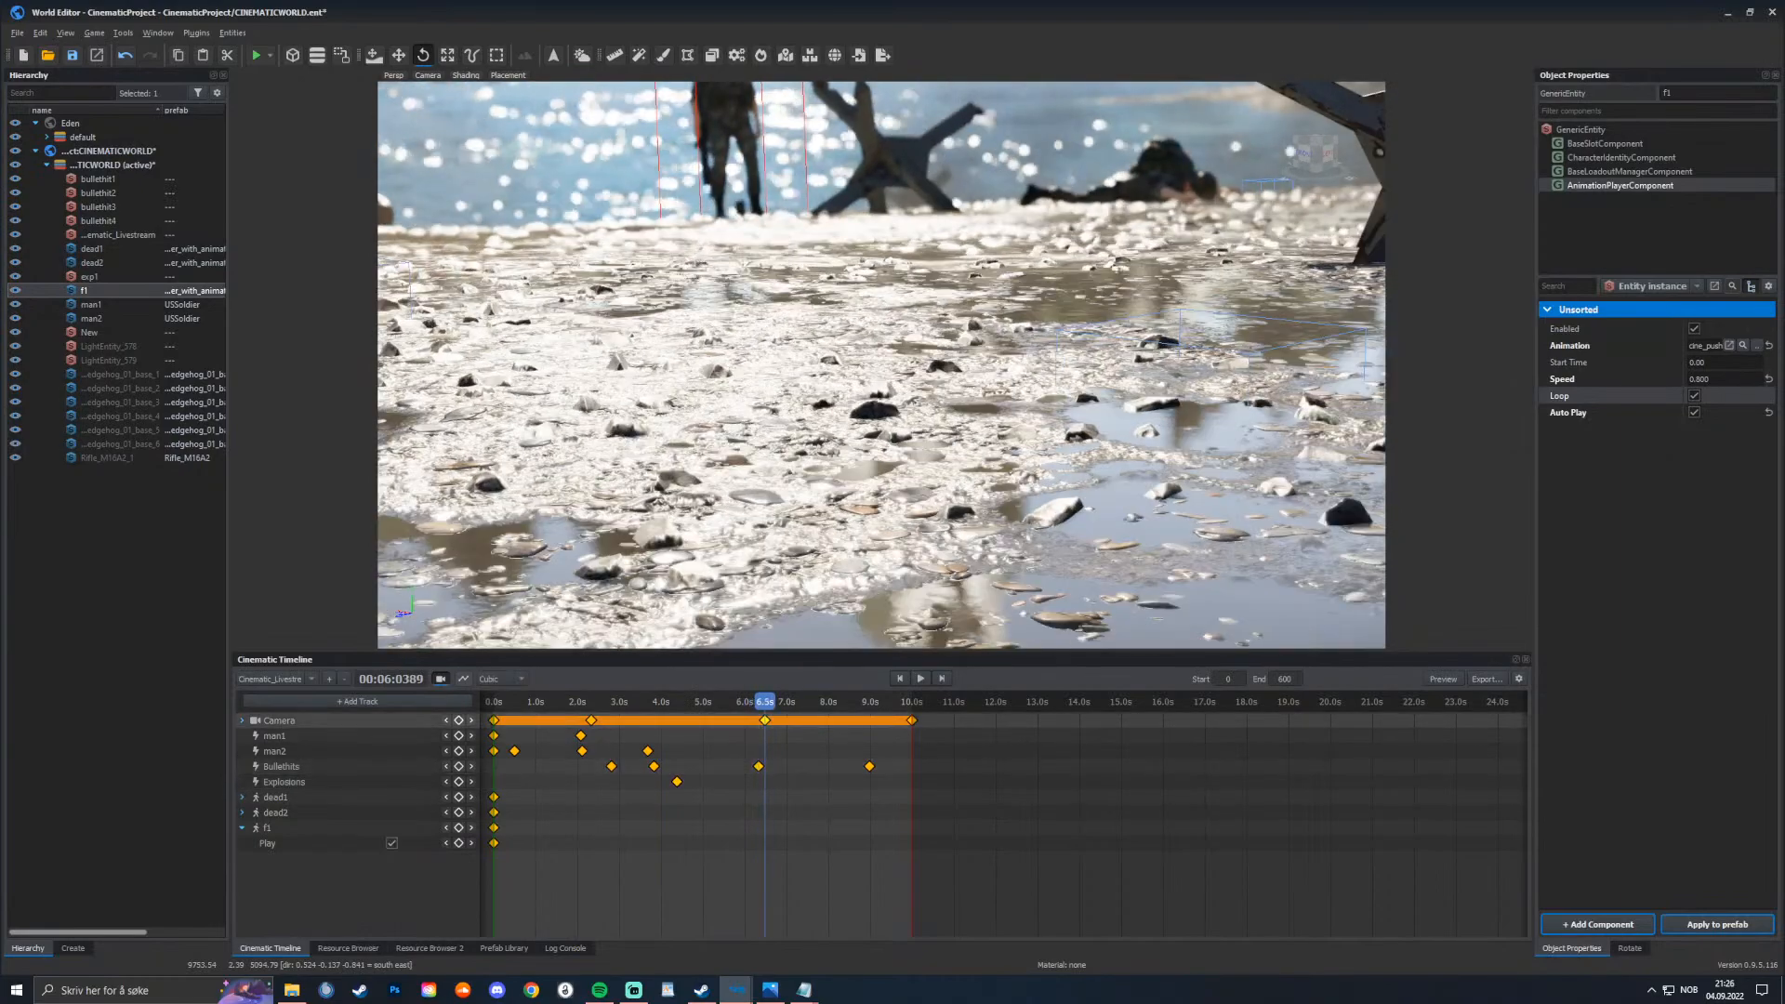
mouse_move(764, 702)
left_mouse_down()
mouse_move(536, 702)
mouse_move(762, 702)
left_mouse_up()
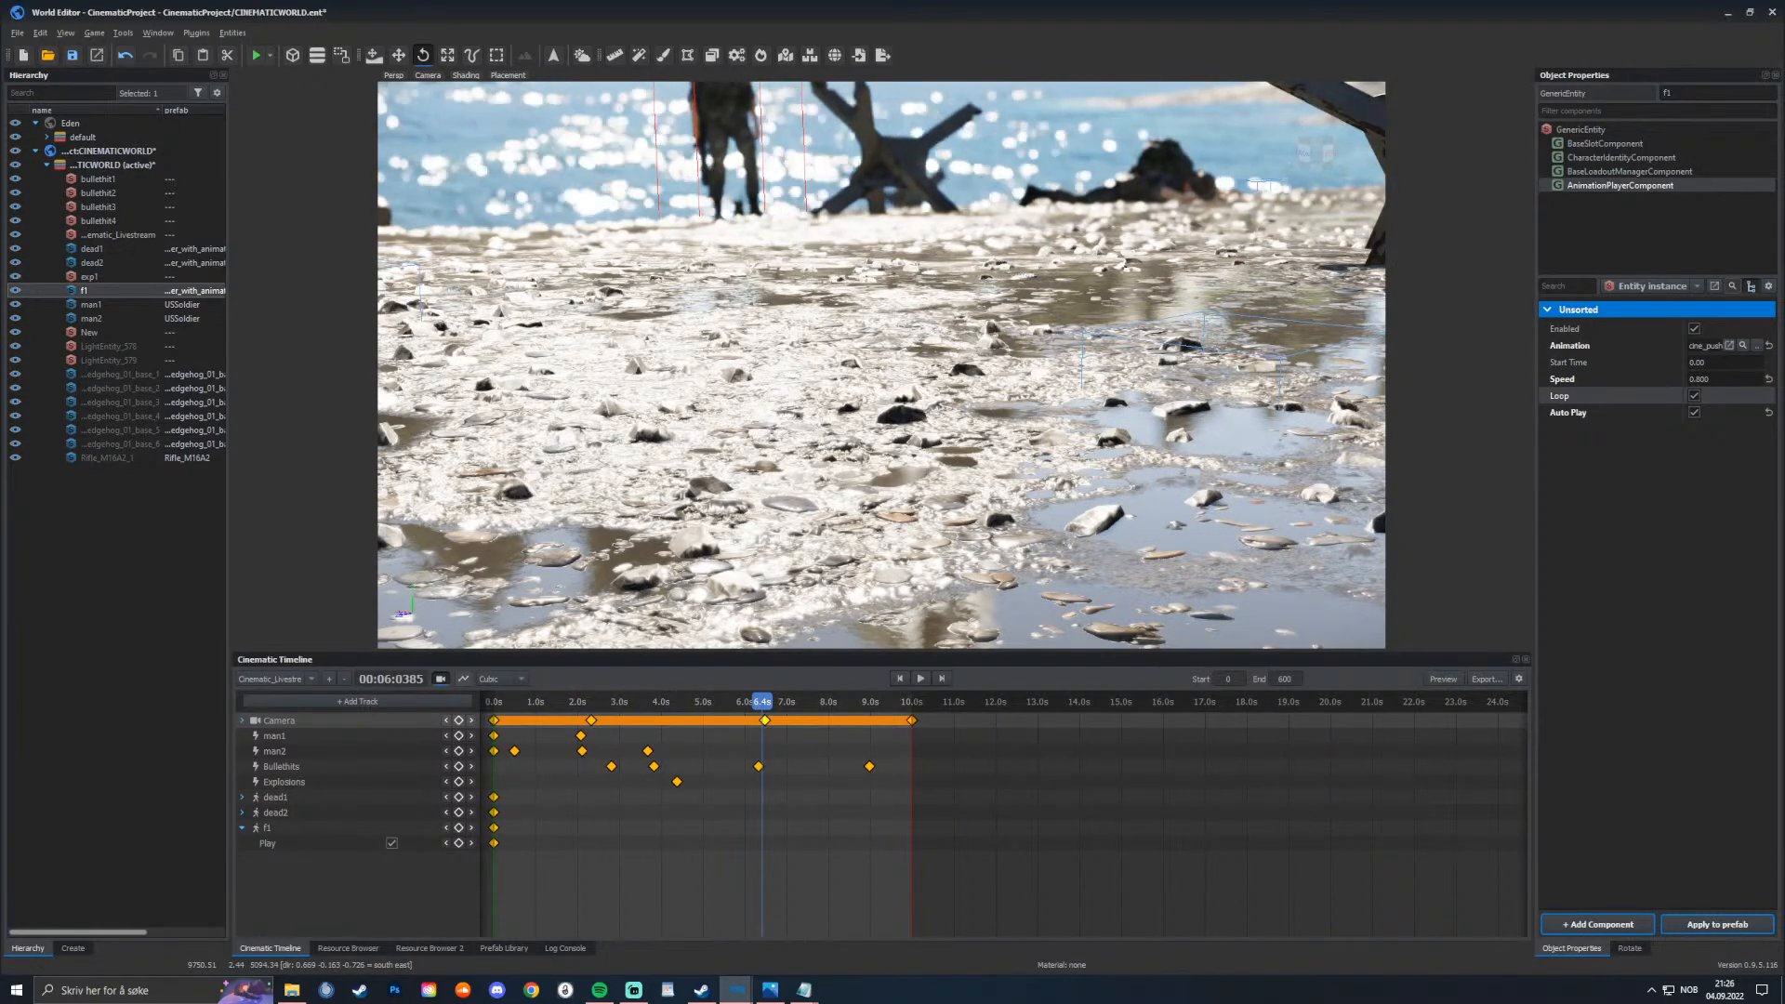
left_click_drag(761, 702, 494, 701)
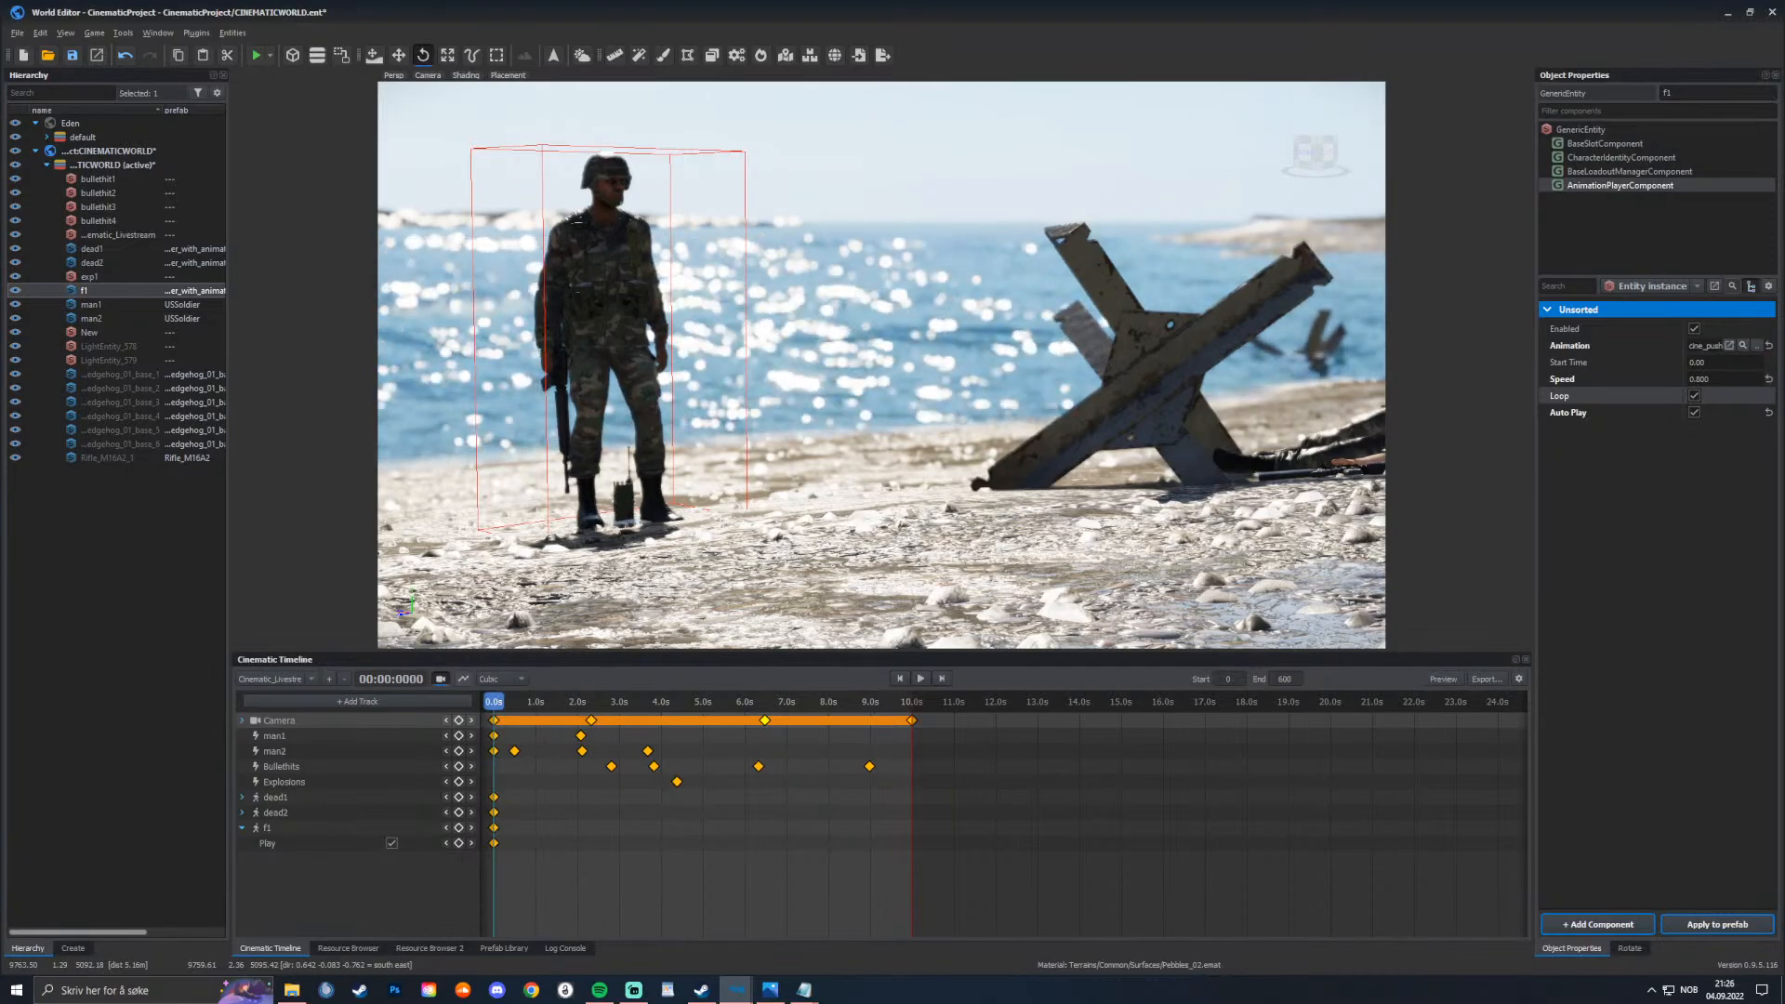
Step: Play the cinematic from the start and place the playhead on the explosion keyframe at frame 263
key("space")
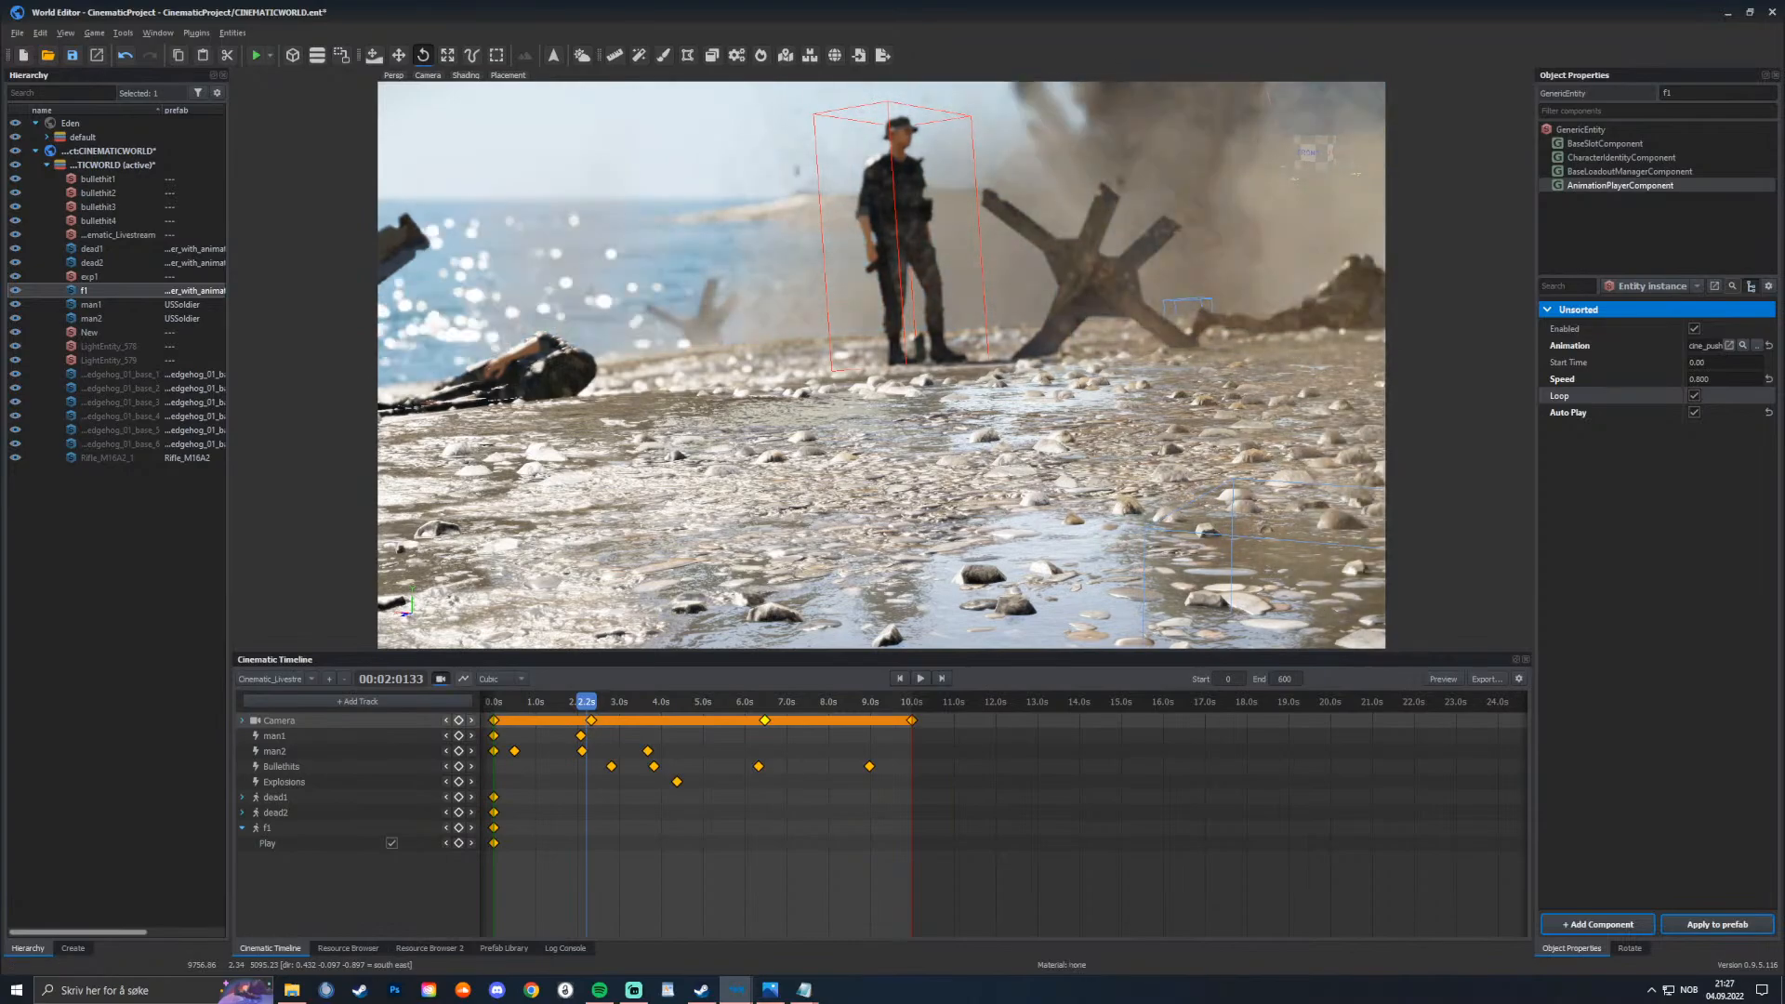
key("space")
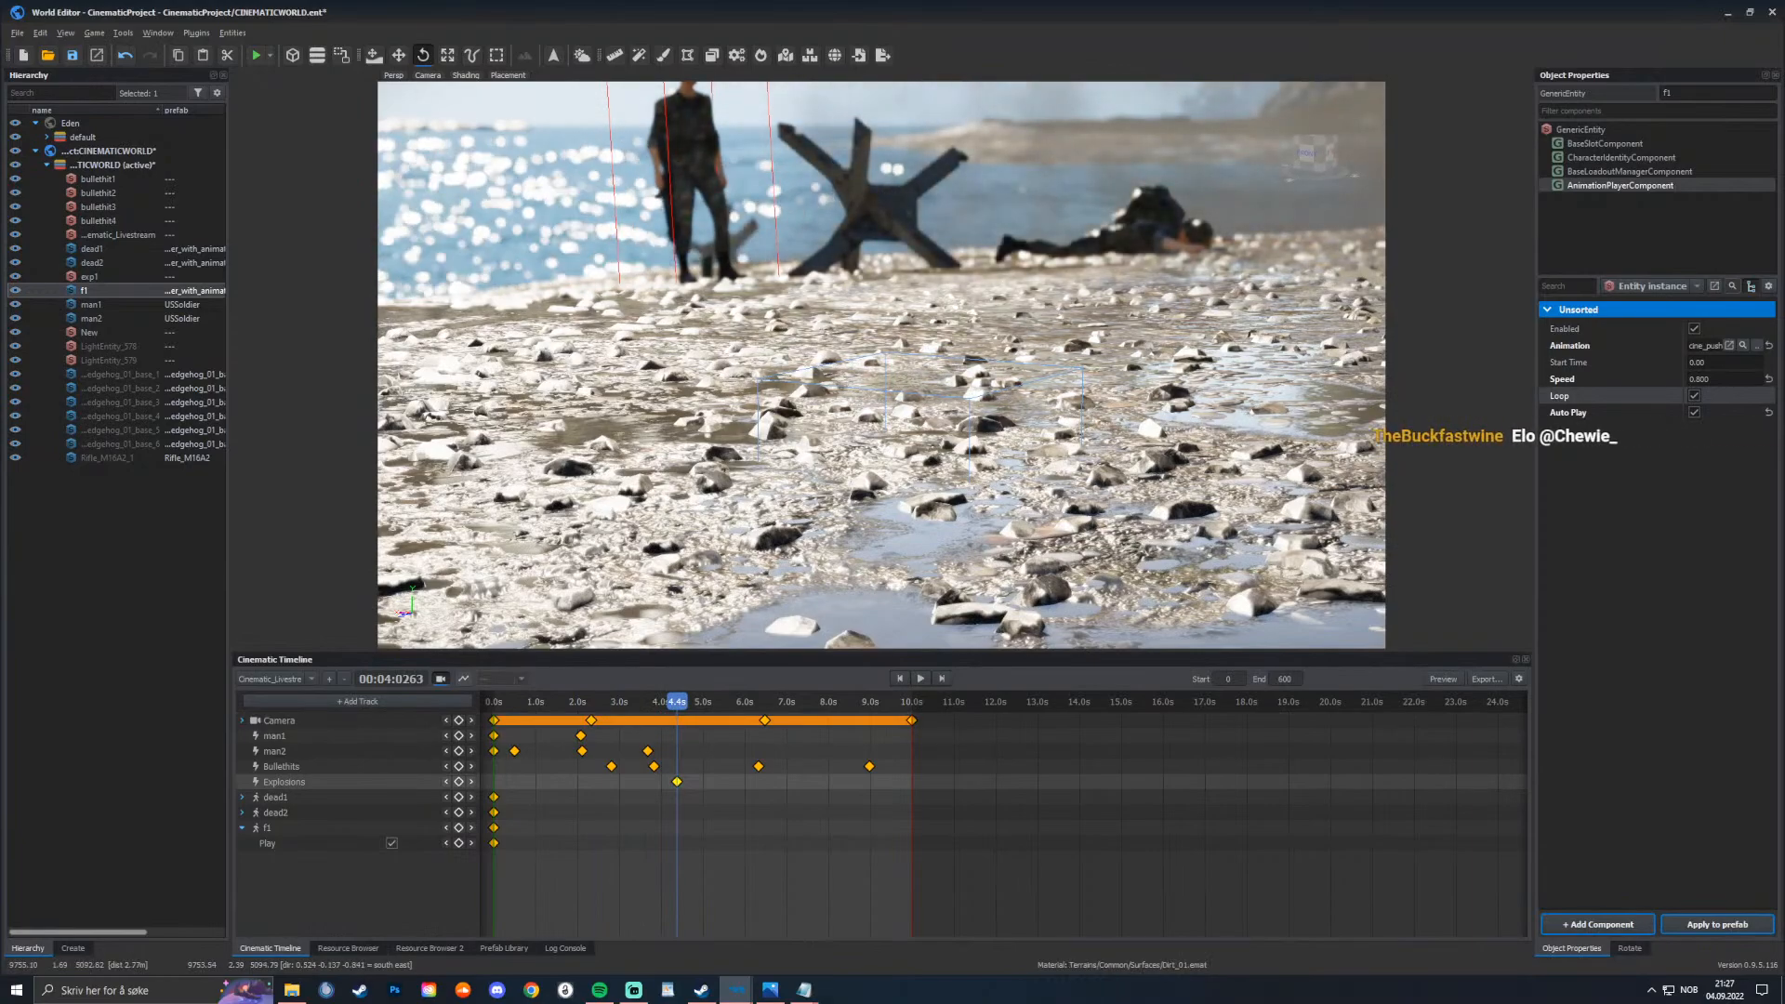
right_click_drag(818, 494, 748, 456)
mouse_move(677, 702)
left_mouse_down()
mouse_move(639, 702)
mouse_move(676, 702)
left_mouse_up()
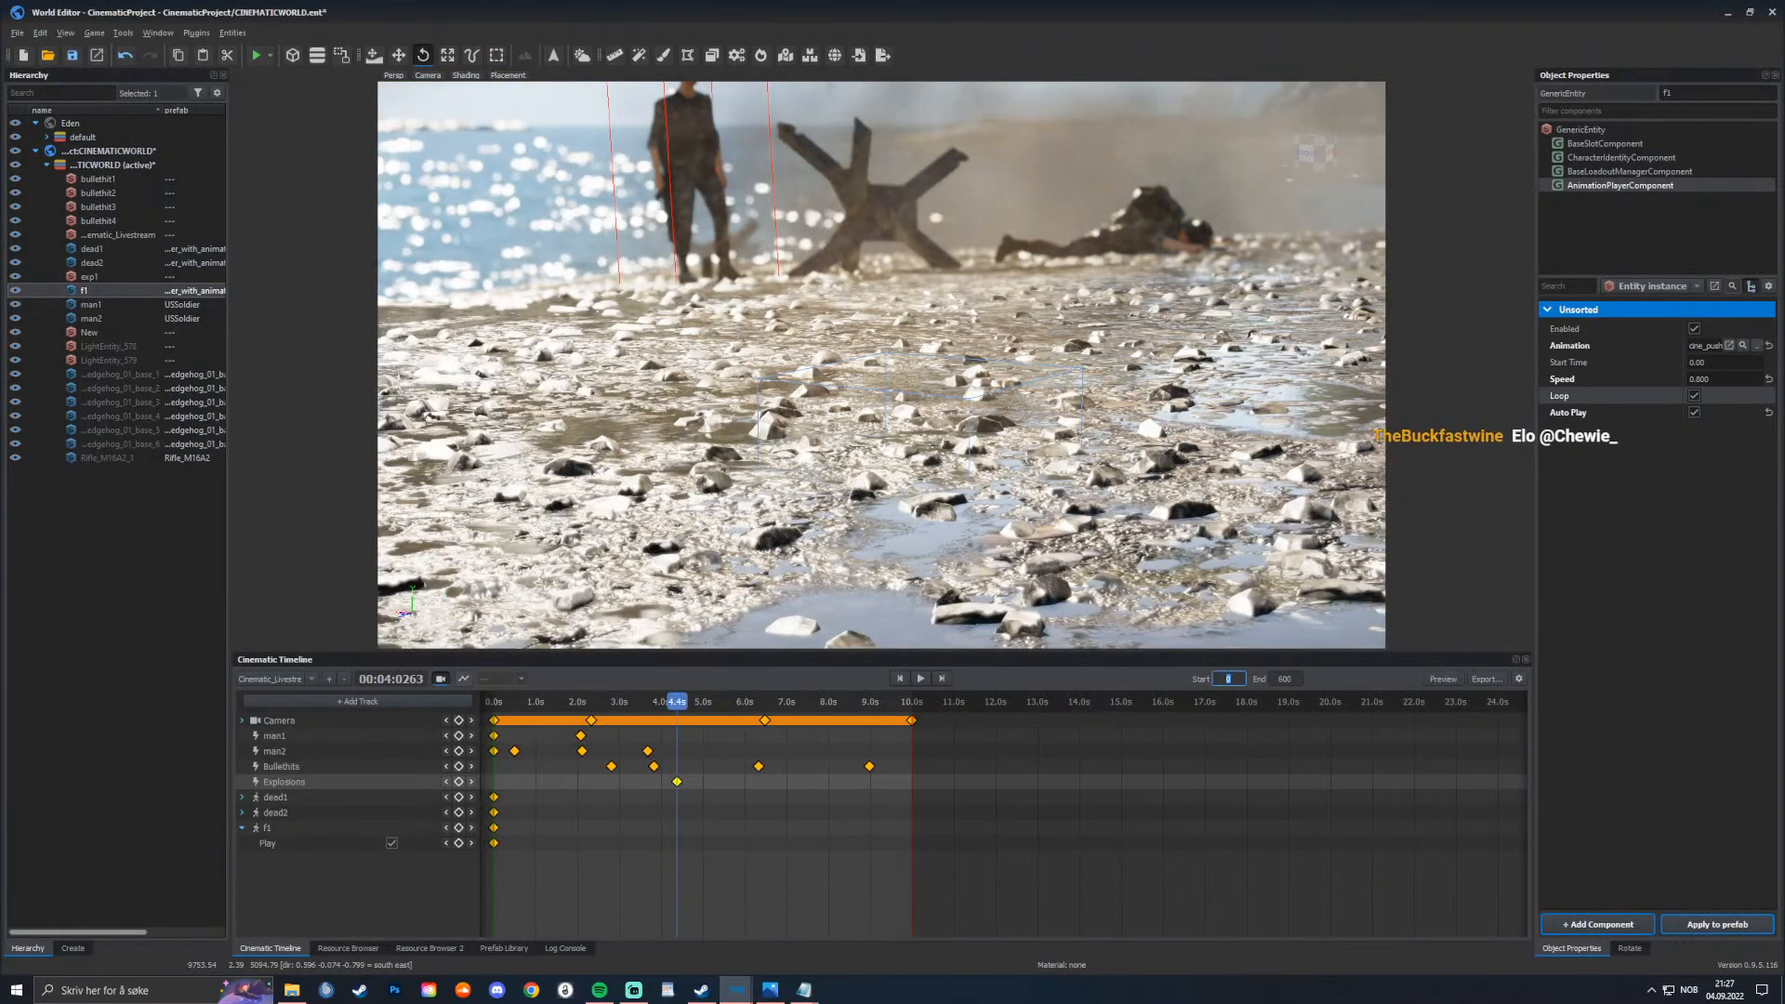
Step: Switch the timeline's display units to frames and set the playback range to start at 273 and end at 274
left_click(1519, 678)
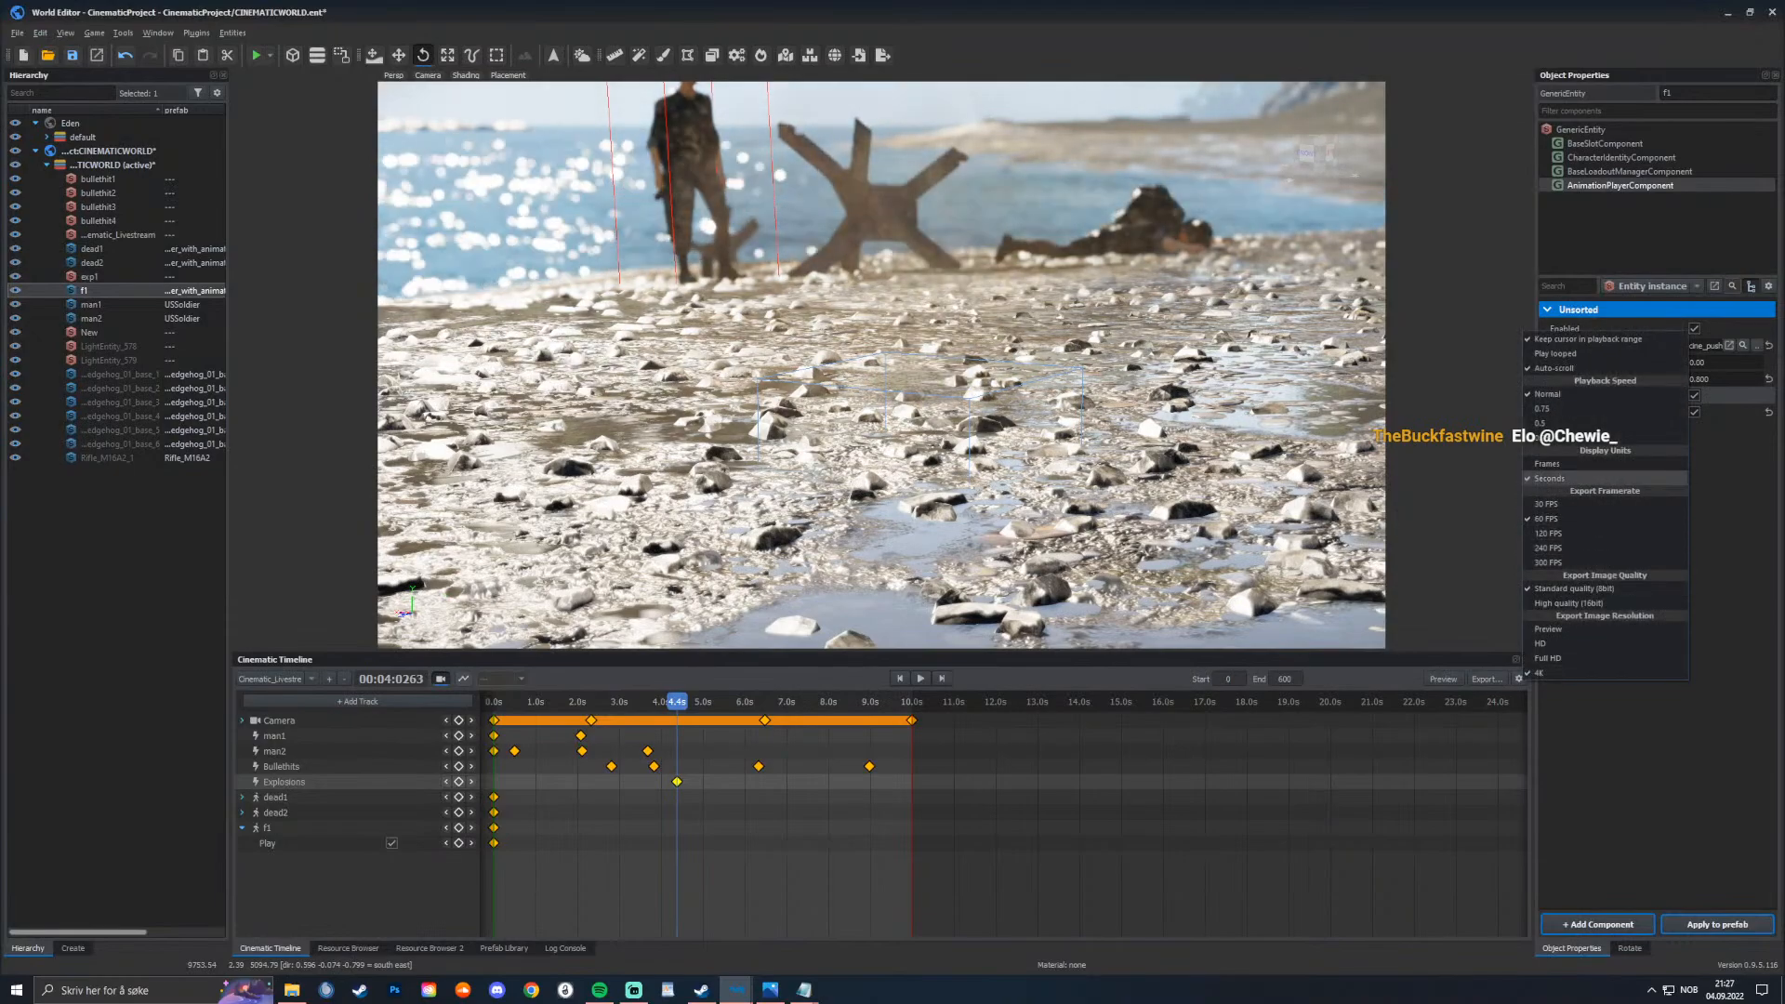
left_click(1547, 464)
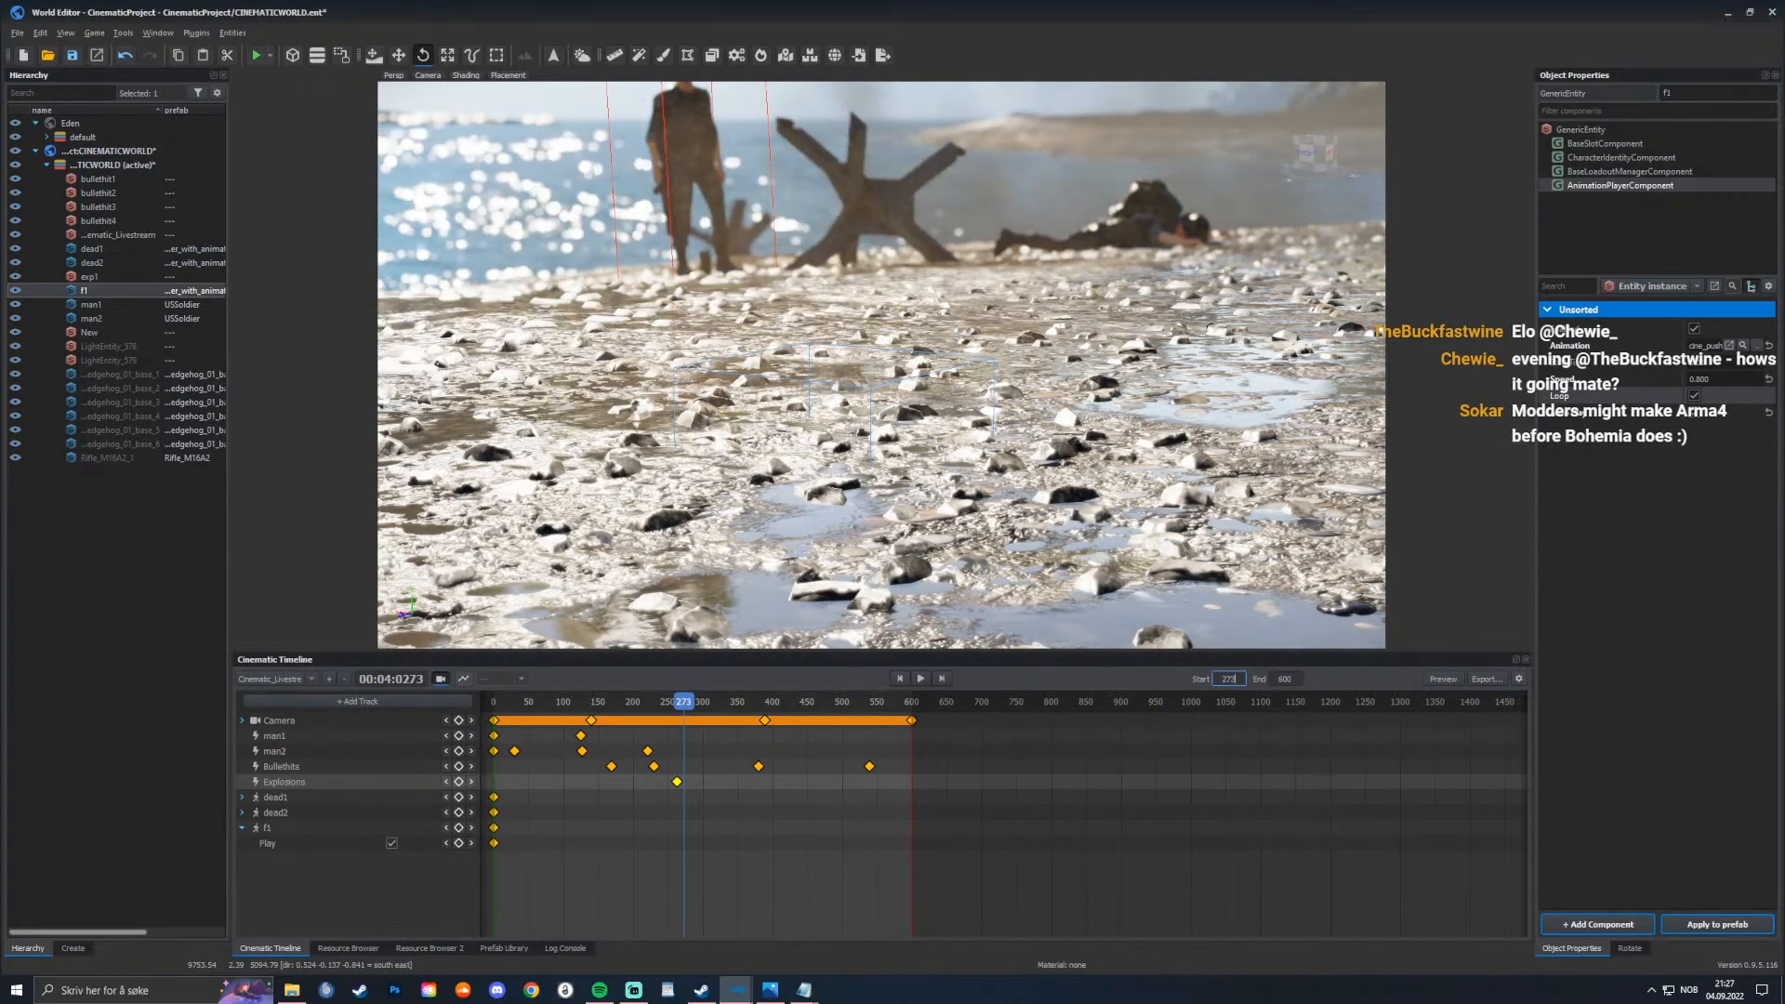
key("Tab")
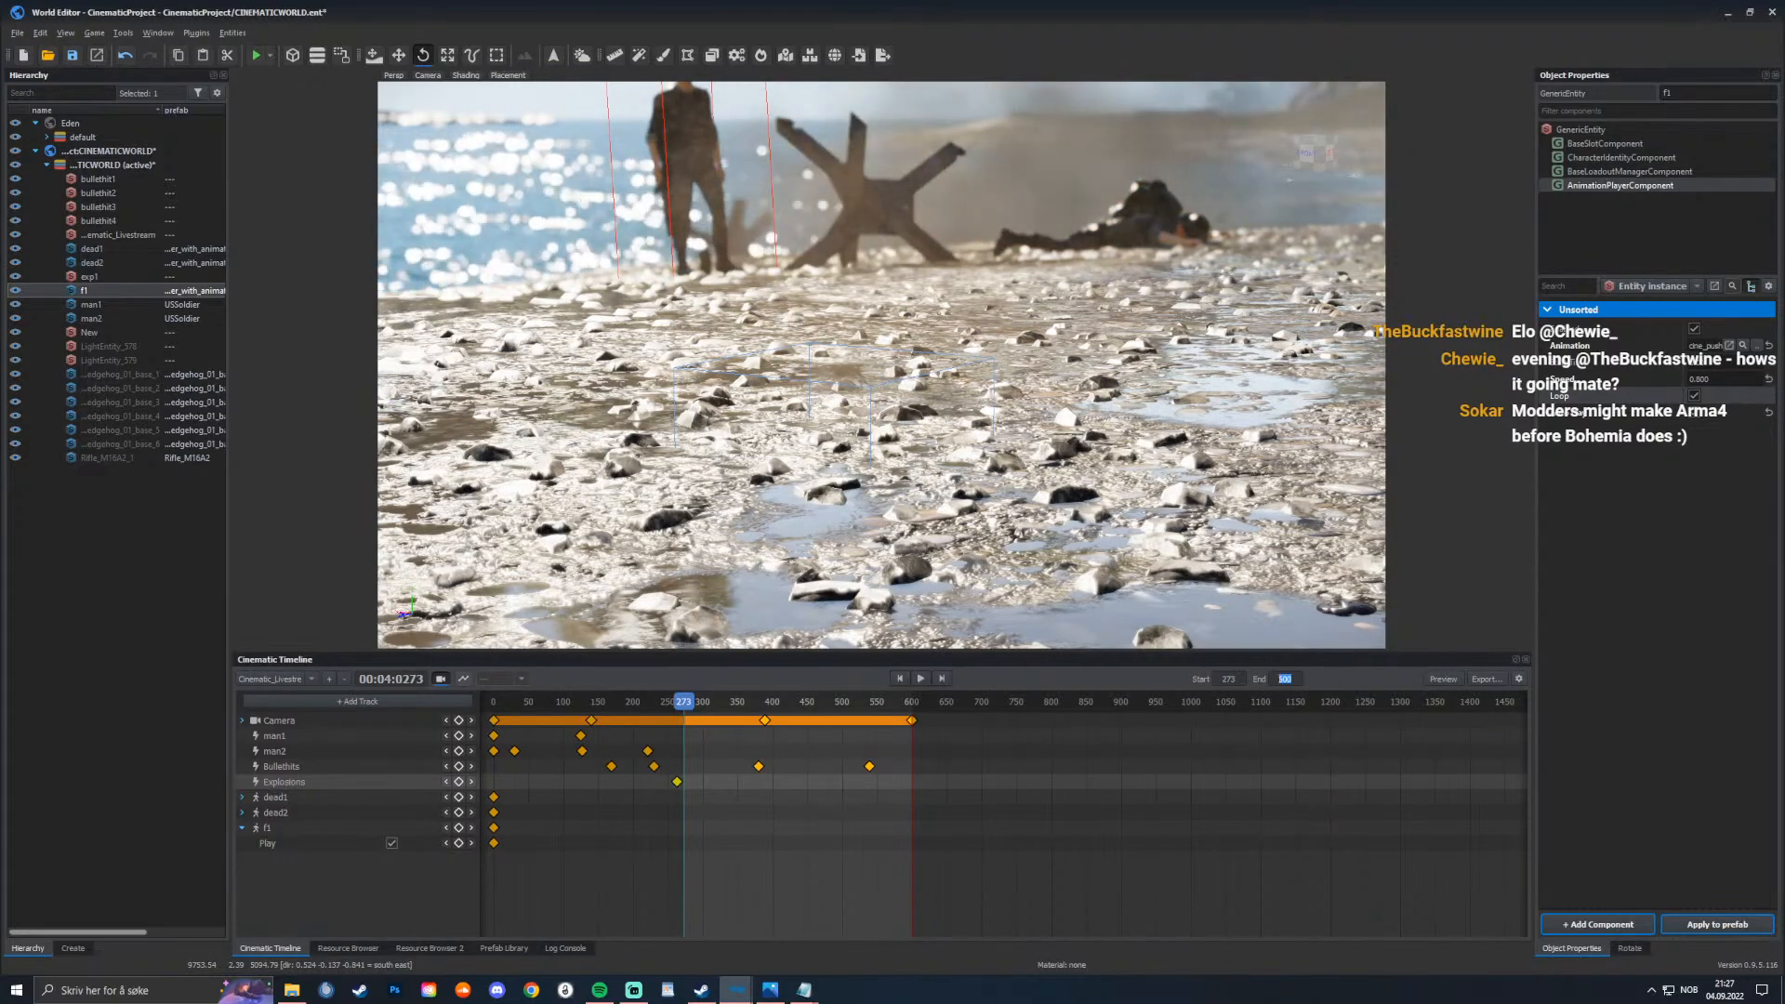
type("27")
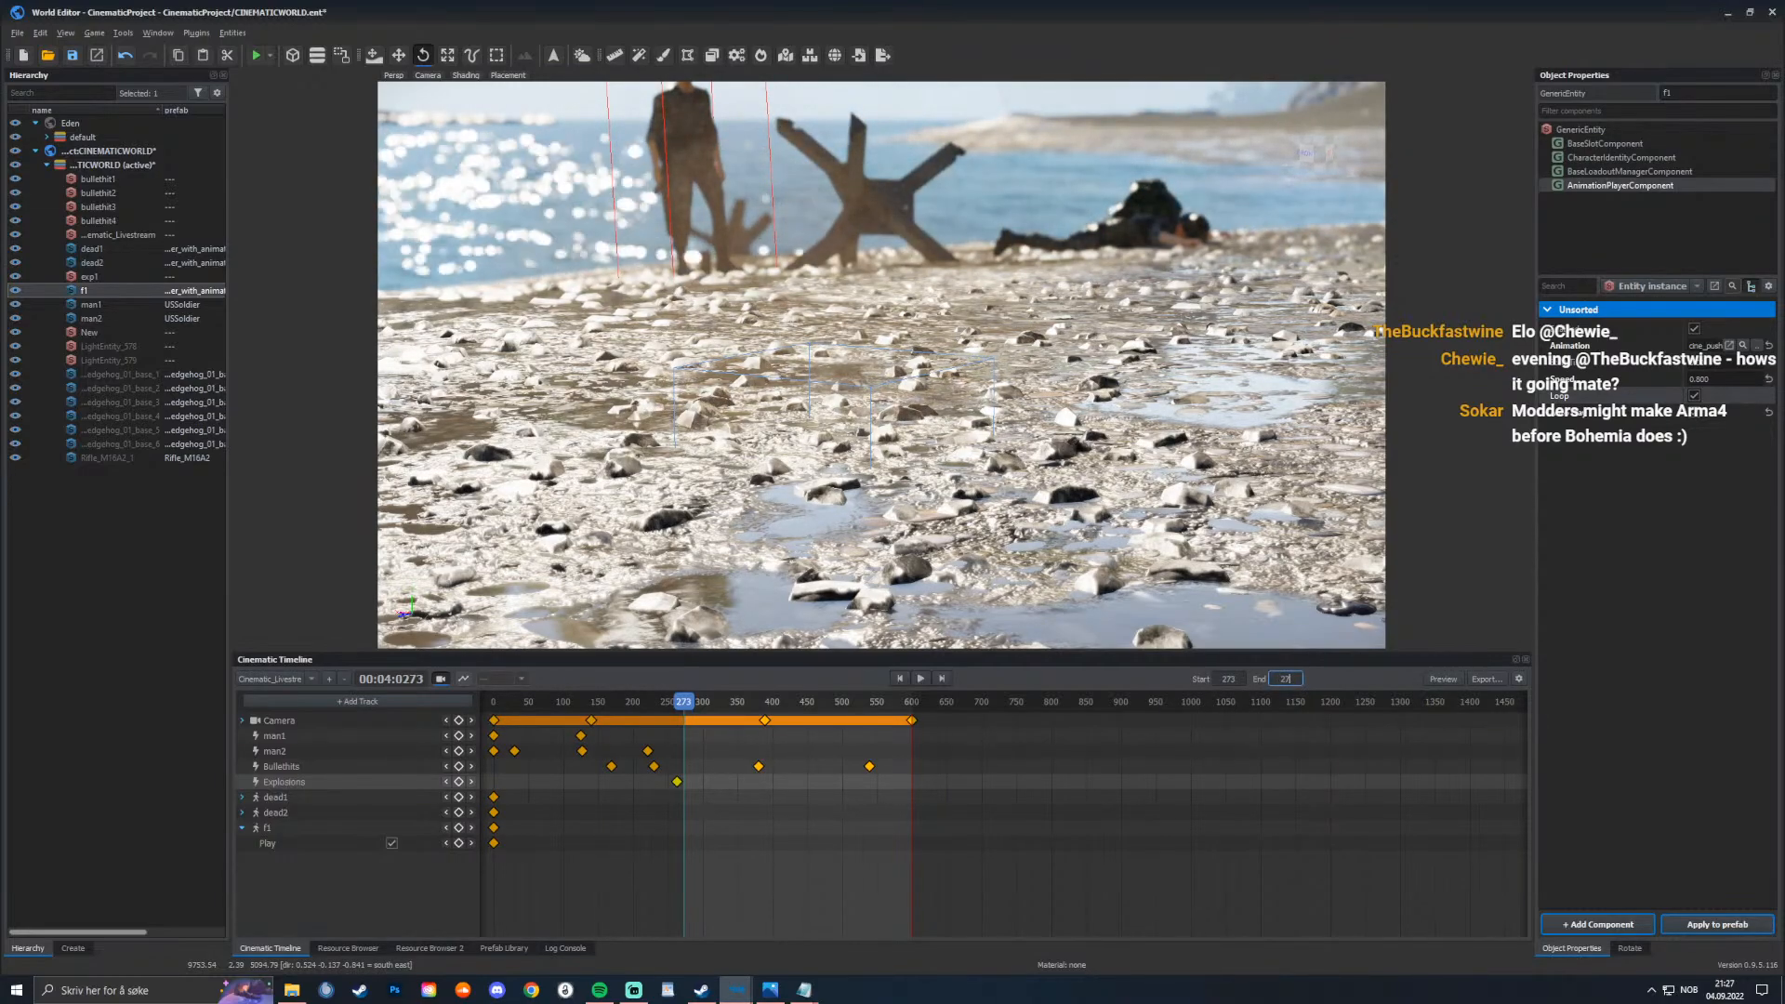
type("4")
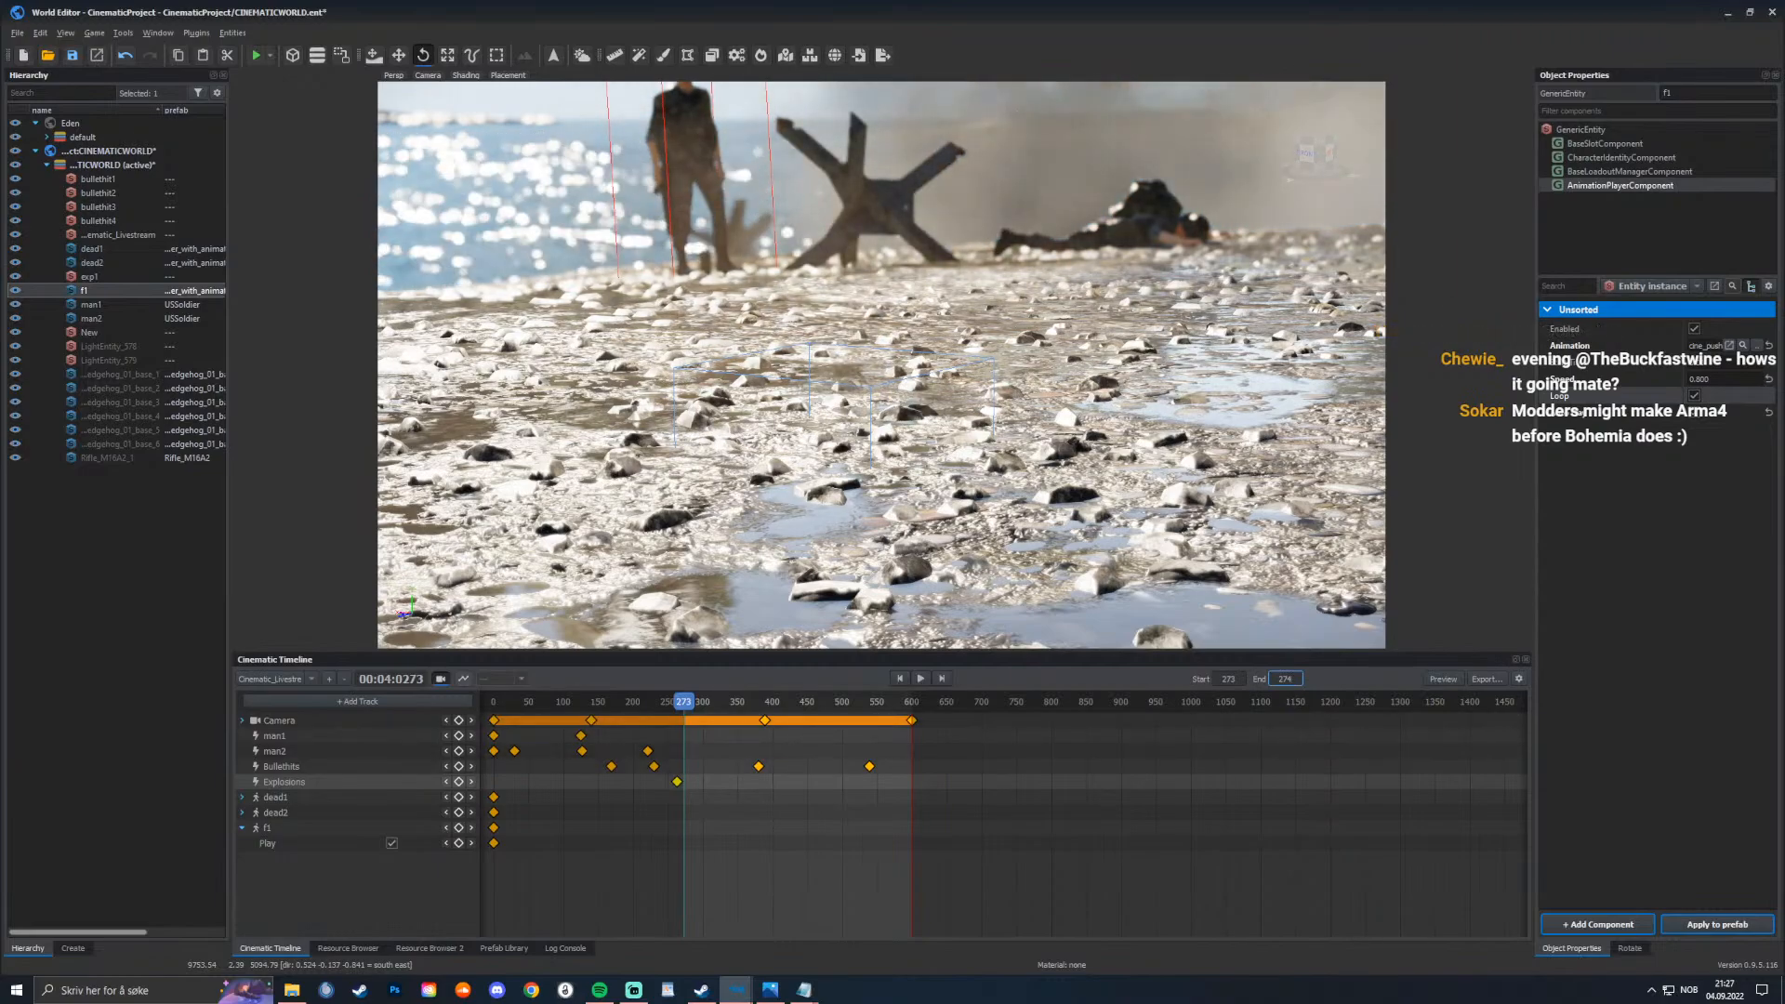
key("Return")
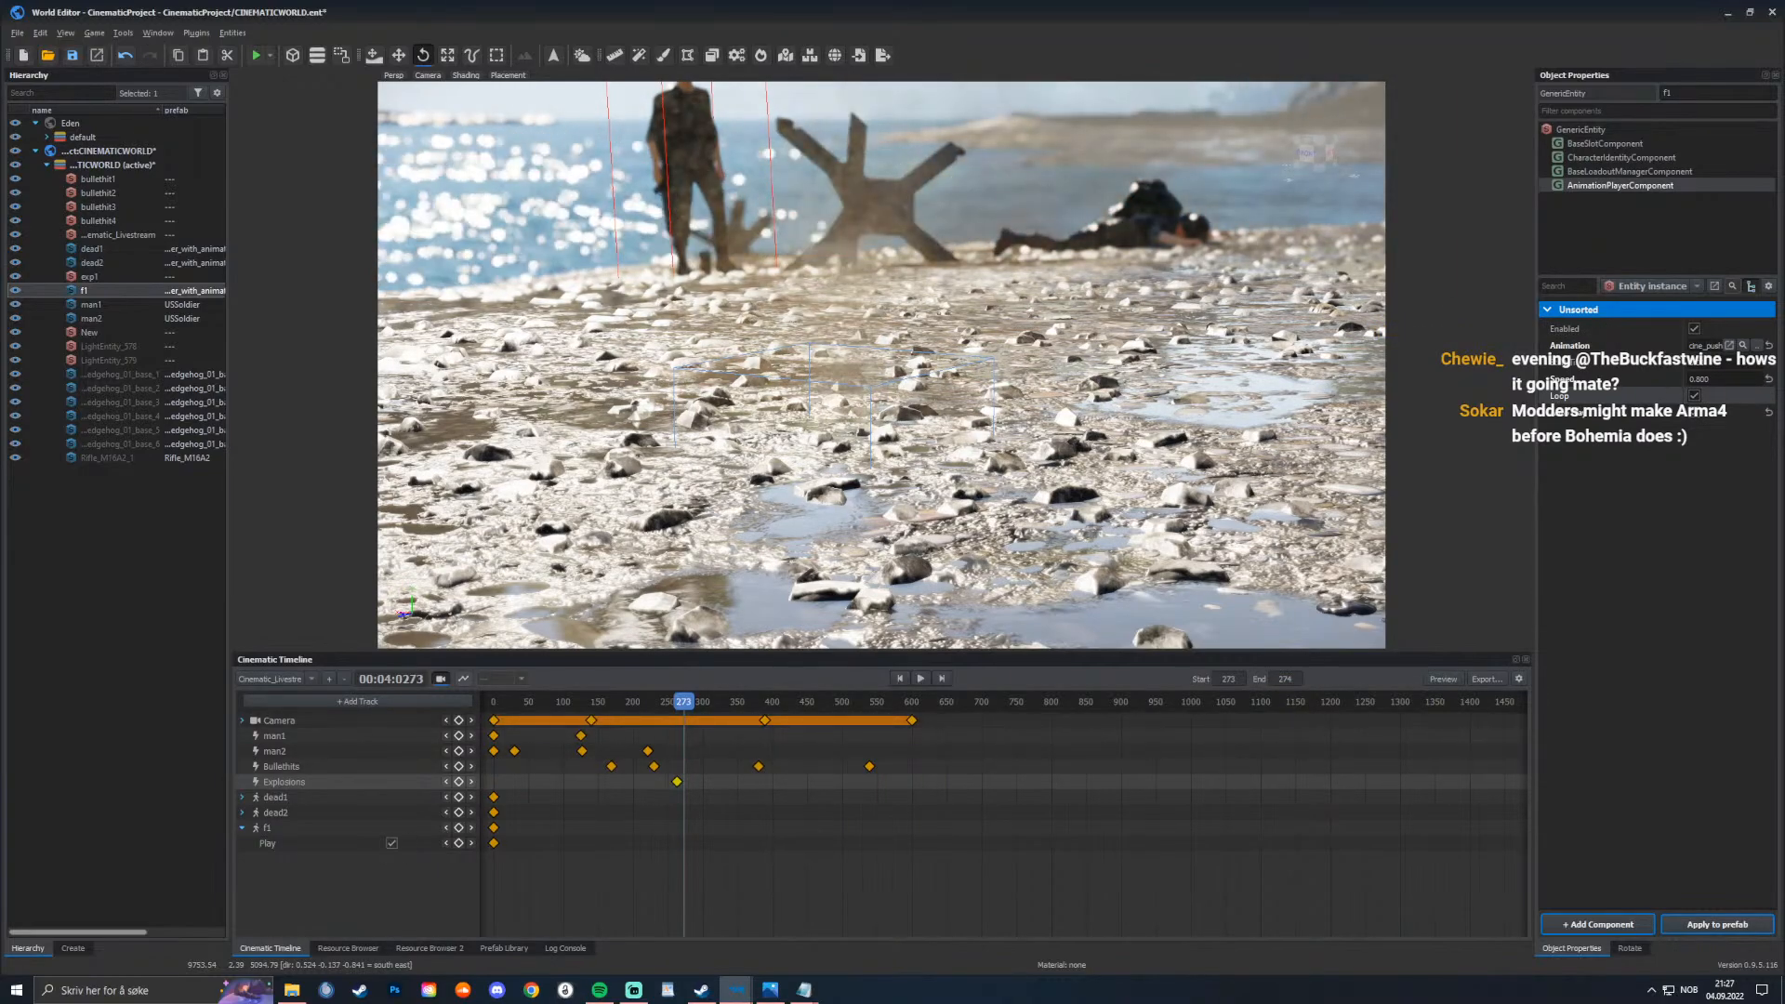
Step: Set the playback range's end to frame 276 and the export image resolution to 4K
double_click(1284, 679)
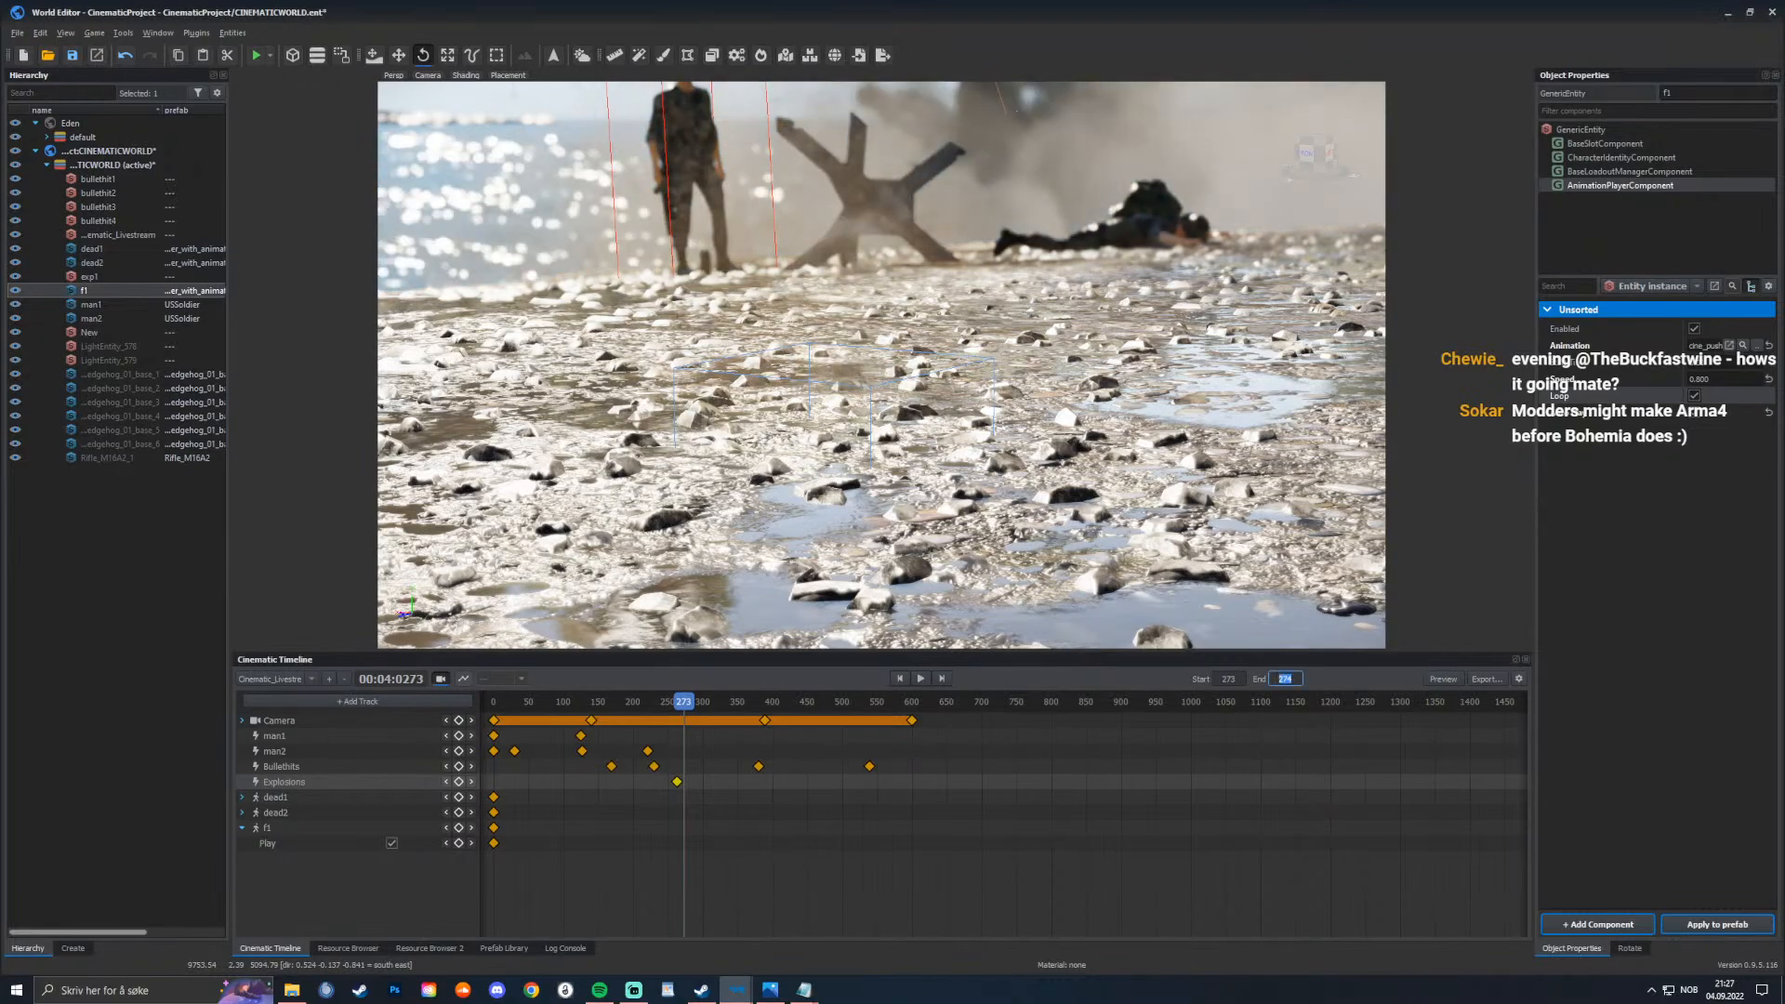
type("27")
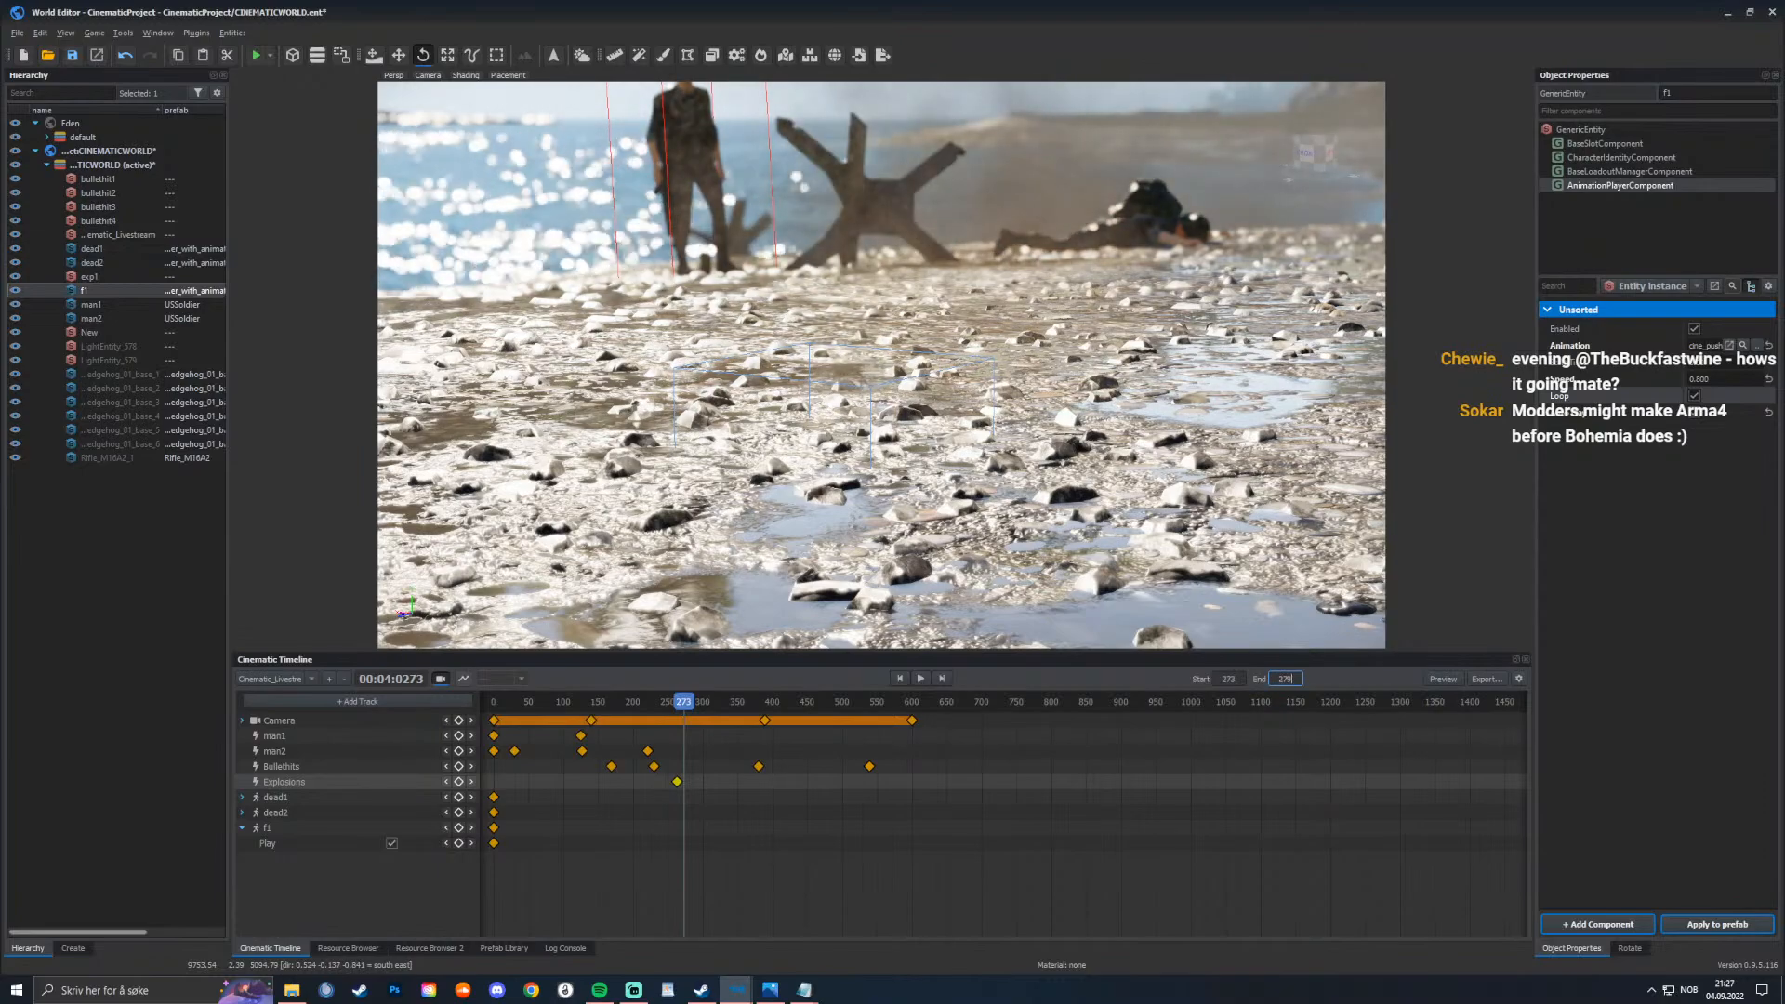
key("Return")
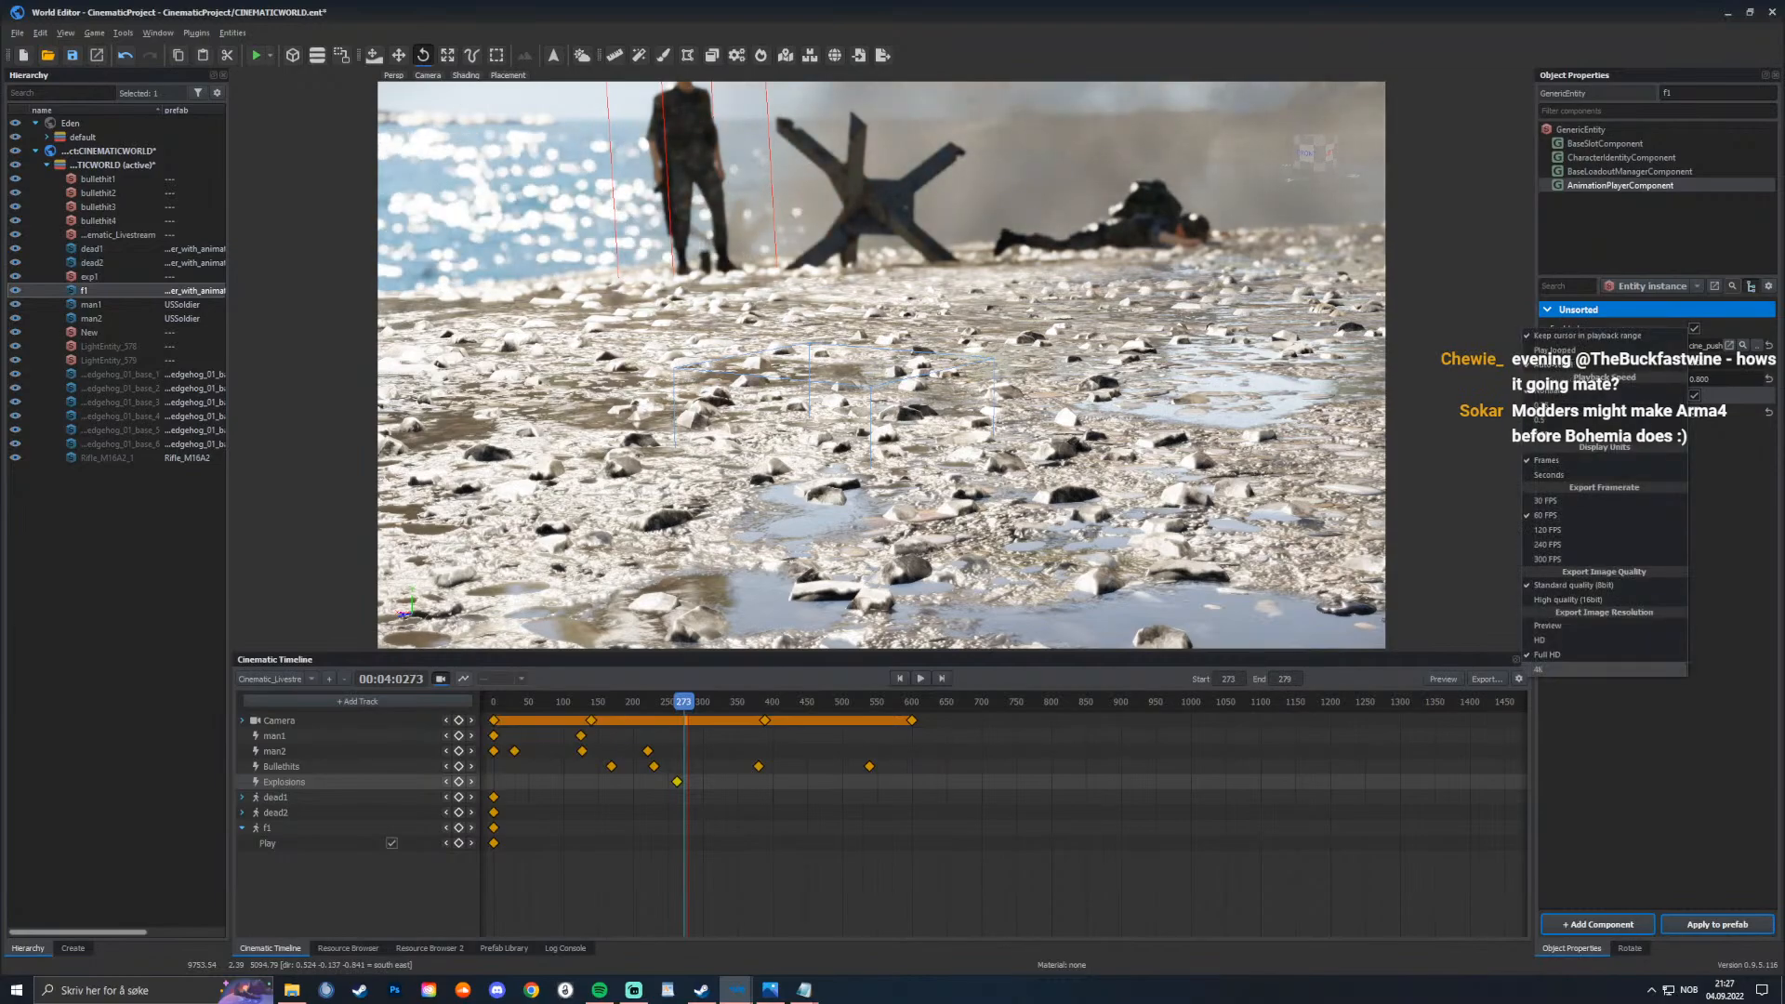
left_click(1519, 679)
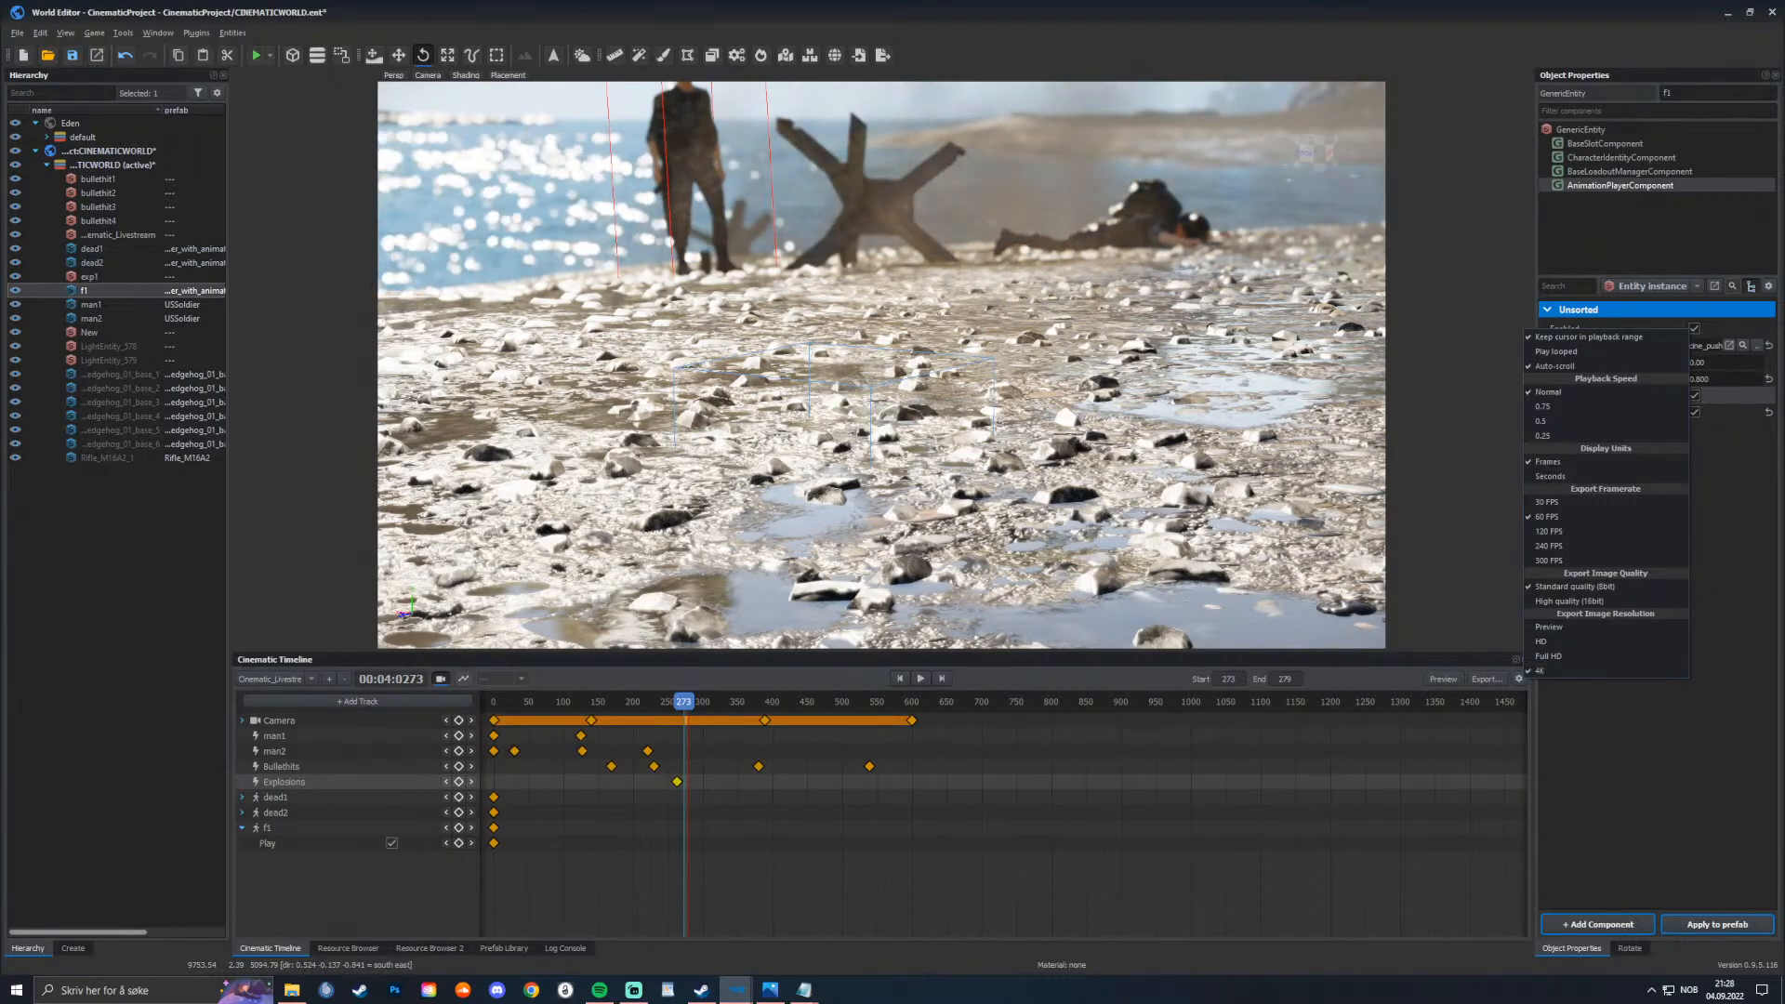
left_click(269, 55)
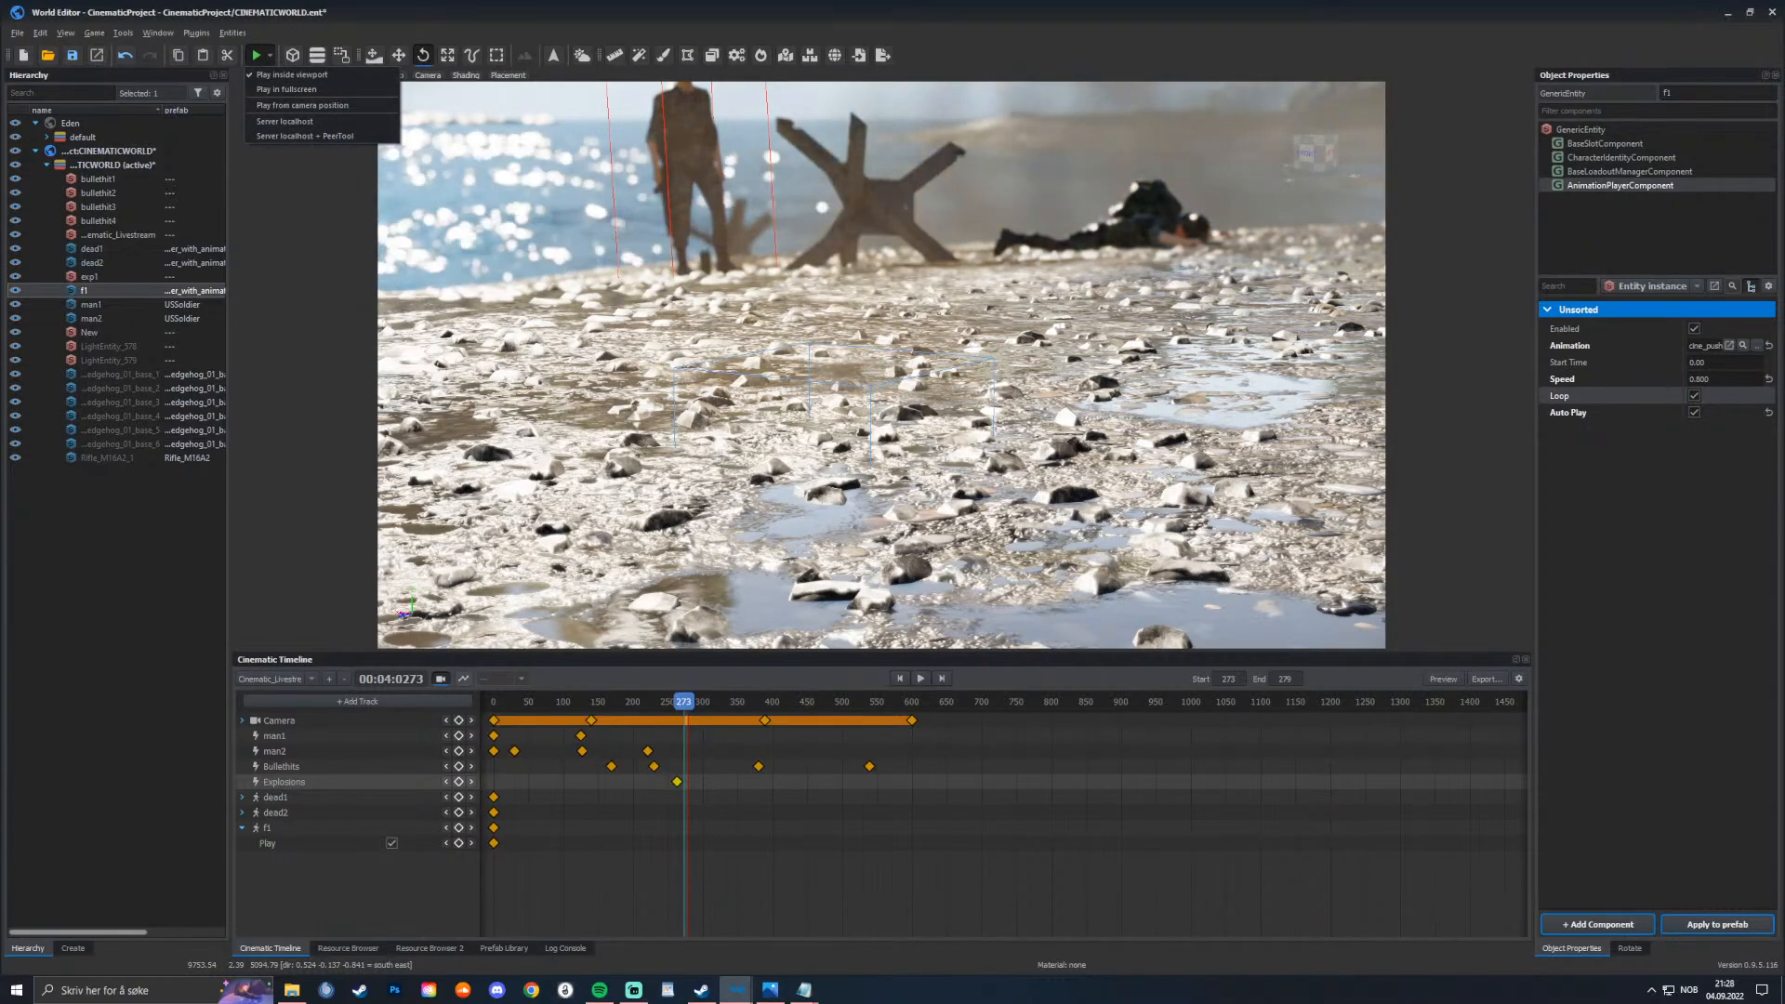
Step: Enable Manual Exposition on the camera track at frame 273, adjust Exposition LV to brighten the shot, and save the world
left_click(243, 721)
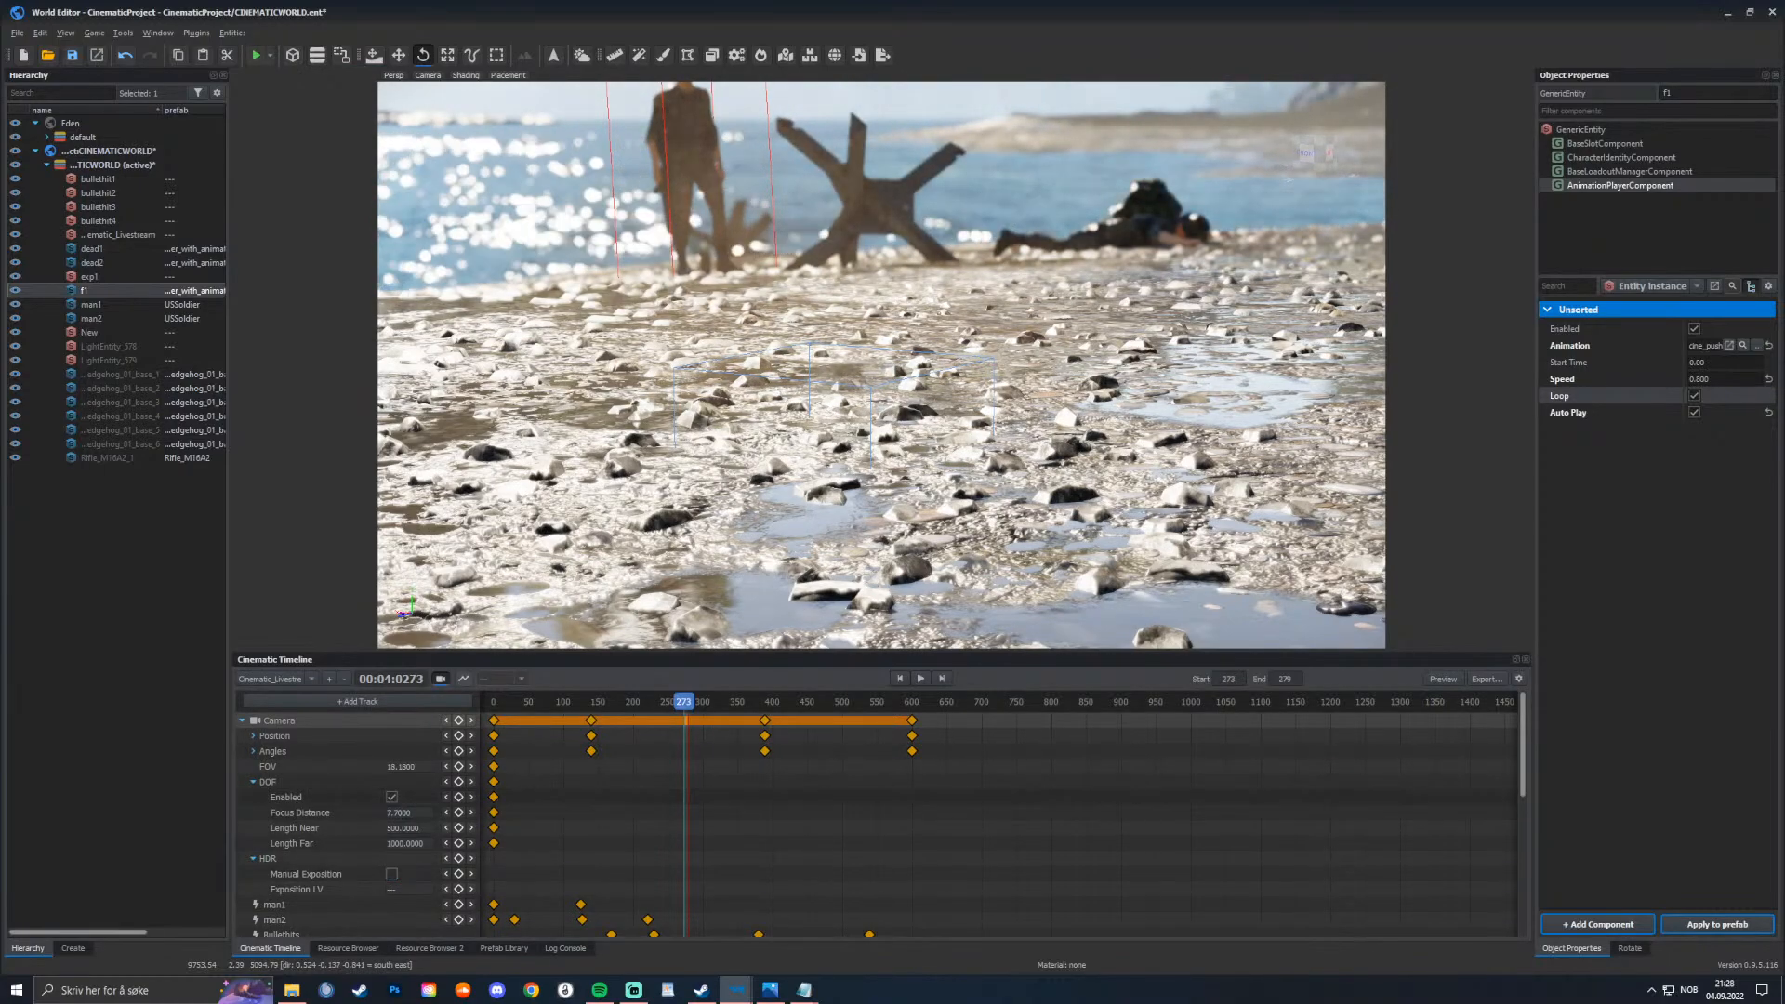
left_click(391, 874)
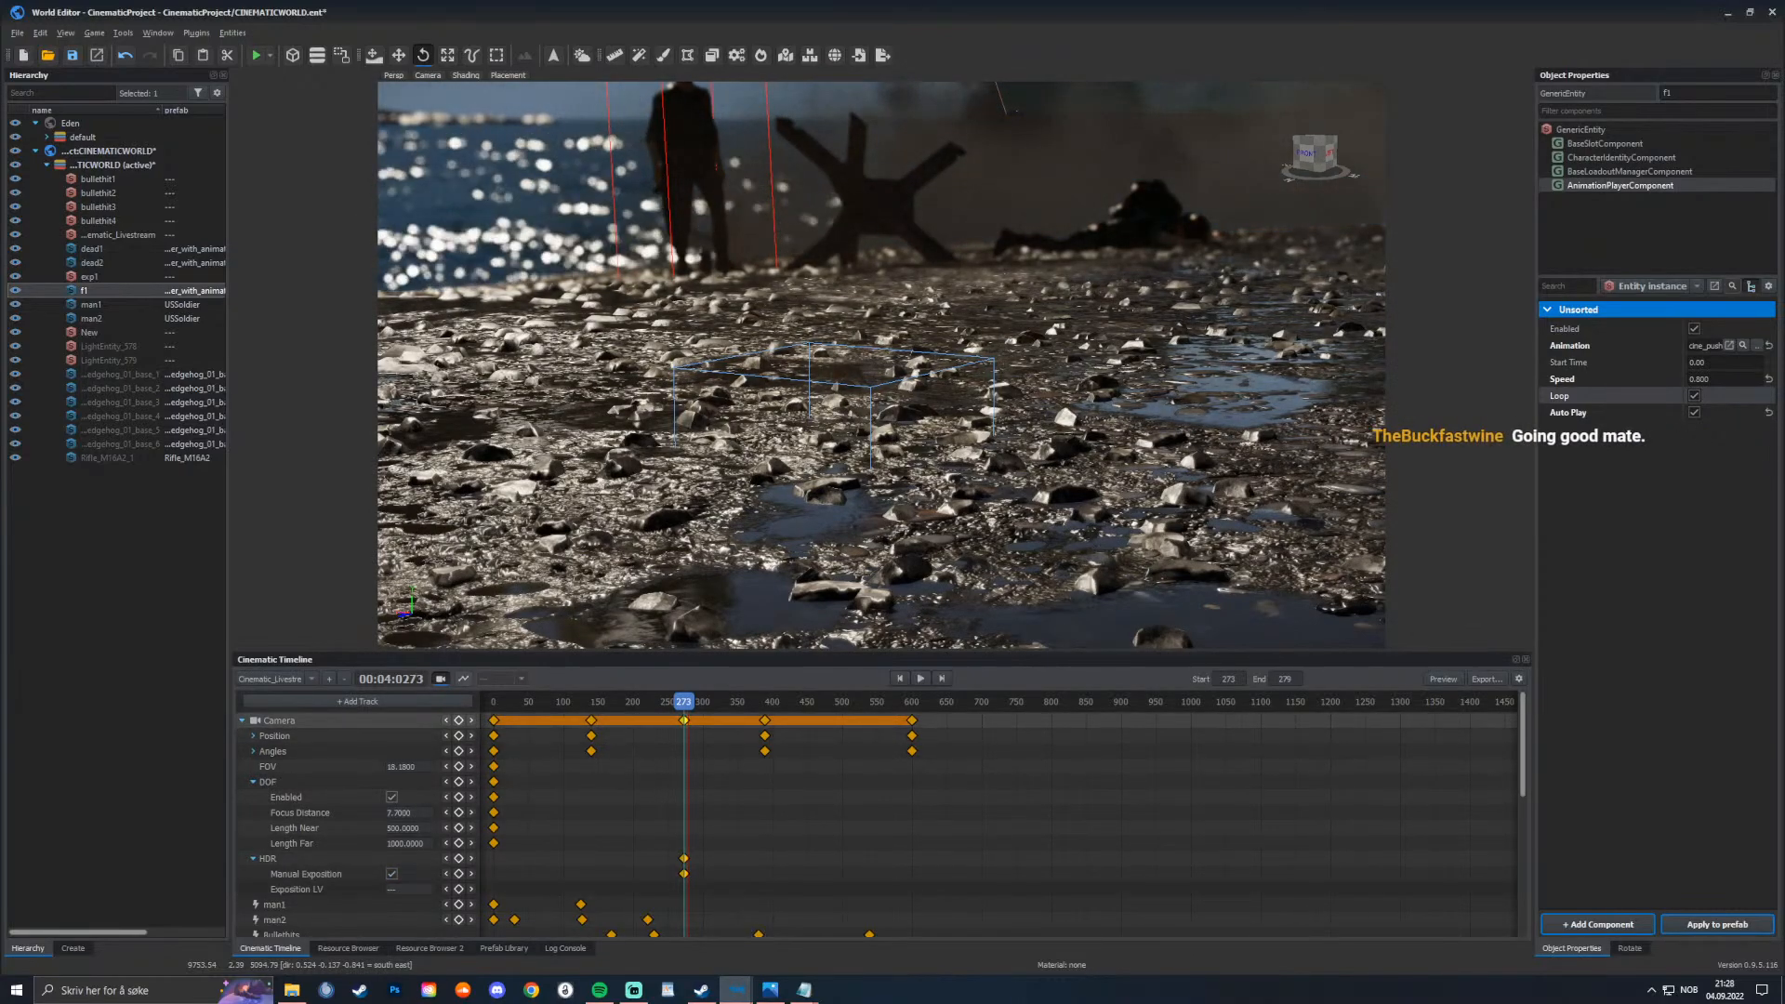
left_click_drag(402, 890, 537, 889)
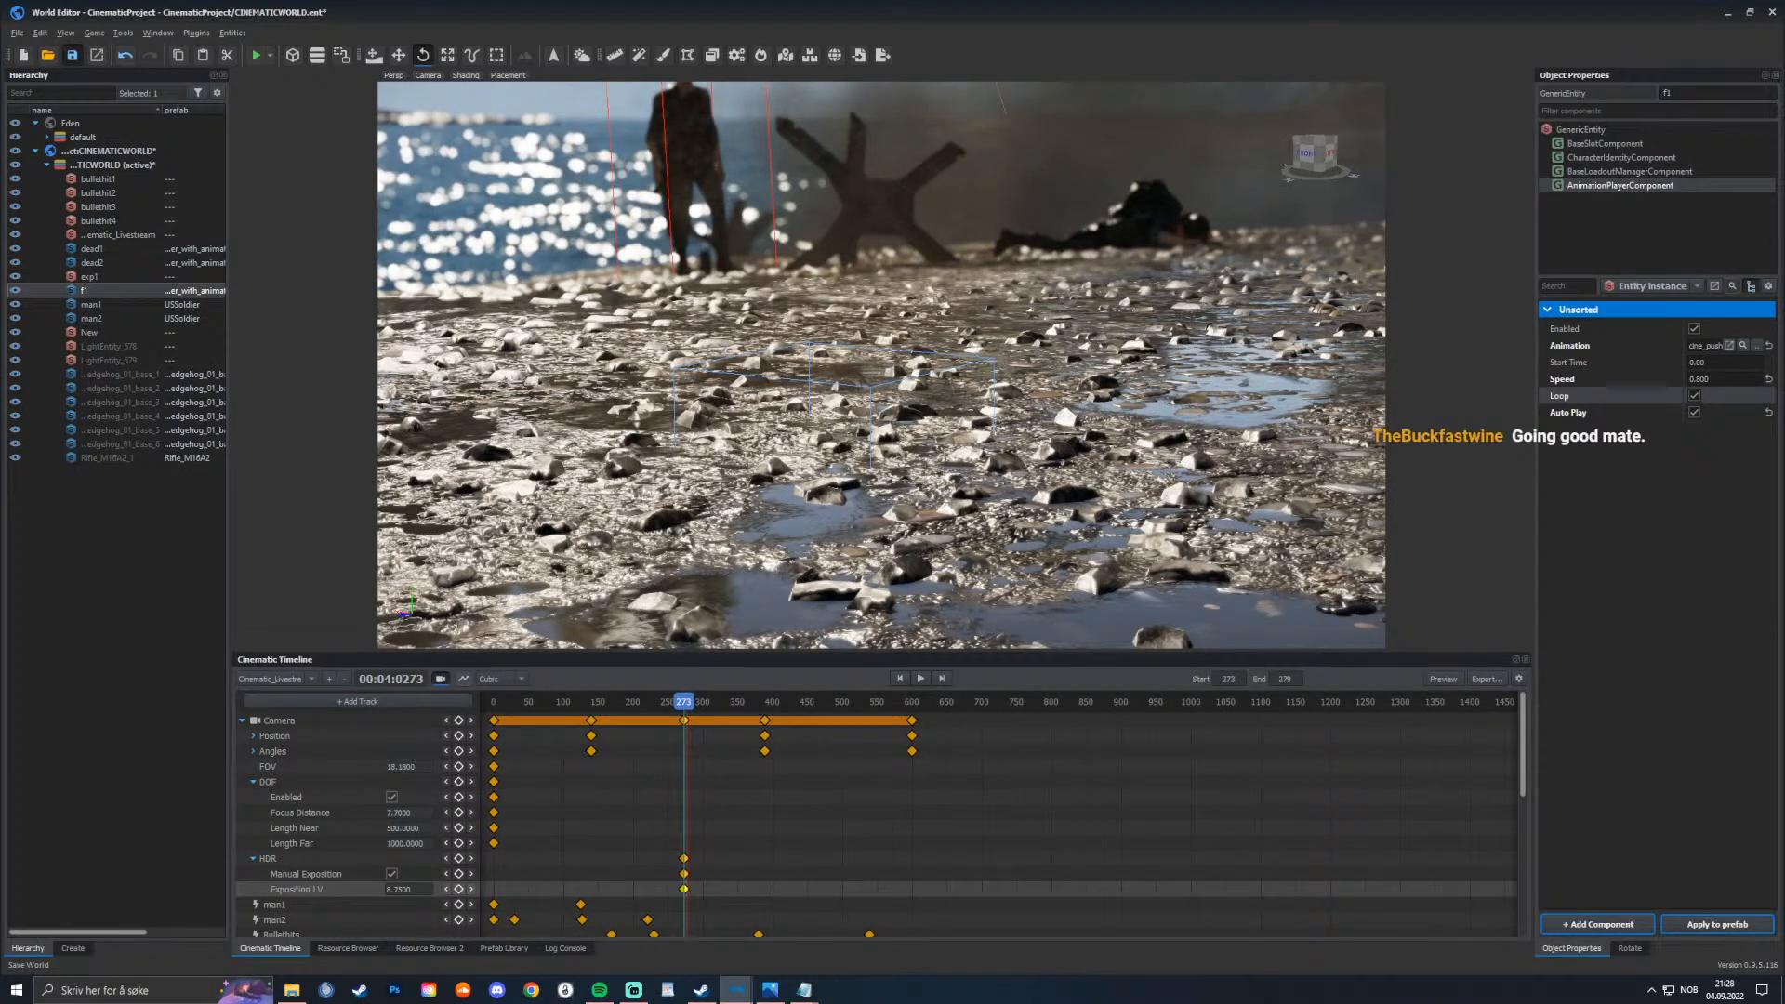
left_click(71, 55)
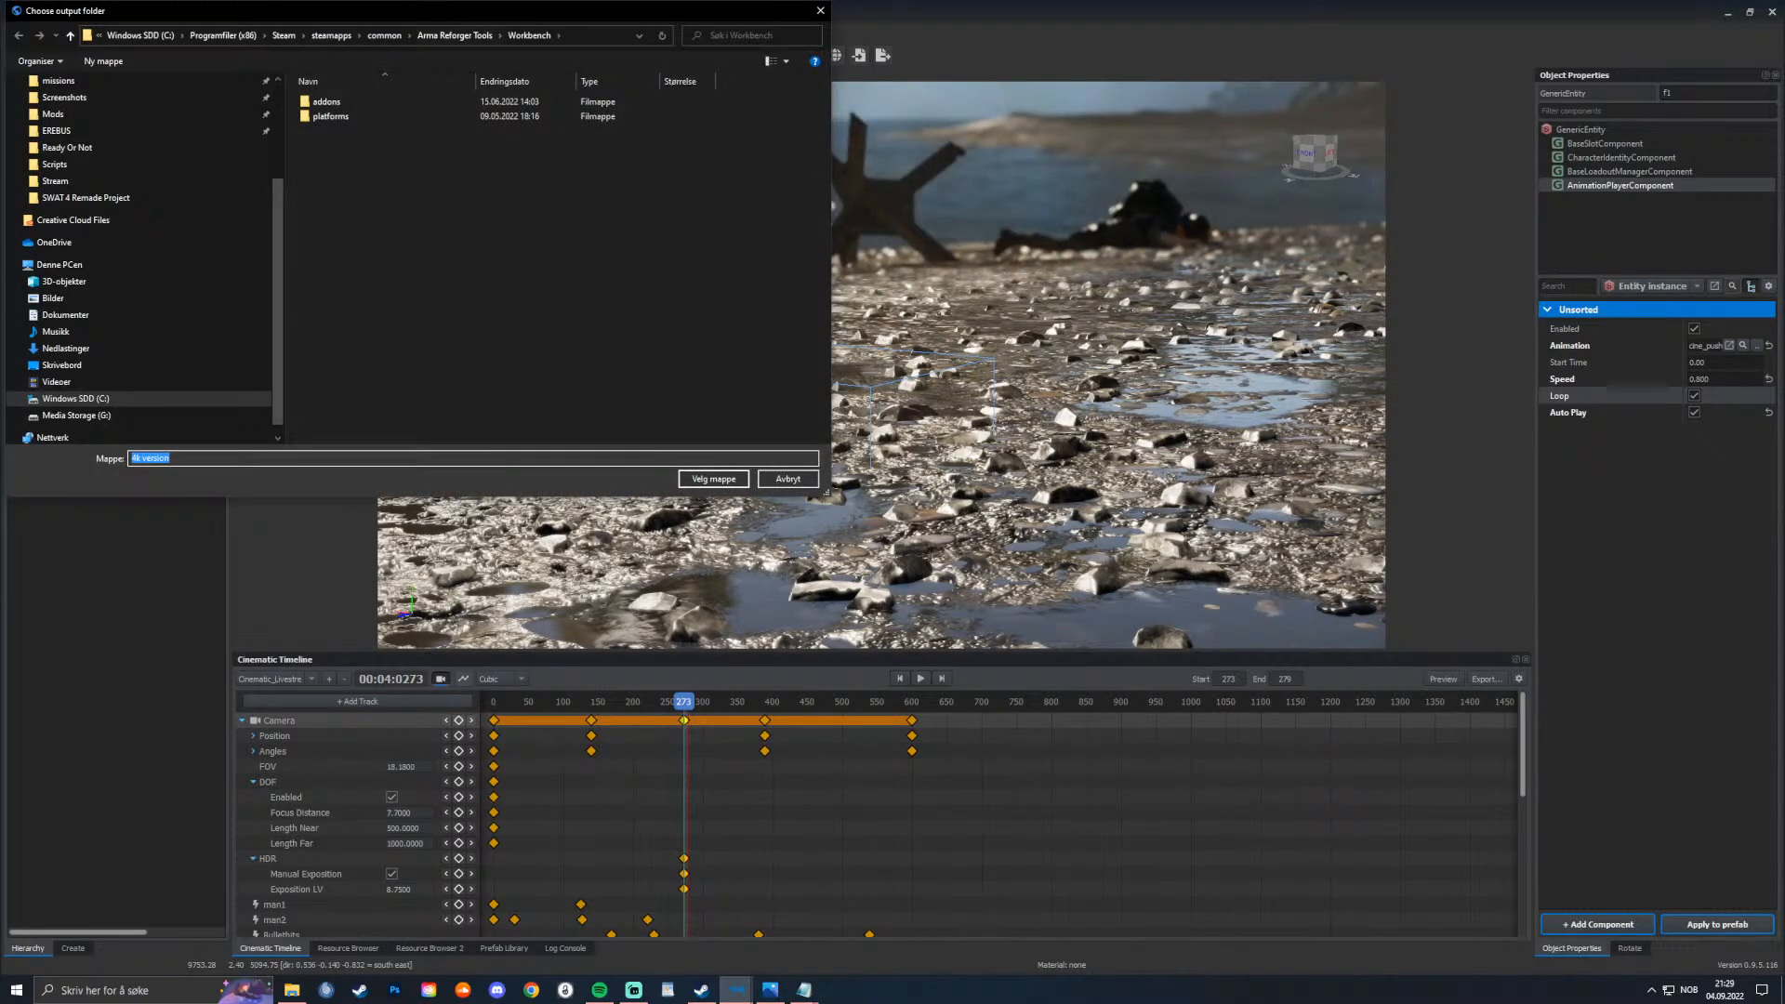
Step: Browse to the SCreenshots folder inside Bilder > ARMA REFORGER as the location for the export output
scroll(144, 260, "up", 3)
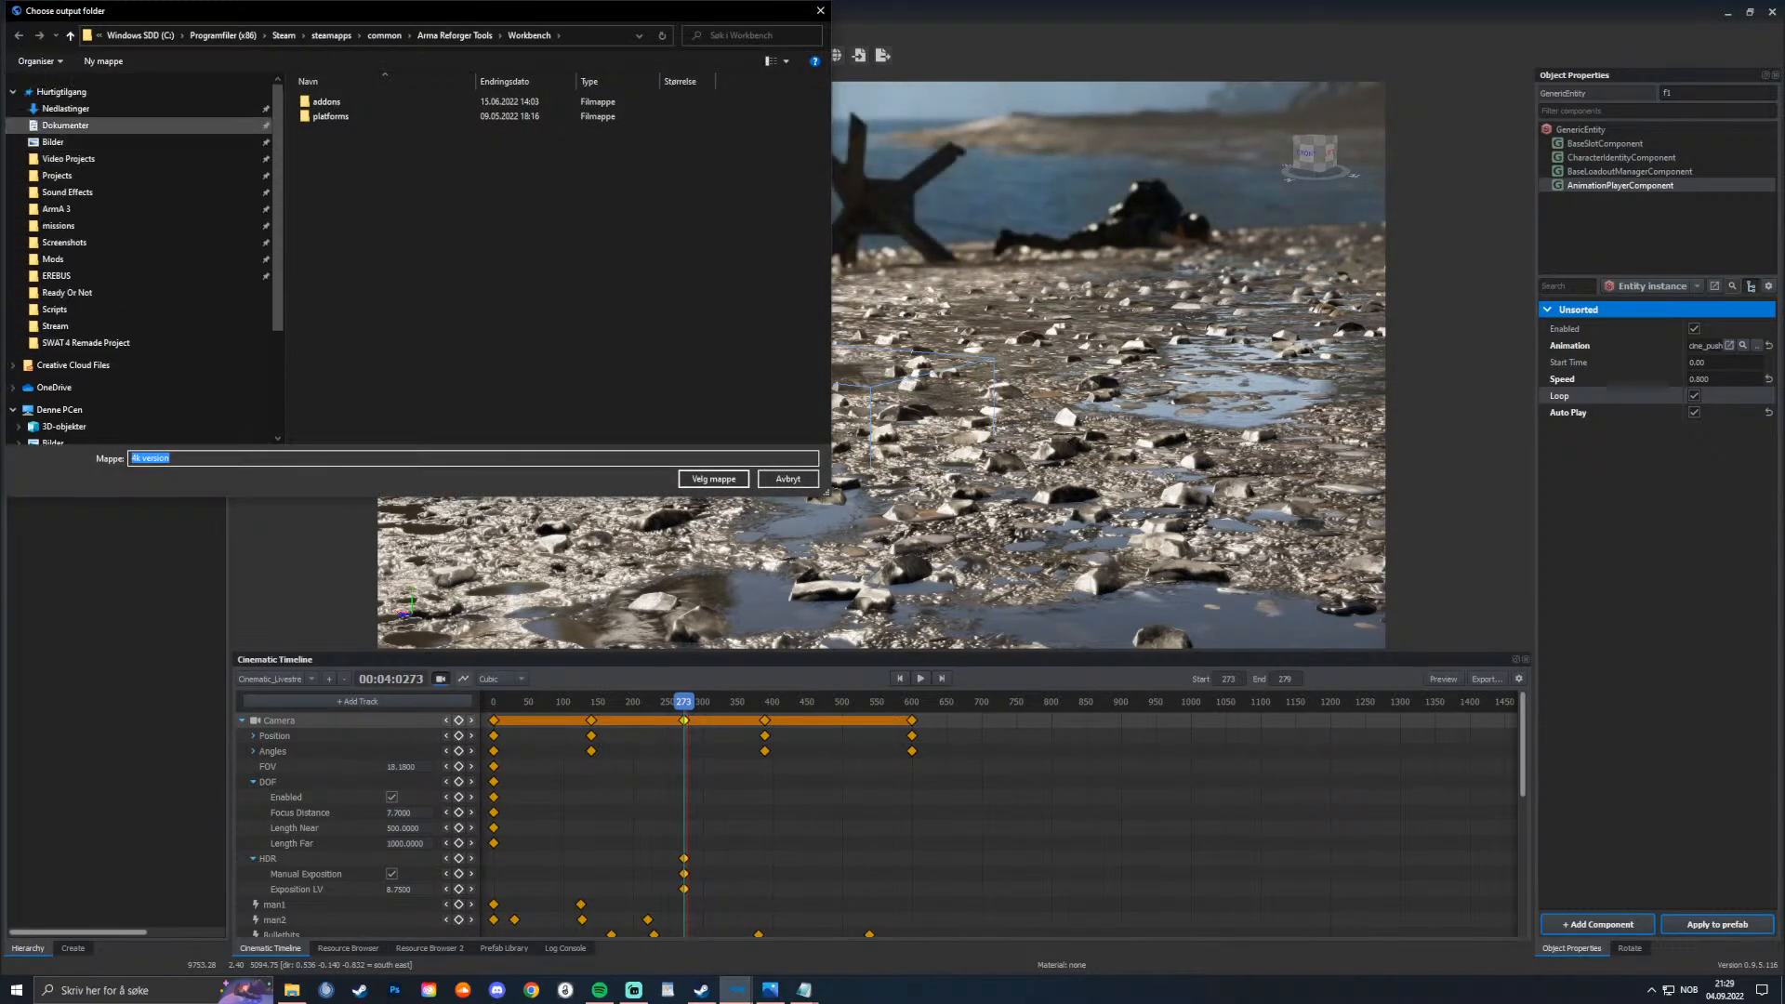
left_click(66, 124)
left_click(53, 141)
left_click(423, 119)
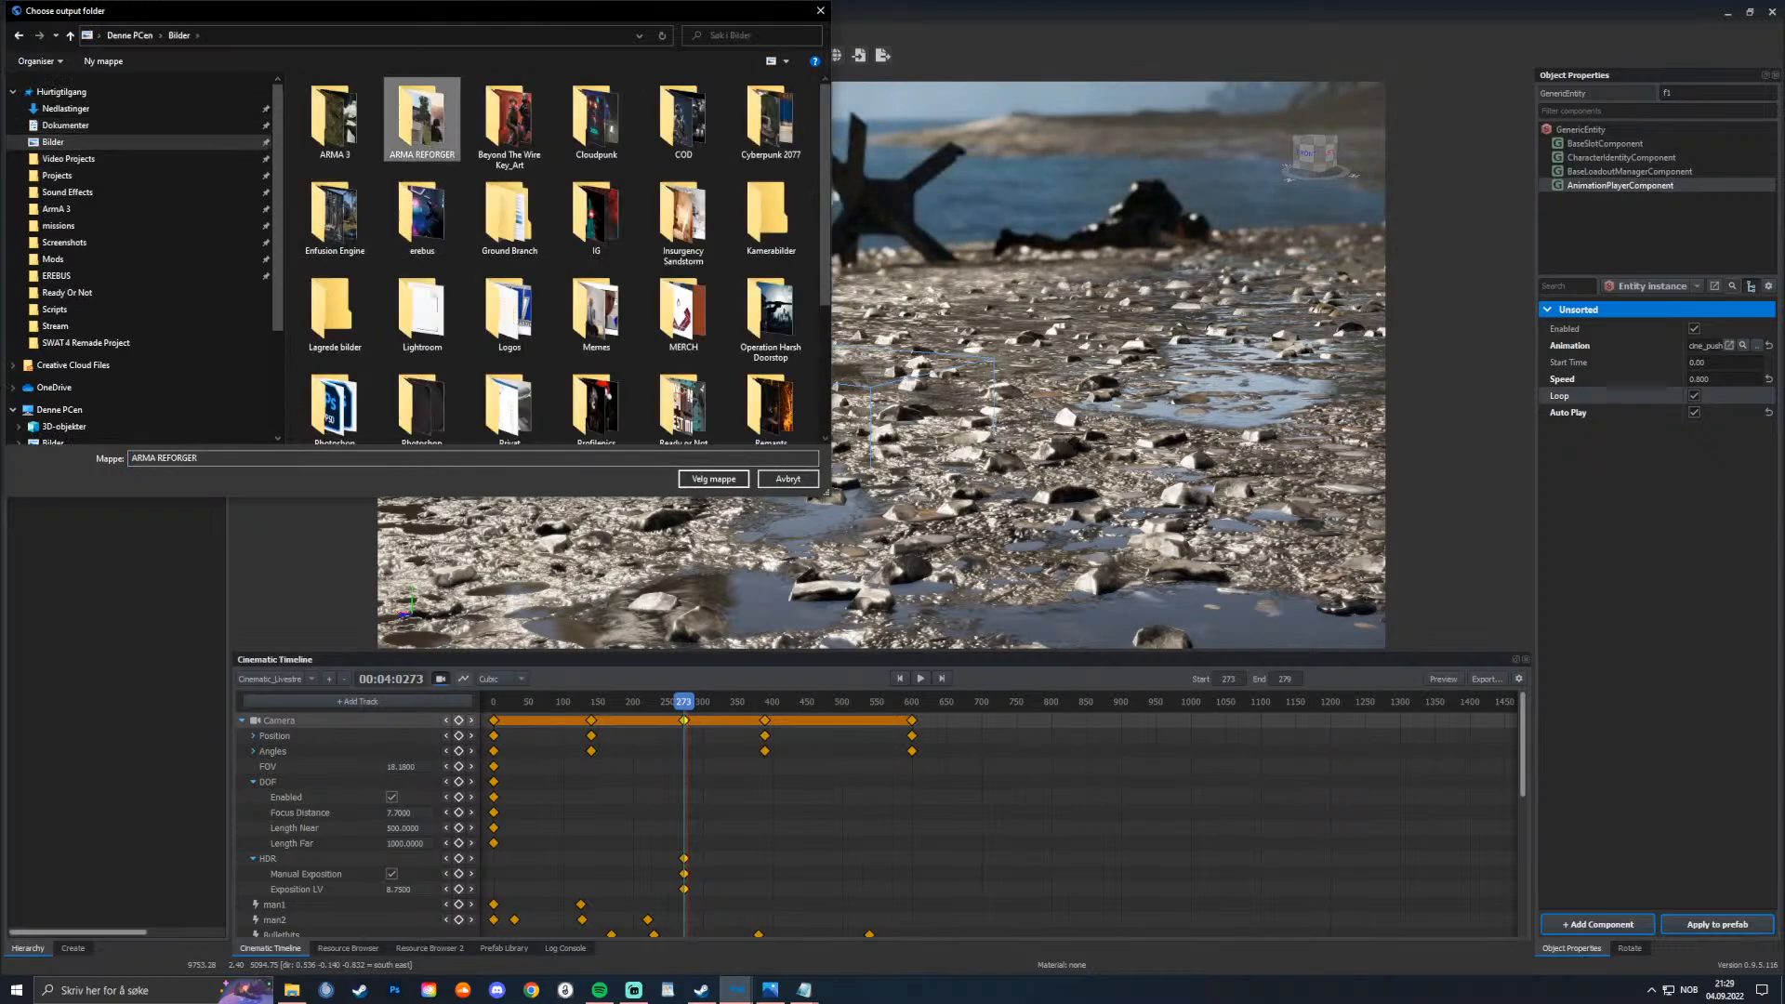
double_click(422, 119)
double_click(484, 119)
Step: Create a folder named 4k inside SCreenshots and choose it as the export output folder
right_click(422, 226)
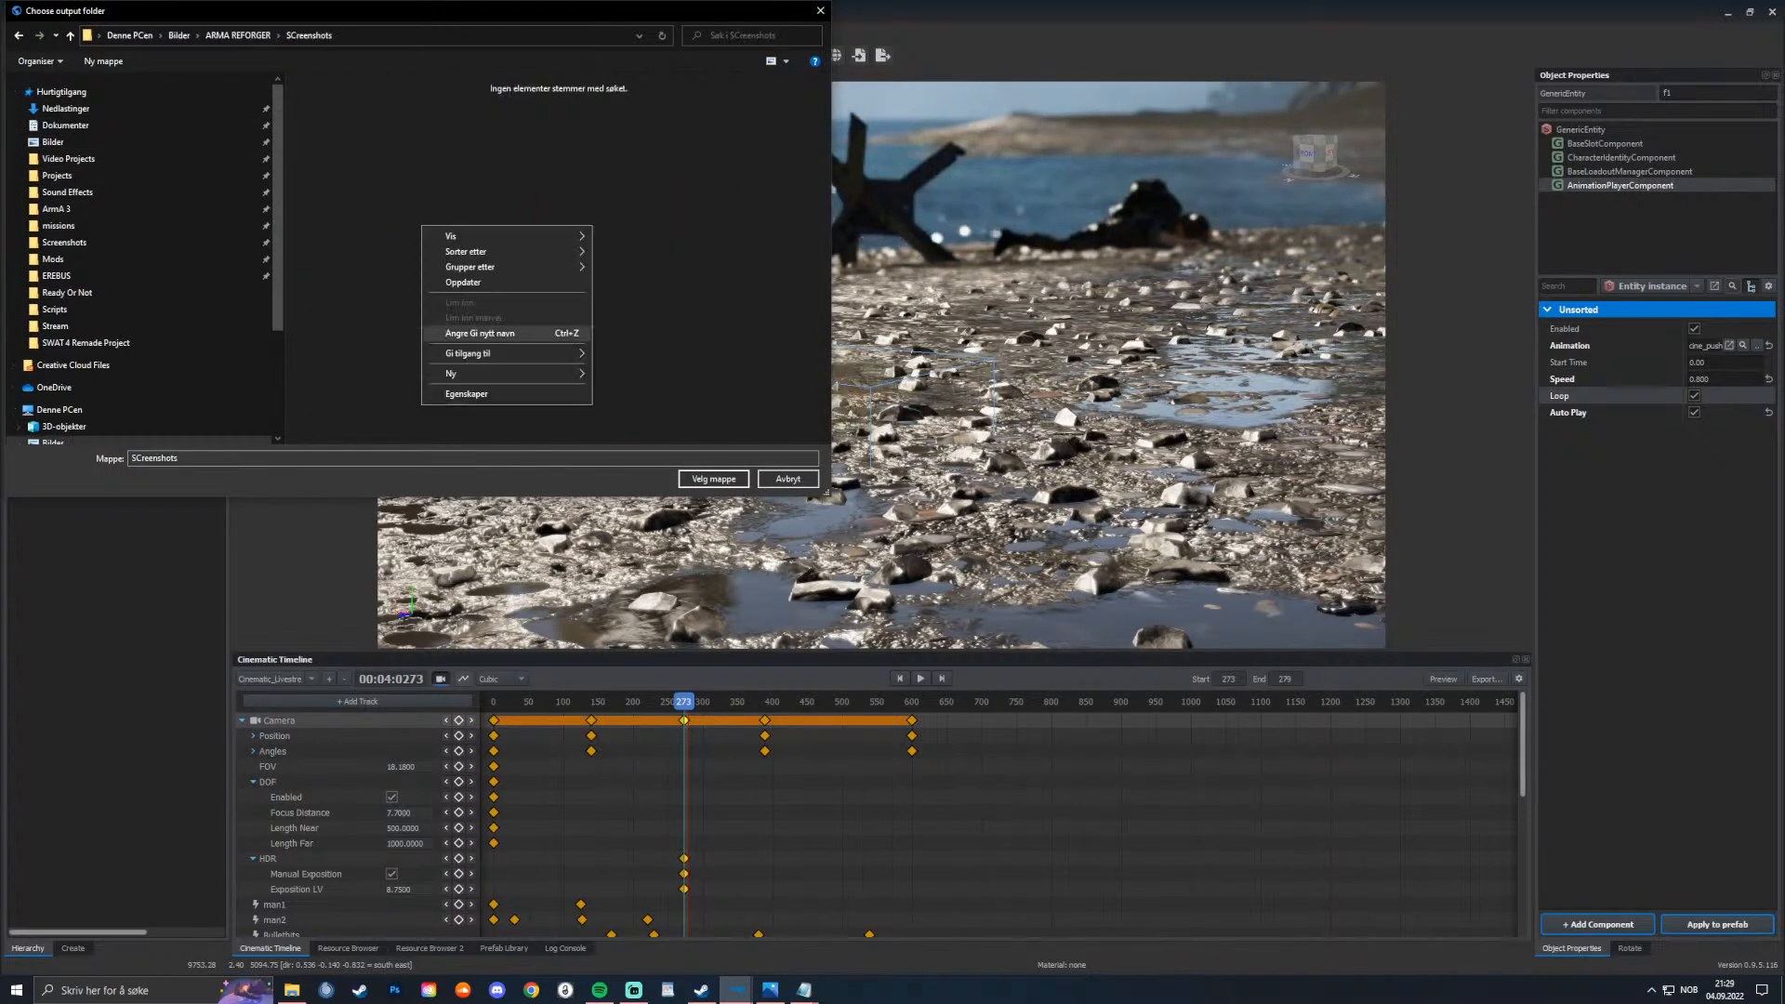
right_click(451, 373)
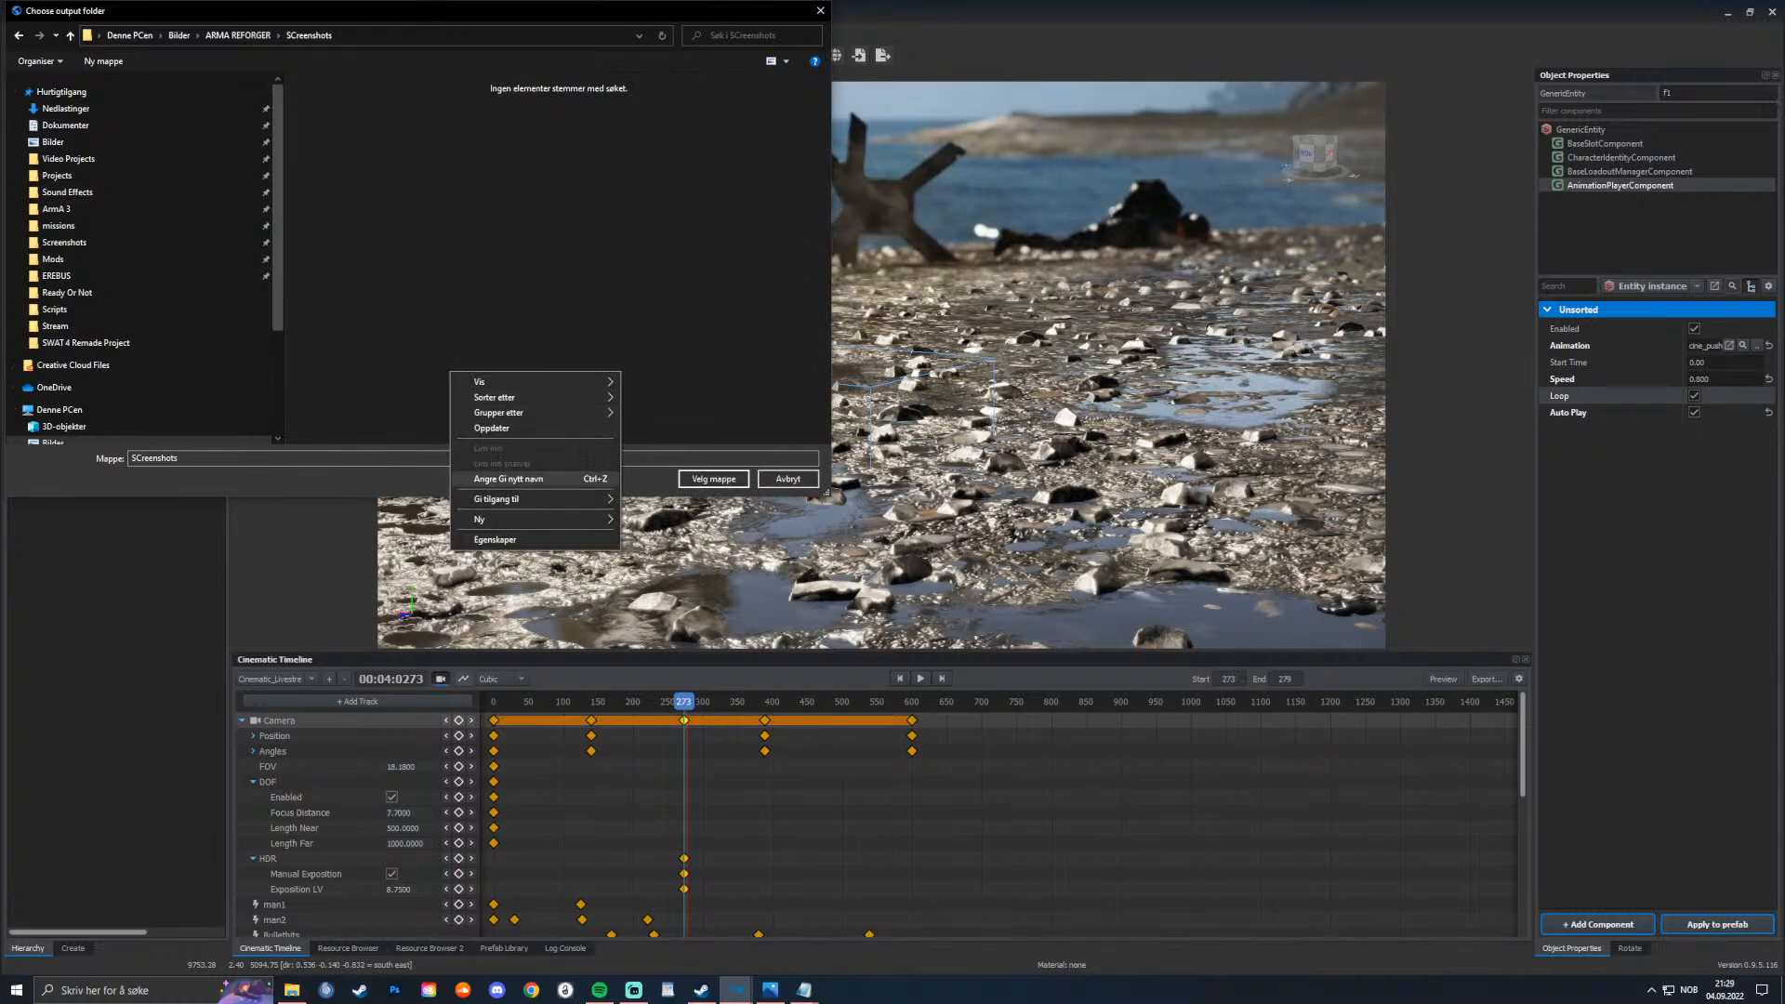
mouse_move(502, 519)
left_click(670, 519)
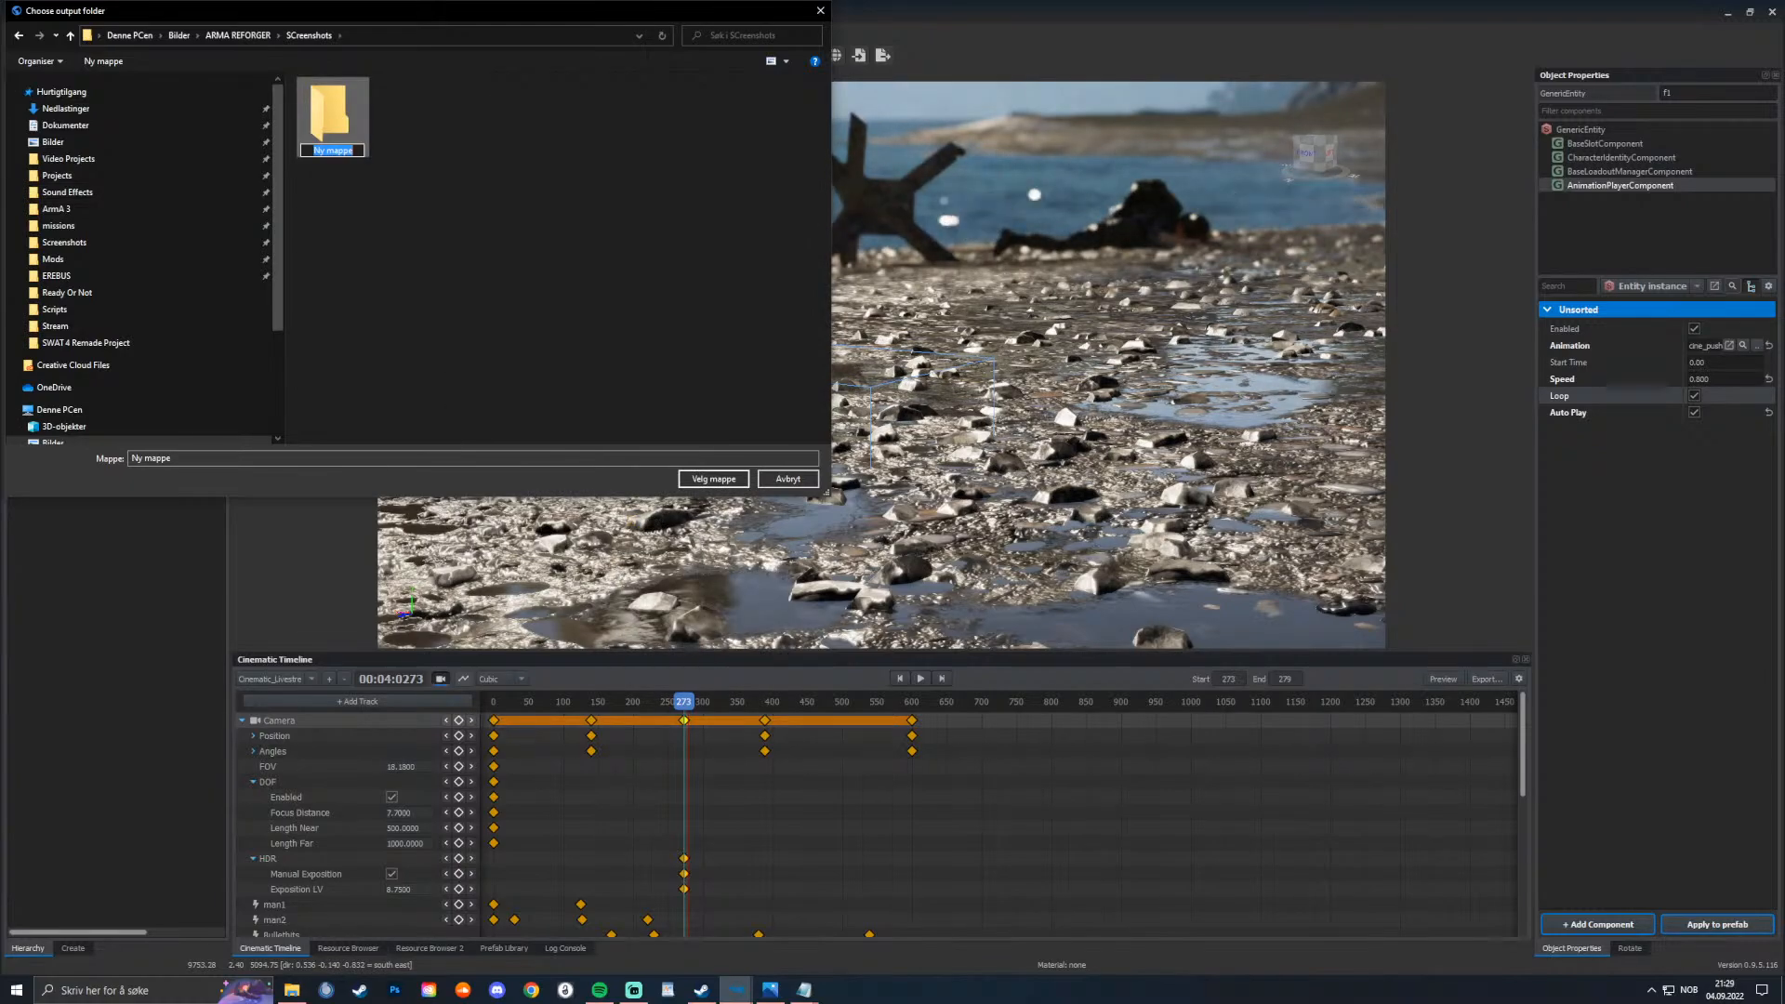
type("4k")
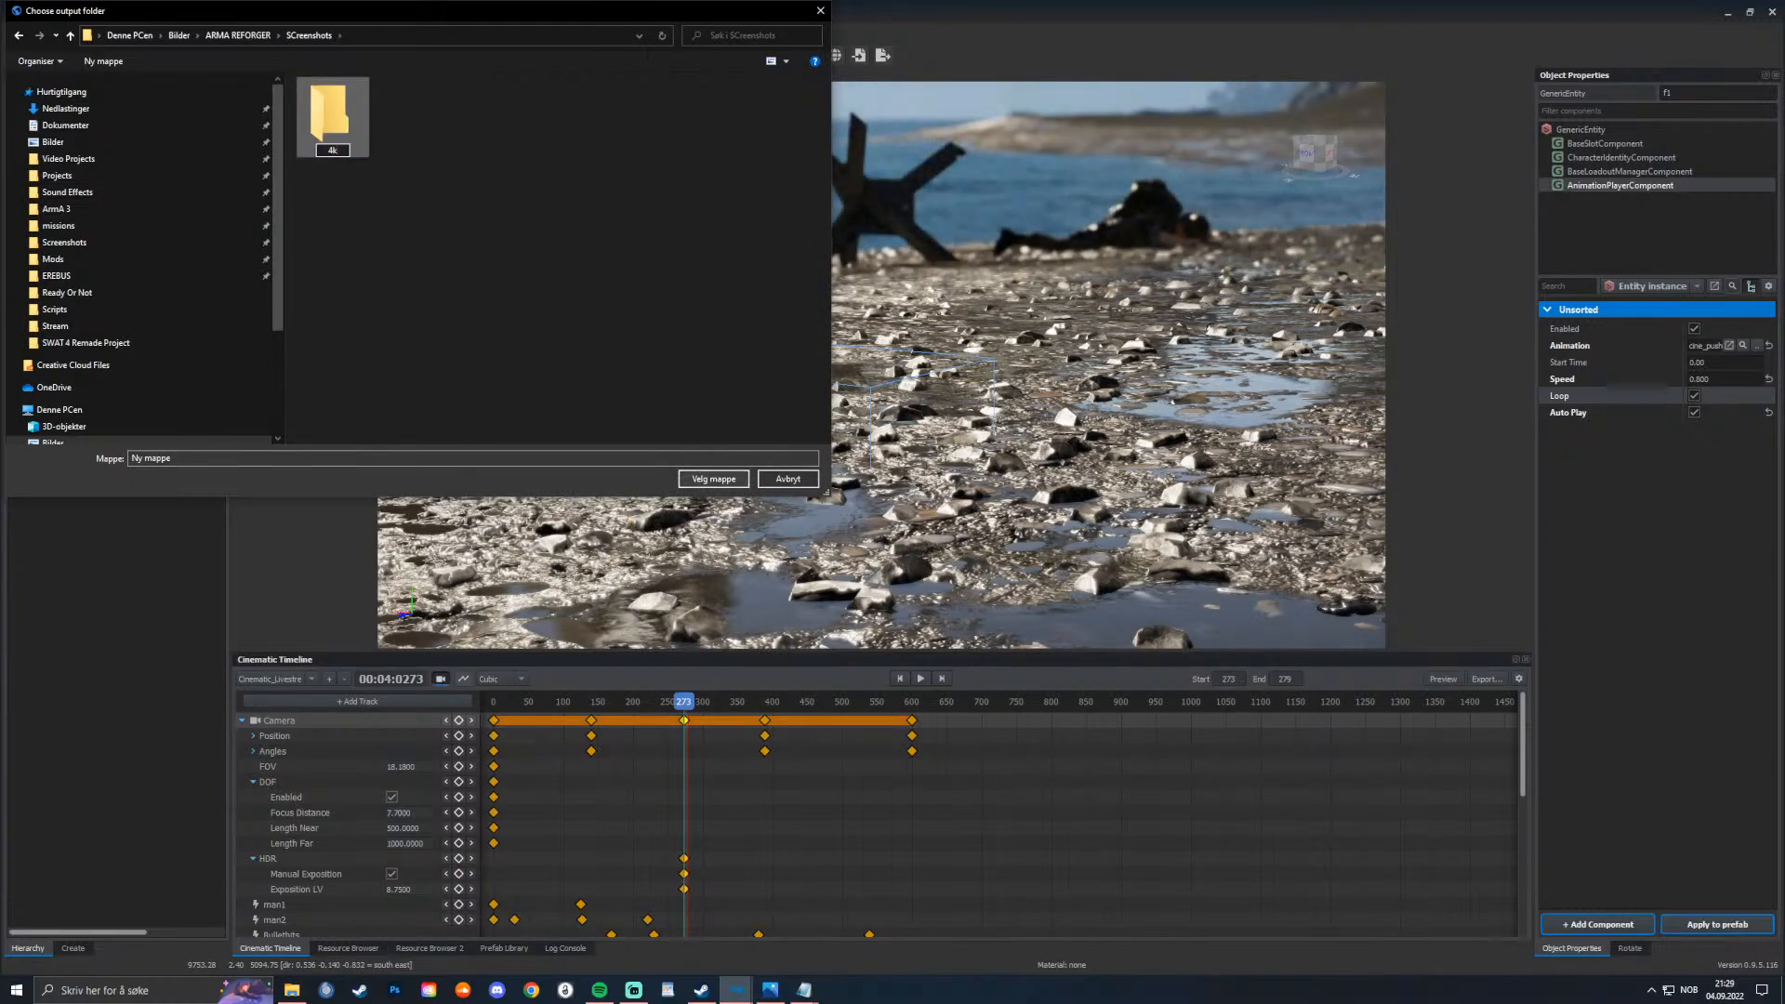
key("Return")
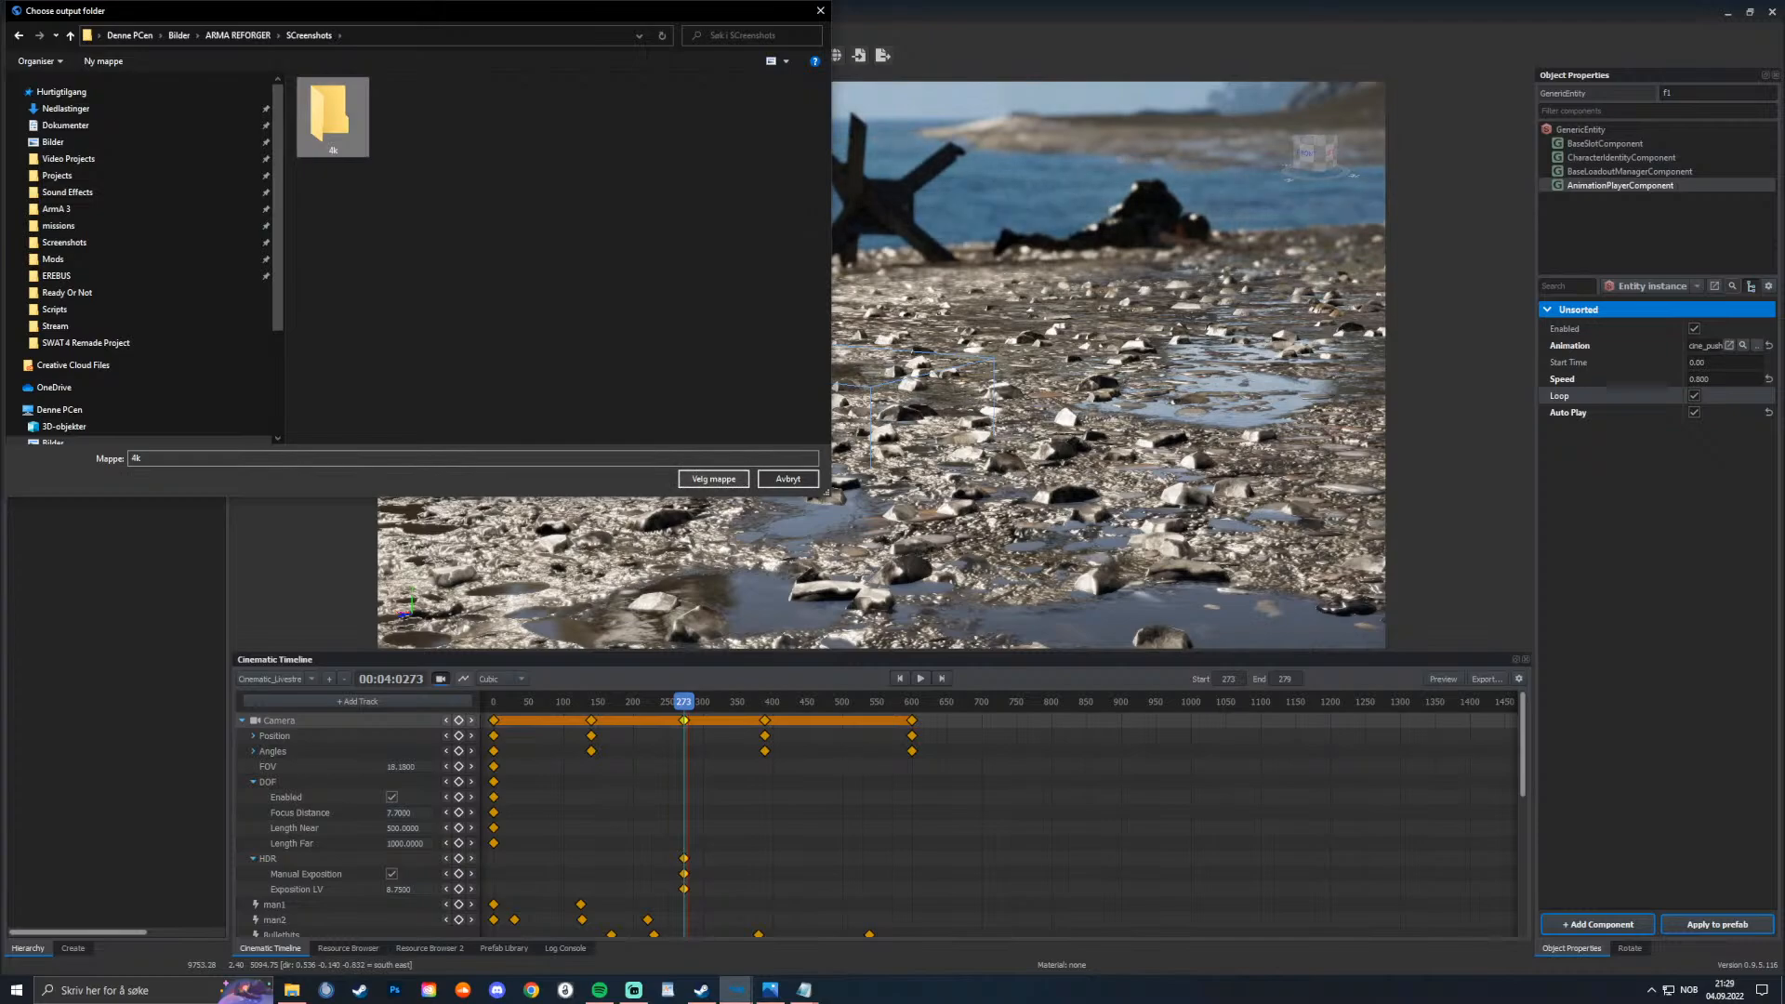
key("Return")
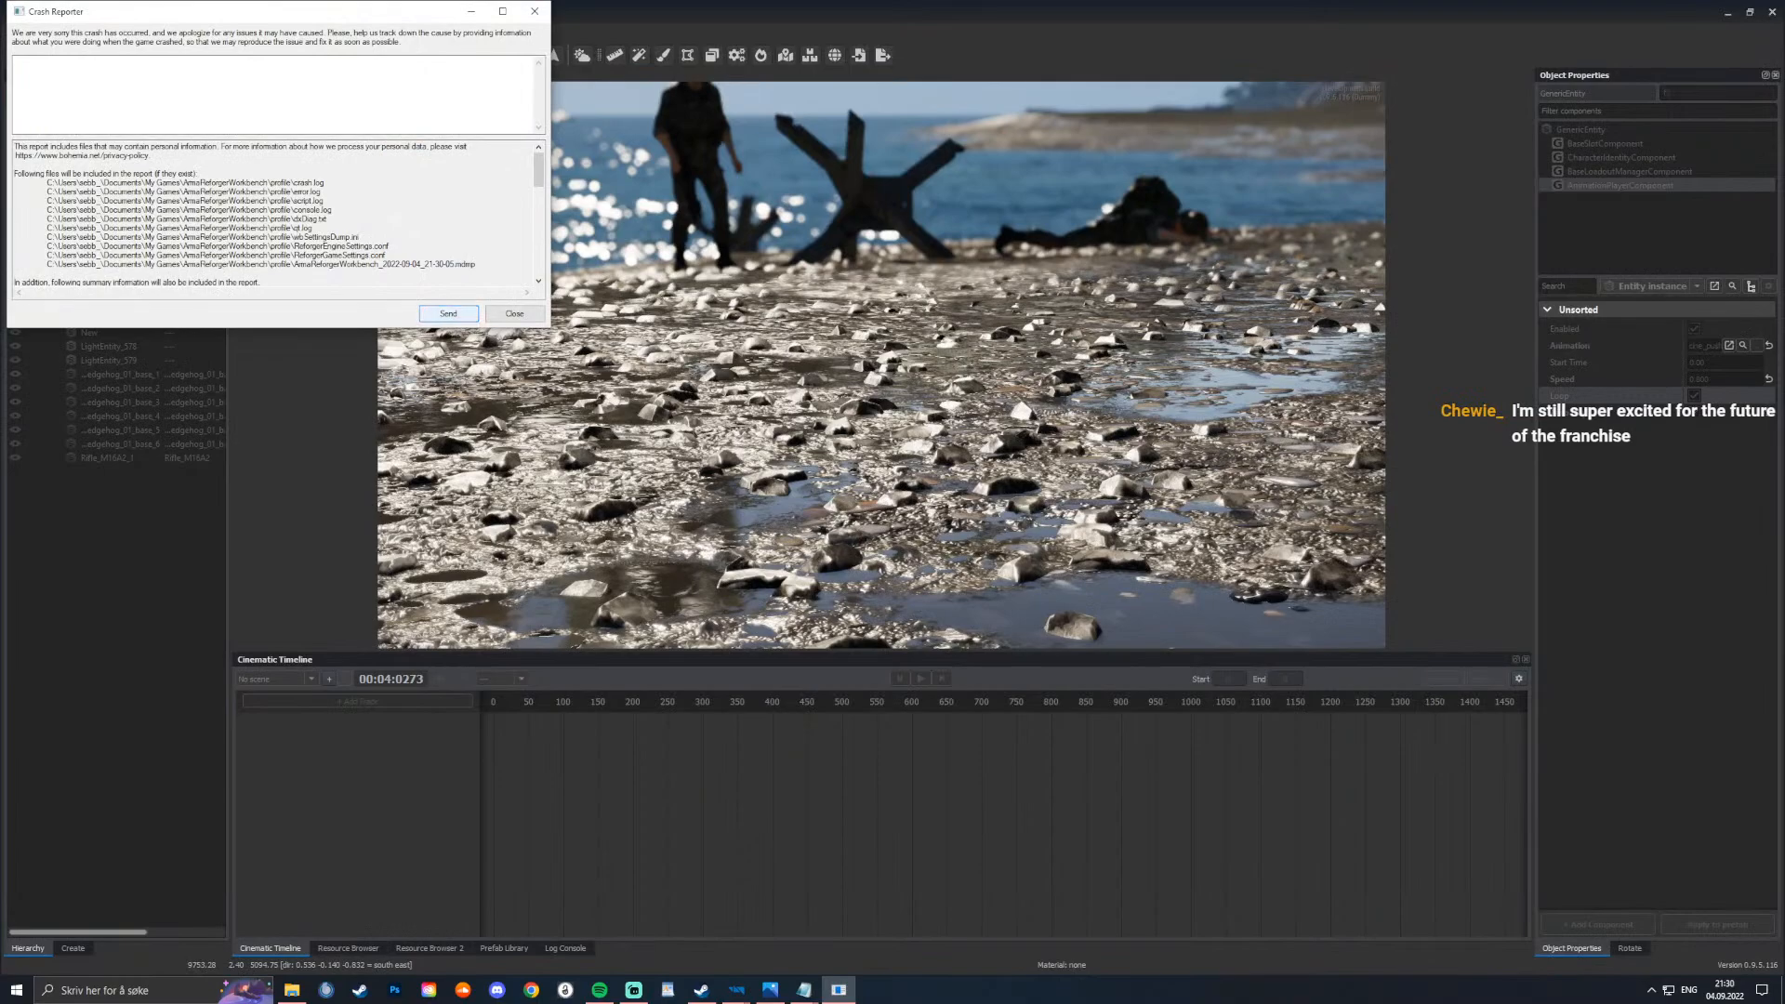
Step: Close the crash reporter without sending, switch to File Explorer and open the SCreenshots folder in Bilder > ARMA REFORGER
left_click(514, 313)
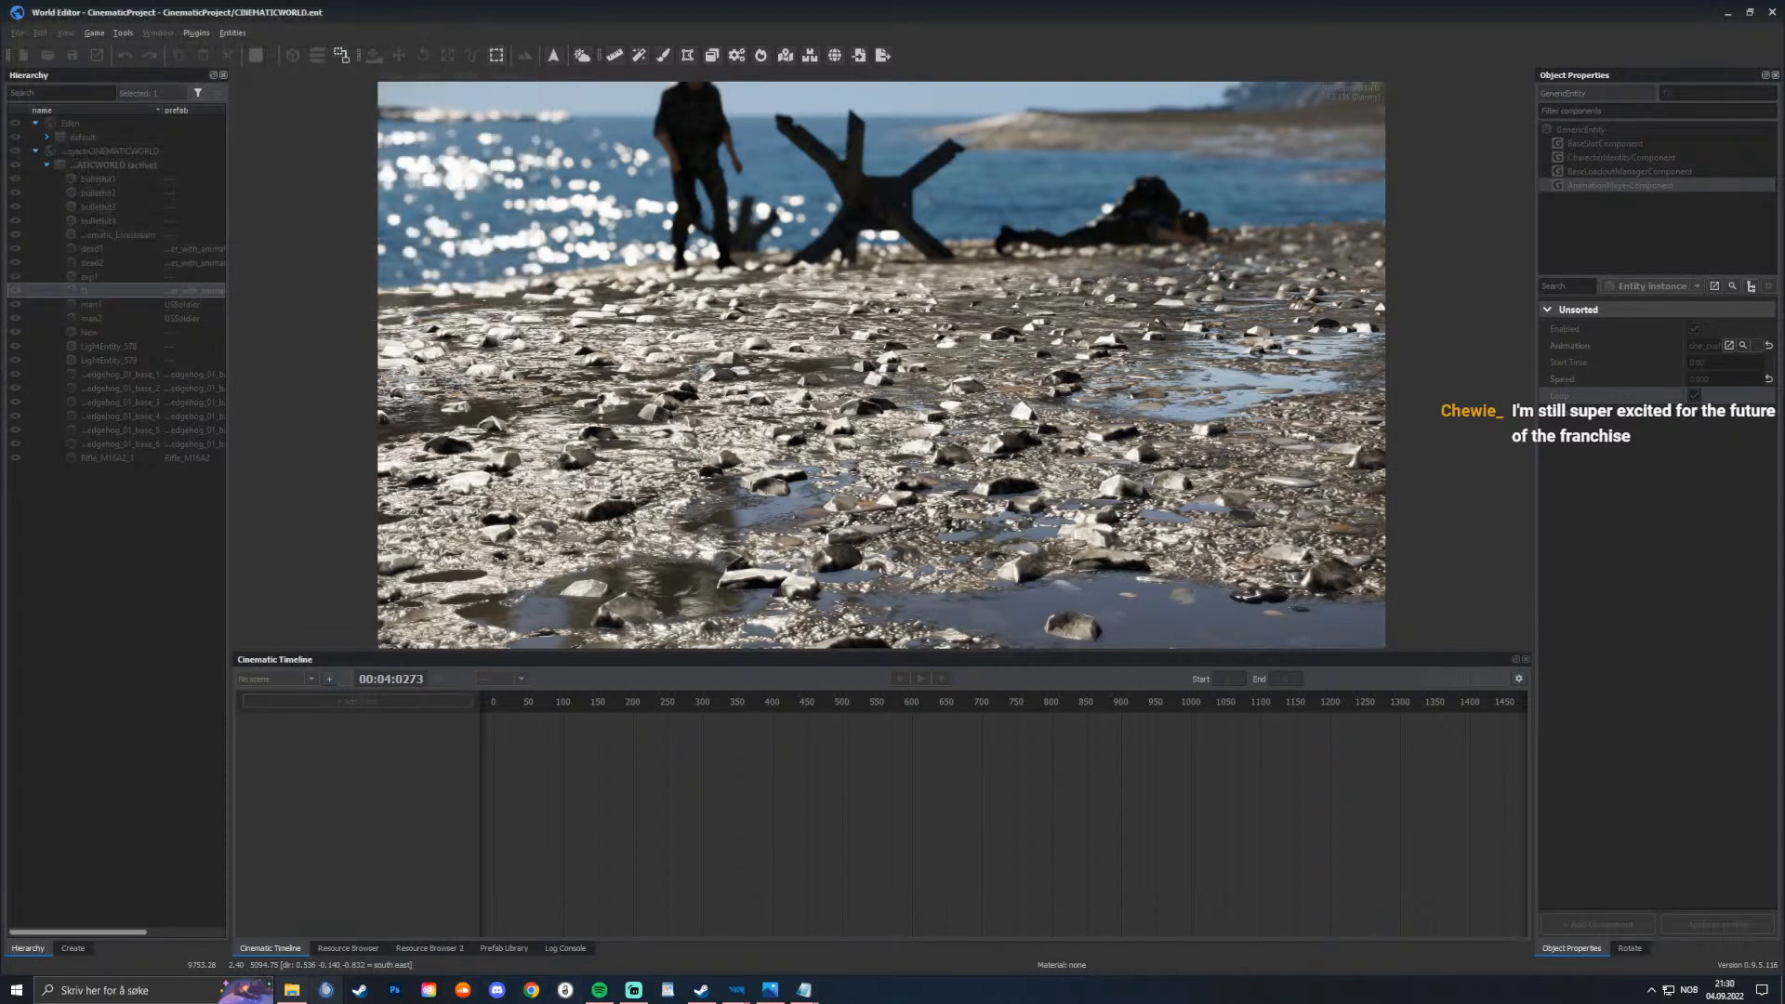
left_click(291, 990)
left_click(46, 131)
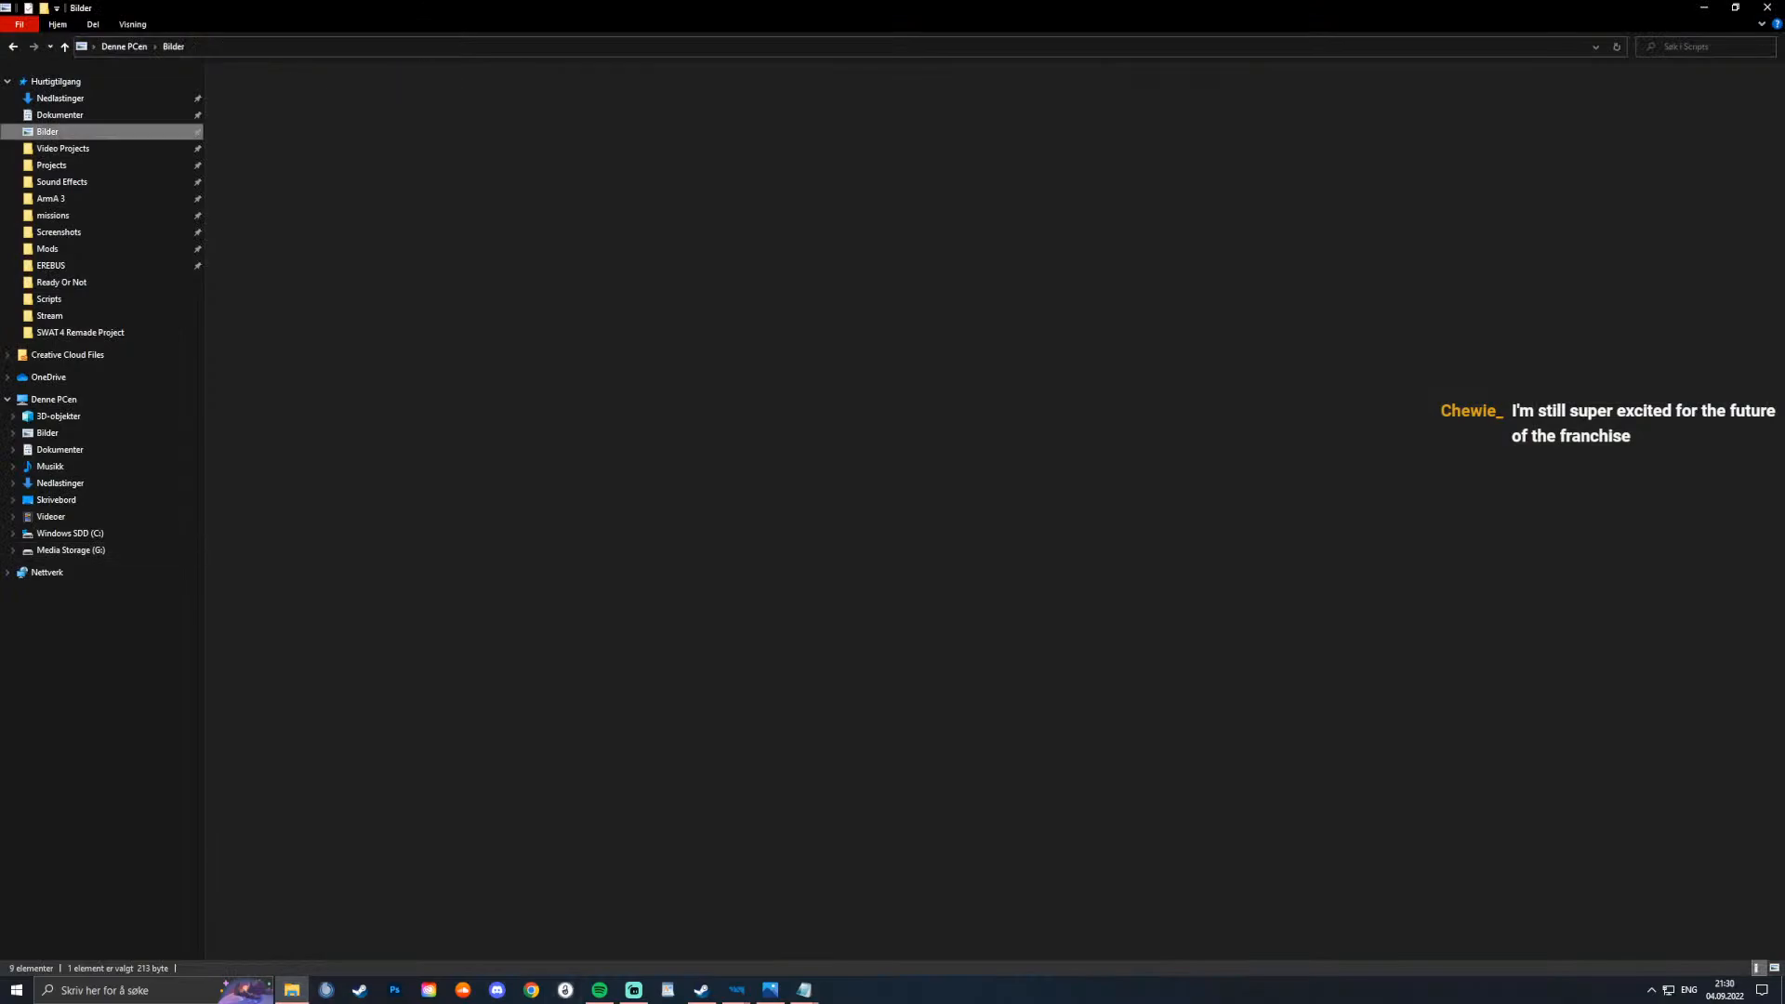
double_click(327, 107)
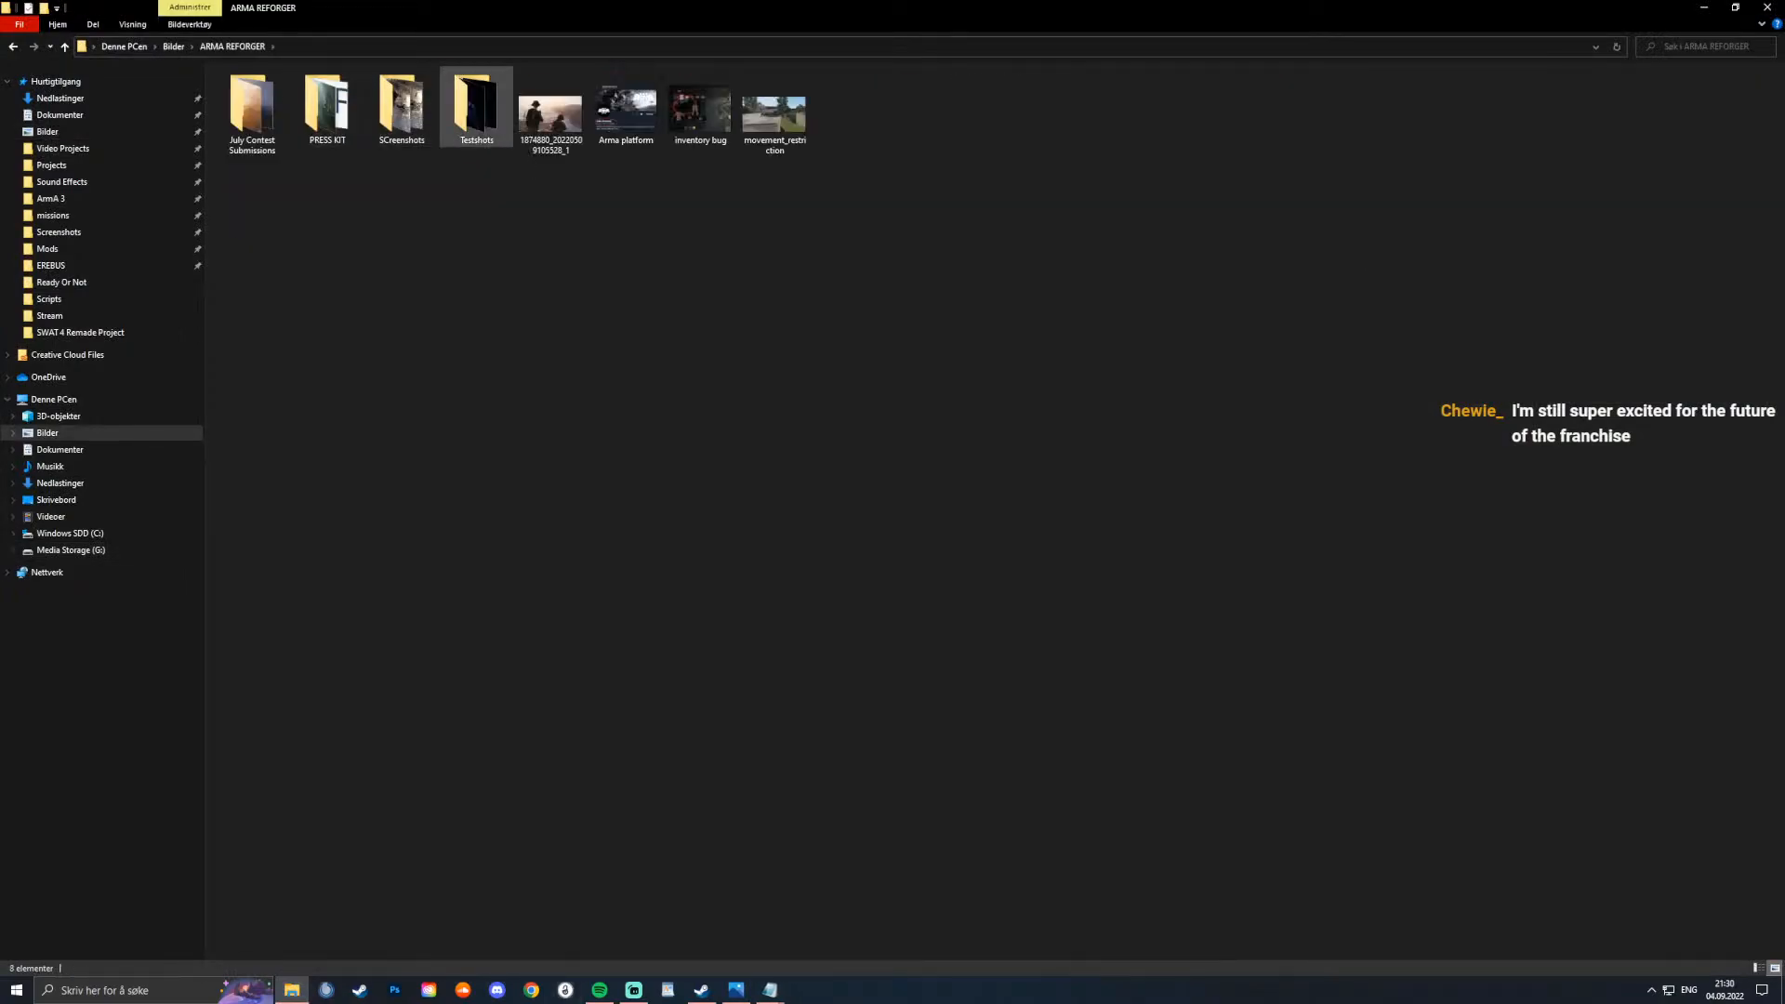
double_click(402, 107)
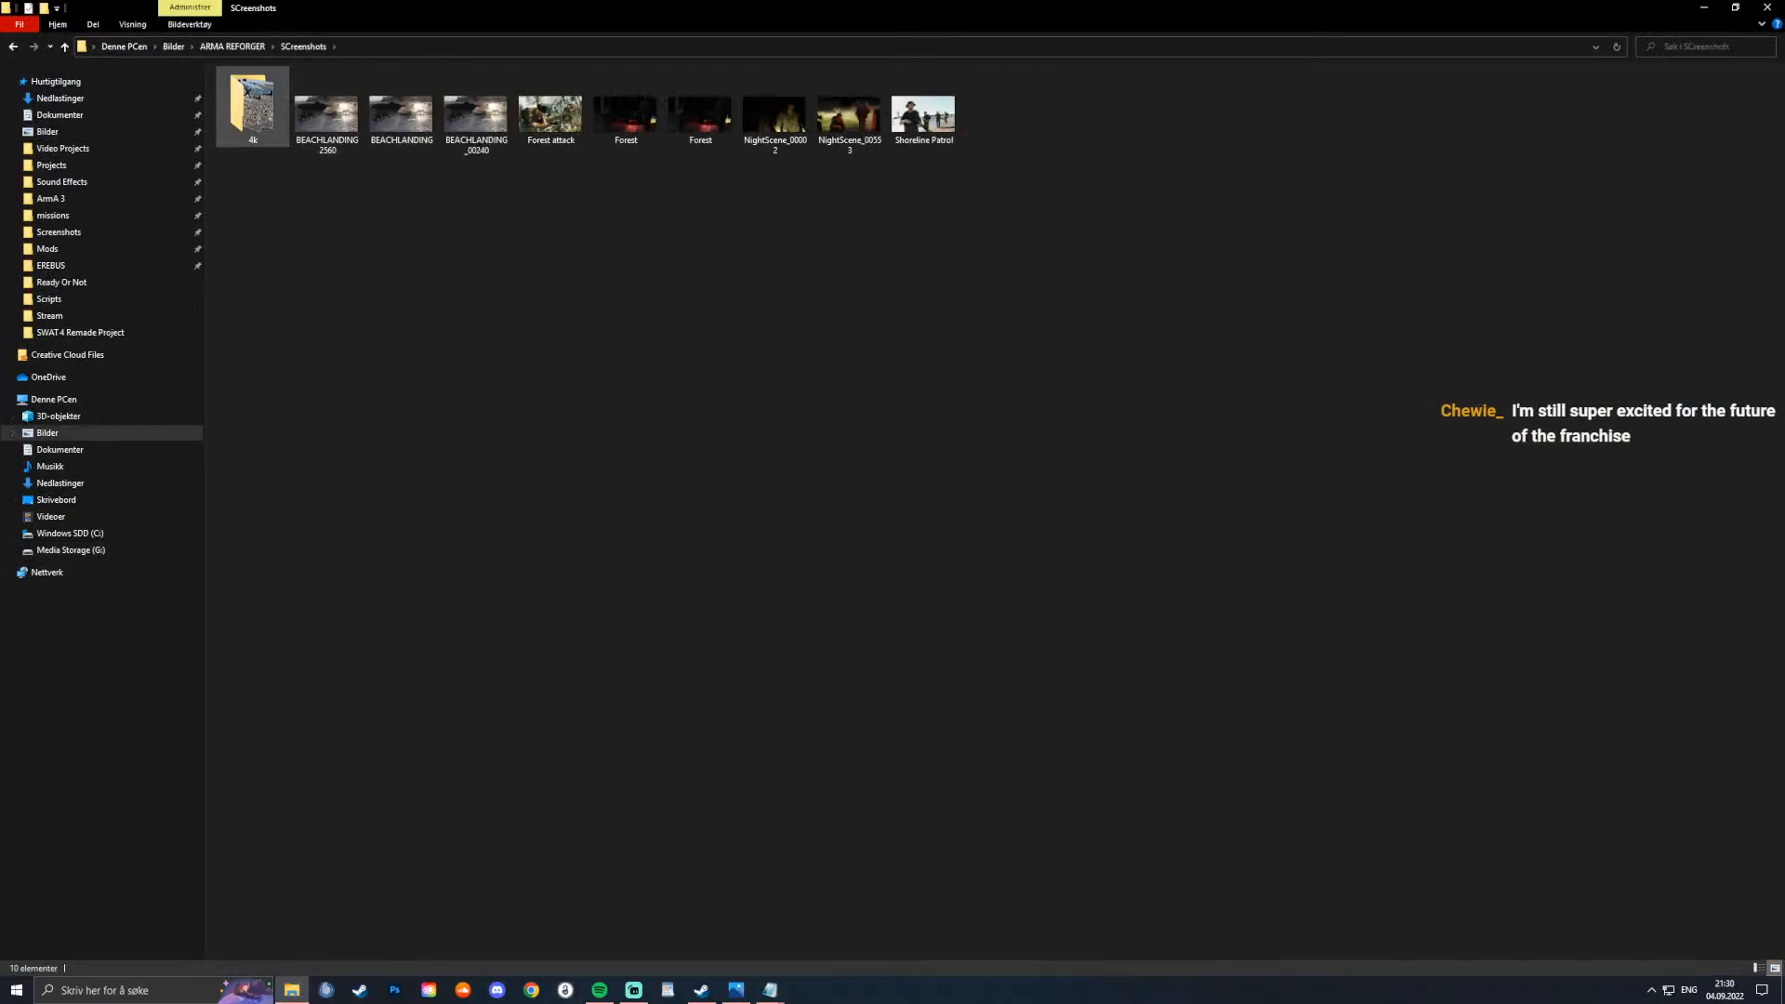
Step: Open the first exported frame, Cinematic_Livestream_00000.bmp, from the 4k folder and maximize the image viewer
double_click(252, 107)
left_click(252, 107)
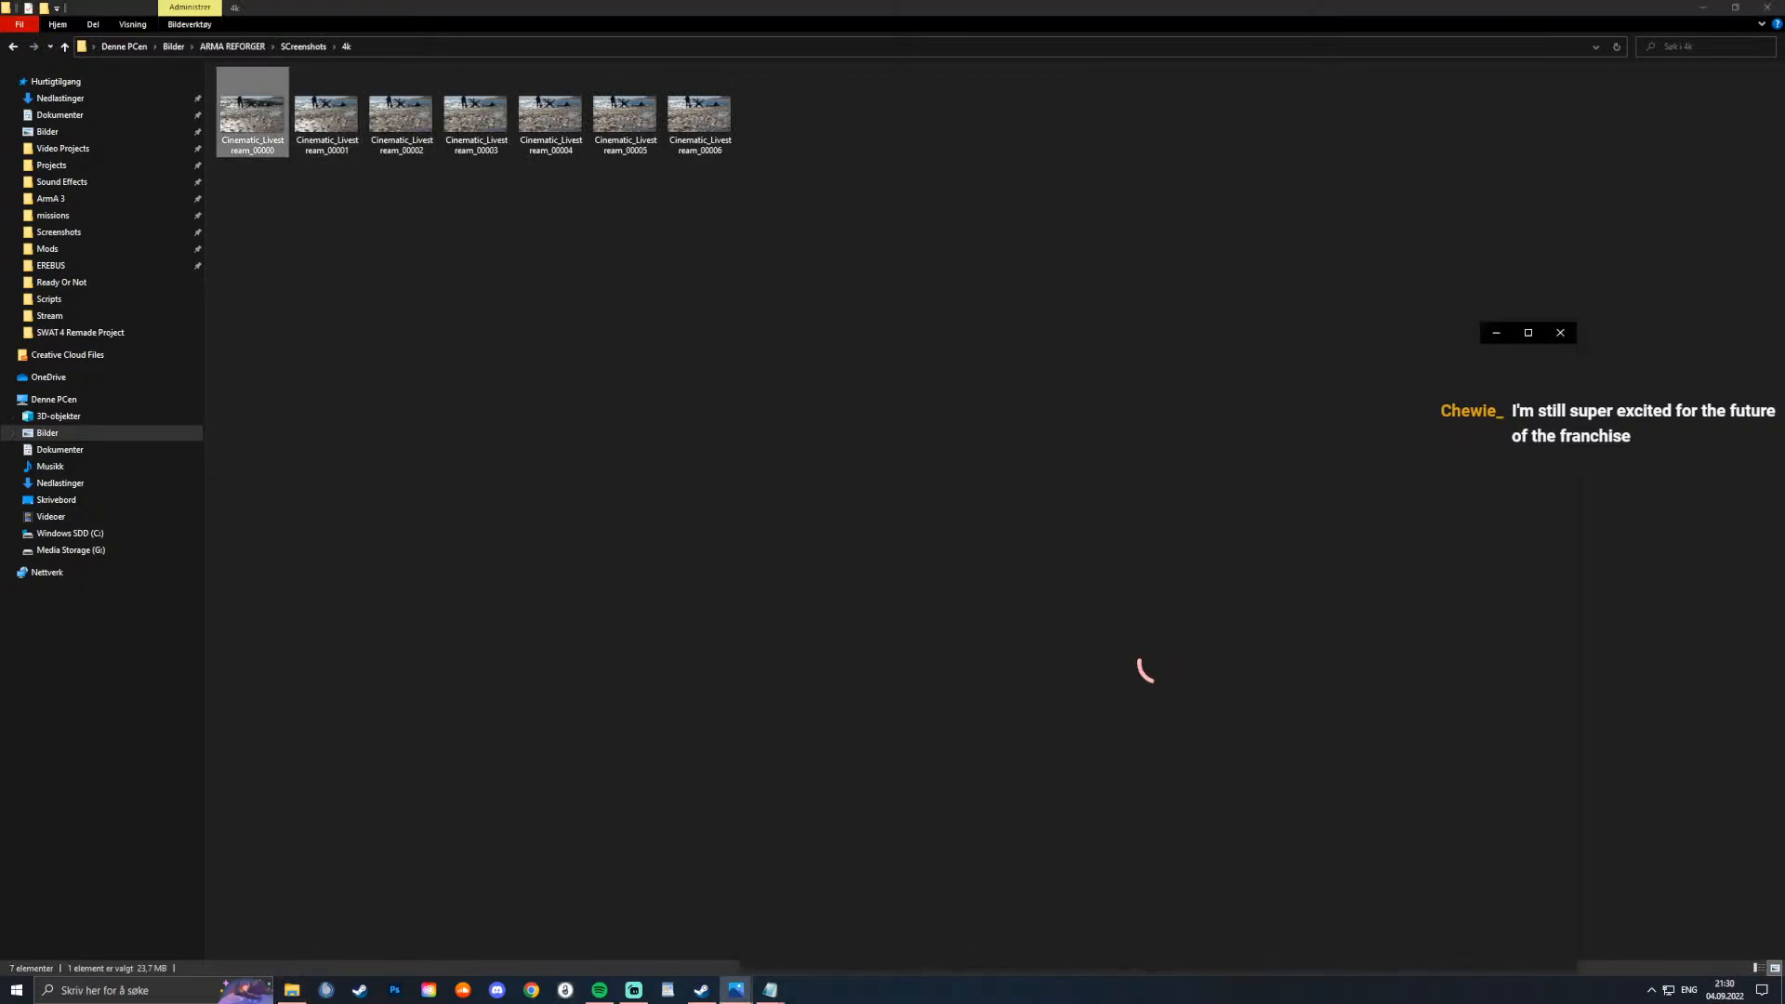
left_click(1528, 333)
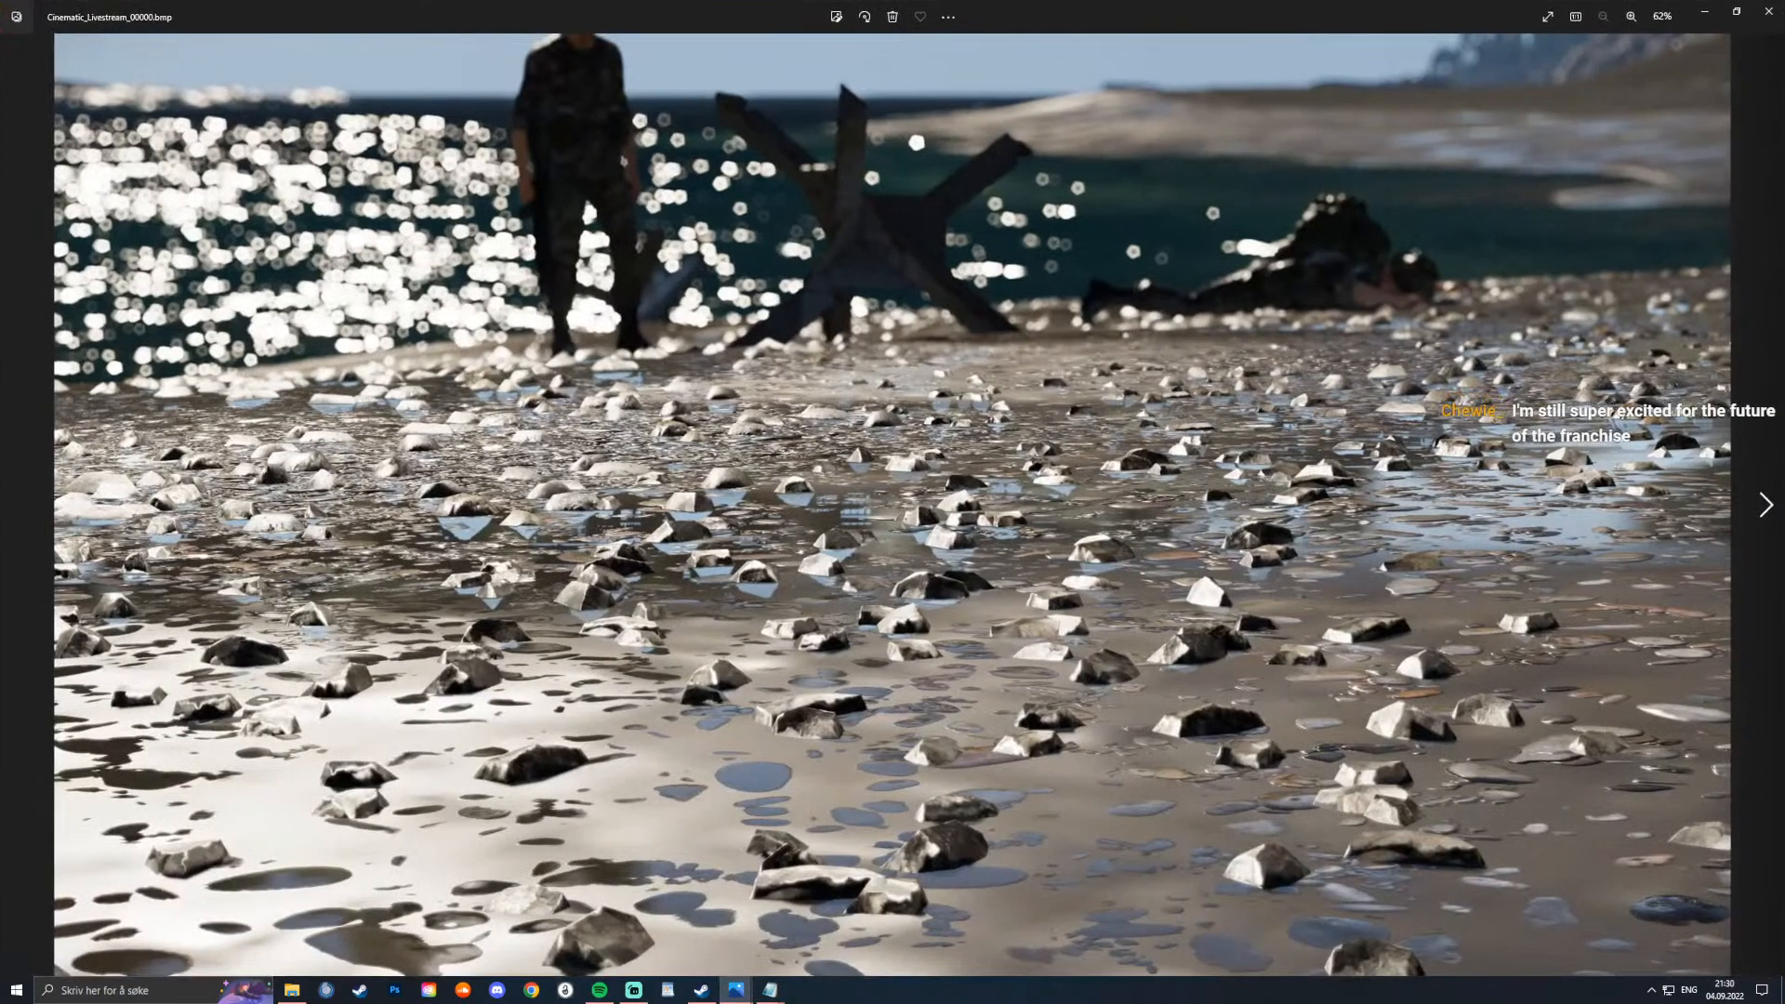
Step: Examine the exported frames one by one through Cinematic_Livestream_00006.bmp and close the image viewer
left_click(1766, 504)
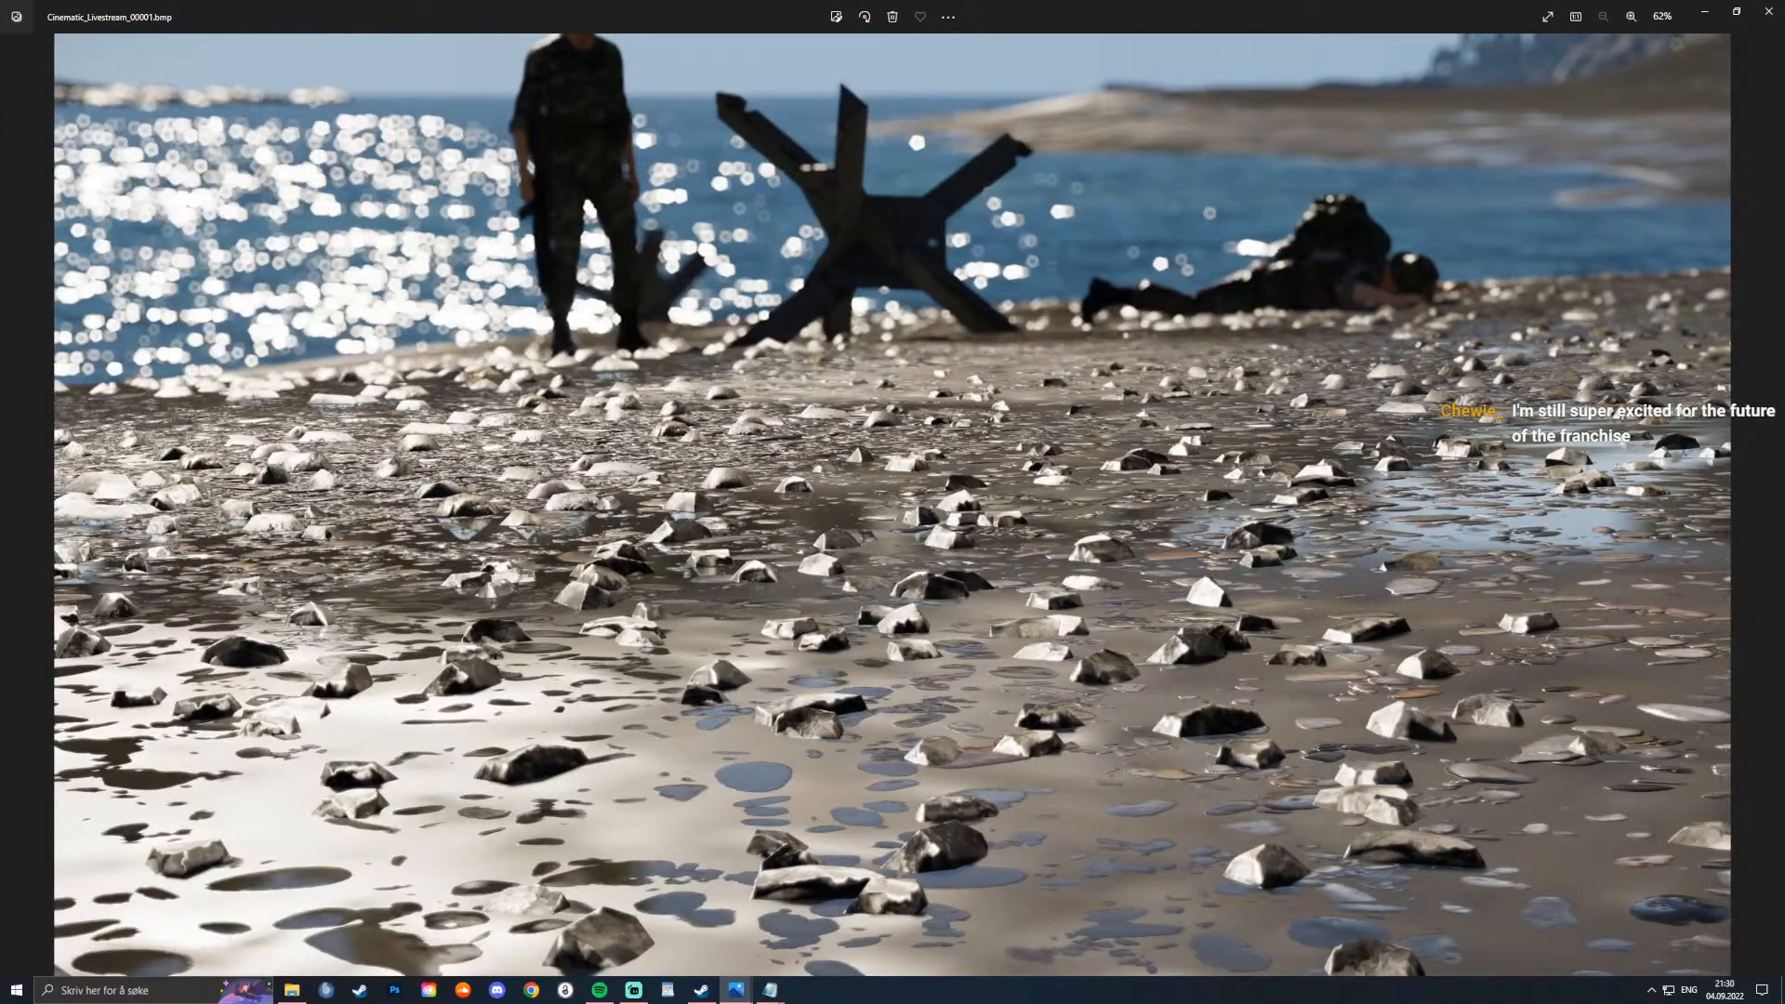
key("Right")
key("Right")
key("Right")
key("Right")
key("Right")
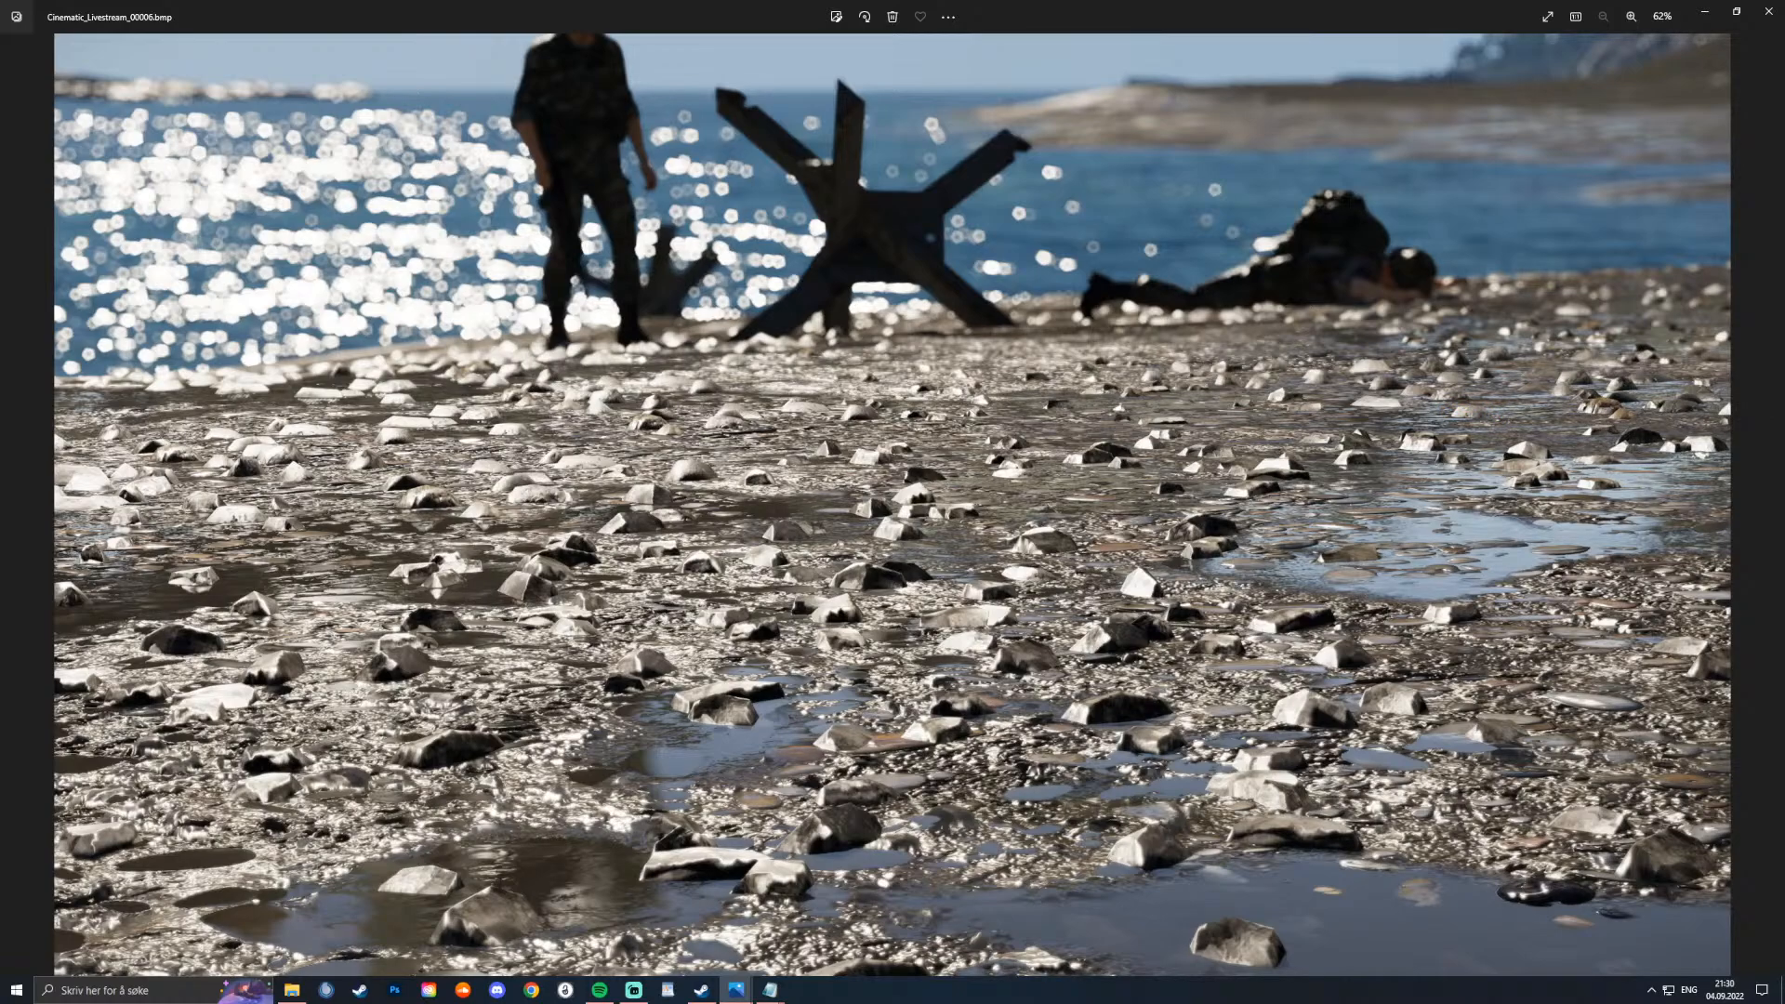
left_click(1768, 11)
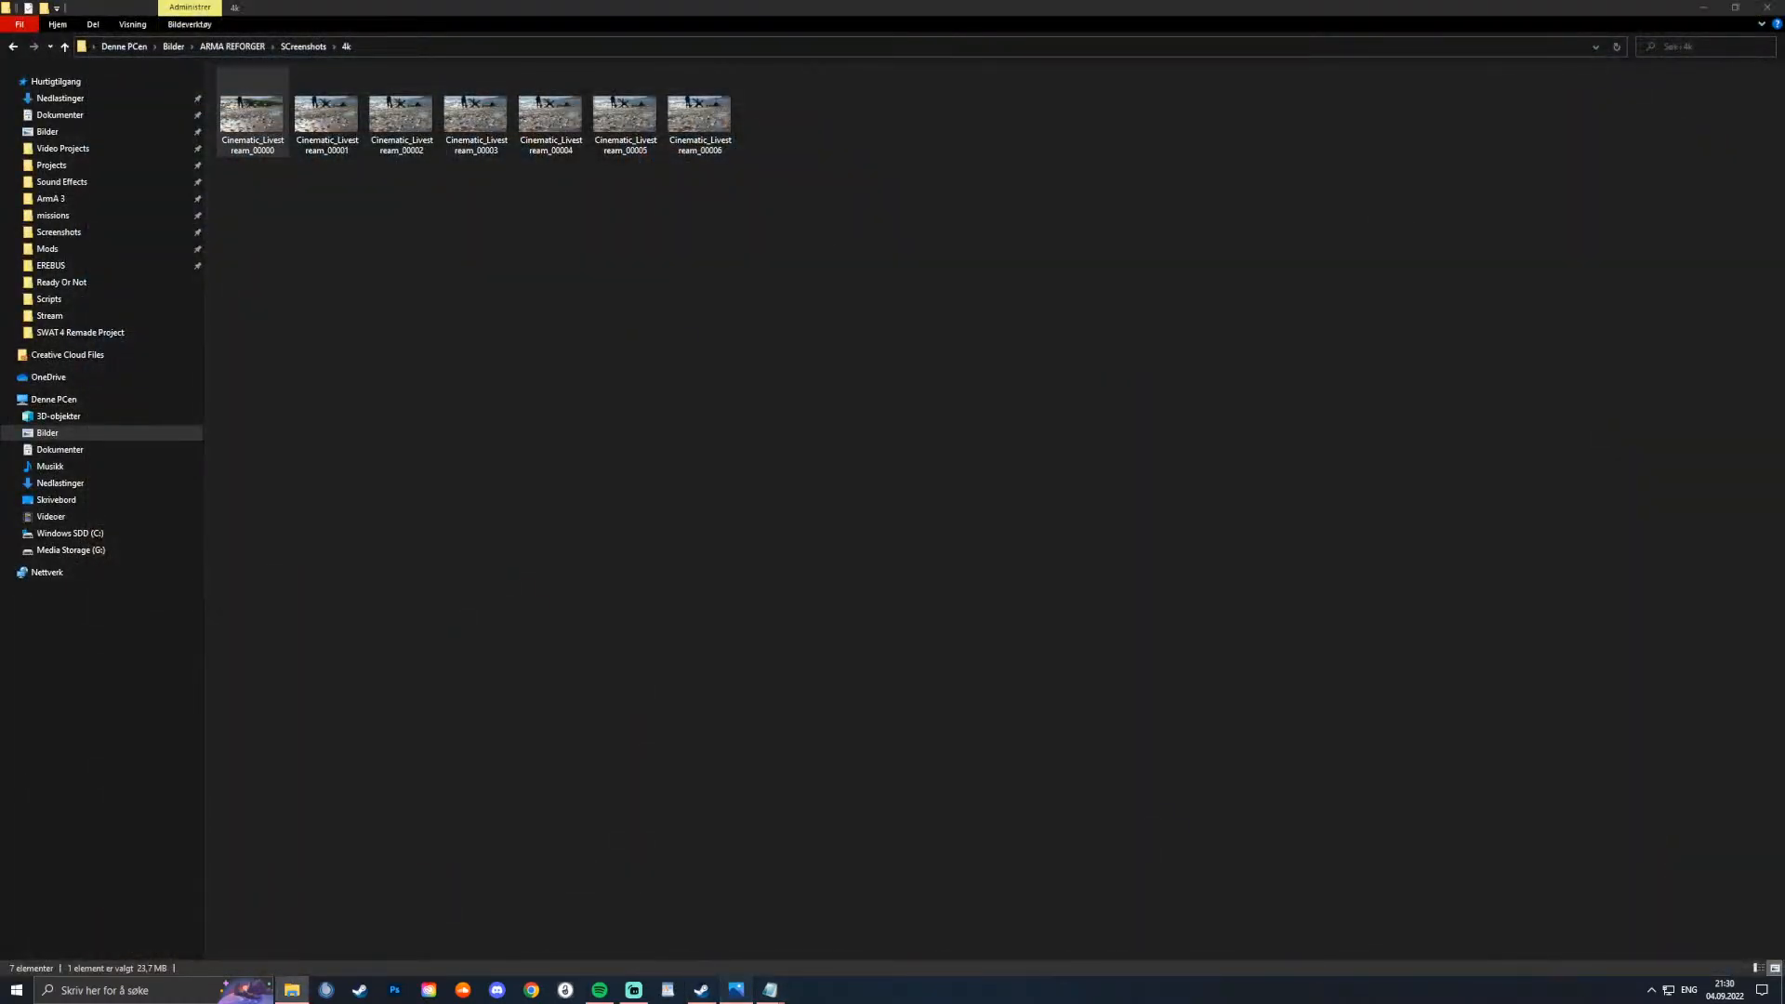
Step: Look at the already open Screenshot_00007.bmp, switch back to File Explorer and go up to the SCreenshots folder
left_click(735, 990)
left_click(1347, 229)
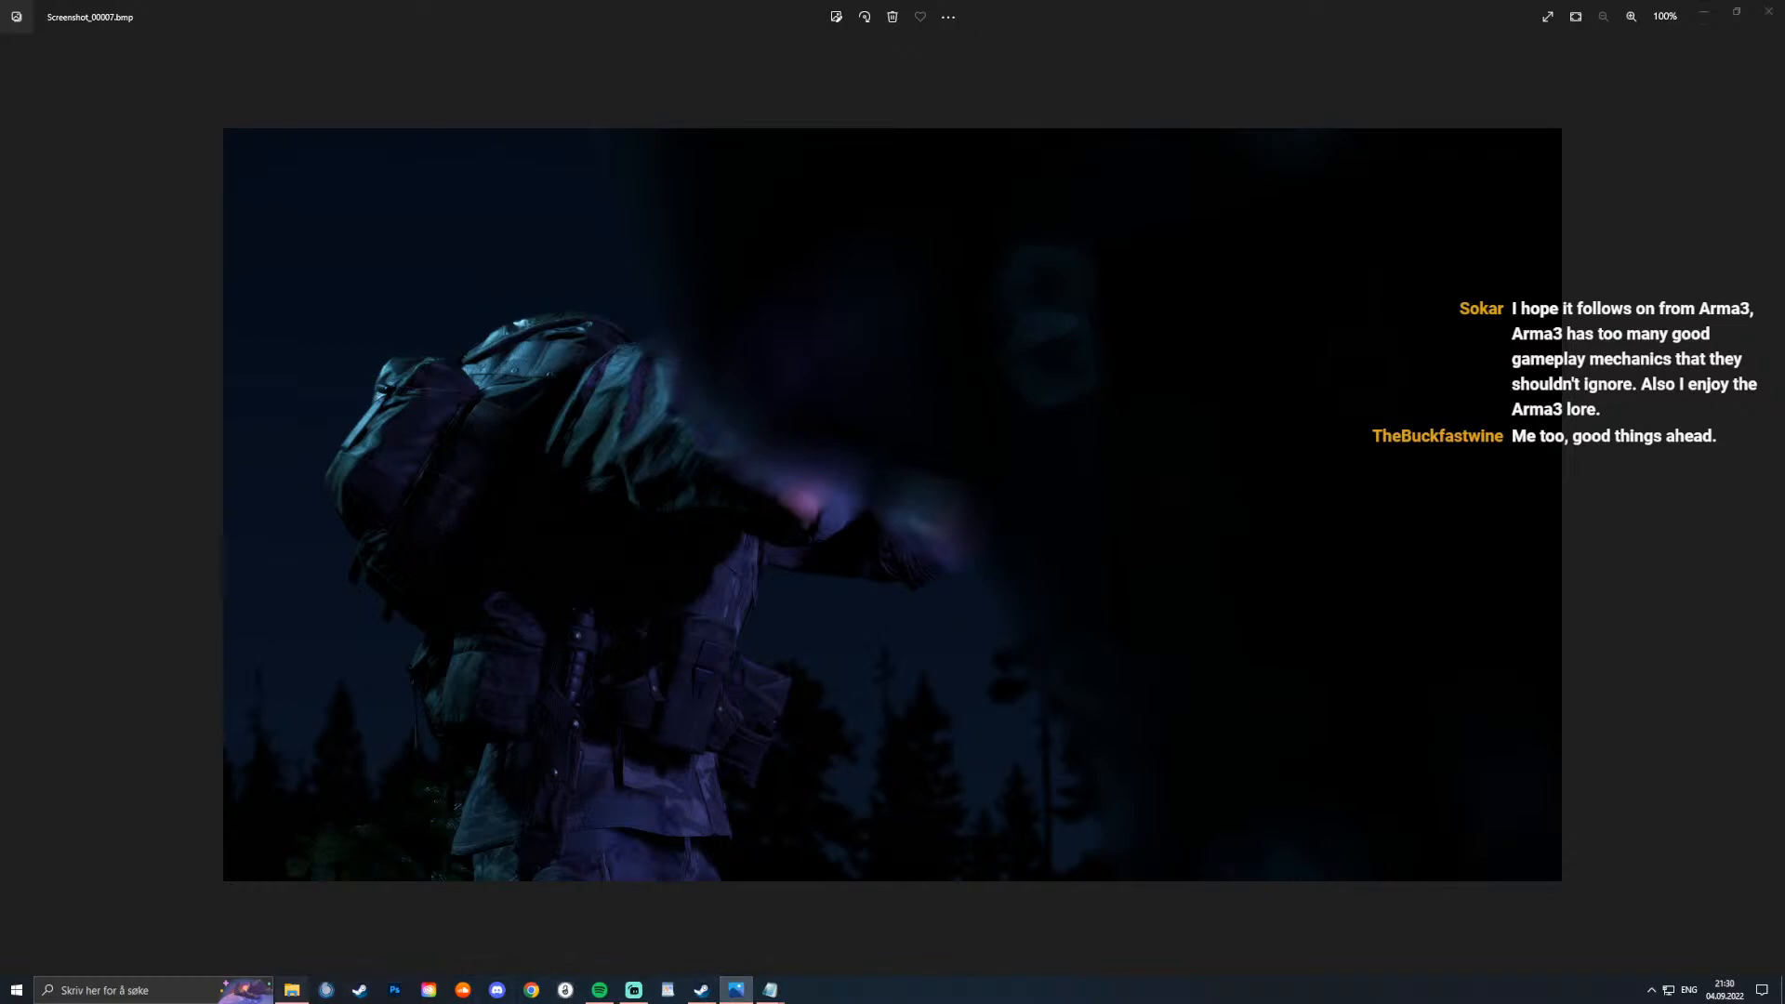
left_click(292, 989)
key("BackSpace")
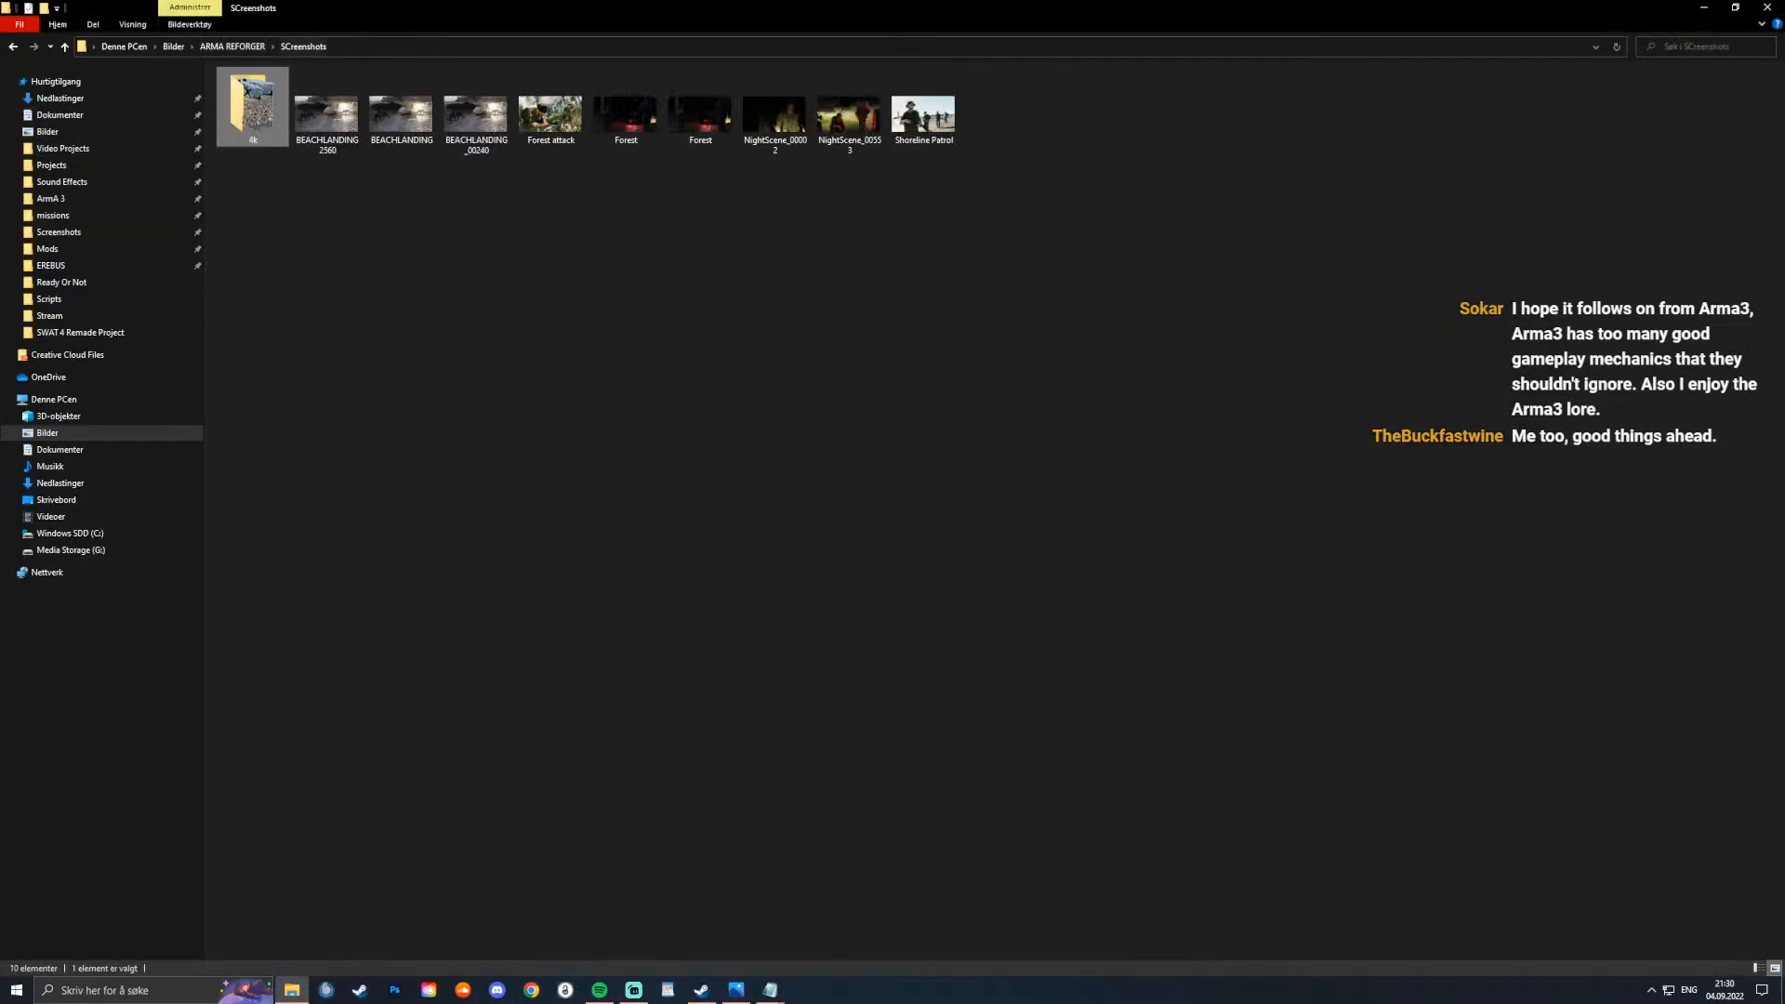
Step: Open BEACHLANDING 2560.jpg and browse forward through the folder's images to Shoreline Patrol.png
double_click(327, 112)
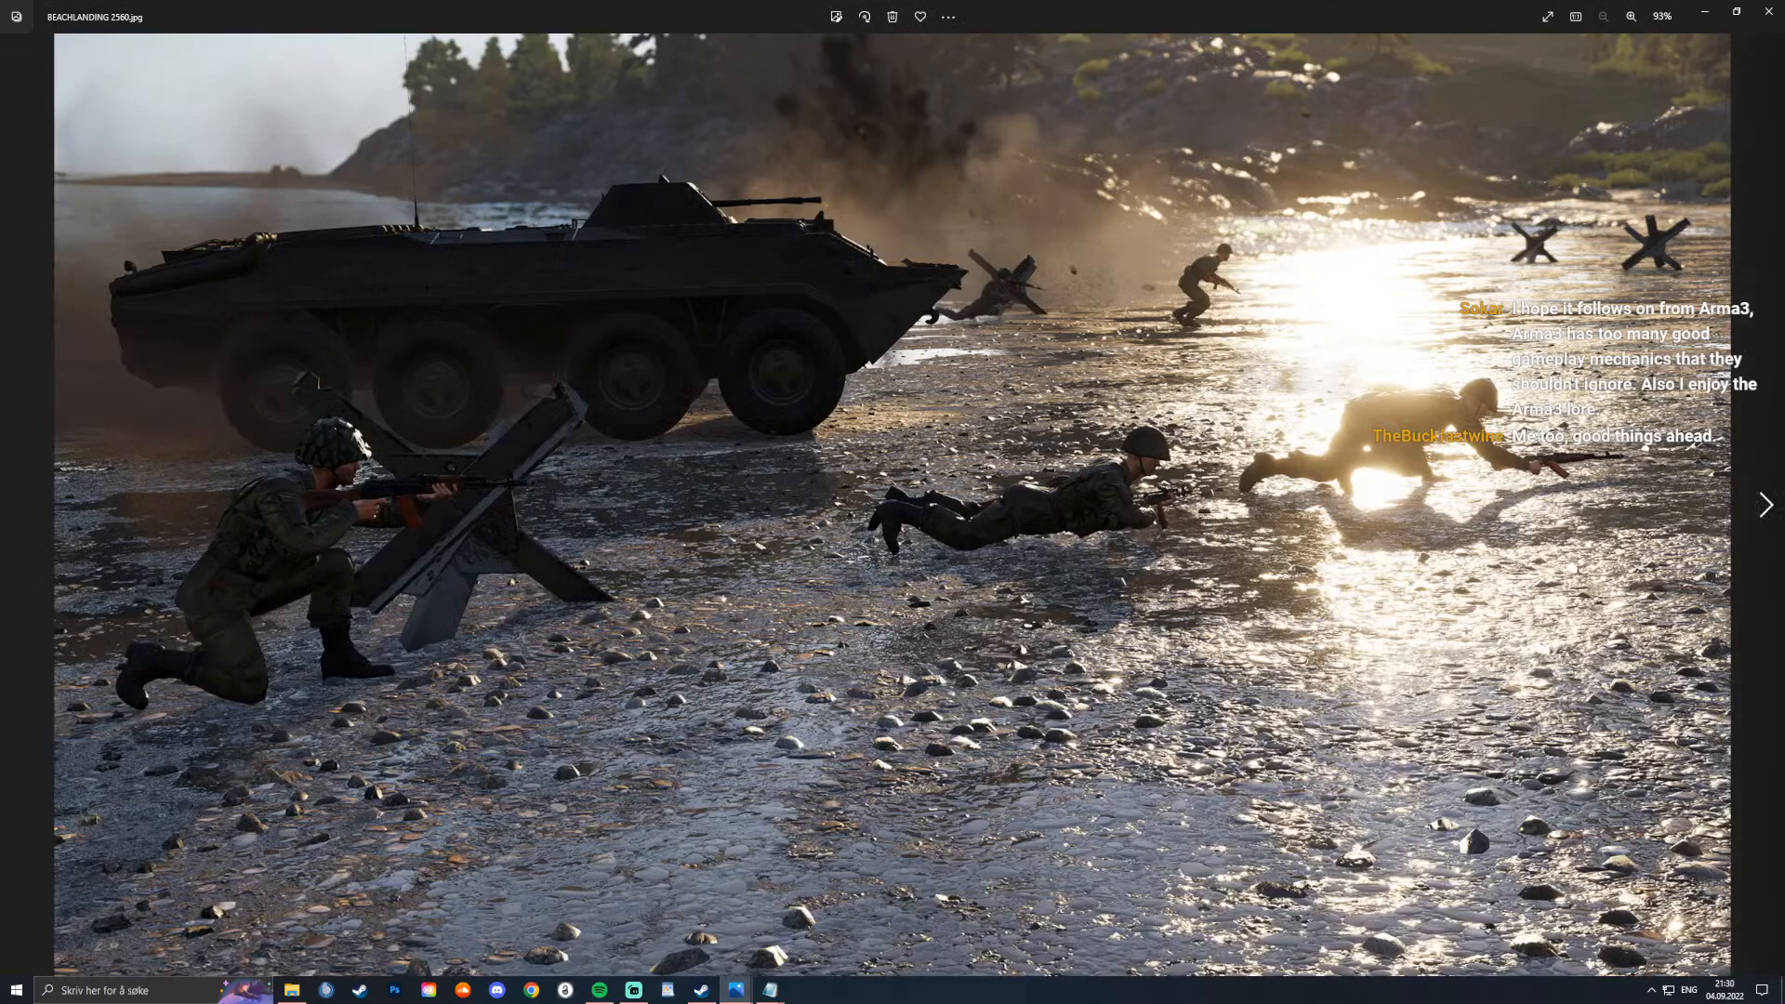
key("Right")
key("Right")
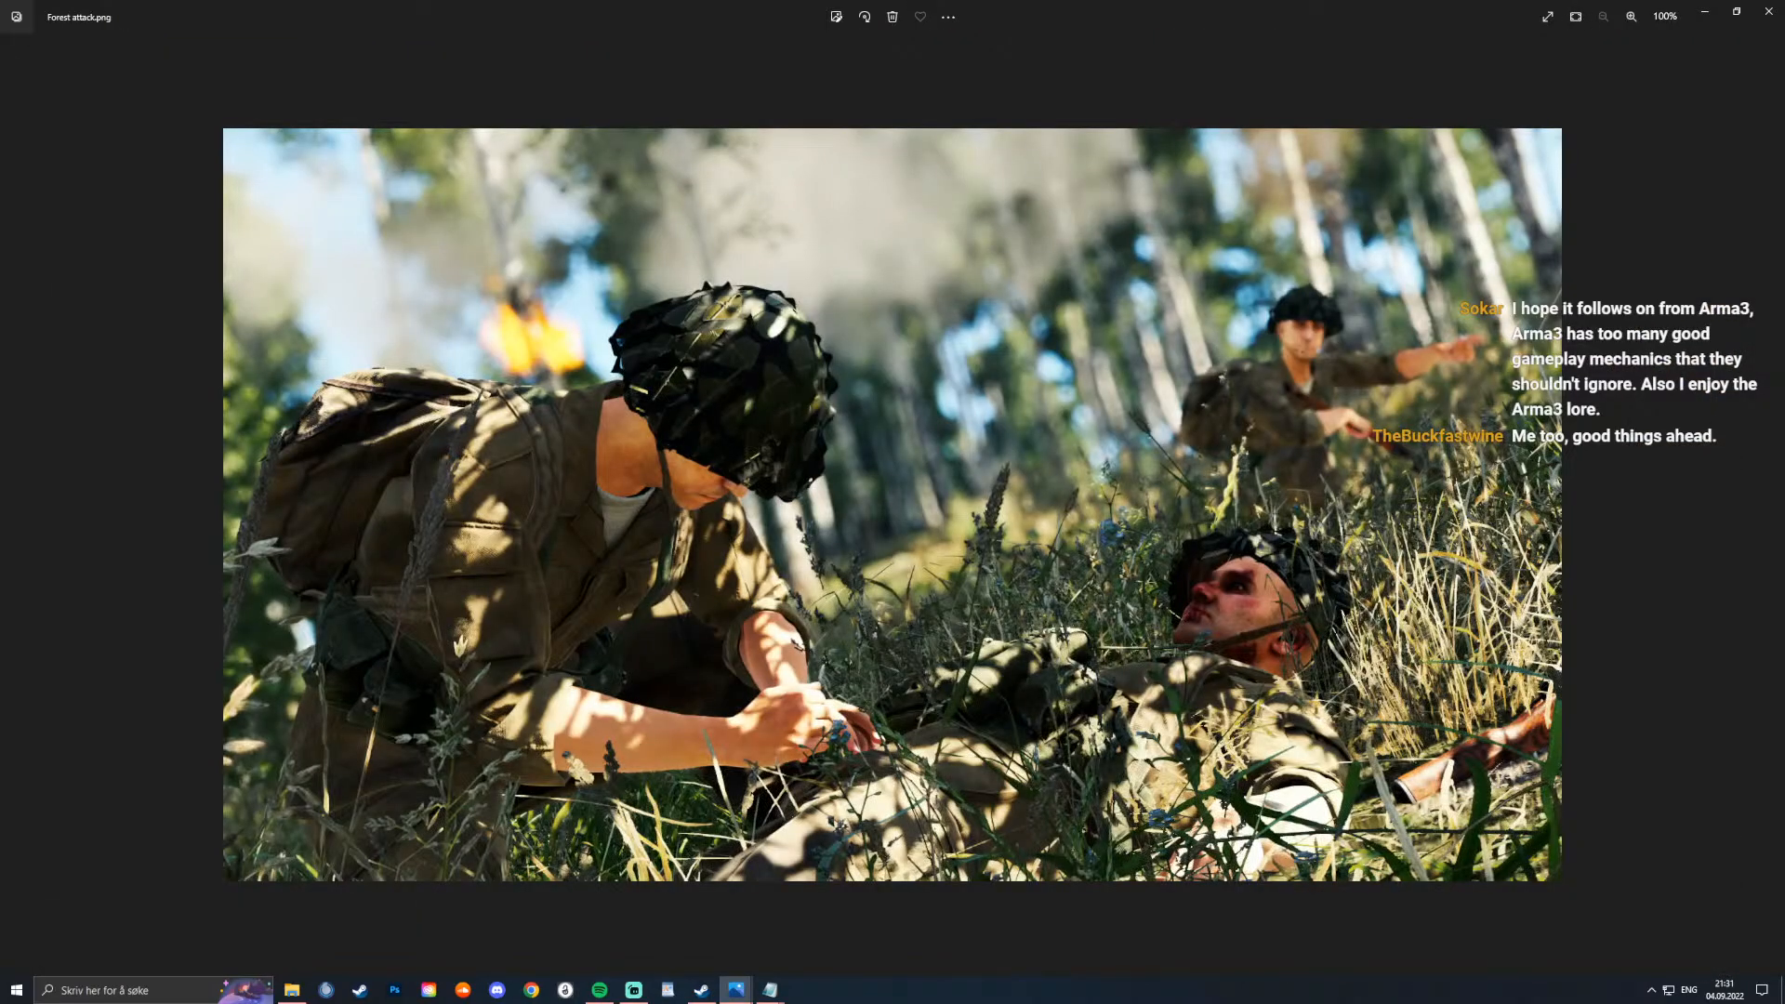
key("Right")
key("Right")
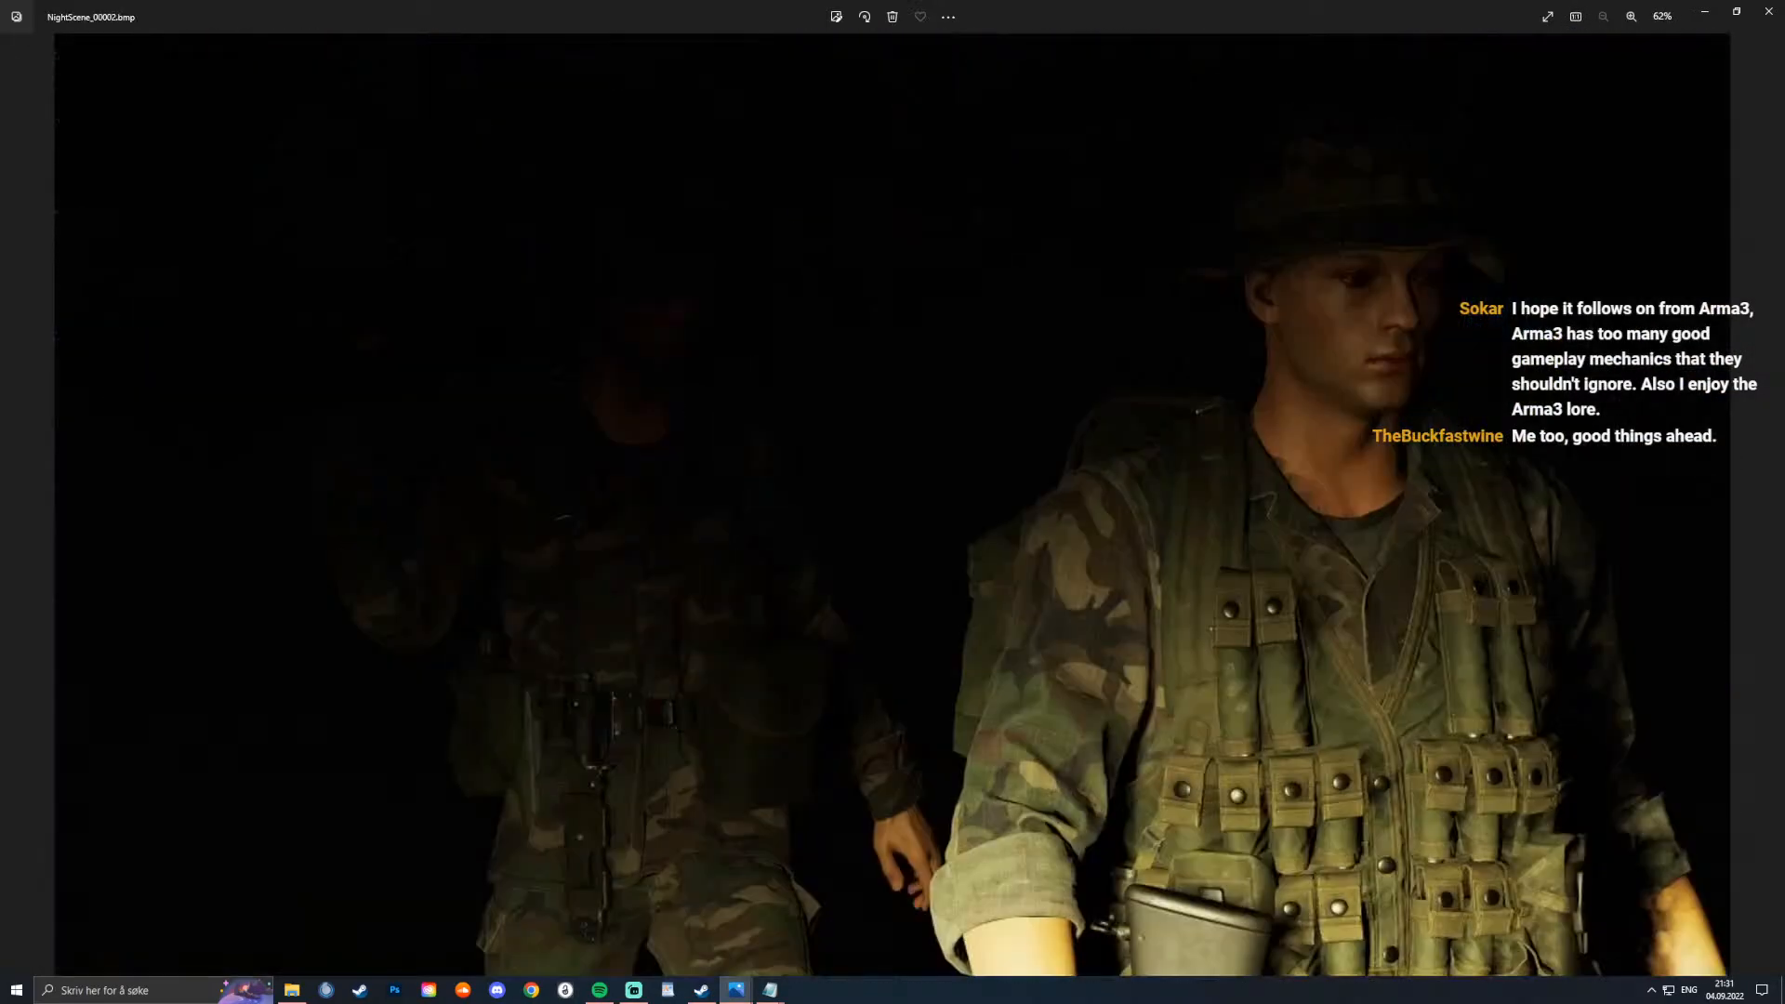
key("Right")
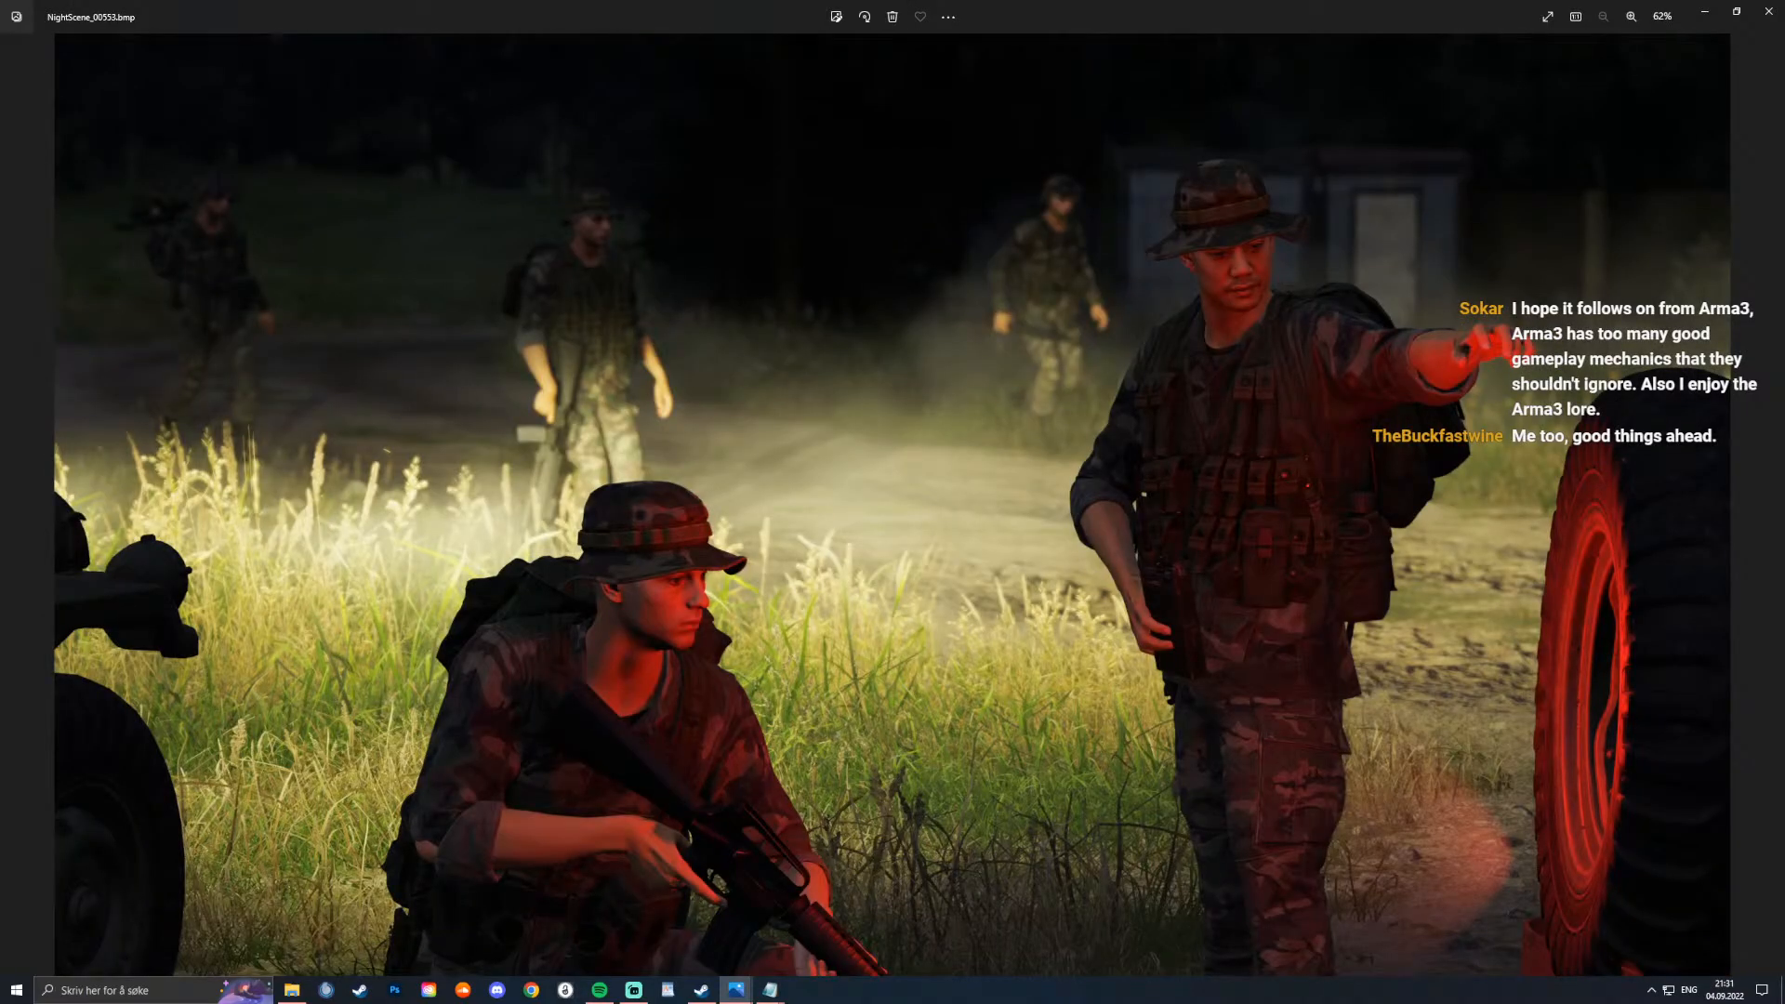
key("Right")
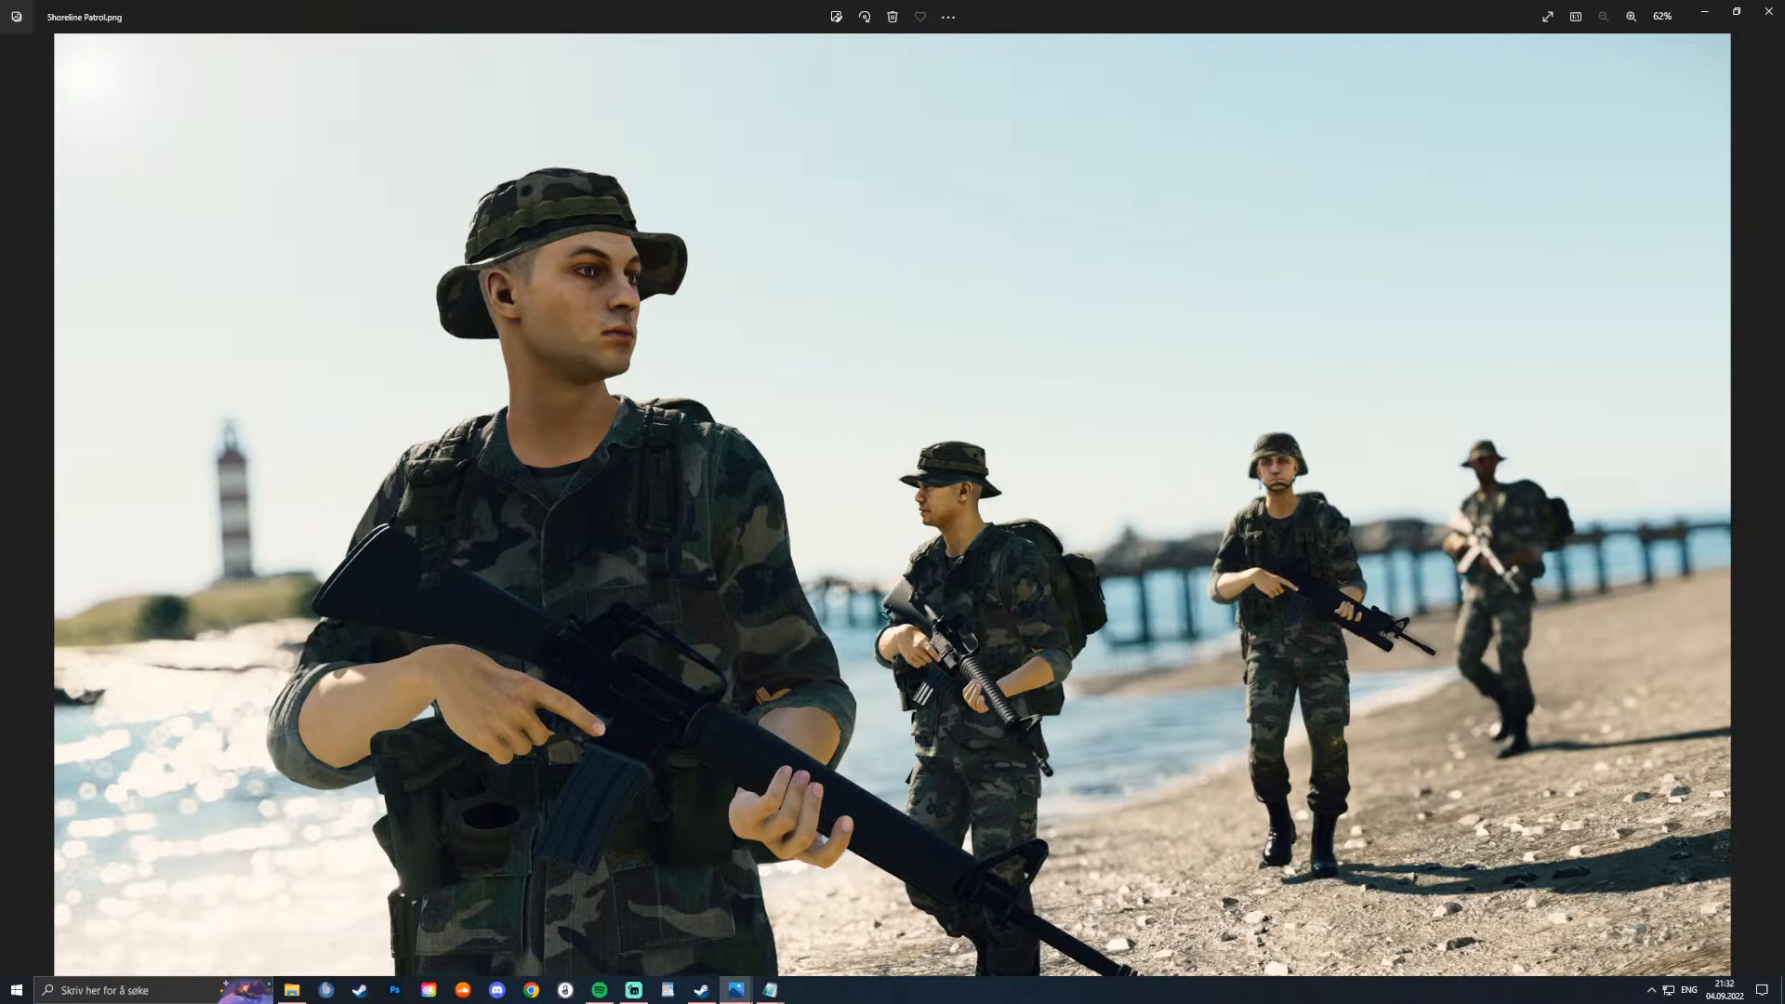
Step: Browse back through the night and forest images to BEACHLANDING_00240.bmp and close the image viewer
key("Right")
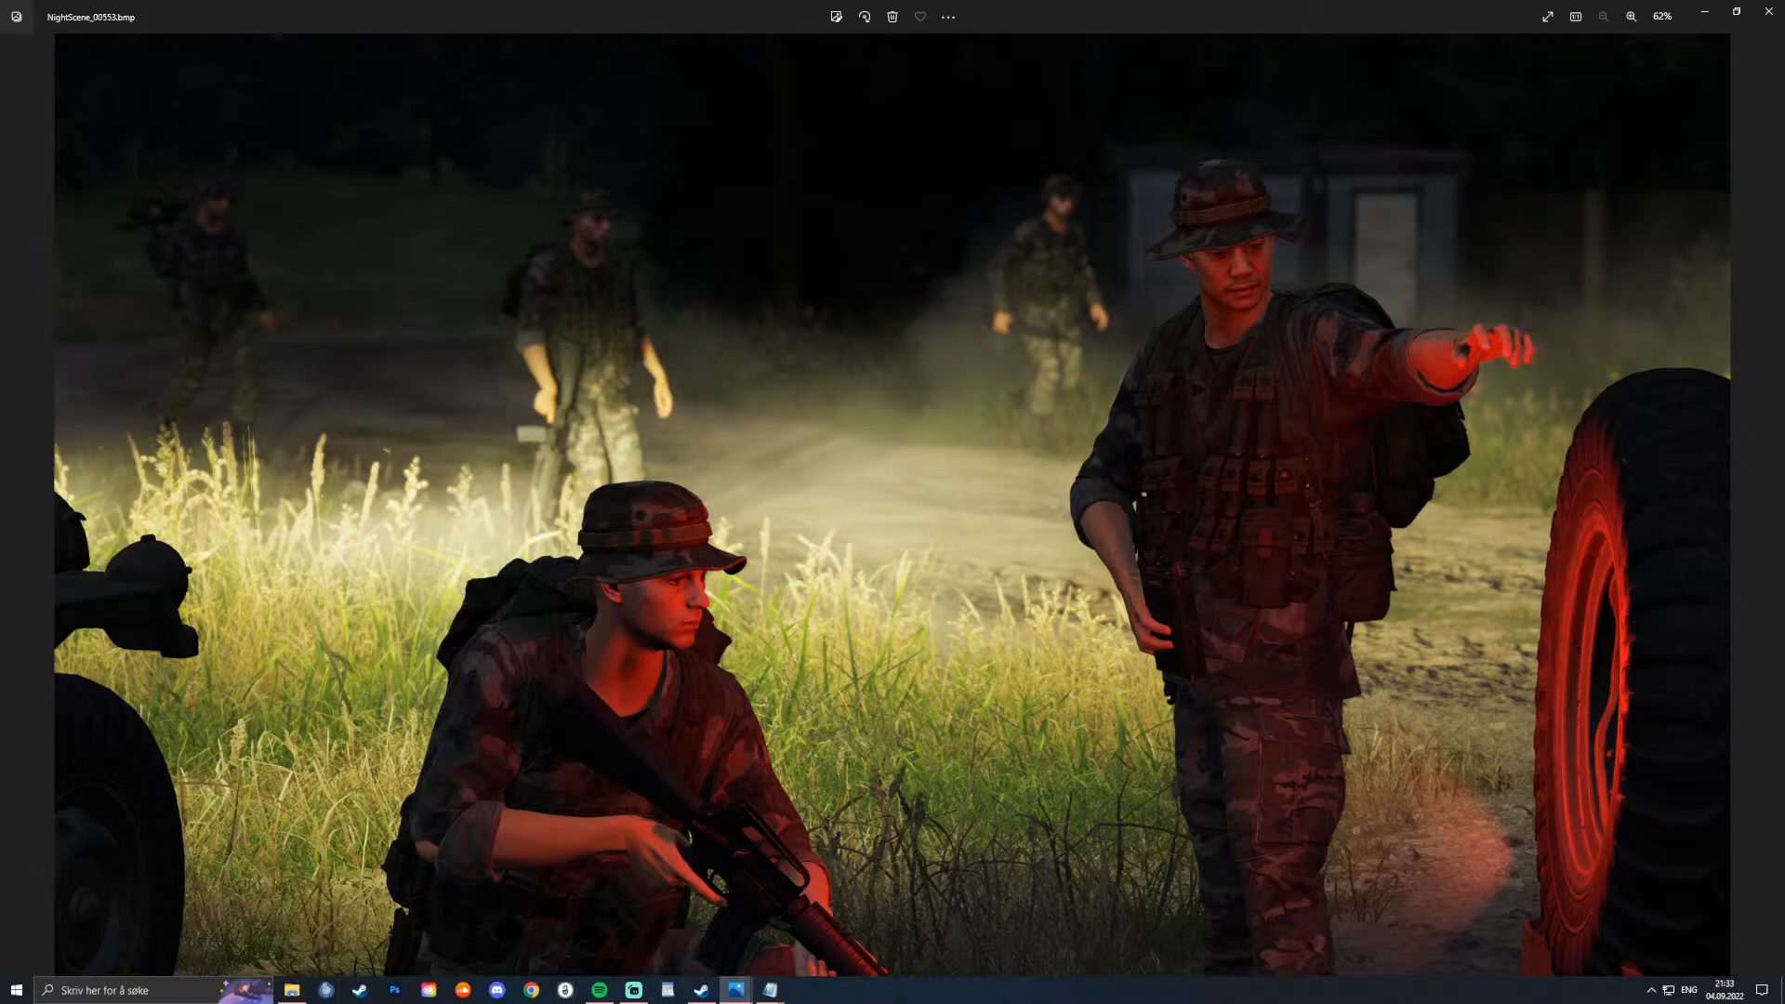
key("Right")
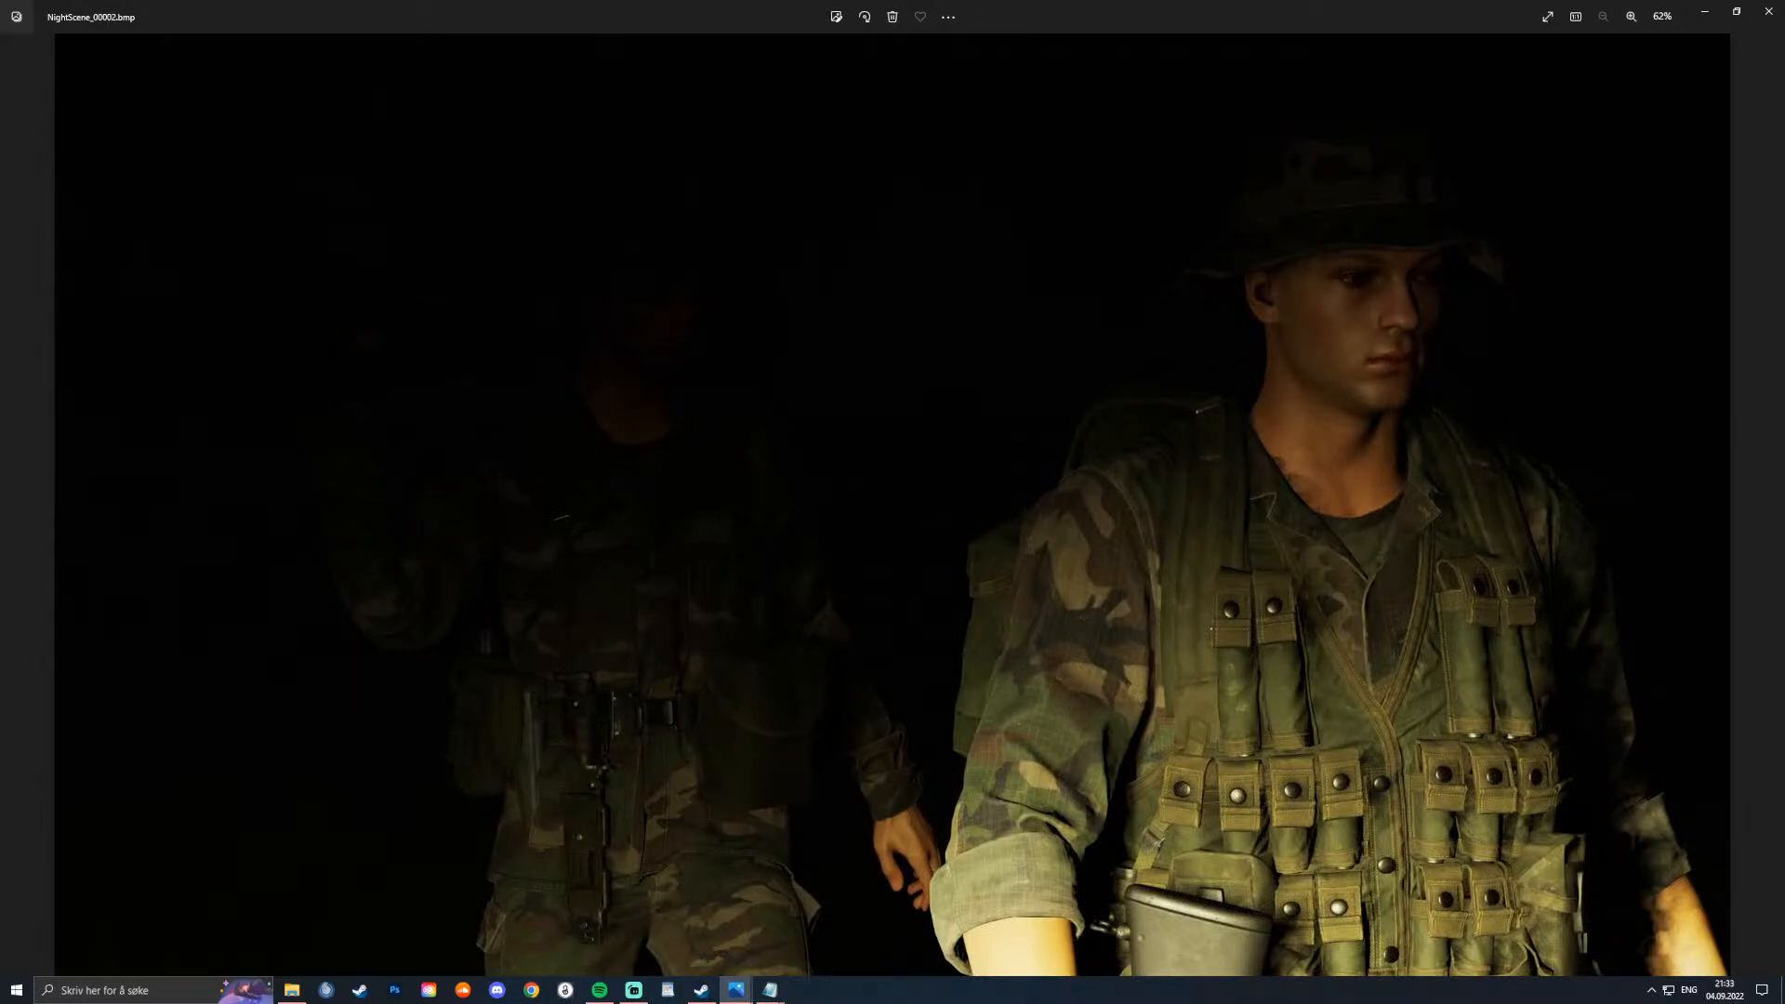
key("Right")
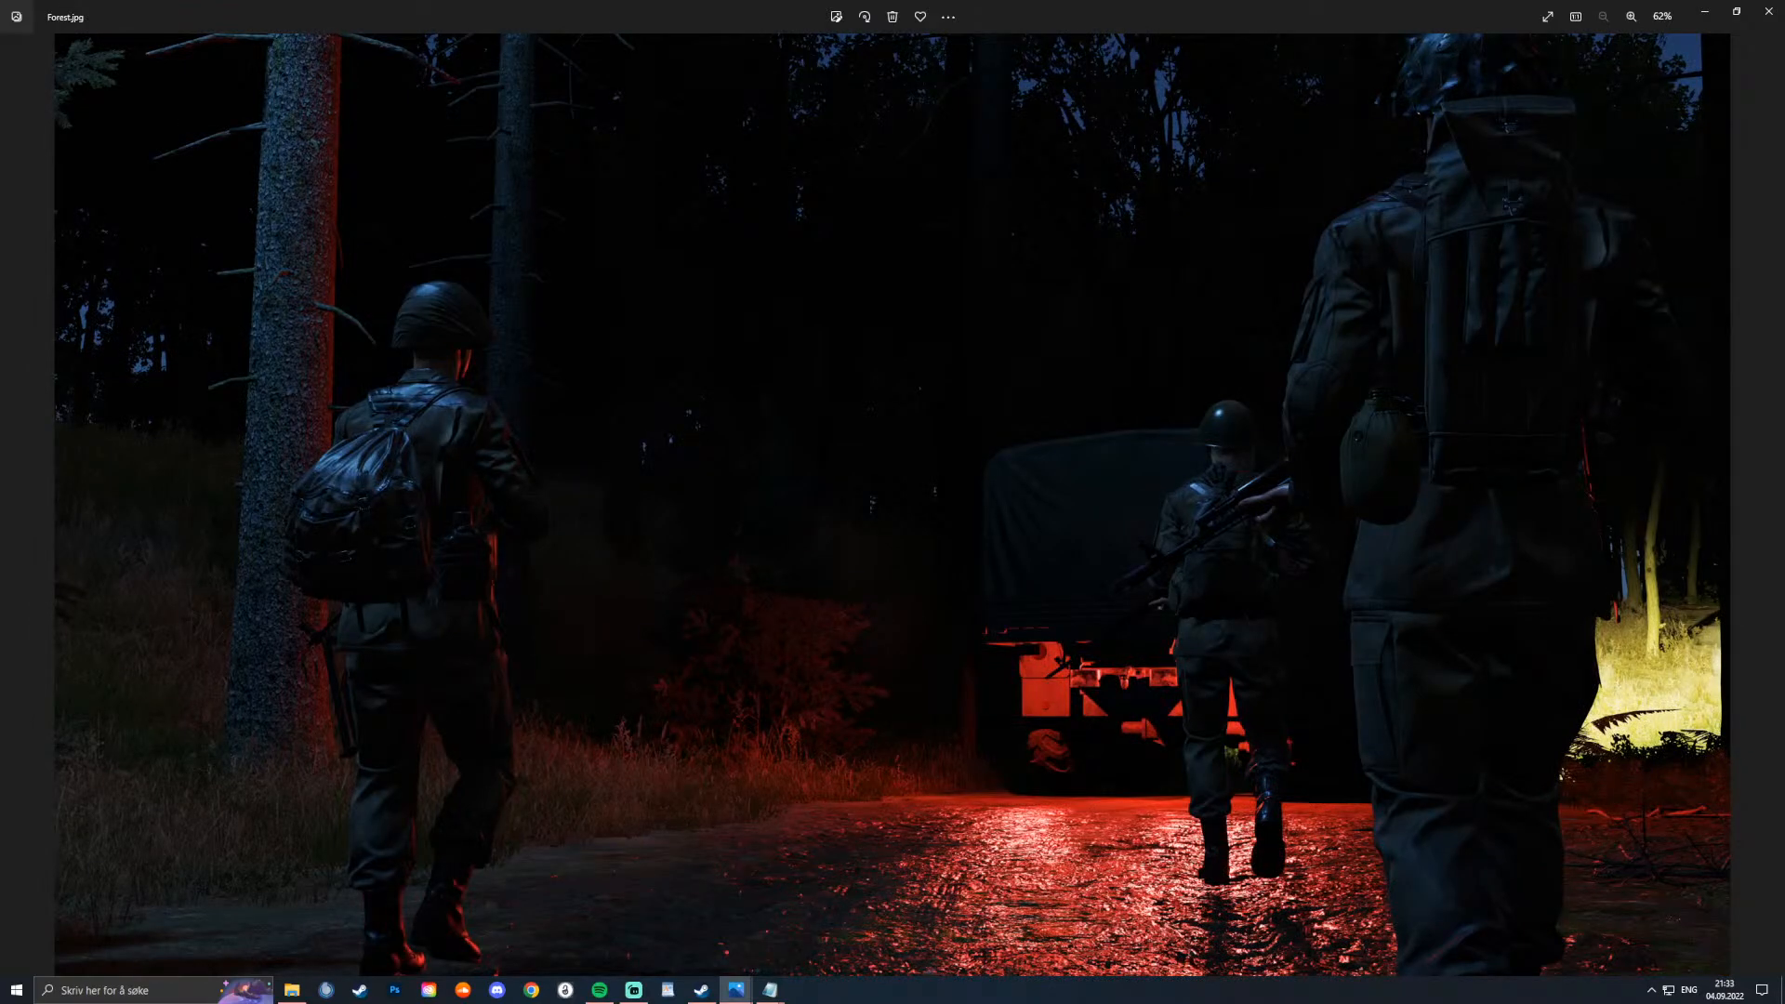
key("Right")
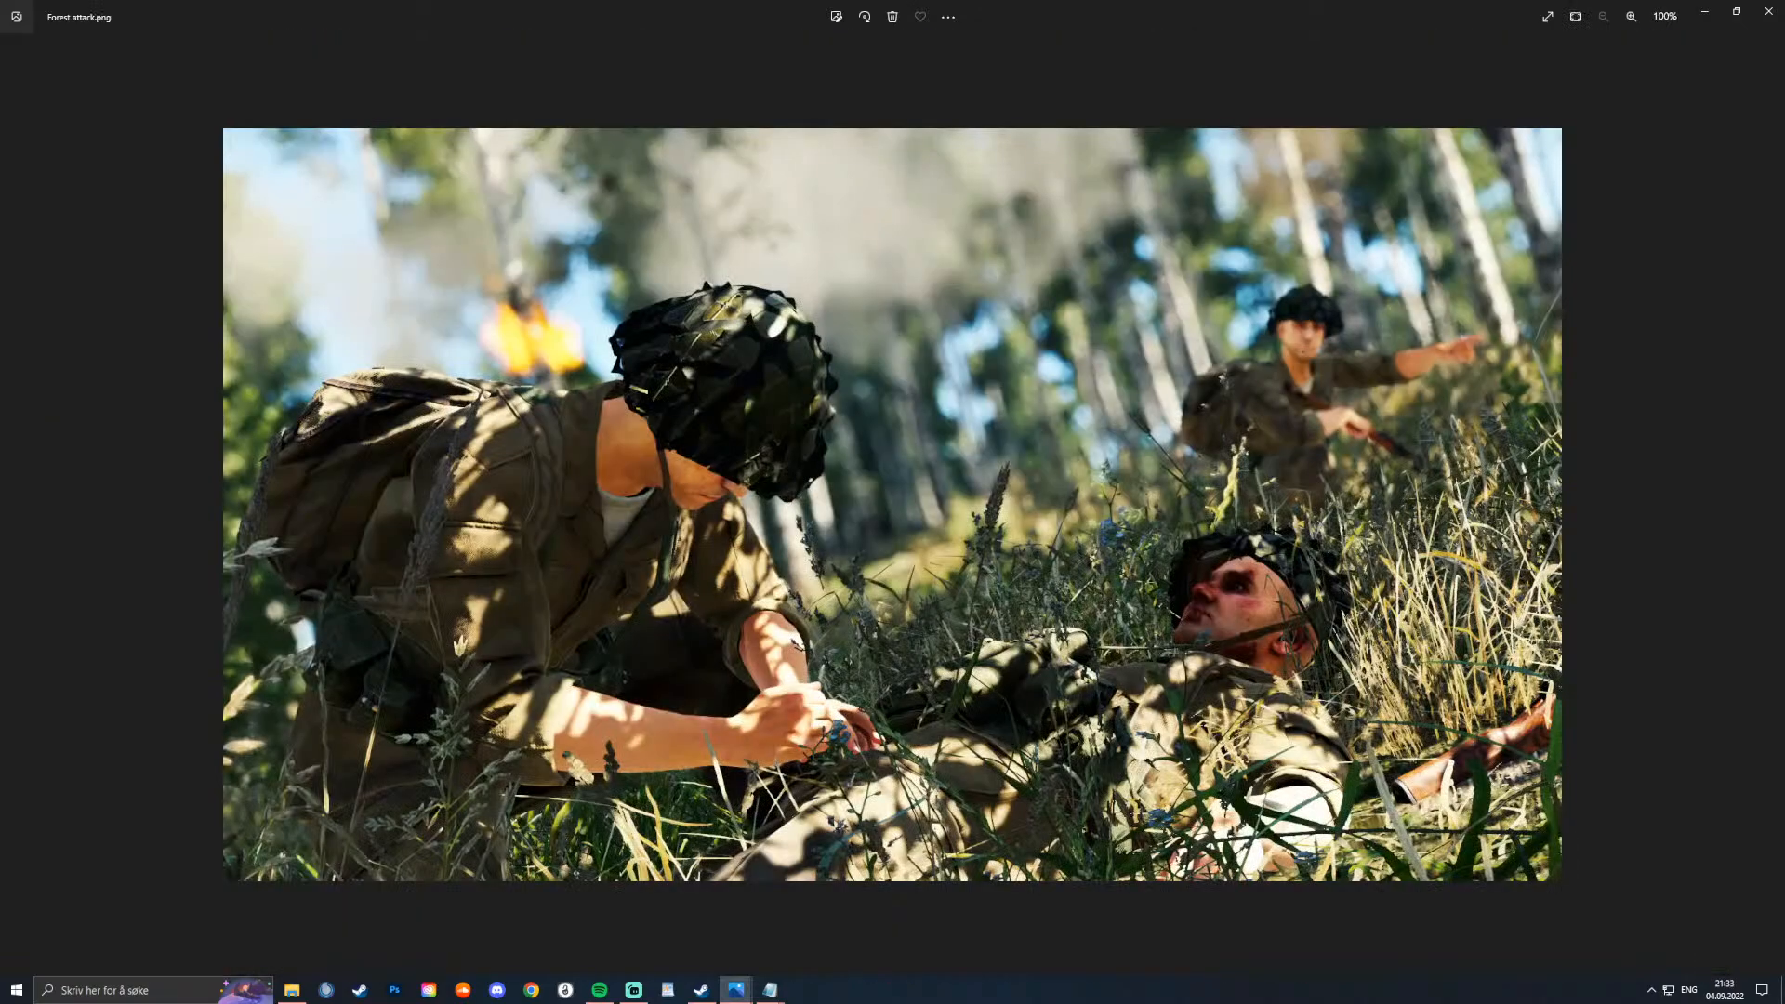
key("Right")
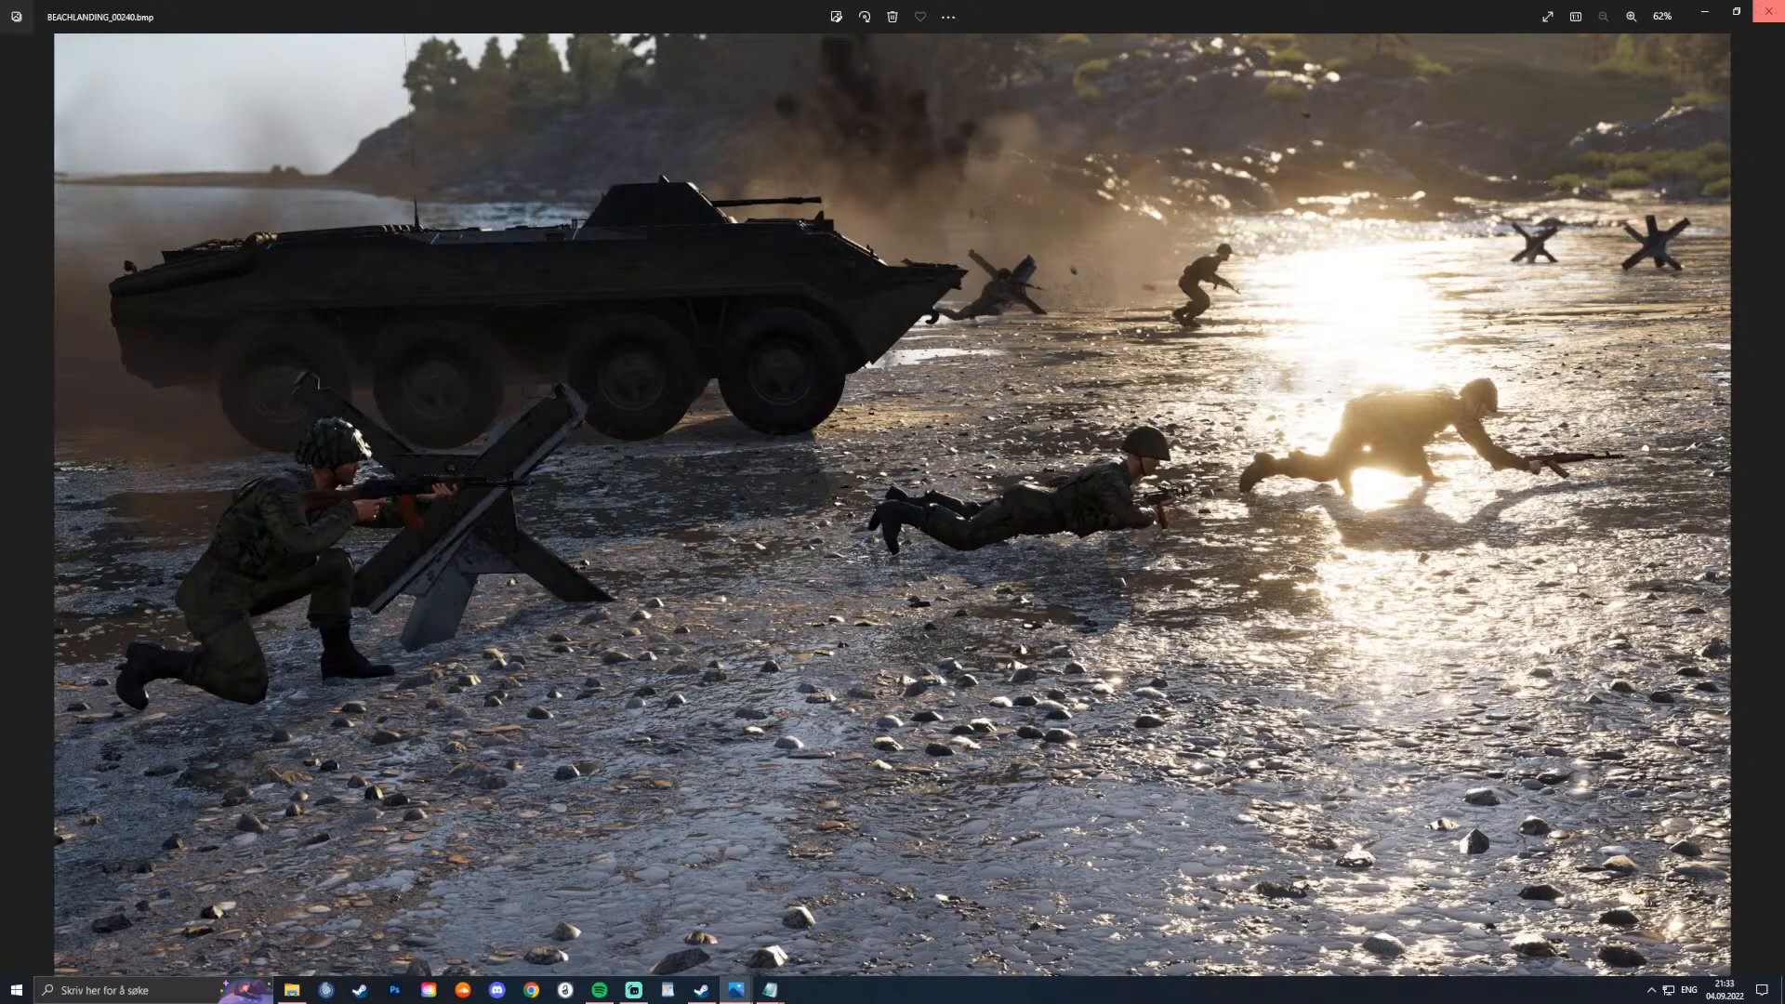
left_click(1768, 11)
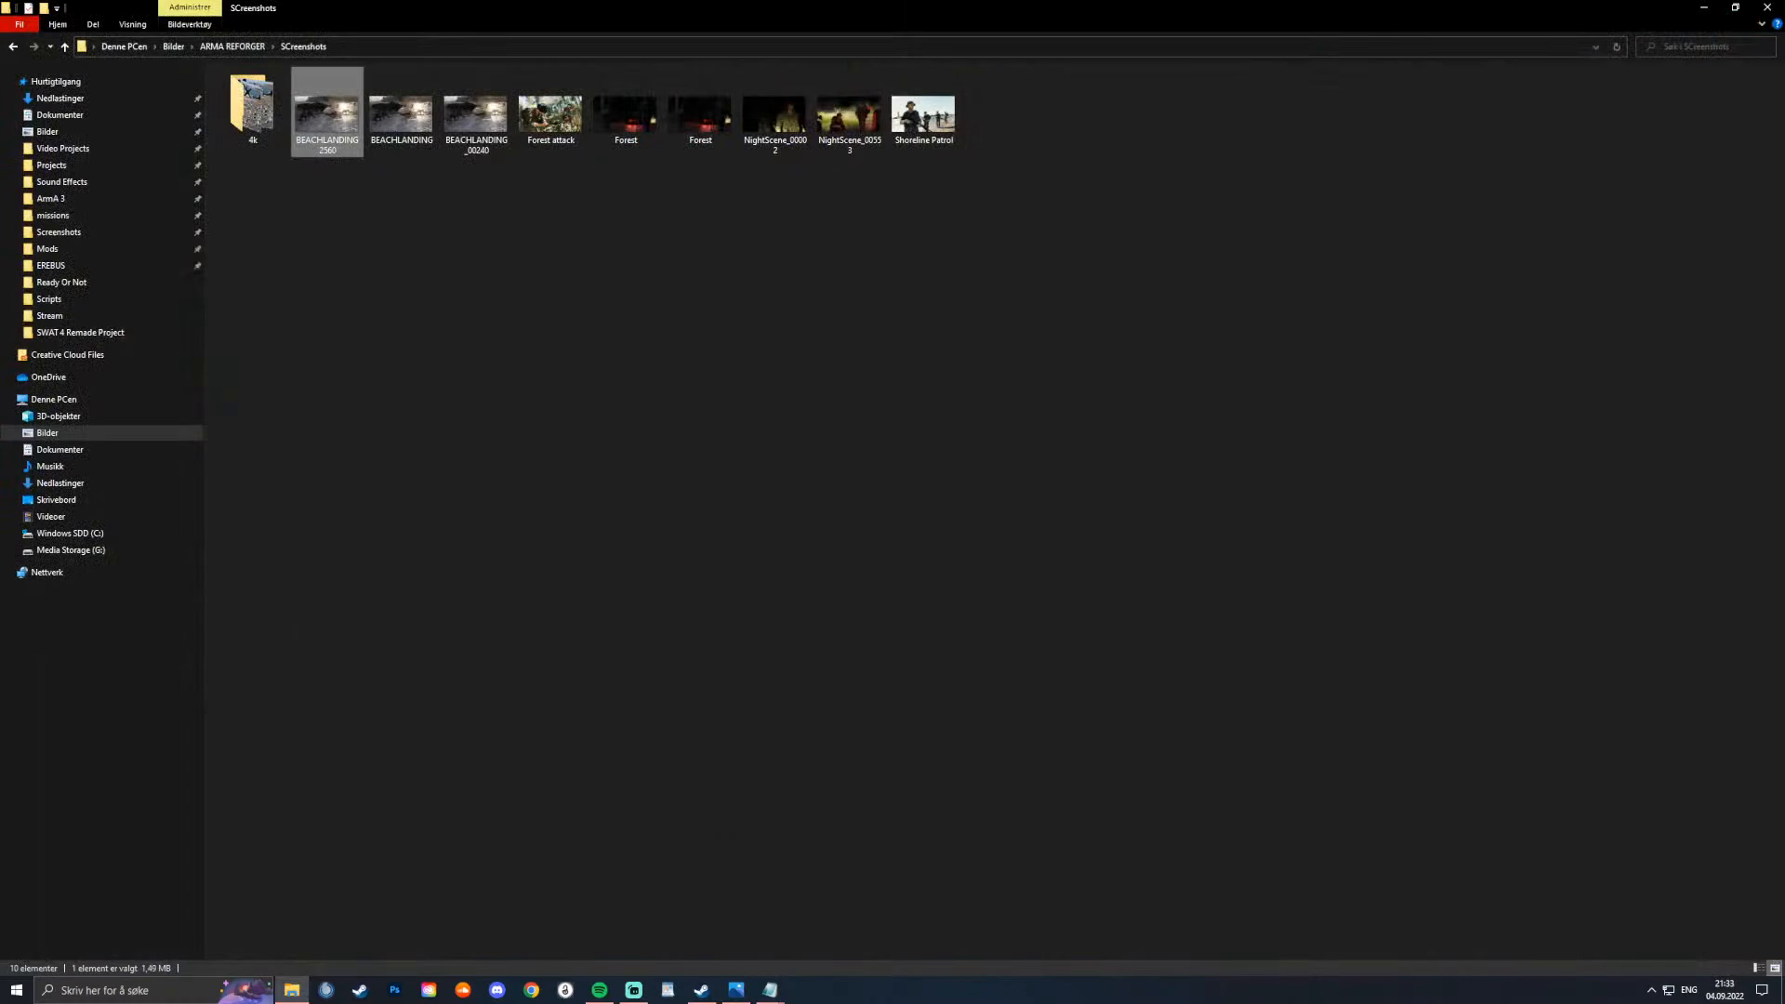